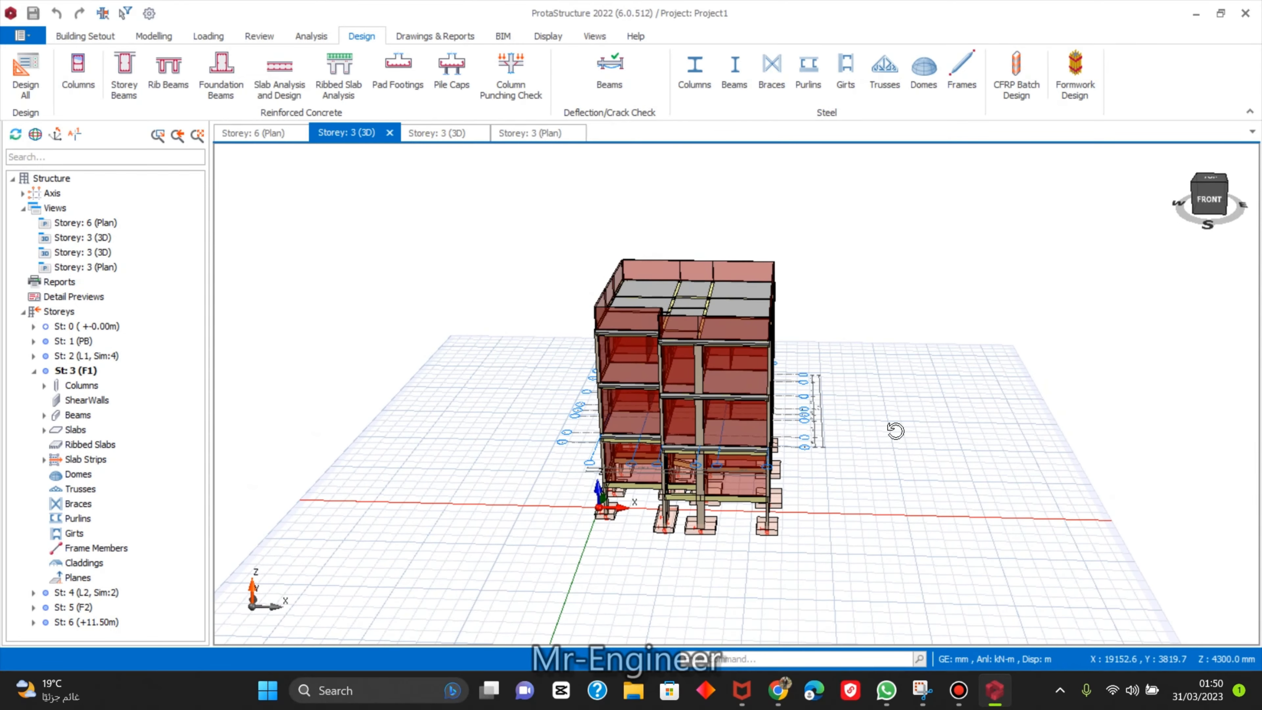
{"action": "scroll", "coordinate": [676, 393], "scroll_direction": "up", "scroll_amount": 4}
{"action": "middle_click_drag", "start_coordinate": [763, 334], "coordinate": [745, 268]}
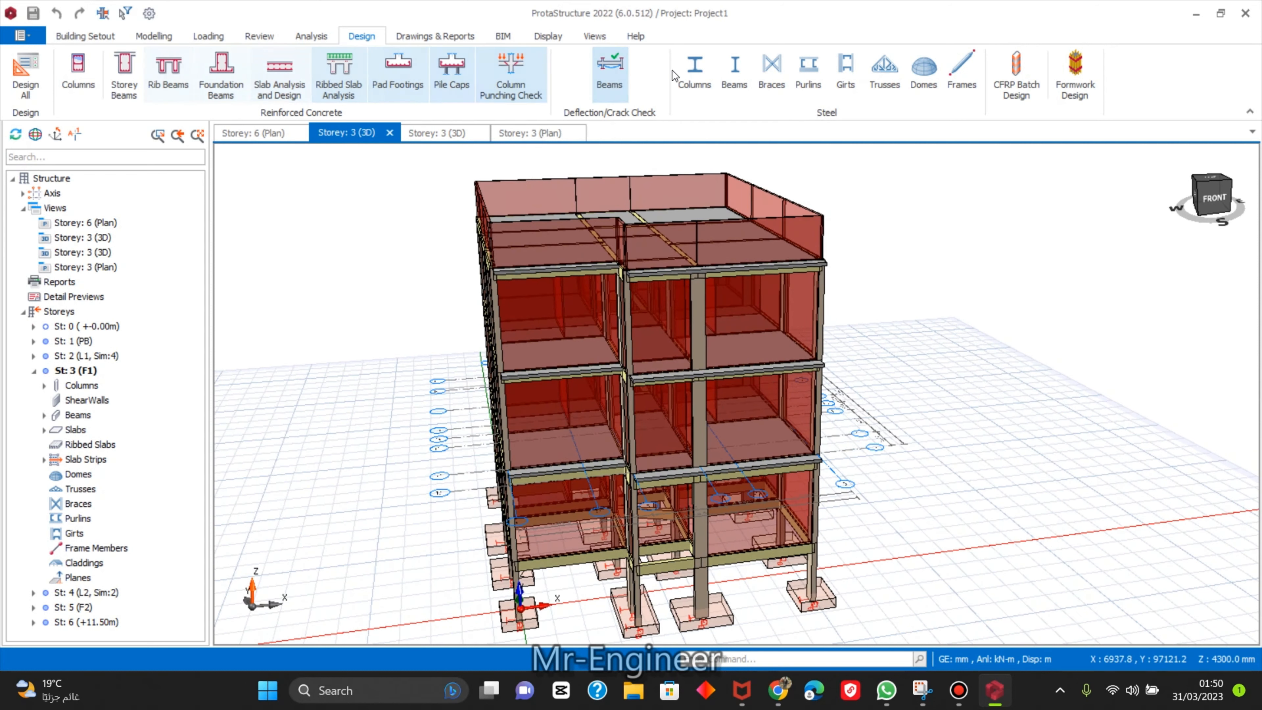
Create a new project with the code youtube from the Thailand (ACI318, IBC) template.
{"action": "left_click", "coordinate": [38, 33]}
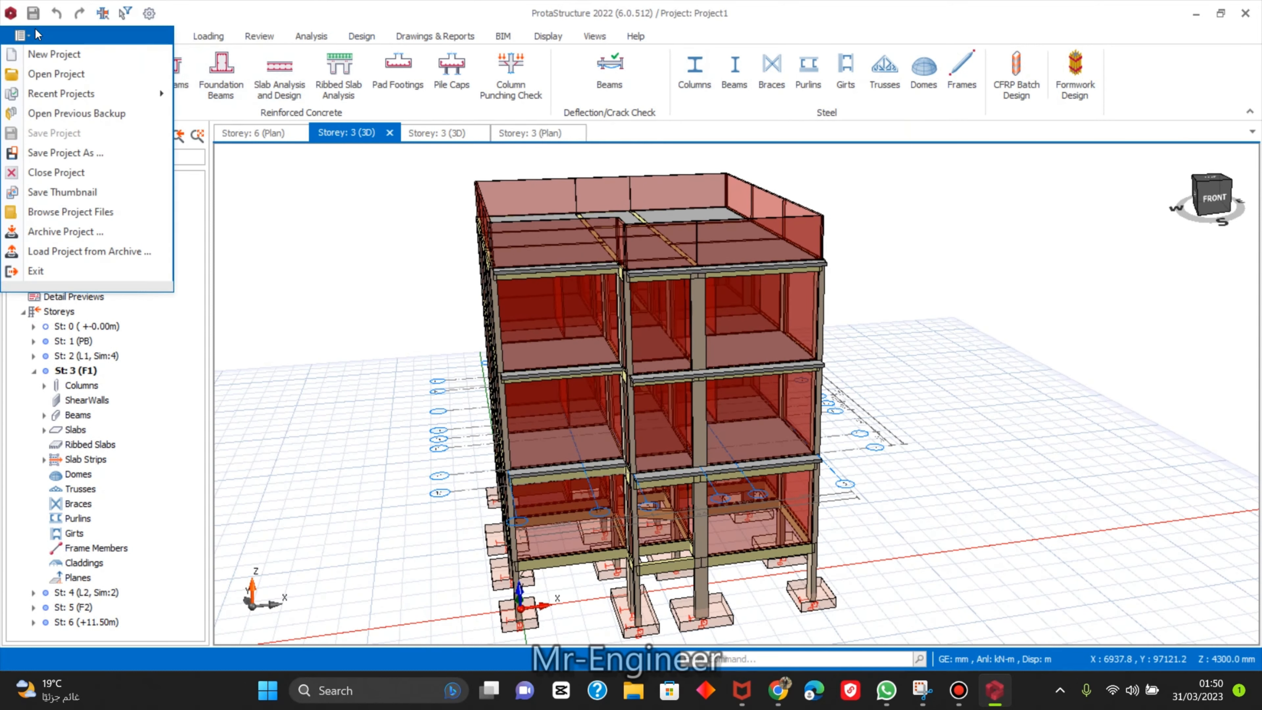
{"action": "left_click", "coordinate": [61, 52]}
{"action": "scroll", "coordinate": [550, 344], "scroll_direction": "down", "scroll_amount": 3}
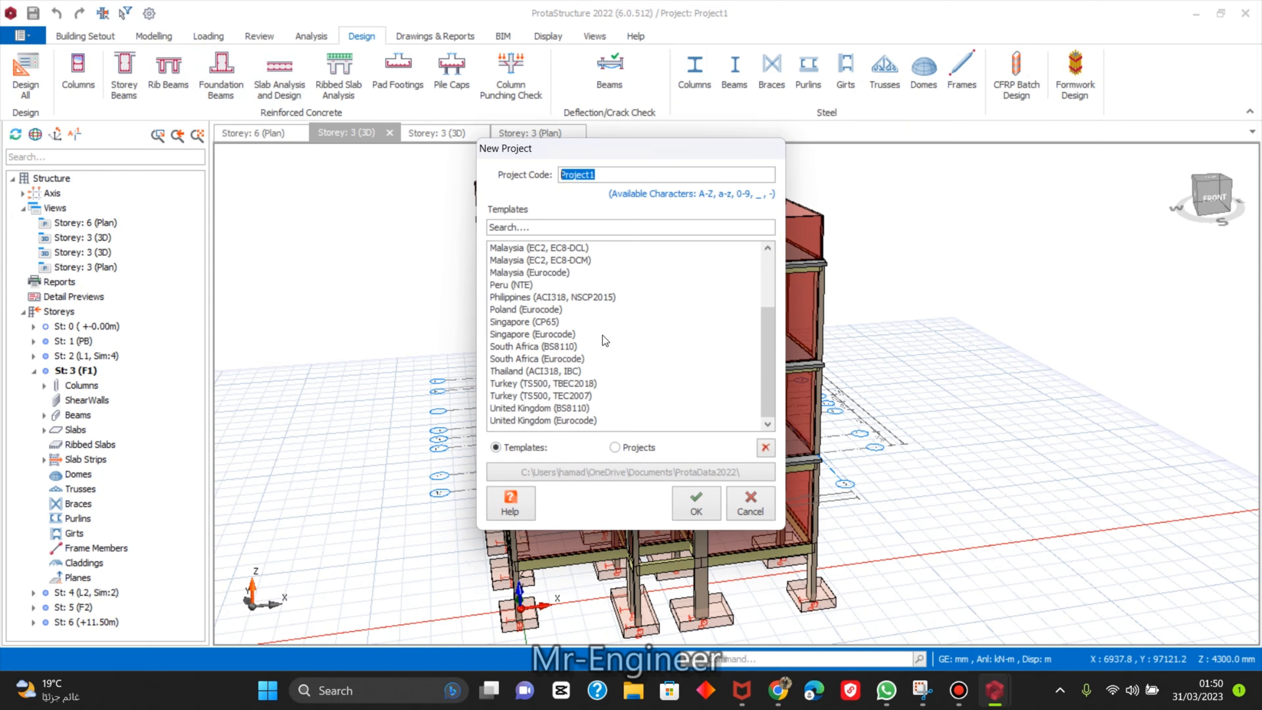
{"action": "left_click", "coordinate": [519, 372]}
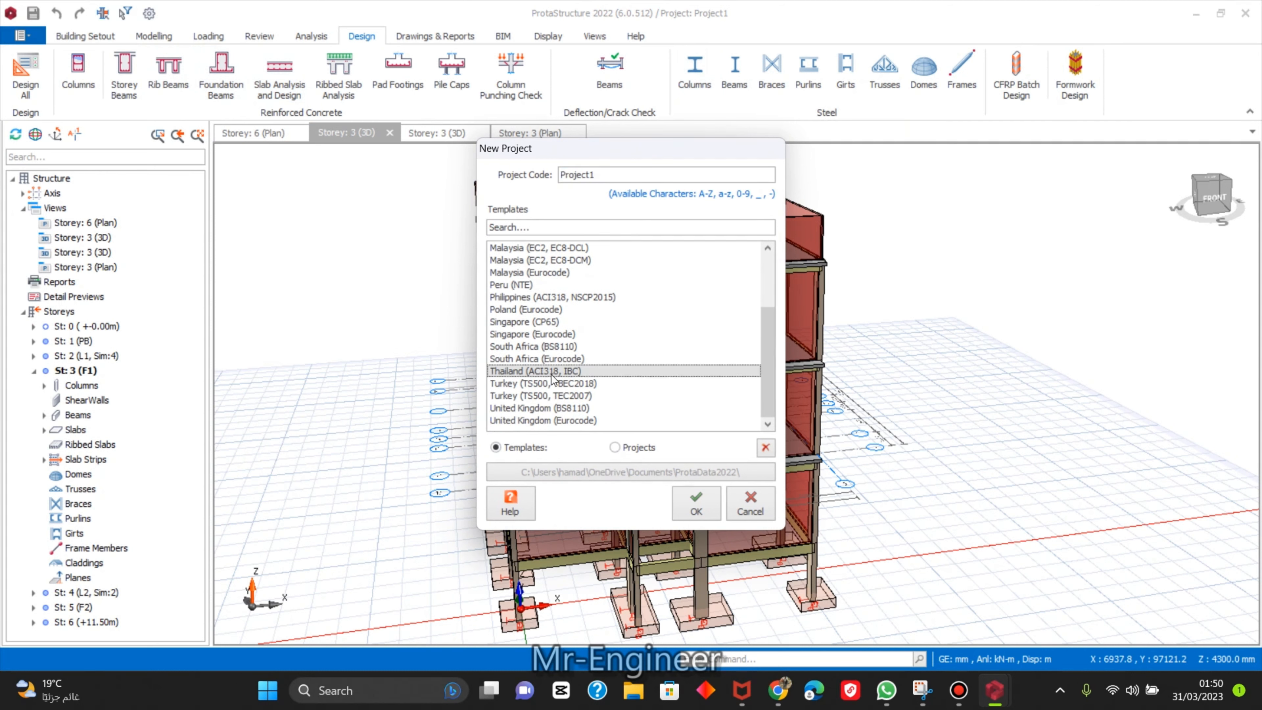
{"action": "left_click", "coordinate": [691, 511]}
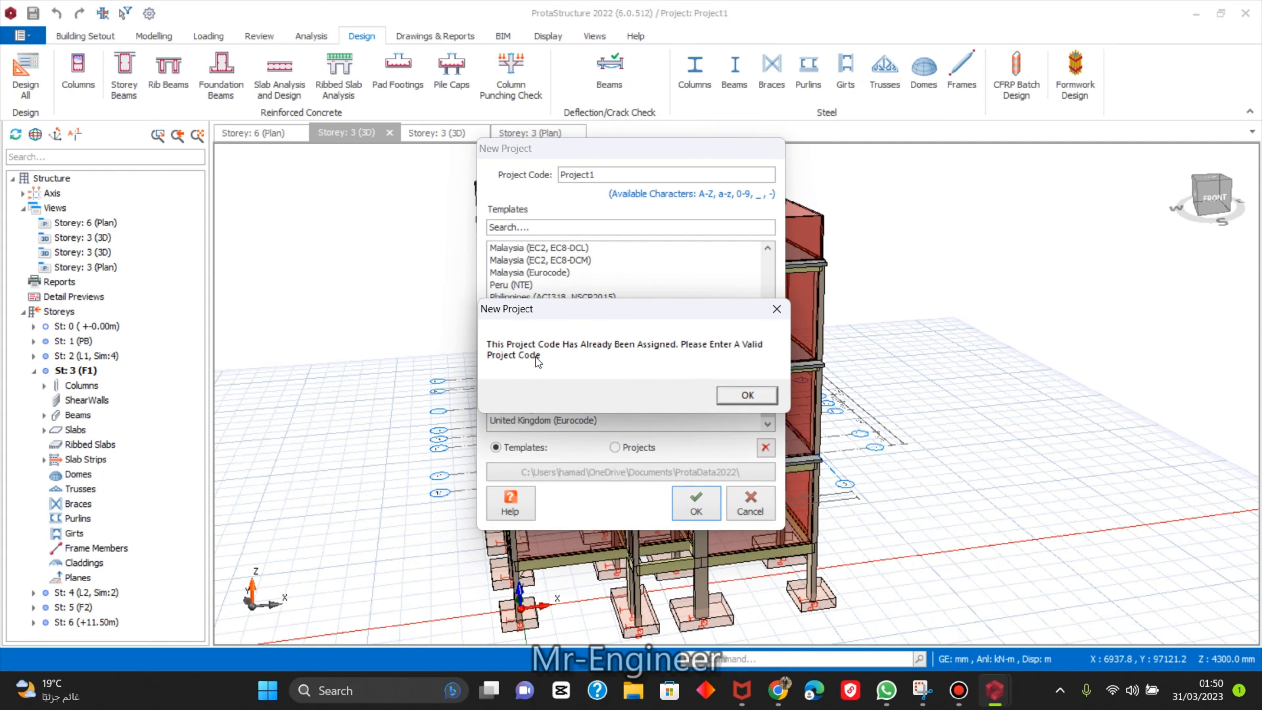
{"action": "left_click", "coordinate": [744, 395]}
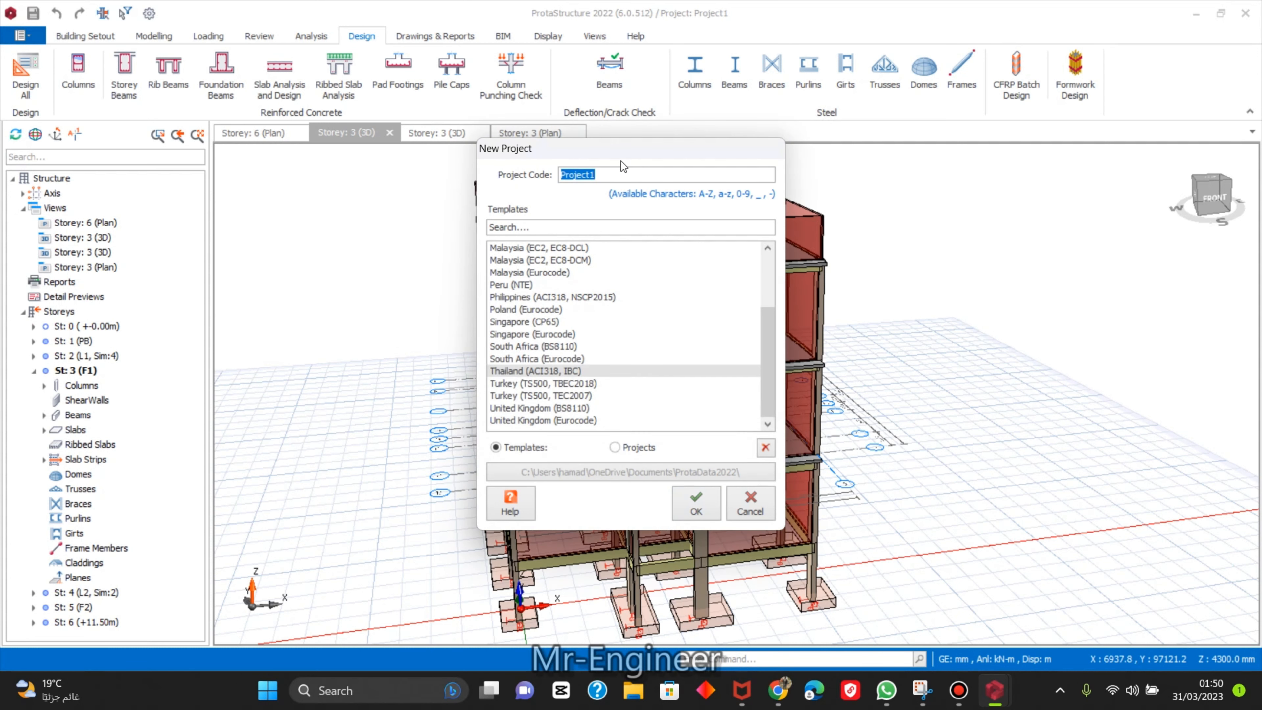
{"action": "type", "text": "youtube"}
{"action": "left_click", "coordinate": [605, 372]}
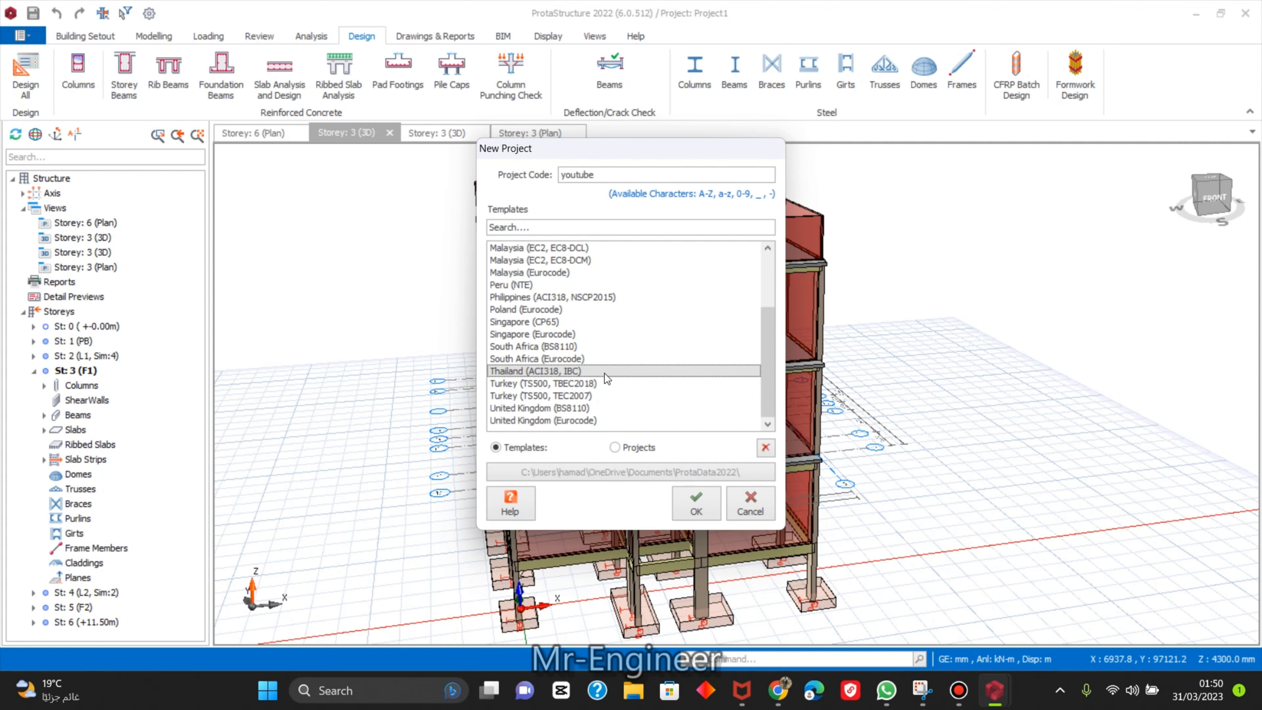
{"action": "left_click", "coordinate": [704, 508]}
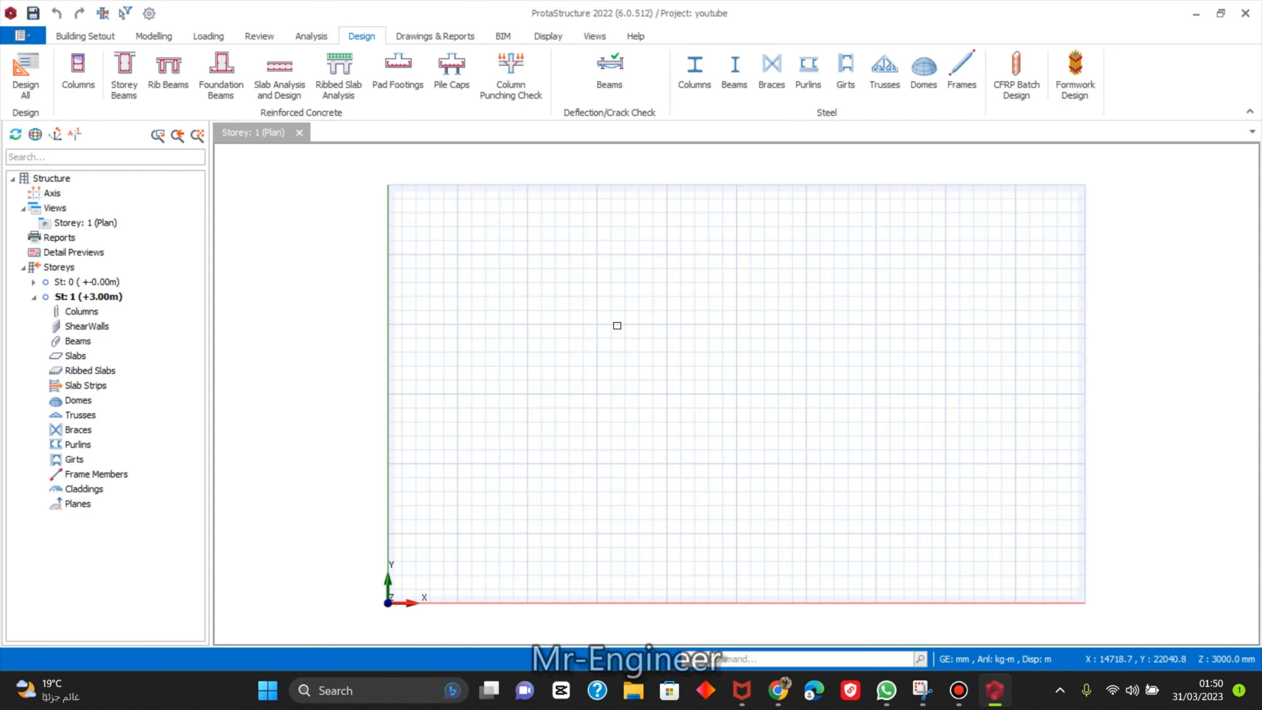
{"action": "scroll", "coordinate": [795, 323], "scroll_direction": "down", "scroll_amount": 2}
{"action": "scroll", "coordinate": [696, 319], "scroll_direction": "up", "scroll_amount": 2}
{"action": "scroll", "coordinate": [622, 299], "scroll_direction": "down", "scroll_amount": 3}
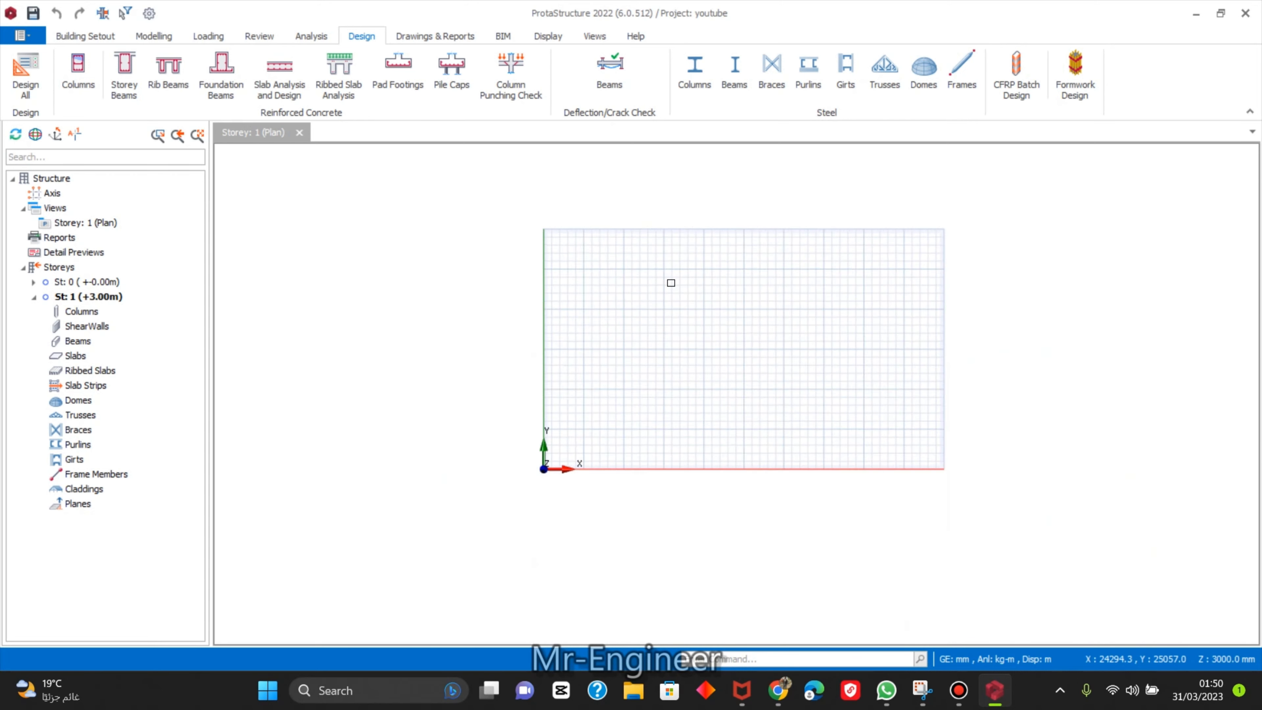
{"action": "scroll", "coordinate": [671, 283], "scroll_direction": "down", "scroll_amount": 1}
{"action": "scroll", "coordinate": [690, 282], "scroll_direction": "up", "scroll_amount": 3}
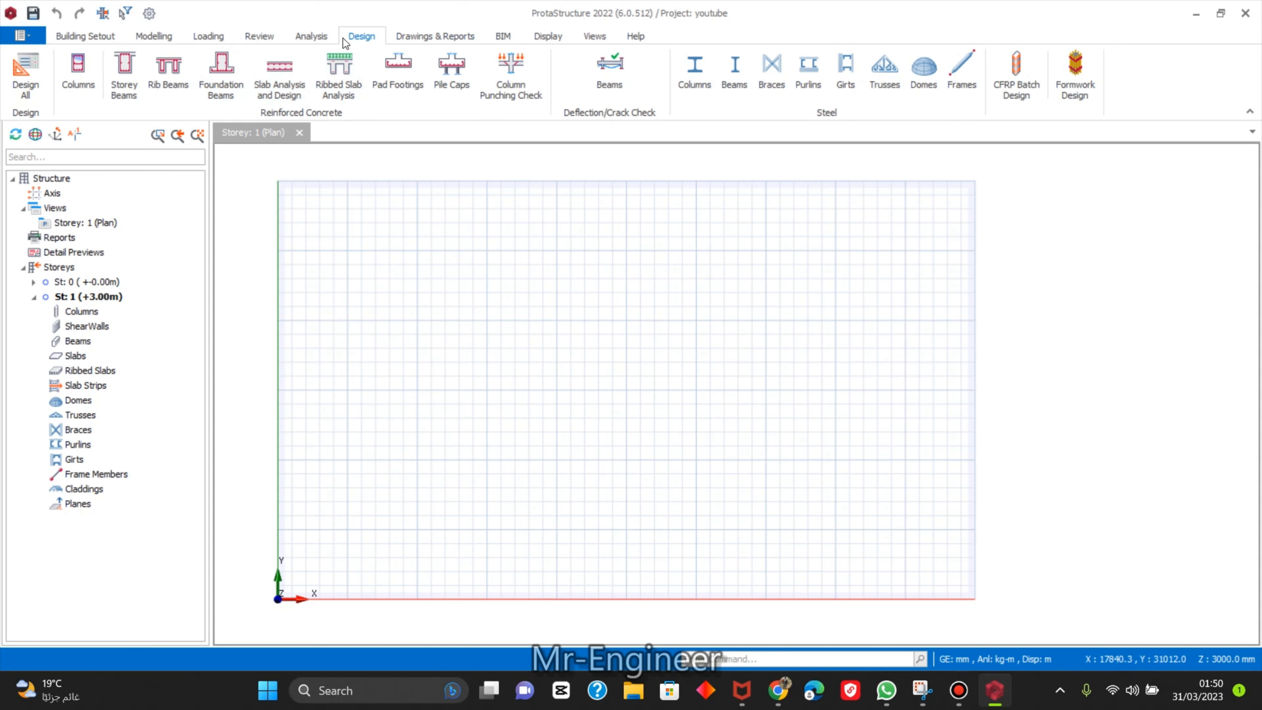
Set the project's concrete design code to ACI 318 [2019].
{"action": "left_click", "coordinate": [146, 15]}
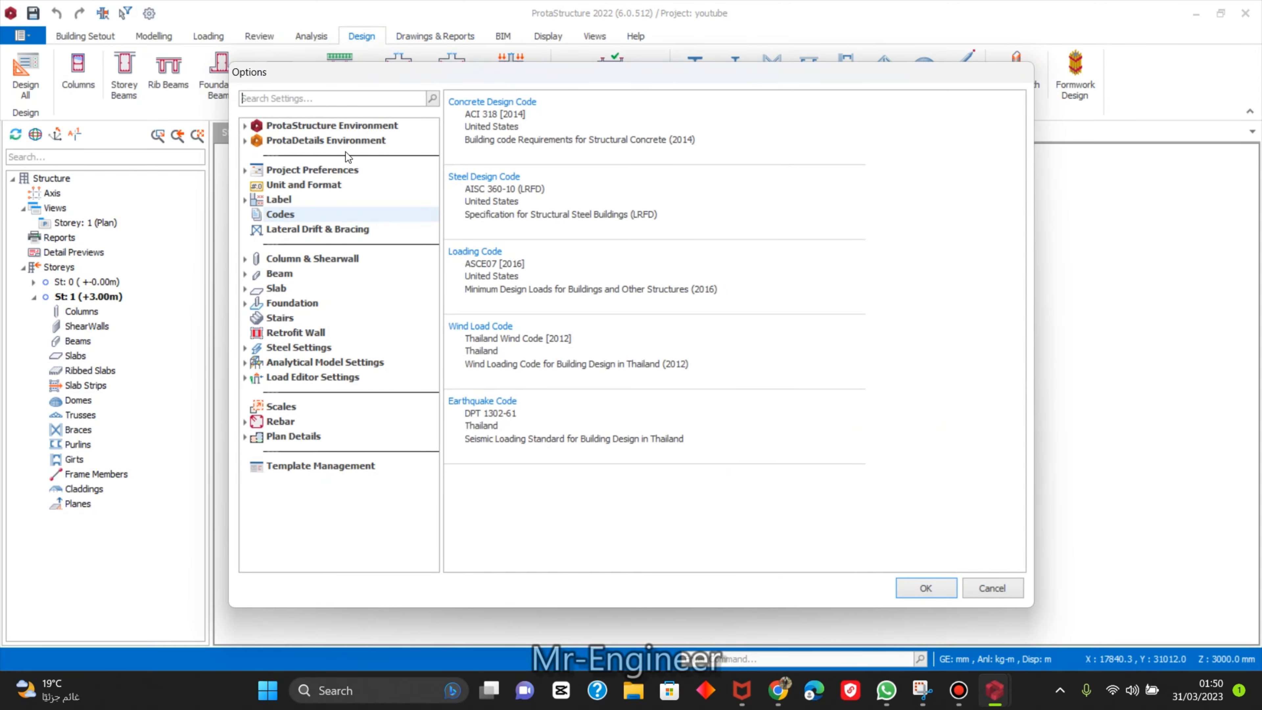
{"action": "left_click", "coordinate": [523, 120]}
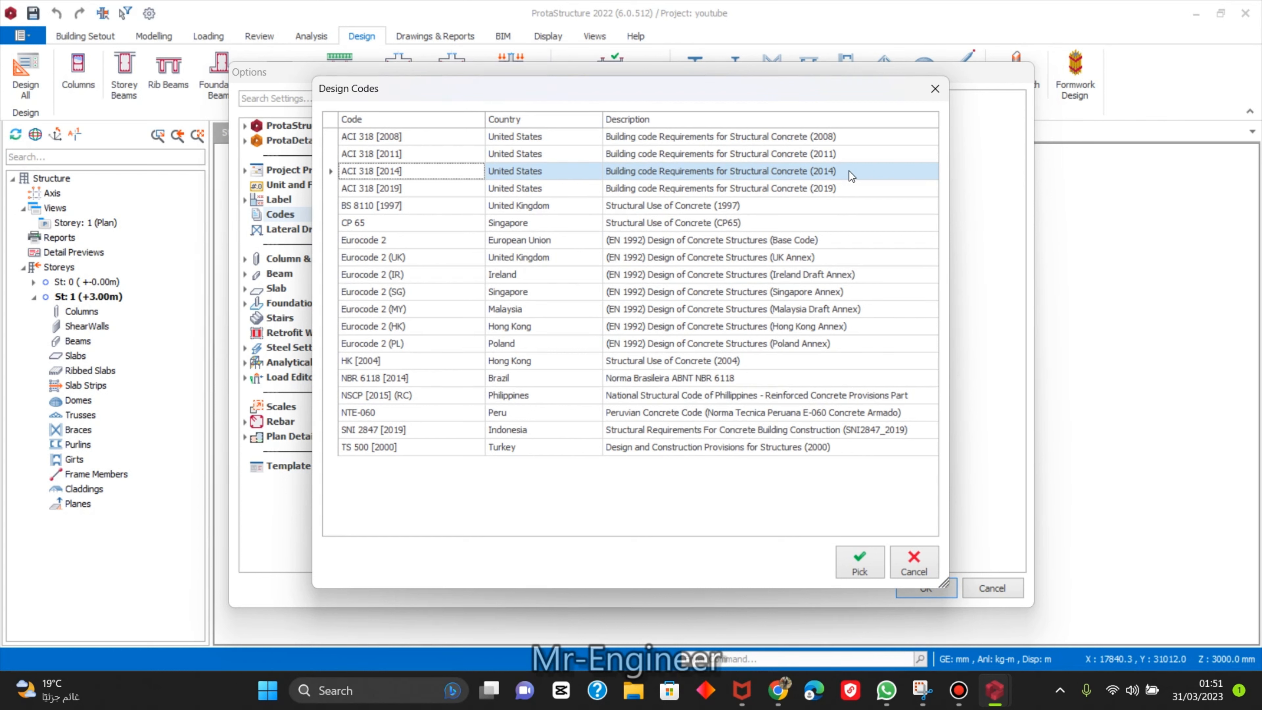
{"action": "left_click", "coordinate": [678, 189]}
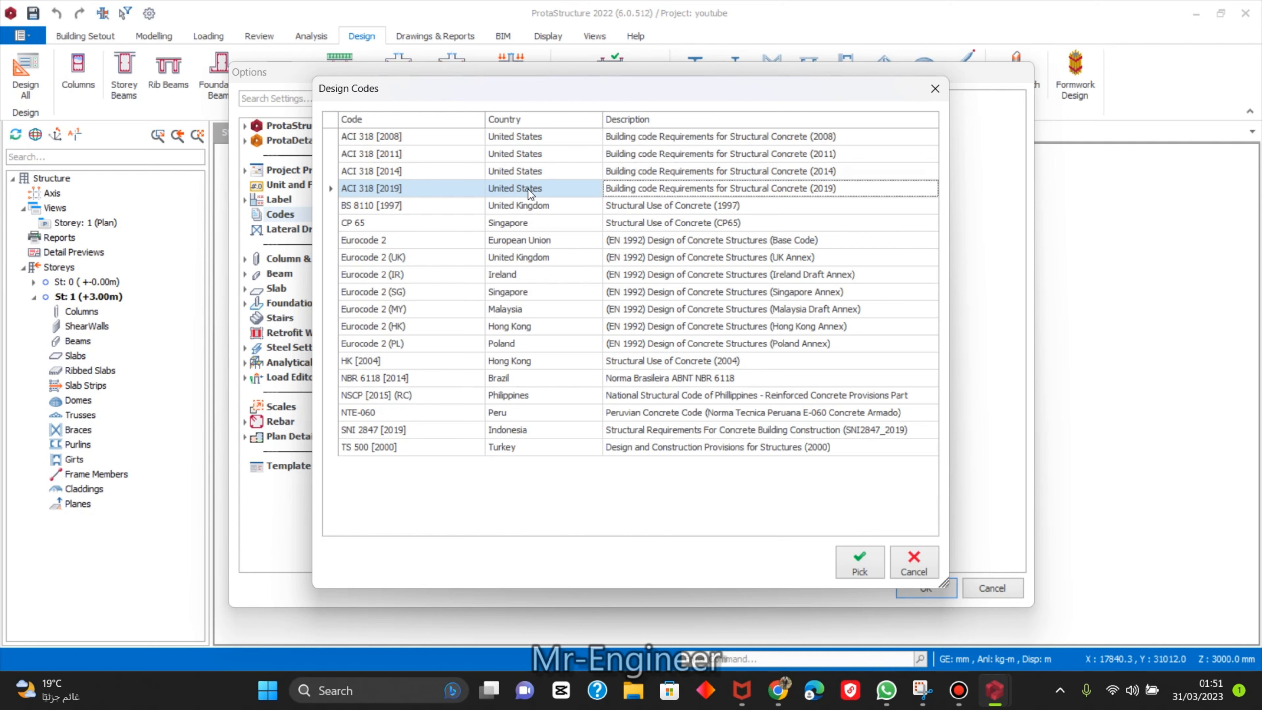
{"action": "left_click", "coordinate": [856, 570]}
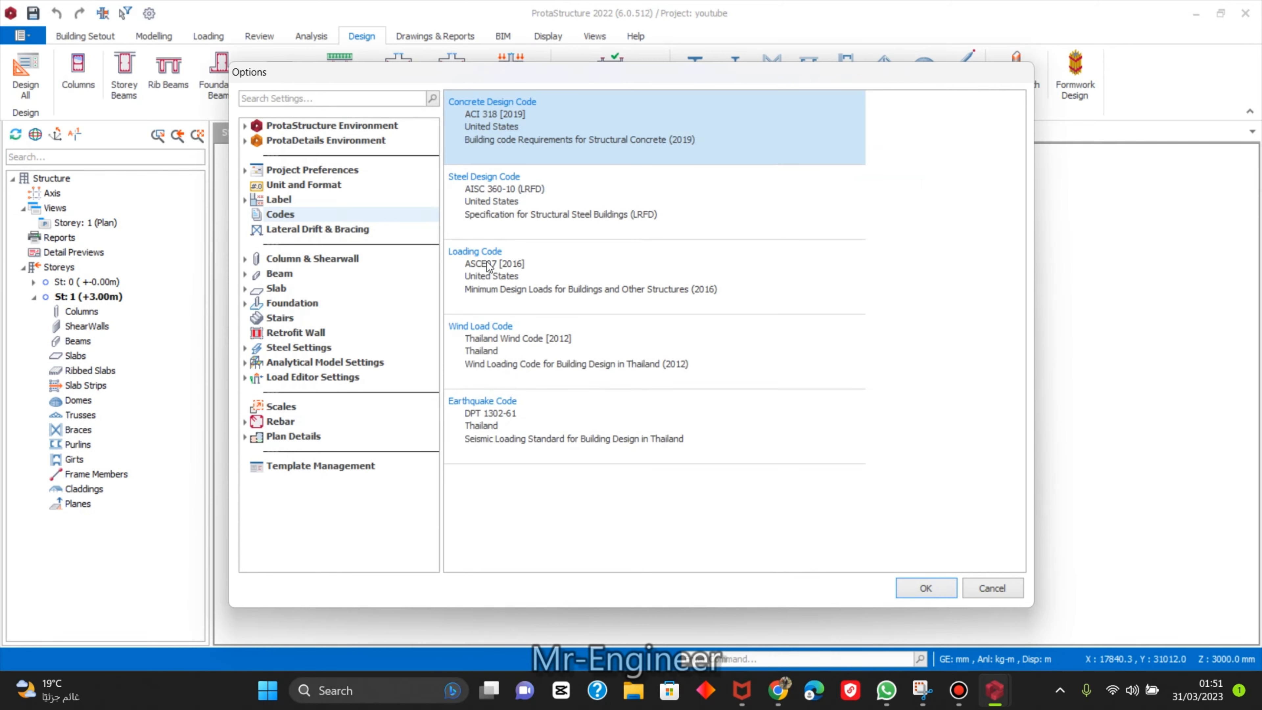
Pick AISC 360-10 (LRFD) as the steel design code and ASCE07 [2016] as the loading code.
{"action": "double_click", "coordinate": [499, 204]}
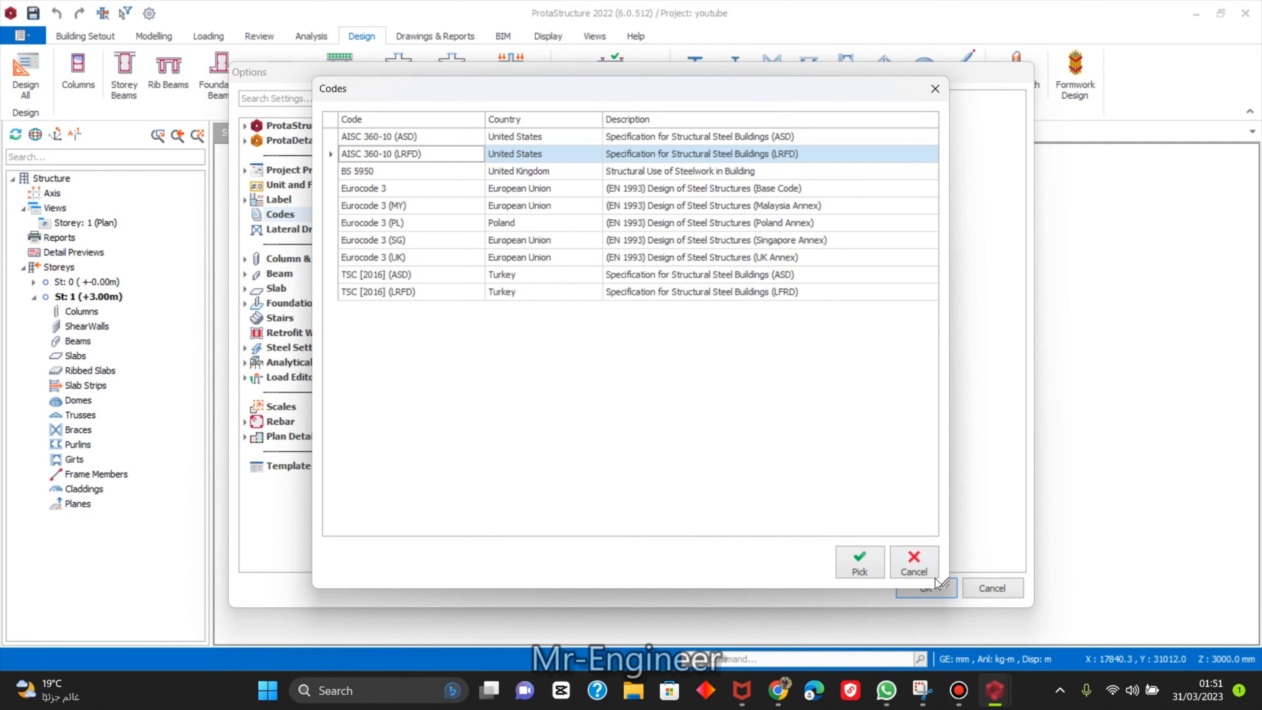
{"action": "left_click", "coordinate": [860, 562]}
{"action": "left_click", "coordinate": [518, 272]}
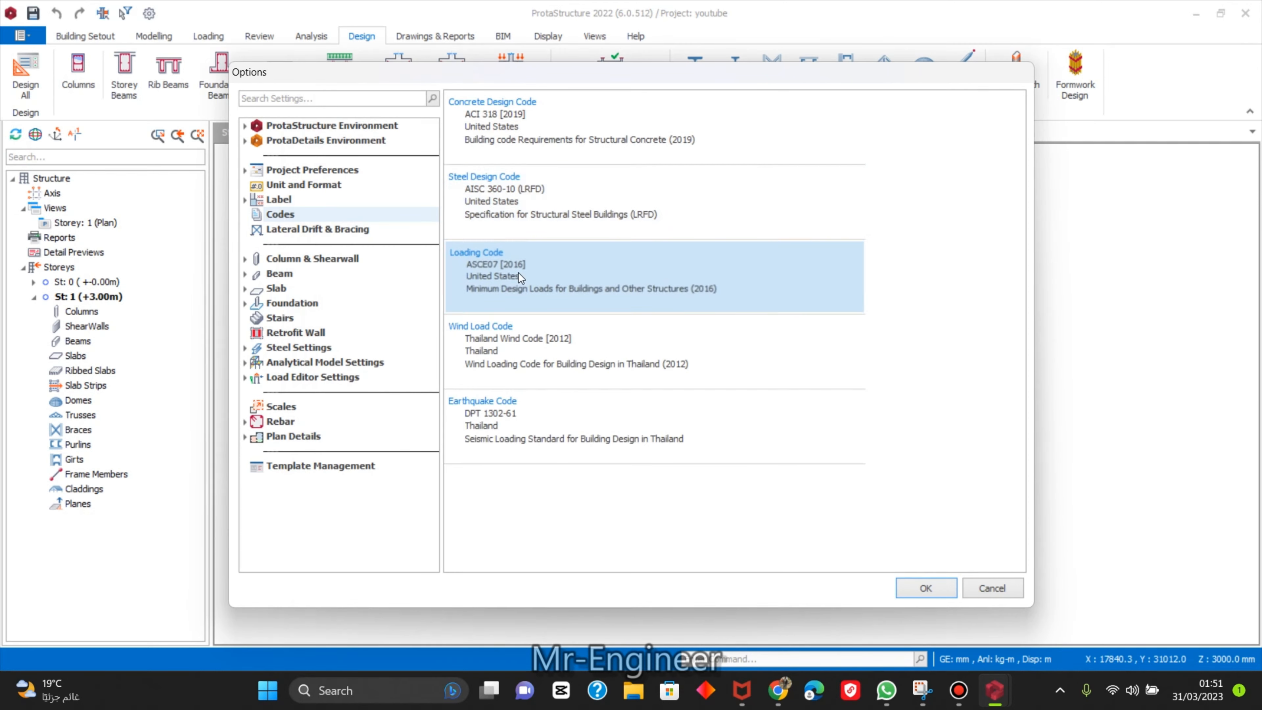
{"action": "double_click", "coordinate": [519, 272]}
{"action": "left_click", "coordinate": [859, 561]}
Set the wind load code to the United States ASCE7 [2010].
{"action": "double_click", "coordinate": [570, 359]}
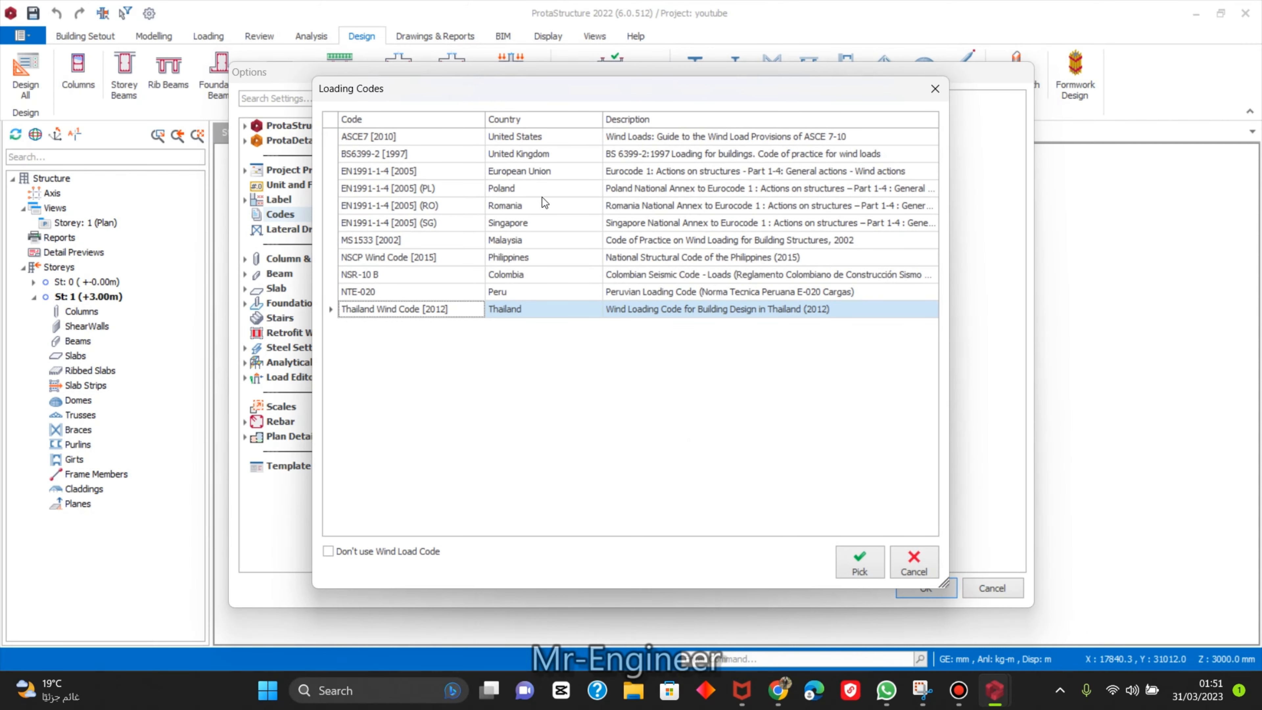
{"action": "left_click", "coordinate": [556, 140]}
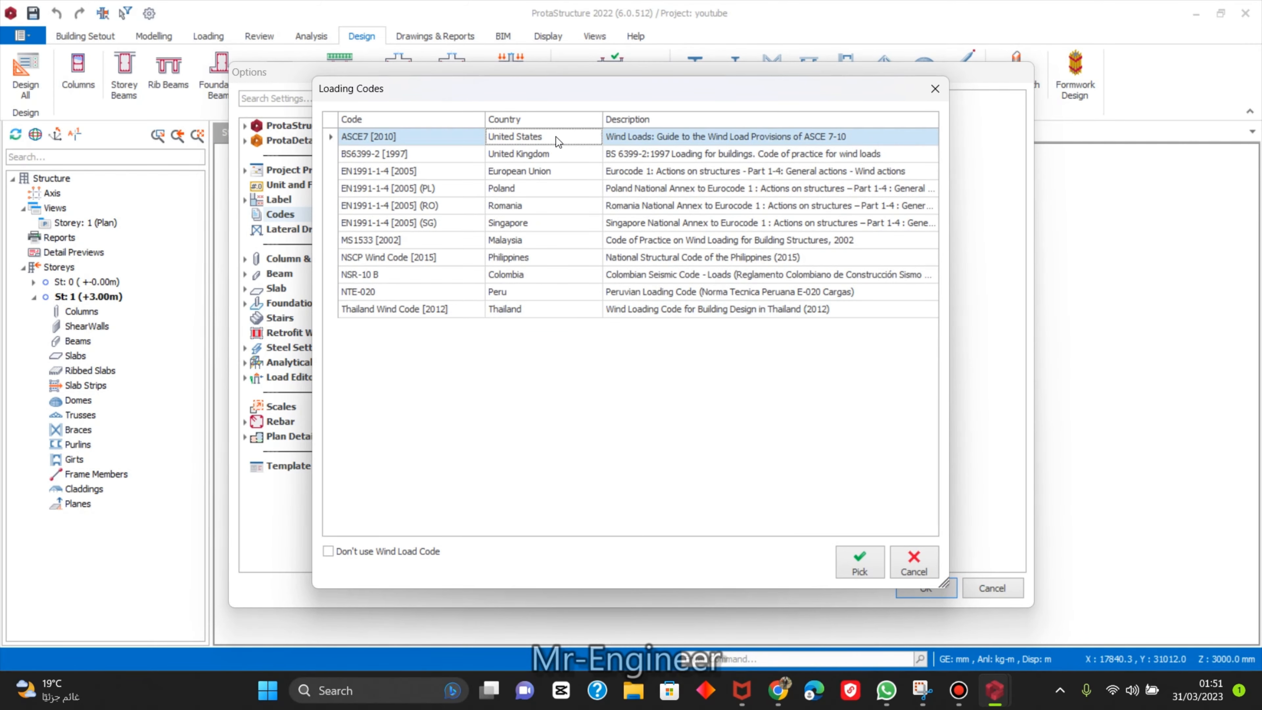
{"action": "left_click", "coordinate": [874, 569]}
Set the earthquake code to IBC and apply the project's code settings.
{"action": "double_click", "coordinate": [518, 418]}
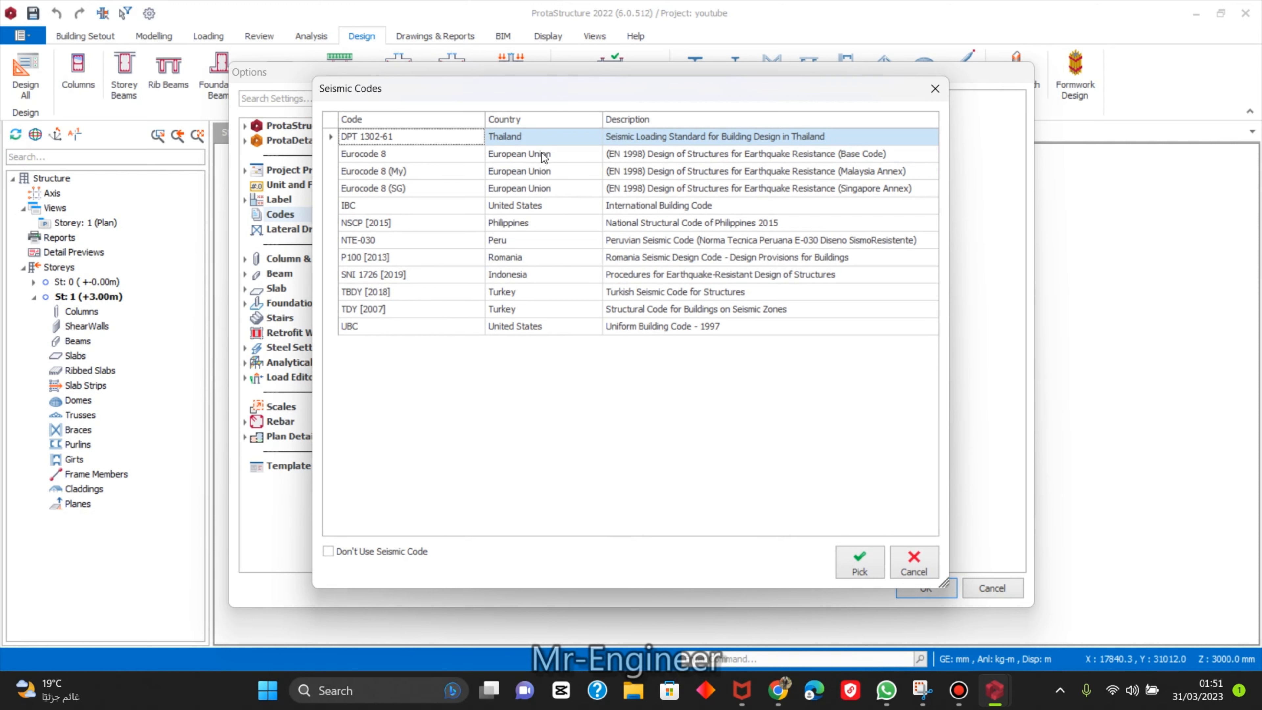
{"action": "left_click", "coordinate": [538, 204]}
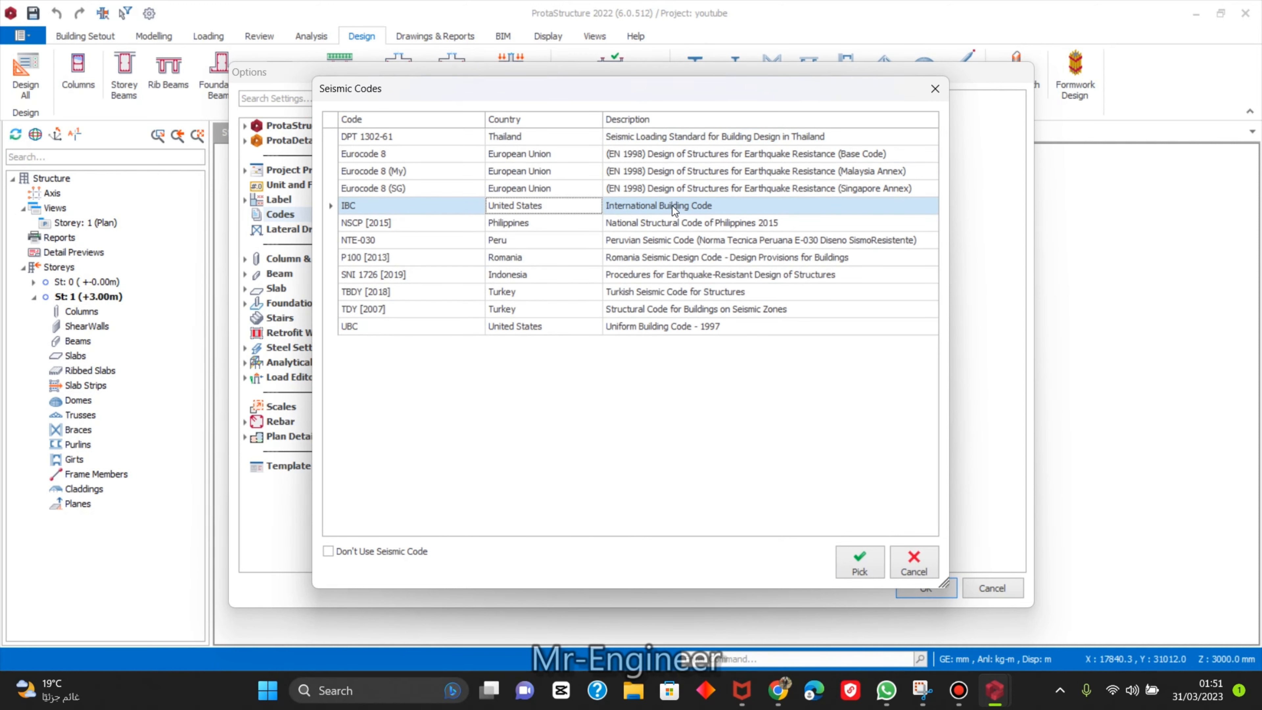
{"action": "left_click", "coordinate": [866, 556]}
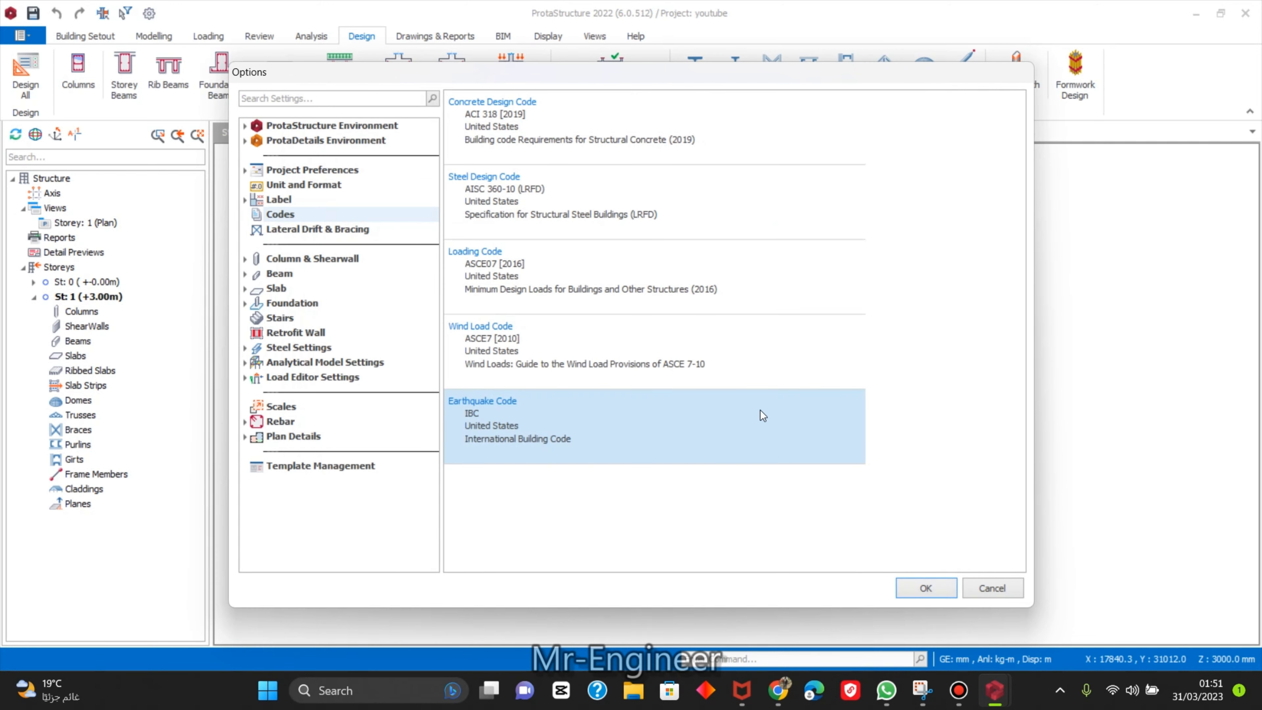
{"action": "left_click", "coordinate": [926, 589]}
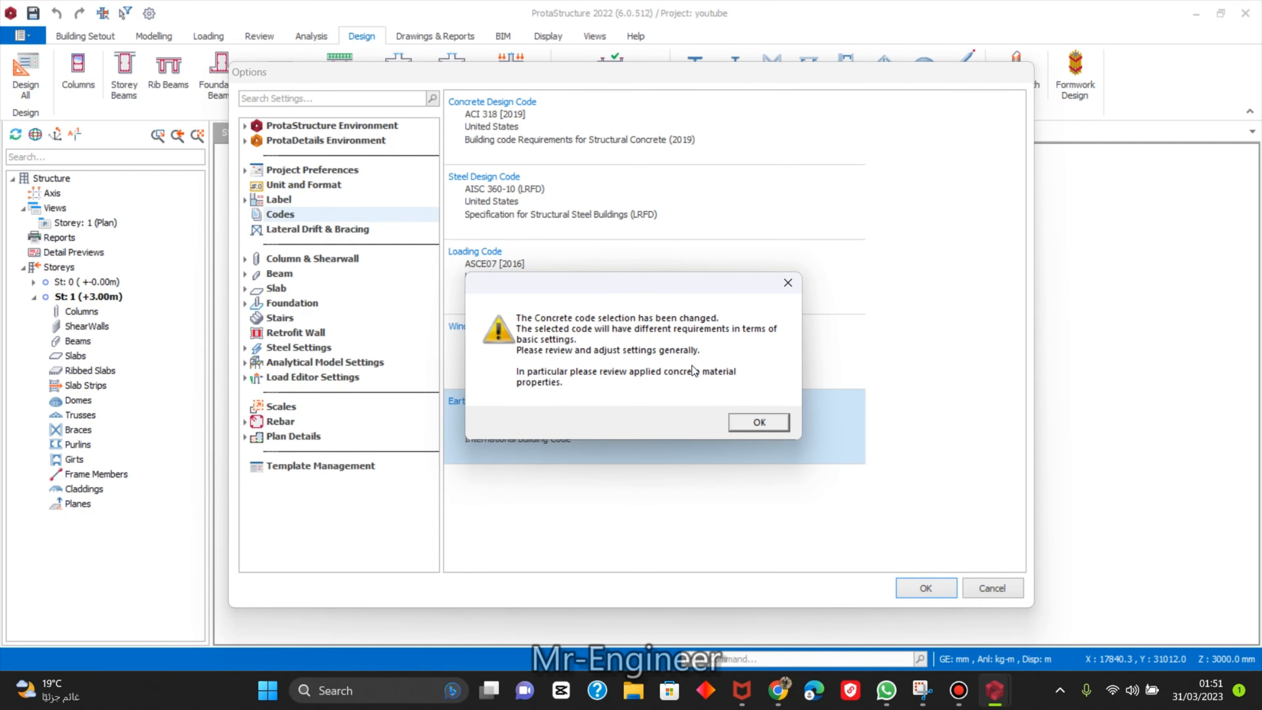
{"action": "left_click", "coordinate": [764, 427]}
{"action": "left_click", "coordinate": [689, 400]}
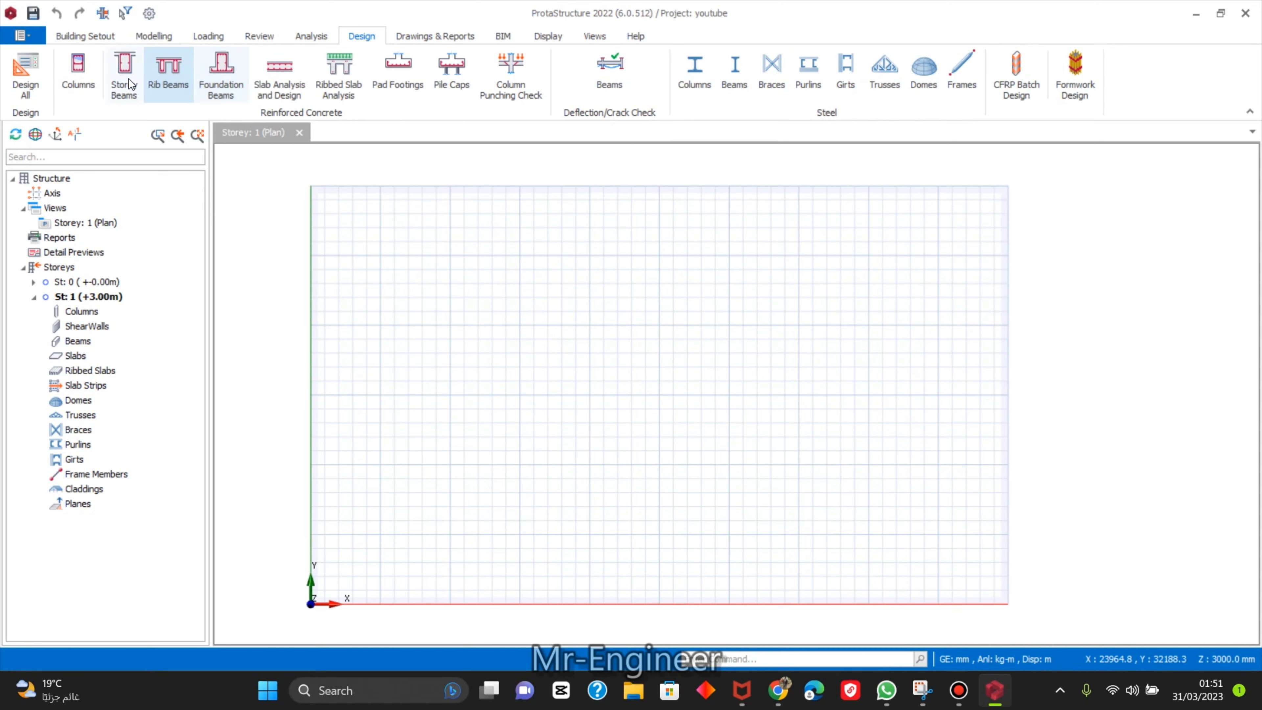
Start the Orthogonal Axis Generator with the grid reference point at x 13000 mm, y 24000 mm.
{"action": "left_click", "coordinate": [98, 43]}
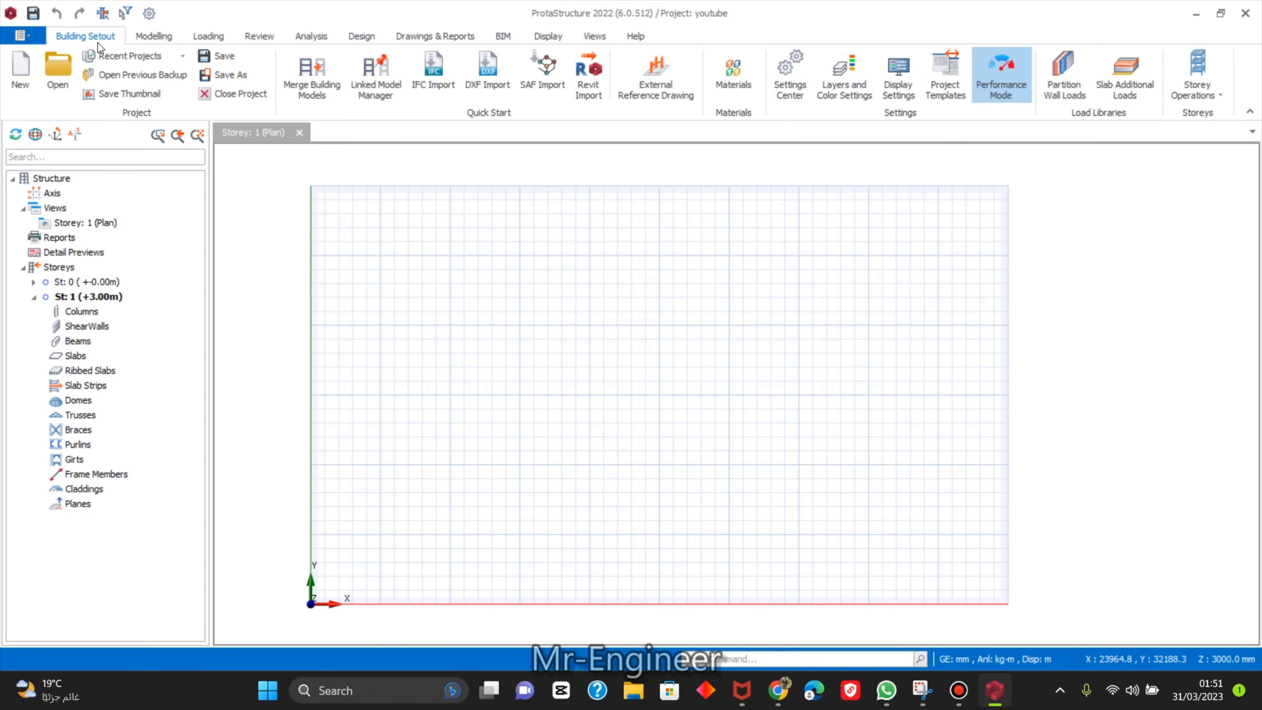
{"action": "left_click", "coordinate": [159, 30]}
{"action": "left_click", "coordinate": [145, 86]}
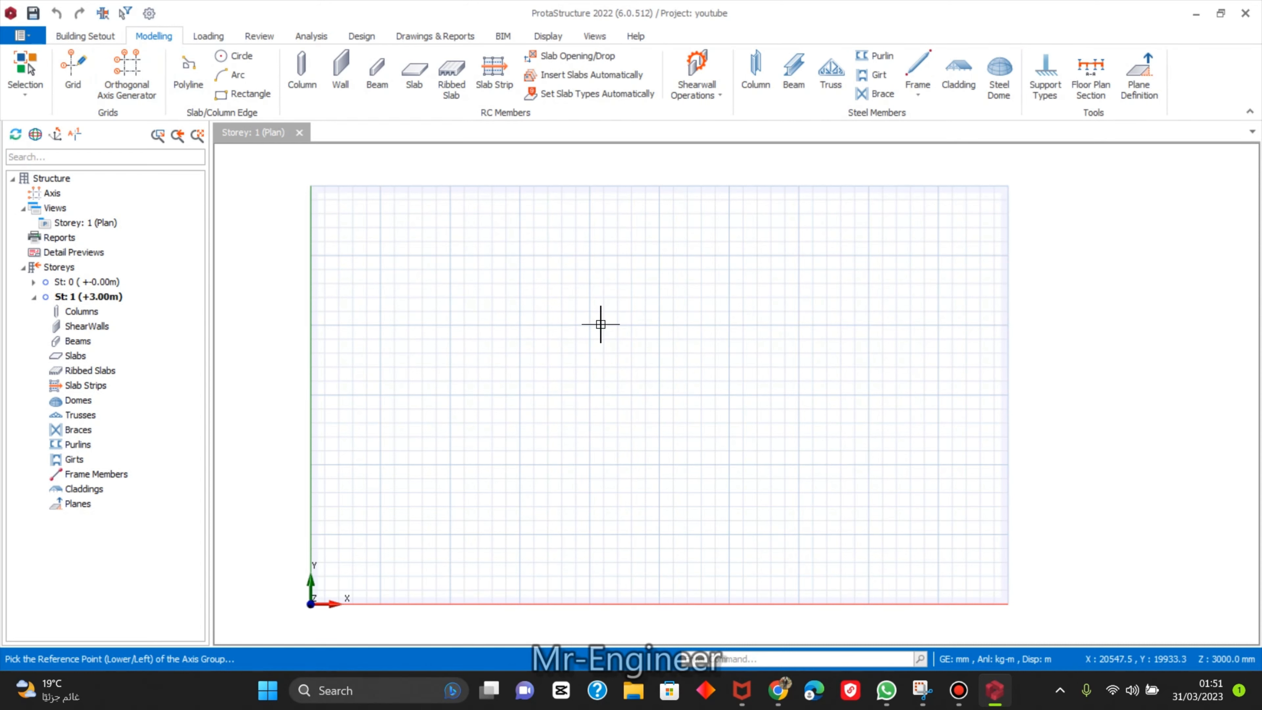
{"action": "left_click", "coordinate": [82, 75]}
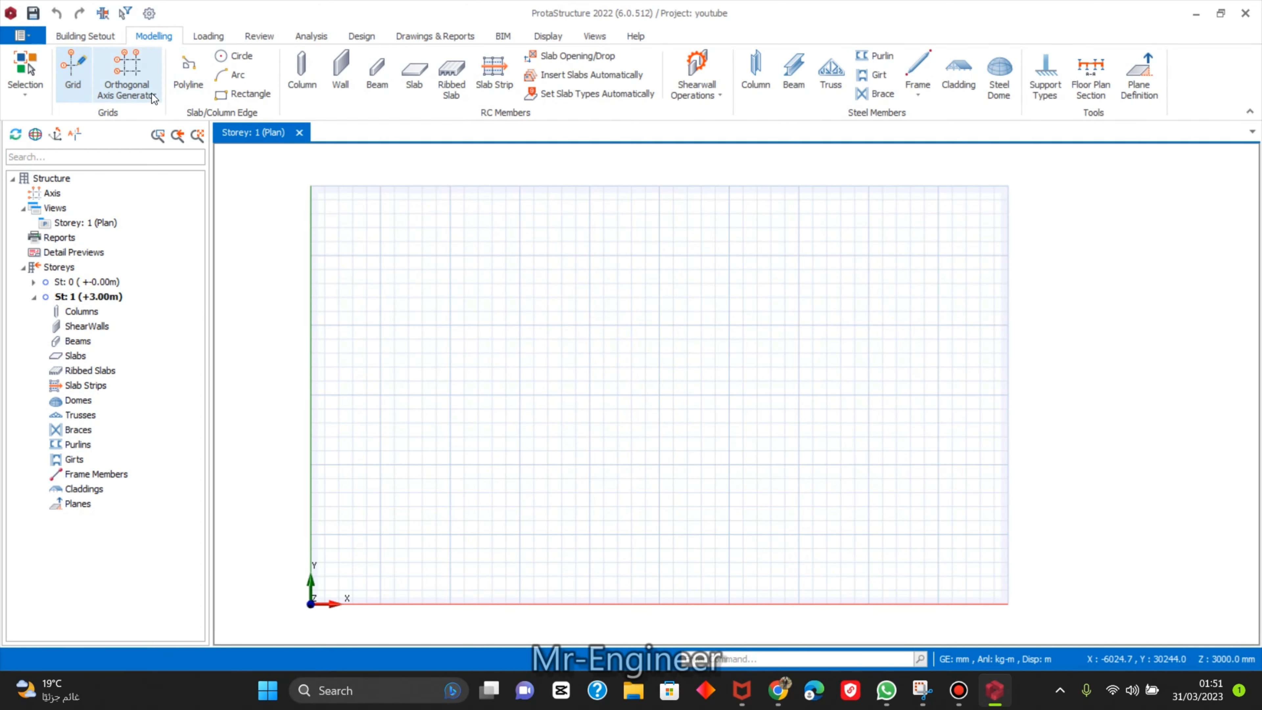
{"action": "left_click", "coordinate": [128, 70]}
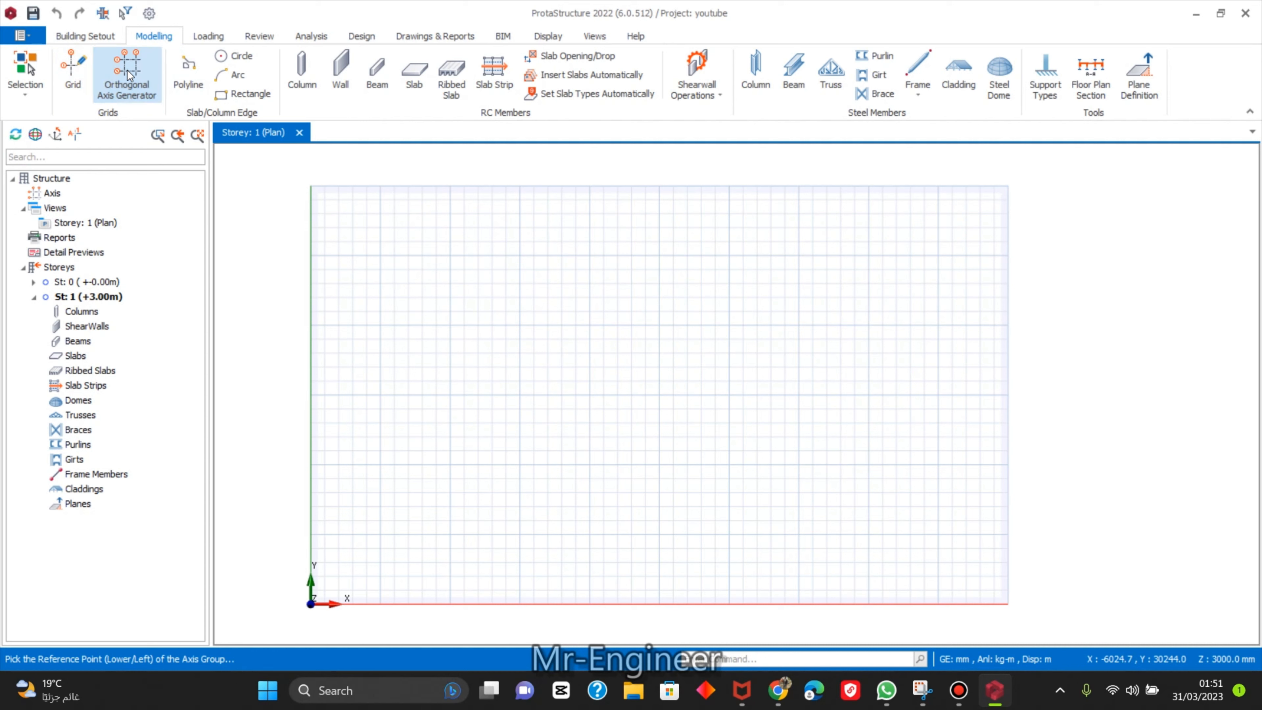
{"action": "left_click", "coordinate": [502, 280]}
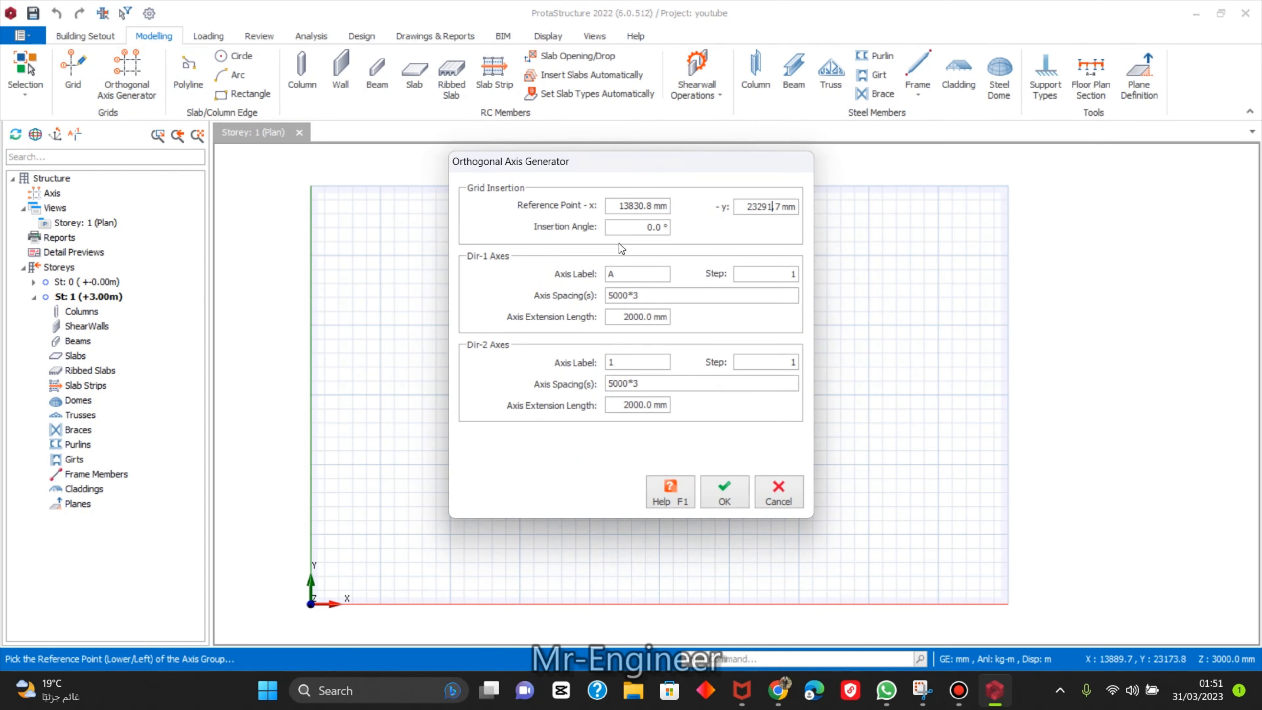
{"action": "left_click", "coordinate": [645, 294]}
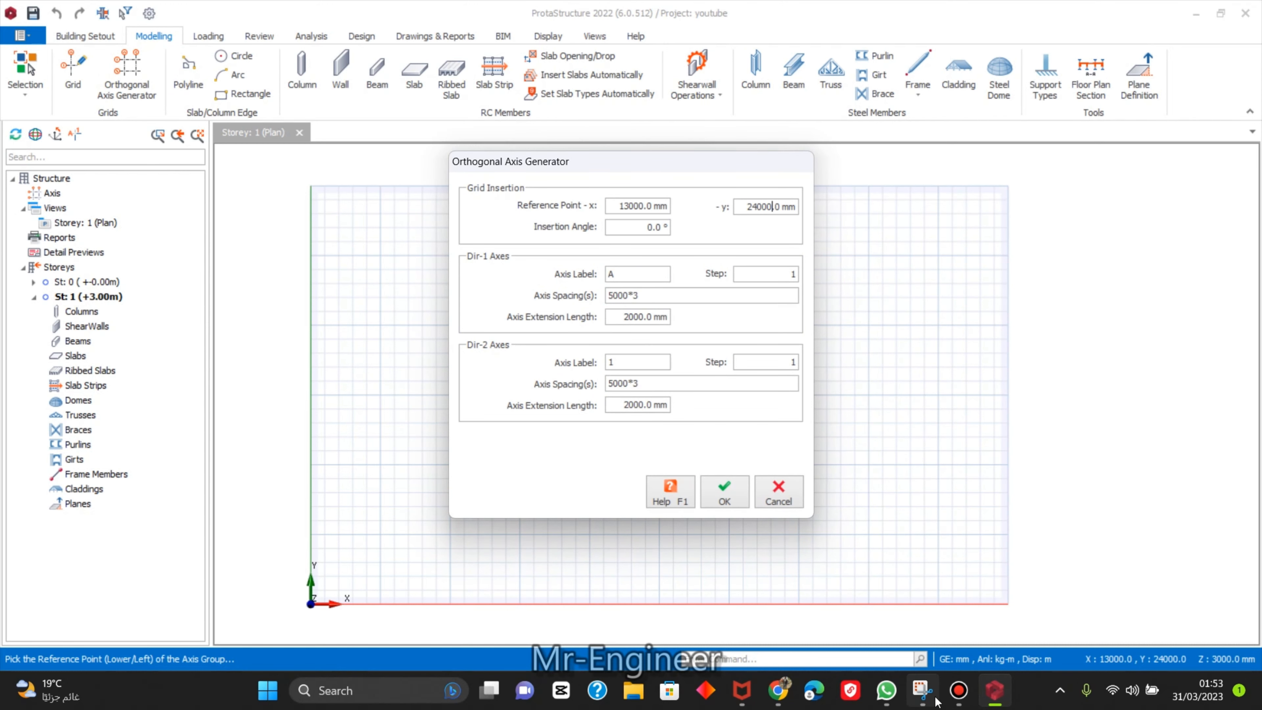
Start the Dir-1 axis spacings with 700,200,600,2700, copying them from the reference image in Snipping Tool.
{"action": "mouse_move", "coordinate": [960, 693]}
{"action": "left_click", "coordinate": [921, 691]}
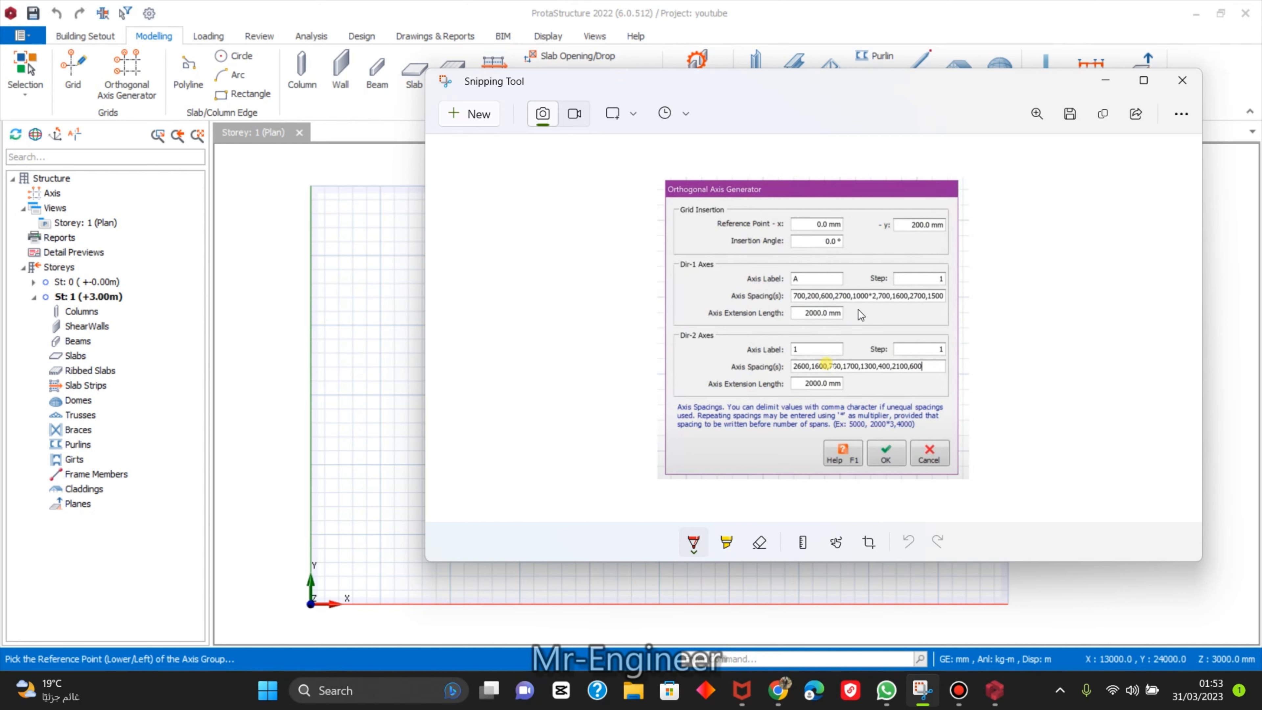
{"action": "left_click", "coordinate": [422, 290]}
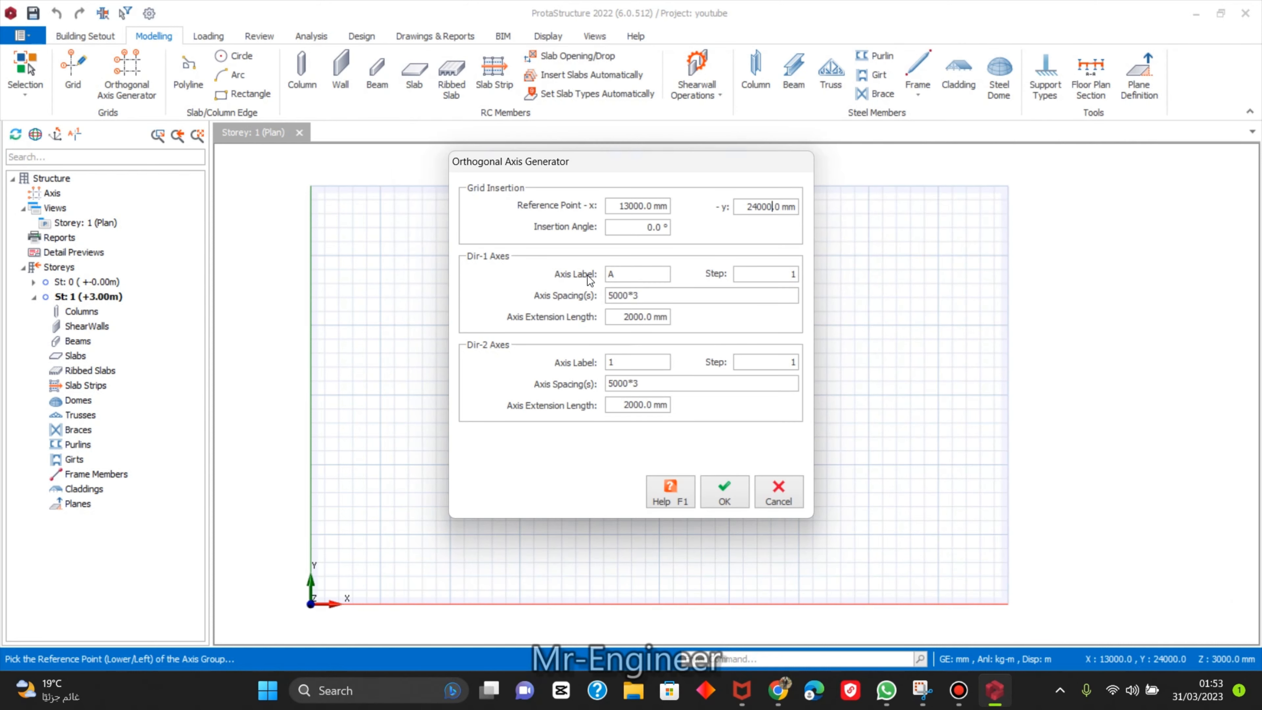
{"action": "left_click_drag", "start_coordinate": [661, 293], "coordinate": [562, 295]}
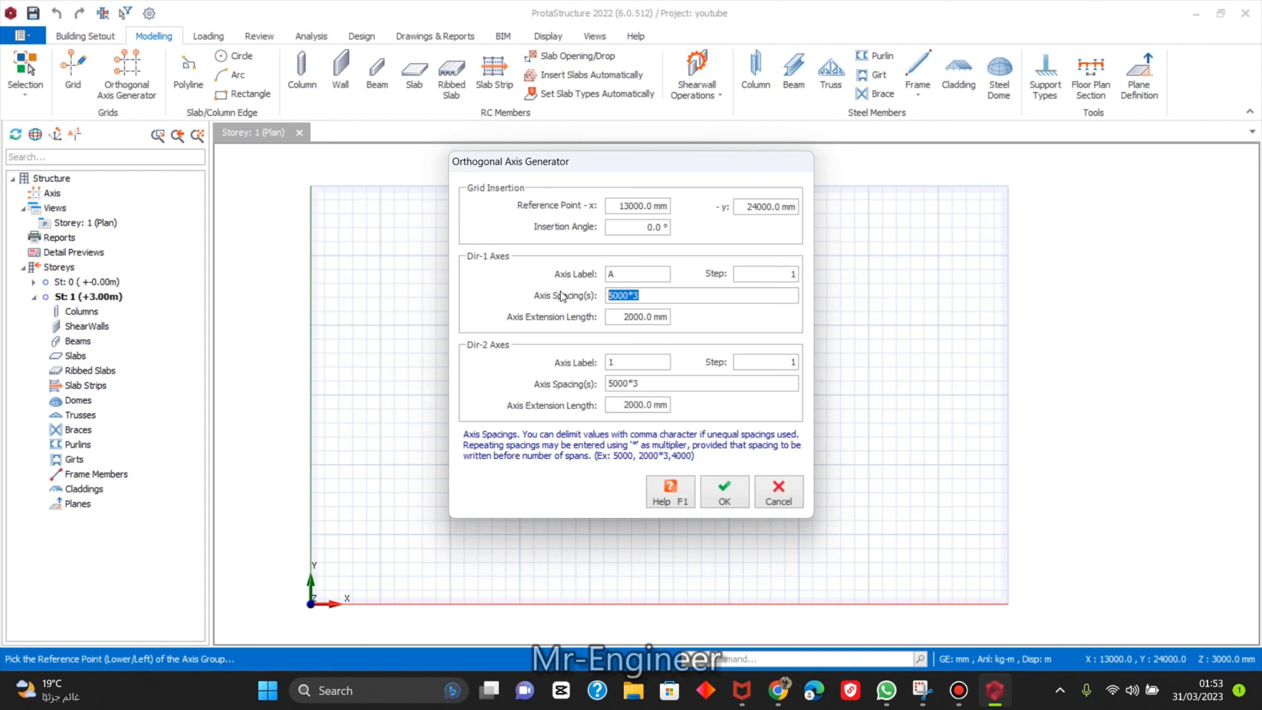
{"action": "type", "text": "700,200,"}
{"action": "left_click", "coordinate": [959, 692]}
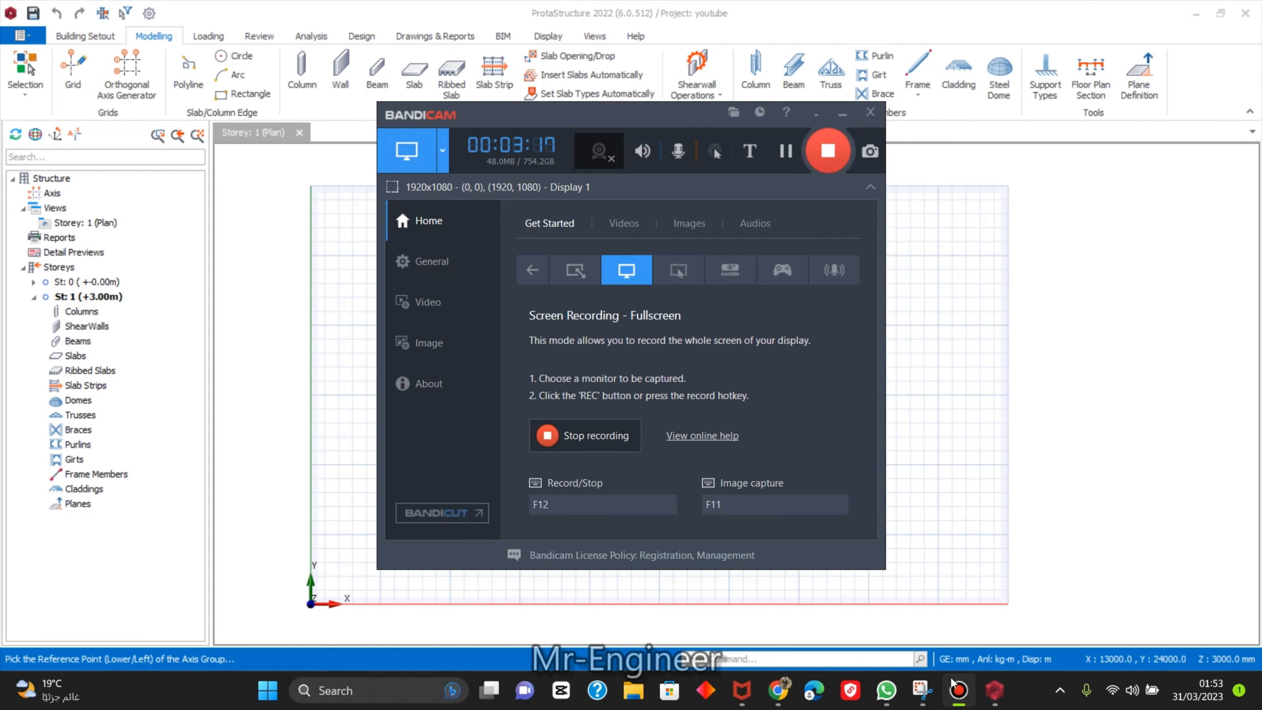
{"action": "left_click", "coordinate": [958, 692]}
{"action": "left_click", "coordinate": [921, 691]}
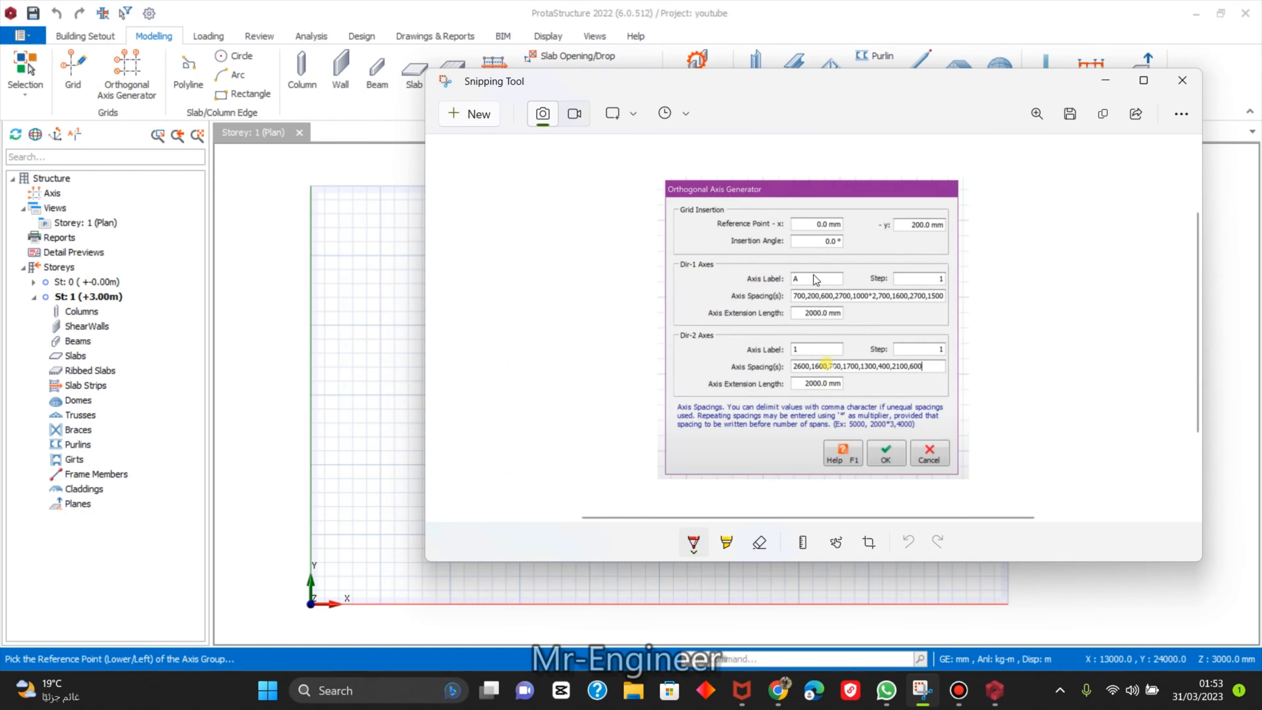
{"action": "left_click", "coordinate": [396, 297]}
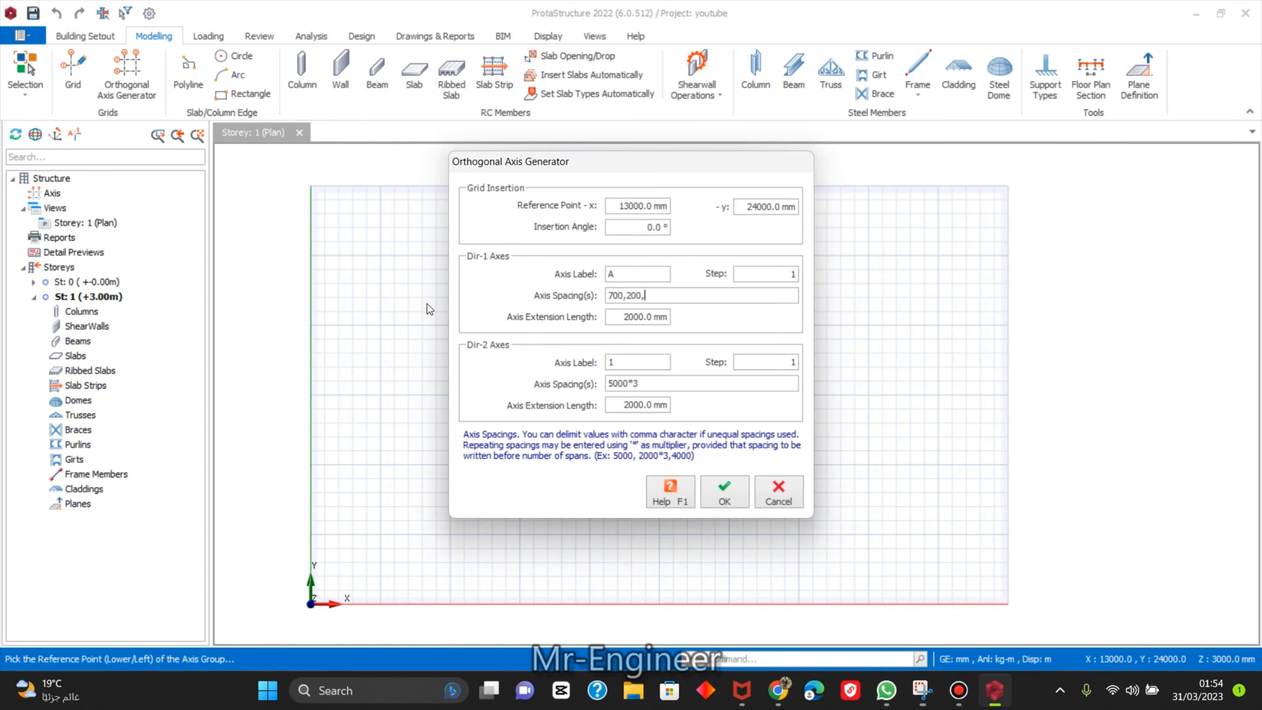
{"action": "type", "text": "600,2700,"}
Complete the Dir-1 axis spacings from the Snipping Tool reference by appending 1000*2,700,1600,2700,1500.
{"action": "left_click", "coordinate": [921, 691]}
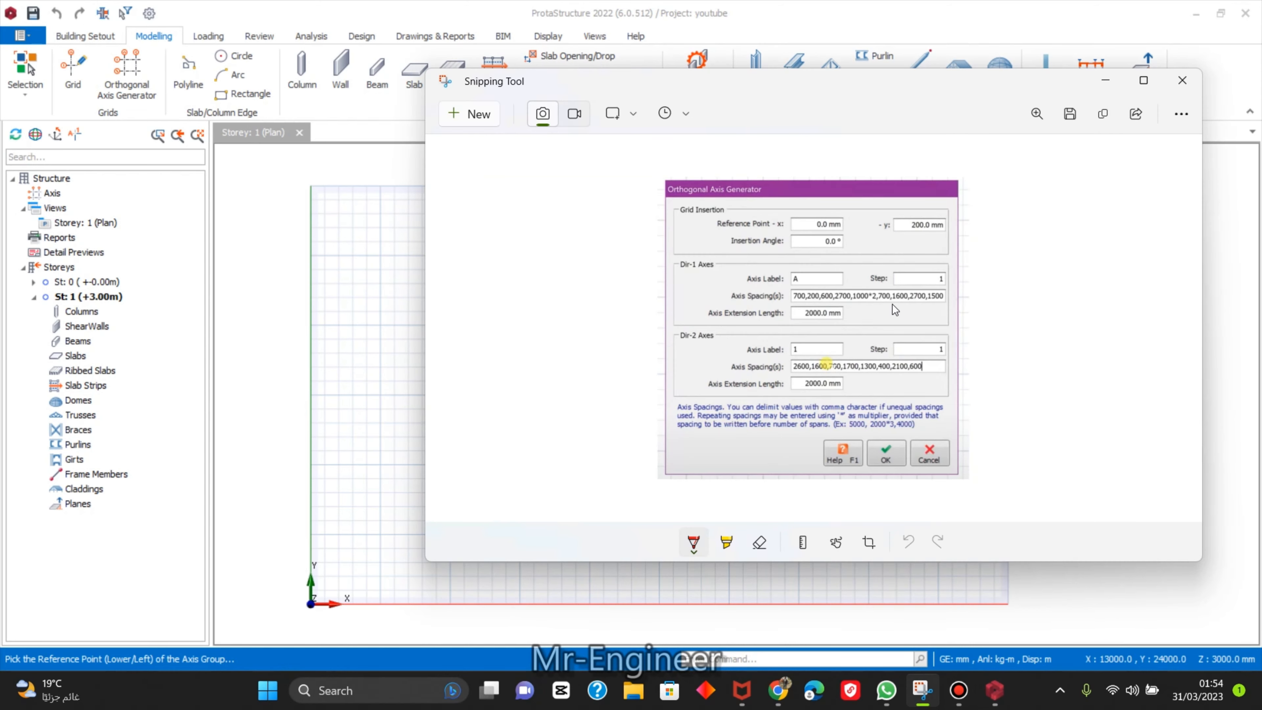
{"action": "left_click", "coordinate": [378, 310]}
{"action": "type", "text": "1000*2,"}
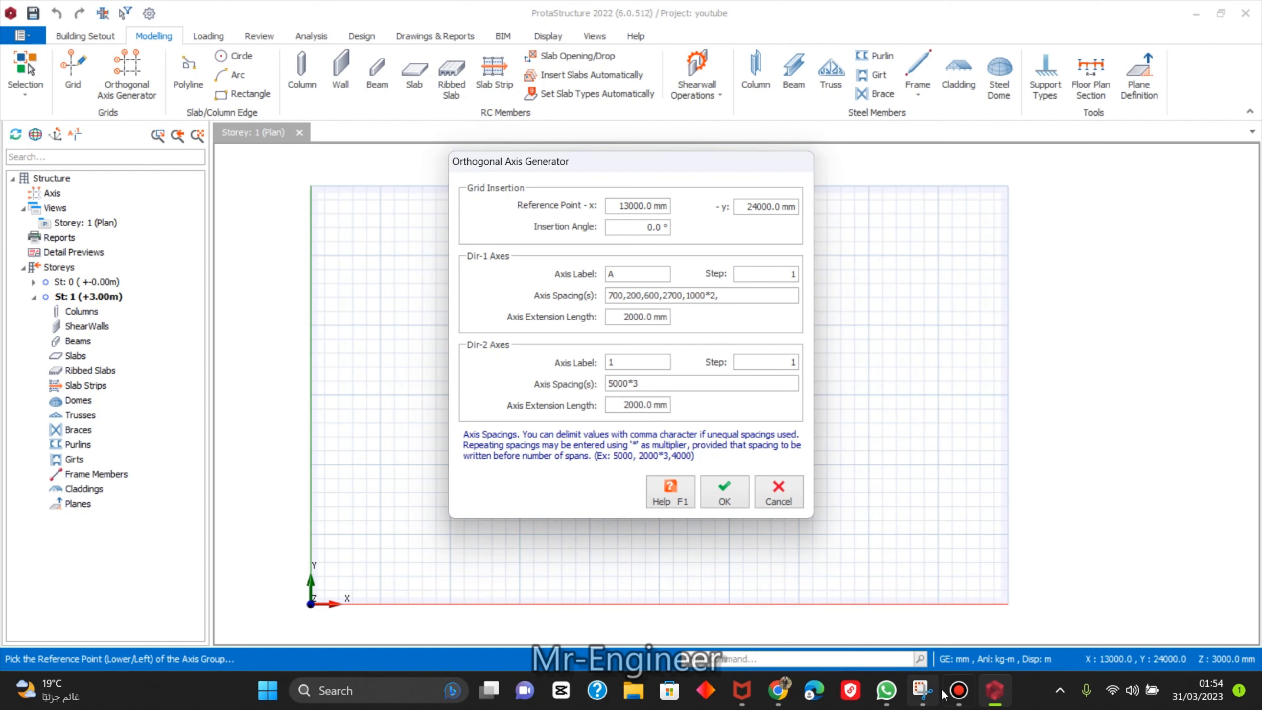
{"action": "left_click", "coordinate": [959, 691]}
{"action": "left_click", "coordinate": [959, 691]}
{"action": "left_click", "coordinate": [925, 699]}
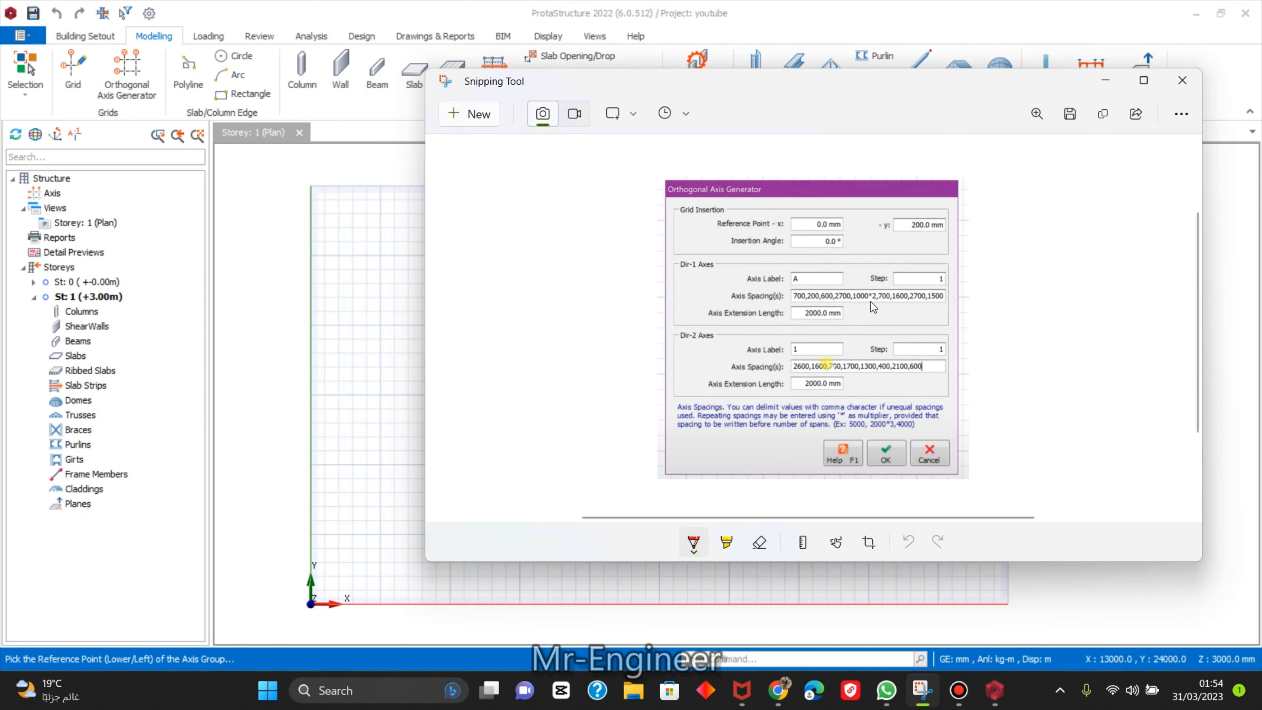
{"action": "left_click", "coordinate": [363, 285]}
{"action": "type", "text": "700,200,600,2700,1000*2,700,16"}
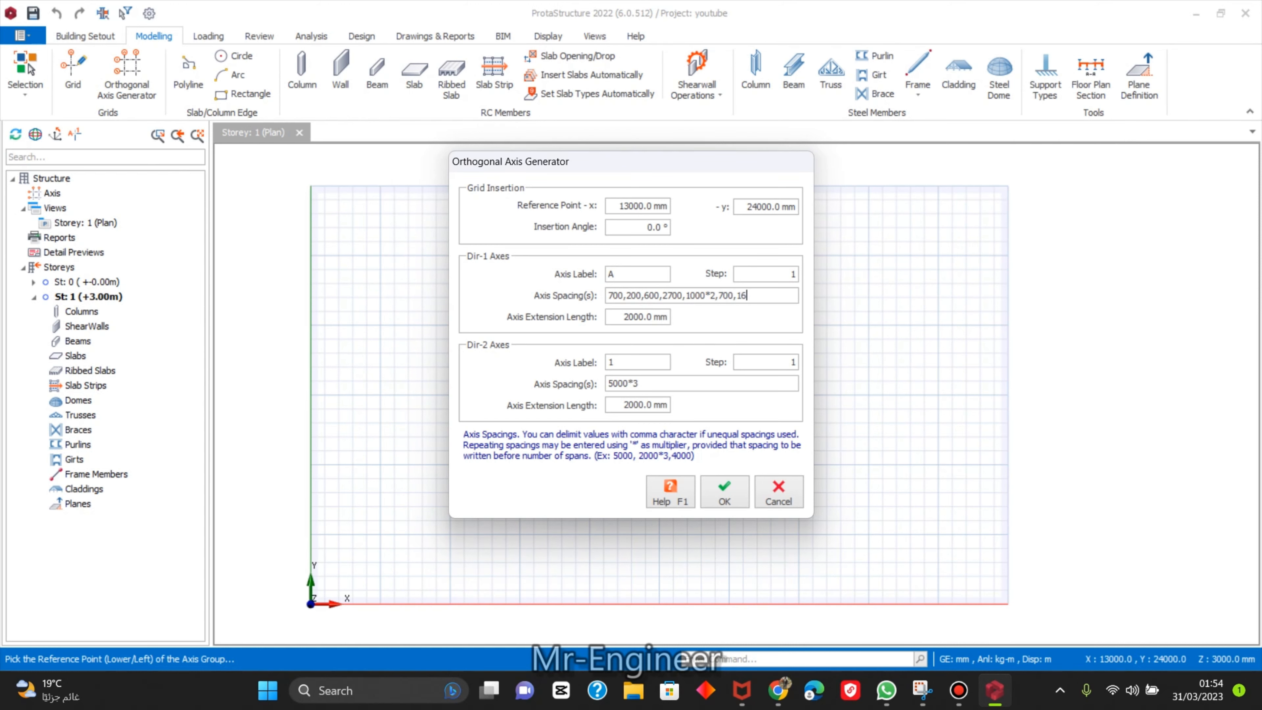
{"action": "left_click", "coordinate": [921, 690]}
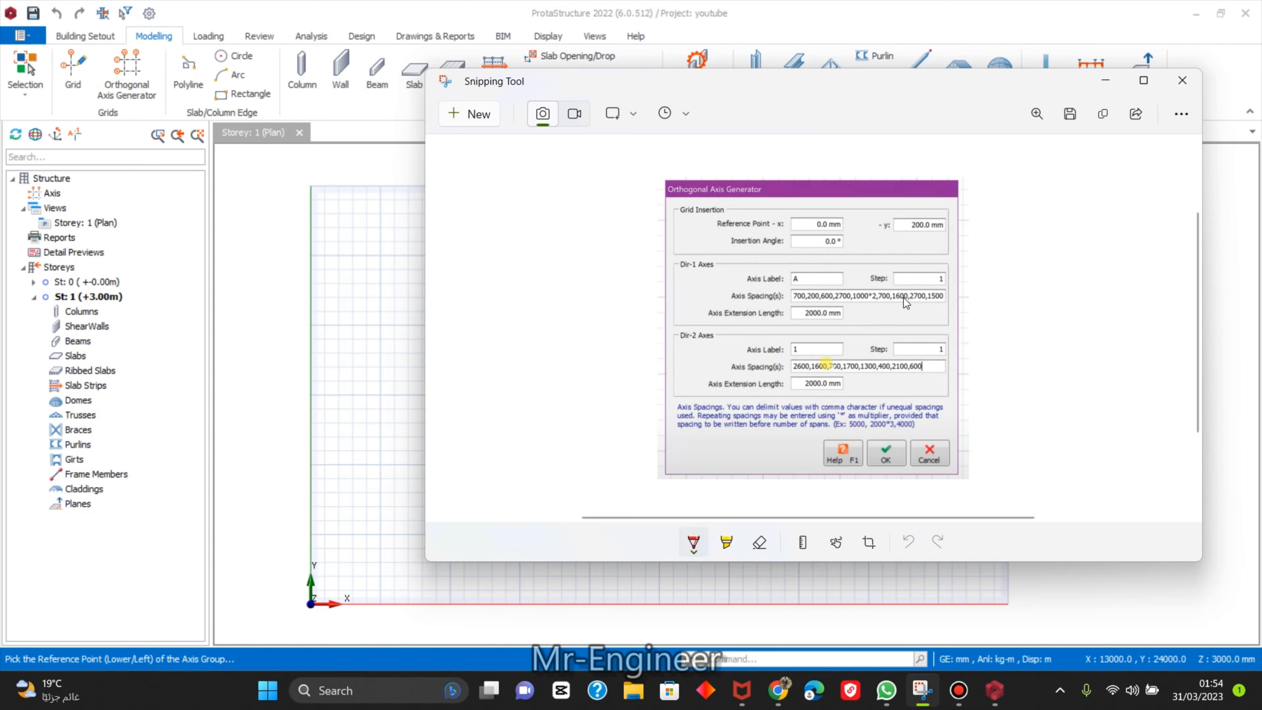
{"action": "key", "text": "alt+Tab"}
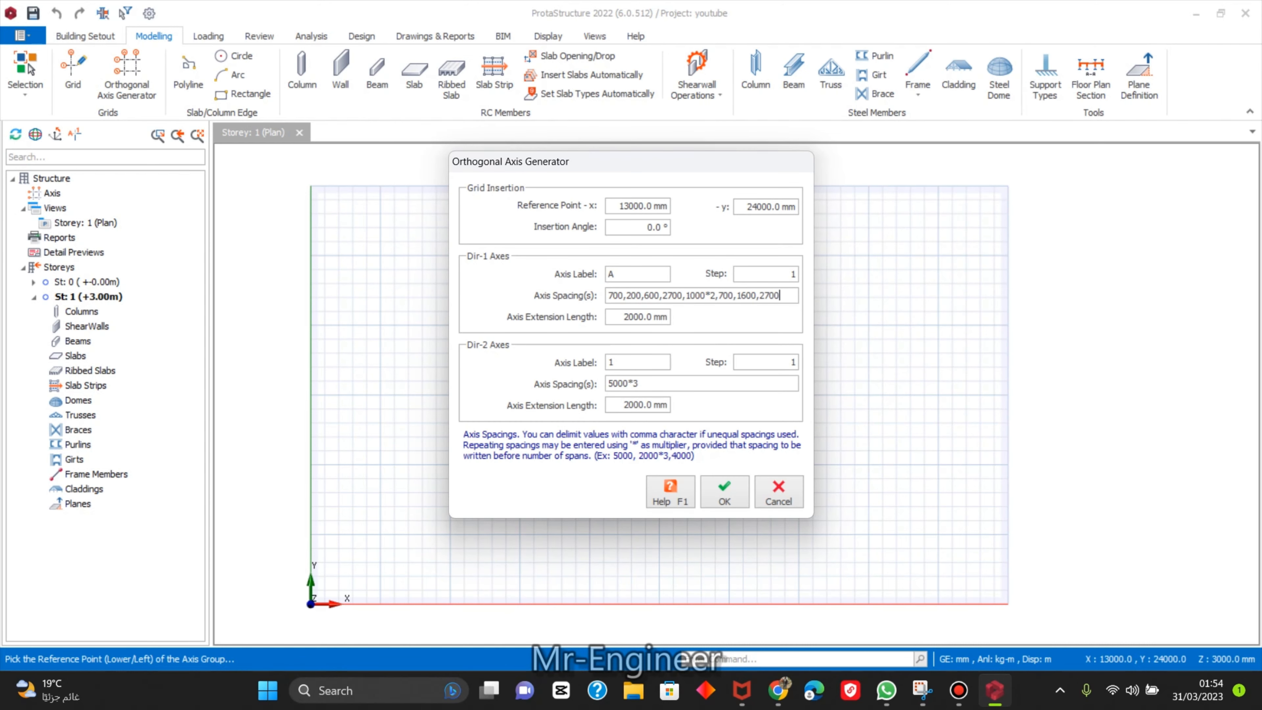
{"action": "type", "text": "00"}
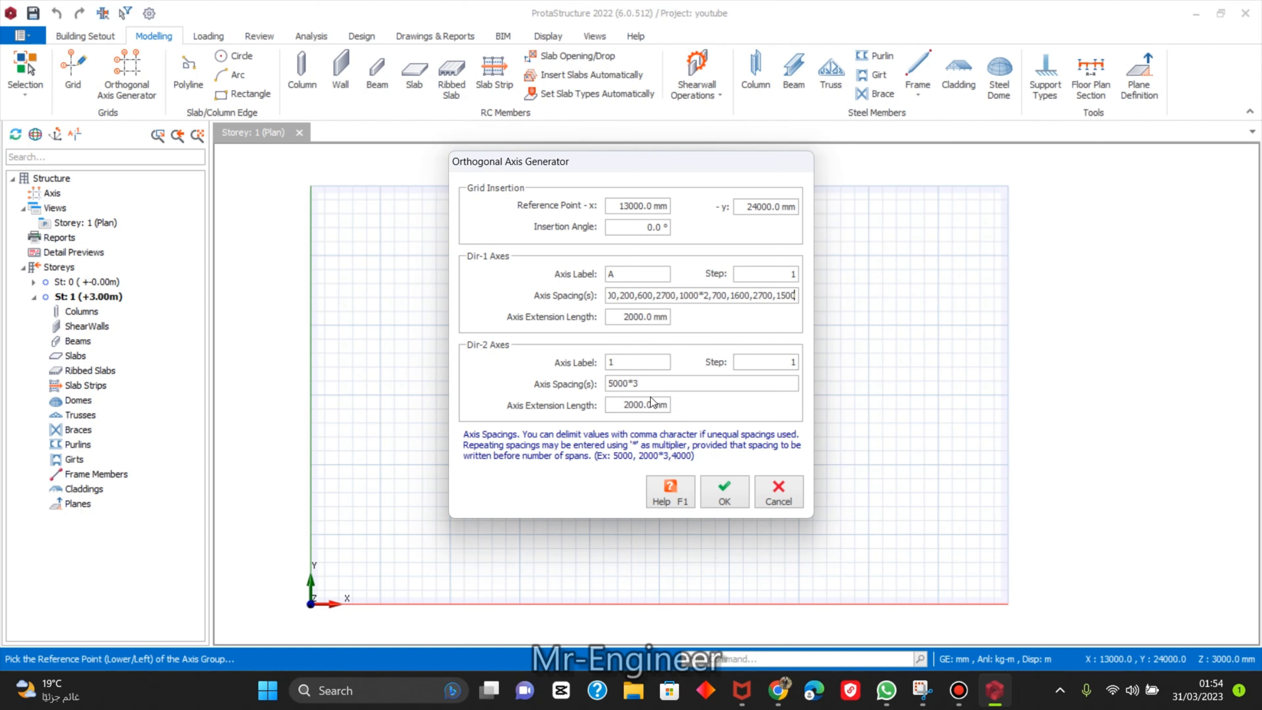
Replace the Dir-2 axis spacings with 2600,1600,700,1700, following the reference image in Snipping Tool.
{"action": "double_click", "coordinate": [655, 387]}
{"action": "left_click", "coordinate": [922, 690]}
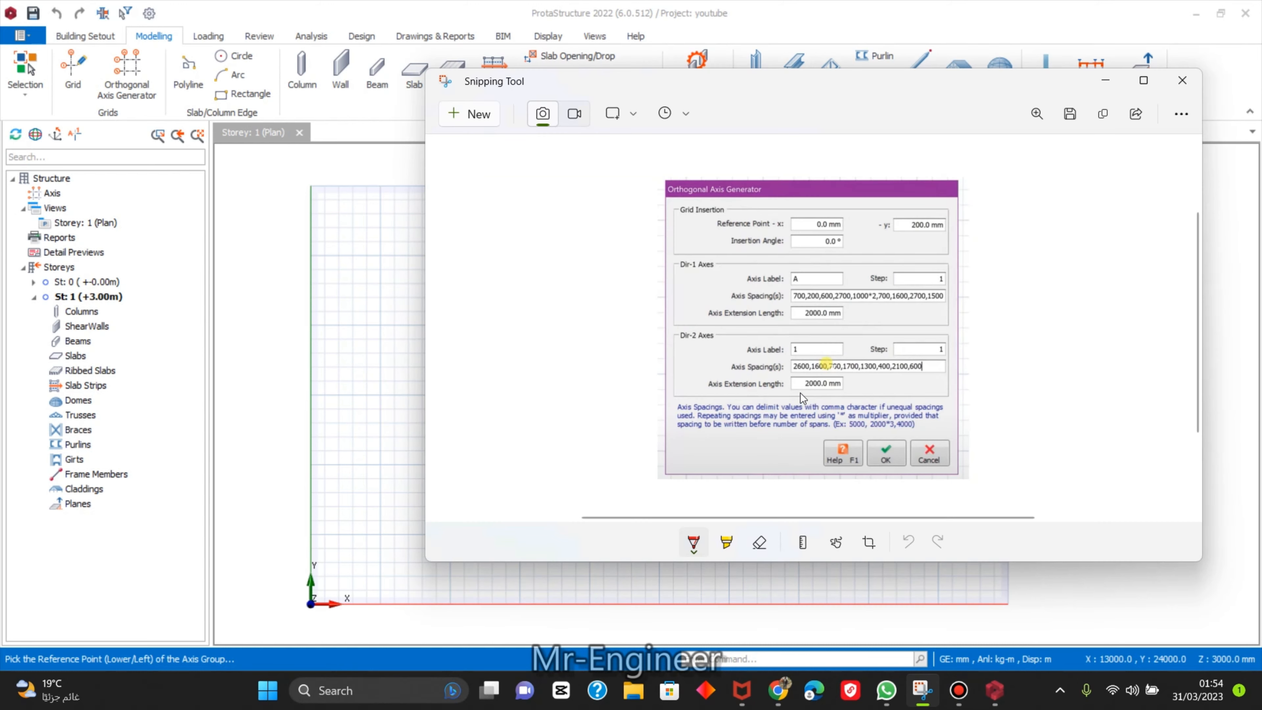
{"action": "left_click", "coordinate": [376, 314]}
{"action": "type", "text": "2600,1600,"}
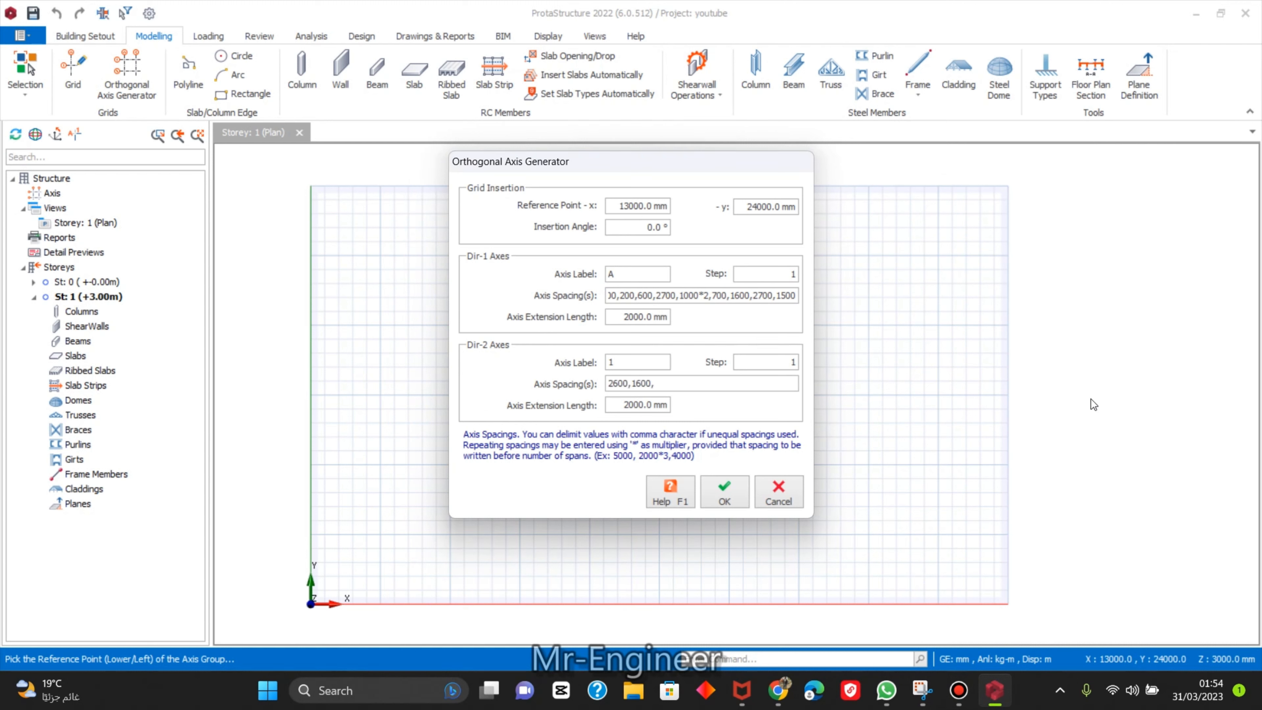
{"action": "left_click", "coordinate": [921, 690]}
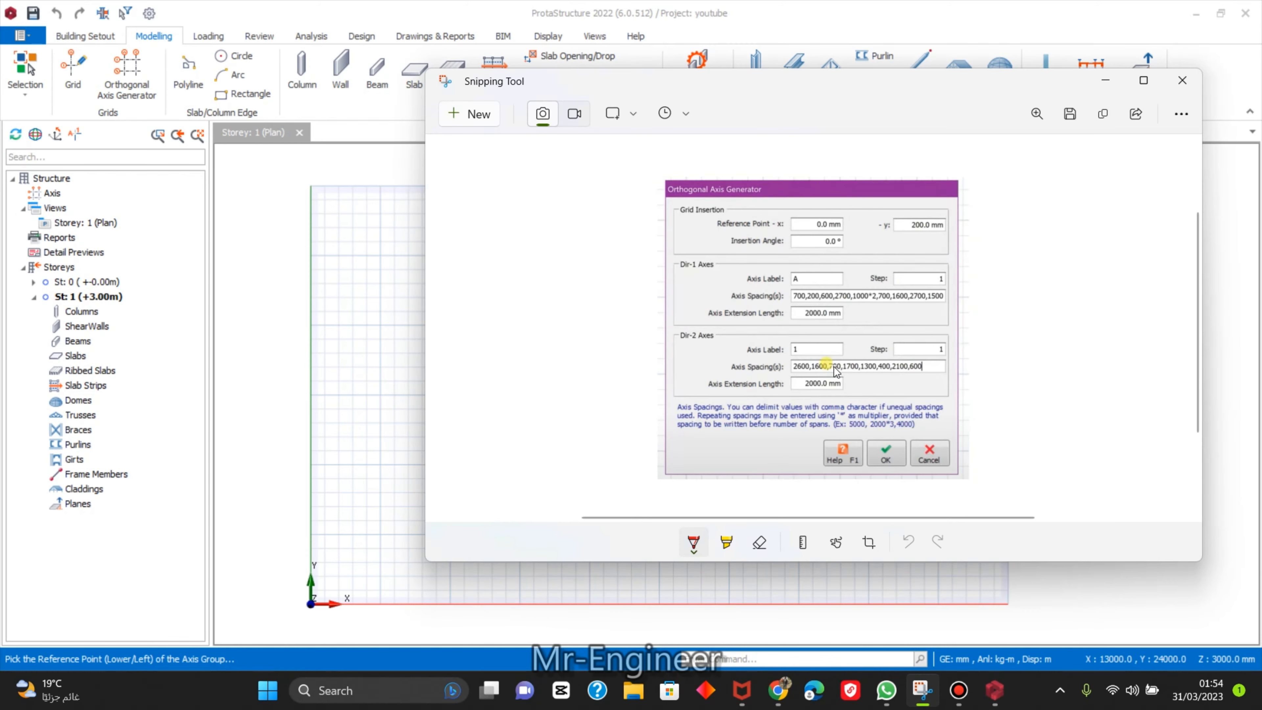
{"action": "left_click", "coordinate": [413, 361]}
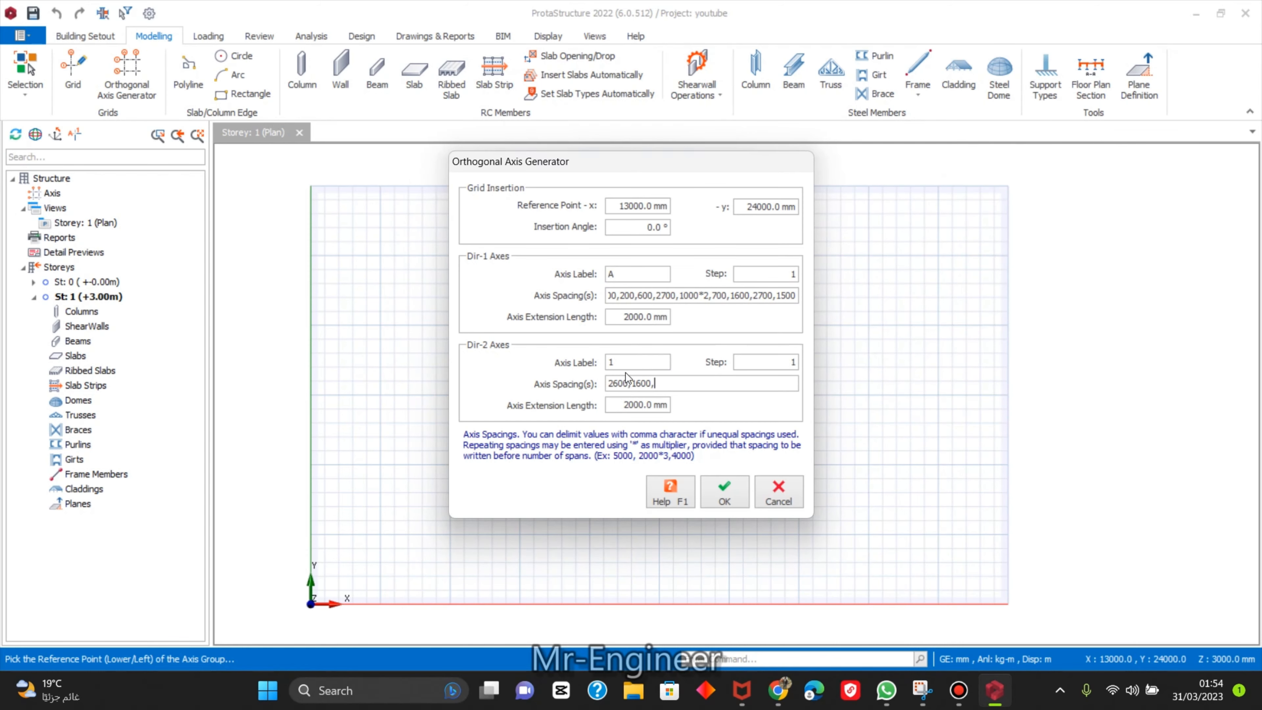
{"action": "type", "text": "700,1700,"}
Complete the Dir-2 axis spacings from the Snipping Tool reference by appending 1300,400,2100,600.
{"action": "left_click", "coordinate": [922, 690]}
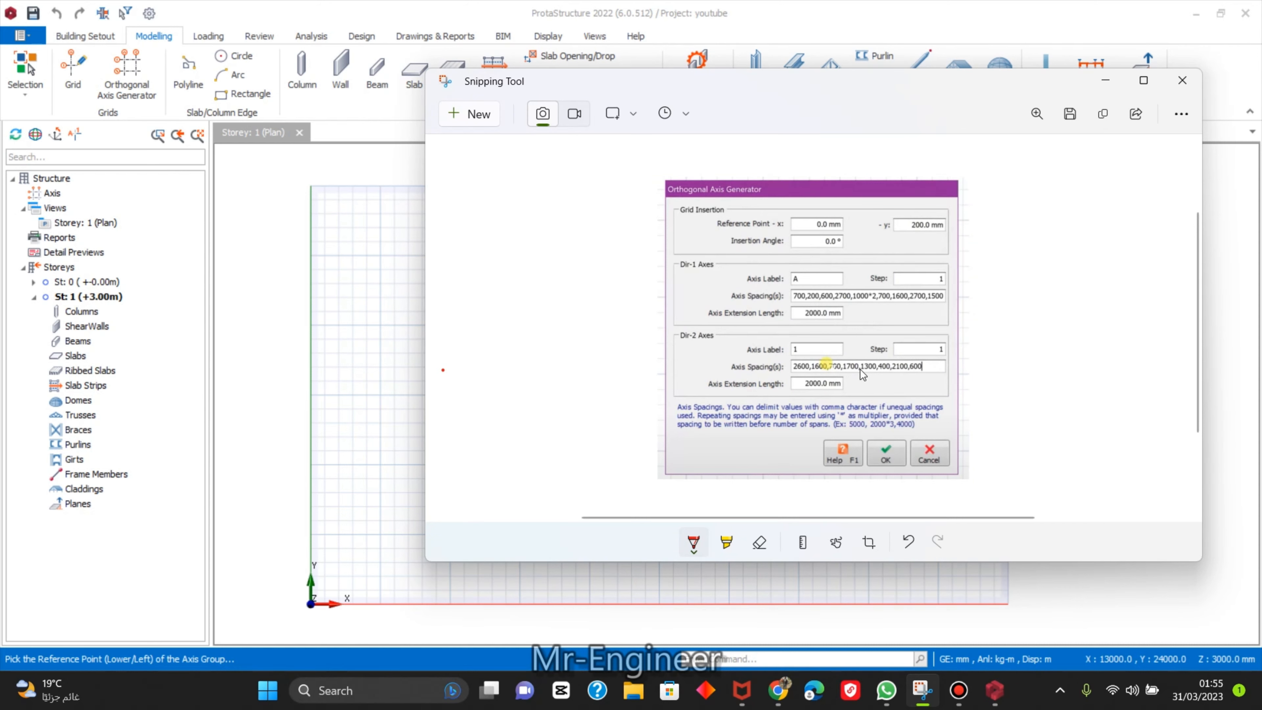
{"action": "left_click", "coordinate": [390, 300]}
{"action": "left_click", "coordinate": [723, 378]}
{"action": "type", "text": "1300"}
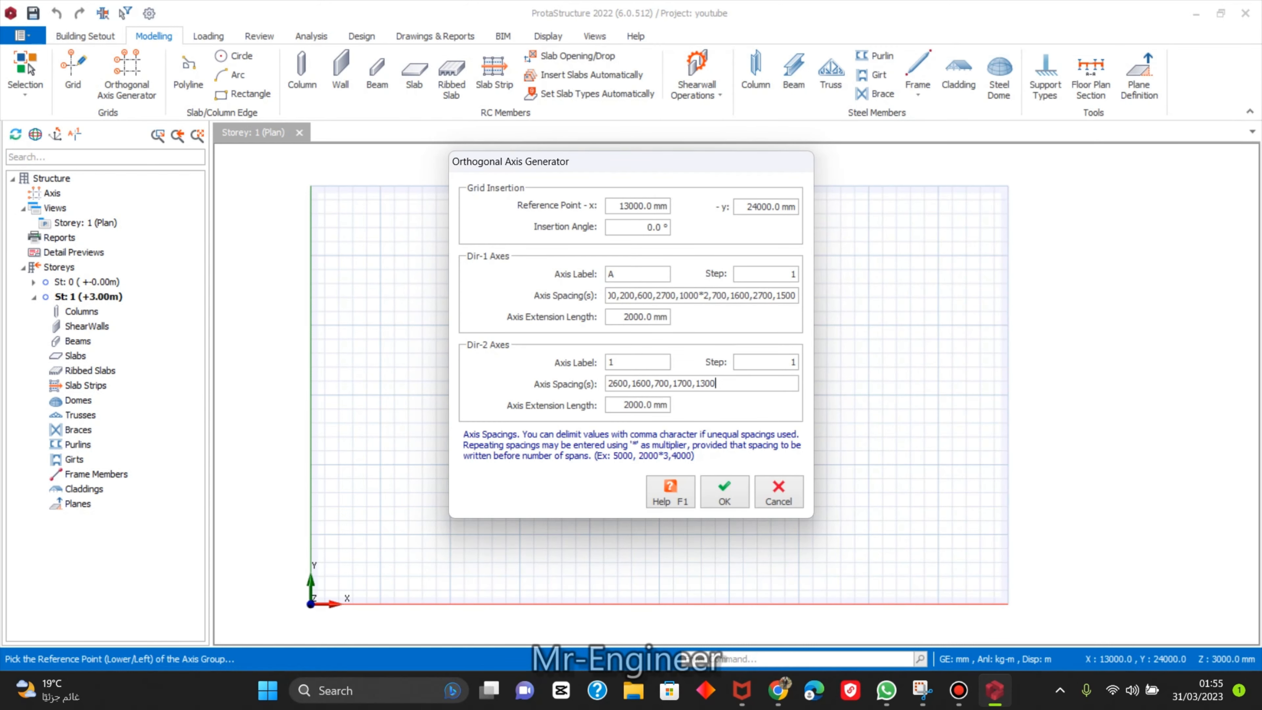
{"action": "type", "text": ",400"}
{"action": "left_click", "coordinate": [952, 694]}
{"action": "left_click", "coordinate": [951, 693]}
{"action": "left_click", "coordinate": [921, 691]}
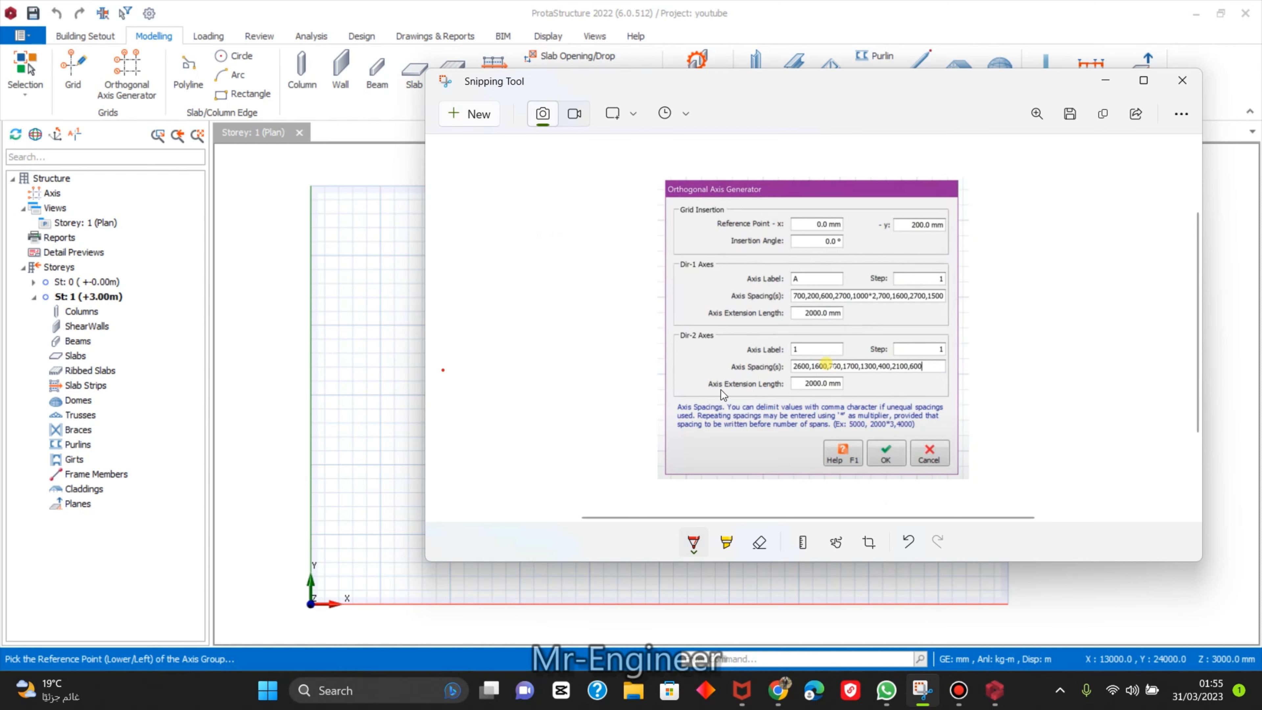
{"action": "key", "text": "alt+Tab"}
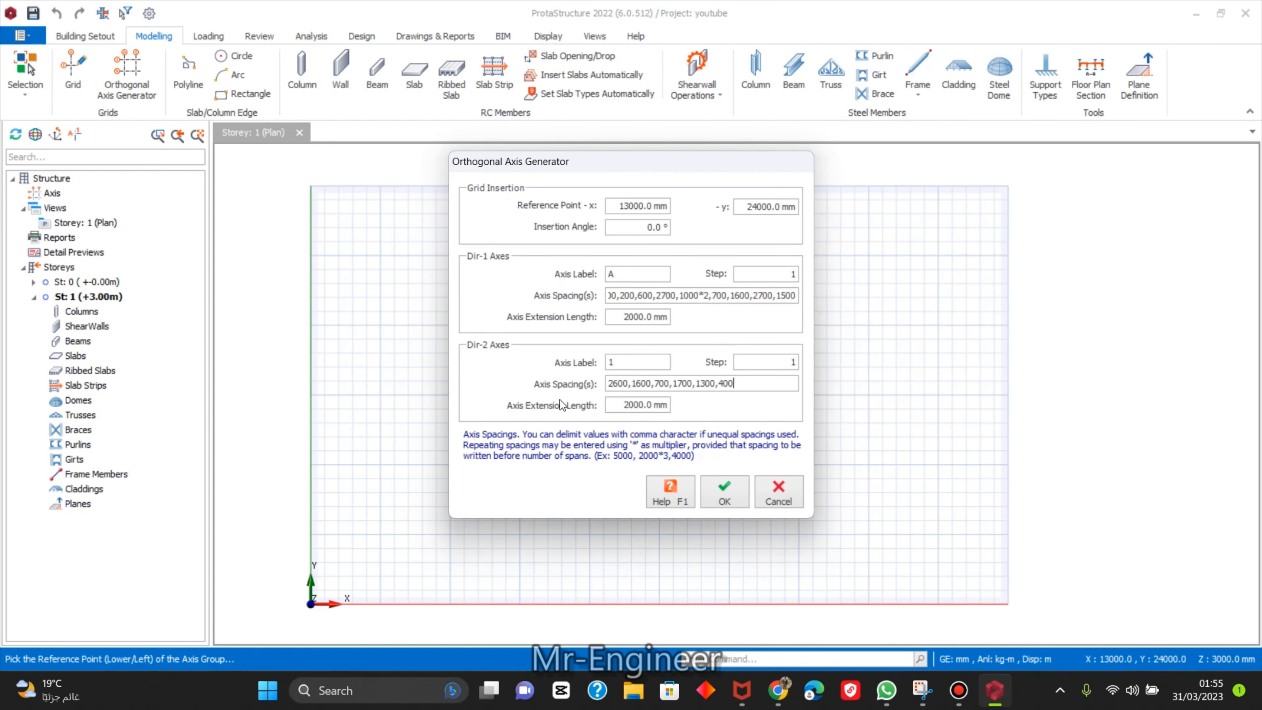
{"action": "type", "text": ",2100,600"}
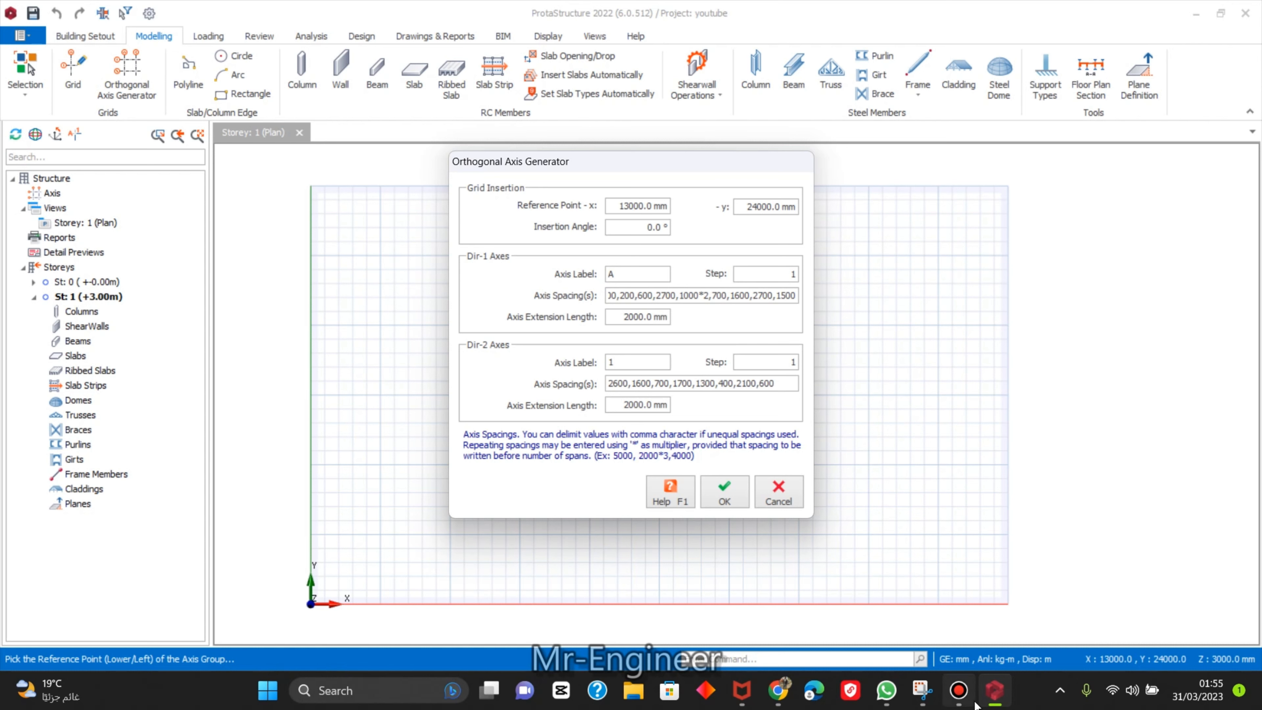
Check the entered spacings against the Snipping Tool reference image and generate the orthogonal axis grid.
{"action": "left_click", "coordinate": [957, 693]}
{"action": "left_click", "coordinate": [957, 692]}
{"action": "left_click", "coordinate": [921, 691]}
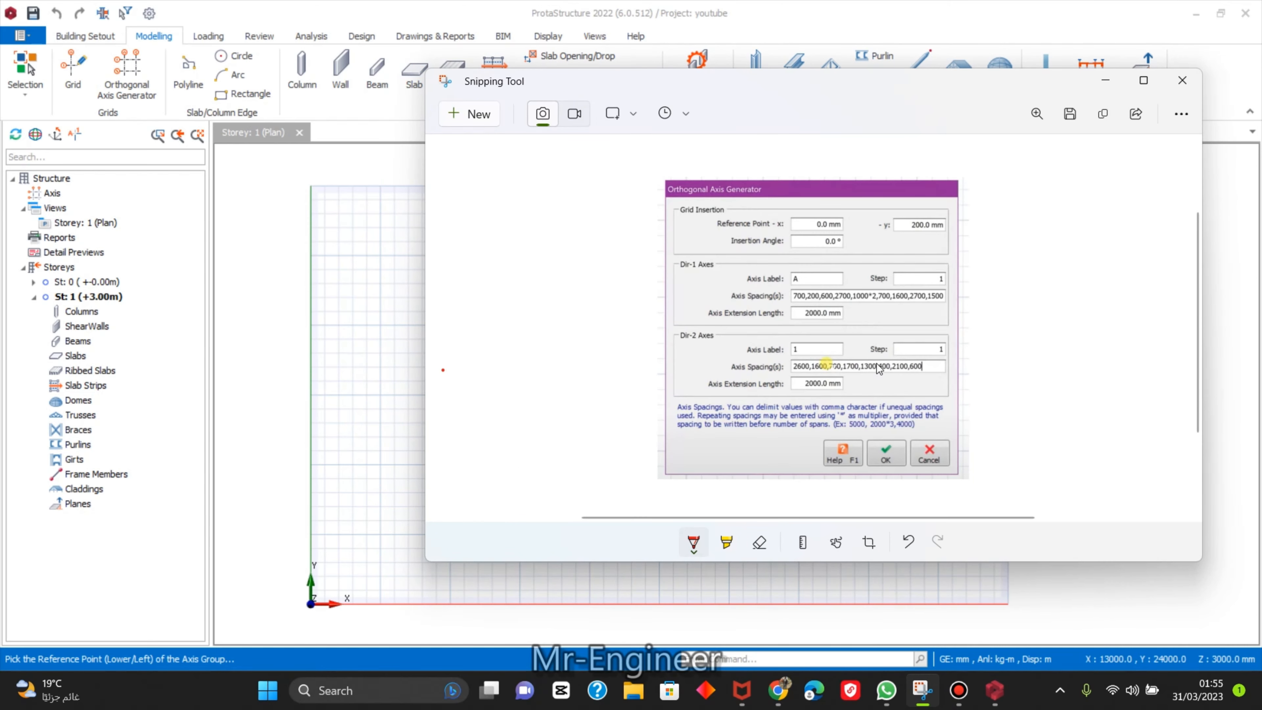
{"action": "left_click", "coordinate": [354, 348]}
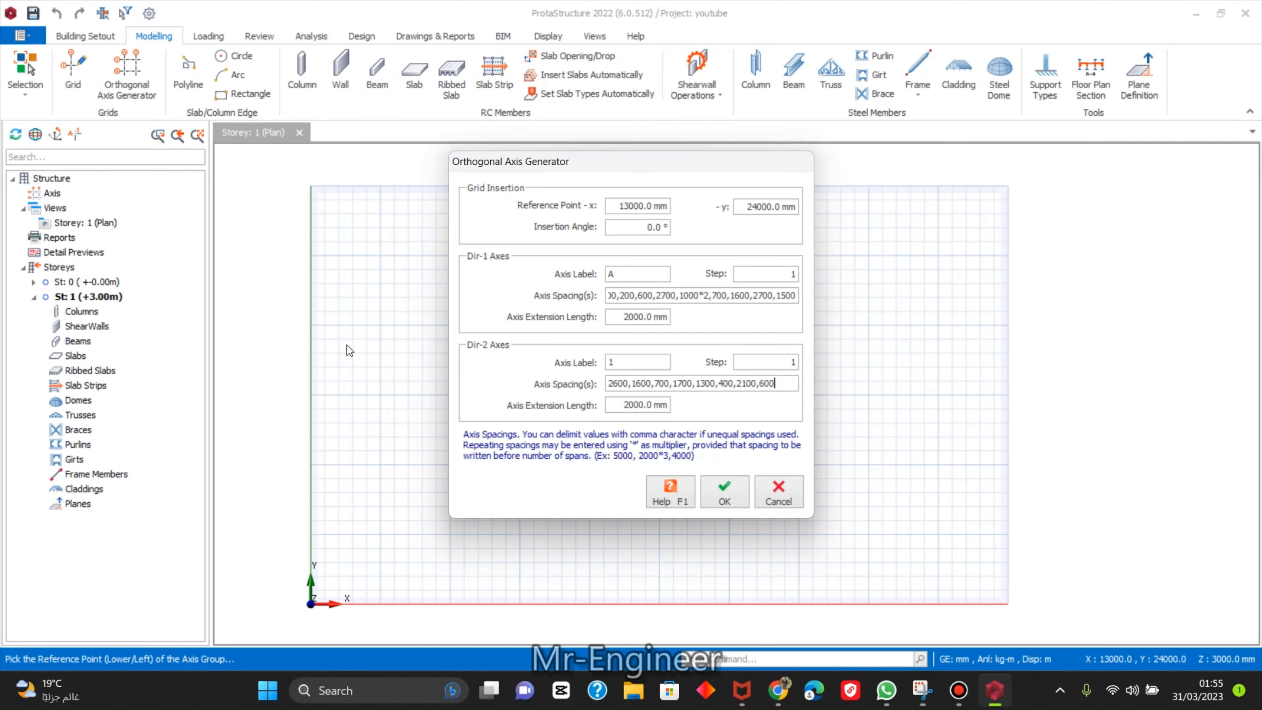
{"action": "left_click", "coordinate": [721, 492]}
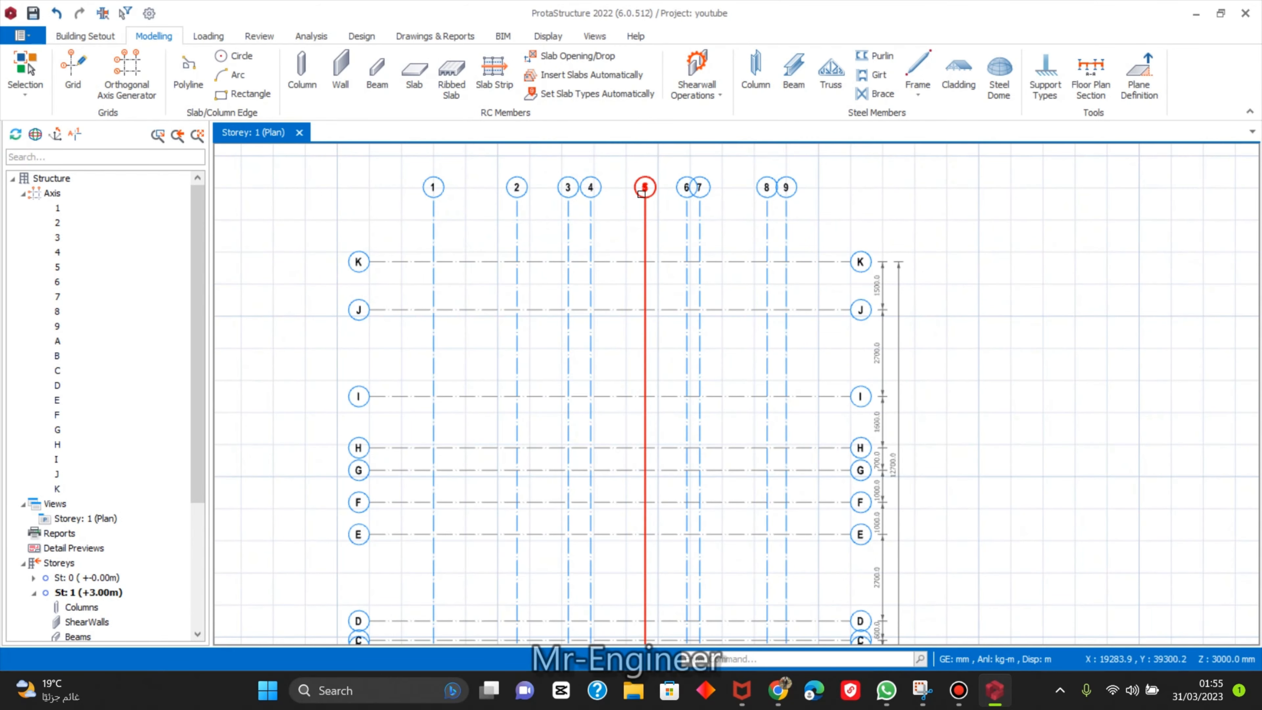
Edit storey 1, setting its height to 700 mm and its description to PB.
{"action": "scroll", "coordinate": [645, 239], "scroll_direction": "down", "scroll_amount": 1}
{"action": "middle_click_drag", "start_coordinate": [724, 247], "coordinate": [693, 256]}
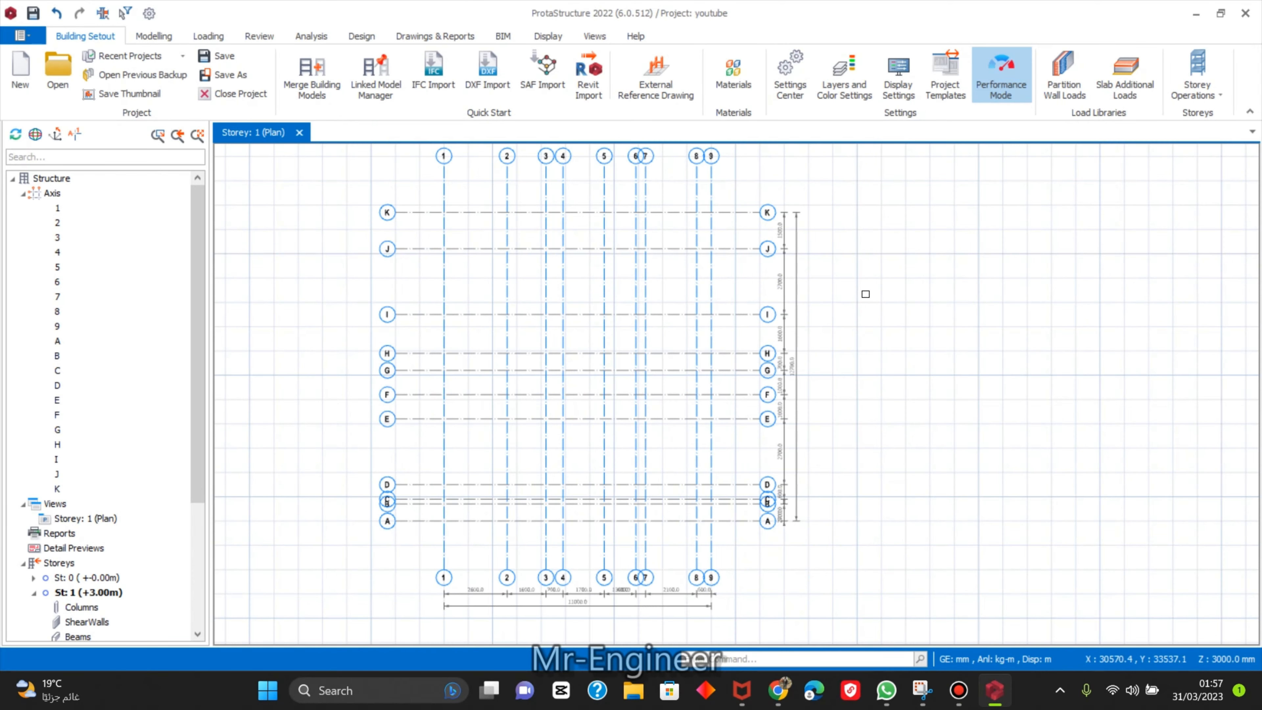
{"action": "scroll", "coordinate": [879, 282], "scroll_direction": "down", "scroll_amount": 2}
{"action": "left_click", "coordinate": [1200, 91]}
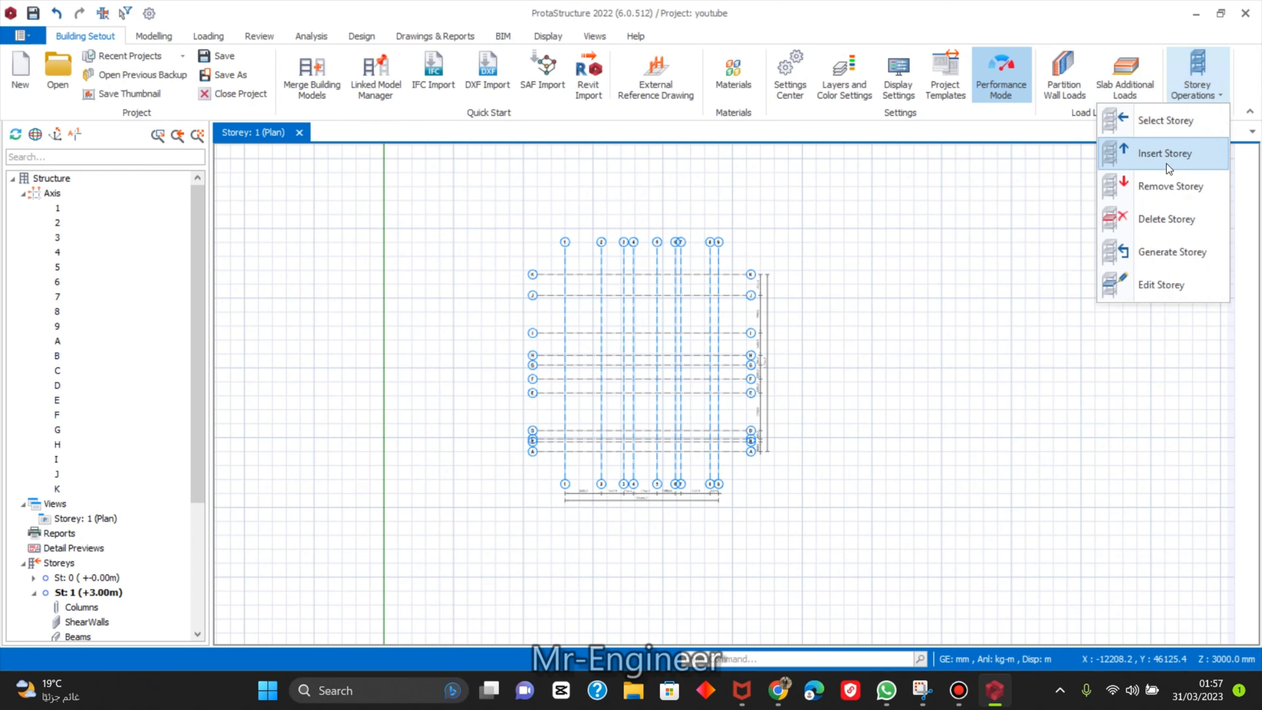
{"action": "left_click", "coordinate": [1169, 287]}
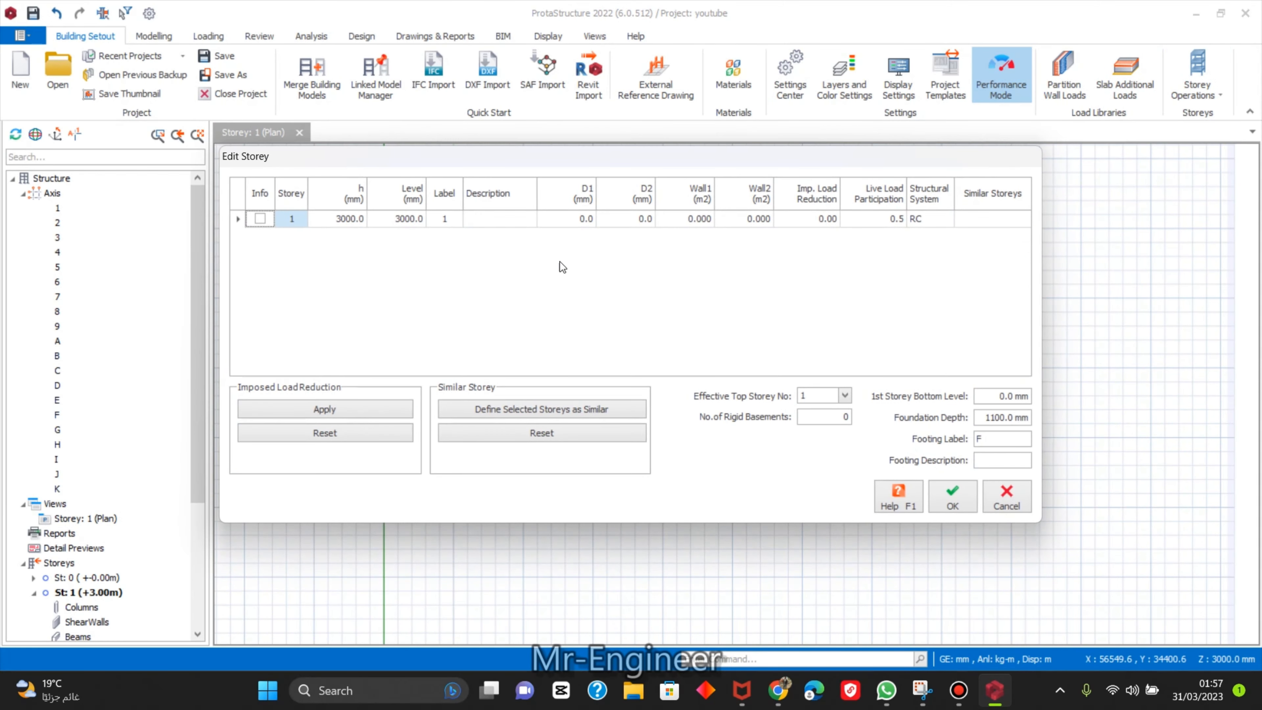
{"action": "left_click", "coordinate": [260, 219]}
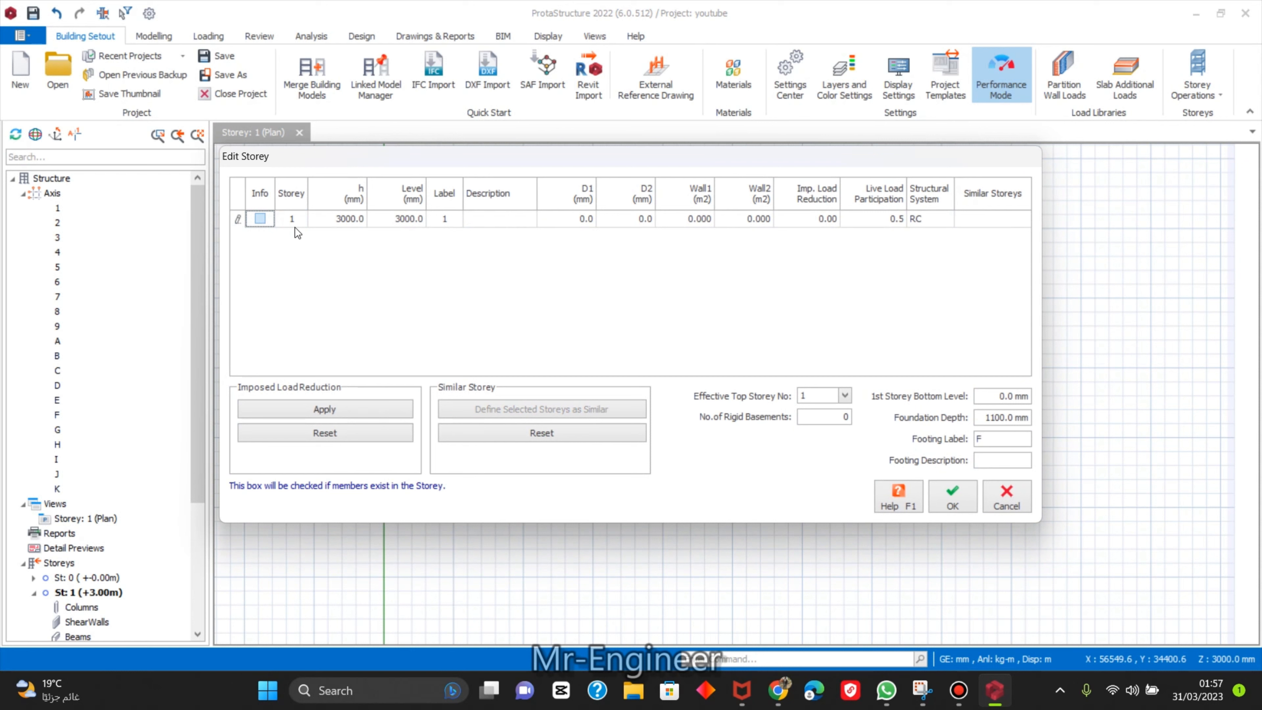
{"action": "left_click", "coordinate": [338, 219]}
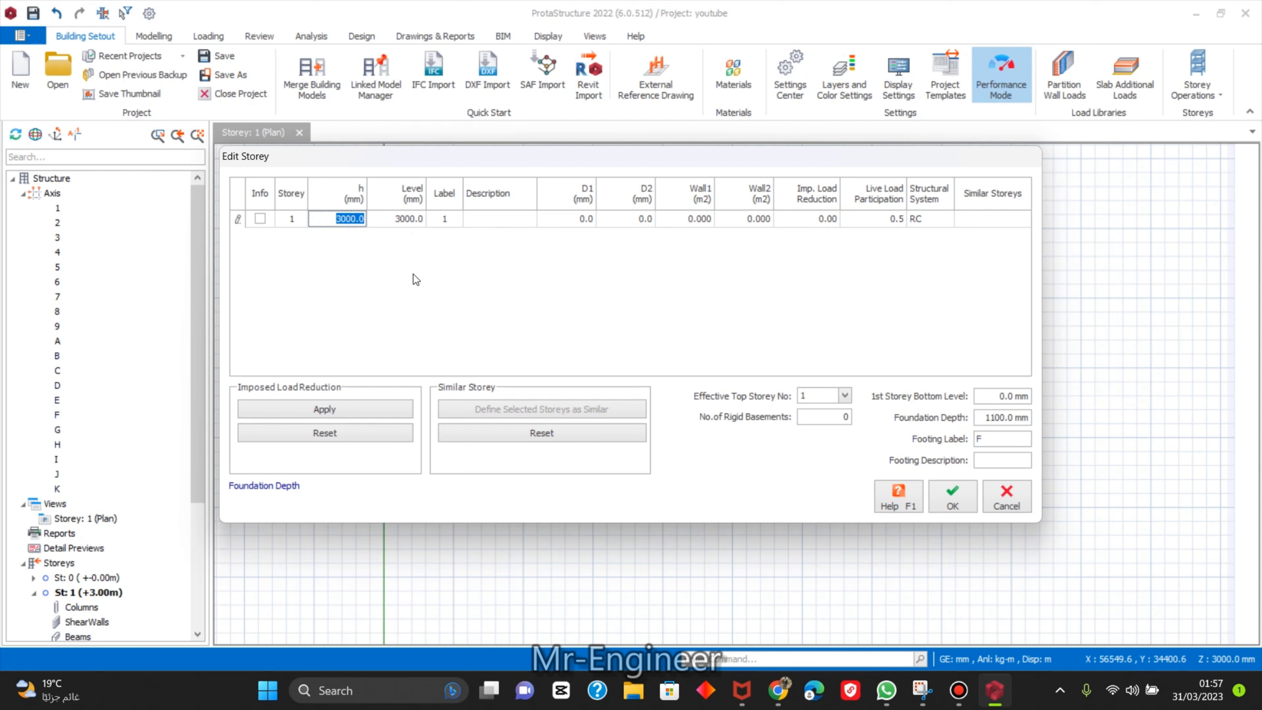
{"action": "type", "text": "700"}
{"action": "key", "text": "Return"}
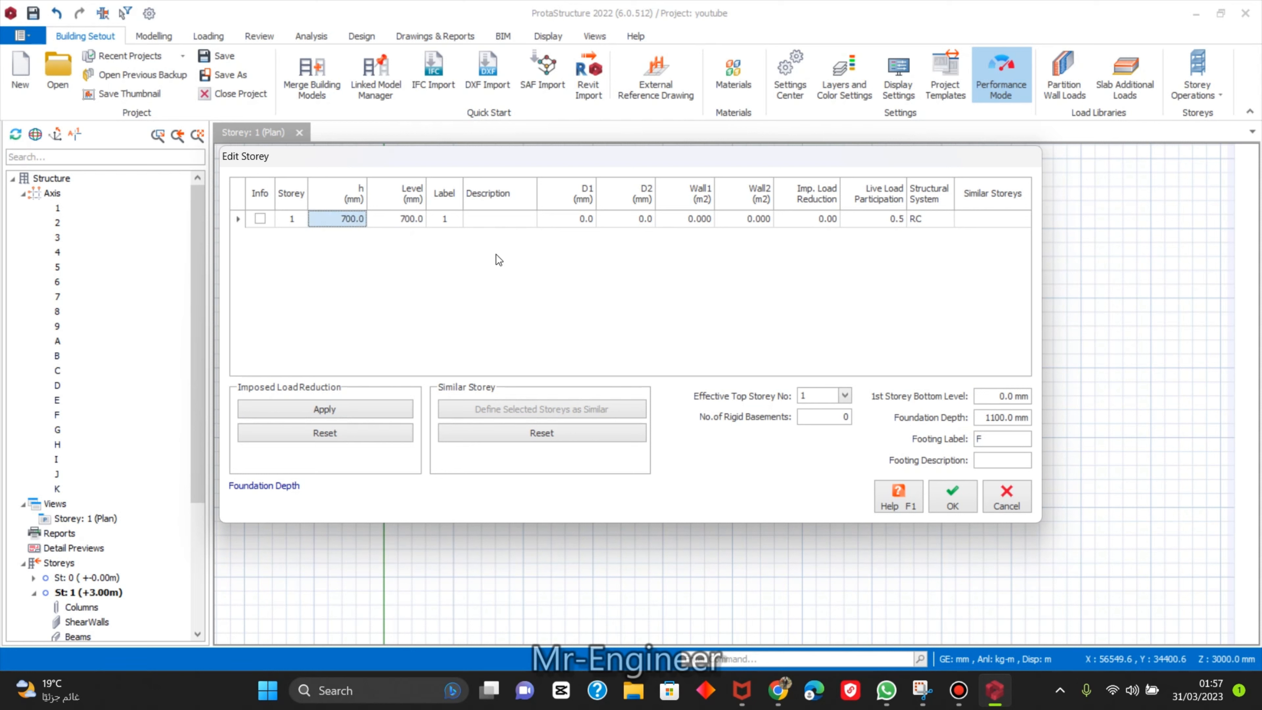
{"action": "left_click", "coordinate": [503, 221]}
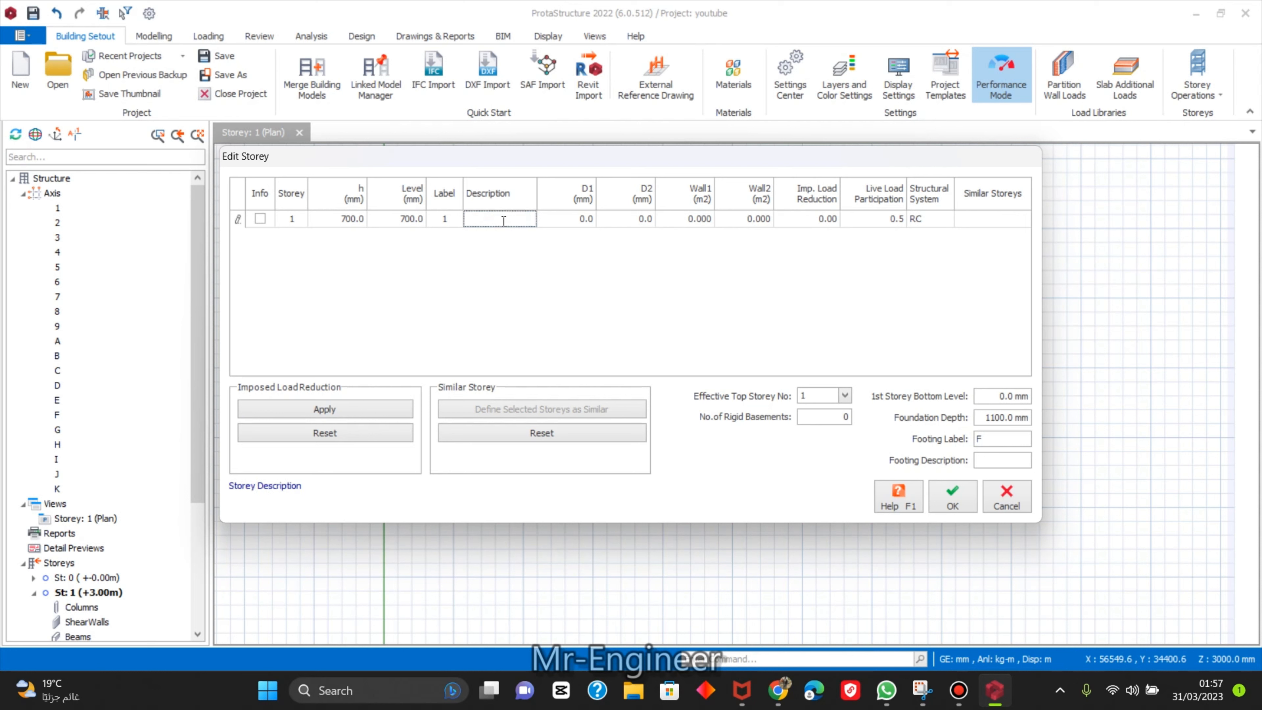
{"action": "type", "text": "PB"}
{"action": "key", "text": "Return"}
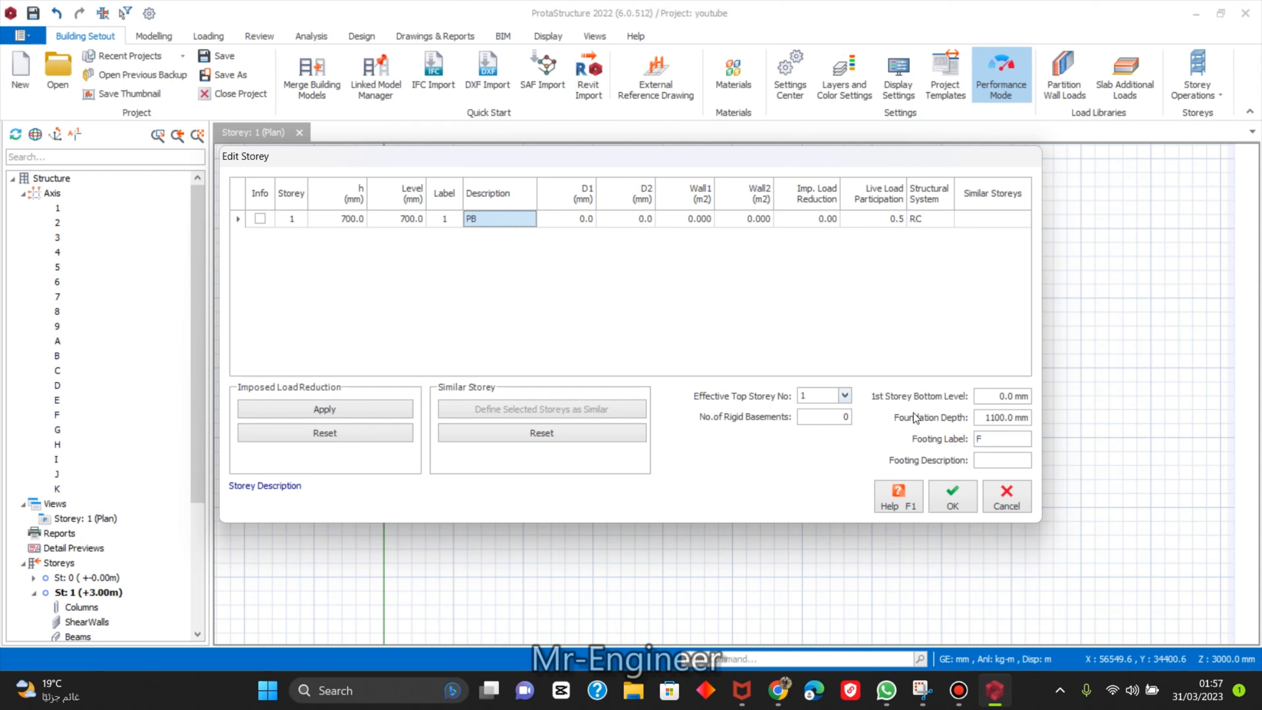
Change the foundation depth in the storey settings and apply the storey edits.
{"action": "left_click", "coordinate": [998, 420]}
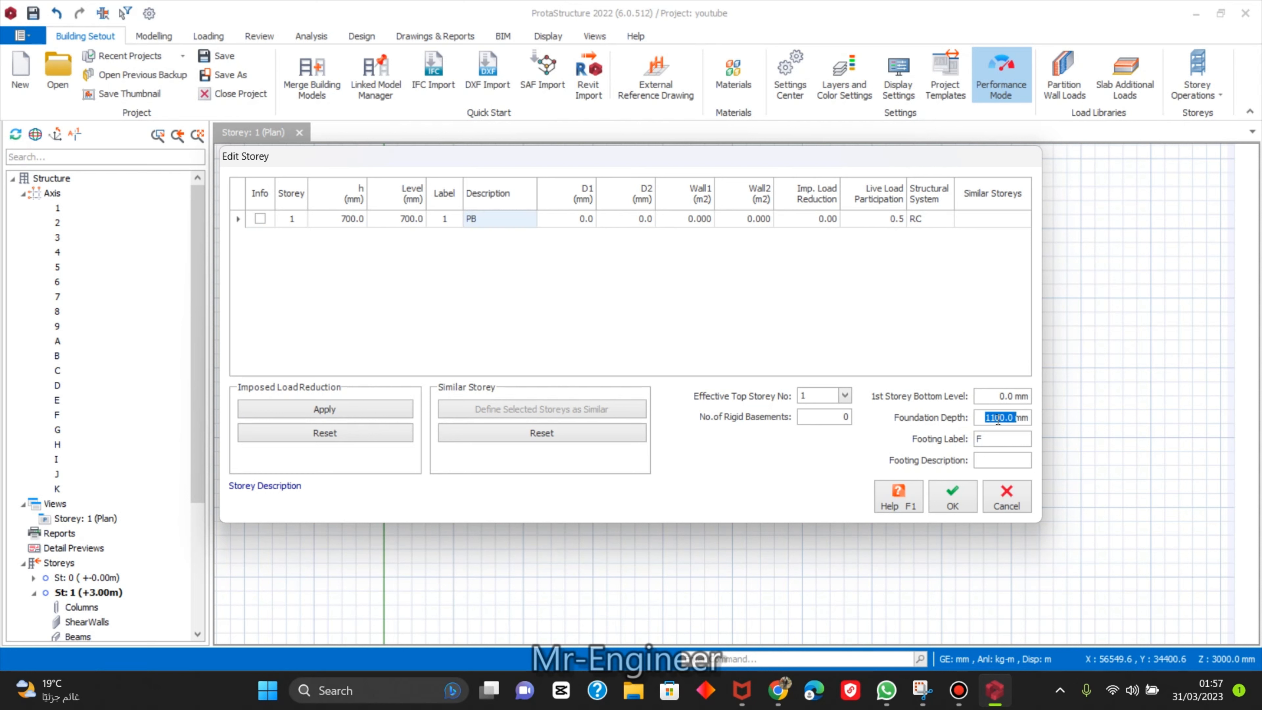
{"action": "type", "text": "10"}
{"action": "type", "text": "8"}
{"action": "left_click", "coordinate": [950, 497]}
{"action": "left_click", "coordinate": [701, 398]}
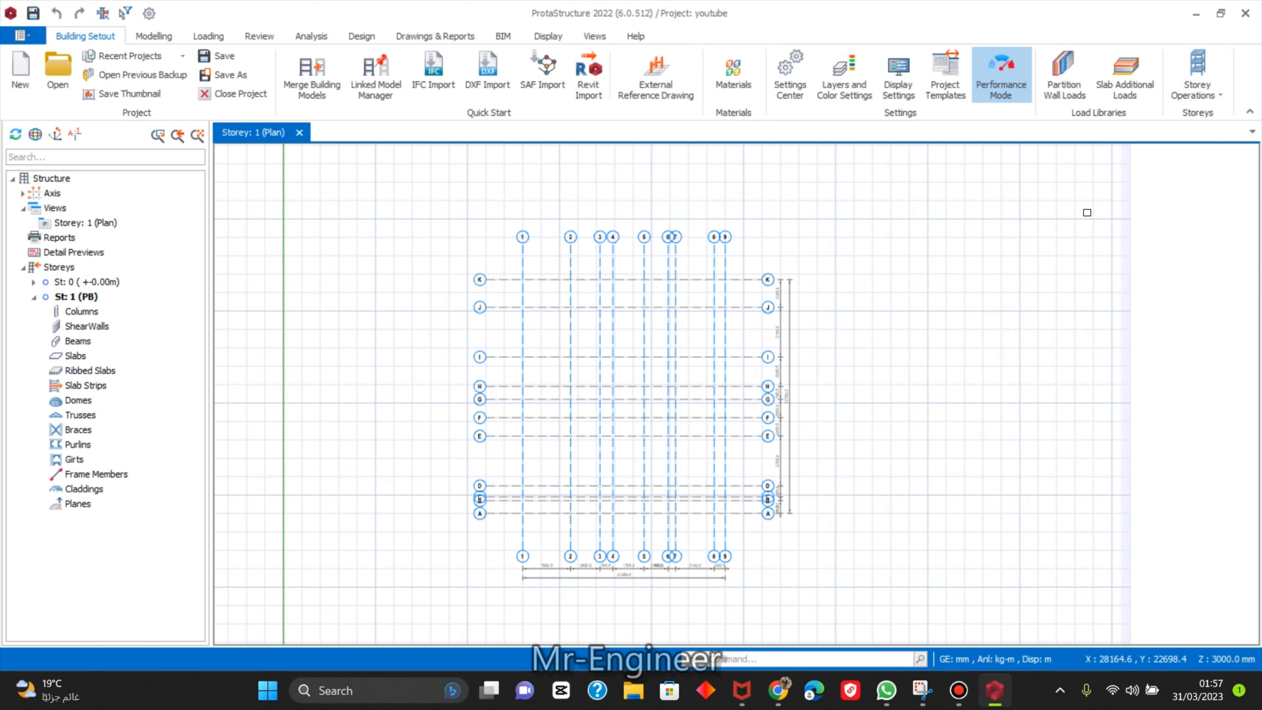
Insert storeys above storey 1 up to storey number 3.
{"action": "left_click", "coordinate": [1216, 97]}
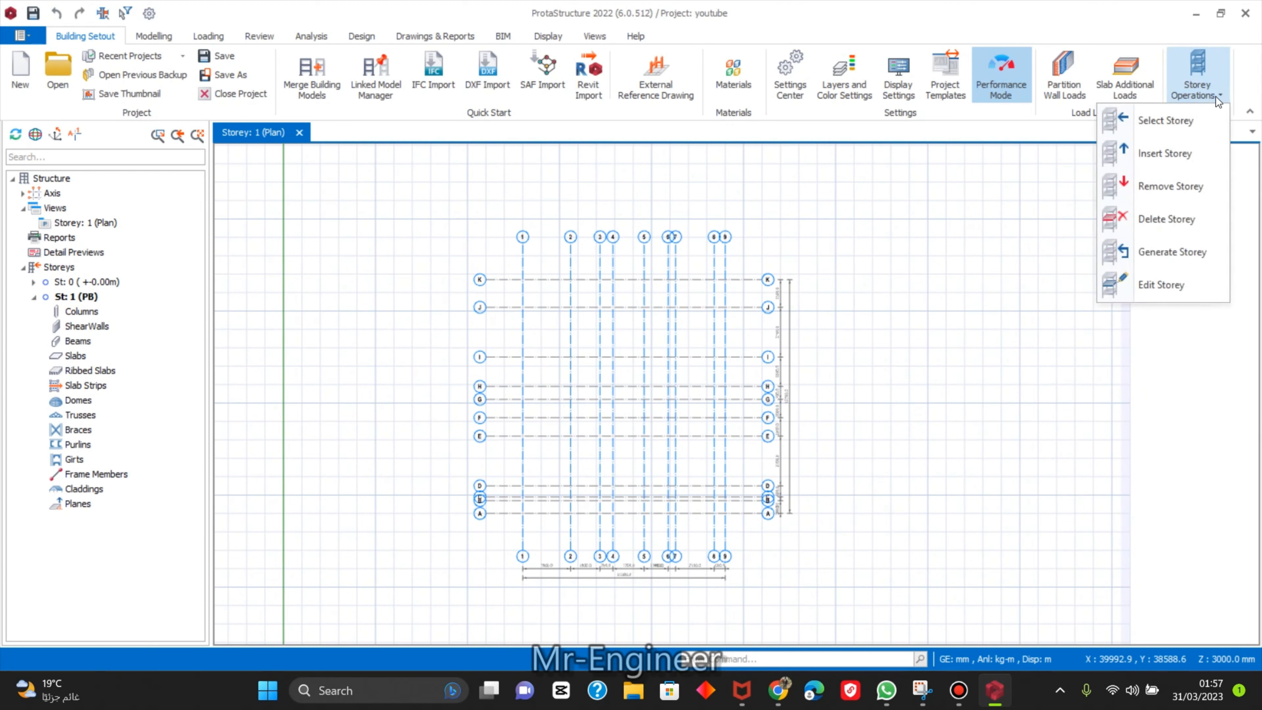
{"action": "left_click", "coordinate": [1163, 151]}
{"action": "double_click", "coordinate": [616, 253]}
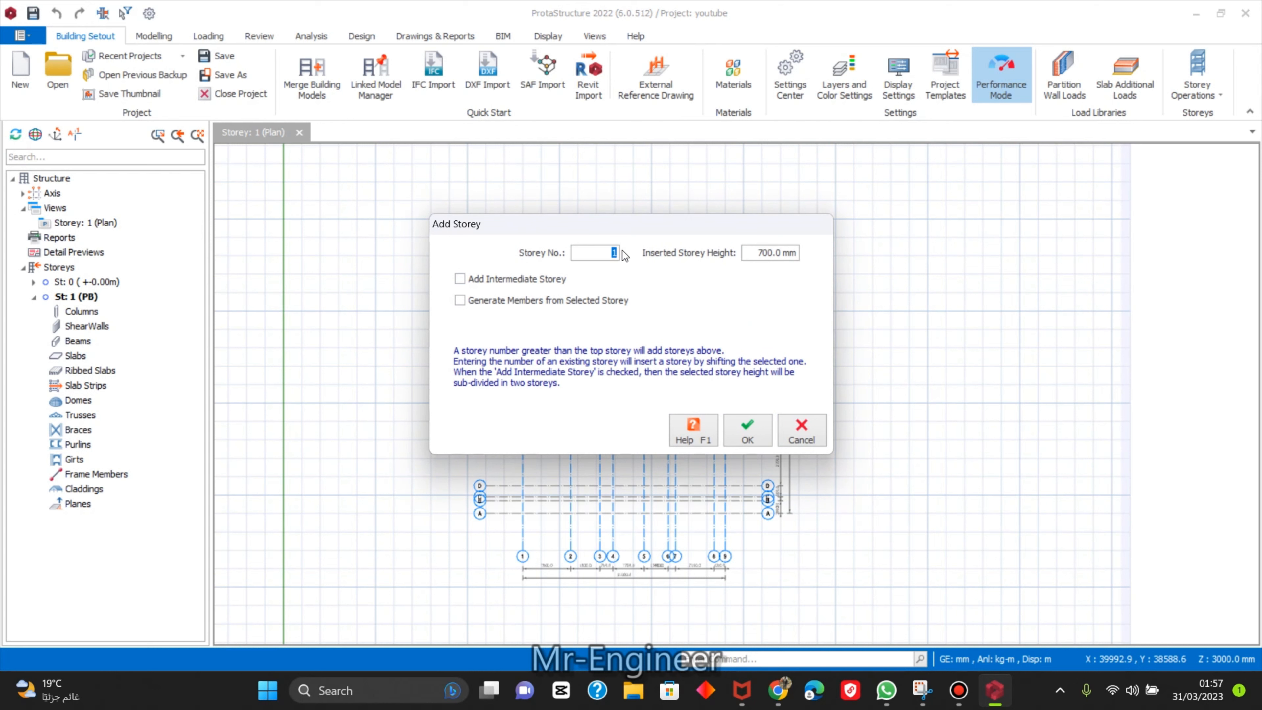
{"action": "type", "text": "3"}
{"action": "left_click", "coordinate": [758, 430]}
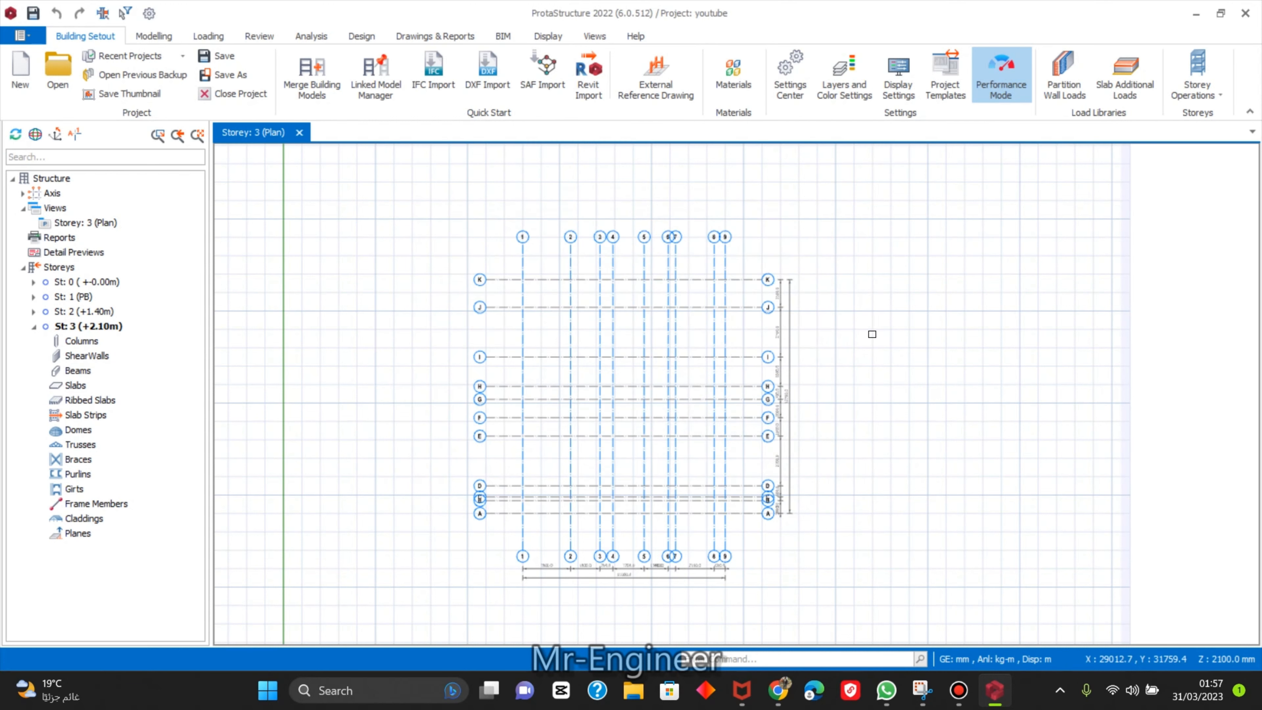
Edit the storey table, setting the heights of storeys 2 and 3 to 1800 mm each.
{"action": "left_click", "coordinate": [1198, 80]}
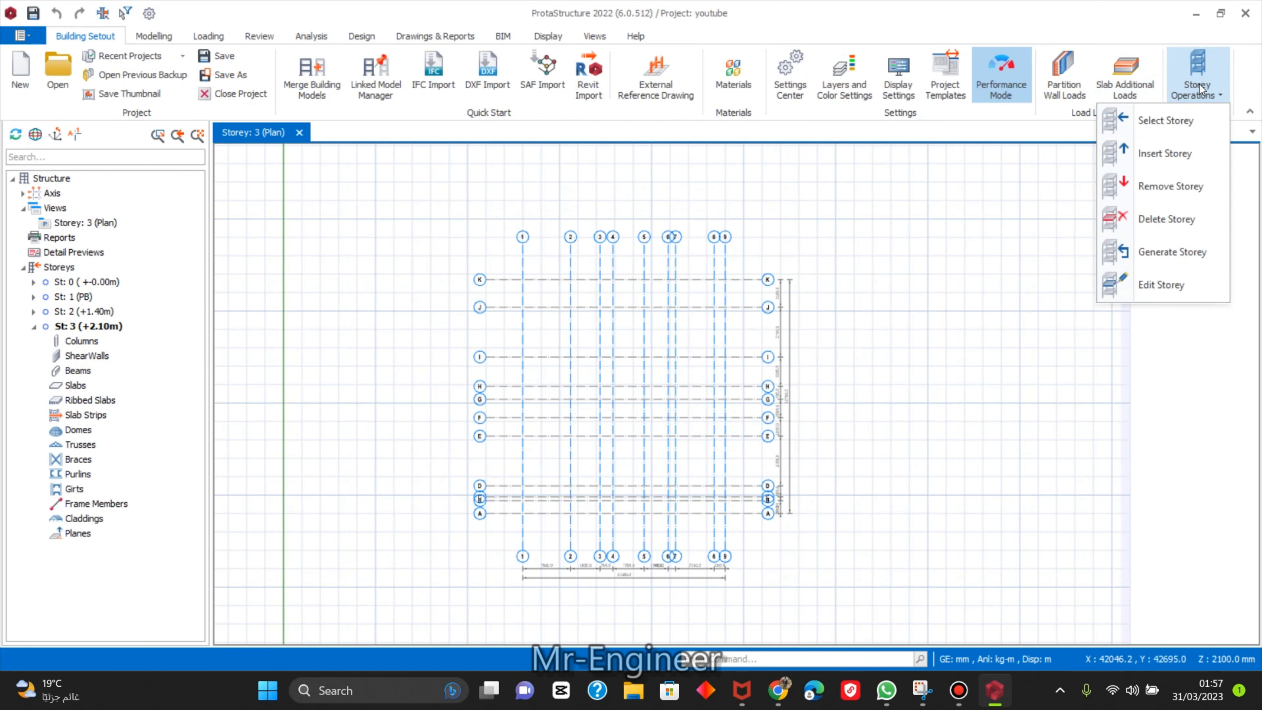
{"action": "left_click", "coordinate": [1167, 286]}
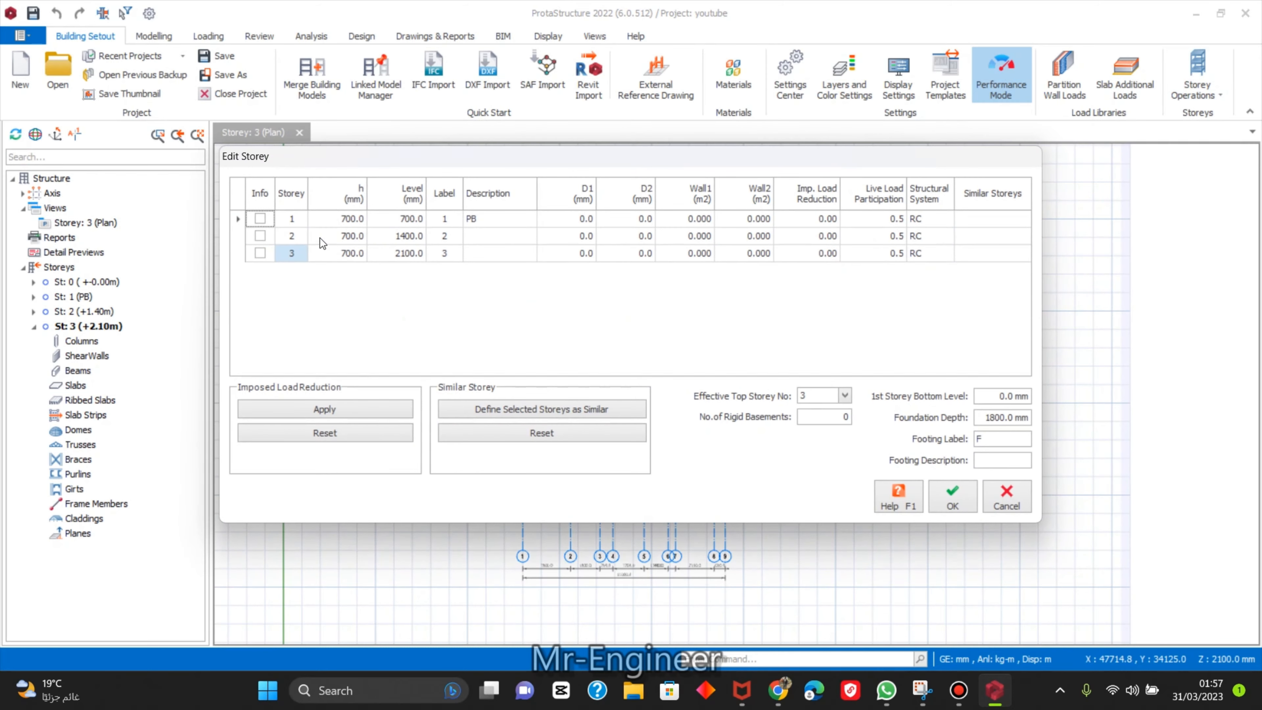
{"action": "left_click", "coordinate": [359, 237]}
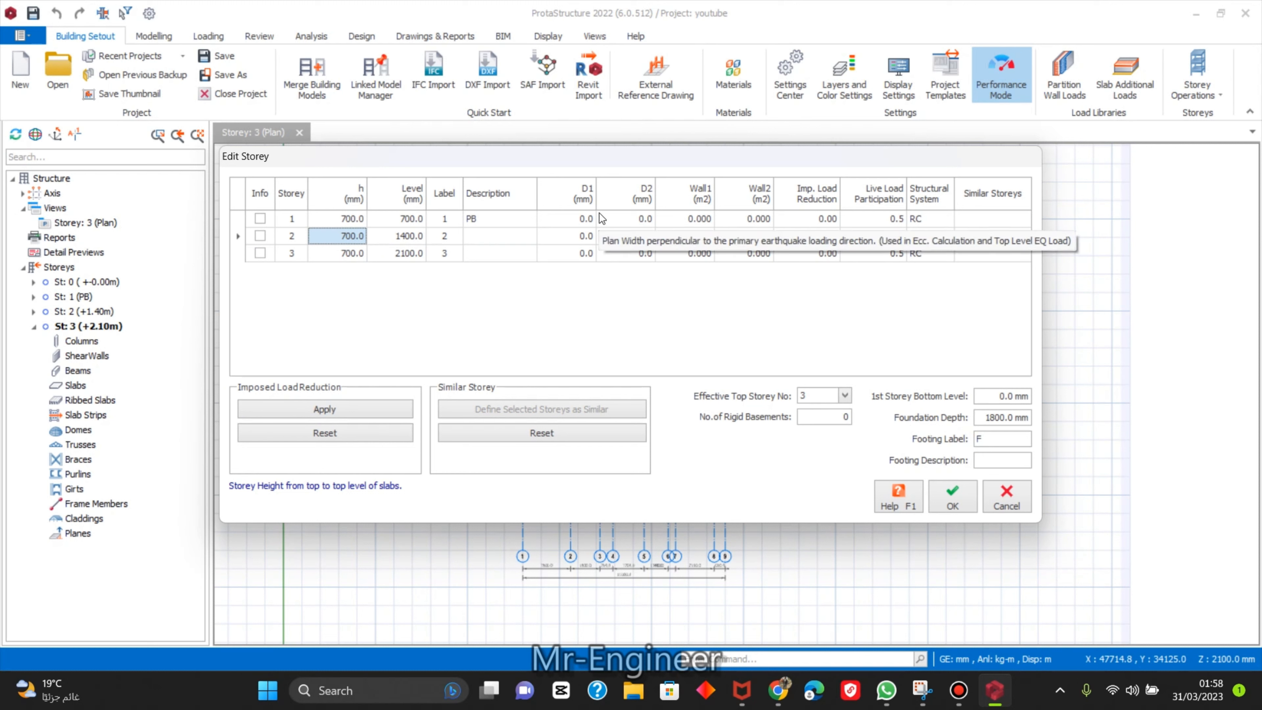
{"action": "type", "text": "10"}
{"action": "key", "text": "BackSpace"}
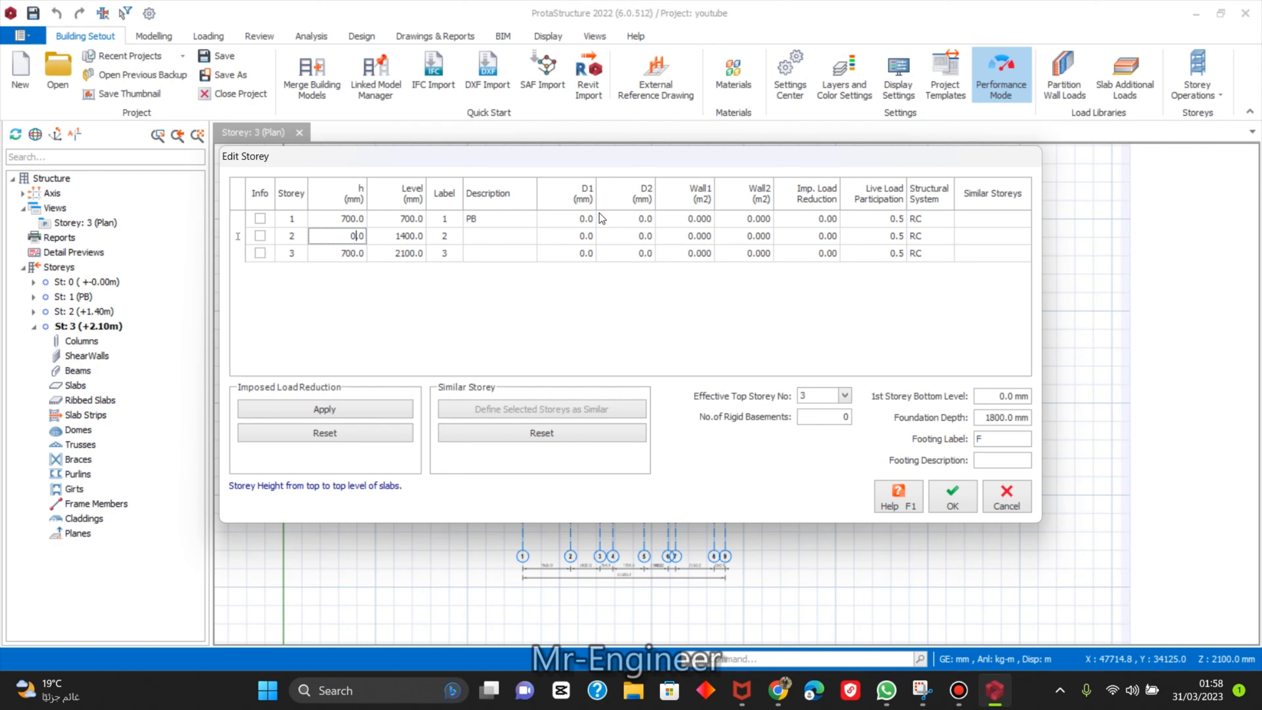
{"action": "type", "text": "00"}
{"action": "key", "text": "Return"}
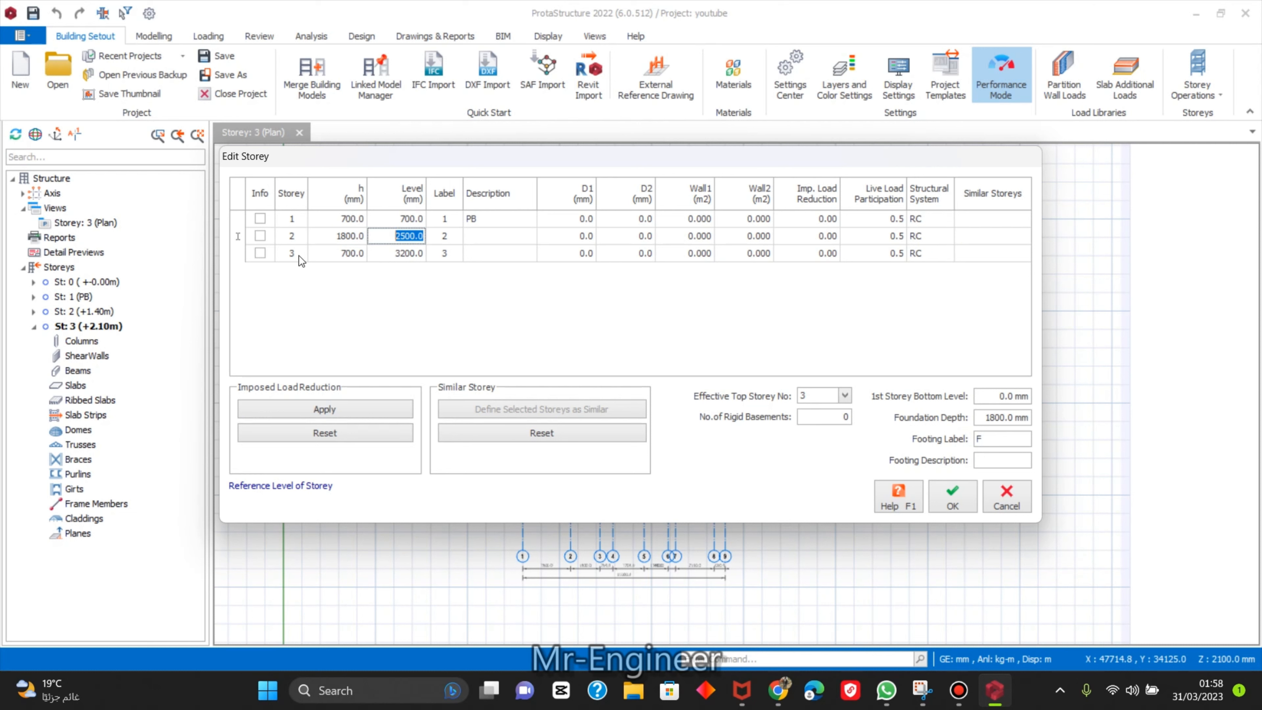
{"action": "left_click", "coordinate": [334, 253]}
{"action": "type", "text": "1800"}
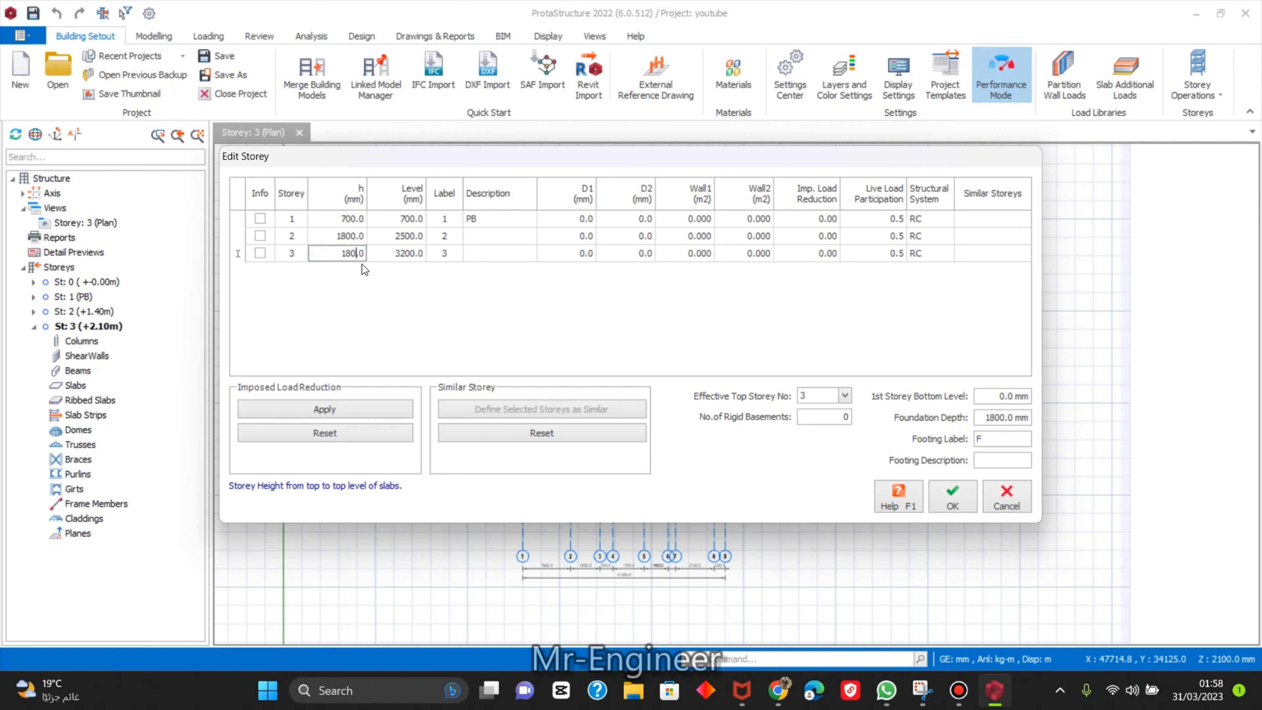
{"action": "key", "text": "Return"}
Set the description of storey 2 to L1 and of storey 3 to F1, and apply the storey edits.
{"action": "left_click", "coordinate": [482, 235]}
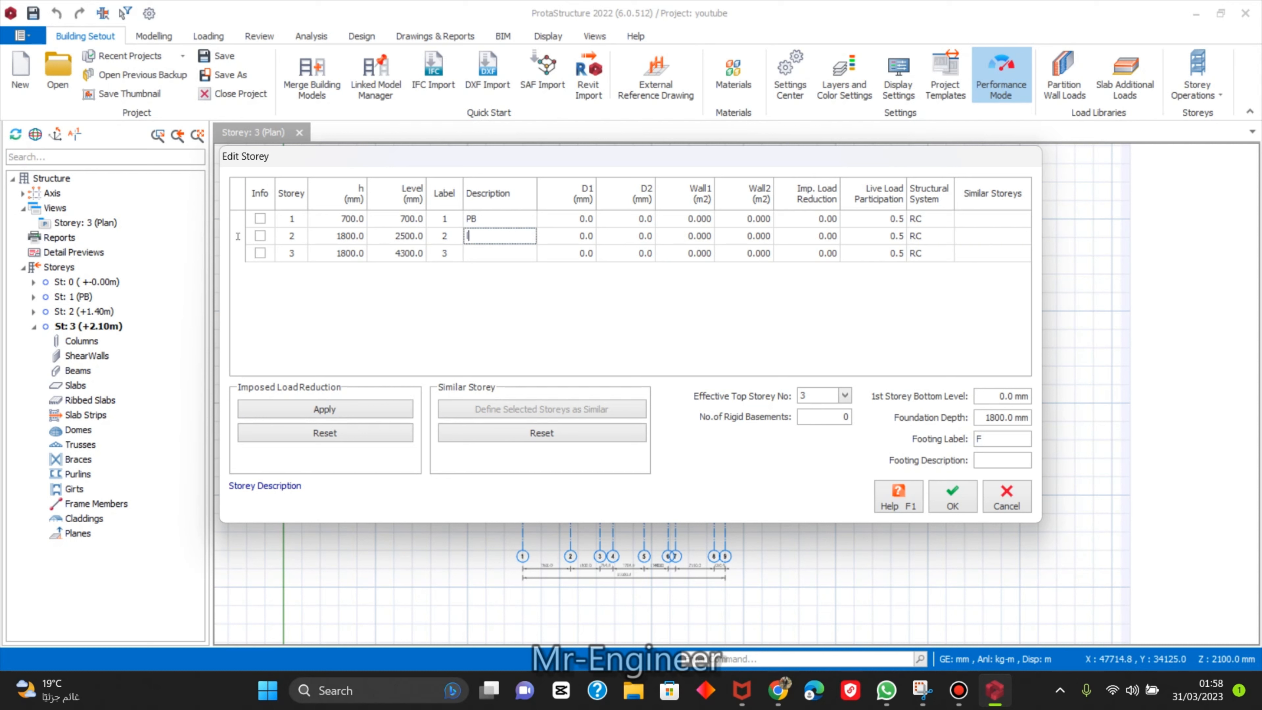
{"action": "type", "text": "L1"}
{"action": "left_click", "coordinate": [491, 254]}
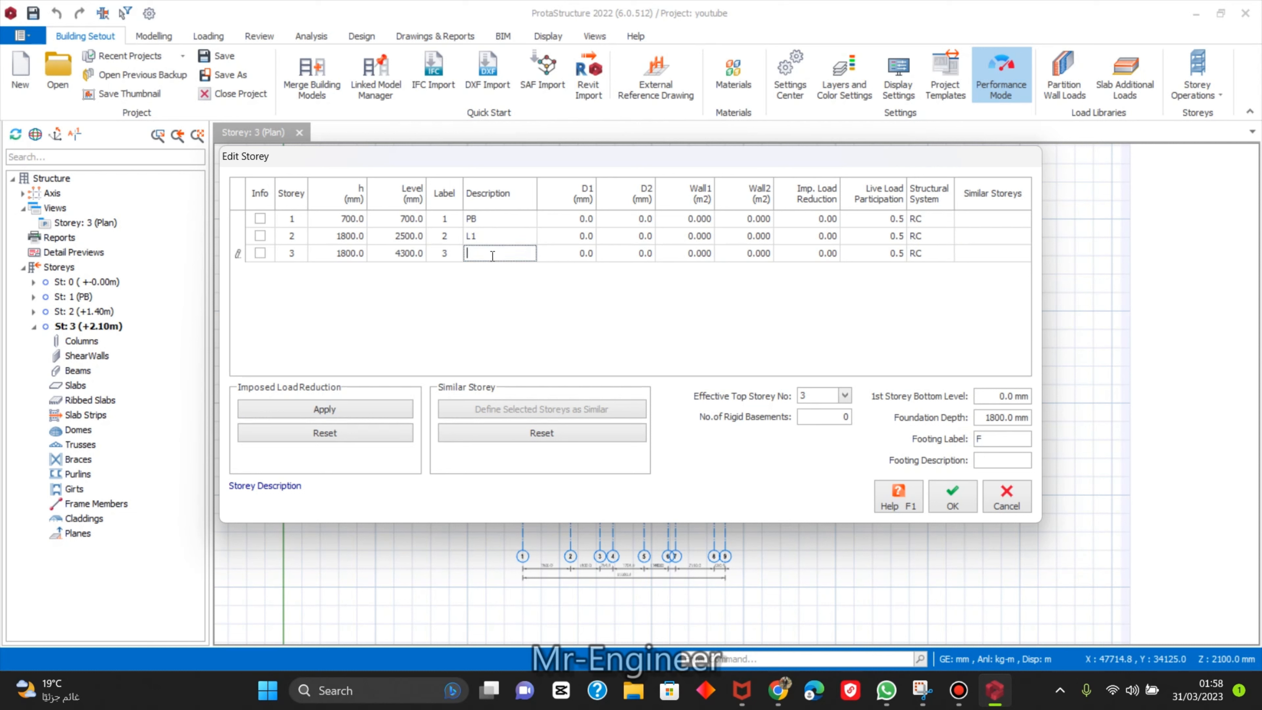
{"action": "type", "text": "F1"}
{"action": "key", "text": "Return"}
{"action": "left_click", "coordinate": [346, 254]}
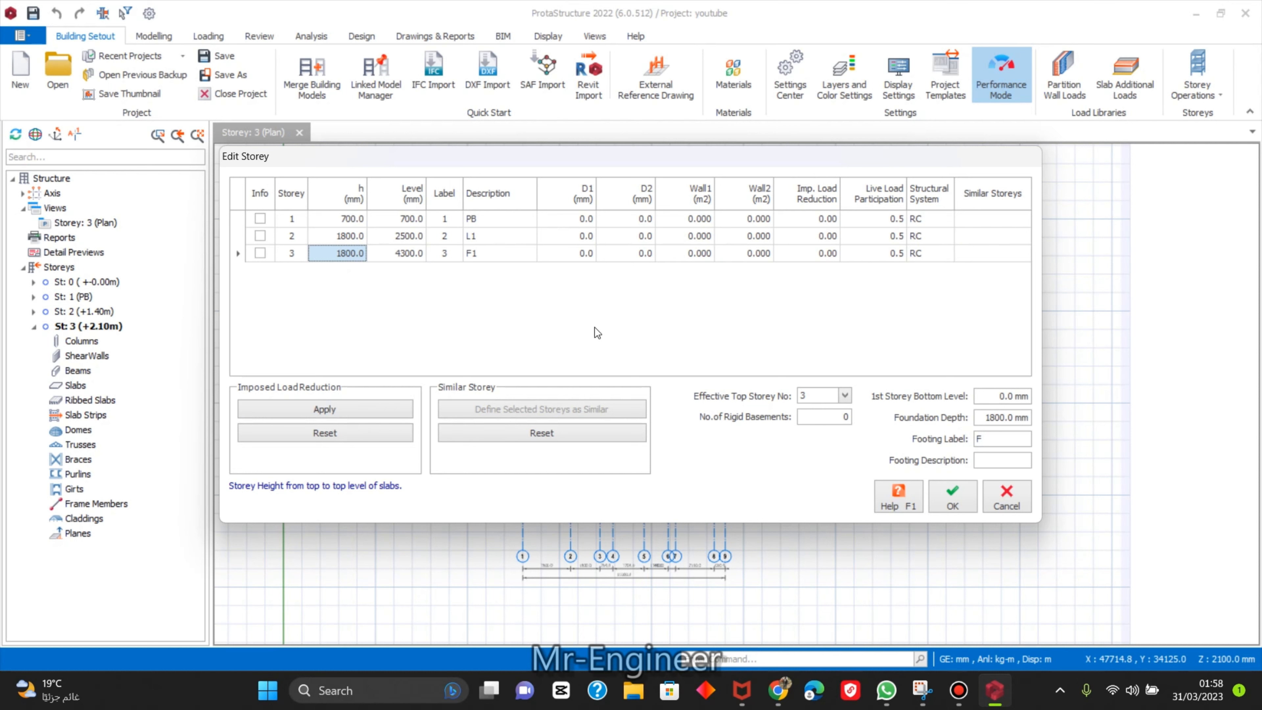
{"action": "left_click", "coordinate": [955, 496]}
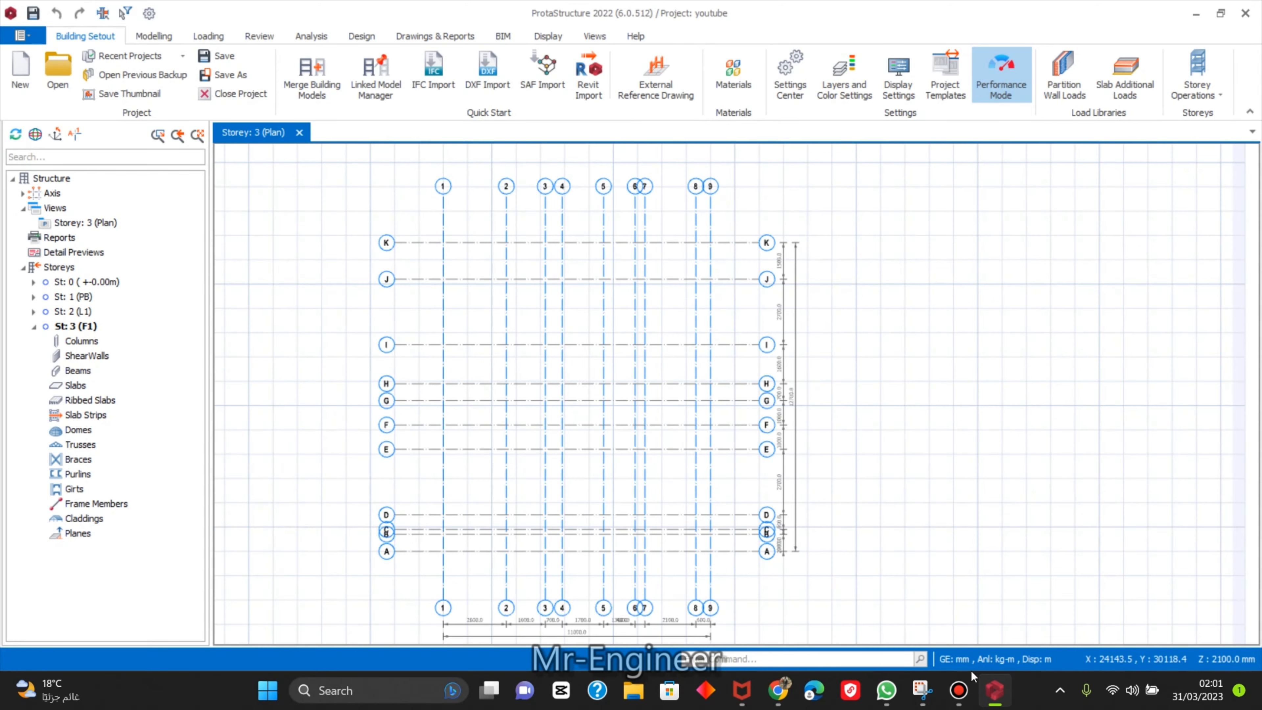
Look at the column layout in the Snipping Tool reference image and return to ProtaStructure.
{"action": "left_click", "coordinate": [921, 690]}
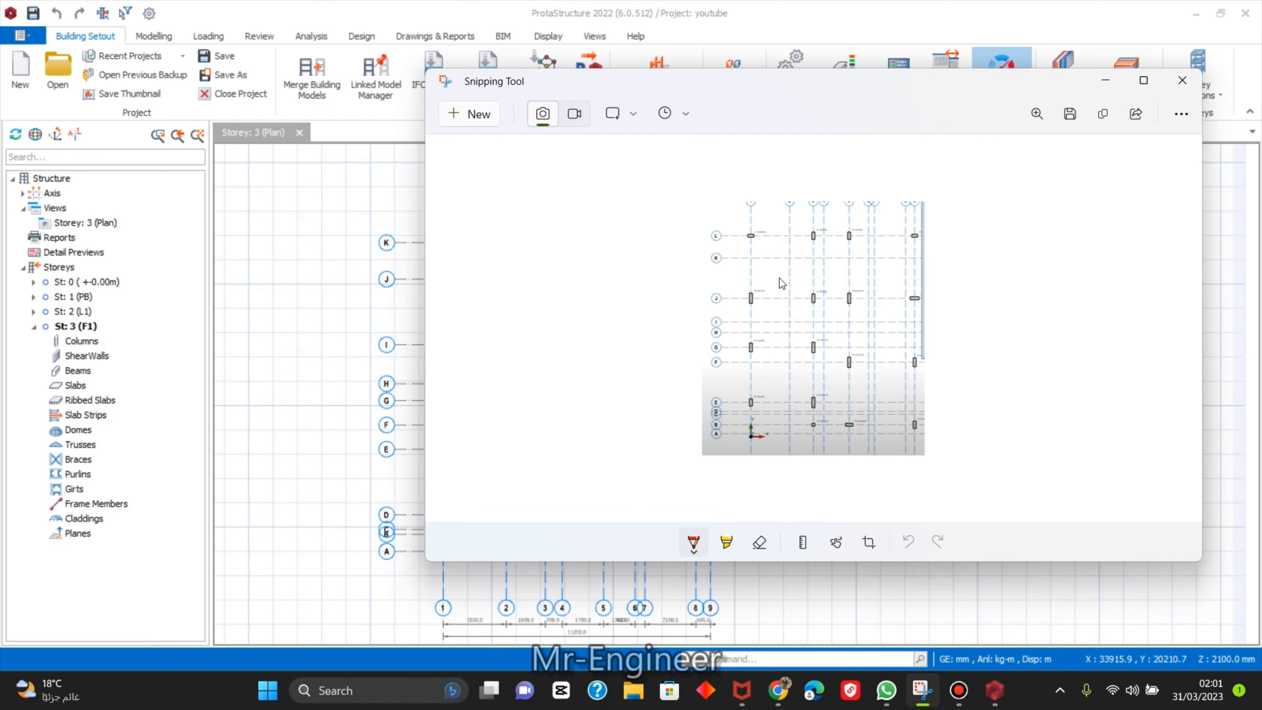
{"action": "left_click", "coordinate": [332, 204]}
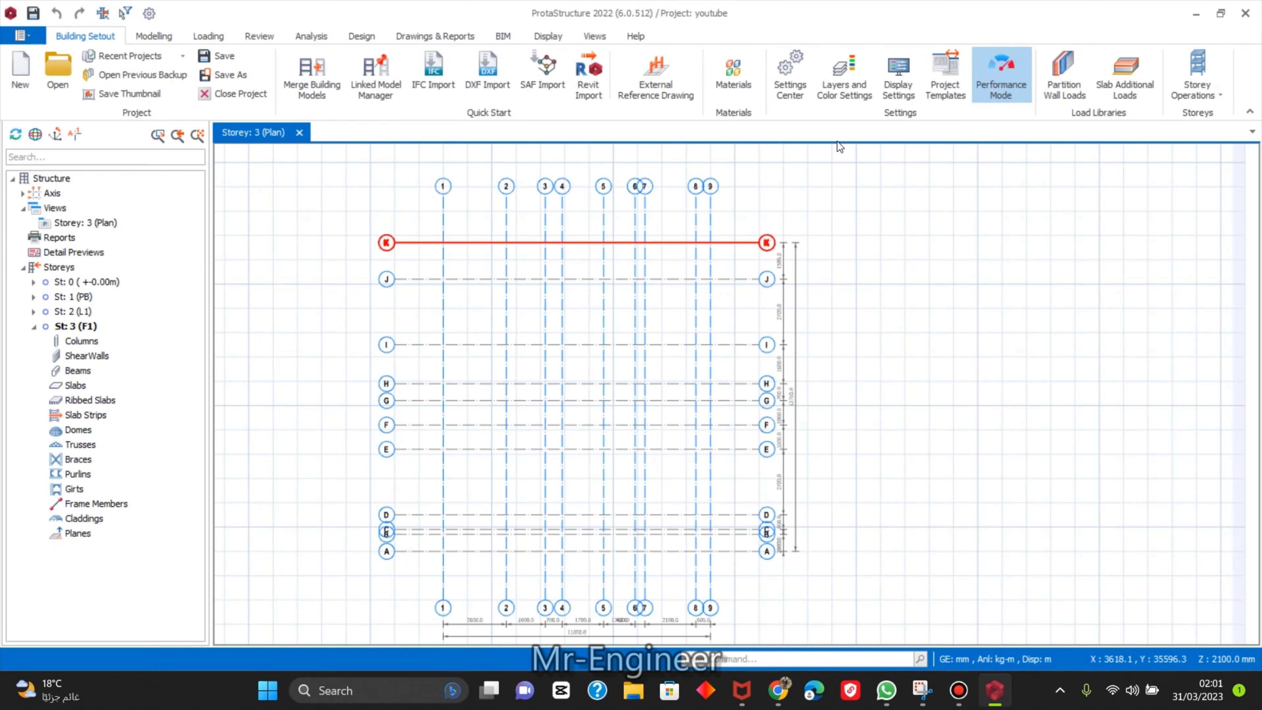
{"action": "left_click", "coordinate": [1205, 94]}
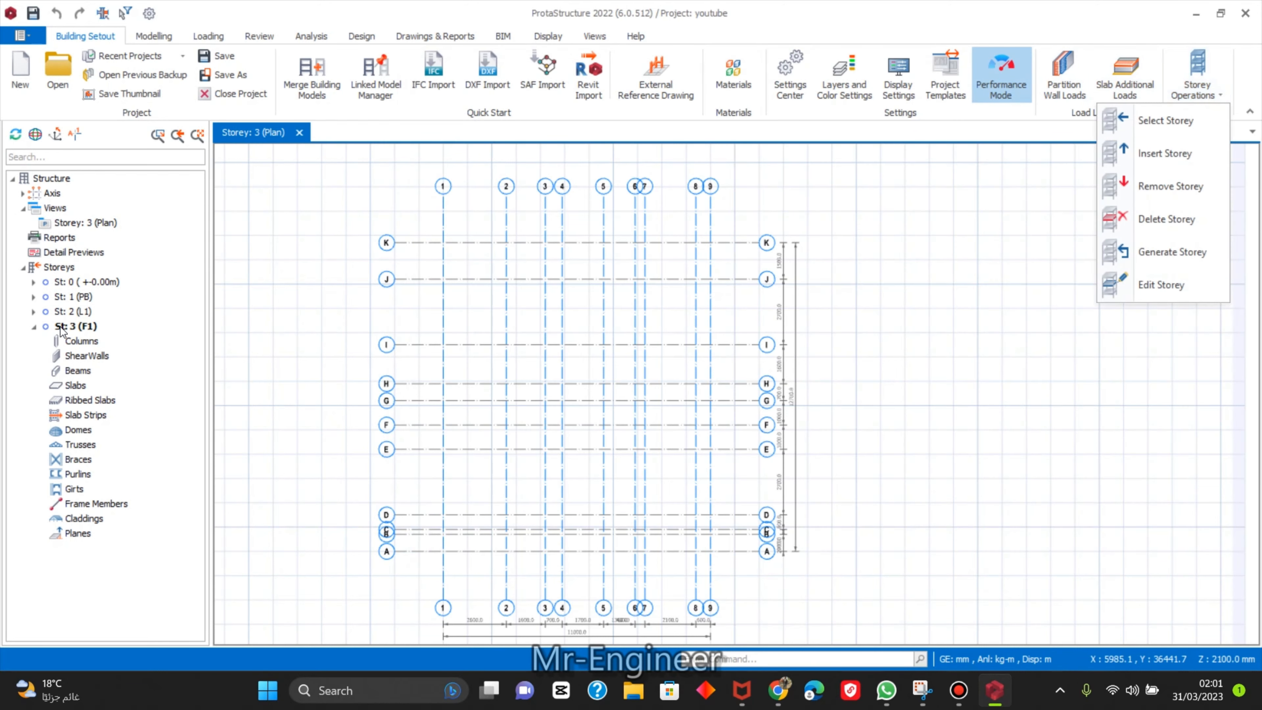
{"action": "left_click", "coordinate": [34, 326]}
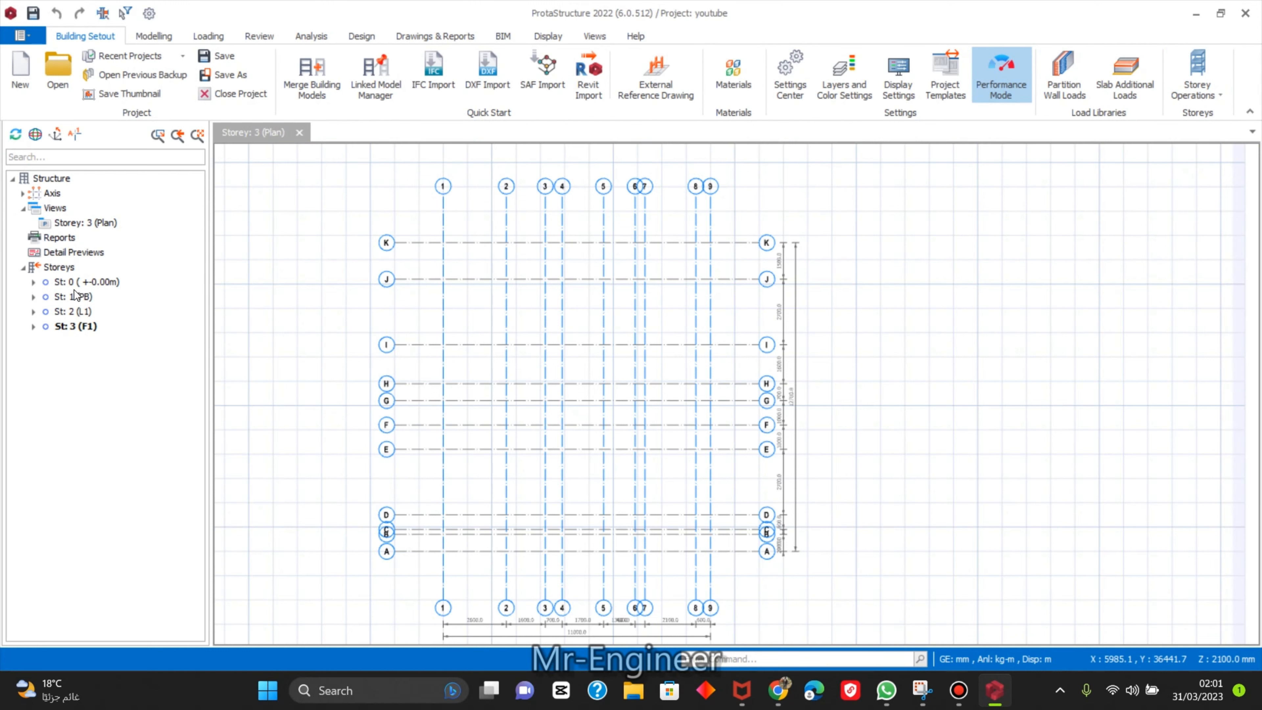
{"action": "left_click", "coordinate": [93, 283]}
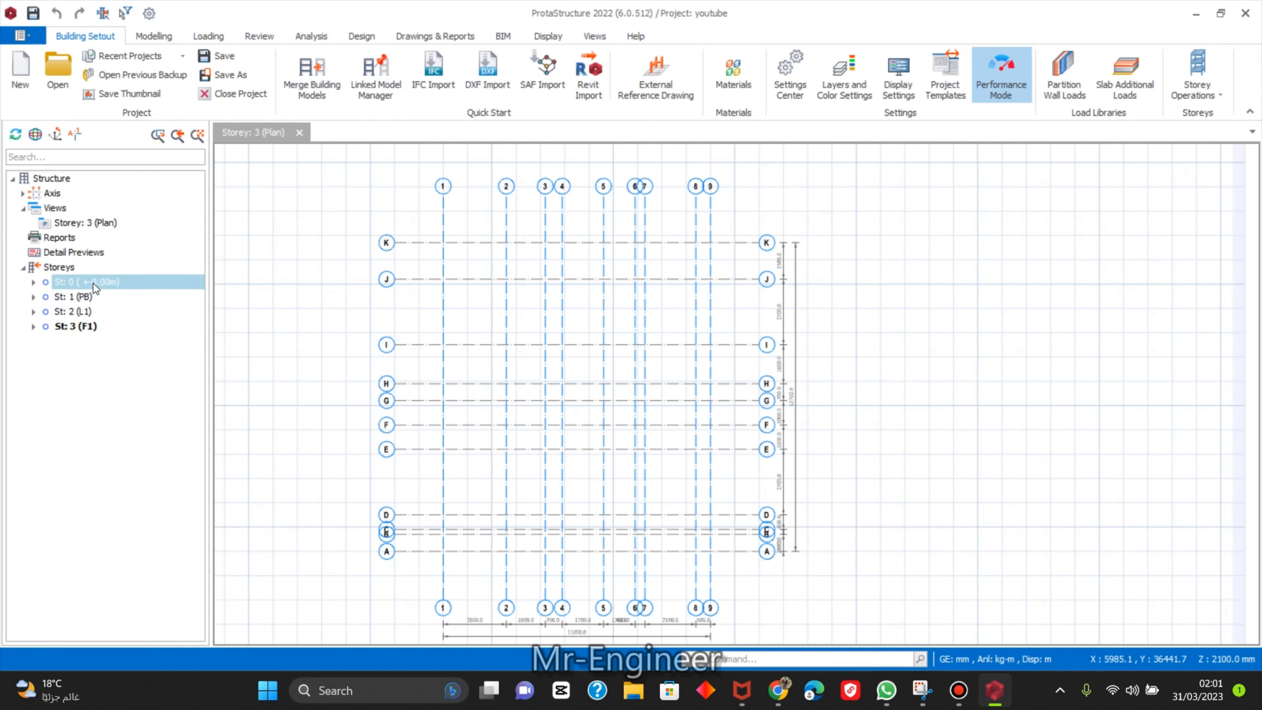
{"action": "left_click", "coordinate": [72, 299]}
{"action": "double_click", "coordinate": [81, 313]}
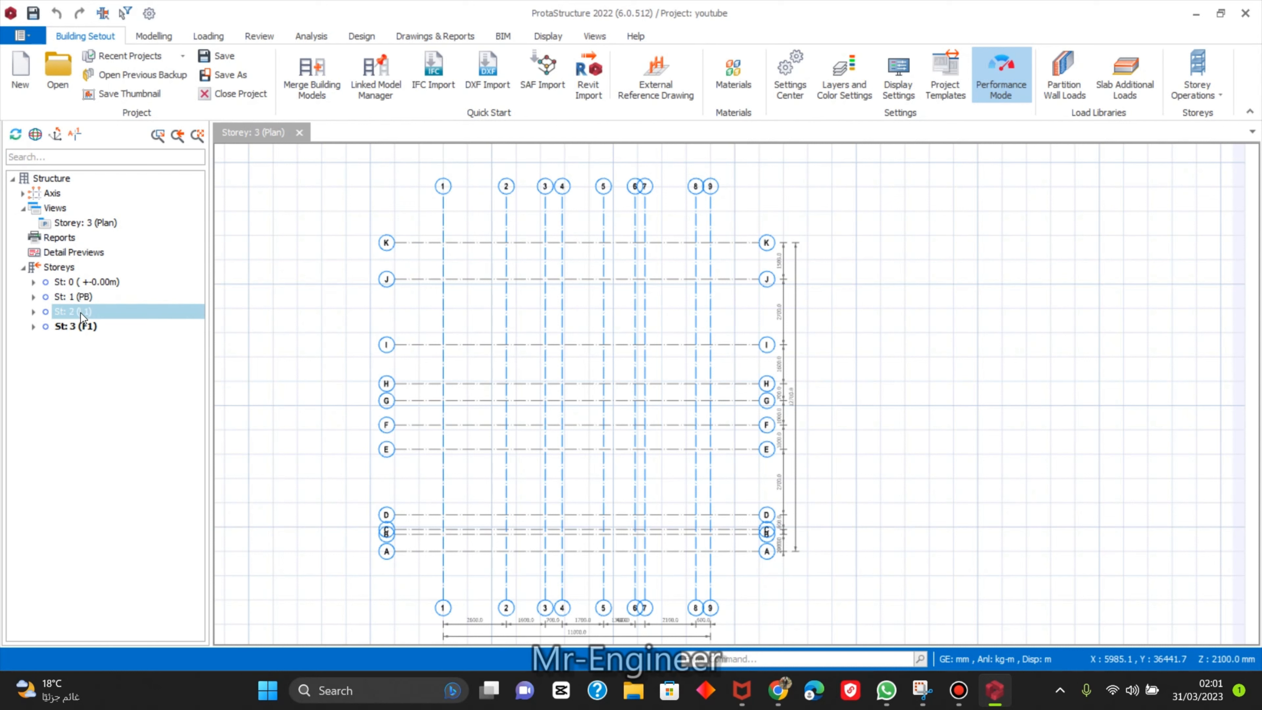
{"action": "left_click", "coordinate": [33, 311]}
{"action": "left_click", "coordinate": [68, 326]}
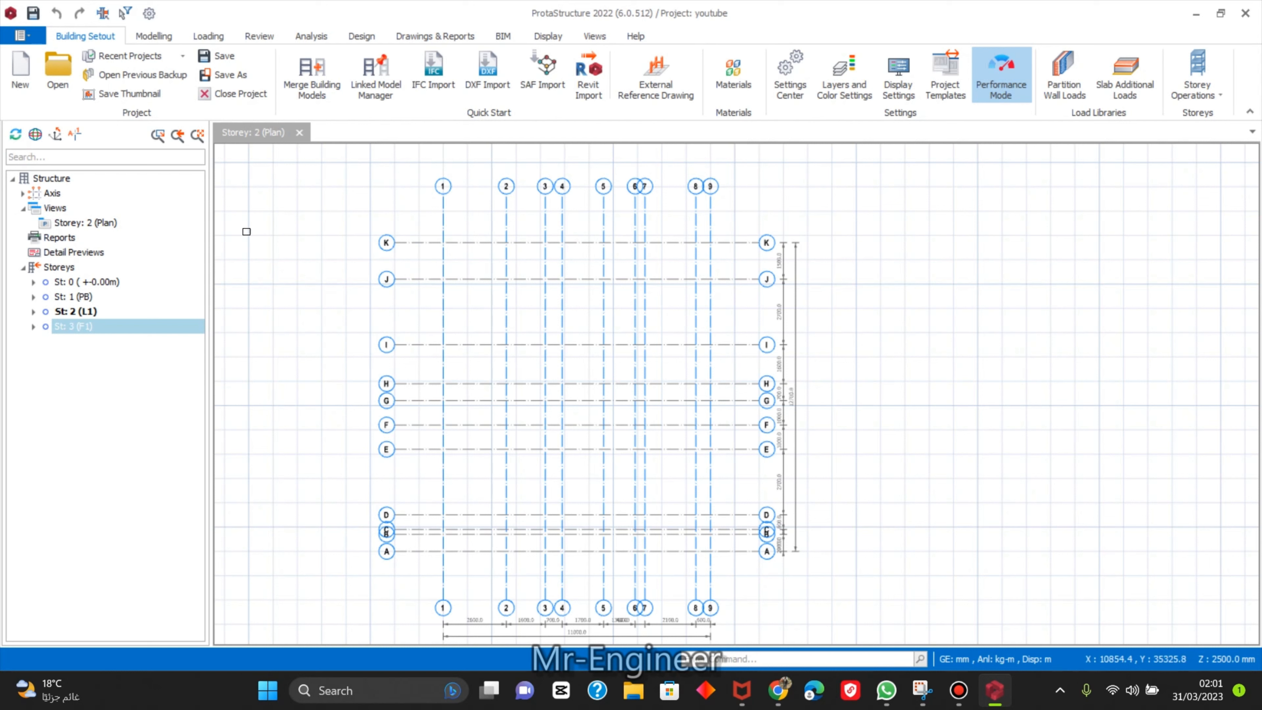
{"action": "left_click", "coordinate": [154, 37]}
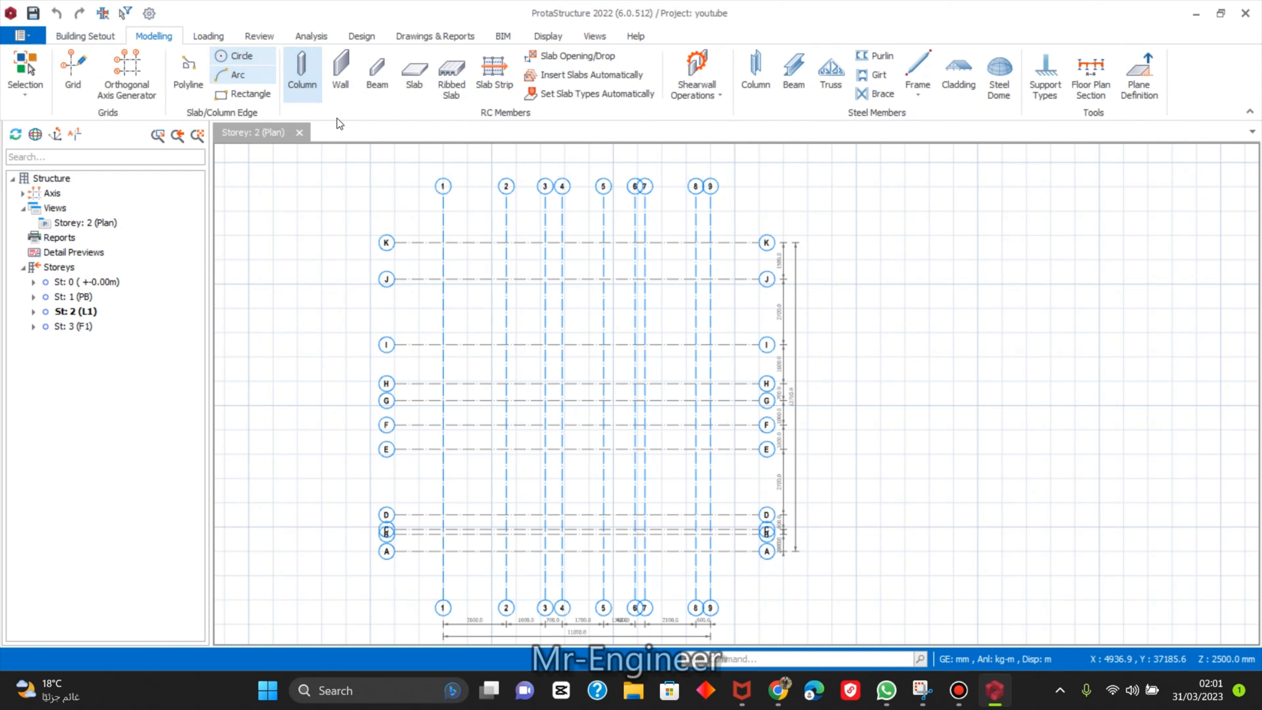
{"action": "left_click", "coordinate": [310, 91]}
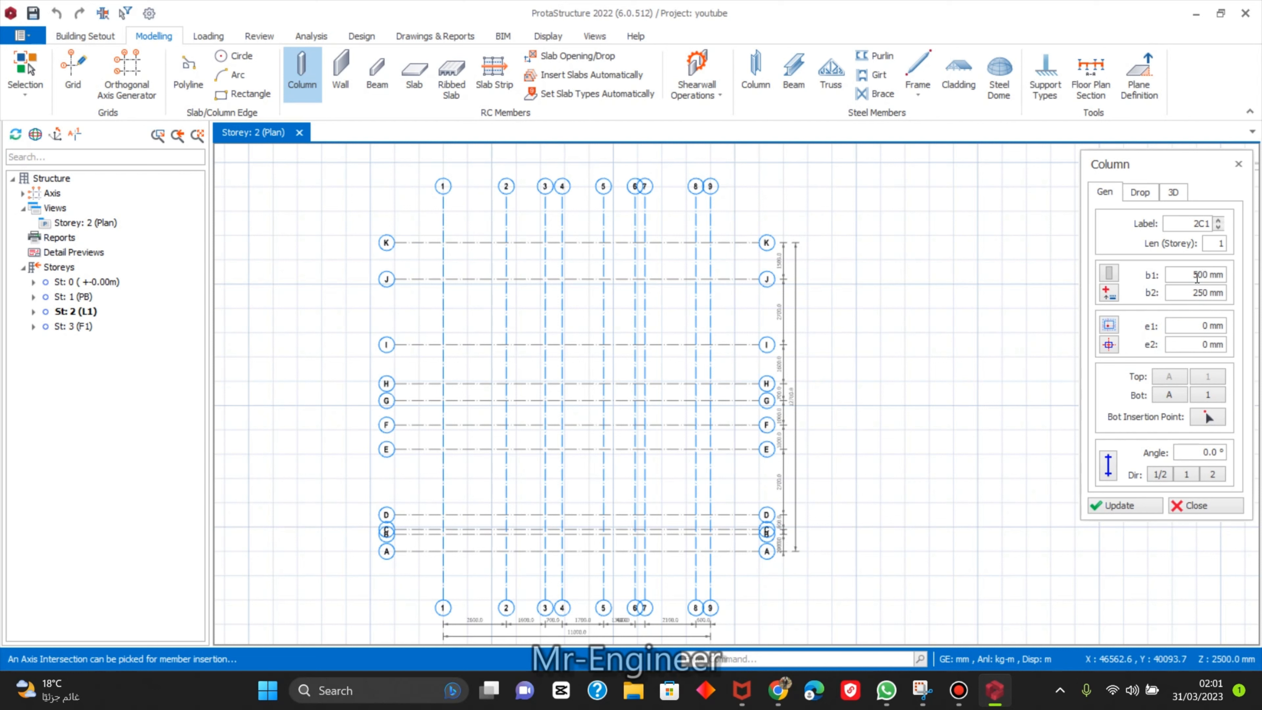
Activate the storey 1 (PB) plan and start inserting an RC column with b1 set to 300 mm.
{"action": "double_click", "coordinate": [79, 299]}
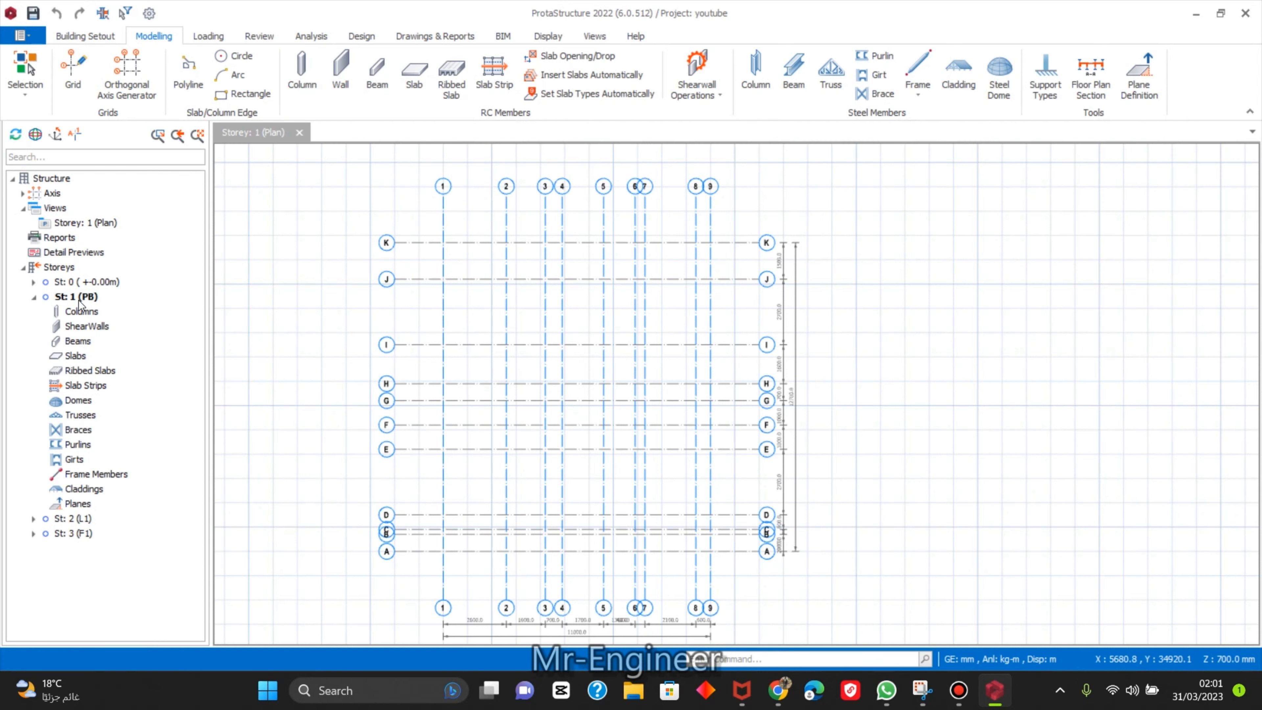
{"action": "left_click", "coordinate": [34, 298]}
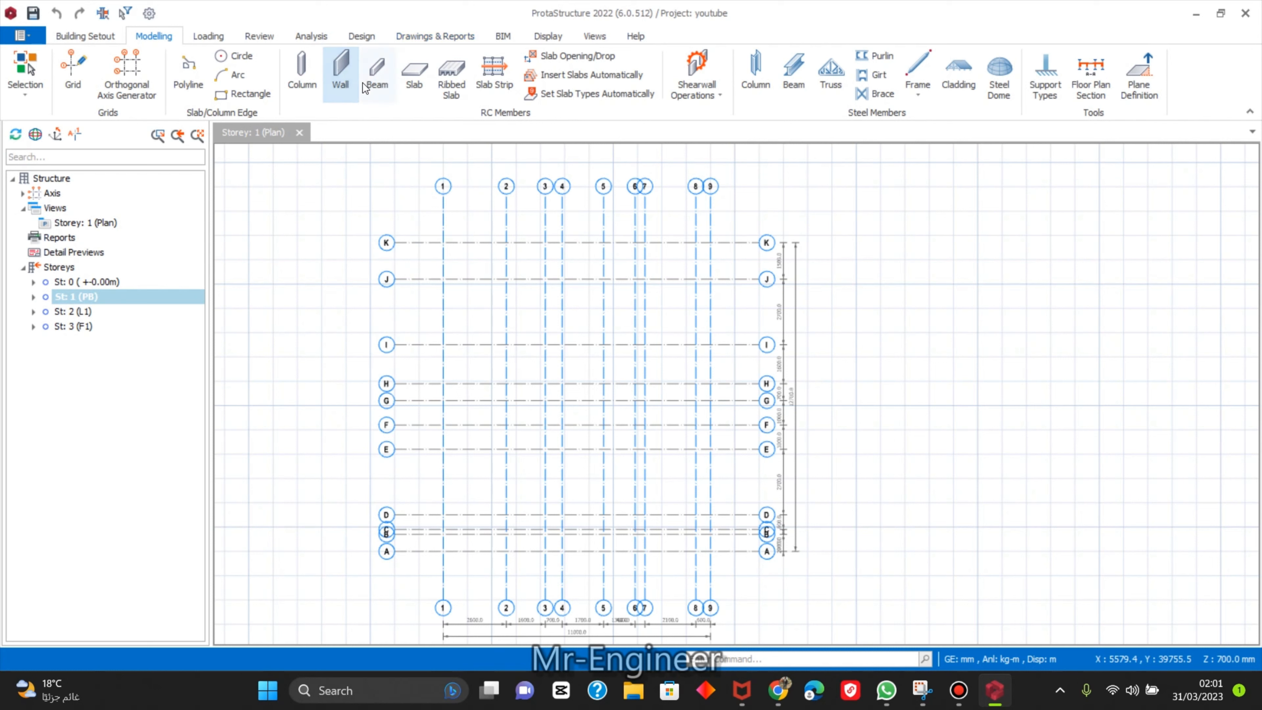
{"action": "left_click", "coordinate": [300, 75]}
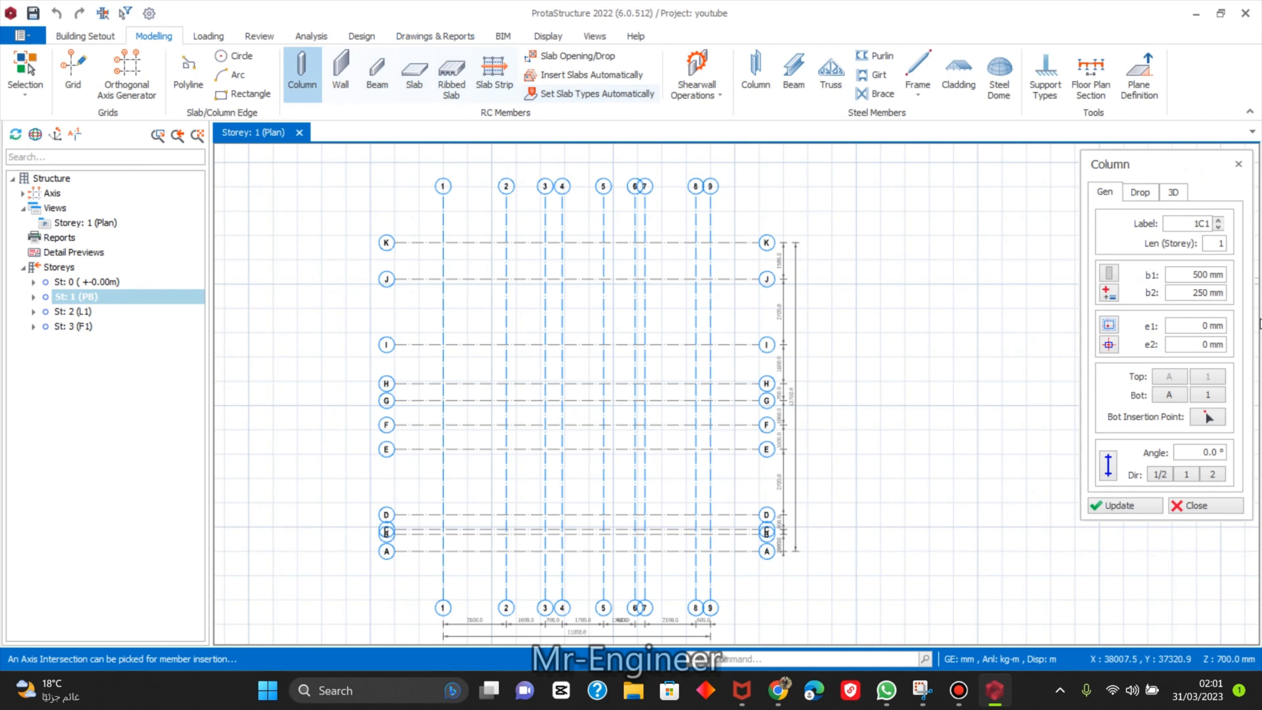
{"action": "double_click", "coordinate": [1202, 275]}
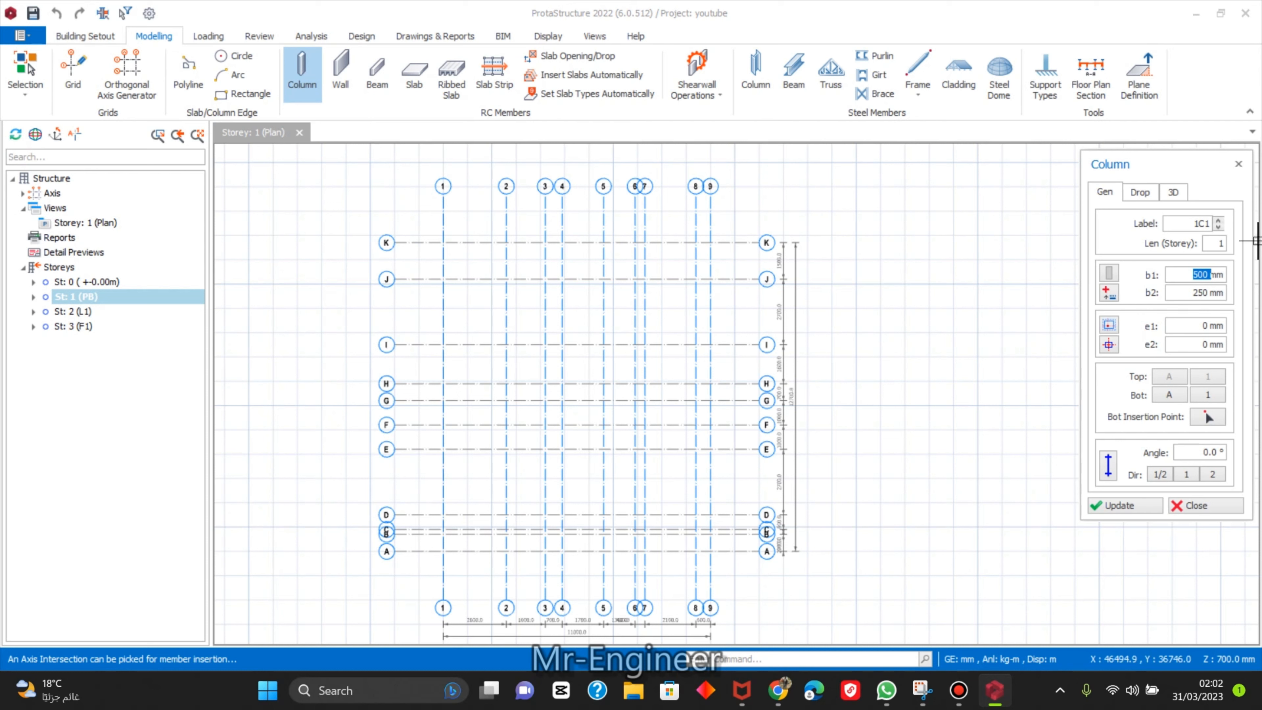
{"action": "type", "text": "300"}
{"action": "double_click", "coordinate": [1201, 293]}
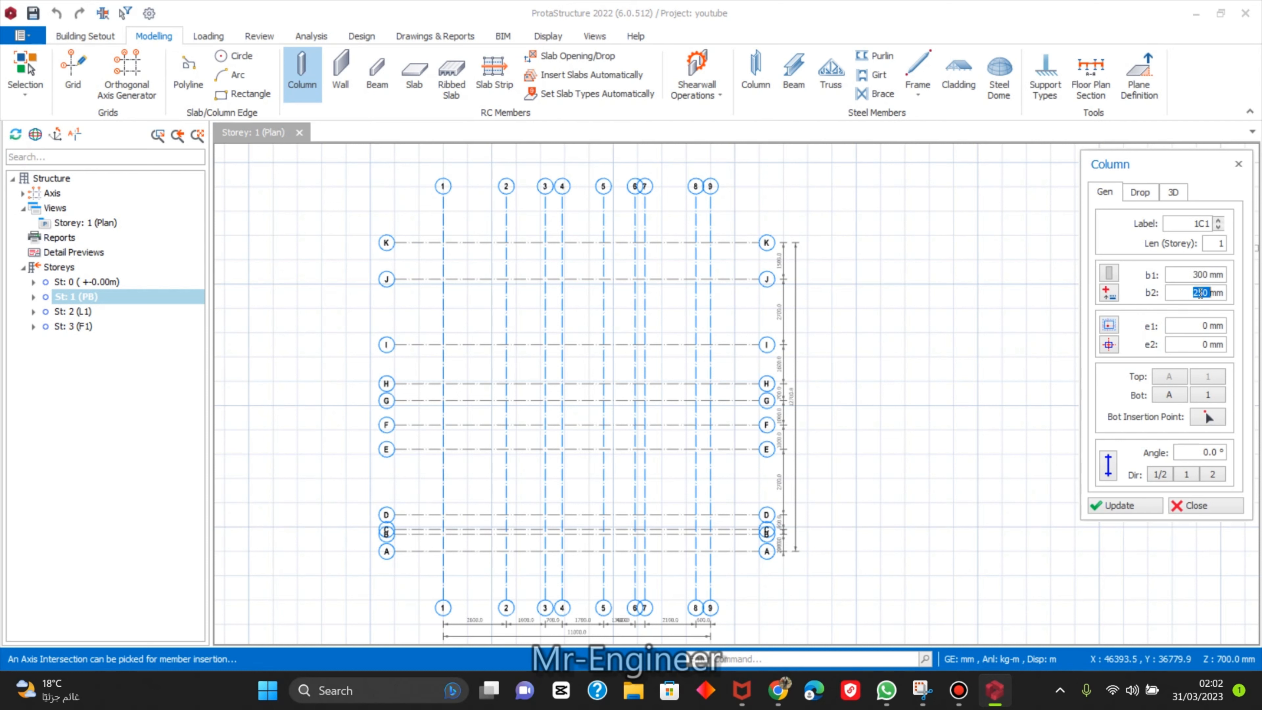
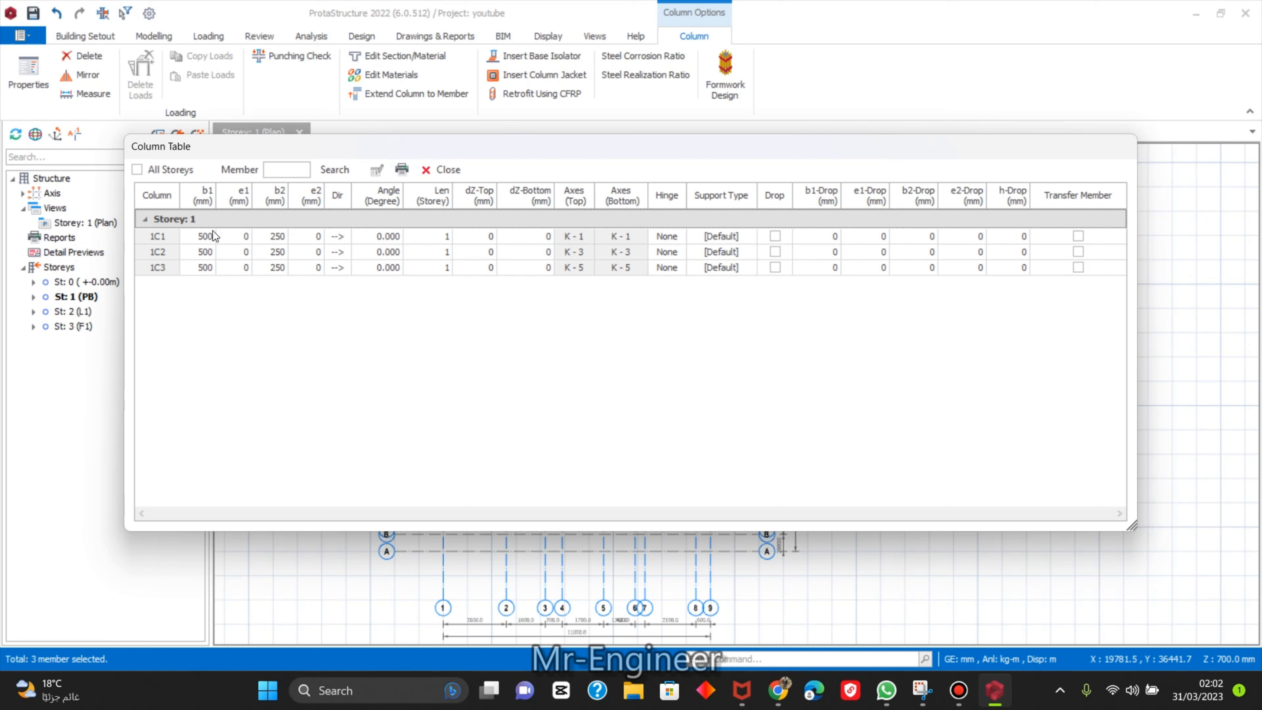
Resize columns 1C1, 1C2 and 1C3 in the Column Table to b1 300 mm and b2 600 mm.
{"action": "left_click_drag", "start_coordinate": [211, 237], "coordinate": [212, 277]}
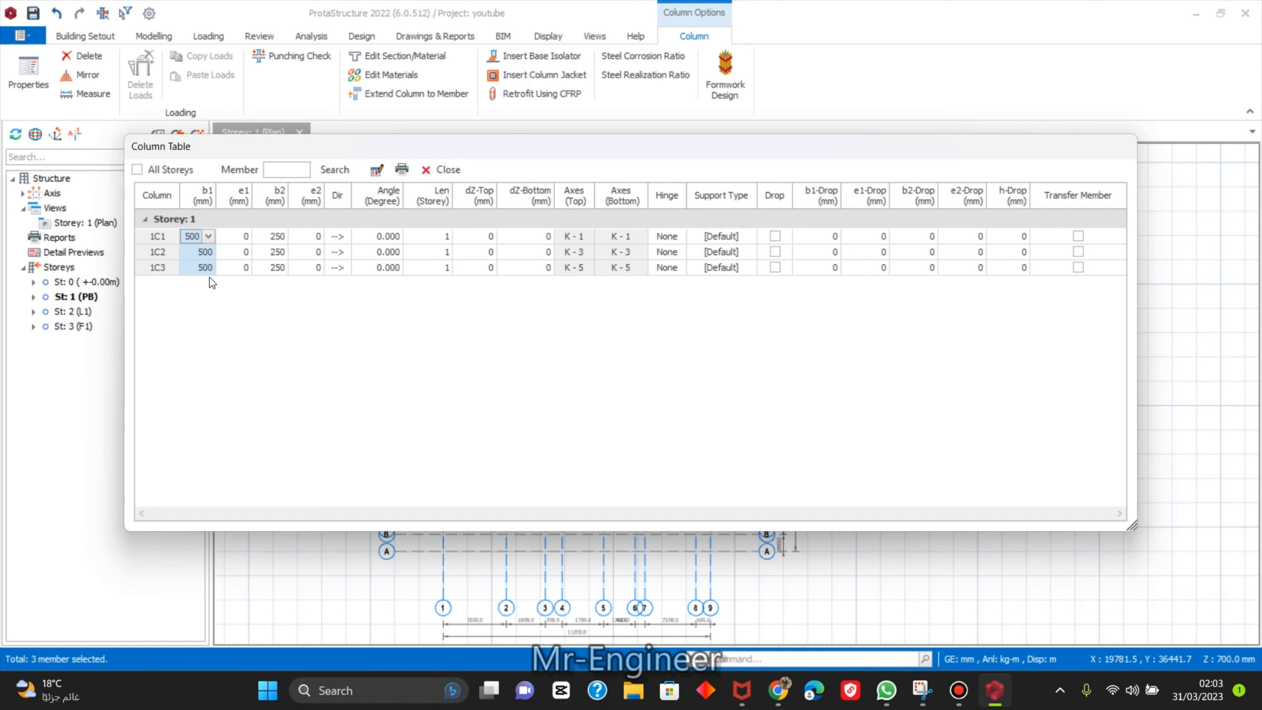
{"action": "type", "text": "6"}
{"action": "left_click_drag", "start_coordinate": [279, 235], "coordinate": [265, 341]}
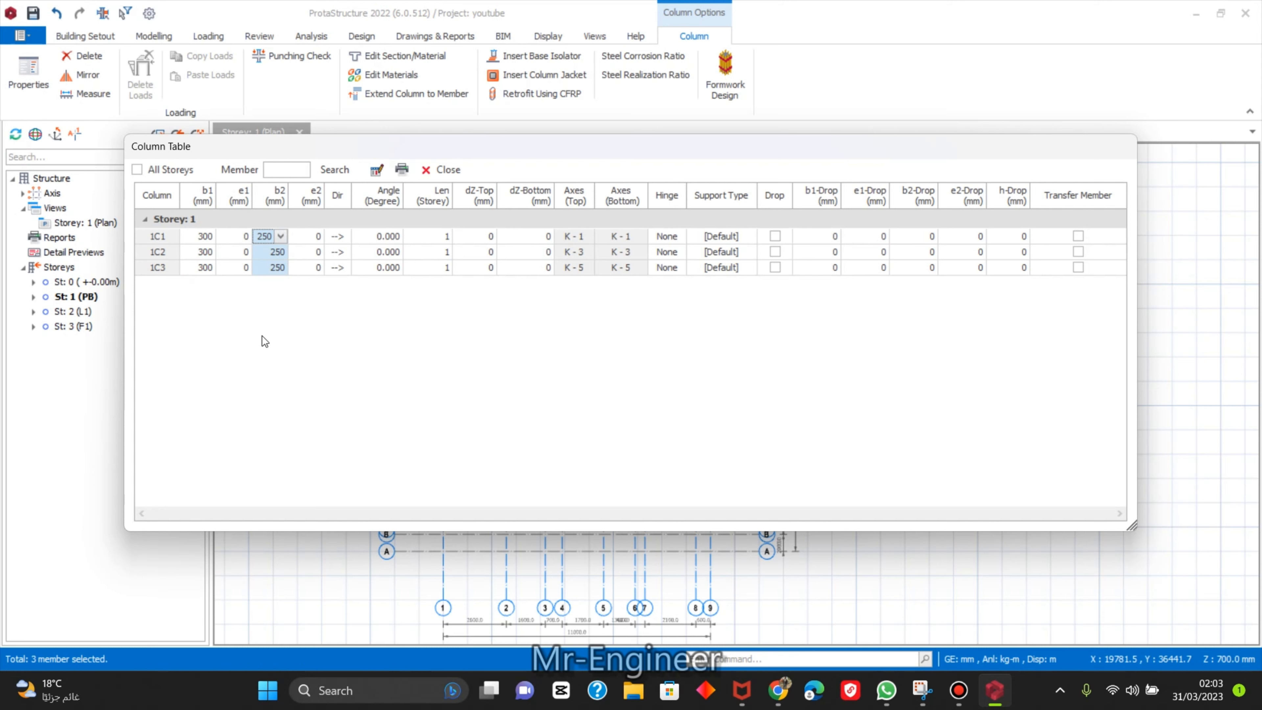
{"action": "type", "text": "600"}
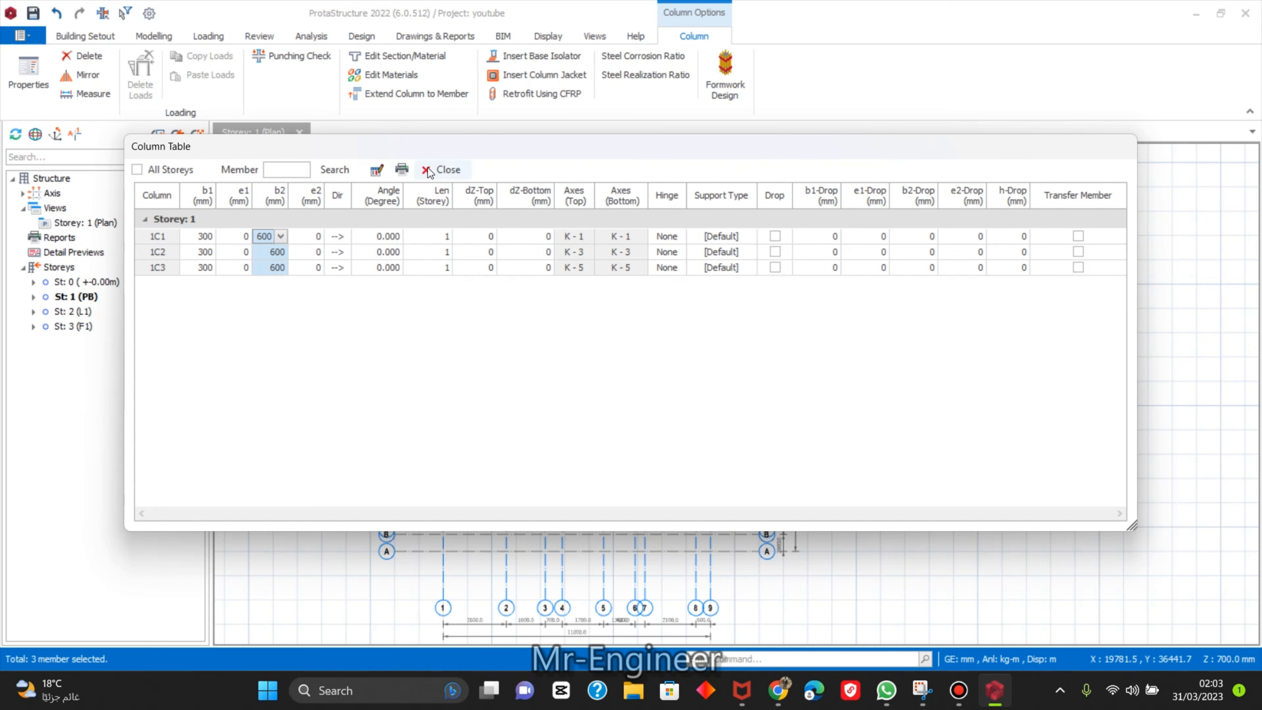
{"action": "left_click", "coordinate": [442, 169]}
{"action": "scroll", "coordinate": [509, 259], "scroll_direction": "up", "scroll_amount": 2}
{"action": "key", "text": "Escape"}
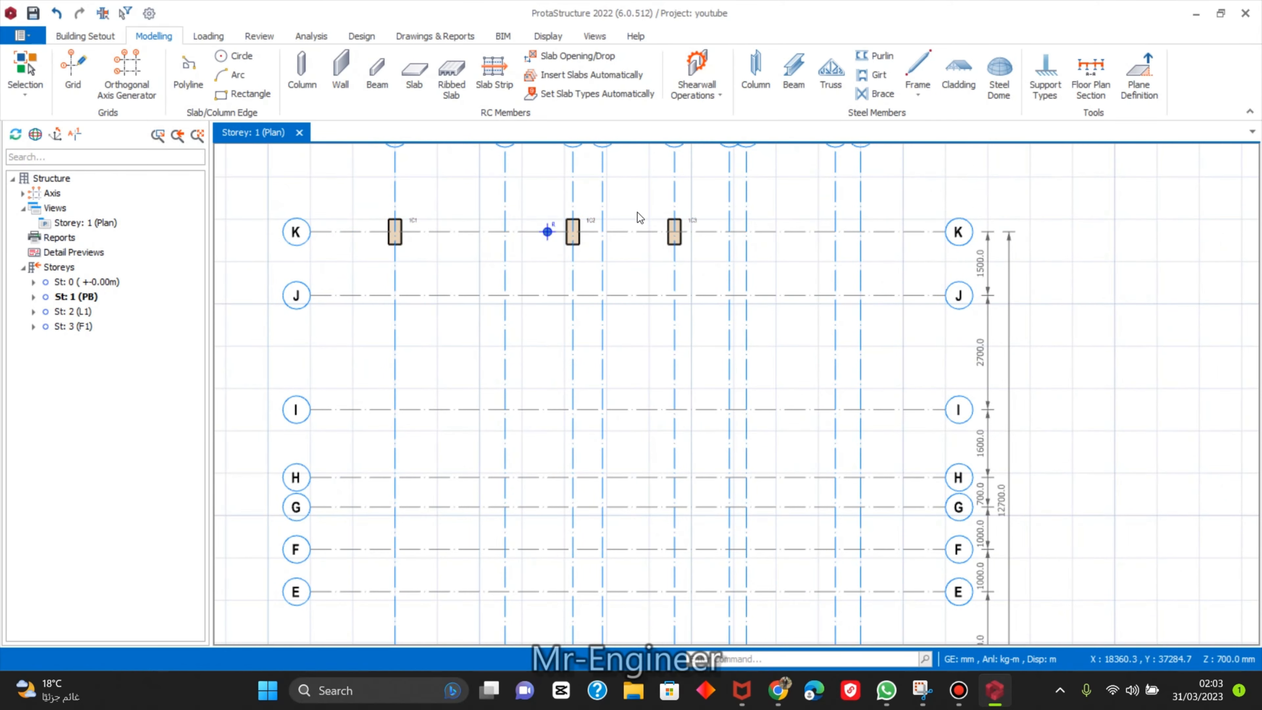
{"action": "middle_click_drag", "start_coordinate": [641, 291], "coordinate": [595, 316]}
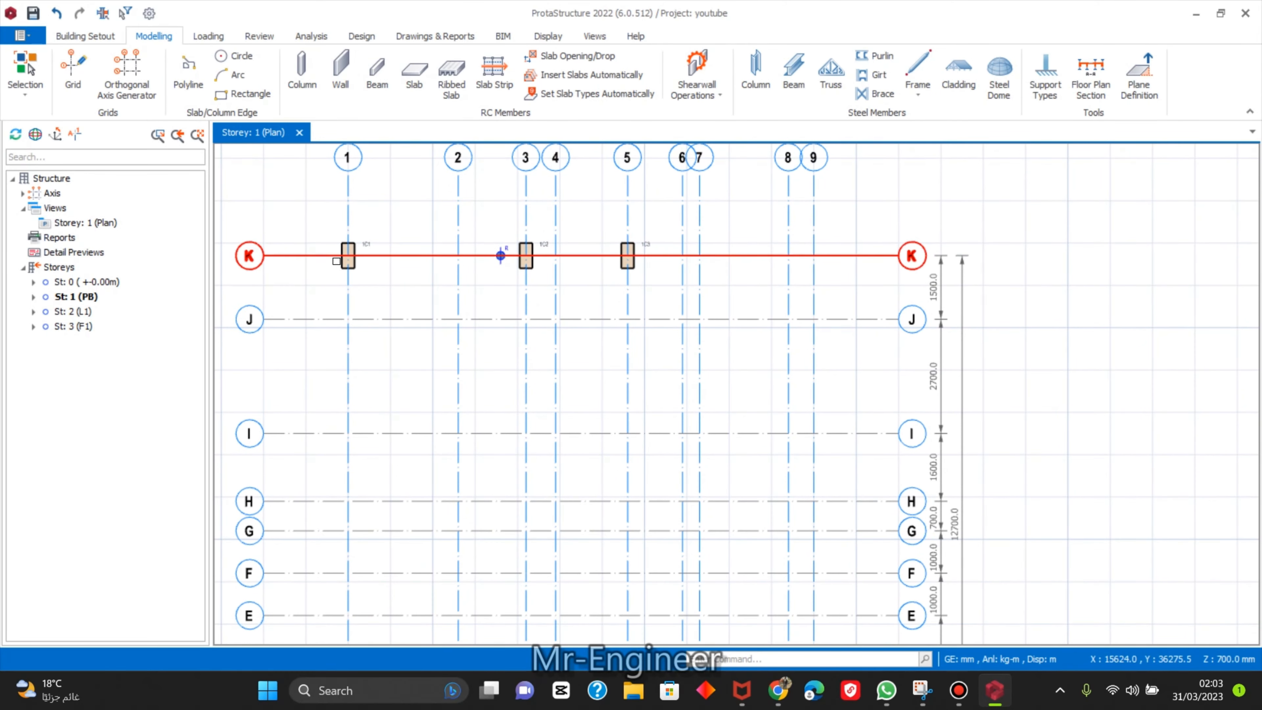
Compare the columns placed on axis K with the Snipping Tool reference image.
{"action": "left_click", "coordinate": [921, 690]}
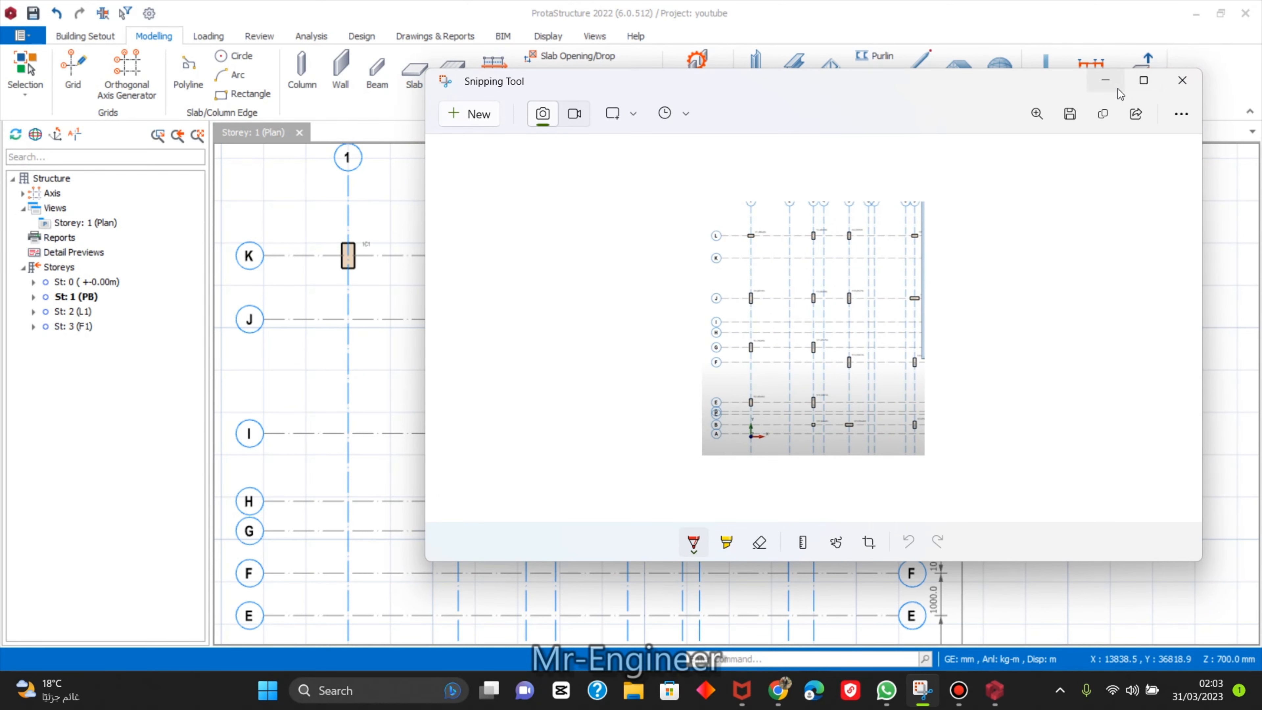
{"action": "left_click", "coordinate": [1106, 81]}
{"action": "scroll", "coordinate": [527, 255], "scroll_direction": "up", "scroll_amount": 2}
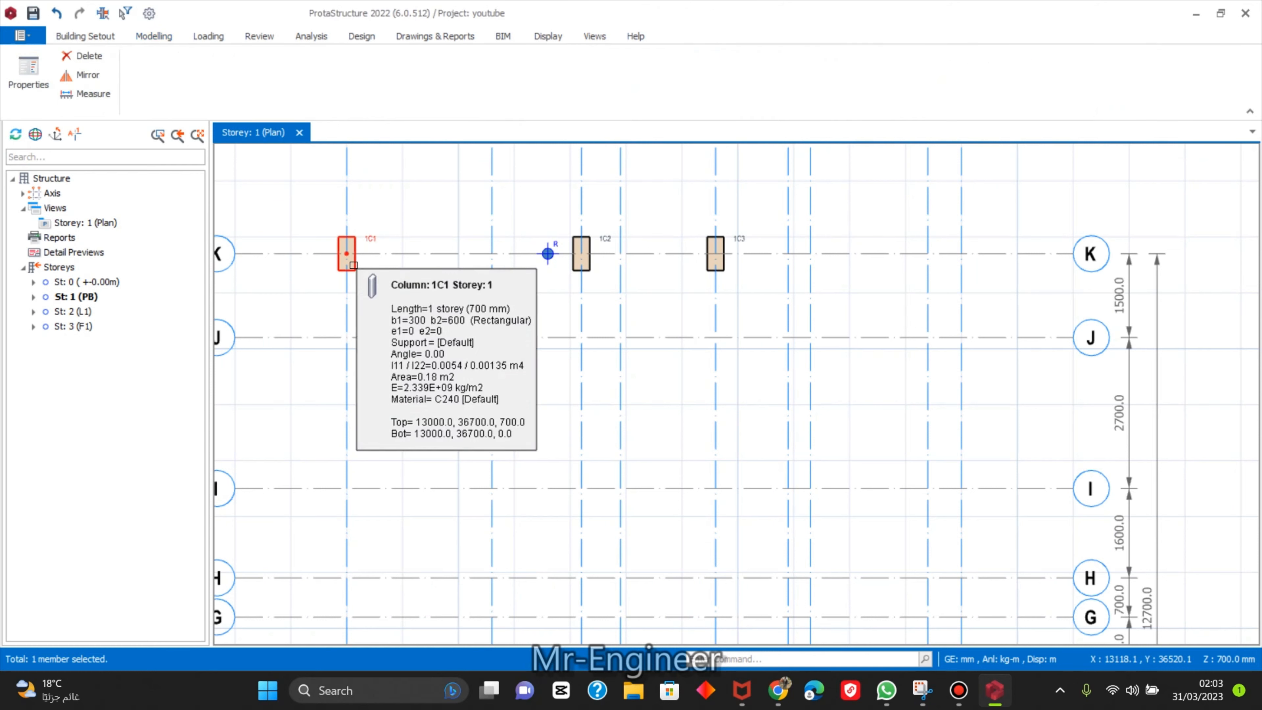
Change the column at axes K and 1 to b1 600 mm and b2 300 mm.
{"action": "double_click", "coordinate": [353, 264]}
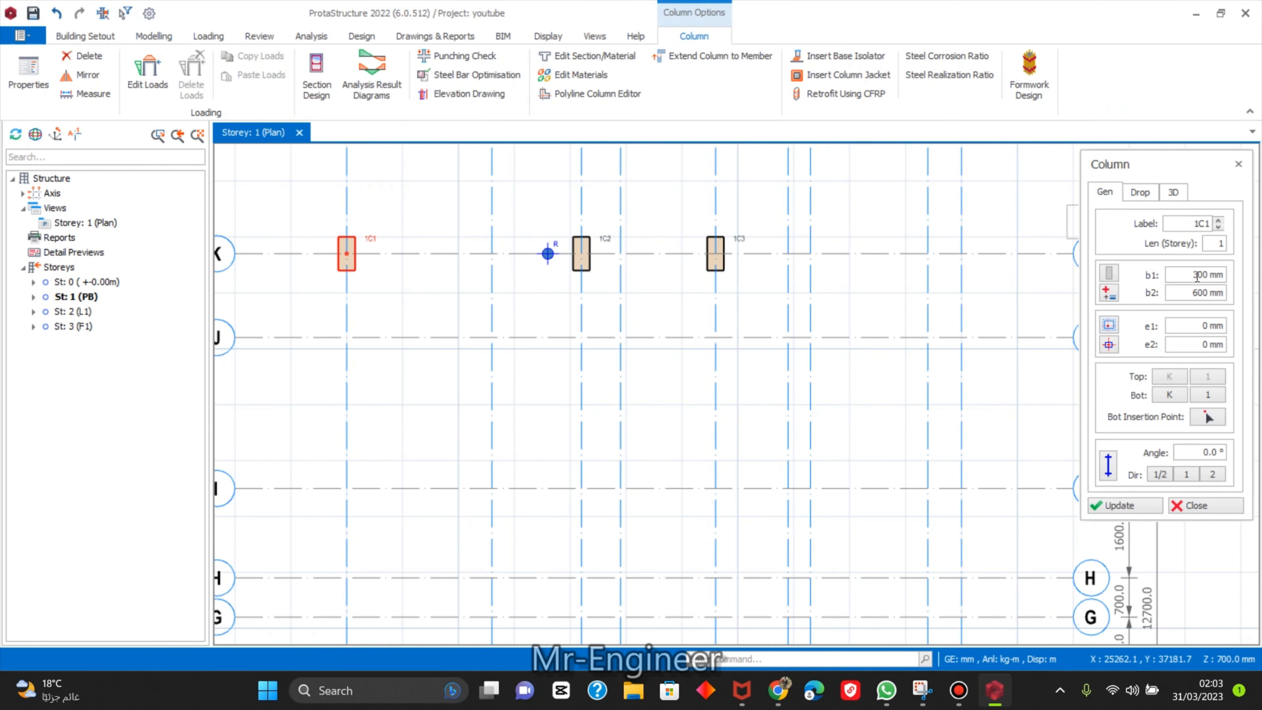
{"action": "double_click", "coordinate": [1197, 275]}
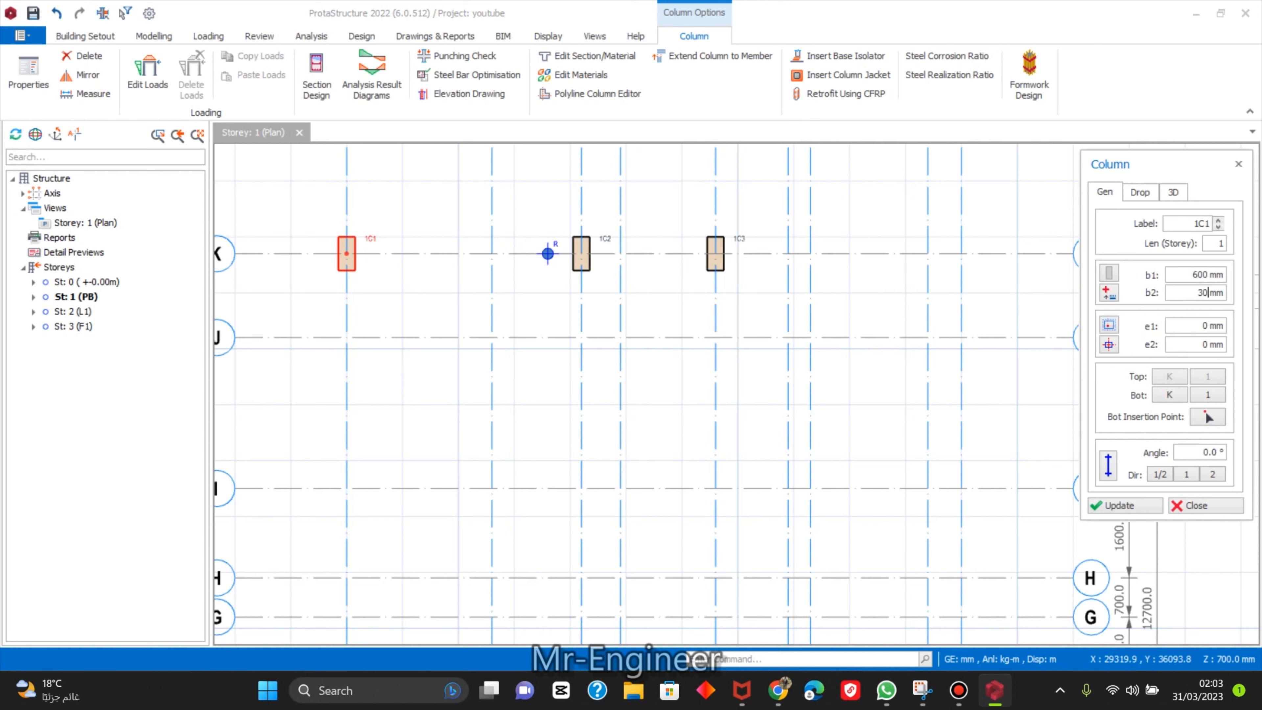
{"action": "left_click", "coordinate": [1118, 506]}
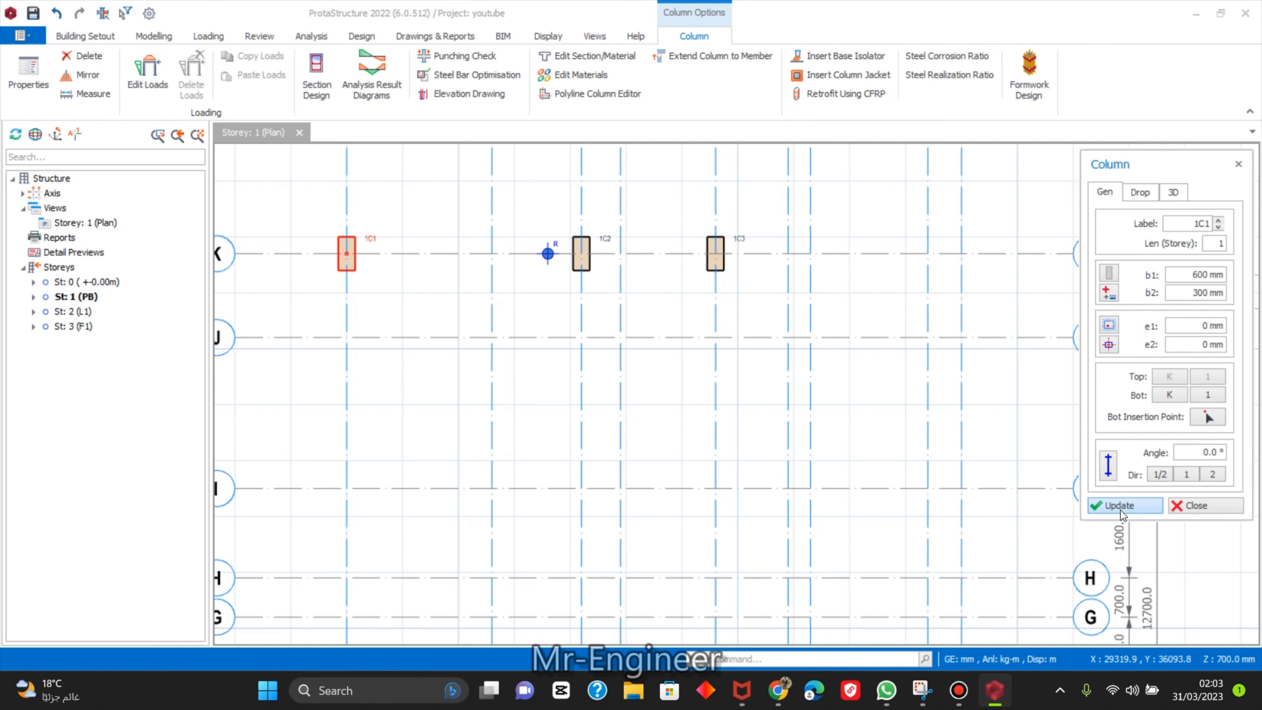
{"action": "scroll", "coordinate": [682, 395], "scroll_direction": "down", "scroll_amount": 2}
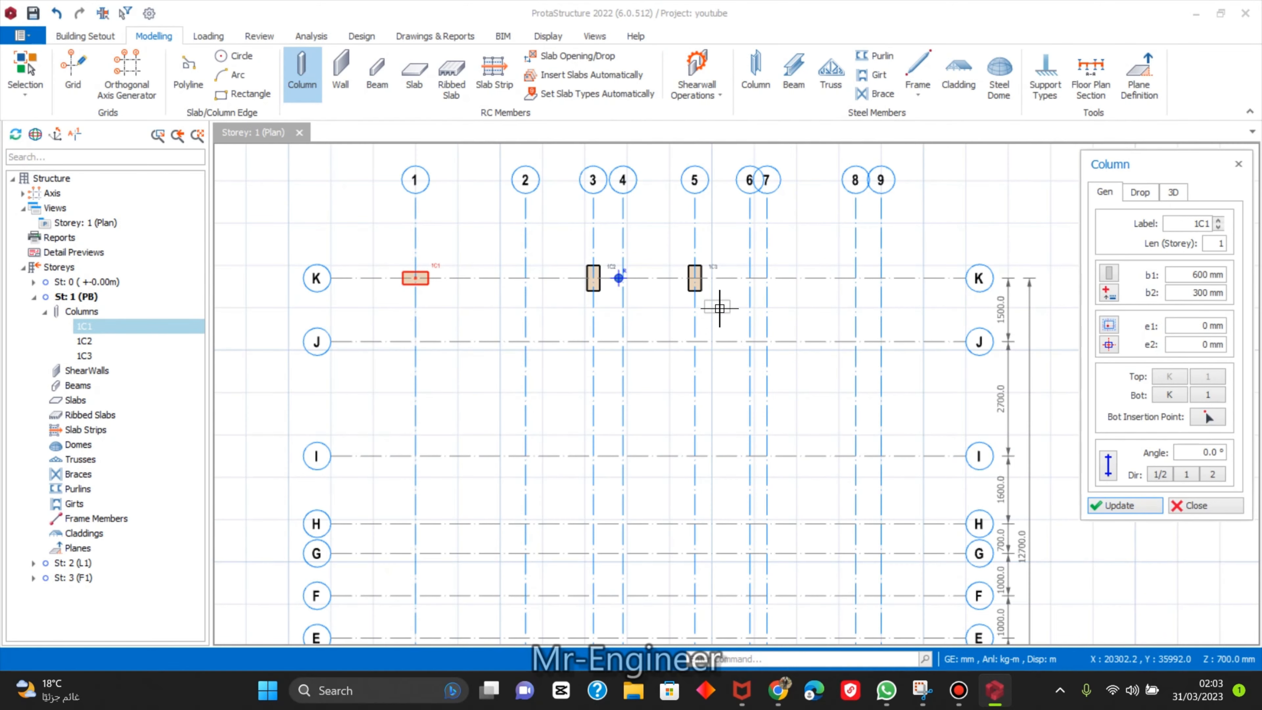
{"action": "middle_click_drag", "start_coordinate": [718, 304], "coordinate": [665, 324]}
{"action": "key", "text": "Escape"}
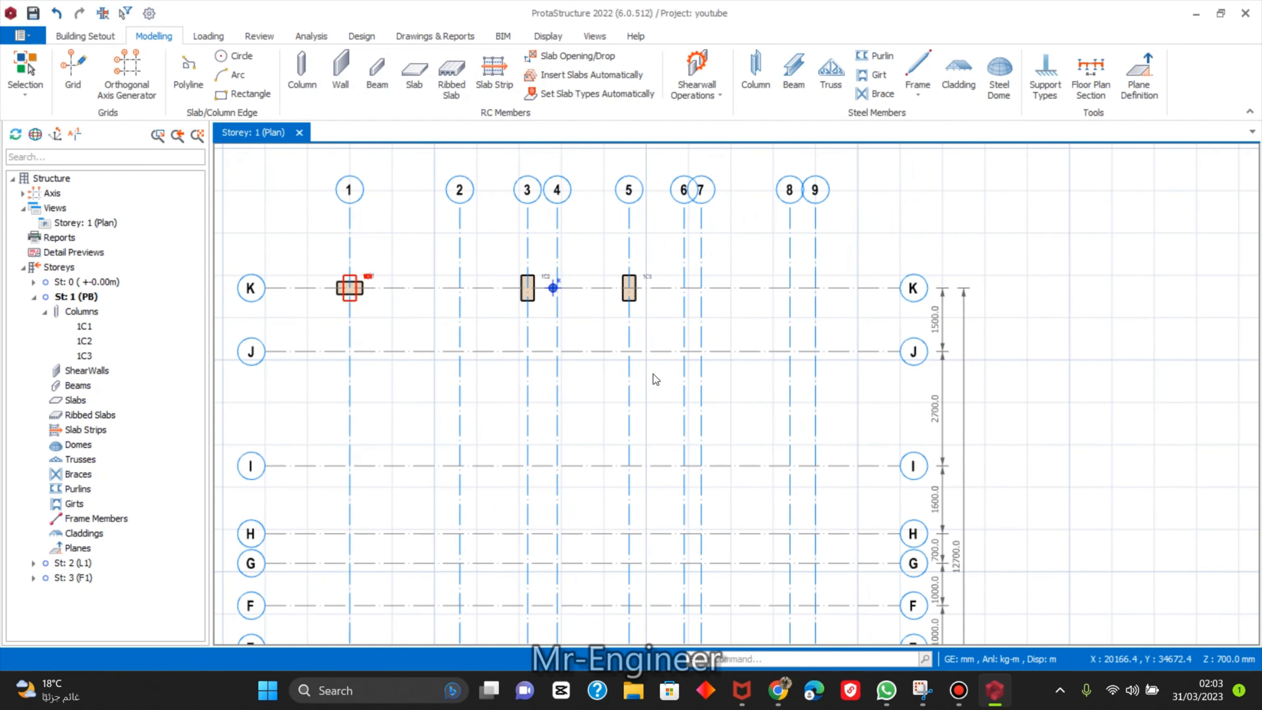
Check the Snipping Tool reference image and insert 300 × 600 mm RC columns on axis I at axes 3 and 5.
{"action": "left_click", "coordinate": [301, 75]}
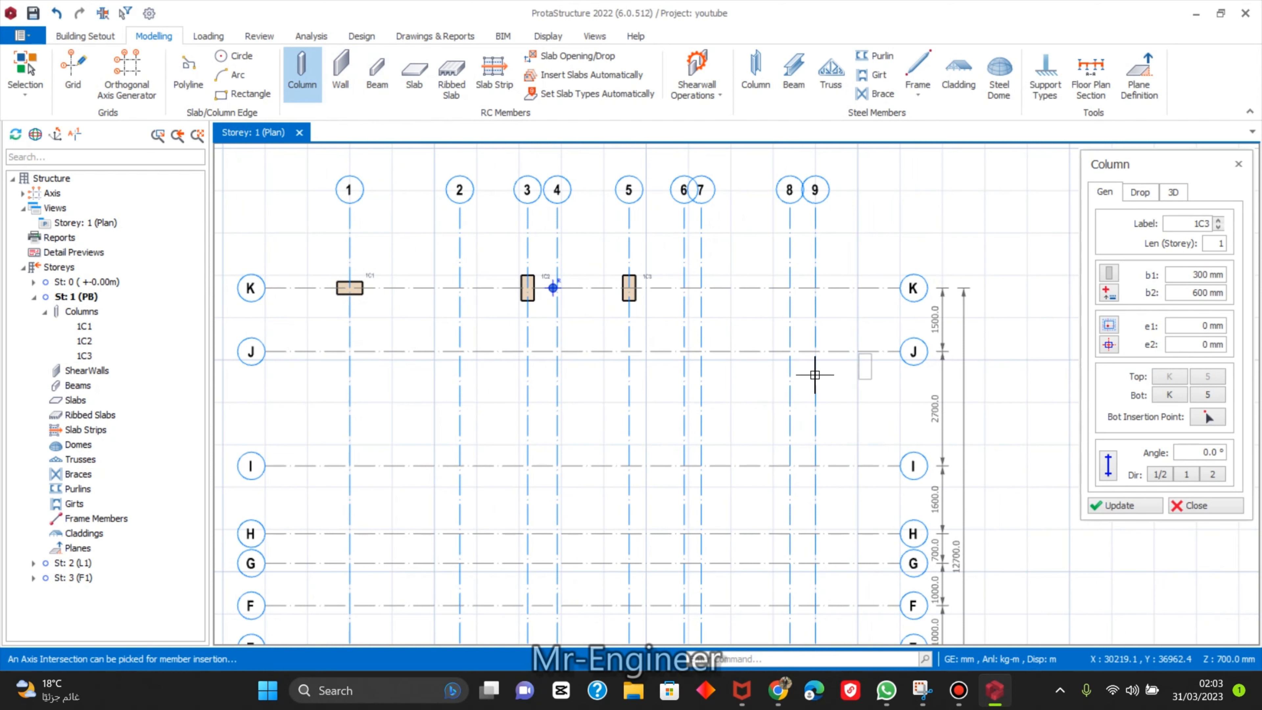
{"action": "left_click", "coordinate": [921, 693]}
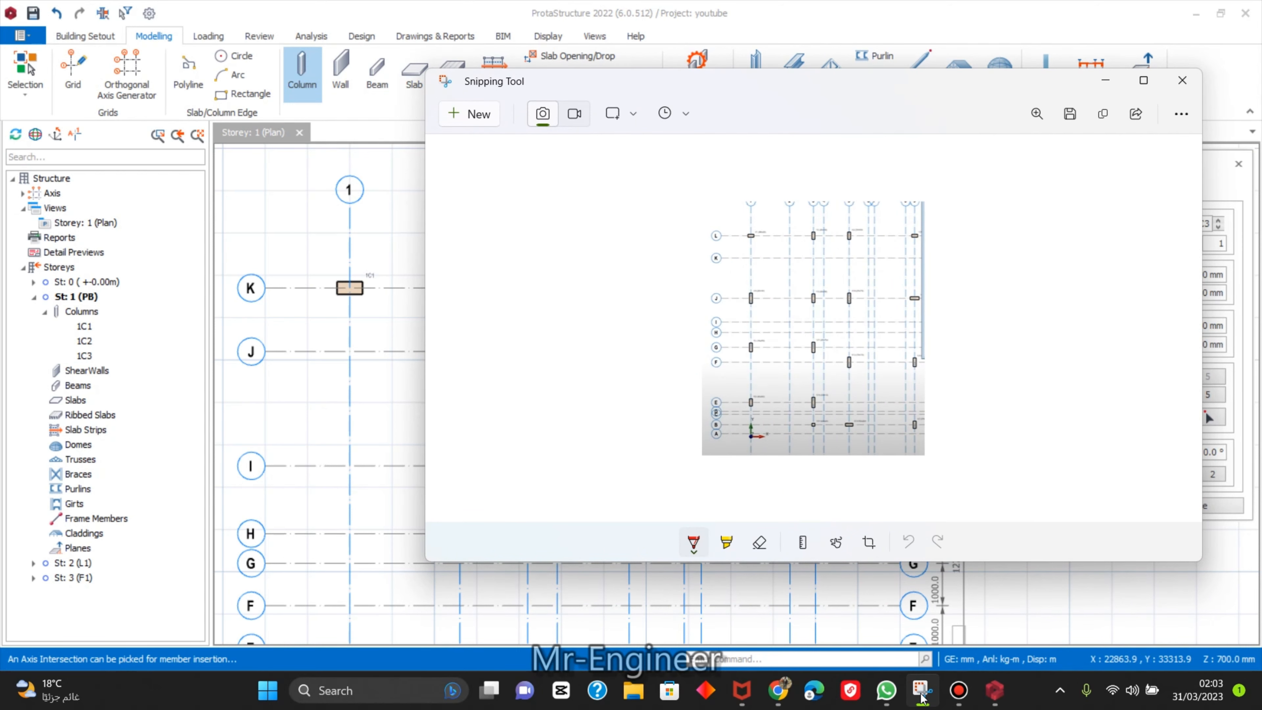
{"action": "left_click", "coordinate": [920, 695]}
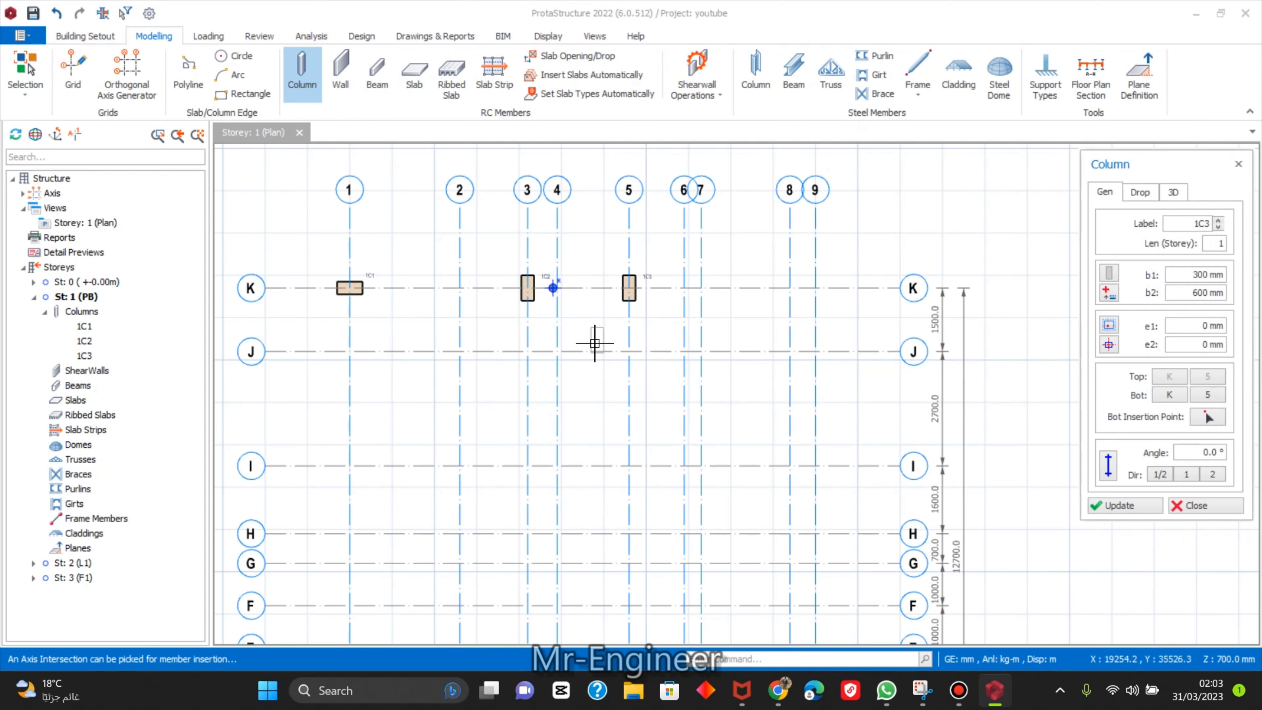
{"action": "scroll", "coordinate": [608, 347], "scroll_direction": "down", "scroll_amount": 2}
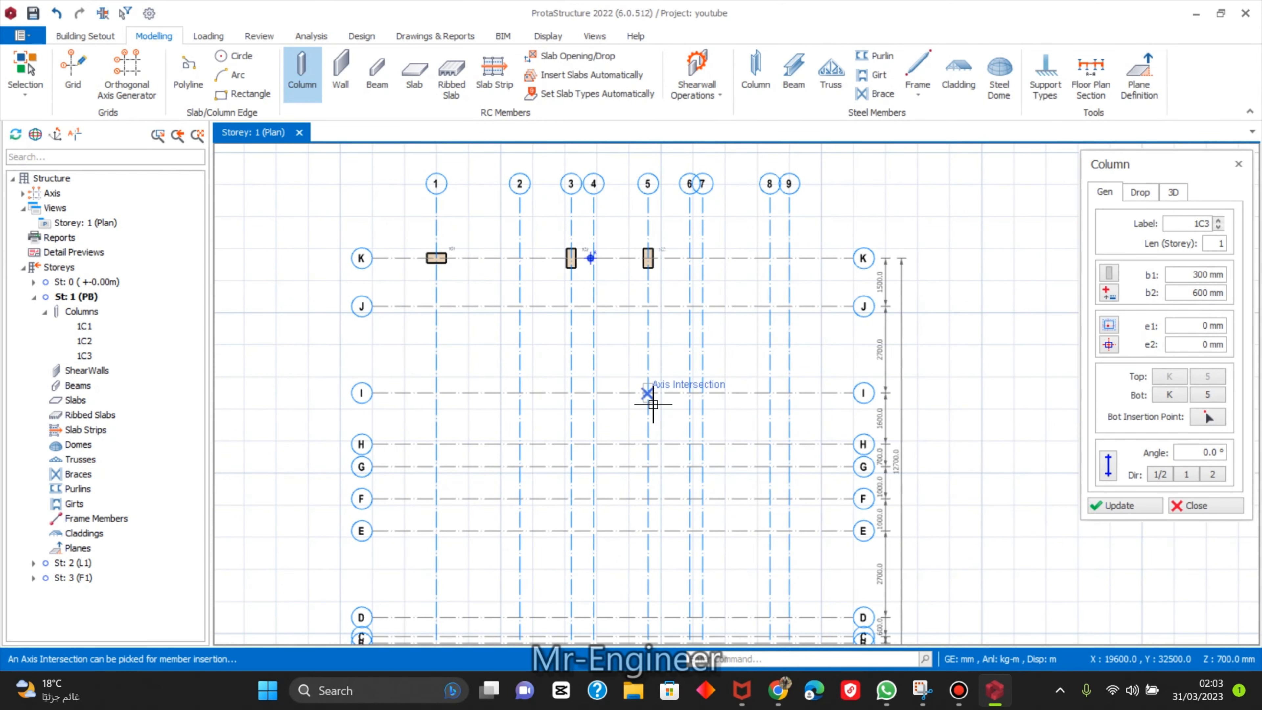
{"action": "left_click", "coordinate": [914, 696]}
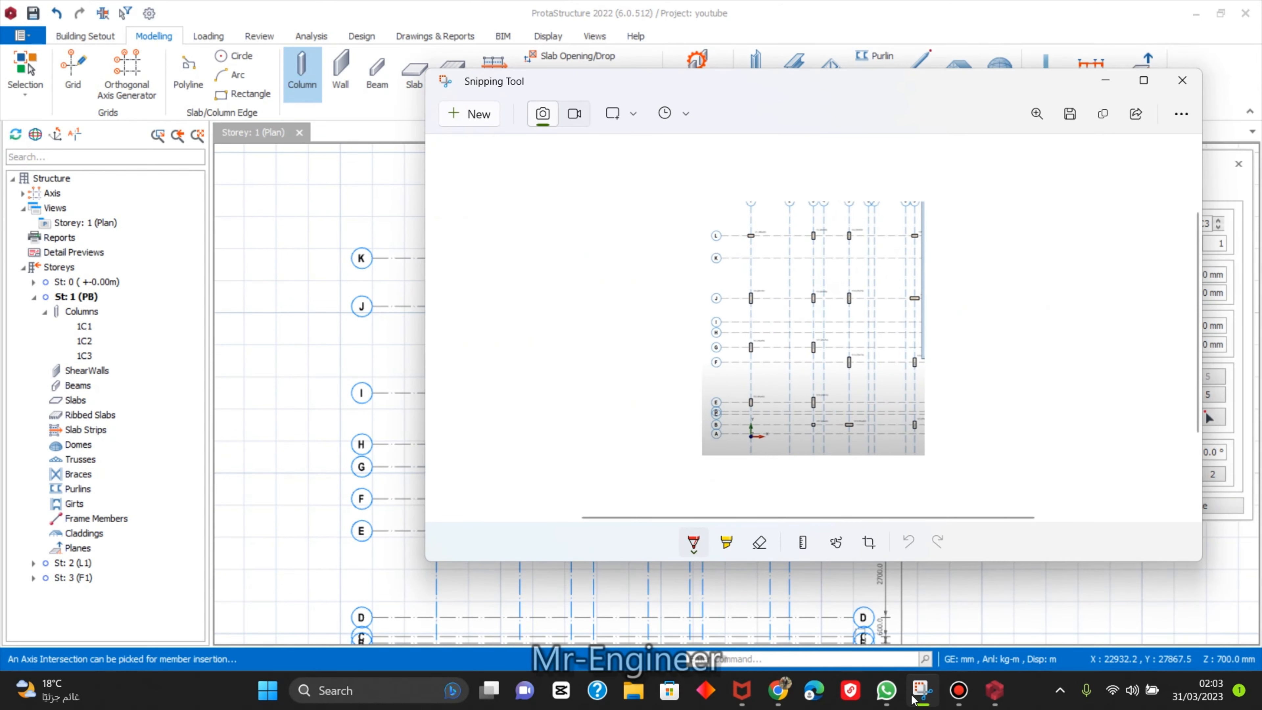
{"action": "left_click", "coordinate": [914, 696]}
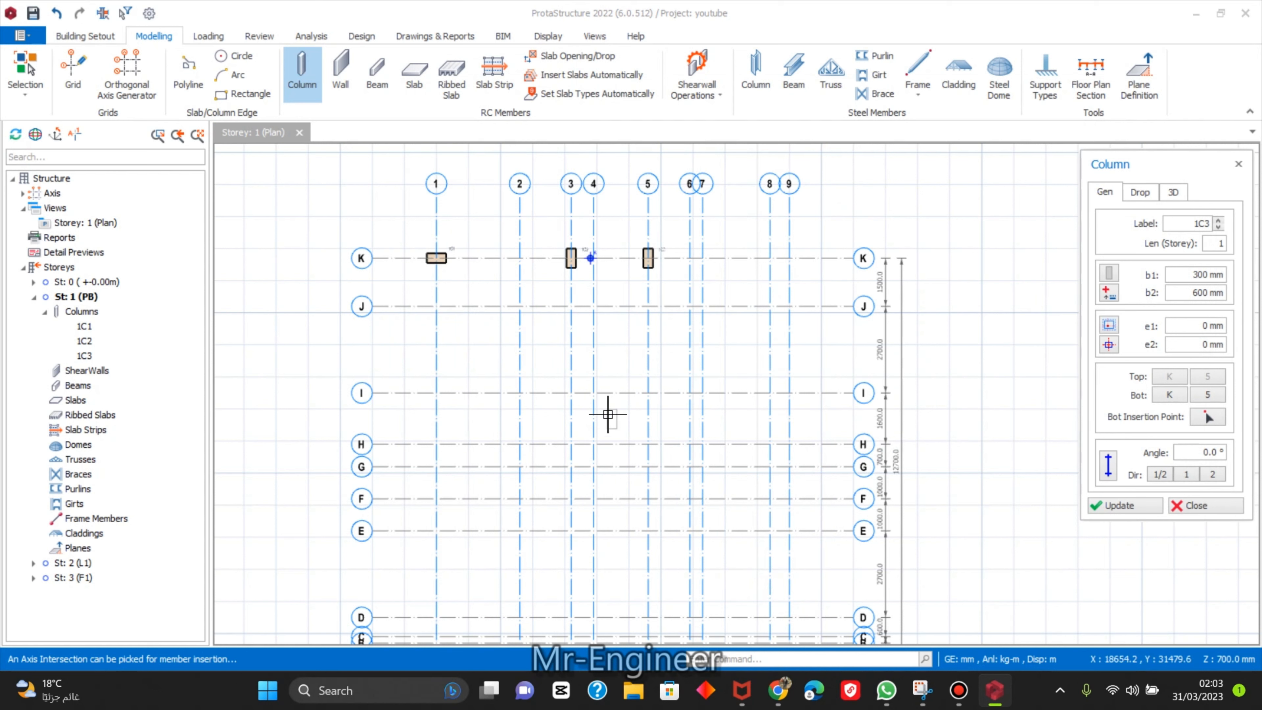
{"action": "left_click", "coordinate": [575, 398]}
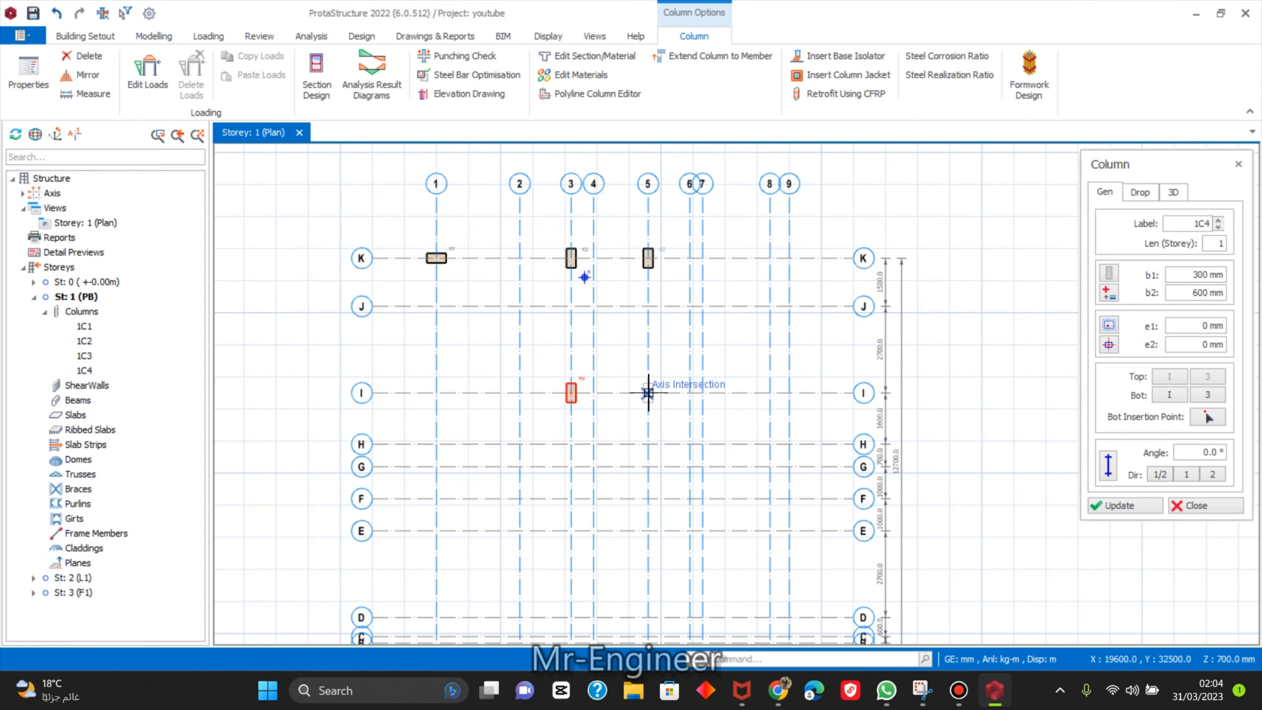
{"action": "left_click", "coordinate": [648, 393]}
{"action": "key", "text": "Escape"}
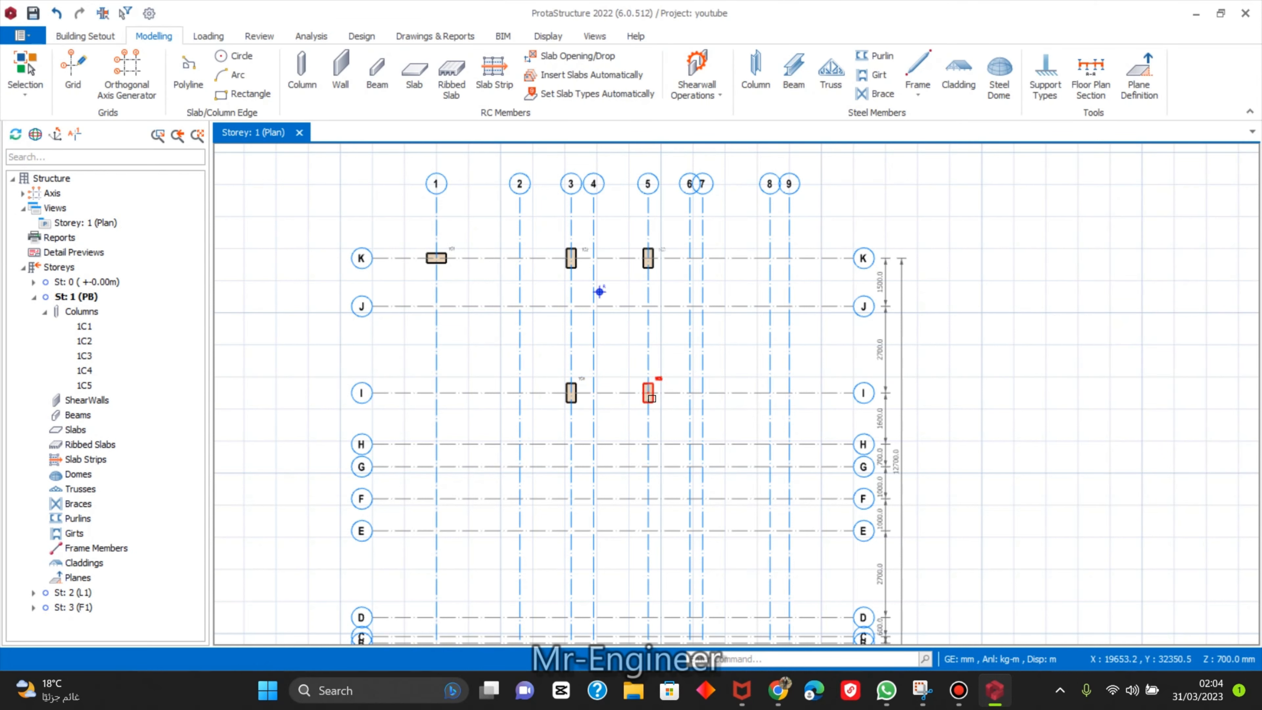
Set b2 of the column at axes I and 5 to 700 mm.
{"action": "double_click", "coordinate": [649, 393]}
{"action": "left_click", "coordinate": [1198, 293]}
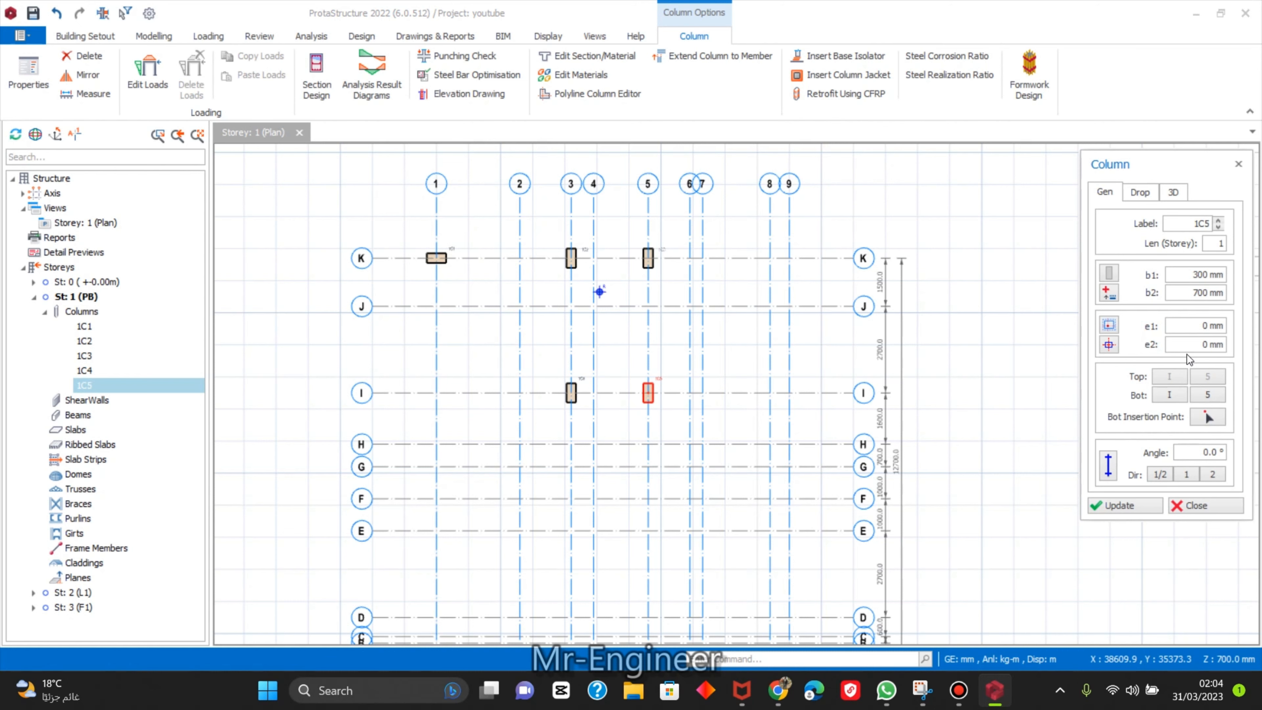
{"action": "left_click", "coordinate": [1127, 504]}
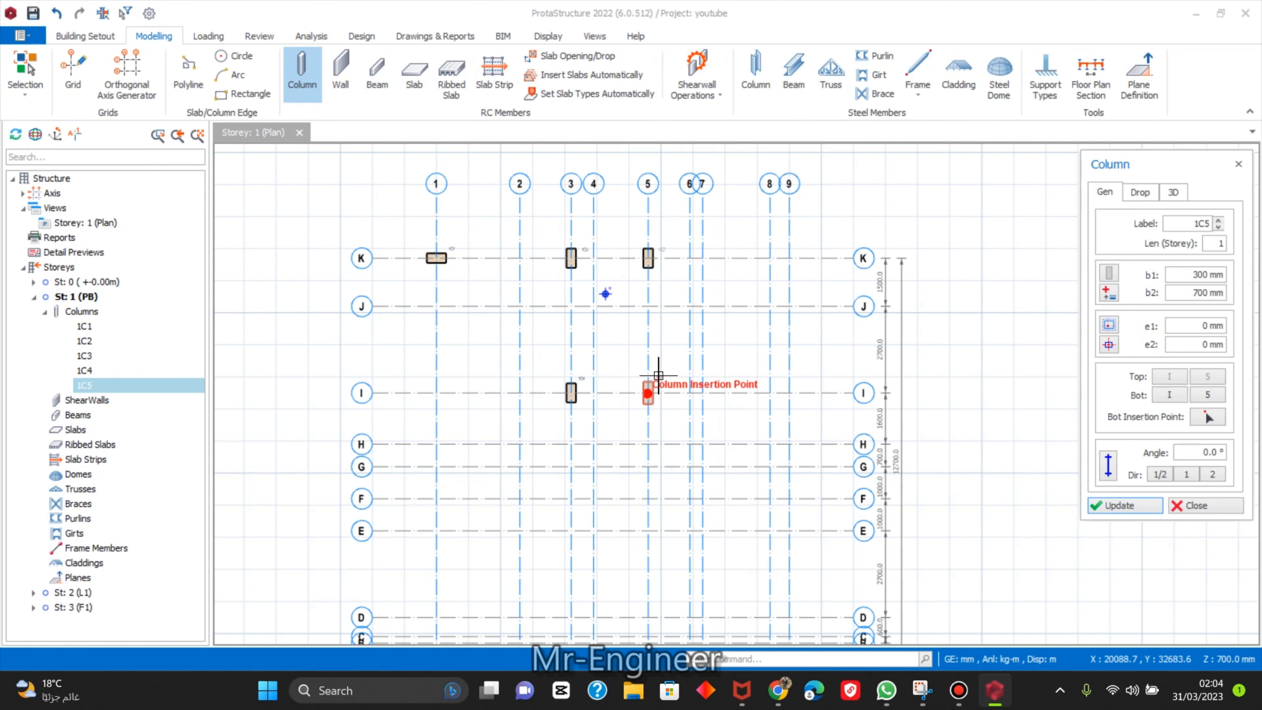
{"action": "scroll", "coordinate": [651, 436], "scroll_direction": "up", "scroll_amount": 3}
{"action": "scroll", "coordinate": [651, 436], "scroll_direction": "down", "scroll_amount": 4}
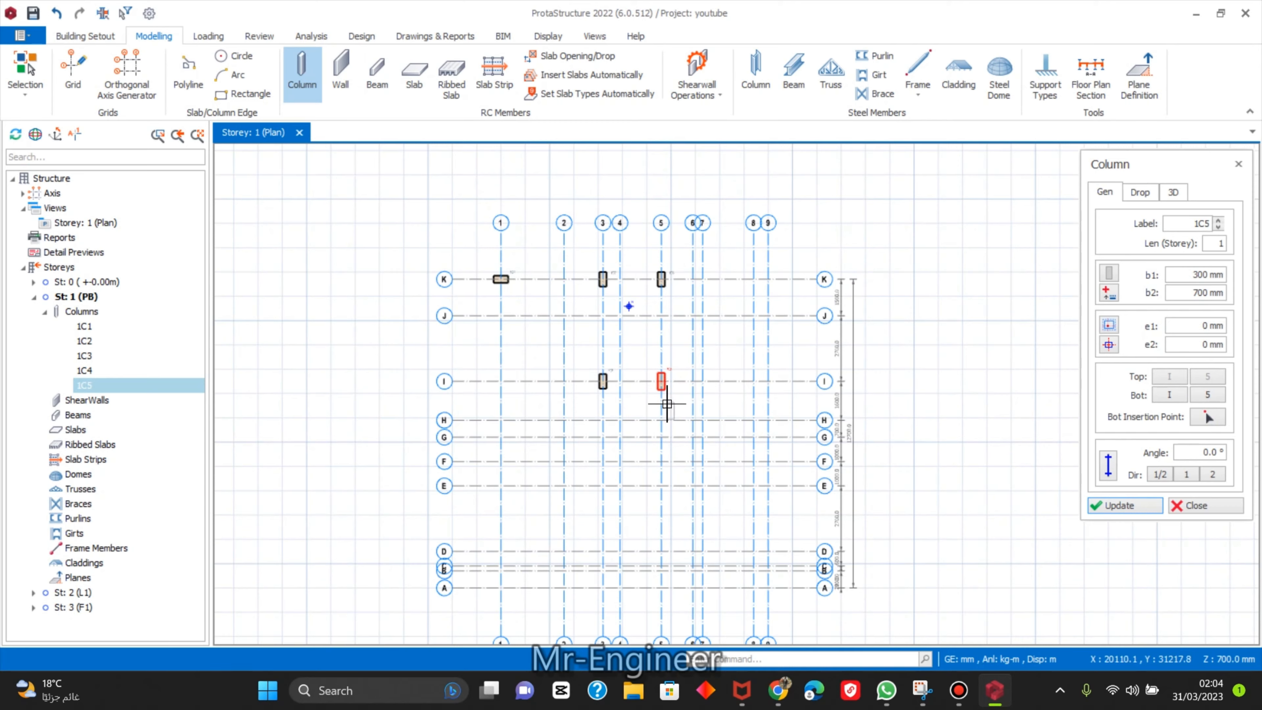
{"action": "key", "text": "Escape"}
Consult the Snipping Tool reference image and insert a 300 × 700 mm RC column at the intersection of axes G and 1.
{"action": "scroll", "coordinate": [670, 398], "scroll_direction": "up", "scroll_amount": 3}
{"action": "scroll", "coordinate": [669, 400], "scroll_direction": "down", "scroll_amount": 3}
{"action": "middle_click_drag", "start_coordinate": [667, 400], "coordinate": [680, 364]}
{"action": "left_click", "coordinate": [920, 697]}
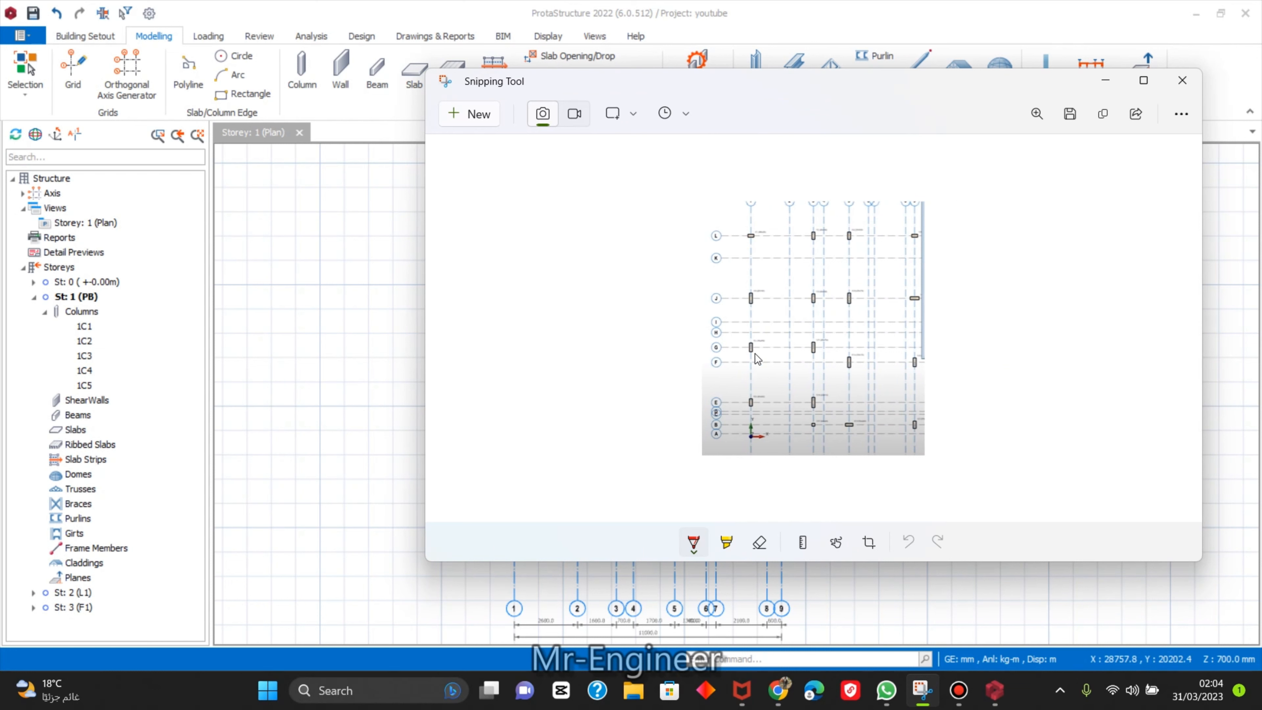
{"action": "left_click", "coordinate": [375, 340]}
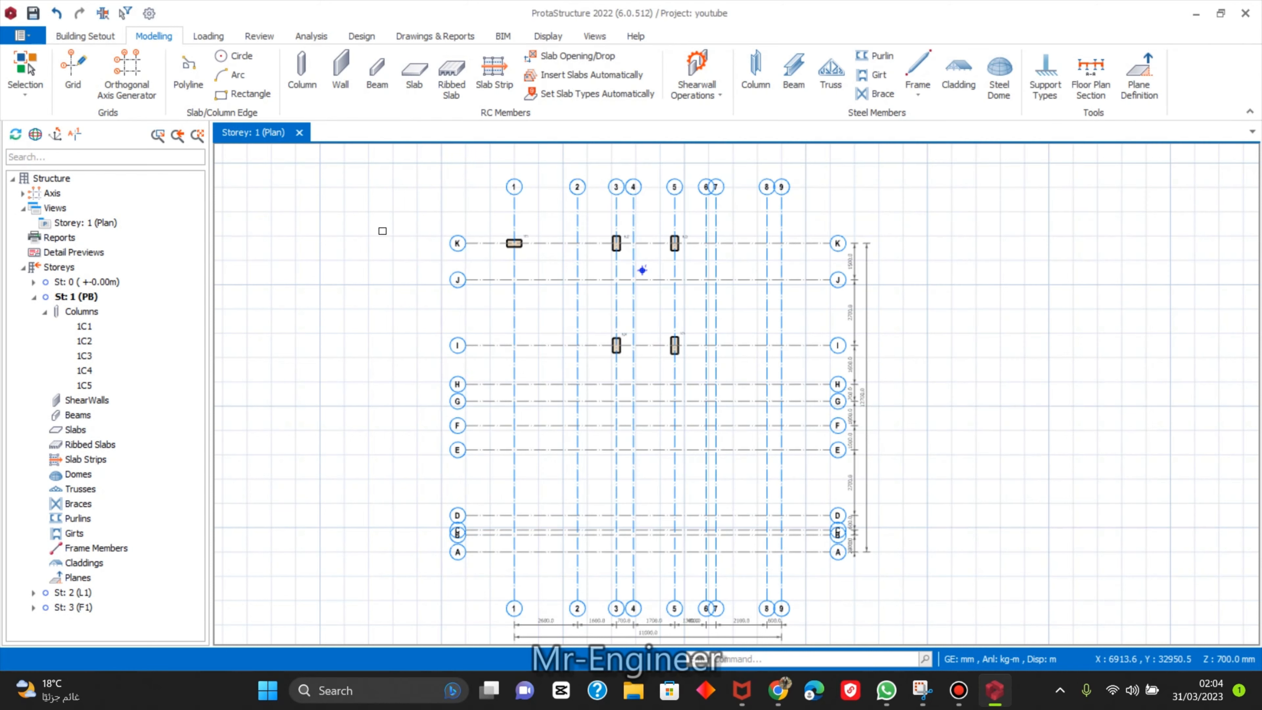
{"action": "left_click", "coordinate": [301, 69]}
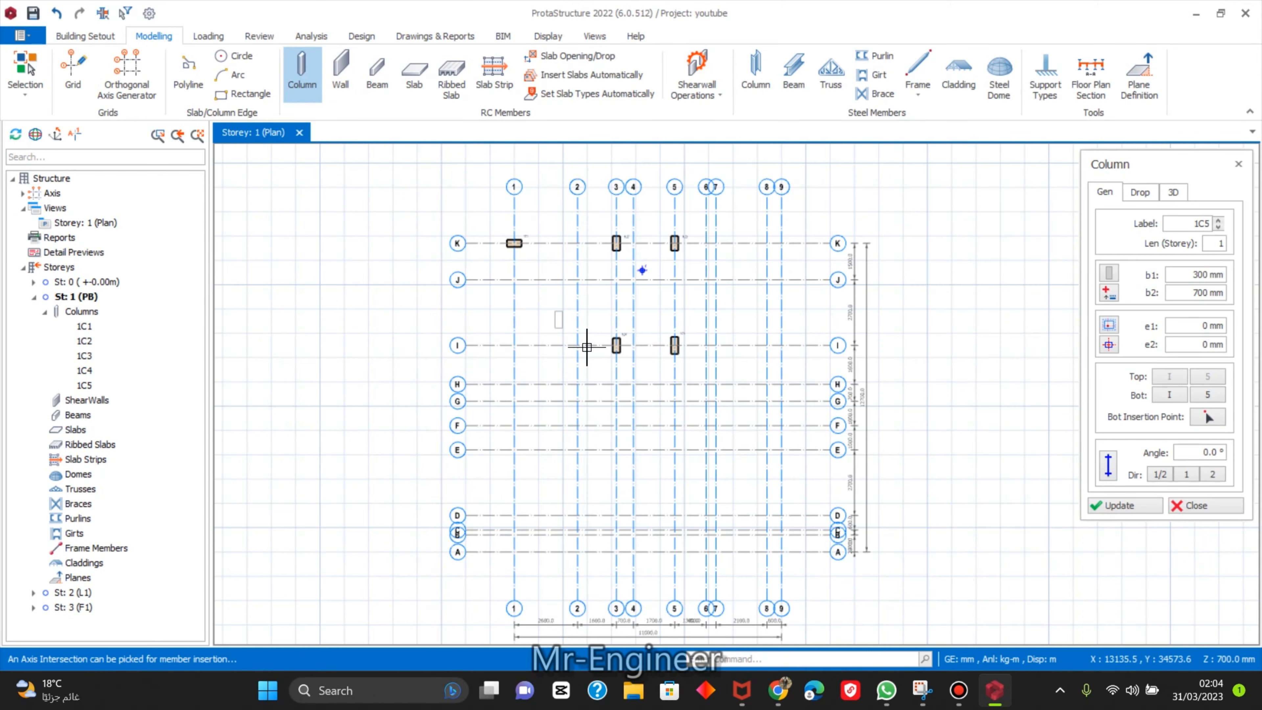
{"action": "left_click", "coordinate": [917, 695]}
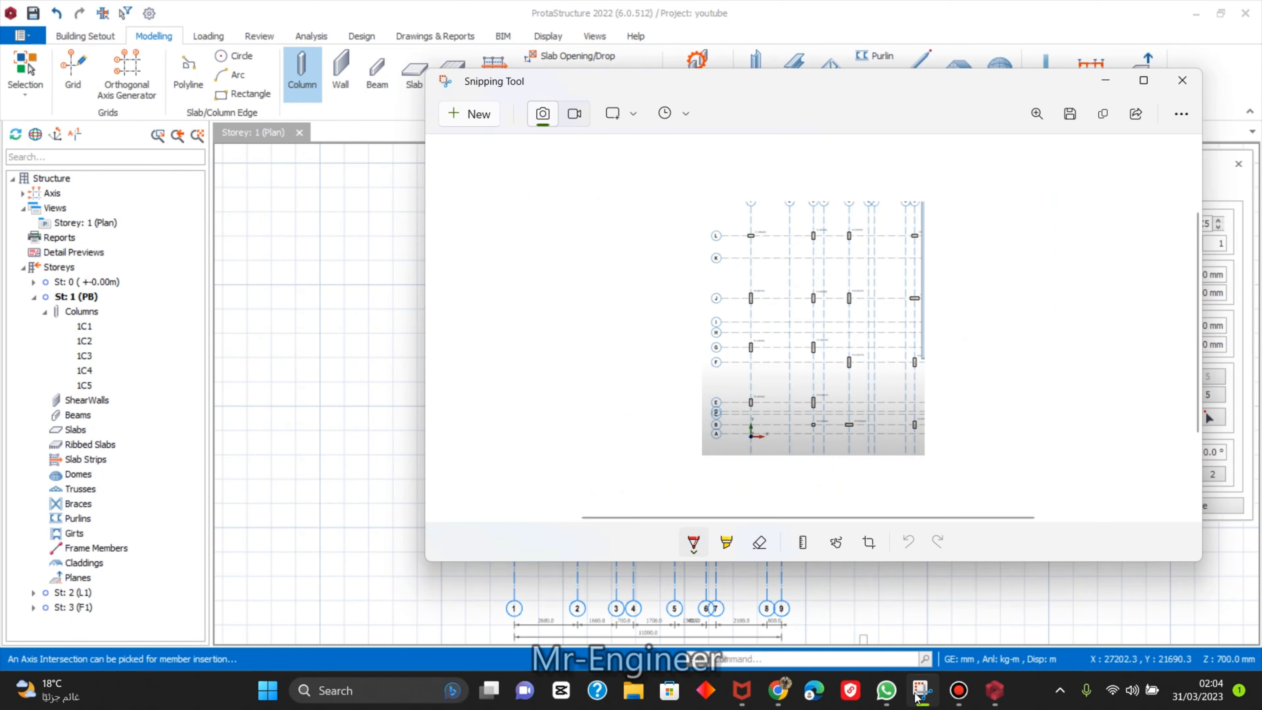
{"action": "left_click", "coordinate": [916, 695]}
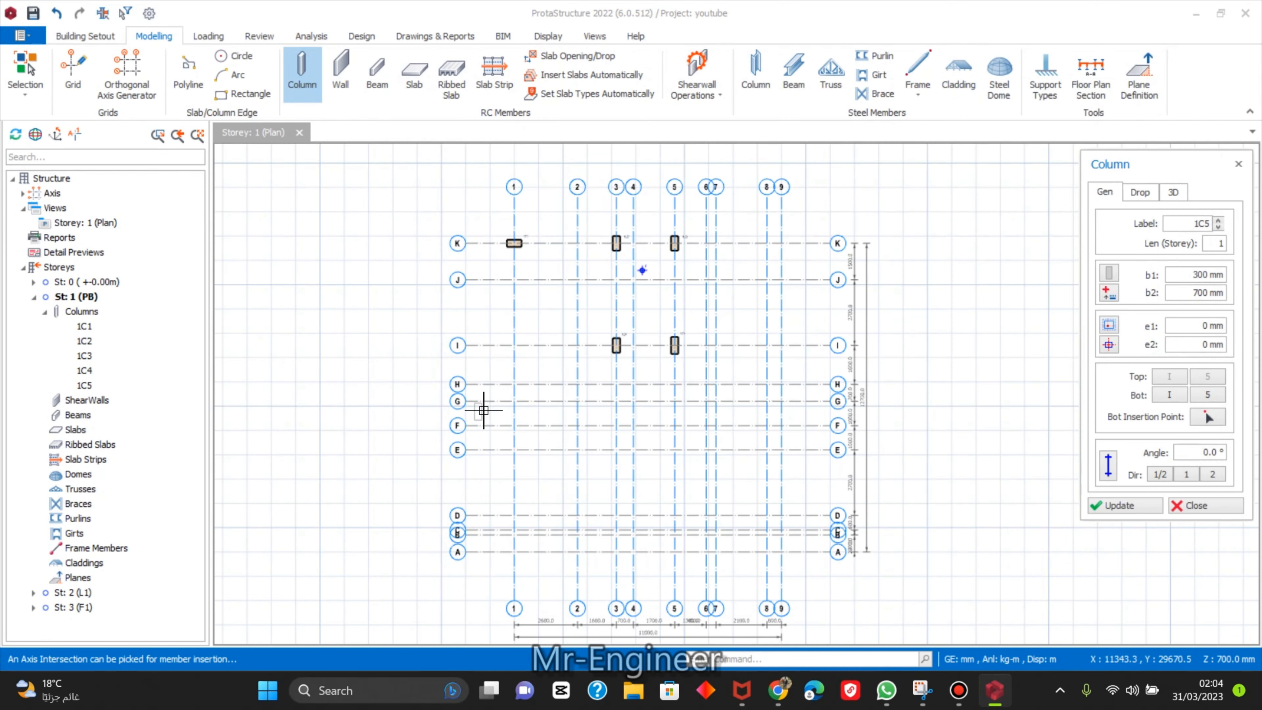
{"action": "left_click", "coordinate": [513, 403]}
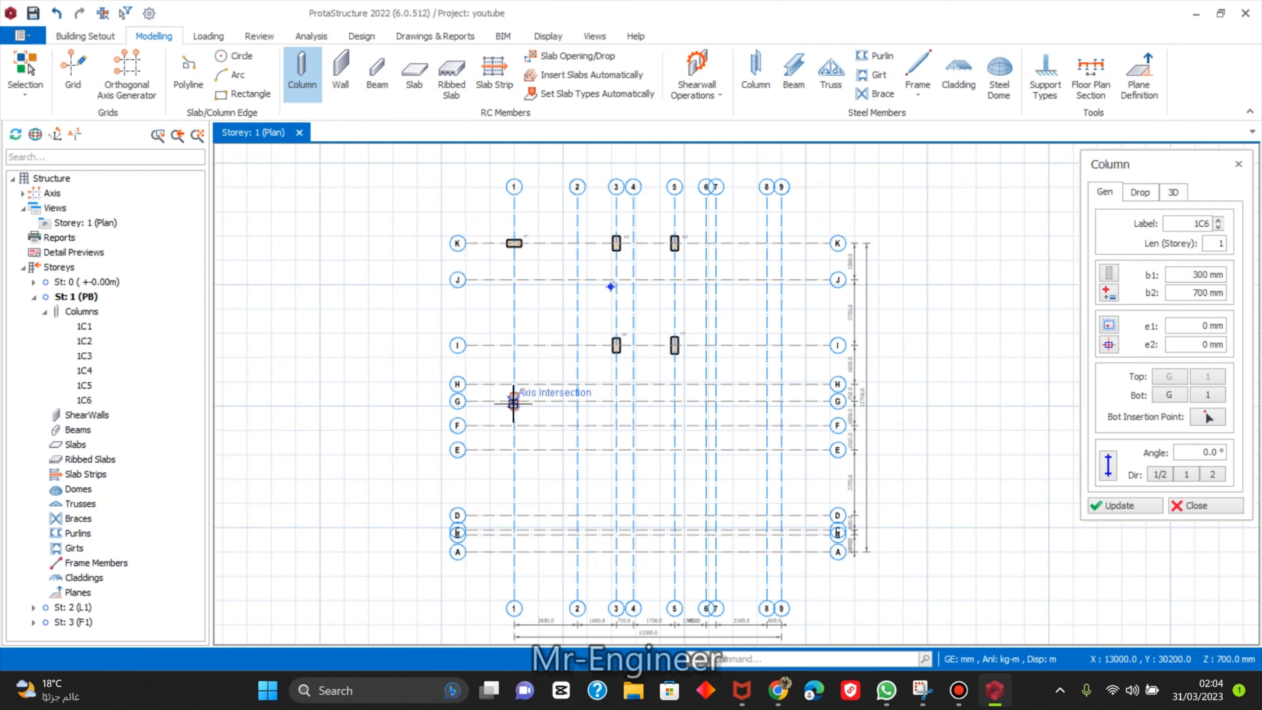
Check the reference layout in Snipping Tool and insert a 300 × 700 mm column at the intersection of axes E and 1.
{"action": "left_click", "coordinate": [922, 691]}
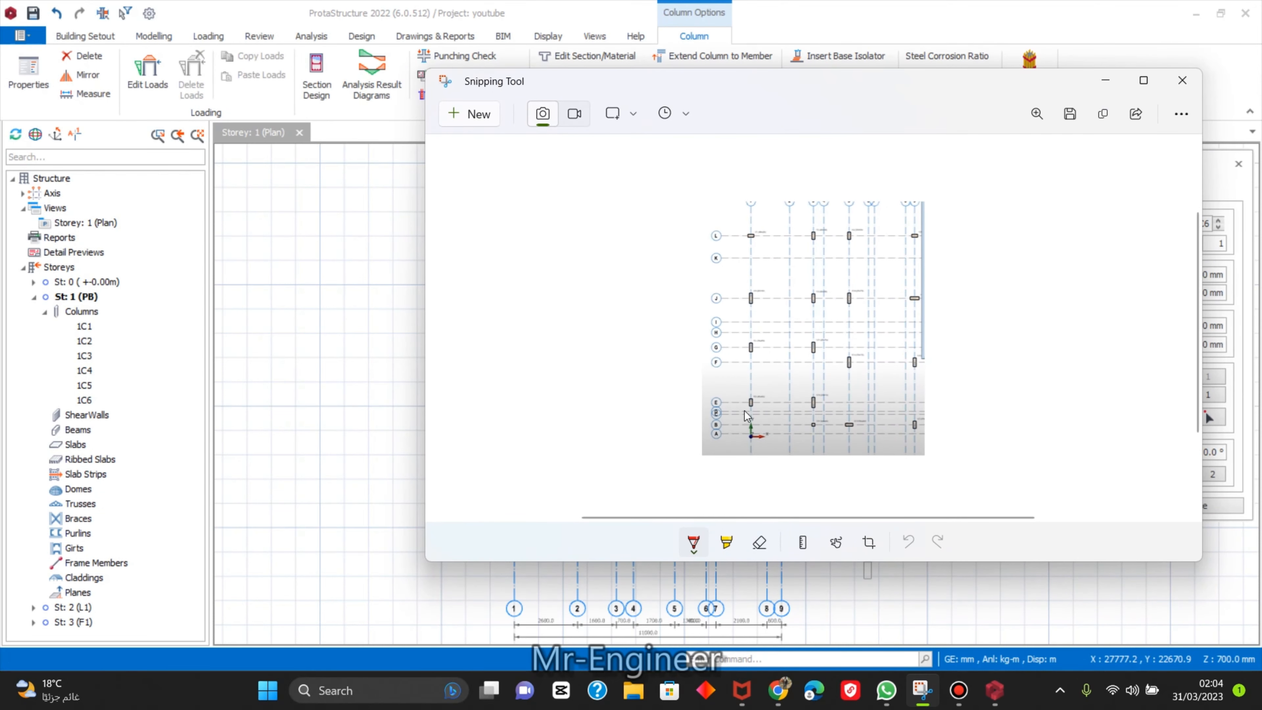
{"action": "mouse_move", "coordinate": [937, 701]}
{"action": "left_click", "coordinate": [1105, 81]}
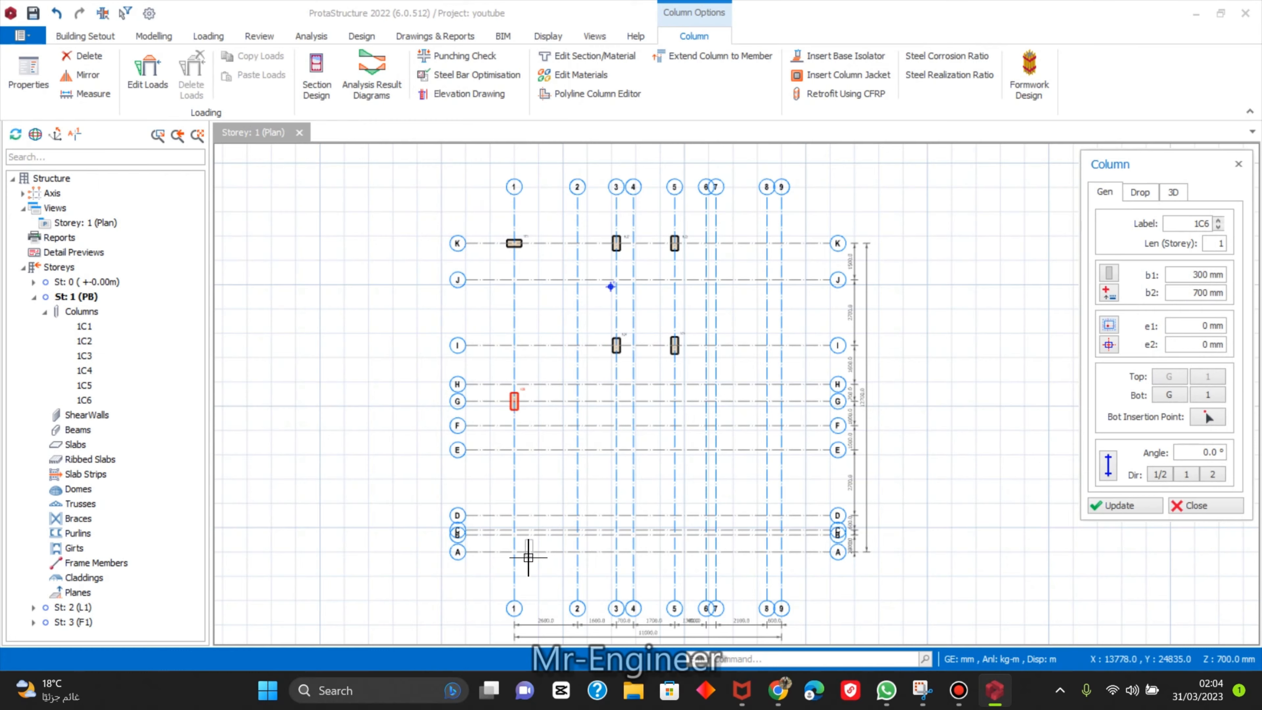
{"action": "scroll", "coordinate": [499, 541], "scroll_direction": "up", "scroll_amount": 5}
{"action": "scroll", "coordinate": [448, 408], "scroll_direction": "down", "scroll_amount": 2}
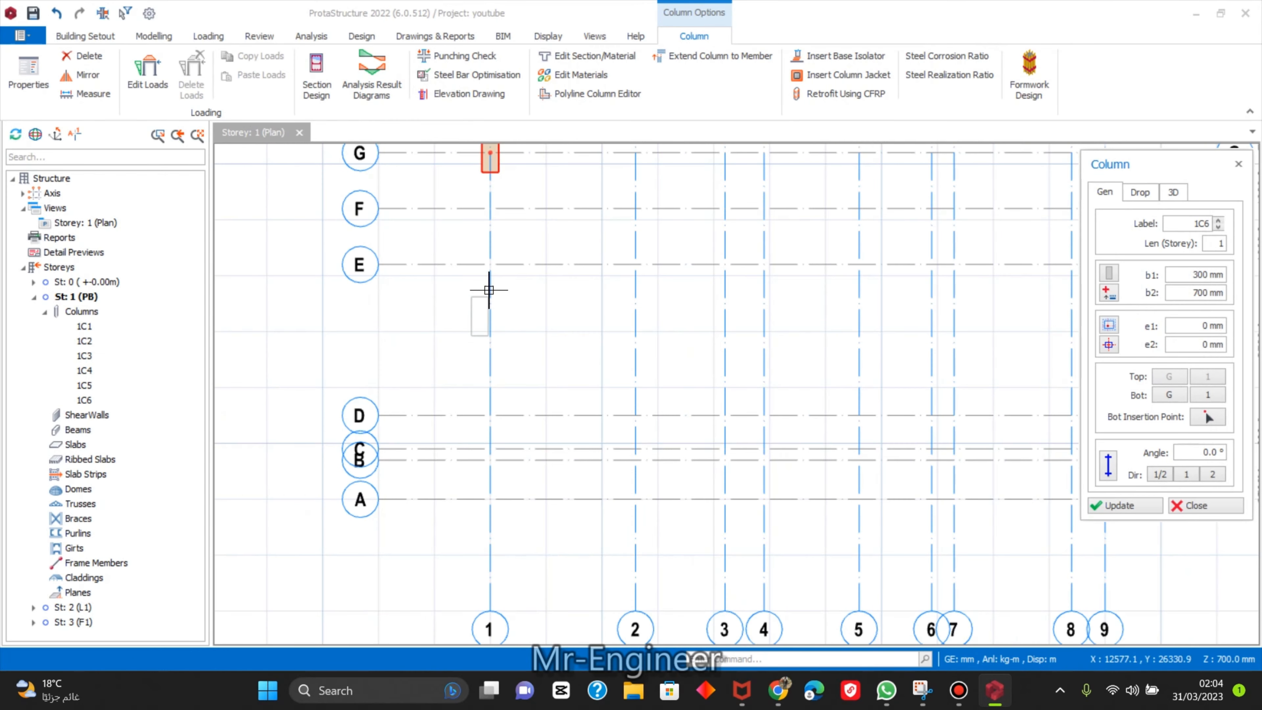
{"action": "left_click", "coordinate": [488, 263]}
Insert a 300 × 700 mm column at the intersection of axes E and 3, comparing the plan with the Snipping Tool reference image.
{"action": "scroll", "coordinate": [534, 354], "scroll_direction": "down", "scroll_amount": 1}
{"action": "scroll", "coordinate": [534, 354], "scroll_direction": "down", "scroll_amount": 4}
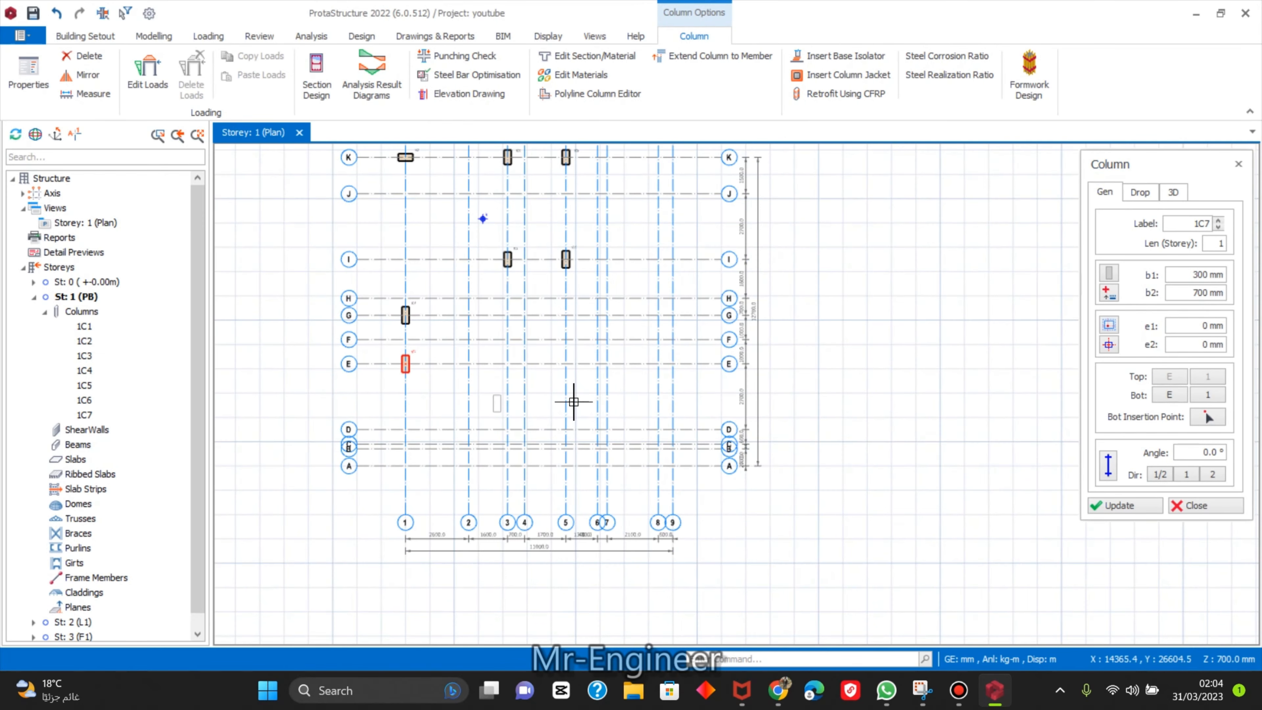
{"action": "left_click", "coordinate": [924, 696]}
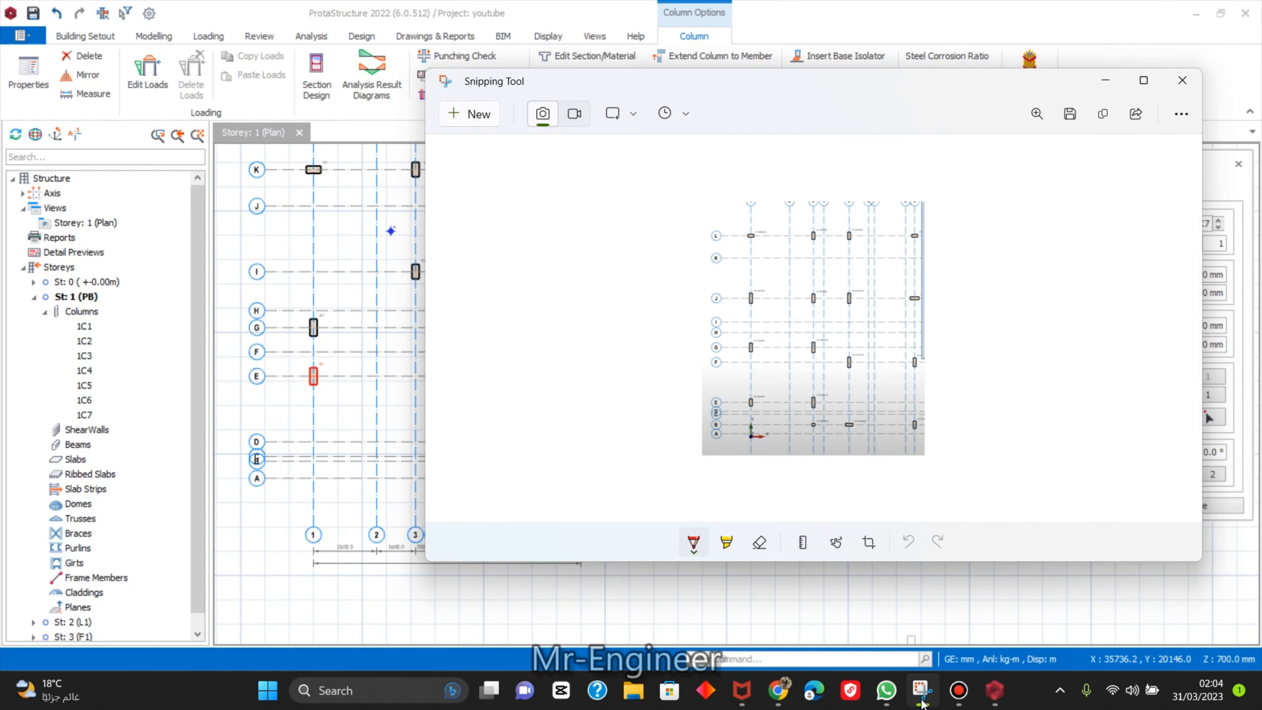
{"action": "left_click", "coordinate": [923, 701]}
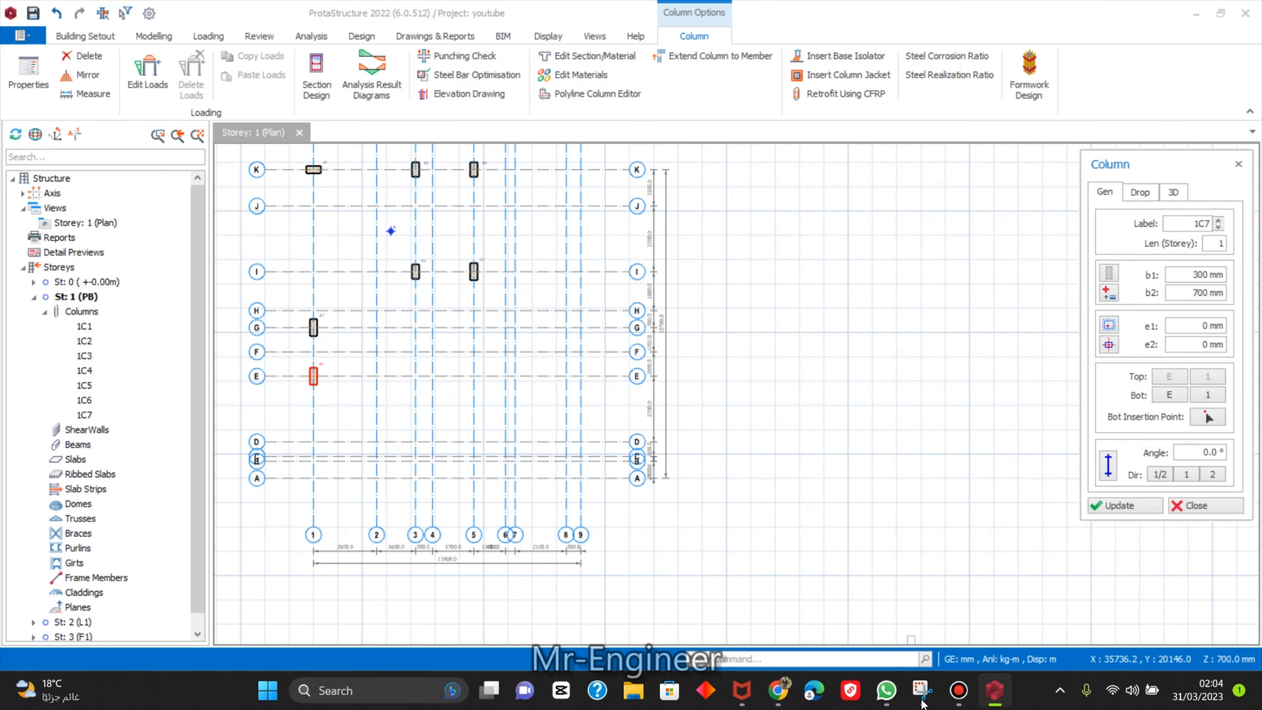
{"action": "scroll", "coordinate": [899, 646], "scroll_direction": "down", "scroll_amount": 2}
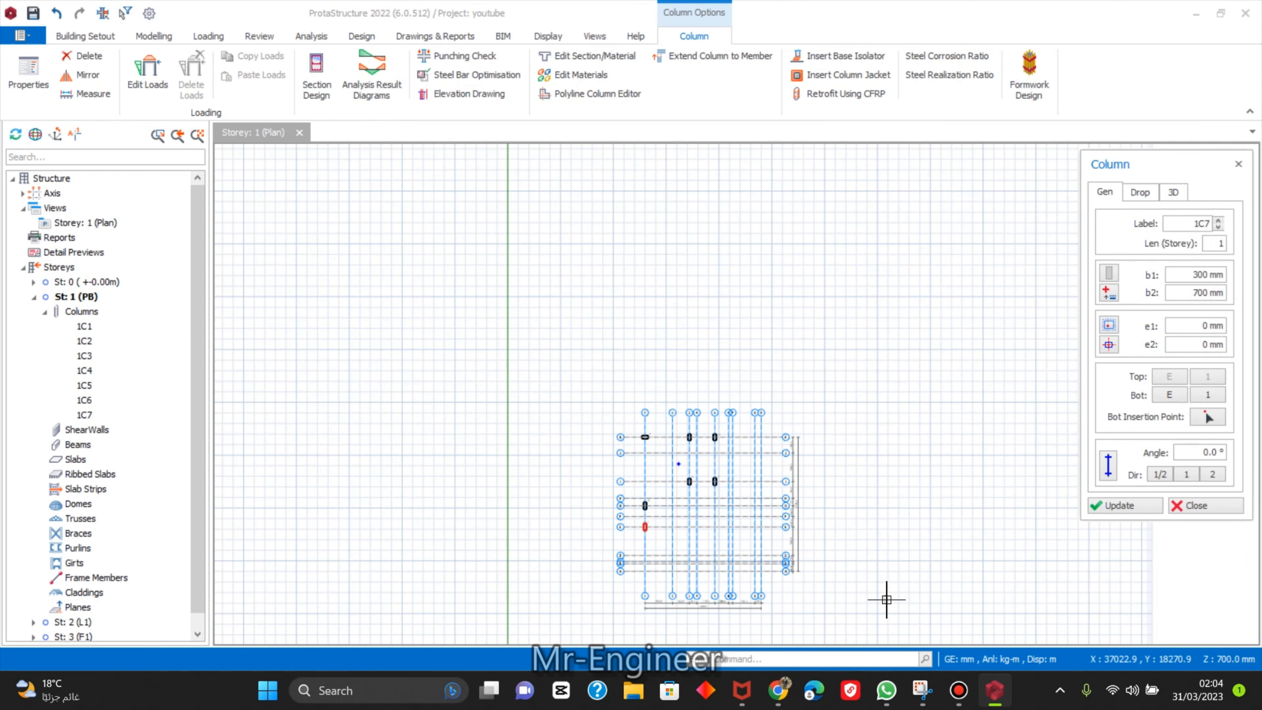
{"action": "scroll", "coordinate": [885, 597], "scroll_direction": "up", "scroll_amount": 3}
{"action": "middle_click_drag", "start_coordinate": [712, 568], "coordinate": [737, 553]}
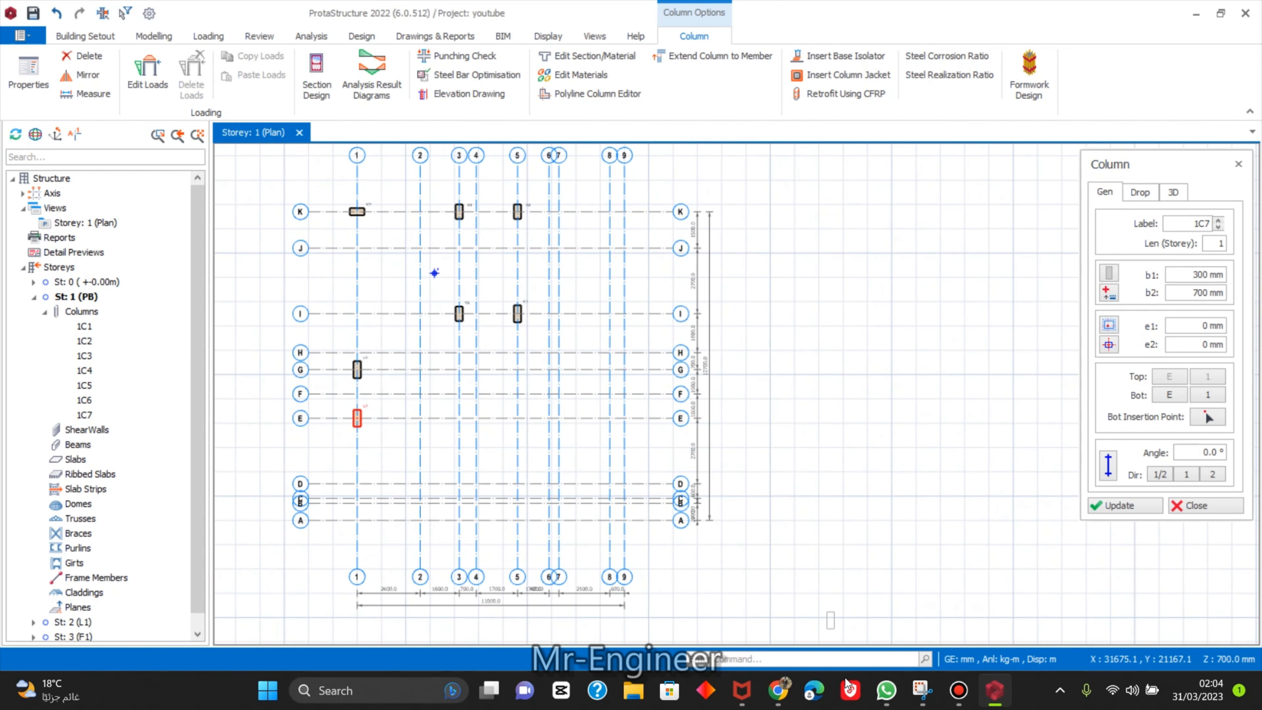
{"action": "left_click", "coordinate": [921, 692]}
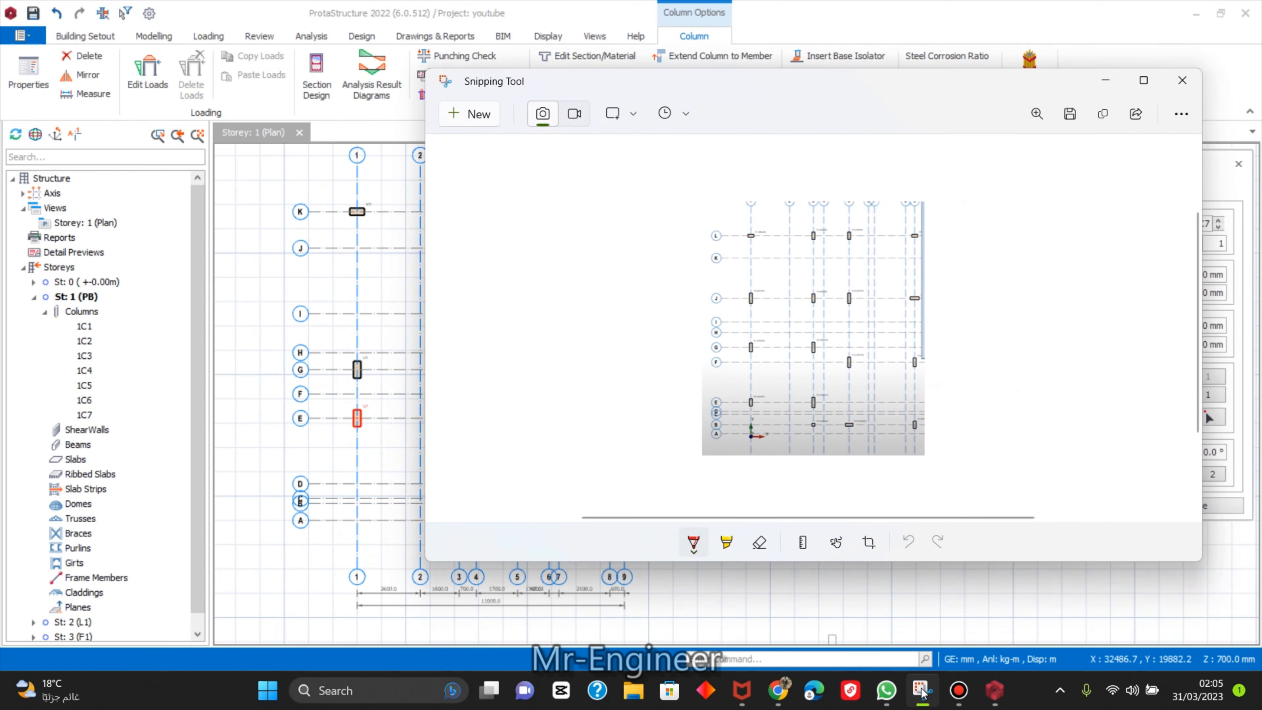
{"action": "left_click", "coordinate": [922, 693]}
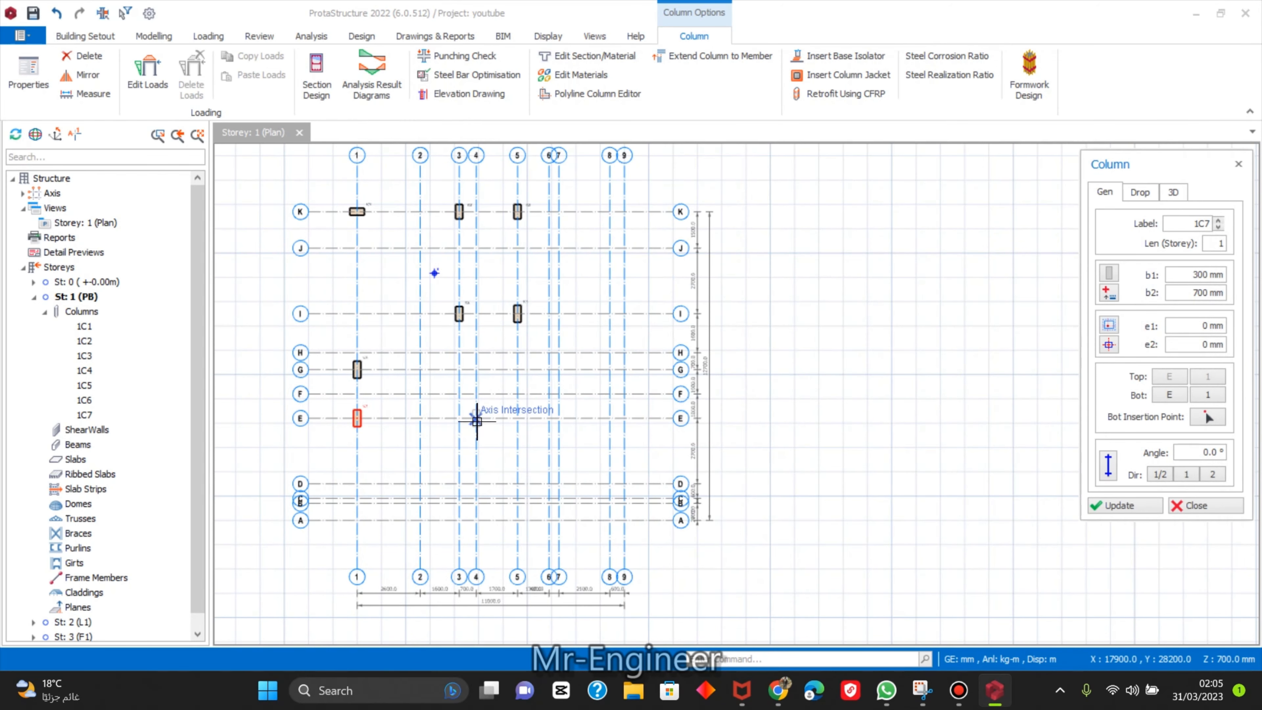
{"action": "left_click", "coordinate": [460, 417]}
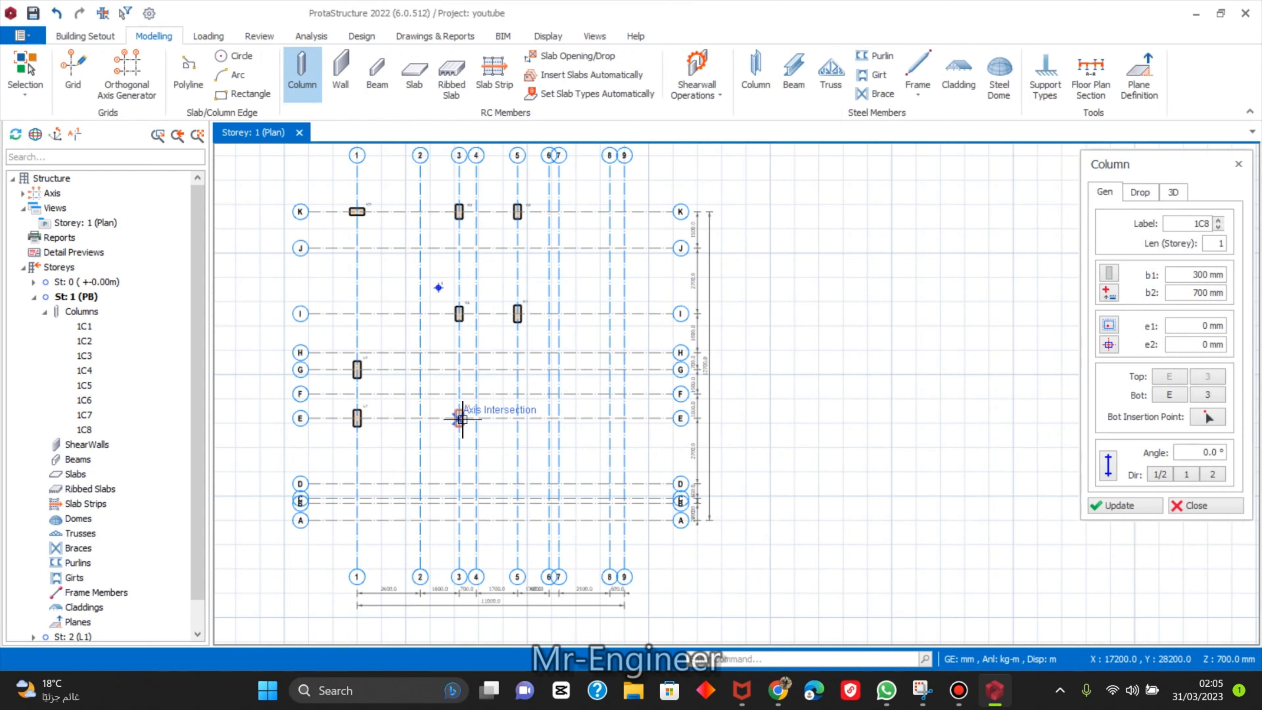
{"action": "left_click", "coordinate": [921, 691]}
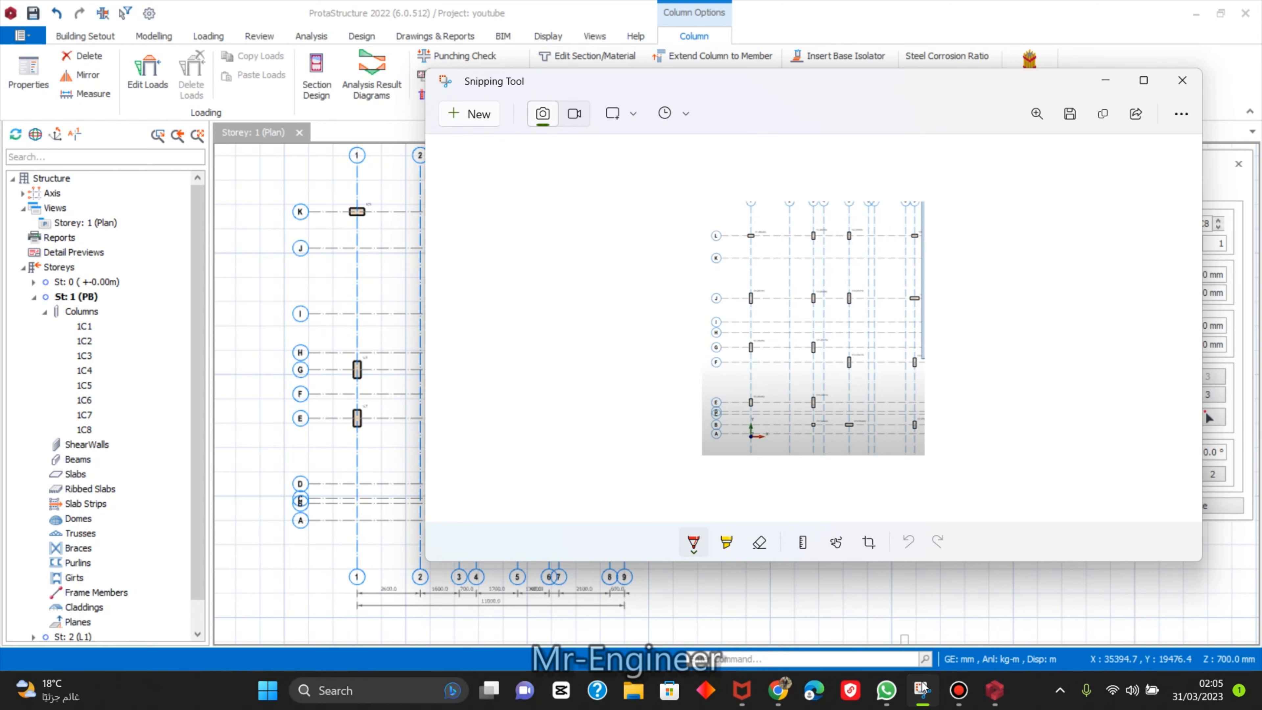
{"action": "left_click", "coordinate": [921, 690]}
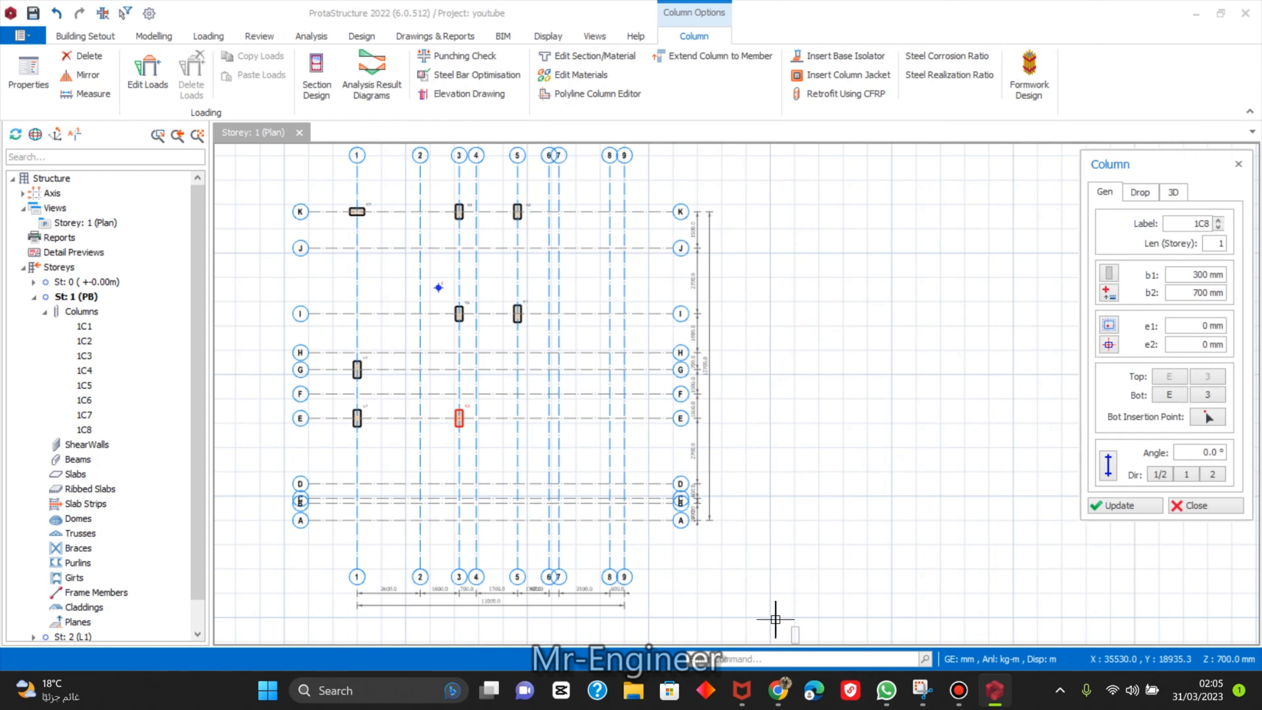
Insert a 300 × 700 mm column at the intersection of axes G and 3 and compare the plan with the Snipping Tool reference image.
{"action": "left_click", "coordinate": [462, 372]}
{"action": "left_click", "coordinate": [920, 691]}
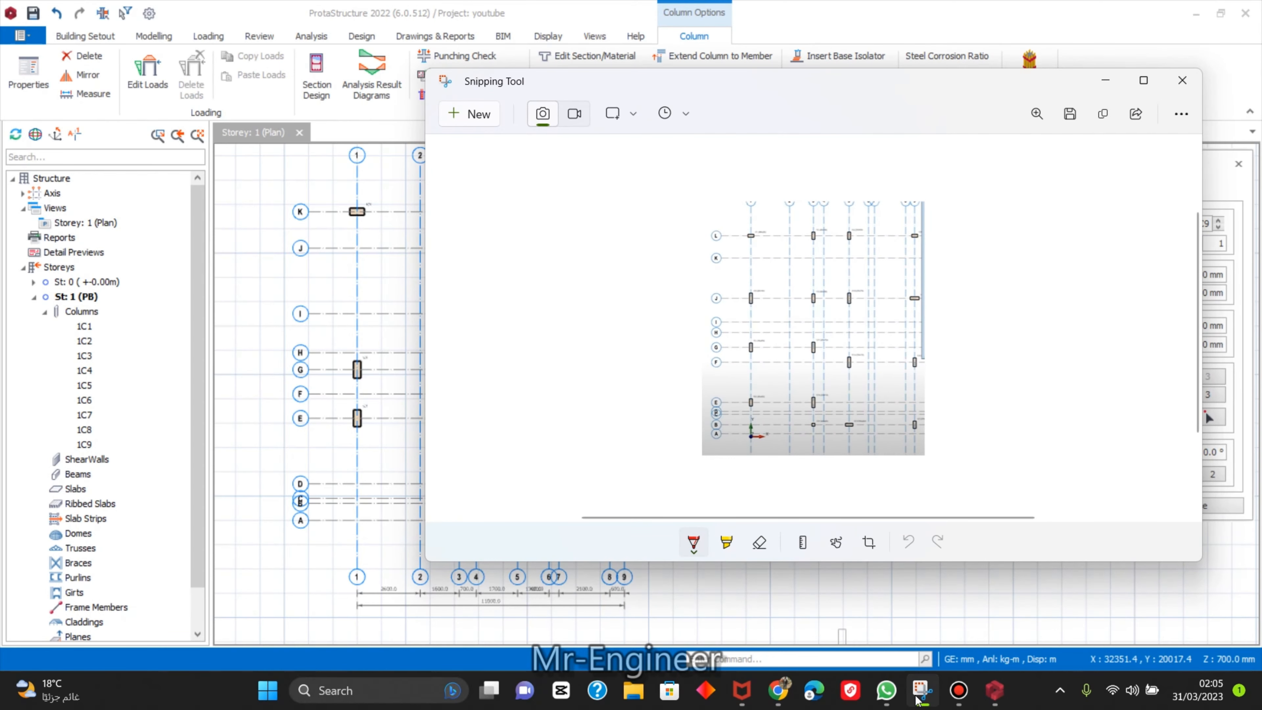
{"action": "left_click", "coordinate": [917, 698]}
{"action": "left_click", "coordinate": [921, 691]}
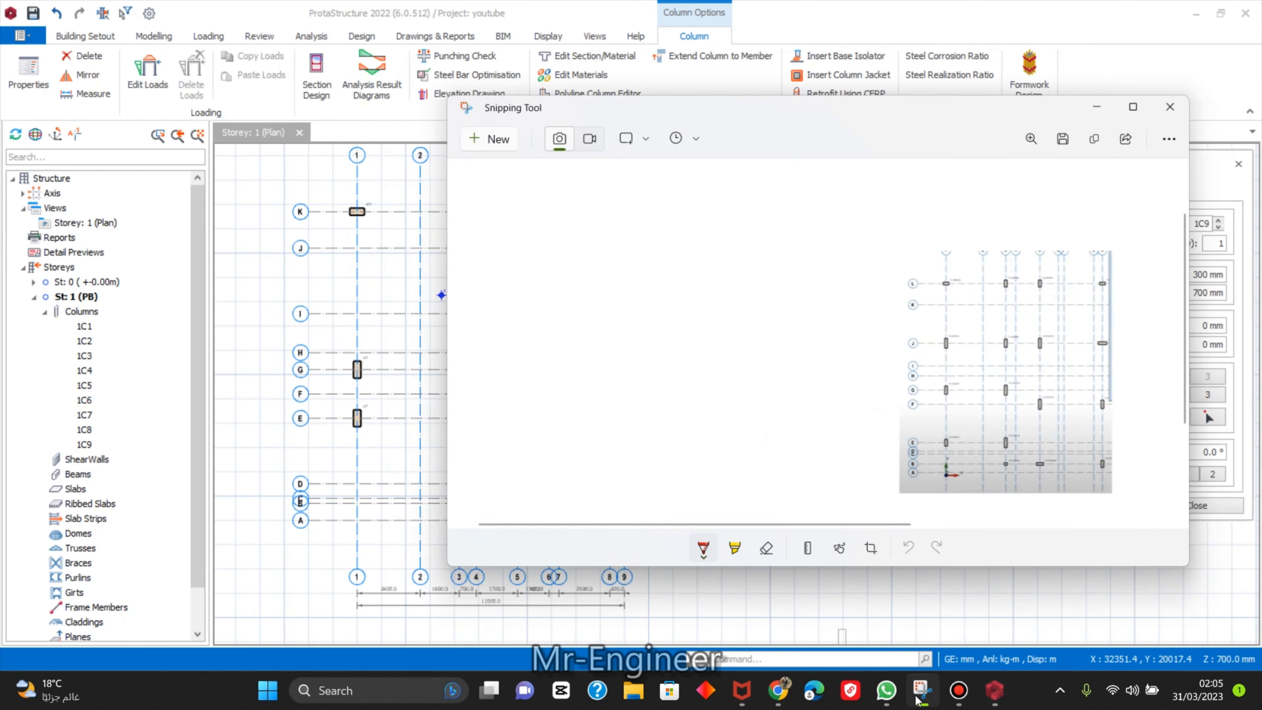
{"action": "left_click", "coordinate": [918, 698]}
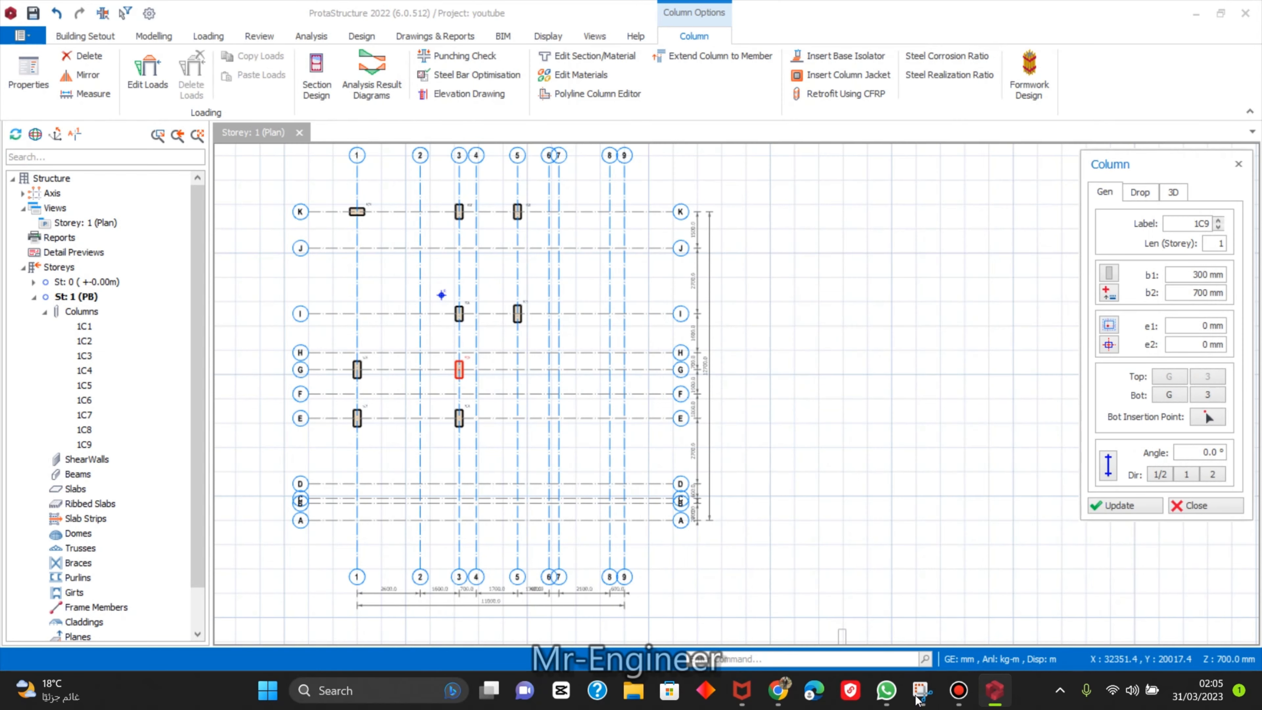
Insert 300 × 700 mm columns at the intersections of axis 5 with axes G and E, checking the reference layout in Snipping Tool.
{"action": "left_click", "coordinate": [518, 368]}
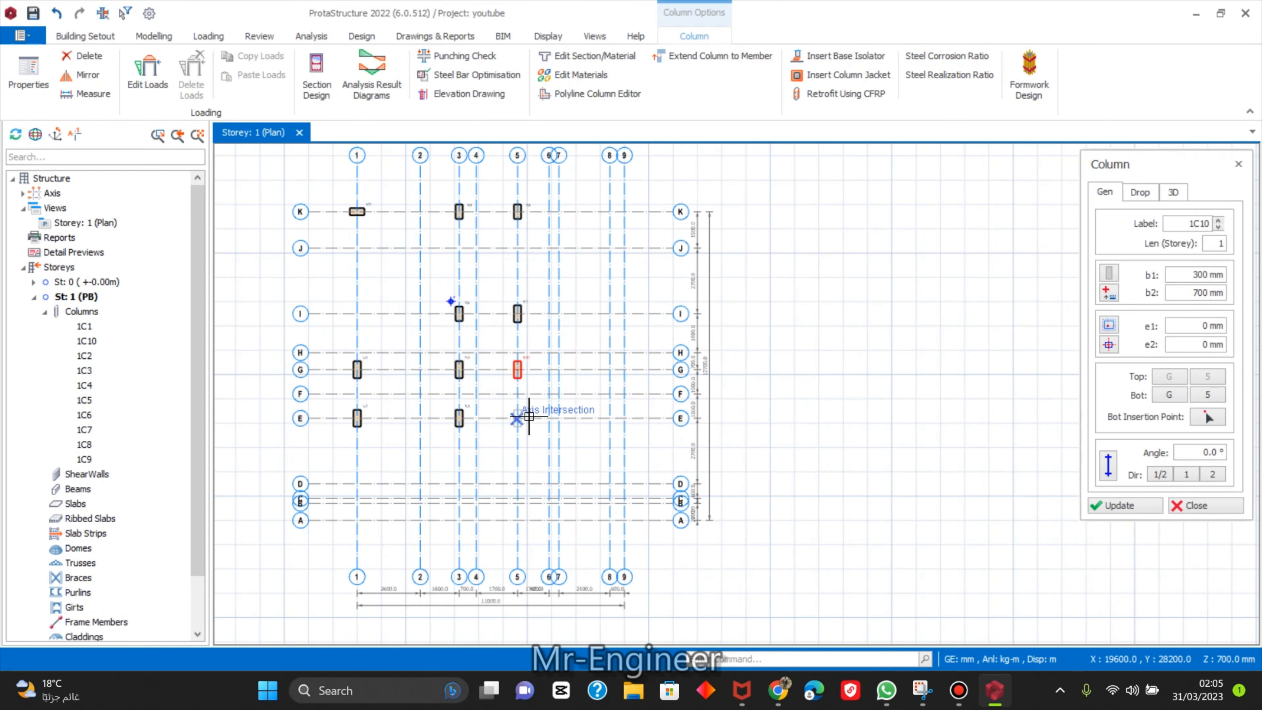
{"action": "left_click", "coordinate": [518, 418]}
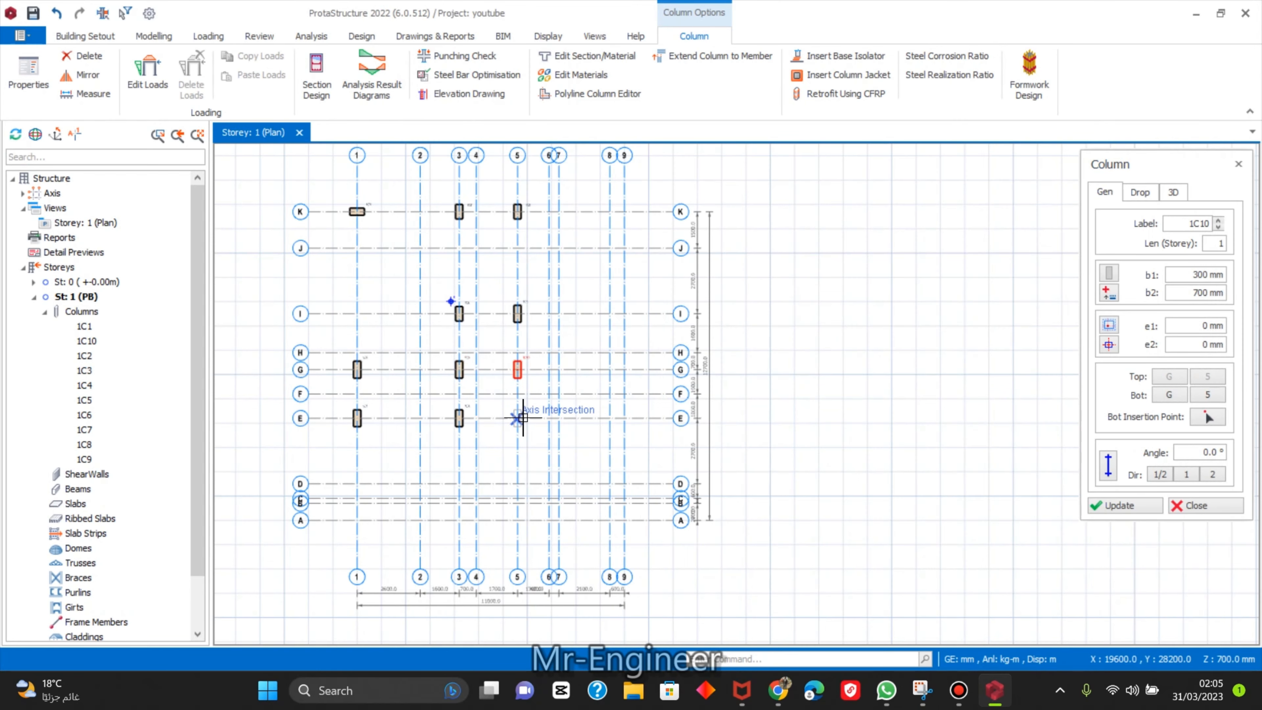
{"action": "left_click", "coordinate": [922, 693]}
{"action": "left_click", "coordinate": [926, 694]}
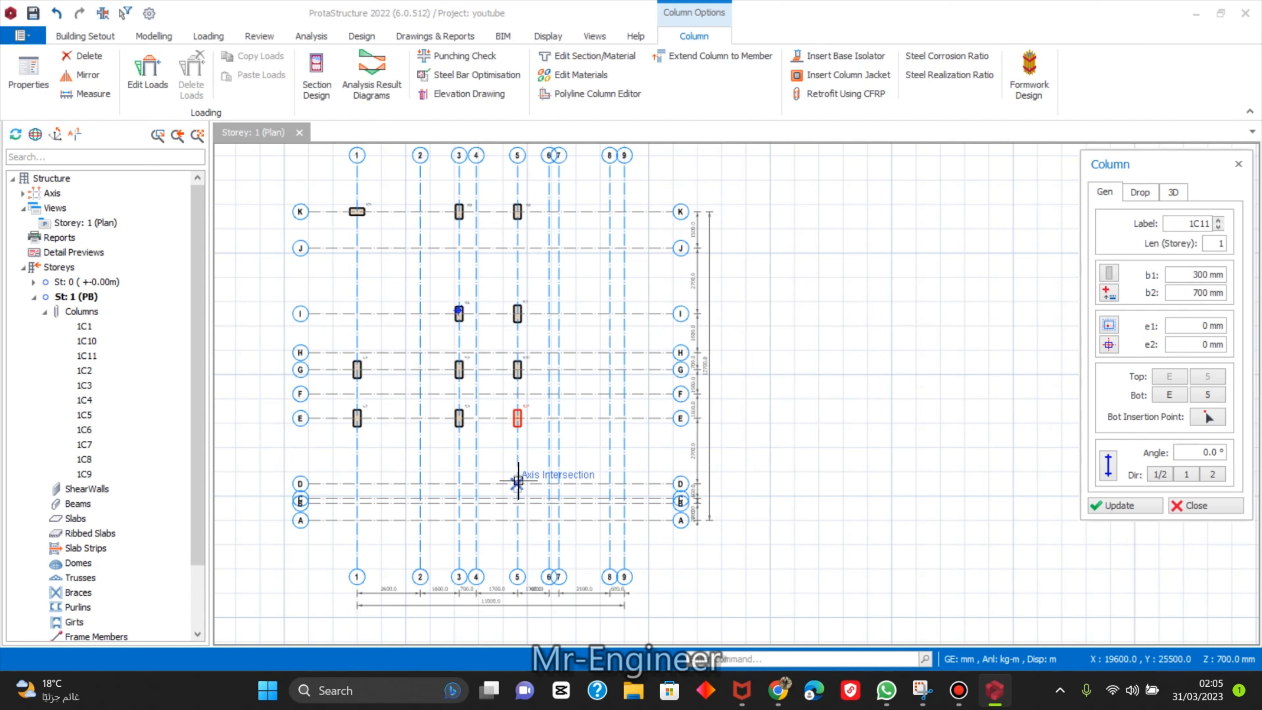
{"action": "left_click", "coordinate": [923, 691]}
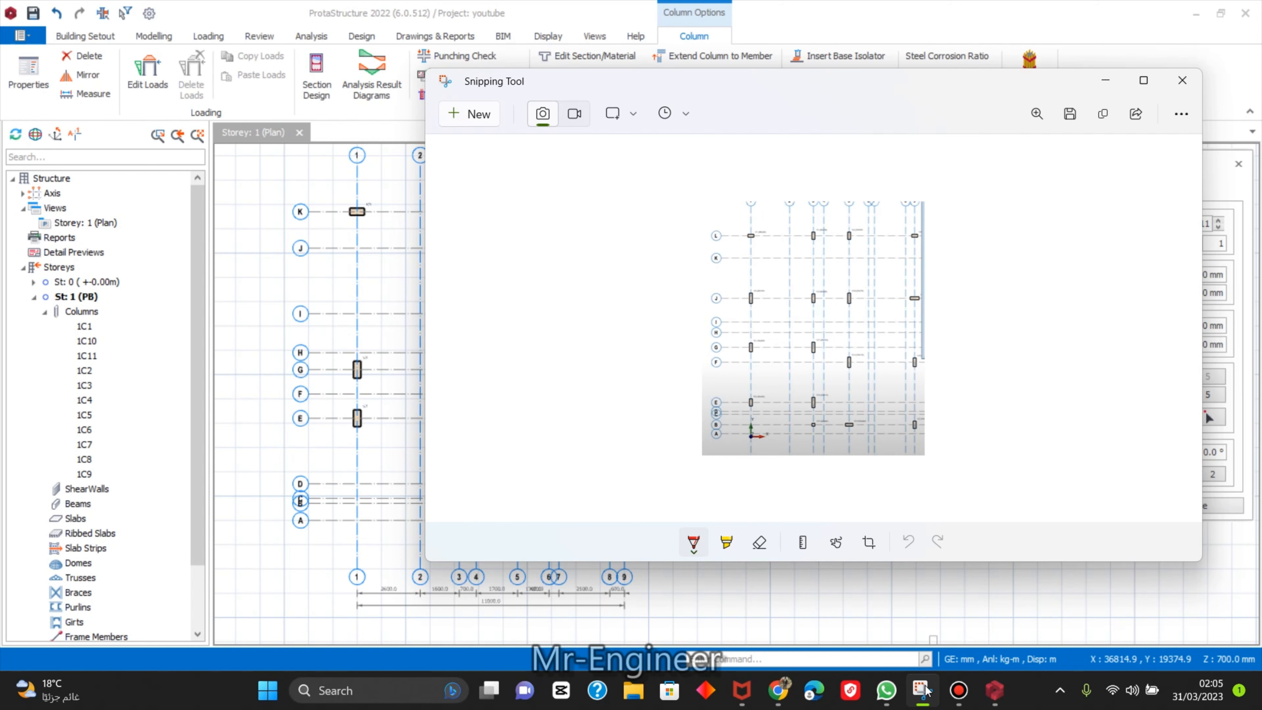
{"action": "left_click", "coordinate": [923, 692]}
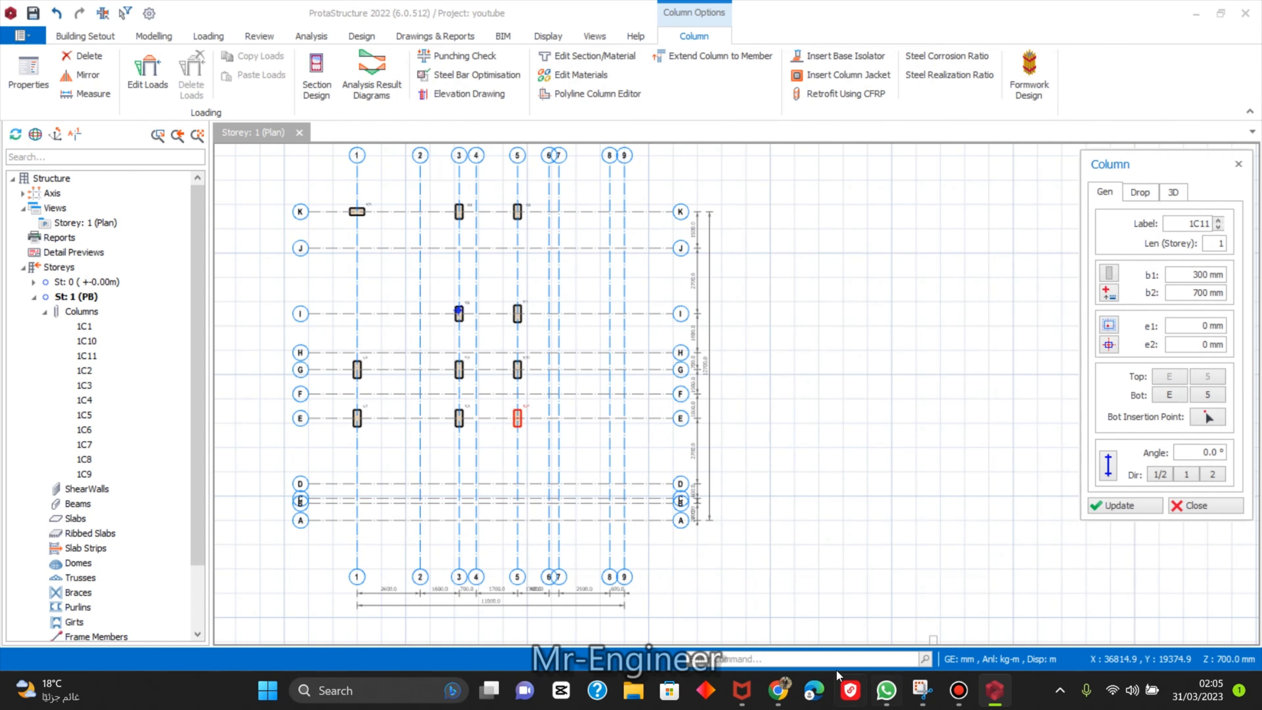
Insert a 300 × 700 mm column at the intersection of axes B and 9.
{"action": "scroll", "coordinate": [651, 529], "scroll_direction": "up", "scroll_amount": 1}
{"action": "scroll", "coordinate": [651, 529], "scroll_direction": "up", "scroll_amount": 2}
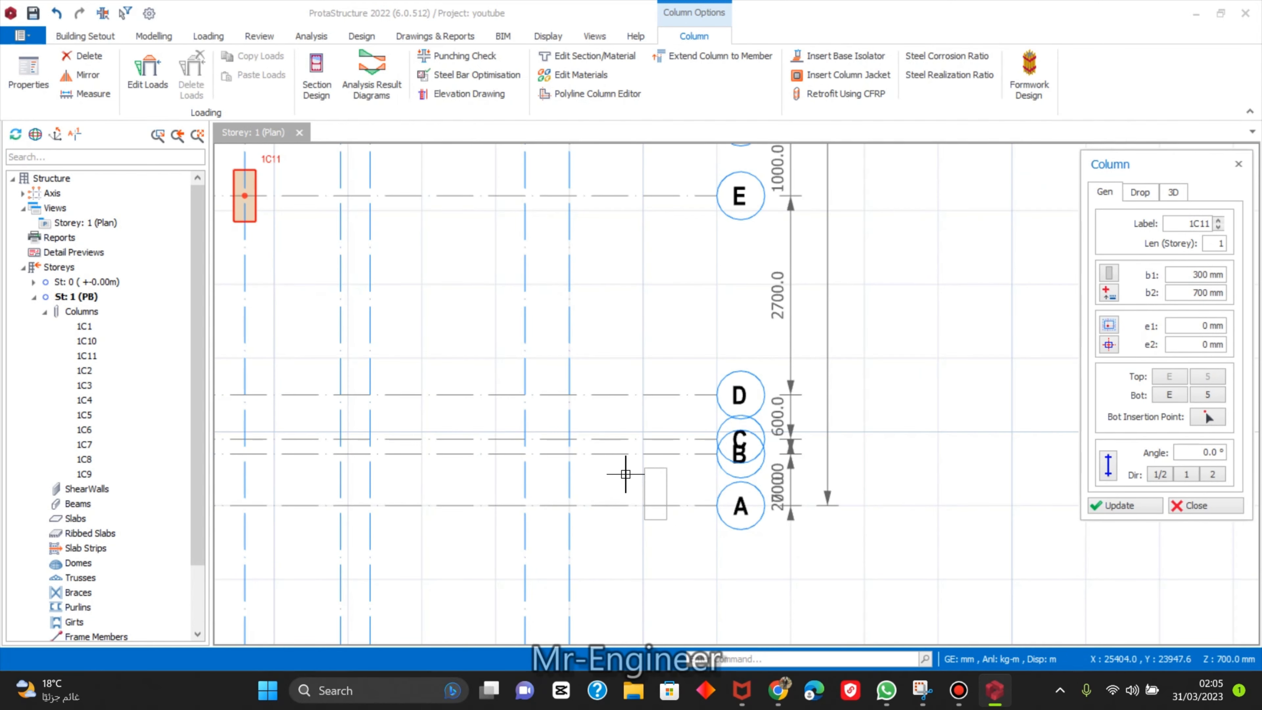
{"action": "scroll", "coordinate": [547, 454], "scroll_direction": "down", "scroll_amount": 2}
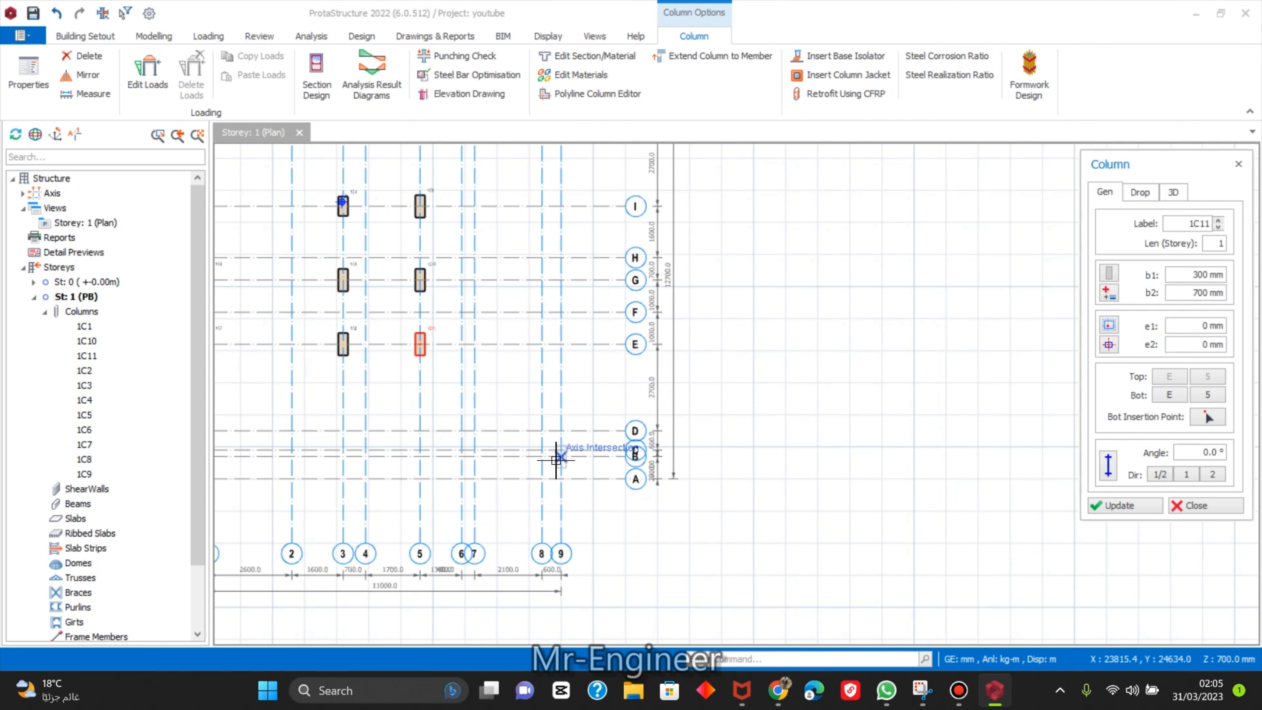
{"action": "scroll", "coordinate": [559, 460], "scroll_direction": "up", "scroll_amount": 3}
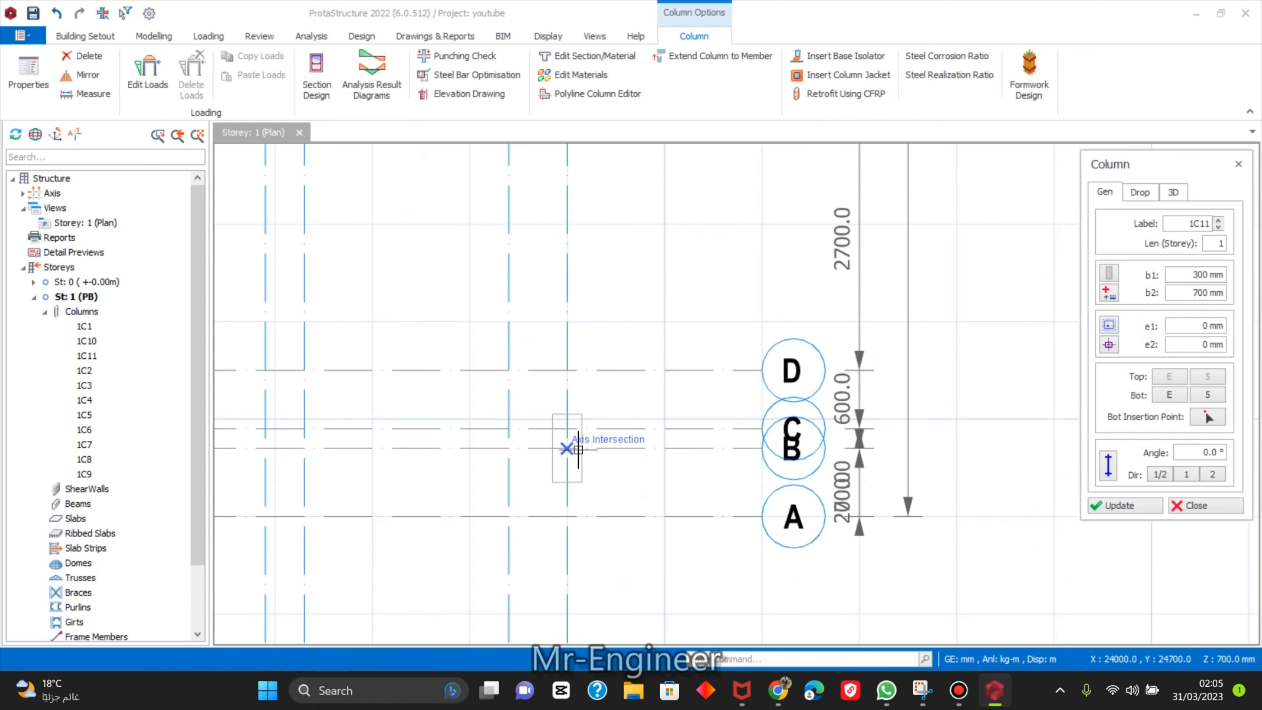
{"action": "left_click", "coordinate": [573, 444]}
{"action": "scroll", "coordinate": [596, 462], "scroll_direction": "down", "scroll_amount": 5}
{"action": "scroll", "coordinate": [588, 455], "scroll_direction": "up", "scroll_amount": 2}
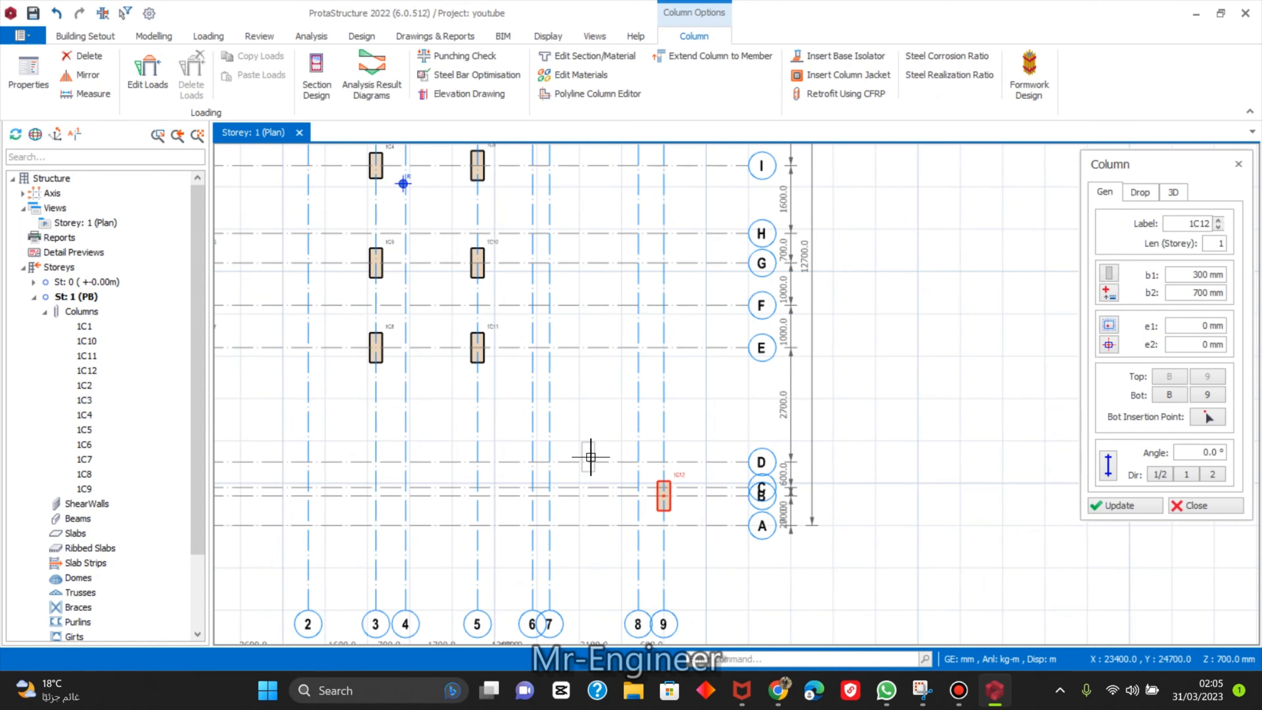
Consult the Snipping Tool reference image and insert a 300 × 700 mm column at the intersection of axes E and 9.
{"action": "left_click", "coordinate": [920, 691]}
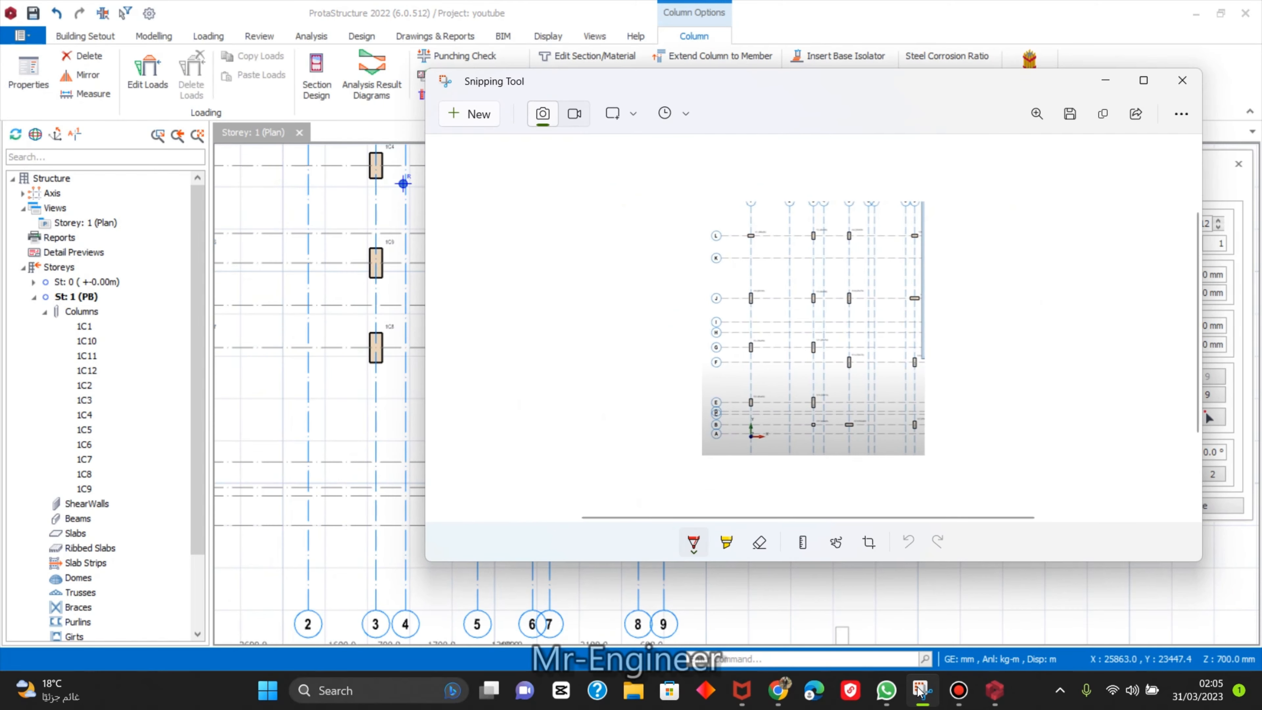
{"action": "left_click", "coordinate": [920, 692]}
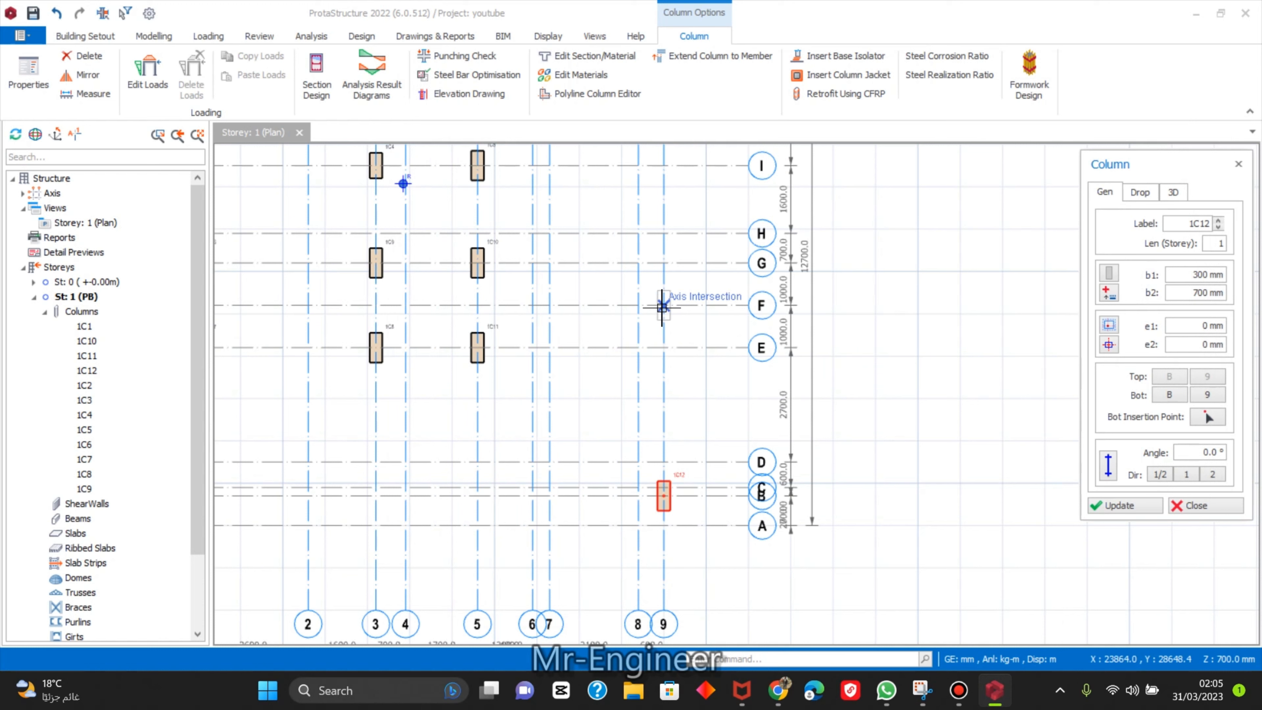
{"action": "left_click", "coordinate": [669, 342]}
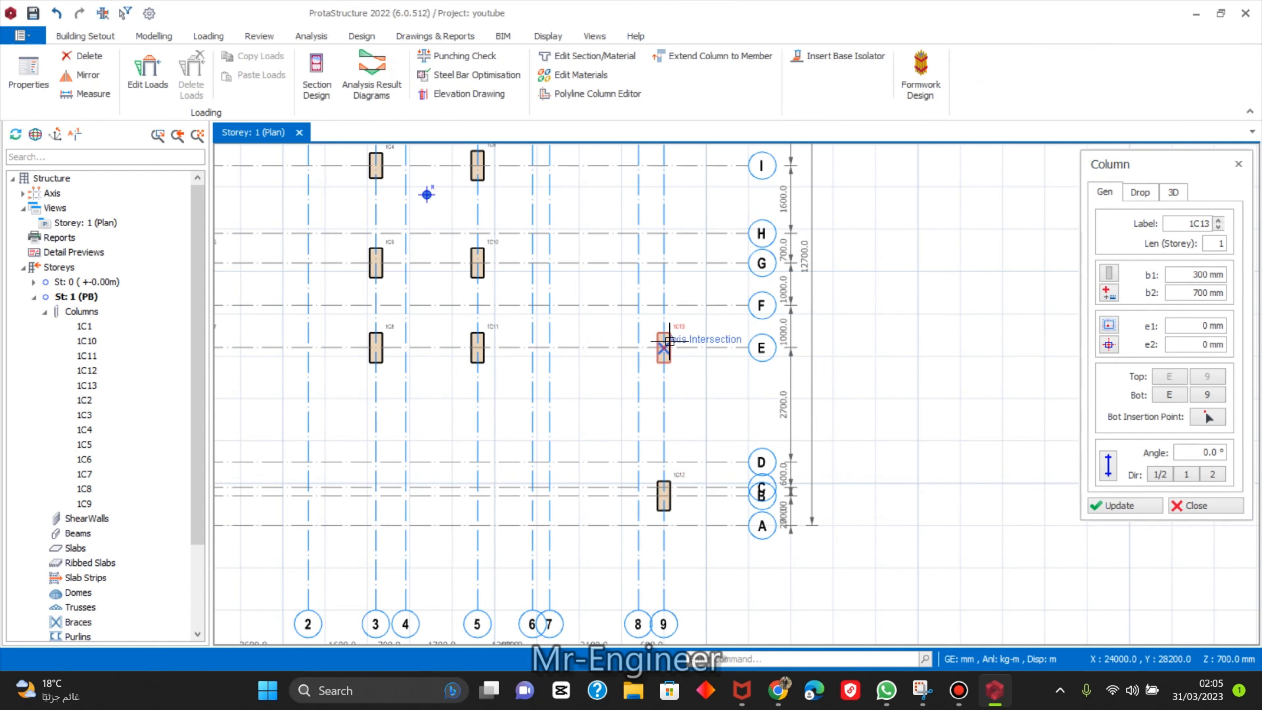
{"action": "scroll", "coordinate": [672, 378], "scroll_direction": "down", "scroll_amount": 5}
{"action": "scroll", "coordinate": [681, 350], "scroll_direction": "up", "scroll_amount": 2}
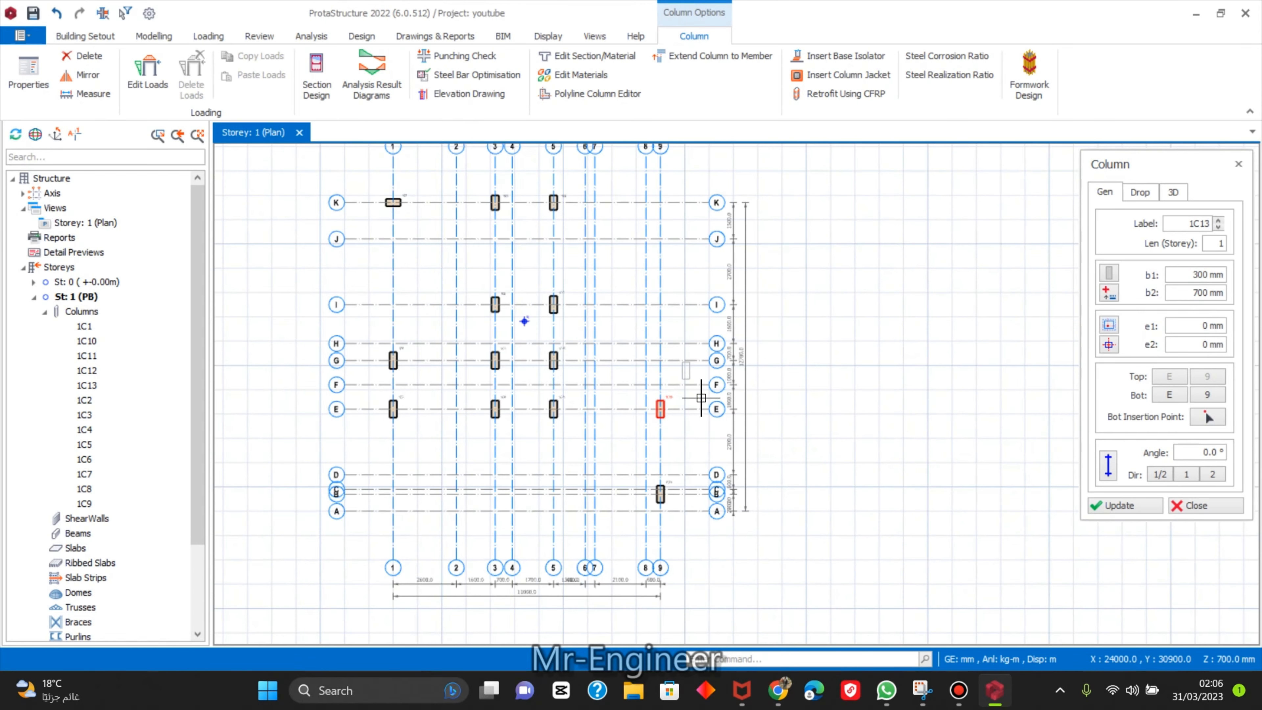
Check the reference layout in Snipping Tool and insert a 300 × 700 mm column at the intersection of axes I and 9.
{"action": "left_click", "coordinate": [933, 696]}
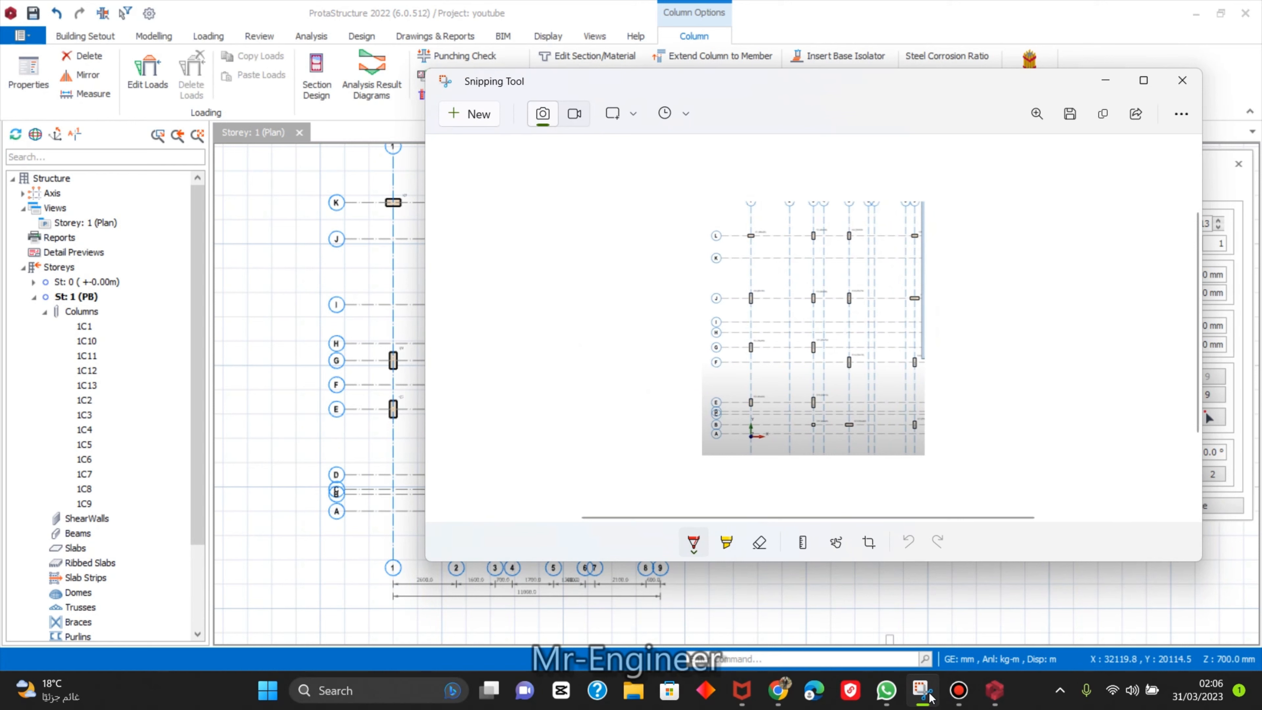
{"action": "left_click", "coordinate": [923, 692]}
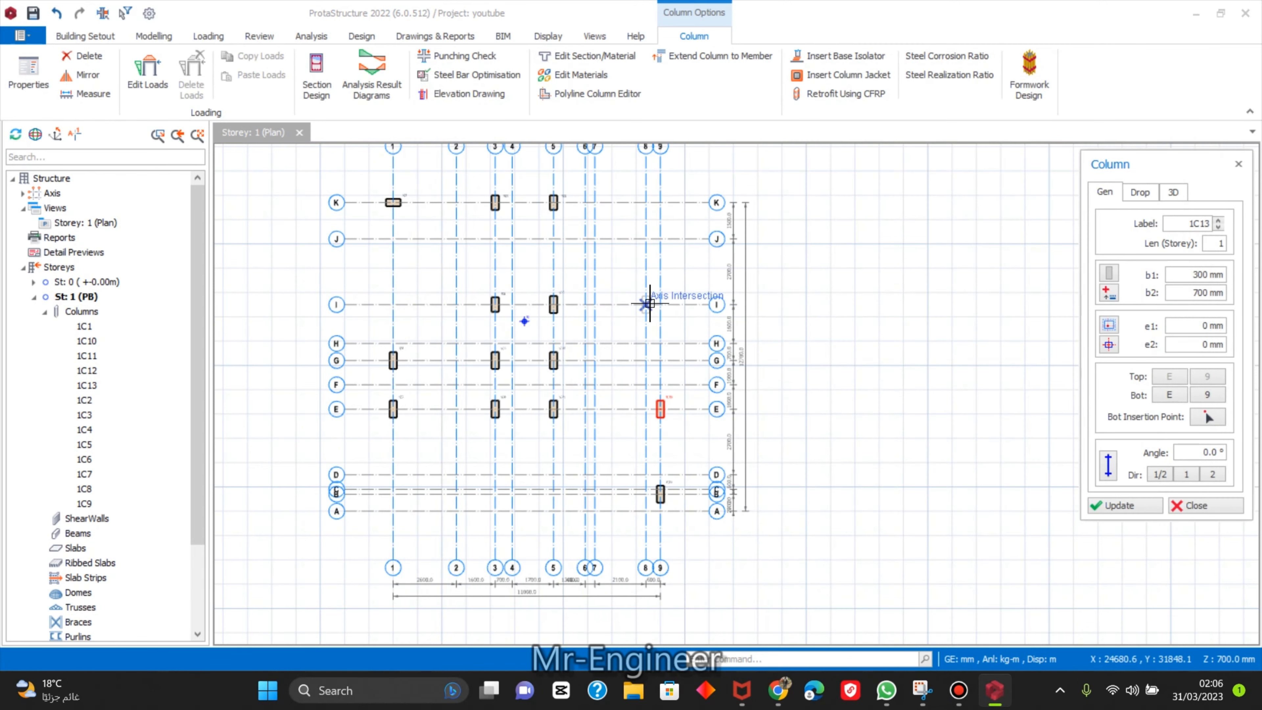
{"action": "scroll", "coordinate": [673, 285], "scroll_direction": "up", "scroll_amount": 2}
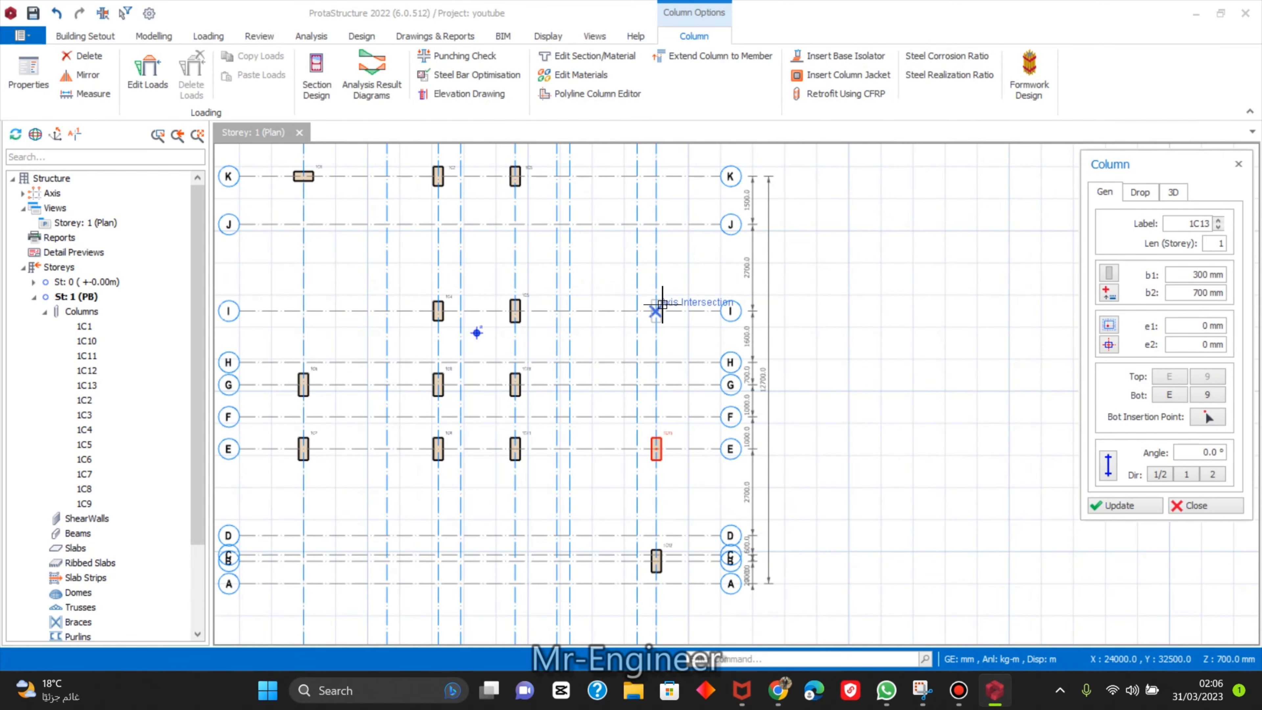
{"action": "left_click", "coordinate": [658, 308]}
{"action": "middle_click_drag", "start_coordinate": [657, 350], "coordinate": [663, 436]}
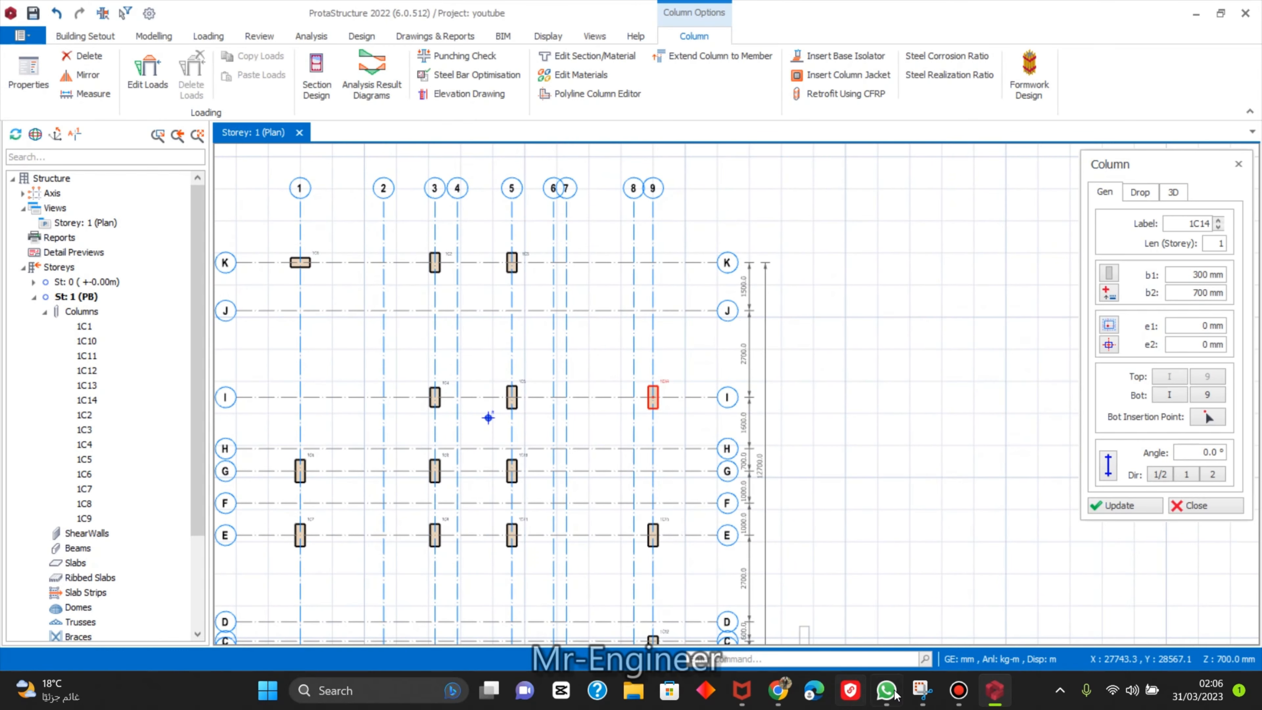
Consult the Snipping Tool reference image, insert a 300 × 700 mm column at the intersection of axes K and 9, and end column insertion.
{"action": "left_click", "coordinate": [932, 694]}
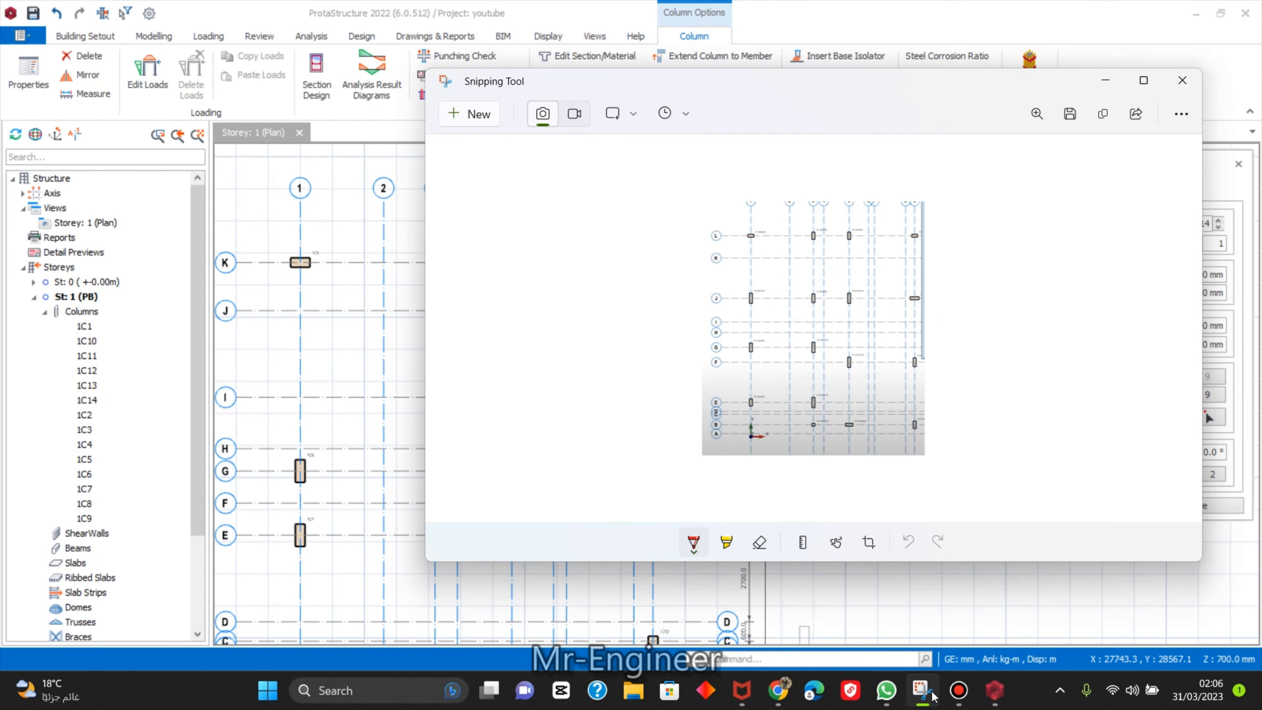
{"action": "left_click", "coordinate": [929, 694]}
{"action": "key", "text": "Escape"}
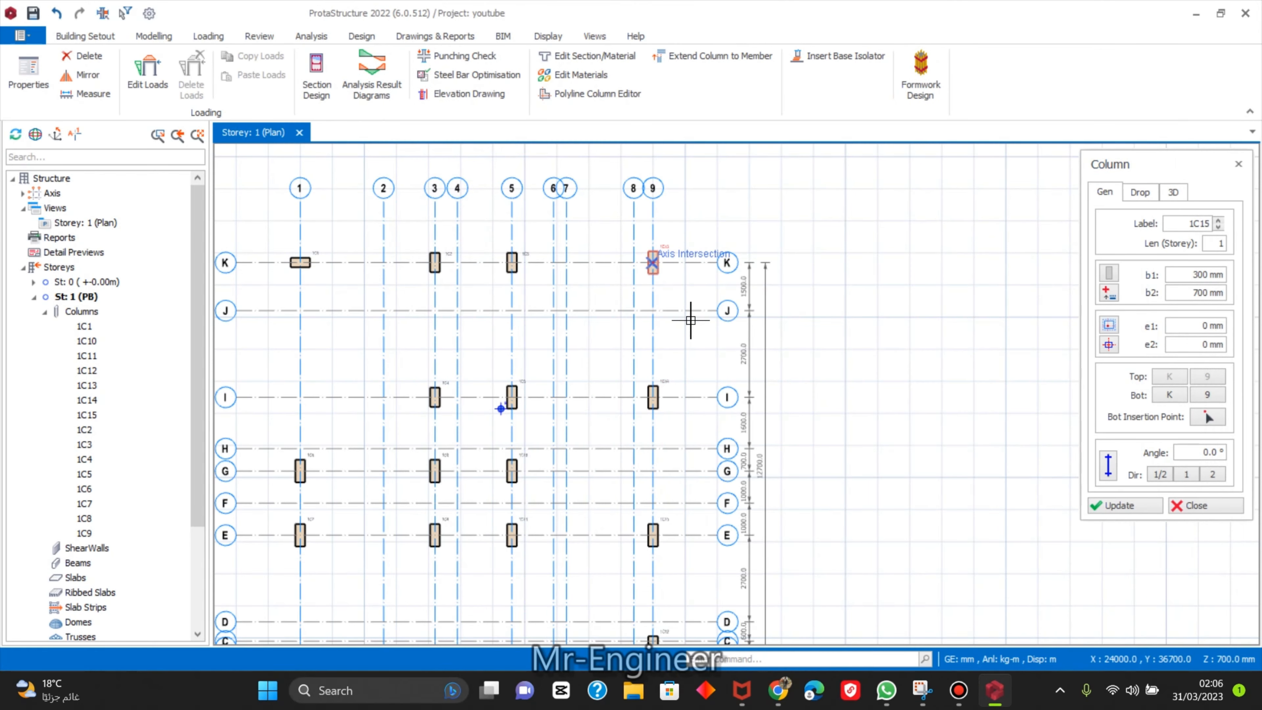
Set the column at axes K and 9 to b1 700 mm and b2 300 mm.
{"action": "left_click", "coordinate": [654, 263]}
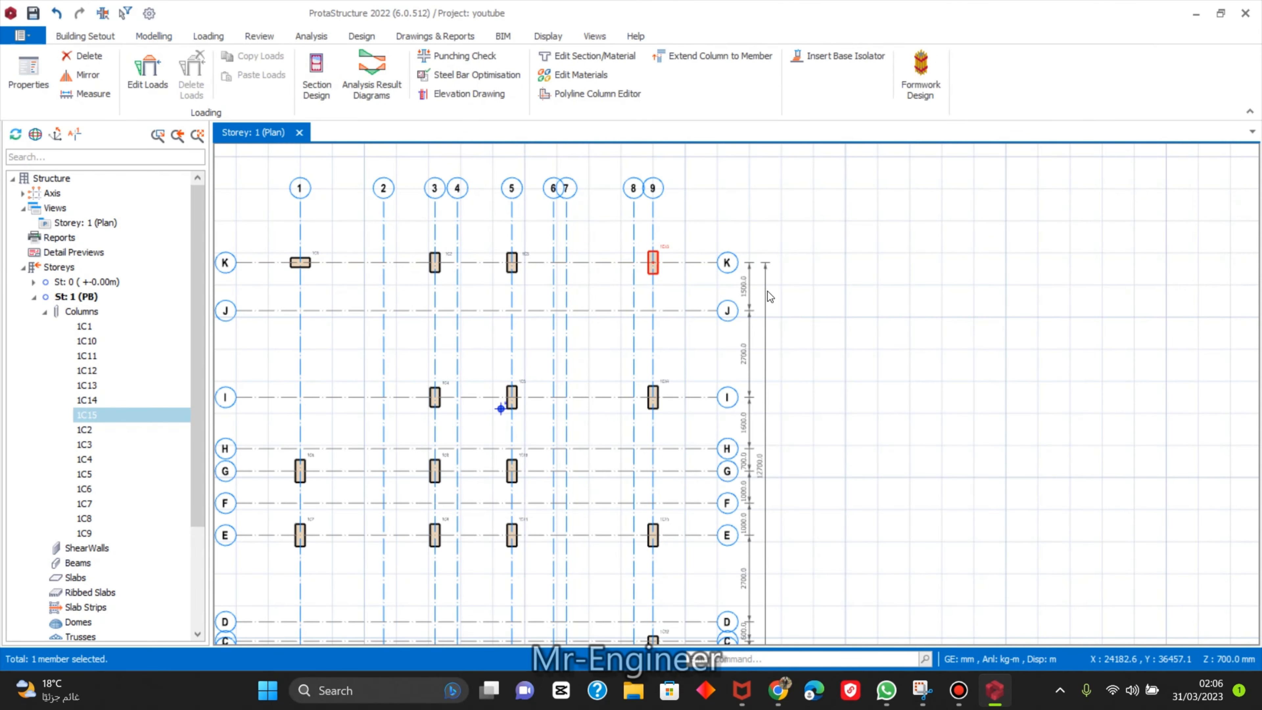
{"action": "left_click", "coordinate": [1194, 274]}
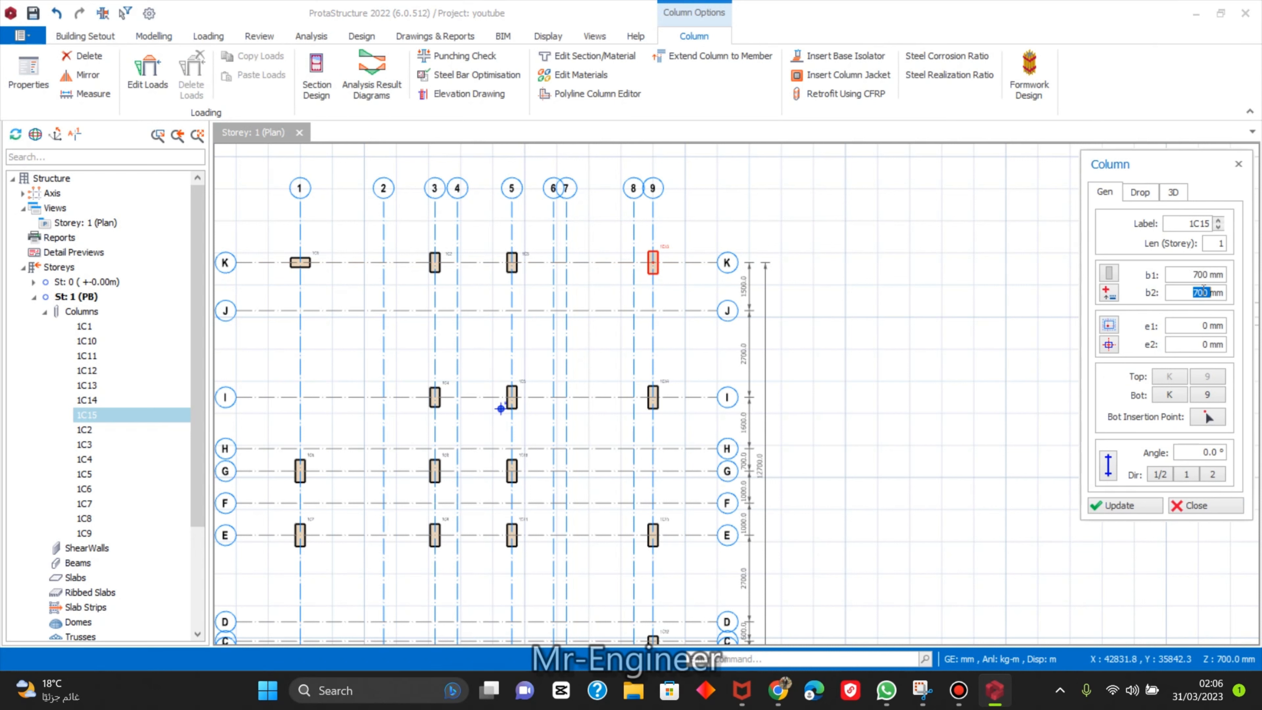
{"action": "left_click", "coordinate": [1125, 506]}
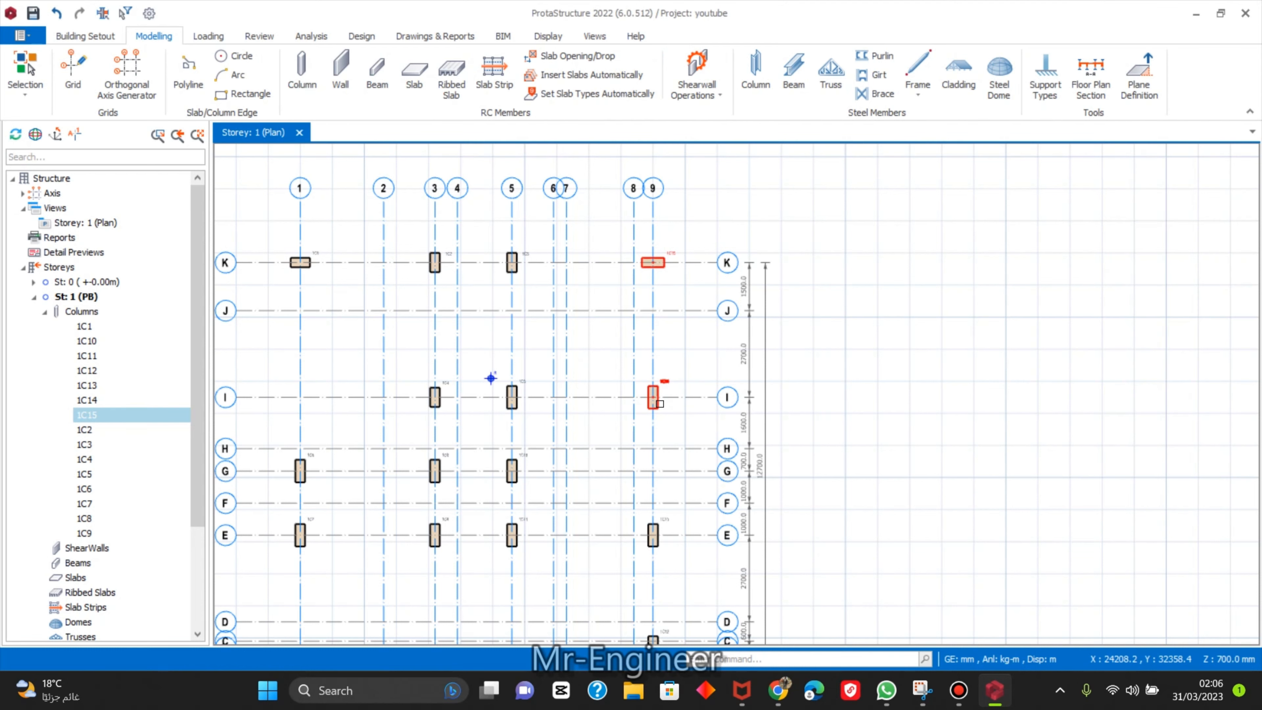
Set the column at axes I and 9 to b1 700 mm and b2 300 mm.
{"action": "left_click", "coordinate": [654, 398]}
{"action": "double_click", "coordinate": [1203, 273]}
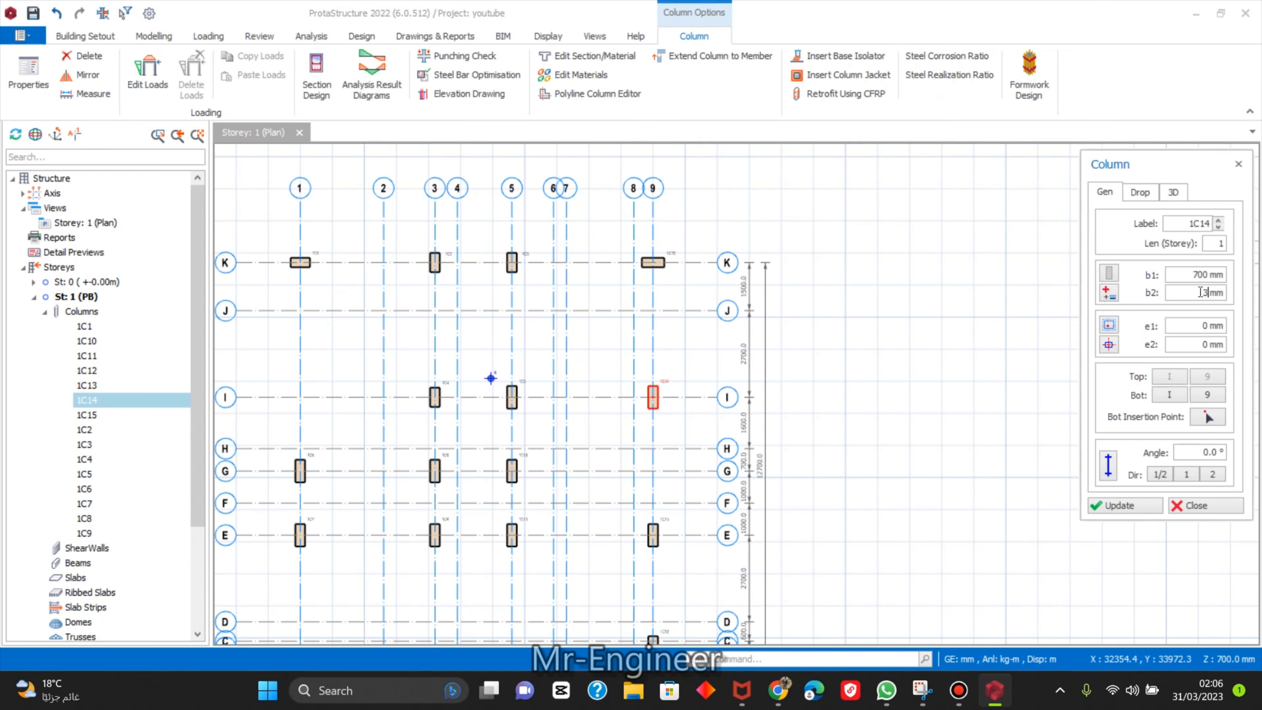
{"action": "left_click", "coordinate": [1124, 506]}
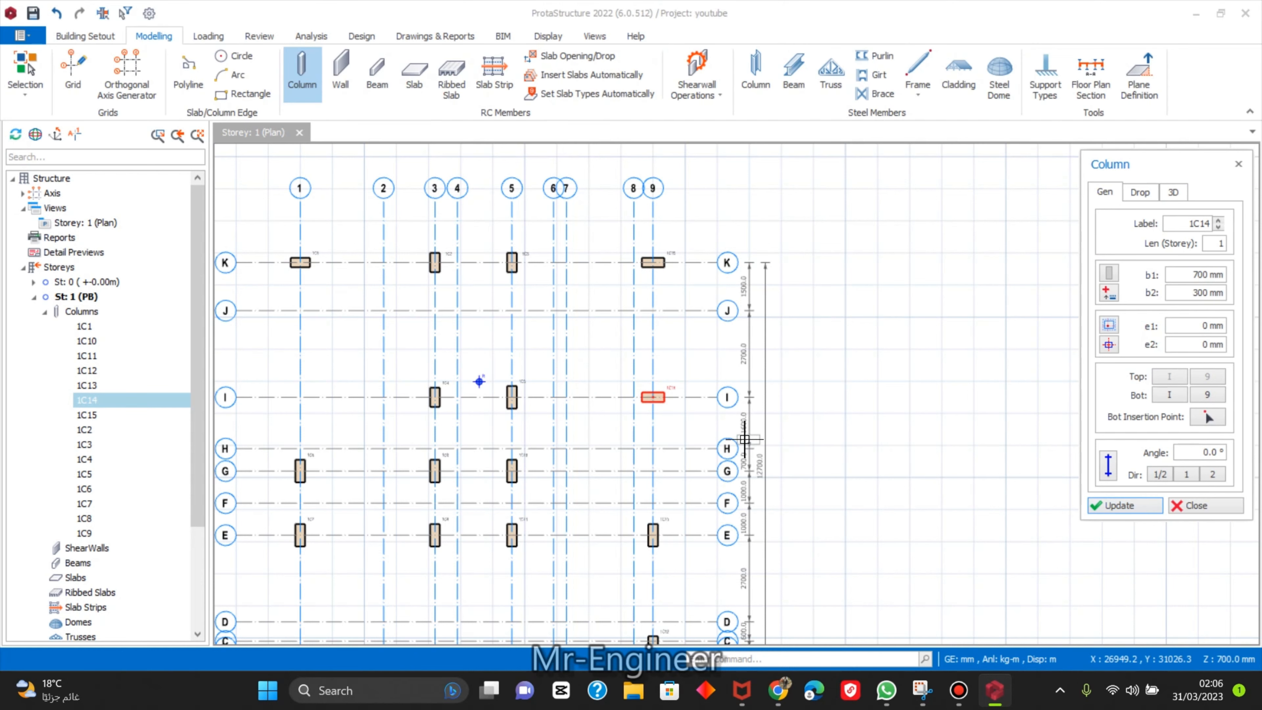
Start the RC Column command, set b1 to 300 mm and b2 to 700 mm, and update the column at axes I and 9.
{"action": "scroll", "coordinate": [655, 444], "scroll_direction": "down", "scroll_amount": 3}
{"action": "scroll", "coordinate": [655, 444], "scroll_direction": "up", "scroll_amount": 4}
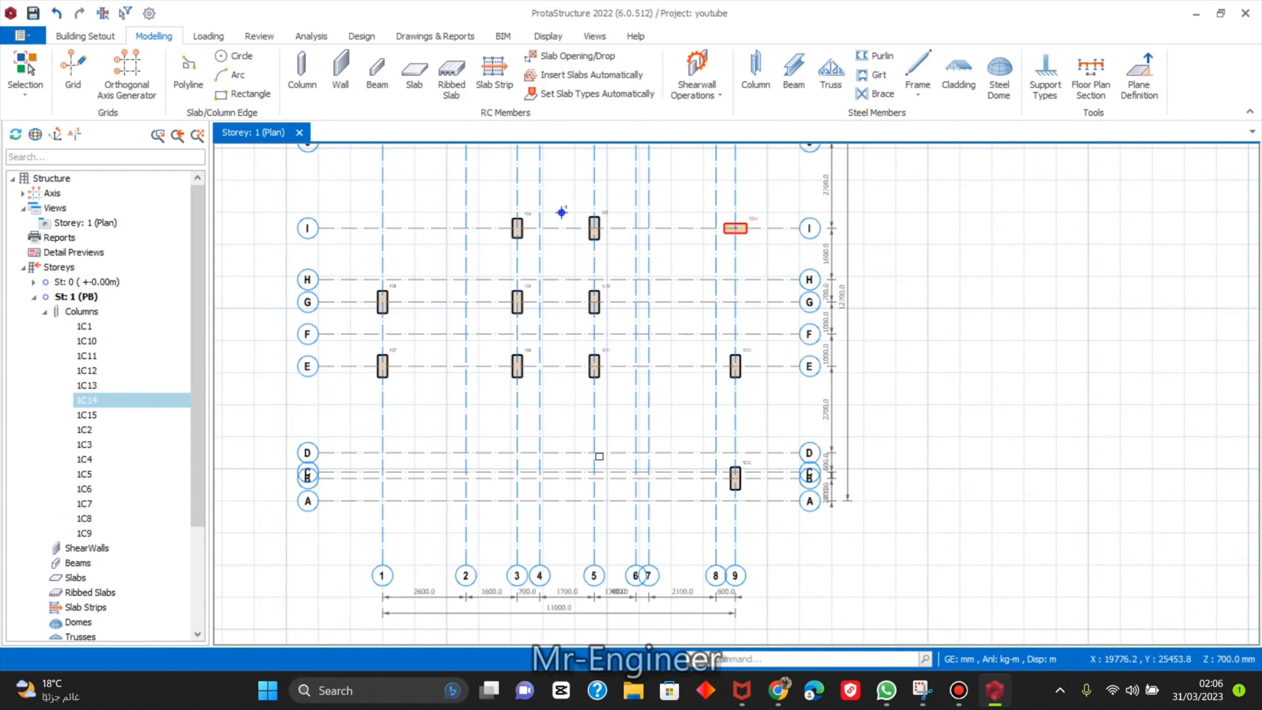
{"action": "scroll", "coordinate": [606, 462], "scroll_direction": "up", "scroll_amount": 4}
{"action": "scroll", "coordinate": [606, 477], "scroll_direction": "down", "scroll_amount": 5}
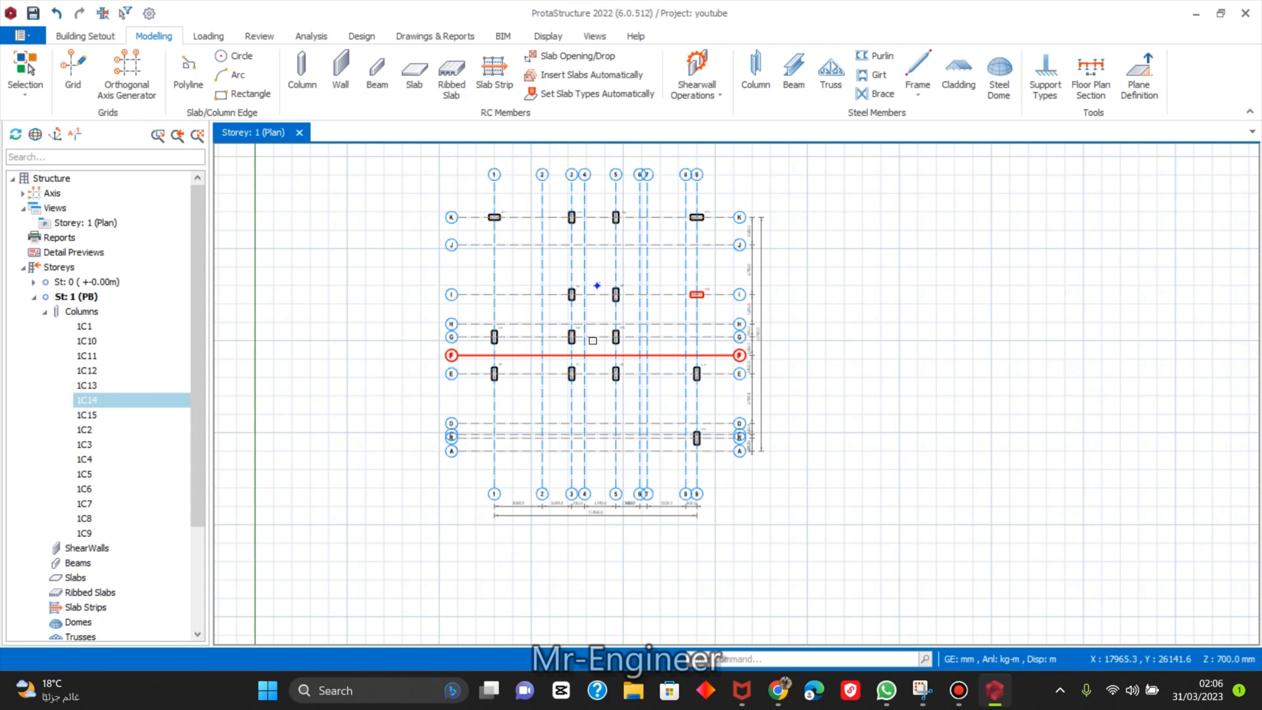
{"action": "left_click", "coordinate": [301, 75]}
{"action": "scroll", "coordinate": [616, 420], "scroll_direction": "up", "scroll_amount": 2}
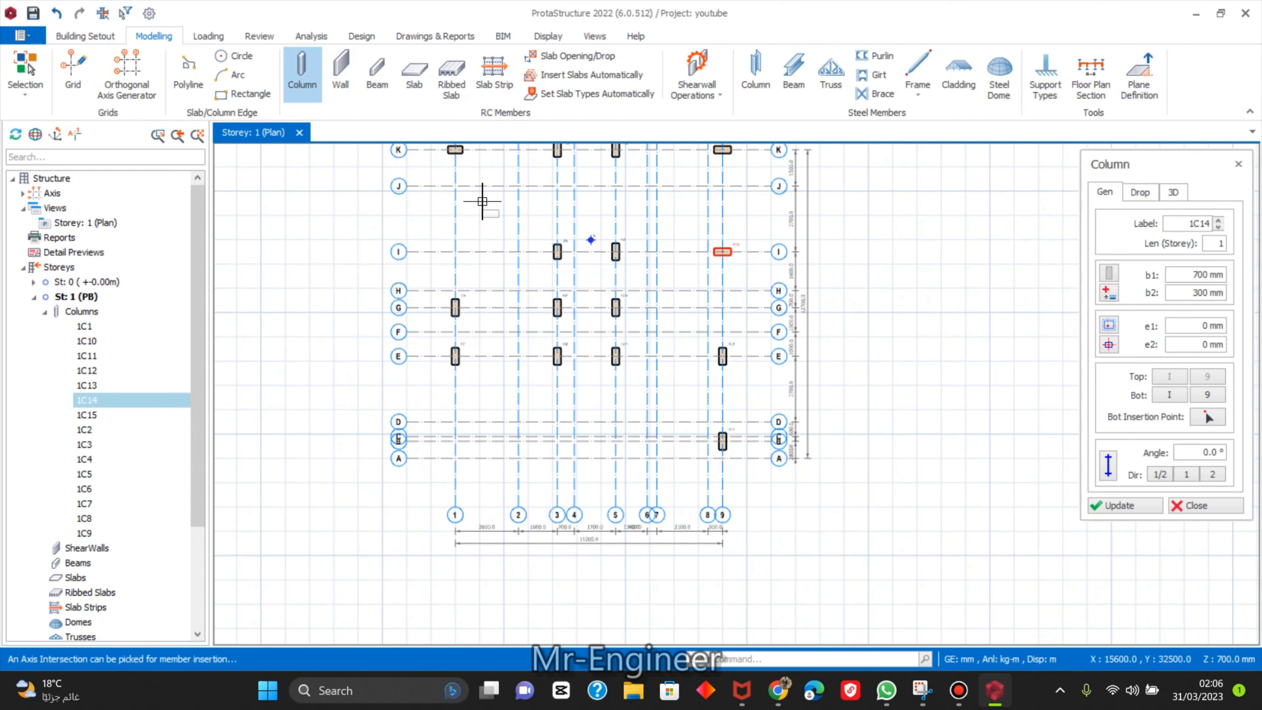
{"action": "left_click", "coordinate": [1200, 275]}
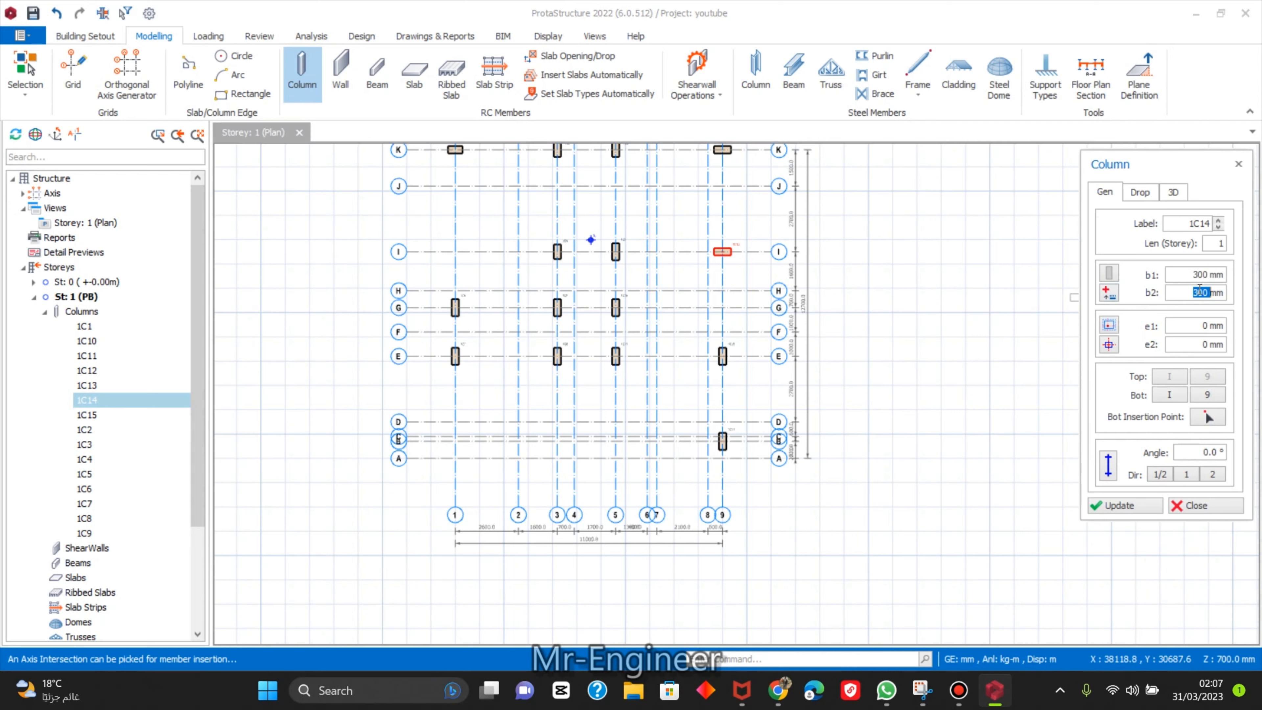
{"action": "left_click", "coordinate": [1115, 507]}
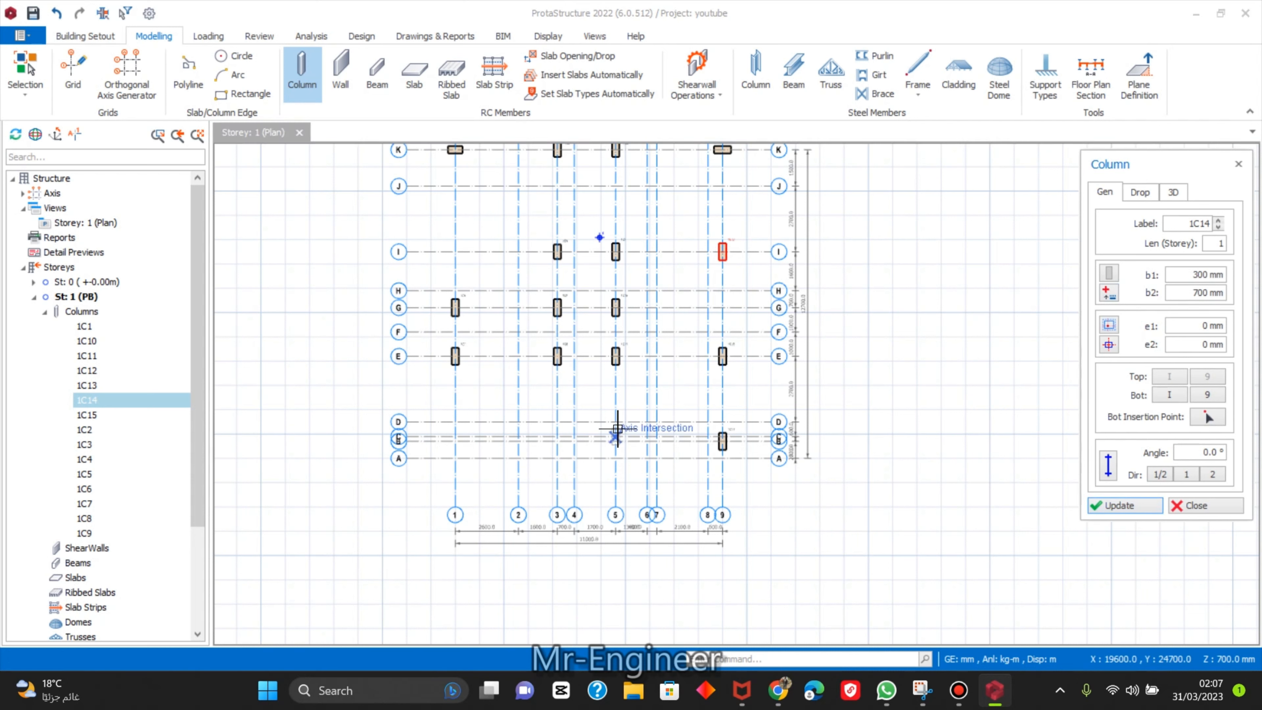
Insert a 300 × 700 mm RC column at the intersection of axes B and 5.
{"action": "scroll", "coordinate": [615, 427], "scroll_direction": "up", "scroll_amount": 1}
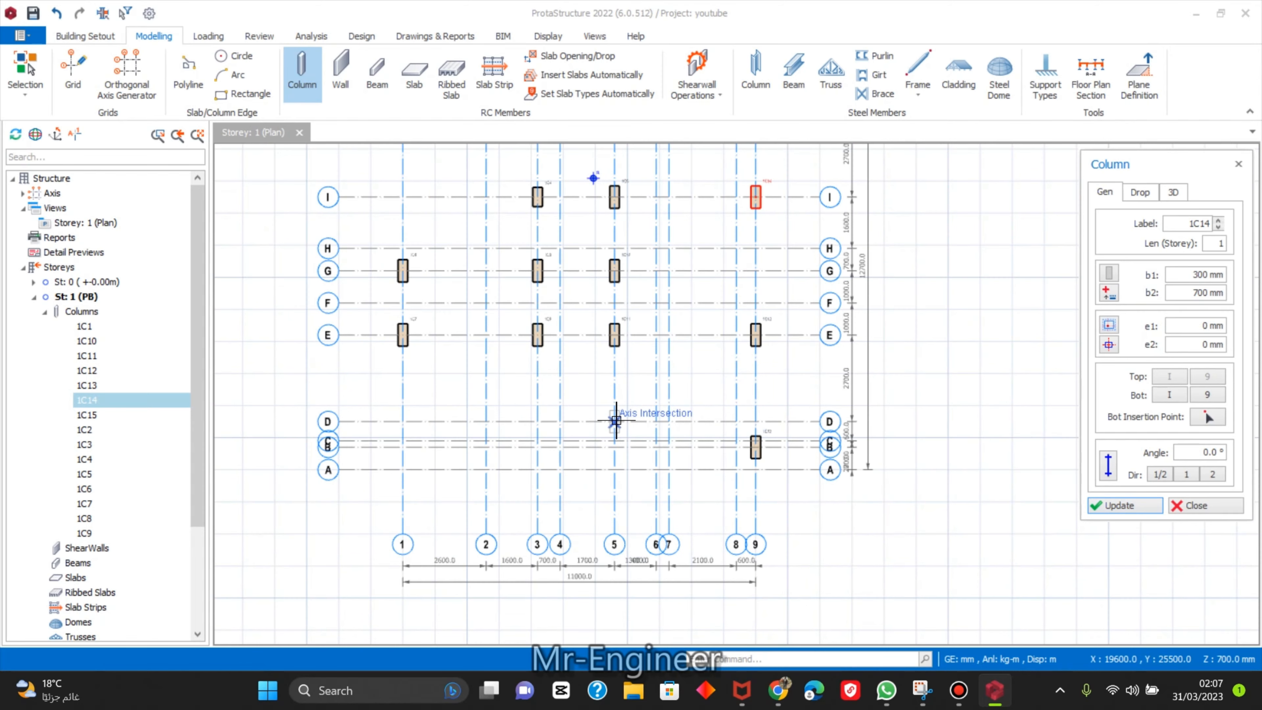
{"action": "scroll", "coordinate": [616, 420], "scroll_direction": "up", "scroll_amount": 2}
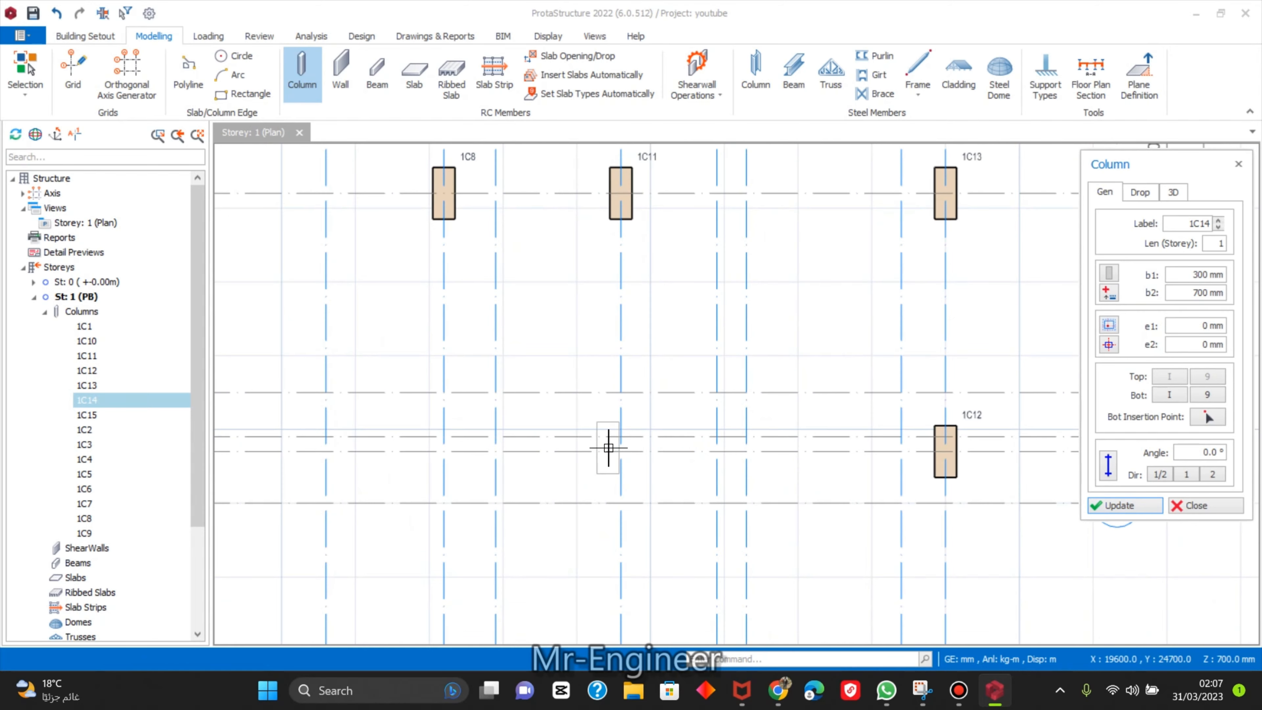
{"action": "left_click", "coordinate": [628, 451]}
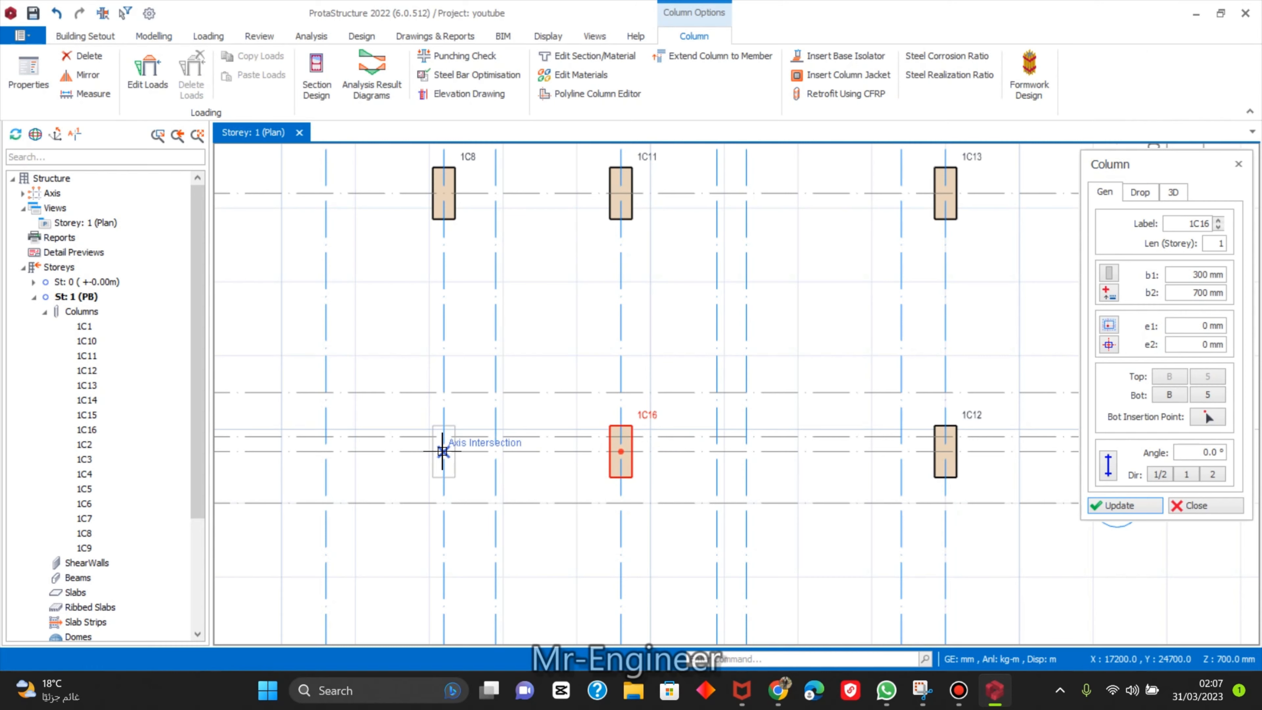
Insert a 300 × 700 mm RC column at the intersection of axes B and 3 and end the command.
{"action": "scroll", "coordinate": [442, 451], "scroll_direction": "down", "scroll_amount": 2}
{"action": "scroll", "coordinate": [443, 451], "scroll_direction": "down", "scroll_amount": 1}
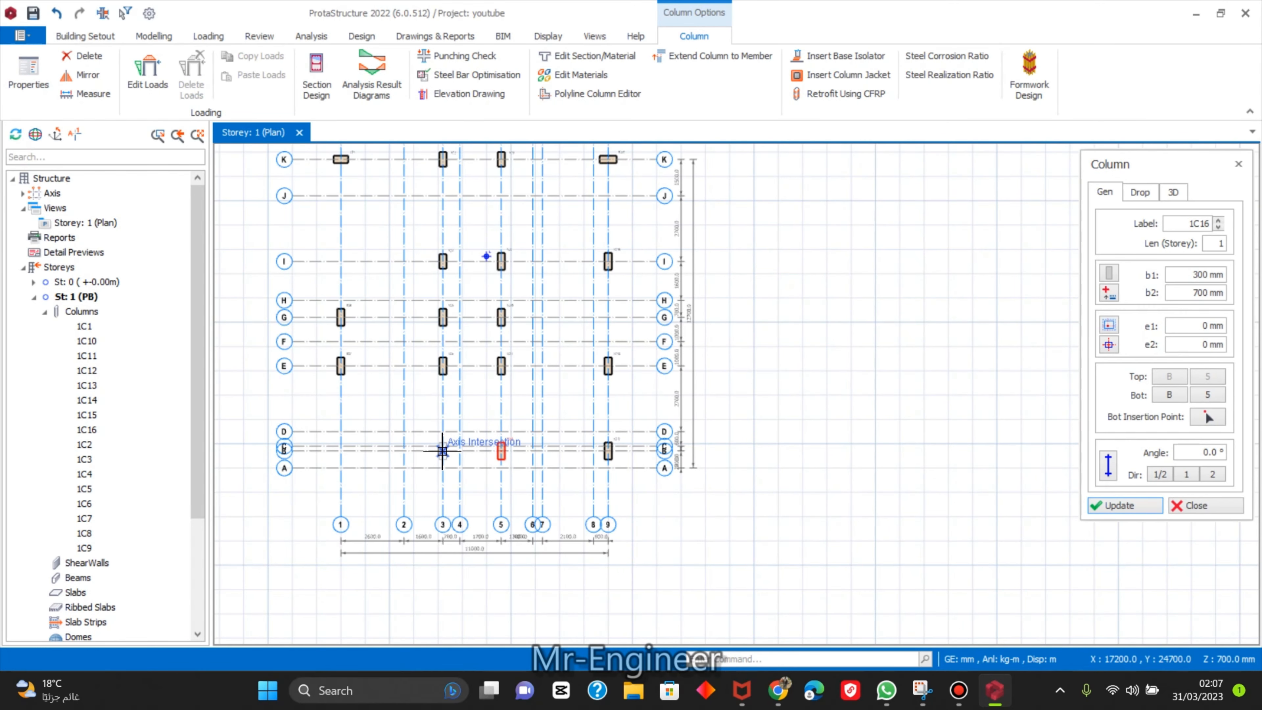
{"action": "left_click", "coordinate": [442, 451]}
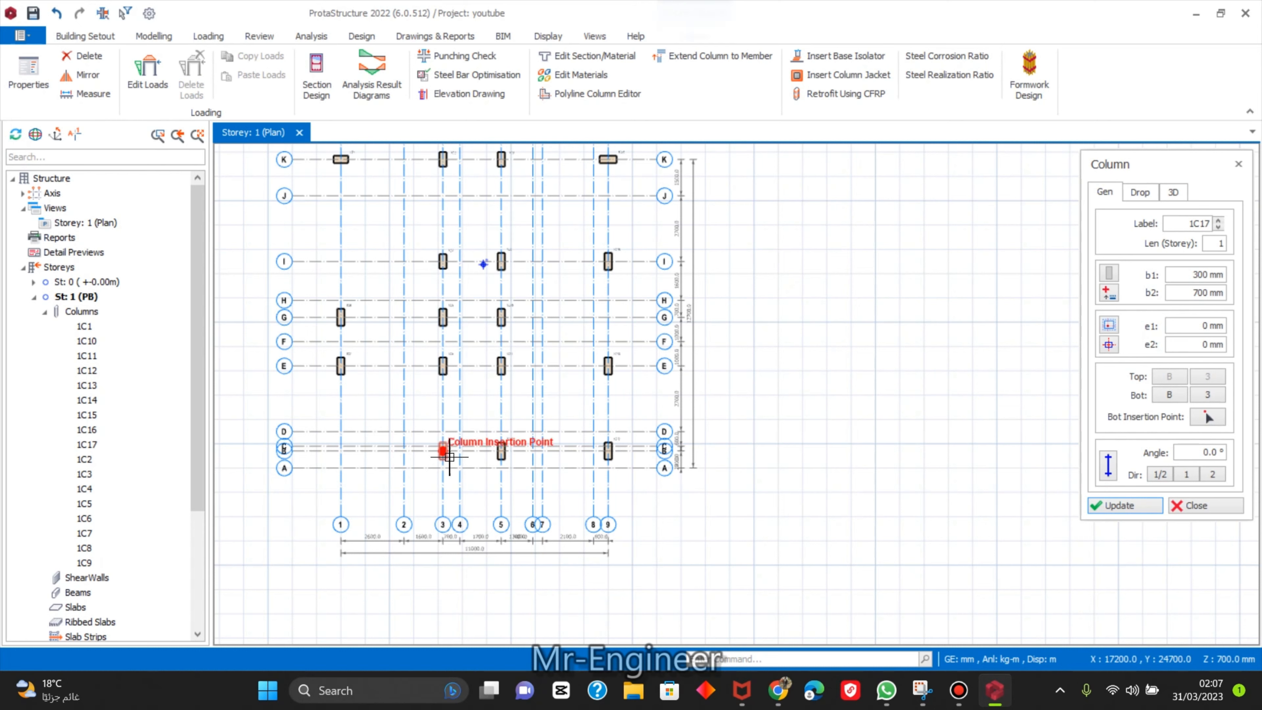
{"action": "scroll", "coordinate": [493, 422], "scroll_direction": "down", "scroll_amount": 2}
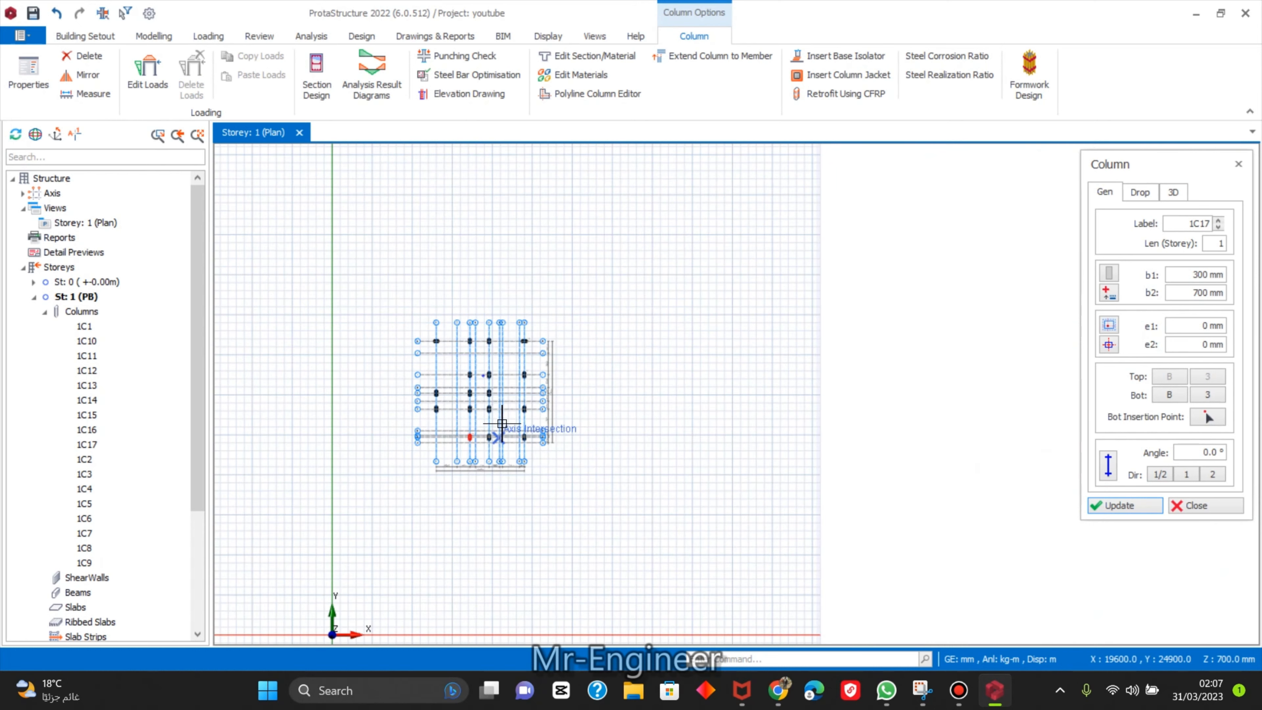
{"action": "scroll", "coordinate": [516, 414], "scroll_direction": "up", "scroll_amount": 3}
{"action": "scroll", "coordinate": [501, 375], "scroll_direction": "down", "scroll_amount": 2}
{"action": "scroll", "coordinate": [528, 455], "scroll_direction": "up", "scroll_amount": 1}
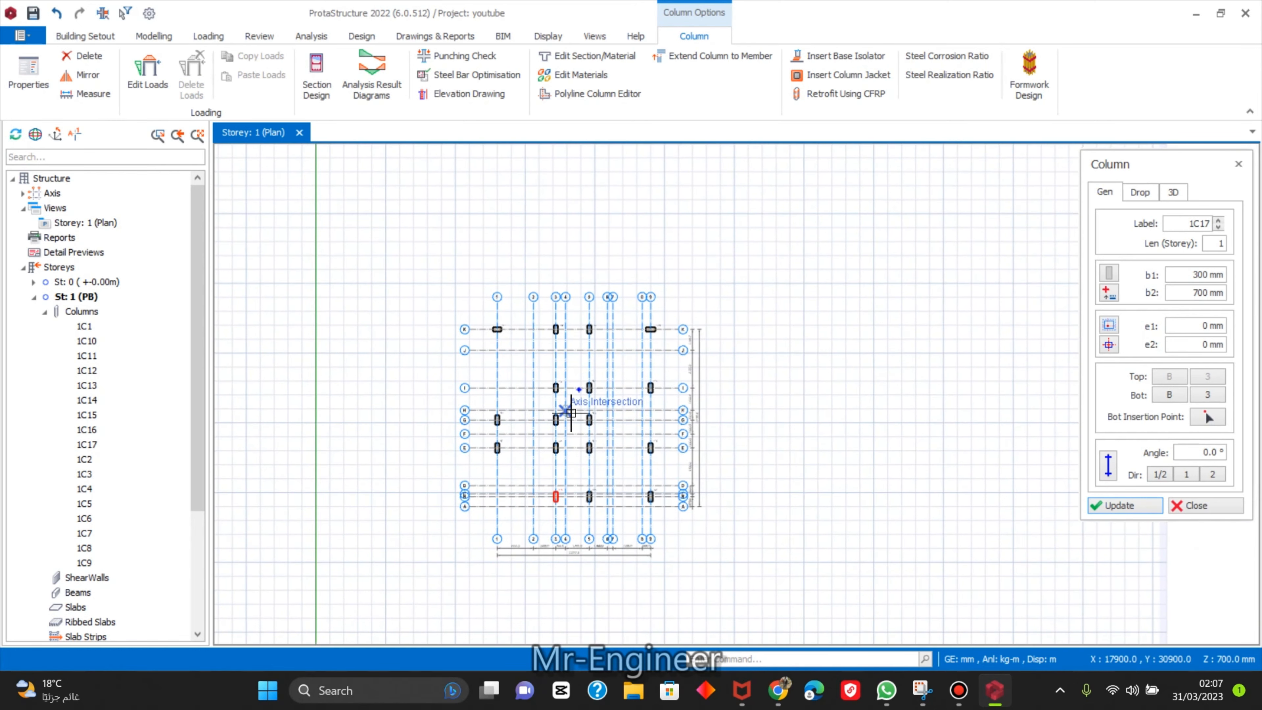
{"action": "scroll", "coordinate": [537, 425], "scroll_direction": "up", "scroll_amount": 2}
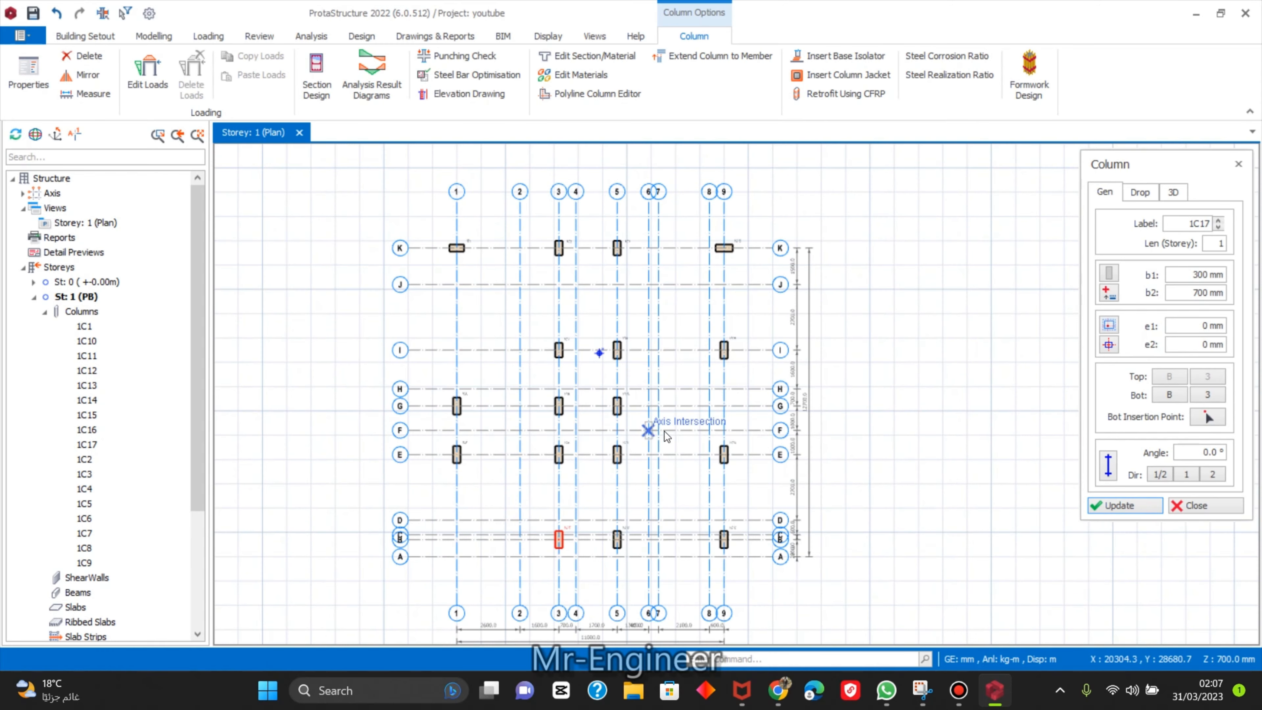
{"action": "key", "text": "Escape"}
Check the reference layout image and set the column at axes I and 9 to b1 700 mm and b2 300 mm.
{"action": "left_click", "coordinate": [922, 692]}
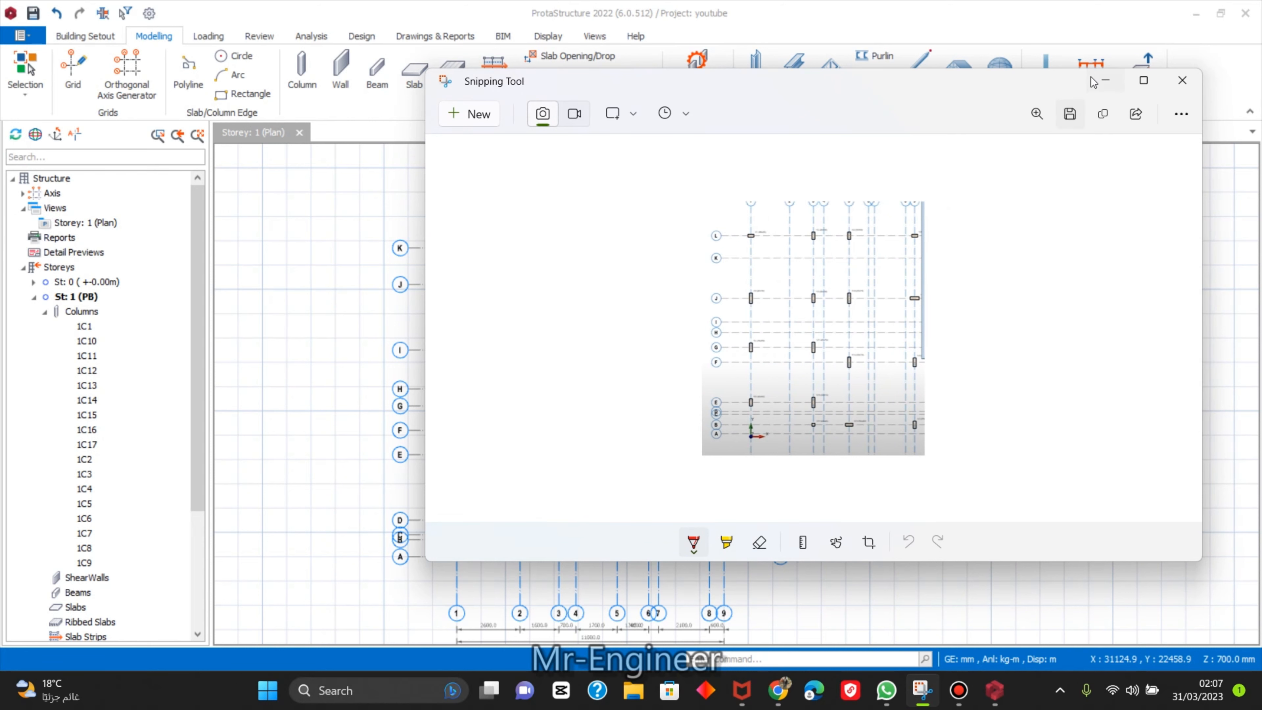
{"action": "left_click", "coordinate": [1104, 80]}
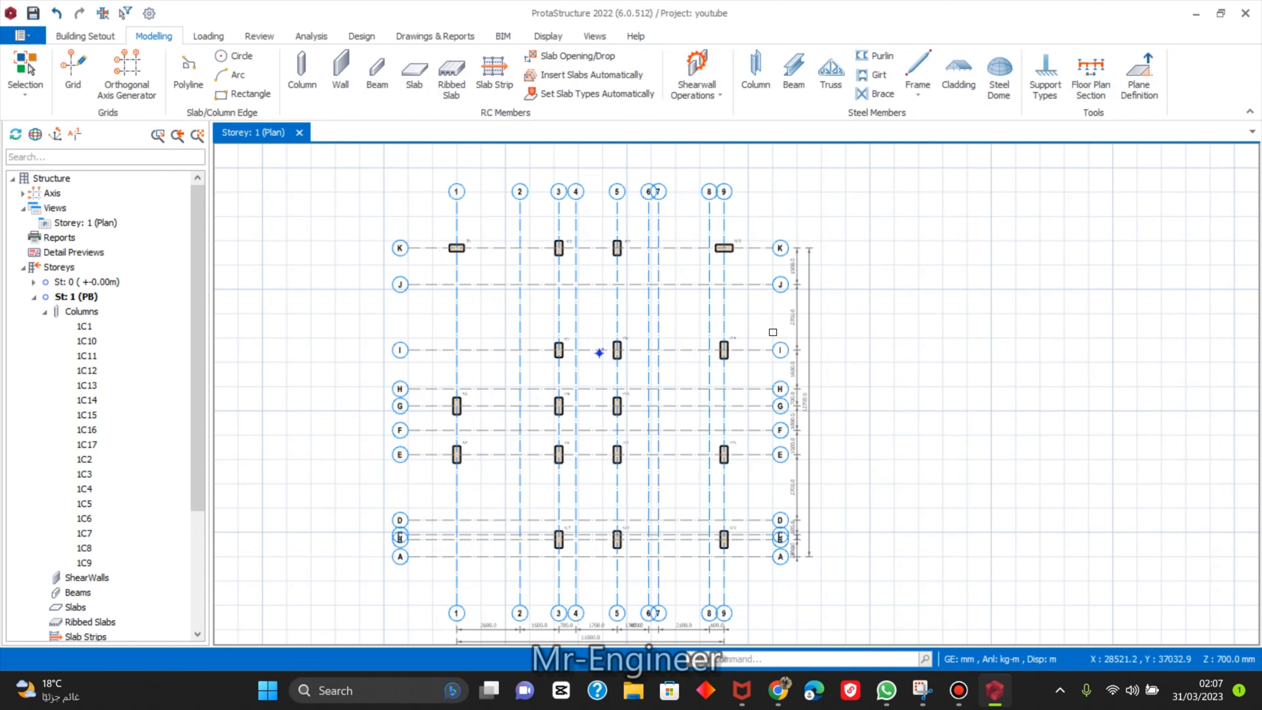
{"action": "double_click", "coordinate": [727, 352]}
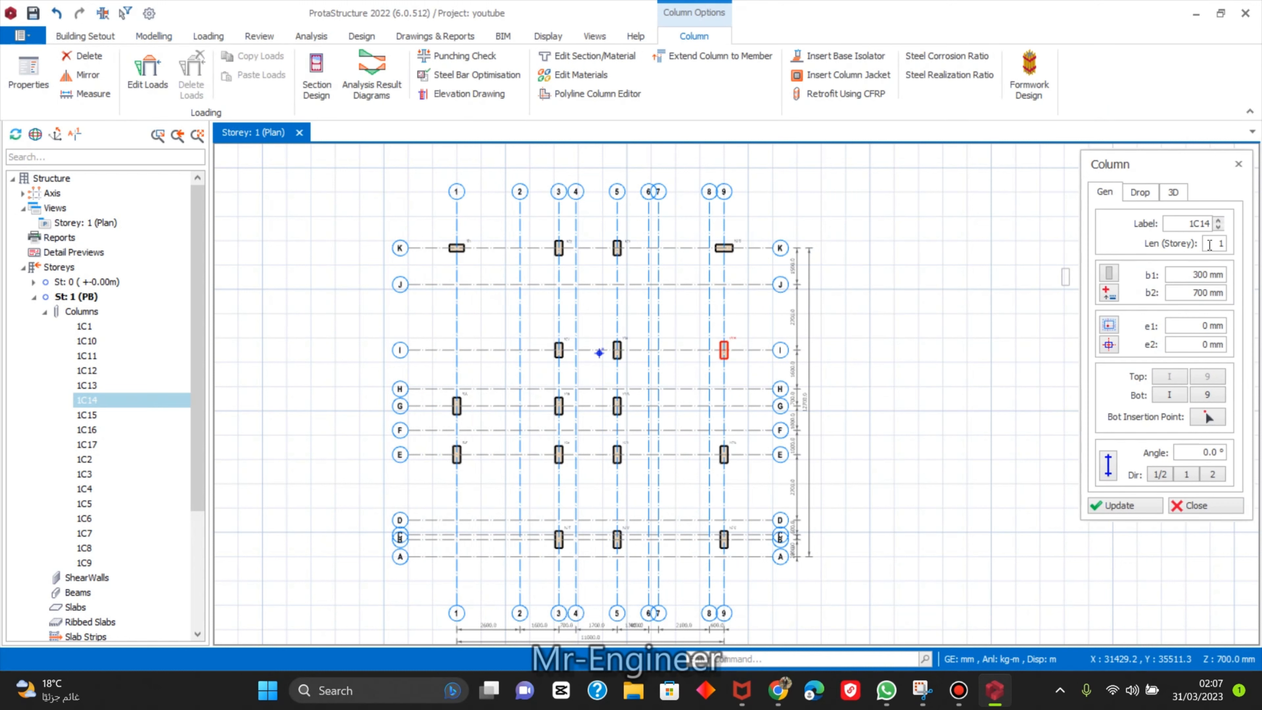
{"action": "double_click", "coordinate": [1203, 275]}
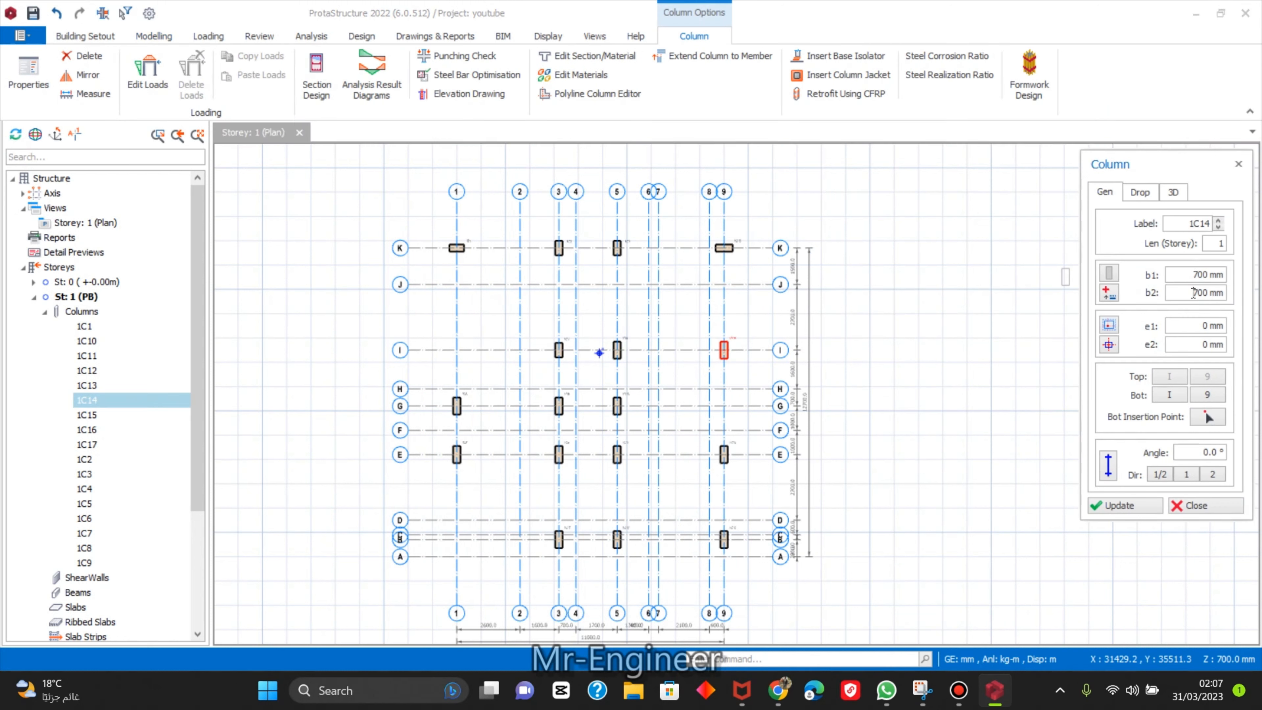
{"action": "left_click", "coordinate": [1119, 511]}
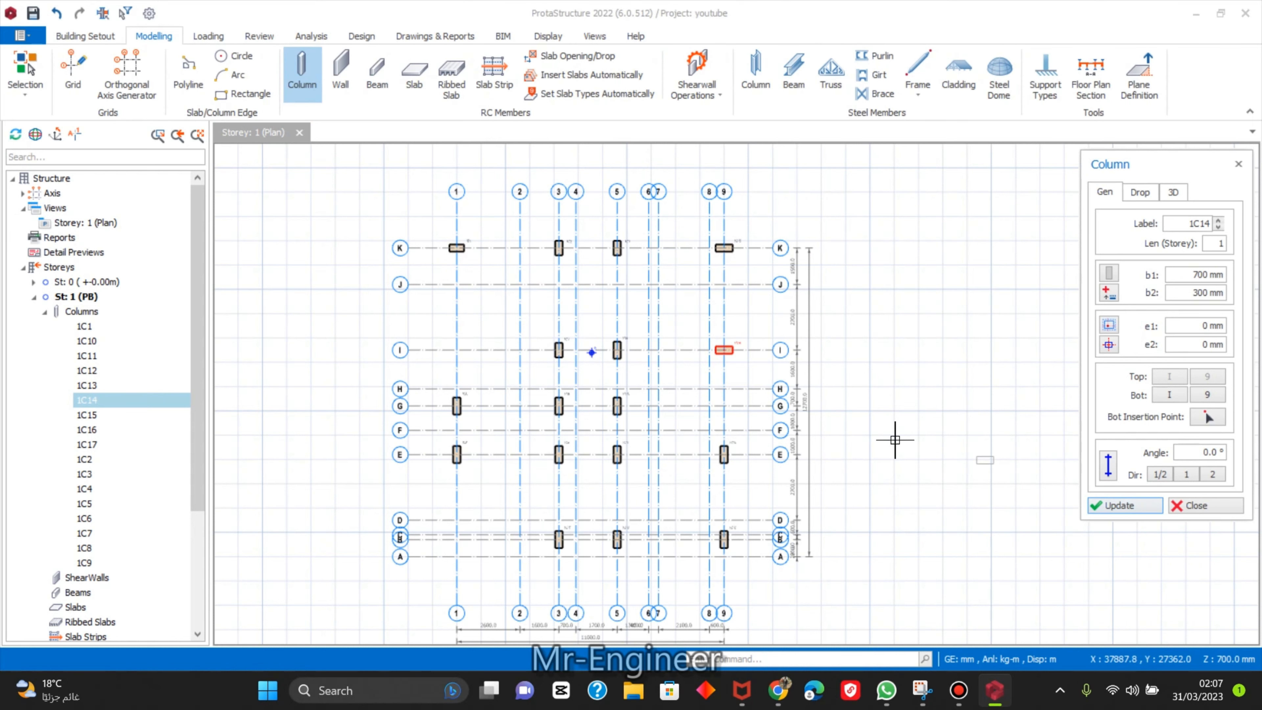
{"action": "middle_click_drag", "start_coordinate": [726, 328], "coordinate": [772, 264]}
{"action": "key", "text": "Escape"}
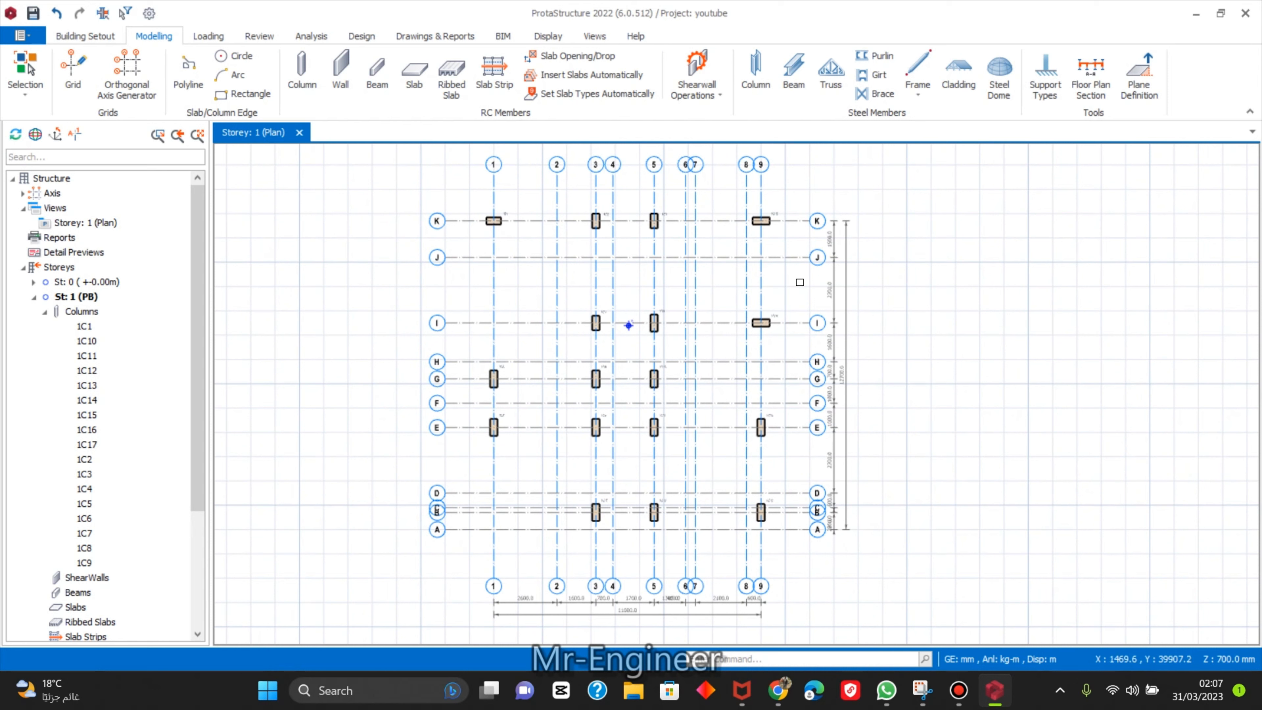
Start the RC Beam command with b 300 mm and h 700 mm, and insert beams along axis K from axis 1 through 3 and 5 to 9.
{"action": "left_click", "coordinate": [393, 97]}
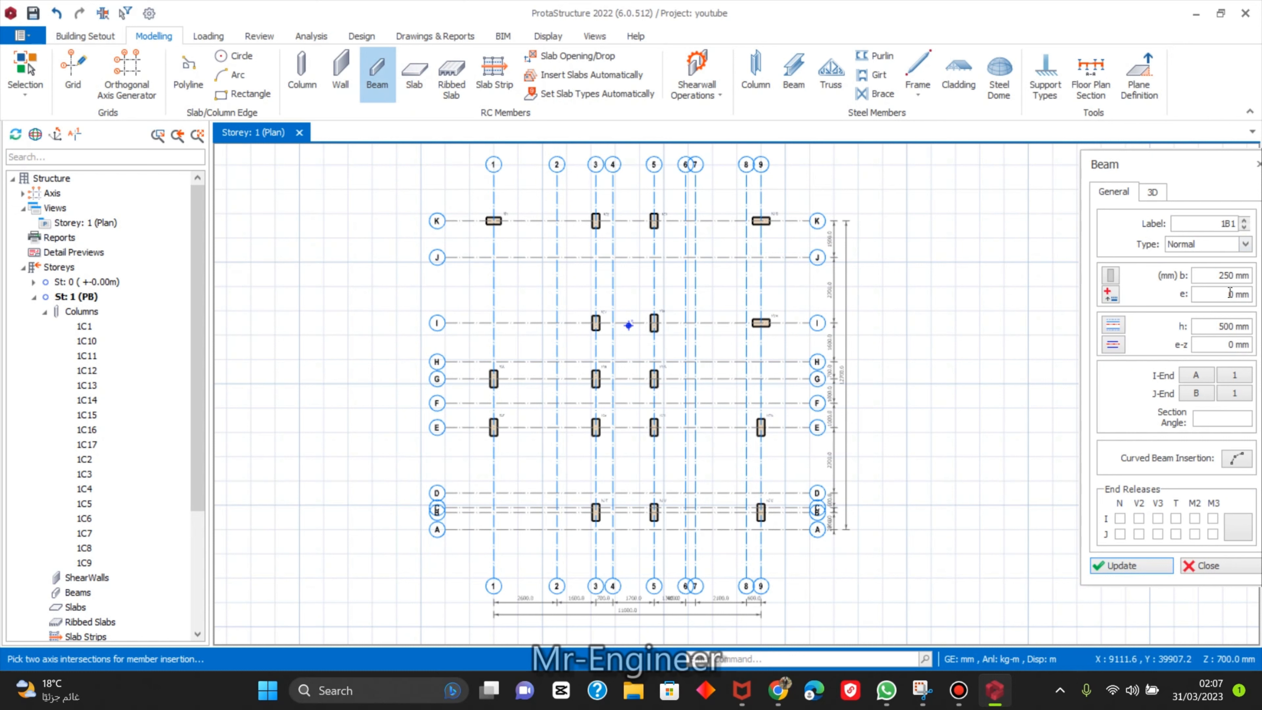
{"action": "double_click", "coordinate": [1223, 275]}
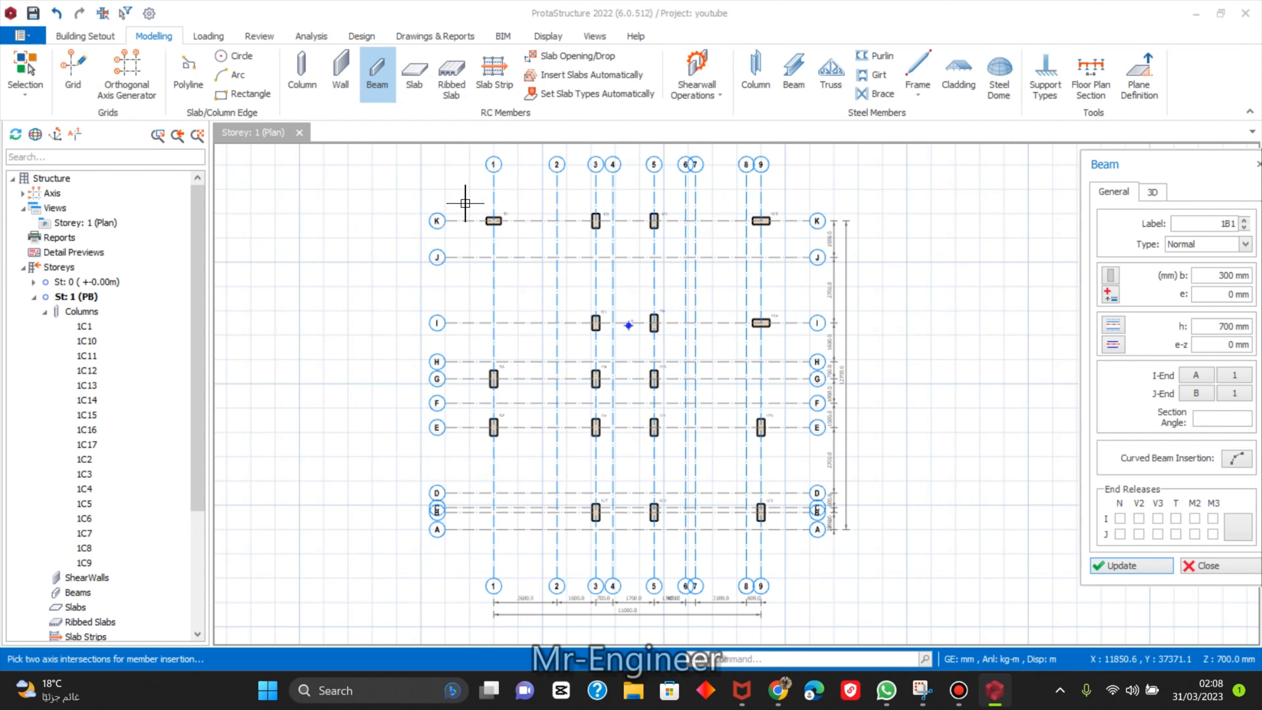
{"action": "scroll", "coordinate": [490, 221], "scroll_direction": "up", "scroll_amount": 4}
{"action": "left_click", "coordinate": [506, 220]}
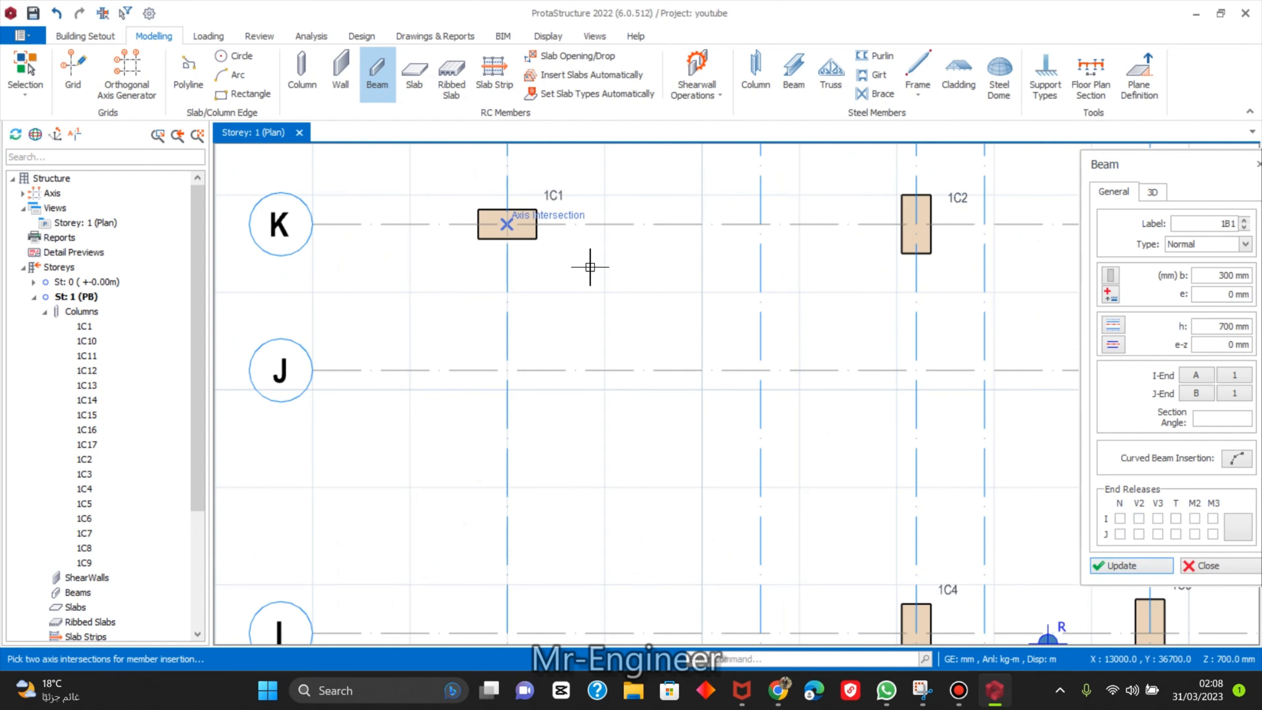
{"action": "scroll", "coordinate": [701, 292], "scroll_direction": "down", "scroll_amount": 3}
{"action": "middle_click_drag", "start_coordinate": [714, 291], "coordinate": [651, 274]}
{"action": "left_click", "coordinate": [719, 245]}
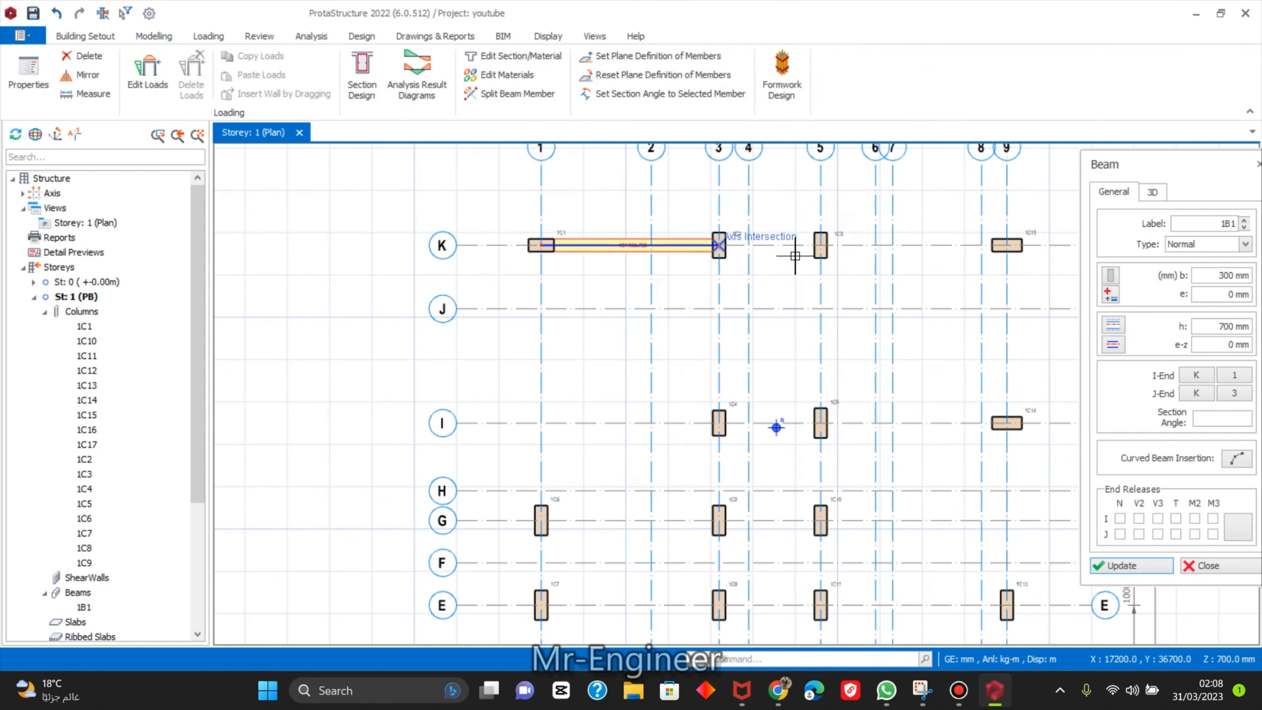
{"action": "left_click", "coordinate": [821, 245]}
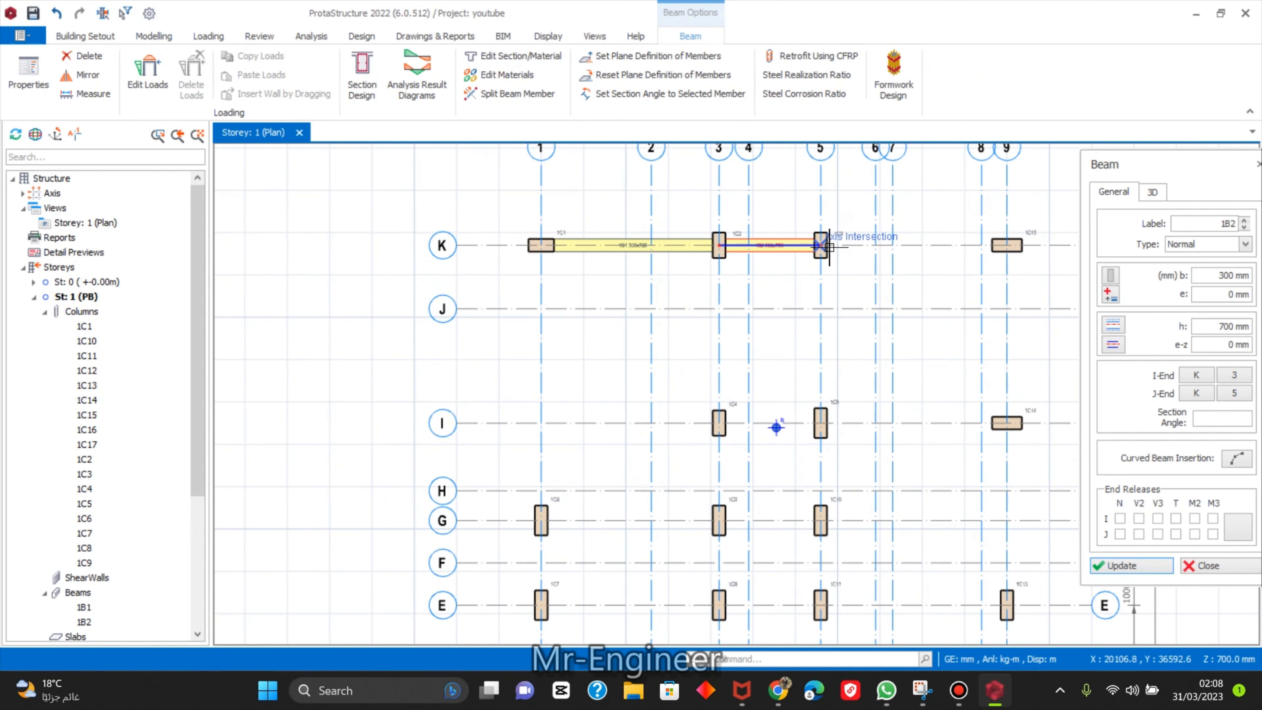
{"action": "middle_click_drag", "start_coordinate": [882, 262], "coordinate": [723, 213]}
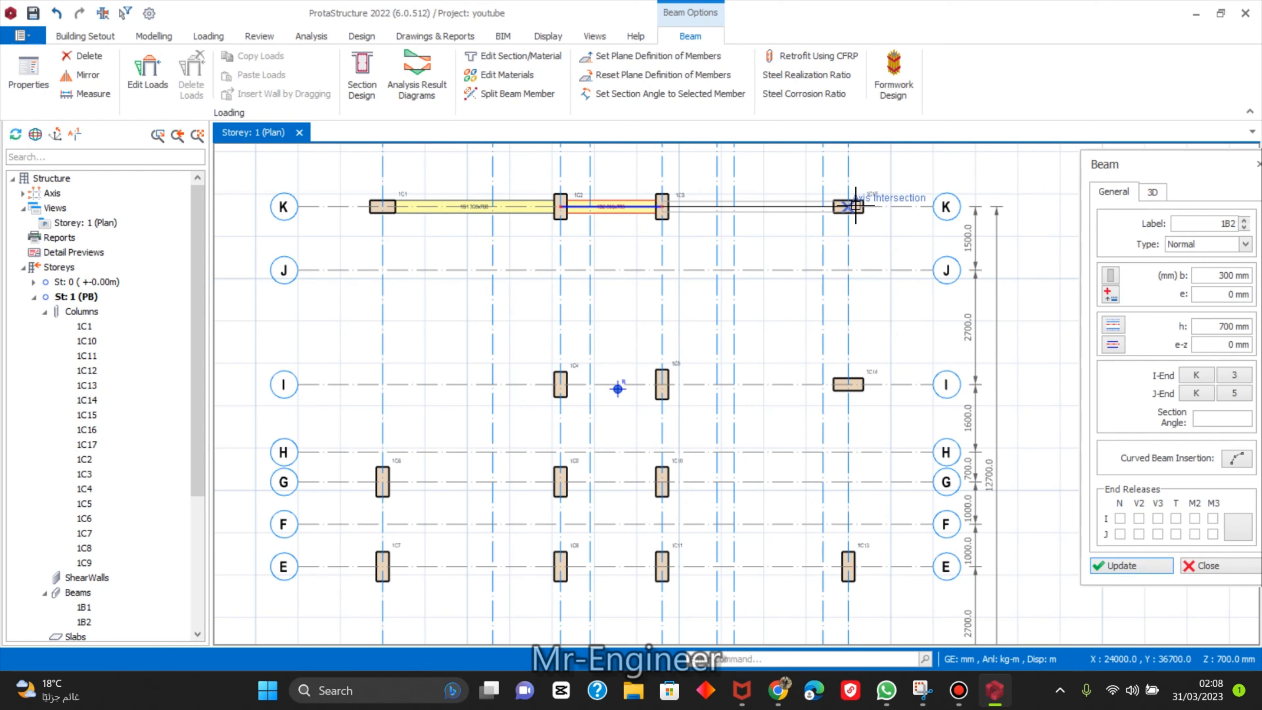
{"action": "left_click", "coordinate": [848, 196]}
Insert 300 × 700 mm beams along axis 9 from axis K through I and E to B.
{"action": "left_click", "coordinate": [847, 374]}
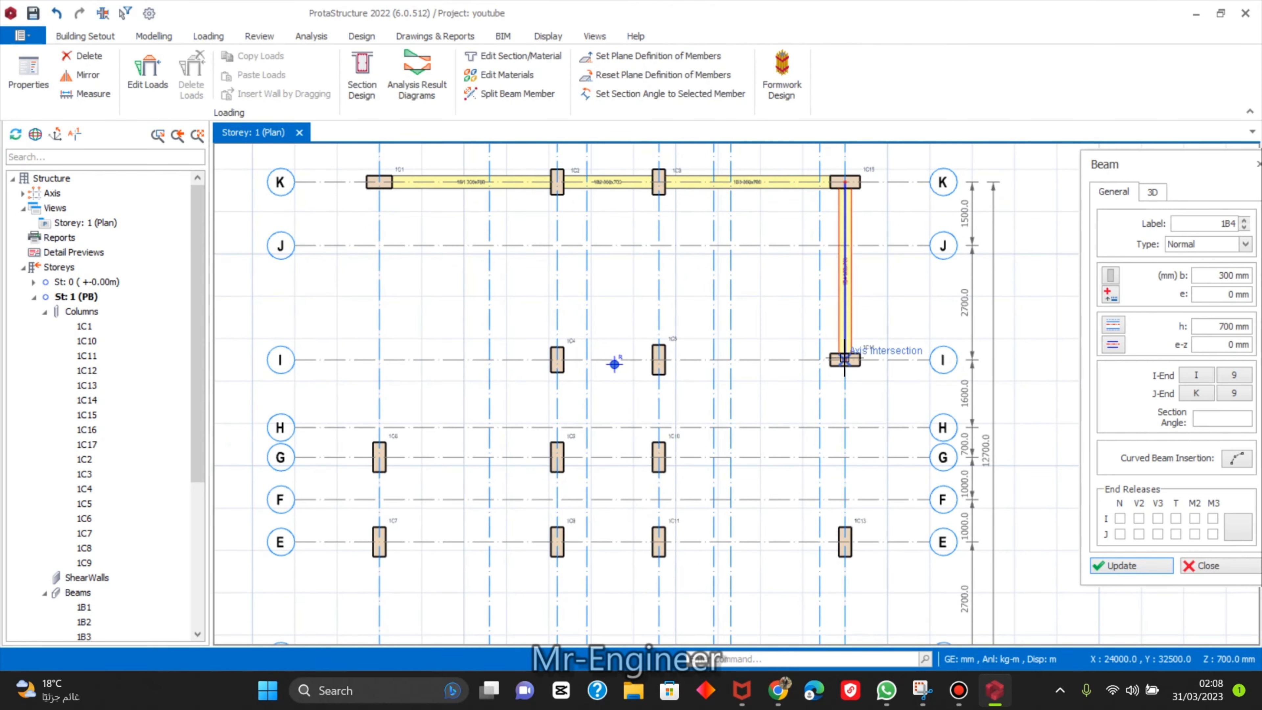
{"action": "middle_click_drag", "start_coordinate": [856, 408], "coordinate": [873, 217]}
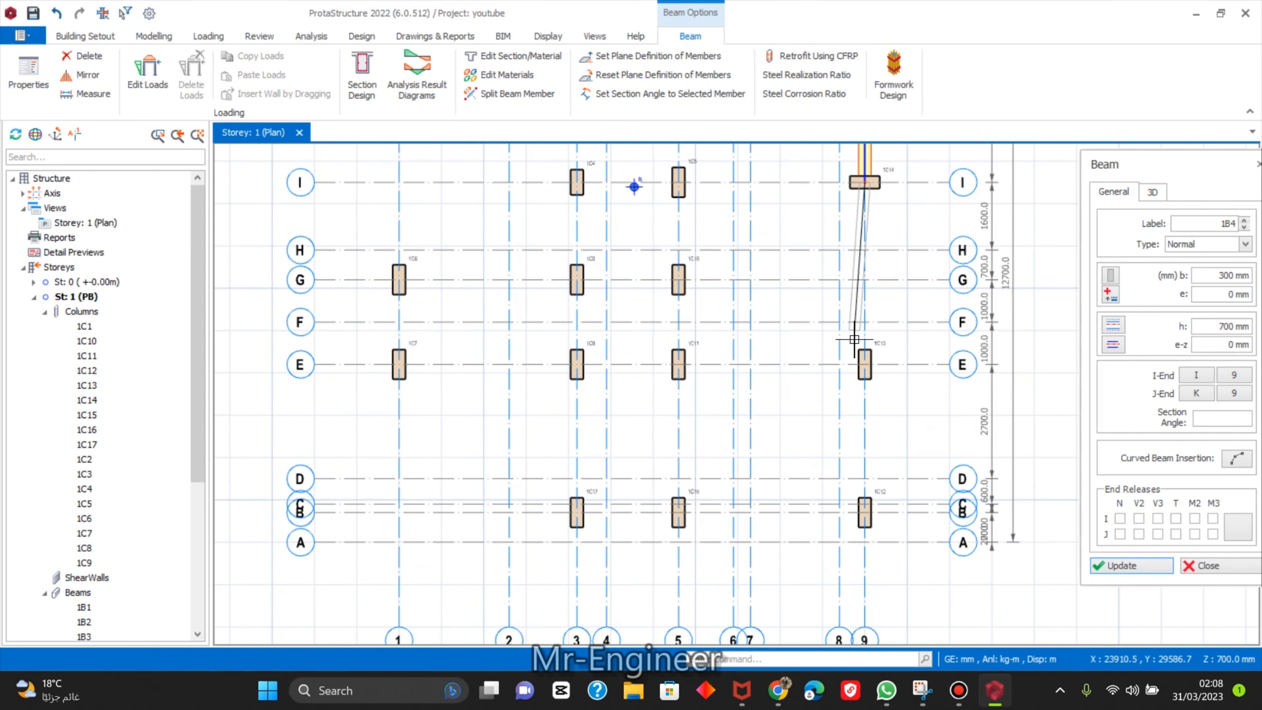
{"action": "left_click", "coordinate": [865, 359]}
{"action": "middle_click_drag", "start_coordinate": [851, 417], "coordinate": [894, 258]}
{"action": "left_click", "coordinate": [848, 353]}
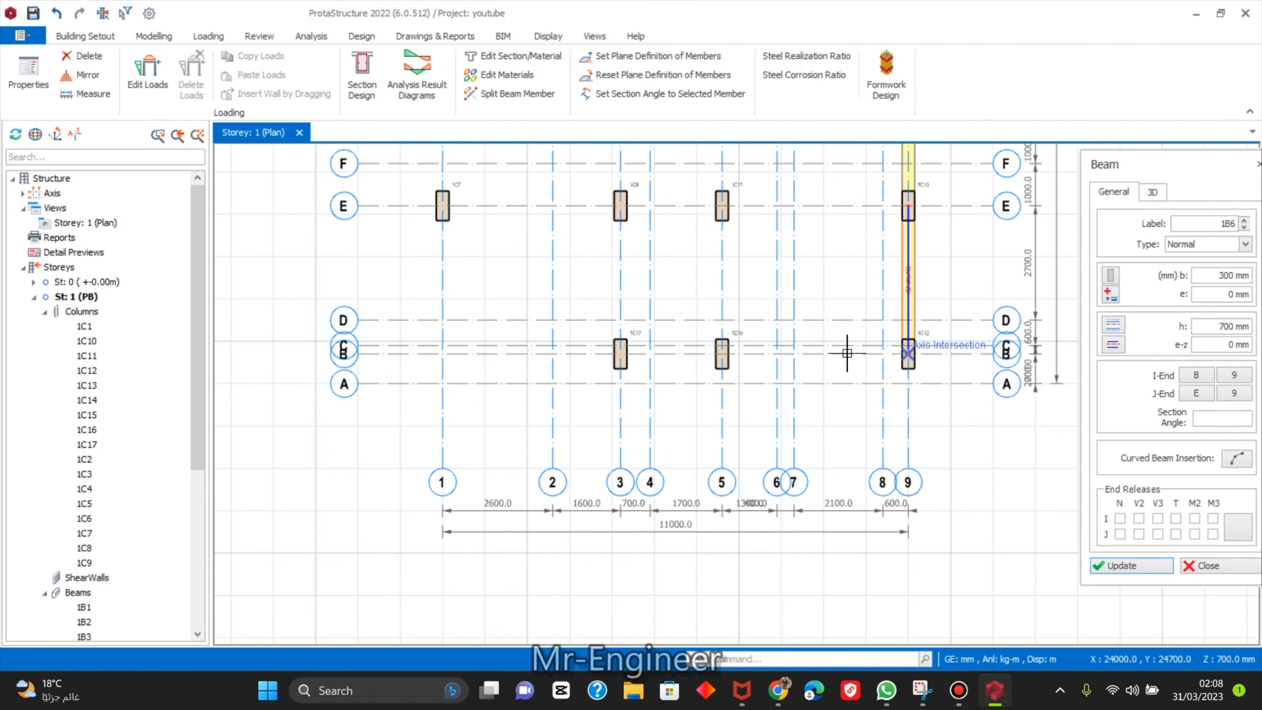
Continue the beams along axis B from axis 9 through 5 to 3, along axis 3 to E, and along axis E to 1.
{"action": "left_click", "coordinate": [722, 354]}
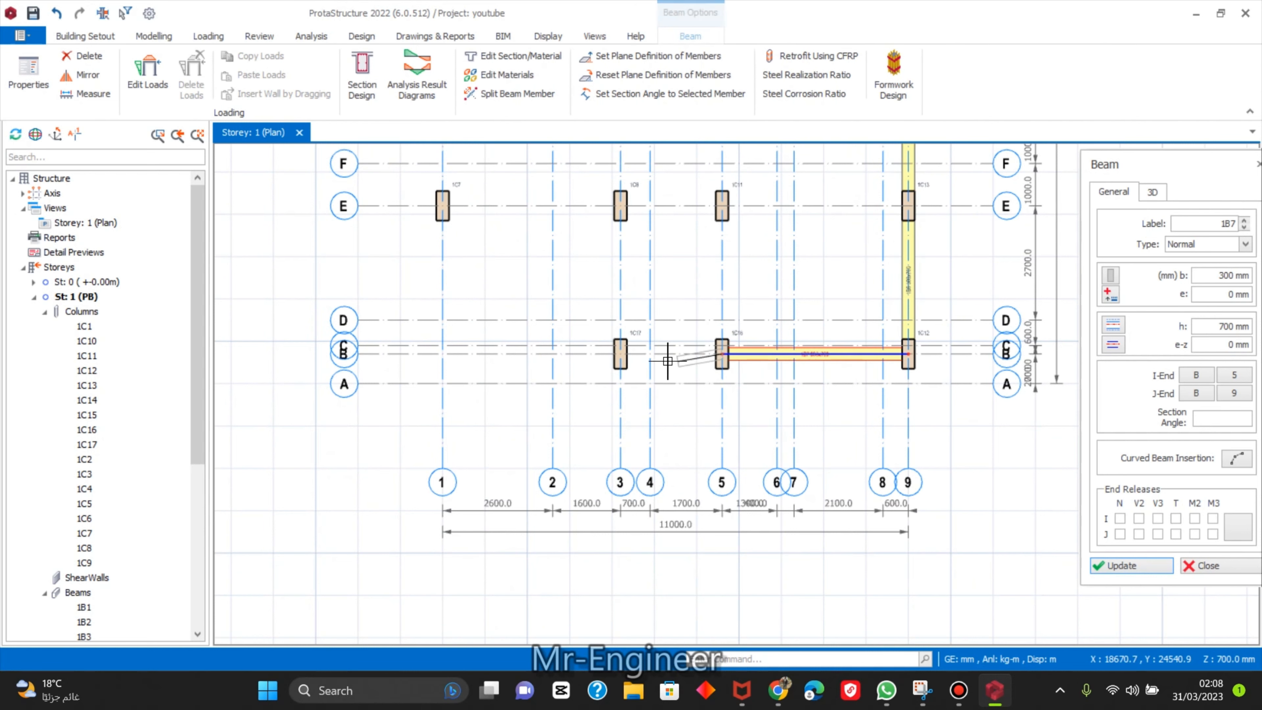
{"action": "left_click", "coordinate": [621, 354]}
{"action": "left_click", "coordinate": [621, 206]}
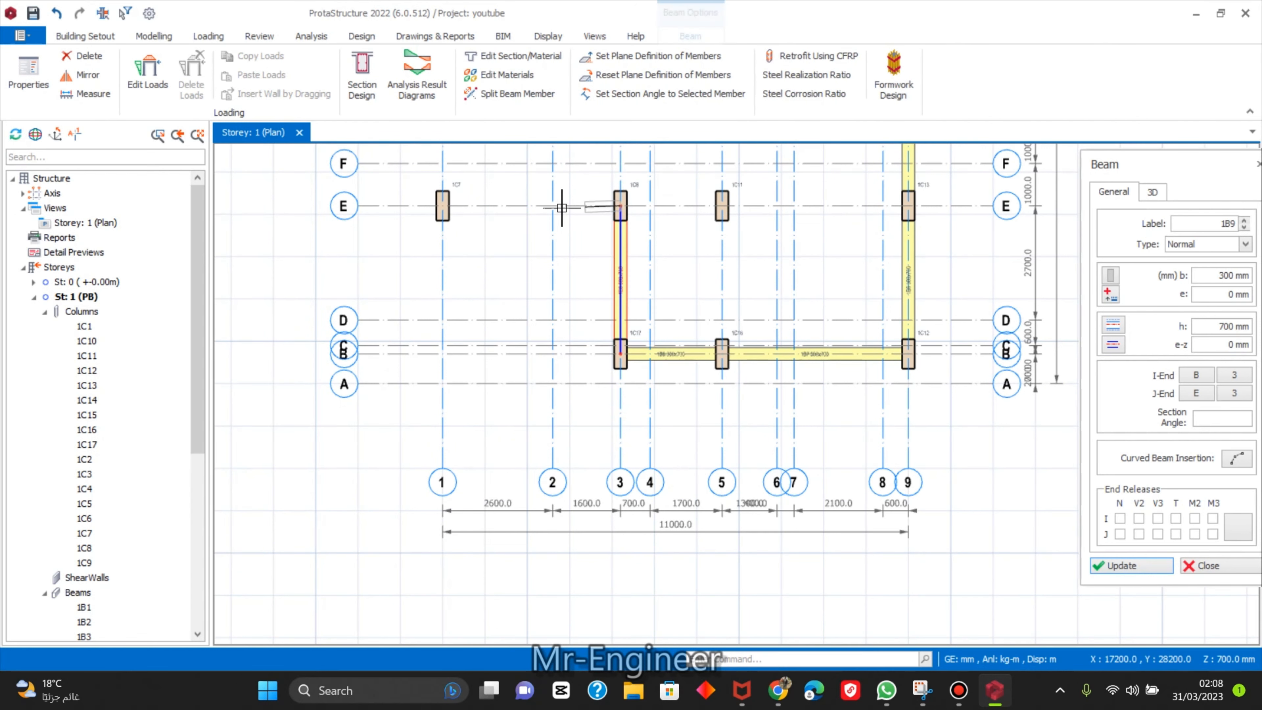
{"action": "left_click", "coordinate": [442, 206]}
Insert 300 × 700 mm beams along axis 1 from axis E through G to K.
{"action": "middle_click_drag", "start_coordinate": [491, 178], "coordinate": [540, 409]}
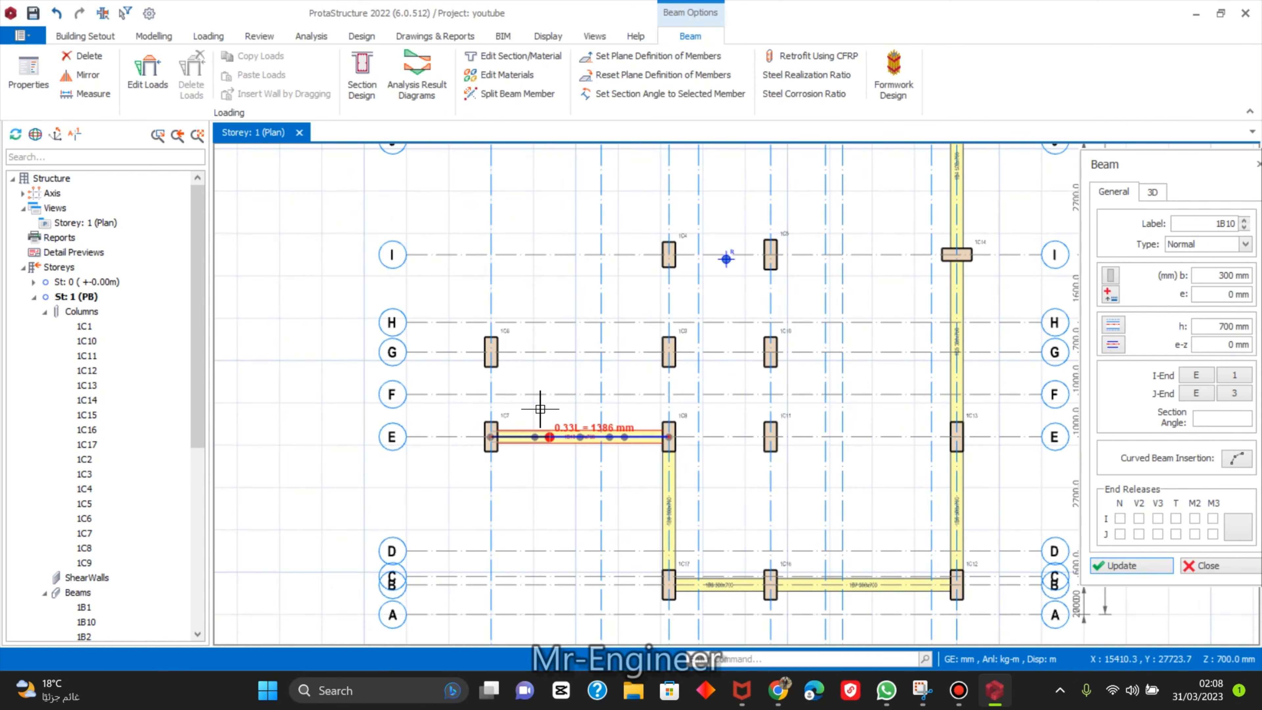
{"action": "left_click", "coordinate": [491, 352]}
{"action": "scroll", "coordinate": [516, 282], "scroll_direction": "up", "scroll_amount": 5}
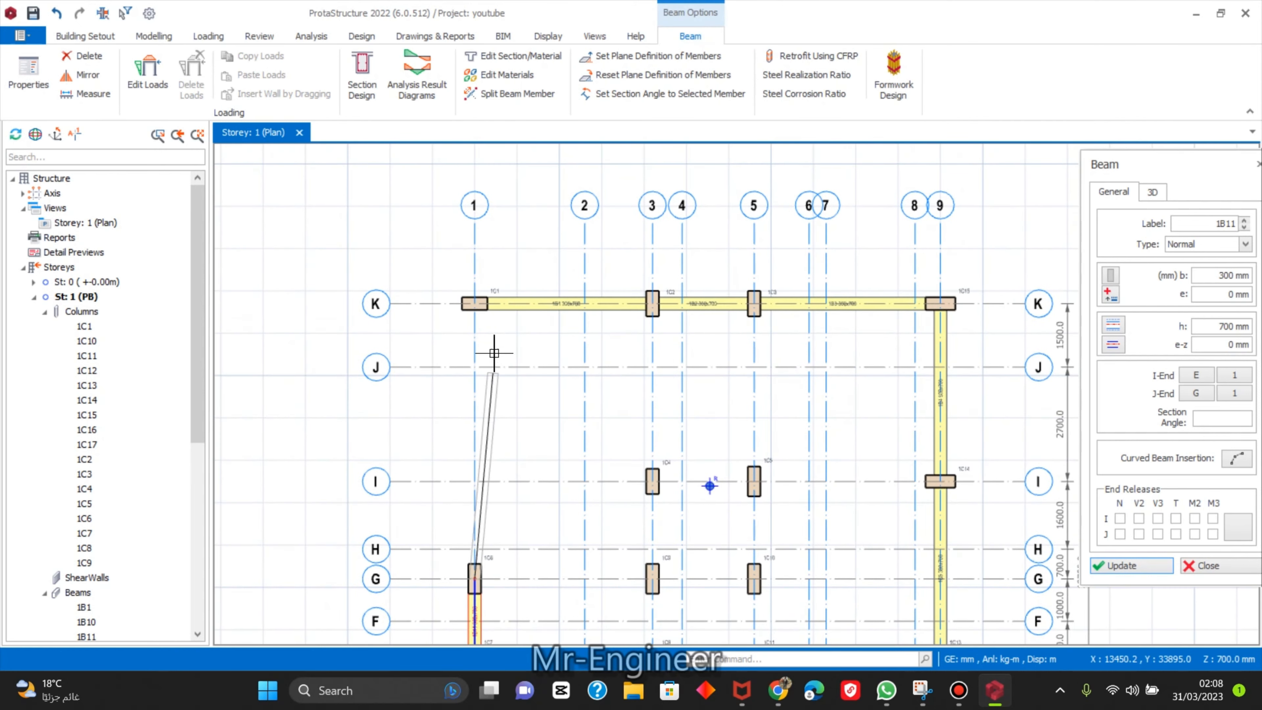
{"action": "left_click", "coordinate": [474, 304]}
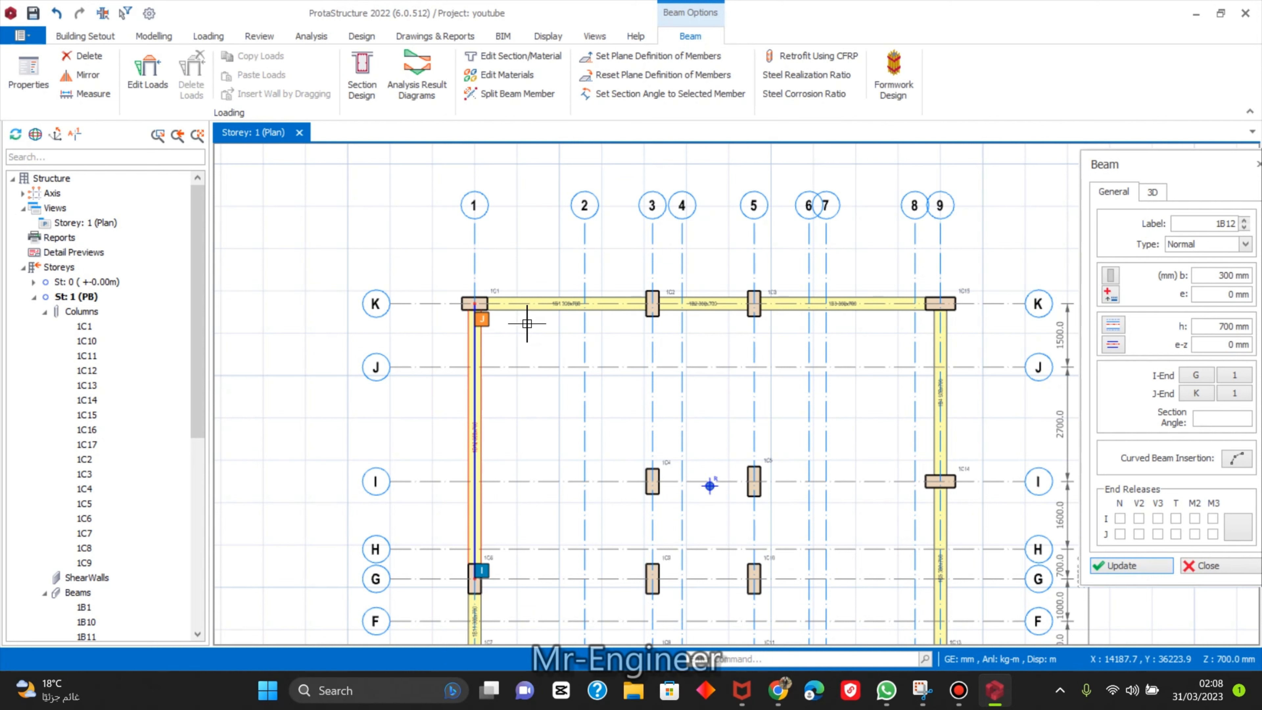
Insert 300 × 700 mm beams along axis 3 from axis K through I and G to E.
{"action": "left_click", "coordinate": [654, 304]}
{"action": "left_click", "coordinate": [653, 480]}
{"action": "scroll", "coordinate": [686, 423], "scroll_direction": "down", "scroll_amount": 3}
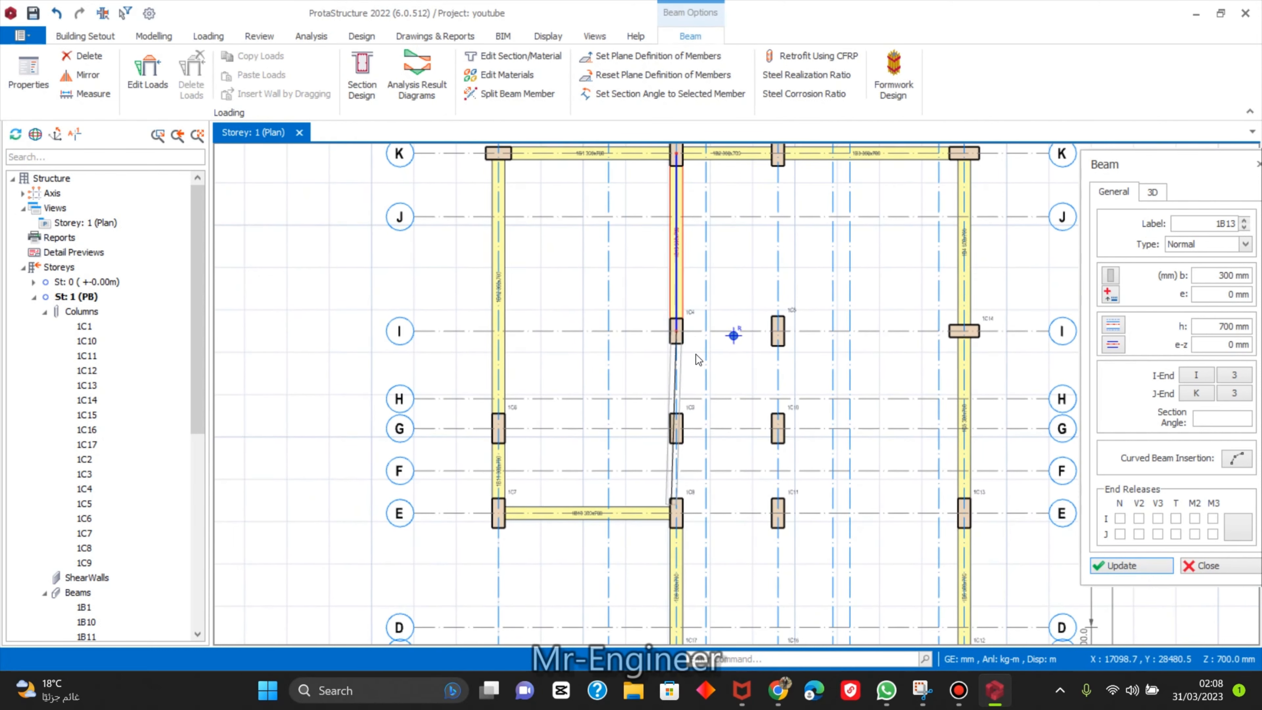
{"action": "left_click", "coordinate": [681, 429]}
{"action": "scroll", "coordinate": [681, 429], "scroll_direction": "down", "scroll_amount": 3}
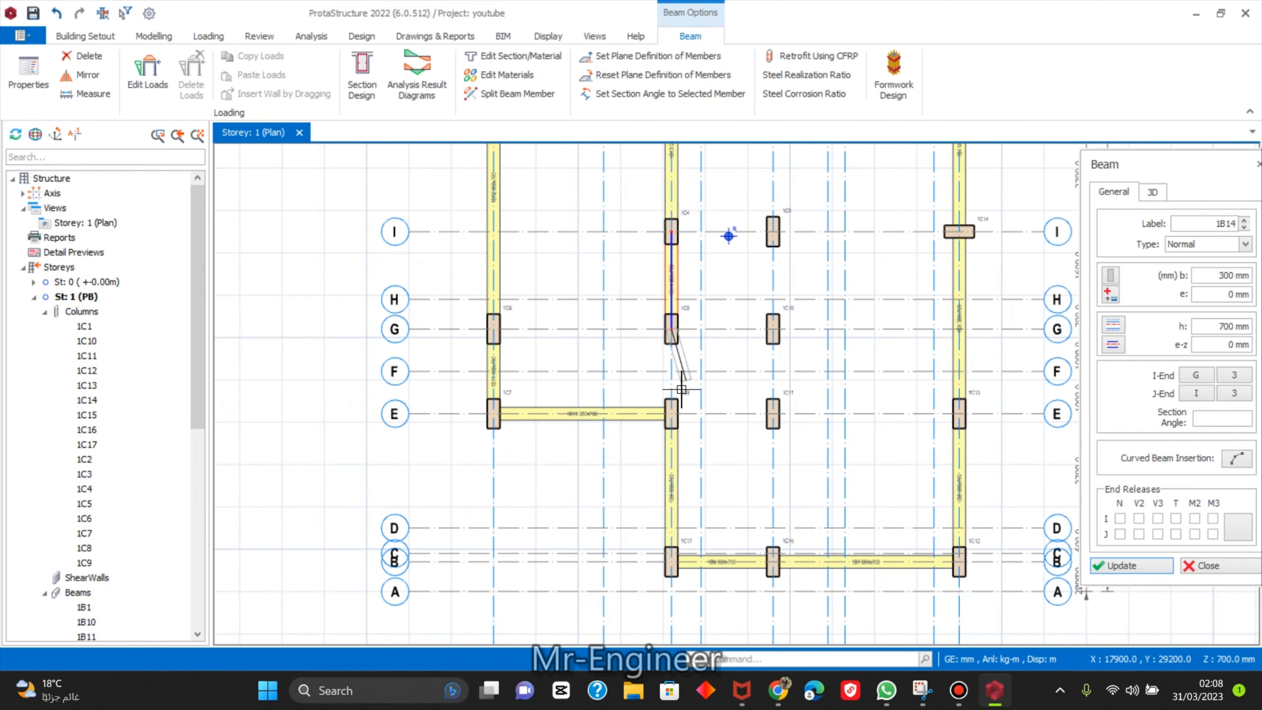
{"action": "left_click", "coordinate": [672, 413]}
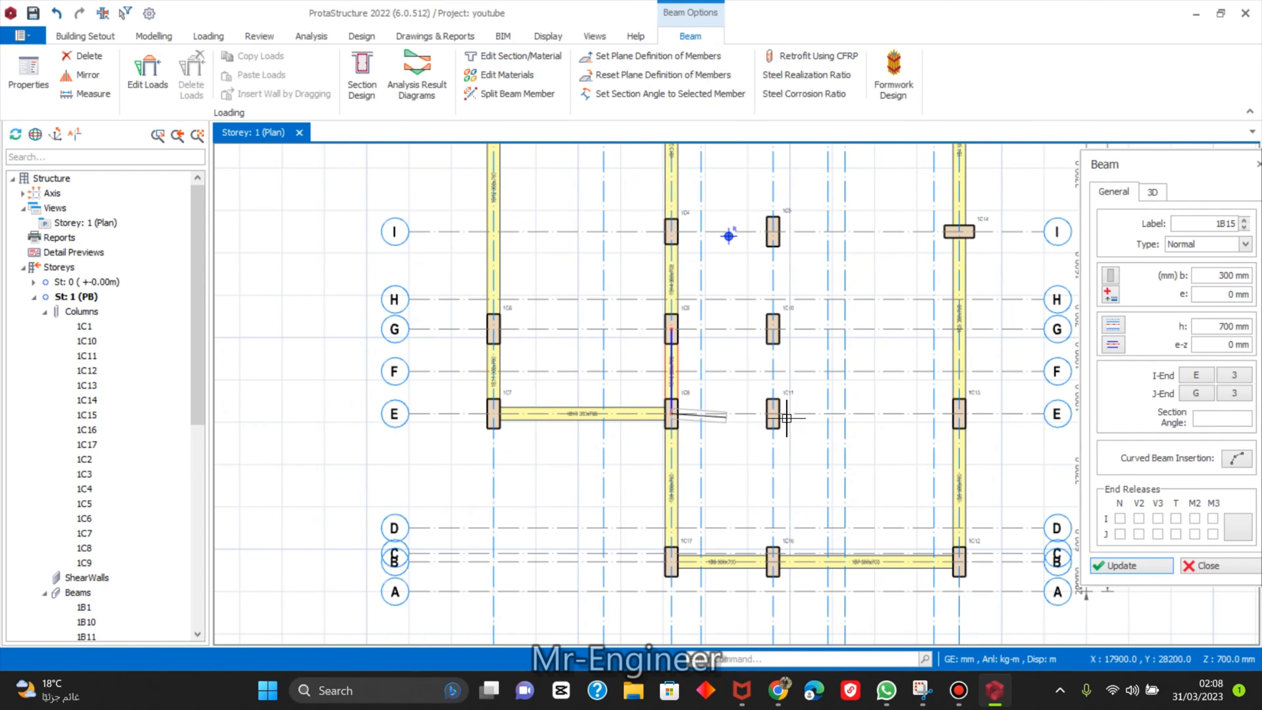
Continue with a beam along axis E from axis 3 to 5 and beams along axis 5 from E through G and I to K.
{"action": "left_click", "coordinate": [771, 414]}
{"action": "left_click", "coordinate": [773, 329]}
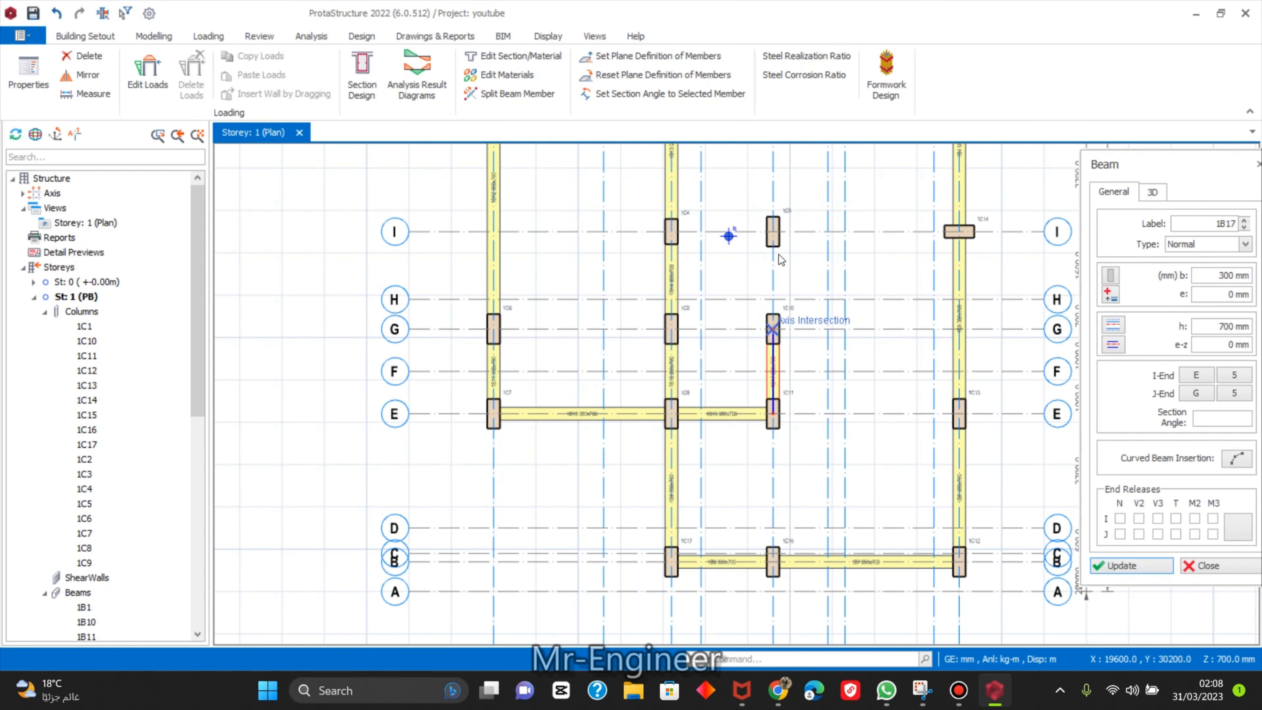
{"action": "left_click", "coordinate": [773, 230]}
{"action": "middle_click_drag", "start_coordinate": [773, 230], "coordinate": [755, 309]}
{"action": "left_click", "coordinate": [715, 255]}
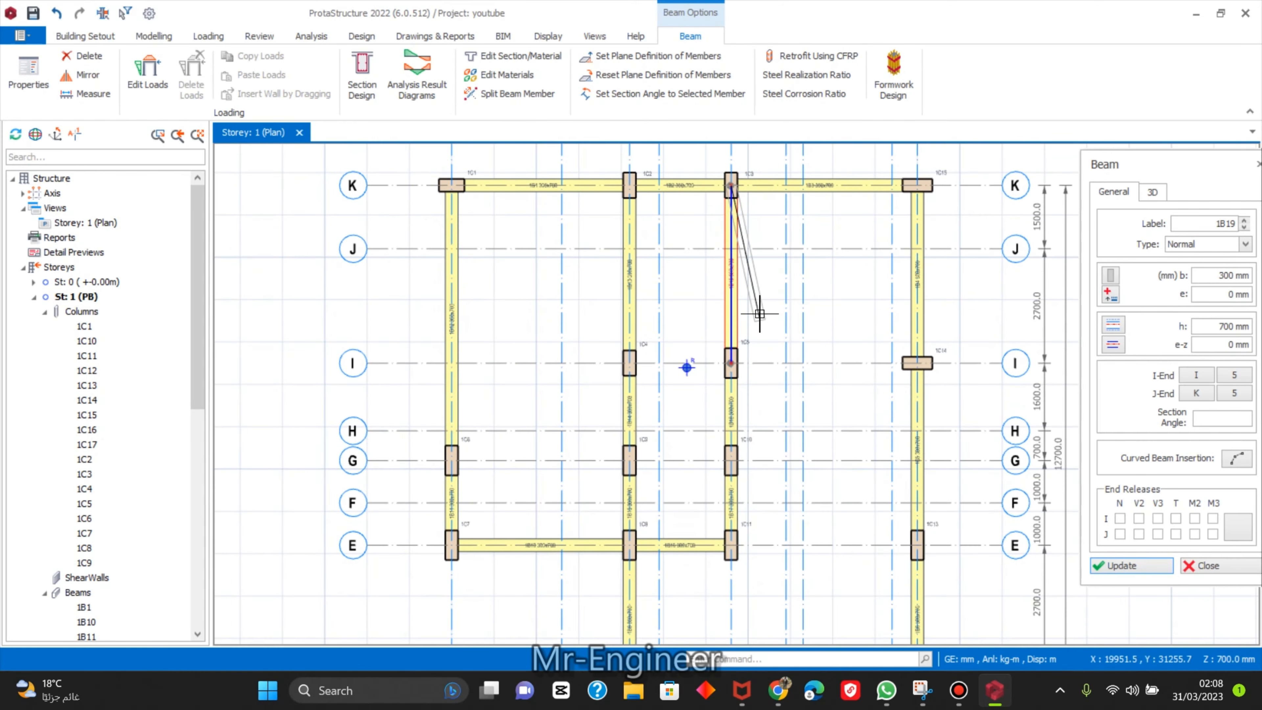
{"action": "key", "text": "Escape"}
Insert a 300 × 700 mm beam along axis 5 from axis E to B and end the beam chain.
{"action": "middle_click_drag", "start_coordinate": [767, 356], "coordinate": [785, 234]}
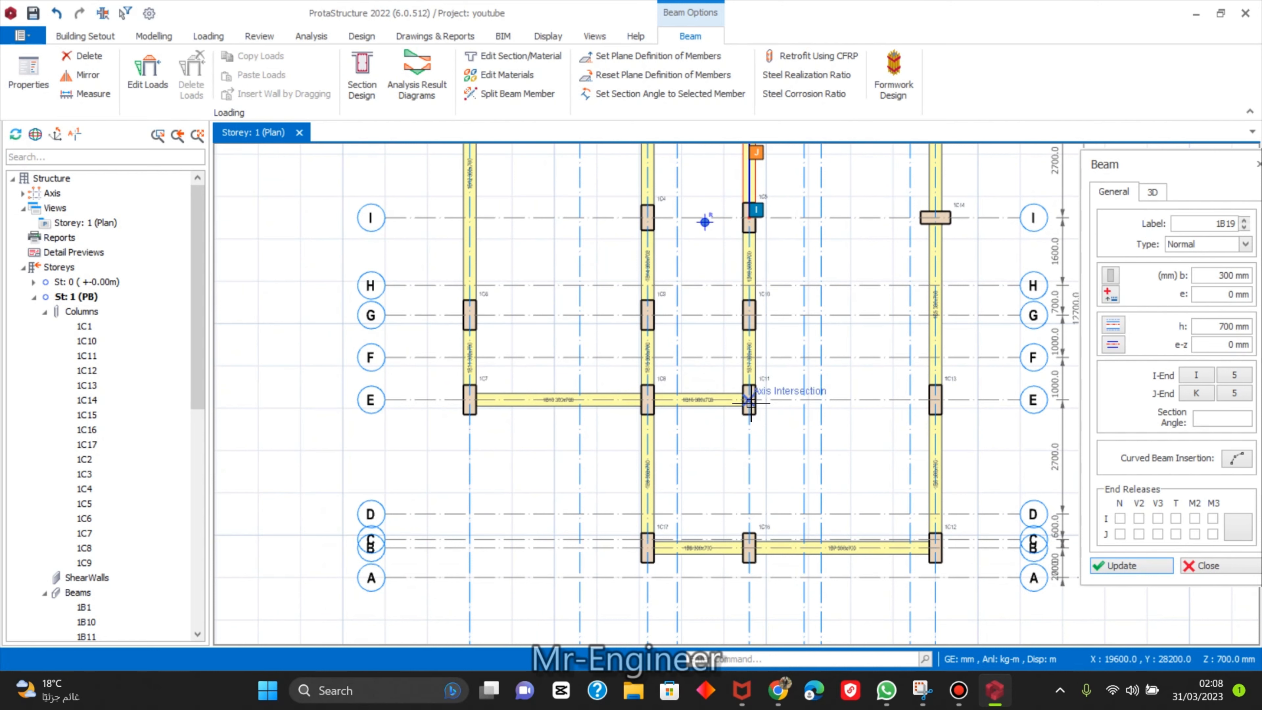
{"action": "left_click", "coordinate": [749, 400]}
{"action": "left_click", "coordinate": [750, 546]}
{"action": "middle_click_drag", "start_coordinate": [806, 437], "coordinate": [783, 507]}
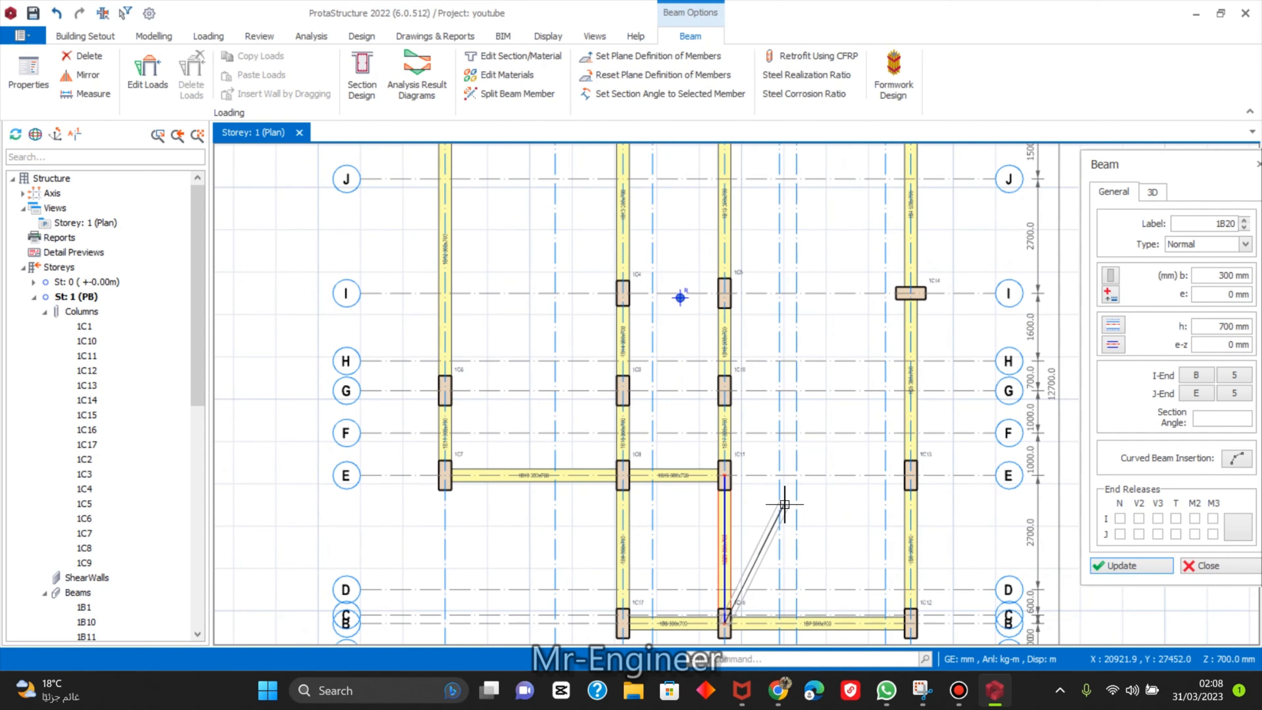
{"action": "key", "text": "Escape"}
Insert separate 300 × 700 mm beams from axis 5 to axis 9 along axis E and along axis G.
{"action": "left_click", "coordinate": [728, 476]}
{"action": "left_click", "coordinate": [911, 475]}
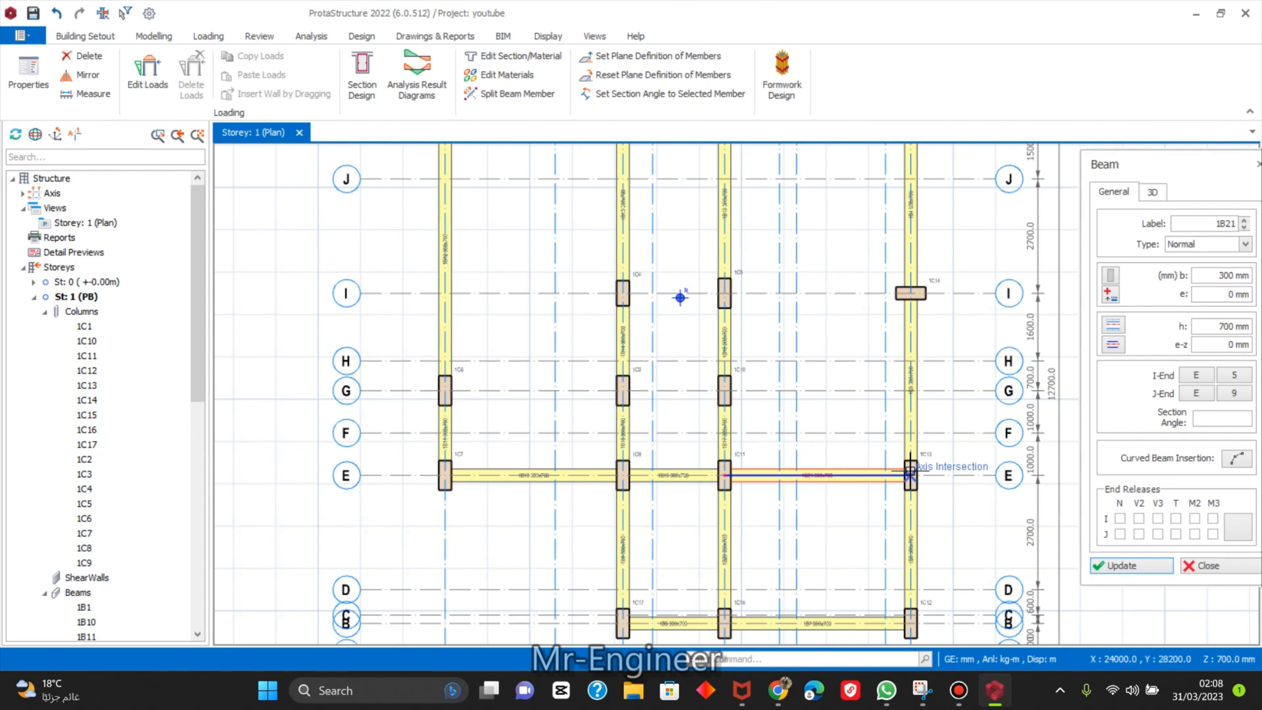
{"action": "key", "text": "Escape"}
{"action": "left_click", "coordinate": [724, 391]}
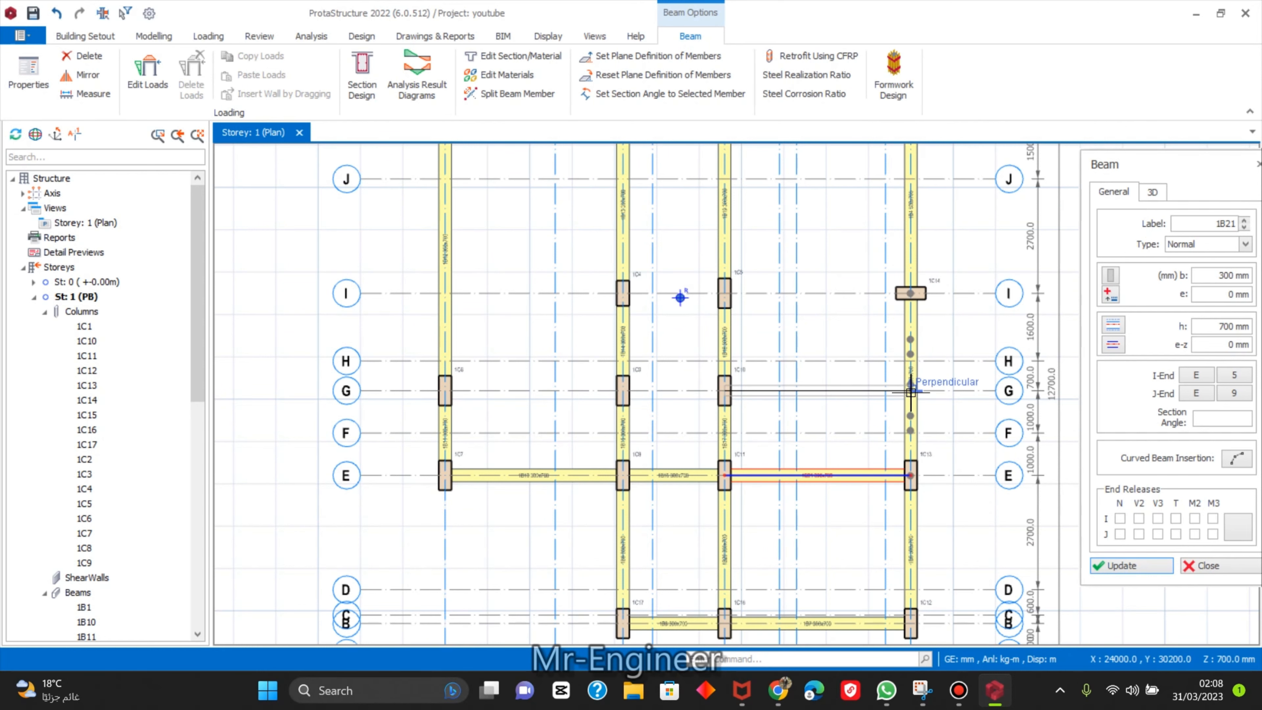
{"action": "left_click", "coordinate": [911, 391]}
{"action": "middle_click_drag", "start_coordinate": [833, 358], "coordinate": [823, 443]}
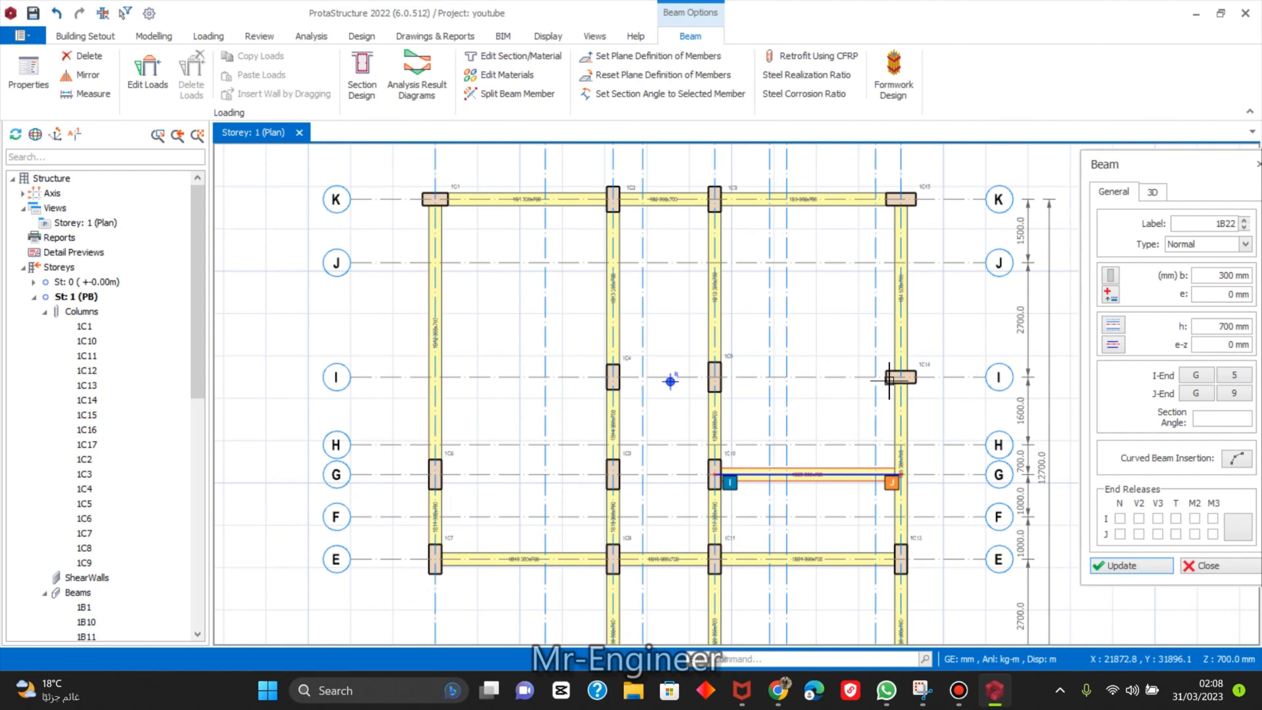
Insert a 300 × 700 mm beam along axis I between axes 5 and 9 and end the beam command.
{"action": "left_click", "coordinate": [899, 377]}
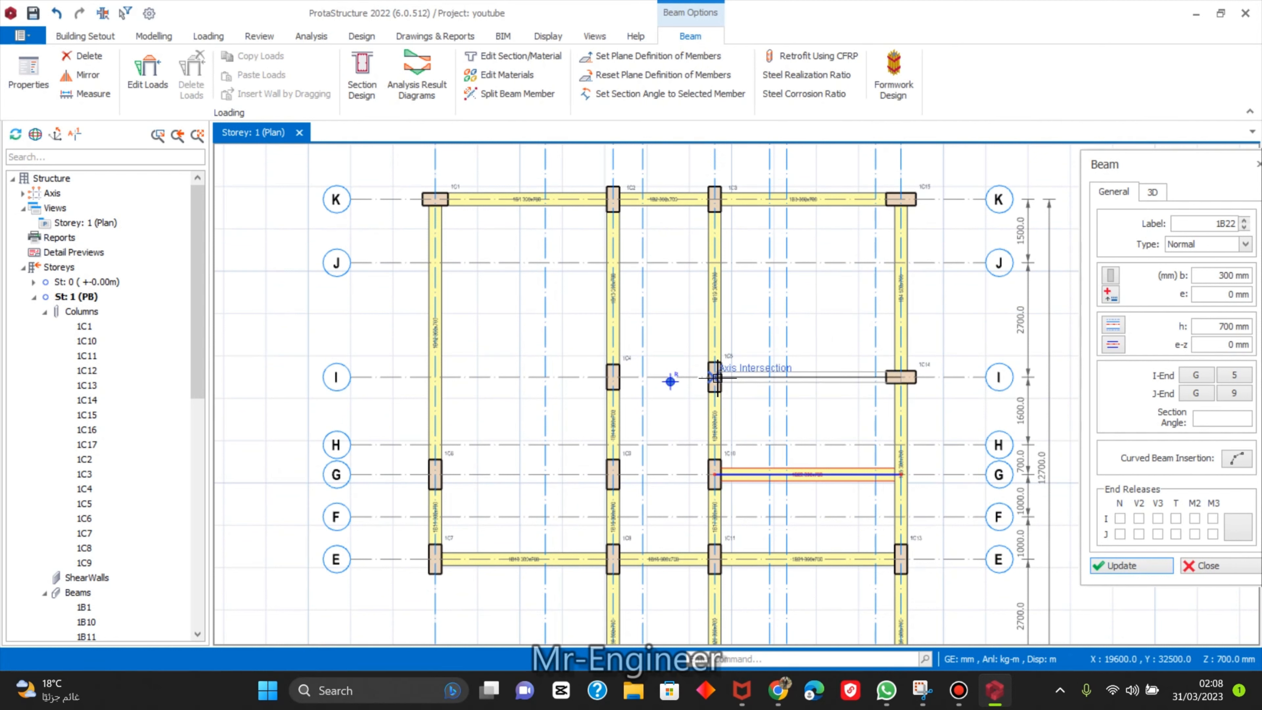
{"action": "left_click", "coordinate": [727, 379]}
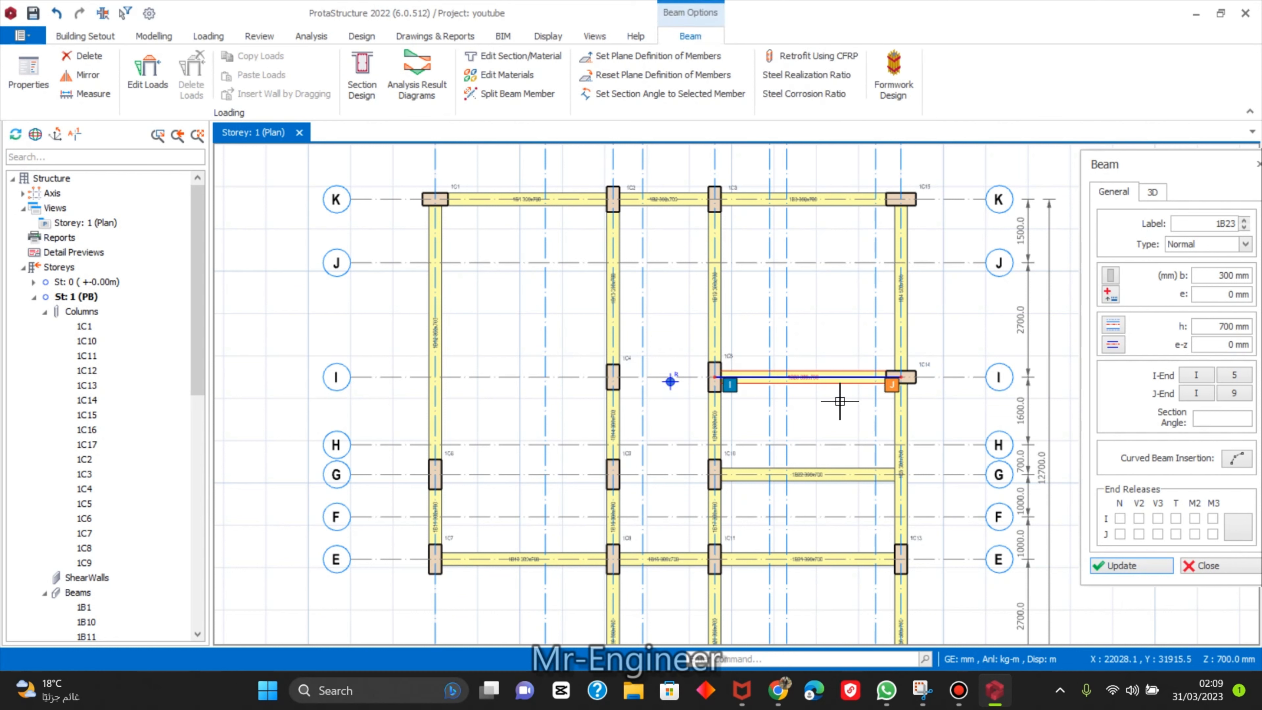
{"action": "key", "text": "Escape"}
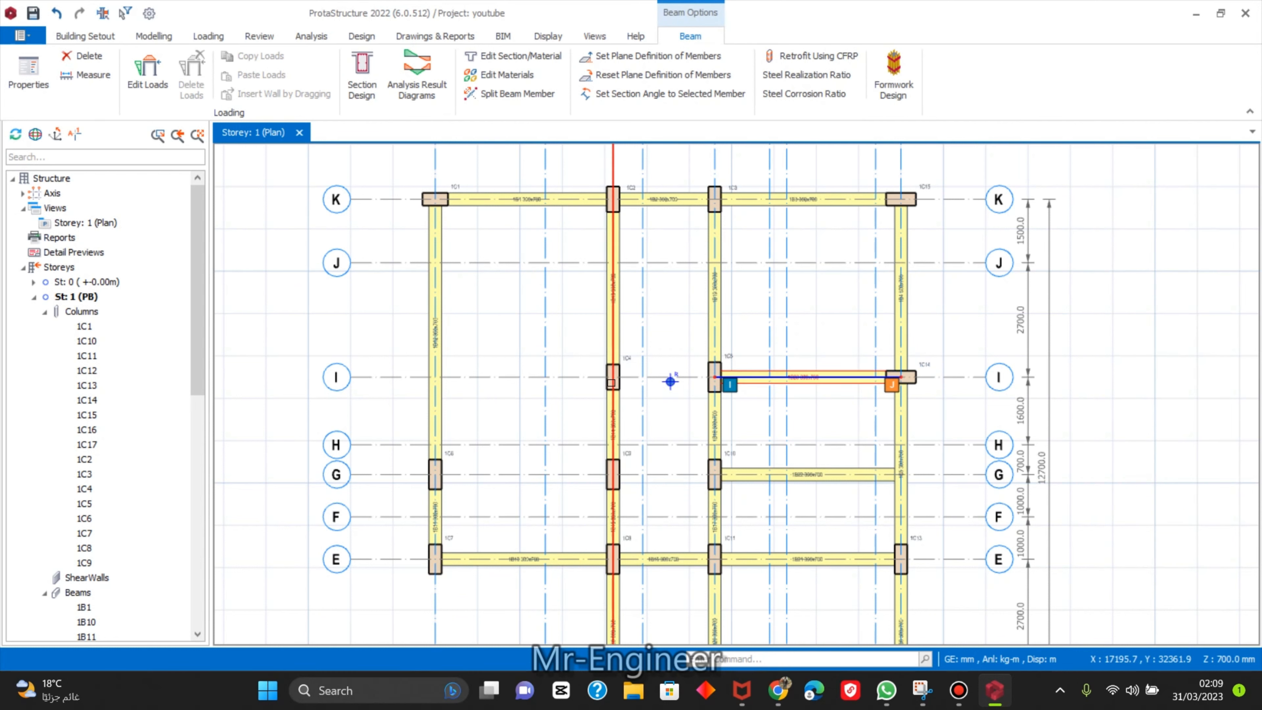
{"action": "left_click", "coordinate": [149, 36]}
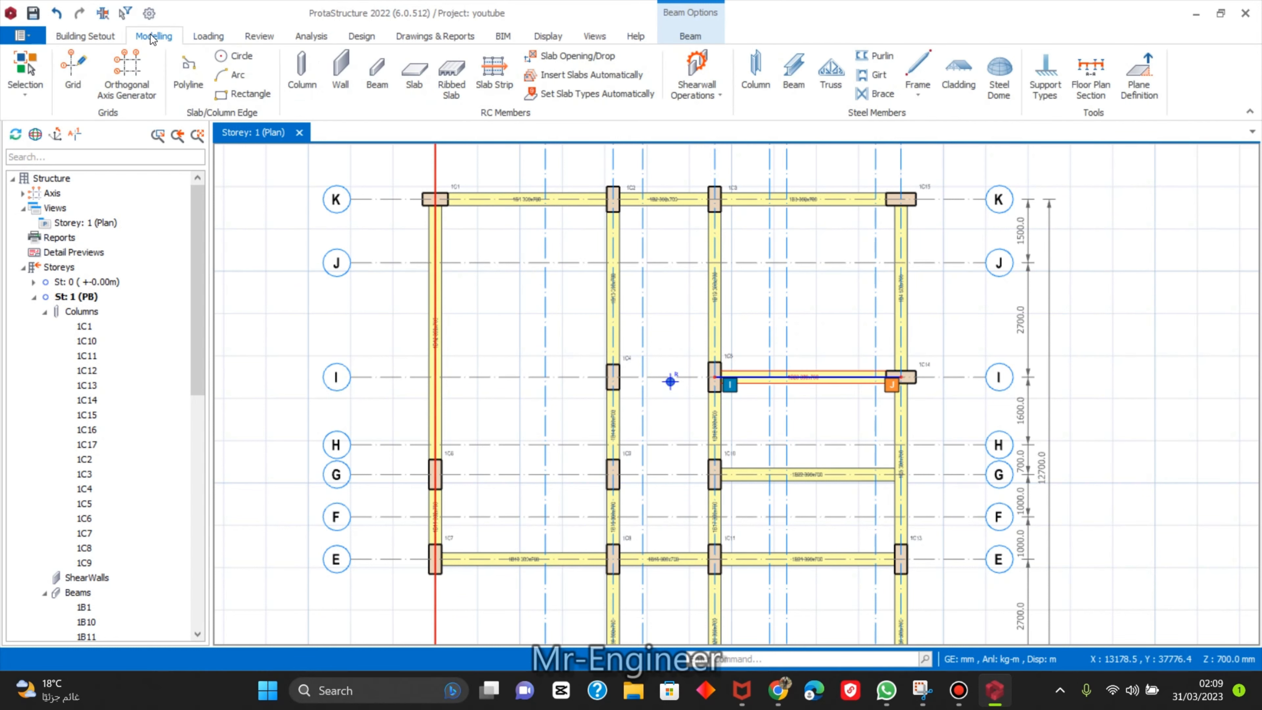
{"action": "left_click", "coordinate": [349, 80]}
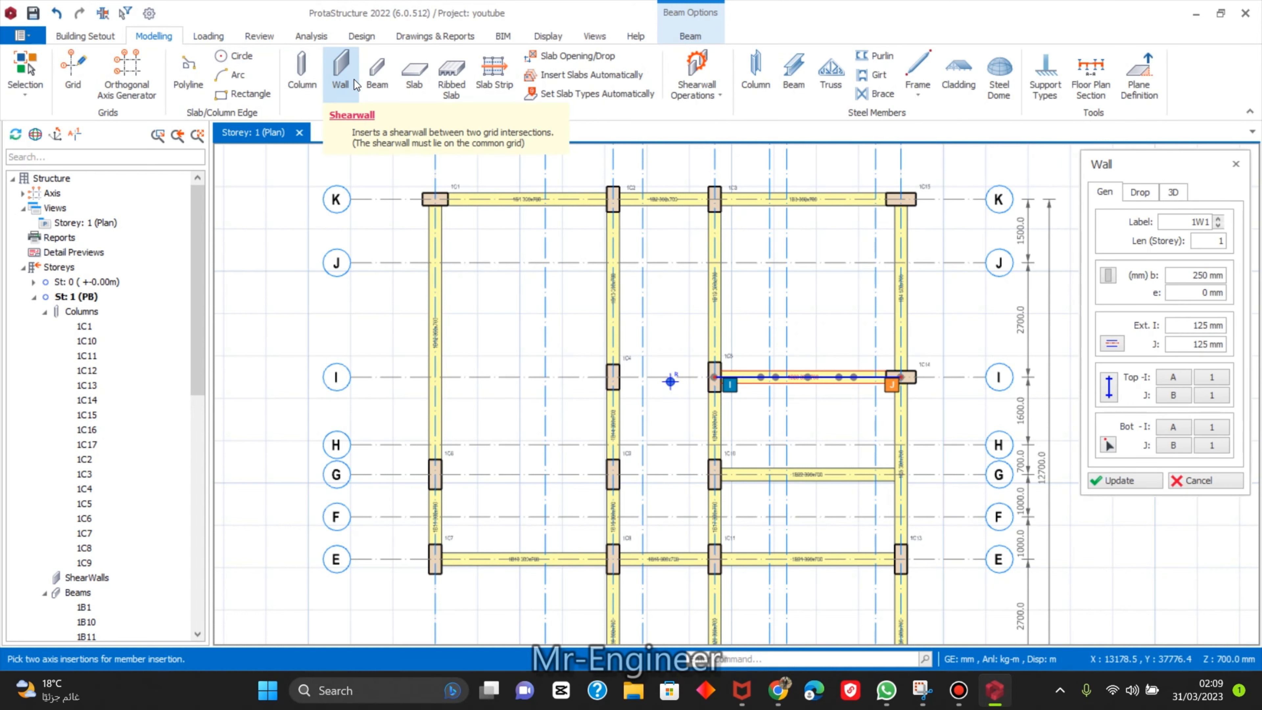
{"action": "key", "text": "Escape"}
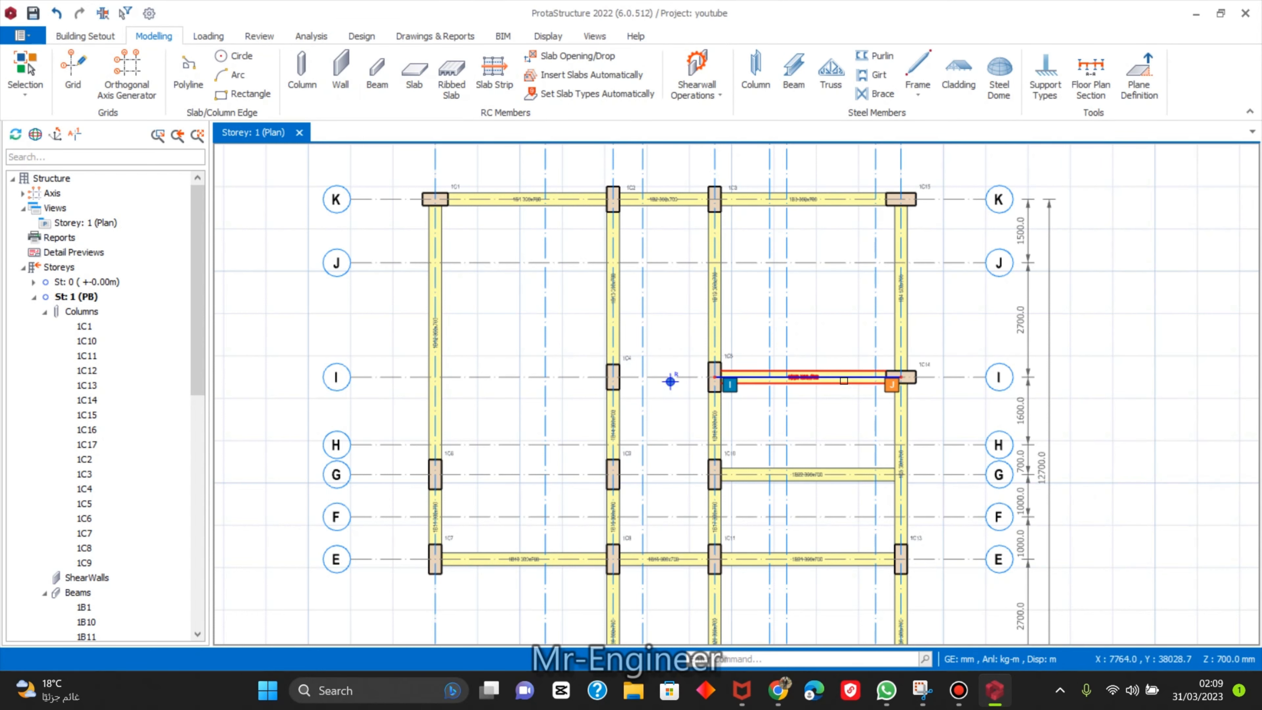
{"action": "double_click", "coordinate": [850, 382]}
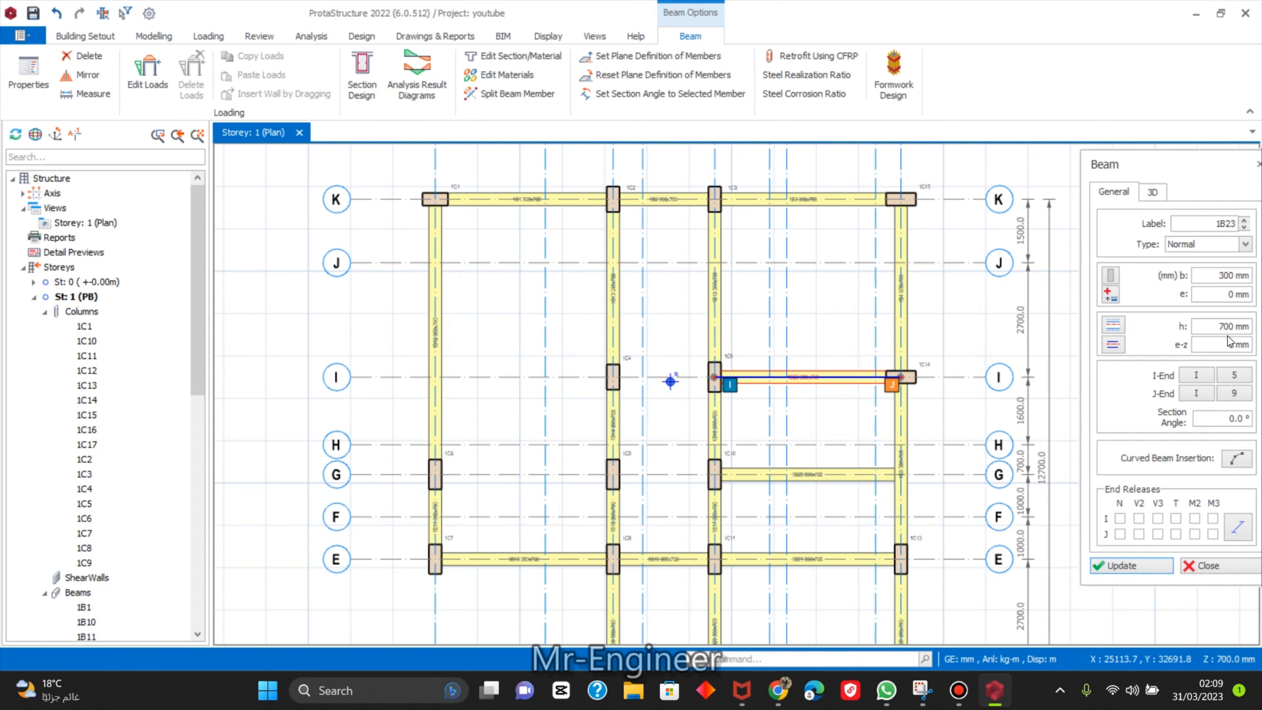
{"action": "left_click", "coordinate": [1201, 567]}
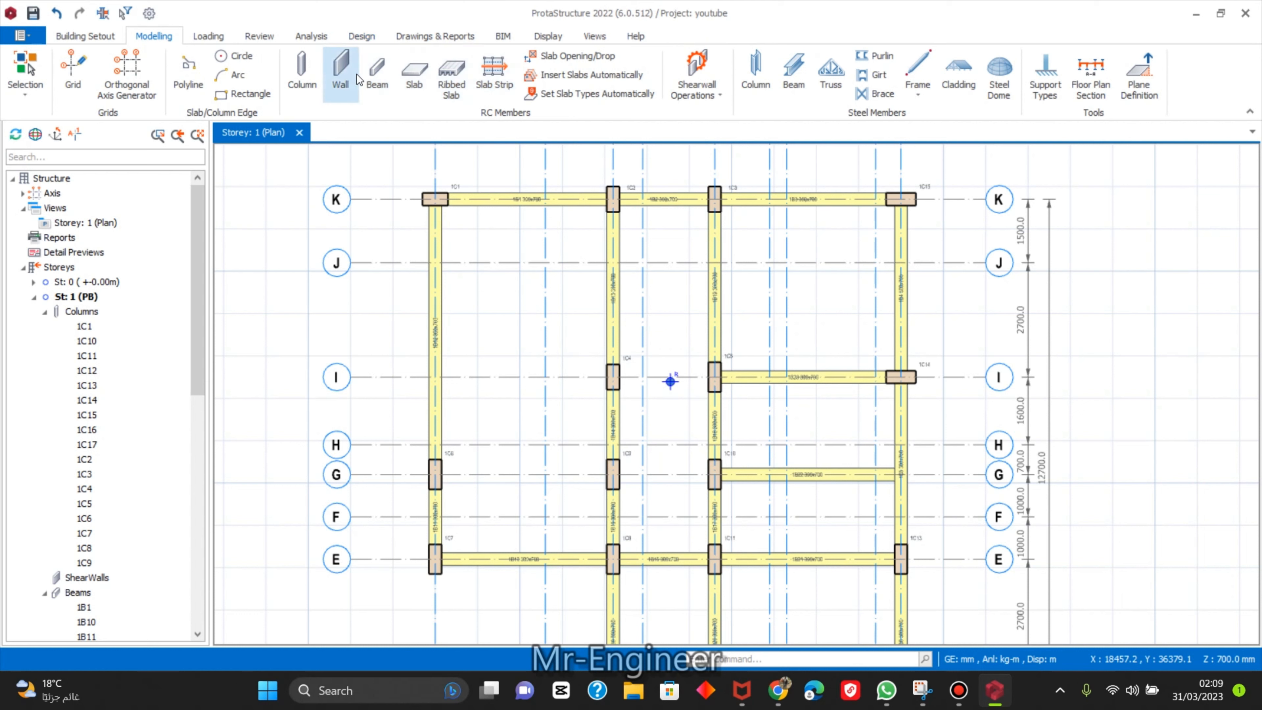
Insert 300 × 700 mm beams from axis 3 to axis 5 along axis I and along axis G.
{"action": "left_click", "coordinate": [377, 72]}
{"action": "double_click", "coordinate": [1227, 274]}
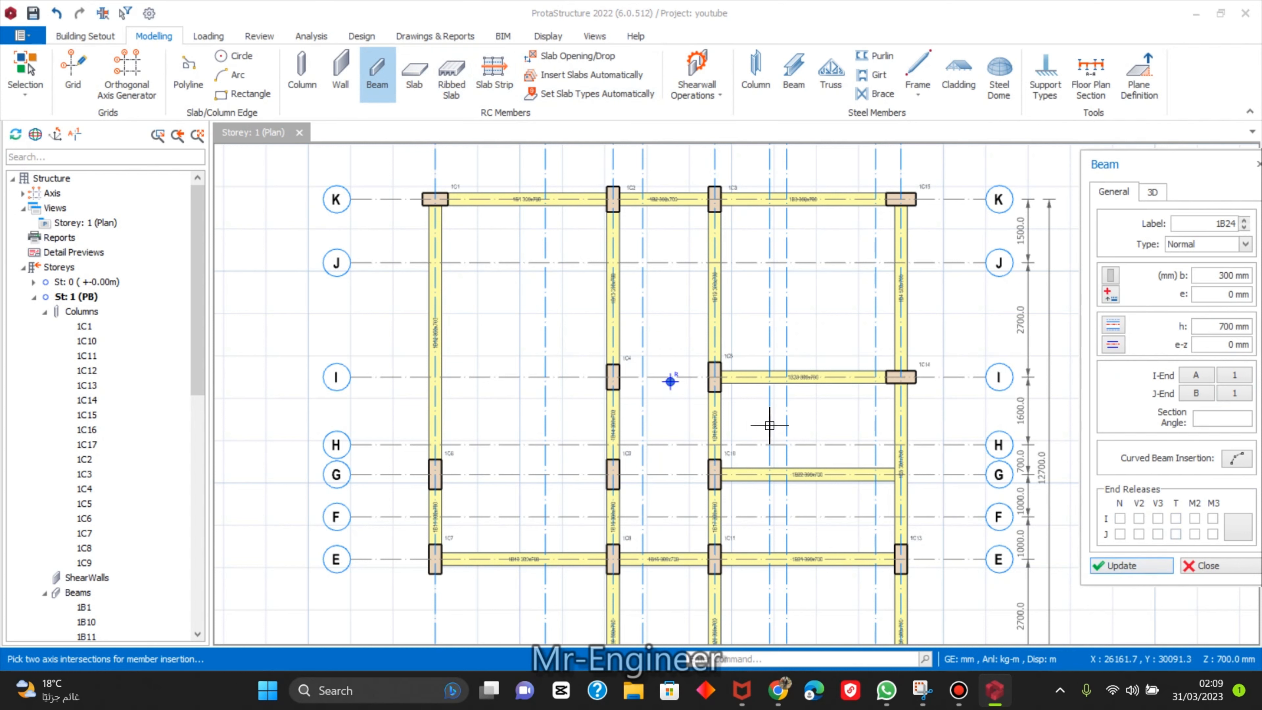
{"action": "left_click", "coordinate": [609, 376]}
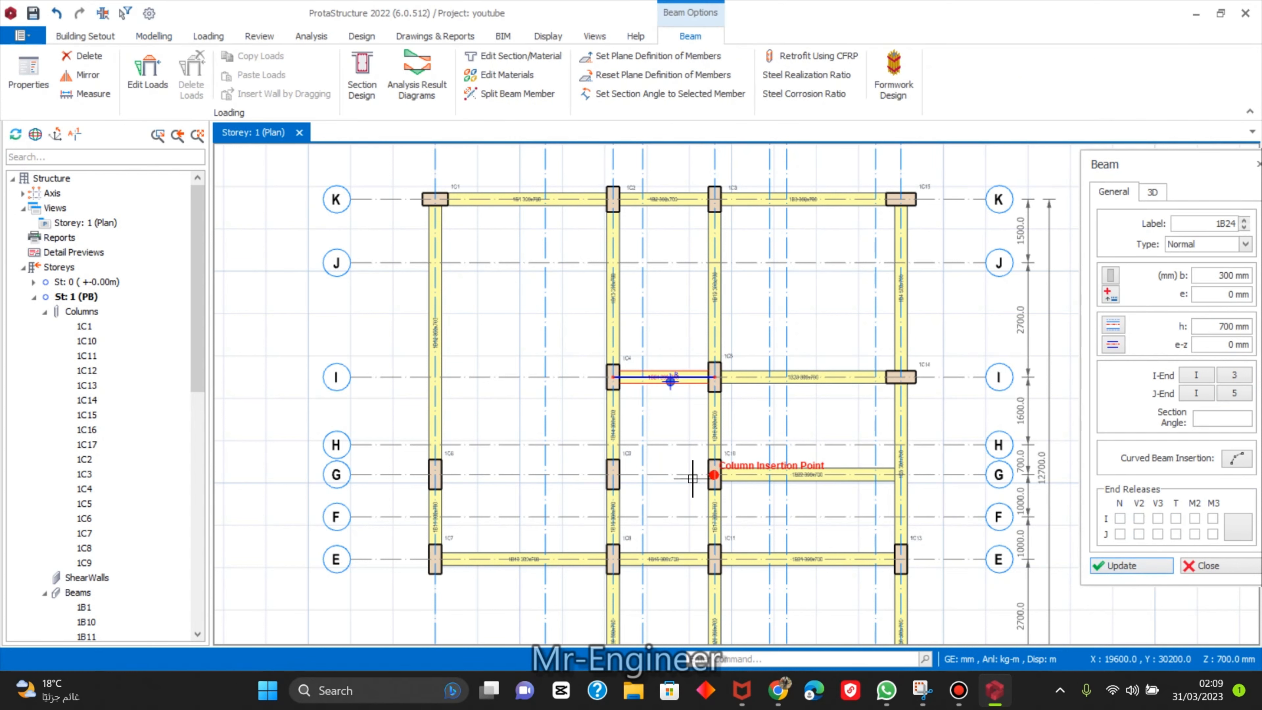
{"action": "left_click", "coordinate": [614, 475]}
{"action": "left_click", "coordinate": [714, 474]}
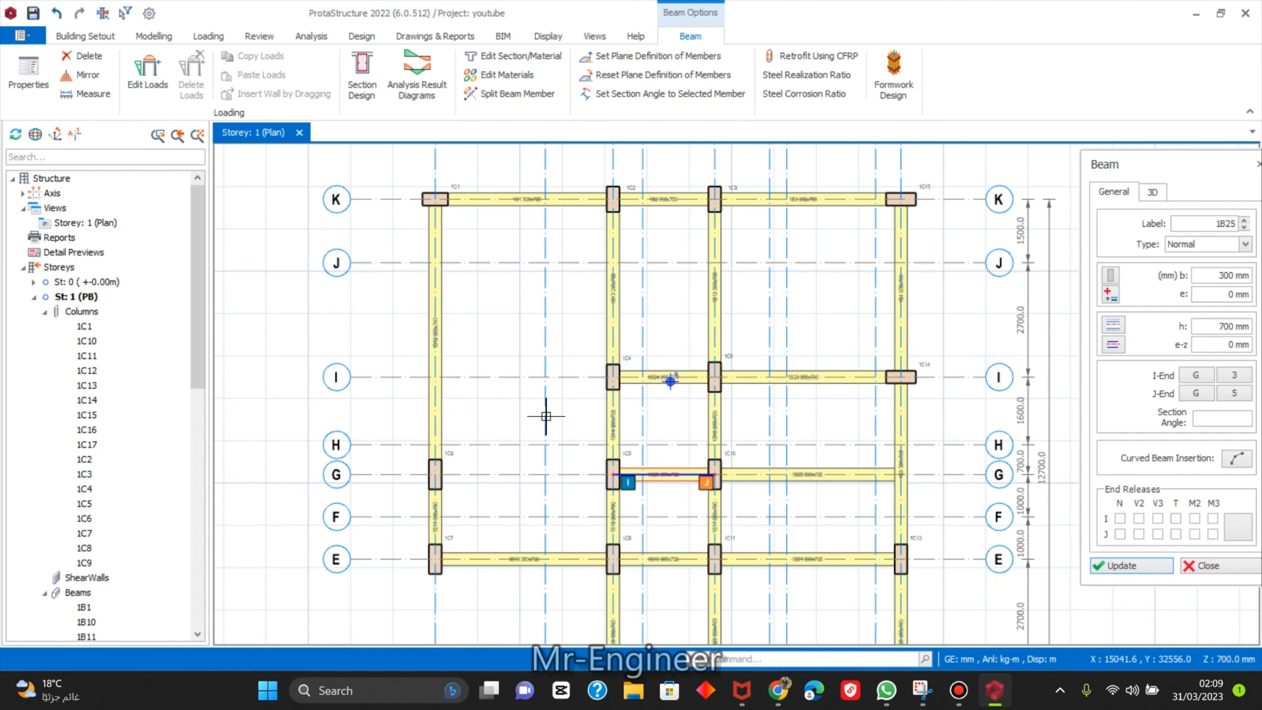
Insert 300 × 700 mm beams between axes 1 and 3 along axis G and along axis I, and end the beam command.
{"action": "middle_click_drag", "start_coordinate": [566, 448], "coordinate": [575, 299]}
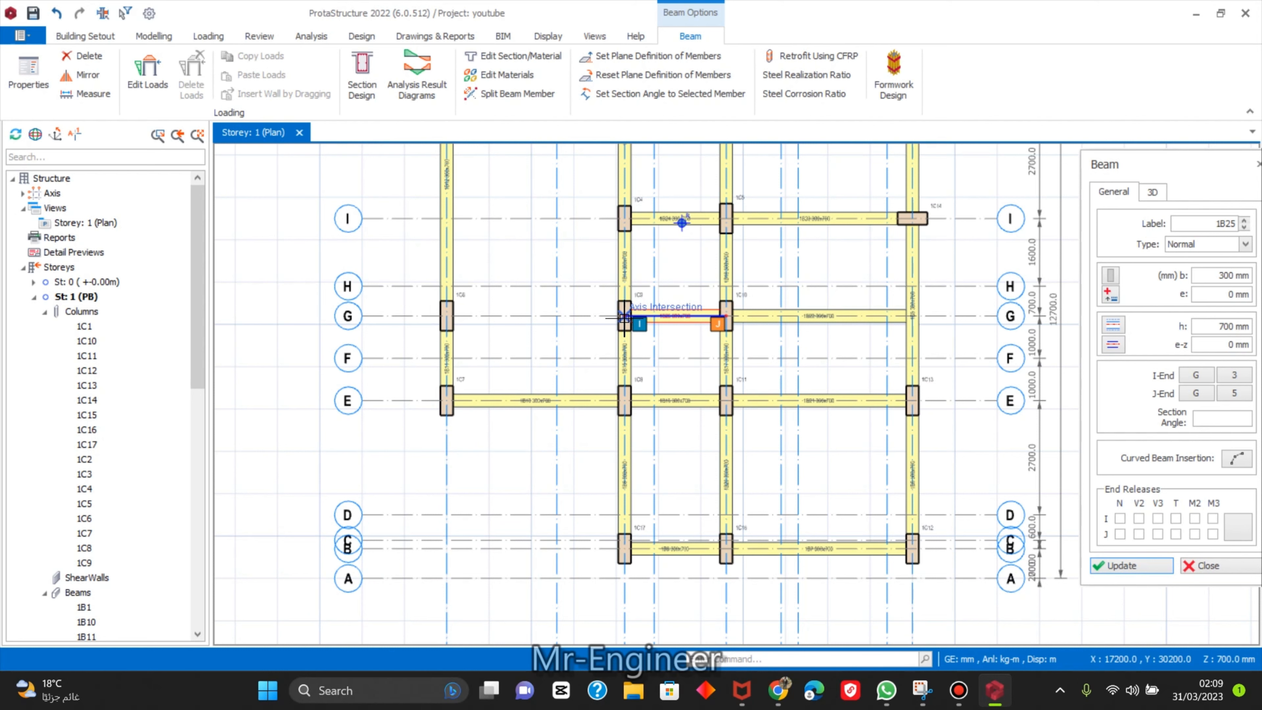
{"action": "left_click", "coordinate": [624, 318]}
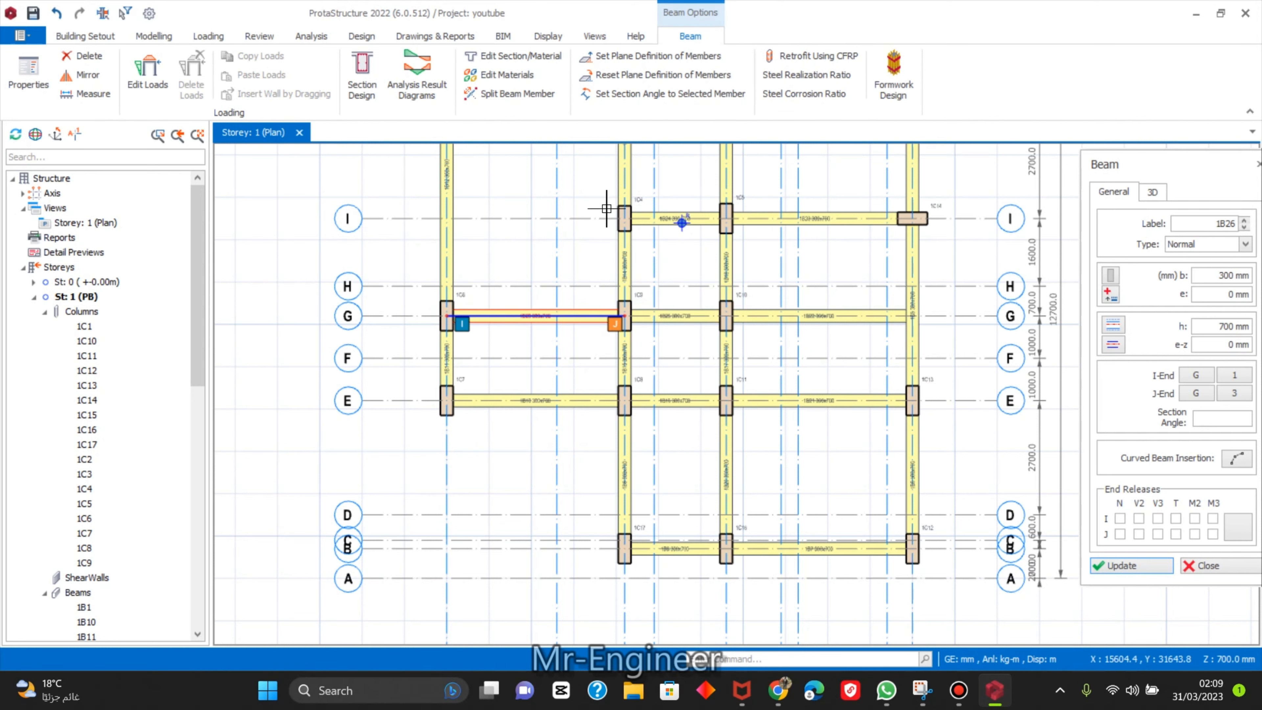
{"action": "left_click", "coordinate": [627, 218]}
{"action": "left_click", "coordinate": [447, 218]}
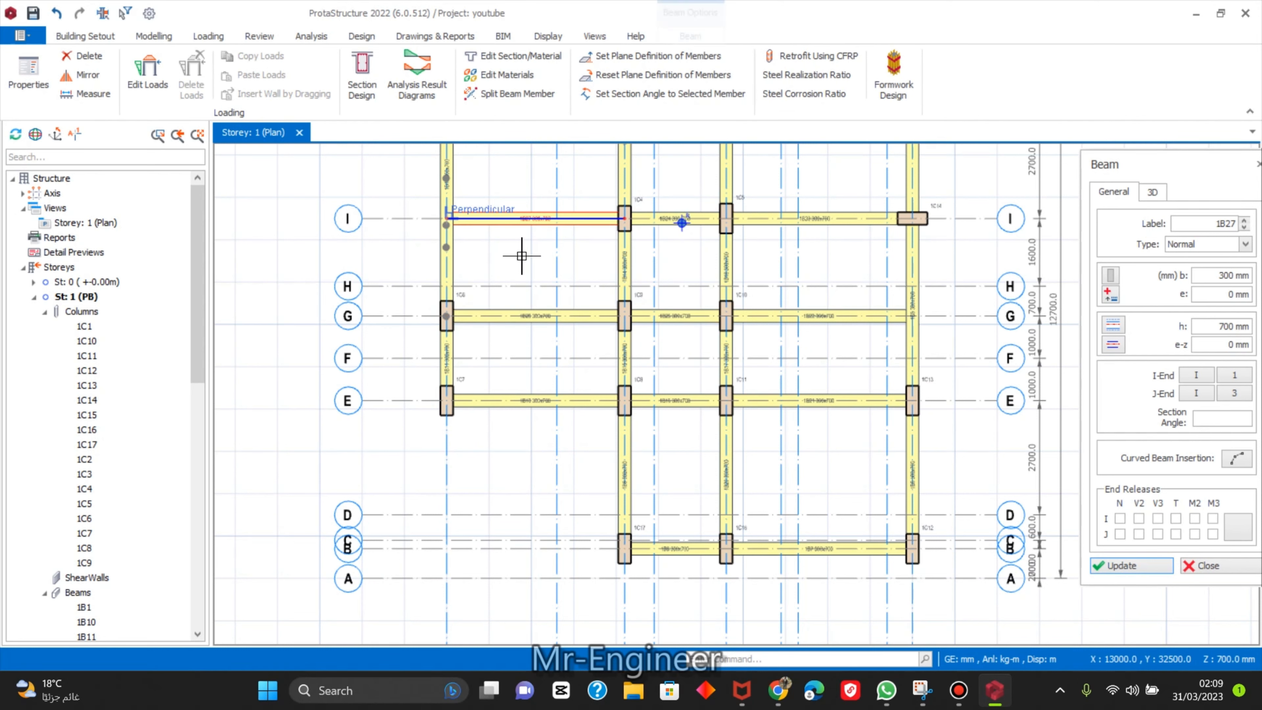
{"action": "middle_click_drag", "start_coordinate": [521, 253], "coordinate": [526, 381]}
{"action": "middle_click_drag", "start_coordinate": [636, 373], "coordinate": [639, 219]}
{"action": "key", "text": "Escape"}
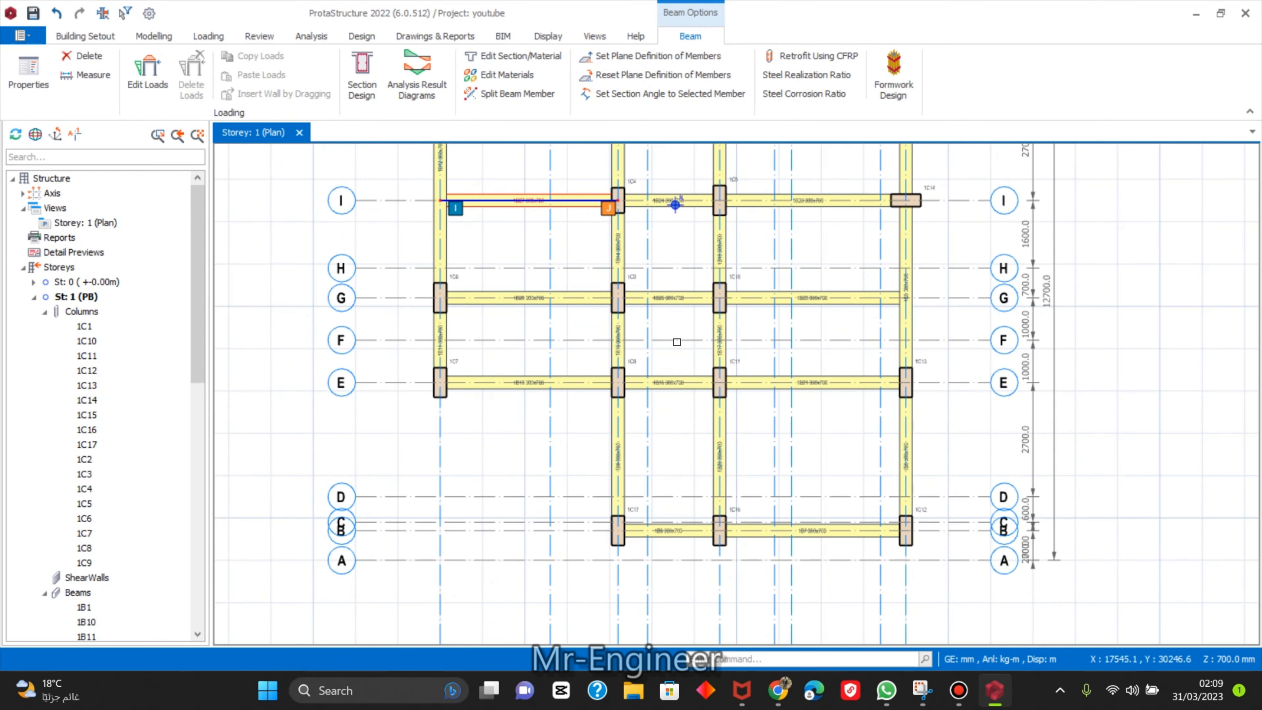
Examine the whole storey 1 plan to check the beam layout between all the columns.
{"action": "middle_click_drag", "start_coordinate": [771, 330], "coordinate": [727, 389]}
{"action": "scroll", "coordinate": [721, 452], "scroll_direction": "down", "scroll_amount": 1}
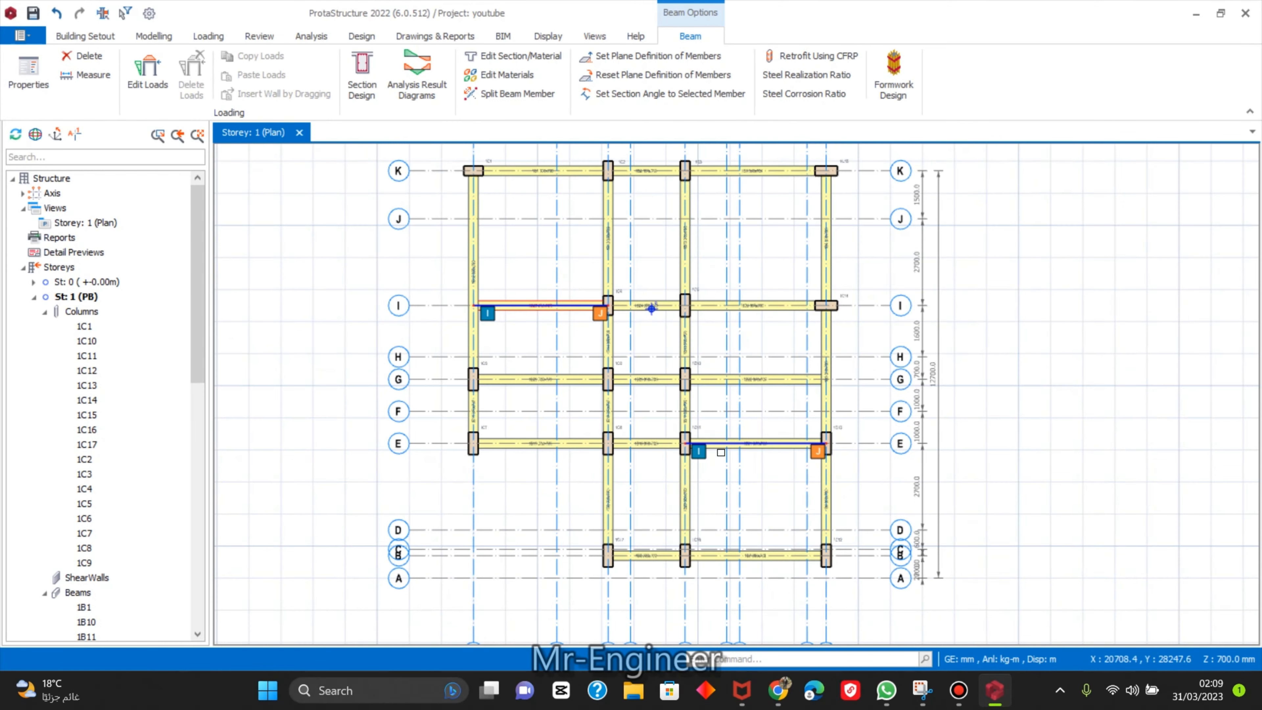
{"action": "scroll", "coordinate": [718, 520], "scroll_direction": "up", "scroll_amount": 1}
{"action": "middle_click_drag", "start_coordinate": [733, 515], "coordinate": [766, 476]}
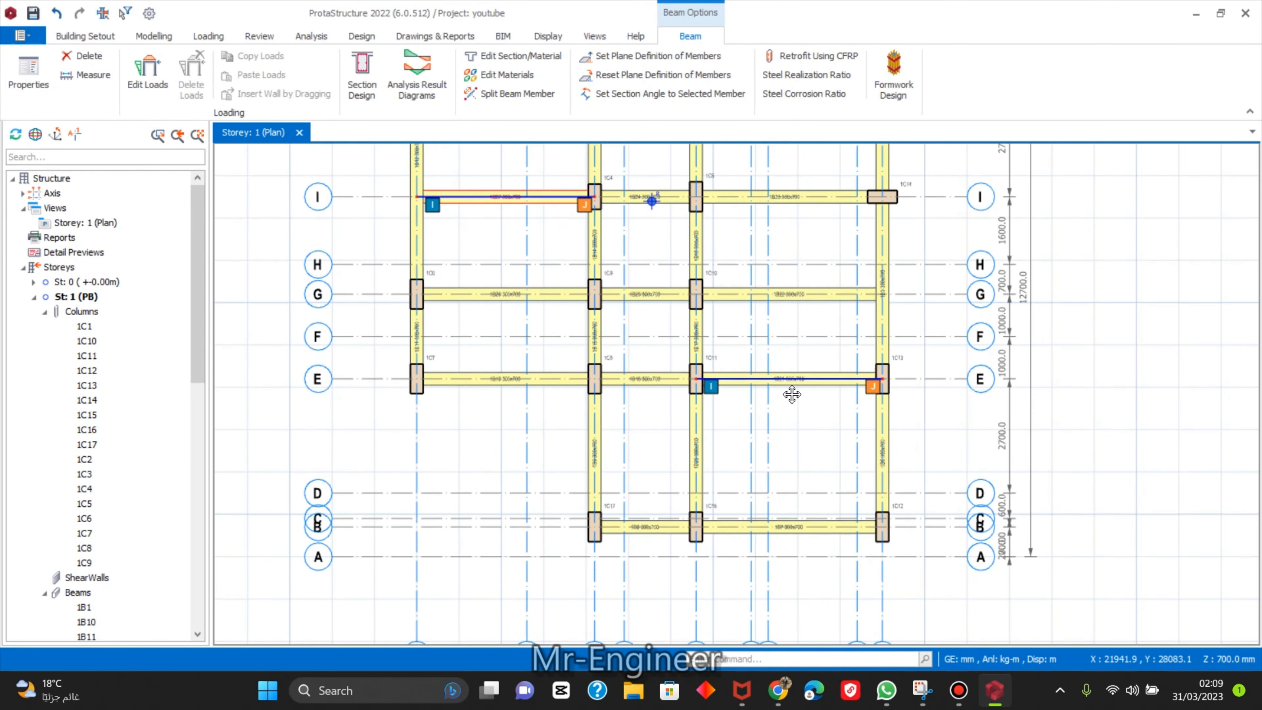
{"action": "middle_click_drag", "start_coordinate": [792, 392], "coordinate": [775, 516]}
{"action": "scroll", "coordinate": [765, 415], "scroll_direction": "down", "scroll_amount": 2}
{"action": "scroll", "coordinate": [764, 268], "scroll_direction": "up", "scroll_amount": 2}
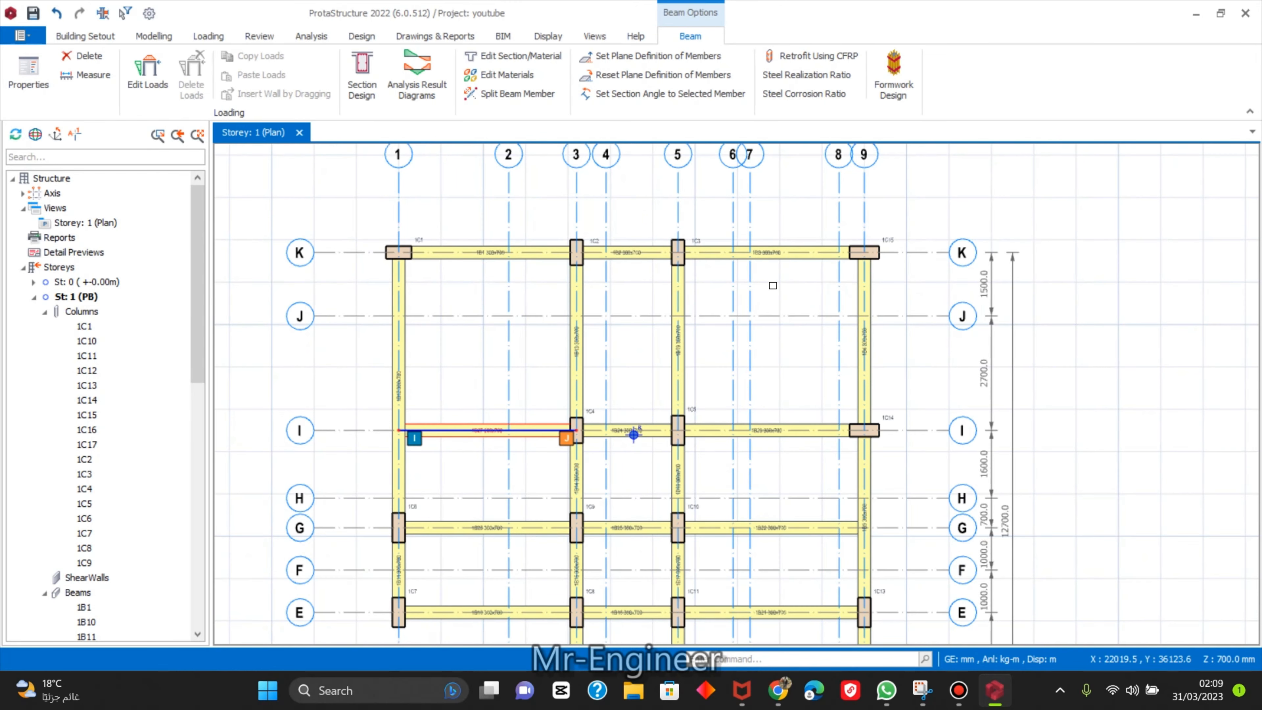
{"action": "middle_click_drag", "start_coordinate": [772, 285], "coordinate": [822, 267]}
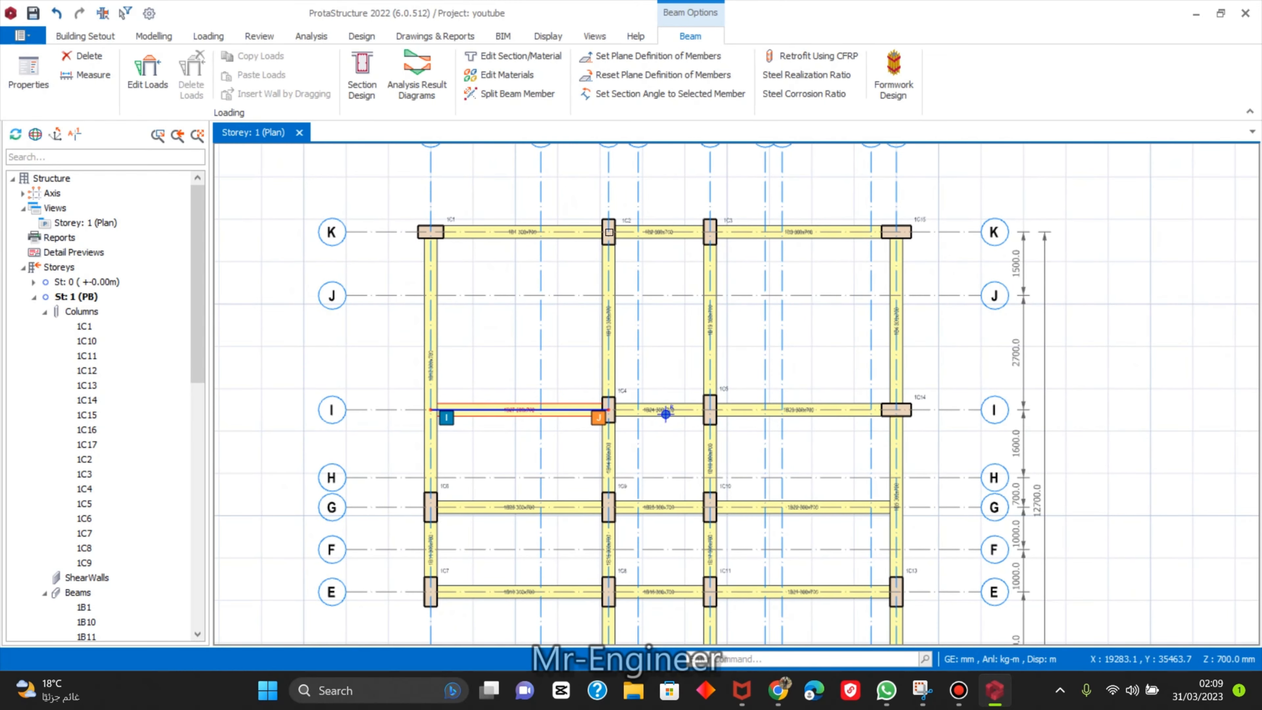
{"action": "scroll", "coordinate": [721, 305], "scroll_direction": "down", "scroll_amount": 2}
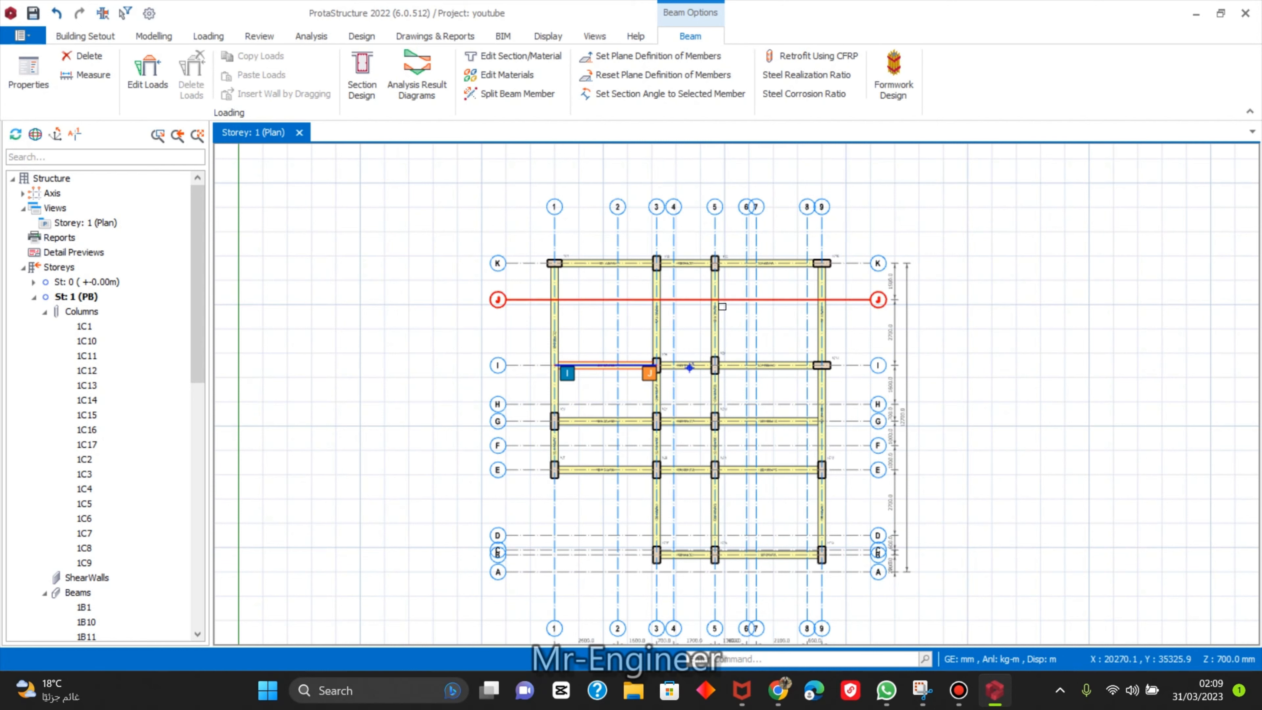
{"action": "scroll", "coordinate": [552, 246], "scroll_direction": "up", "scroll_amount": 4}
{"action": "key", "text": "Escape"}
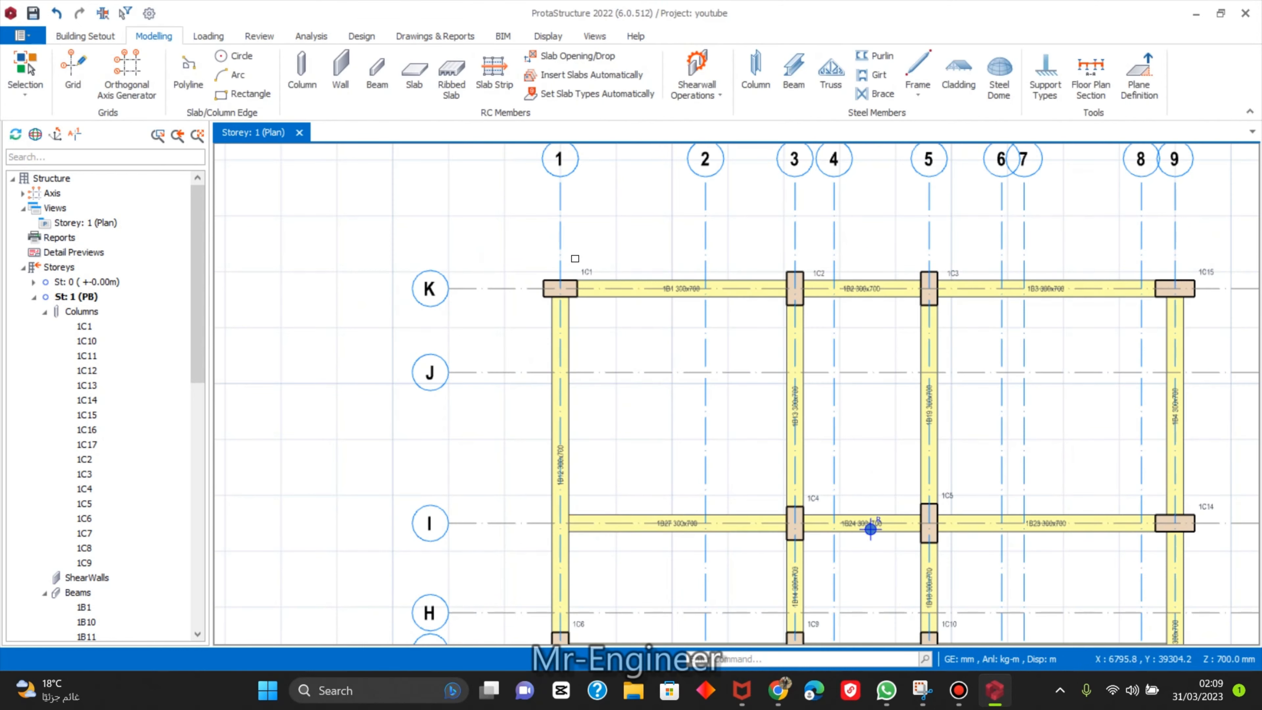
{"action": "scroll", "coordinate": [673, 285], "scroll_direction": "down", "scroll_amount": 4}
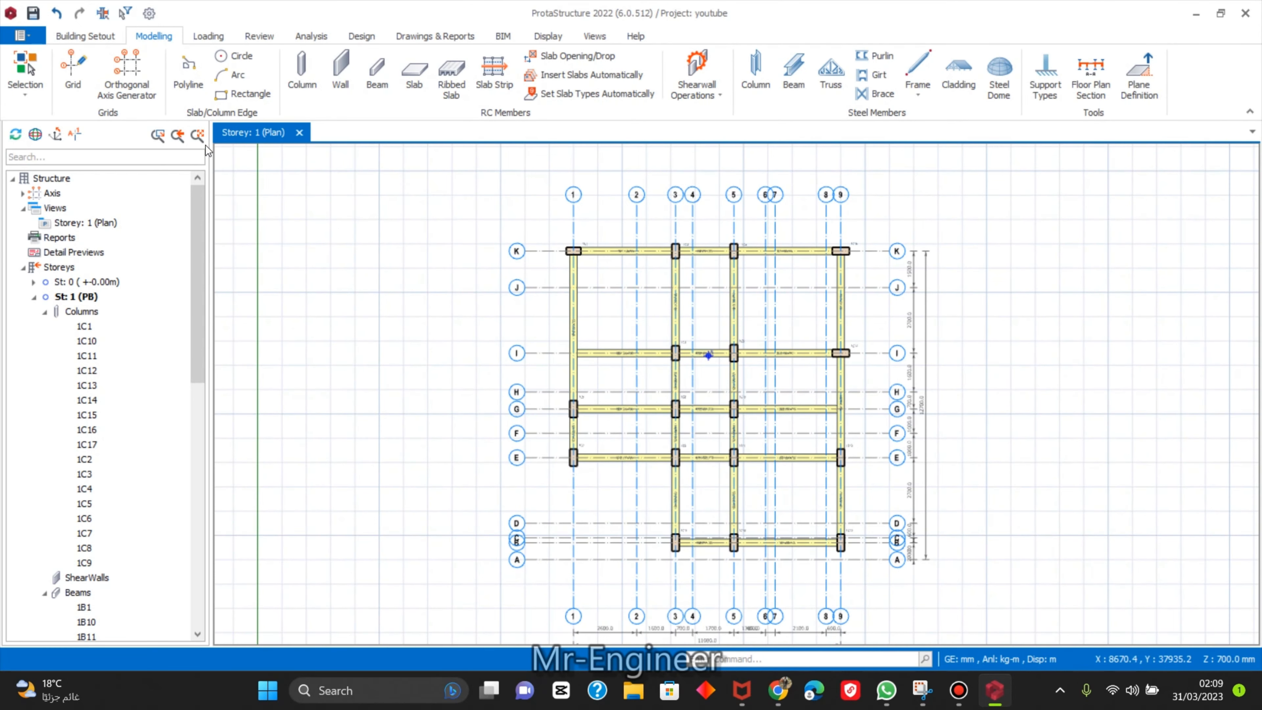
Create a 3D physical model view of storey 1 and inspect the column and beam frame from another side.
{"action": "left_click", "coordinate": [34, 297]}
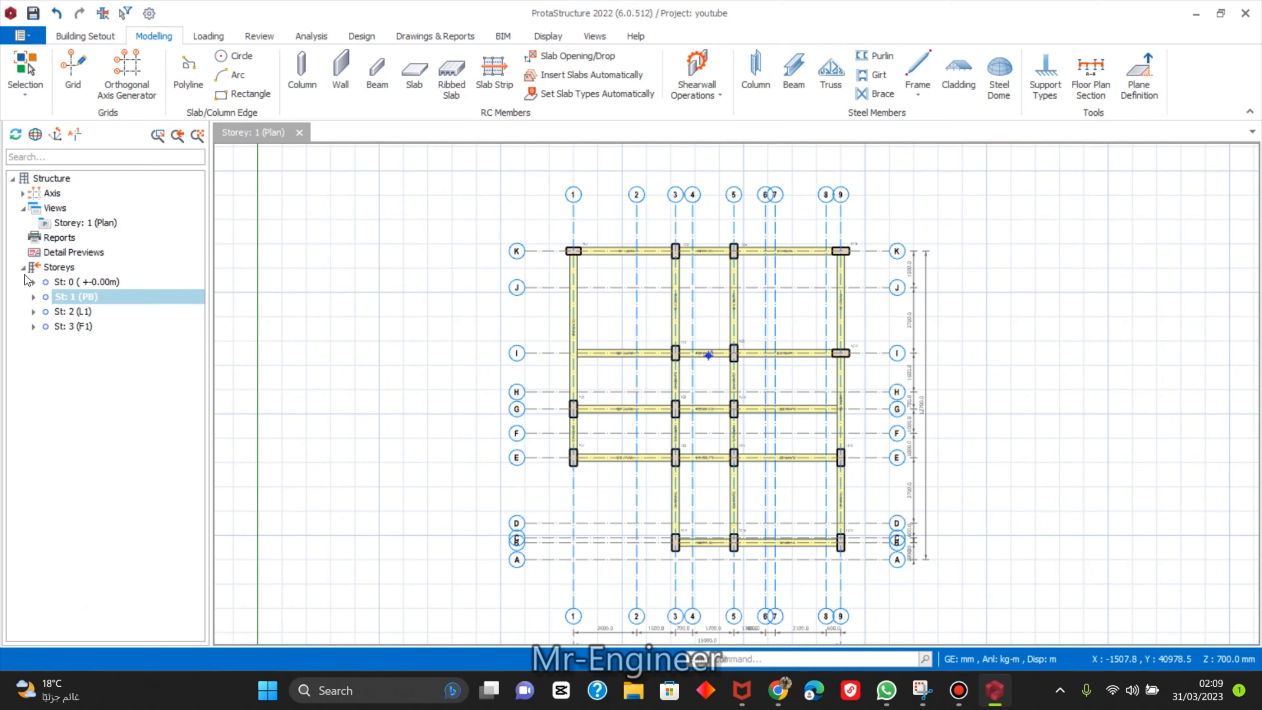
{"action": "left_click", "coordinate": [24, 267]}
{"action": "right_click", "coordinate": [52, 211]}
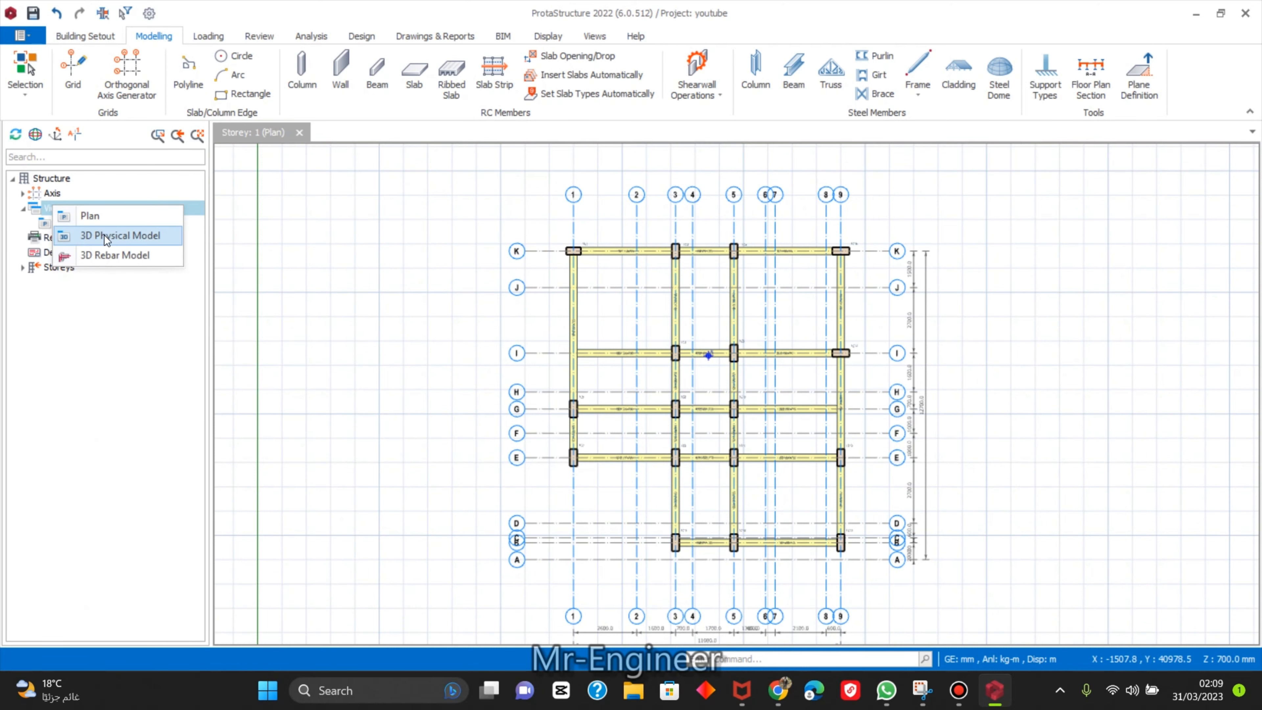
{"action": "left_click", "coordinate": [108, 236]}
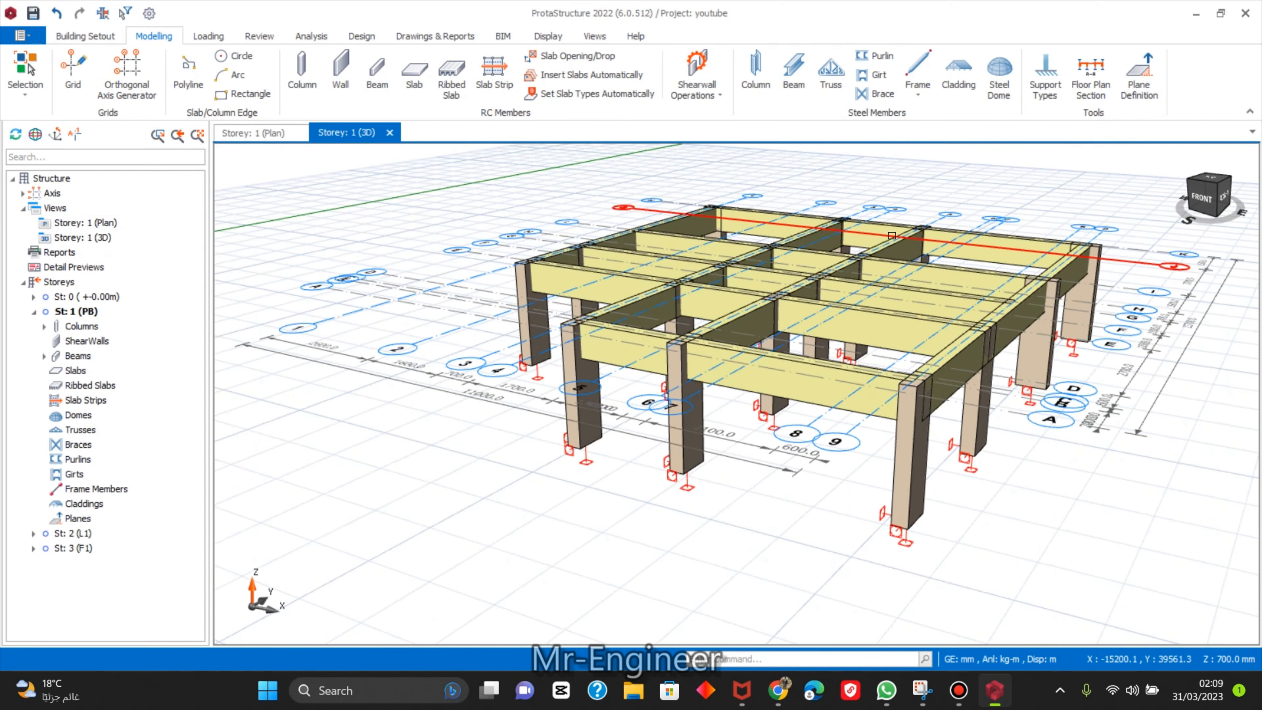
{"action": "middle_click_drag", "start_coordinate": [892, 236], "coordinate": [924, 507]}
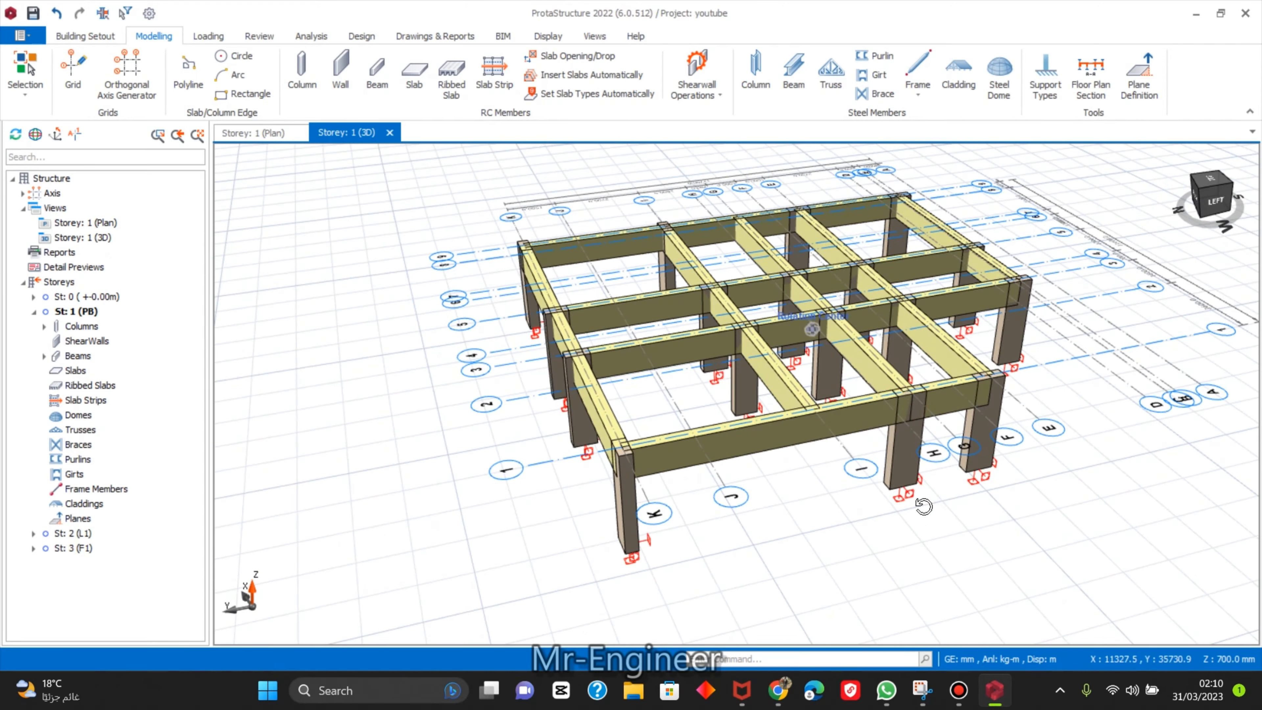
{"action": "left_click", "coordinate": [268, 133]}
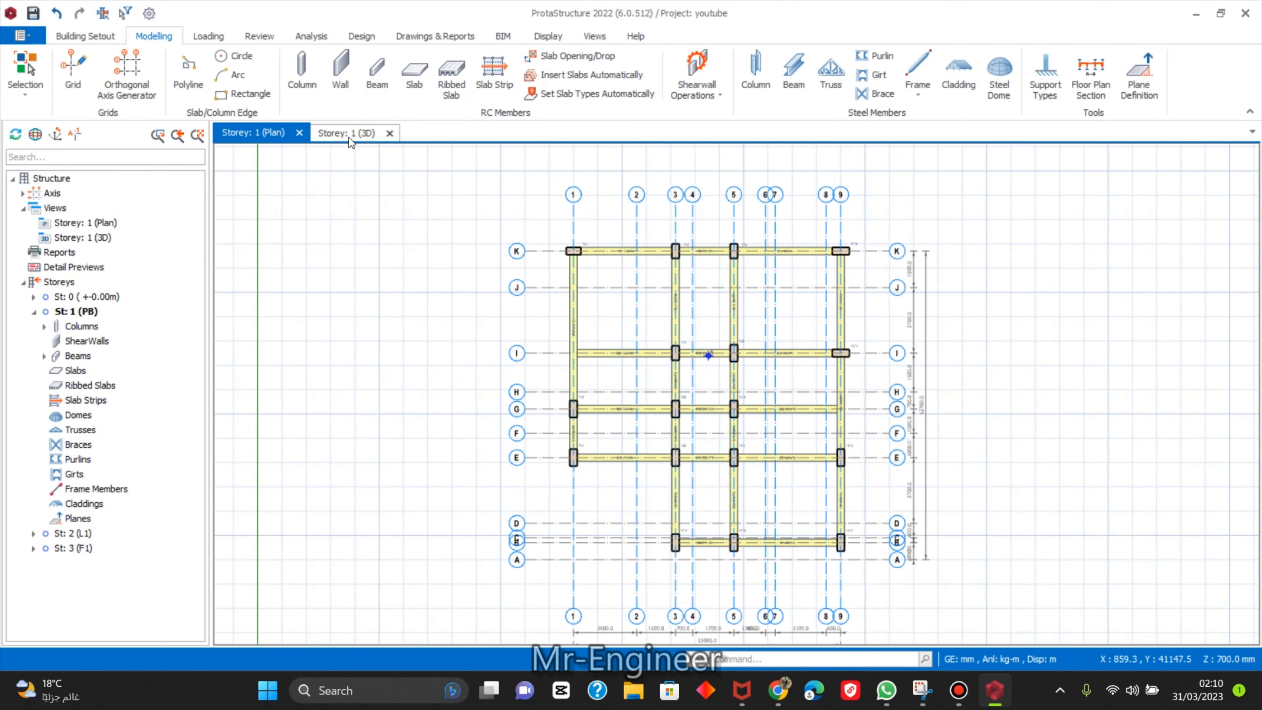
{"action": "left_click", "coordinate": [348, 137]}
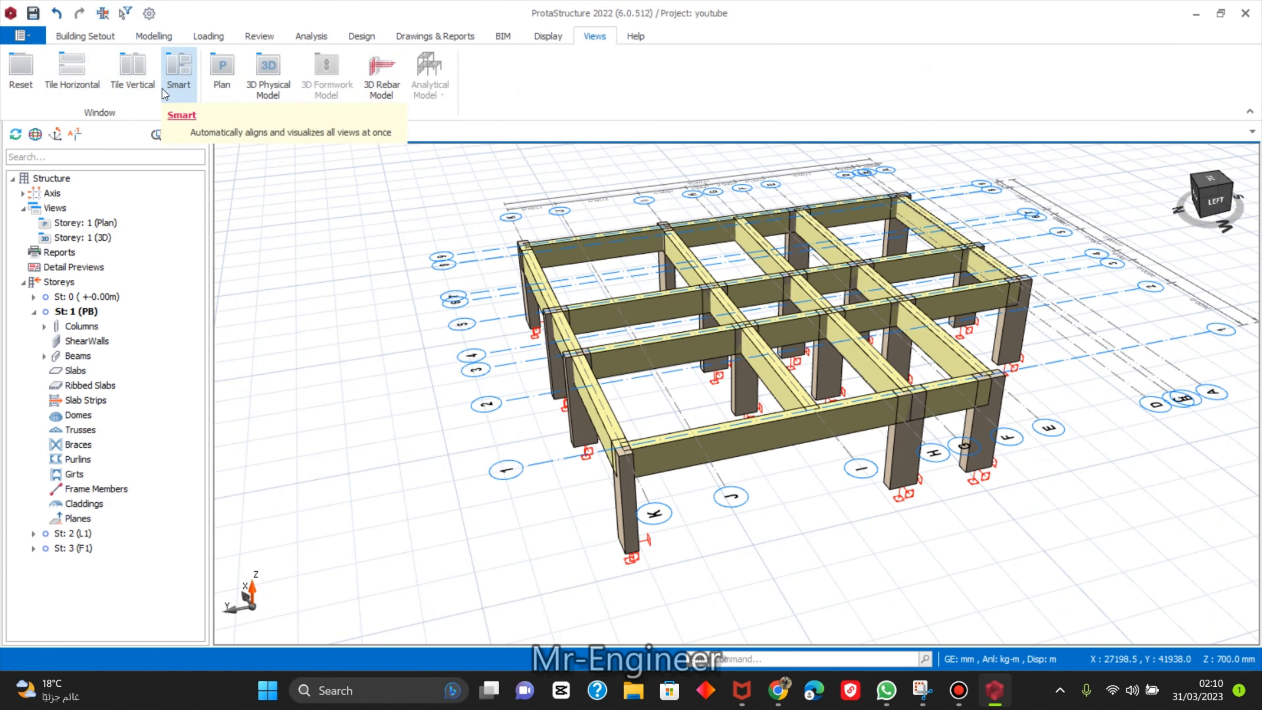
Tile the storey 1 plan and 3D views vertically and fit the model in both.
{"action": "left_click", "coordinate": [150, 90]}
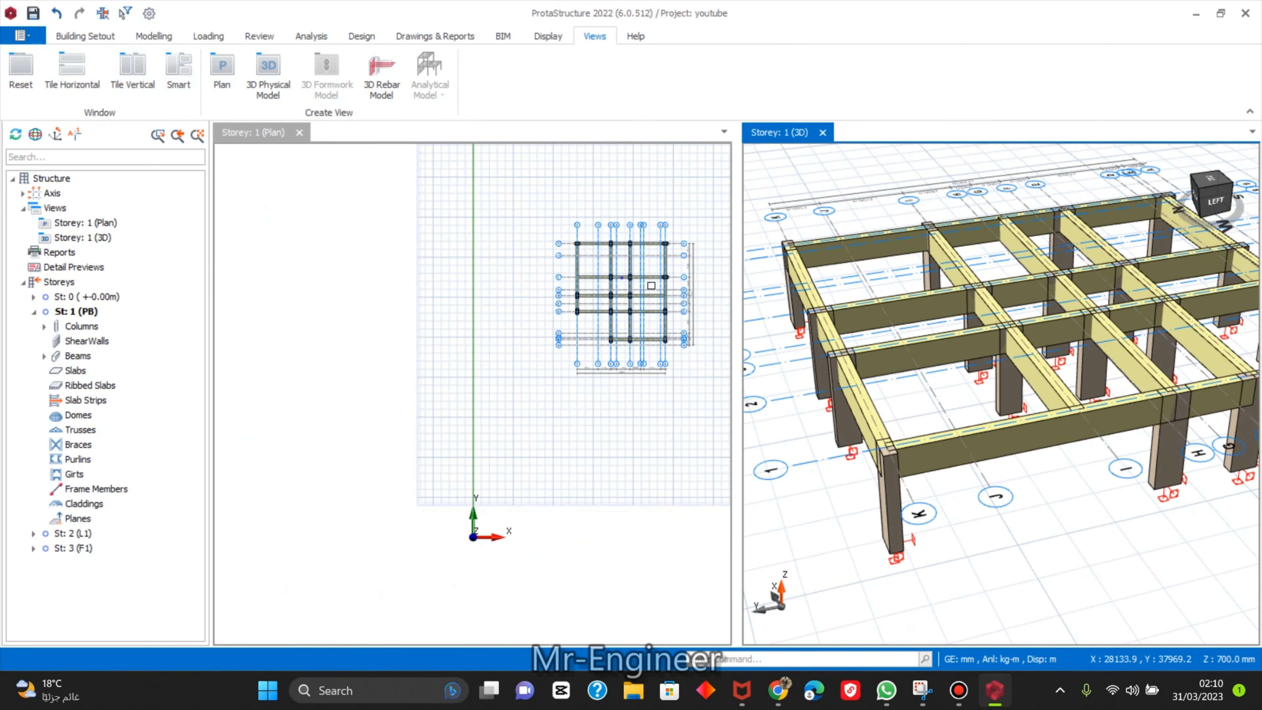
{"action": "scroll", "coordinate": [476, 353], "scroll_direction": "up", "scroll_amount": 4}
{"action": "scroll", "coordinate": [476, 352], "scroll_direction": "down", "scroll_amount": 3}
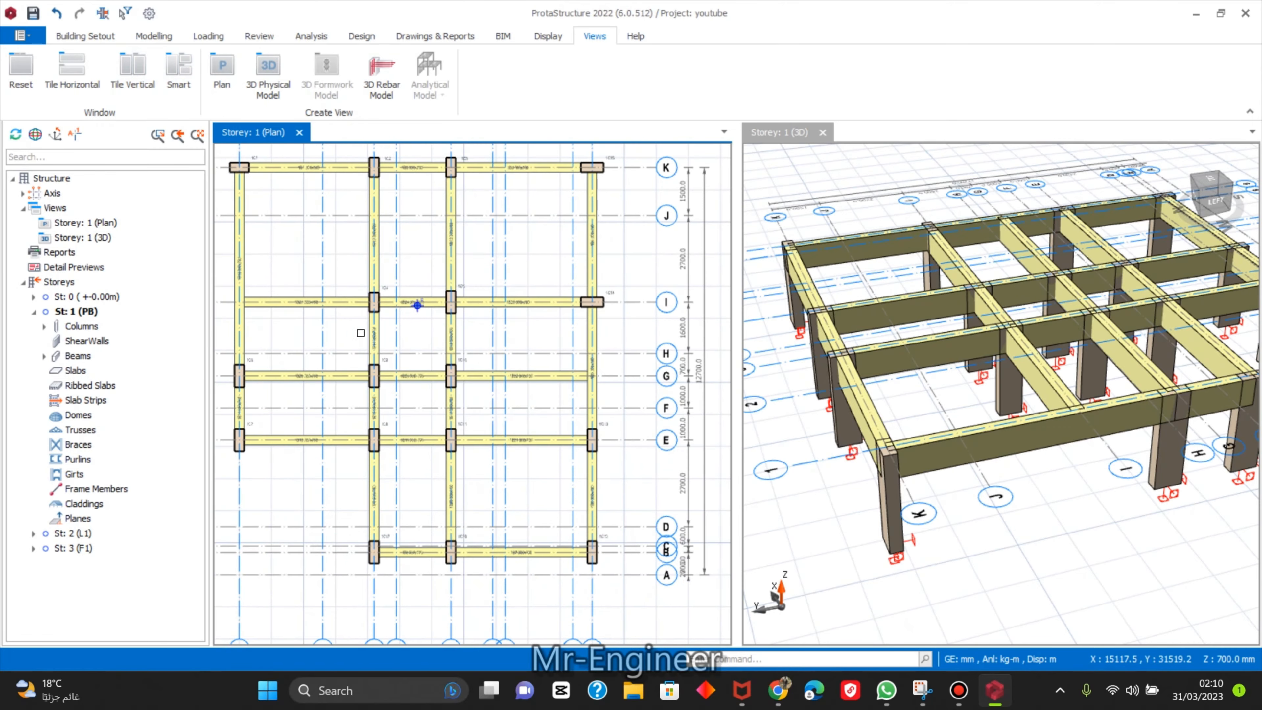
{"action": "scroll", "coordinate": [1008, 339], "scroll_direction": "down", "scroll_amount": 3}
{"action": "middle_click_drag", "start_coordinate": [848, 405], "coordinate": [1080, 467]}
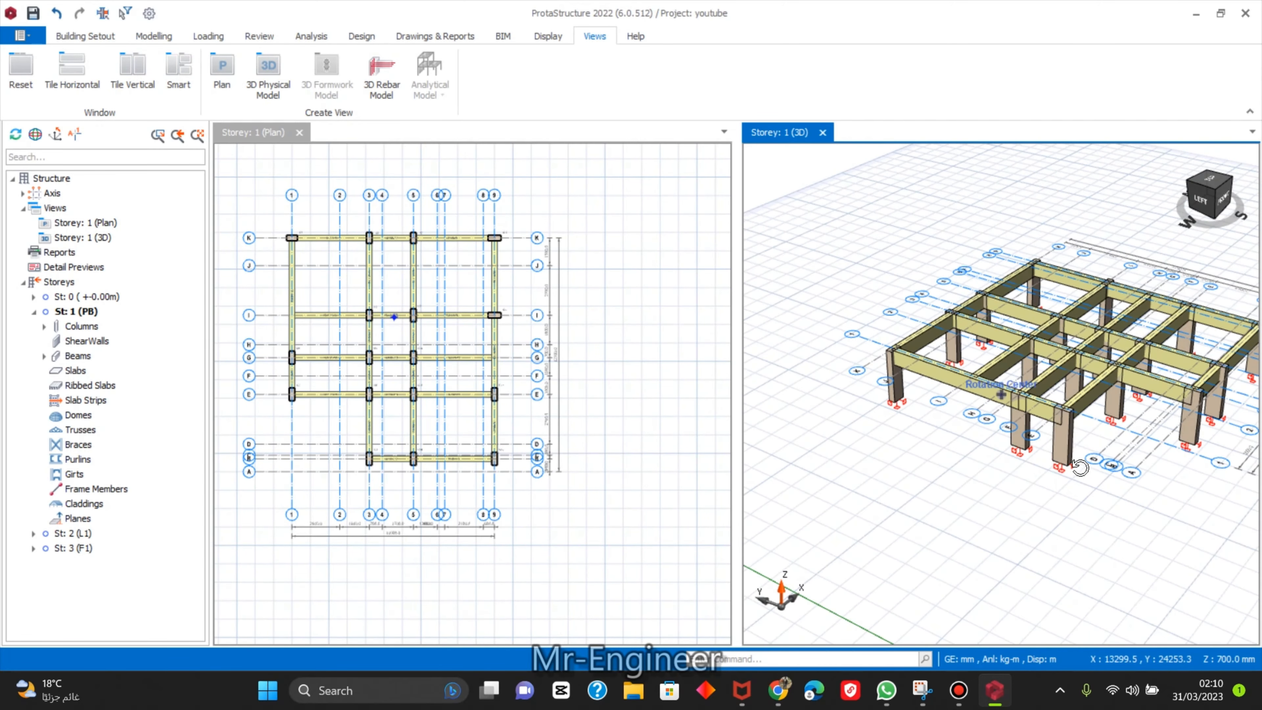
Shift column 1C1 at axes 1 and K along axis K so its outer edge is flush with the axis 1 beam.
{"action": "scroll", "coordinate": [385, 311], "scroll_direction": "up", "scroll_amount": 5}
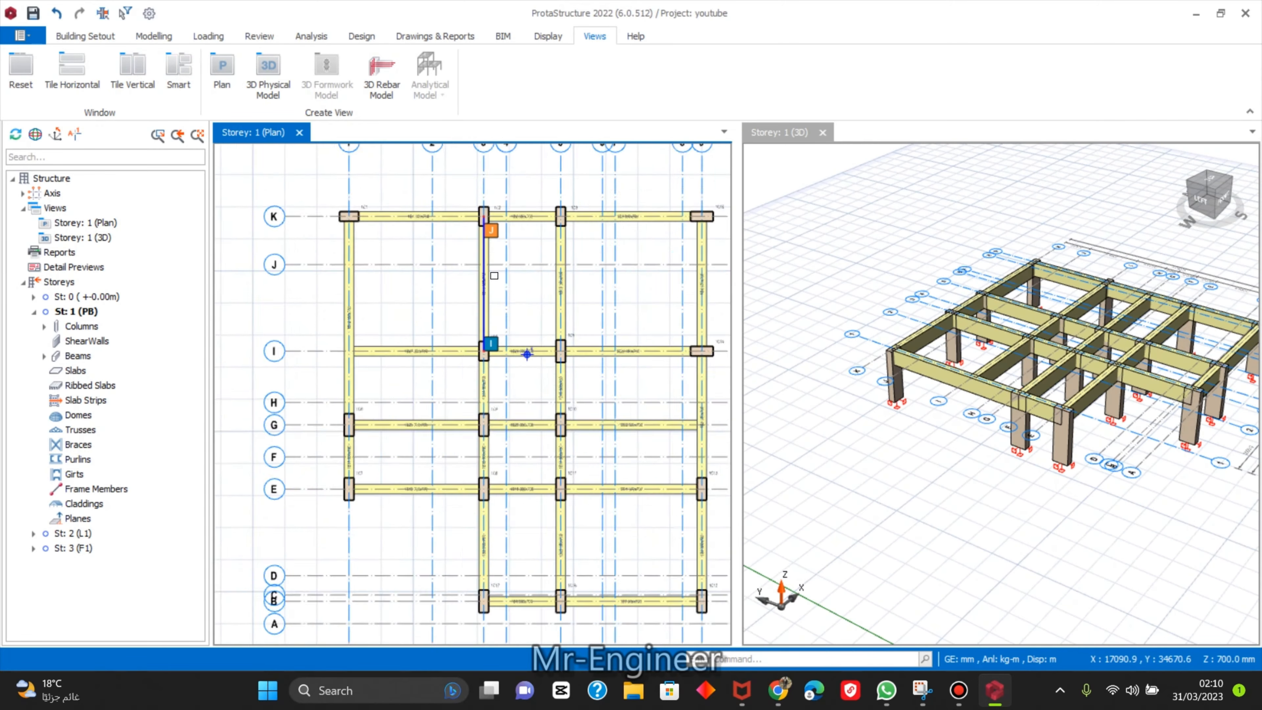
{"action": "scroll", "coordinate": [417, 273], "scroll_direction": "up", "scroll_amount": 3}
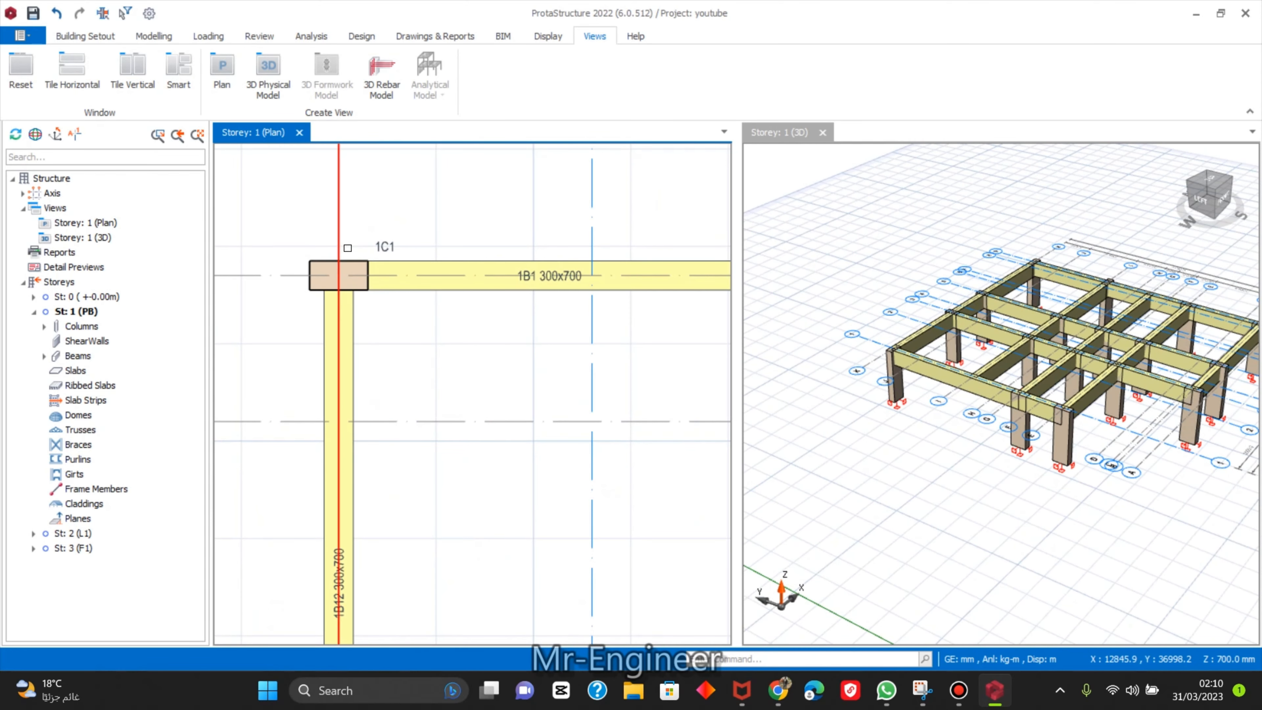
{"action": "left_click", "coordinate": [352, 259]}
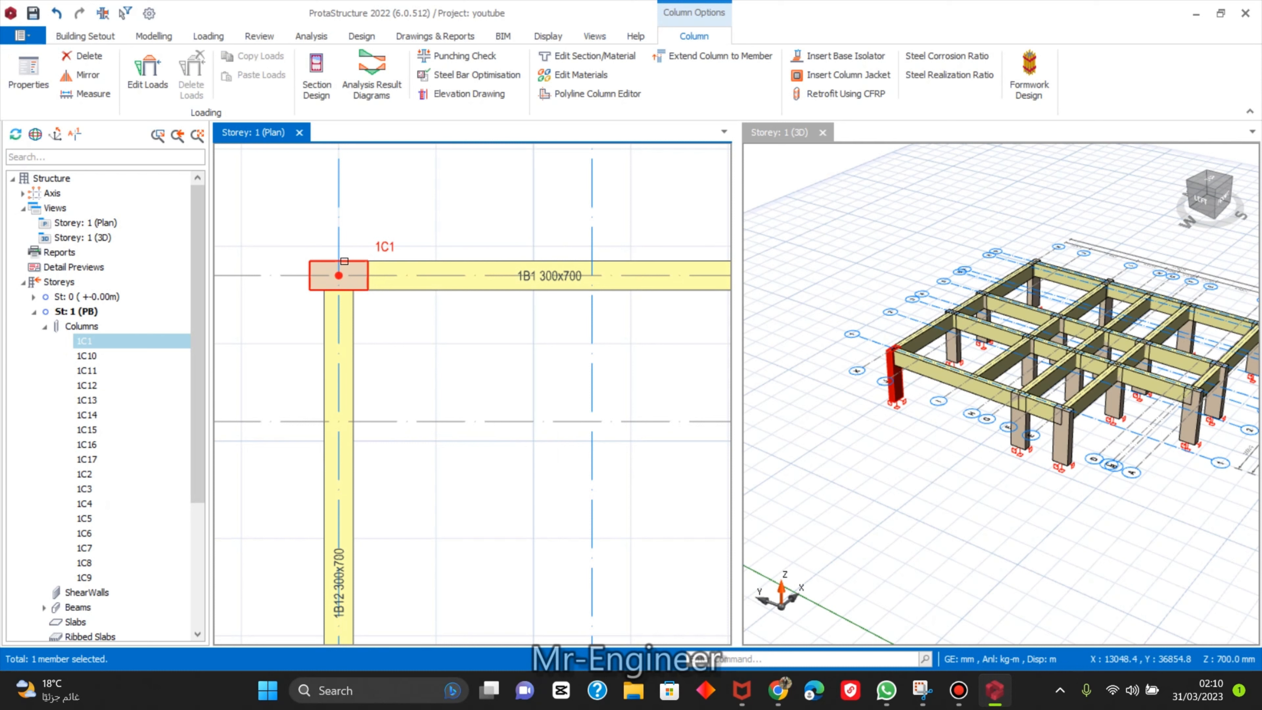
{"action": "left_click", "coordinate": [373, 276]}
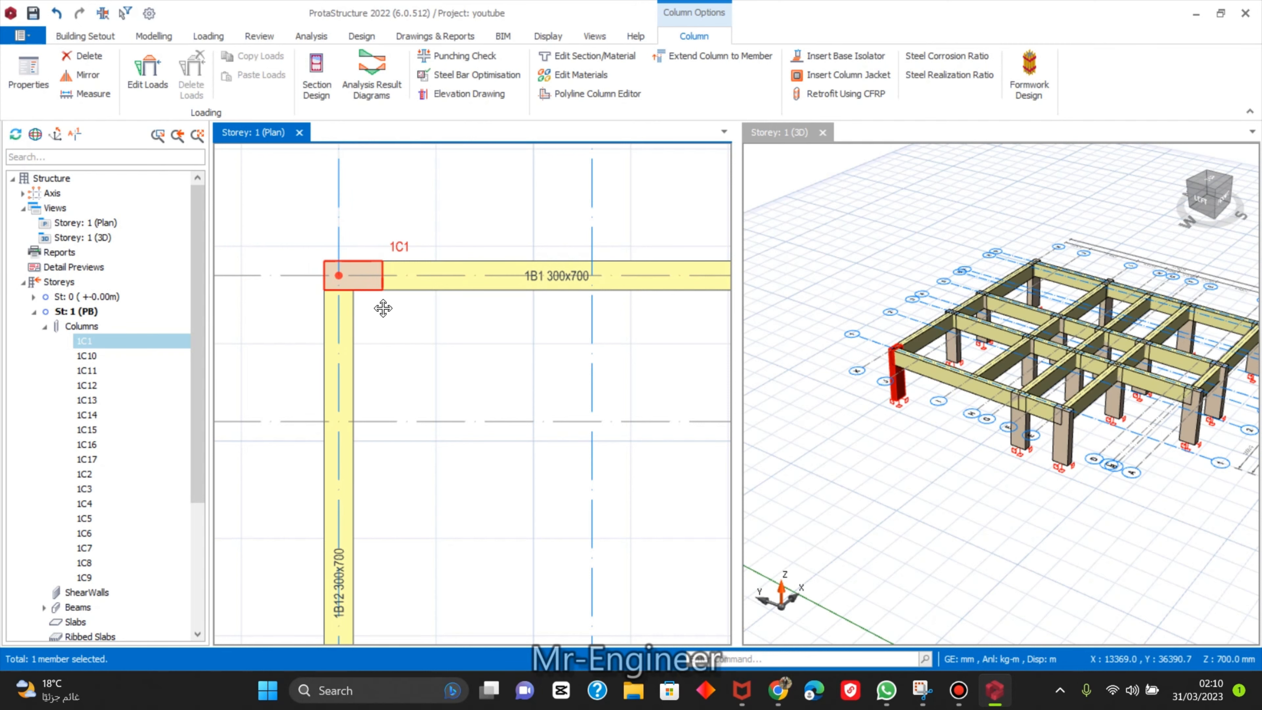
Shift columns 1C2 and 1C3 on axis K along axes 3 and 5 so their outer edges are flush with the axis K beams.
{"action": "scroll", "coordinate": [380, 304], "scroll_direction": "down", "scroll_amount": 4}
{"action": "scroll", "coordinate": [470, 245], "scroll_direction": "up", "scroll_amount": 4}
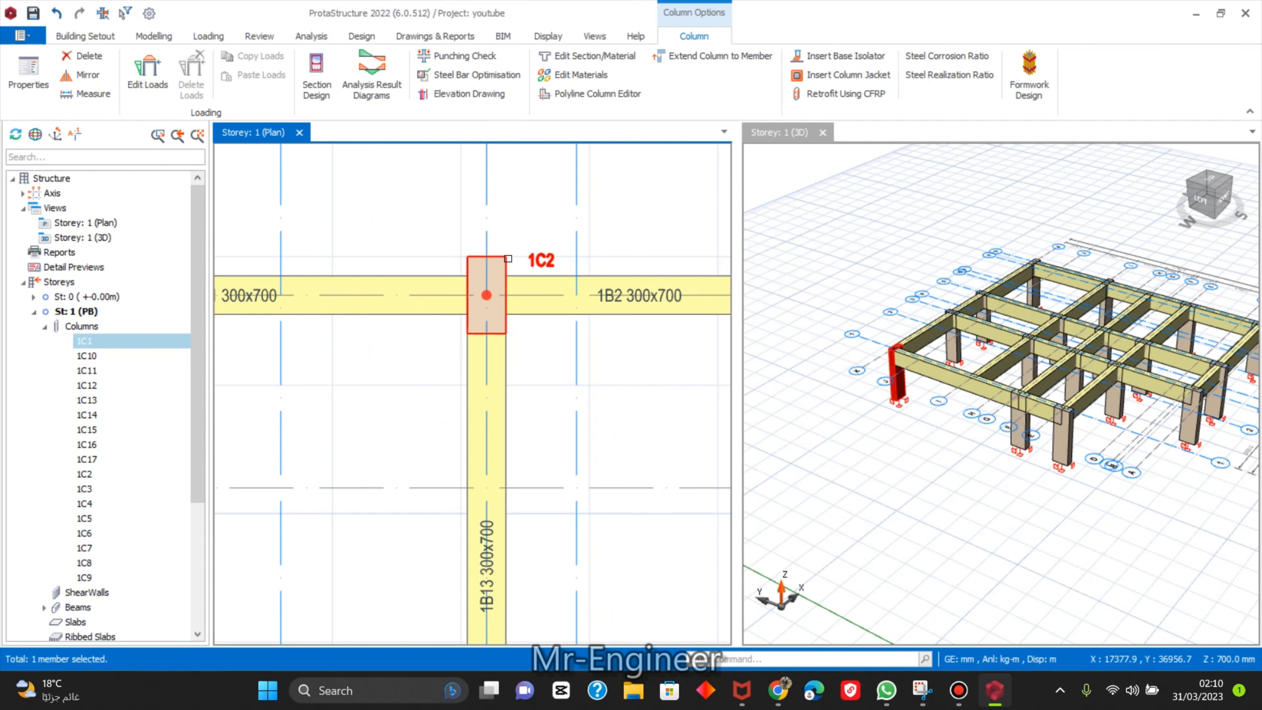
{"action": "left_click", "coordinate": [508, 259]}
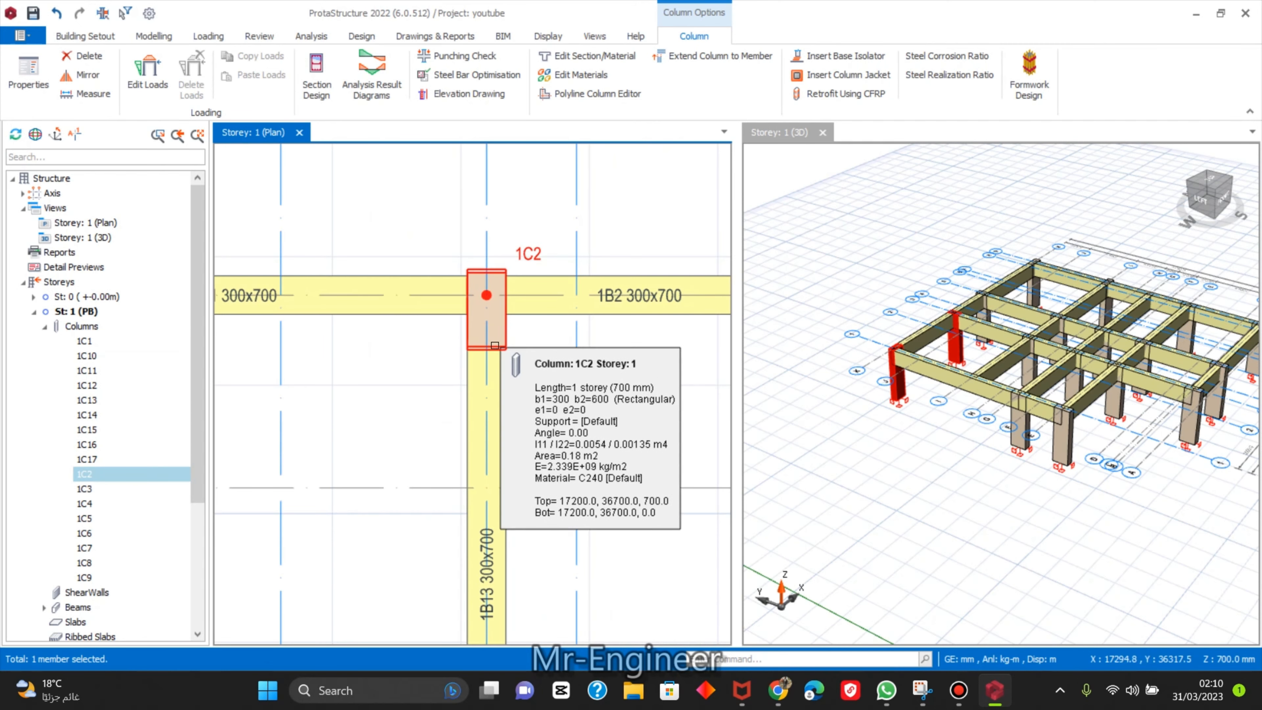
{"action": "middle_click_drag", "start_coordinate": [440, 335], "coordinate": [267, 240]}
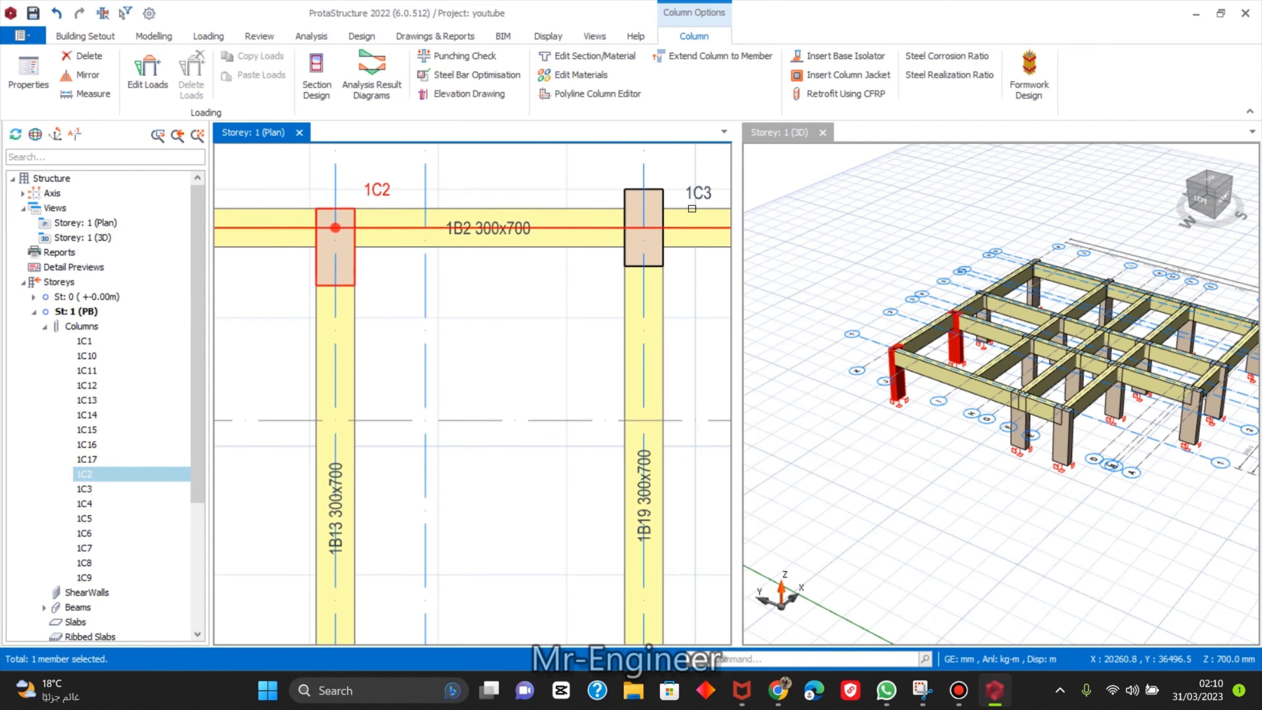
{"action": "left_click", "coordinate": [657, 192]}
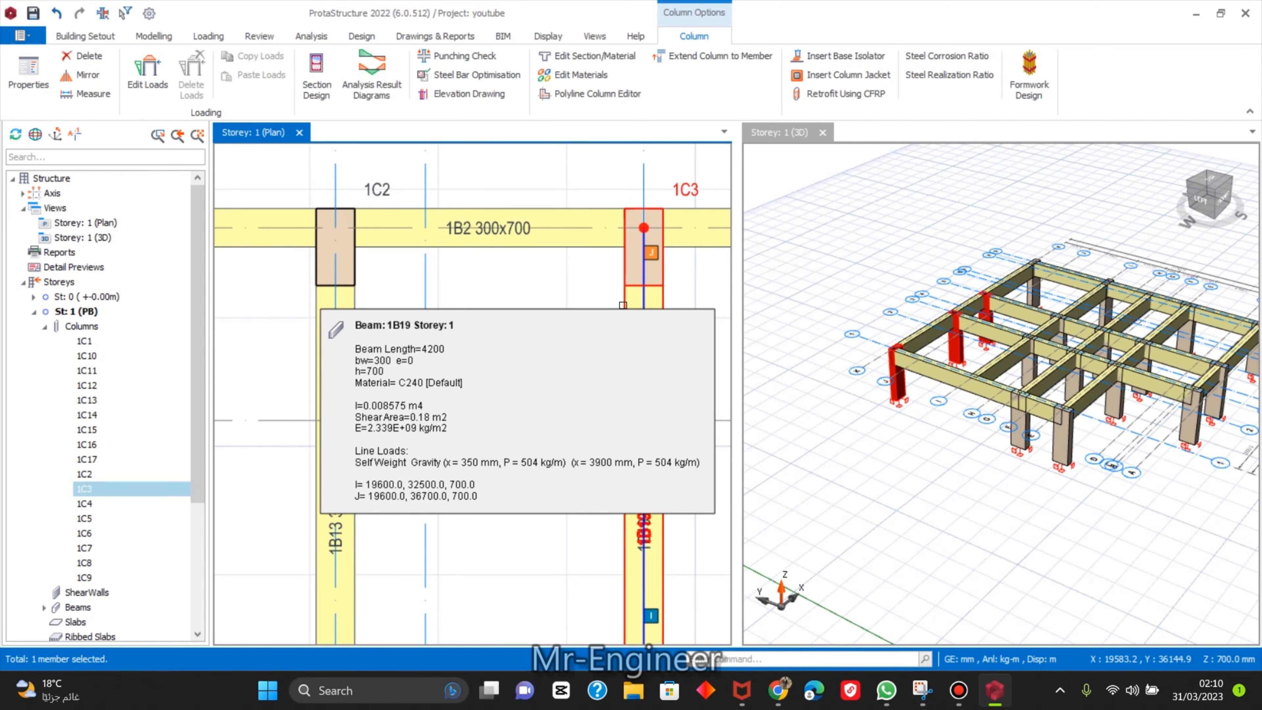
Shift column 1C15 at axes 9 and K along axis K so its outer edge is flush with the axis 9 beam.
{"action": "scroll", "coordinate": [623, 304], "scroll_direction": "down", "scroll_amount": 5}
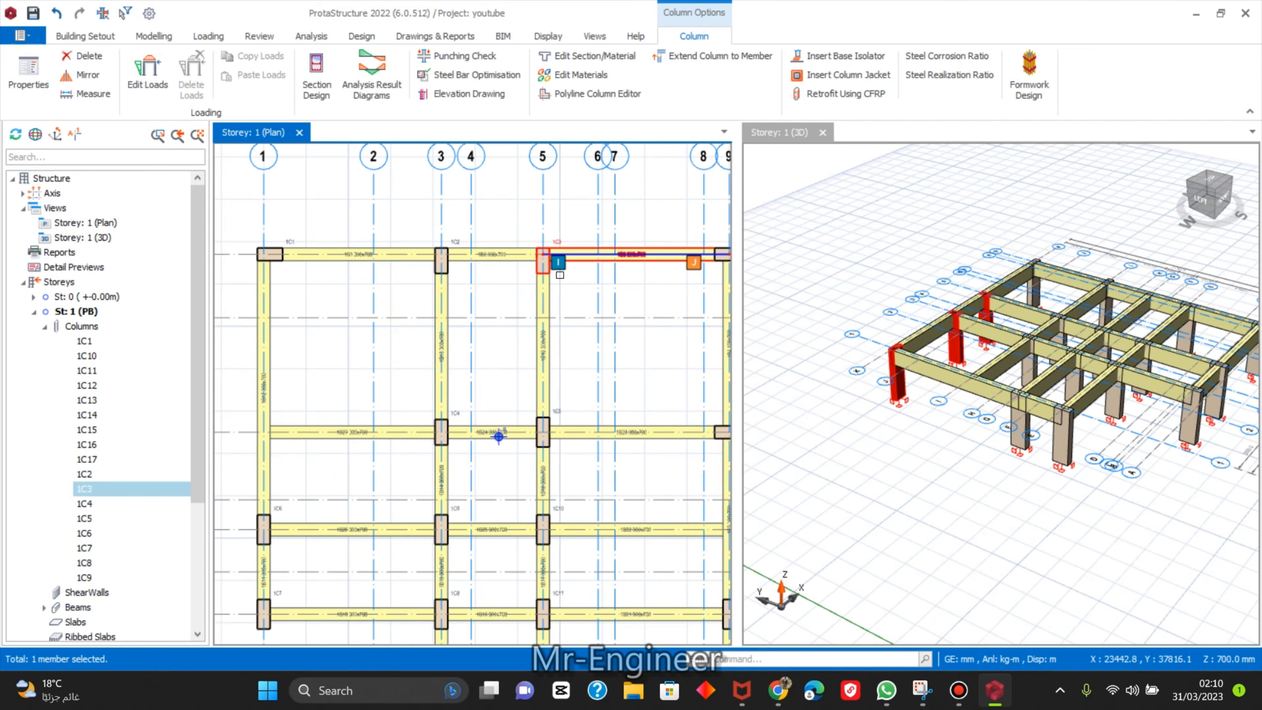
{"action": "middle_click_drag", "start_coordinate": [560, 275], "coordinate": [399, 286]}
{"action": "scroll", "coordinate": [399, 286], "scroll_direction": "down", "scroll_amount": 2}
{"action": "scroll", "coordinate": [551, 259], "scroll_direction": "up", "scroll_amount": 2}
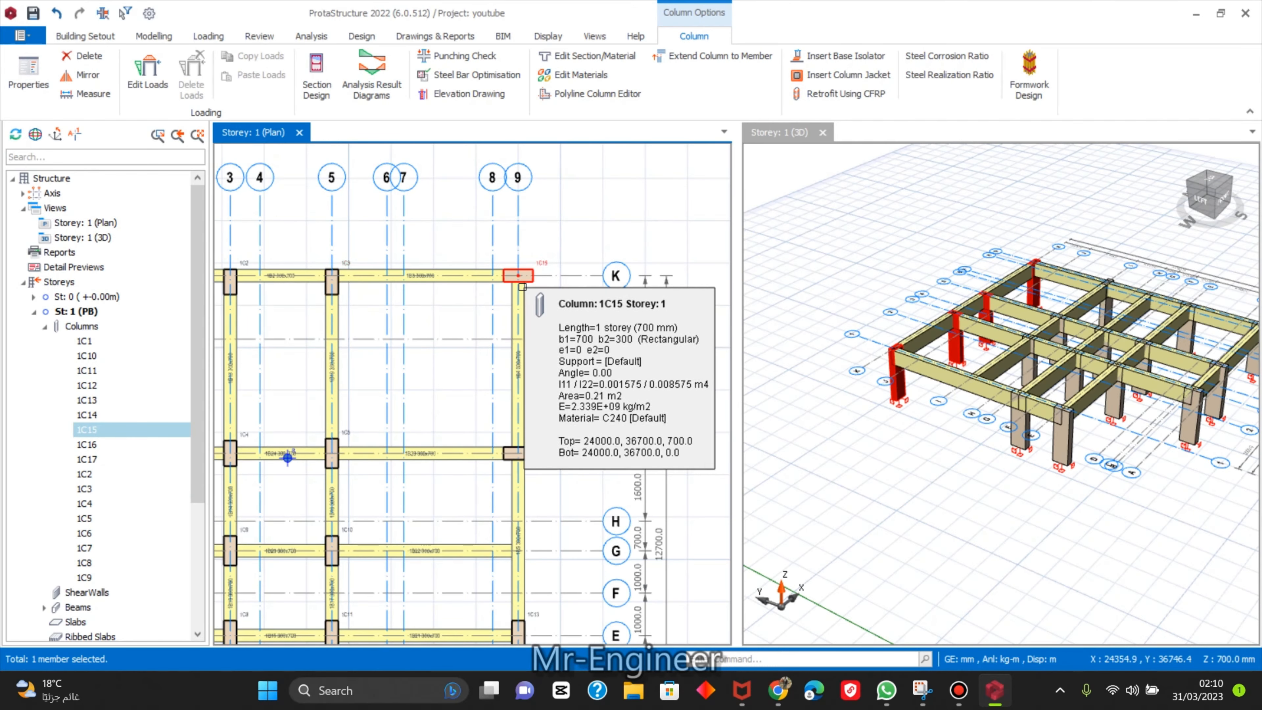
{"action": "left_click", "coordinate": [535, 274]}
{"action": "scroll", "coordinate": [525, 299], "scroll_direction": "up", "scroll_amount": 4}
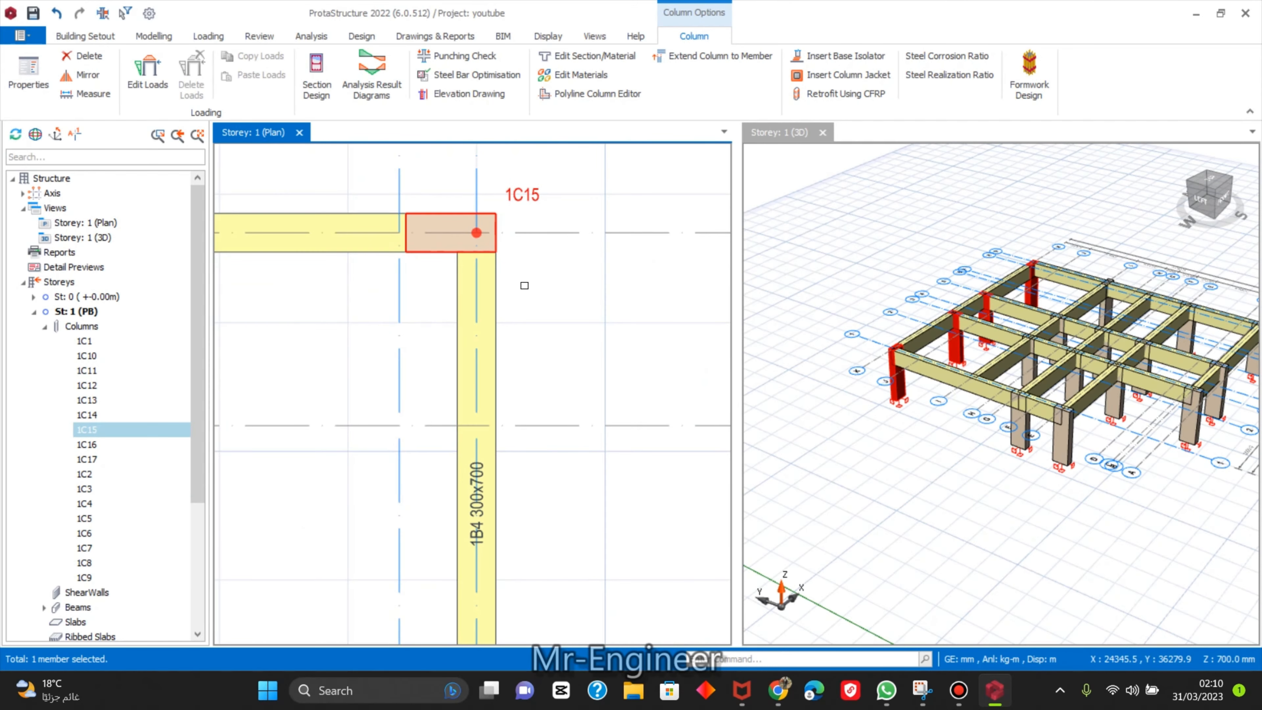
Shift column 1C14 at axes 9 and I inward along axis I to align its outer edge with the axis 9 beam.
{"action": "scroll", "coordinate": [524, 286], "scroll_direction": "down", "scroll_amount": 2}
{"action": "scroll", "coordinate": [539, 283], "scroll_direction": "down", "scroll_amount": 3}
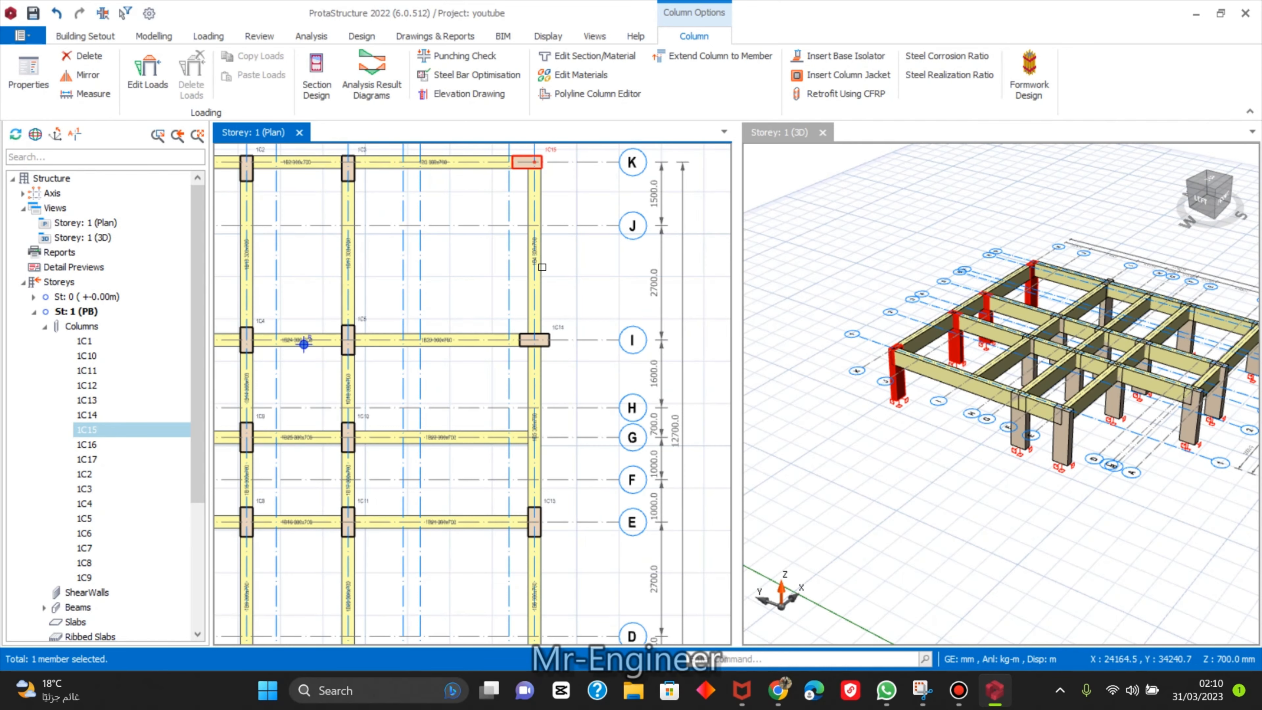
{"action": "scroll", "coordinate": [541, 326], "scroll_direction": "up", "scroll_amount": 4}
{"action": "left_click", "coordinate": [566, 366]}
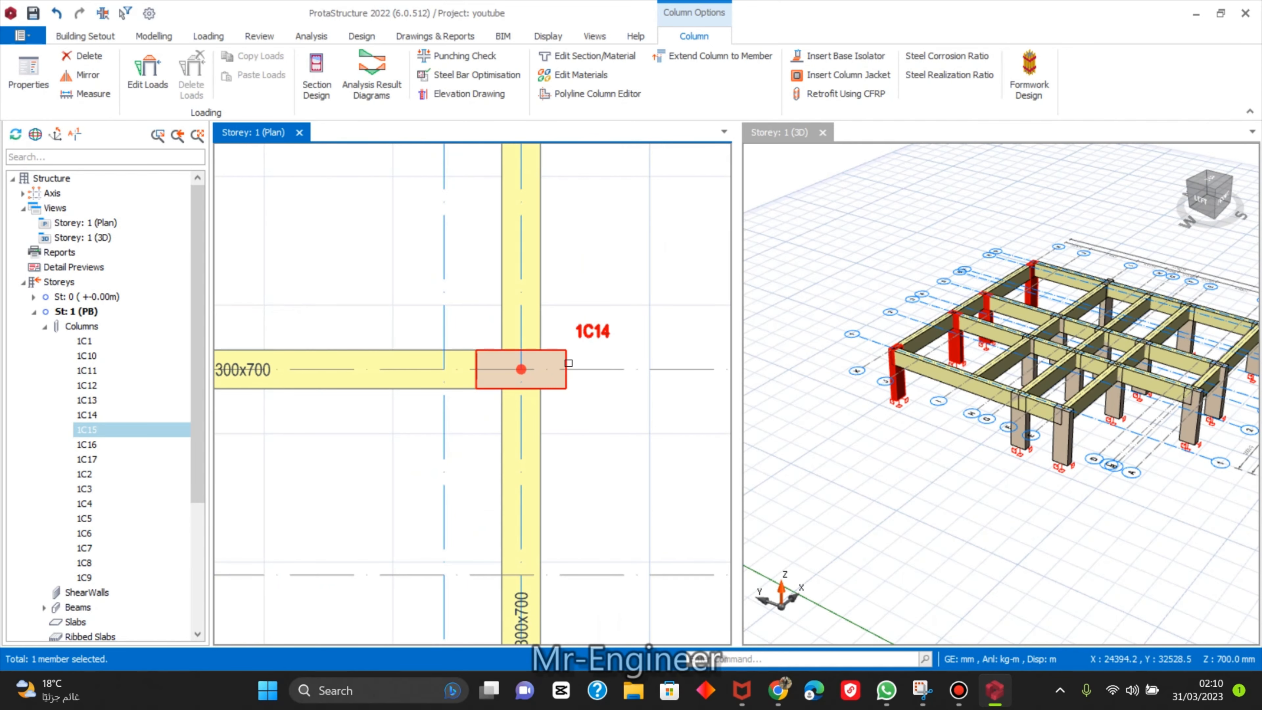
{"action": "key", "text": "Left"}
{"action": "key", "text": "Left"}
{"action": "key", "text": "Left"}
{"action": "key", "text": "Left"}
{"action": "key", "text": "Left"}
{"action": "key", "text": "Left"}
{"action": "key", "text": "Left"}
{"action": "key", "text": "Left"}
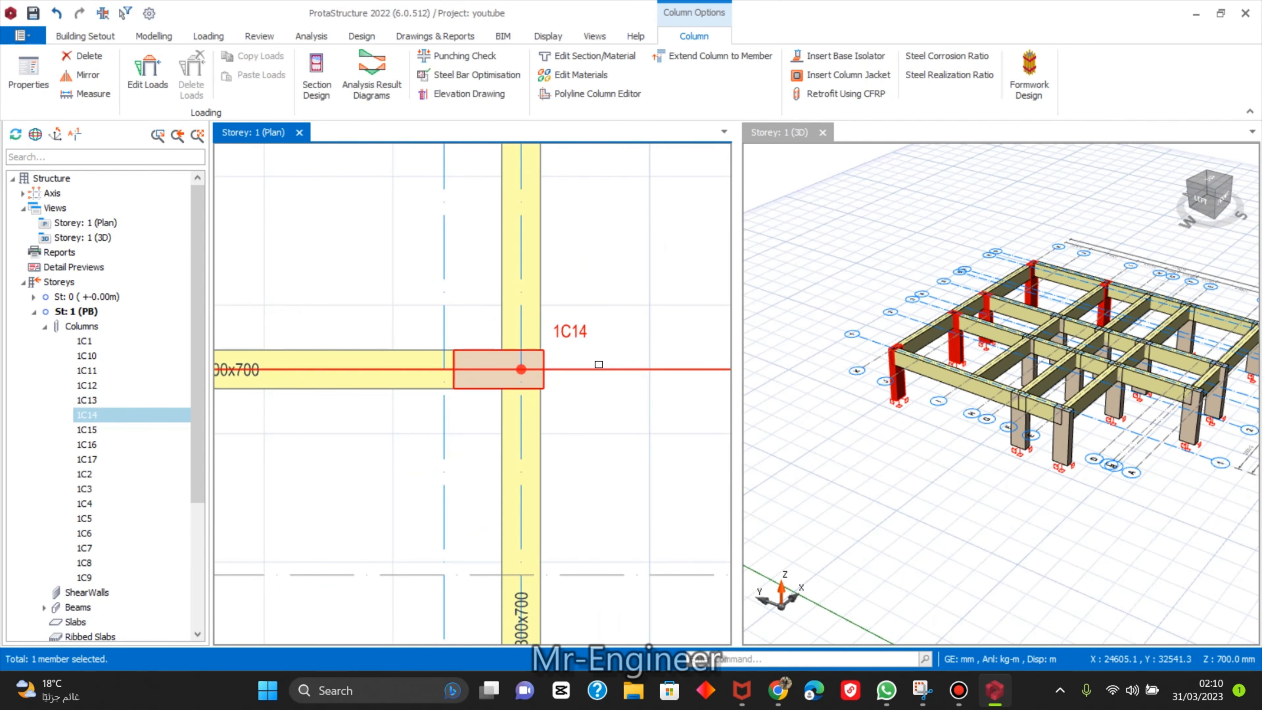
Shift column 1C12 at axes 9 and B along axis 9 so its outer edge is flush with the axis B beam.
{"action": "scroll", "coordinate": [599, 366], "scroll_direction": "down", "scroll_amount": 4}
{"action": "scroll", "coordinate": [579, 384], "scroll_direction": "up", "scroll_amount": 4}
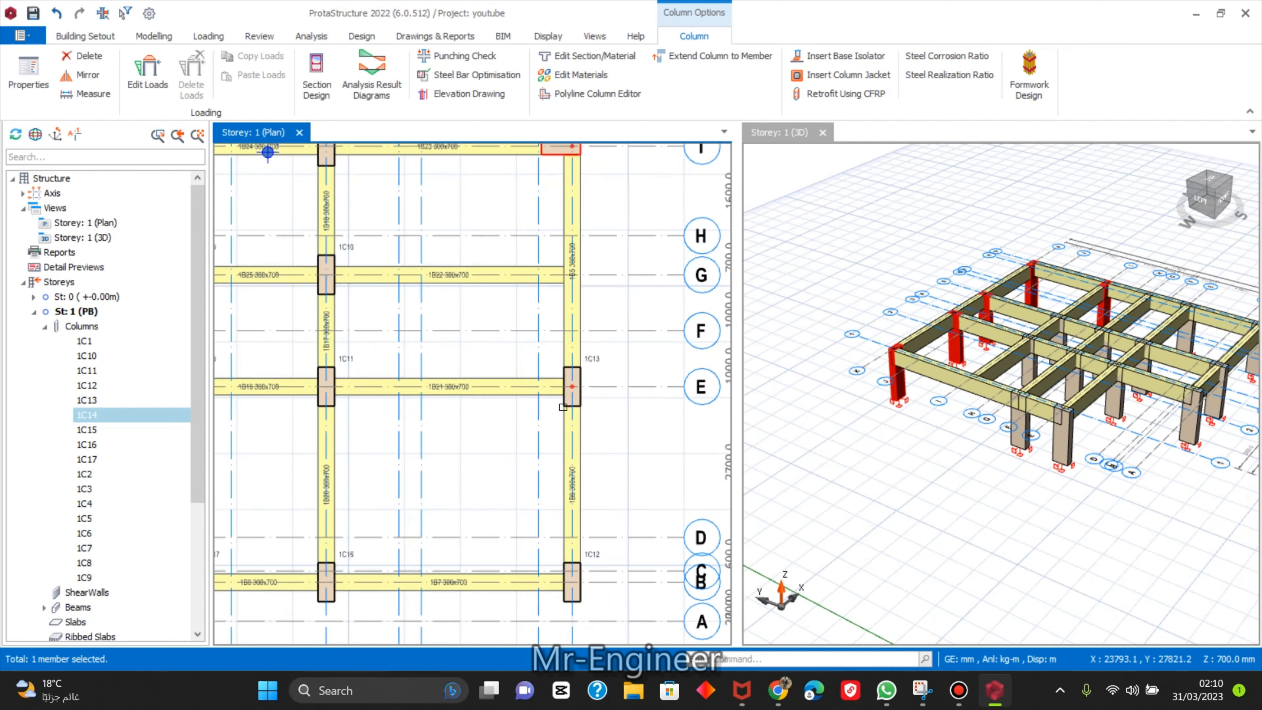
{"action": "scroll", "coordinate": [578, 384], "scroll_direction": "down", "scroll_amount": 4}
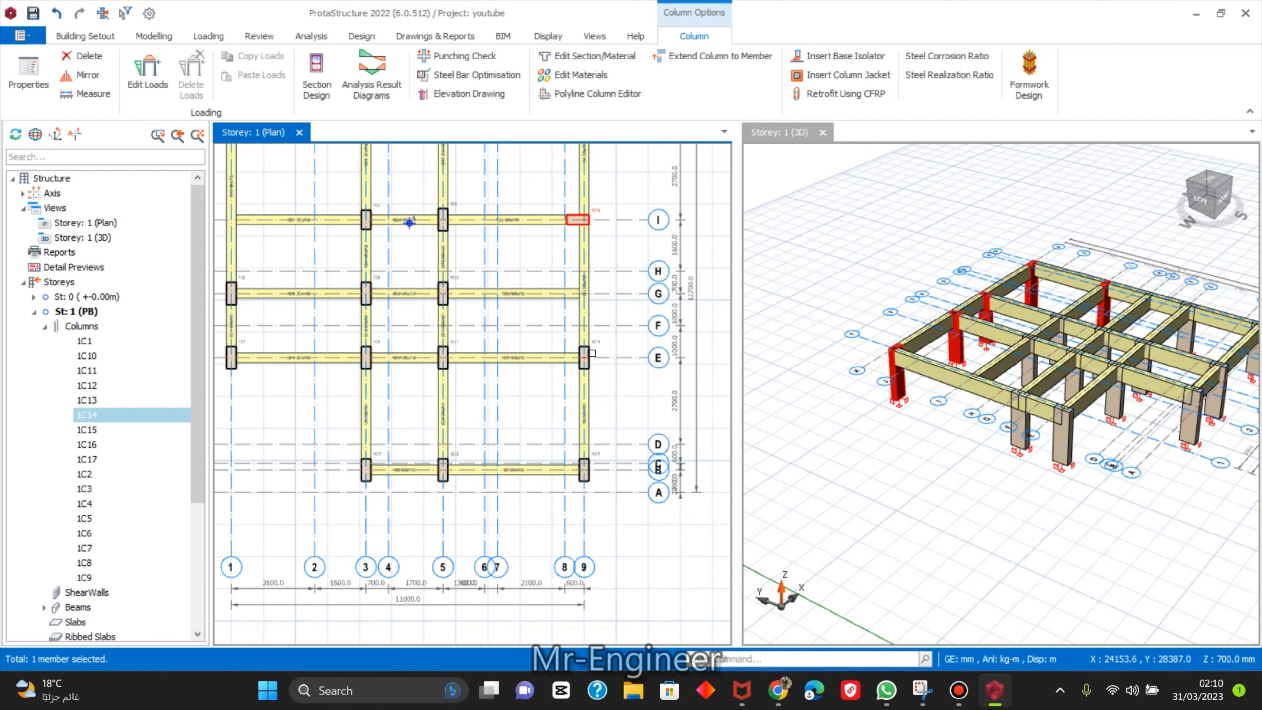
{"action": "mouse_move", "coordinate": [600, 349]}
{"action": "middle_mouse_down"}
{"action": "mouse_move", "coordinate": [602, 366]}
{"action": "mouse_move", "coordinate": [602, 342]}
{"action": "middle_mouse_up"}
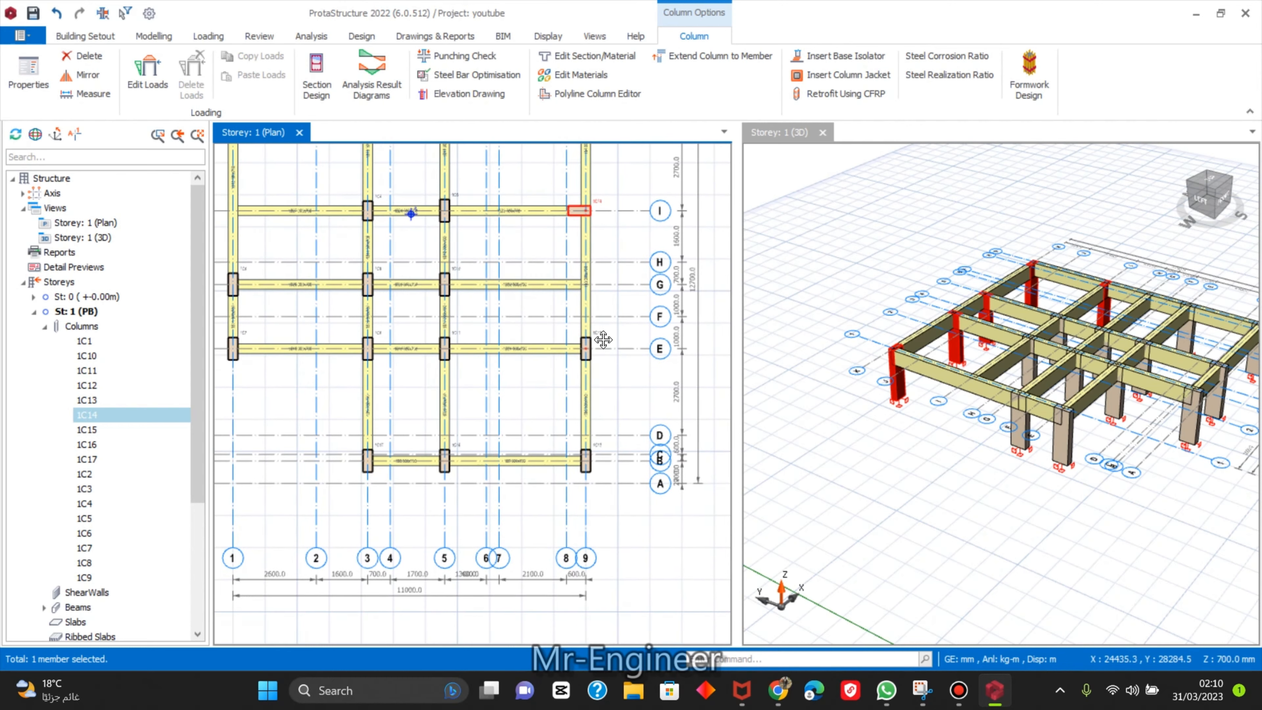
{"action": "scroll", "coordinate": [618, 408], "scroll_direction": "up", "scroll_amount": 4}
{"action": "left_click", "coordinate": [622, 444]}
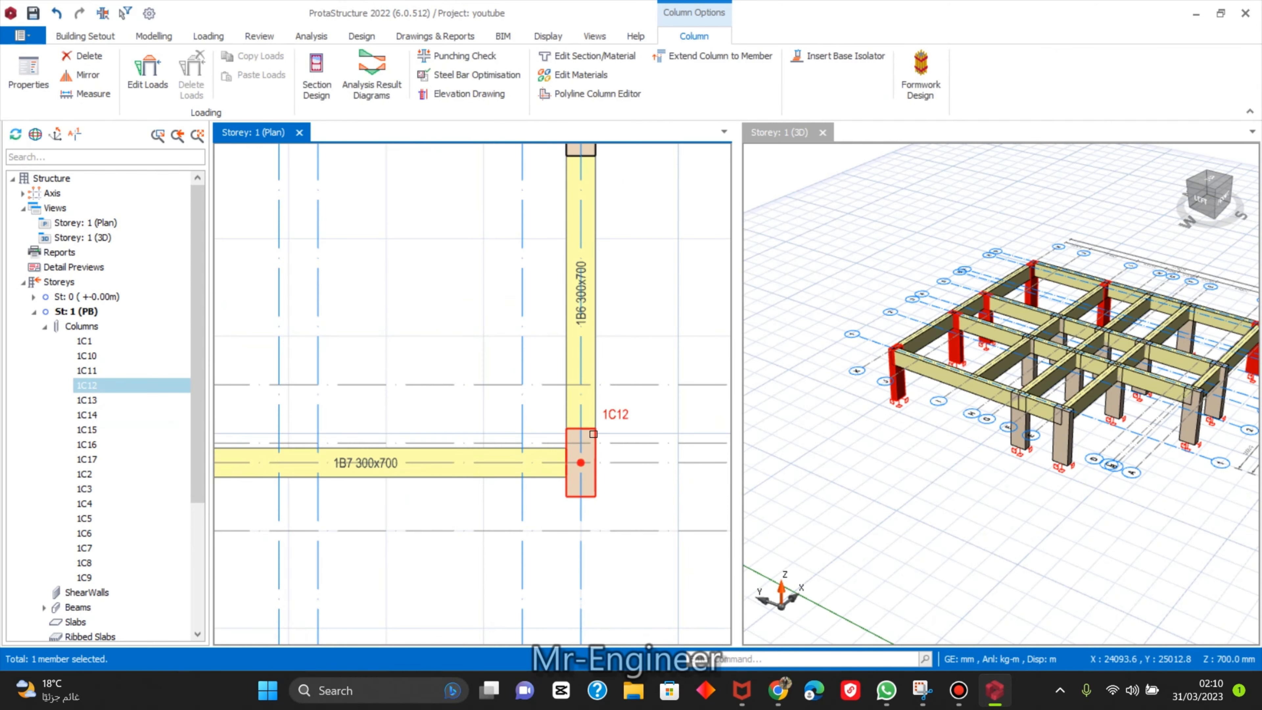
{"action": "key", "text": "Up"}
{"action": "key", "text": "Up"}
{"action": "key", "text": "Up"}
{"action": "key", "text": "Up"}
{"action": "key", "text": "Up"}
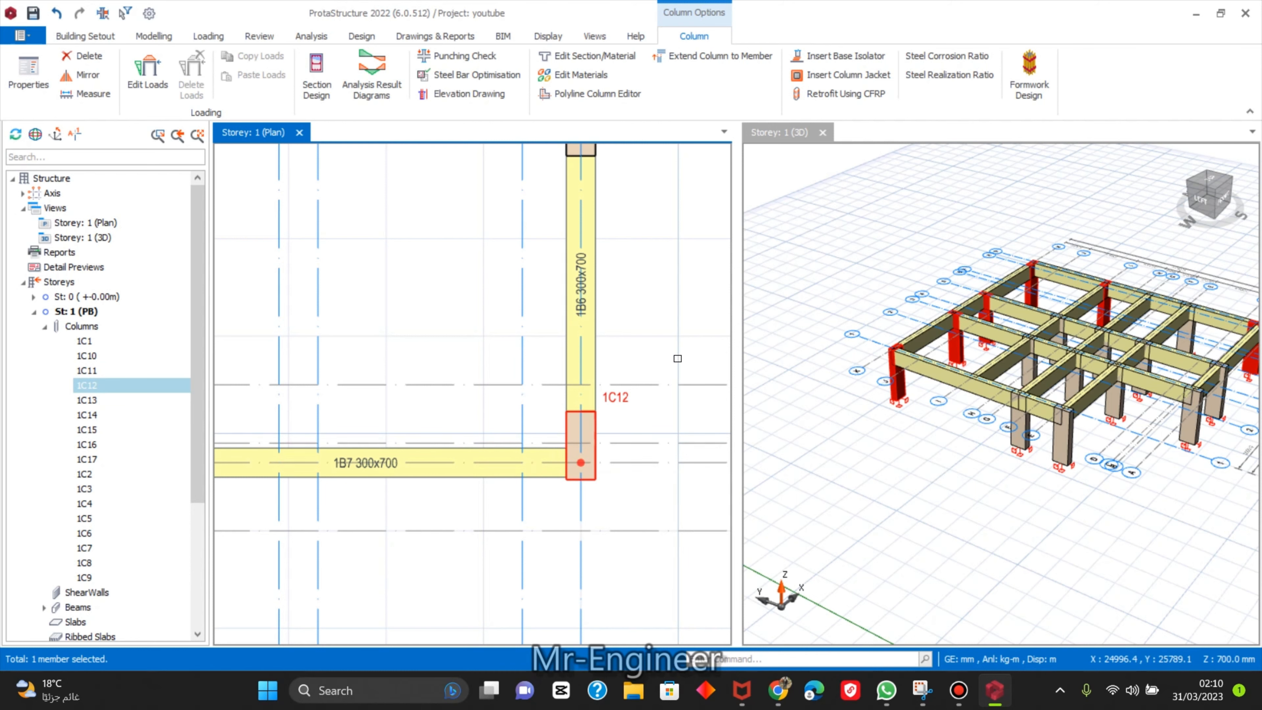
Shift columns 1C16 and 1C17 together along axes 5 and 3 so their outer edges are flush with the axis B beams.
{"action": "scroll", "coordinate": [677, 358], "scroll_direction": "down", "scroll_amount": 5}
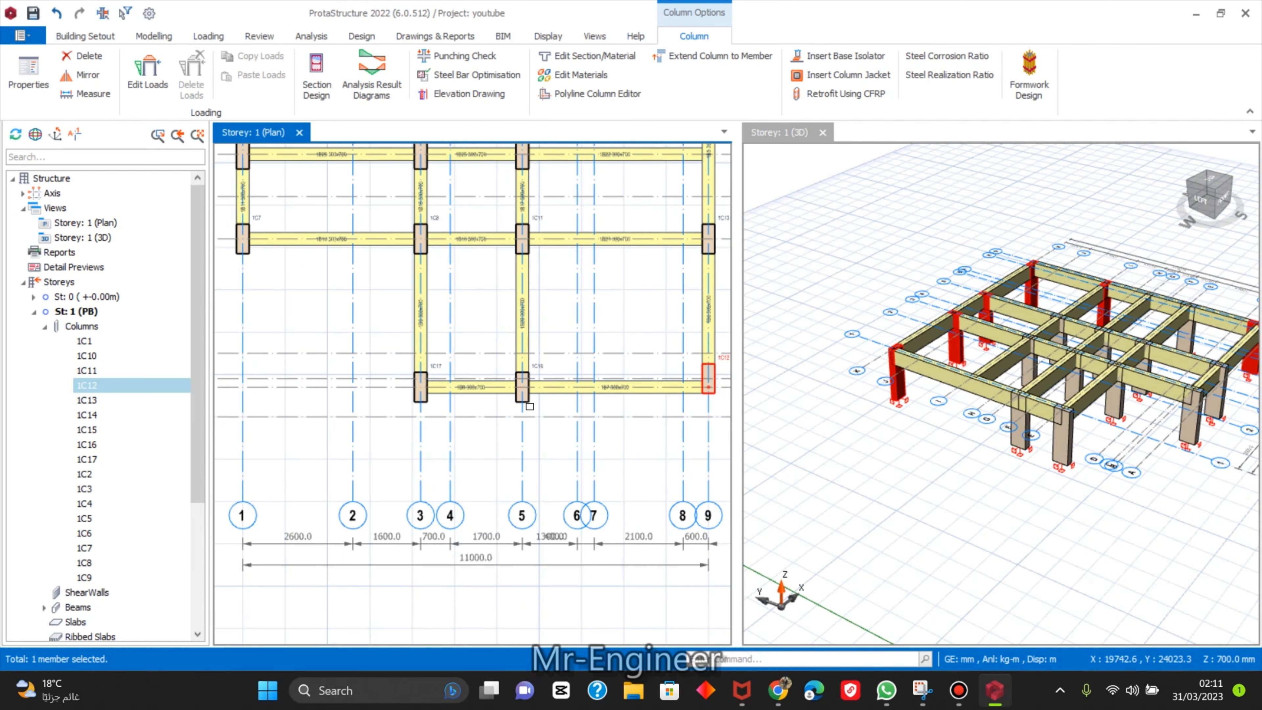
{"action": "left_click", "coordinate": [530, 402]}
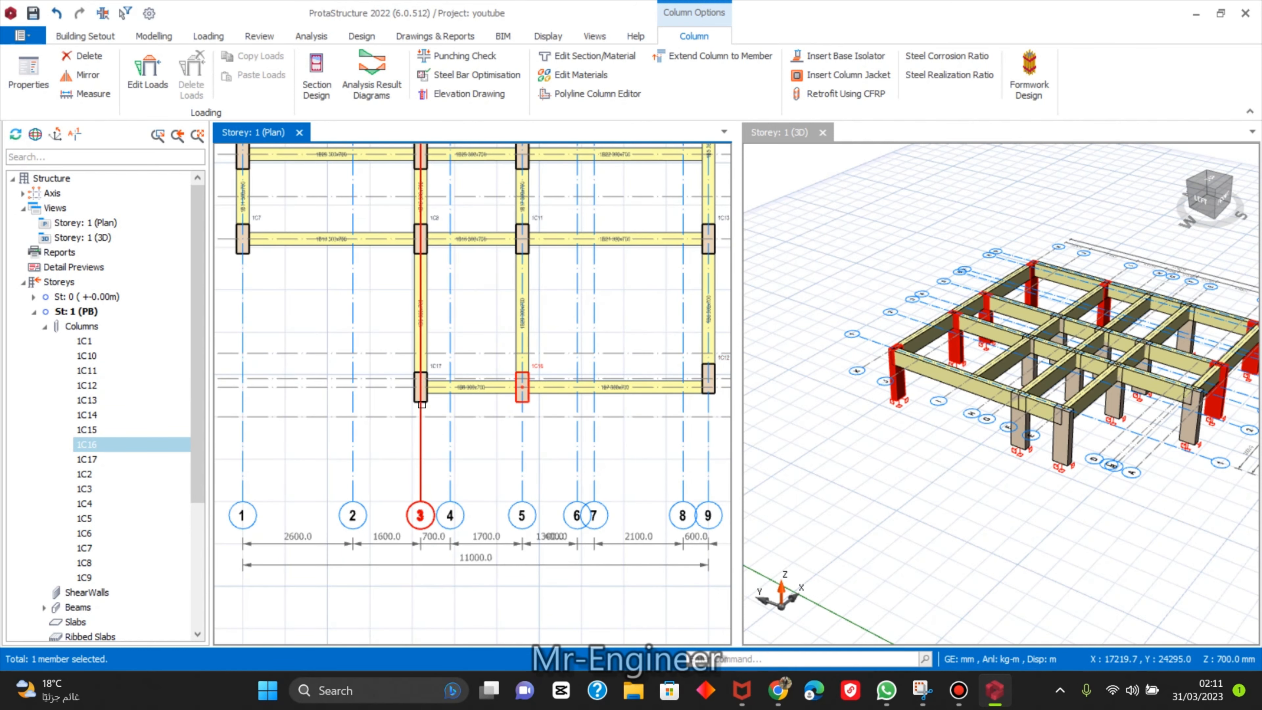
{"action": "left_click", "coordinate": [422, 390], "text": "ctrl"}
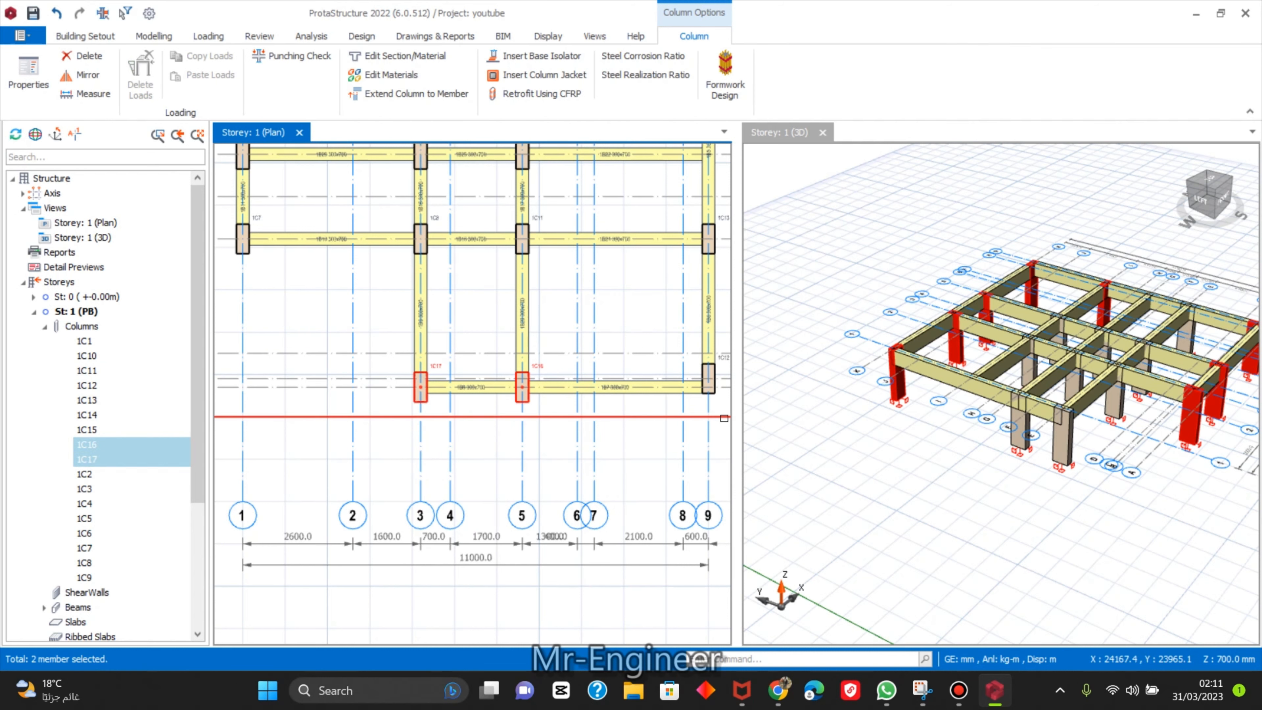
{"action": "scroll", "coordinate": [508, 383], "scroll_direction": "up", "scroll_amount": 3}
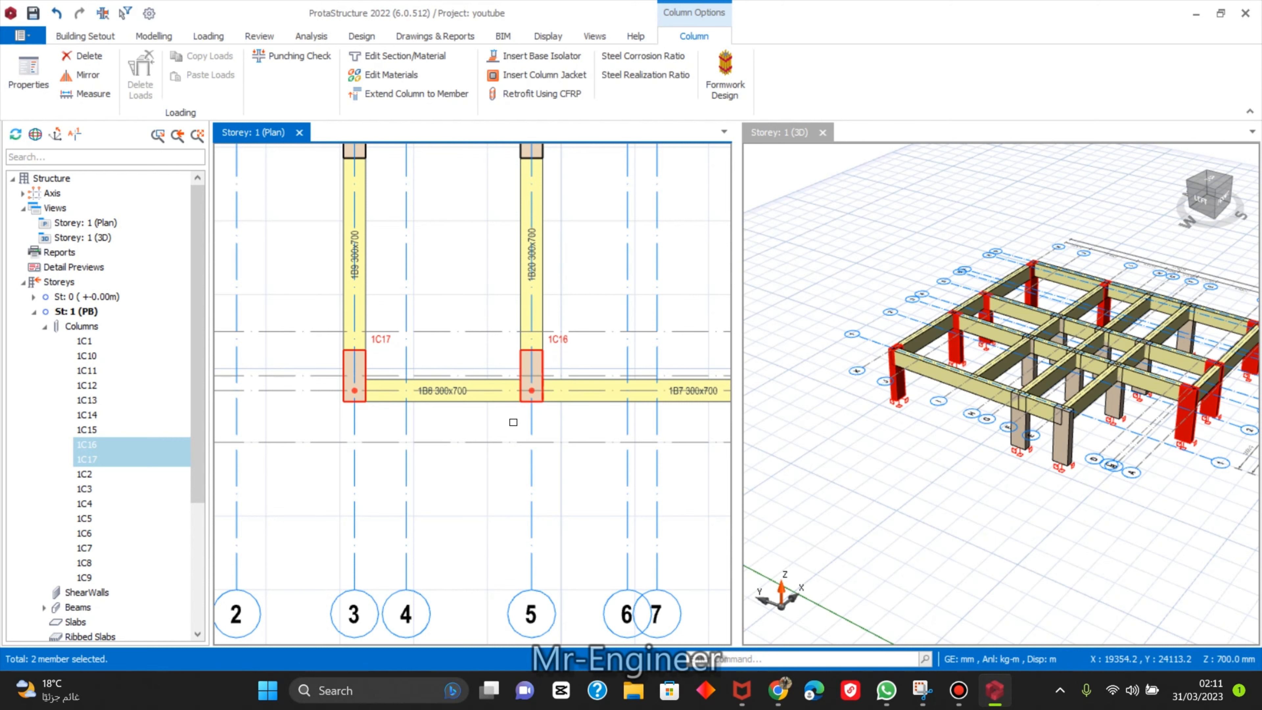
Shift column 1C7 at axes 1 and E along axis 1 so its outer edge is flush with the axis E beam.
{"action": "scroll", "coordinate": [513, 422], "scroll_direction": "down", "scroll_amount": 5}
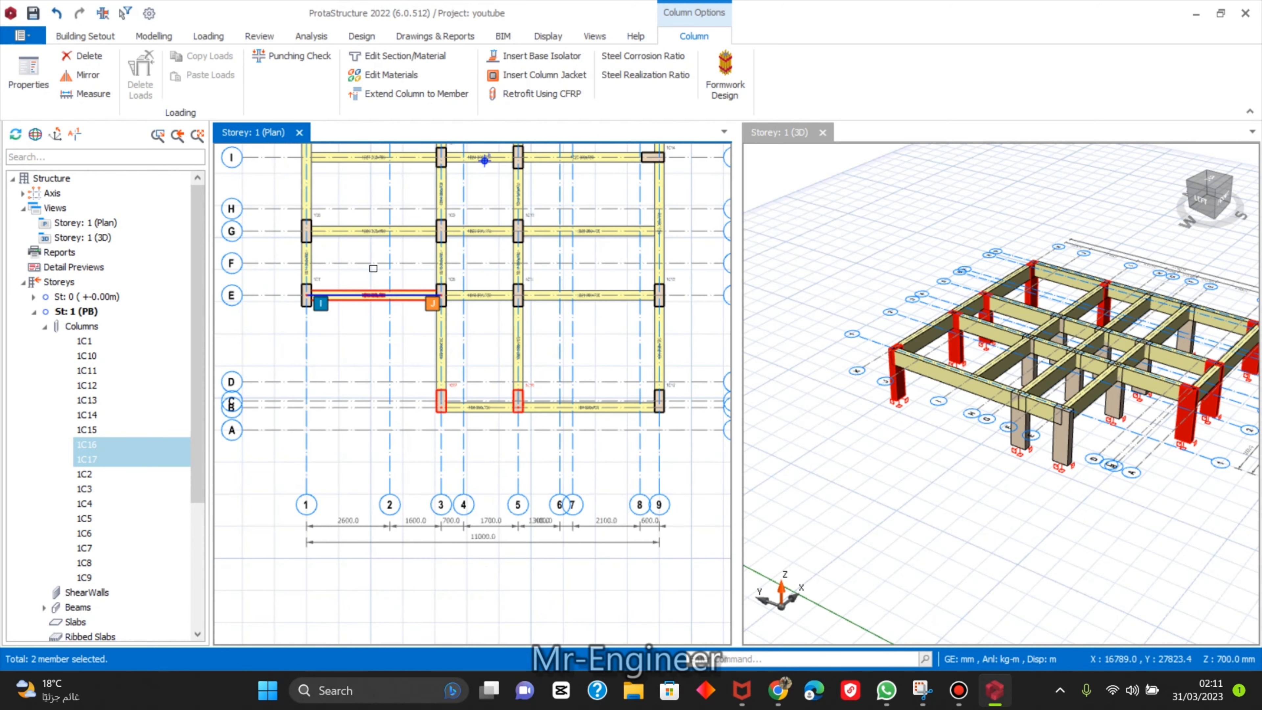
{"action": "middle_click_drag", "start_coordinate": [409, 266], "coordinate": [489, 295]}
{"action": "key", "text": "Escape"}
{"action": "scroll", "coordinate": [410, 339], "scroll_direction": "up", "scroll_amount": 3}
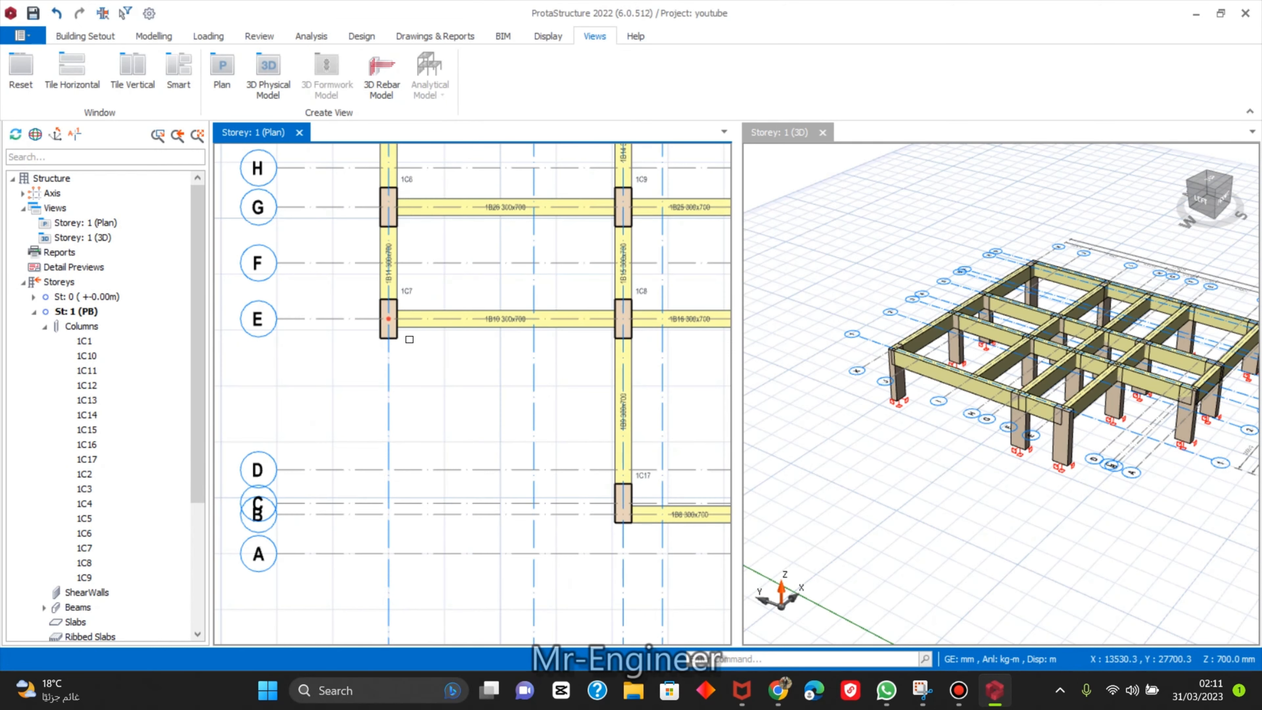
{"action": "left_click", "coordinate": [399, 336]}
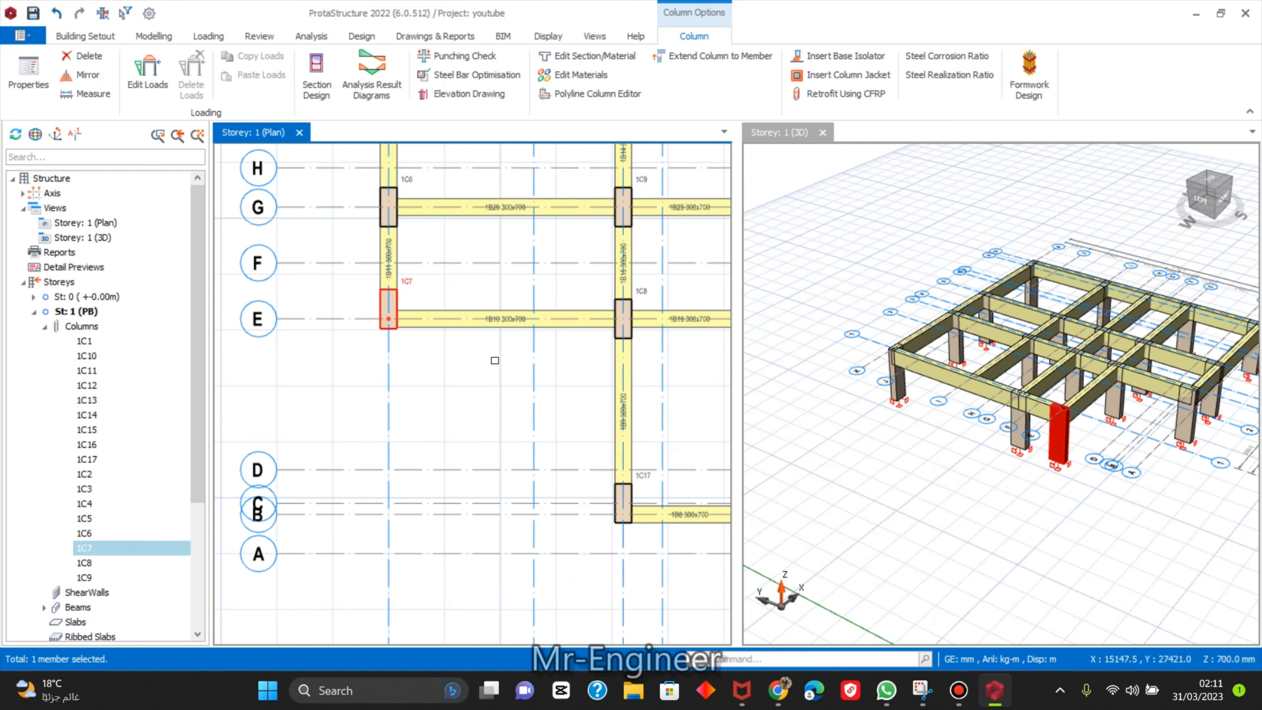
Examine the column and beam alignment across the whole storey 1 plan and from the front in the 3D view.
{"action": "scroll", "coordinate": [495, 360], "scroll_direction": "down", "scroll_amount": 3}
{"action": "scroll", "coordinate": [422, 365], "scroll_direction": "up", "scroll_amount": 4}
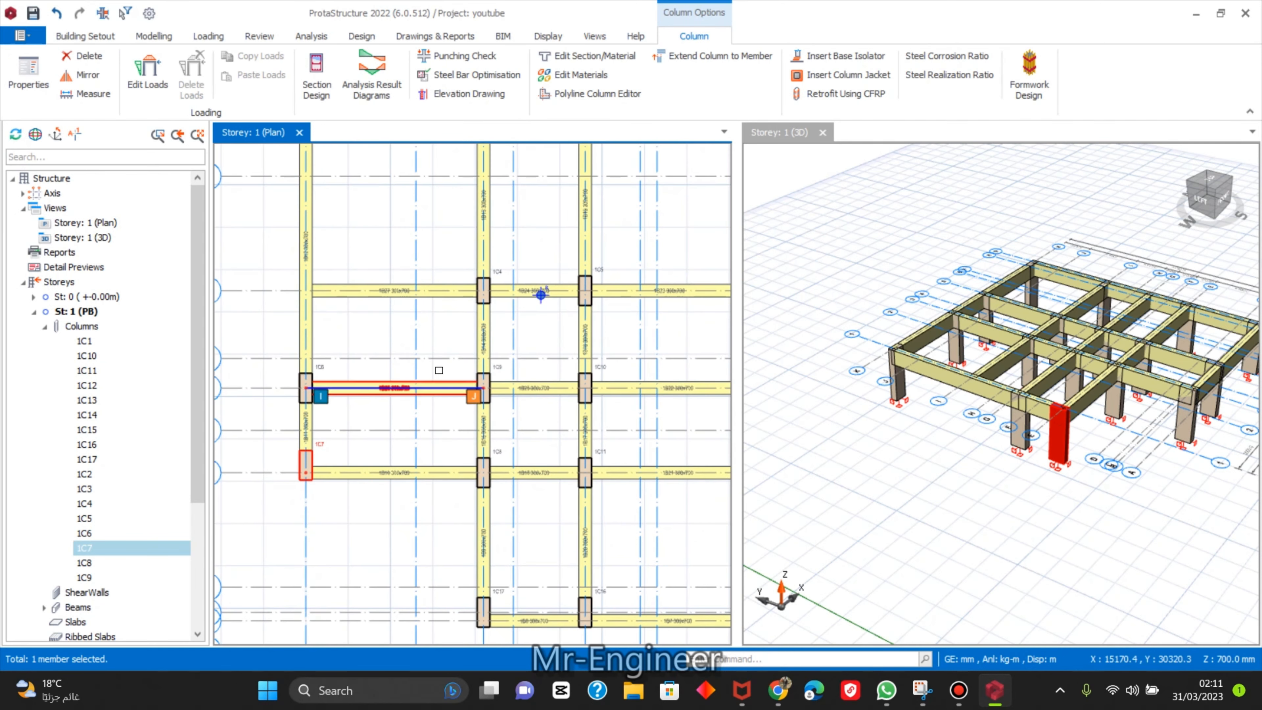
{"action": "scroll", "coordinate": [348, 372], "scroll_direction": "down", "scroll_amount": 5}
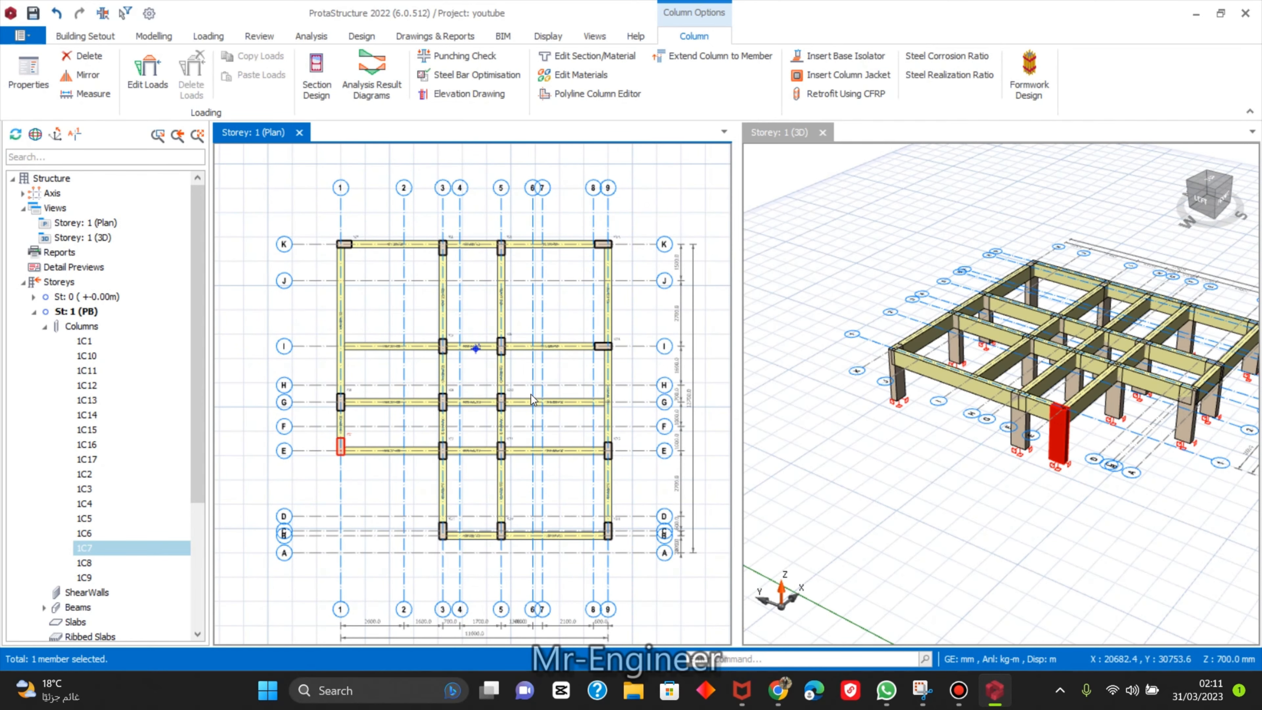
{"action": "key", "text": "Escape"}
{"action": "middle_click_drag", "start_coordinate": [969, 407], "coordinate": [1108, 382]}
{"action": "scroll", "coordinate": [557, 353], "scroll_direction": "down", "scroll_amount": 3}
{"action": "scroll", "coordinate": [436, 351], "scroll_direction": "up", "scroll_amount": 2}
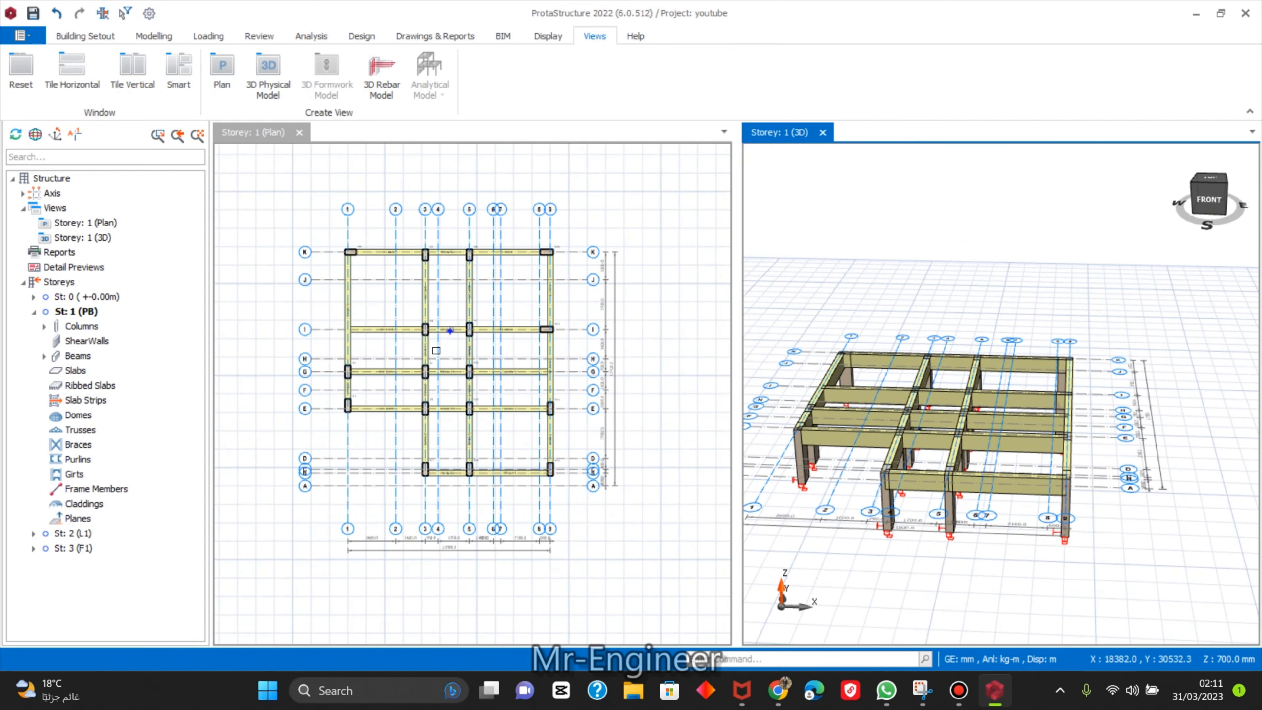
{"action": "scroll", "coordinate": [447, 249], "scroll_direction": "up", "scroll_amount": 4}
{"action": "left_click", "coordinate": [566, 328]}
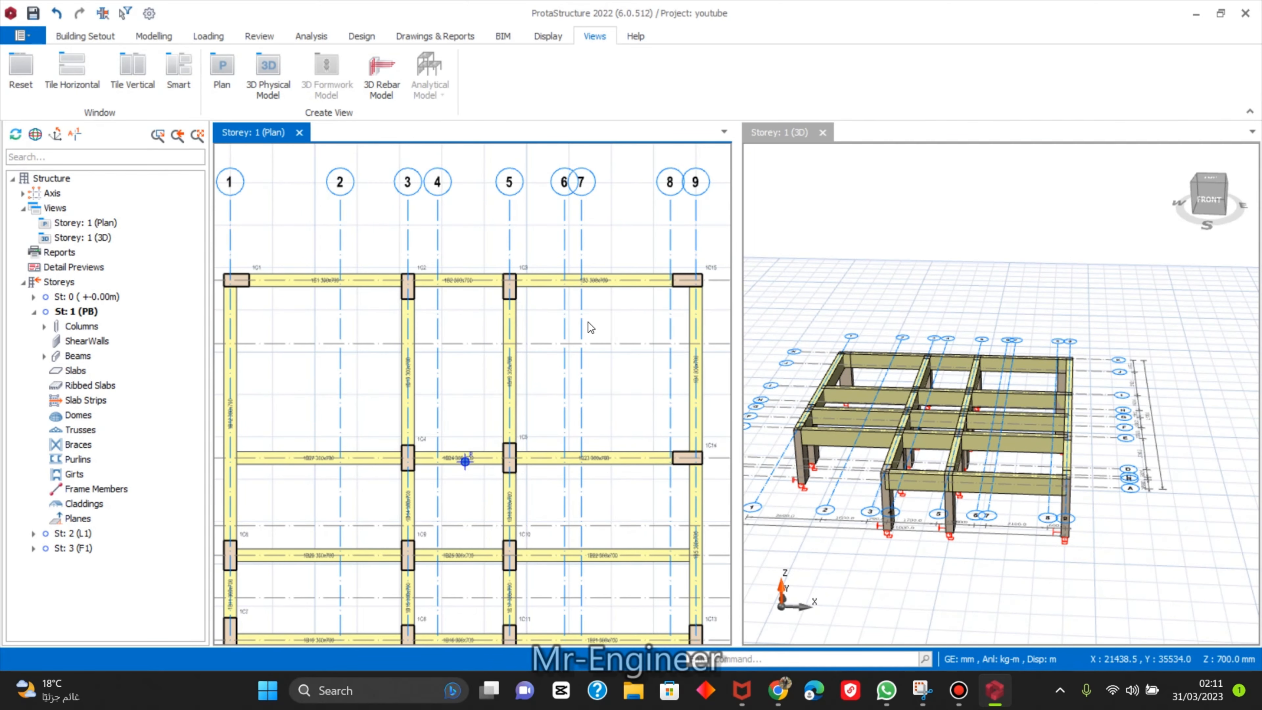
{"action": "scroll", "coordinate": [591, 328], "scroll_direction": "down", "scroll_amount": 3}
{"action": "scroll", "coordinate": [566, 304], "scroll_direction": "up", "scroll_amount": 1}
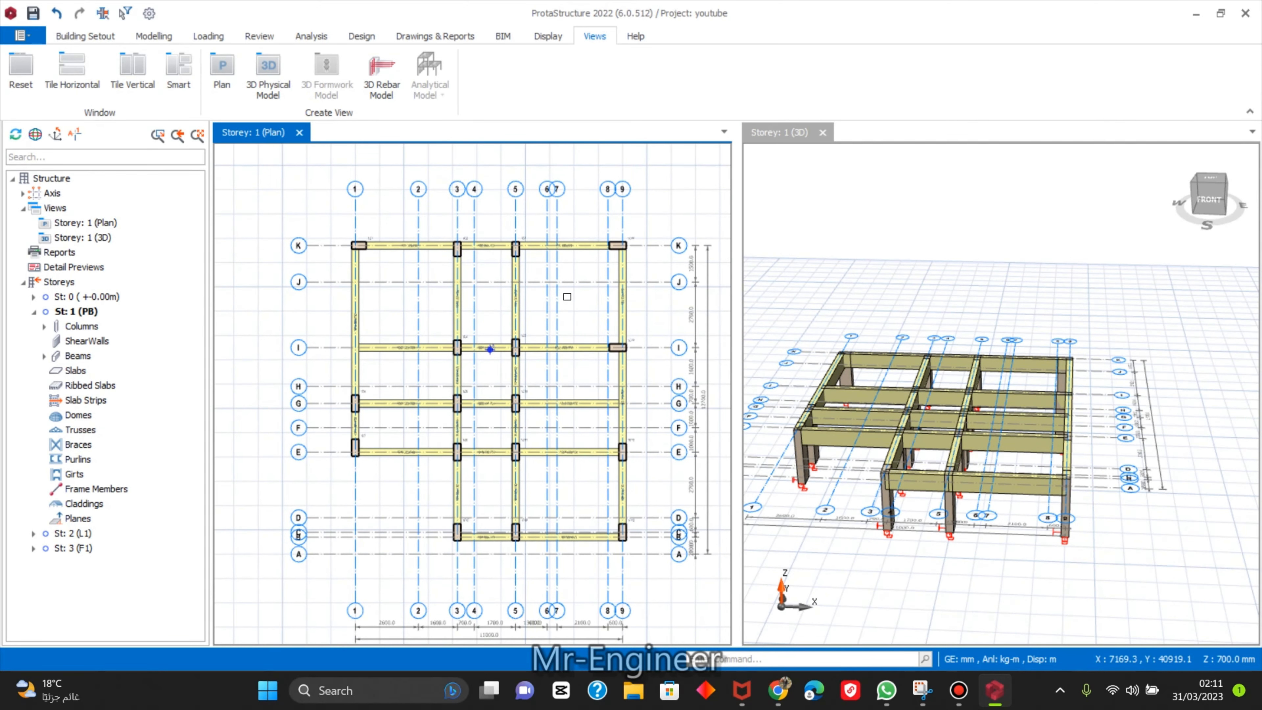
{"action": "scroll", "coordinate": [571, 283], "scroll_direction": "down", "scroll_amount": 1}
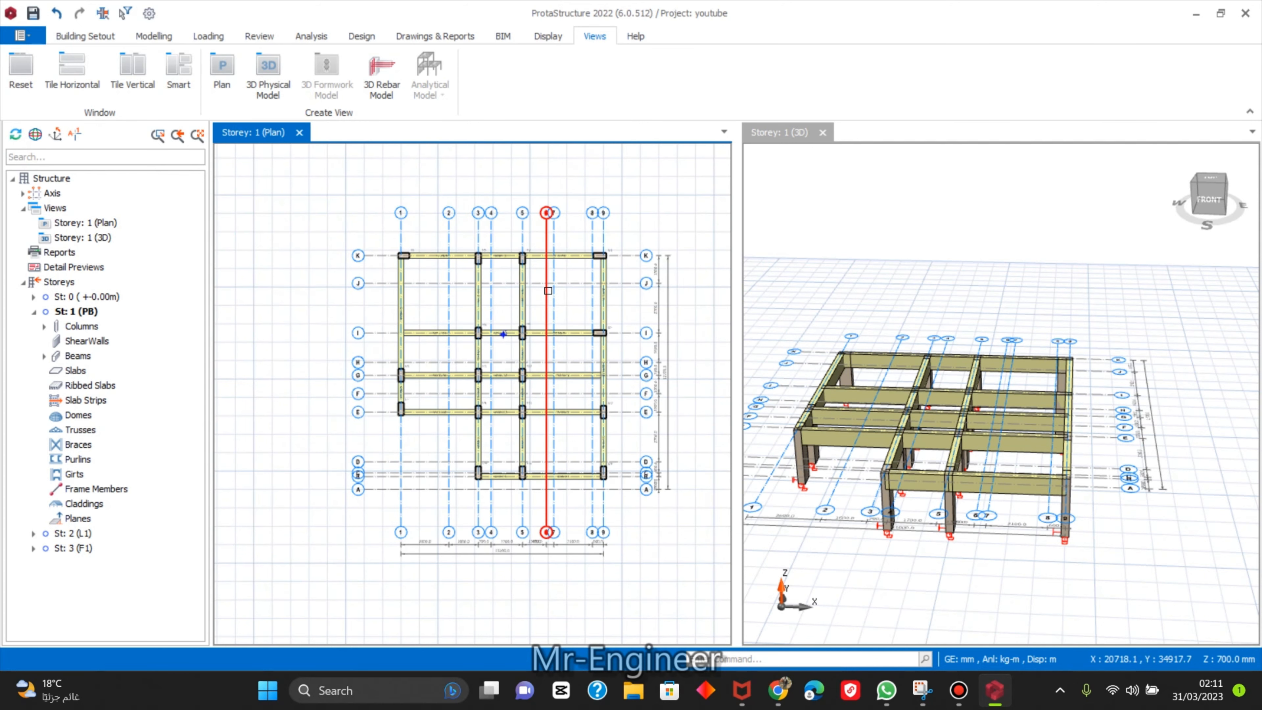
{"action": "left_click", "coordinate": [957, 689]}
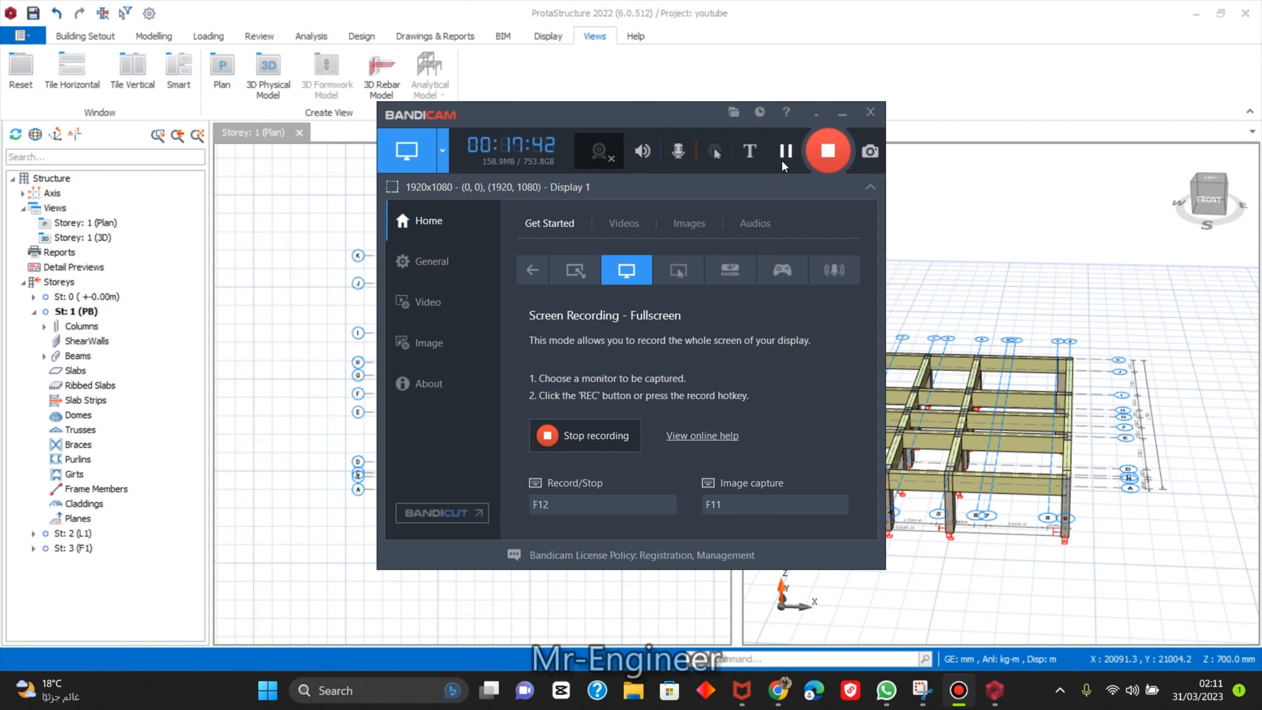
{"action": "left_click", "coordinate": [786, 150]}
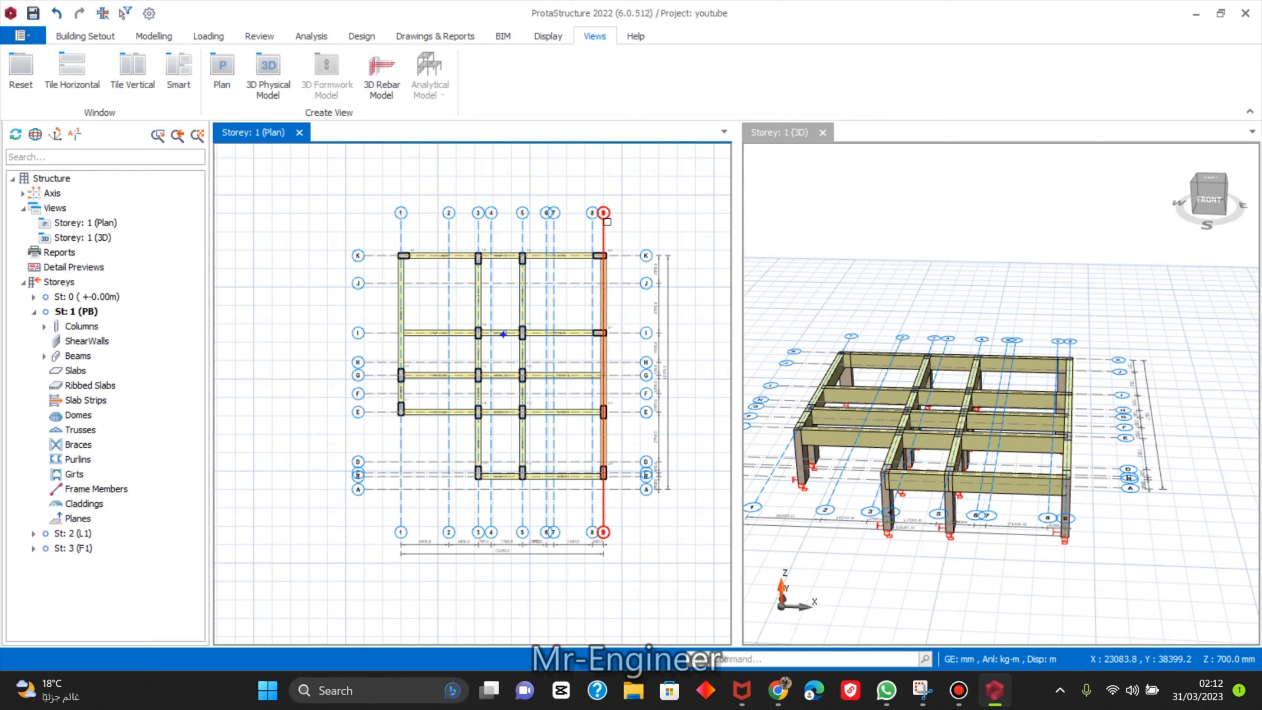
Inspect the beam panels in the storey 1 plan, ending close up at column 1C1 and beams 1B1 and 1B12.
{"action": "middle_click_drag", "start_coordinate": [611, 220], "coordinate": [587, 203]}
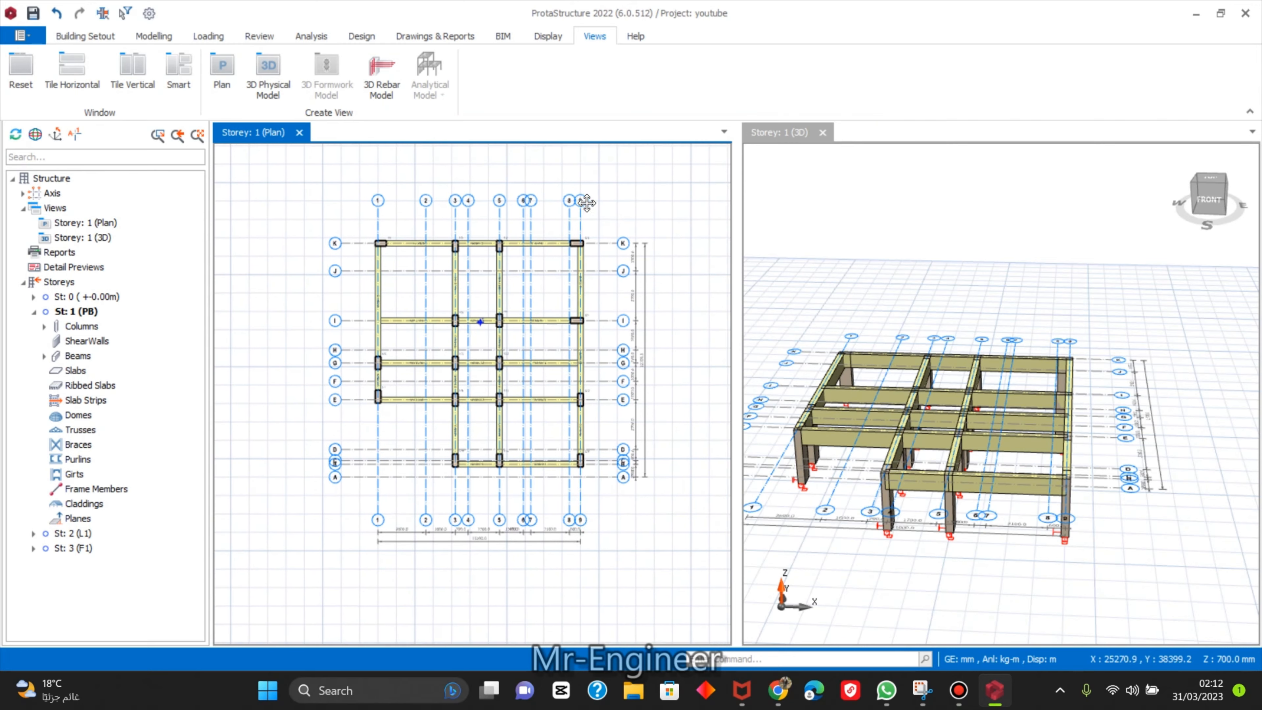
{"action": "scroll", "coordinate": [586, 202], "scroll_direction": "up", "scroll_amount": 2}
{"action": "middle_click_drag", "start_coordinate": [469, 226], "coordinate": [534, 211]}
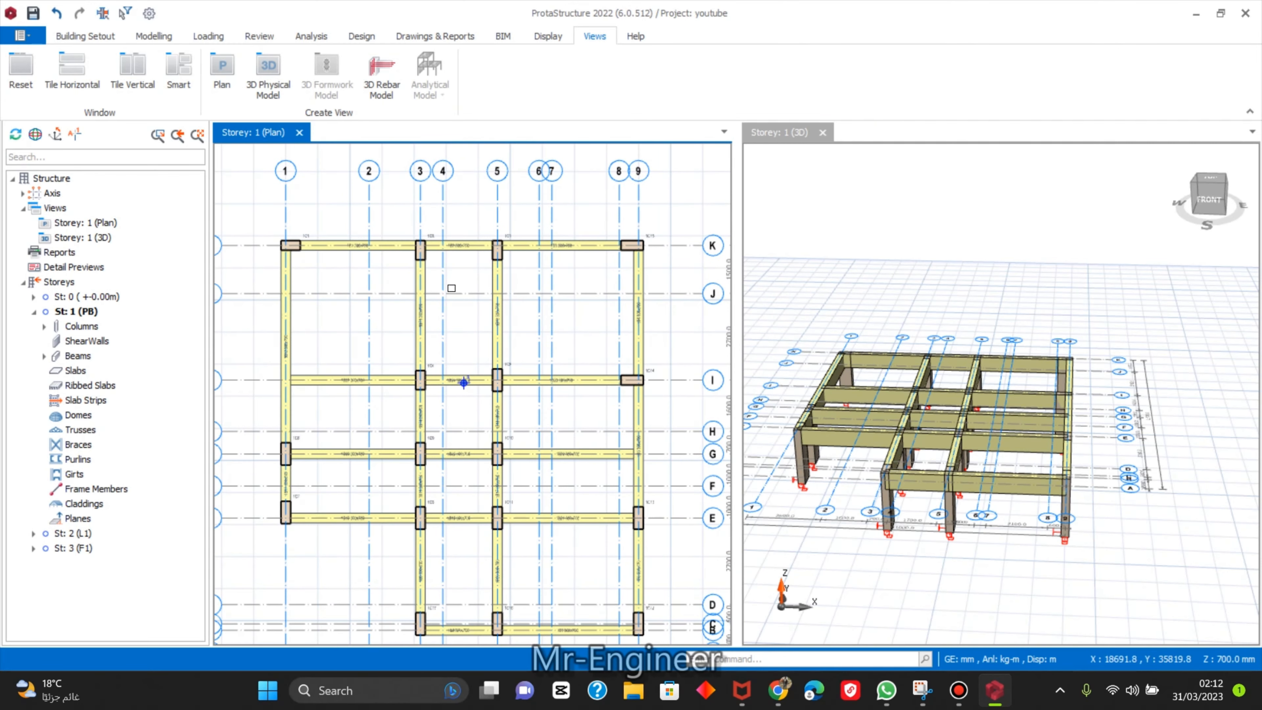
{"action": "scroll", "coordinate": [451, 286], "scroll_direction": "up", "scroll_amount": 2}
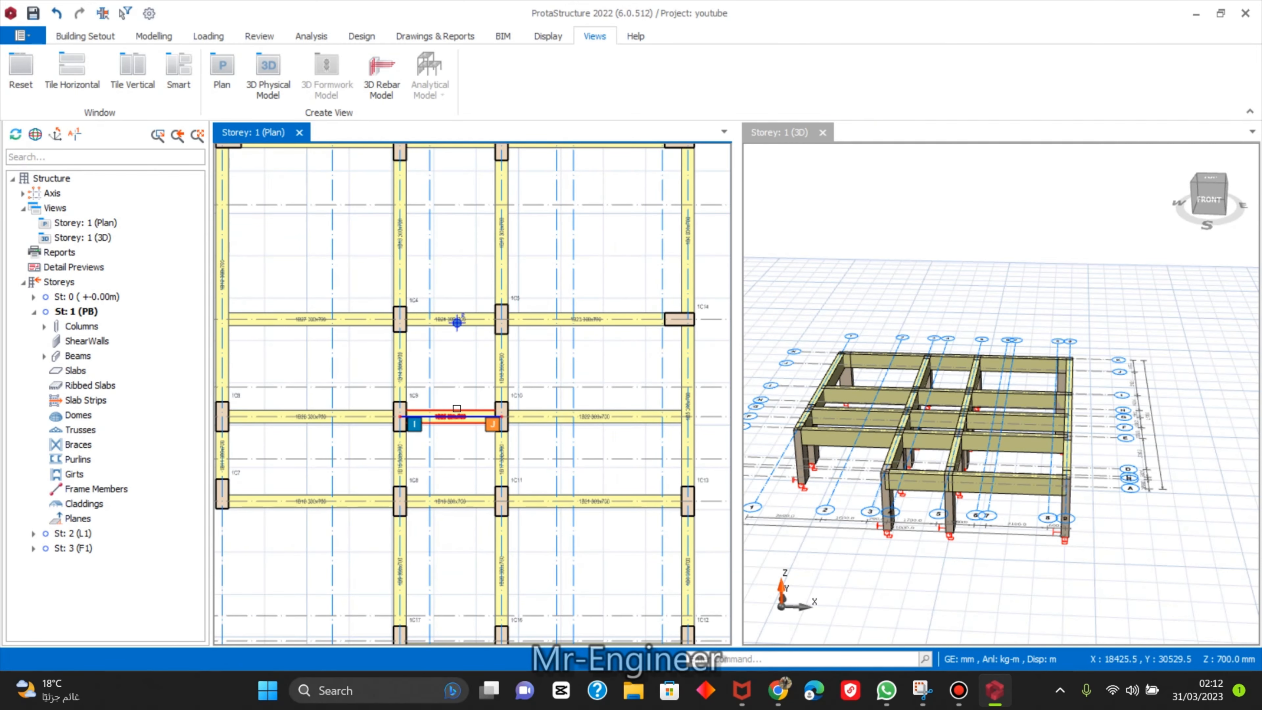
{"action": "scroll", "coordinate": [486, 370], "scroll_direction": "down", "scroll_amount": 2}
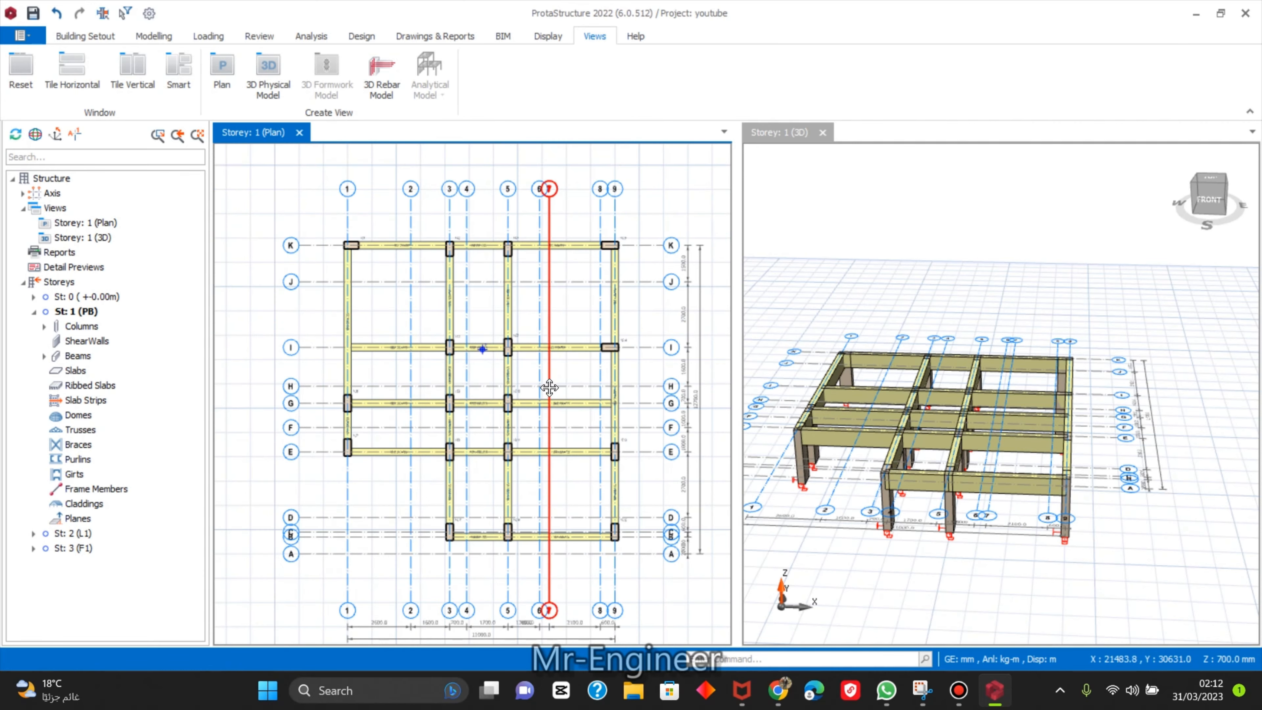
{"action": "middle_click_drag", "start_coordinate": [363, 221], "coordinate": [377, 195]}
{"action": "scroll", "coordinate": [363, 224], "scroll_direction": "up", "scroll_amount": 5}
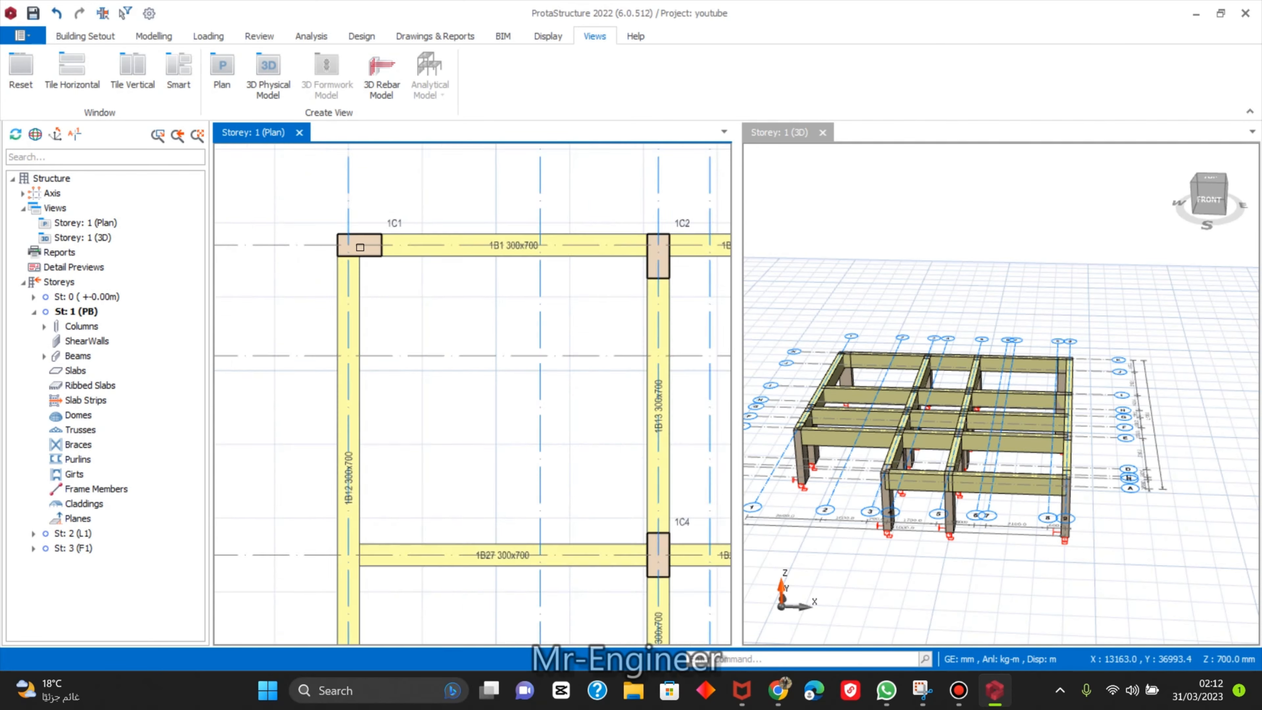
Generate storey 3 (F1) from storey 1 (PB) with all member types included.
{"action": "scroll", "coordinate": [417, 306], "scroll_direction": "down", "scroll_amount": 8}
{"action": "scroll", "coordinate": [432, 271], "scroll_direction": "up", "scroll_amount": 3}
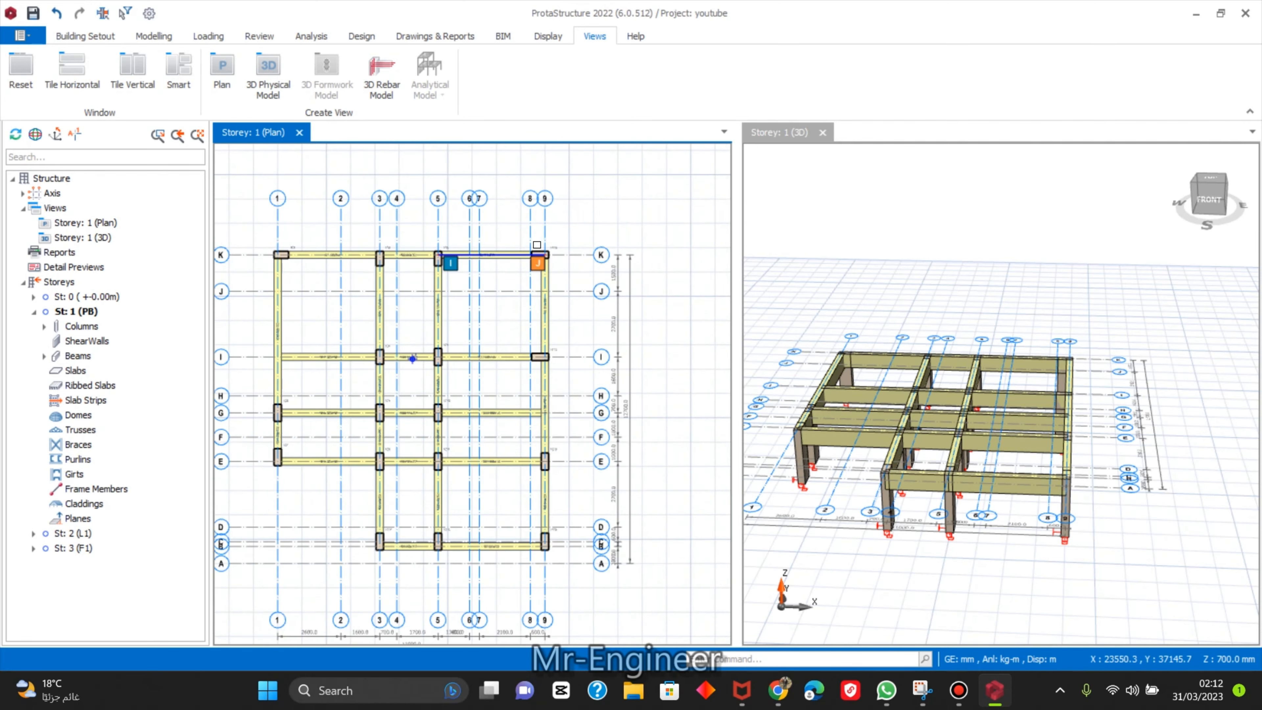
{"action": "middle_click_drag", "start_coordinate": [474, 297], "coordinate": [507, 282]}
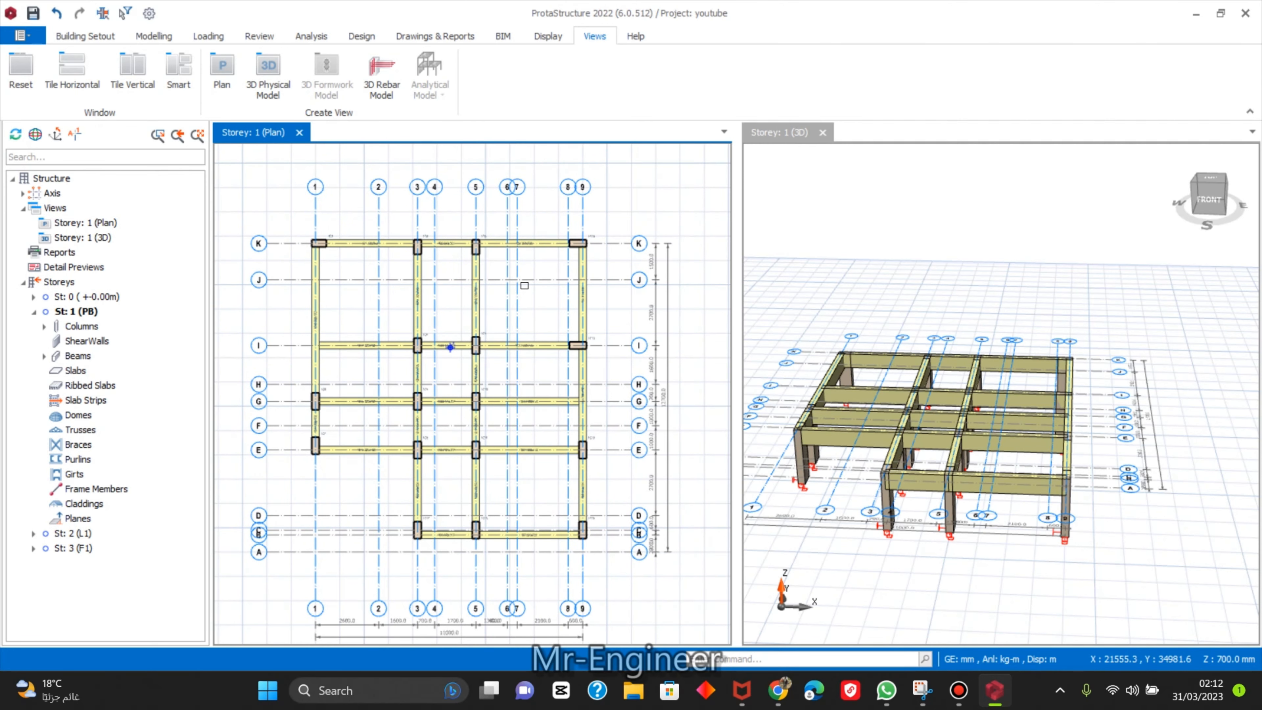
{"action": "scroll", "coordinate": [530, 290], "scroll_direction": "down", "scroll_amount": 2}
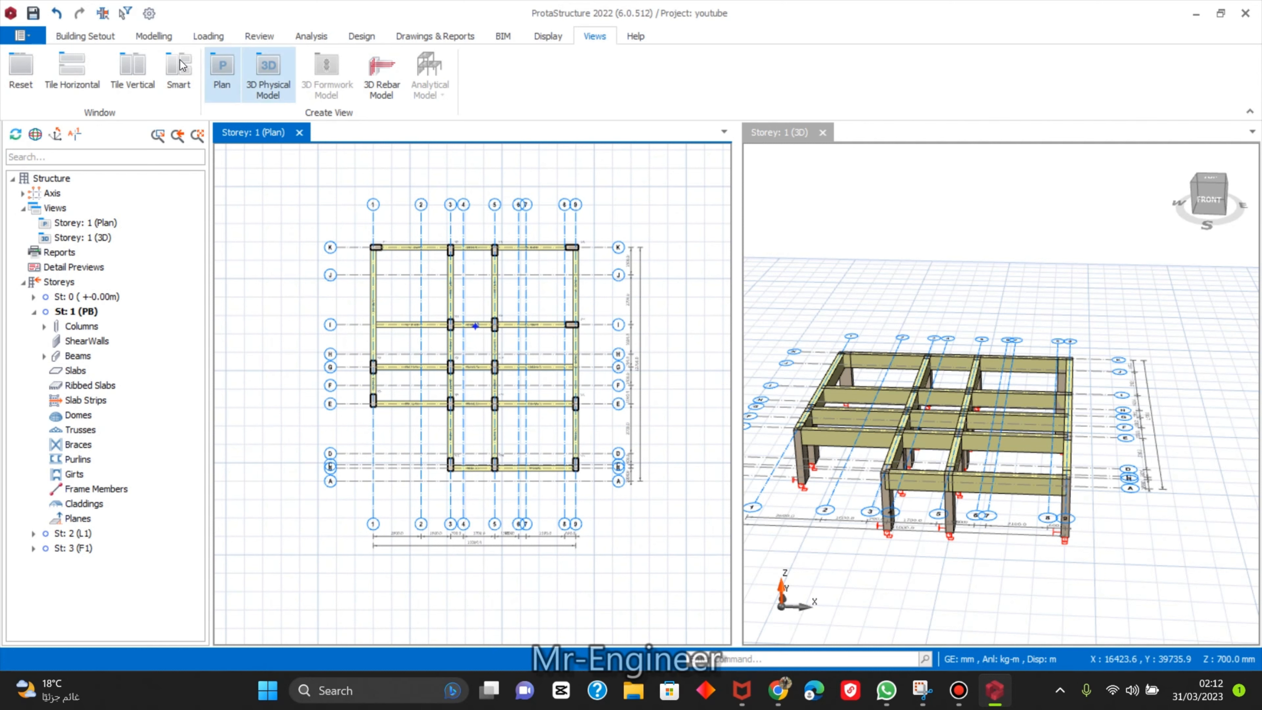
{"action": "left_click", "coordinate": [90, 38]}
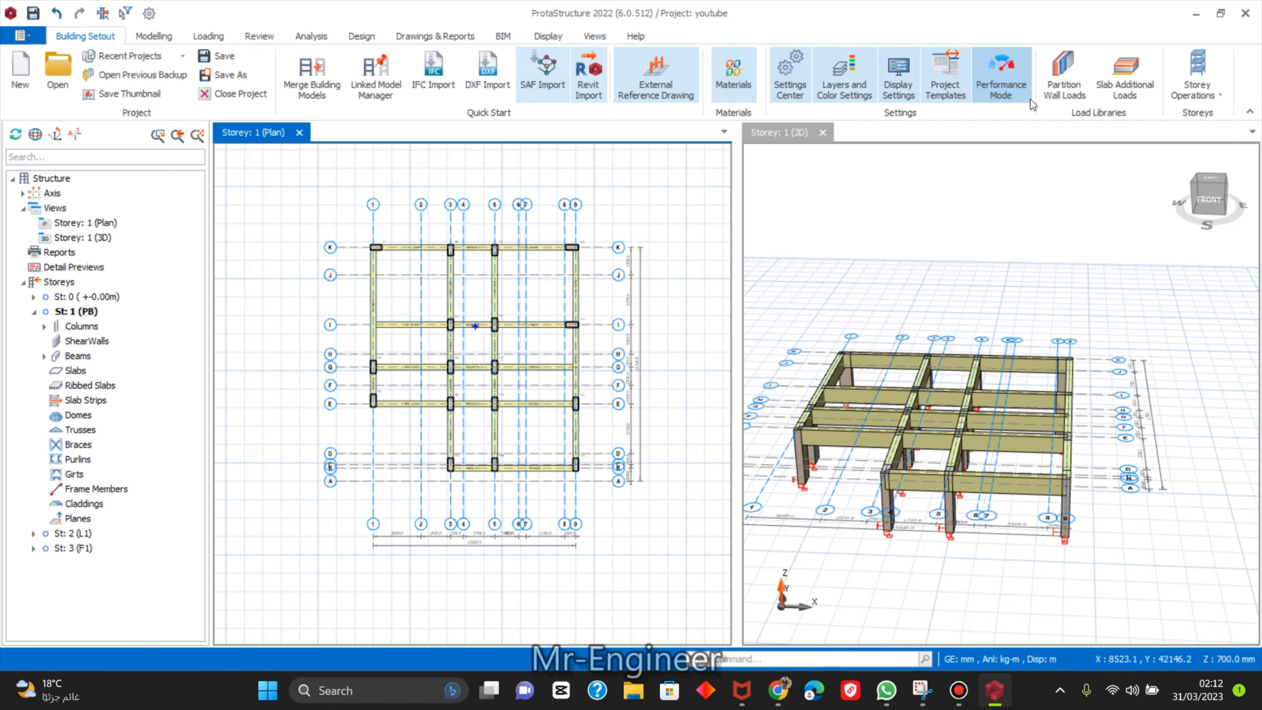
{"action": "left_click", "coordinate": [1218, 95]}
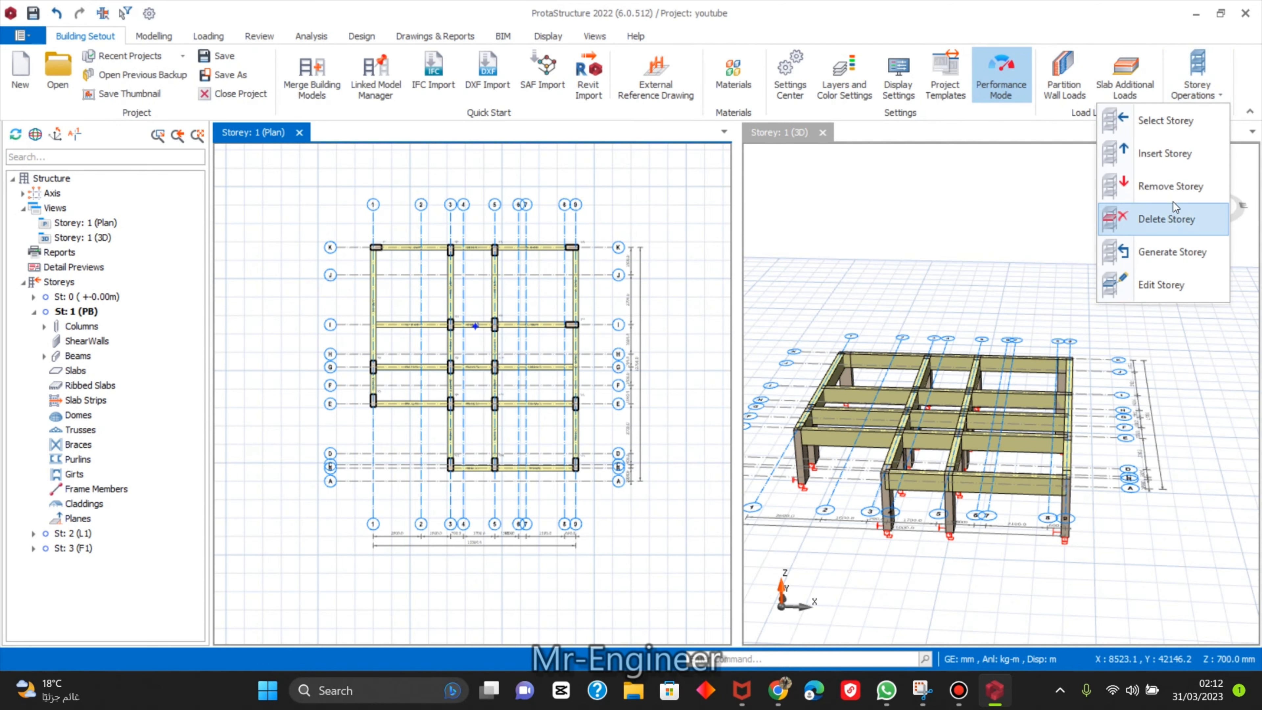
{"action": "left_click", "coordinate": [1158, 254]}
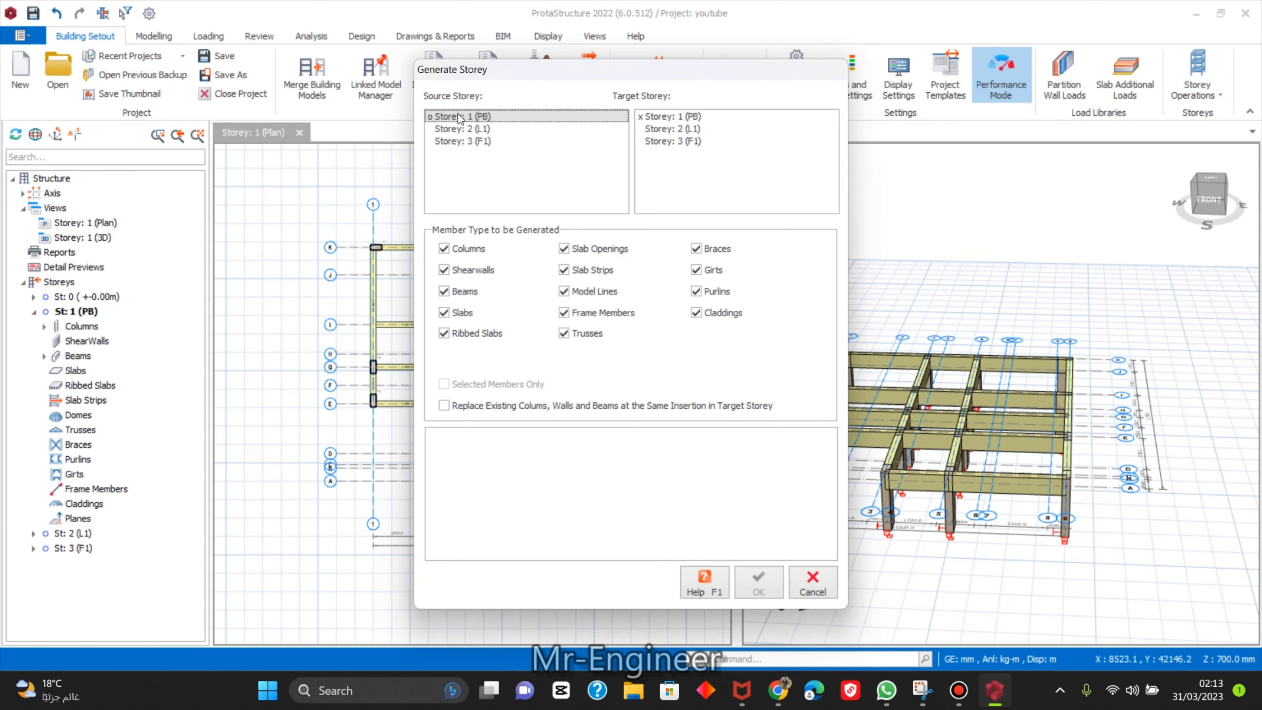
{"action": "left_click", "coordinate": [684, 144]}
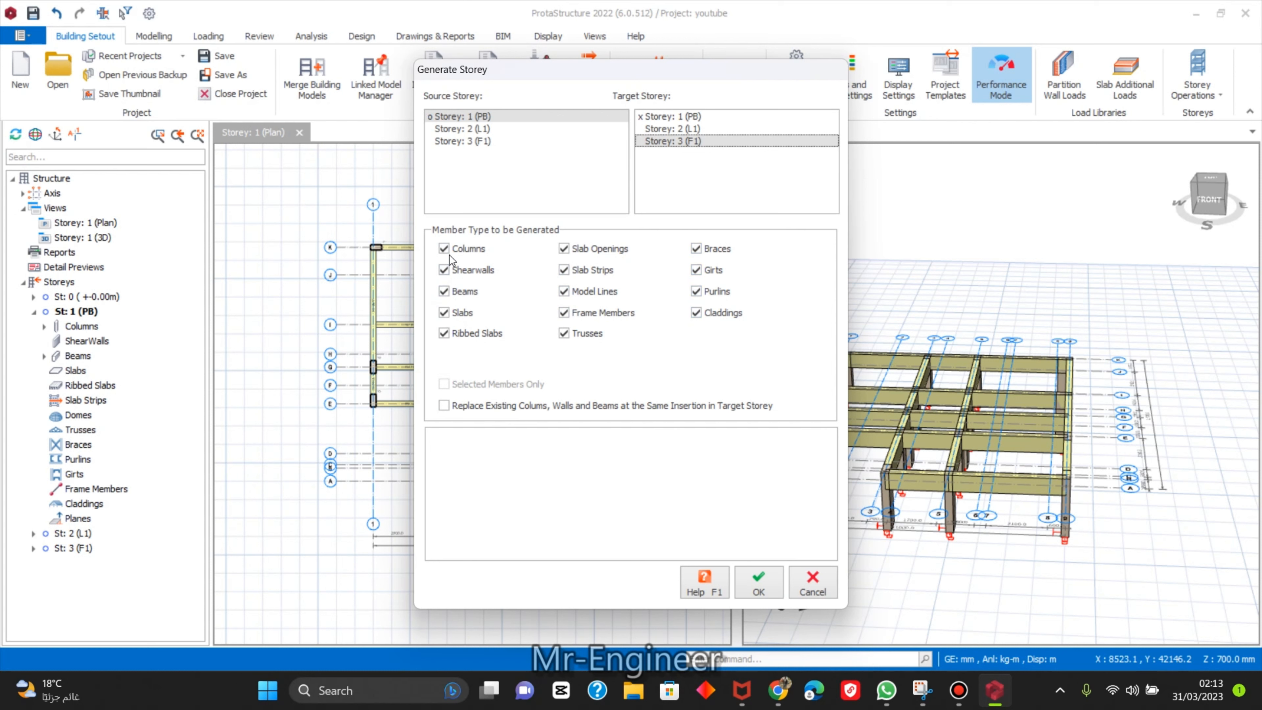
{"action": "left_click", "coordinate": [752, 583]}
{"action": "left_click", "coordinate": [690, 398]}
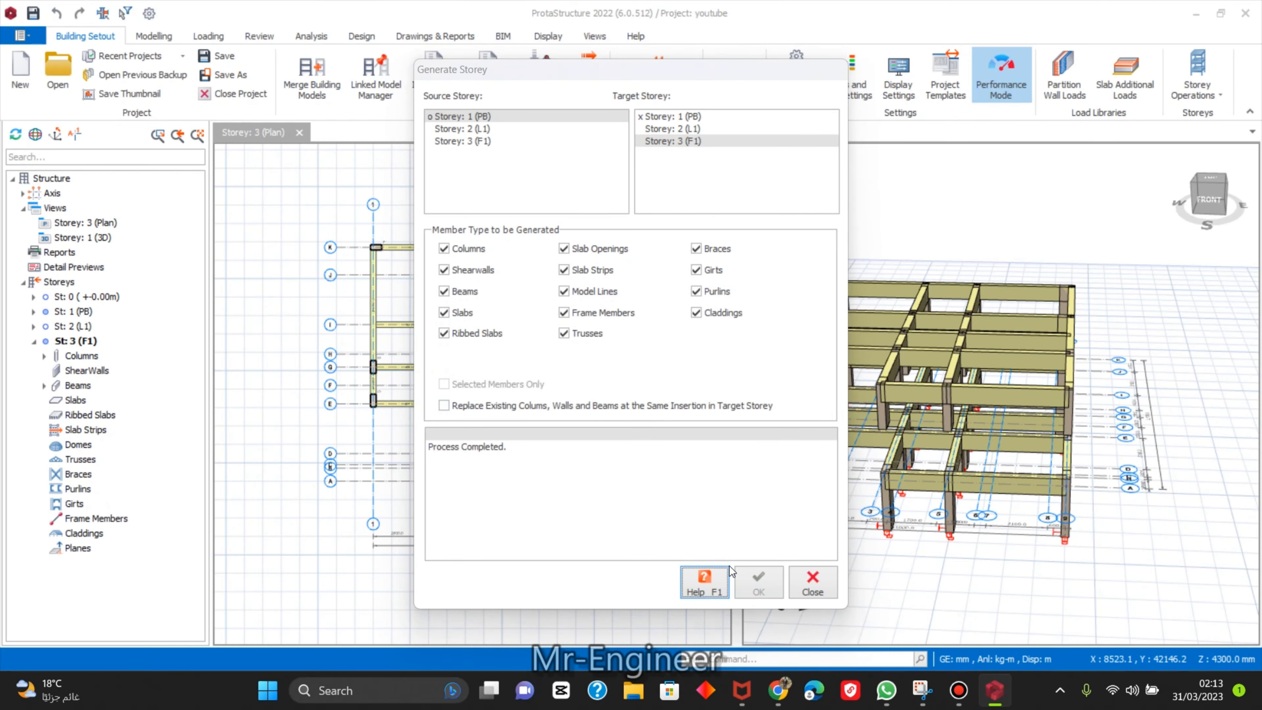
{"action": "left_click", "coordinate": [812, 585]}
Examine the generated storey 3 columns and beams above storey 1 from several sides in the 3D view.
{"action": "left_click_drag", "start_coordinate": [1172, 559], "coordinate": [1138, 522]}
{"action": "scroll", "coordinate": [1106, 485], "scroll_direction": "up", "scroll_amount": 5}
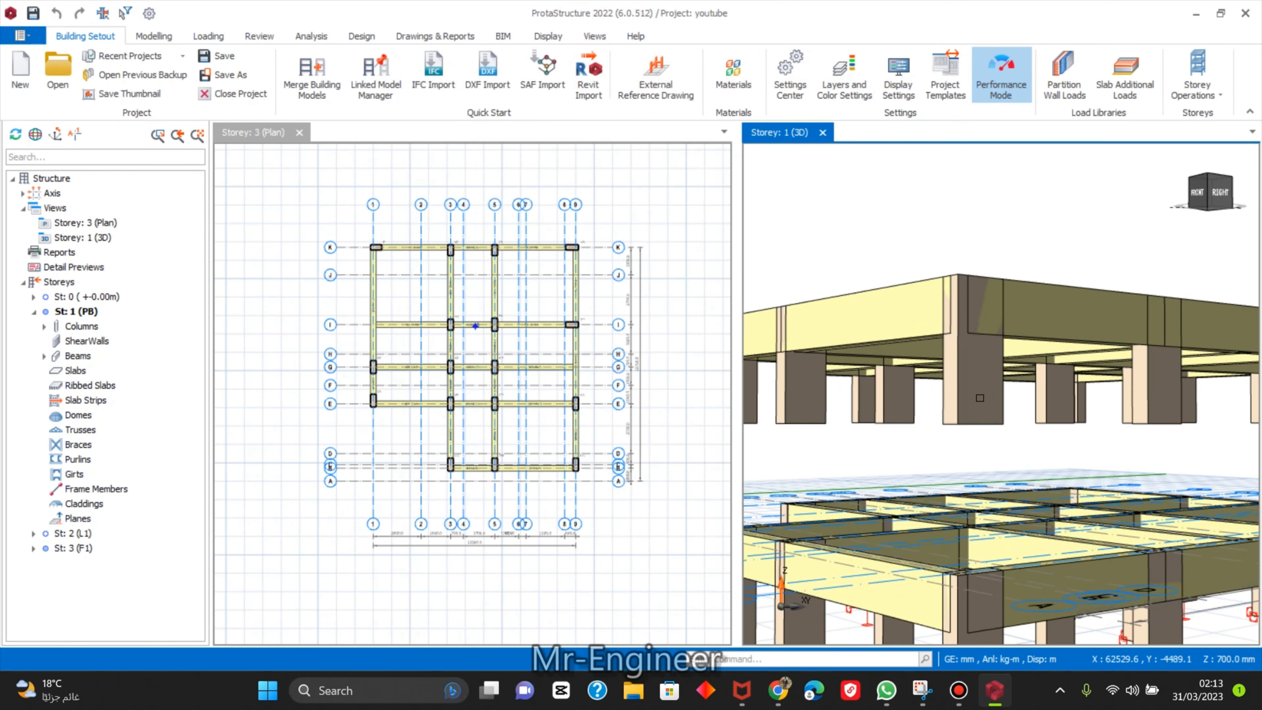
{"action": "scroll", "coordinate": [1106, 484], "scroll_direction": "down", "scroll_amount": 10}
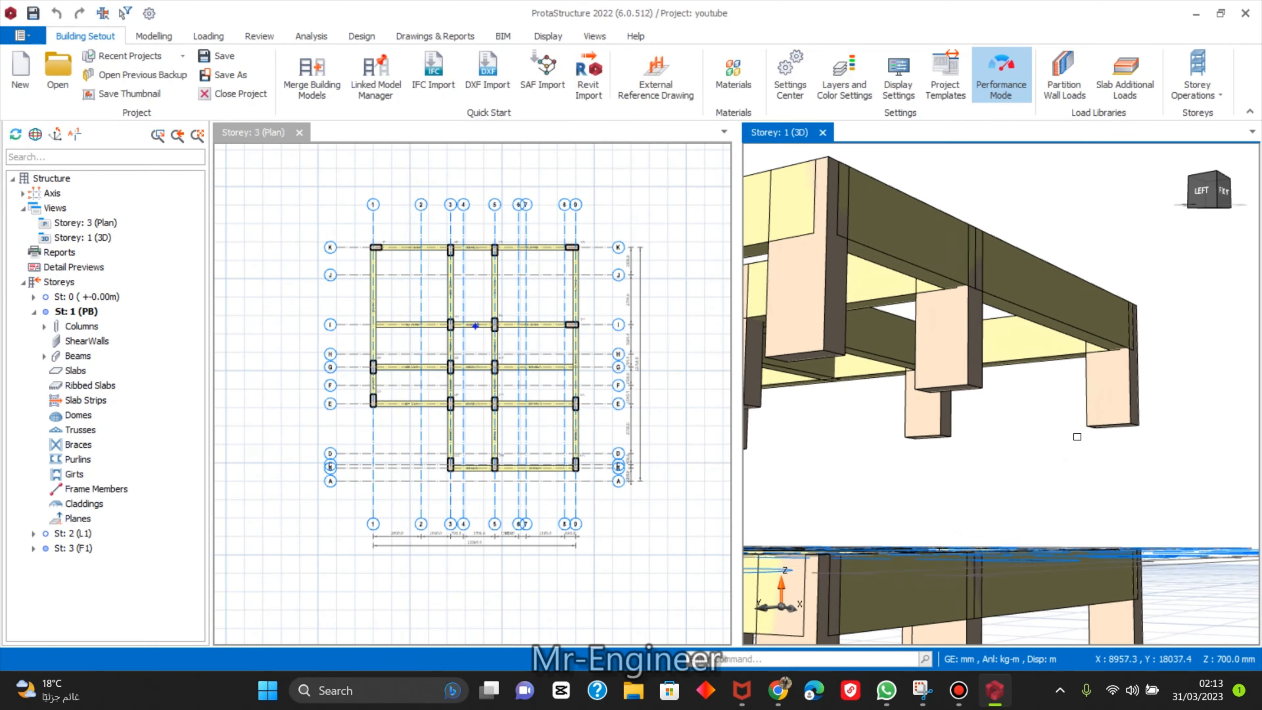
{"action": "scroll", "coordinate": [1073, 450], "scroll_direction": "up", "scroll_amount": 3}
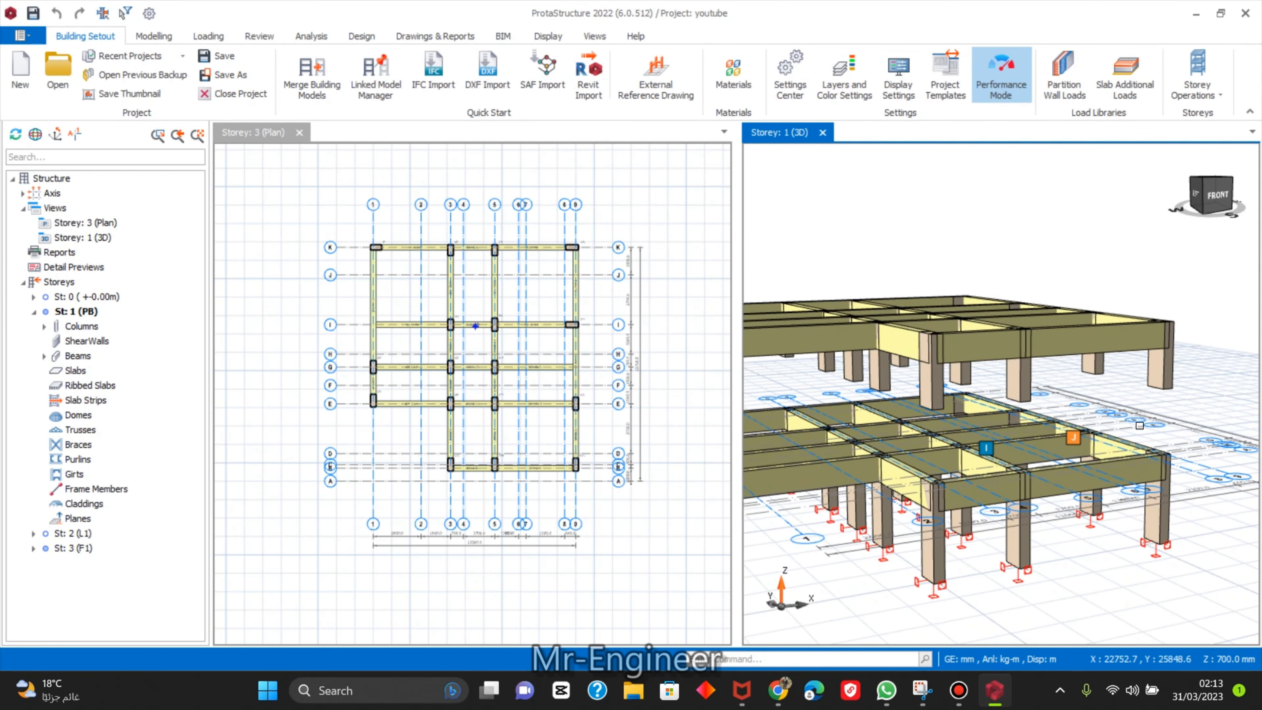
{"action": "middle_click_drag", "start_coordinate": [1074, 451], "coordinate": [1098, 425]}
{"action": "scroll", "coordinate": [1118, 418], "scroll_direction": "down", "scroll_amount": 2}
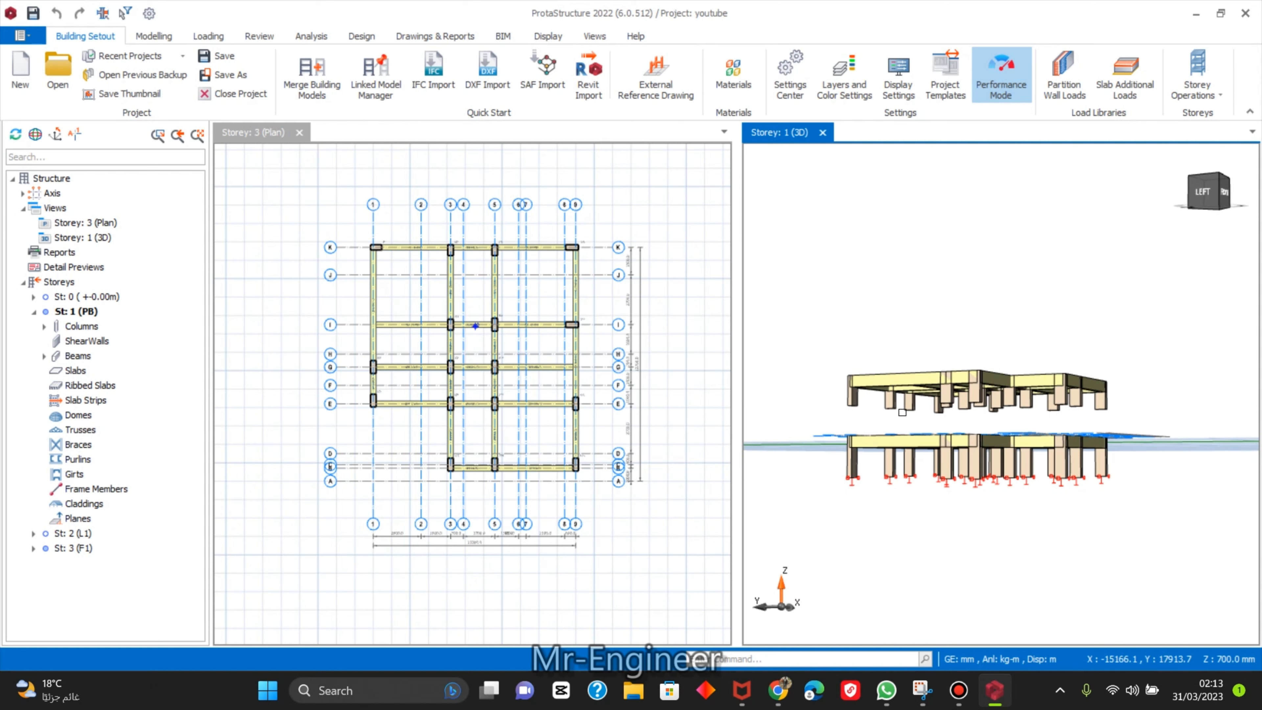
{"action": "scroll", "coordinate": [1143, 420], "scroll_direction": "up", "scroll_amount": 3}
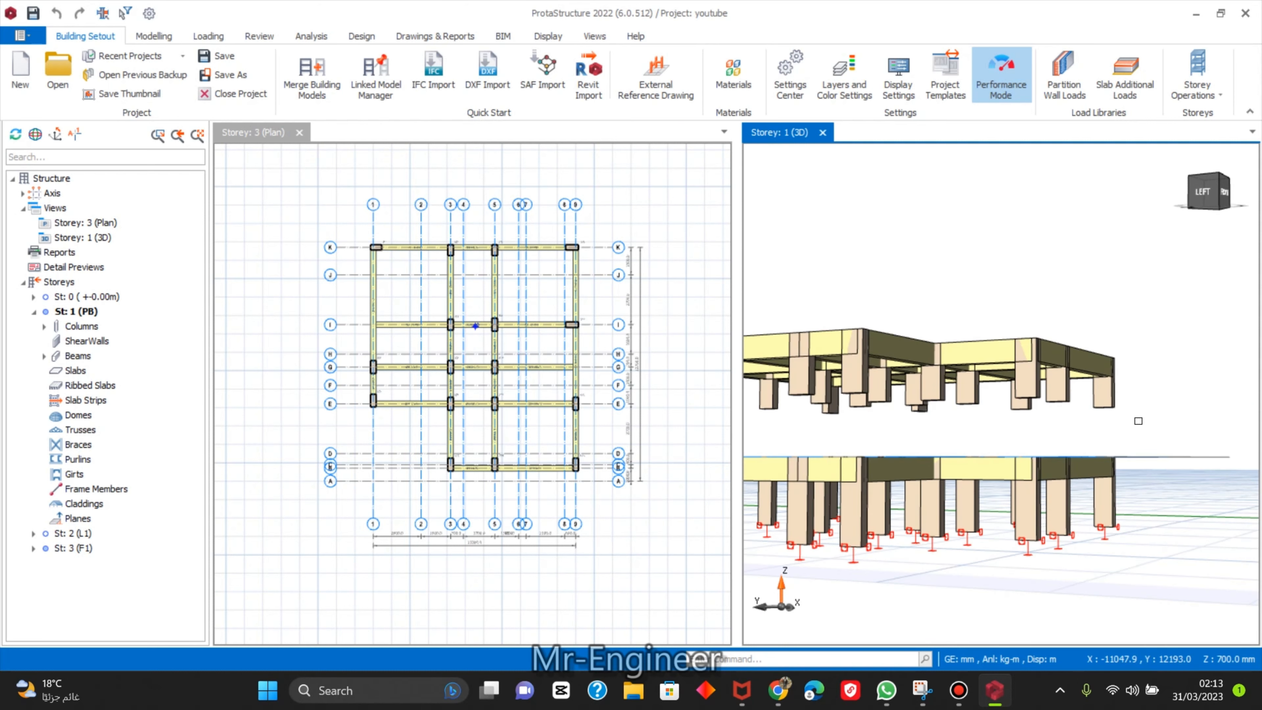
{"action": "scroll", "coordinate": [1138, 420], "scroll_direction": "down", "scroll_amount": 3}
{"action": "middle_click_drag", "start_coordinate": [1007, 425], "coordinate": [1046, 423]}
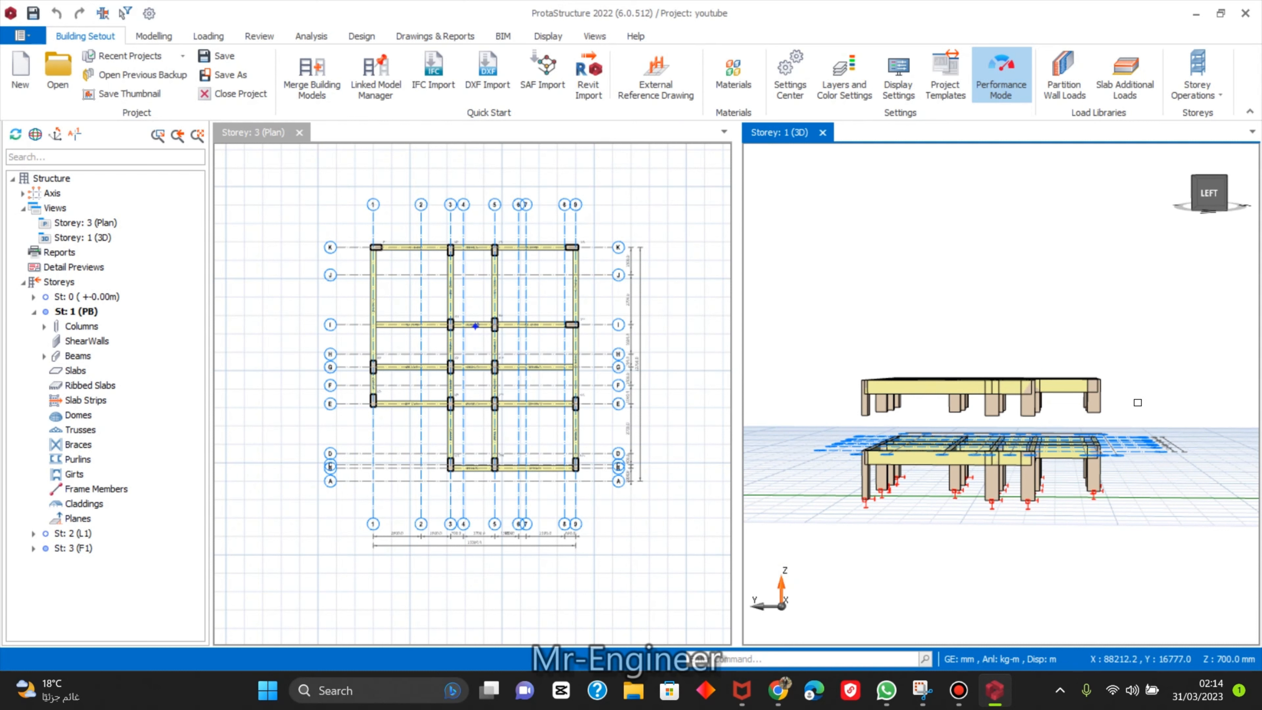
Set the length of all storey 3 columns to 2 storeys so they extend down to the storey 1 frame.
{"action": "left_click_drag", "start_coordinate": [1107, 408], "coordinate": [793, 408]}
{"action": "right_click", "coordinate": [868, 417]}
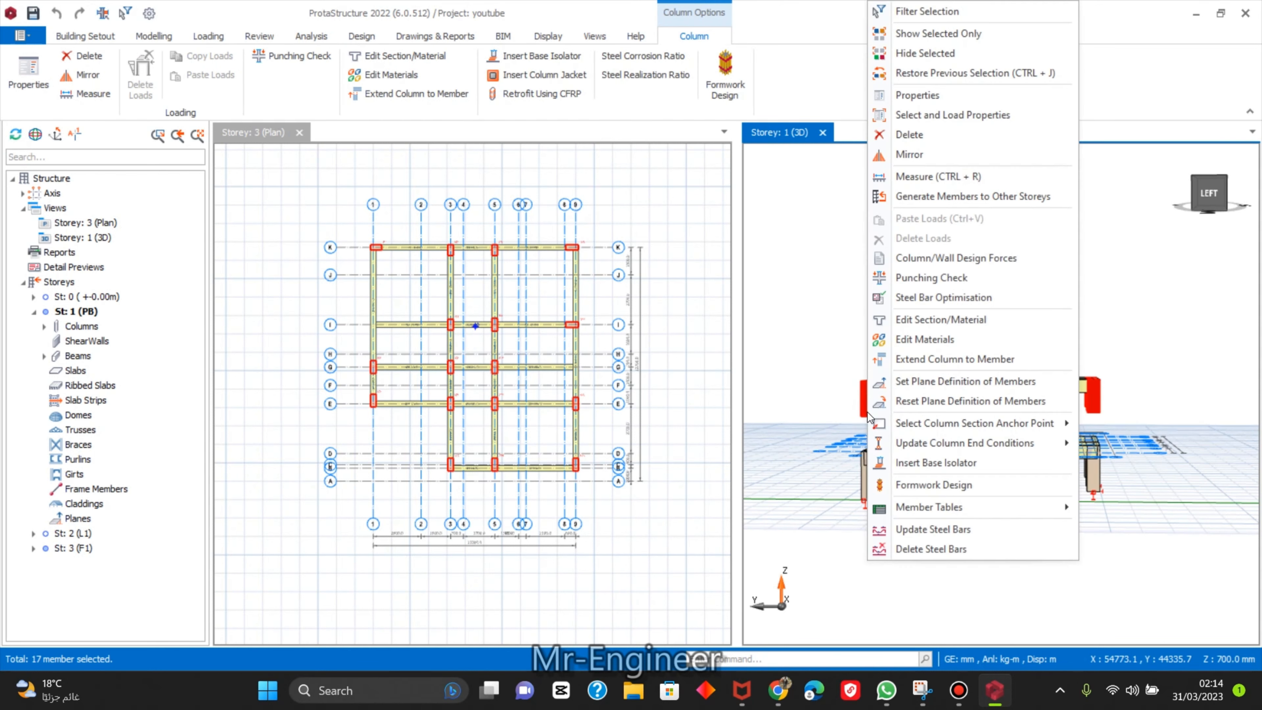
{"action": "left_click", "coordinate": [937, 95]}
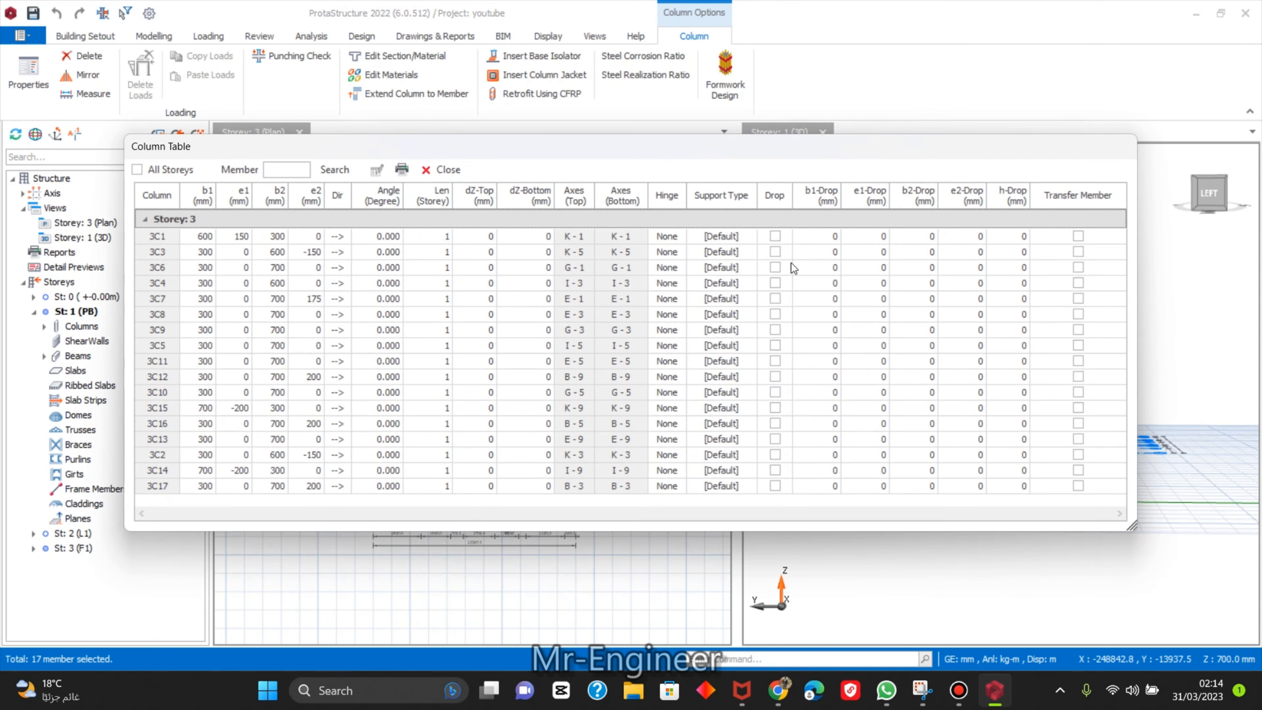
{"action": "left_click", "coordinate": [445, 237]}
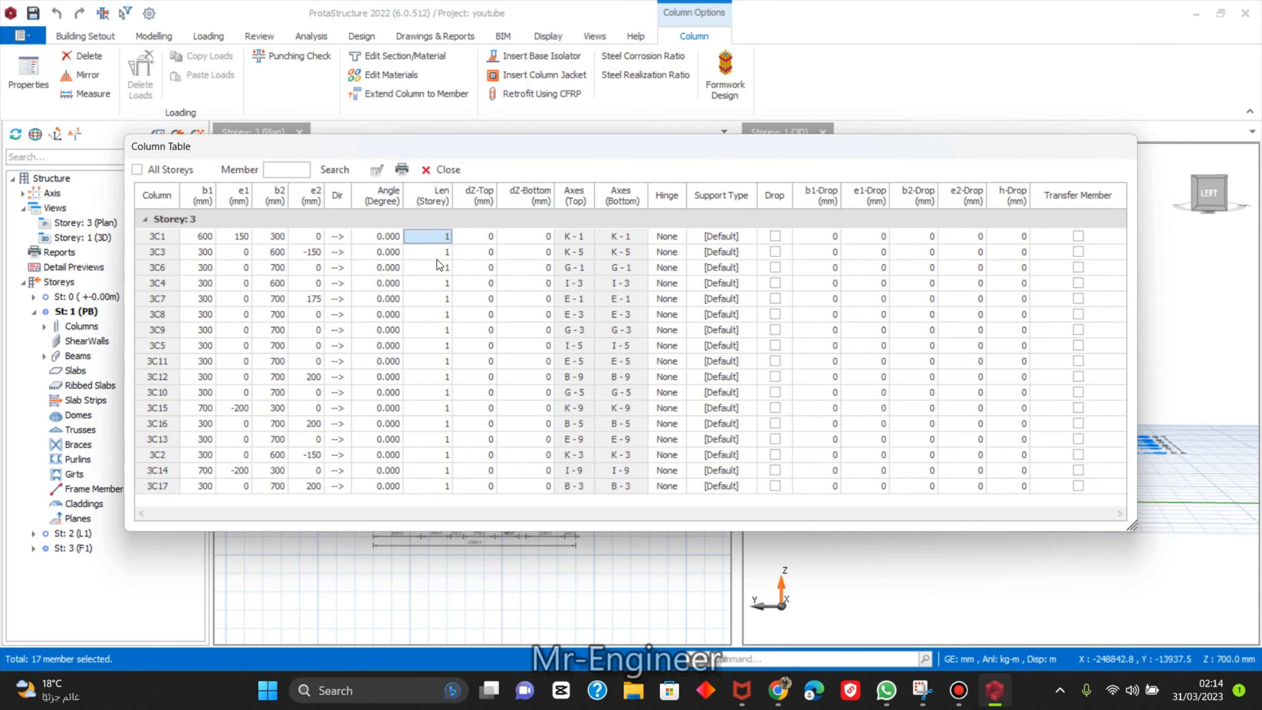
{"action": "left_click", "coordinate": [440, 242]}
{"action": "left_click_drag", "start_coordinate": [459, 250], "coordinate": [452, 529]}
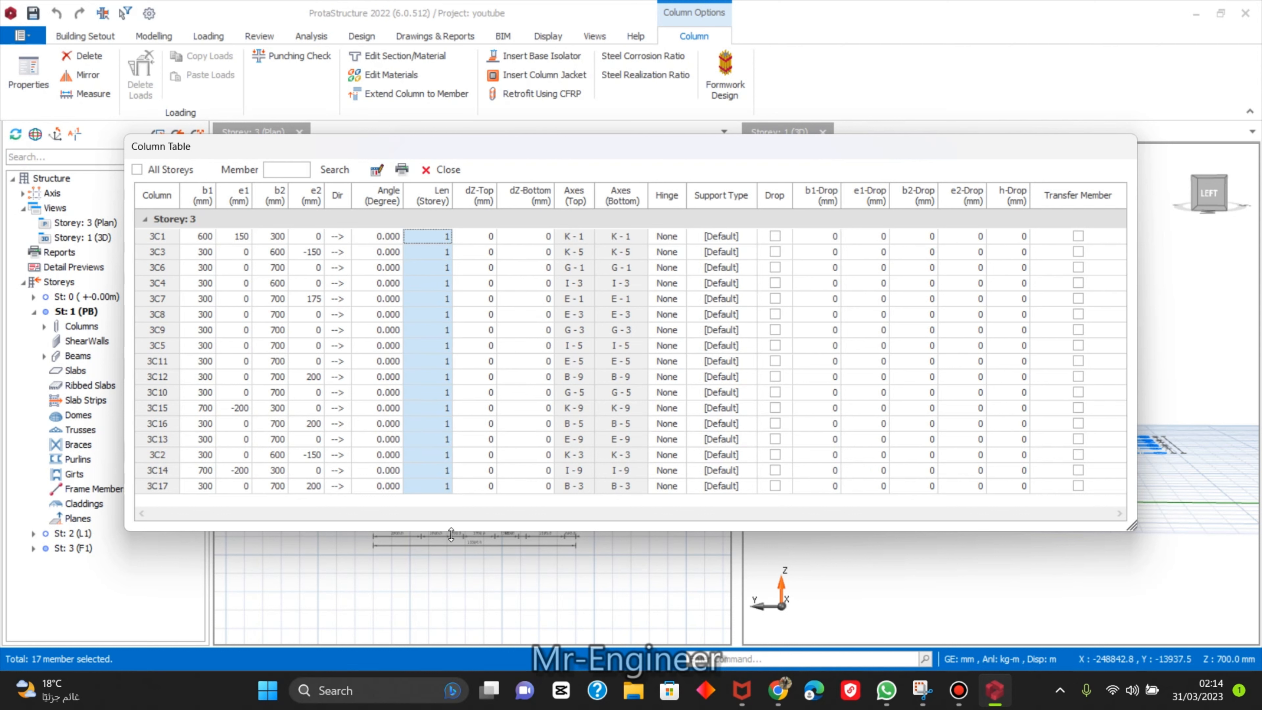
{"action": "type", "text": "2"}
{"action": "left_click_drag", "start_coordinate": [956, 147], "coordinate": [791, 74]}
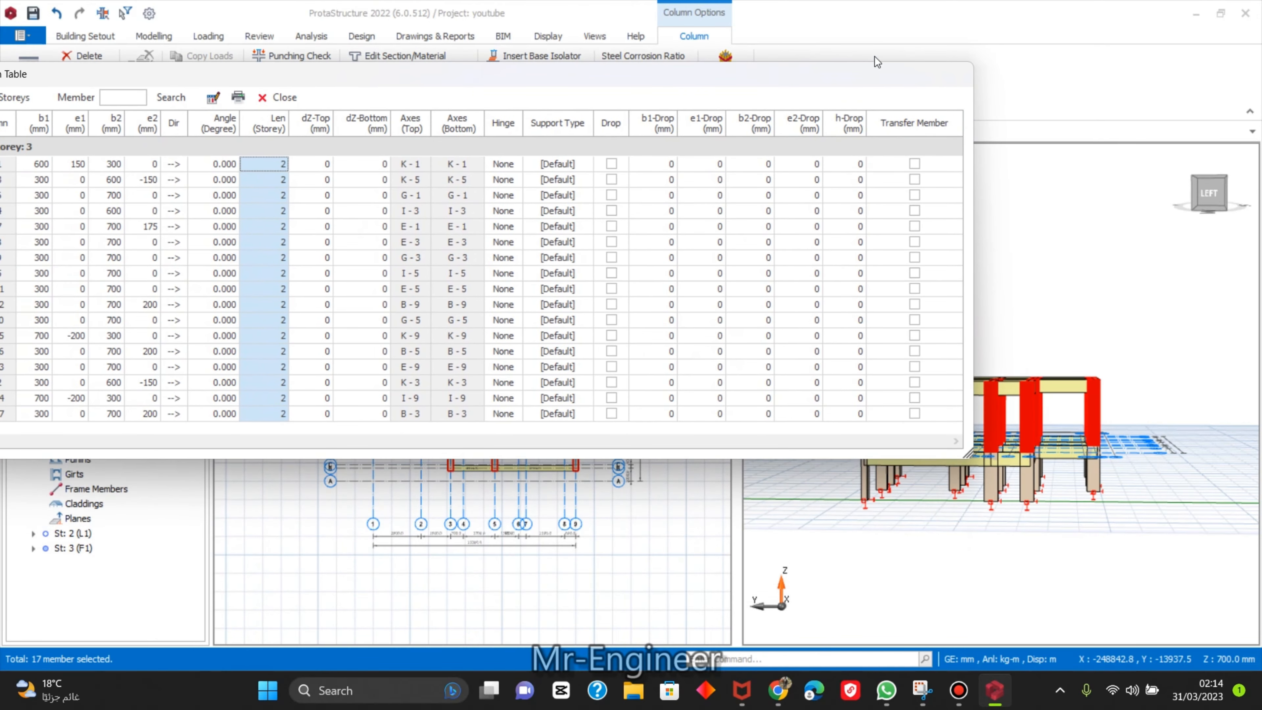
{"action": "left_click", "coordinate": [277, 97]}
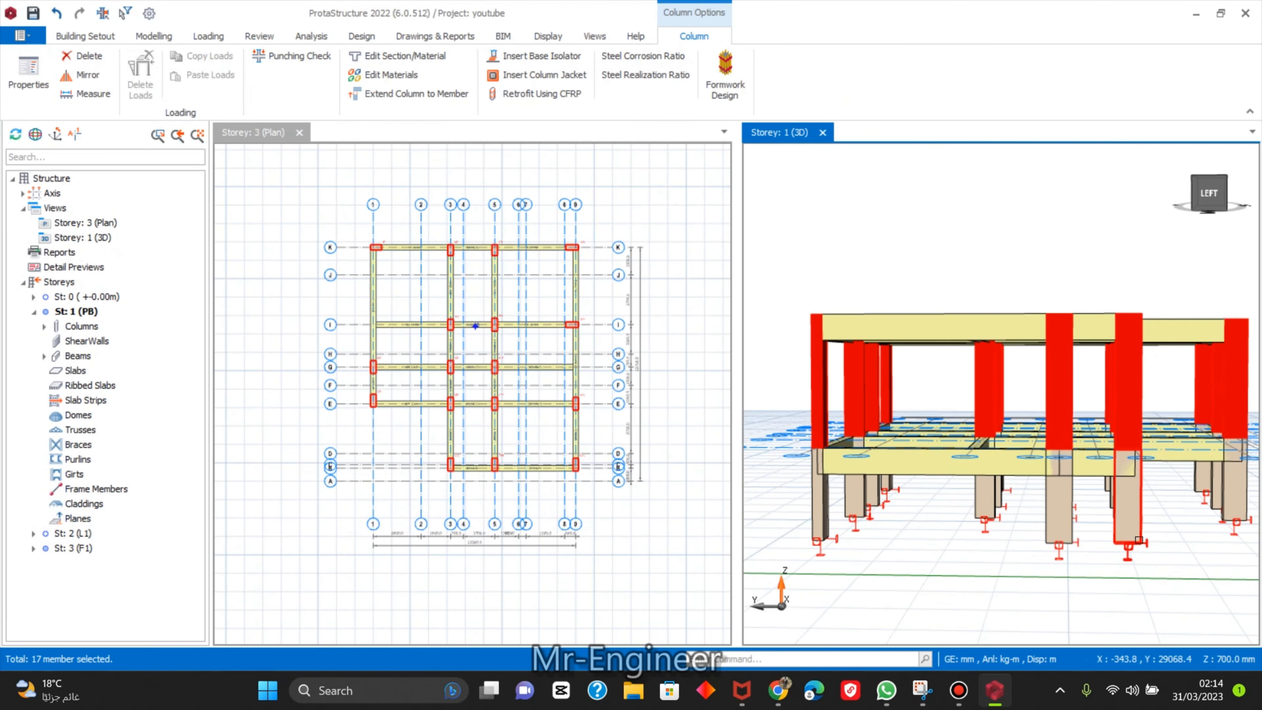
{"action": "left_click", "coordinate": [1090, 544]}
{"action": "mouse_move", "coordinate": [1090, 545]}
{"action": "middle_mouse_down"}
{"action": "mouse_move", "coordinate": [903, 482]}
{"action": "mouse_move", "coordinate": [914, 609]}
{"action": "mouse_move", "coordinate": [884, 590]}
{"action": "mouse_move", "coordinate": [838, 447]}
{"action": "middle_mouse_up"}
{"action": "middle_click_drag", "start_coordinate": [892, 487], "coordinate": [841, 461]}
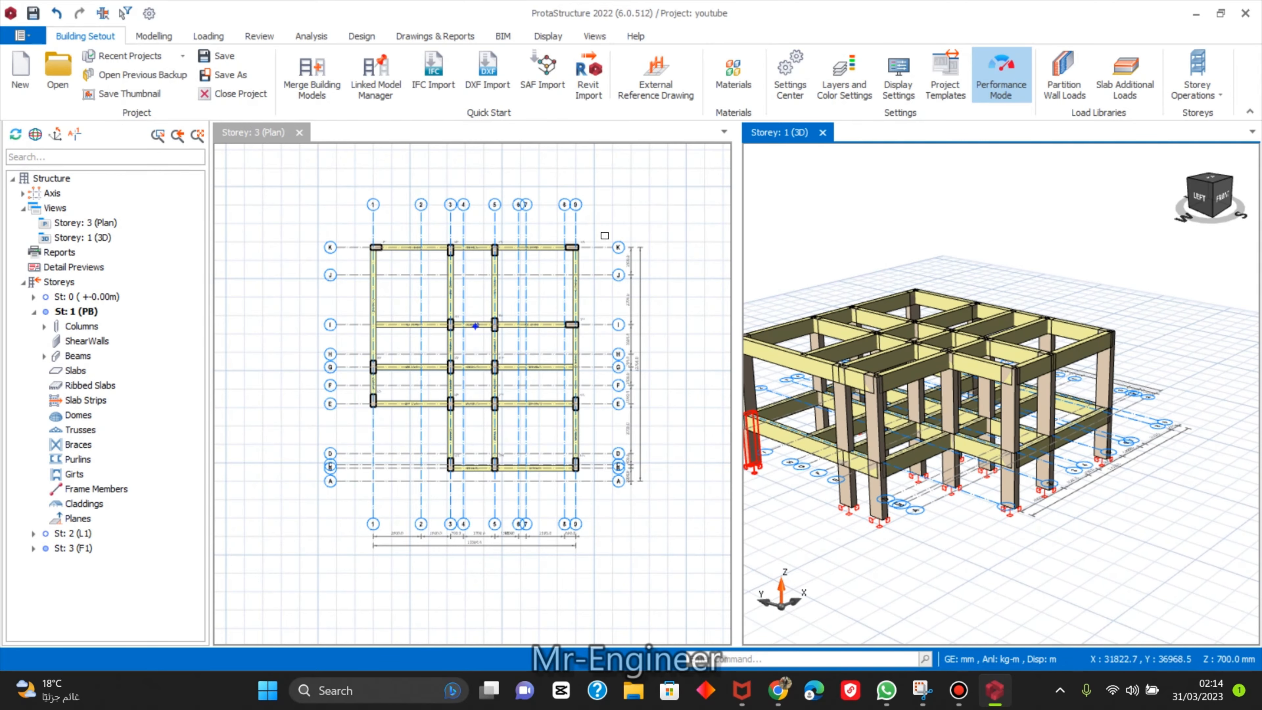
Turn off the background grid in the scene settings of the storey 3 plan view.
{"action": "scroll", "coordinate": [571, 315], "scroll_direction": "down", "scroll_amount": 4}
{"action": "scroll", "coordinate": [570, 315], "scroll_direction": "up", "scroll_amount": 4}
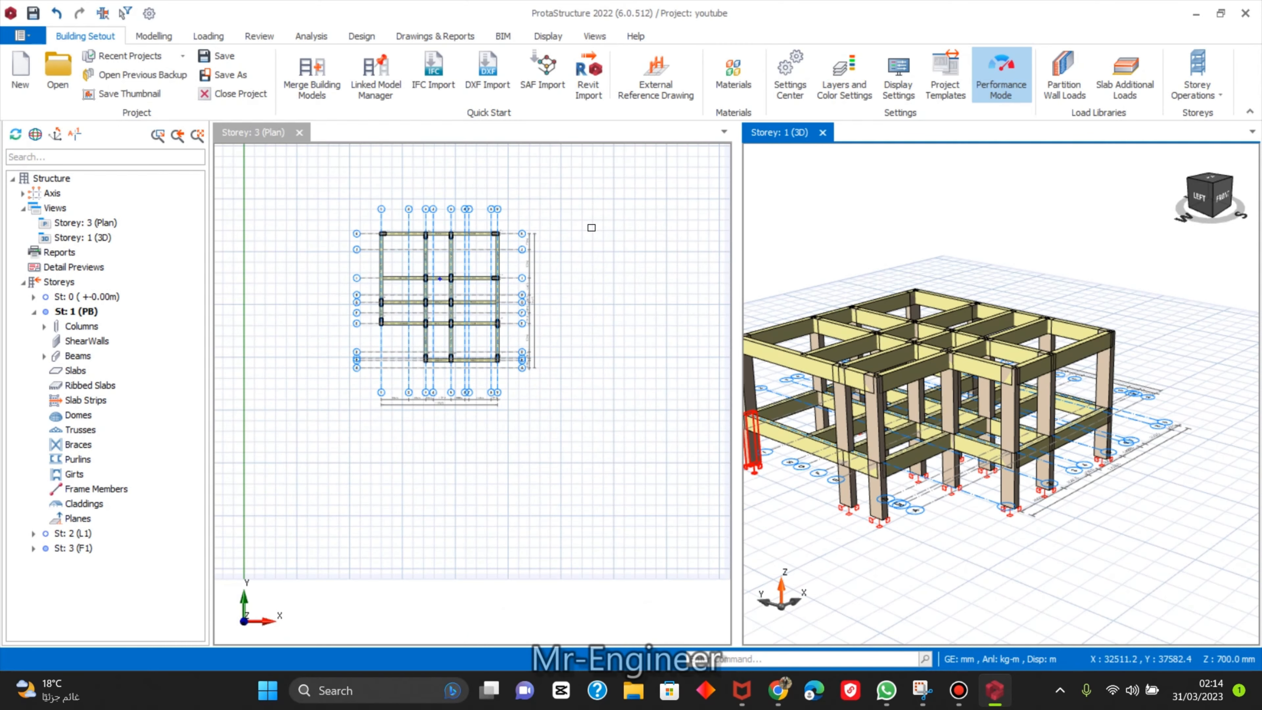
{"action": "scroll", "coordinate": [555, 245], "scroll_direction": "up", "scroll_amount": 4}
{"action": "scroll", "coordinate": [573, 245], "scroll_direction": "down", "scroll_amount": 4}
{"action": "left_click", "coordinate": [606, 251]}
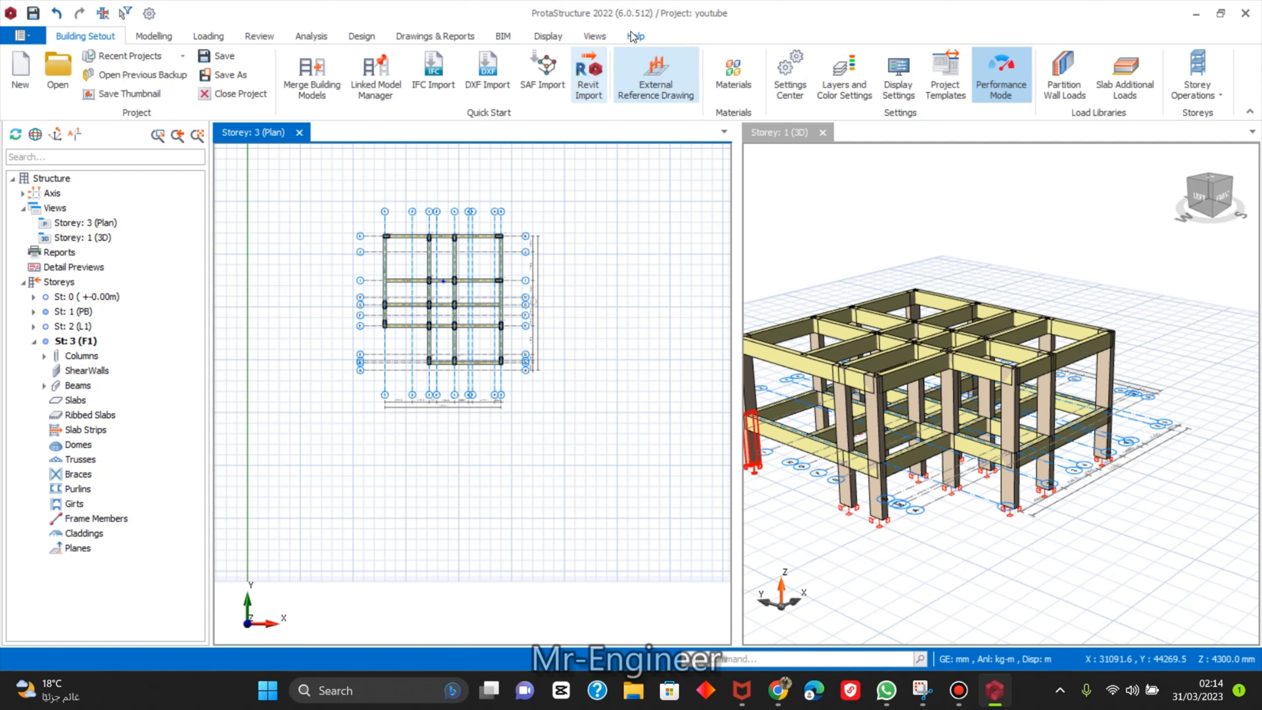
{"action": "left_click", "coordinate": [594, 36]}
{"action": "left_click", "coordinate": [544, 35]}
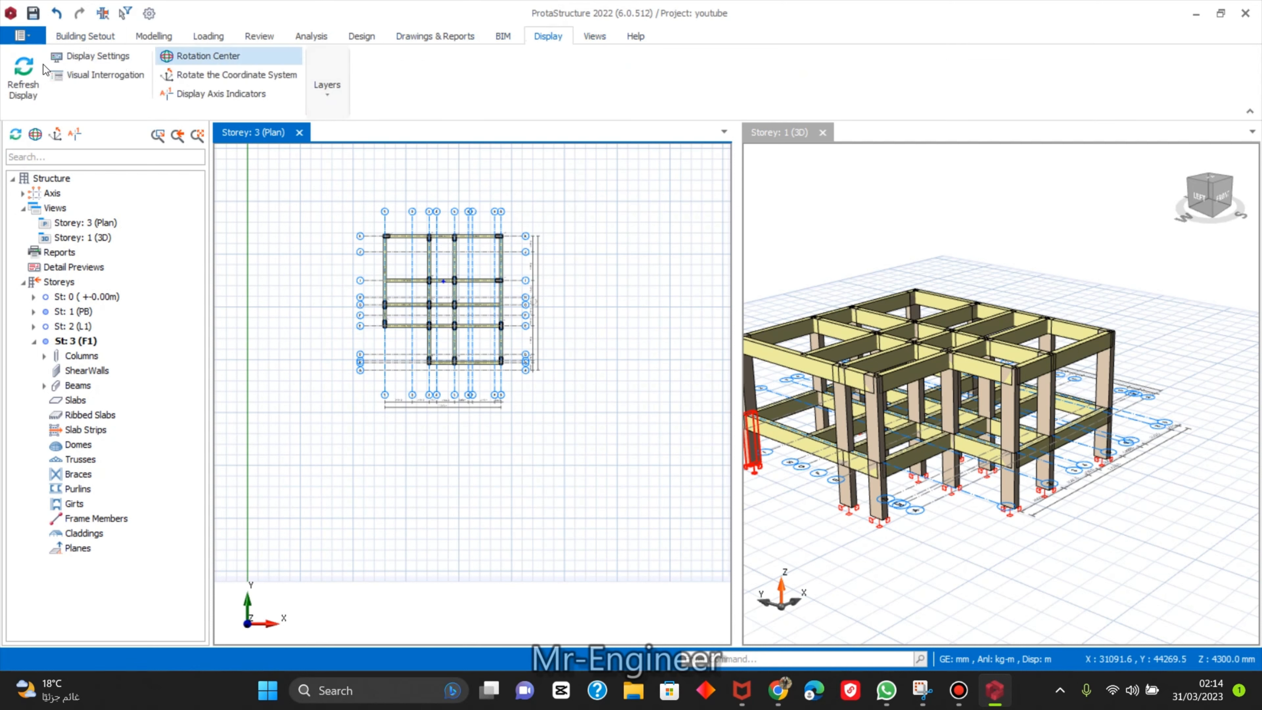
{"action": "left_click", "coordinate": [70, 75]}
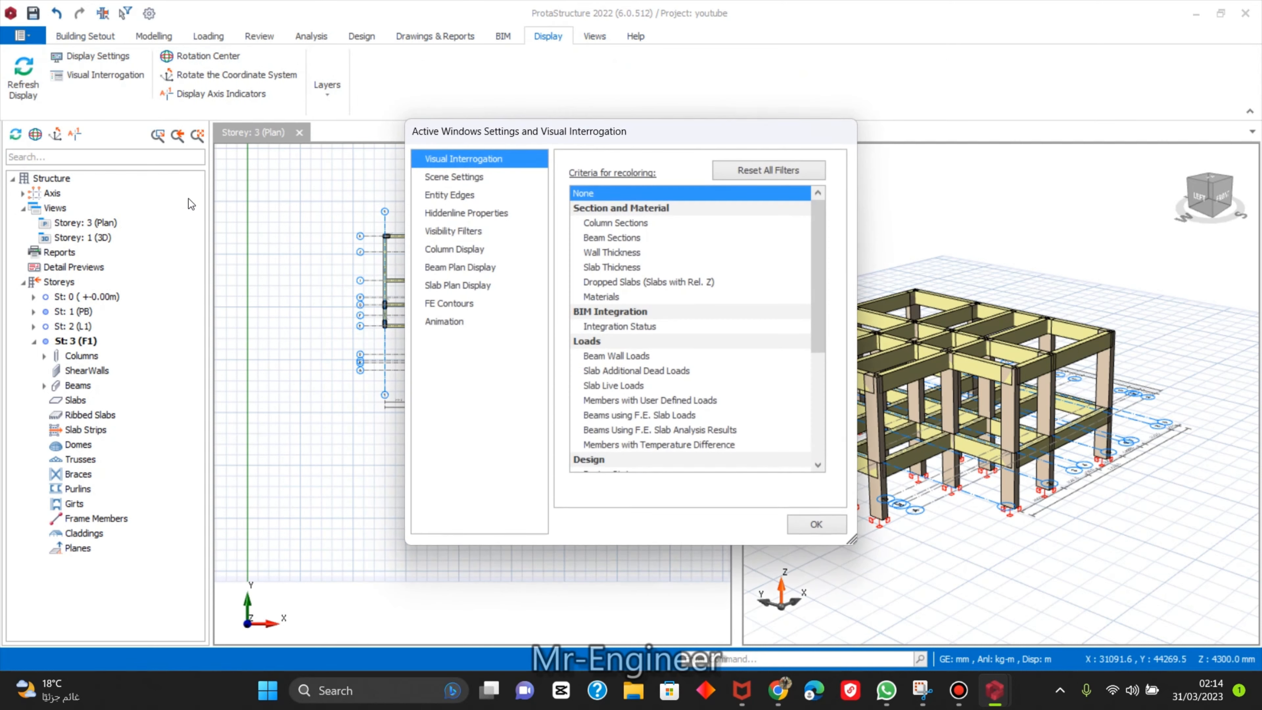
{"action": "left_click", "coordinate": [459, 177]}
{"action": "left_click", "coordinate": [696, 401]}
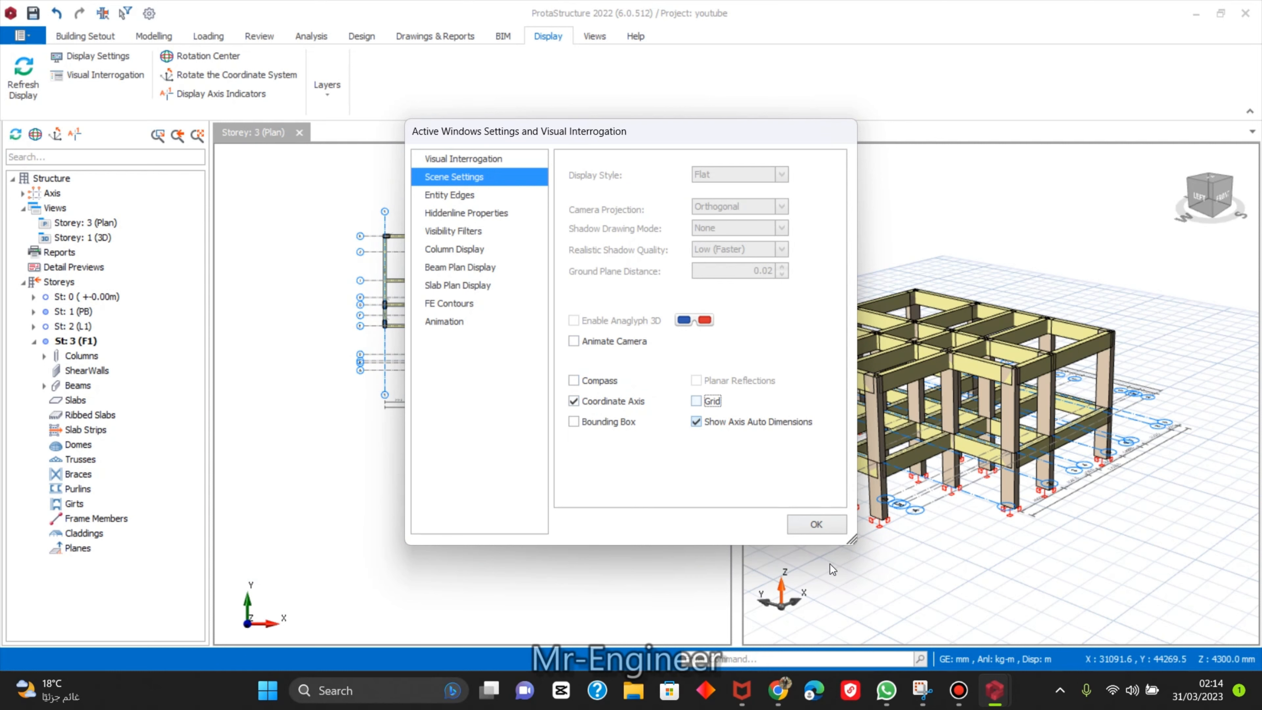
{"action": "left_click", "coordinate": [815, 524]}
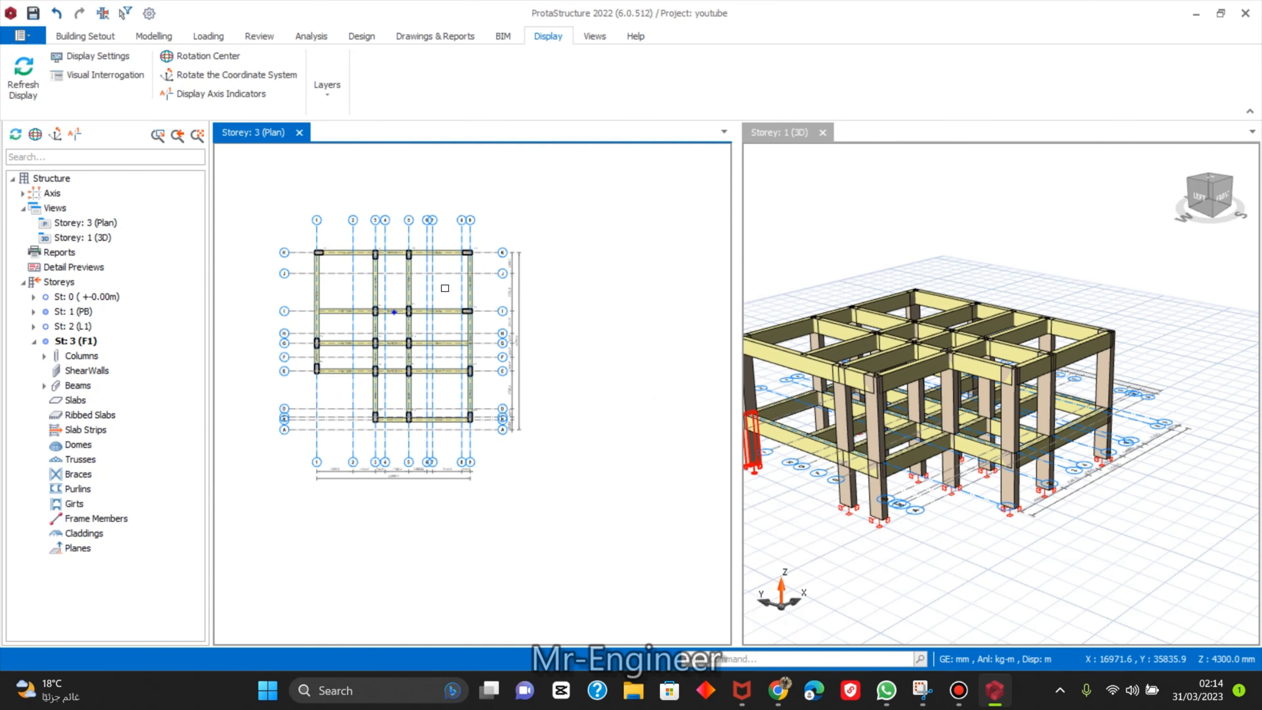
Examine the storey 3 plan together with the two-level frame in the 3D view.
{"action": "scroll", "coordinate": [1236, 515], "scroll_direction": "down", "scroll_amount": 3}
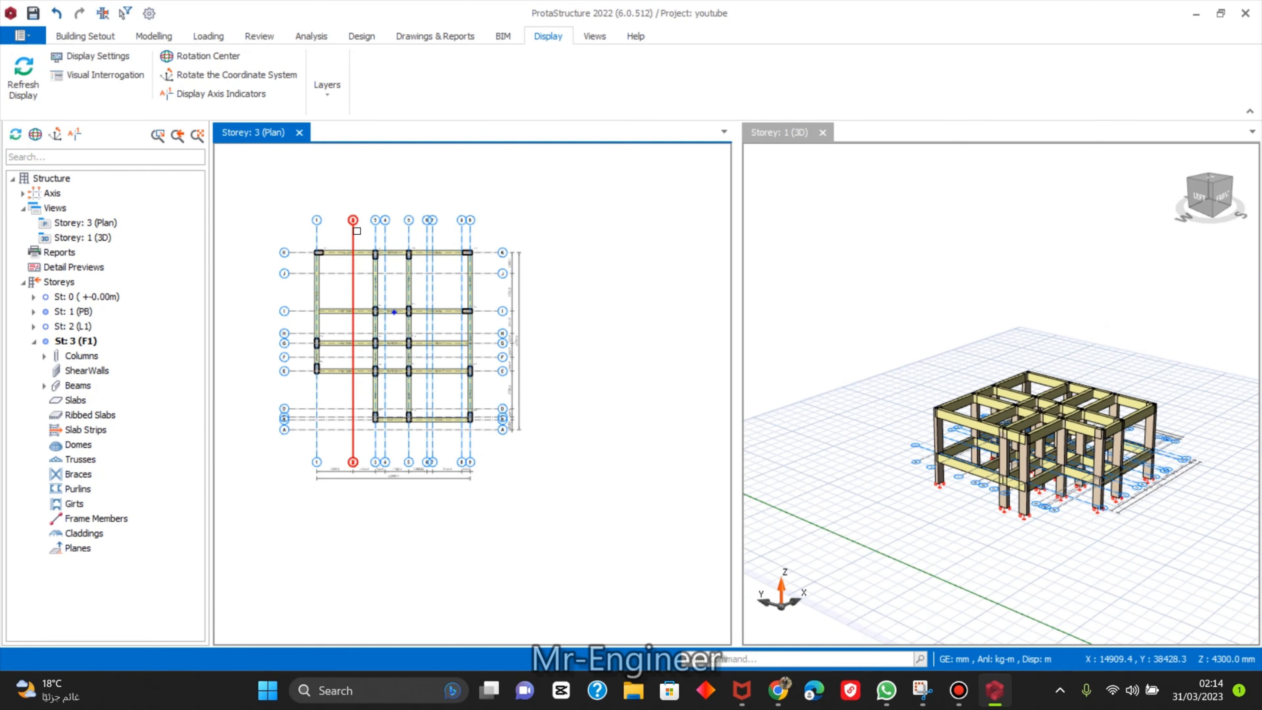
{"action": "scroll", "coordinate": [358, 208], "scroll_direction": "up", "scroll_amount": 2}
{"action": "scroll", "coordinate": [376, 238], "scroll_direction": "up", "scroll_amount": 1}
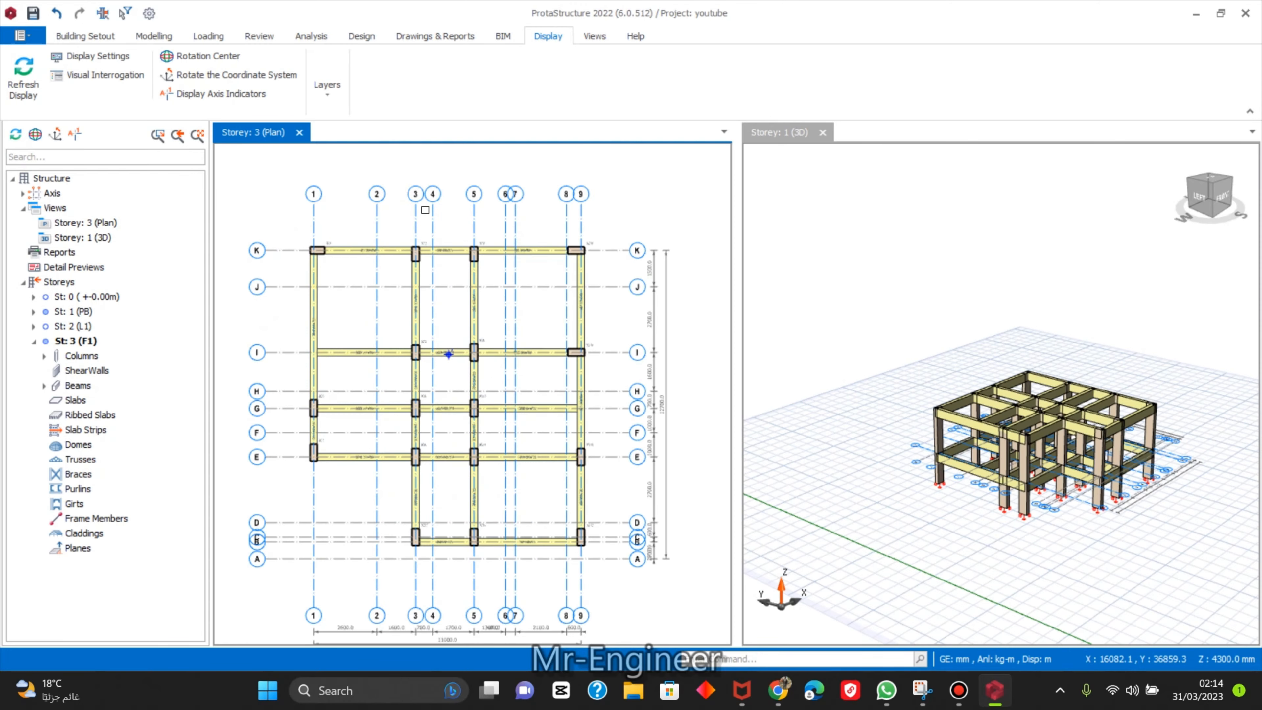
{"action": "scroll", "coordinate": [445, 244], "scroll_direction": "up", "scroll_amount": 1}
{"action": "scroll", "coordinate": [445, 260], "scroll_direction": "down", "scroll_amount": 1}
{"action": "scroll", "coordinate": [1127, 442], "scroll_direction": "up", "scroll_amount": 2}
{"action": "scroll", "coordinate": [1128, 442], "scroll_direction": "up", "scroll_amount": 3}
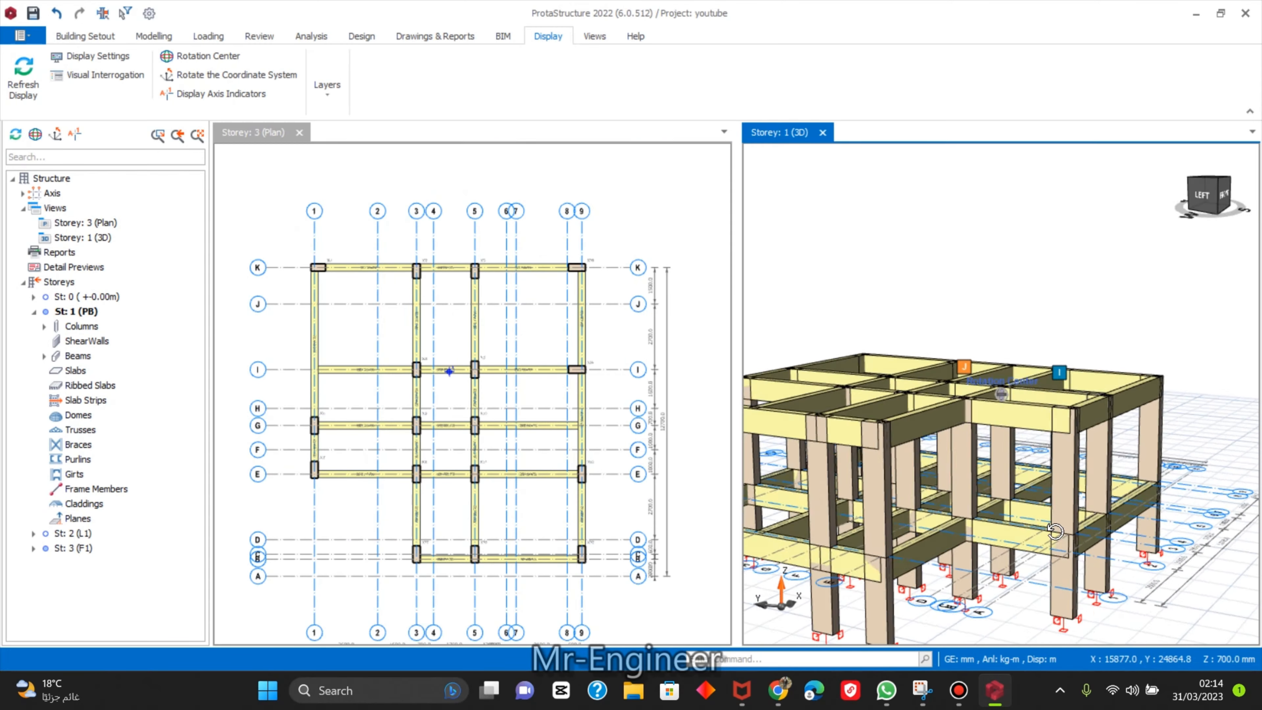
{"action": "scroll", "coordinate": [1073, 494], "scroll_direction": "down", "scroll_amount": 6}
{"action": "scroll", "coordinate": [953, 483], "scroll_direction": "up", "scroll_amount": 3}
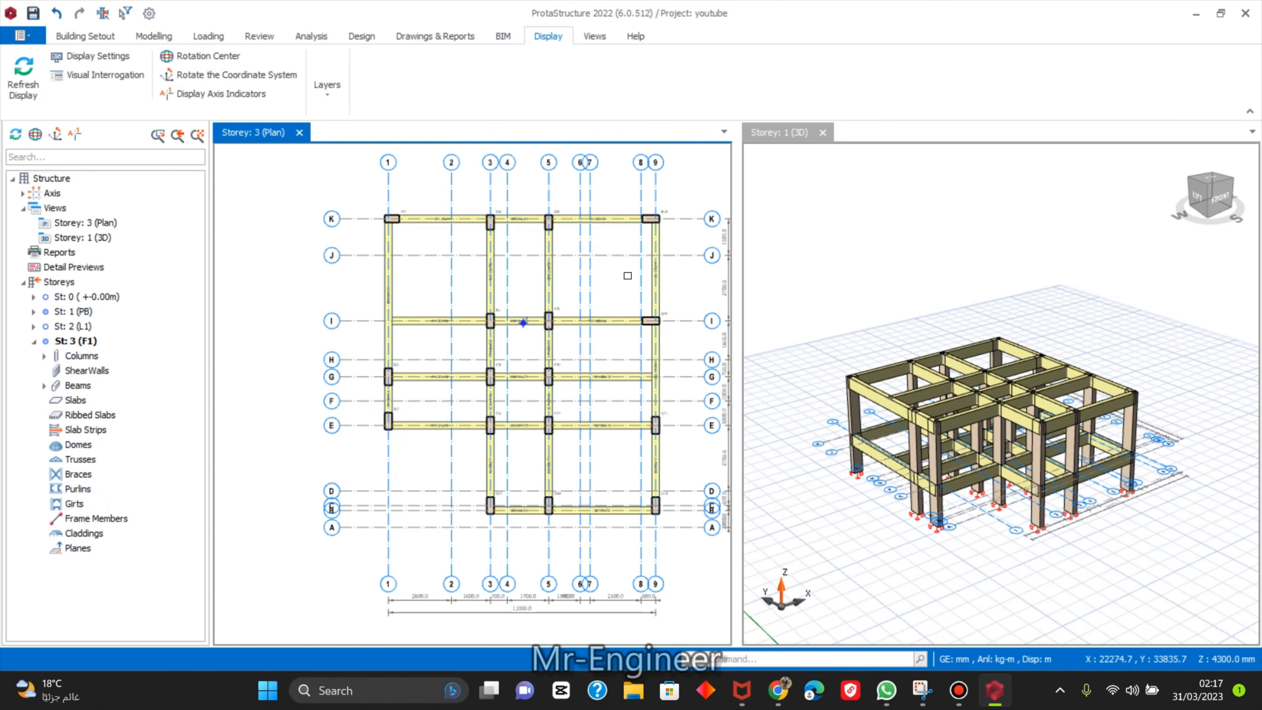
Inspect the beam panels in the storey 3 plan, including those around columns 3C2, 3C3, 3C4 and 3C5.
{"action": "middle_click_drag", "start_coordinate": [627, 275], "coordinate": [586, 285]}
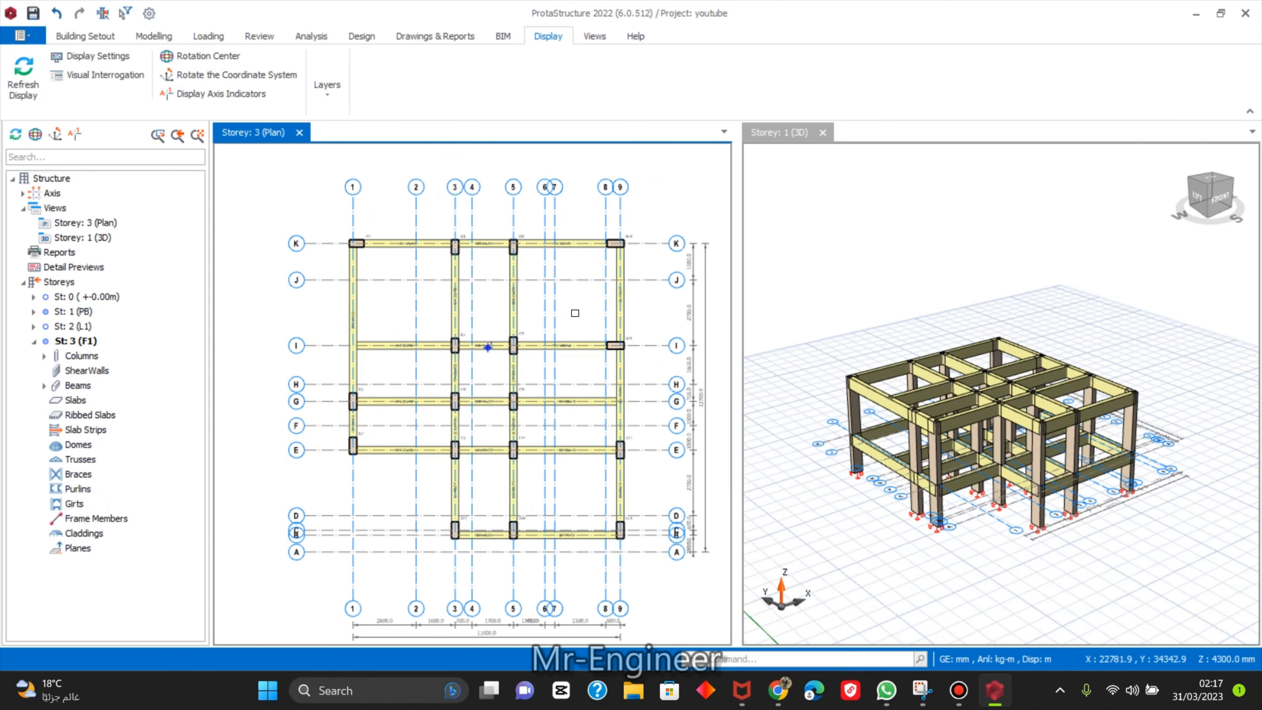
{"action": "scroll", "coordinate": [497, 319], "scroll_direction": "up", "scroll_amount": 3}
{"action": "scroll", "coordinate": [497, 318], "scroll_direction": "down", "scroll_amount": 3}
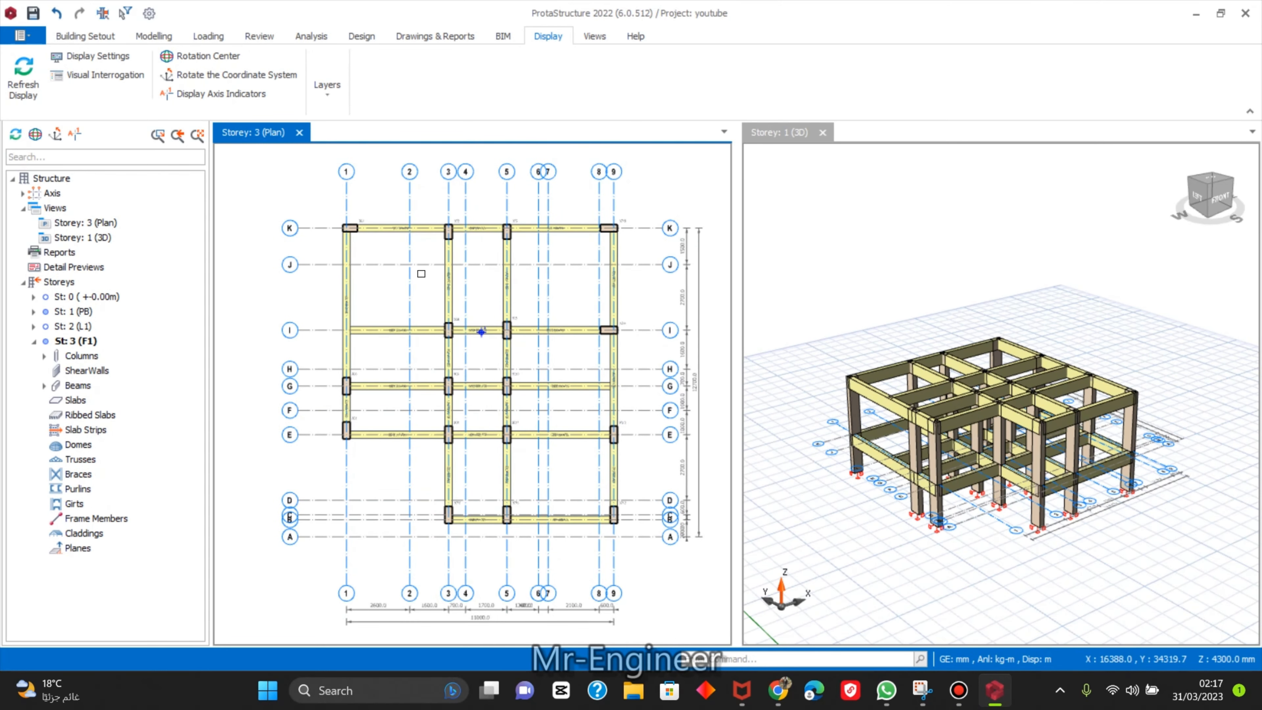
{"action": "scroll", "coordinate": [473, 259], "scroll_direction": "up", "scroll_amount": 3}
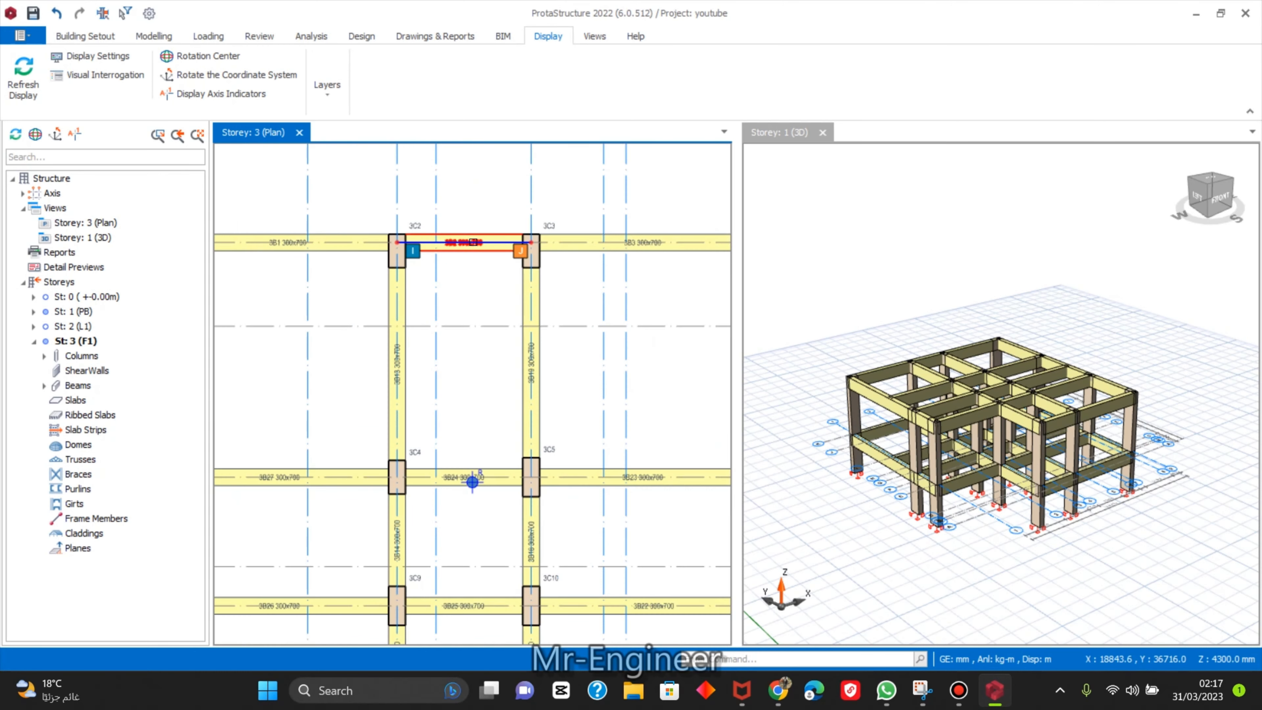
{"action": "scroll", "coordinate": [472, 246], "scroll_direction": "down", "scroll_amount": 3}
{"action": "scroll", "coordinate": [472, 245], "scroll_direction": "up", "scroll_amount": 4}
{"action": "scroll", "coordinate": [472, 246], "scroll_direction": "down", "scroll_amount": 2}
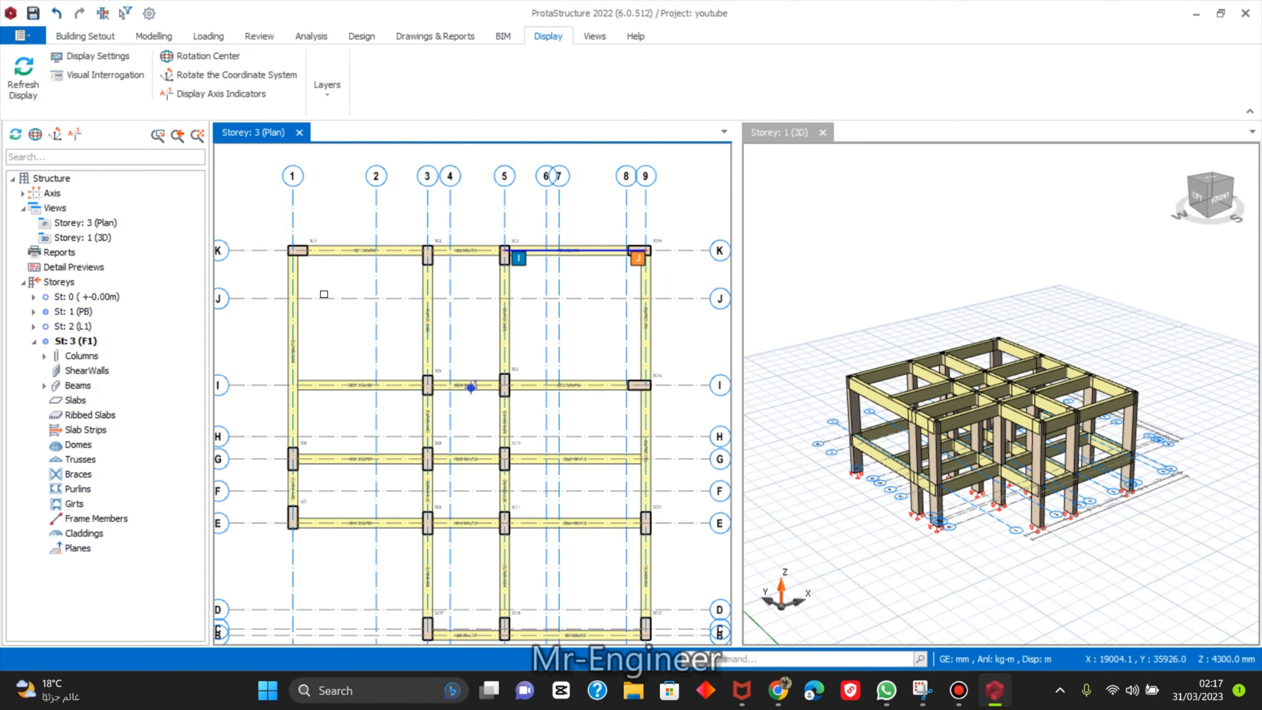
Make storey 2 (L1) the active storey and show its plan around the columns on axis K.
{"action": "left_click", "coordinate": [33, 341]}
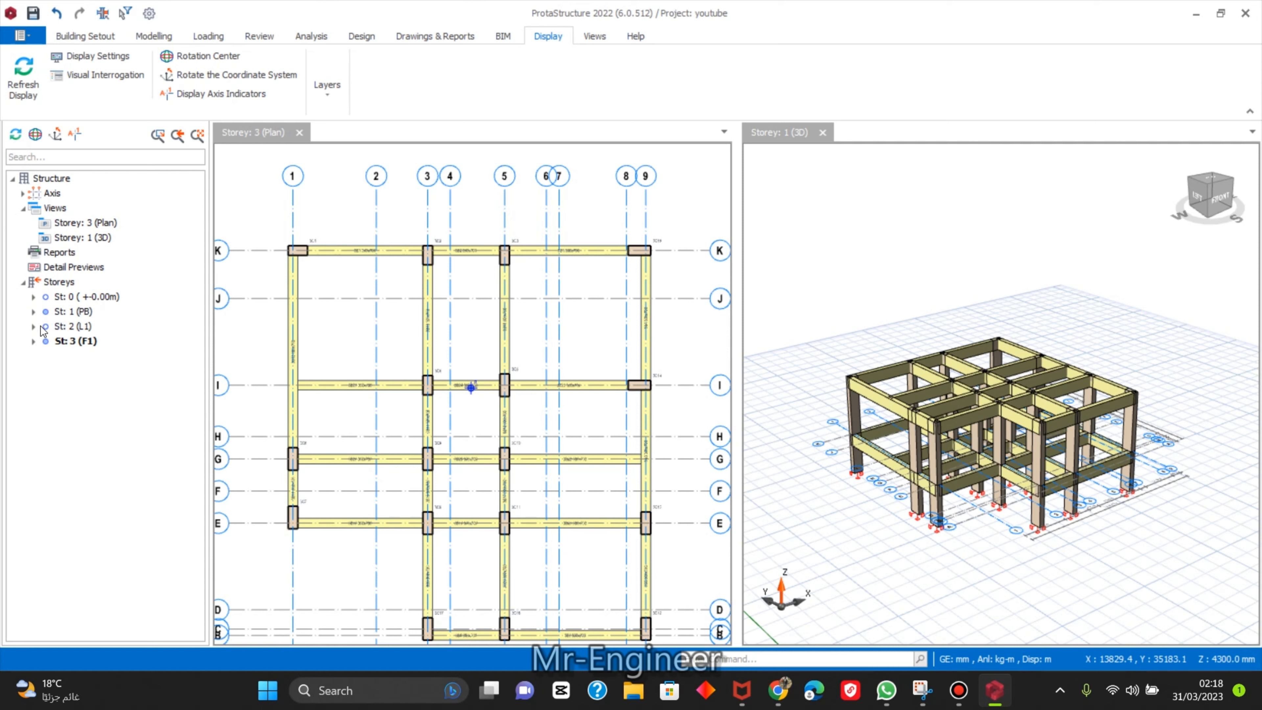
{"action": "left_click", "coordinate": [81, 328]}
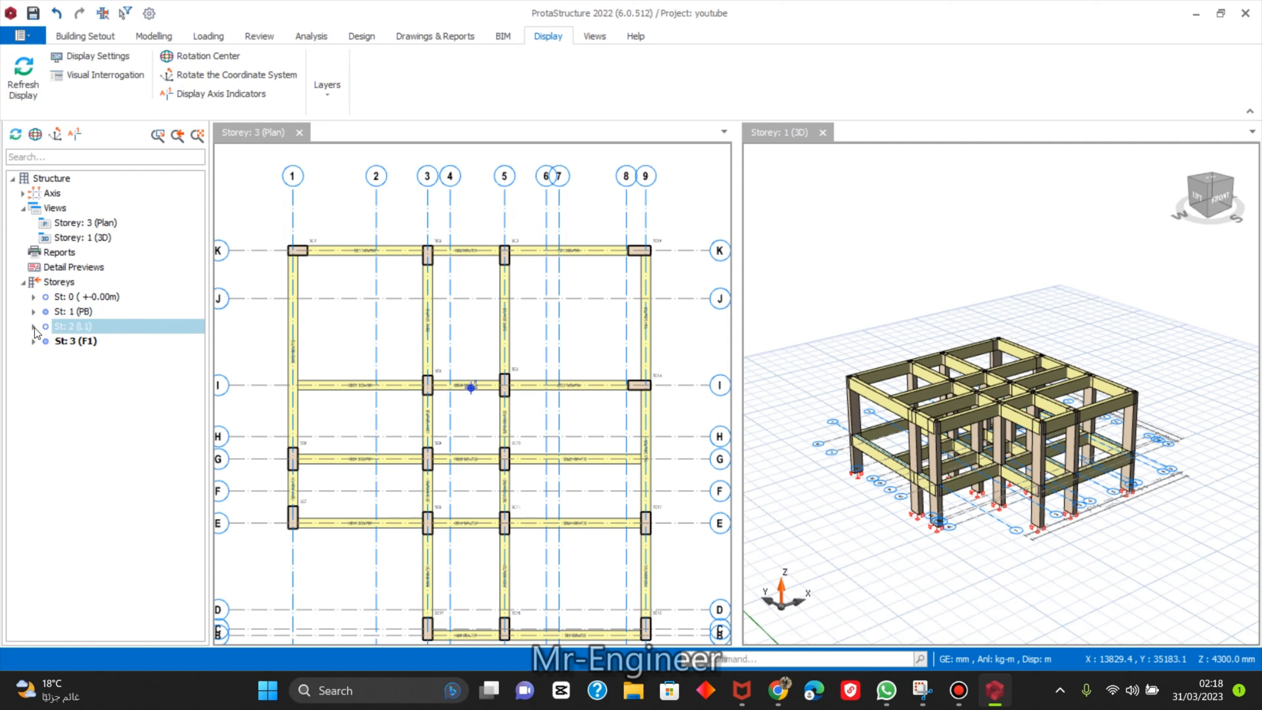
{"action": "double_click", "coordinate": [75, 328]}
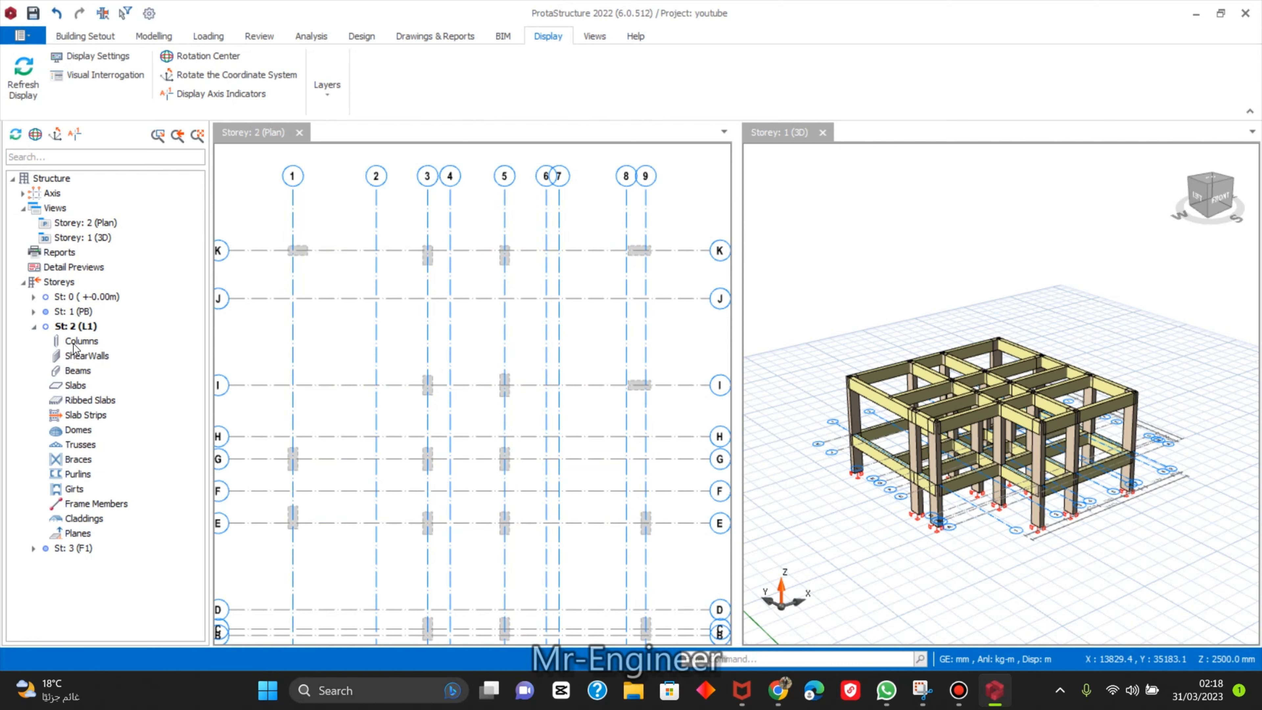
{"action": "scroll", "coordinate": [520, 284], "scroll_direction": "down", "scroll_amount": 5}
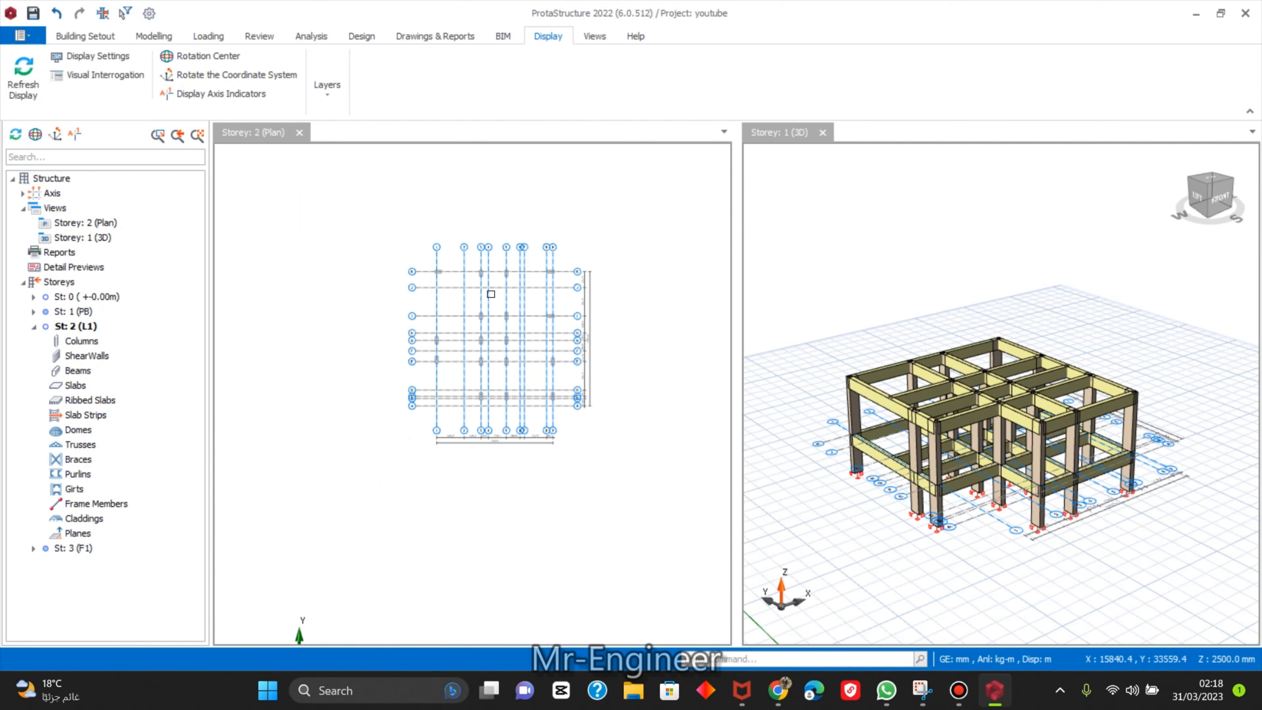
{"action": "scroll", "coordinate": [497, 286], "scroll_direction": "up", "scroll_amount": 4}
{"action": "scroll", "coordinate": [475, 257], "scroll_direction": "up", "scroll_amount": 2}
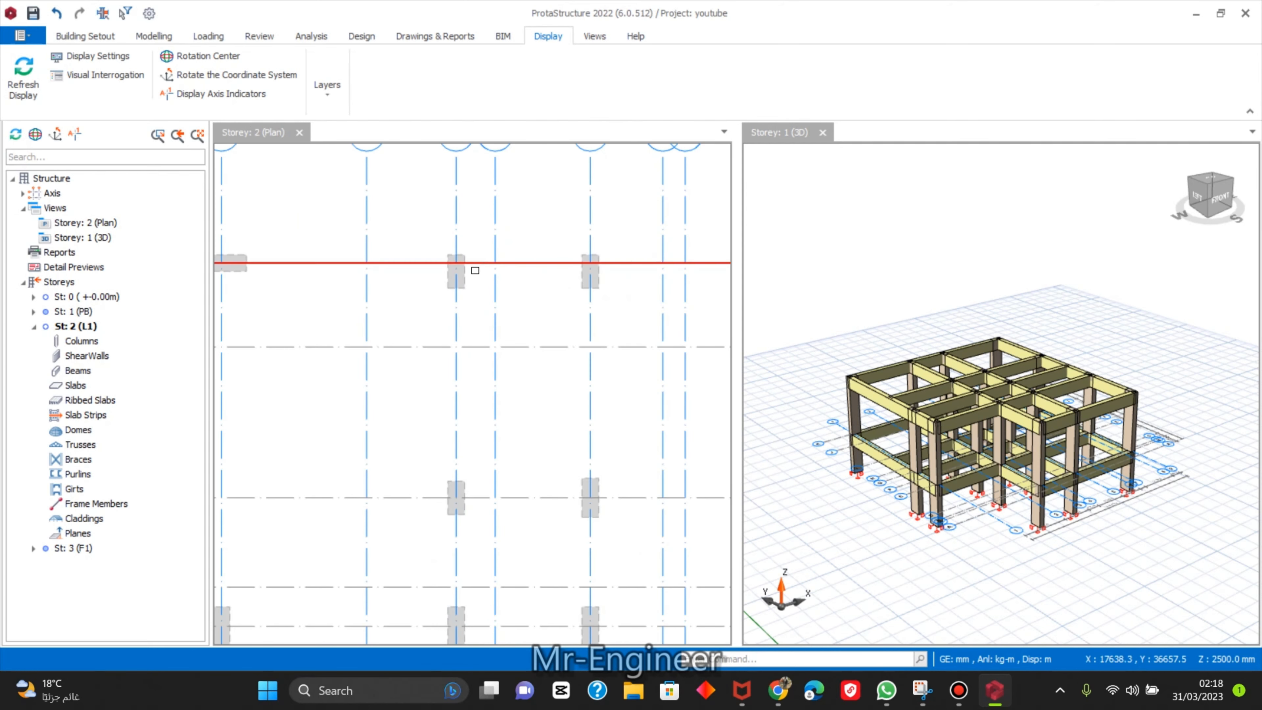
{"action": "scroll", "coordinate": [527, 331], "scroll_direction": "up", "scroll_amount": 2}
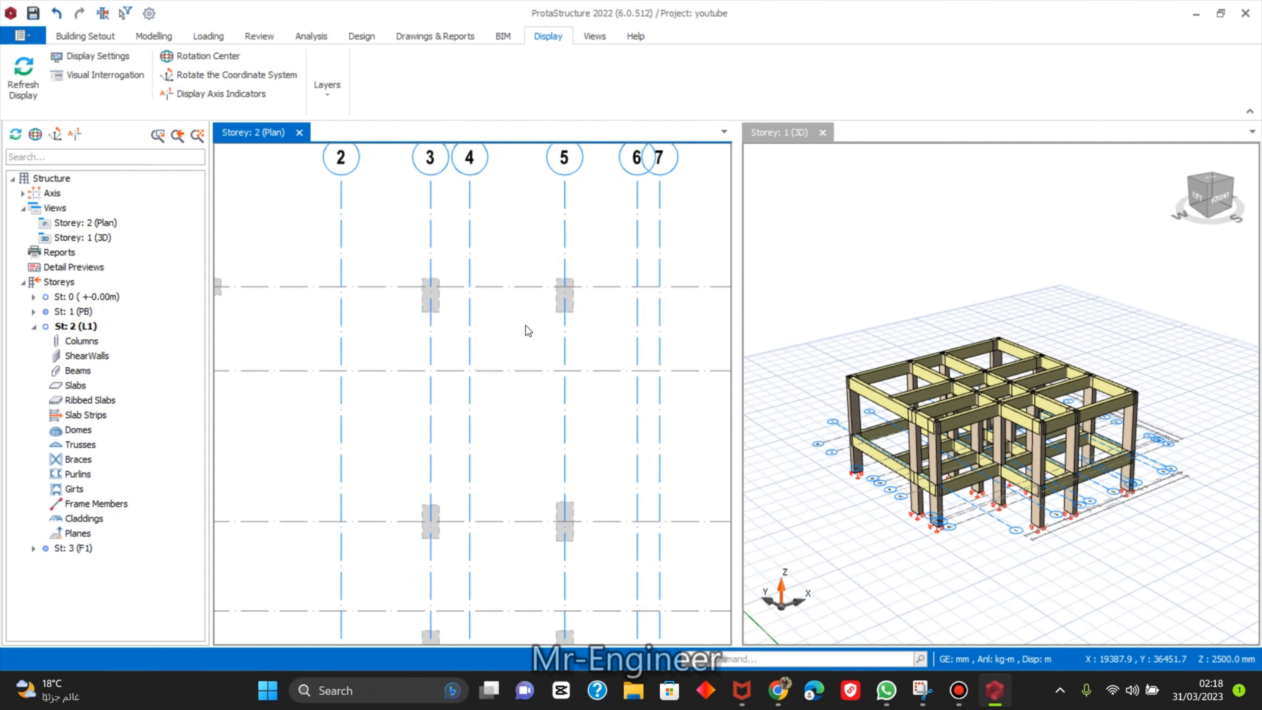
Start an RC beam on storey 2 with a 250 mm wide and 400 mm deep section.
{"action": "left_click", "coordinate": [101, 38]}
{"action": "left_click", "coordinate": [160, 37]}
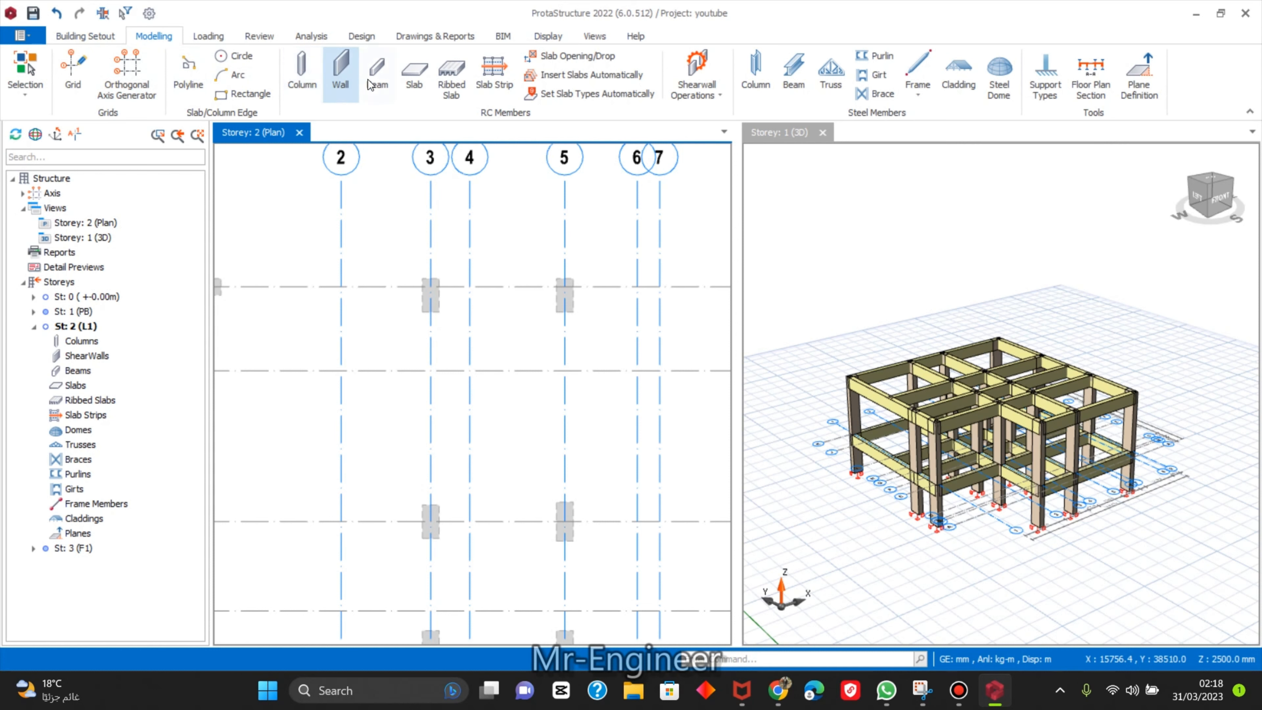
{"action": "left_click", "coordinate": [377, 87]}
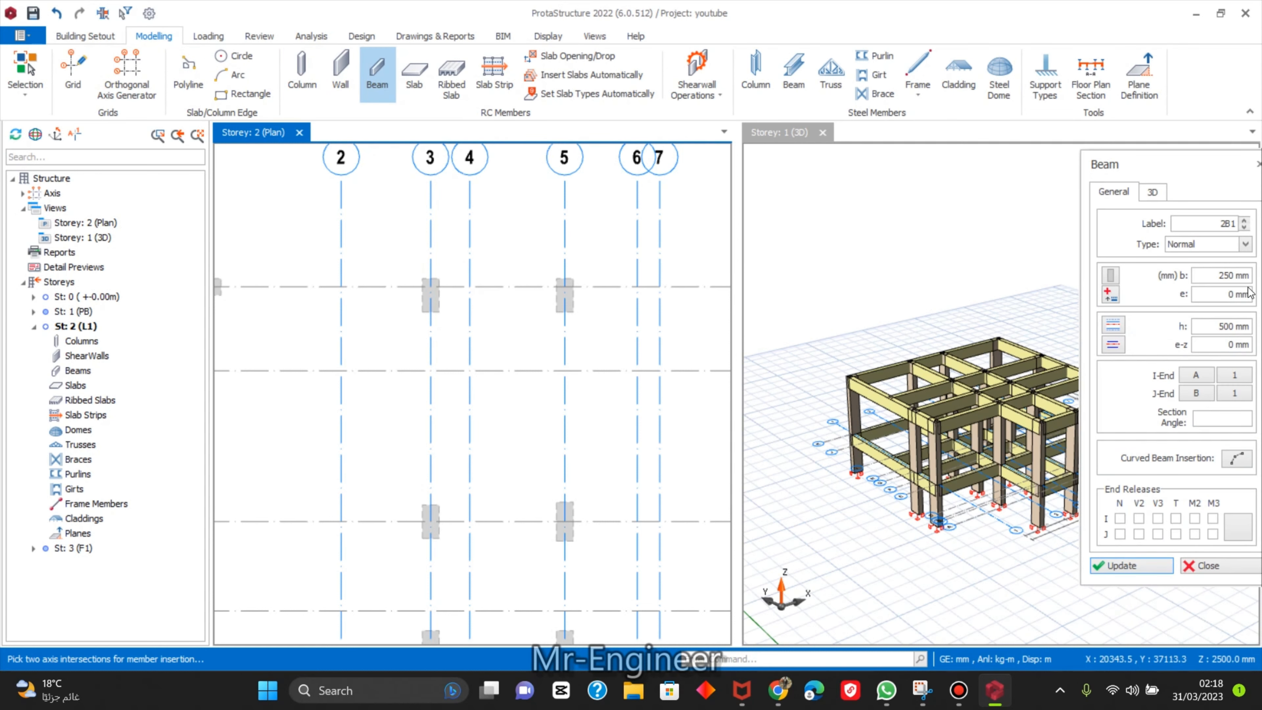
{"action": "left_click", "coordinate": [1225, 275]}
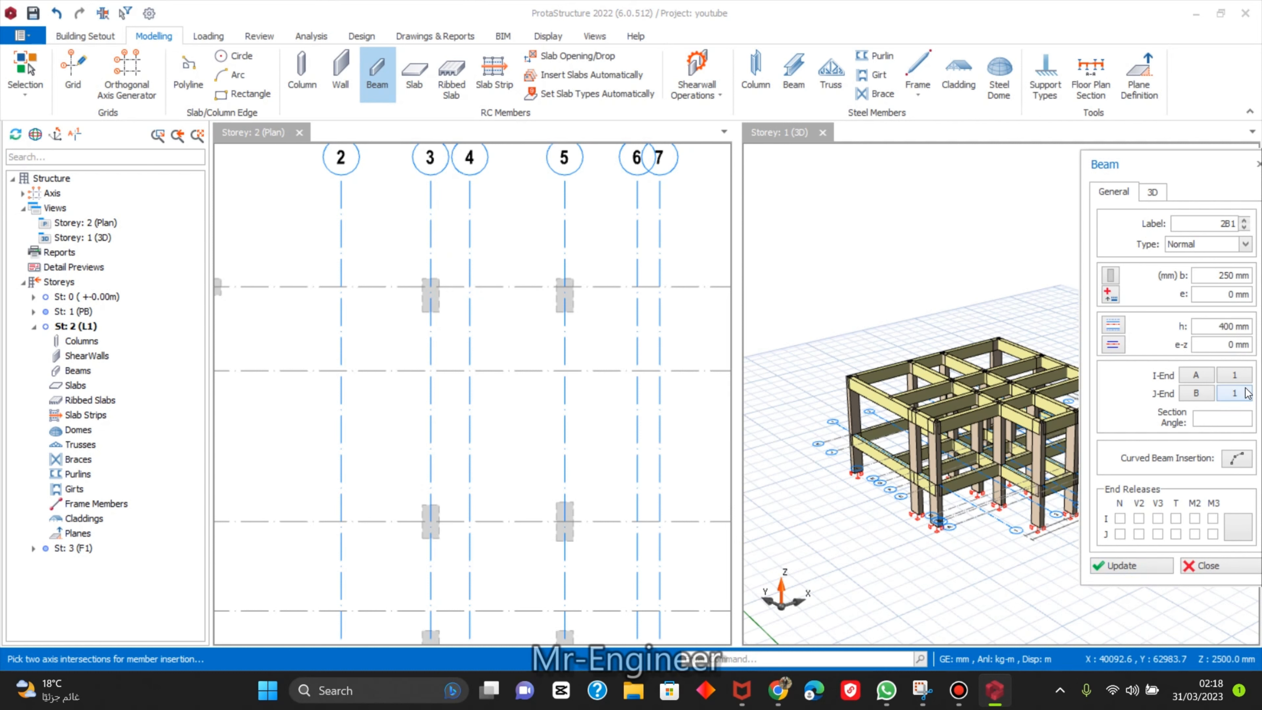
{"action": "left_click", "coordinate": [1121, 568]}
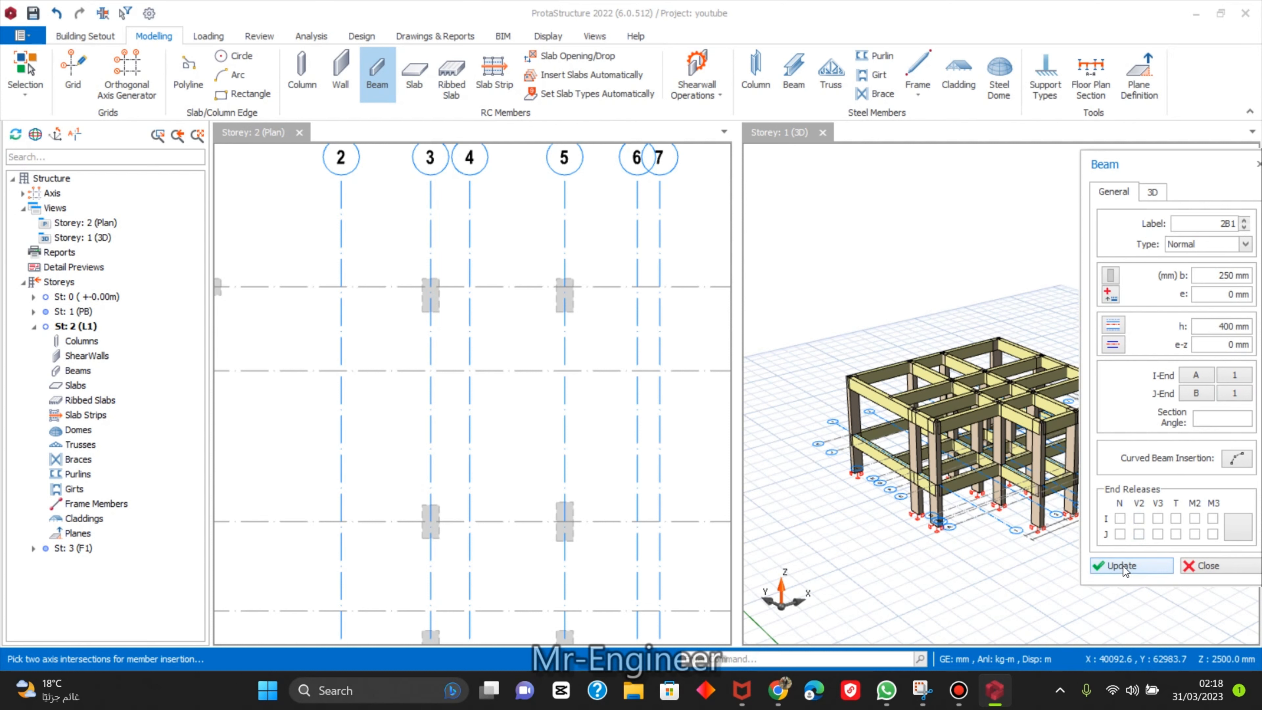
Try to insert the beam along axis K between the columns on axes 3 and 5 of storey 2.
{"action": "scroll", "coordinate": [431, 285], "scroll_direction": "up", "scroll_amount": 2}
{"action": "left_click", "coordinate": [430, 288]}
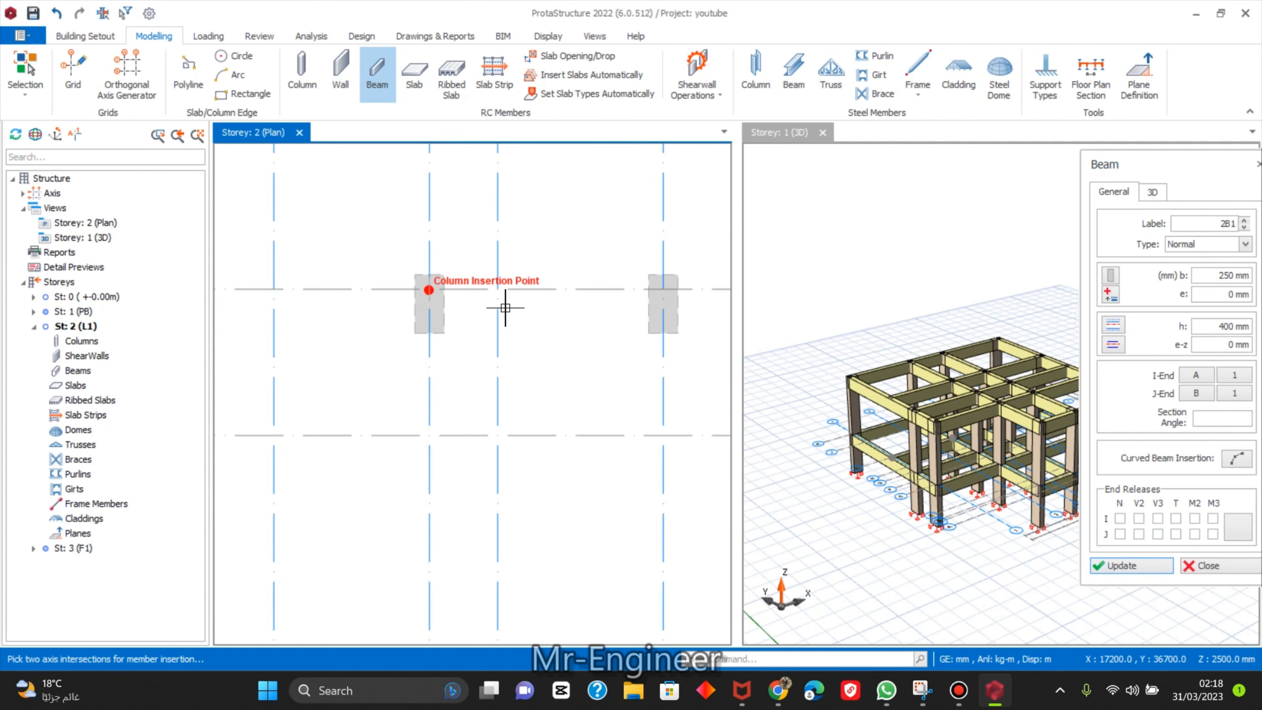
{"action": "left_click", "coordinate": [663, 289]}
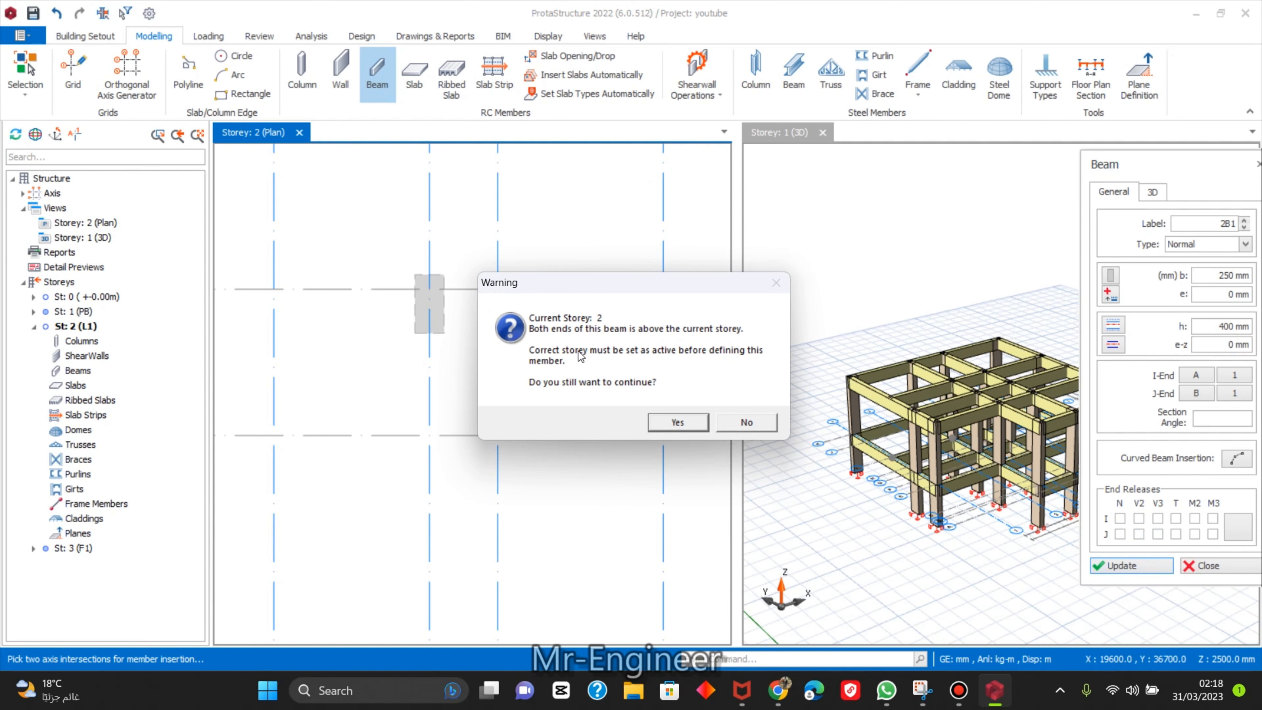
{"action": "left_click", "coordinate": [678, 422]}
{"action": "scroll", "coordinate": [566, 340], "scroll_direction": "down", "scroll_amount": 2}
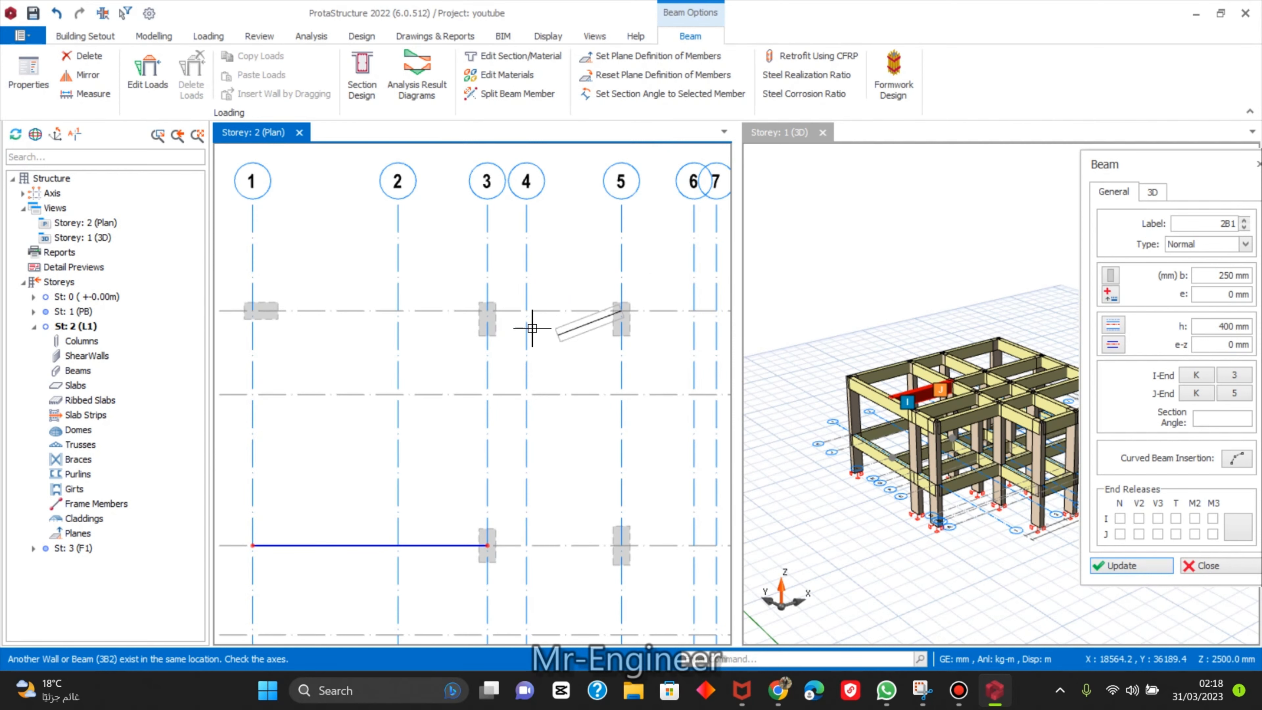
{"action": "left_click", "coordinate": [487, 311]}
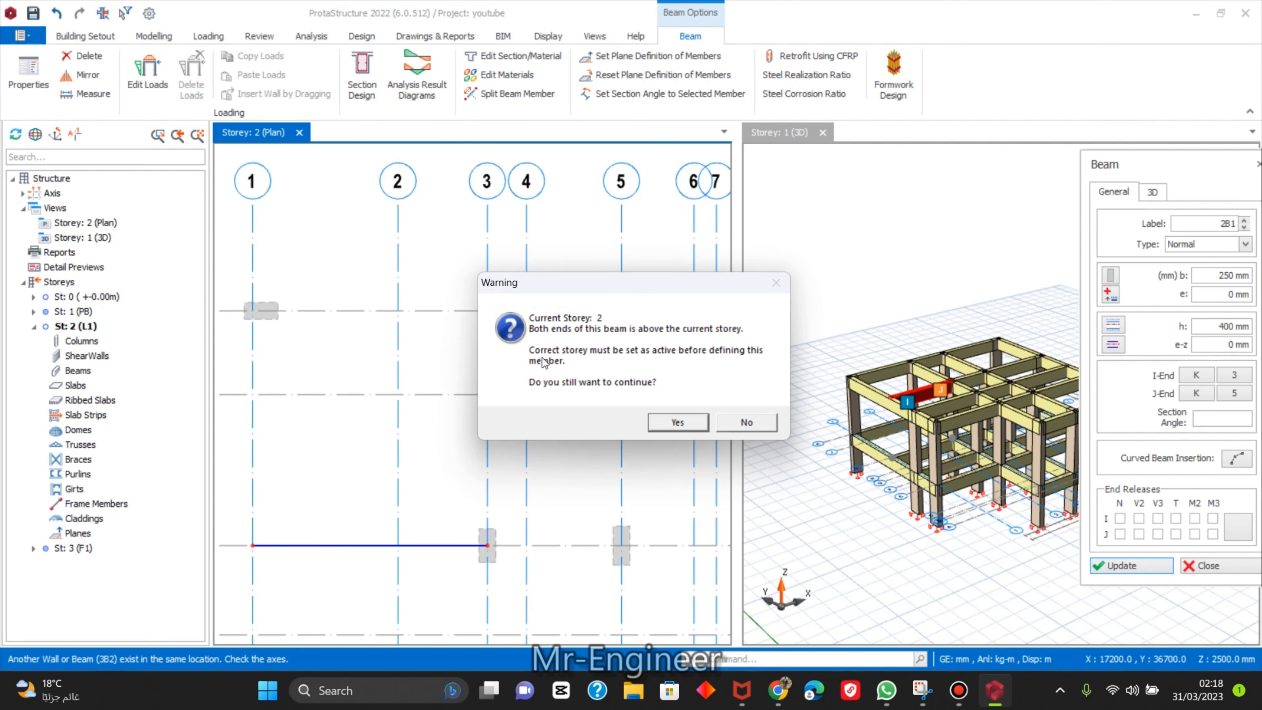
{"action": "left_click", "coordinate": [730, 428]}
{"action": "scroll", "coordinate": [511, 333], "scroll_direction": "down", "scroll_amount": 3}
{"action": "scroll", "coordinate": [552, 341], "scroll_direction": "up", "scroll_amount": 1}
{"action": "key", "text": "Escape"}
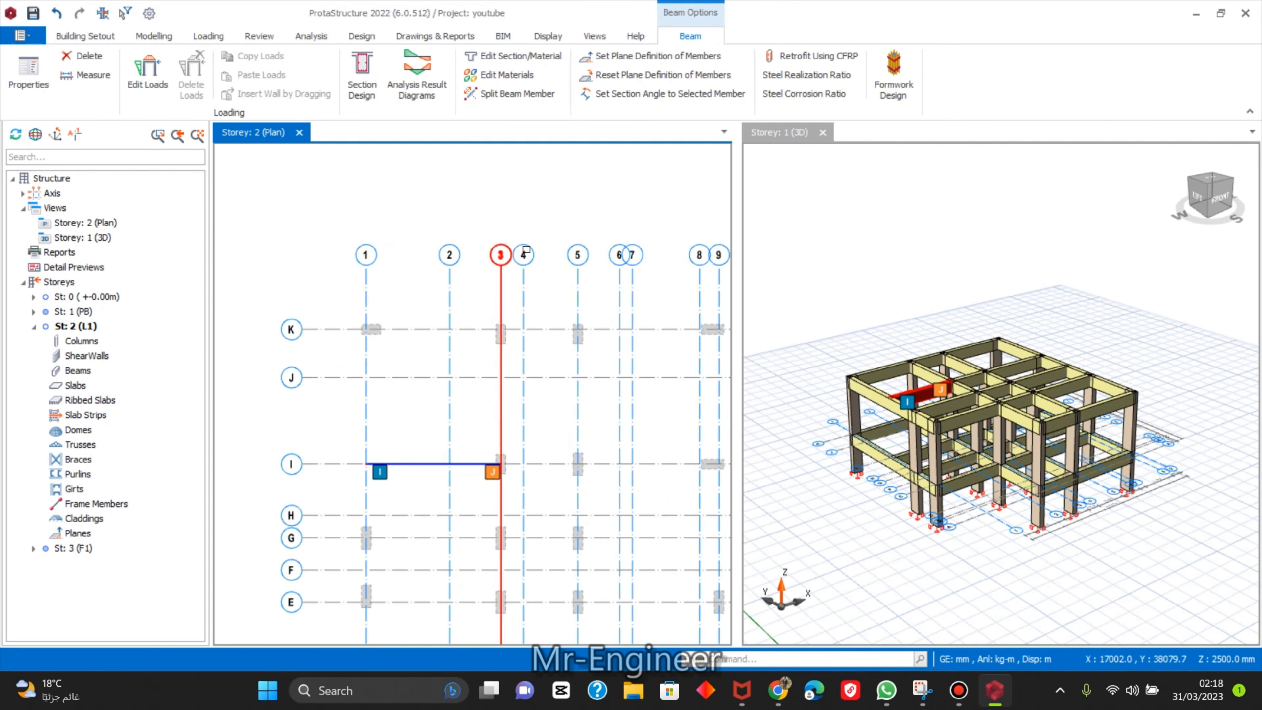
{"action": "key", "text": "Escape"}
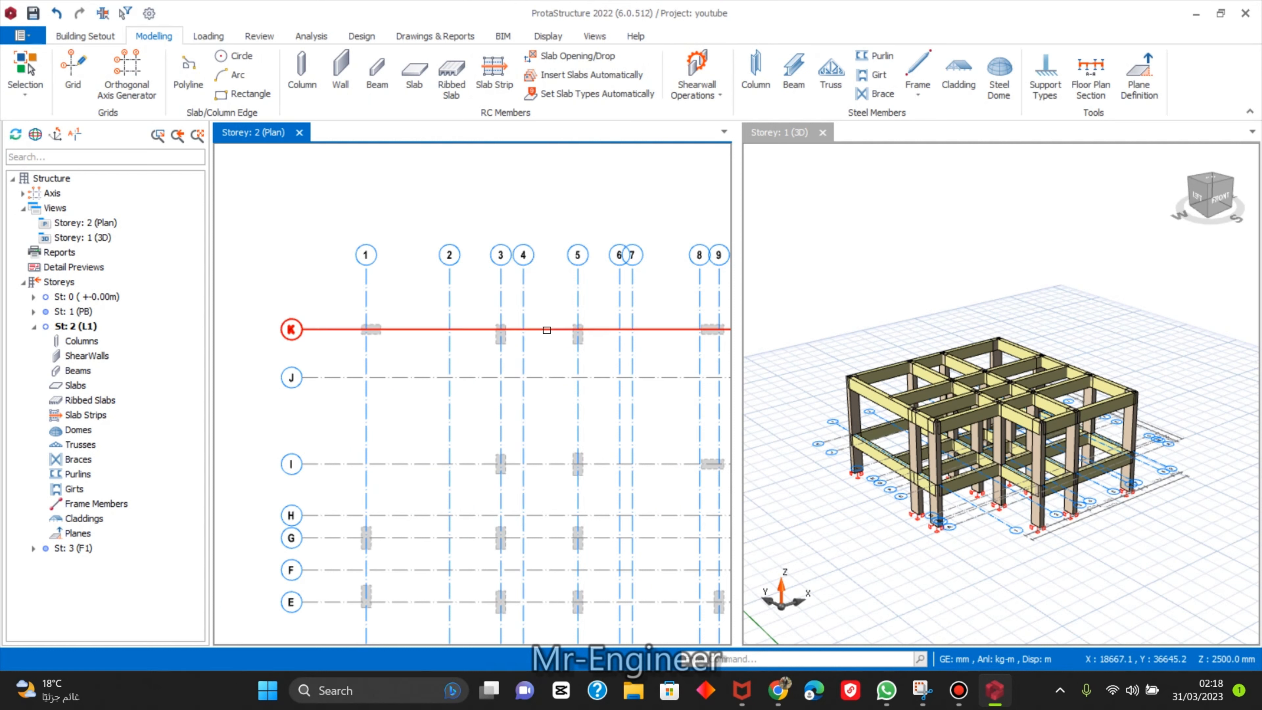
Insert a 250 mm thick, one-storey RC wall along axis K from axis 5 to axis 3 on storey 2.
{"action": "scroll", "coordinate": [579, 324], "scroll_direction": "up", "scroll_amount": 3}
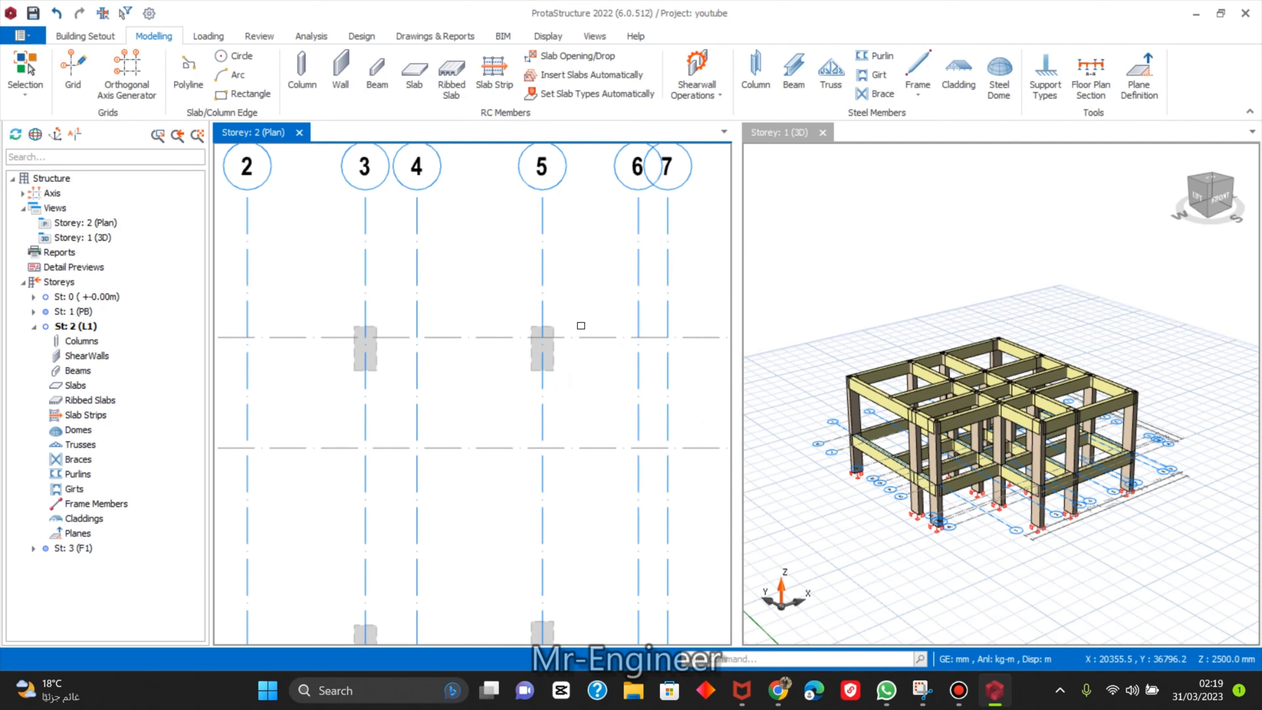
{"action": "left_click", "coordinate": [346, 71]}
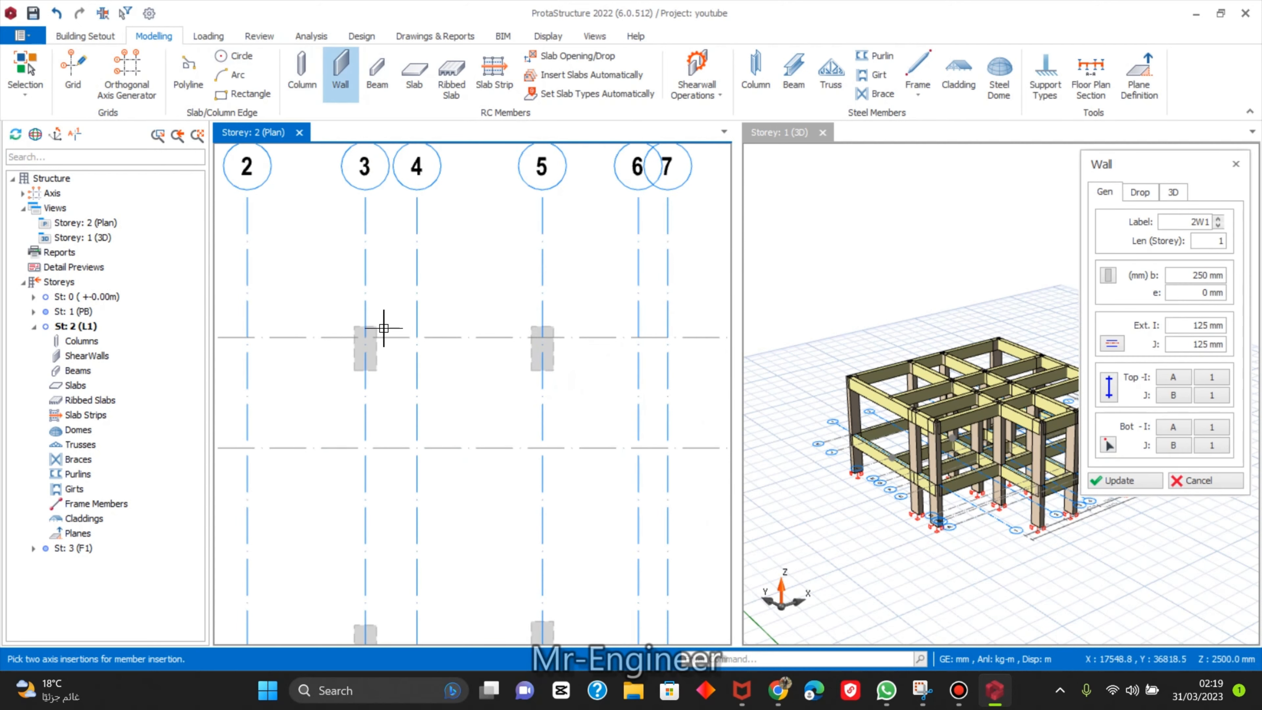
{"action": "scroll", "coordinate": [370, 343], "scroll_direction": "up", "scroll_amount": 2}
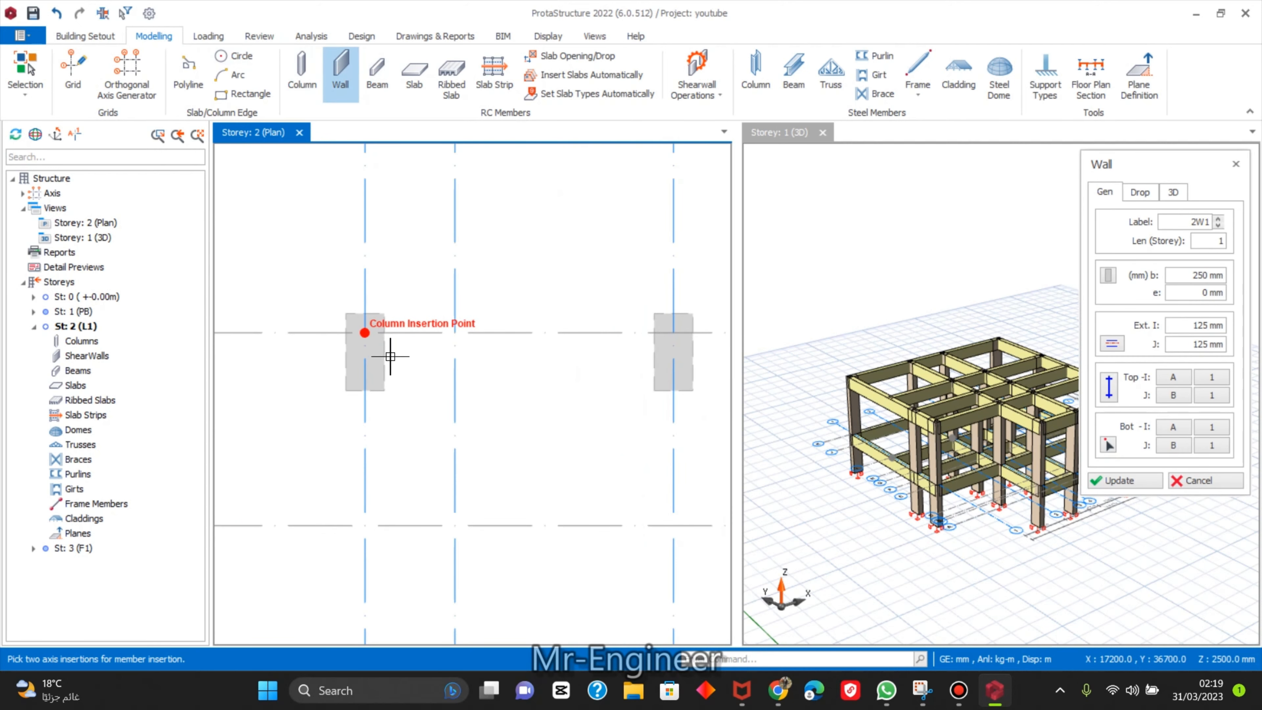
{"action": "scroll", "coordinate": [488, 363], "scroll_direction": "down", "scroll_amount": 1}
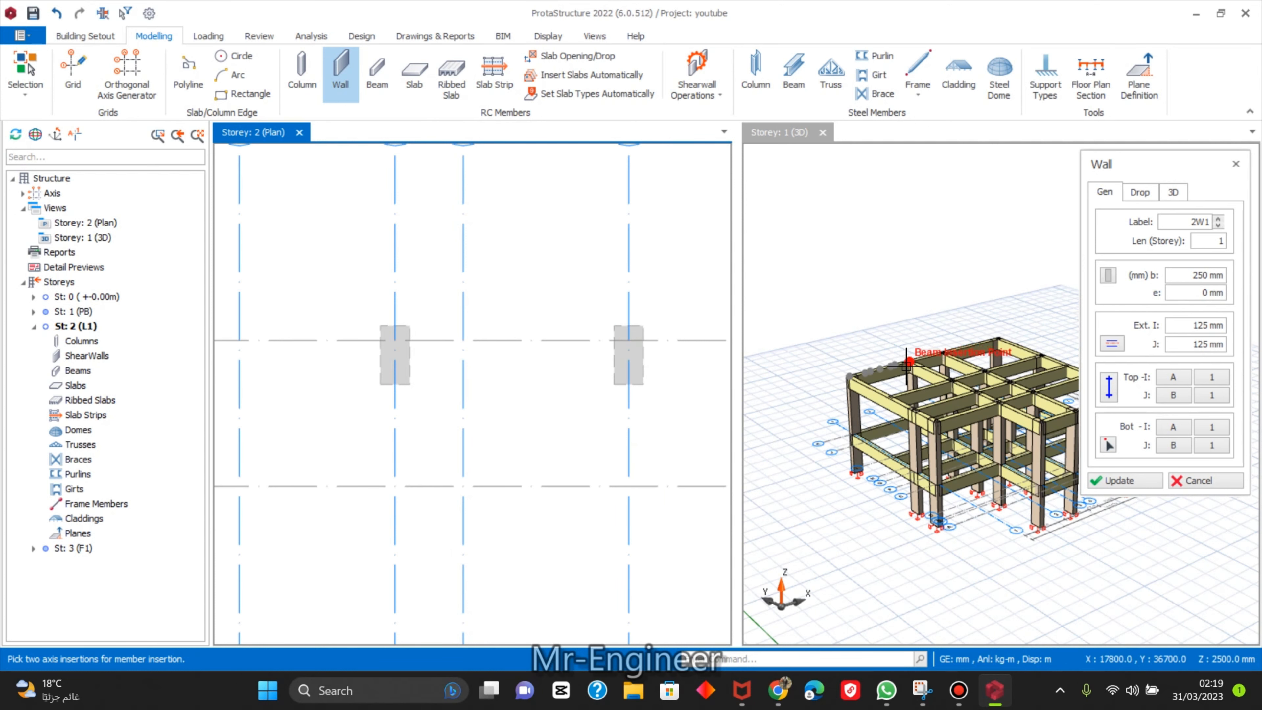
{"action": "scroll", "coordinate": [906, 365], "scroll_direction": "up", "scroll_amount": 3}
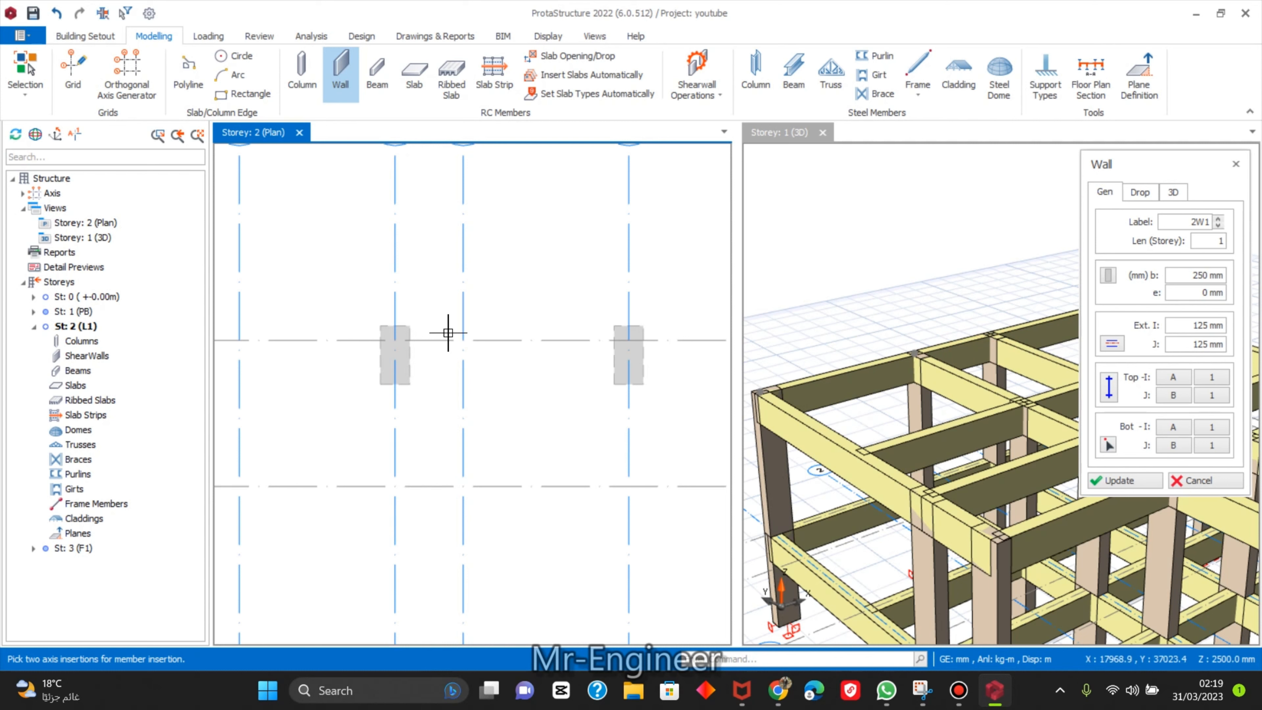
{"action": "scroll", "coordinate": [449, 343], "scroll_direction": "down", "scroll_amount": 4}
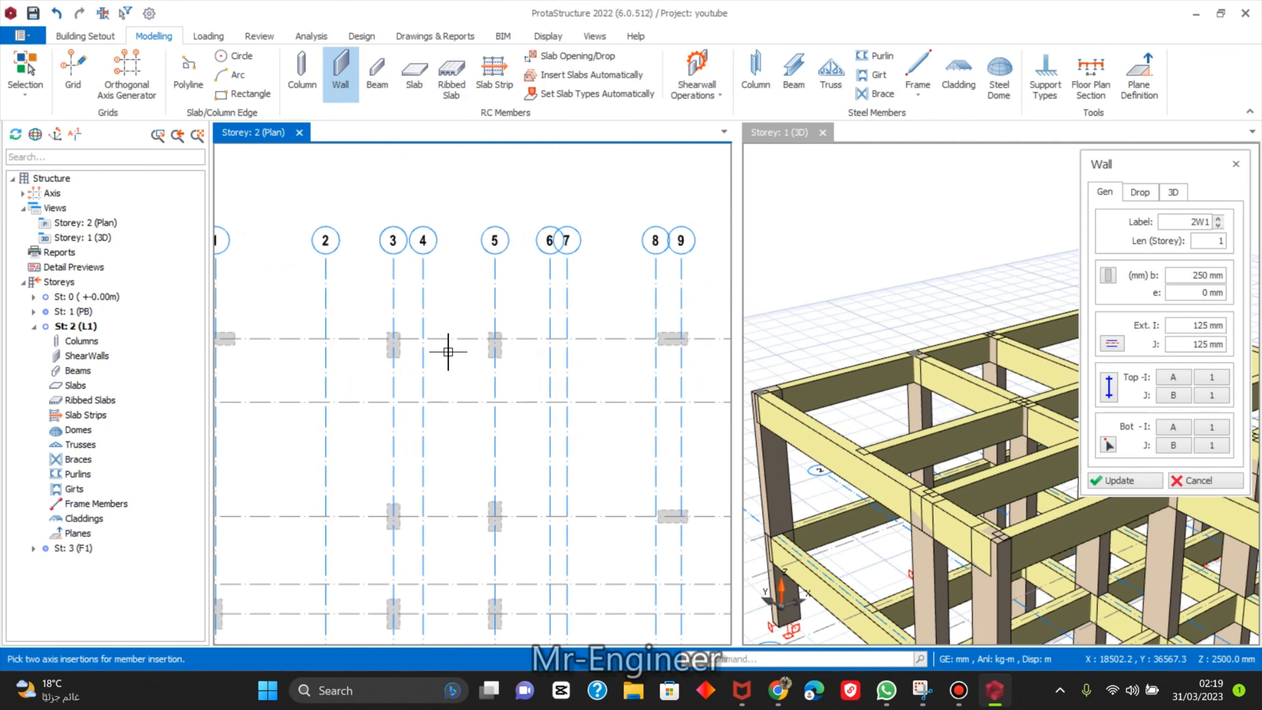
{"action": "scroll", "coordinate": [450, 348], "scroll_direction": "down", "scroll_amount": 4}
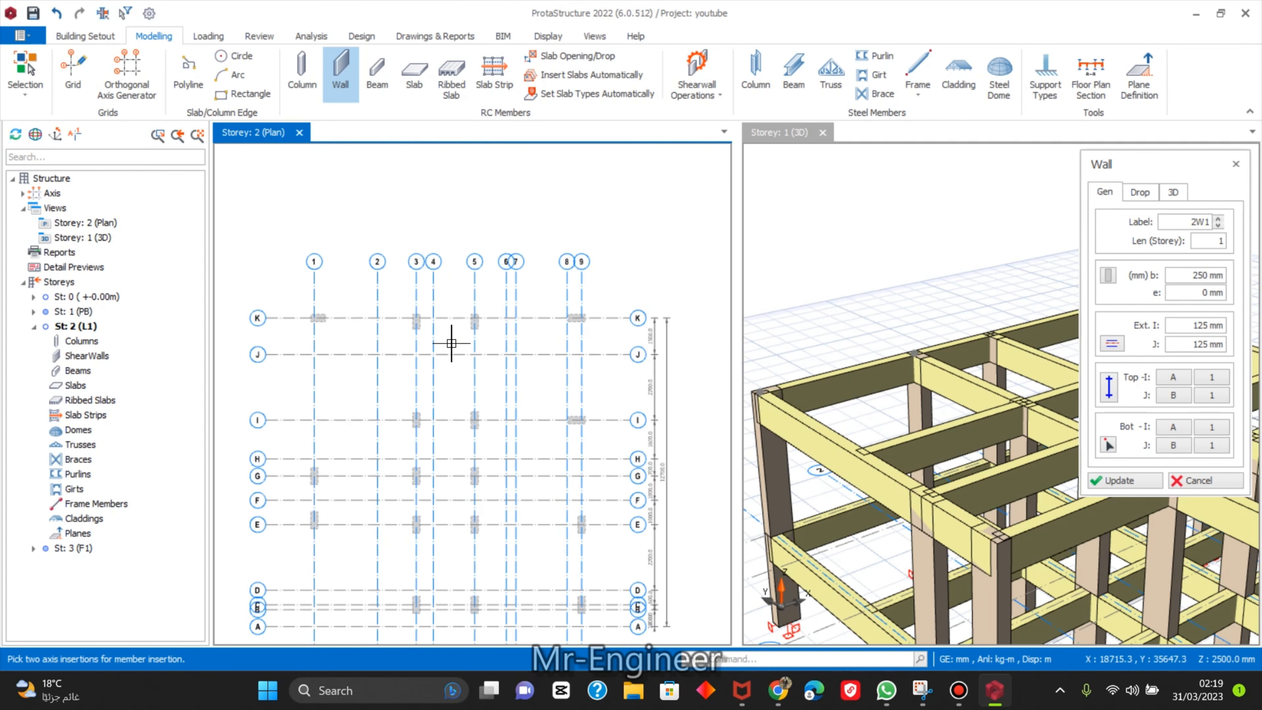
{"action": "scroll", "coordinate": [453, 323], "scroll_direction": "up", "scroll_amount": 4}
{"action": "middle_click_drag", "start_coordinate": [457, 256], "coordinate": [437, 352]}
{"action": "scroll", "coordinate": [374, 373], "scroll_direction": "up", "scroll_amount": 3}
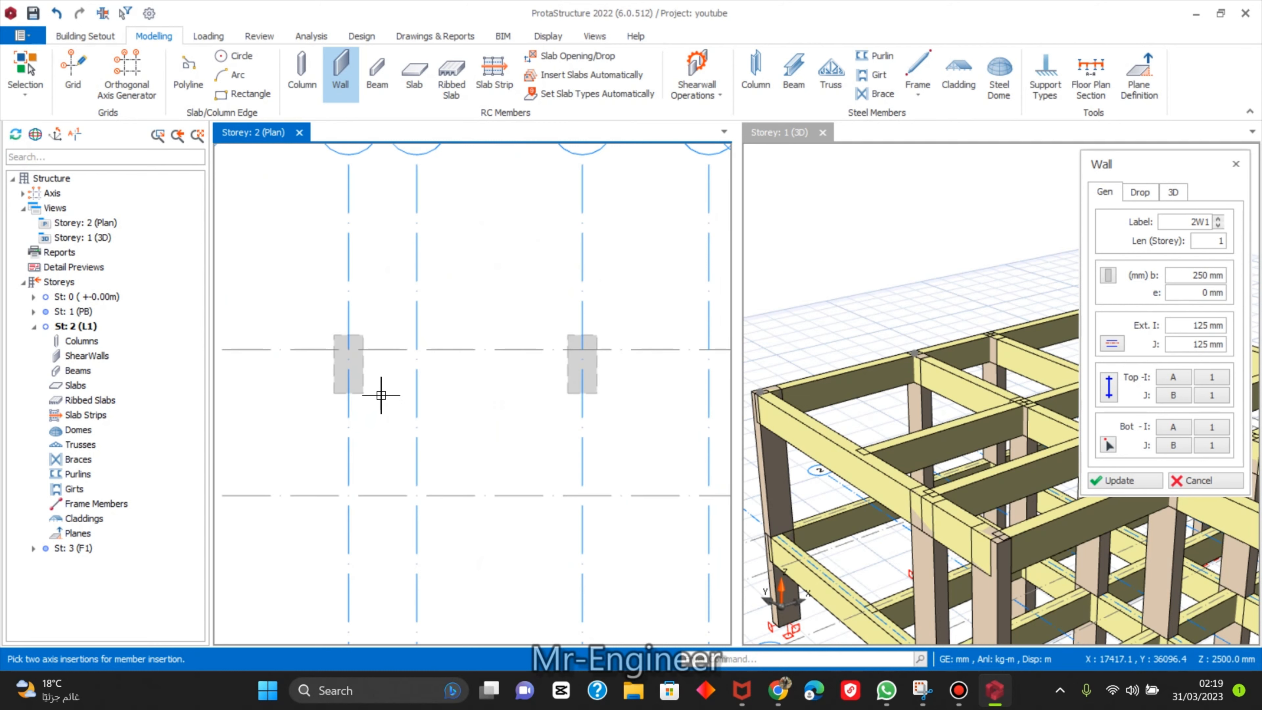
{"action": "scroll", "coordinate": [342, 344], "scroll_direction": "up", "scroll_amount": 1}
{"action": "scroll", "coordinate": [338, 343], "scroll_direction": "down", "scroll_amount": 3}
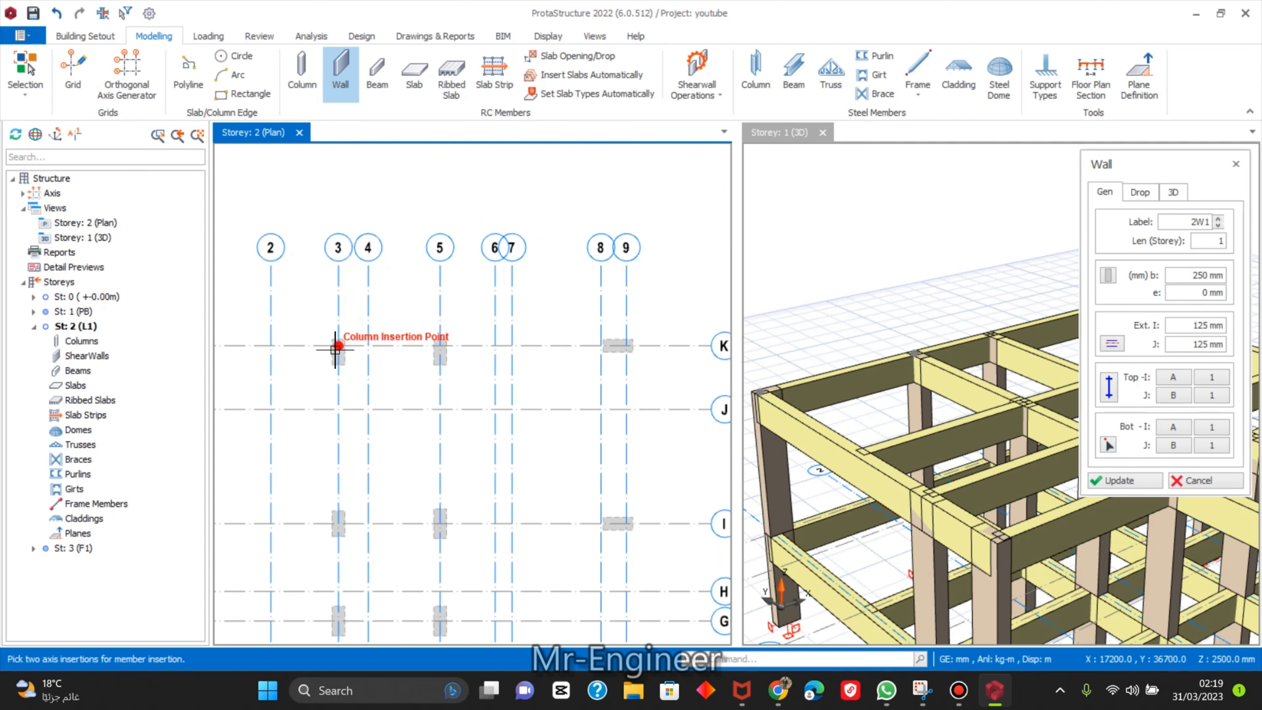
{"action": "scroll", "coordinate": [338, 349], "scroll_direction": "down", "scroll_amount": 2}
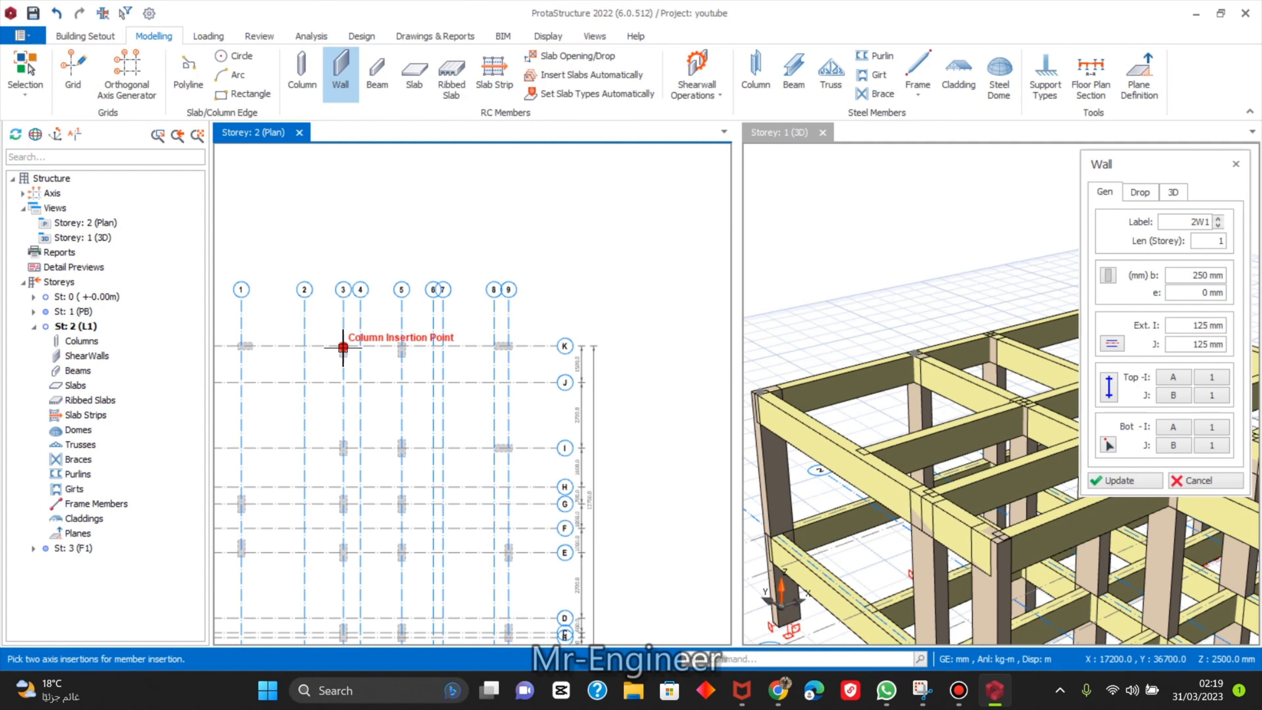
{"action": "scroll", "coordinate": [334, 349], "scroll_direction": "up", "scroll_amount": 1}
{"action": "scroll", "coordinate": [334, 350], "scroll_direction": "up", "scroll_amount": 2}
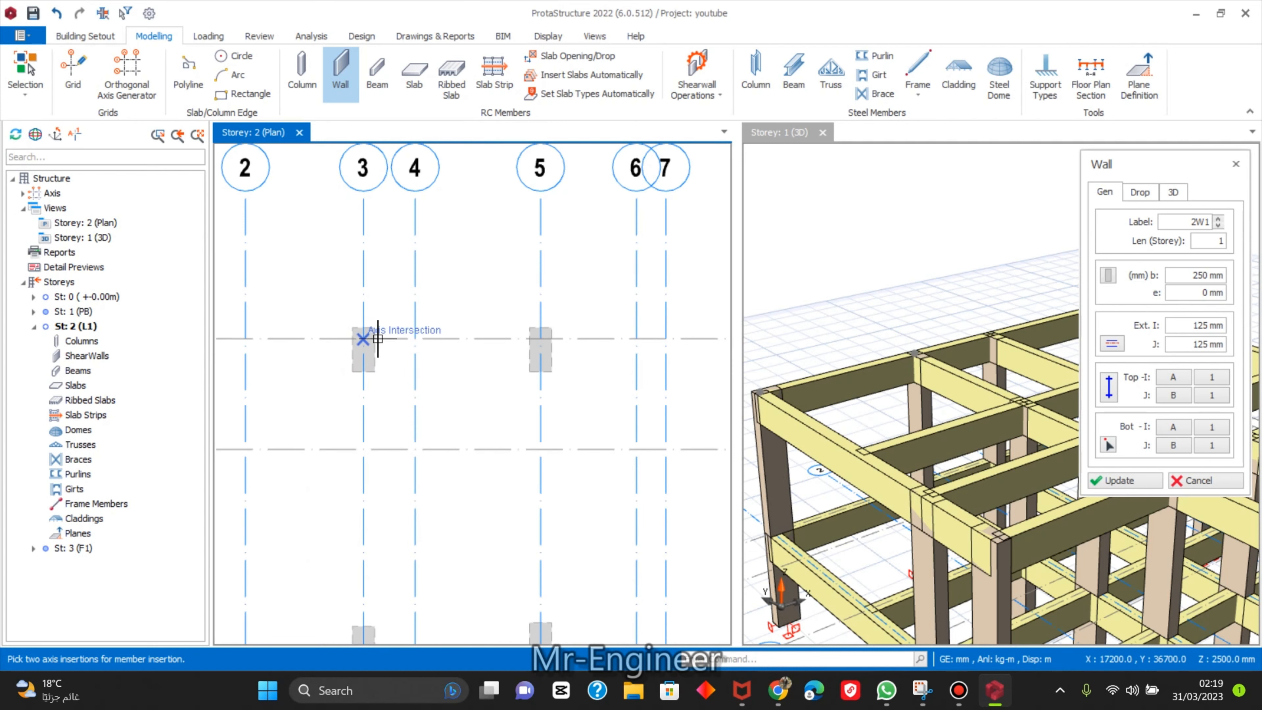
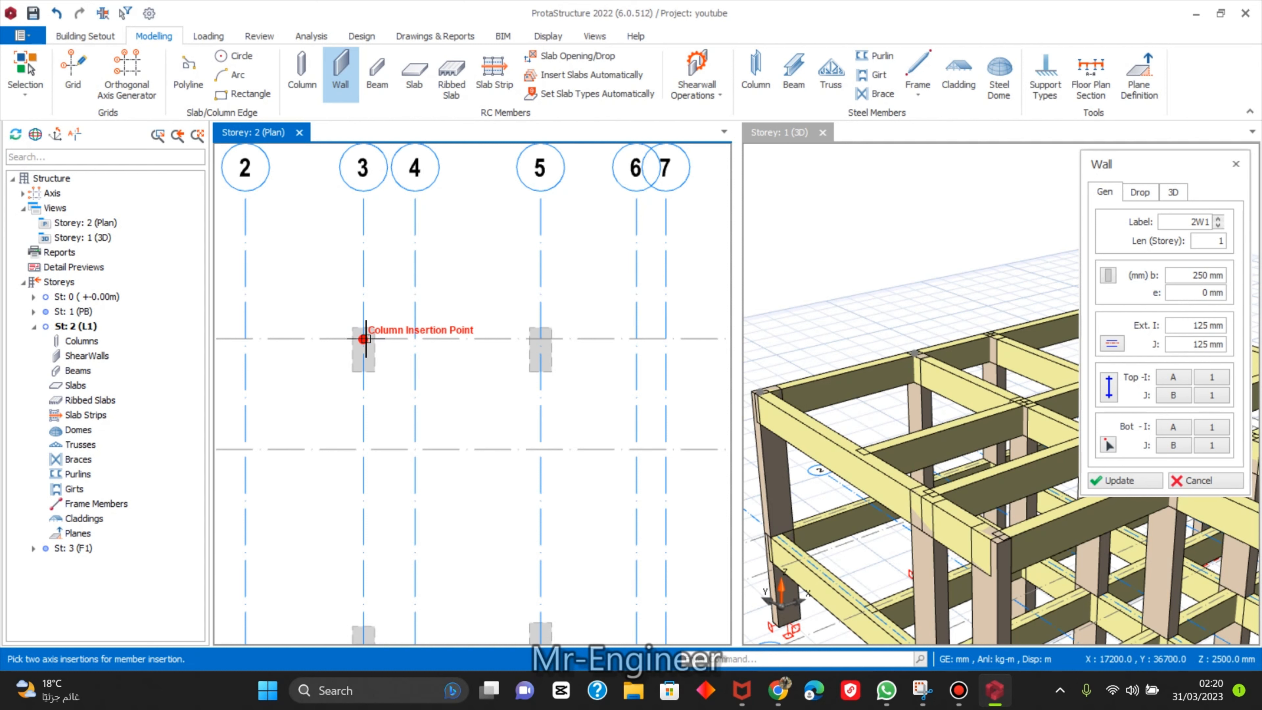
{"action": "scroll", "coordinate": [361, 339], "scroll_direction": "up", "scroll_amount": 4}
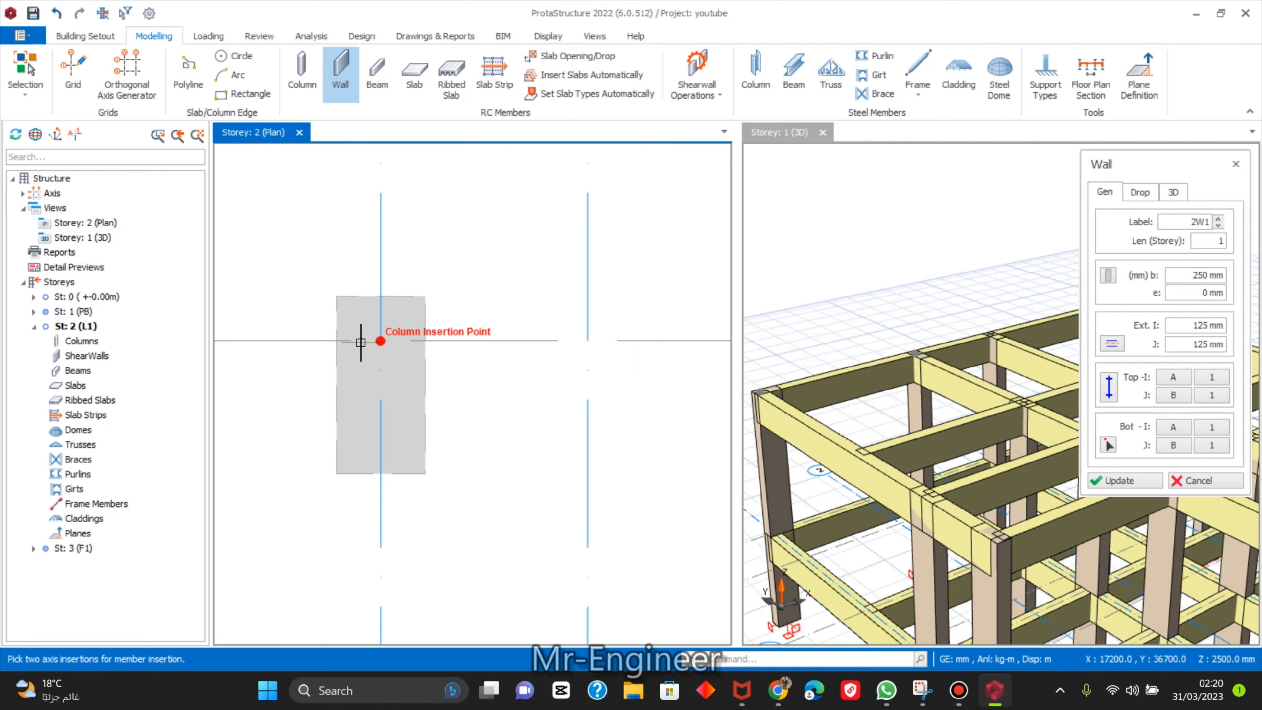
{"action": "scroll", "coordinate": [381, 342], "scroll_direction": "down", "scroll_amount": 4}
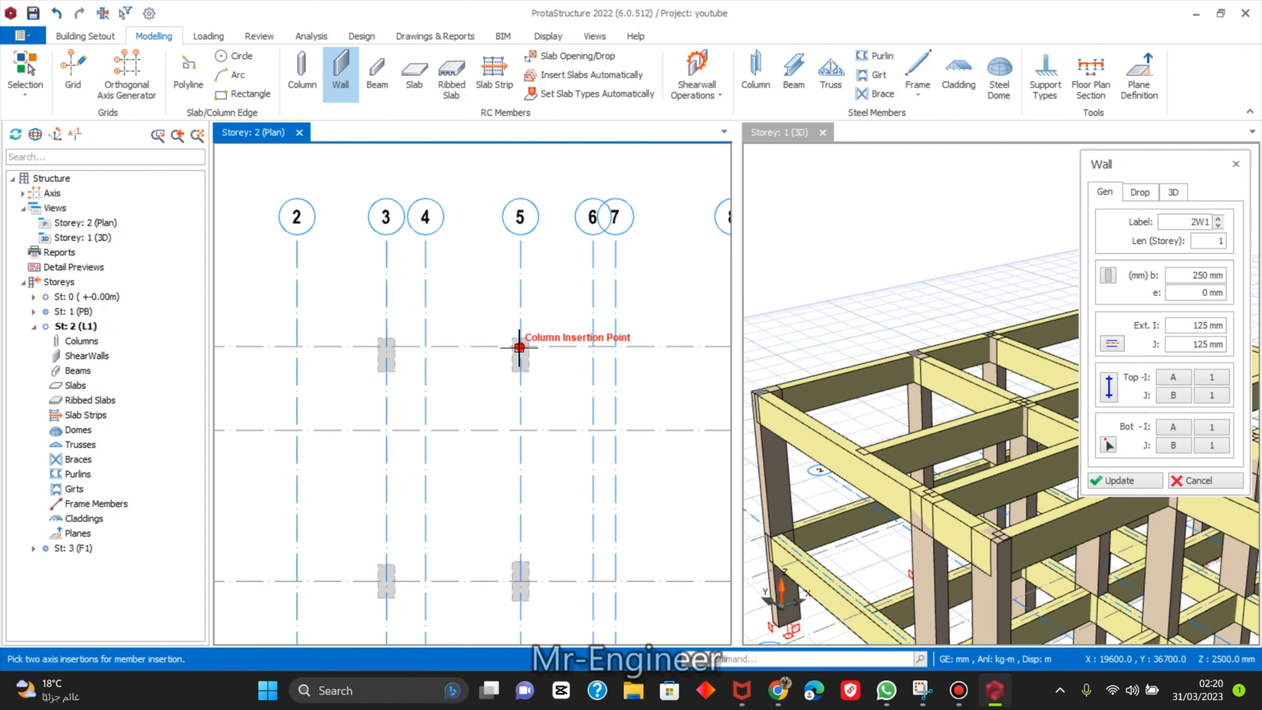
{"action": "scroll", "coordinate": [520, 346], "scroll_direction": "down", "scroll_amount": 2}
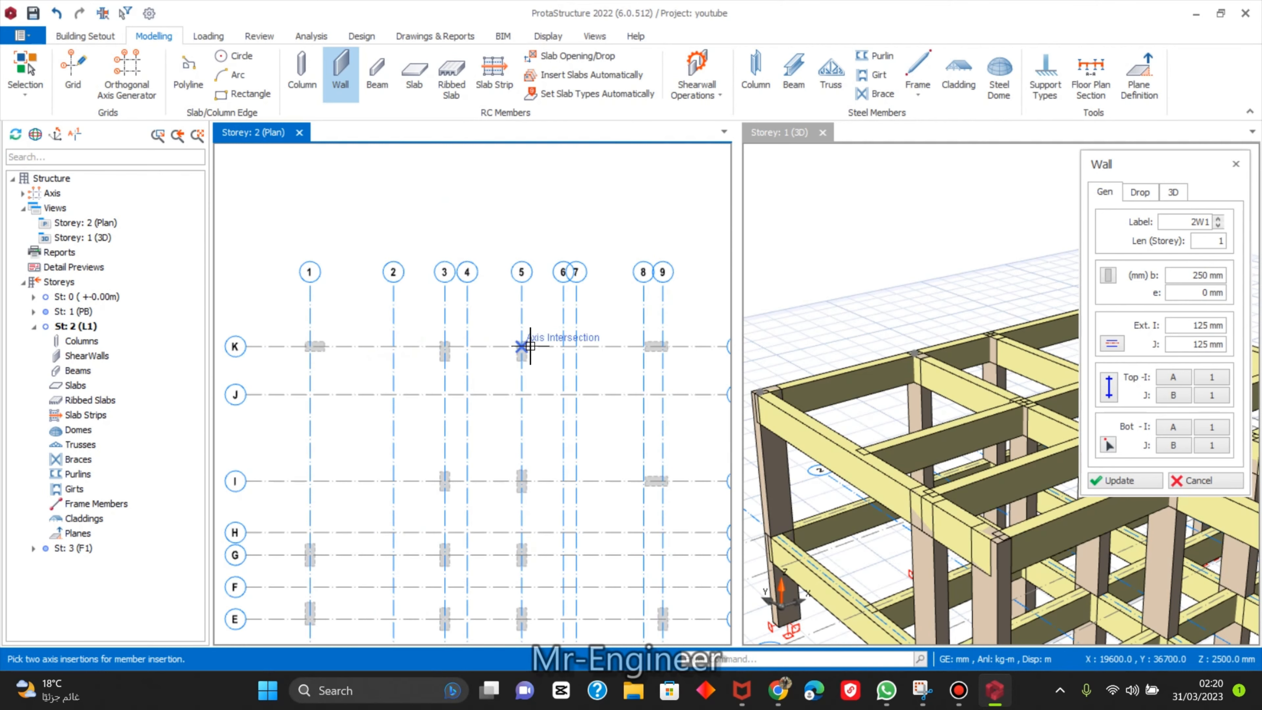
{"action": "scroll", "coordinate": [437, 354], "scroll_direction": "up", "scroll_amount": 3}
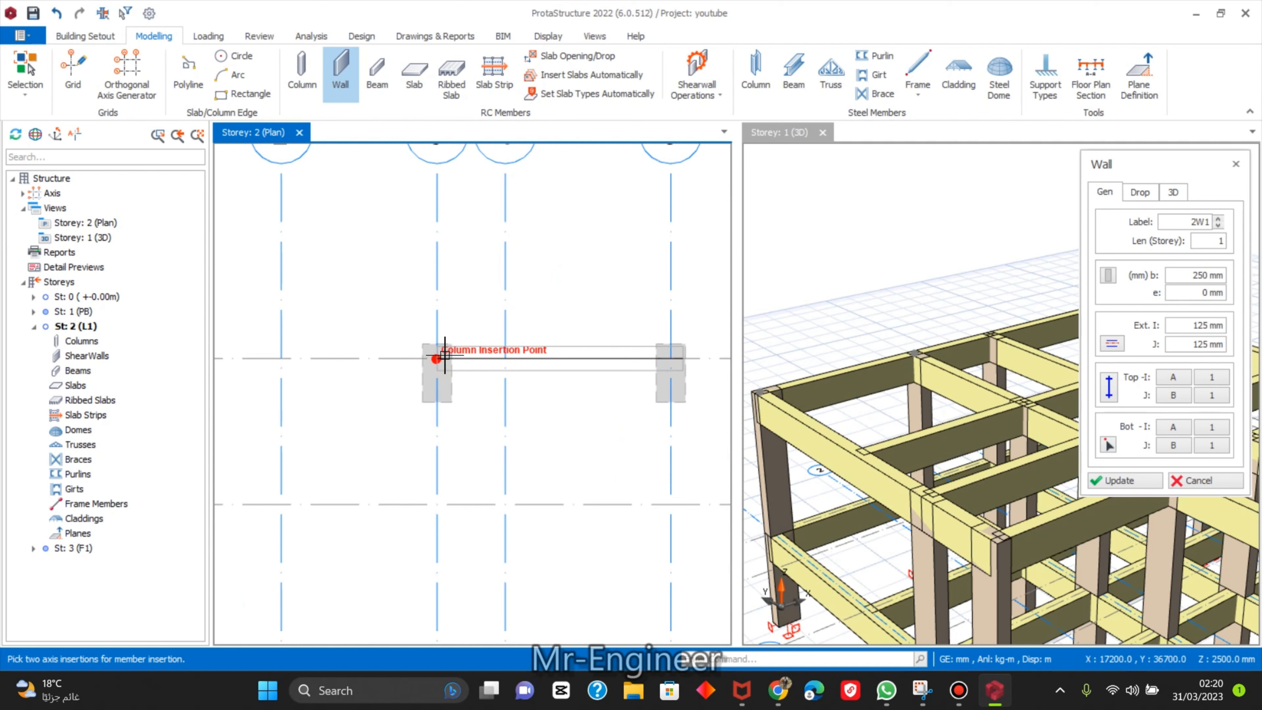
{"action": "scroll", "coordinate": [438, 357], "scroll_direction": "down", "scroll_amount": 3}
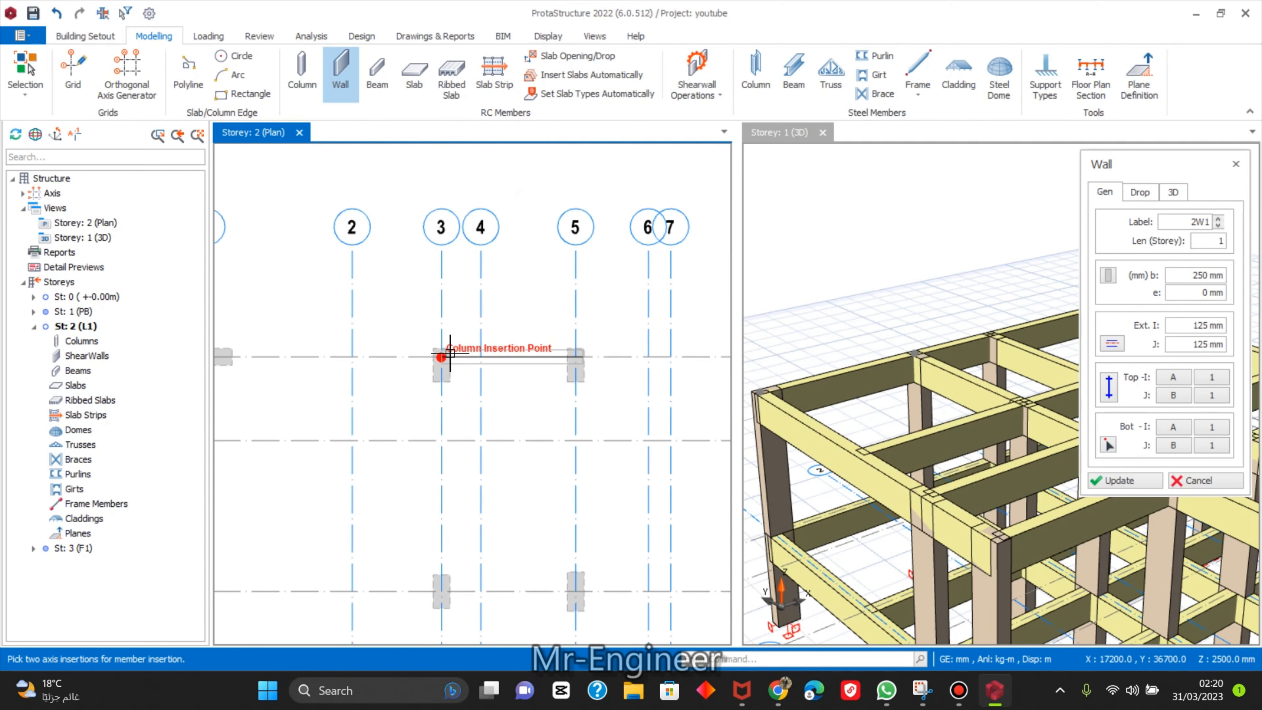
{"action": "left_click", "coordinate": [453, 354]}
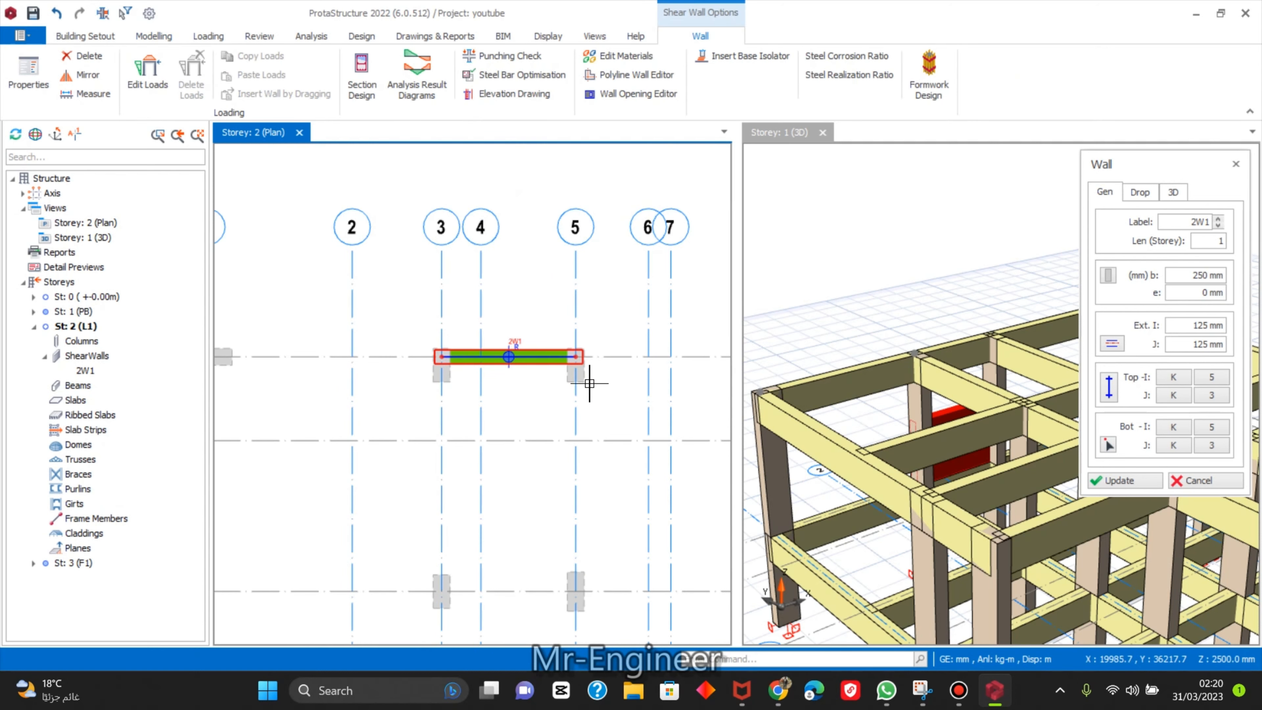
{"action": "scroll", "coordinate": [592, 380], "scroll_direction": "down", "scroll_amount": 2}
{"action": "scroll", "coordinate": [574, 381], "scroll_direction": "up", "scroll_amount": 5}
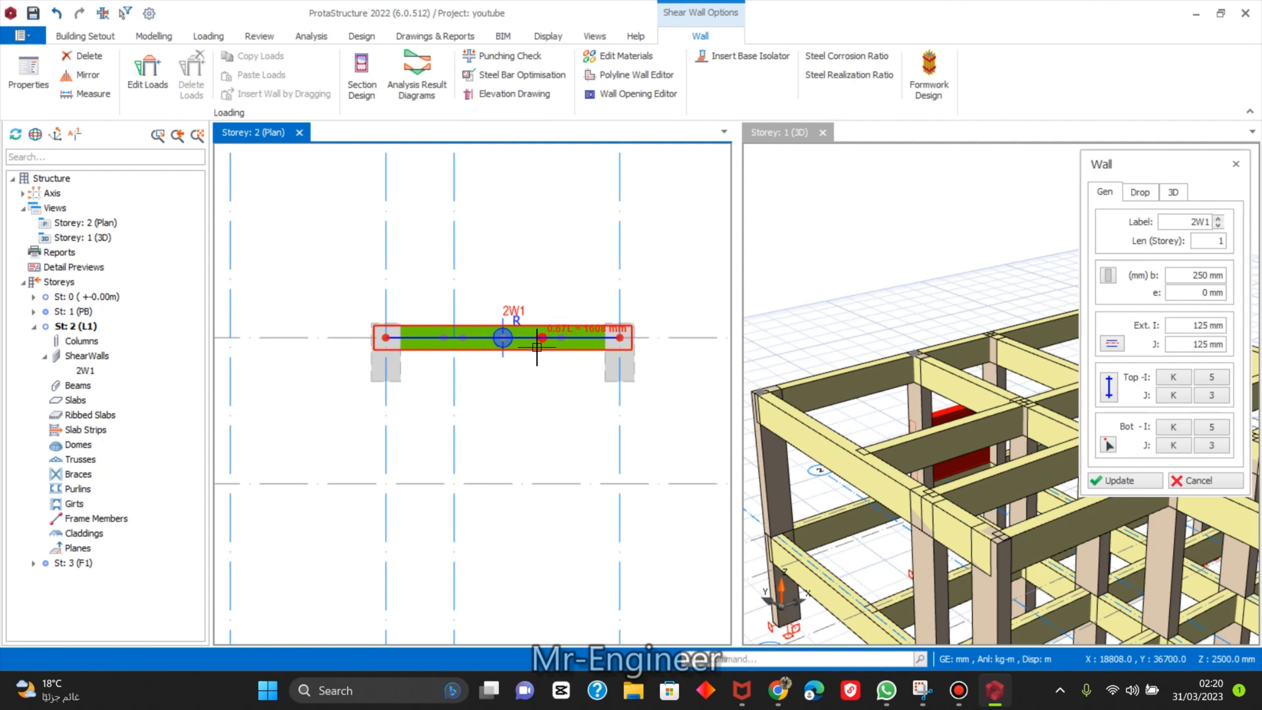
Set the axis K wall's I-end extension to 400 mm and its thickness to 300 mm.
{"action": "key", "text": "Escape"}
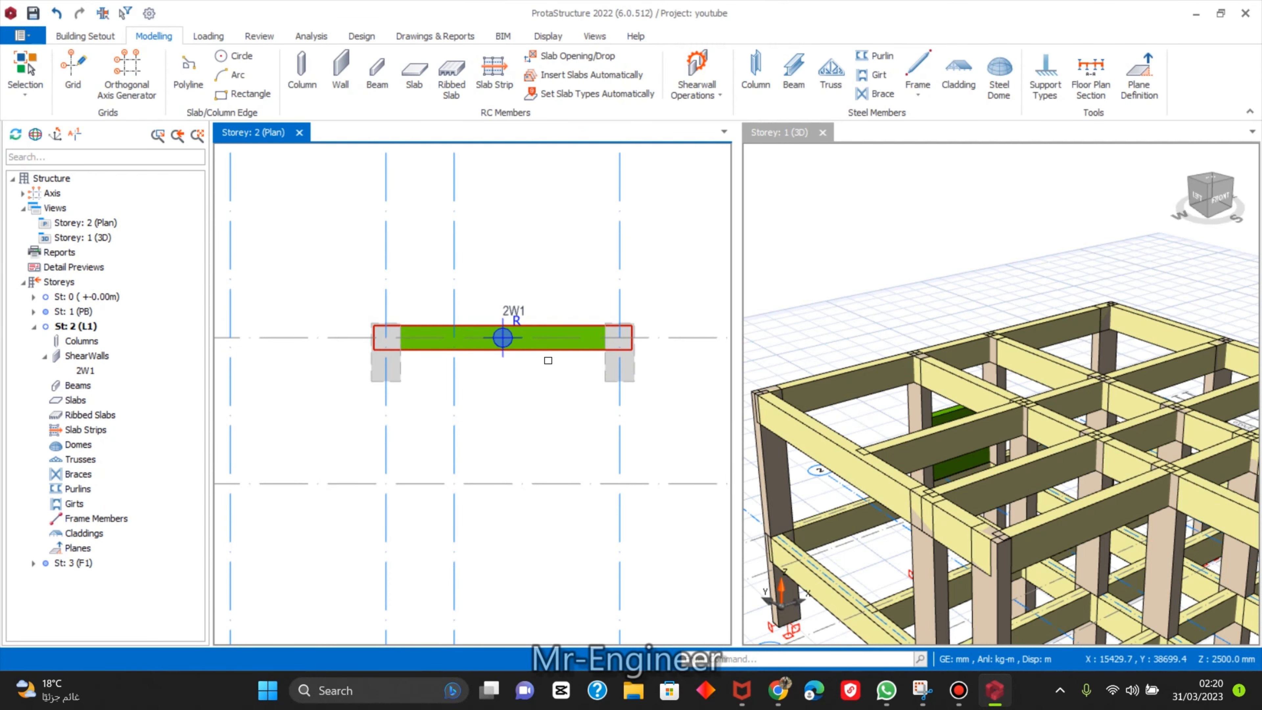
{"action": "left_click", "coordinate": [554, 349]}
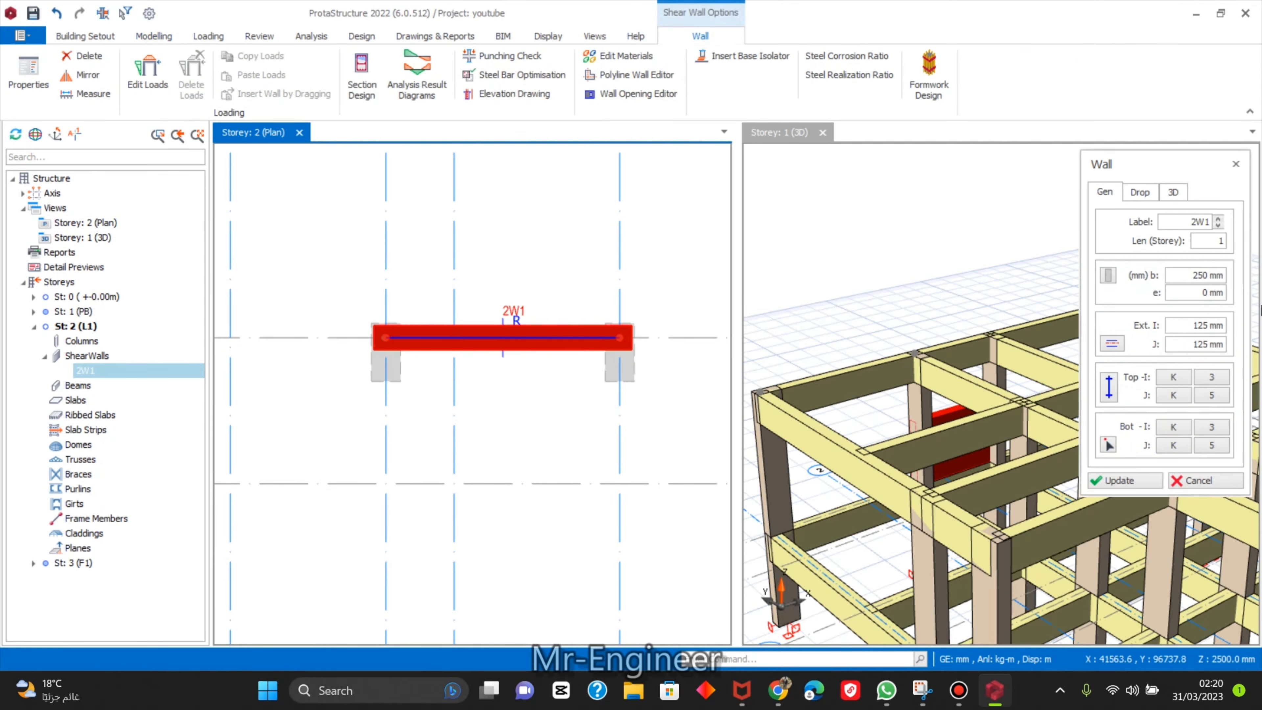
{"action": "left_click", "coordinate": [1203, 326]}
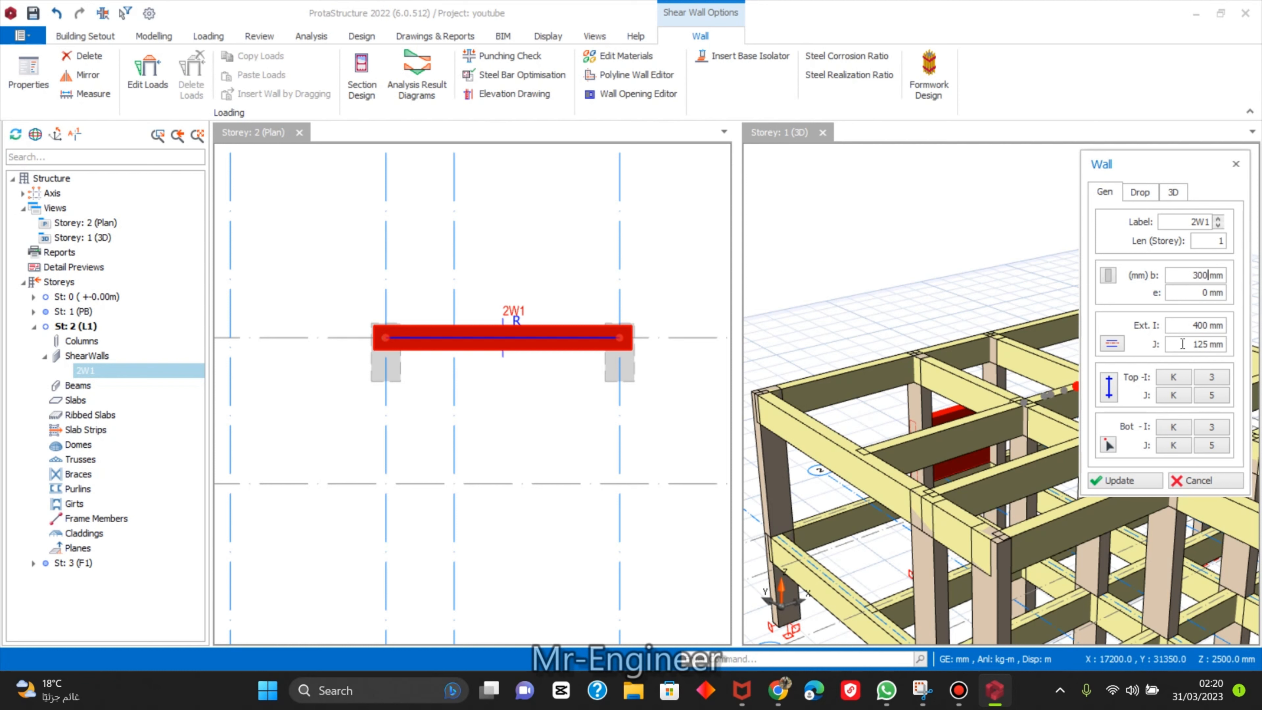
{"action": "left_click", "coordinate": [1137, 484]}
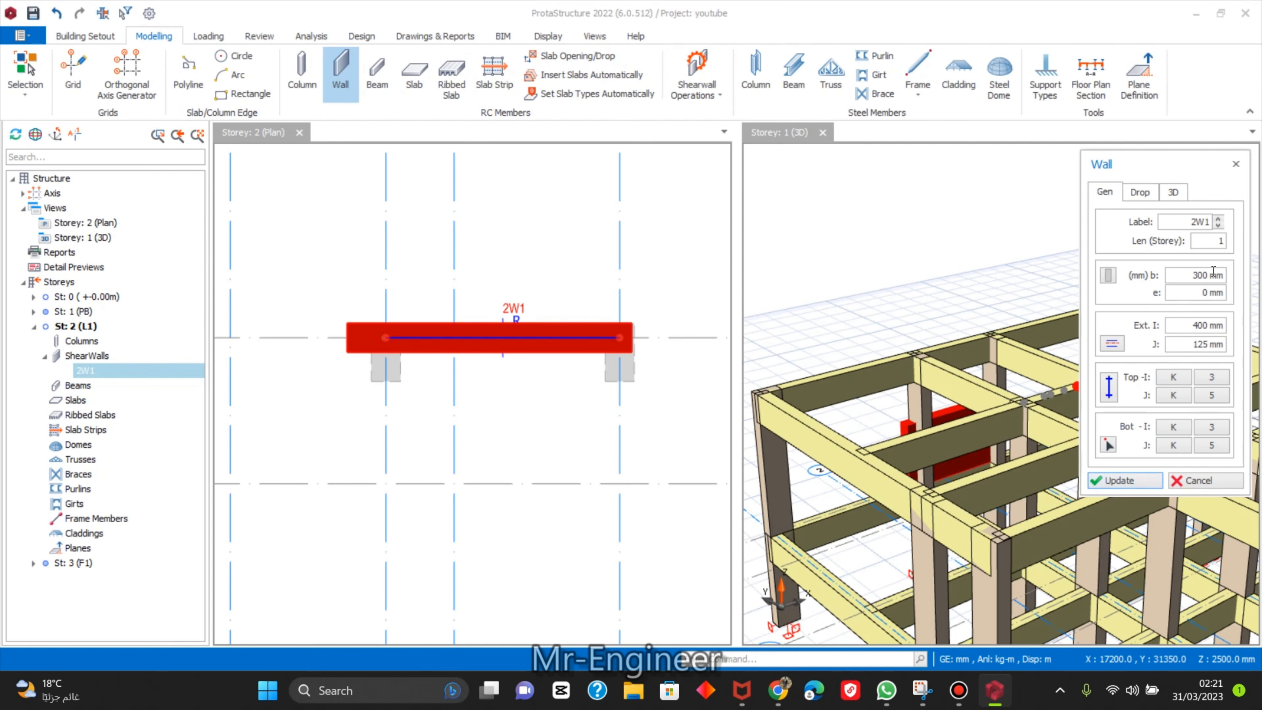
Set the thickness of the axis K wall to 250 mm.
{"action": "left_click", "coordinate": [1199, 275]}
{"action": "left_click", "coordinate": [1144, 480]}
{"action": "scroll", "coordinate": [540, 261], "scroll_direction": "down", "scroll_amount": 2}
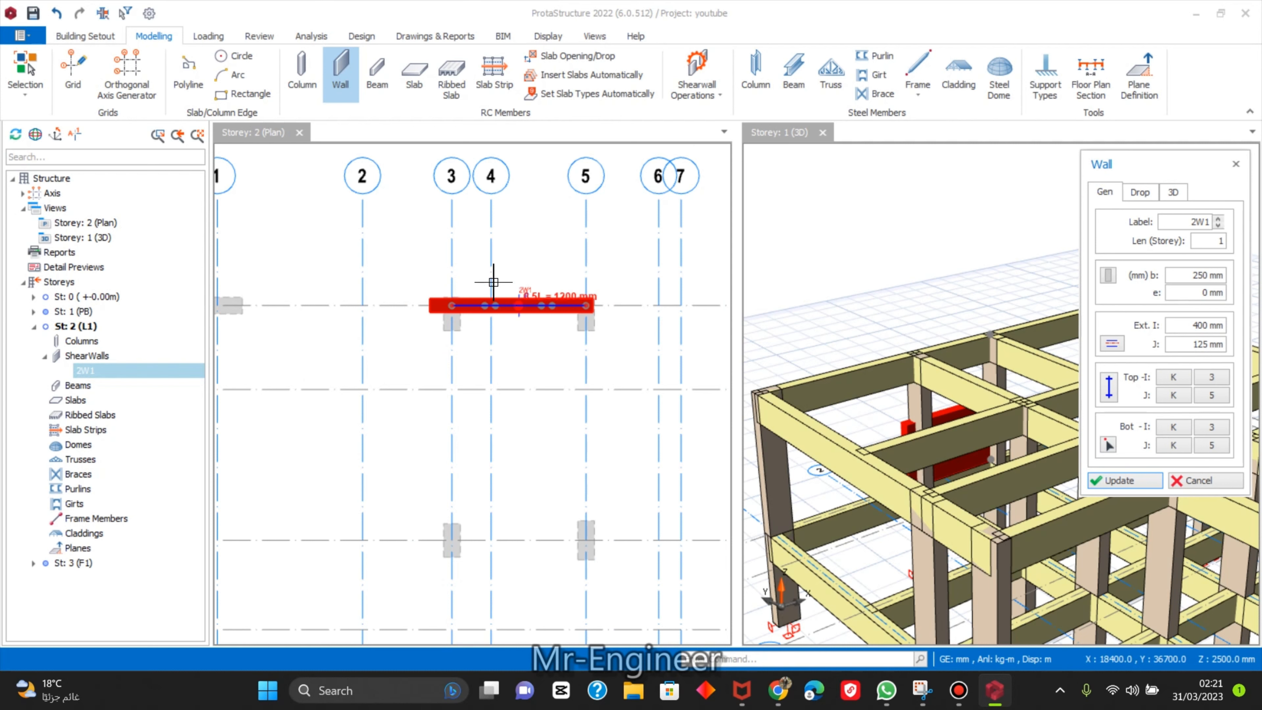
{"action": "scroll", "coordinate": [494, 282], "scroll_direction": "up", "scroll_amount": 2}
{"action": "key", "text": "Escape"}
Delete the RC wall on axis K between axes 3 and 5 from storey 2.
{"action": "left_click", "coordinate": [527, 327]}
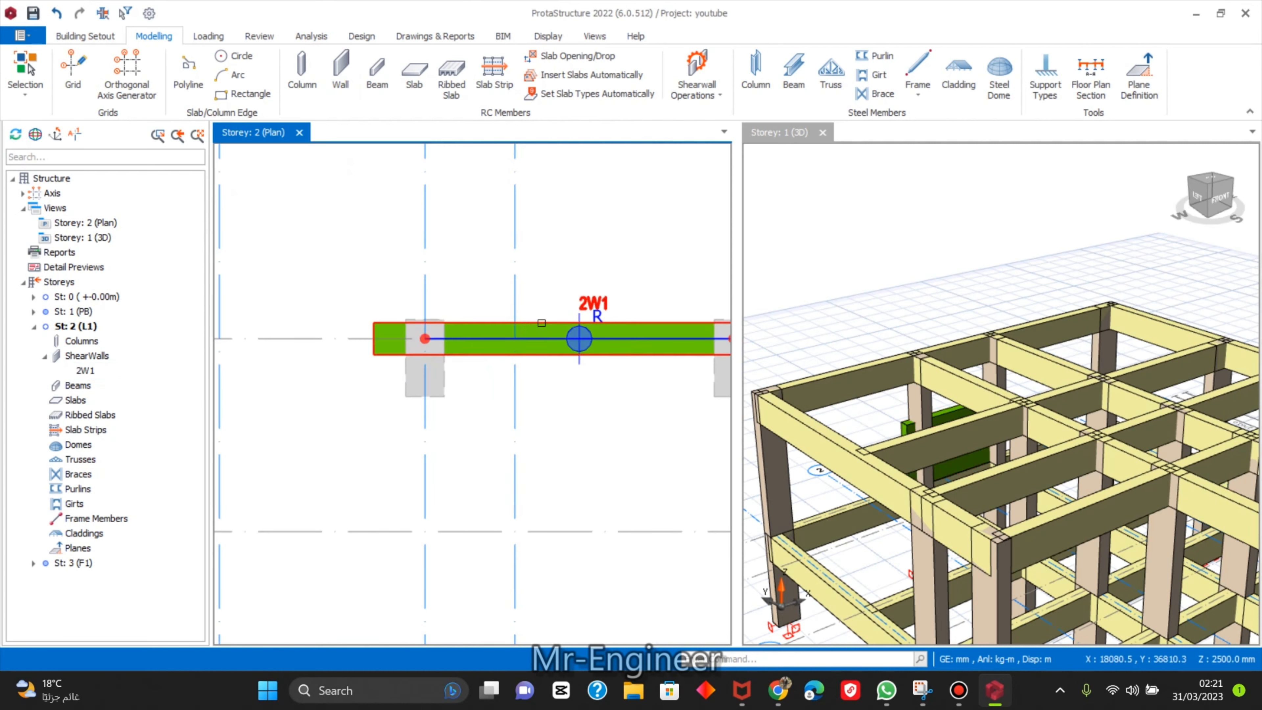
{"action": "scroll", "coordinate": [542, 323], "scroll_direction": "down", "scroll_amount": 1}
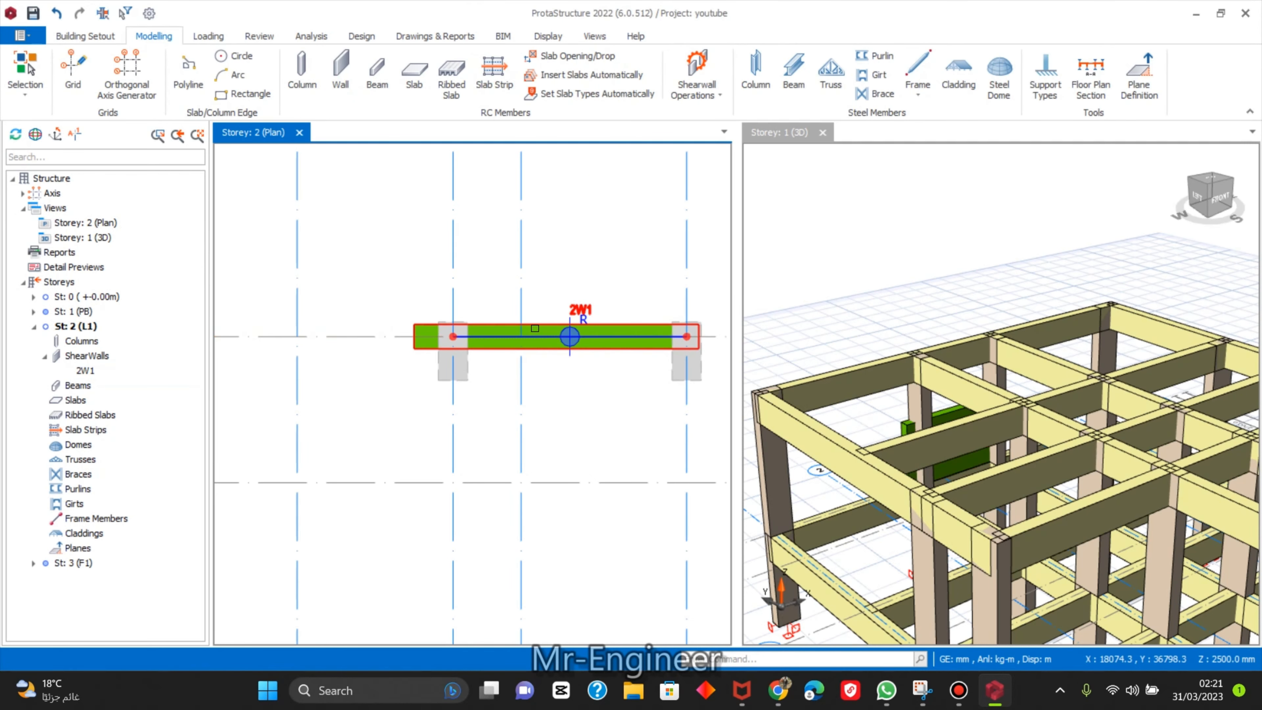
{"action": "key", "text": "Delete"}
{"action": "scroll", "coordinate": [526, 325], "scroll_direction": "down", "scroll_amount": 2}
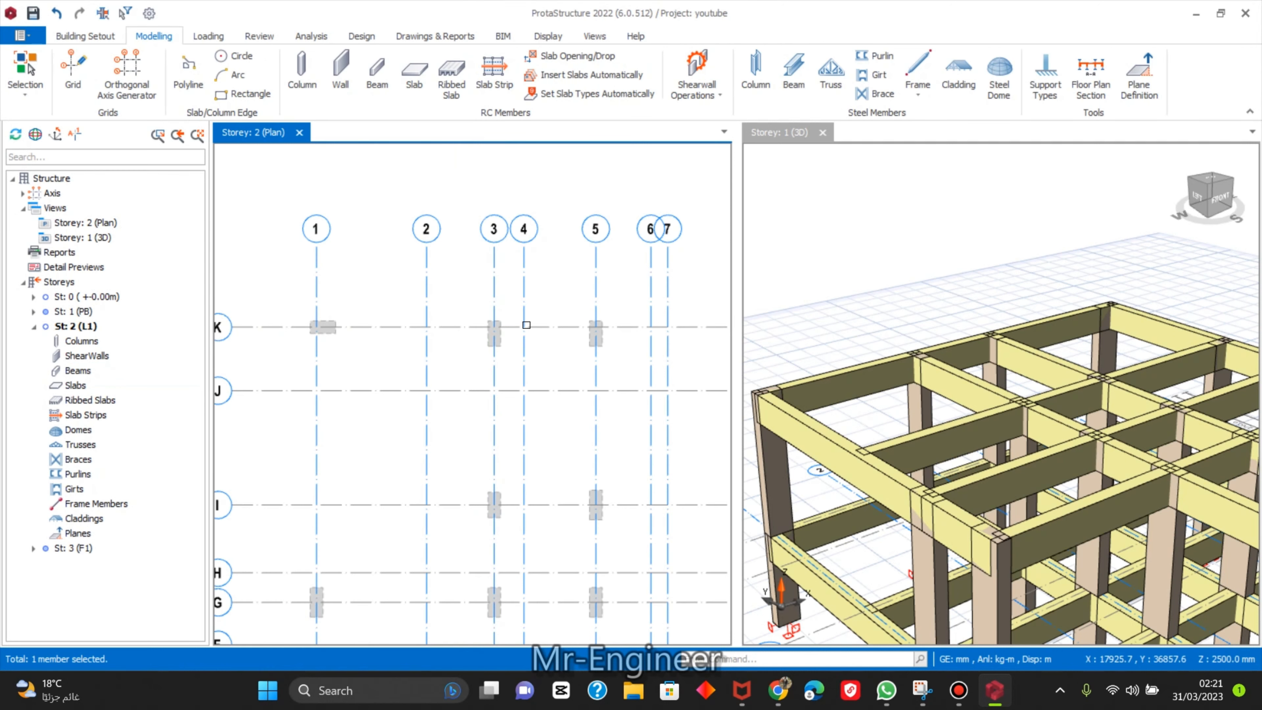
Insert a 250 x 500 mm RC beam on storey 2 along axis K between the columns on axes 5 and 3.
{"action": "left_click", "coordinate": [341, 72]}
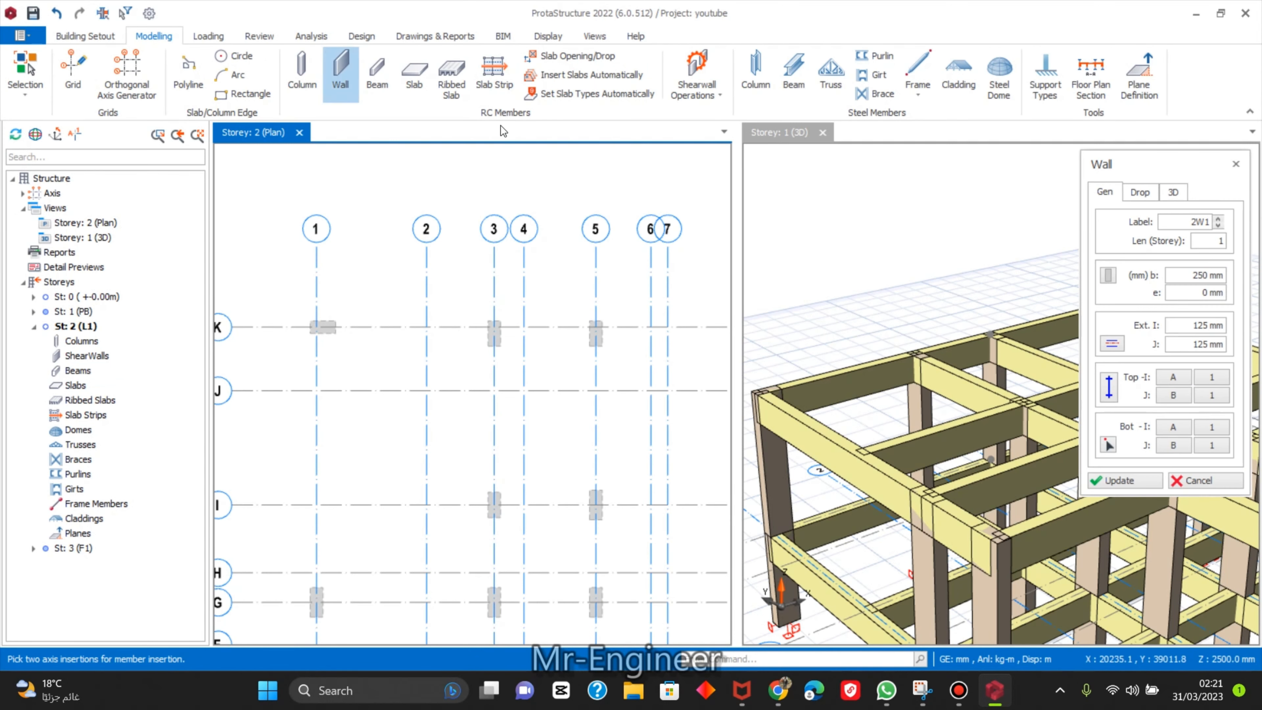
{"action": "key", "text": "Escape"}
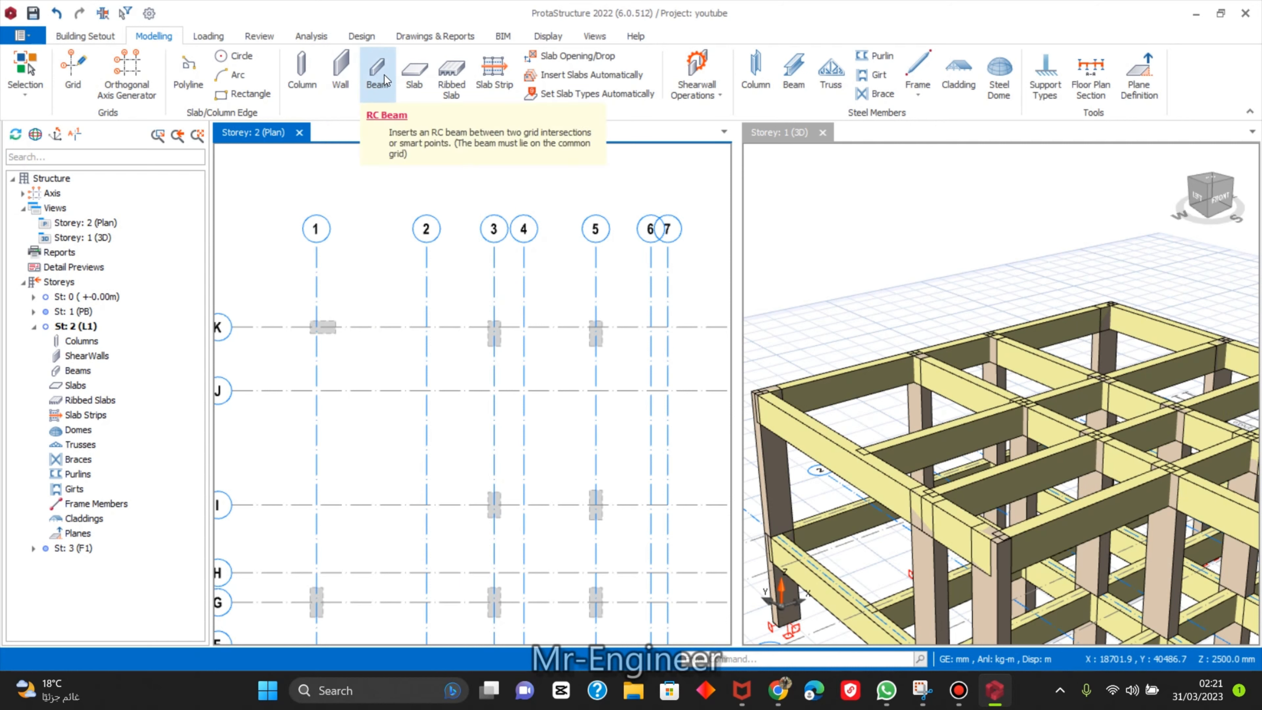
{"action": "left_click", "coordinate": [382, 78]}
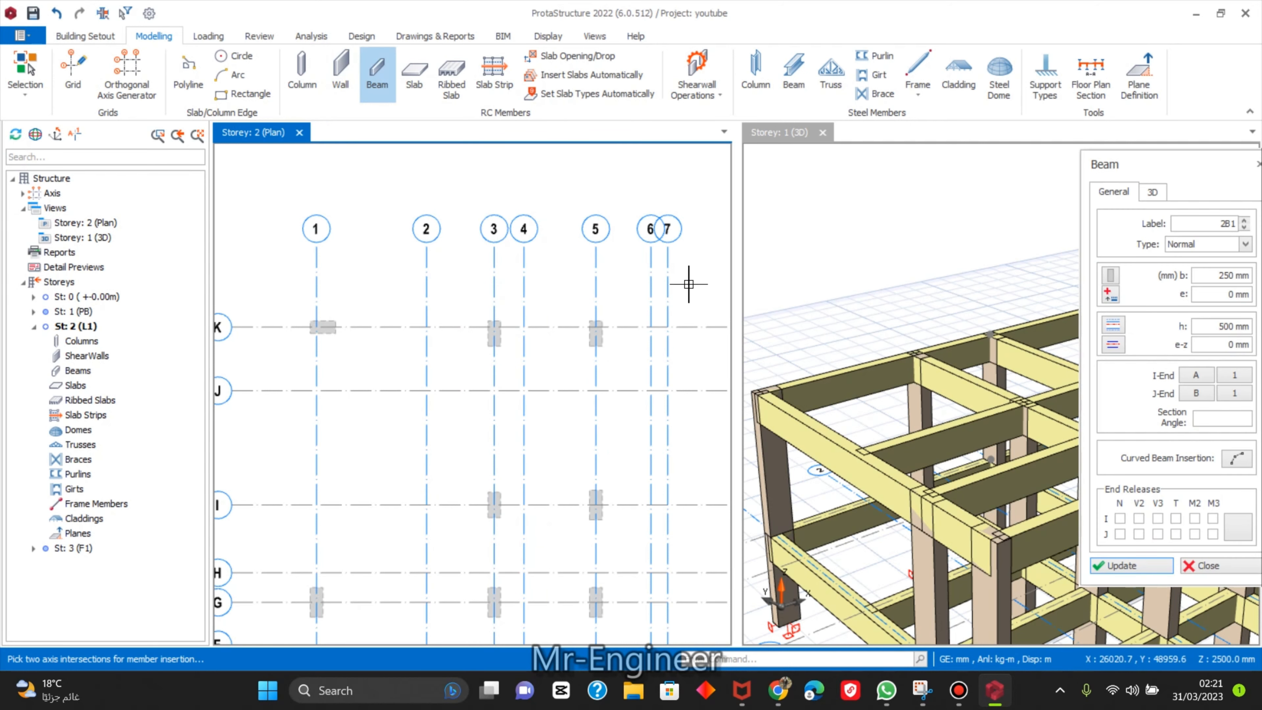
{"action": "scroll", "coordinate": [523, 312], "scroll_direction": "up", "scroll_amount": 3}
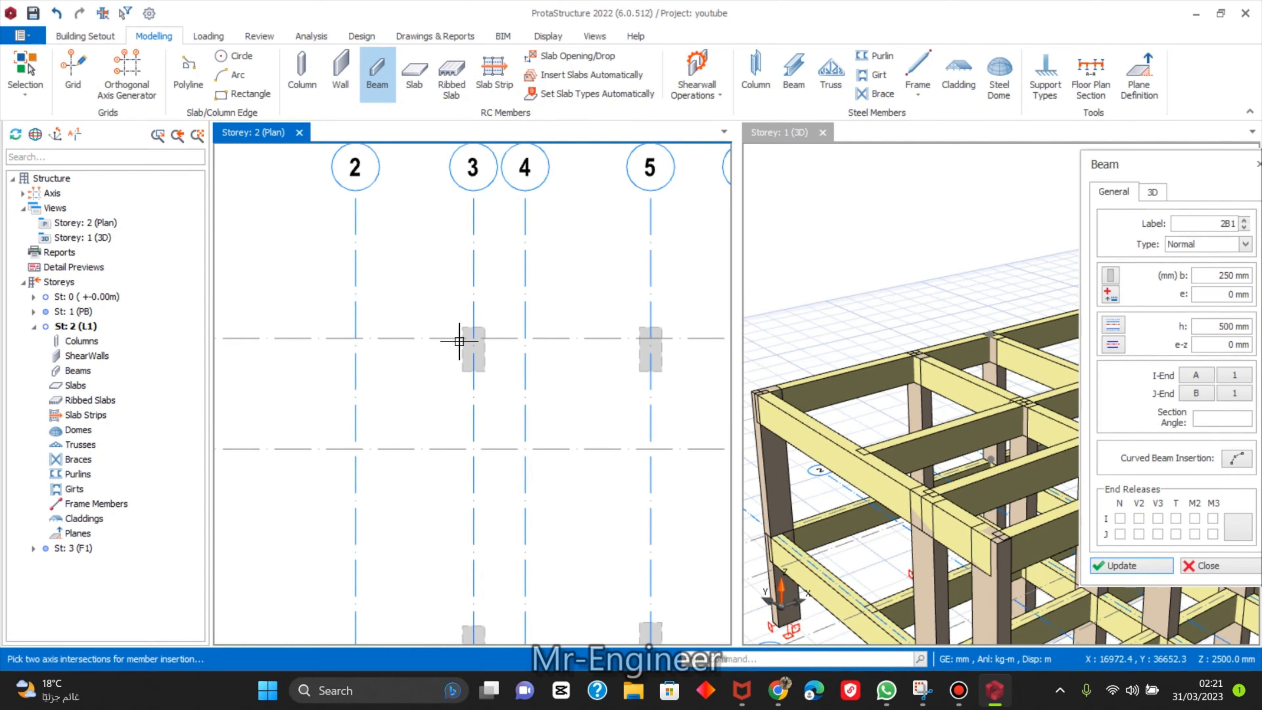
{"action": "scroll", "coordinate": [651, 340], "scroll_direction": "down", "scroll_amount": 3}
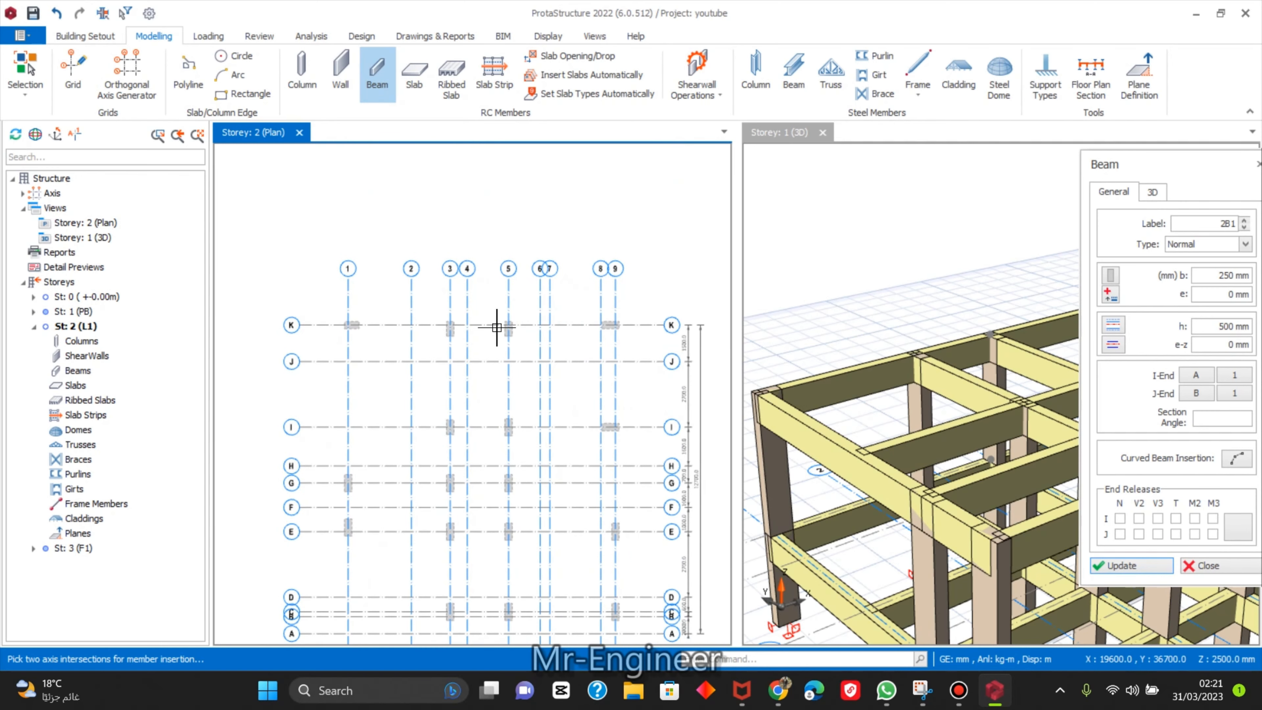
{"action": "scroll", "coordinate": [507, 316], "scroll_direction": "up", "scroll_amount": 3}
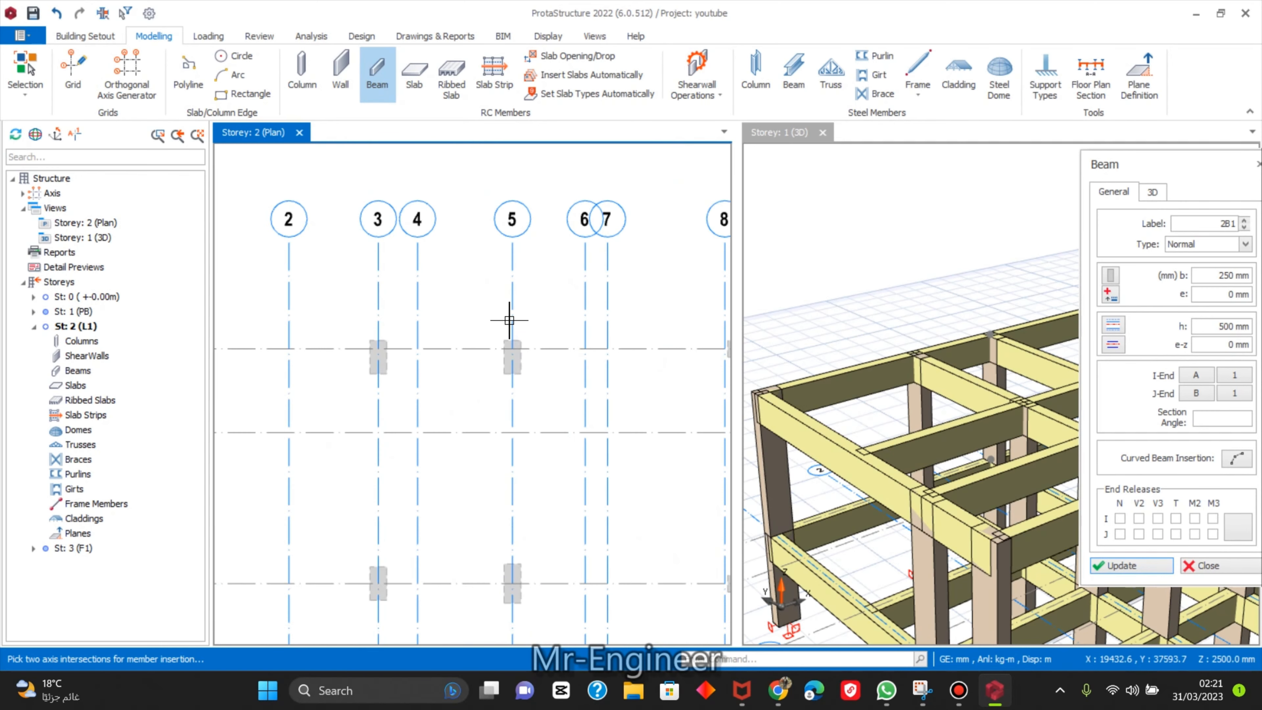
{"action": "left_click", "coordinate": [512, 348]}
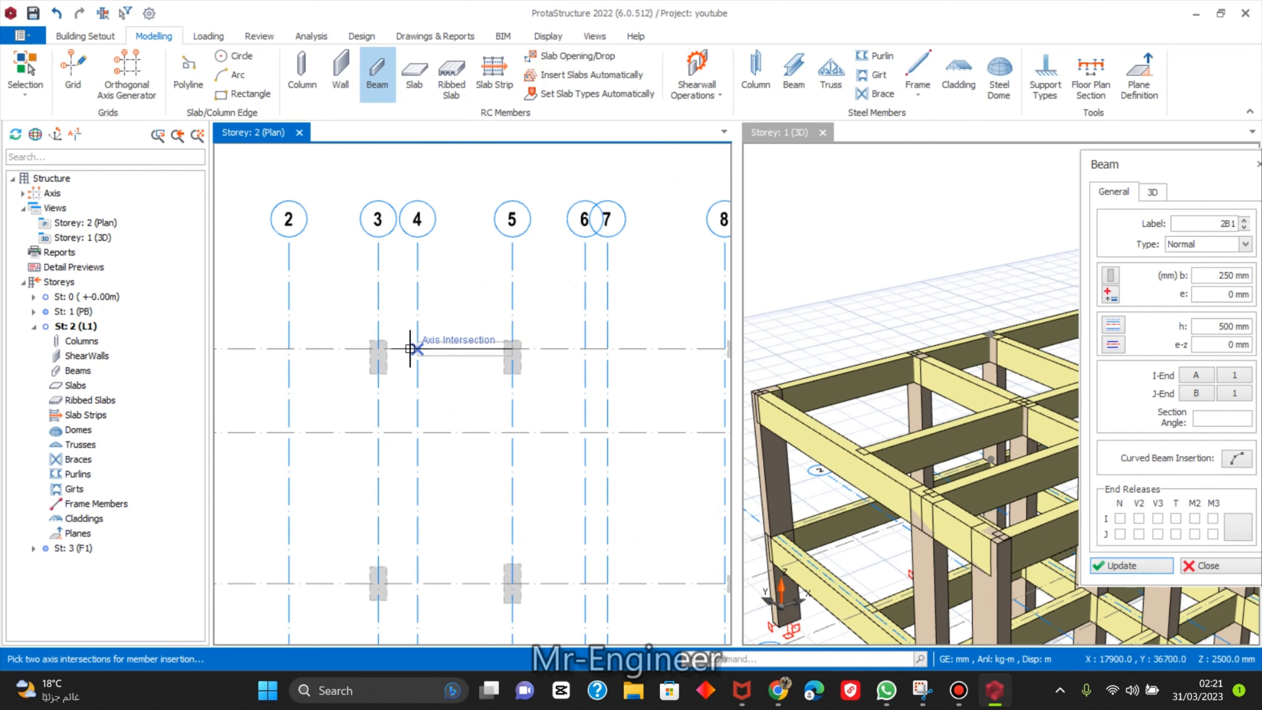
{"action": "left_click", "coordinate": [368, 348]}
{"action": "scroll", "coordinate": [425, 368], "scroll_direction": "up", "scroll_amount": 2}
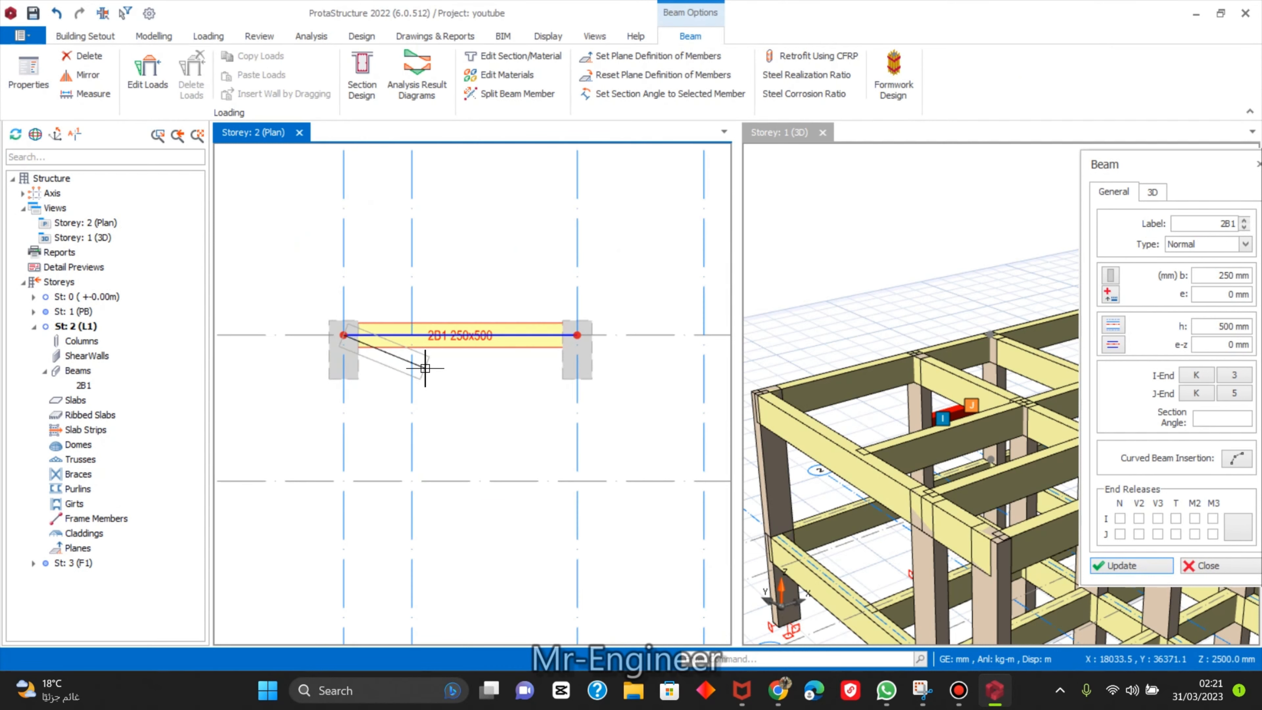
{"action": "key", "text": "Escape"}
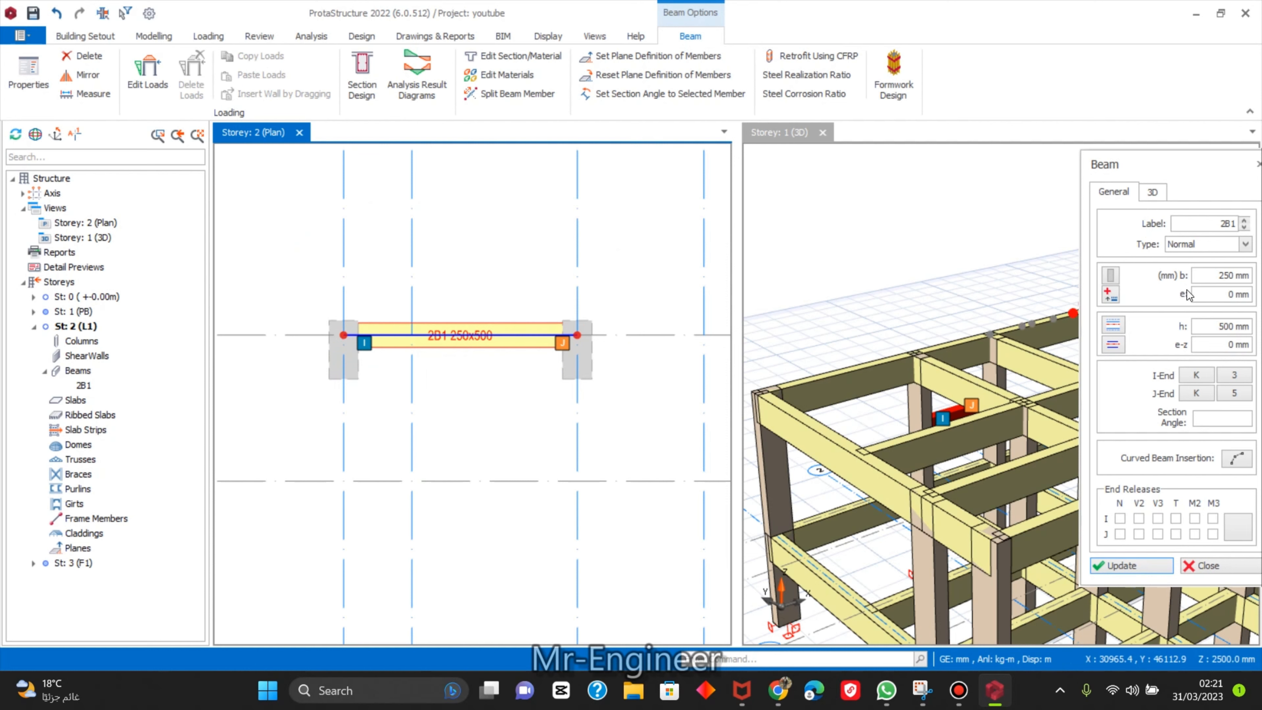
{"action": "key", "text": "Escape"}
{"action": "key", "text": "Escape"}
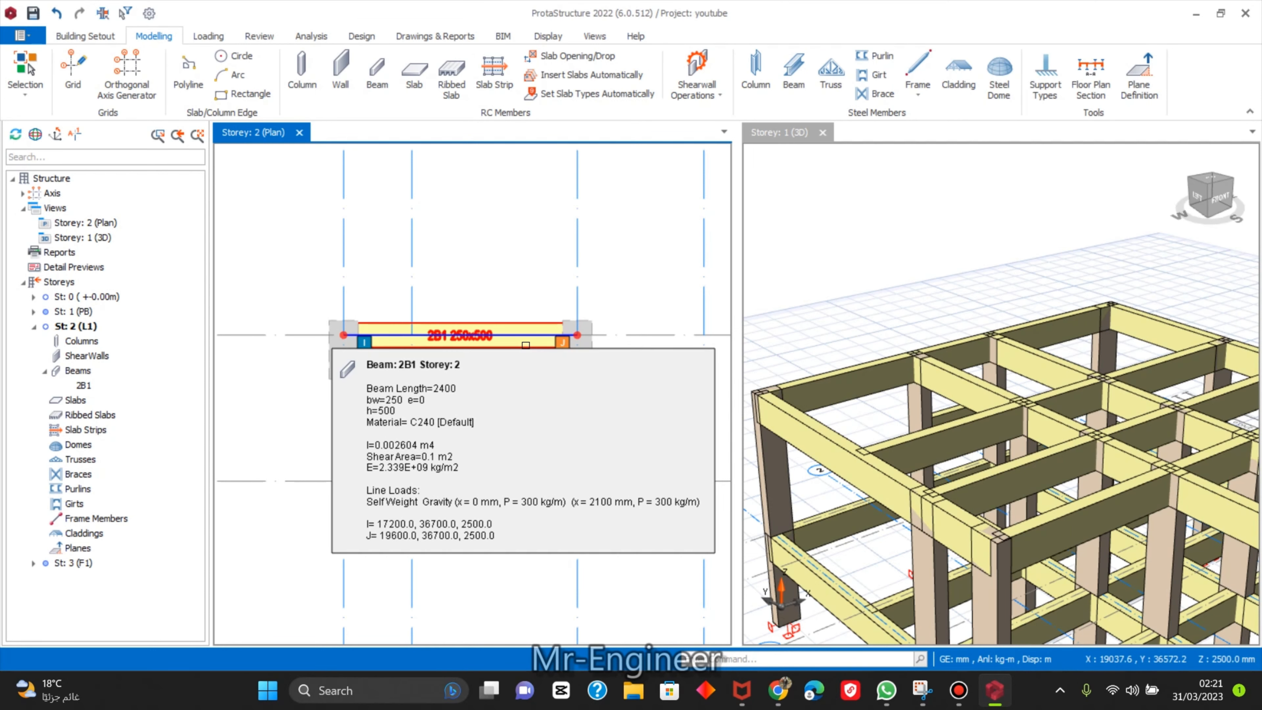
Set the depth of the axis K beam between axes 3 and 5 to 400 mm.
{"action": "left_click", "coordinate": [526, 344]}
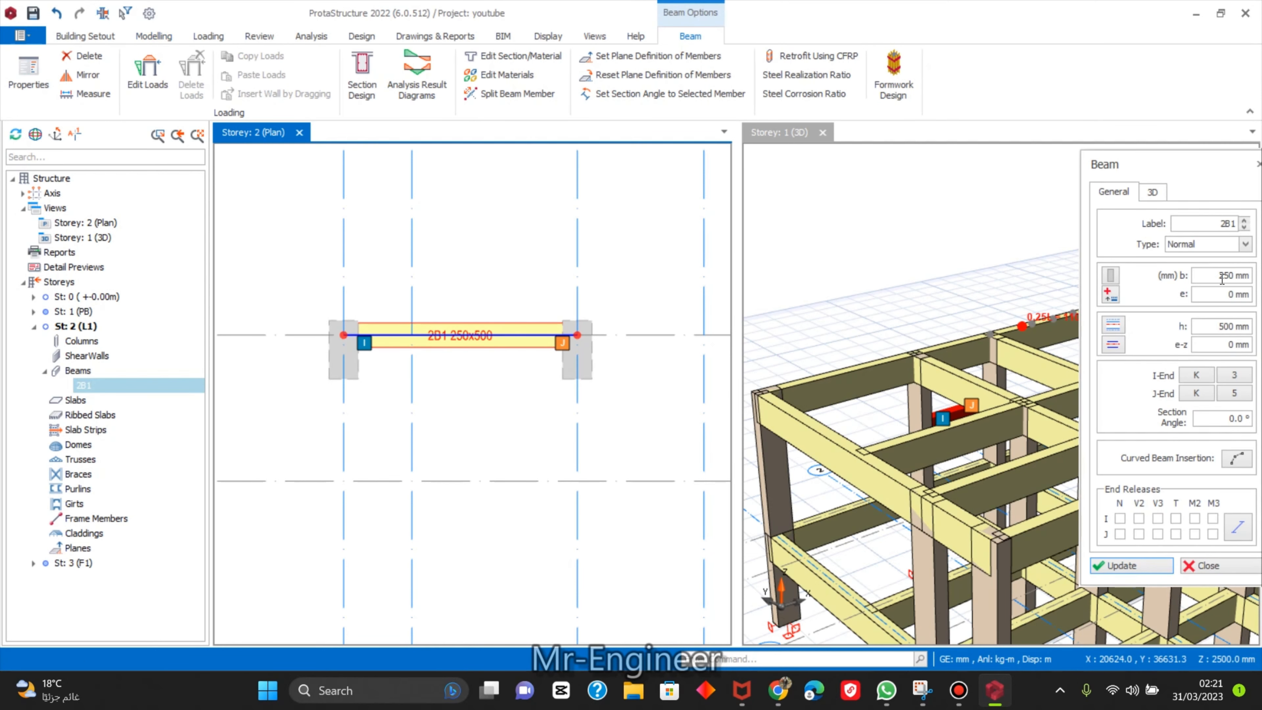
{"action": "left_click", "coordinate": [1224, 327]}
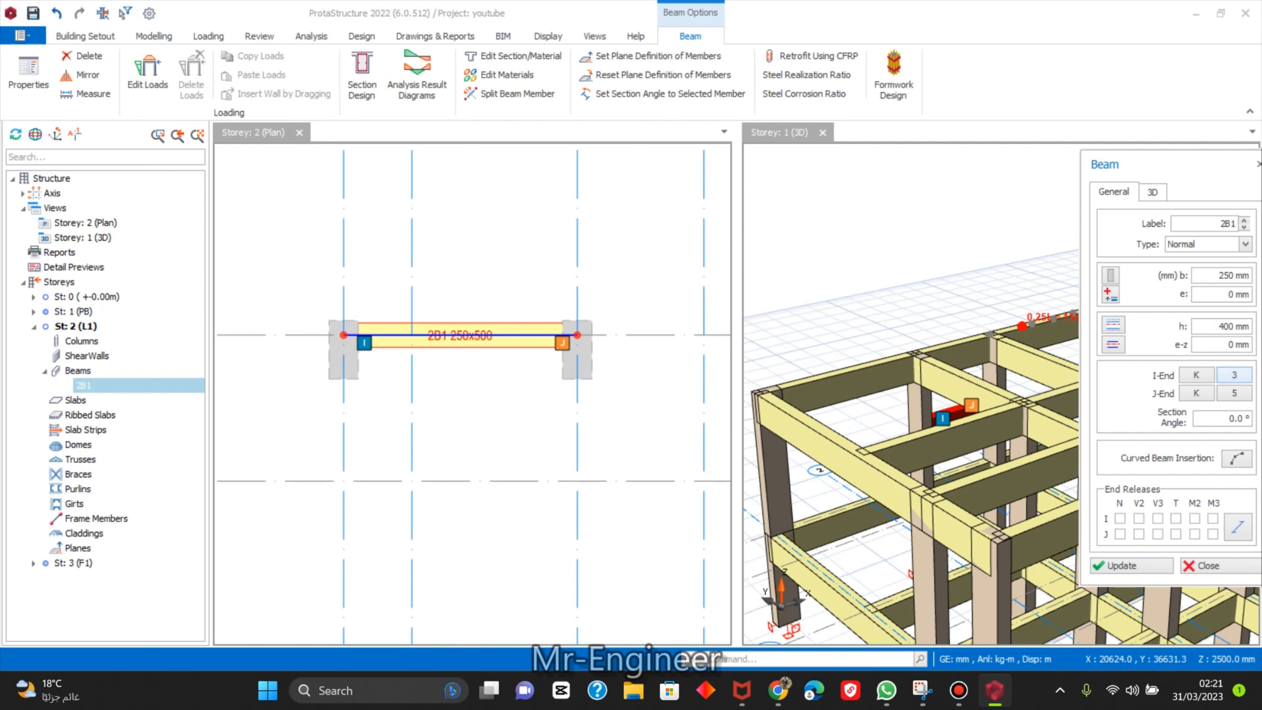
{"action": "left_click", "coordinate": [1121, 566]}
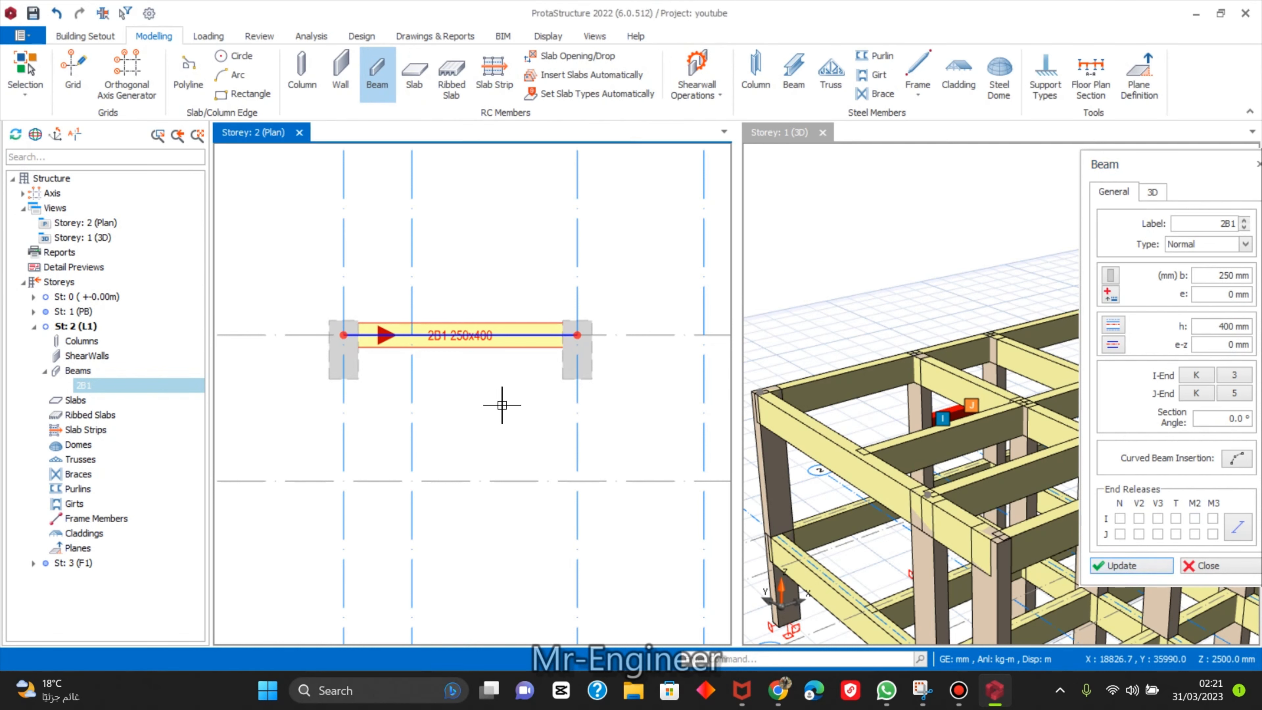
{"action": "scroll", "coordinate": [492, 395], "scroll_direction": "down", "scroll_amount": 4}
{"action": "middle_click_drag", "start_coordinate": [484, 389], "coordinate": [482, 249]}
{"action": "key", "text": "Escape"}
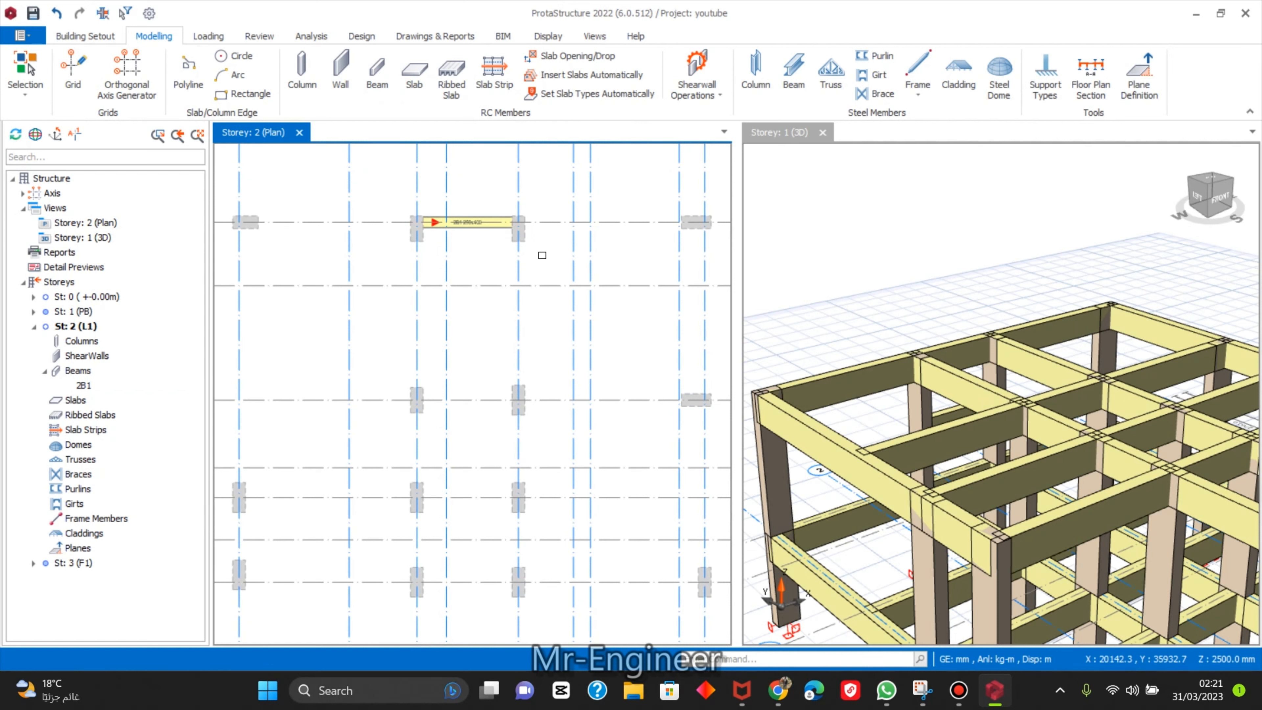
{"action": "mouse_move", "coordinate": [579, 6]}
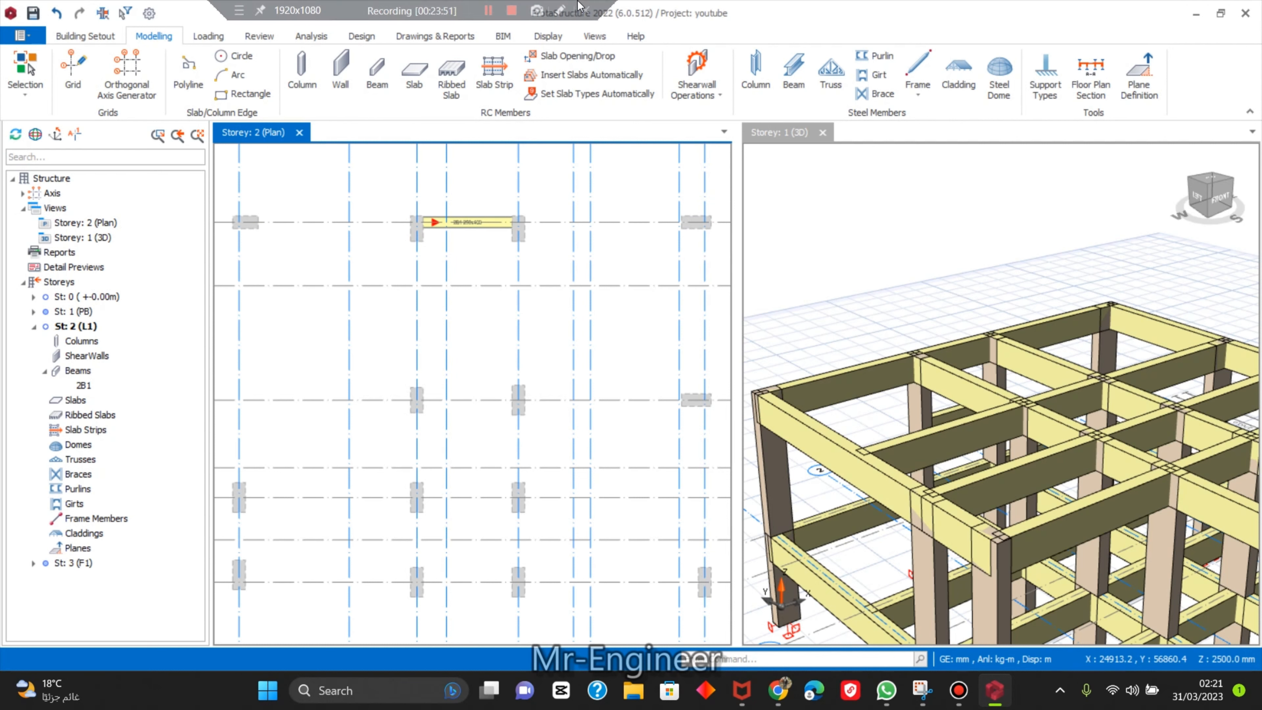
{"action": "left_click", "coordinate": [502, 8]}
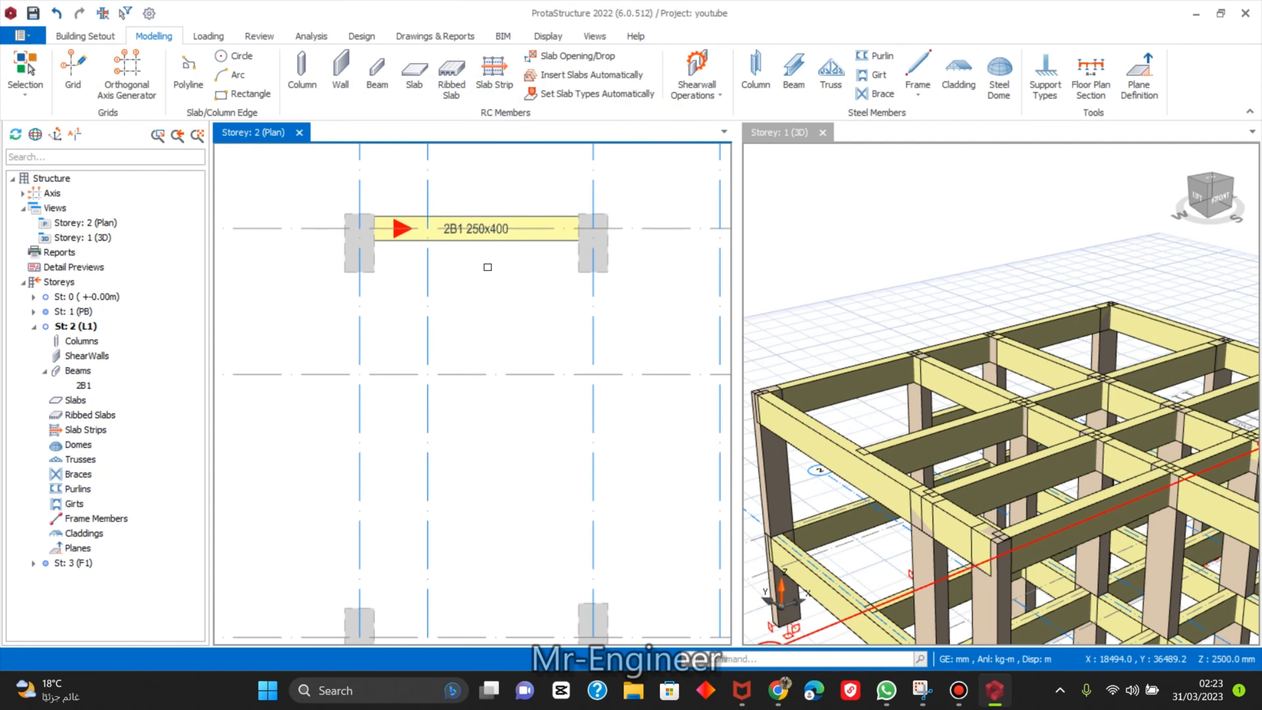
Offset axis K by 1200 mm towards axis J to create a new parallel axis.
{"action": "middle_click_drag", "start_coordinate": [488, 269], "coordinate": [511, 306]}
{"action": "scroll", "coordinate": [549, 249], "scroll_direction": "up", "scroll_amount": 2}
{"action": "scroll", "coordinate": [528, 318], "scroll_direction": "down", "scroll_amount": 3}
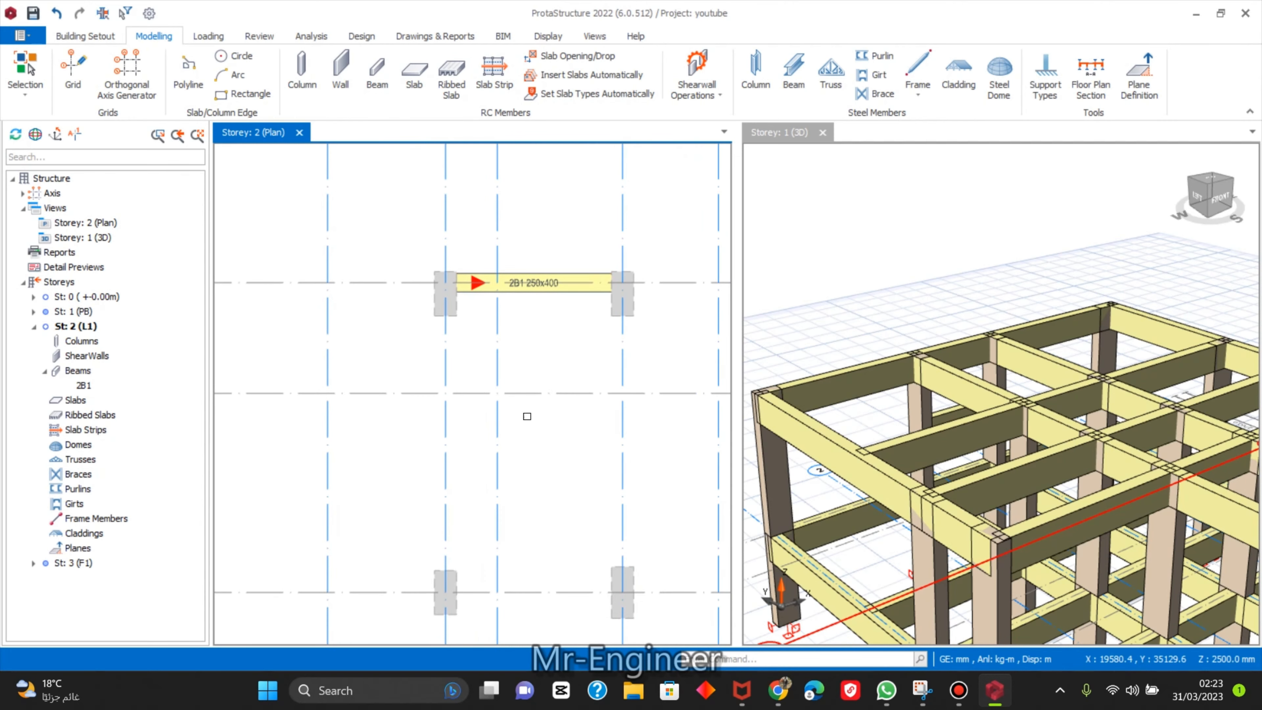
{"action": "scroll", "coordinate": [504, 419], "scroll_direction": "down", "scroll_amount": 2}
{"action": "middle_click_drag", "start_coordinate": [504, 419], "coordinate": [472, 351]}
{"action": "scroll", "coordinate": [488, 268], "scroll_direction": "up", "scroll_amount": 2}
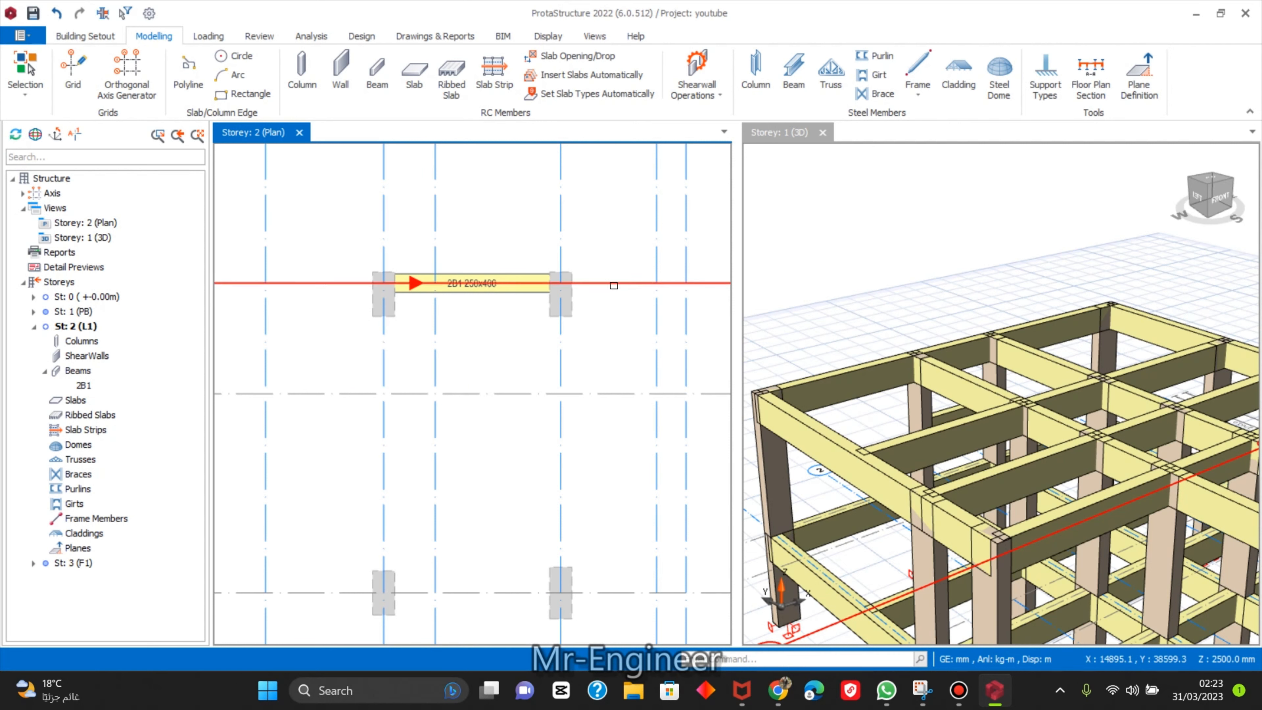
{"action": "left_click", "coordinate": [612, 283]}
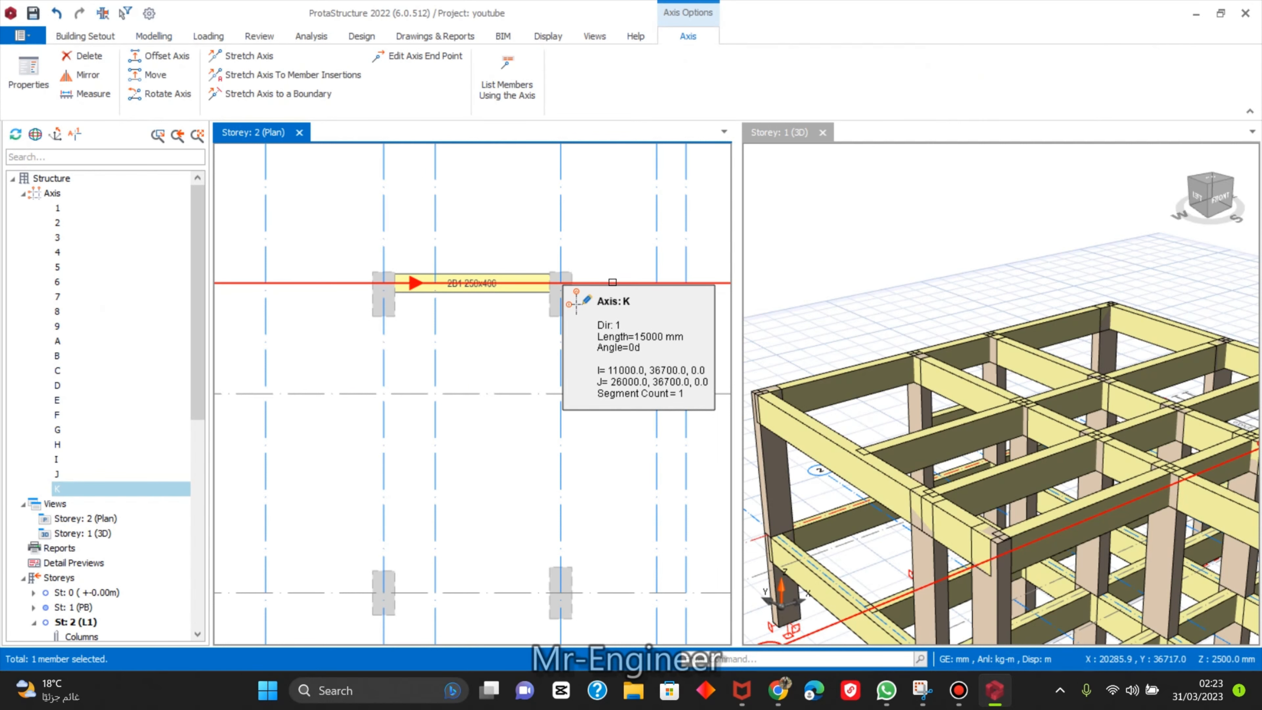
{"action": "right_click", "coordinate": [613, 285]}
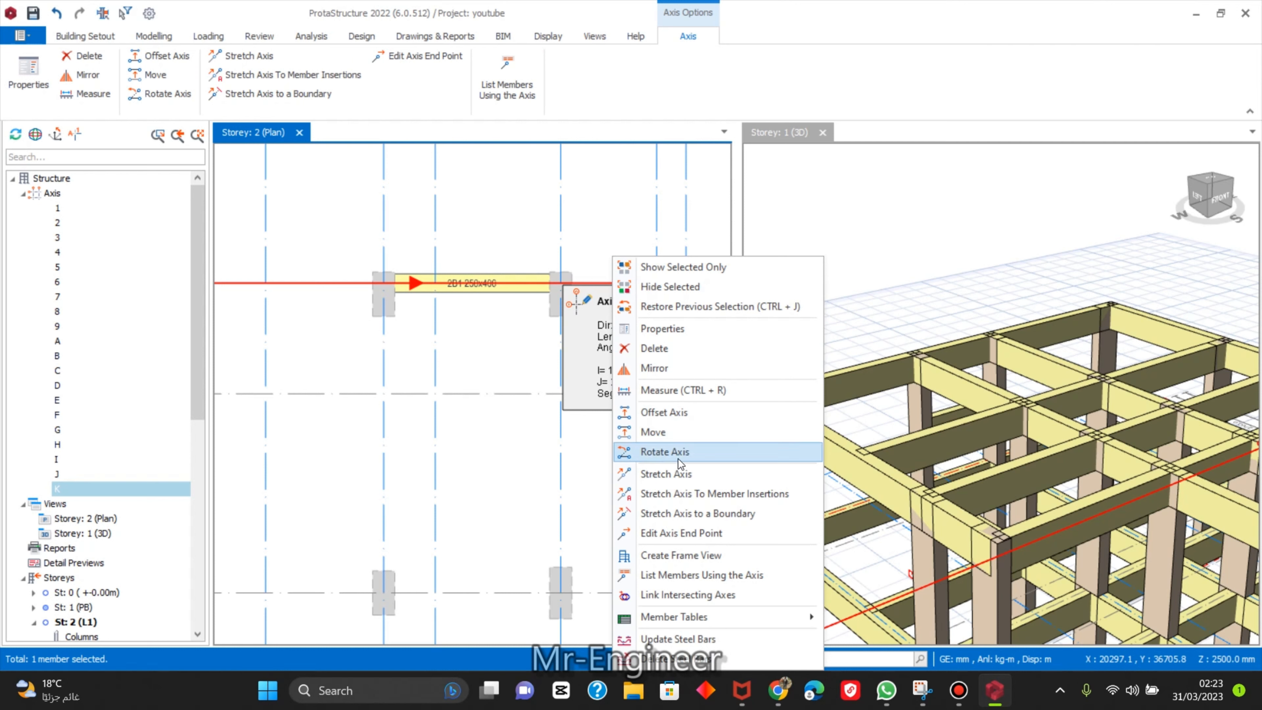
{"action": "left_click", "coordinate": [664, 412]}
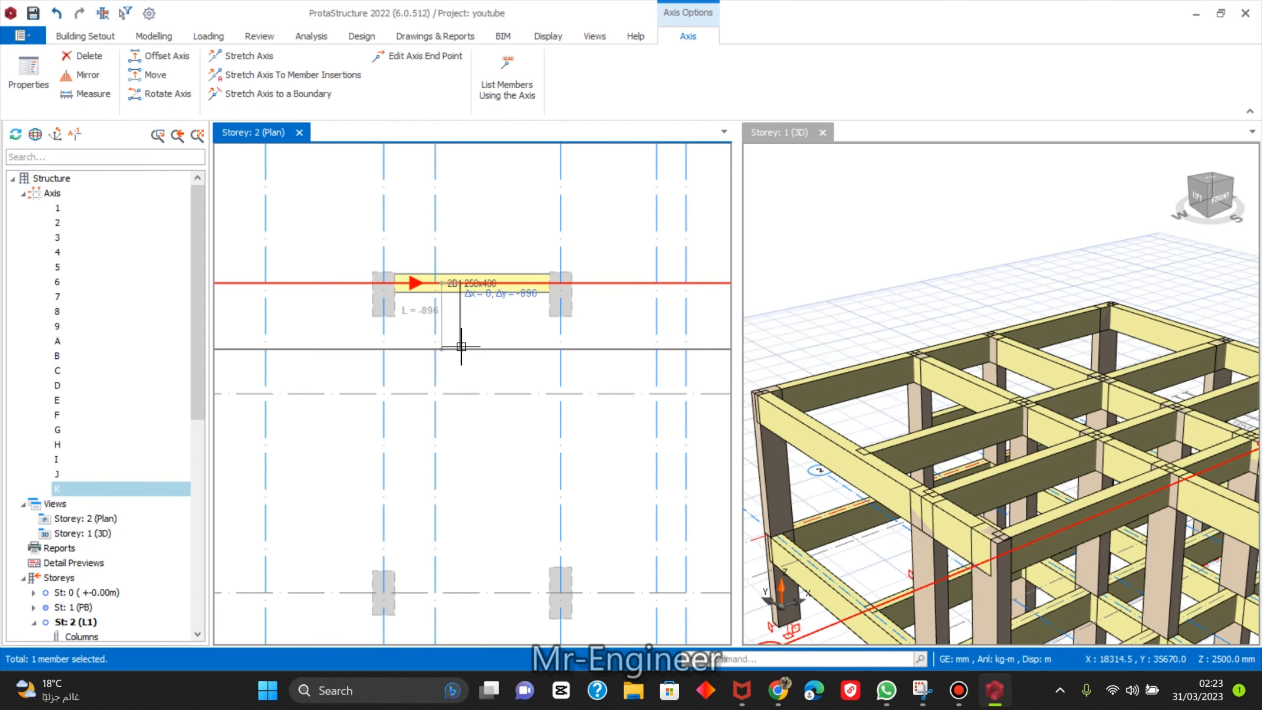
{"action": "middle_click_drag", "start_coordinate": [464, 361], "coordinate": [515, 285]}
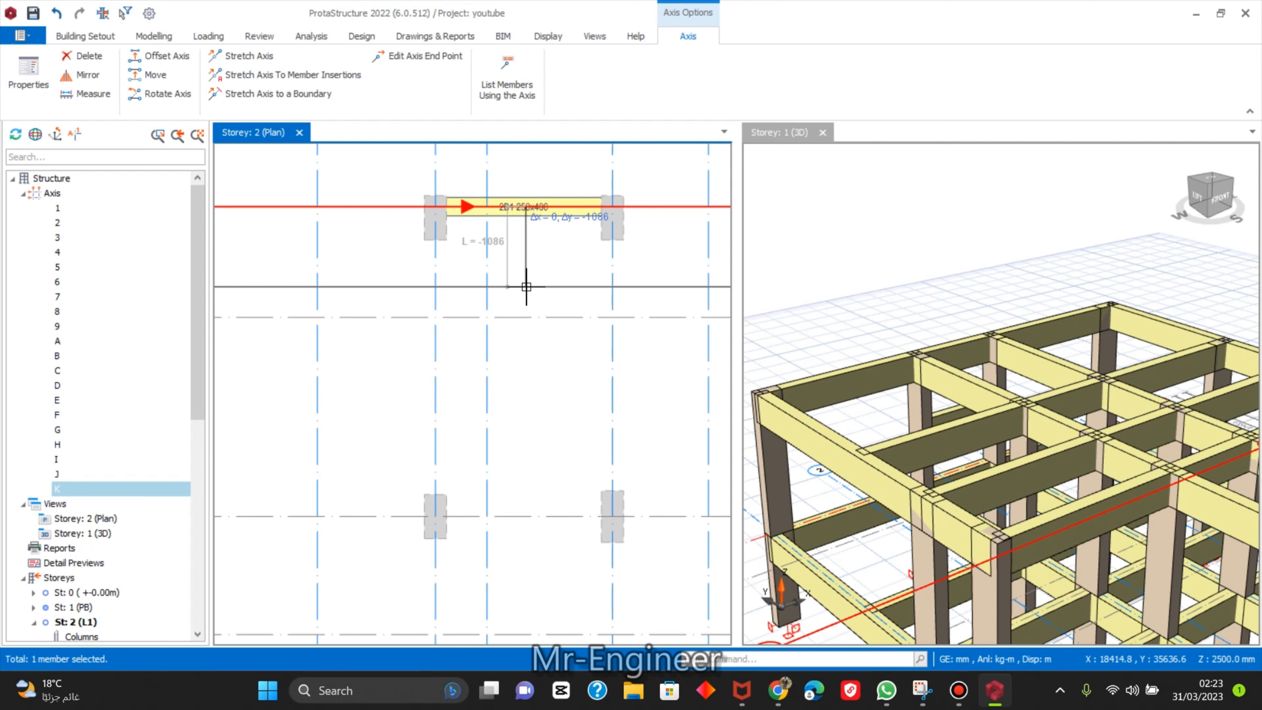
{"action": "scroll", "coordinate": [526, 287], "scroll_direction": "down", "scroll_amount": 1}
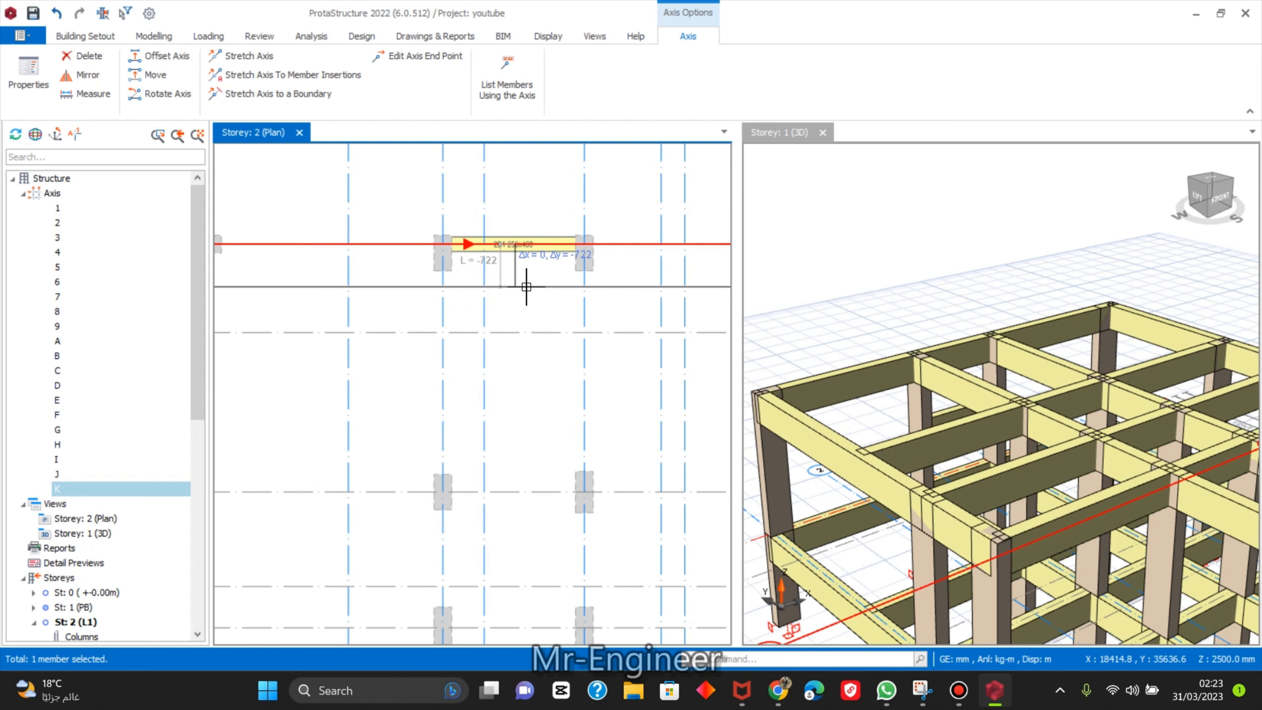
{"action": "key", "text": "Tab"}
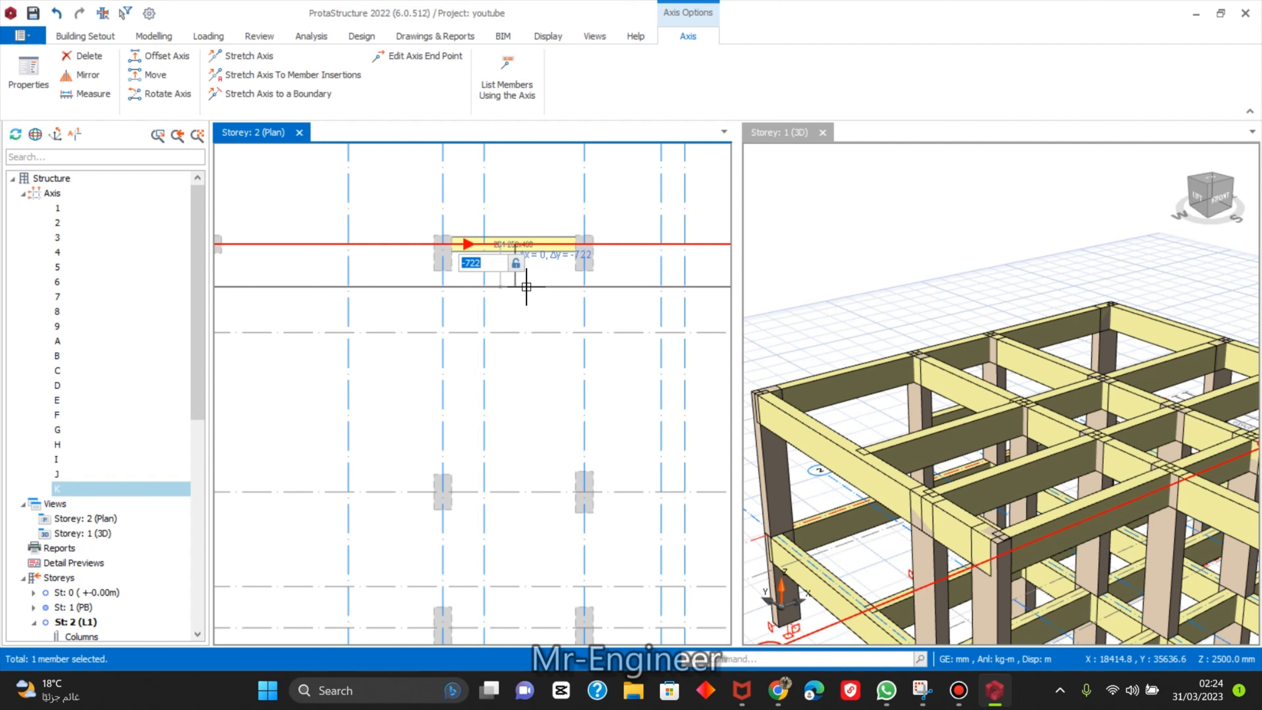
{"action": "type", "text": "1200"}
{"action": "key", "text": "Return"}
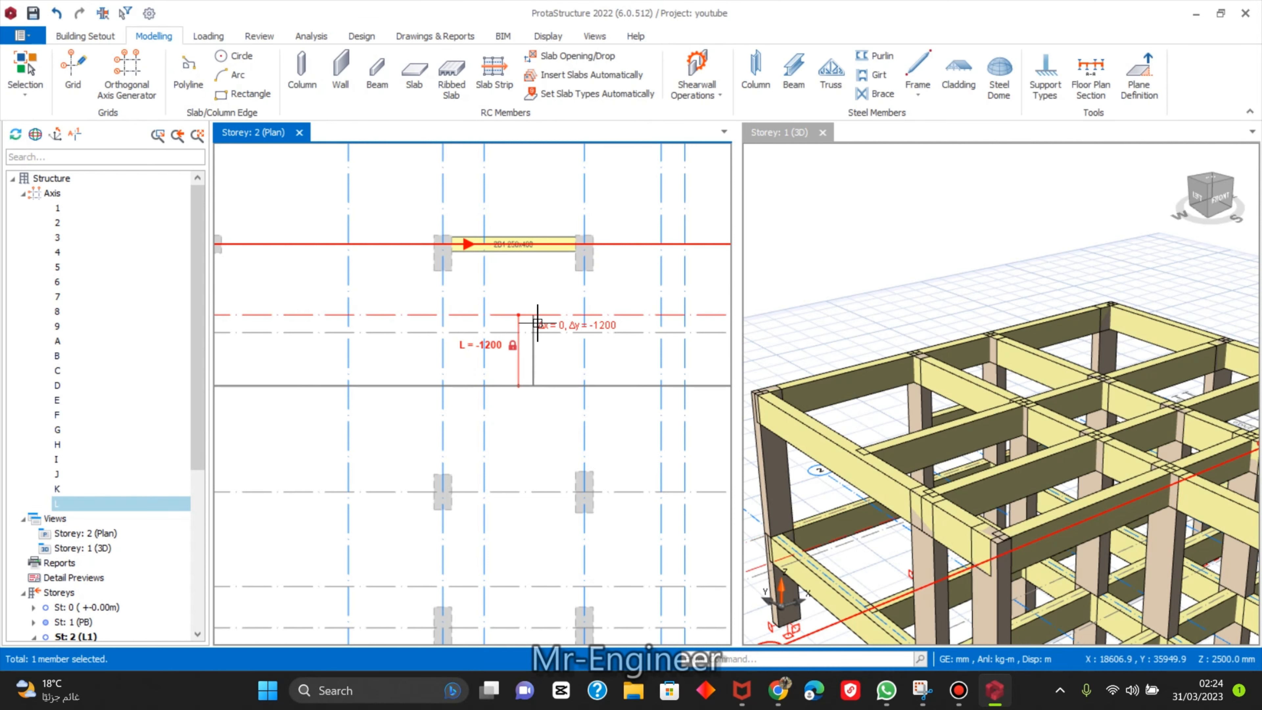
{"action": "scroll", "coordinate": [501, 375], "scroll_direction": "down", "scroll_amount": 3}
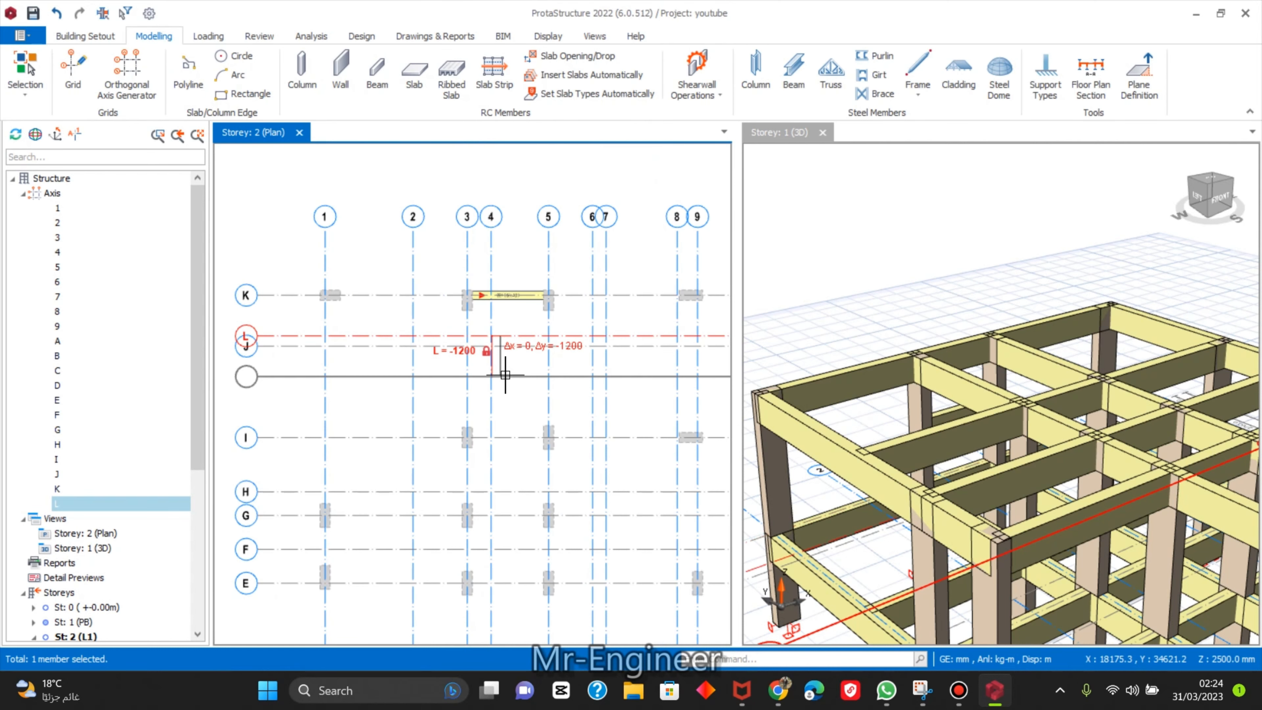
{"action": "key", "text": "Escape"}
Set the new axis L to show a label bubble at its second end only.
{"action": "left_click", "coordinate": [522, 336]}
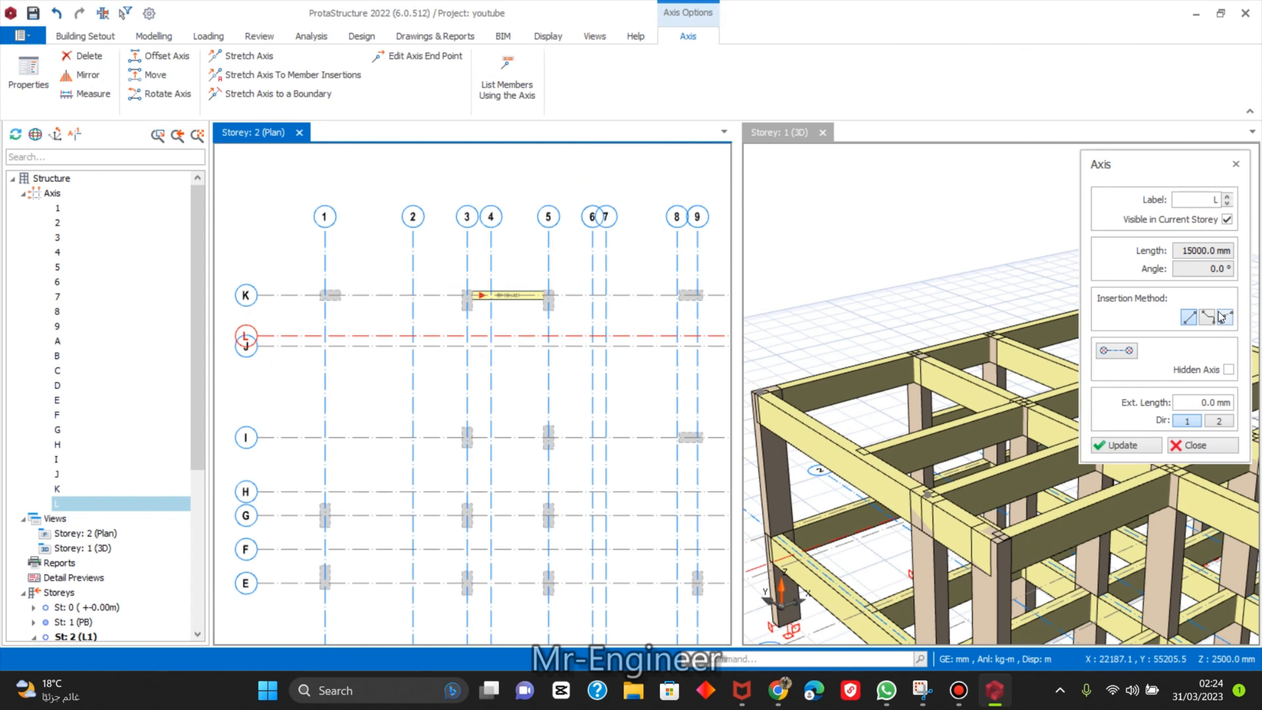
{"action": "left_click", "coordinate": [1122, 353]}
{"action": "left_click", "coordinate": [1117, 353]}
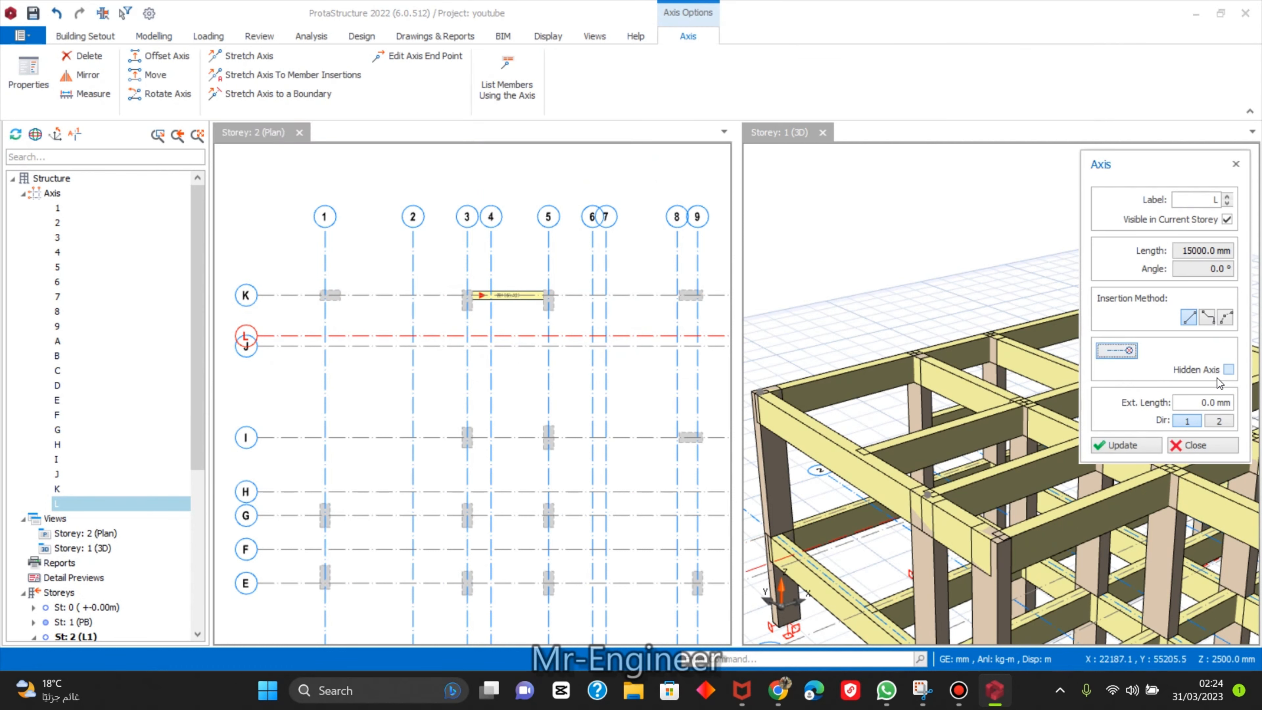
Make axis L a hidden axis without end bubbles and update it.
{"action": "left_click", "coordinate": [1222, 371]}
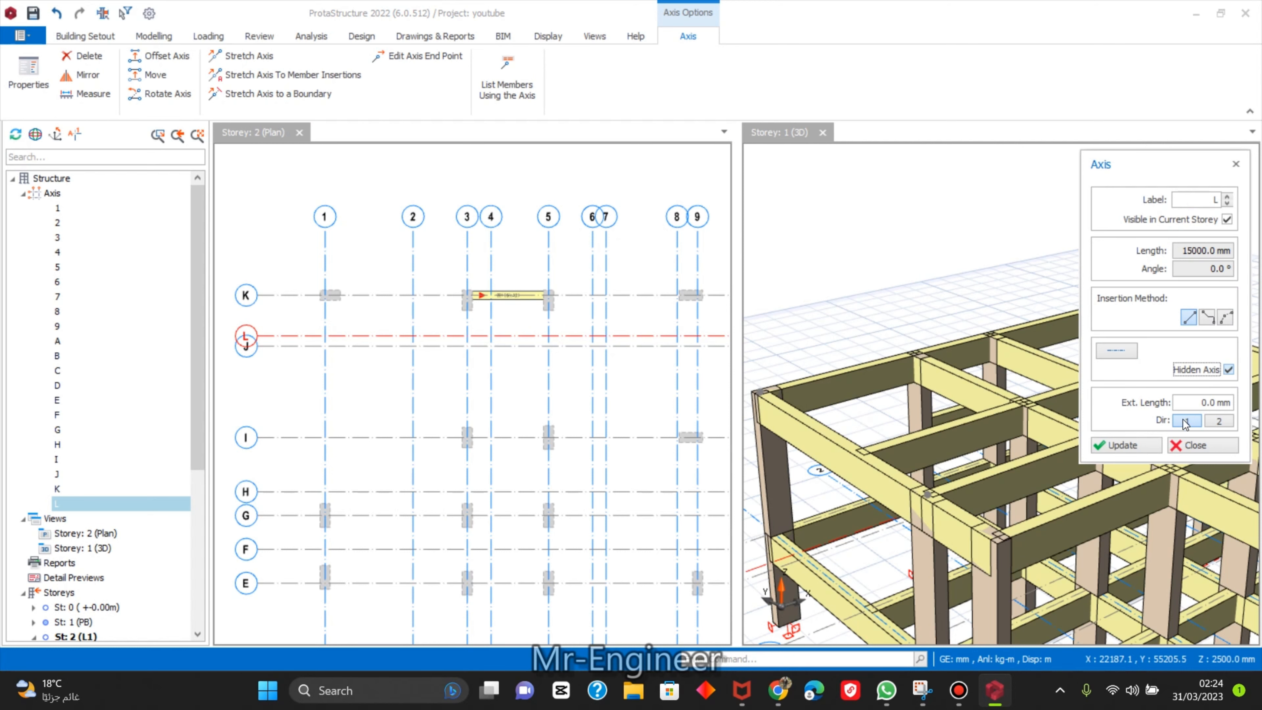
{"action": "left_click", "coordinate": [1133, 450]}
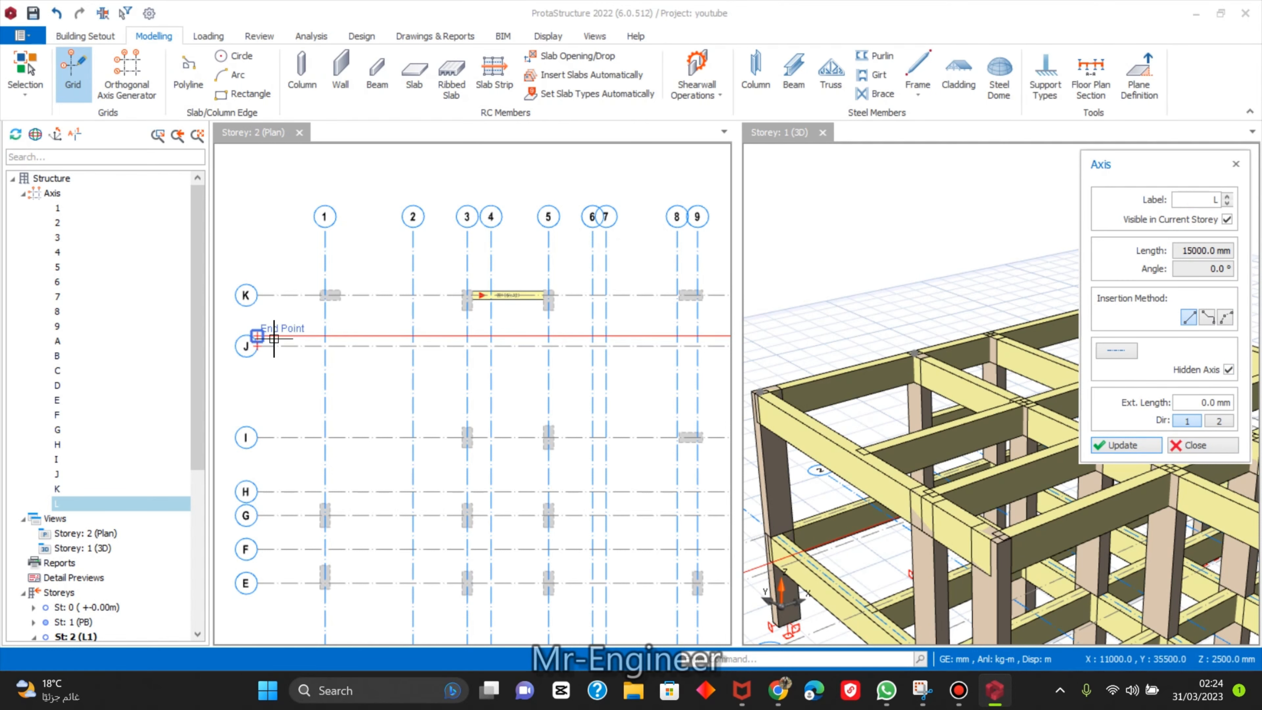
{"action": "key", "text": "Escape"}
{"action": "middle_click_drag", "start_coordinate": [573, 352], "coordinate": [493, 347]}
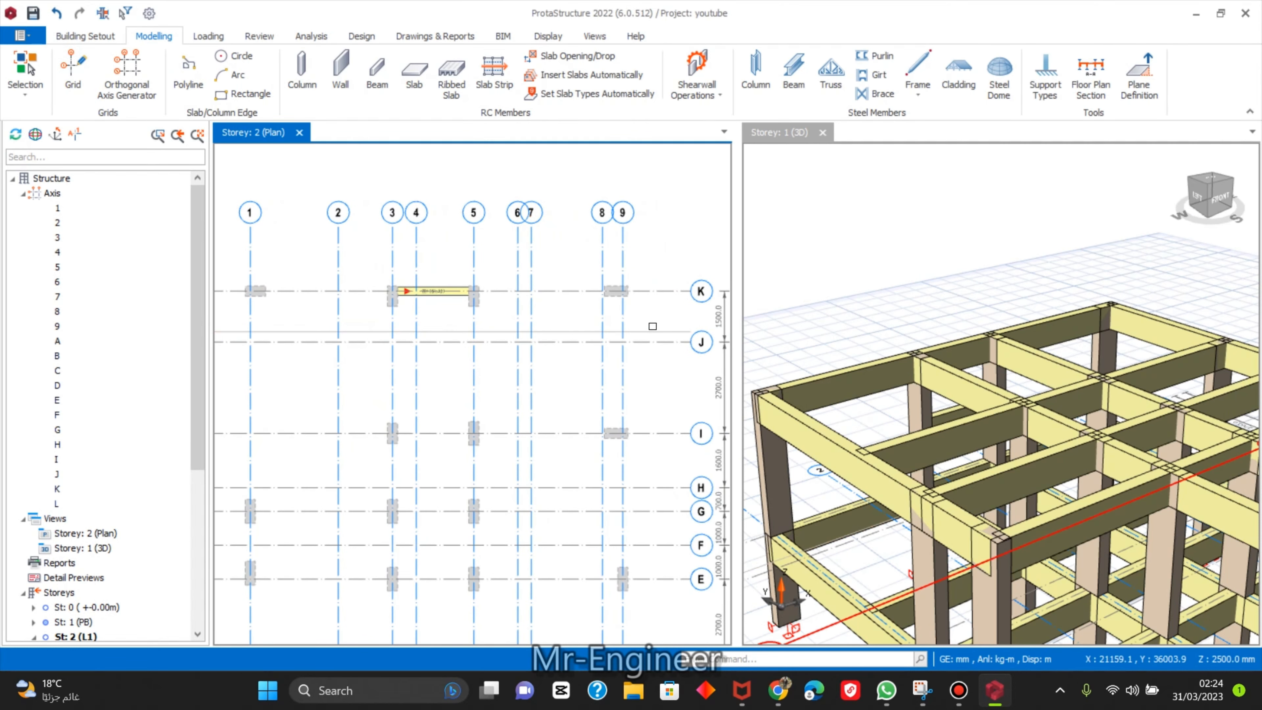
{"action": "left_click", "coordinate": [706, 340]}
{"action": "left_click_drag", "start_coordinate": [397, 342], "coordinate": [438, 330]}
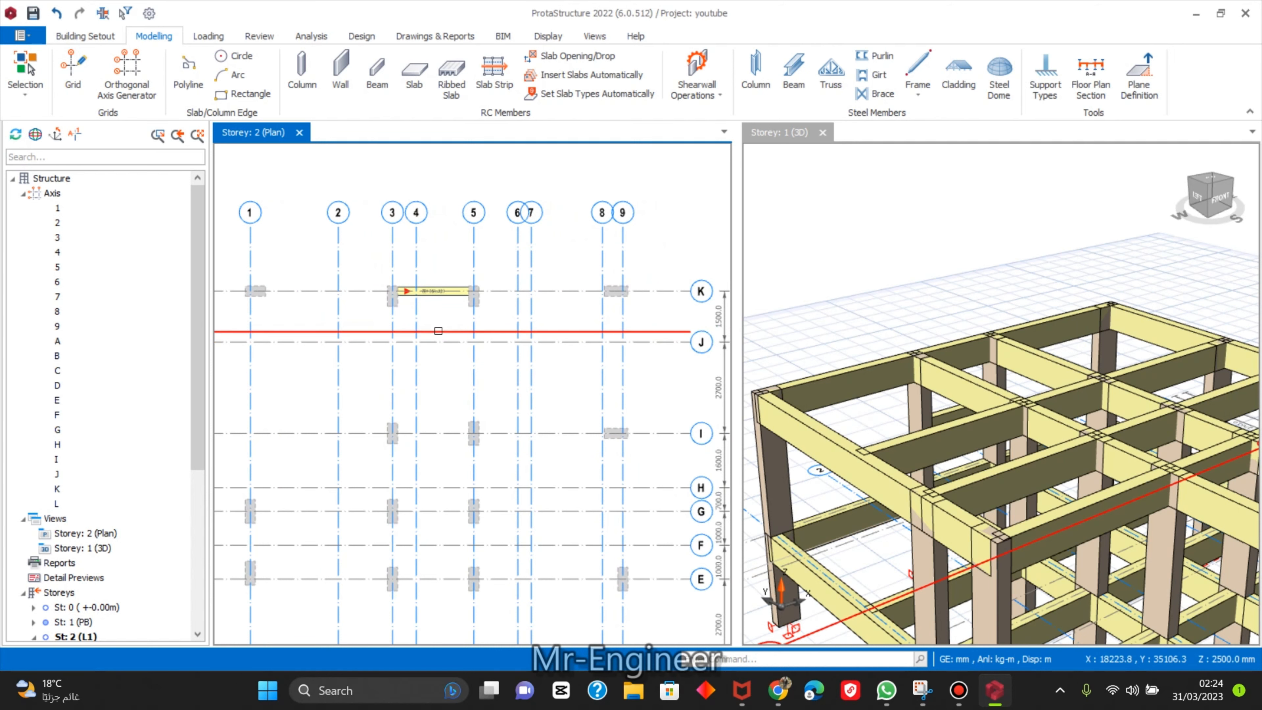
{"action": "scroll", "coordinate": [435, 331], "scroll_direction": "up", "scroll_amount": 3}
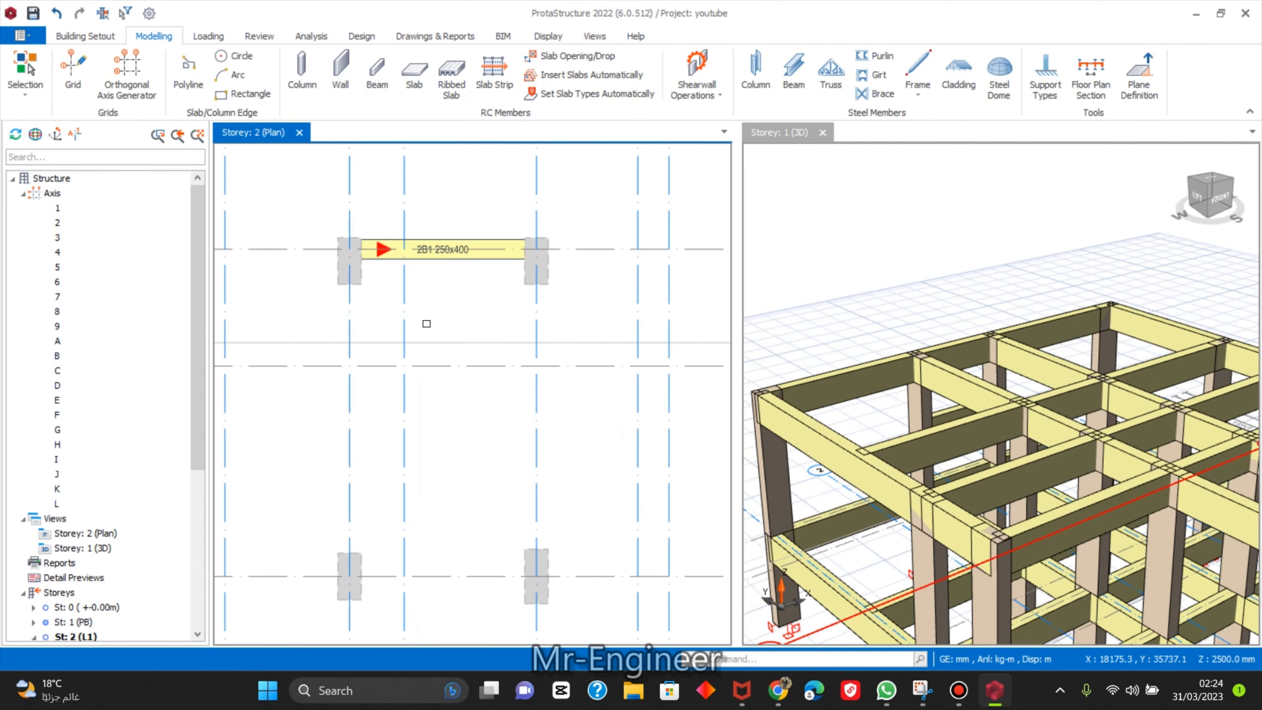
{"action": "left_click", "coordinate": [444, 346]}
{"action": "scroll", "coordinate": [476, 349], "scroll_direction": "down", "scroll_amount": 3}
{"action": "left_click", "coordinate": [492, 252]}
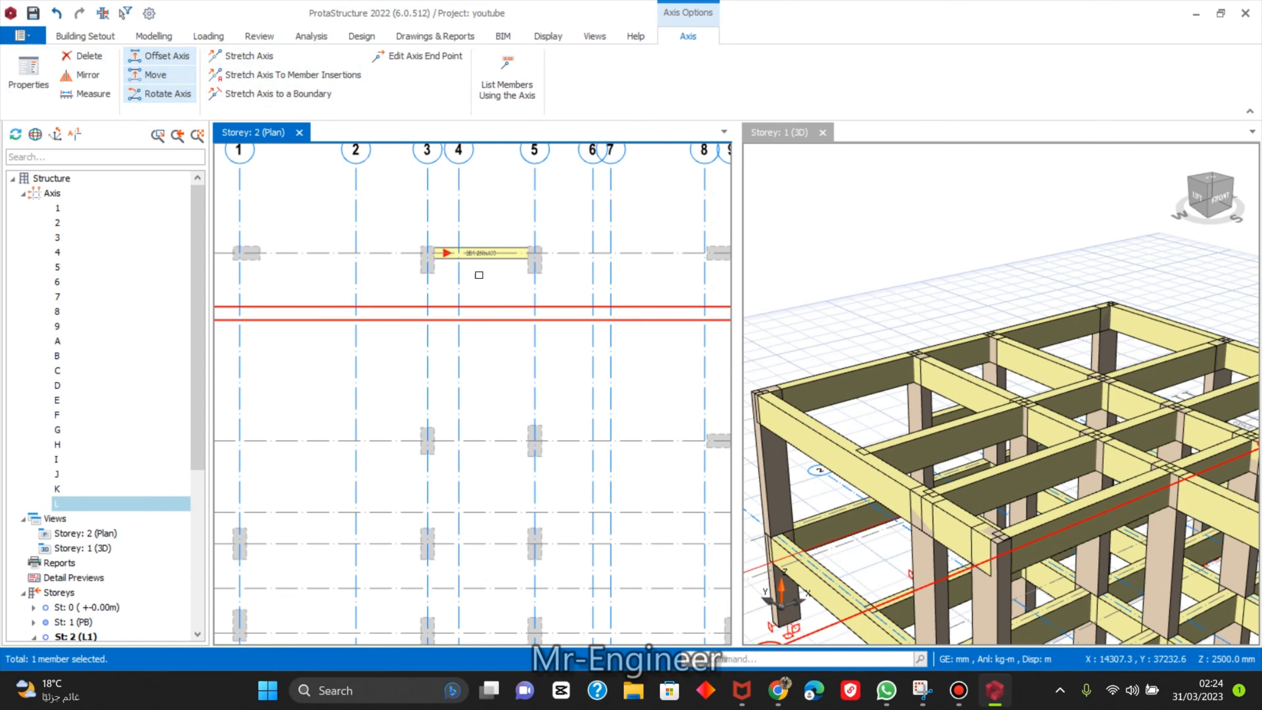
{"action": "key", "text": "Escape"}
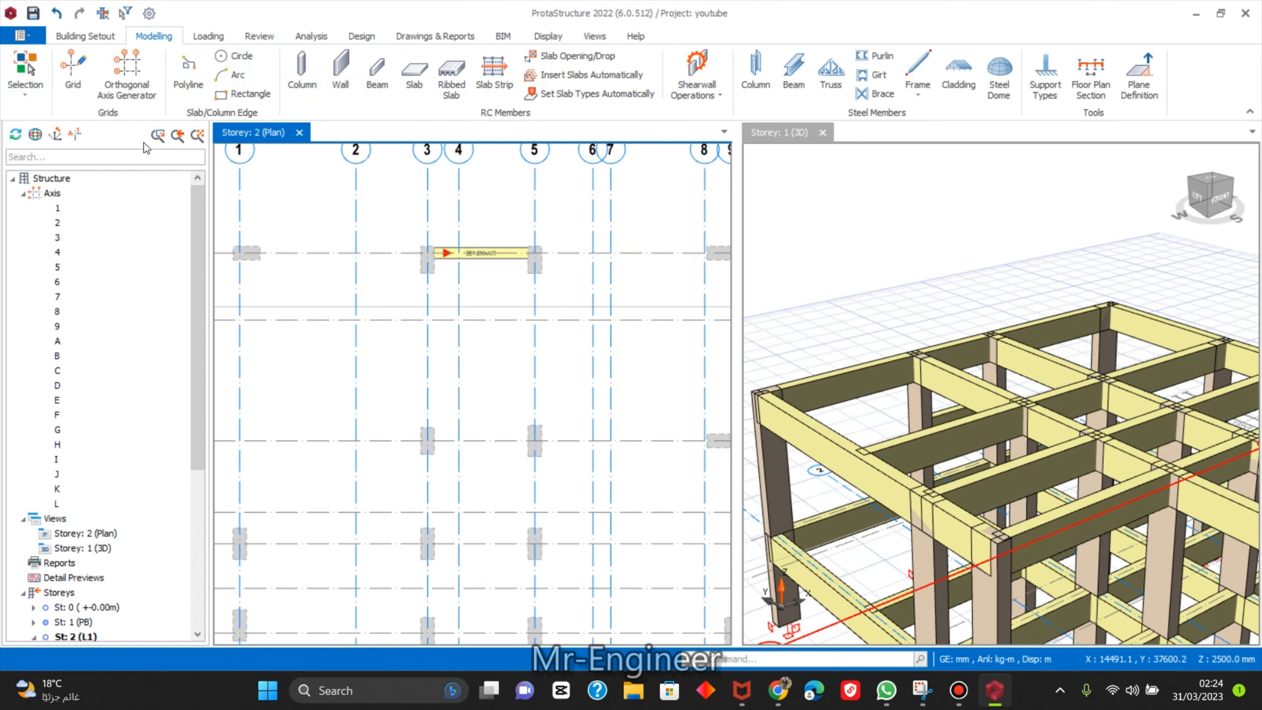
Draw a hidden axis without end bubbles, about 4700 mm long at 90°, down from the midpoint of the beam on axis K.
{"action": "left_click", "coordinate": [73, 72]}
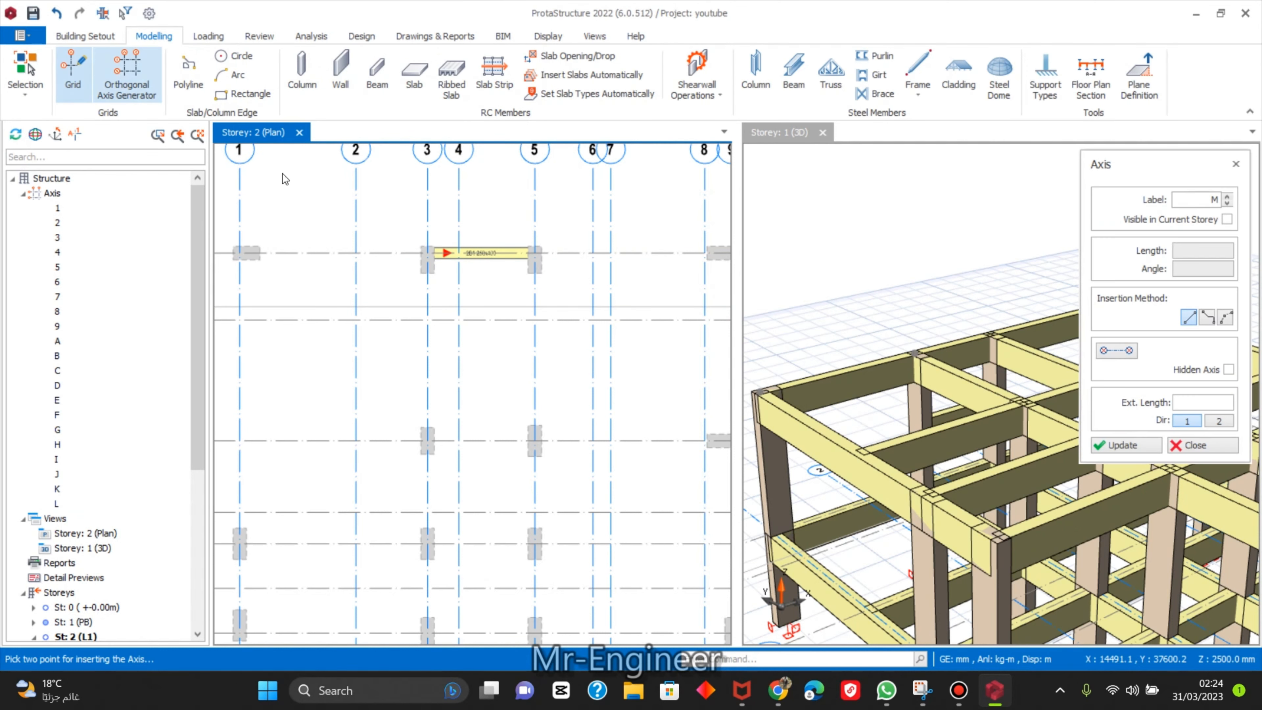
{"action": "left_click", "coordinate": [1118, 351]}
{"action": "left_click", "coordinate": [1117, 350]}
{"action": "left_click", "coordinate": [1118, 350]}
{"action": "left_click", "coordinate": [1117, 350]}
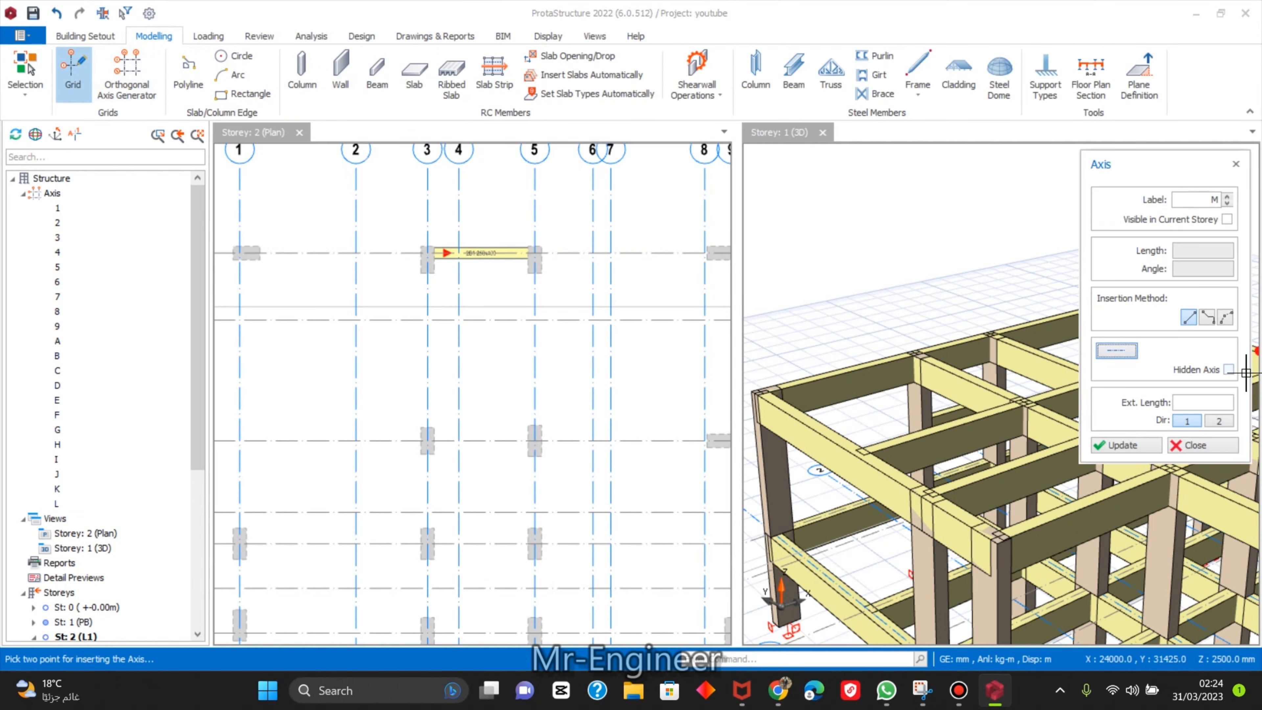
{"action": "left_click", "coordinate": [1229, 369]}
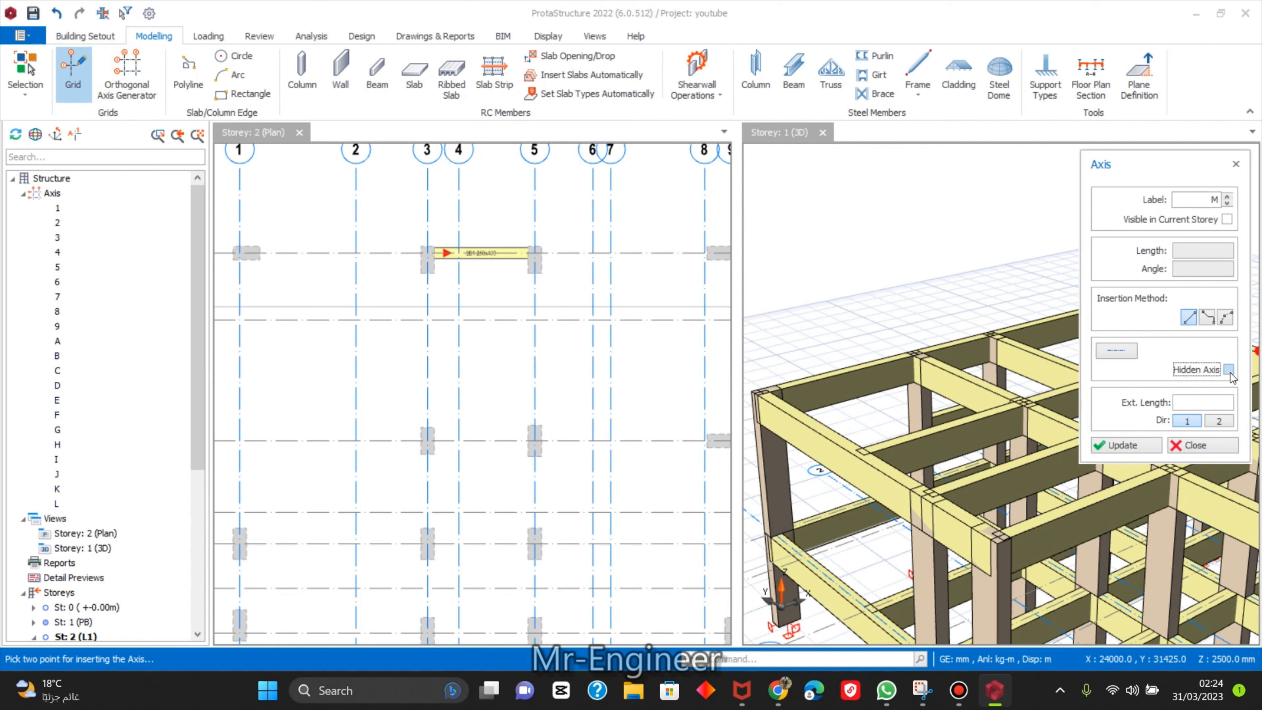
{"action": "left_click", "coordinate": [478, 259]}
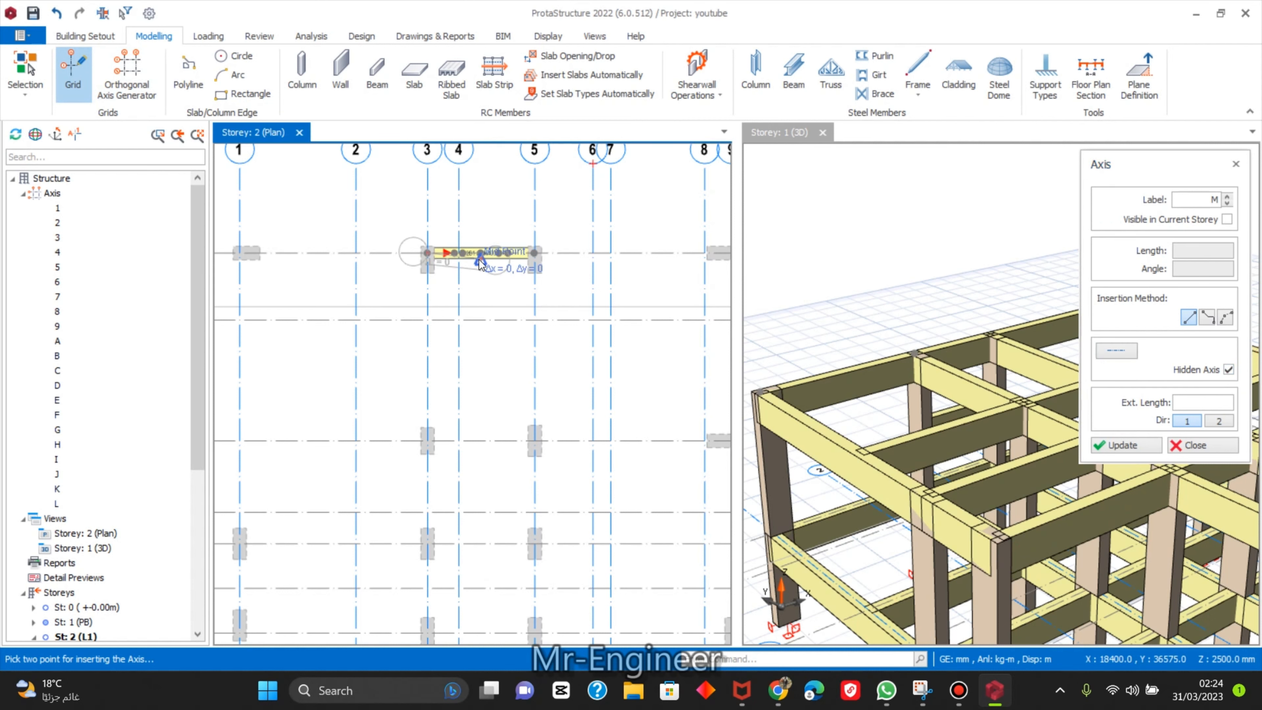
{"action": "left_click", "coordinate": [481, 467]}
{"action": "scroll", "coordinate": [467, 249], "scroll_direction": "up", "scroll_amount": 3}
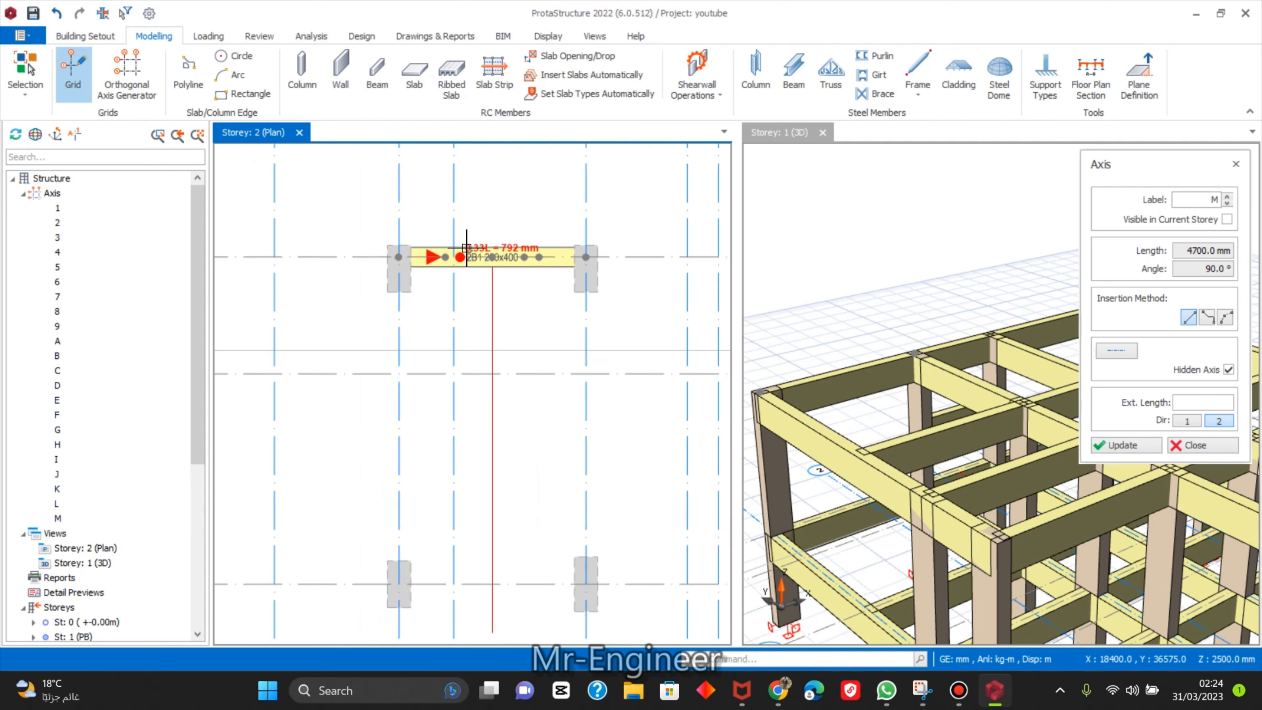
{"action": "key", "text": "Escape"}
{"action": "scroll", "coordinate": [461, 218], "scroll_direction": "down", "scroll_amount": 4}
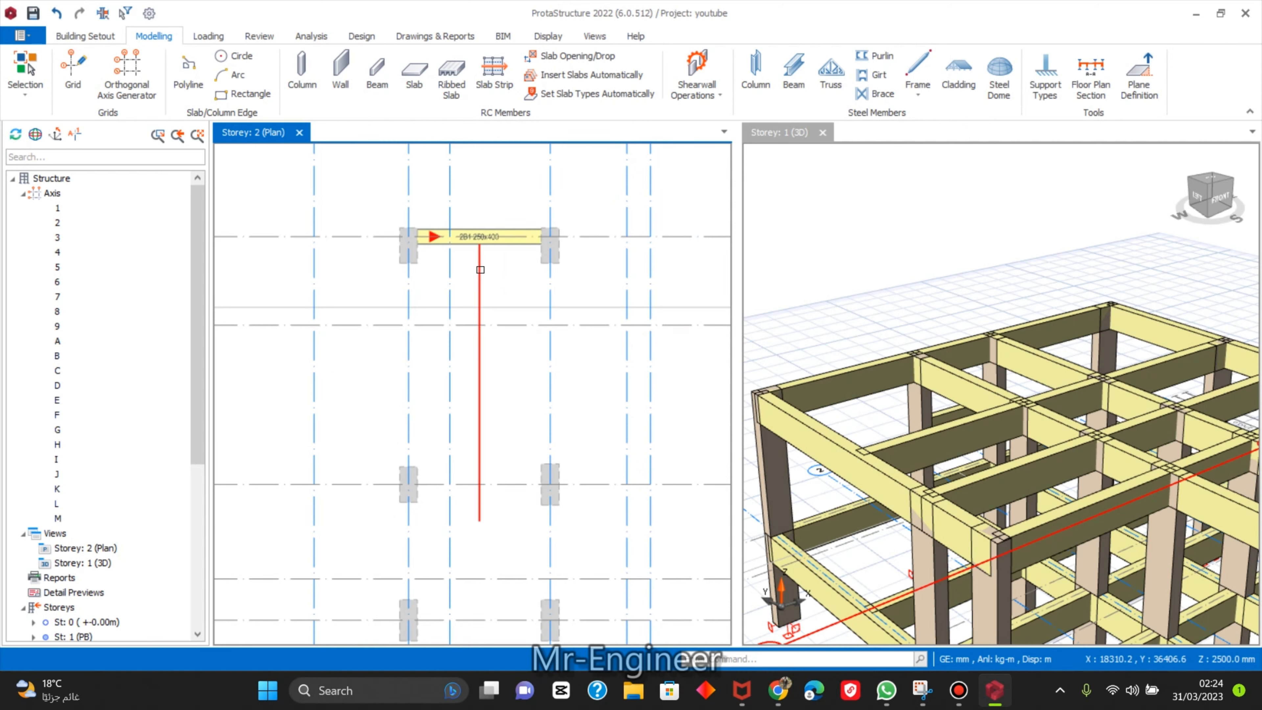
Start the Slab command and open the loading generator to define the required load cases.
{"action": "left_click", "coordinate": [414, 72]}
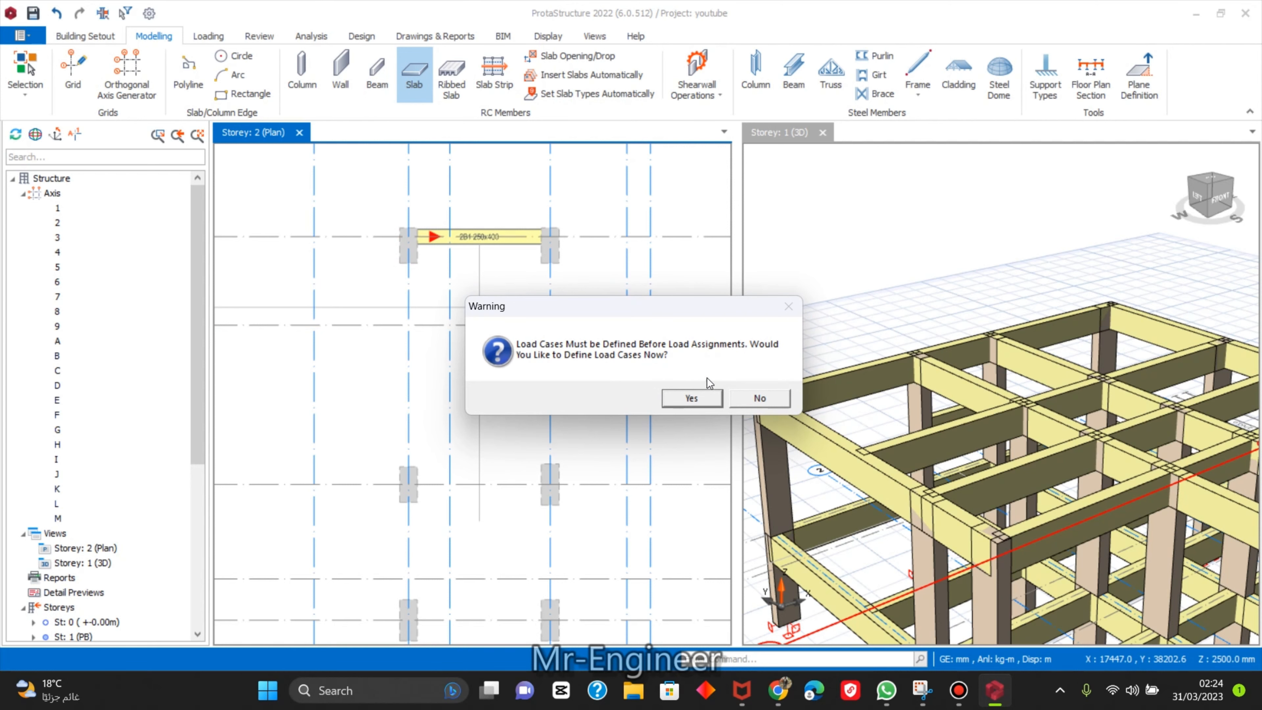
{"action": "left_click", "coordinate": [698, 394]}
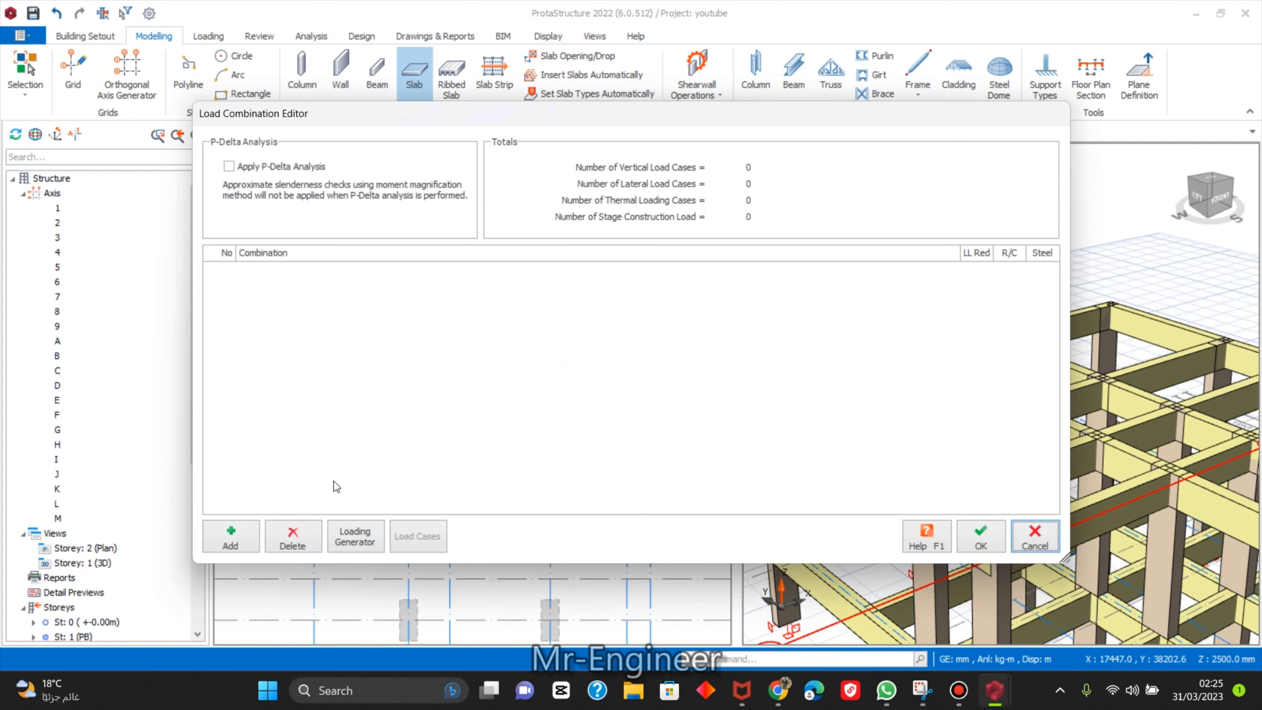
{"action": "left_click", "coordinate": [223, 537]}
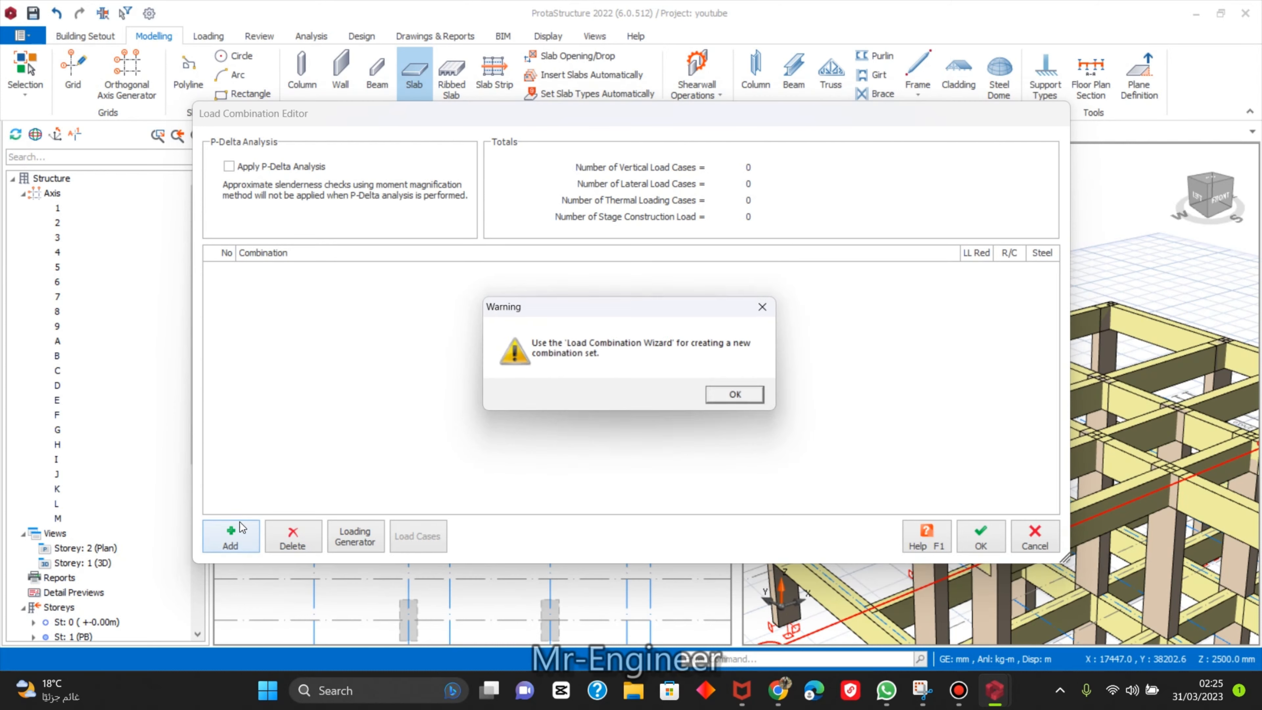
{"action": "left_click", "coordinate": [748, 399]}
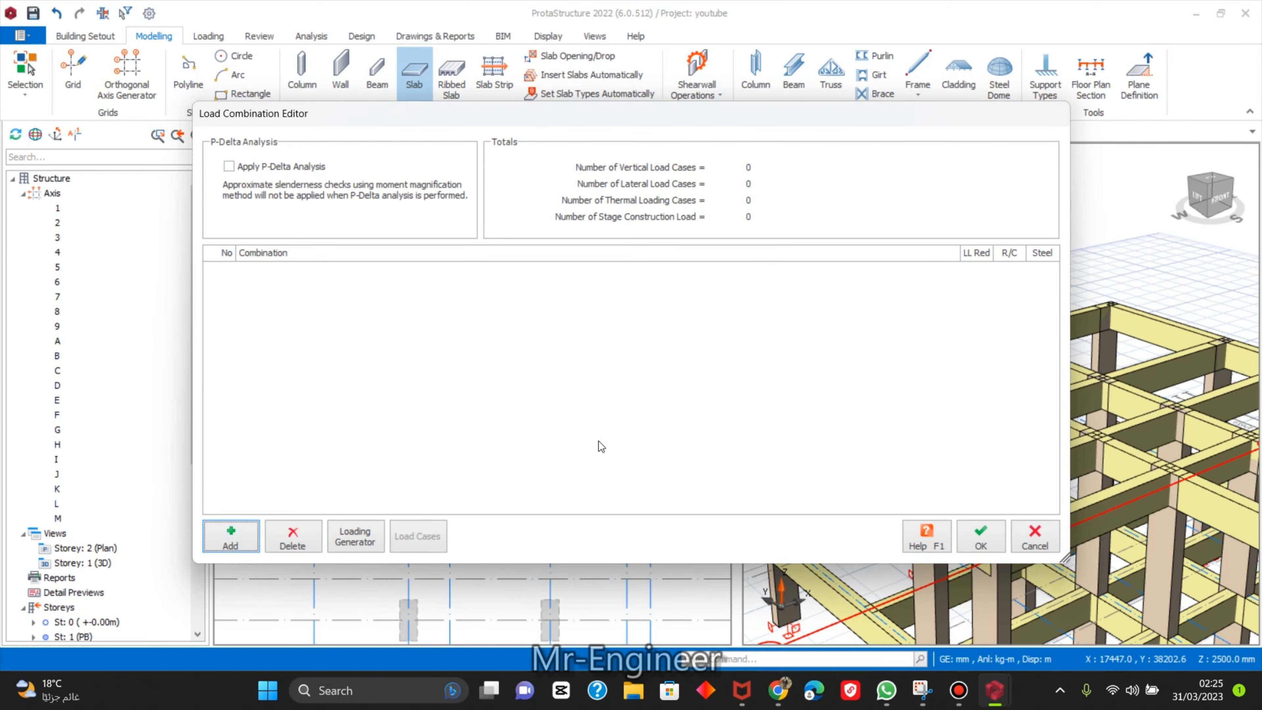
{"action": "left_click", "coordinate": [372, 545]}
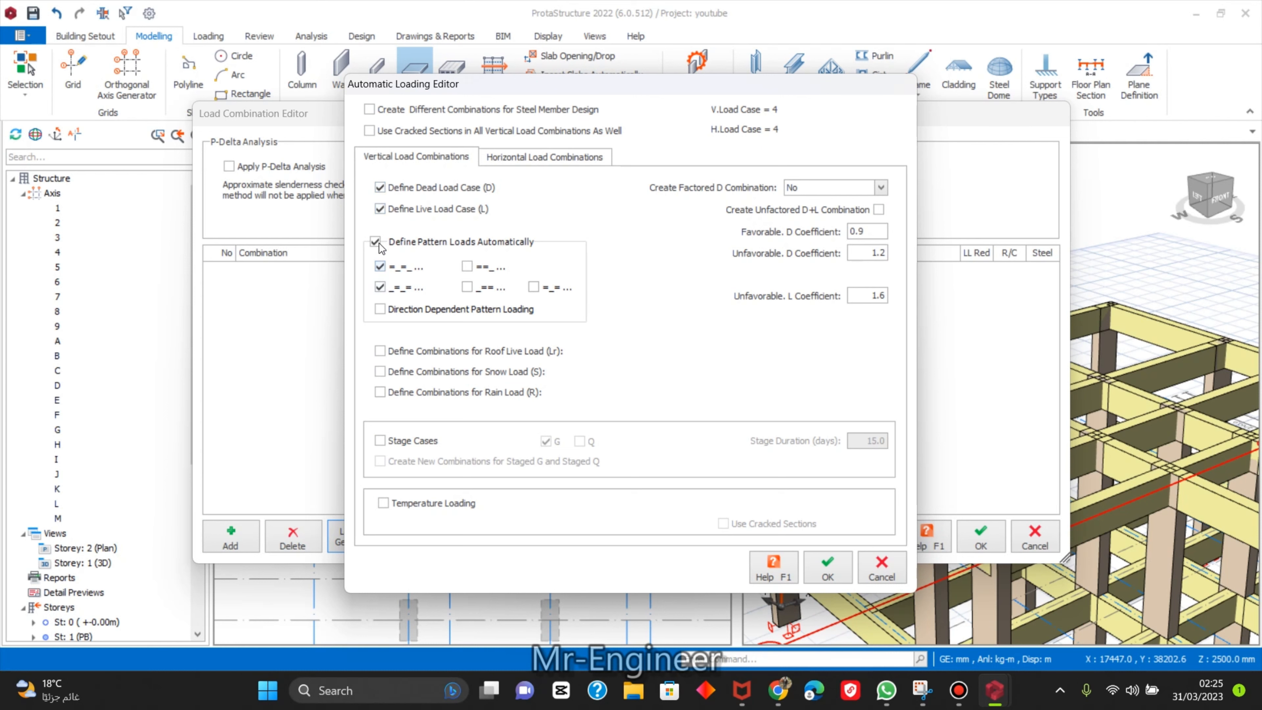
Try the unfactored D+L combination and notional loading options for the automatic load combinations.
{"action": "left_click", "coordinate": [878, 211]}
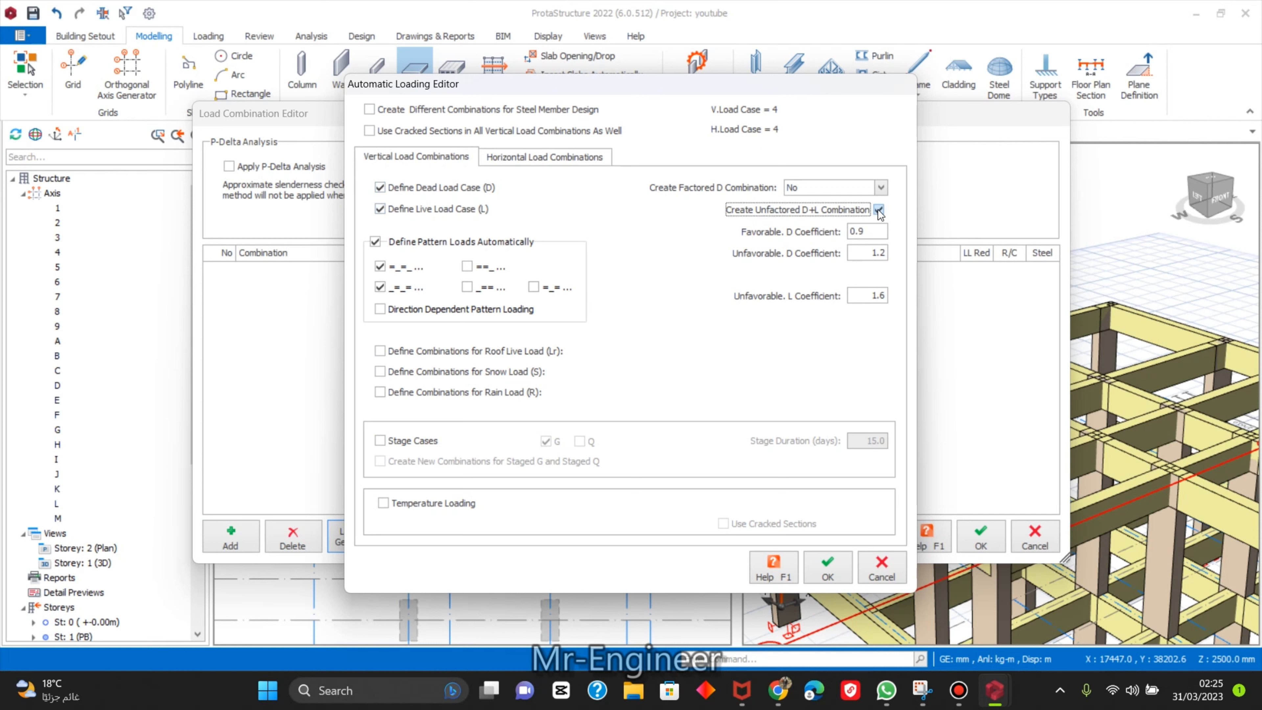
{"action": "left_click", "coordinate": [547, 156]}
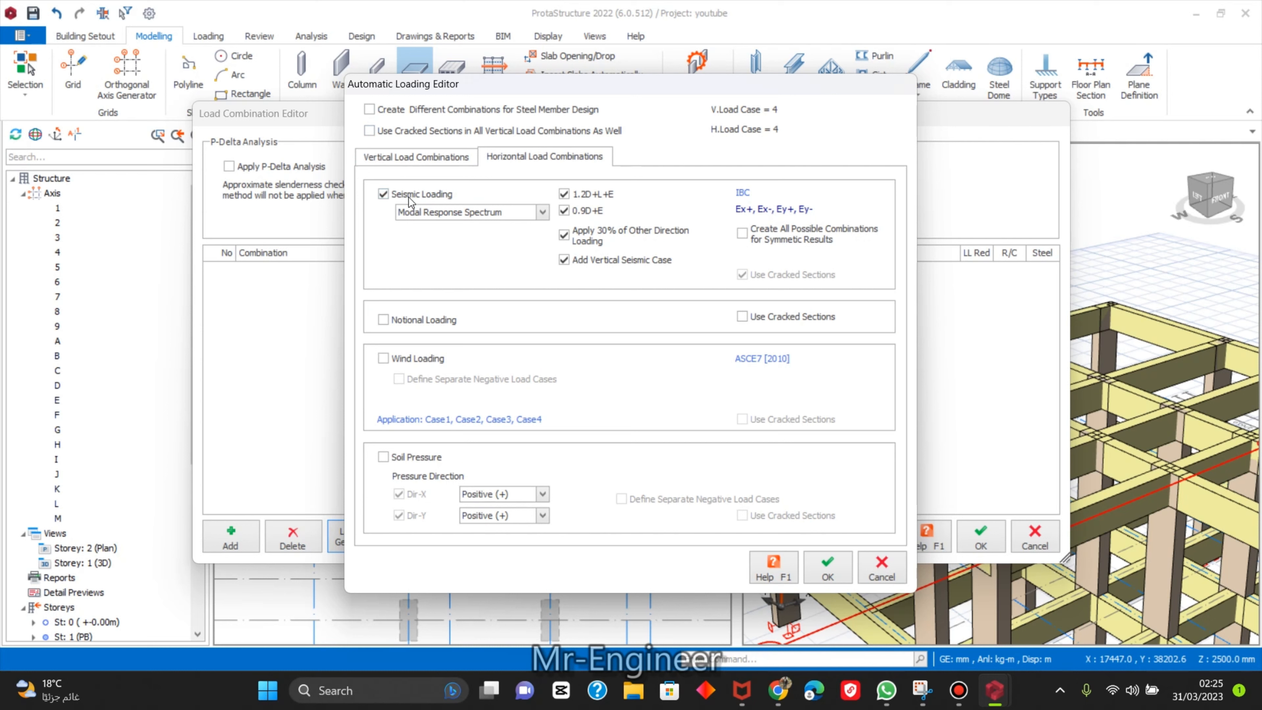
{"action": "left_click", "coordinate": [436, 158]}
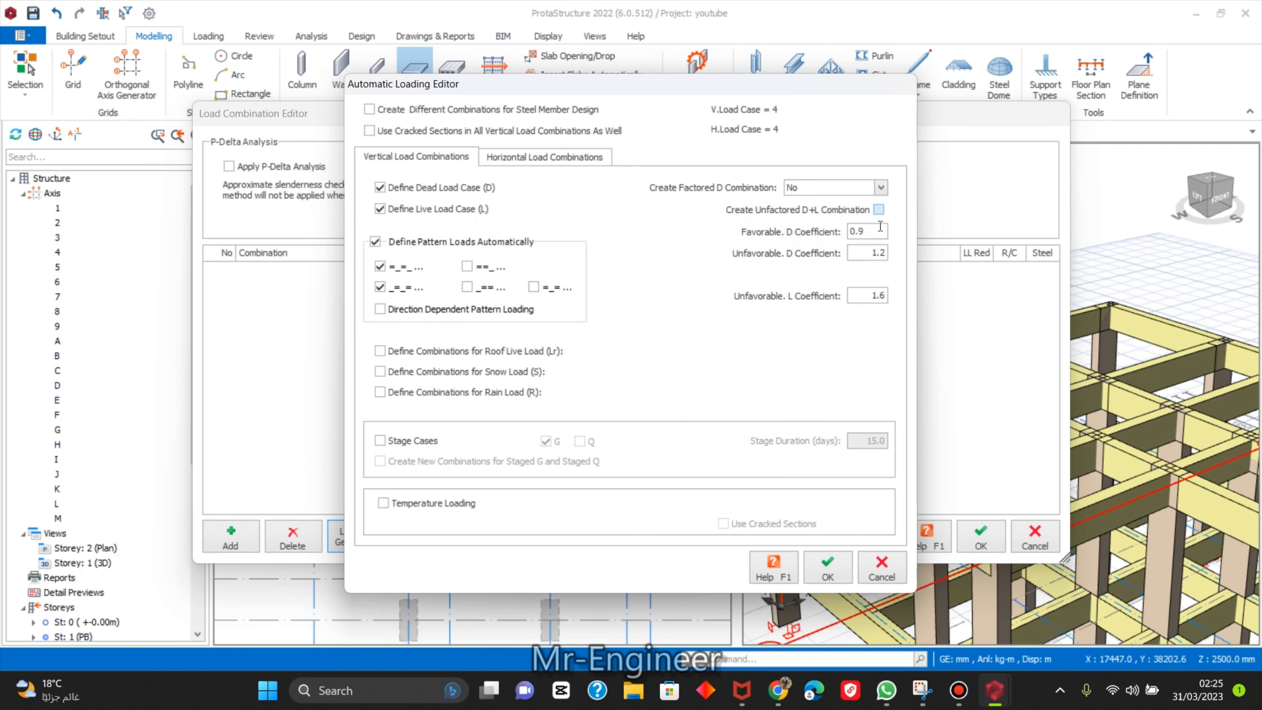
{"action": "left_click", "coordinate": [878, 212]}
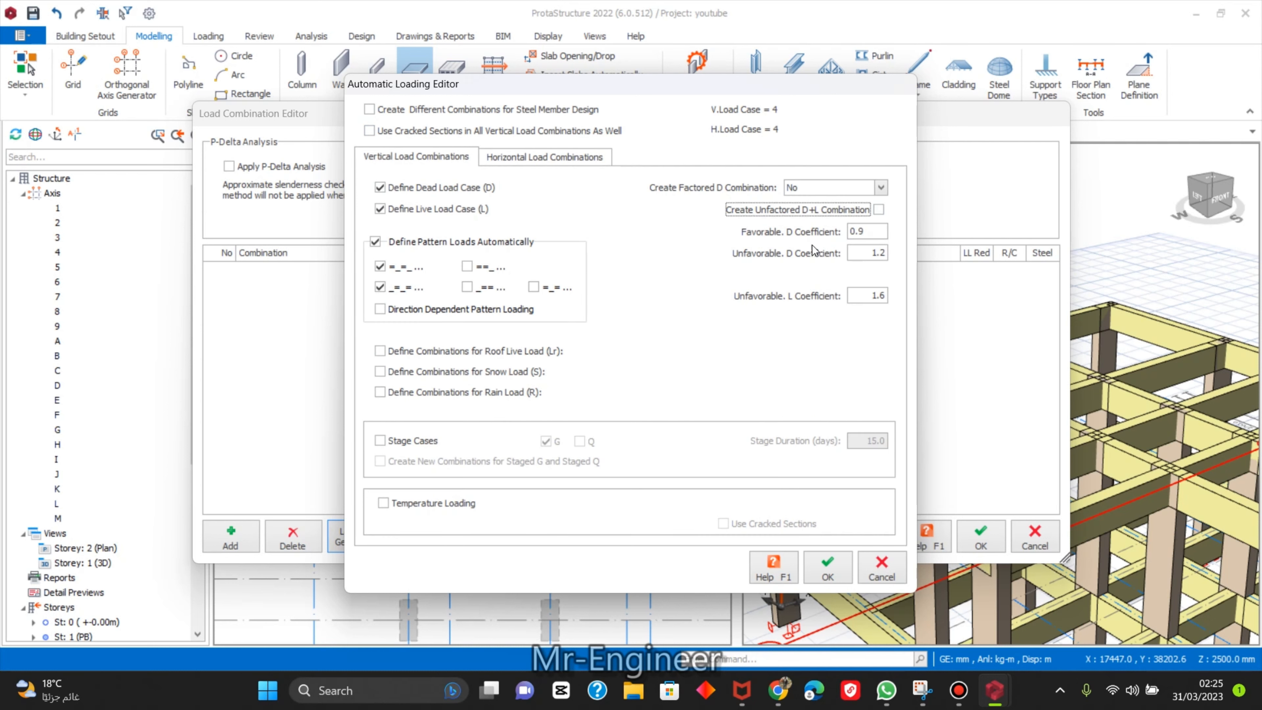
{"action": "left_click", "coordinate": [534, 158]}
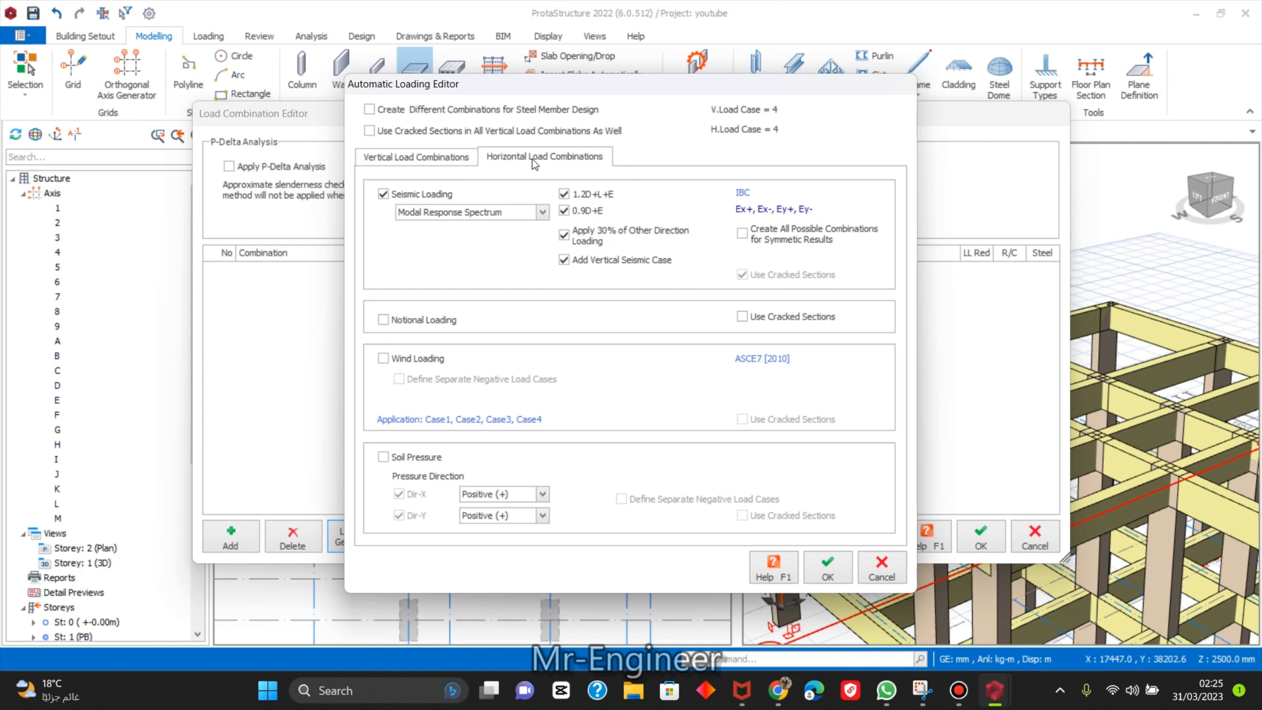
{"action": "left_click", "coordinate": [428, 320]}
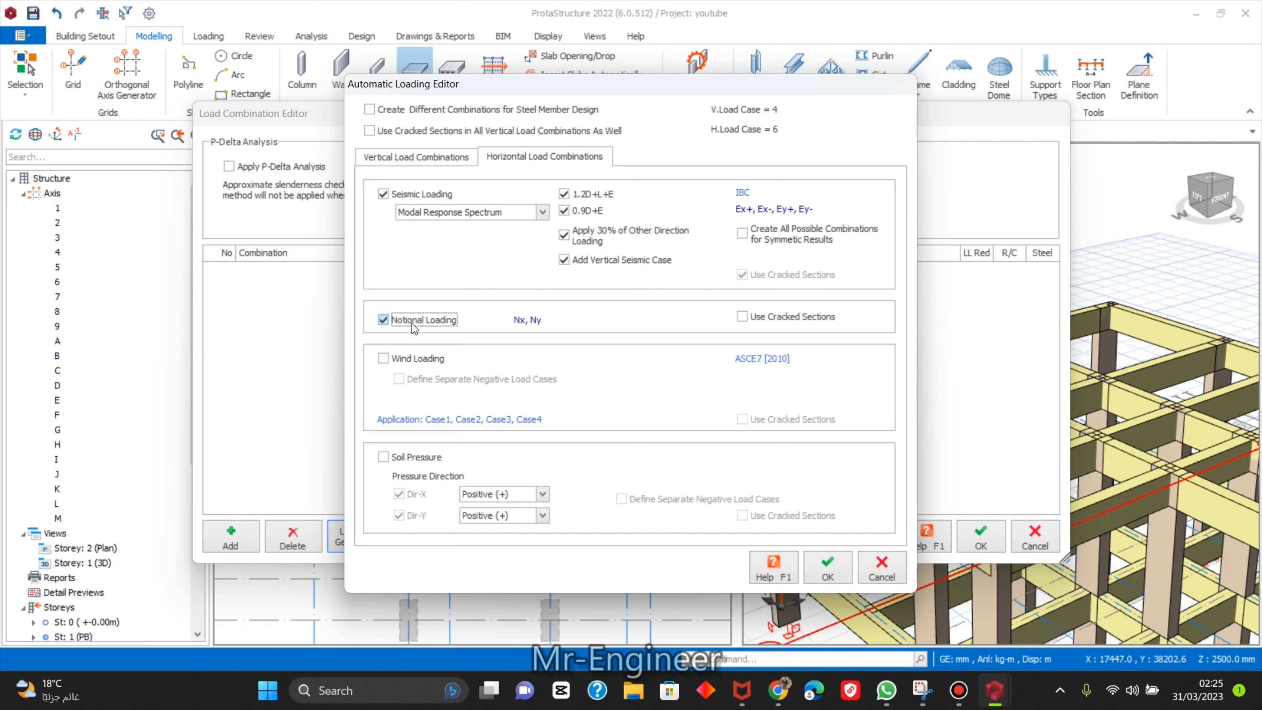
{"action": "left_click", "coordinate": [435, 157]}
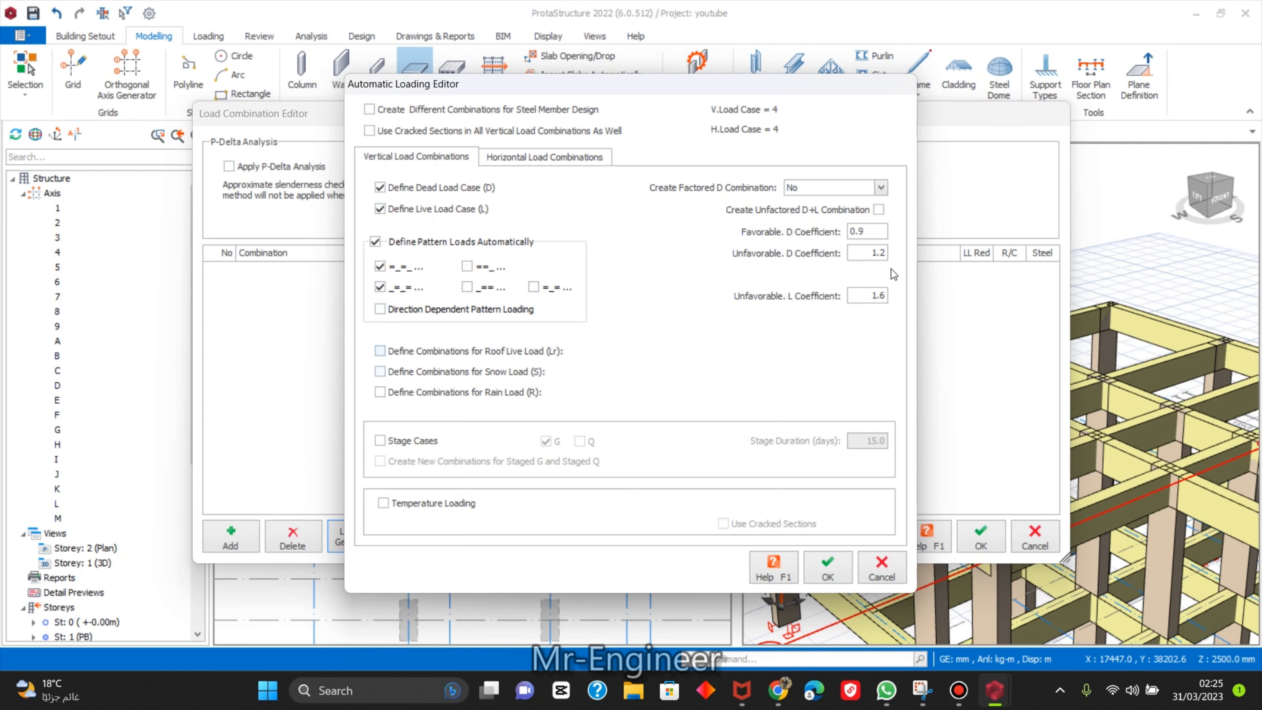
Generate the load combinations with the unfactored D+L combination included, and review the combination and load case lists.
{"action": "left_click", "coordinate": [879, 210]}
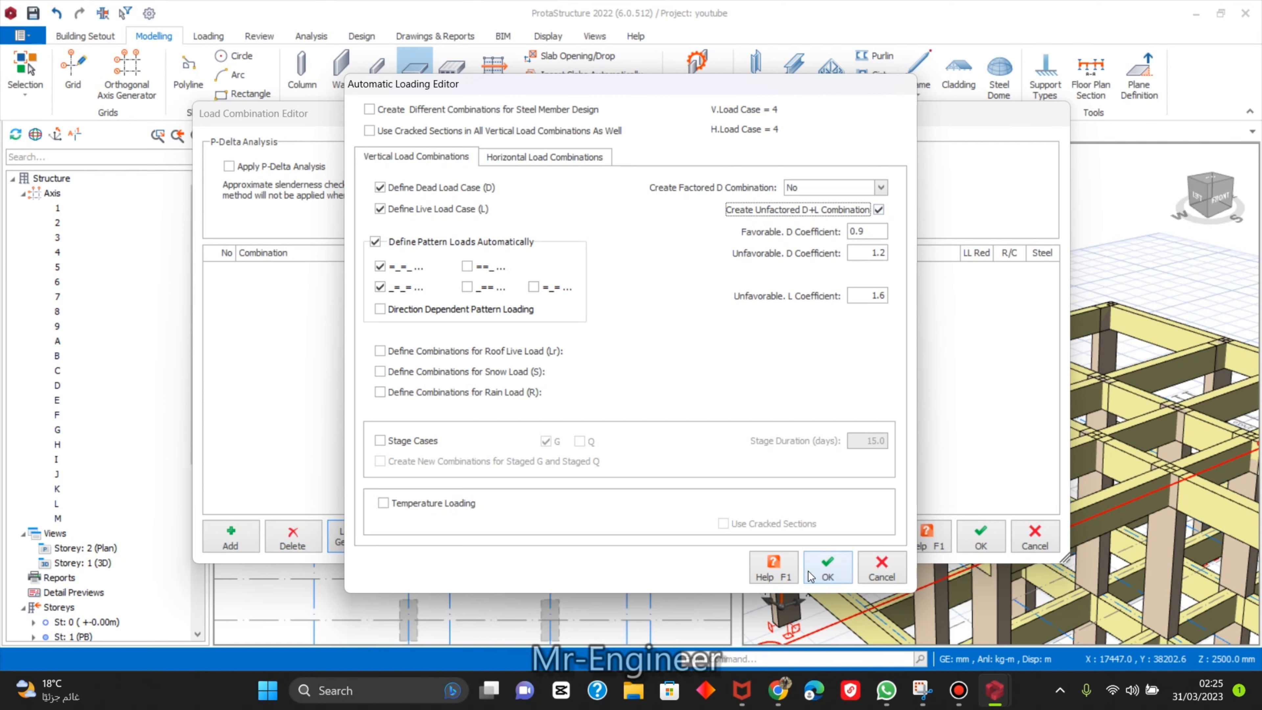
{"action": "left_click", "coordinate": [829, 567]}
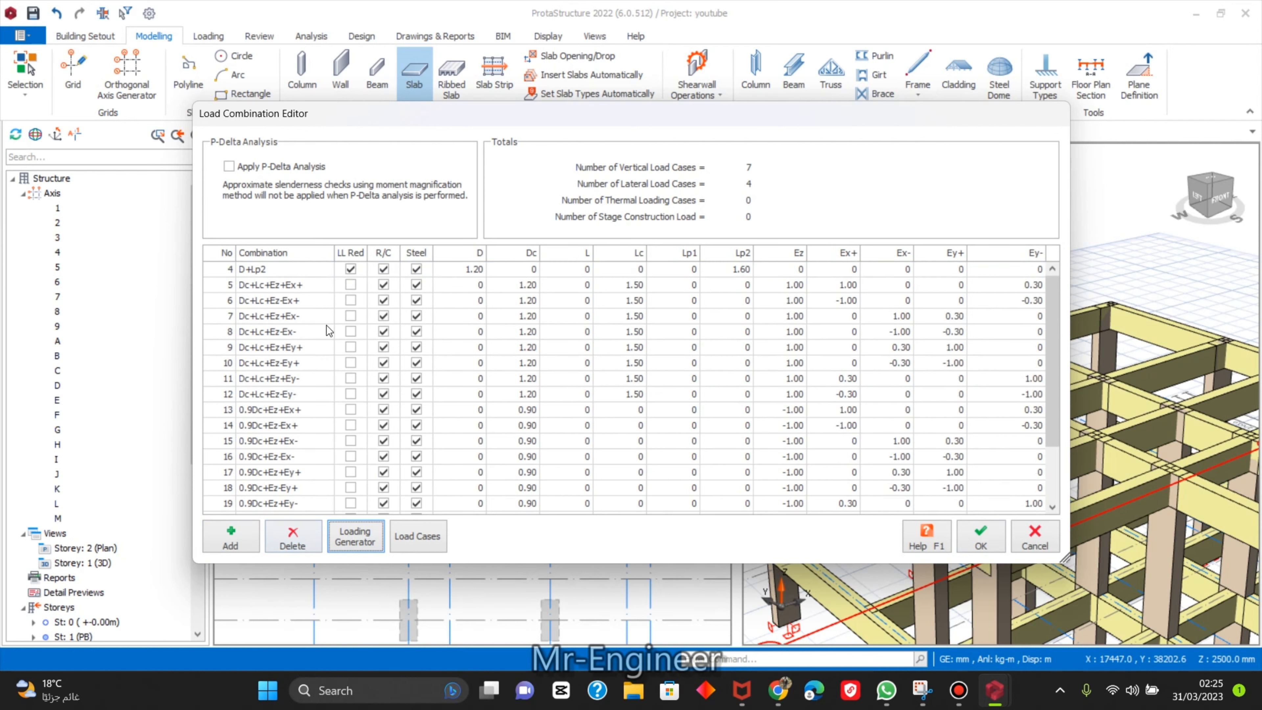
{"action": "scroll", "coordinate": [326, 326], "scroll_direction": "down", "scroll_amount": 1}
{"action": "scroll", "coordinate": [360, 468], "scroll_direction": "up", "scroll_amount": 1}
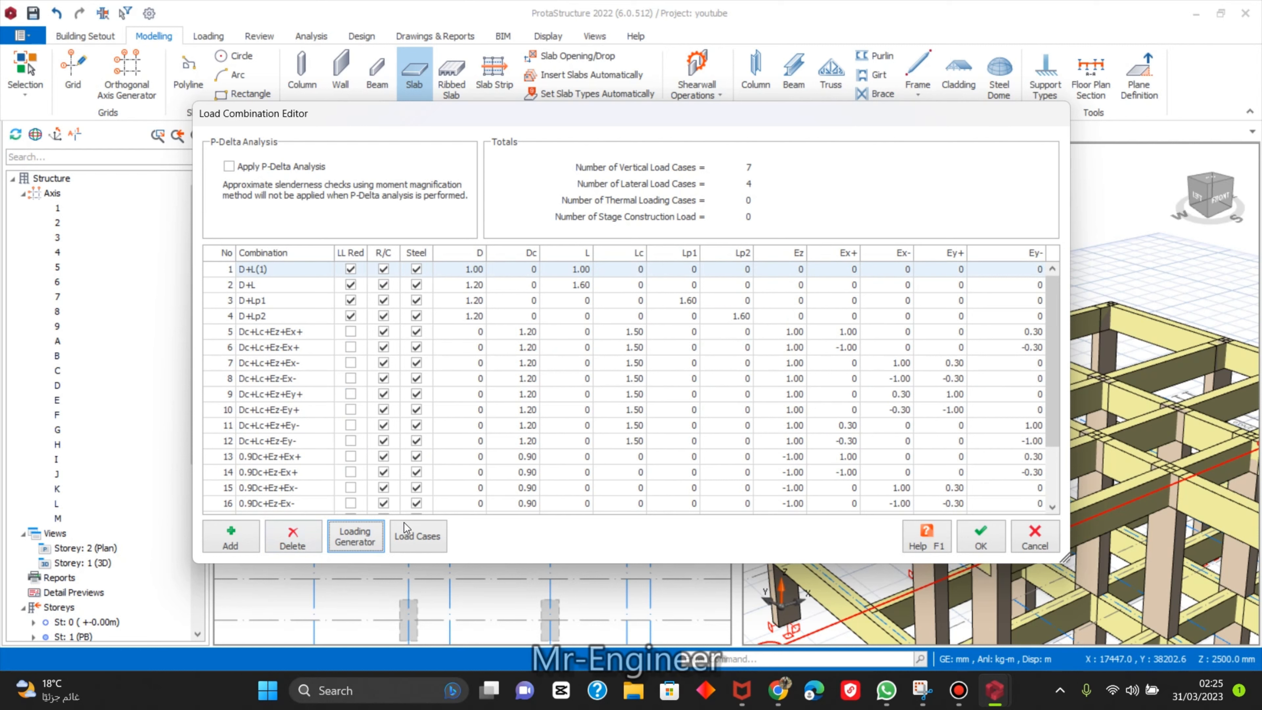
{"action": "left_click", "coordinate": [392, 547]}
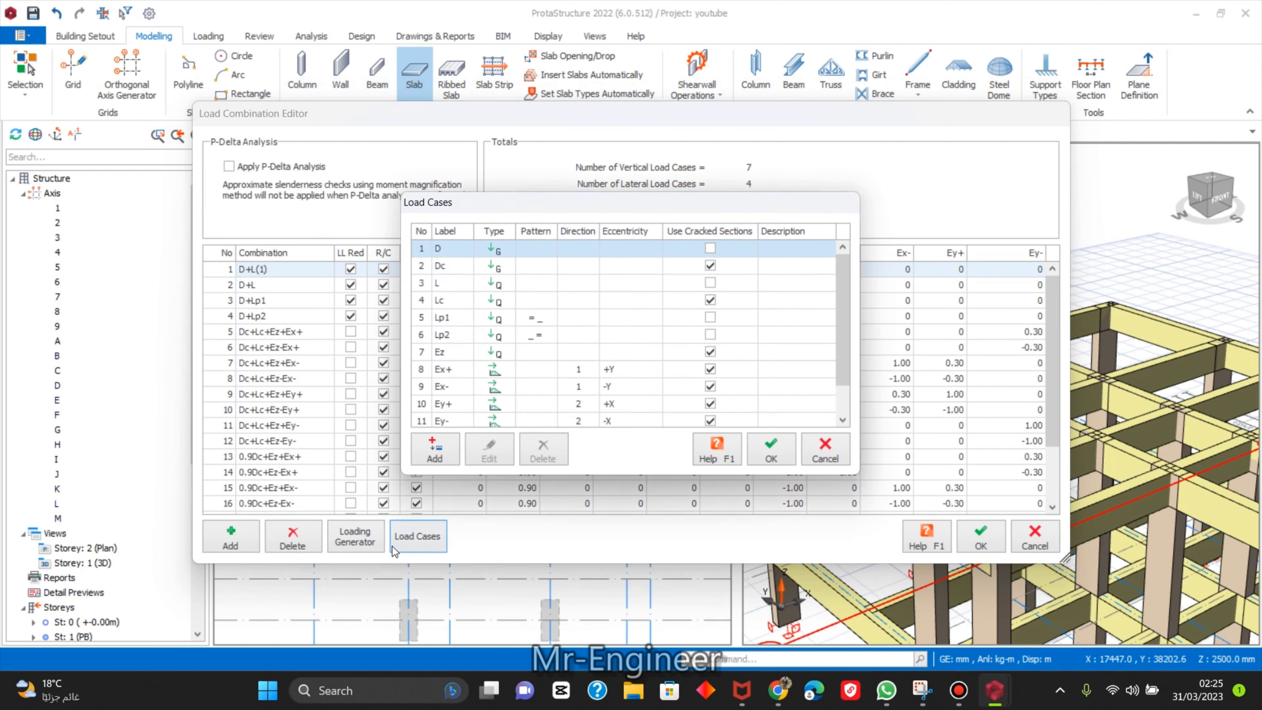
{"action": "scroll", "coordinate": [729, 353], "scroll_direction": "down", "scroll_amount": 1}
{"action": "left_click", "coordinate": [841, 464]}
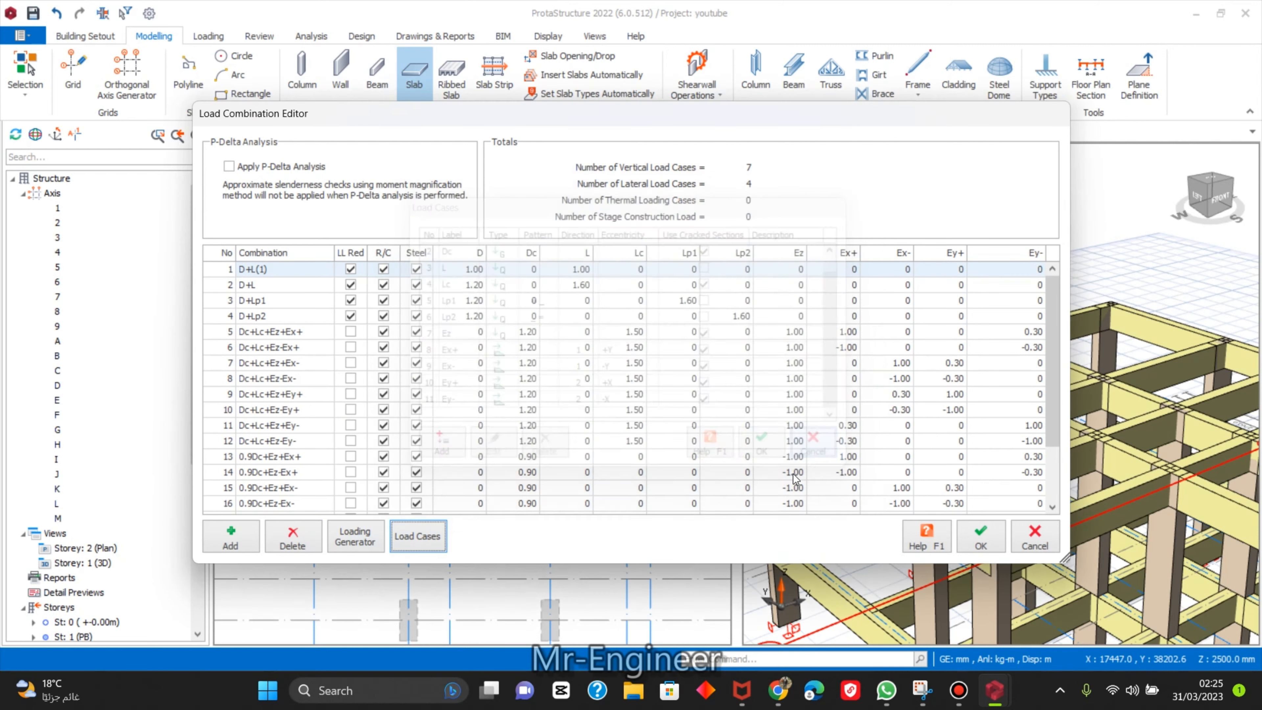
Regenerate the load combinations twice with the unfactored D+L option enabled and look through the combination list.
{"action": "left_click", "coordinate": [356, 547]}
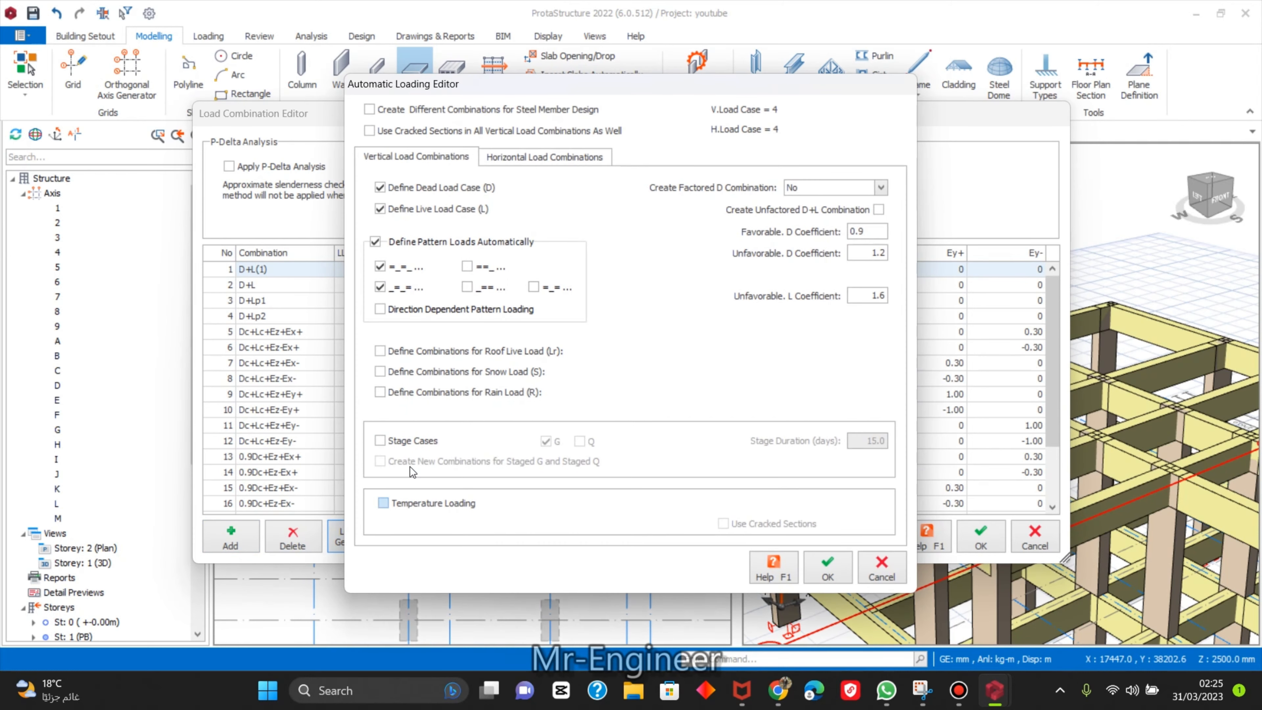
{"action": "left_click", "coordinate": [850, 210]}
{"action": "left_click", "coordinate": [827, 567]}
{"action": "scroll", "coordinate": [714, 475], "scroll_direction": "down", "scroll_amount": 2}
{"action": "scroll", "coordinate": [710, 475], "scroll_direction": "up", "scroll_amount": 2}
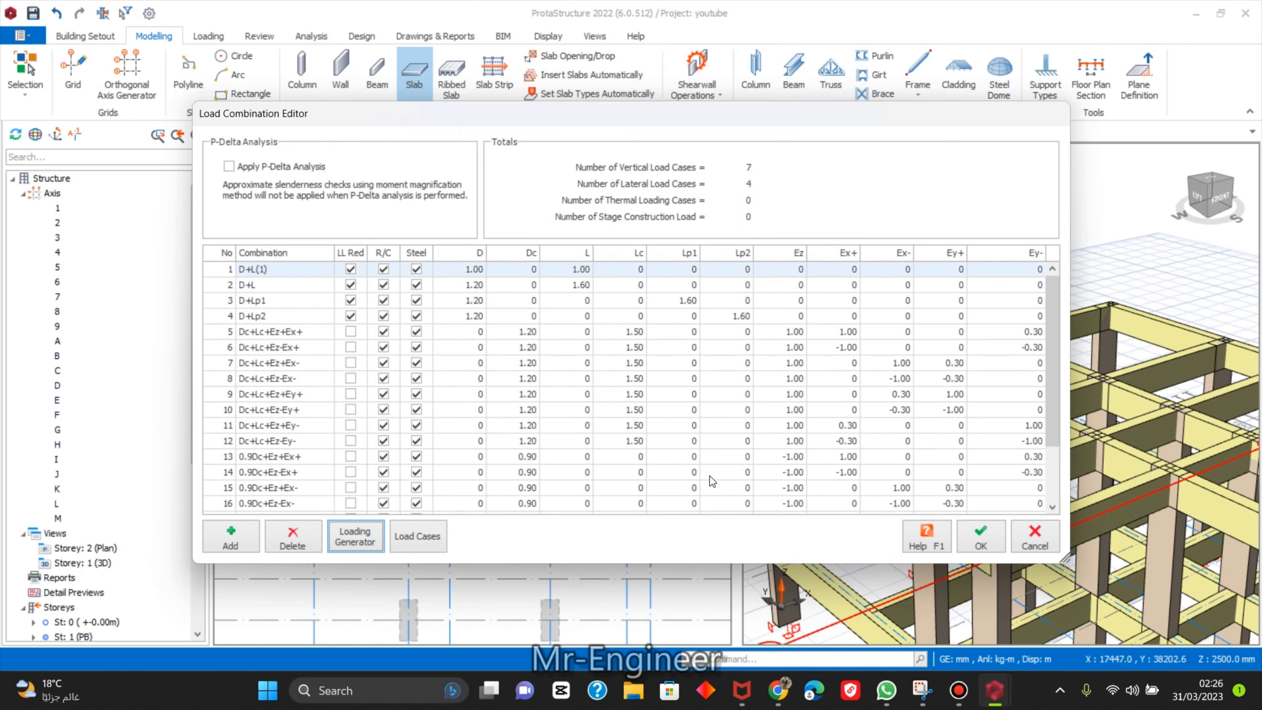
{"action": "left_click", "coordinate": [356, 542]}
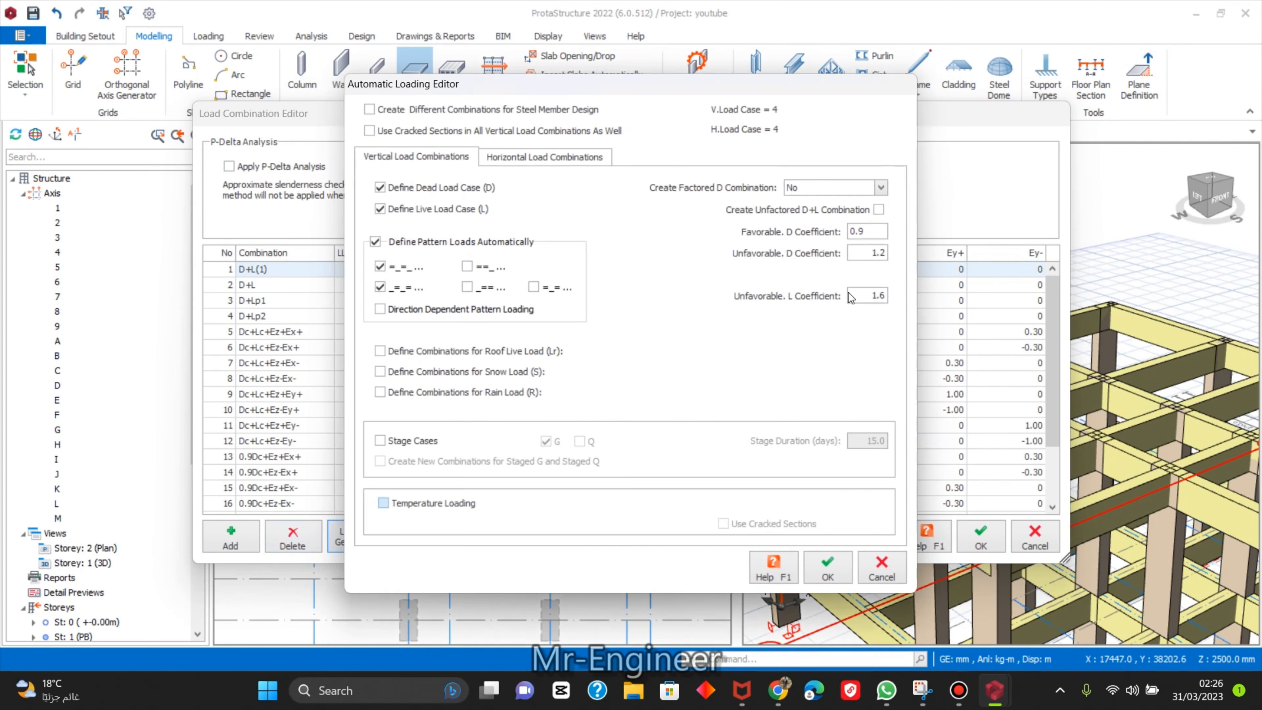
{"action": "left_click", "coordinate": [879, 209]}
{"action": "left_click", "coordinate": [813, 566]}
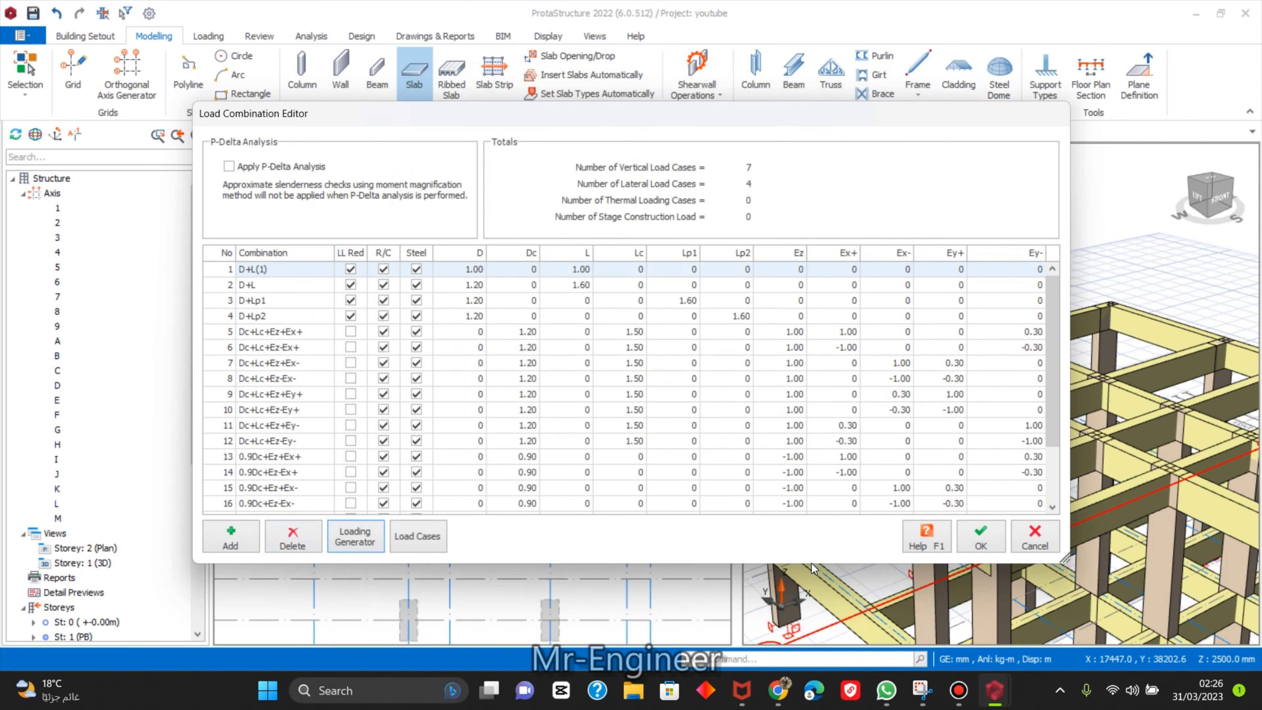
{"action": "scroll", "coordinate": [622, 358], "scroll_direction": "down", "scroll_amount": 2}
Reopen the automatic loading options, leave them without changes, and accept the generated load combinations.
{"action": "left_click", "coordinate": [371, 532]}
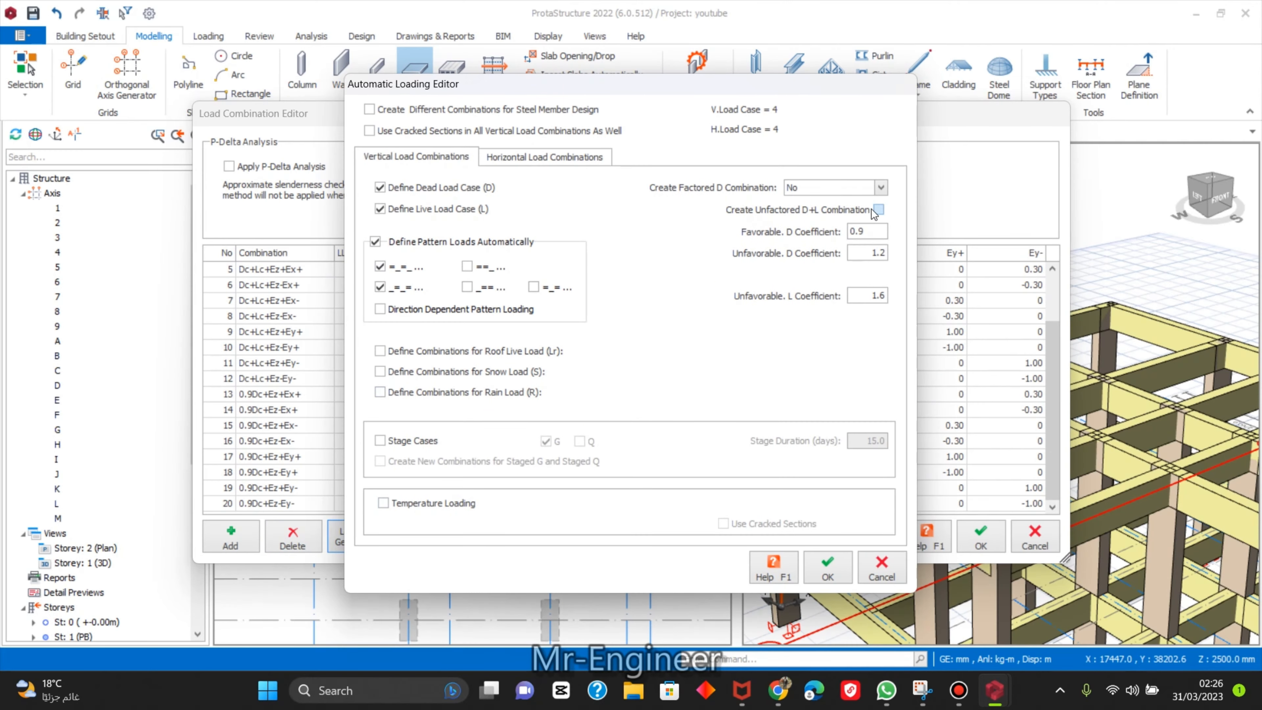
{"action": "left_click", "coordinate": [882, 568]}
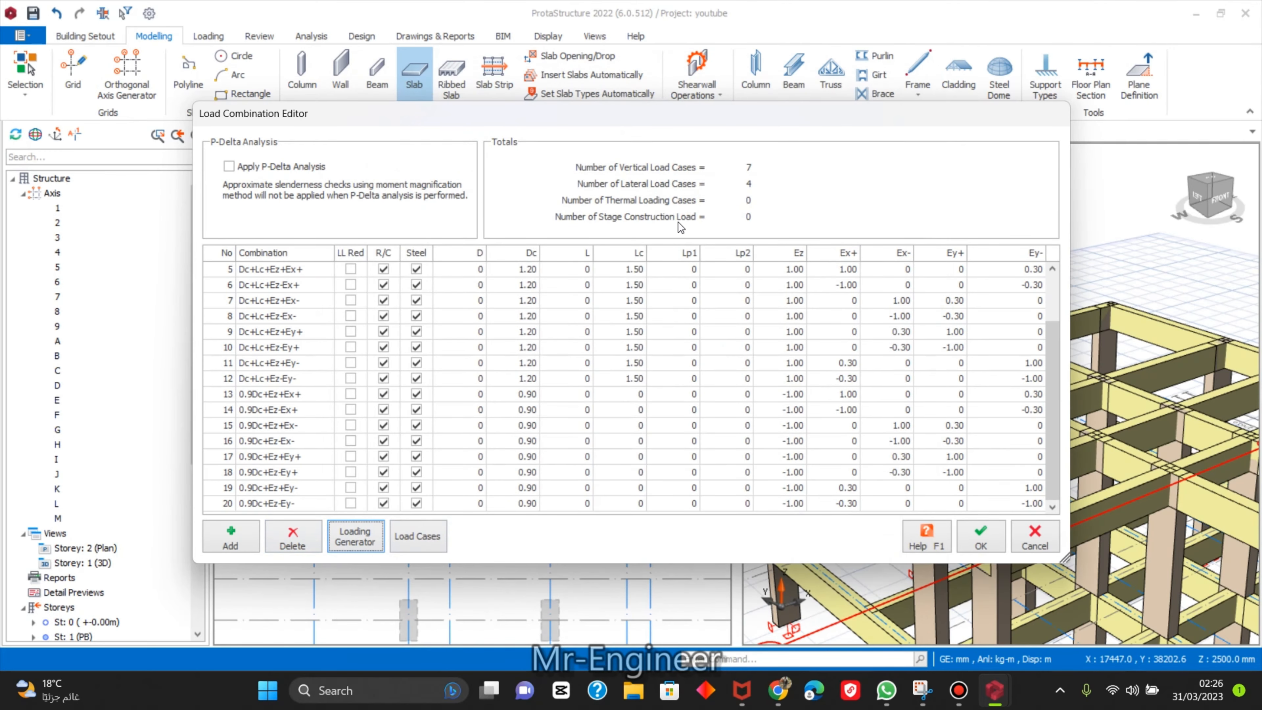
{"action": "left_click", "coordinate": [966, 542]}
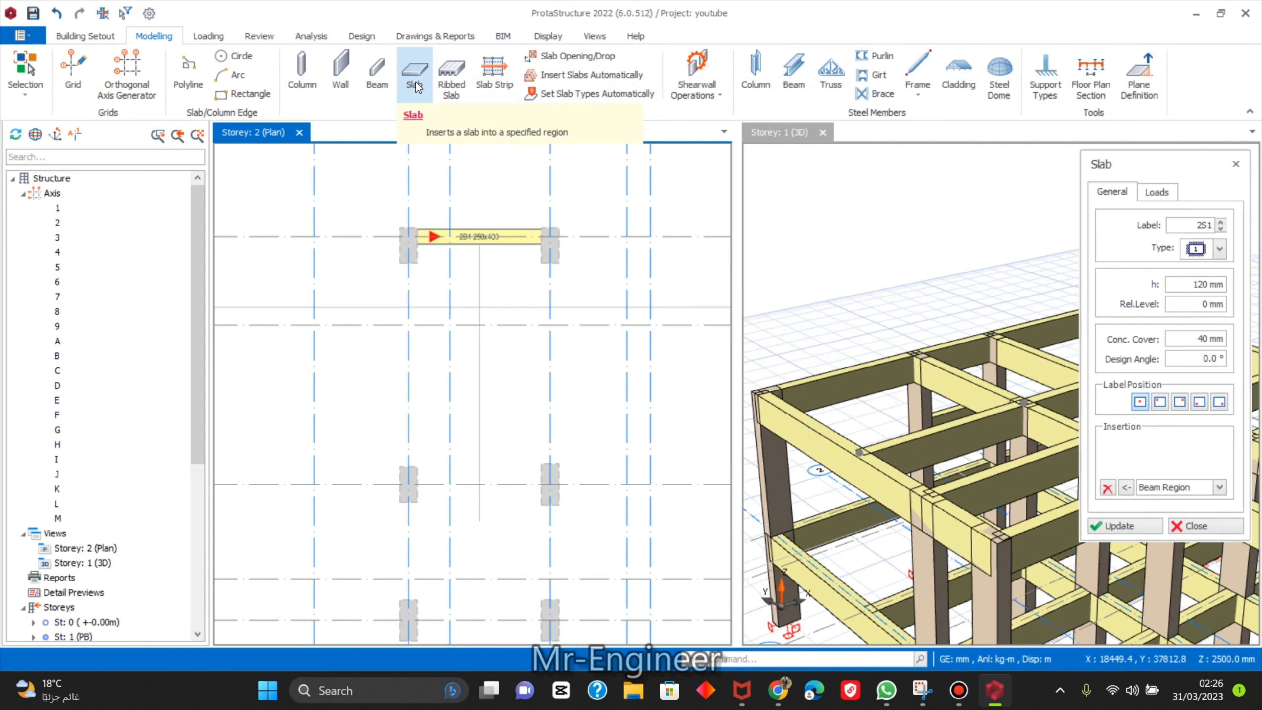
Try to set the new slab's dead load to 2.0 kg/m2.
{"action": "left_click", "coordinate": [1163, 196]}
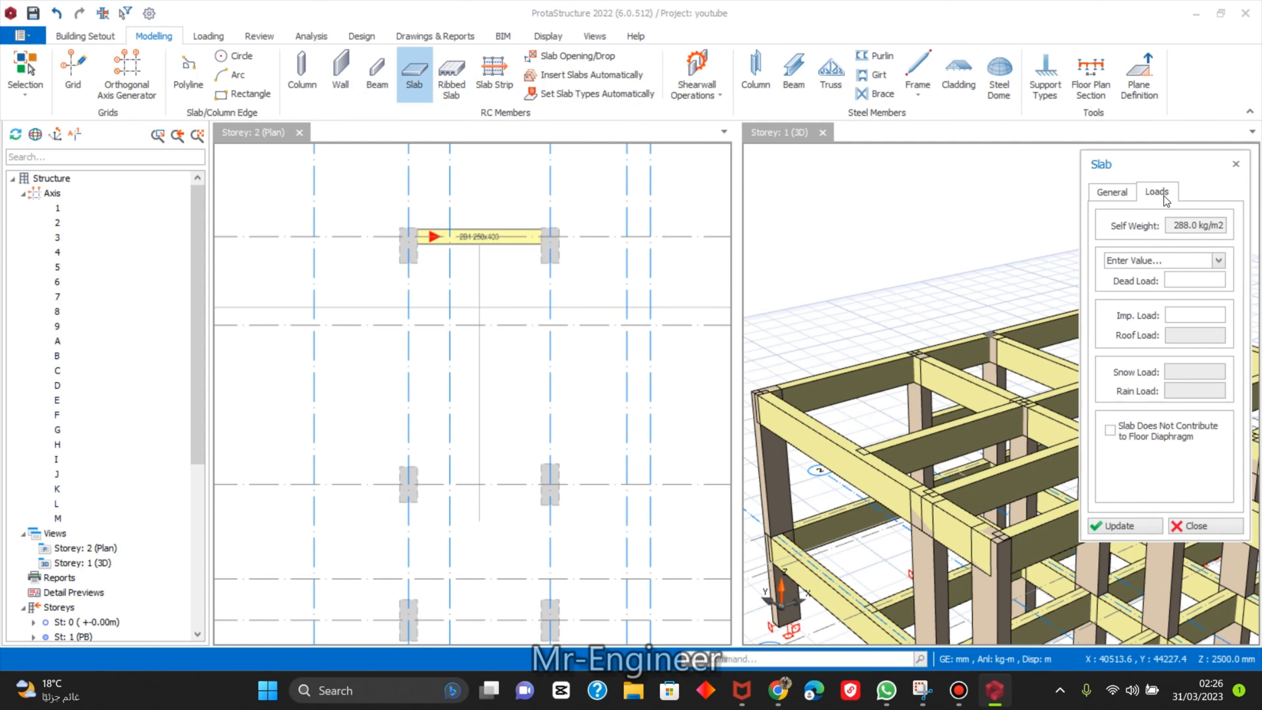
{"action": "left_click", "coordinate": [1194, 281]}
{"action": "type", "text": "2.0 kg/m2"}
{"action": "key", "text": "Return"}
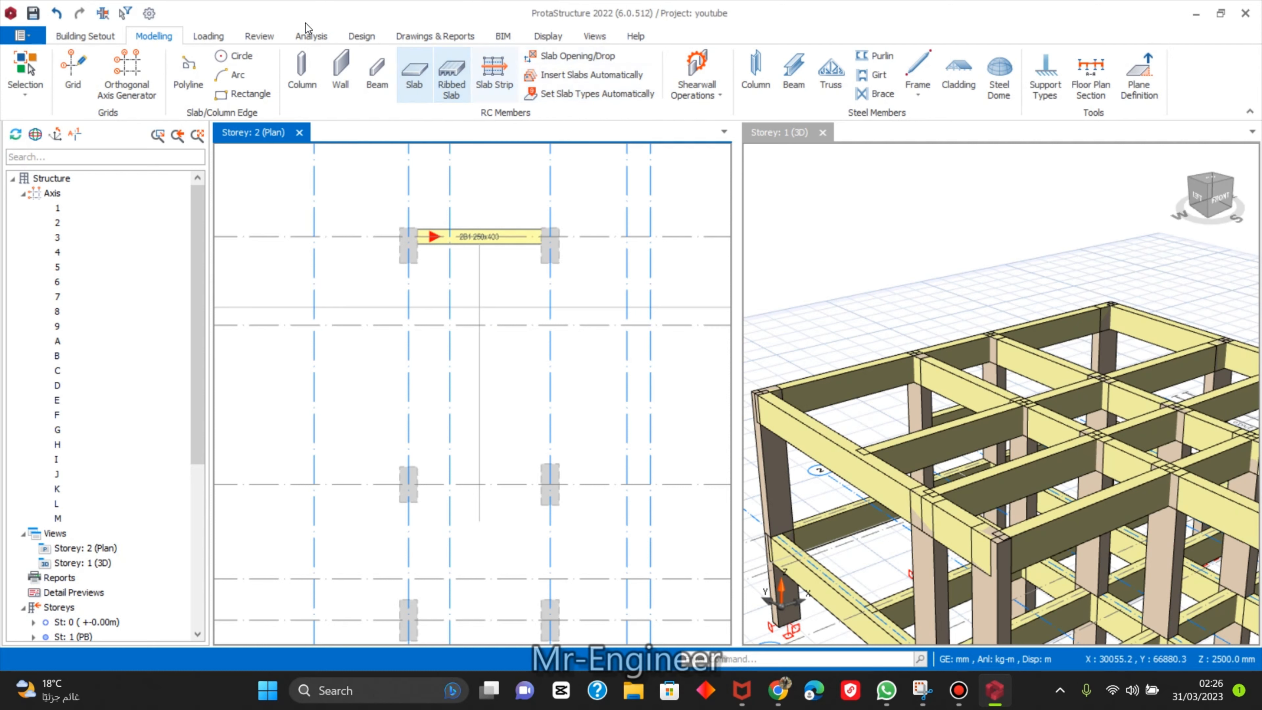
{"action": "left_click", "coordinate": [409, 68]}
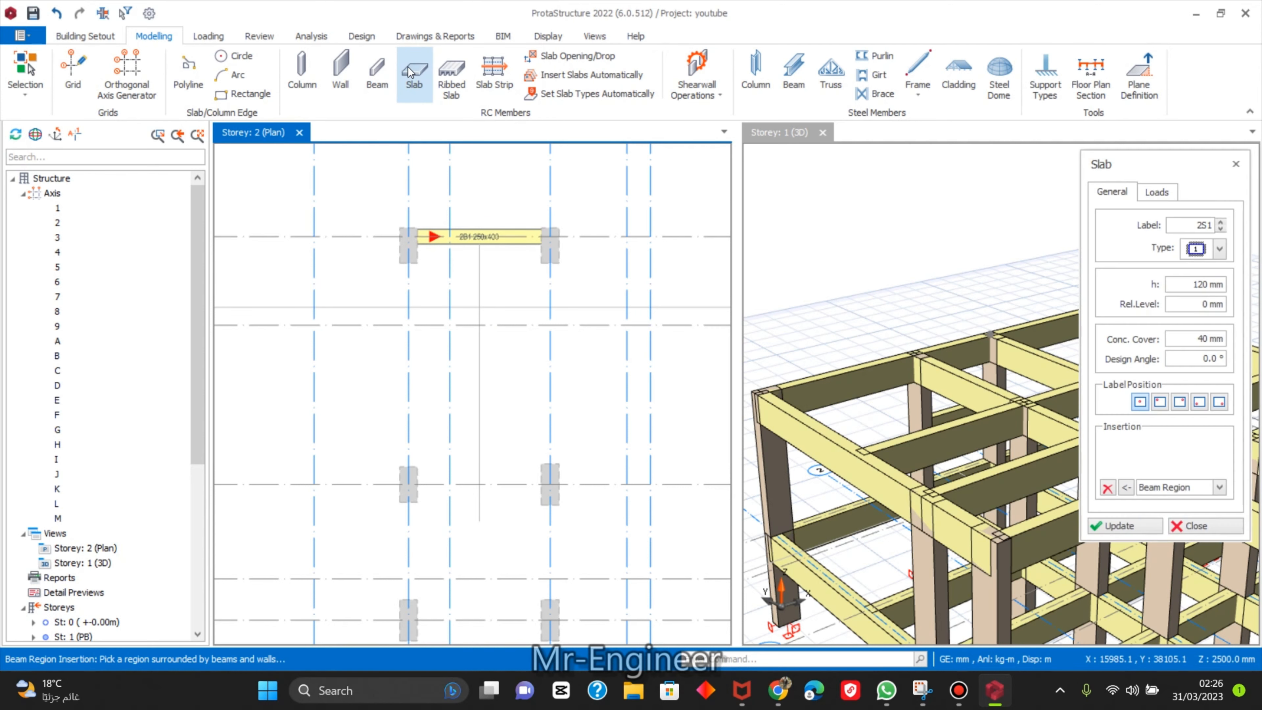
{"action": "left_click", "coordinate": [1156, 192]}
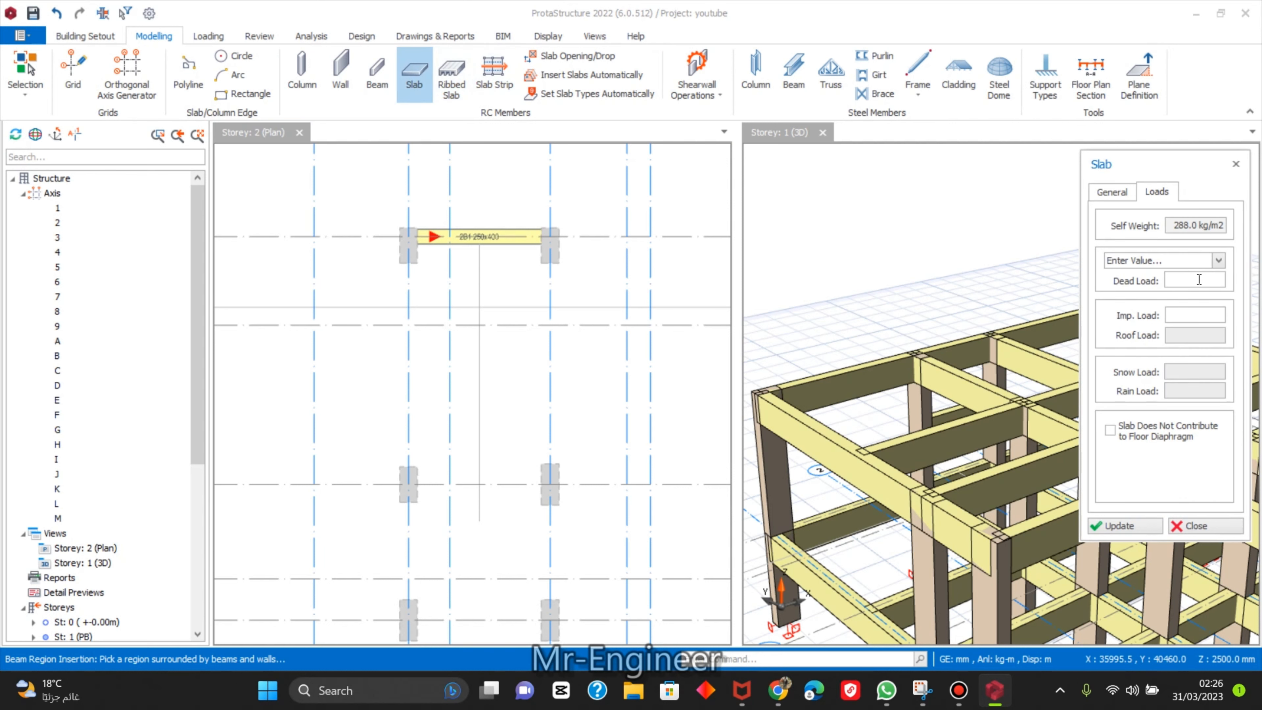
{"action": "type", "text": "2.0 kg/m2"}
{"action": "left_click", "coordinate": [1196, 525]}
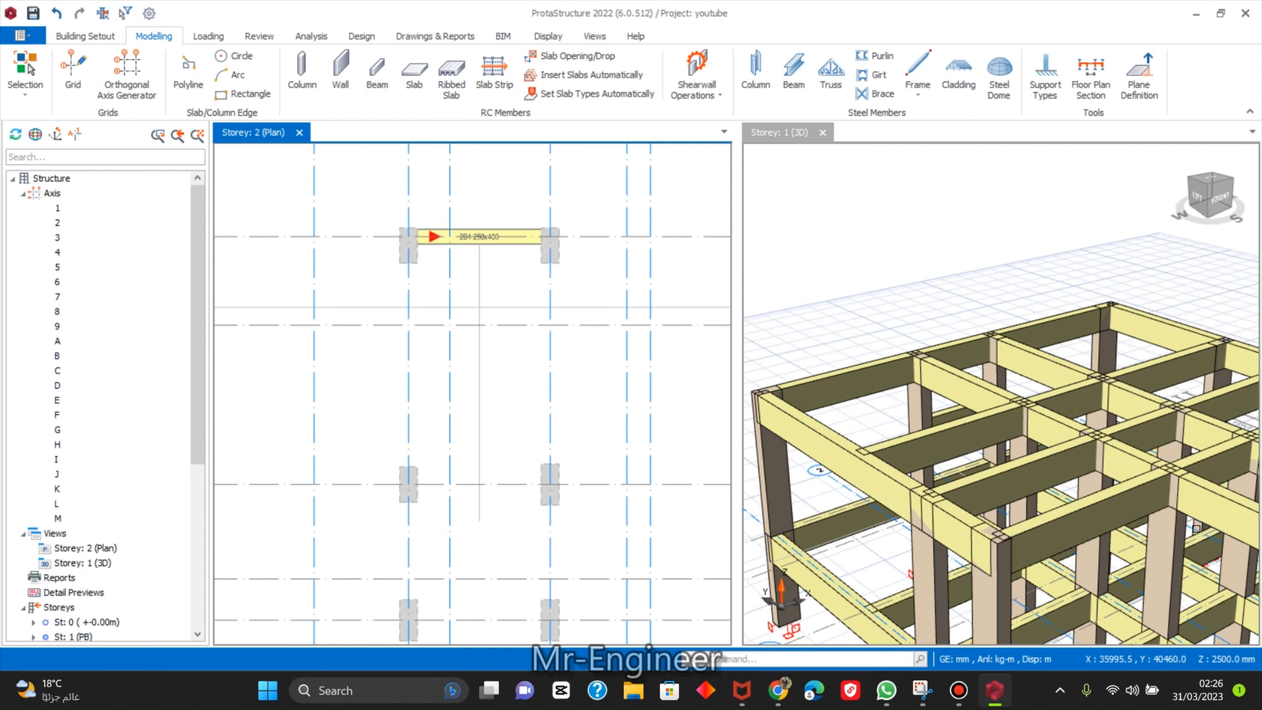
Review the project's MKS and Imperial unit systems, and switch the project units to SI.
{"action": "left_click", "coordinate": [149, 14]}
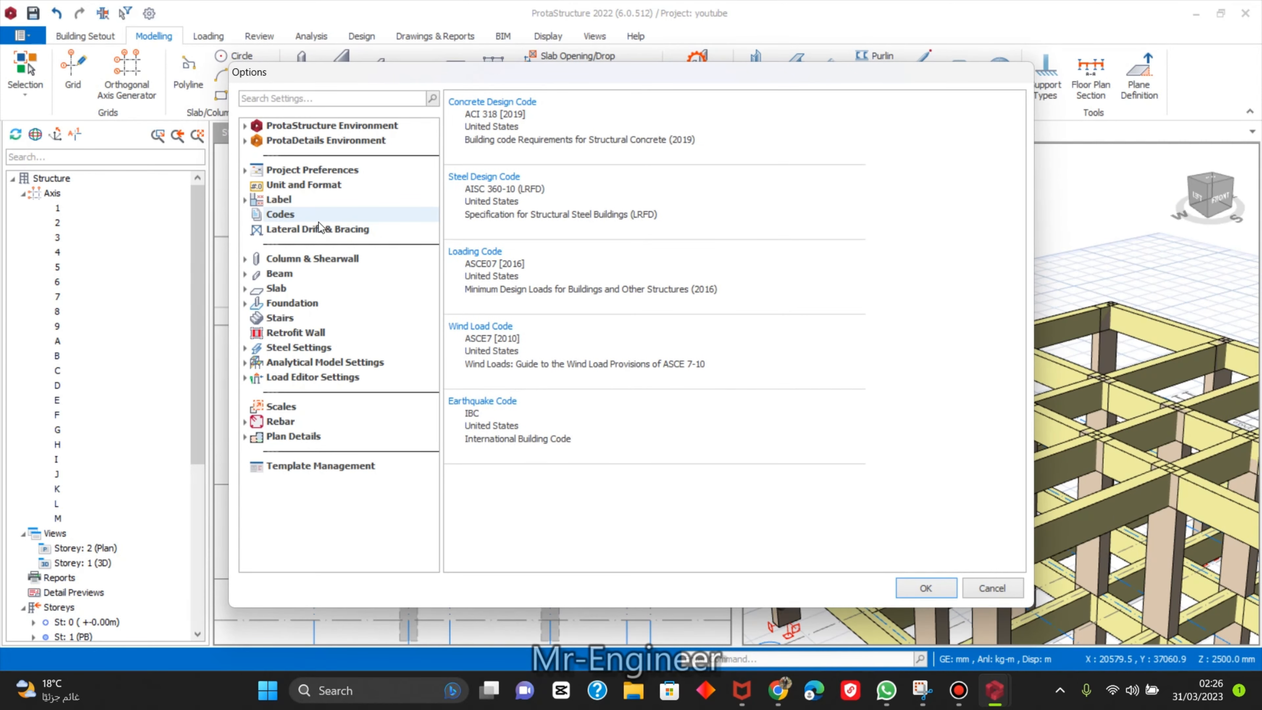
{"action": "left_click", "coordinate": [333, 185]}
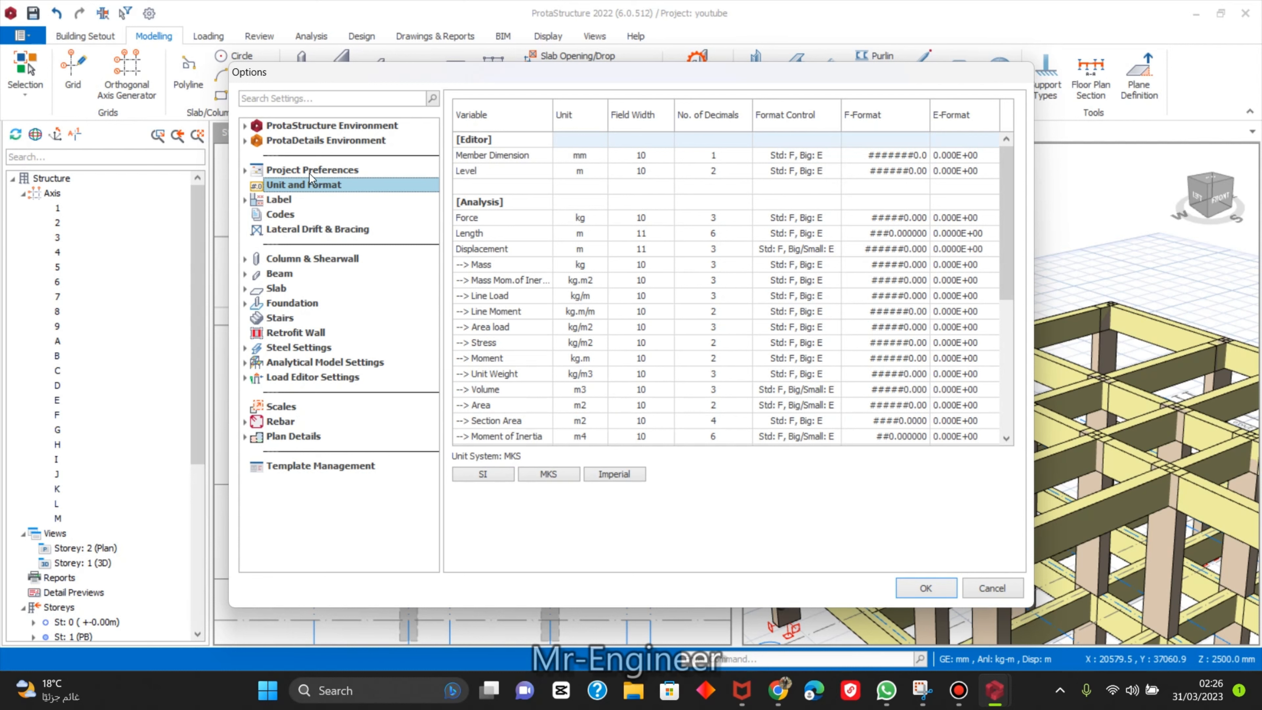
{"action": "left_click", "coordinate": [583, 154]}
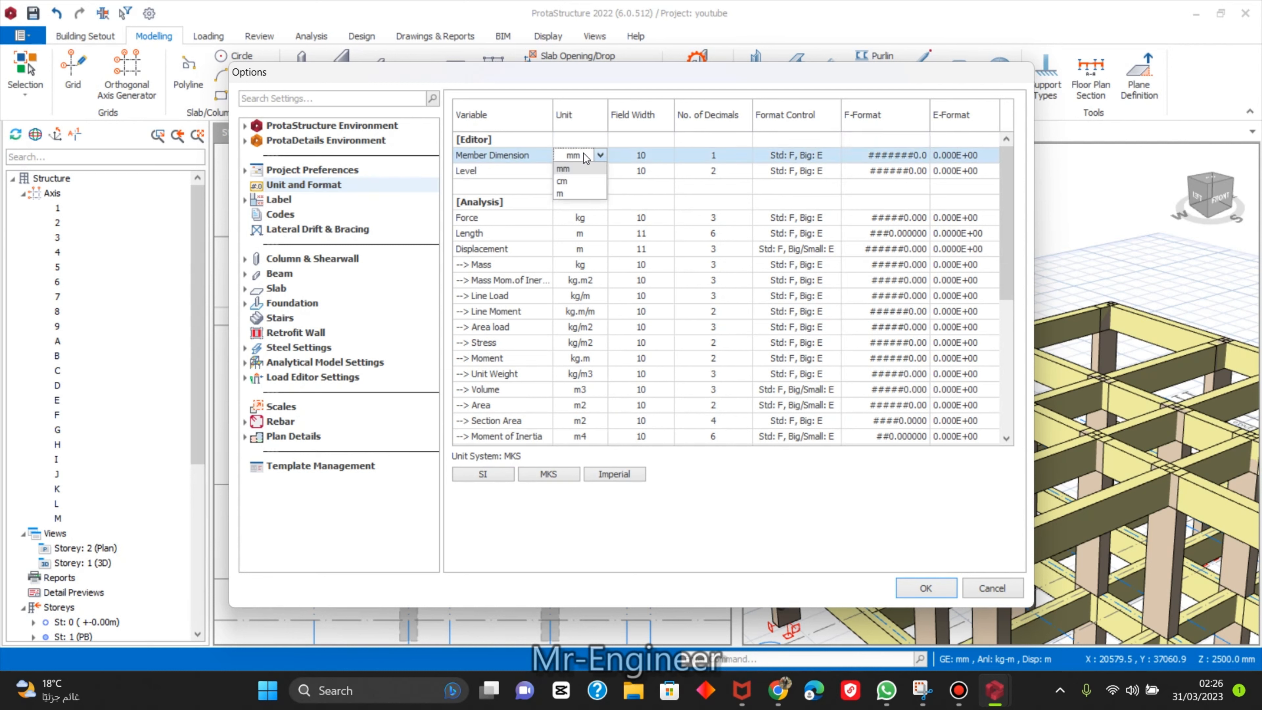
{"action": "left_click", "coordinate": [596, 152]}
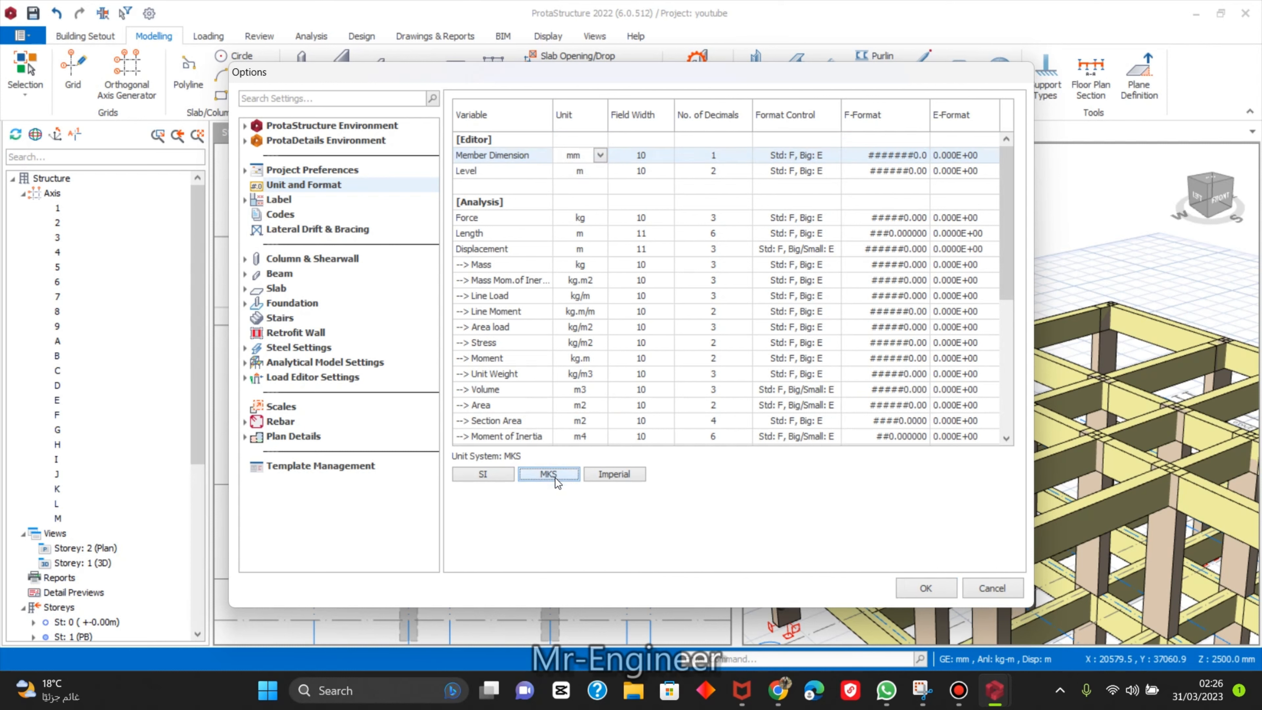
{"action": "left_click", "coordinate": [604, 478]}
{"action": "left_click", "coordinate": [669, 401]}
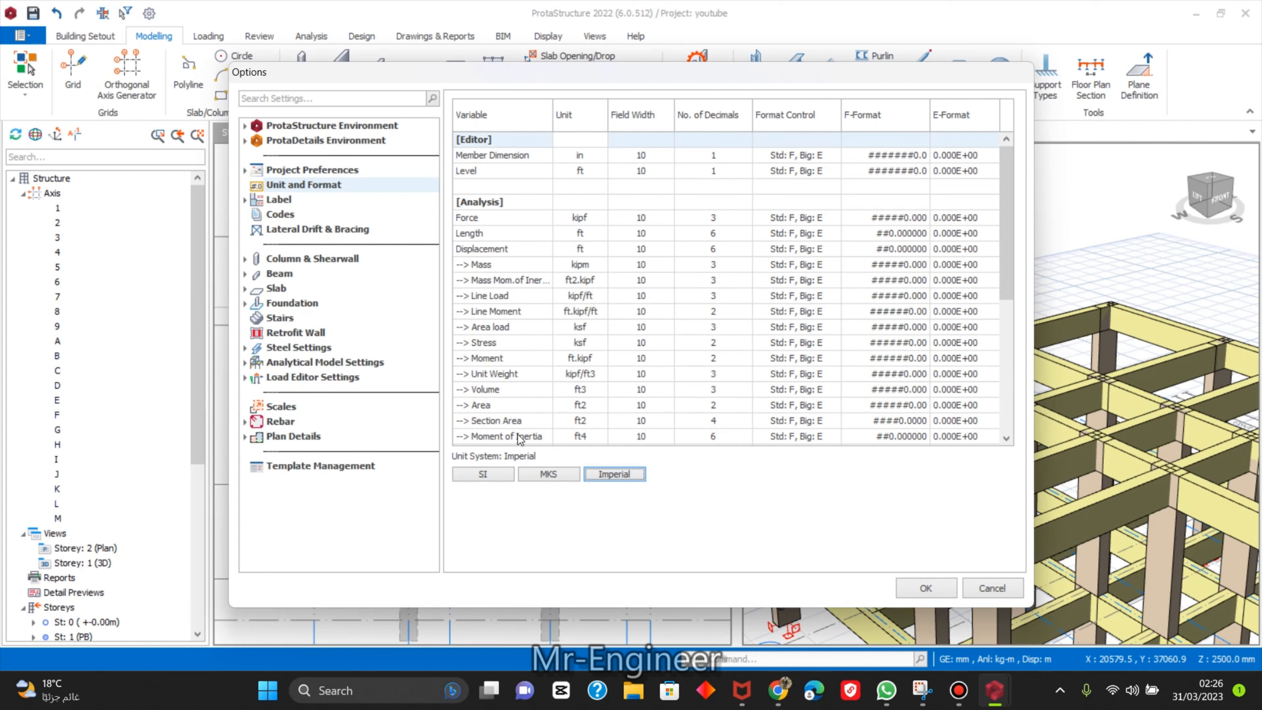
{"action": "left_click", "coordinate": [483, 475]}
{"action": "left_click", "coordinate": [691, 399]}
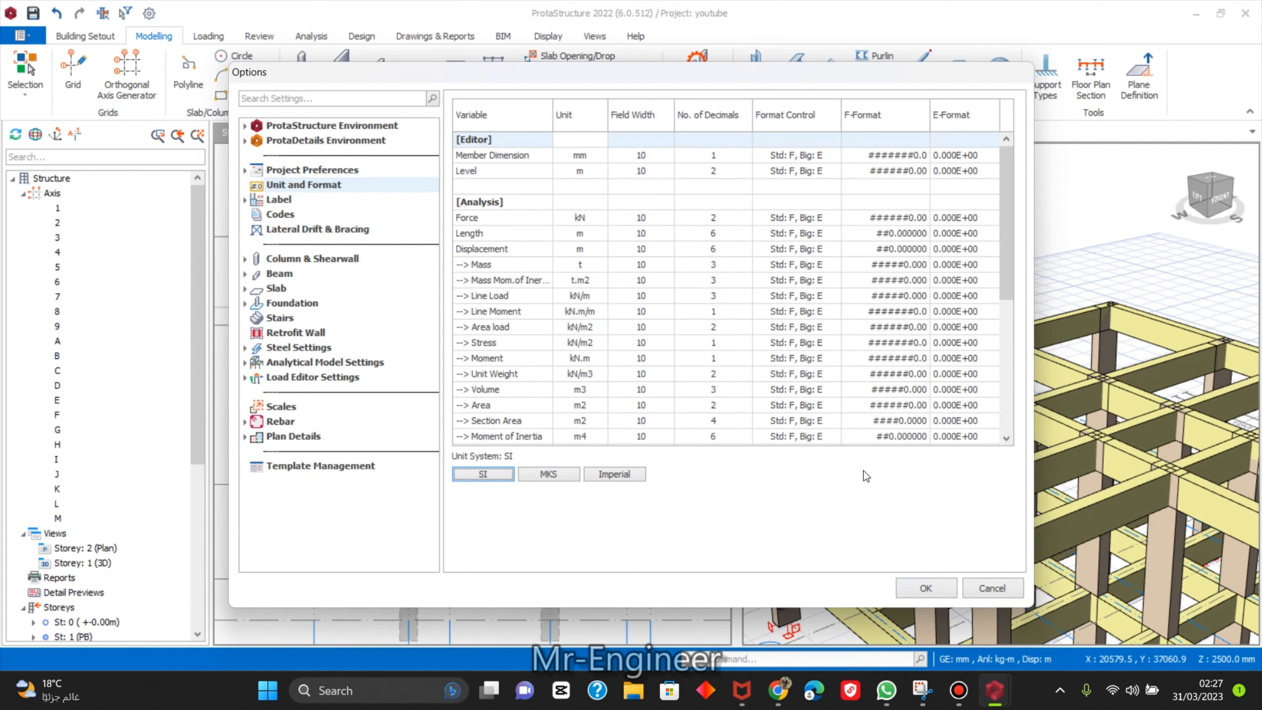
{"action": "left_click", "coordinate": [926, 587]}
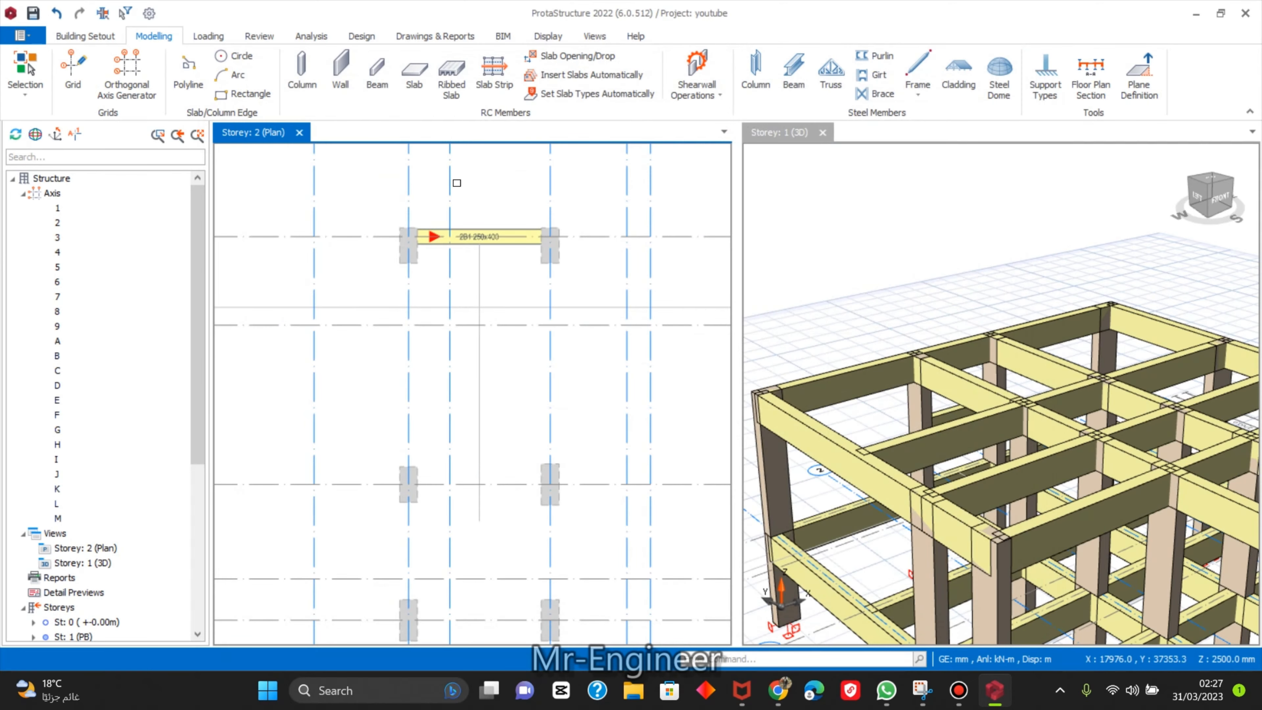
Try to insert a slab beside the storey 2 beam with dead and imposed loads of 2.0 kN/m2.
{"action": "left_click", "coordinate": [413, 72]}
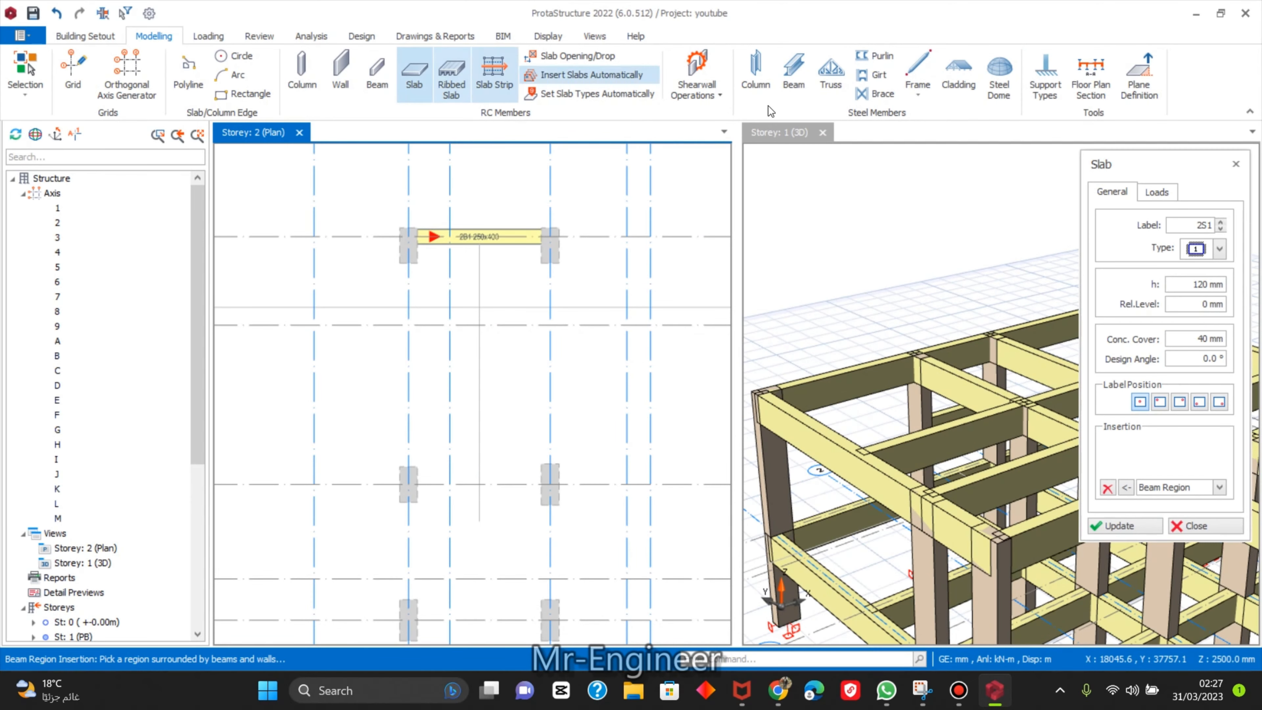
{"action": "left_click", "coordinate": [1163, 192]}
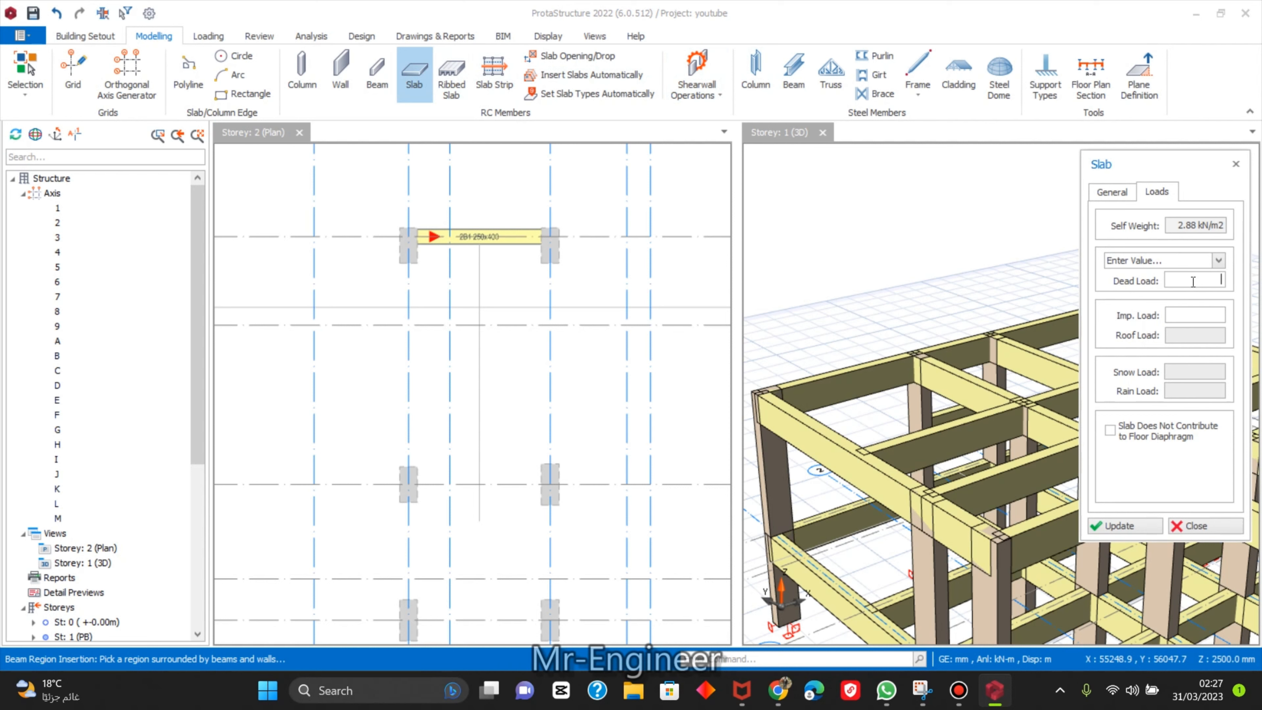
{"action": "type", "text": "2.0 kN/m2"}
{"action": "left_click", "coordinate": [1134, 525]}
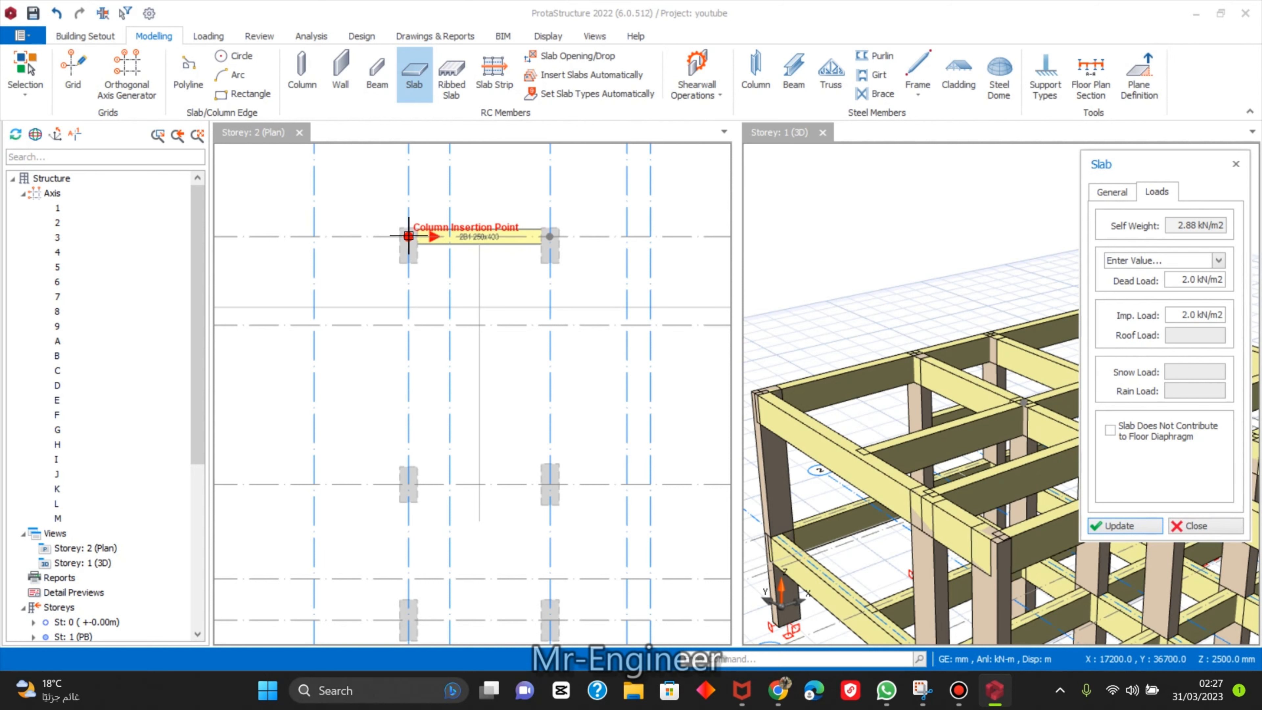
{"action": "left_click", "coordinate": [422, 228]}
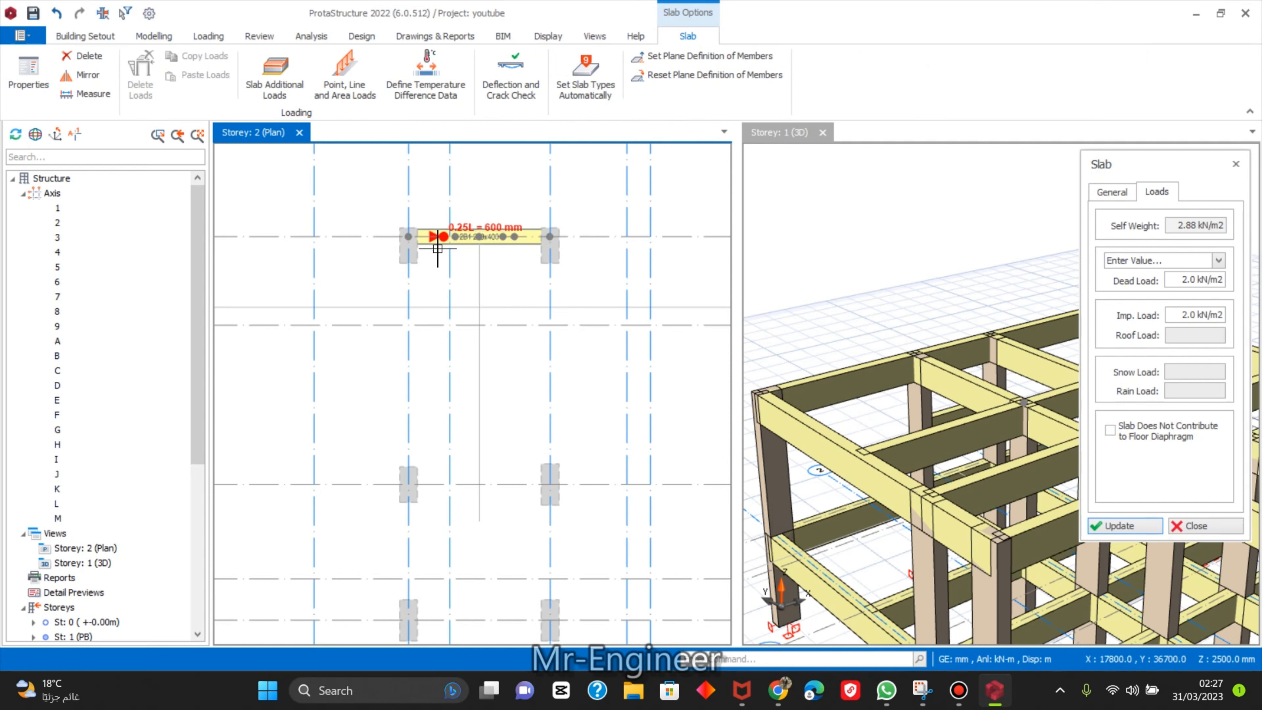
{"action": "key", "text": "Escape"}
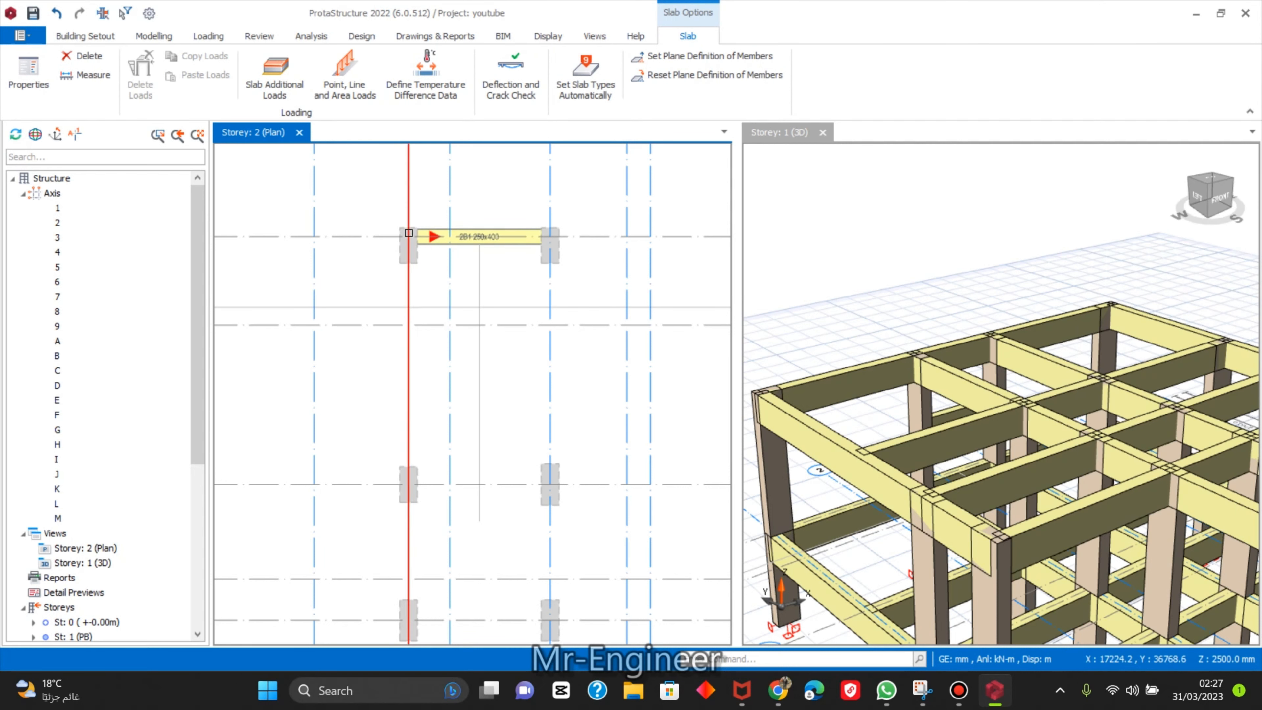
Restart the Slab command with 2.0 kN/m2 dead and imposed loads and try the regions beside axis 4, then cancel.
{"action": "left_click", "coordinate": [122, 36]}
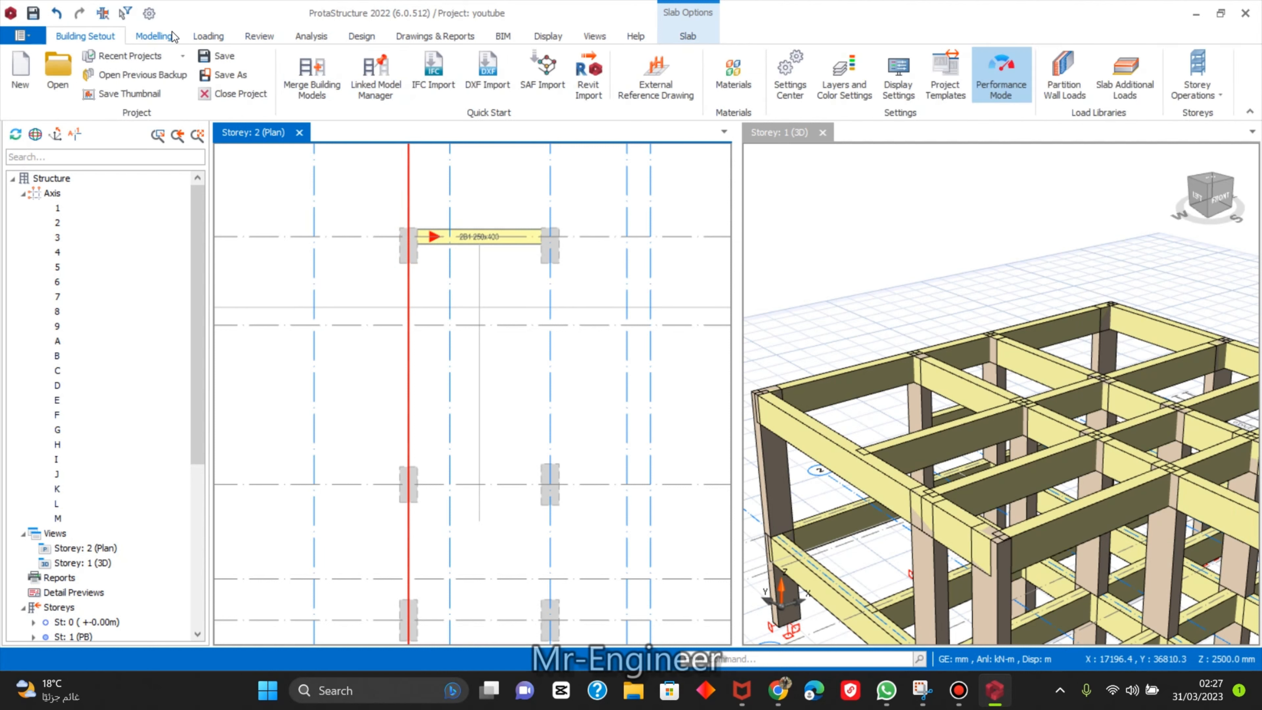
{"action": "left_click", "coordinate": [203, 35]}
{"action": "left_click", "coordinate": [244, 36]}
{"action": "left_click", "coordinate": [218, 36]}
{"action": "left_click", "coordinate": [155, 35]}
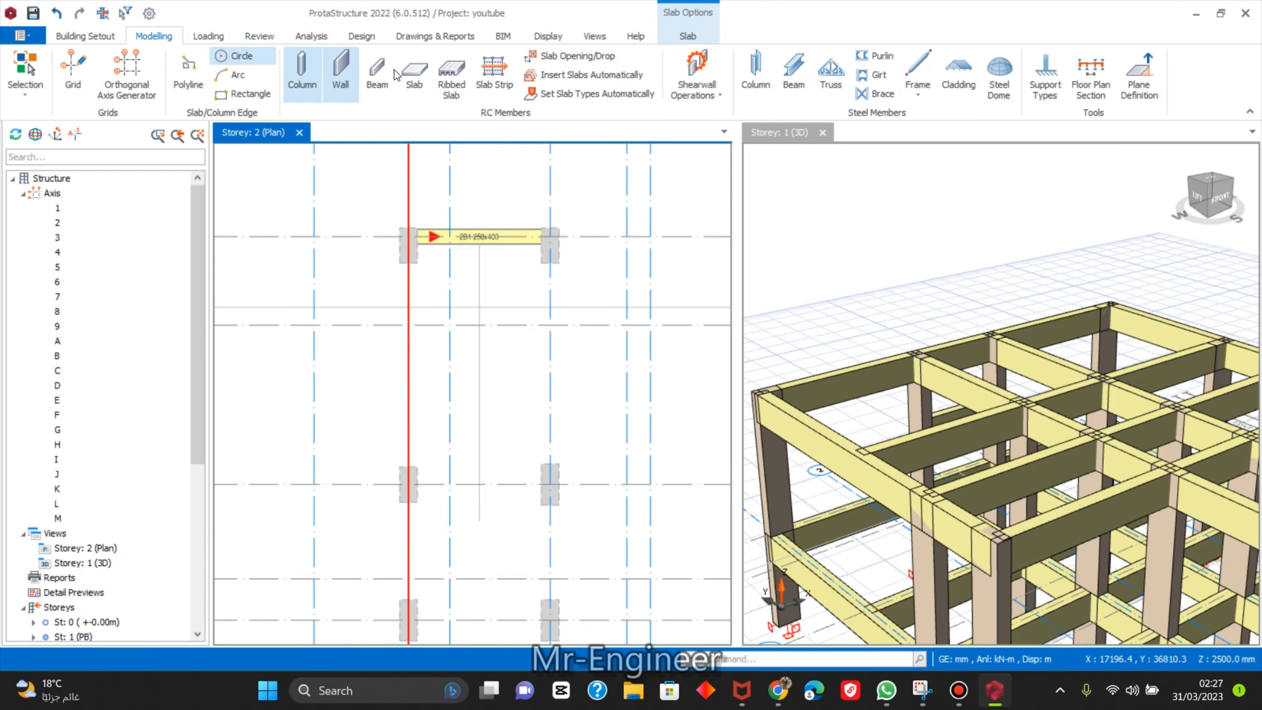
{"action": "left_click", "coordinate": [414, 75]}
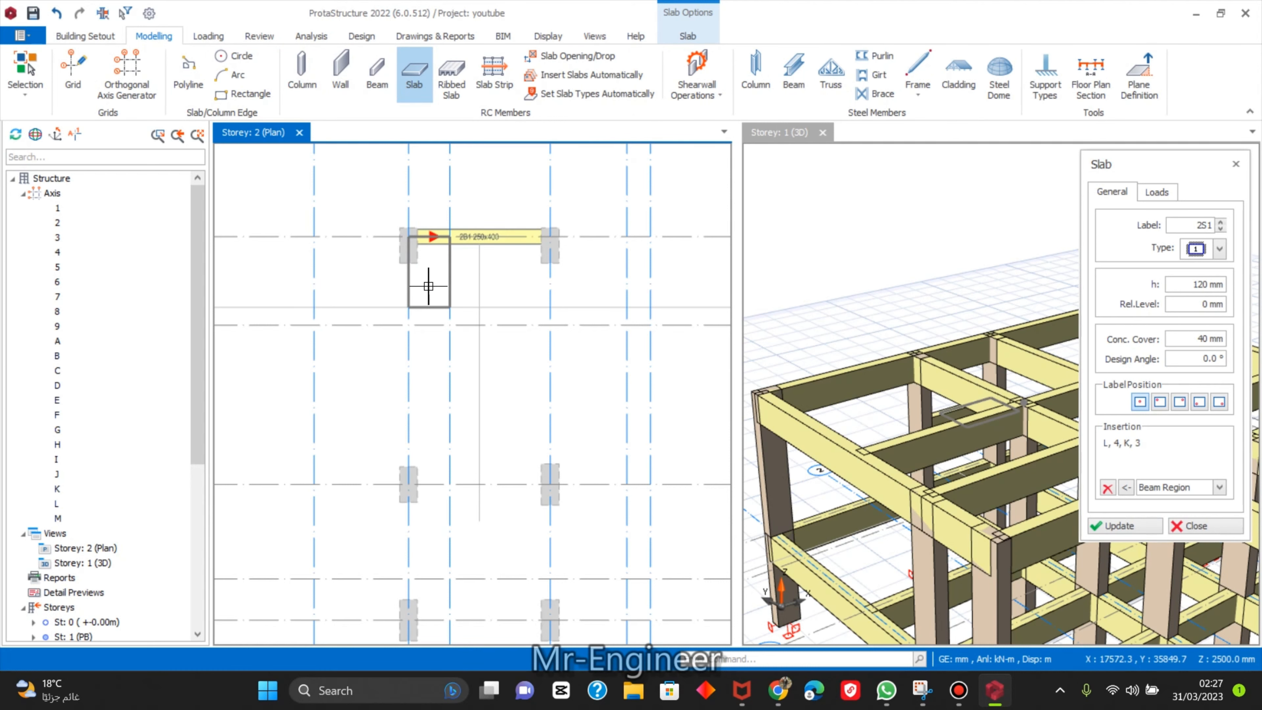
{"action": "scroll", "coordinate": [496, 318], "scroll_direction": "down", "scroll_amount": 2}
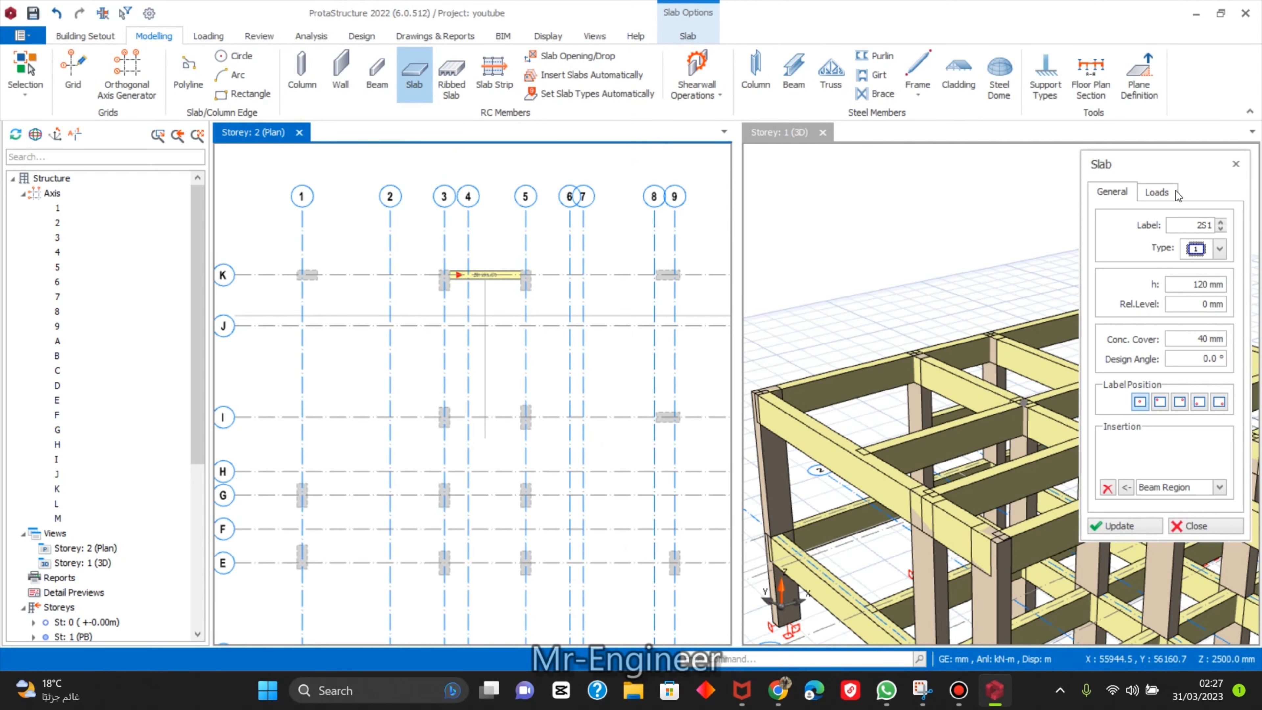
{"action": "left_click", "coordinate": [1156, 192]}
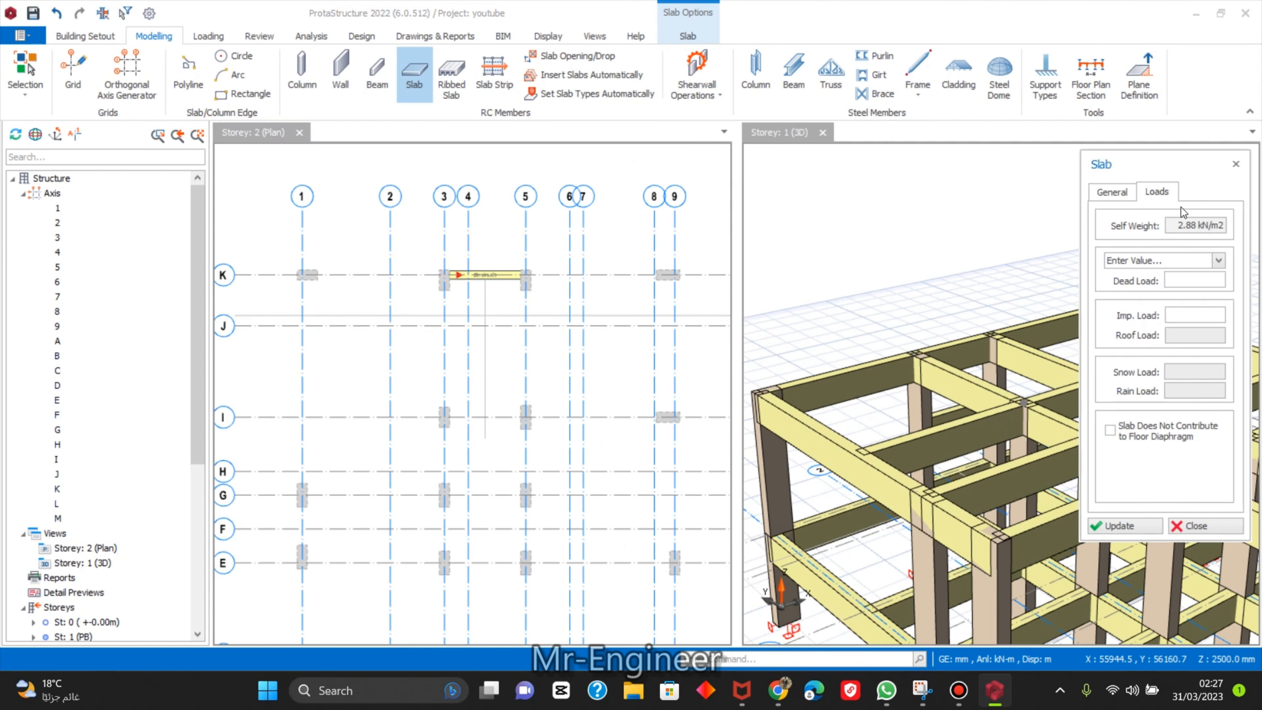
{"action": "left_click", "coordinate": [1201, 278]}
{"action": "type", "text": "2.0 kN/m2"}
{"action": "left_click", "coordinate": [1193, 309]}
{"action": "type", "text": "2"}
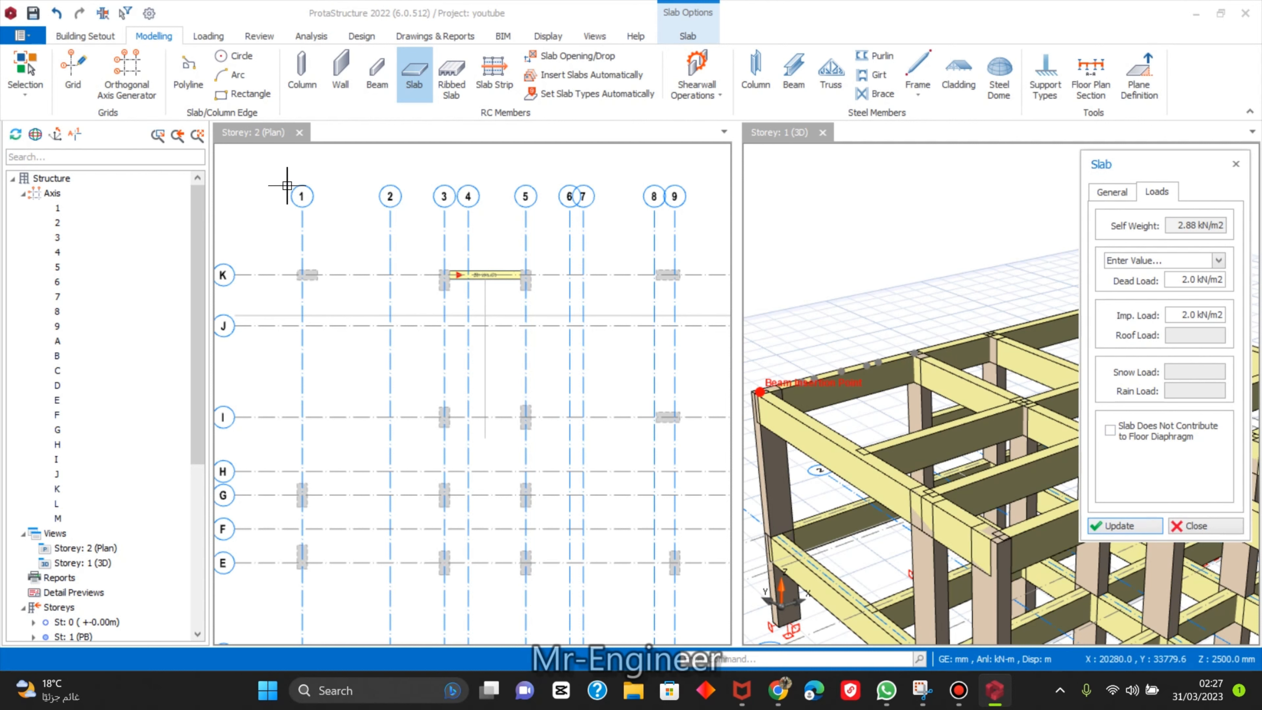
{"action": "scroll", "coordinate": [443, 274], "scroll_direction": "up", "scroll_amount": 4}
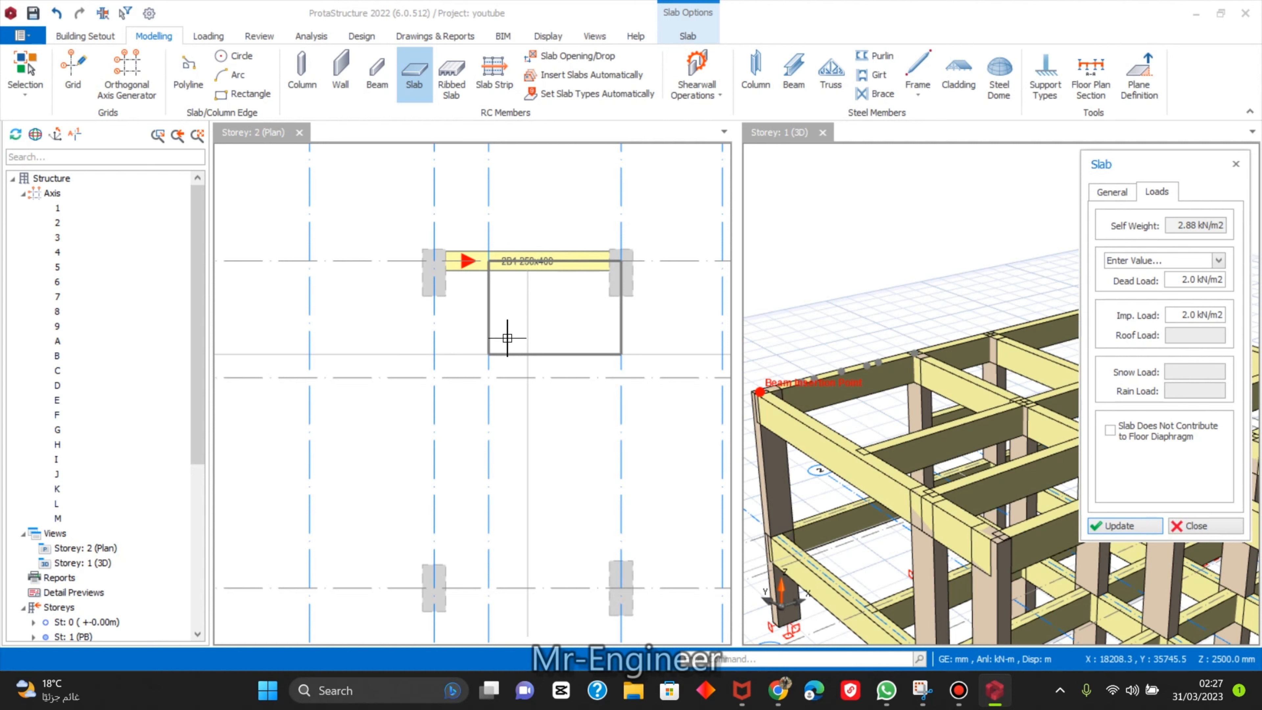
{"action": "key", "text": "Escape"}
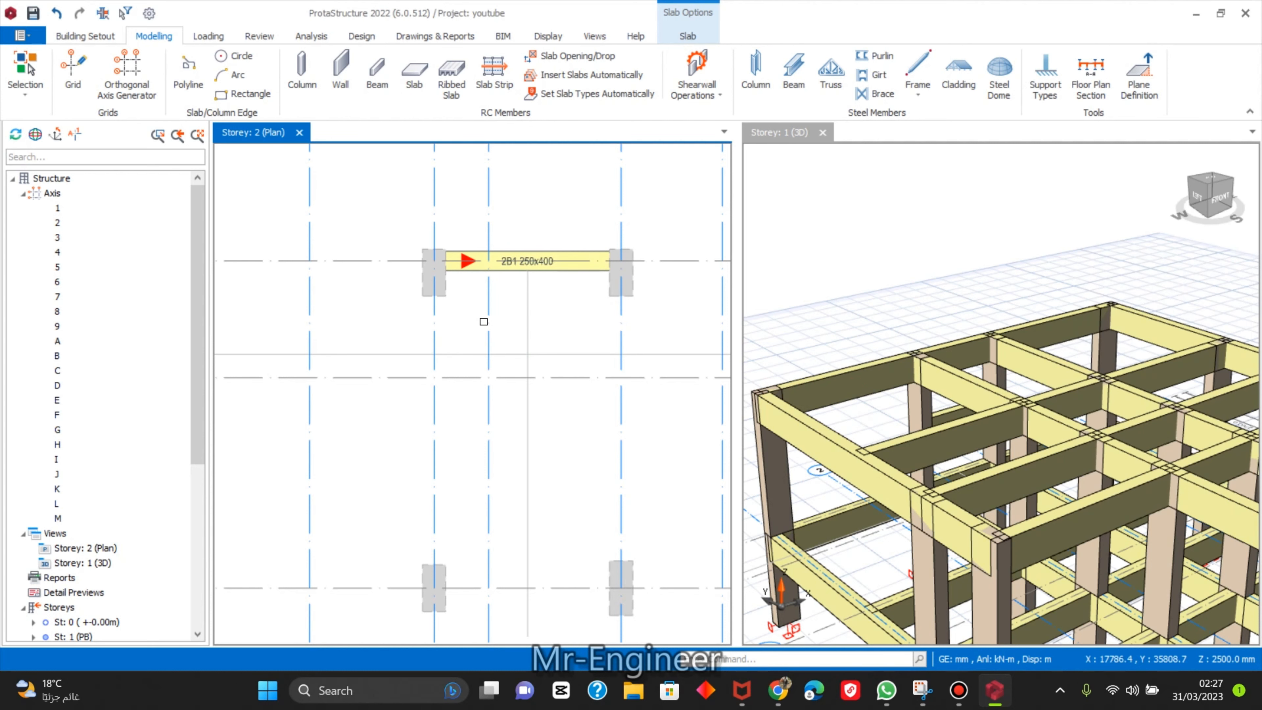
Delete axis 4, which divides the slab region between axes 3 and 5, and clear the selection.
{"action": "left_click", "coordinate": [489, 322]}
{"action": "right_click", "coordinate": [487, 323]}
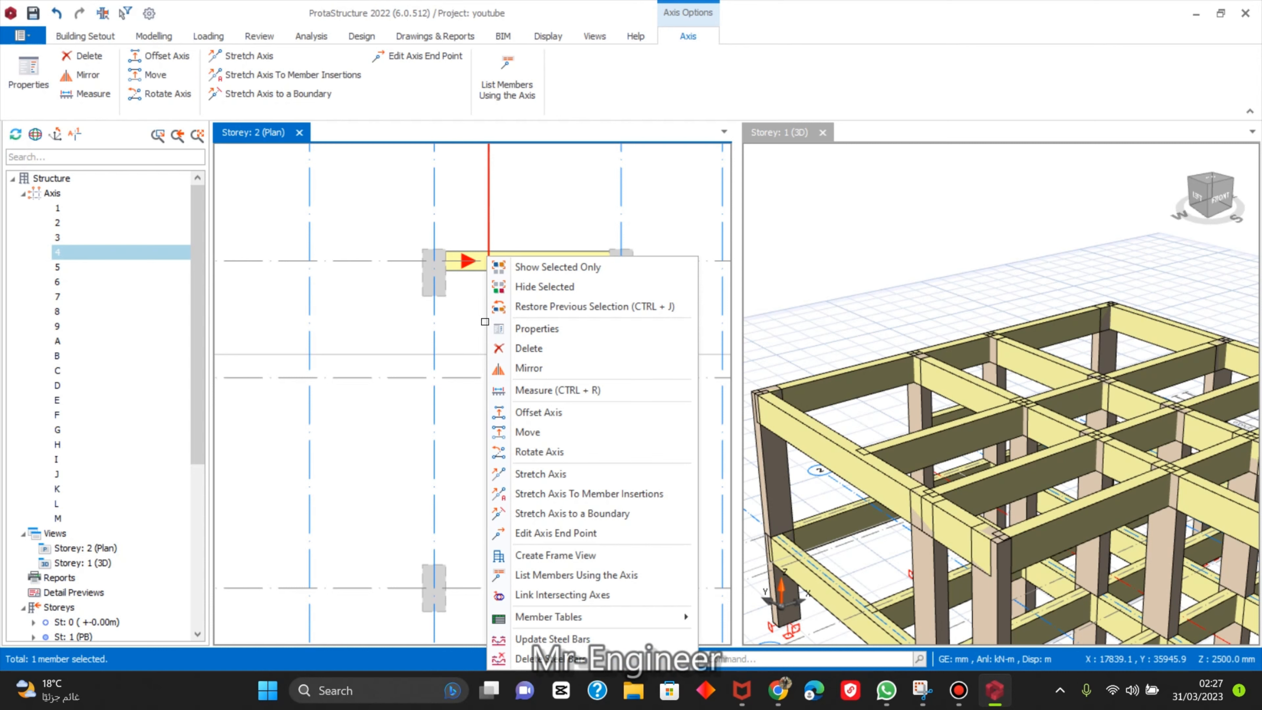
{"action": "left_click", "coordinate": [526, 349]}
{"action": "scroll", "coordinate": [490, 348], "scroll_direction": "down", "scroll_amount": 5}
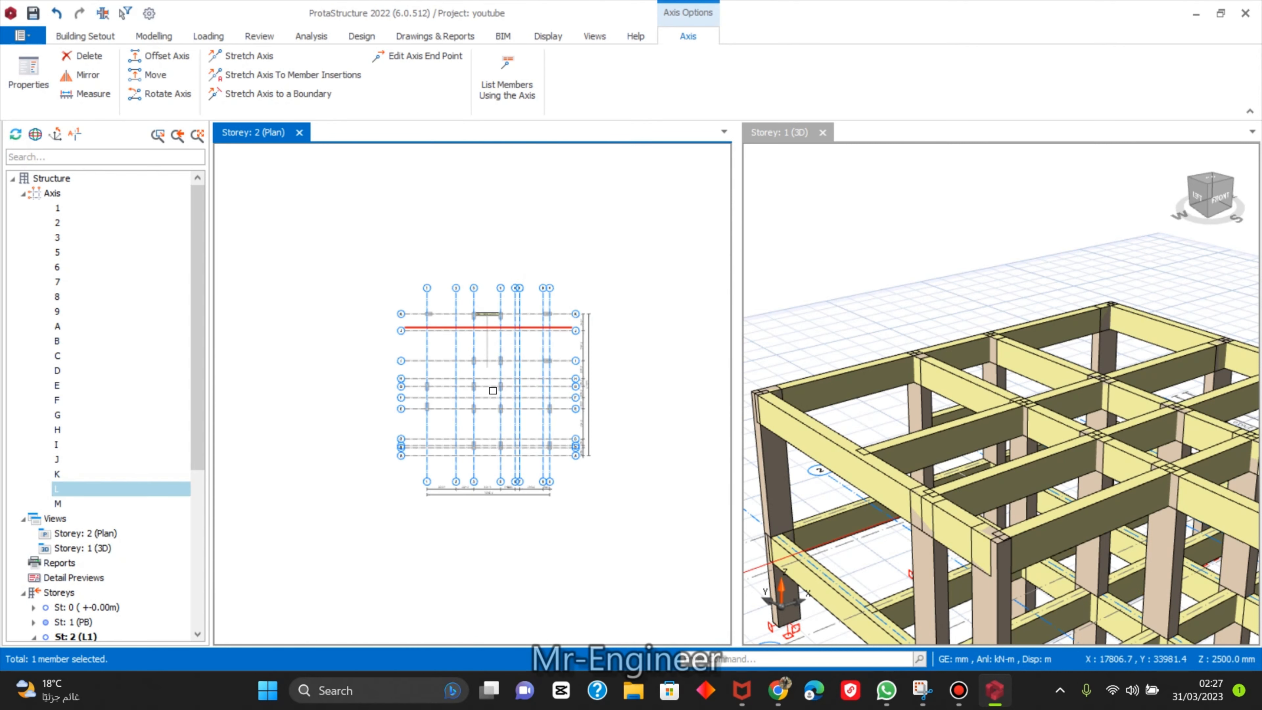
{"action": "scroll", "coordinate": [489, 333], "scroll_direction": "up", "scroll_amount": 3}
{"action": "scroll", "coordinate": [462, 348], "scroll_direction": "up", "scroll_amount": 4}
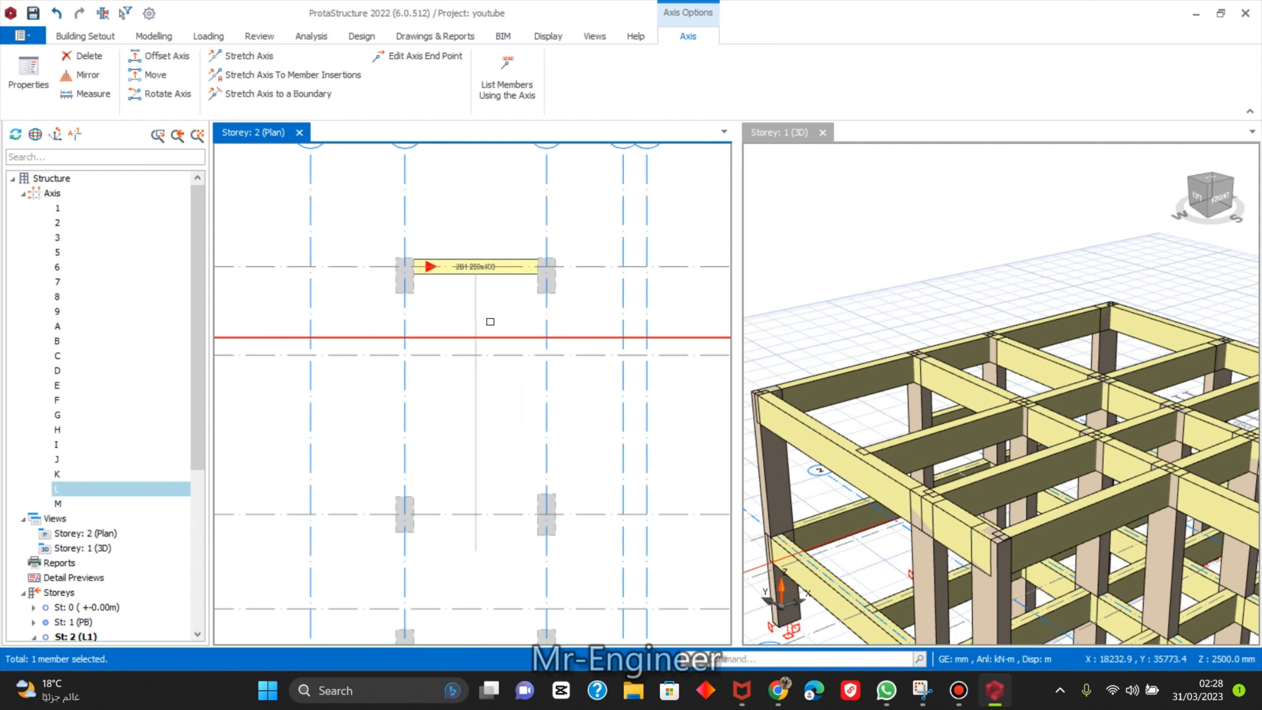
{"action": "key", "text": "Escape"}
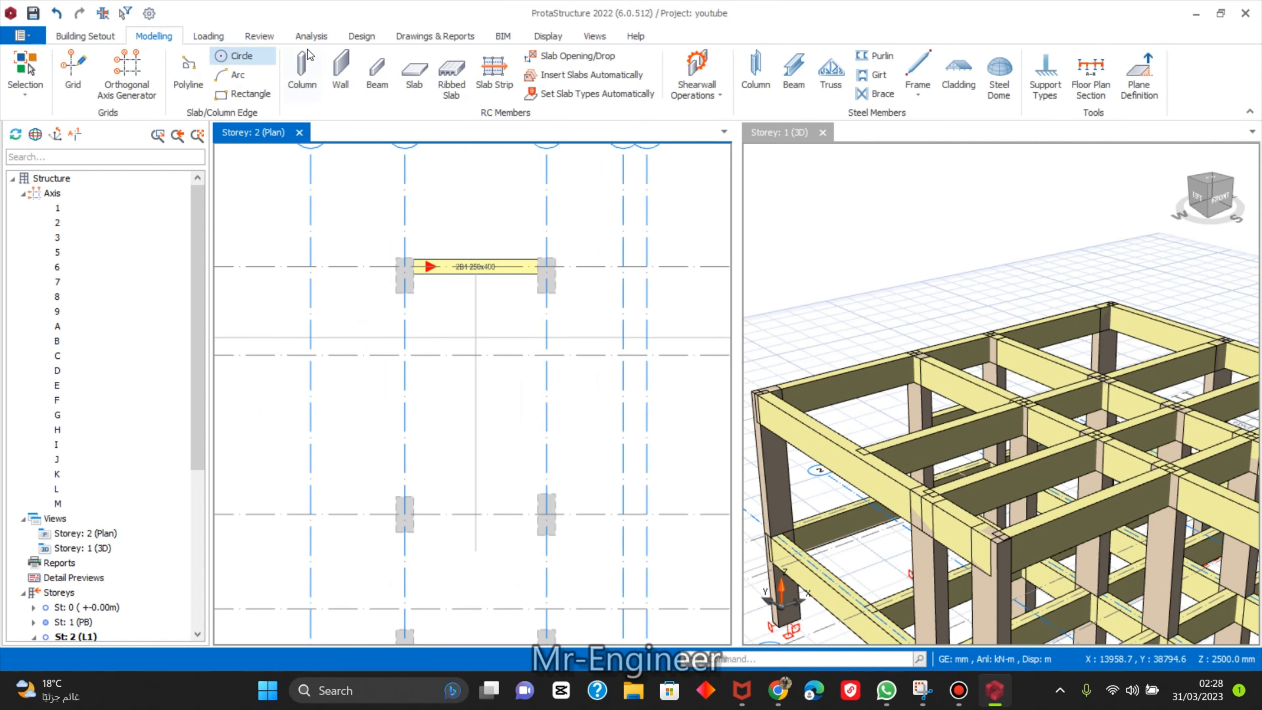
Insert a slab with 2.0 kN/m2 dead and imposed loads below the axis K beam, between axes 3 and 5.
{"action": "left_click", "coordinate": [414, 75]}
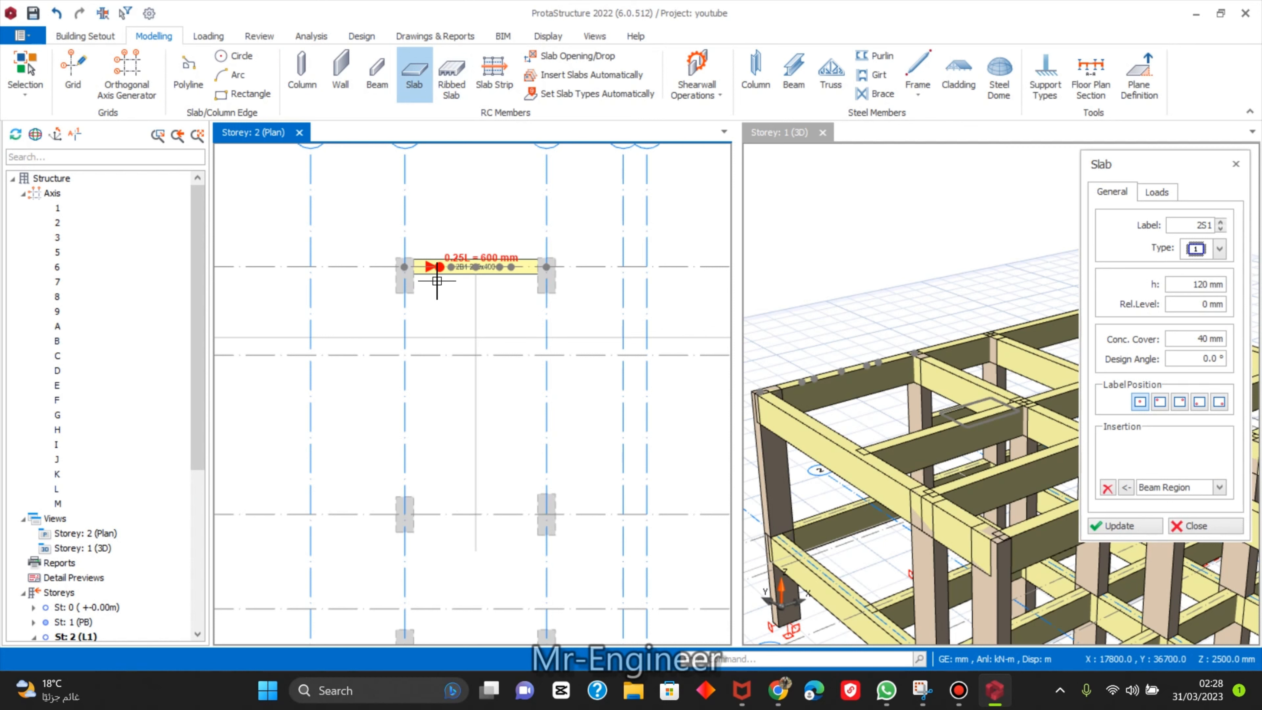
{"action": "left_click", "coordinate": [439, 298]}
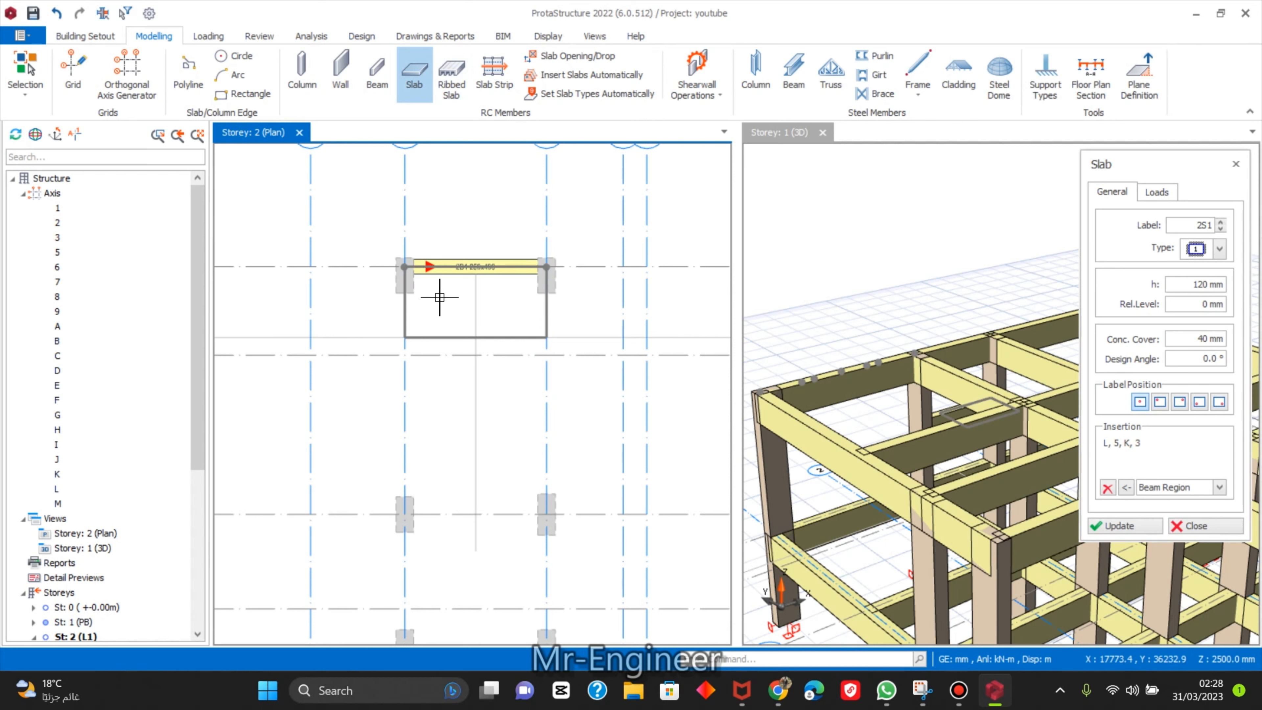
{"action": "left_click", "coordinate": [1155, 192]}
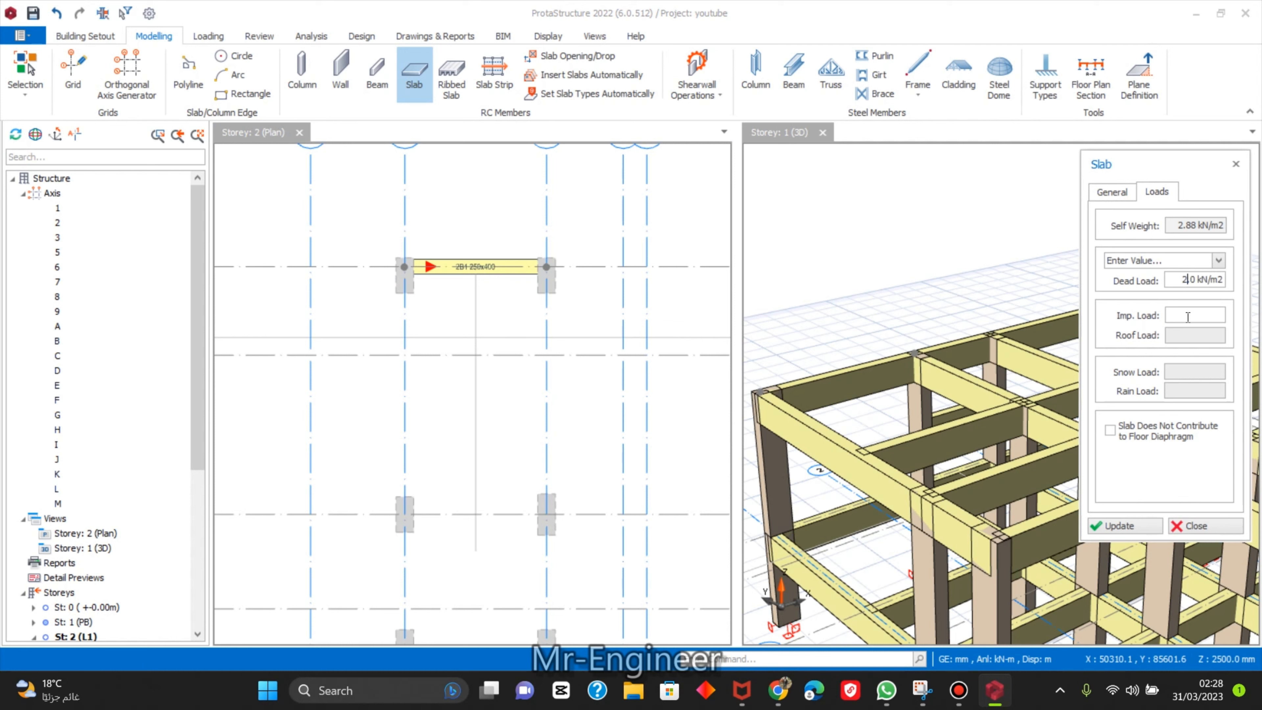
{"action": "type", "text": "2"}
{"action": "key", "text": "Return"}
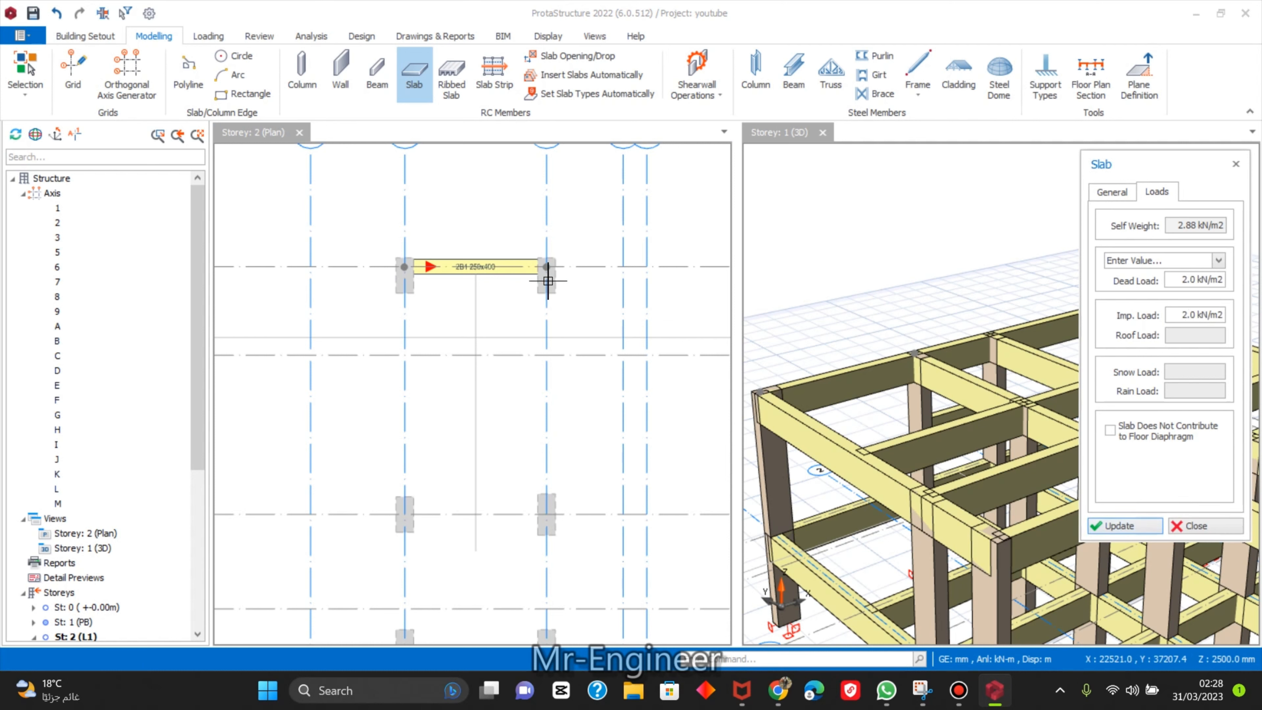
{"action": "left_click", "coordinate": [439, 305]}
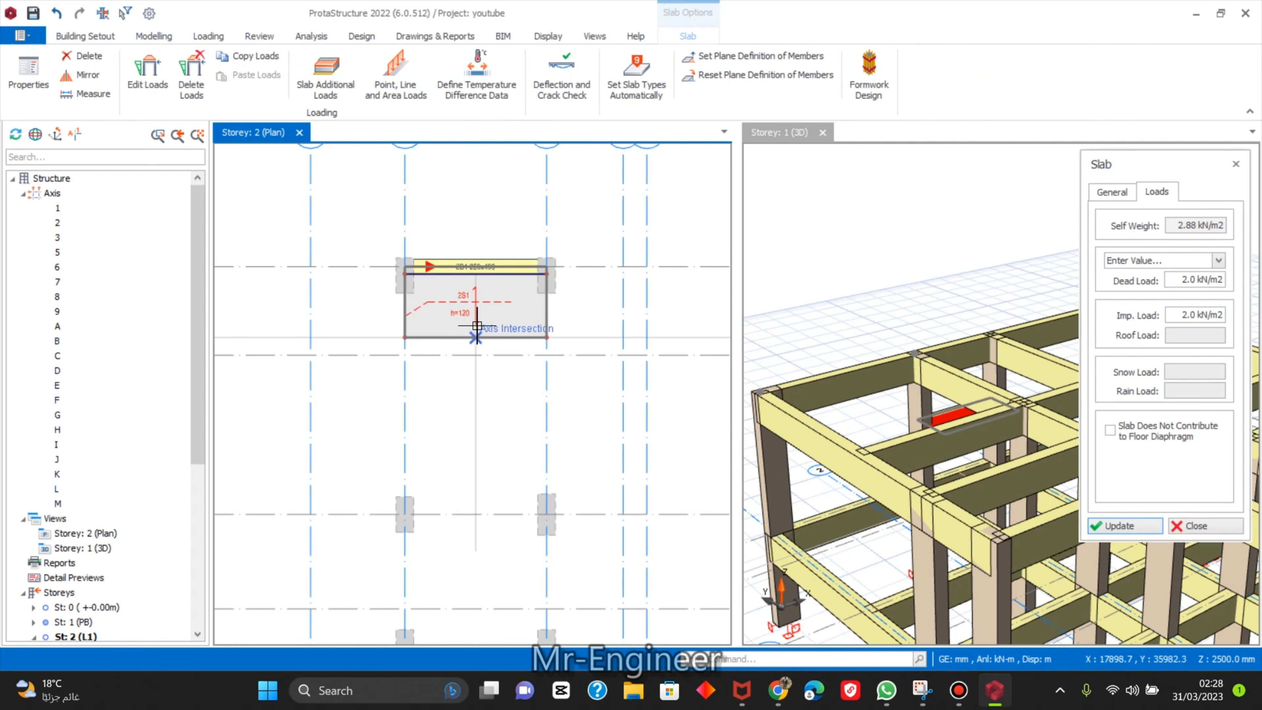
Inspect the new slab and the surrounding regions in the storey 2 plan, and end the Slab command.
{"action": "scroll", "coordinate": [482, 254], "scroll_direction": "up", "scroll_amount": 2}
{"action": "scroll", "coordinate": [481, 255], "scroll_direction": "up", "scroll_amount": 2}
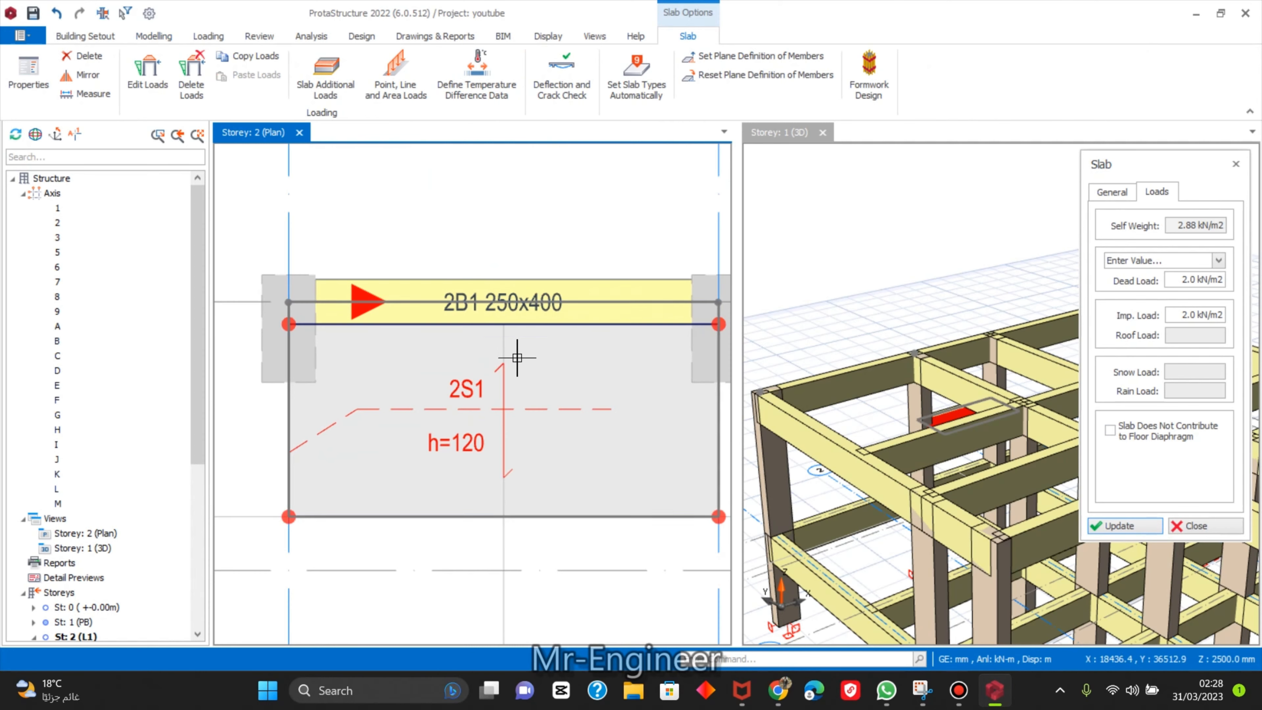
{"action": "scroll", "coordinate": [485, 270], "scroll_direction": "down", "scroll_amount": 5}
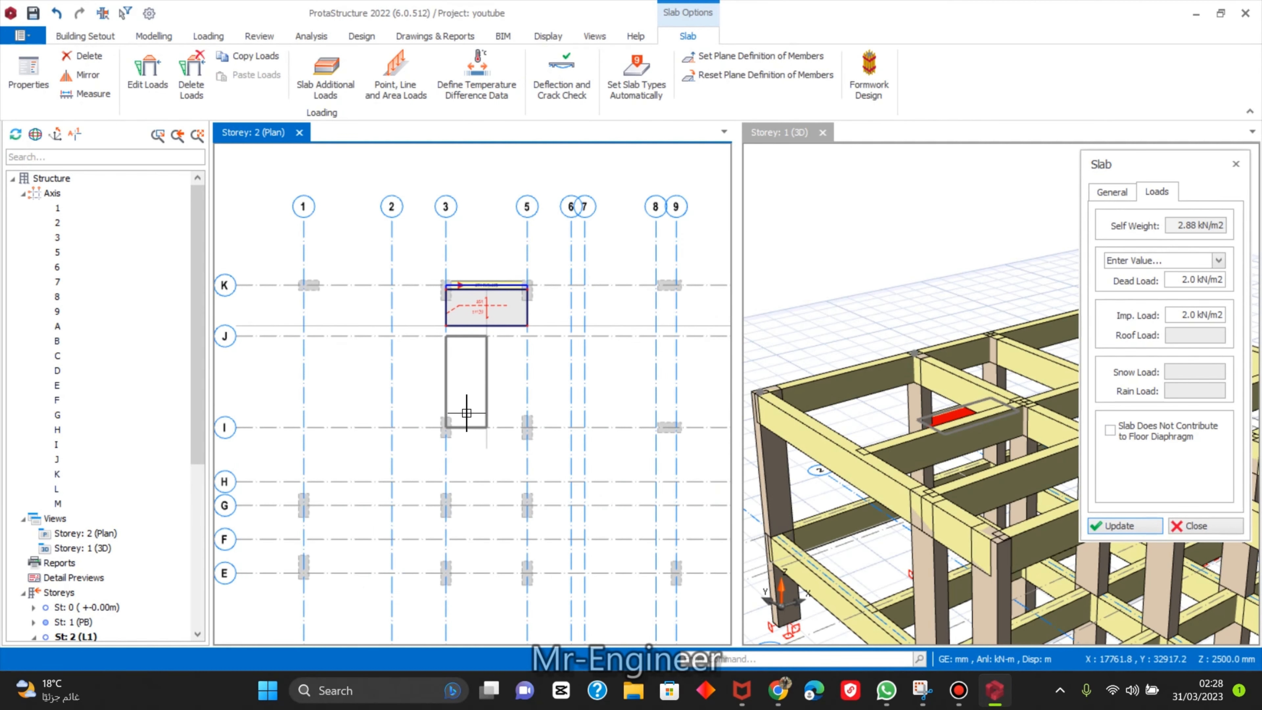
{"action": "scroll", "coordinate": [485, 369], "scroll_direction": "down", "scroll_amount": 3}
{"action": "scroll", "coordinate": [497, 382], "scroll_direction": "up", "scroll_amount": 3}
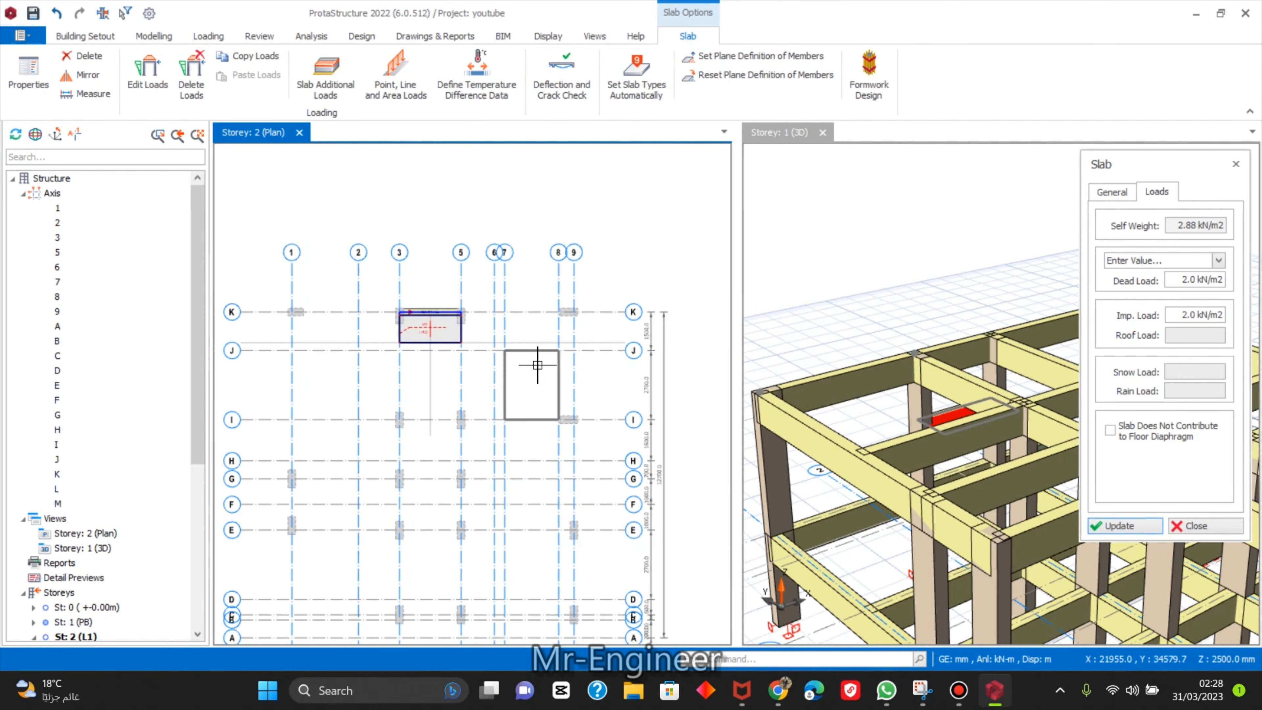
{"action": "scroll", "coordinate": [535, 366], "scroll_direction": "down", "scroll_amount": 3}
{"action": "scroll", "coordinate": [555, 361], "scroll_direction": "up", "scroll_amount": 4}
{"action": "key", "text": "Escape"}
{"action": "key", "text": "Escape"}
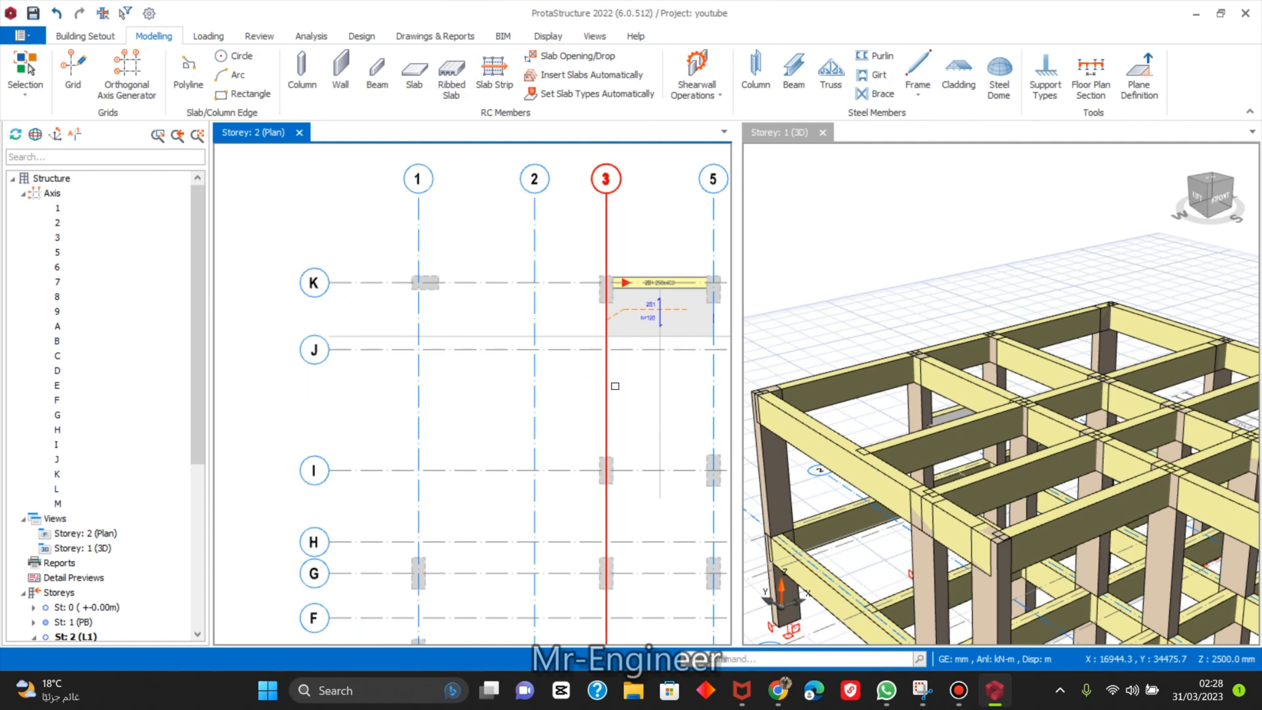
Delete axis J, which runs just below the new slab.
{"action": "middle_click_drag", "start_coordinate": [645, 355], "coordinate": [527, 355]}
{"action": "left_click", "coordinate": [525, 354]}
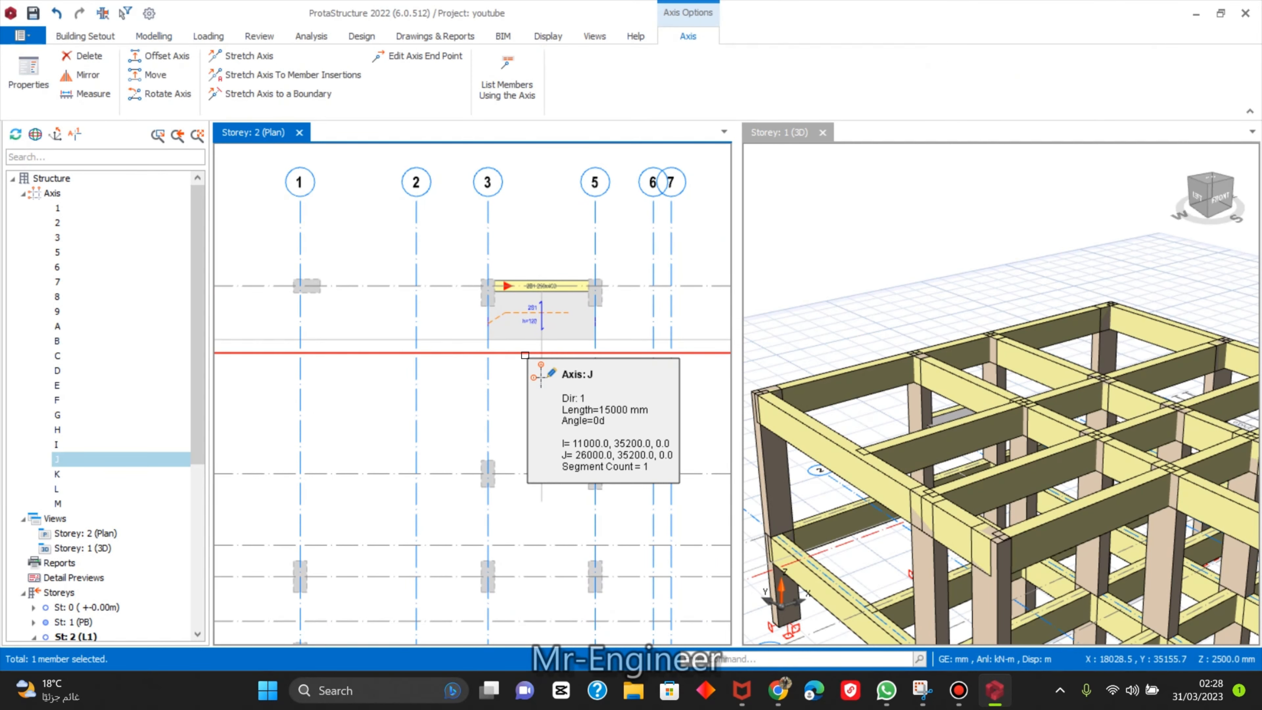
{"action": "key", "text": "Delete"}
{"action": "scroll", "coordinate": [527, 356], "scroll_direction": "down", "scroll_amount": 3}
{"action": "scroll", "coordinate": [528, 357], "scroll_direction": "up", "scroll_amount": 3}
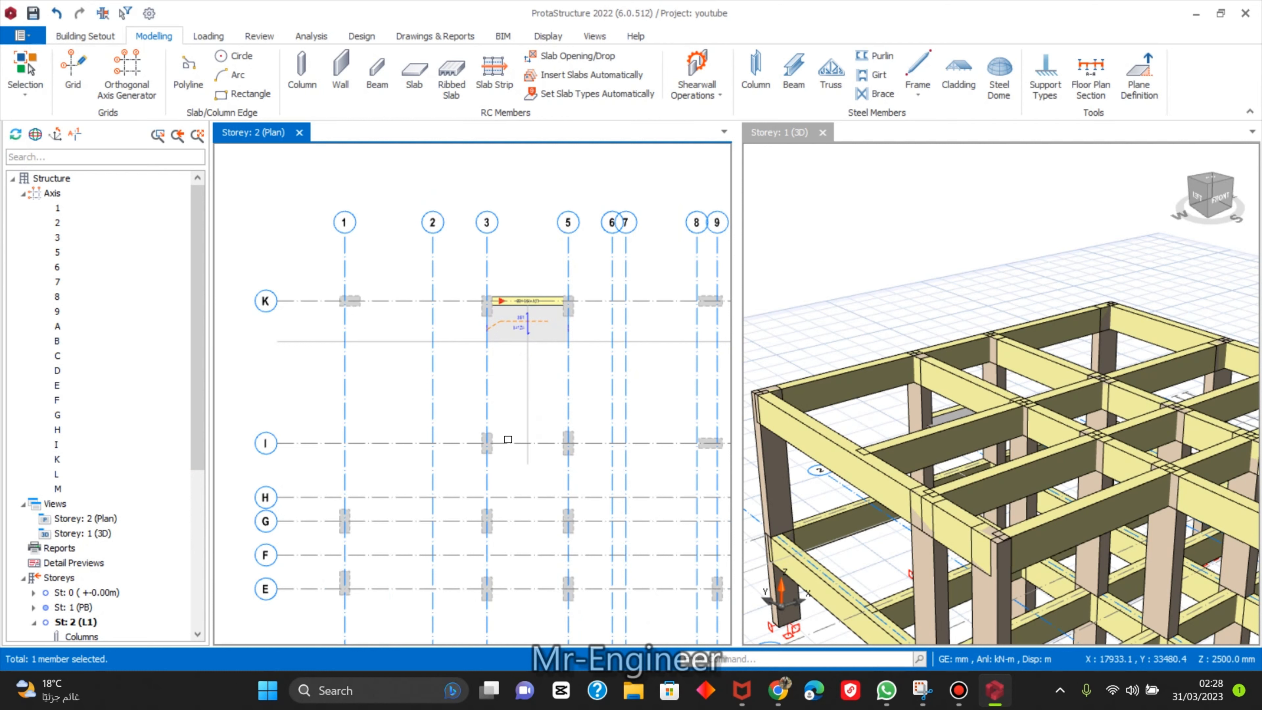
Insert two adjacent slabs with 2.0 kN/m2 dead and imposed loads between axes 3 and 5, from the first slab to axis I.
{"action": "middle_click_drag", "start_coordinate": [500, 352], "coordinate": [472, 361]}
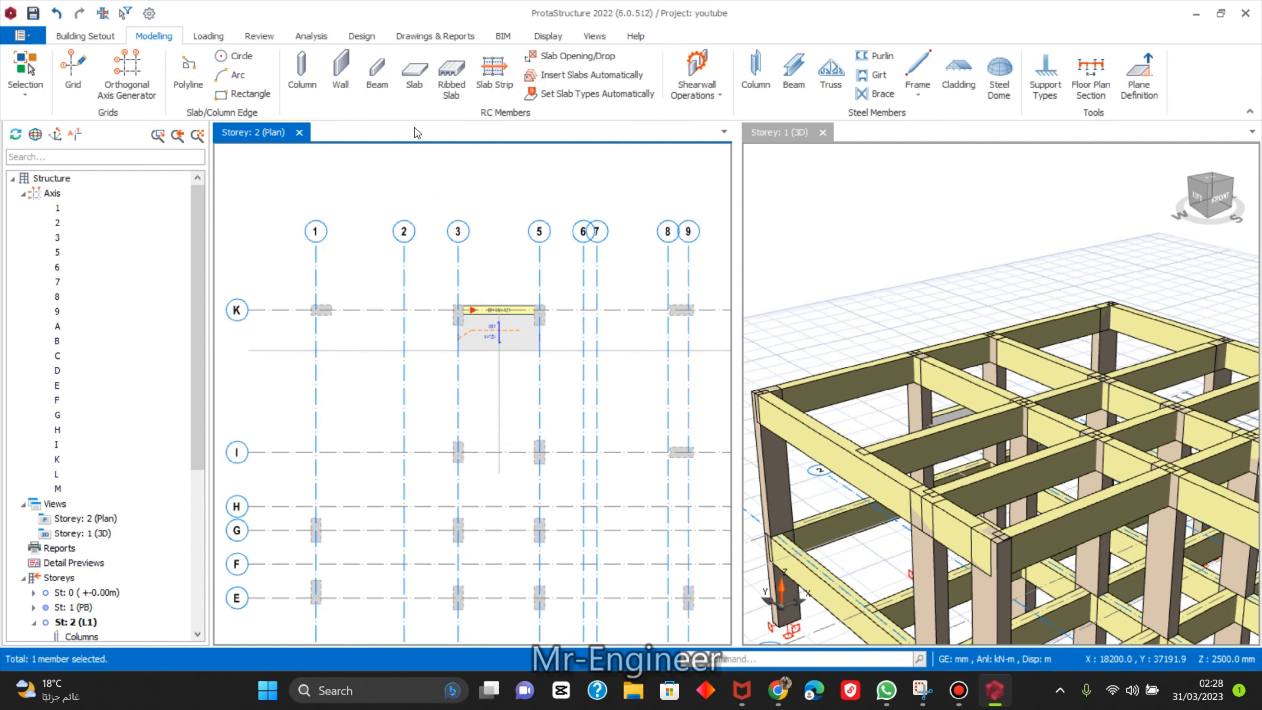
{"action": "left_click", "coordinate": [414, 72]}
{"action": "left_click", "coordinate": [1156, 192]}
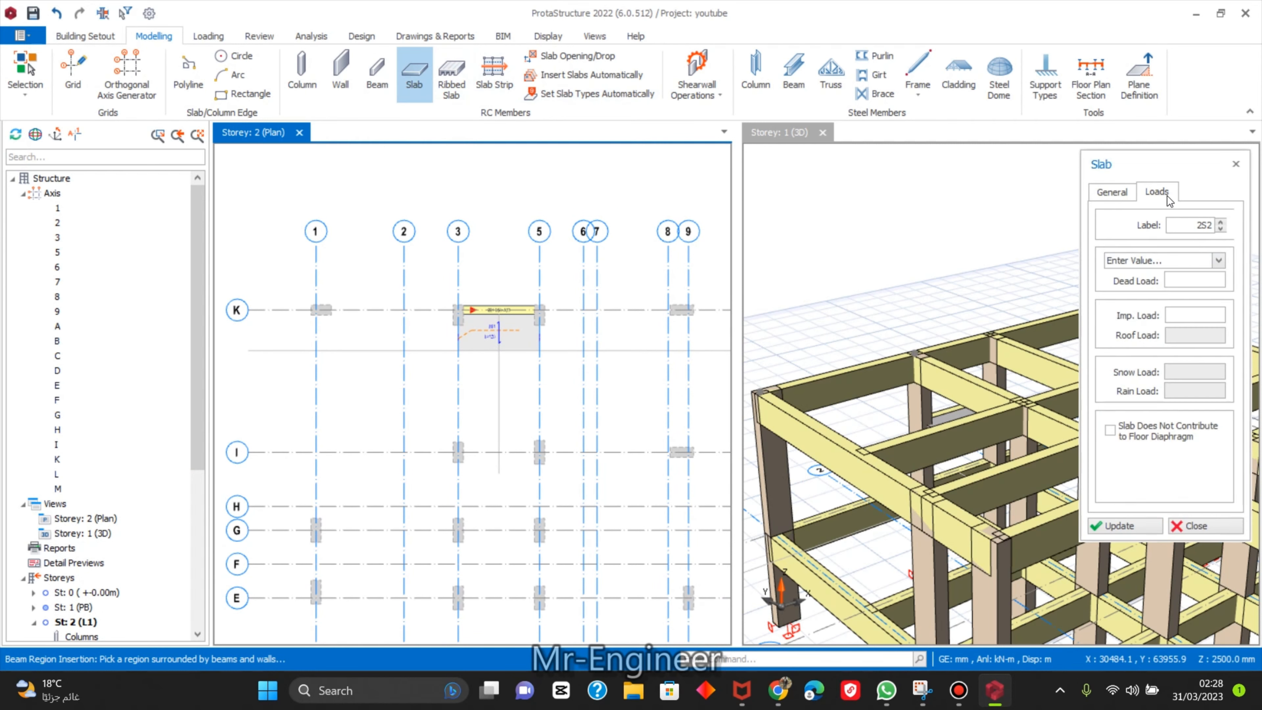
{"action": "left_click", "coordinate": [1198, 279]}
{"action": "type", "text": "2.0 kN/m"}
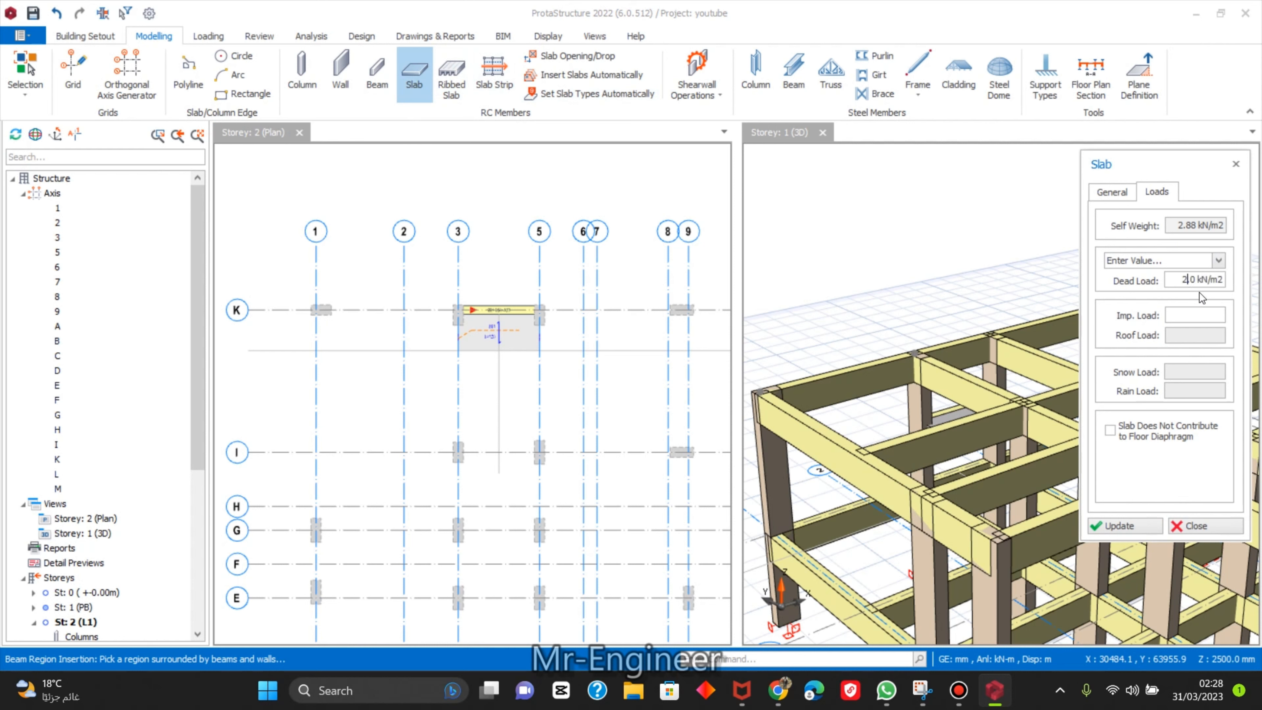
{"action": "type", "text": "2.0 kN/m2"}
{"action": "left_click", "coordinate": [1125, 525]}
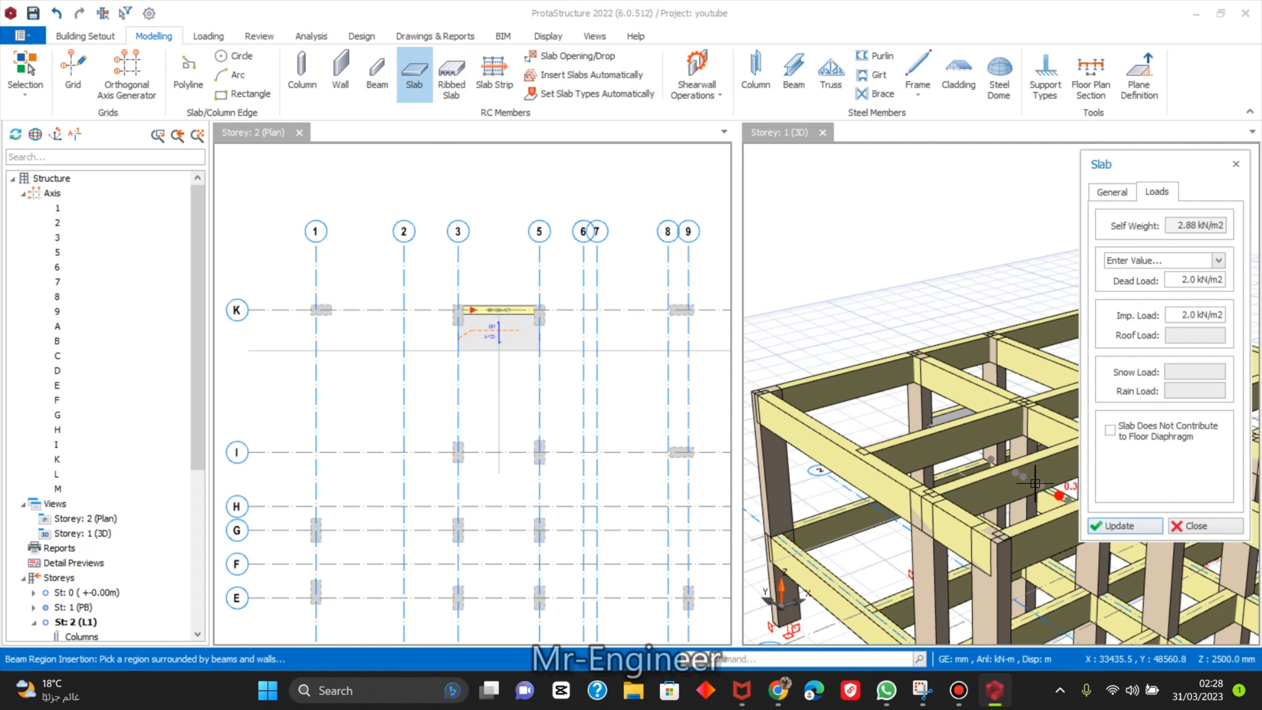
{"action": "left_click", "coordinate": [483, 381]}
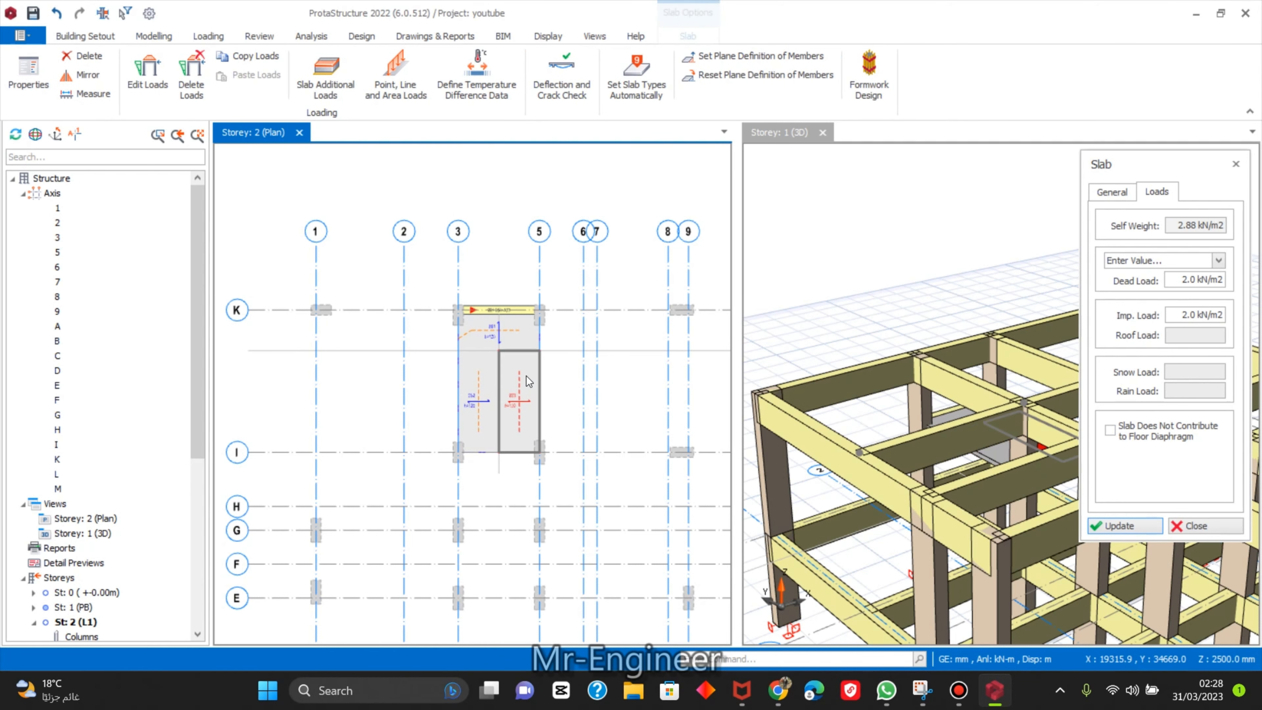
{"action": "scroll", "coordinate": [537, 348], "scroll_direction": "down", "scroll_amount": 2}
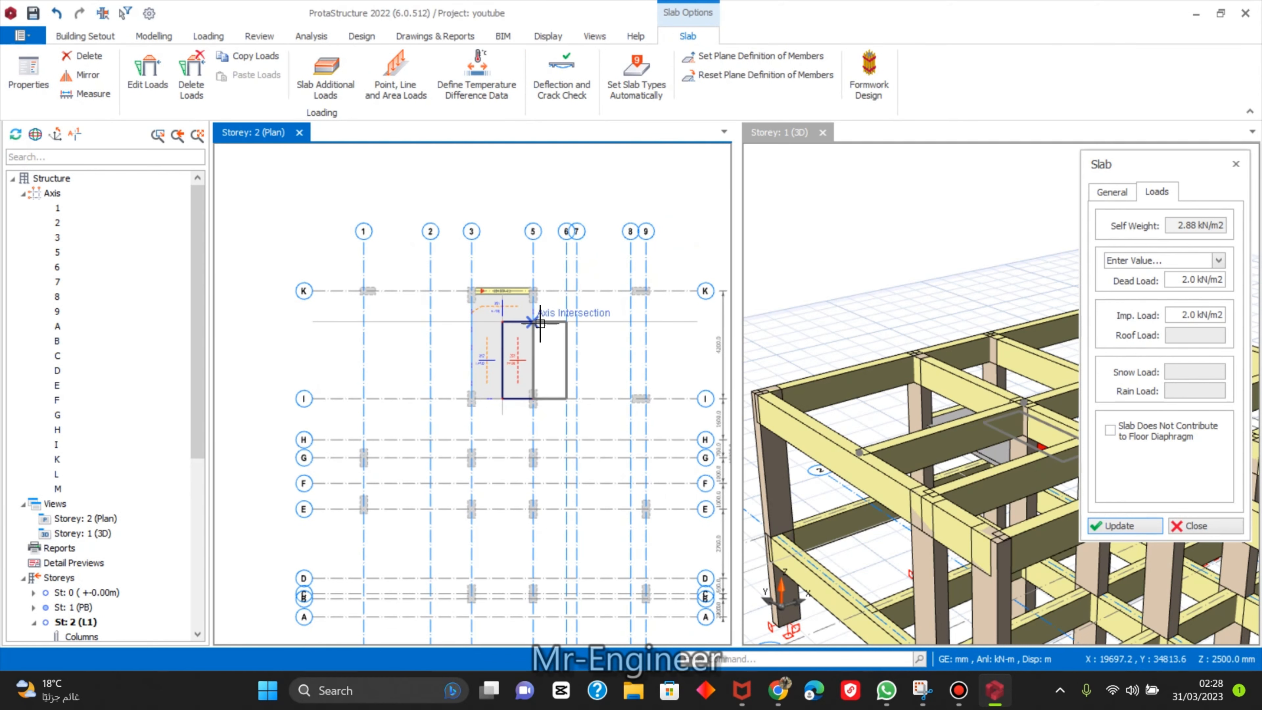
{"action": "scroll", "coordinate": [533, 379], "scroll_direction": "up", "scroll_amount": 5}
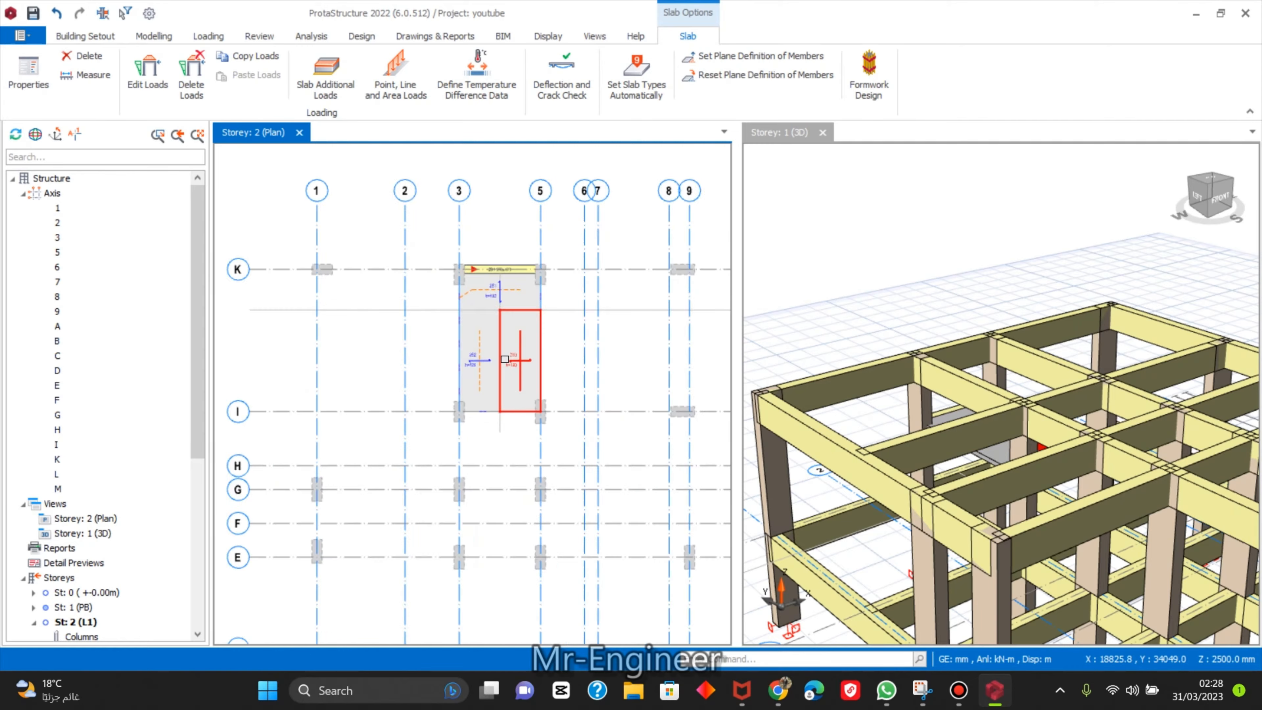
{"action": "key", "text": "Escape"}
Examine the inserted slabs within the building frame in the 3D view and the storey 2 plan.
{"action": "middle_click_drag", "start_coordinate": [975, 472], "coordinate": [1049, 468]}
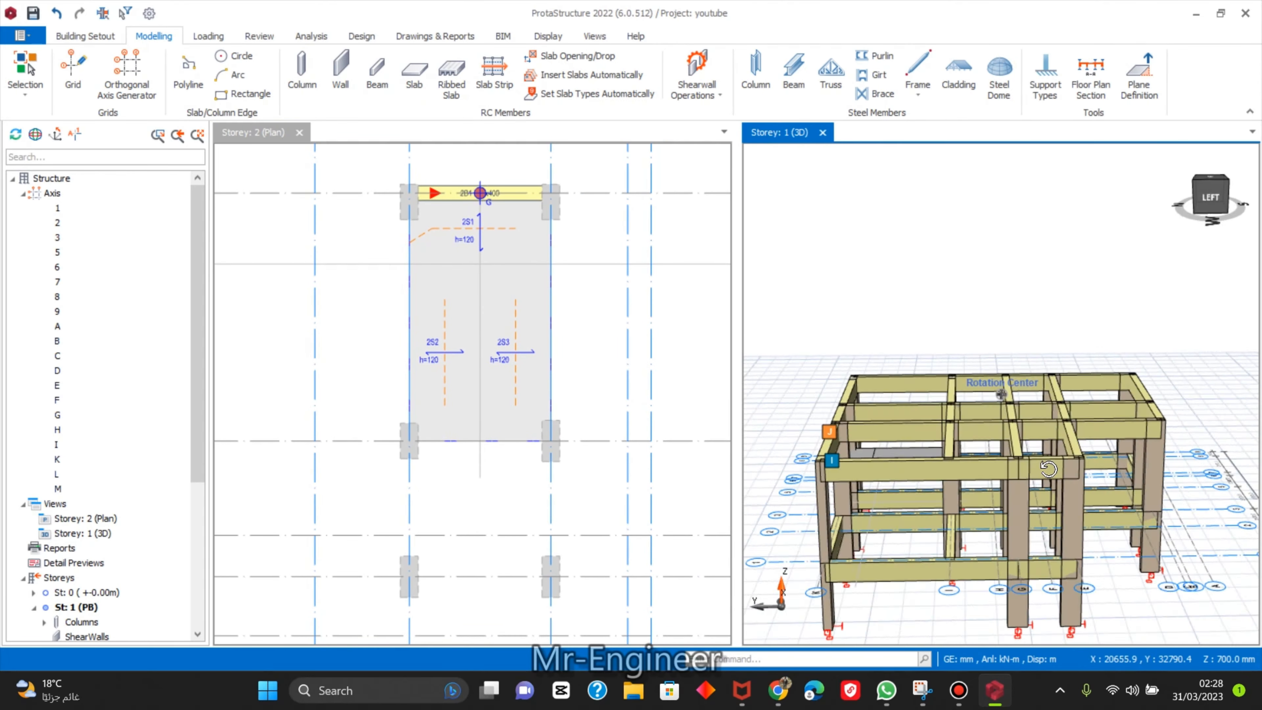
{"action": "middle_click_drag", "start_coordinate": [943, 504], "coordinate": [1051, 145]}
{"action": "scroll", "coordinate": [878, 373], "scroll_direction": "up", "scroll_amount": 3}
{"action": "mouse_move", "coordinate": [1060, 505]}
{"action": "middle_mouse_down"}
{"action": "mouse_move", "coordinate": [1000, 394]}
{"action": "mouse_move", "coordinate": [1001, 367]}
{"action": "mouse_move", "coordinate": [1135, 267]}
{"action": "mouse_move", "coordinate": [1205, 394]}
{"action": "mouse_move", "coordinate": [1016, 384]}
{"action": "mouse_move", "coordinate": [878, 452]}
{"action": "mouse_move", "coordinate": [865, 442]}
{"action": "middle_mouse_up"}
{"action": "scroll", "coordinate": [1135, 267], "scroll_direction": "down", "scroll_amount": 5}
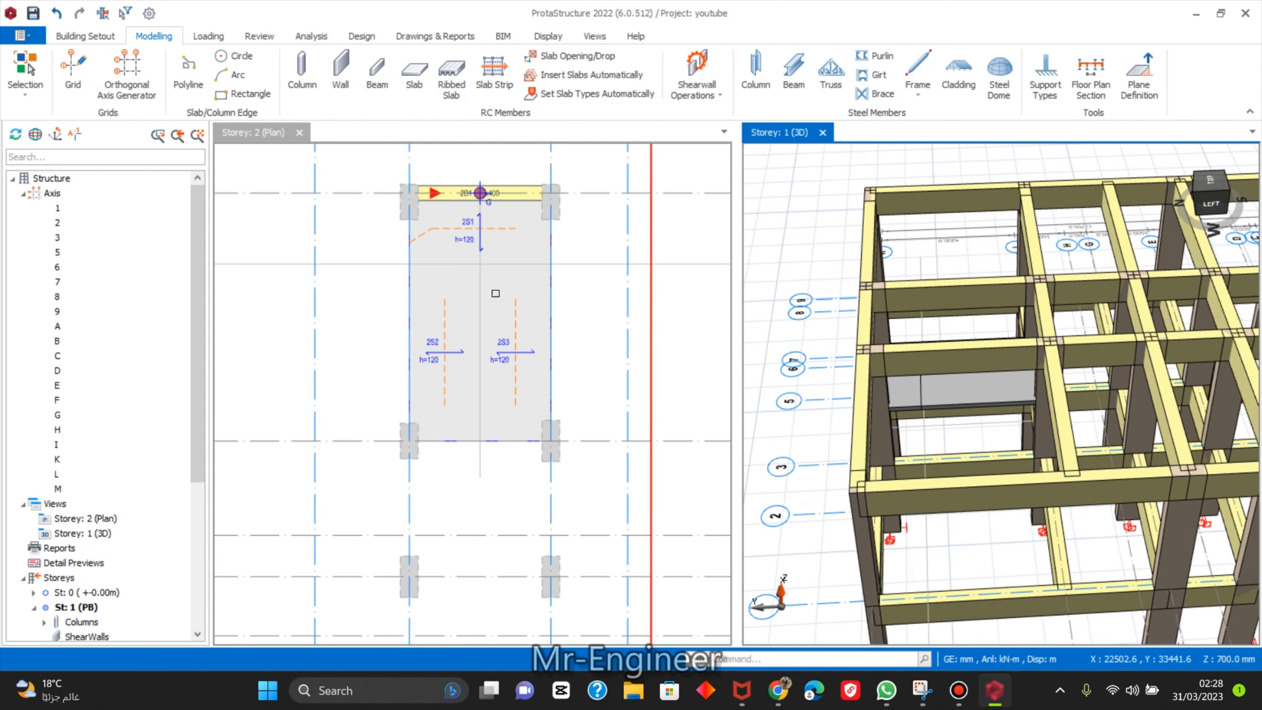
{"action": "scroll", "coordinate": [449, 324], "scroll_direction": "down", "scroll_amount": 3}
{"action": "scroll", "coordinate": [441, 306], "scroll_direction": "up", "scroll_amount": 3}
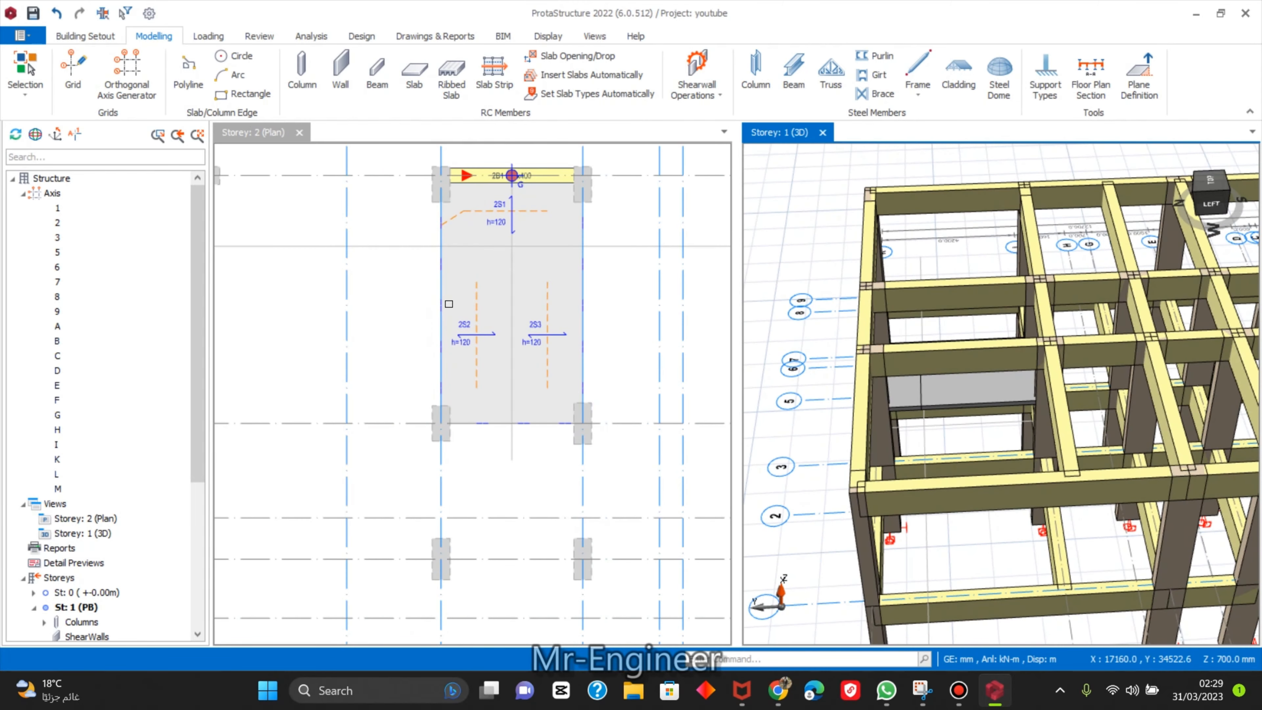
{"action": "left_click", "coordinate": [441, 305]}
{"action": "key", "text": "Escape"}
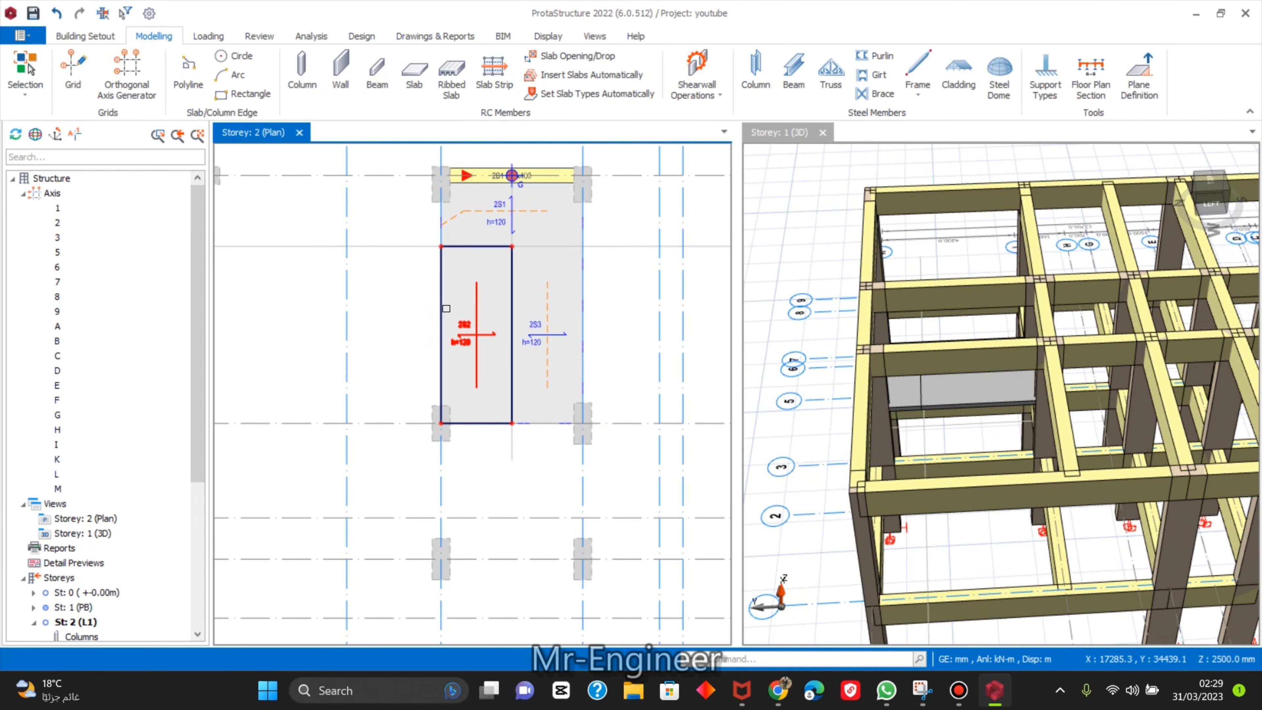
{"action": "left_click", "coordinate": [446, 309]}
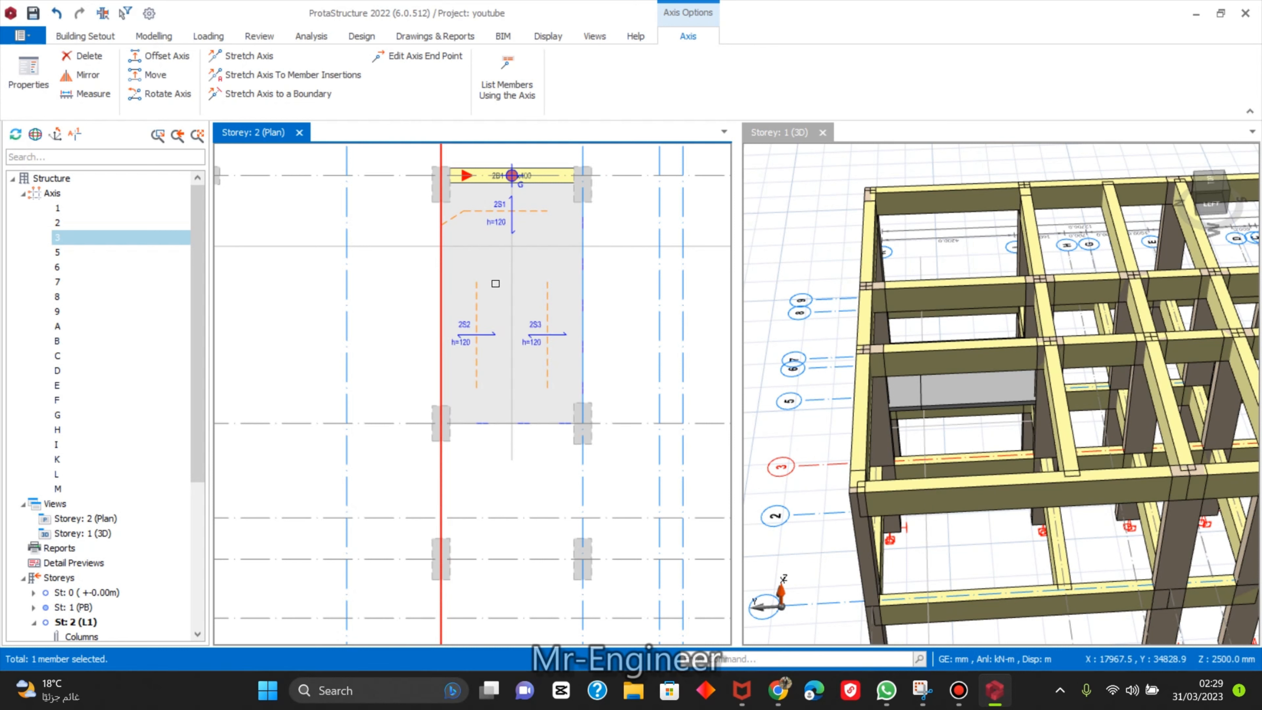
{"action": "key", "text": "Escape"}
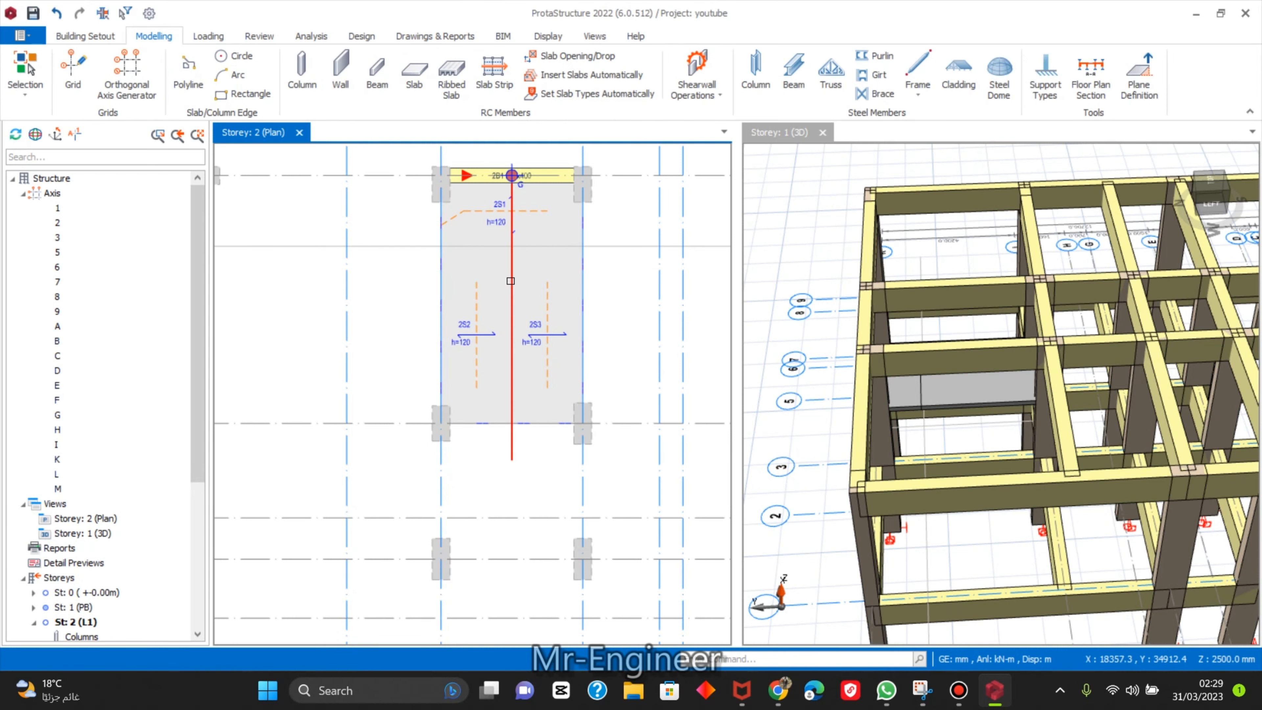
Select slab 2S2 and try to define a plane over its region with the Plane Definition command.
{"action": "left_click", "coordinate": [478, 291]}
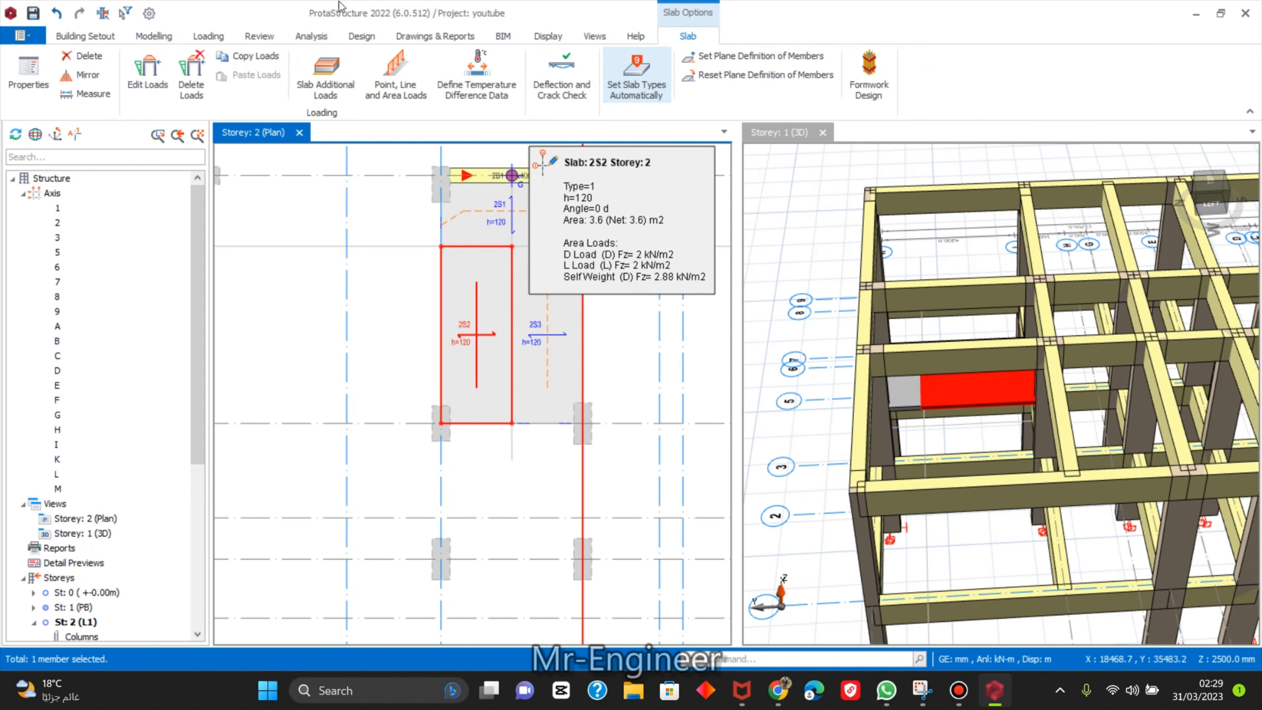
{"action": "left_click", "coordinate": [266, 37]}
{"action": "left_click", "coordinate": [208, 37]}
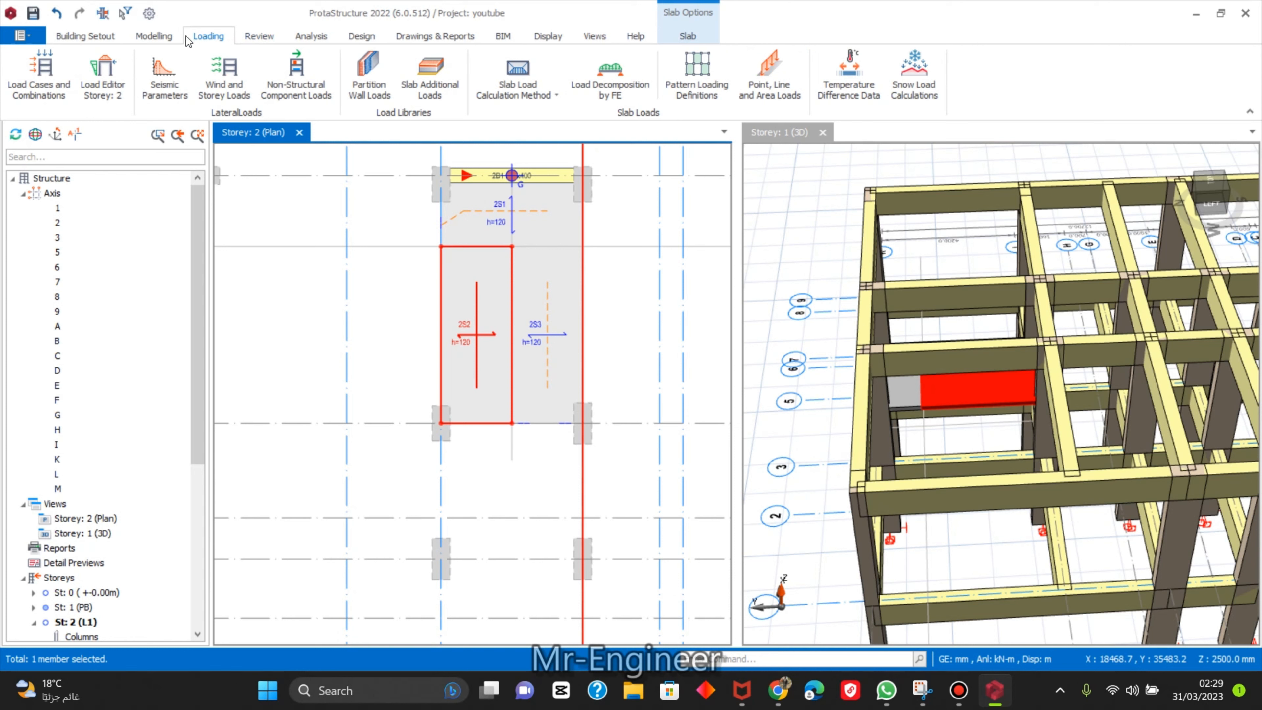
{"action": "left_click", "coordinate": [155, 36]}
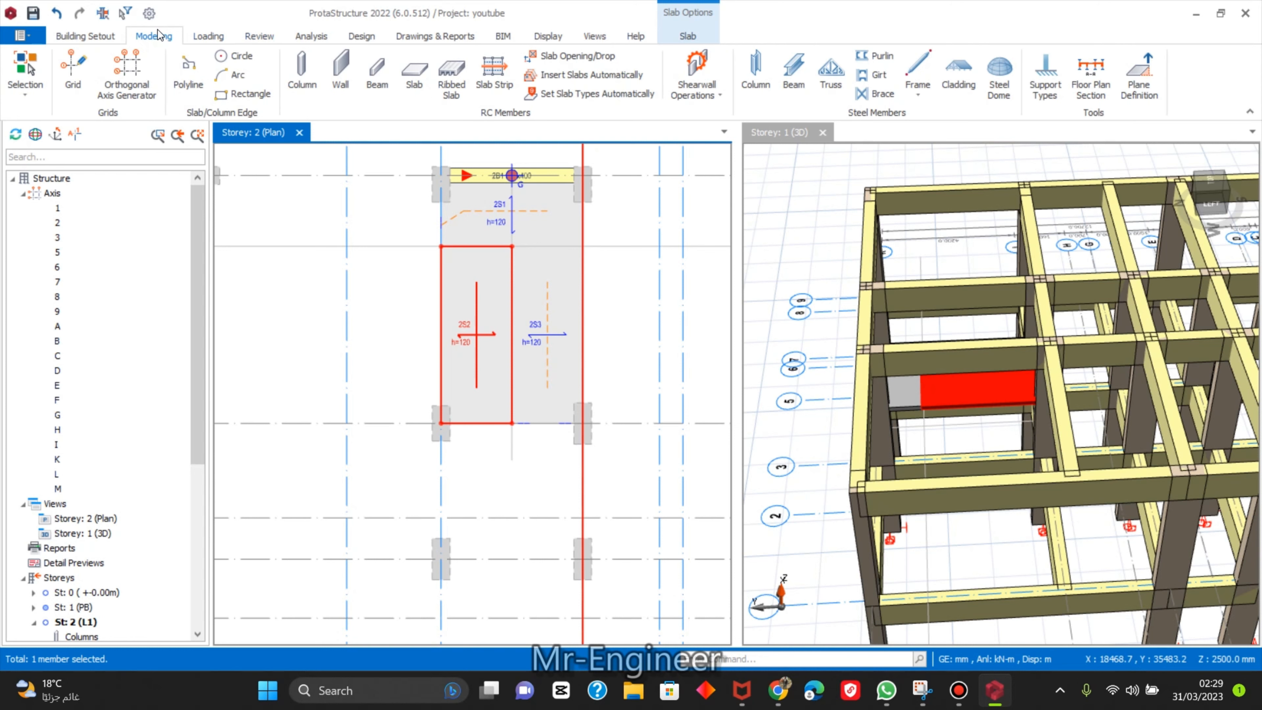
{"action": "left_click", "coordinate": [1128, 78]}
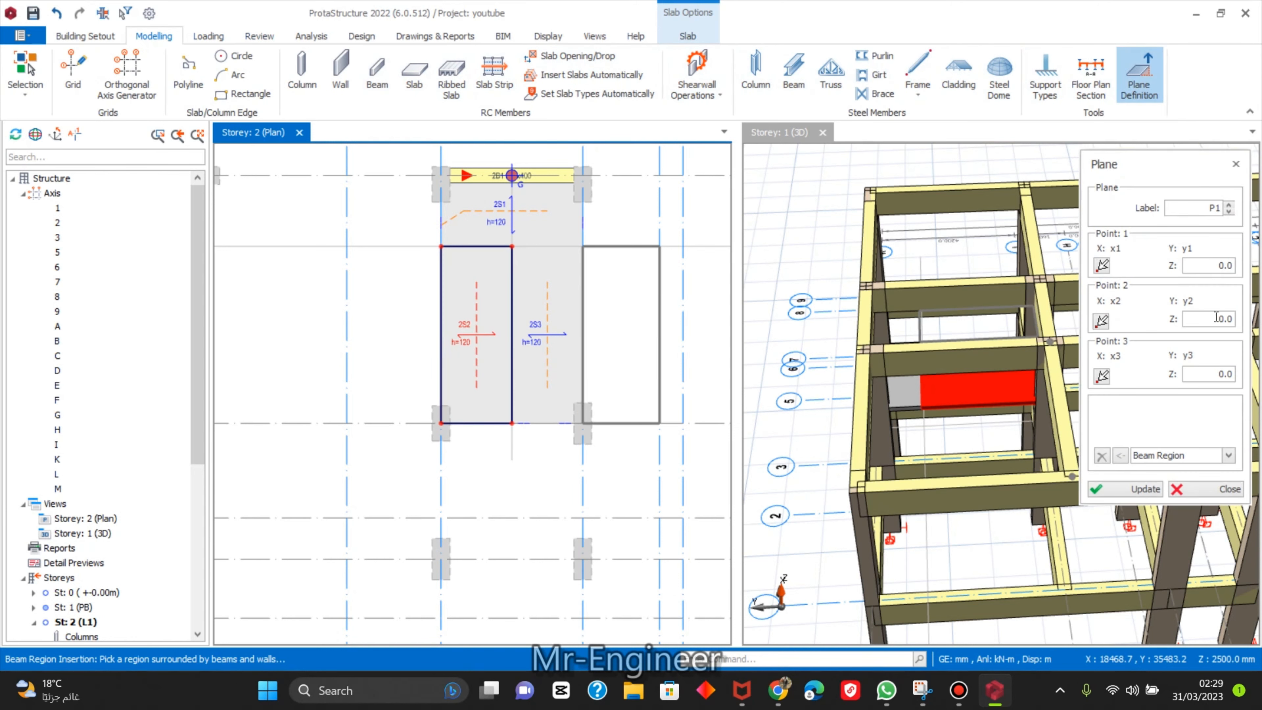
{"action": "left_click", "coordinate": [493, 366]}
{"action": "scroll", "coordinate": [485, 372], "scroll_direction": "up", "scroll_amount": 2}
{"action": "scroll", "coordinate": [424, 303], "scroll_direction": "up", "scroll_amount": 2}
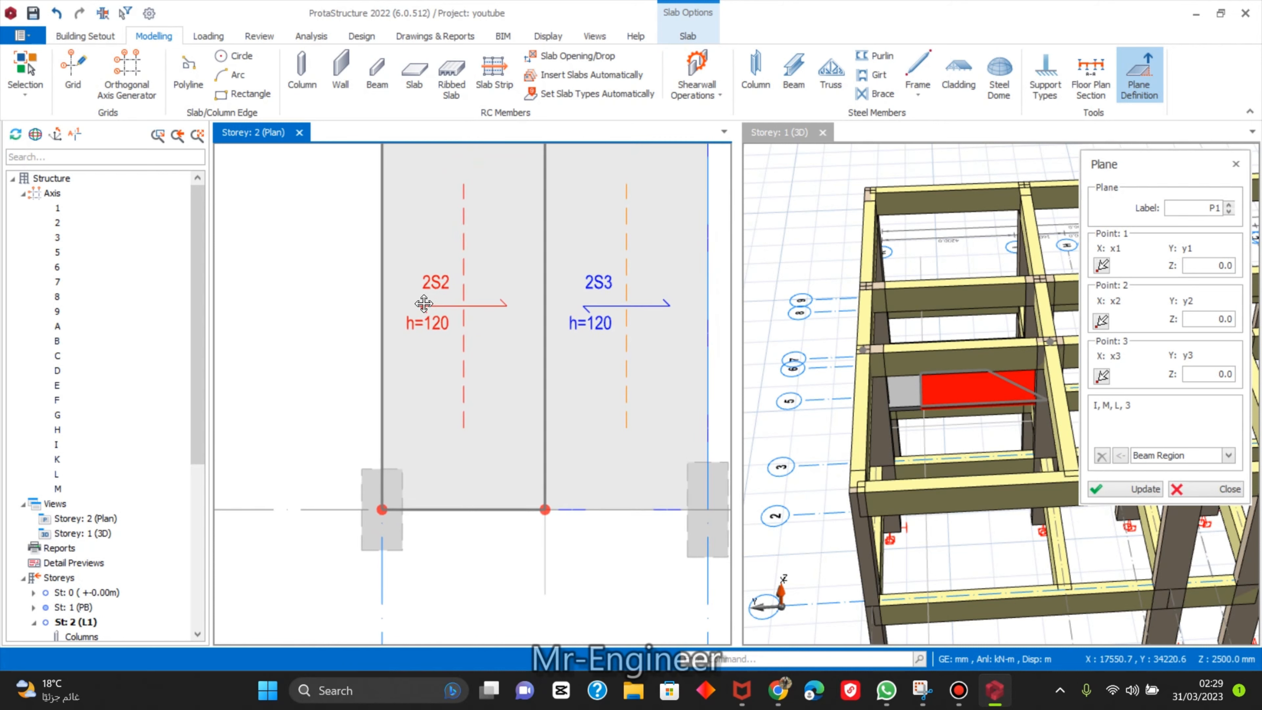
{"action": "left_click", "coordinate": [424, 303]}
{"action": "scroll", "coordinate": [587, 329], "scroll_direction": "down", "scroll_amount": 2}
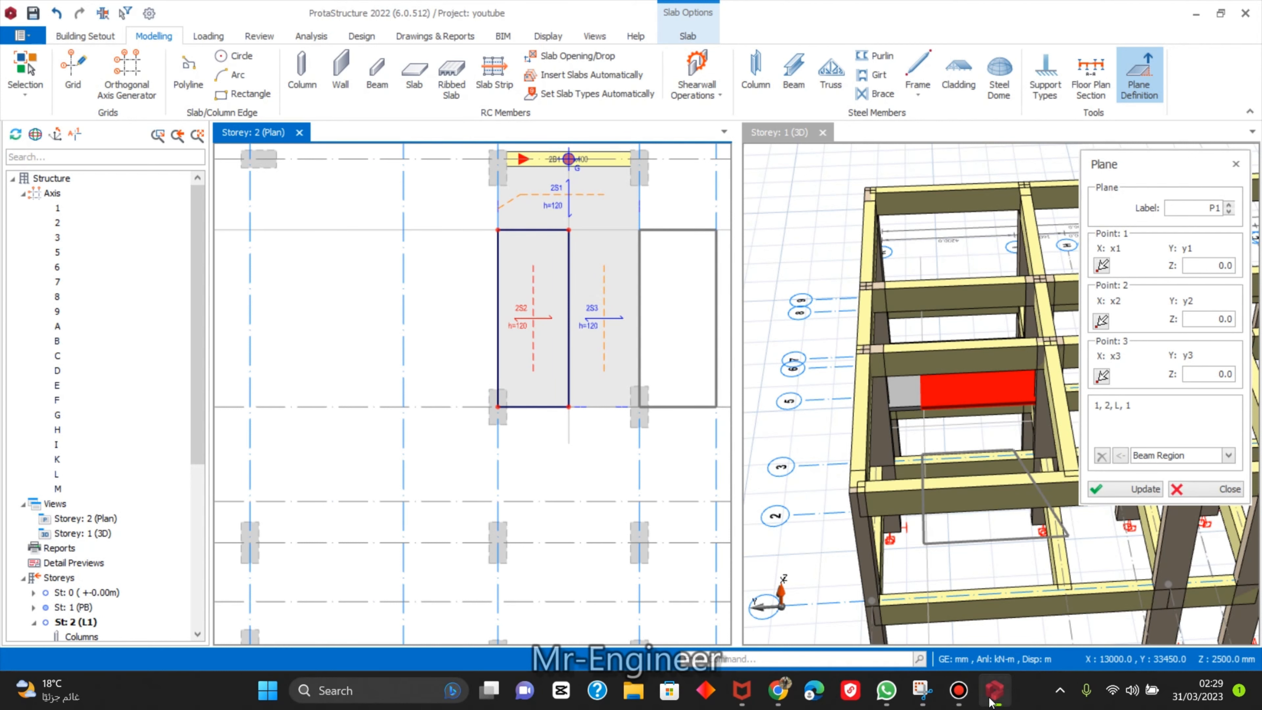
{"action": "left_click", "coordinate": [951, 696]}
{"action": "left_click", "coordinate": [785, 150]}
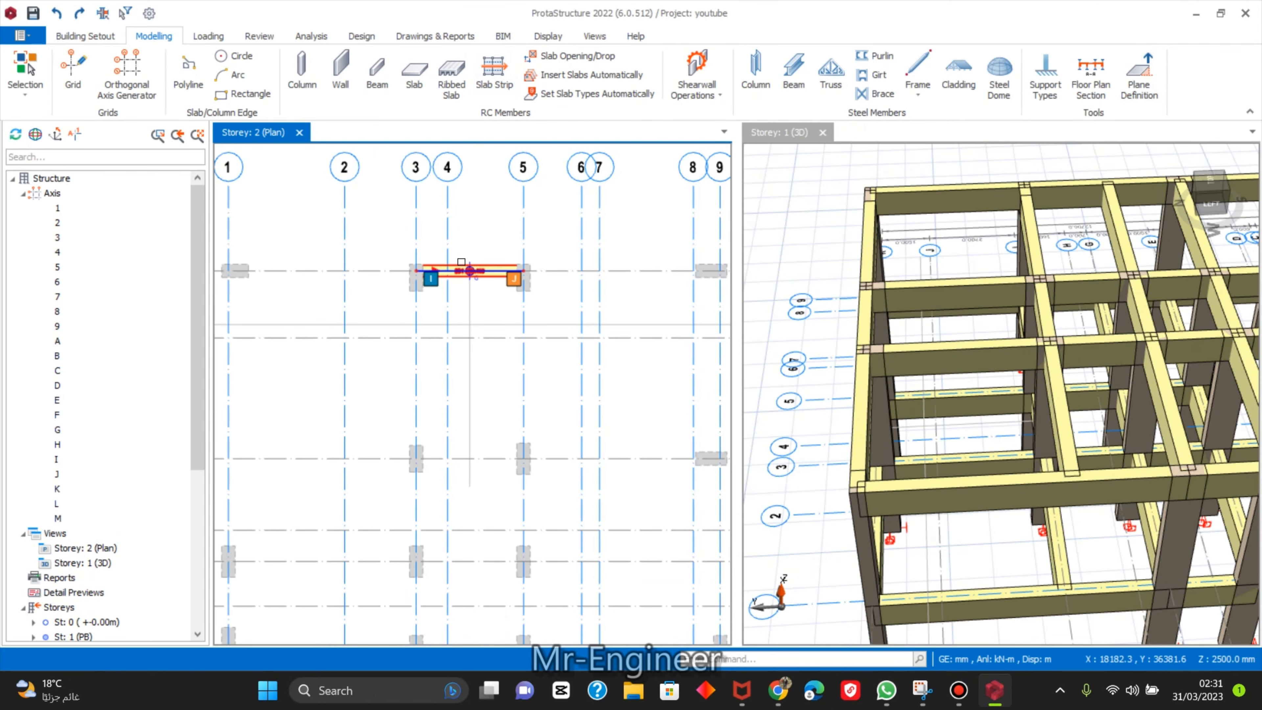
Prepare a new slab with 2.0 kN/m2 dead and imposed loads, using the Pick Points insertion method.
{"action": "scroll", "coordinate": [462, 279], "scroll_direction": "up", "scroll_amount": 2}
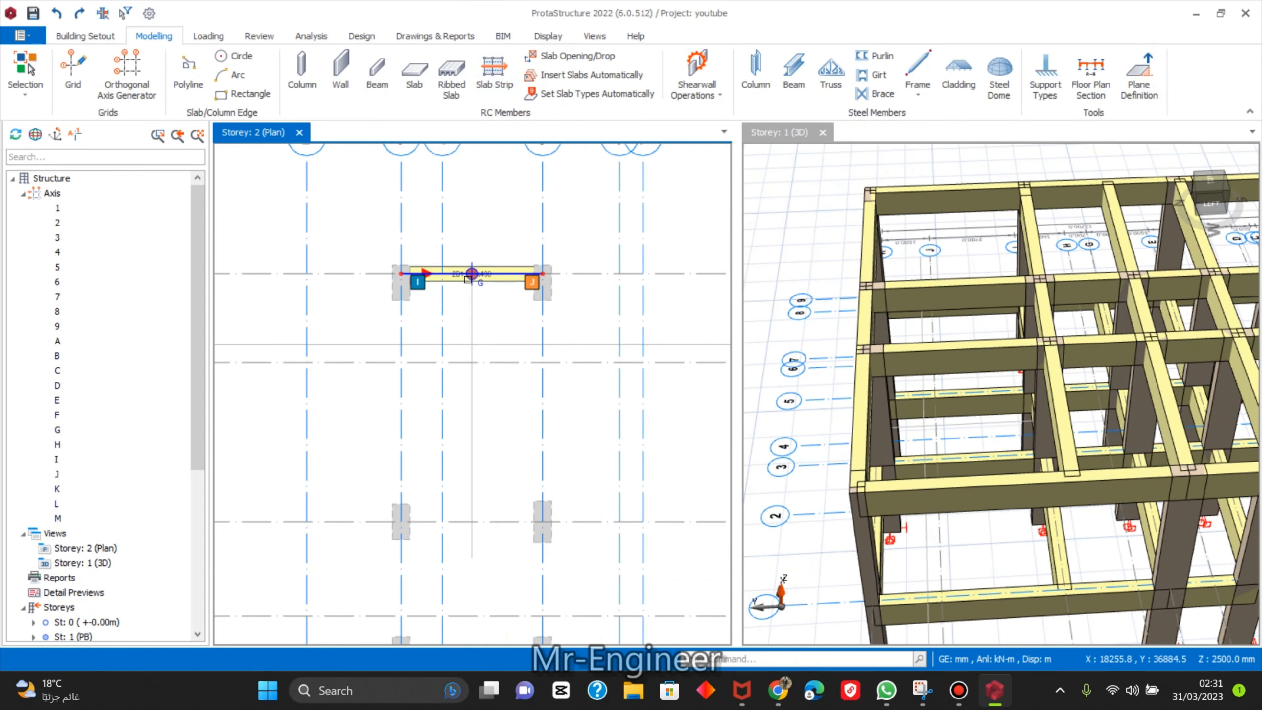
{"action": "scroll", "coordinate": [482, 358], "scroll_direction": "down", "scroll_amount": 2}
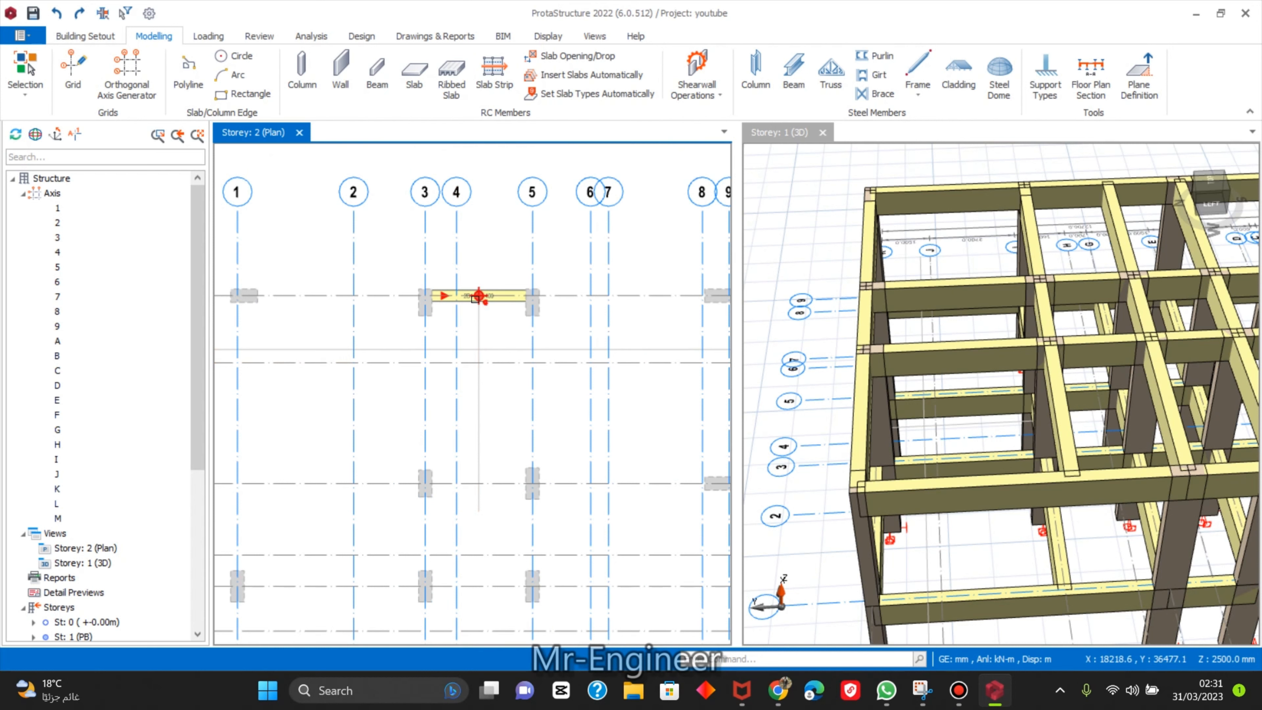
{"action": "left_click", "coordinate": [414, 75]}
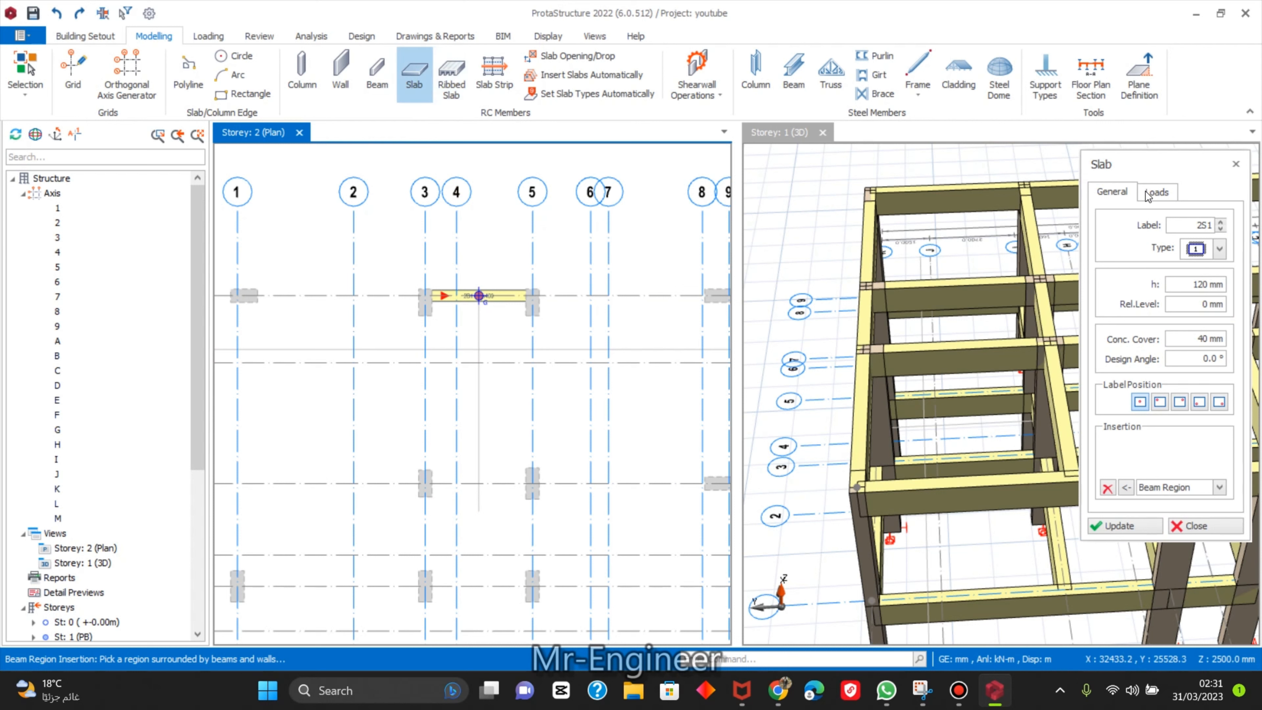
{"action": "left_click", "coordinate": [1155, 192]}
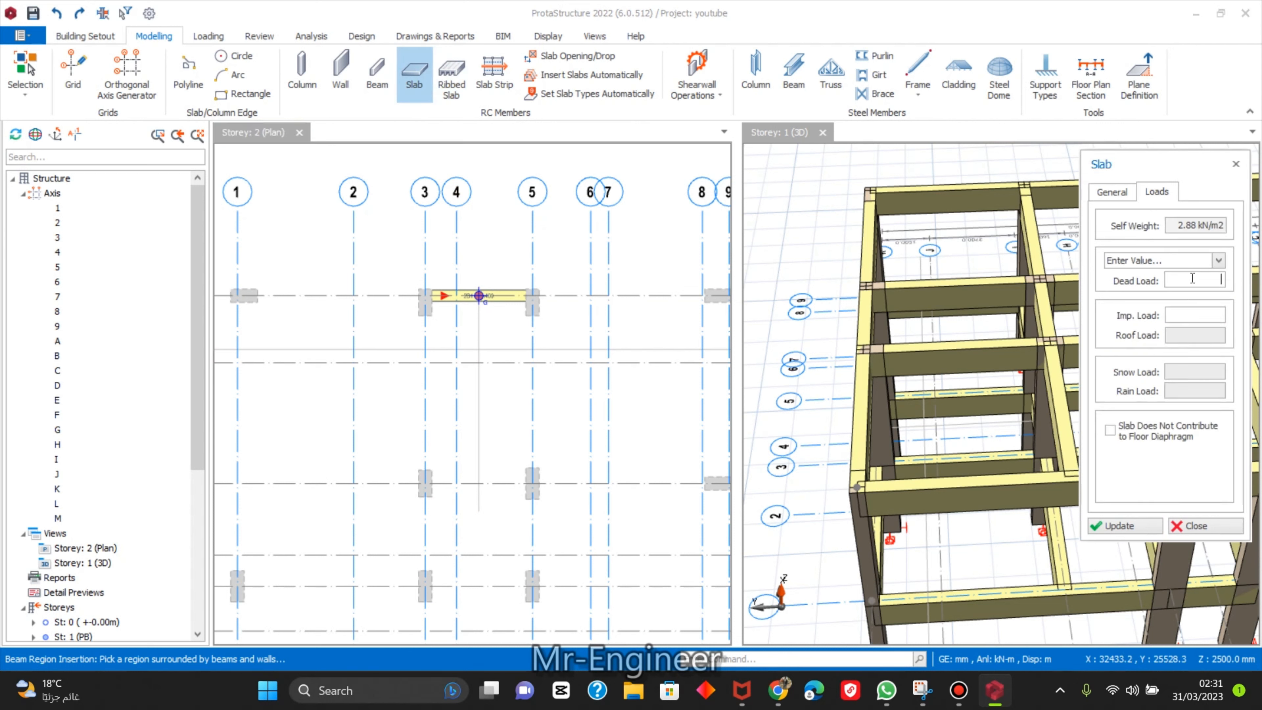
{"action": "left_click", "coordinate": [1193, 313]}
{"action": "type", "text": "2.0 kN/m2"}
{"action": "left_click", "coordinate": [1112, 192]}
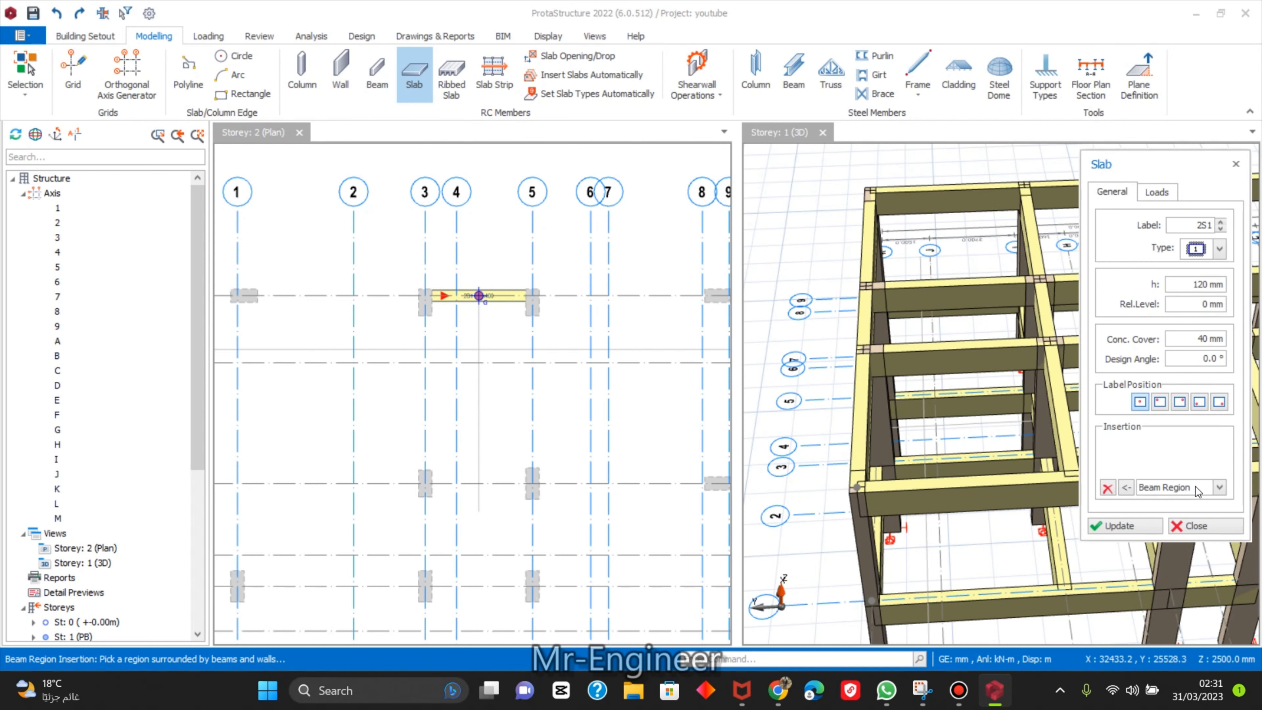
{"action": "left_click", "coordinate": [1215, 490]}
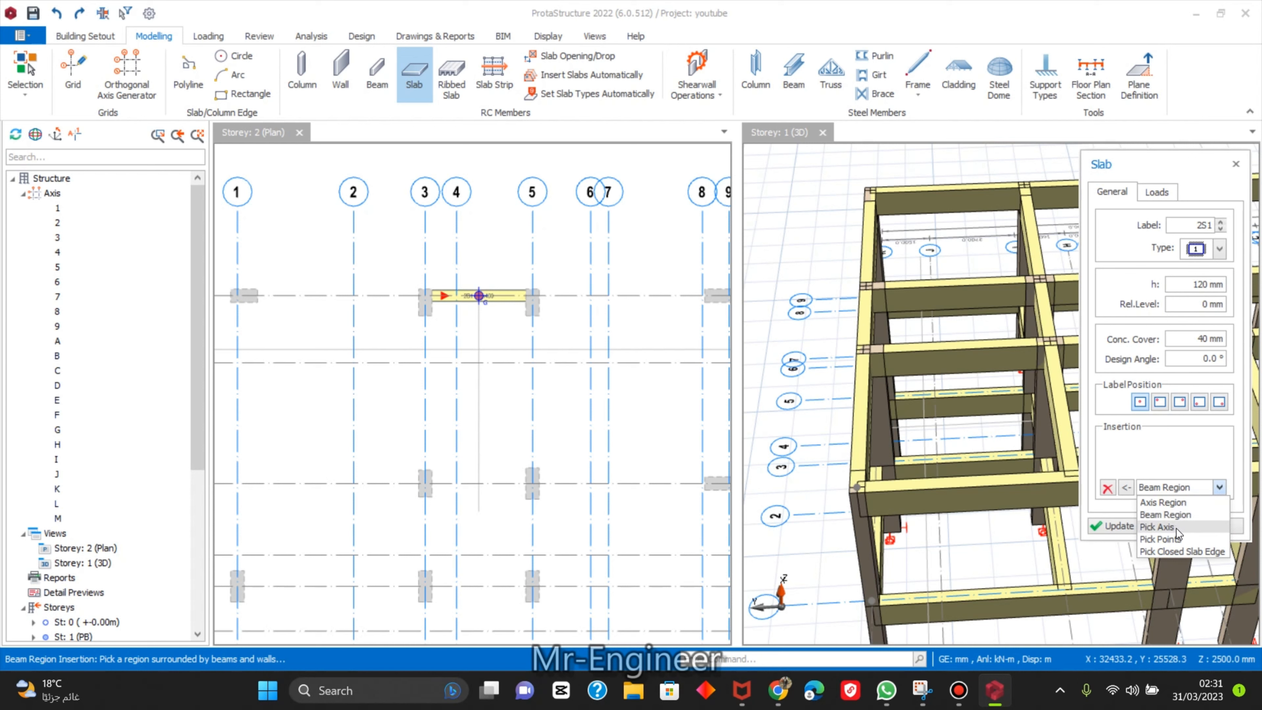
{"action": "left_click", "coordinate": [1176, 538]}
Insert the slab bounded by axes K, 5, L and 3, directly below the beam on axis K.
{"action": "scroll", "coordinate": [434, 291], "scroll_direction": "up", "scroll_amount": 1}
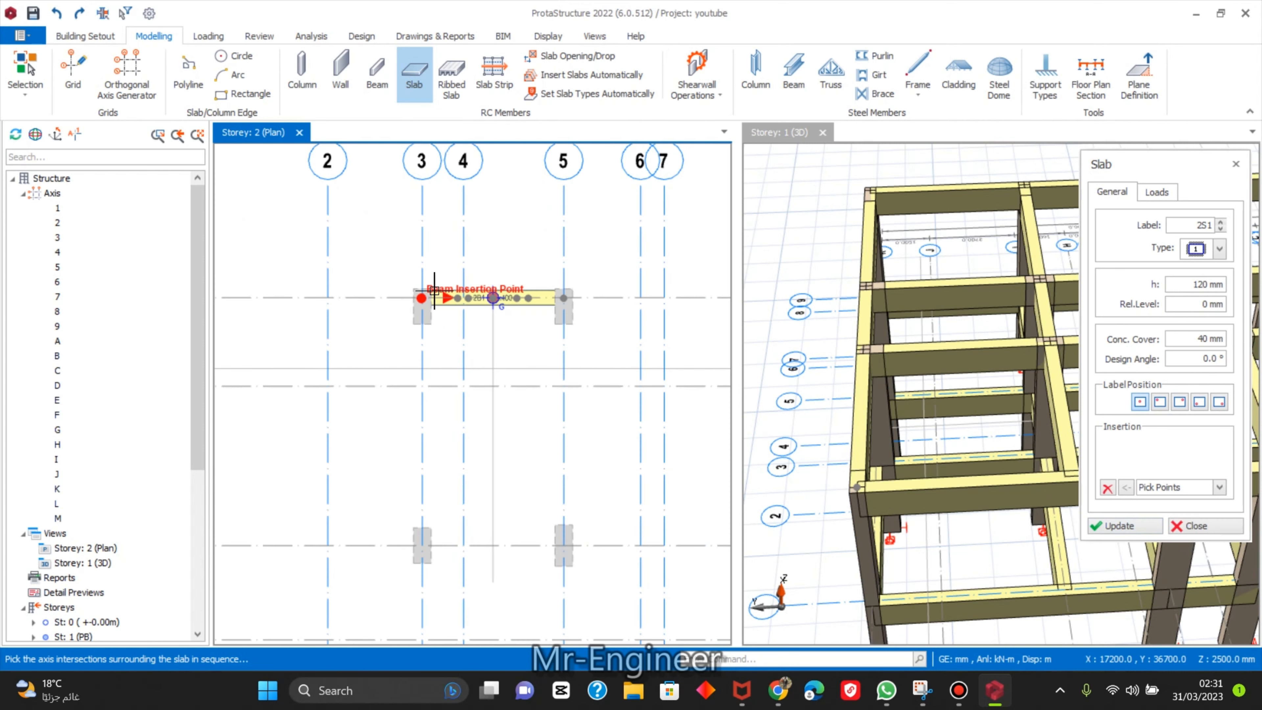
{"action": "left_click", "coordinate": [423, 299]}
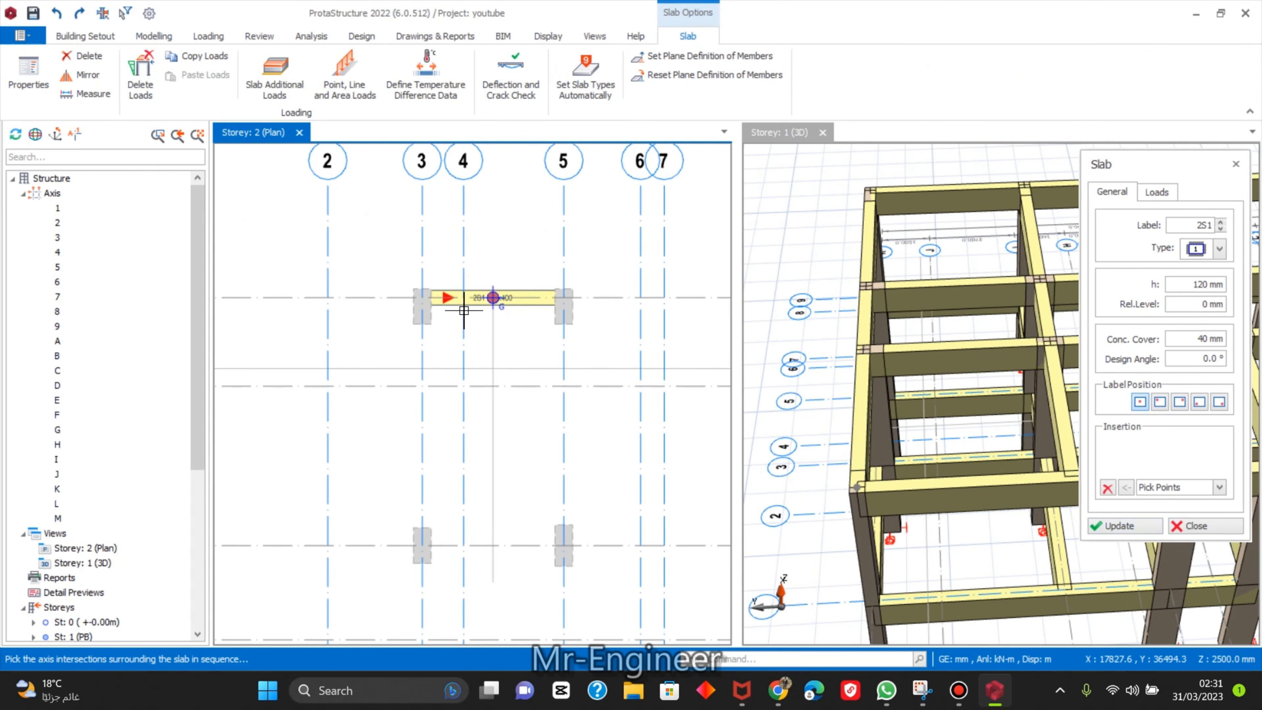
{"action": "left_click", "coordinate": [564, 301]}
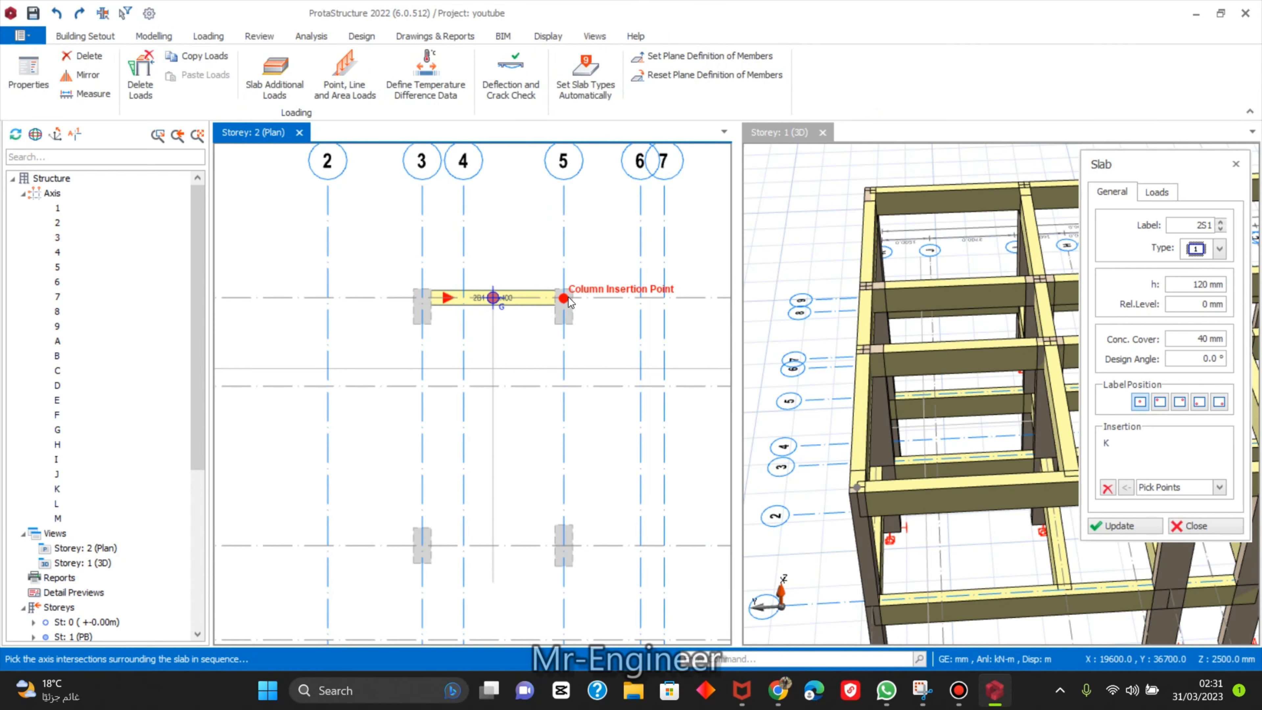
{"action": "left_click", "coordinate": [565, 369]}
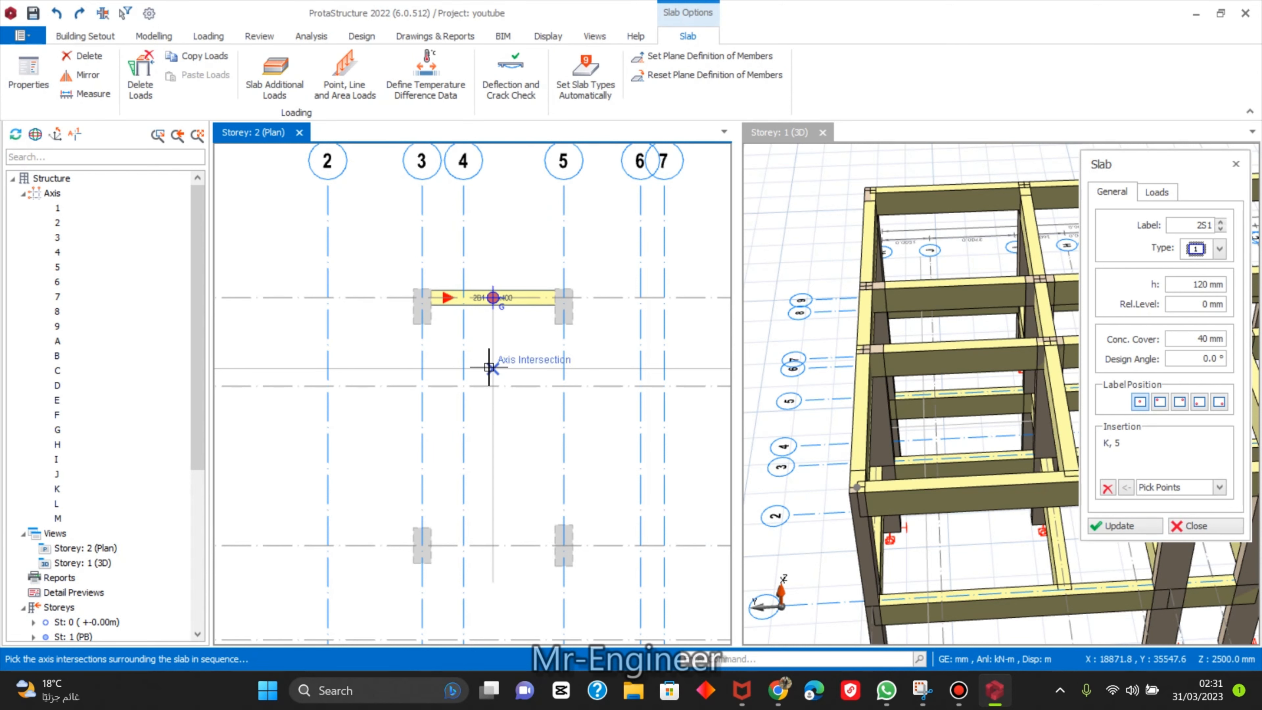
{"action": "left_click", "coordinate": [423, 368]}
{"action": "scroll", "coordinate": [483, 329], "scroll_direction": "up", "scroll_amount": 3}
{"action": "scroll", "coordinate": [477, 329], "scroll_direction": "down", "scroll_amount": 4}
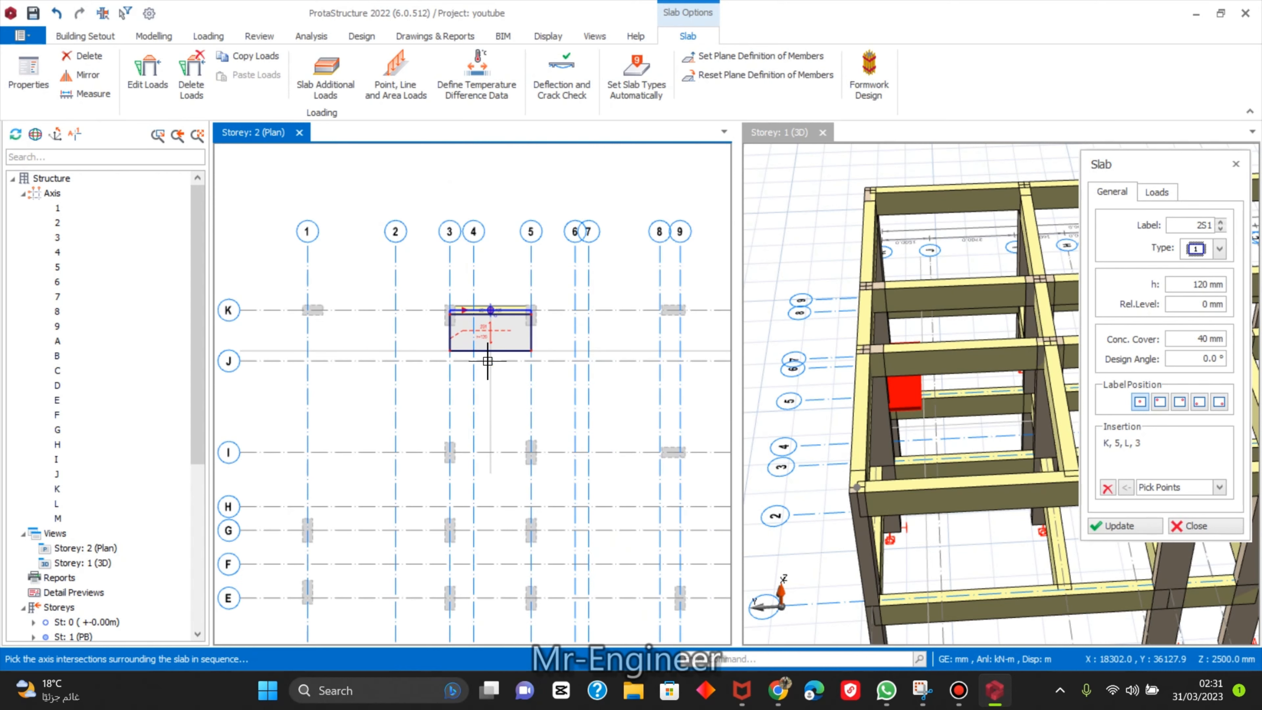
{"action": "scroll", "coordinate": [462, 329], "scroll_direction": "up", "scroll_amount": 2}
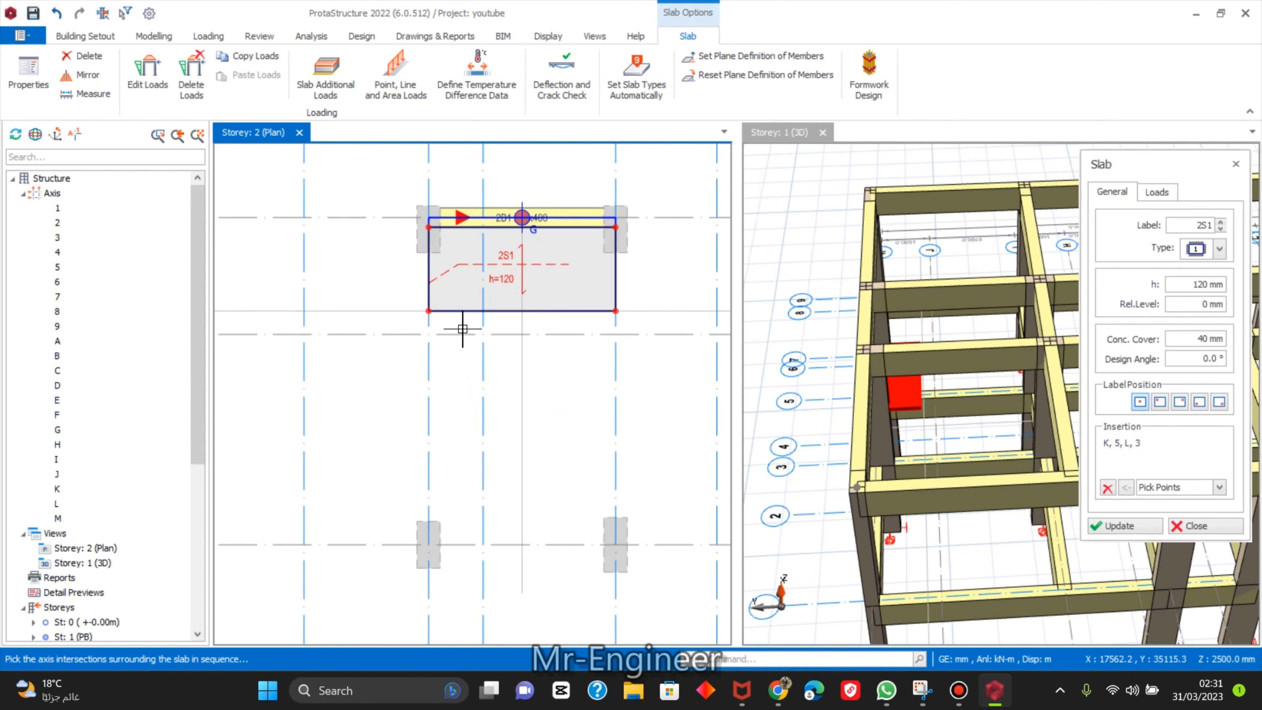
{"action": "left_click", "coordinate": [429, 311]}
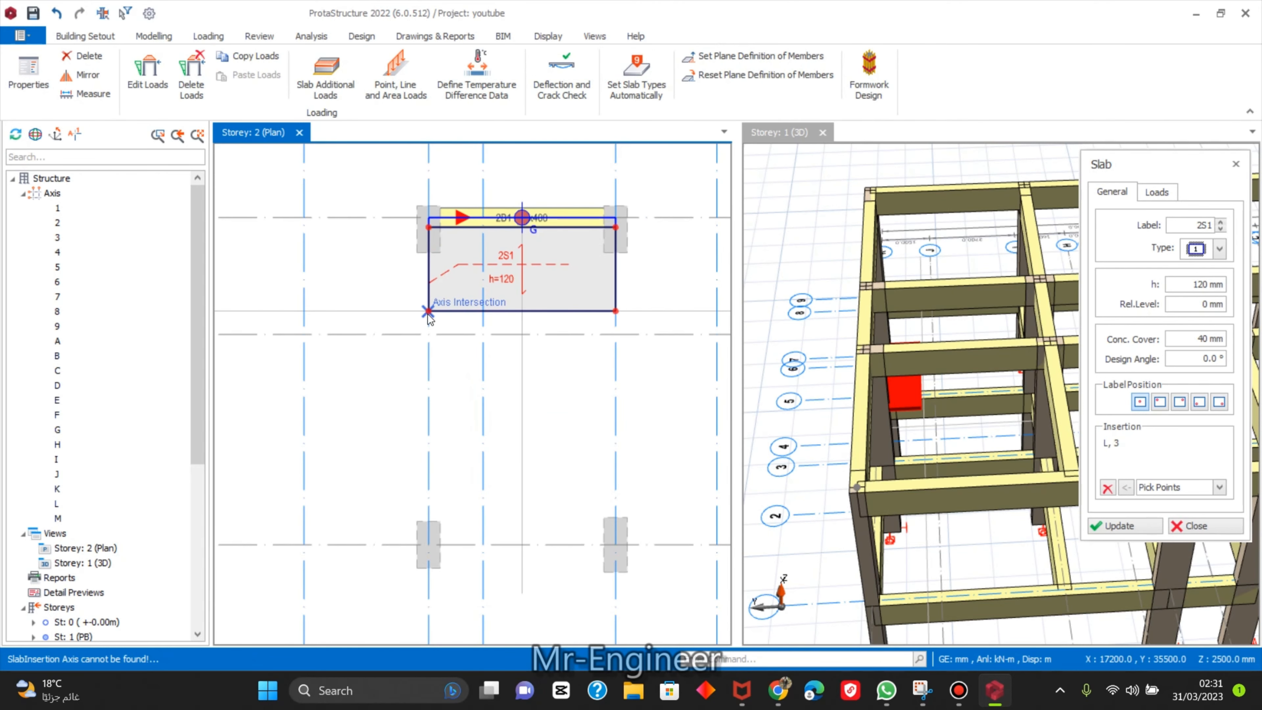
{"action": "left_click", "coordinate": [429, 545]}
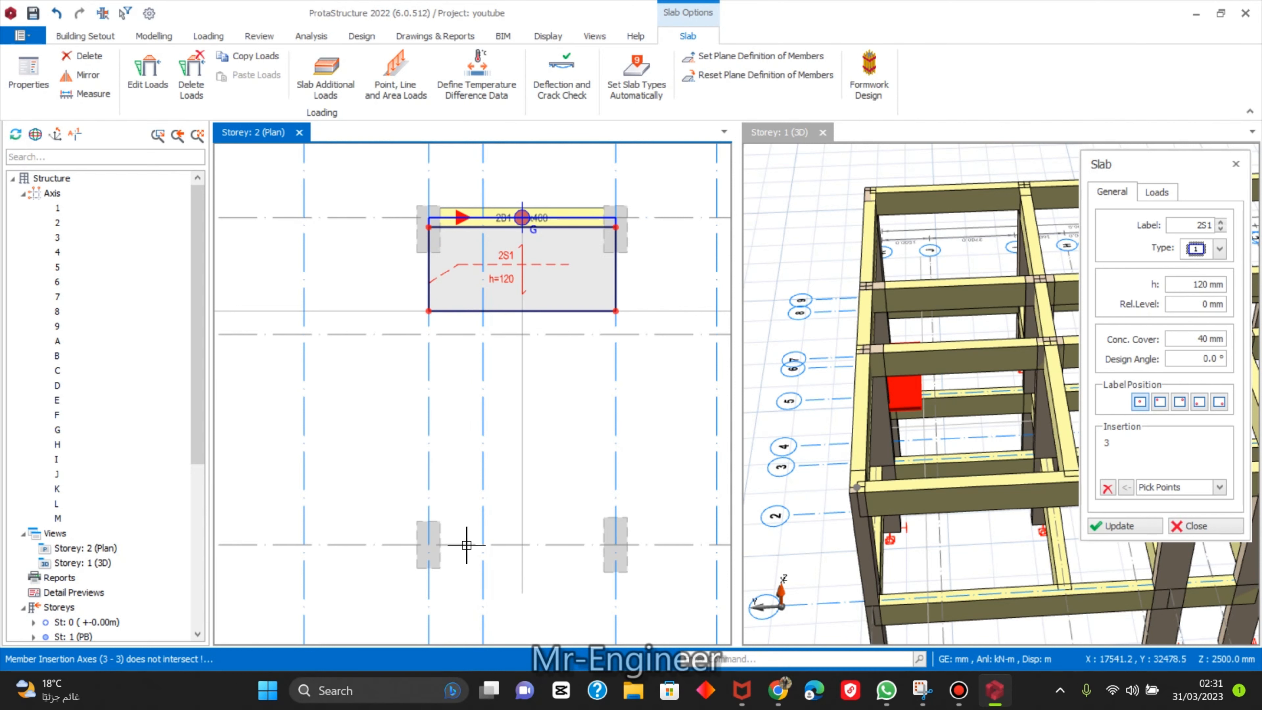
{"action": "left_click", "coordinate": [522, 544]}
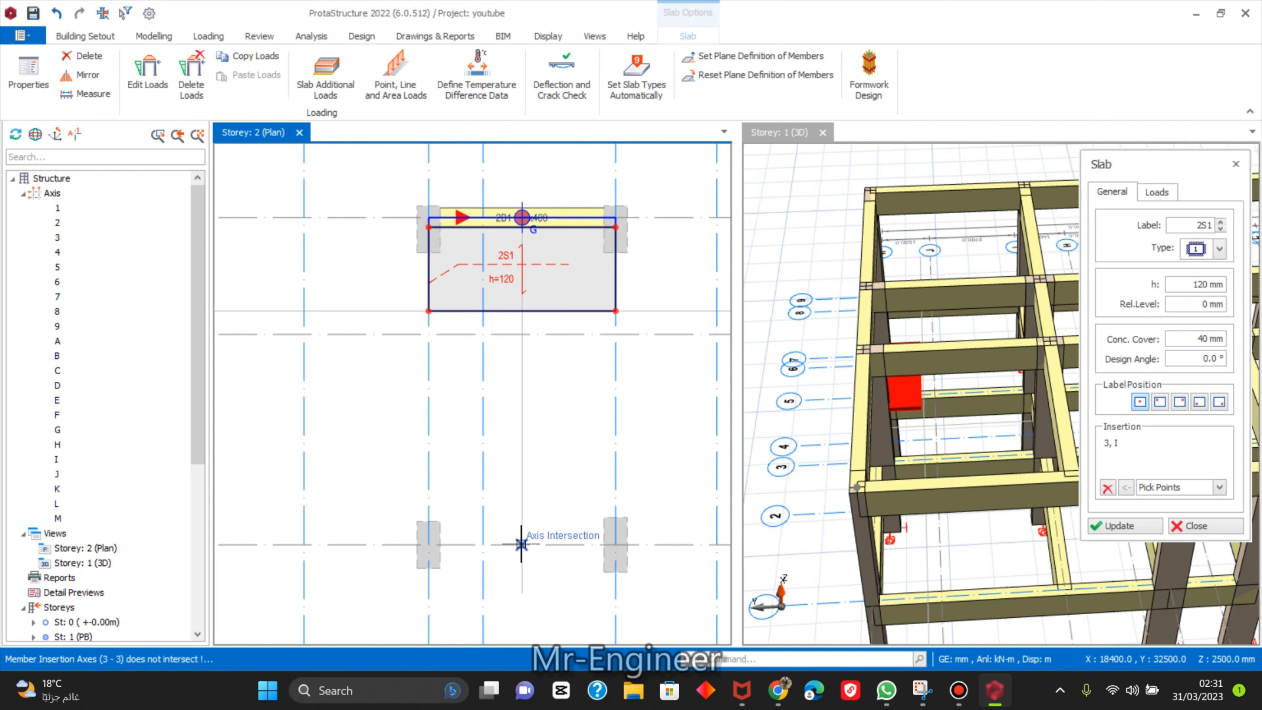
{"action": "left_click", "coordinate": [521, 308]}
{"action": "scroll", "coordinate": [538, 367], "scroll_direction": "down", "scroll_amount": 1}
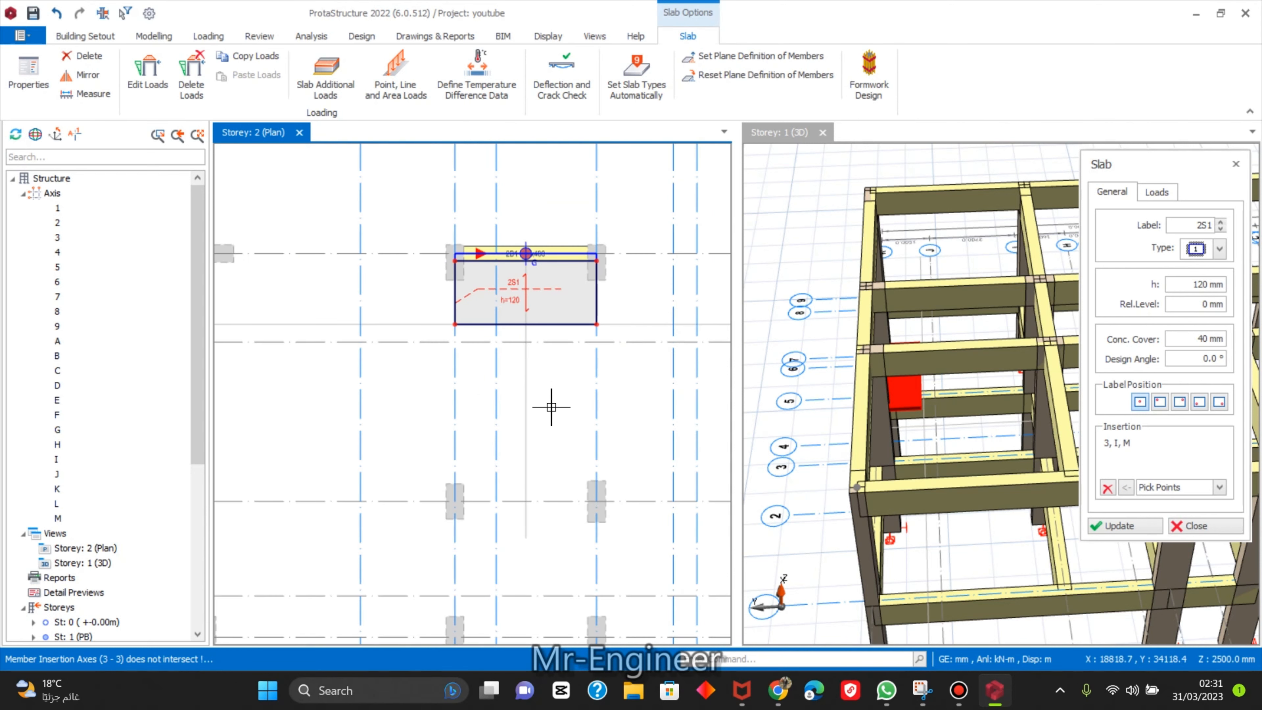
{"action": "middle_click_drag", "start_coordinate": [537, 399], "coordinate": [515, 379]}
{"action": "key", "text": "Escape"}
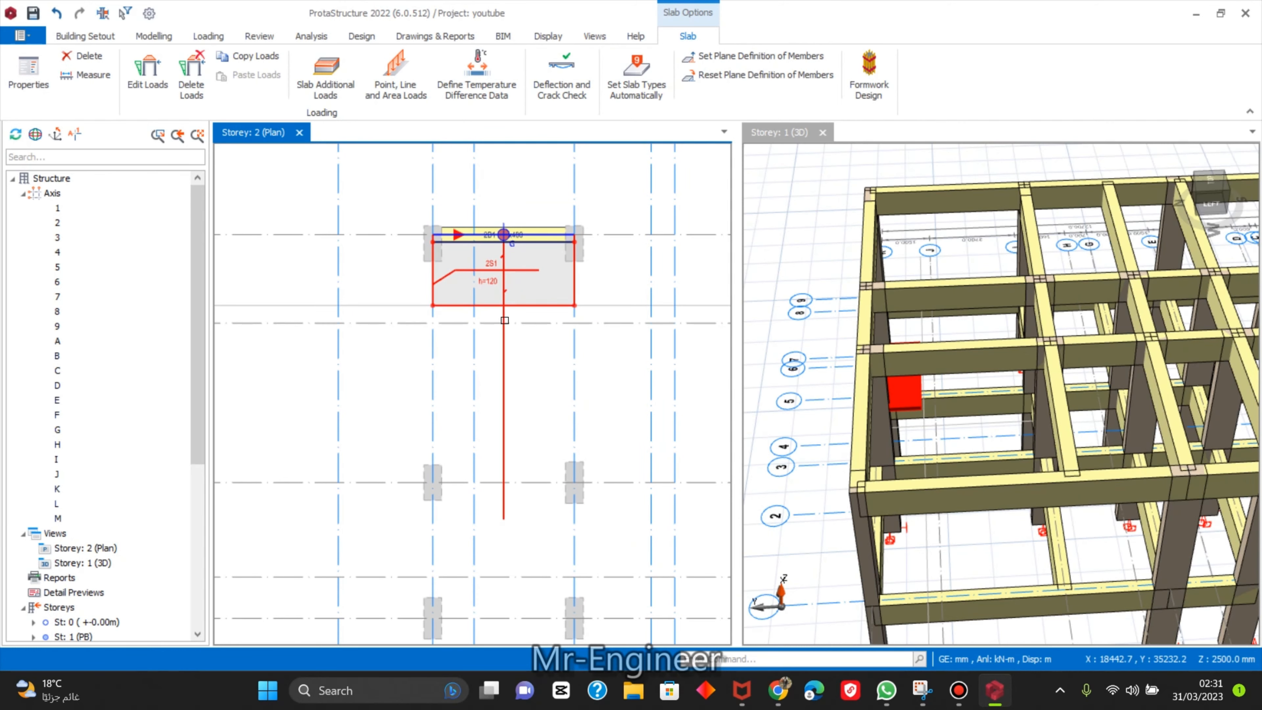
{"action": "scroll", "coordinate": [493, 278], "scroll_direction": "up", "scroll_amount": 2}
{"action": "key", "text": "Escape"}
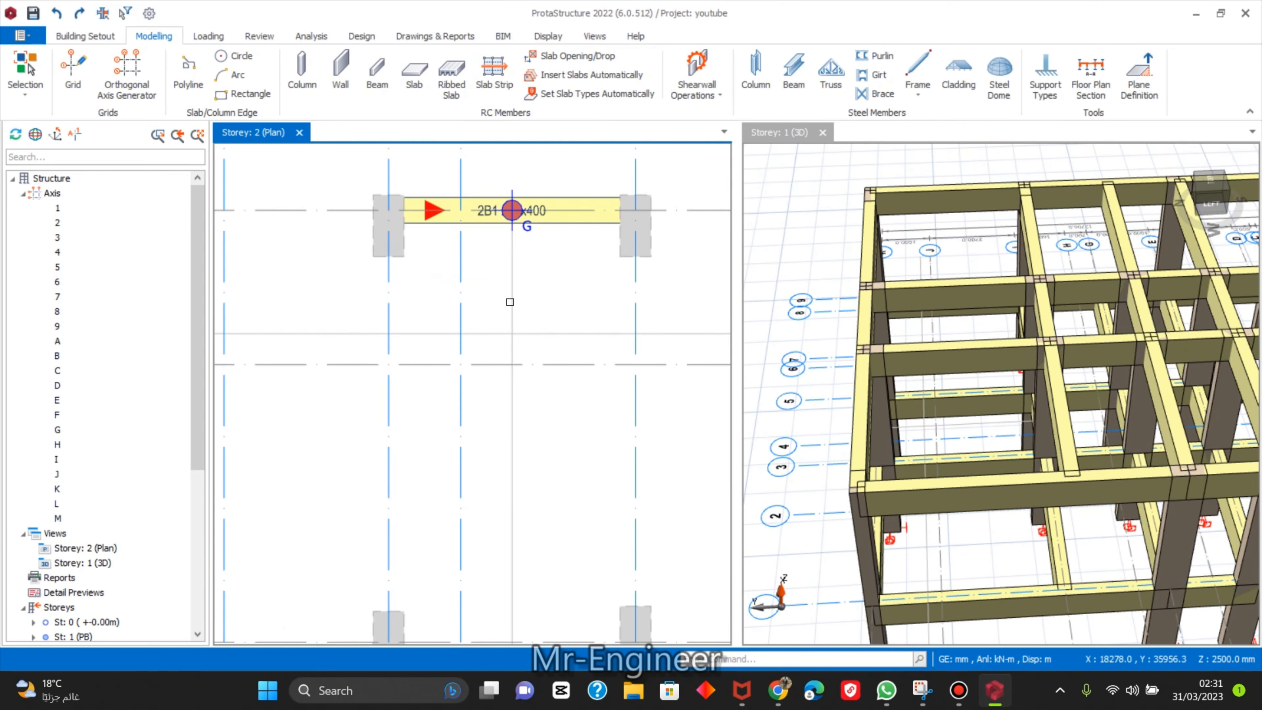
{"action": "scroll", "coordinate": [537, 368], "scroll_direction": "down", "scroll_amount": 3}
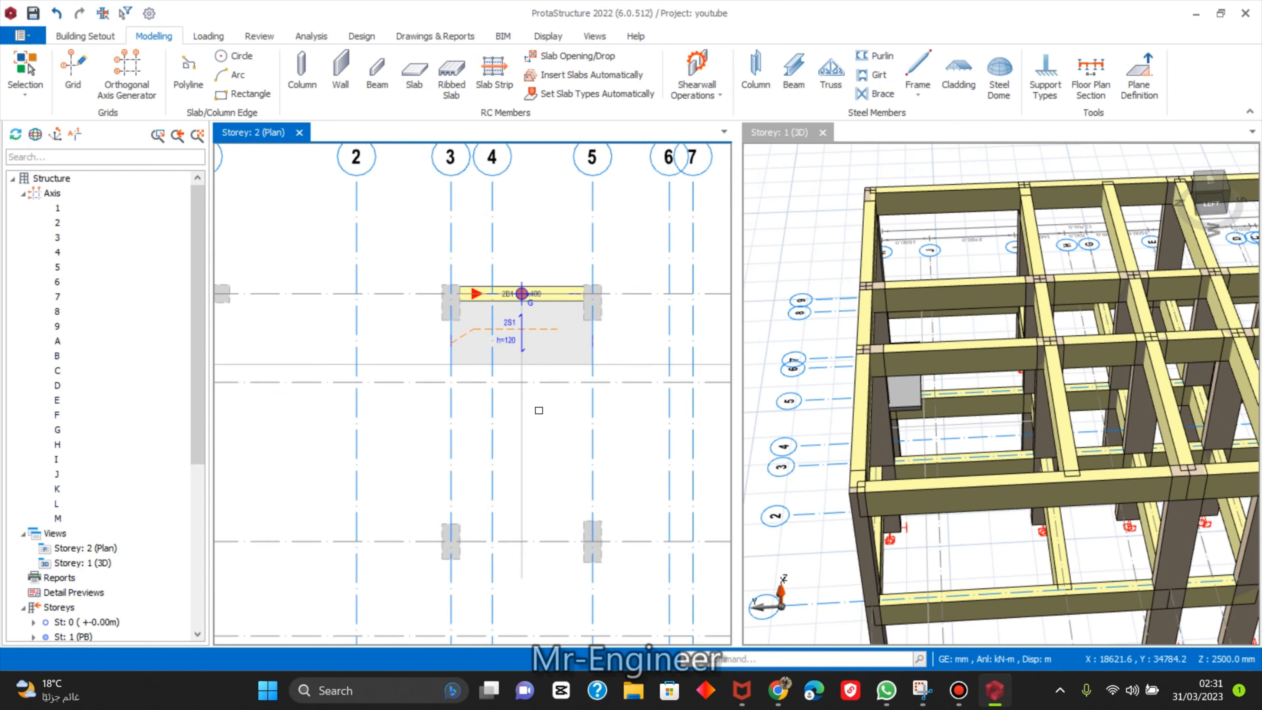
Insert a slab with 2.0 kN/m2 dead and imposed loads, bounded by axes 3, I, M and L.
{"action": "scroll", "coordinate": [517, 378], "scroll_direction": "up", "scroll_amount": 1}
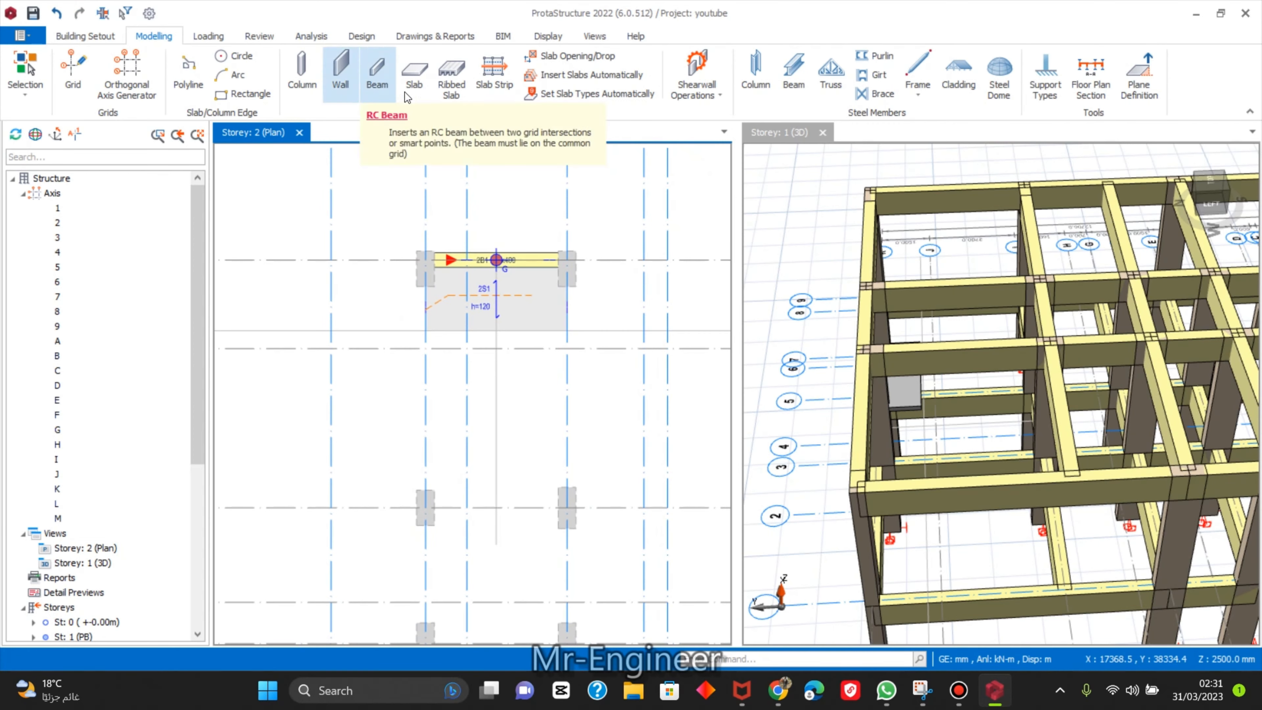
{"action": "left_click", "coordinate": [422, 83]}
{"action": "left_click", "coordinate": [1156, 194]}
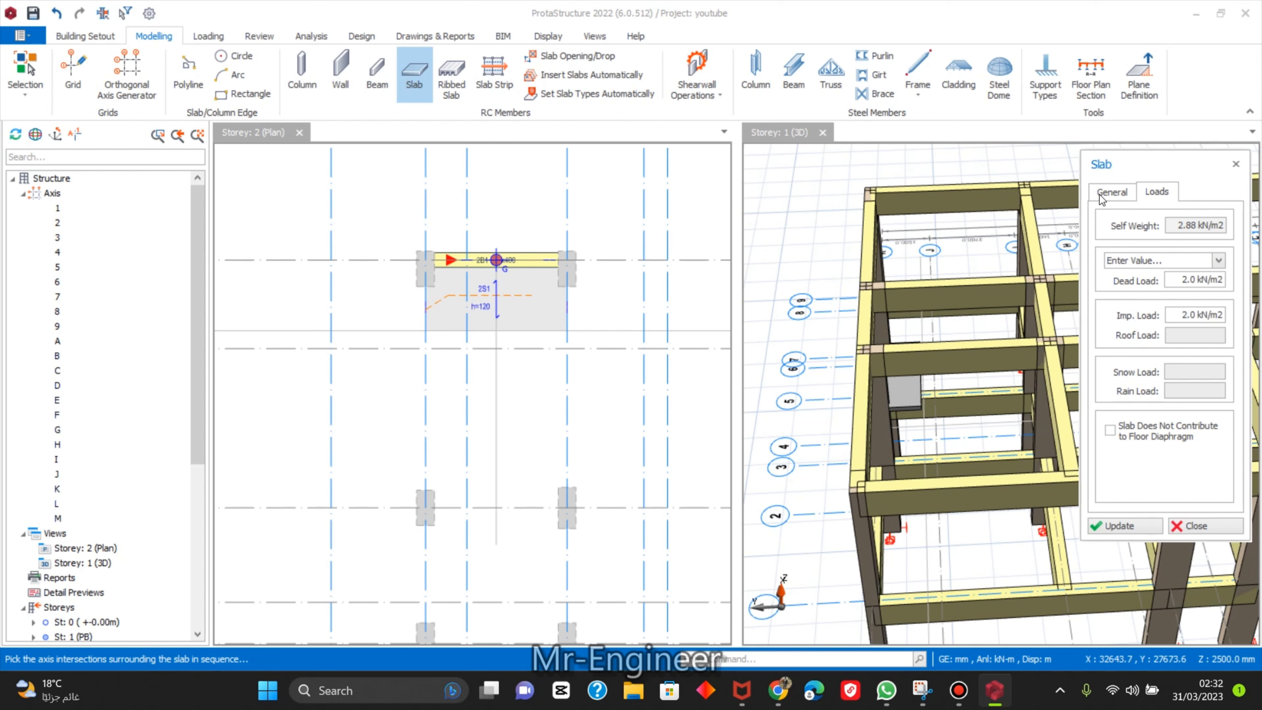
{"action": "left_click", "coordinate": [1111, 192]}
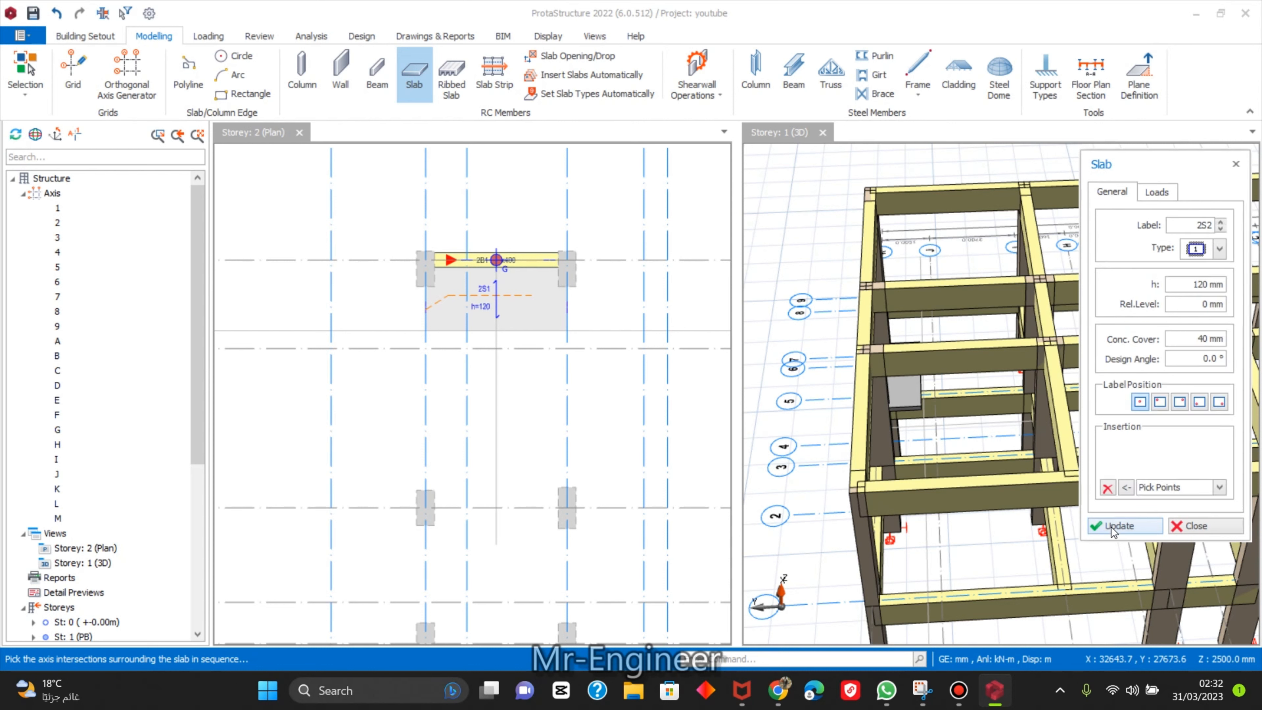
{"action": "left_click", "coordinate": [426, 331]}
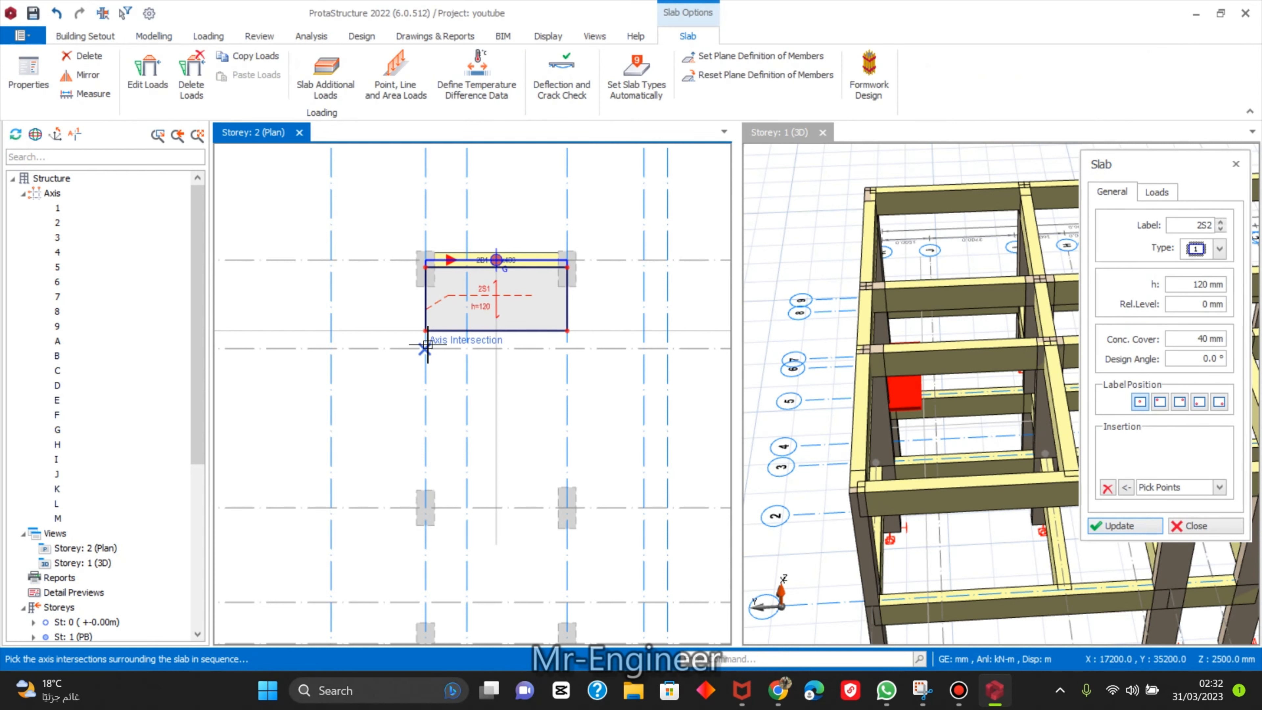
{"action": "left_click", "coordinate": [496, 508]}
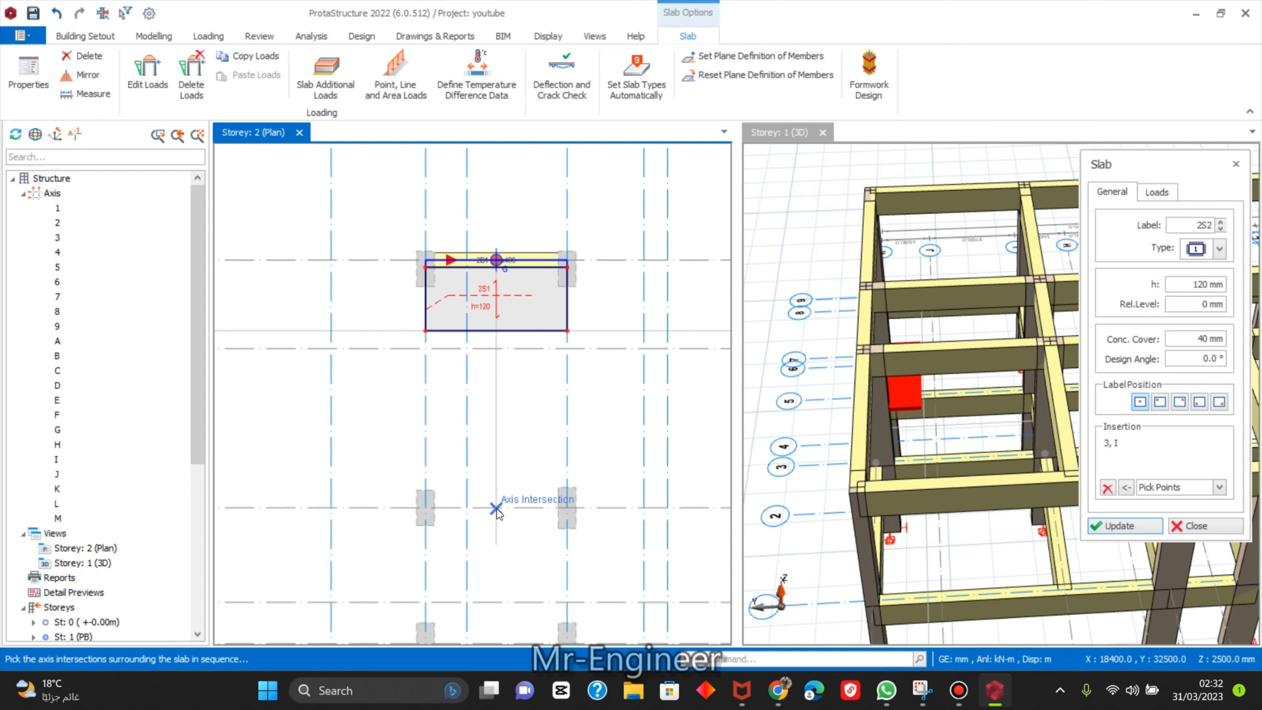
{"action": "left_click", "coordinate": [496, 330]}
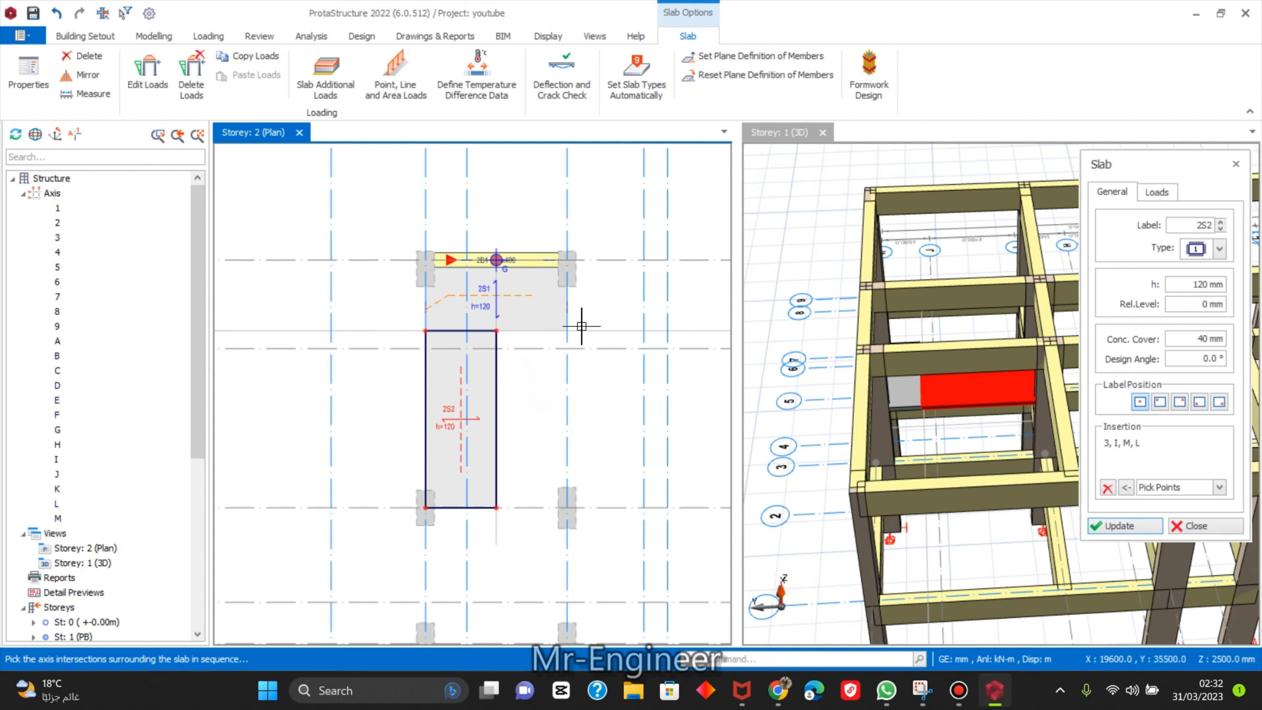
{"action": "left_click", "coordinate": [567, 508]}
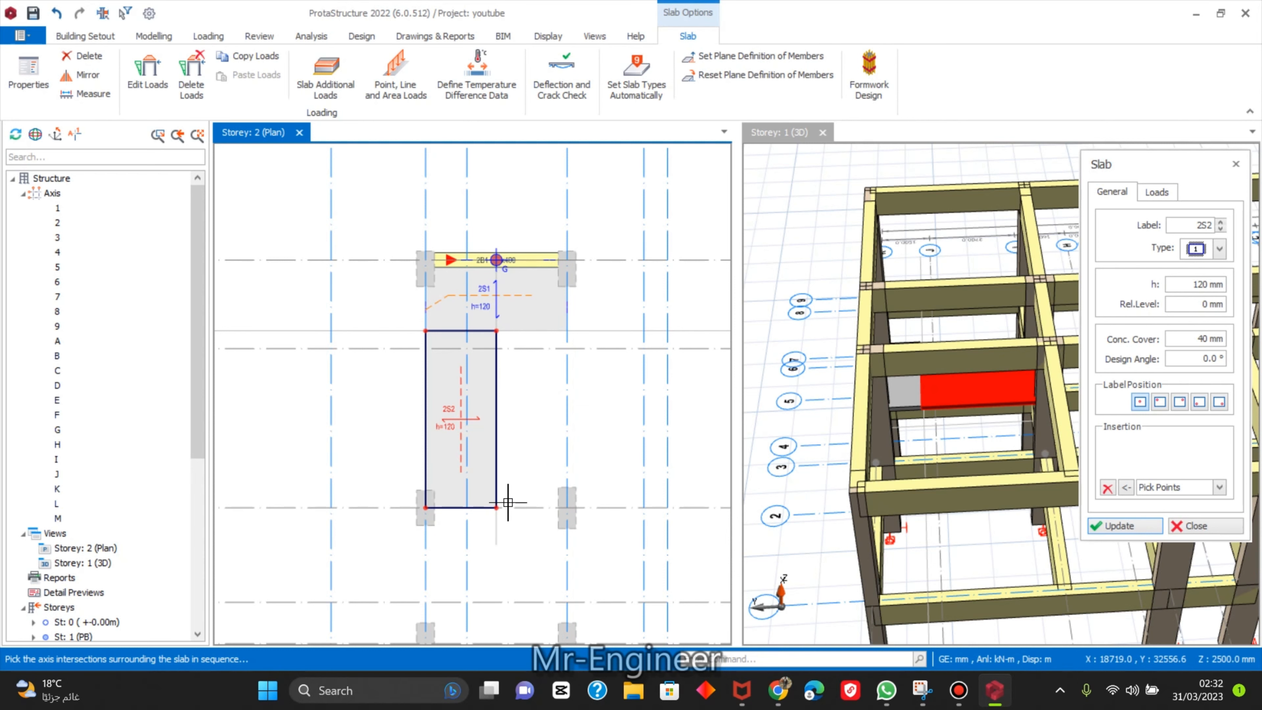
{"action": "left_click", "coordinate": [496, 508]}
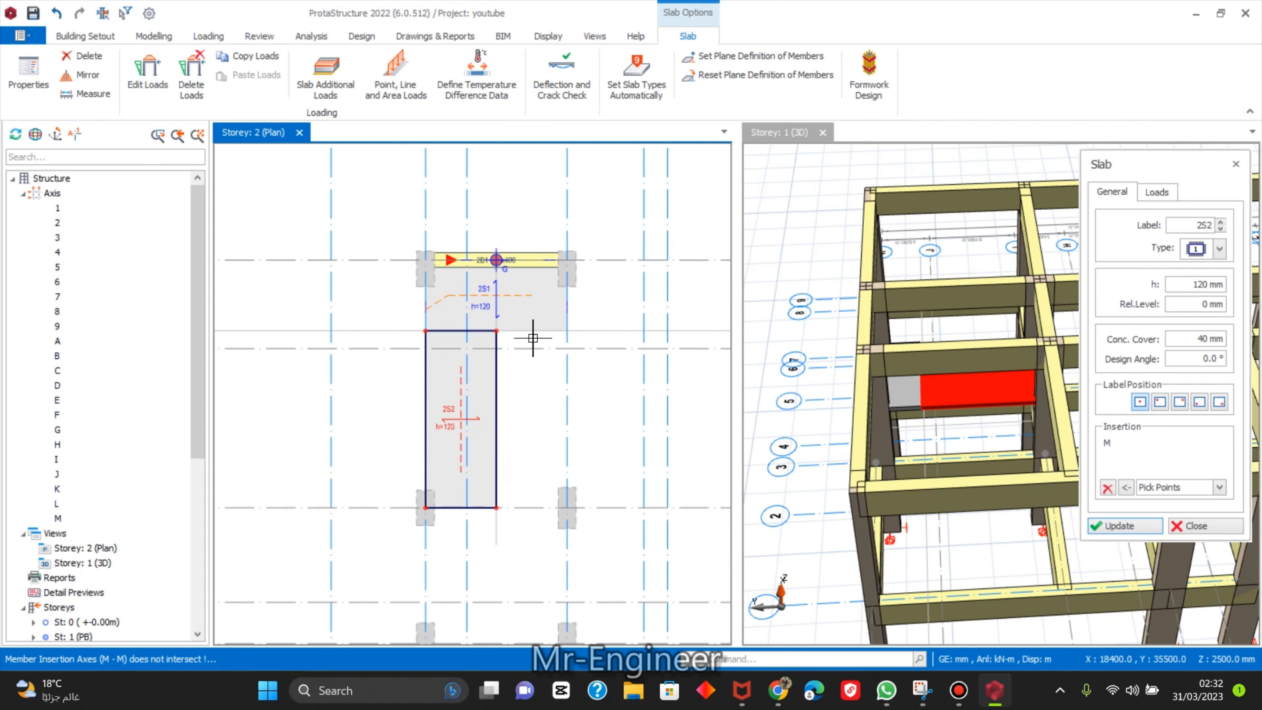
{"action": "left_click", "coordinate": [567, 331]}
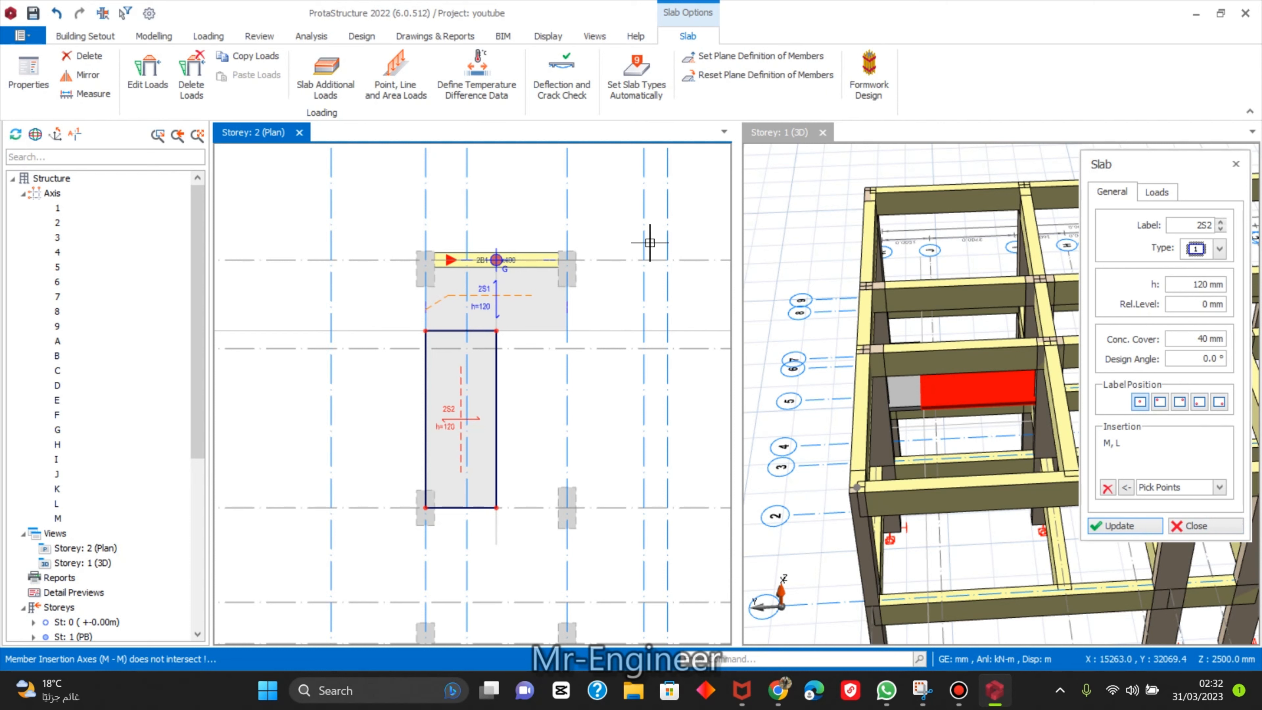
{"action": "left_click", "coordinate": [169, 36]}
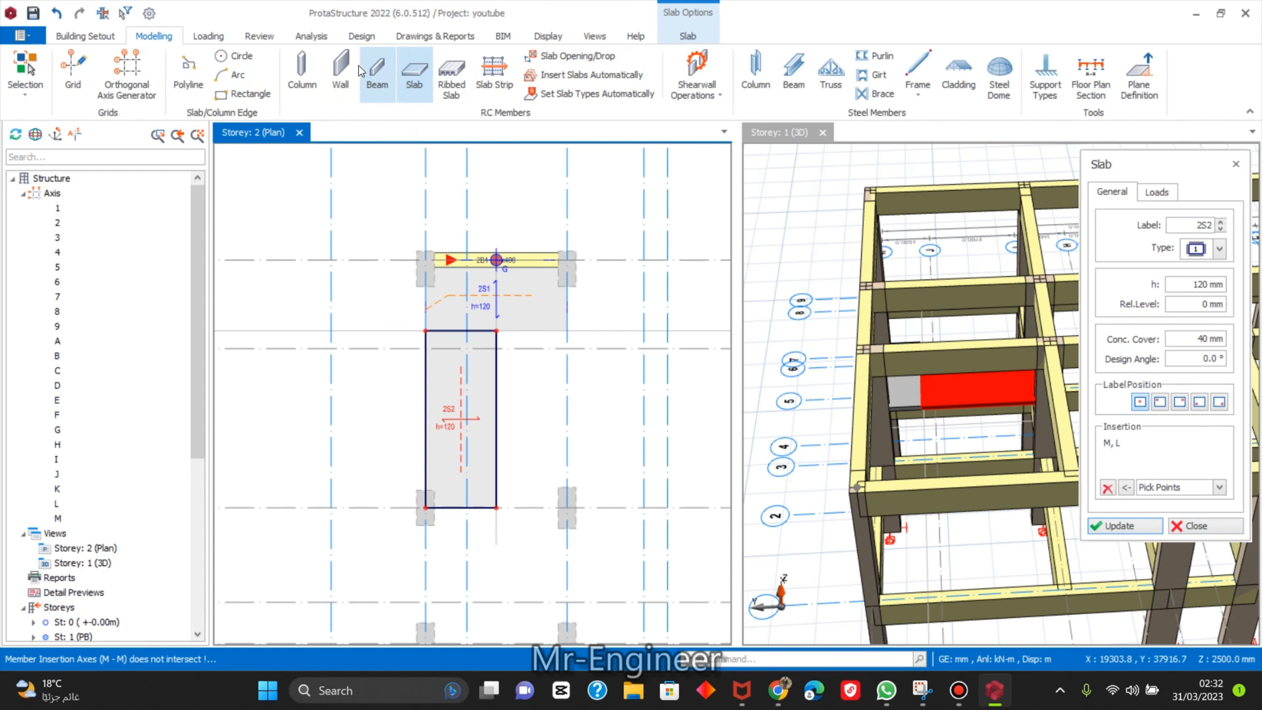
{"action": "left_click", "coordinate": [410, 71]}
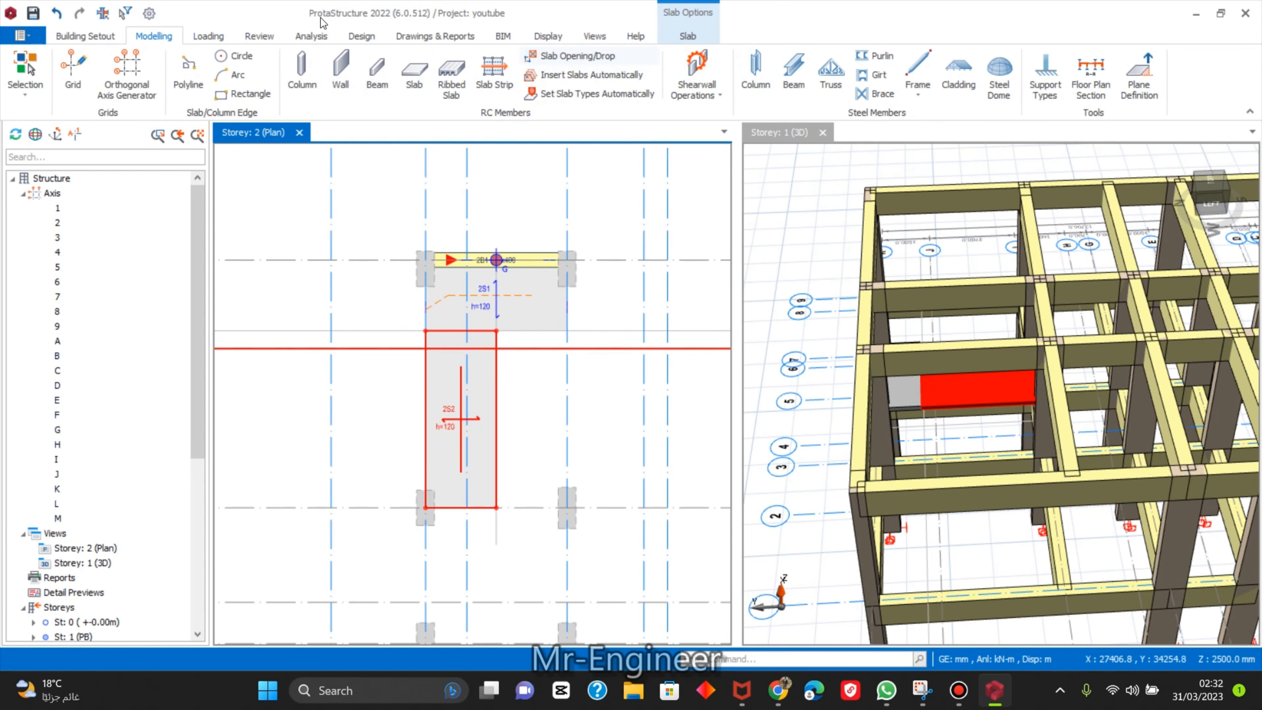
Insert a slab with 2.0 kN/m2 dead and imposed loads, bounded by axes I, M, L and 5.
{"action": "left_click", "coordinate": [415, 63]}
{"action": "left_click", "coordinate": [1155, 192]}
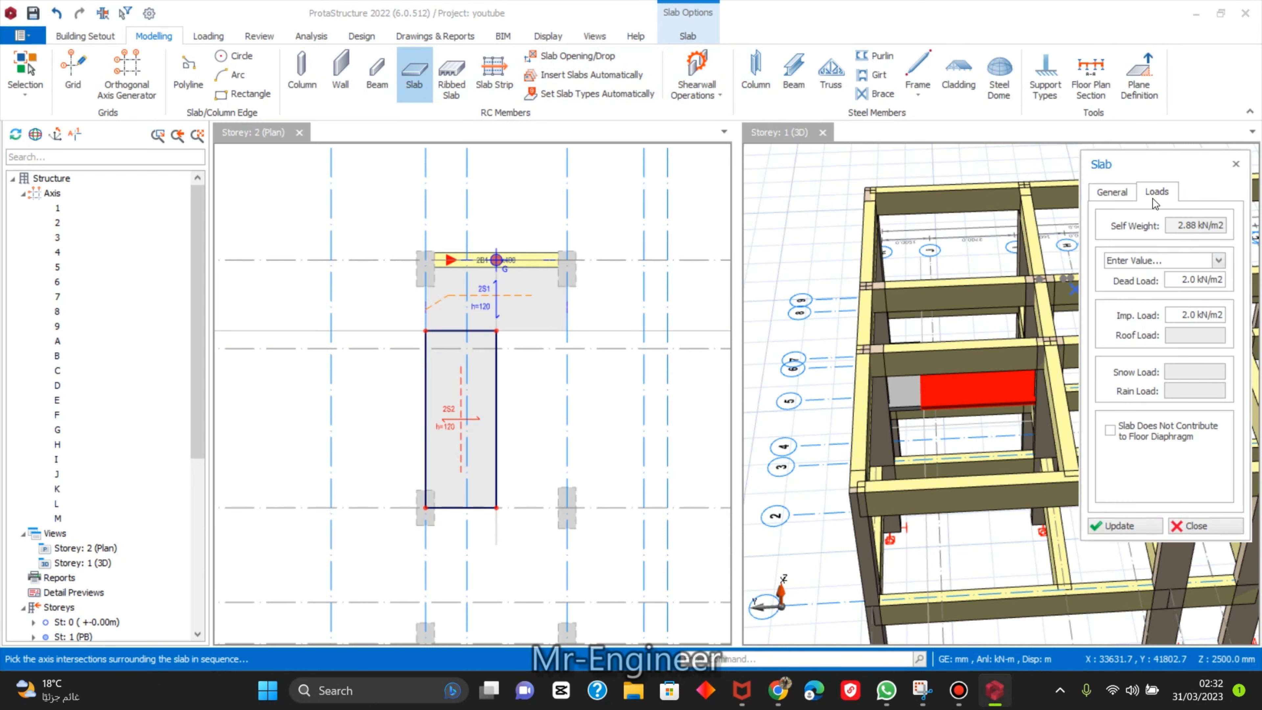
{"action": "left_click", "coordinate": [1113, 192]}
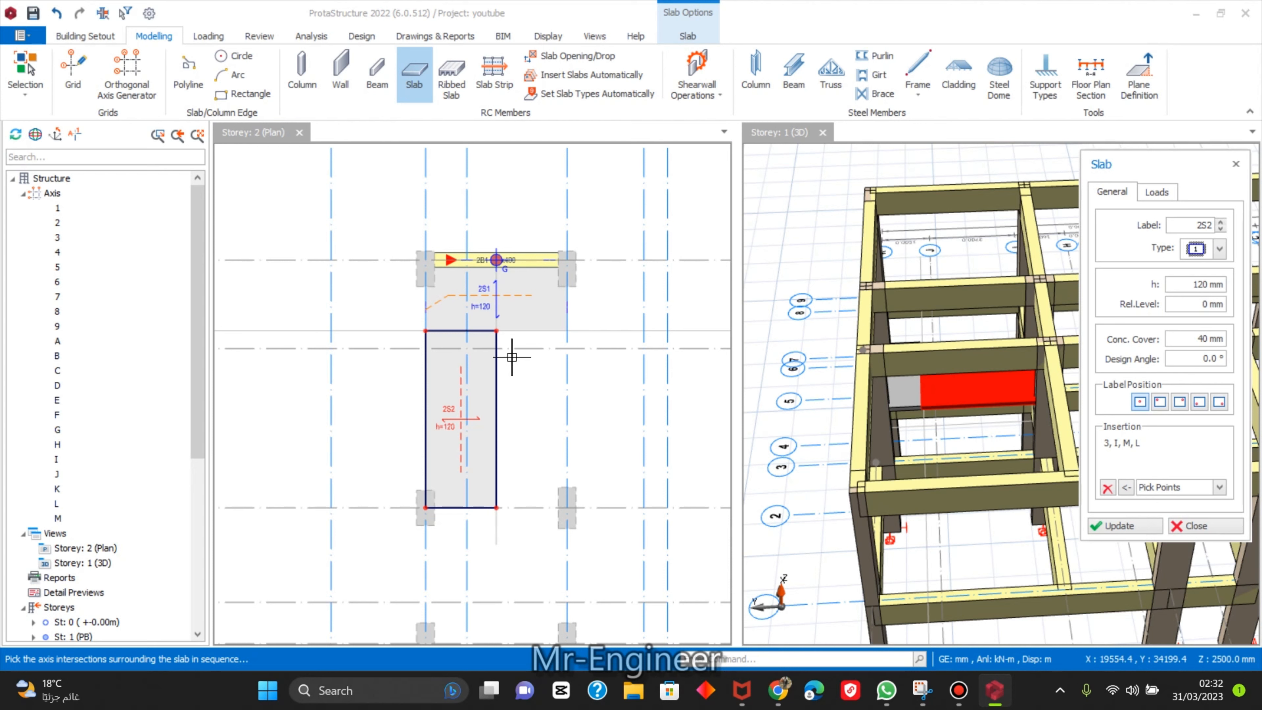
{"action": "left_click", "coordinate": [567, 507]}
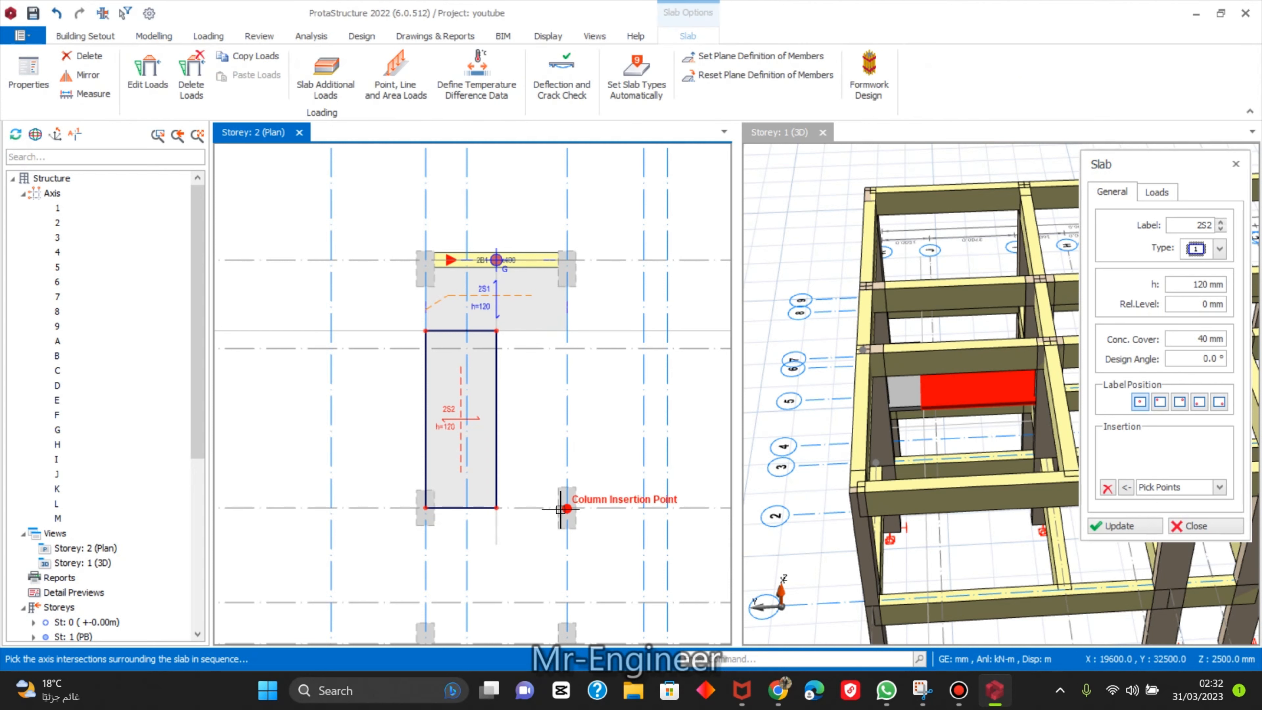
{"action": "left_click", "coordinate": [503, 508]}
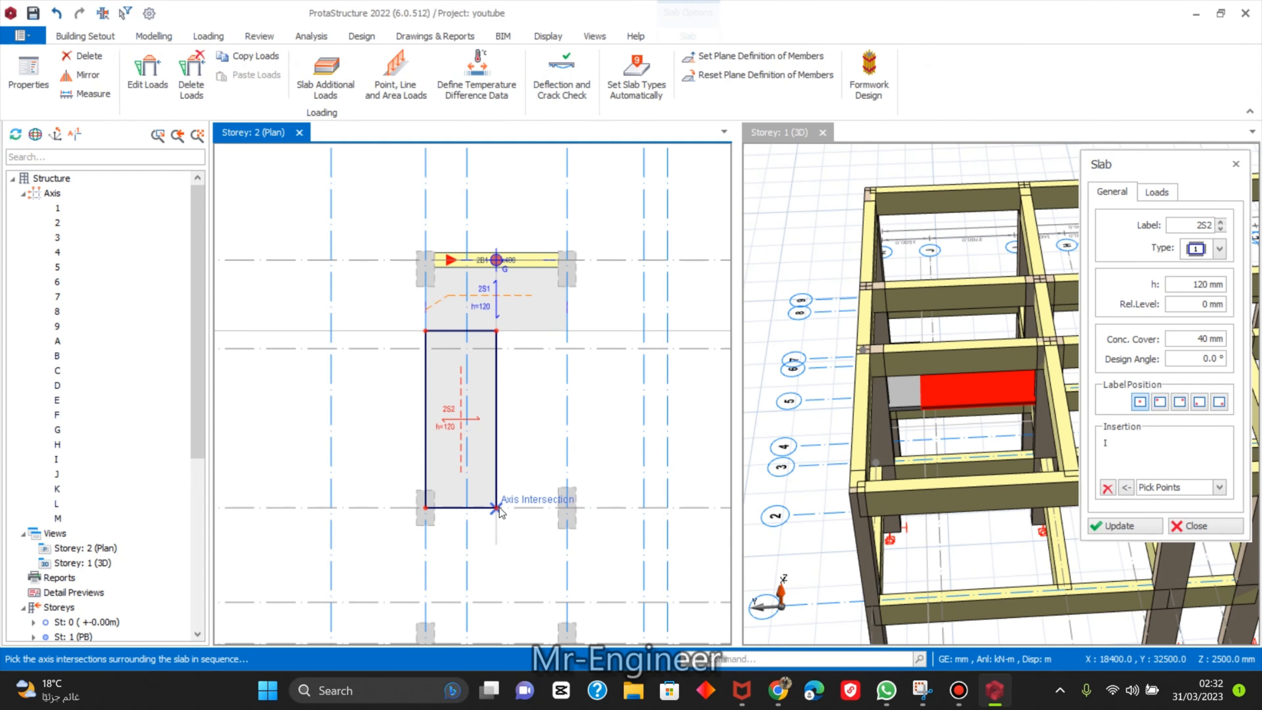
{"action": "left_click", "coordinate": [496, 329]}
{"action": "left_click", "coordinate": [567, 328]}
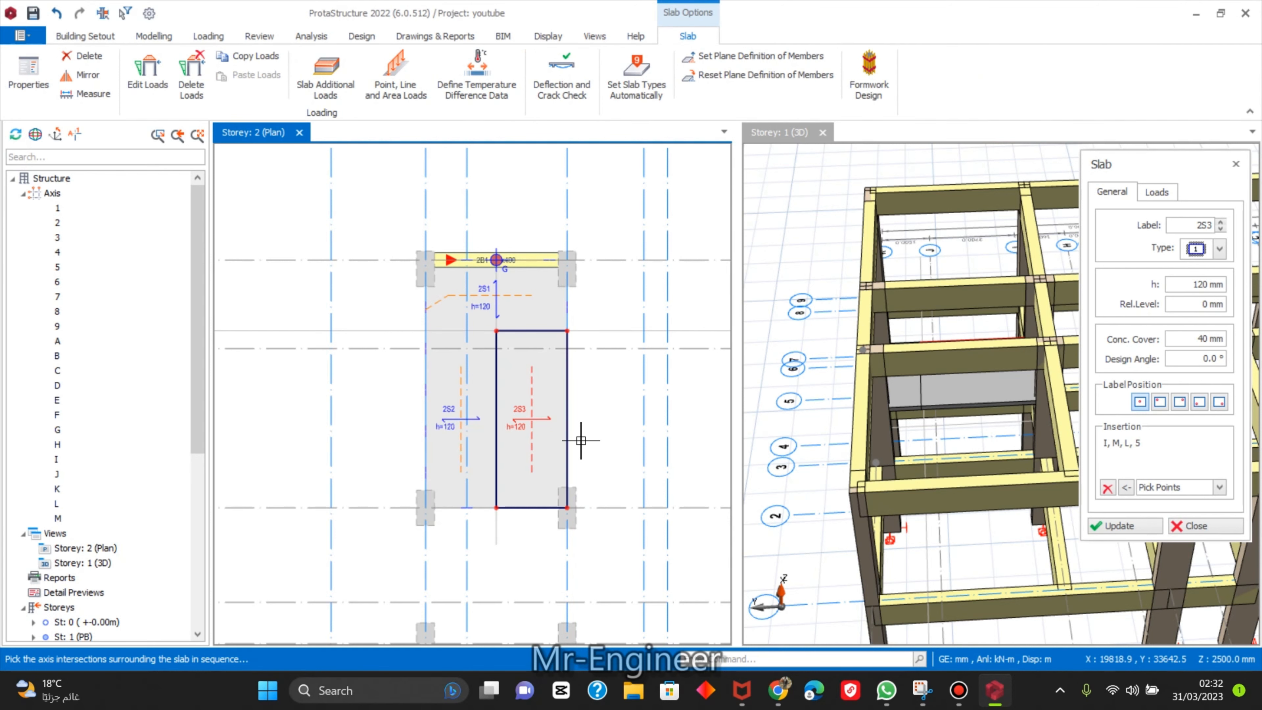
Change slab 2S1, directly below the beam on axis K, to 200 mm thickness and 25 mm concrete cover.
{"action": "scroll", "coordinate": [581, 432], "scroll_direction": "down", "scroll_amount": 2}
{"action": "right_click", "coordinate": [589, 425]}
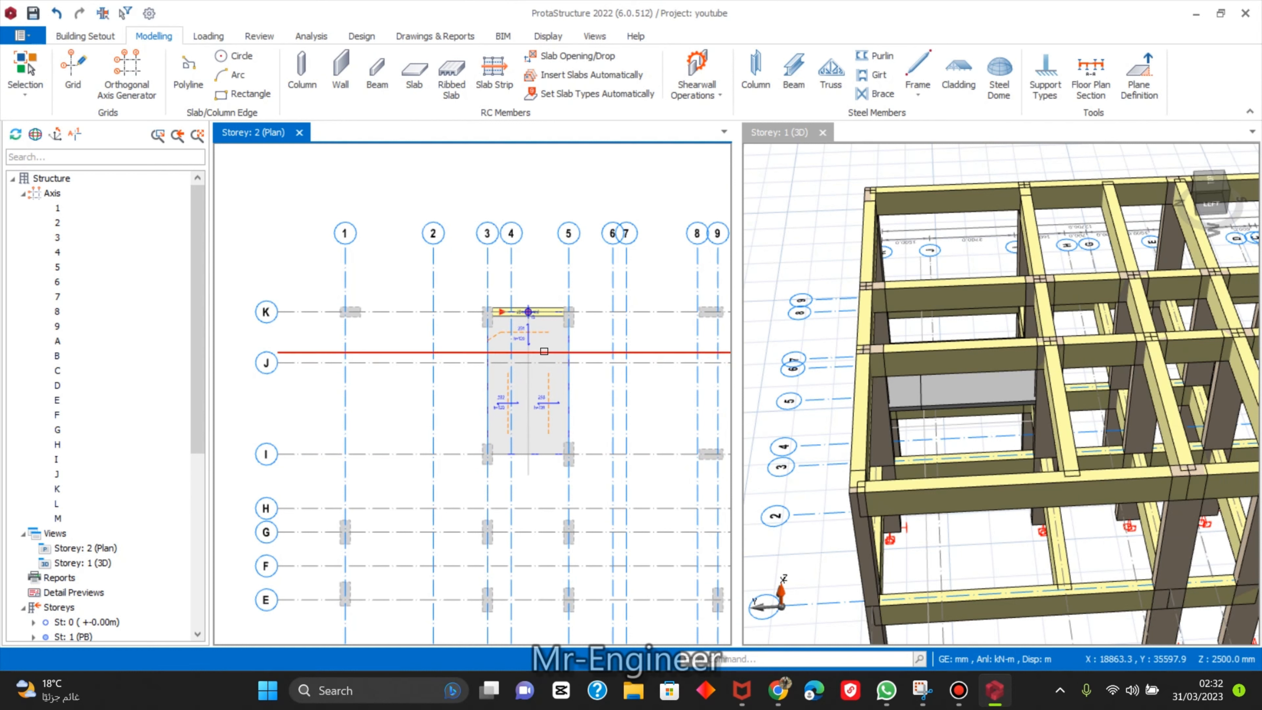
{"action": "left_click", "coordinate": [552, 316]}
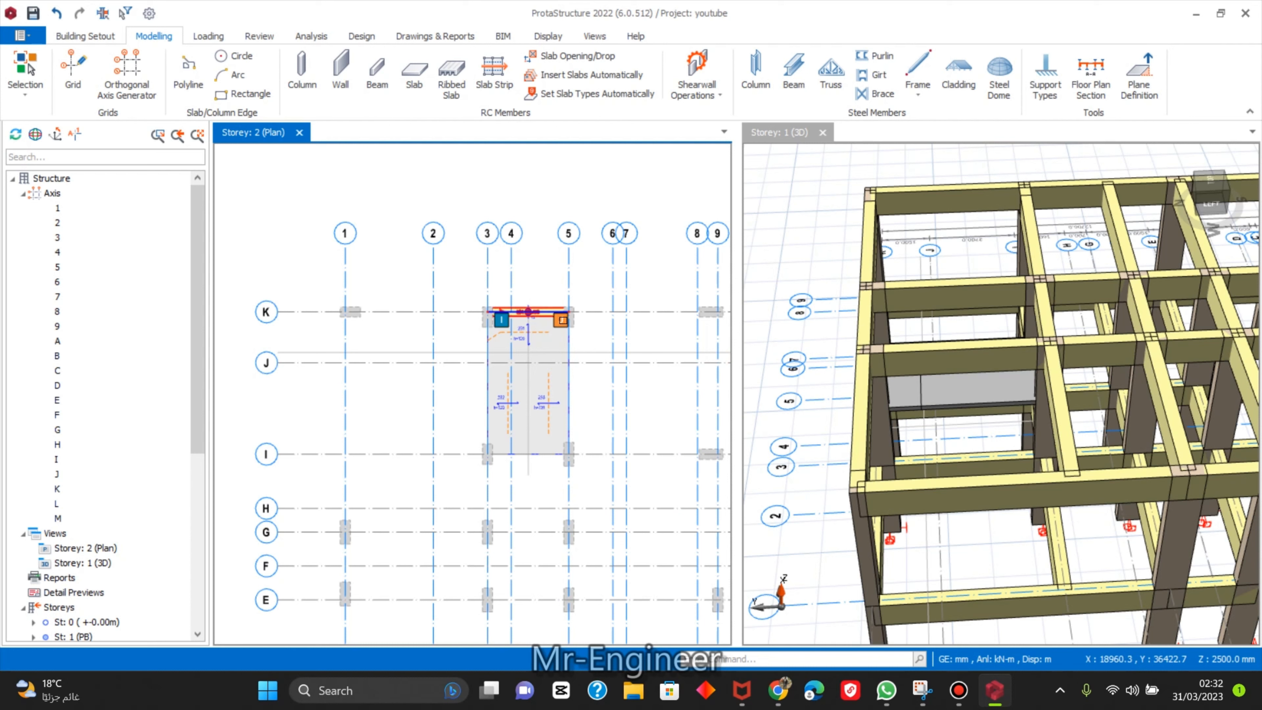
{"action": "left_click", "coordinate": [549, 336]}
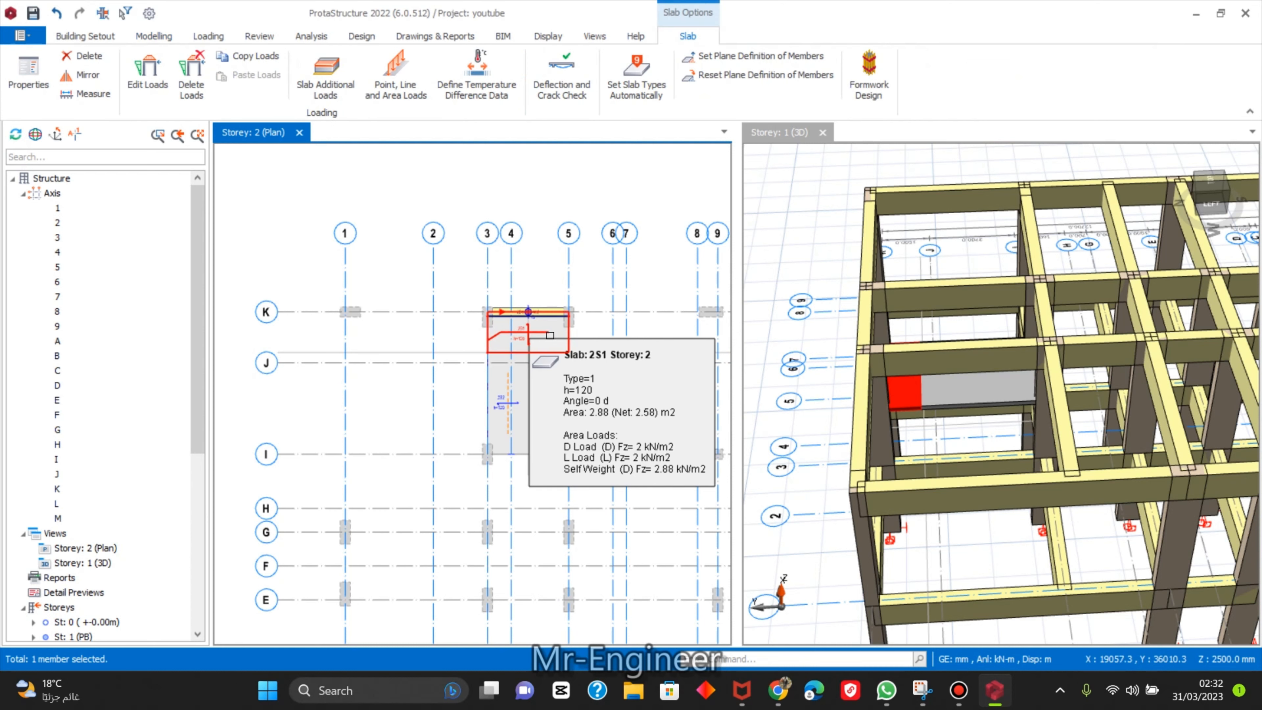
{"action": "double_click", "coordinate": [550, 335]}
{"action": "double_click", "coordinate": [1202, 284]}
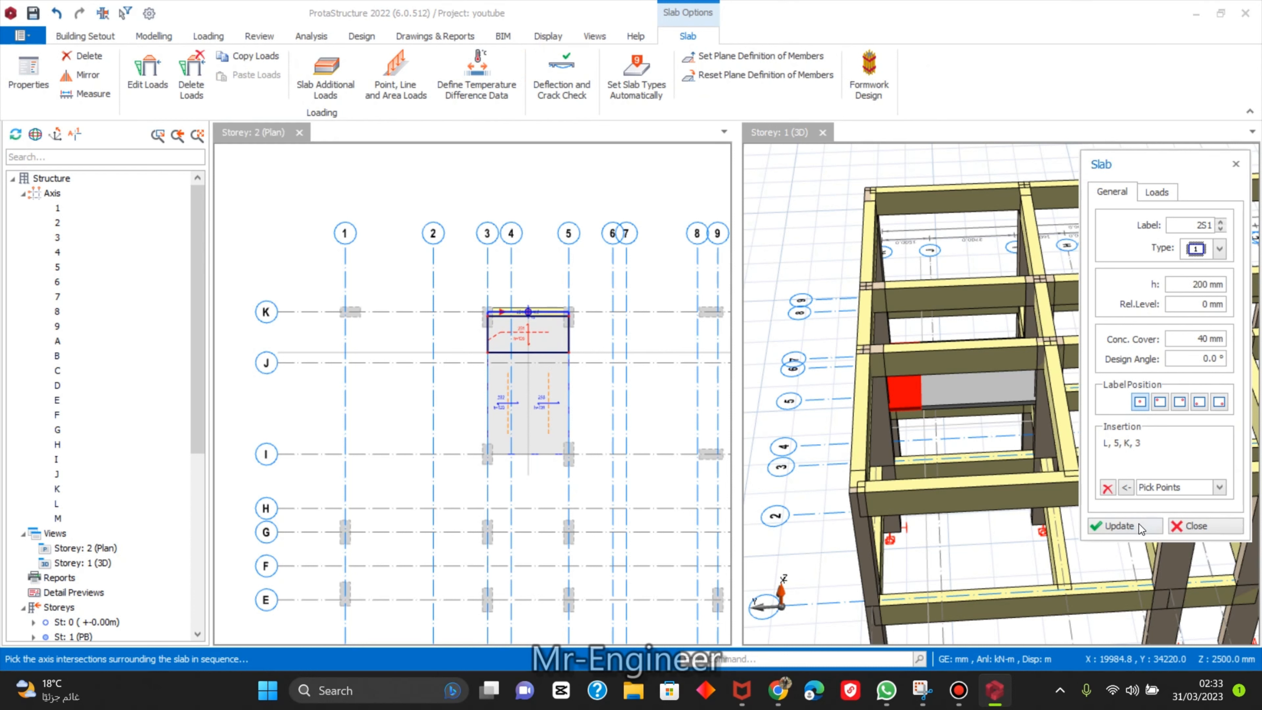
{"action": "left_click", "coordinate": [1133, 531]}
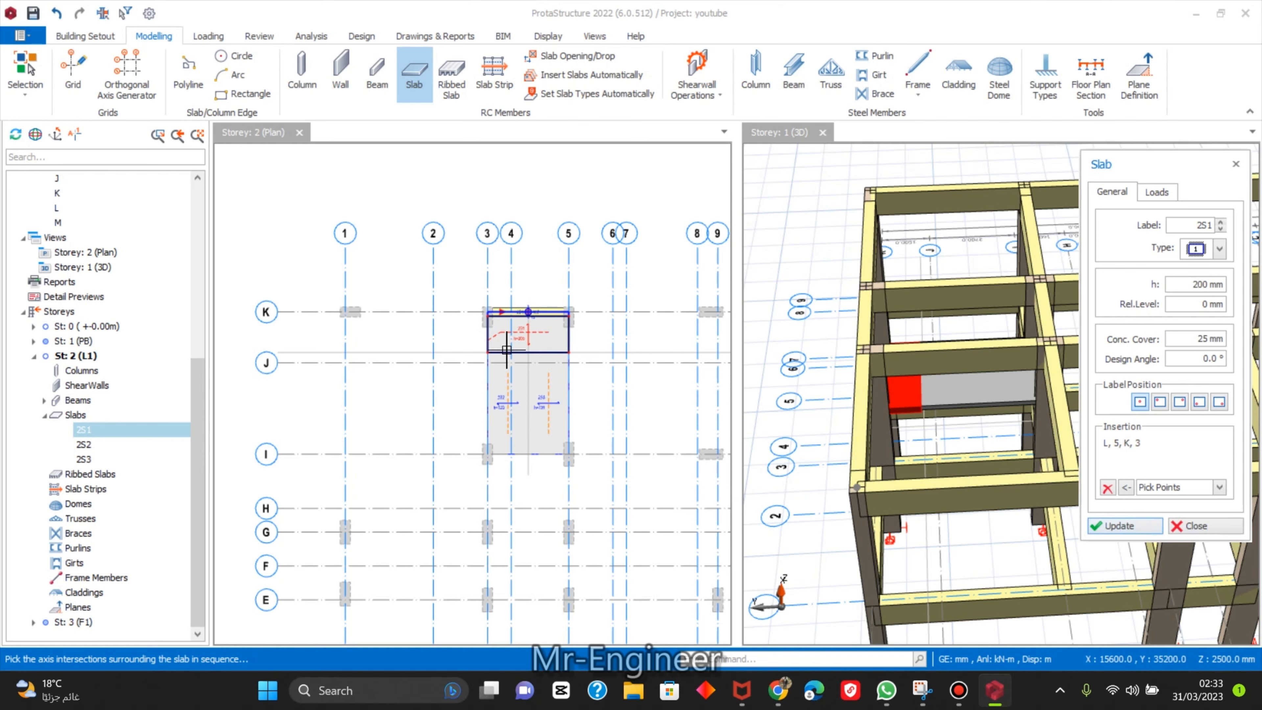
{"action": "scroll", "coordinate": [517, 365], "scroll_direction": "up", "scroll_amount": 3}
{"action": "right_click", "coordinate": [641, 393]}
{"action": "key", "text": "Escape"}
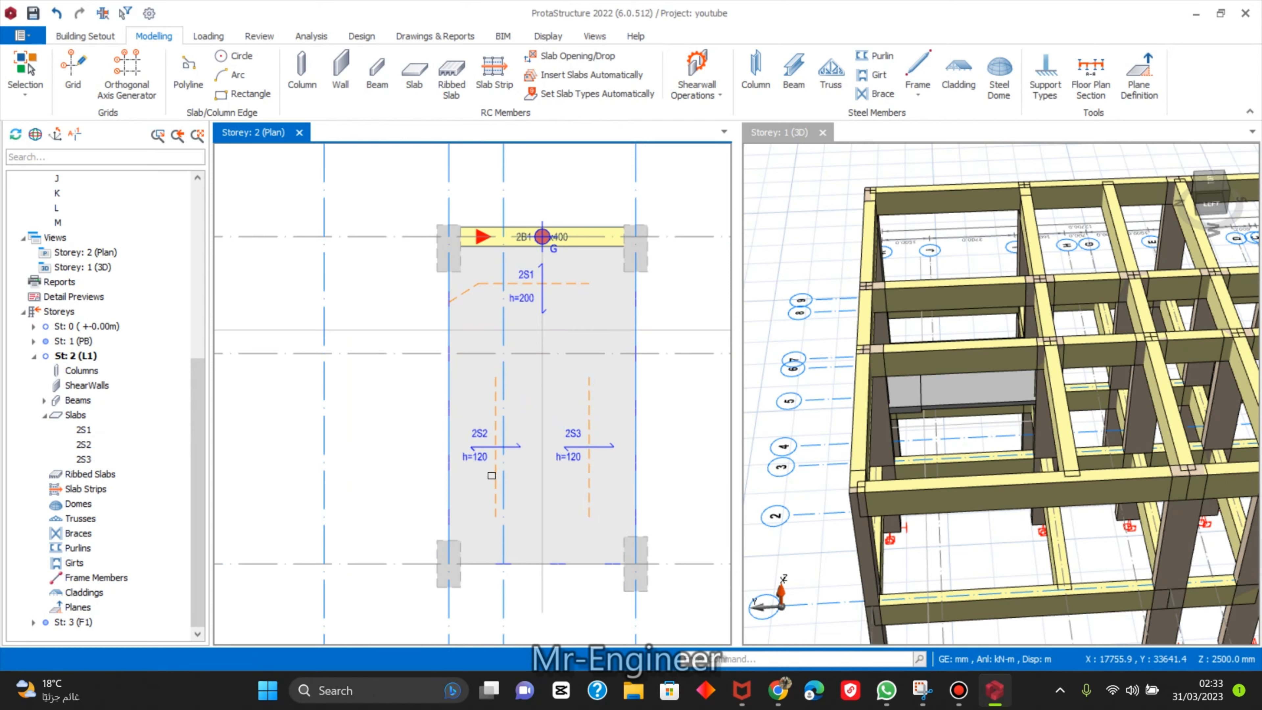
Set the thickness of slabs 2S2 and 2S3 to 200 mm together in the slab table.
{"action": "left_click", "coordinate": [498, 473]}
{"action": "left_click", "coordinate": [588, 436]}
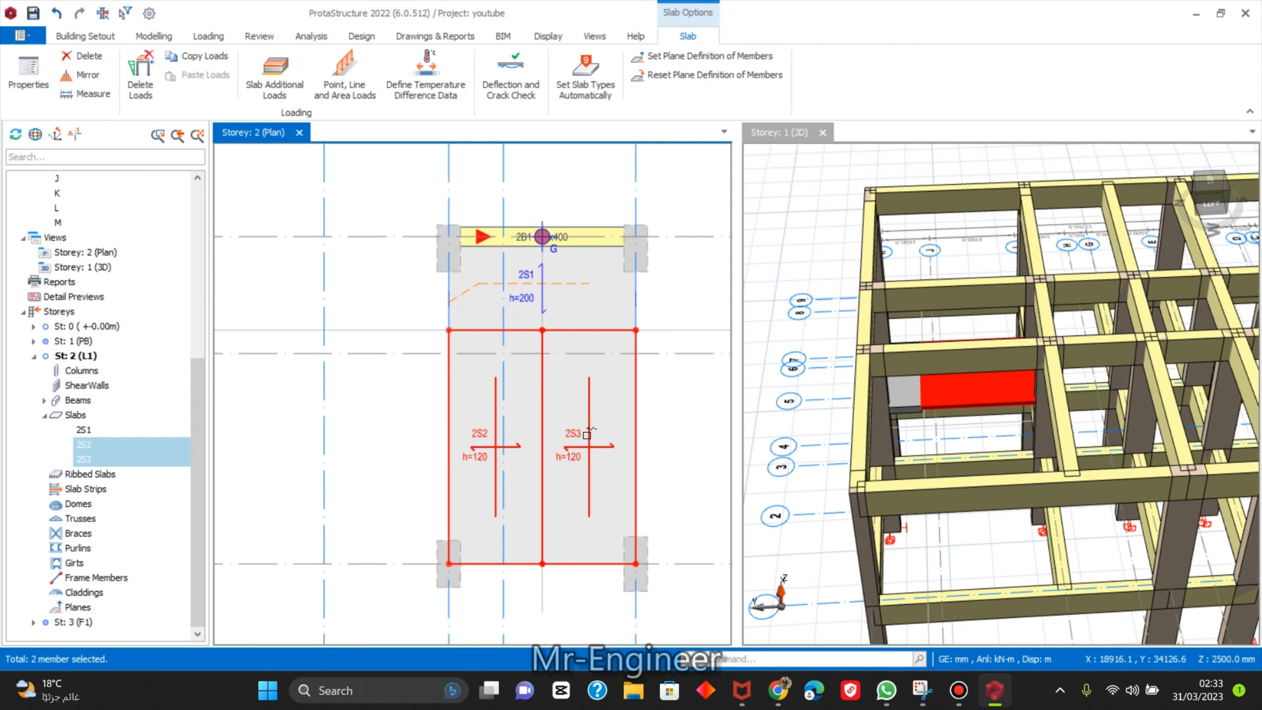
{"action": "right_click", "coordinate": [613, 389]}
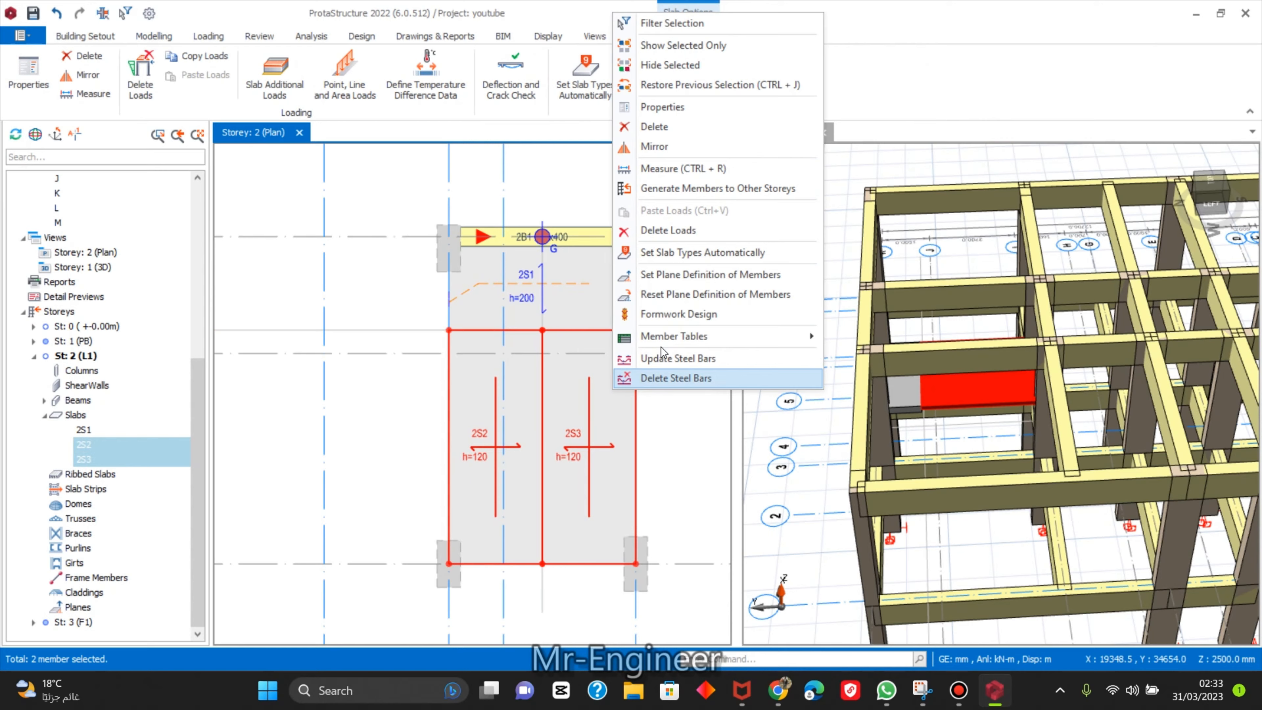
{"action": "left_click", "coordinate": [669, 108]}
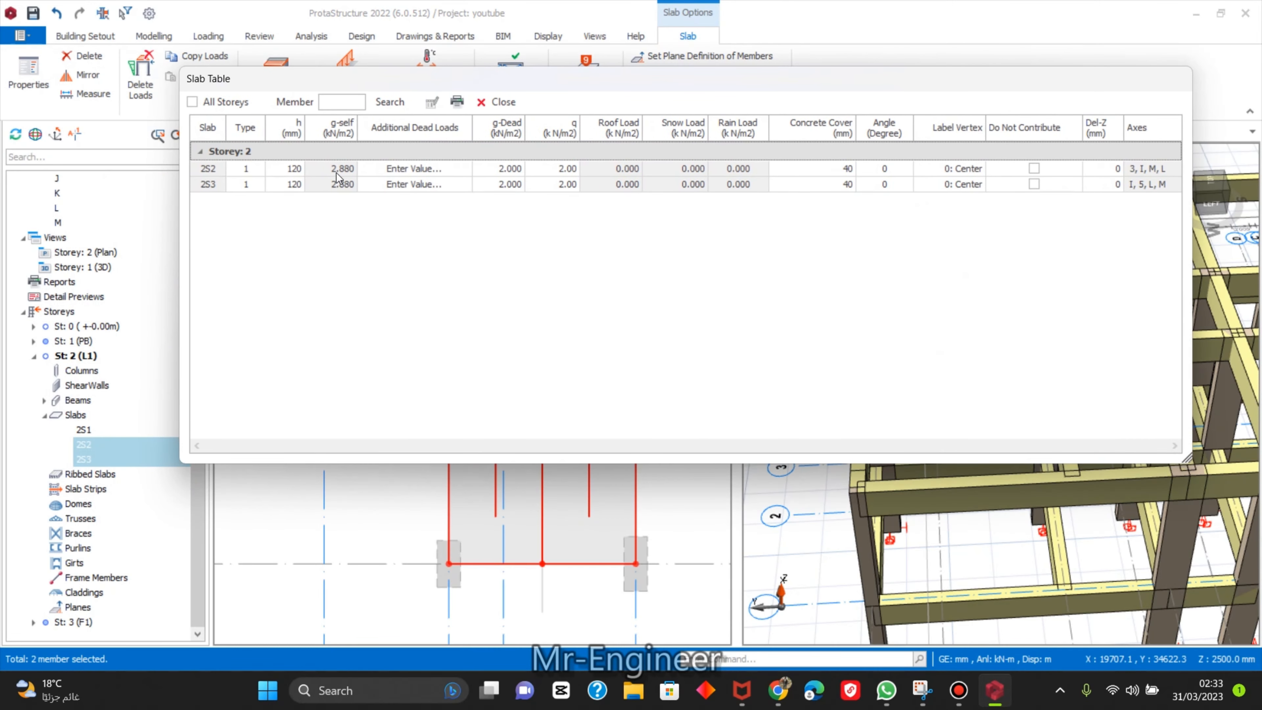
{"action": "left_click_drag", "start_coordinate": [287, 168], "coordinate": [294, 199]}
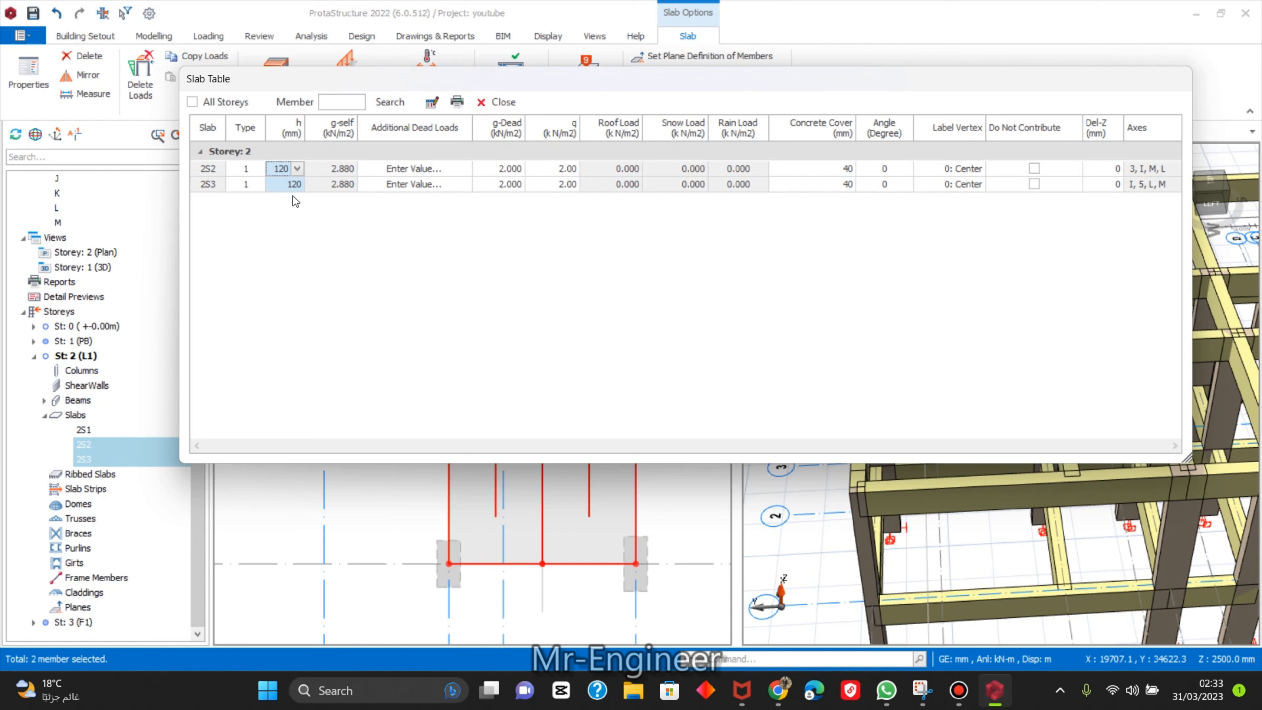
{"action": "type", "text": "200"}
Set the concrete cover of slabs 2S2 and 2S3 to 25 mm, then close the slab table and clear the selection.
{"action": "left_click_drag", "start_coordinate": [839, 169], "coordinate": [841, 224]}
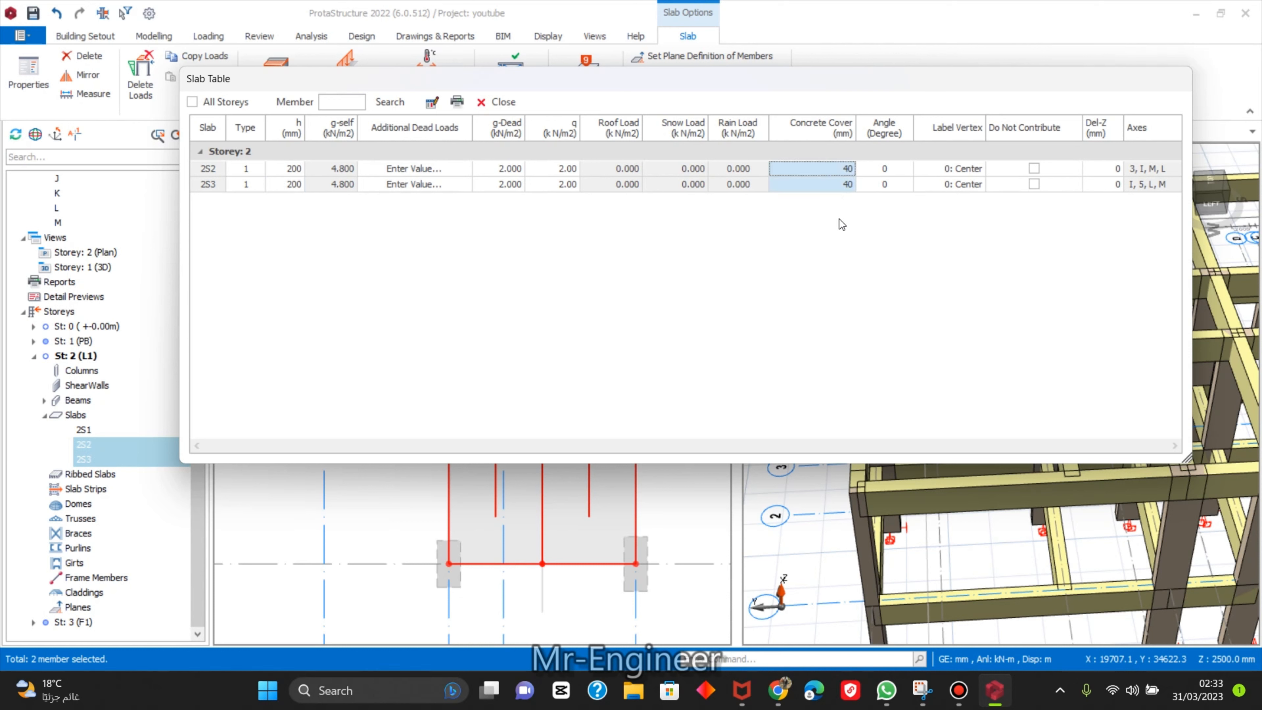
{"action": "type", "text": "25"}
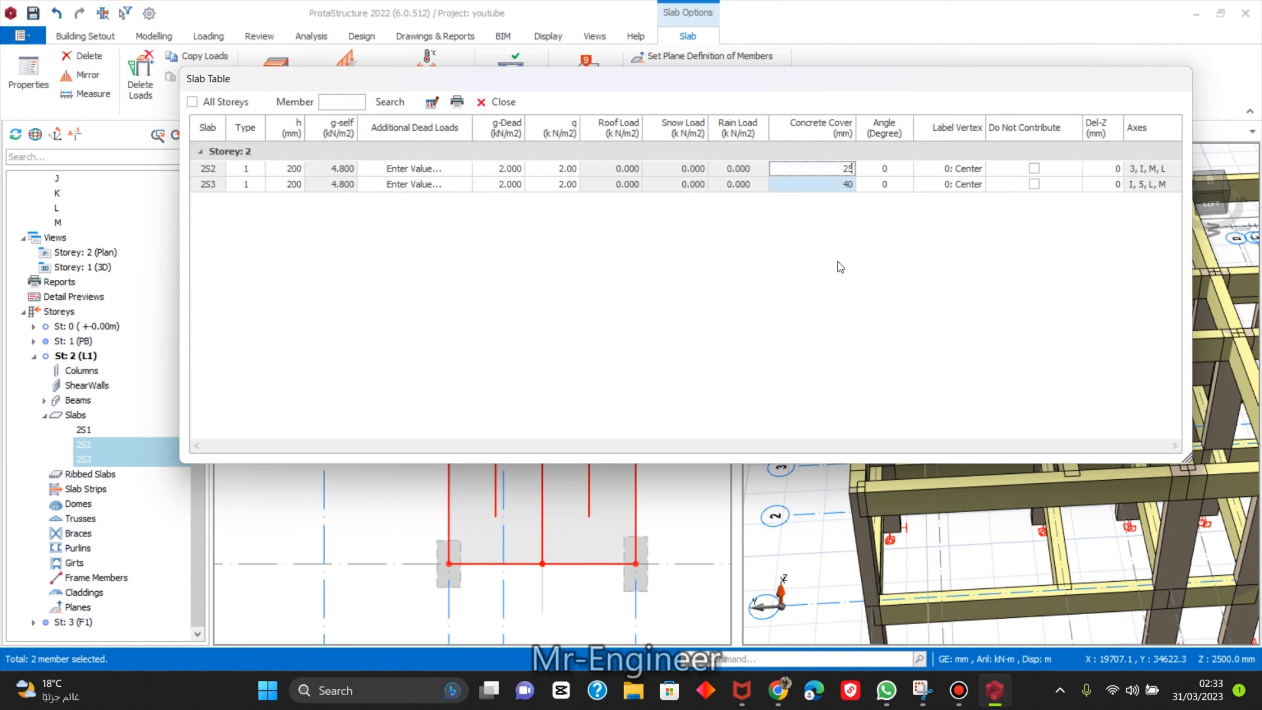
{"action": "key", "text": "Return"}
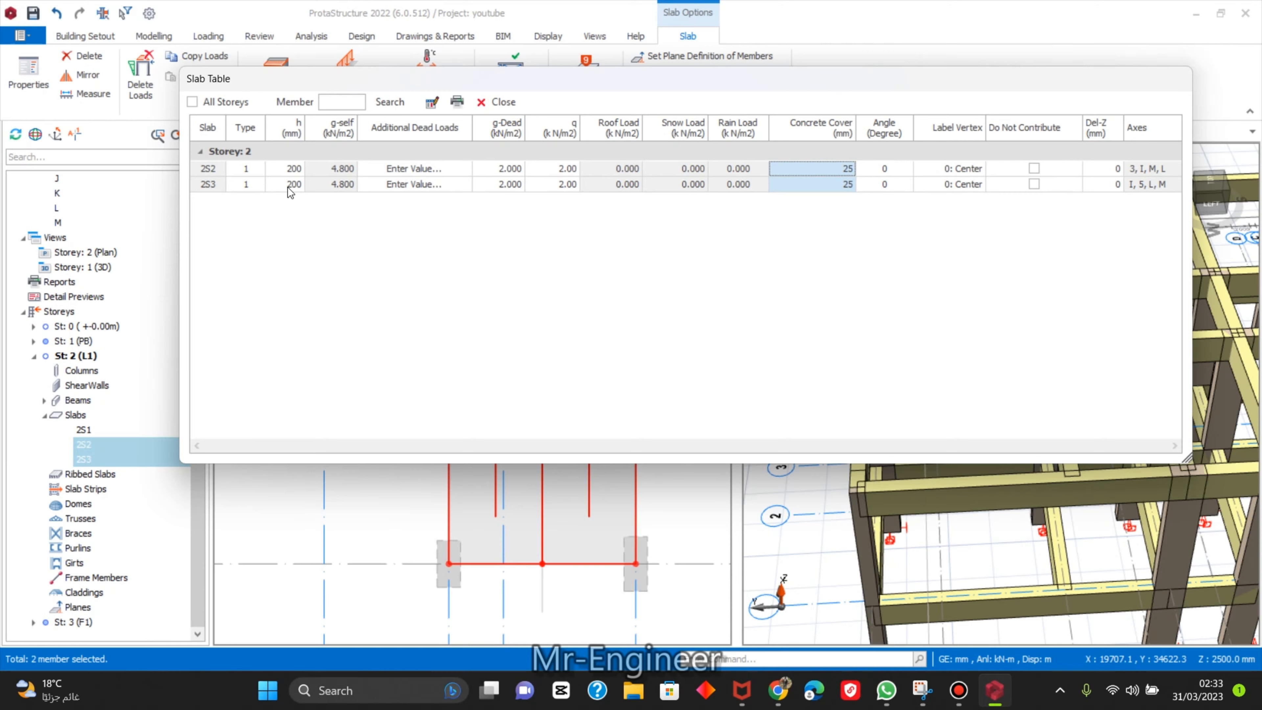
{"action": "left_click", "coordinate": [499, 102]}
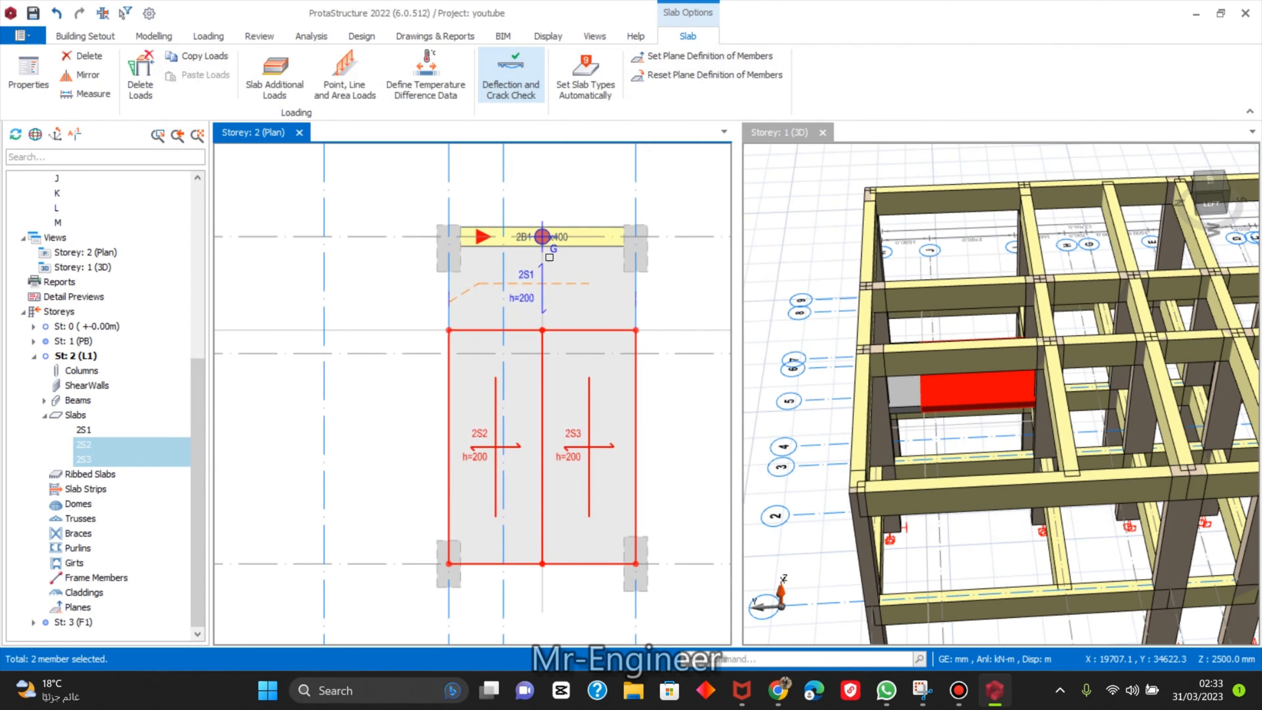
{"action": "key", "text": "Escape"}
{"action": "mouse_move", "coordinate": [944, 378]}
{"action": "middle_mouse_down"}
{"action": "mouse_move", "coordinate": [1009, 377]}
{"action": "mouse_move", "coordinate": [775, 527]}
{"action": "middle_mouse_up"}
{"action": "scroll", "coordinate": [1009, 377], "scroll_direction": "up", "scroll_amount": 5}
{"action": "scroll", "coordinate": [530, 375], "scroll_direction": "up", "scroll_amount": 5}
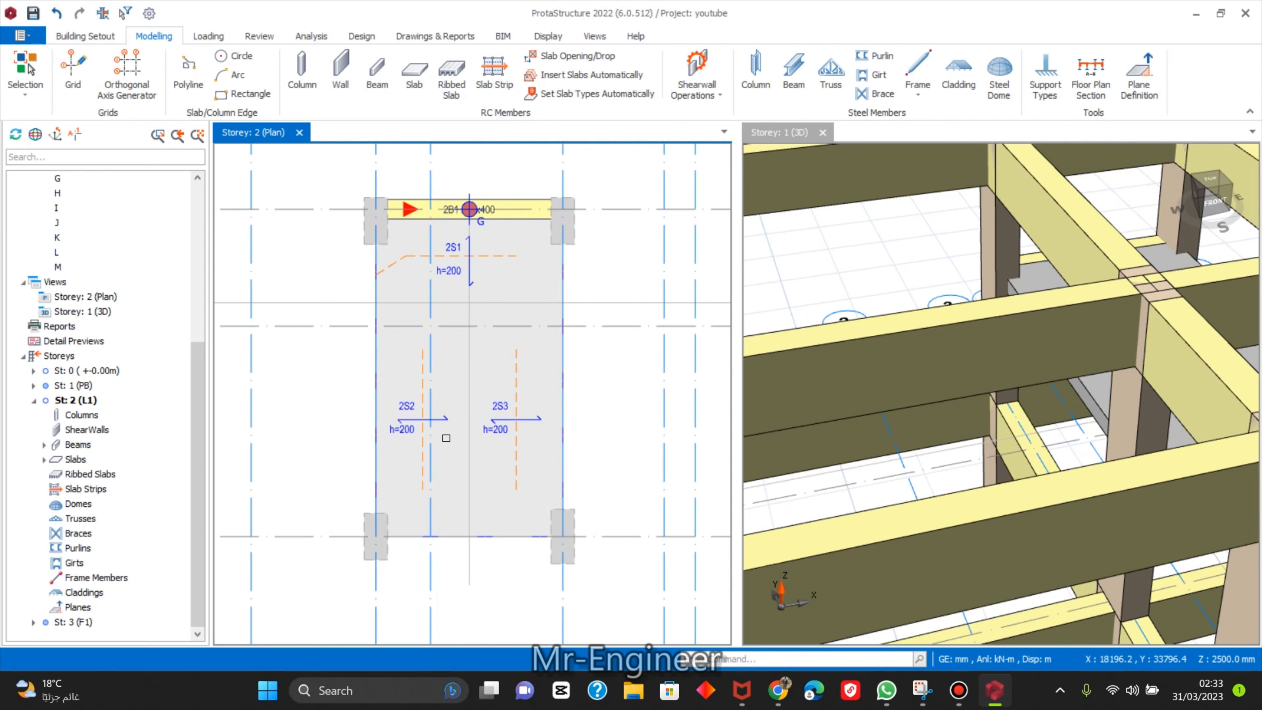
{"action": "scroll", "coordinate": [498, 423], "scroll_direction": "down", "scroll_amount": 2}
{"action": "scroll", "coordinate": [542, 383], "scroll_direction": "up", "scroll_amount": 3}
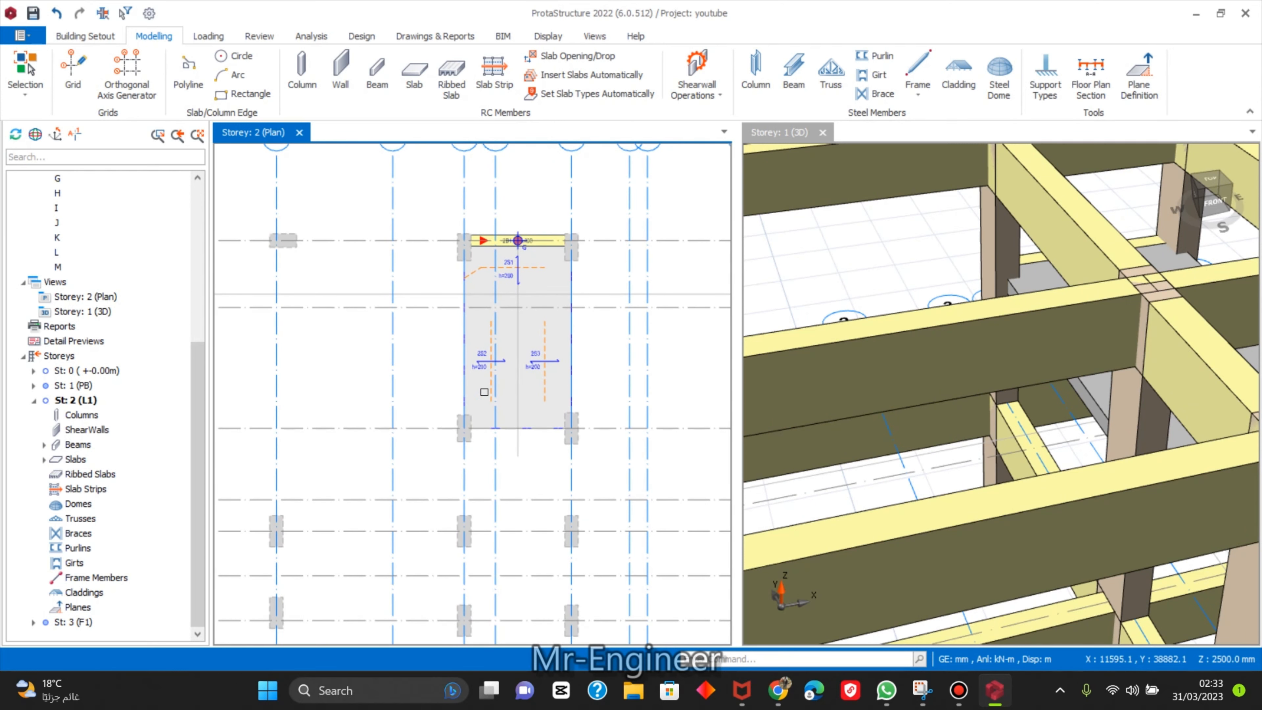
{"action": "left_click", "coordinate": [517, 372]}
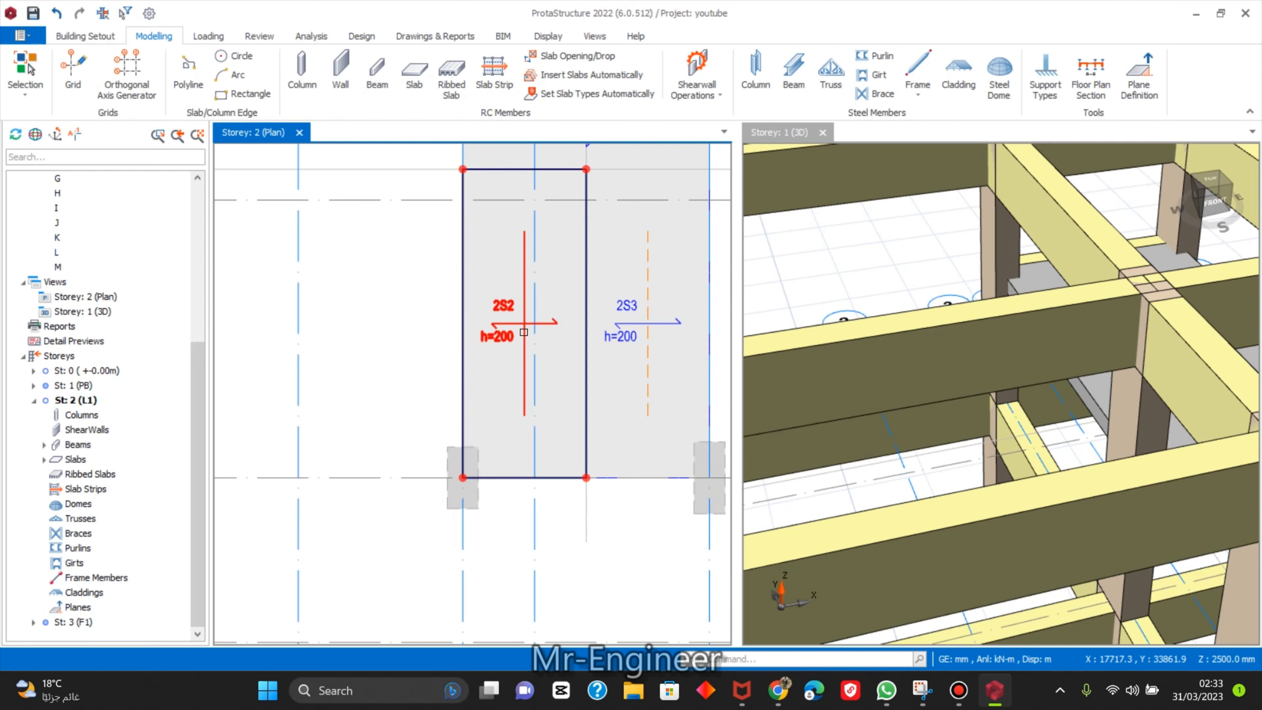
{"action": "scroll", "coordinate": [467, 349], "scroll_direction": "down", "scroll_amount": 3}
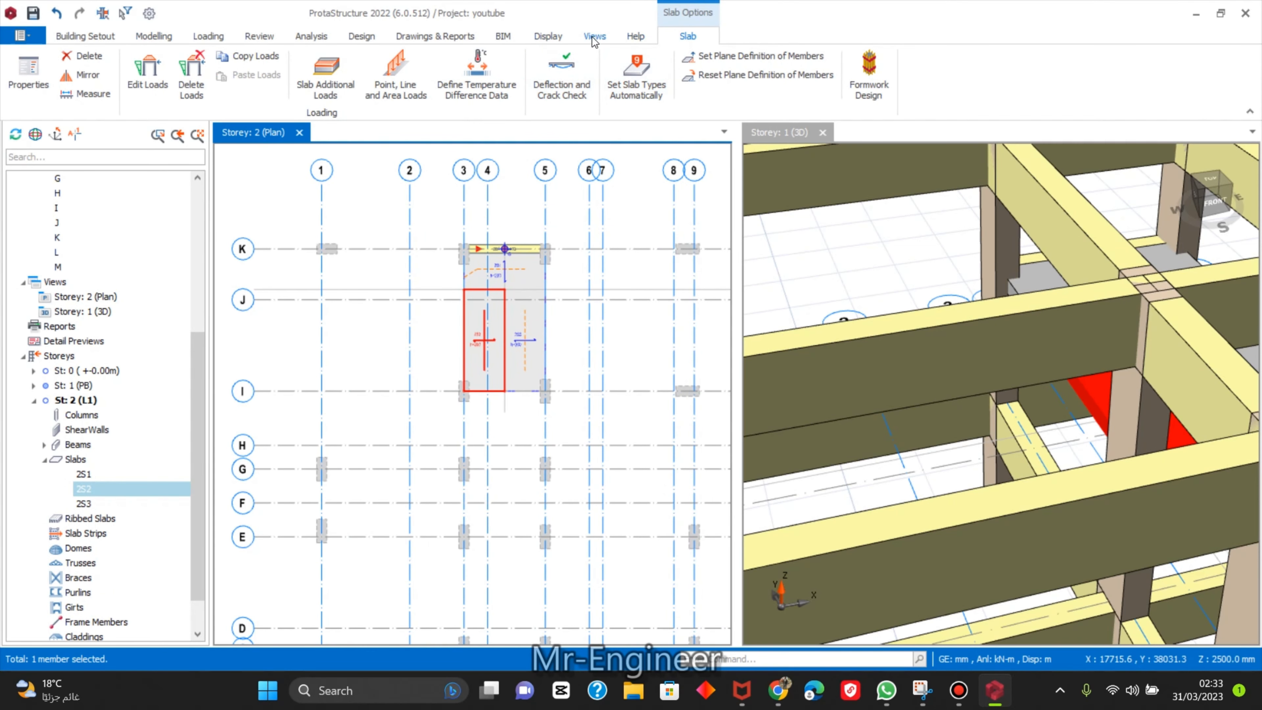
{"action": "scroll", "coordinate": [617, 38], "scroll_direction": "up", "scroll_amount": 4}
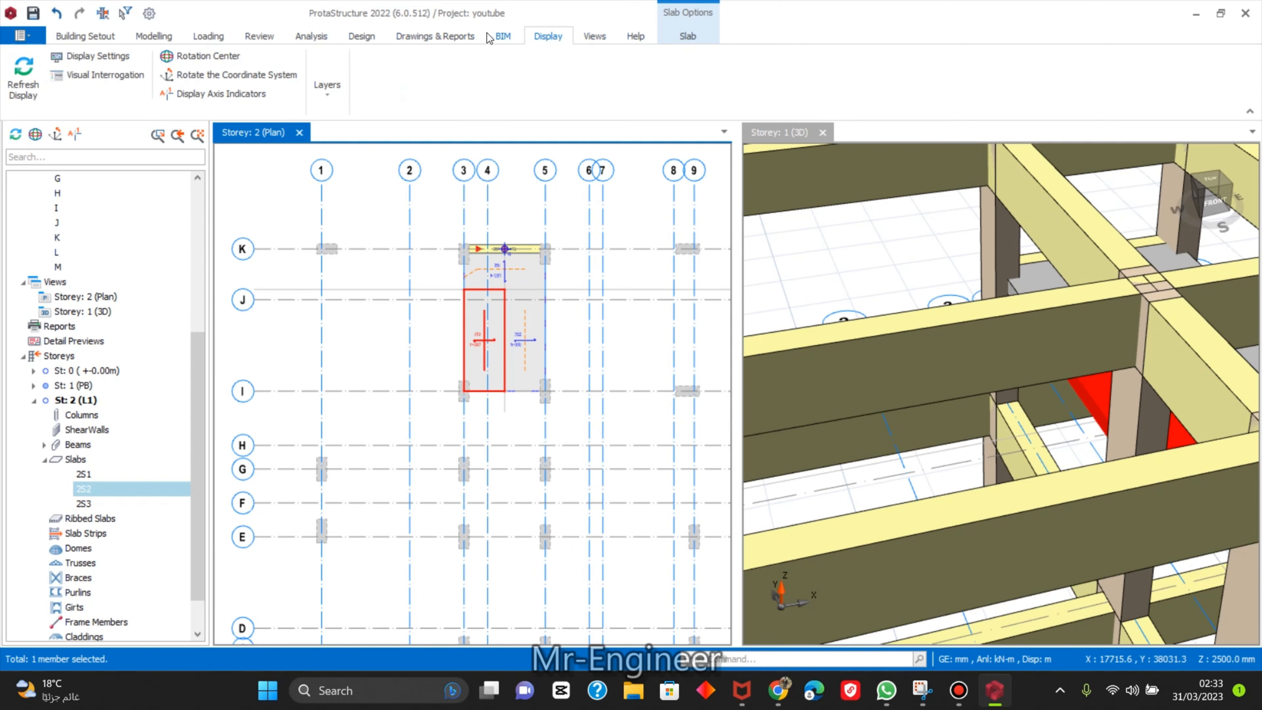
{"action": "scroll", "coordinate": [477, 38], "scroll_direction": "down", "scroll_amount": 2}
{"action": "scroll", "coordinate": [516, 39], "scroll_direction": "up", "scroll_amount": 1}
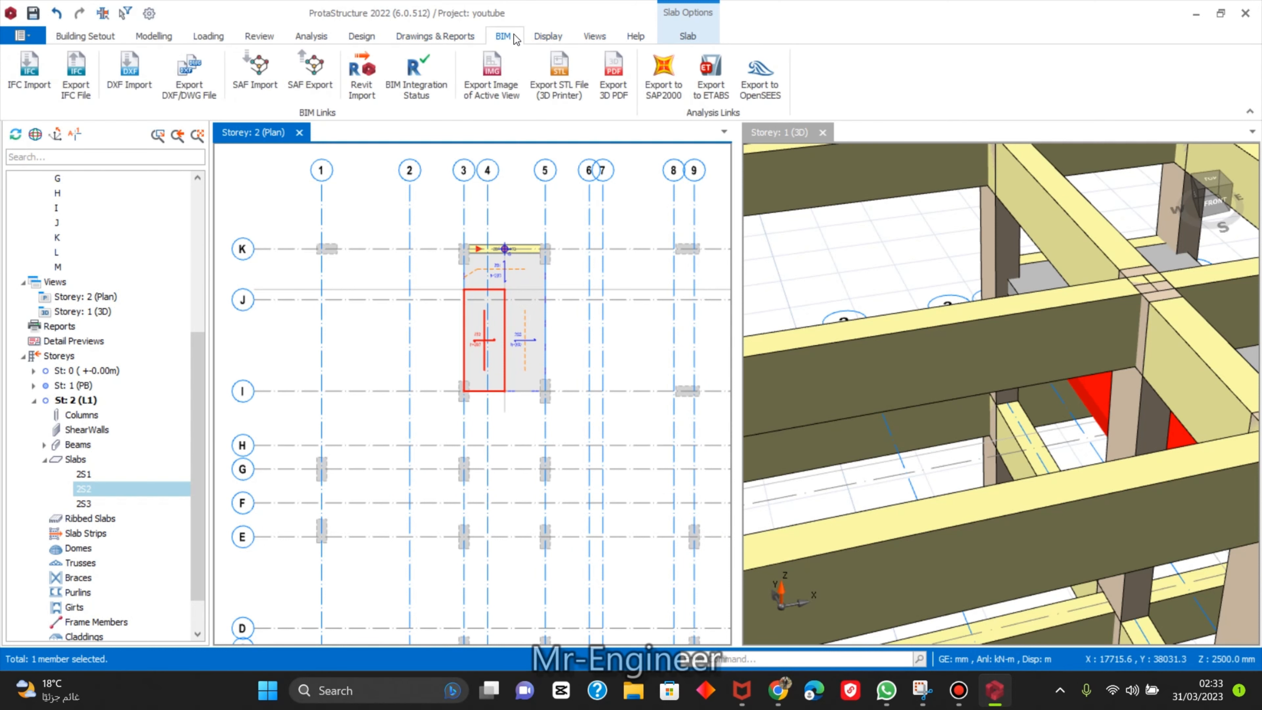
{"action": "left_click", "coordinate": [375, 40]}
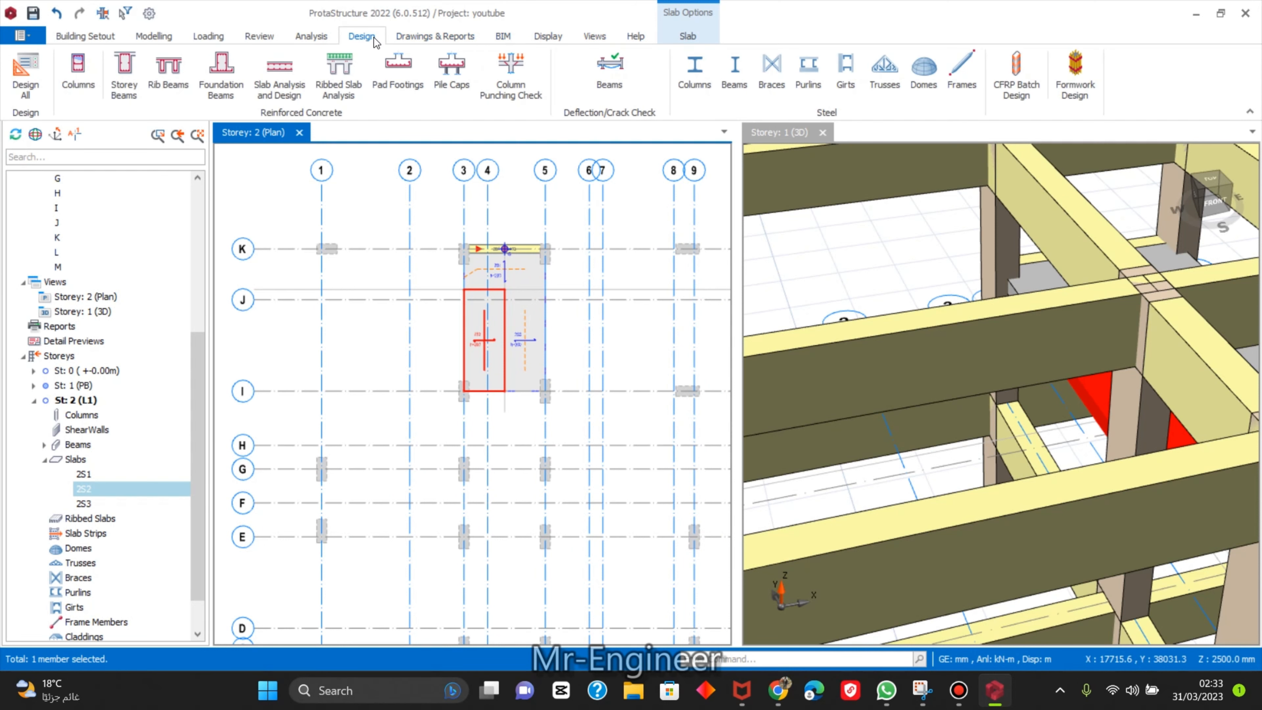
{"action": "left_click", "coordinate": [304, 38]}
{"action": "left_click", "coordinate": [257, 36]}
{"action": "left_click", "coordinate": [210, 38]}
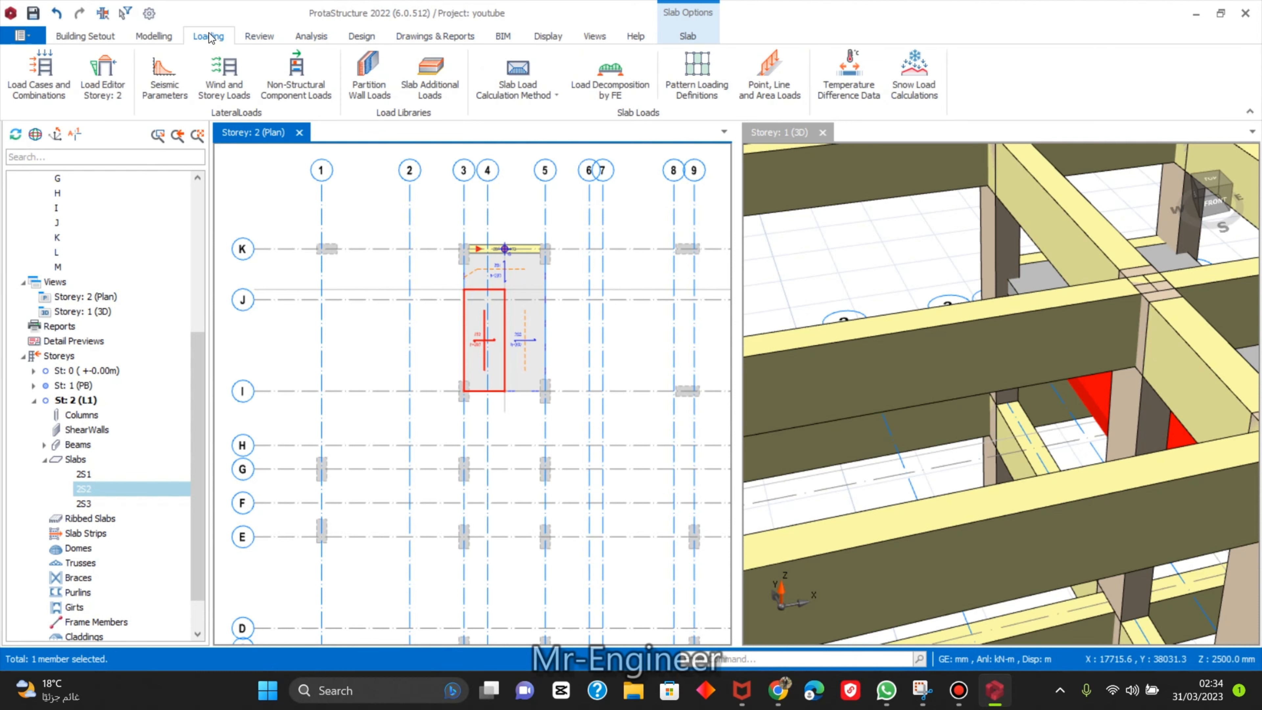
{"action": "left_click", "coordinate": [147, 38]}
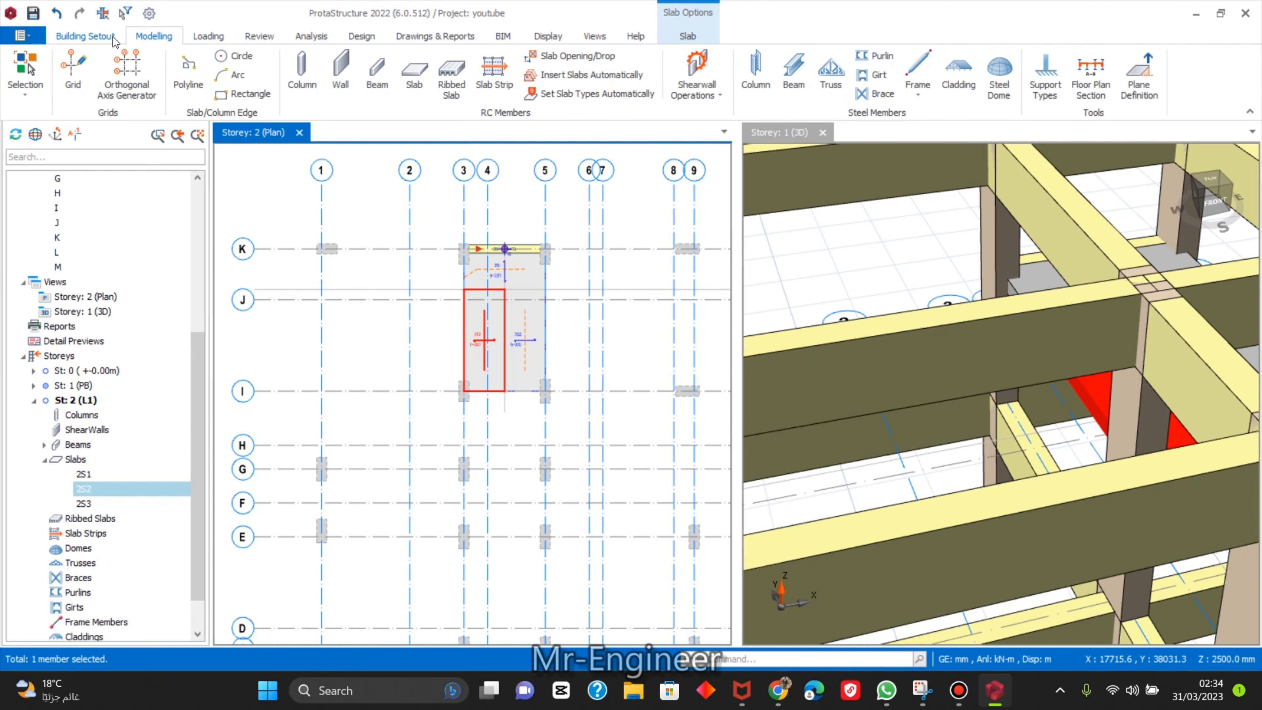
{"action": "left_click", "coordinate": [1138, 87]}
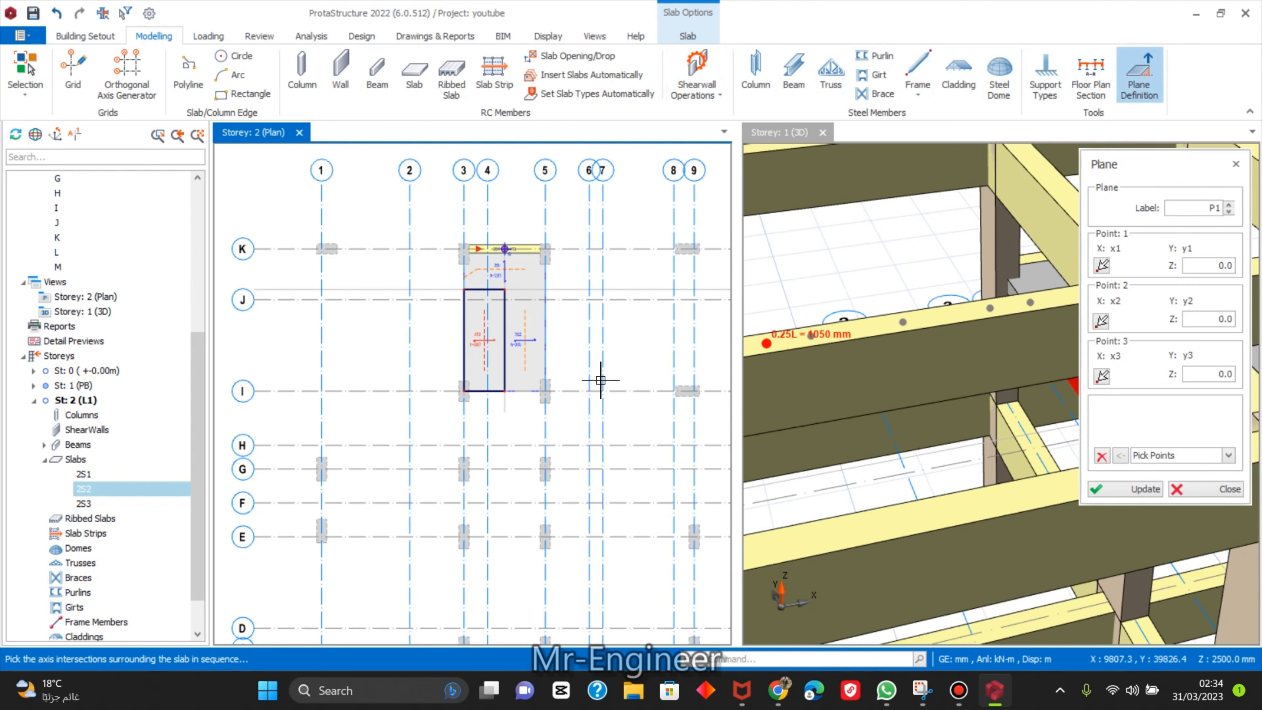
{"action": "scroll", "coordinate": [513, 311], "scroll_direction": "up", "scroll_amount": 2}
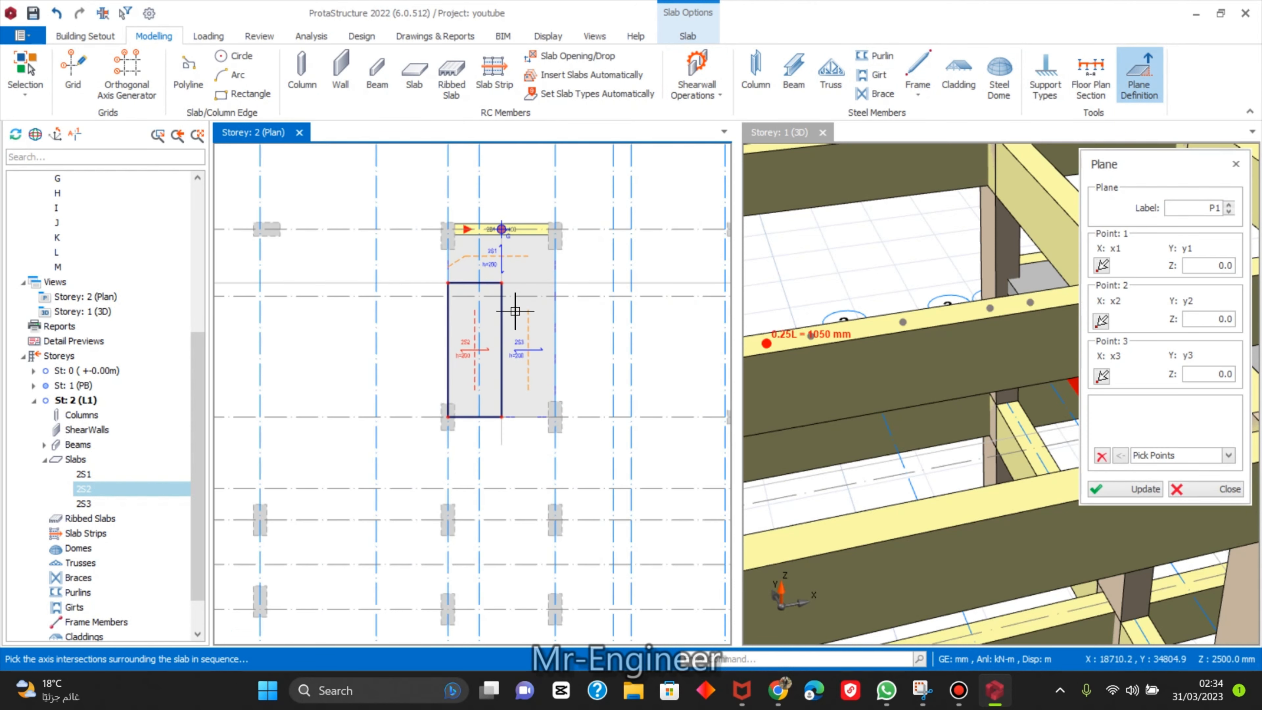
{"action": "key", "text": "Escape"}
{"action": "key", "text": "Escape"}
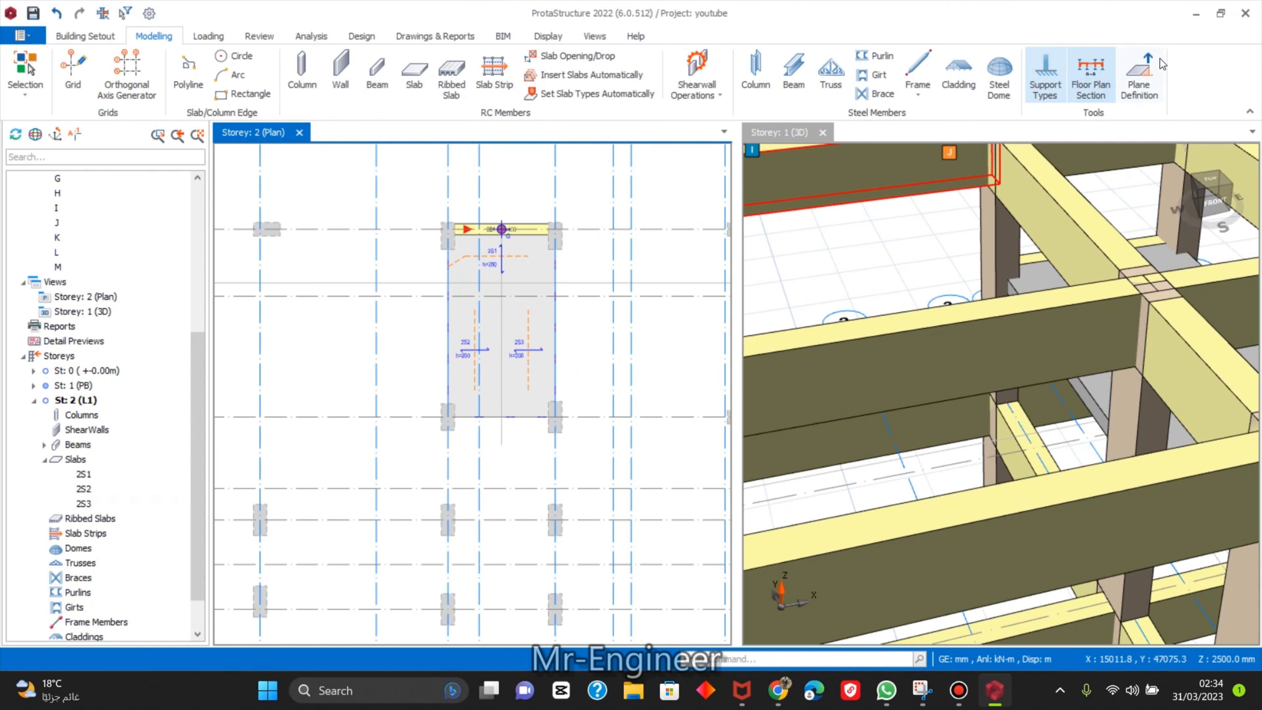
Define plane P1 over slab 2S2 from points (17200, 32500), (18400, 32500) and (18400, 35500).
{"action": "left_click", "coordinate": [1154, 73]}
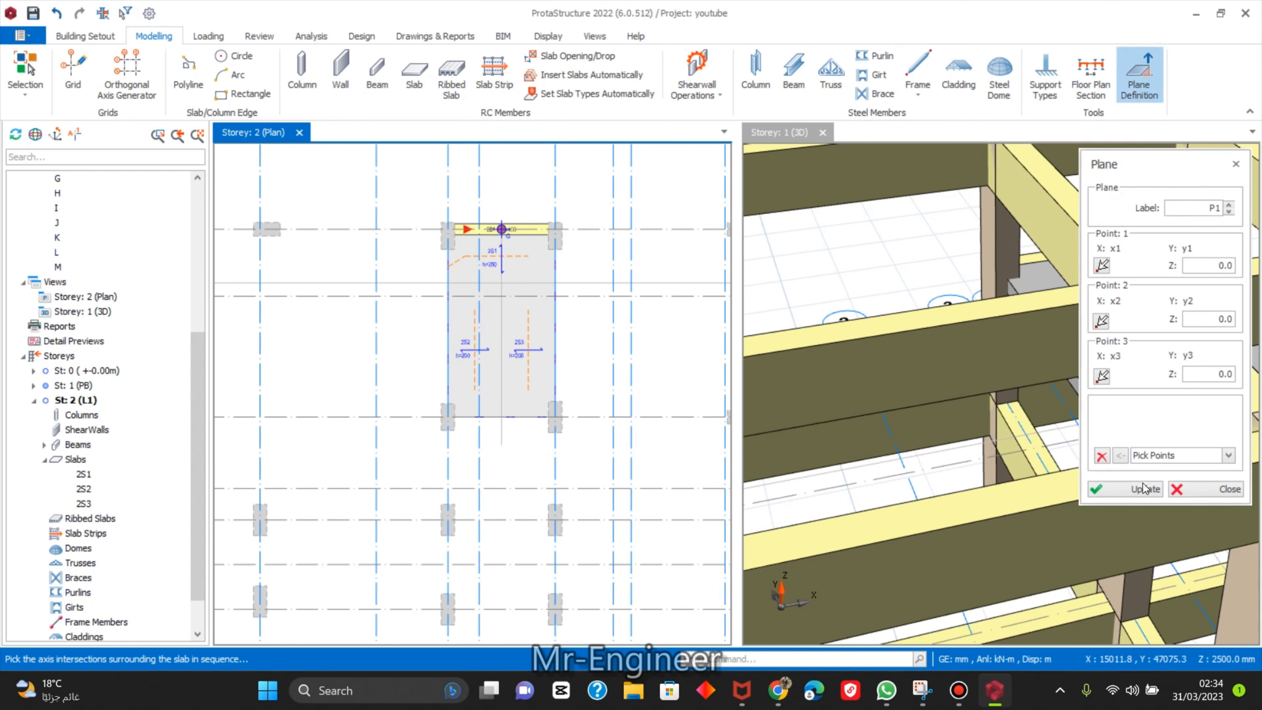
{"action": "scroll", "coordinate": [552, 311], "scroll_direction": "up", "scroll_amount": 2}
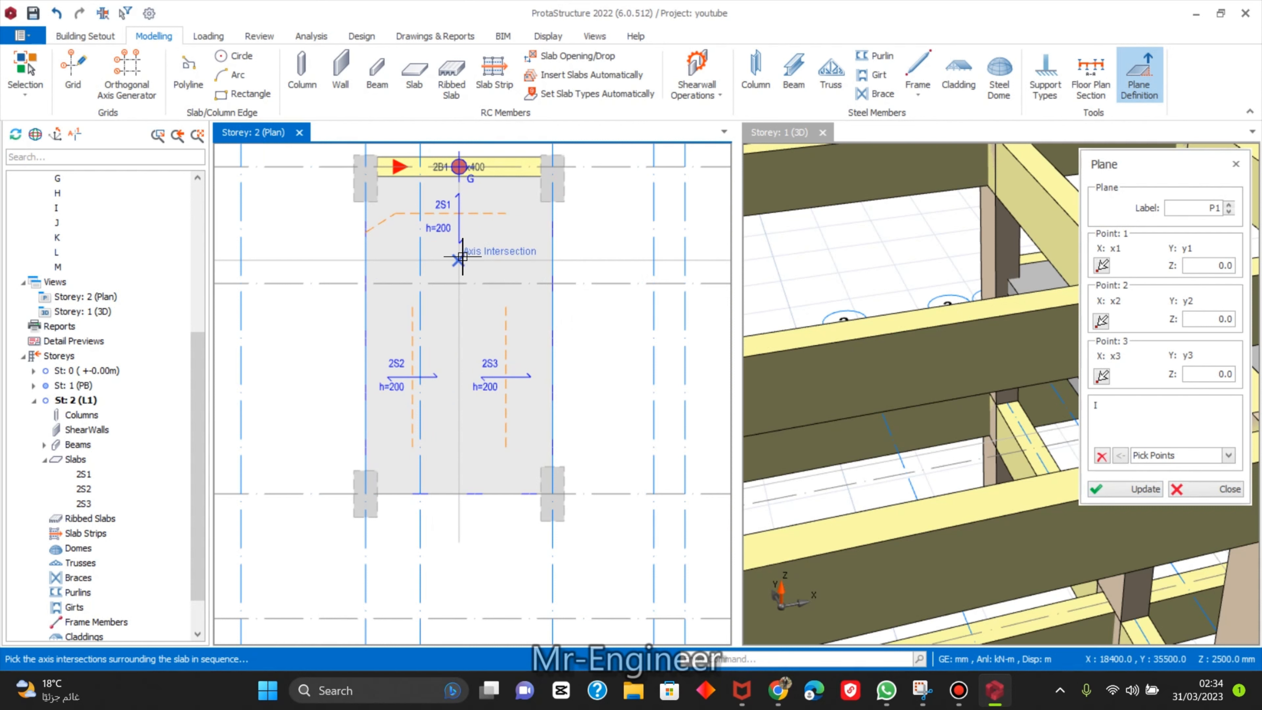
{"action": "left_click", "coordinate": [366, 260]}
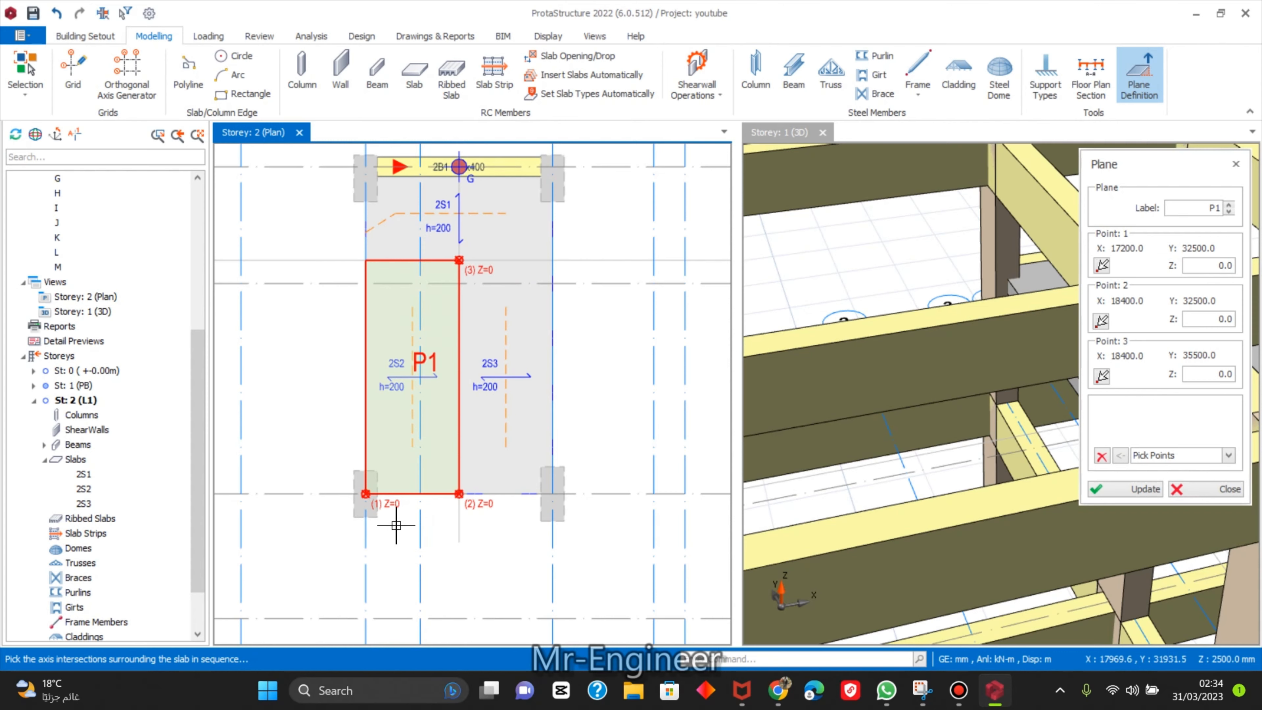
Set the Z of plane P1's points 1 and 2, at the axis I end, to -1800 mm and update the plane.
{"action": "middle_click_drag", "start_coordinate": [396, 525], "coordinate": [403, 479]}
{"action": "scroll", "coordinate": [400, 462], "scroll_direction": "up", "scroll_amount": 3}
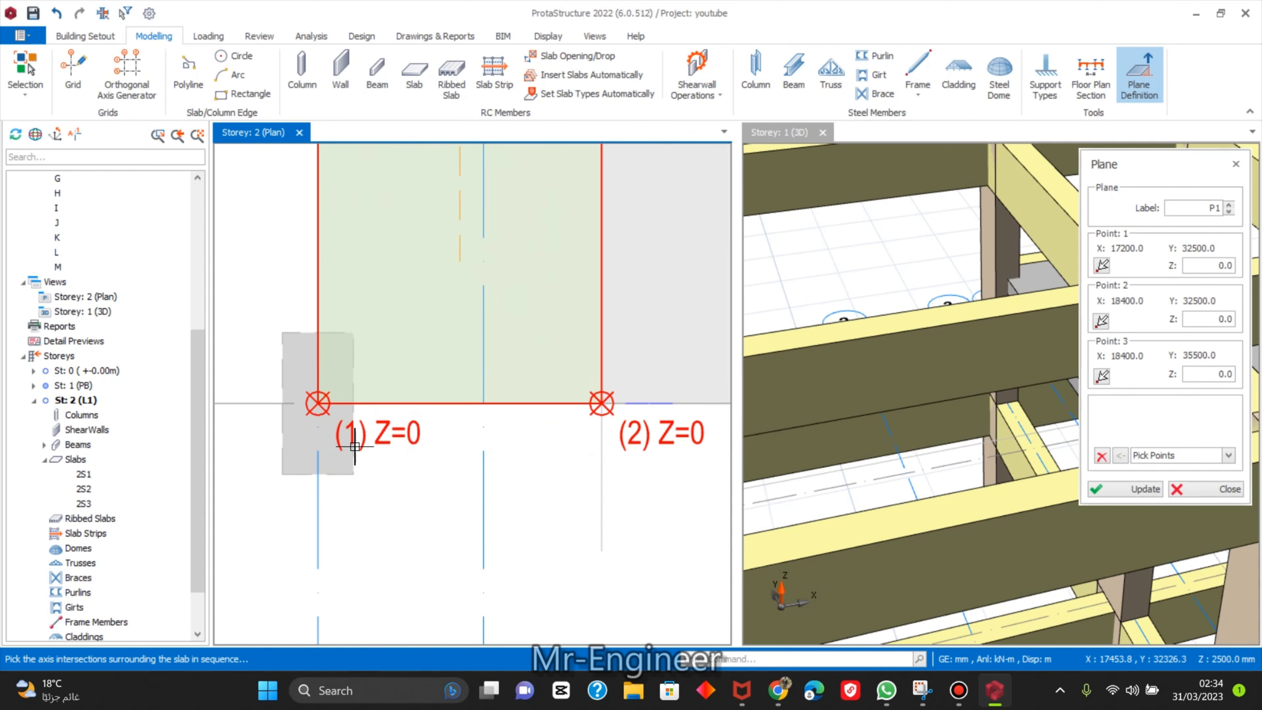
{"action": "scroll", "coordinate": [355, 446], "scroll_direction": "down", "scroll_amount": 3}
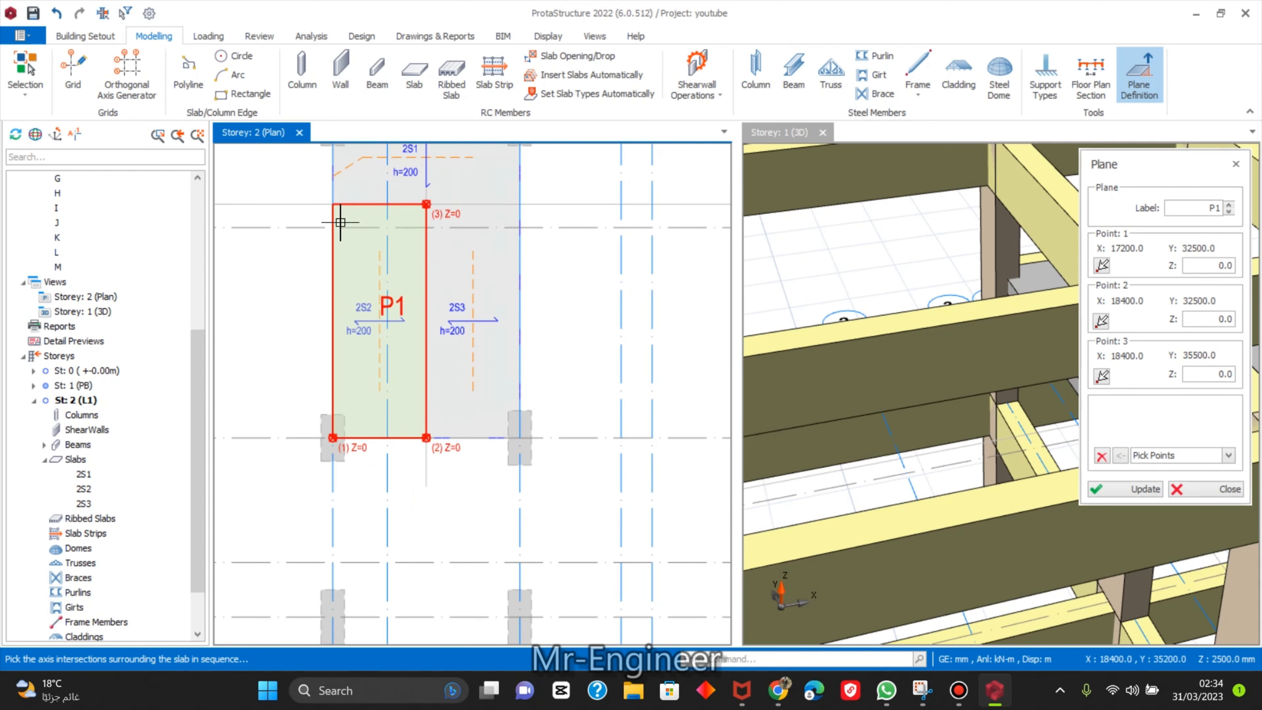
{"action": "scroll", "coordinate": [348, 480], "scroll_direction": "up", "scroll_amount": 2}
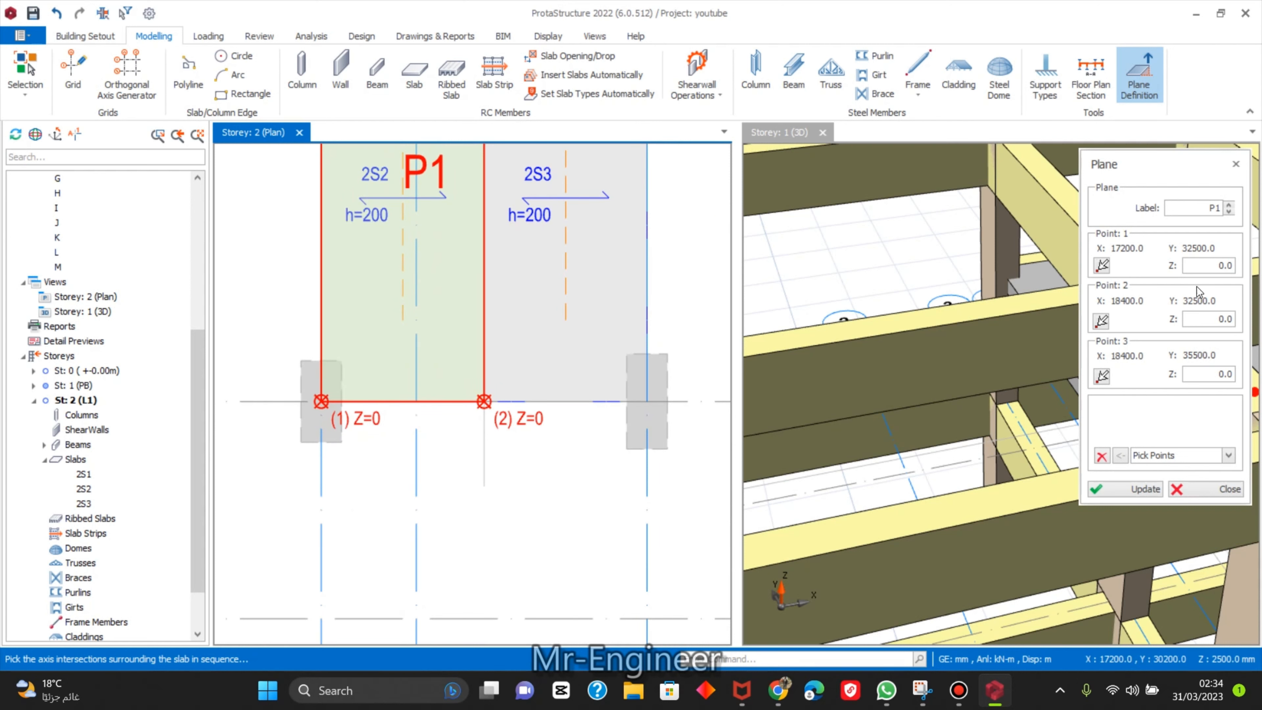
{"action": "left_click", "coordinate": [1216, 267]}
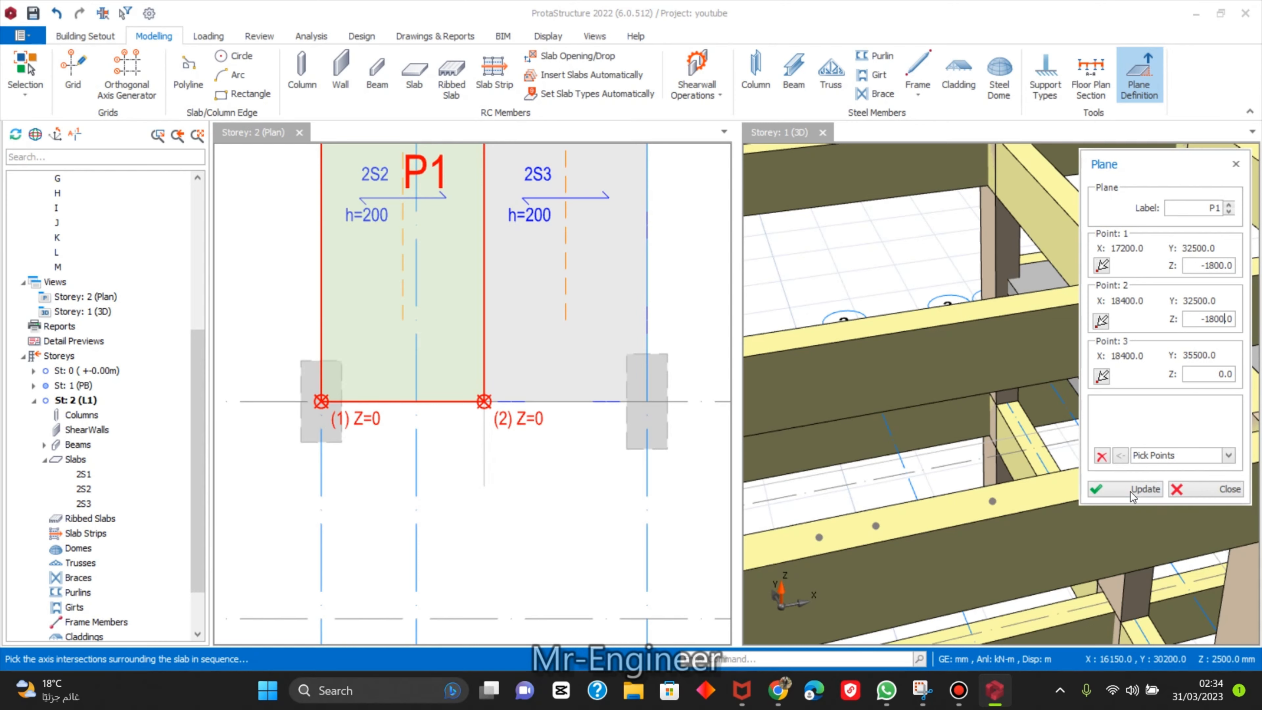
{"action": "left_click", "coordinate": [1143, 489]}
{"action": "scroll", "coordinate": [717, 478], "scroll_direction": "down", "scroll_amount": 5}
{"action": "scroll", "coordinate": [1003, 414], "scroll_direction": "down", "scroll_amount": 2}
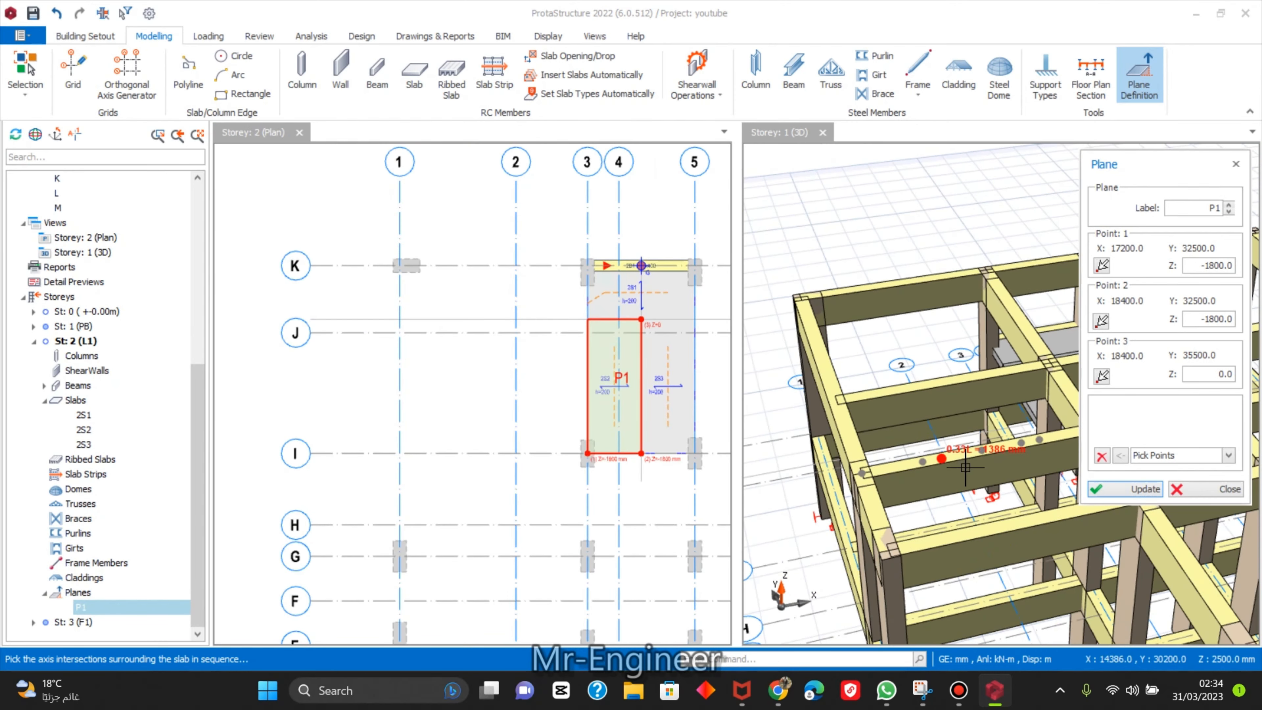
{"action": "middle_click_drag", "start_coordinate": [1003, 414], "coordinate": [1069, 512]}
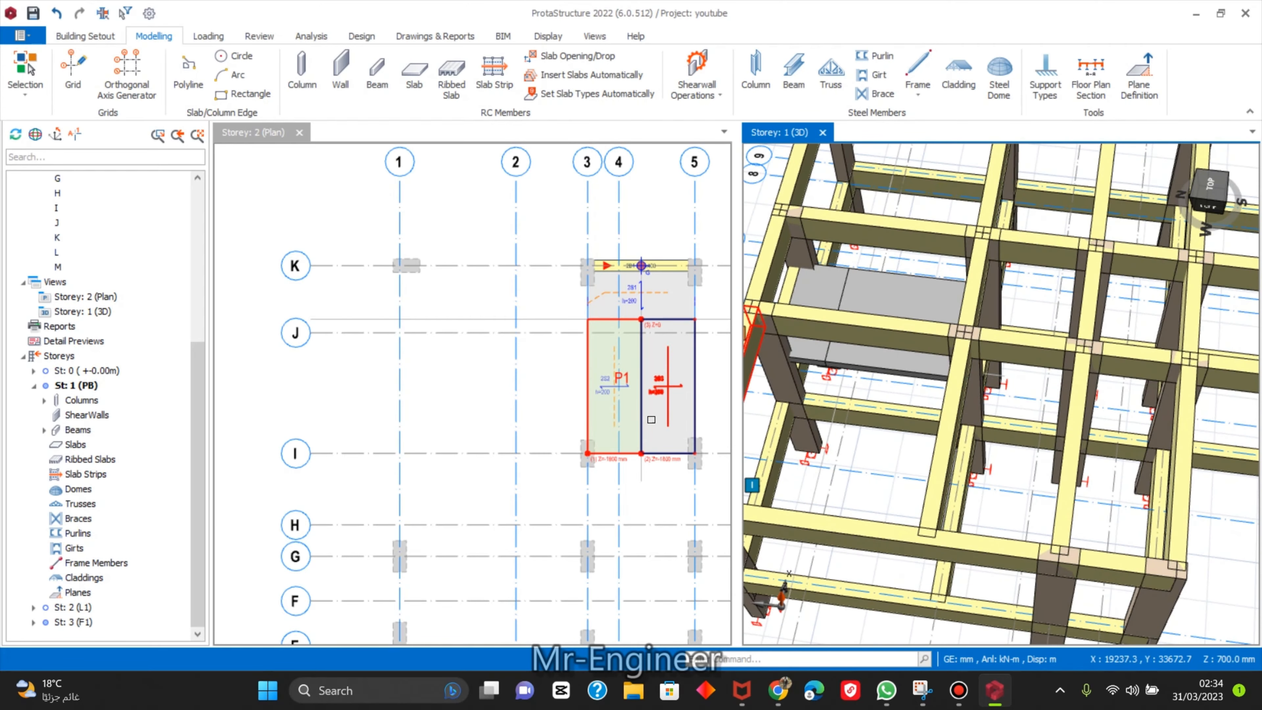
{"action": "right_click", "coordinate": [628, 349]}
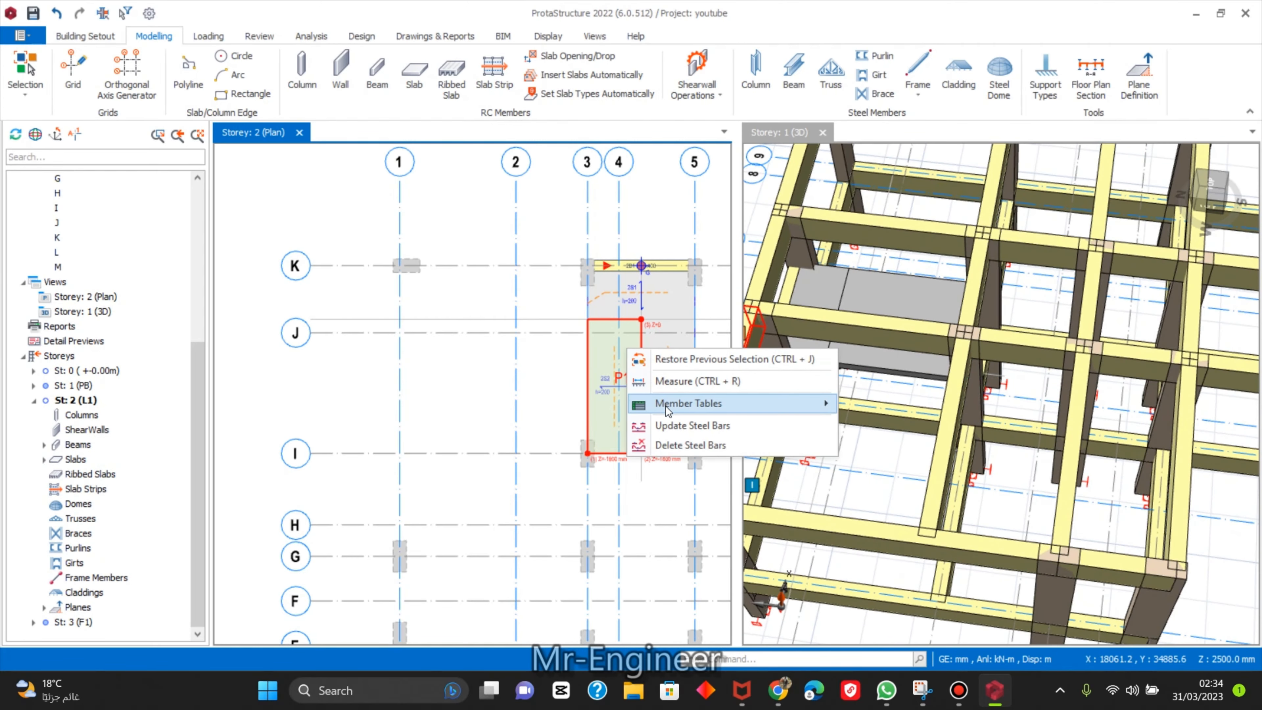
{"action": "mouse_move", "coordinate": [664, 407]}
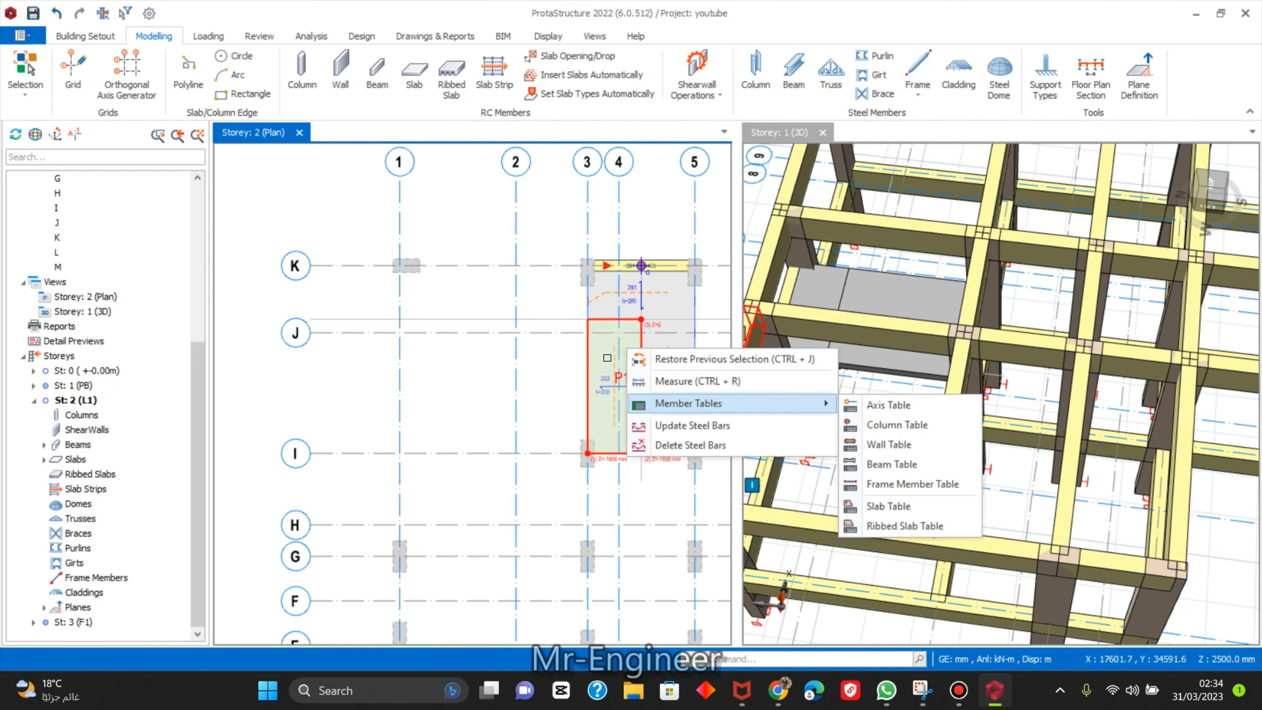
{"action": "left_click", "coordinate": [569, 341]}
{"action": "middle_click_drag", "start_coordinate": [569, 341], "coordinate": [437, 328]}
{"action": "right_click", "coordinate": [503, 307]}
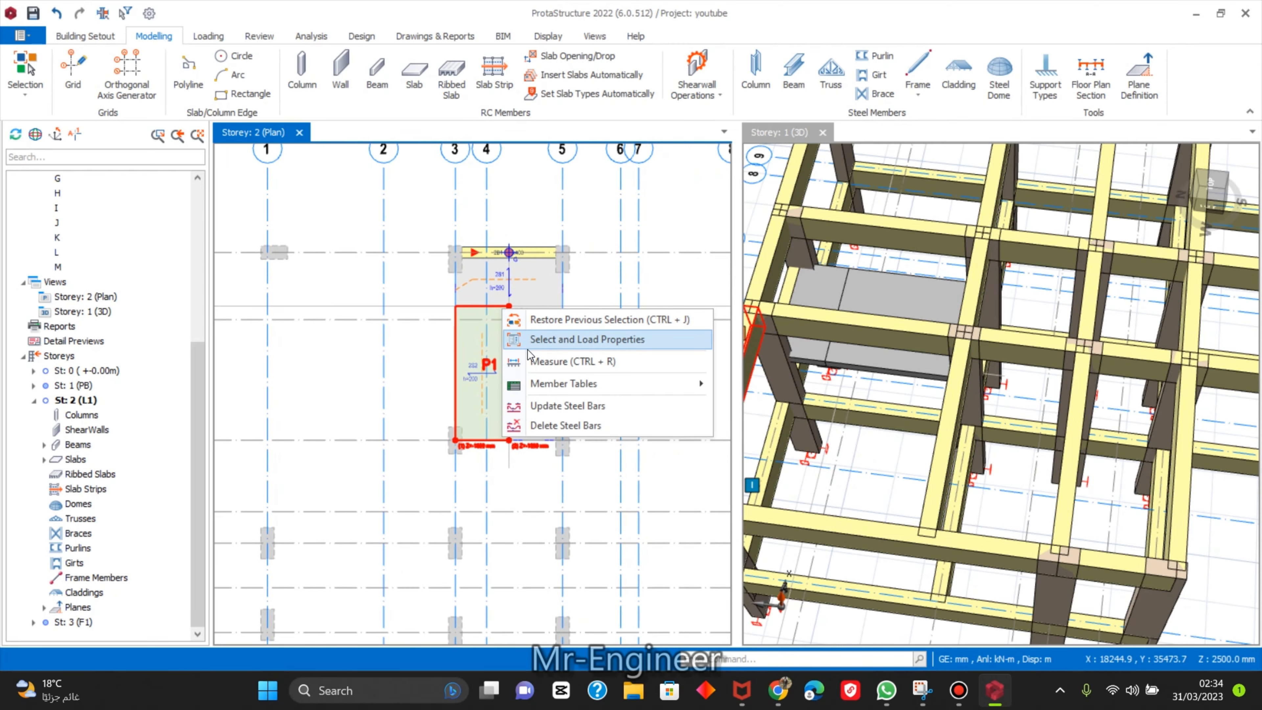
{"action": "left_click", "coordinate": [544, 400]}
Select plane P1 and move the members within it onto the plane, confirming the operation.
{"action": "scroll", "coordinate": [491, 323], "scroll_direction": "up", "scroll_amount": 5}
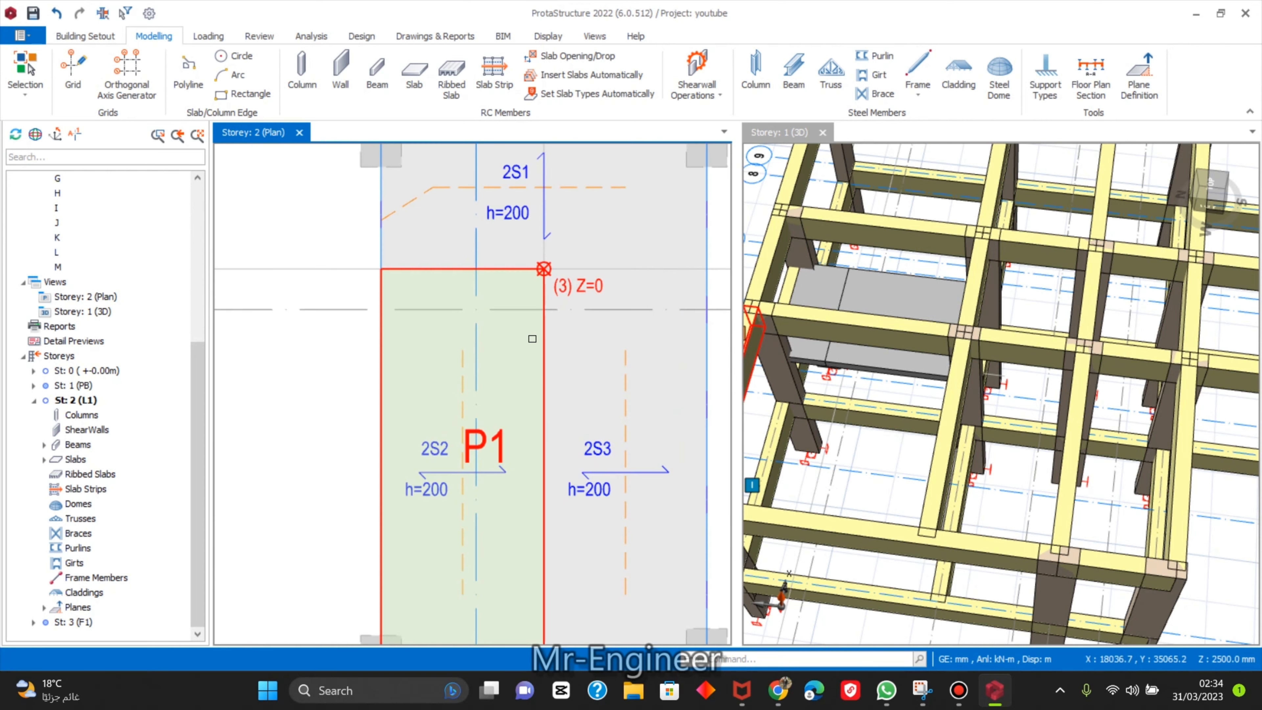
{"action": "left_click", "coordinate": [544, 362]}
{"action": "right_click", "coordinate": [544, 362]}
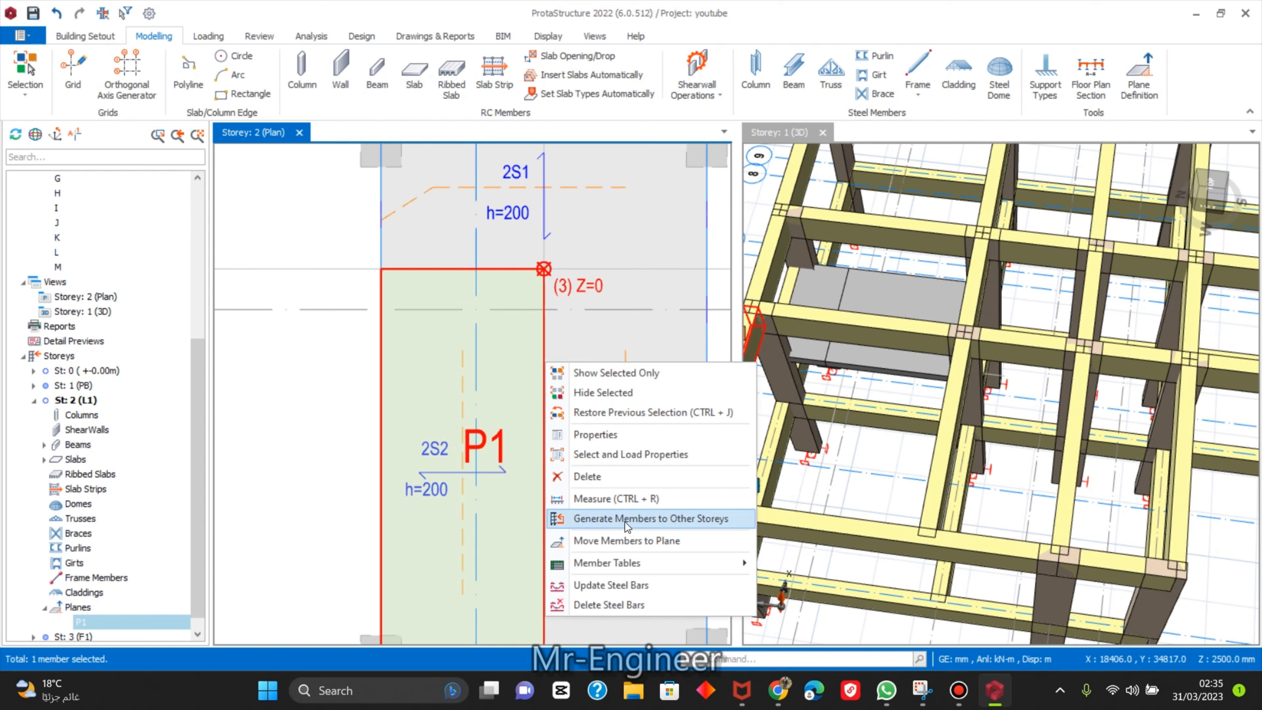
{"action": "left_click", "coordinate": [629, 542]}
{"action": "left_click", "coordinate": [680, 413]}
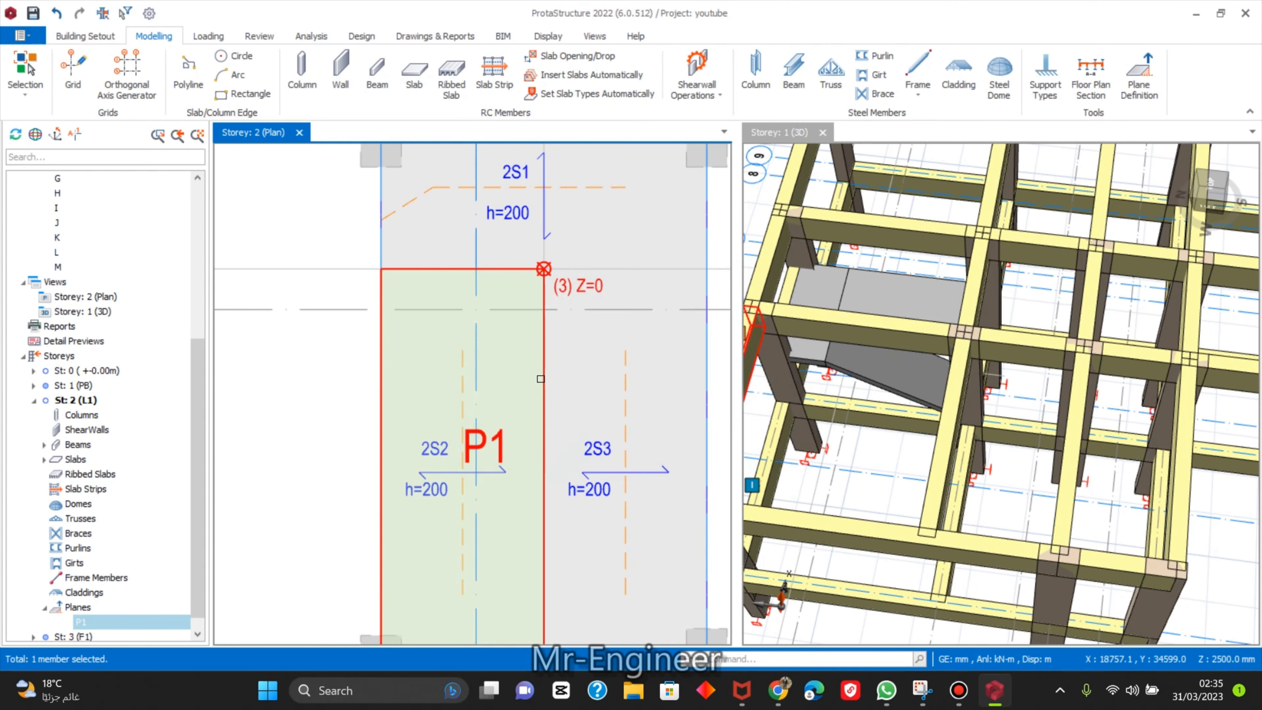
Examine the slope of slab 2S2 and its position relative to slab 2S3 and the surrounding beams in 3D.
{"action": "scroll", "coordinate": [632, 396], "scroll_direction": "down", "scroll_amount": 3}
{"action": "scroll", "coordinate": [874, 397], "scroll_direction": "up", "scroll_amount": 6}
{"action": "middle_click_drag", "start_coordinate": [865, 431], "coordinate": [957, 411]}
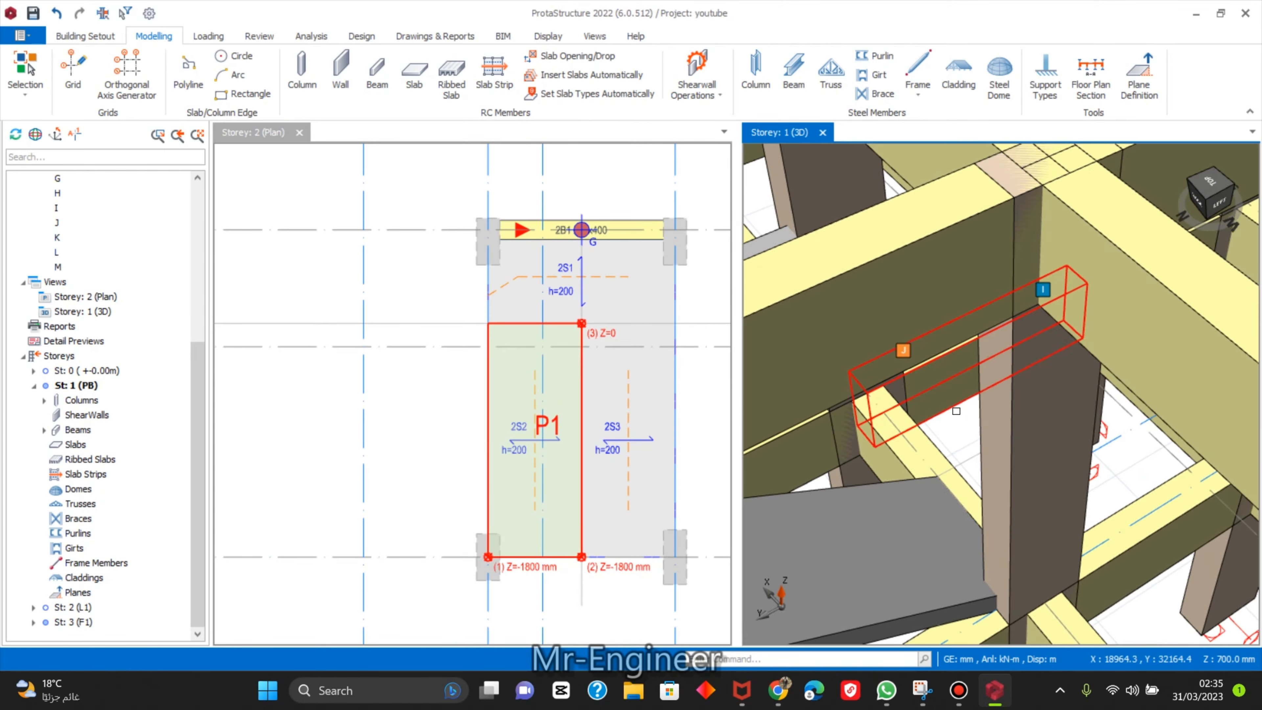
{"action": "scroll", "coordinate": [985, 511], "scroll_direction": "down", "scroll_amount": 5}
{"action": "middle_click_drag", "start_coordinate": [985, 511], "coordinate": [797, 604]}
{"action": "scroll", "coordinate": [1031, 411], "scroll_direction": "up", "scroll_amount": 3}
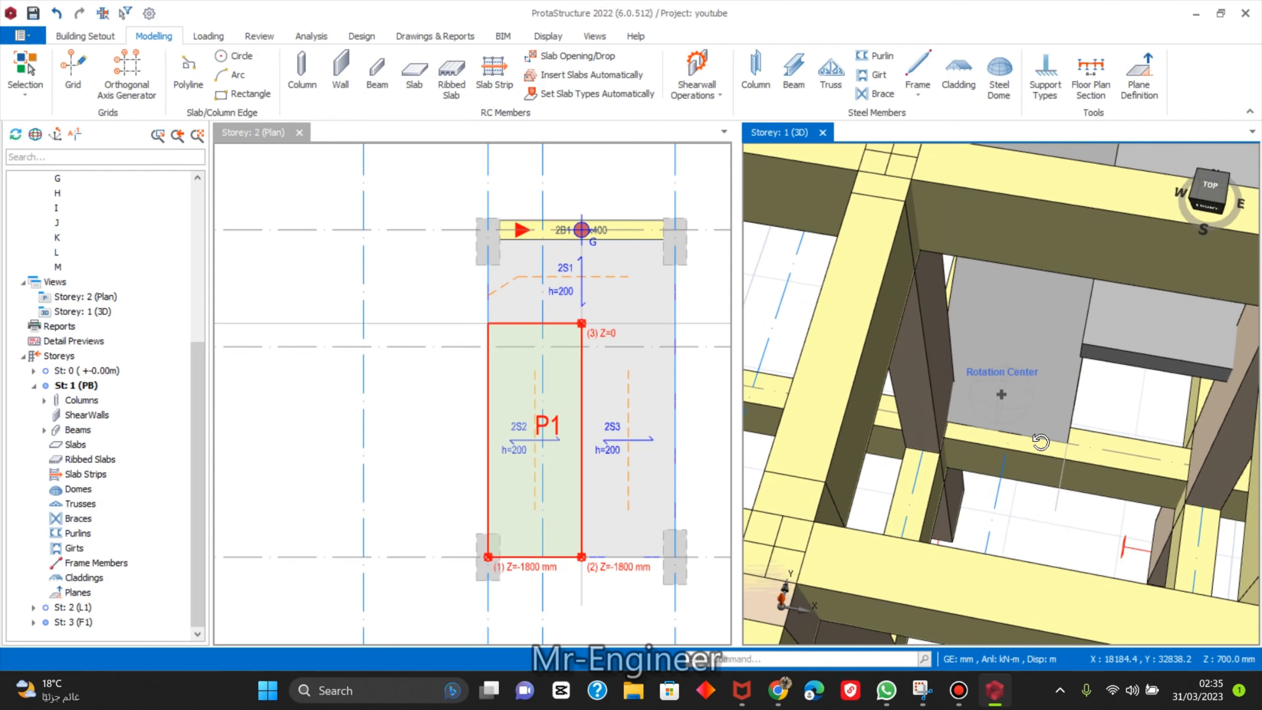
{"action": "middle_click_drag", "start_coordinate": [1041, 442], "coordinate": [915, 553]}
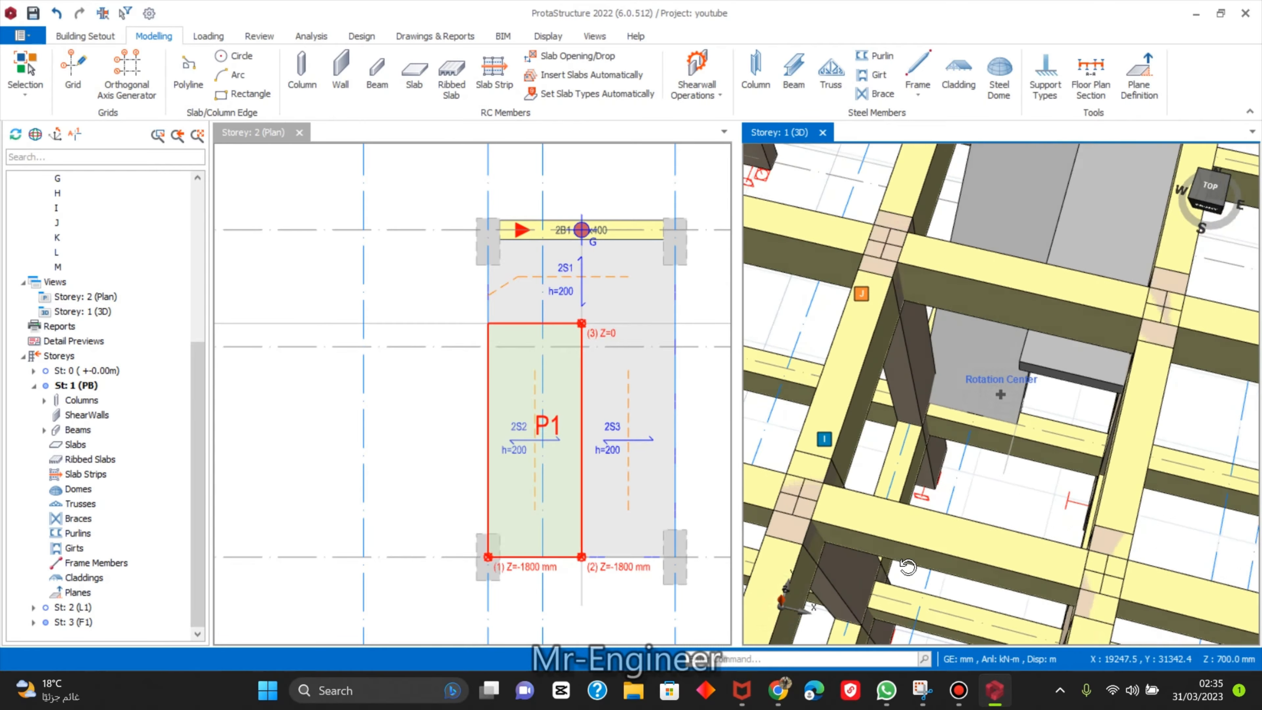
{"action": "middle_click_drag", "start_coordinate": [1038, 523], "coordinate": [1102, 284]}
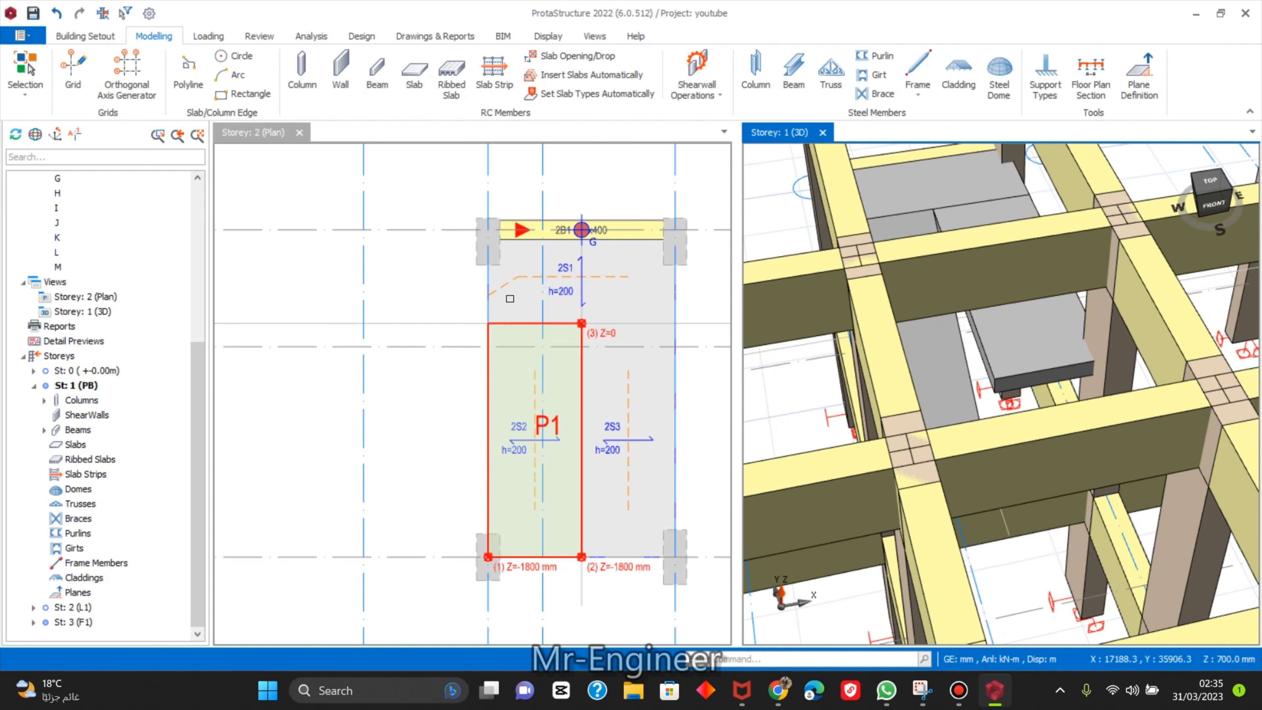
Review plane P1's corner points and the neighbouring slabs 2S1 and 2S3 in the storey 2 plan.
{"action": "scroll", "coordinate": [631, 369], "scroll_direction": "down", "scroll_amount": 3}
{"action": "scroll", "coordinate": [566, 477], "scroll_direction": "up", "scroll_amount": 4}
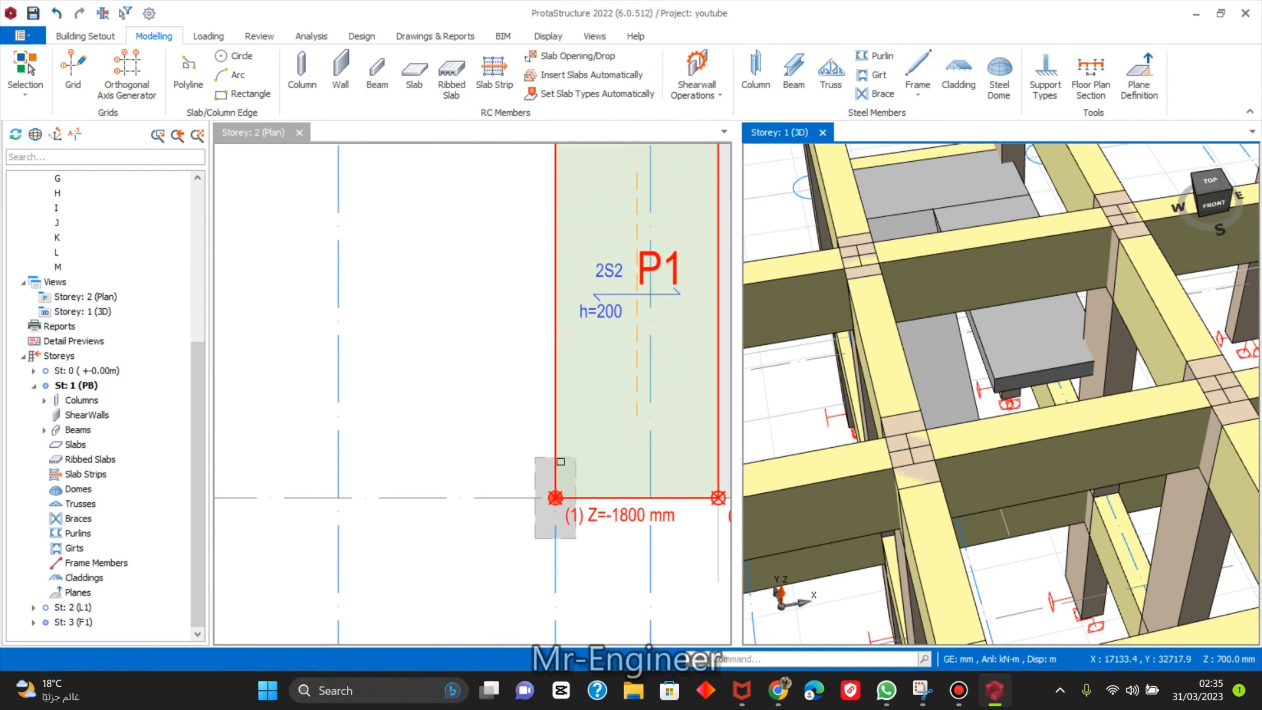
{"action": "scroll", "coordinate": [584, 482], "scroll_direction": "down", "scroll_amount": 2}
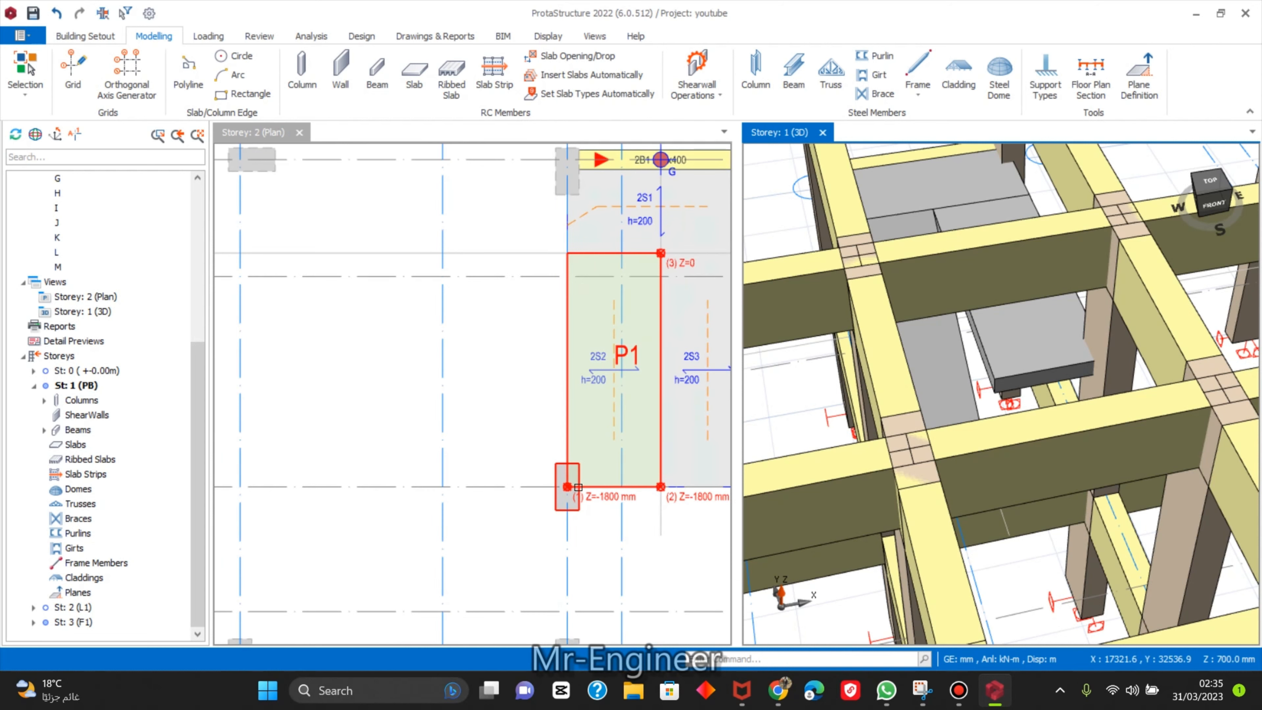
{"action": "scroll", "coordinate": [578, 487], "scroll_direction": "down", "scroll_amount": 4}
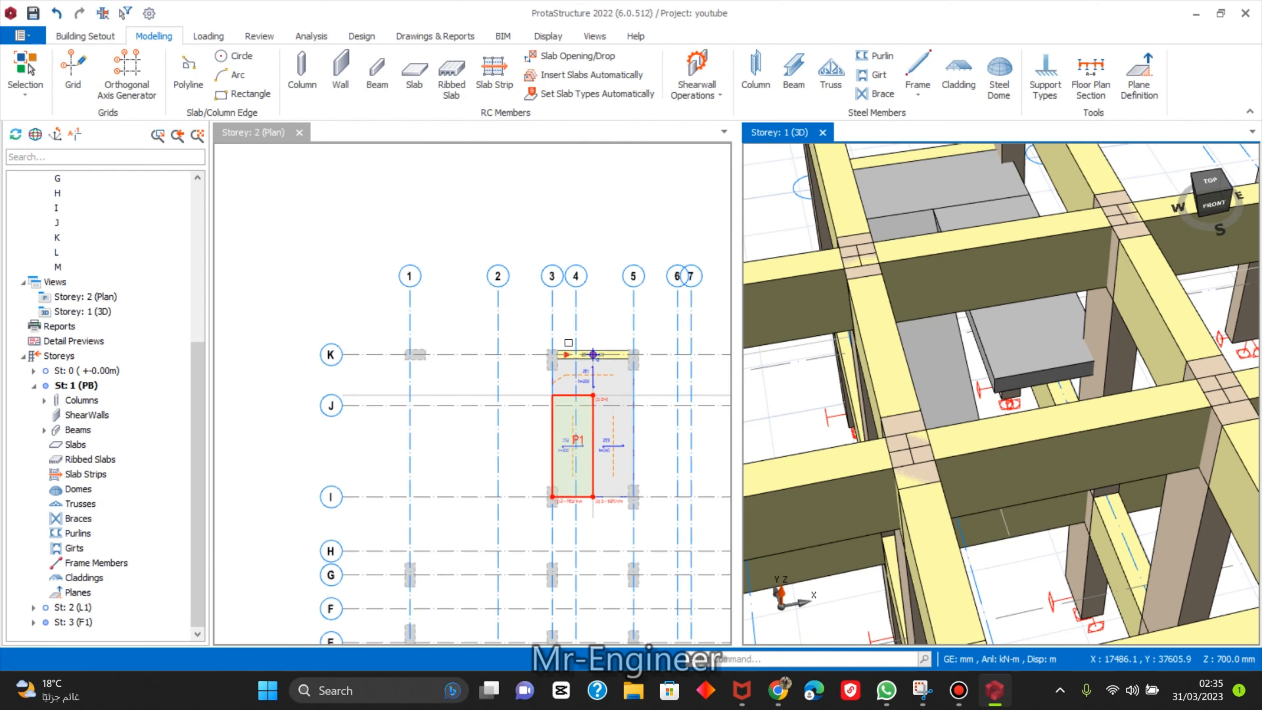
{"action": "scroll", "coordinate": [568, 342], "scroll_direction": "up", "scroll_amount": 5}
{"action": "scroll", "coordinate": [541, 316], "scroll_direction": "down", "scroll_amount": 5}
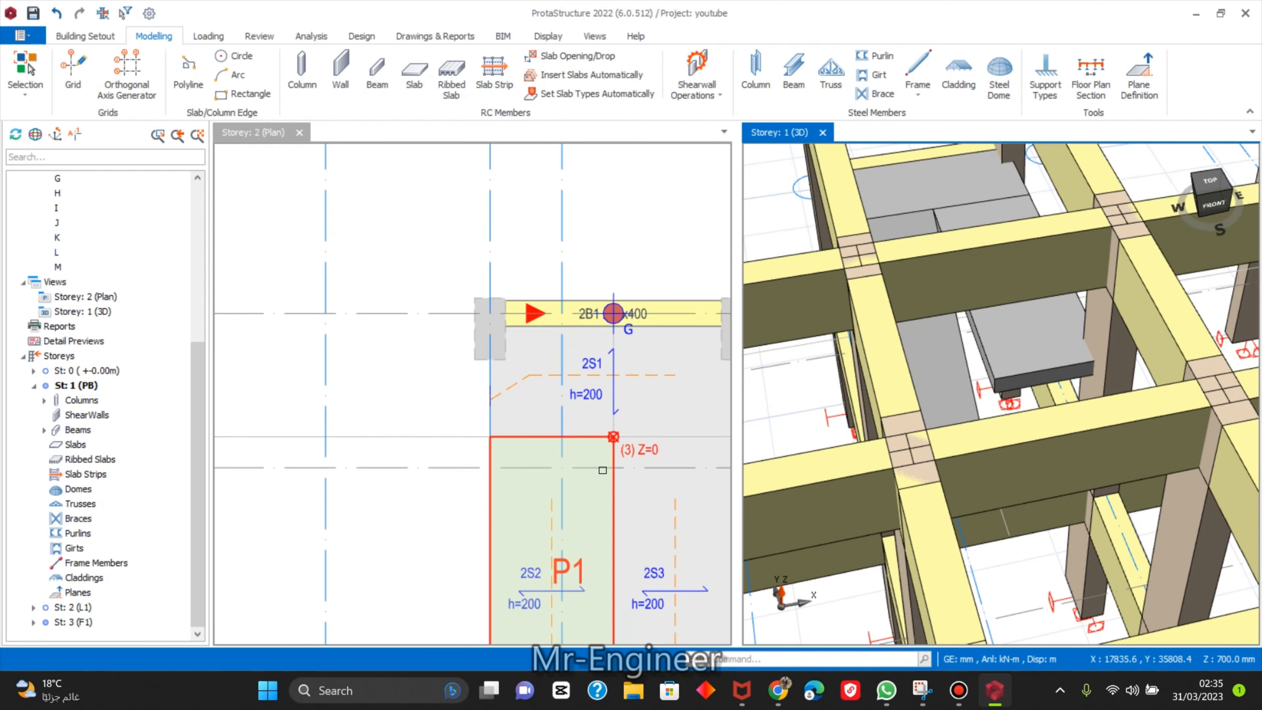
{"action": "scroll", "coordinate": [599, 436], "scroll_direction": "down", "scroll_amount": 2}
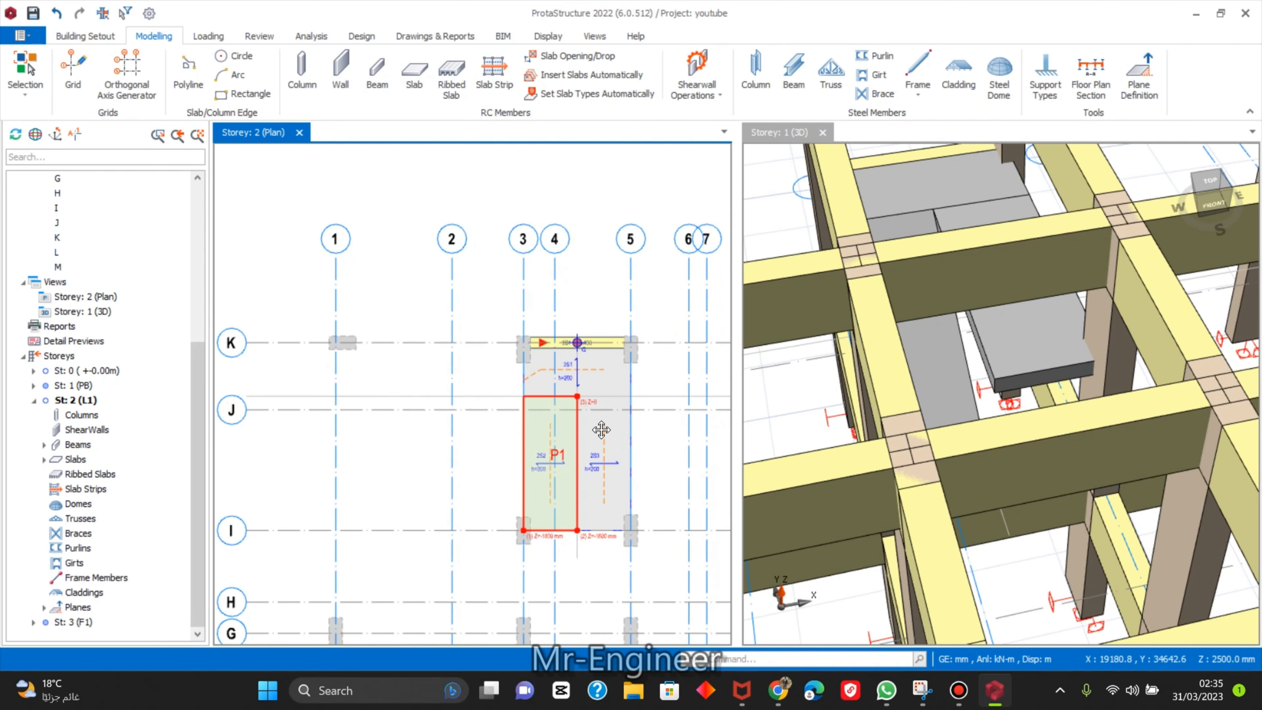
{"action": "scroll", "coordinate": [547, 472], "scroll_direction": "up", "scroll_amount": 5}
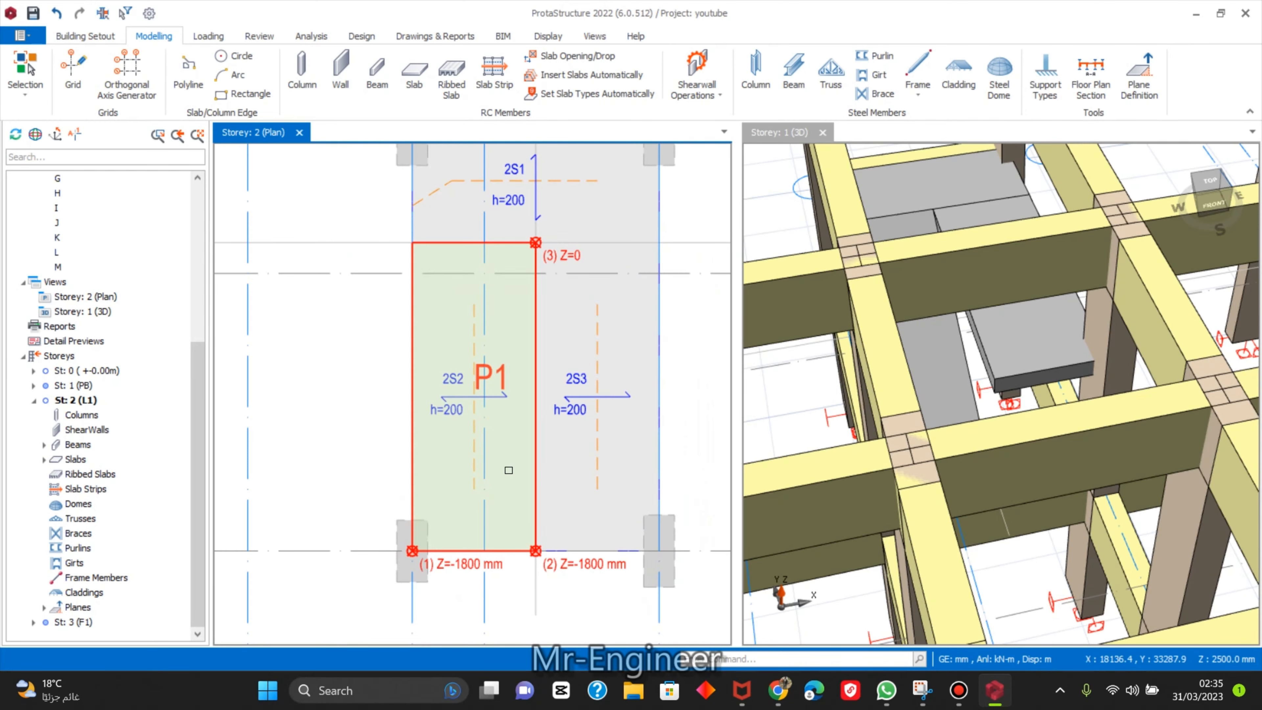
{"action": "scroll", "coordinate": [492, 499], "scroll_direction": "down", "scroll_amount": 2}
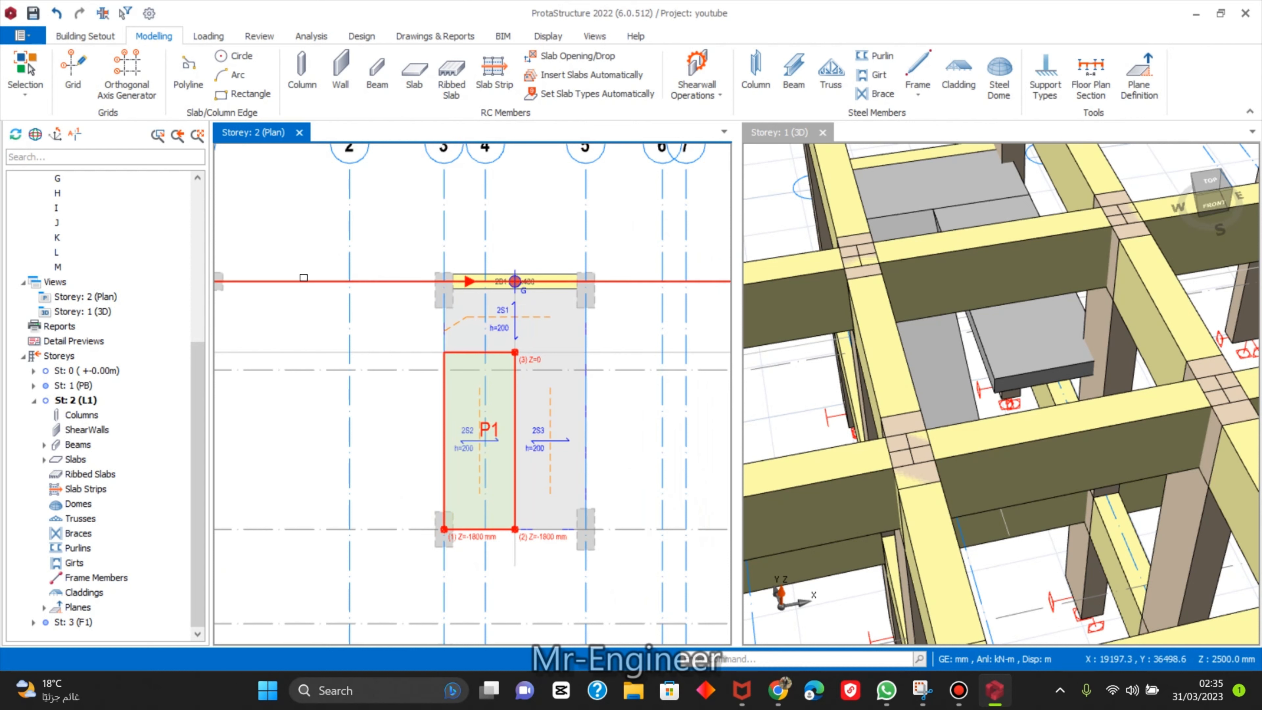
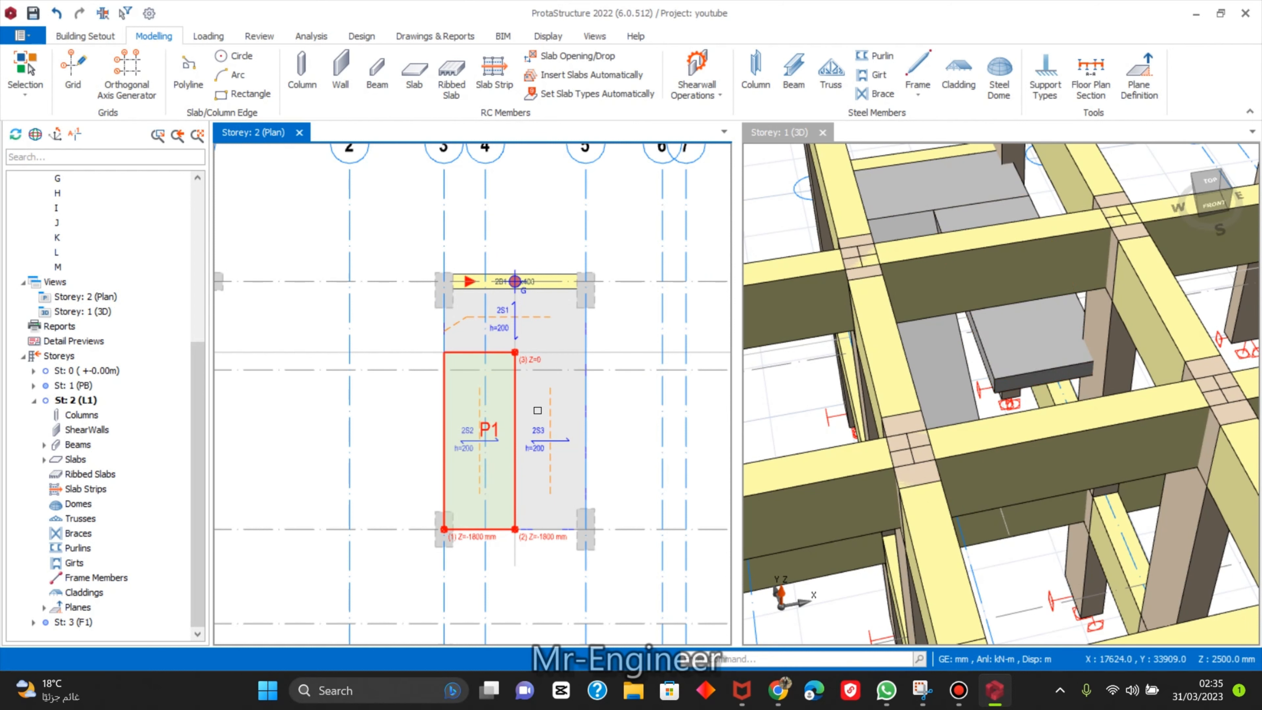
Define plane P2 over slab 2S3 from points (18400, 32500), (19600, 32500) and (19600, 35500).
{"action": "scroll", "coordinate": [583, 401], "scroll_direction": "down", "scroll_amount": 1}
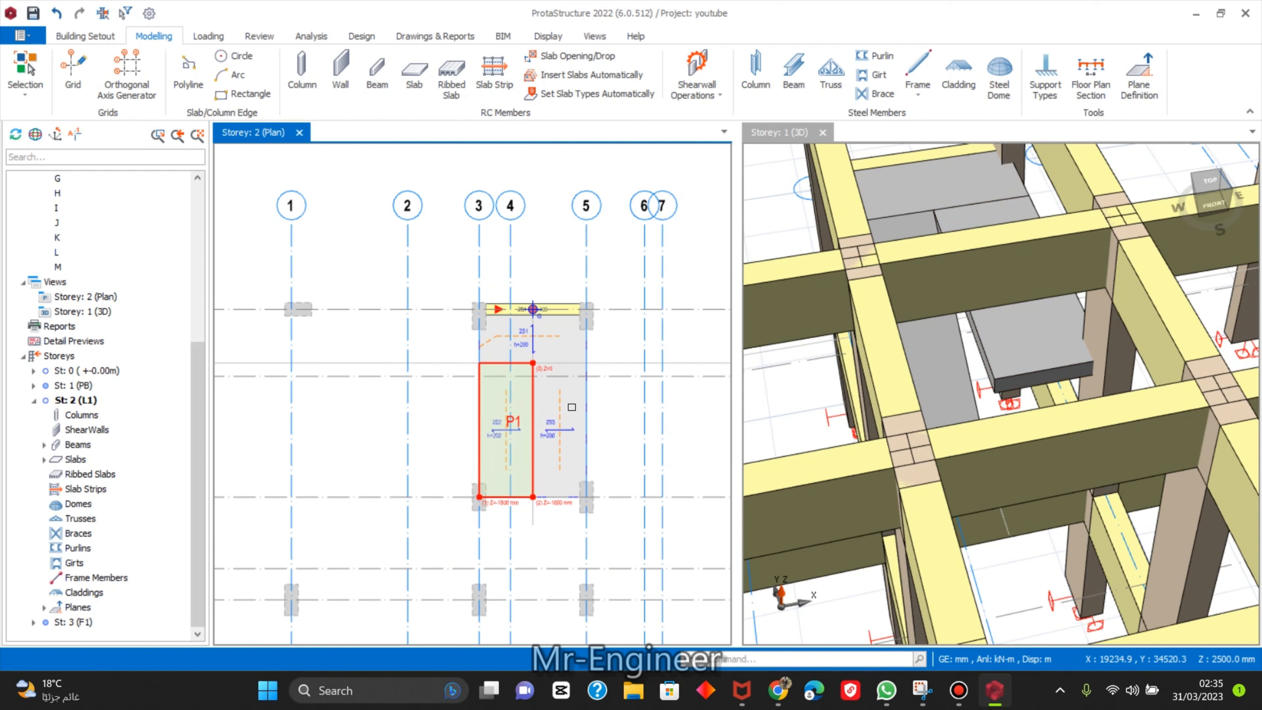
{"action": "left_click", "coordinate": [1139, 75]}
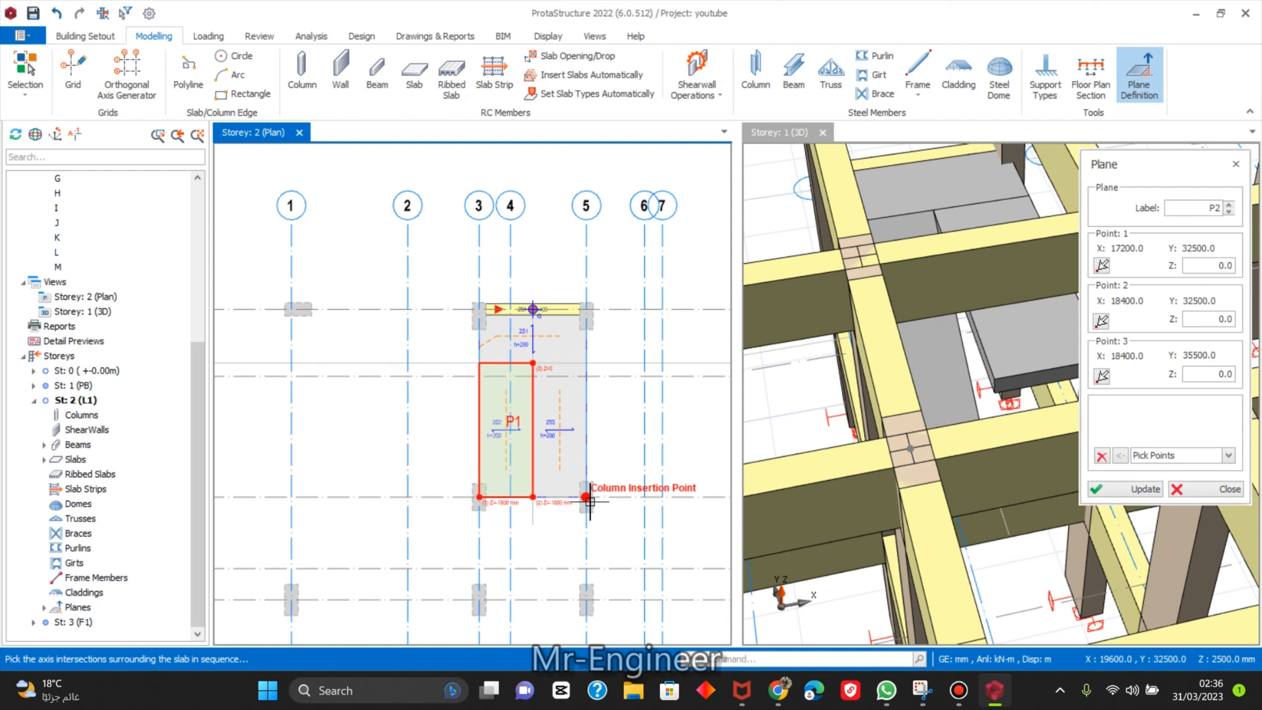
{"action": "left_click", "coordinate": [587, 371]}
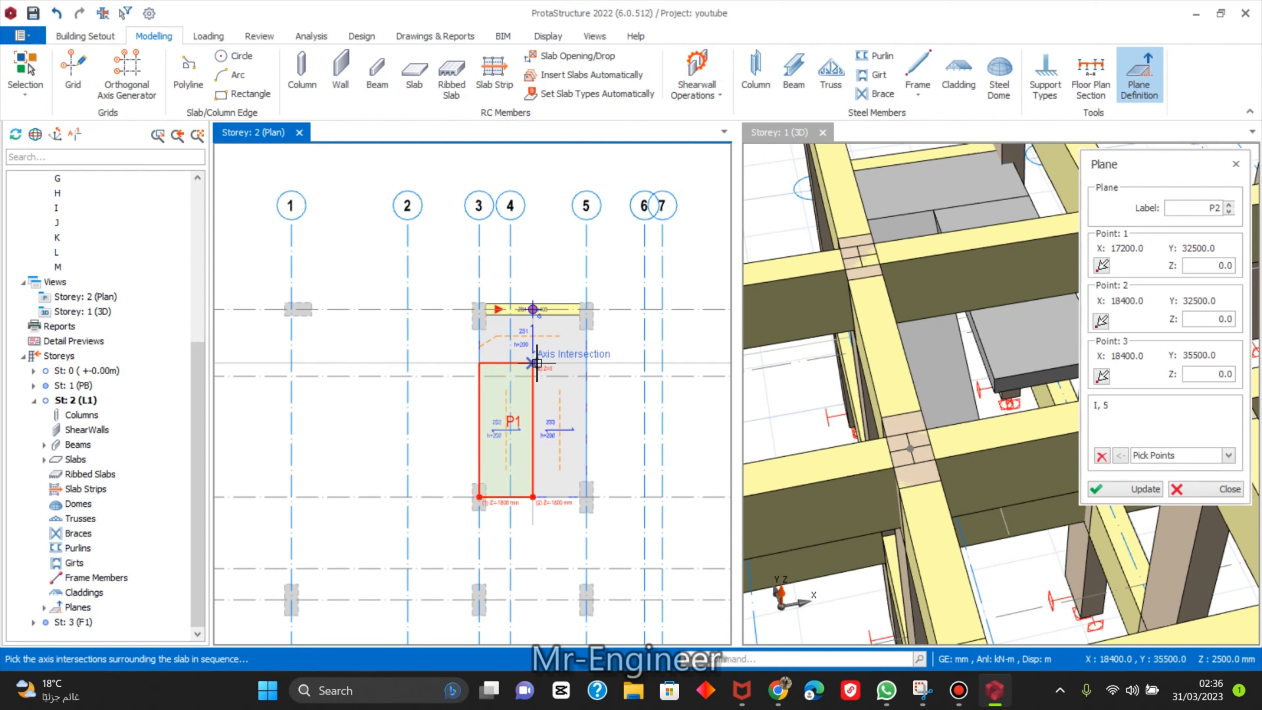
{"action": "scroll", "coordinate": [556, 500], "scroll_direction": "up", "scroll_amount": 6}
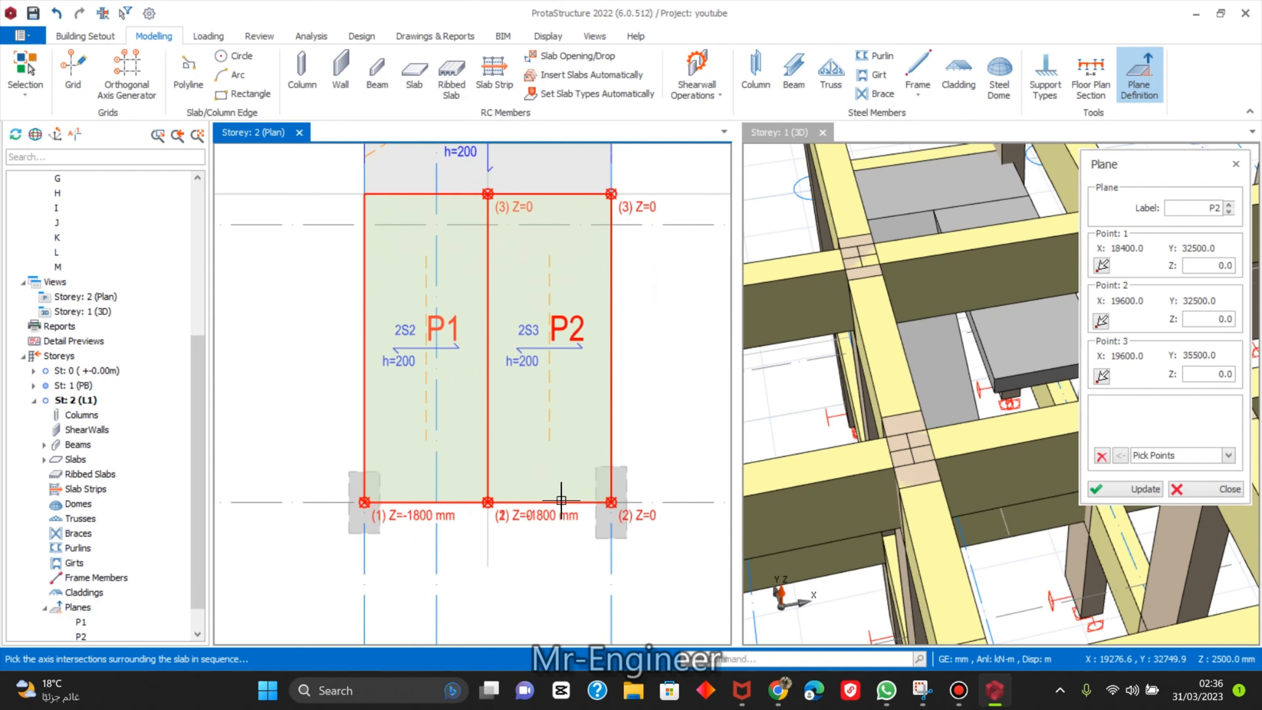
Set the Z of plane P2's points 1 and 2, at the axis I end, to 1800 mm and update the plane.
{"action": "scroll", "coordinate": [497, 463], "scroll_direction": "up", "scroll_amount": 2}
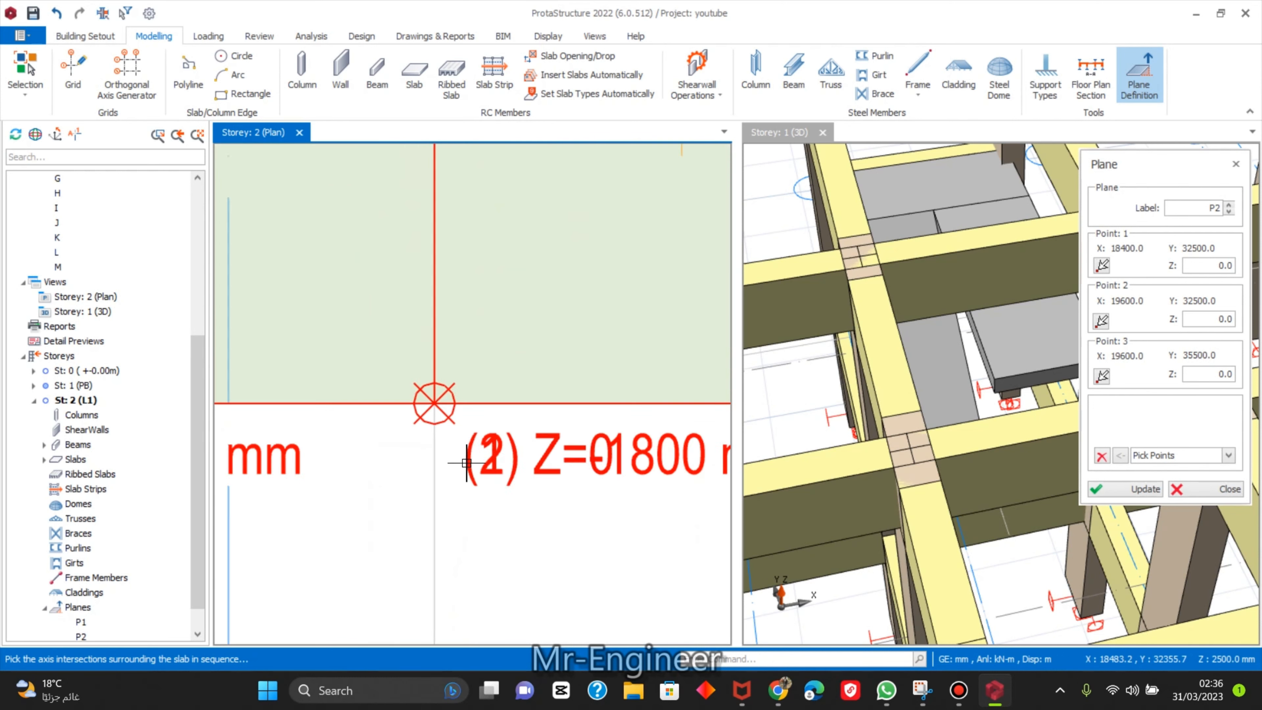
{"action": "scroll", "coordinate": [589, 479], "scroll_direction": "down", "scroll_amount": 2}
{"action": "middle_click_drag", "start_coordinate": [589, 480], "coordinate": [471, 493]}
{"action": "scroll", "coordinate": [589, 478], "scroll_direction": "up", "scroll_amount": 1}
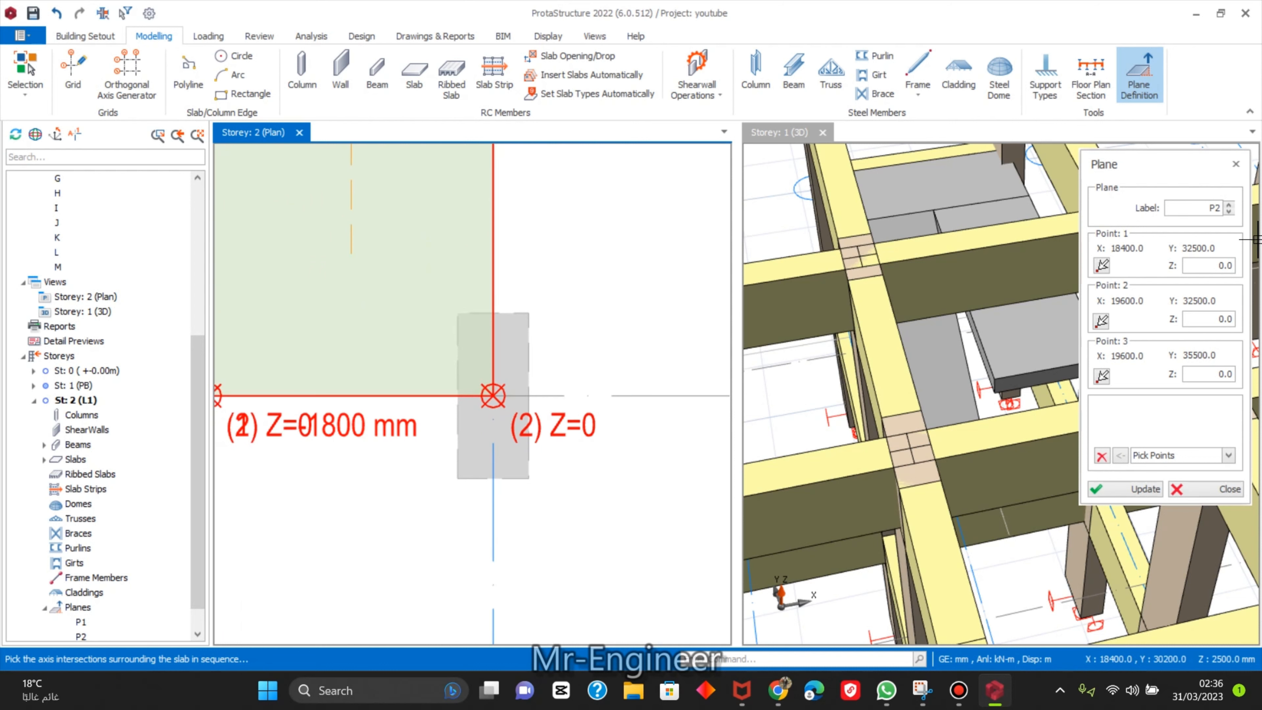
{"action": "double_click", "coordinate": [1215, 267]}
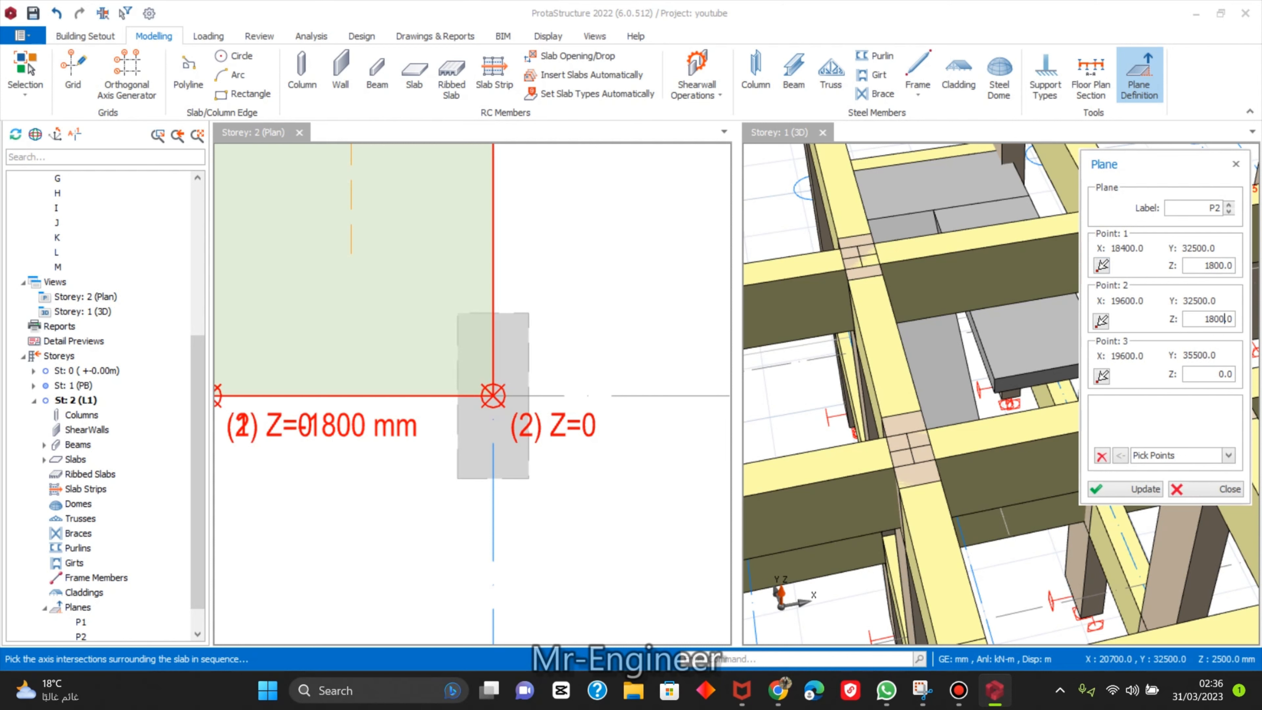
{"action": "left_click", "coordinate": [1129, 491]}
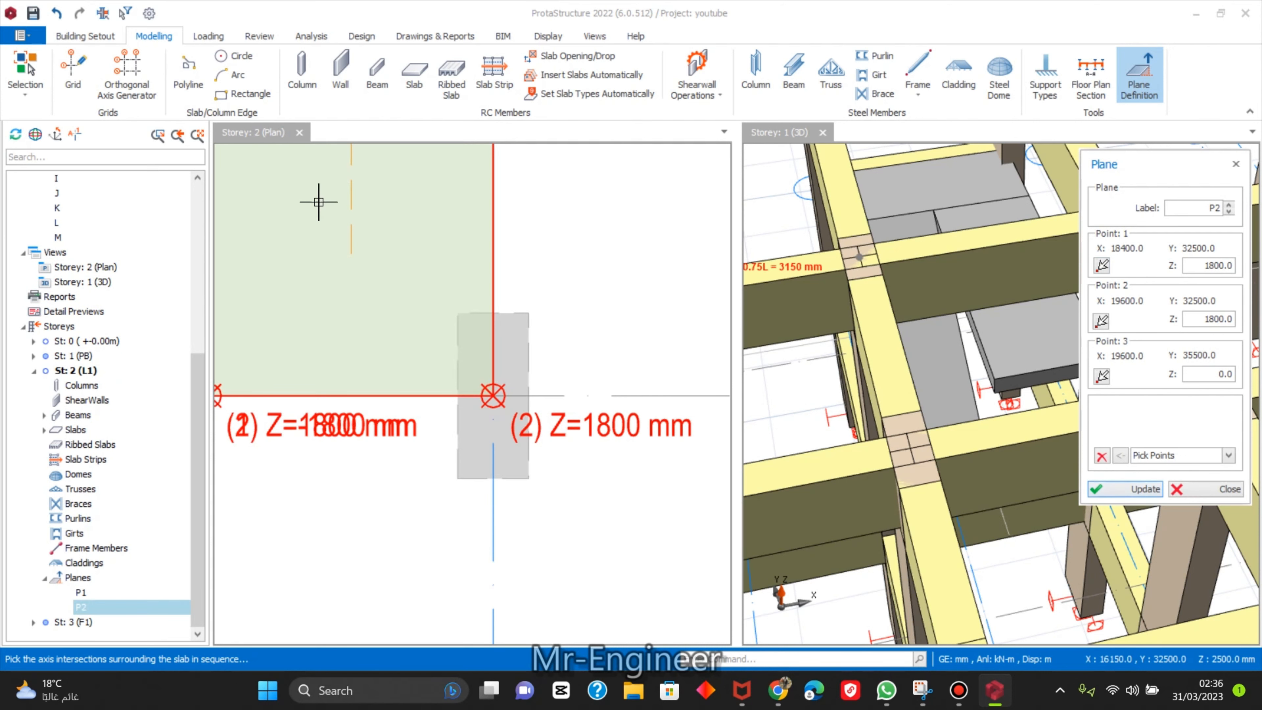
Move the members within plane P2 onto that plane and confirm the operation.
{"action": "scroll", "coordinate": [403, 274], "scroll_direction": "down", "scroll_amount": 3}
{"action": "right_click", "coordinate": [432, 293]}
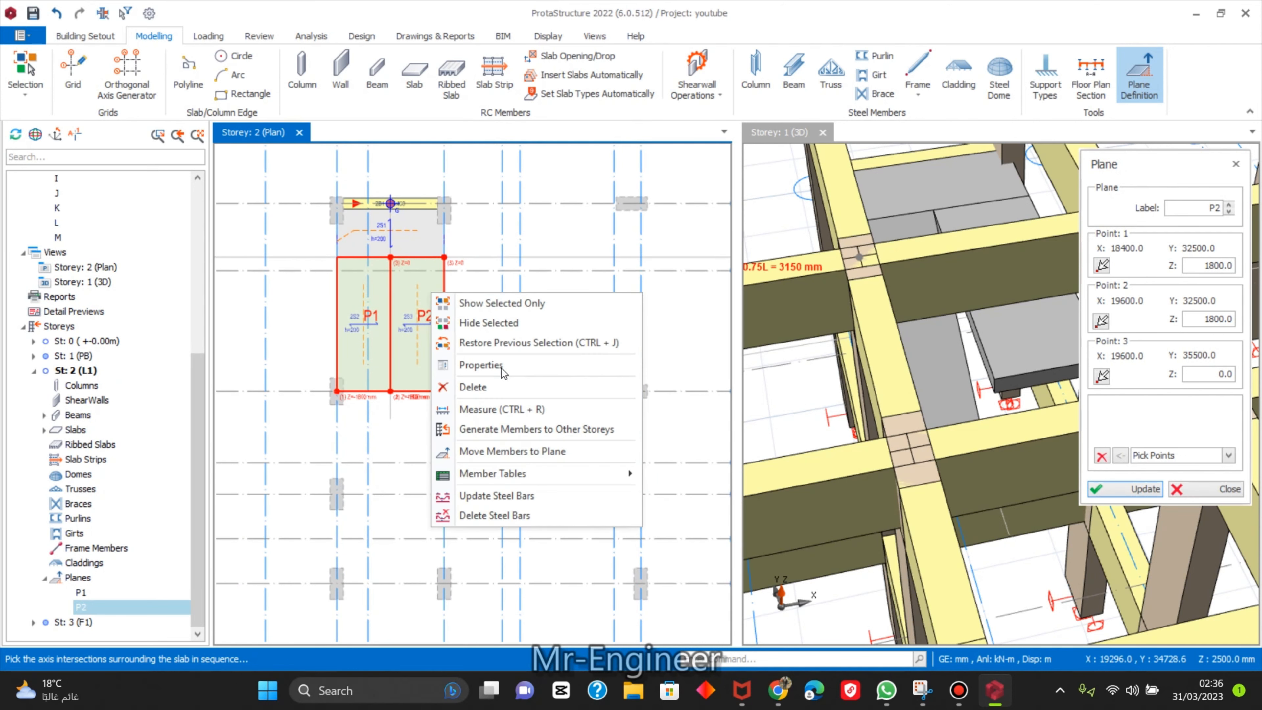
{"action": "left_click", "coordinate": [497, 451]}
{"action": "left_click", "coordinate": [689, 411]}
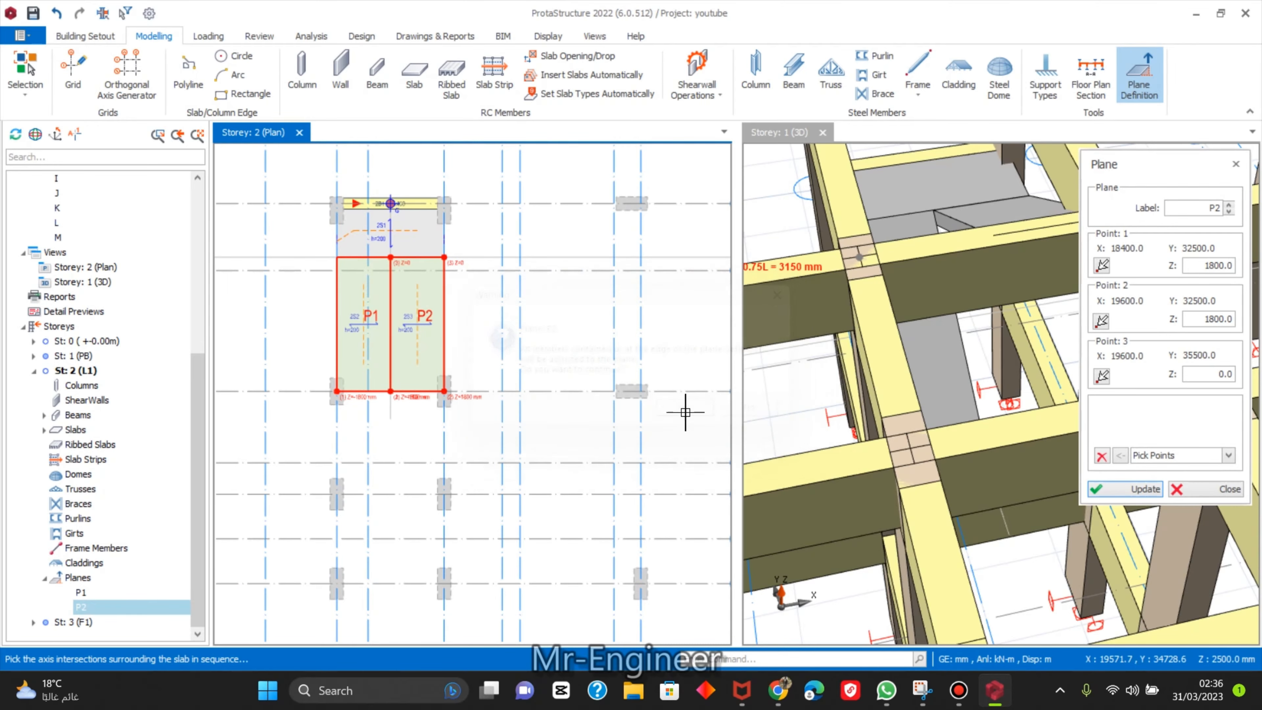
{"action": "left_click_drag", "start_coordinate": [990, 392], "coordinate": [855, 408]}
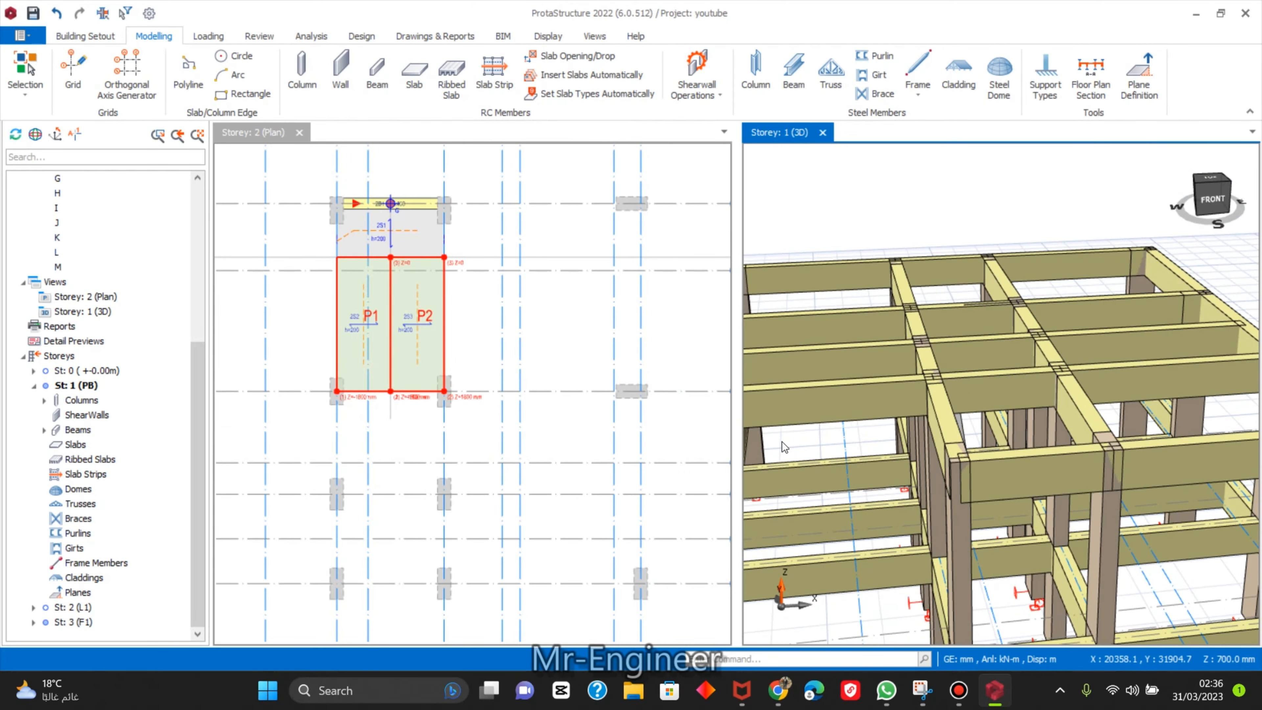
{"action": "scroll", "coordinate": [520, 298], "scroll_direction": "down", "scroll_amount": 3}
{"action": "left_click", "coordinate": [520, 298]}
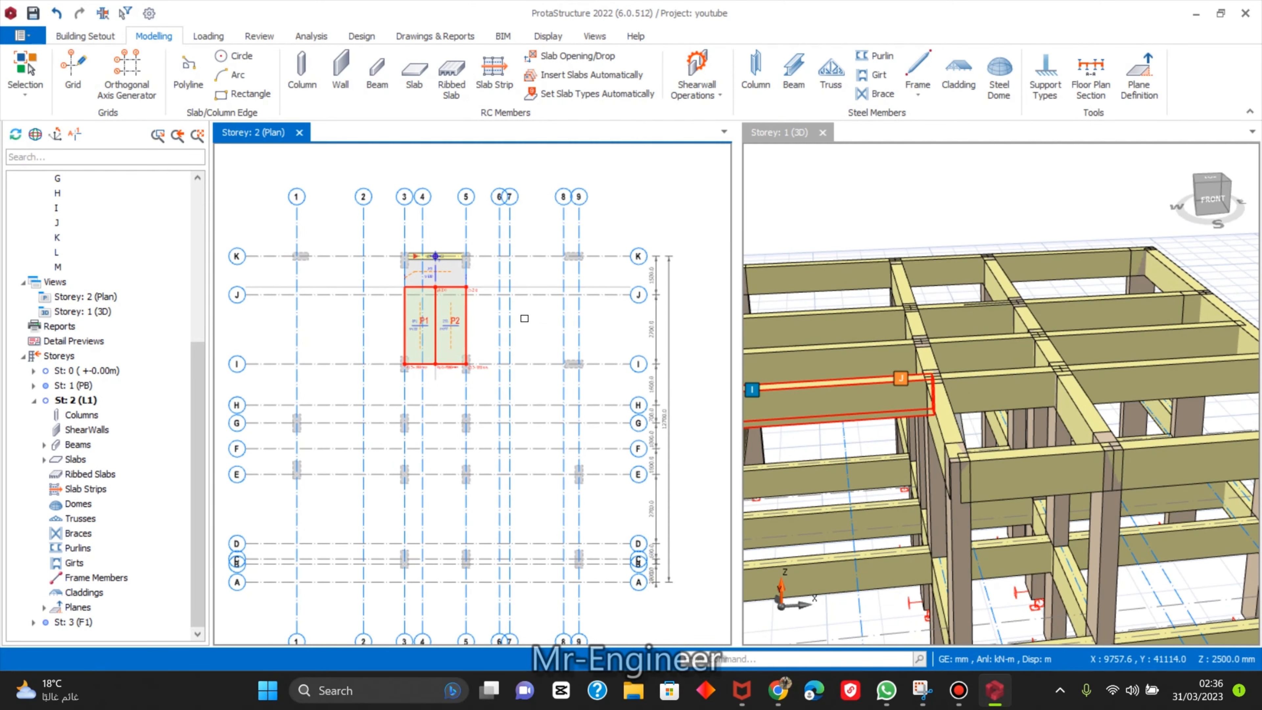
{"action": "scroll", "coordinate": [650, 228], "scroll_direction": "down", "scroll_amount": 3}
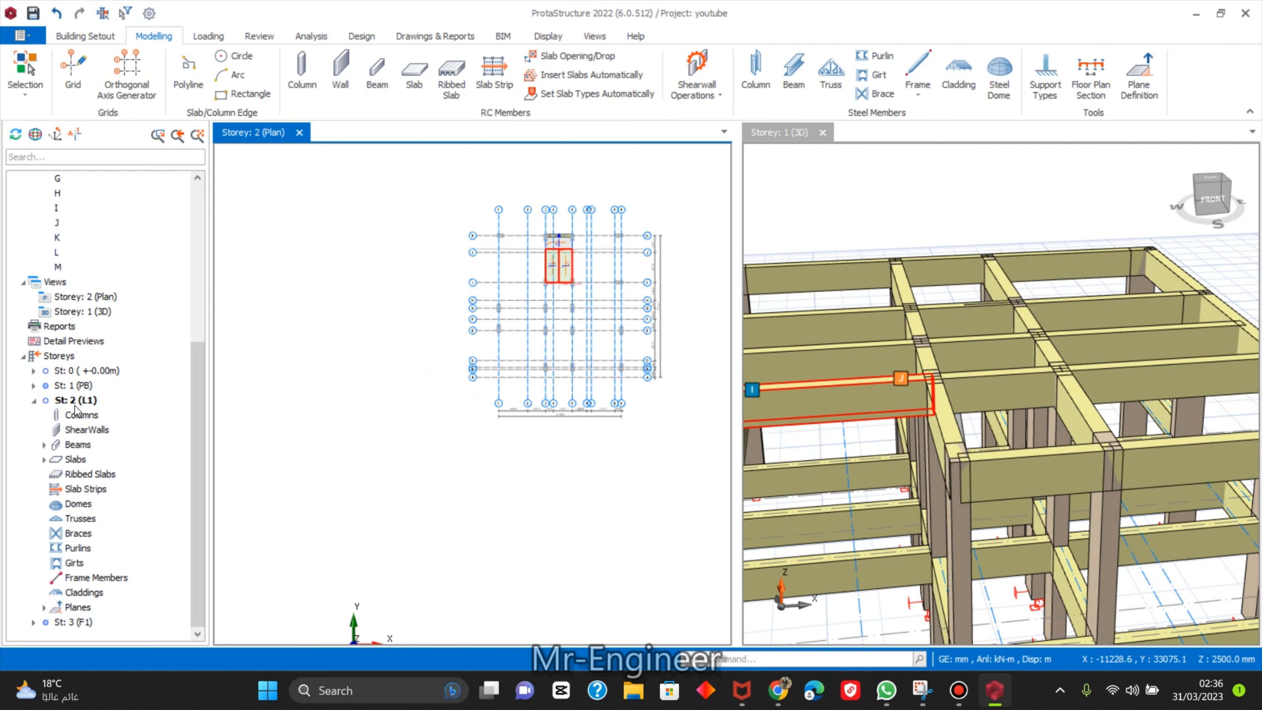
Collapse the axis and storey branches of the structure tree and make storey 1 (PB) the active storey.
{"action": "left_click", "coordinate": [35, 402]}
{"action": "scroll", "coordinate": [109, 381], "scroll_direction": "up", "scroll_amount": 1}
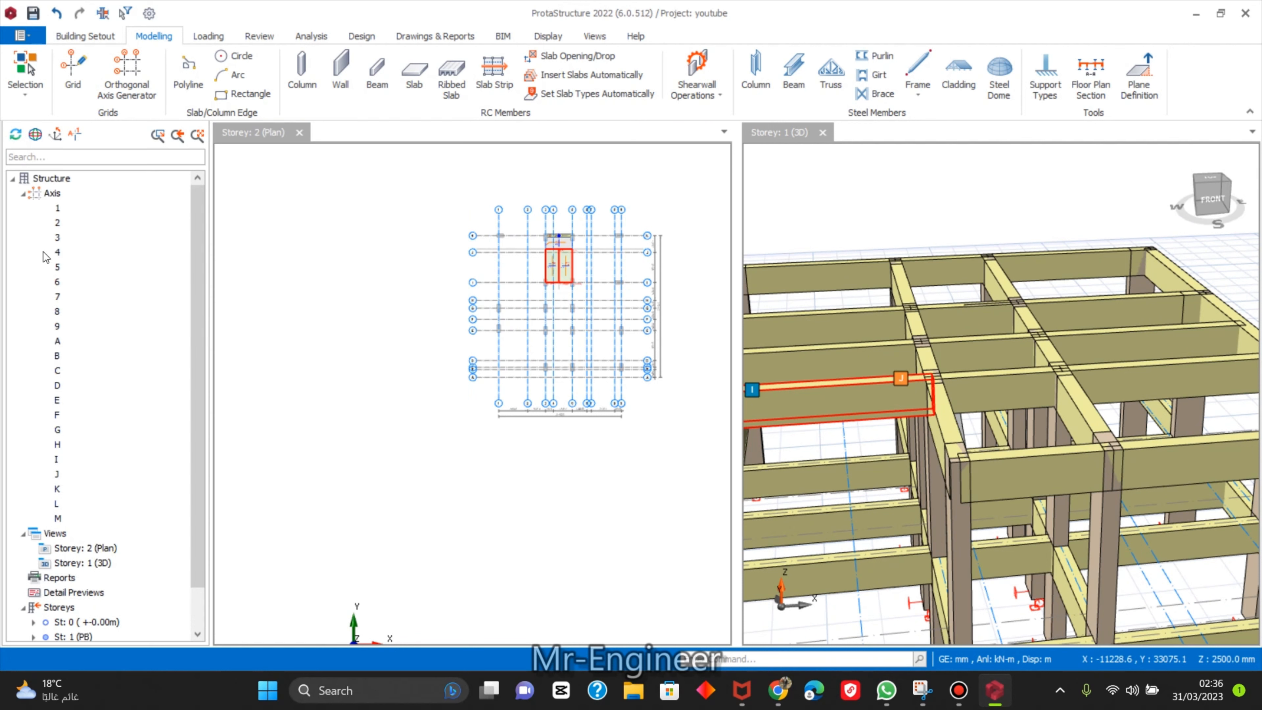
{"action": "left_click", "coordinate": [23, 194]}
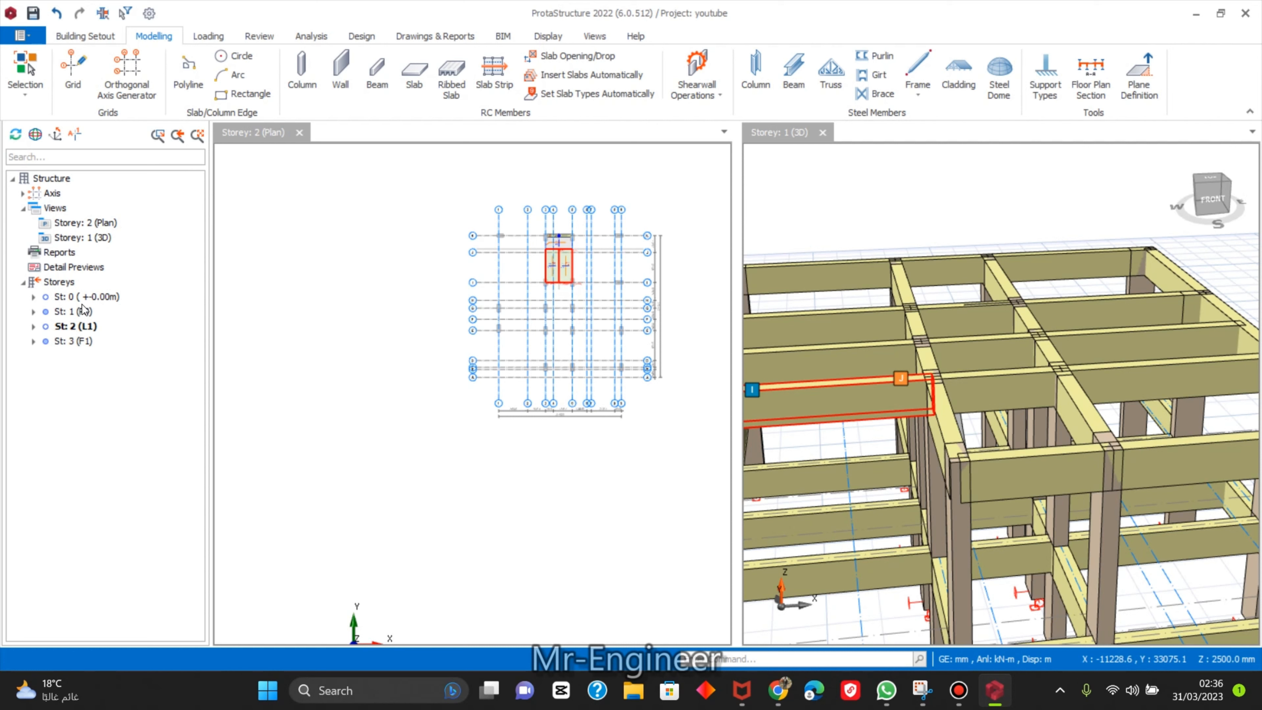
{"action": "double_click", "coordinate": [68, 313]}
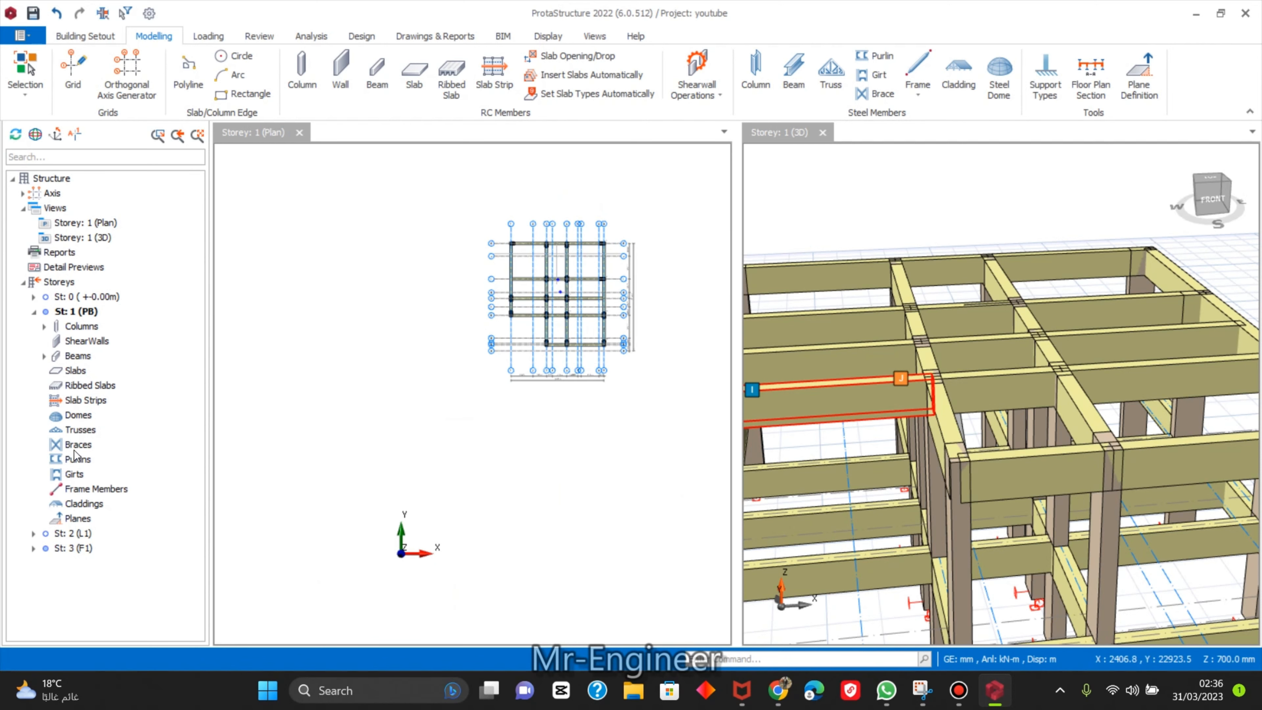
{"action": "left_click", "coordinate": [34, 312]}
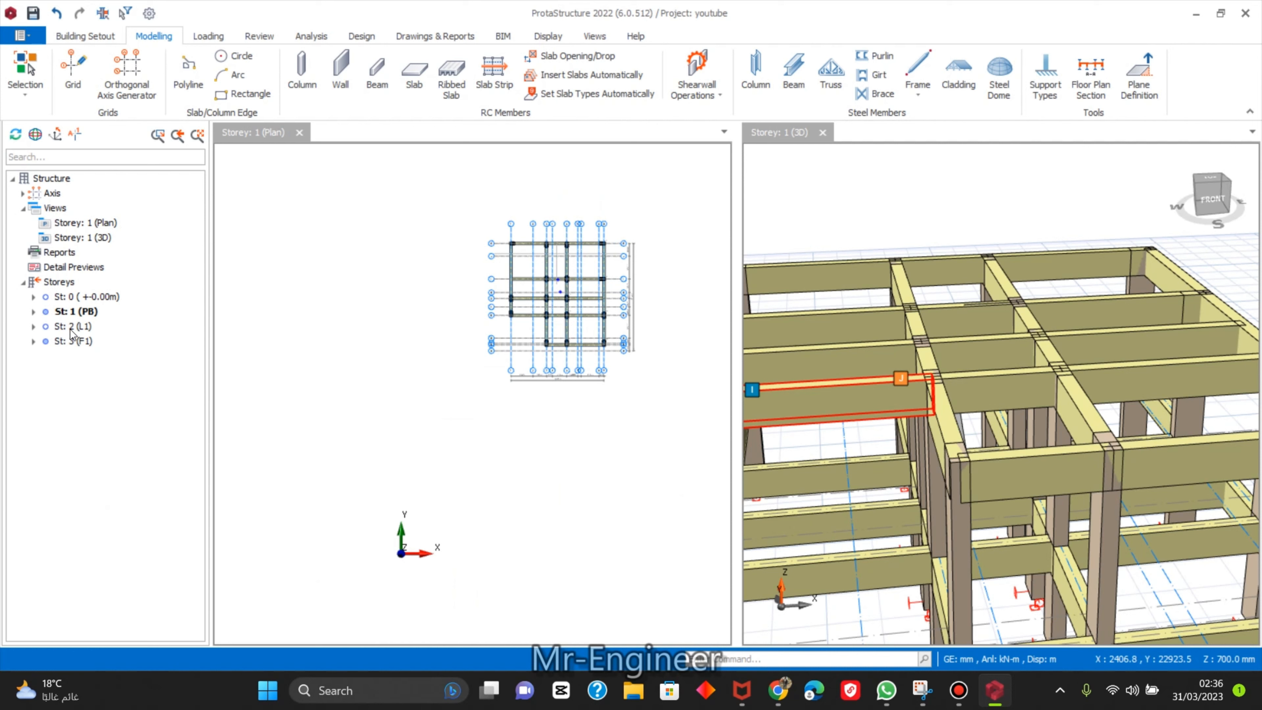
Make storey 3 (F1) the active storey in the plan and examine the whole frame in 3D.
{"action": "double_click", "coordinate": [72, 341]}
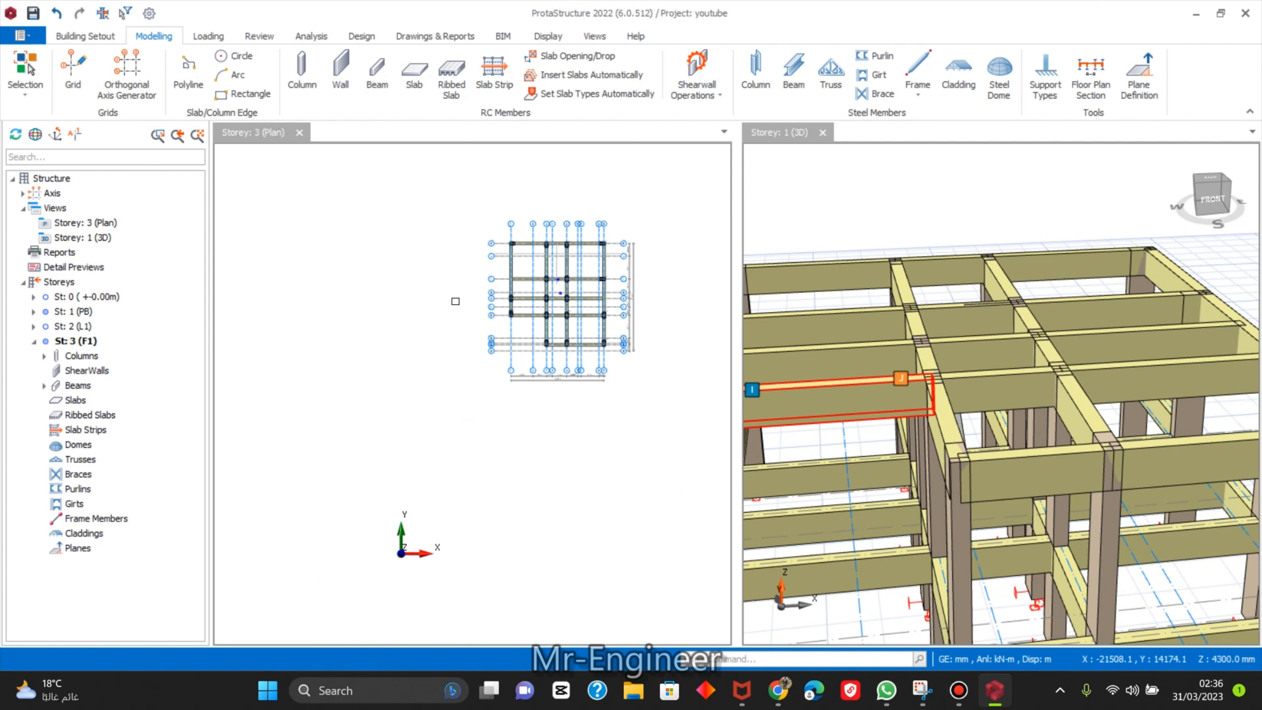
{"action": "left_click", "coordinate": [77, 342]}
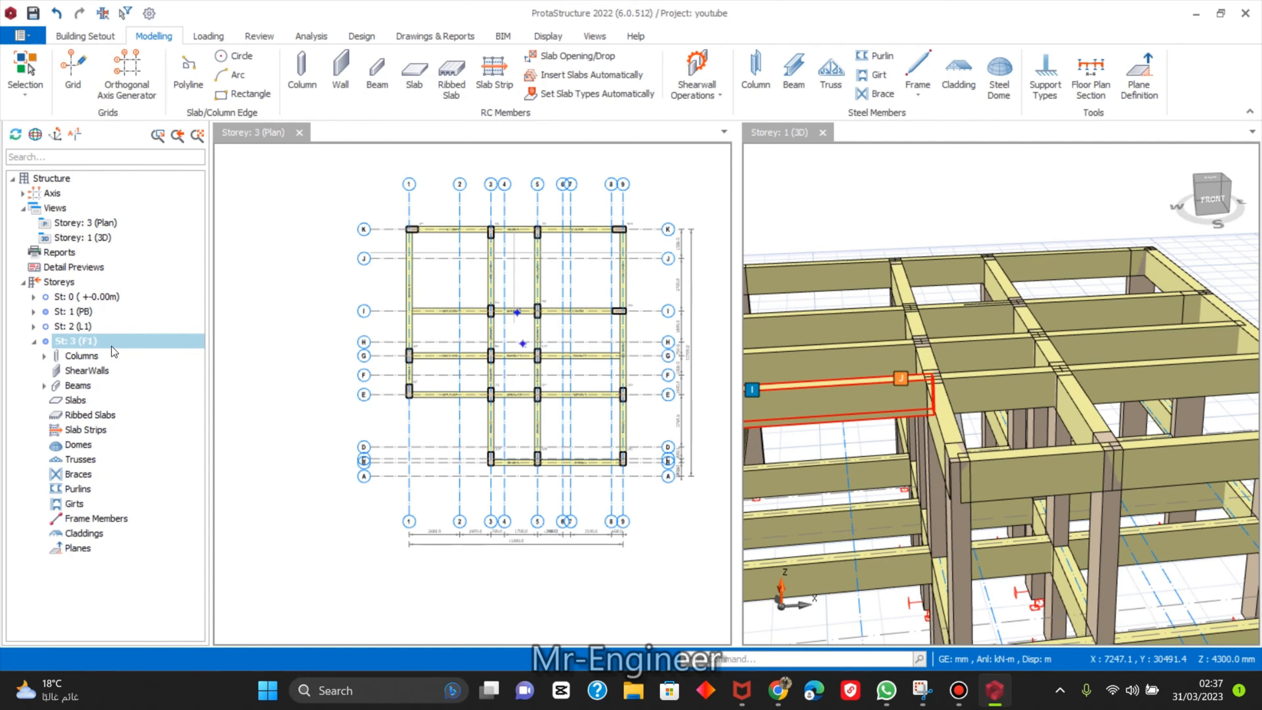
{"action": "scroll", "coordinate": [472, 348], "scroll_direction": "down", "scroll_amount": 3}
{"action": "left_click", "coordinate": [958, 378]}
{"action": "middle_click_drag", "start_coordinate": [958, 378], "coordinate": [918, 419]}
{"action": "scroll", "coordinate": [1245, 384], "scroll_direction": "down", "scroll_amount": 5}
{"action": "scroll", "coordinate": [1072, 446], "scroll_direction": "up", "scroll_amount": 5}
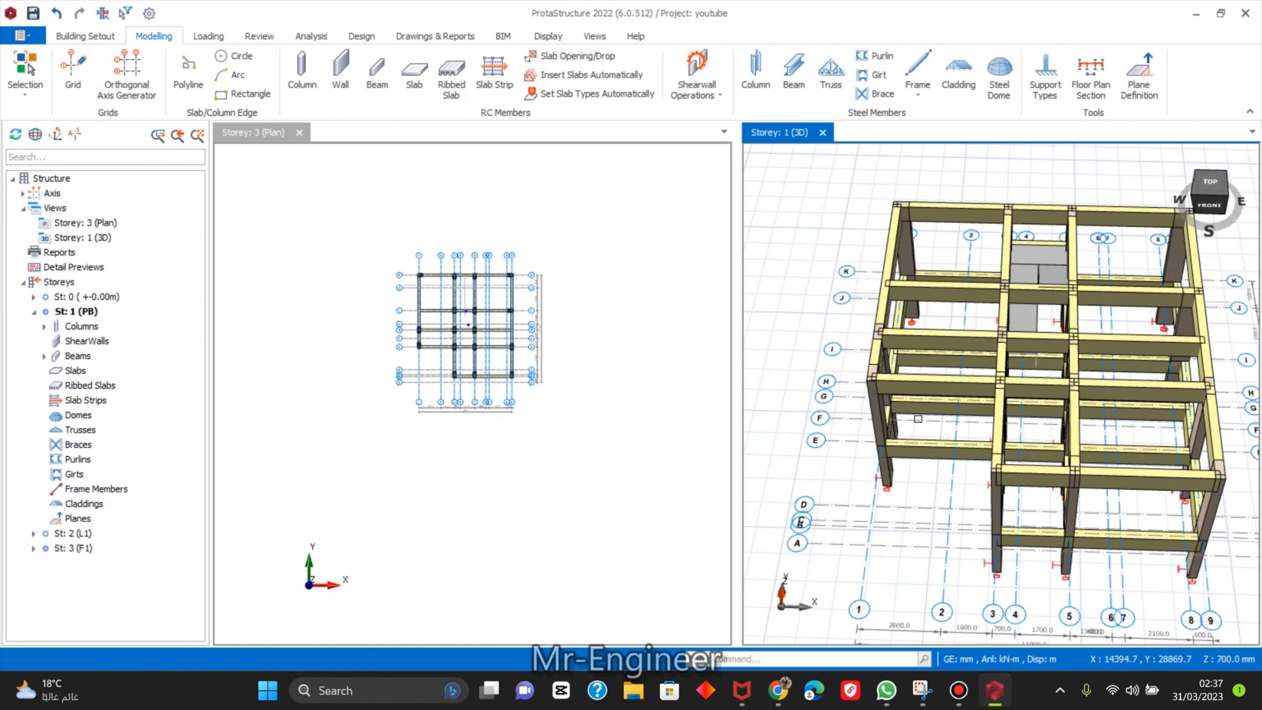
{"action": "scroll", "coordinate": [918, 419], "scroll_direction": "down", "scroll_amount": 1}
{"action": "scroll", "coordinate": [450, 254], "scroll_direction": "up", "scroll_amount": 3}
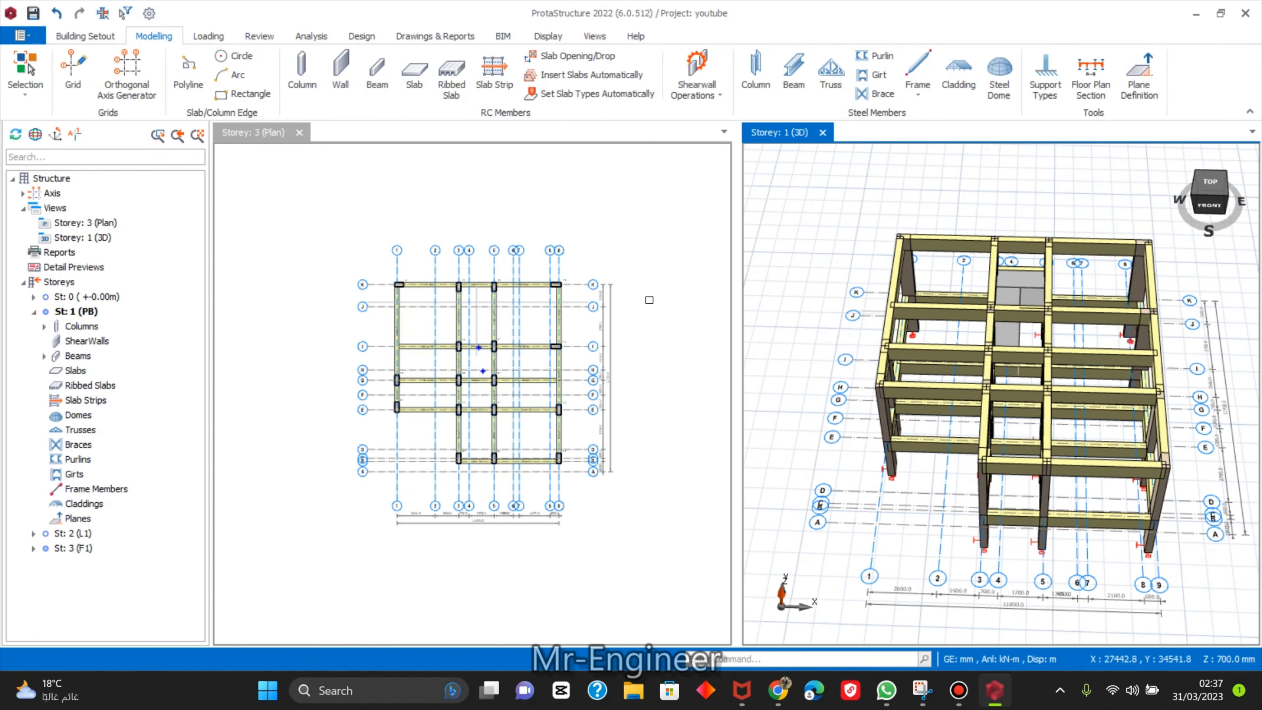
Insert 120 mm slabs by Beam Region on the storey 3 plan in bays 1–3 and 5–9 between axes I and K.
{"action": "left_click", "coordinate": [649, 300]}
{"action": "scroll", "coordinate": [555, 288], "scroll_direction": "up", "scroll_amount": 2}
{"action": "scroll", "coordinate": [612, 222], "scroll_direction": "down", "scroll_amount": 3}
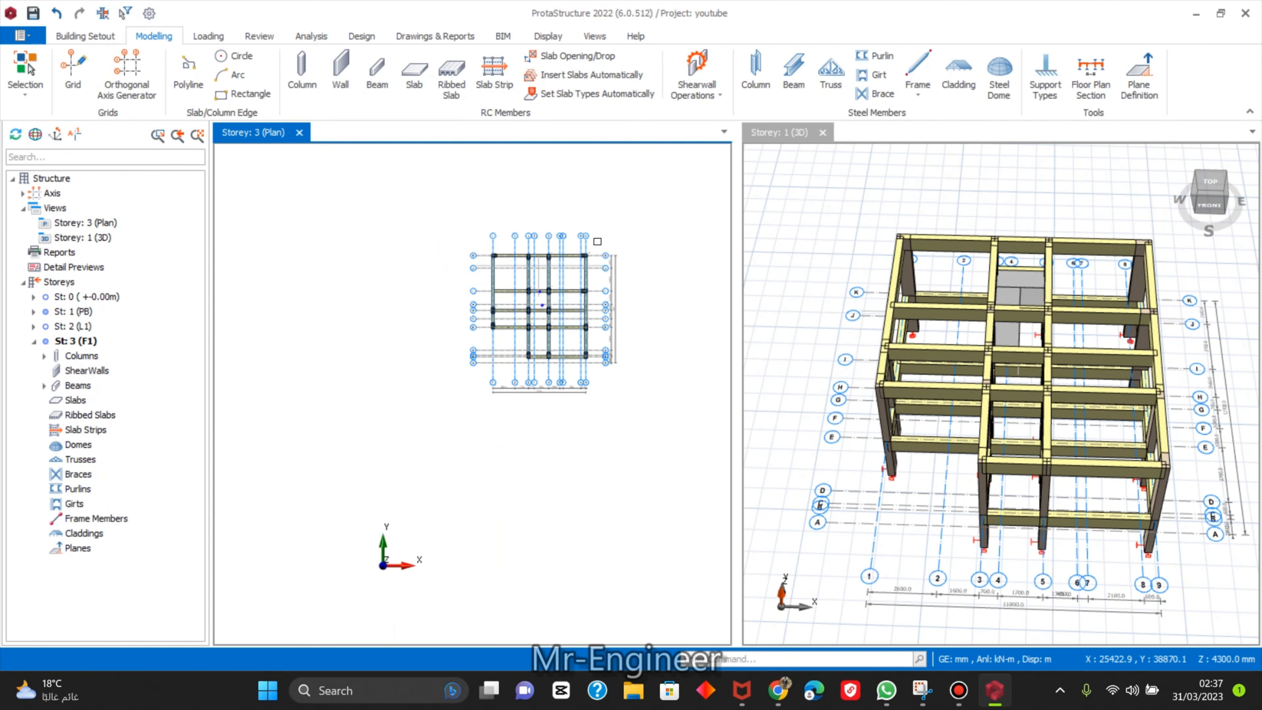
{"action": "scroll", "coordinate": [579, 279], "scroll_direction": "up", "scroll_amount": 2}
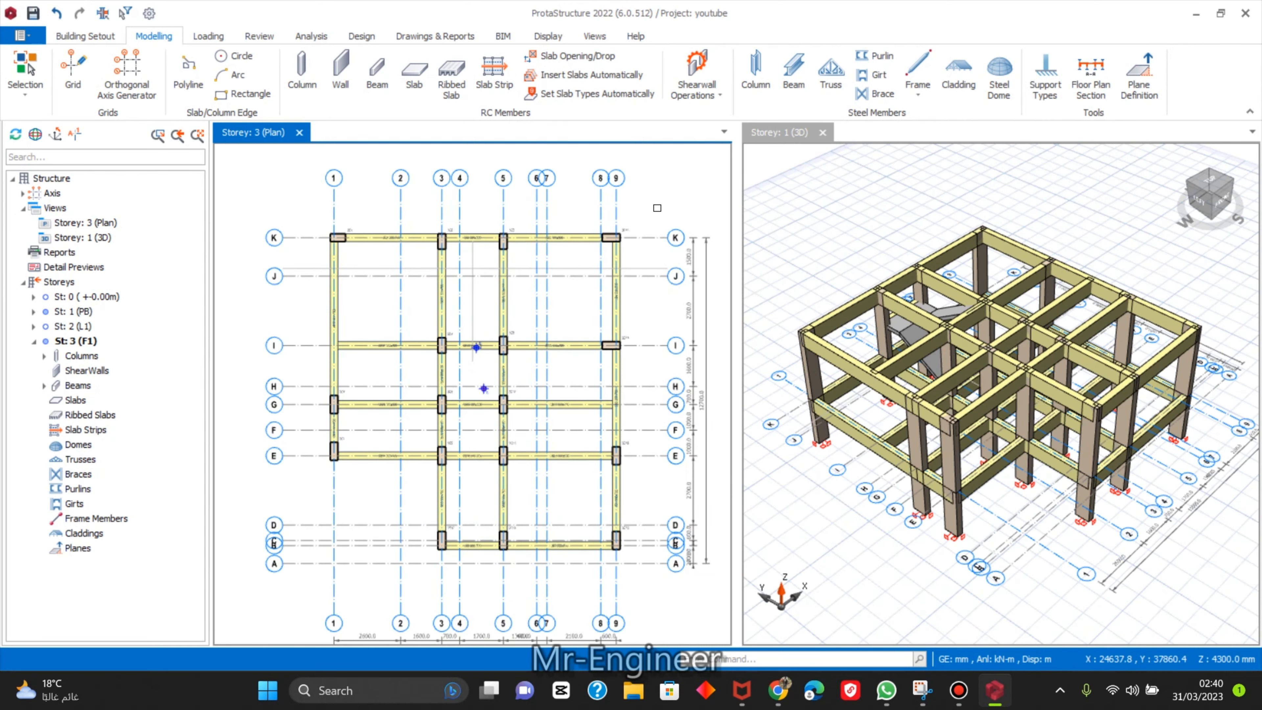
{"action": "scroll", "coordinate": [542, 226], "scroll_direction": "down", "scroll_amount": 4}
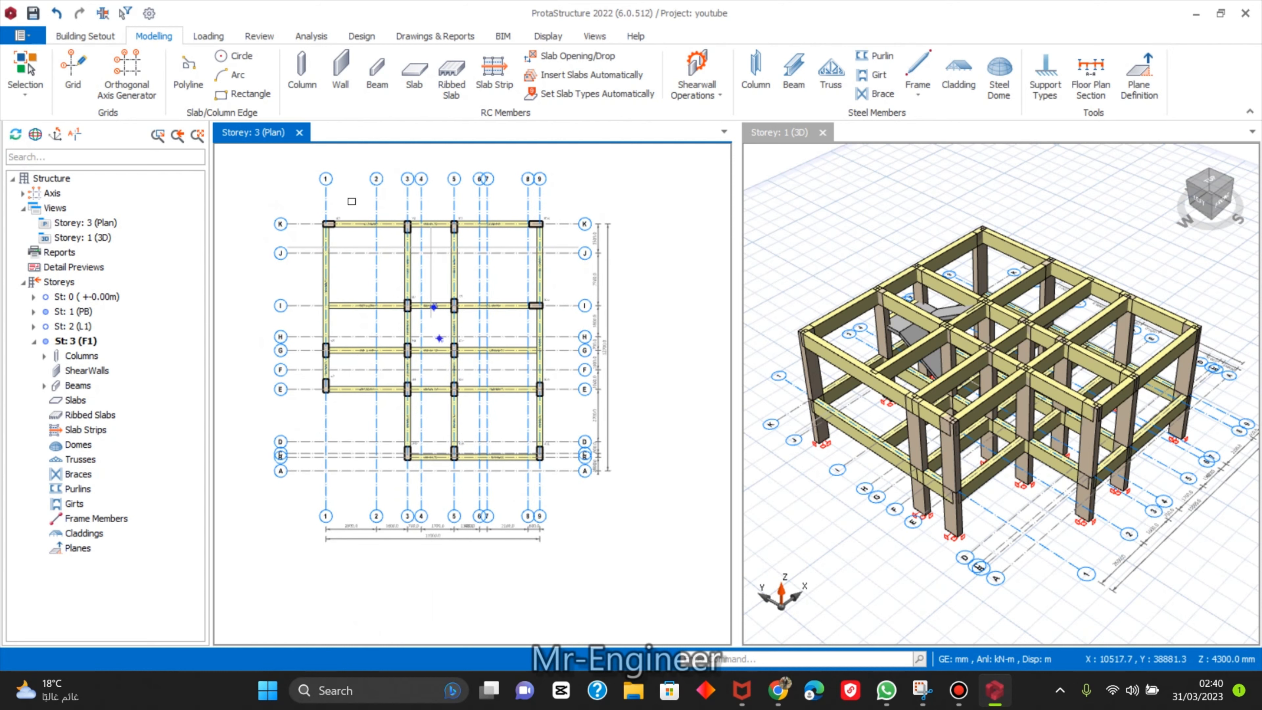
{"action": "scroll", "coordinate": [553, 213], "scroll_direction": "up", "scroll_amount": 3}
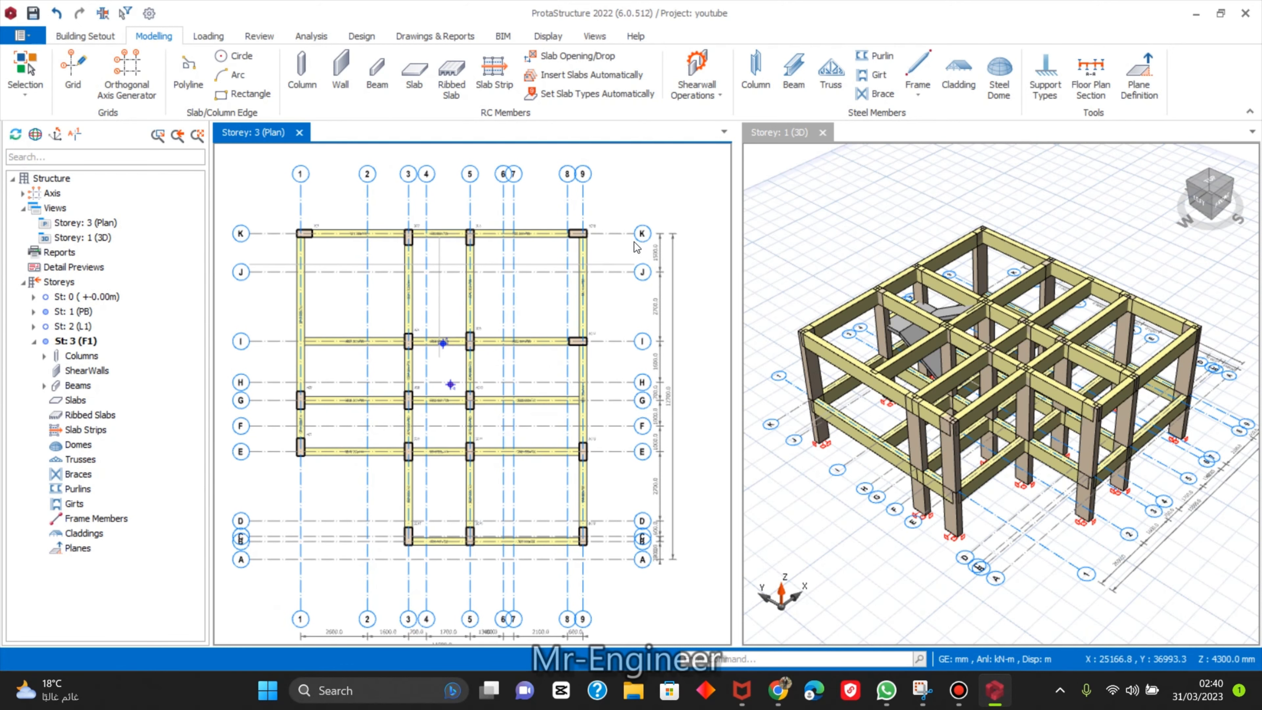
{"action": "middle_click_drag", "start_coordinate": [598, 342], "coordinate": [612, 322]}
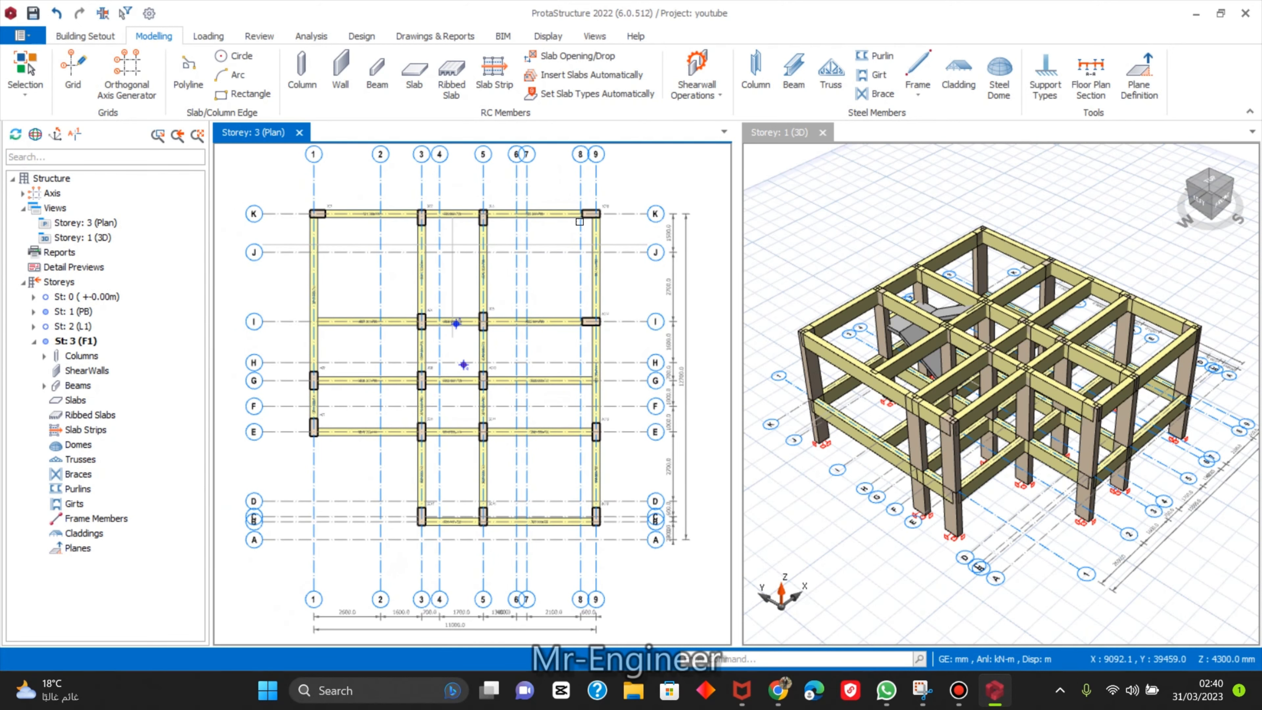
{"action": "left_click", "coordinate": [414, 72]}
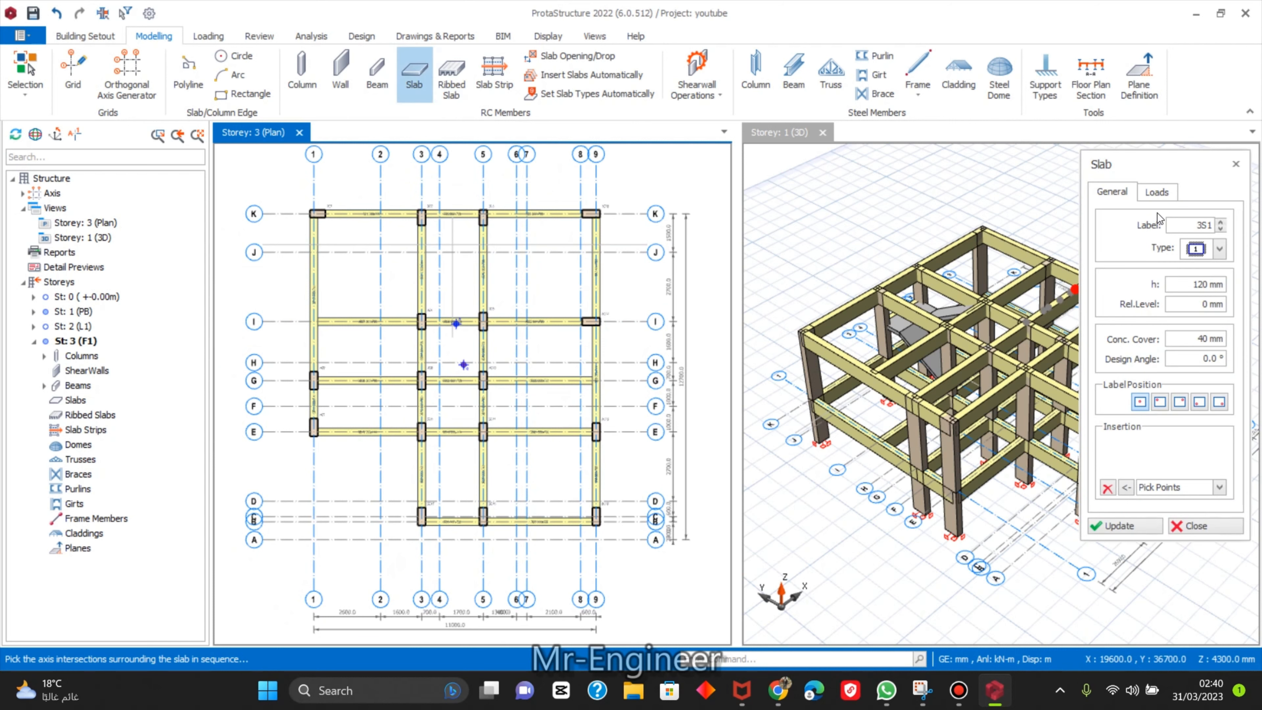
{"action": "left_click", "coordinate": [1220, 488]}
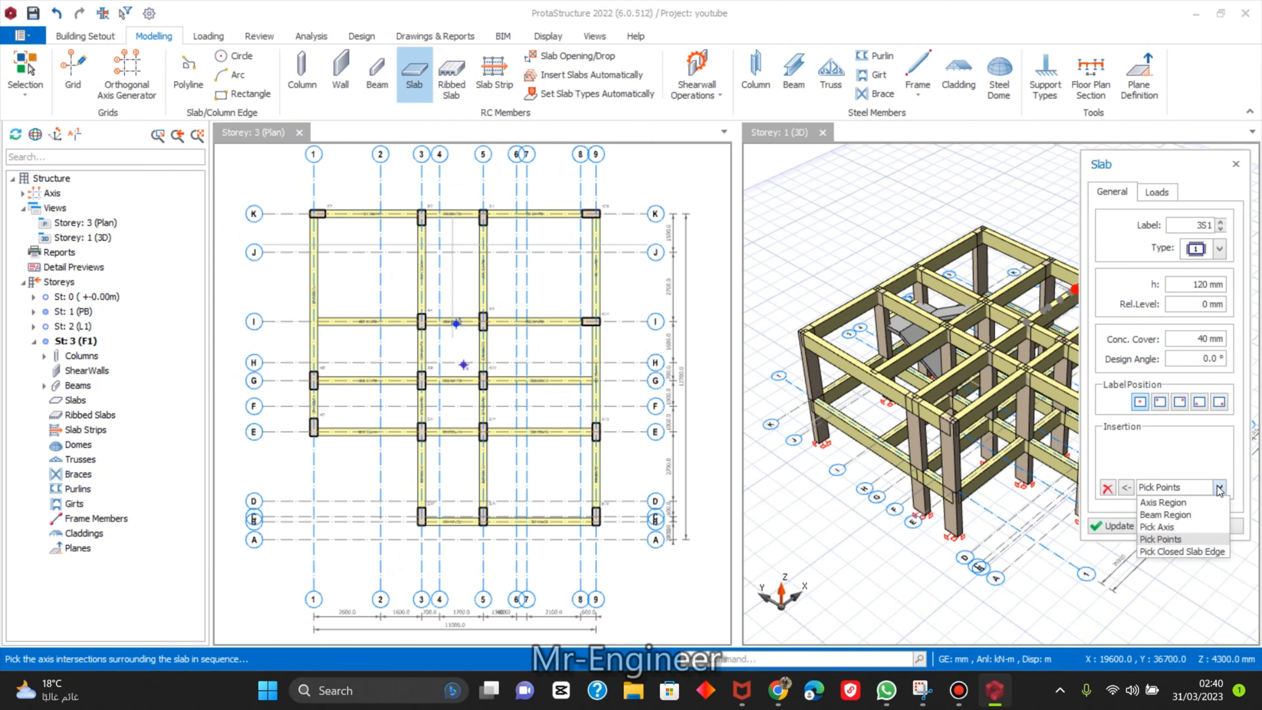
{"action": "left_click", "coordinate": [1190, 517]}
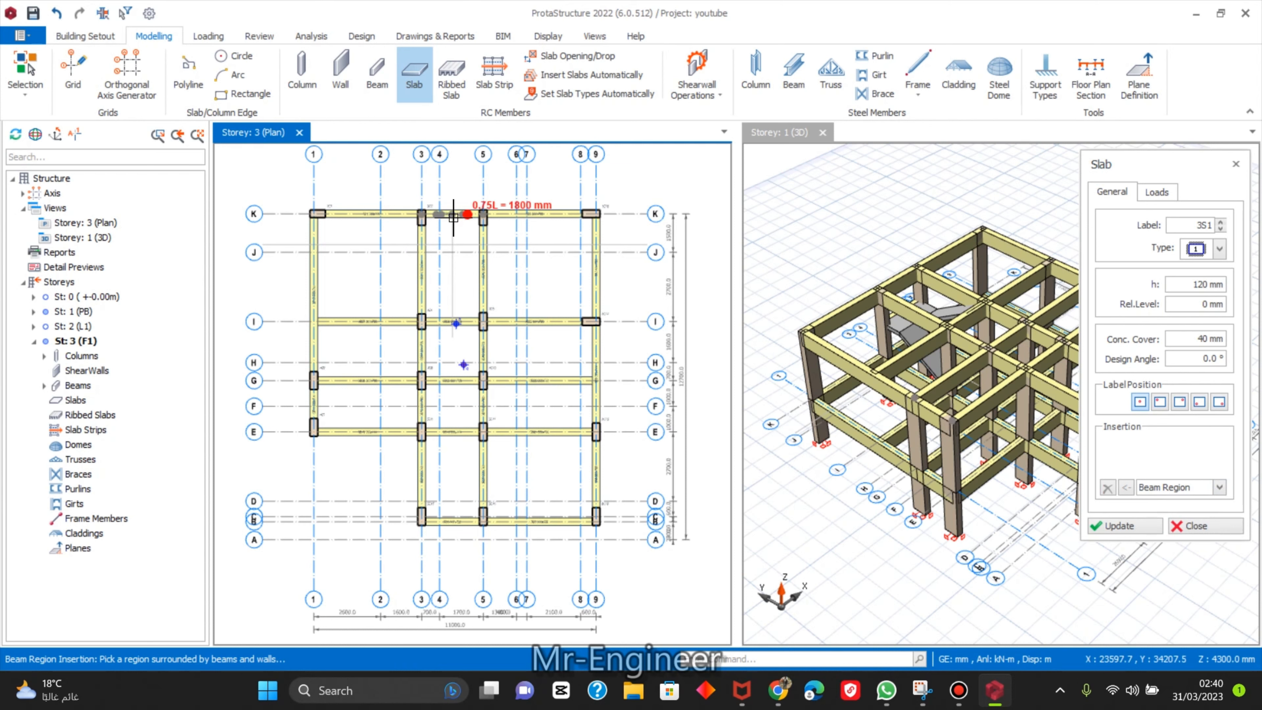
{"action": "scroll", "coordinate": [366, 275], "scroll_direction": "down", "scroll_amount": 3}
{"action": "left_click", "coordinate": [362, 271]}
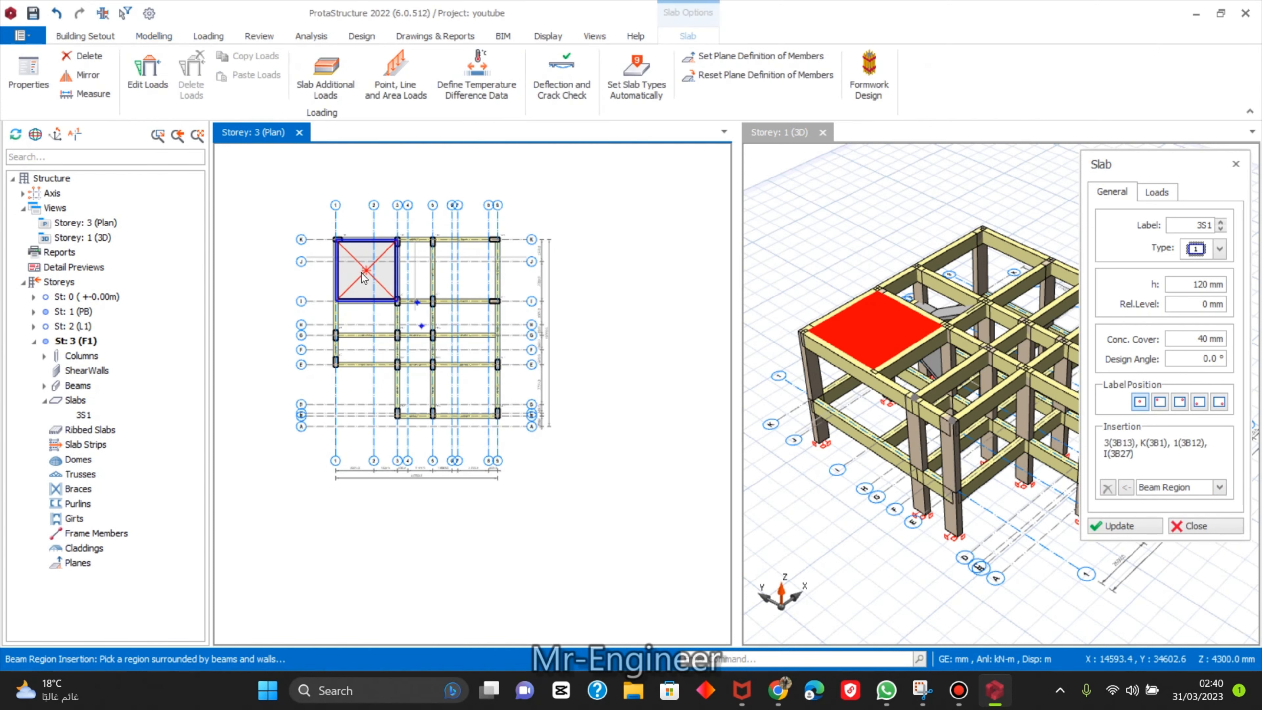
{"action": "scroll", "coordinate": [412, 286], "scroll_direction": "up", "scroll_amount": 3}
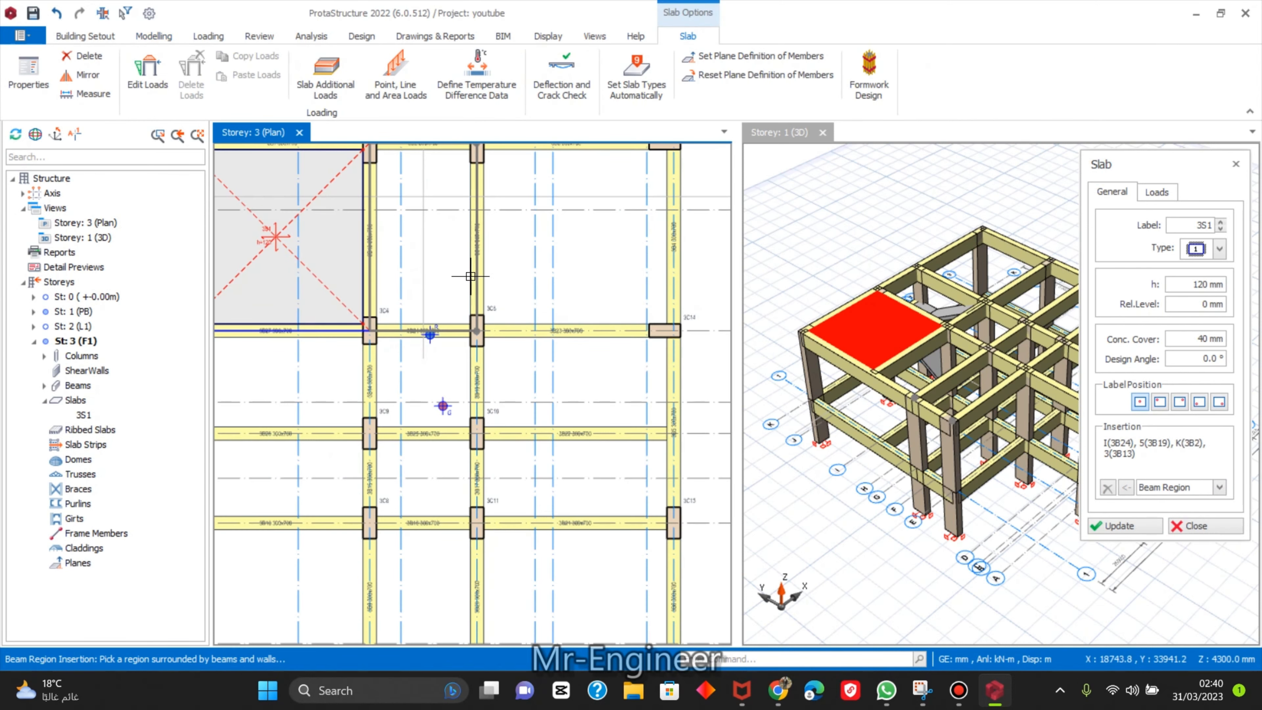
{"action": "scroll", "coordinate": [544, 260], "scroll_direction": "down", "scroll_amount": 3}
{"action": "left_click", "coordinate": [554, 272]}
{"action": "scroll", "coordinate": [560, 262], "scroll_direction": "down", "scroll_amount": 3}
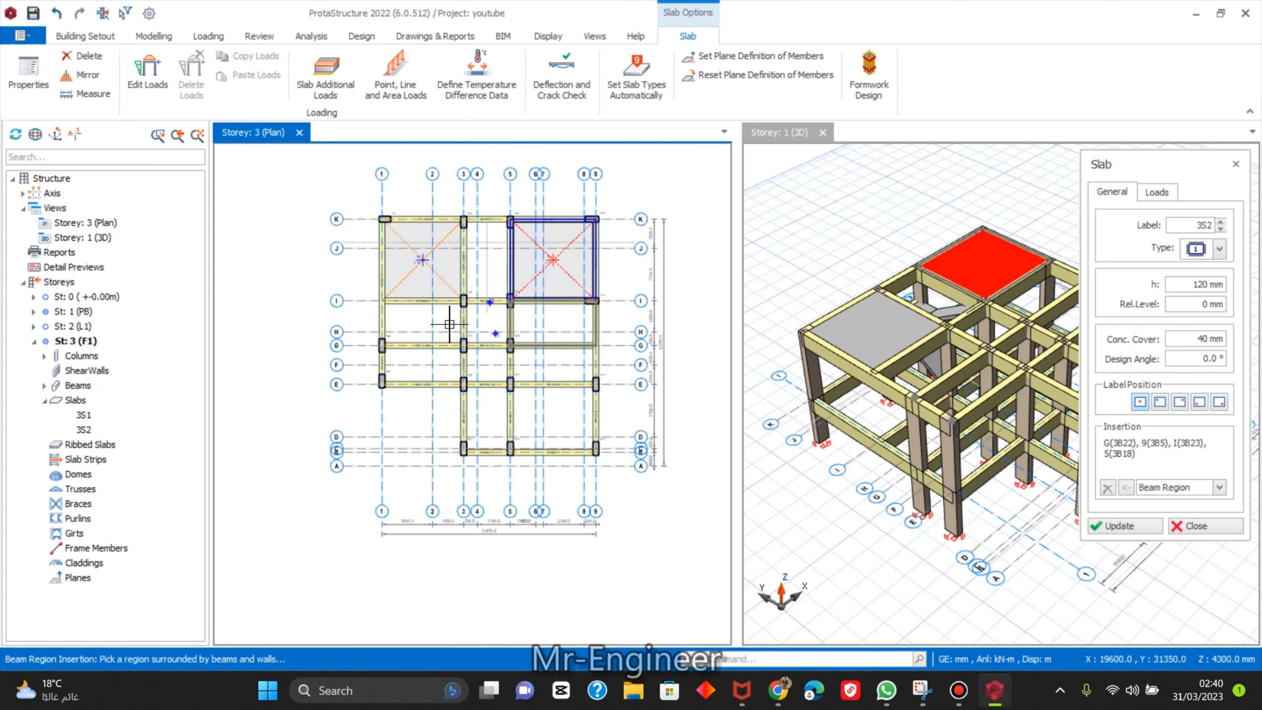
Insert Beam Region slabs in the three bays between axes G and I and the two outer bays between E and G.
{"action": "left_click", "coordinate": [403, 328]}
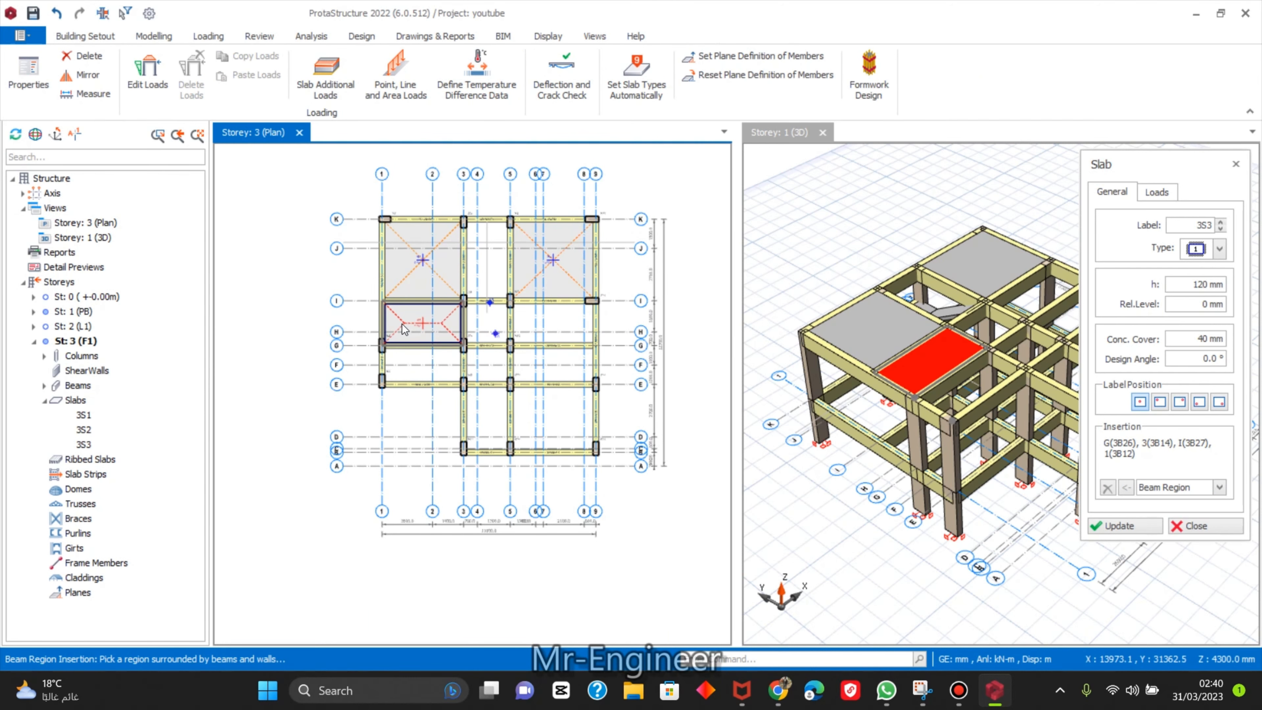
{"action": "left_click", "coordinate": [488, 328]}
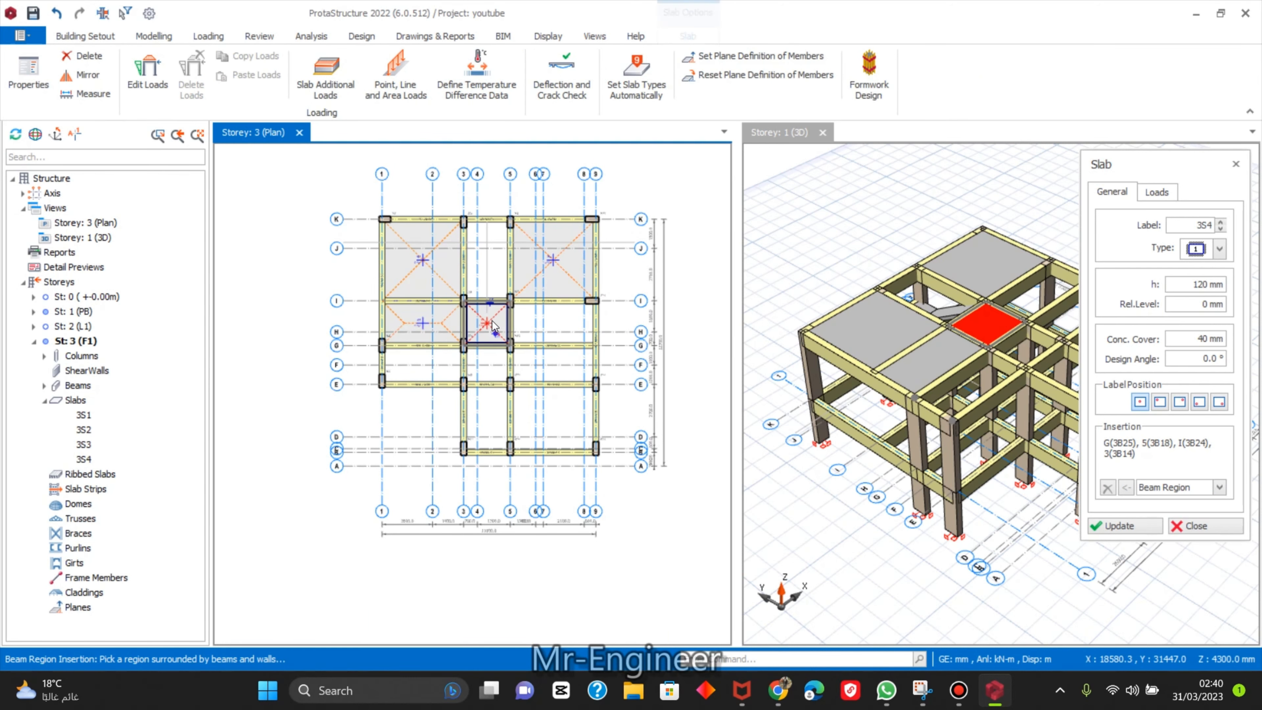
{"action": "left_click", "coordinate": [570, 326]}
{"action": "left_click", "coordinate": [549, 364]}
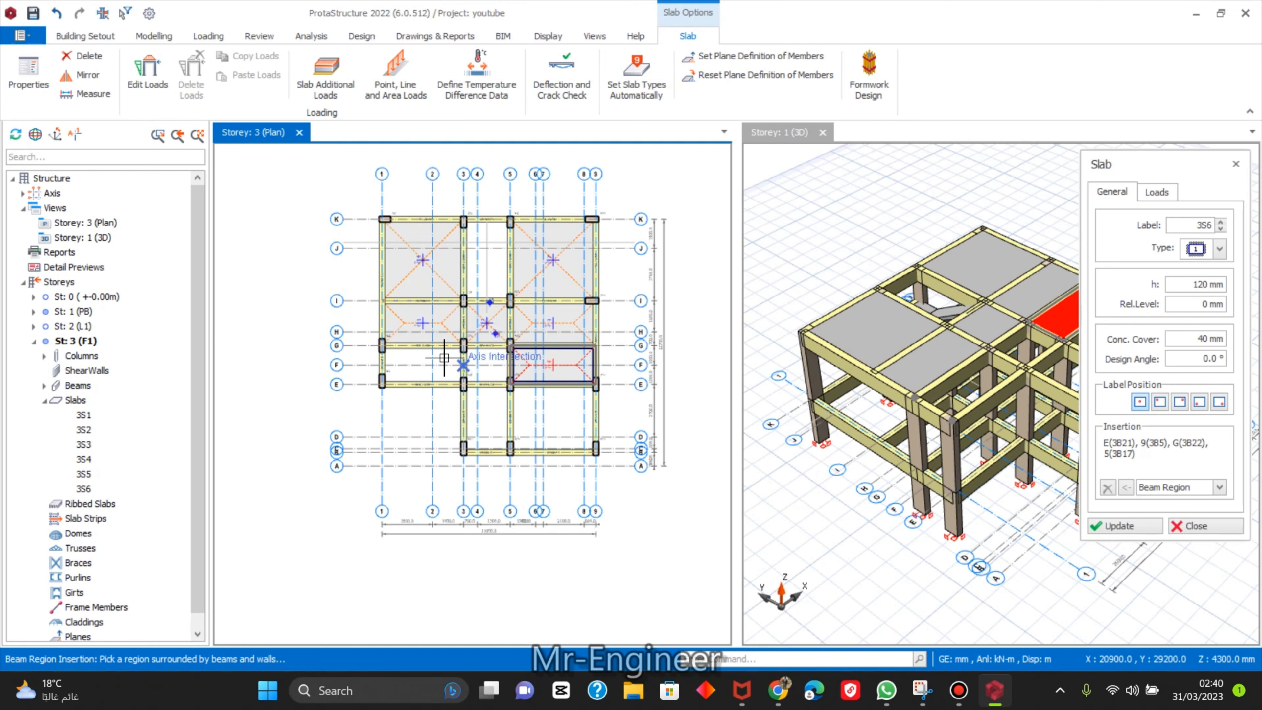
{"action": "left_click", "coordinate": [423, 366]}
Insert Beam Region slabs in the two bays between axes B and E and in bay 3–5 between E and G.
{"action": "left_click", "coordinate": [486, 418]}
{"action": "left_click", "coordinate": [552, 420]}
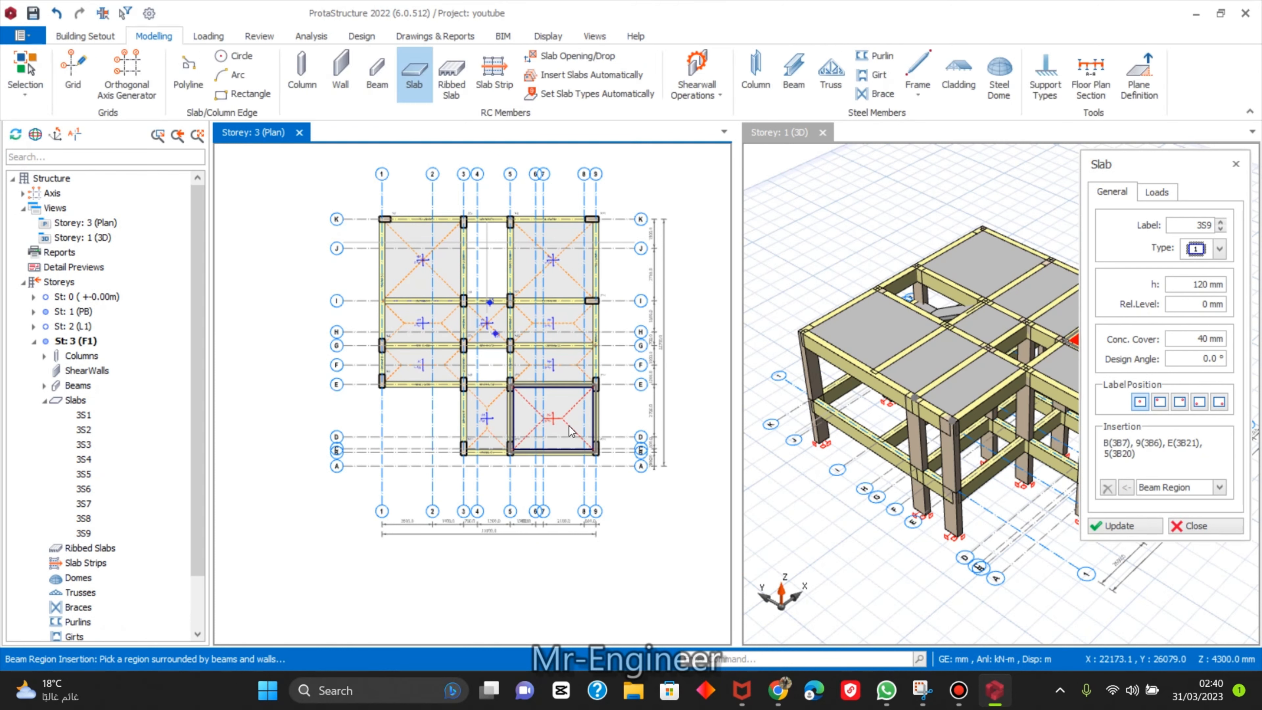
{"action": "scroll", "coordinate": [796, 429], "scroll_direction": "down", "scroll_amount": 3}
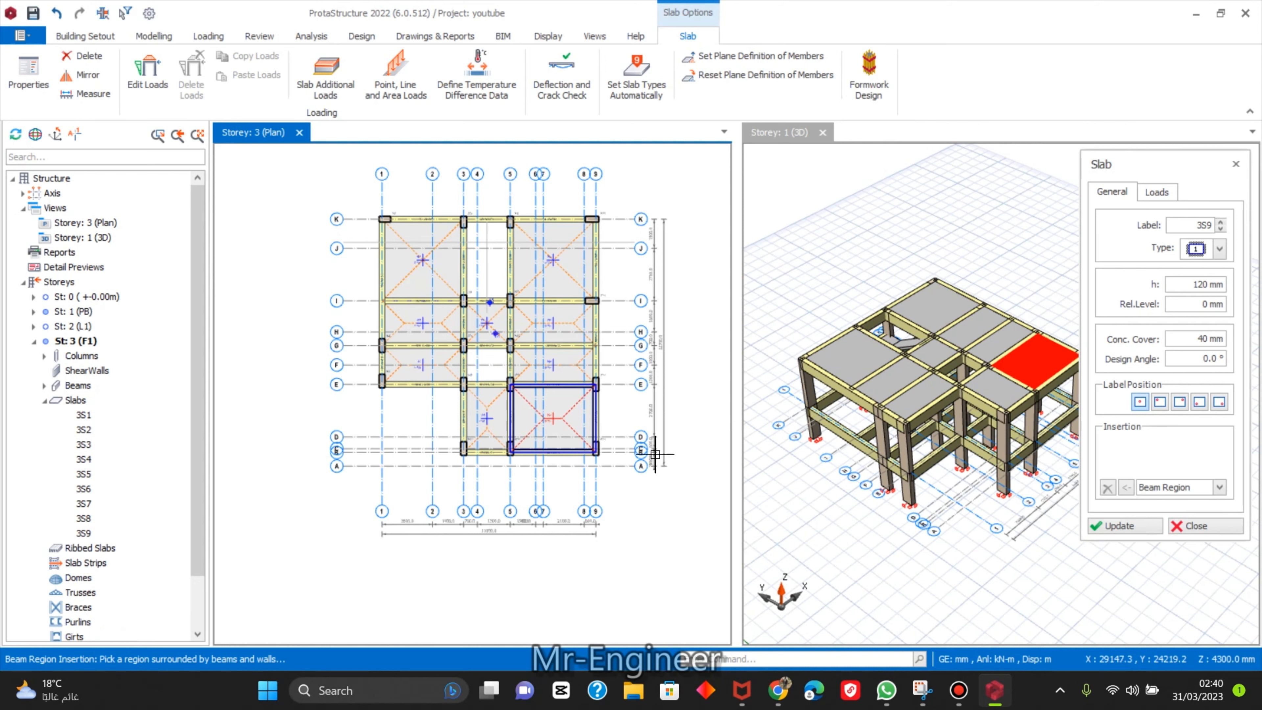
{"action": "scroll", "coordinate": [489, 359], "scroll_direction": "up", "scroll_amount": 2}
{"action": "left_click", "coordinate": [486, 366]}
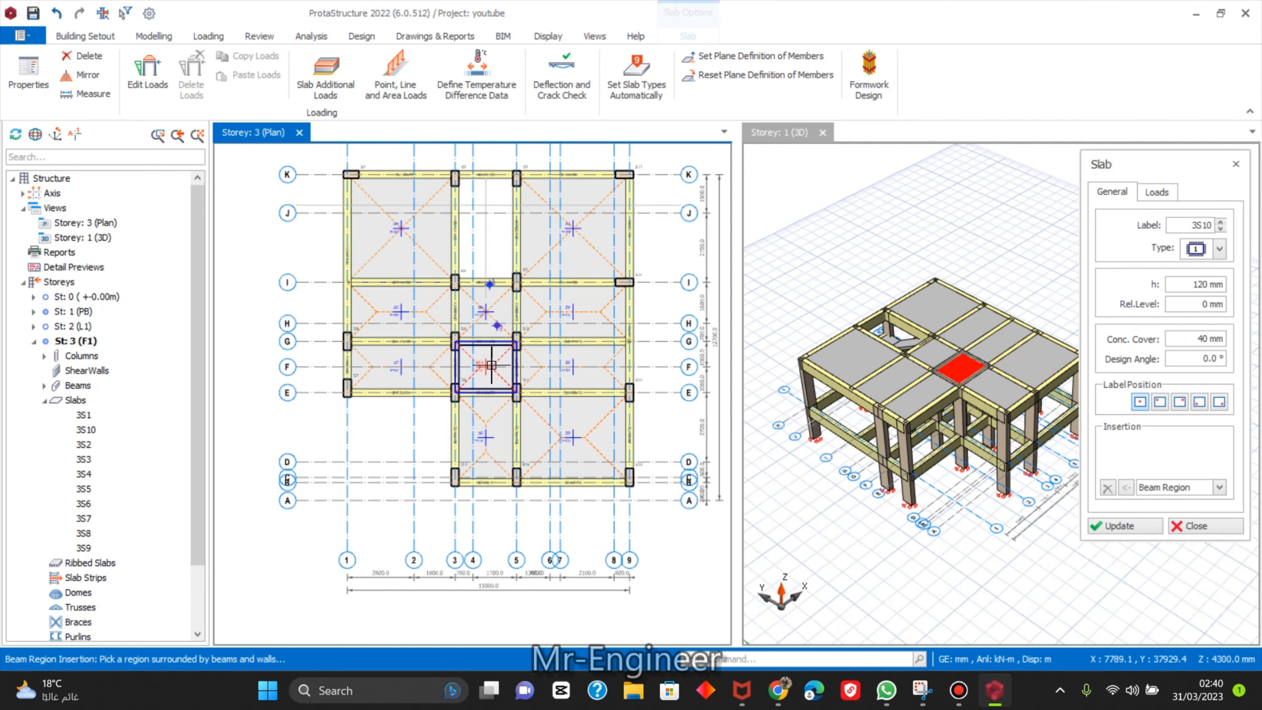
{"action": "scroll", "coordinate": [507, 333], "scroll_direction": "down", "scroll_amount": 3}
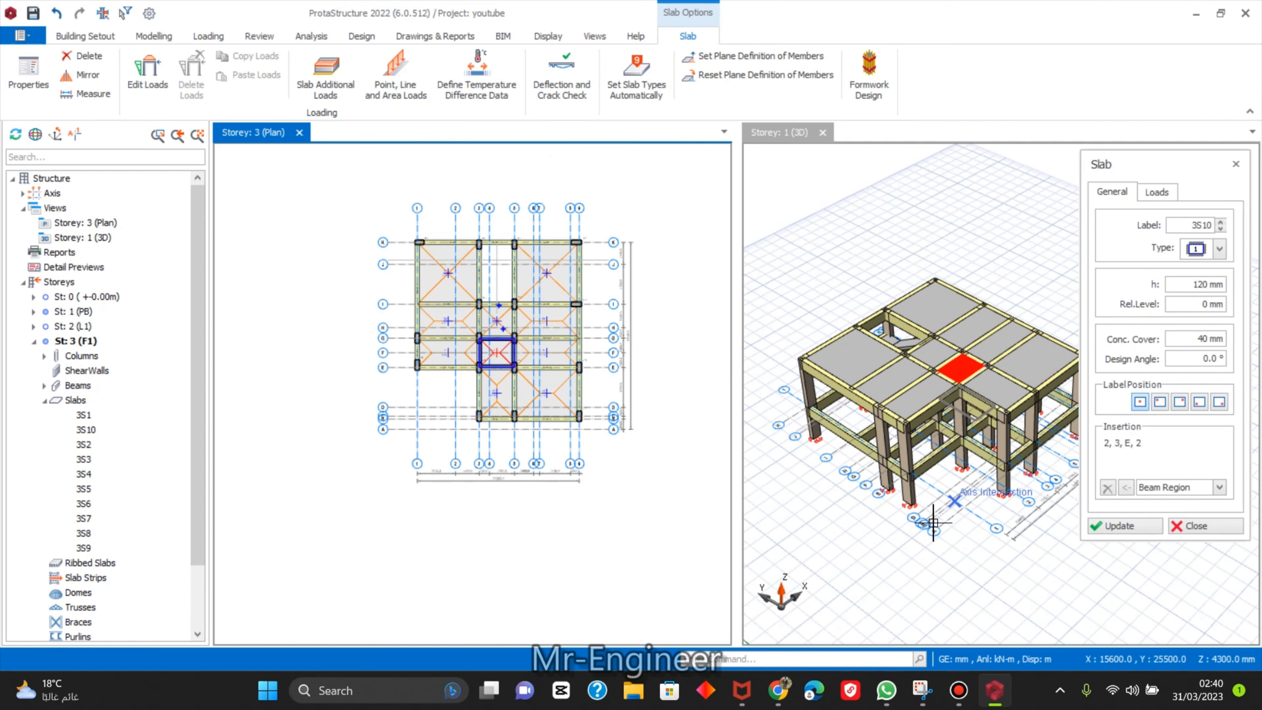
{"action": "key", "text": "Escape"}
Look at the cantilever parameters offered for slab type 12 and leave the slab settings without inserting a slab.
{"action": "middle_click_drag", "start_coordinate": [1003, 423], "coordinate": [885, 417]}
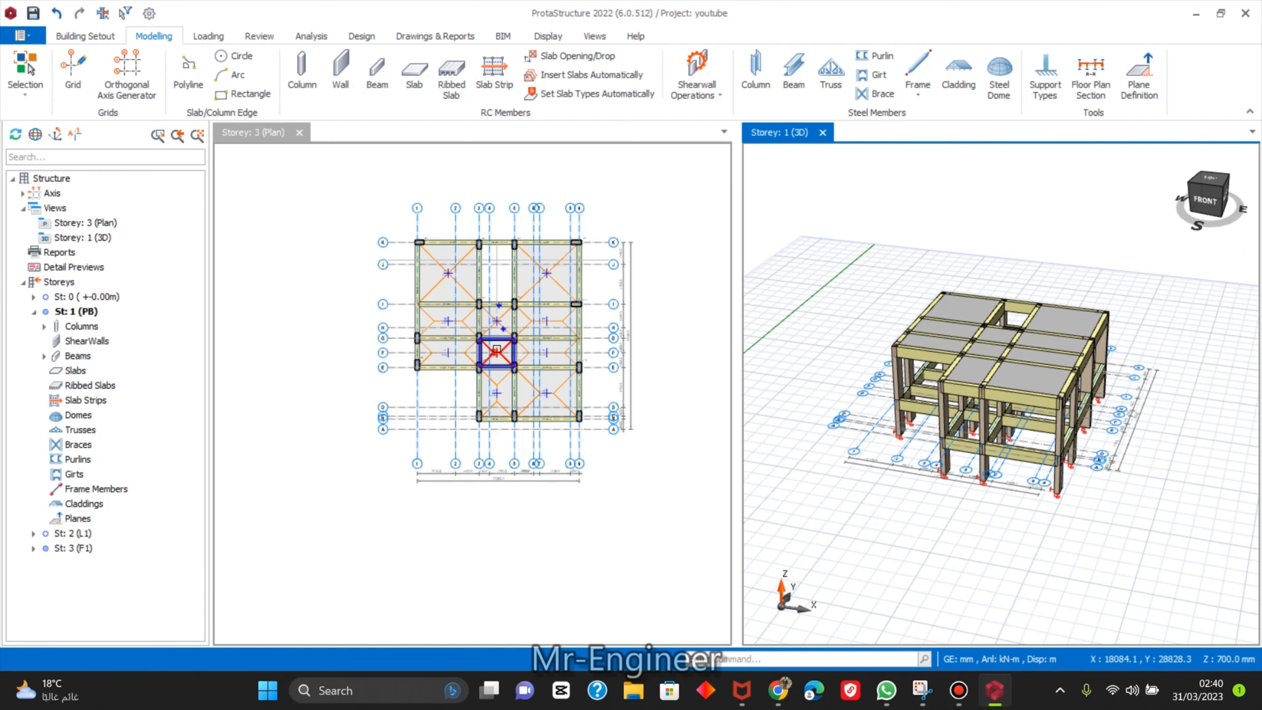
{"action": "scroll", "coordinate": [431, 397], "scroll_direction": "up", "scroll_amount": 1}
{"action": "middle_click_drag", "start_coordinate": [507, 263], "coordinate": [439, 330]}
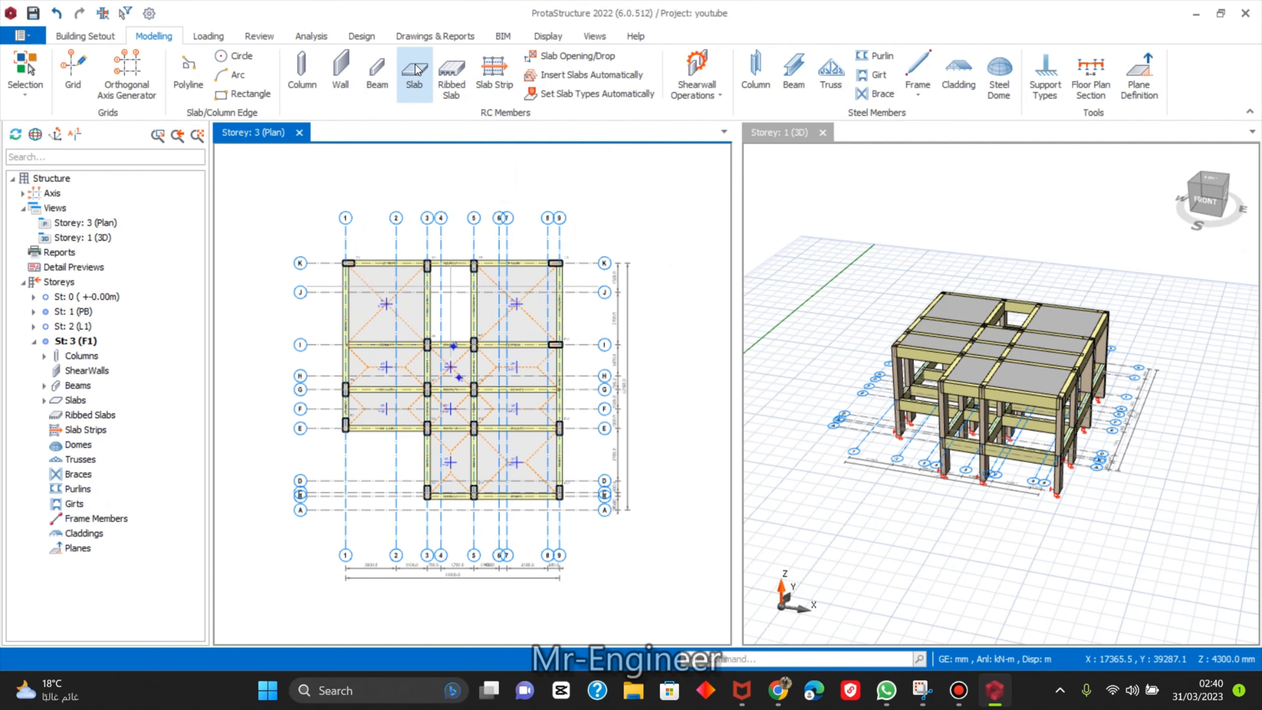
{"action": "left_click", "coordinate": [414, 75]}
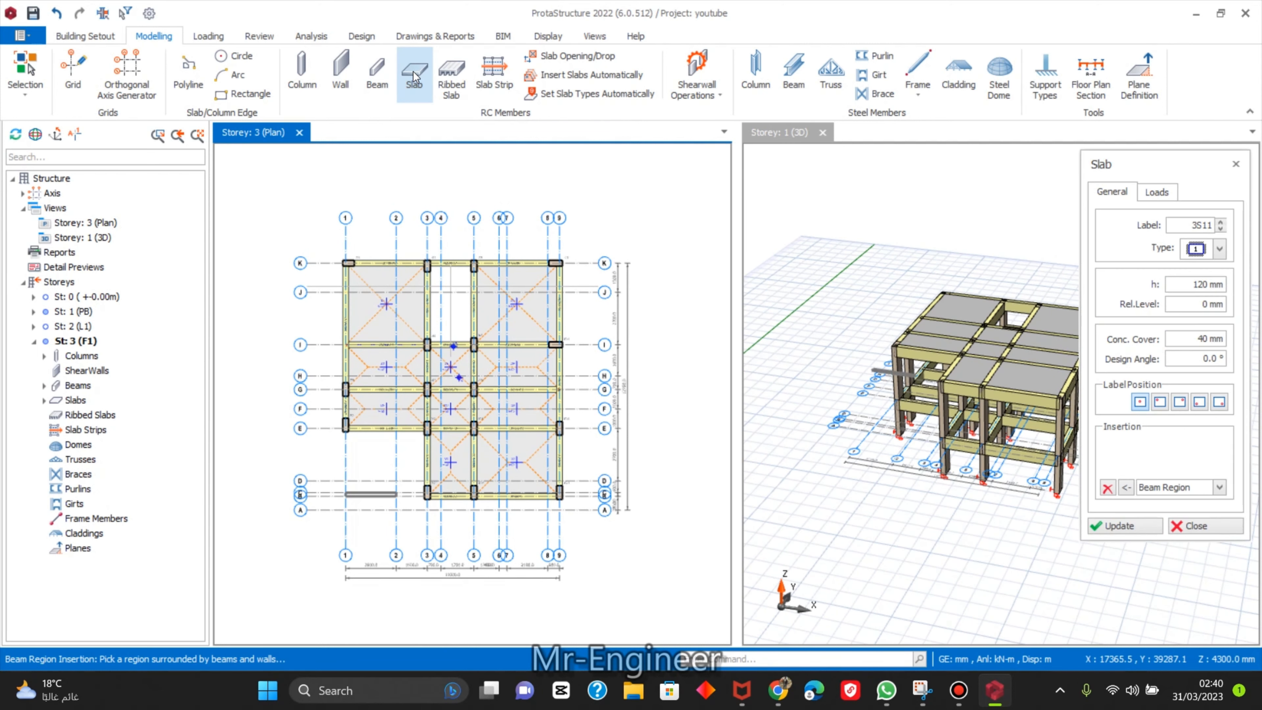
{"action": "left_click", "coordinate": [1221, 249]}
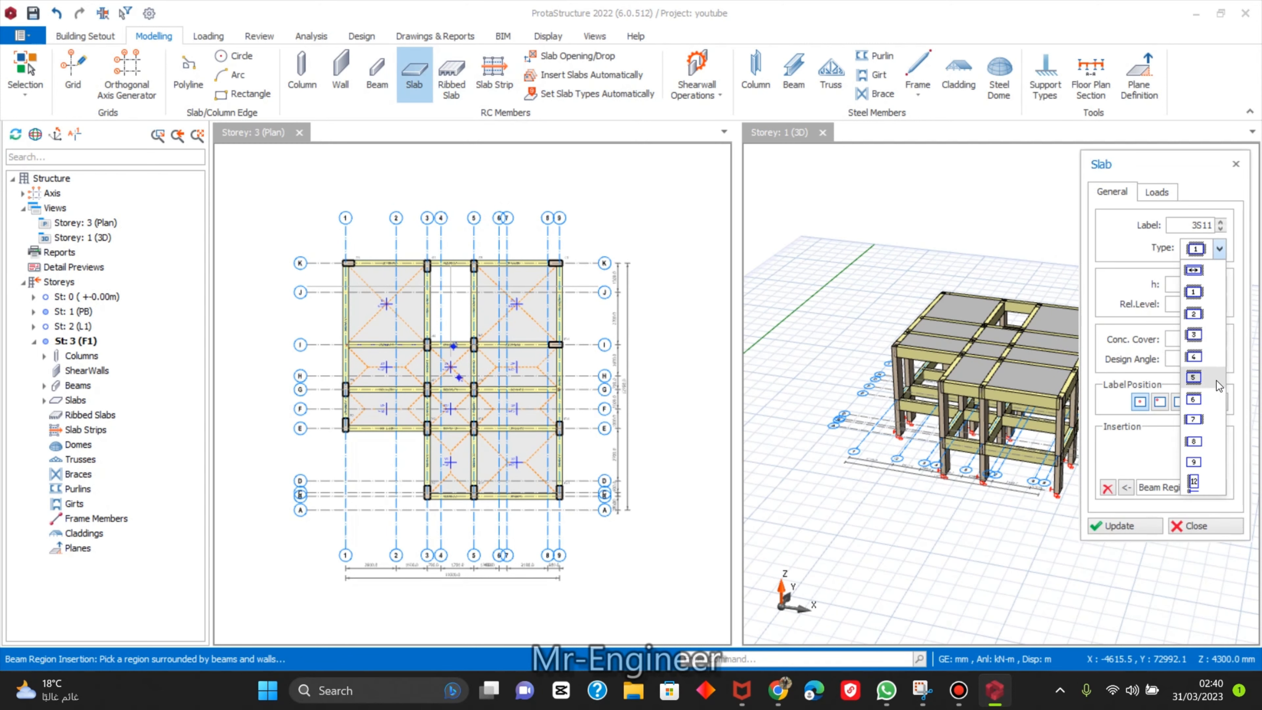
{"action": "left_click", "coordinate": [1195, 482]}
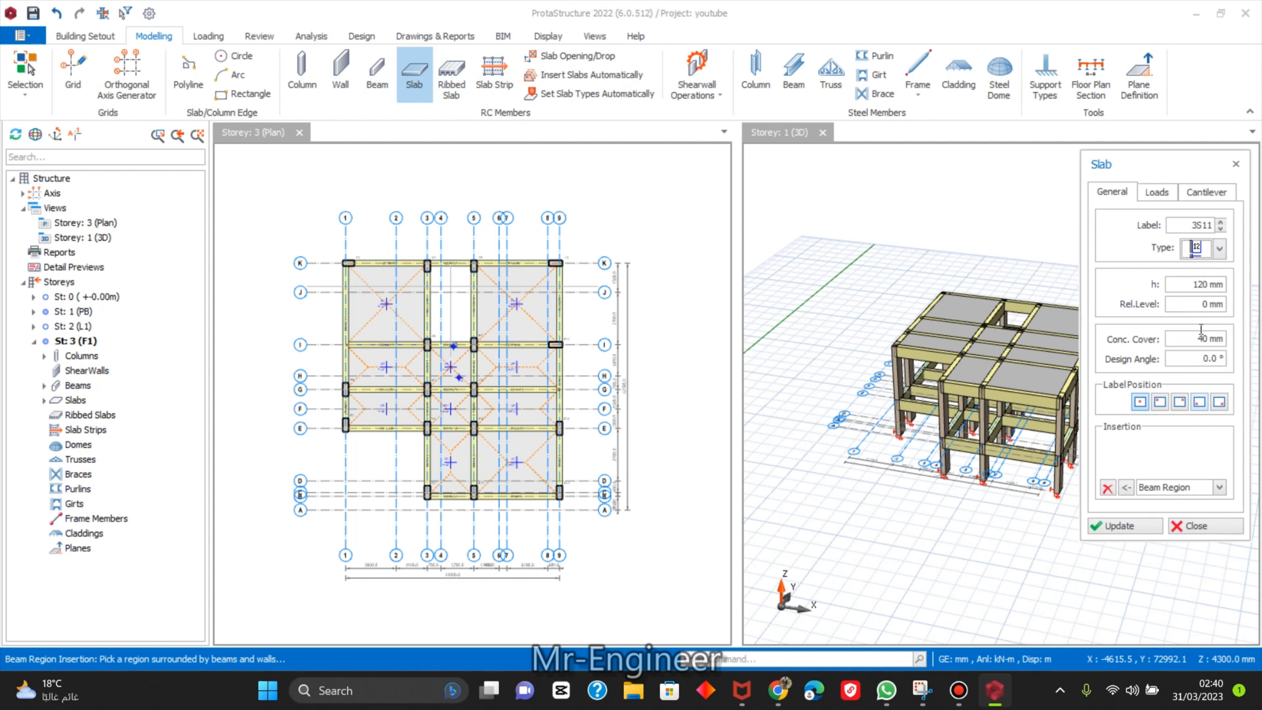
{"action": "left_click", "coordinate": [1216, 193]}
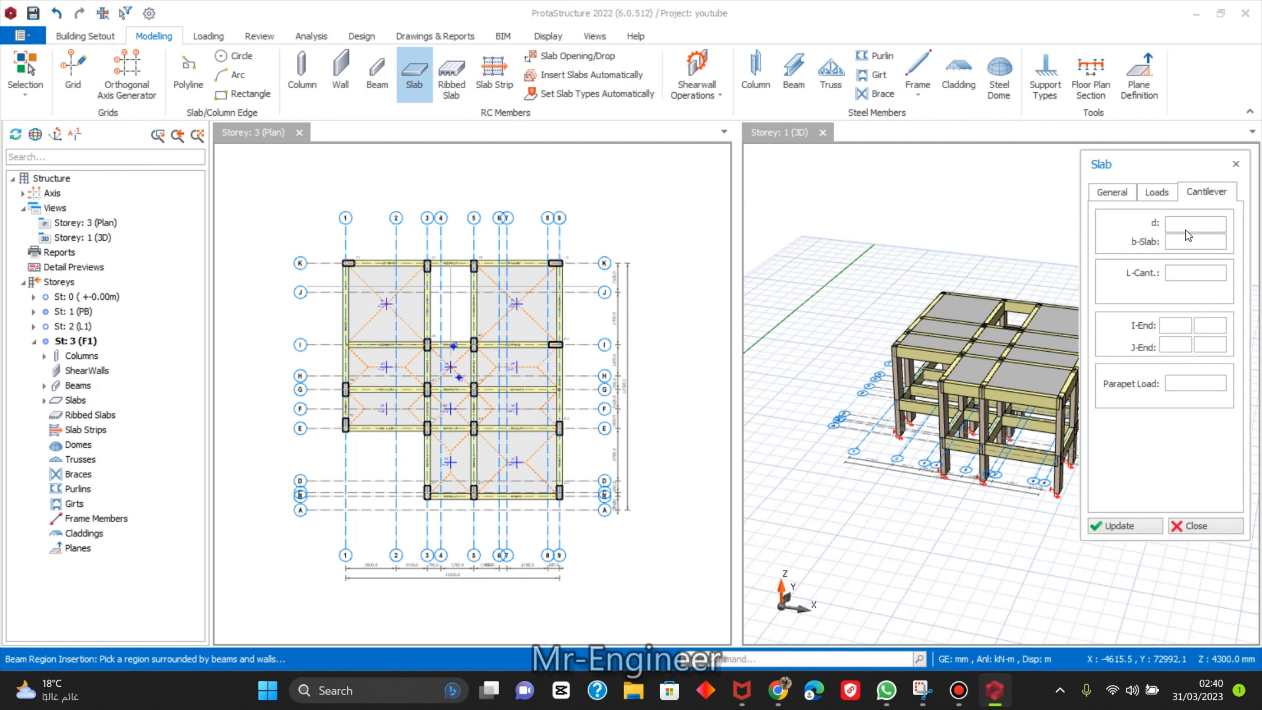
{"action": "left_click", "coordinate": [1112, 192]}
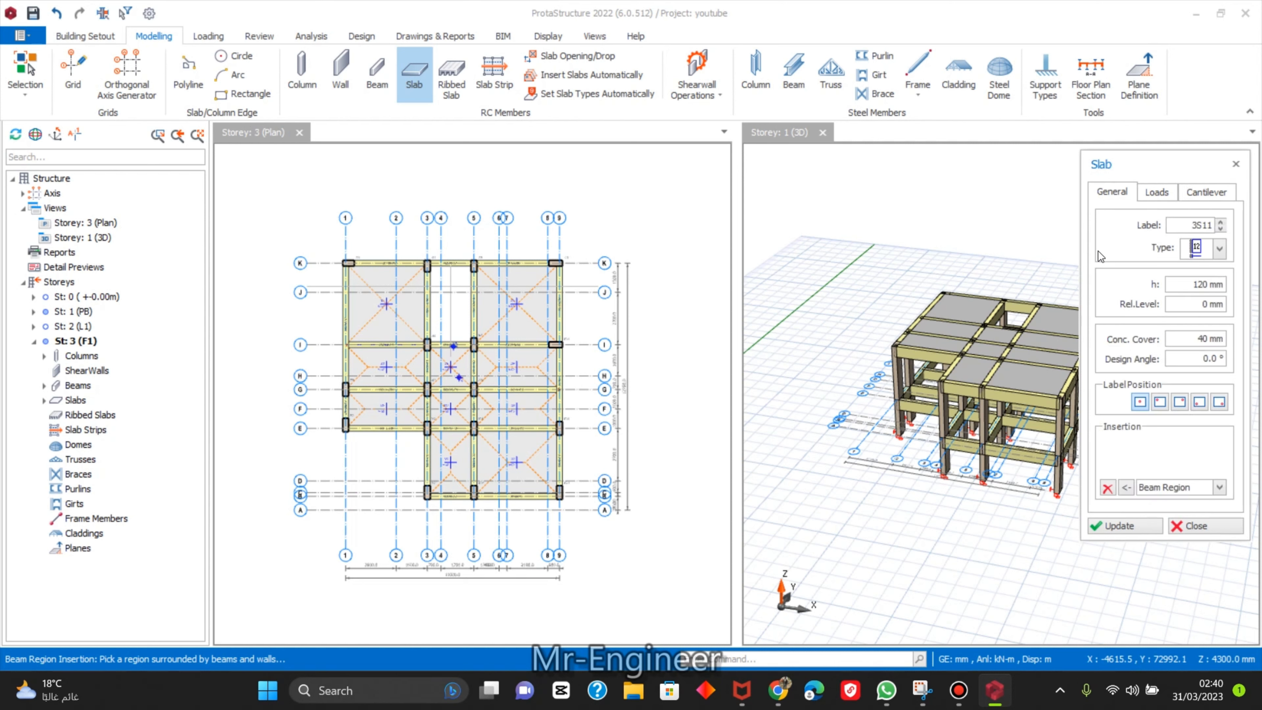
{"action": "left_click", "coordinate": [1124, 526]}
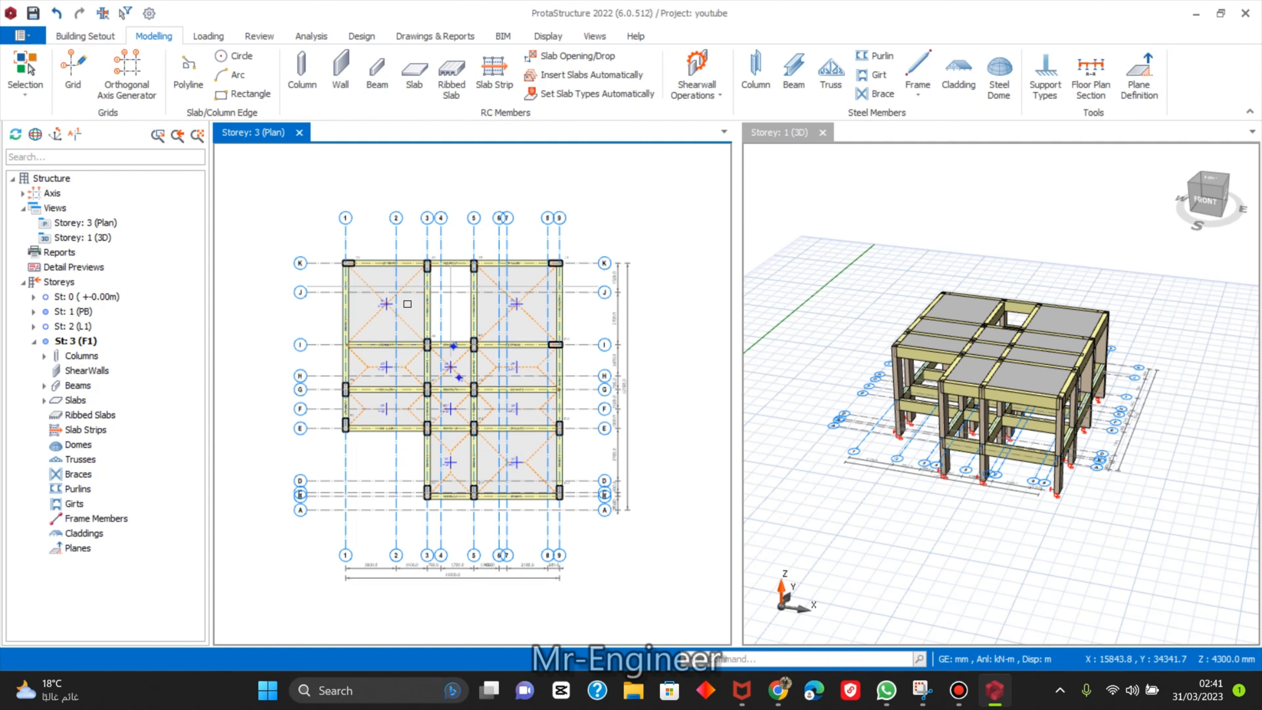
Select all ten slabs on the storey 3 plan, from the bays below axis K down to axis B.
{"action": "left_click", "coordinate": [391, 306]}
{"action": "left_click", "coordinate": [516, 303]}
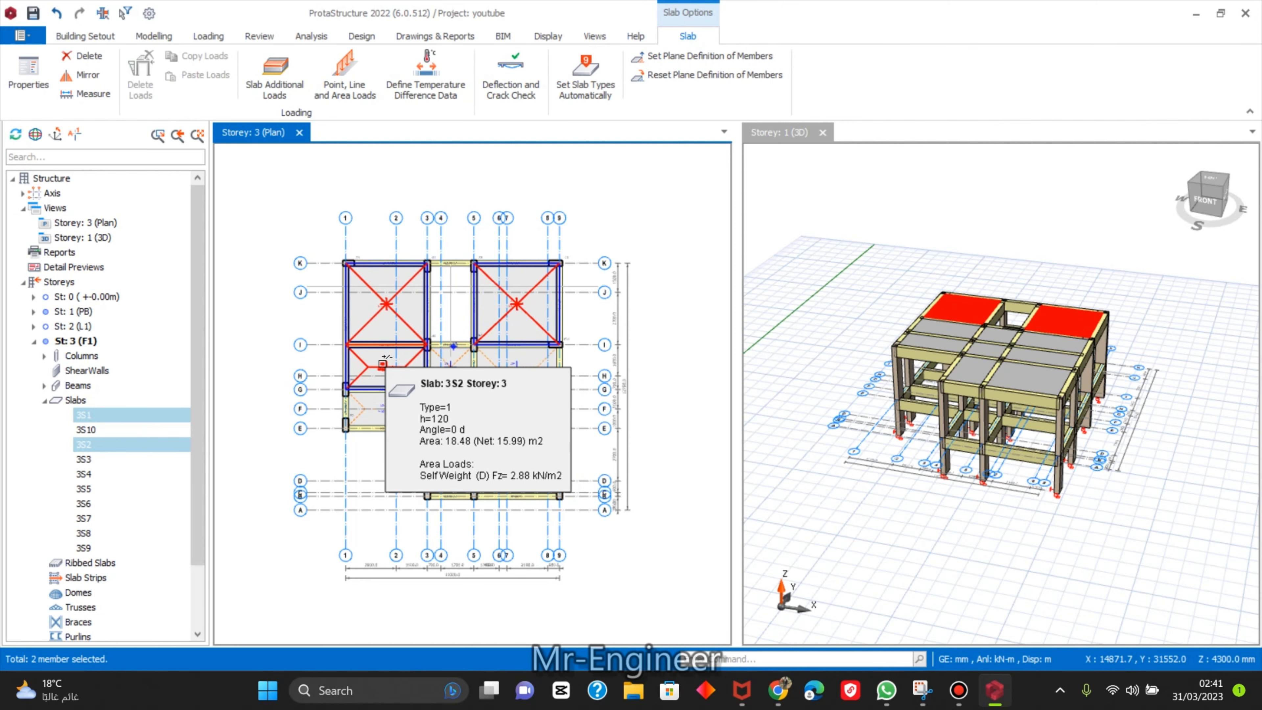
{"action": "left_click", "coordinate": [449, 367]}
{"action": "left_click", "coordinate": [514, 366]}
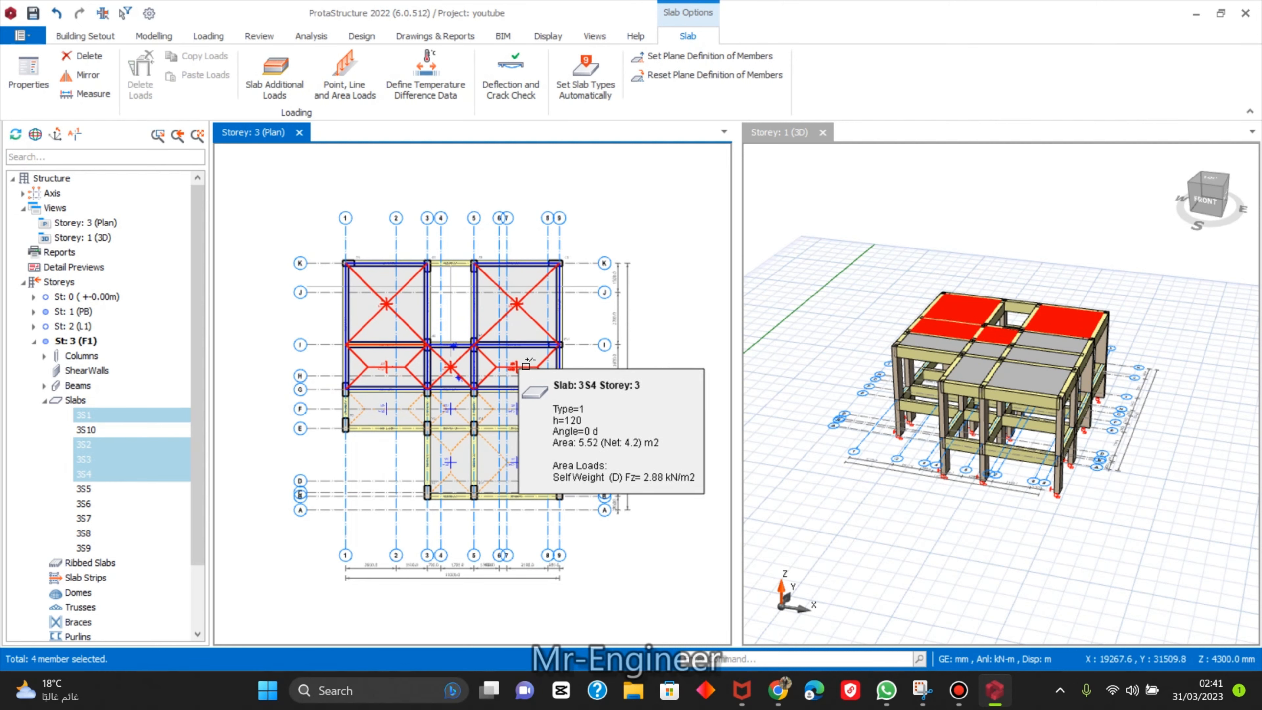
{"action": "left_click", "coordinate": [368, 407]}
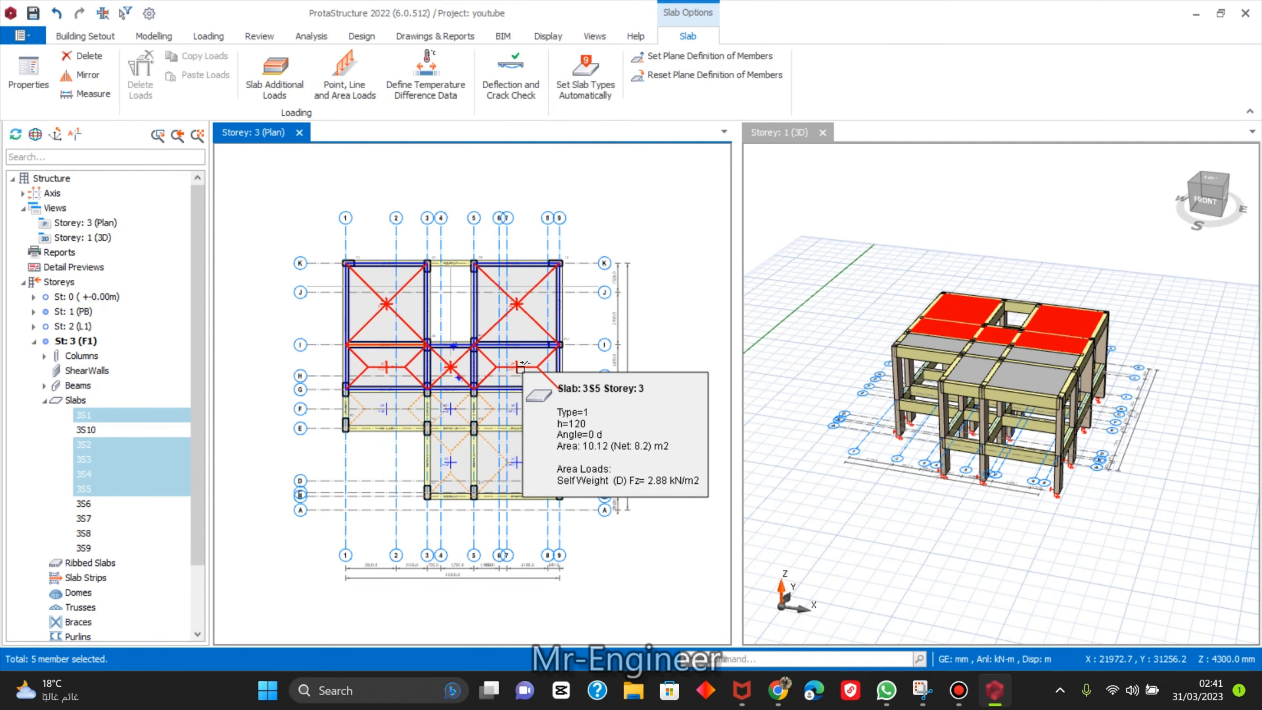
{"action": "left_click", "coordinate": [377, 404]}
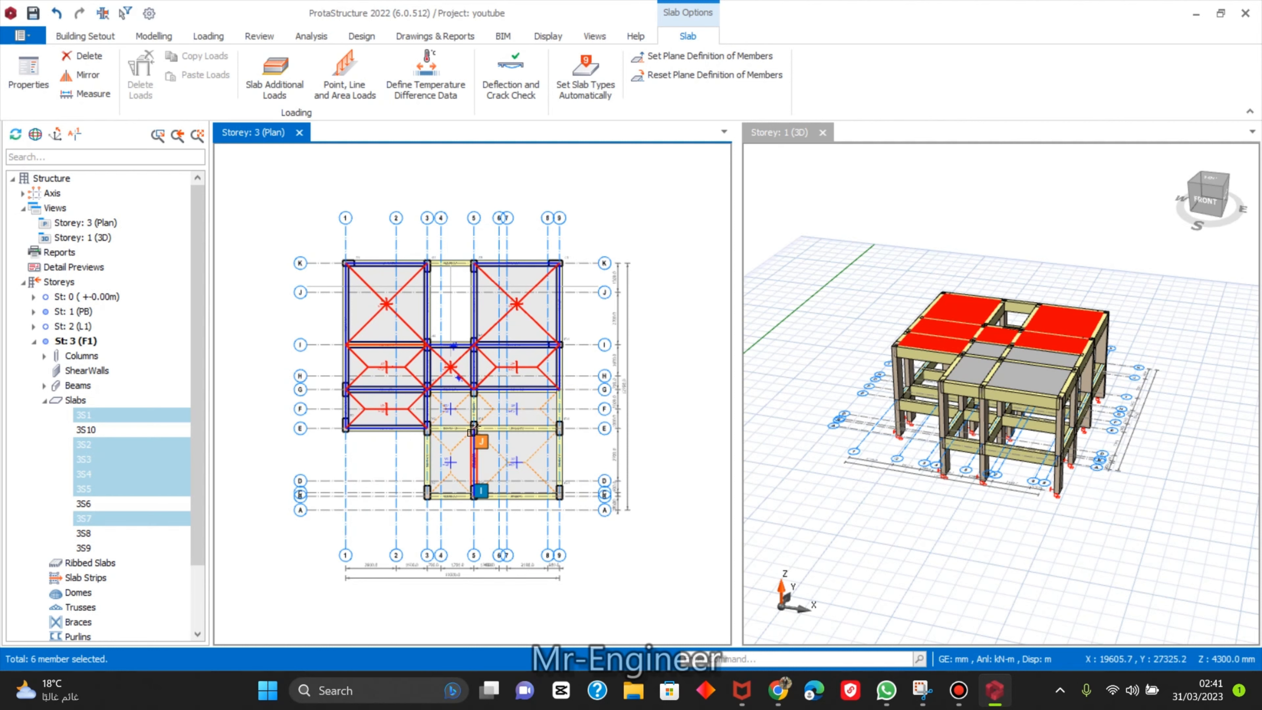
{"action": "left_click", "coordinate": [449, 409]}
{"action": "left_click", "coordinate": [519, 411]}
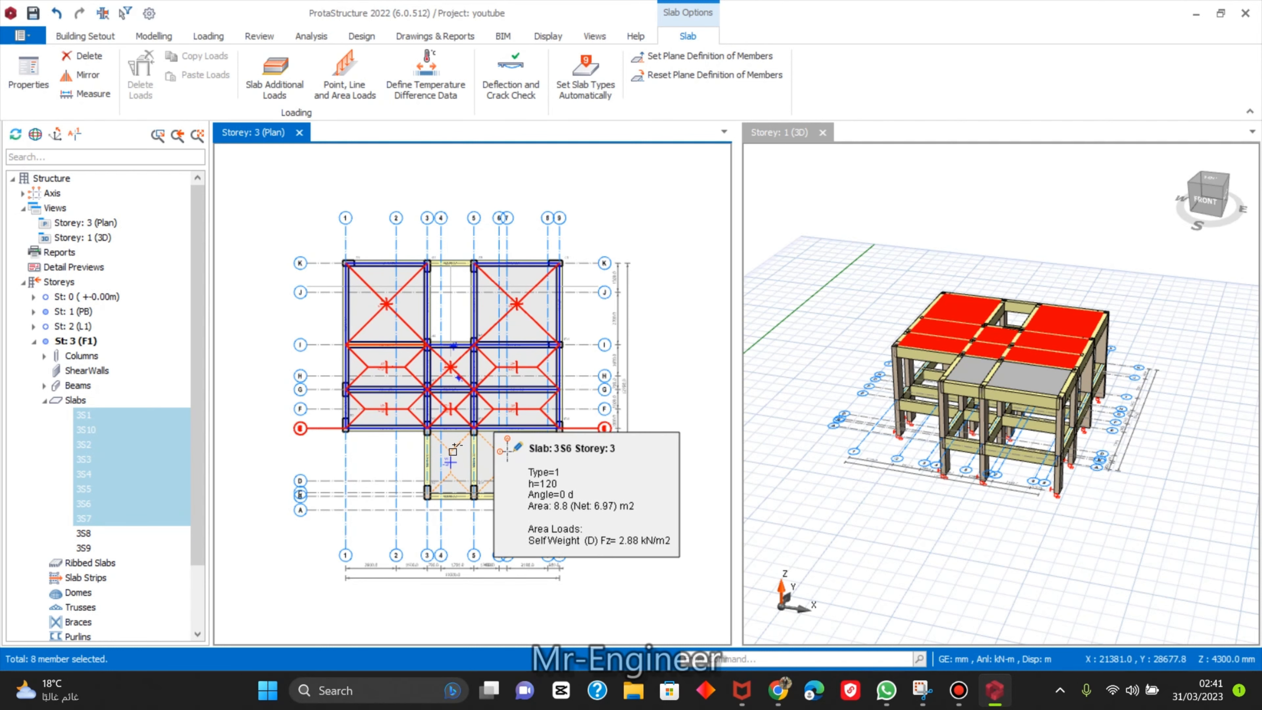
{"action": "left_click", "coordinate": [449, 463]}
{"action": "left_click", "coordinate": [517, 463]}
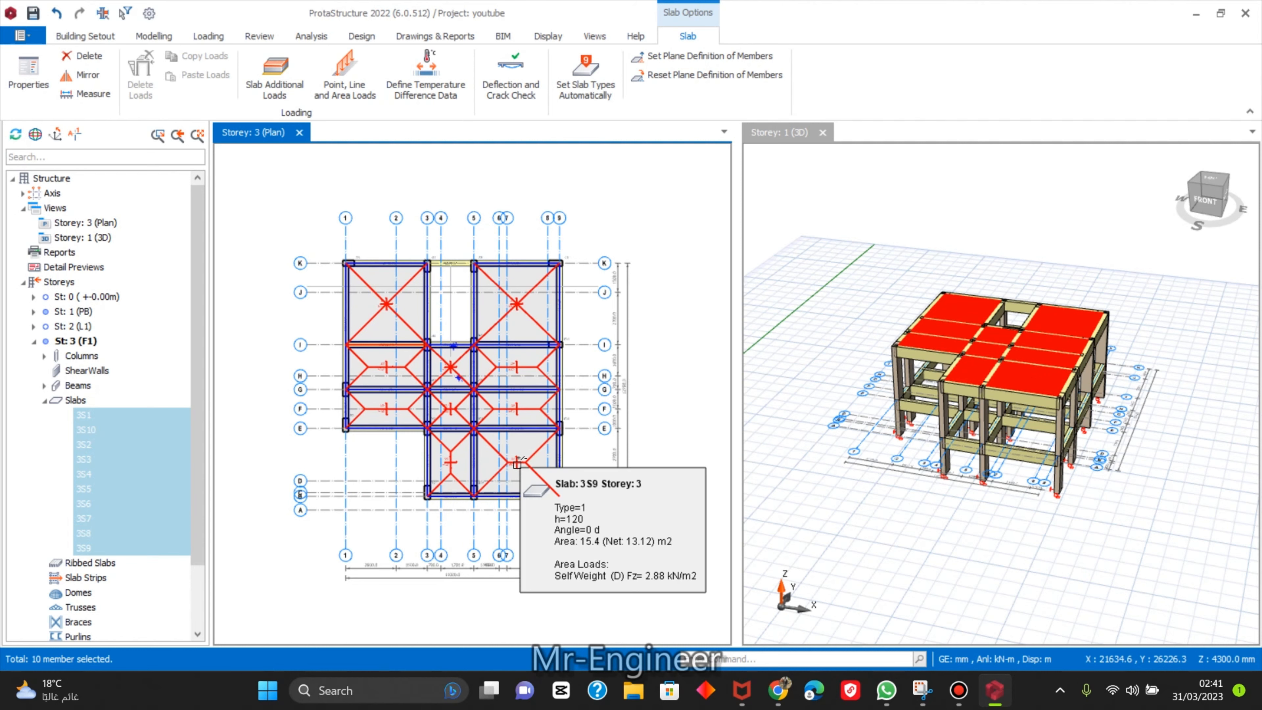
Set the thickness h of all ten selected slabs to 170 mm in the Slab Table.
{"action": "right_click", "coordinate": [517, 469]}
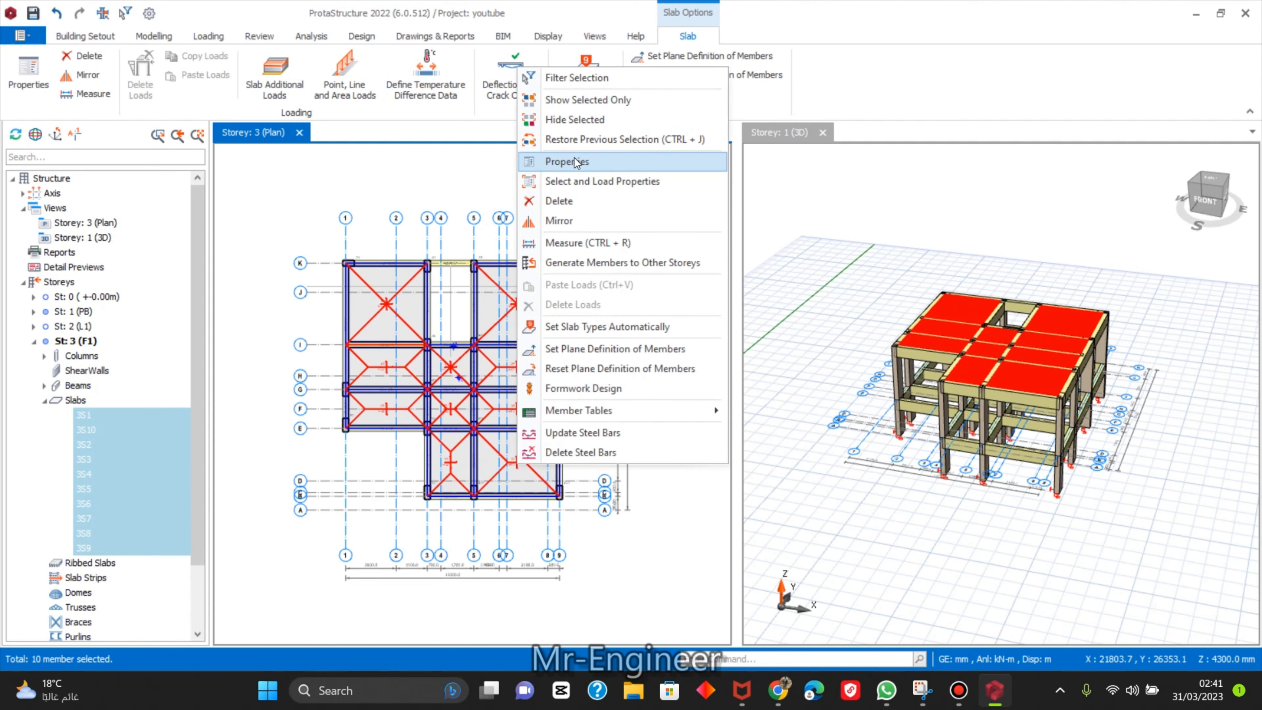
{"action": "left_click", "coordinate": [574, 158]}
{"action": "left_click_drag", "start_coordinate": [290, 169], "coordinate": [288, 321]}
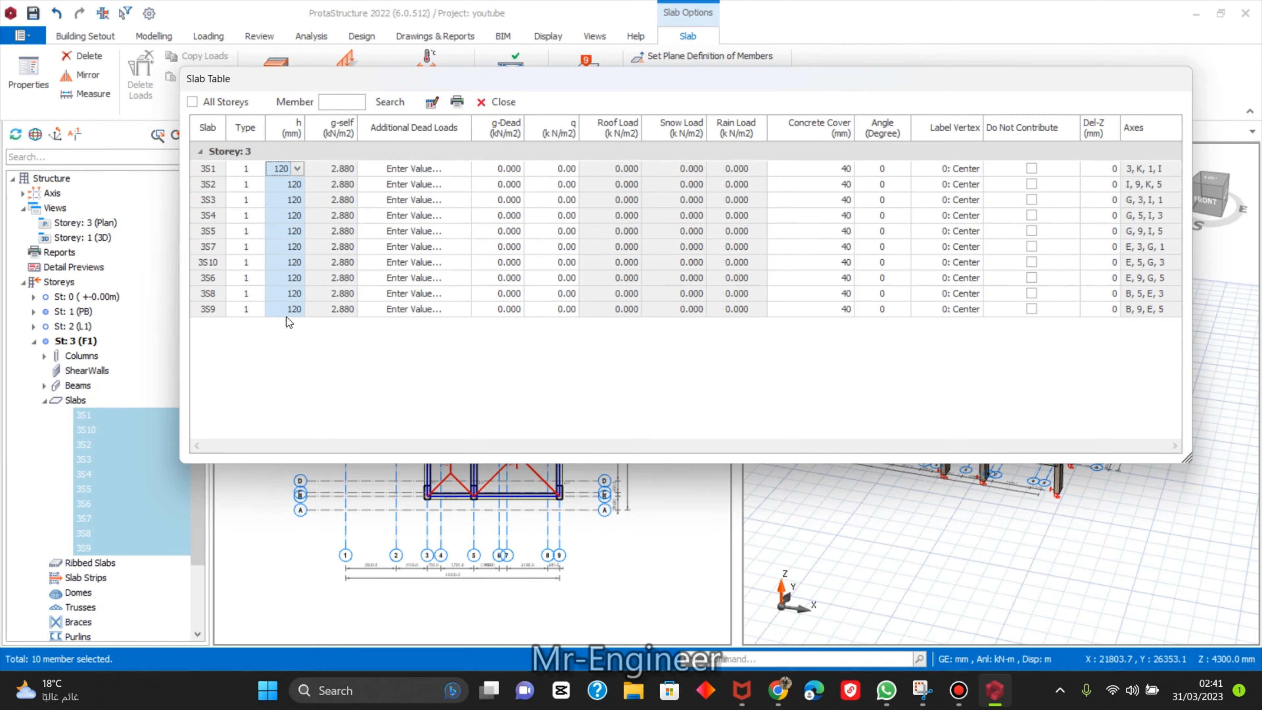
{"action": "type", "text": "170"}
Set the concrete cover of all ten slabs to 25 mm, close the Slab Table and clear the selection.
{"action": "left_click_drag", "start_coordinate": [833, 169], "coordinate": [846, 313]}
{"action": "type", "text": "25"}
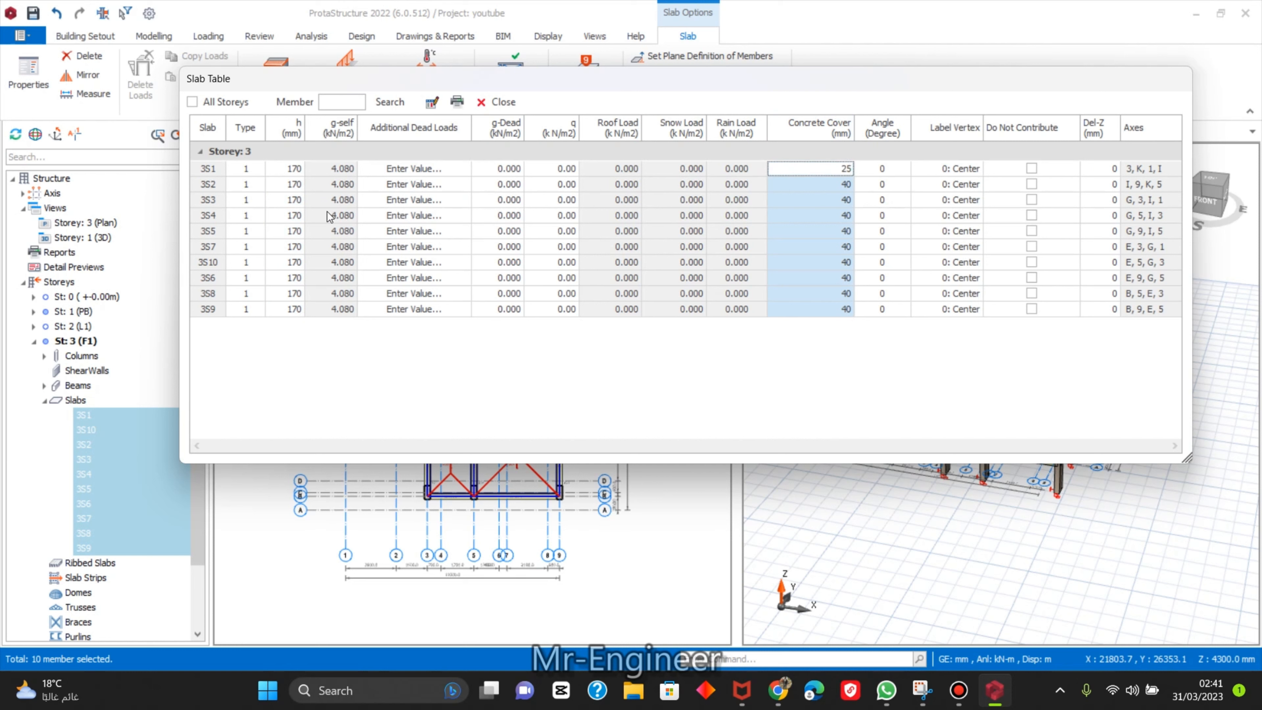
{"action": "key", "text": "Return"}
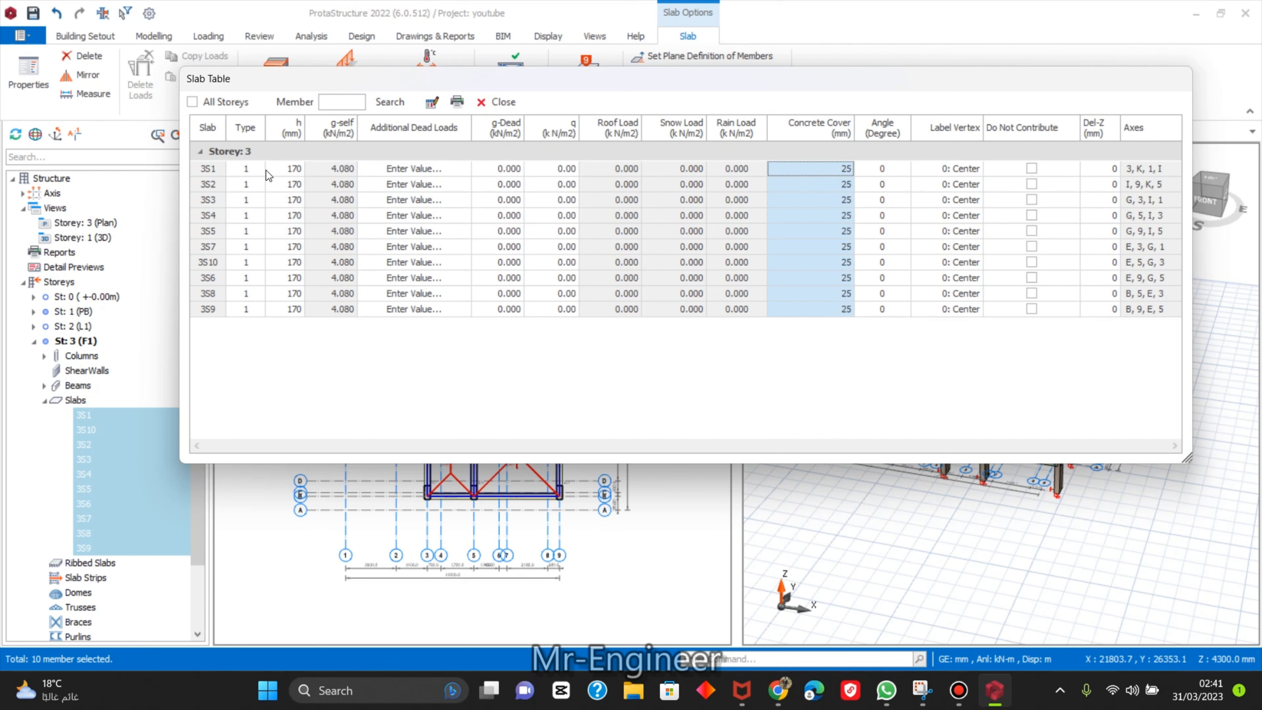
{"action": "left_click", "coordinate": [500, 102]}
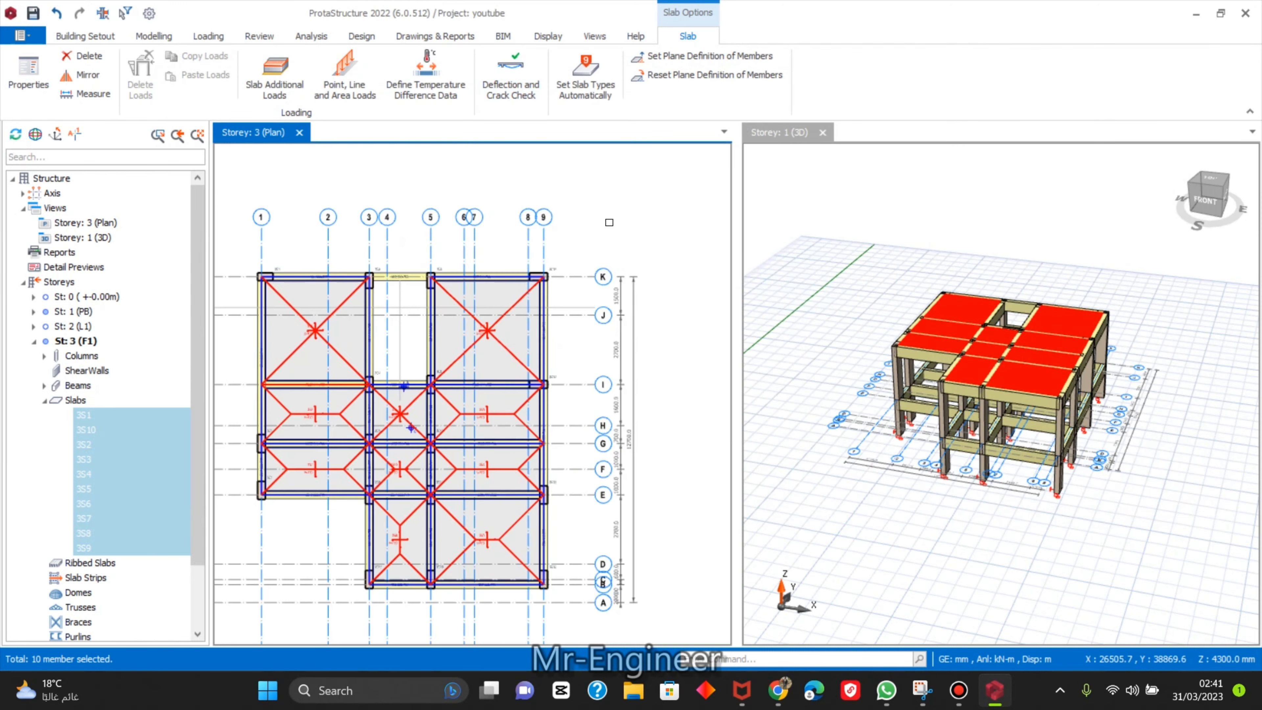
{"action": "left_click", "coordinate": [610, 200]}
{"action": "scroll", "coordinate": [601, 233], "scroll_direction": "down", "scroll_amount": 3}
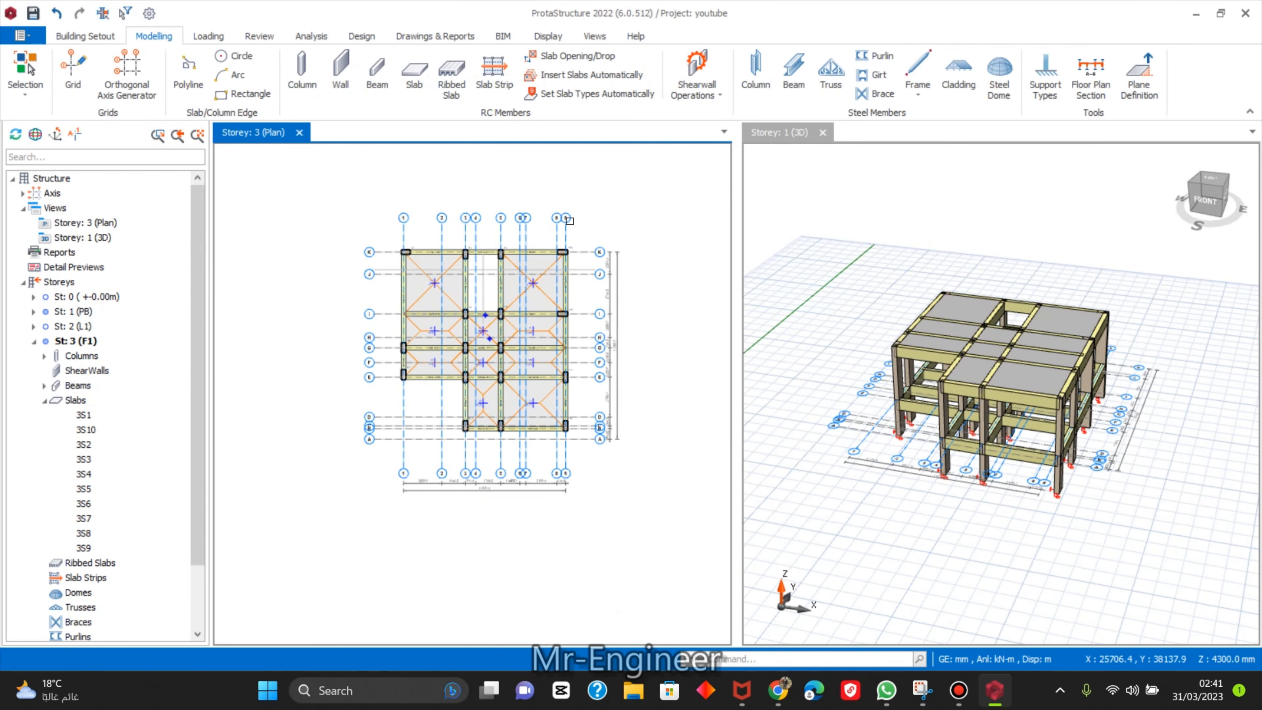
Set up a new type 12 cantilever slab with d 500 mm and b-Slab 170 mm.
{"action": "left_click", "coordinate": [414, 74]}
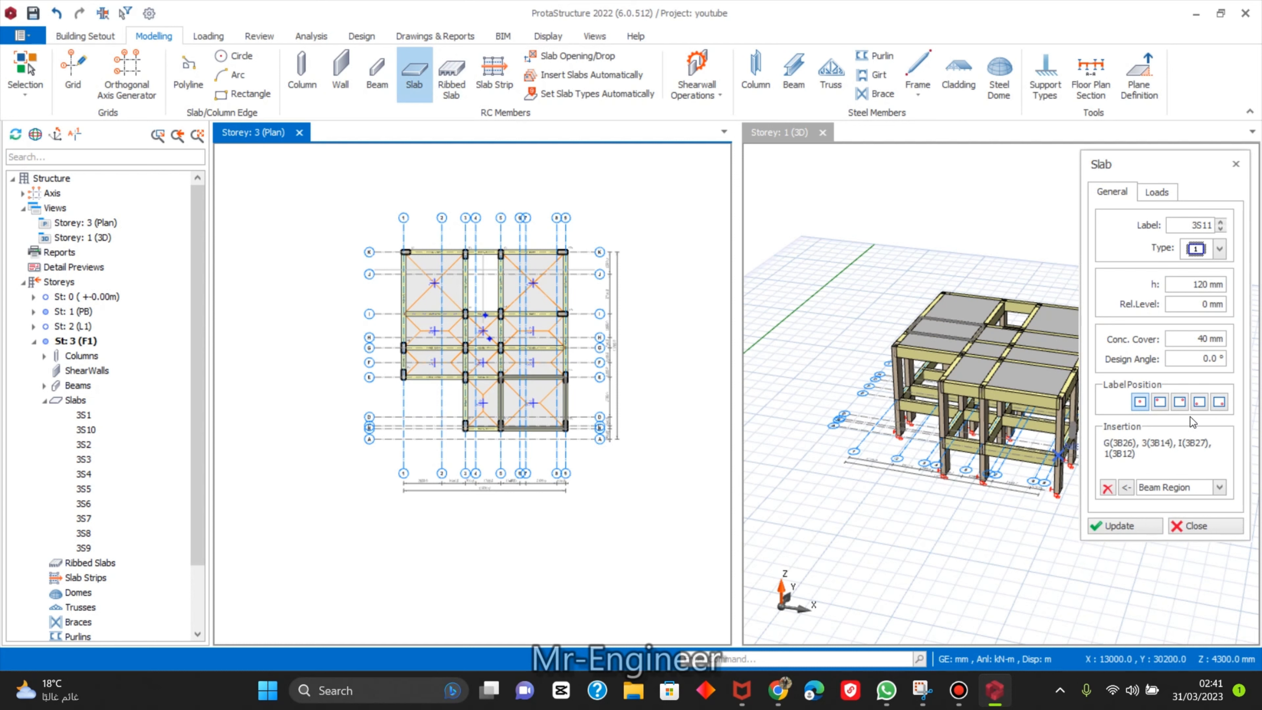
{"action": "left_click", "coordinate": [1220, 248]}
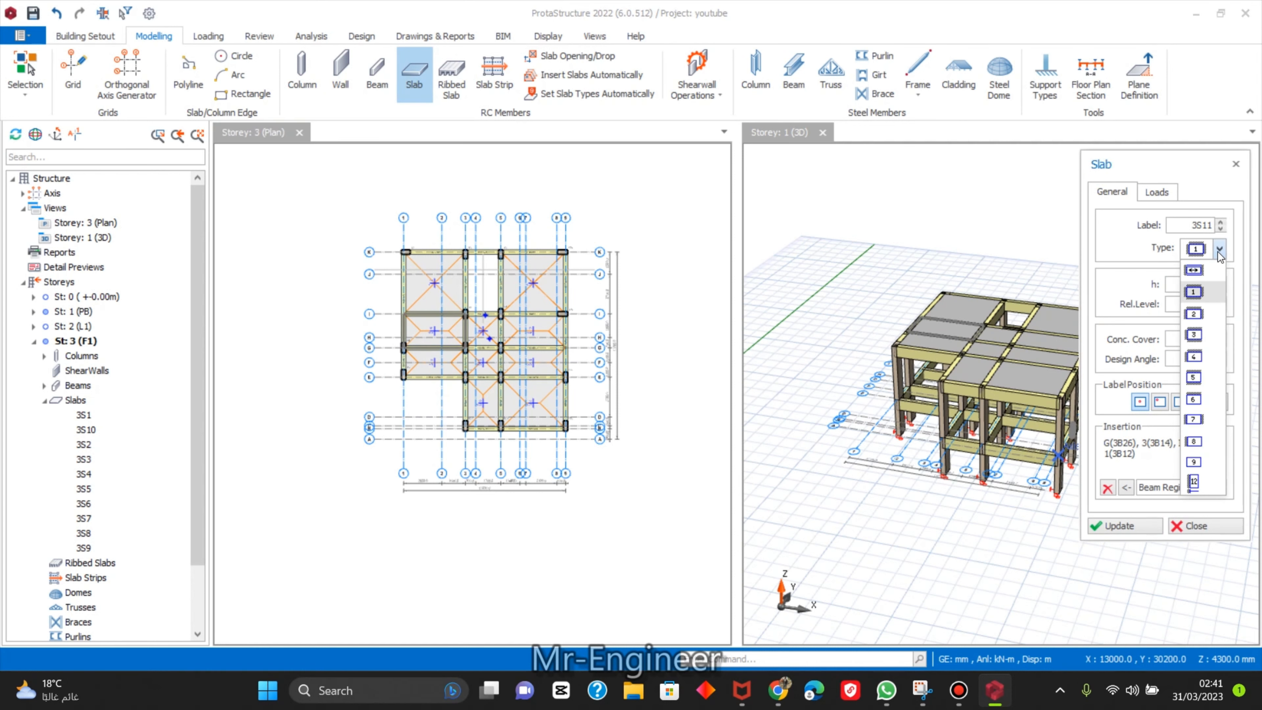
{"action": "left_click", "coordinate": [1203, 486]}
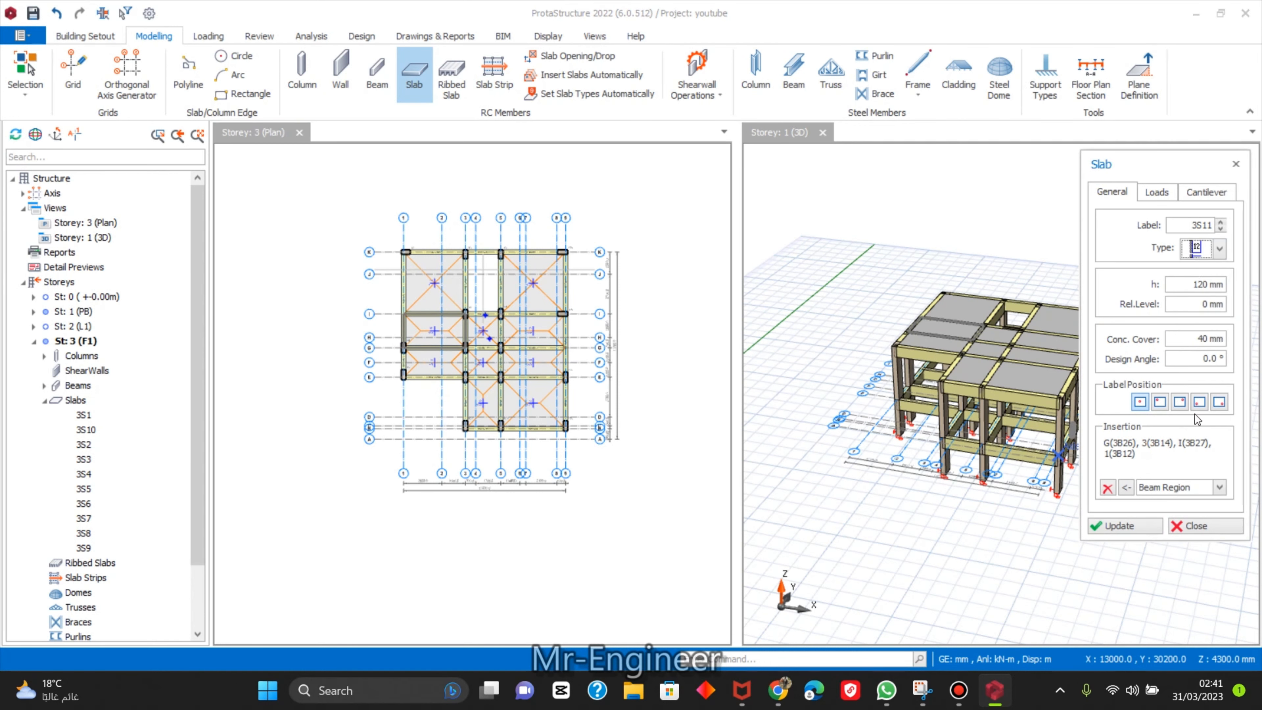
{"action": "left_click", "coordinate": [1208, 192]}
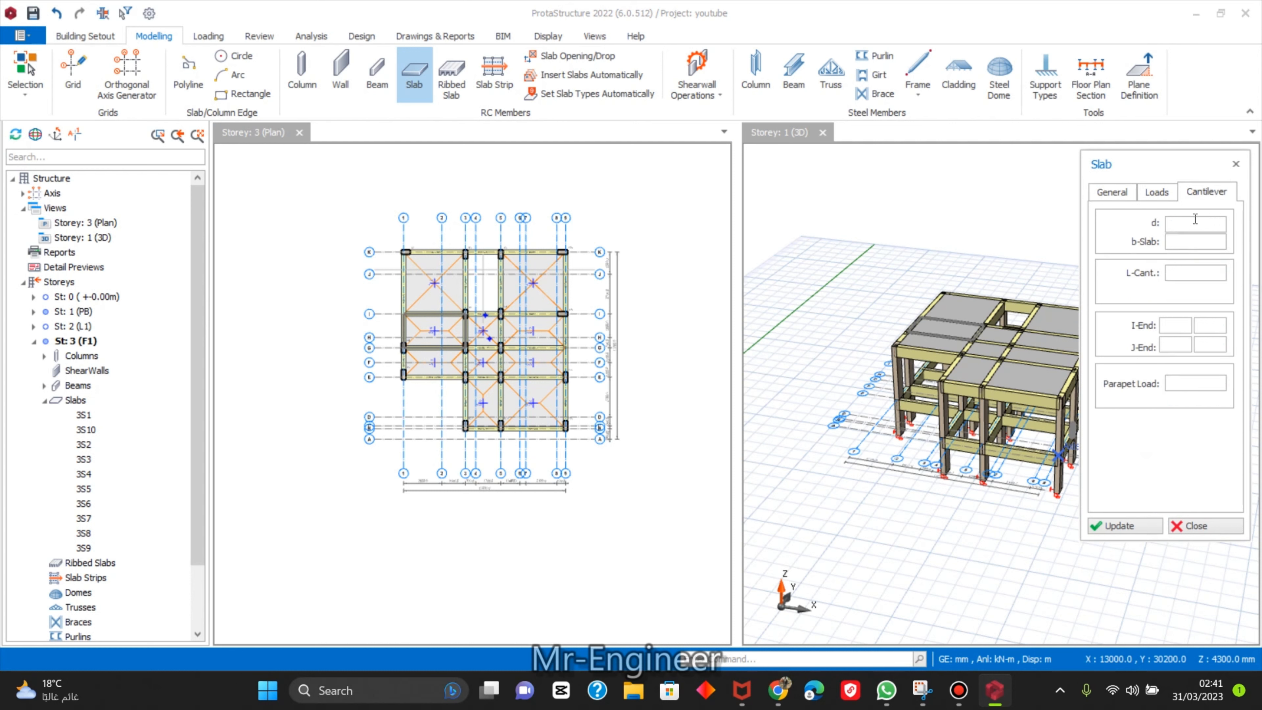
{"action": "left_click", "coordinate": [1125, 195]}
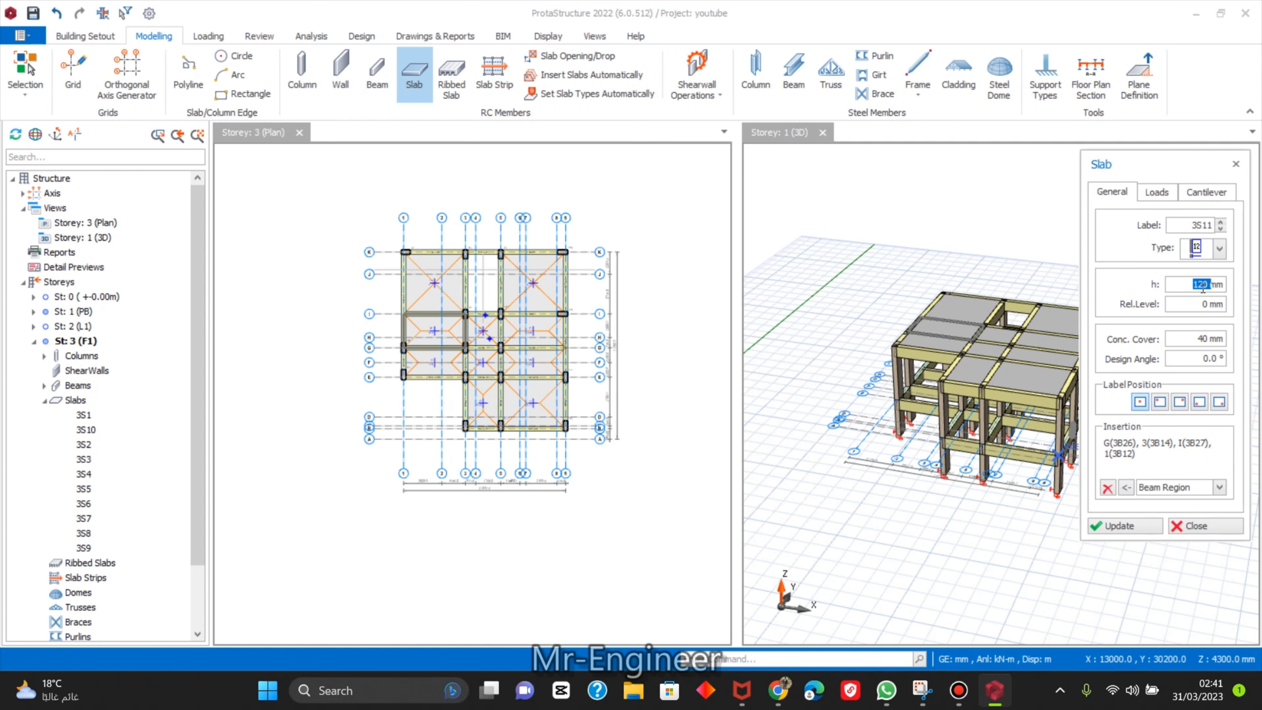
{"action": "left_click", "coordinate": [1209, 194]}
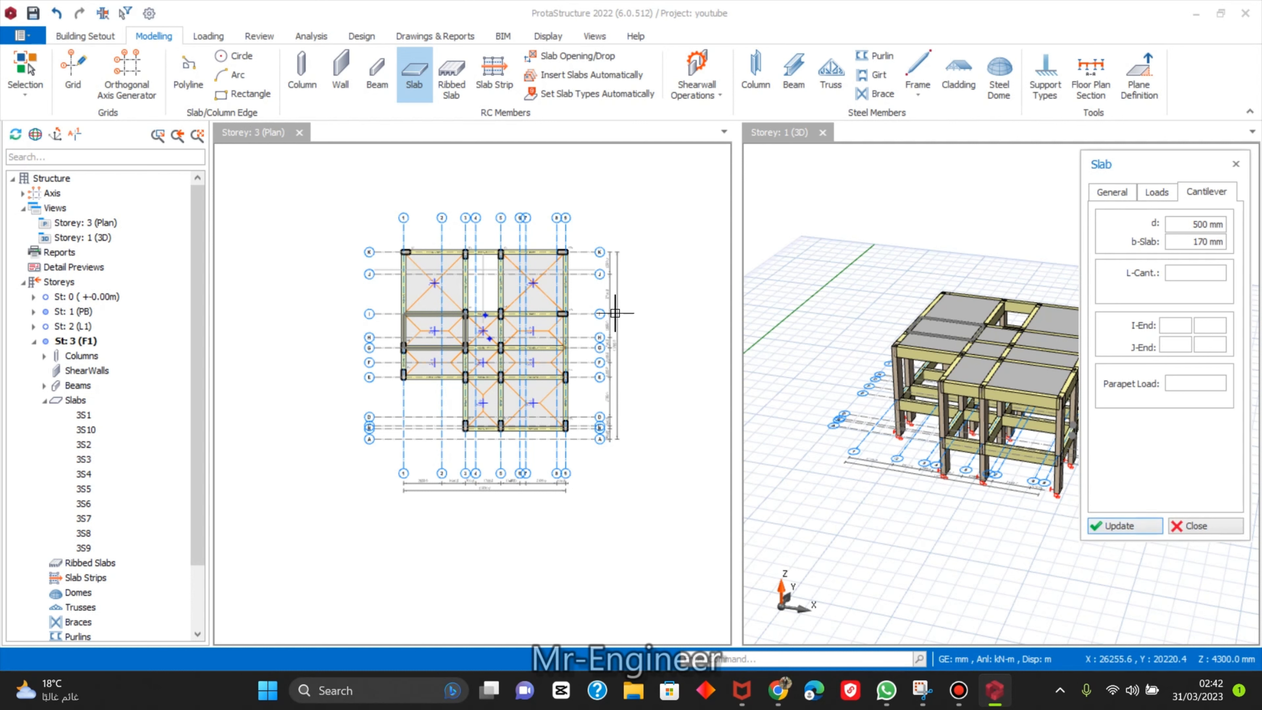
Try to insert the cantilever slab along the axis E beam between axes 1 and 3.
{"action": "scroll", "coordinate": [404, 385], "scroll_direction": "up", "scroll_amount": 3}
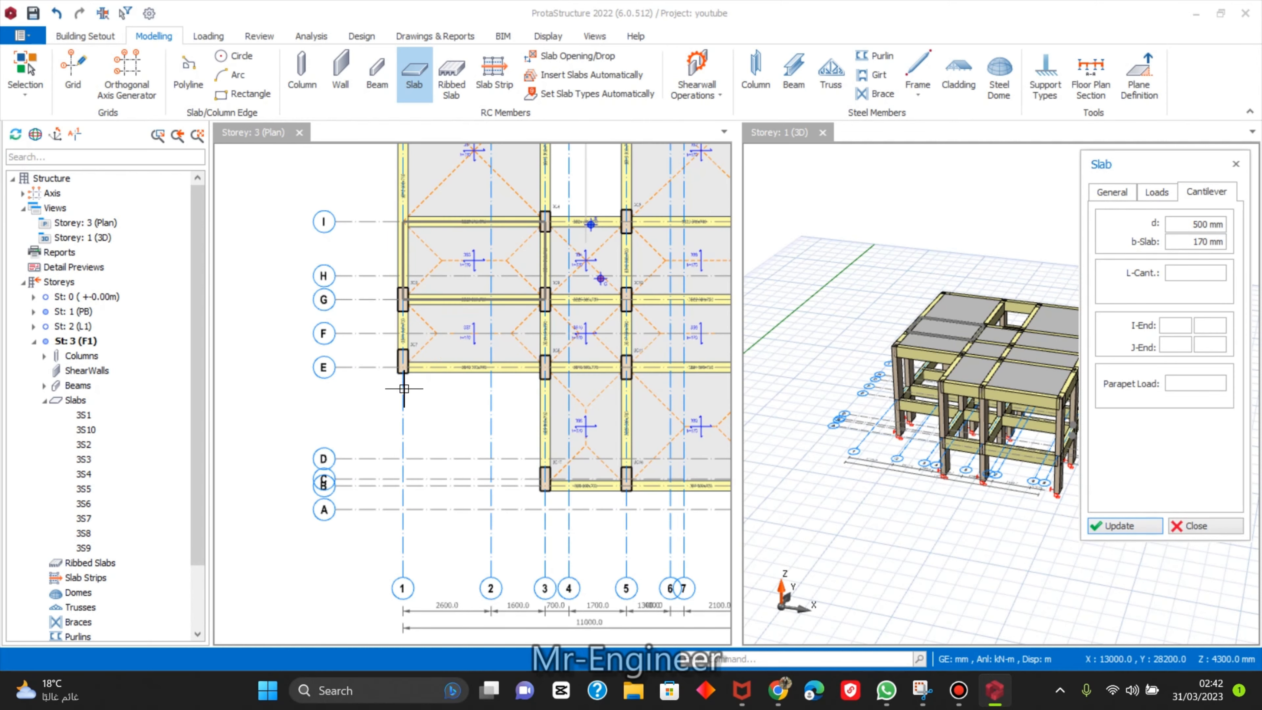
{"action": "left_click", "coordinate": [403, 366]}
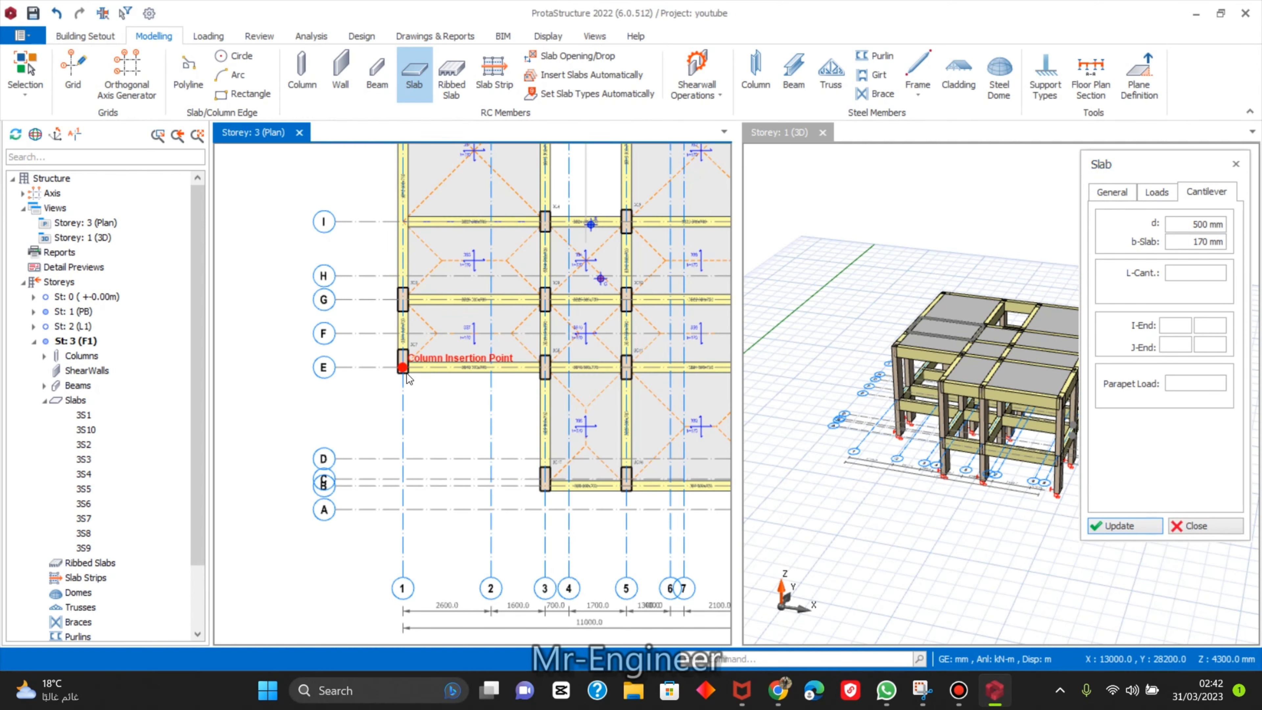
{"action": "left_click", "coordinate": [545, 368]}
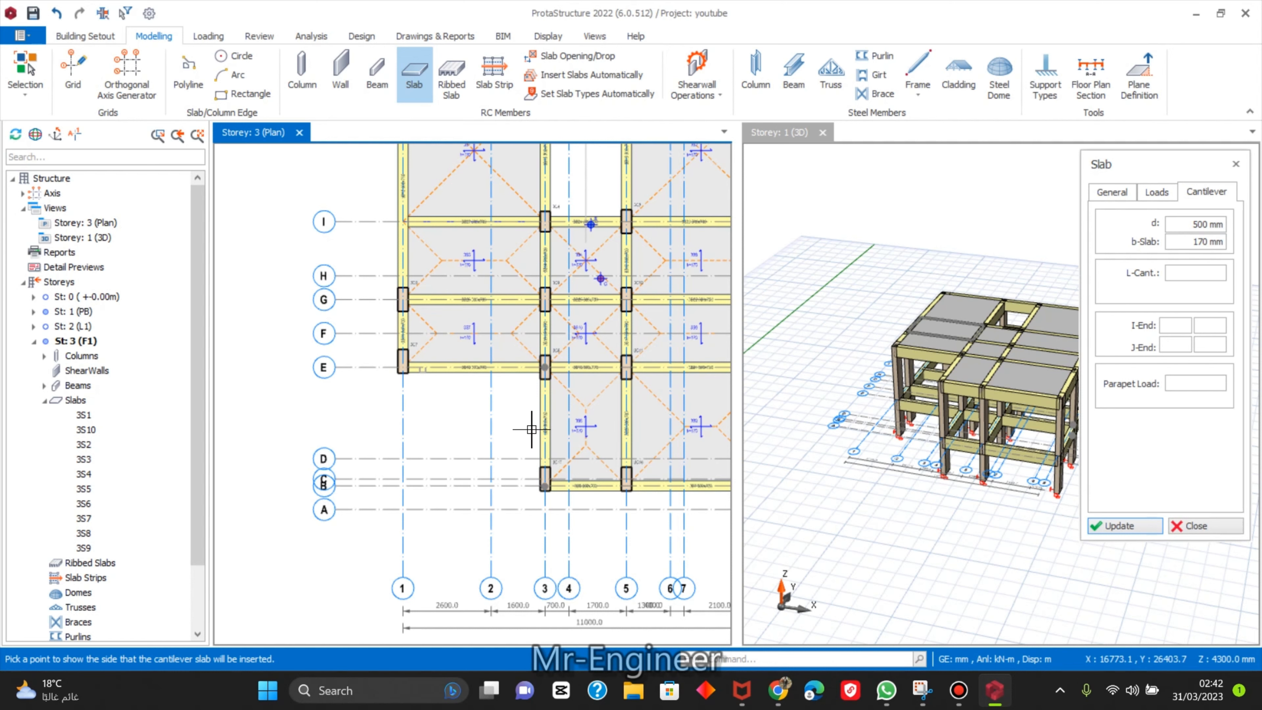
{"action": "scroll", "coordinate": [519, 385], "scroll_direction": "up", "scroll_amount": 3}
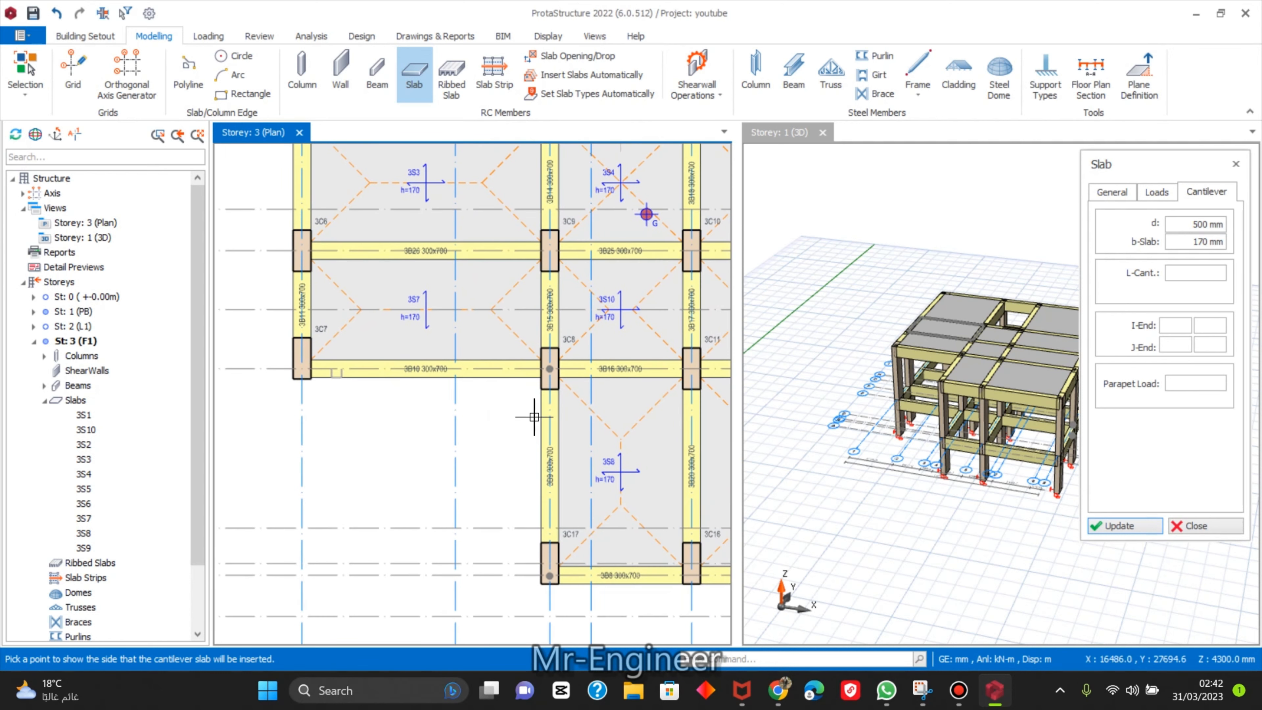
{"action": "middle_click_drag", "start_coordinate": [524, 417], "coordinate": [501, 425]}
{"action": "scroll", "coordinate": [495, 503], "scroll_direction": "down", "scroll_amount": 4}
{"action": "scroll", "coordinate": [576, 507], "scroll_direction": "up", "scroll_amount": 3}
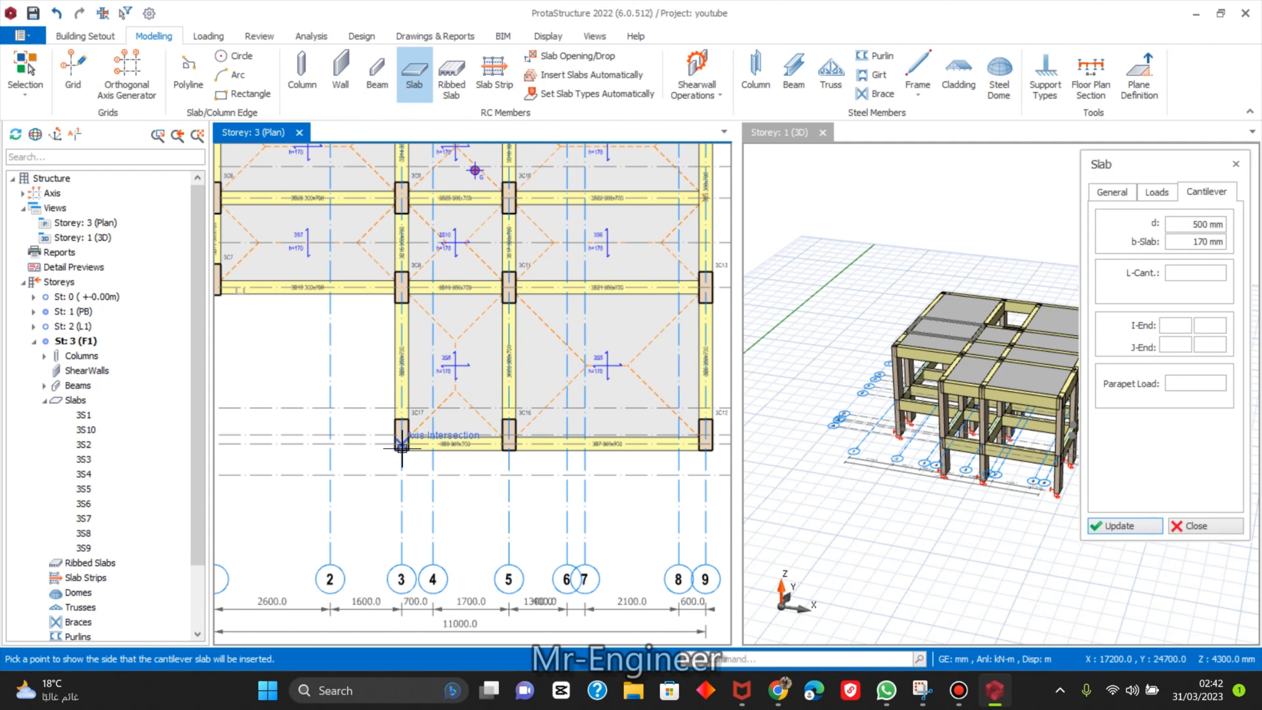
Try to place the cantilever slab along axis B between axes 3 and 9 and apply the cantilever settings to the selected slab.
{"action": "left_click", "coordinate": [418, 453]}
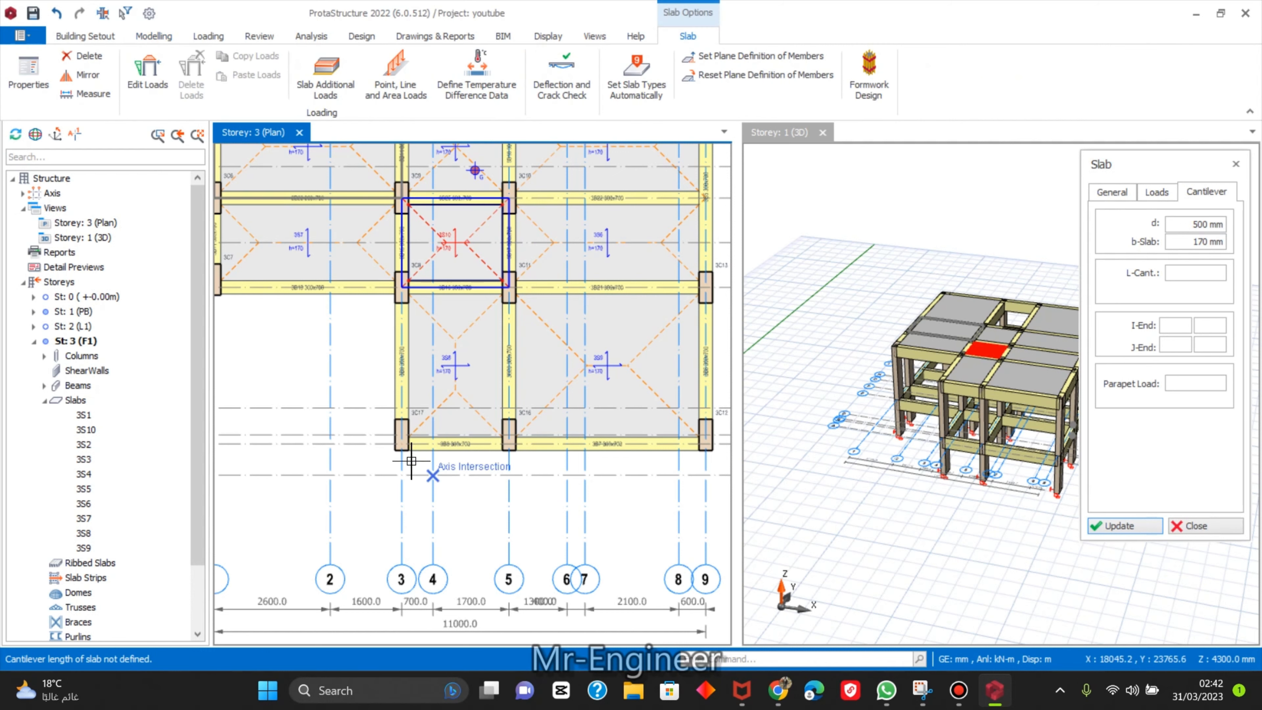
{"action": "left_click", "coordinate": [713, 452]}
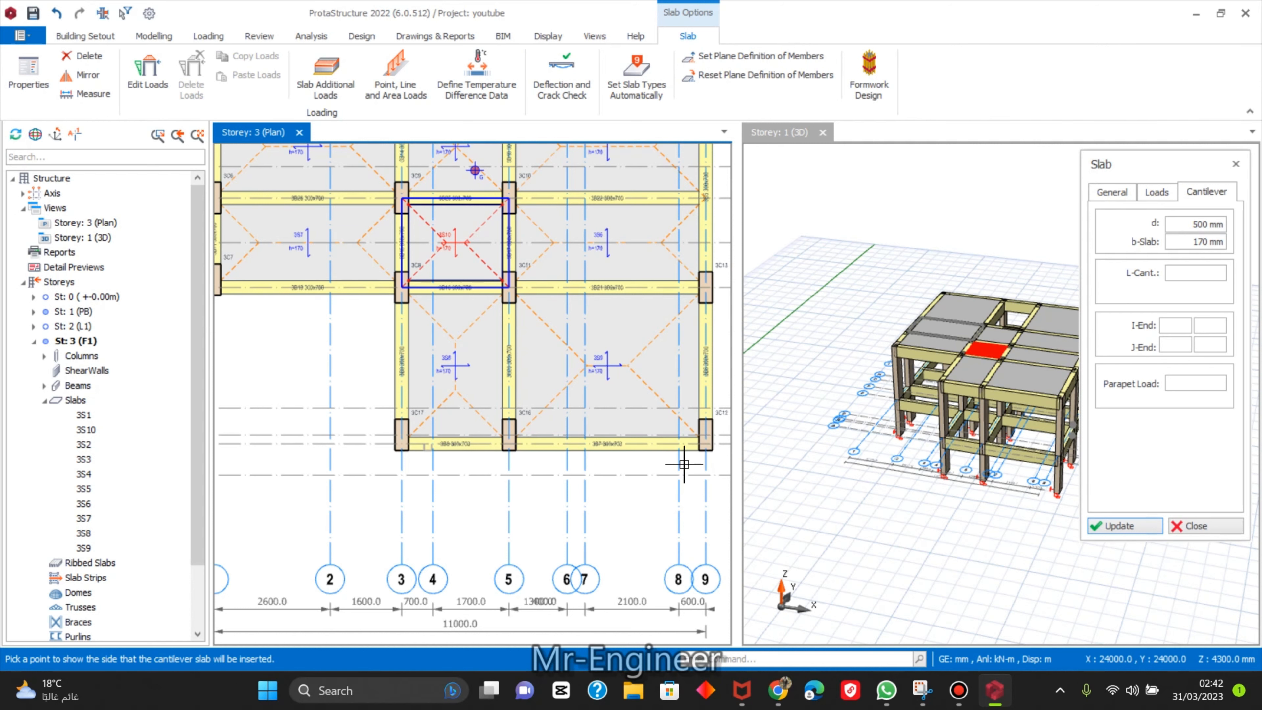
{"action": "scroll", "coordinate": [684, 464], "scroll_direction": "down", "scroll_amount": 2}
{"action": "left_click", "coordinate": [1151, 527]}
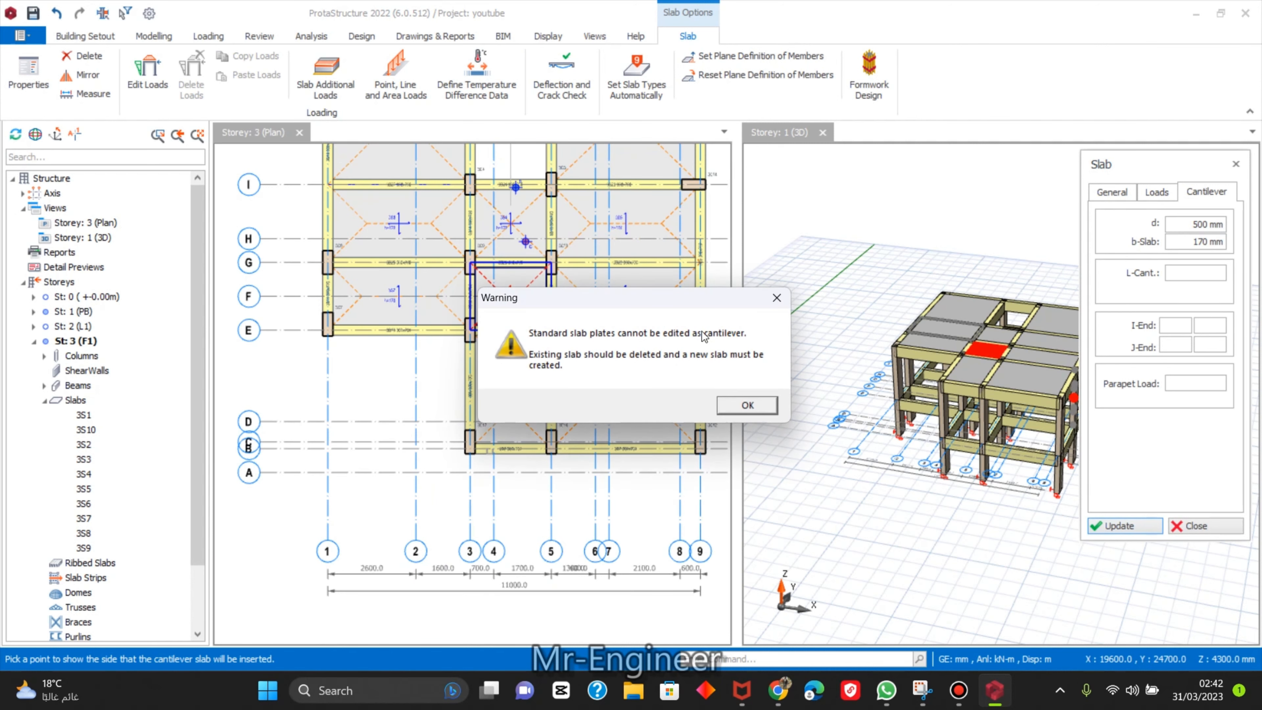
{"action": "left_click", "coordinate": [777, 297]}
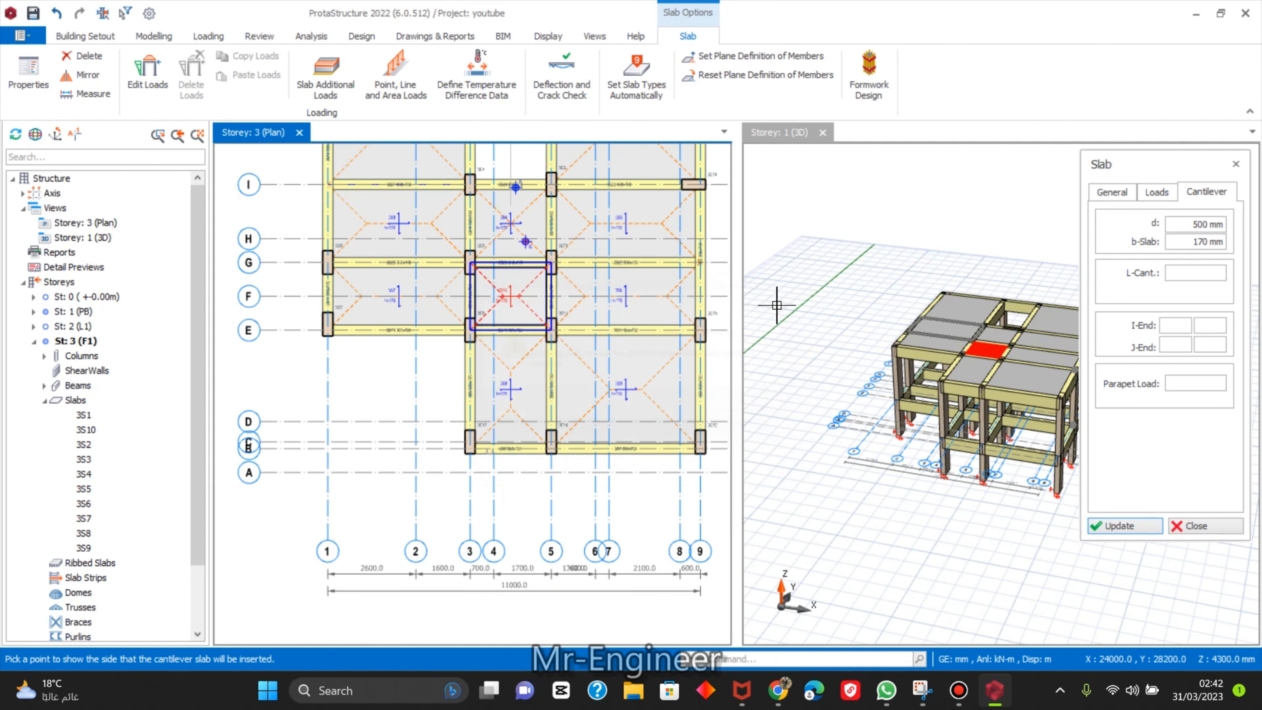
{"action": "left_click", "coordinate": [1157, 192]}
{"action": "left_click", "coordinate": [1125, 195]}
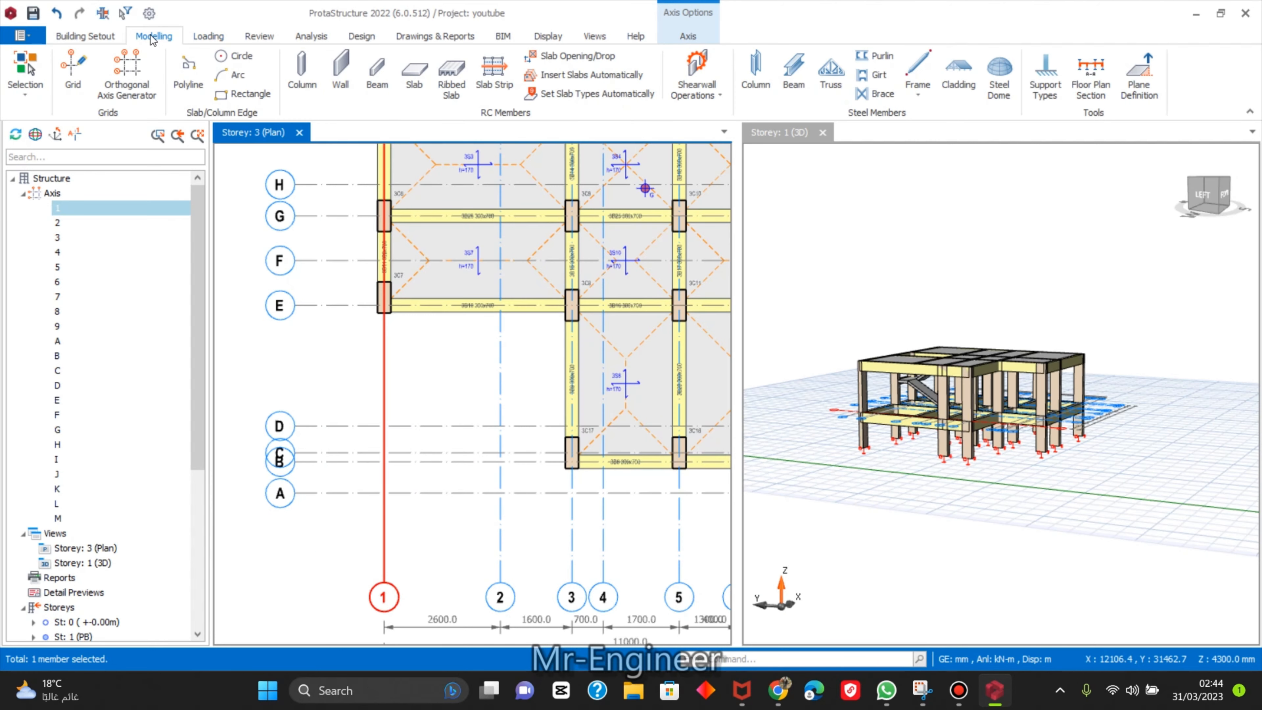
Insert a type 12 cantilever slab with d 170 mm and L-Cant. 500 mm outside the axis E beam between axes 1 and 3.
{"action": "left_click", "coordinate": [426, 78]}
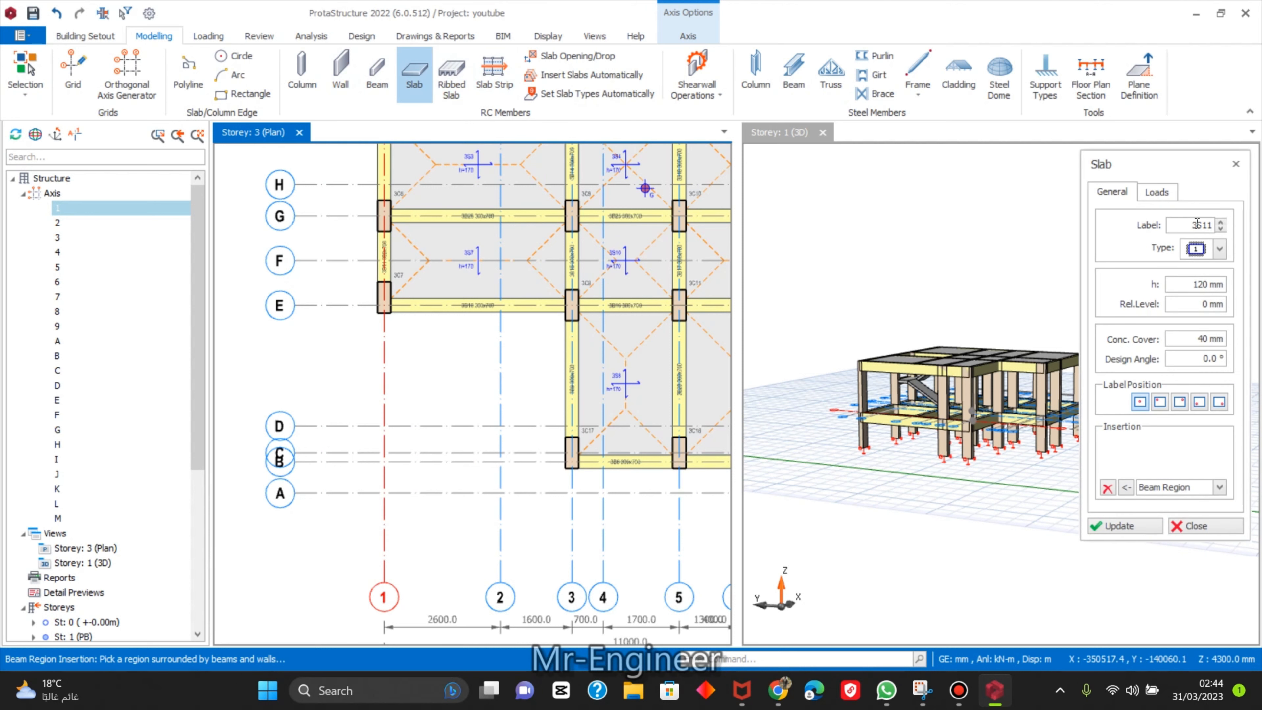
{"action": "left_click", "coordinate": [1219, 249]}
{"action": "left_click", "coordinate": [1195, 481]}
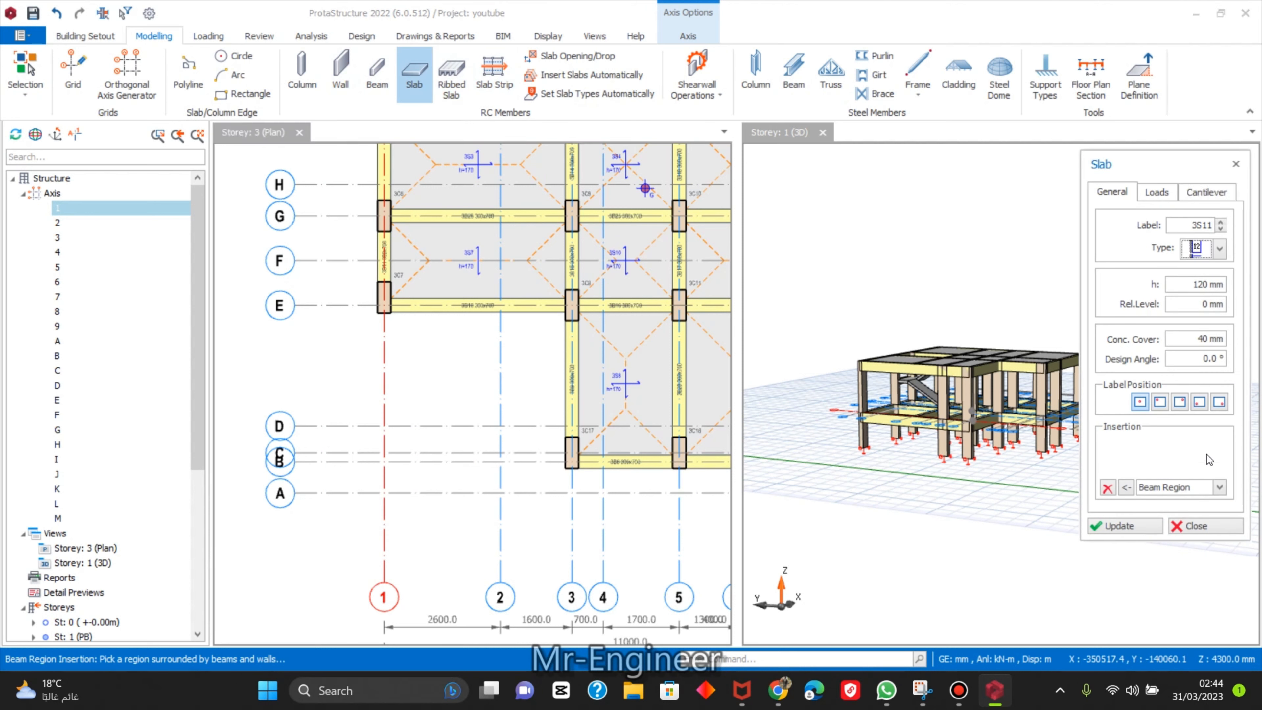
{"action": "left_click", "coordinate": [1208, 192]}
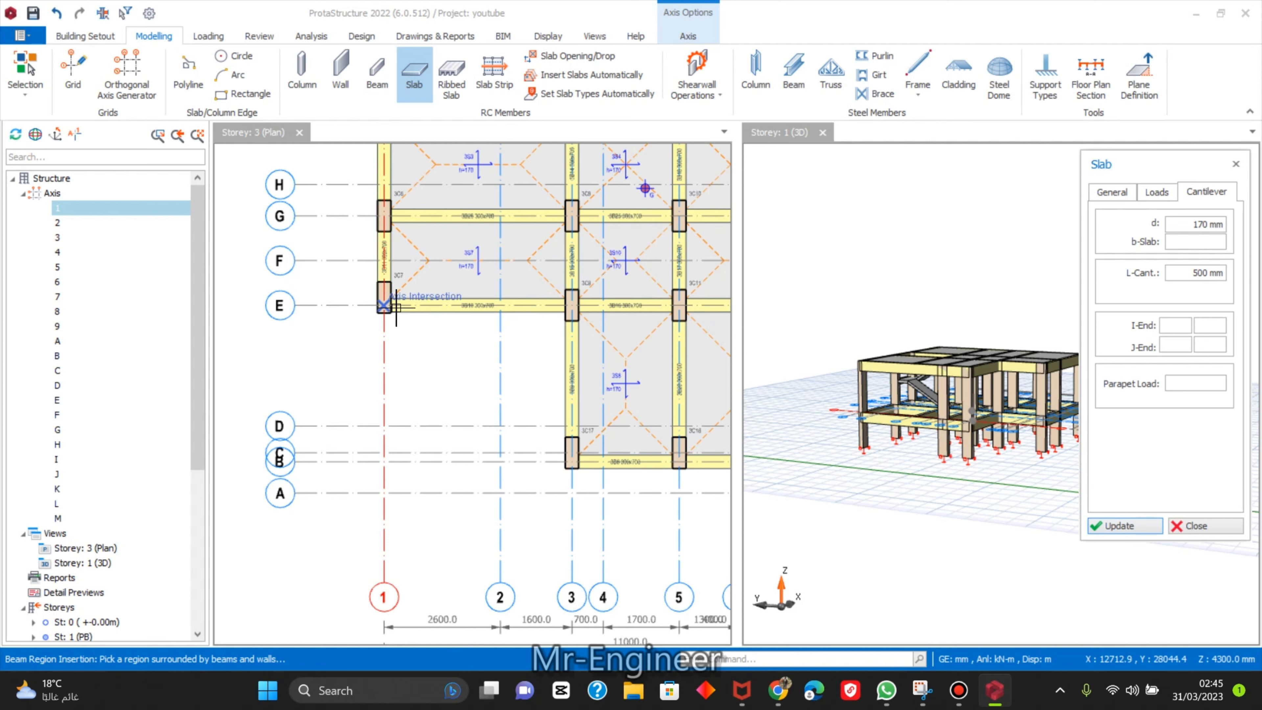
{"action": "left_click", "coordinate": [379, 310]}
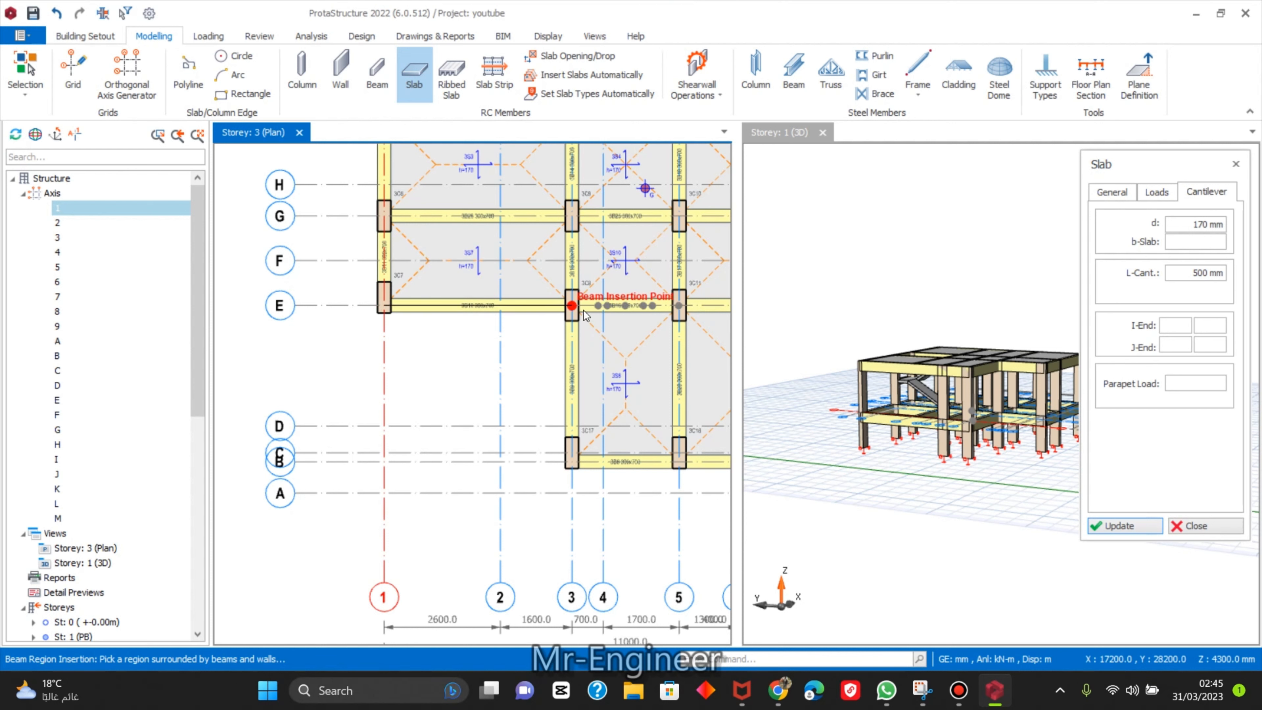
{"action": "left_click", "coordinate": [584, 309]}
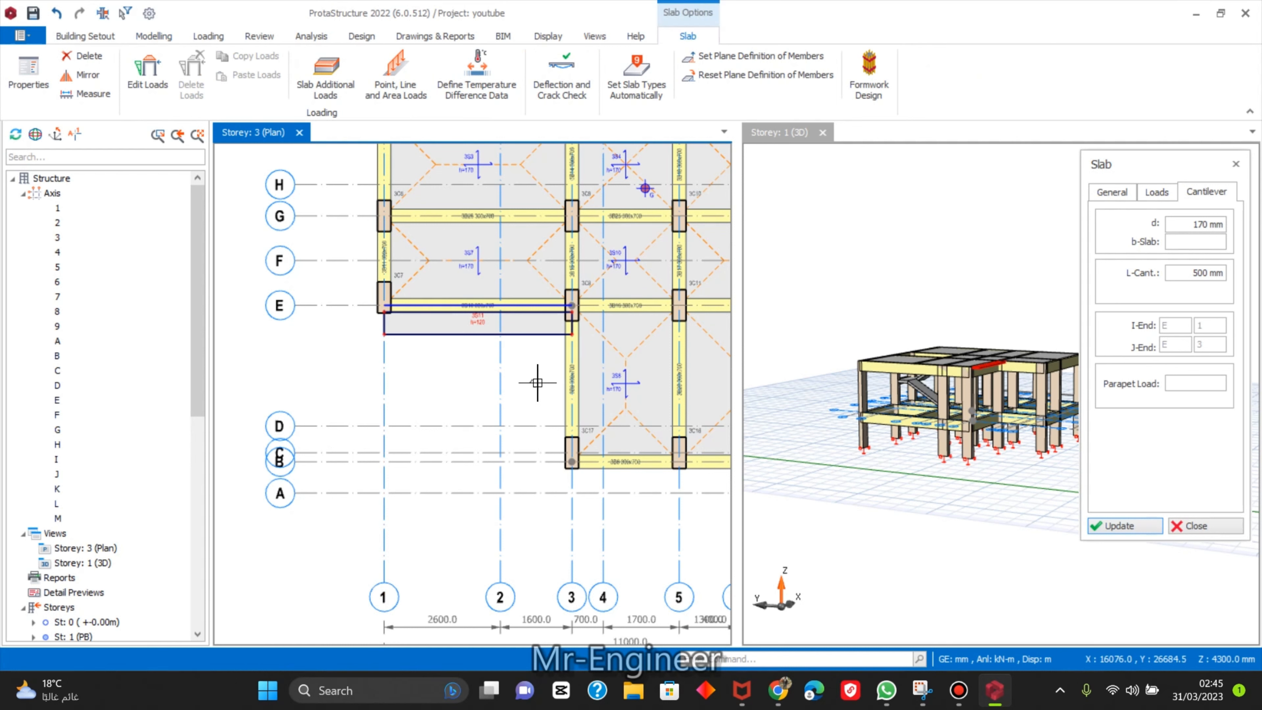
{"action": "left_click_drag", "start_coordinate": [817, 474], "coordinate": [875, 522]}
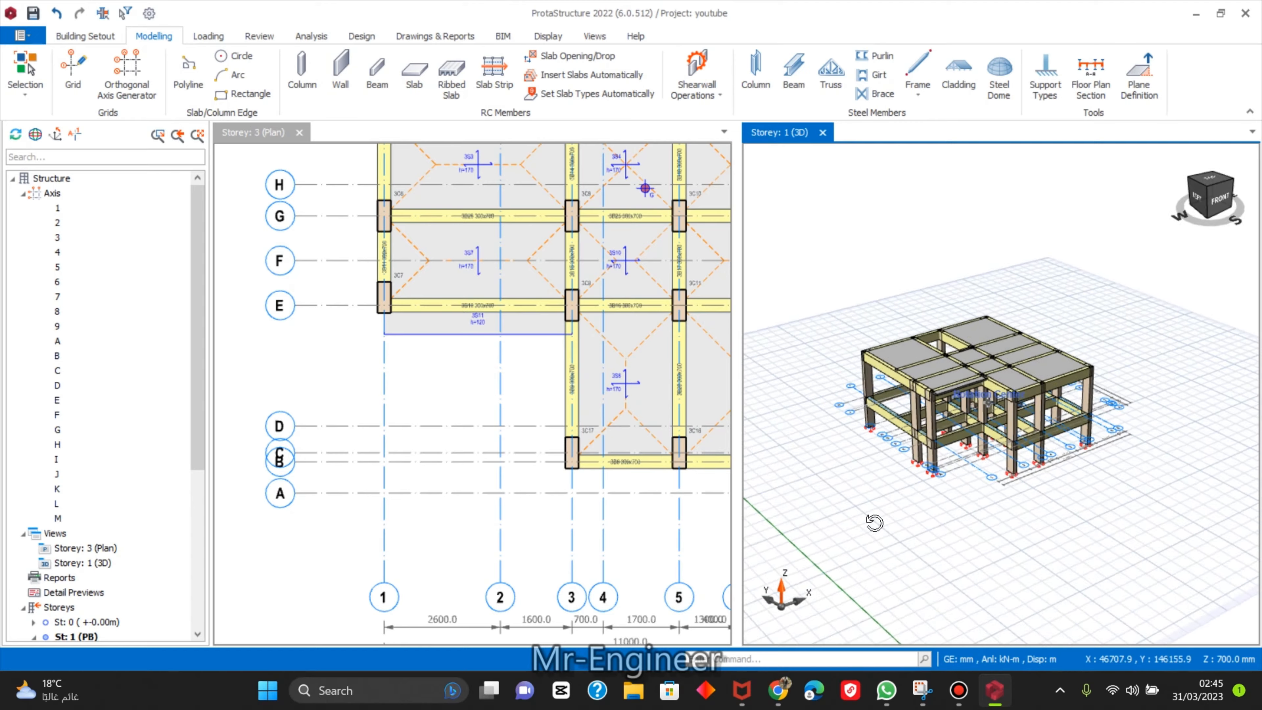
{"action": "scroll", "coordinate": [857, 410], "scroll_direction": "up", "scroll_amount": 6}
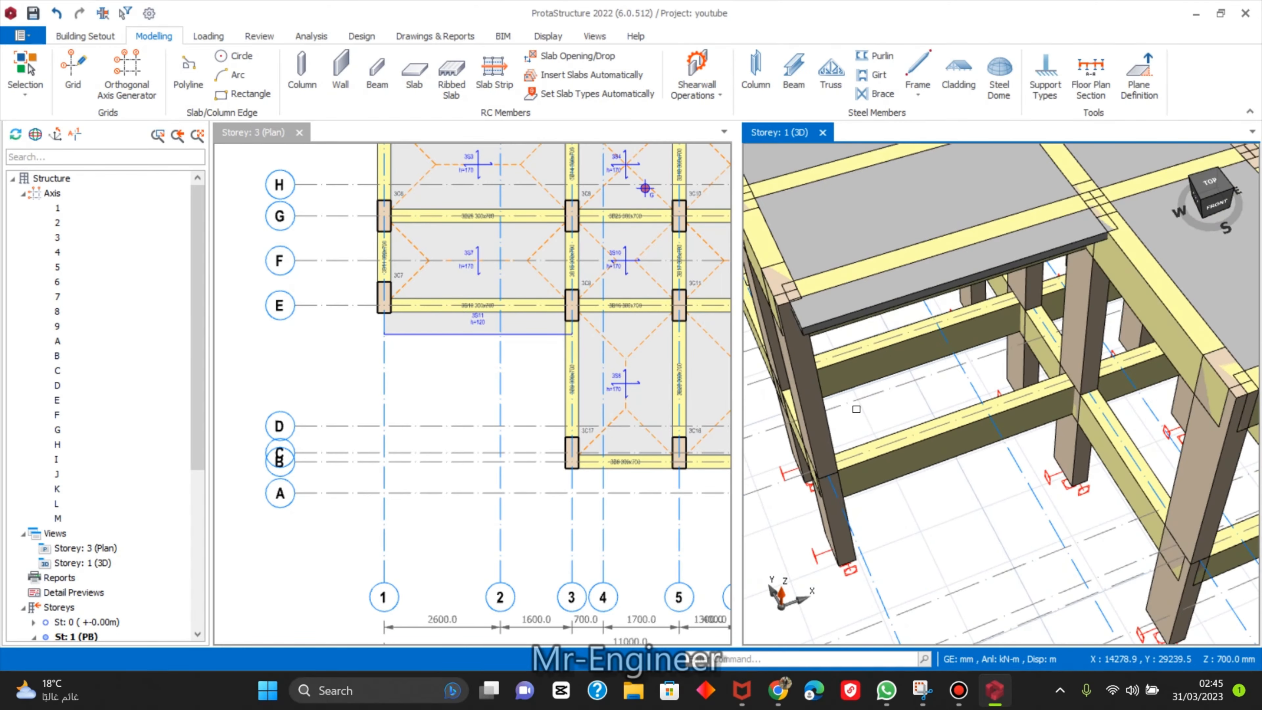
Insert a type 12 cantilever slab with d 170 mm and L-Cant. 500 mm outside the axis B beam between axes 3 and 9.
{"action": "scroll", "coordinate": [857, 409], "scroll_direction": "down", "scroll_amount": 8}
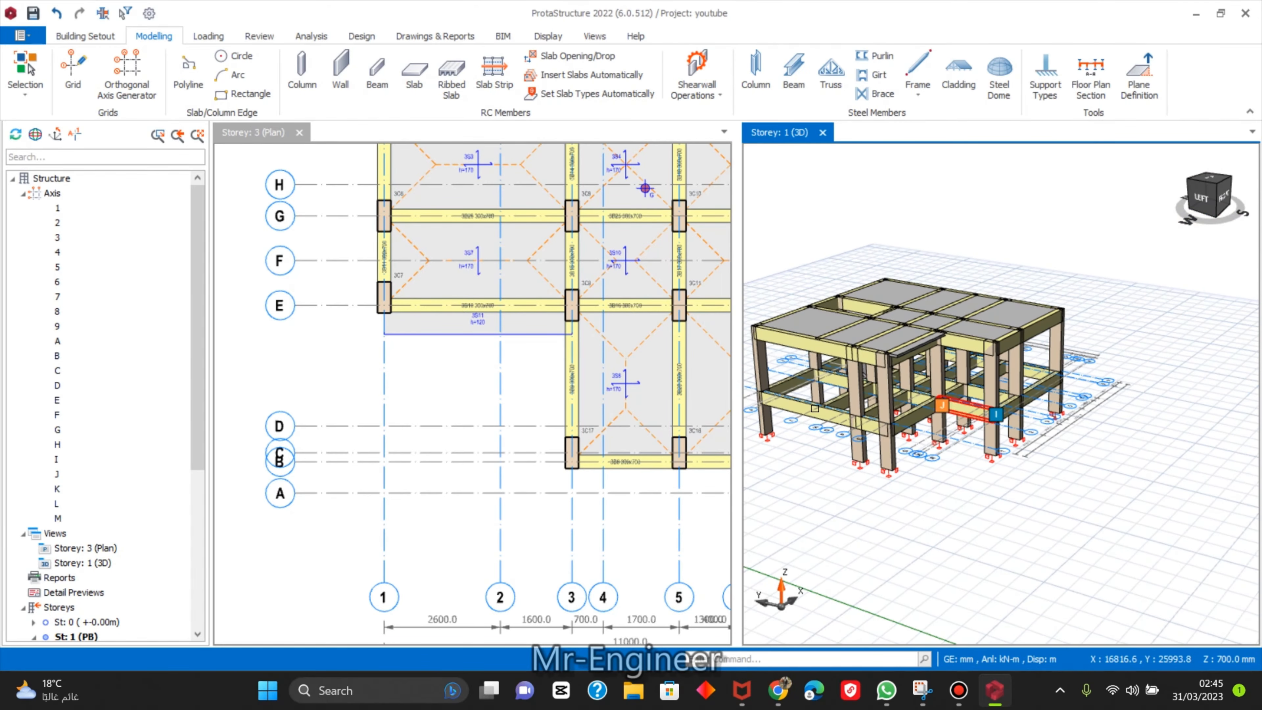
{"action": "scroll", "coordinate": [346, 319], "scroll_direction": "down", "scroll_amount": 3}
{"action": "scroll", "coordinate": [434, 394], "scroll_direction": "up", "scroll_amount": 1}
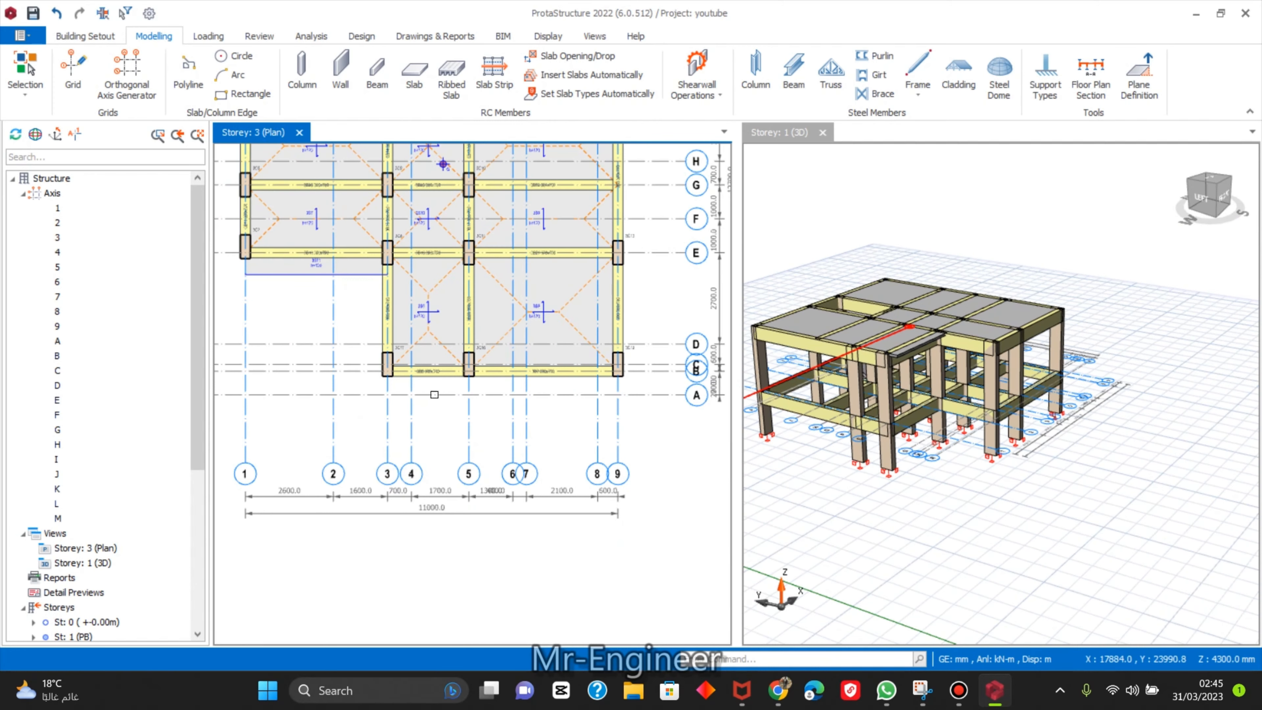
{"action": "scroll", "coordinate": [388, 367], "scroll_direction": "up", "scroll_amount": 2}
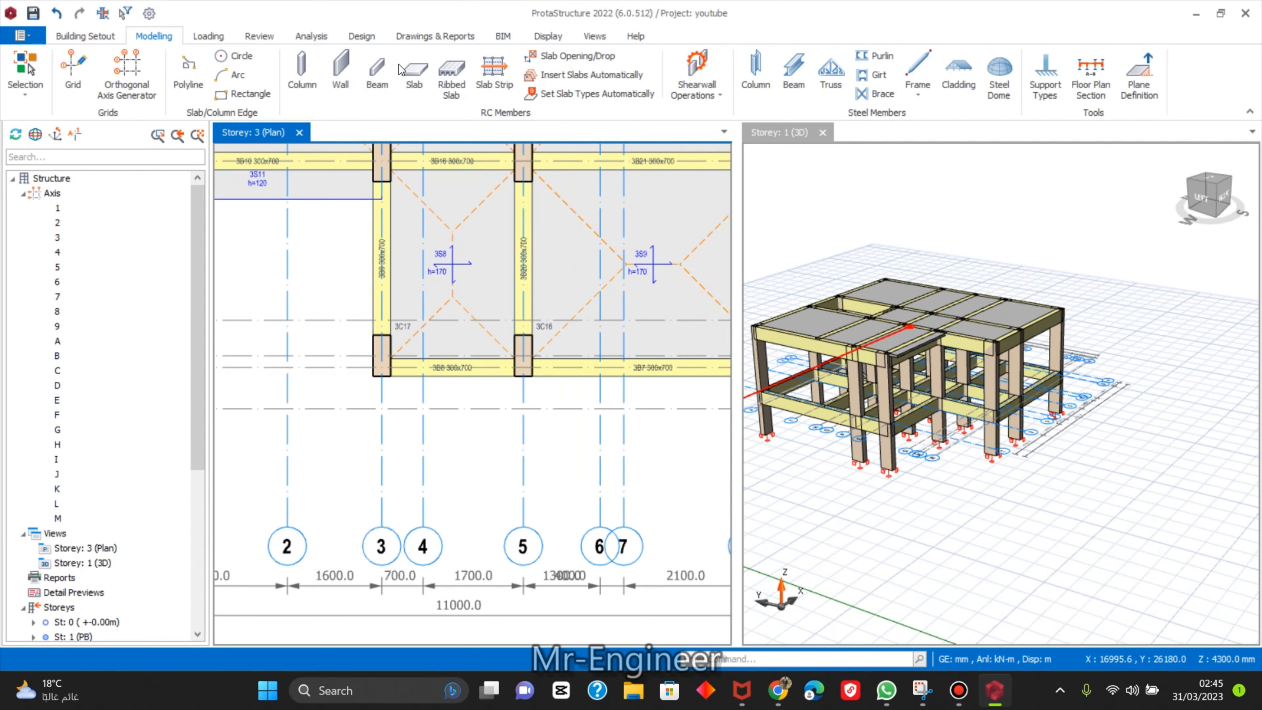
{"action": "left_click", "coordinate": [414, 74]}
{"action": "left_click", "coordinate": [1223, 249]}
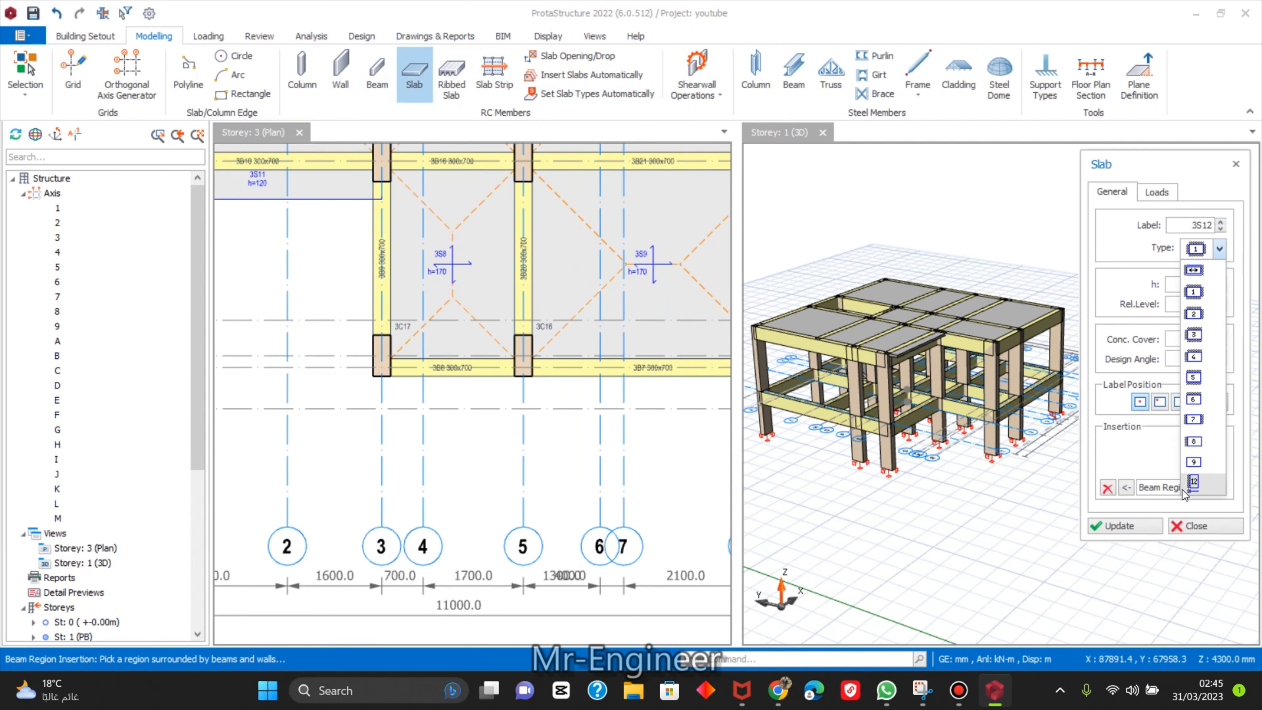
{"action": "left_click", "coordinate": [1192, 479]}
{"action": "left_click", "coordinate": [1213, 193]}
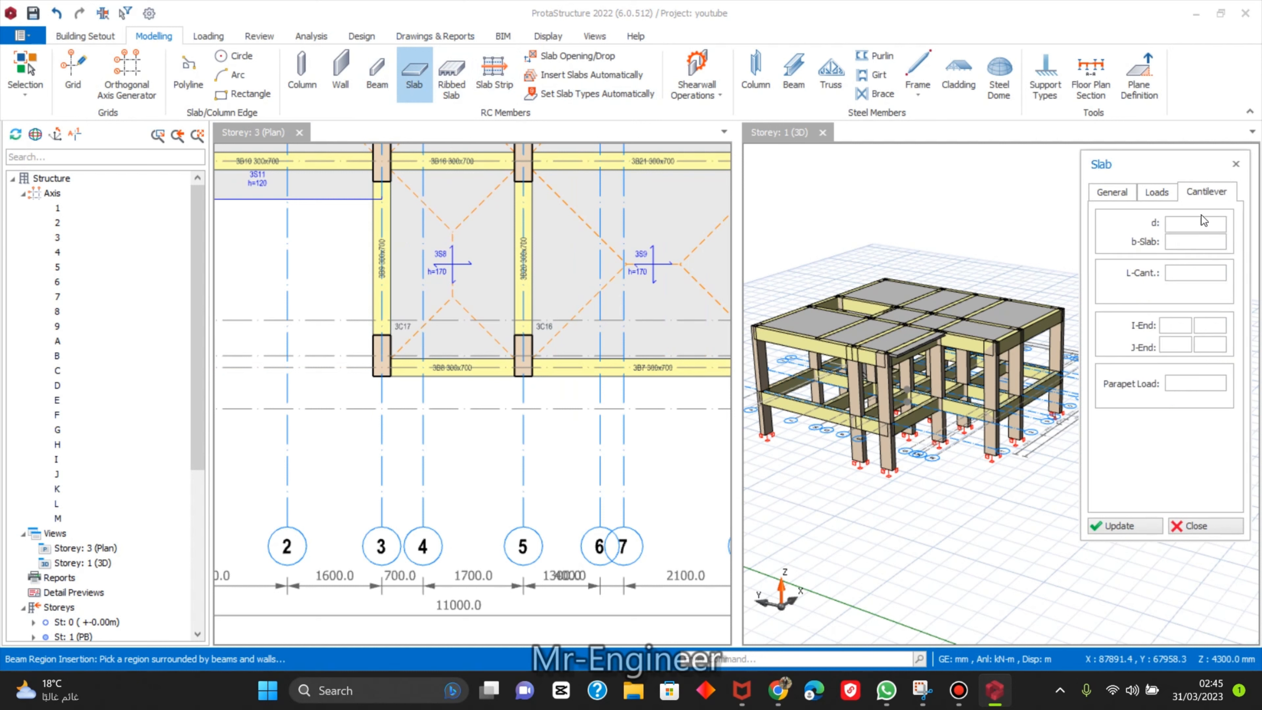
{"action": "type", "text": "1"}
{"action": "type", "text": "500"}
{"action": "left_click", "coordinate": [1124, 526]}
{"action": "scroll", "coordinate": [375, 368], "scroll_direction": "down", "scroll_amount": 4}
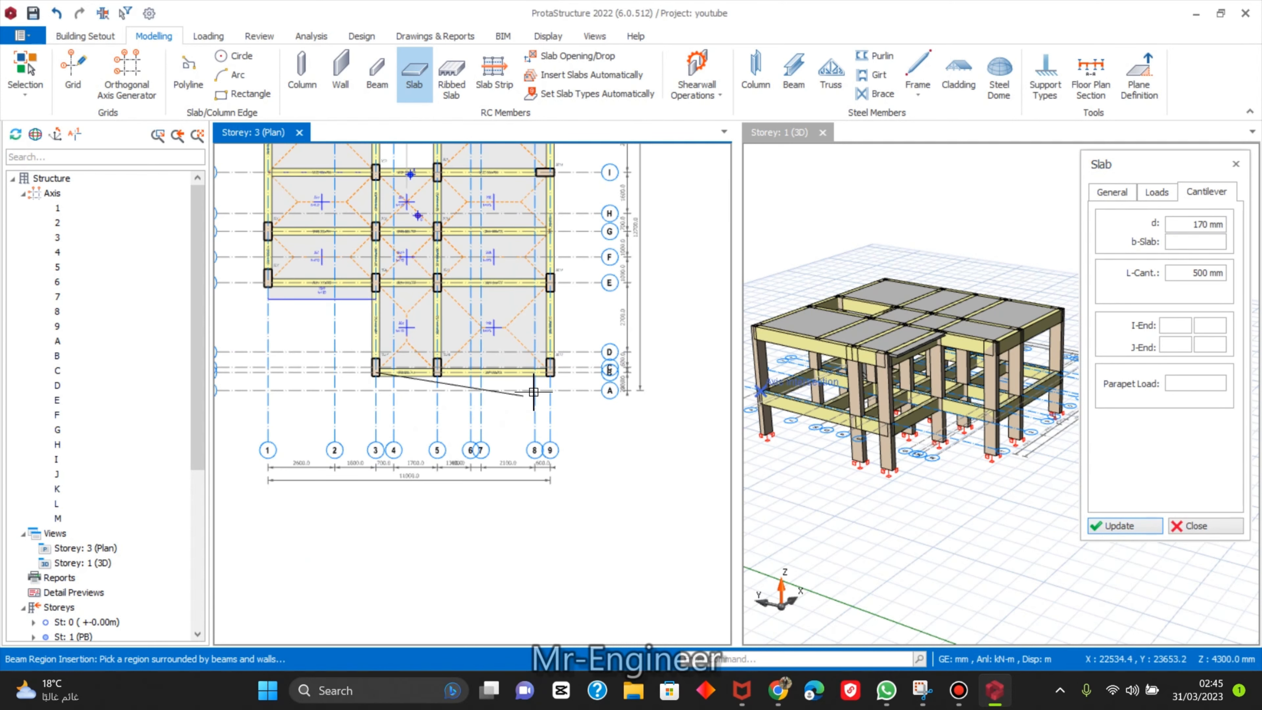
{"action": "left_click", "coordinate": [554, 374]}
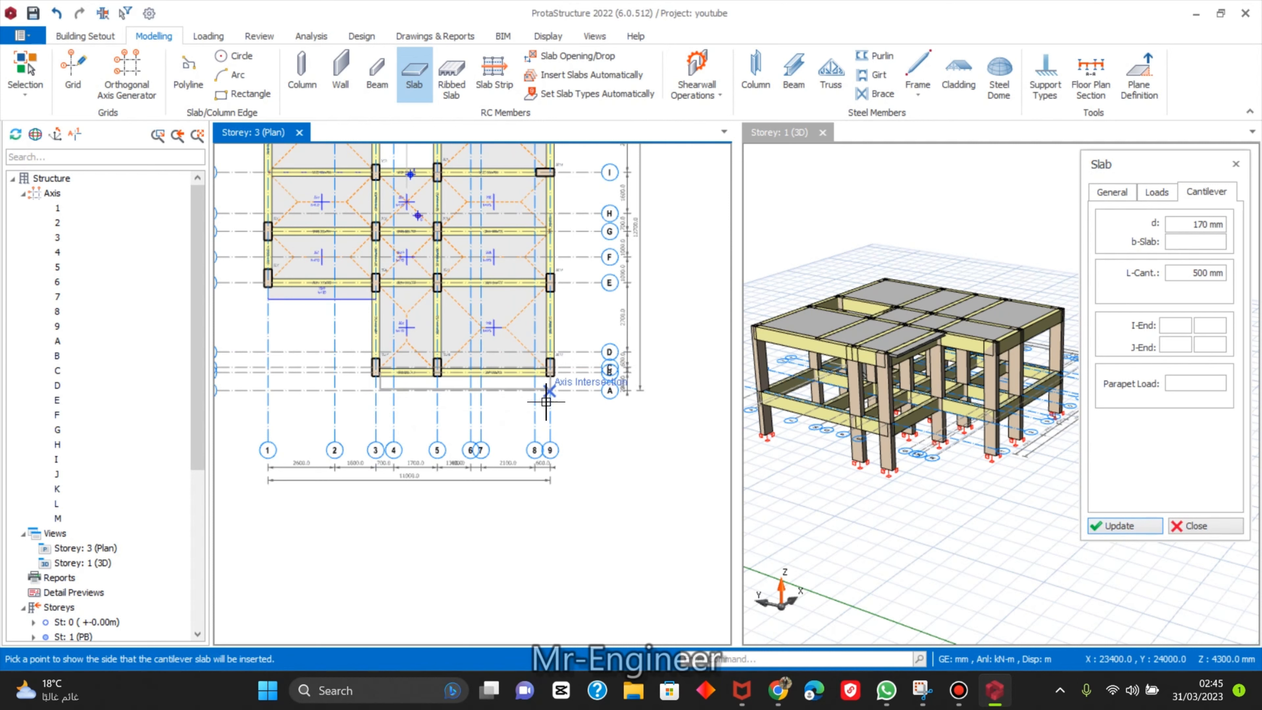
{"action": "left_click", "coordinate": [517, 414]}
Examine the cantilever slabs along axes B and E in the 3D model and the storey 3 plan.
{"action": "scroll", "coordinate": [973, 484], "scroll_direction": "up", "scroll_amount": 4}
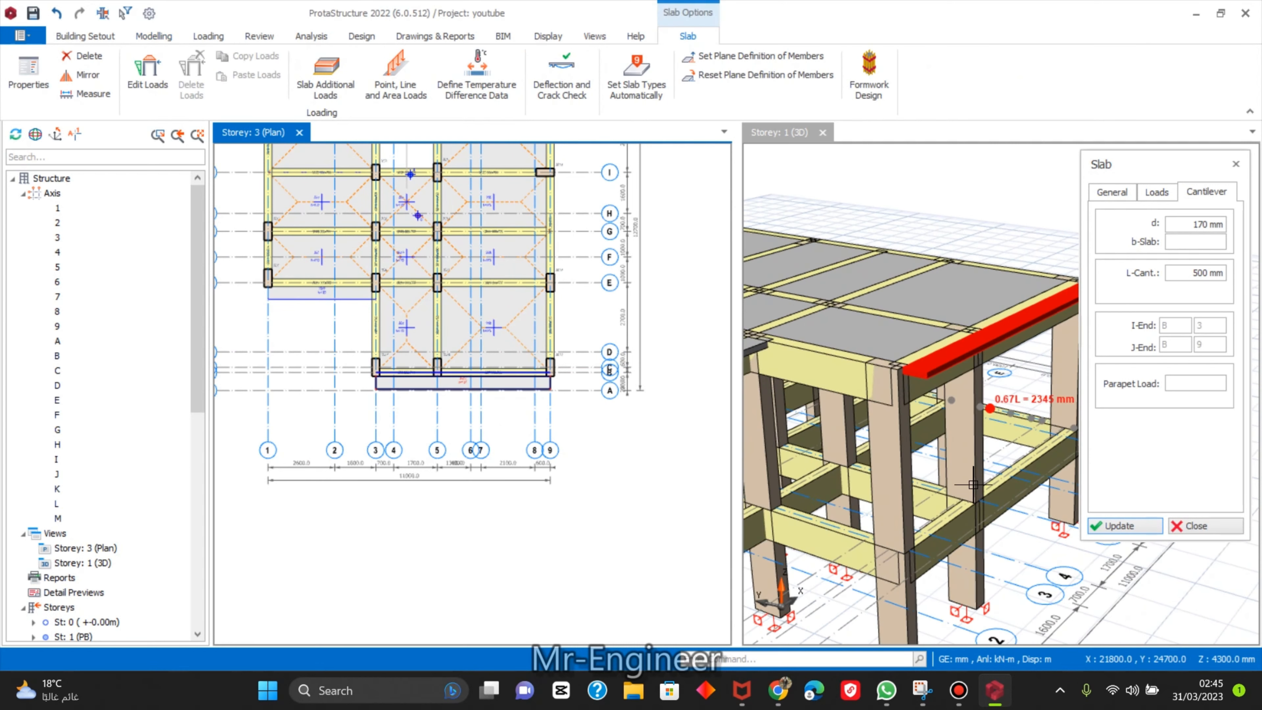
{"action": "left_click", "coordinate": [973, 484]}
{"action": "scroll", "coordinate": [1050, 475], "scroll_direction": "down", "scroll_amount": 5}
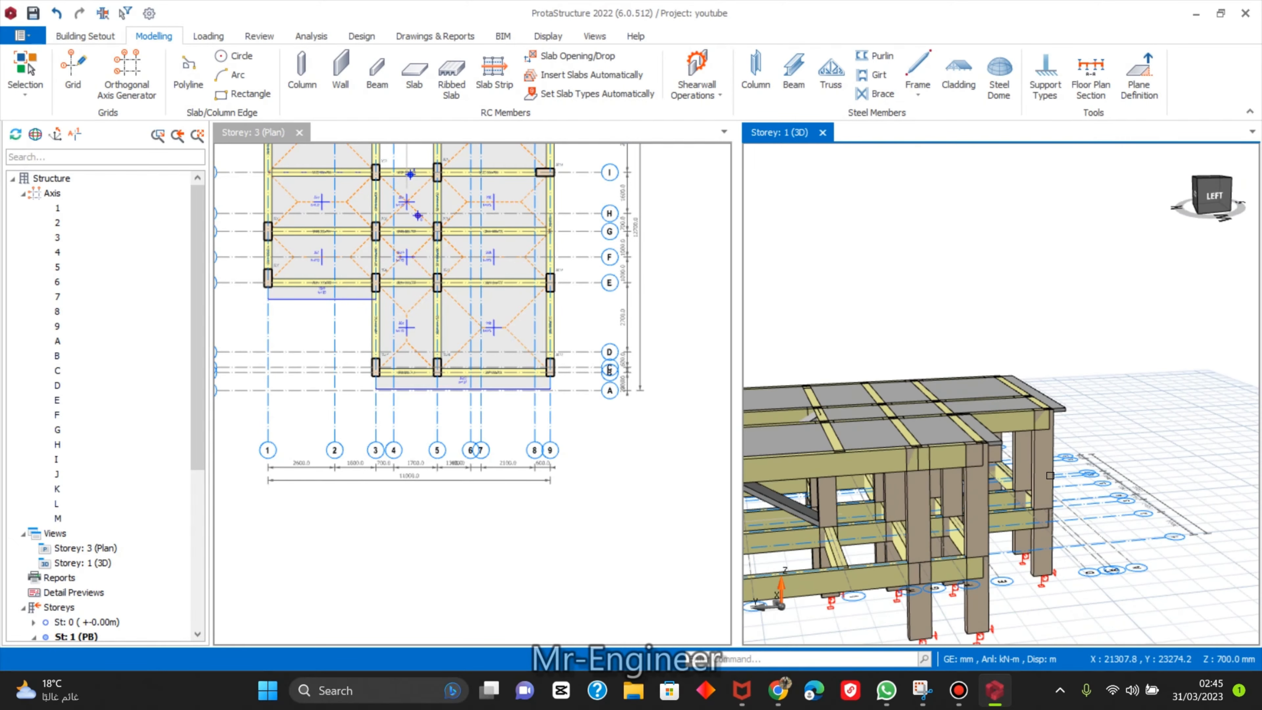
{"action": "scroll", "coordinate": [497, 343], "scroll_direction": "up", "scroll_amount": 2}
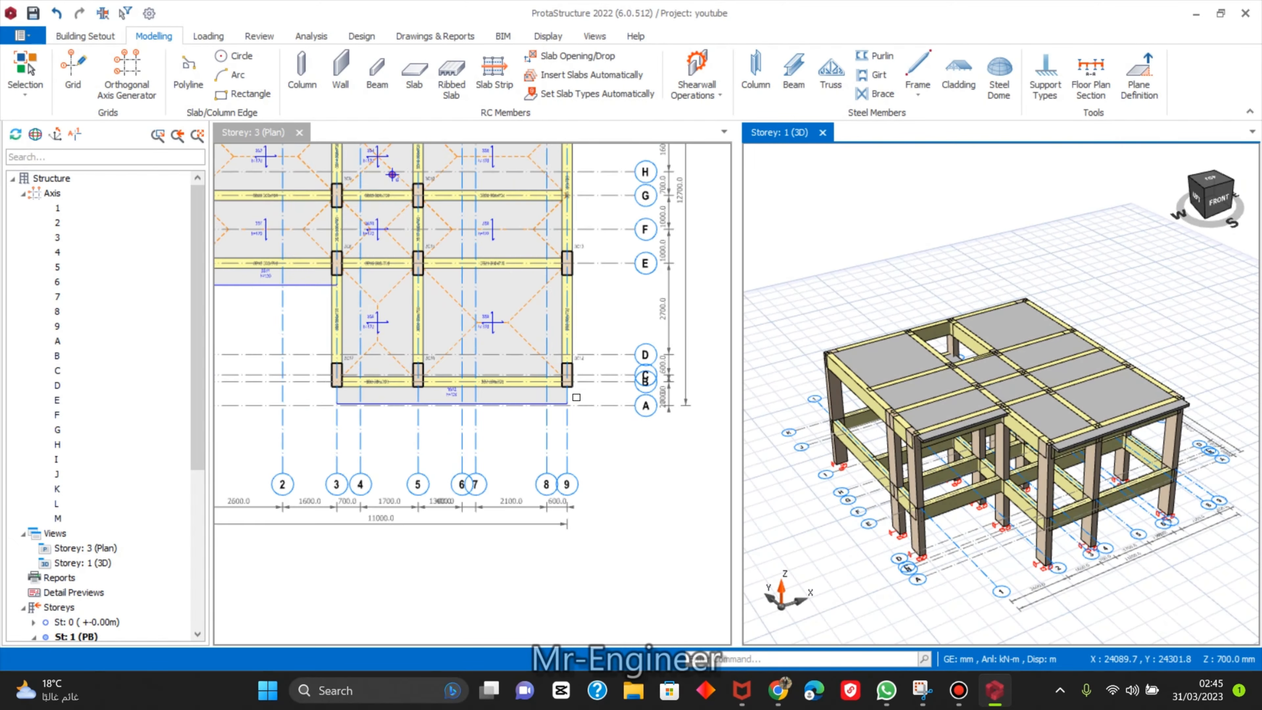
{"action": "scroll", "coordinate": [576, 397], "scroll_direction": "down", "scroll_amount": 5}
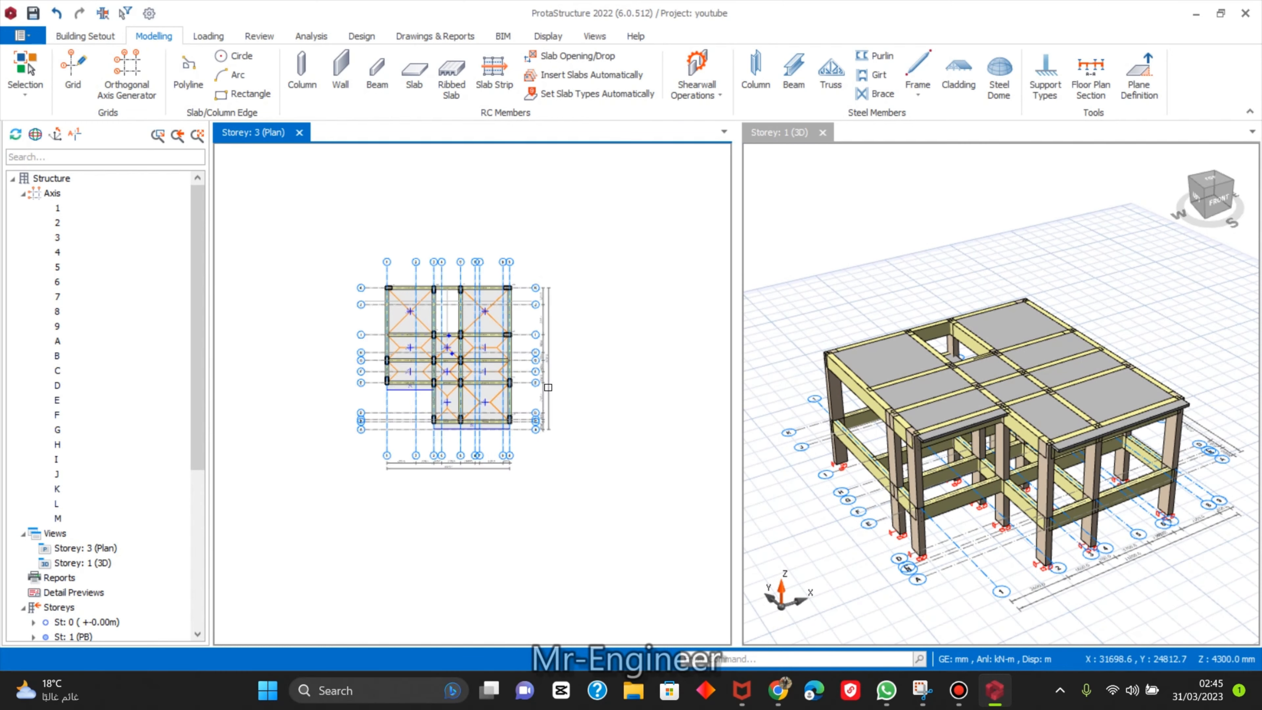
{"action": "scroll", "coordinate": [358, 251], "scroll_direction": "up", "scroll_amount": 3}
{"action": "scroll", "coordinate": [478, 270], "scroll_direction": "down", "scroll_amount": 2}
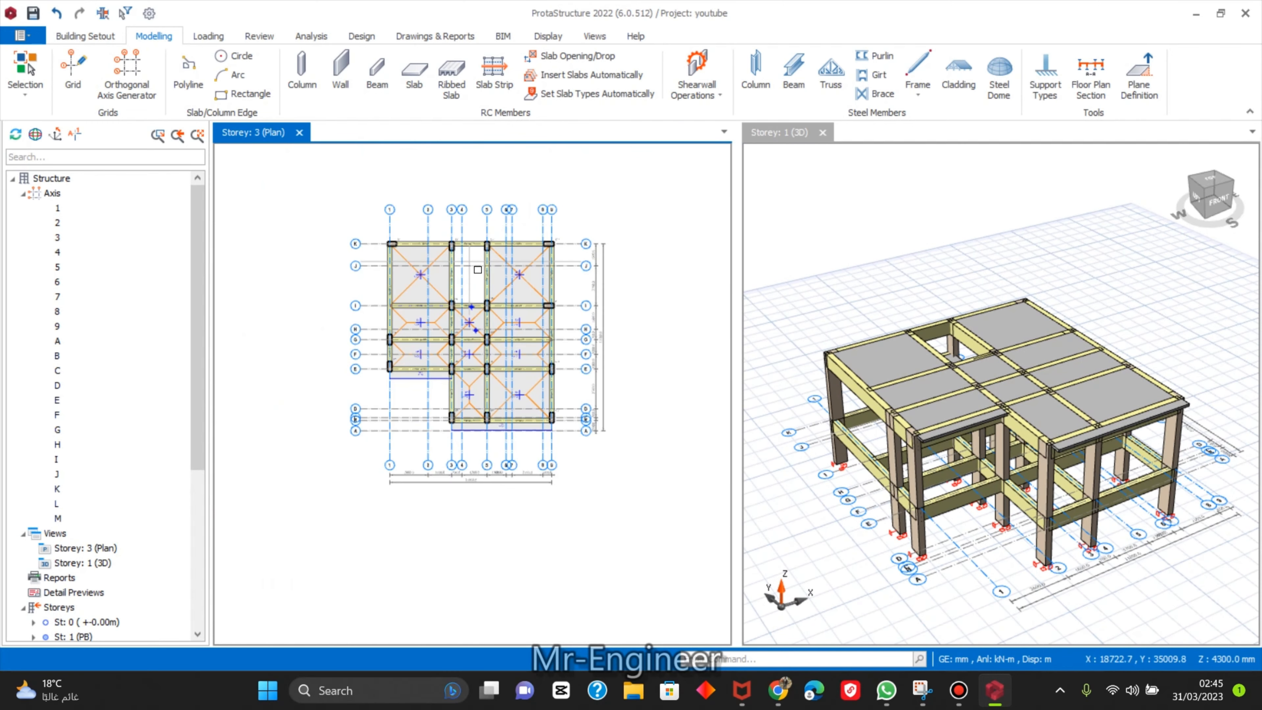
Run the automatic slab type determination on all slabs in the model.
{"action": "left_click", "coordinate": [23, 194]}
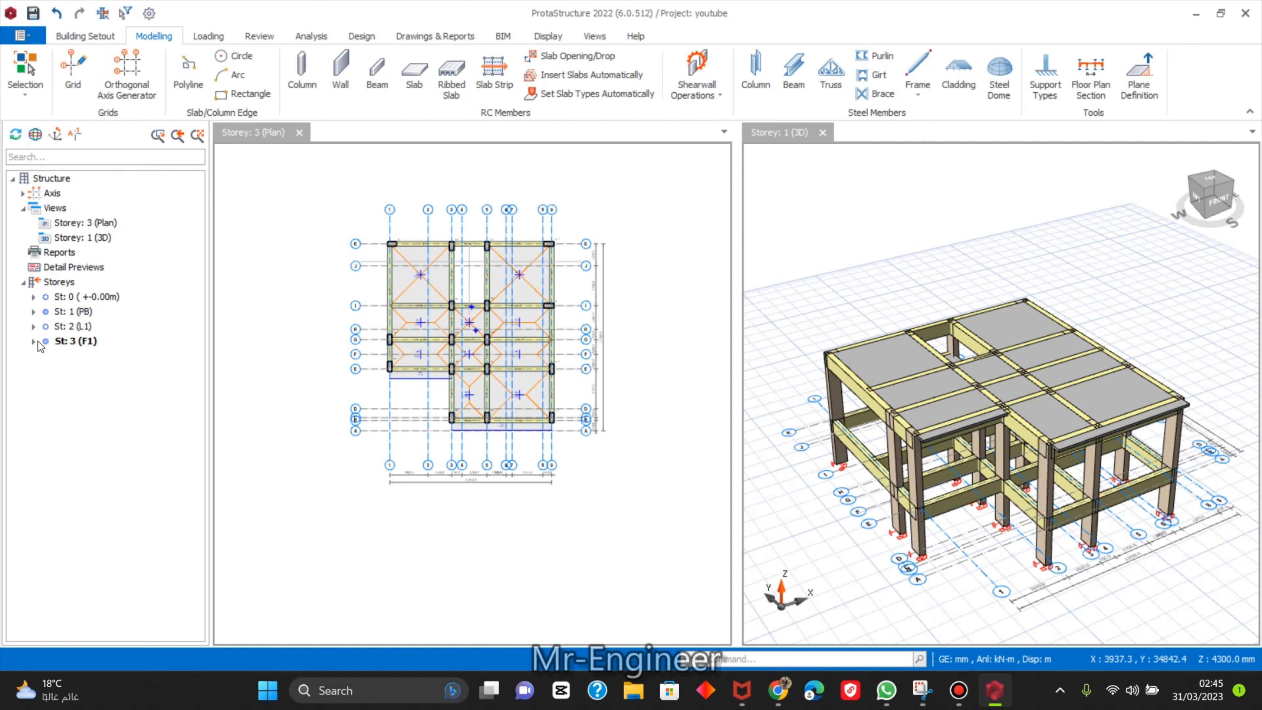
{"action": "right_click", "coordinate": [70, 401]}
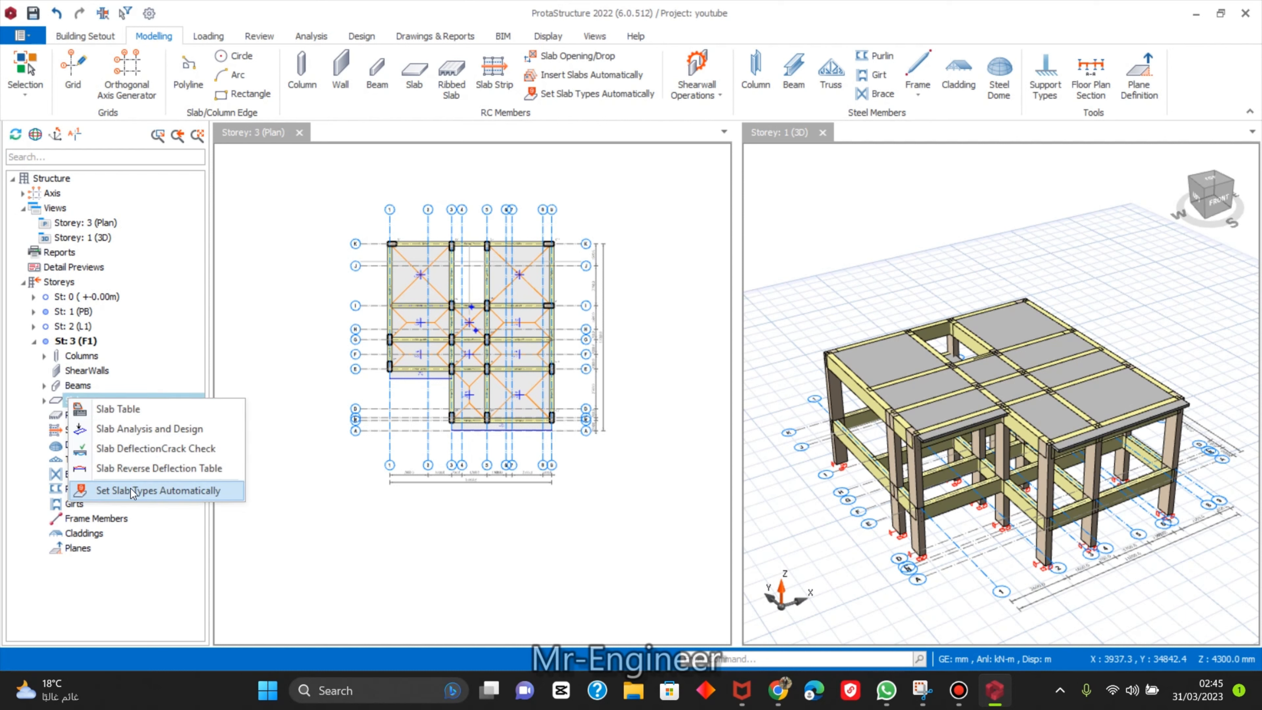
{"action": "left_click", "coordinate": [130, 491]}
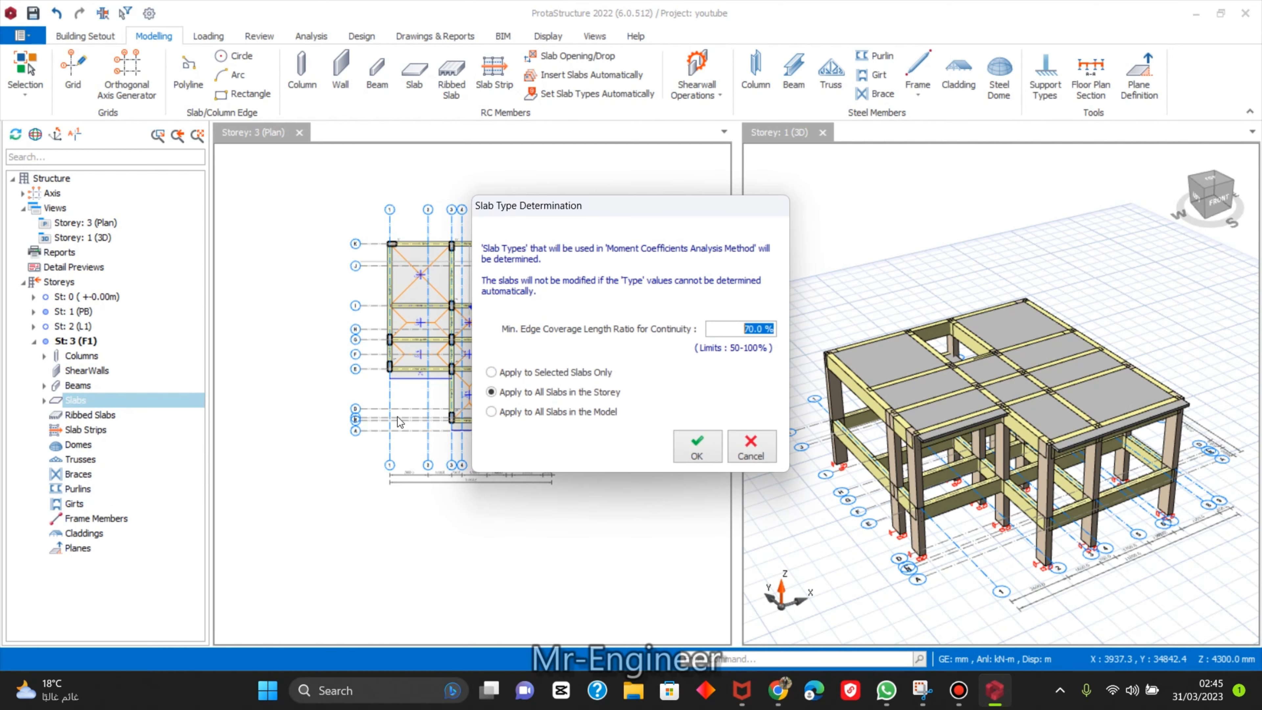
{"action": "left_click", "coordinate": [525, 415]}
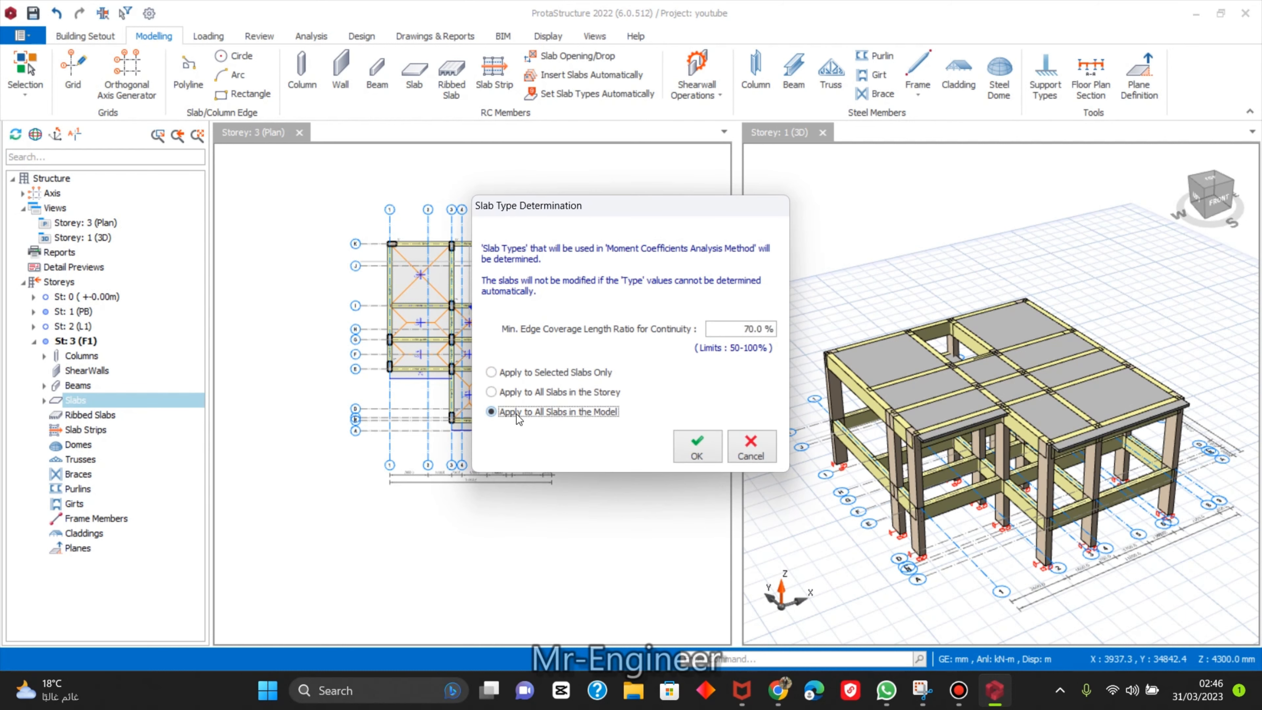
{"action": "left_click", "coordinate": [699, 448]}
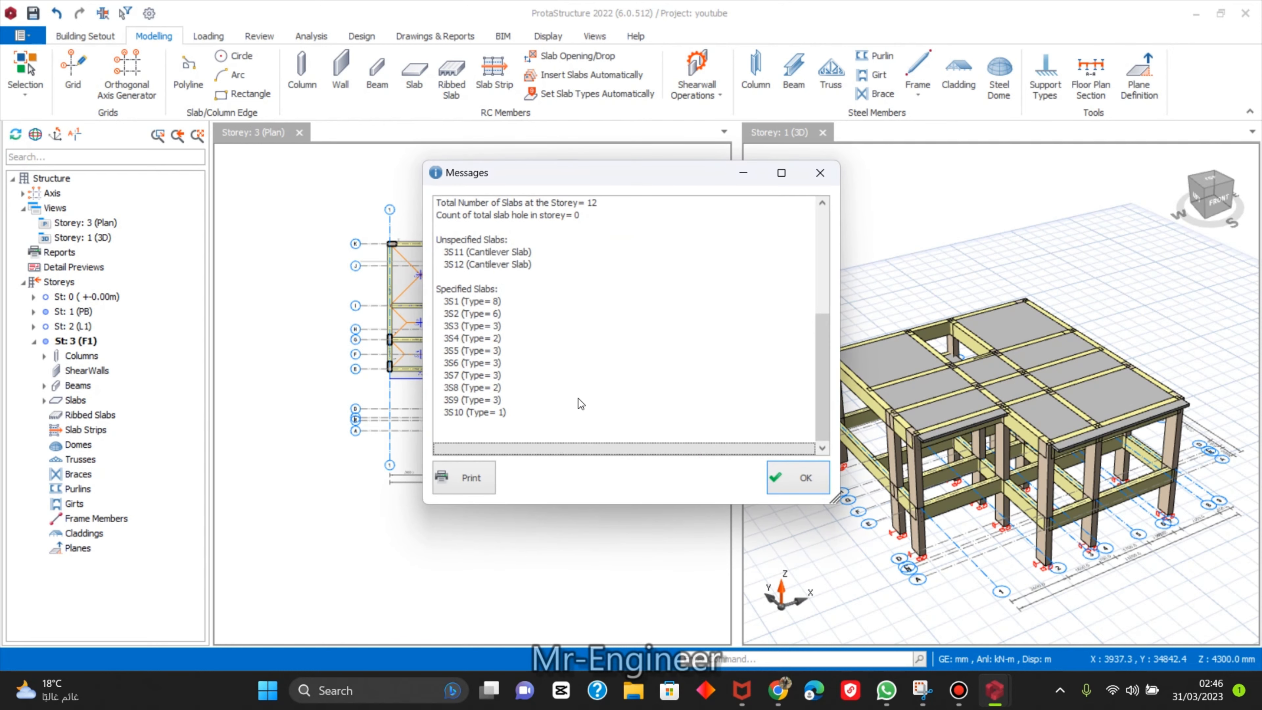
{"action": "left_click", "coordinate": [801, 478]}
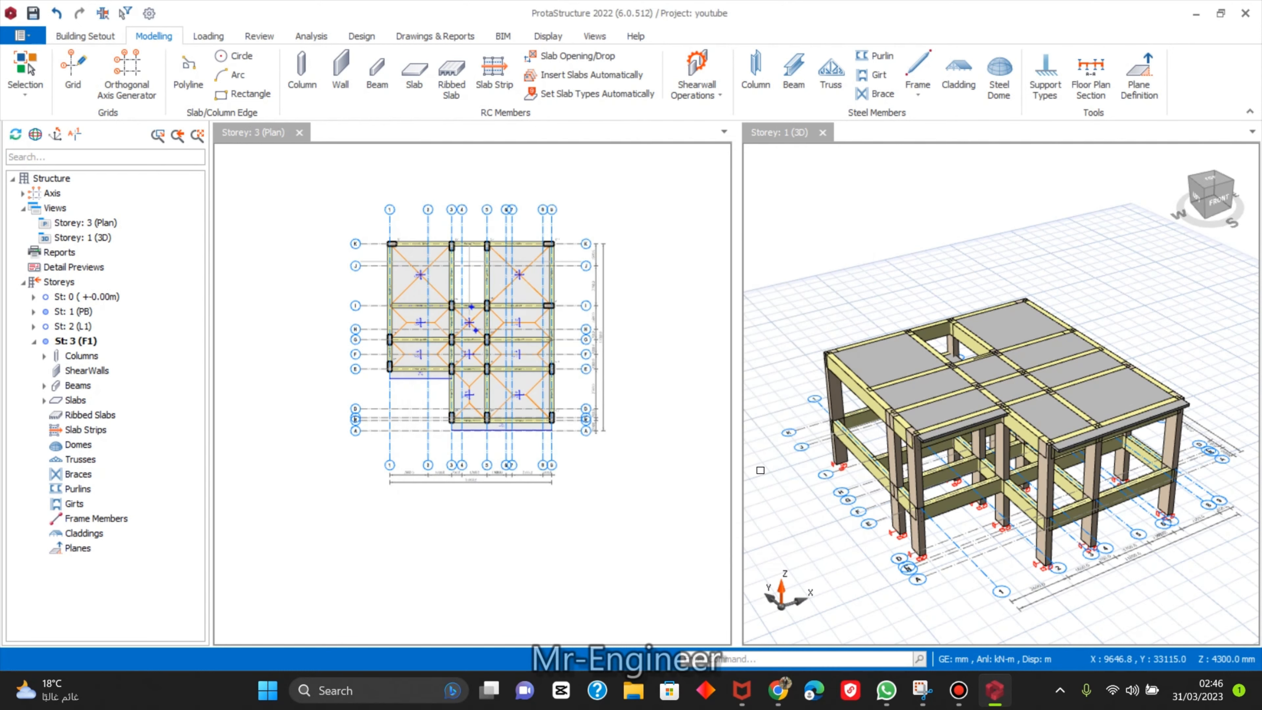
{"action": "scroll", "coordinate": [482, 306], "scroll_direction": "up", "scroll_amount": 3}
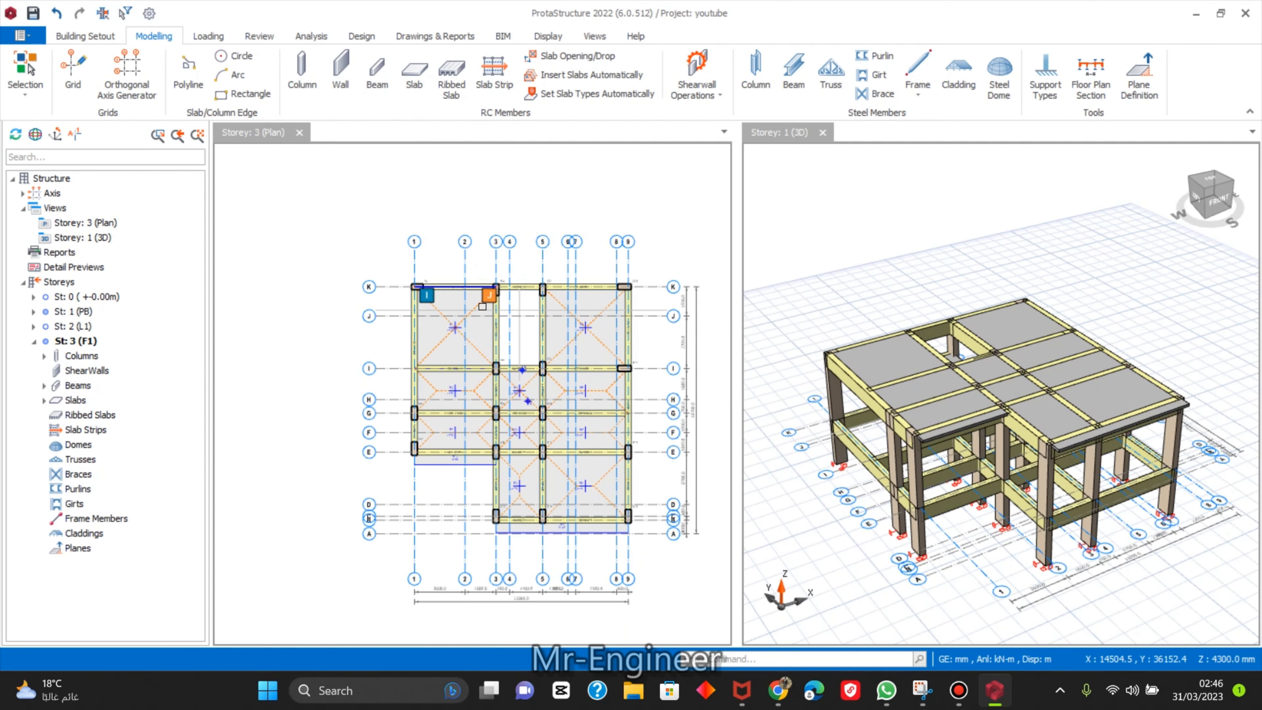
{"action": "middle_click_drag", "start_coordinate": [482, 306], "coordinate": [350, 279]}
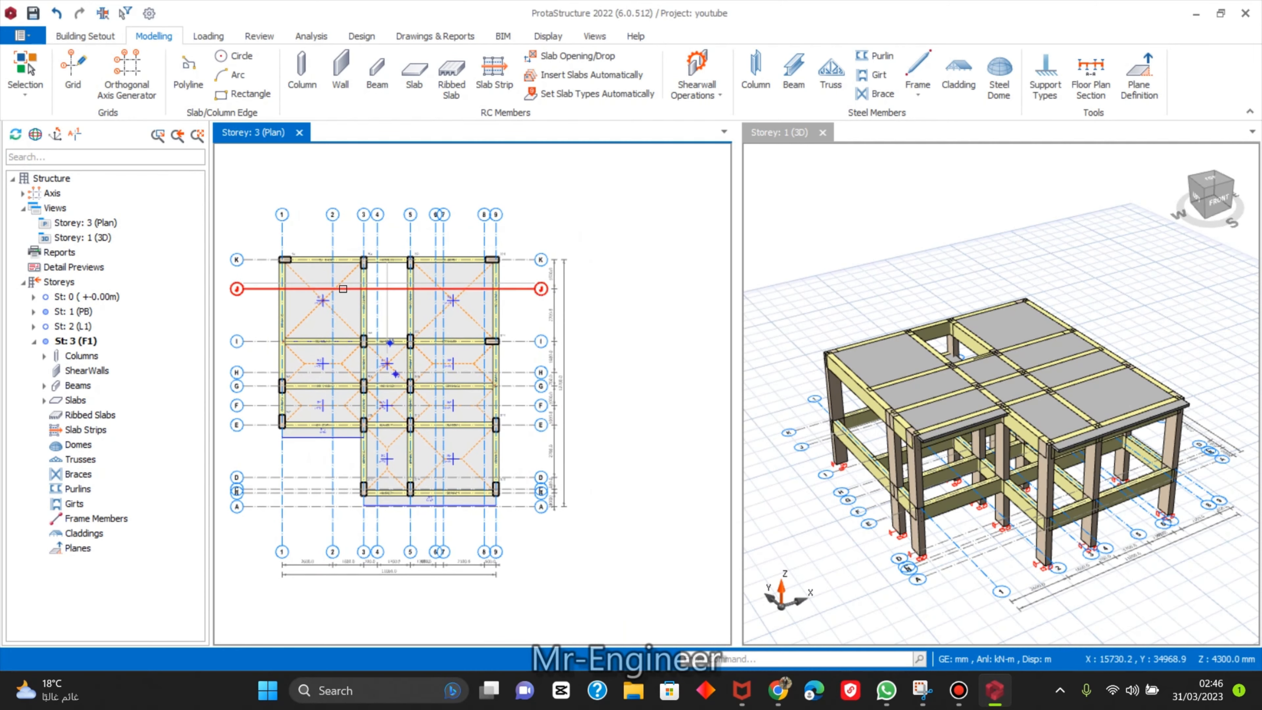
{"action": "scroll", "coordinate": [456, 423], "scroll_direction": "down", "scroll_amount": 3}
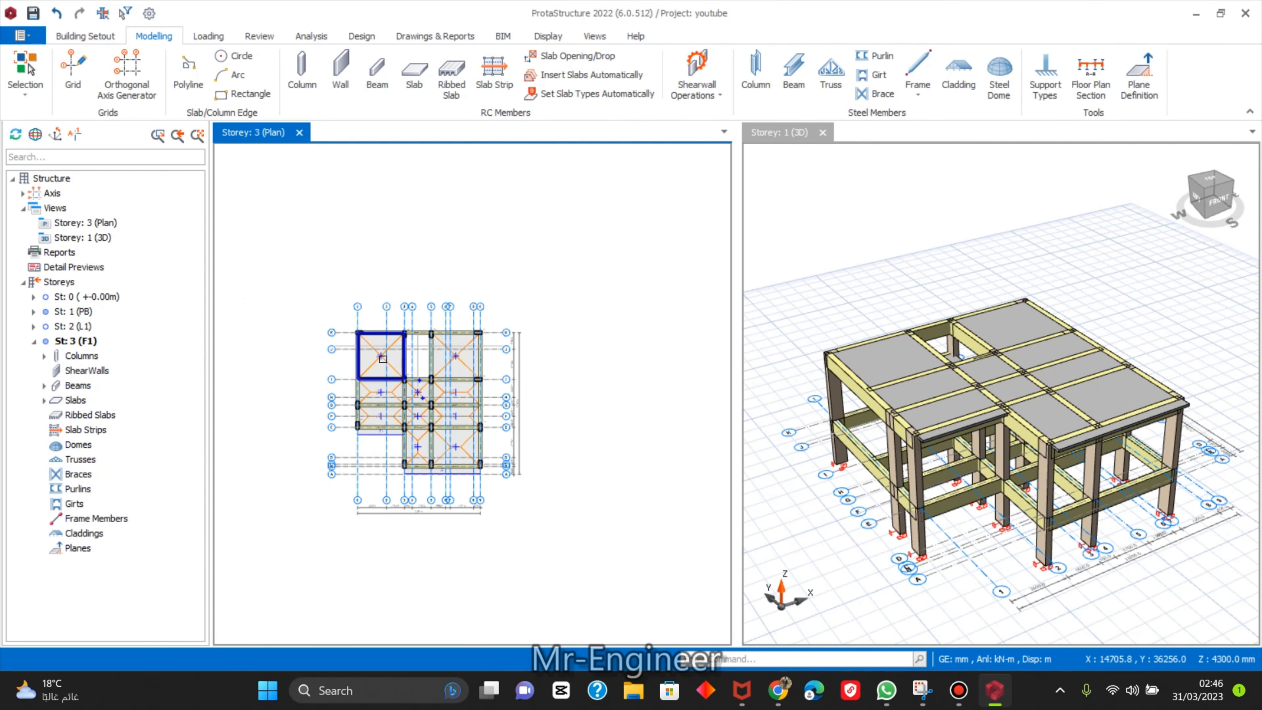
{"action": "scroll", "coordinate": [382, 358], "scroll_direction": "up", "scroll_amount": 3}
{"action": "scroll", "coordinate": [344, 348], "scroll_direction": "down", "scroll_amount": 1}
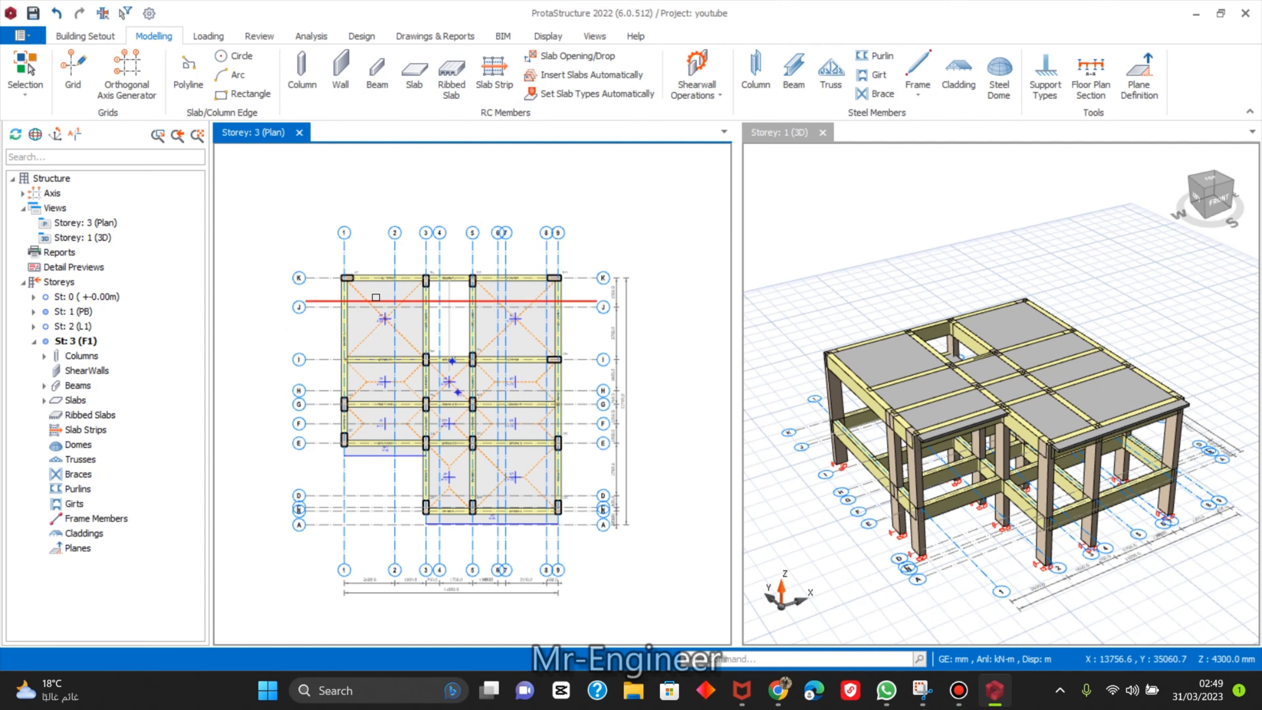
{"action": "scroll", "coordinate": [376, 297], "scroll_direction": "up", "scroll_amount": 2}
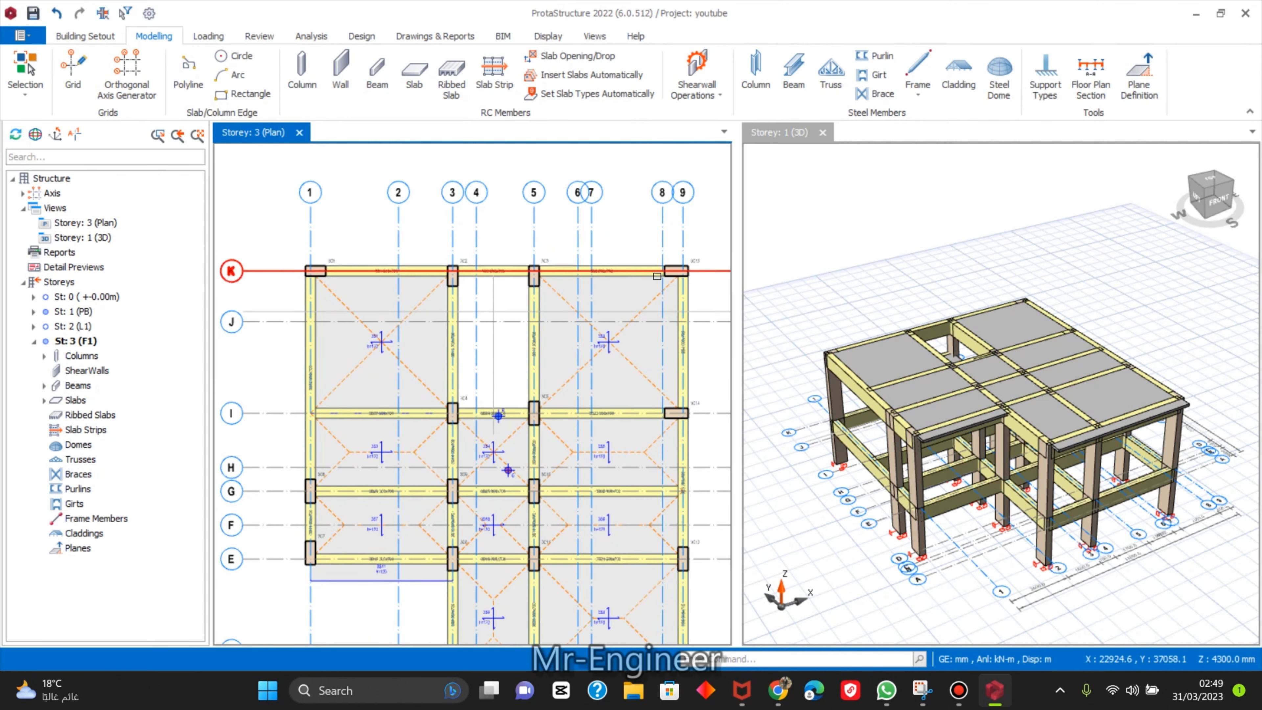
{"action": "scroll", "coordinate": [657, 276], "scroll_direction": "down", "scroll_amount": 3}
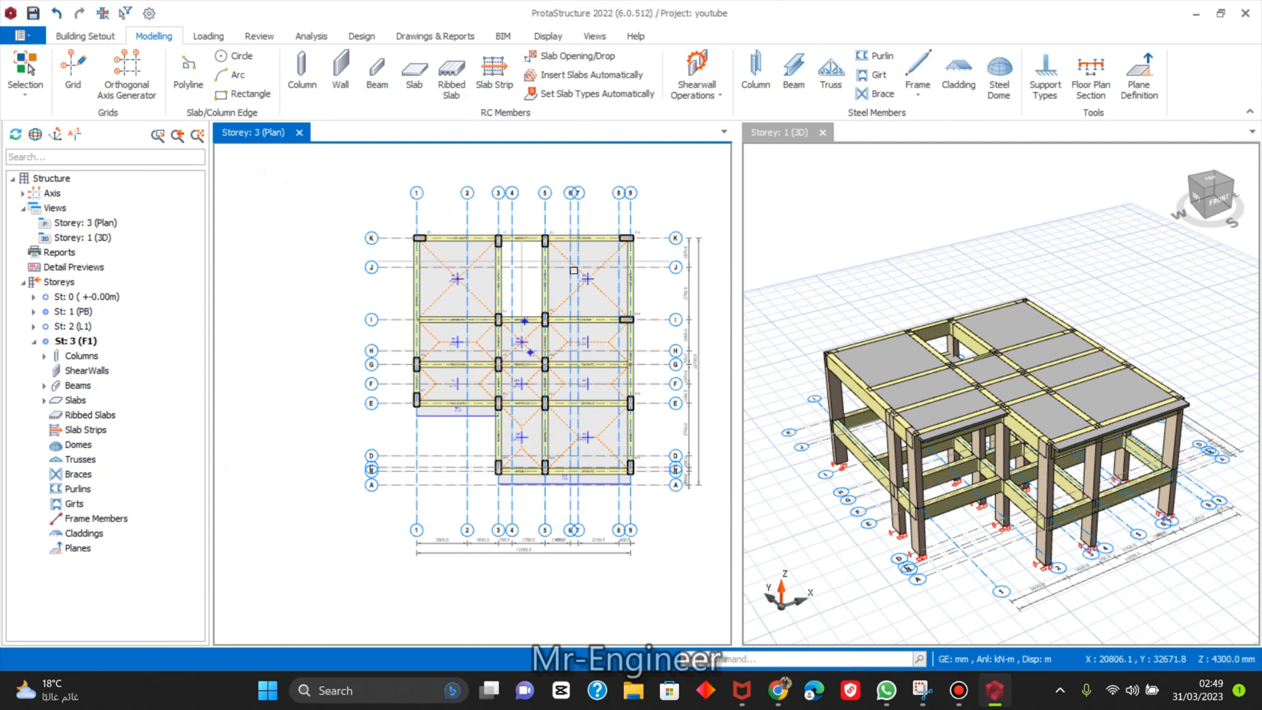
{"action": "left_click", "coordinate": [608, 275]}
Set the g-Dead load of all storey 3 slabs to 2 kN/m2 in the slab table.
{"action": "double_click", "coordinate": [85, 342]}
{"action": "right_click", "coordinate": [73, 344]}
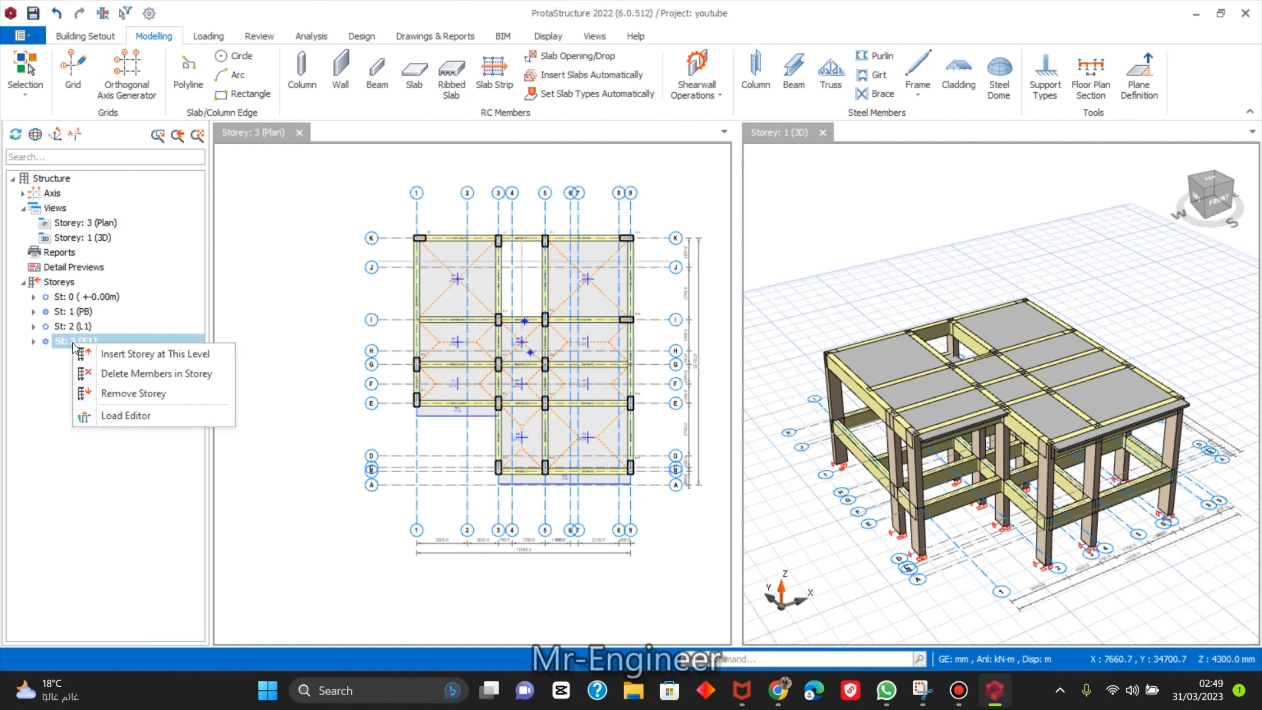
{"action": "left_click", "coordinate": [33, 341]}
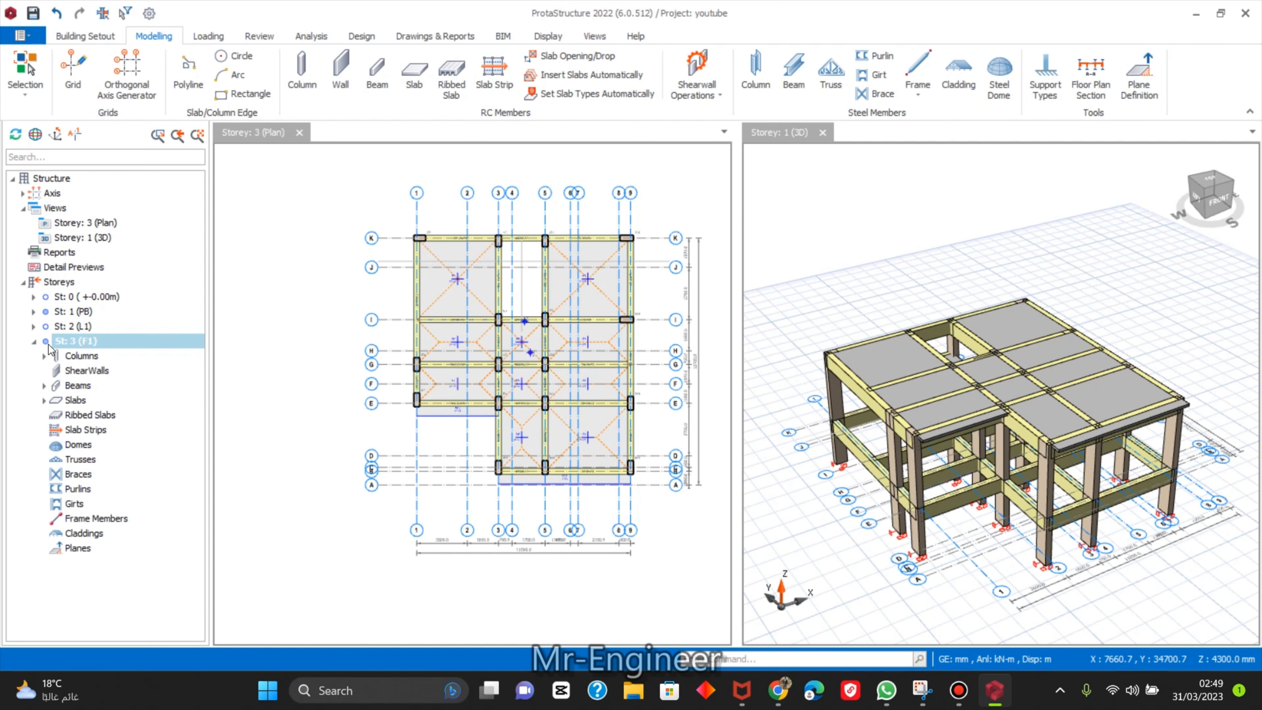
{"action": "left_click", "coordinate": [77, 400]}
{"action": "right_click", "coordinate": [75, 399]}
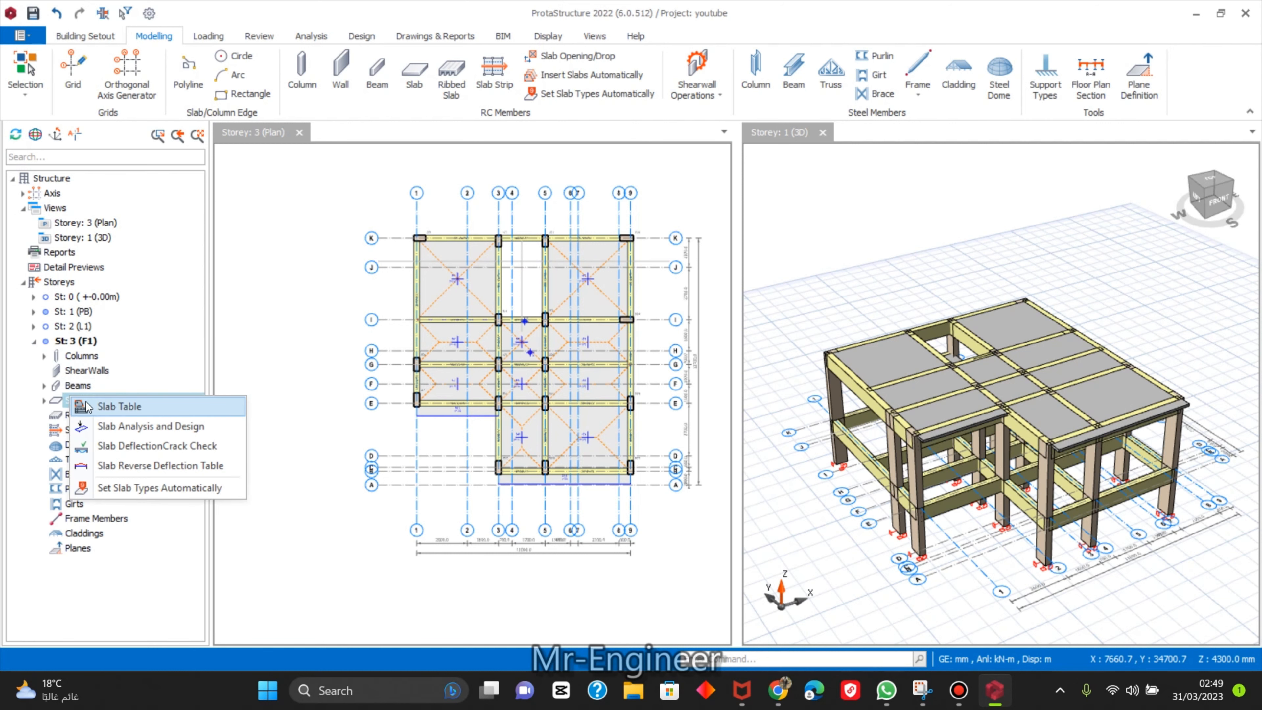
{"action": "left_click", "coordinate": [119, 406]}
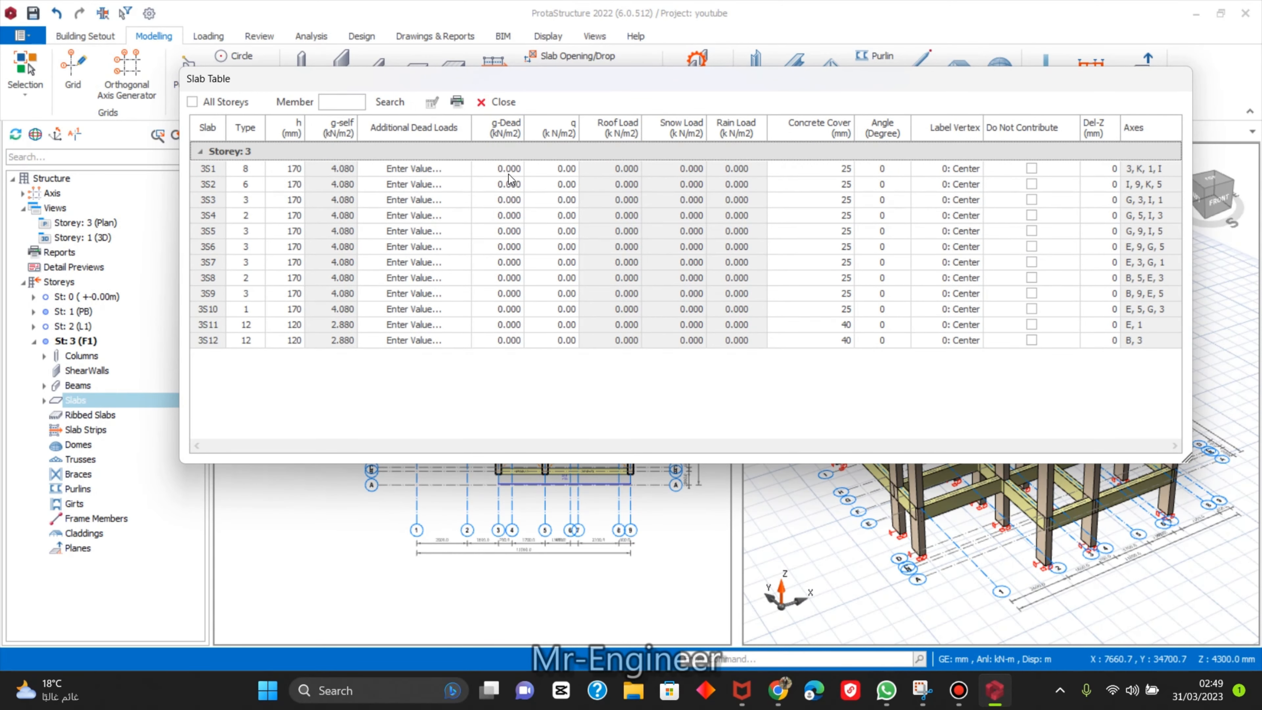
{"action": "left_click_drag", "start_coordinate": [510, 169], "coordinate": [498, 376]}
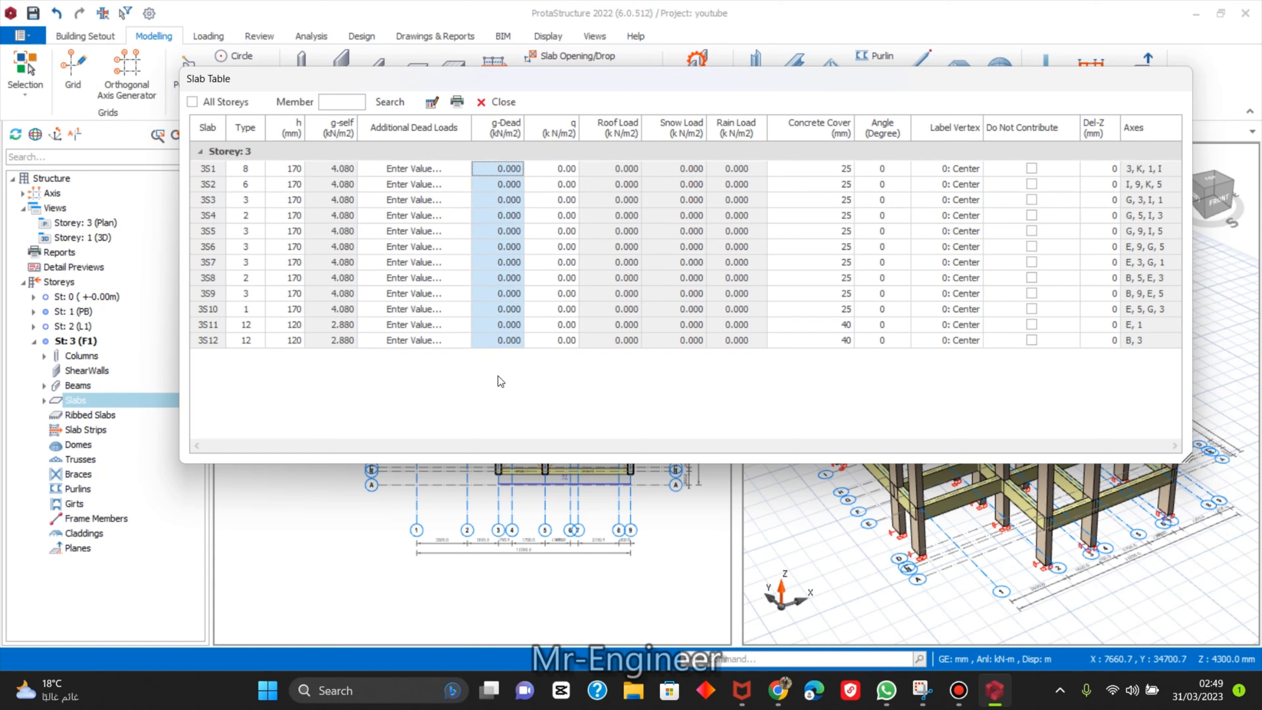
{"action": "type", "text": "2"}
{"action": "key", "text": "Return"}
Set the live load q of all storey 3 slabs to 2 kN/m2 and close the slab table.
{"action": "left_click_drag", "start_coordinate": [551, 169], "coordinate": [556, 365]}
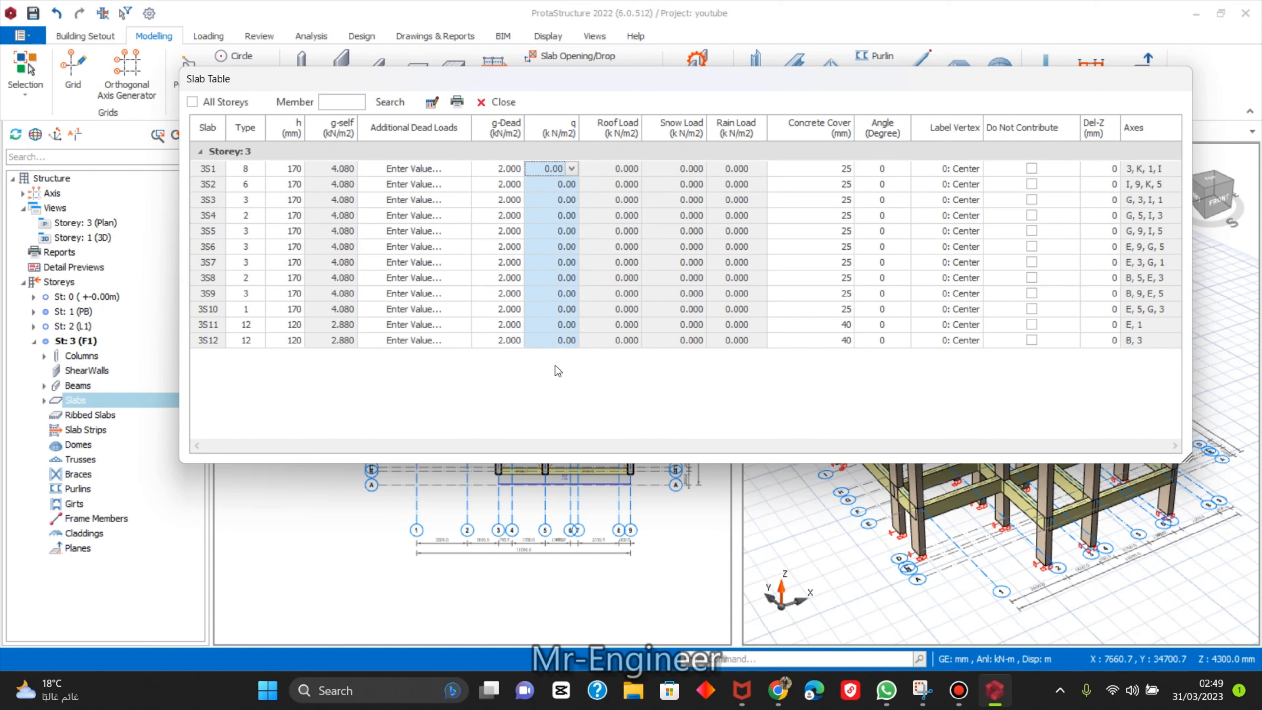
{"action": "type", "text": "2"}
{"action": "key", "text": "Return"}
{"action": "left_click", "coordinate": [491, 102]}
{"action": "scroll", "coordinate": [490, 318], "scroll_direction": "up", "scroll_amount": 5}
{"action": "scroll", "coordinate": [489, 318], "scroll_direction": "down", "scroll_amount": 6}
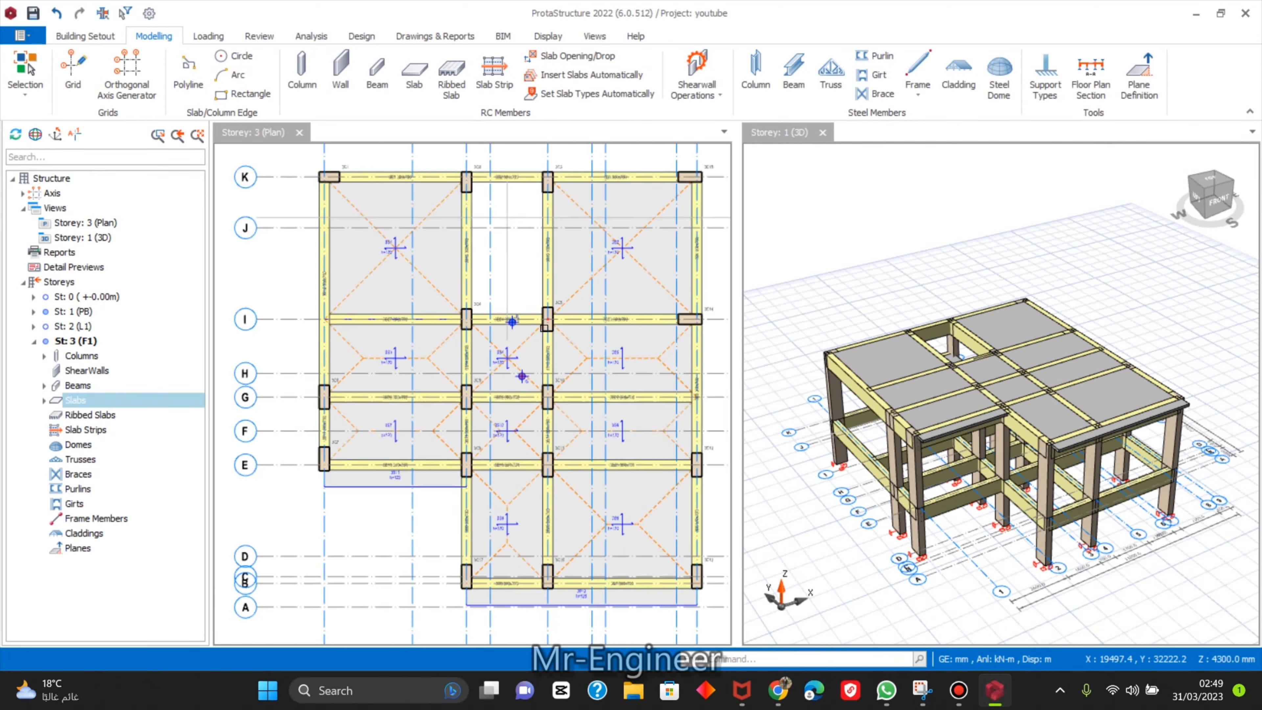
{"action": "middle_click_drag", "start_coordinate": [611, 209], "coordinate": [562, 214]}
{"action": "scroll", "coordinate": [553, 228], "scroll_direction": "up", "scroll_amount": 3}
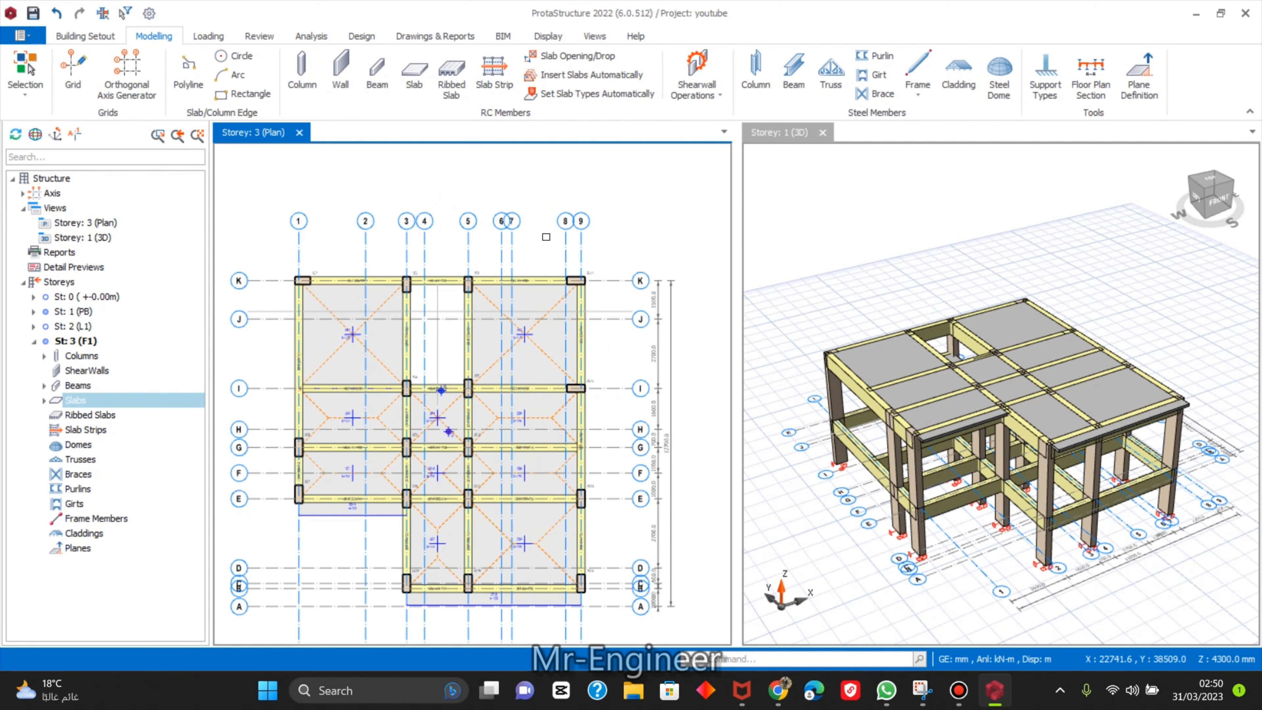
{"action": "middle_click_drag", "start_coordinate": [474, 227], "coordinate": [505, 184]}
{"action": "scroll", "coordinate": [504, 185], "scroll_direction": "up", "scroll_amount": 2}
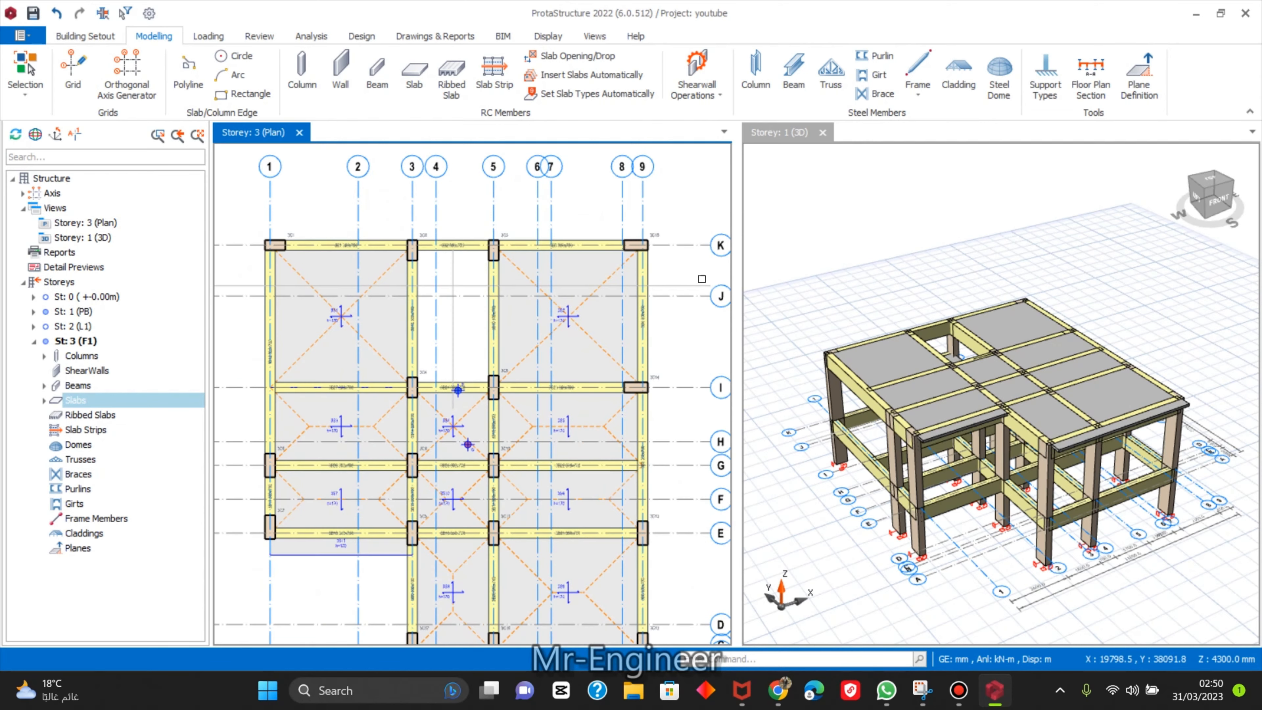
{"action": "scroll", "coordinate": [510, 298], "scroll_direction": "down", "scroll_amount": 3}
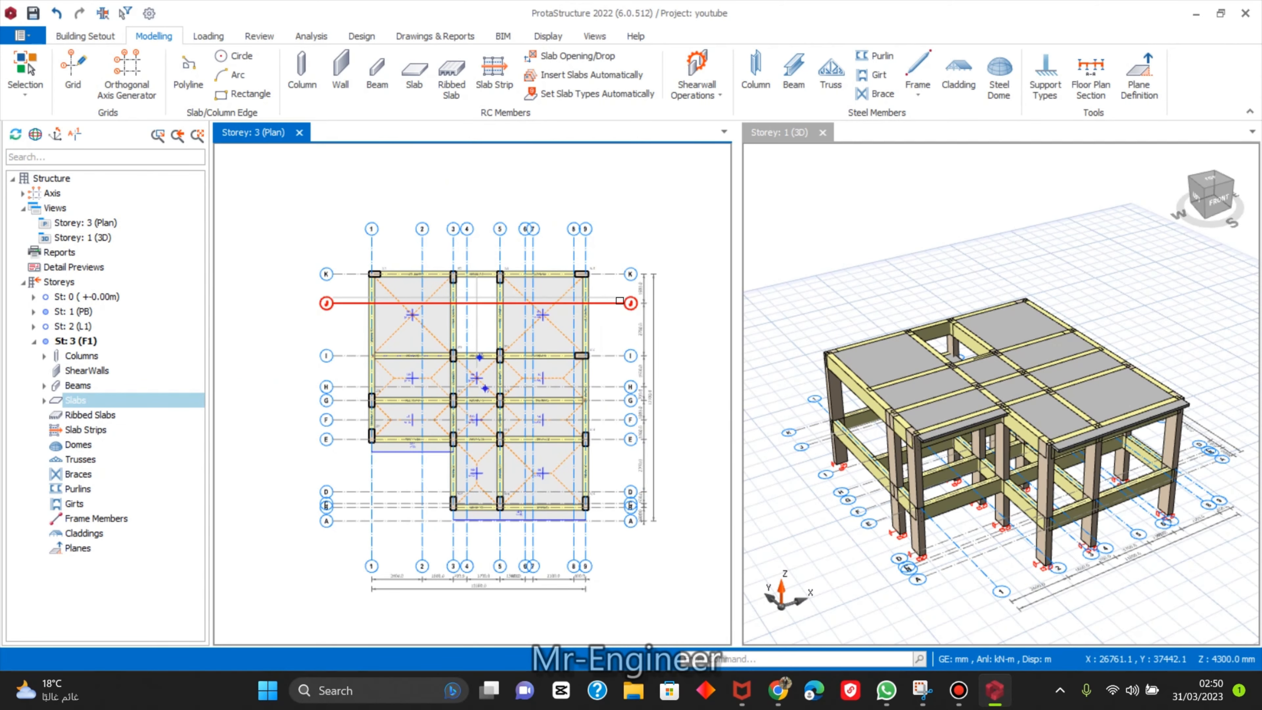
{"action": "scroll", "coordinate": [579, 286], "scroll_direction": "up", "scroll_amount": 3}
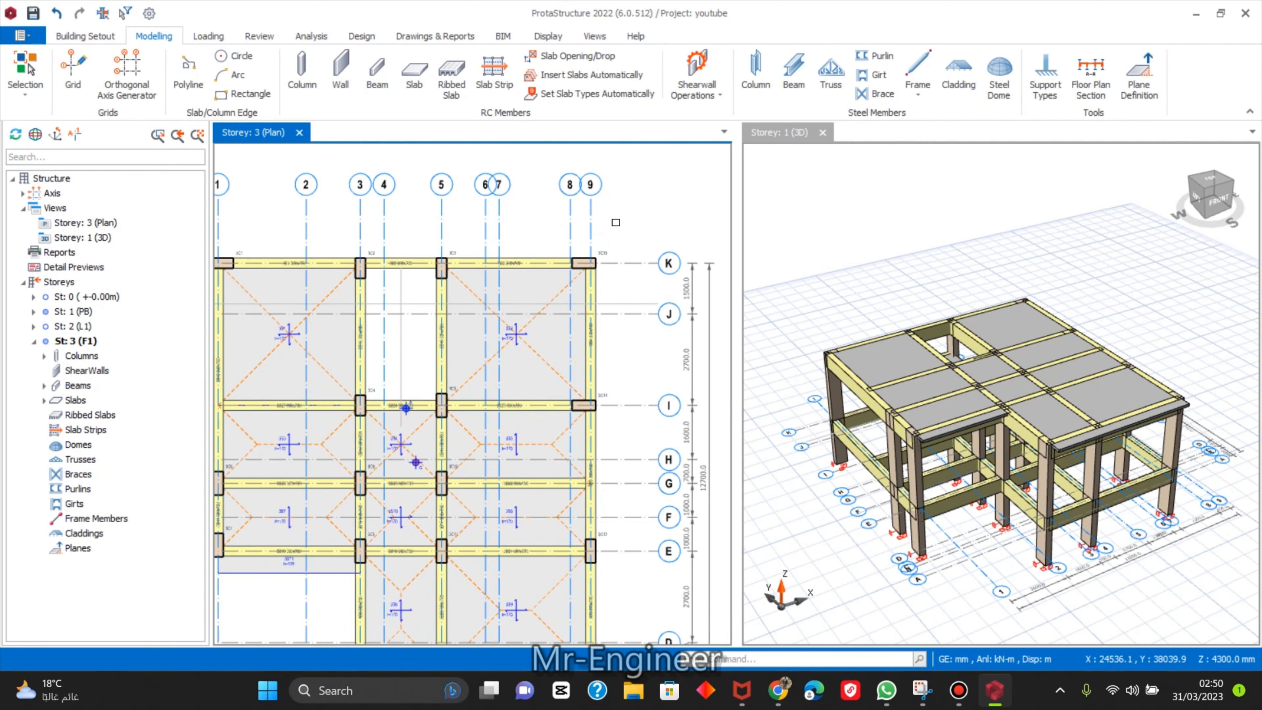
{"action": "scroll", "coordinate": [606, 234], "scroll_direction": "down", "scroll_amount": 3}
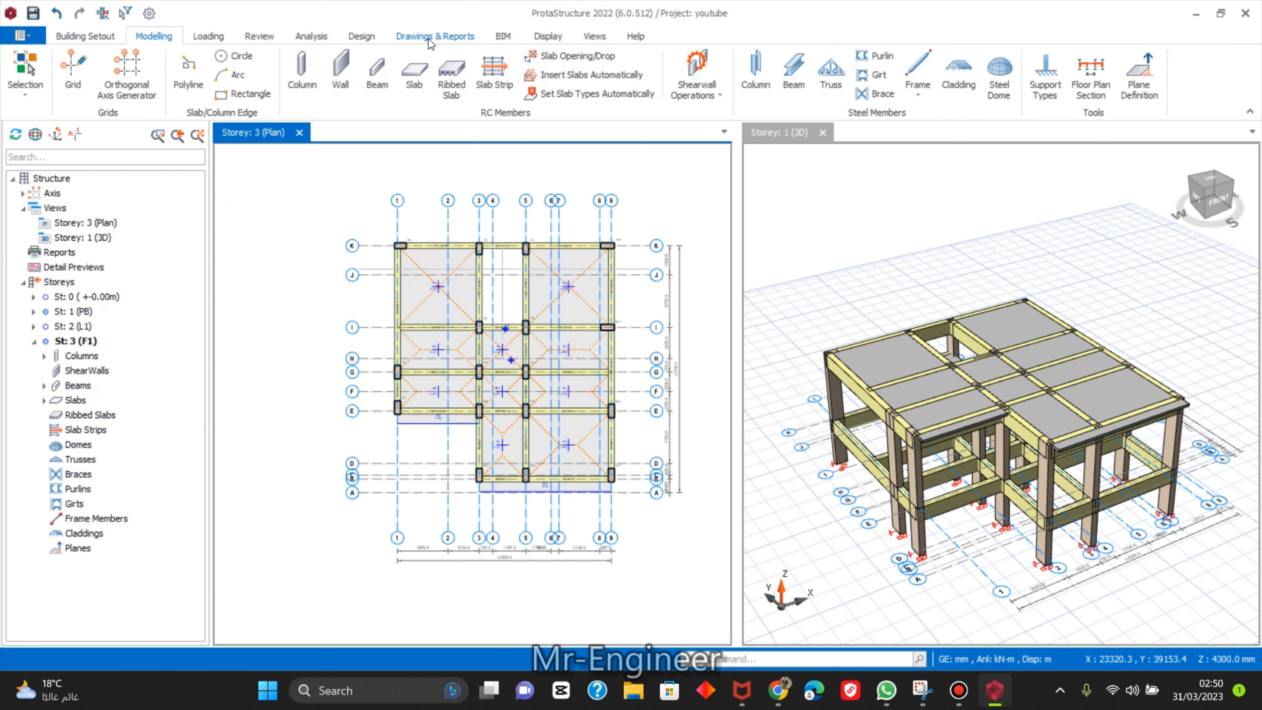
{"action": "left_click", "coordinate": [209, 36]}
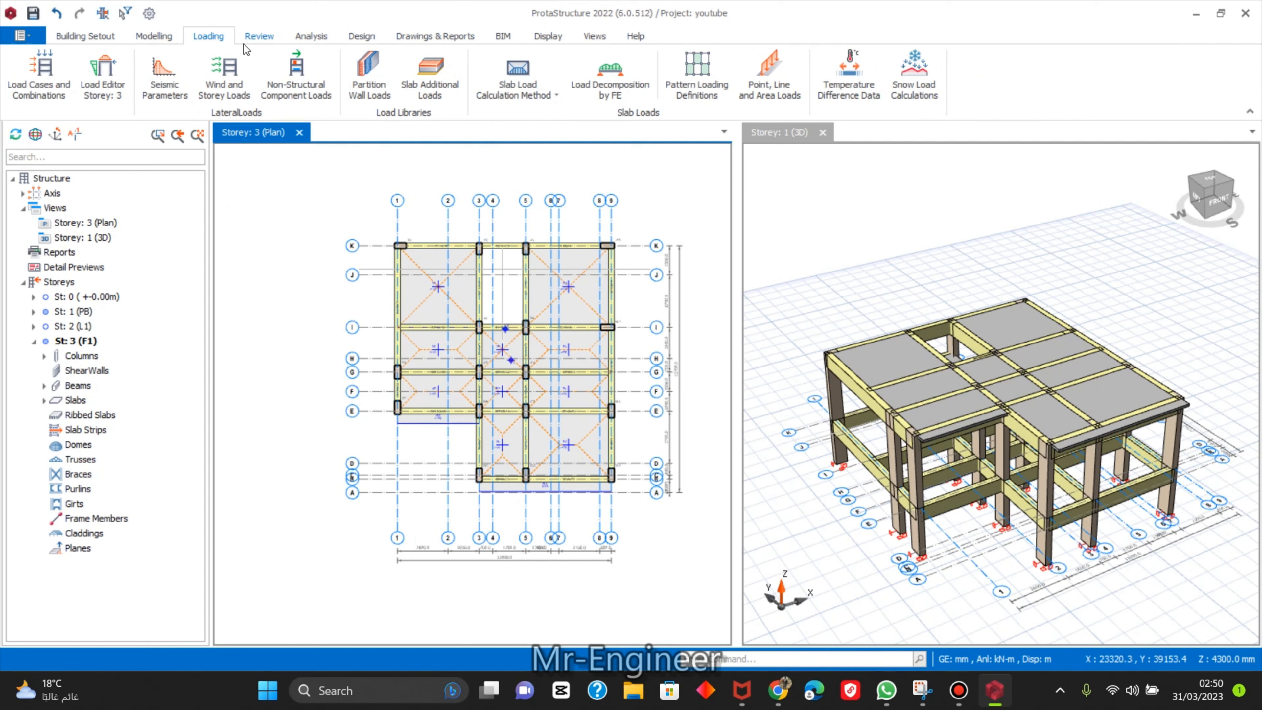
{"action": "left_click", "coordinate": [259, 37]}
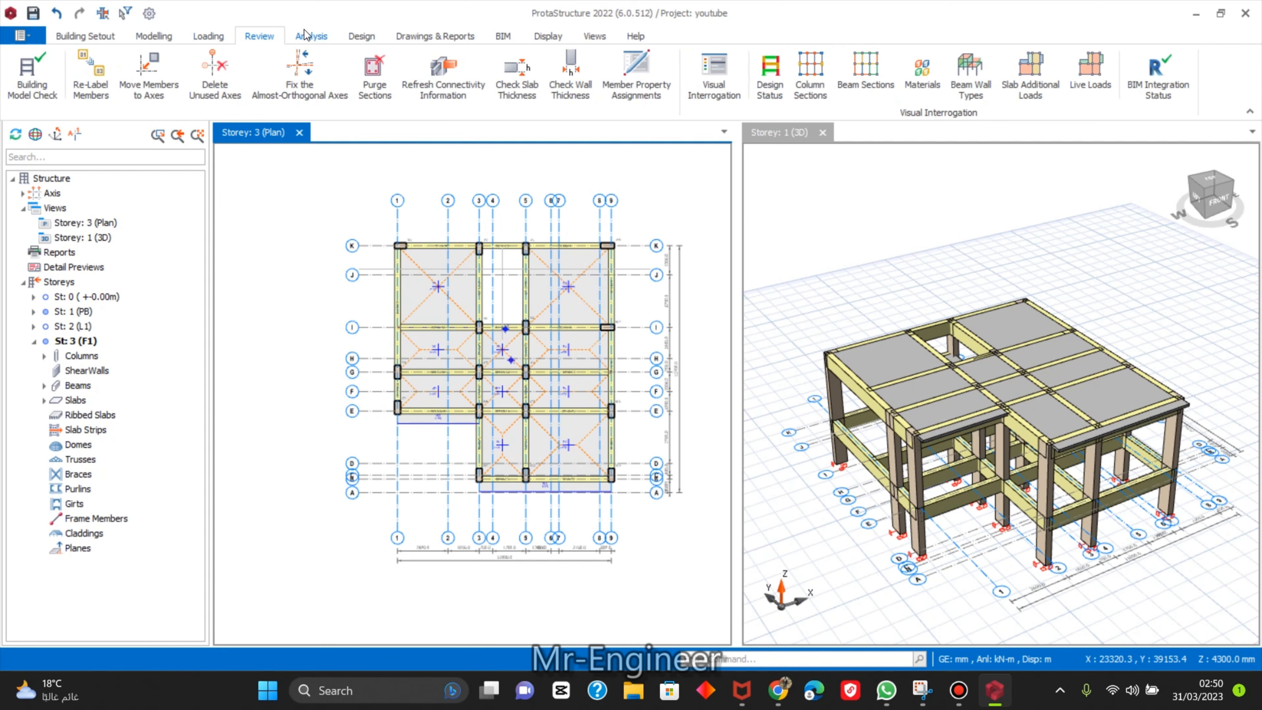
{"action": "left_click", "coordinate": [308, 35]}
{"action": "left_click", "coordinate": [368, 35]}
{"action": "left_click", "coordinate": [415, 36]}
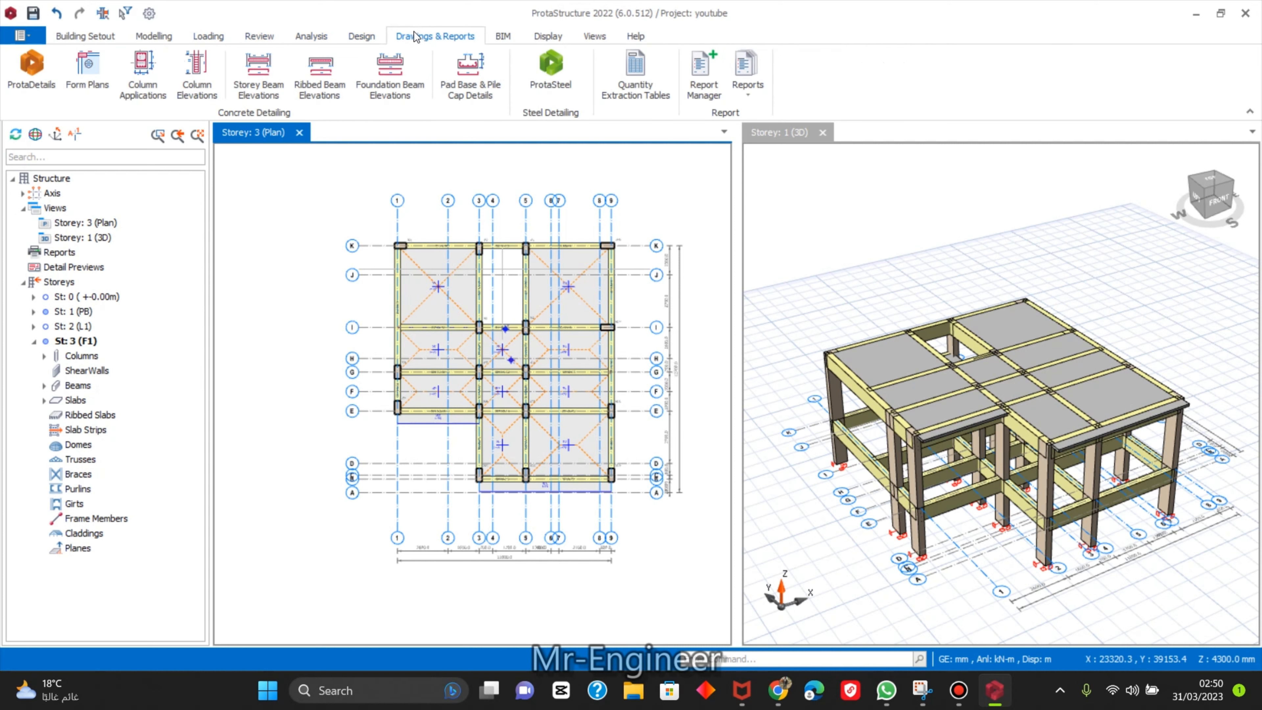
{"action": "left_click", "coordinate": [503, 37]}
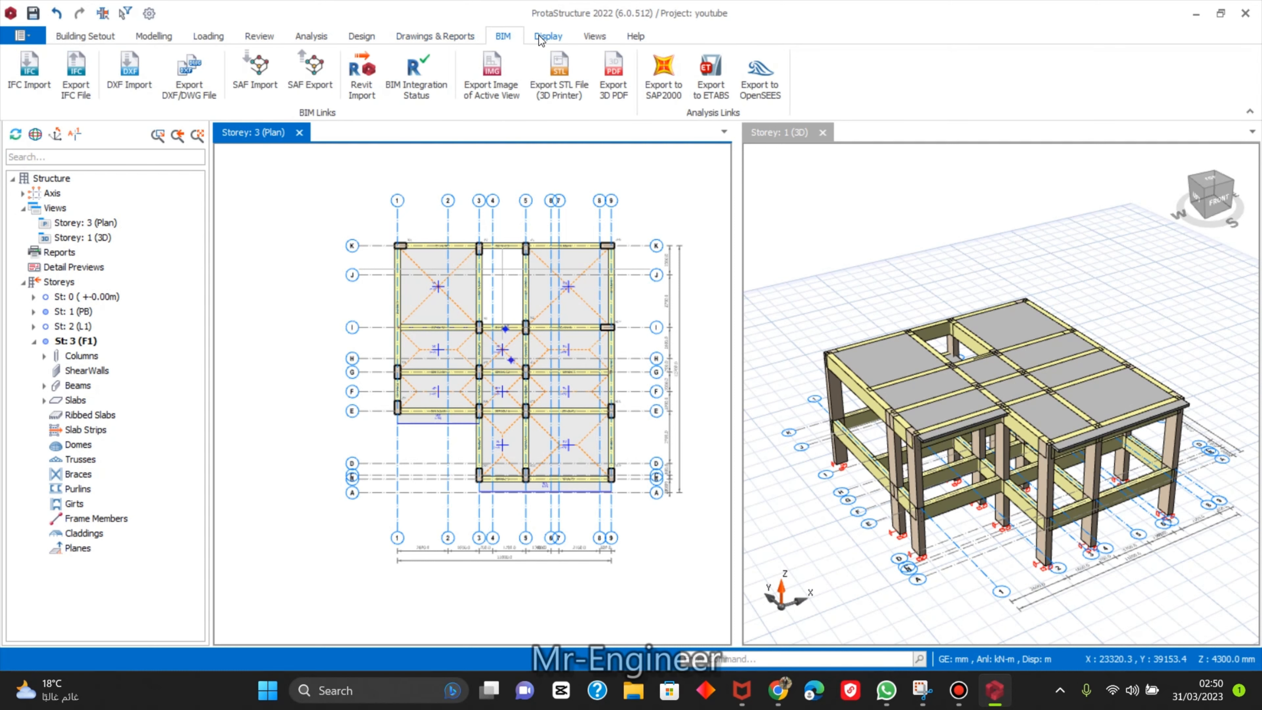
{"action": "left_click", "coordinate": [547, 37]}
{"action": "left_click", "coordinate": [153, 36]}
{"action": "left_click", "coordinate": [95, 35]}
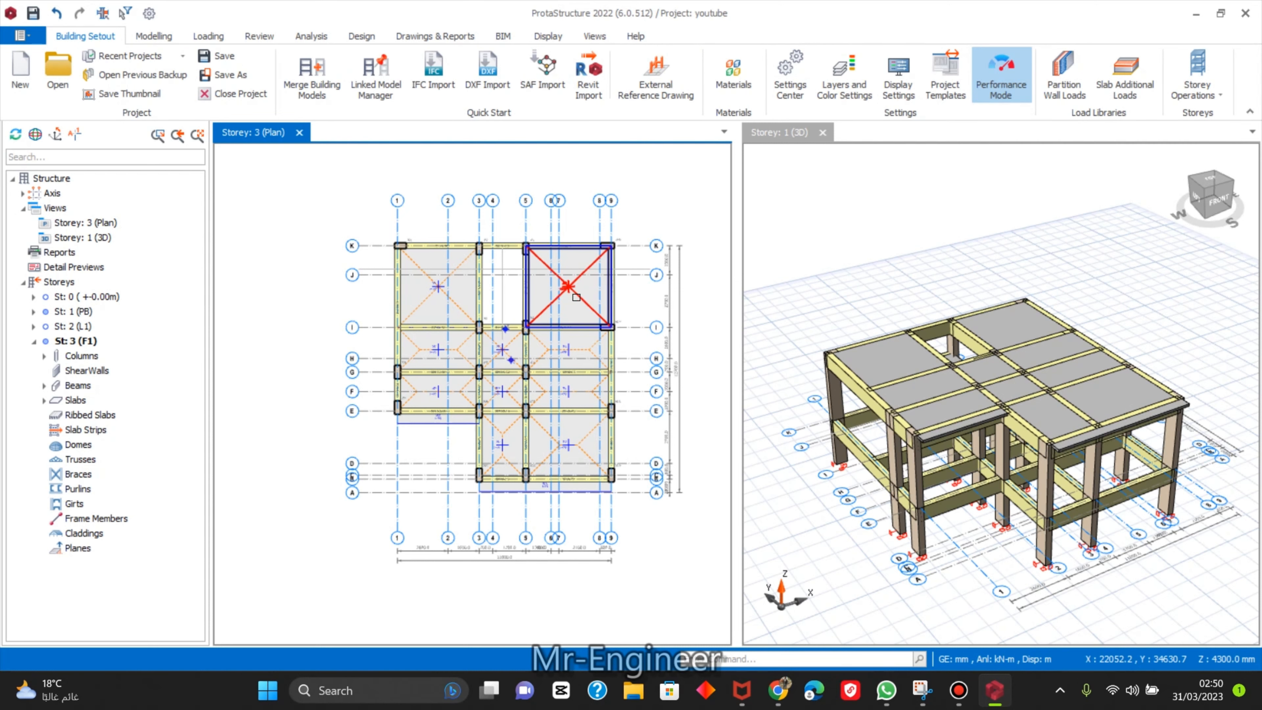
{"action": "scroll", "coordinate": [621, 264], "scroll_direction": "up", "scroll_amount": 3}
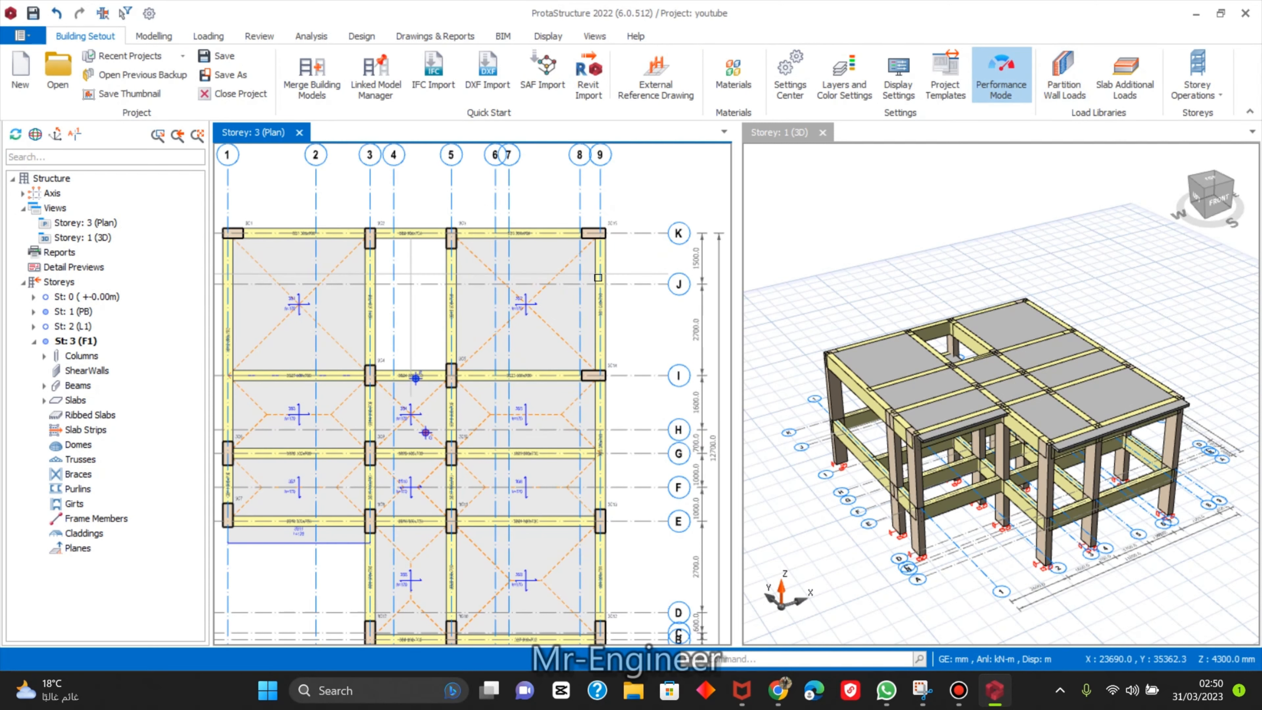
{"action": "left_click", "coordinate": [607, 267]}
{"action": "right_click", "coordinate": [607, 267]}
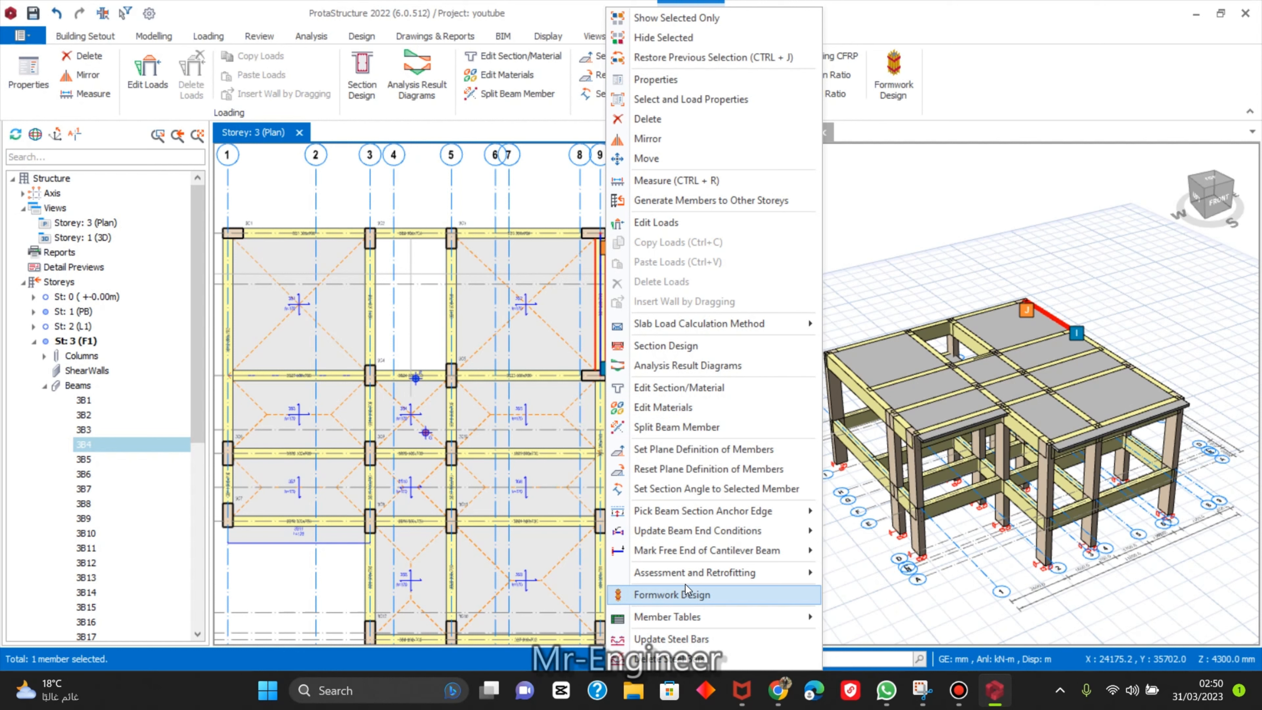
{"action": "left_click", "coordinate": [952, 75]}
{"action": "left_click", "coordinate": [145, 40]}
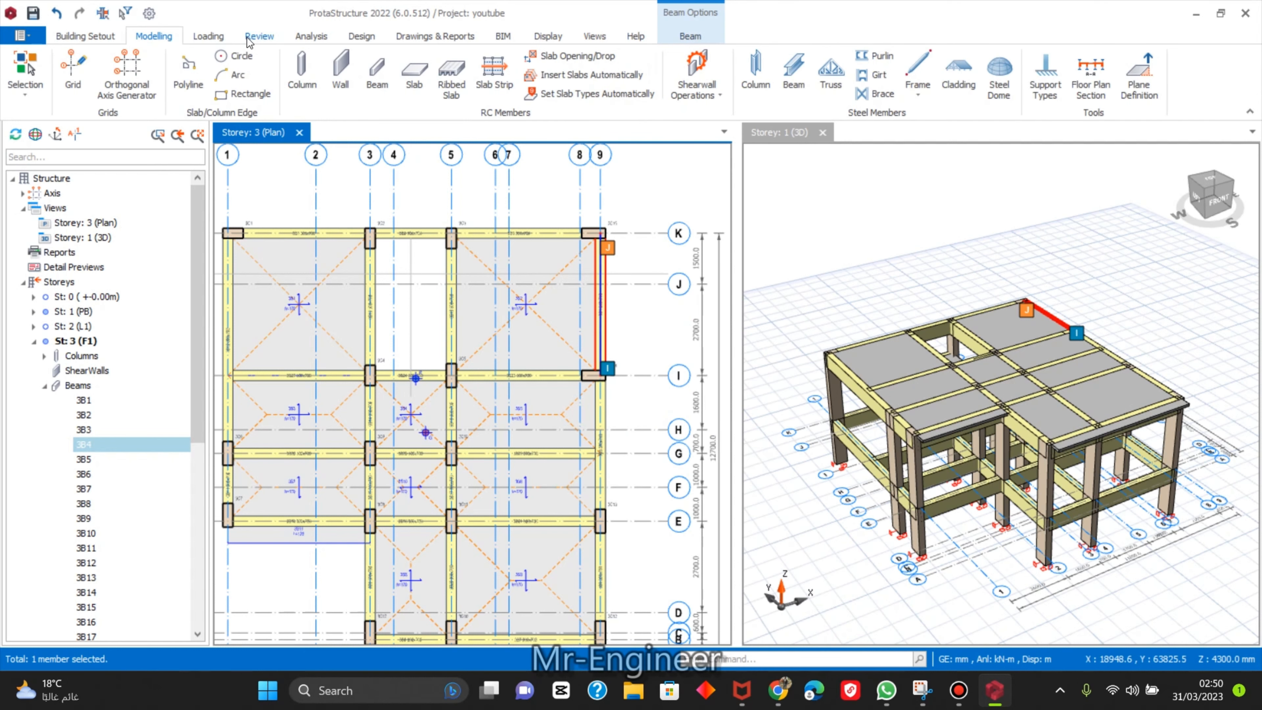
Add a new load named "200mm block" to the beam wall loads library.
{"action": "left_click", "coordinate": [218, 34]}
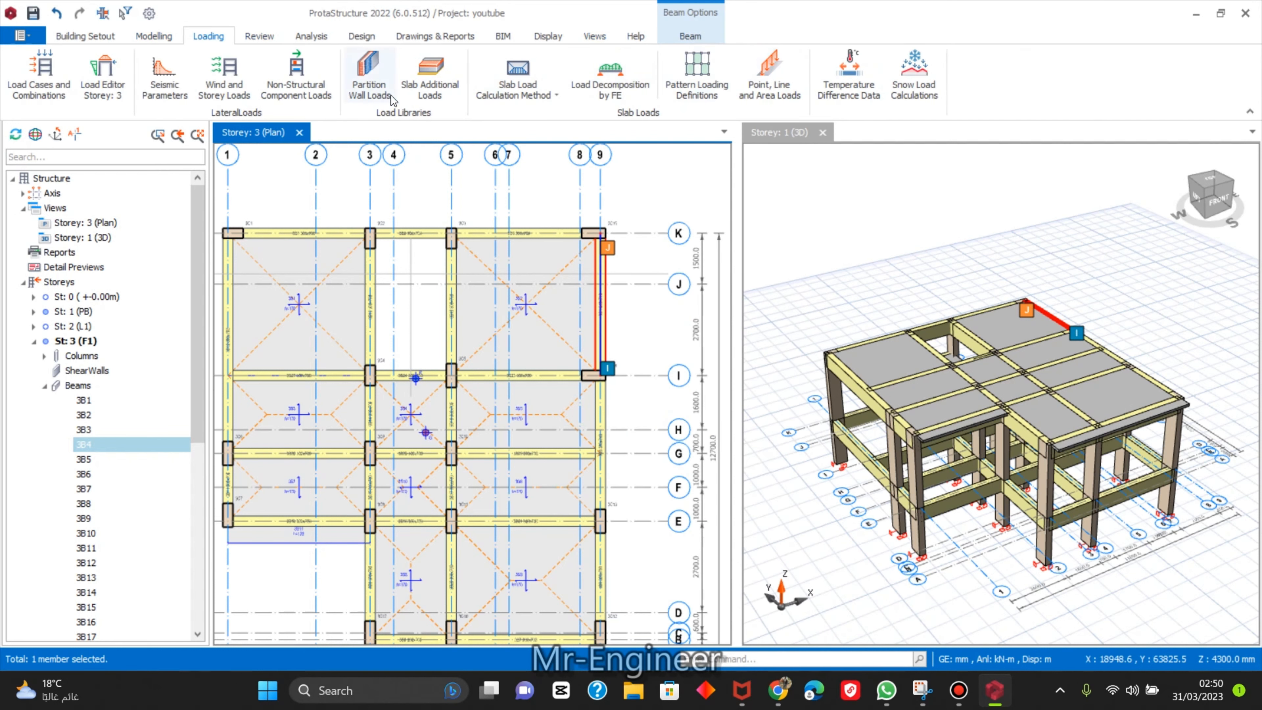
{"action": "left_click", "coordinate": [369, 89]}
{"action": "left_click", "coordinate": [397, 115]}
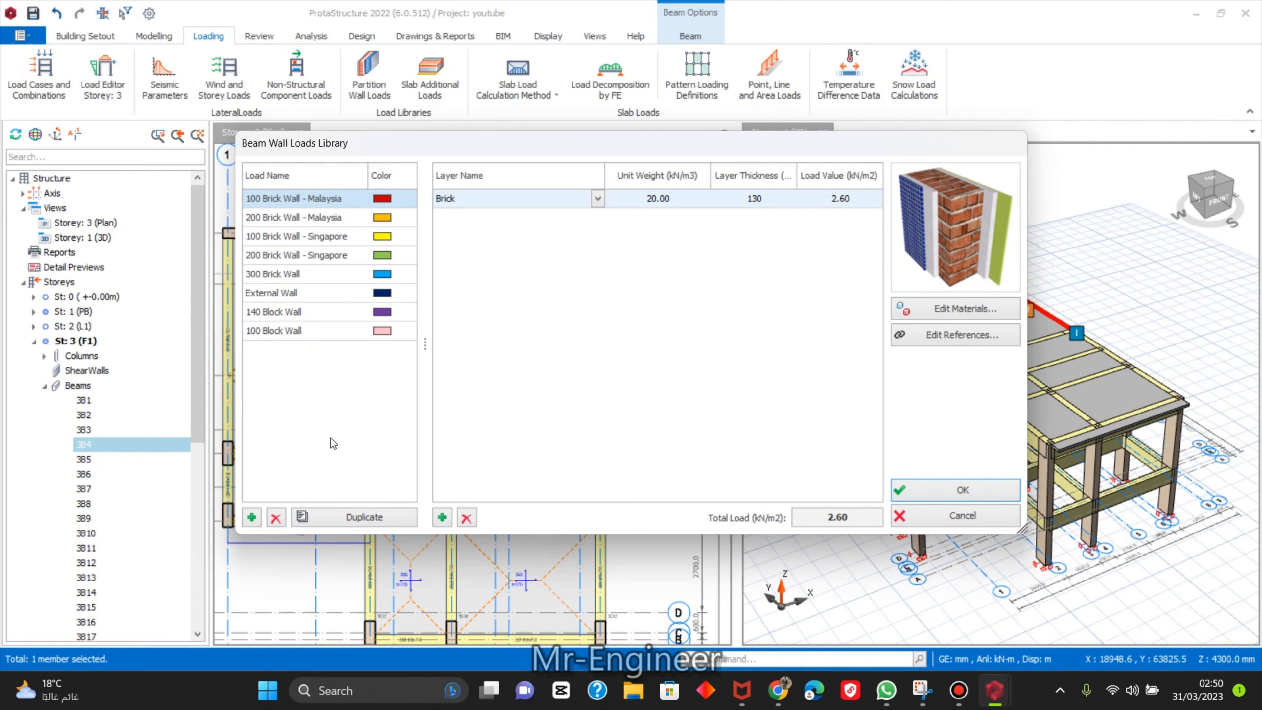
{"action": "left_click", "coordinate": [252, 518]}
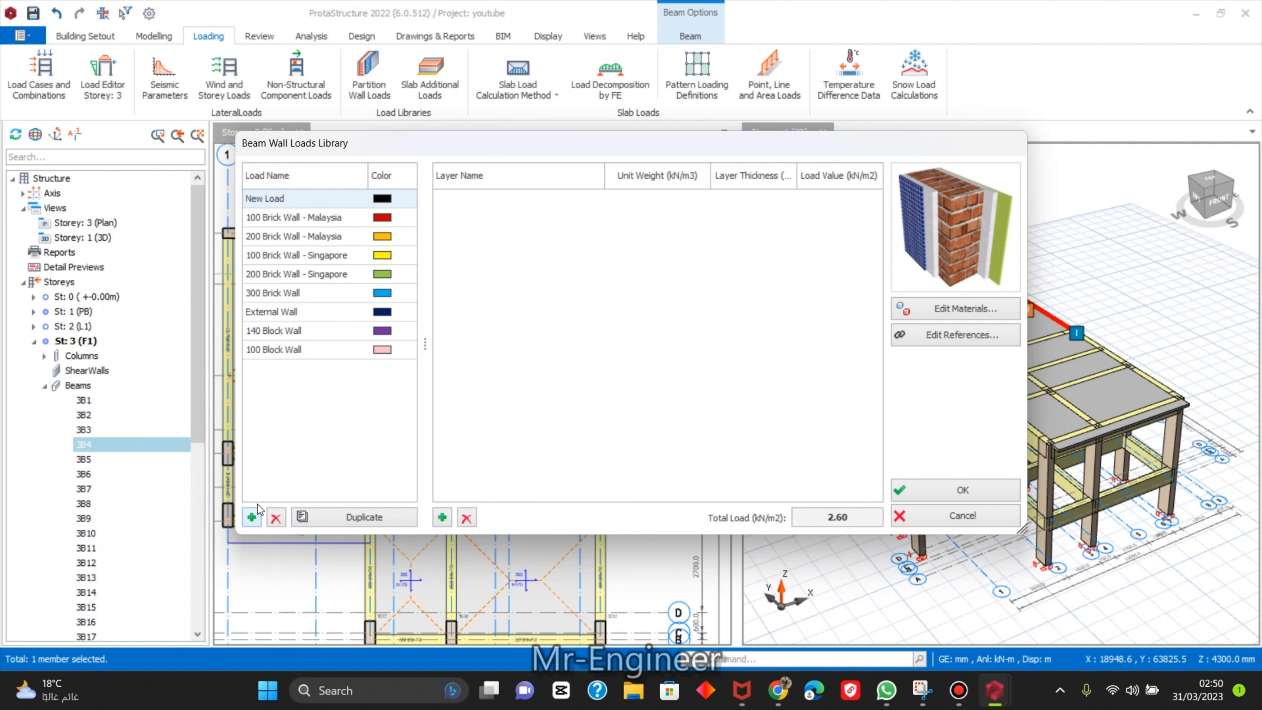
{"action": "double_click", "coordinate": [286, 198]}
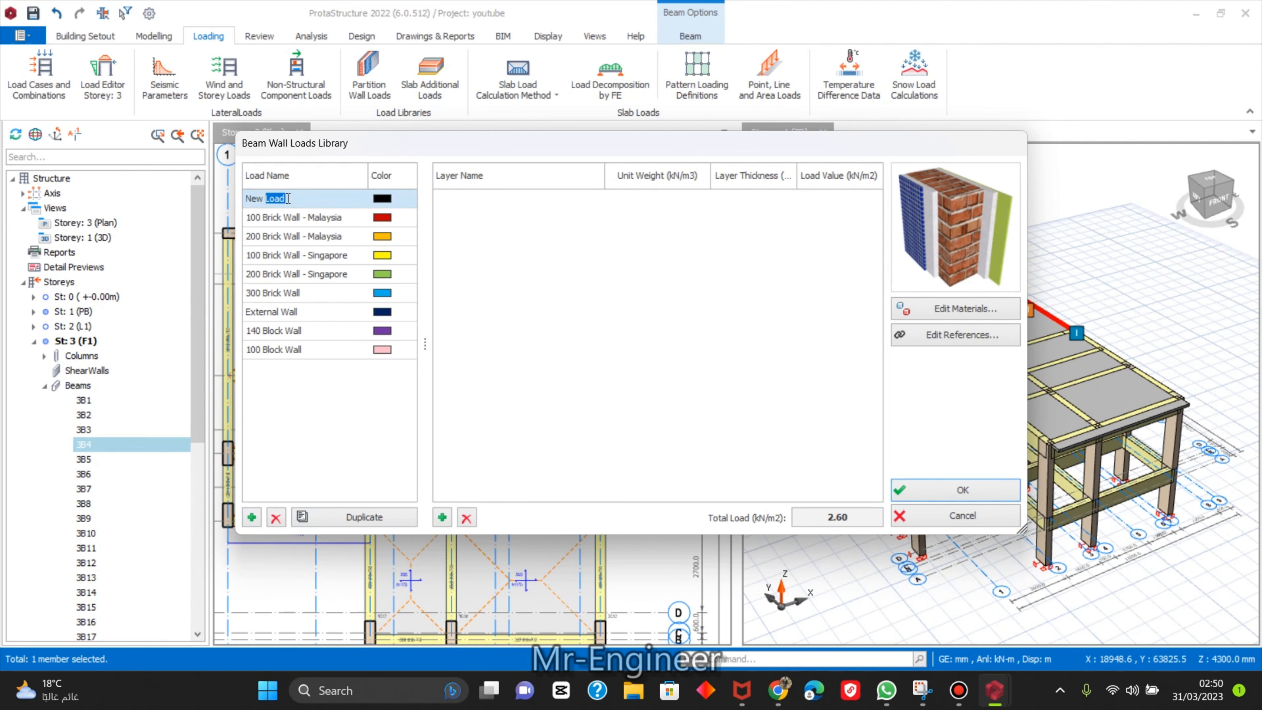
{"action": "left_click", "coordinate": [288, 198]}
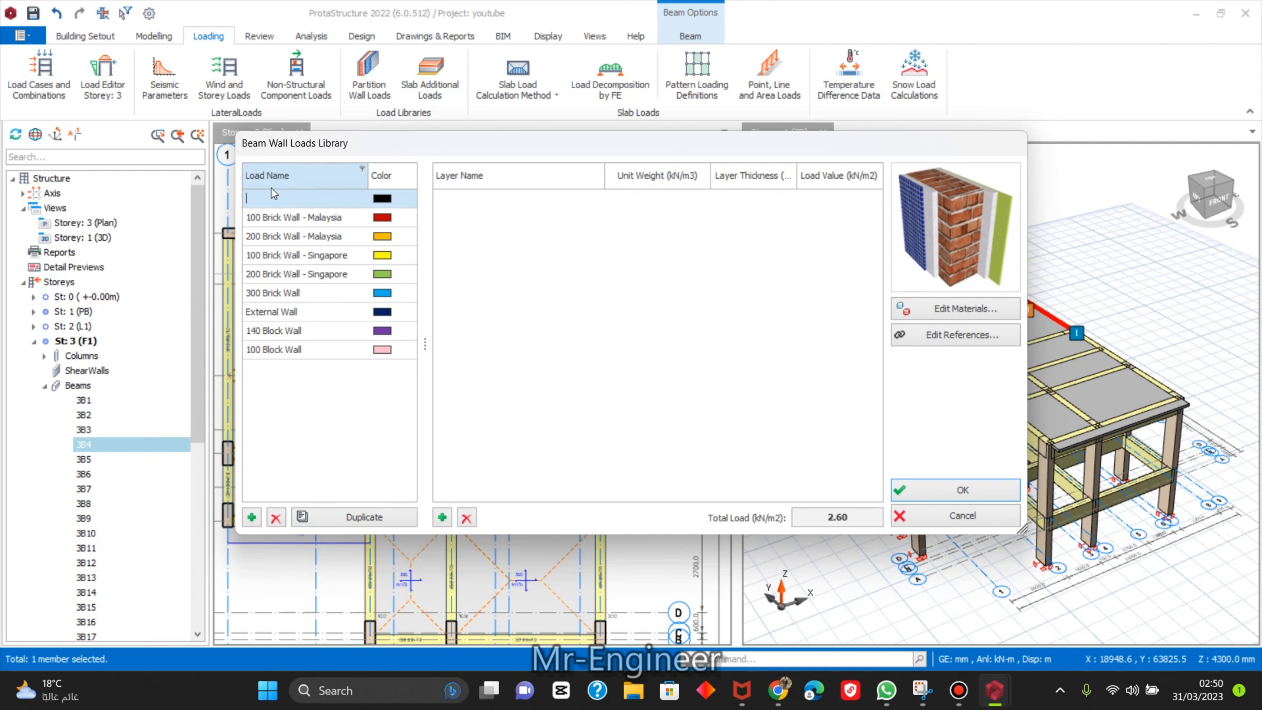
{"action": "type", "text": "200mm block"}
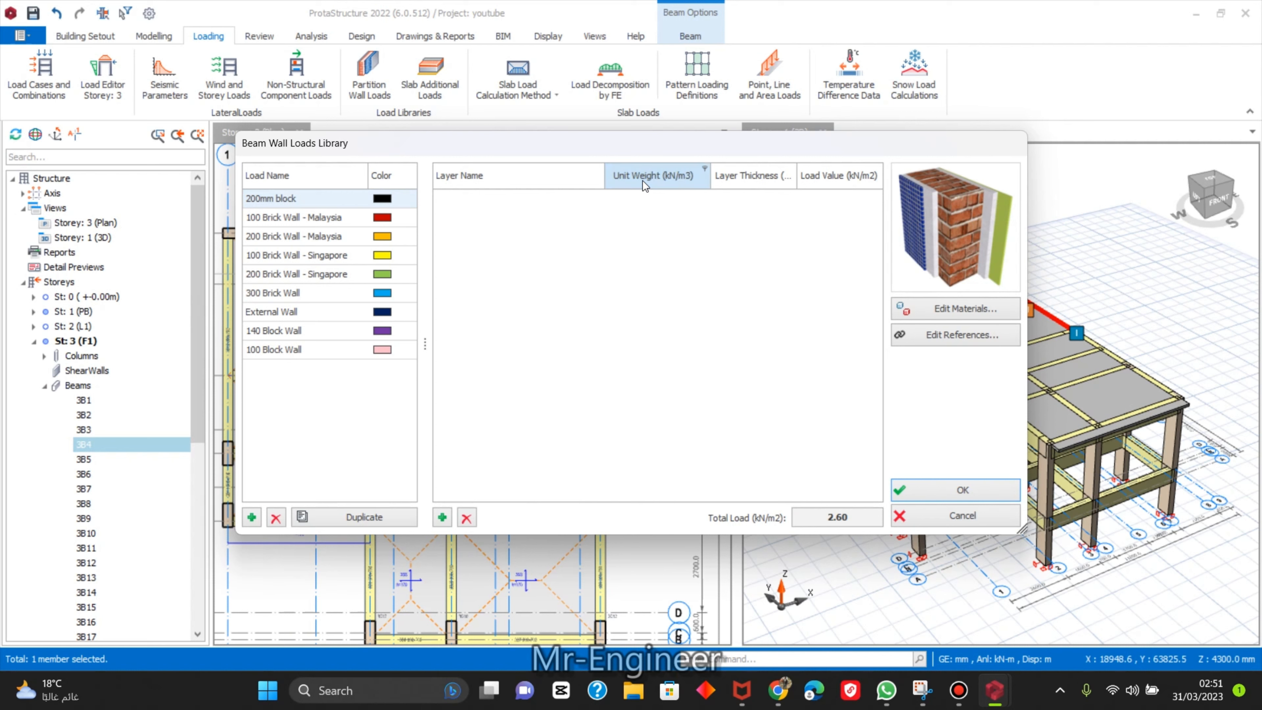
Add a "200mm block" material with a unit weight of 16 kN/m3 to the material library.
{"action": "left_click", "coordinate": [965, 309]}
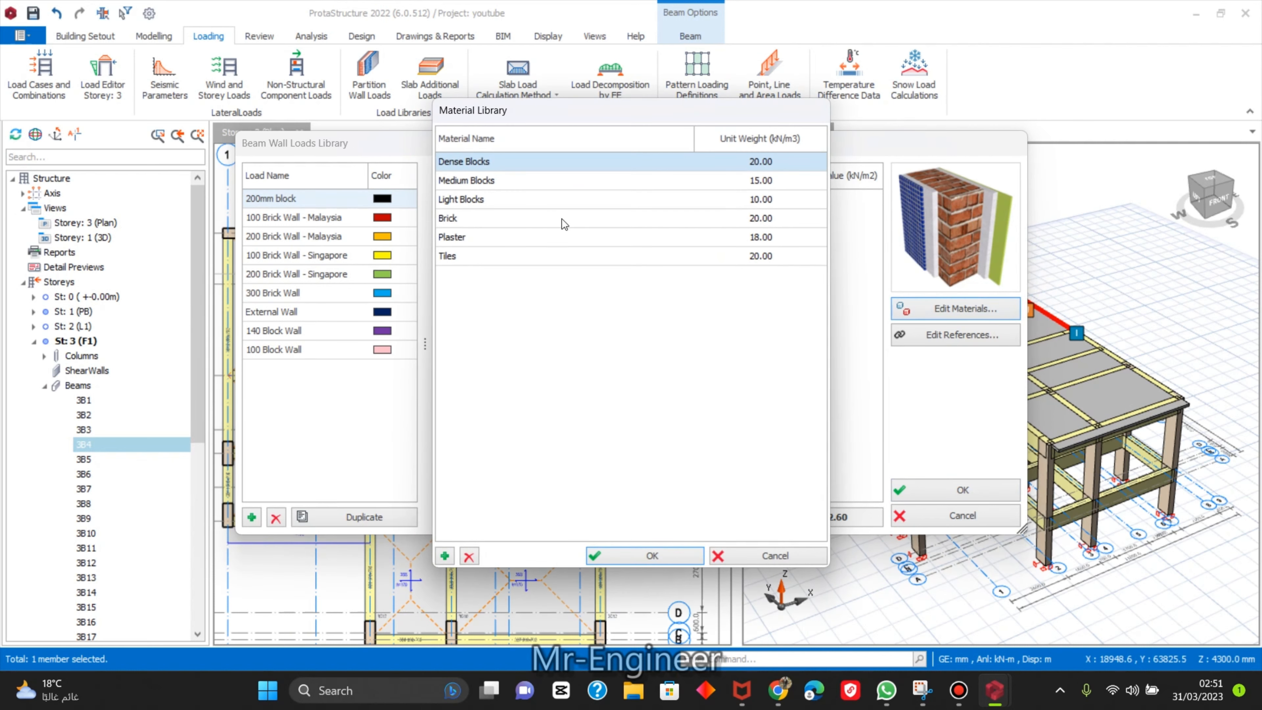
{"action": "left_click", "coordinate": [446, 557]}
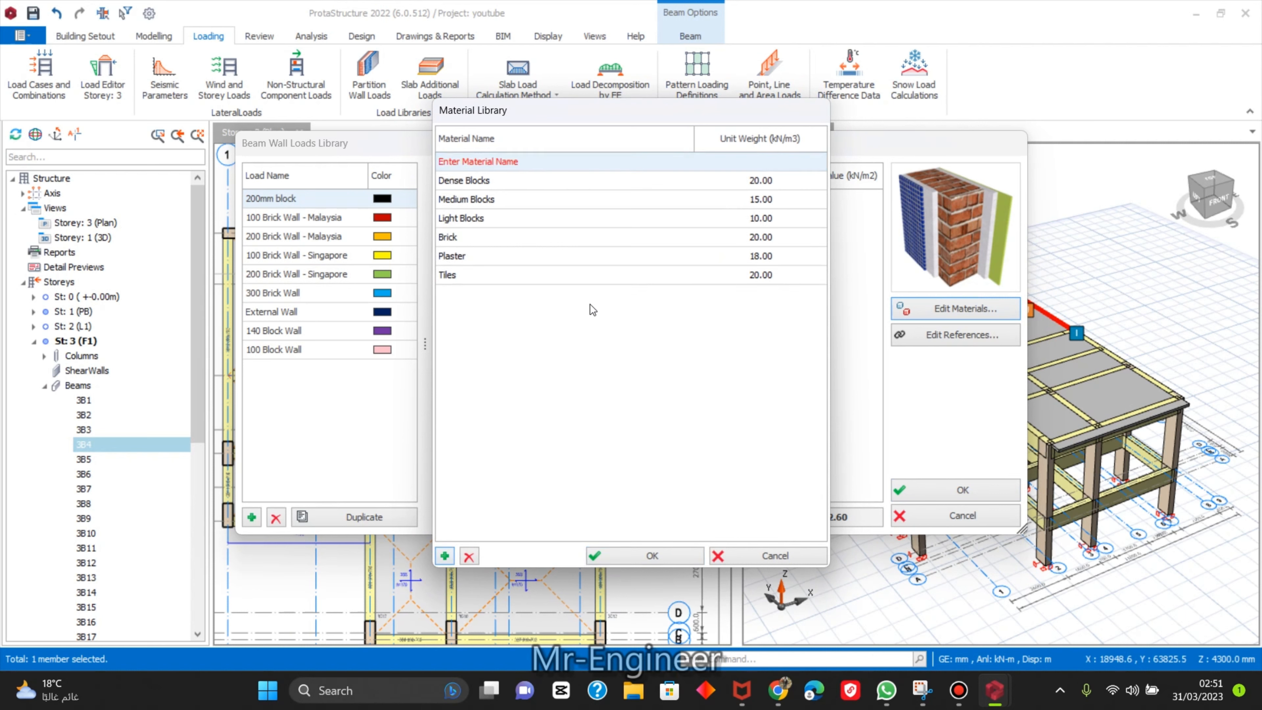
{"action": "double_click", "coordinate": [491, 162]}
{"action": "left_click_drag", "start_coordinate": [520, 161], "coordinate": [440, 163]}
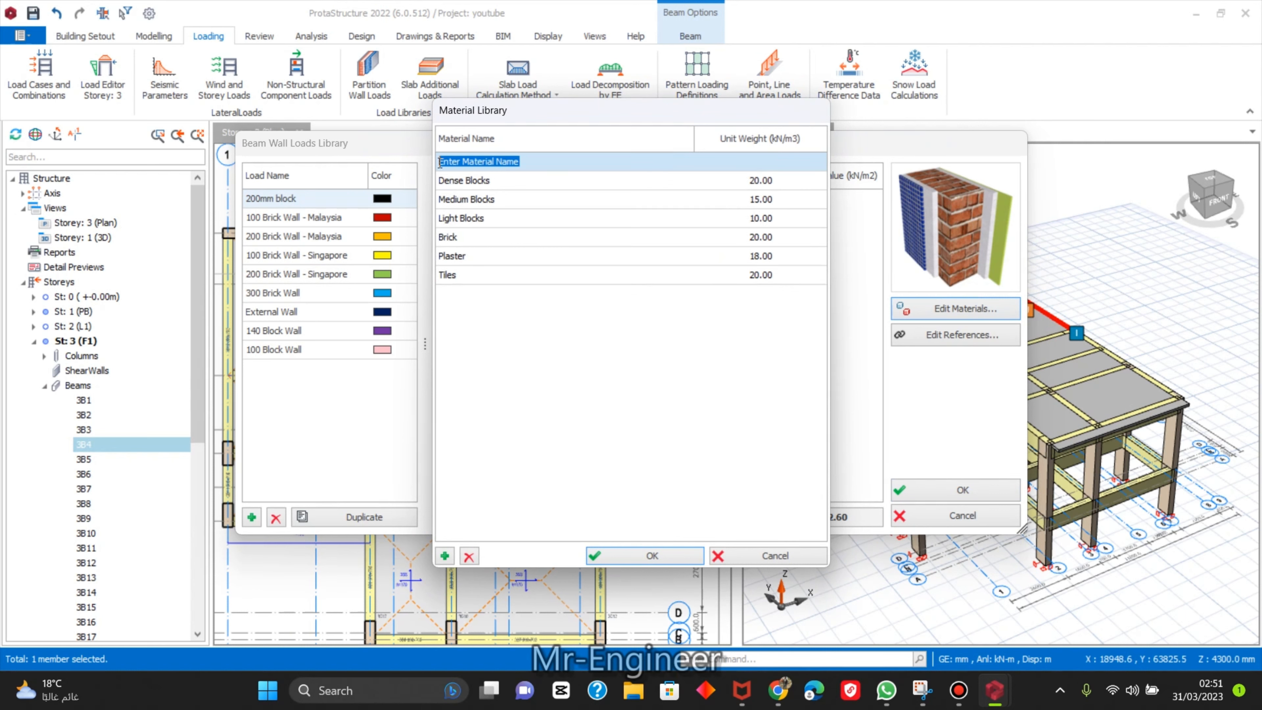
{"action": "type", "text": "200mm block"}
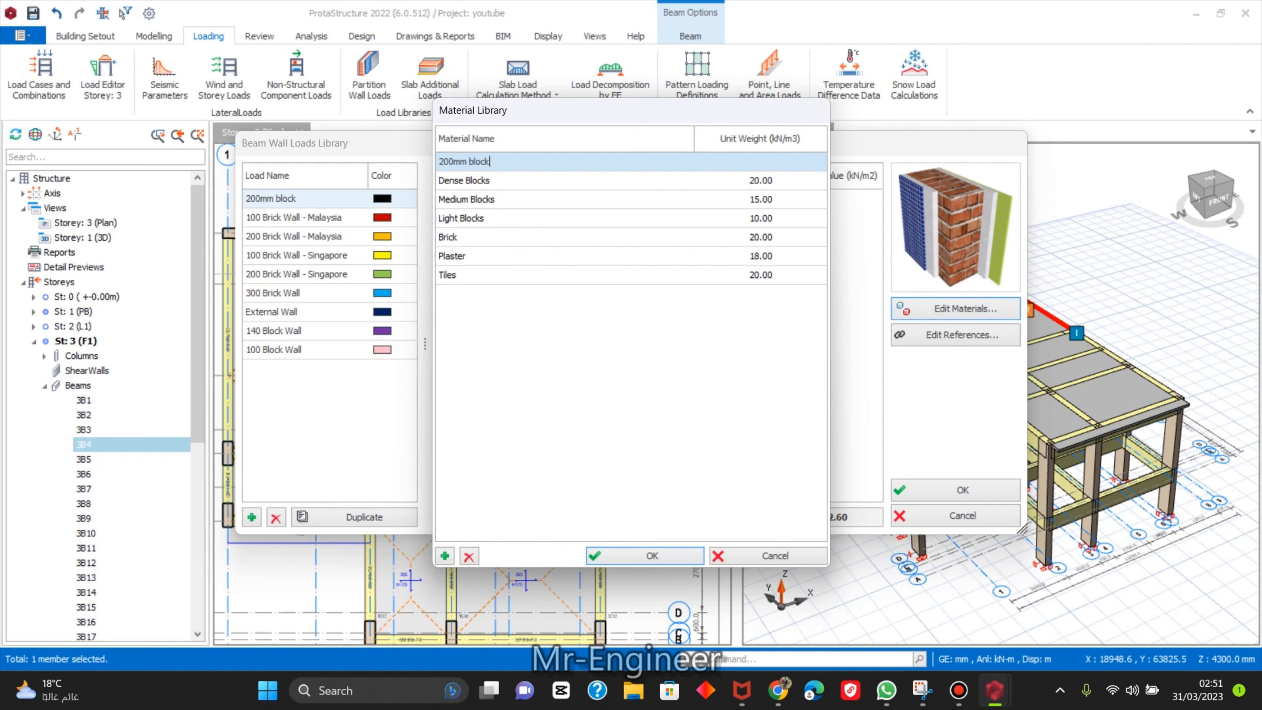
{"action": "left_click", "coordinate": [769, 159]}
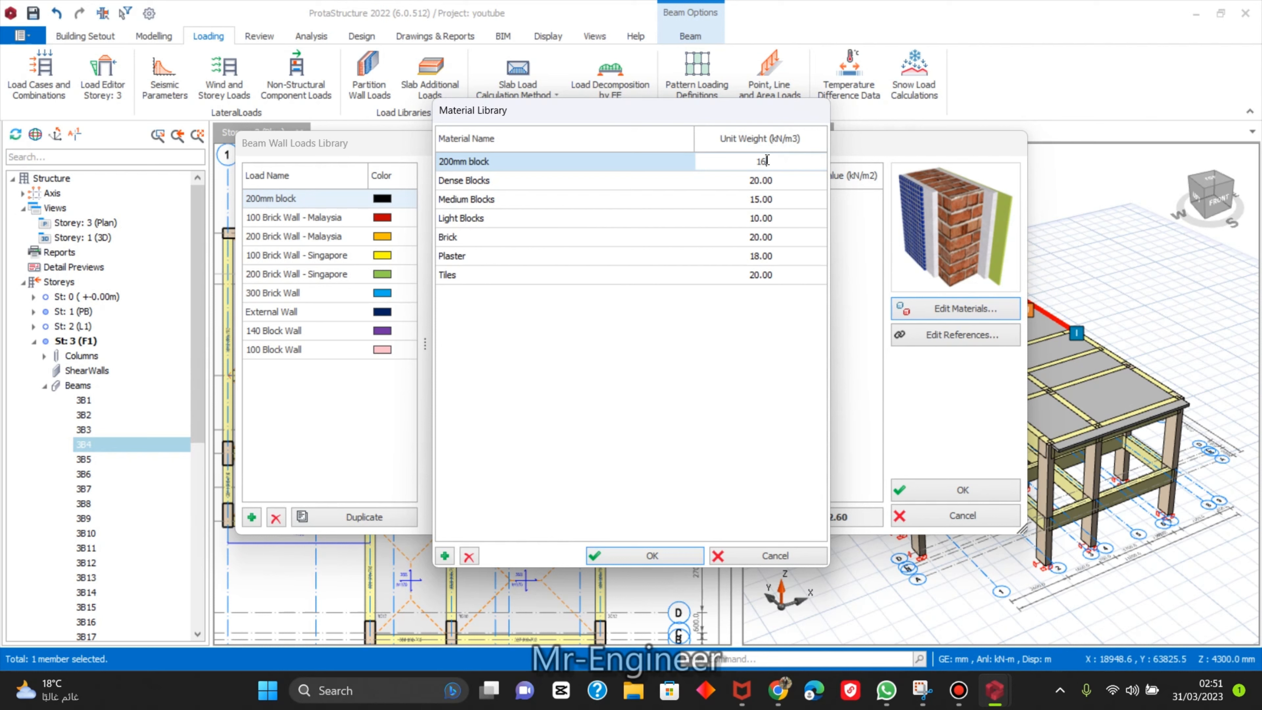
{"action": "type", "text": "16"}
{"action": "left_click", "coordinate": [695, 563]}
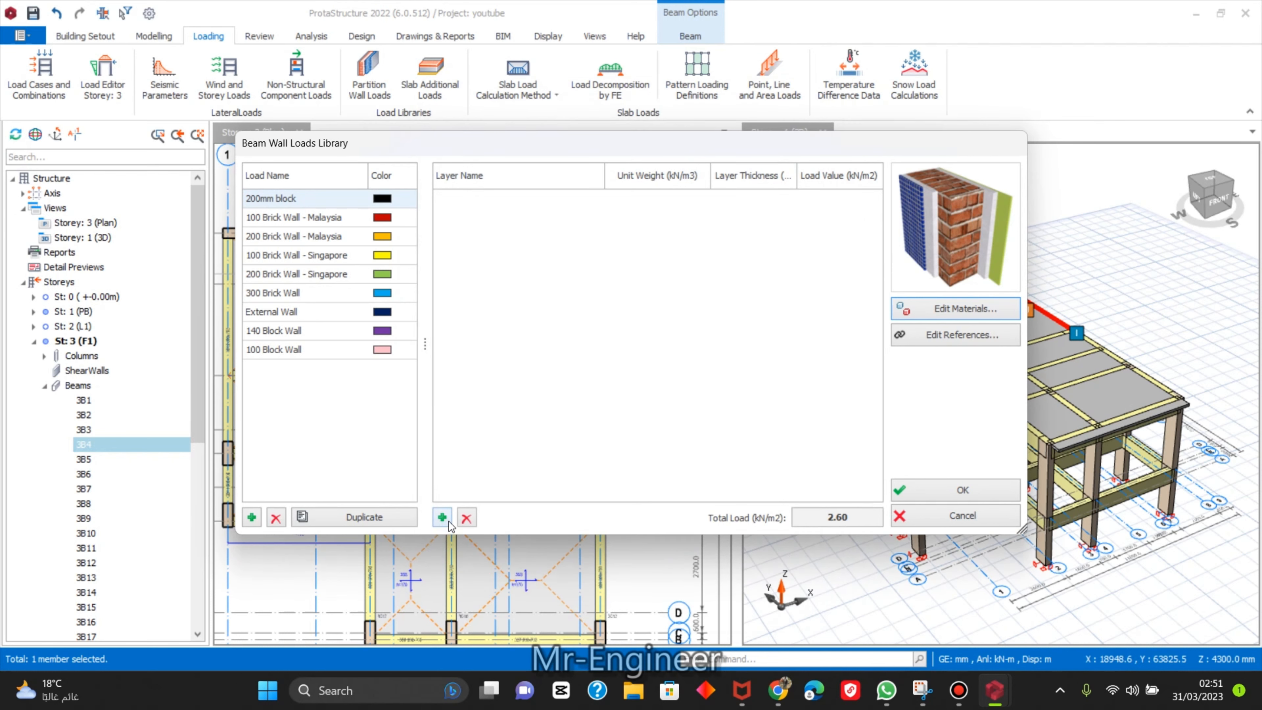
Give the 200mm block wall load a 200 mm thick layer of the 200mm block material and save the library.
{"action": "left_click", "coordinate": [442, 518]}
{"action": "left_click", "coordinate": [598, 199]}
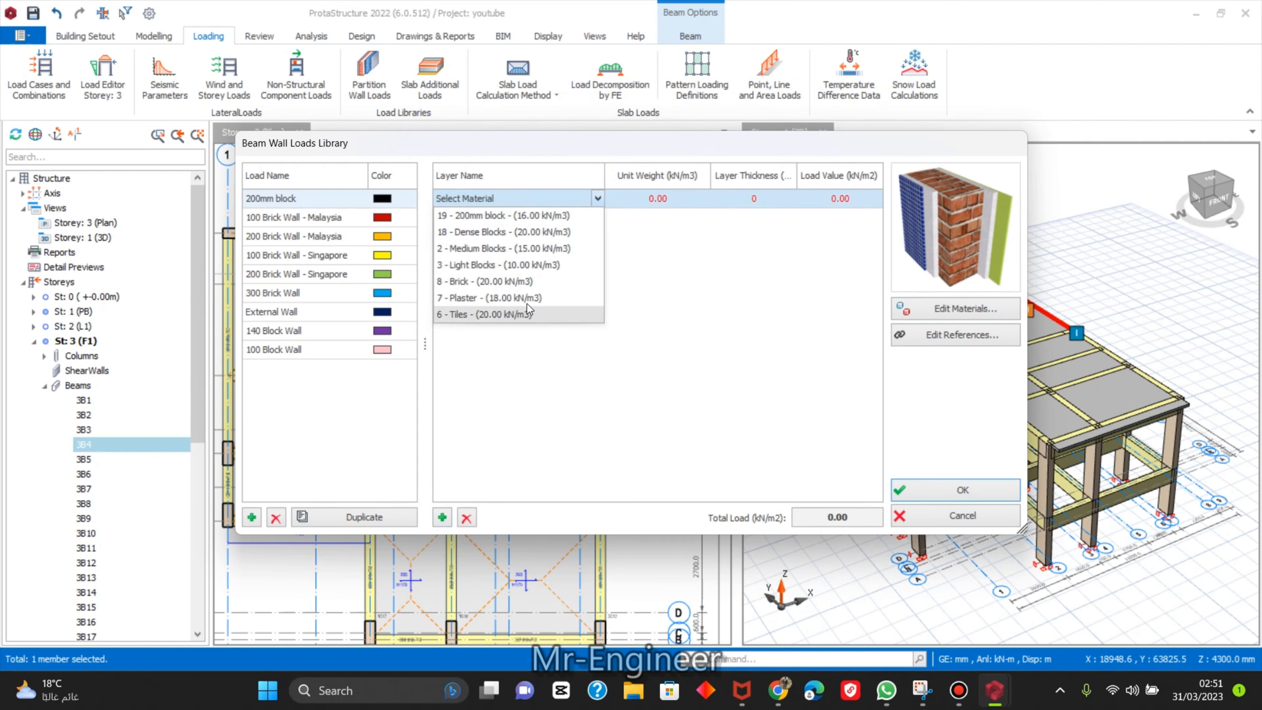
{"action": "left_click", "coordinate": [533, 220]}
{"action": "left_click", "coordinate": [759, 198]}
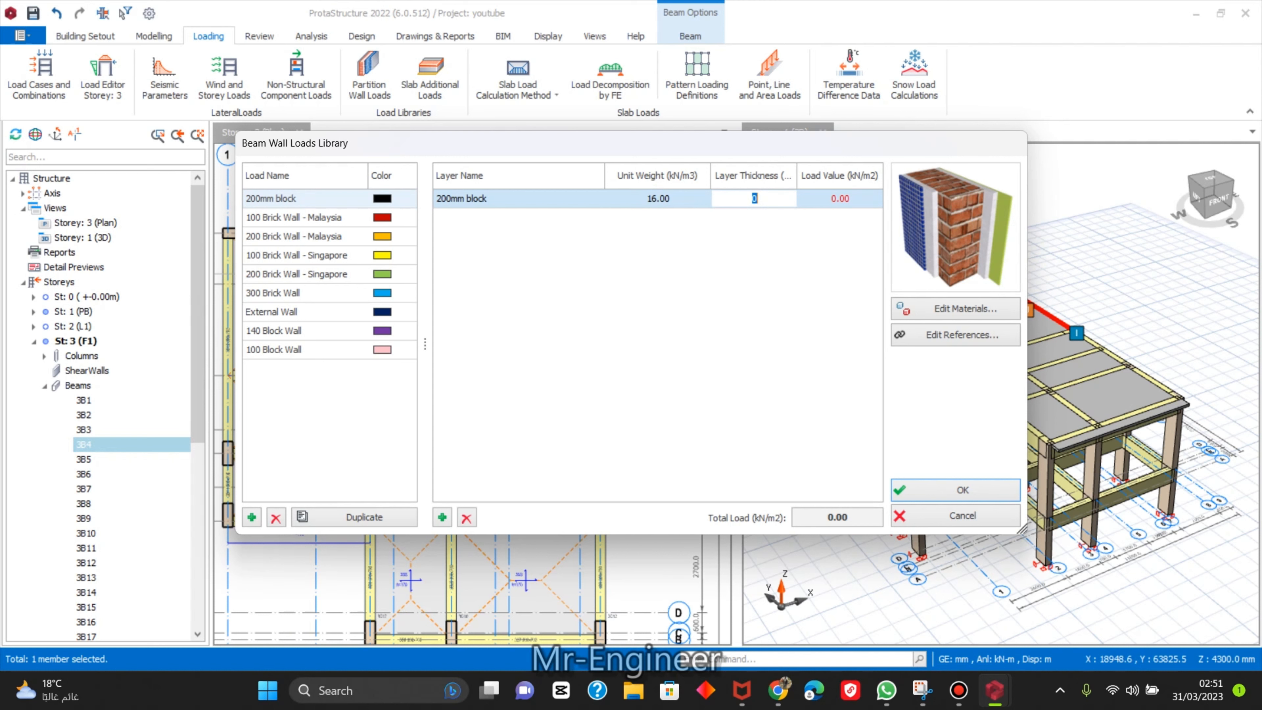
{"action": "type", "text": "200"}
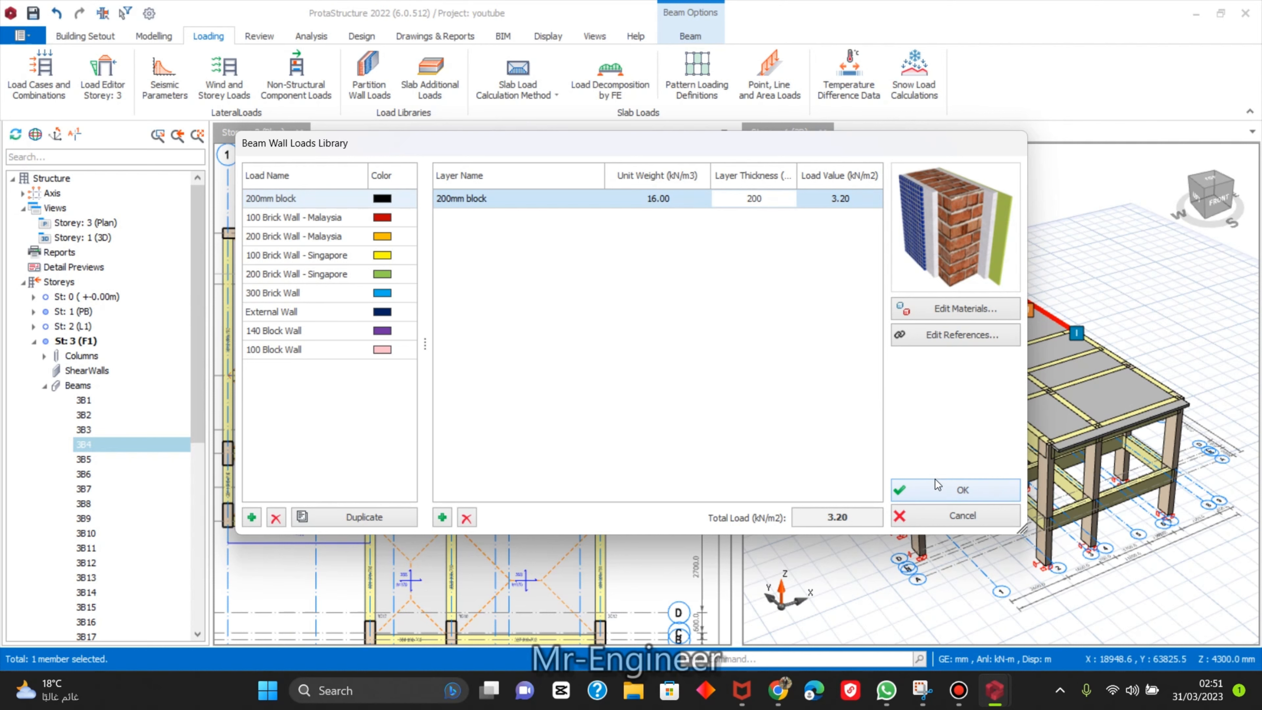
{"action": "left_click", "coordinate": [960, 490]}
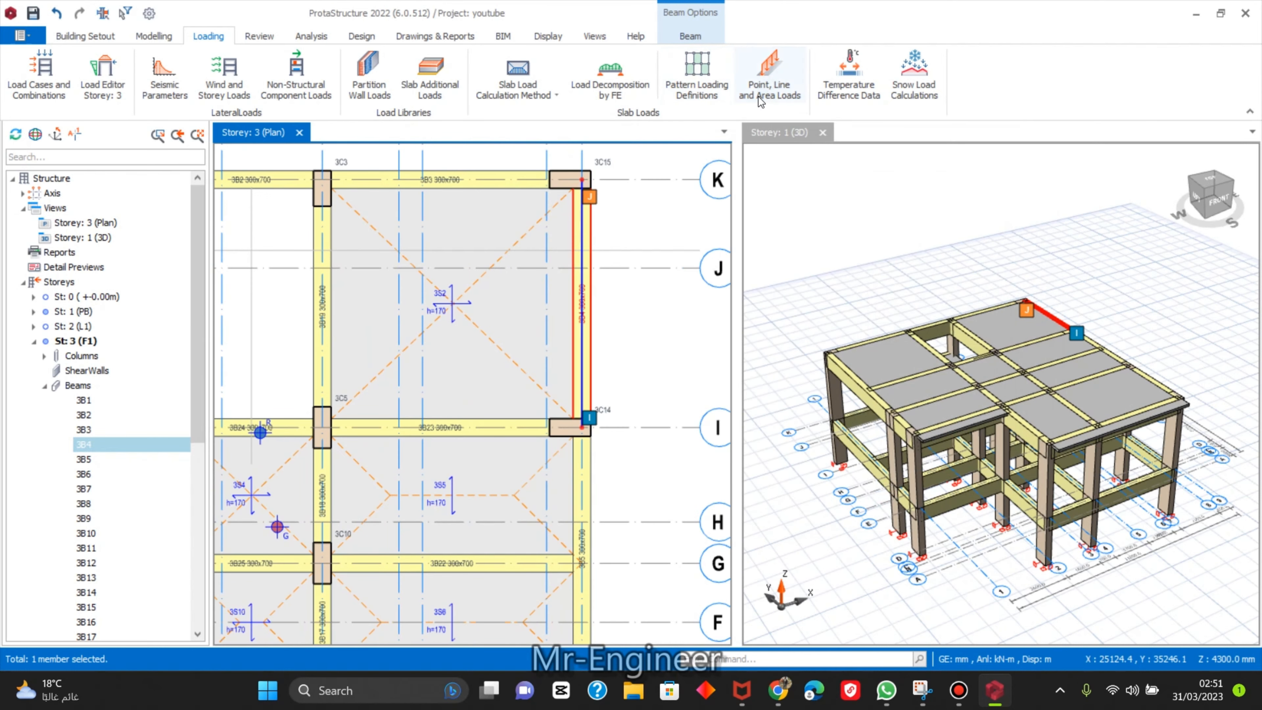
Open the load editor for the storey 3 beam on axis 9 between axes I and K.
{"action": "scroll", "coordinate": [622, 291], "scroll_direction": "down", "scroll_amount": 2}
{"action": "left_click", "coordinate": [621, 292]}
{"action": "left_click", "coordinate": [596, 297]}
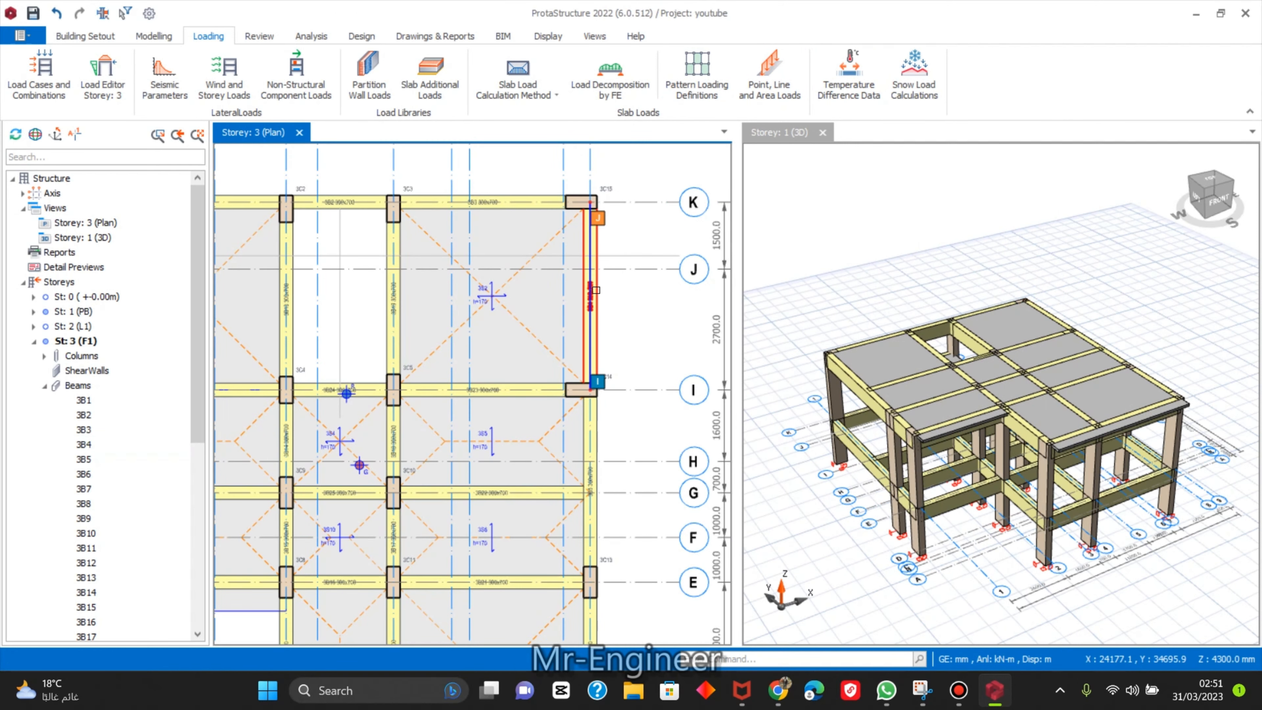
{"action": "right_click", "coordinate": [599, 298]}
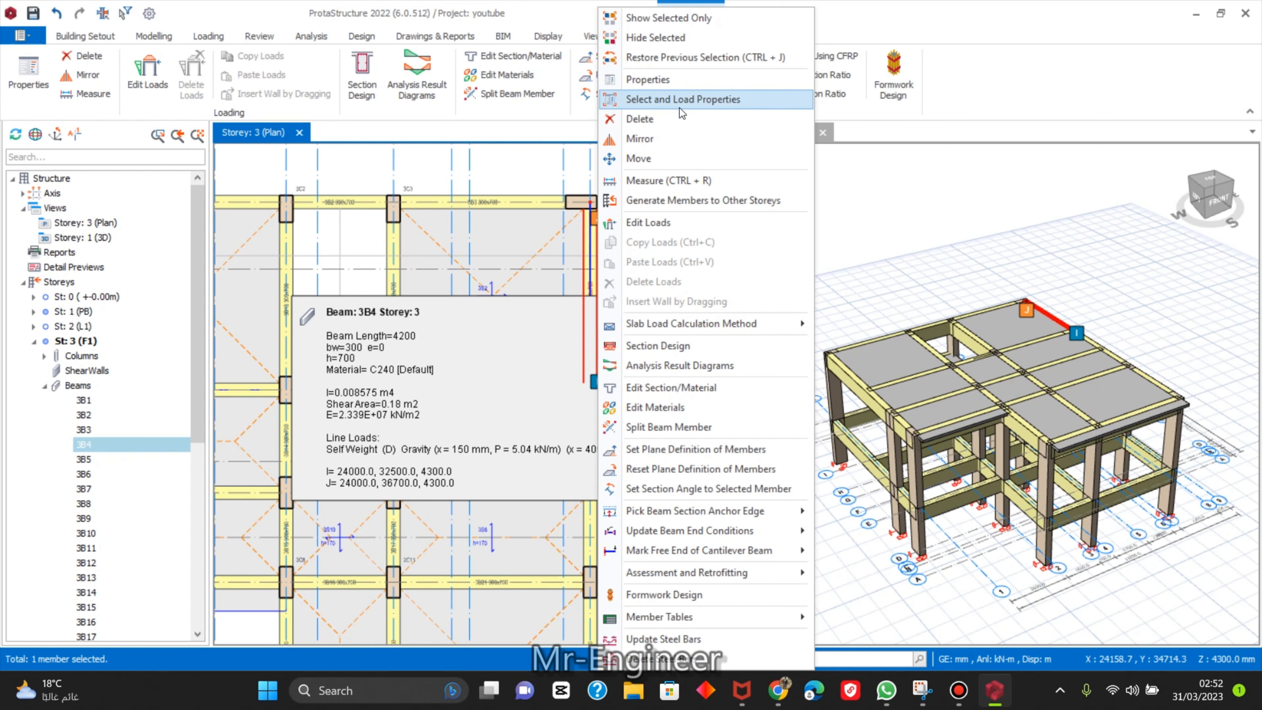
{"action": "left_click", "coordinate": [677, 224]}
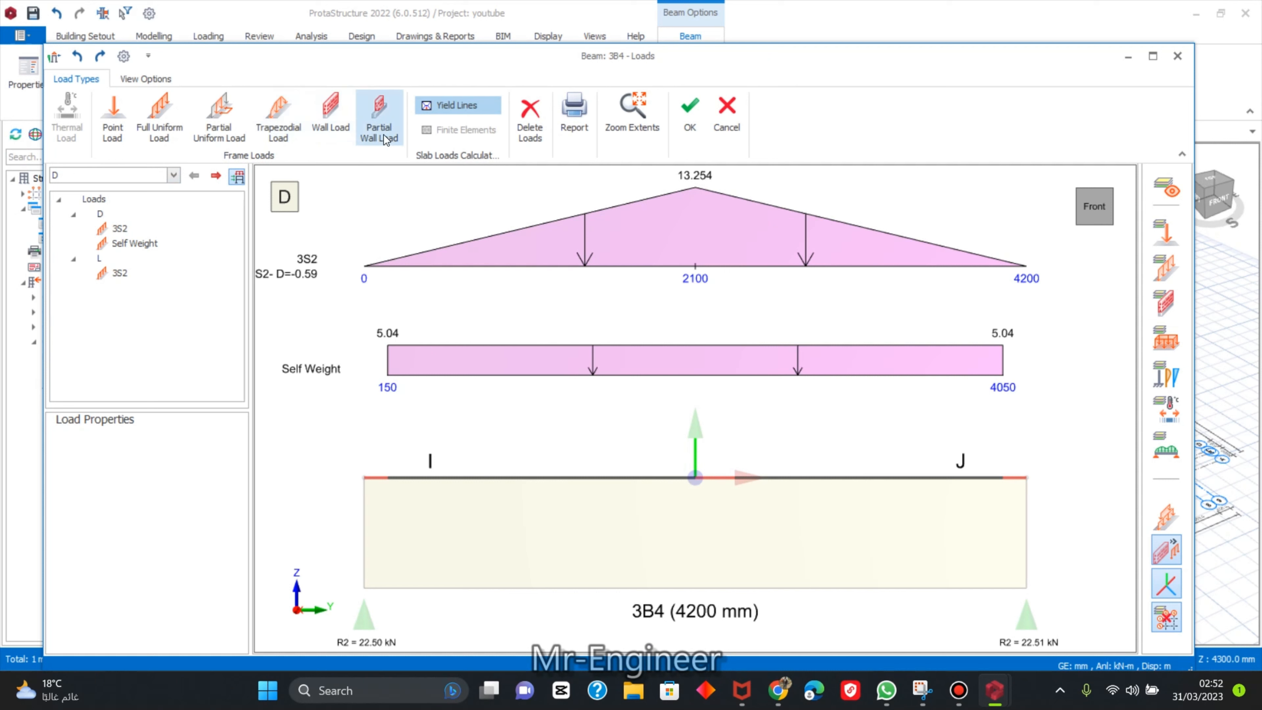
Start a dead-case wall load on the beam using the 200mm block entry from the wall load library.
{"action": "left_click", "coordinate": [332, 119]}
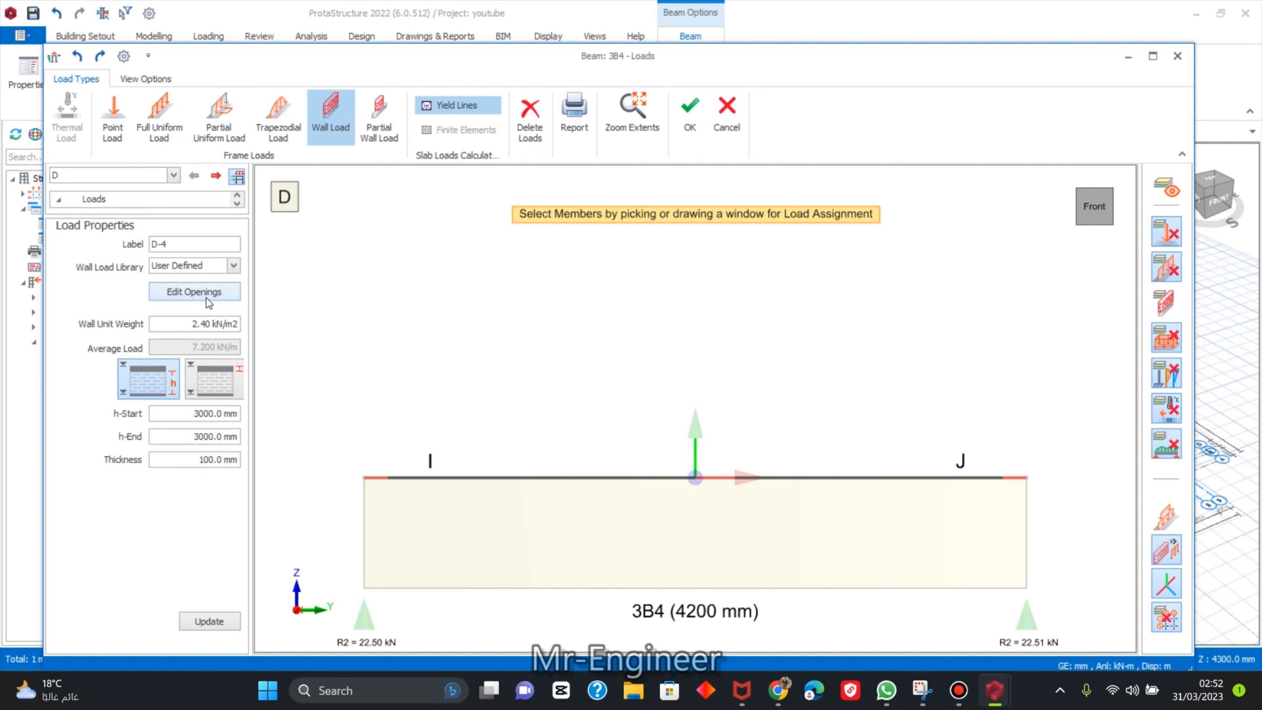
{"action": "left_click", "coordinate": [229, 267]}
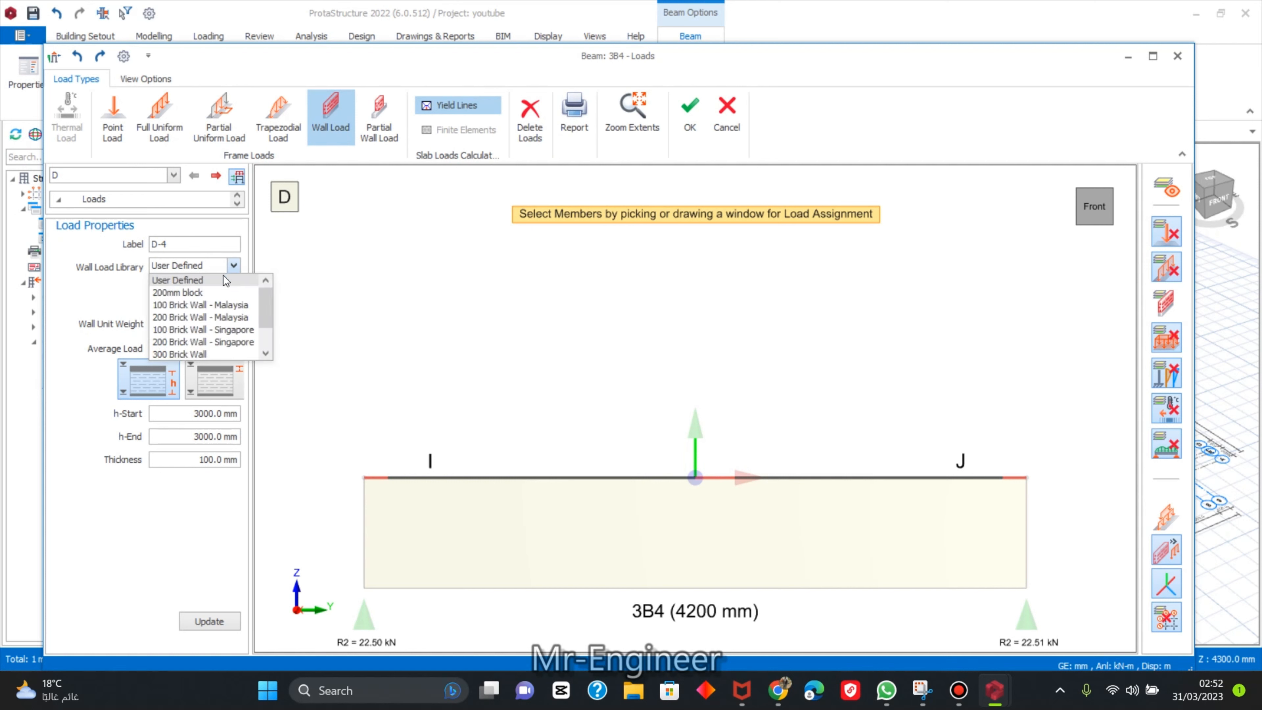
{"action": "left_click", "coordinate": [211, 292]}
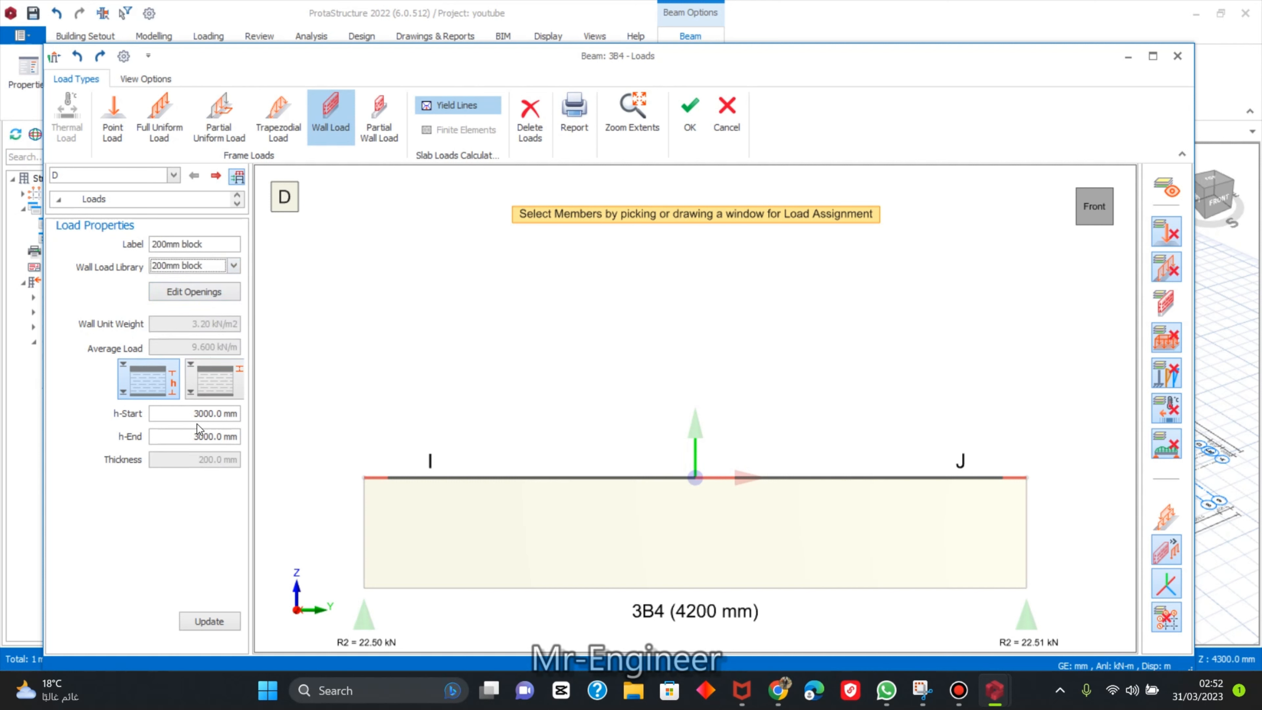
Calculate the wall height as 3600 minus 700 in the Windows Calculator.
{"action": "double_click", "coordinate": [202, 413]}
{"action": "key", "text": "XF86Calculator"}
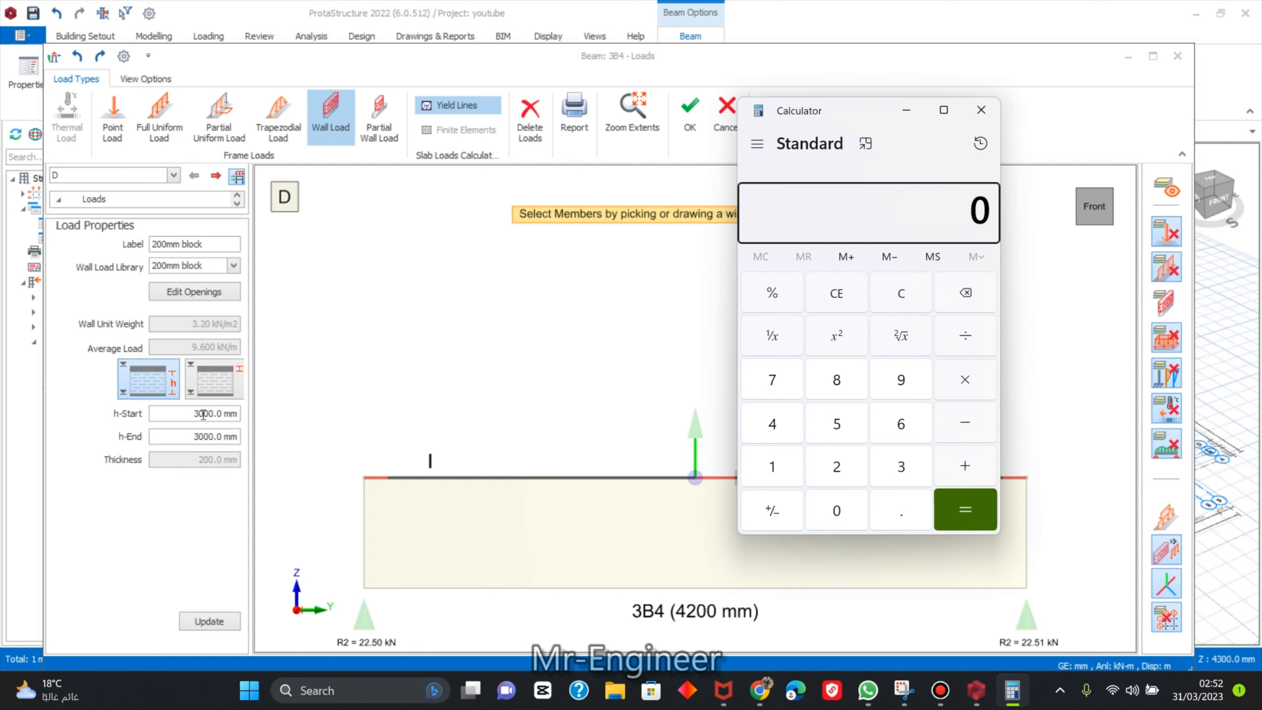
{"action": "type", "text": "3600"}
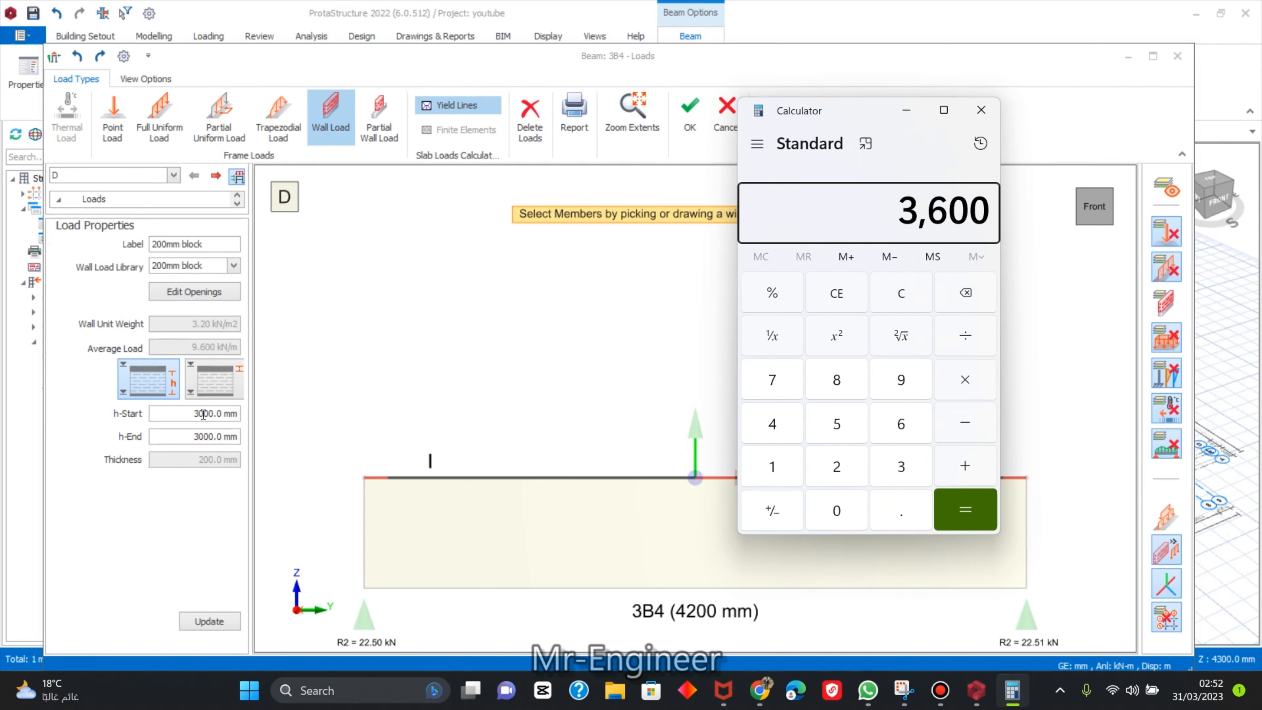
{"action": "key", "text": "minus"}
{"action": "type", "text": "700"}
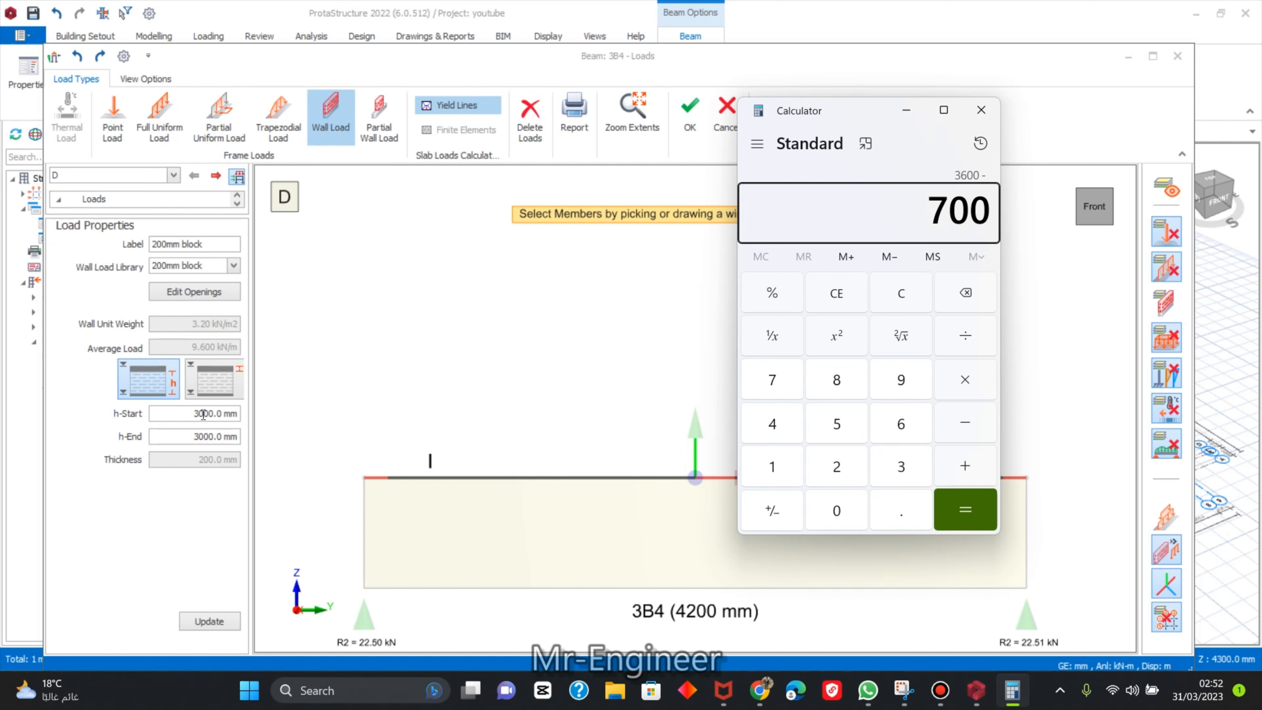
{"action": "key", "text": "Return"}
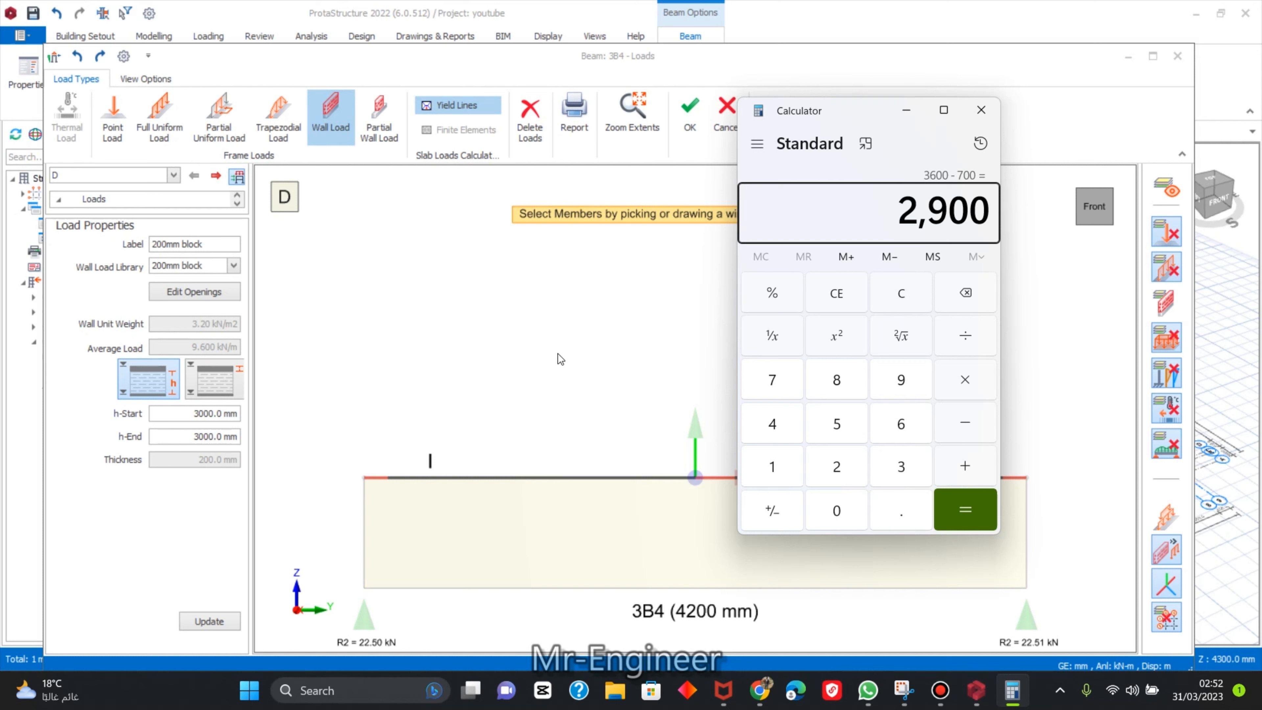
Close the calculator and open the wall load's h-Start value for editing.
{"action": "left_click", "coordinate": [981, 113]}
{"action": "double_click", "coordinate": [234, 414]}
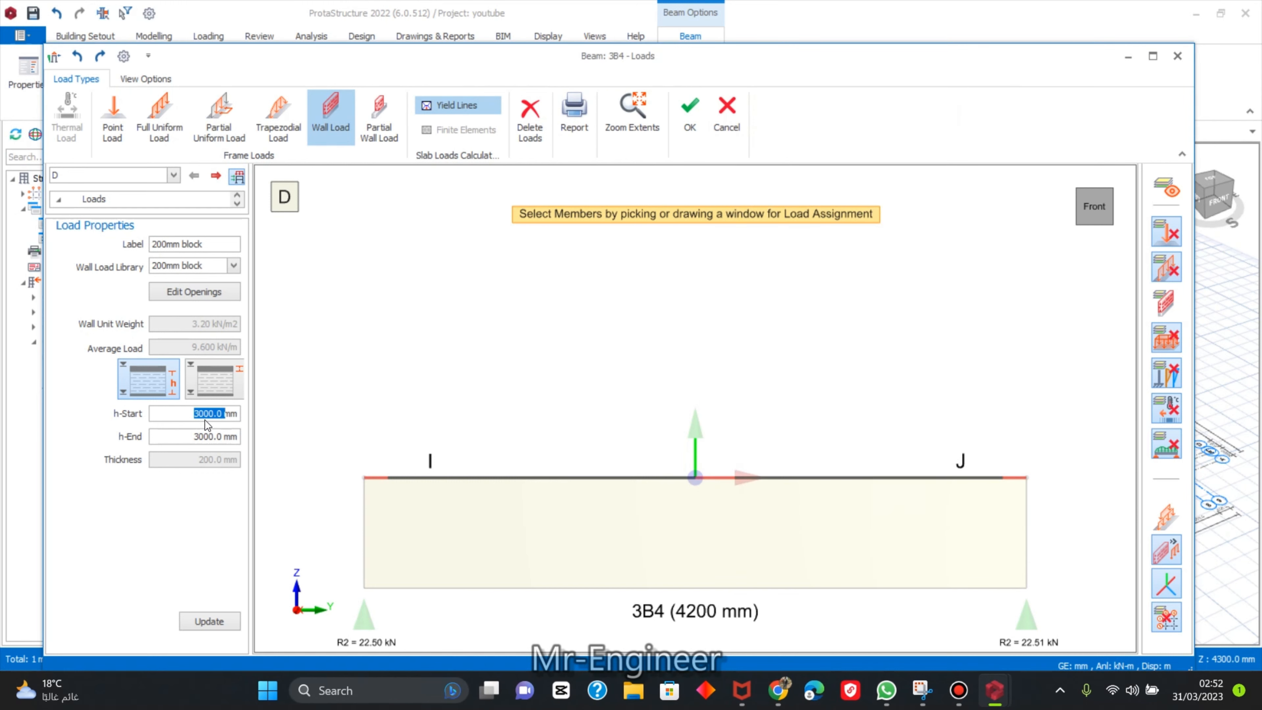
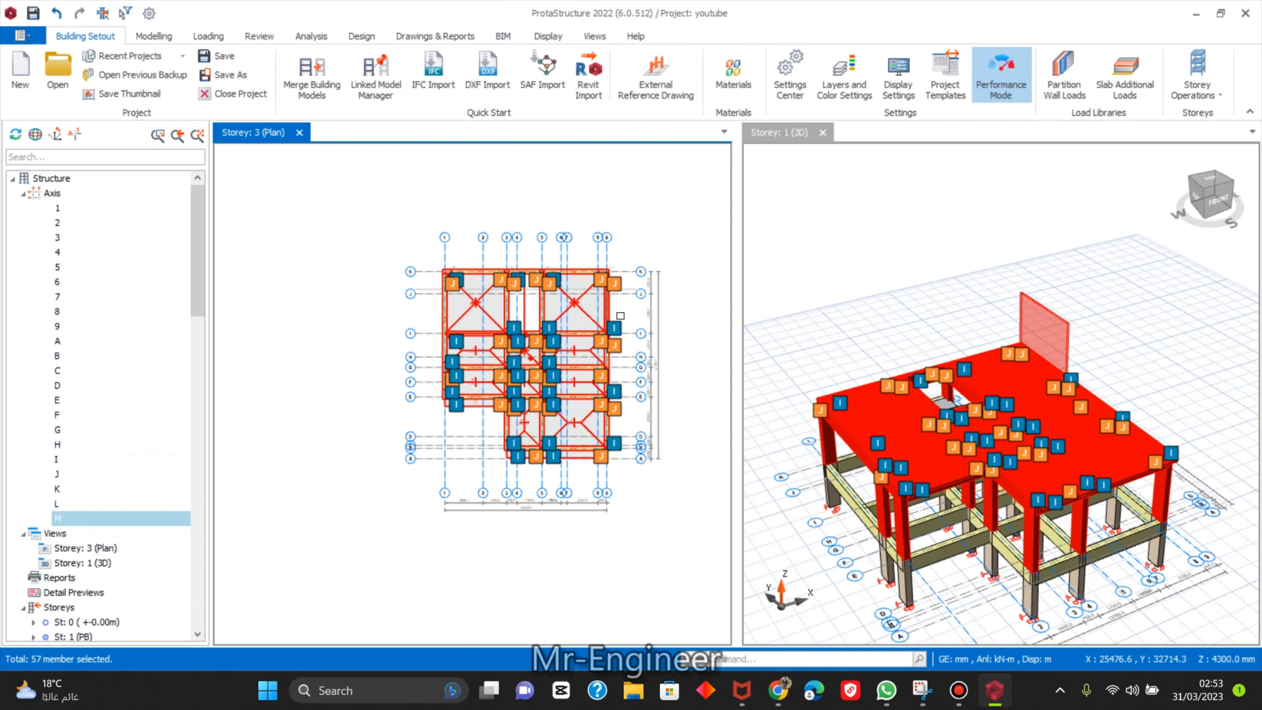
Clear the member selection and assign the 200mm block wall load to the two remaining storey 3 beams on axis 9, below axis I.
{"action": "key", "text": "Escape"}
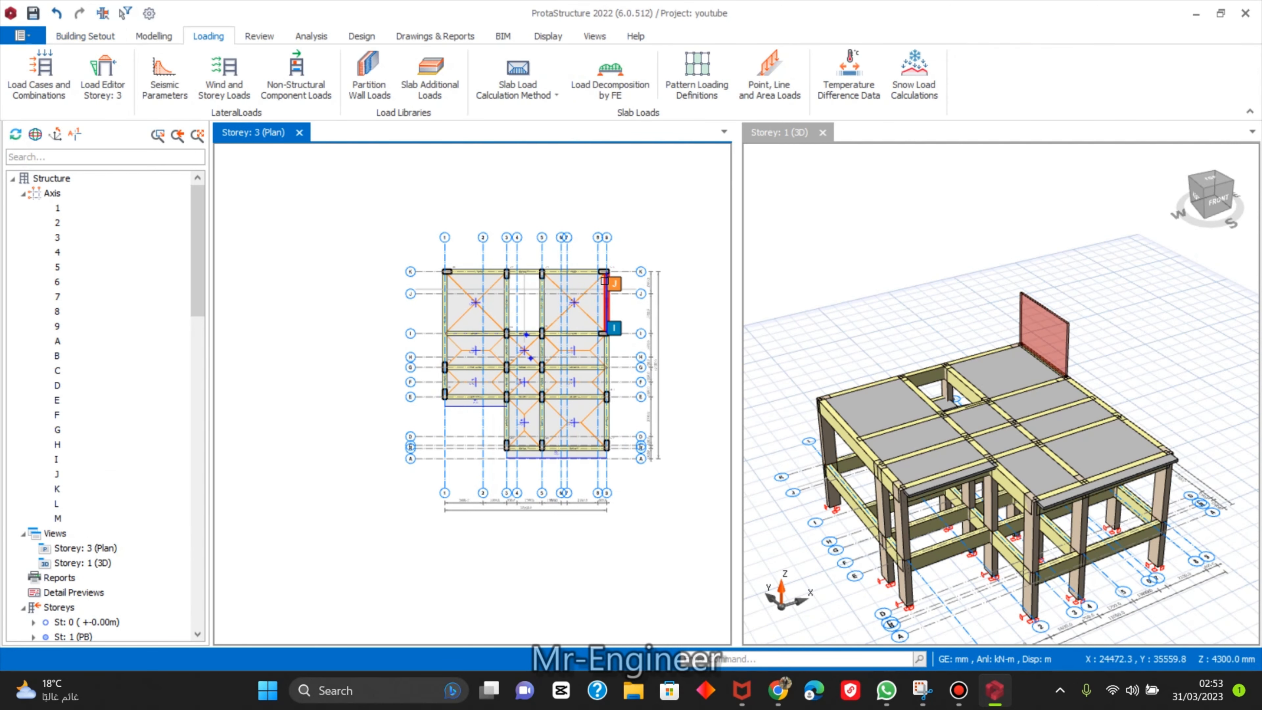
{"action": "scroll", "coordinate": [603, 310], "scroll_direction": "up", "scroll_amount": 3}
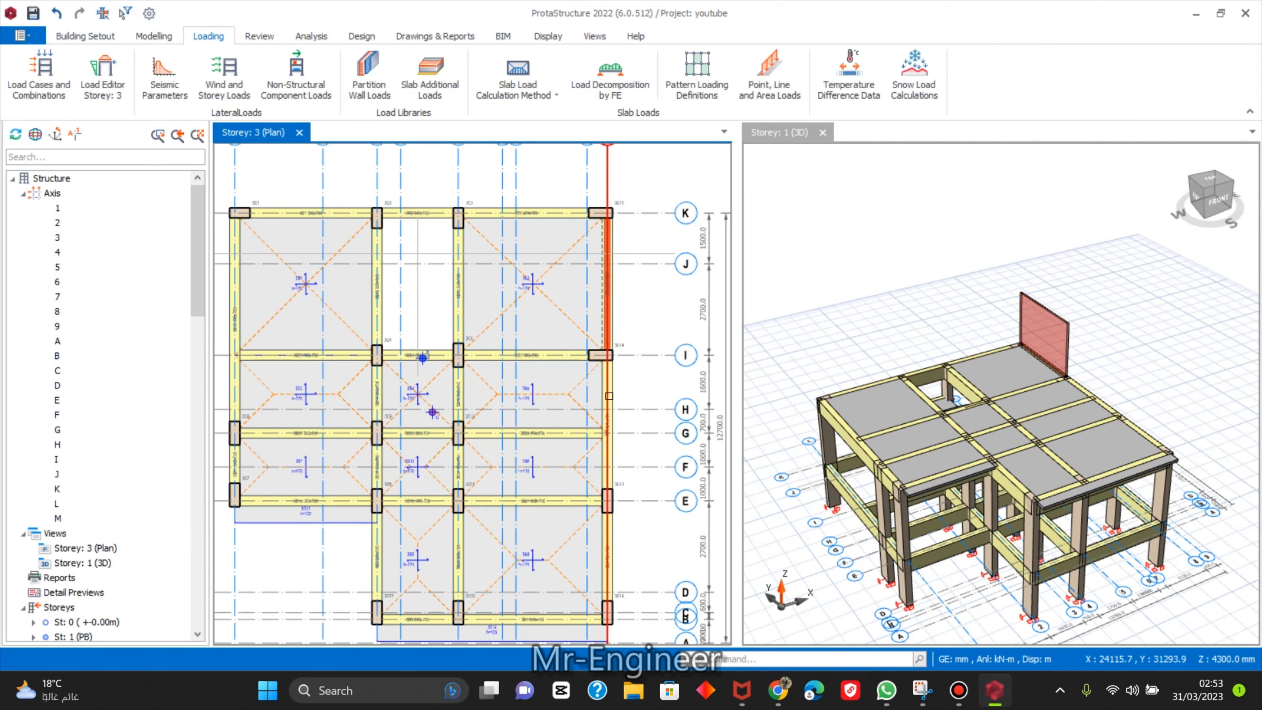
{"action": "left_click", "coordinate": [612, 395]}
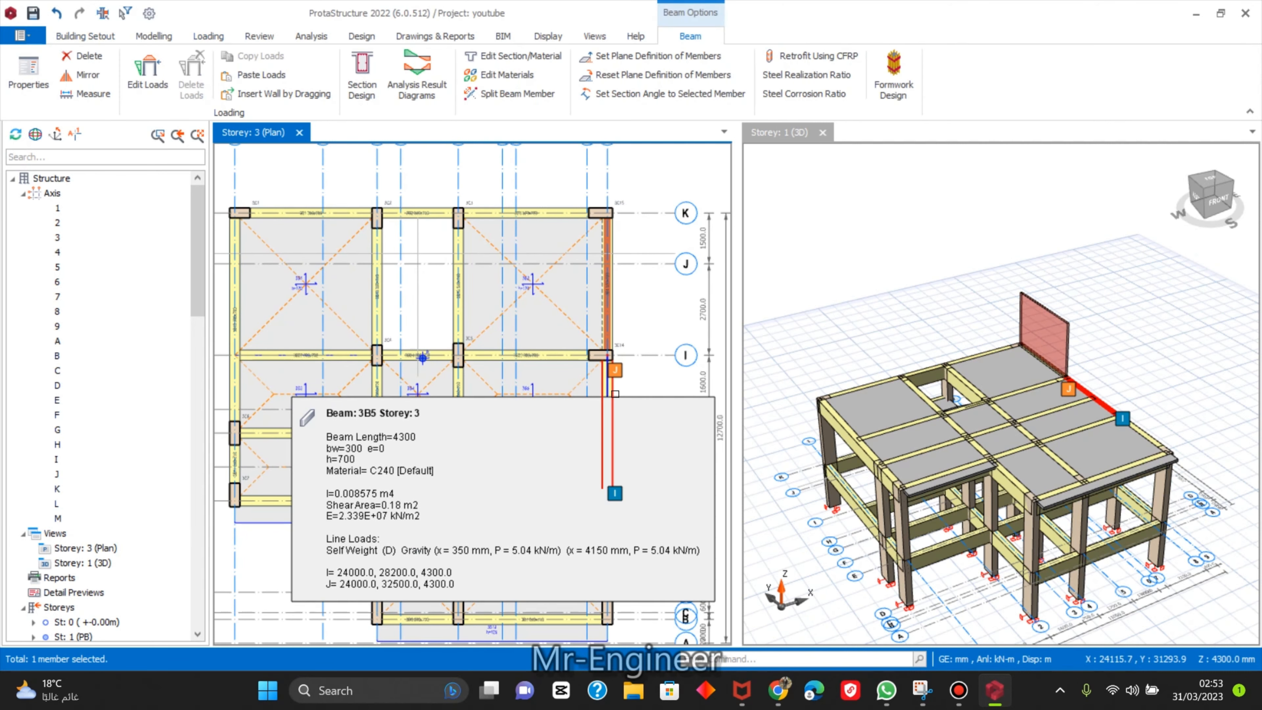
{"action": "scroll", "coordinate": [615, 394], "scroll_direction": "down", "scroll_amount": 2}
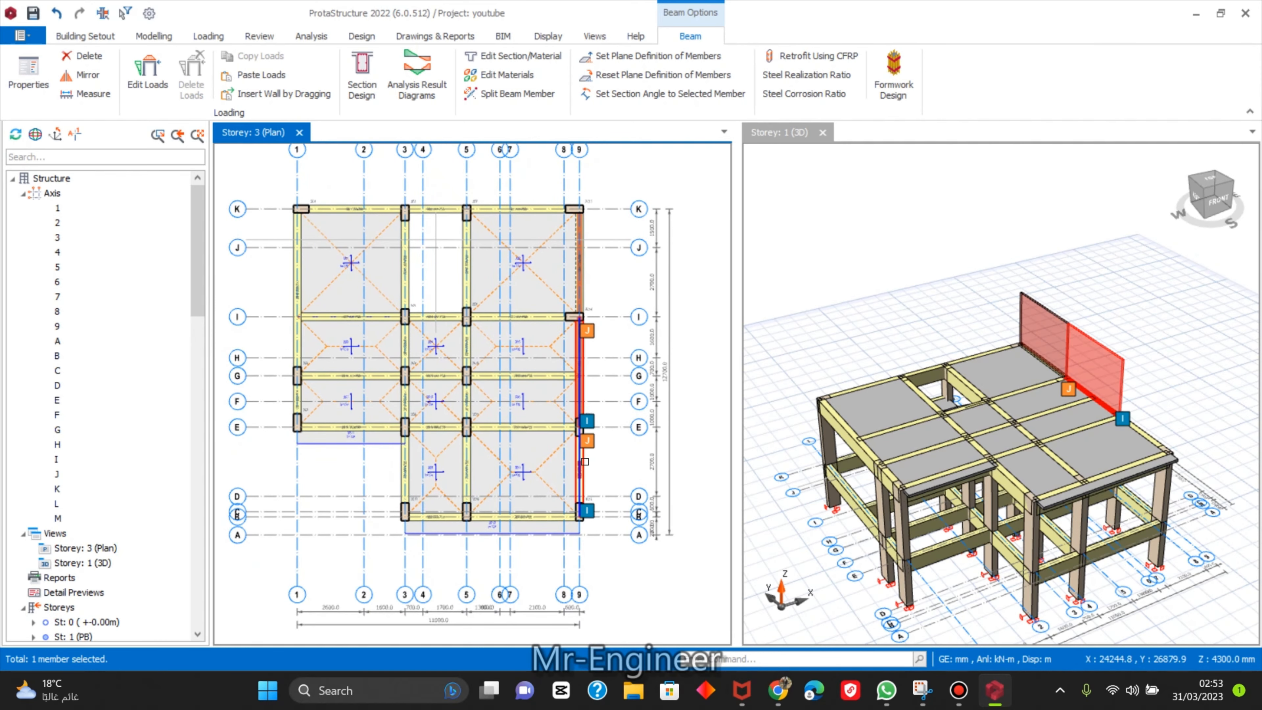
{"action": "left_click", "coordinate": [585, 462]}
{"action": "scroll", "coordinate": [567, 378], "scroll_direction": "down", "scroll_amount": 3}
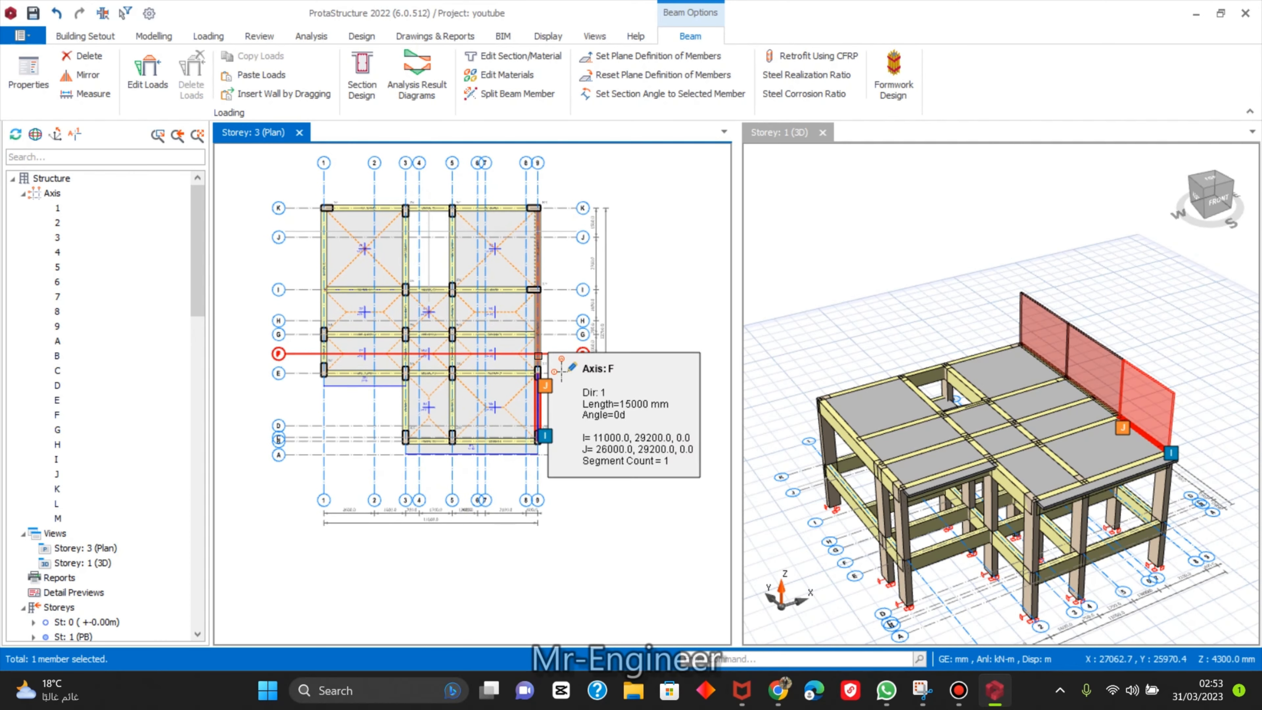
Assign the 200mm block wall load to edge beams 3B7 and 3B8, running from axis 9 to axis 3.
{"action": "scroll", "coordinate": [502, 444], "scroll_direction": "up", "scroll_amount": 2}
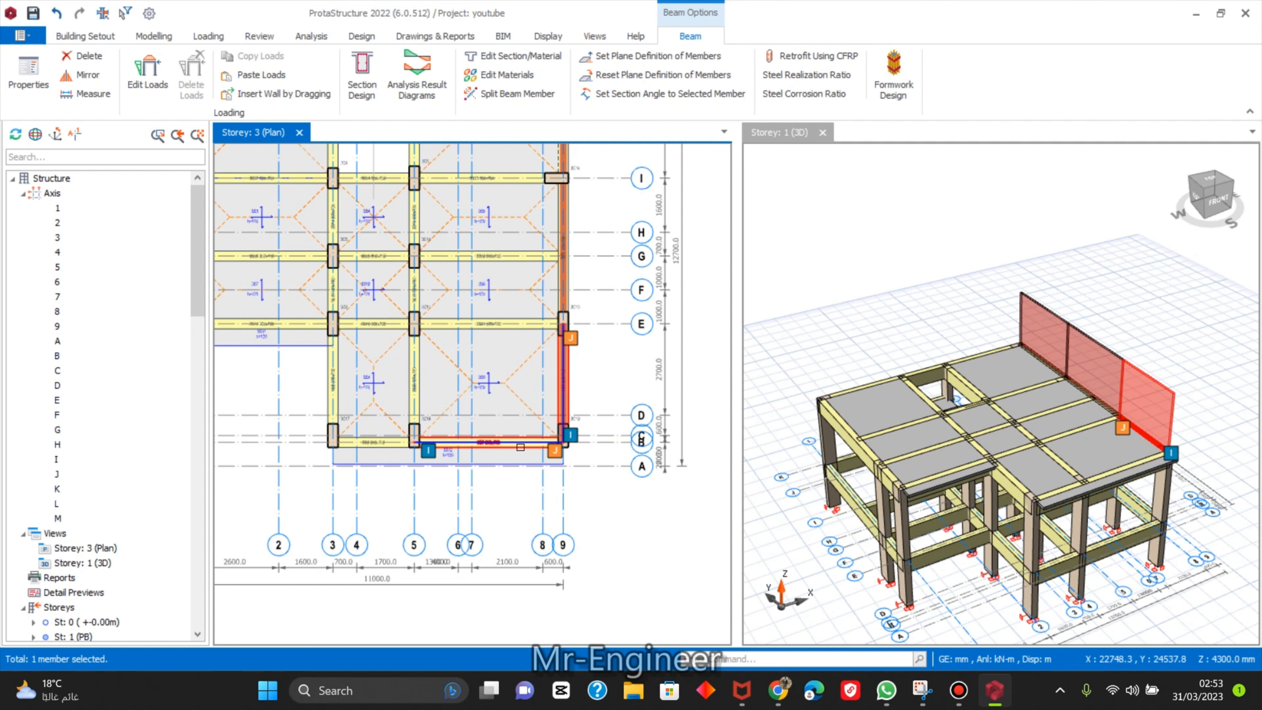
{"action": "mouse_move", "coordinate": [520, 447]}
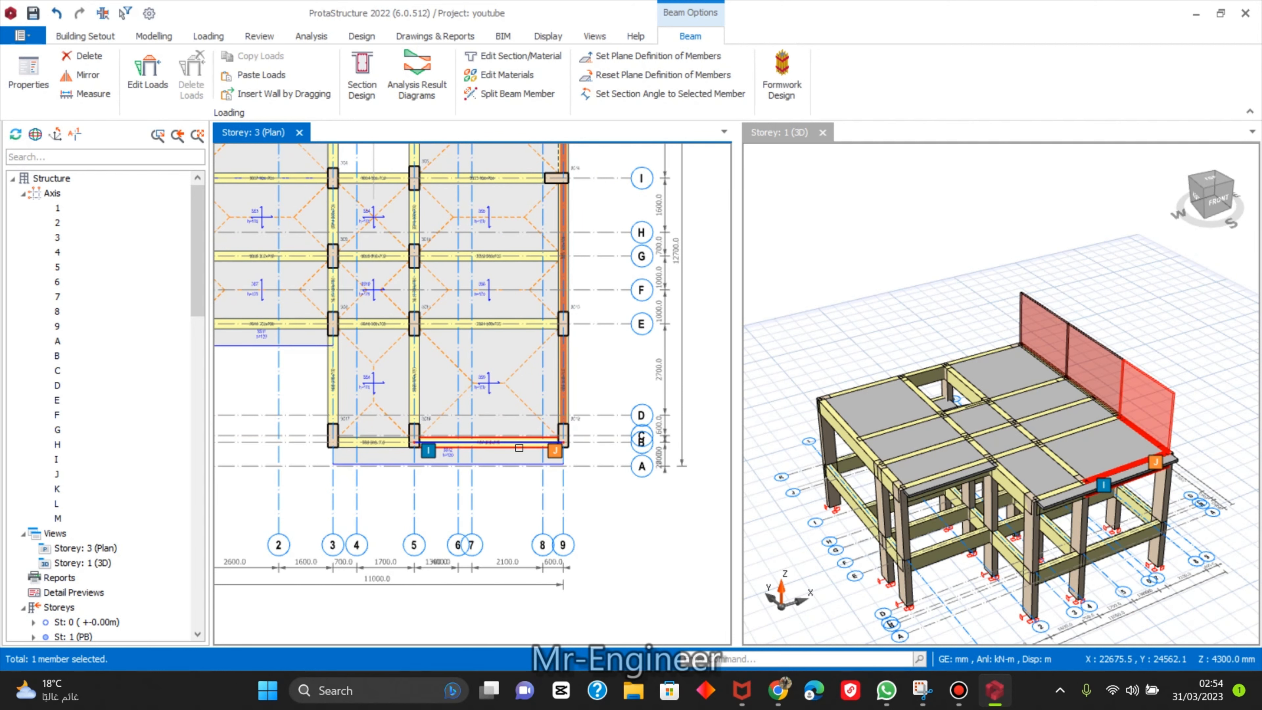
{"action": "mouse_move", "coordinate": [453, 449]}
{"action": "scroll", "coordinate": [328, 447], "scroll_direction": "down", "scroll_amount": 5}
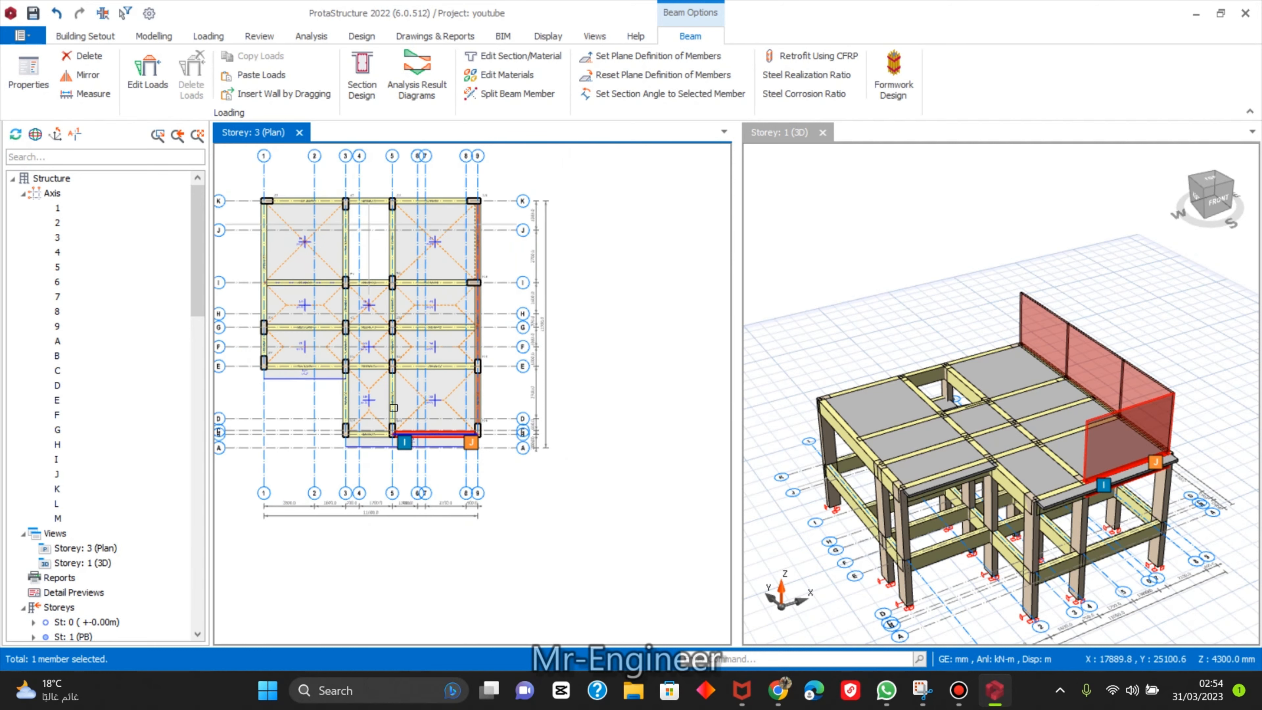
{"action": "scroll", "coordinate": [447, 387], "scroll_direction": "up", "scroll_amount": 8}
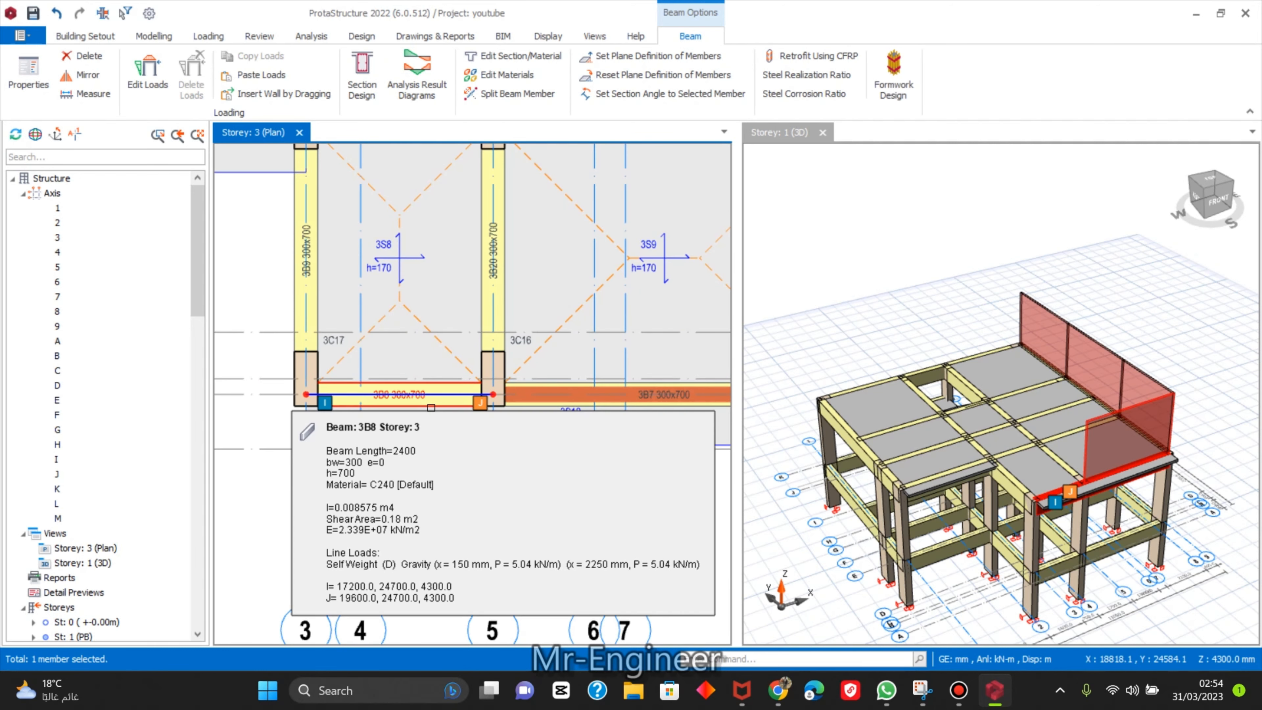
Assign the 200mm block wall load to beams 3B9 and 3B20, on axes 3 and 5 below axis E.
{"action": "left_click", "coordinate": [313, 305]}
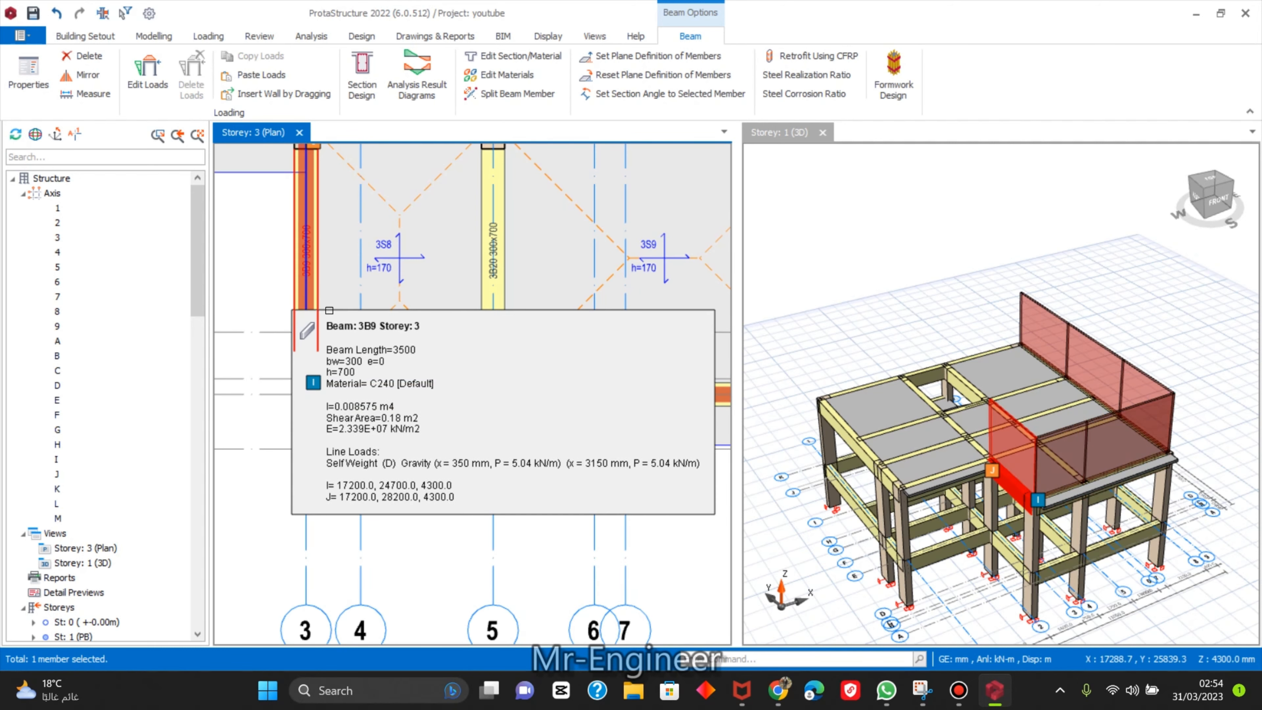
{"action": "scroll", "coordinate": [410, 292], "scroll_direction": "down", "scroll_amount": 3}
{"action": "left_click", "coordinate": [464, 269]}
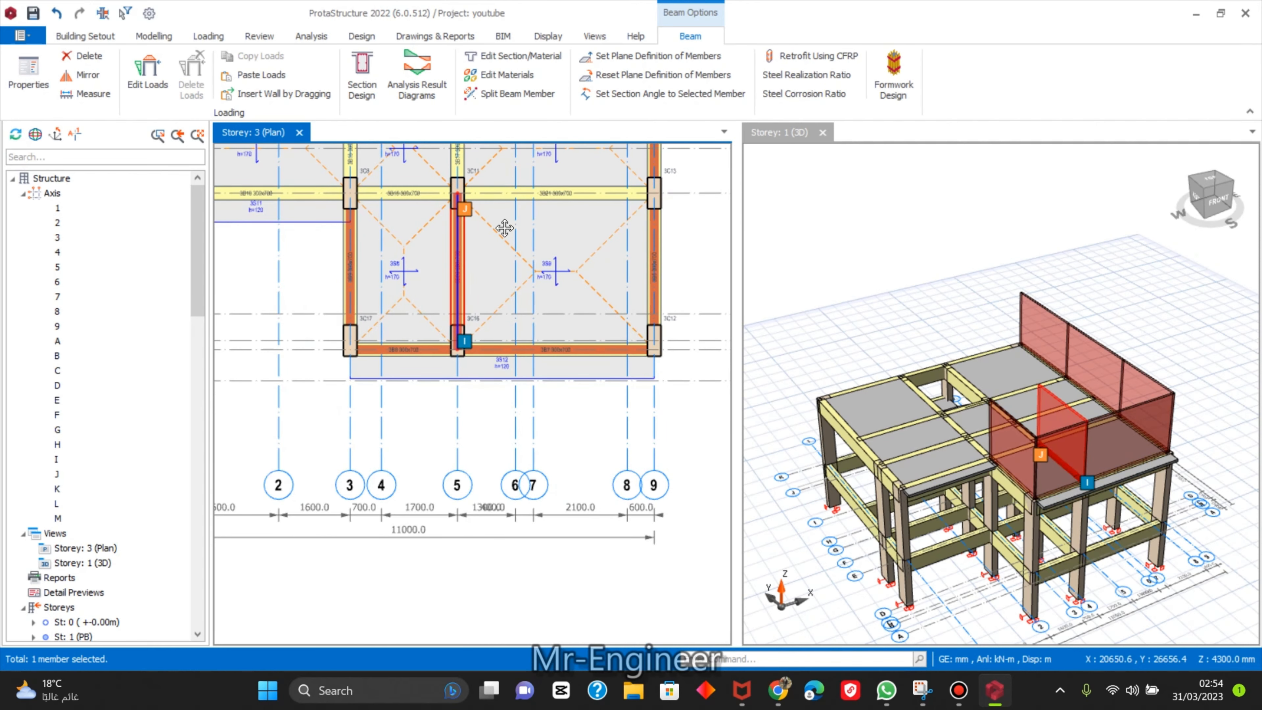
{"action": "middle_click_drag", "start_coordinate": [585, 177], "coordinate": [677, 271]}
{"action": "scroll", "coordinate": [677, 271], "scroll_direction": "up", "scroll_amount": 3}
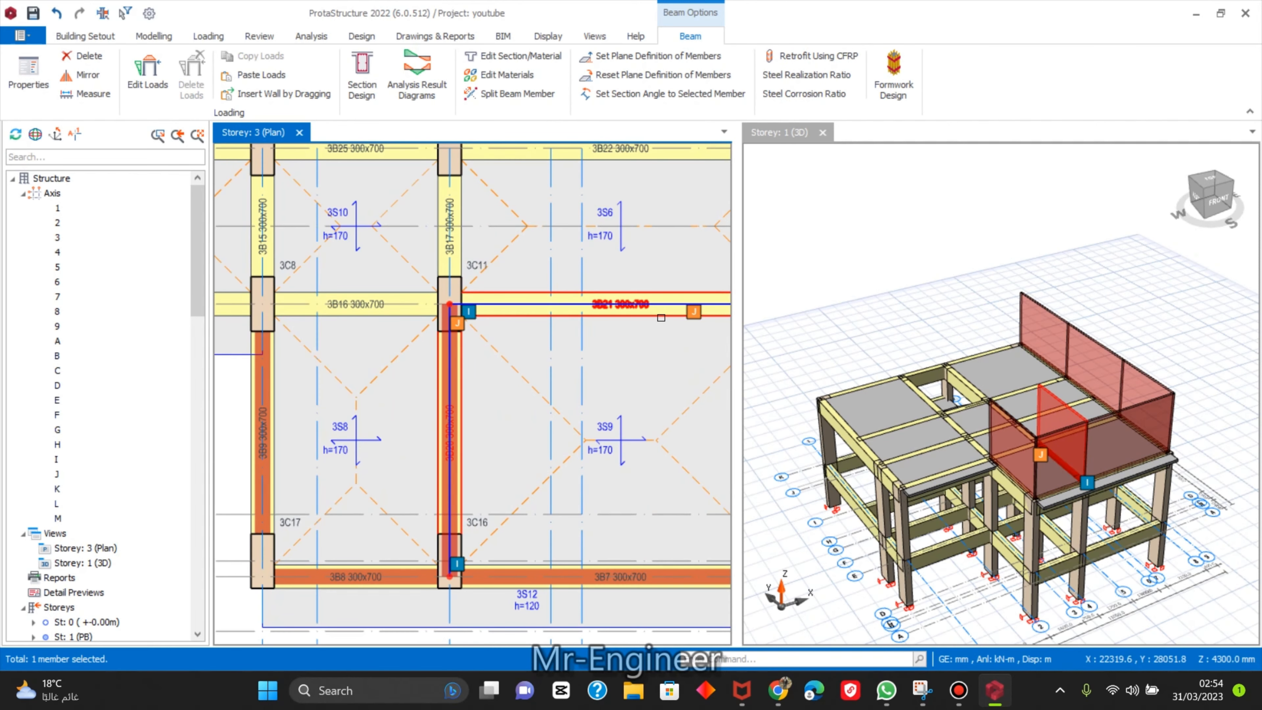
Assign the 200mm block wall load to the three beams on axis E, from axis 9 to axis 1.
{"action": "left_click", "coordinate": [661, 317]}
{"action": "left_click", "coordinate": [370, 316]}
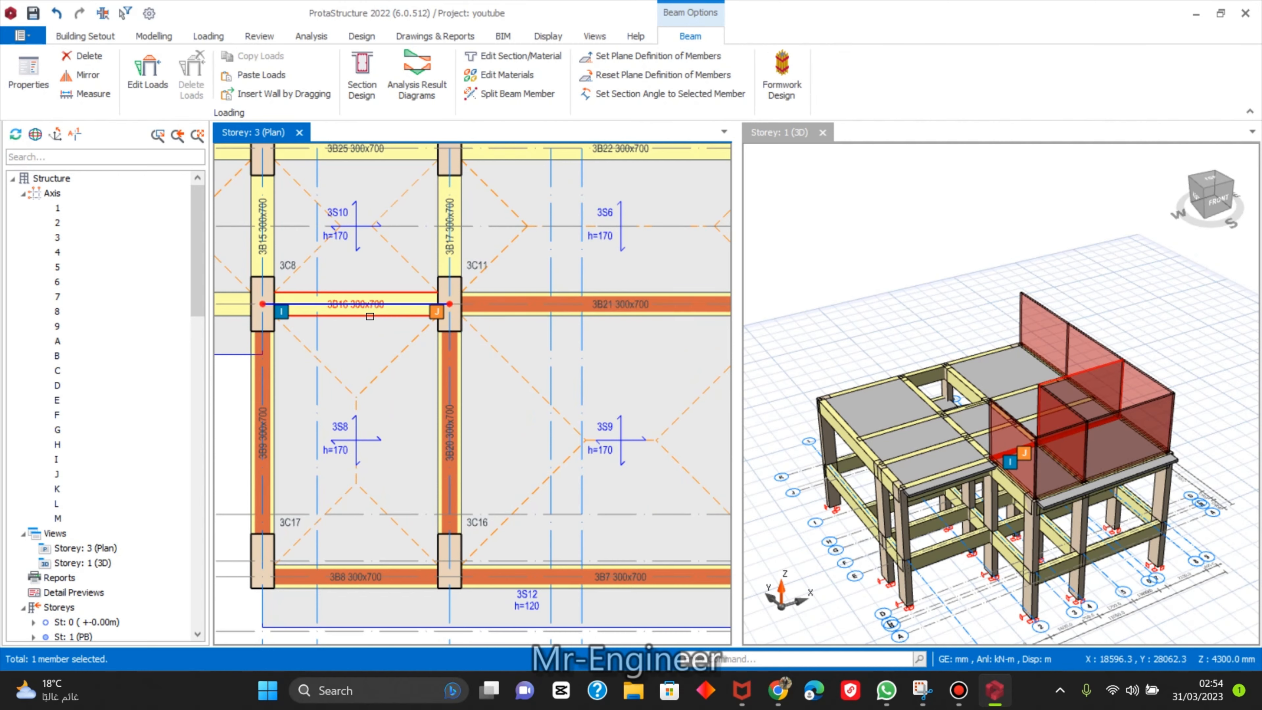
{"action": "scroll", "coordinate": [554, 334], "scroll_direction": "down", "scroll_amount": 4}
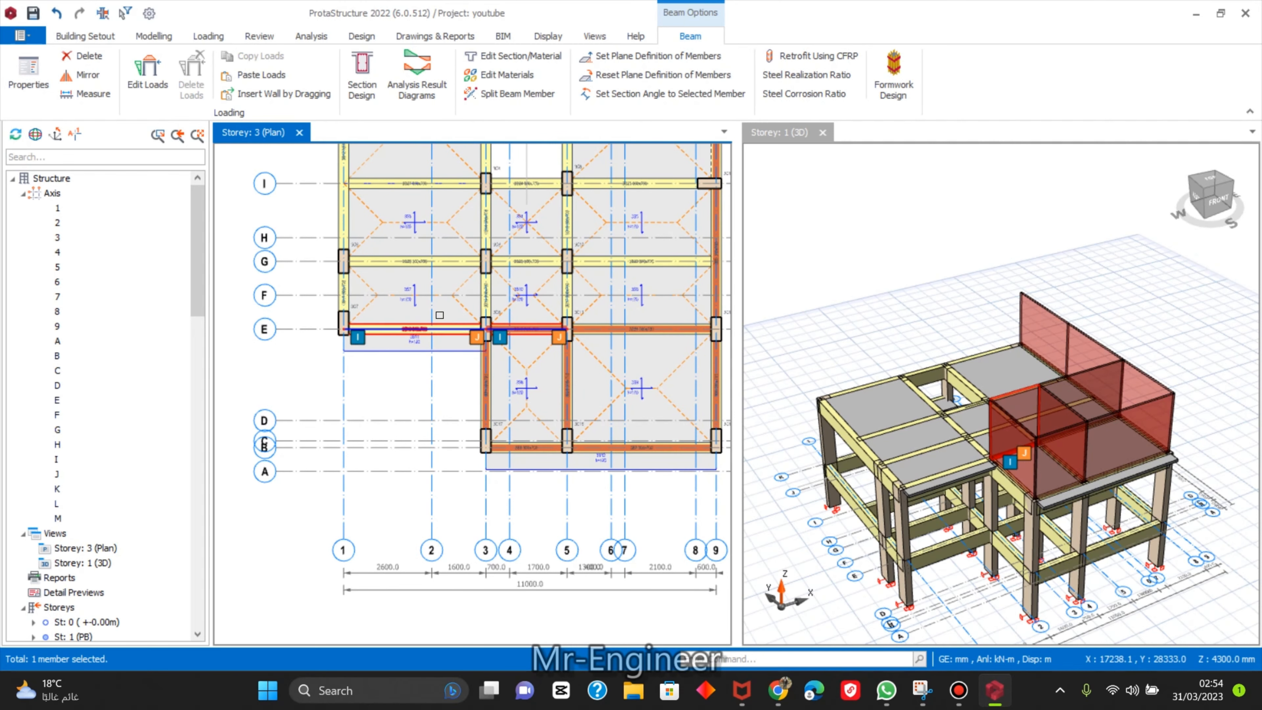
{"action": "mouse_move", "coordinate": [420, 328]}
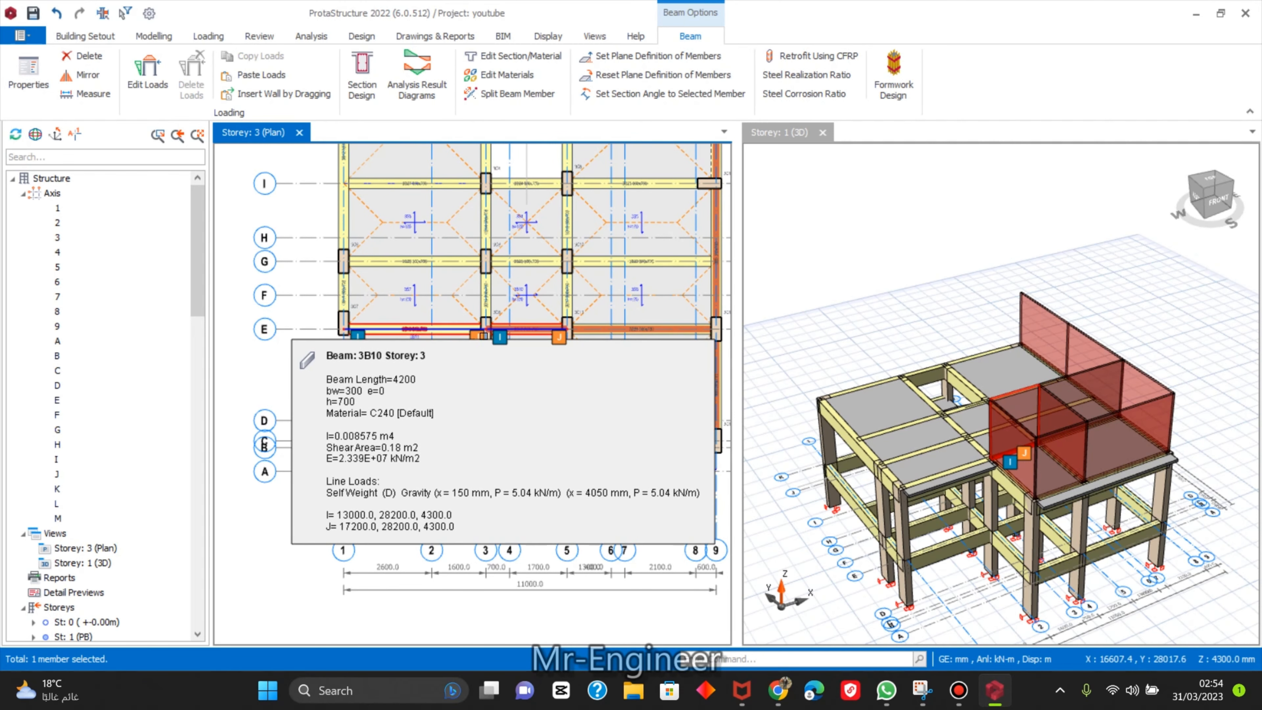
{"action": "left_click", "coordinate": [469, 338]}
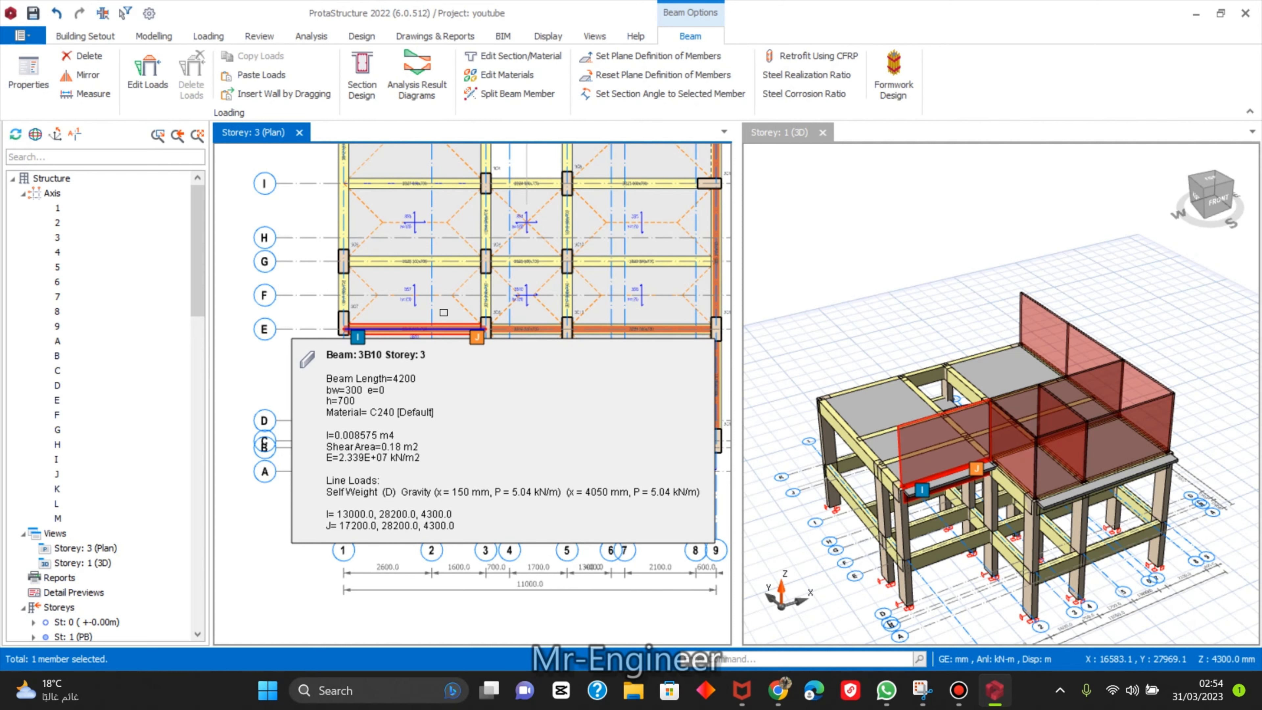
Assign the 200mm block wall load to the axis 1 beam between E and G and to the three beams along axis G.
{"action": "left_click", "coordinate": [346, 293]}
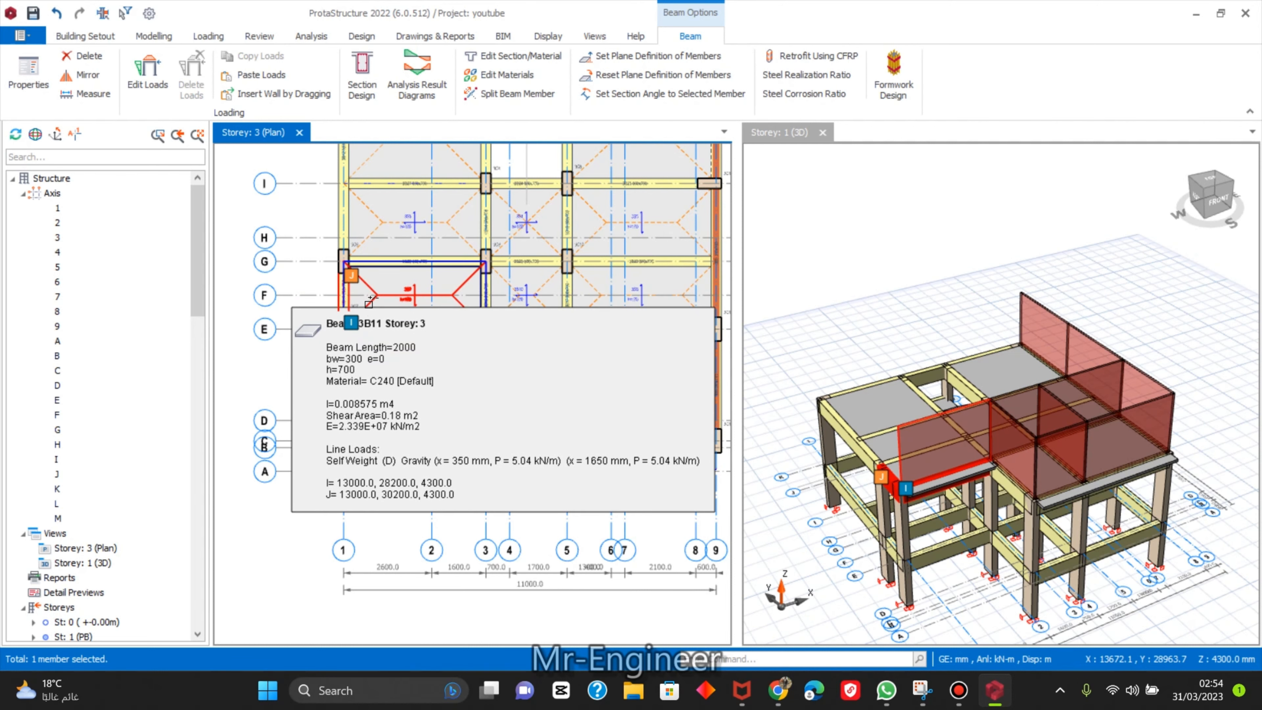
{"action": "mouse_move", "coordinate": [403, 264]}
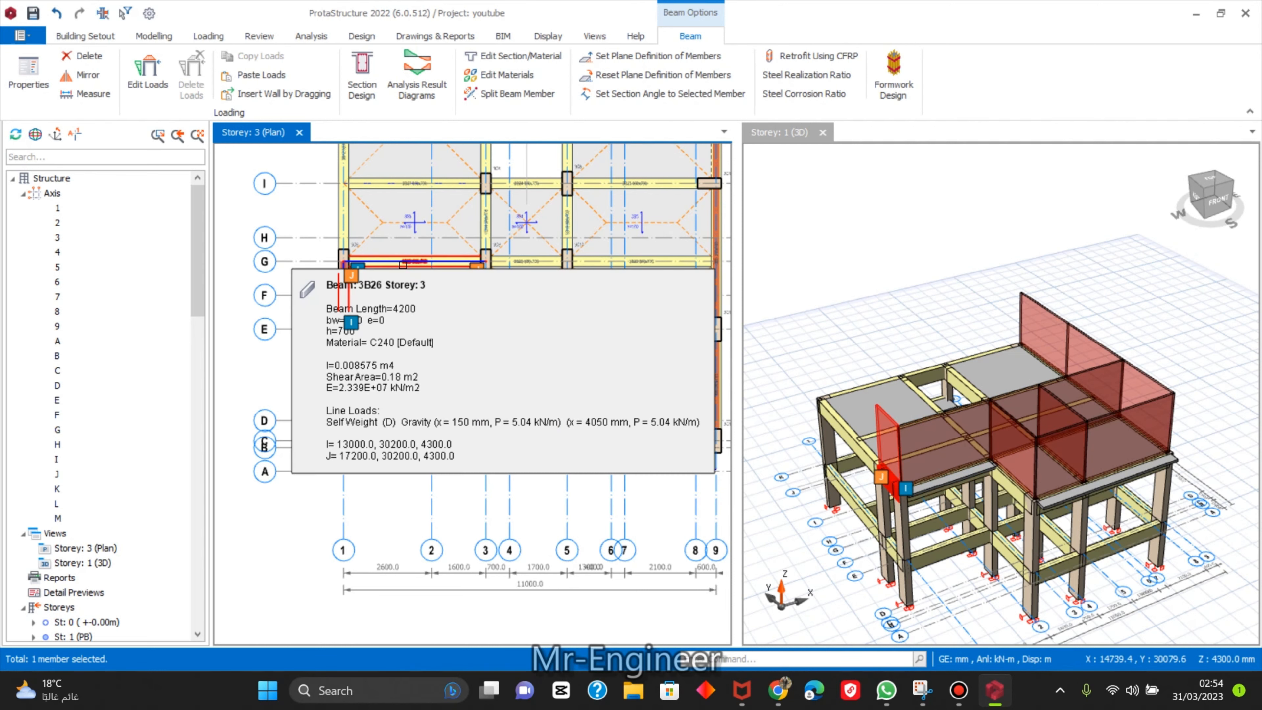
{"action": "left_click", "coordinate": [403, 264]}
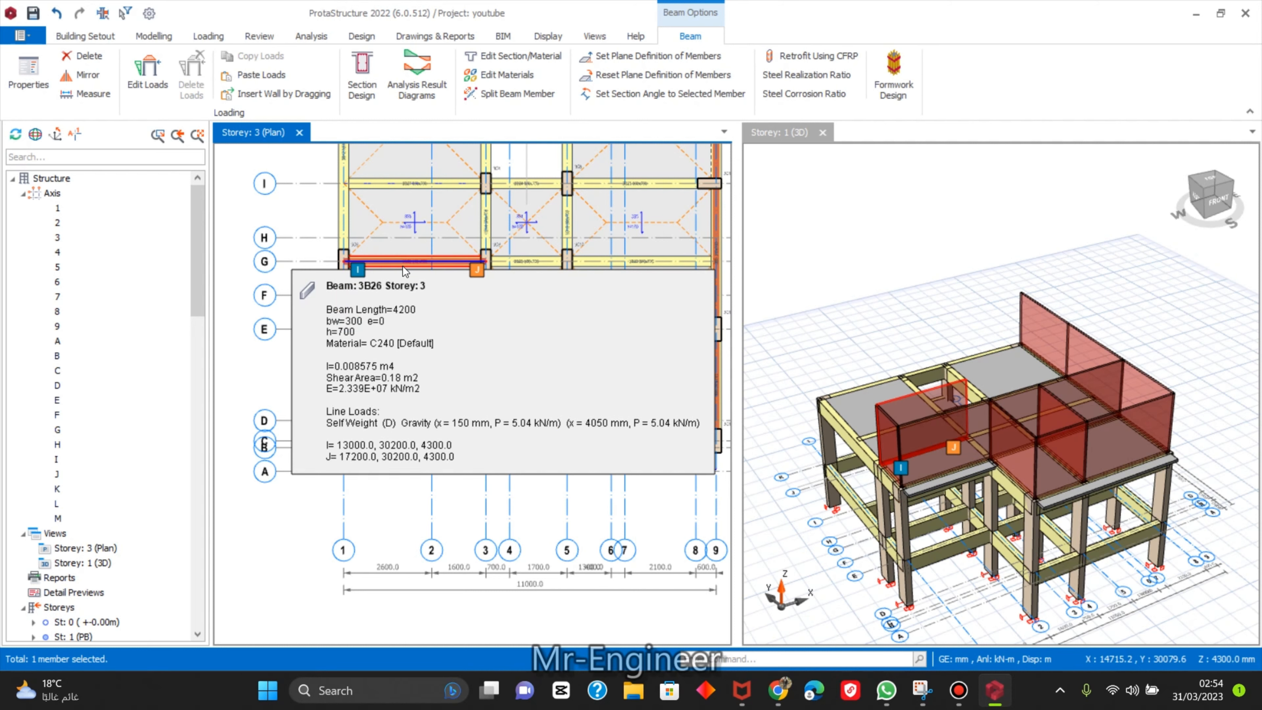
{"action": "left_click", "coordinate": [537, 260]}
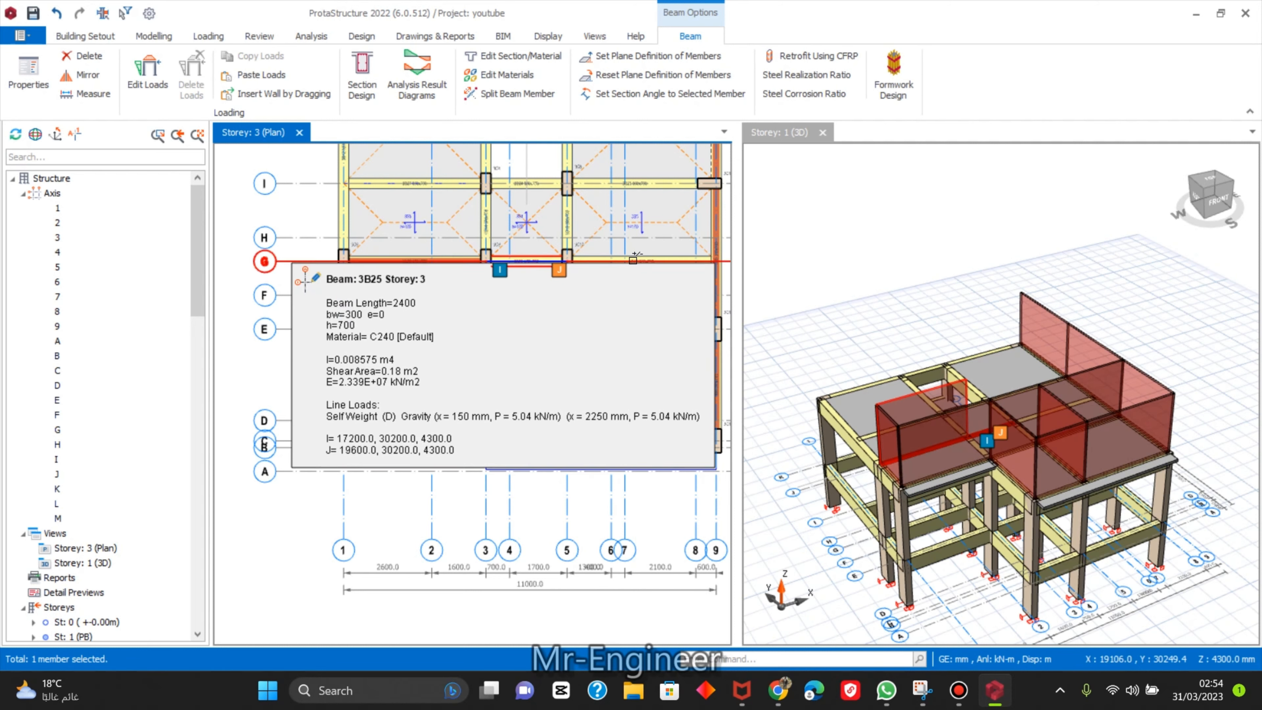
{"action": "left_click", "coordinate": [653, 258], "text": "ctrl"}
{"action": "scroll", "coordinate": [539, 243], "scroll_direction": "down", "scroll_amount": 3}
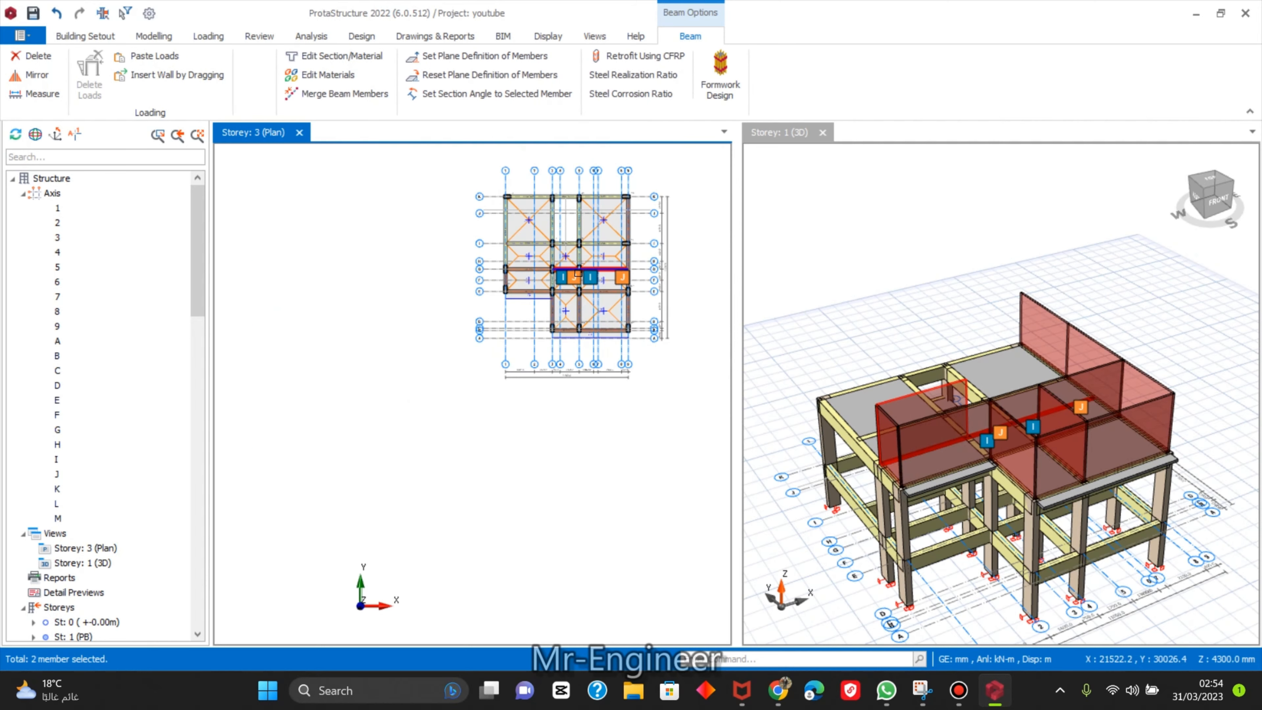
Assign the 200mm block wall load to the beams on axes 3 and 5 between axes G and I.
{"action": "mouse_move", "coordinate": [539, 241]}
{"action": "scroll", "coordinate": [539, 241], "scroll_direction": "up", "scroll_amount": 5}
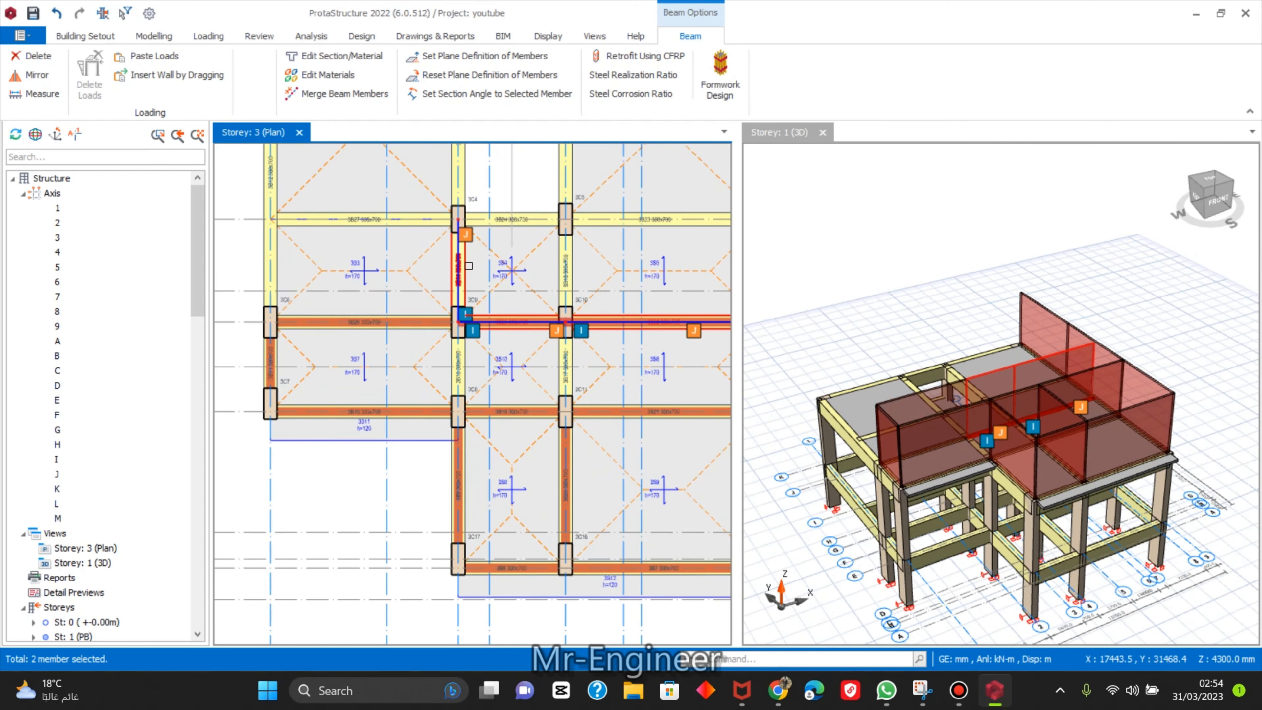
{"action": "left_click", "coordinate": [464, 265]}
{"action": "scroll", "coordinate": [497, 259], "scroll_direction": "down", "scroll_amount": 5}
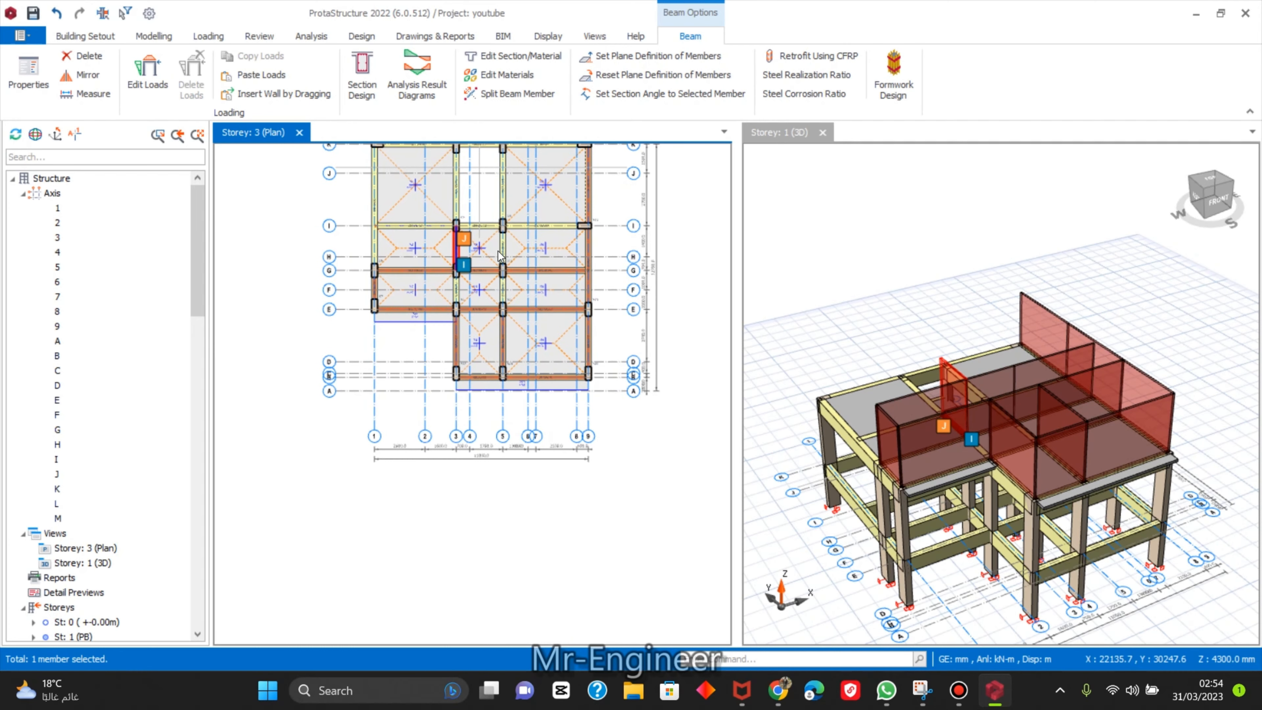
{"action": "scroll", "coordinate": [499, 256], "scroll_direction": "up", "scroll_amount": 5}
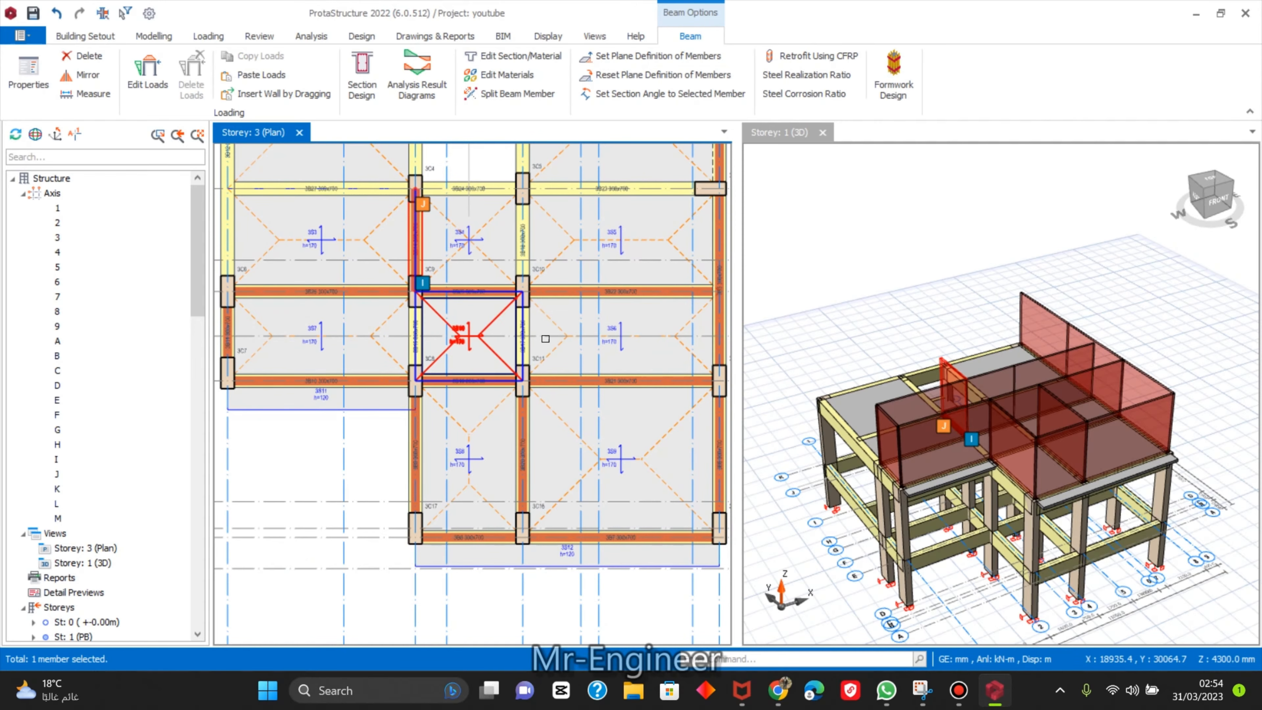
{"action": "mouse_move", "coordinate": [1076, 587]}
{"action": "left_mouse_down"}
{"action": "mouse_move", "coordinate": [990, 635]}
{"action": "mouse_move", "coordinate": [984, 573]}
{"action": "mouse_move", "coordinate": [1006, 599]}
{"action": "left_mouse_up"}
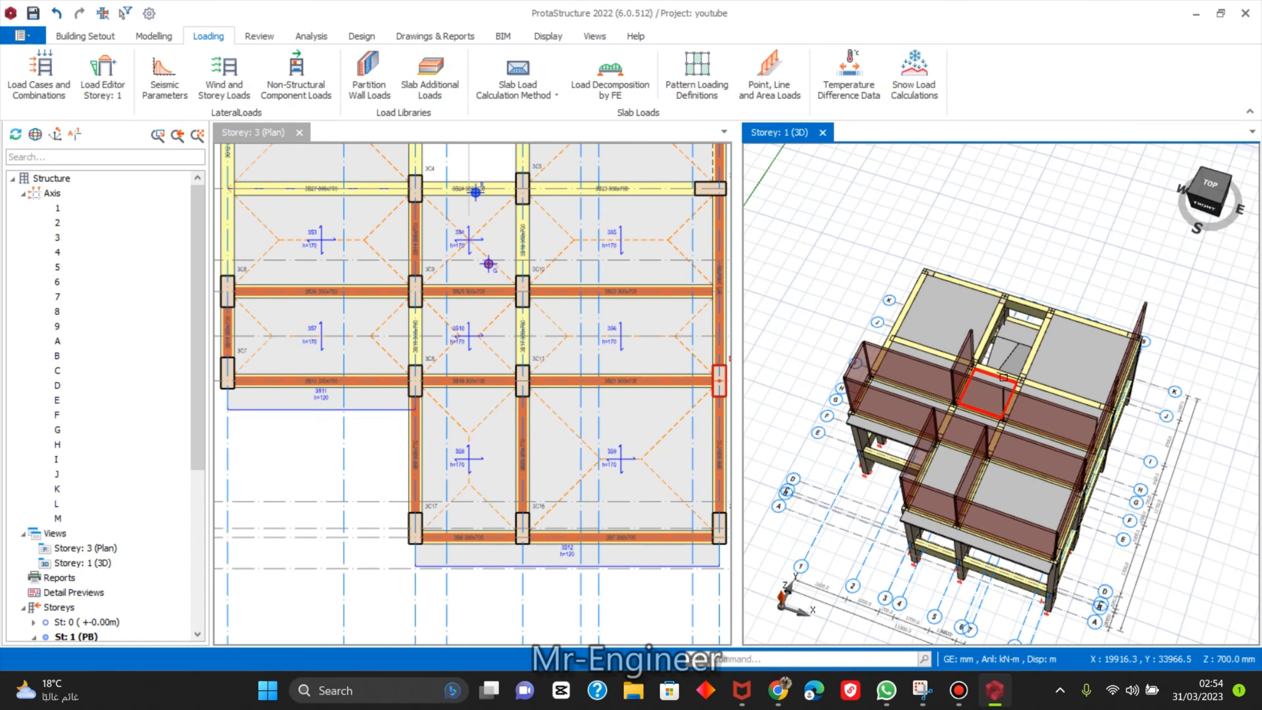
{"action": "left_click_drag", "start_coordinate": [781, 570], "coordinate": [755, 552]}
{"action": "left_click", "coordinate": [471, 384]}
{"action": "left_click", "coordinate": [524, 237]}
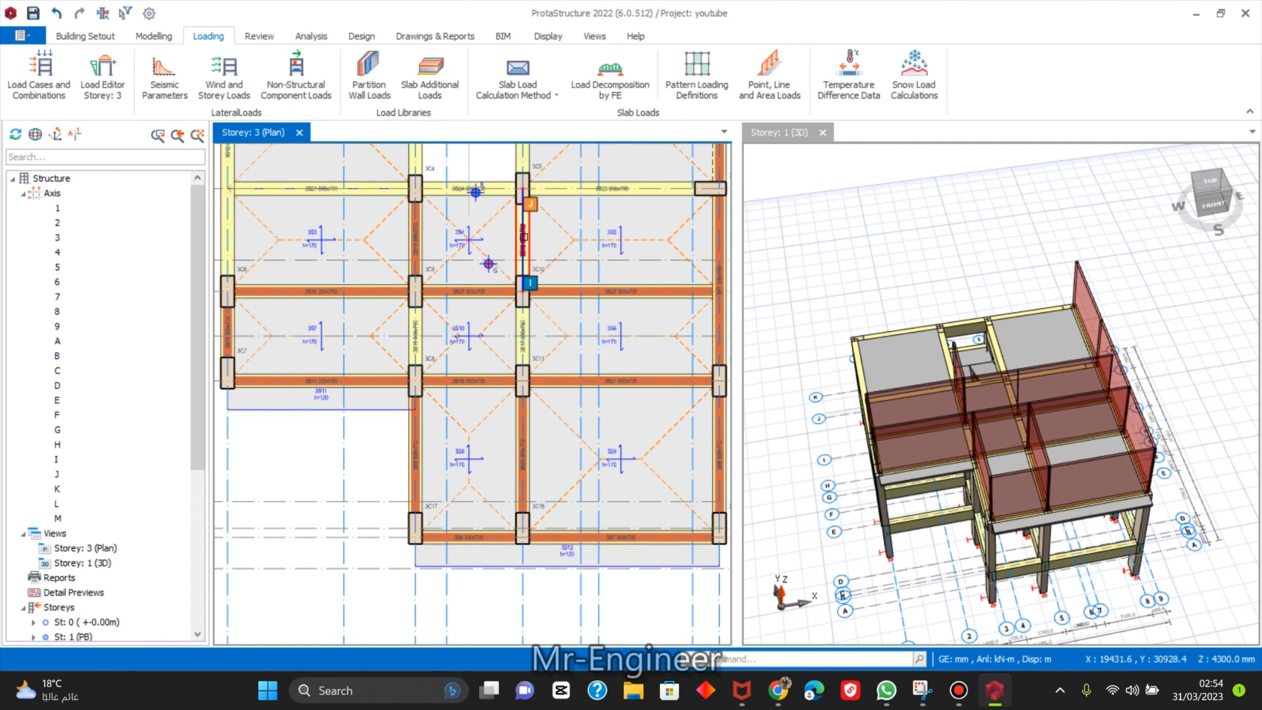
{"action": "mouse_move", "coordinate": [530, 244]}
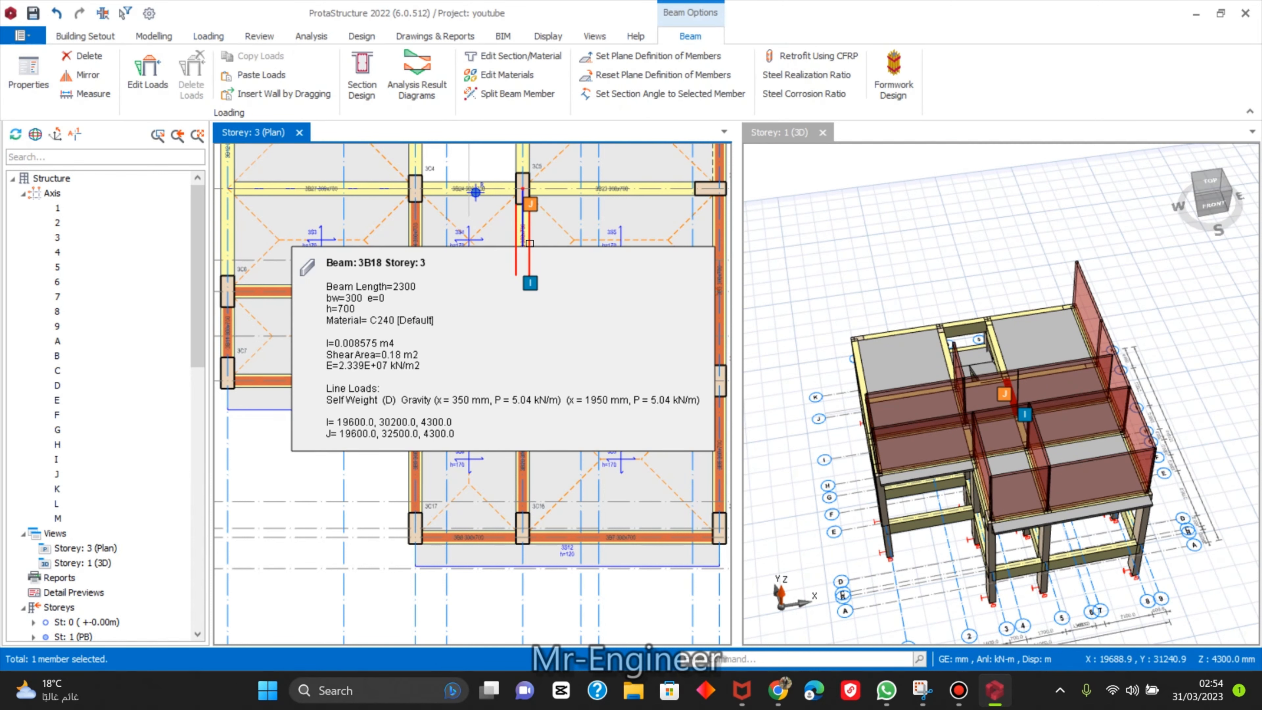
Assign the 200mm block wall load to the axis I beams between axes 5 and 9 and between axes 1 and 3.
{"action": "middle_click_drag", "start_coordinate": [539, 253], "coordinate": [585, 356]}
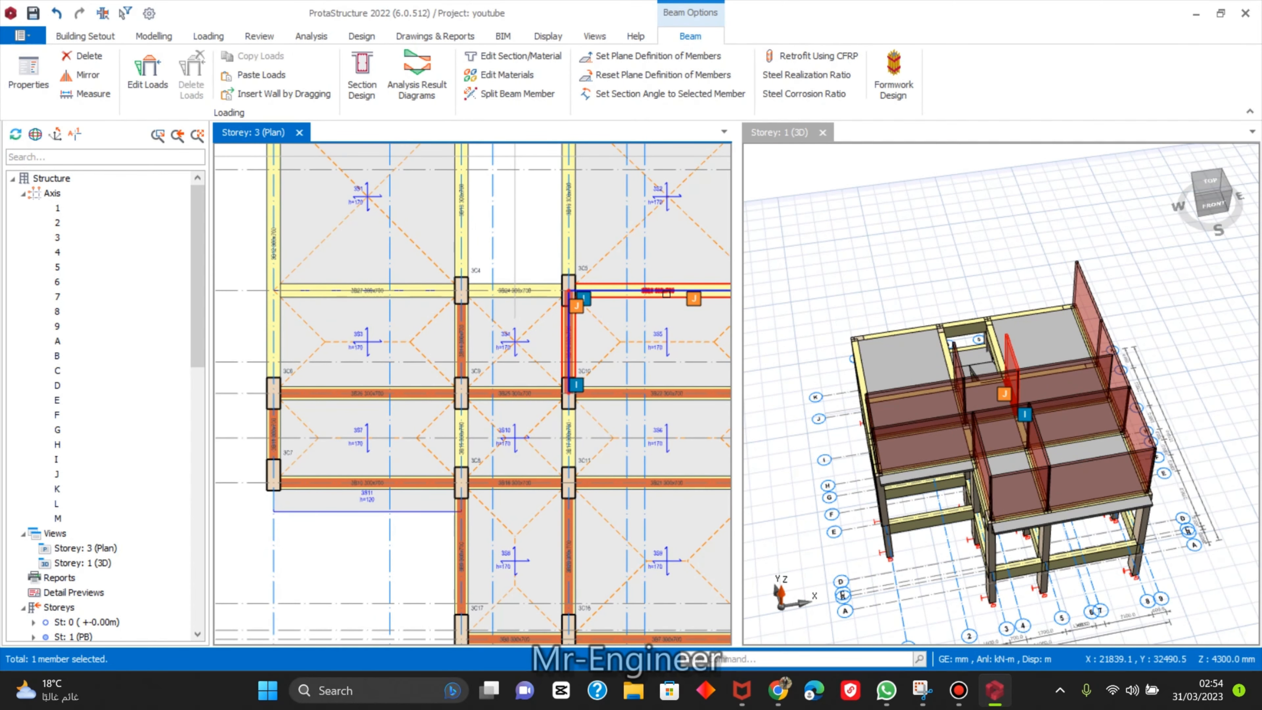
{"action": "left_click", "coordinate": [666, 294]}
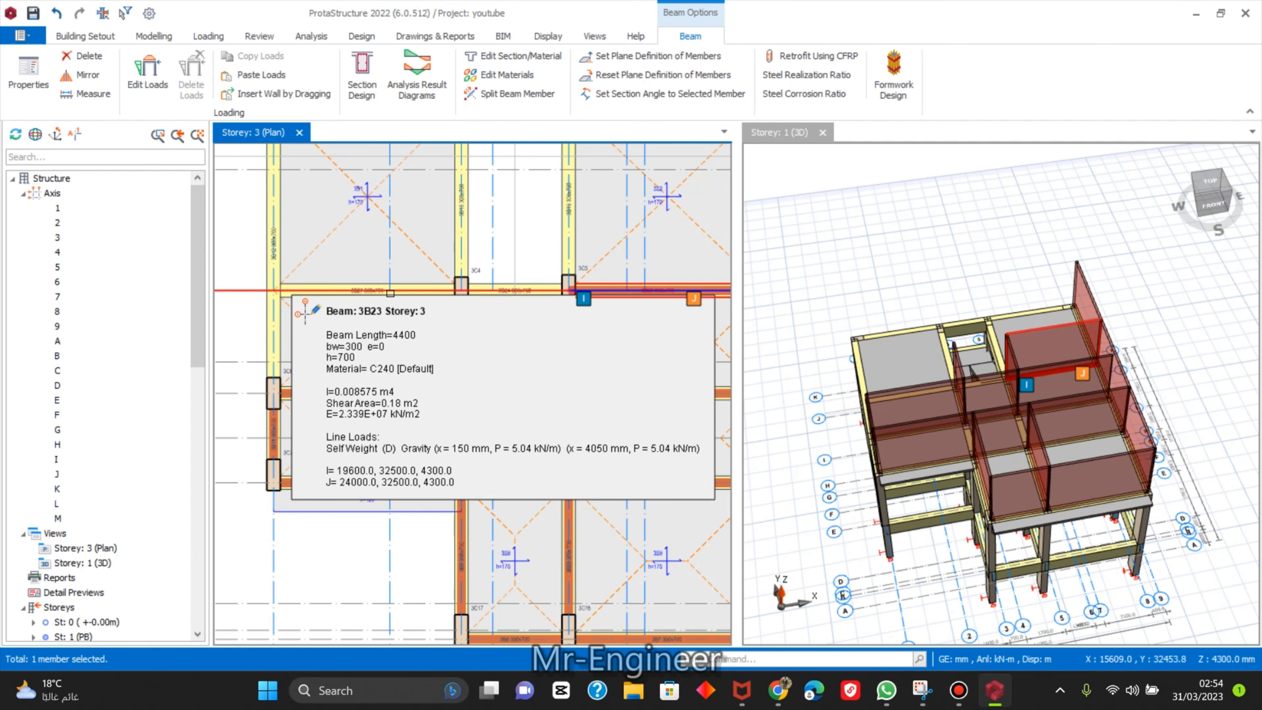
{"action": "left_click", "coordinate": [390, 292]}
Assign the 200mm block wall load to the axis 1 beam from G to K, beam 3B1 on axis K, and the I–K beams on axes 3 and 5.
{"action": "middle_click_drag", "start_coordinate": [292, 268], "coordinate": [252, 328]}
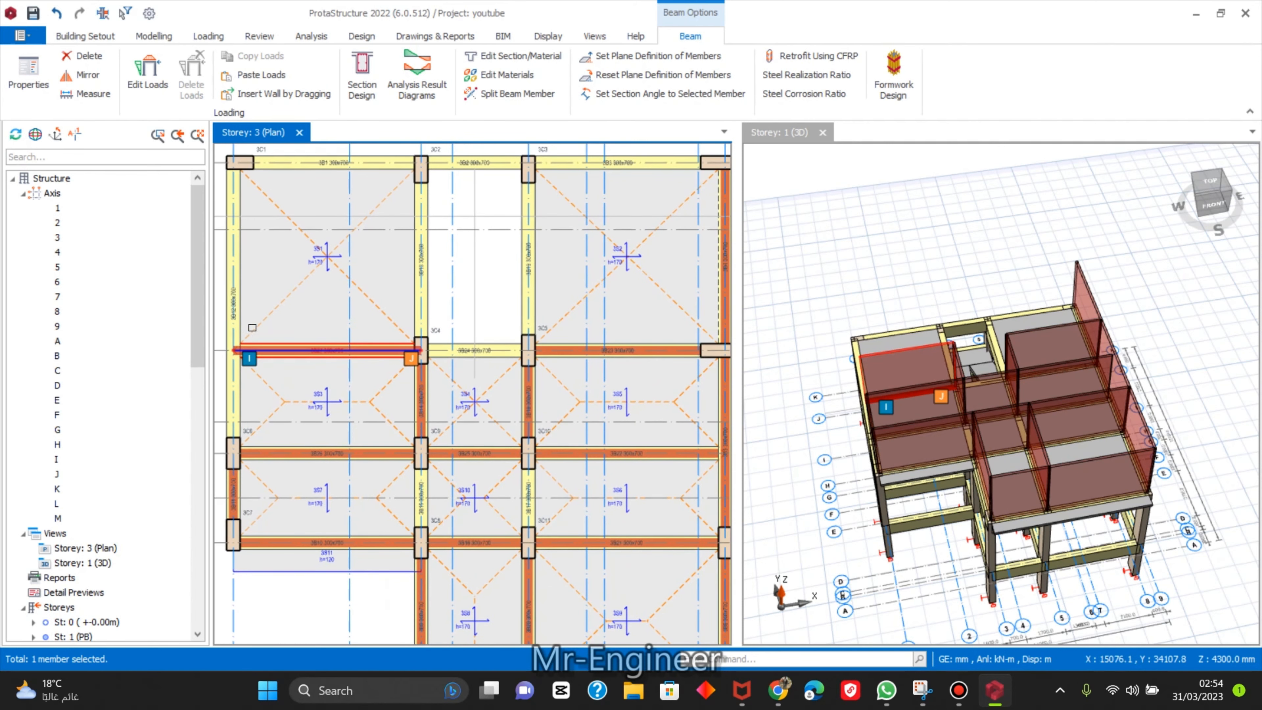
{"action": "left_click", "coordinate": [238, 397]}
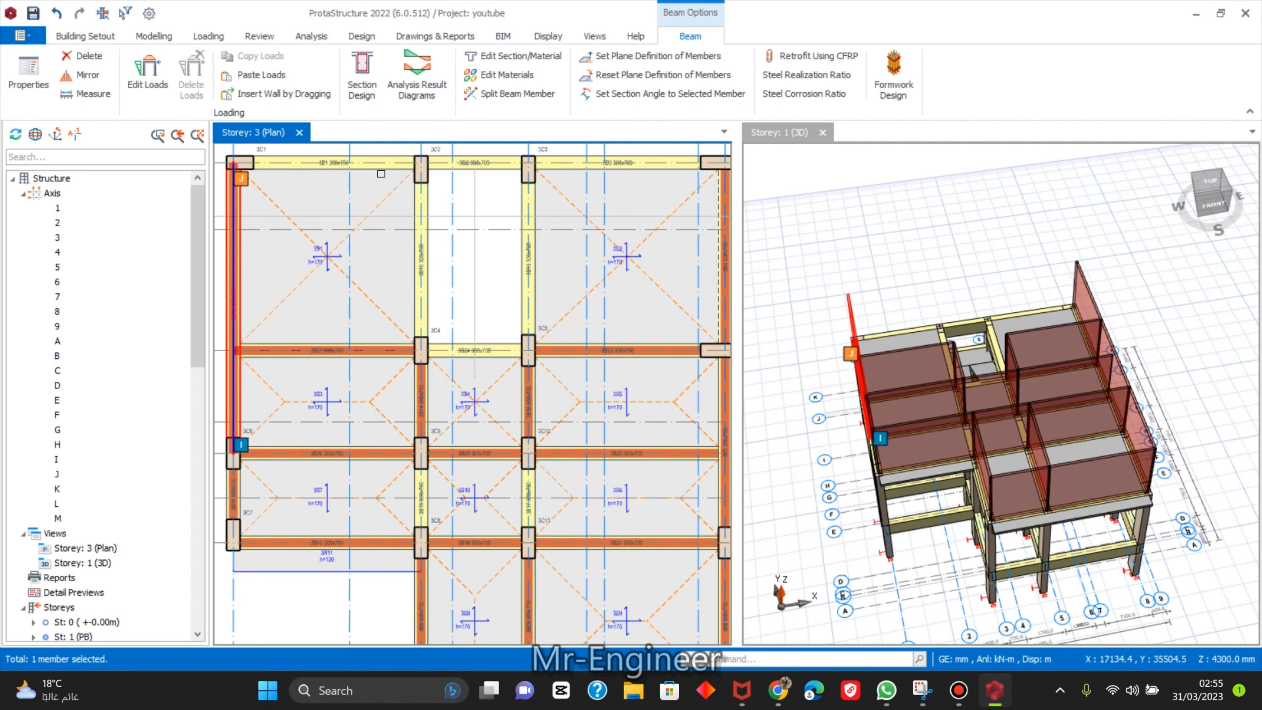
{"action": "left_click", "coordinate": [375, 169]}
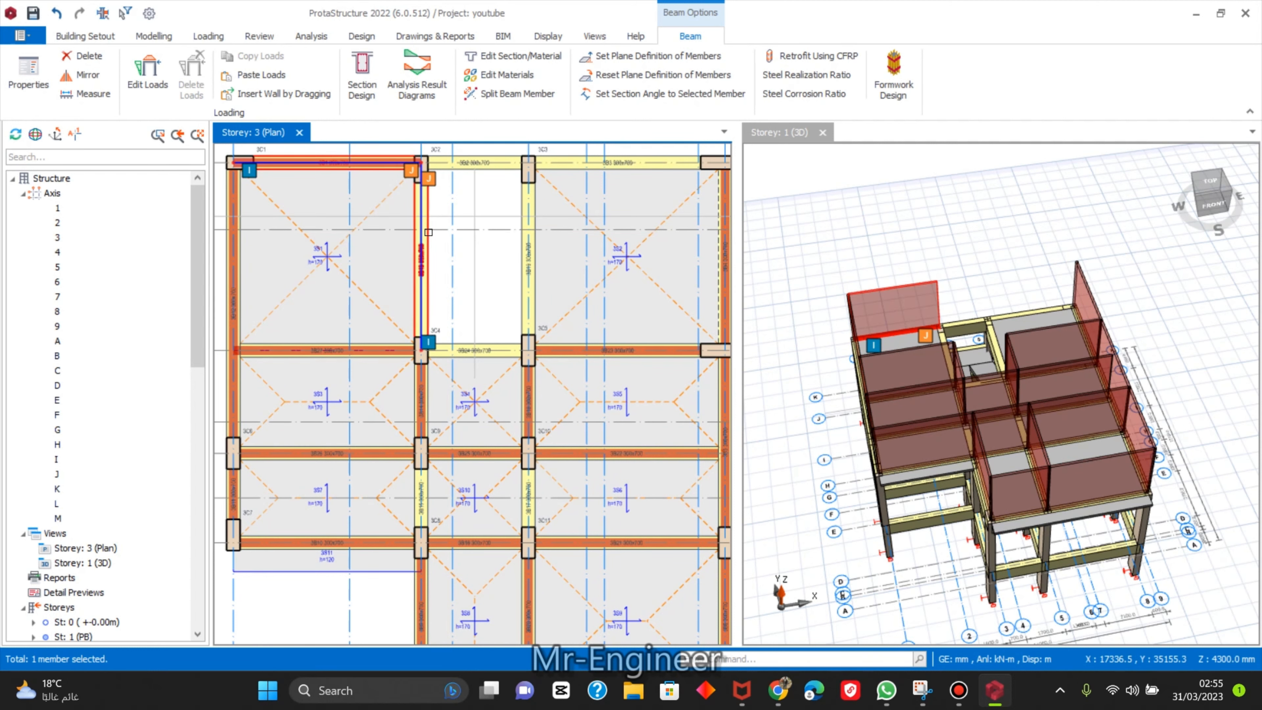
{"action": "left_click", "coordinate": [420, 238]}
{"action": "left_click", "coordinate": [523, 208]}
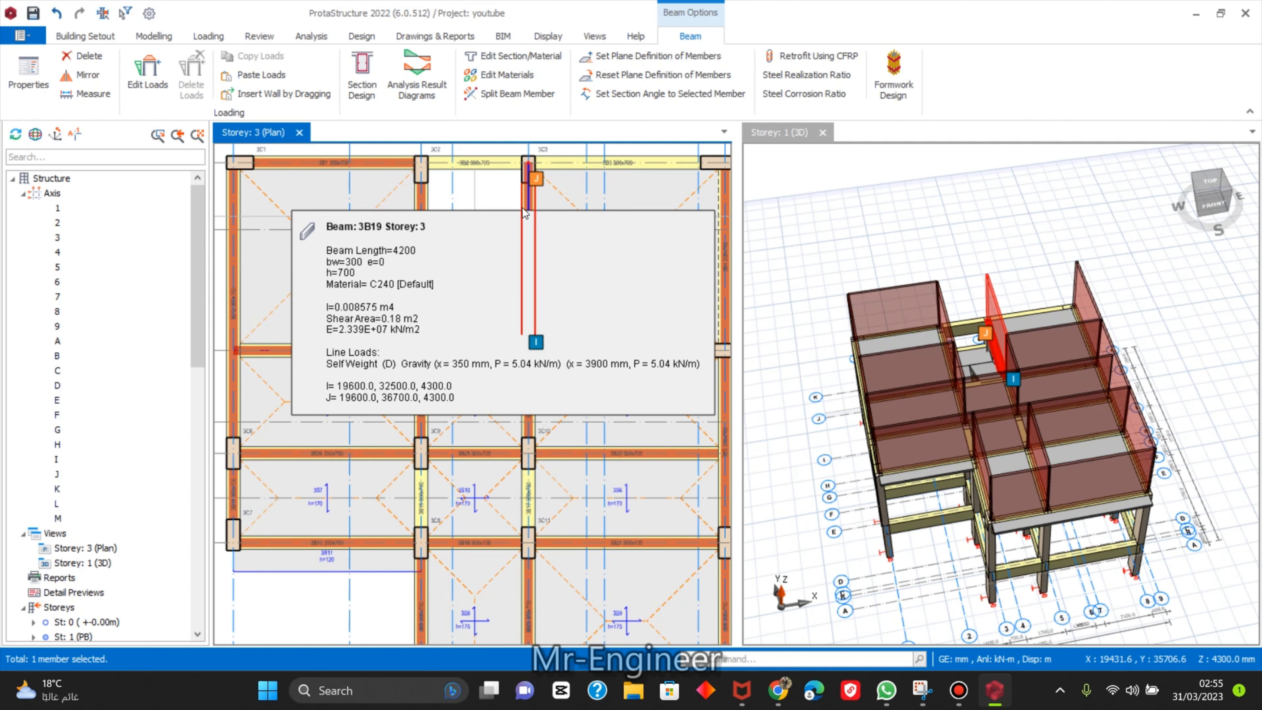
Assign the 200mm block wall load to the axis K beams between axes 3 and 5 and between axes 5 and 9.
{"action": "left_click", "coordinate": [494, 172]}
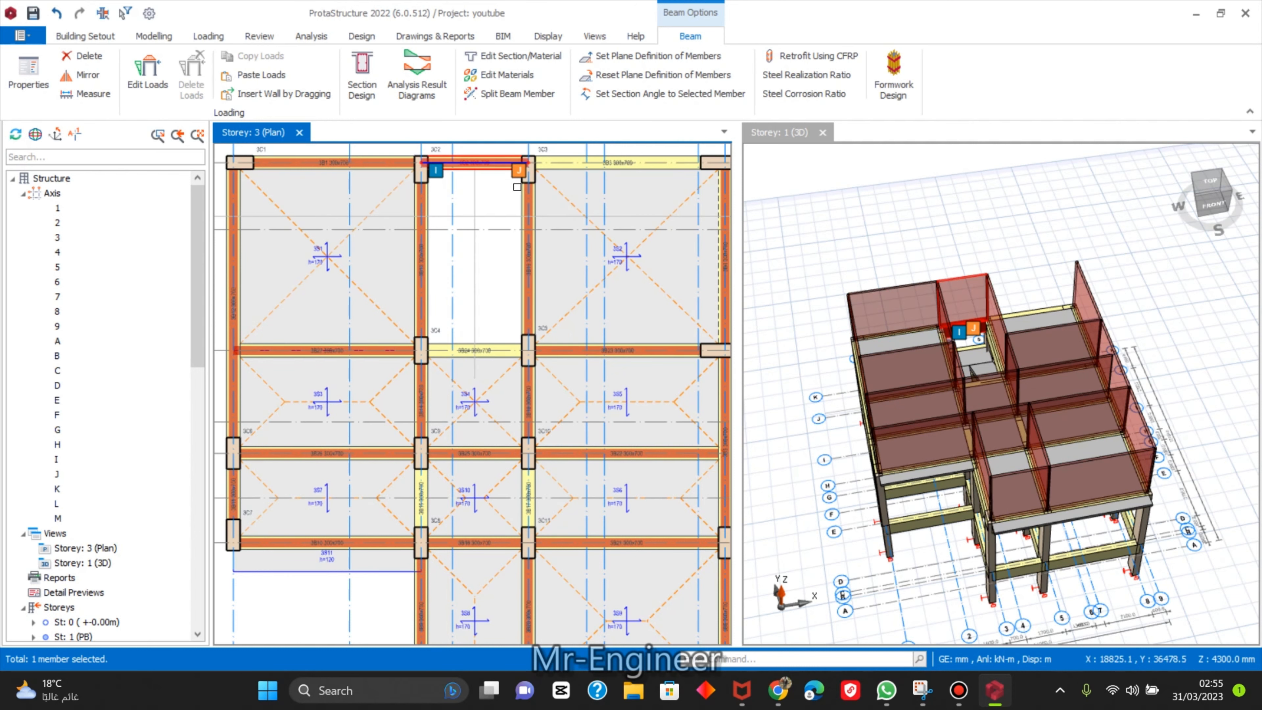
{"action": "left_click", "coordinate": [611, 170]}
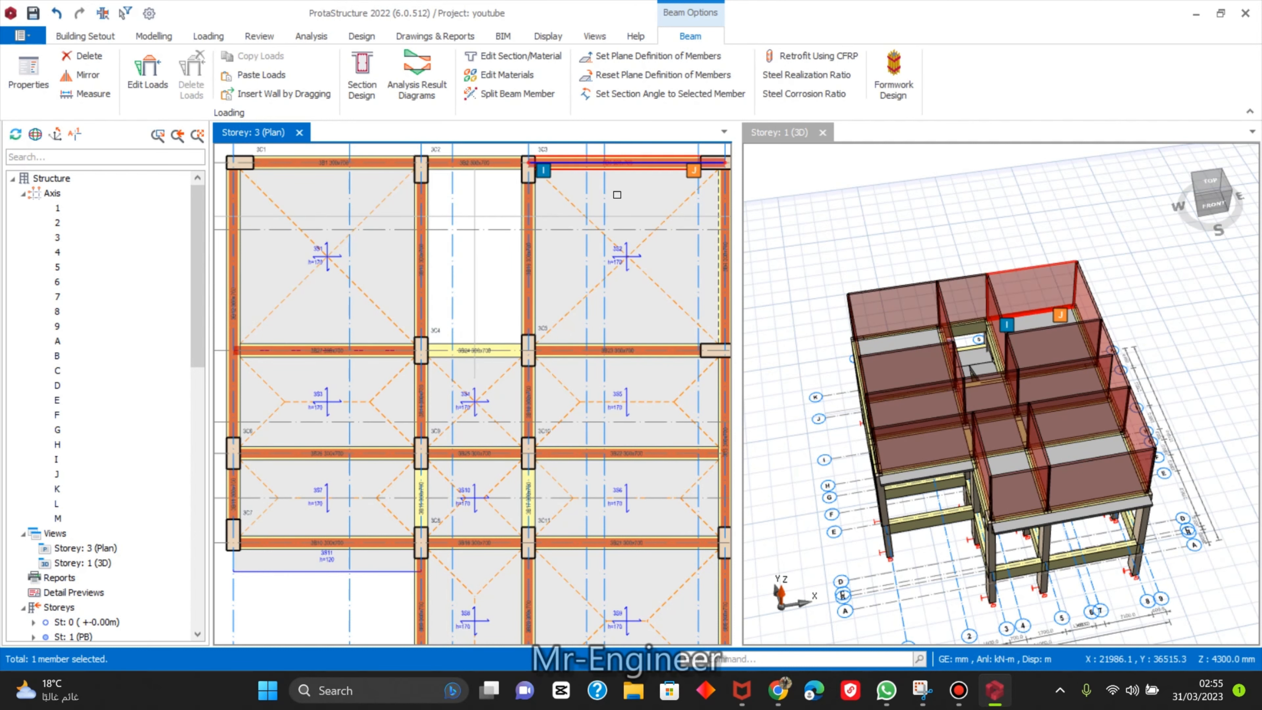
Examine the storey 3 plan and the 3D model for beams without a wall load around slabs 3S4 and 3S10, including beam 3B15.
{"action": "scroll", "coordinate": [548, 236], "scroll_direction": "down", "scroll_amount": 5}
{"action": "scroll", "coordinate": [548, 236], "scroll_direction": "up", "scroll_amount": 5}
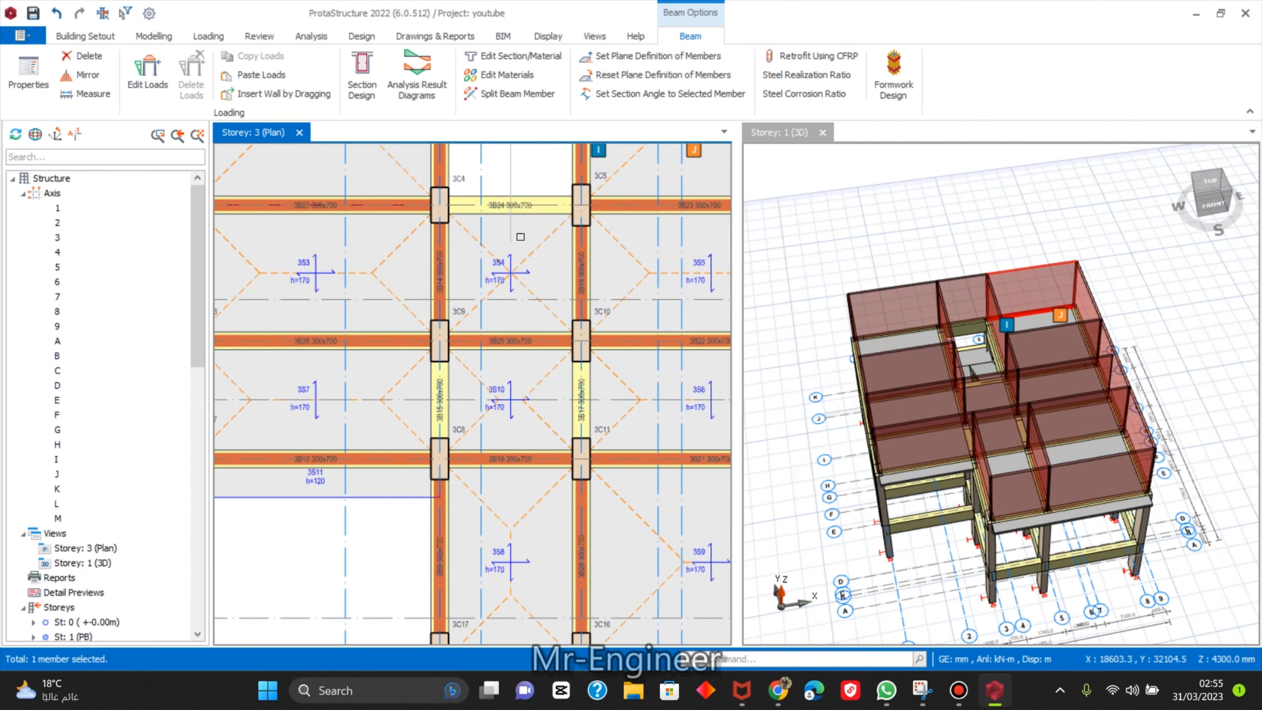
{"action": "middle_click_drag", "start_coordinate": [518, 258], "coordinate": [491, 352]}
{"action": "mouse_move", "coordinate": [909, 583]}
{"action": "left_mouse_down"}
{"action": "mouse_move", "coordinate": [1133, 579]}
{"action": "mouse_move", "coordinate": [909, 589]}
{"action": "left_mouse_up"}
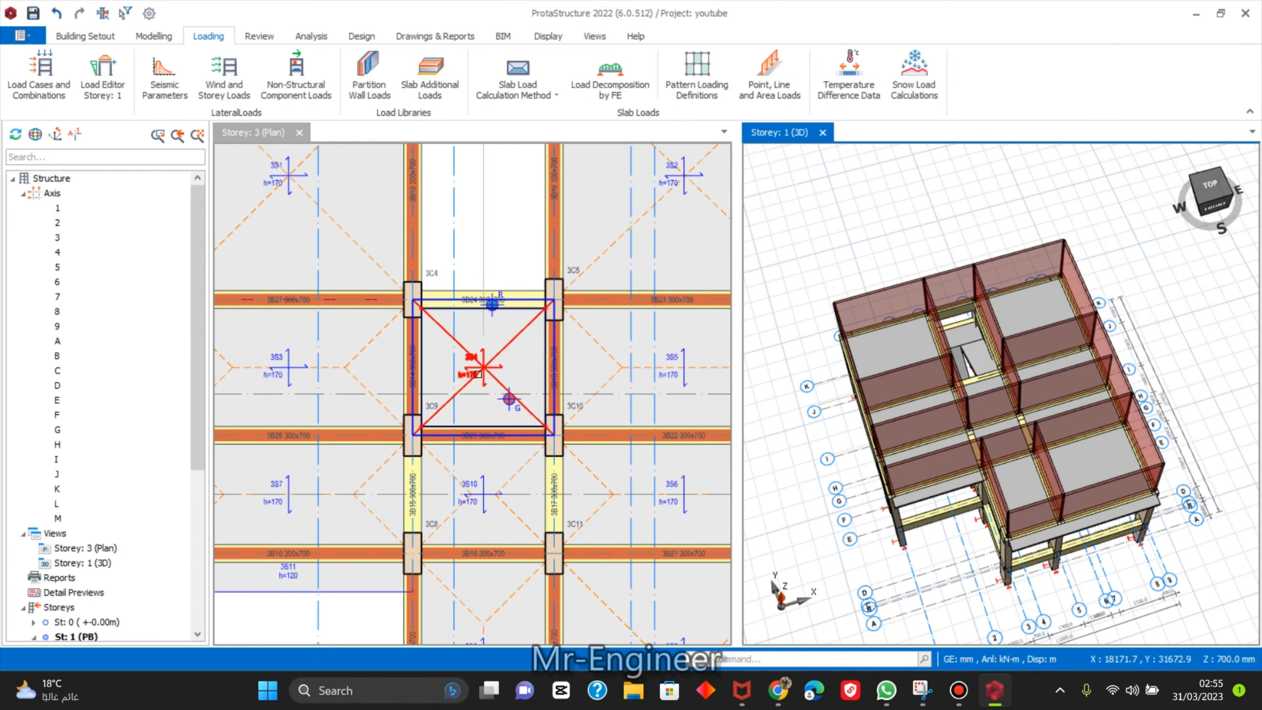
{"action": "scroll", "coordinate": [347, 459], "scroll_direction": "down", "scroll_amount": 3}
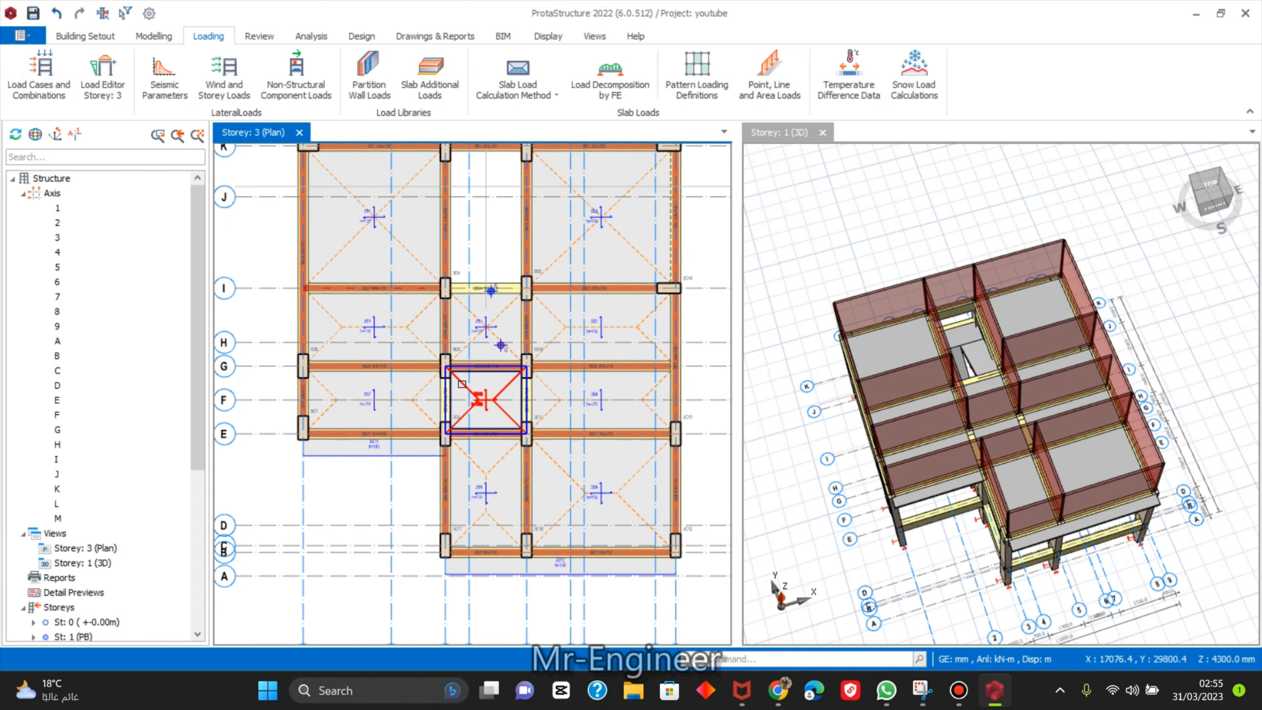
{"action": "scroll", "coordinate": [404, 400], "scroll_direction": "up", "scroll_amount": 3}
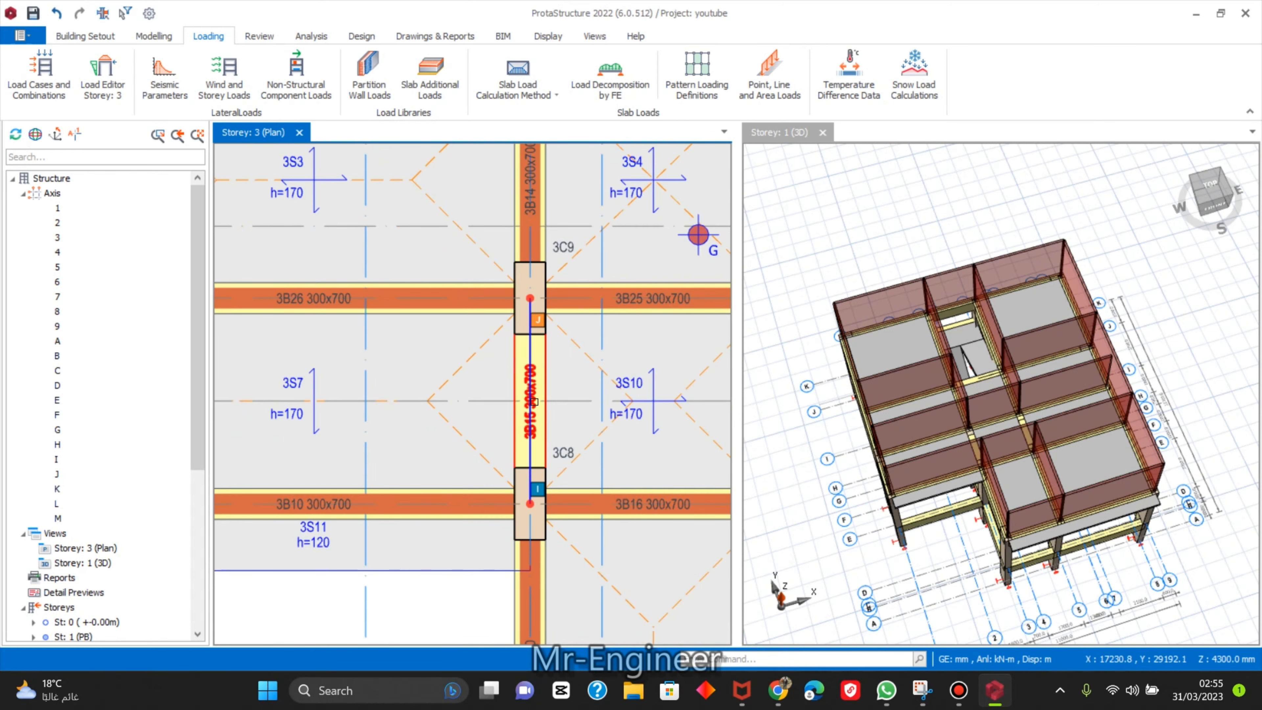
{"action": "scroll", "coordinate": [534, 402], "scroll_direction": "down", "scroll_amount": 2}
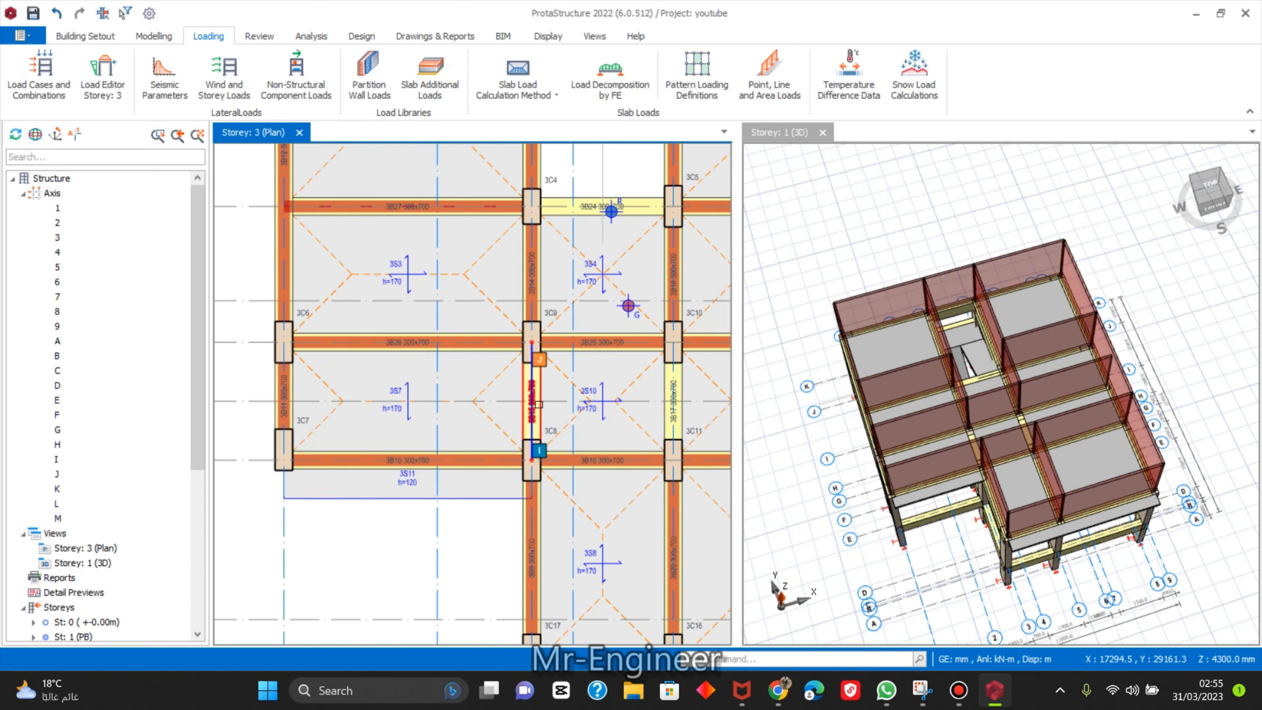
{"action": "scroll", "coordinate": [539, 405], "scroll_direction": "down", "scroll_amount": 2}
{"action": "middle_click_drag", "start_coordinate": [569, 402], "coordinate": [494, 379]}
{"action": "left_click", "coordinate": [495, 383]}
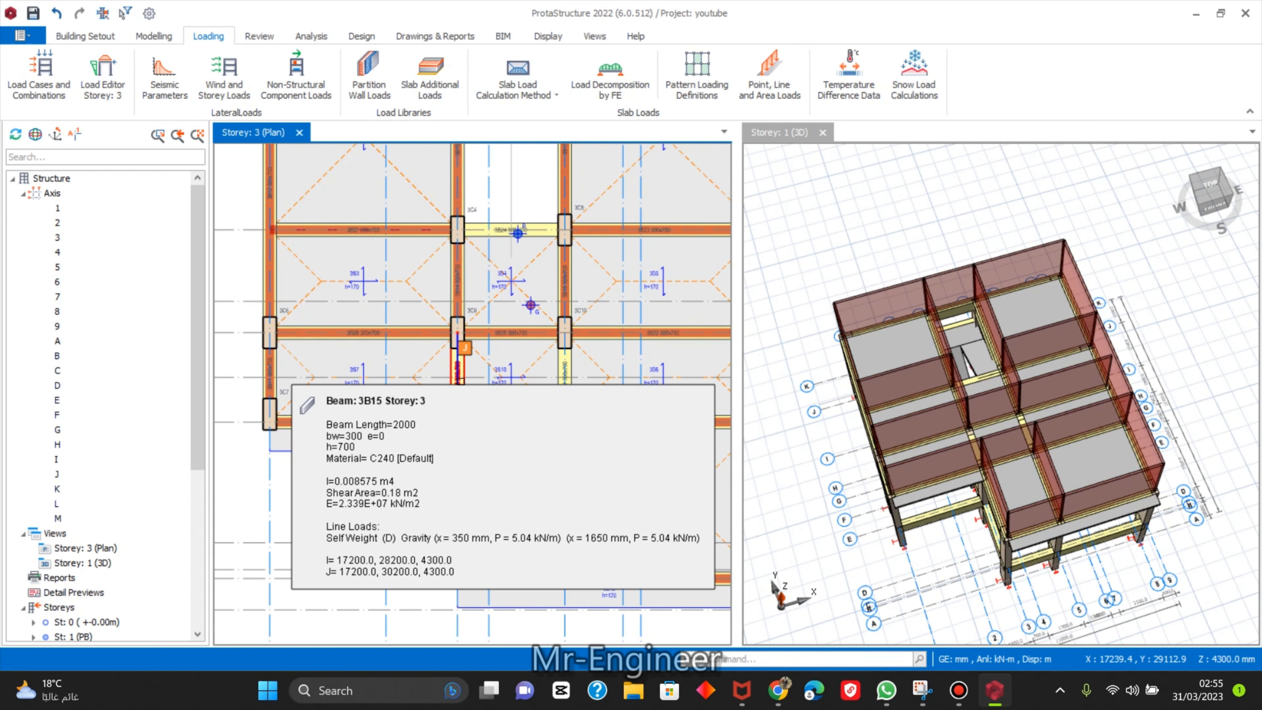
Apply the wall load to beams 3B15 and 3B17 between axes E and G in the storey 3 plan.
{"action": "left_click", "coordinate": [457, 381]}
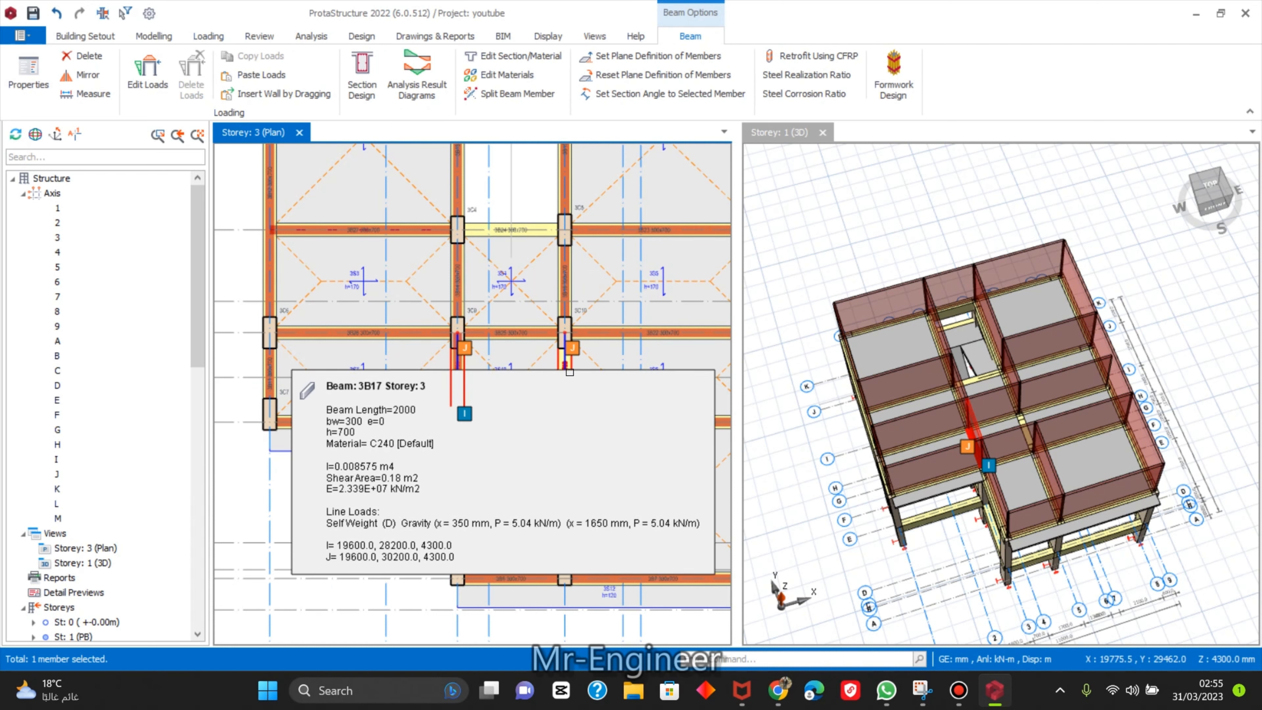
{"action": "left_click", "coordinate": [558, 382]}
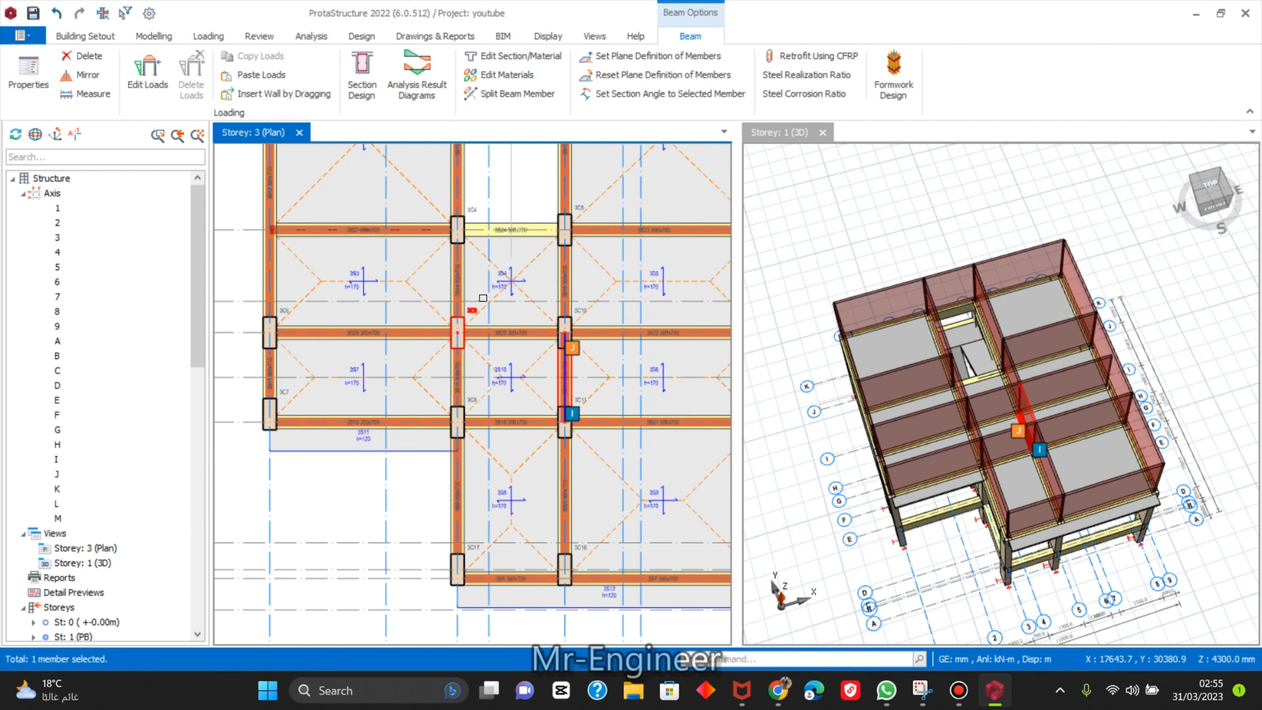
{"action": "scroll", "coordinate": [507, 363], "scroll_direction": "down", "scroll_amount": 4}
{"action": "scroll", "coordinate": [490, 373], "scroll_direction": "up", "scroll_amount": 5}
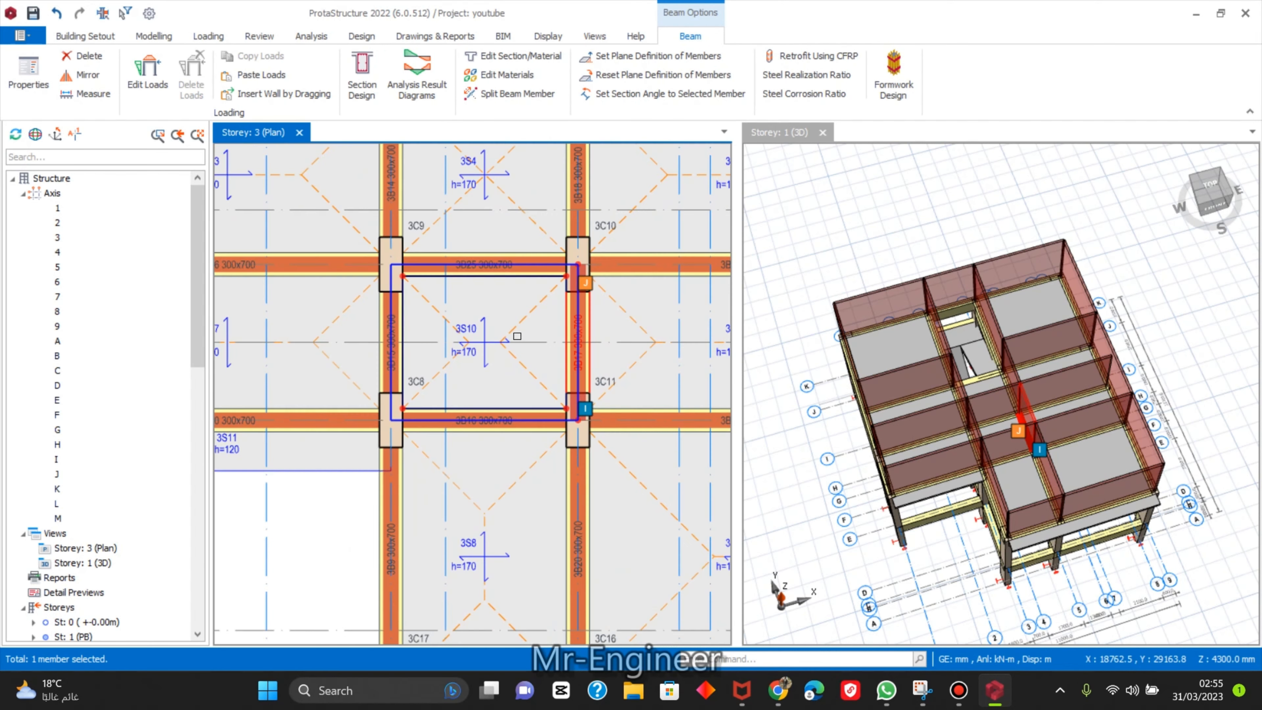
{"action": "key", "text": "Escape"}
Examine beam 3B25 on axis G and the walls around it in the storey 3 plan and the 3D view.
{"action": "left_click", "coordinate": [513, 309]}
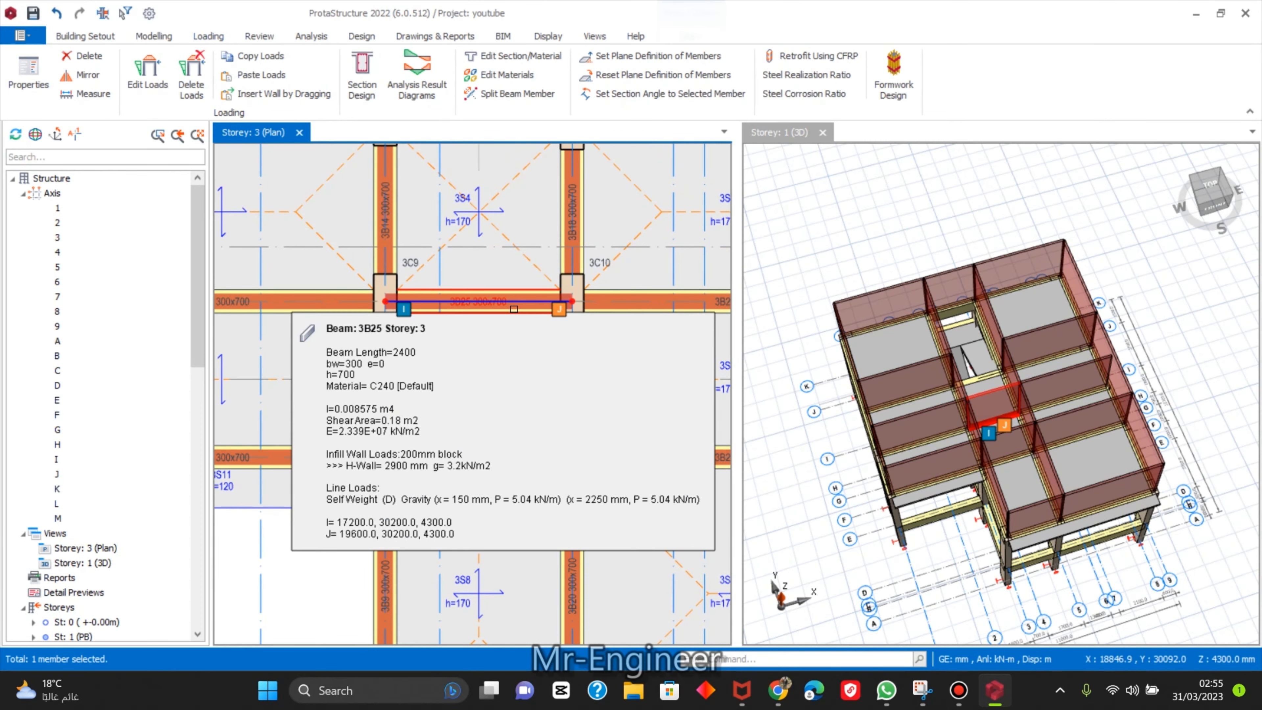
{"action": "key", "text": "Escape"}
{"action": "scroll", "coordinate": [492, 249], "scroll_direction": "down", "scroll_amount": 4}
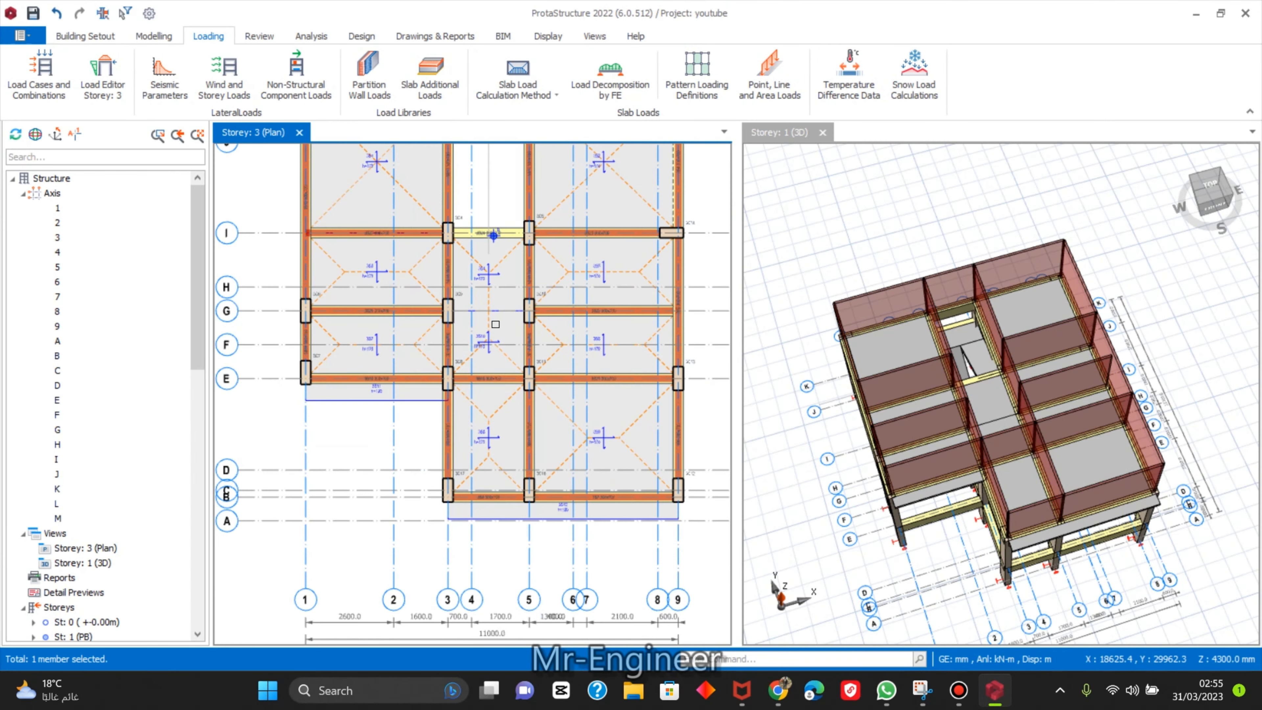
{"action": "middle_click_drag", "start_coordinate": [954, 453], "coordinate": [570, 319]}
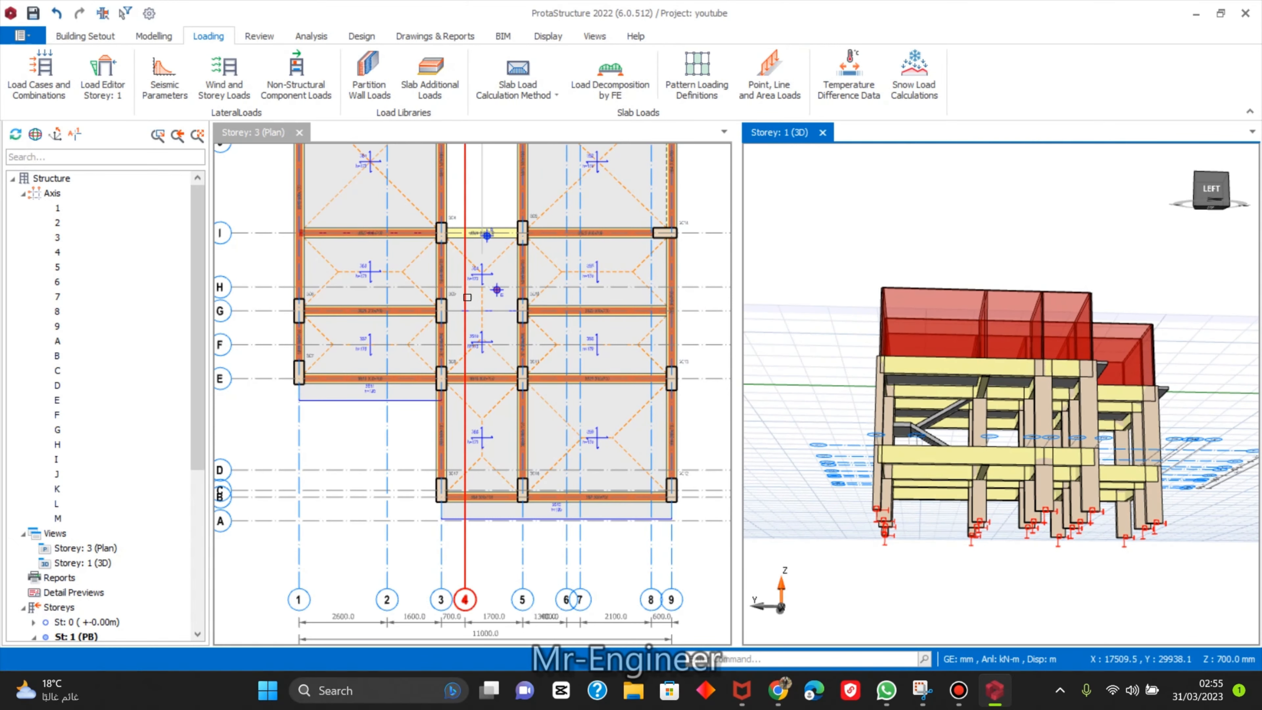
{"action": "scroll", "coordinate": [456, 277], "scroll_direction": "up", "scroll_amount": 3}
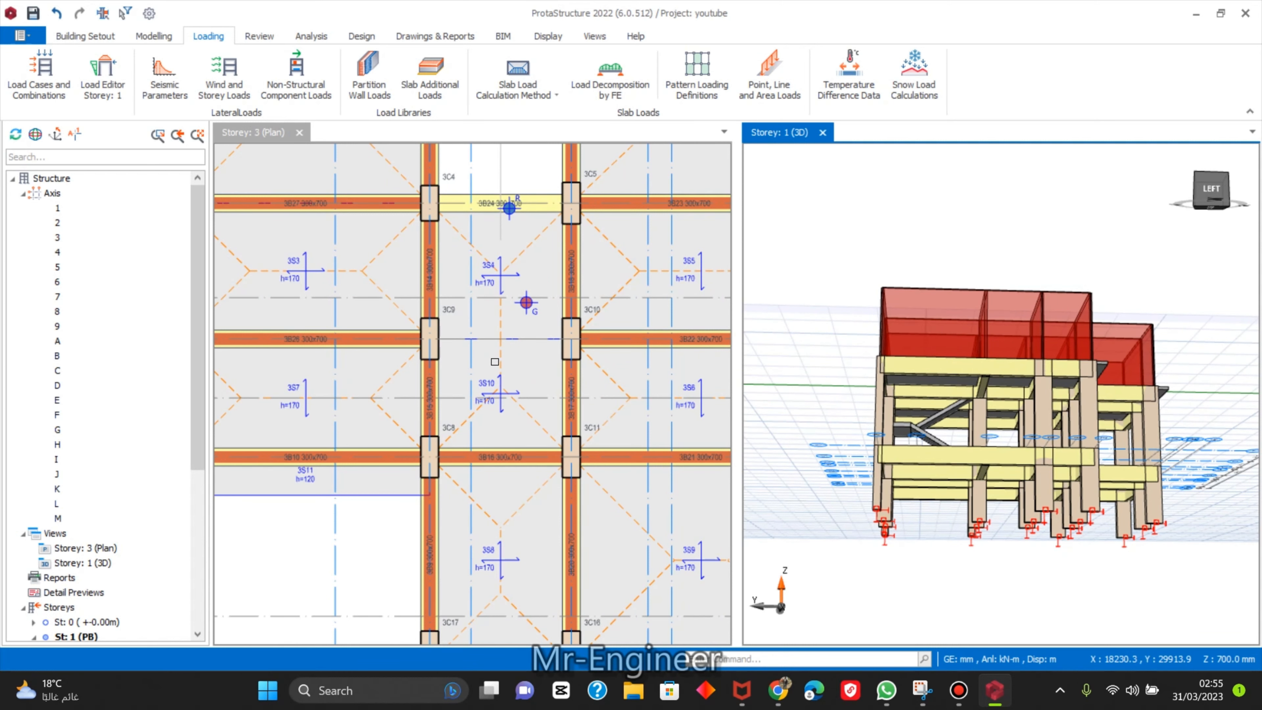
{"action": "scroll", "coordinate": [510, 338], "scroll_direction": "up", "scroll_amount": 2}
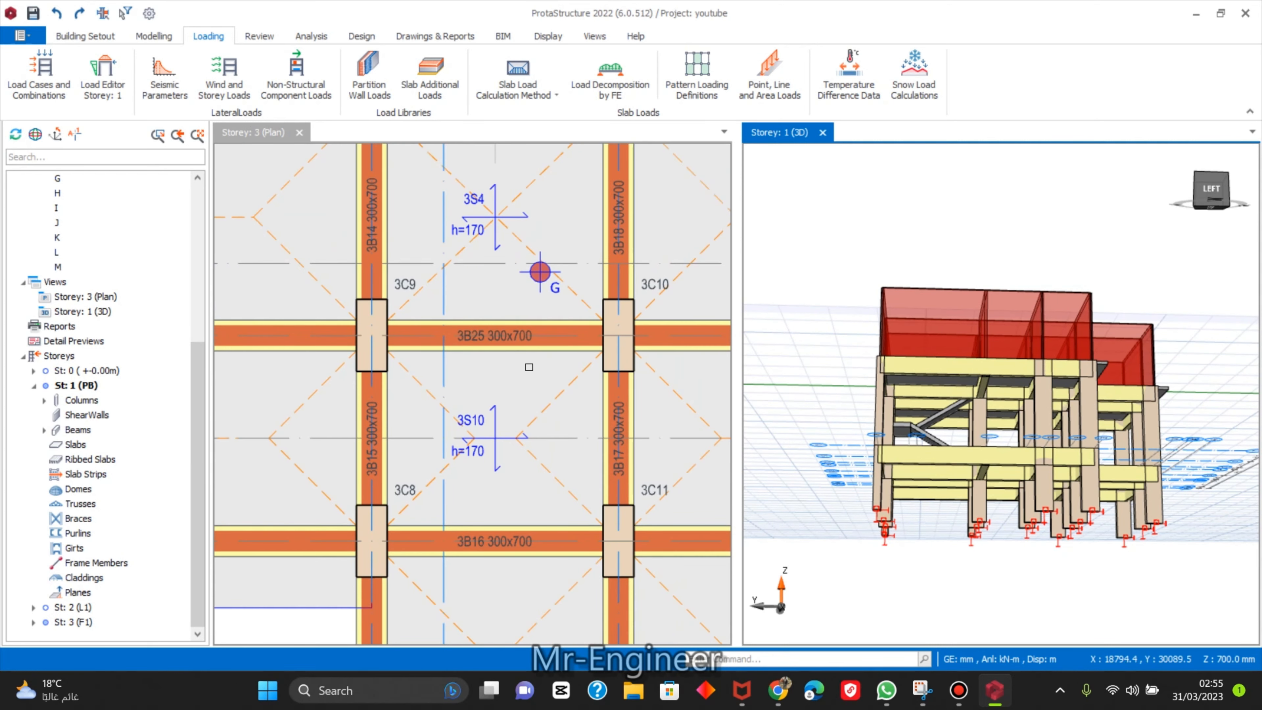
{"action": "scroll", "coordinate": [529, 366], "scroll_direction": "down", "scroll_amount": 2}
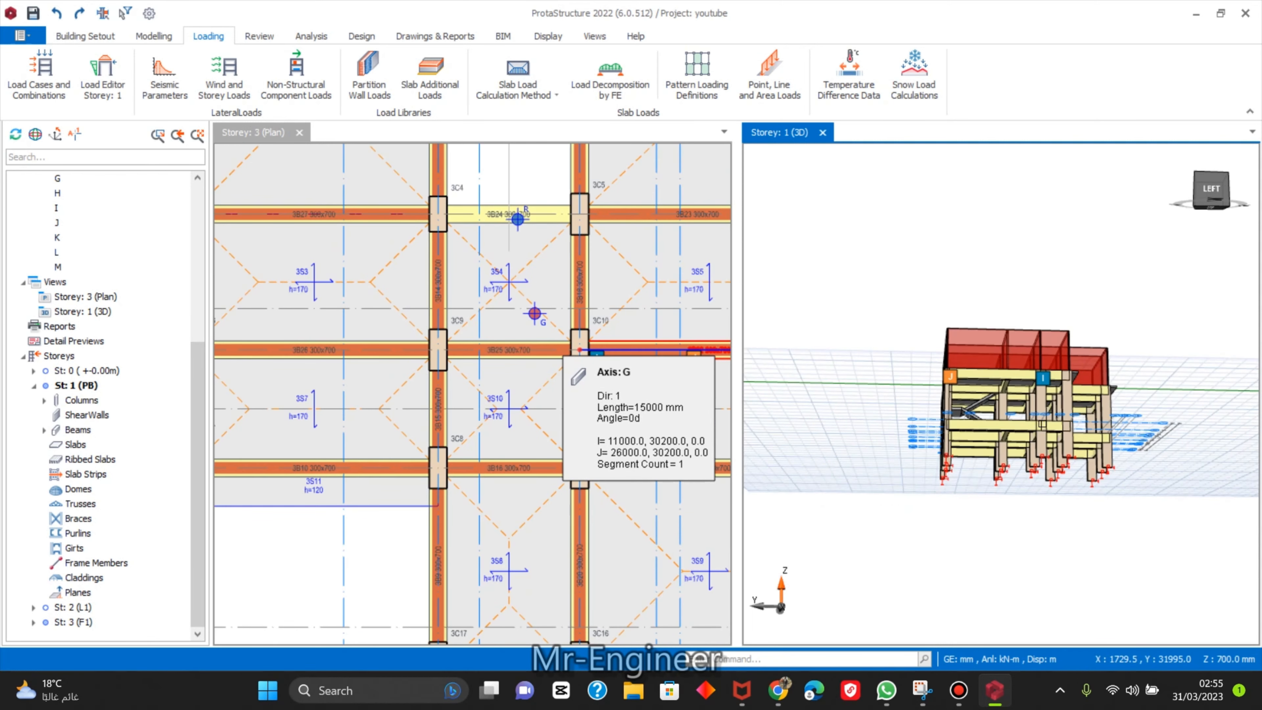
{"action": "mouse_move", "coordinate": [854, 527]}
{"action": "middle_mouse_down"}
{"action": "mouse_move", "coordinate": [1027, 602]}
{"action": "mouse_move", "coordinate": [1008, 381]}
{"action": "middle_mouse_up"}
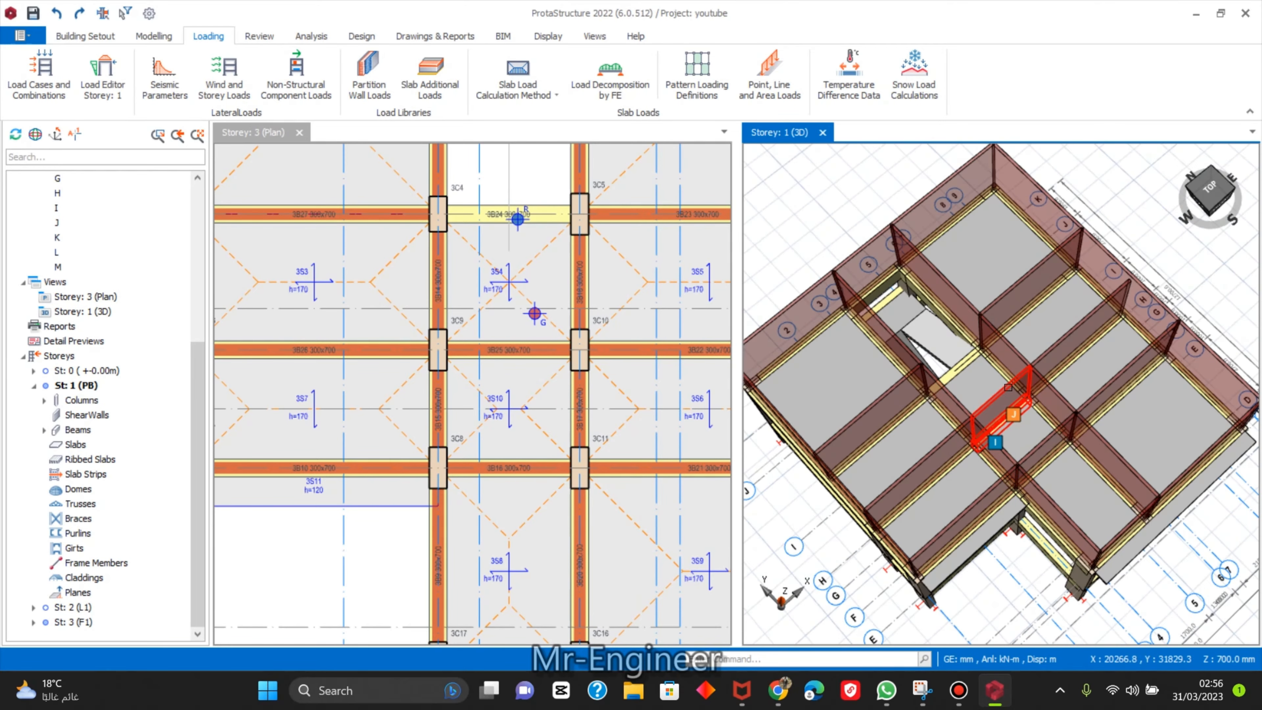
{"action": "left_click", "coordinate": [1008, 387]}
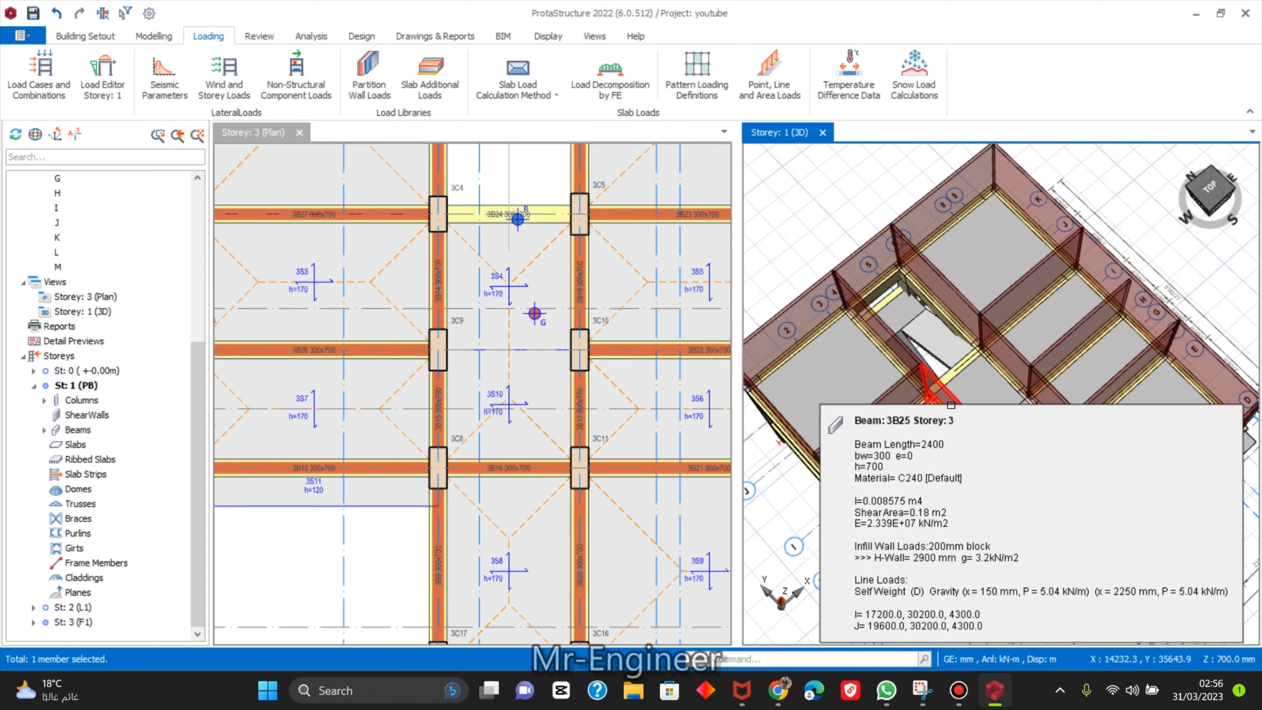
{"action": "scroll", "coordinate": [950, 405], "scroll_direction": "down", "scroll_amount": 8}
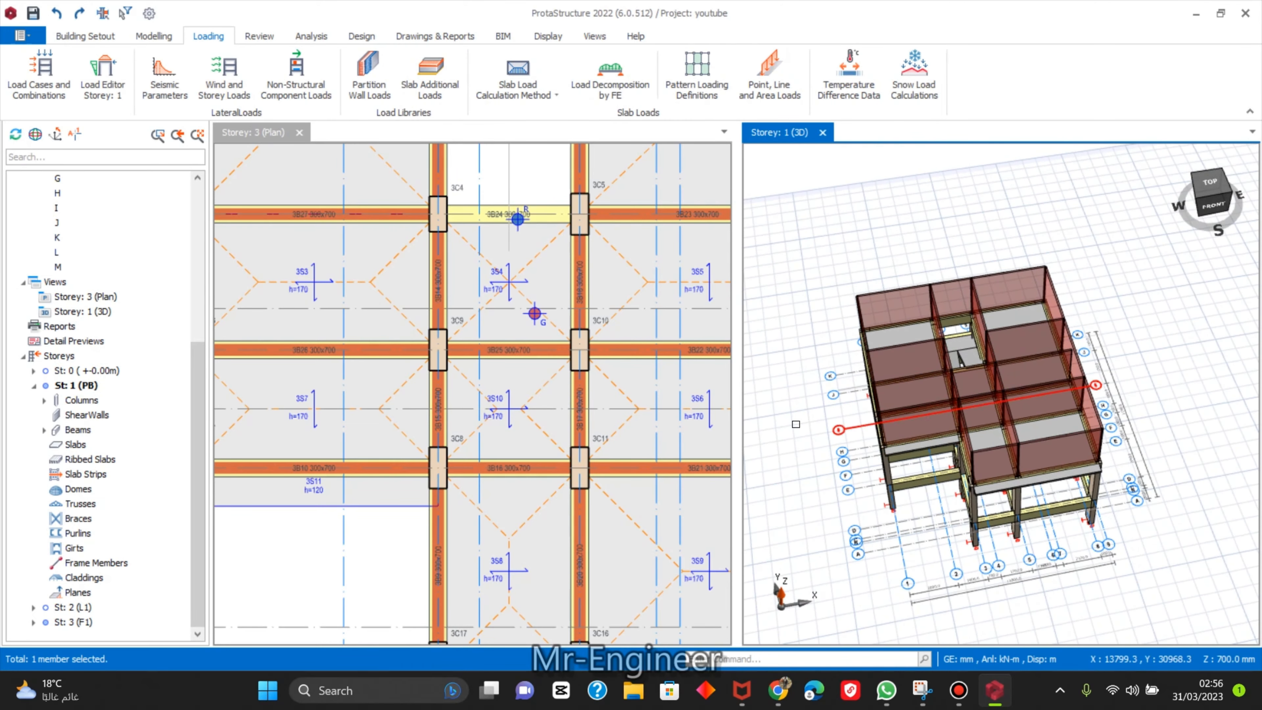
Review the general and 3D properties of beam 3B25, leaving them unchanged.
{"action": "left_click", "coordinate": [533, 349]}
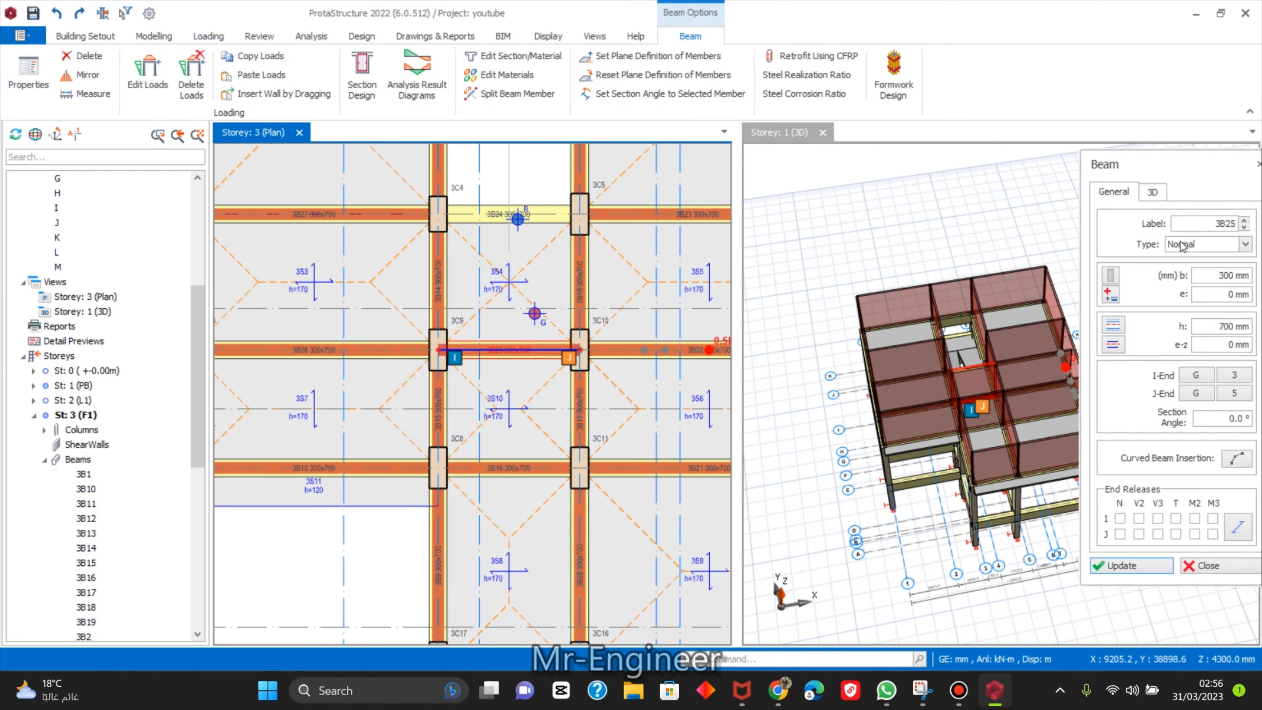
{"action": "left_click", "coordinate": [1154, 195]}
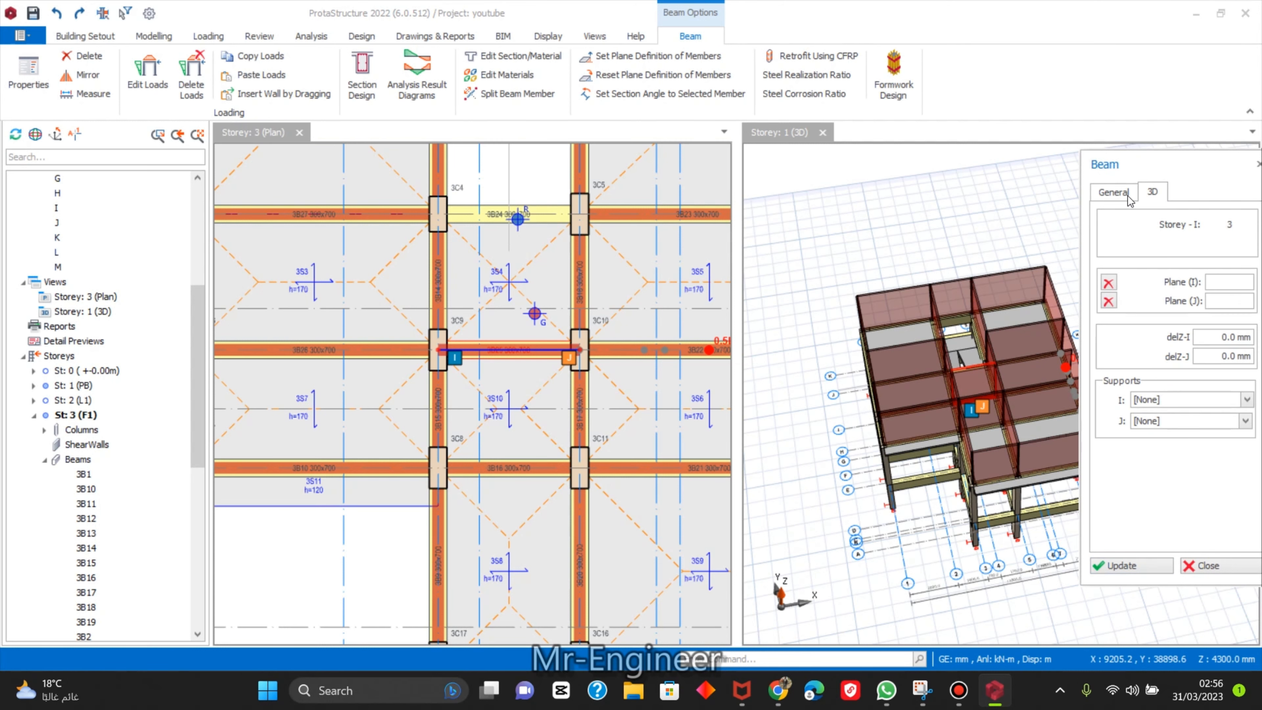
{"action": "left_click", "coordinate": [1117, 195]}
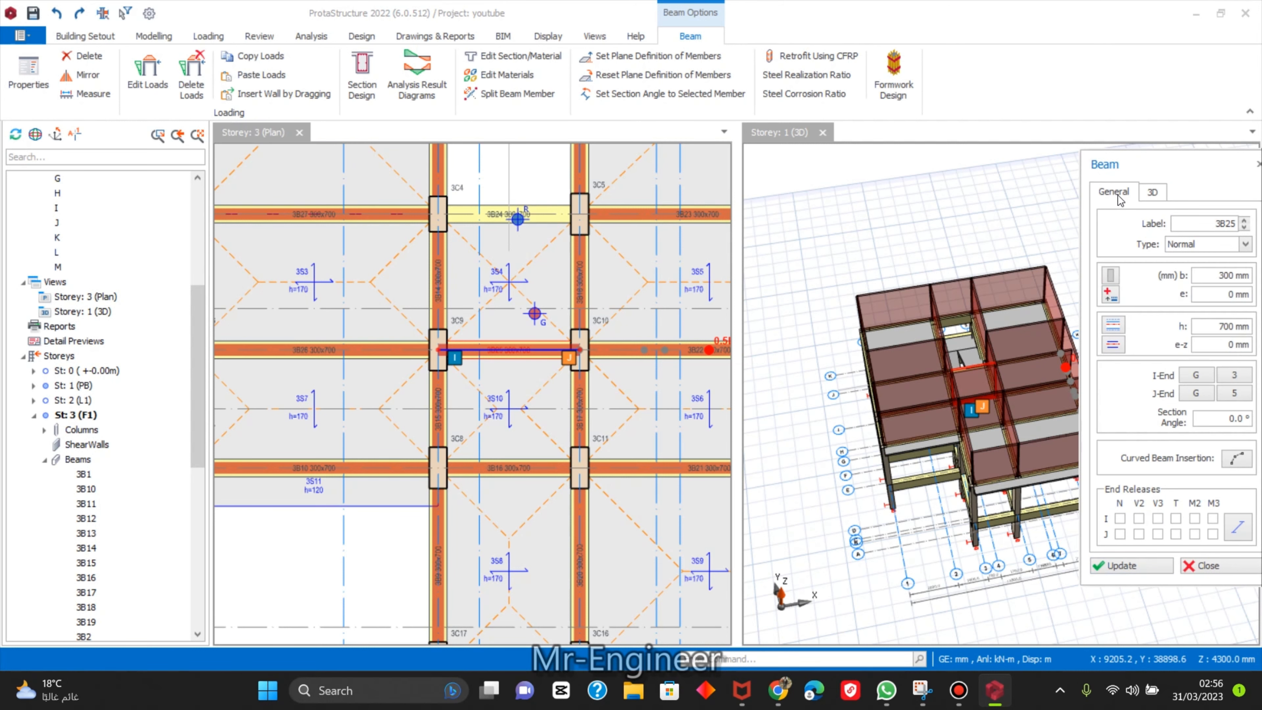
{"action": "left_click", "coordinate": [1236, 565]}
{"action": "scroll", "coordinate": [484, 412], "scroll_direction": "up", "scroll_amount": 3}
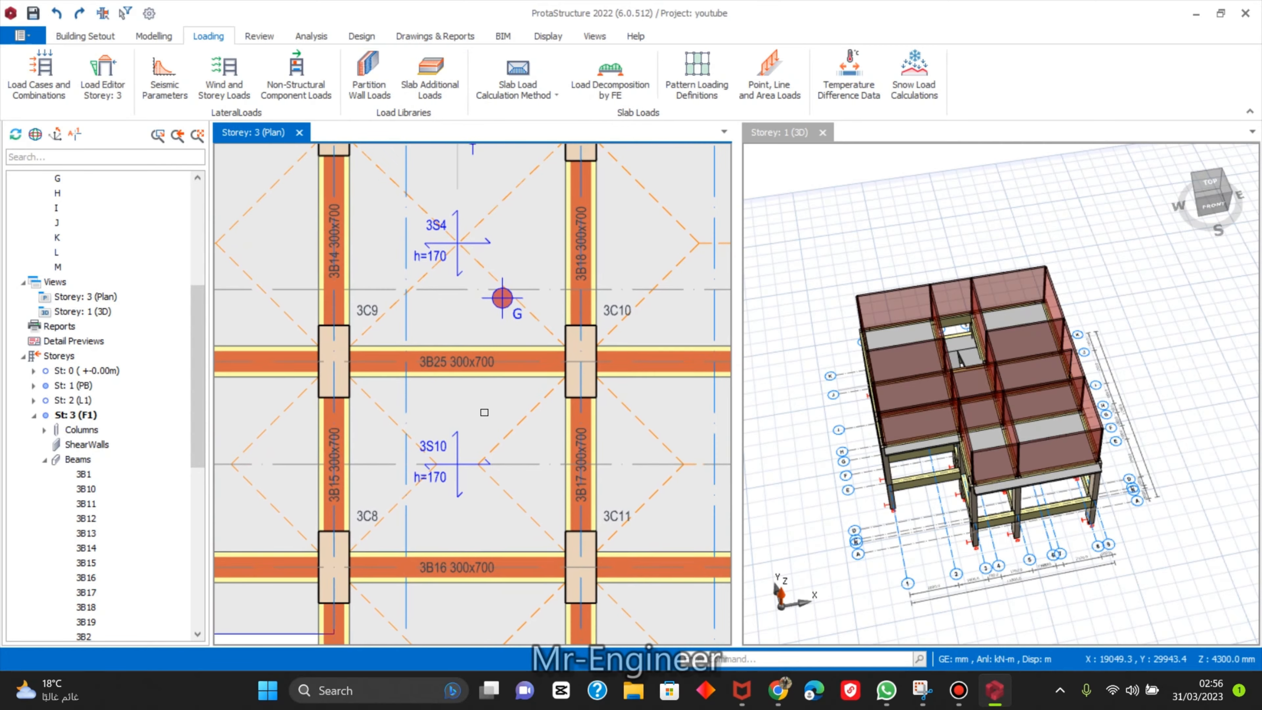
{"action": "scroll", "coordinate": [485, 412], "scroll_direction": "down", "scroll_amount": 3}
Delete the 200mm block wall load from beam 3B25 through its load editor and accept the change.
{"action": "left_click_drag", "start_coordinate": [949, 391], "coordinate": [1094, 521]}
{"action": "scroll", "coordinate": [1001, 458], "scroll_direction": "up", "scroll_amount": 10}
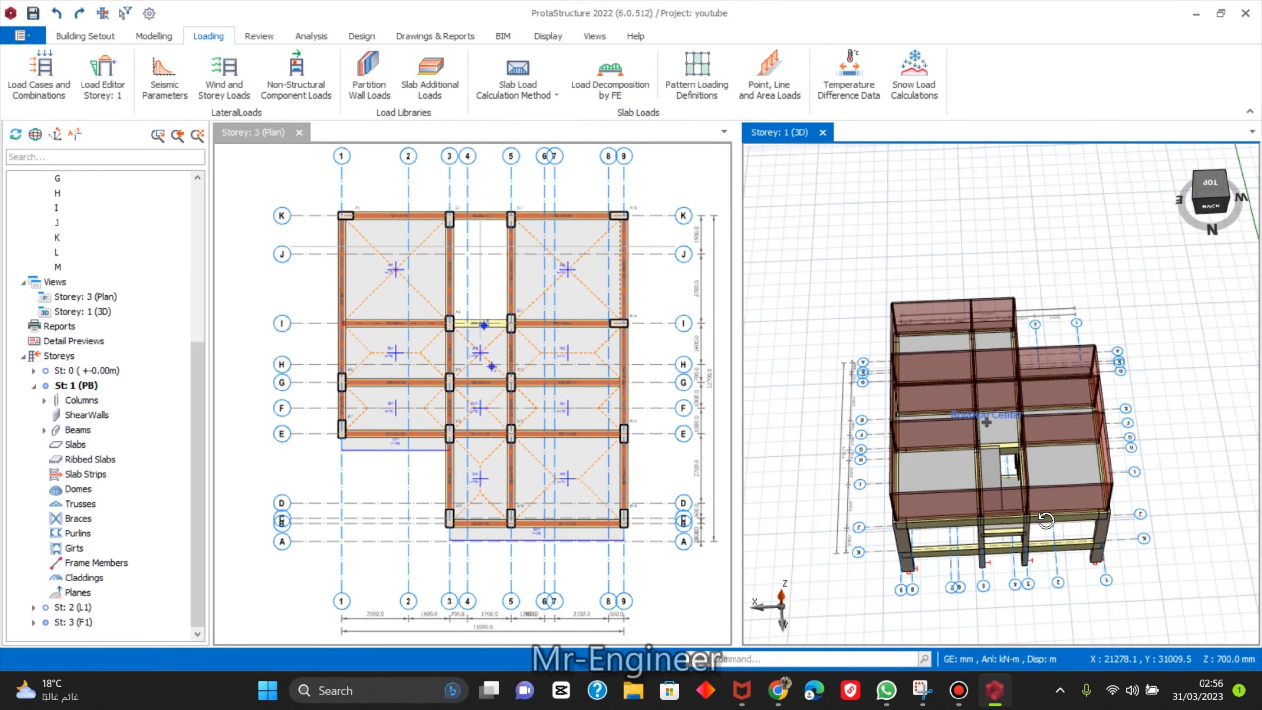
{"action": "mouse_move", "coordinate": [1001, 457]}
{"action": "left_mouse_down"}
{"action": "mouse_move", "coordinate": [1104, 494]}
{"action": "mouse_move", "coordinate": [1165, 343]}
{"action": "mouse_move", "coordinate": [1128, 396]}
{"action": "mouse_move", "coordinate": [1088, 388]}
{"action": "mouse_move", "coordinate": [1061, 360]}
{"action": "mouse_move", "coordinate": [1001, 395]}
{"action": "mouse_move", "coordinate": [1000, 253]}
{"action": "left_mouse_up"}
{"action": "scroll", "coordinate": [1104, 495], "scroll_direction": "down", "scroll_amount": 5}
{"action": "scroll", "coordinate": [1115, 415], "scroll_direction": "up", "scroll_amount": 5}
{"action": "left_click", "coordinate": [1062, 360]}
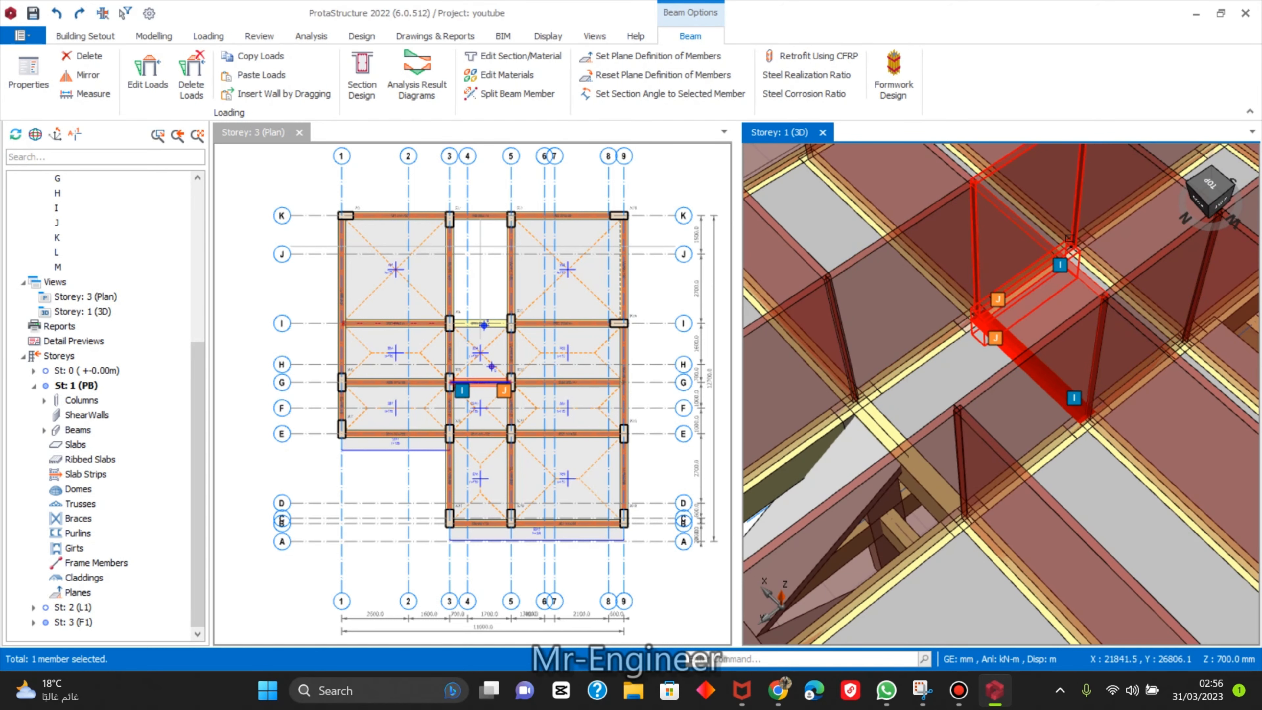
{"action": "right_click", "coordinate": [1042, 244]}
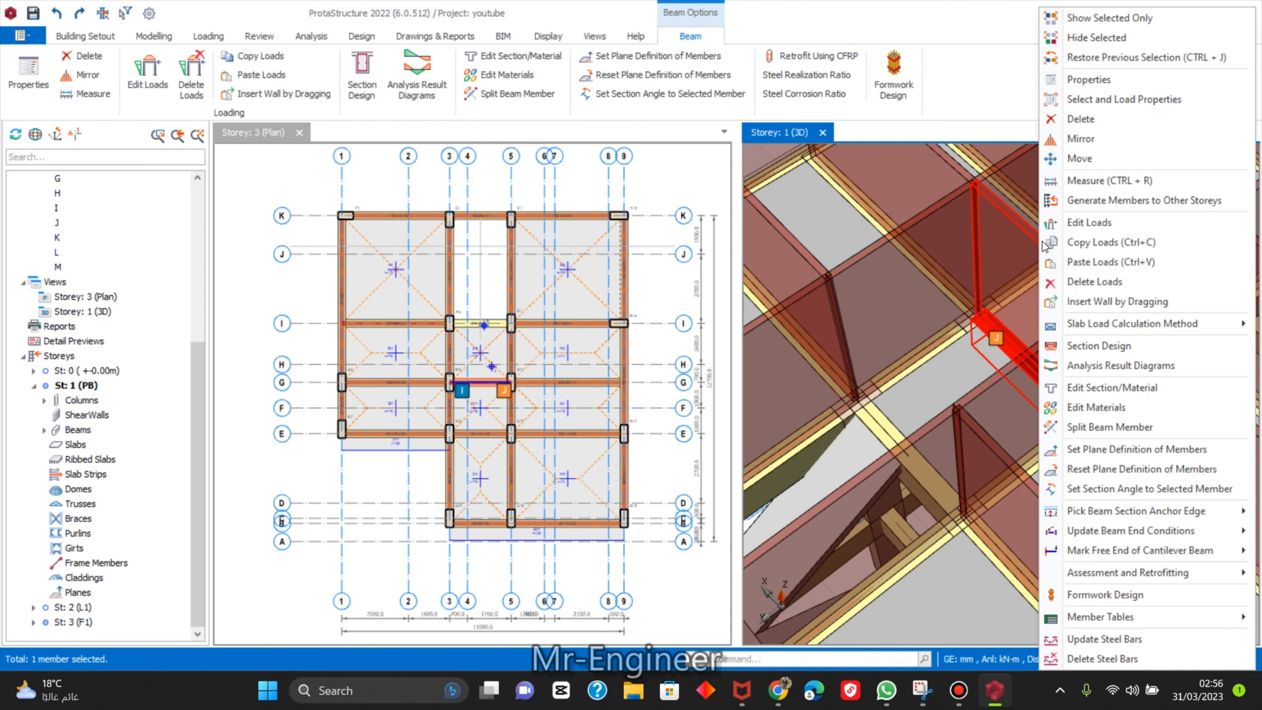
{"action": "left_click", "coordinate": [1079, 225]}
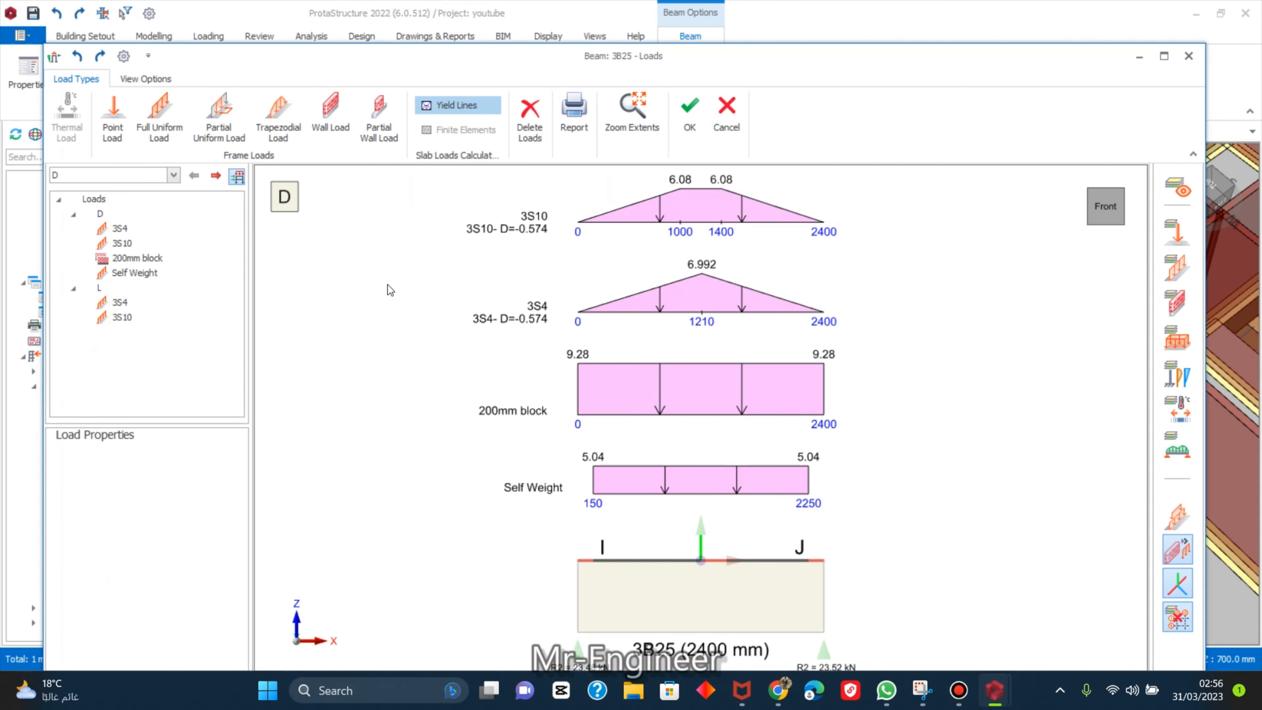
{"action": "left_click", "coordinate": [526, 128]}
{"action": "left_click", "coordinate": [541, 272]}
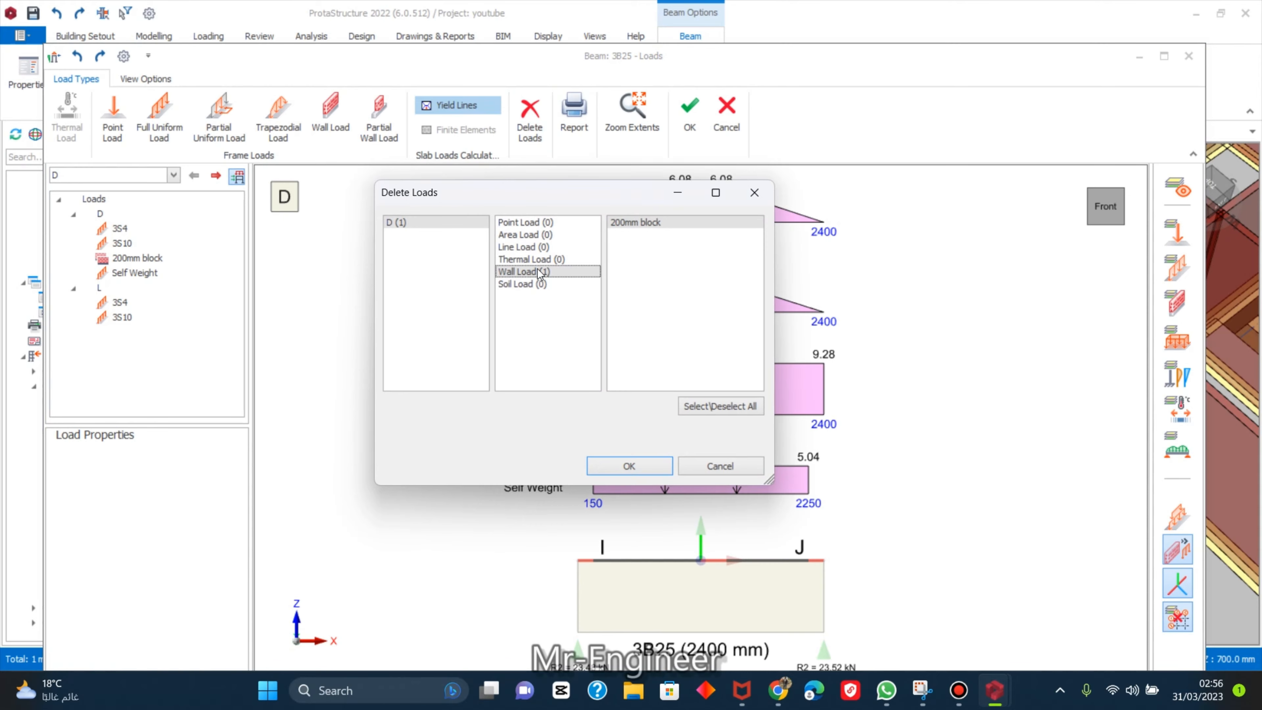
{"action": "left_click", "coordinate": [646, 467]}
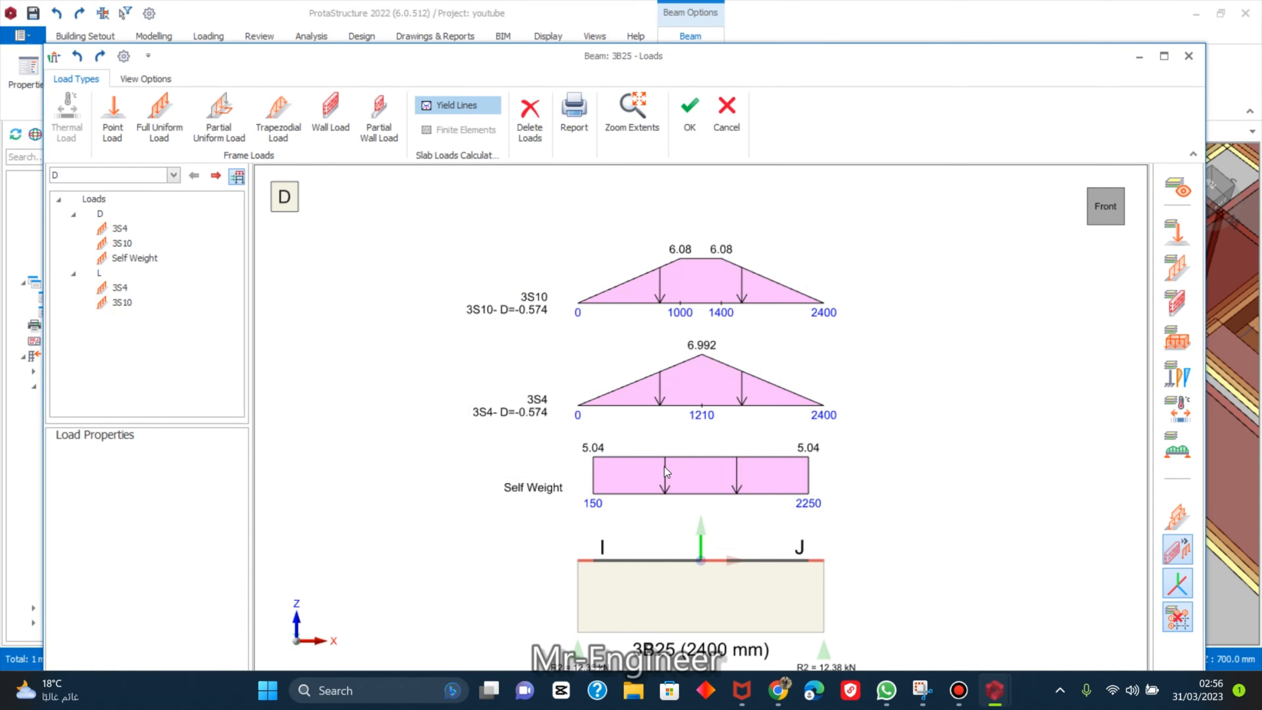
{"action": "left_click", "coordinate": [697, 115]}
Examine the remaining walls on the storey 3 beams in the plan and from several angles in 3D.
{"action": "scroll", "coordinate": [593, 436], "scroll_direction": "down", "scroll_amount": 3}
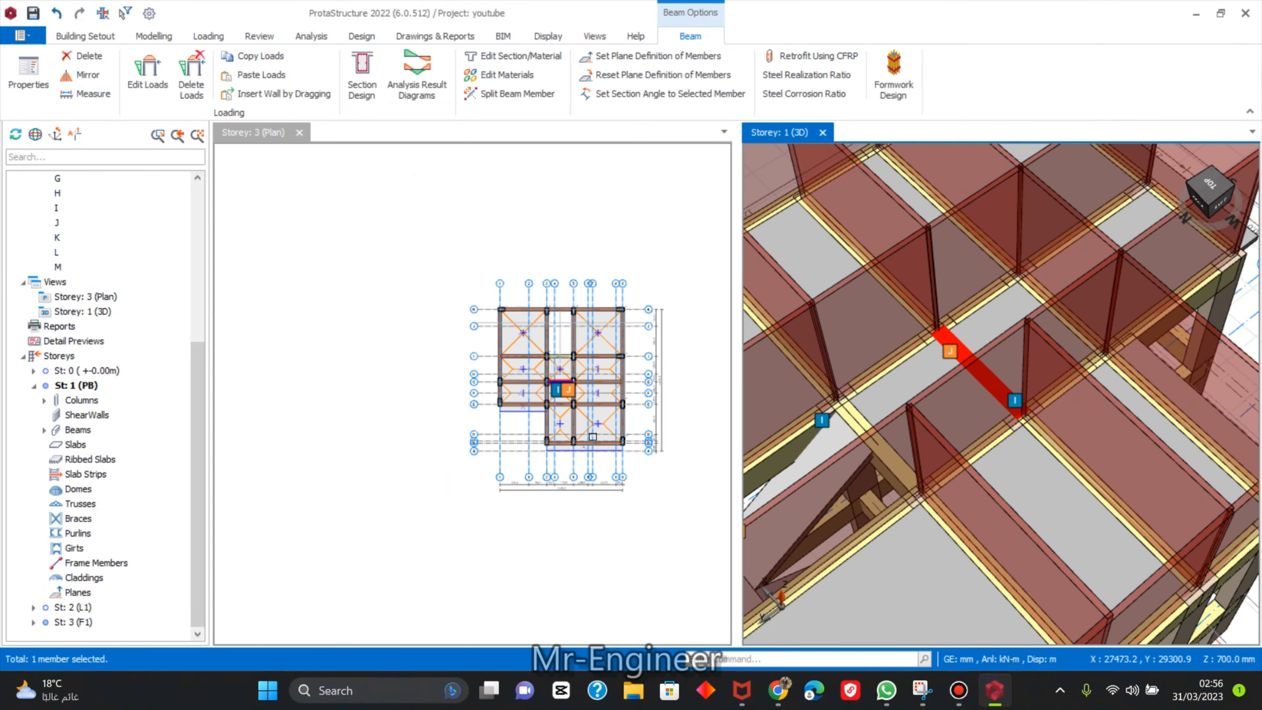
{"action": "left_click", "coordinate": [593, 437]}
{"action": "scroll", "coordinate": [473, 406], "scroll_direction": "up", "scroll_amount": 4}
{"action": "scroll", "coordinate": [383, 391], "scroll_direction": "down", "scroll_amount": 2}
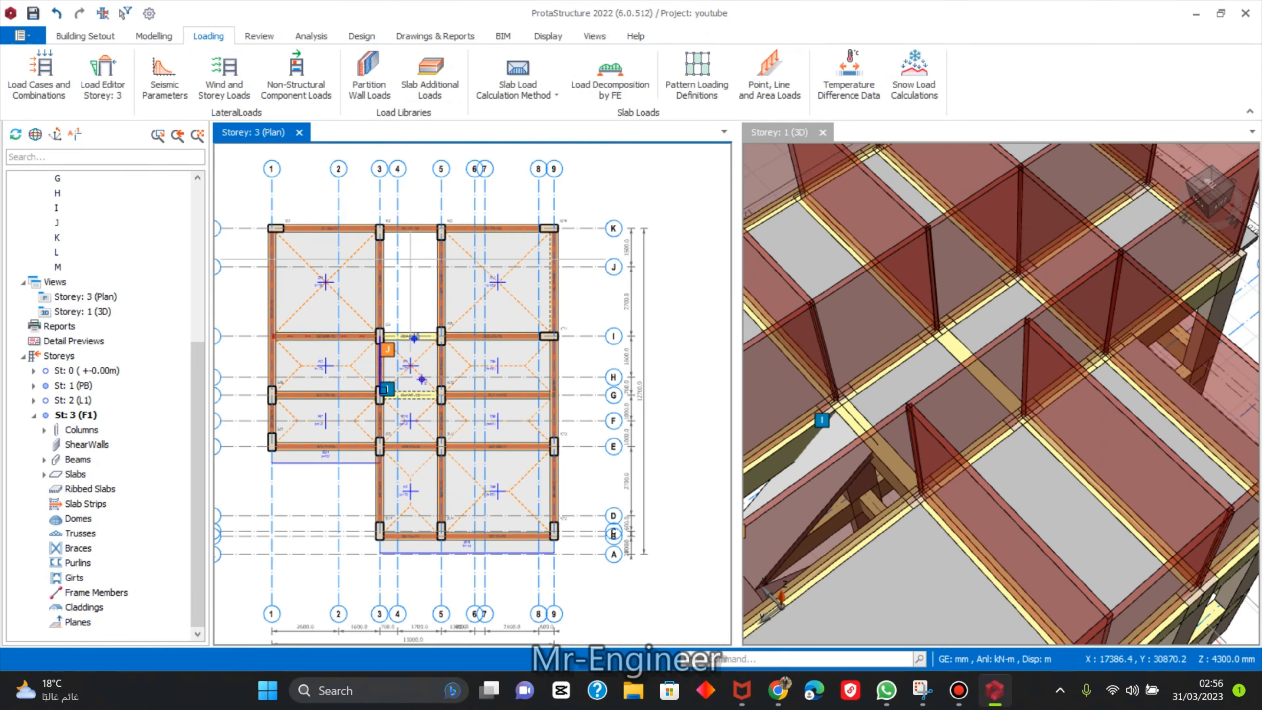
{"action": "middle_click_drag", "start_coordinate": [384, 389], "coordinate": [458, 364]}
{"action": "scroll", "coordinate": [1001, 393], "scroll_direction": "down", "scroll_amount": 3}
{"action": "mouse_move", "coordinate": [1001, 393]}
{"action": "middle_mouse_down"}
{"action": "mouse_move", "coordinate": [1120, 393]}
{"action": "mouse_move", "coordinate": [1094, 348]}
{"action": "mouse_move", "coordinate": [1056, 408]}
{"action": "mouse_move", "coordinate": [1042, 375]}
{"action": "middle_mouse_up"}
{"action": "middle_click_drag", "start_coordinate": [1004, 424], "coordinate": [959, 471]}
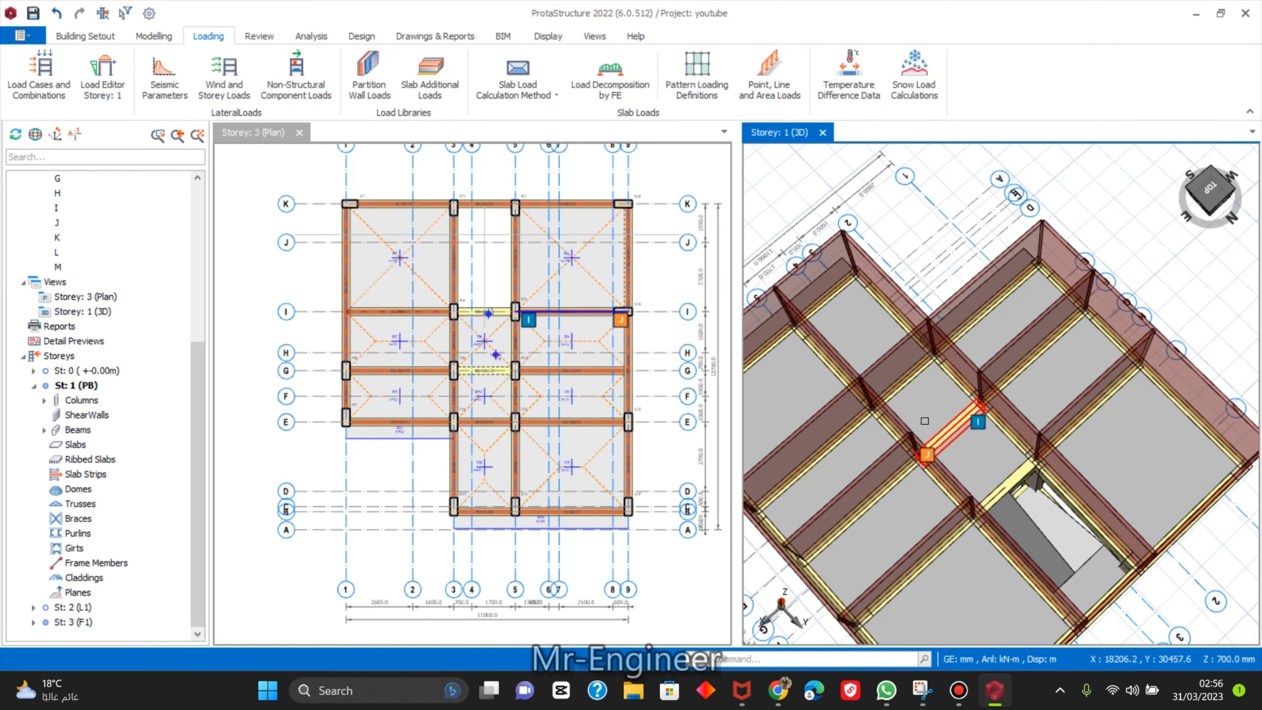
{"action": "middle_click_drag", "start_coordinate": [924, 421], "coordinate": [928, 496]}
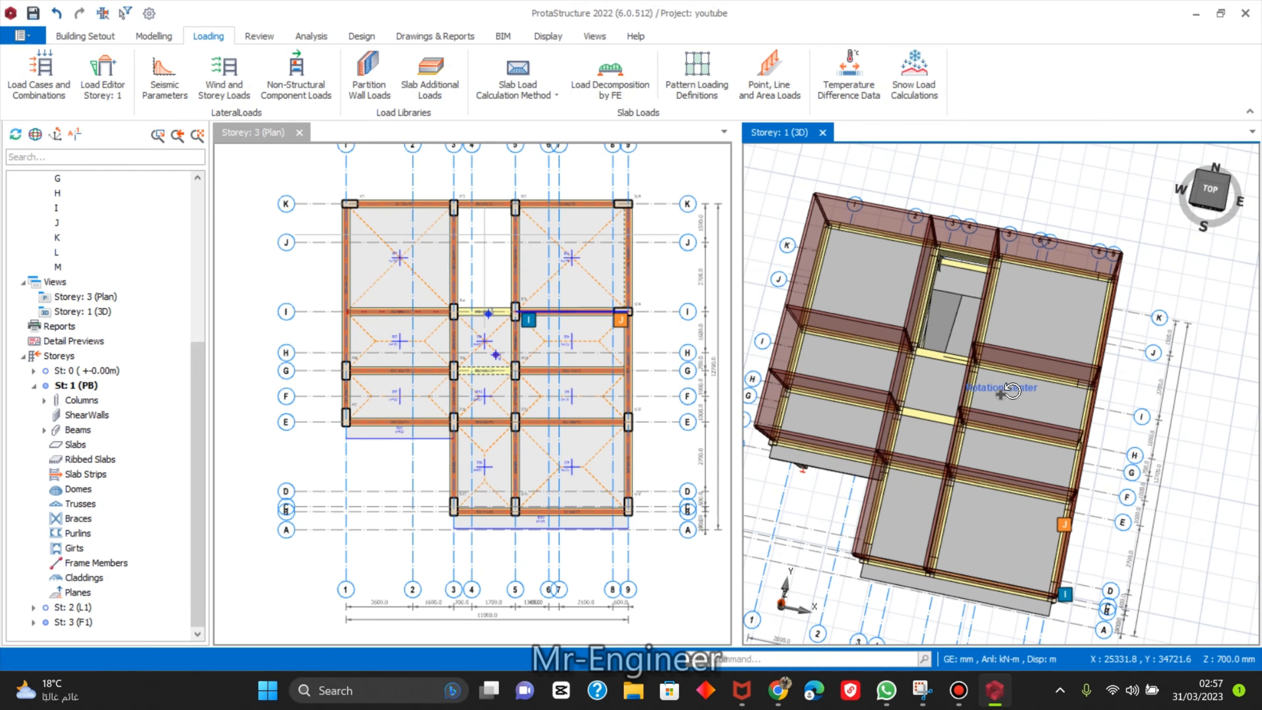
{"action": "scroll", "coordinate": [1011, 389], "scroll_direction": "up", "scroll_amount": 5}
{"action": "left_click_drag", "start_coordinate": [1012, 390], "coordinate": [1036, 420]}
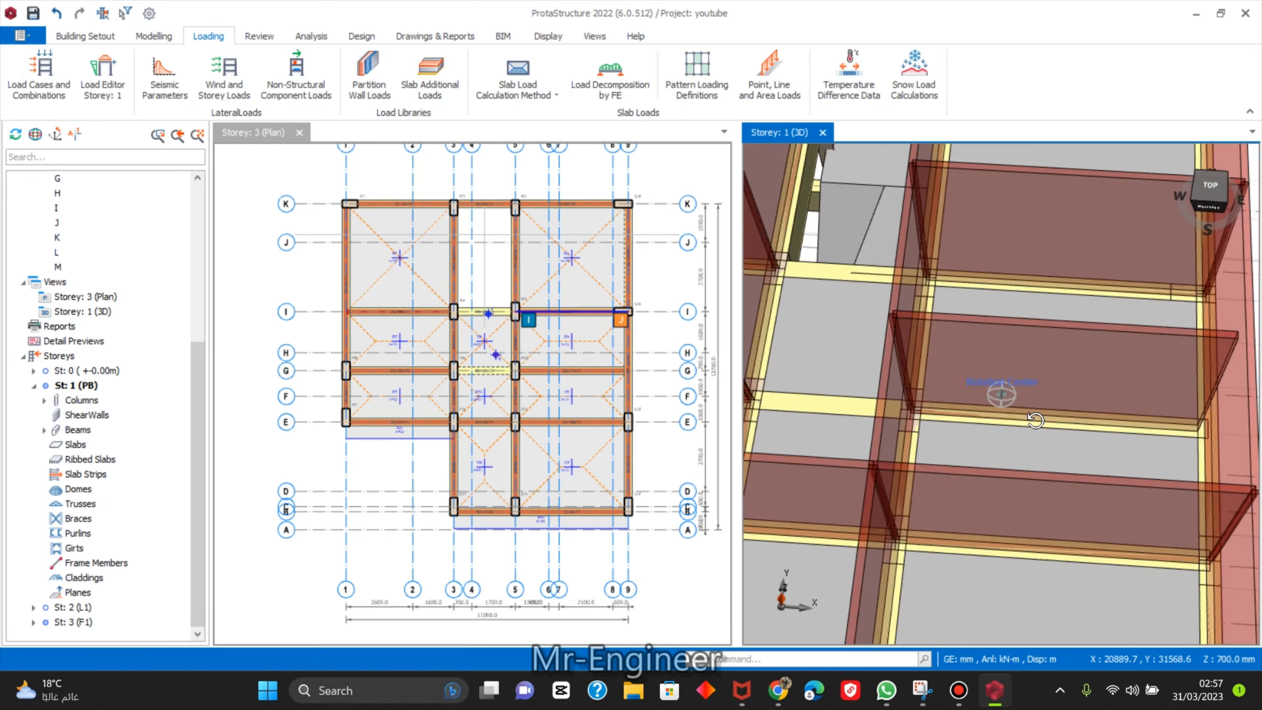
{"action": "scroll", "coordinate": [1036, 420], "scroll_direction": "down", "scroll_amount": 6}
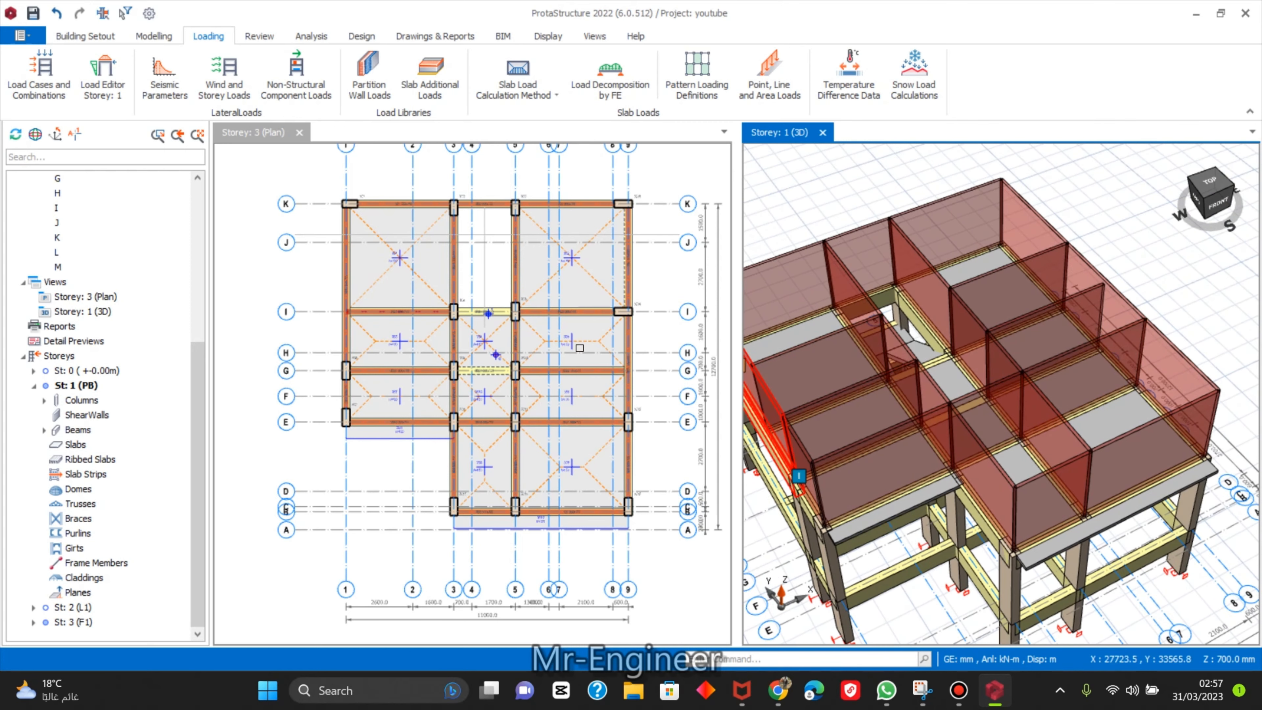
Delete the 200mm block wall loads from beams 3B22 and 3B26 on axis G together.
{"action": "scroll", "coordinate": [580, 349], "scroll_direction": "up", "scroll_amount": 4}
{"action": "left_click", "coordinate": [610, 367]}
{"action": "scroll", "coordinate": [610, 368], "scroll_direction": "down", "scroll_amount": 4}
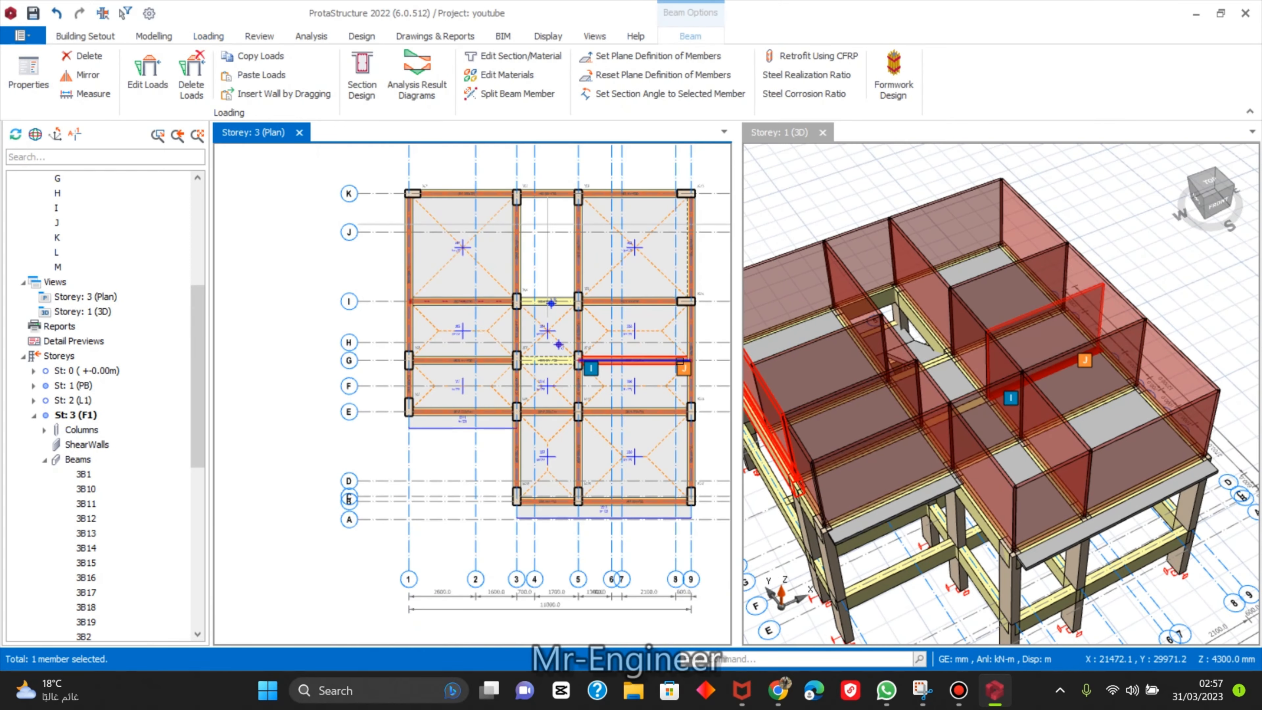
{"action": "left_click", "coordinate": [481, 363]}
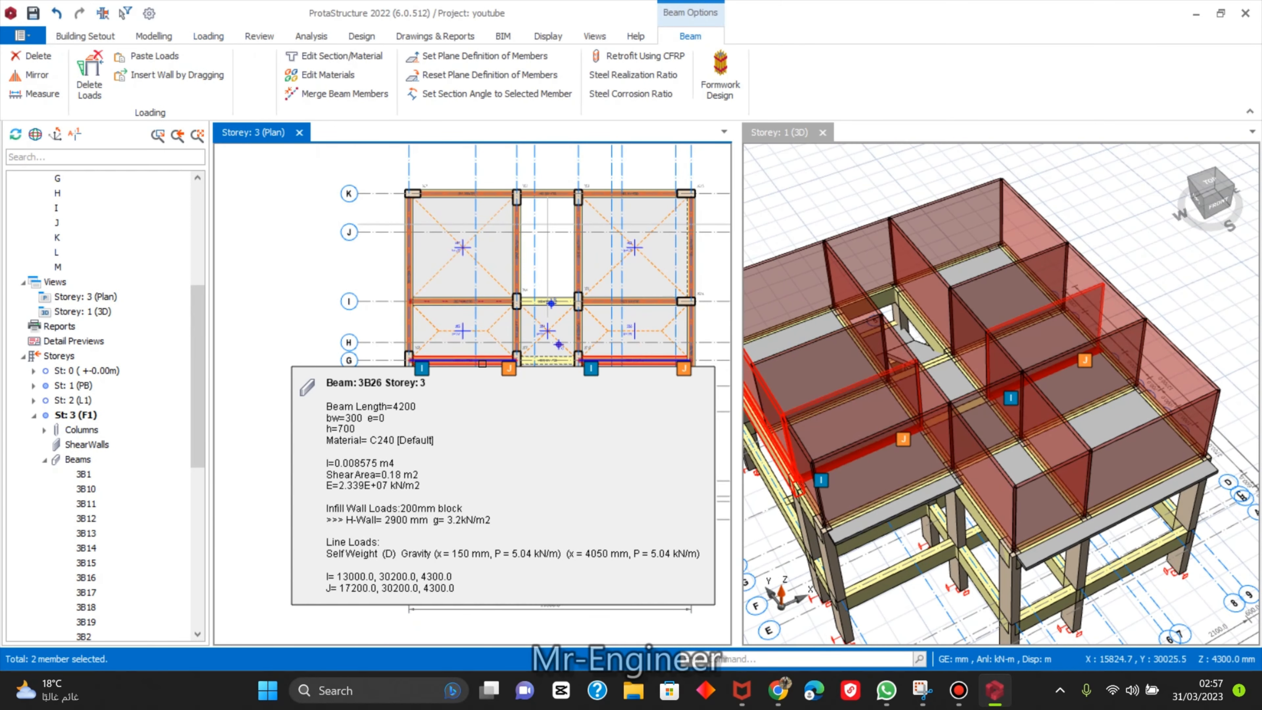
{"action": "right_click", "coordinate": [482, 363]}
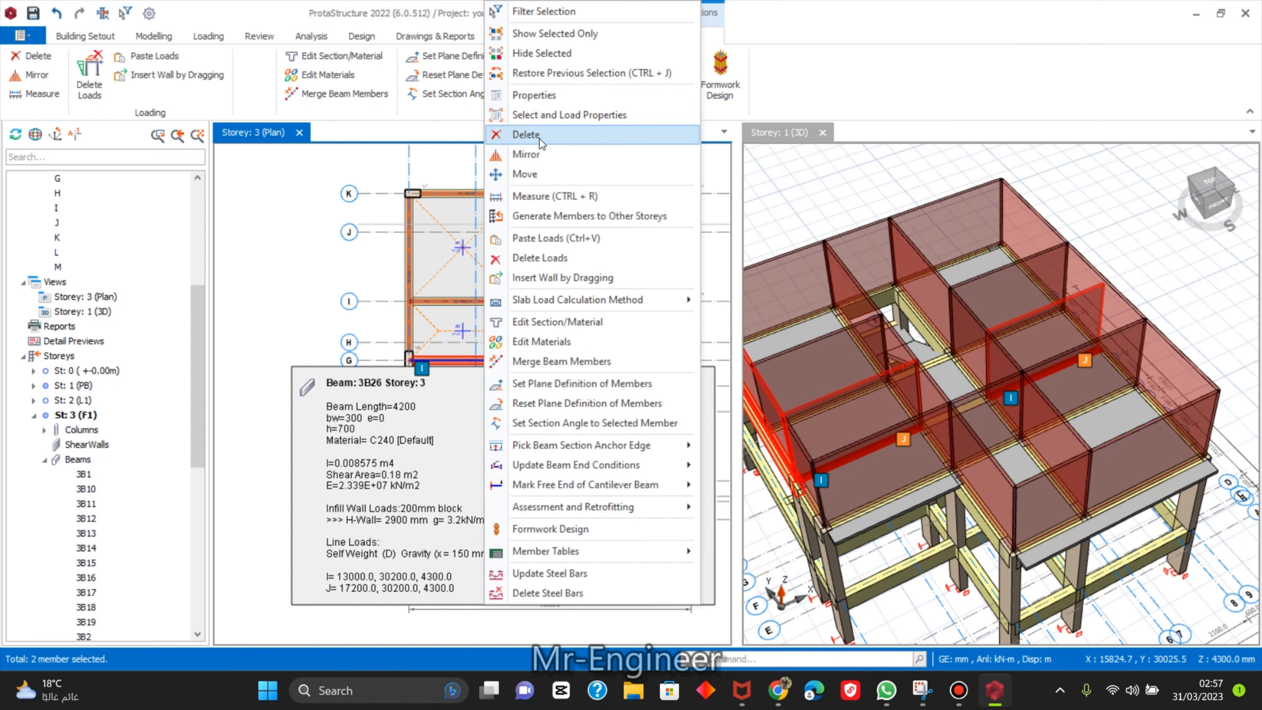
{"action": "left_click", "coordinate": [555, 264]}
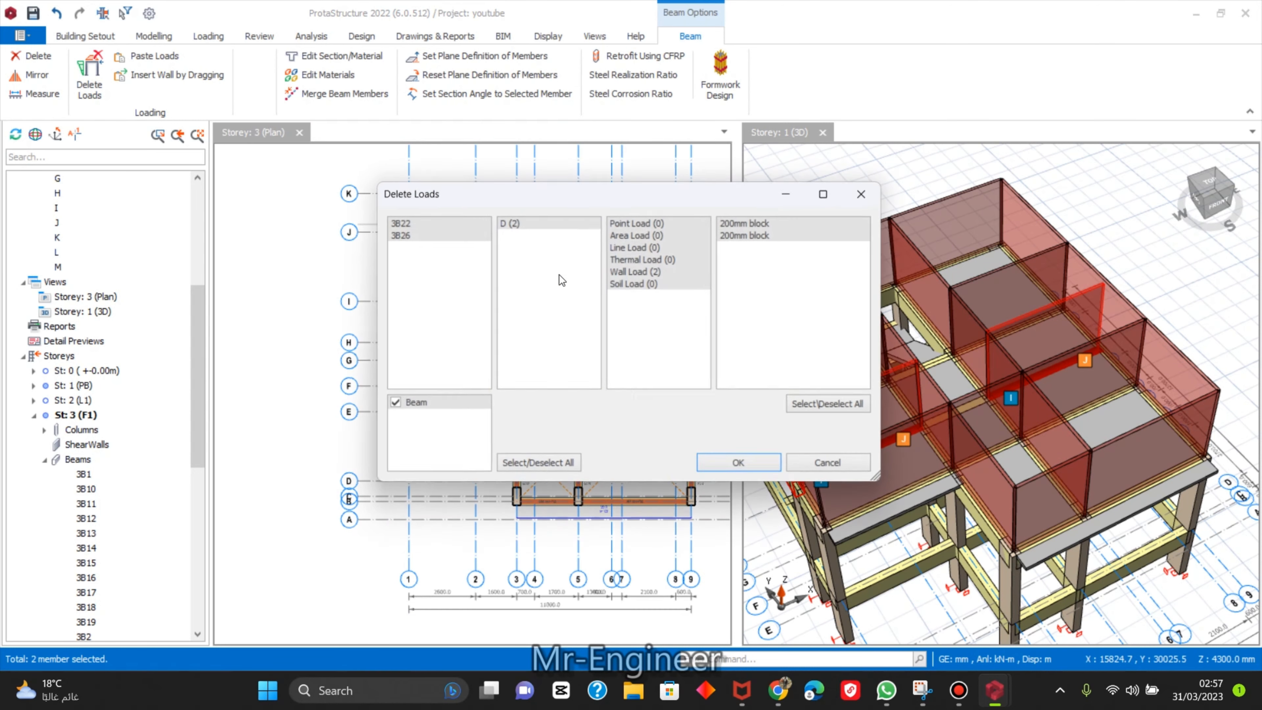
{"action": "left_click", "coordinate": [671, 273]}
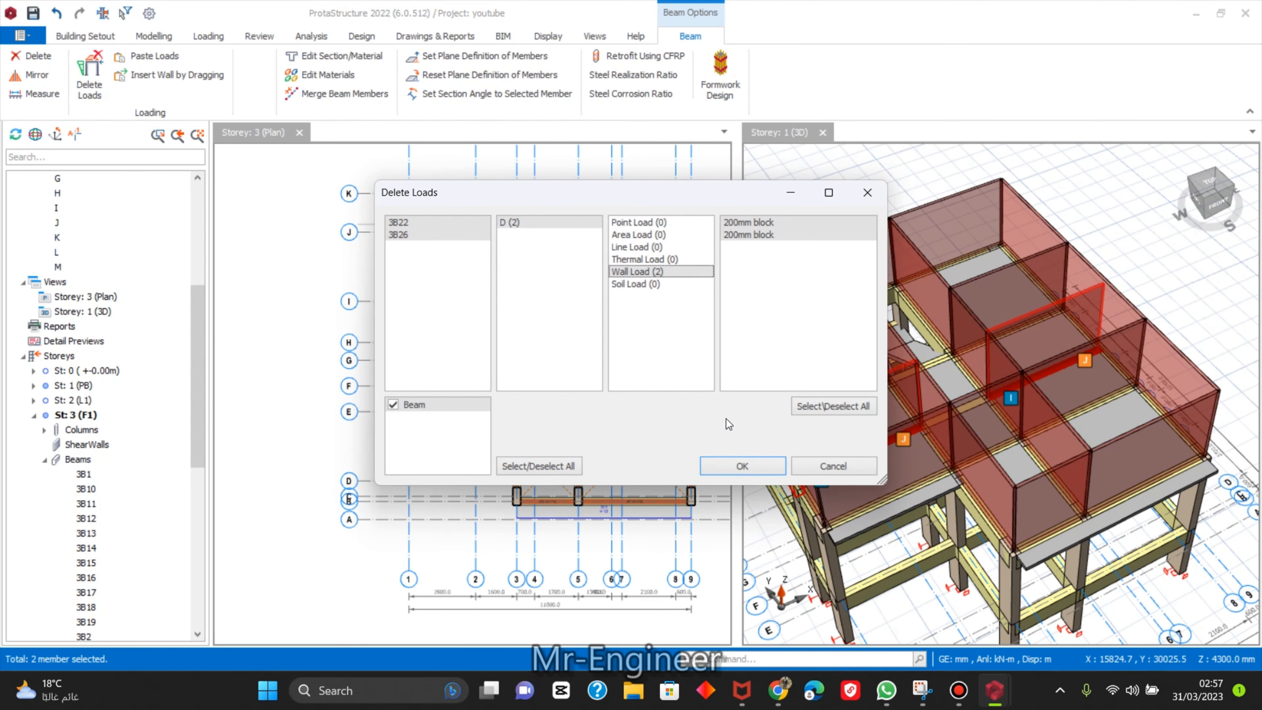
{"action": "left_click", "coordinate": [735, 467]}
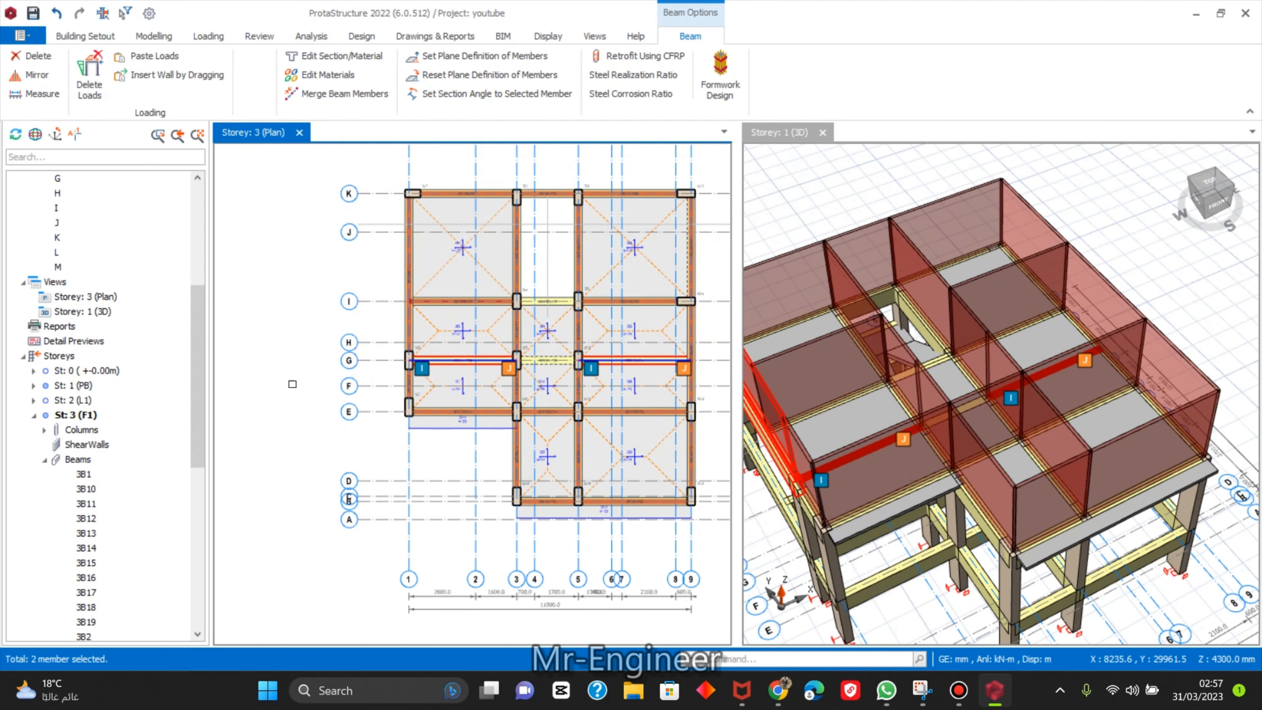
{"action": "scroll", "coordinate": [691, 277], "scroll_direction": "down", "scroll_amount": 3}
{"action": "left_click_drag", "start_coordinate": [855, 328], "coordinate": [1113, 279]}
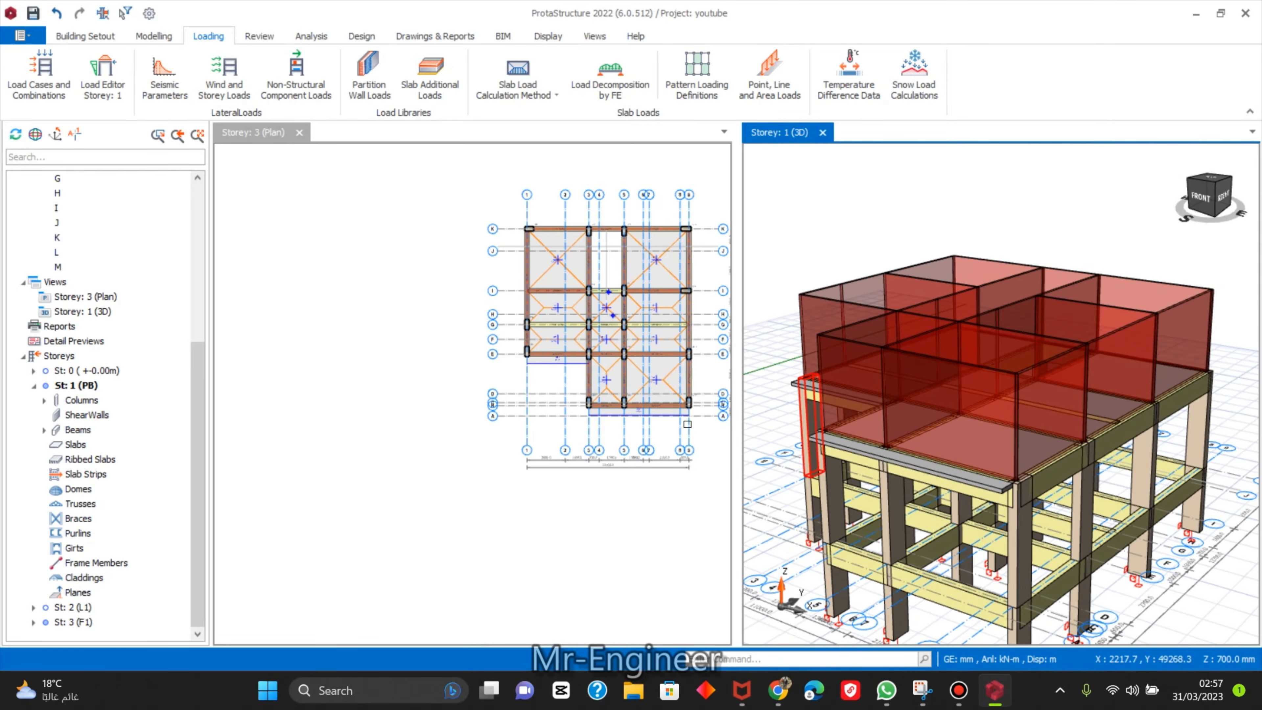
{"action": "scroll", "coordinate": [347, 229], "scroll_direction": "down", "scroll_amount": 2}
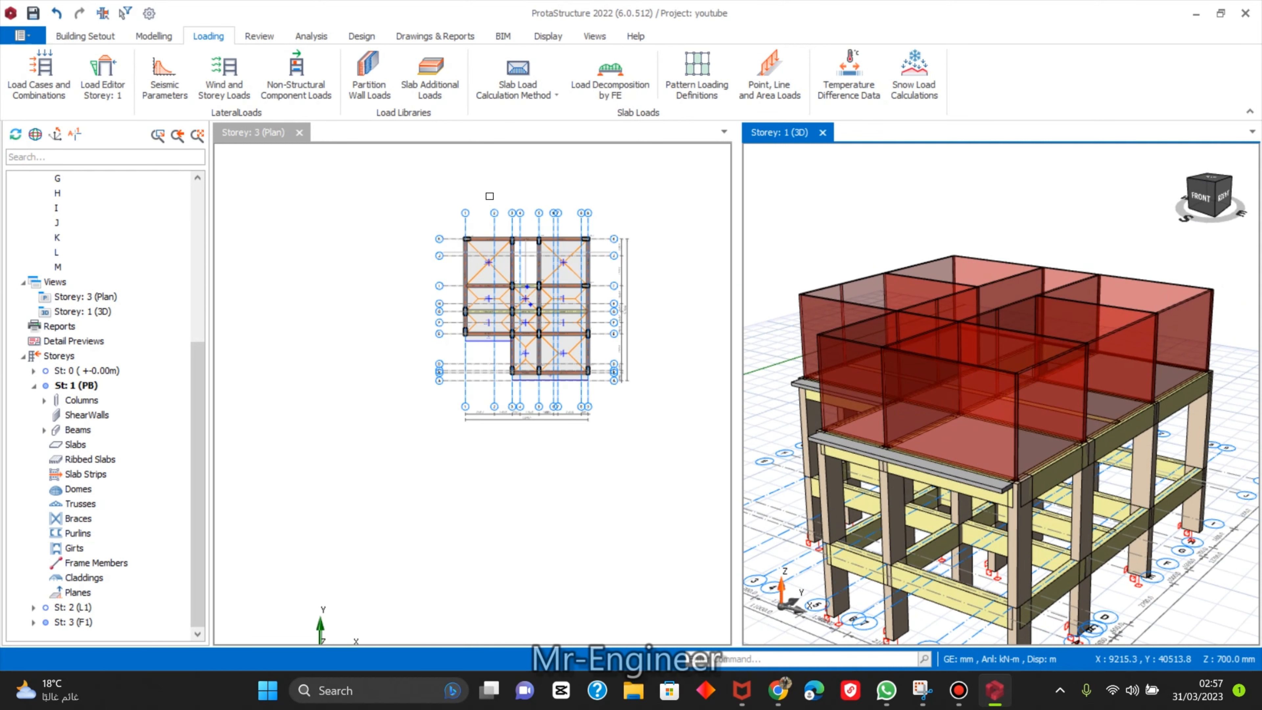
{"action": "scroll", "coordinate": [545, 211], "scroll_direction": "up", "scroll_amount": 3}
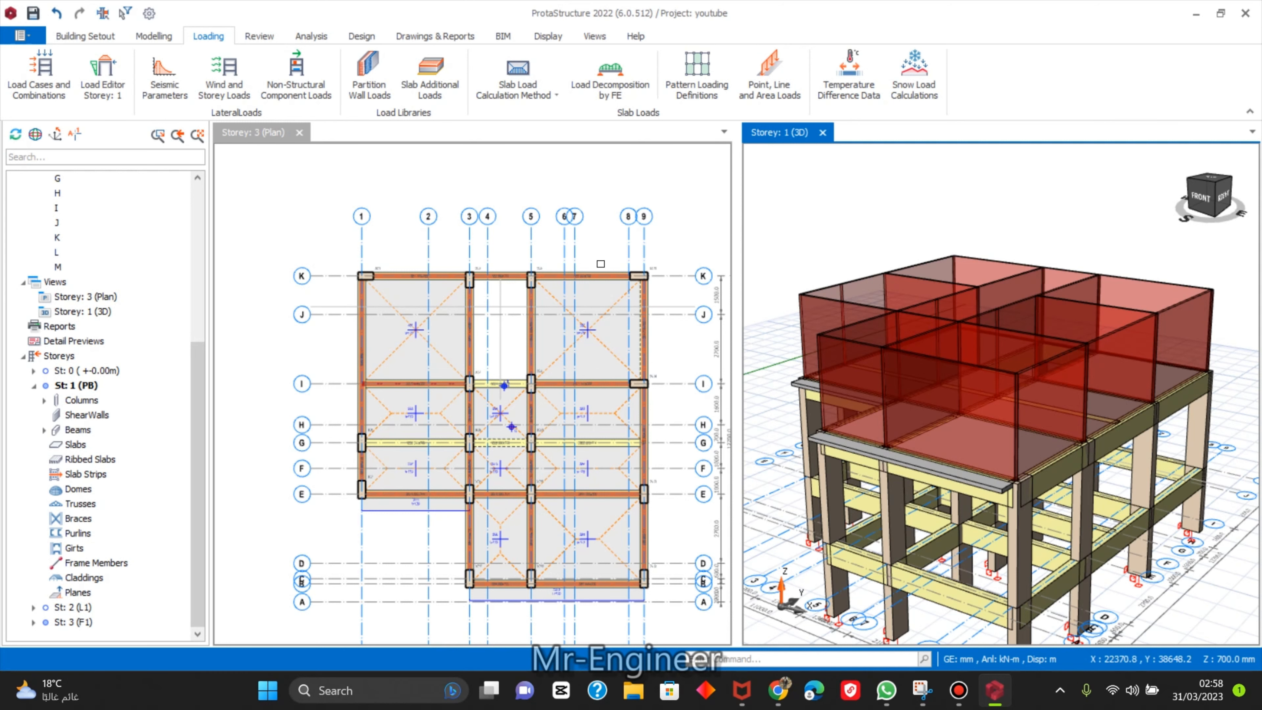
{"action": "scroll", "coordinate": [581, 274], "scroll_direction": "down", "scroll_amount": 1}
{"action": "scroll", "coordinate": [612, 227], "scroll_direction": "up", "scroll_amount": 1}
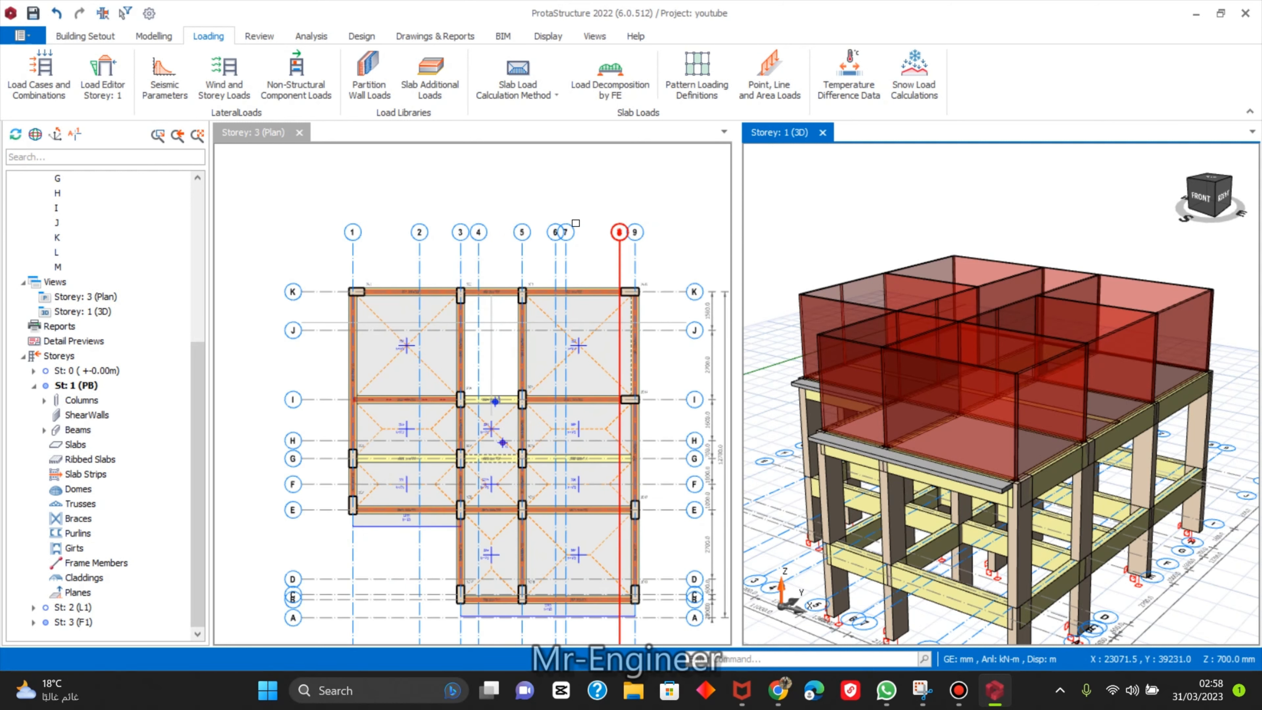
{"action": "scroll", "coordinate": [650, 221], "scroll_direction": "down", "scroll_amount": 2}
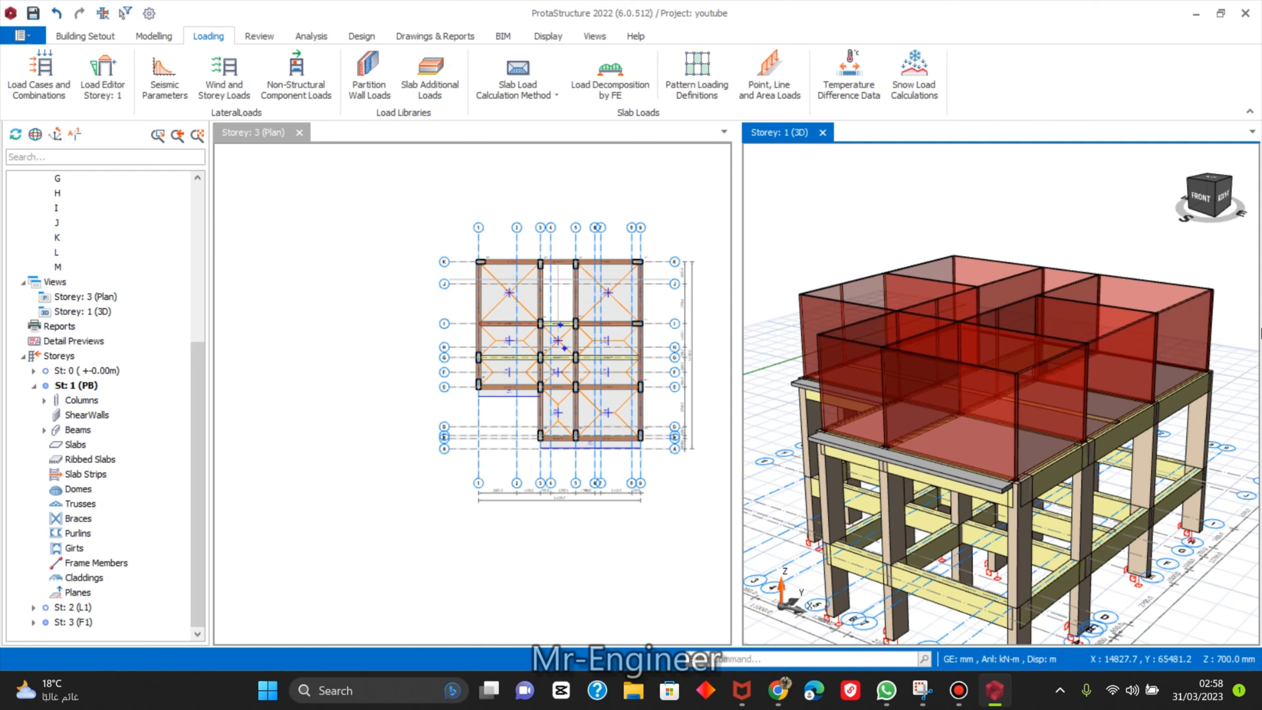
{"action": "left_click", "coordinate": [1196, 13]}
{"action": "right_click", "coordinate": [1243, 45]}
{"action": "left_click", "coordinate": [1180, 10]}
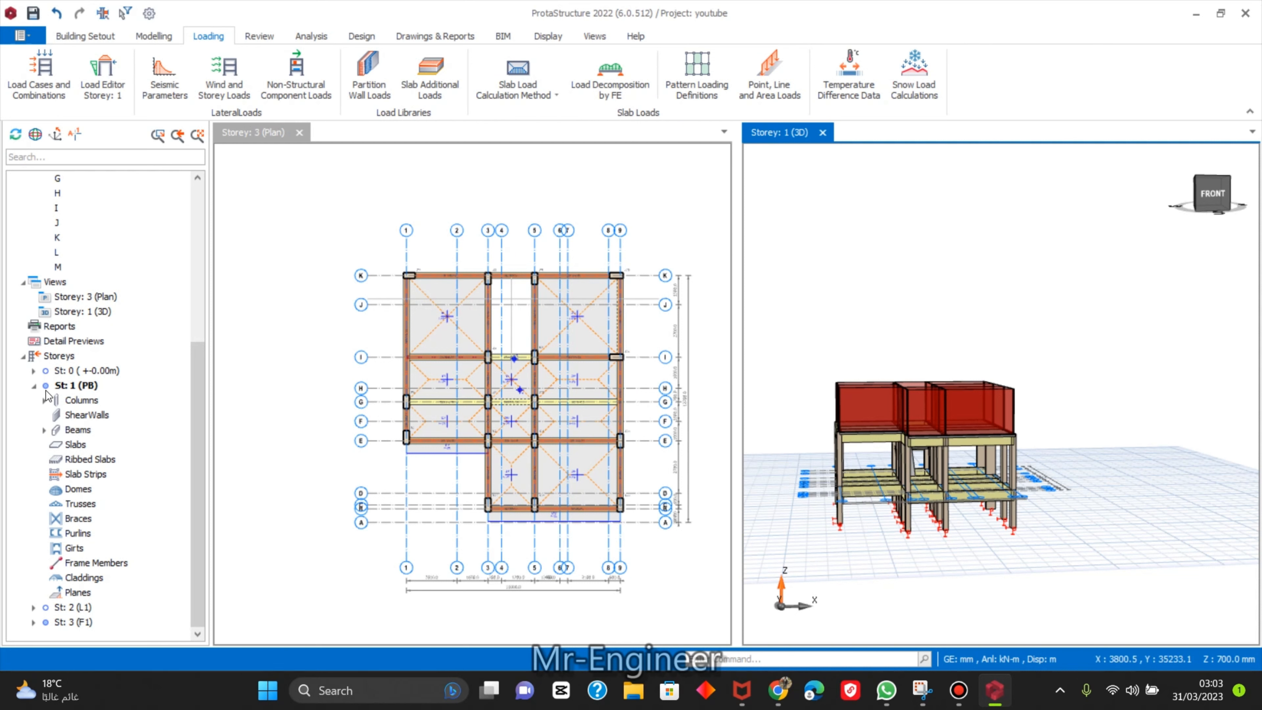
Collapse the St: 1 and Axis branches of the structure tree and make St: 3 (F1) the active storey.
{"action": "left_click", "coordinate": [34, 386]}
{"action": "scroll", "coordinate": [35, 420], "scroll_direction": "up", "scroll_amount": 1}
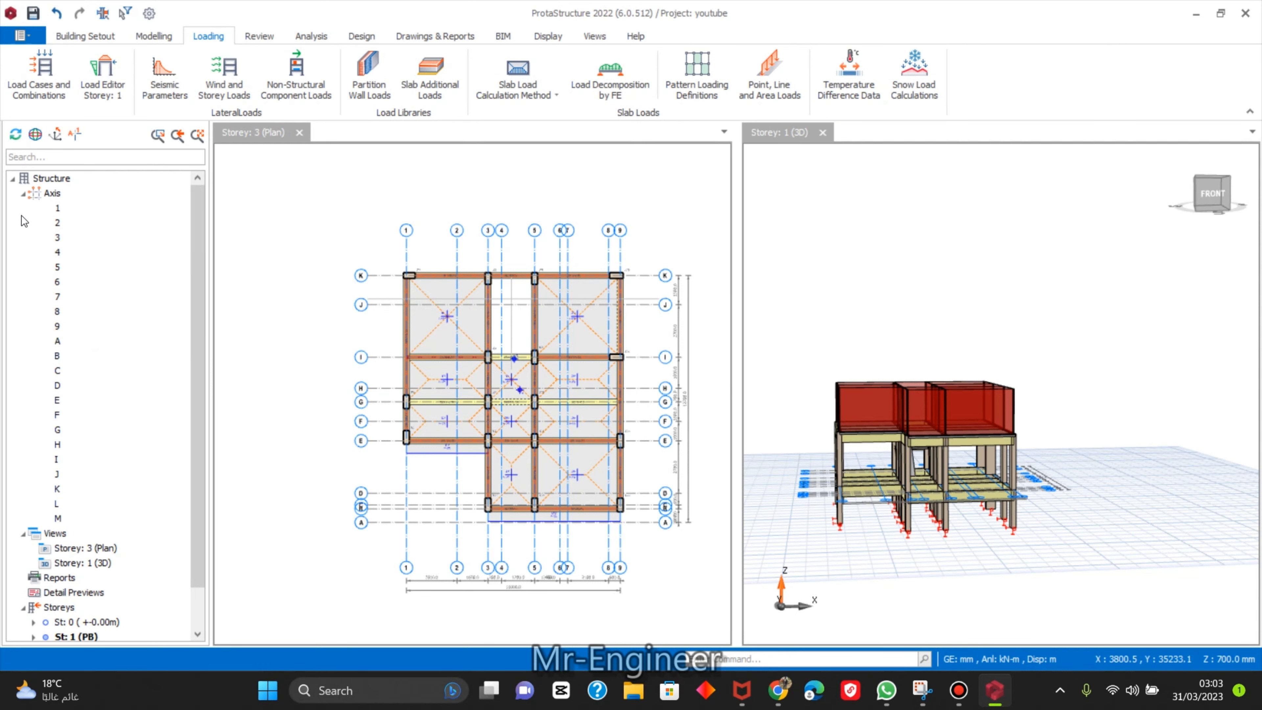
{"action": "left_click", "coordinate": [23, 193]}
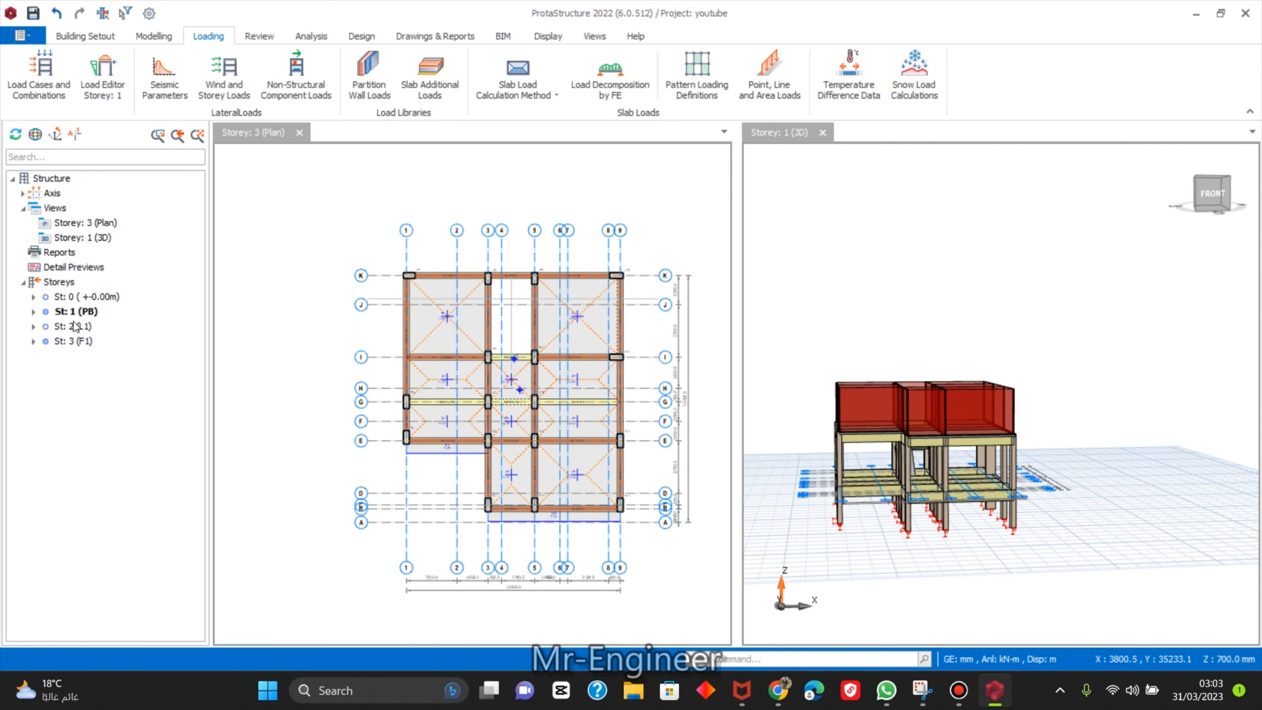
{"action": "scroll", "coordinate": [936, 487], "scroll_direction": "up", "scroll_amount": 3}
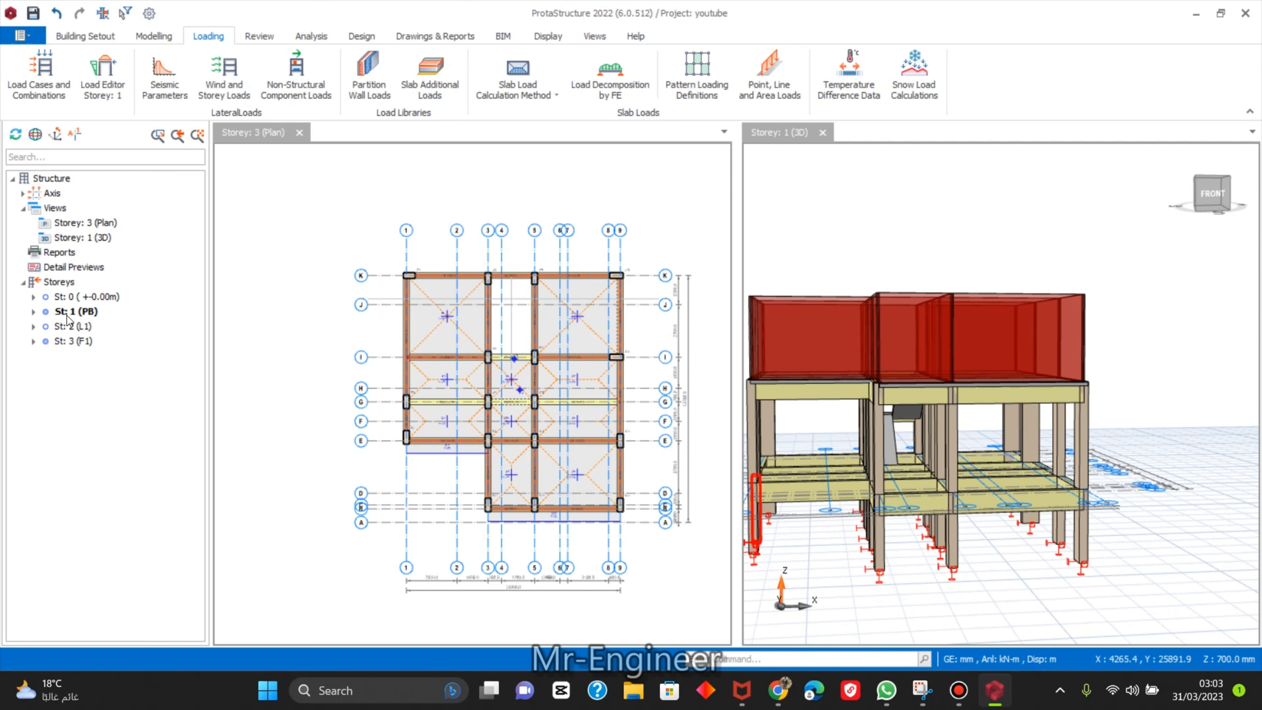
{"action": "double_click", "coordinate": [63, 340]}
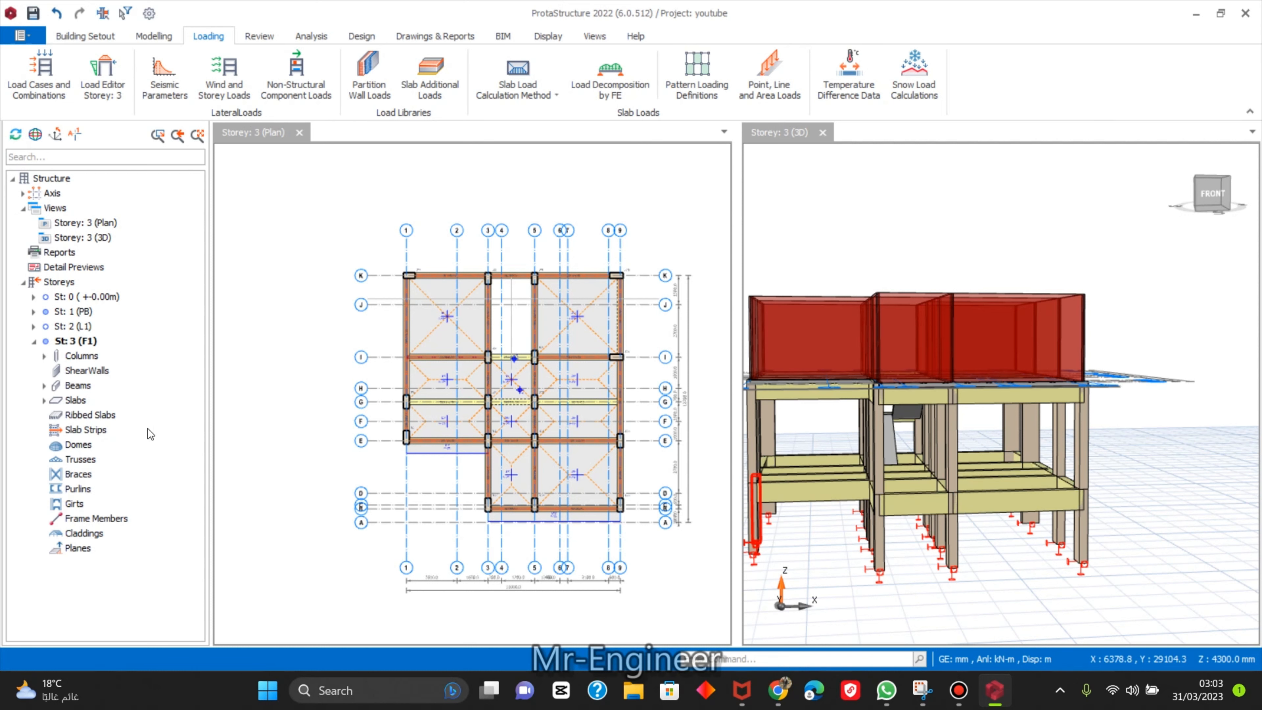
{"action": "right_click", "coordinate": [80, 343]}
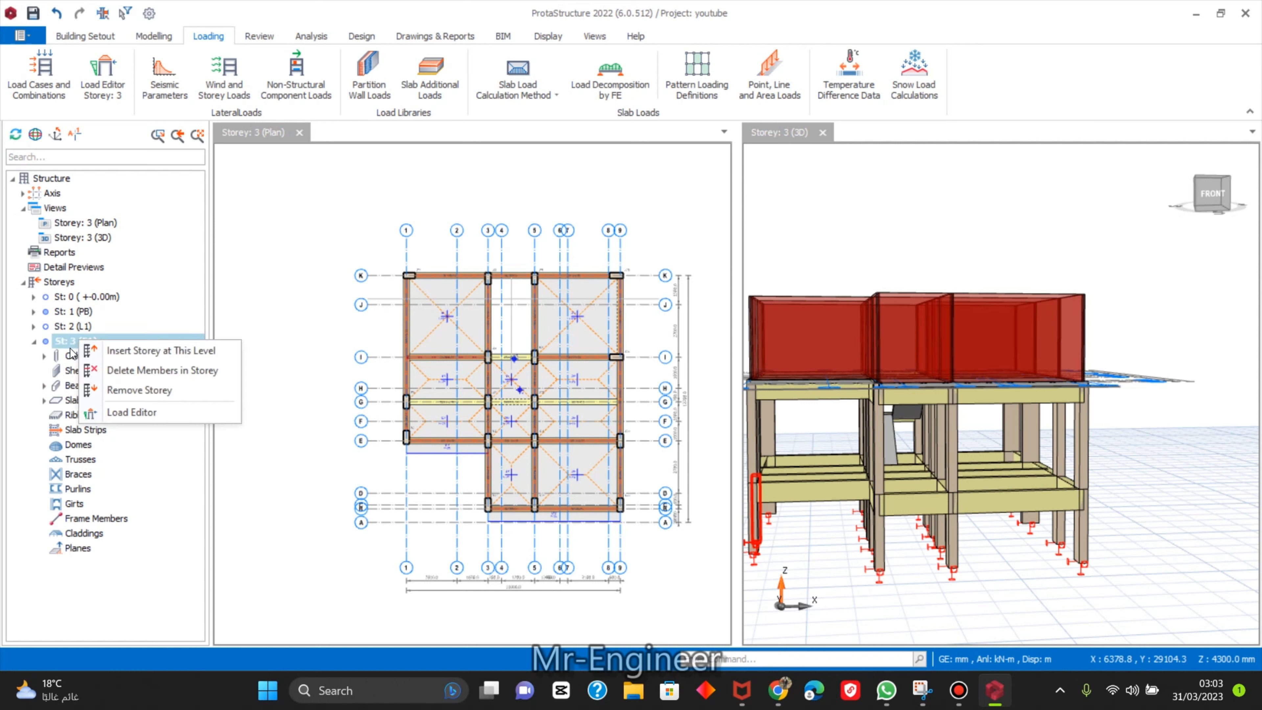
{"action": "double_click", "coordinate": [71, 350]}
{"action": "double_click", "coordinate": [72, 347]}
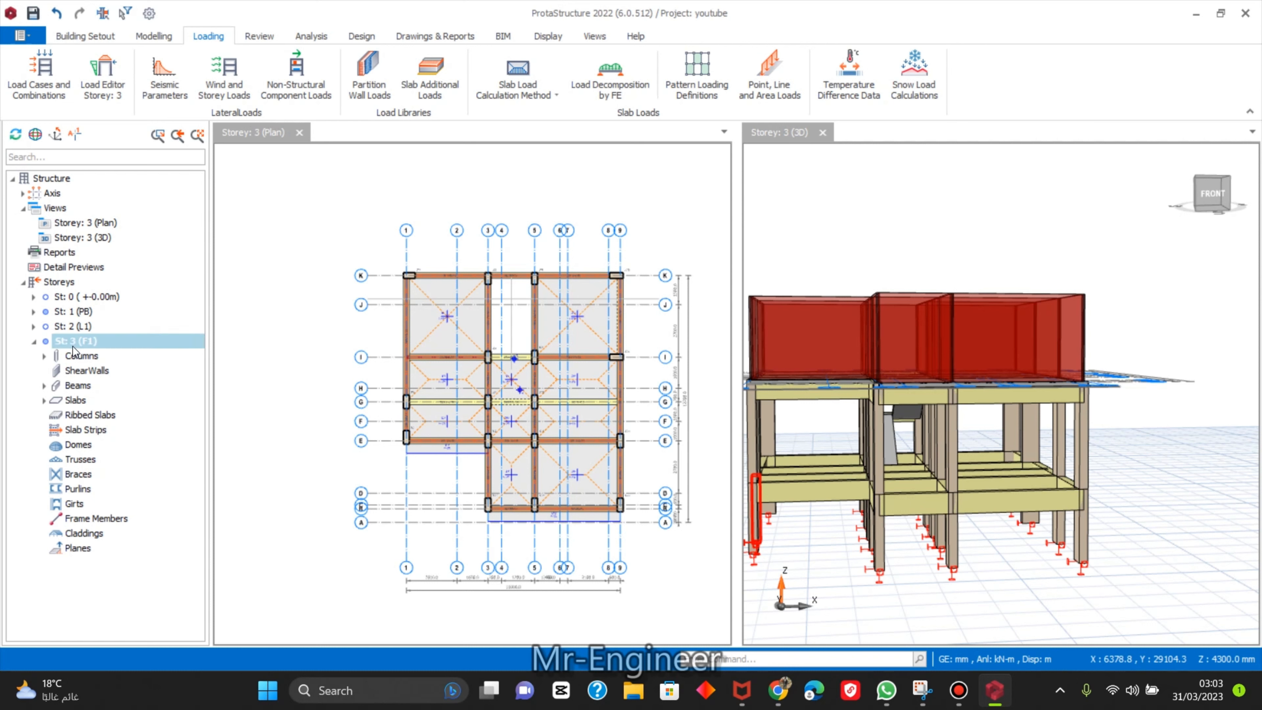
{"action": "right_click", "coordinate": [74, 348]}
{"action": "left_click", "coordinate": [73, 341]}
Create a new plan view and close the old storey 3 plan view.
{"action": "left_click", "coordinate": [52, 208]}
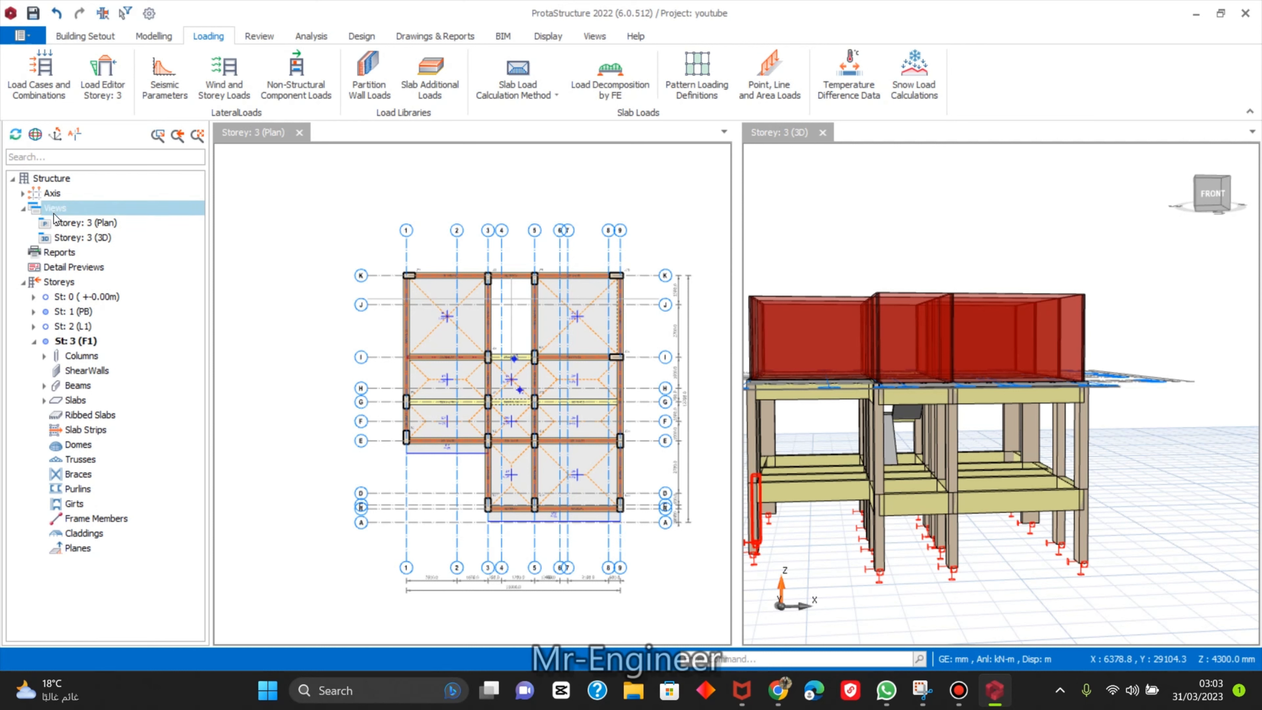
{"action": "right_click", "coordinate": [54, 213]}
{"action": "left_click", "coordinate": [96, 227]}
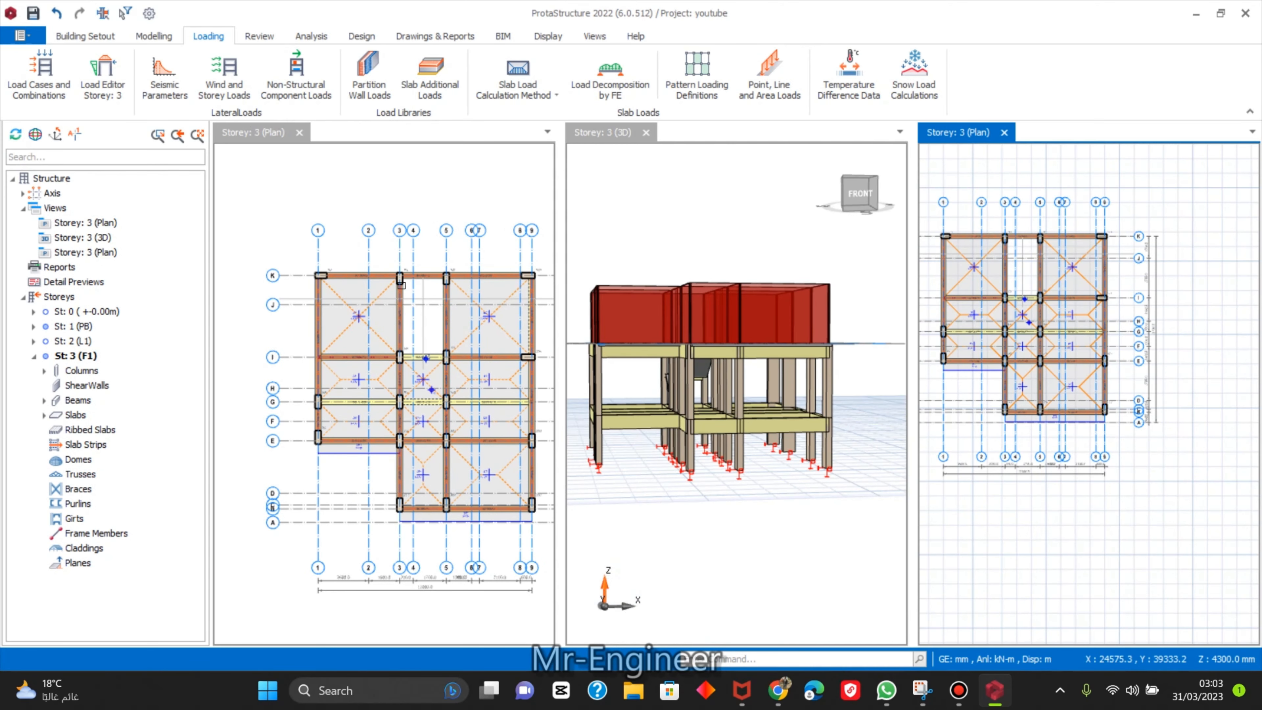
{"action": "left_click", "coordinate": [299, 132]}
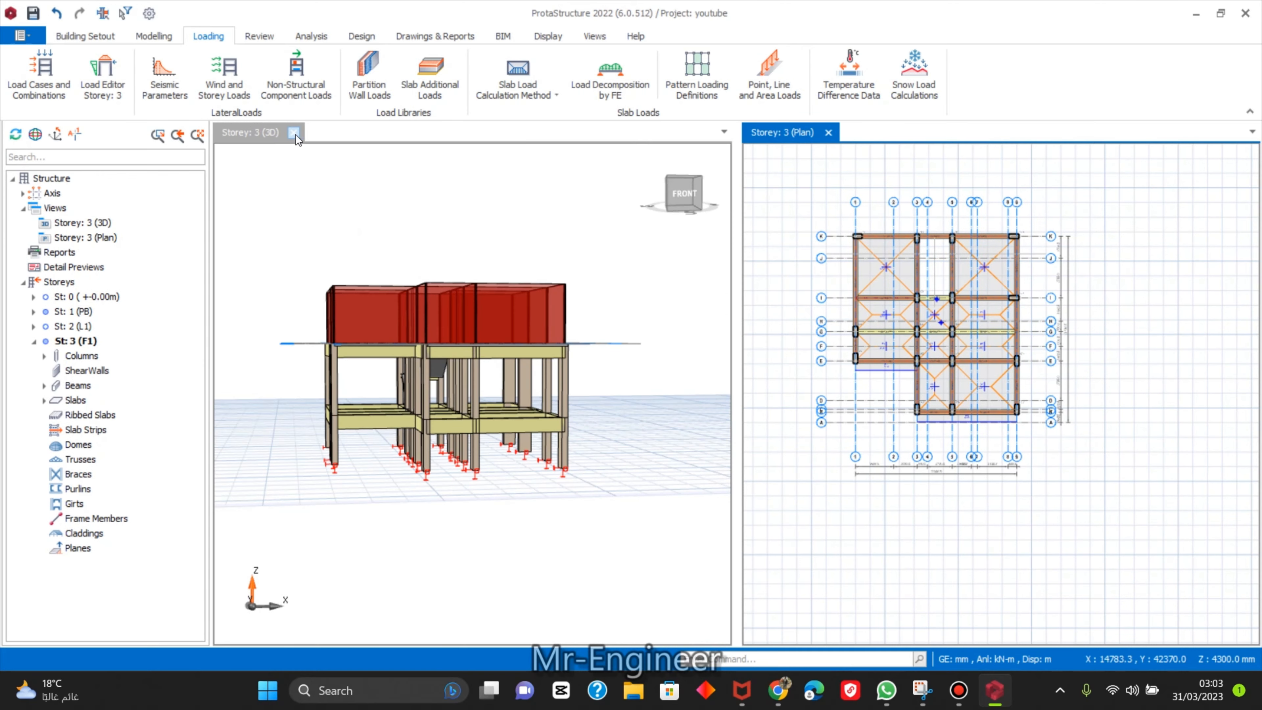
{"action": "left_click", "coordinate": [79, 342]}
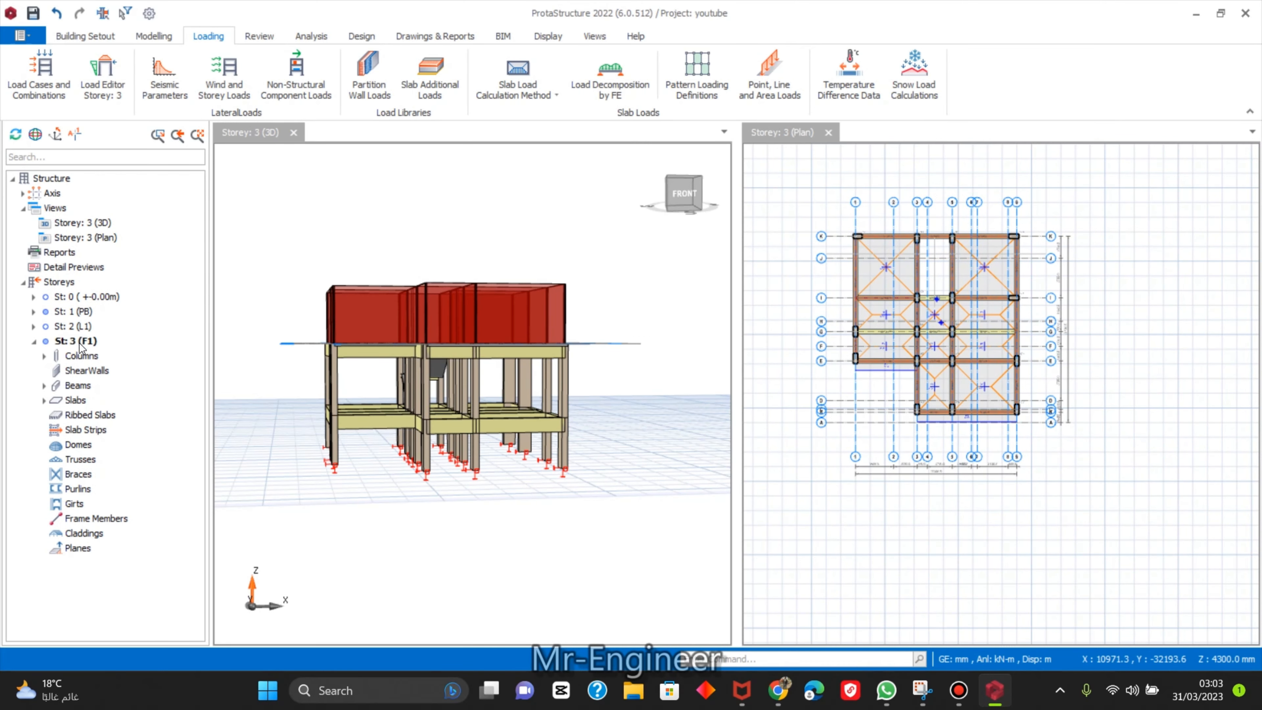
{"action": "right_click", "coordinate": [79, 343]}
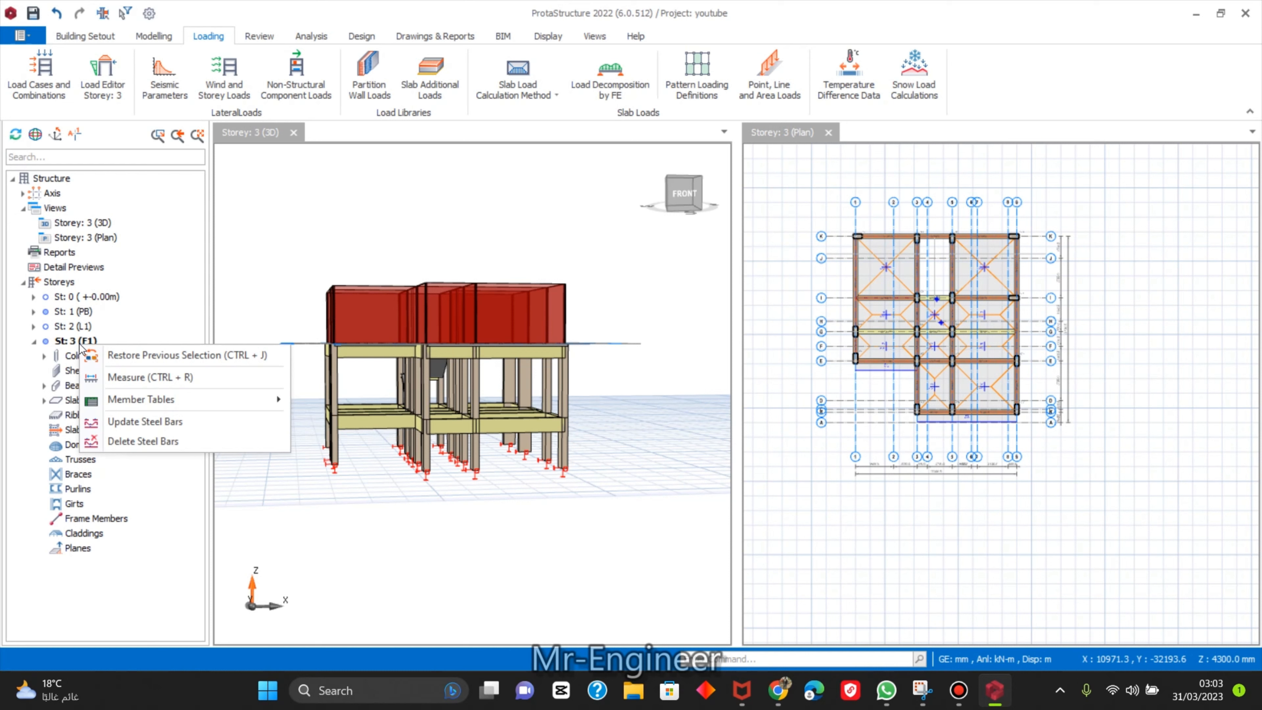
{"action": "left_click", "coordinate": [61, 341]}
{"action": "left_click", "coordinate": [36, 341]}
{"action": "double_click", "coordinate": [65, 338]}
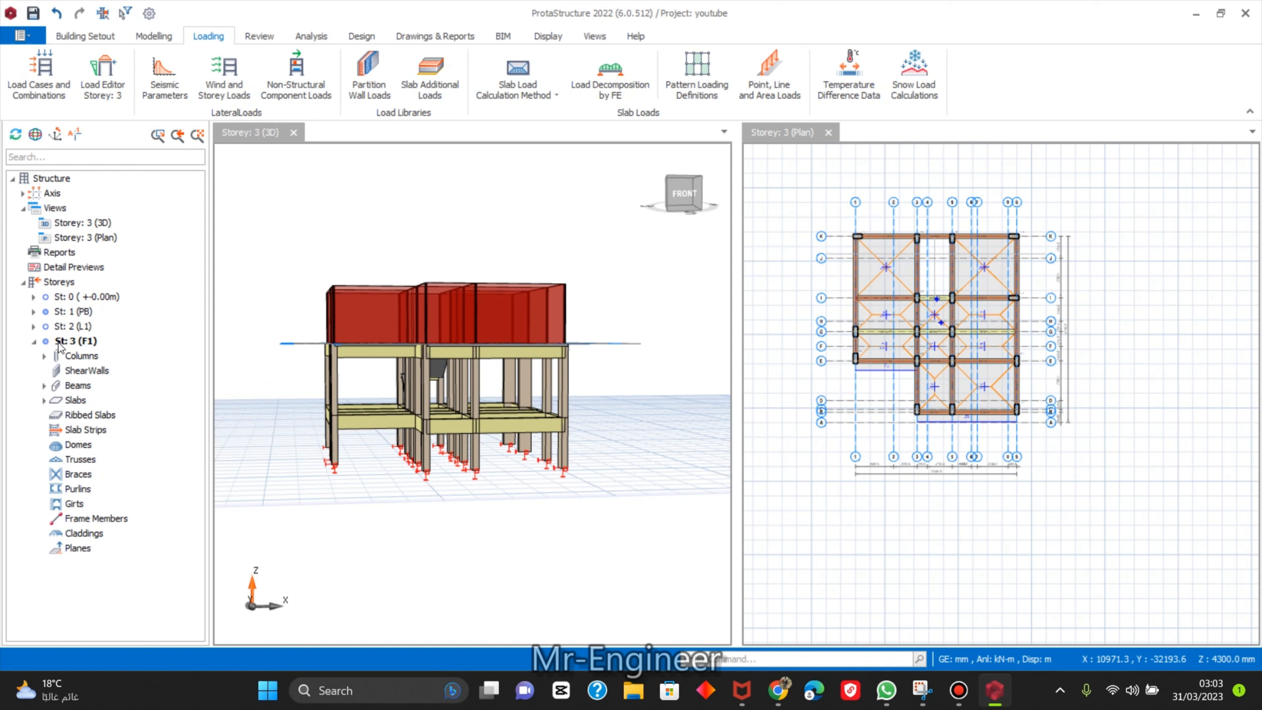
Switch the plan view to St: 1 (PB) and close the storey 3 3D view.
{"action": "left_click", "coordinate": [36, 342]}
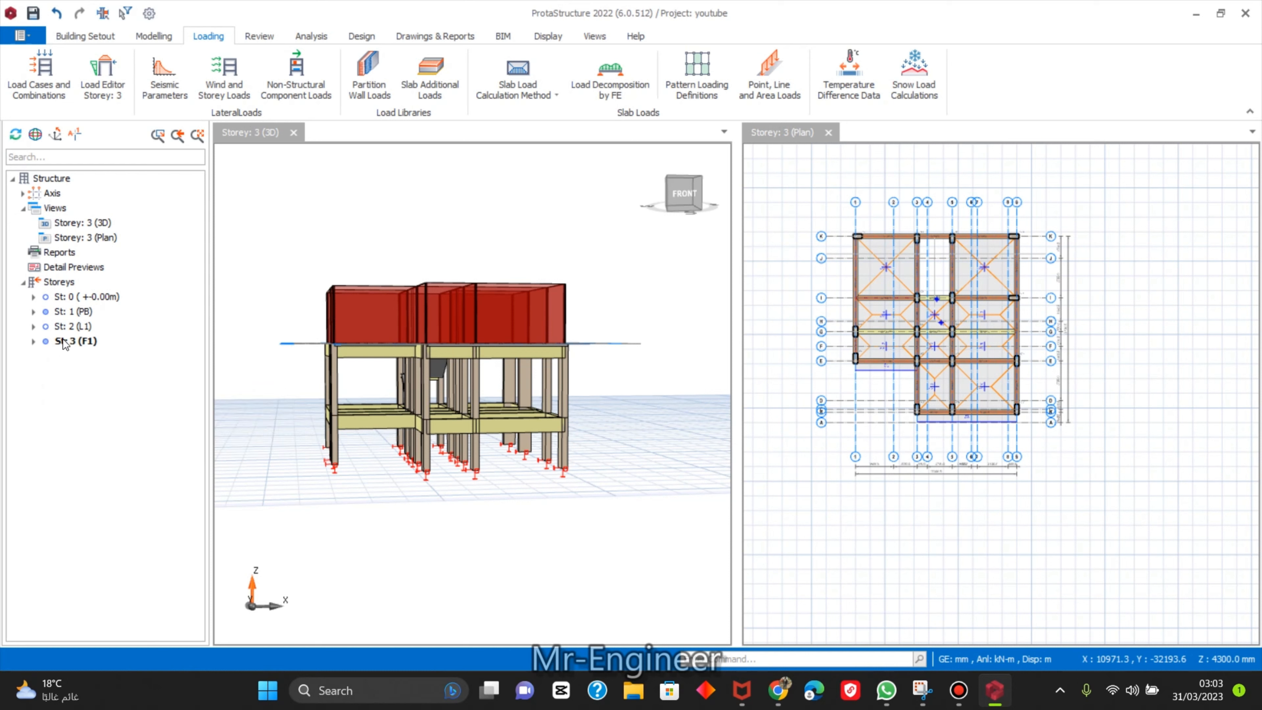
{"action": "left_click", "coordinate": [67, 313]}
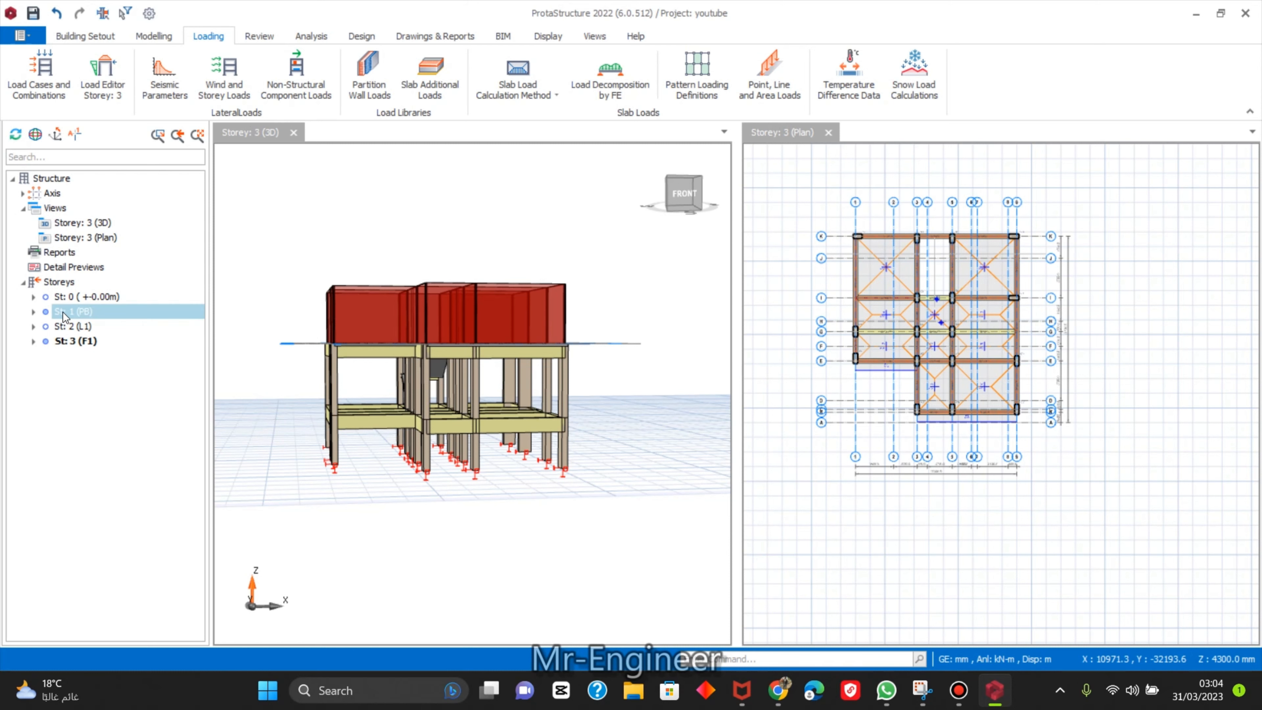
{"action": "double_click", "coordinate": [65, 313]}
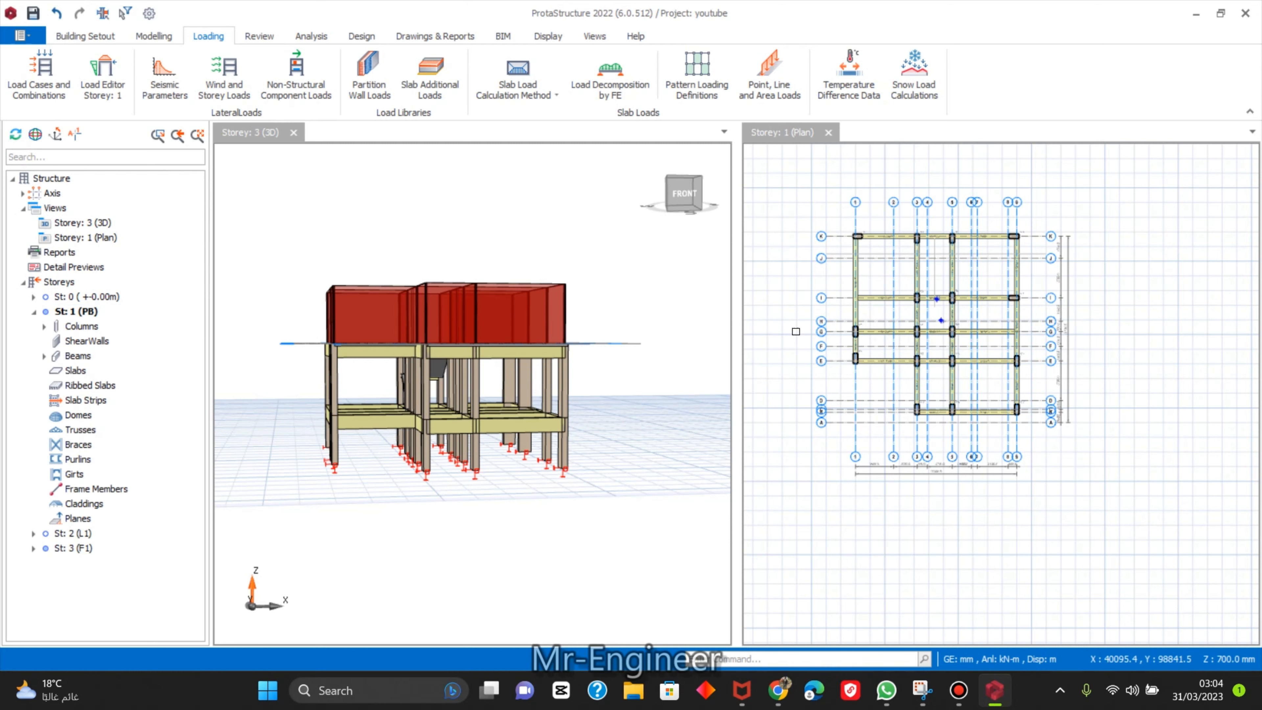
{"action": "scroll", "coordinate": [898, 275], "scroll_direction": "up", "scroll_amount": 3}
{"action": "scroll", "coordinate": [910, 253], "scroll_direction": "down", "scroll_amount": 3}
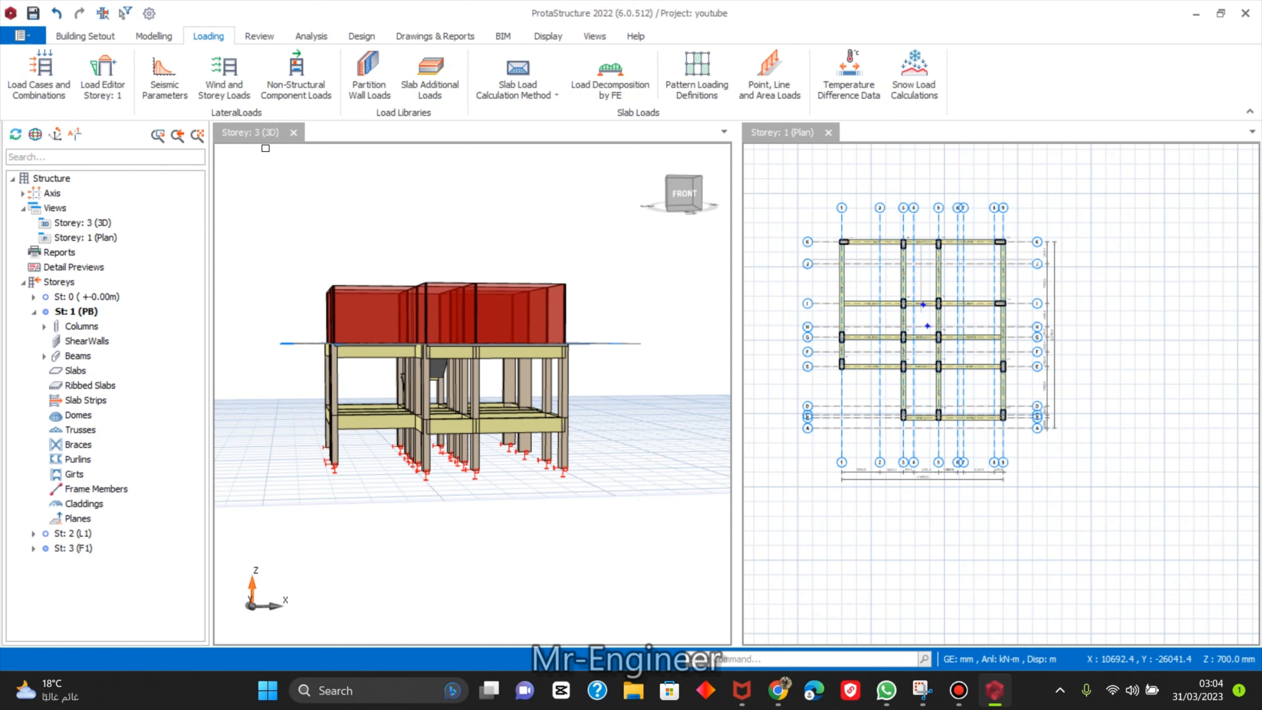
{"action": "left_click", "coordinate": [294, 132]}
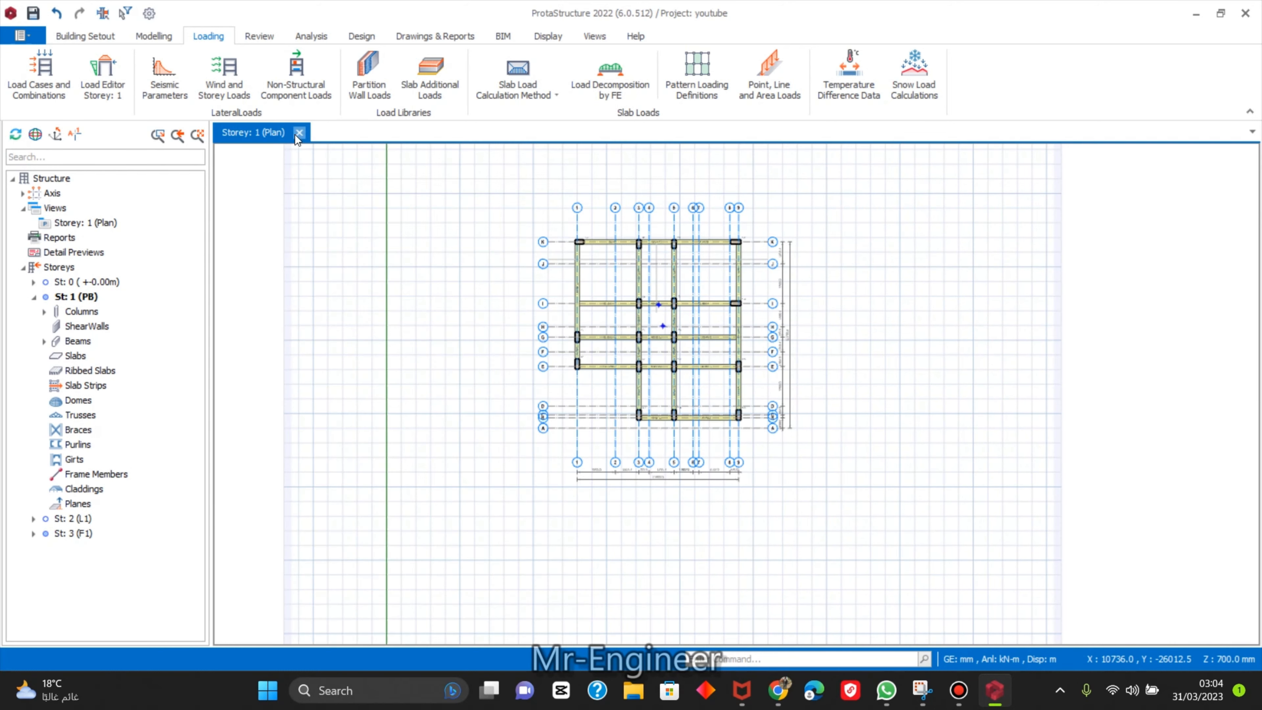
Create a new 3D view of storey 1 alongside its plan view.
{"action": "scroll", "coordinate": [722, 297], "scroll_direction": "up", "scroll_amount": 3}
{"action": "scroll", "coordinate": [504, 268], "scroll_direction": "down", "scroll_amount": 3}
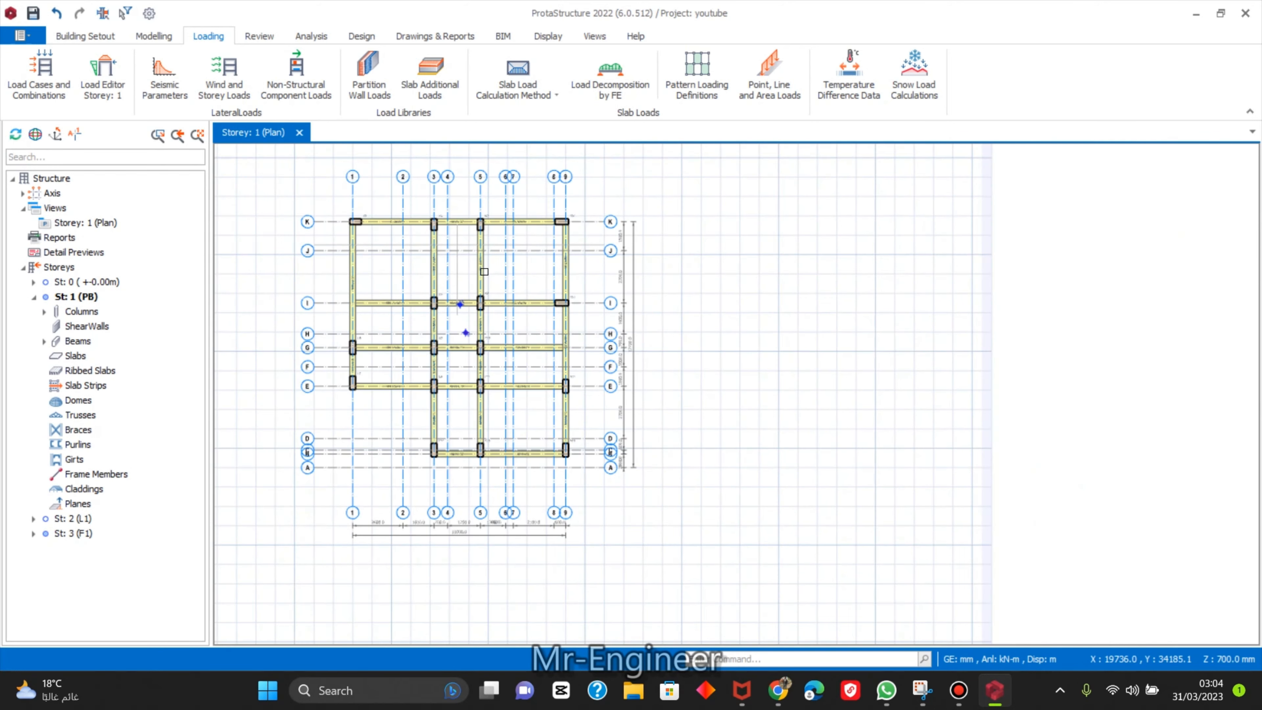
{"action": "scroll", "coordinate": [454, 216], "scroll_direction": "up", "scroll_amount": 2}
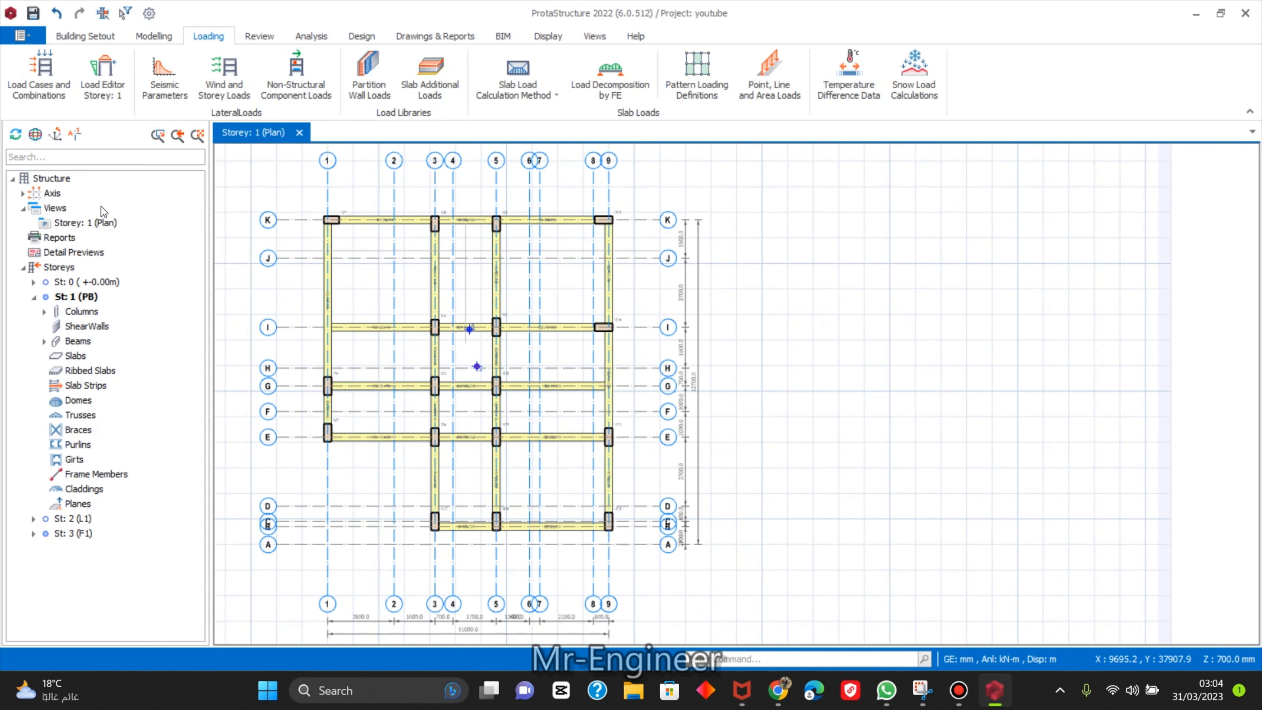
{"action": "right_click", "coordinate": [54, 212]}
{"action": "left_click", "coordinate": [95, 242]}
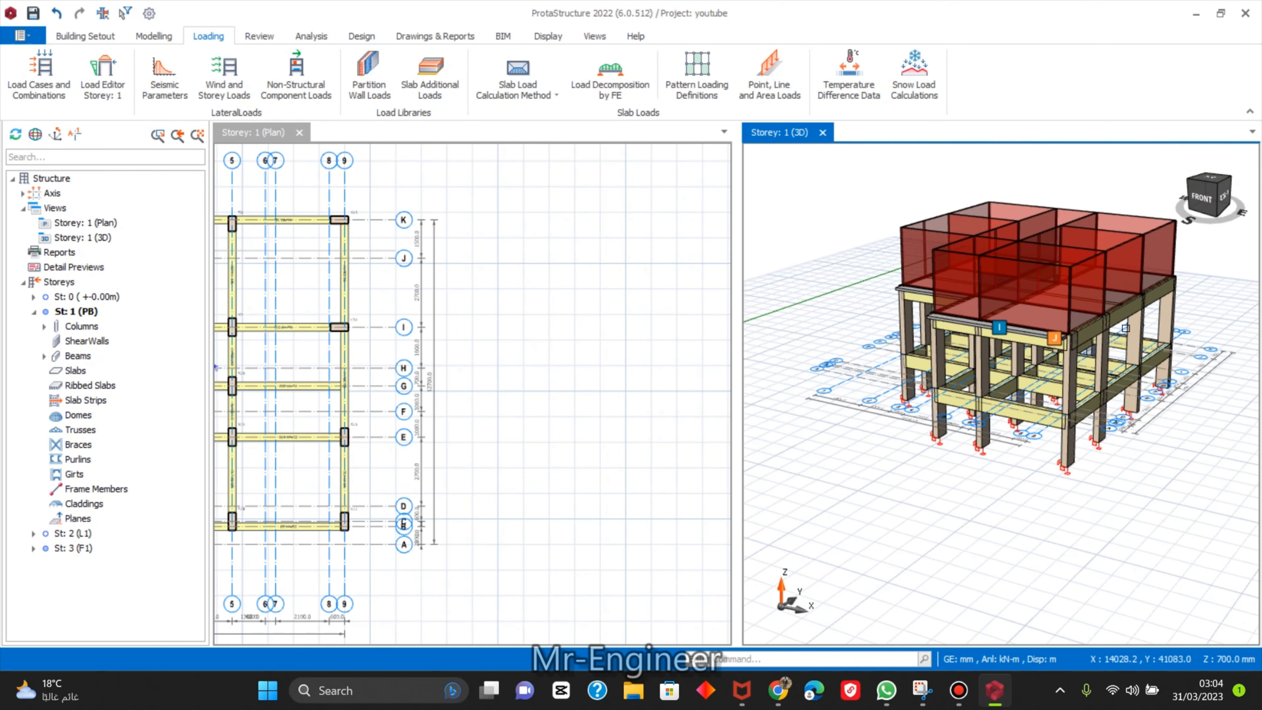
Move the storey 1 column at the intersection of axes 1 and G to the intersection of axes 1 and I.
{"action": "scroll", "coordinate": [494, 422], "scroll_direction": "down", "scroll_amount": 3}
{"action": "scroll", "coordinate": [470, 324], "scroll_direction": "up", "scroll_amount": 4}
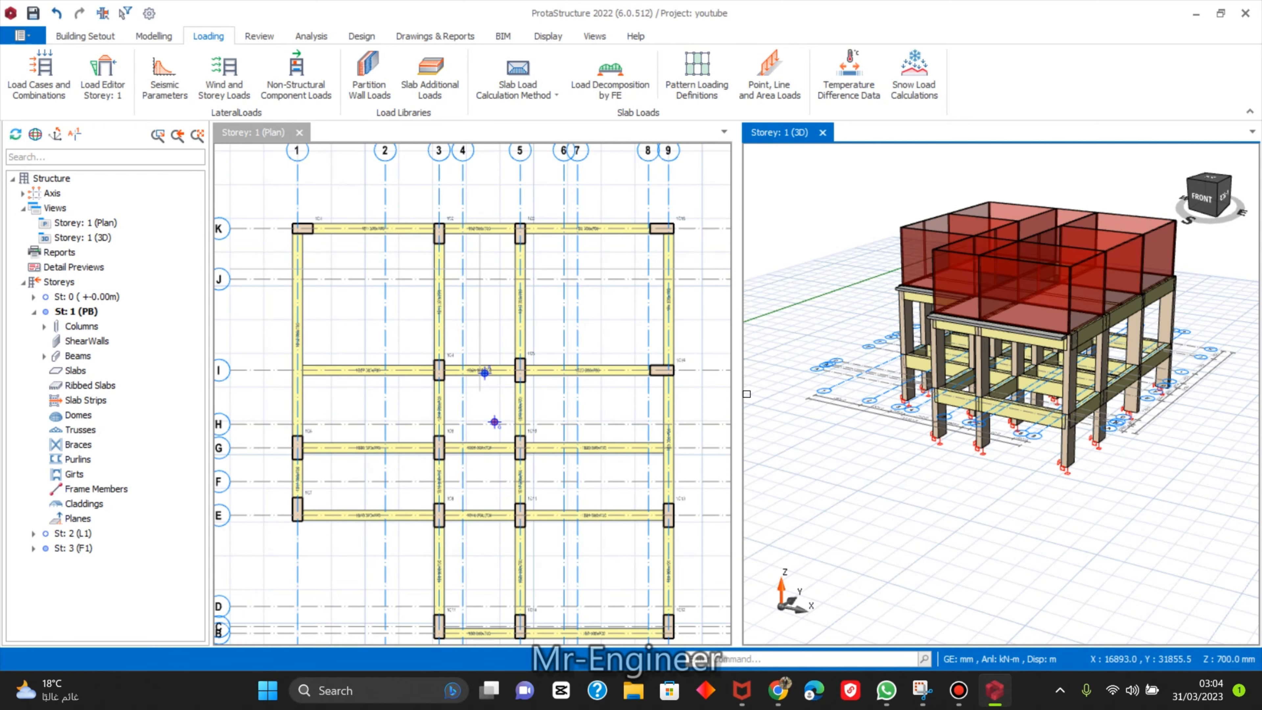
{"action": "mouse_move", "coordinate": [994, 512]}
{"action": "middle_mouse_down"}
{"action": "mouse_move", "coordinate": [1171, 506]}
{"action": "mouse_move", "coordinate": [1183, 517]}
{"action": "mouse_move", "coordinate": [840, 475]}
{"action": "middle_mouse_up"}
{"action": "middle_click_drag", "start_coordinate": [1009, 567], "coordinate": [936, 557]}
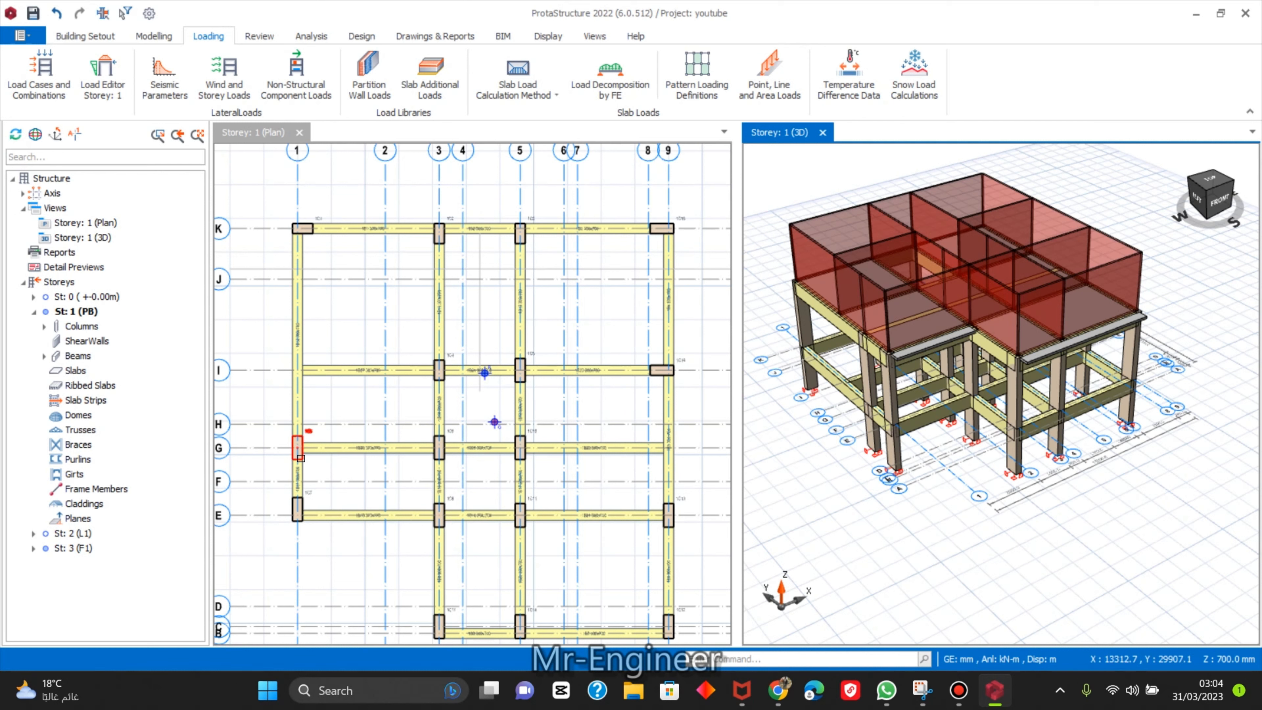
{"action": "left_click", "coordinate": [295, 458]}
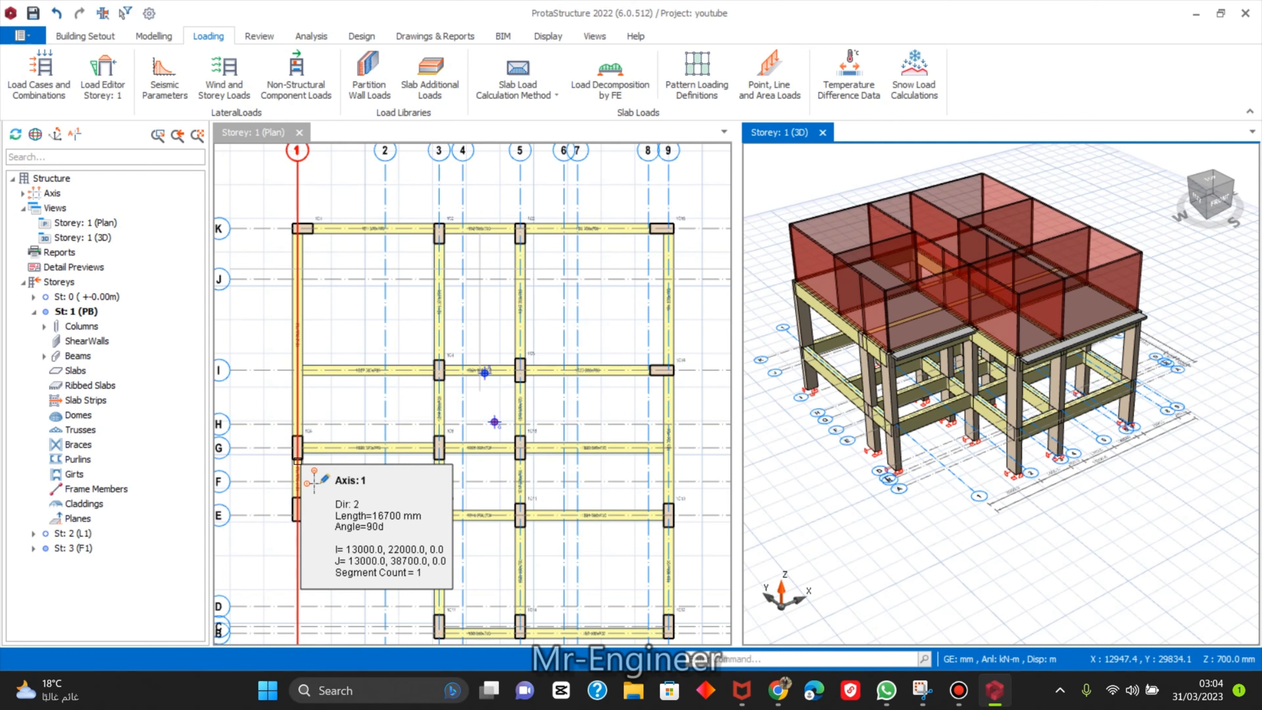
{"action": "key", "text": "Escape"}
{"action": "left_click", "coordinate": [302, 454]}
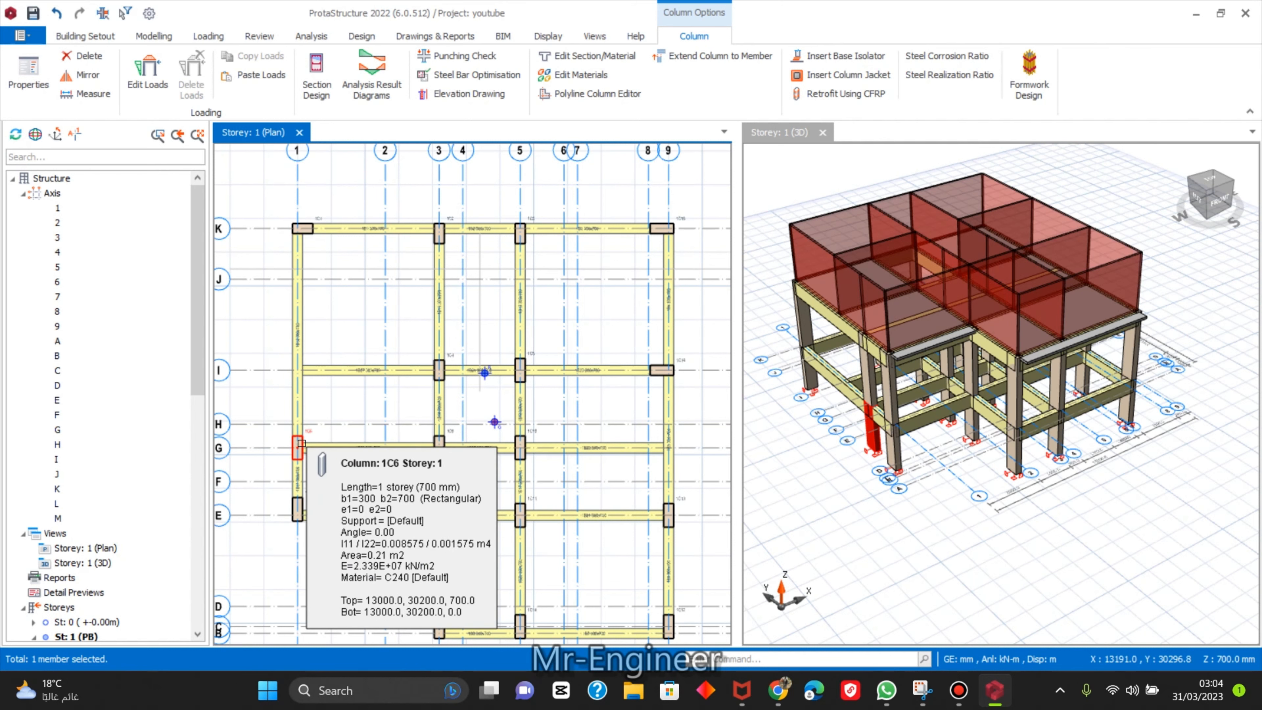
{"action": "right_click", "coordinate": [304, 444]}
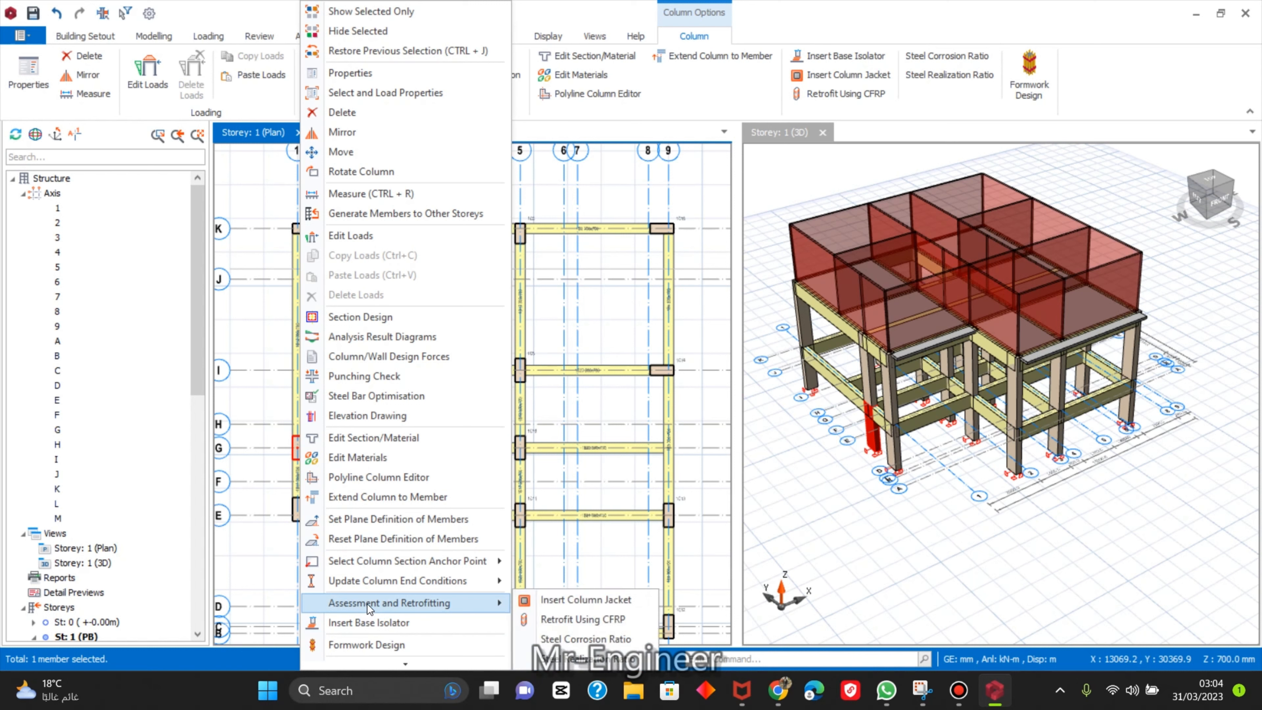
{"action": "left_click", "coordinate": [388, 154]}
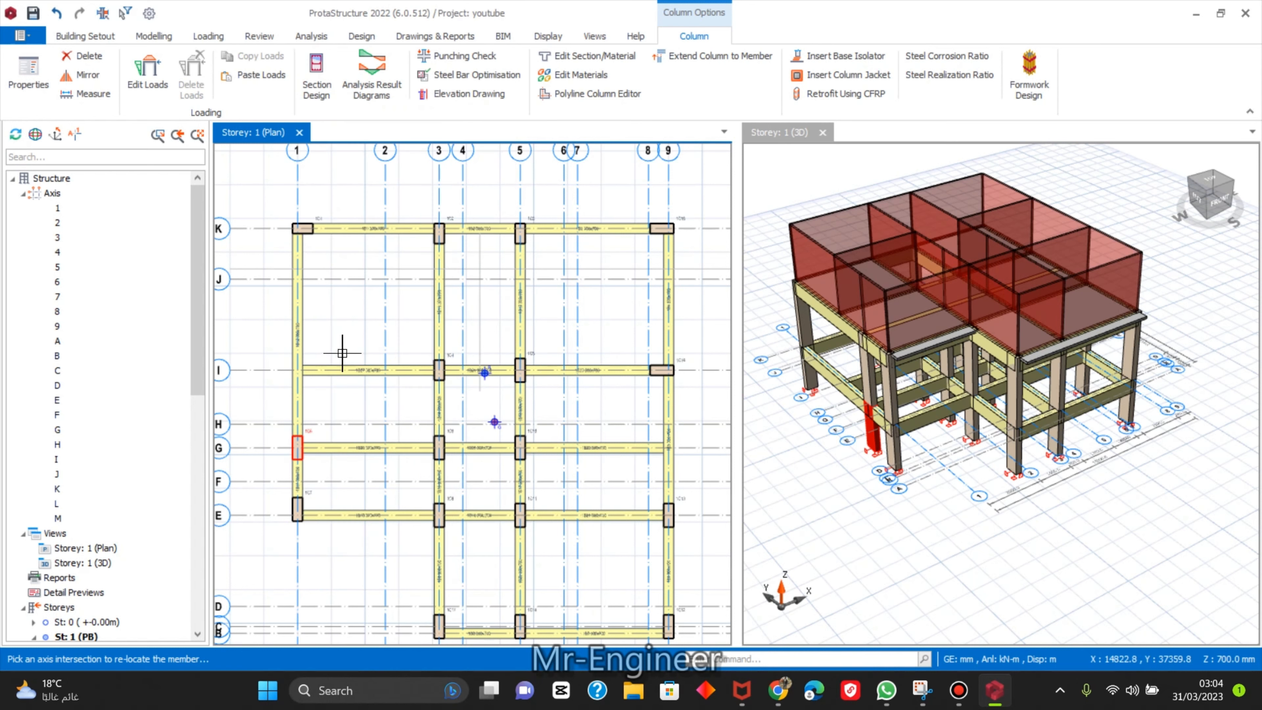
{"action": "left_click", "coordinate": [297, 369]}
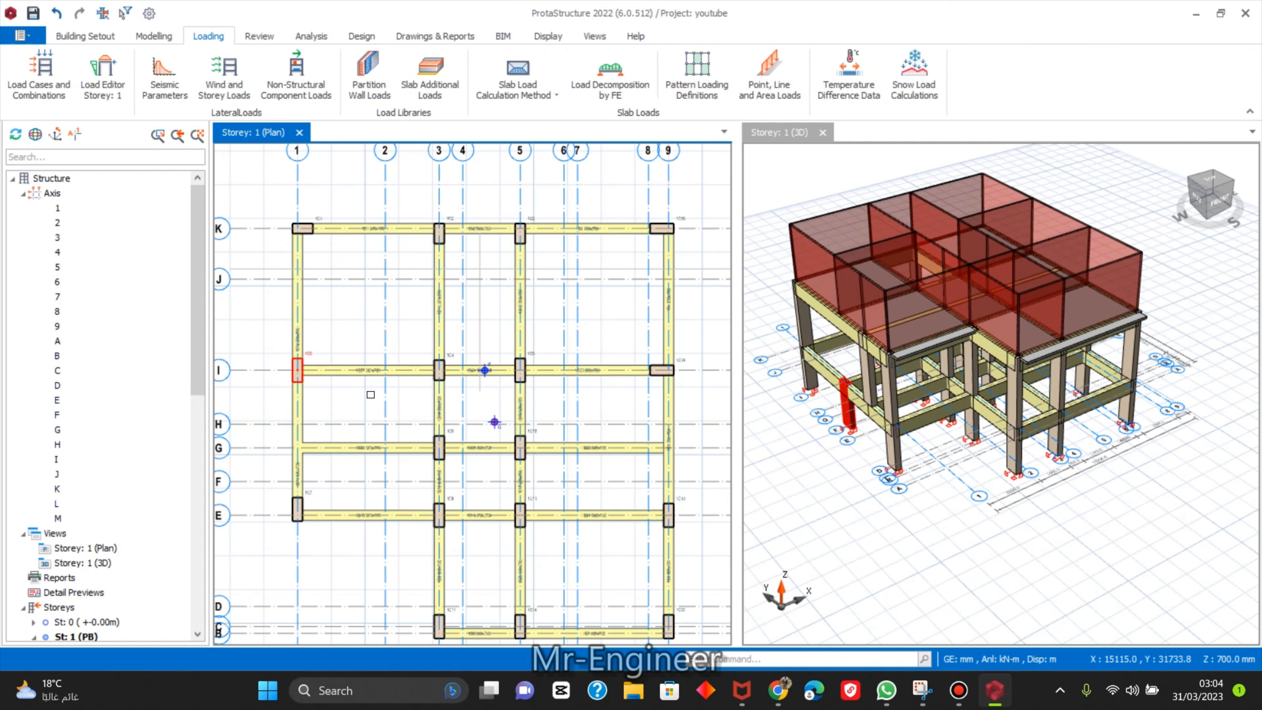
Review the properties of the relocated storey 1 column at axes 1 and I in the 3D view.
{"action": "scroll", "coordinate": [625, 425], "scroll_direction": "down", "scroll_amount": 2}
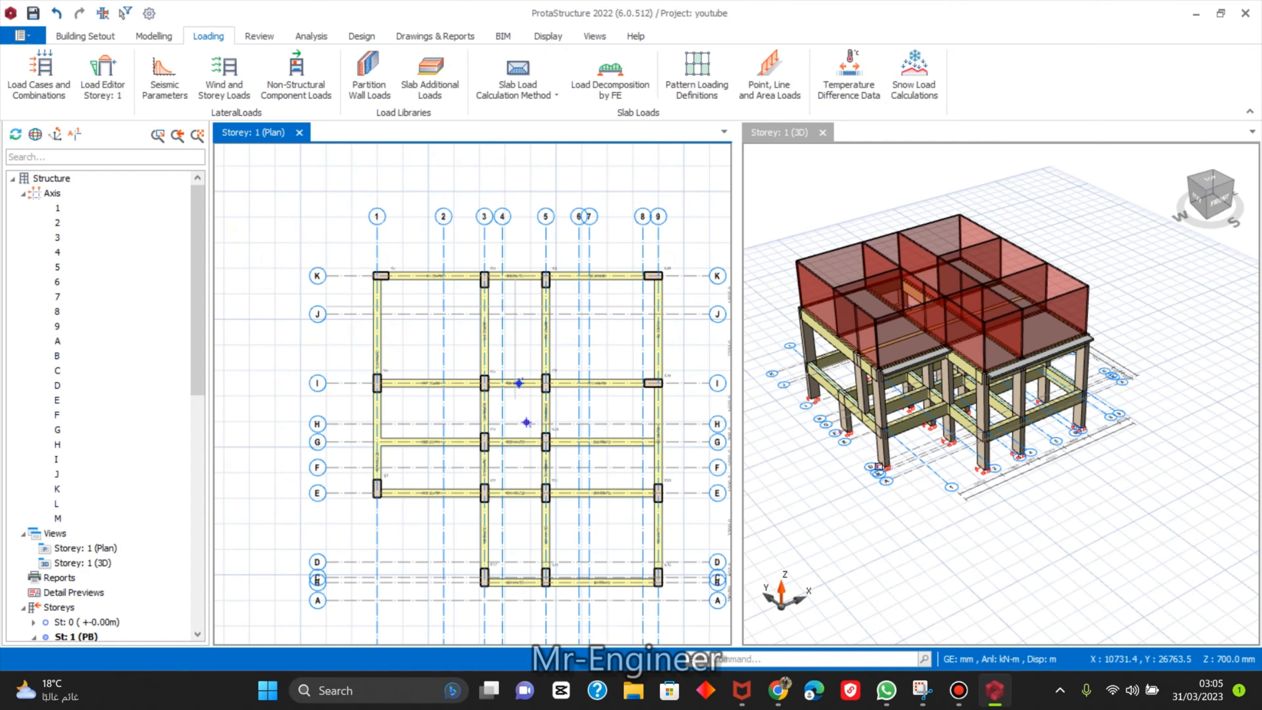
{"action": "left_click_drag", "start_coordinate": [895, 457], "coordinate": [915, 513]}
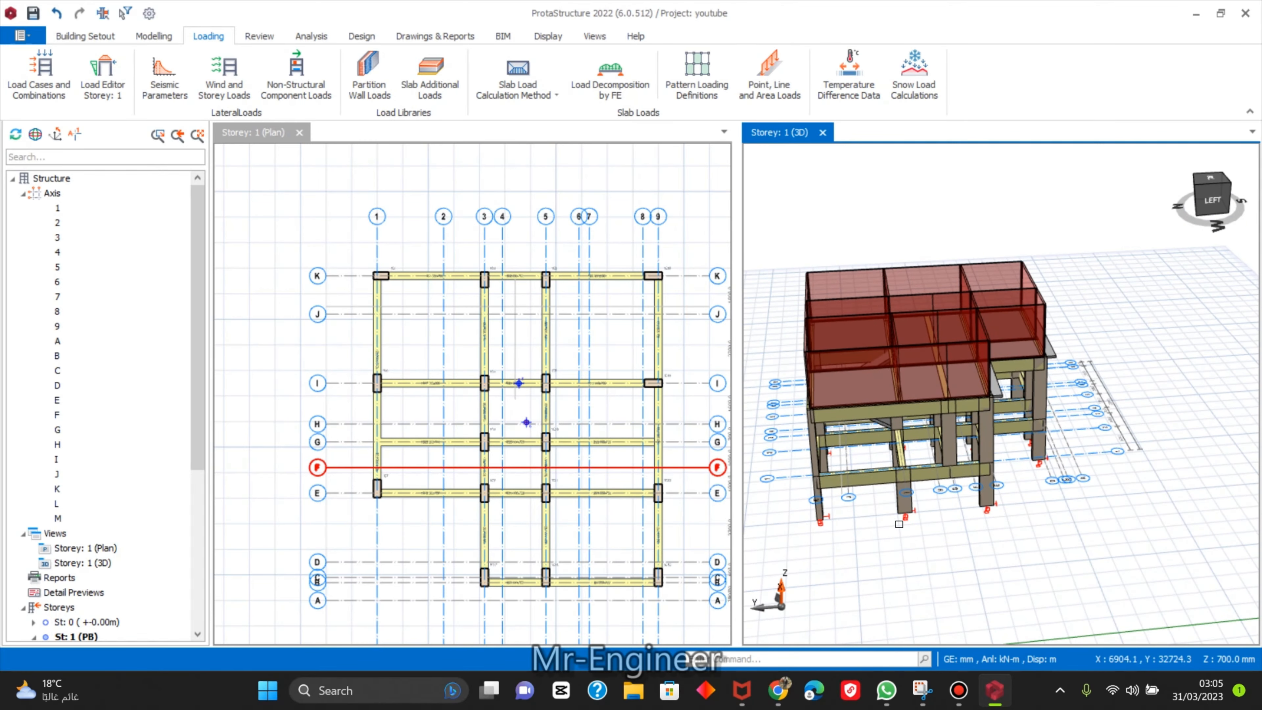
{"action": "left_click", "coordinate": [898, 497]}
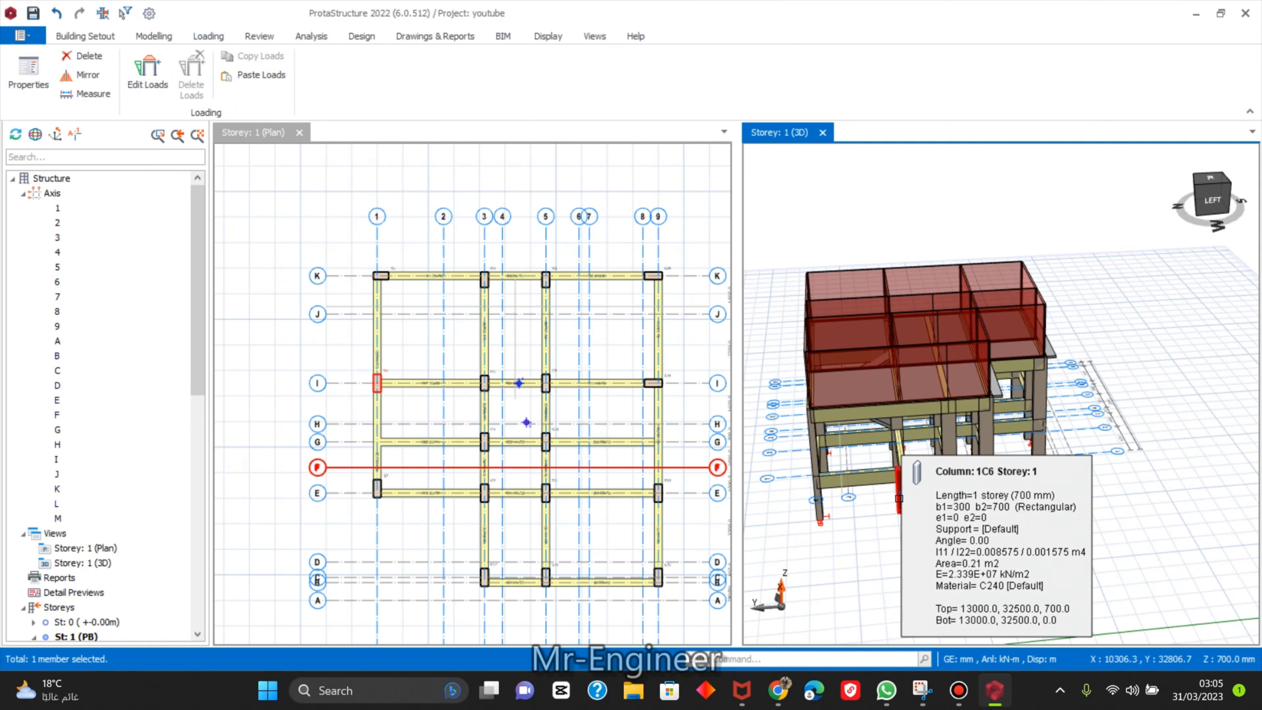
{"action": "double_click", "coordinate": [898, 497]}
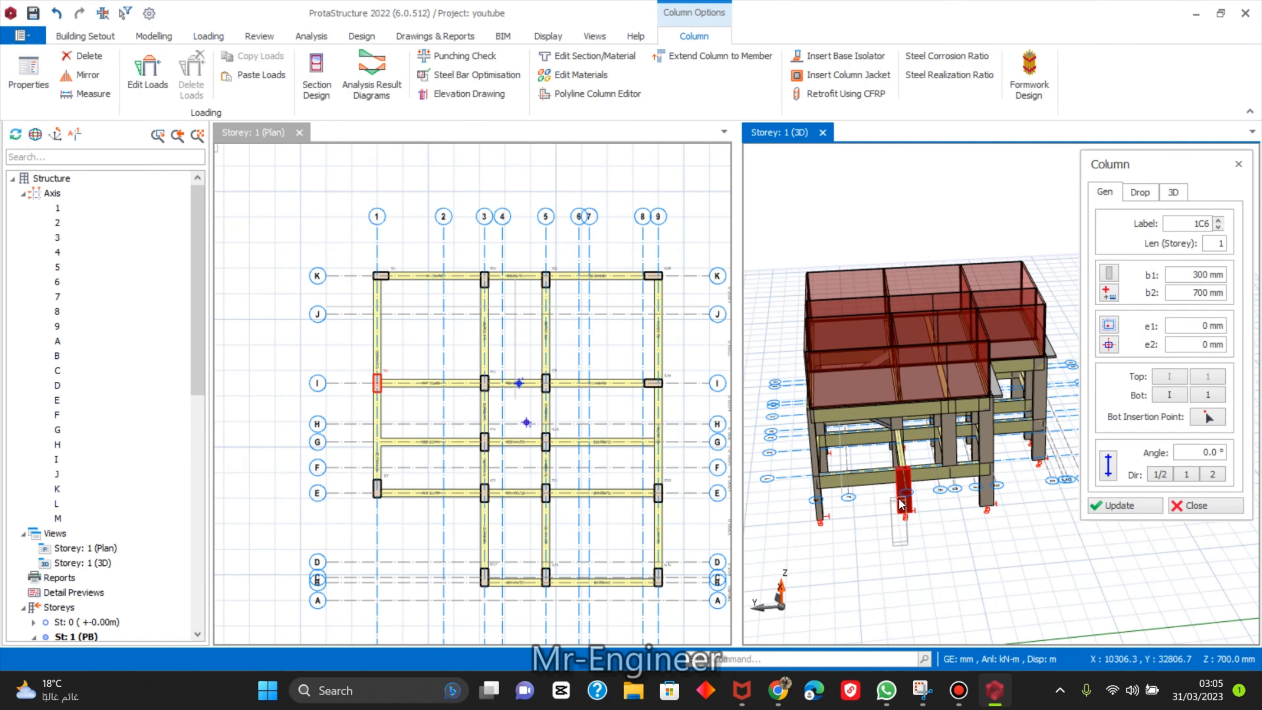
{"action": "key", "text": "Escape"}
{"action": "scroll", "coordinate": [905, 500], "scroll_direction": "up", "scroll_amount": 5}
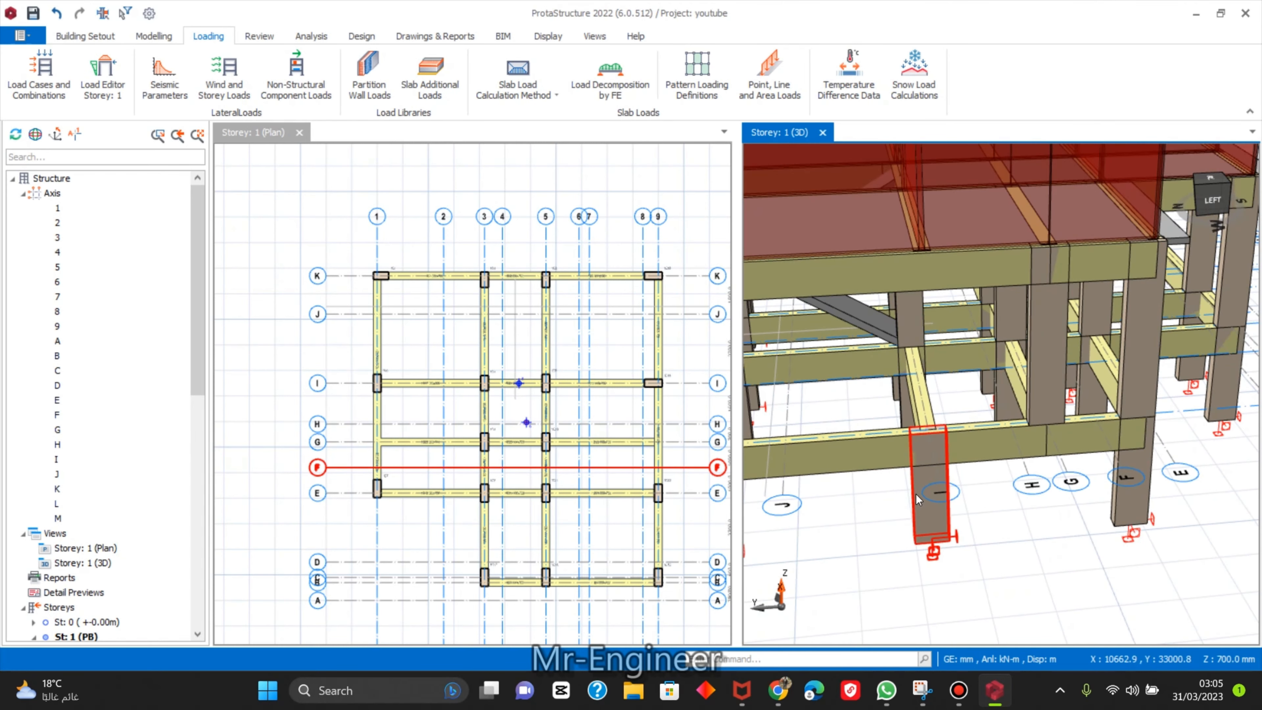
{"action": "left_click", "coordinate": [918, 491]}
{"action": "right_click", "coordinate": [916, 490]}
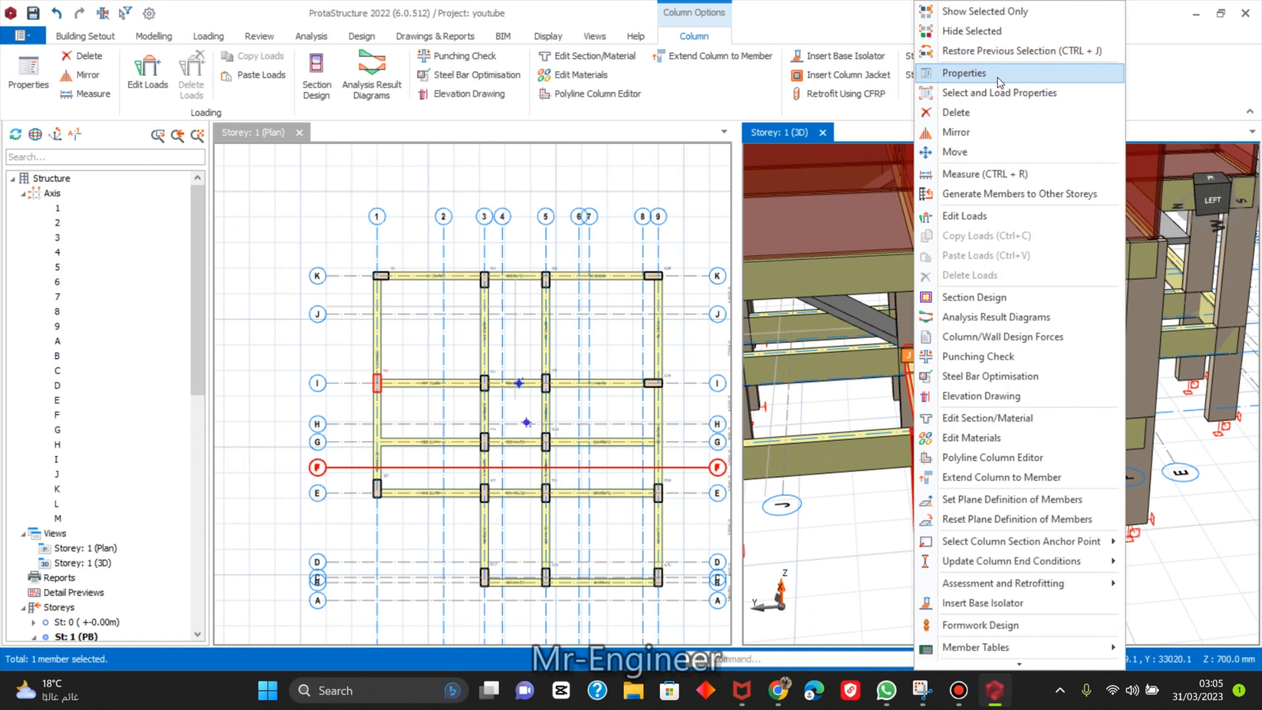
{"action": "left_click", "coordinate": [992, 73]}
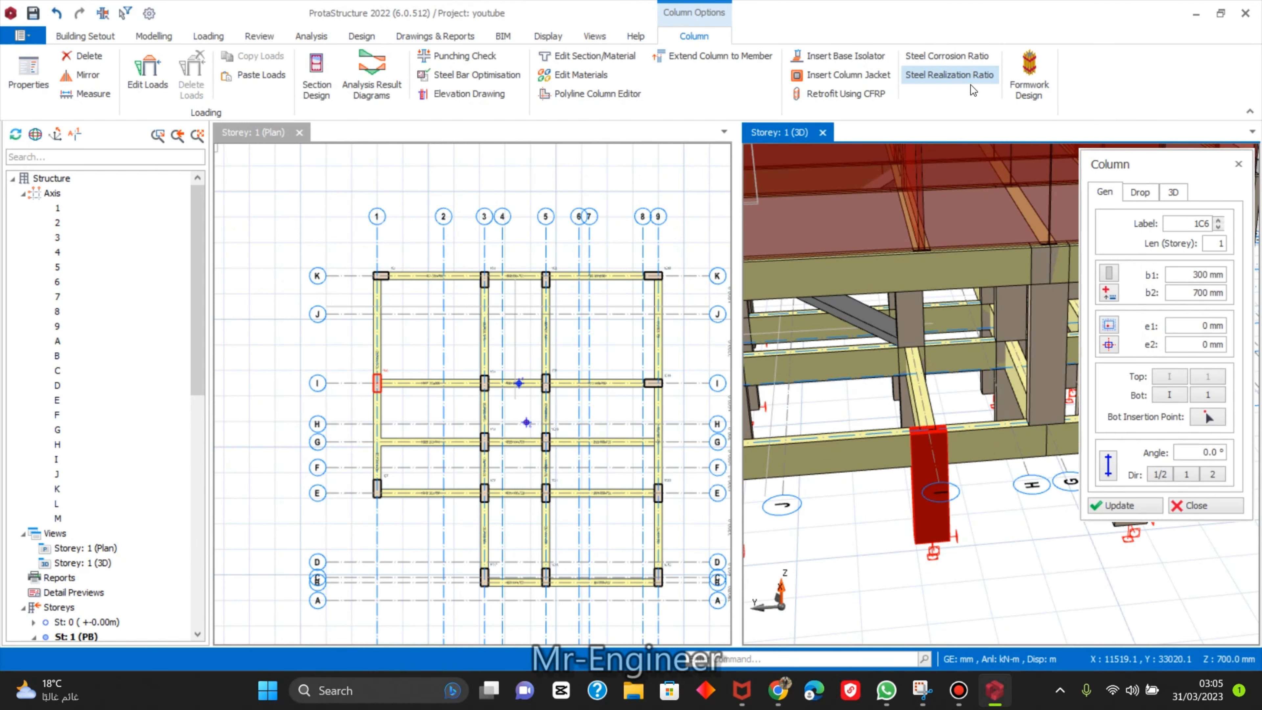
{"action": "scroll", "coordinate": [587, 414], "scroll_direction": "down", "scroll_amount": 3}
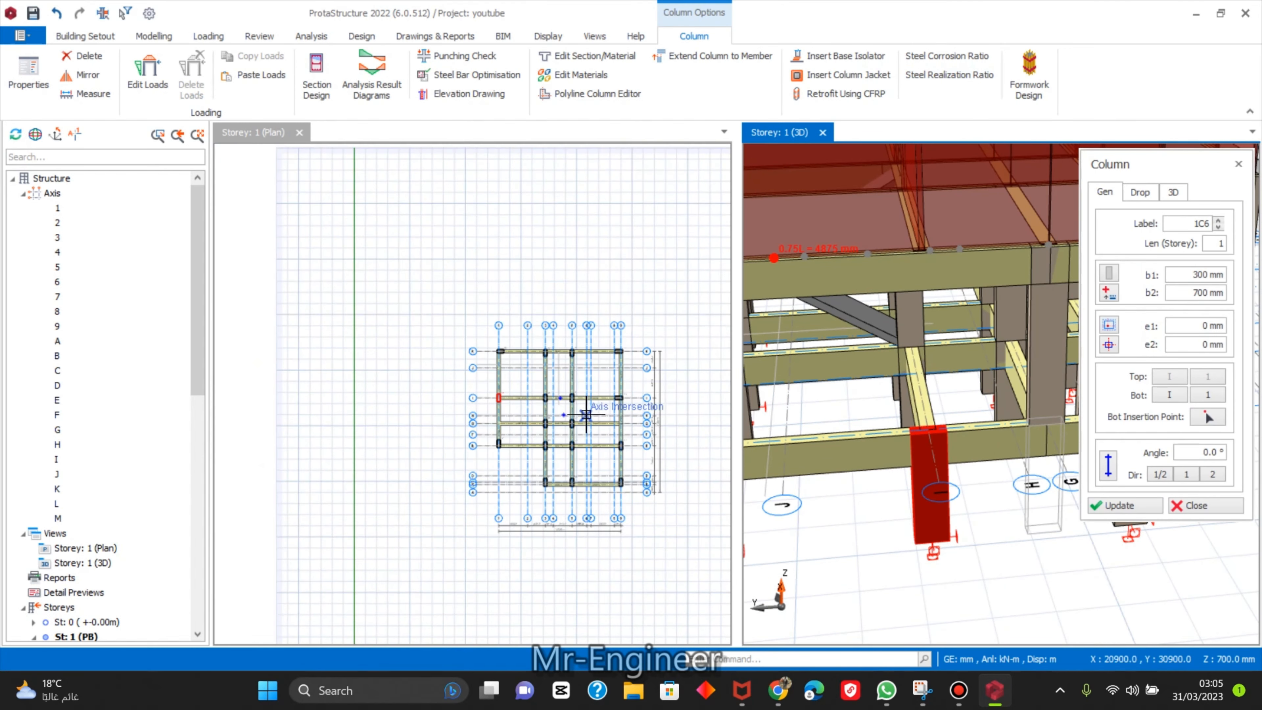
{"action": "left_click", "coordinate": [397, 408]}
{"action": "scroll", "coordinate": [1001, 407], "scroll_direction": "down", "scroll_amount": 5}
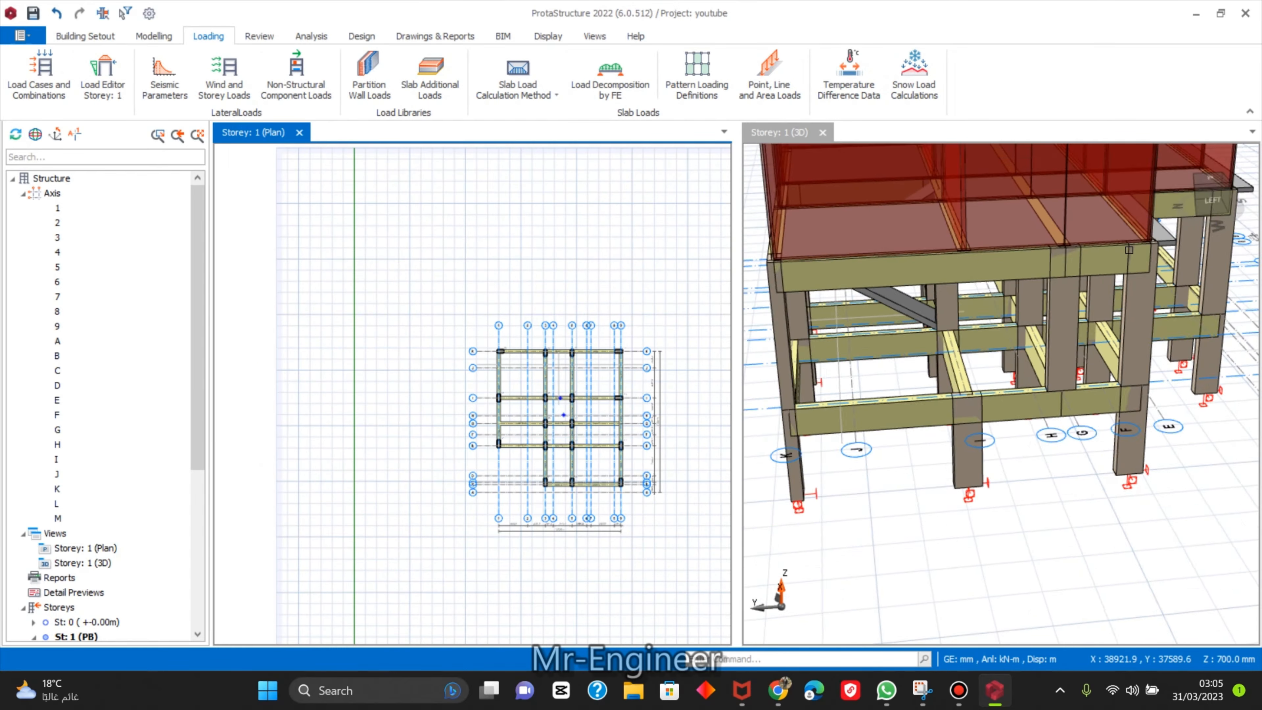
Review the sizes, lengths and axes of the storey 1 columns in the Column Table and close it.
{"action": "mouse_move", "coordinate": [1001, 408]}
{"action": "middle_mouse_down"}
{"action": "mouse_move", "coordinate": [1007, 419]}
{"action": "mouse_move", "coordinate": [1050, 400]}
{"action": "mouse_move", "coordinate": [992, 406]}
{"action": "middle_mouse_up"}
{"action": "middle_click_drag", "start_coordinate": [977, 237], "coordinate": [994, 387]}
{"action": "scroll", "coordinate": [409, 413], "scroll_direction": "up", "scroll_amount": 3}
{"action": "left_click", "coordinate": [408, 414]}
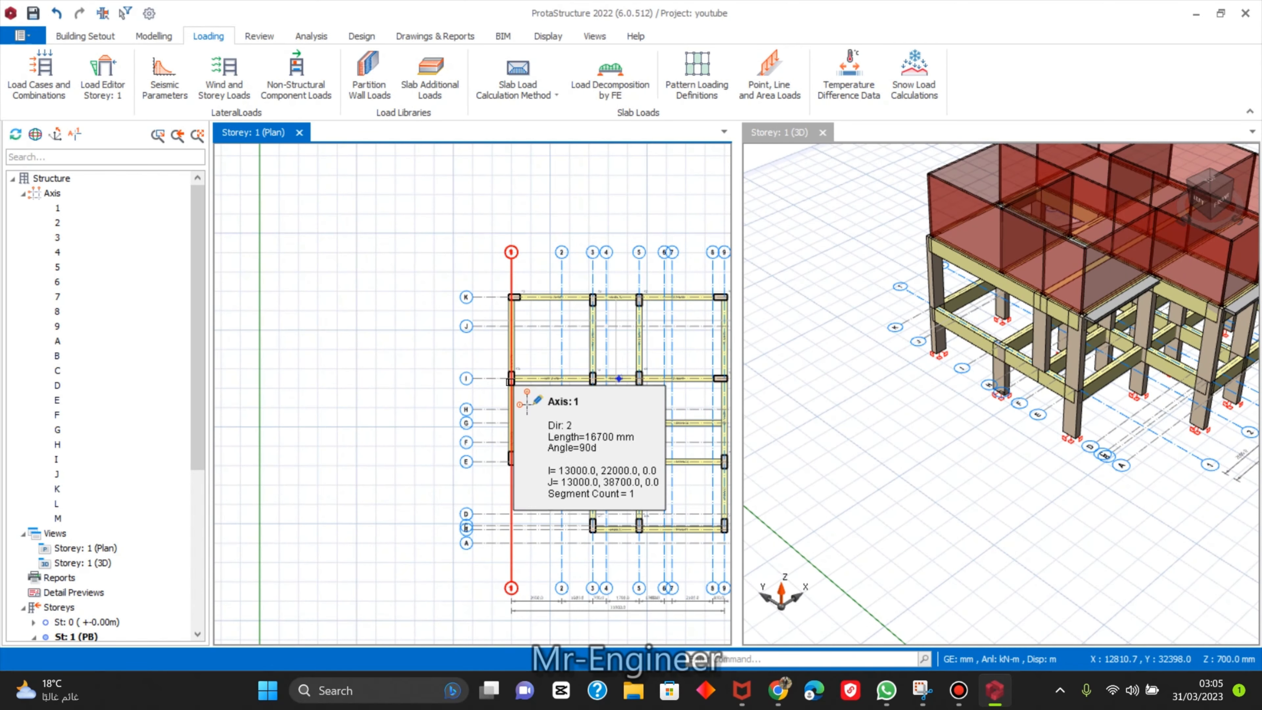
{"action": "scroll", "coordinate": [70, 409], "scroll_direction": "down", "scroll_amount": 2}
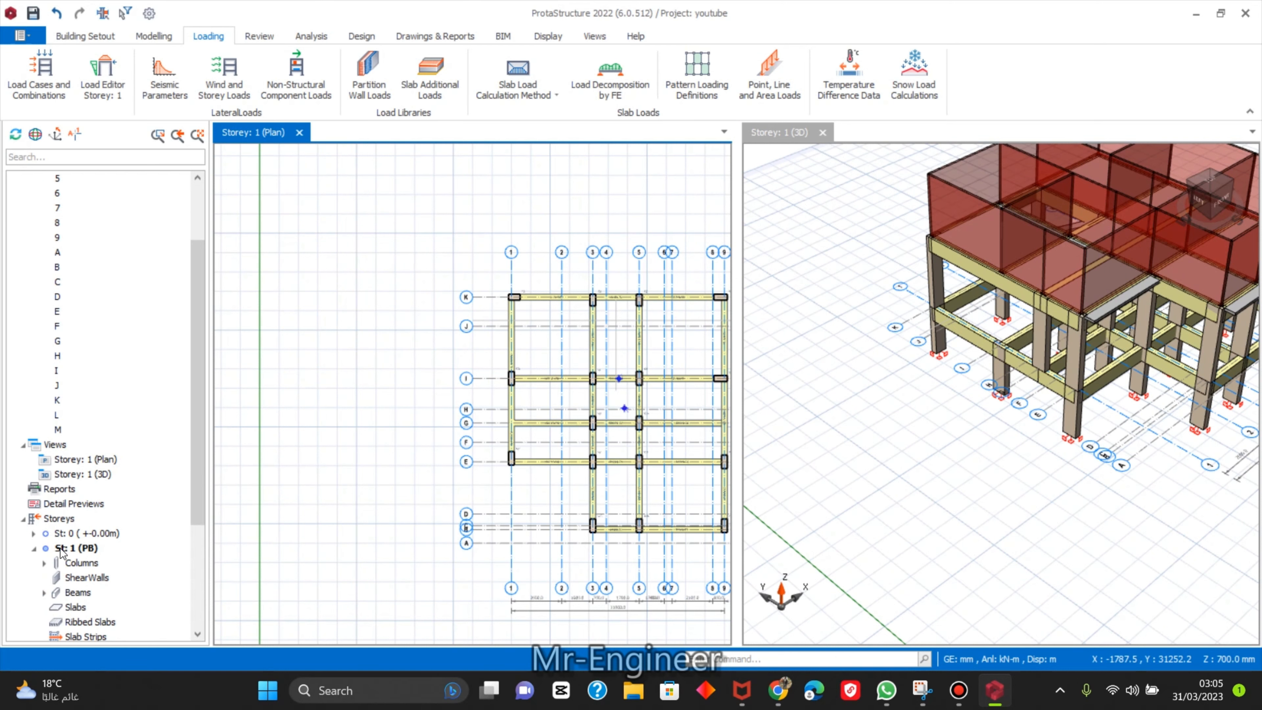
{"action": "left_click", "coordinate": [72, 561]}
{"action": "right_click", "coordinate": [72, 562]}
{"action": "left_click", "coordinate": [98, 572]}
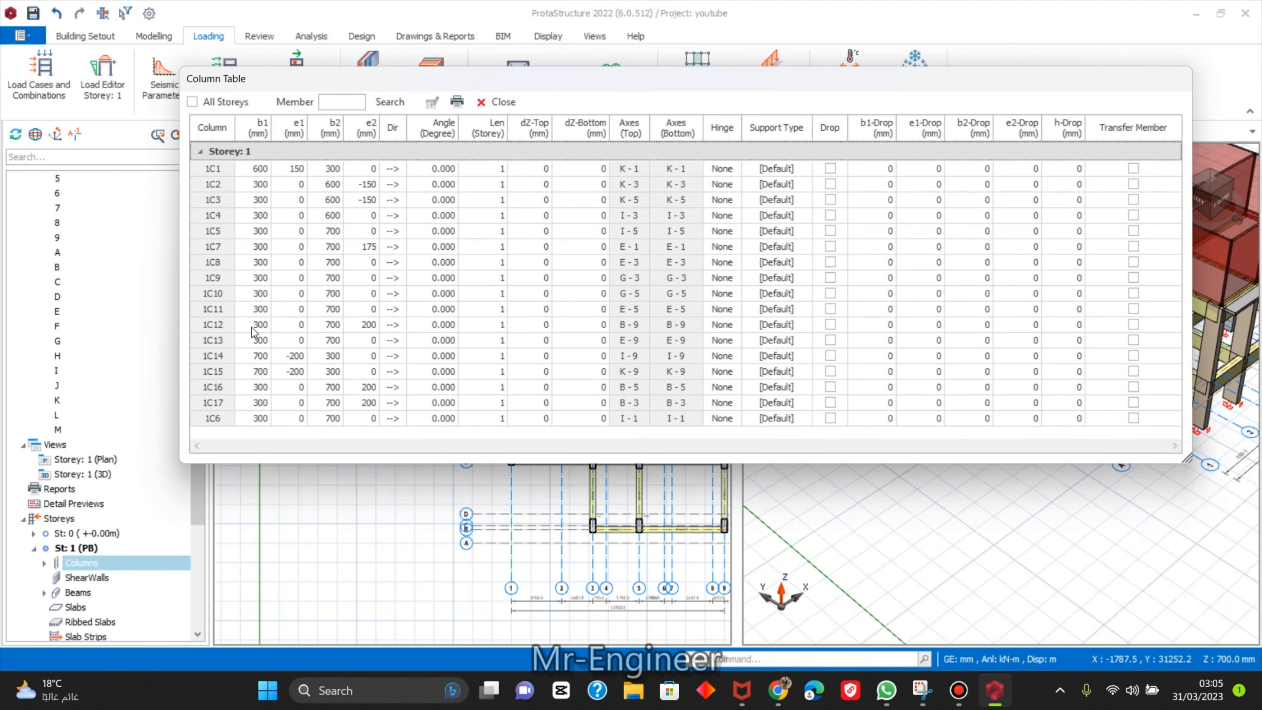
{"action": "left_click_drag", "start_coordinate": [966, 90], "coordinate": [923, 122]}
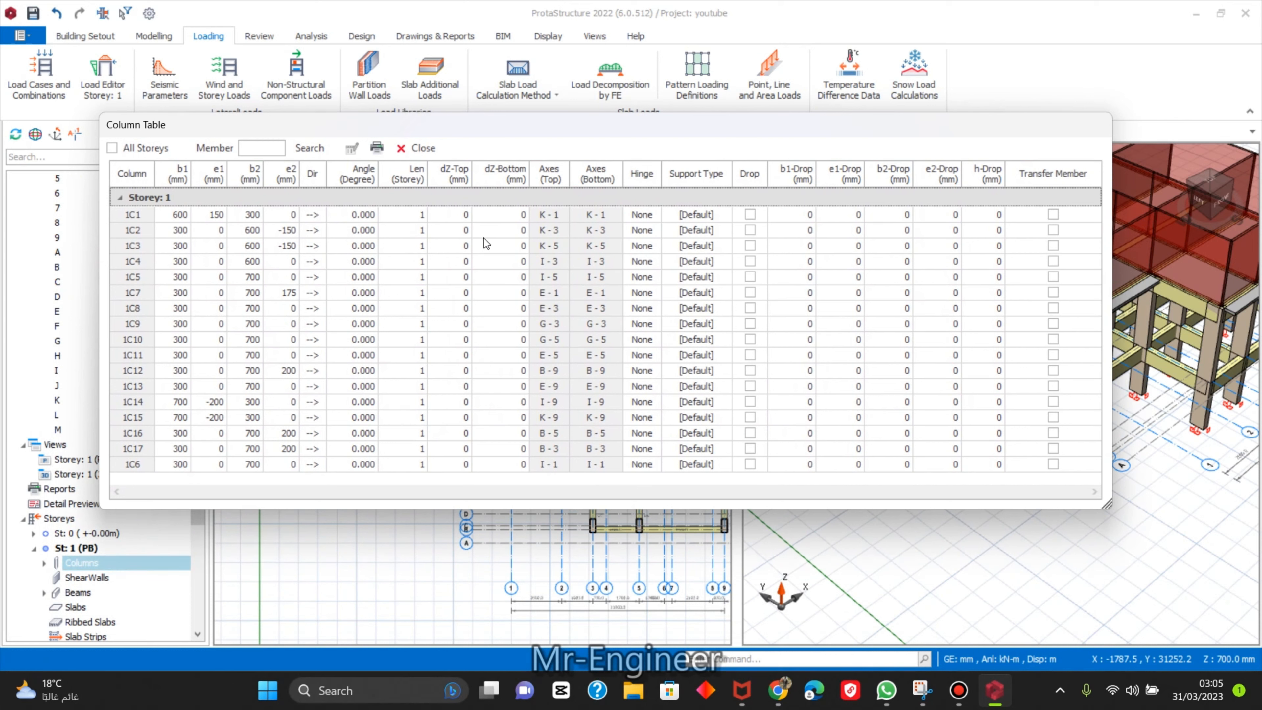
{"action": "left_click", "coordinate": [229, 216]}
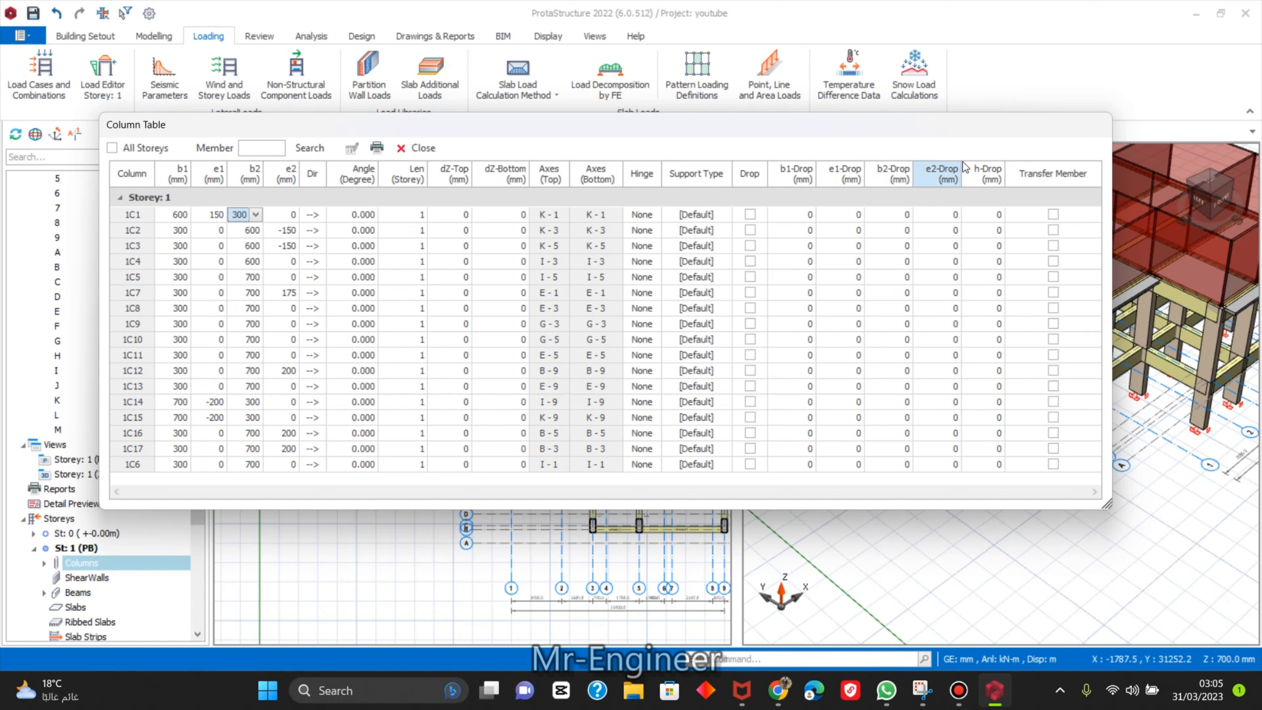
{"action": "left_click_drag", "start_coordinate": [1060, 133], "coordinate": [1040, 136]}
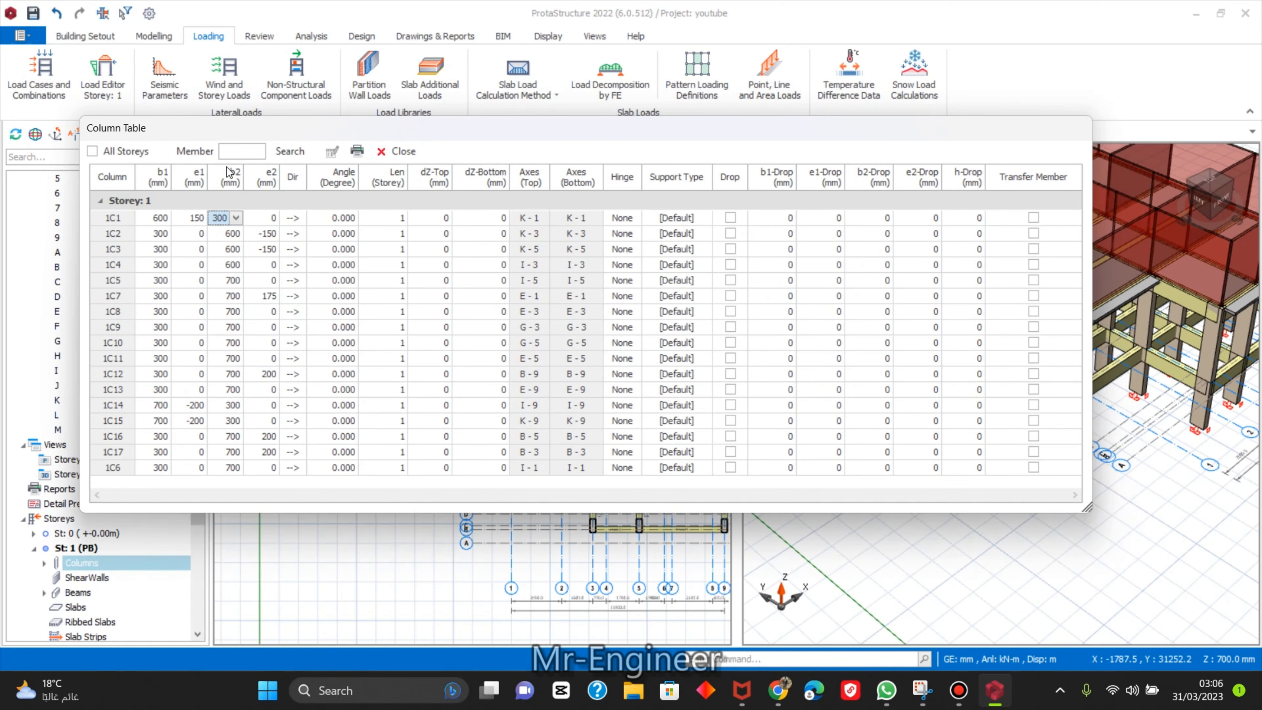
{"action": "left_click", "coordinate": [395, 150]}
Check the section and material definition of the column at axes 1 and I, closing it without edits.
{"action": "scroll", "coordinate": [583, 337], "scroll_direction": "up", "scroll_amount": 5}
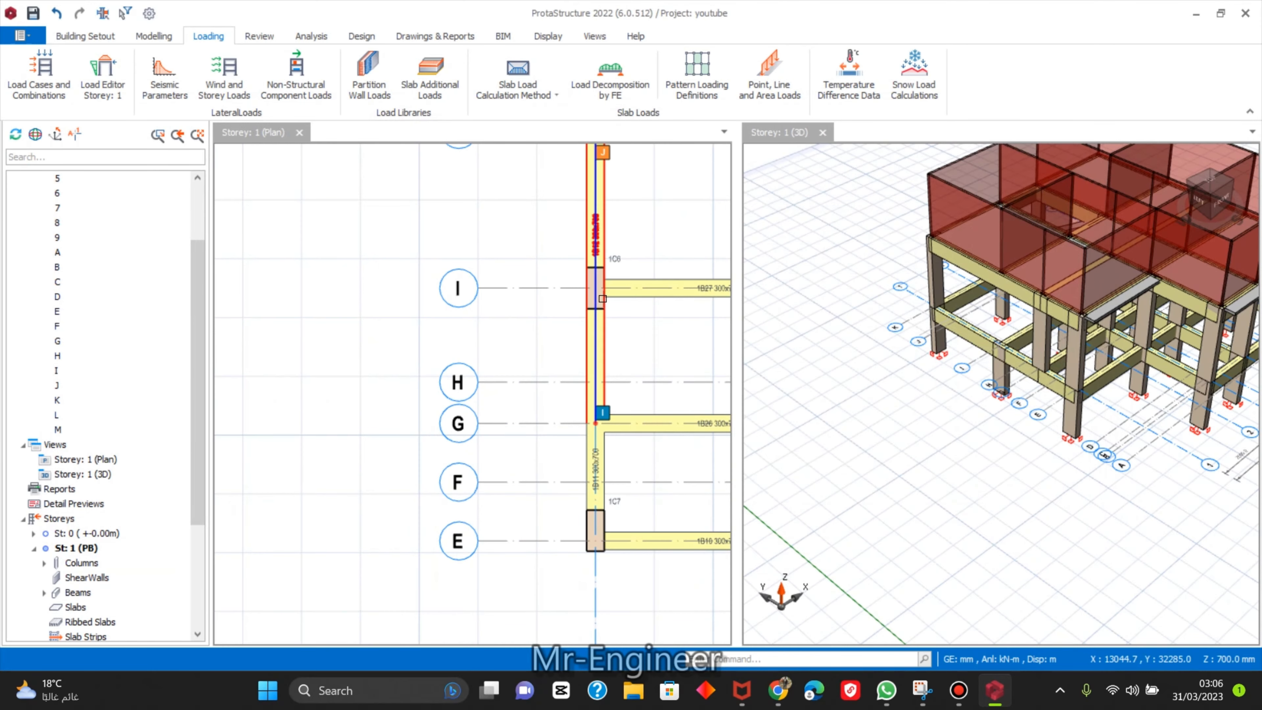
{"action": "left_click", "coordinate": [460, 338]}
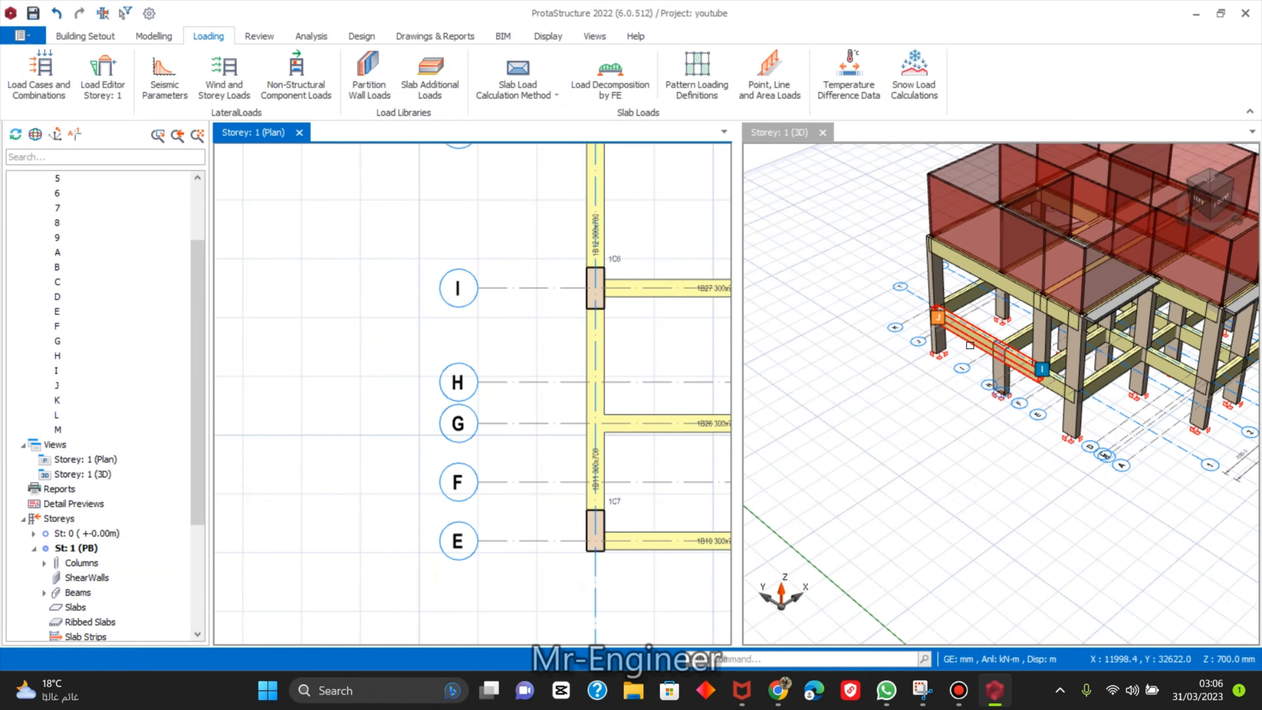
{"action": "left_click", "coordinate": [1000, 368]}
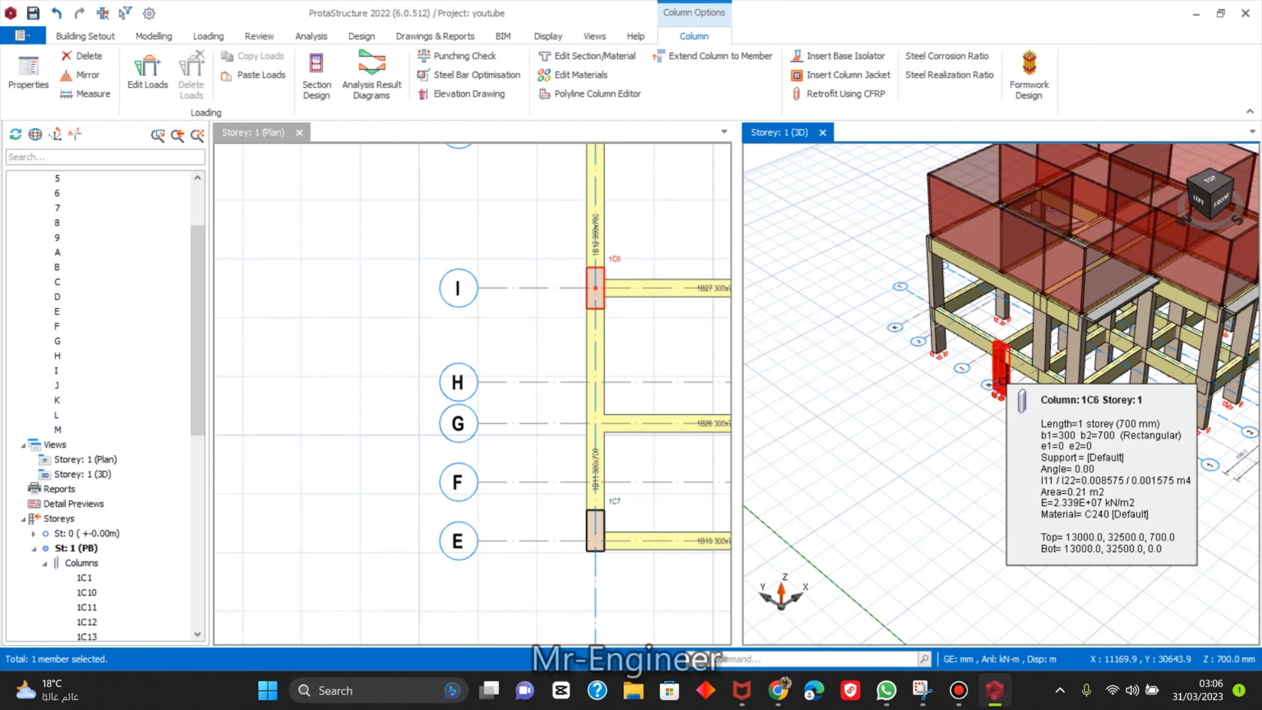
{"action": "left_click", "coordinate": [588, 56]}
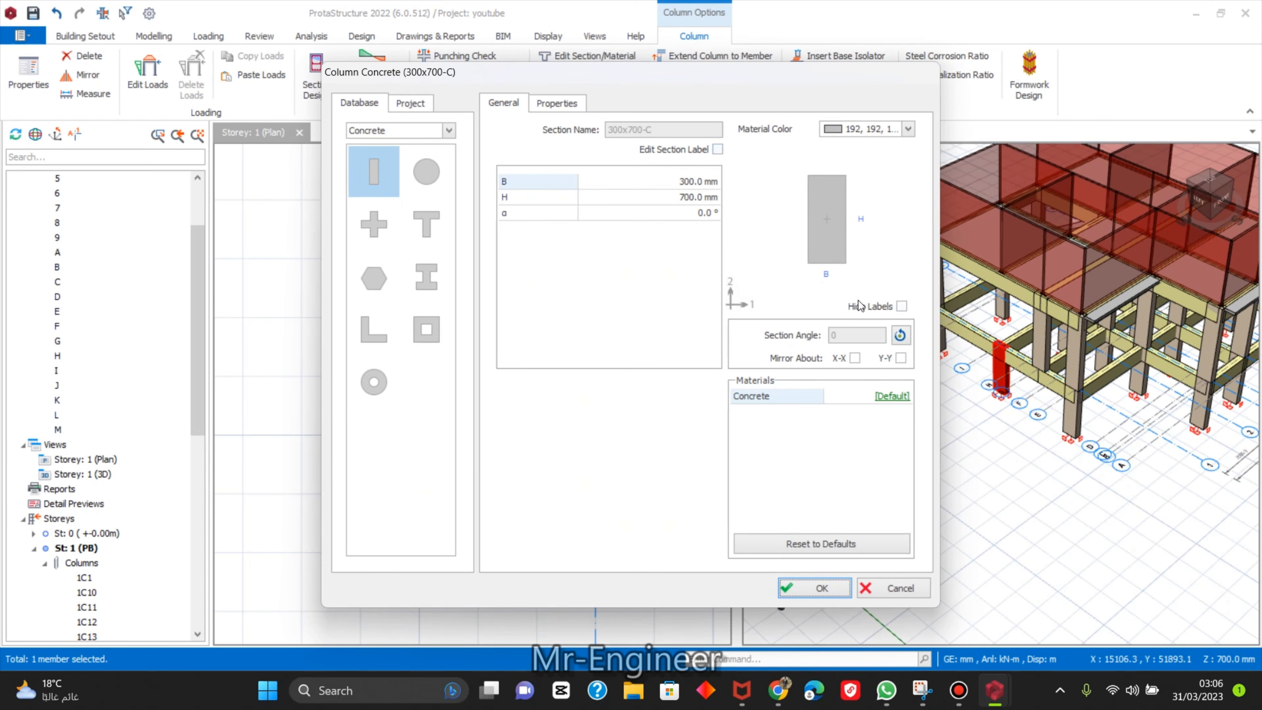
{"action": "left_click", "coordinate": [900, 589]}
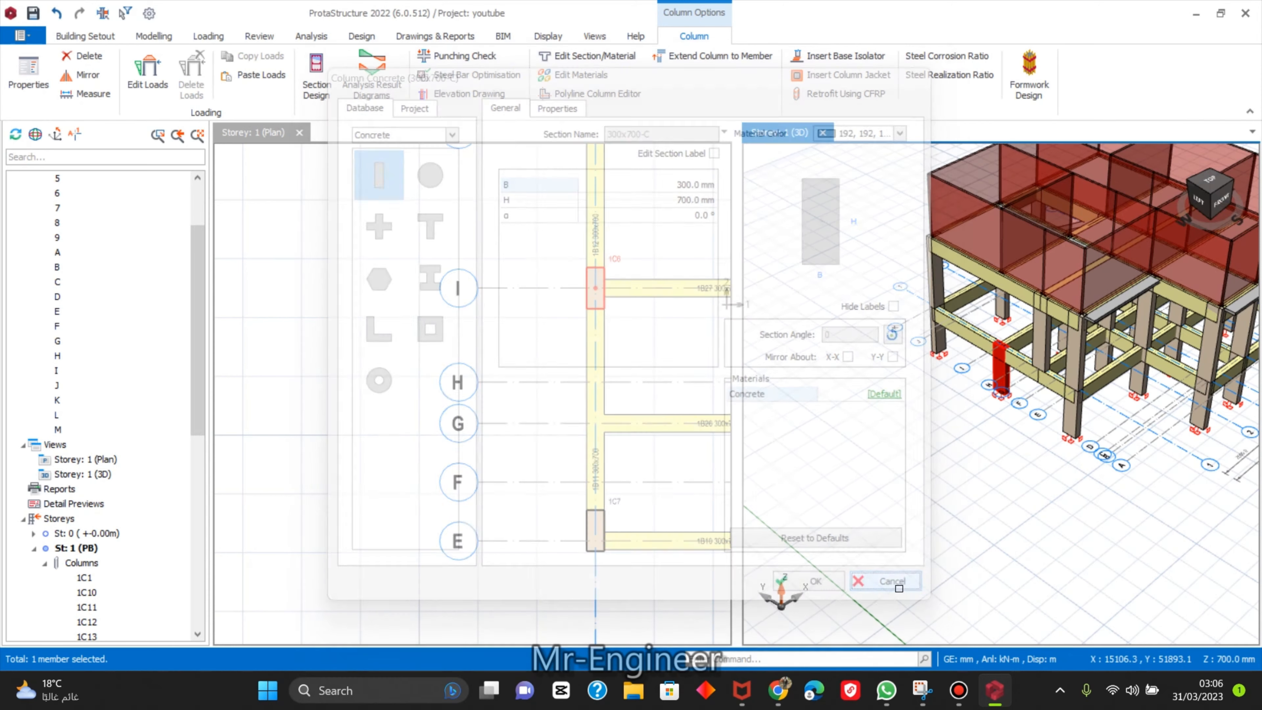
Try to set the length of the column at axes 1 and I to 2 storeys.
{"action": "double_click", "coordinate": [1006, 373]}
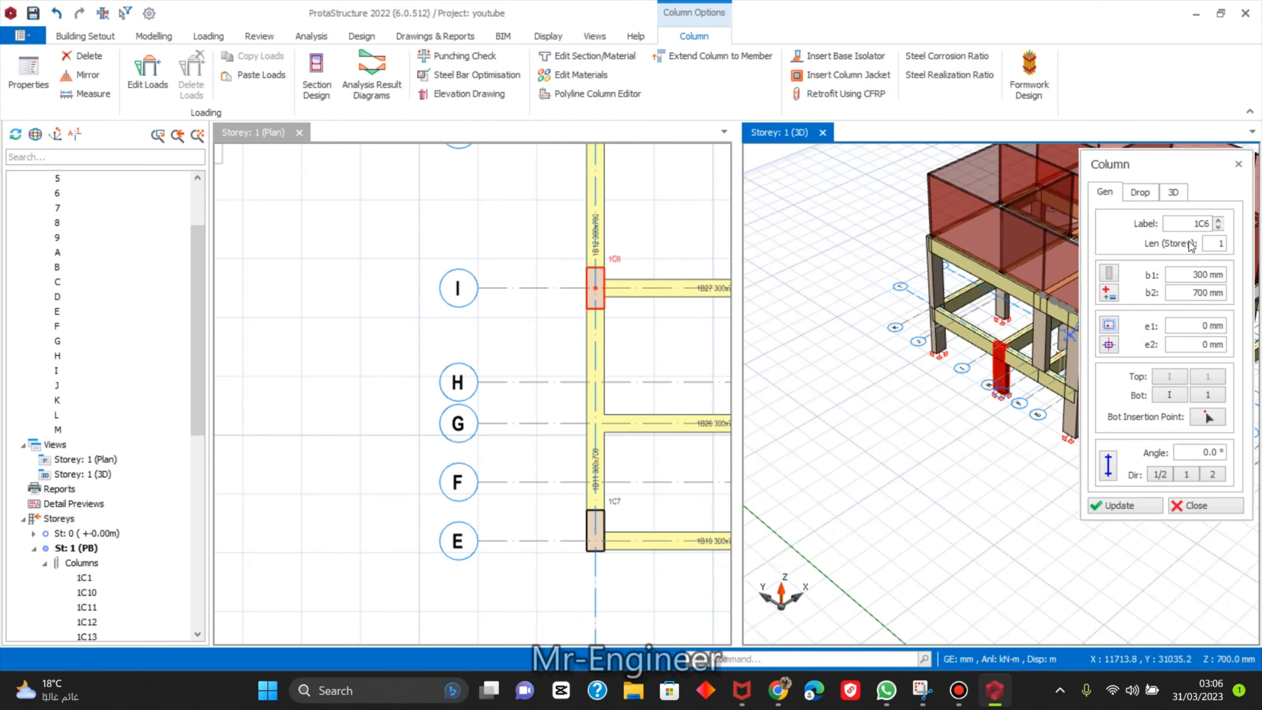
{"action": "left_click", "coordinate": [1210, 243]}
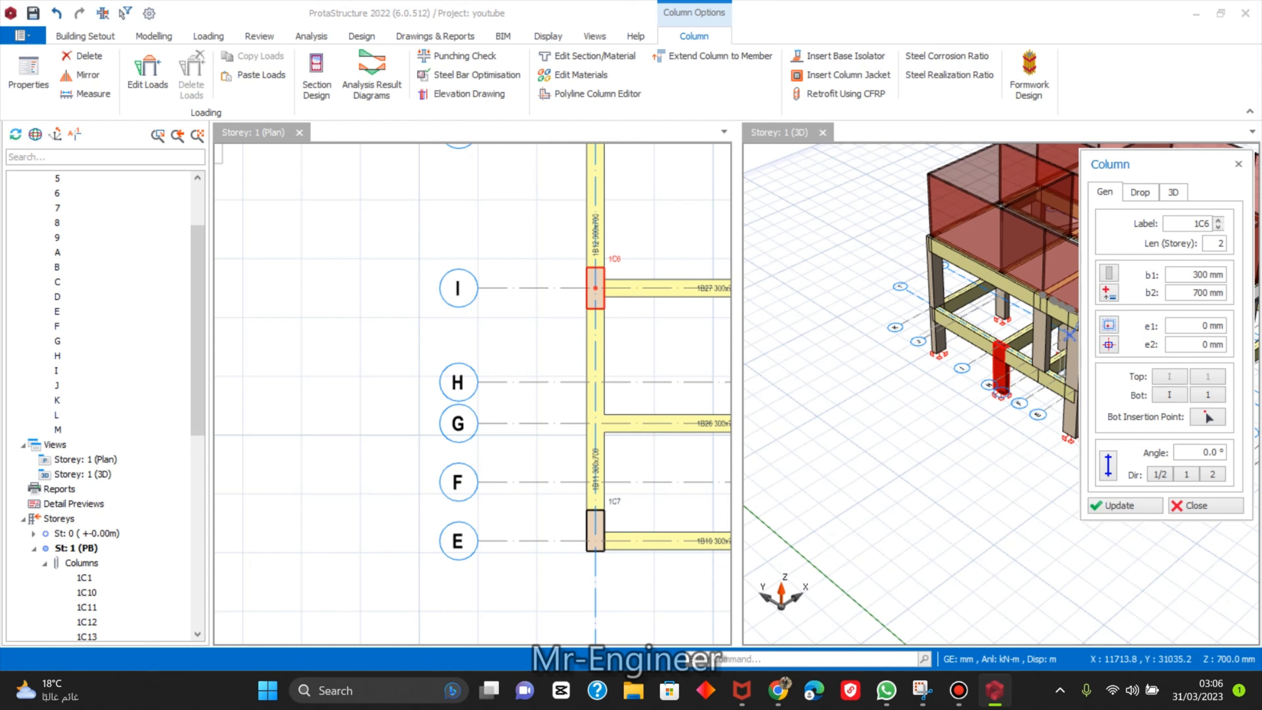
{"action": "left_click", "coordinate": [1137, 507]}
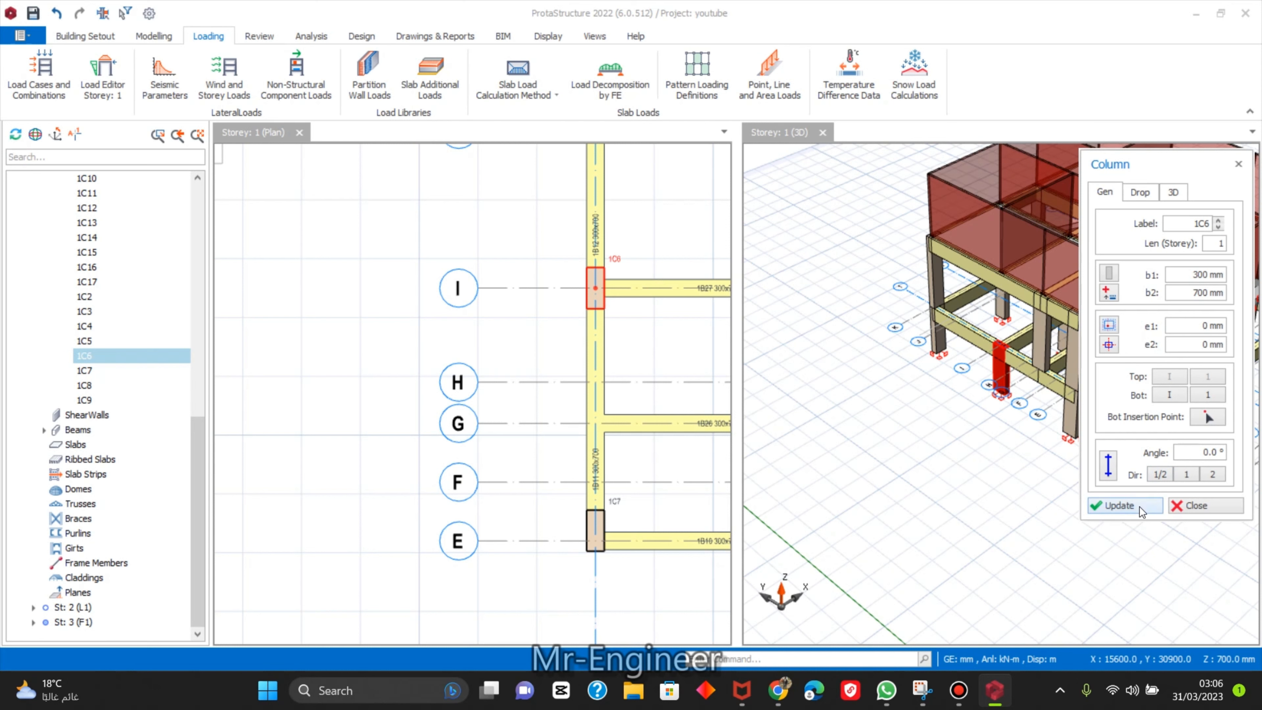
{"action": "left_click", "coordinate": [1201, 506]}
Review the heights and levels of all storeys in the Edit Storey table and close it.
{"action": "left_click", "coordinate": [108, 37]}
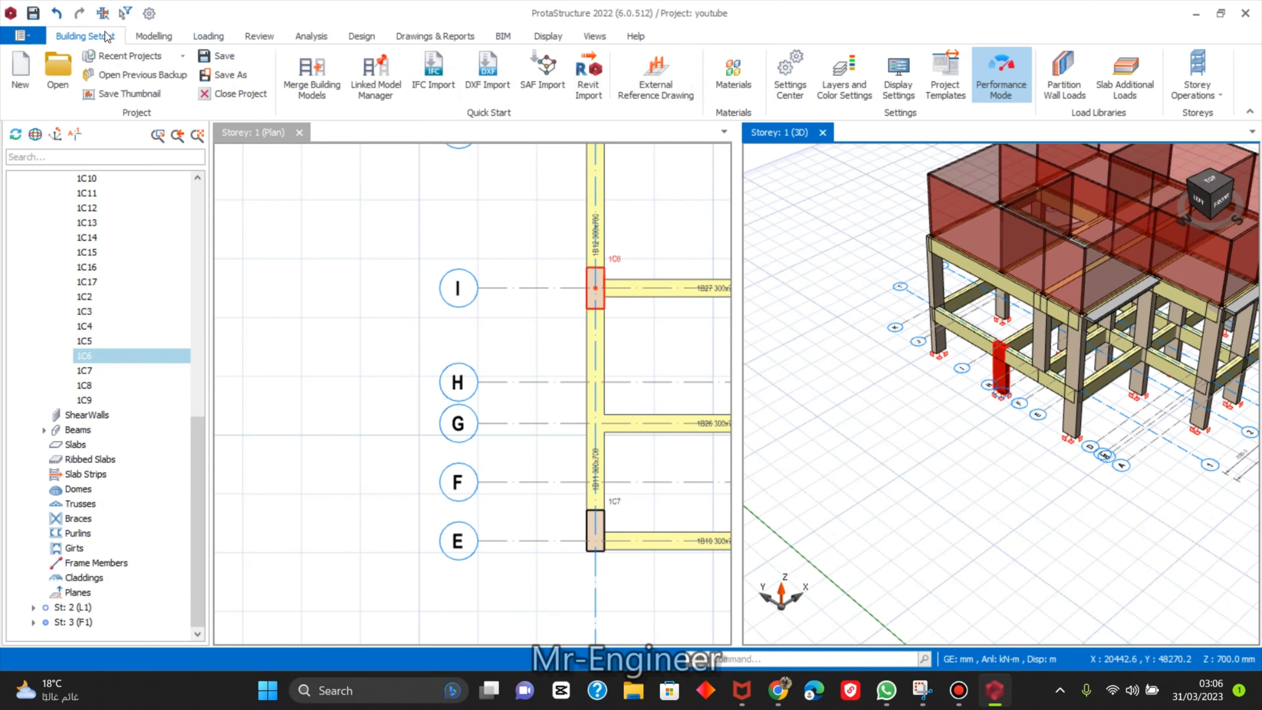
{"action": "left_click", "coordinate": [1200, 79]}
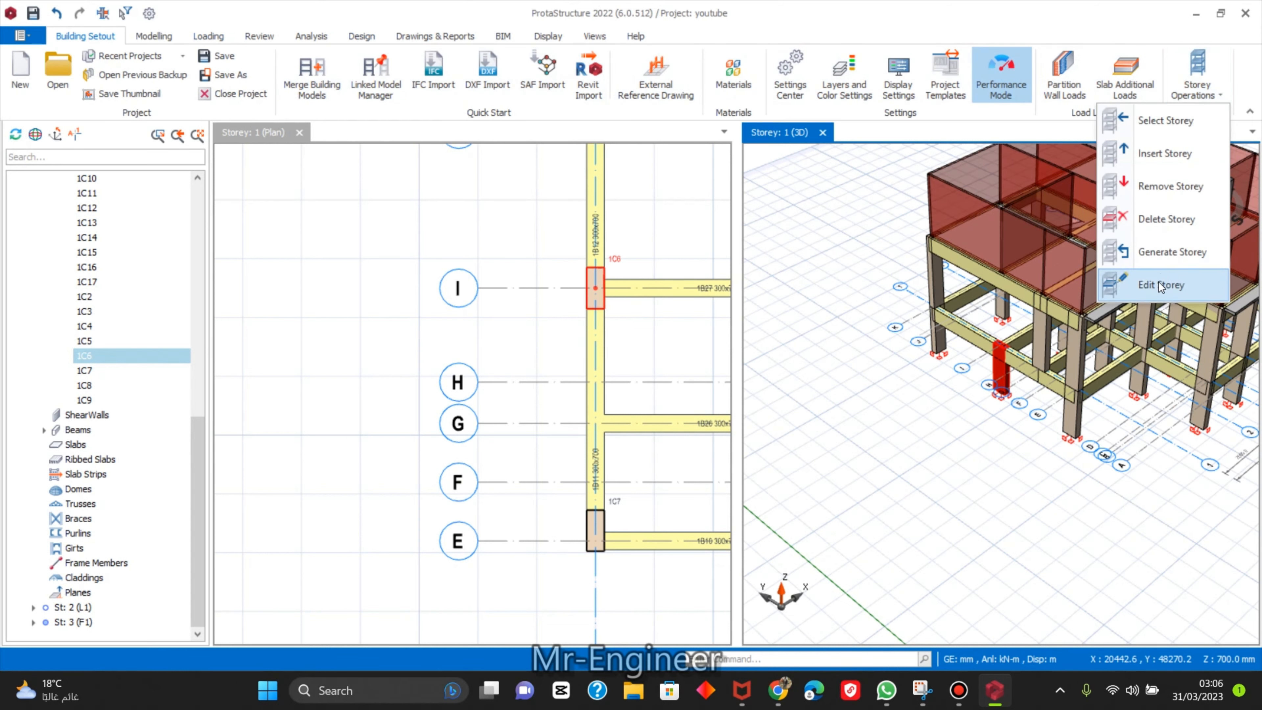
{"action": "left_click", "coordinate": [1158, 153]}
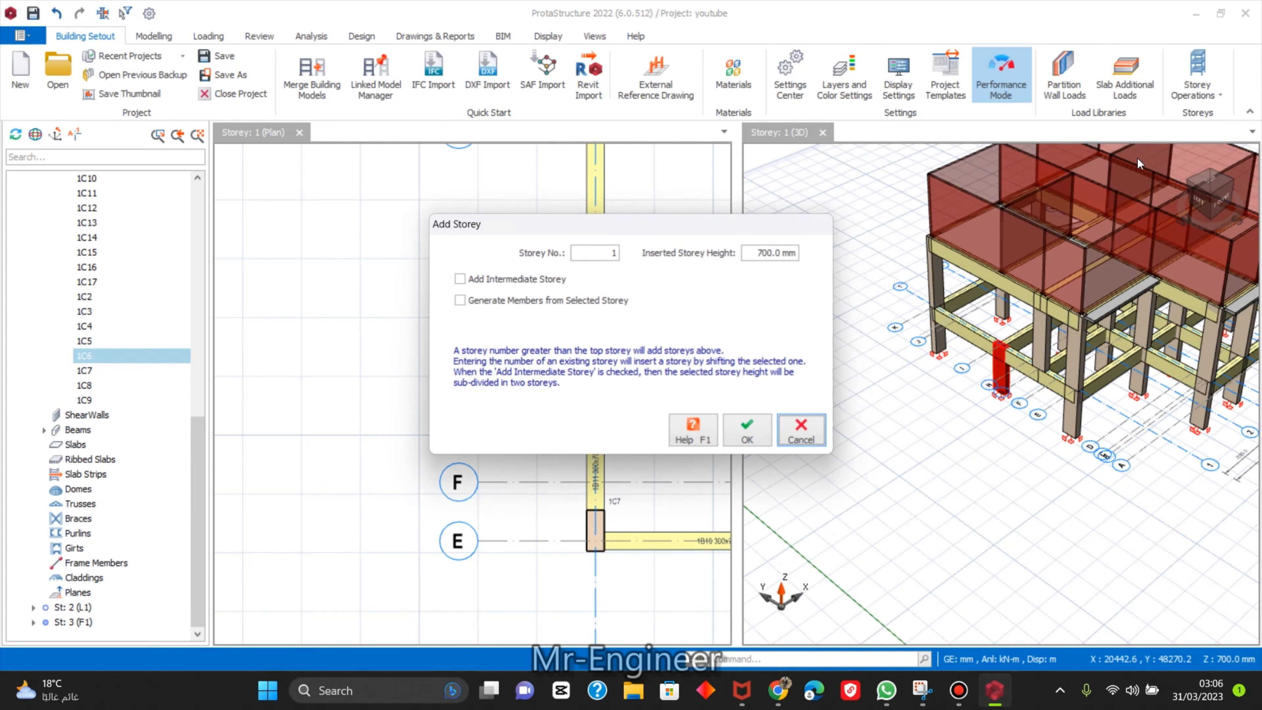
{"action": "left_click", "coordinate": [820, 429]}
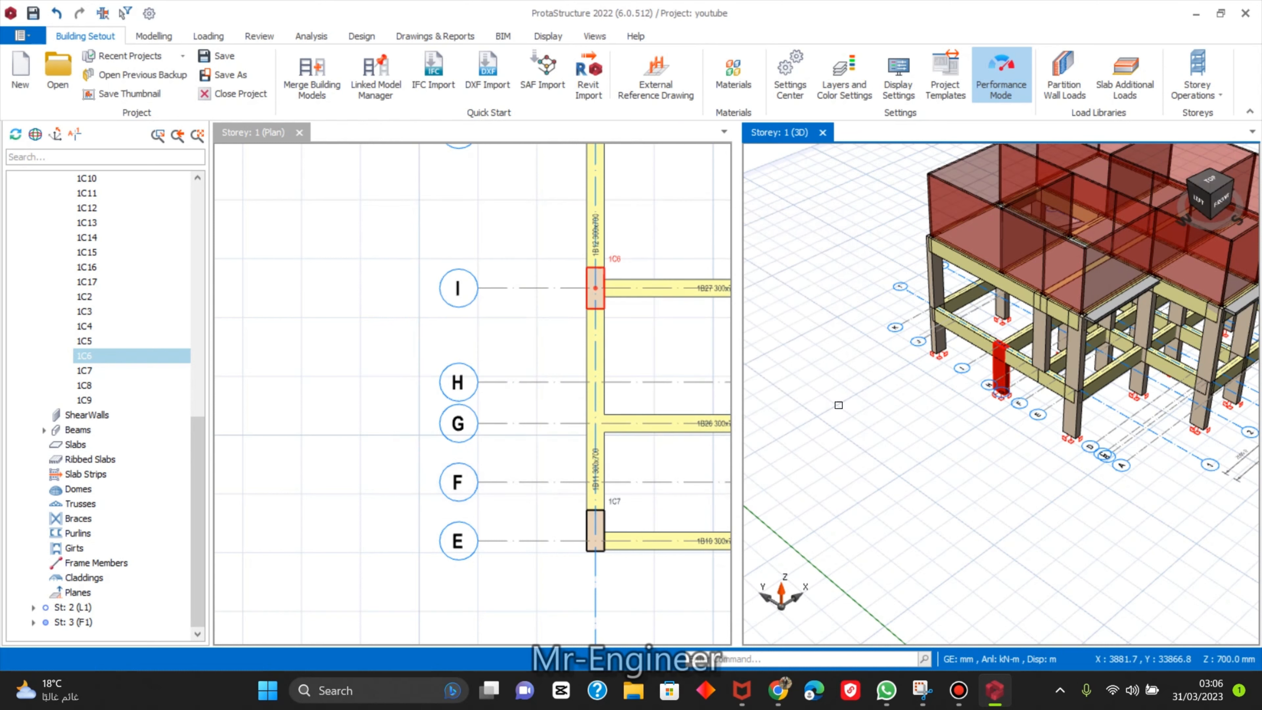
{"action": "left_click", "coordinate": [1193, 80]}
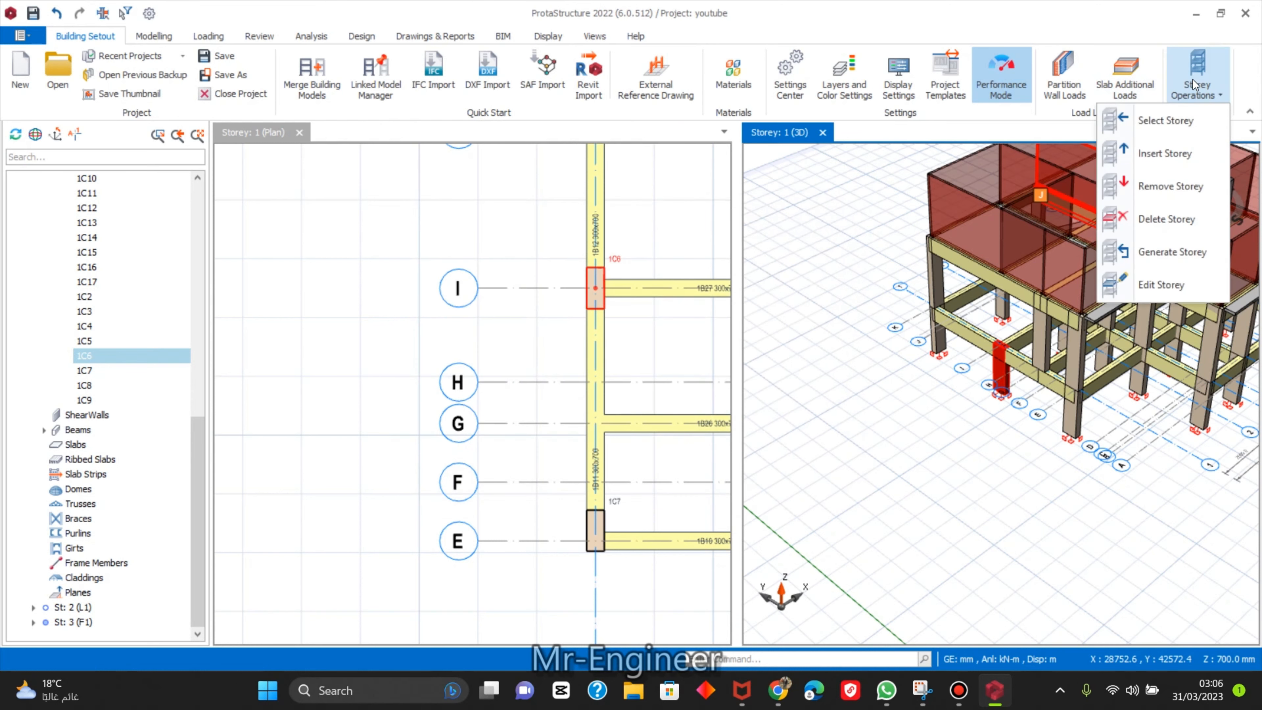
{"action": "left_click", "coordinate": [1163, 293]}
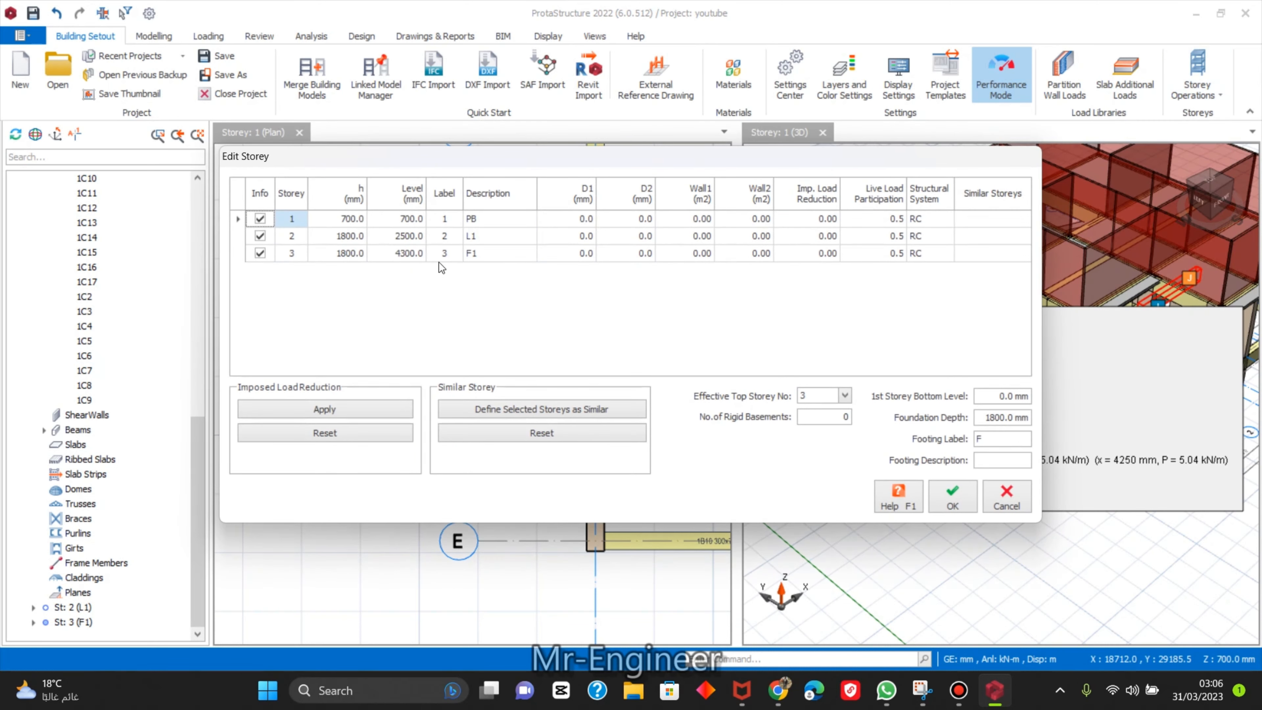
{"action": "left_click", "coordinate": [998, 495]}
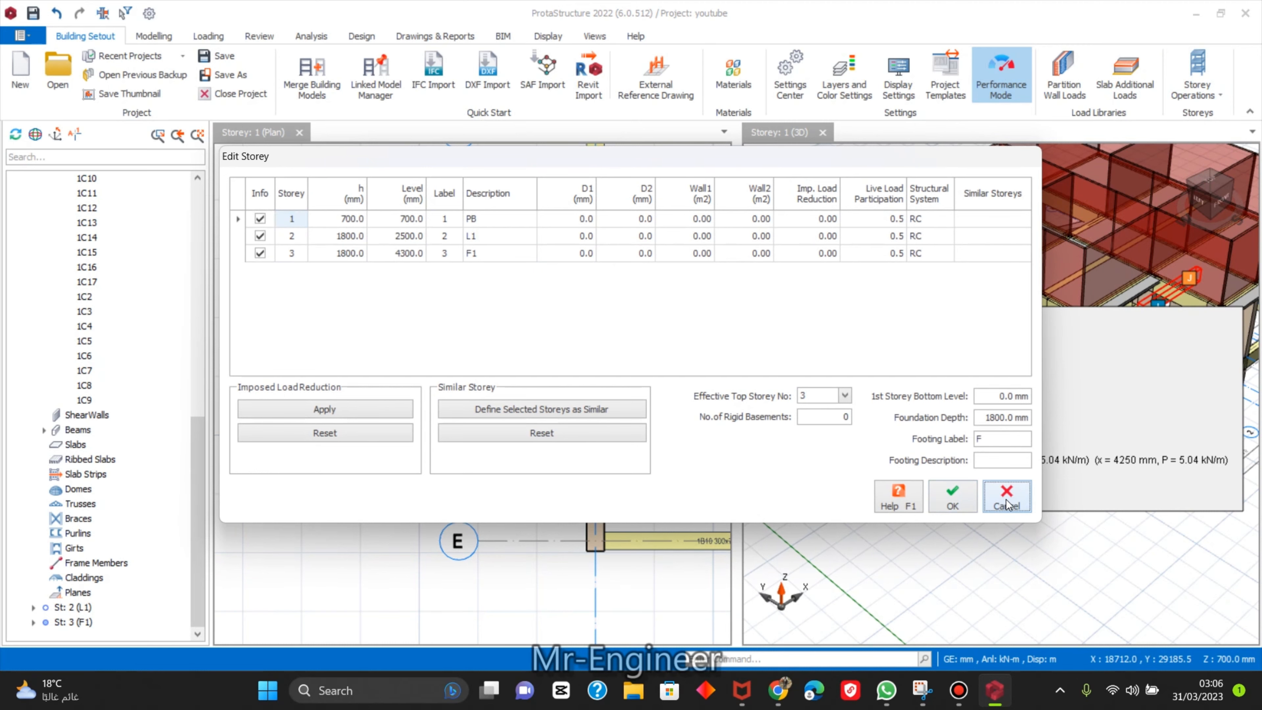
Select the column at axes 1 and I and collapse the Axis and St: 1 (PB) branches of the structure tree.
{"action": "scroll", "coordinate": [576, 296], "scroll_direction": "down", "scroll_amount": 6}
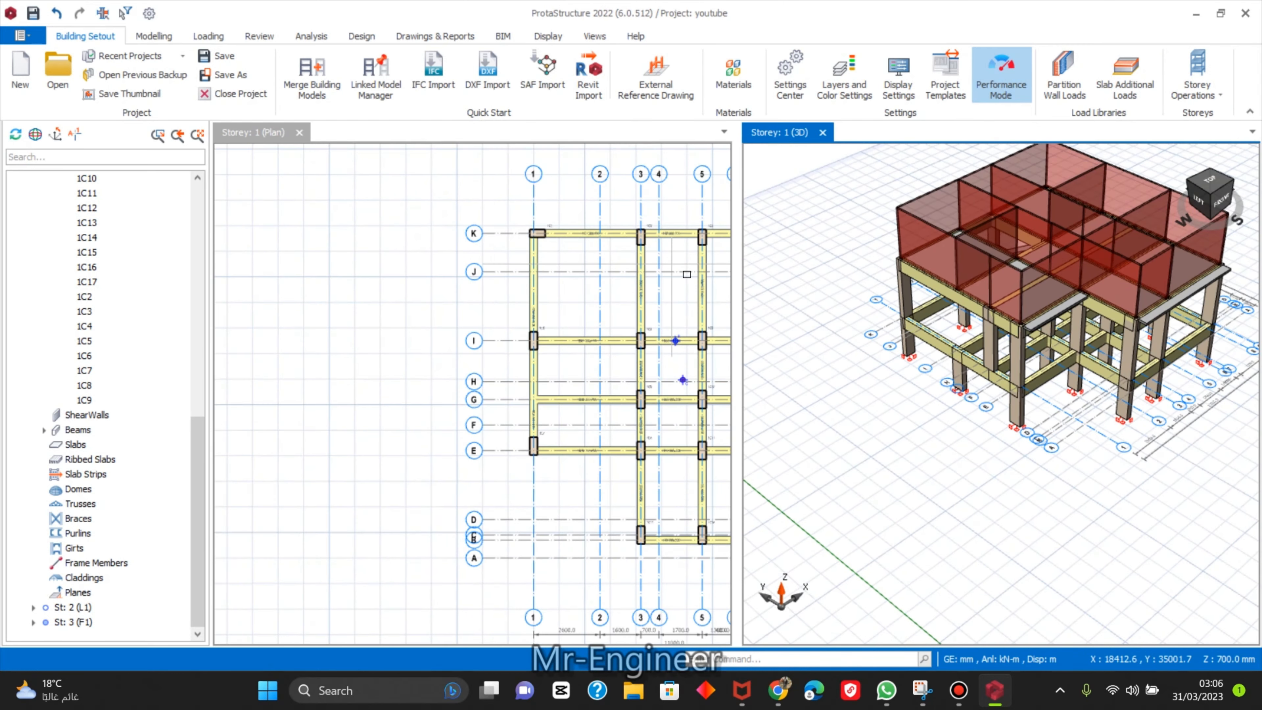
{"action": "scroll", "coordinate": [559, 265], "scroll_direction": "up", "scroll_amount": 5}
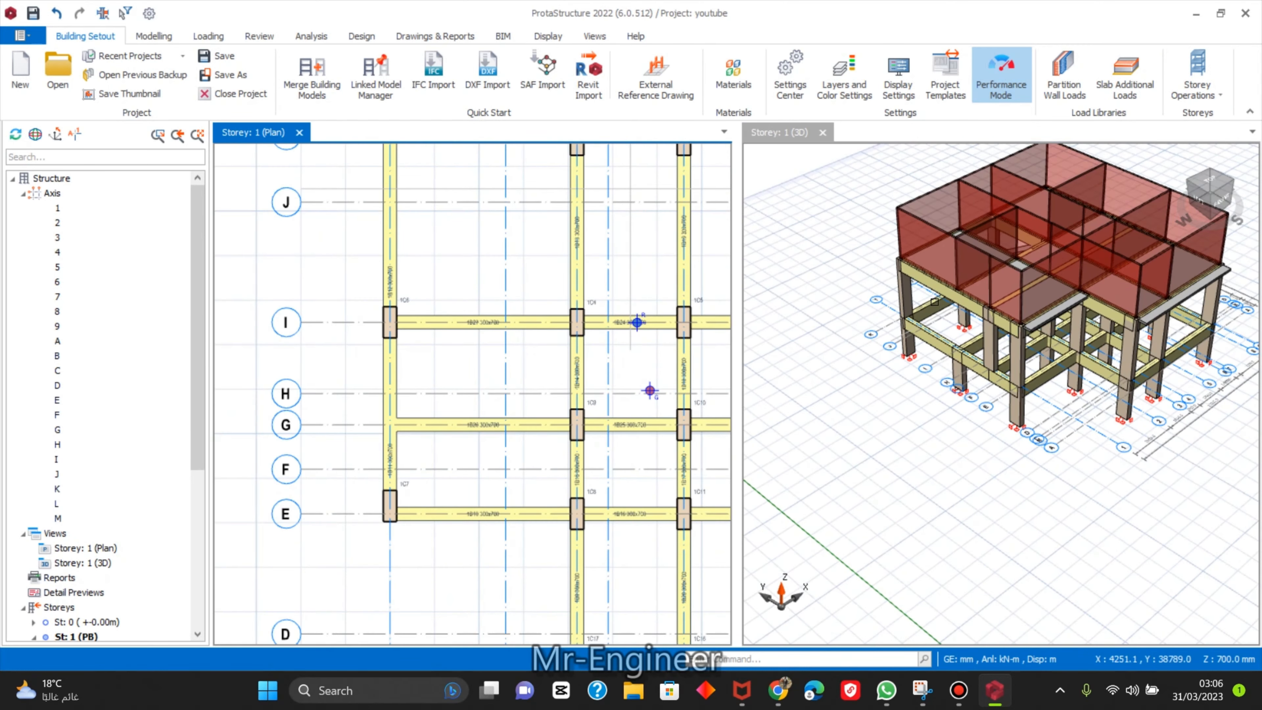
{"action": "left_click", "coordinate": [961, 370]}
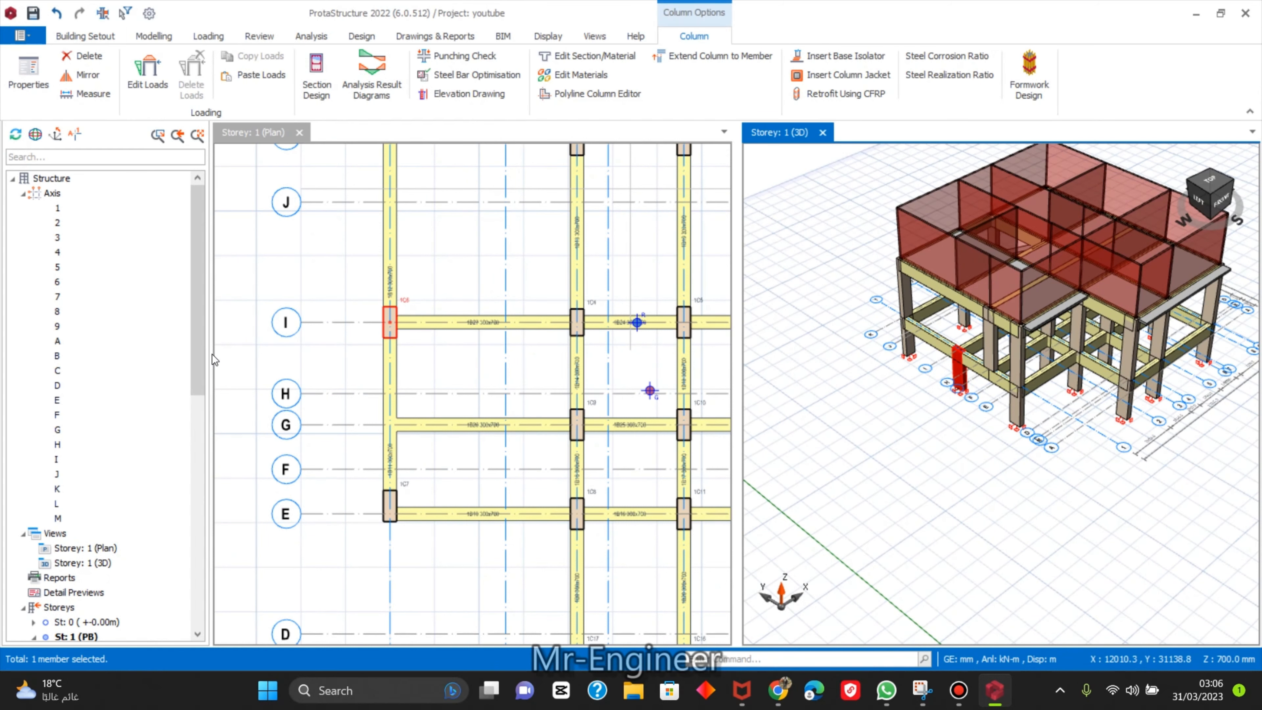
{"action": "scroll", "coordinate": [58, 293], "scroll_direction": "up", "scroll_amount": 4}
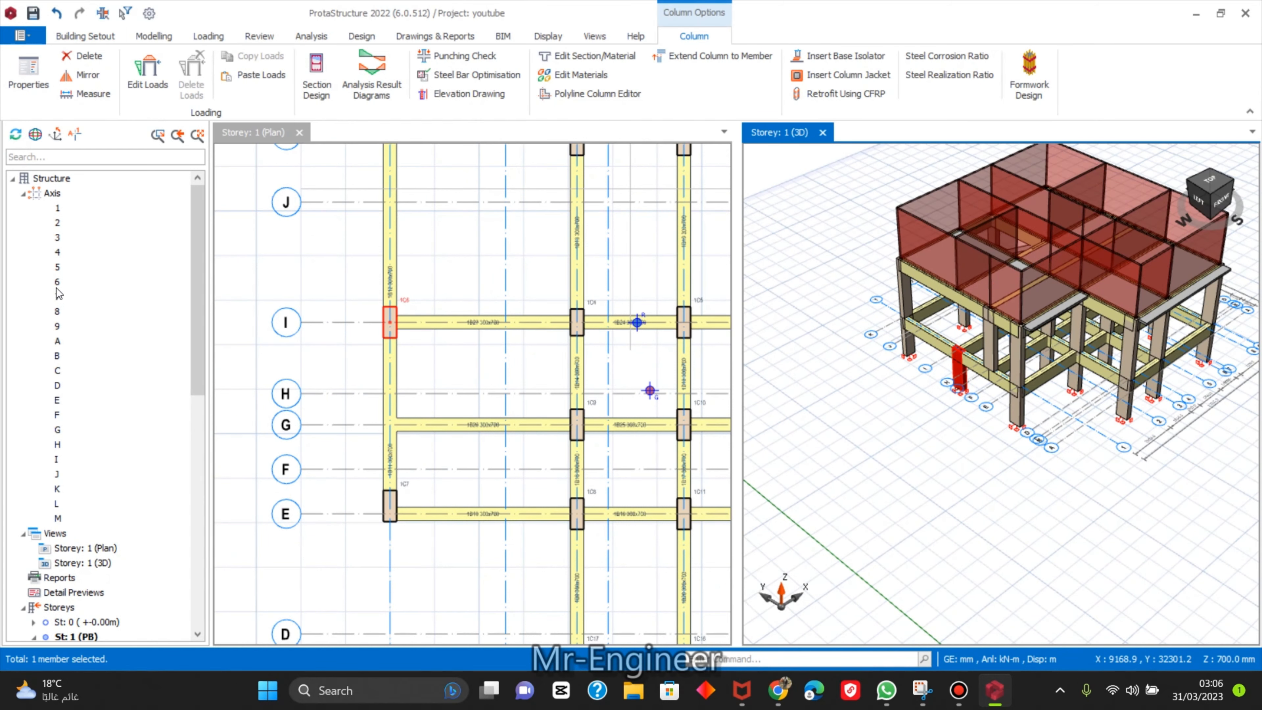
{"action": "left_click", "coordinate": [22, 193]}
{"action": "left_click", "coordinate": [34, 312]}
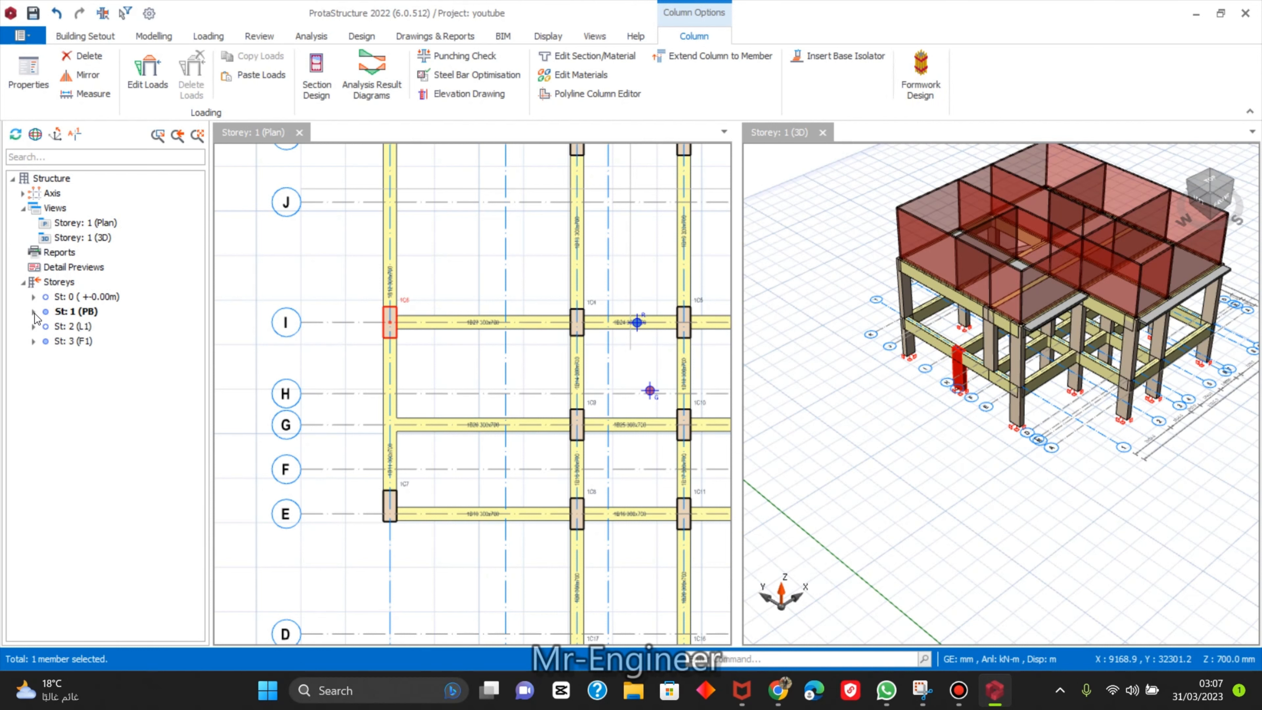
Look through the columns of storey St: 1 (PB) in the structure tree to locate column 1C6 at axes 1 and I.
{"action": "left_click", "coordinate": [35, 312]}
{"action": "left_click", "coordinate": [34, 313]}
{"action": "left_click", "coordinate": [33, 312]}
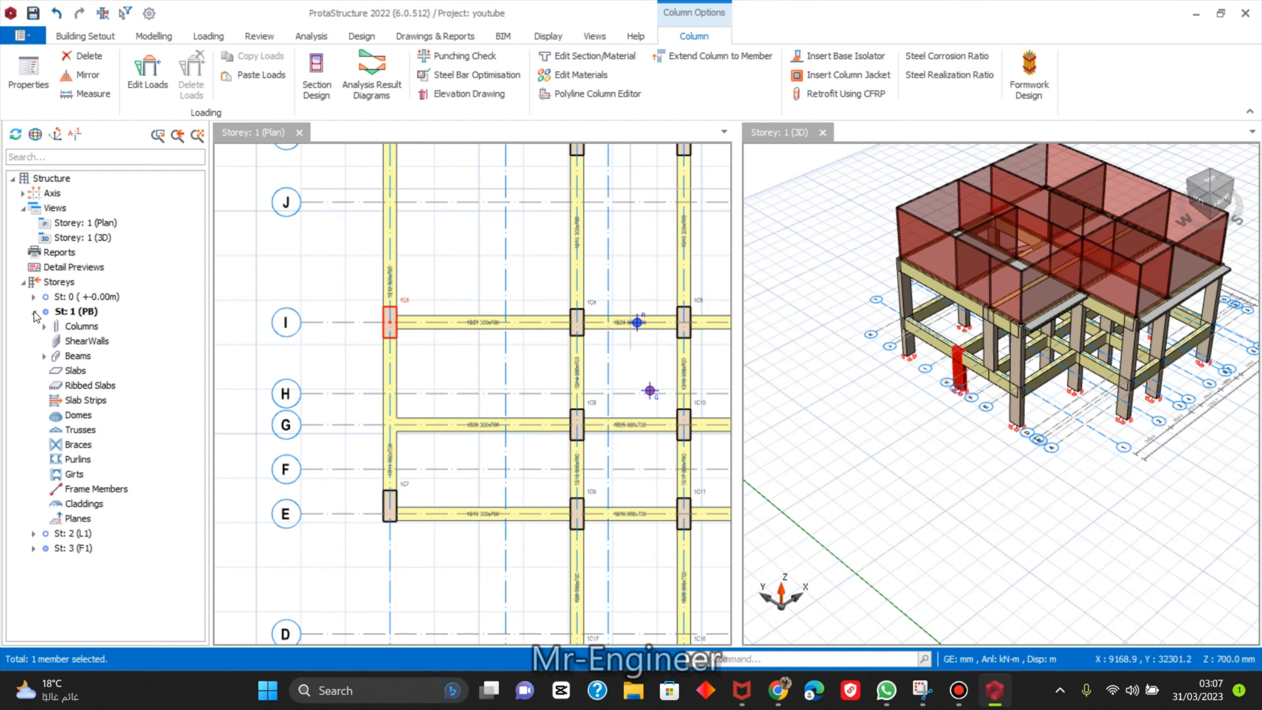
{"action": "left_click", "coordinate": [45, 327]}
{"action": "left_click", "coordinate": [91, 430]}
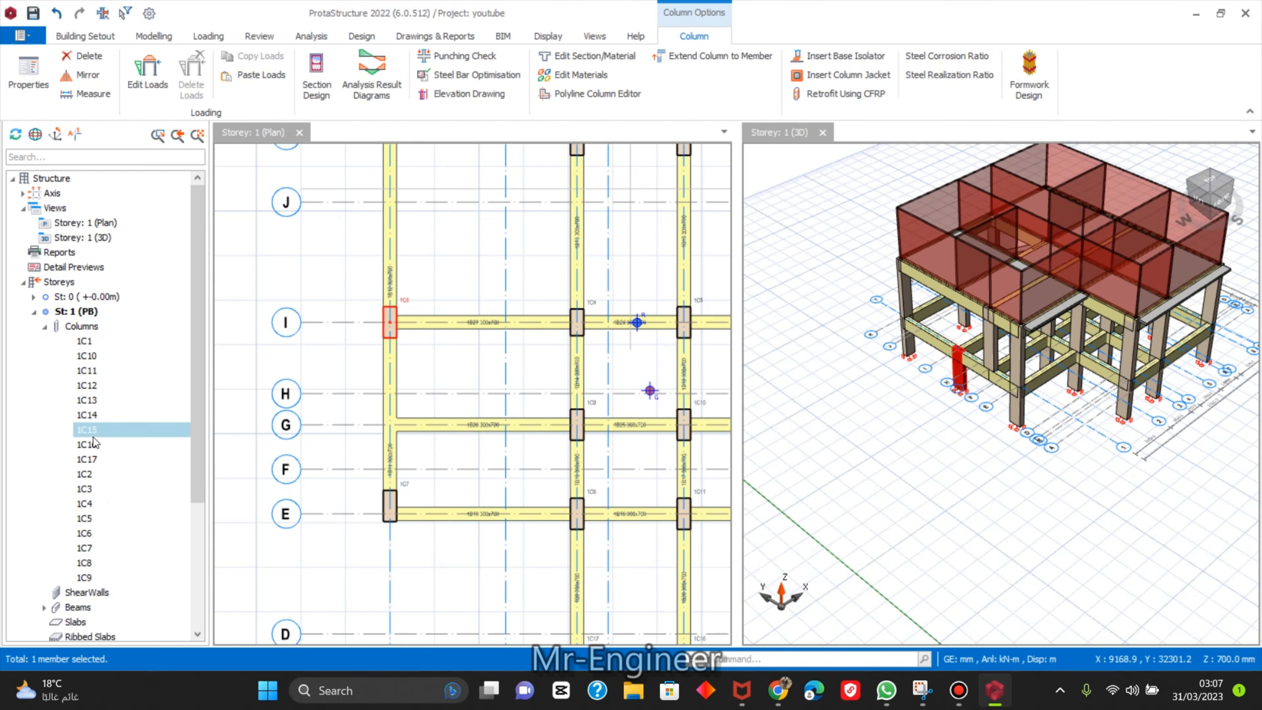
{"action": "left_click", "coordinate": [90, 459]}
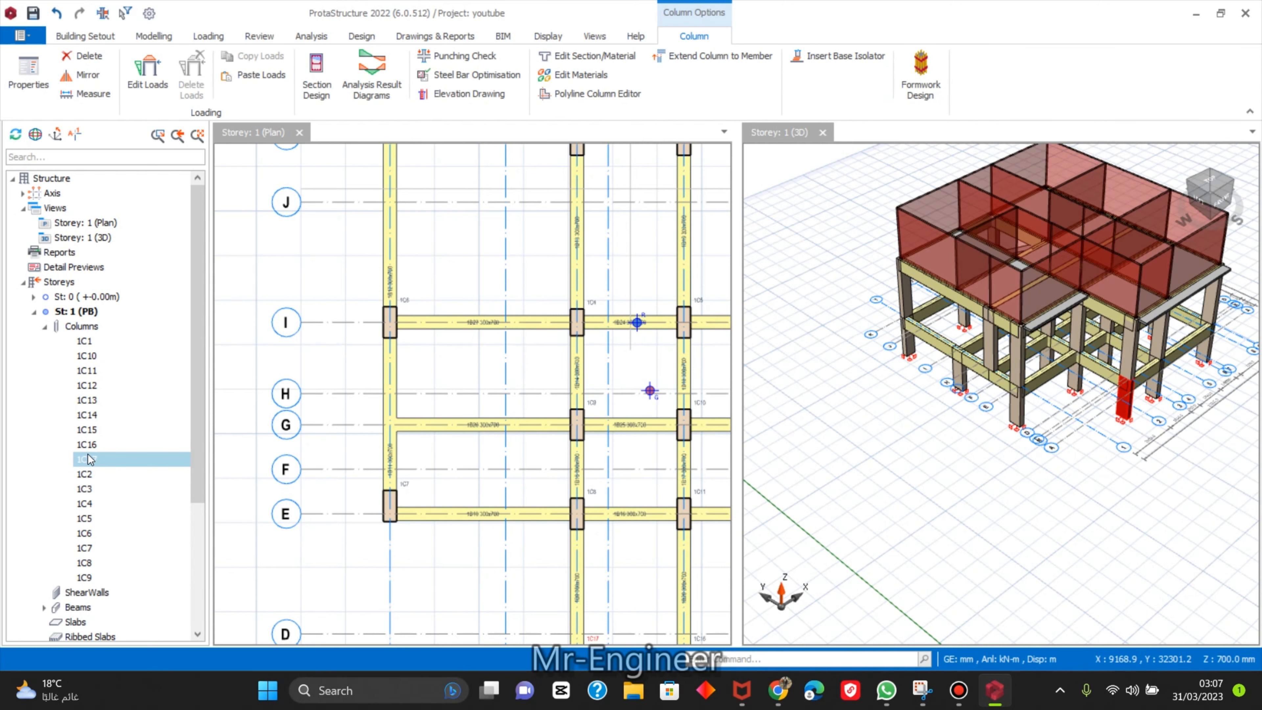
{"action": "left_click", "coordinate": [87, 475]}
{"action": "left_click", "coordinate": [89, 489]}
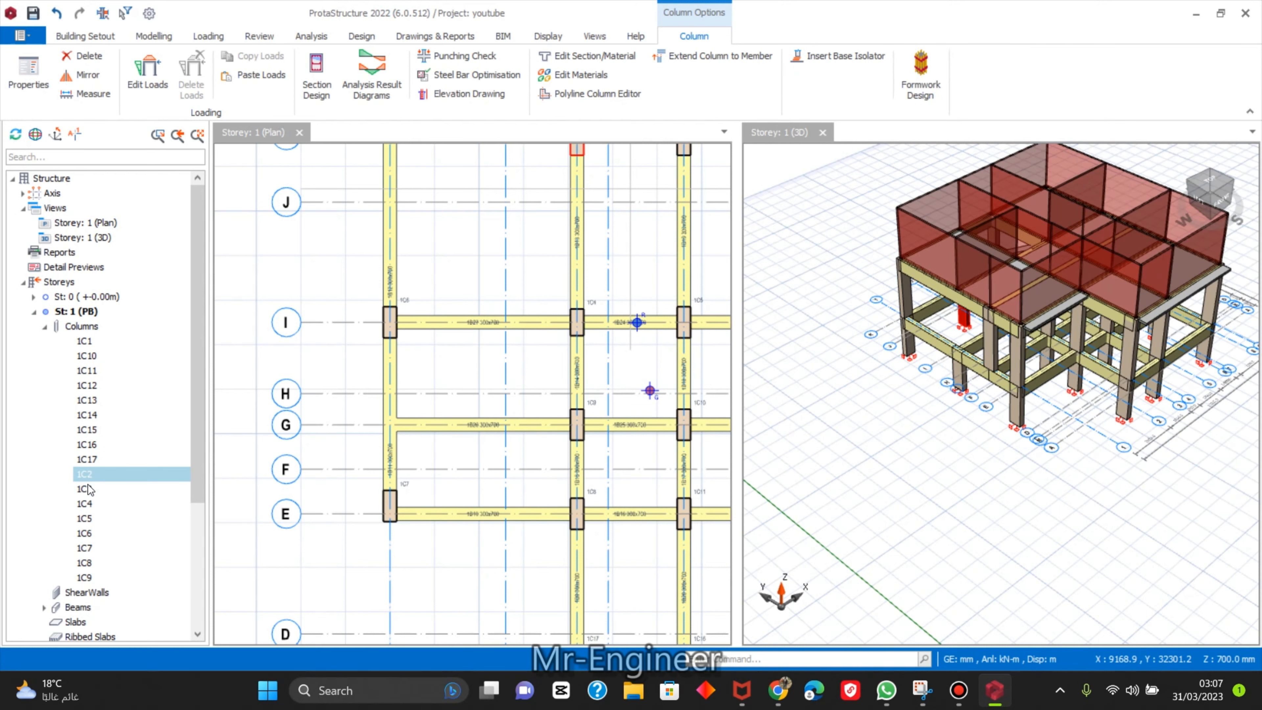
{"action": "left_click", "coordinate": [99, 519]}
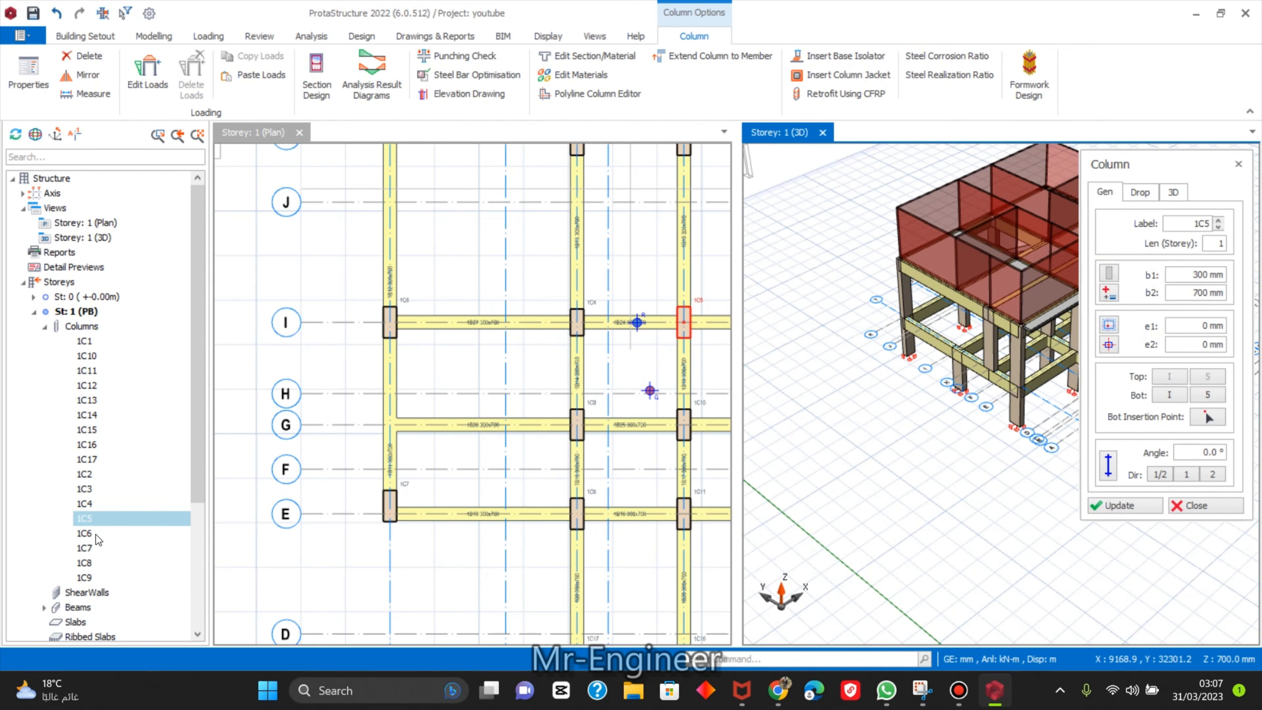
{"action": "left_click", "coordinate": [92, 548]}
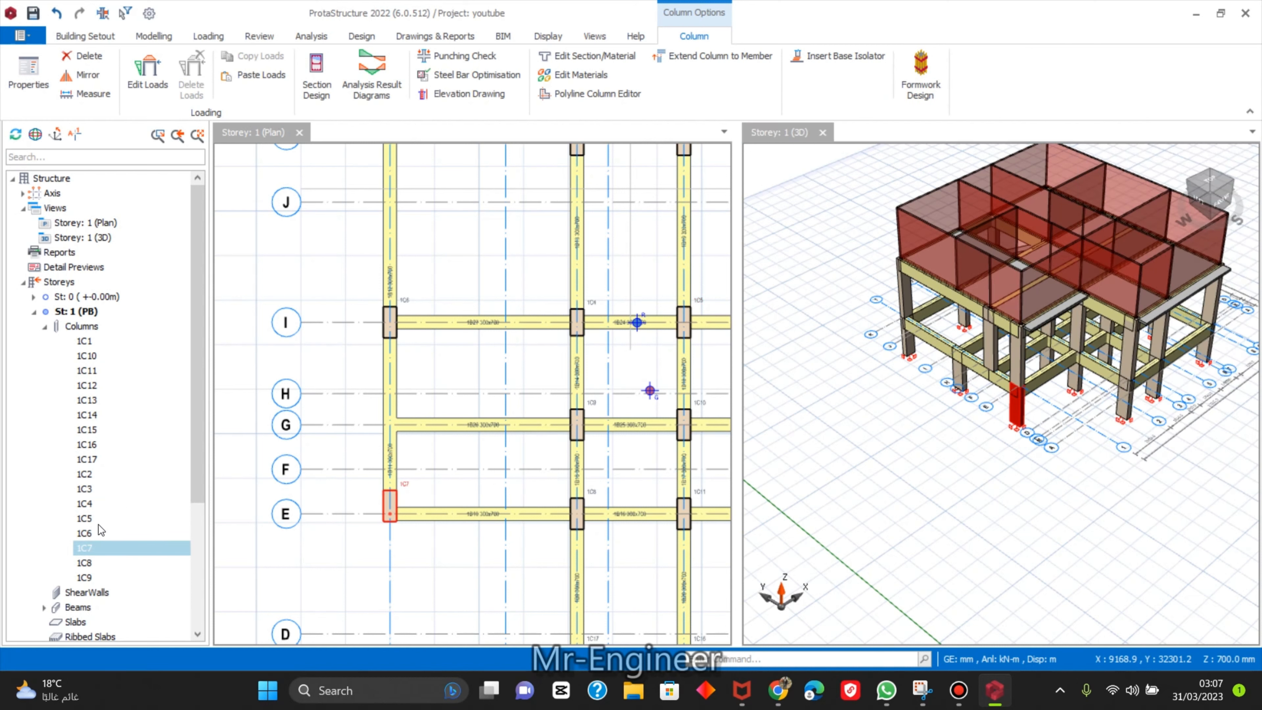
{"action": "left_click", "coordinate": [99, 565]}
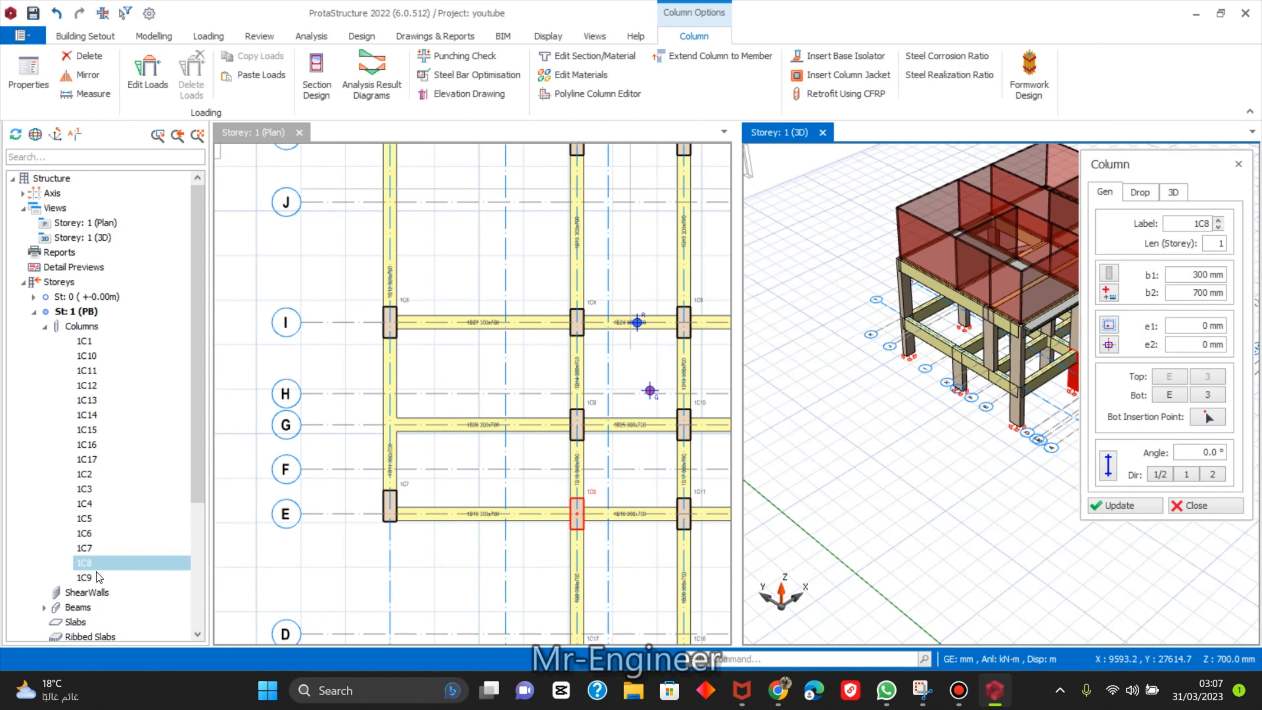
{"action": "left_click", "coordinate": [94, 565]}
{"action": "left_click", "coordinate": [99, 533]}
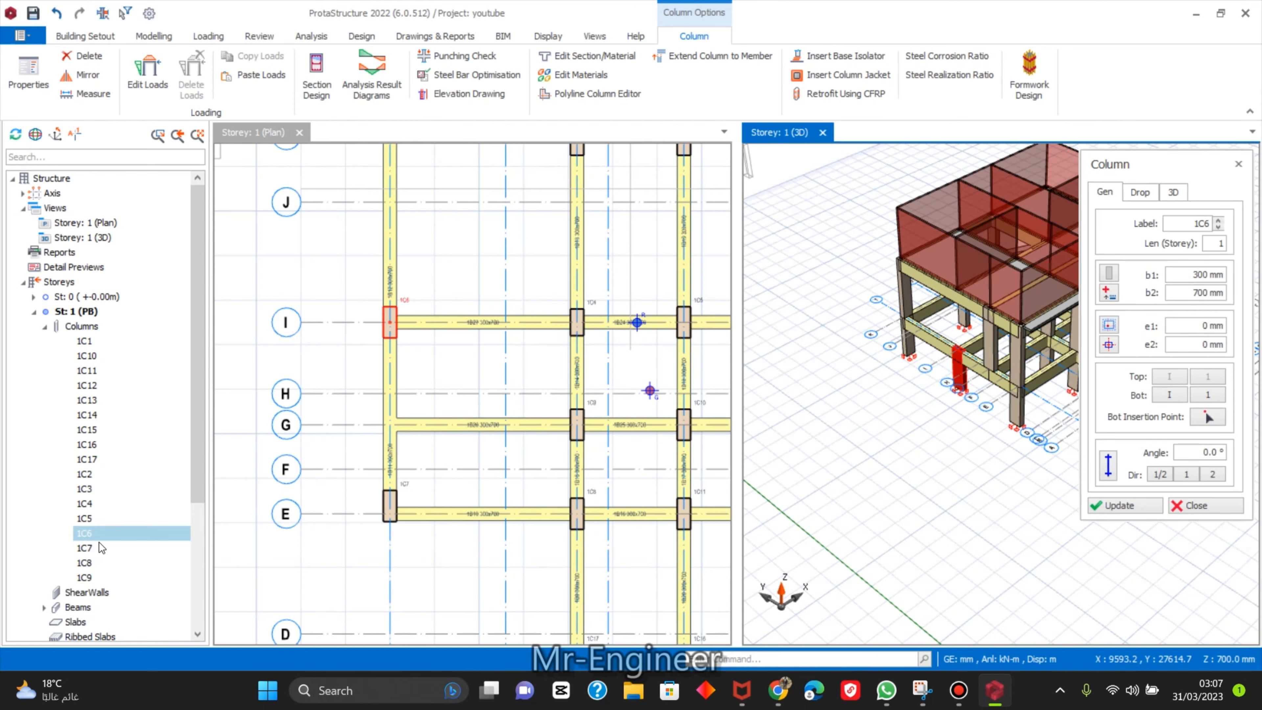
Review the general, drop panel and 3D properties of column 1C6, closing them without edits.
{"action": "right_click", "coordinate": [93, 533]}
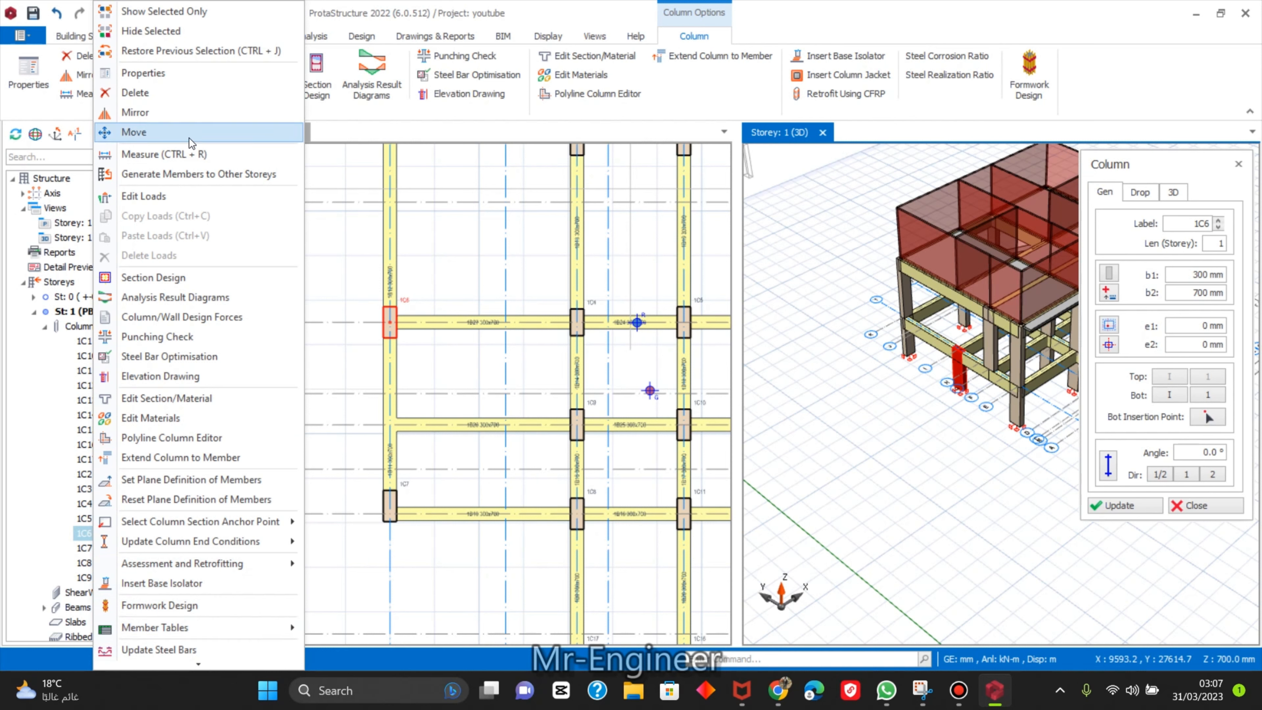
{"action": "left_click", "coordinate": [159, 79]}
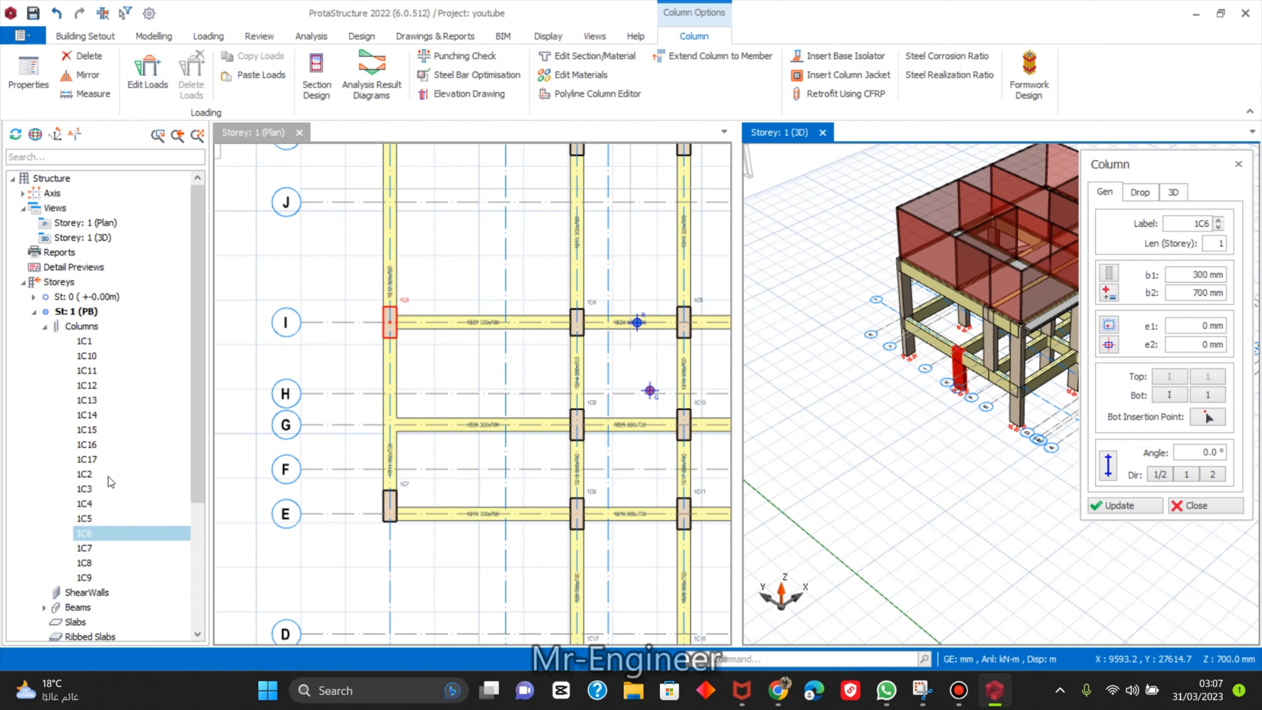
{"action": "left_click", "coordinate": [1147, 193]}
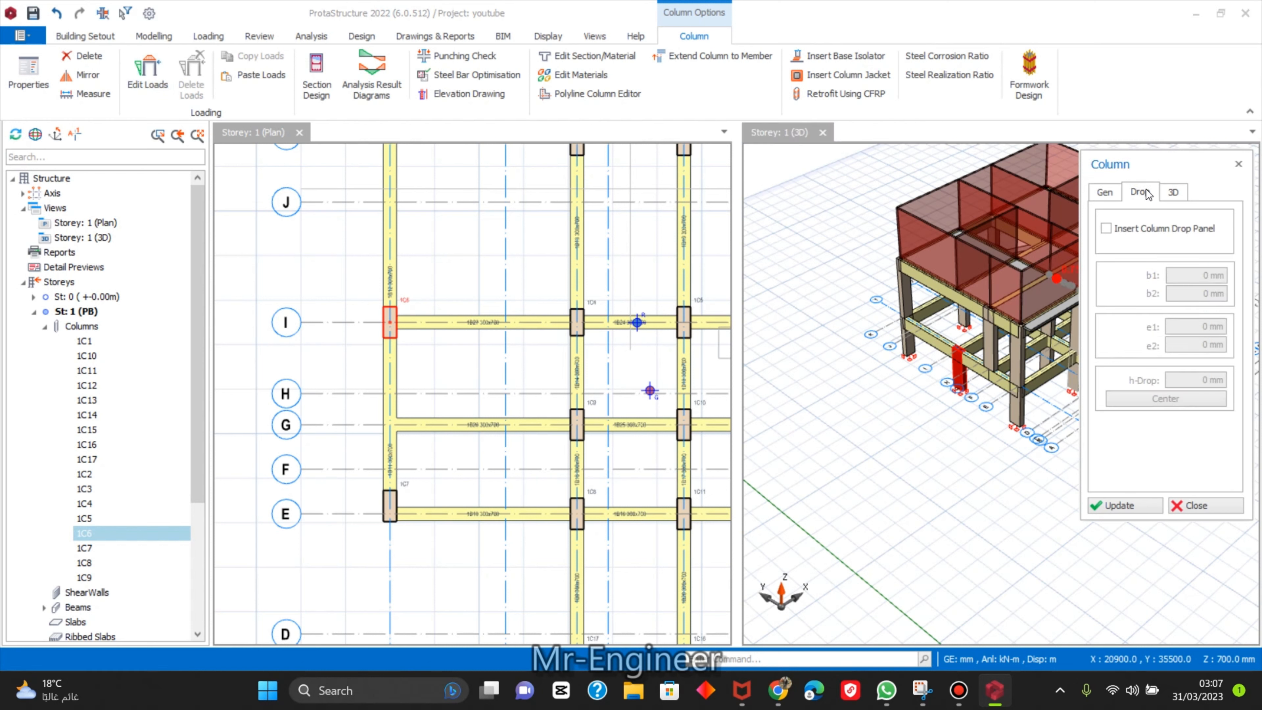
{"action": "left_click", "coordinate": [1185, 194]}
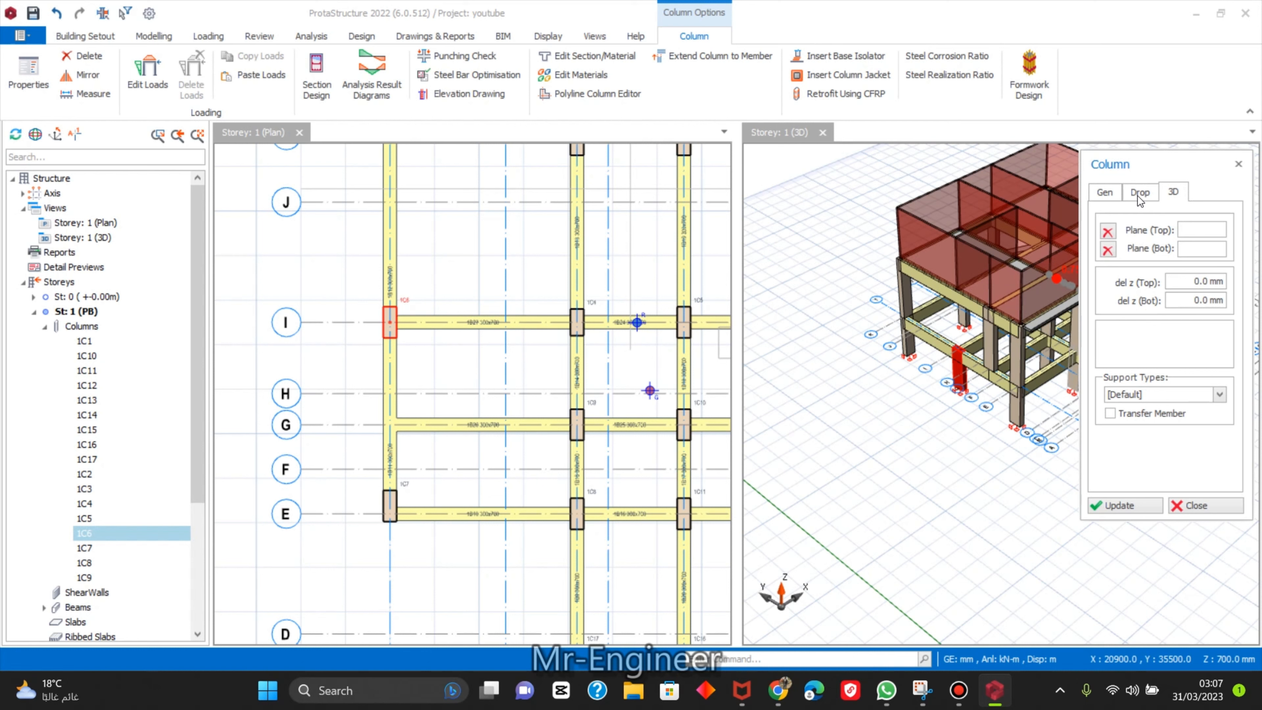
{"action": "left_click", "coordinate": [1110, 192]}
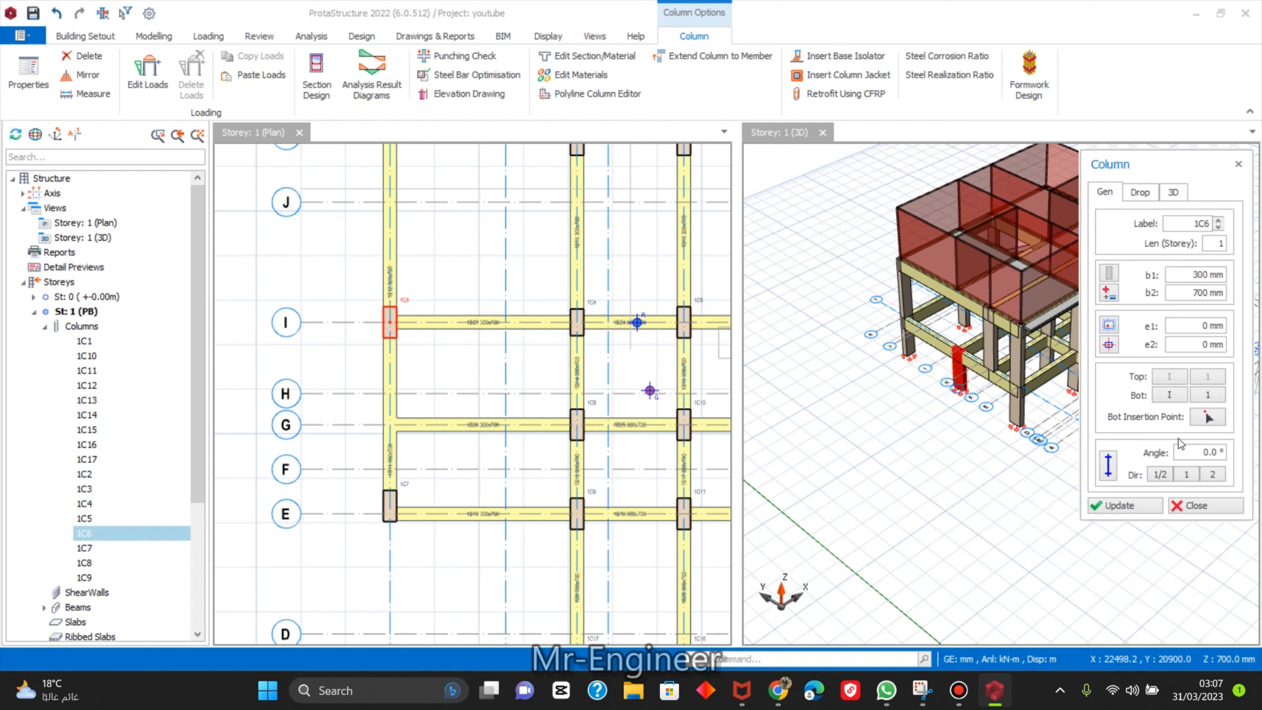
{"action": "left_click", "coordinate": [1210, 504]}
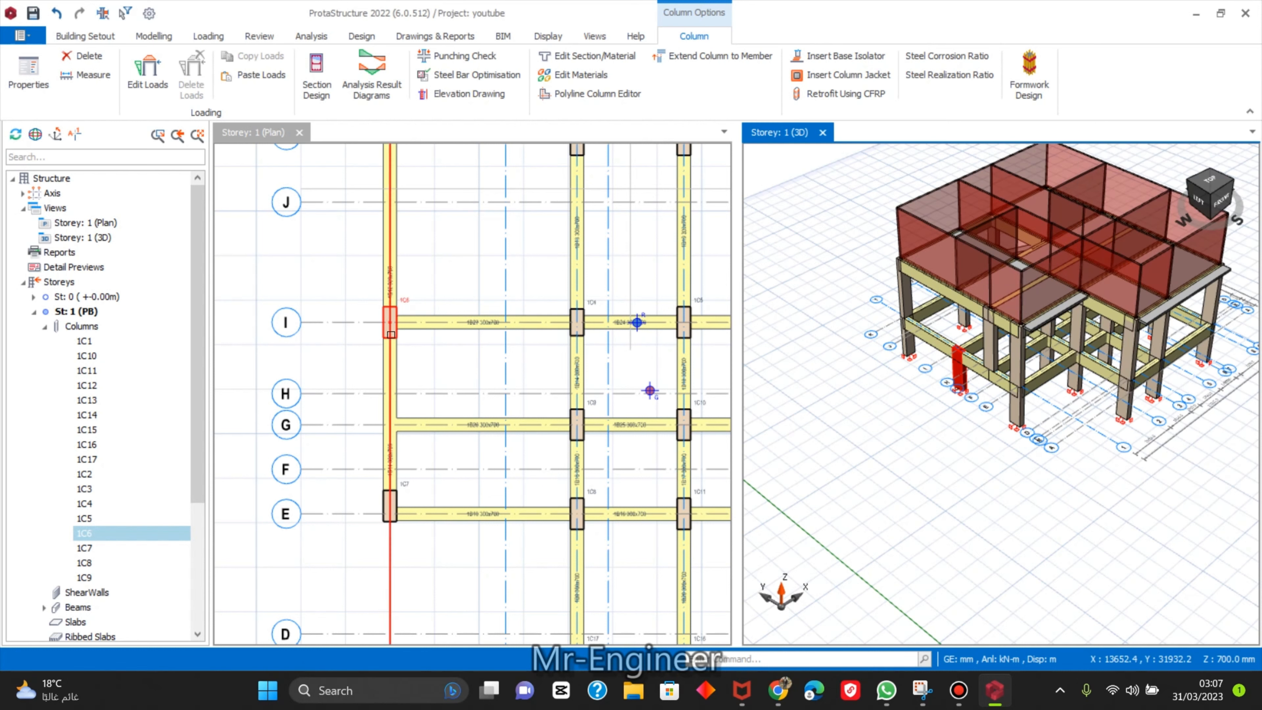
Examine column 1C6 in the storey 1 plan and its row in the Column Table, closing the table without edits.
{"action": "scroll", "coordinate": [374, 338], "scroll_direction": "up", "scroll_amount": 3}
{"action": "left_click", "coordinate": [427, 343]}
{"action": "left_click", "coordinate": [428, 344]}
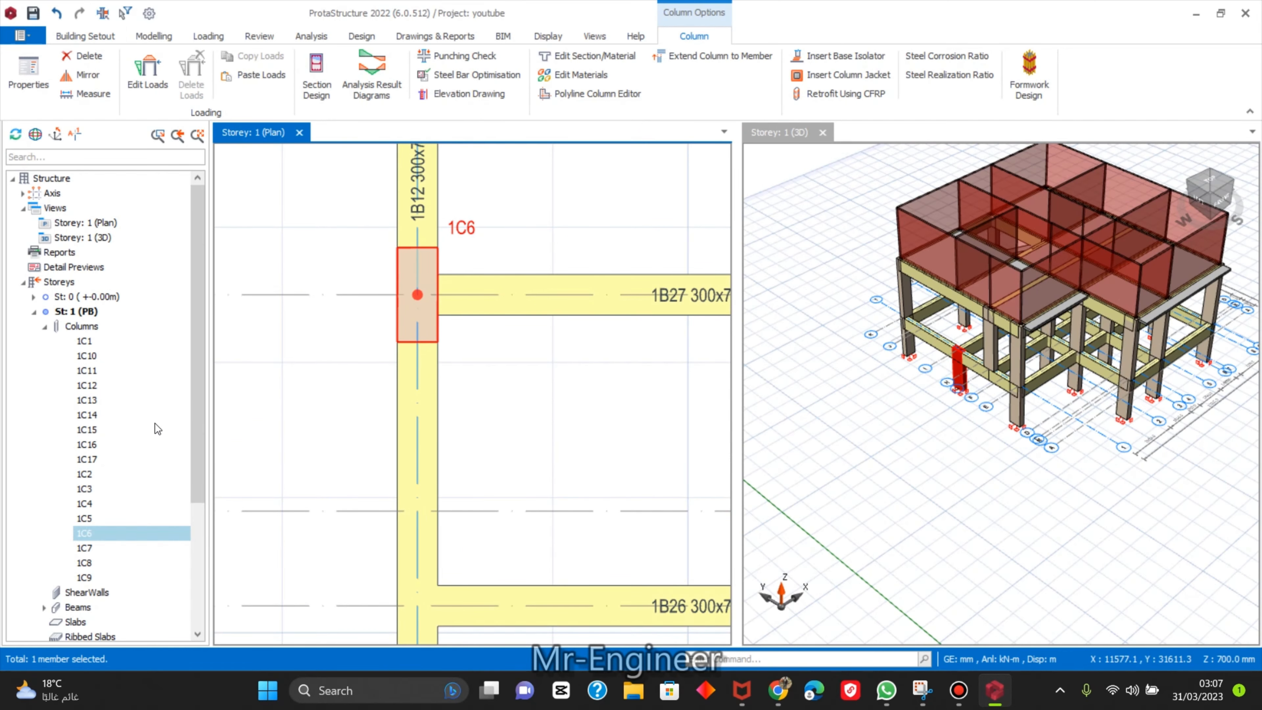
{"action": "scroll", "coordinate": [152, 425], "scroll_direction": "down", "scroll_amount": 3}
{"action": "scroll", "coordinate": [122, 400], "scroll_direction": "up", "scroll_amount": 3}
{"action": "right_click", "coordinate": [67, 327]}
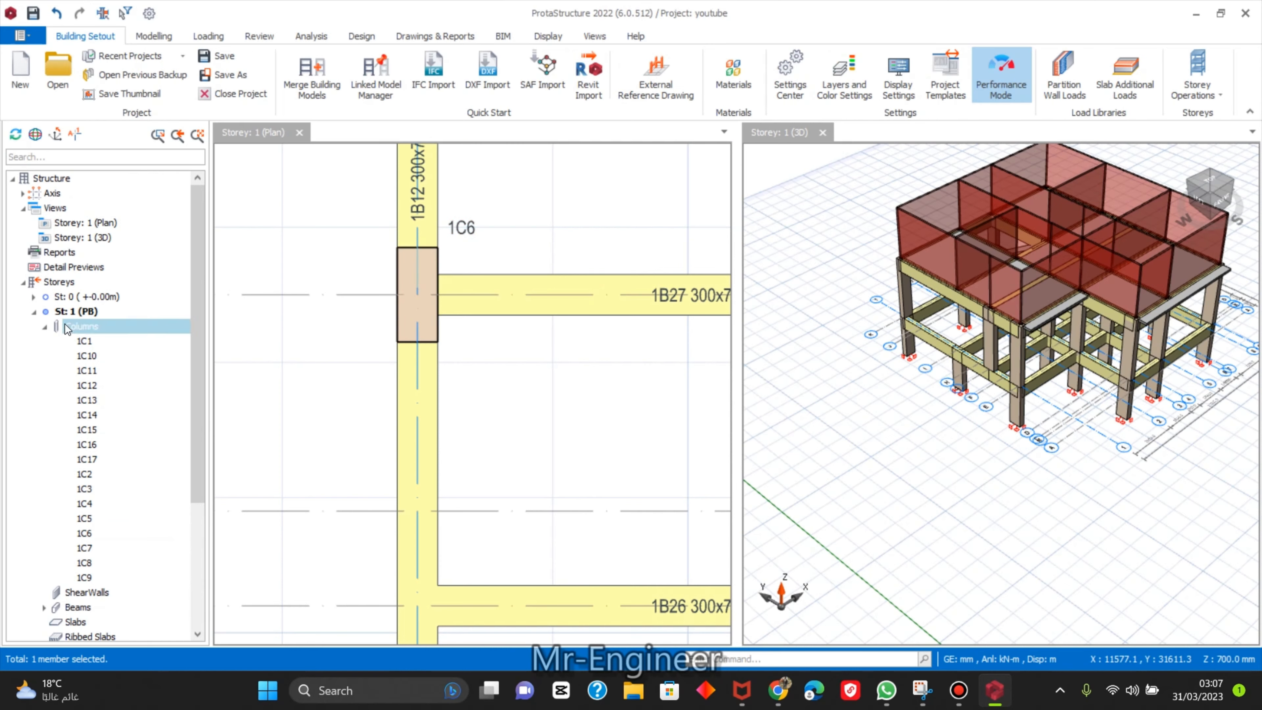
{"action": "left_click", "coordinate": [82, 333]}
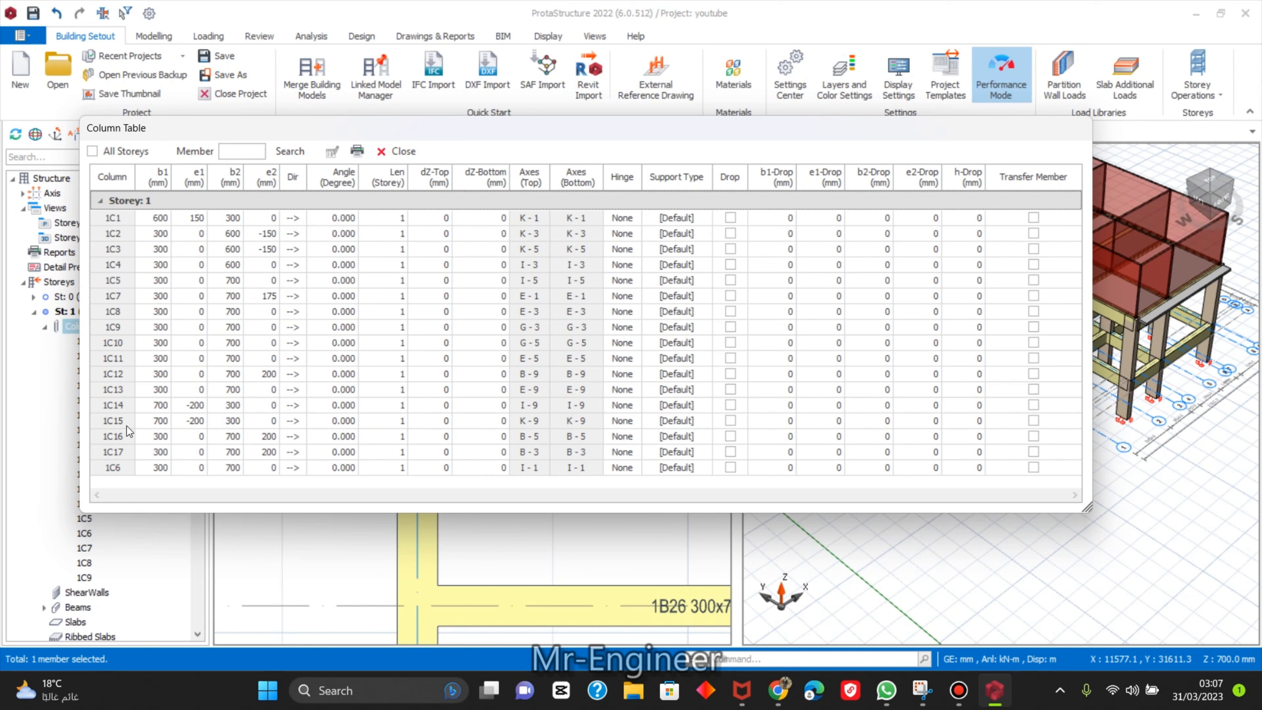
{"action": "left_click", "coordinate": [131, 470]}
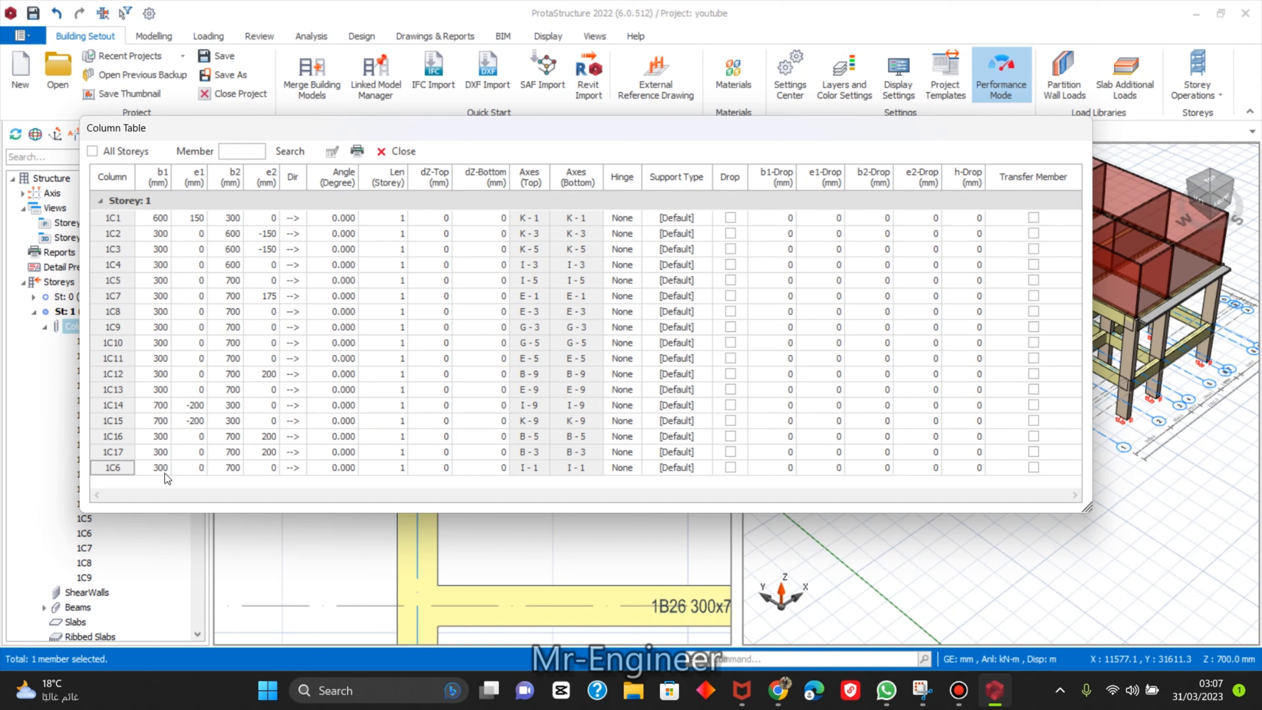
{"action": "left_click", "coordinate": [245, 471]}
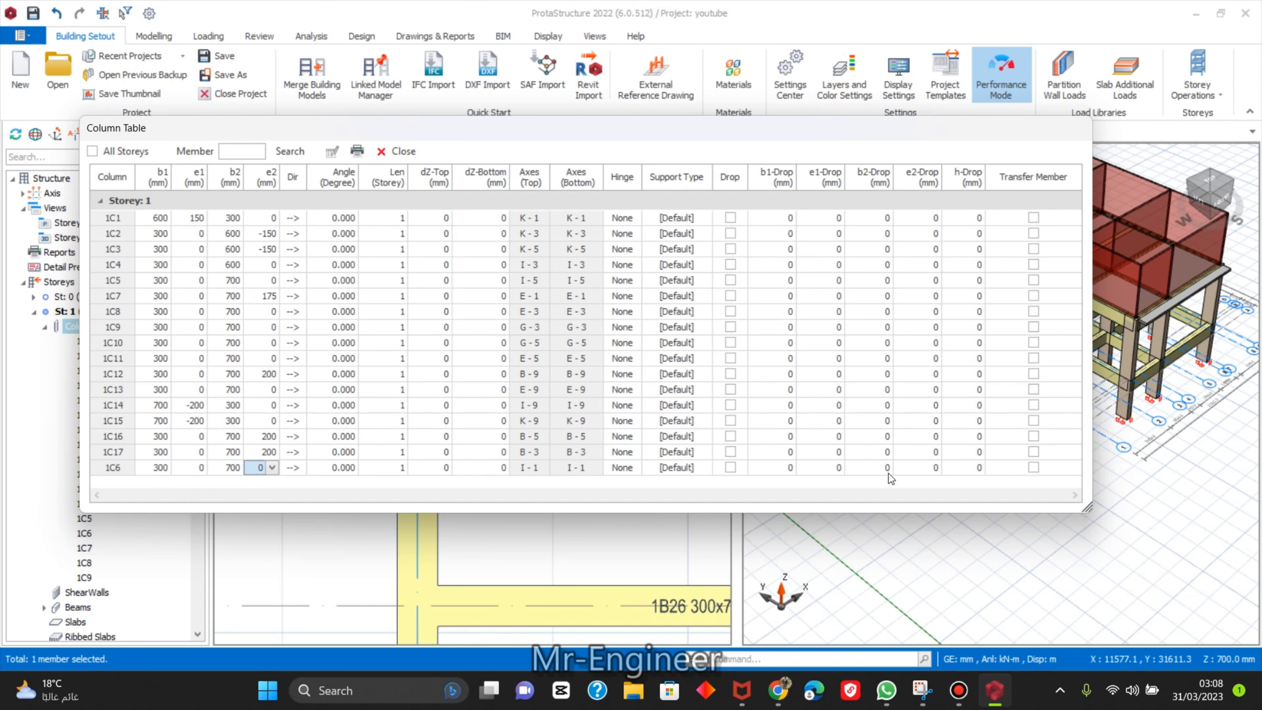
{"action": "left_click", "coordinate": [272, 468]}
{"action": "left_click", "coordinate": [273, 467]}
{"action": "left_click", "coordinate": [410, 151]}
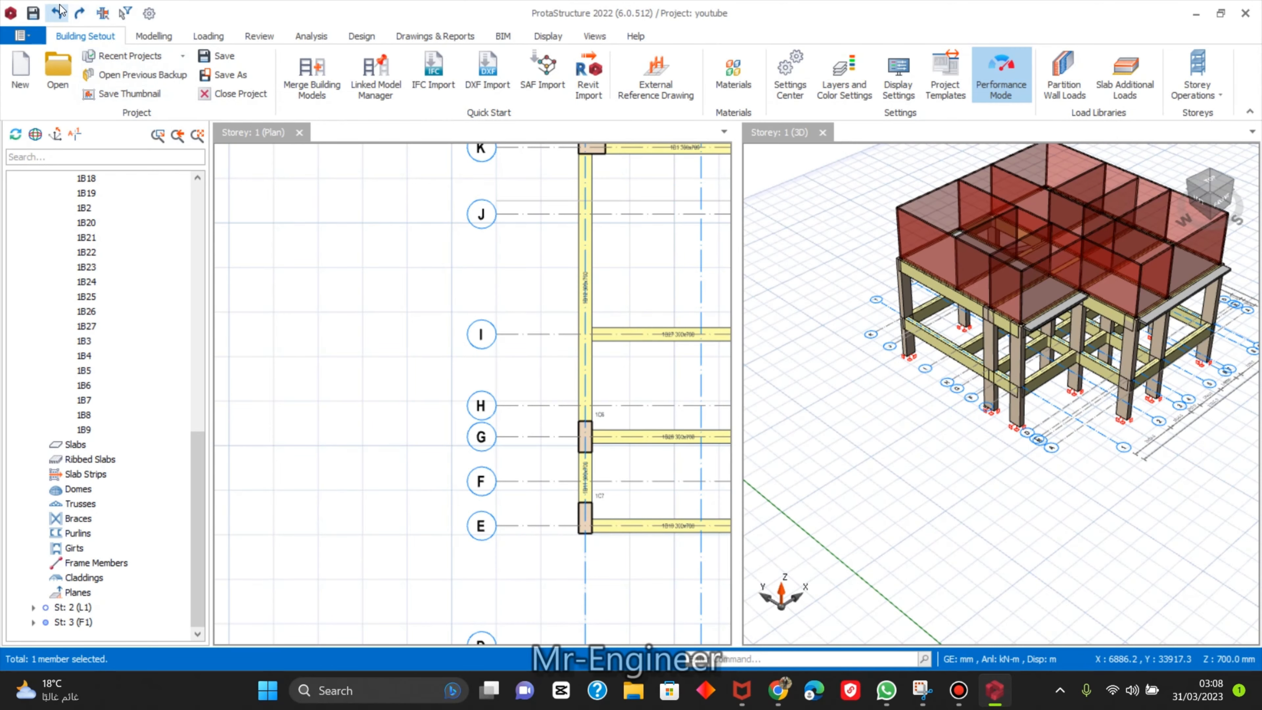
Check the 200mm block definition in the Beam Wall Loads Library and close the library.
{"action": "scroll", "coordinate": [324, 293], "scroll_direction": "down", "scroll_amount": 5}
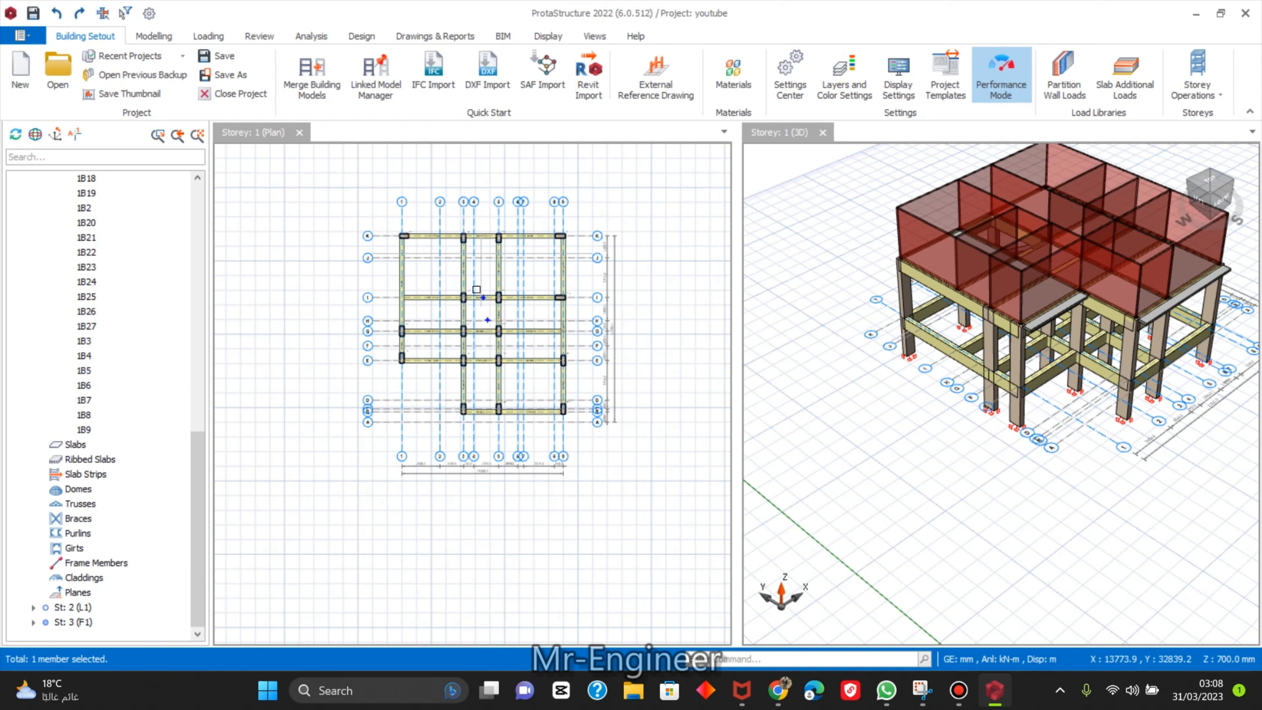
{"action": "scroll", "coordinate": [476, 290], "scroll_direction": "up", "scroll_amount": 4}
{"action": "scroll", "coordinate": [543, 287], "scroll_direction": "down", "scroll_amount": 3}
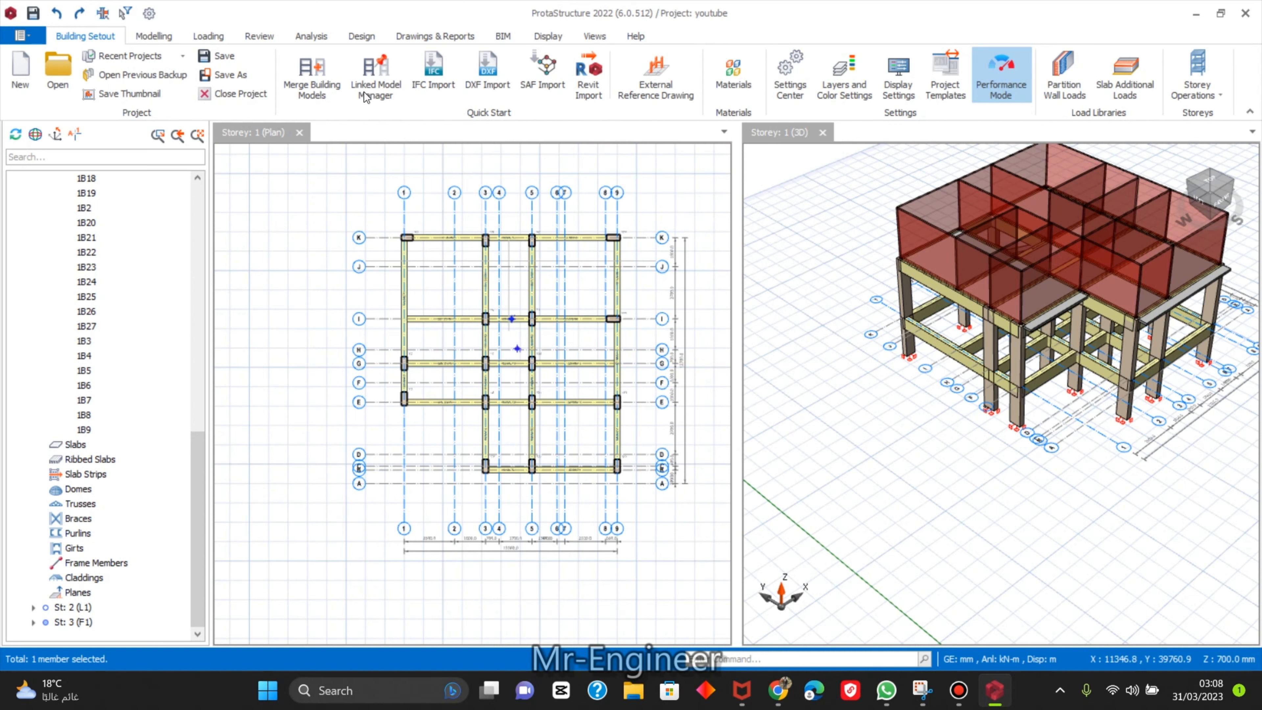
{"action": "left_click", "coordinate": [208, 37]}
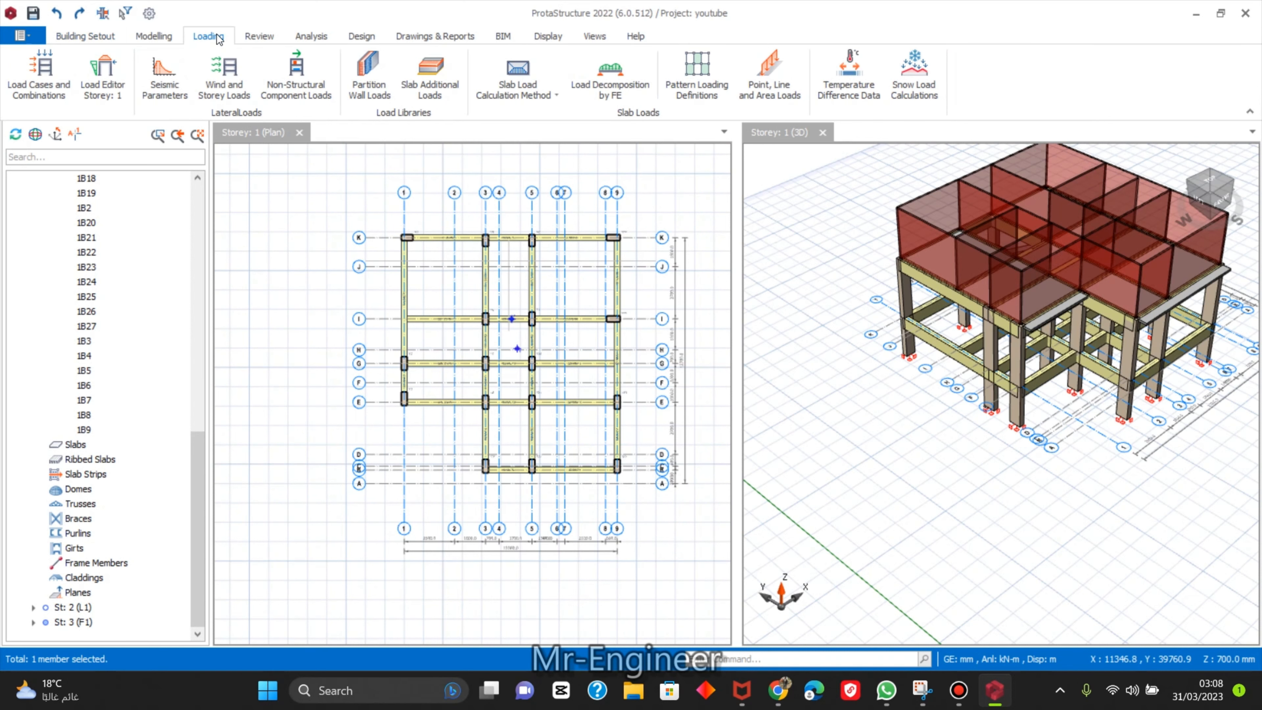
{"action": "left_click", "coordinate": [369, 77]}
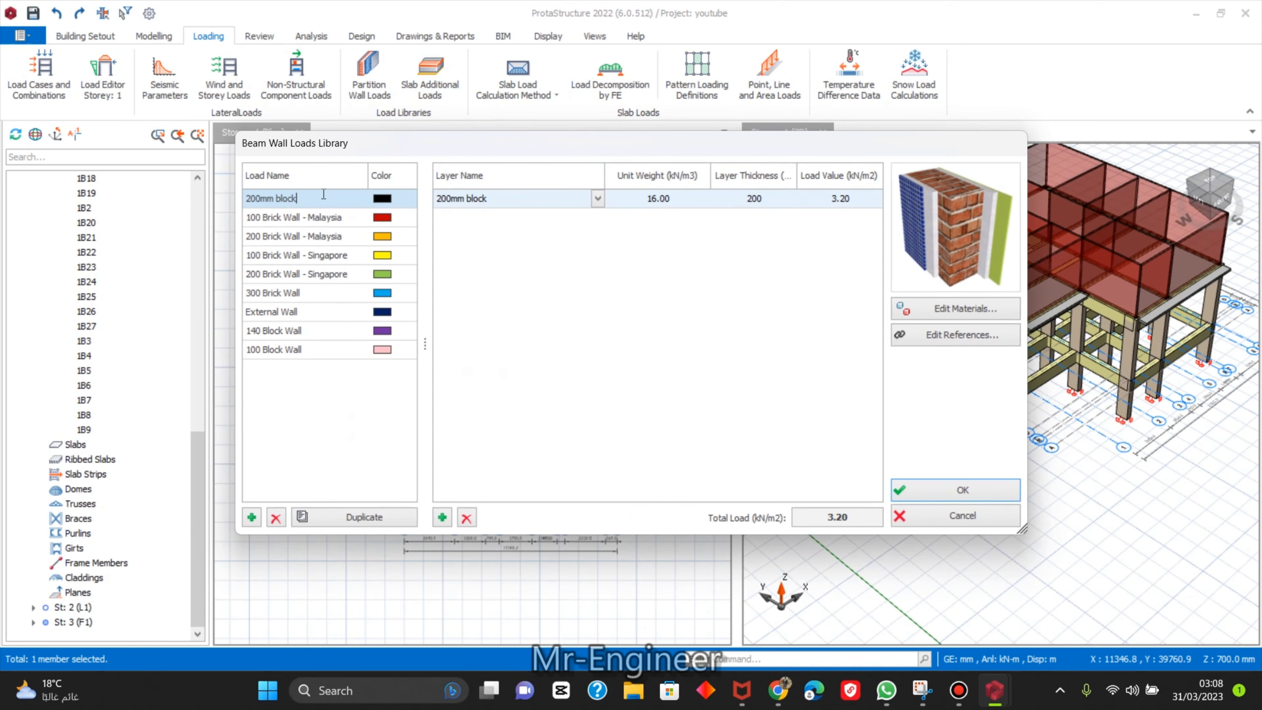
{"action": "left_click", "coordinate": [934, 492]}
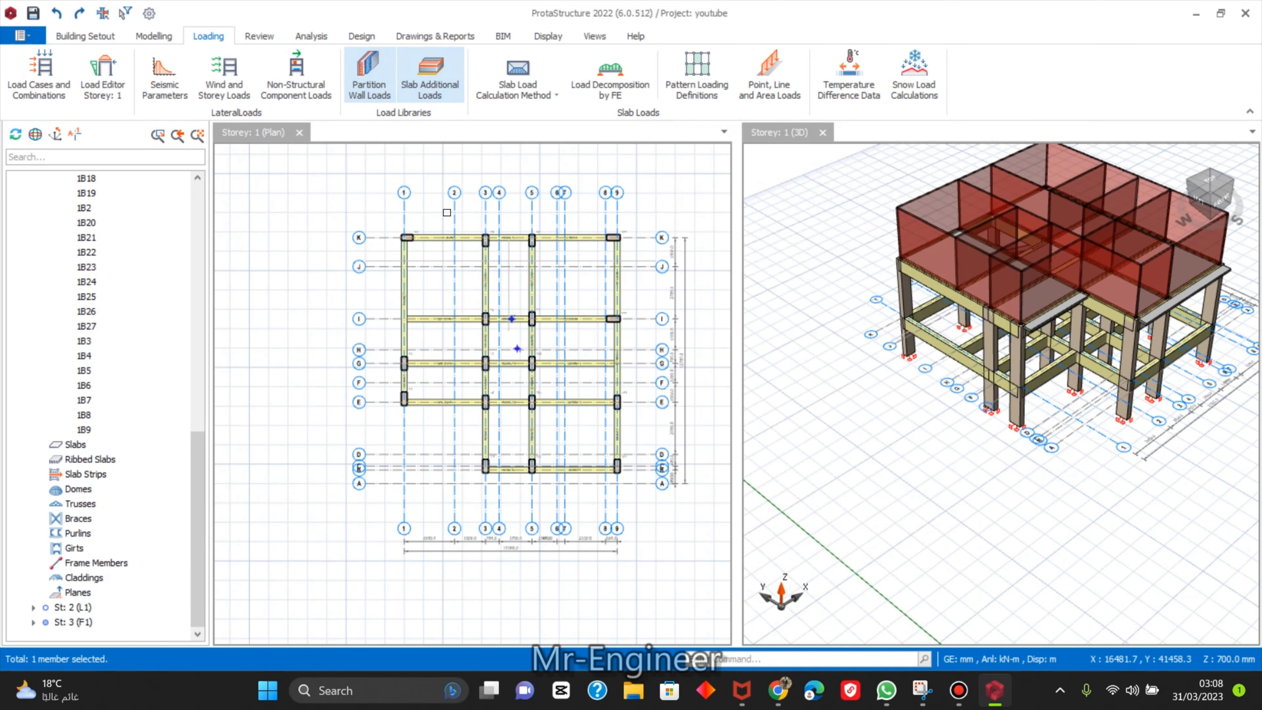
Assign a 200mm block wall load with 2900 mm start and end heights to the axis 9 beam between axes I and K.
{"action": "scroll", "coordinate": [614, 256], "scroll_direction": "up", "scroll_amount": 4}
{"action": "left_click", "coordinate": [623, 250]}
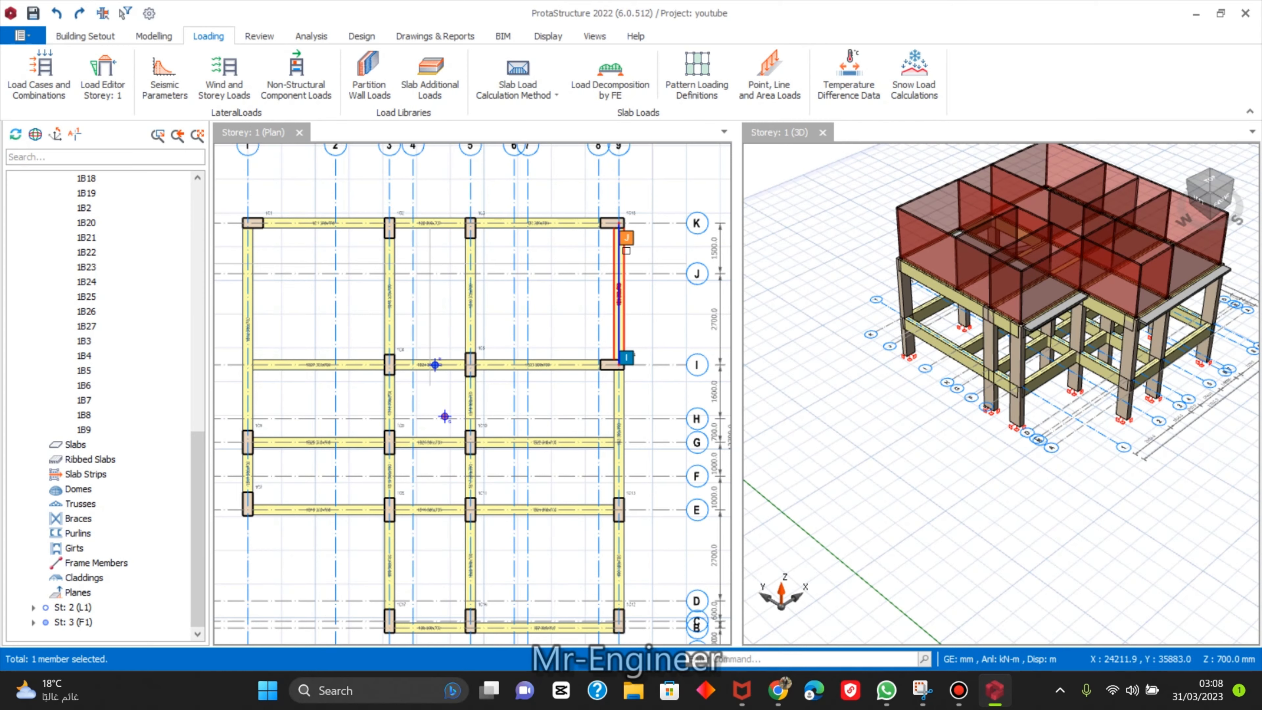
{"action": "right_click", "coordinate": [626, 250]}
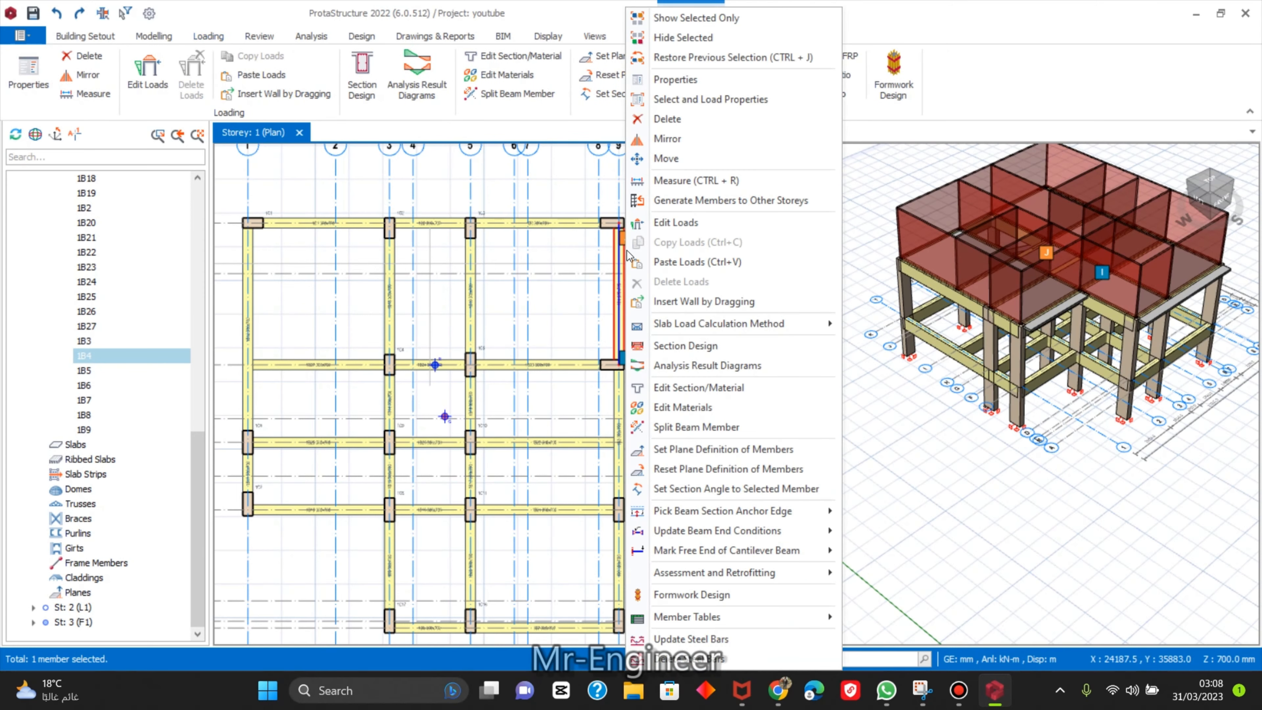
{"action": "left_click", "coordinate": [674, 227]}
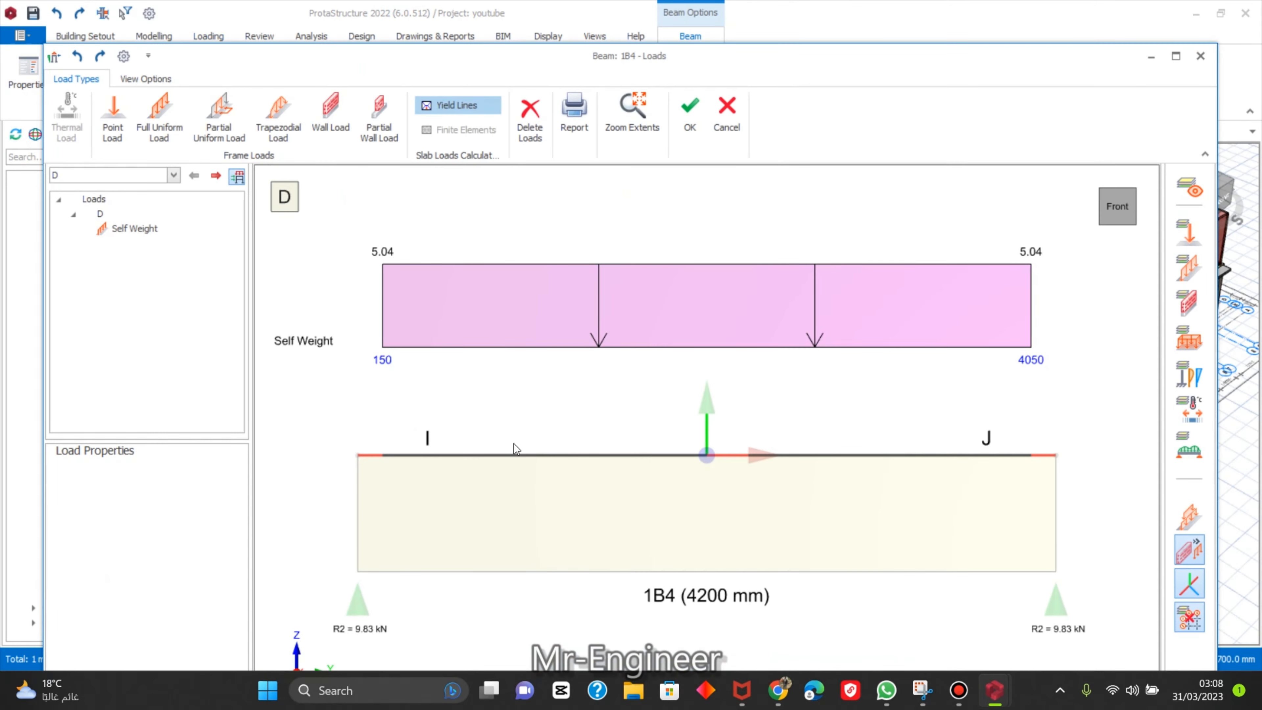
{"action": "left_click", "coordinate": [334, 115]}
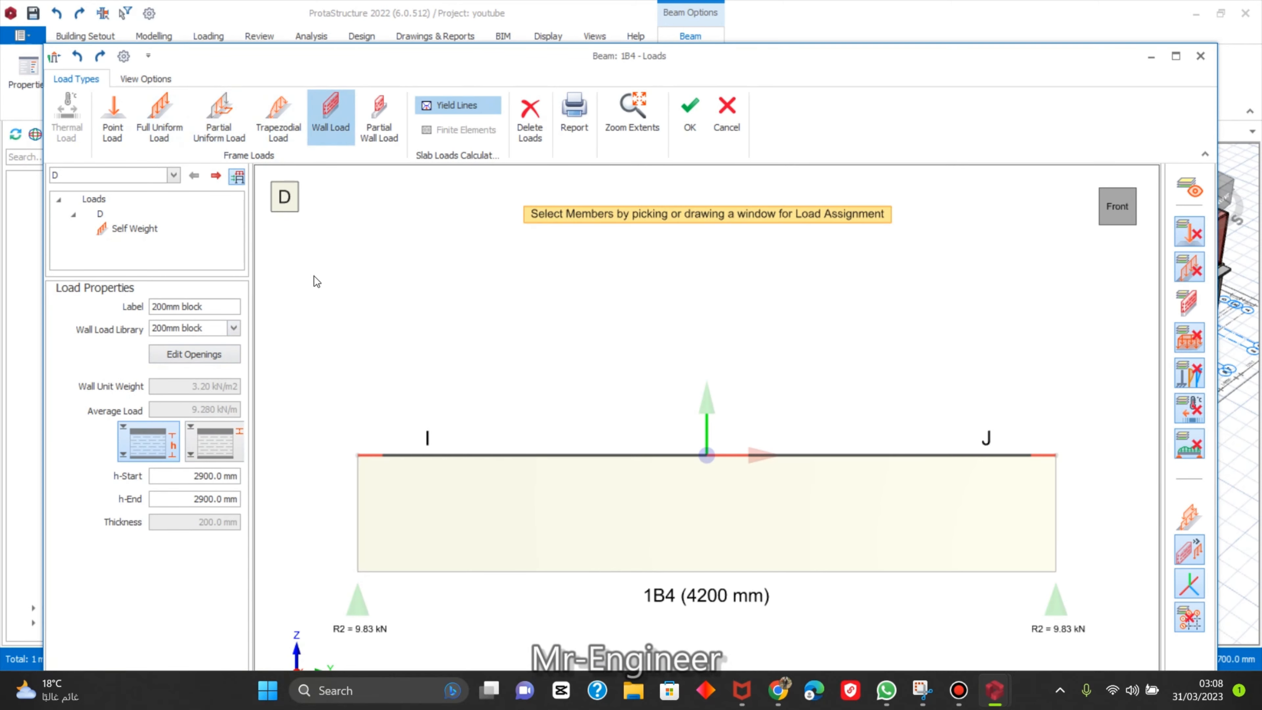
{"action": "left_click_drag", "start_coordinate": [911, 61], "coordinate": [908, 34]}
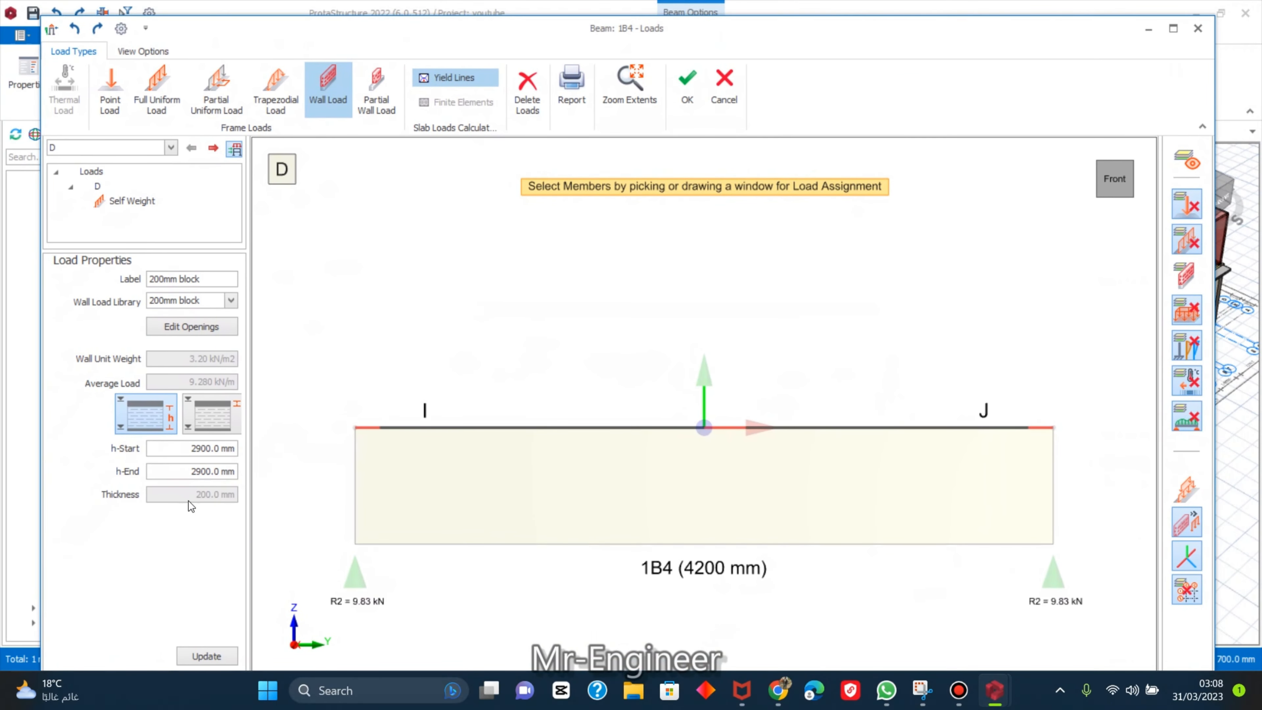
{"action": "left_click", "coordinate": [544, 494]}
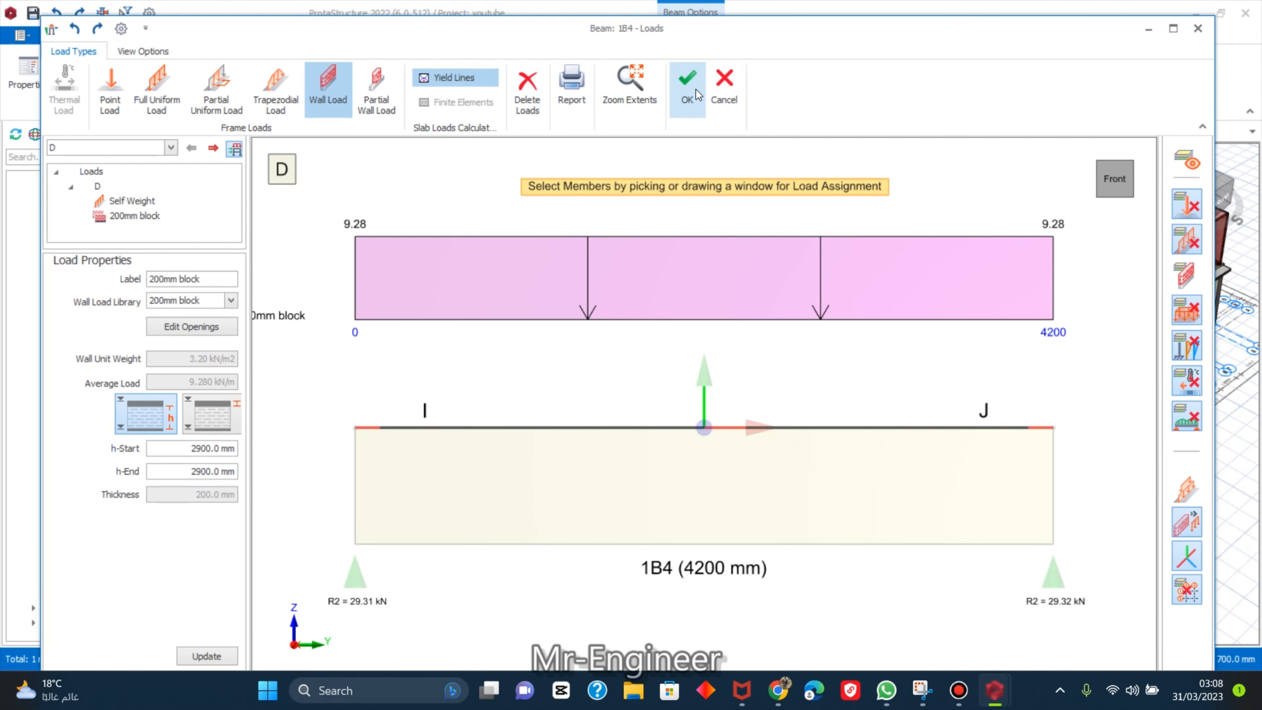
{"action": "left_click", "coordinate": [697, 89]}
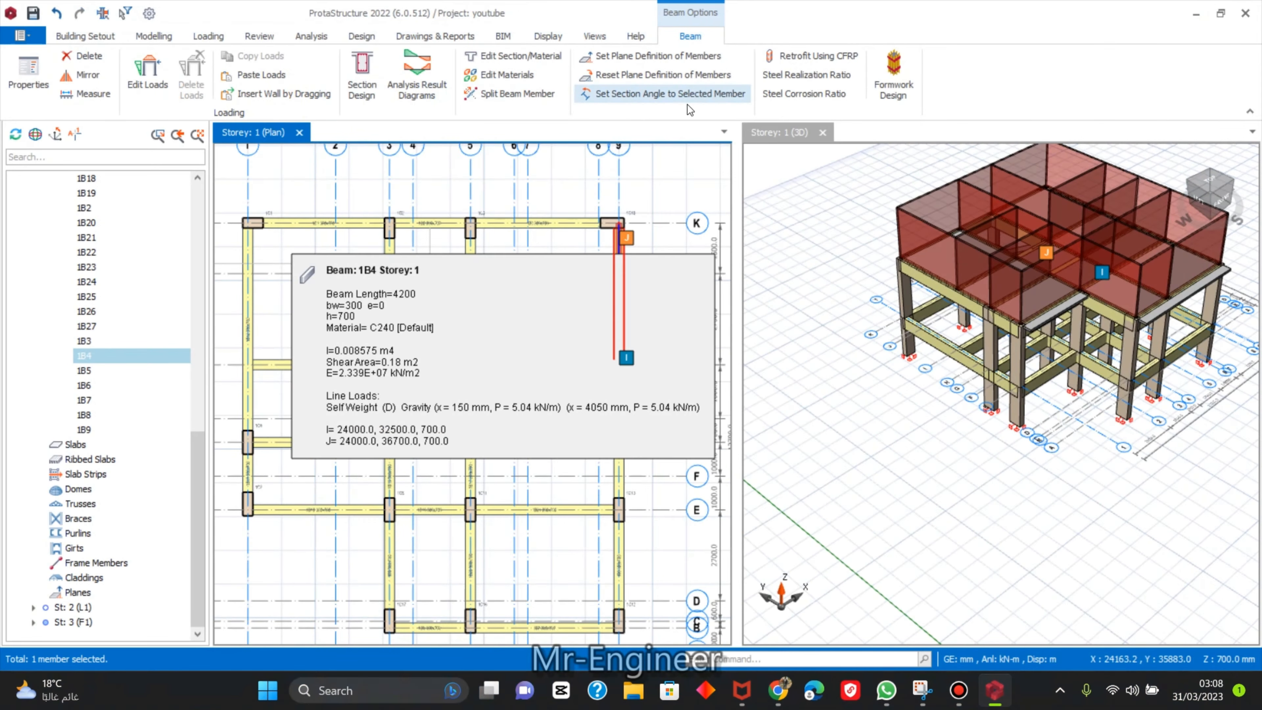
{"action": "middle_click_drag", "start_coordinate": [1018, 529], "coordinate": [817, 468]}
{"action": "scroll", "coordinate": [1230, 362], "scroll_direction": "up", "scroll_amount": 3}
{"action": "middle_click_drag", "start_coordinate": [1230, 362], "coordinate": [1142, 518]}
{"action": "scroll", "coordinate": [595, 244], "scroll_direction": "down", "scroll_amount": 3}
{"action": "left_click_drag", "start_coordinate": [357, 208], "coordinate": [635, 469]}
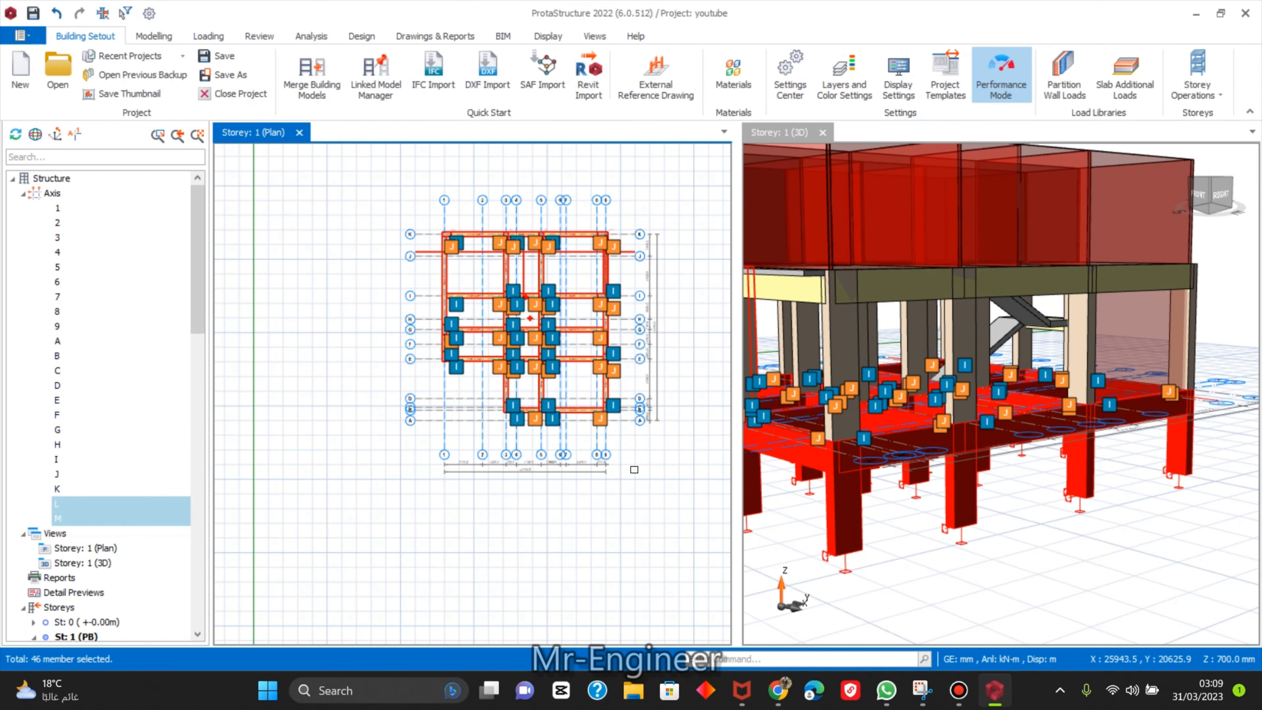
{"action": "scroll", "coordinate": [634, 469], "scroll_direction": "up", "scroll_amount": 3}
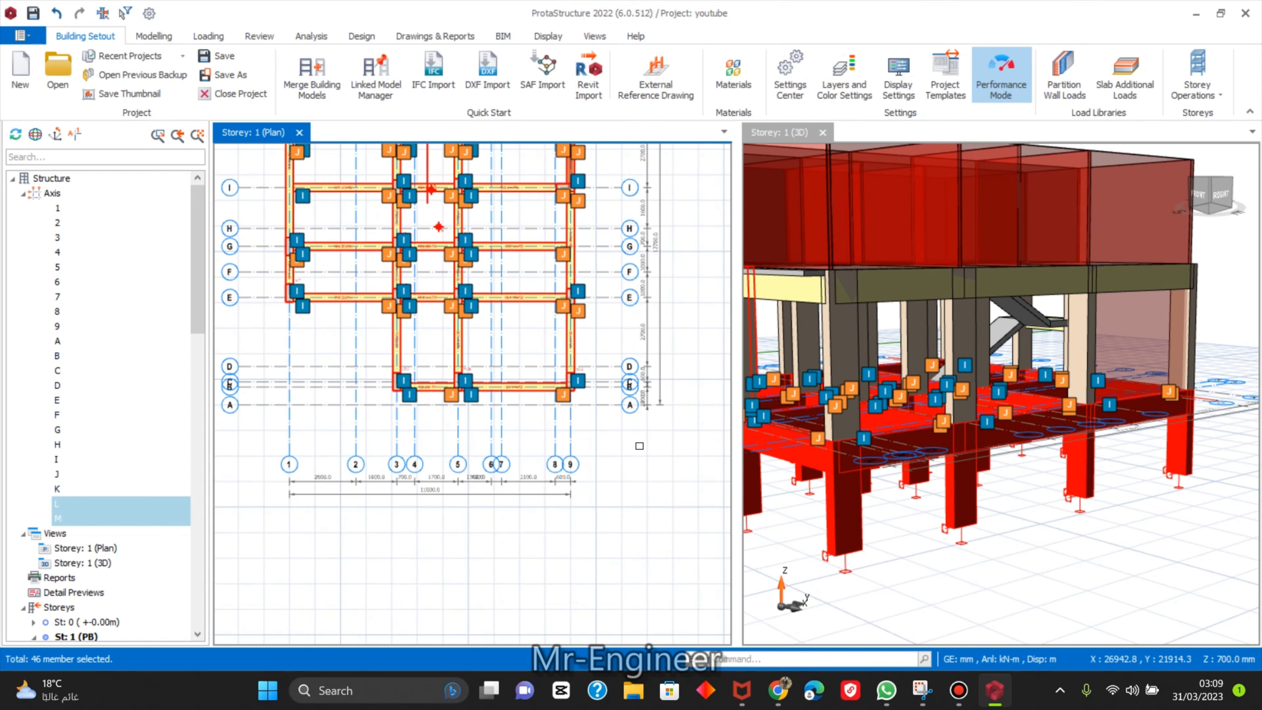
{"action": "scroll", "coordinate": [635, 447], "scroll_direction": "down", "scroll_amount": 3}
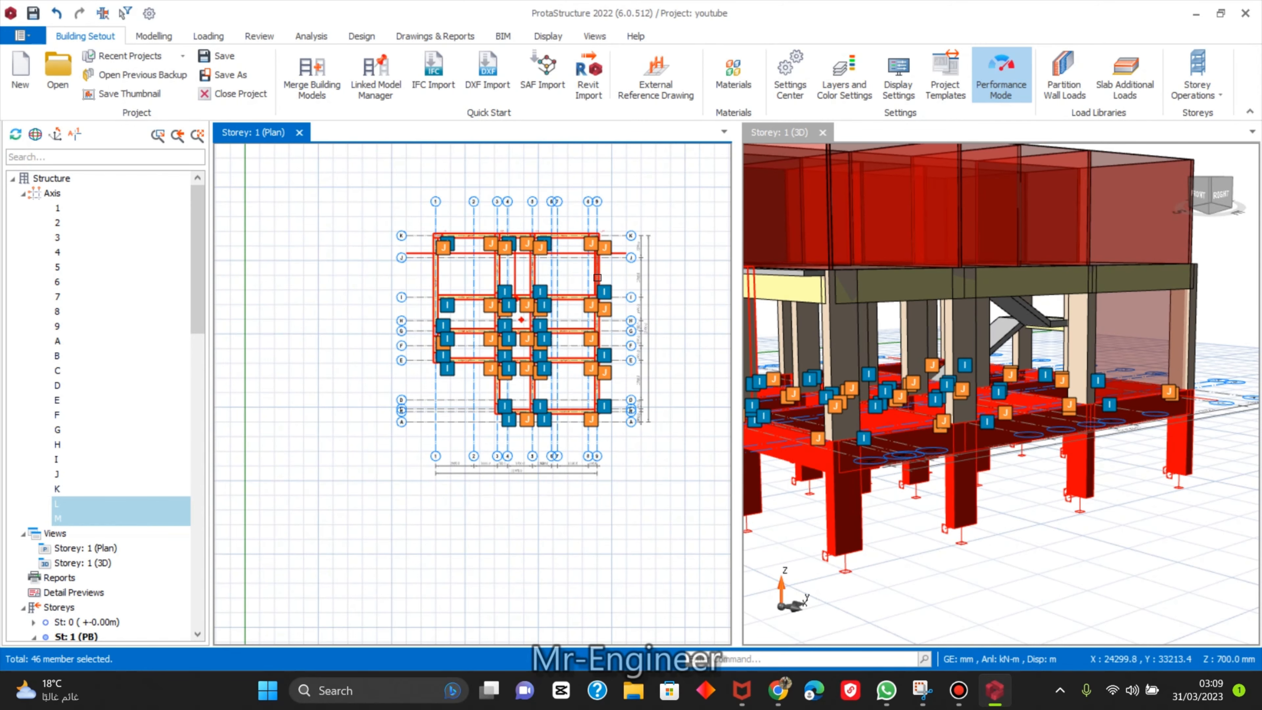
{"action": "key", "text": "Escape"}
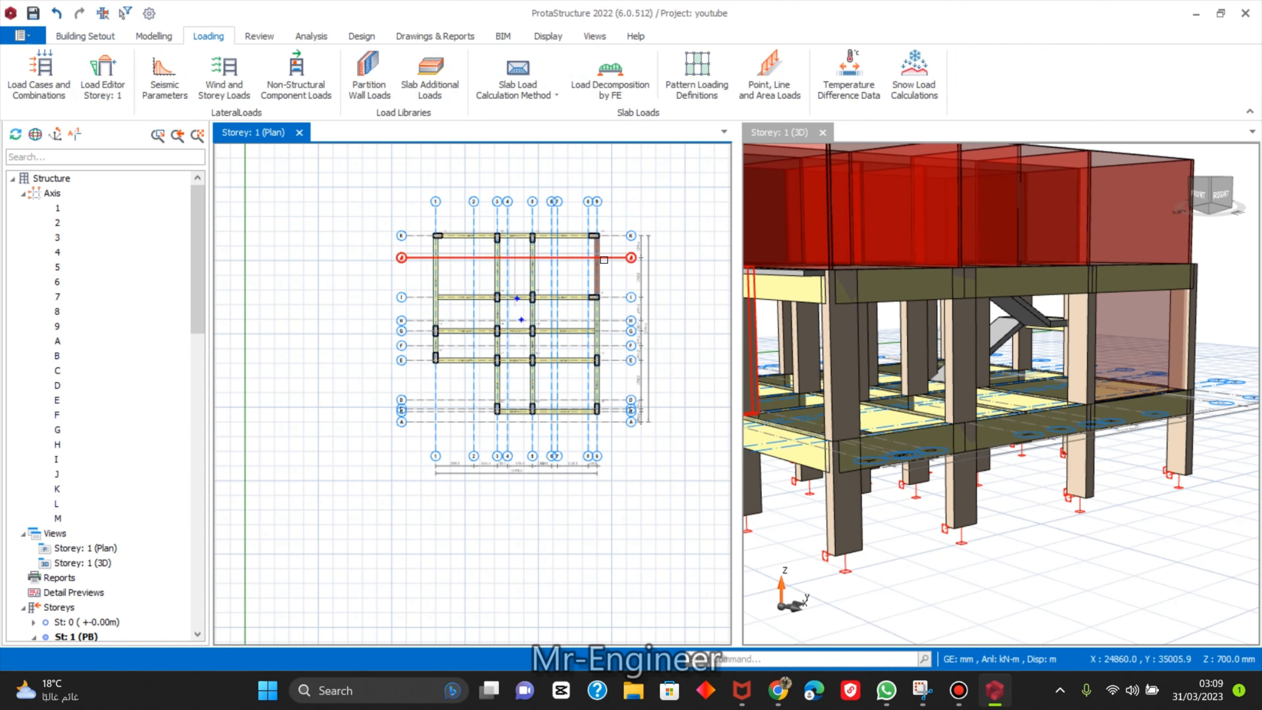
Copy the 200mm block wall load from the axis 9 beam between axes I and K.
{"action": "scroll", "coordinate": [600, 263], "scroll_direction": "up", "scroll_amount": 3}
{"action": "left_click", "coordinate": [601, 280]}
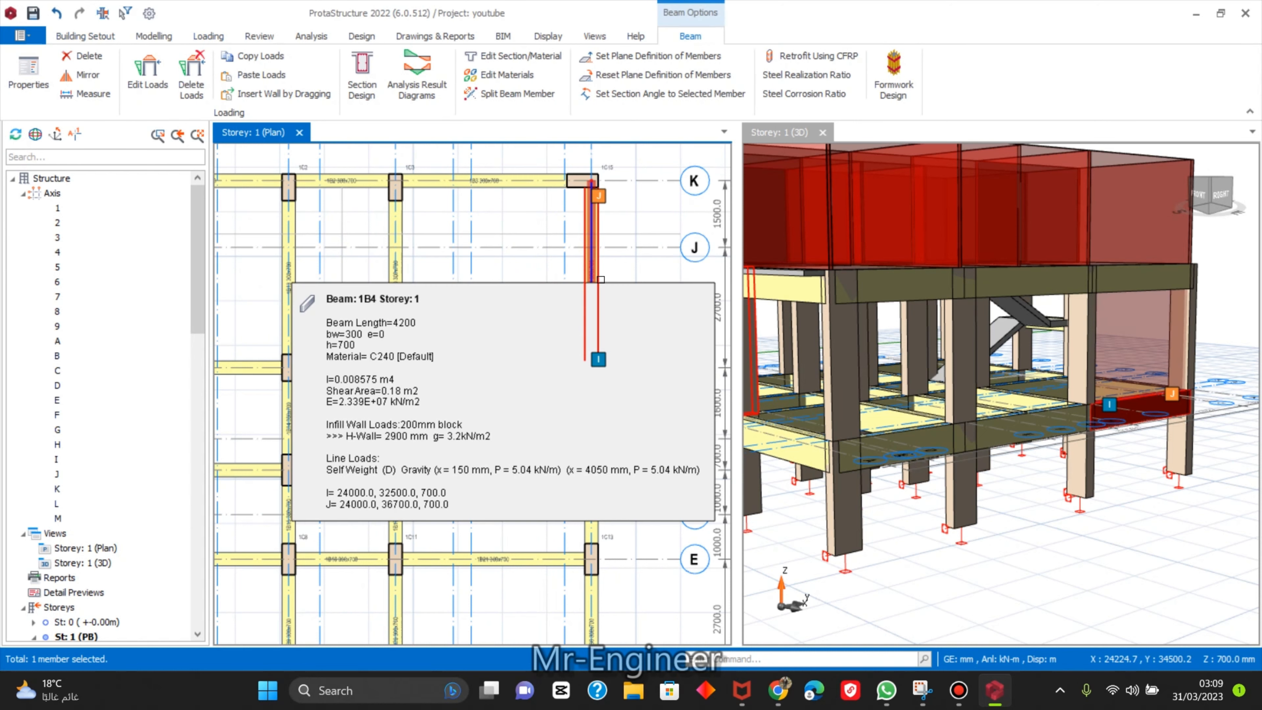
{"action": "left_click", "coordinate": [1203, 386]}
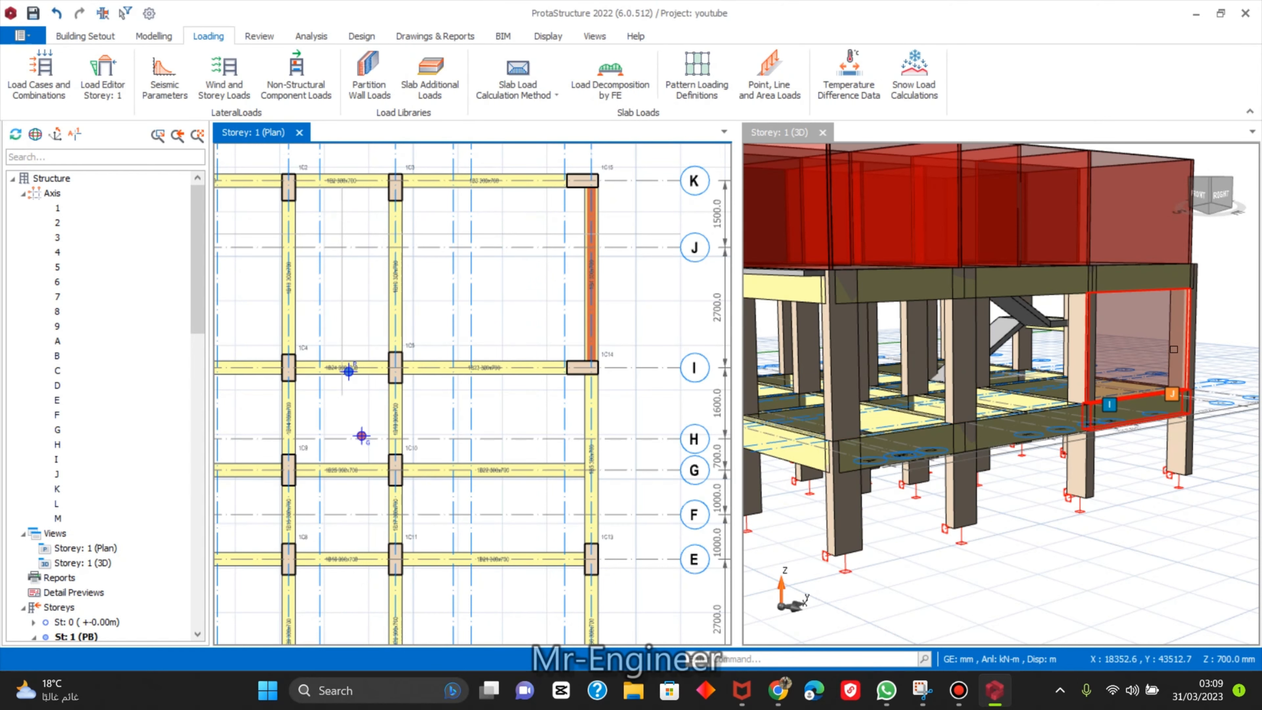
{"action": "key", "text": "Escape"}
{"action": "left_click", "coordinate": [591, 273]}
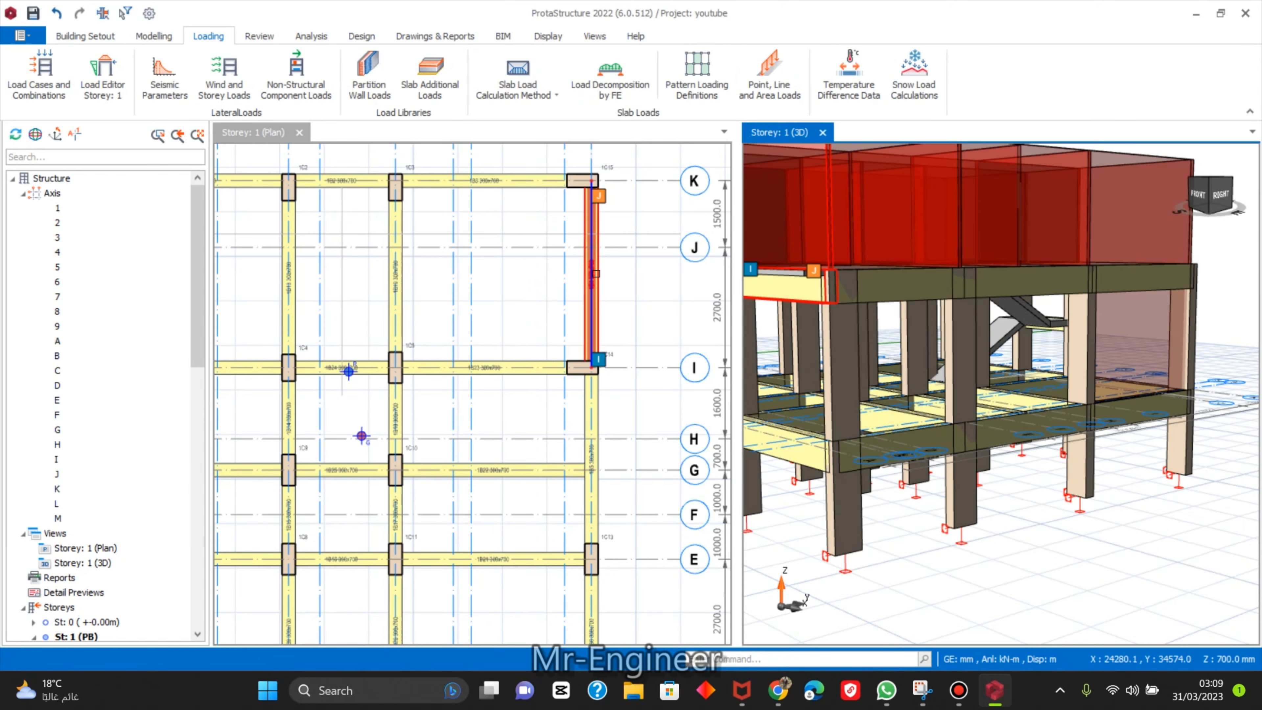
{"action": "right_click", "coordinate": [598, 279]}
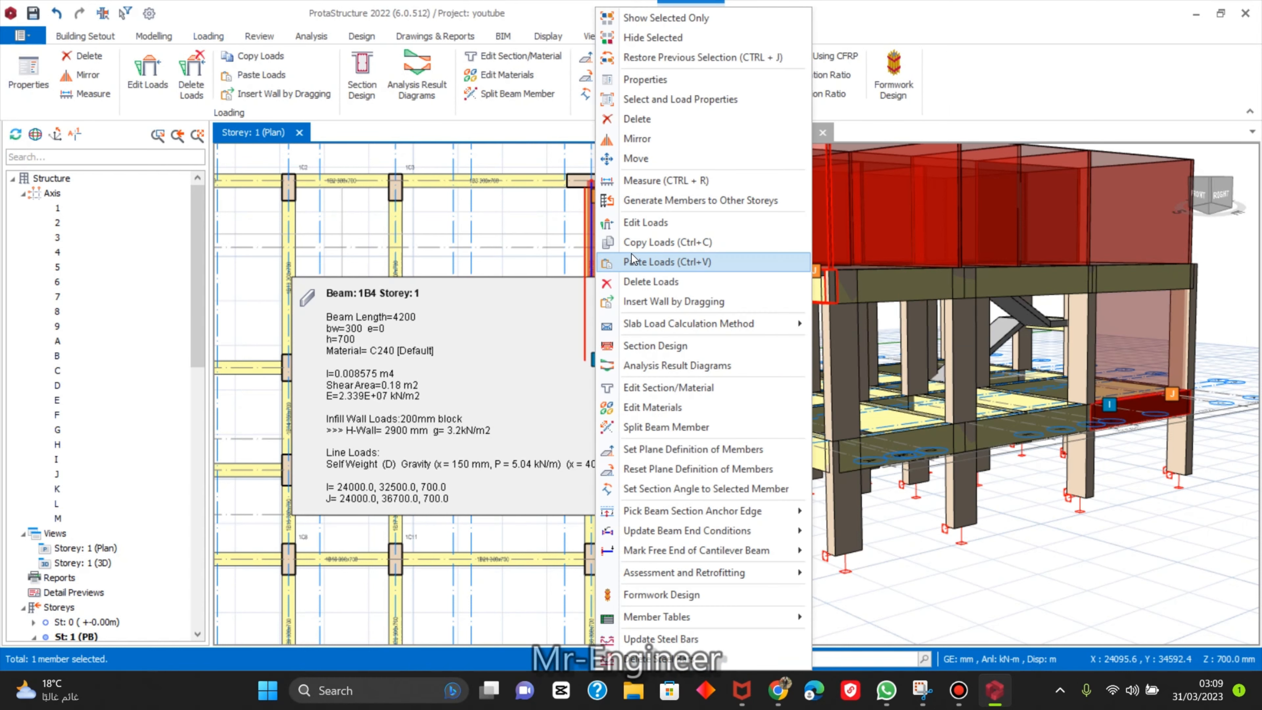
{"action": "left_click", "coordinate": [678, 242]}
{"action": "left_click", "coordinate": [547, 271]}
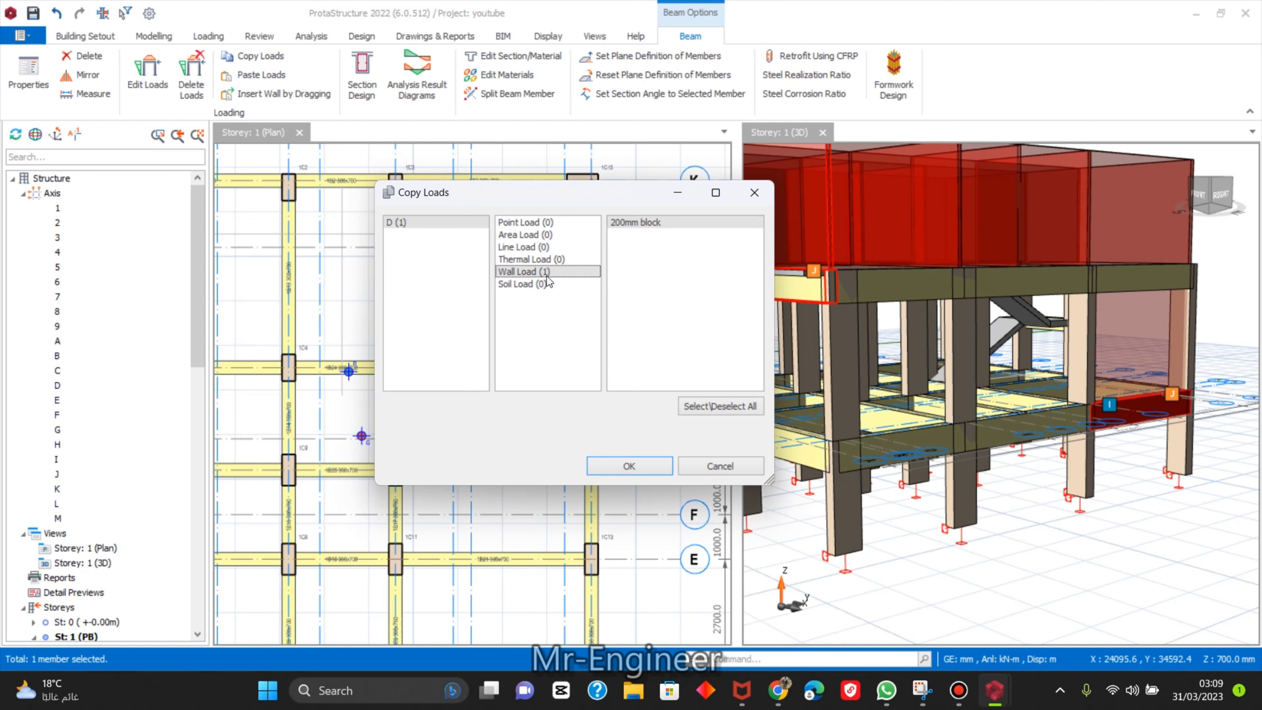
{"action": "left_click", "coordinate": [629, 466]}
{"action": "scroll", "coordinate": [497, 453], "scroll_direction": "down", "scroll_amount": 5}
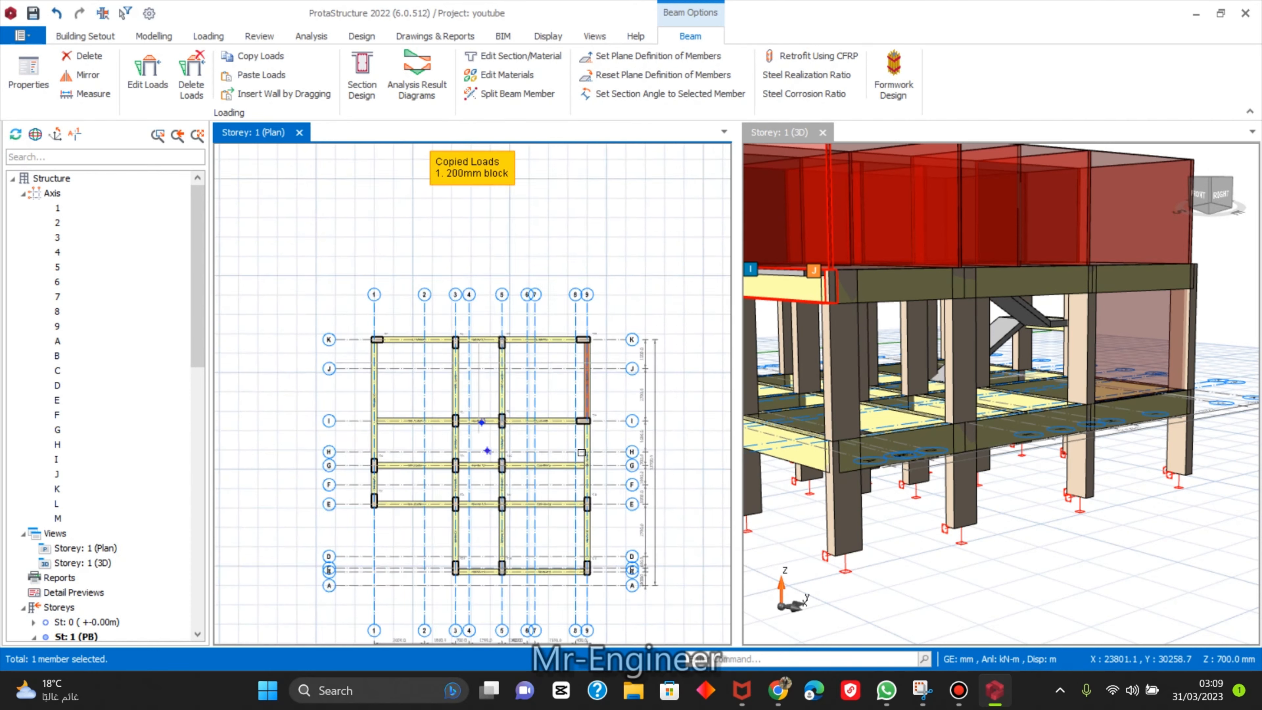
{"action": "key", "text": "ctrl+a"}
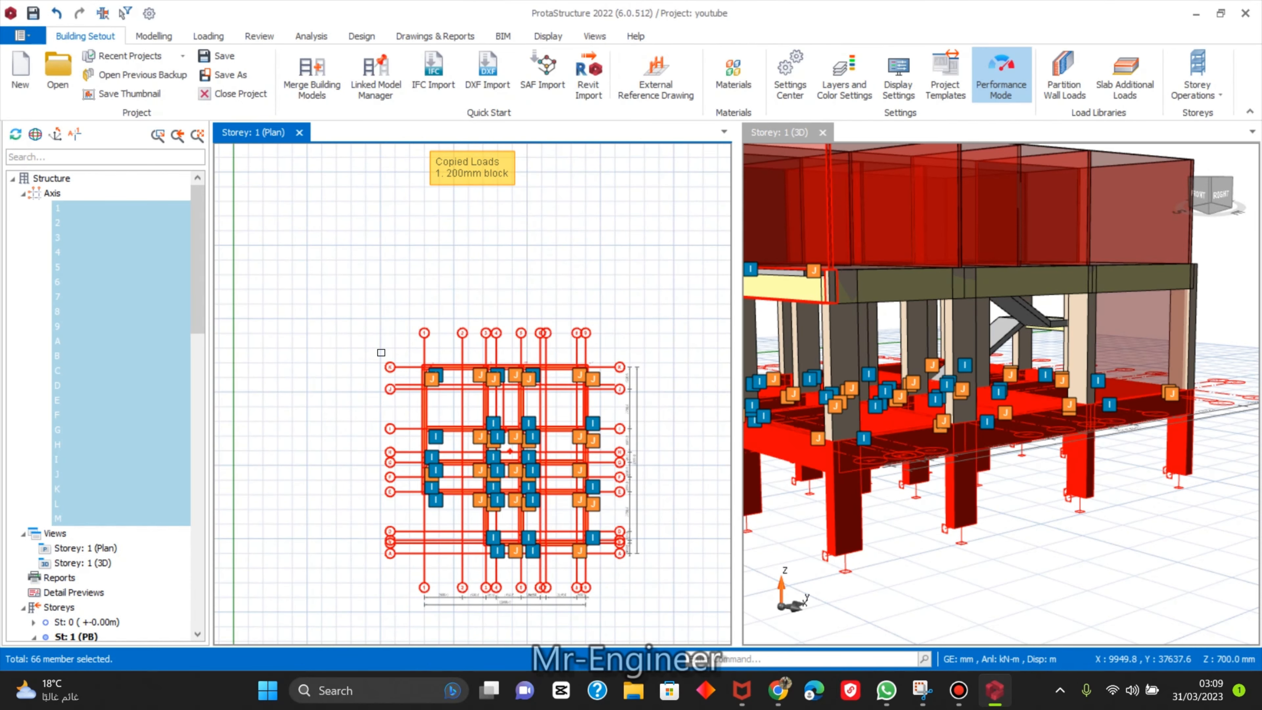
{"action": "key", "text": "Escape"}
{"action": "left_click_drag", "start_coordinate": [392, 353], "coordinate": [594, 543]}
{"action": "scroll", "coordinate": [609, 487], "scroll_direction": "down", "scroll_amount": 4}
{"action": "scroll", "coordinate": [1118, 557], "scroll_direction": "down", "scroll_amount": 3}
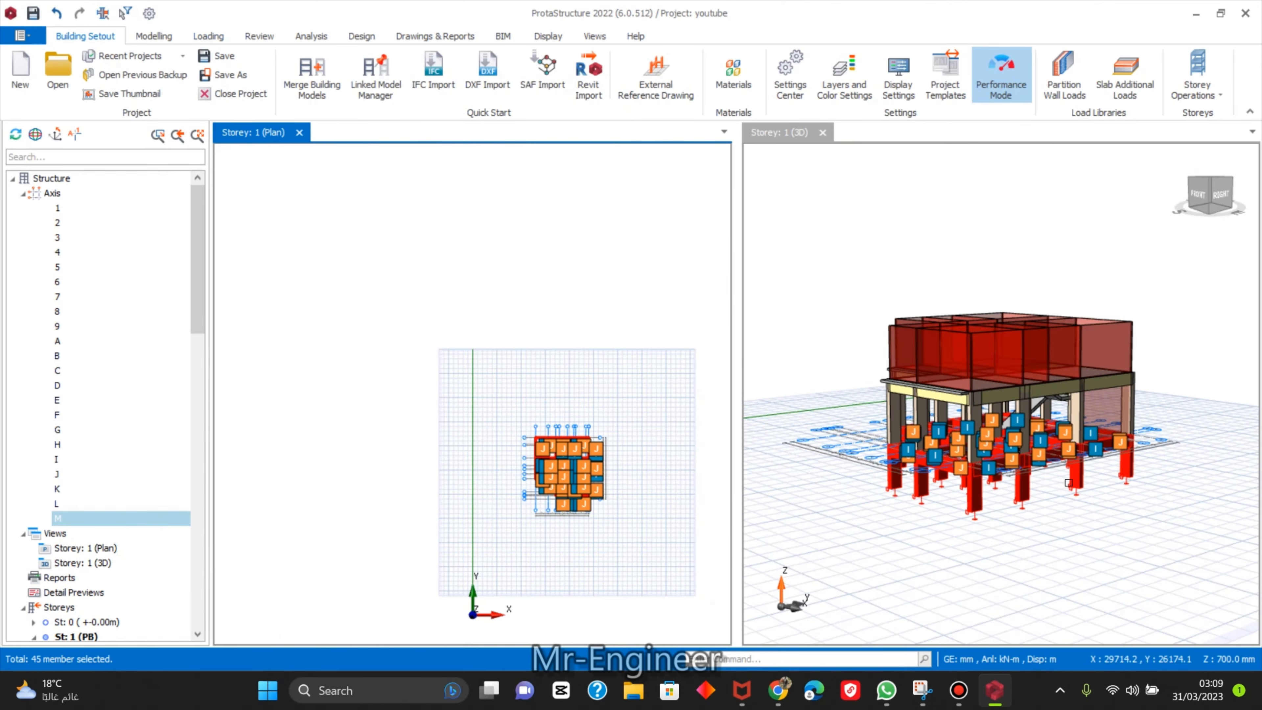
{"action": "scroll", "coordinate": [1129, 565], "scroll_direction": "up", "scroll_amount": 5}
{"action": "middle_click_drag", "start_coordinate": [1129, 564], "coordinate": [1004, 564]}
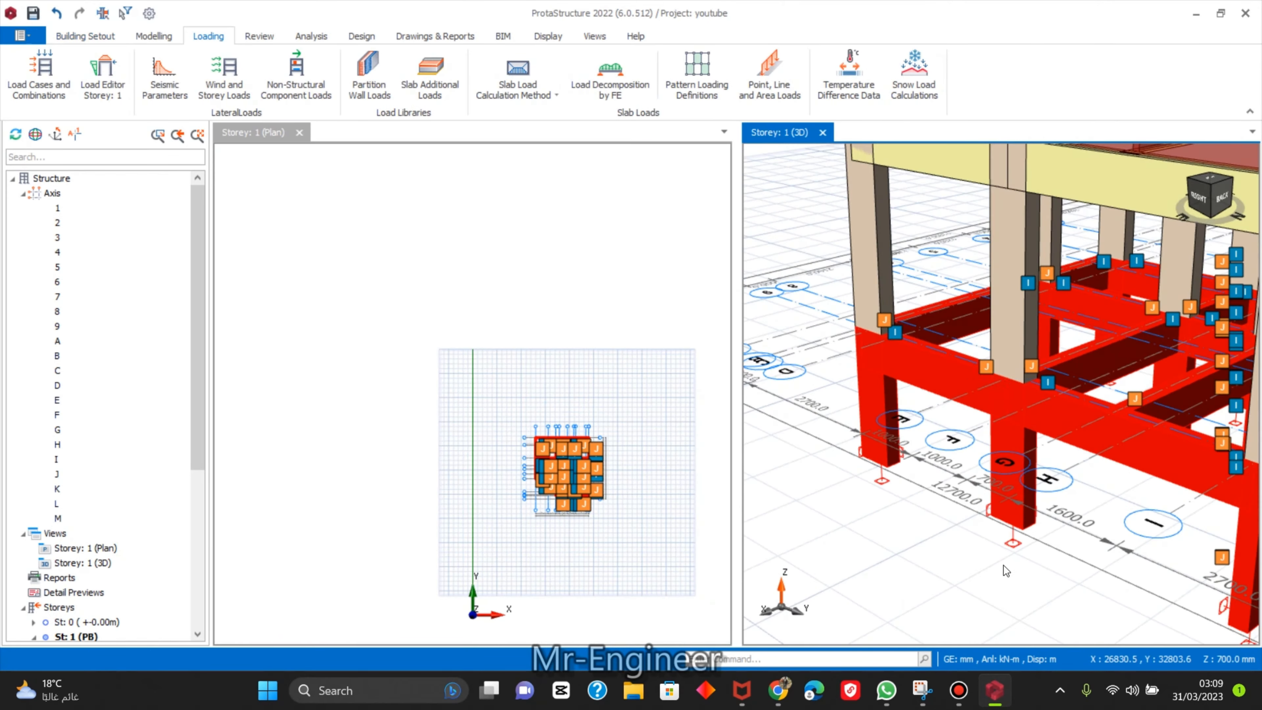
{"action": "key", "text": "Escape"}
{"action": "scroll", "coordinate": [544, 462], "scroll_direction": "up", "scroll_amount": 3}
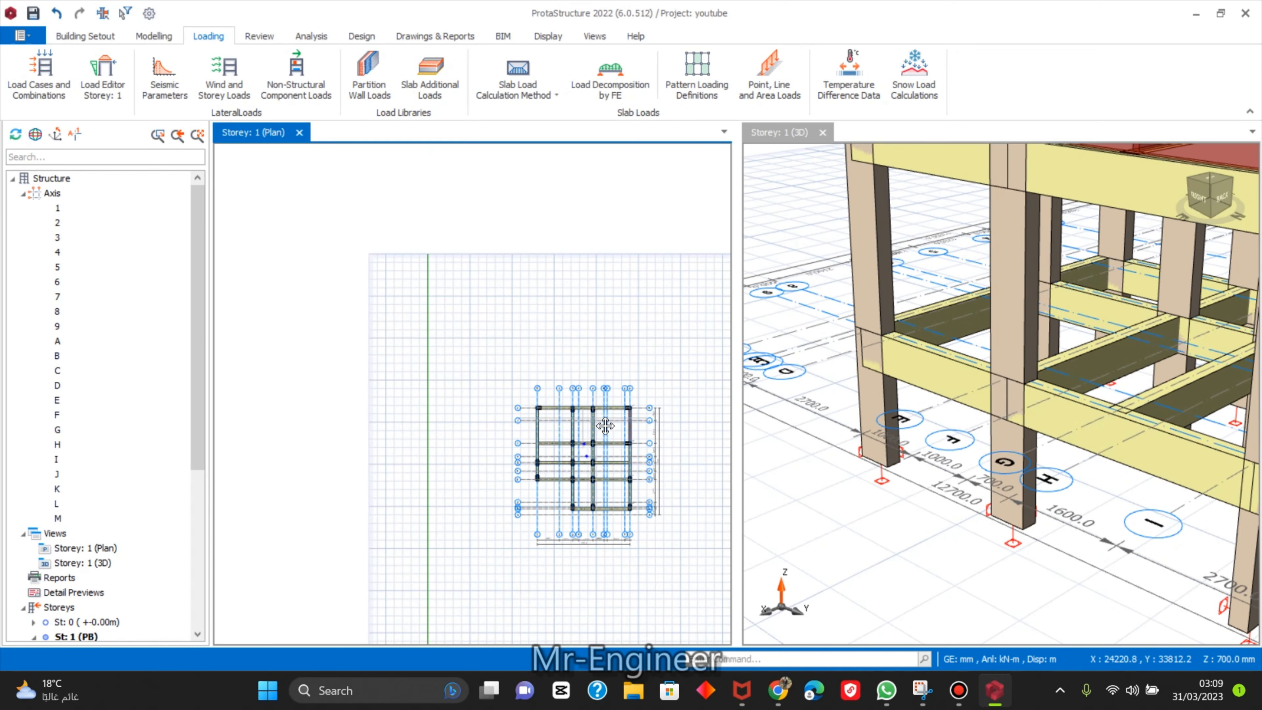
{"action": "scroll", "coordinate": [546, 407], "scroll_direction": "up", "scroll_amount": 4}
{"action": "scroll", "coordinate": [517, 359], "scroll_direction": "down", "scroll_amount": 2}
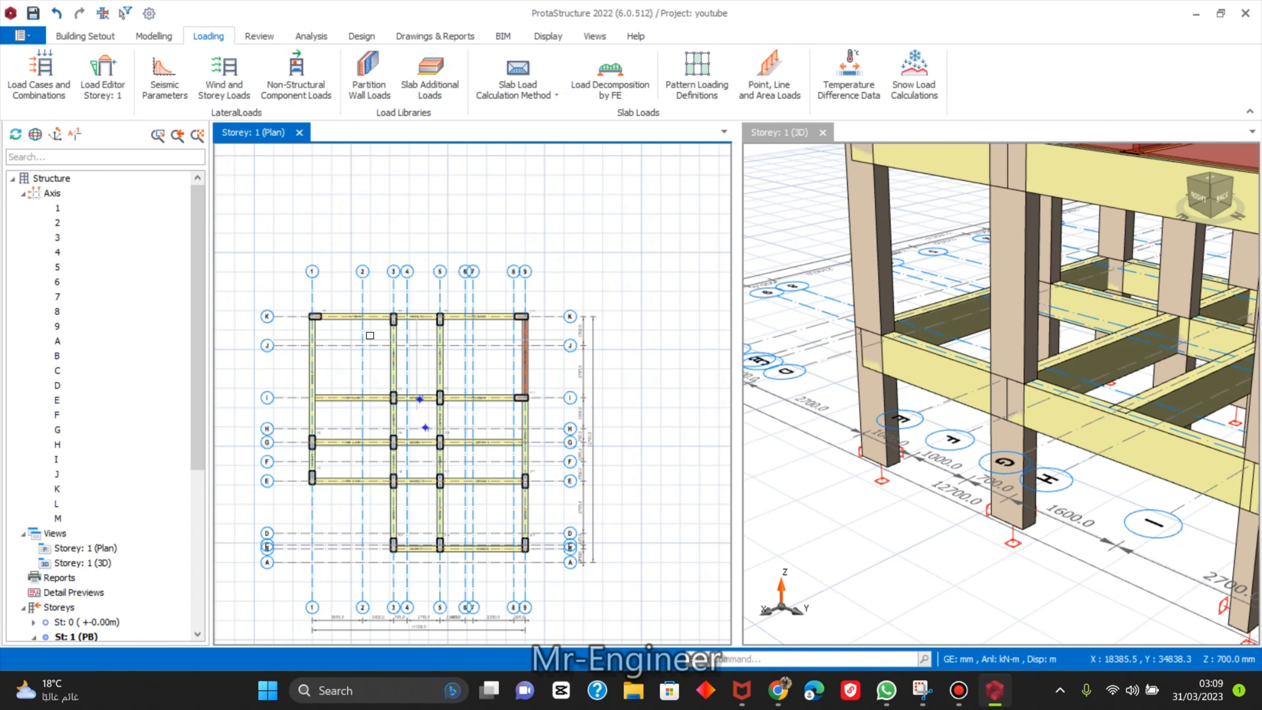
{"action": "left_click", "coordinate": [357, 319]}
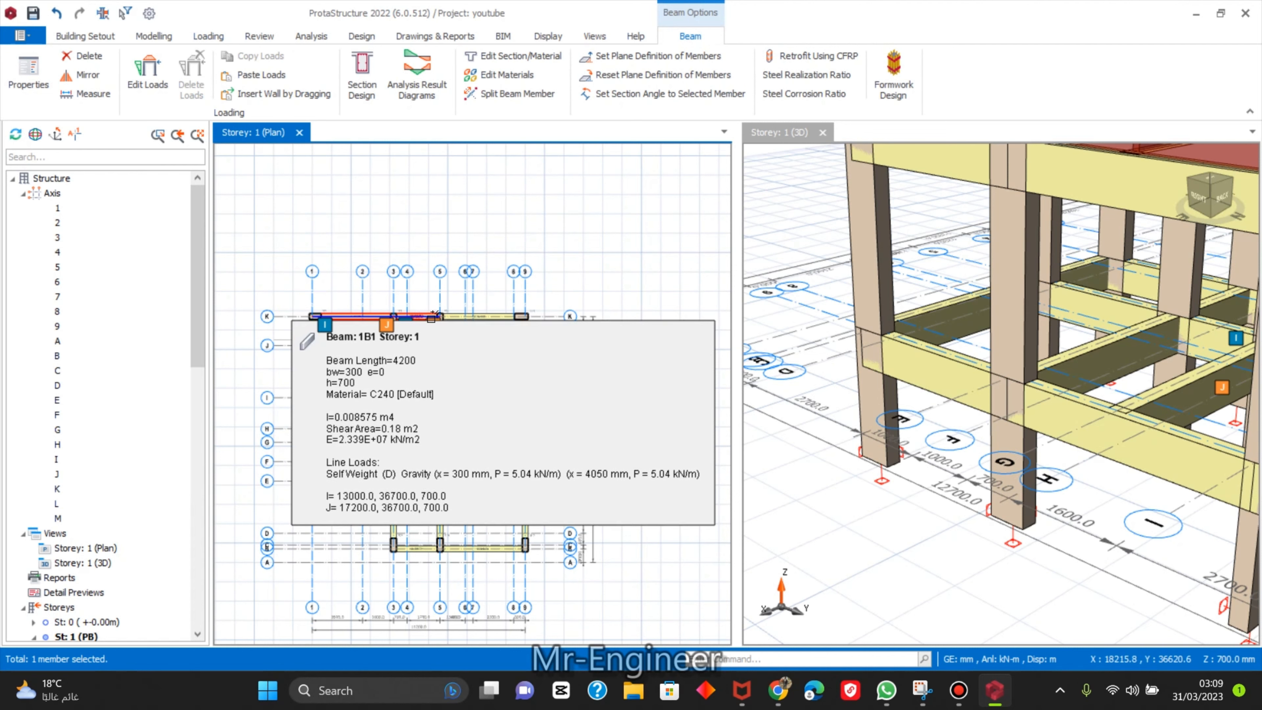
{"action": "left_click_drag", "start_coordinate": [295, 303], "coordinate": [454, 331]}
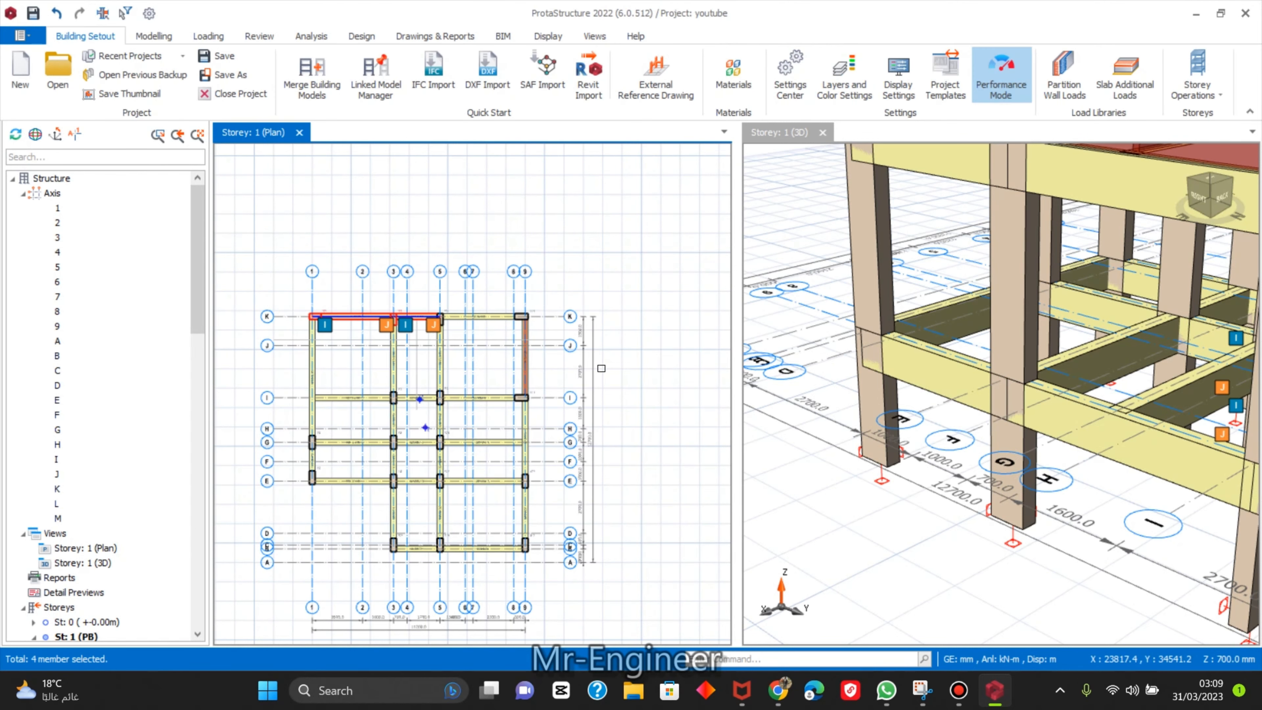
{"action": "mouse_move", "coordinate": [1001, 393]}
{"action": "middle_mouse_down"}
{"action": "mouse_move", "coordinate": [986, 381]}
{"action": "mouse_move", "coordinate": [1043, 458]}
{"action": "mouse_move", "coordinate": [944, 423]}
{"action": "middle_mouse_up"}
{"action": "key", "text": "Escape"}
{"action": "scroll", "coordinate": [549, 358], "scroll_direction": "up", "scroll_amount": 2}
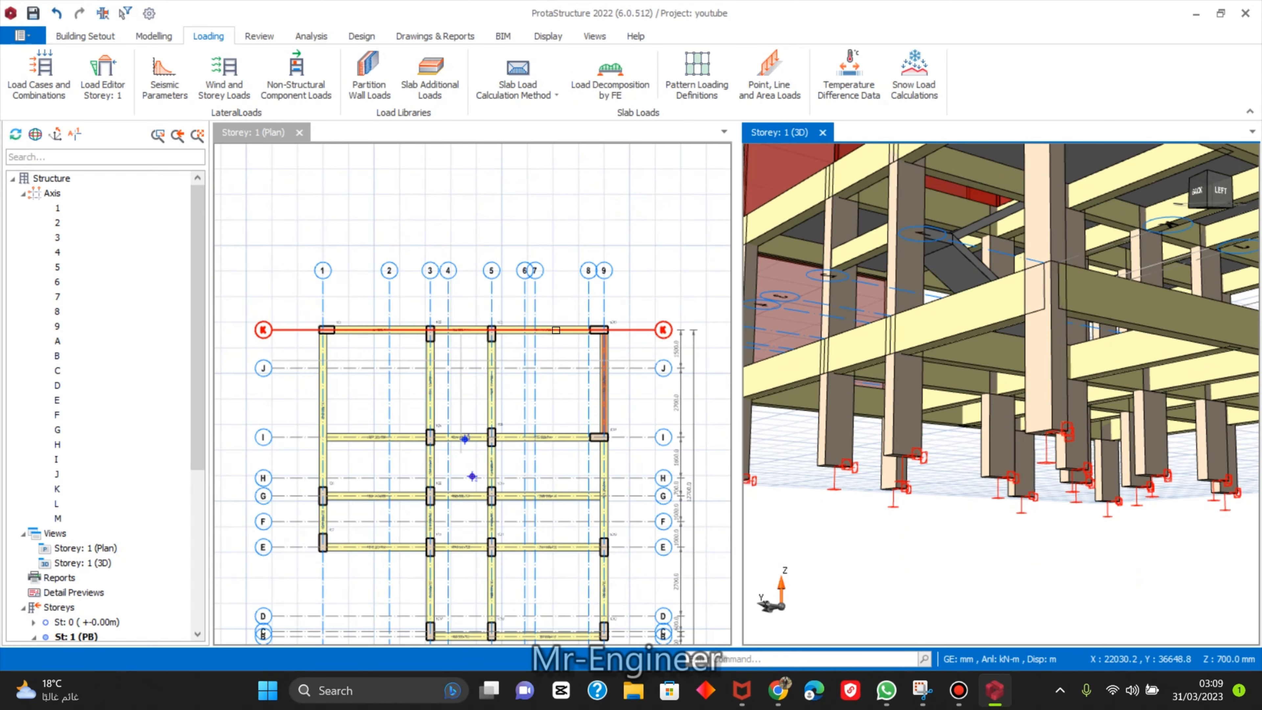
Select individual storey 1 beams along axes K, 1, G, I, 3 and 5 as targets for the copied wall load.
{"action": "left_click", "coordinate": [557, 331]}
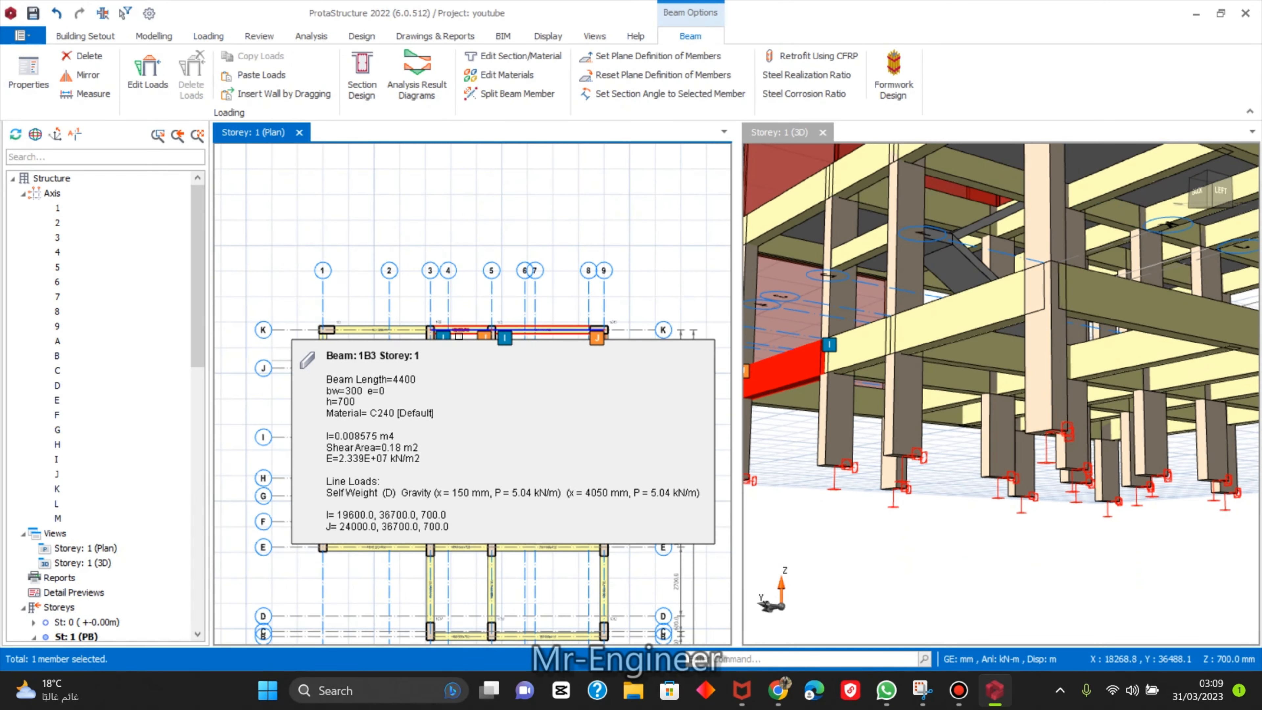
{"action": "left_click", "coordinate": [388, 331]}
{"action": "scroll", "coordinate": [387, 353], "scroll_direction": "down", "scroll_amount": 3}
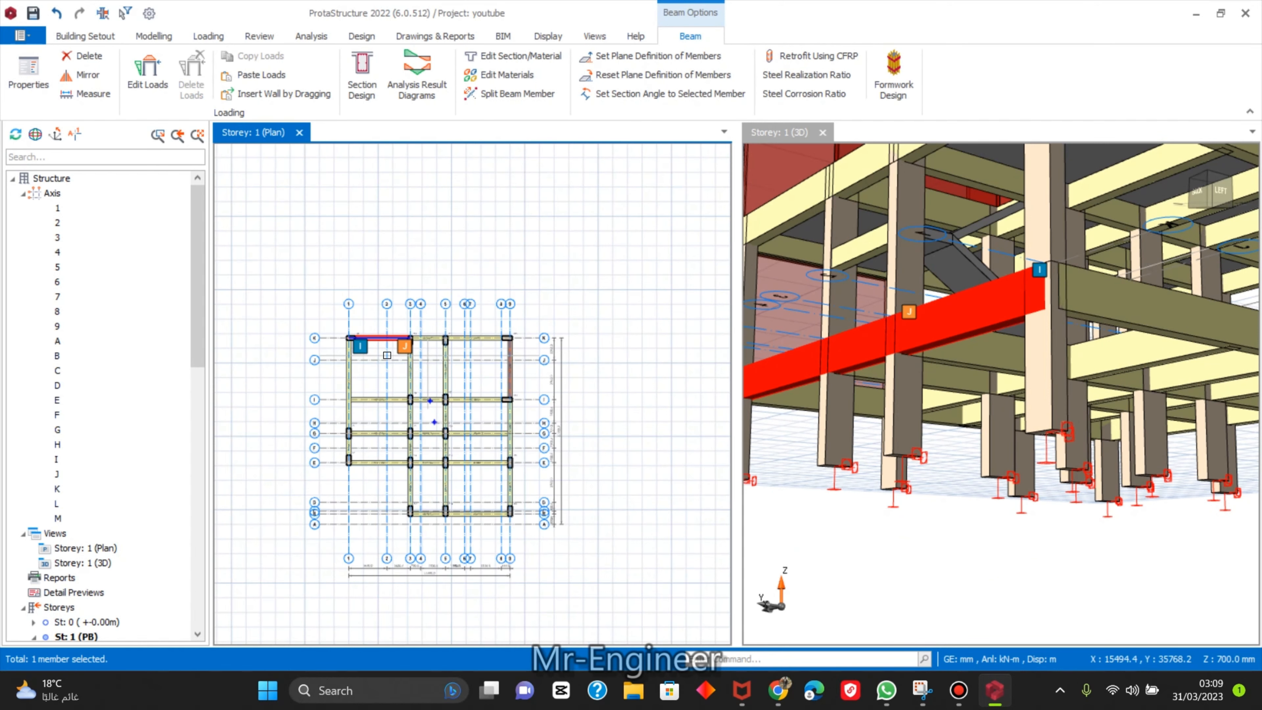
{"action": "middle_click_drag", "start_coordinate": [387, 355], "coordinate": [377, 319]}
{"action": "scroll", "coordinate": [405, 306], "scroll_direction": "up", "scroll_amount": 2}
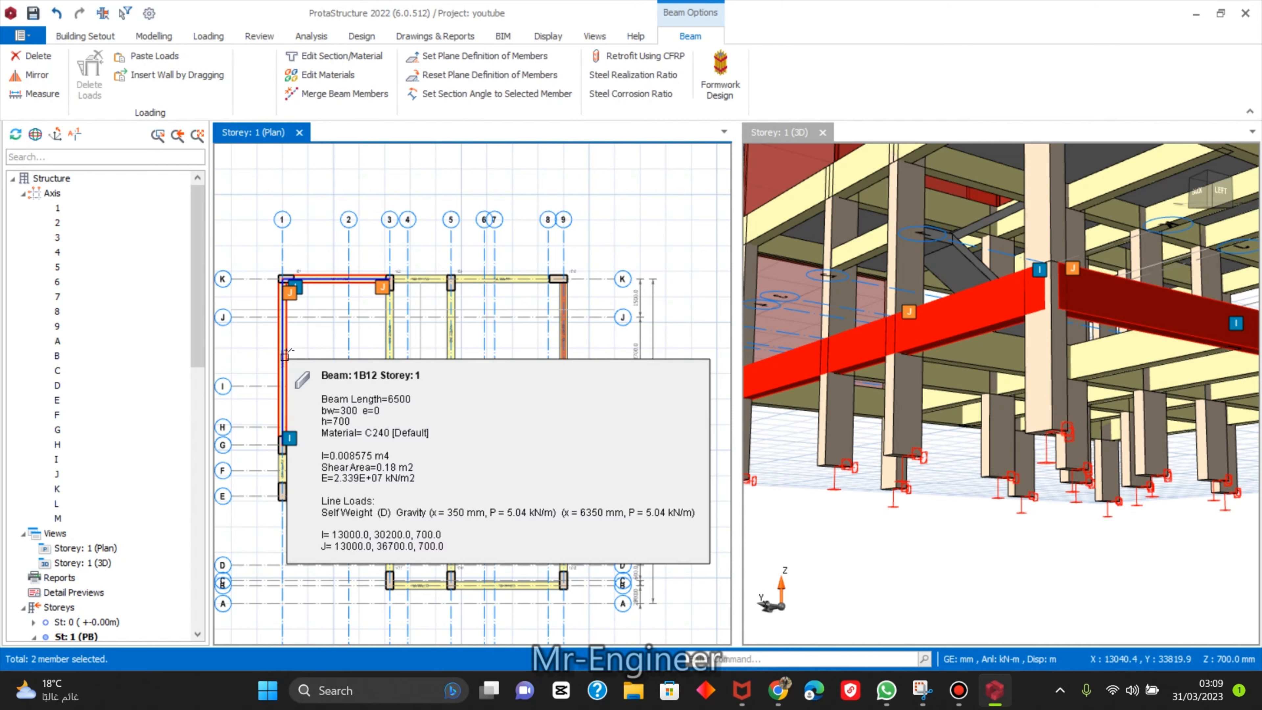
{"action": "left_click", "coordinate": [288, 344]}
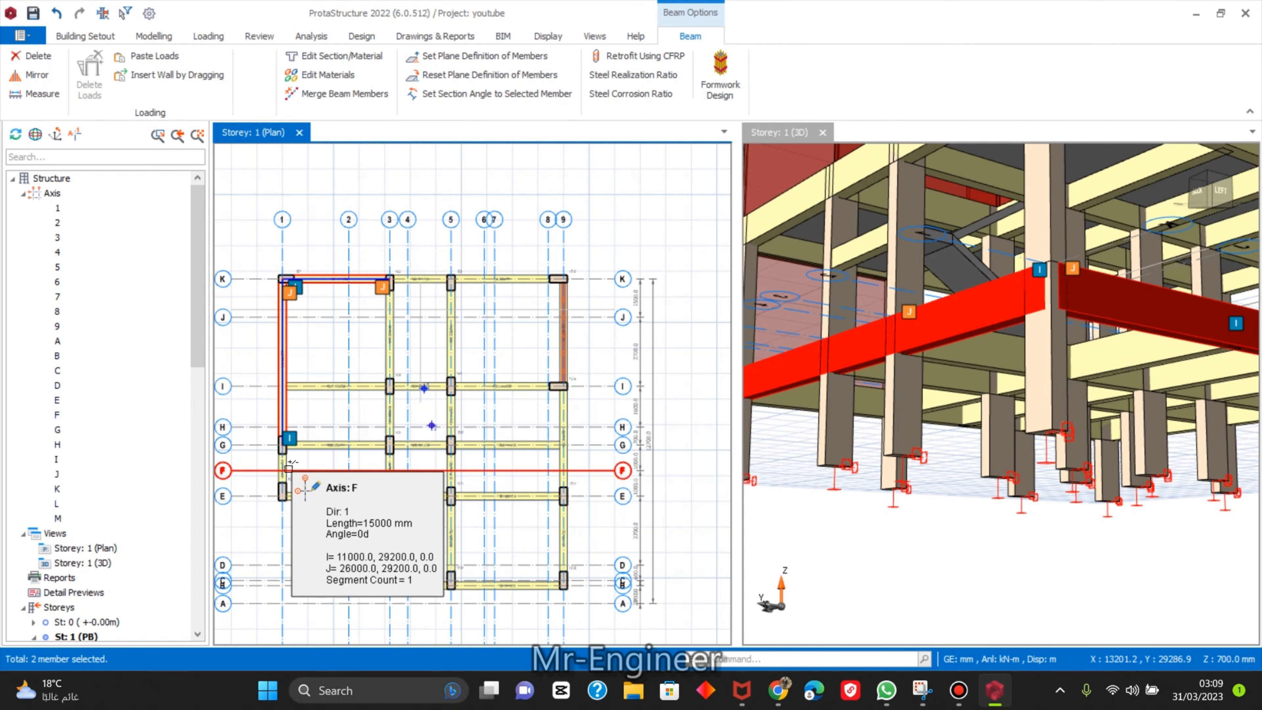
{"action": "left_click", "coordinate": [289, 457]}
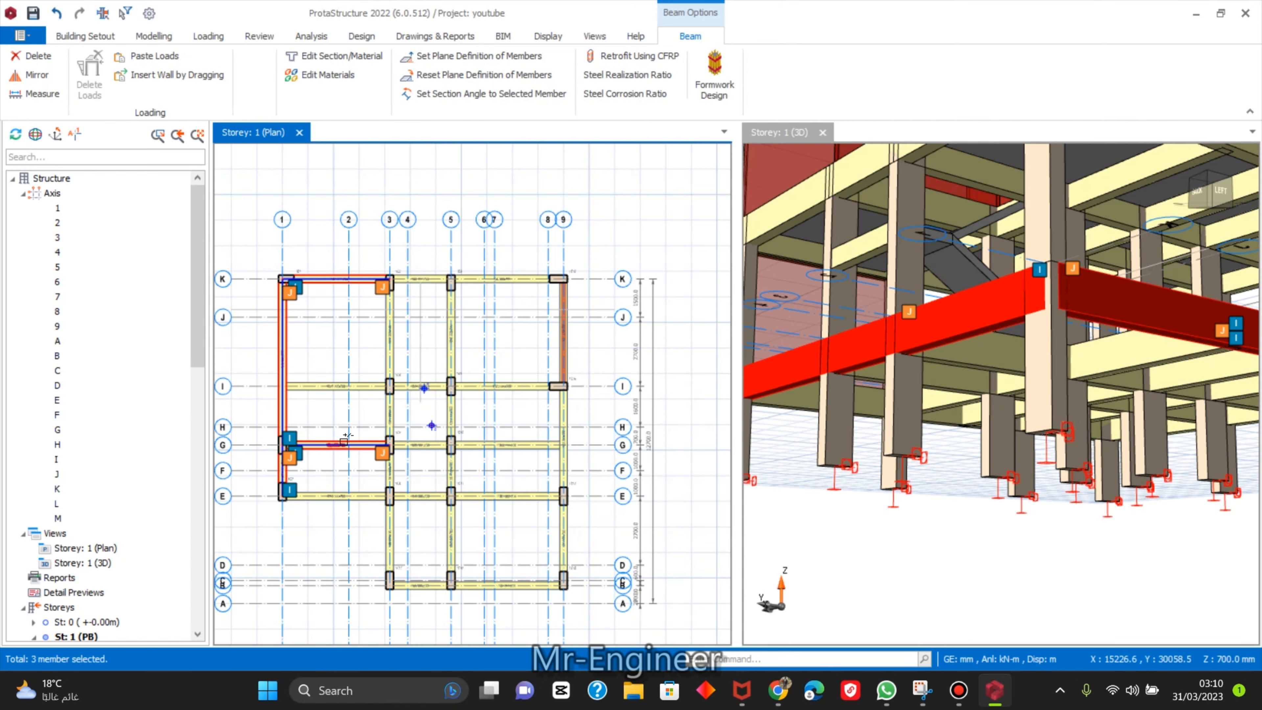
{"action": "left_click", "coordinate": [342, 445]}
{"action": "left_click", "coordinate": [358, 386]}
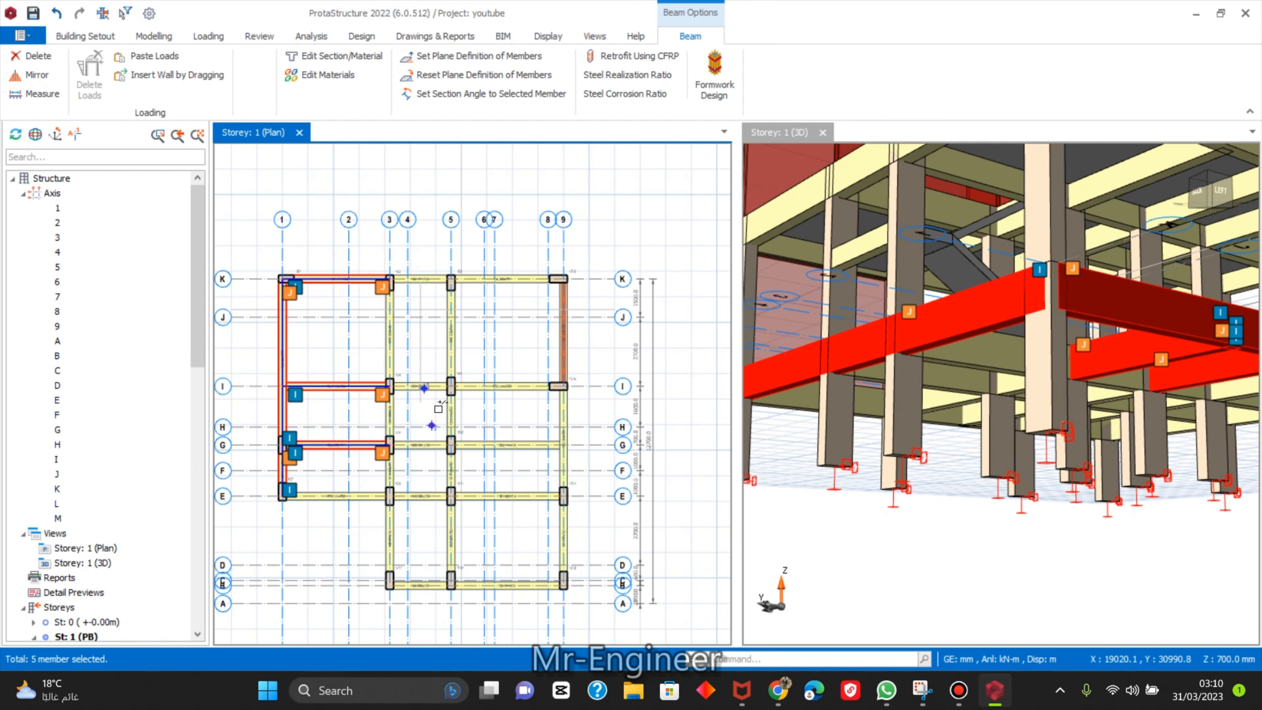
{"action": "left_click", "coordinate": [390, 344]}
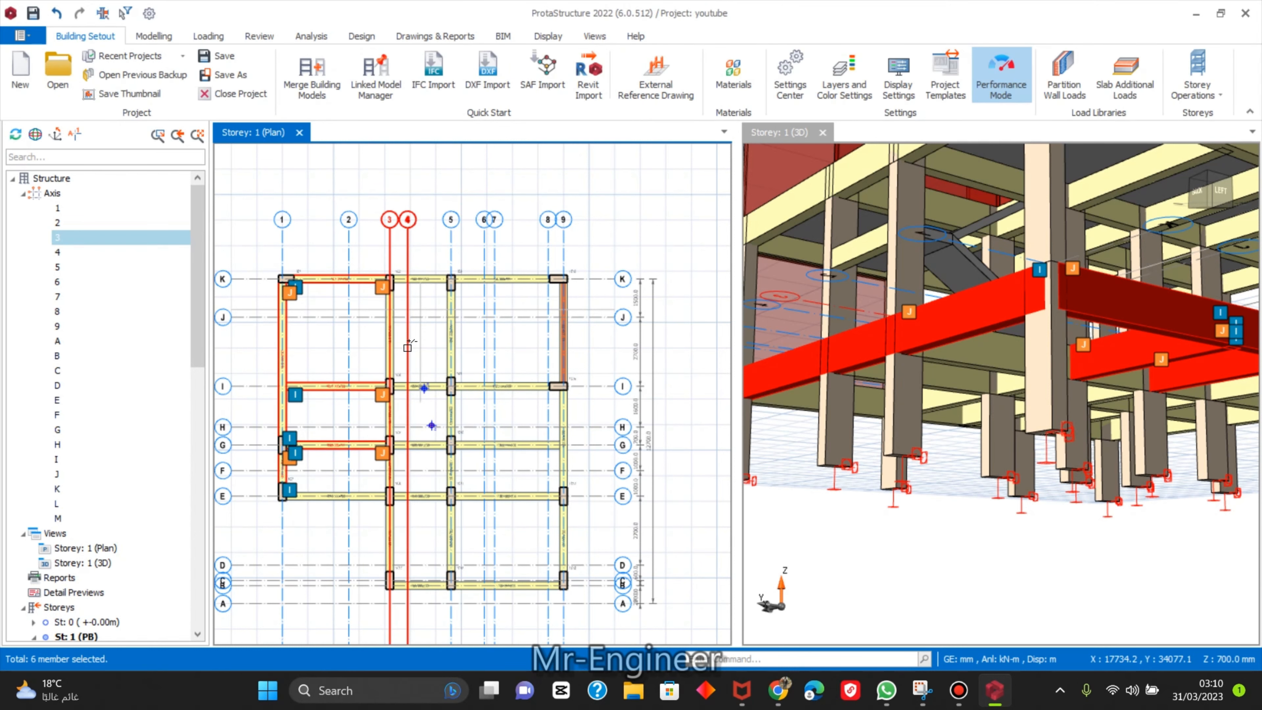
{"action": "left_click", "coordinate": [392, 356]}
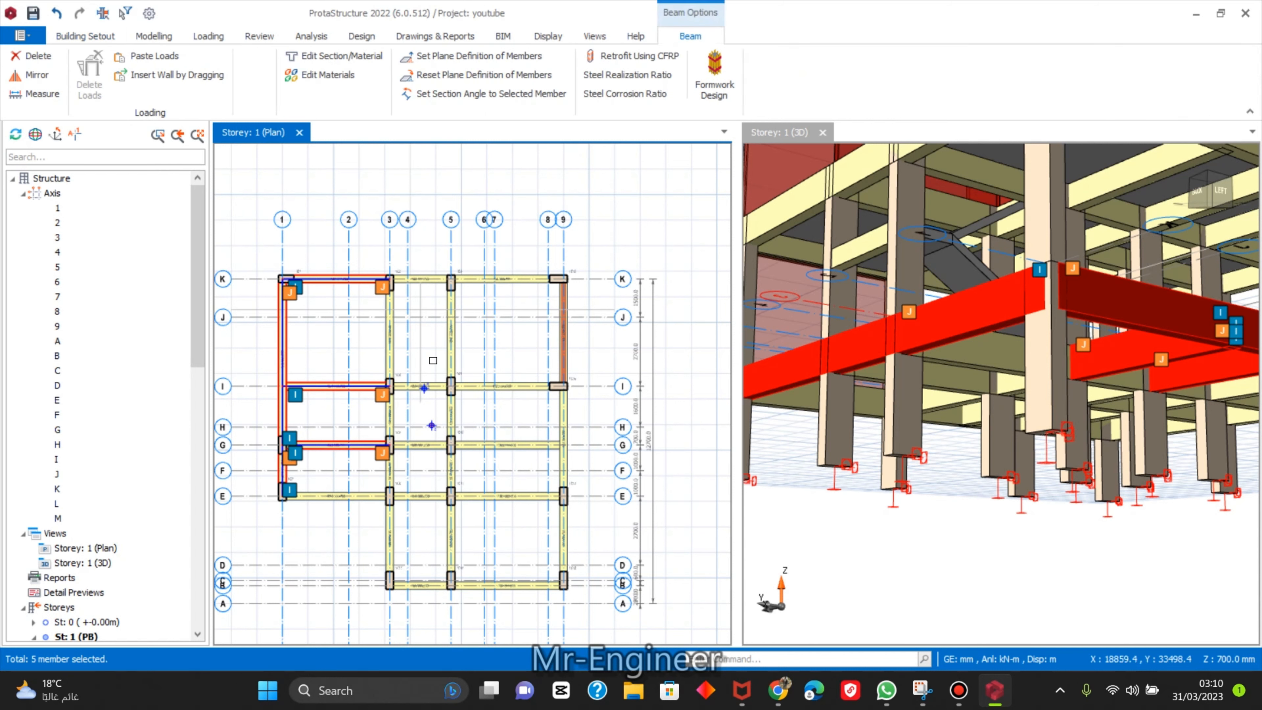
{"action": "left_click", "coordinate": [392, 345]}
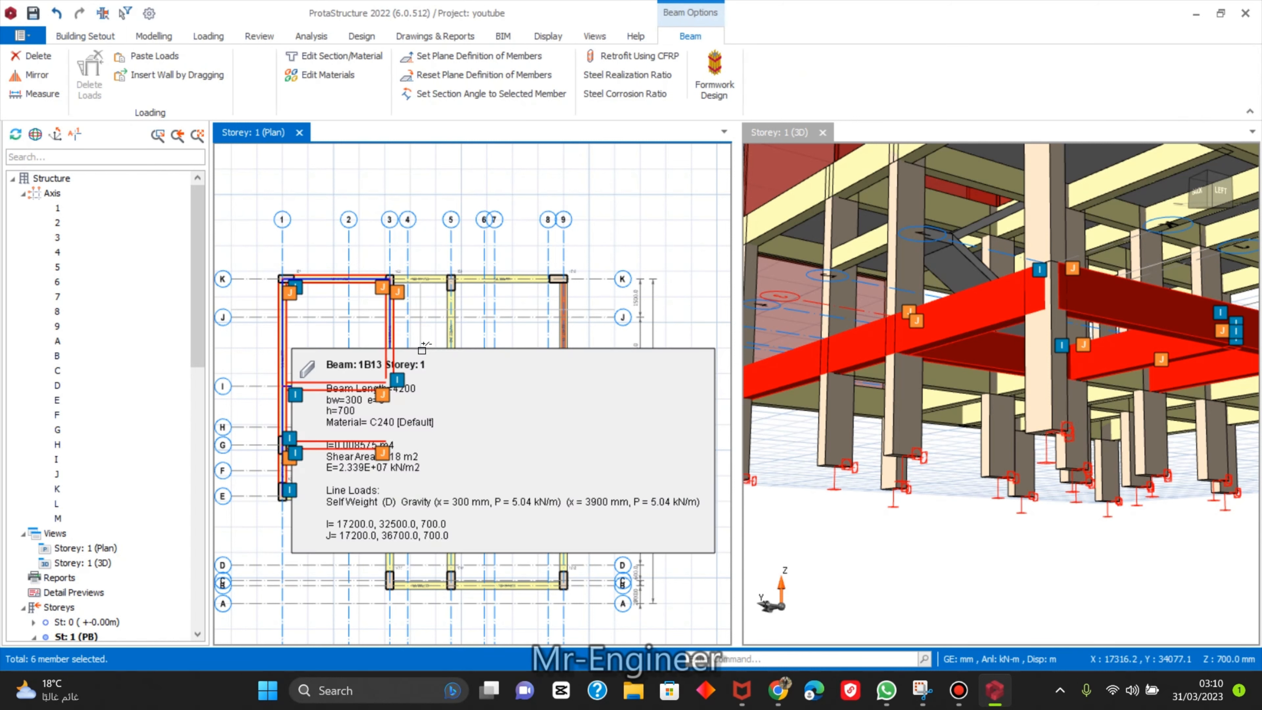
{"action": "left_click", "coordinate": [456, 340]}
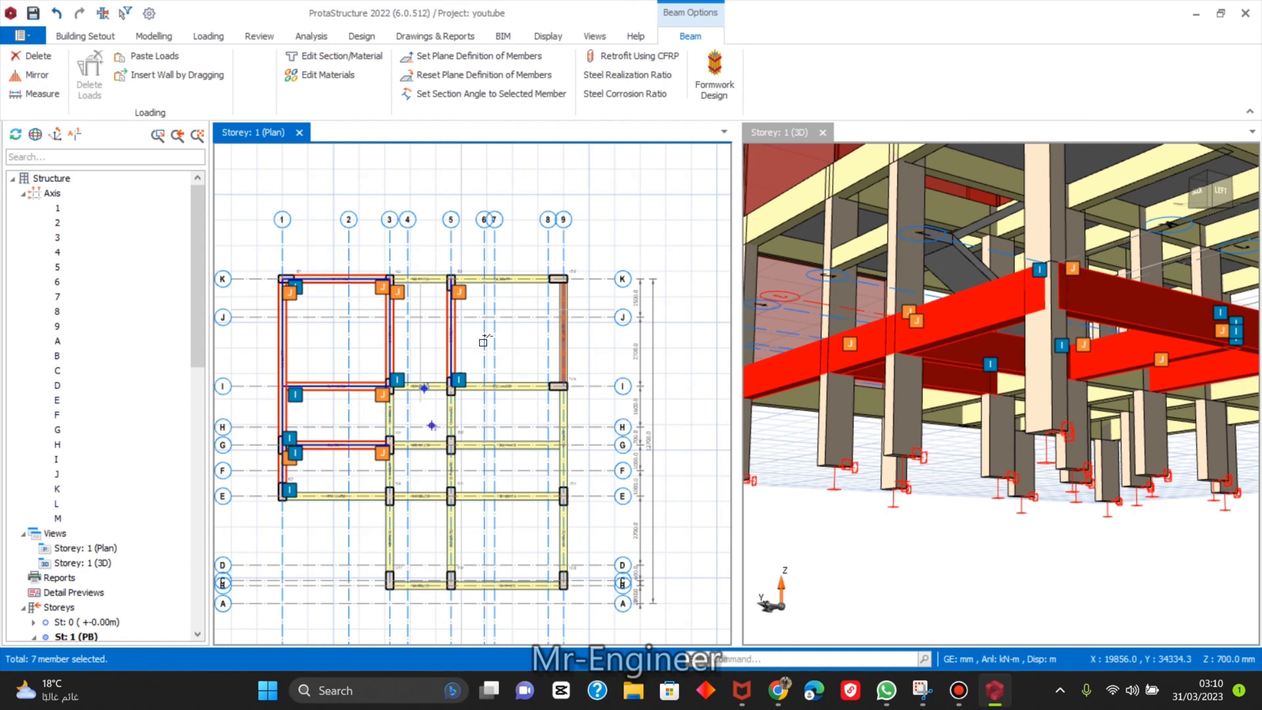
{"action": "scroll", "coordinate": [816, 449], "scroll_direction": "down", "scroll_amount": 2}
{"action": "scroll", "coordinate": [816, 449], "scroll_direction": "down", "scroll_amount": 3}
{"action": "mouse_move", "coordinate": [817, 449]}
{"action": "middle_mouse_down"}
{"action": "mouse_move", "coordinate": [1080, 569]}
{"action": "mouse_move", "coordinate": [1053, 560]}
{"action": "middle_mouse_up"}
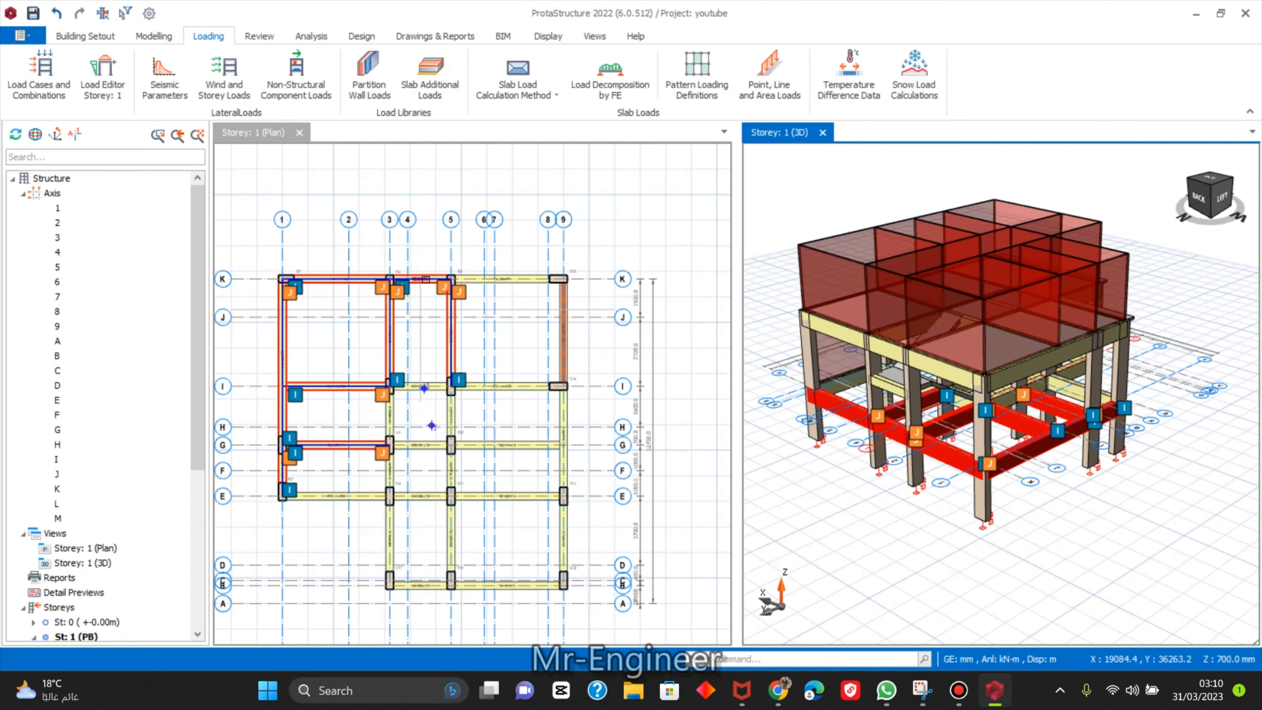
Paste the 200mm block wall load onto the axis K beams from axis 1 to 9 and the axis 1 beam between G and K.
{"action": "left_click", "coordinate": [426, 279]}
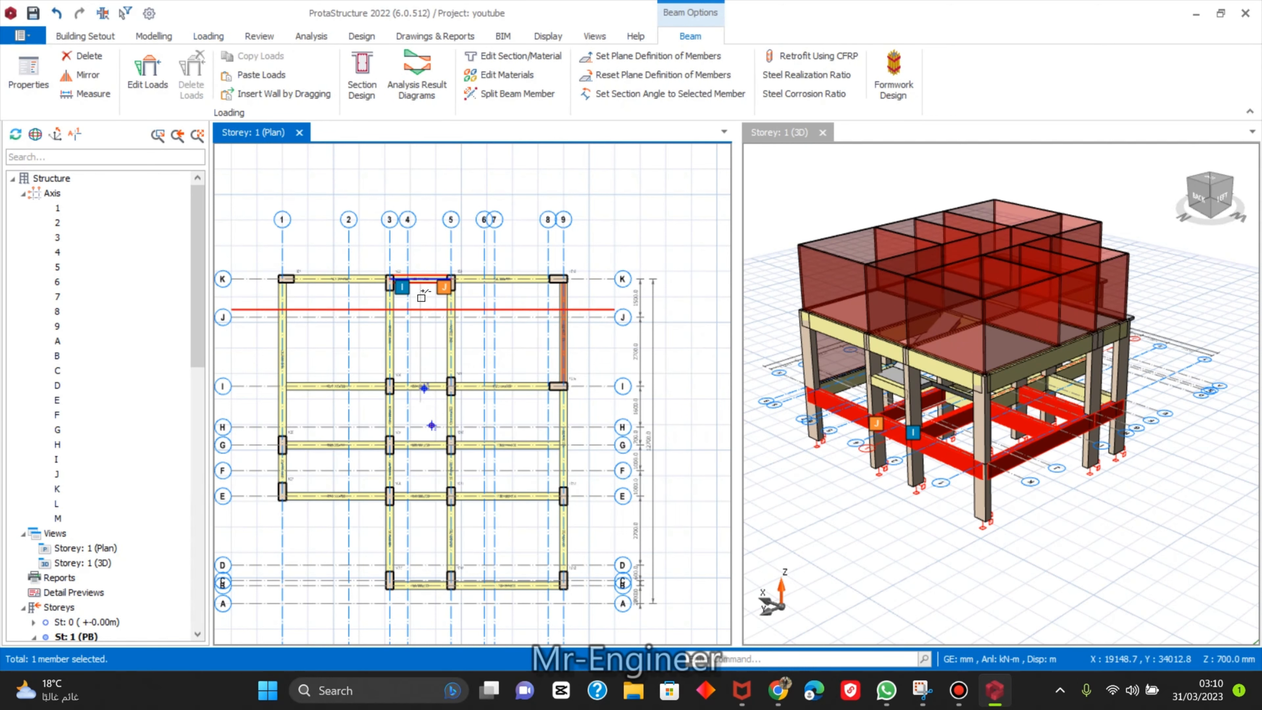
{"action": "left_click", "coordinate": [359, 279], "text": "ctrl"}
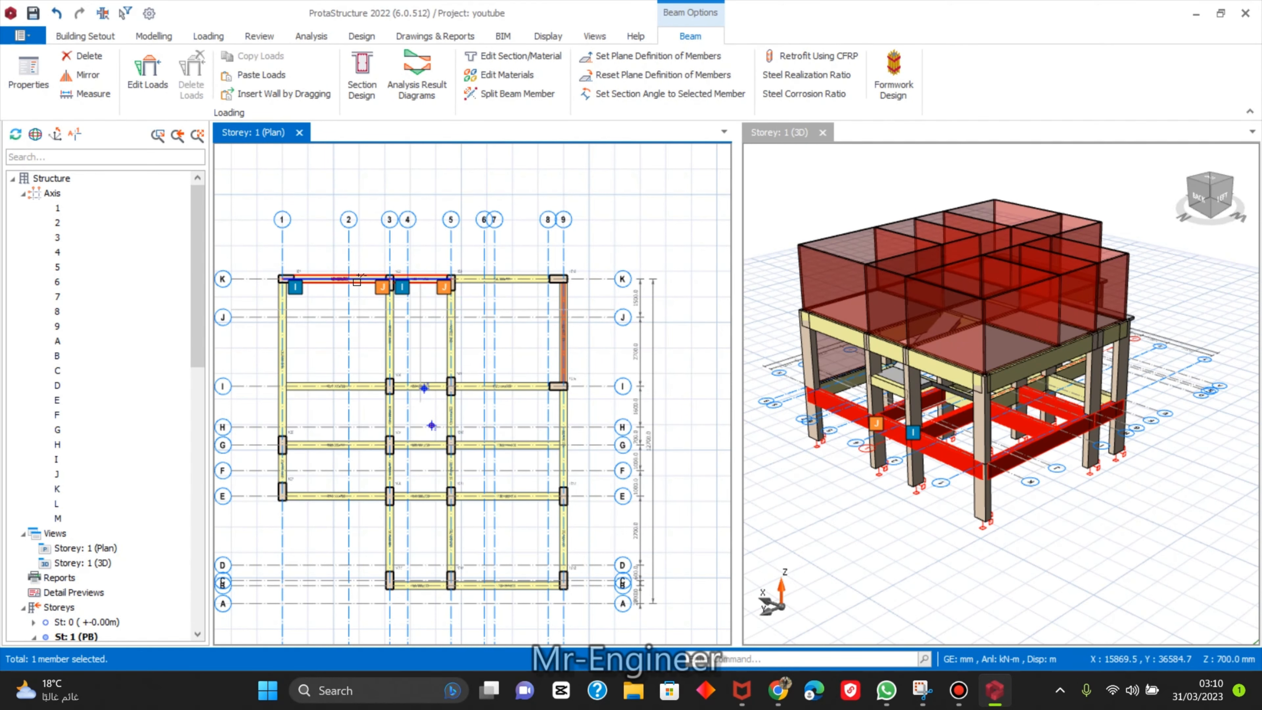
{"action": "left_click", "coordinate": [289, 345], "text": "ctrl"}
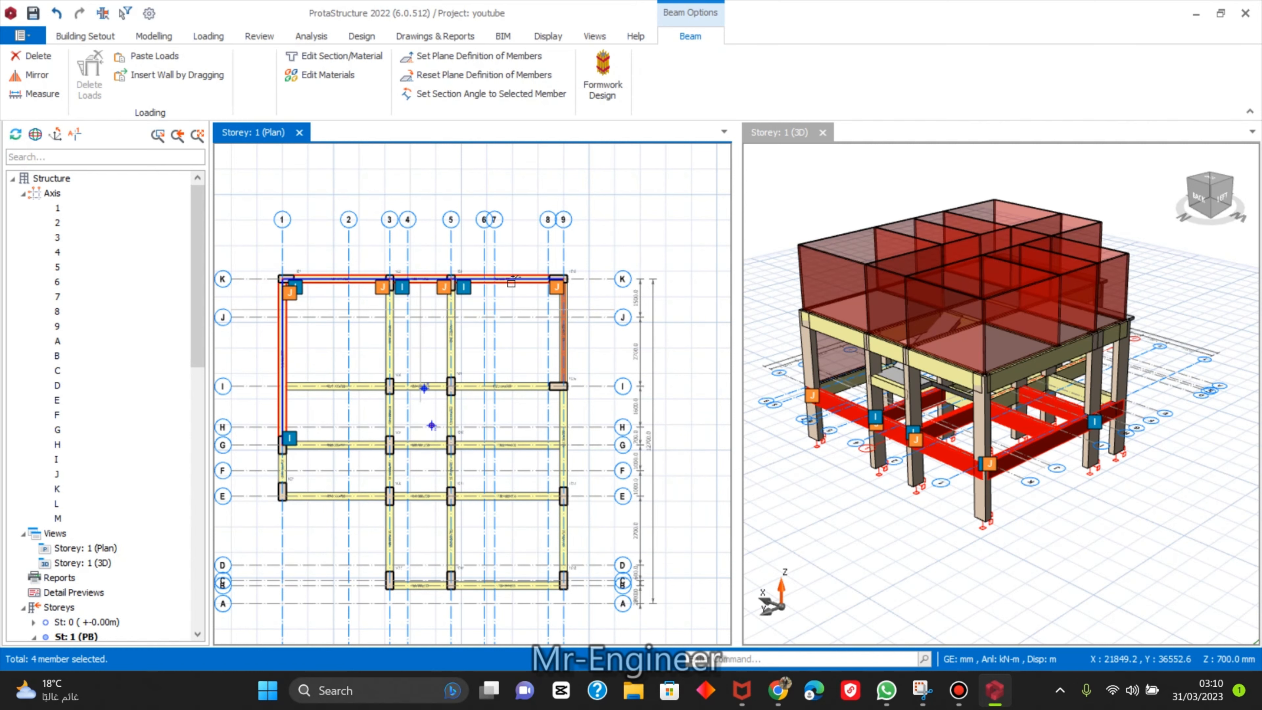
{"action": "left_click", "coordinate": [479, 387], "text": "ctrl"}
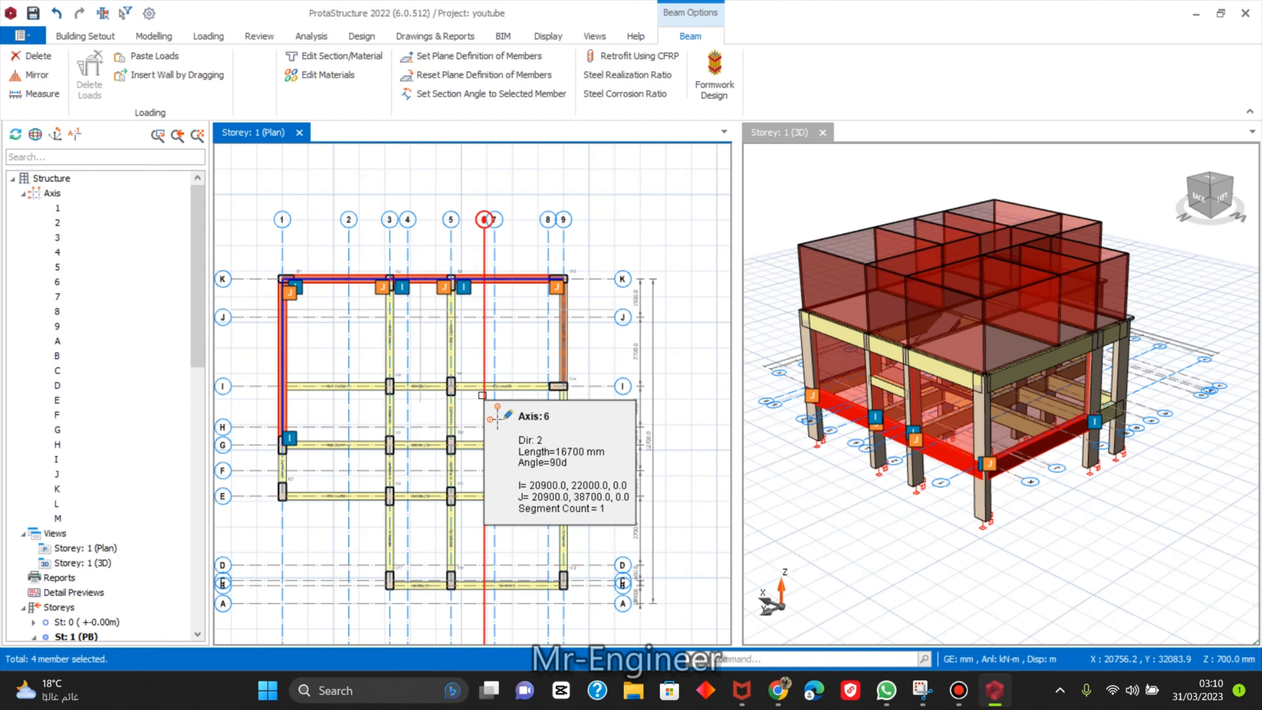
Add the storey 1 beams on axes 3 and 5 (I–K), 3 (G–I), 1 (E–G), and I and E (1–3) to the selection.
{"action": "left_click", "coordinate": [391, 336], "text": "ctrl"}
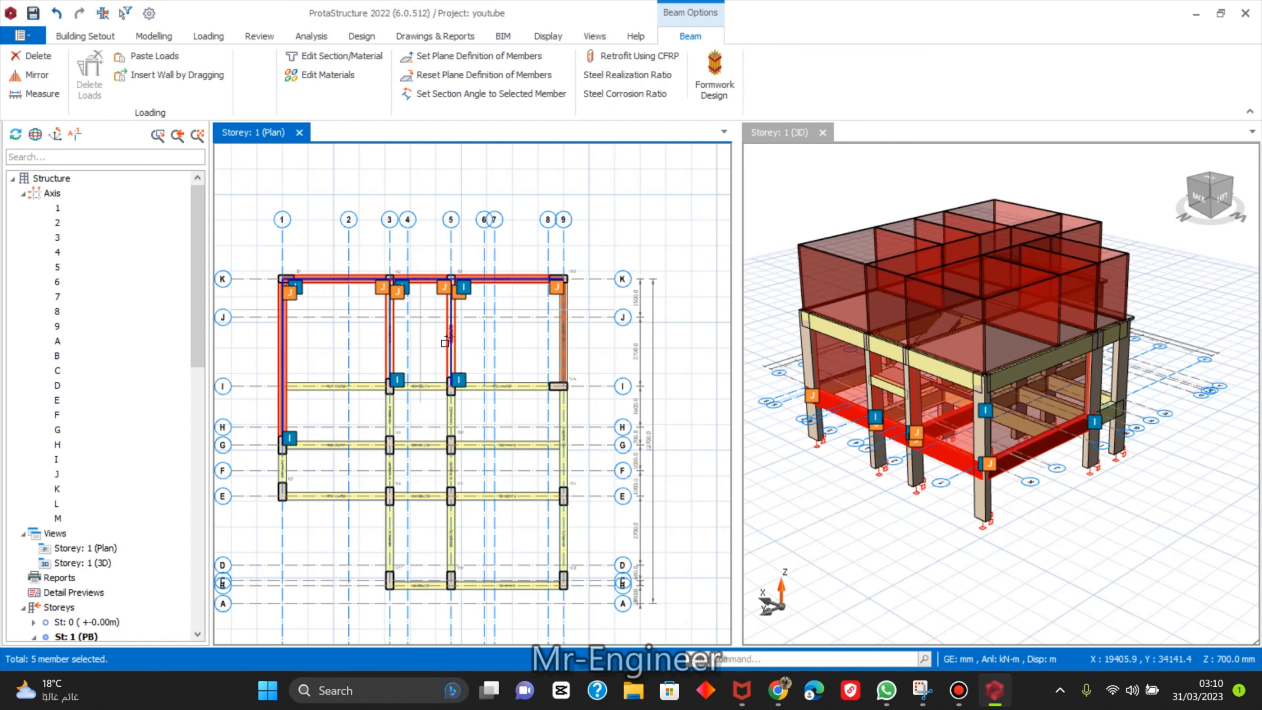
{"action": "left_click", "coordinate": [385, 413], "text": "ctrl"}
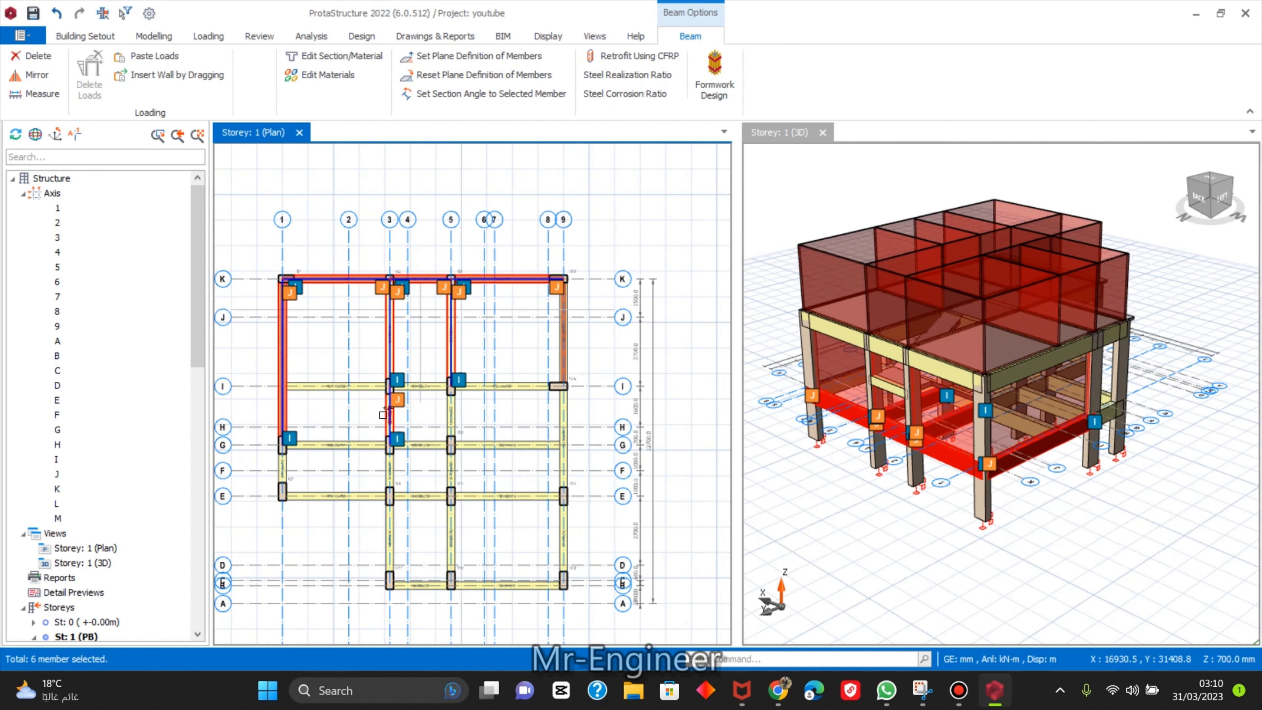
{"action": "left_click", "coordinate": [347, 387], "text": "ctrl"}
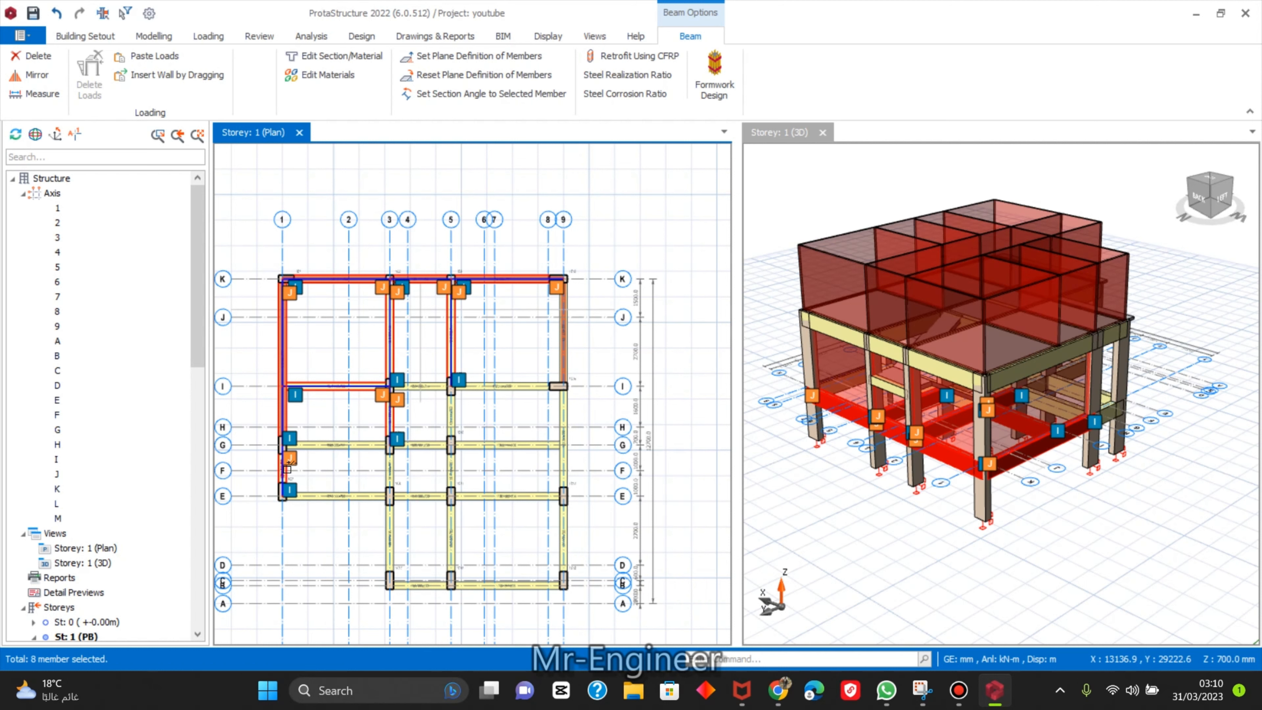
{"action": "left_click", "coordinate": [356, 501]}
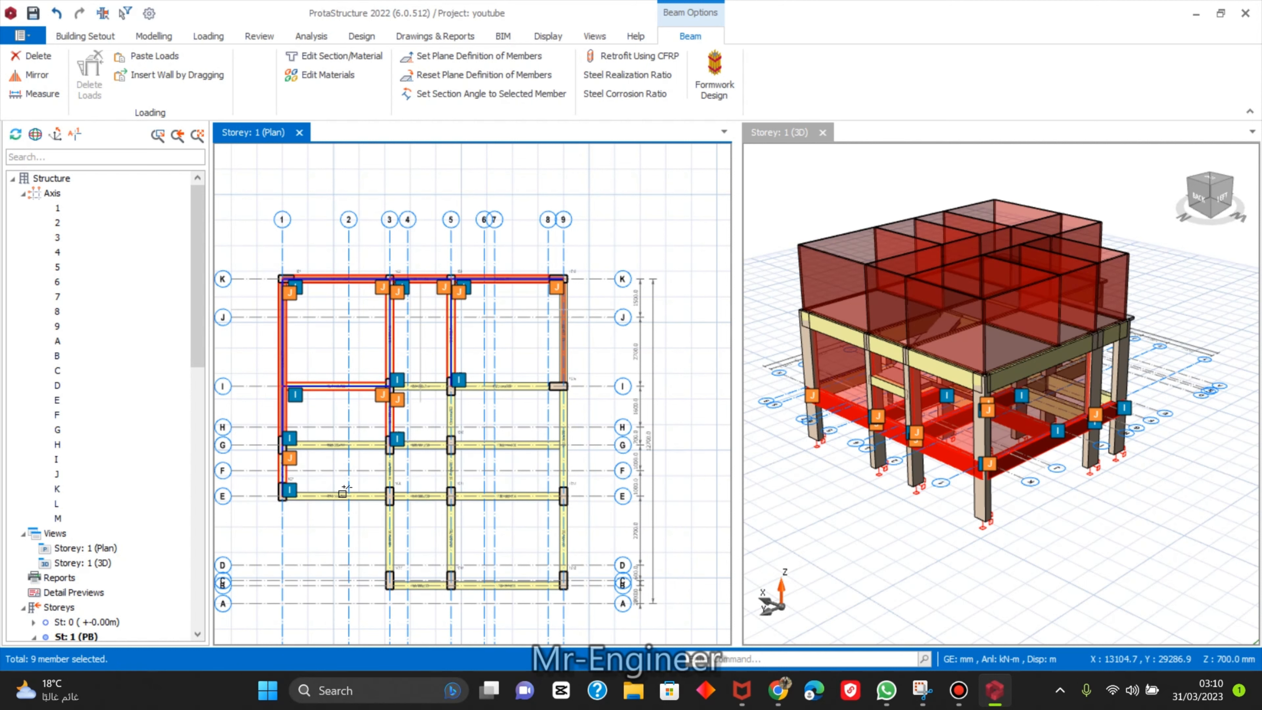
{"action": "left_click", "coordinate": [442, 558]}
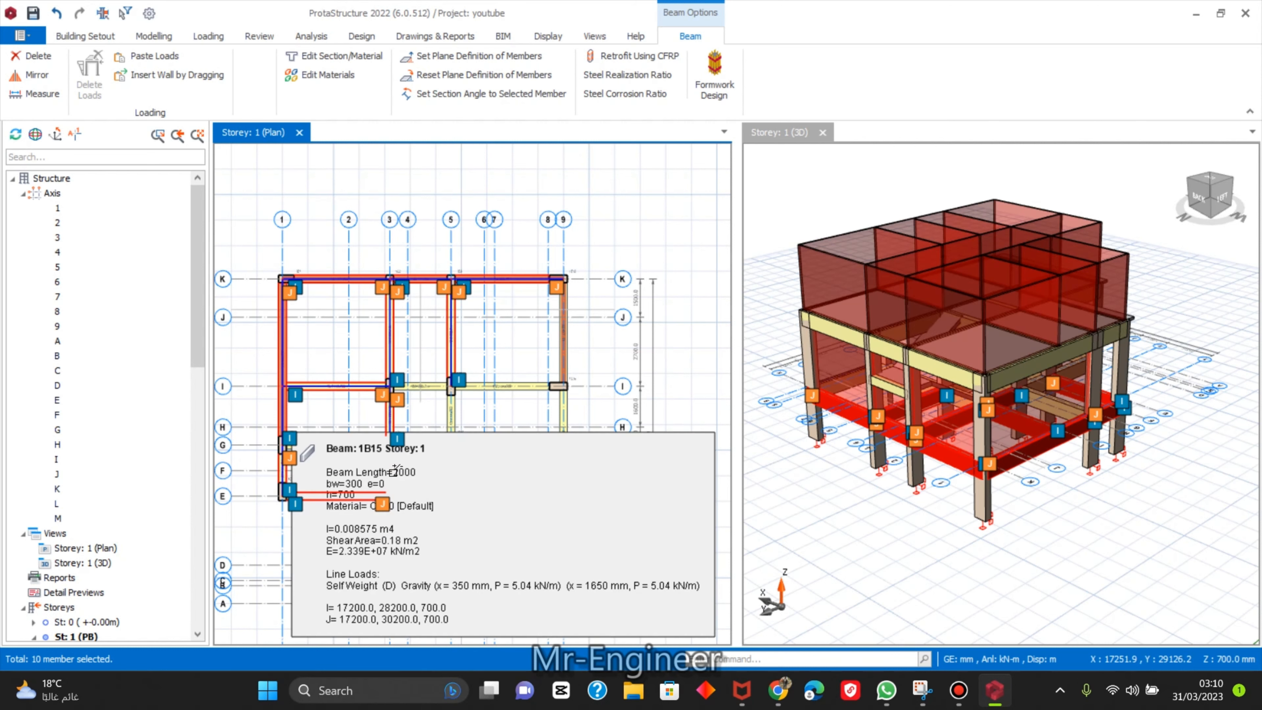
Add the axis 3 beams below G, the outer beam near axis A between 3 and 5, the axis 5 beam below E, and the axis 9 beam between E and I.
{"action": "scroll", "coordinate": [651, 383], "scroll_direction": "down", "scroll_amount": 3}
{"action": "scroll", "coordinate": [507, 471], "scroll_direction": "up", "scroll_amount": 3}
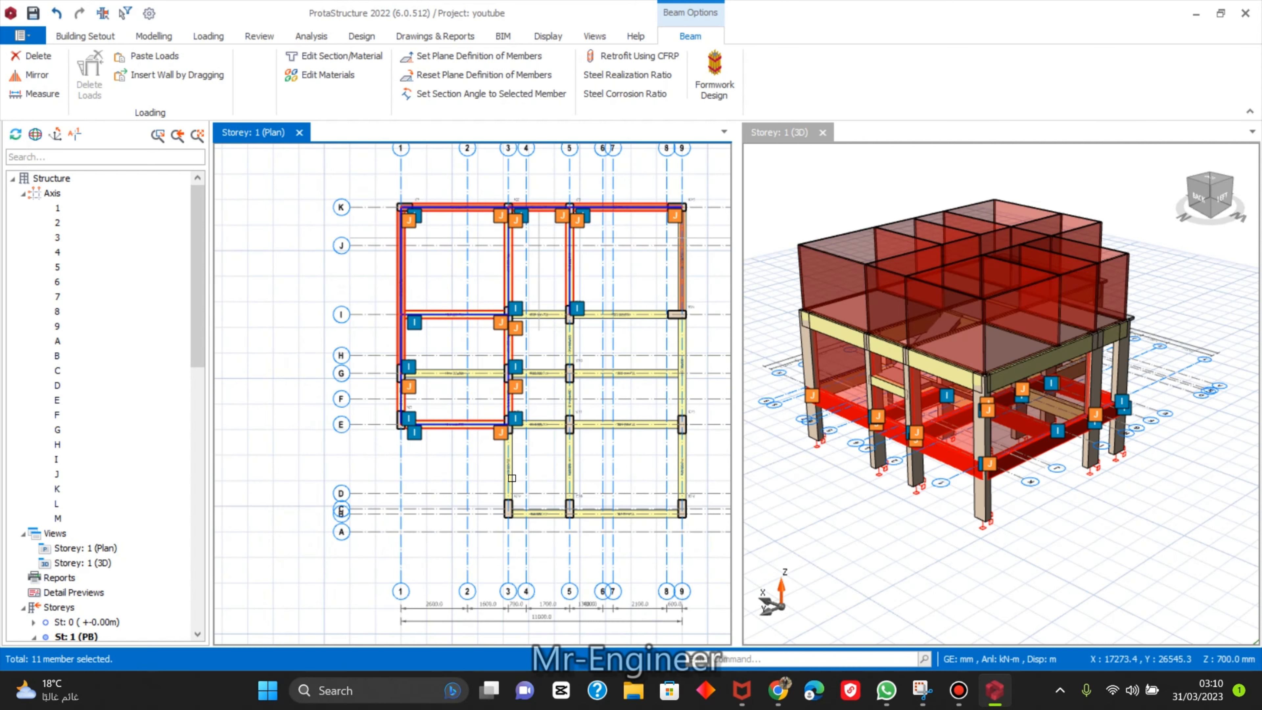
{"action": "left_click", "coordinate": [506, 470]}
{"action": "left_click", "coordinate": [542, 518]}
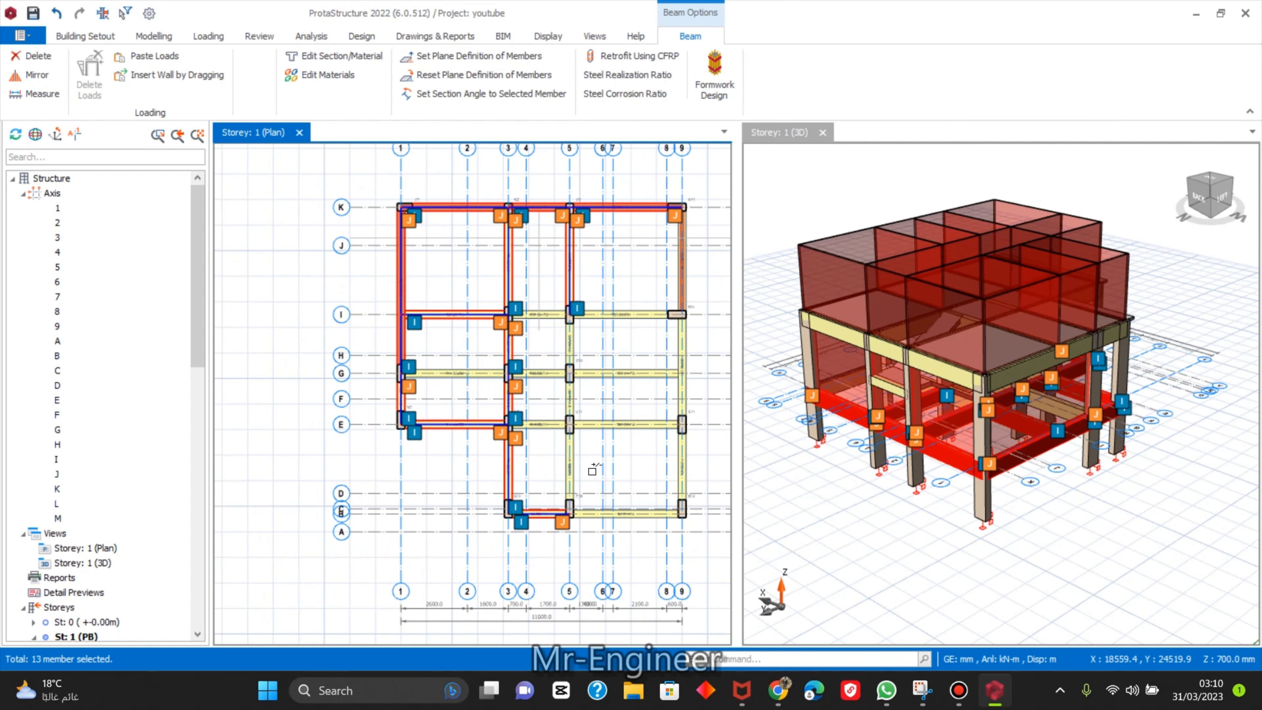
{"action": "left_click", "coordinate": [574, 462]}
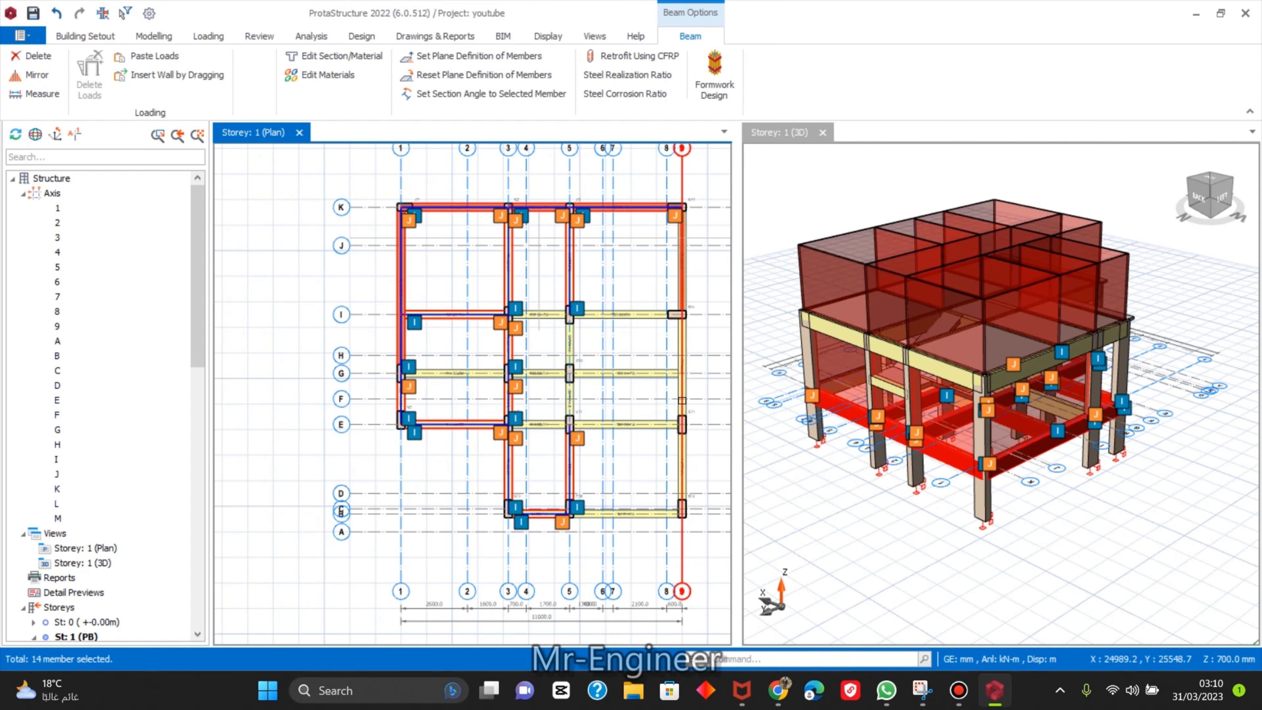
{"action": "left_click", "coordinate": [685, 393]}
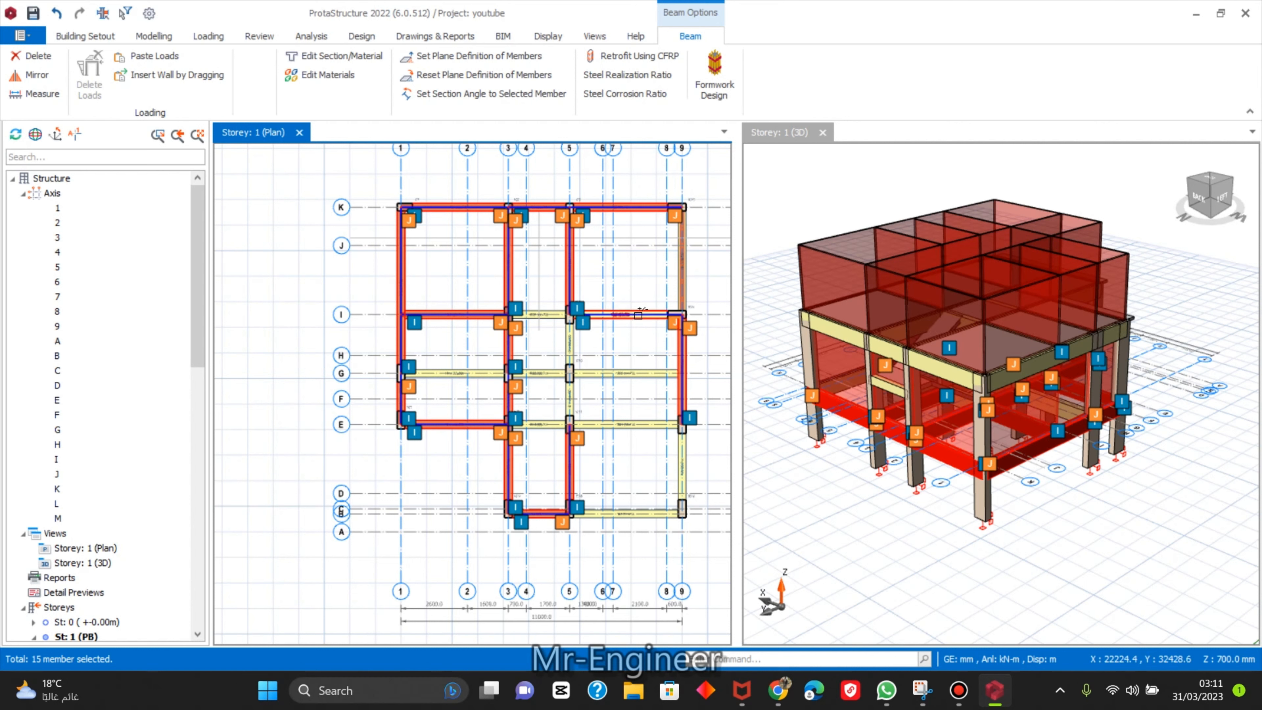
Add the axis I, axis E and outer beams between 5 and 9, the axis 9 beam below E, and the axis 5 beam between G and I.
{"action": "left_click", "coordinate": [641, 373]}
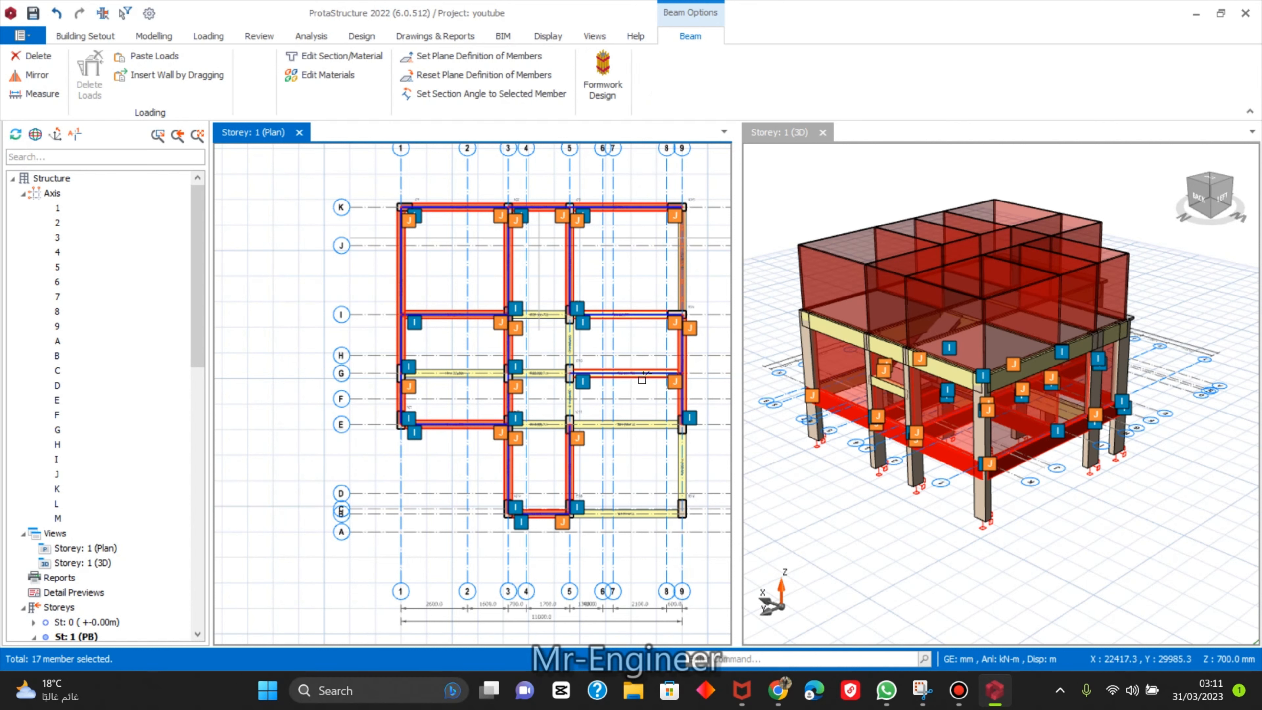
{"action": "left_click", "coordinate": [640, 425]}
{"action": "left_click", "coordinate": [640, 424]}
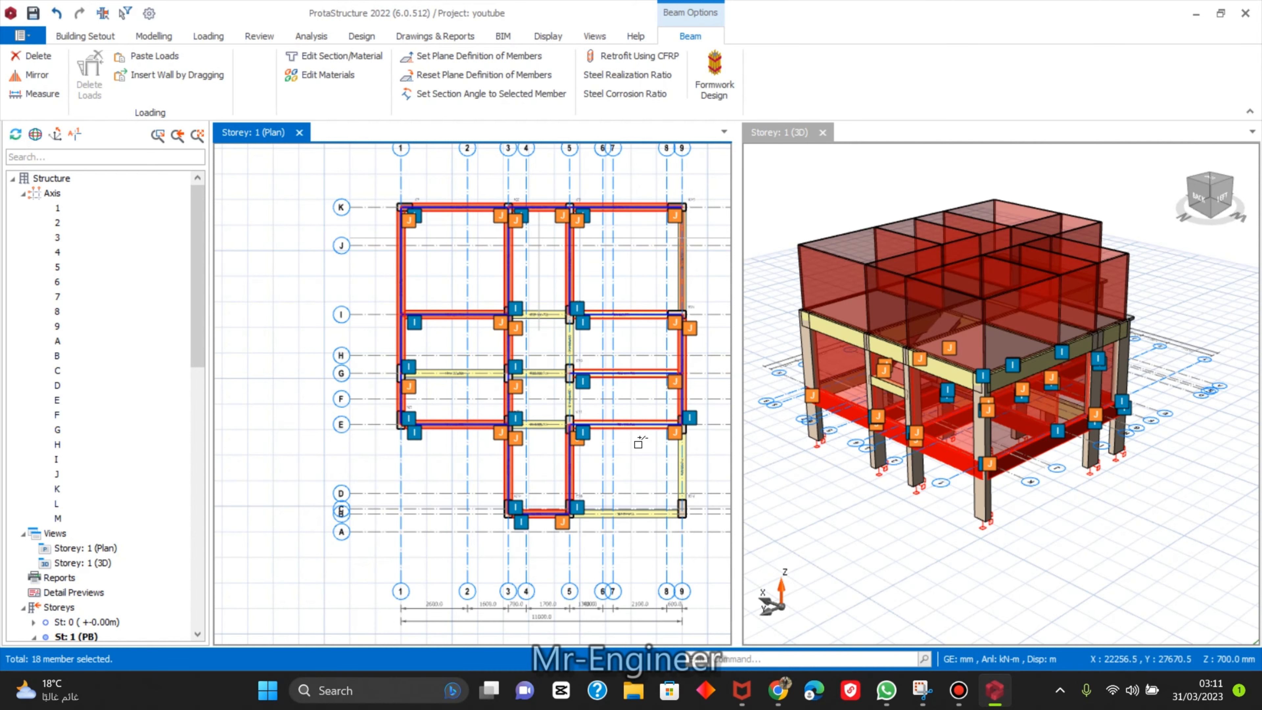
{"action": "left_click", "coordinate": [649, 375]}
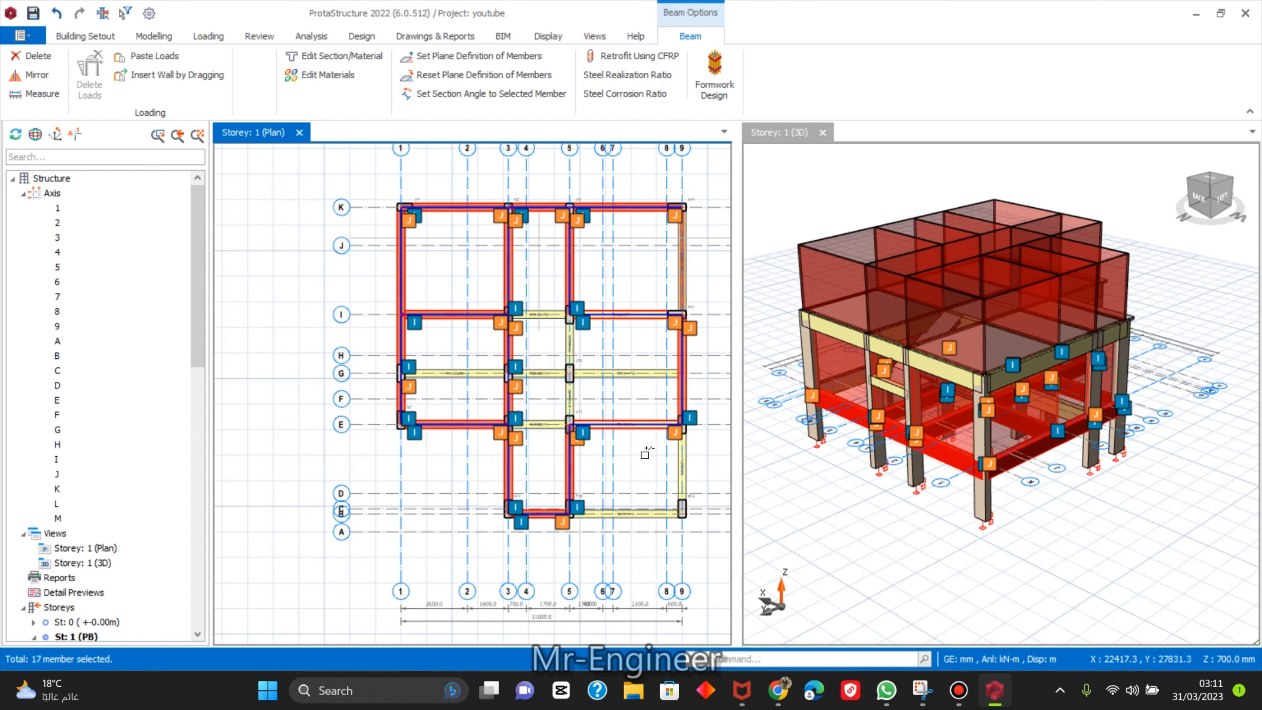
{"action": "left_click", "coordinate": [680, 464]}
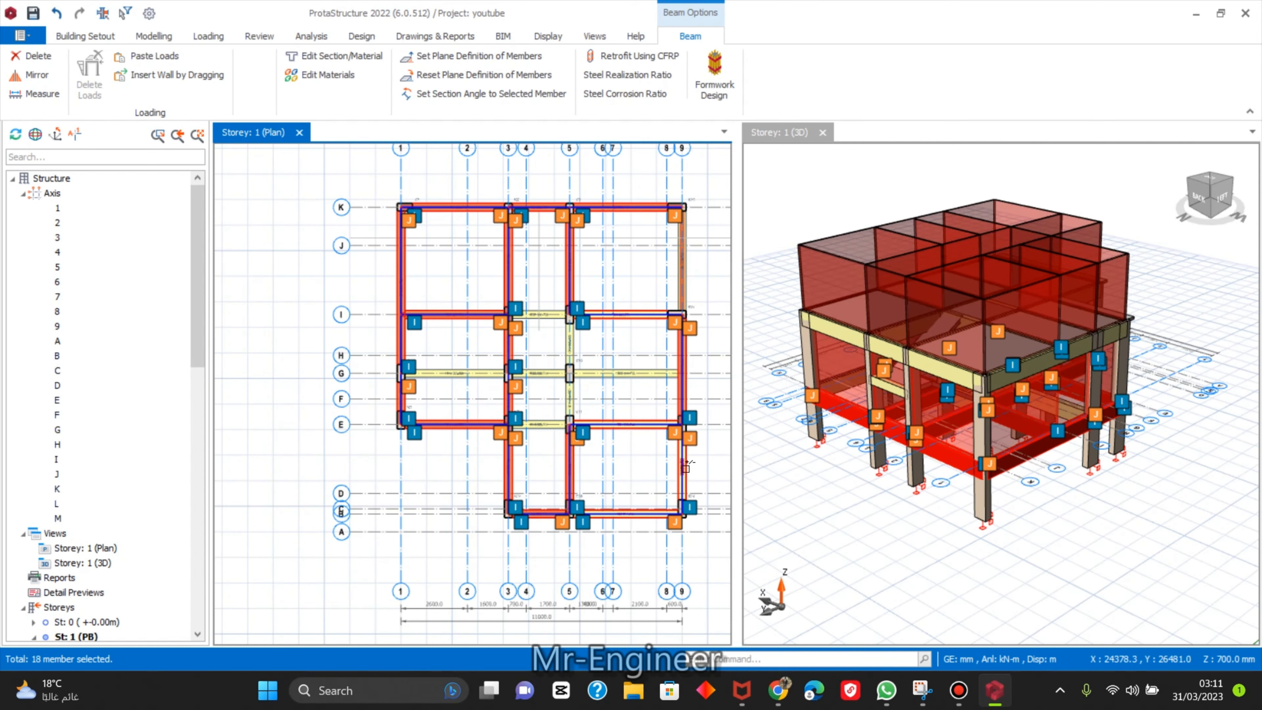
{"action": "left_click", "coordinate": [607, 420]}
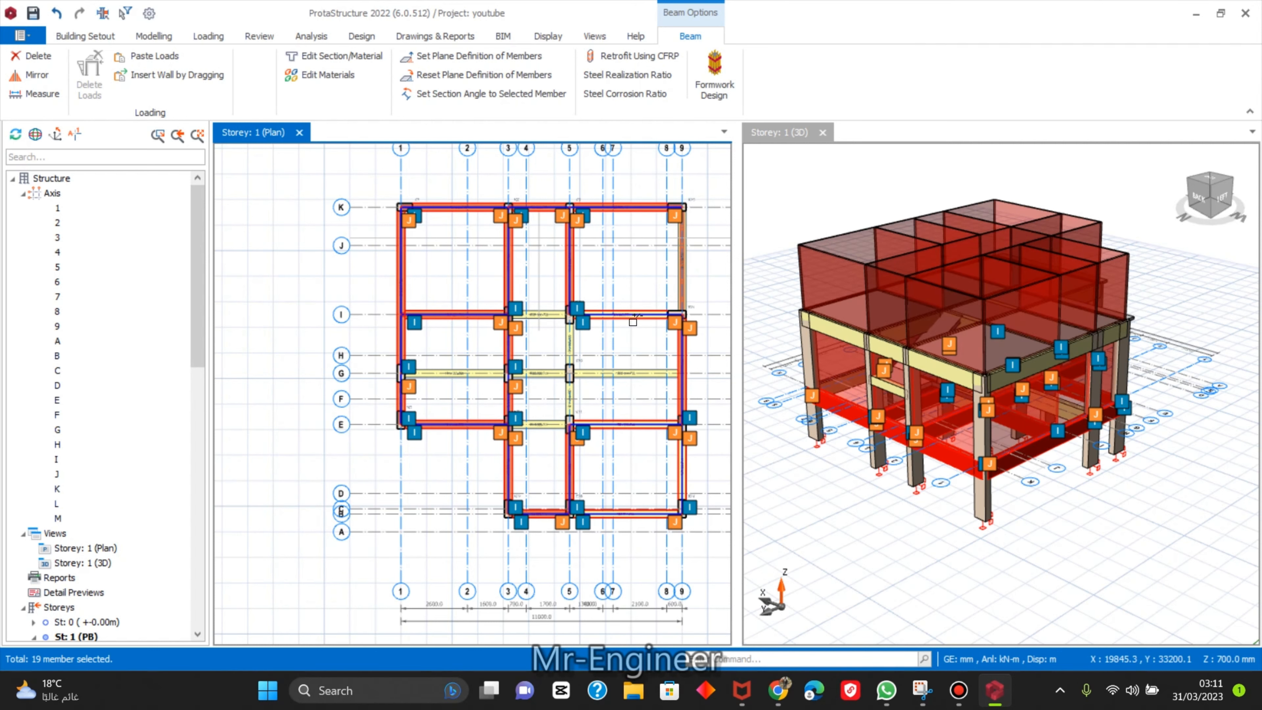
{"action": "left_click", "coordinate": [574, 340]}
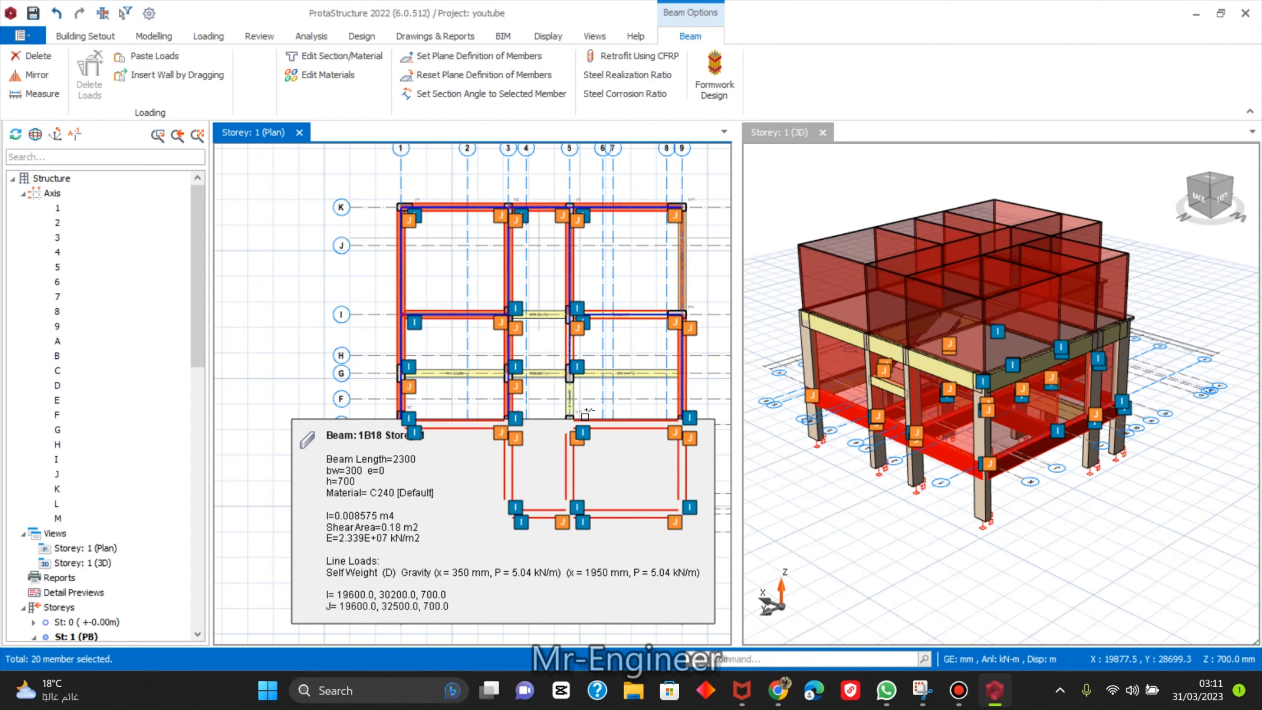
Complete the target selection with the axis 5 beam between E and G and the axis E beam between 3 and 5.
{"action": "scroll", "coordinate": [549, 438], "scroll_direction": "up", "scroll_amount": 3}
{"action": "left_click", "coordinate": [540, 432]}
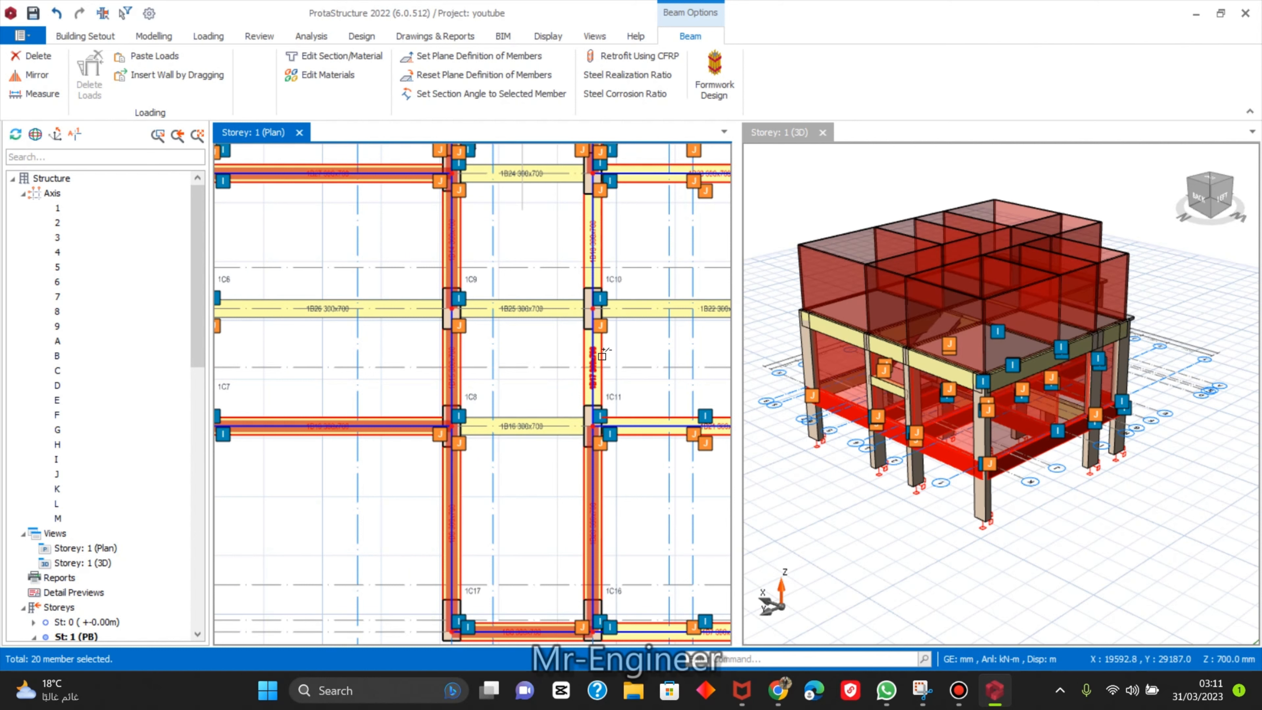
{"action": "scroll", "coordinate": [466, 367], "scroll_direction": "down", "scroll_amount": 2}
{"action": "scroll", "coordinate": [466, 368], "scroll_direction": "down", "scroll_amount": 2}
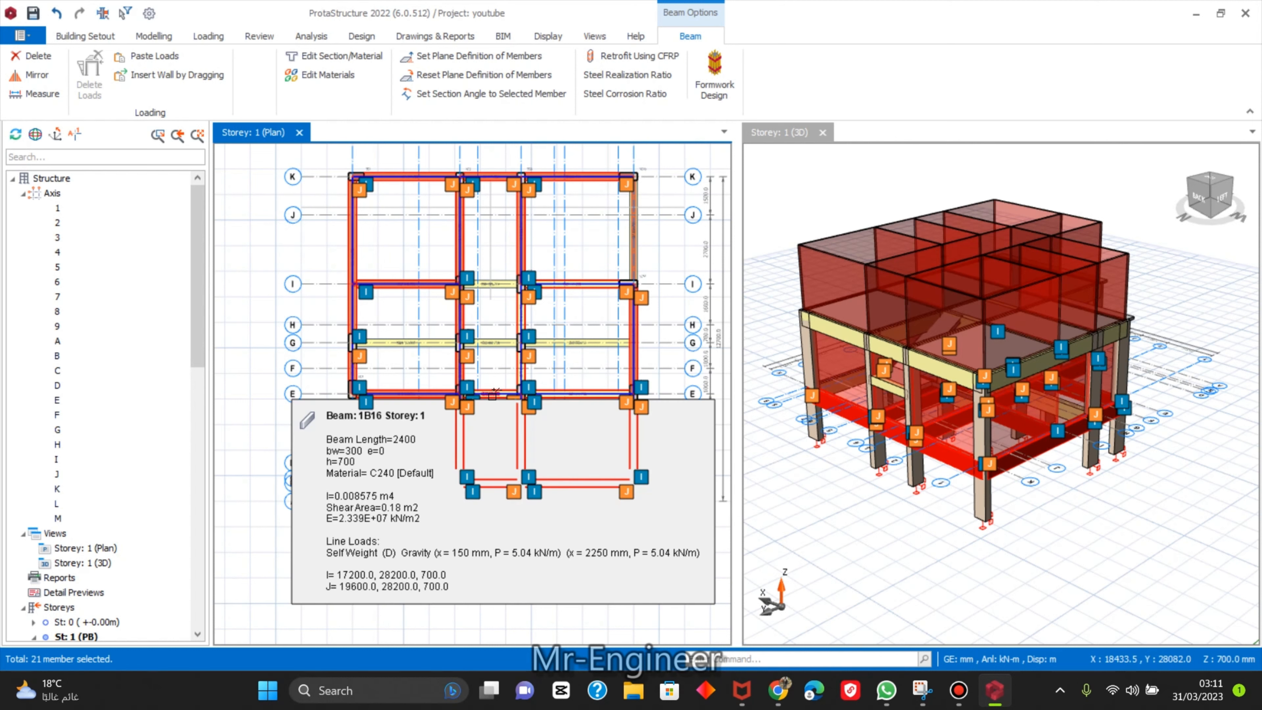
{"action": "left_click", "coordinate": [493, 394]}
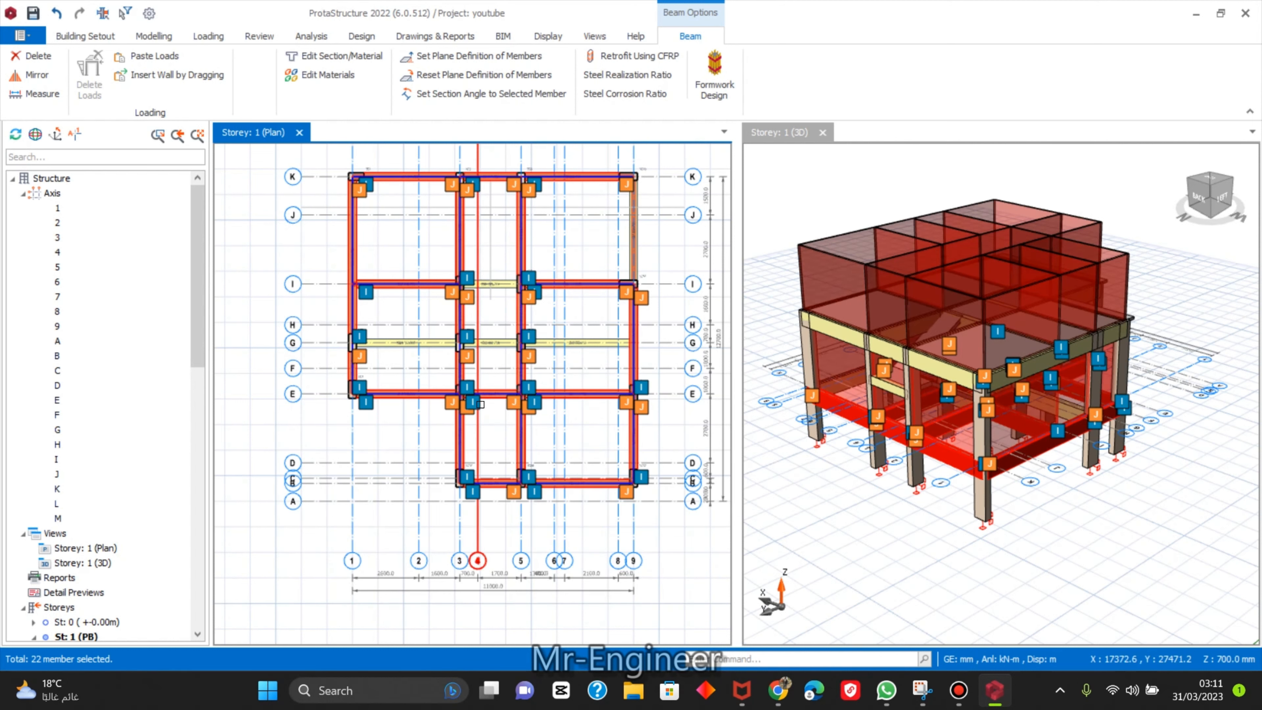
Paste the copied 200mm block wall load onto the selected storey 1 beams and clear the selection.
{"action": "middle_click_drag", "start_coordinate": [862, 366], "coordinate": [1050, 516]}
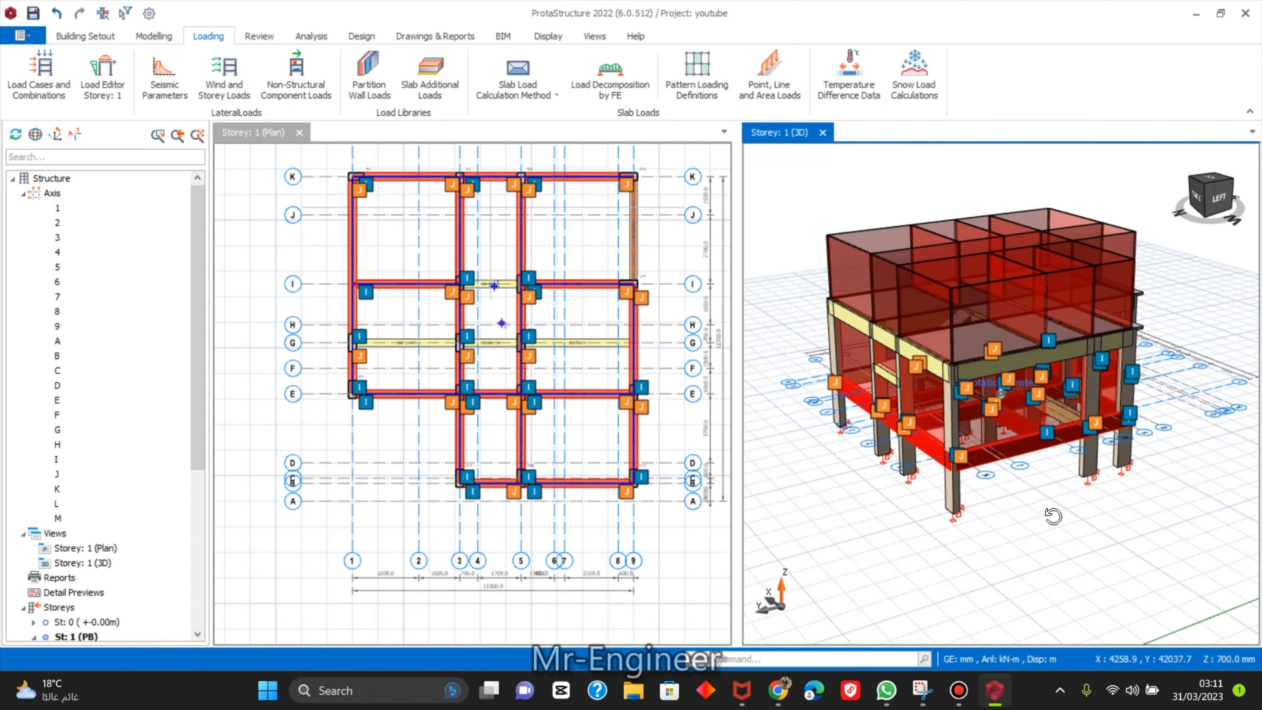
{"action": "scroll", "coordinate": [909, 500], "scroll_direction": "up", "scroll_amount": 3}
{"action": "scroll", "coordinate": [569, 338], "scroll_direction": "down", "scroll_amount": 2}
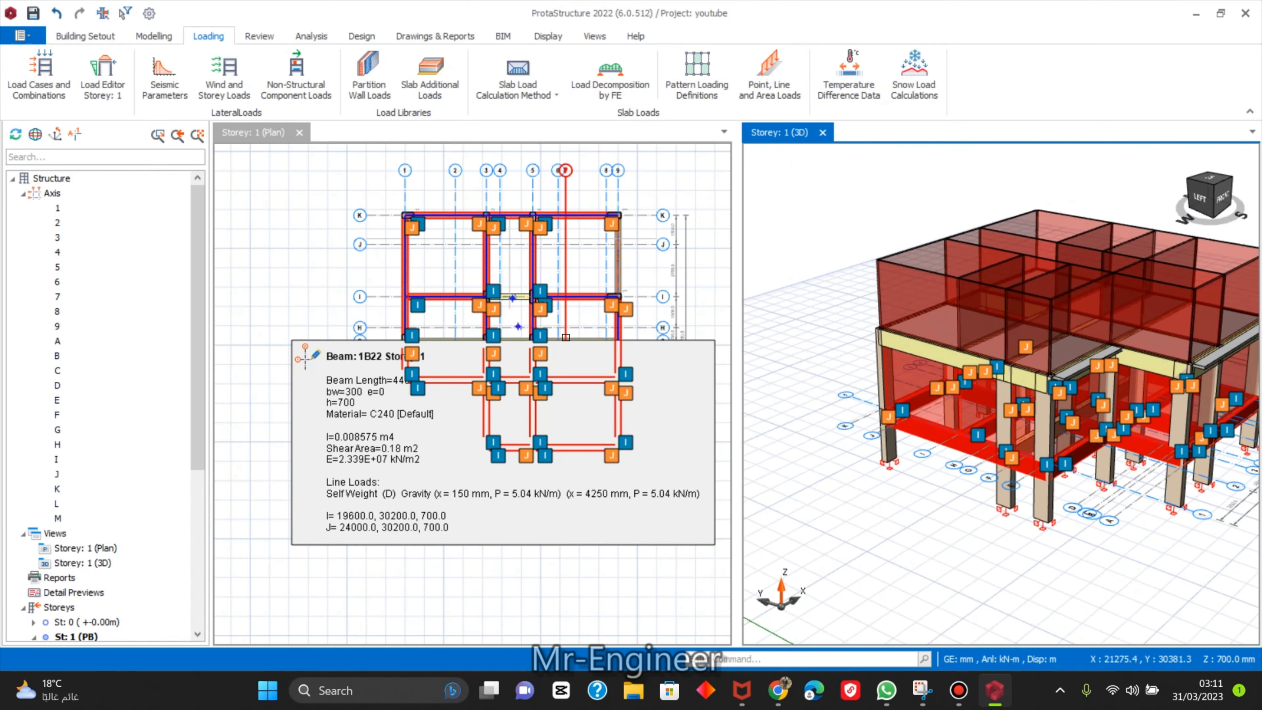
{"action": "middle_click_drag", "start_coordinate": [568, 337], "coordinate": [584, 322]}
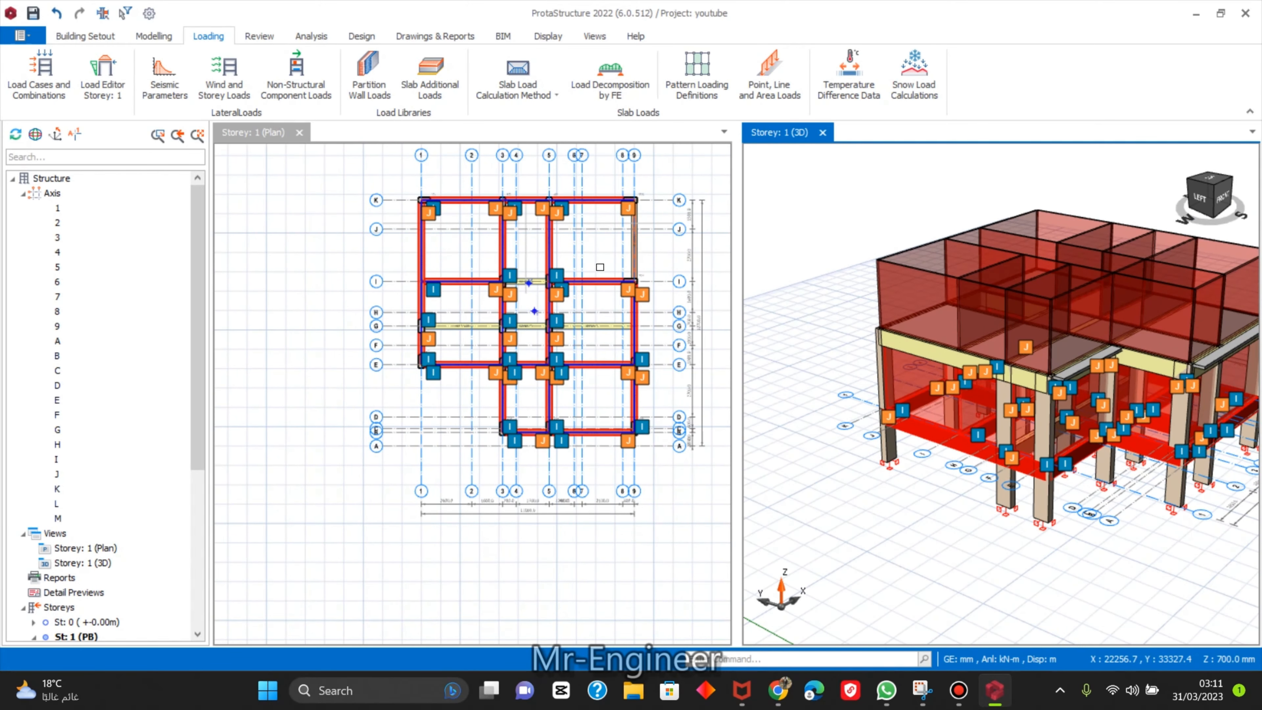
{"action": "key", "text": "Escape"}
Examine the block wall loads on the storey 1 beams in the 3D and plan views.
{"action": "scroll", "coordinate": [560, 314], "scroll_direction": "down", "scroll_amount": 1}
{"action": "middle_click_drag", "start_coordinate": [1155, 526], "coordinate": [1019, 509]}
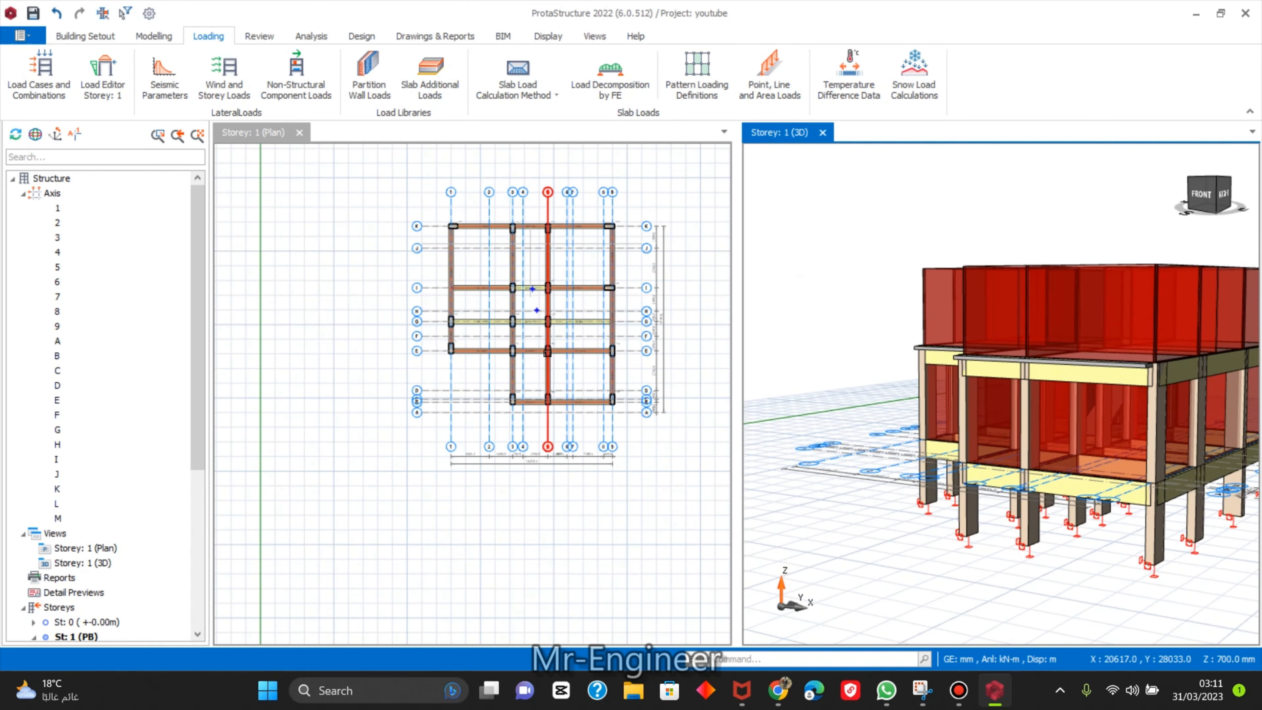
{"action": "scroll", "coordinate": [423, 274], "scroll_direction": "down", "scroll_amount": 1}
{"action": "scroll", "coordinate": [367, 239], "scroll_direction": "up", "scroll_amount": 3}
{"action": "scroll", "coordinate": [363, 242], "scroll_direction": "down", "scroll_amount": 2}
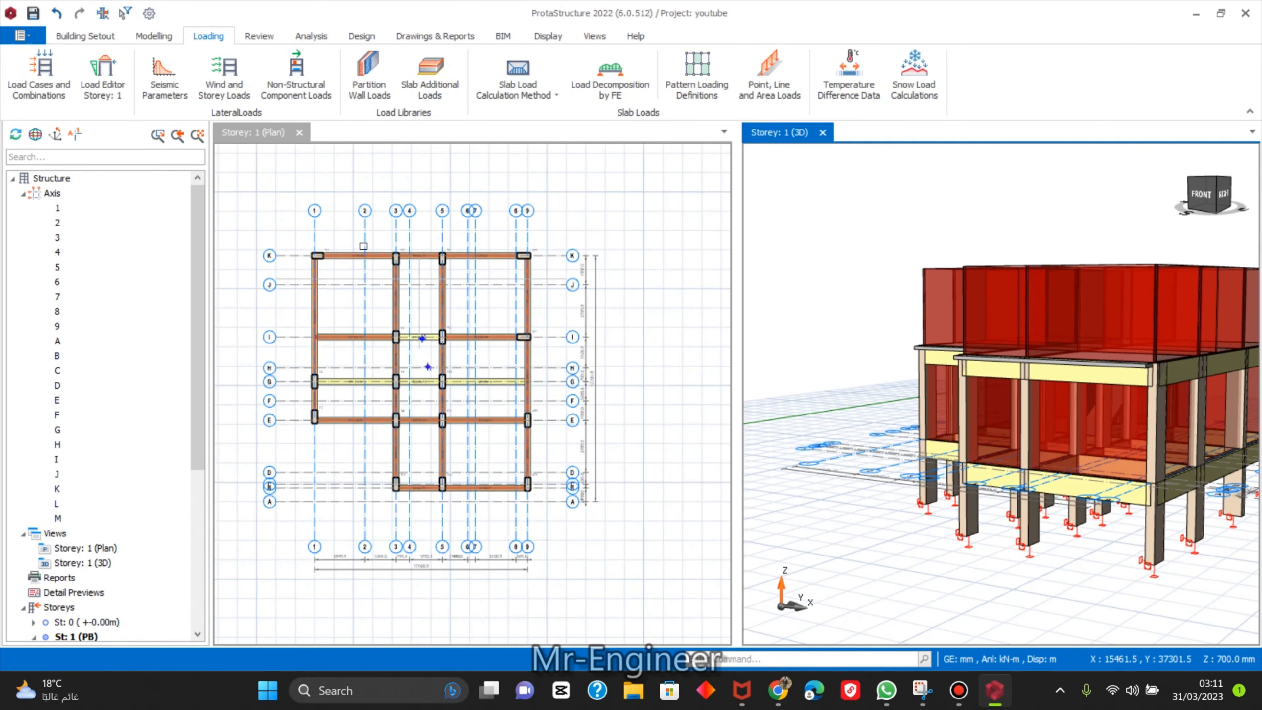
{"action": "scroll", "coordinate": [998, 447], "scroll_direction": "up", "scroll_amount": 3}
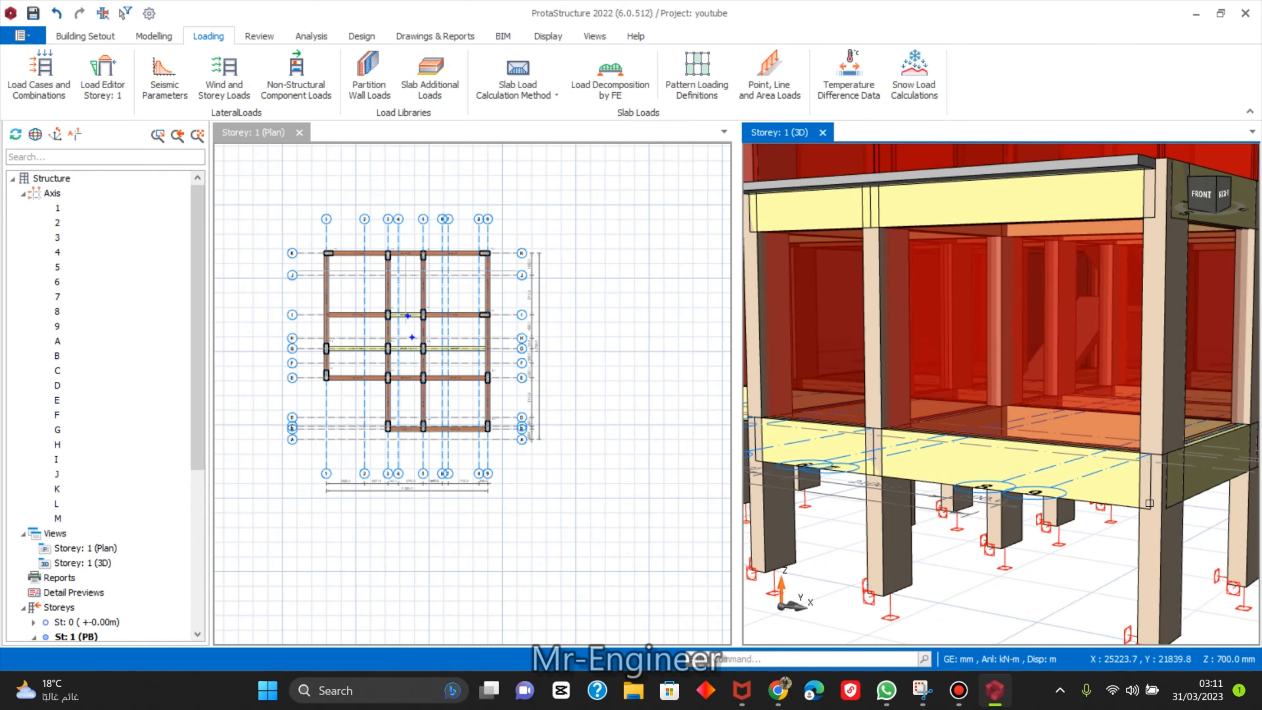
{"action": "middle_click_drag", "start_coordinate": [999, 447], "coordinate": [978, 519]}
{"action": "scroll", "coordinate": [978, 518], "scroll_direction": "up", "scroll_amount": 3}
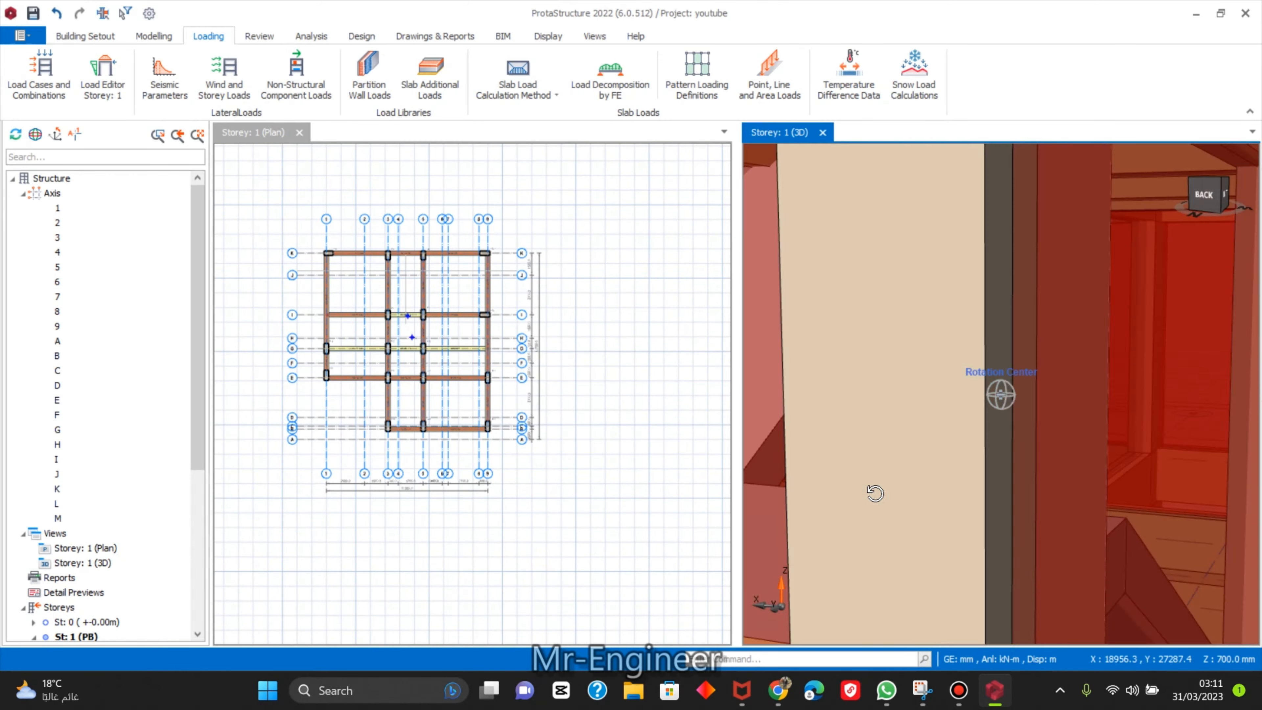
{"action": "scroll", "coordinate": [584, 418], "scroll_direction": "down", "scroll_amount": 1}
{"action": "scroll", "coordinate": [581, 359], "scroll_direction": "down", "scroll_amount": 2}
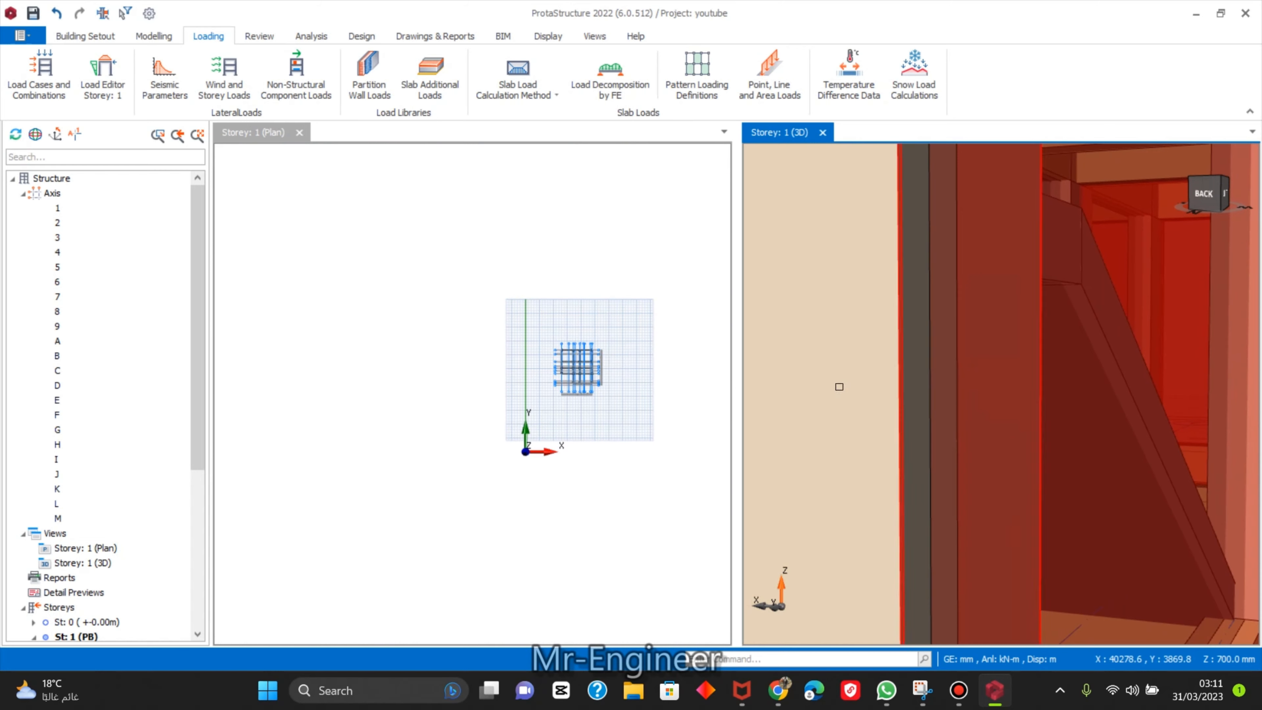
{"action": "scroll", "coordinate": [836, 386], "scroll_direction": "down", "scroll_amount": 2}
{"action": "scroll", "coordinate": [454, 324], "scroll_direction": "down", "scroll_amount": 2}
{"action": "scroll", "coordinate": [454, 324], "scroll_direction": "up", "scroll_amount": 6}
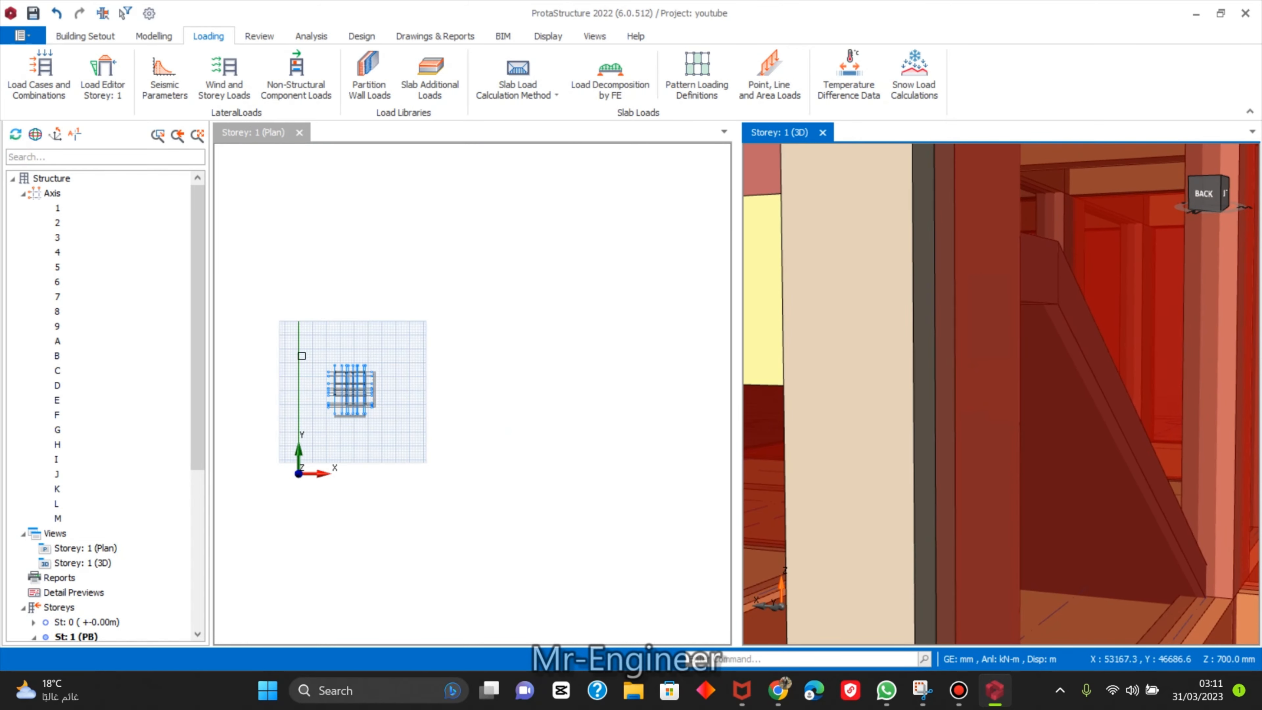
{"action": "scroll", "coordinate": [456, 409], "scroll_direction": "down", "scroll_amount": 1}
{"action": "scroll", "coordinate": [319, 304], "scroll_direction": "up", "scroll_amount": 1}
{"action": "scroll", "coordinate": [443, 331], "scroll_direction": "up", "scroll_amount": 2}
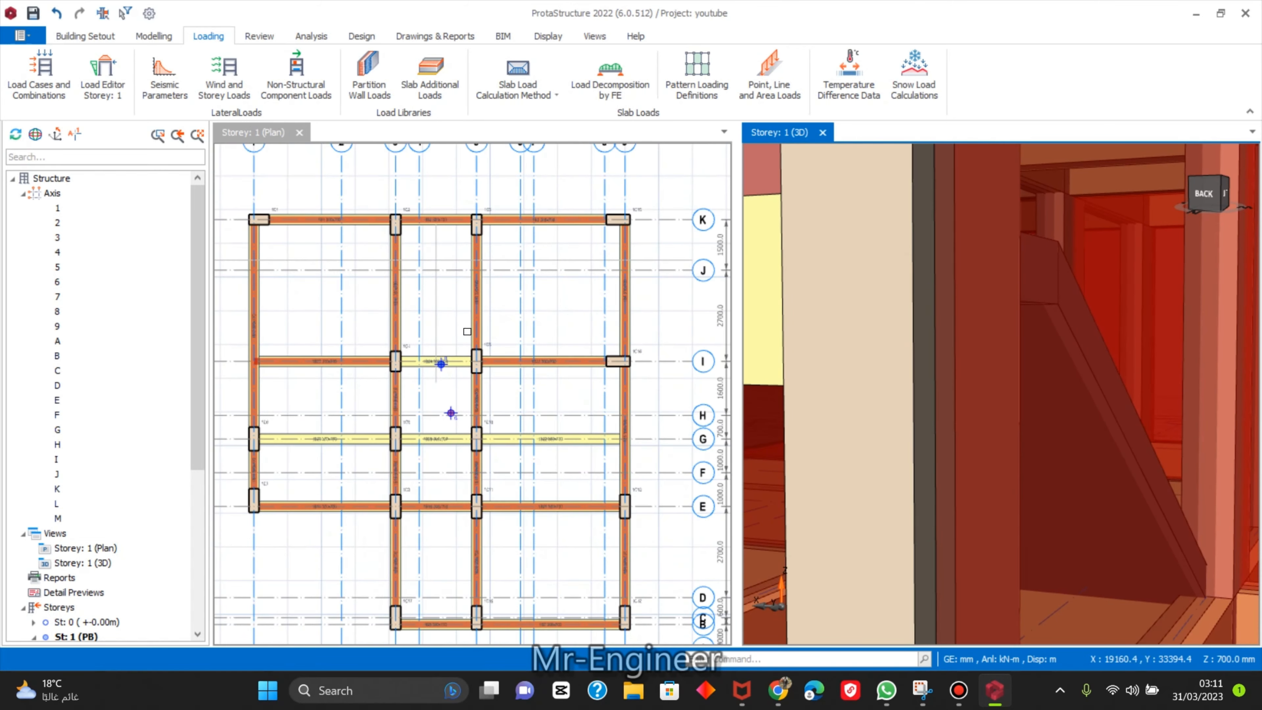
{"action": "scroll", "coordinate": [447, 318], "scroll_direction": "down", "scroll_amount": 2}
{"action": "scroll", "coordinate": [470, 223], "scroll_direction": "up", "scroll_amount": 3}
{"action": "scroll", "coordinate": [470, 223], "scroll_direction": "down", "scroll_amount": 2}
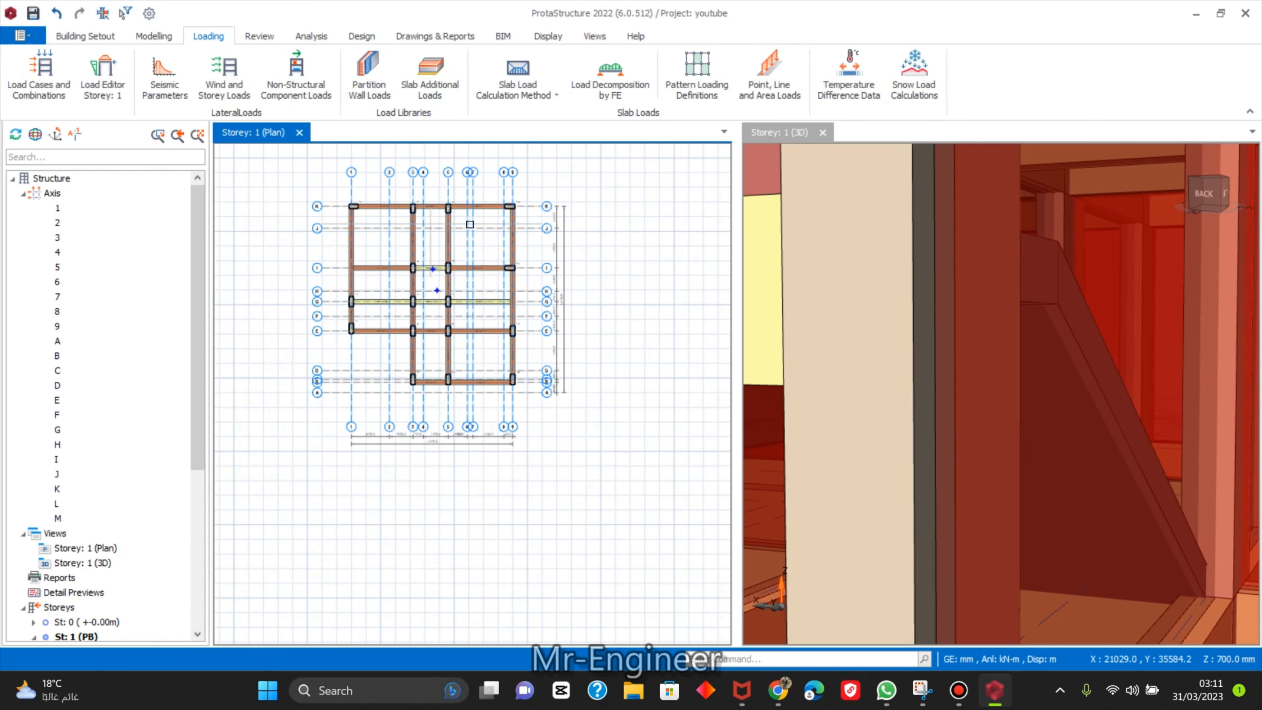
{"action": "left_click", "coordinate": [956, 693]}
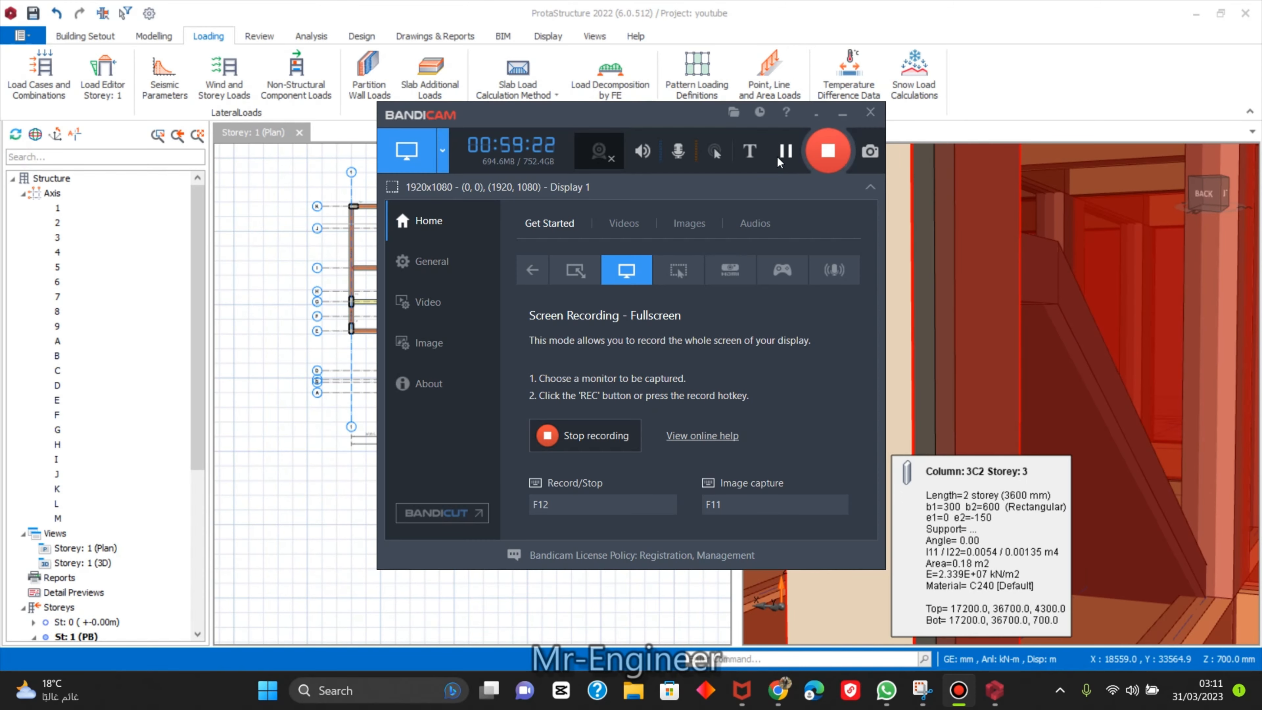
{"action": "left_click", "coordinate": [785, 151]}
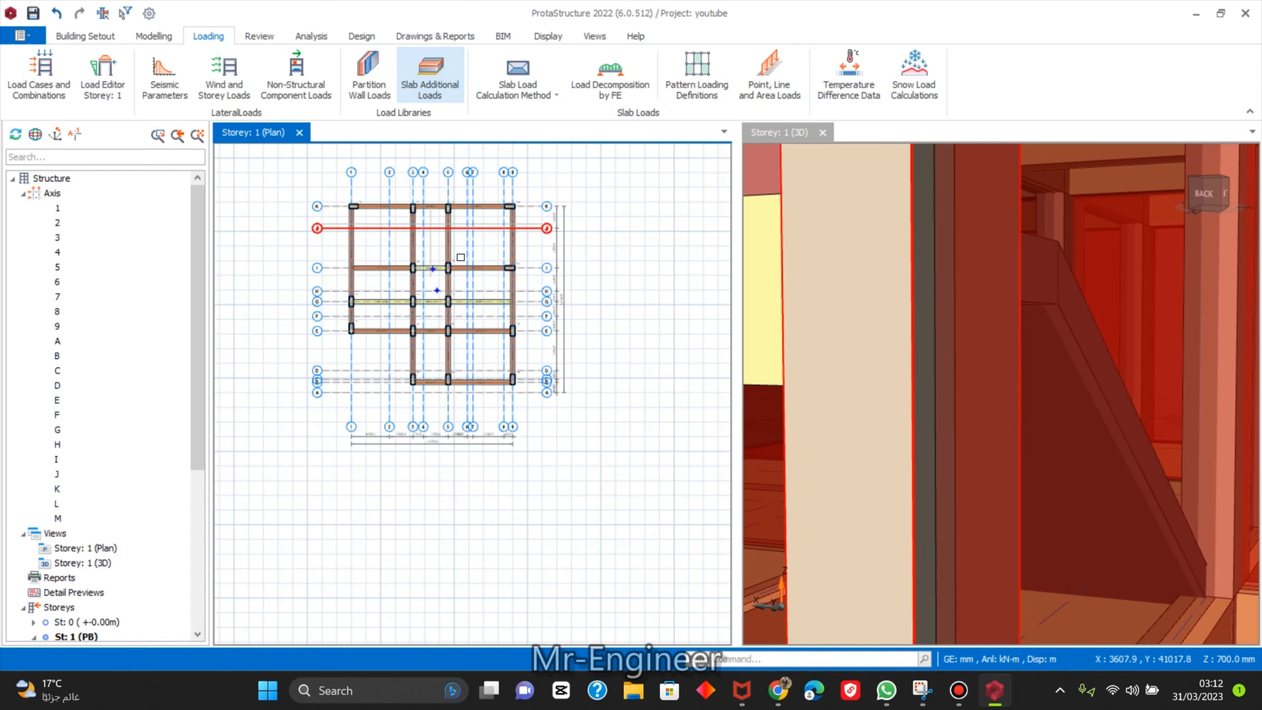
Examine the wall loads around the staircase bay from the back of the 3D building model.
{"action": "scroll", "coordinate": [459, 318], "scroll_direction": "up", "scroll_amount": 2}
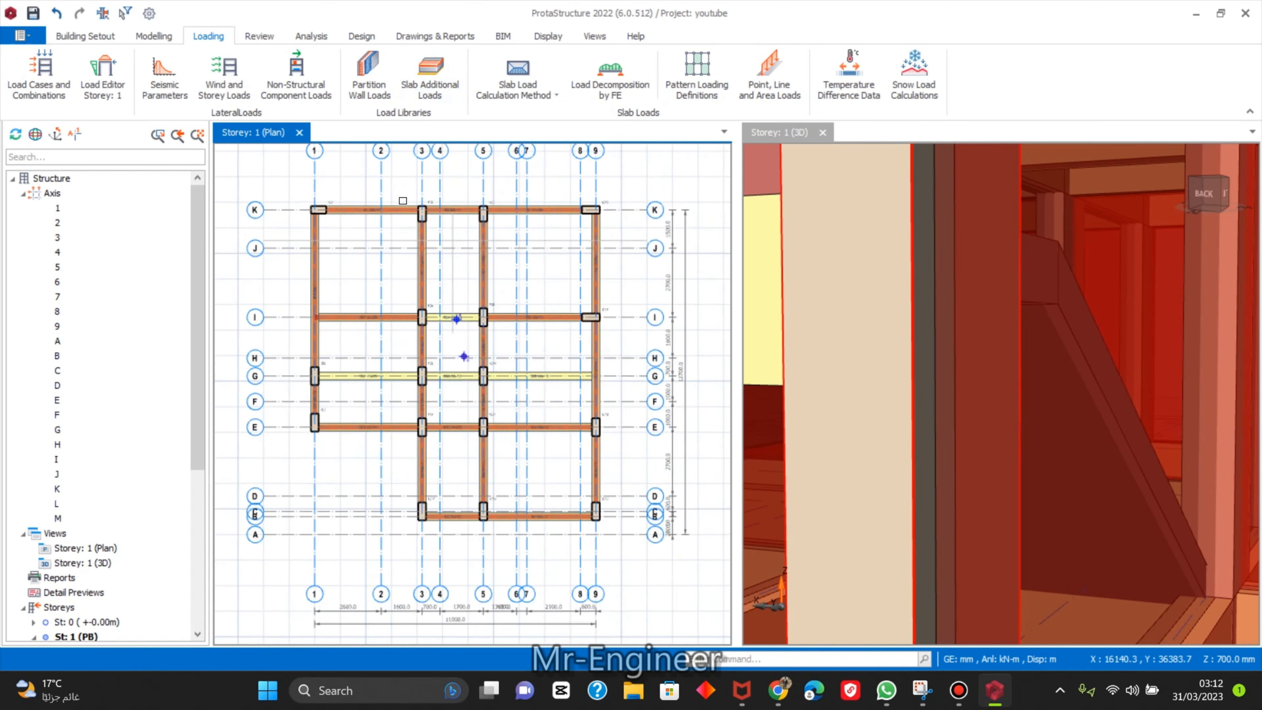
{"action": "scroll", "coordinate": [499, 378], "scroll_direction": "up", "scroll_amount": 1}
{"action": "scroll", "coordinate": [522, 348], "scroll_direction": "down", "scroll_amount": 3}
{"action": "scroll", "coordinate": [1025, 415], "scroll_direction": "down", "scroll_amount": 5}
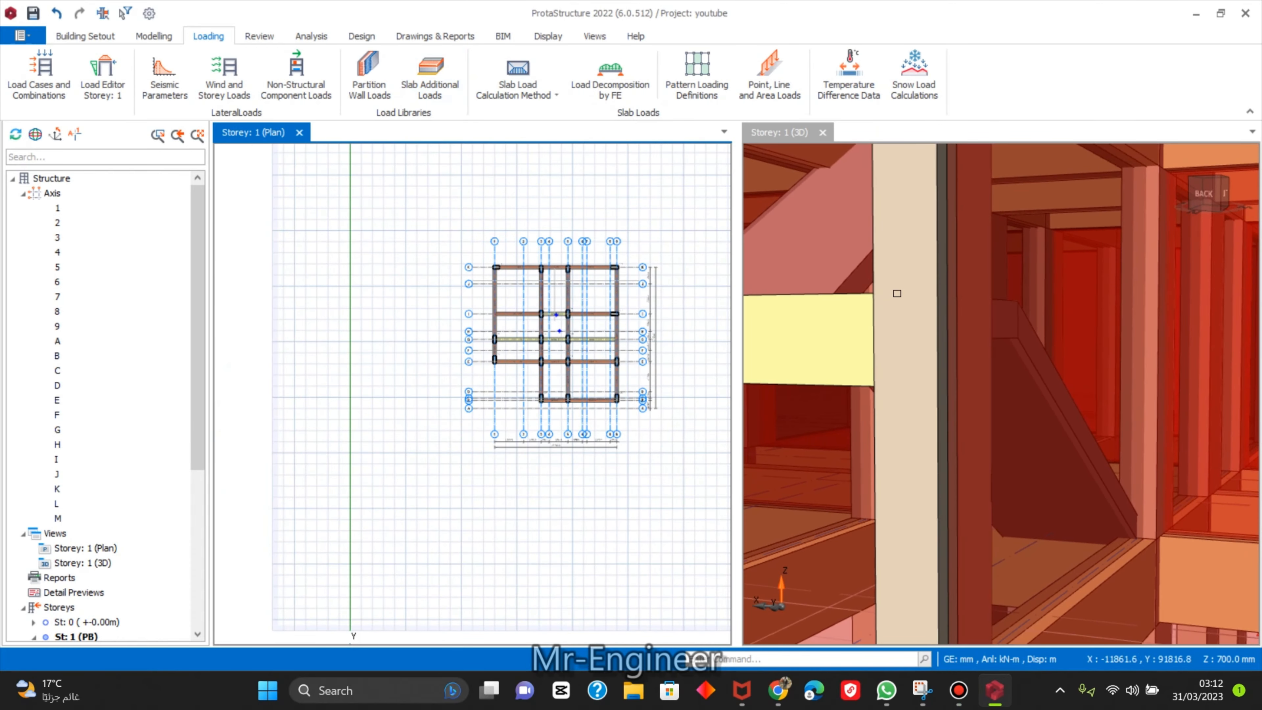
{"action": "scroll", "coordinate": [790, 174], "scroll_direction": "down", "scroll_amount": 5}
{"action": "middle_click_drag", "start_coordinate": [934, 393], "coordinate": [938, 398]}
{"action": "scroll", "coordinate": [932, 401], "scroll_direction": "up", "scroll_amount": 5}
{"action": "scroll", "coordinate": [1008, 496], "scroll_direction": "down", "scroll_amount": 10}
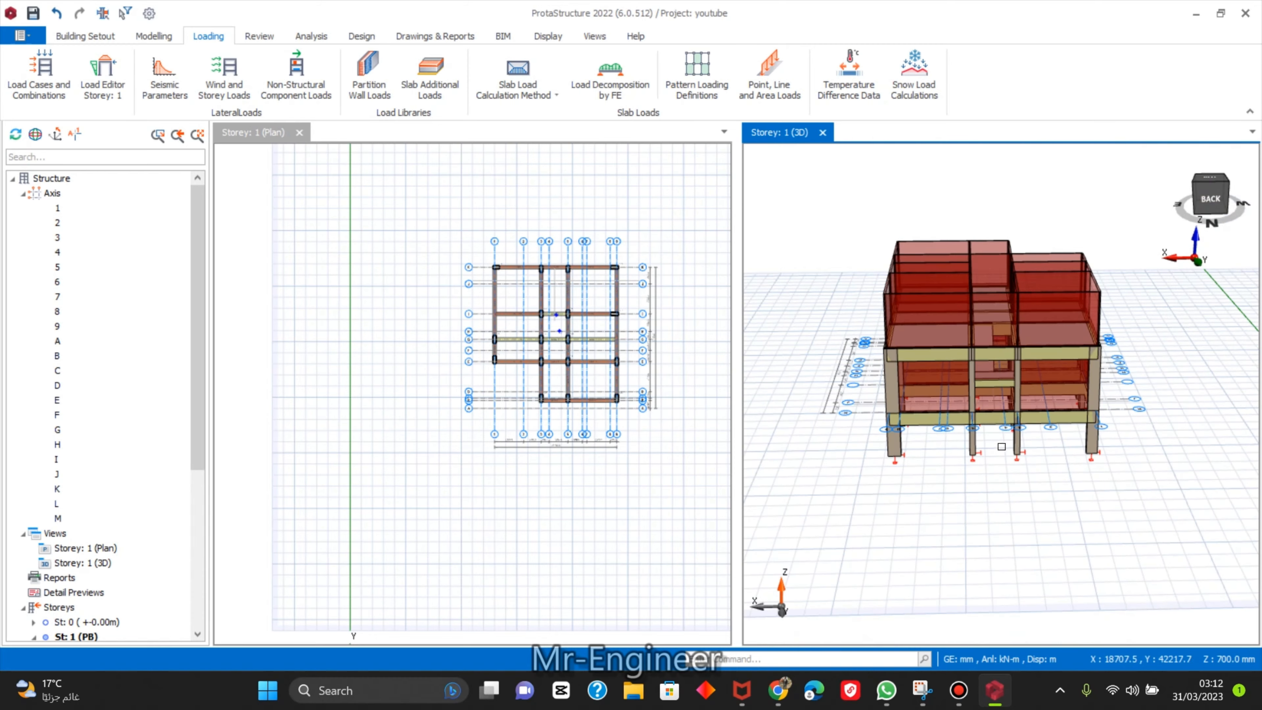
{"action": "middle_click_drag", "start_coordinate": [1008, 497], "coordinate": [958, 310]}
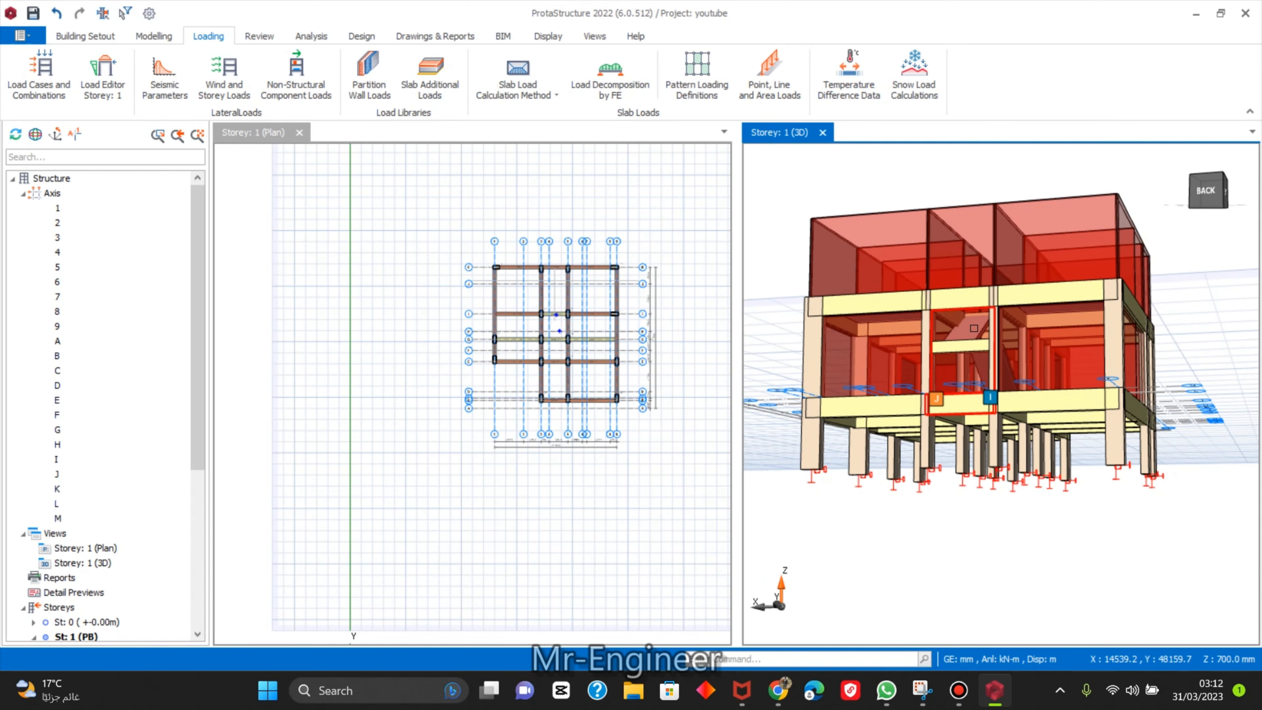
Open the loads of storey 1 beam 1B2 below the staircase landing and start a 200mm block wall load.
{"action": "left_click", "coordinate": [959, 309]}
{"action": "scroll", "coordinate": [964, 372], "scroll_direction": "up", "scroll_amount": 5}
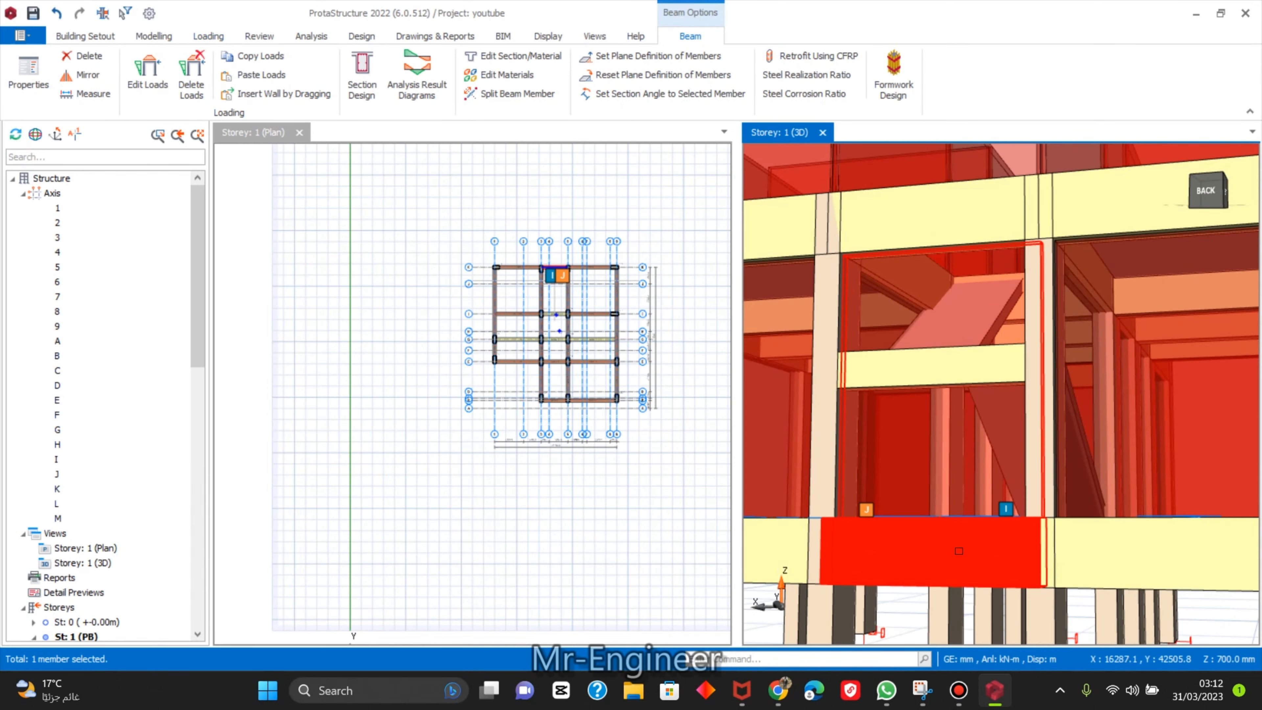
{"action": "middle_click_drag", "start_coordinate": [964, 371], "coordinate": [1000, 388]}
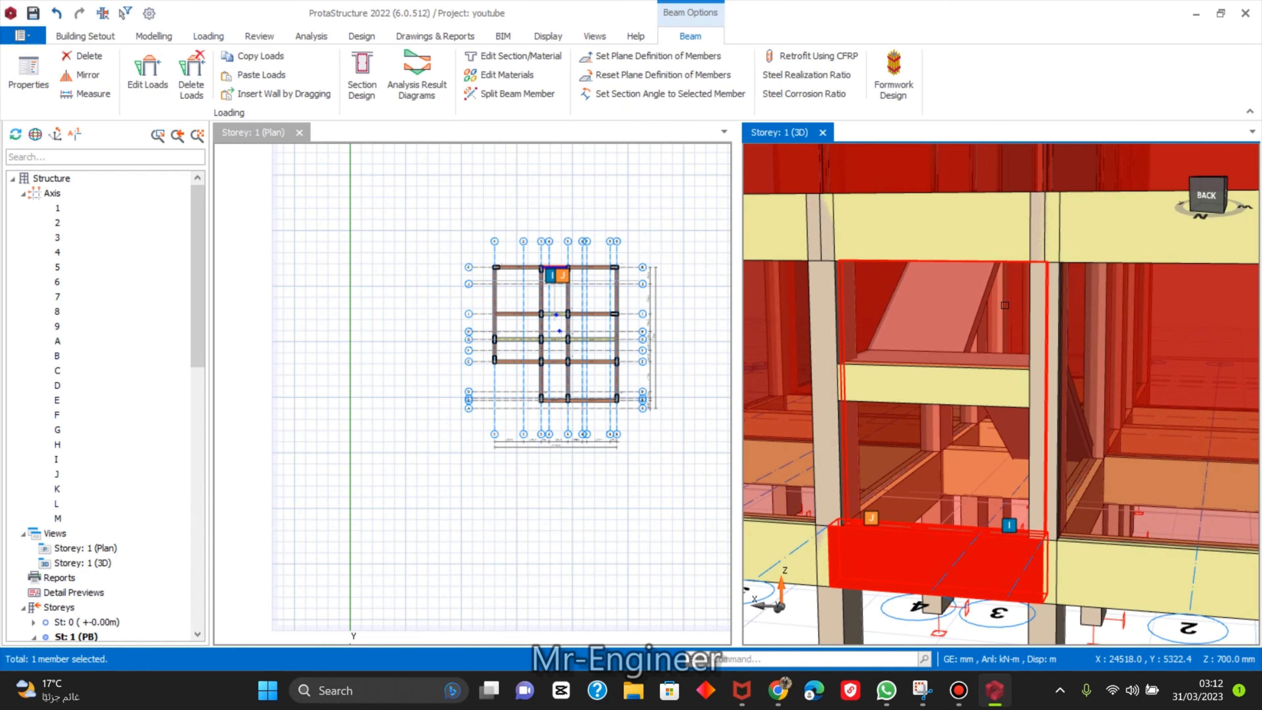
{"action": "right_click", "coordinate": [1005, 305]}
{"action": "left_click", "coordinate": [1055, 226]}
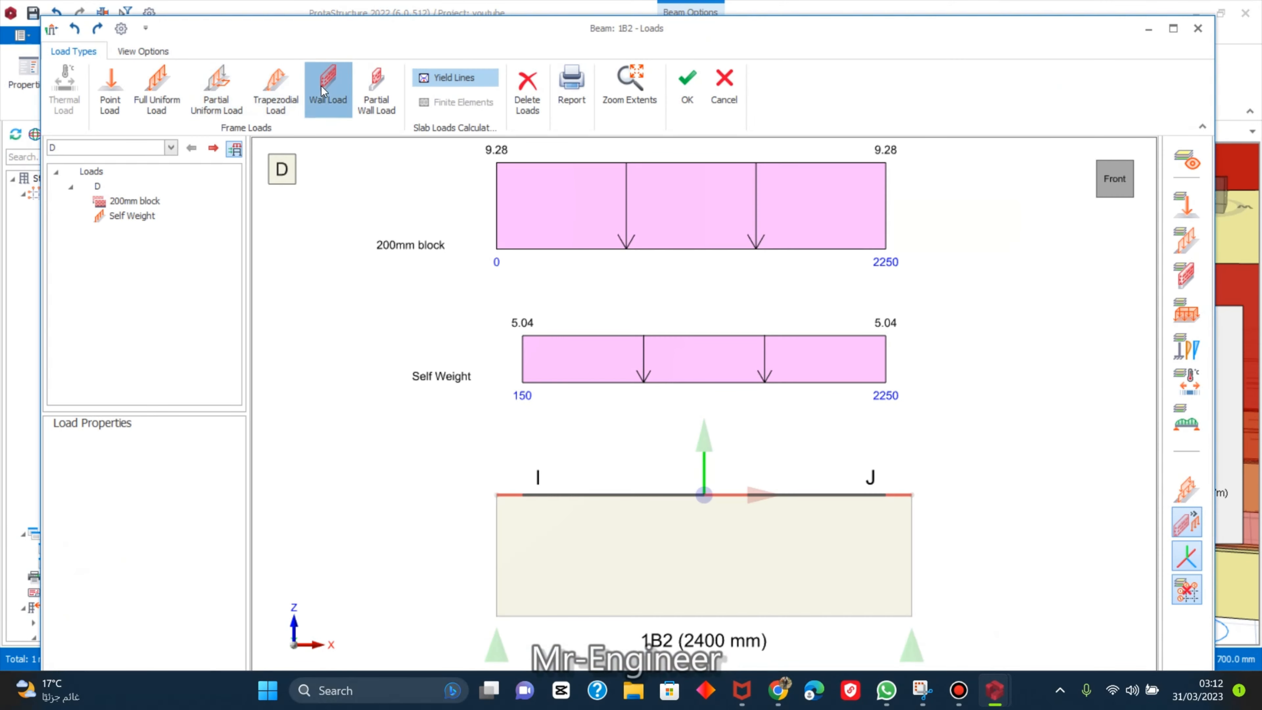
{"action": "left_click", "coordinate": [324, 89]}
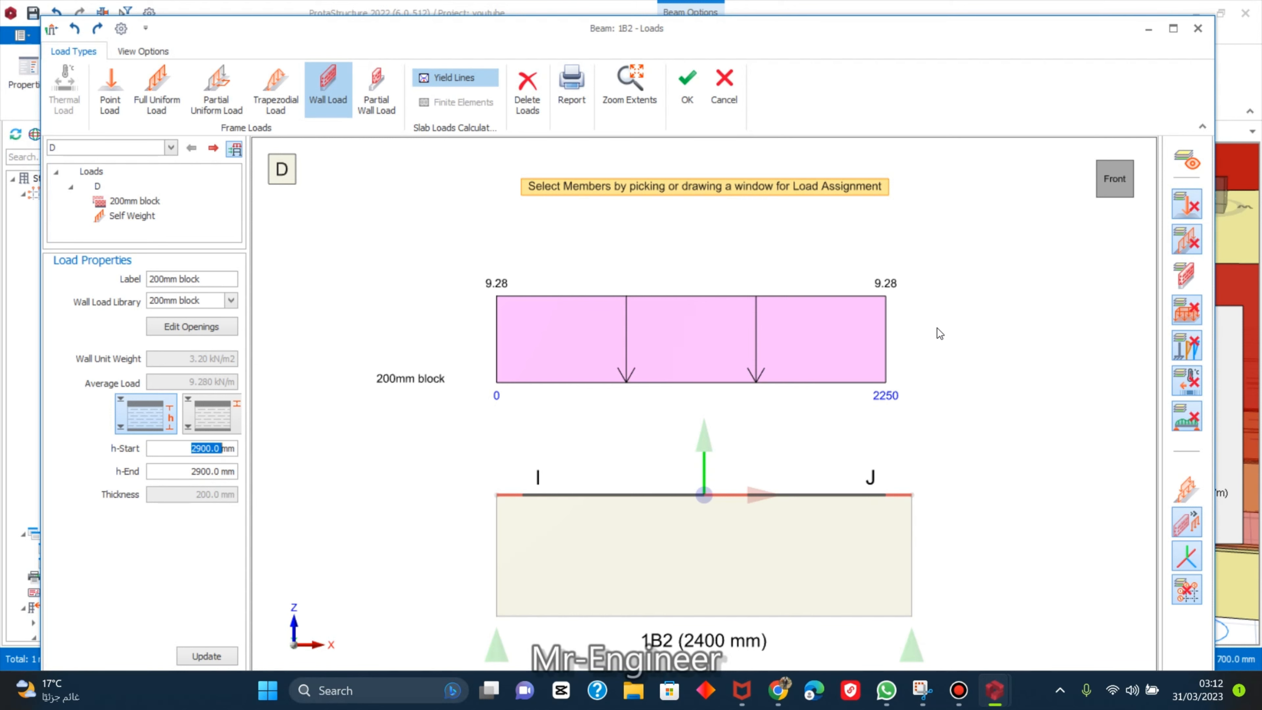
Calculate 2900 ÷ 2 and try to set the start and end heights of beam 1B2's wall load to 1450 mm.
{"action": "key", "text": "XF86Calculator"}
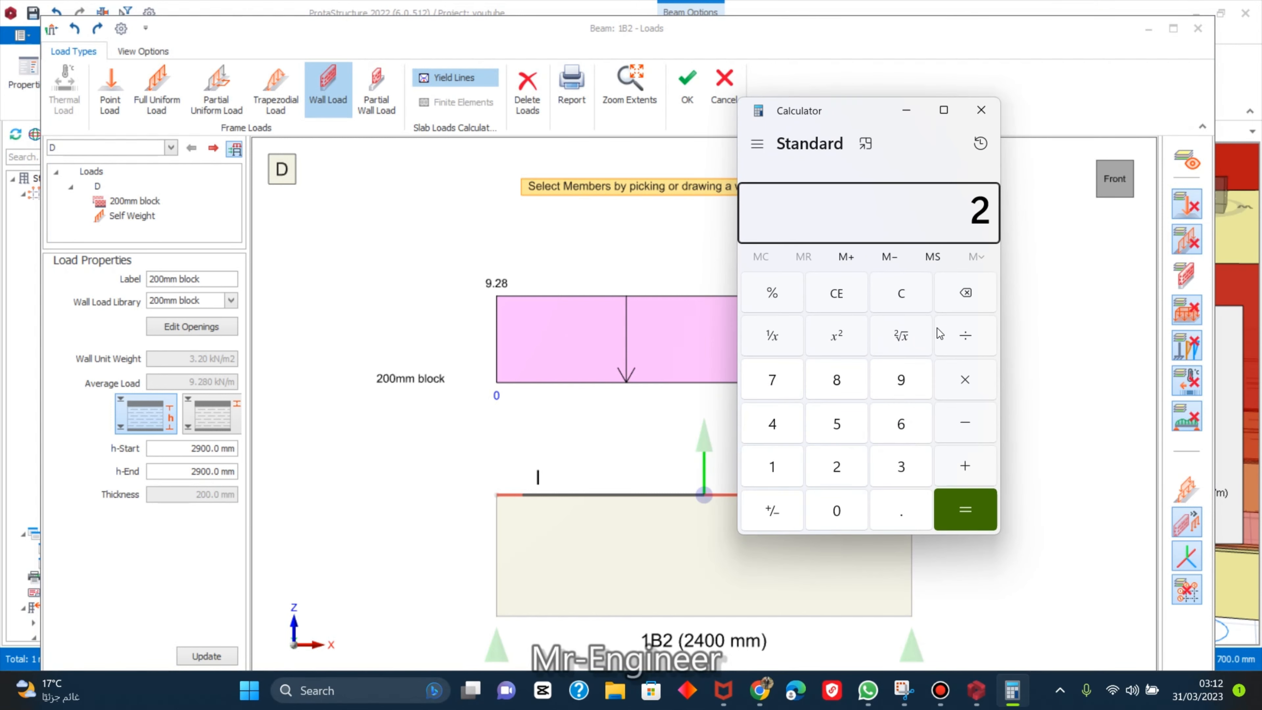
{"action": "type", "text": "2"}
{"action": "key", "text": "Return"}
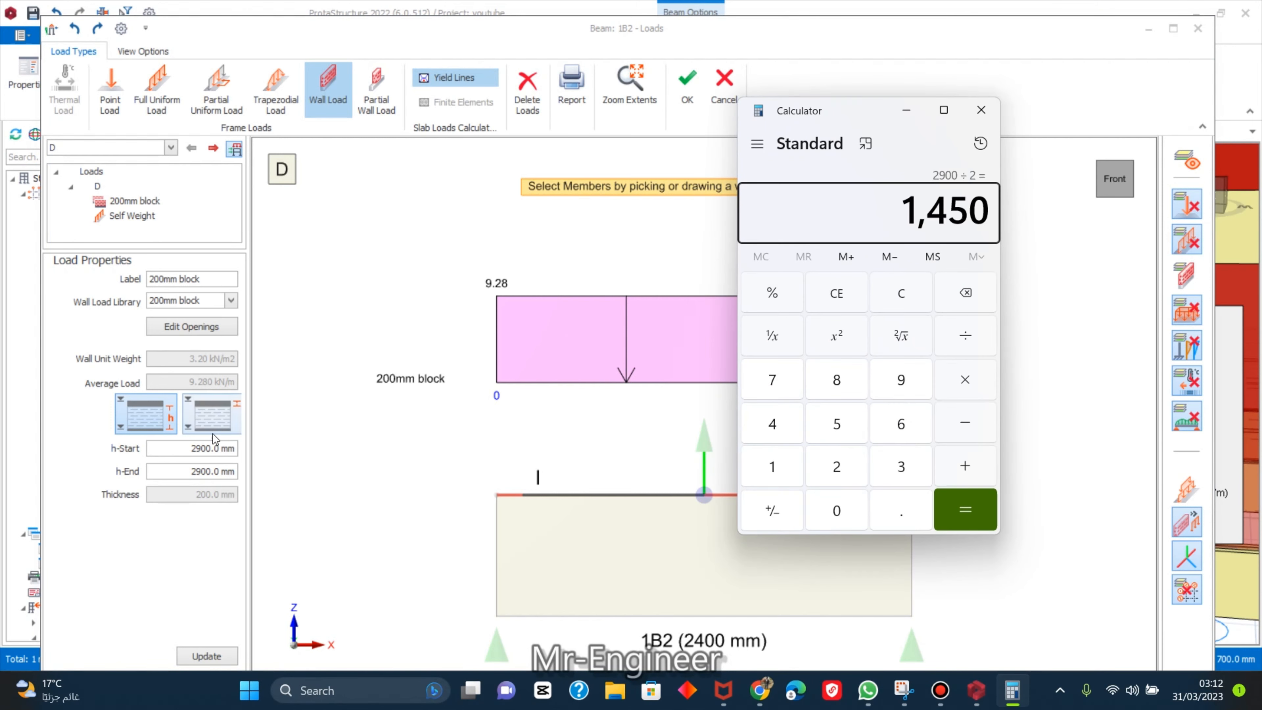
{"action": "double_click", "coordinate": [202, 449]}
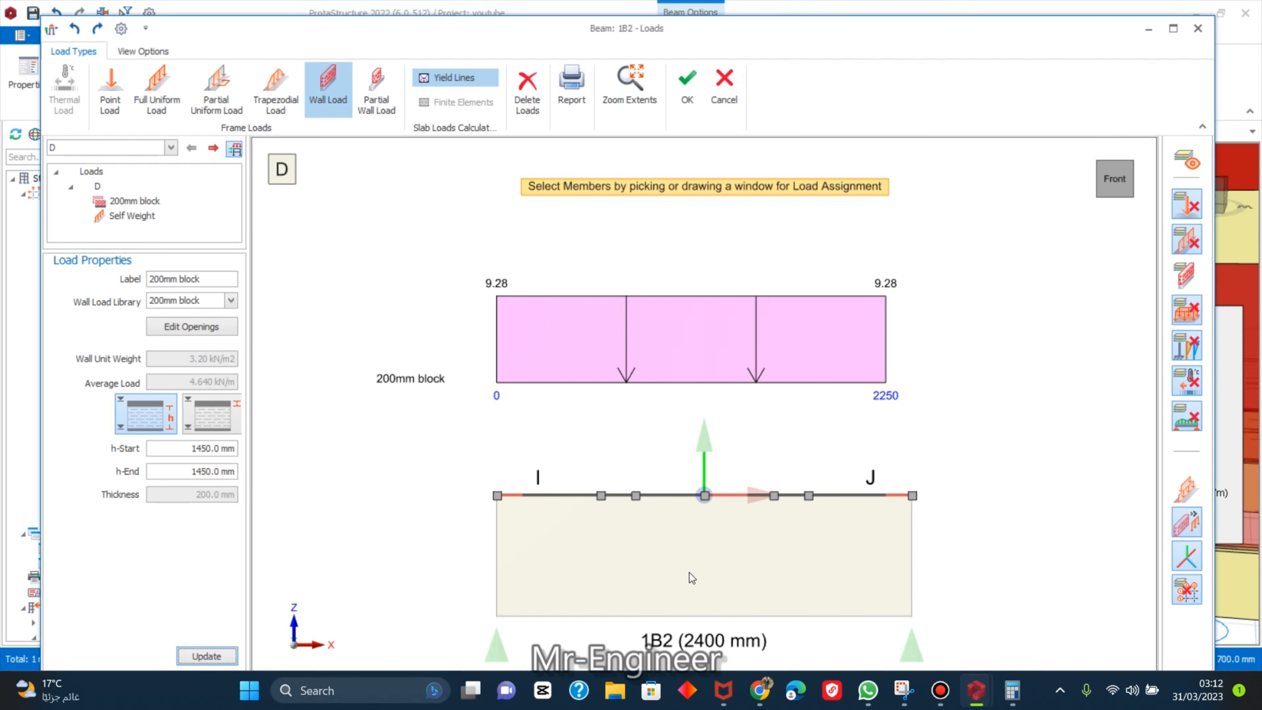
{"action": "left_click", "coordinate": [687, 84]}
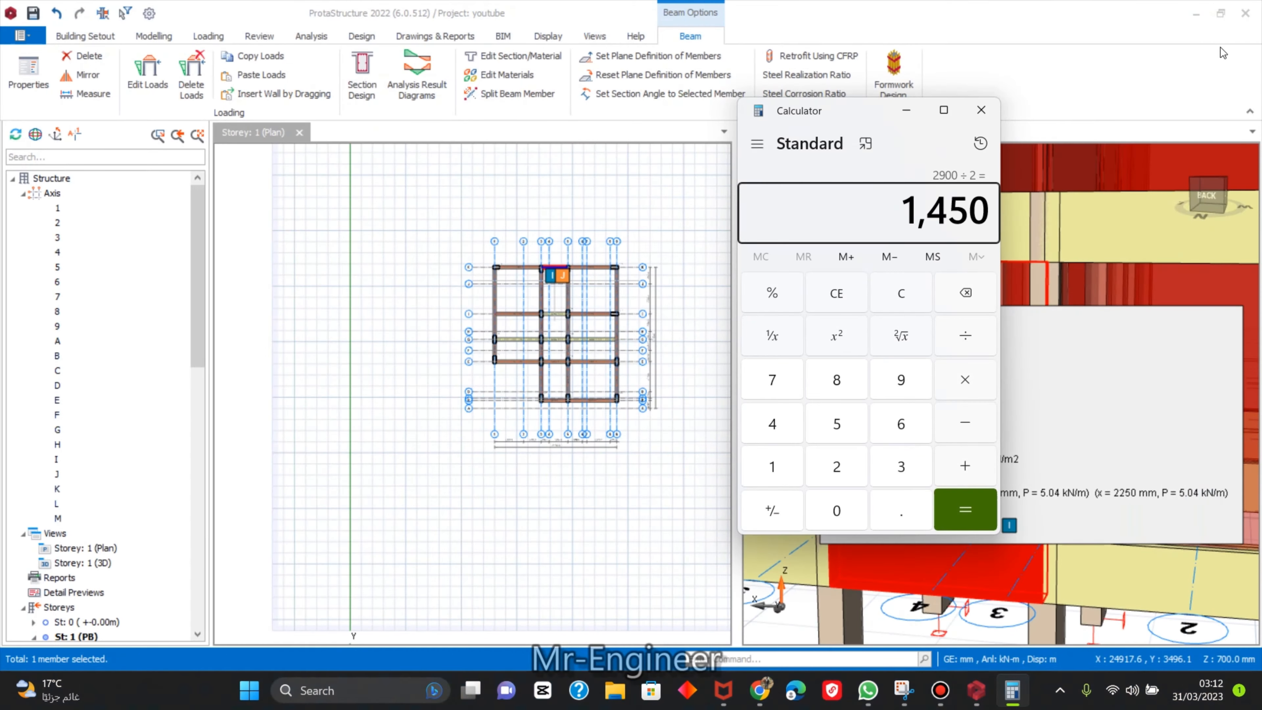
{"action": "scroll", "coordinate": [1045, 330], "scroll_direction": "down", "scroll_amount": 5}
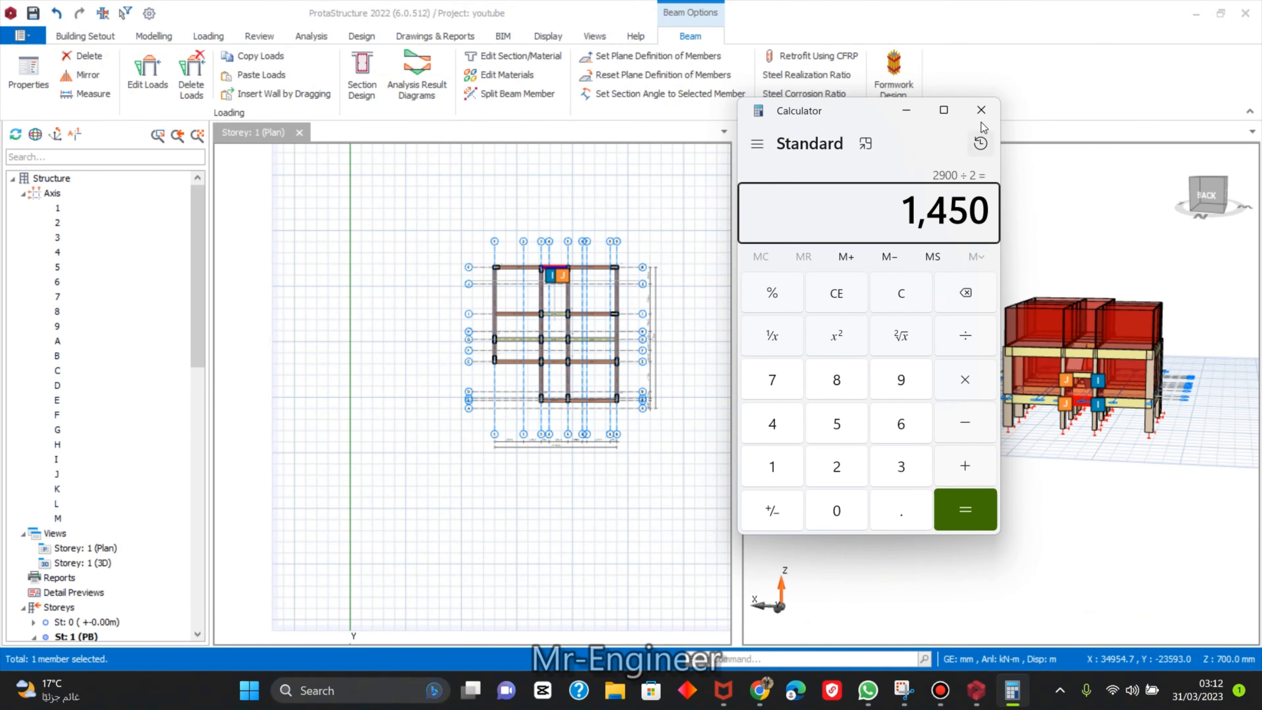
{"action": "left_click", "coordinate": [907, 110]}
Examine the block wall above beam 1B2 in the staircase bay and read the beam's wall load details.
{"action": "scroll", "coordinate": [973, 483], "scroll_direction": "up", "scroll_amount": 5}
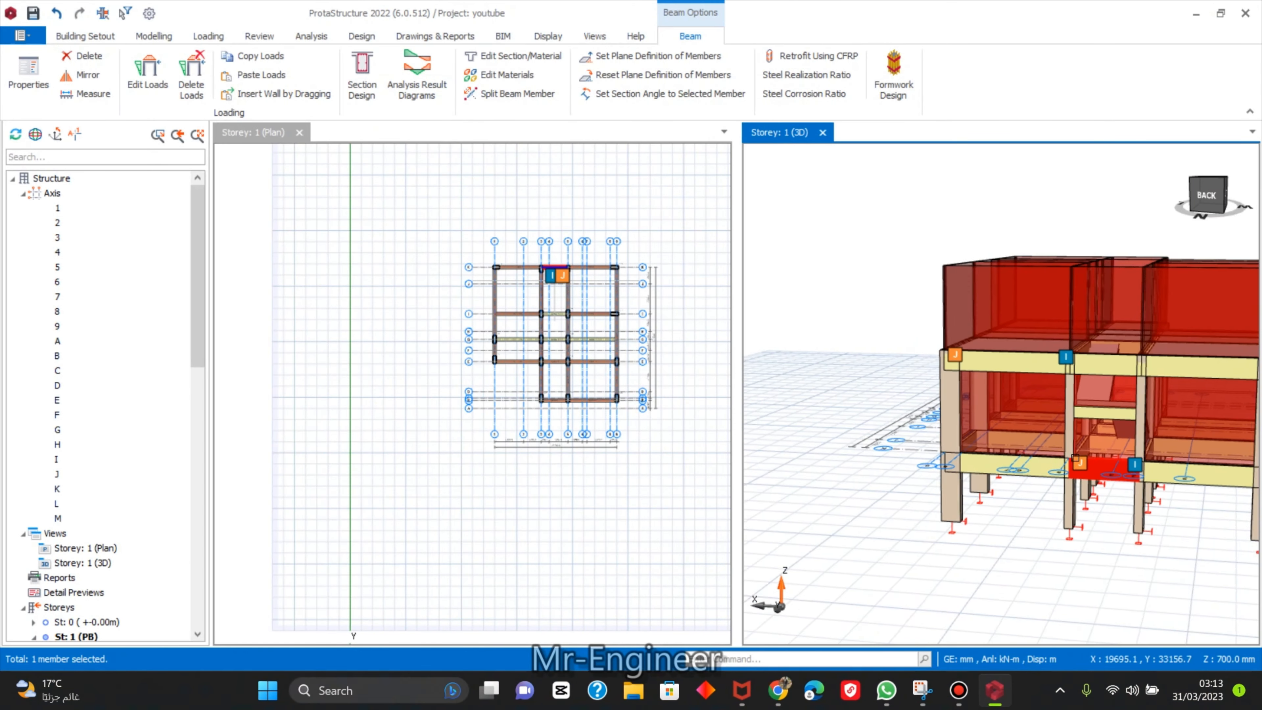
{"action": "scroll", "coordinate": [973, 483], "scroll_direction": "up", "scroll_amount": 3}
{"action": "key", "text": "Escape"}
{"action": "scroll", "coordinate": [1033, 391], "scroll_direction": "up", "scroll_amount": 4}
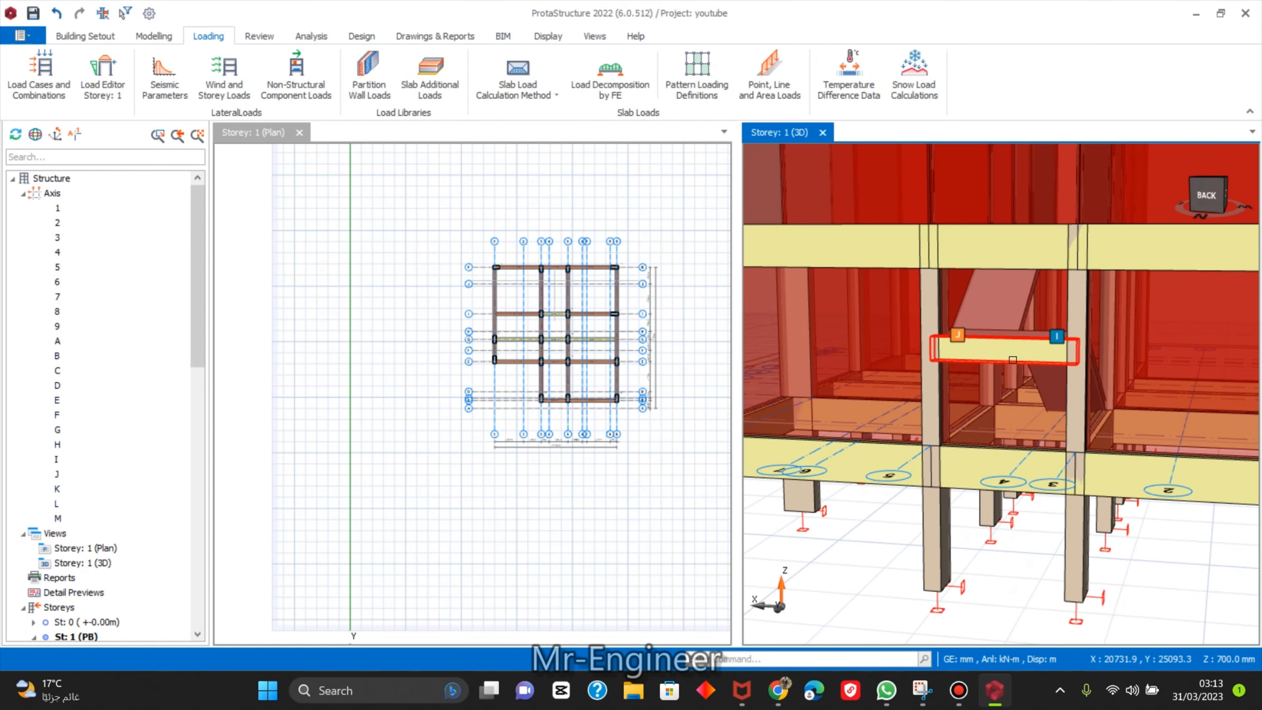
{"action": "scroll", "coordinate": [1025, 354], "scroll_direction": "down", "scroll_amount": 5}
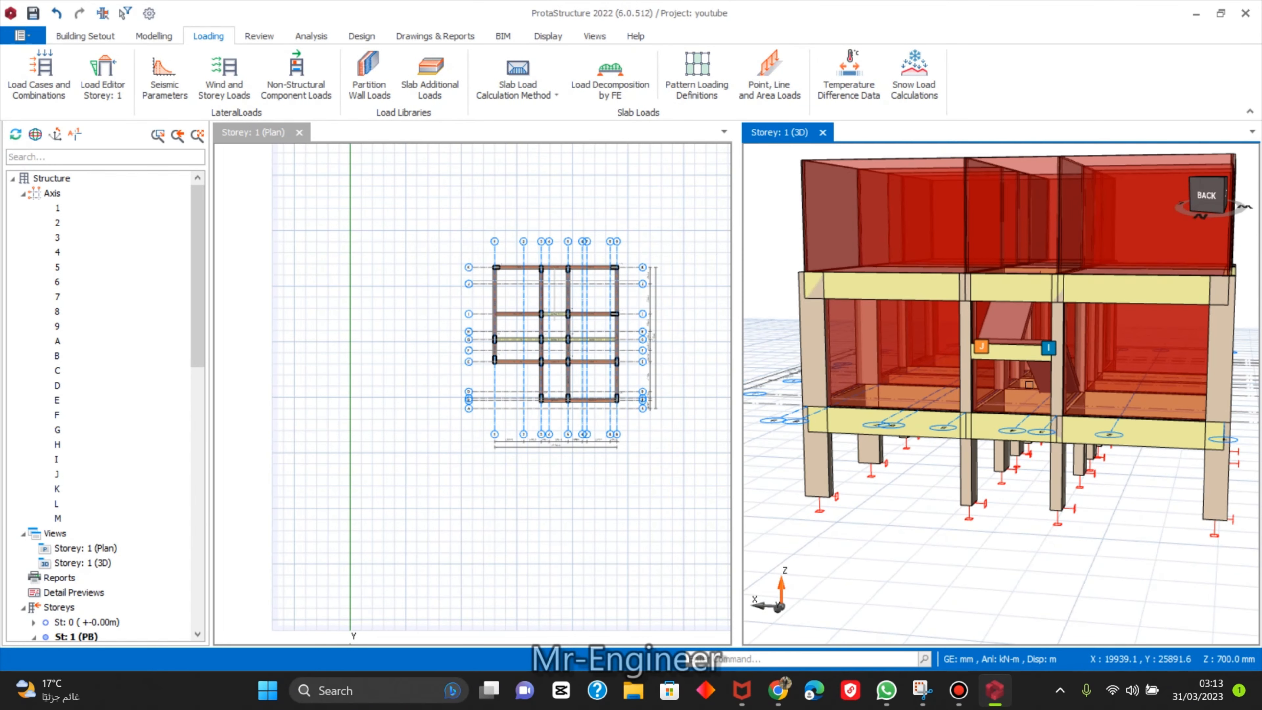
{"action": "middle_click_drag", "start_coordinate": [1001, 527], "coordinate": [972, 346]}
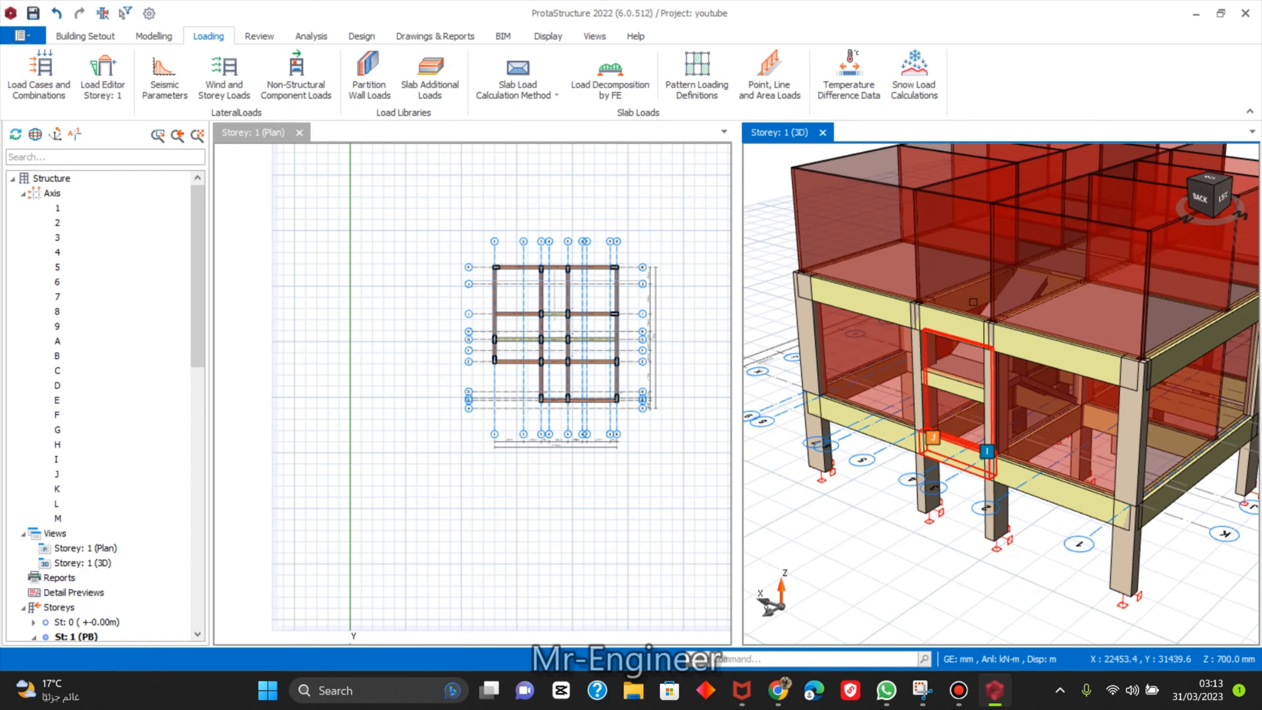
{"action": "left_click", "coordinate": [943, 460]}
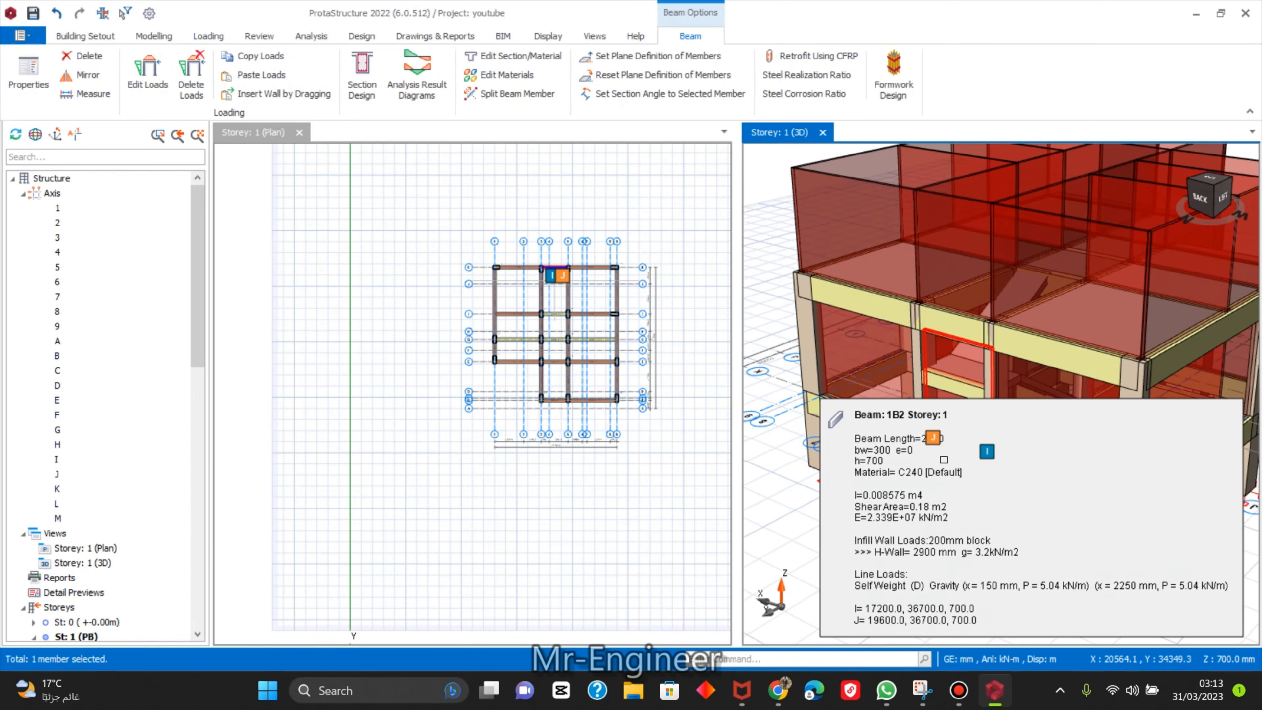
{"action": "middle_click_drag", "start_coordinate": [944, 460], "coordinate": [1024, 577]}
{"action": "scroll", "coordinate": [1043, 623], "scroll_direction": "up", "scroll_amount": 5}
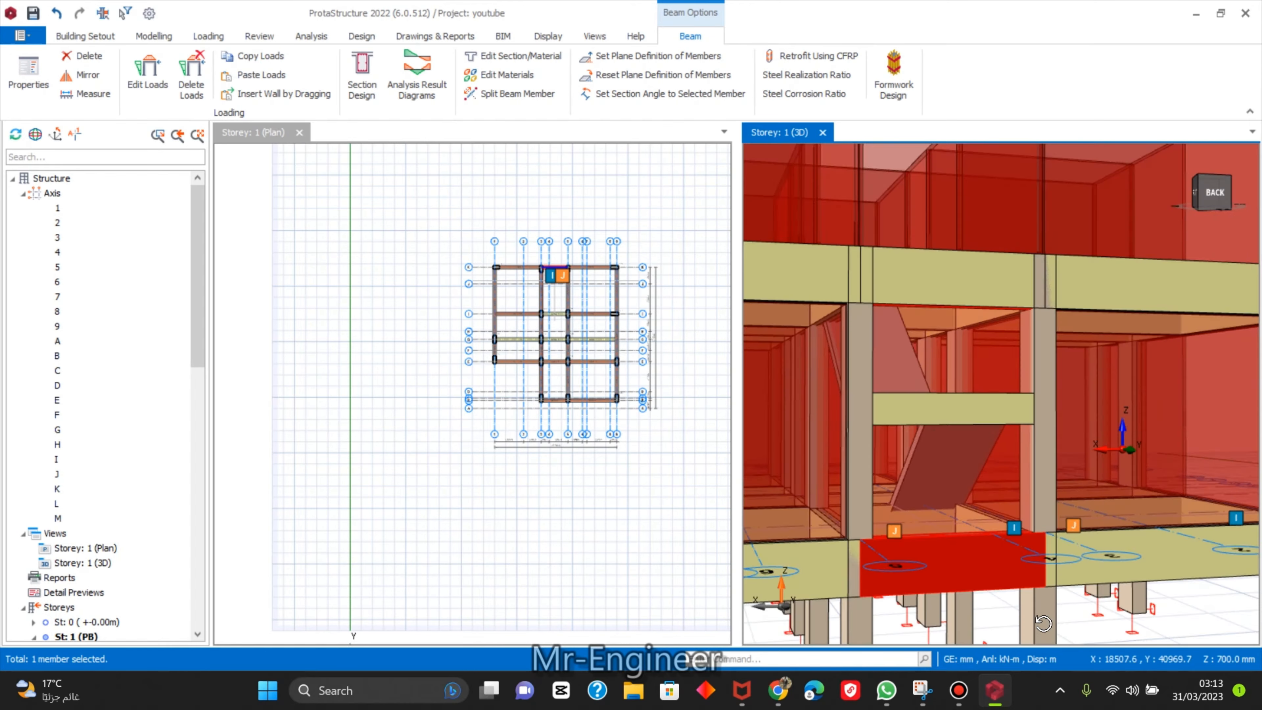
{"action": "middle_click_drag", "start_coordinate": [1042, 623], "coordinate": [1002, 285]}
{"action": "mouse_move", "coordinate": [1001, 285]}
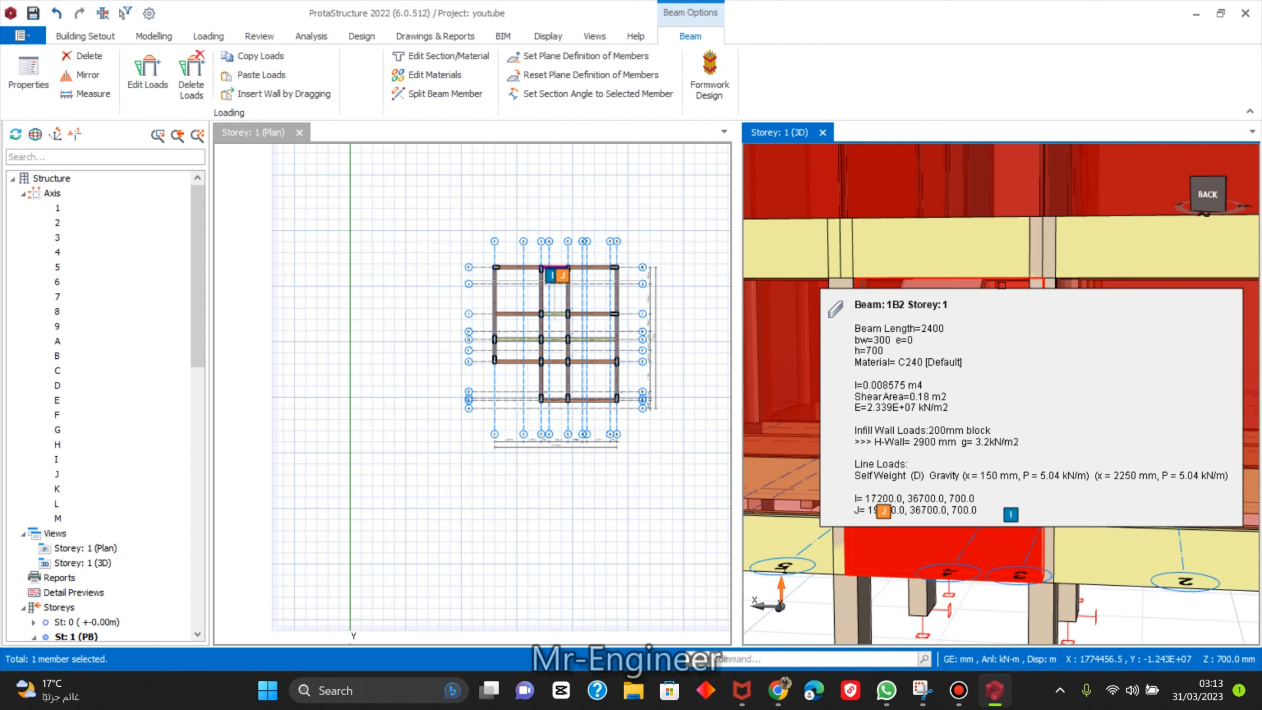
{"action": "double_click", "coordinate": [1002, 285]}
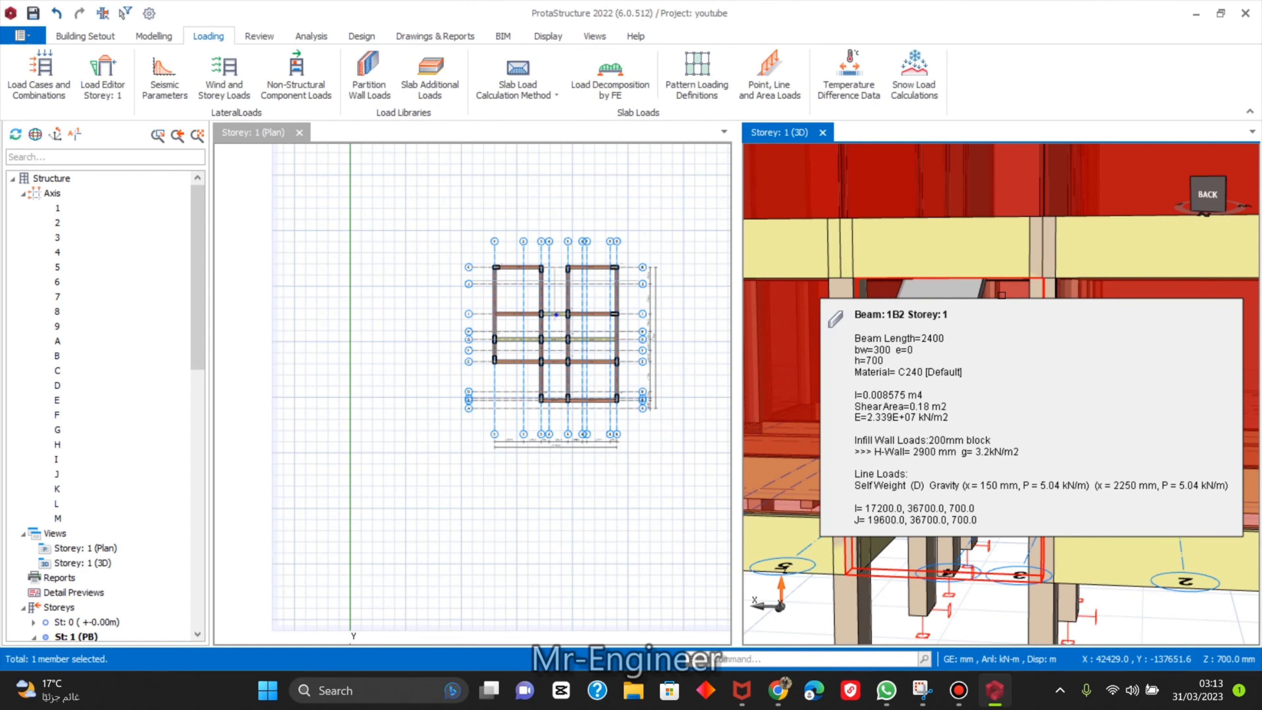
Reopen the loads of beam 1B2 and try again to apply the 200mm block wall load with 1450 mm start and end heights.
{"action": "scroll", "coordinate": [1002, 295], "scroll_direction": "down", "scroll_amount": 5}
{"action": "middle_click_drag", "start_coordinate": [1001, 295], "coordinate": [984, 405]}
{"action": "left_click", "coordinate": [968, 419]}
{"action": "scroll", "coordinate": [968, 419], "scroll_direction": "down", "scroll_amount": 3}
{"action": "scroll", "coordinate": [983, 405], "scroll_direction": "up", "scroll_amount": 3}
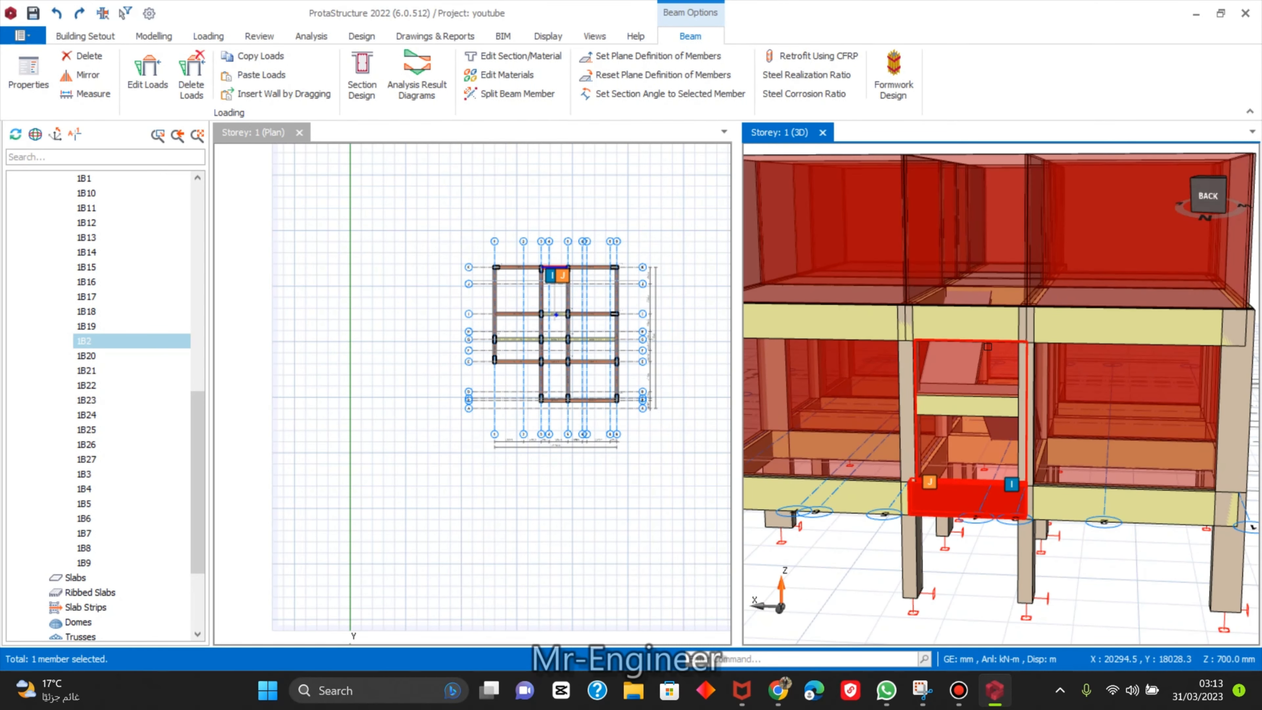
{"action": "right_click", "coordinate": [1002, 395]}
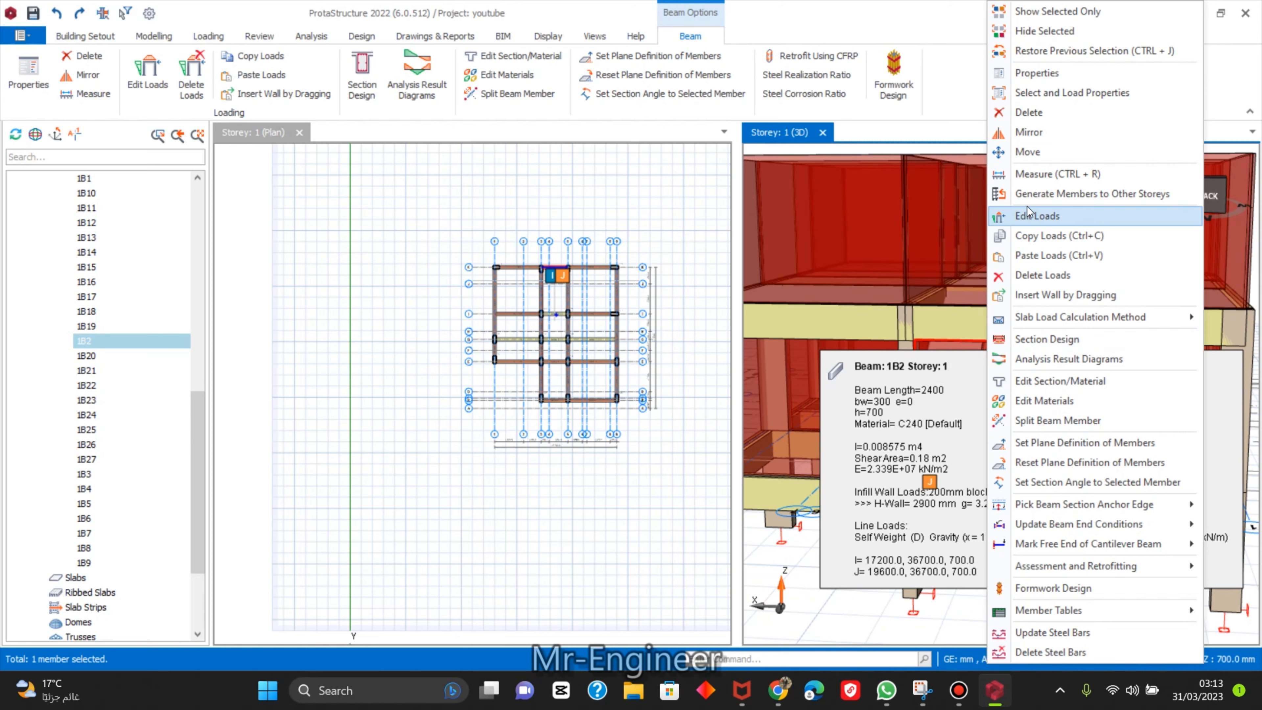
{"action": "left_click", "coordinate": [1044, 217]}
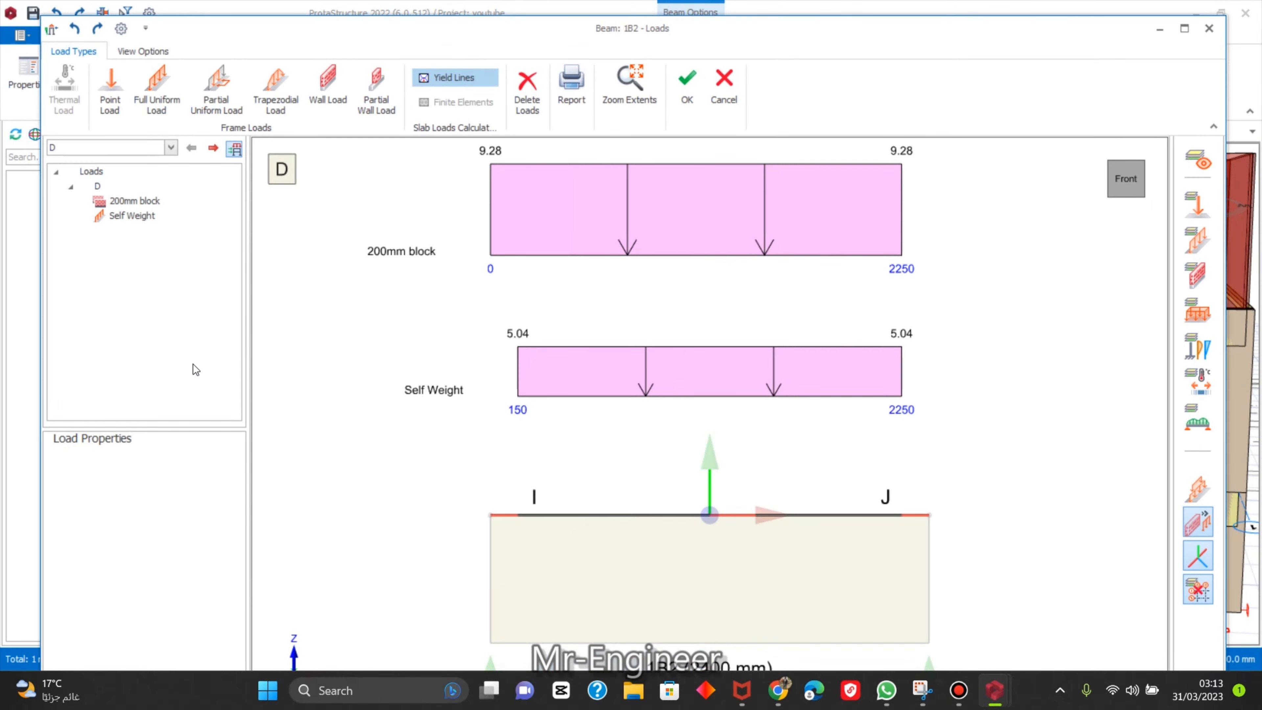
{"action": "left_click", "coordinate": [328, 89]}
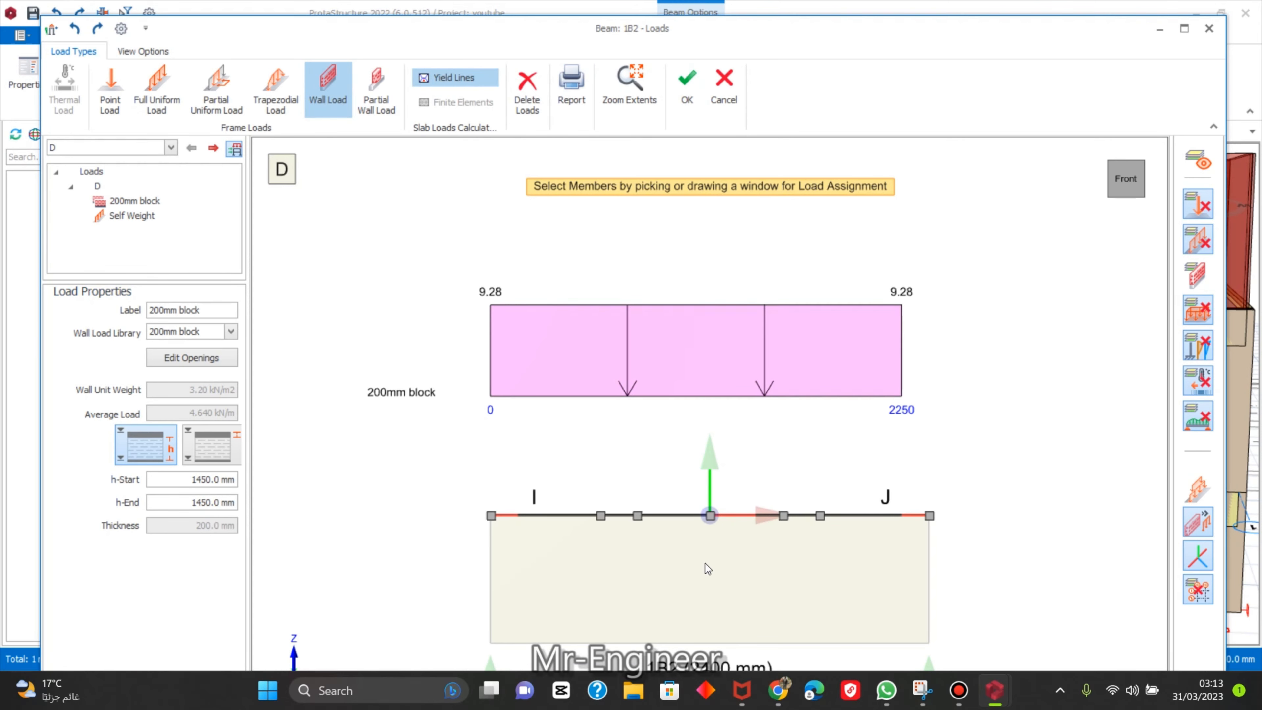
{"action": "left_click", "coordinate": [692, 100]}
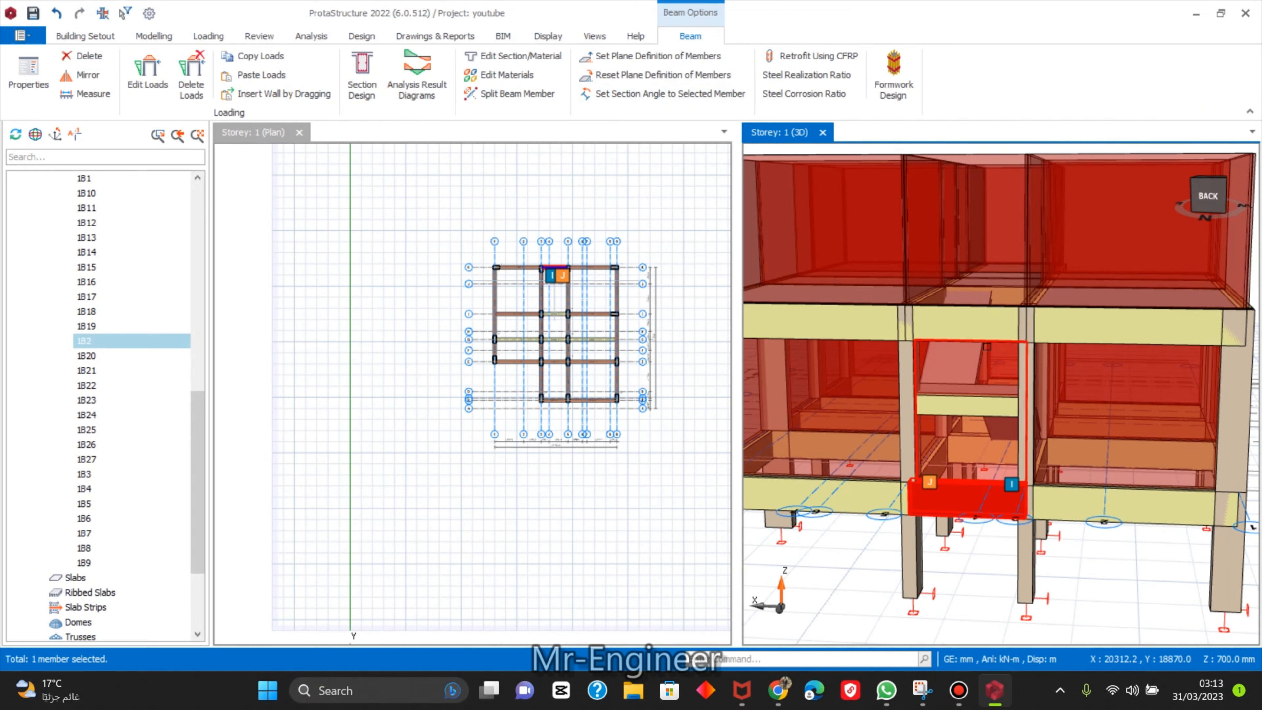
{"action": "key", "text": "Escape"}
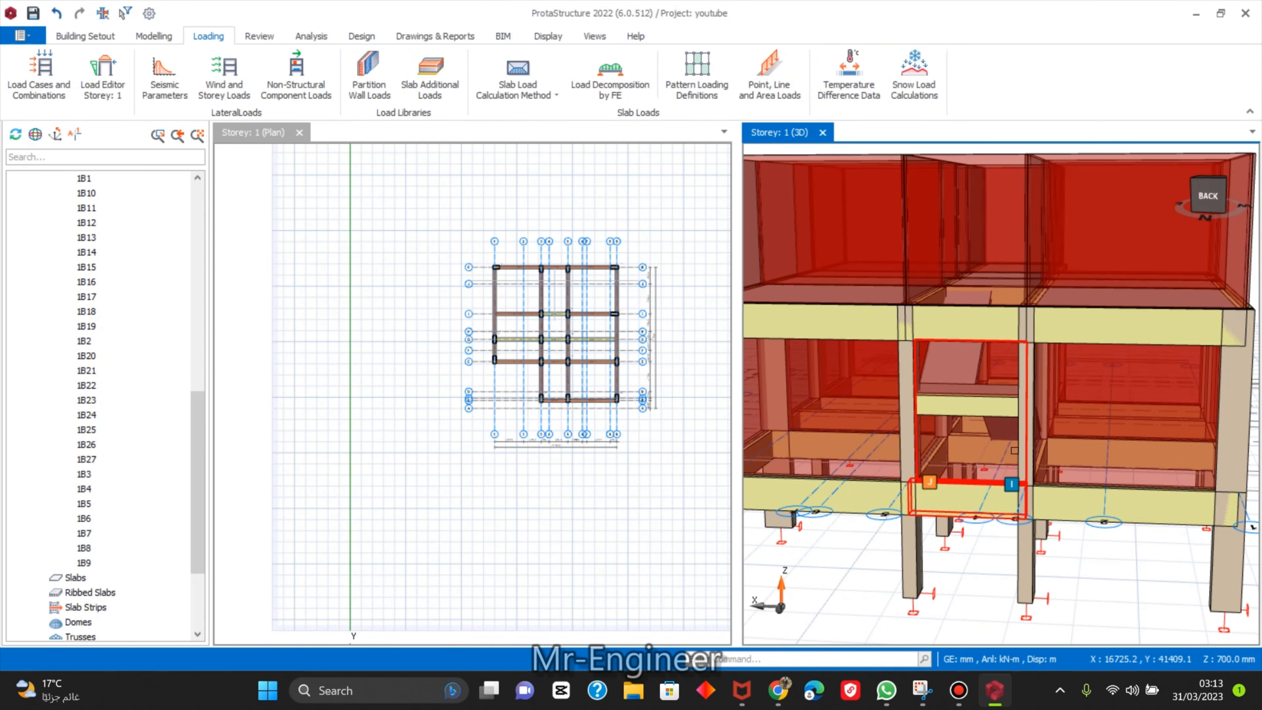
Examine the wall on beam 1B2 and the staircase landing beam above it from several angles at the back of the building.
{"action": "scroll", "coordinate": [1014, 450], "scroll_direction": "up", "scroll_amount": 4}
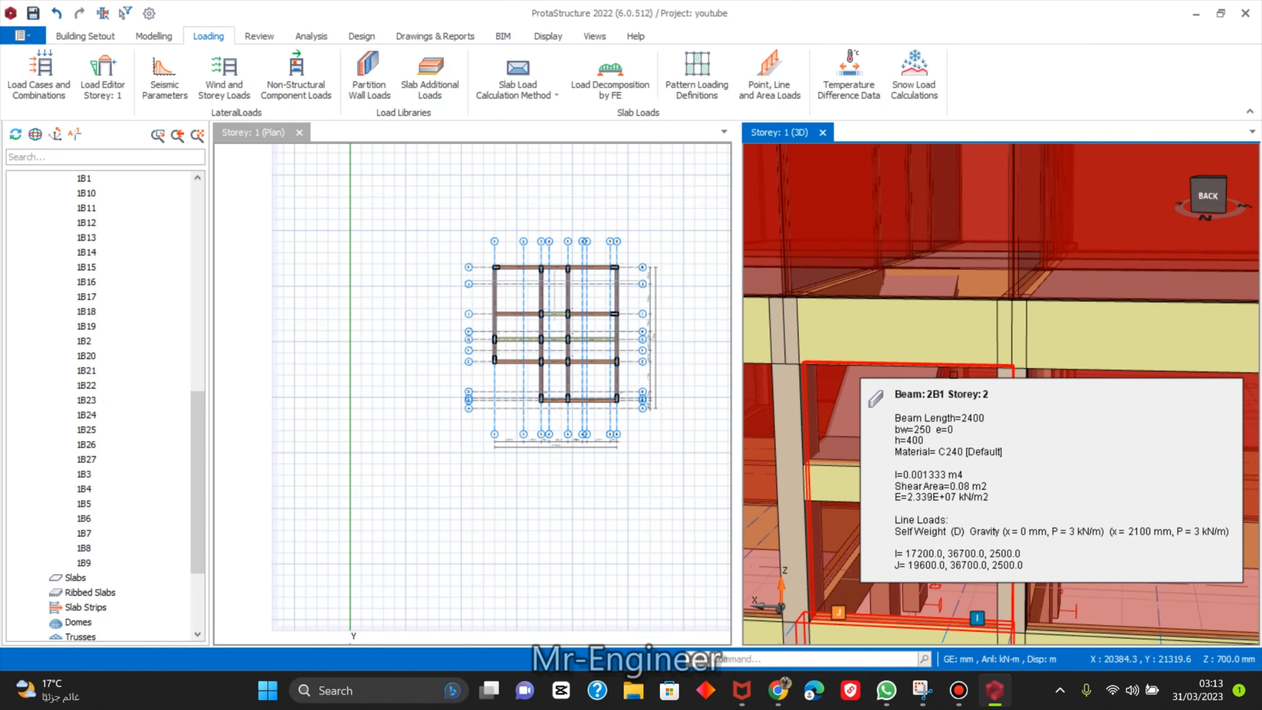
{"action": "left_click", "coordinate": [954, 375]}
{"action": "scroll", "coordinate": [939, 439], "scroll_direction": "down", "scroll_amount": 4}
{"action": "middle_click_drag", "start_coordinate": [958, 591], "coordinate": [987, 399]}
{"action": "scroll", "coordinate": [902, 512], "scroll_direction": "up", "scroll_amount": 4}
{"action": "scroll", "coordinate": [852, 621], "scroll_direction": "down", "scroll_amount": 3}
{"action": "scroll", "coordinate": [984, 430], "scroll_direction": "up", "scroll_amount": 3}
{"action": "scroll", "coordinate": [1026, 423], "scroll_direction": "down", "scroll_amount": 3}
{"action": "scroll", "coordinate": [988, 400], "scroll_direction": "up", "scroll_amount": 2}
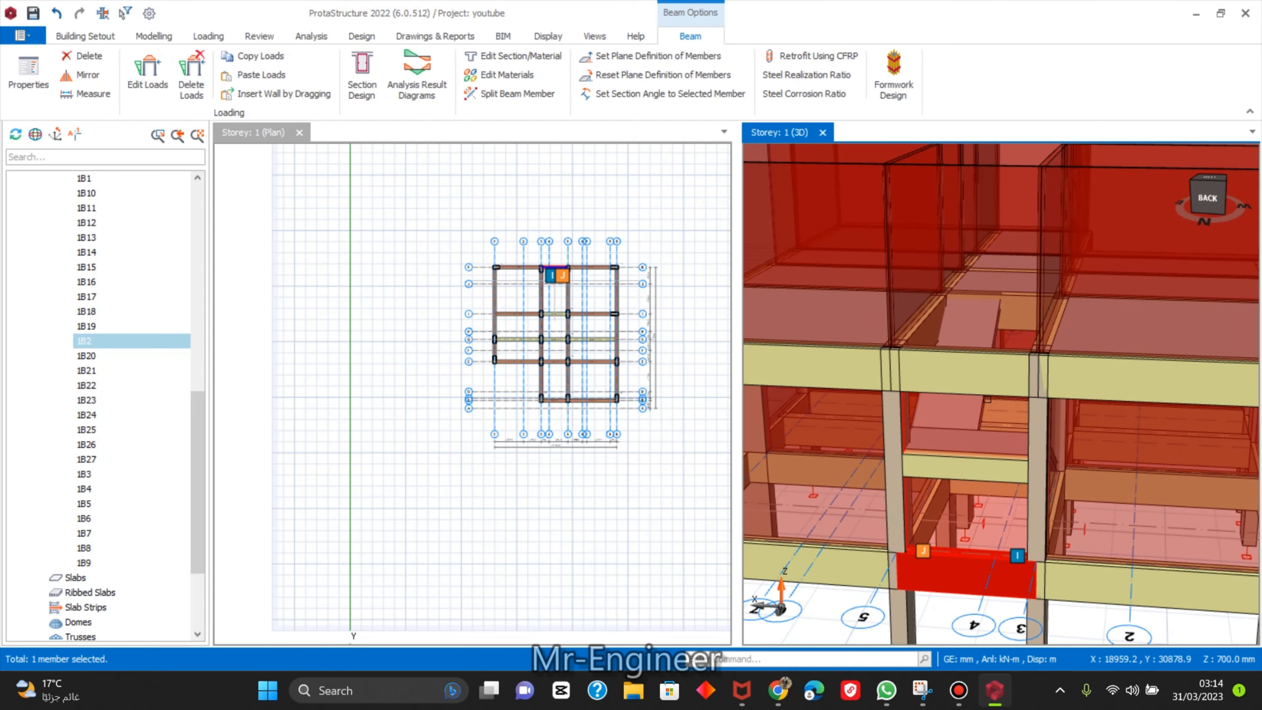
{"action": "scroll", "coordinate": [1008, 458], "scroll_direction": "up", "scroll_amount": 3}
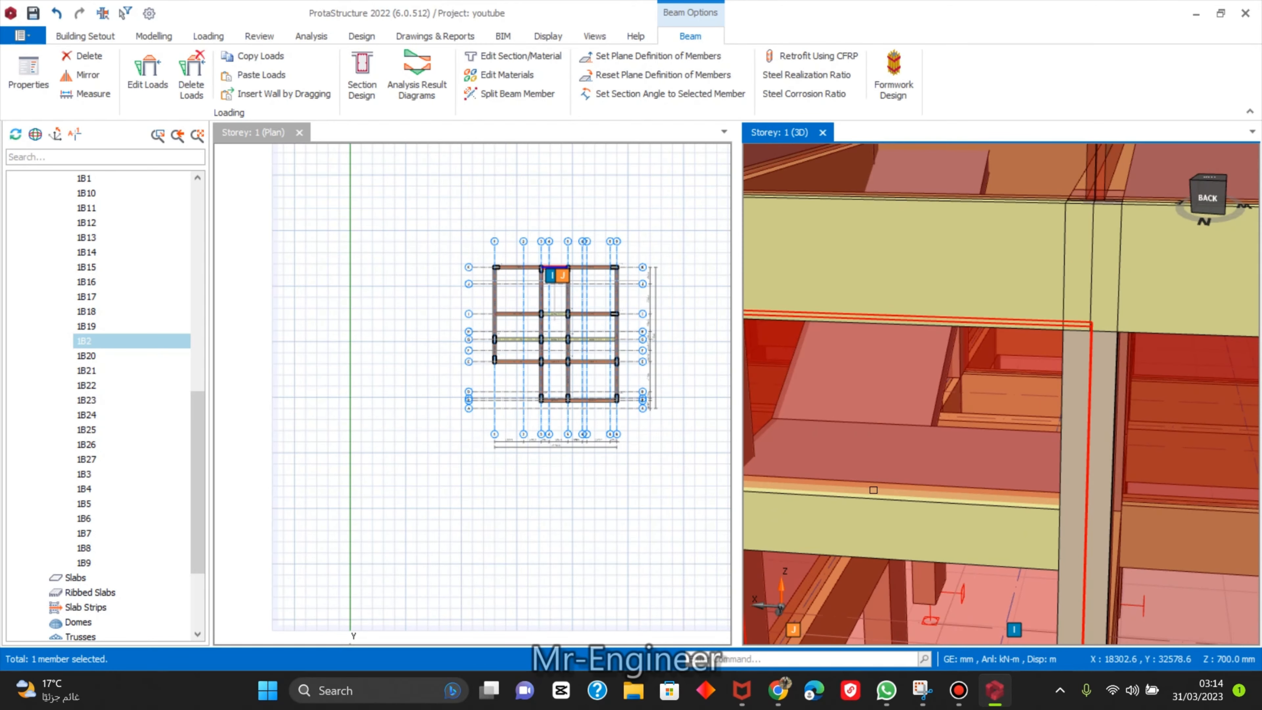
{"action": "middle_click_drag", "start_coordinate": [874, 488], "coordinate": [1003, 434]}
{"action": "scroll", "coordinate": [1053, 400], "scroll_direction": "down", "scroll_amount": 4}
{"action": "middle_click_drag", "start_coordinate": [1054, 400], "coordinate": [979, 417]}
{"action": "key", "text": "Escape"}
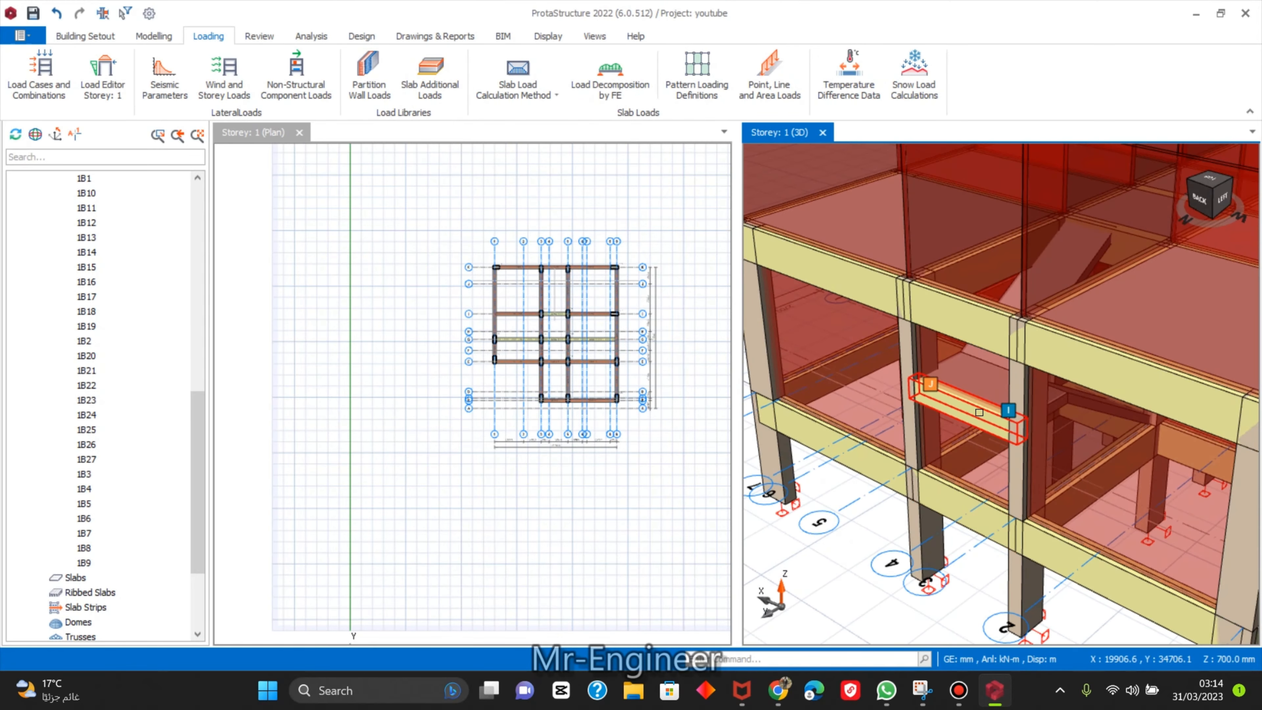
{"action": "left_click", "coordinate": [979, 412]}
{"action": "scroll", "coordinate": [974, 432], "scroll_direction": "down", "scroll_amount": 3}
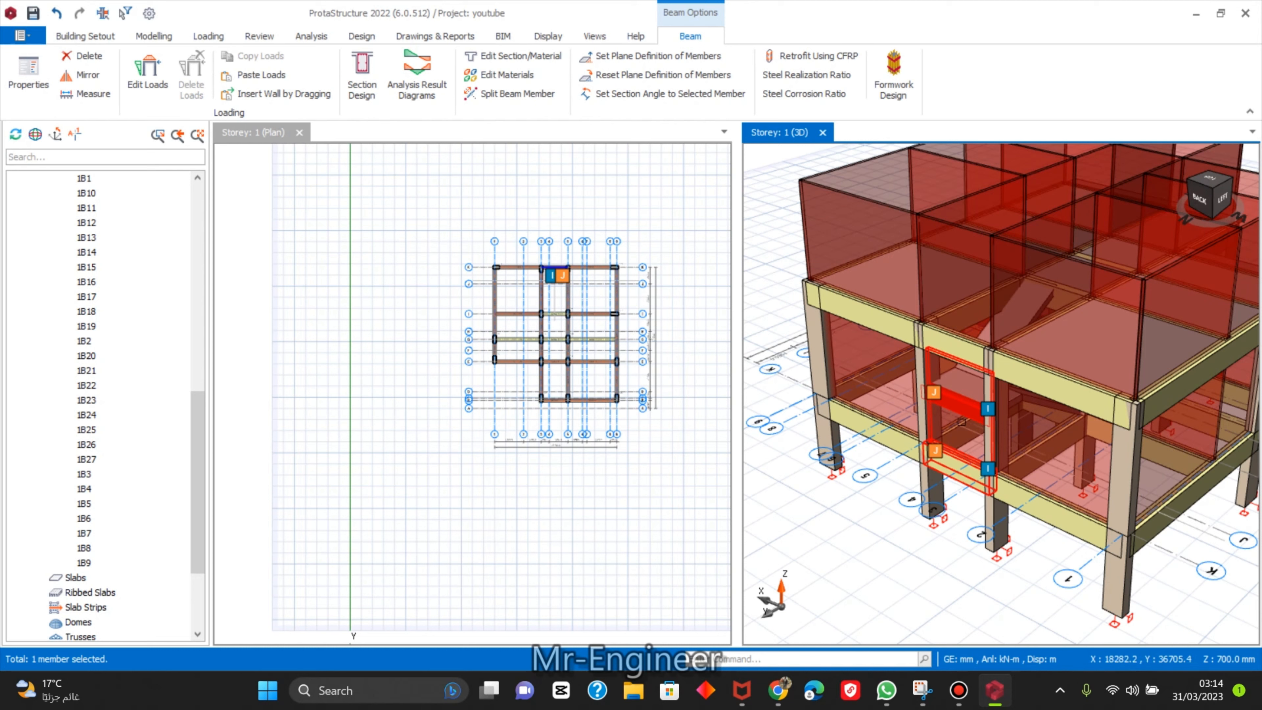
Delete the 200mm block wall load from storey 1 beam 1B2 and clear the selection.
{"action": "left_click", "coordinate": [982, 376]}
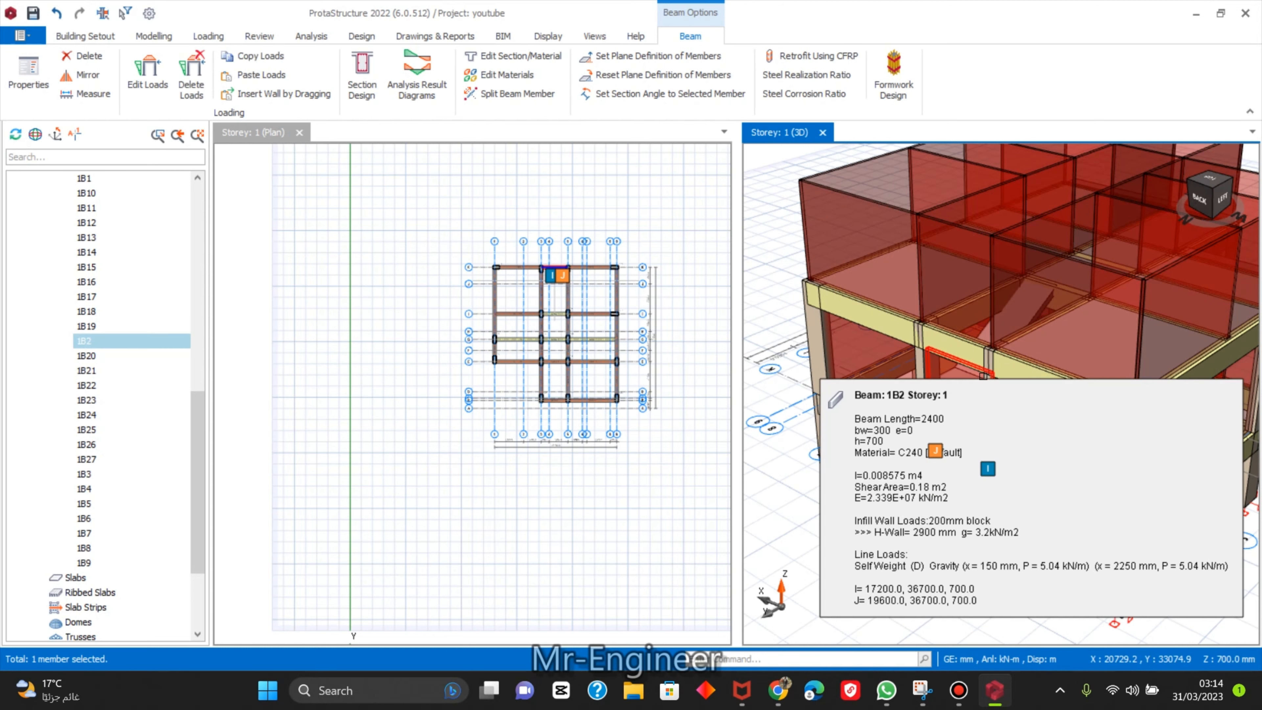
{"action": "right_click", "coordinate": [983, 378]}
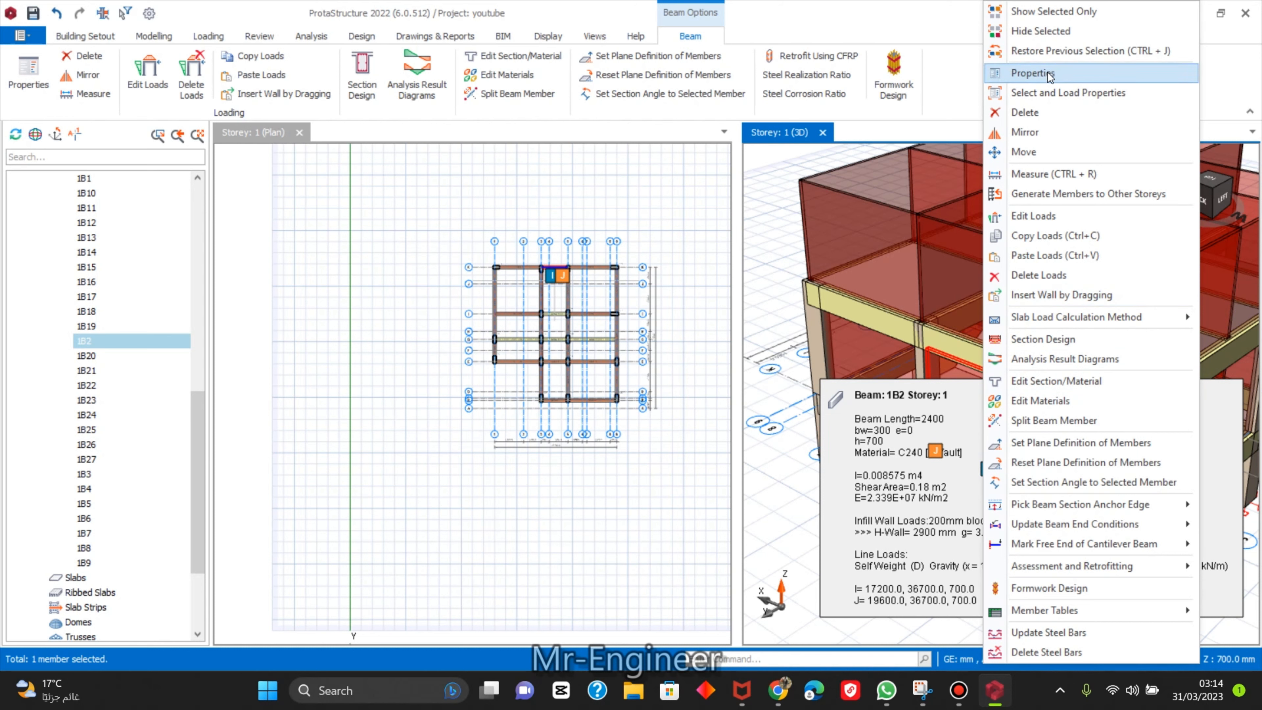
{"action": "left_click", "coordinate": [1075, 274]}
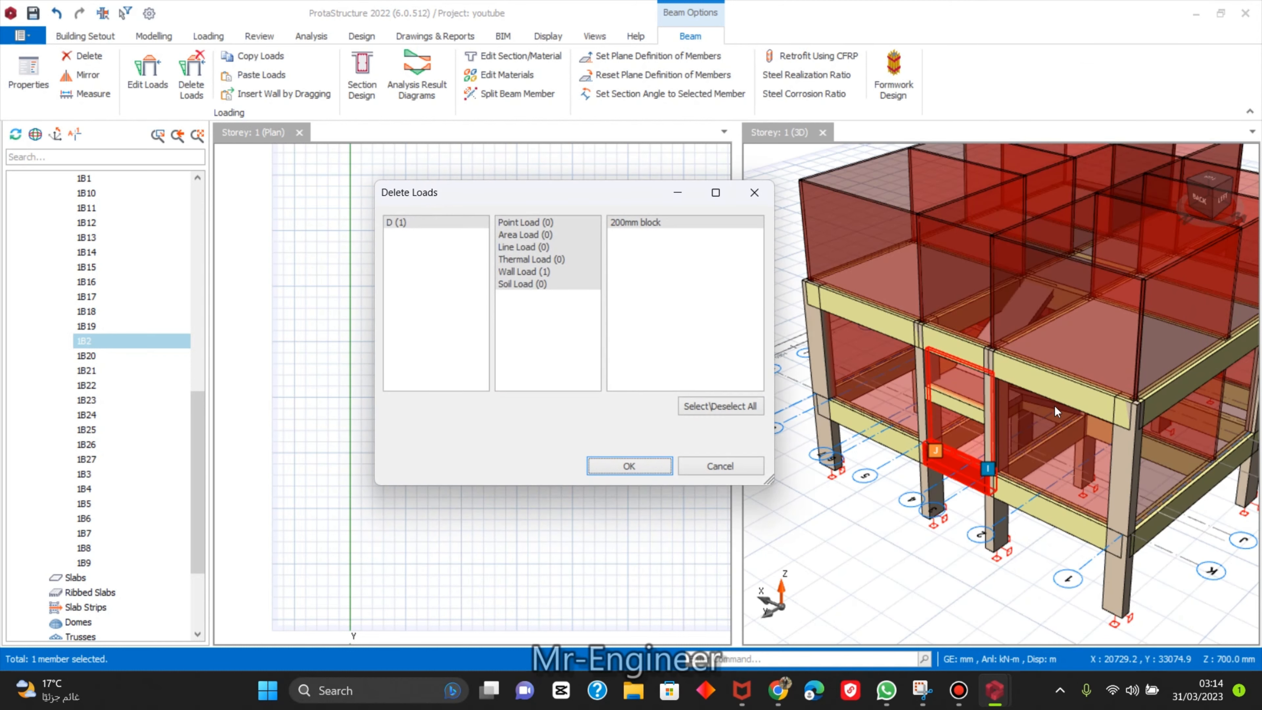
{"action": "left_click", "coordinate": [547, 271]}
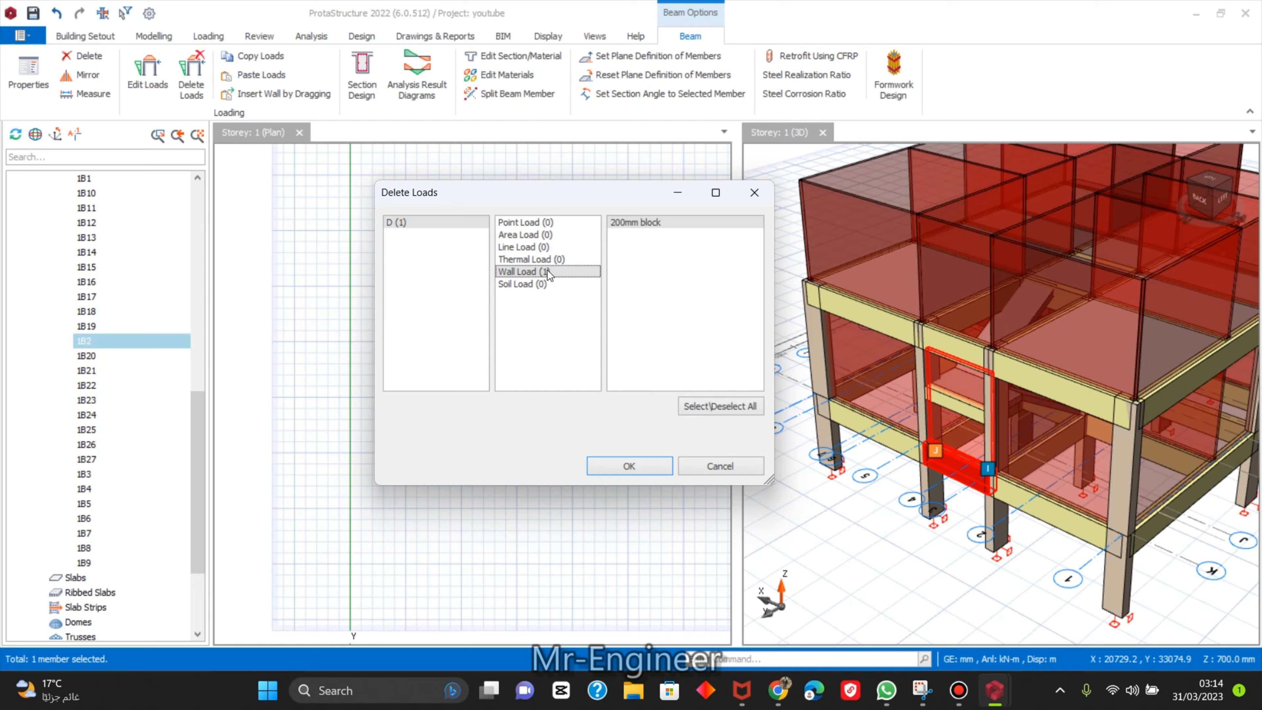
{"action": "left_click", "coordinate": [650, 469]}
{"action": "scroll", "coordinate": [972, 516], "scroll_direction": "down", "scroll_amount": 3}
{"action": "key", "text": "Escape"}
Apply the 200mm block wall load to storey 1 beam 1B2 with start and end heights of 1450 mm.
{"action": "scroll", "coordinate": [971, 516], "scroll_direction": "up", "scroll_amount": 5}
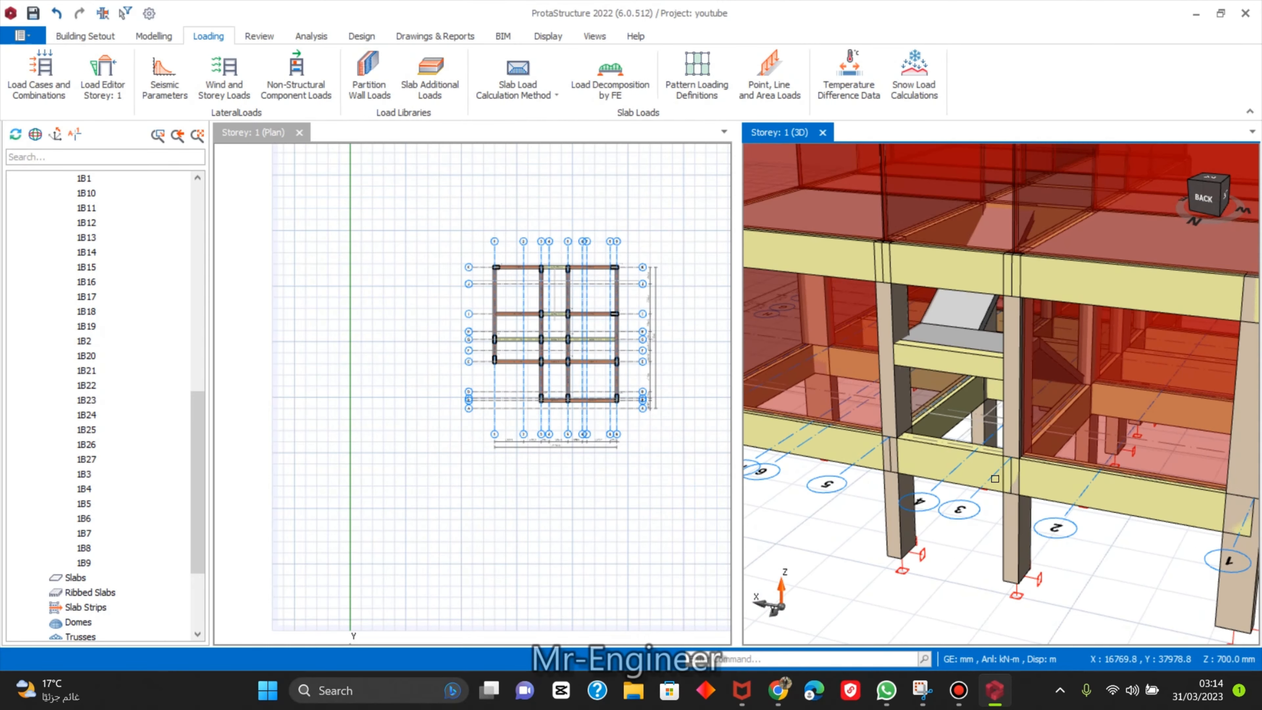
{"action": "scroll", "coordinate": [925, 503], "scroll_direction": "down", "scroll_amount": 2}
{"action": "scroll", "coordinate": [845, 517], "scroll_direction": "up", "scroll_amount": 4}
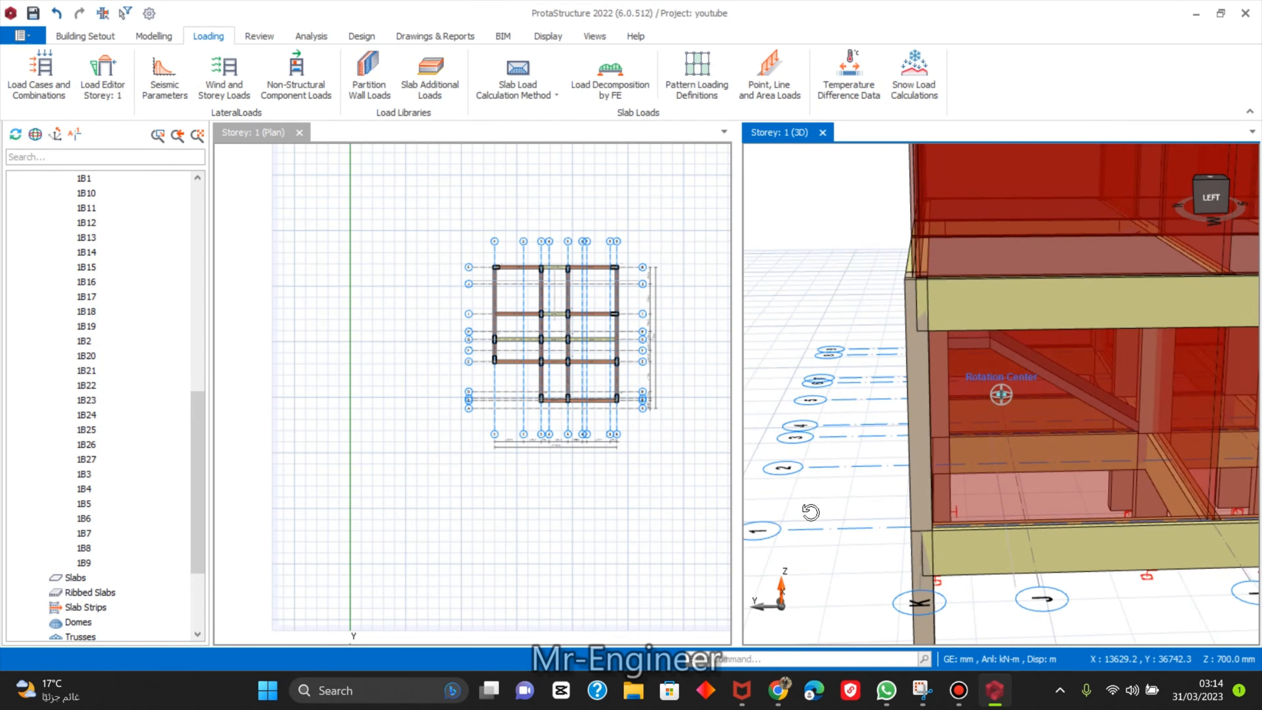
{"action": "scroll", "coordinate": [820, 510], "scroll_direction": "down", "scroll_amount": 3}
{"action": "left_click", "coordinate": [978, 462]}
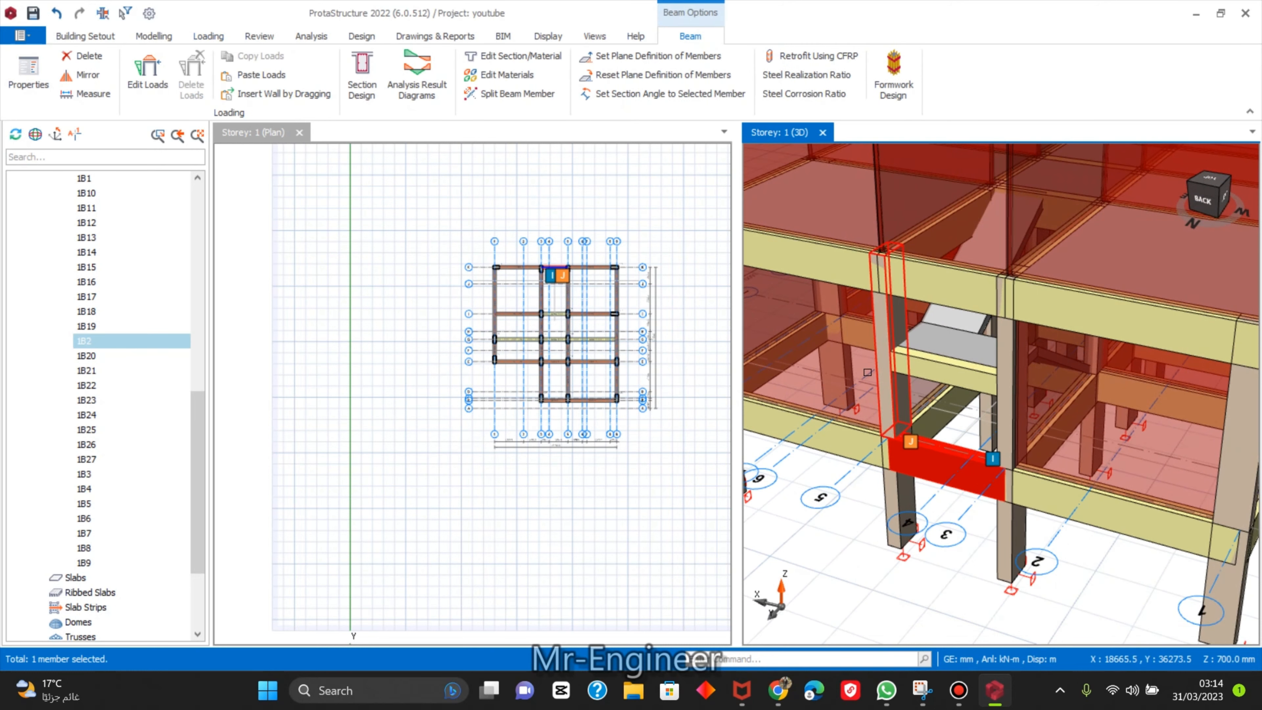
{"action": "scroll", "coordinate": [522, 326], "scroll_direction": "up", "scroll_amount": 5}
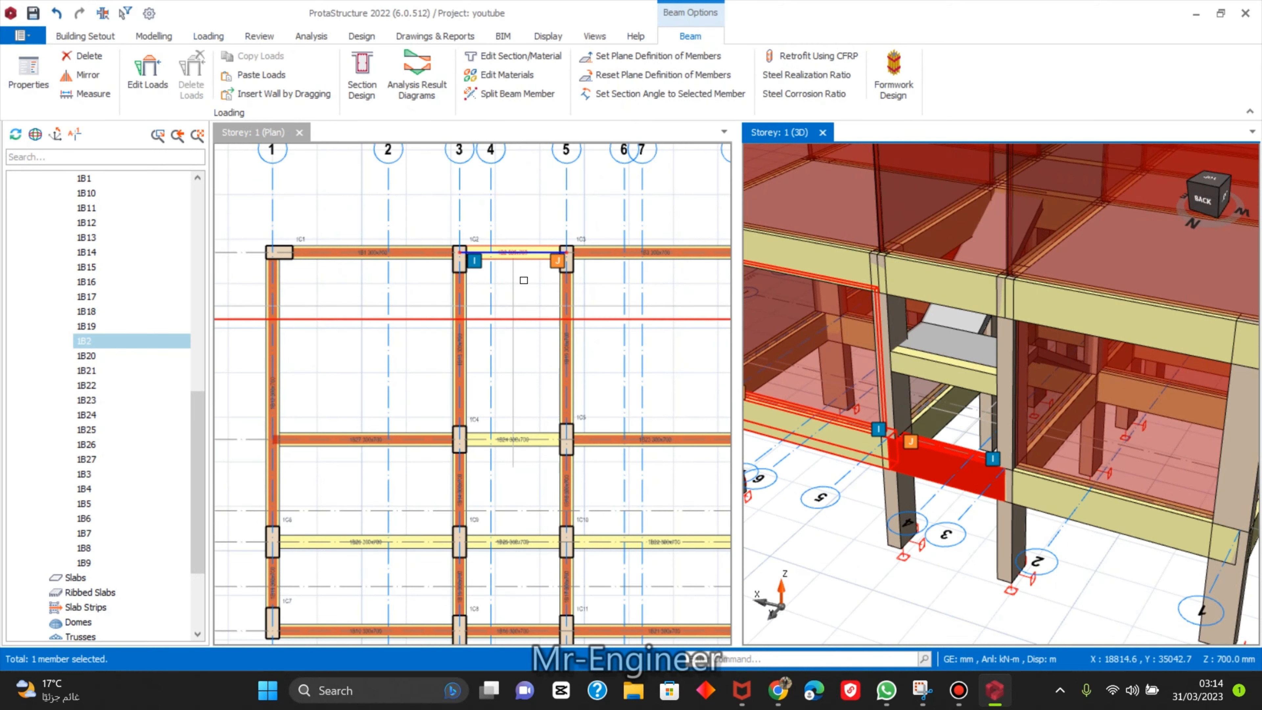
{"action": "right_click", "coordinate": [520, 328]}
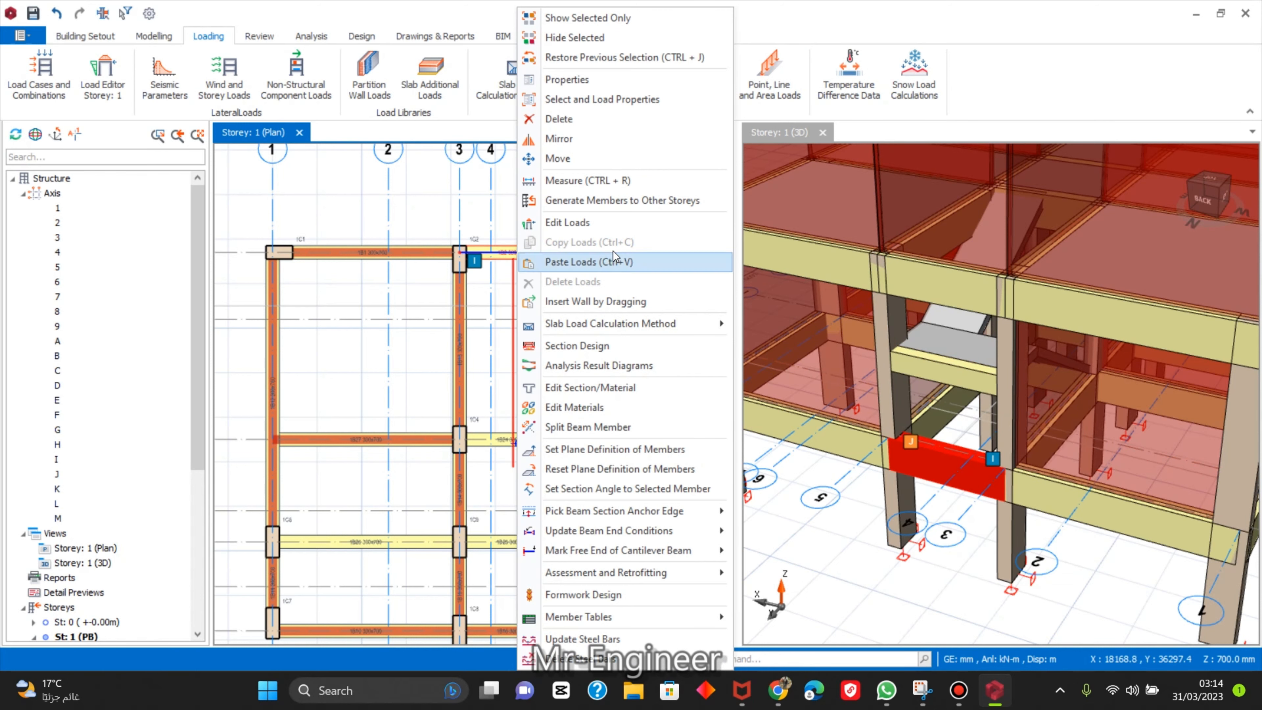
{"action": "left_click", "coordinate": [598, 231]}
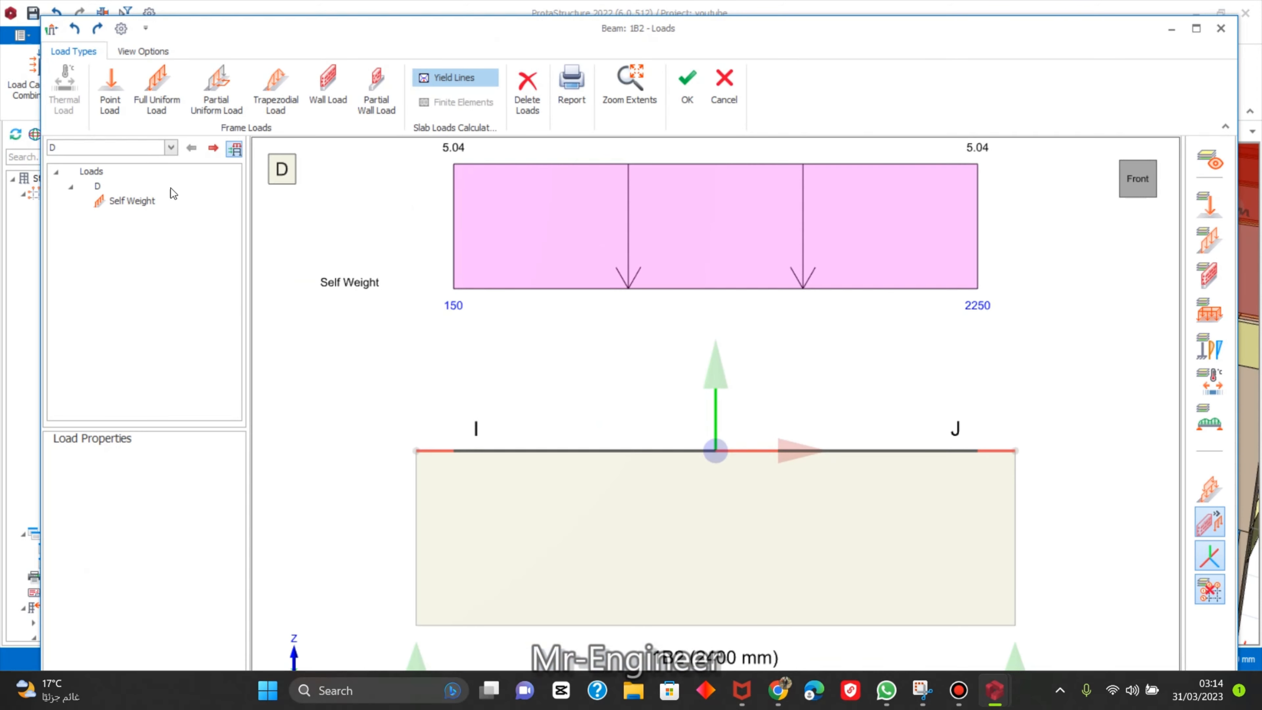
{"action": "left_click", "coordinate": [328, 87]}
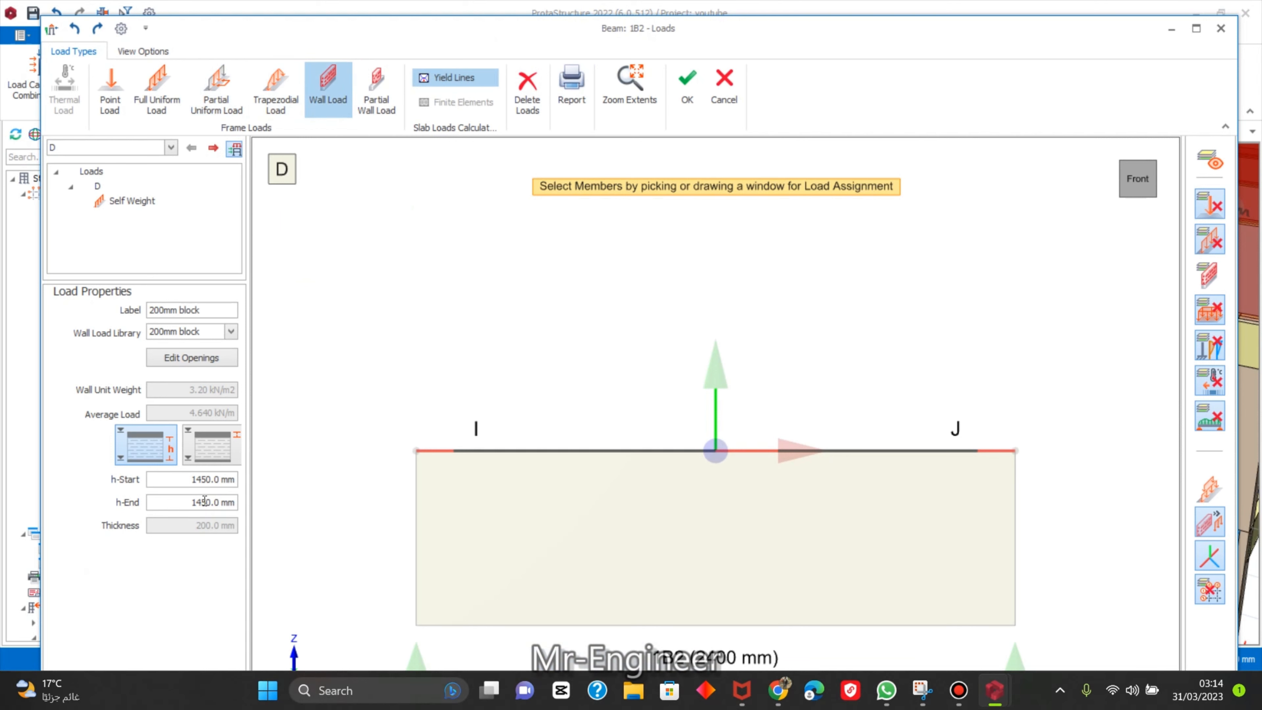
{"action": "left_click", "coordinate": [597, 496]}
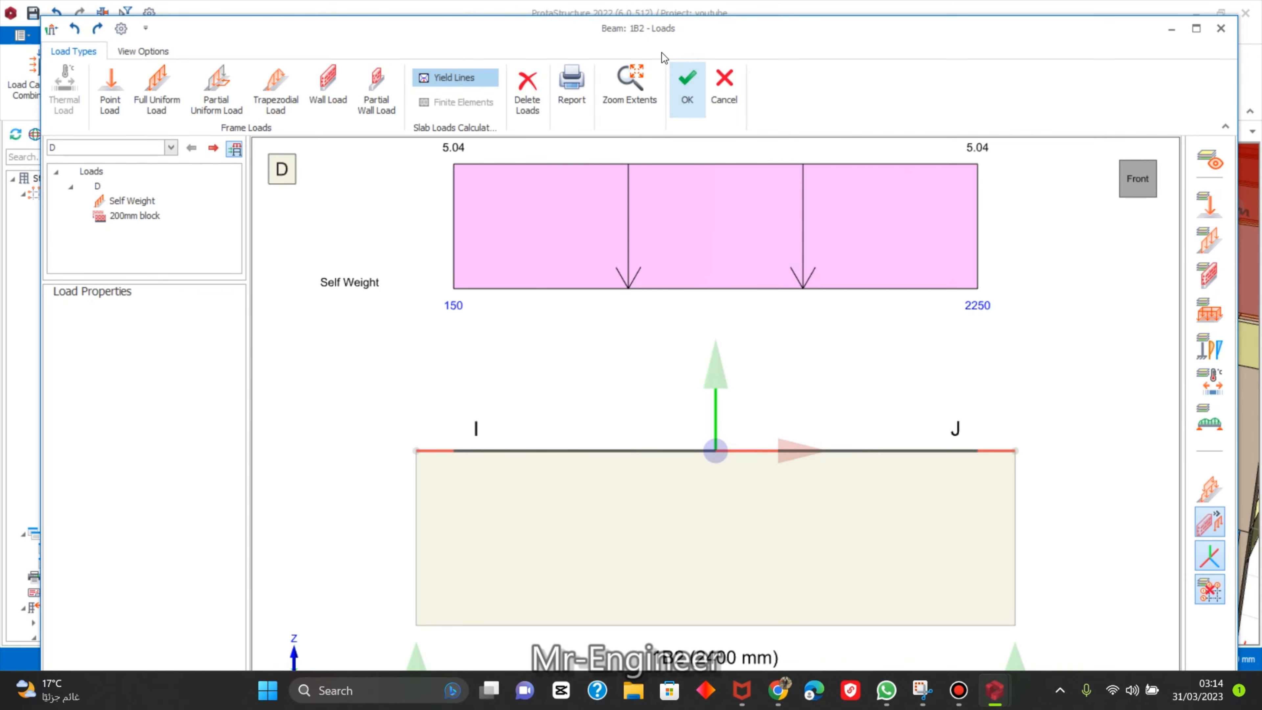
{"action": "left_click", "coordinate": [348, 103]}
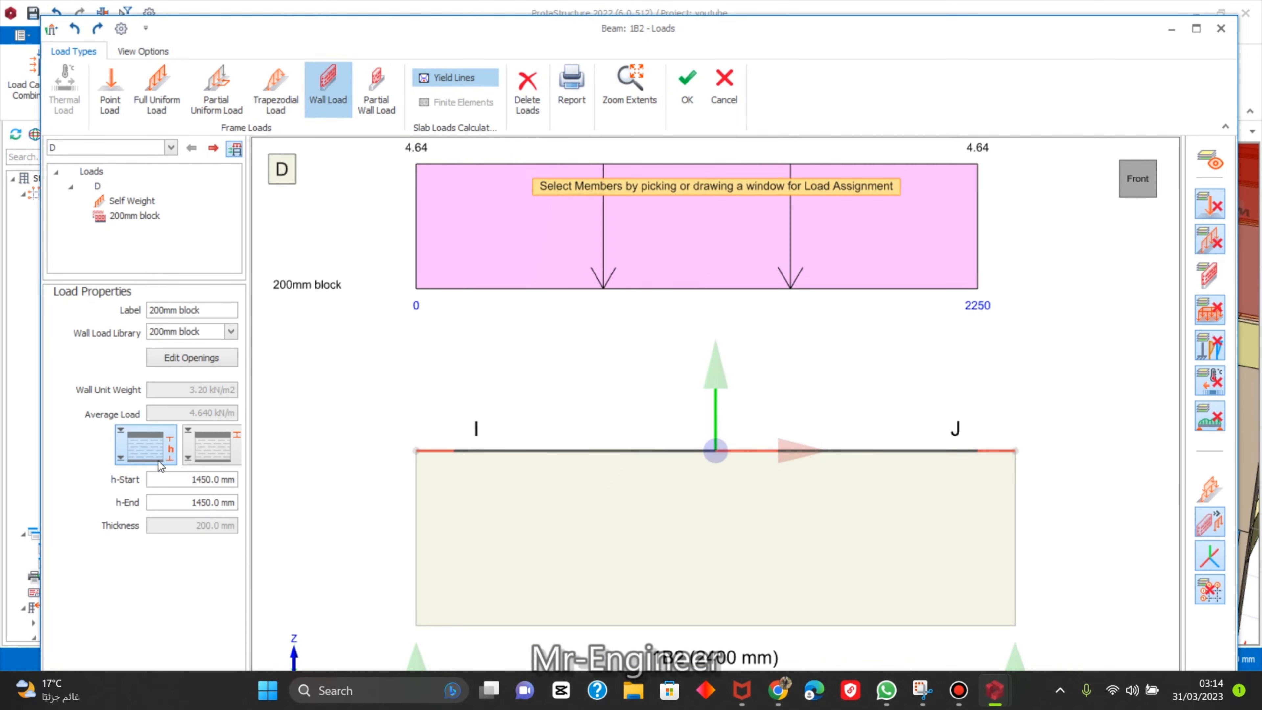
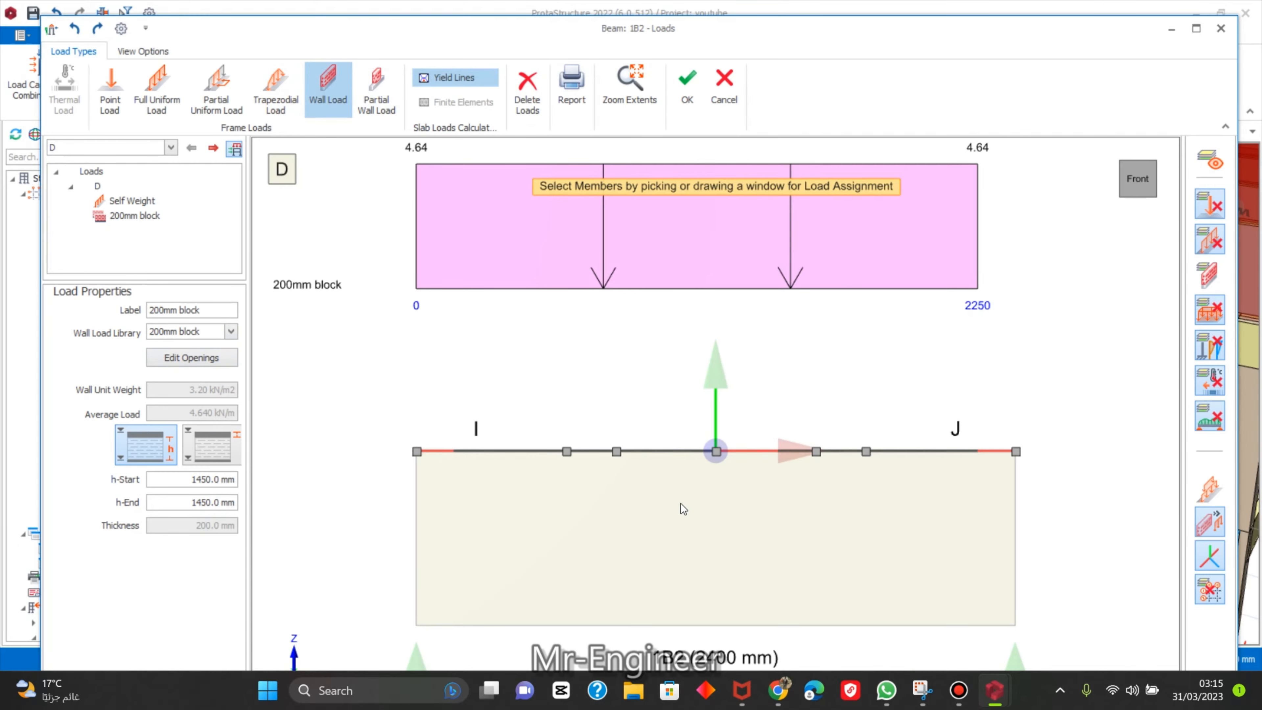
{"action": "left_click", "coordinate": [688, 85]}
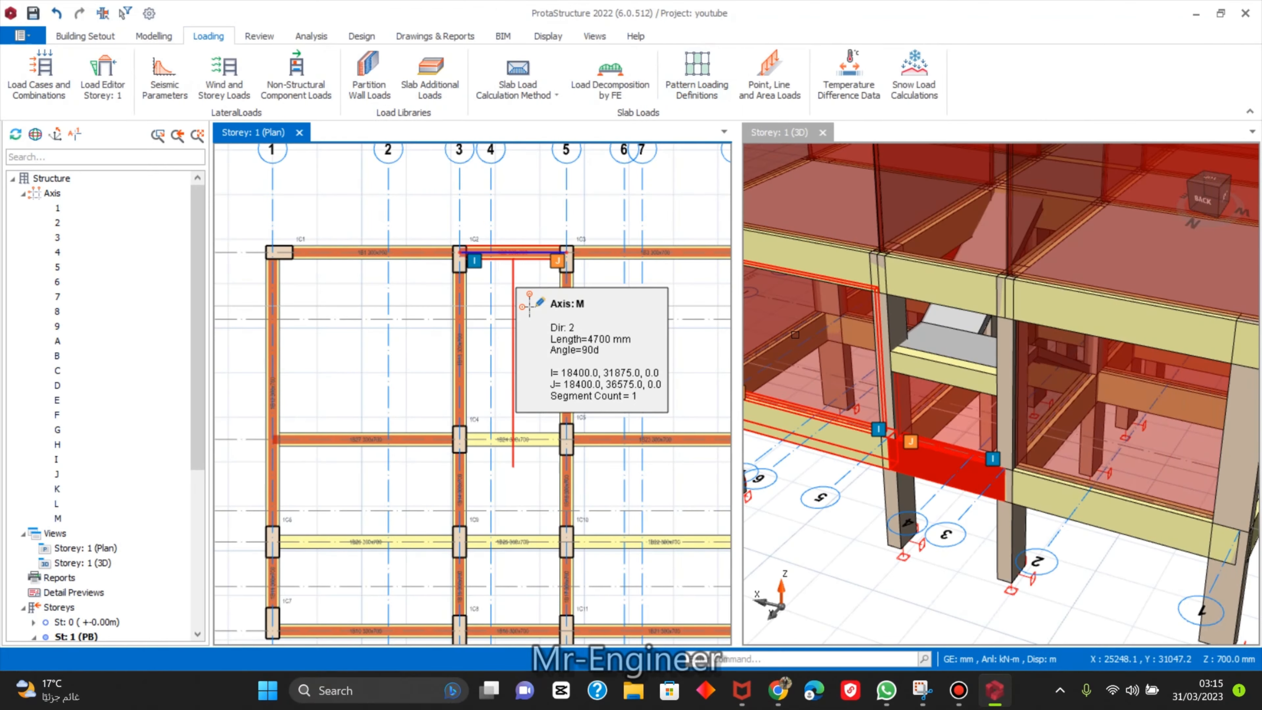
Examine the half-height wall on beam 1B2 below the staircase landing and read the beam's wall load details.
{"action": "scroll", "coordinate": [944, 467], "scroll_direction": "up", "scroll_amount": 6}
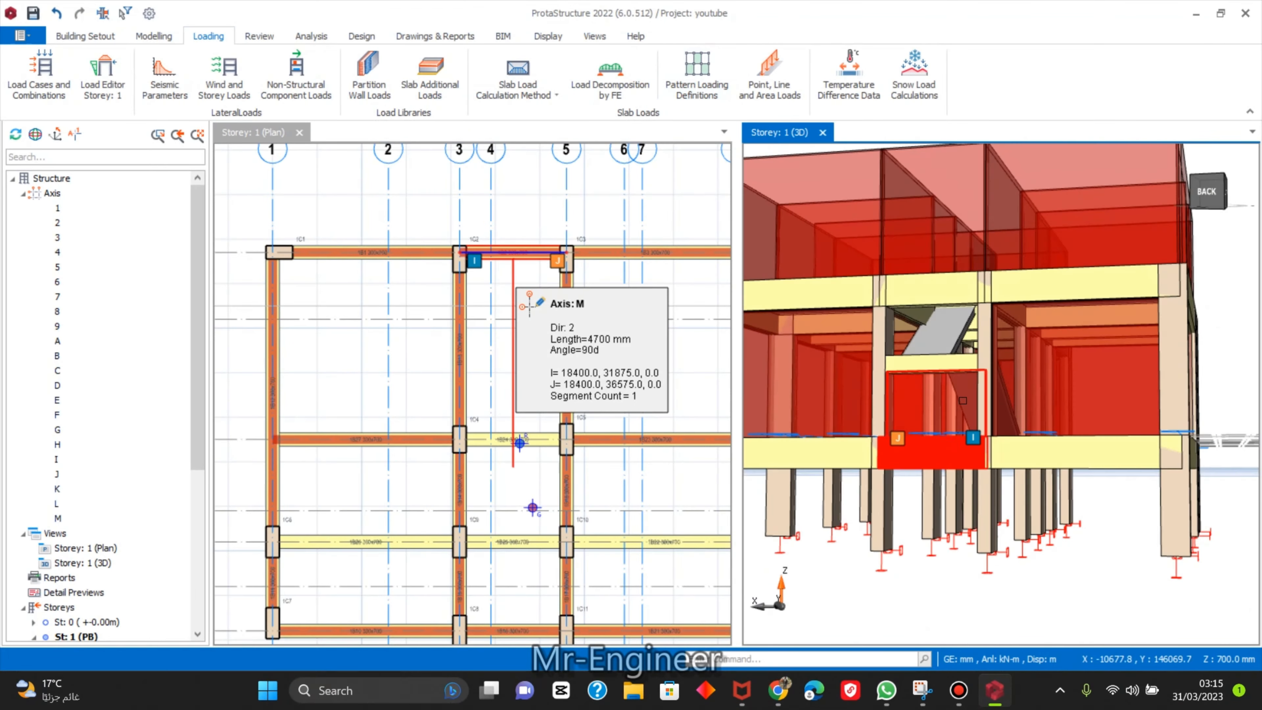
{"action": "scroll", "coordinate": [964, 463], "scroll_direction": "down", "scroll_amount": 10}
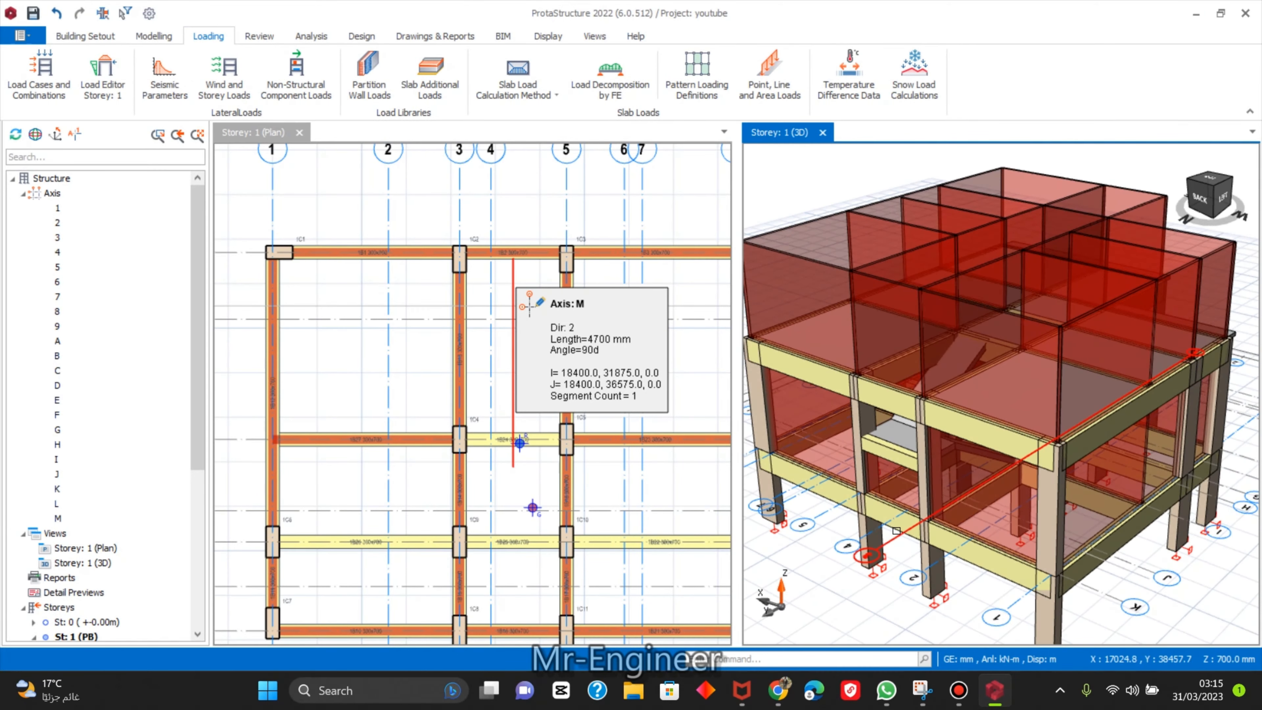
{"action": "left_click", "coordinate": [908, 500]}
{"action": "scroll", "coordinate": [925, 507], "scroll_direction": "up", "scroll_amount": 5}
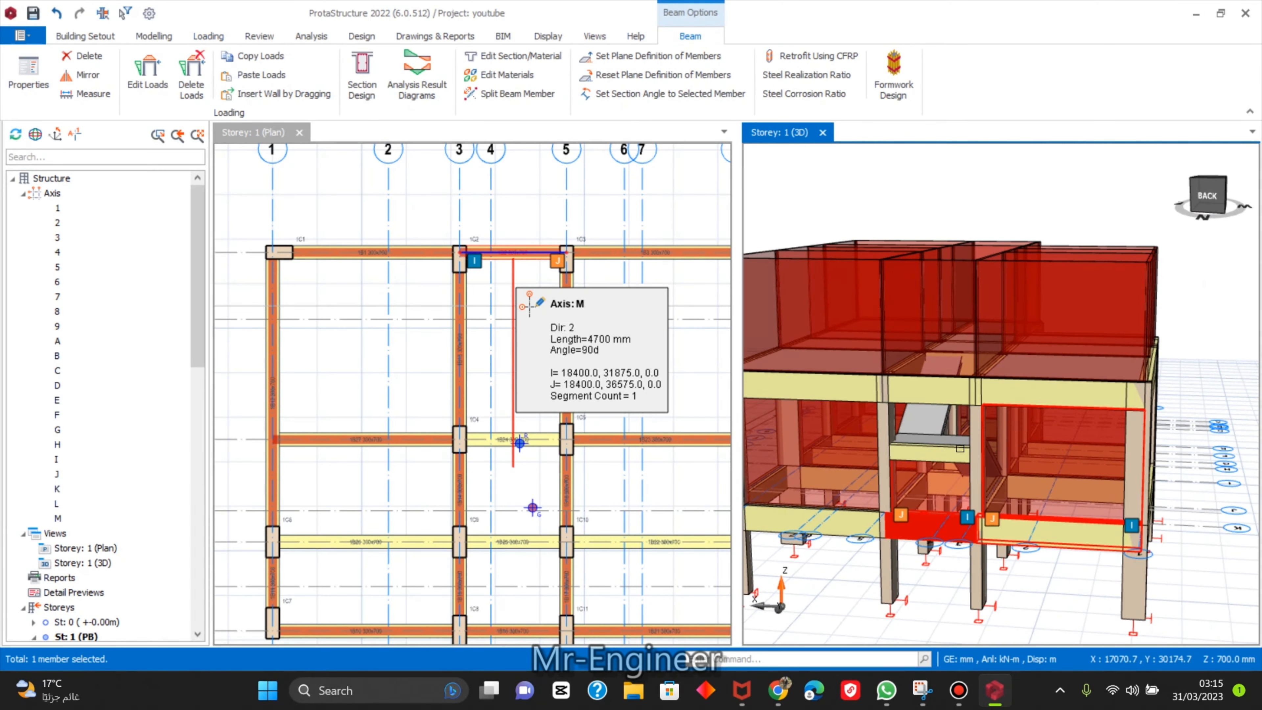
{"action": "scroll", "coordinate": [939, 512], "scroll_direction": "up", "scroll_amount": 4}
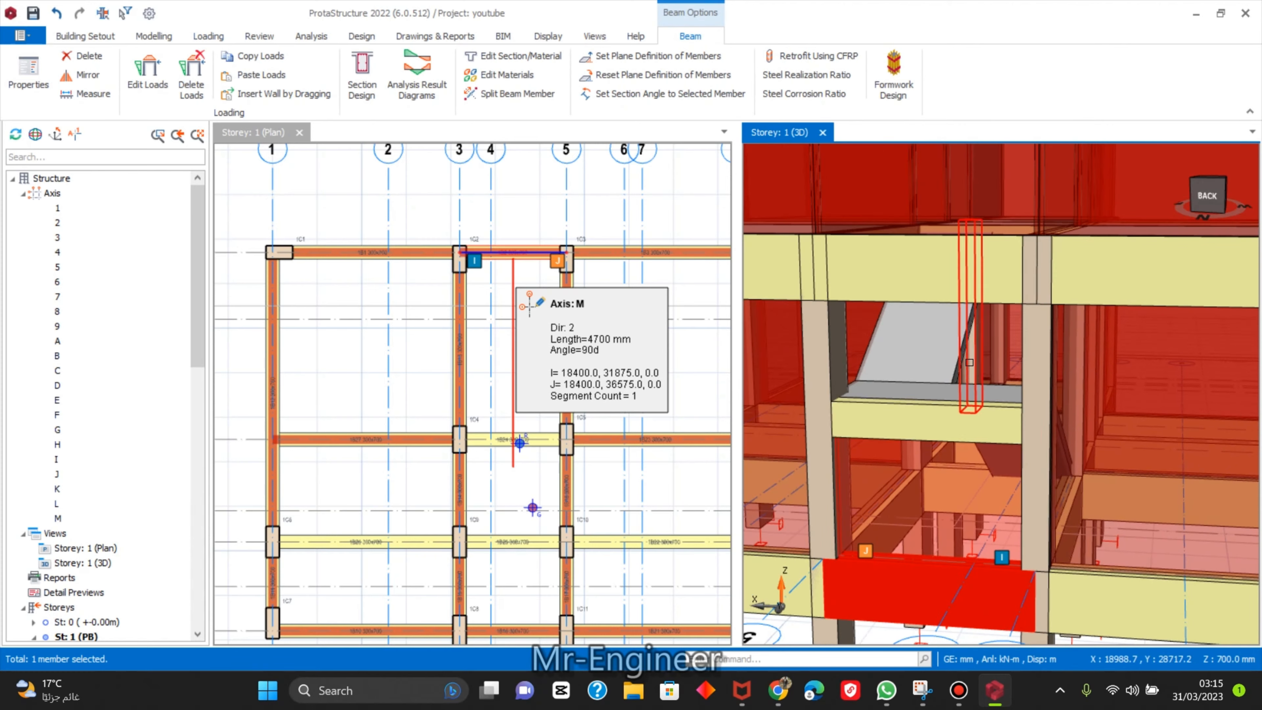
{"action": "scroll", "coordinate": [995, 422], "scroll_direction": "down", "scroll_amount": 6}
{"action": "middle_click_drag", "start_coordinate": [993, 498], "coordinate": [967, 527]}
{"action": "mouse_move", "coordinate": [968, 451]}
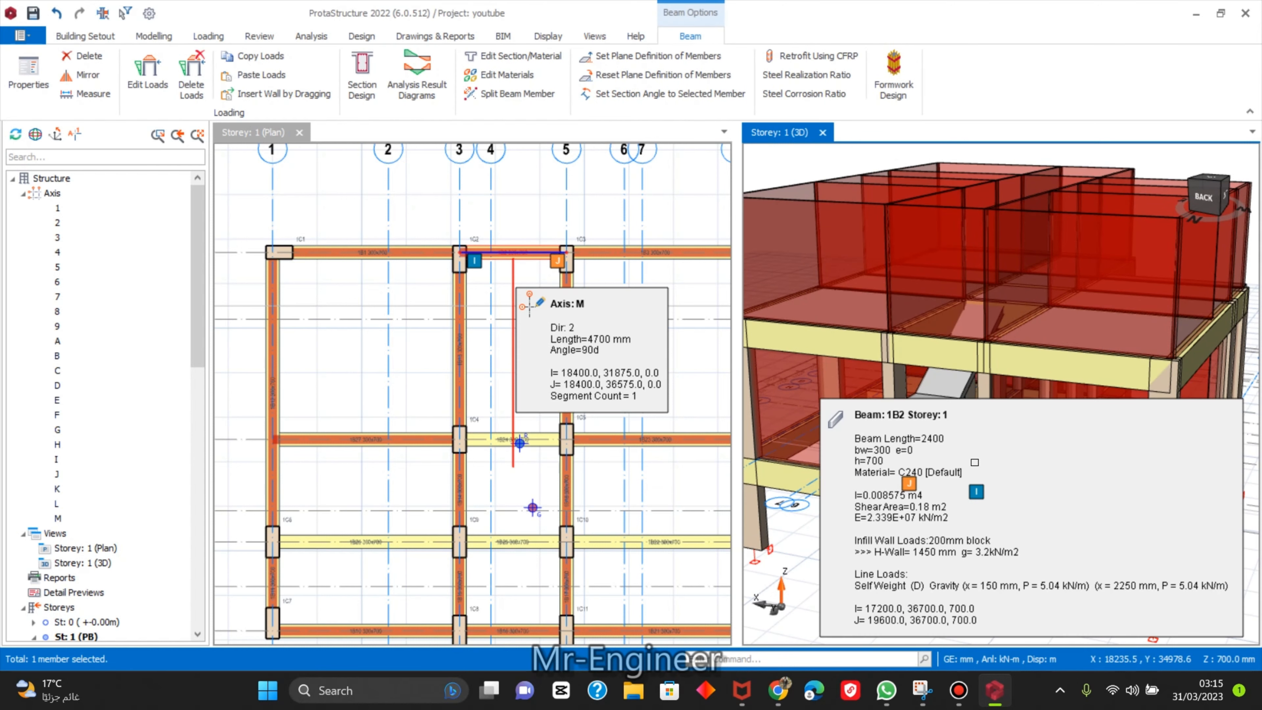
Copy the 200mm block wall load from beam 1B2 and paste it onto the staircase landing beam 2B1.
{"action": "left_click", "coordinate": [549, 276]}
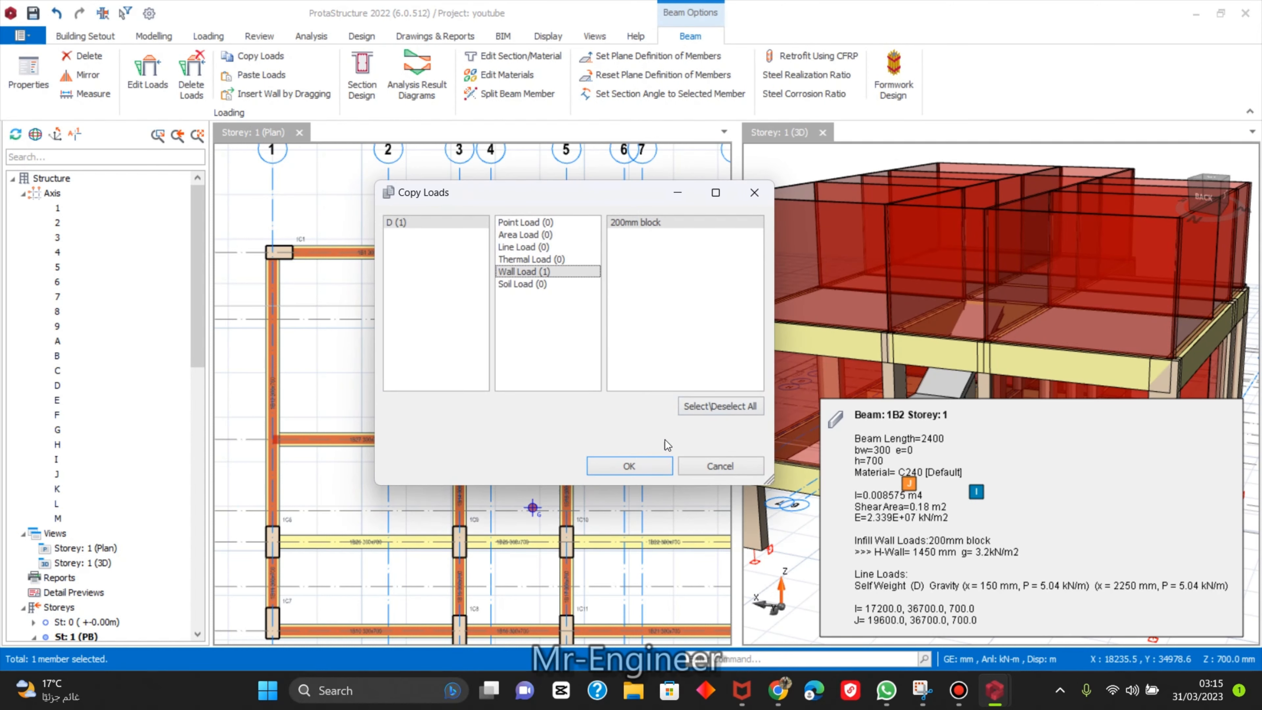
{"action": "left_click", "coordinate": [652, 470]}
{"action": "scroll", "coordinate": [875, 438], "scroll_direction": "up", "scroll_amount": 2}
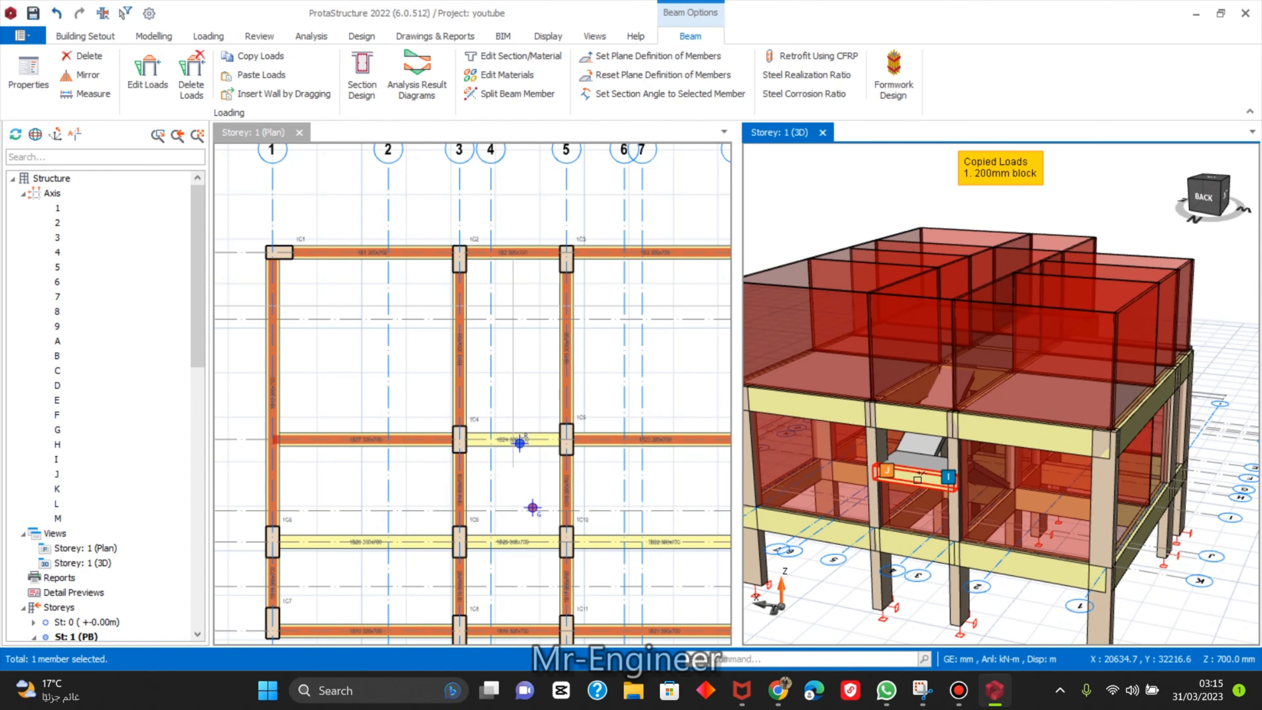
{"action": "left_click", "coordinate": [930, 477]}
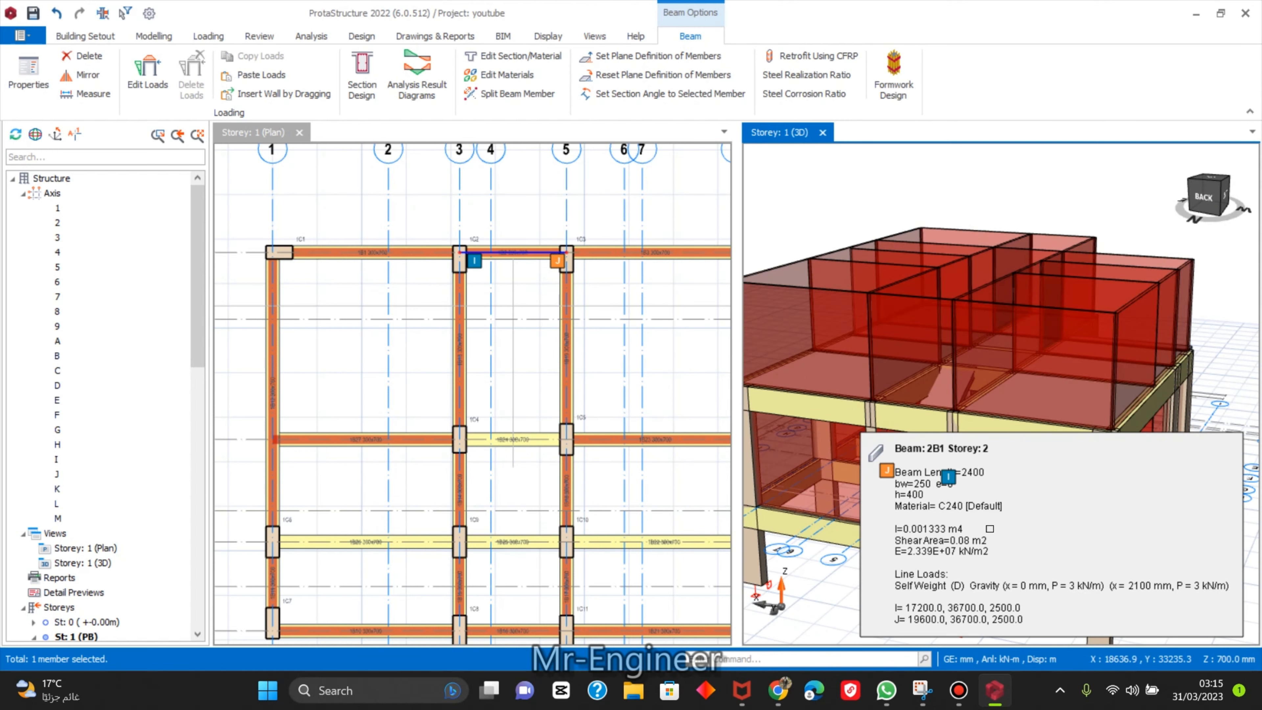
{"action": "scroll", "coordinate": [1015, 563], "scroll_direction": "down", "scroll_amount": 5}
{"action": "scroll", "coordinate": [1015, 563], "scroll_direction": "up", "scroll_amount": 5}
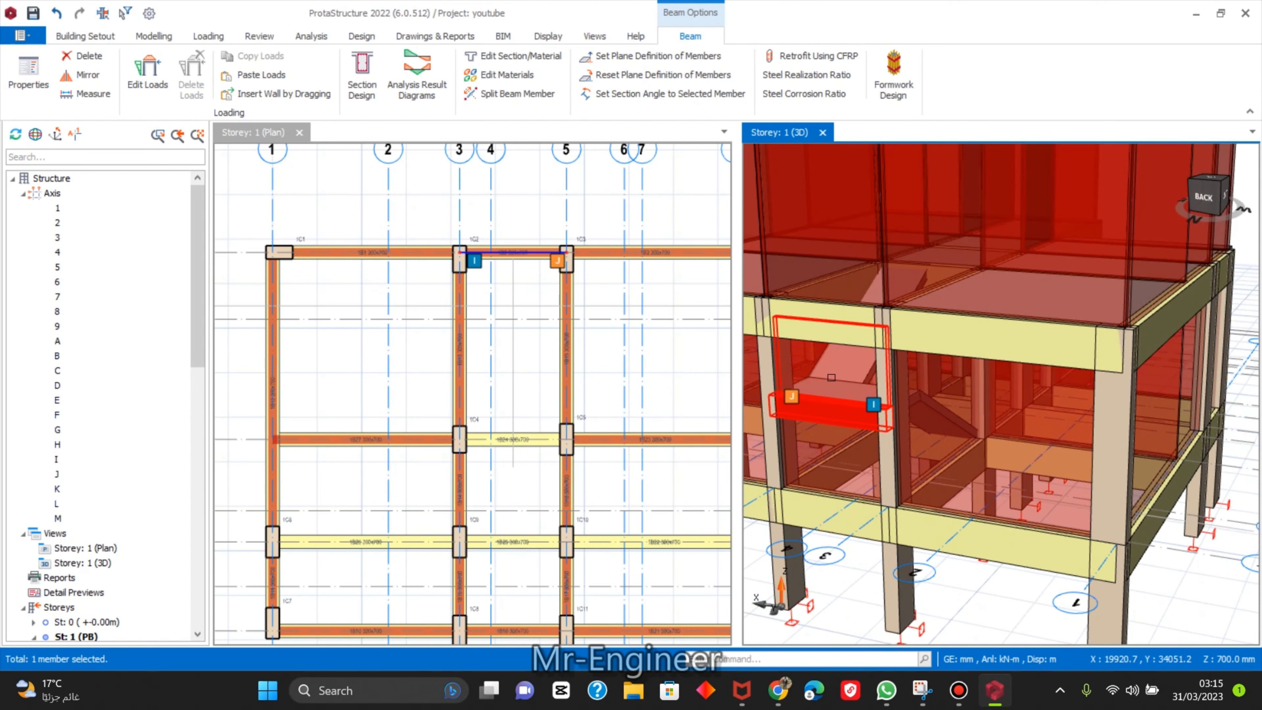
Examine the wall above landing beam 2B1 from several angles, read its load details and clear the selection.
{"action": "middle_click_drag", "start_coordinate": [845, 369], "coordinate": [970, 309]}
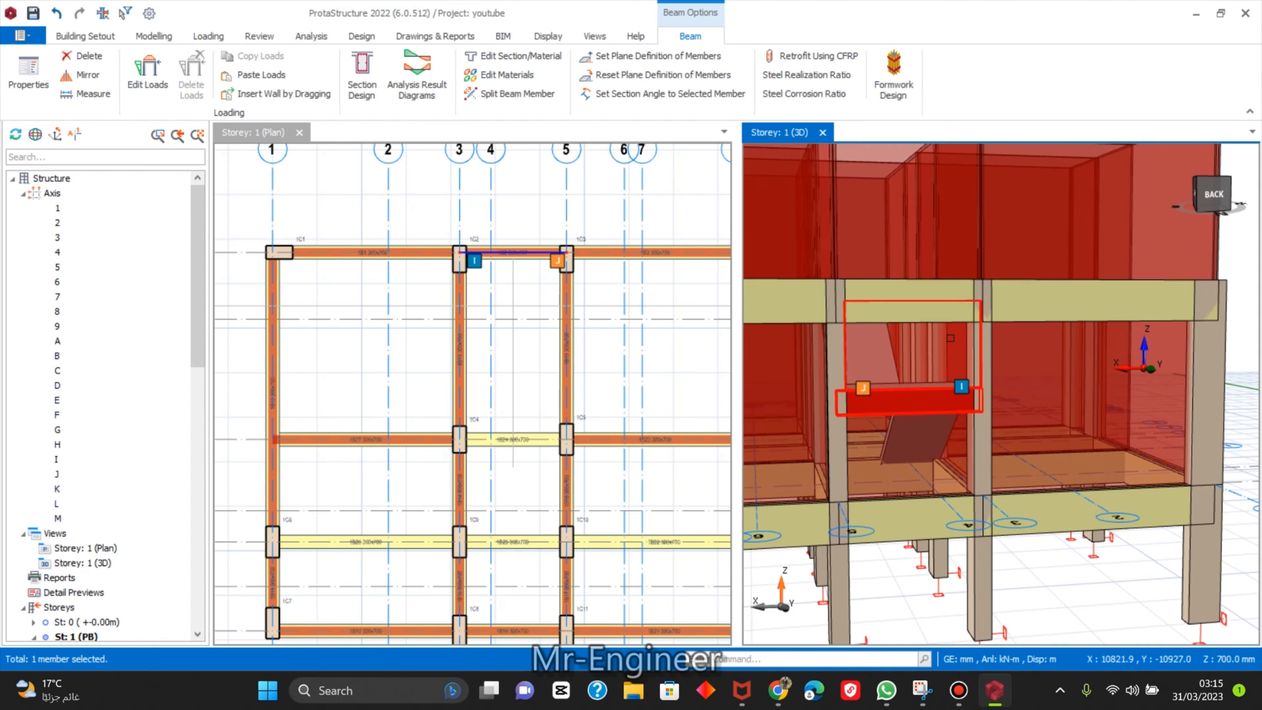
{"action": "mouse_move", "coordinate": [973, 328]}
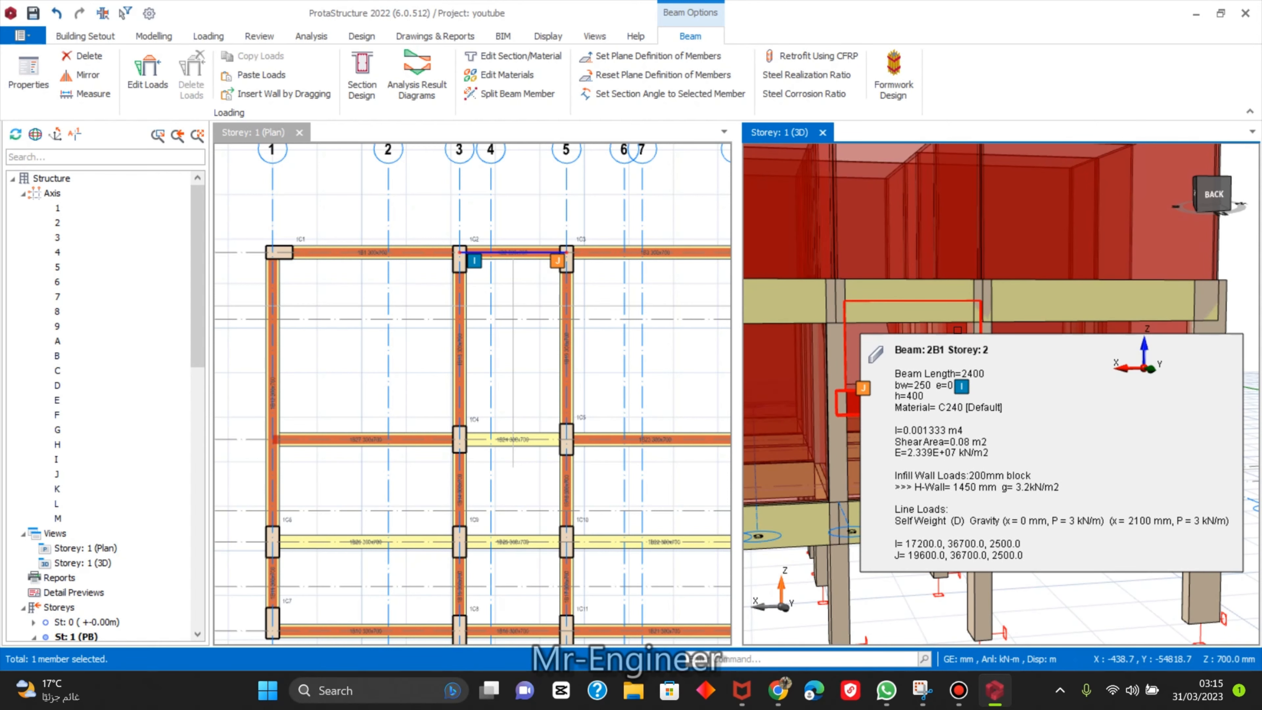
{"action": "scroll", "coordinate": [909, 375], "scroll_direction": "down", "scroll_amount": 3}
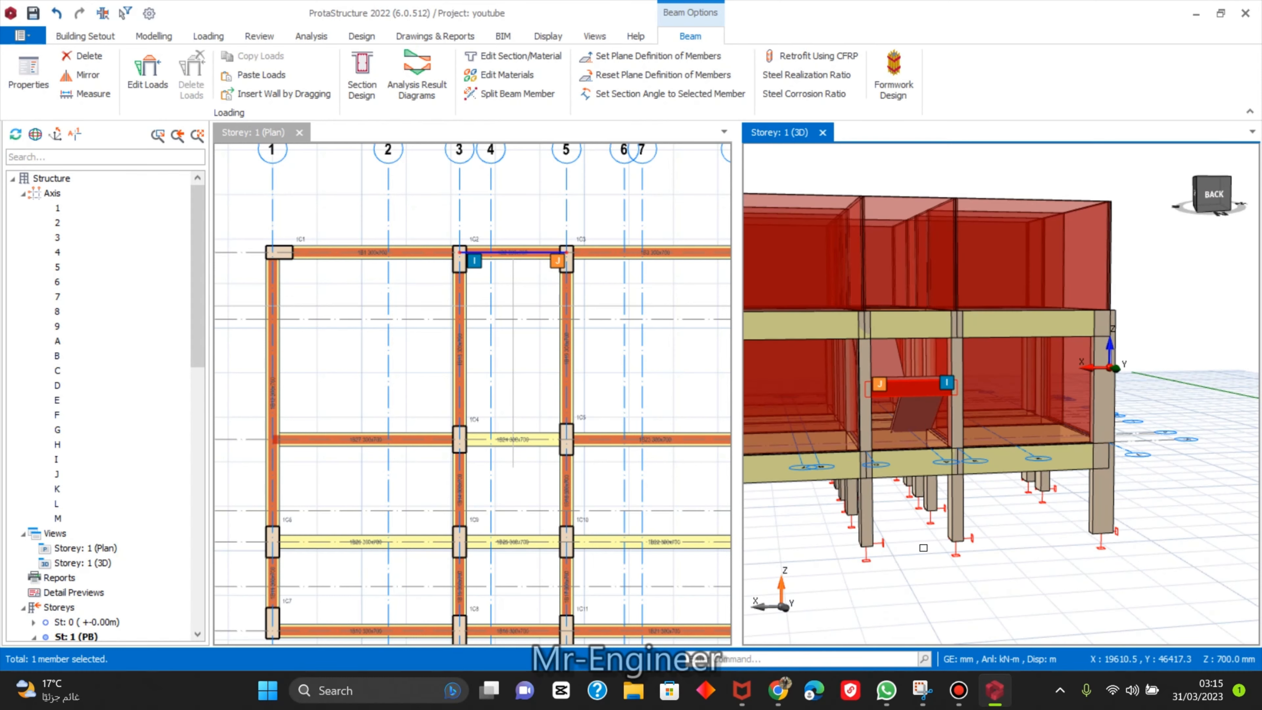
{"action": "middle_click_drag", "start_coordinate": [924, 547], "coordinate": [889, 590]}
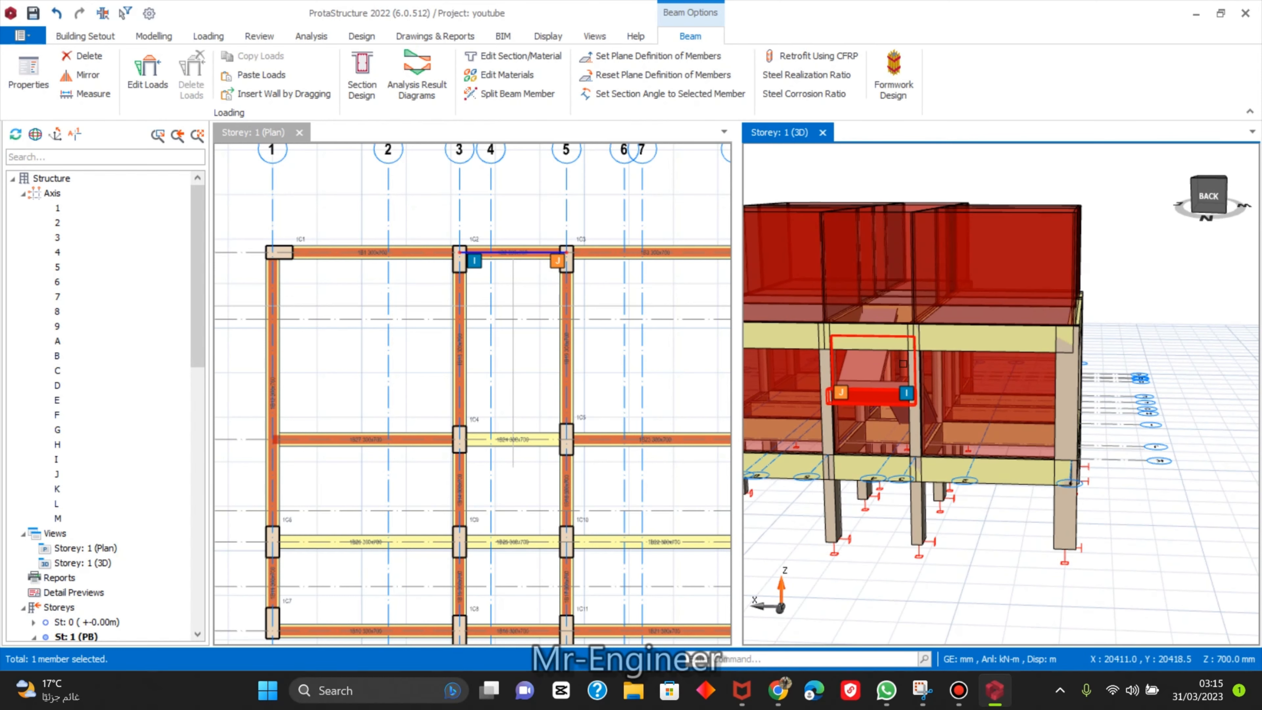
{"action": "scroll", "coordinate": [890, 467], "scroll_direction": "down", "scroll_amount": 8}
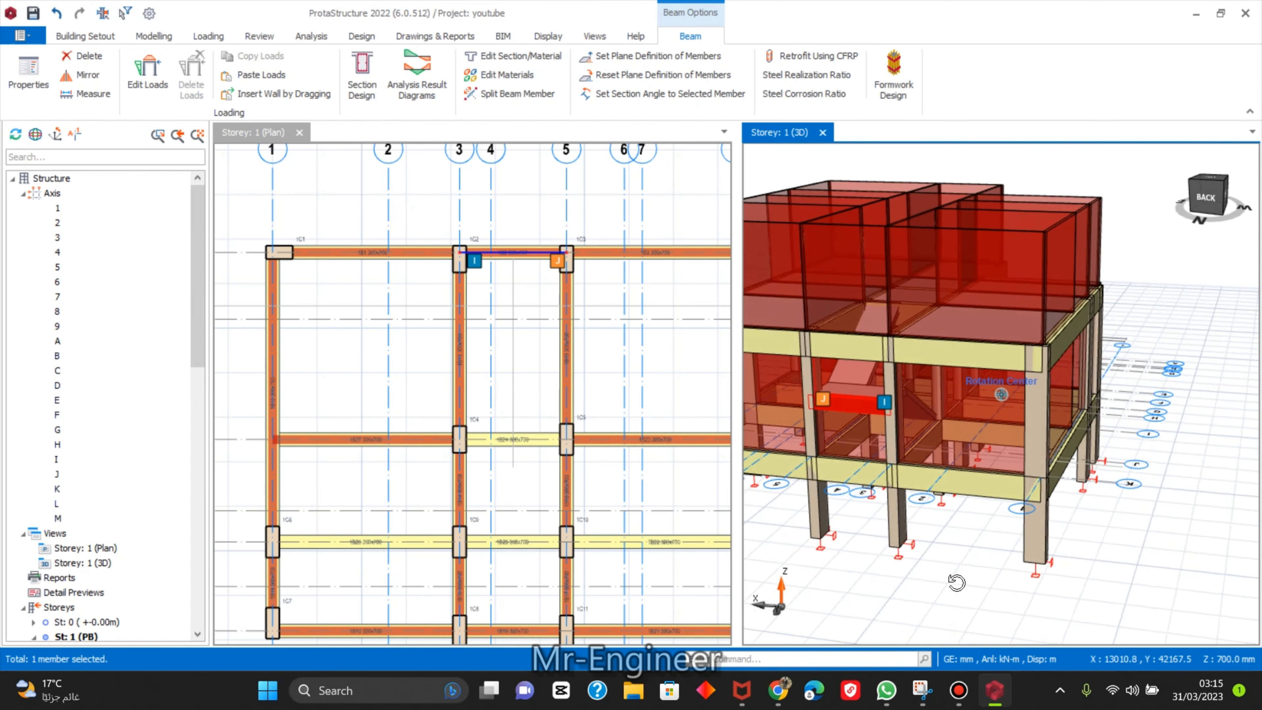
{"action": "middle_click_drag", "start_coordinate": [969, 543], "coordinate": [903, 550]}
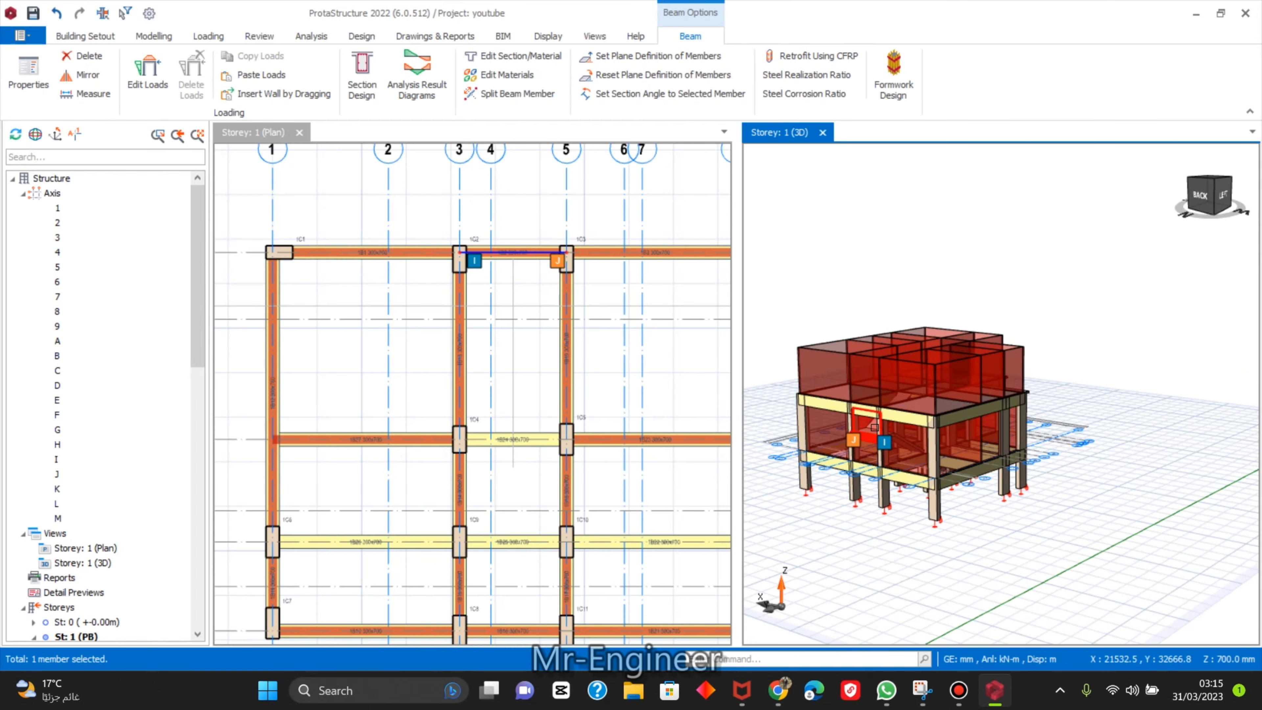
{"action": "scroll", "coordinate": [875, 427], "scroll_direction": "up", "scroll_amount": 5}
{"action": "key", "text": "Escape"}
Examine the block walls on the whole building model from the back, above and front.
{"action": "scroll", "coordinate": [876, 497], "scroll_direction": "down", "scroll_amount": 5}
{"action": "scroll", "coordinate": [879, 563], "scroll_direction": "up", "scroll_amount": 6}
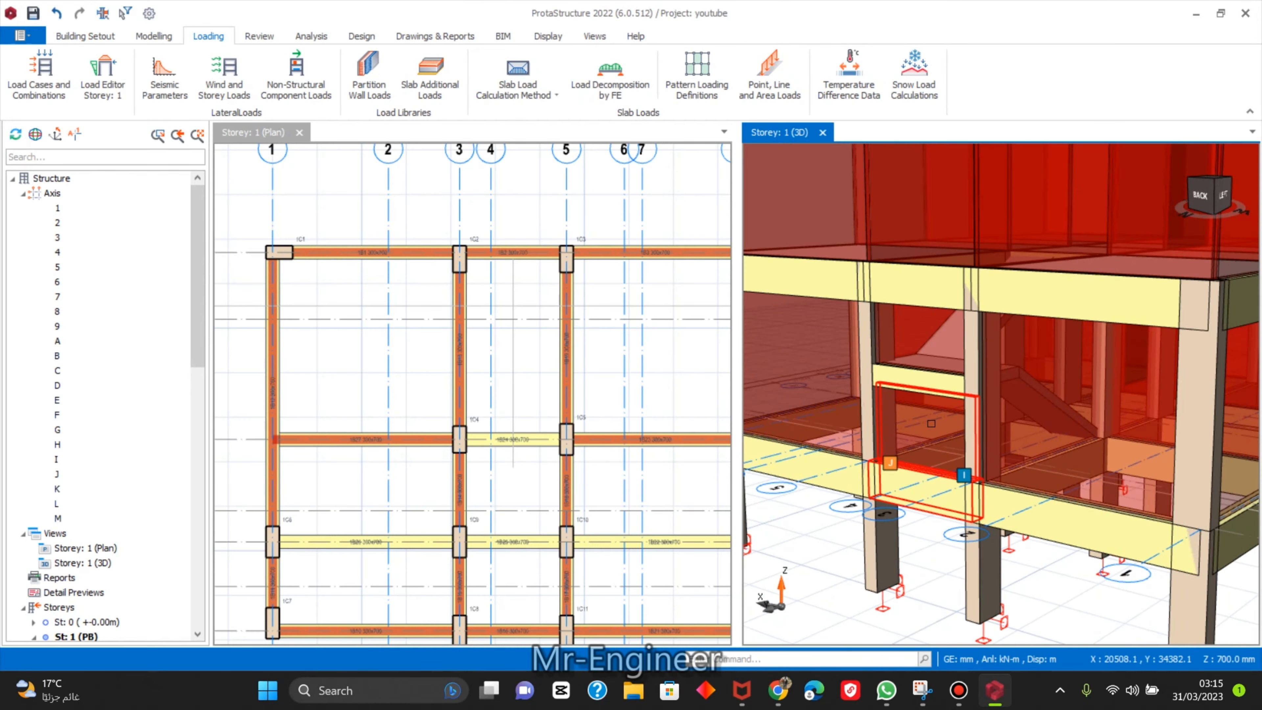
{"action": "scroll", "coordinate": [931, 423], "scroll_direction": "down", "scroll_amount": 5}
{"action": "middle_click_drag", "start_coordinate": [931, 423], "coordinate": [834, 603]}
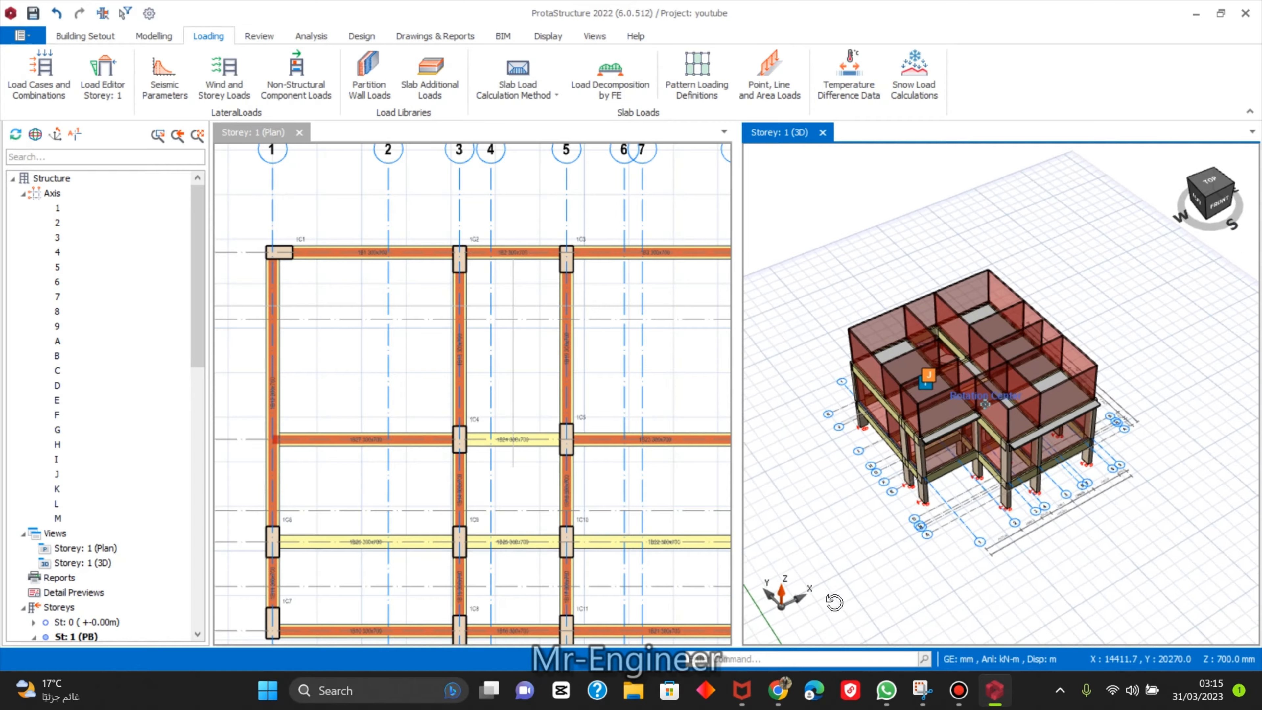
{"action": "scroll", "coordinate": [930, 422], "scroll_direction": "up", "scroll_amount": 6}
{"action": "middle_click_drag", "start_coordinate": [972, 429], "coordinate": [1125, 485]}
{"action": "scroll", "coordinate": [1031, 522], "scroll_direction": "down", "scroll_amount": 3}
{"action": "scroll", "coordinate": [1028, 490], "scroll_direction": "down", "scroll_amount": 3}
{"action": "scroll", "coordinate": [1055, 444], "scroll_direction": "up", "scroll_amount": 6}
{"action": "scroll", "coordinate": [1055, 444], "scroll_direction": "down", "scroll_amount": 3}
{"action": "scroll", "coordinate": [936, 506], "scroll_direction": "up", "scroll_amount": 1}
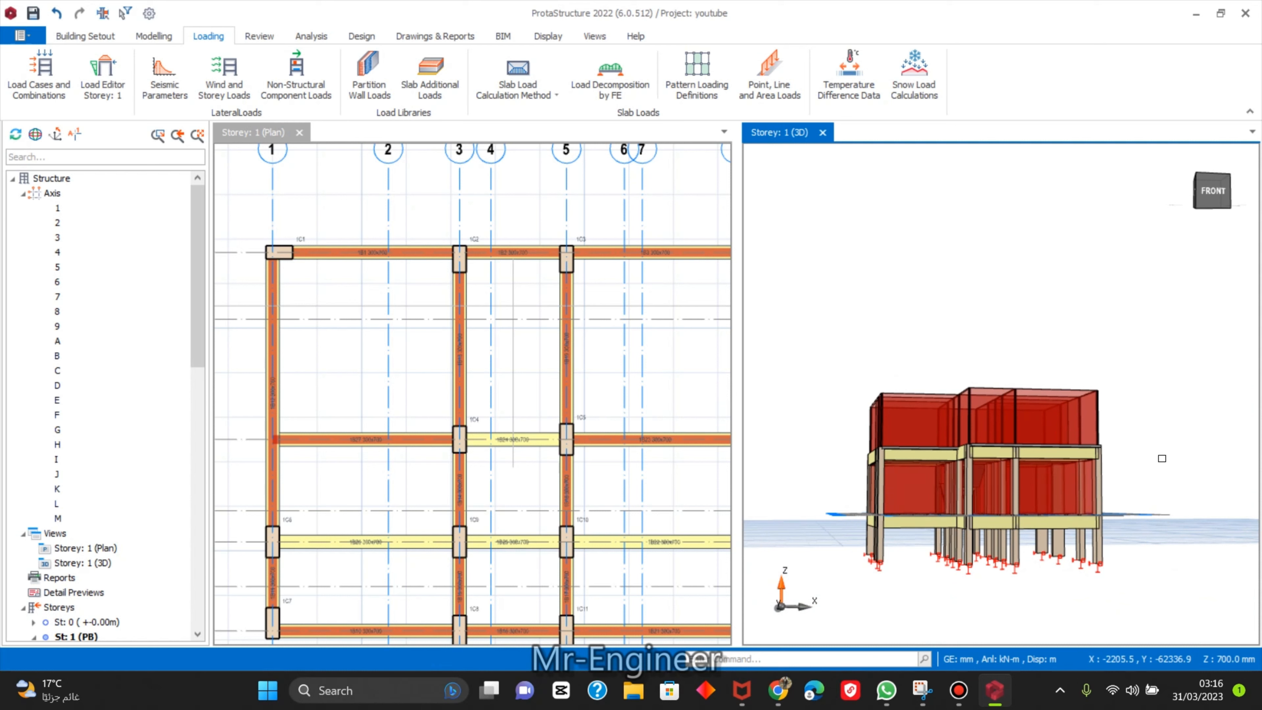
{"action": "scroll", "coordinate": [1149, 404], "scroll_direction": "up", "scroll_amount": 2}
{"action": "scroll", "coordinate": [1183, 451], "scroll_direction": "down", "scroll_amount": 4}
{"action": "middle_click_drag", "start_coordinate": [1183, 451], "coordinate": [1167, 482]}
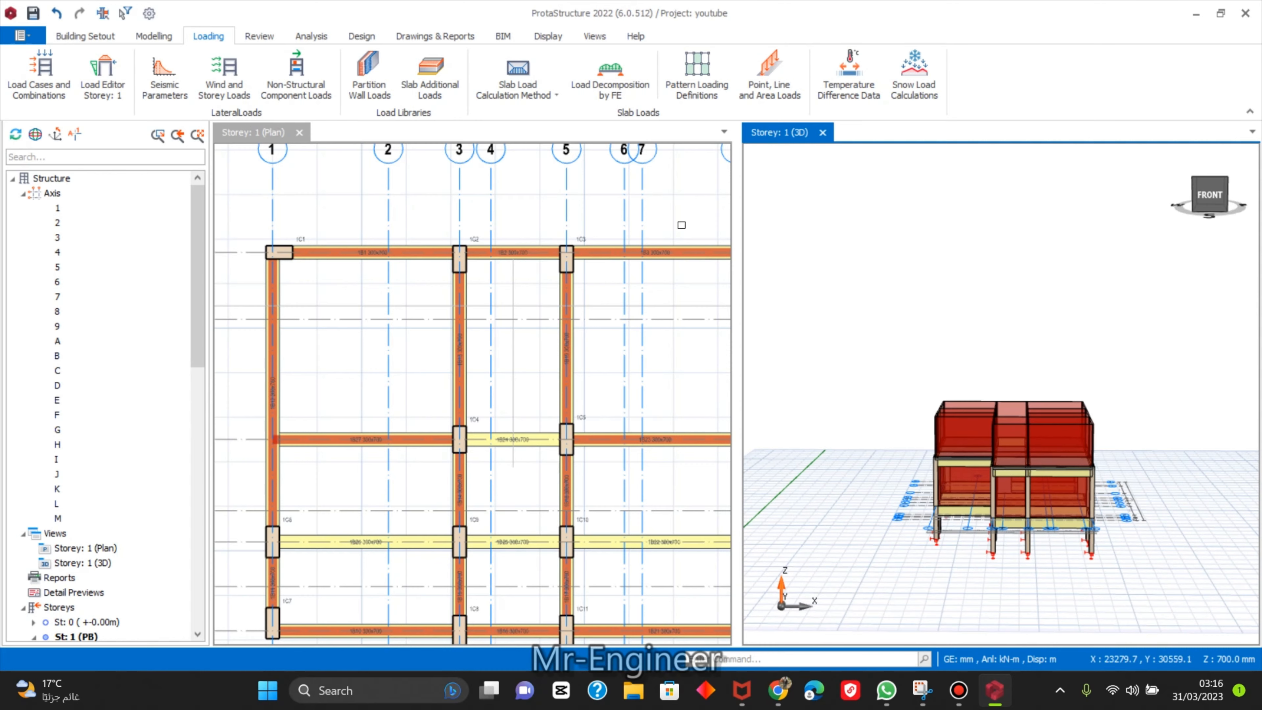
Collapse the axis, beam and storey 1 branches of the structure tree and show the whole plan.
{"action": "scroll", "coordinate": [679, 225], "scroll_direction": "down", "scroll_amount": 5}
{"action": "left_click", "coordinate": [23, 193]}
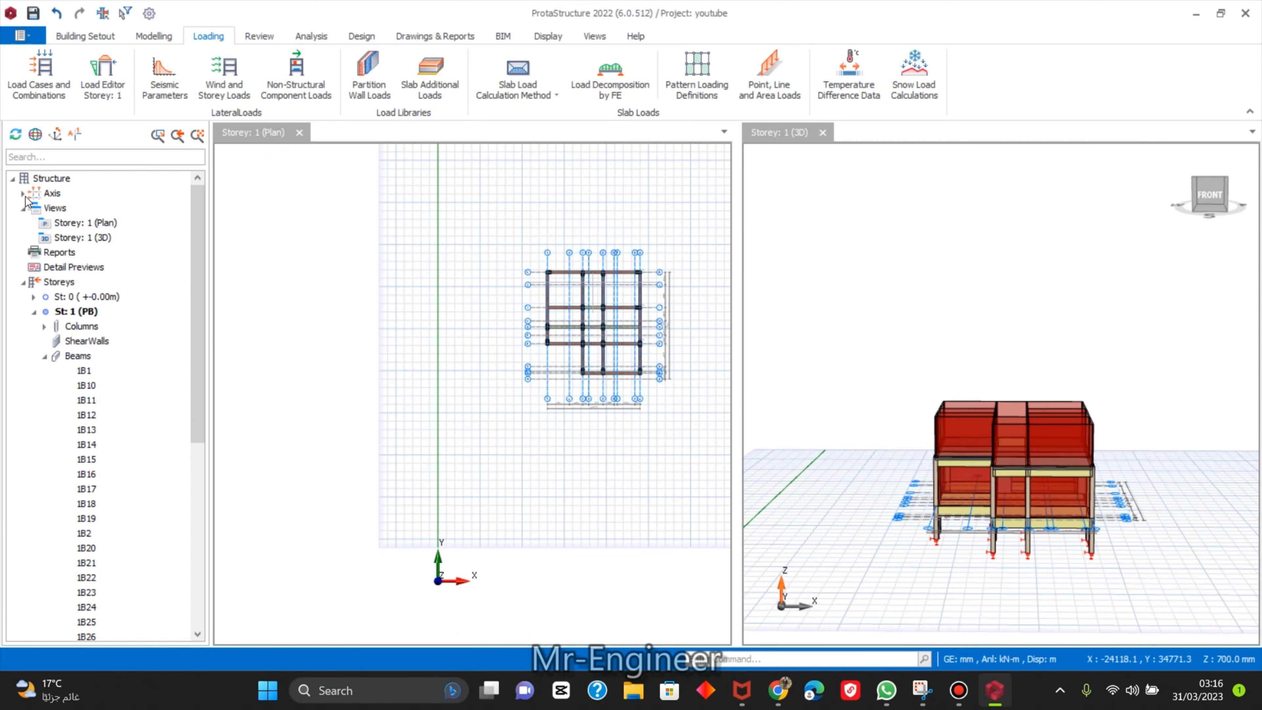
{"action": "left_click", "coordinate": [44, 357]}
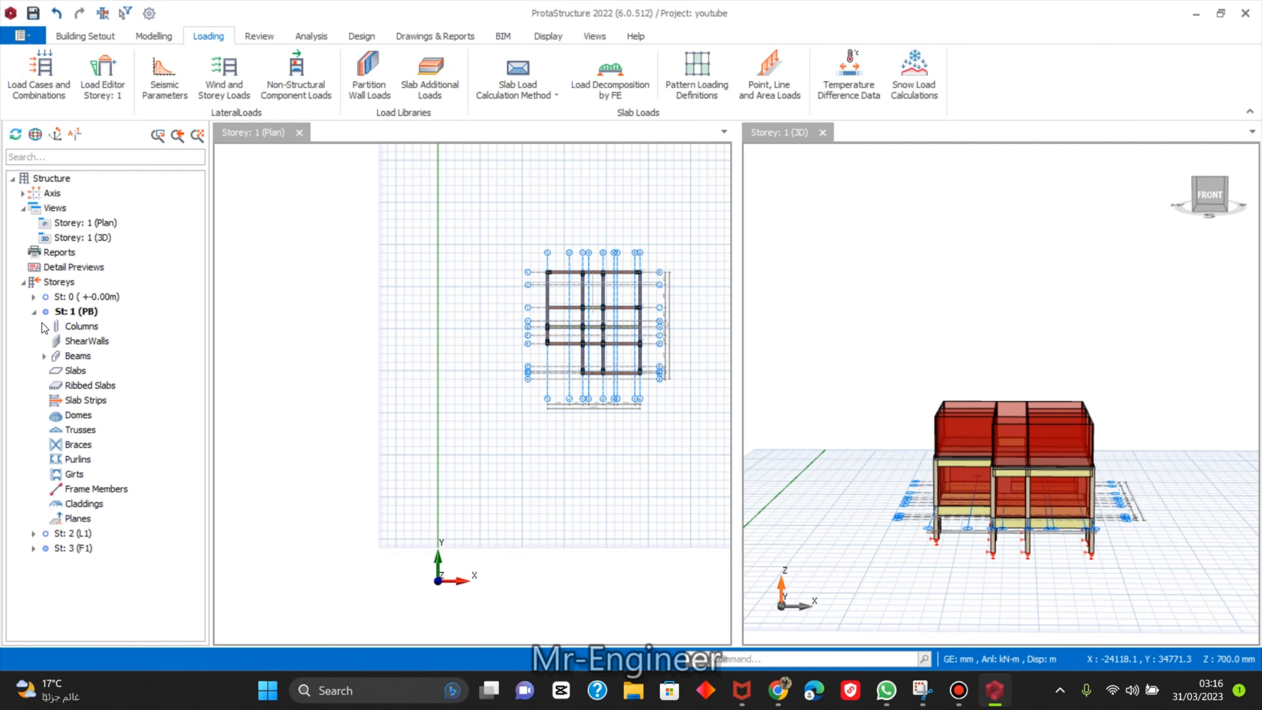
{"action": "left_click", "coordinate": [43, 326]}
{"action": "left_click", "coordinate": [43, 326]}
{"action": "left_click", "coordinate": [34, 311]}
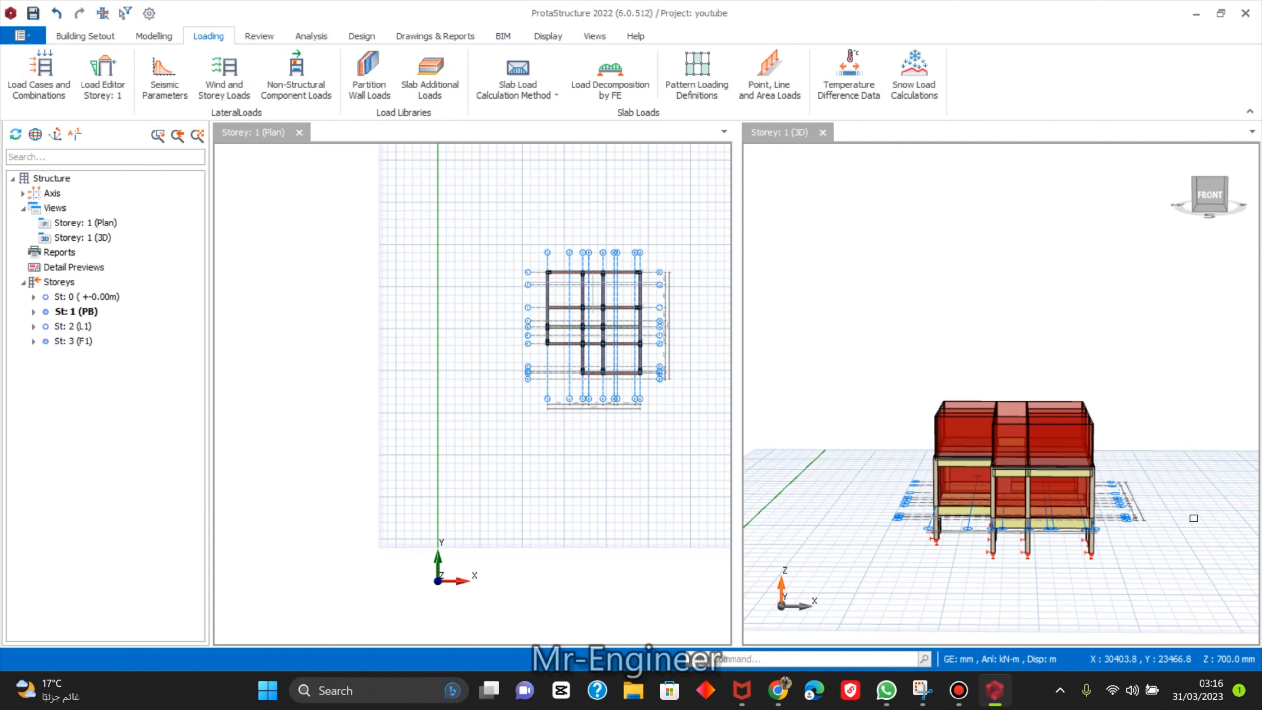
Insert storeys above the existing top storey up to storey number 5, using a 700 mm inserted storey height.
{"action": "middle_click_drag", "start_coordinate": [1118, 512], "coordinate": [1178, 533]}
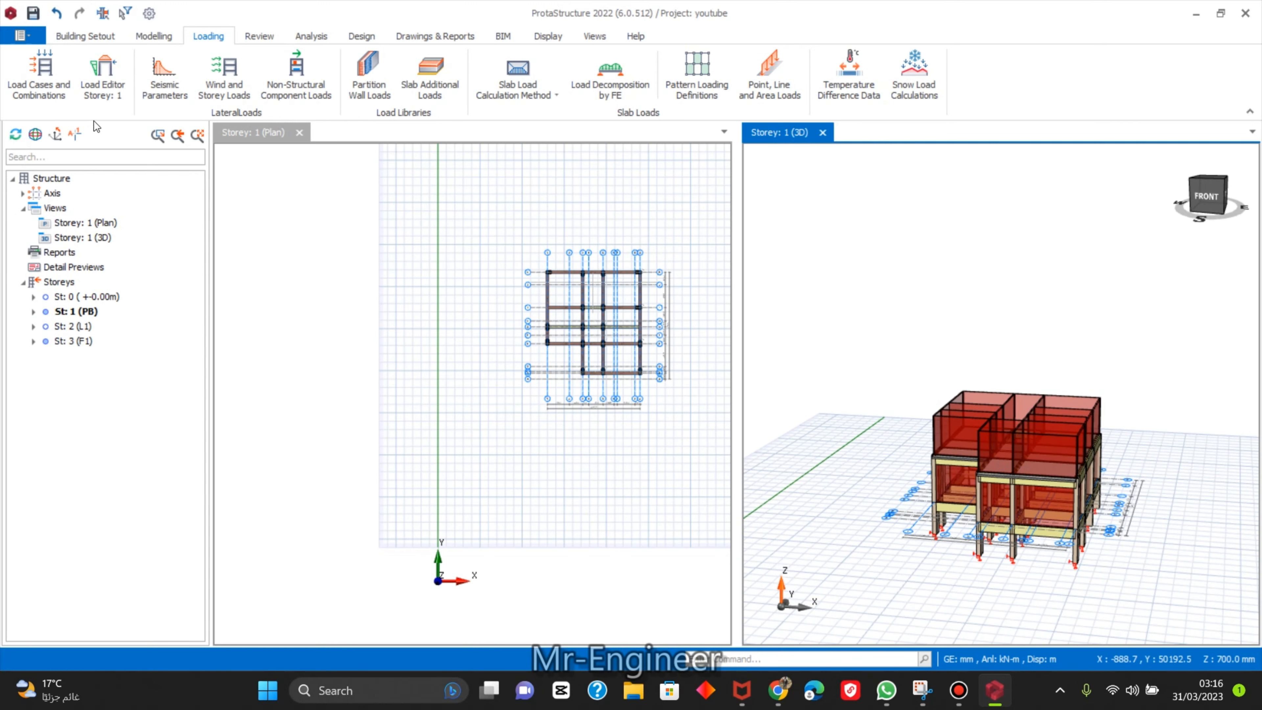
{"action": "left_click", "coordinate": [85, 36]}
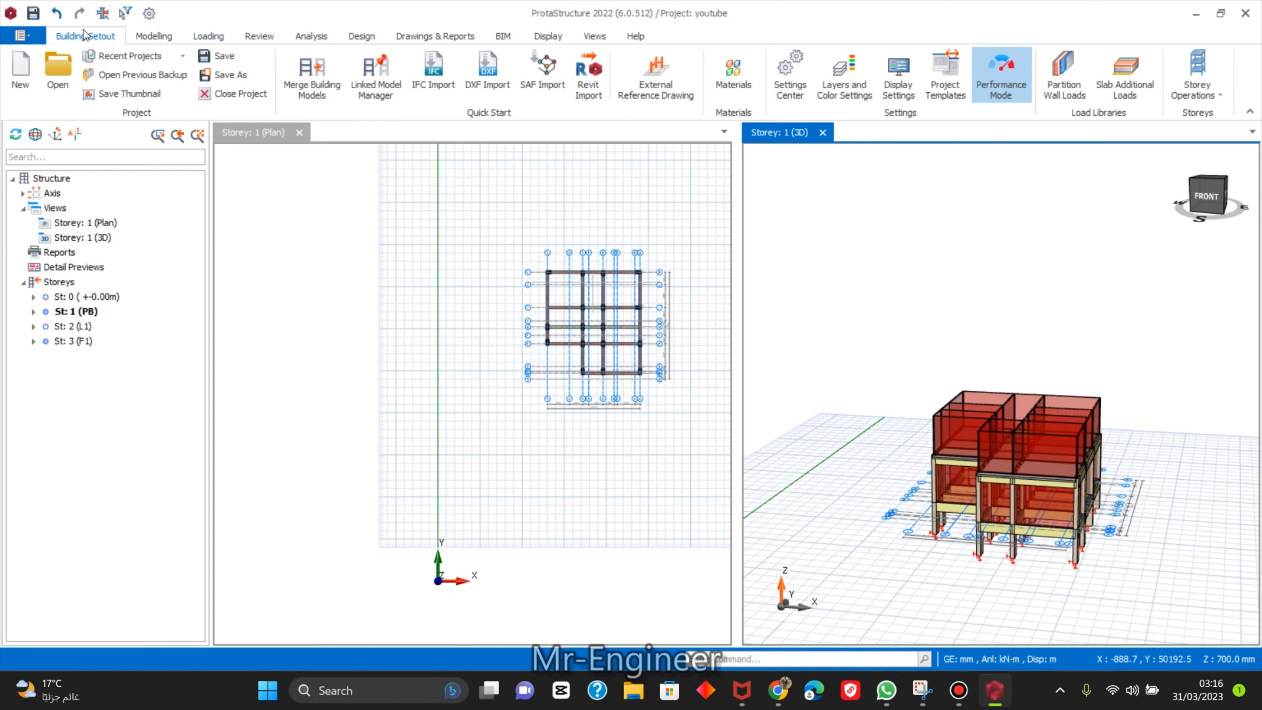
{"action": "left_click", "coordinate": [1226, 98]}
{"action": "left_click", "coordinate": [1166, 155]}
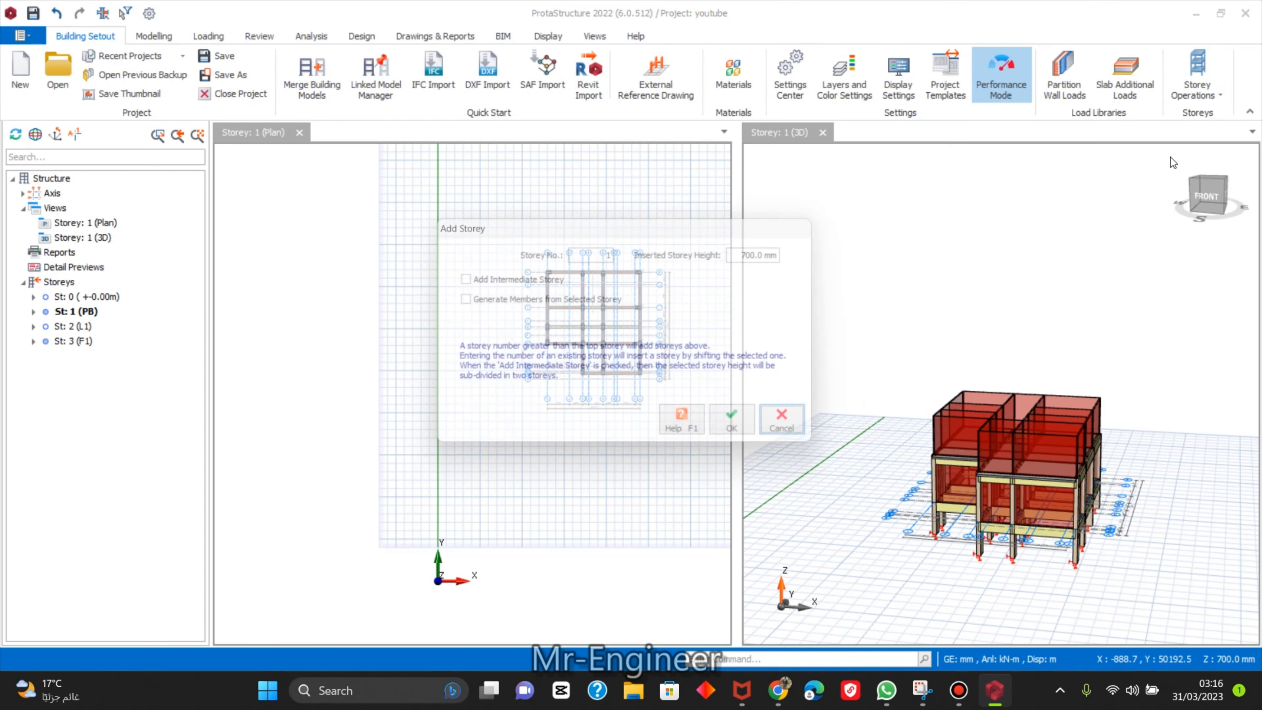
{"action": "double_click", "coordinate": [598, 257]}
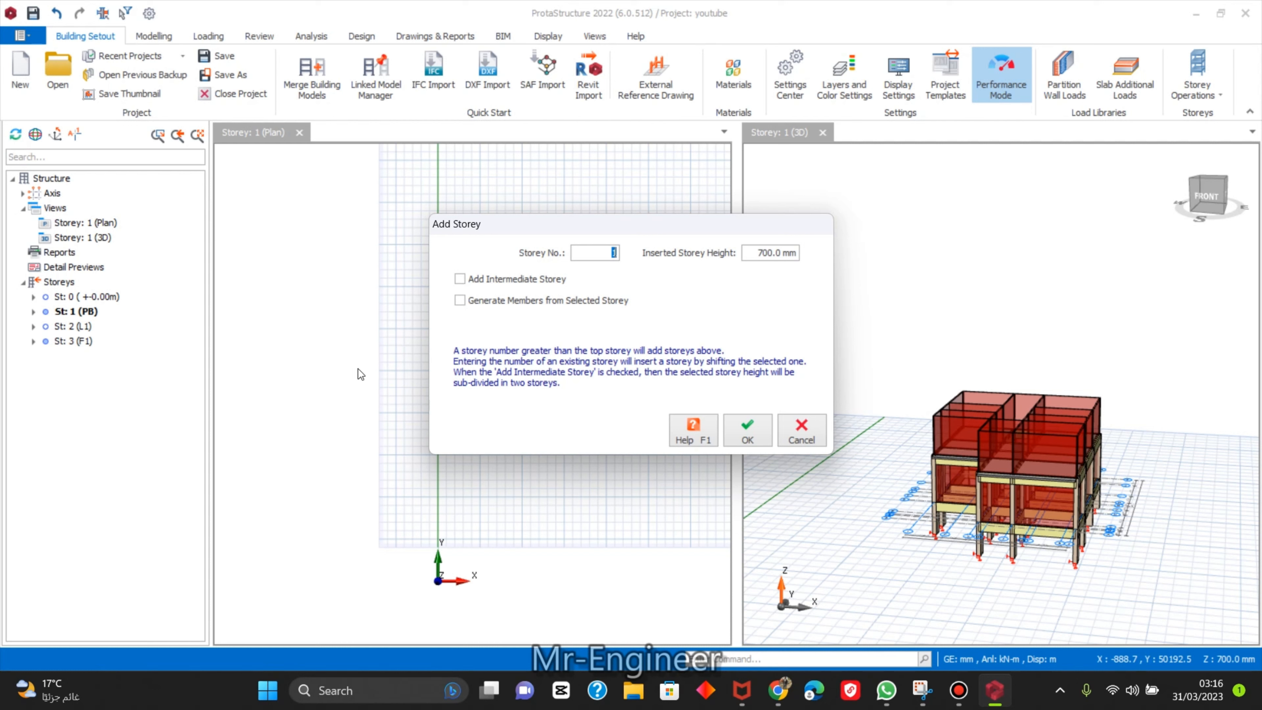
{"action": "type", "text": "5"}
{"action": "double_click", "coordinate": [770, 253]}
{"action": "left_click", "coordinate": [750, 438]}
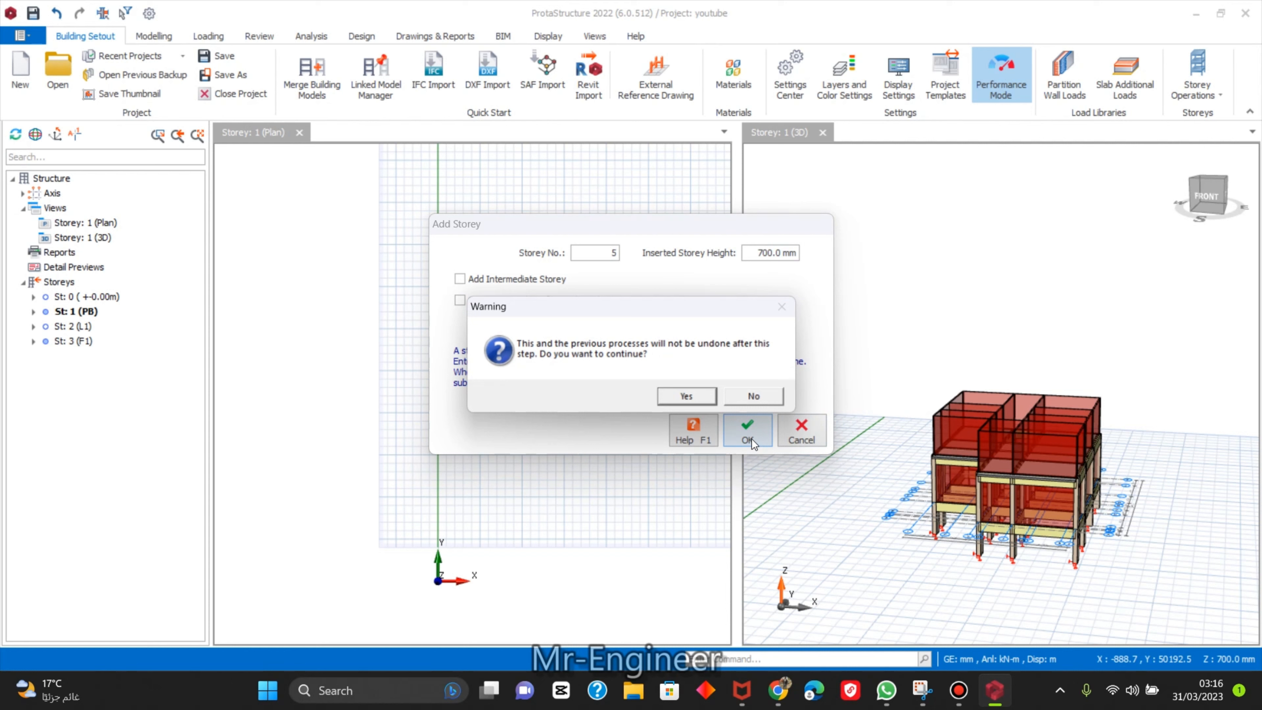
{"action": "left_click", "coordinate": [697, 397]}
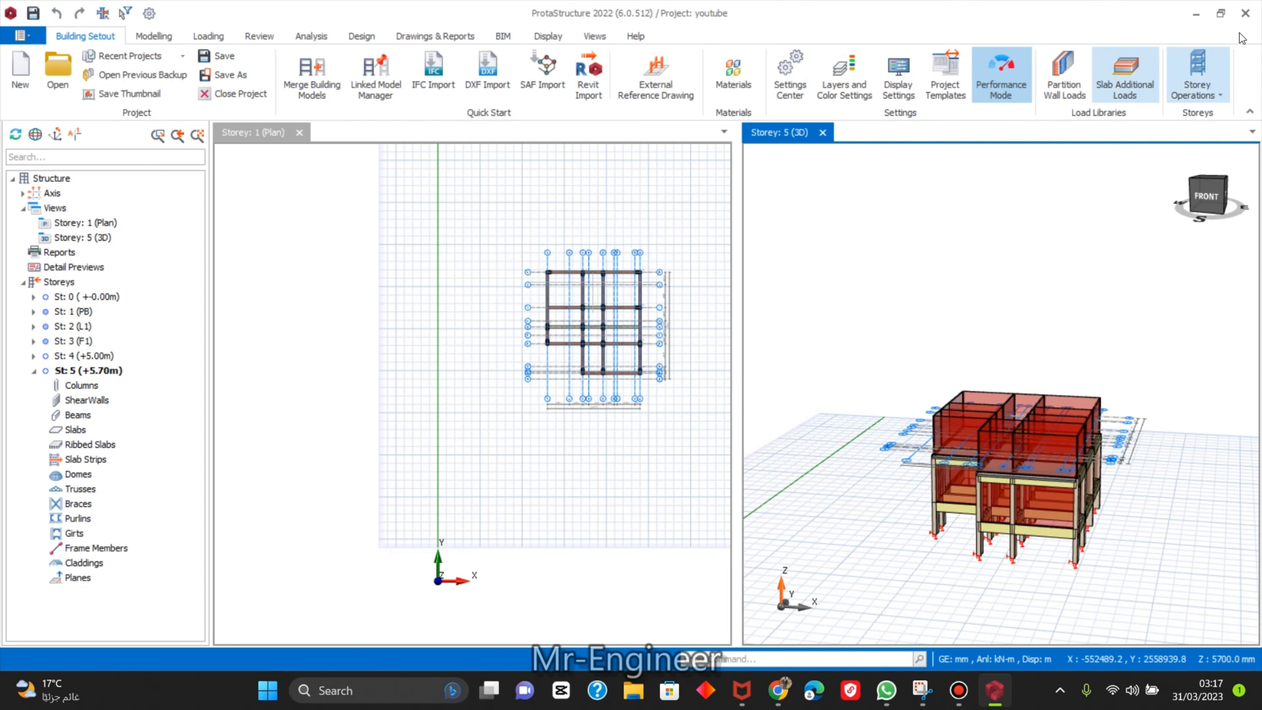
Edit the storey table to set the heights of storeys 4 and 5 to 1800 mm.
{"action": "left_click", "coordinate": [1198, 80]}
{"action": "left_click", "coordinate": [1169, 286]}
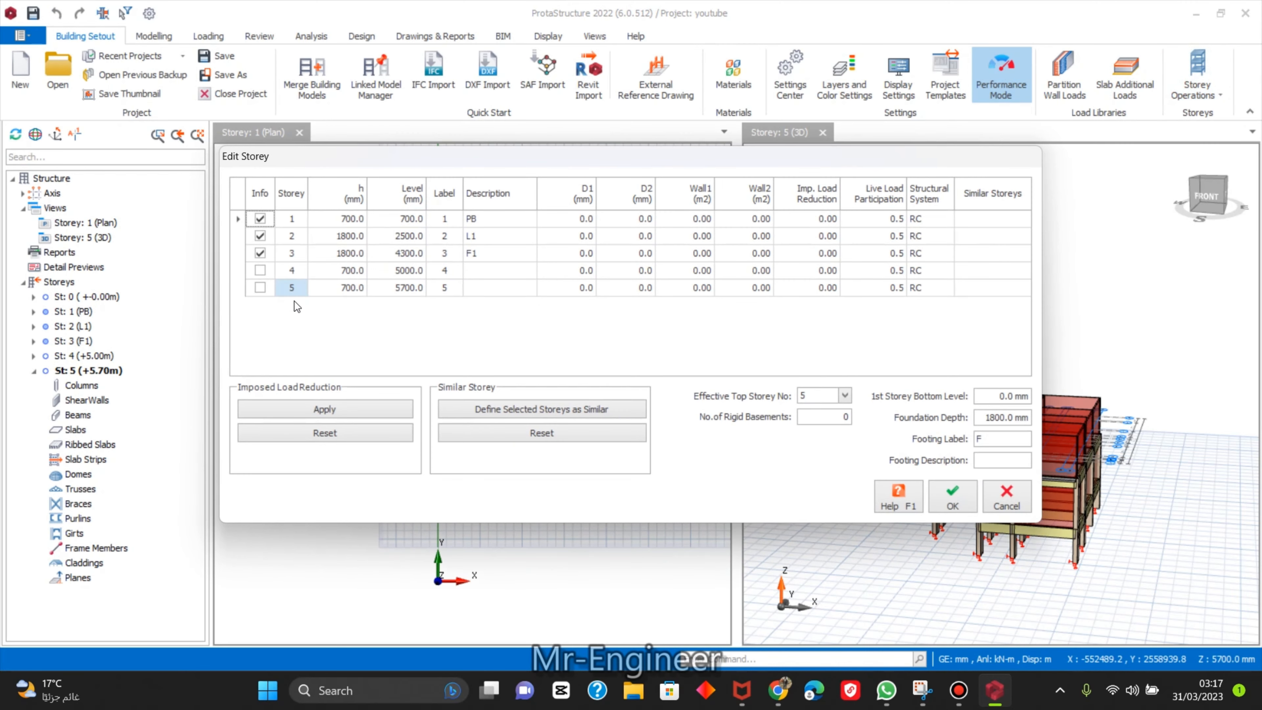
{"action": "left_click", "coordinate": [347, 271]}
{"action": "double_click", "coordinate": [347, 288]}
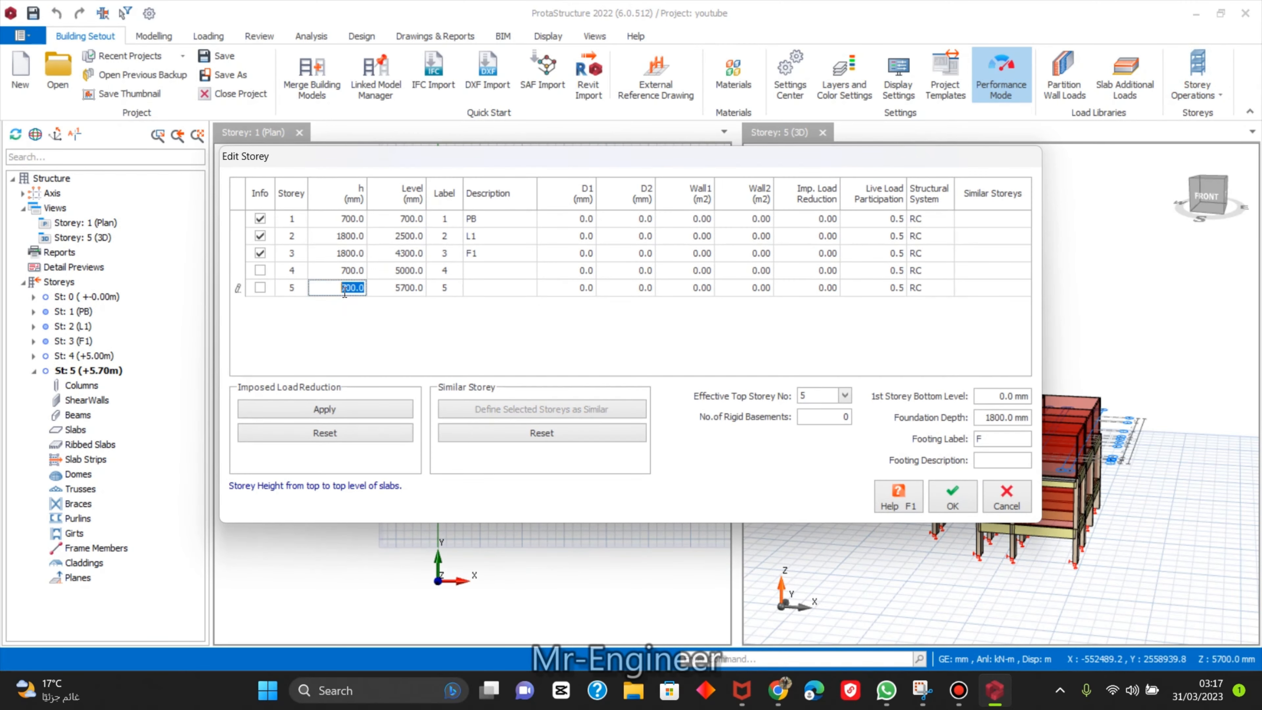
{"action": "type", "text": "1800.0"}
{"action": "left_click", "coordinate": [347, 270]}
{"action": "double_click", "coordinate": [346, 271]}
{"action": "type", "text": "18"}
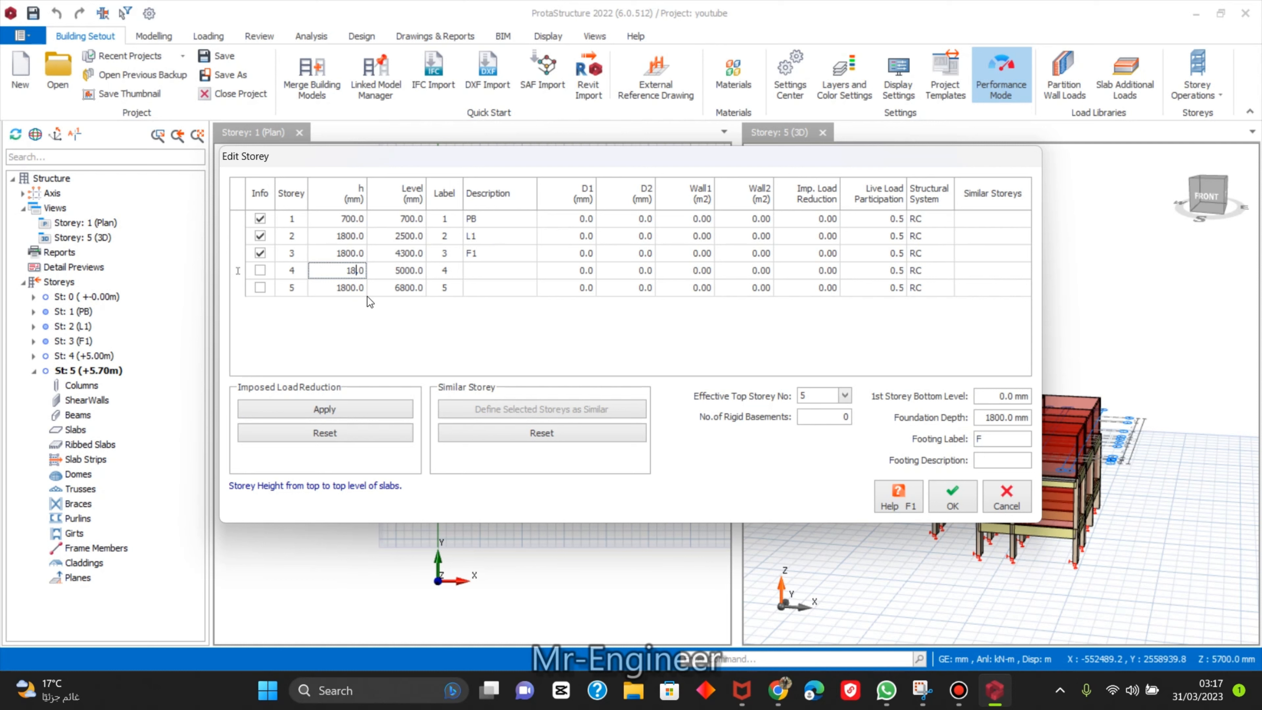
{"action": "type", "text": "00"}
{"action": "key", "text": "Return"}
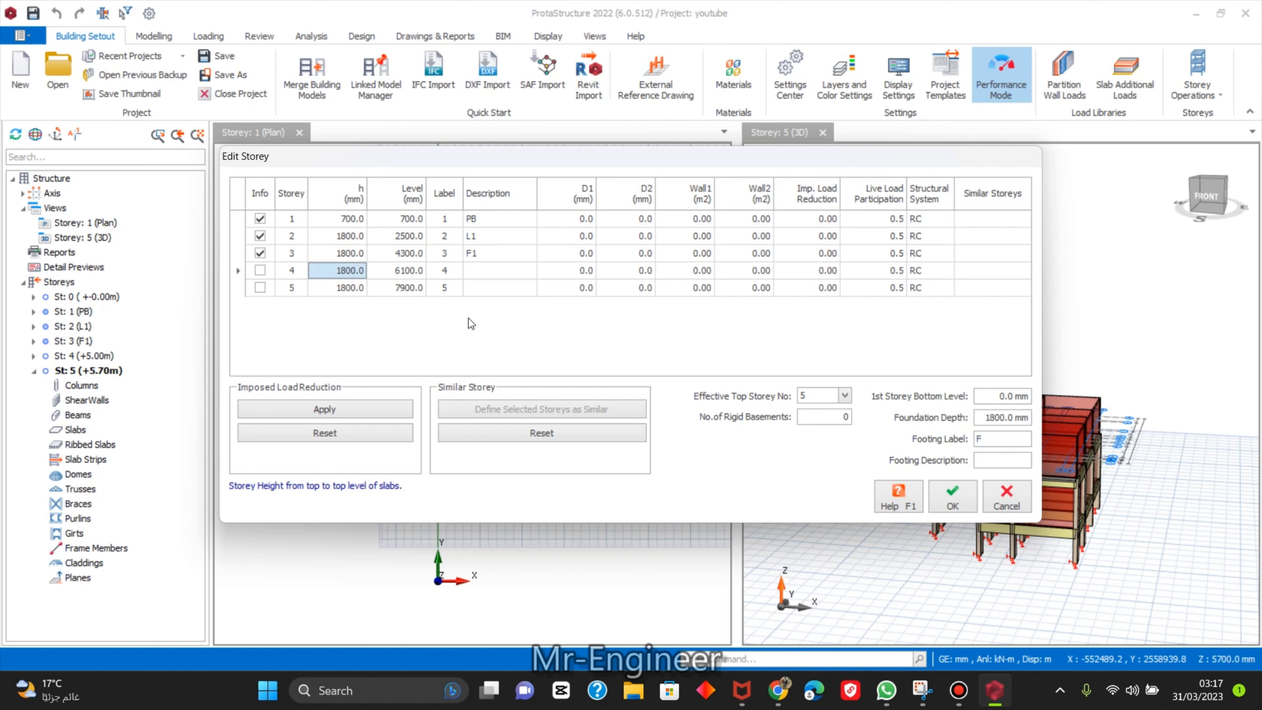
Enter the descriptions L2 for storey 4 and F2 for storey 5, and apply the storey edits.
{"action": "left_click", "coordinate": [485, 272]}
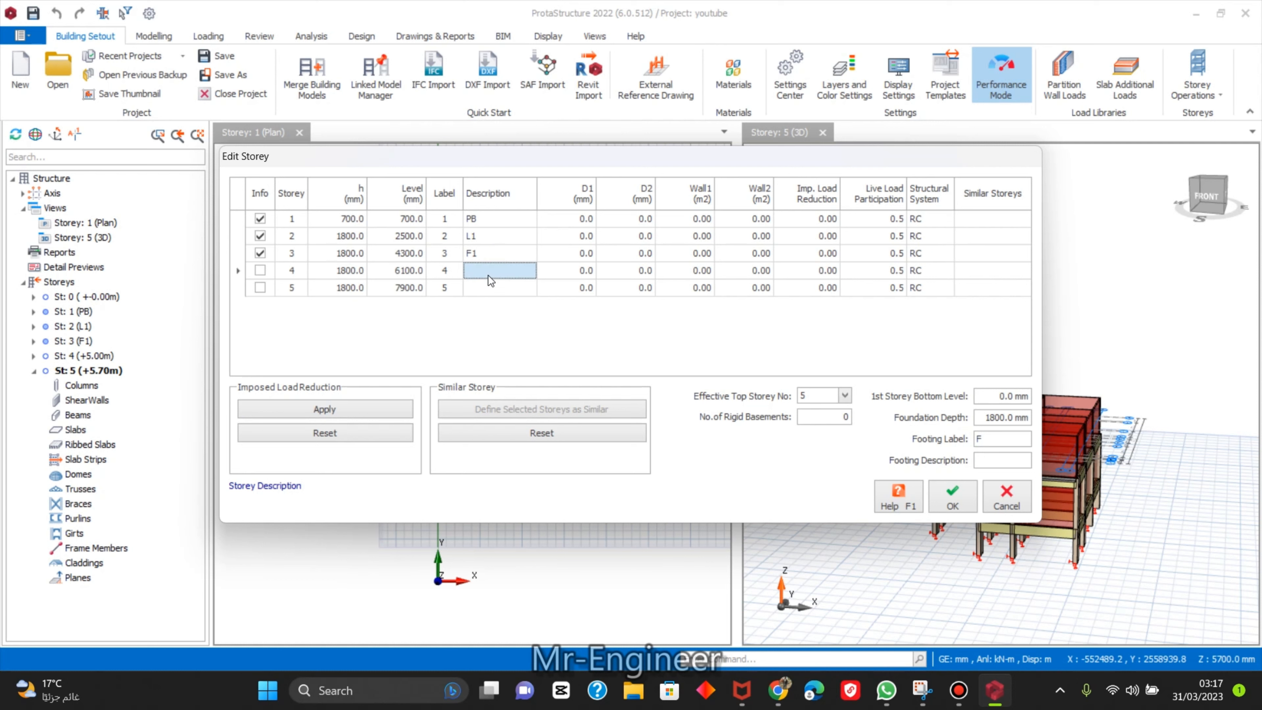
{"action": "left_click", "coordinate": [487, 275]}
{"action": "type", "text": "L"}
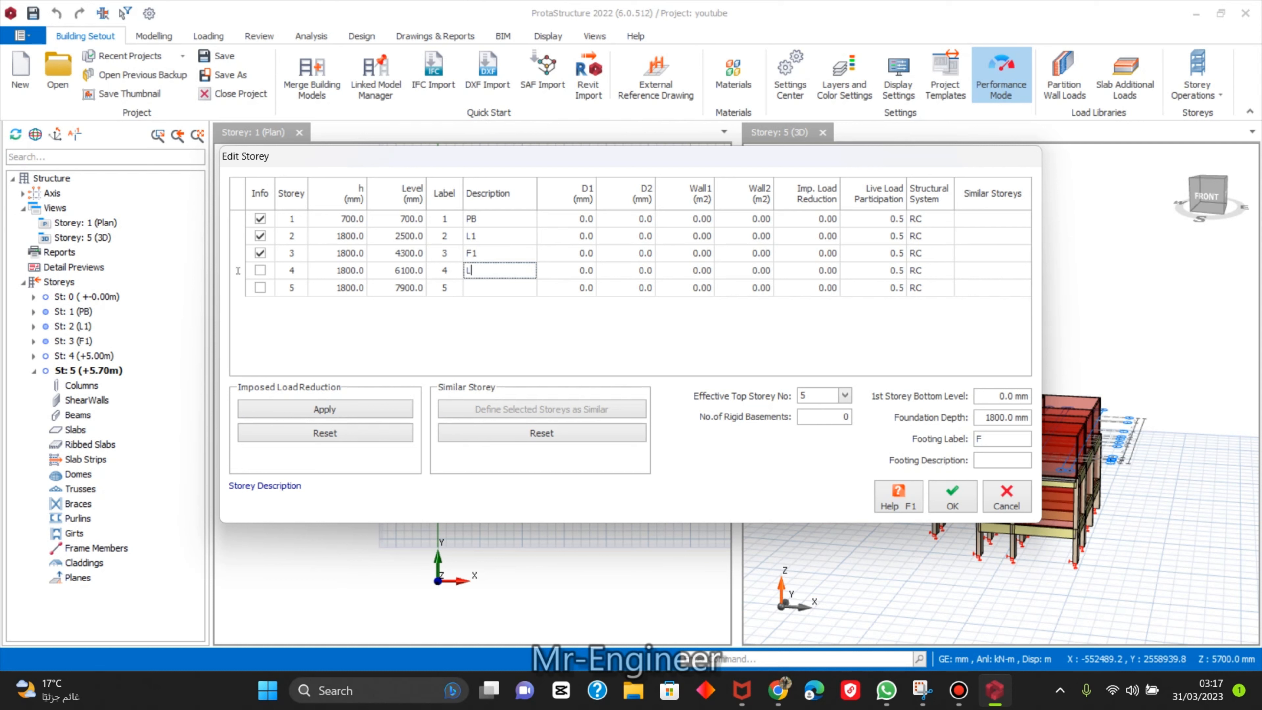
{"action": "type", "text": "2"}
{"action": "double_click", "coordinate": [489, 289]}
{"action": "type", "text": "F2"}
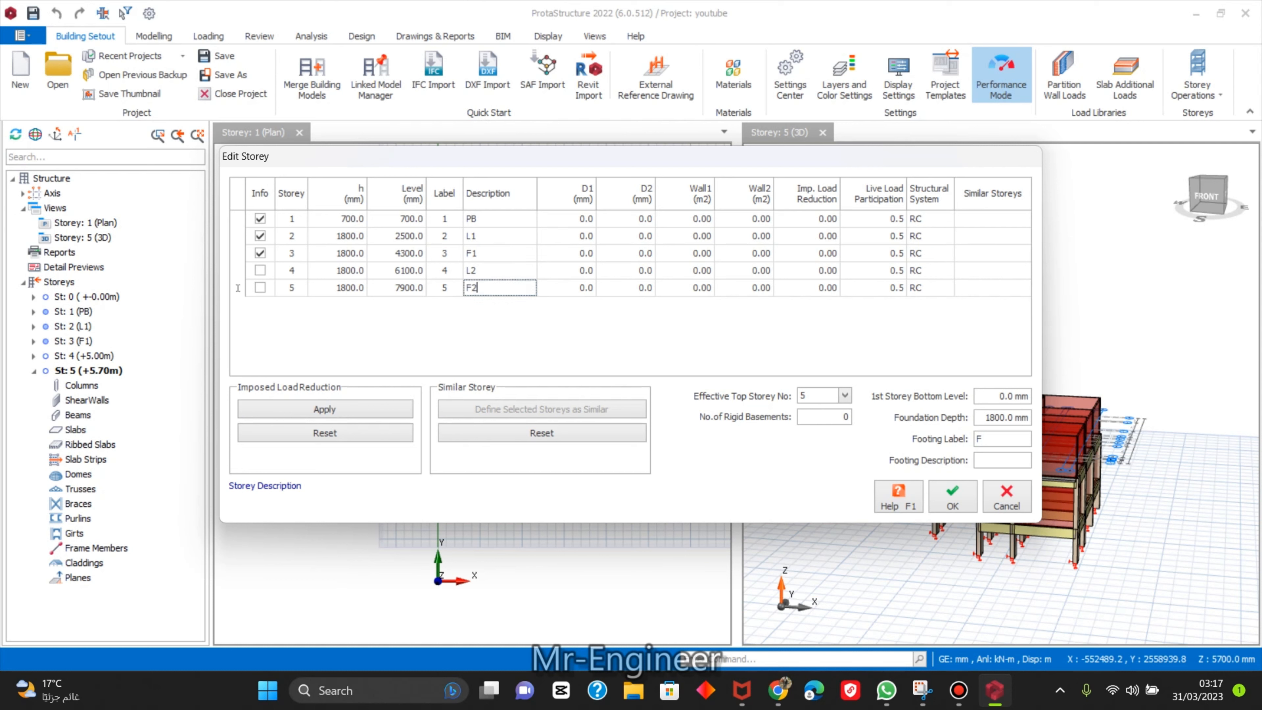
{"action": "key", "text": "Return"}
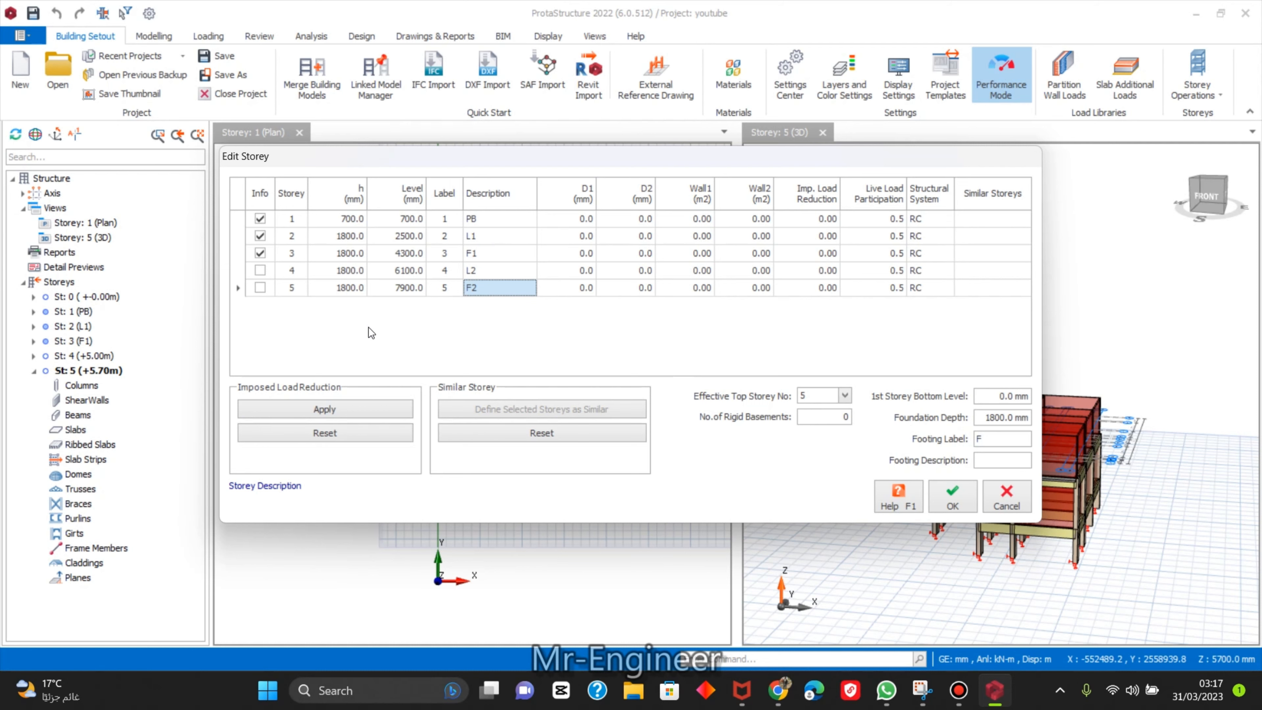
{"action": "left_click", "coordinate": [952, 493]}
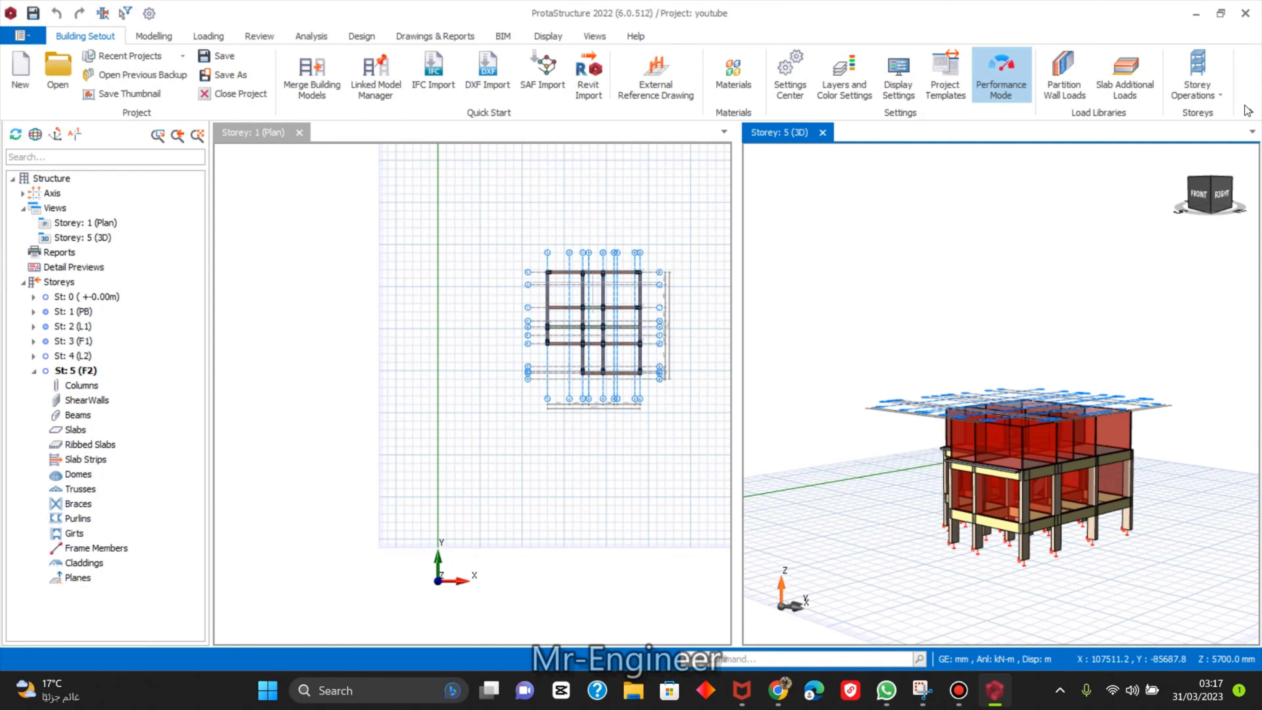
{"action": "left_click", "coordinate": [1223, 95]}
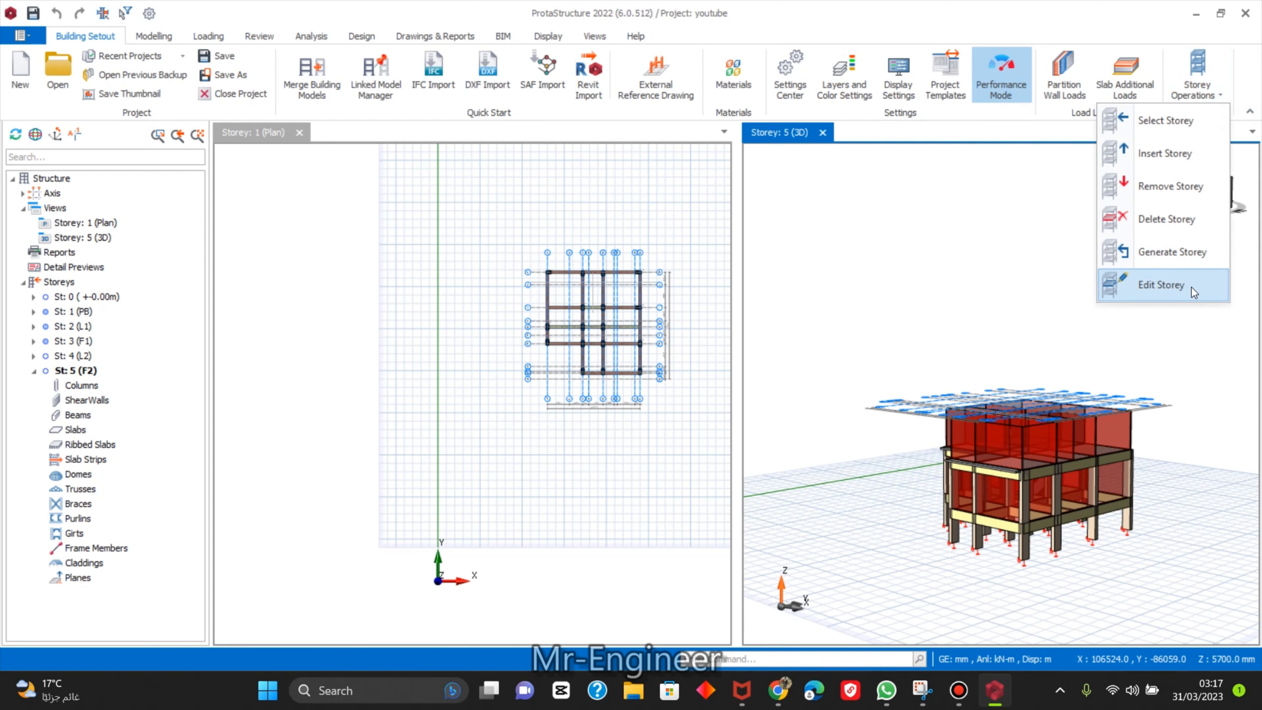
{"action": "left_click", "coordinate": [1172, 252]}
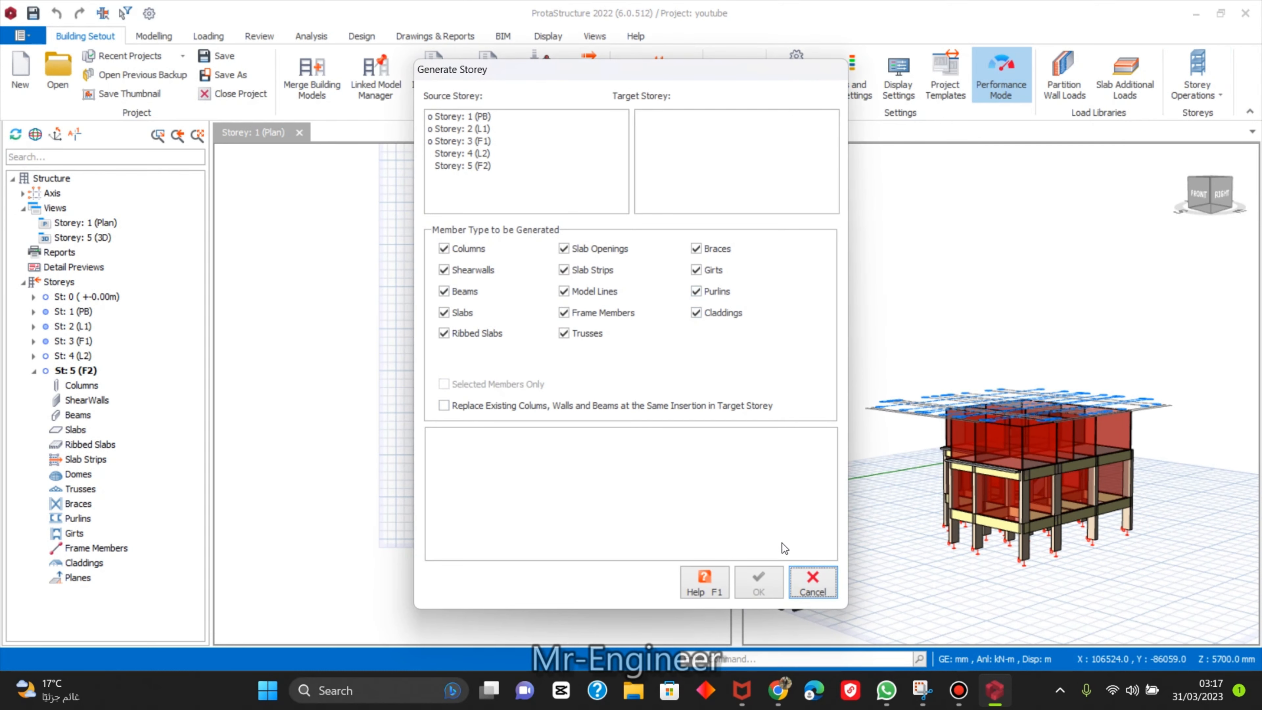
{"action": "left_click", "coordinate": [812, 583]}
Reopen the storey table and define storeys 3 (F1) and 5 (F2) as similar.
{"action": "left_click", "coordinate": [1221, 96]}
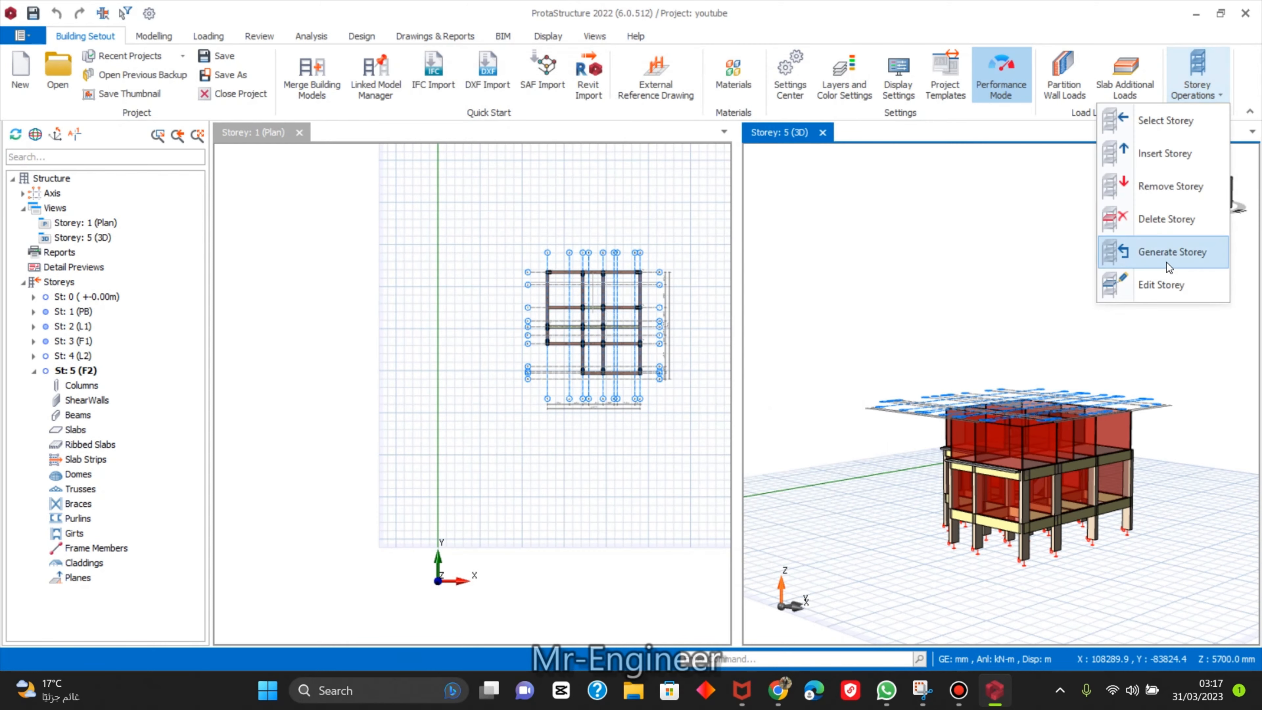
{"action": "left_click", "coordinate": [1160, 285]}
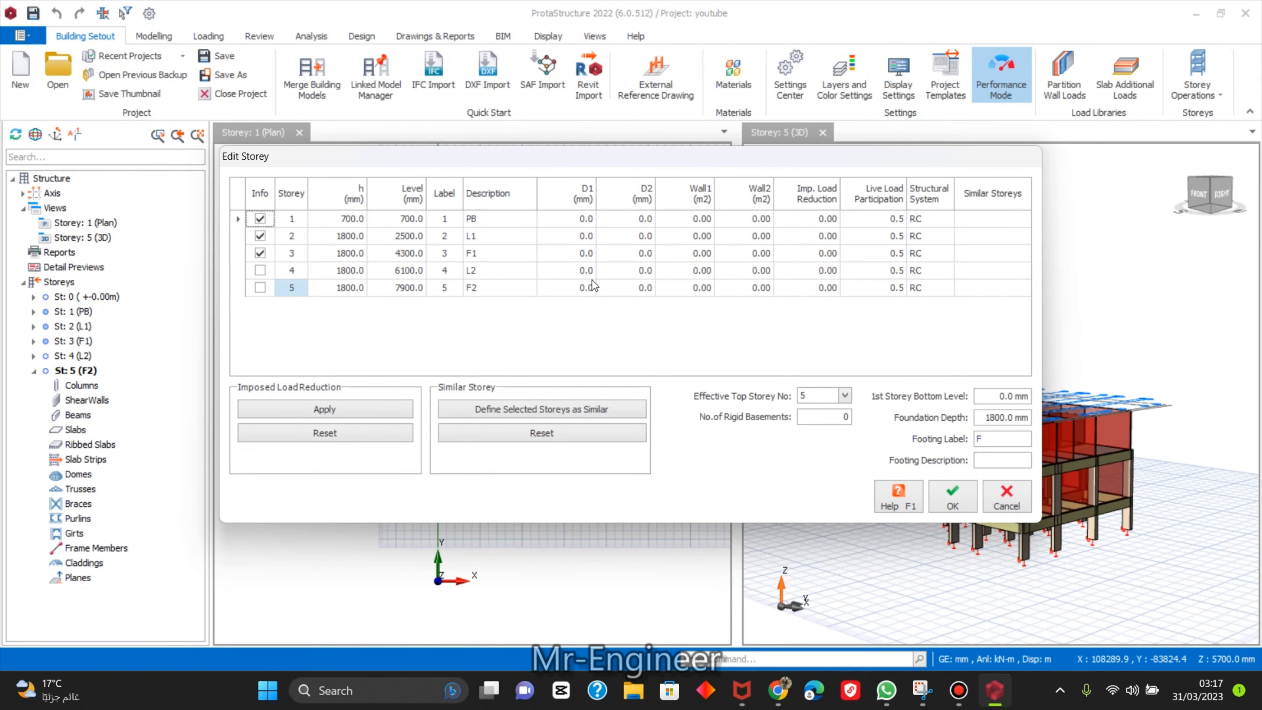
{"action": "left_click", "coordinate": [989, 288]}
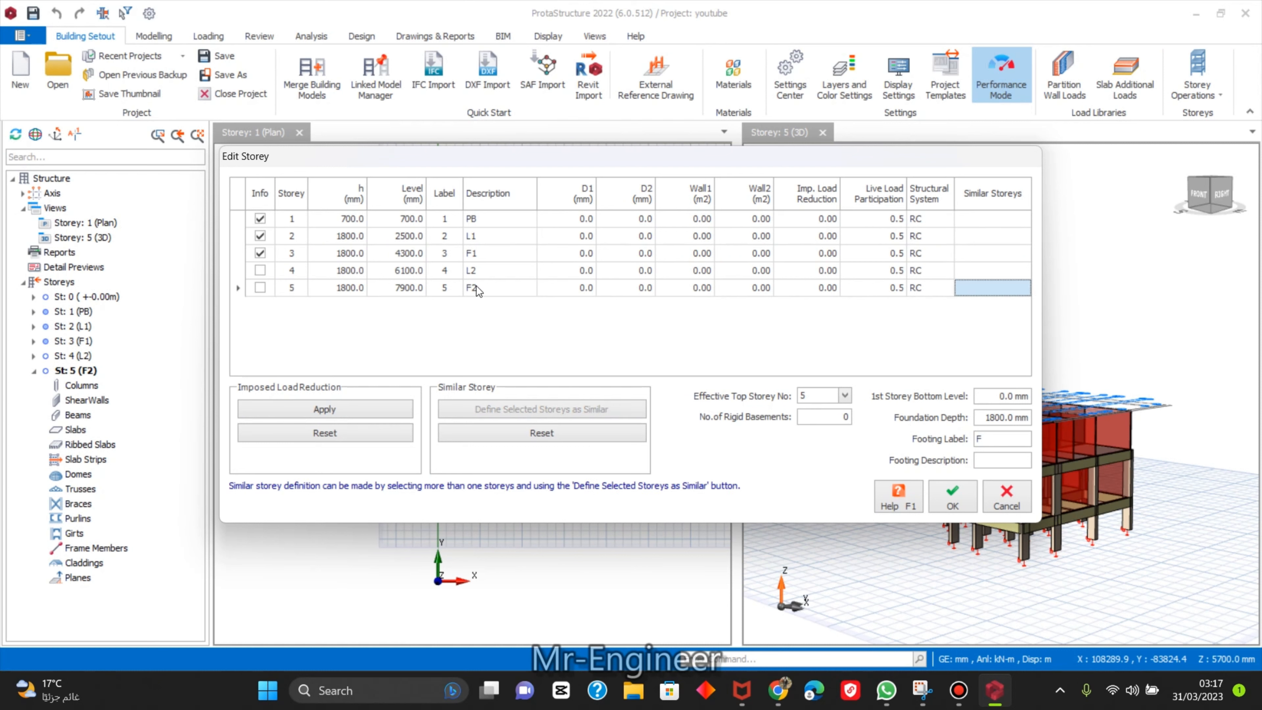
{"action": "left_click", "coordinate": [995, 255], "text": "ctrl"}
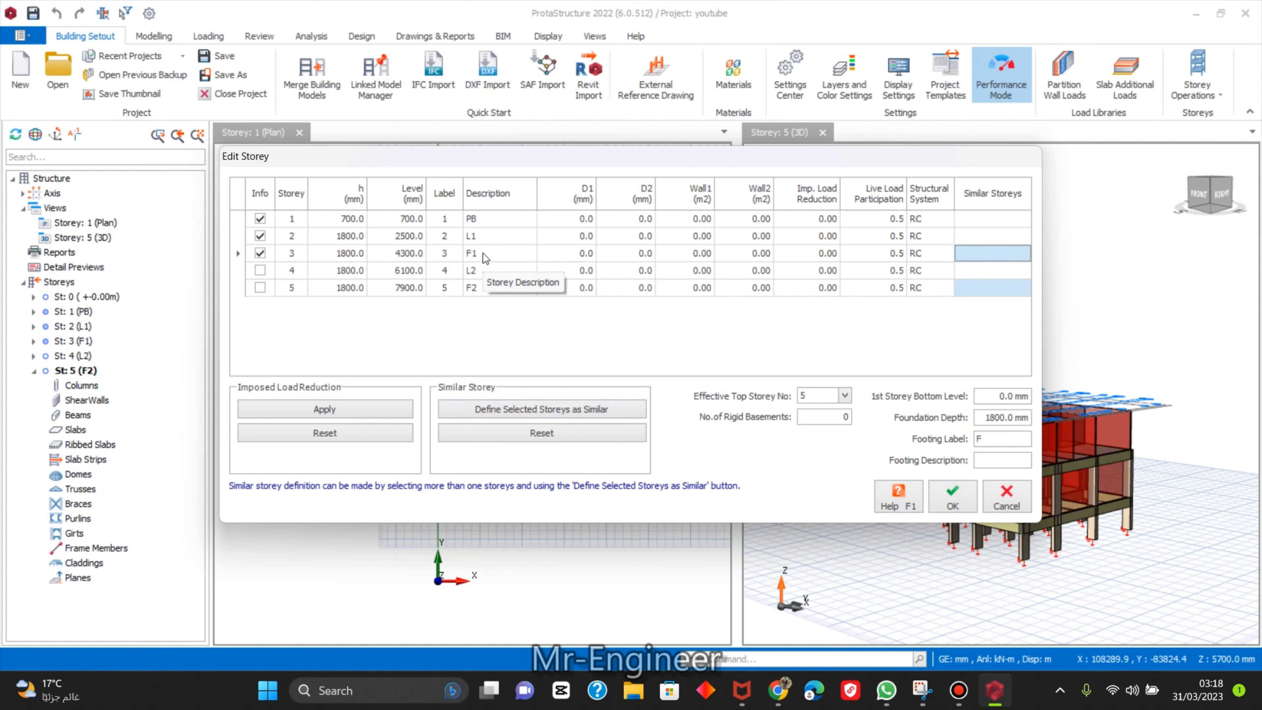
{"action": "left_click", "coordinate": [562, 413]}
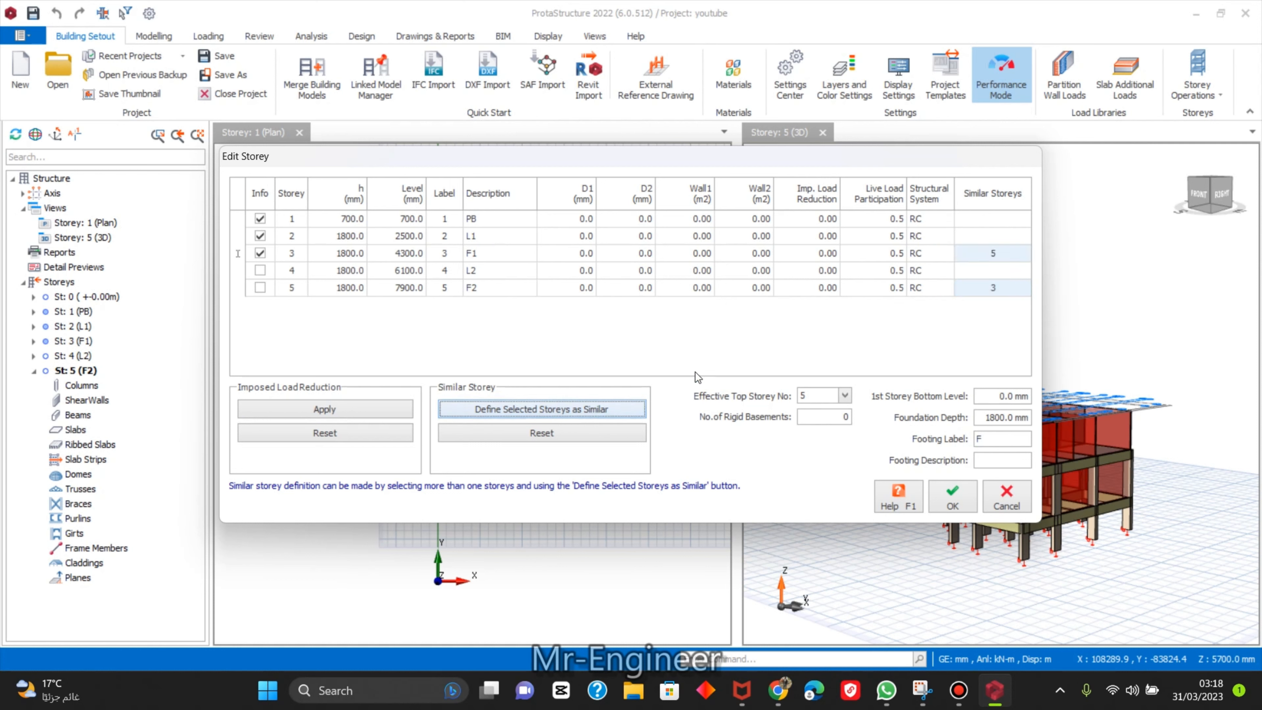
Define storeys 2 (L1) and 4 (L2) as similar and apply the storey edits to the model.
{"action": "left_click", "coordinate": [988, 275]}
{"action": "left_click", "coordinate": [996, 235], "text": "ctrl"}
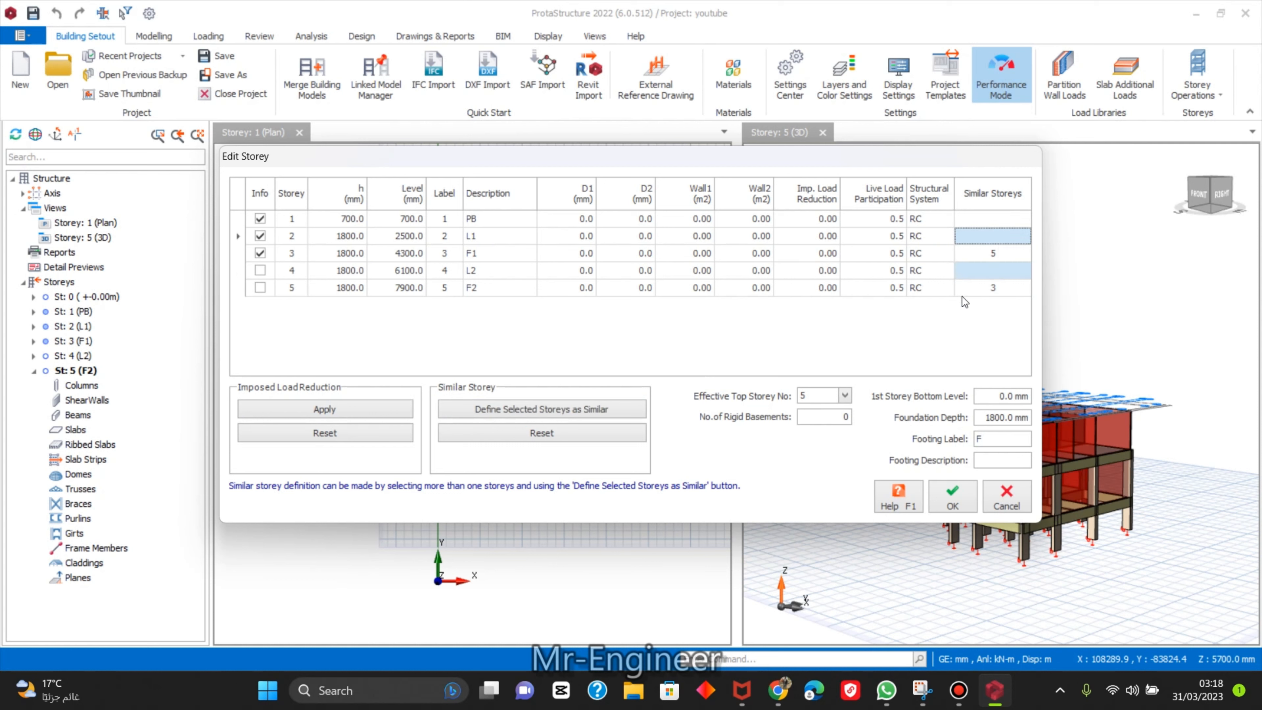
{"action": "left_click", "coordinate": [576, 412]}
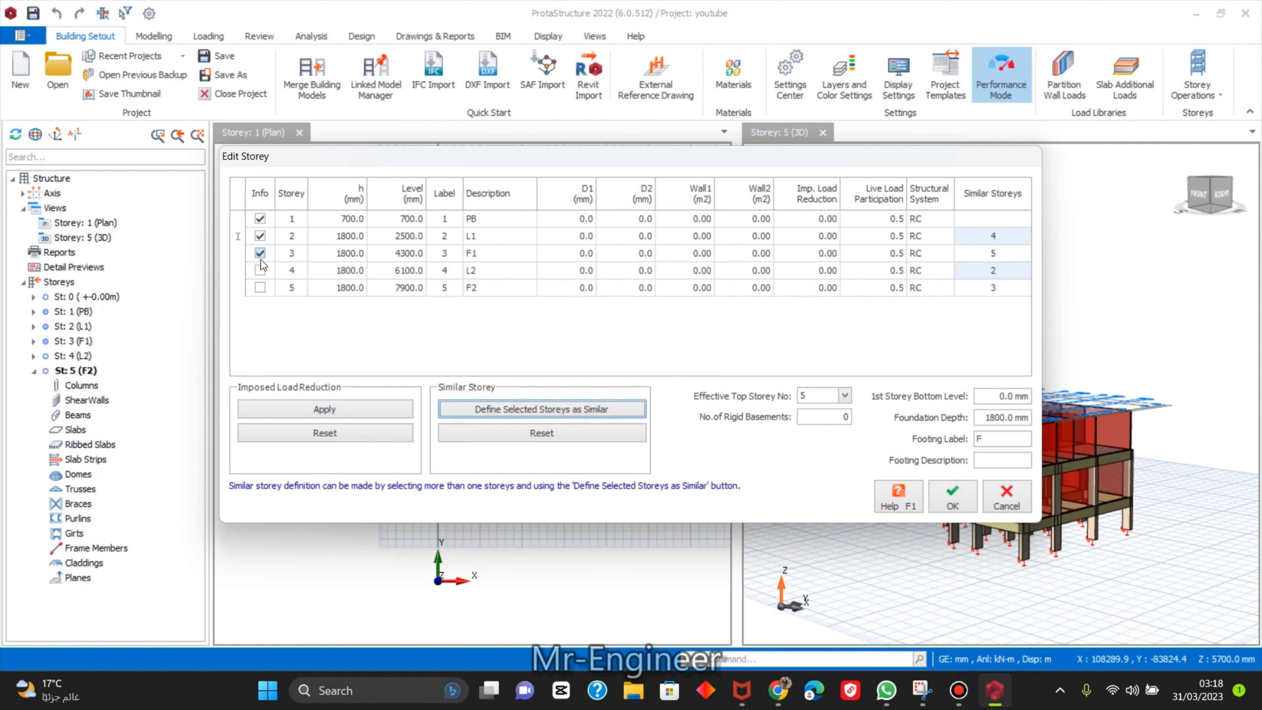
{"action": "left_click", "coordinate": [261, 272]}
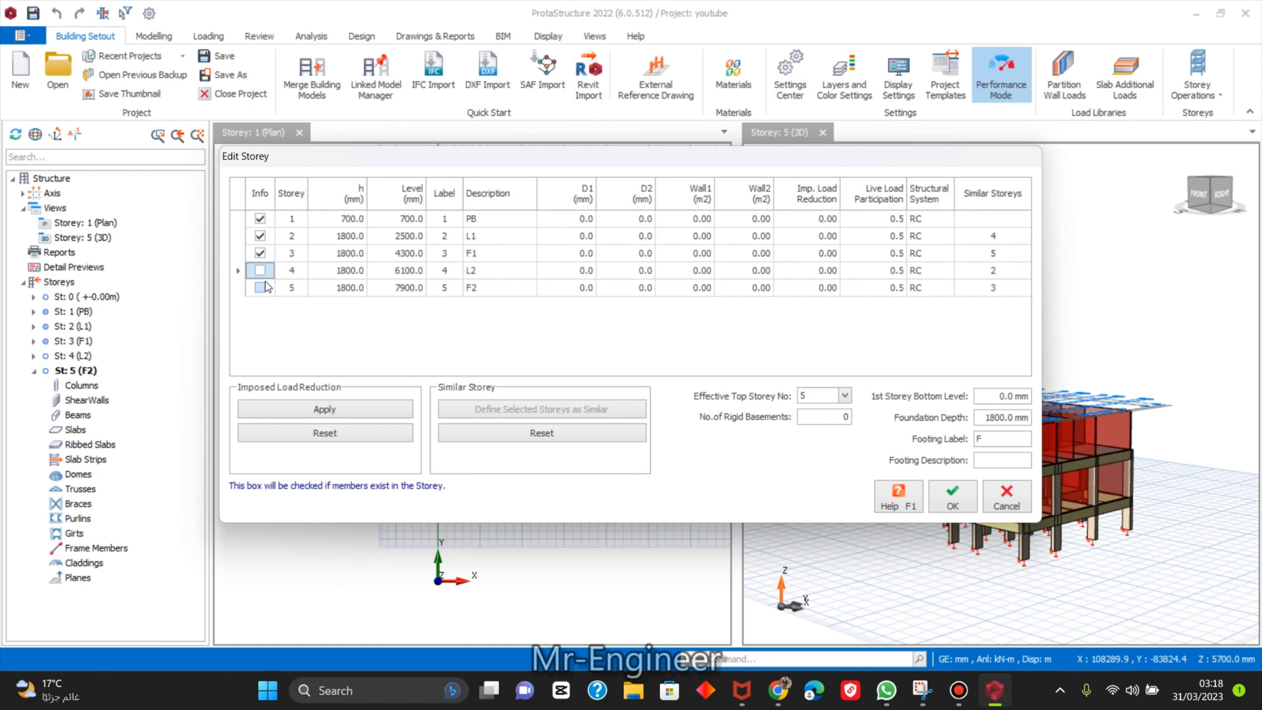
{"action": "left_click", "coordinate": [264, 288]}
{"action": "left_click", "coordinate": [241, 220]}
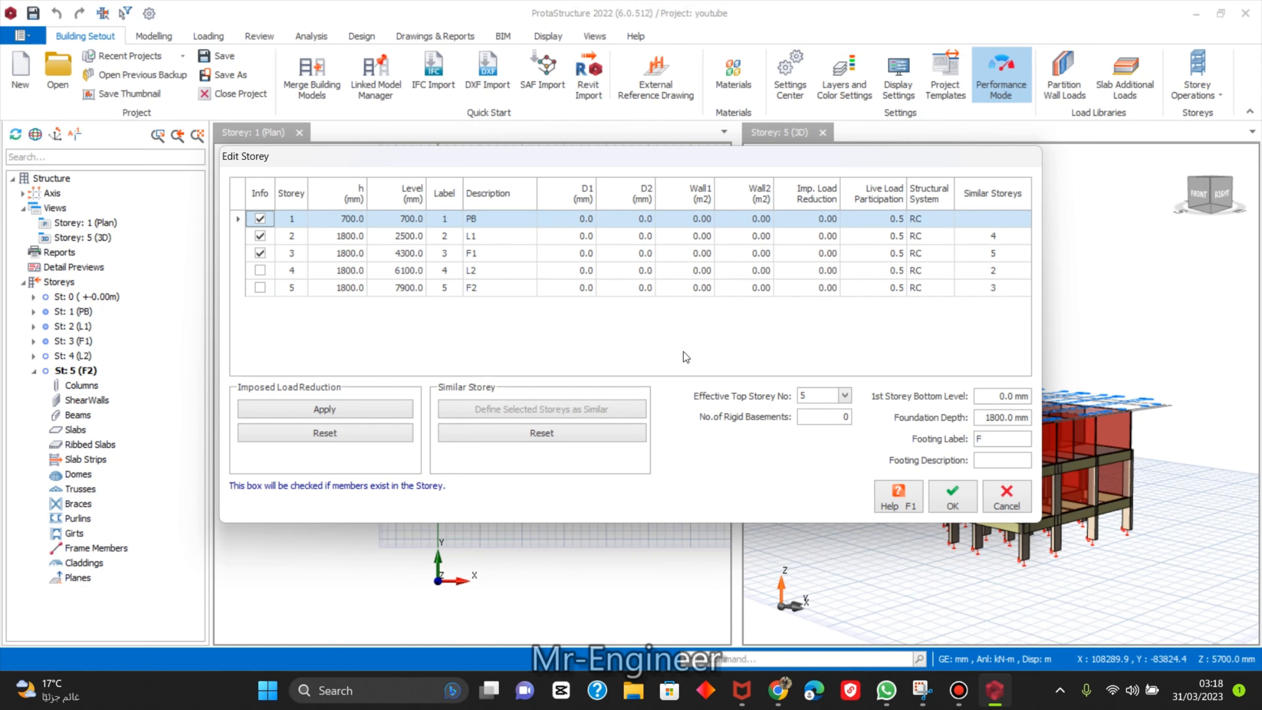
{"action": "left_click", "coordinate": [952, 495]}
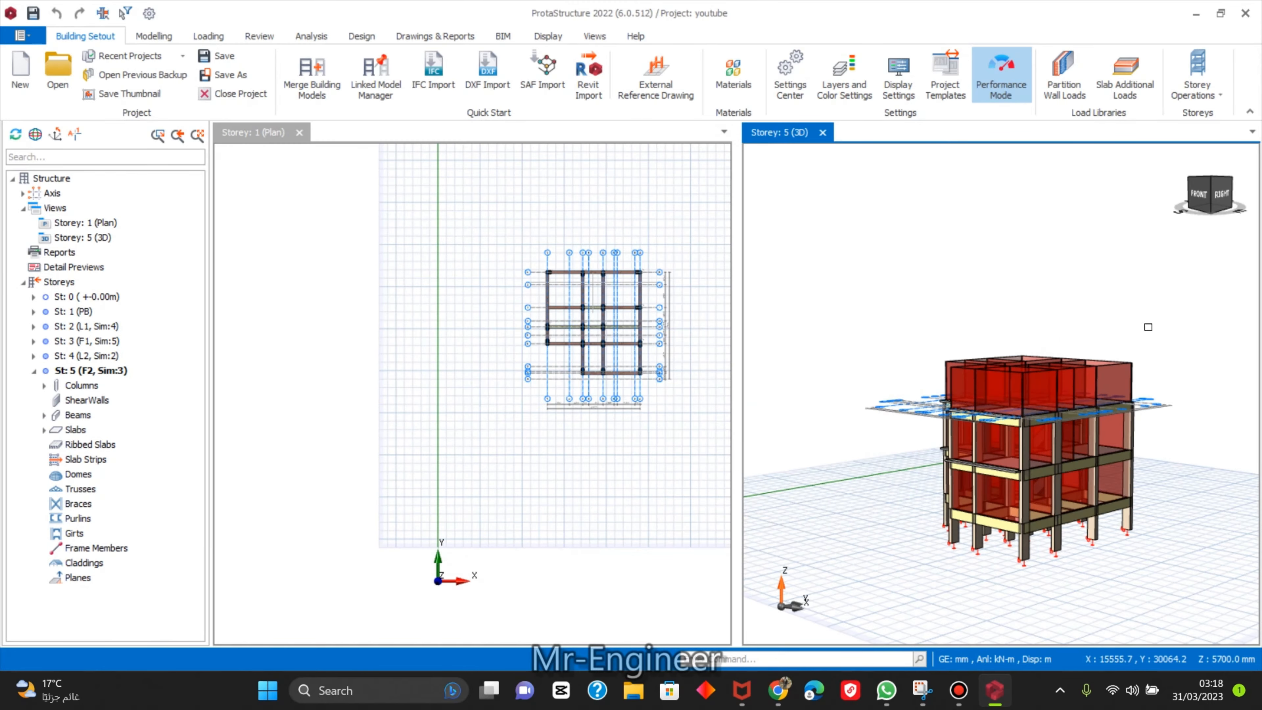
Examine the extended building's upper storeys, staircase and block walls in 3D from the back, front and above.
{"action": "middle_click_drag", "start_coordinate": [1208, 402], "coordinate": [949, 498]}
{"action": "scroll", "coordinate": [1149, 383], "scroll_direction": "up", "scroll_amount": 5}
{"action": "scroll", "coordinate": [950, 497], "scroll_direction": "down", "scroll_amount": 3}
{"action": "middle_click_drag", "start_coordinate": [1065, 522], "coordinate": [1068, 527]}
{"action": "scroll", "coordinate": [907, 485], "scroll_direction": "up", "scroll_amount": 5}
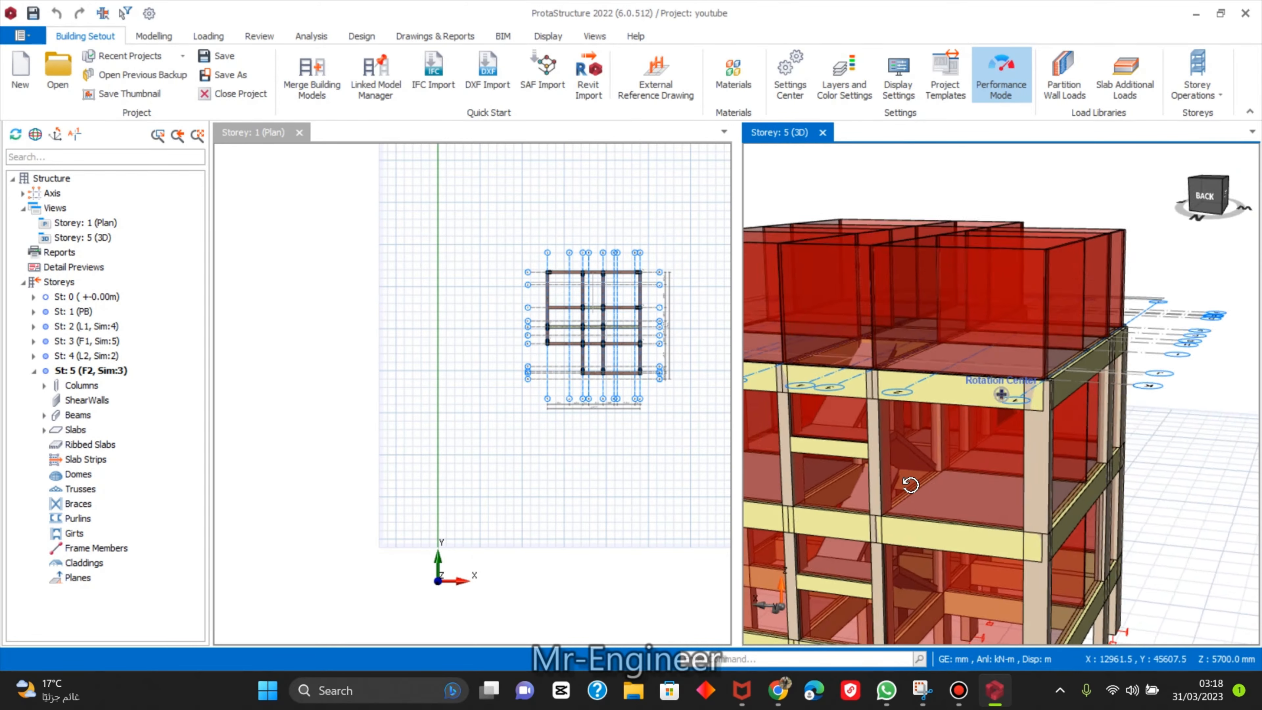
{"action": "mouse_move", "coordinate": [908, 485]}
{"action": "middle_mouse_down"}
{"action": "mouse_move", "coordinate": [952, 547]}
{"action": "mouse_move", "coordinate": [1069, 537]}
{"action": "mouse_move", "coordinate": [1063, 557]}
{"action": "mouse_move", "coordinate": [998, 497]}
{"action": "mouse_move", "coordinate": [987, 464]}
{"action": "middle_mouse_up"}
{"action": "scroll", "coordinate": [1061, 566], "scroll_direction": "down", "scroll_amount": 5}
{"action": "scroll", "coordinate": [1059, 572], "scroll_direction": "down", "scroll_amount": 3}
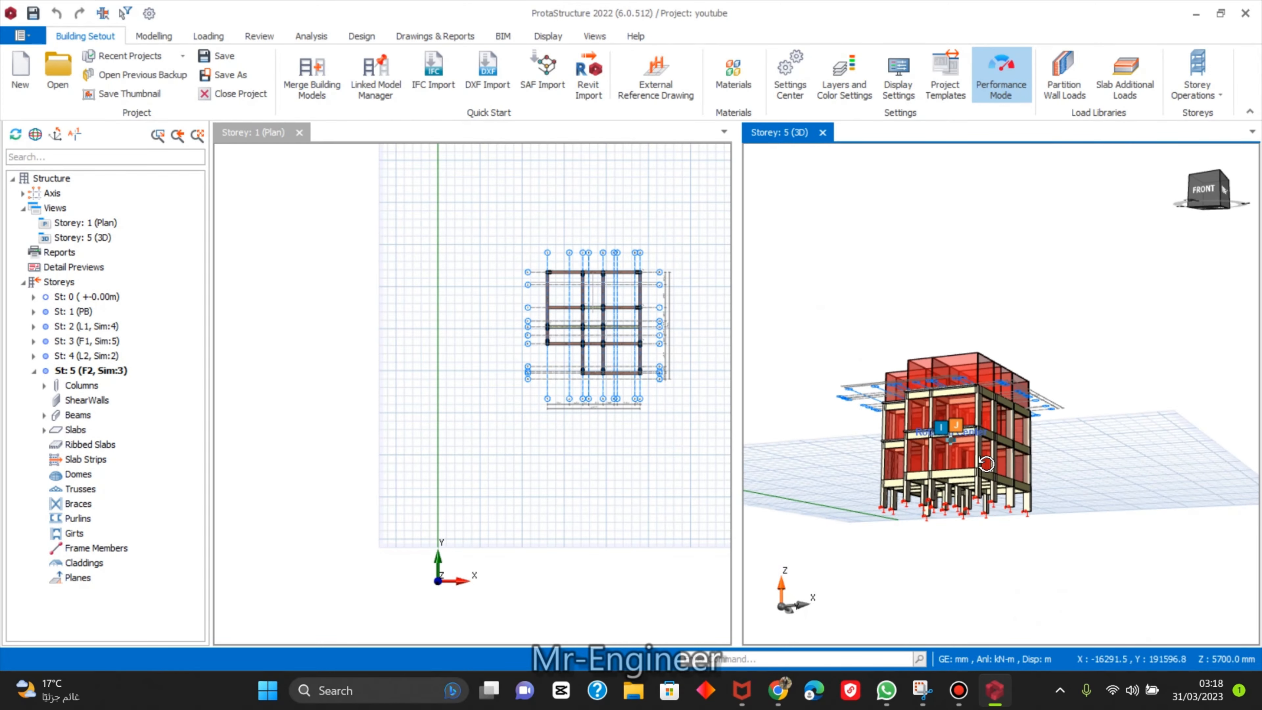
{"action": "mouse_move", "coordinate": [953, 403]}
{"action": "middle_mouse_down"}
{"action": "mouse_move", "coordinate": [1068, 432]}
{"action": "mouse_move", "coordinate": [1146, 479]}
{"action": "mouse_move", "coordinate": [1119, 502]}
{"action": "mouse_move", "coordinate": [1103, 494]}
{"action": "middle_mouse_up"}
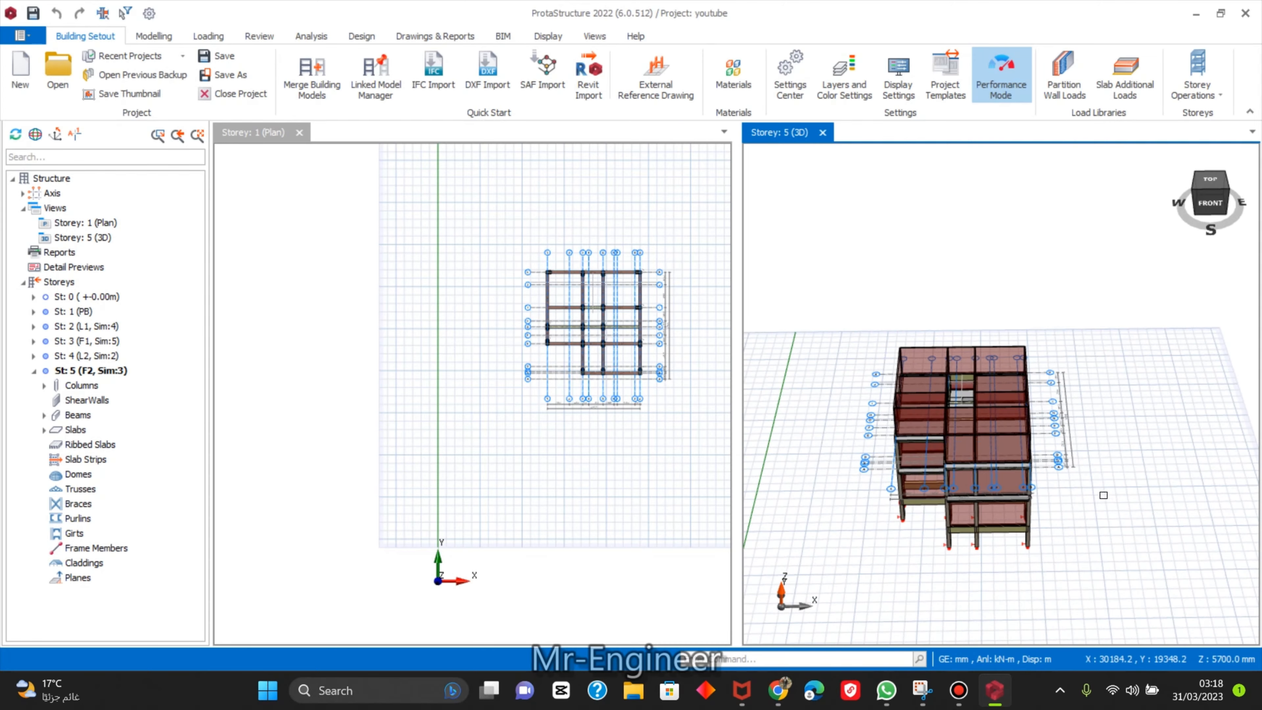
{"action": "mouse_move", "coordinate": [960, 541]}
{"action": "middle_mouse_down"}
{"action": "mouse_move", "coordinate": [999, 548]}
{"action": "mouse_move", "coordinate": [937, 564]}
{"action": "middle_mouse_up"}
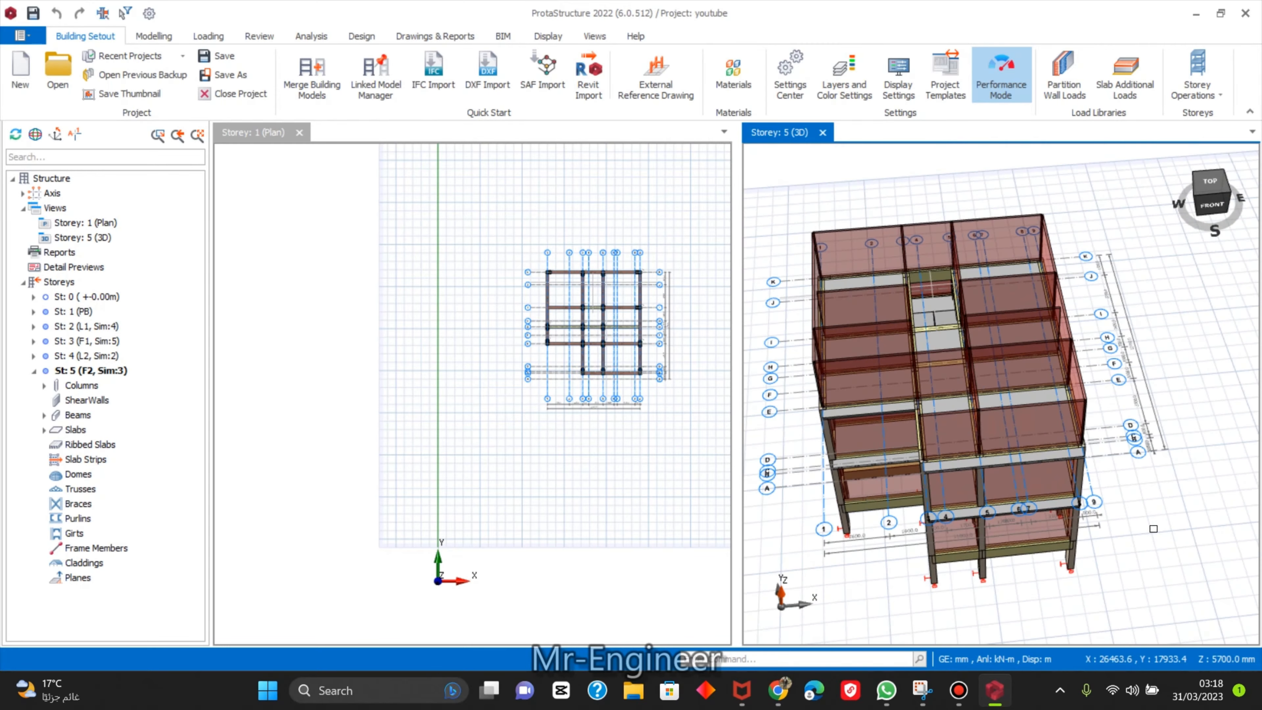
{"action": "left_click", "coordinate": [989, 572]}
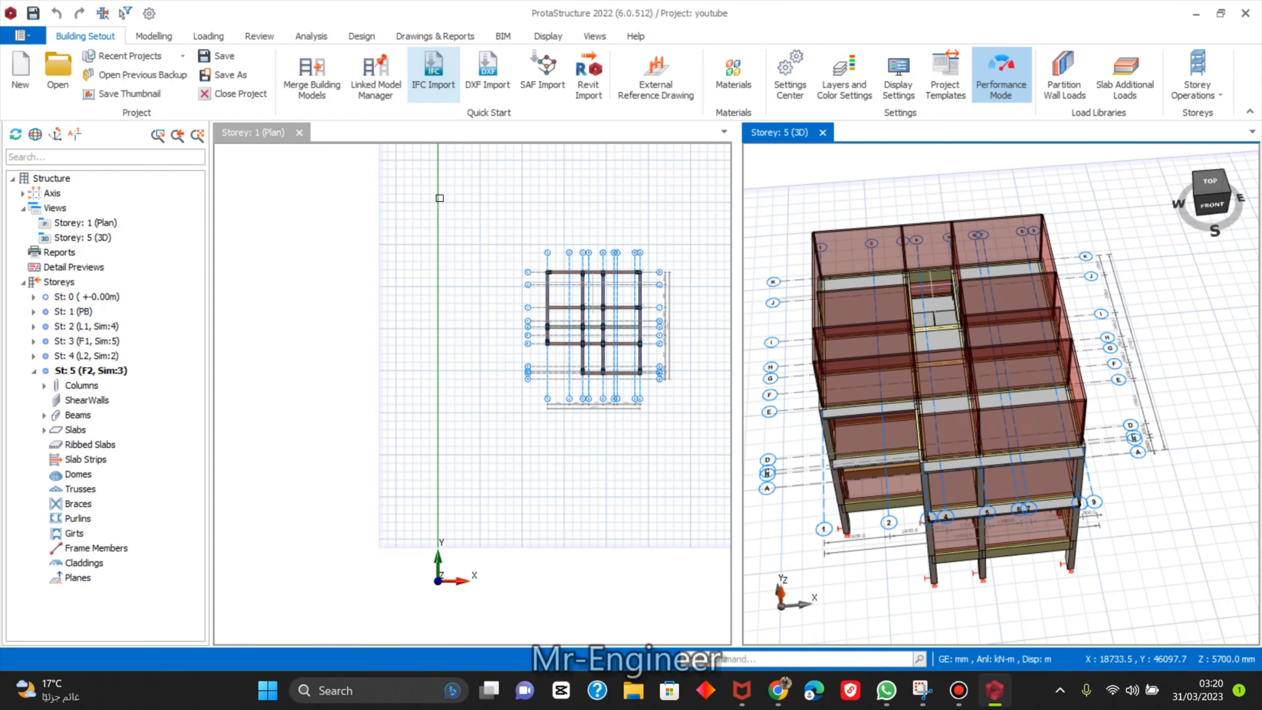
{"action": "scroll", "coordinate": [439, 198], "scroll_direction": "down", "scroll_amount": 3}
{"action": "mouse_move", "coordinate": [1175, 358]}
{"action": "middle_mouse_down"}
{"action": "mouse_move", "coordinate": [1177, 418]}
{"action": "mouse_move", "coordinate": [1169, 410]}
{"action": "middle_mouse_up"}
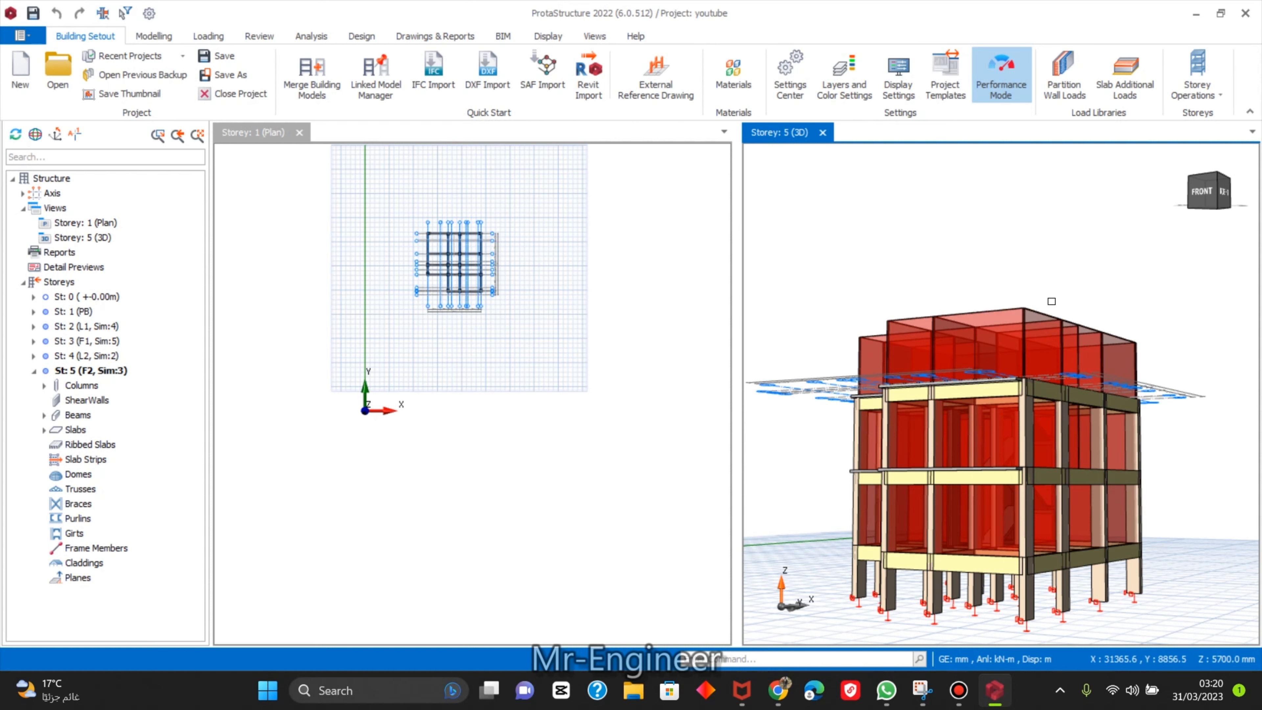
{"action": "scroll", "coordinate": [1072, 315], "scroll_direction": "down", "scroll_amount": 3}
{"action": "scroll", "coordinate": [1081, 326], "scroll_direction": "up", "scroll_amount": 4}
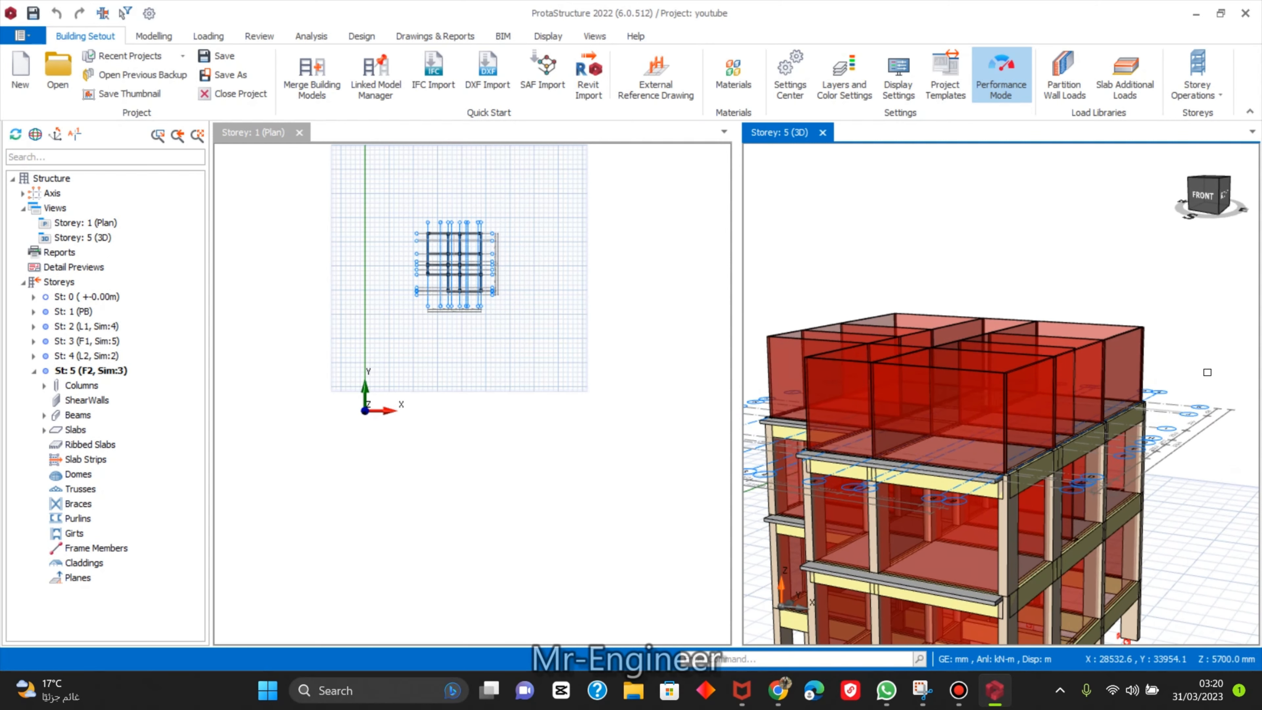
Insert a new storey 6 above the top storey with a height of 3600 mm.
{"action": "left_click", "coordinate": [1195, 98]}
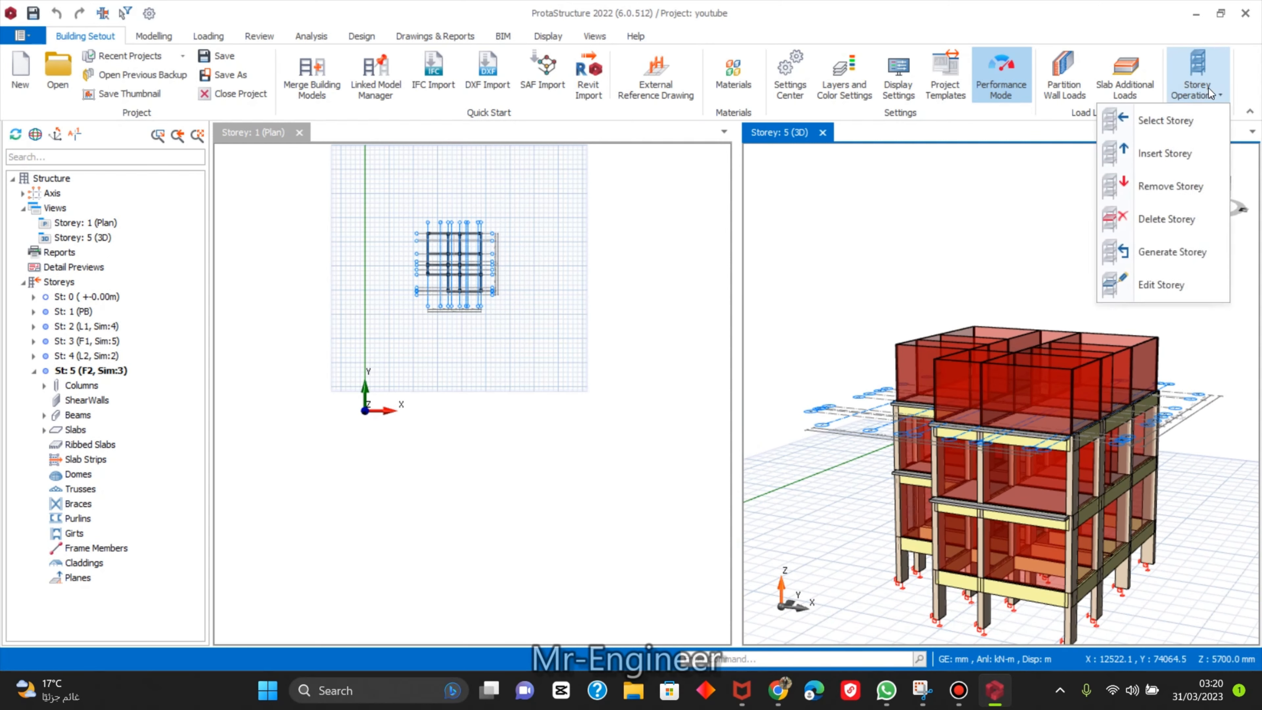
{"action": "left_click", "coordinate": [1190, 160]}
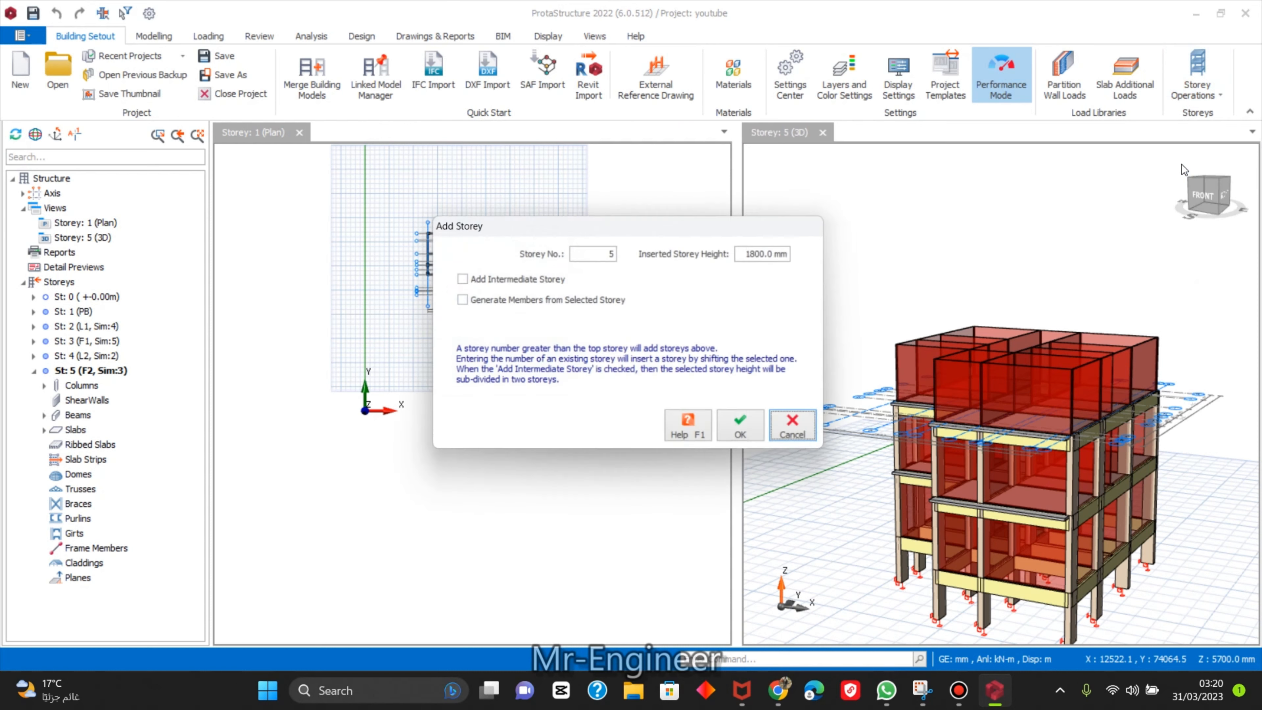
{"action": "type", "text": "6"}
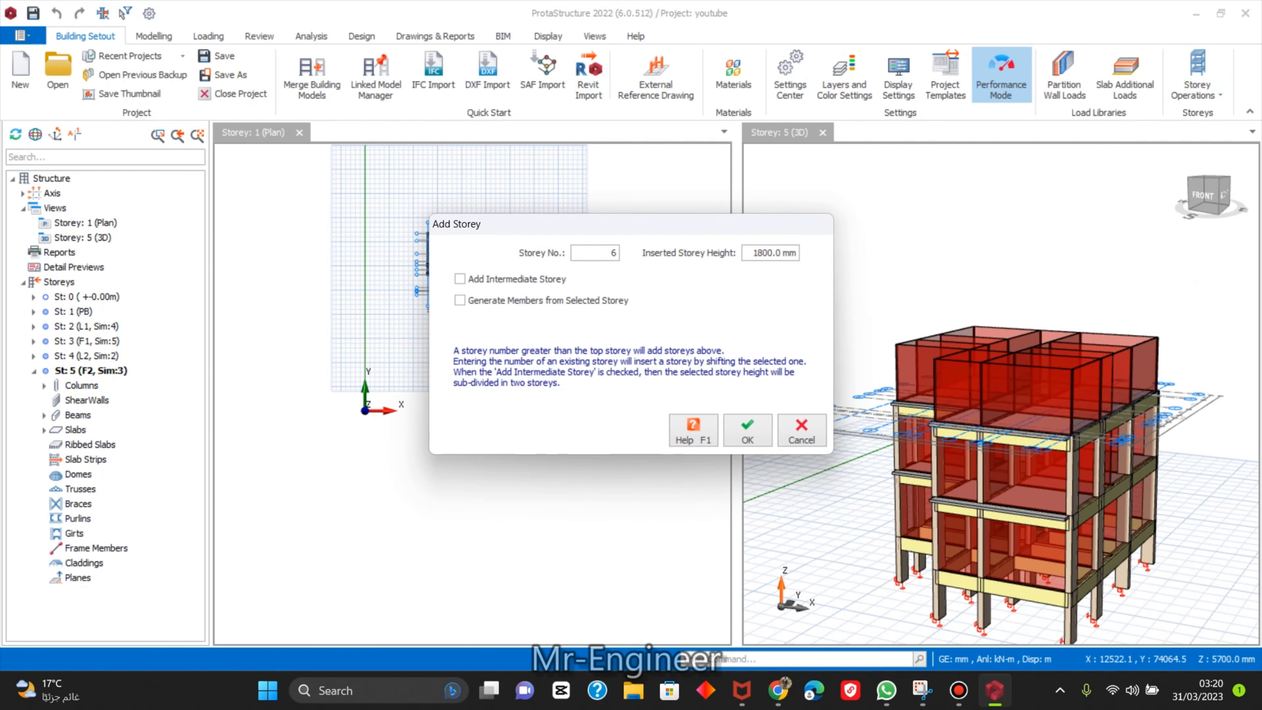
{"action": "double_click", "coordinate": [773, 247]}
{"action": "type", "text": "3600"}
{"action": "left_click", "coordinate": [748, 431]}
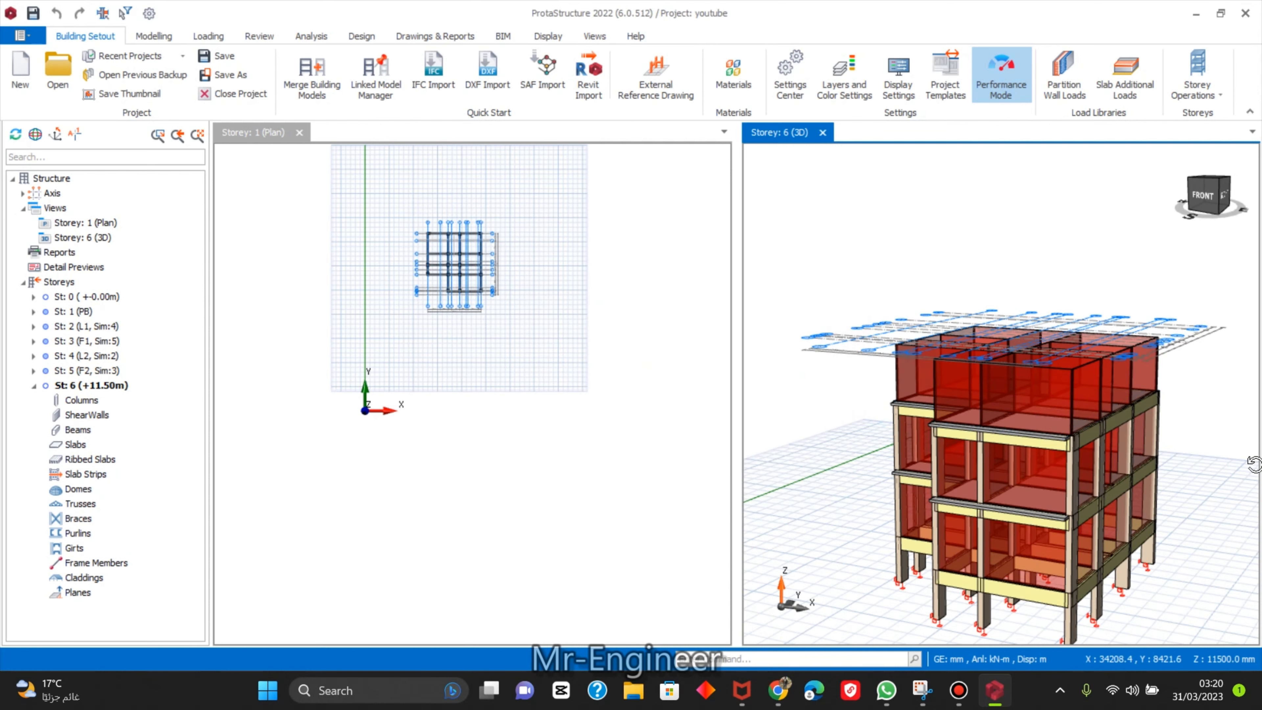
Examine the newly inserted storey 6 in the 3D model, the plan and the storey list.
{"action": "middle_click_drag", "start_coordinate": [1108, 470], "coordinate": [1094, 437]}
{"action": "scroll", "coordinate": [459, 246], "scroll_direction": "up", "scroll_amount": 3}
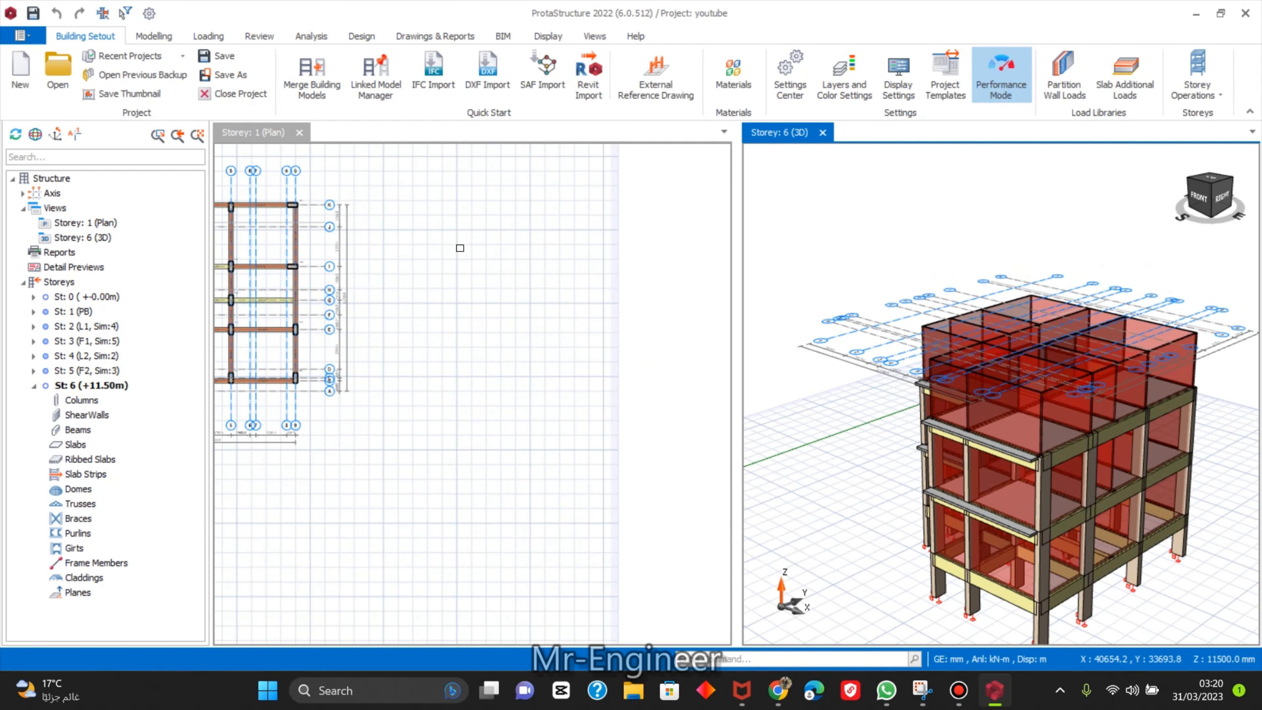
{"action": "scroll", "coordinate": [502, 261], "scroll_direction": "down", "scroll_amount": 3}
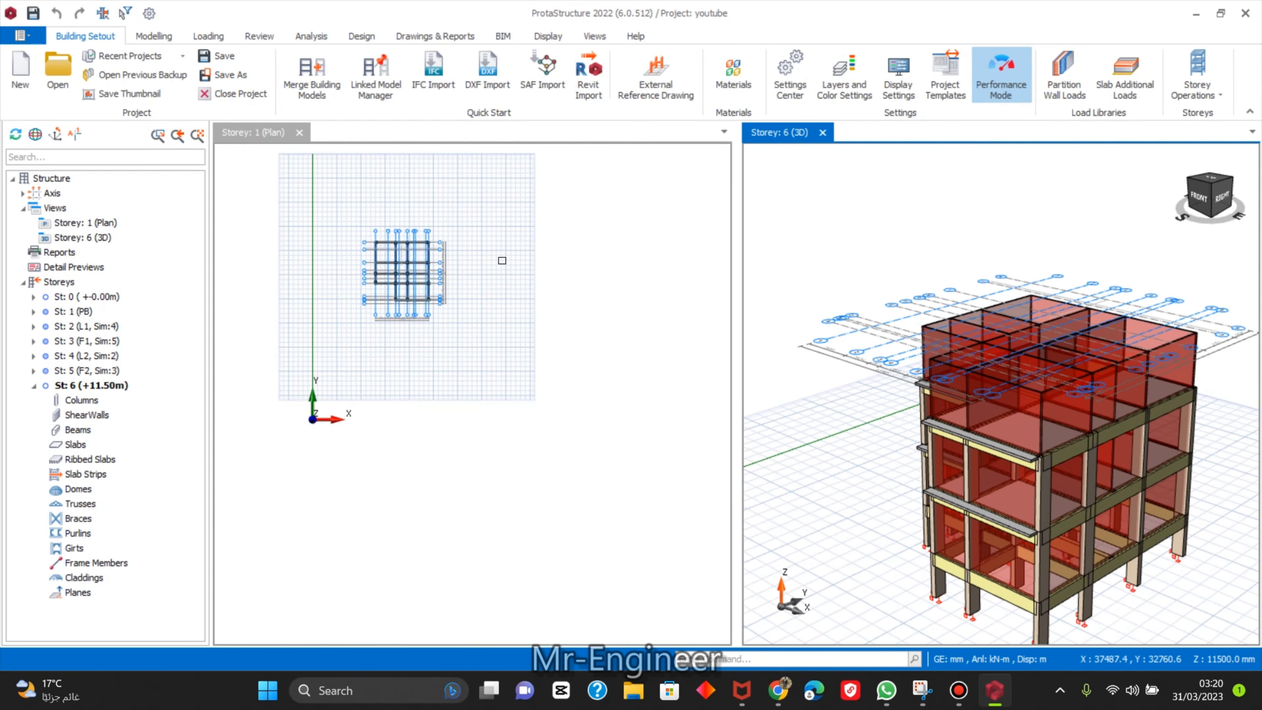
{"action": "left_click", "coordinate": [34, 384]}
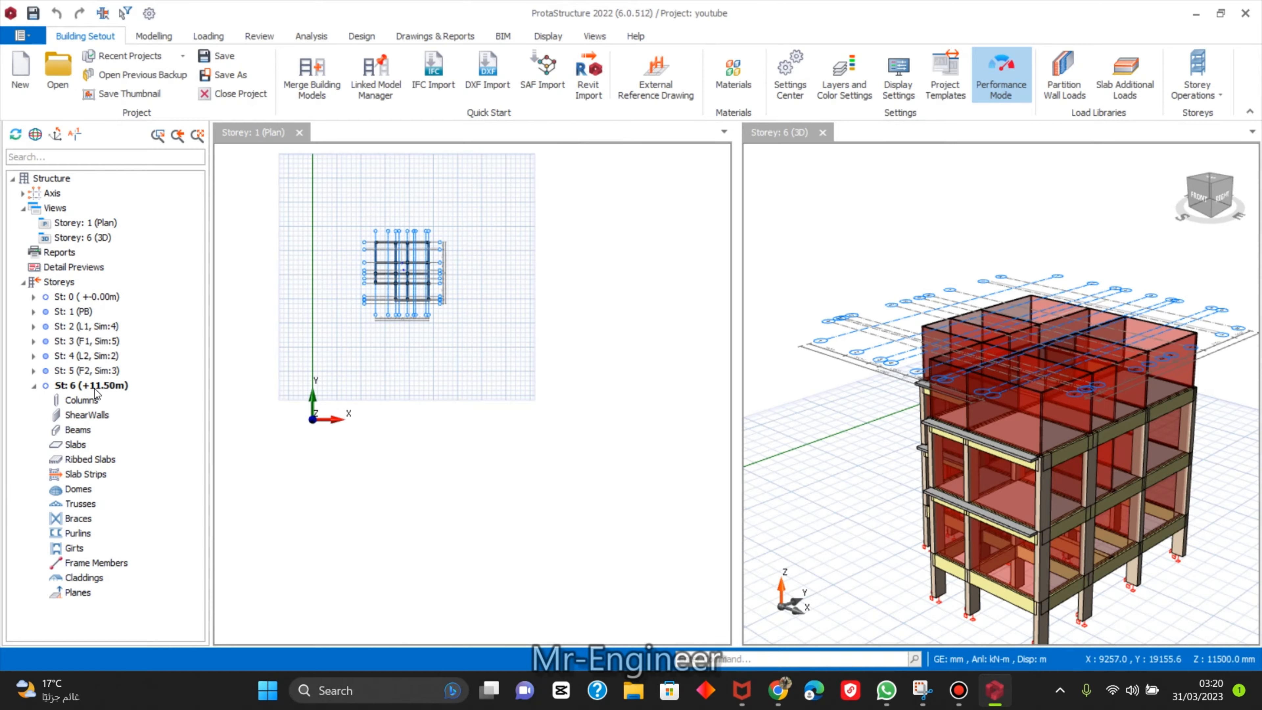
{"action": "left_click", "coordinate": [33, 386]}
{"action": "scroll", "coordinate": [848, 458], "scroll_direction": "up", "scroll_amount": 3}
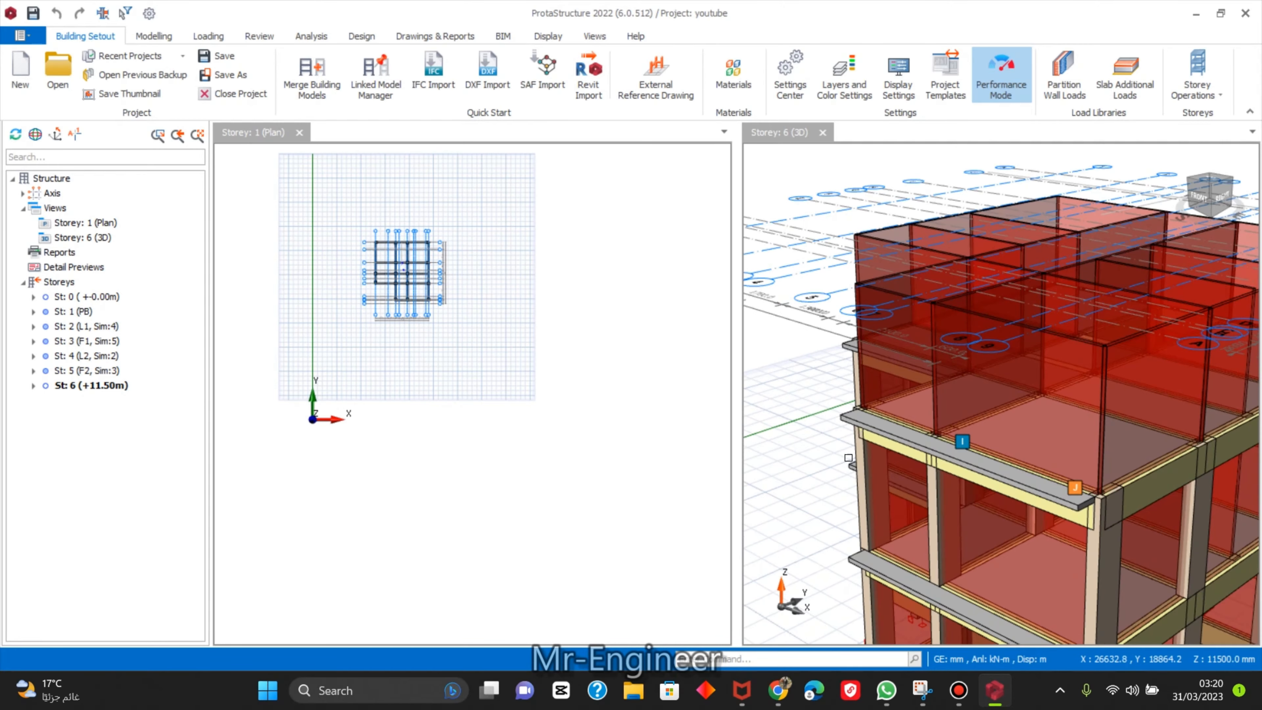
{"action": "mouse_move", "coordinate": [849, 458]}
{"action": "middle_mouse_down"}
{"action": "mouse_move", "coordinate": [870, 465]}
{"action": "mouse_move", "coordinate": [853, 463]}
{"action": "mouse_move", "coordinate": [1048, 420]}
{"action": "middle_mouse_up"}
{"action": "scroll", "coordinate": [853, 462], "scroll_direction": "down", "scroll_amount": 5}
{"action": "scroll", "coordinate": [1048, 421], "scroll_direction": "down", "scroll_amount": 3}
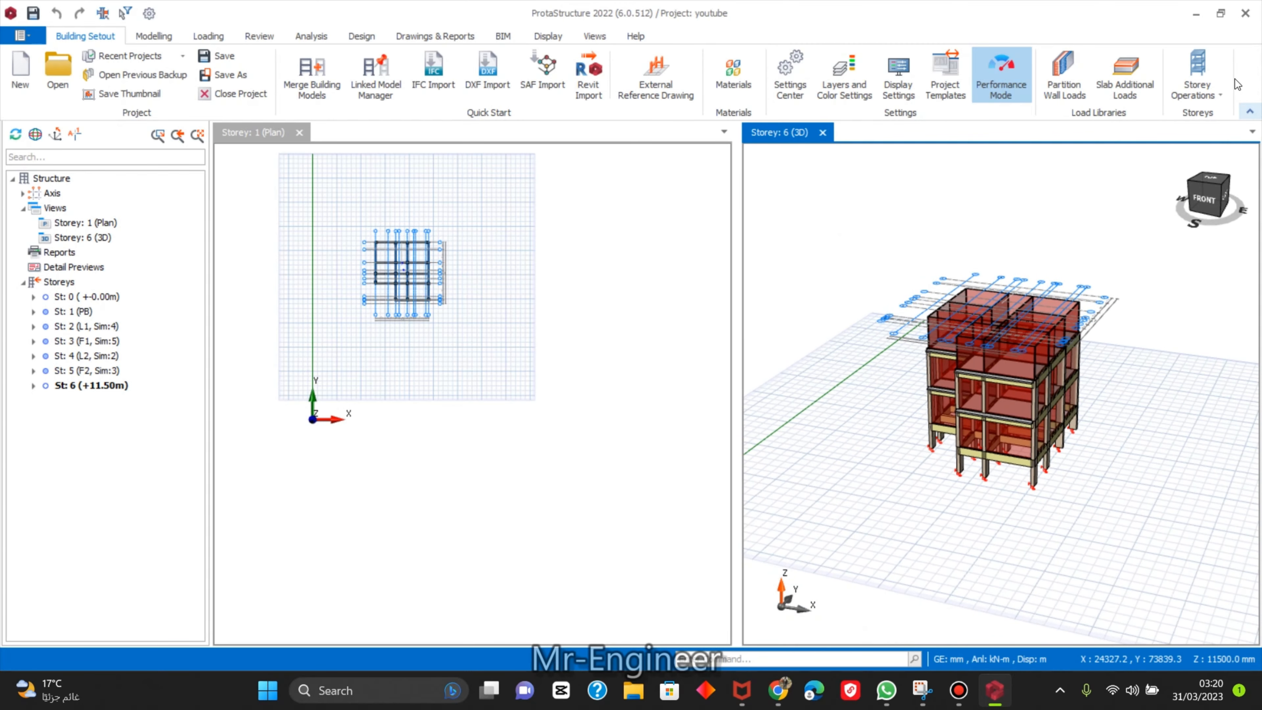
Generate all member types of storey 5 (F2) onto storey 6.
{"action": "left_click", "coordinate": [1197, 80]}
{"action": "left_click", "coordinate": [1185, 251]}
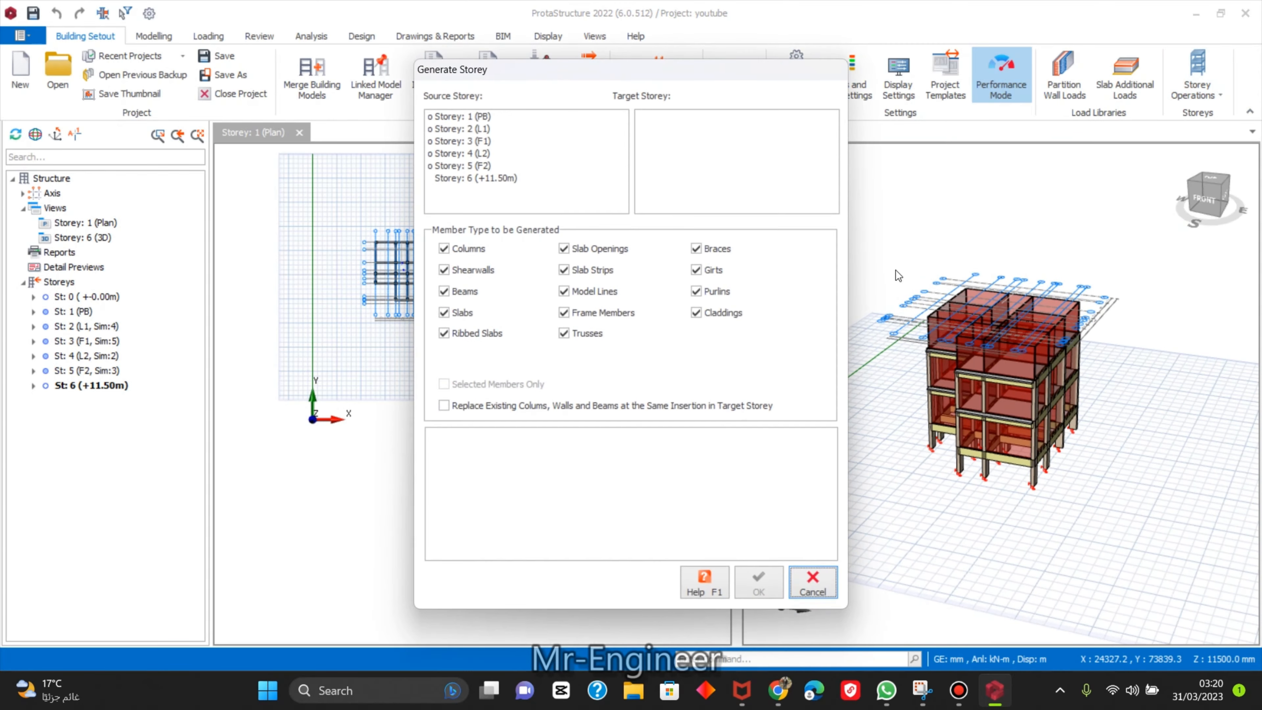
{"action": "left_click", "coordinate": [497, 166]}
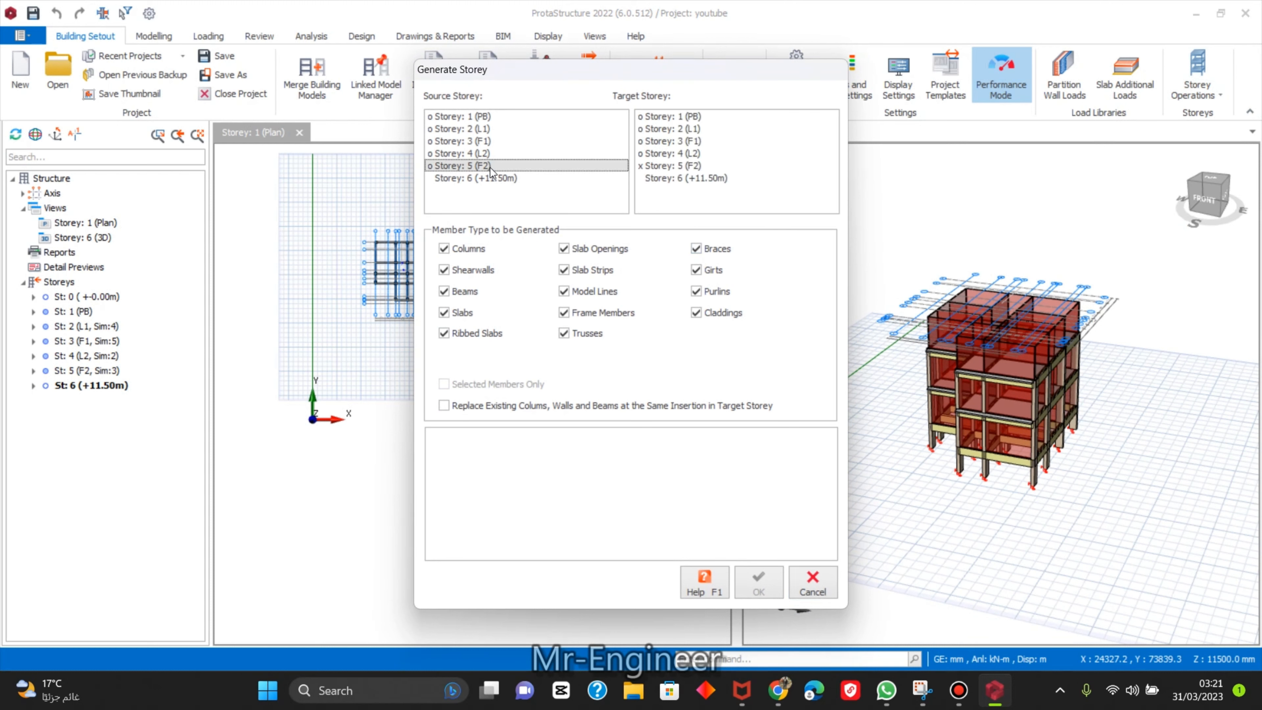
{"action": "left_click", "coordinate": [694, 179]}
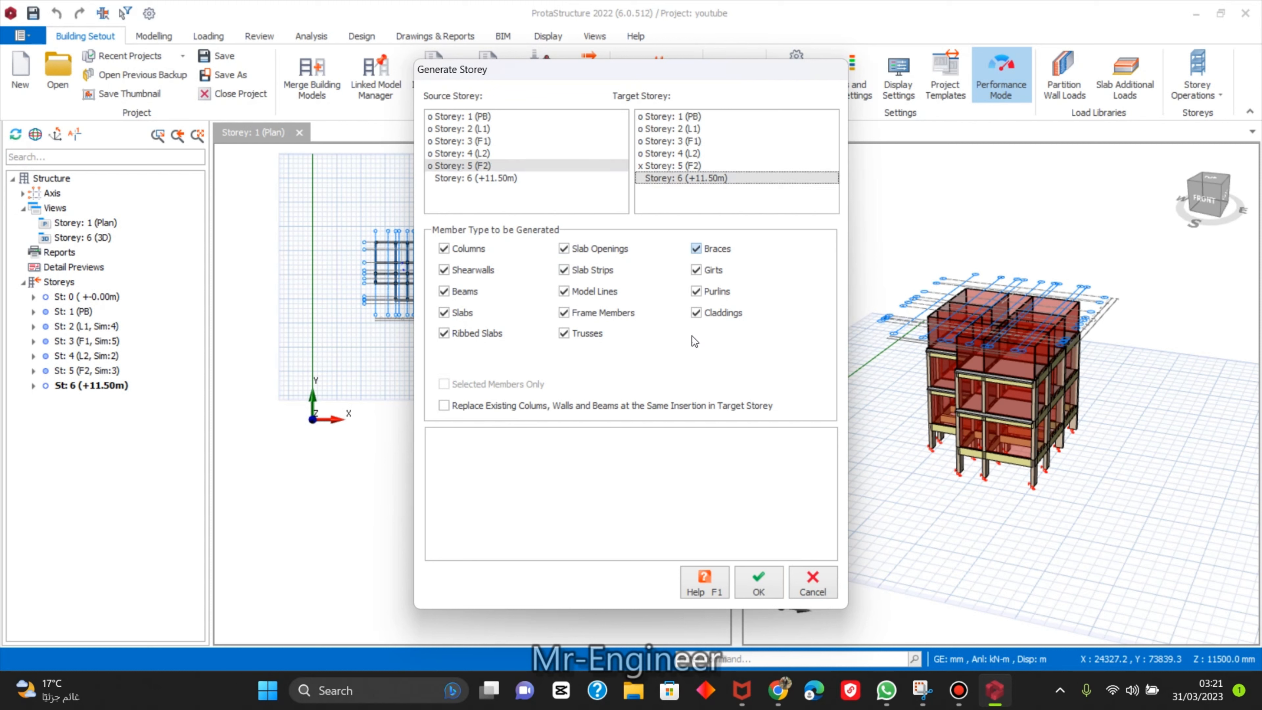
{"action": "left_click", "coordinate": [776, 586]}
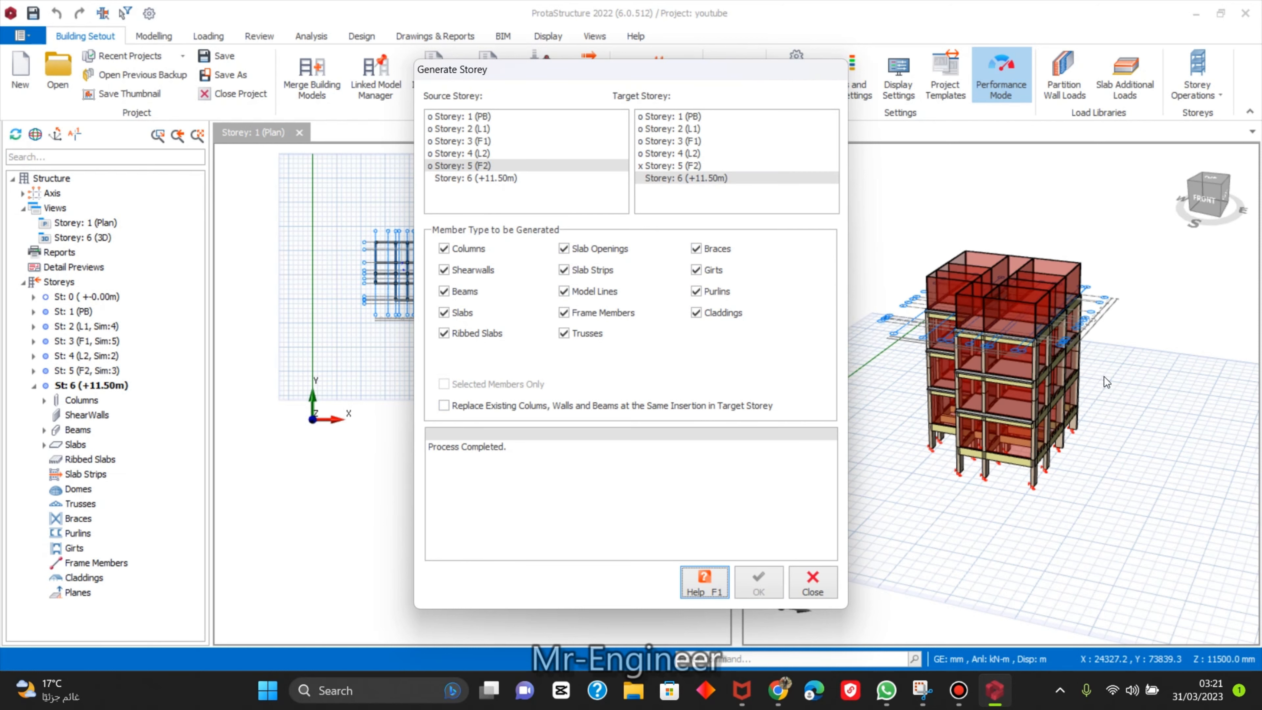
{"action": "left_click", "coordinate": [813, 583]}
Select the beams of the top storey and delete their 200mm block wall loads.
{"action": "middle_click_drag", "start_coordinate": [1045, 536], "coordinate": [1094, 312]}
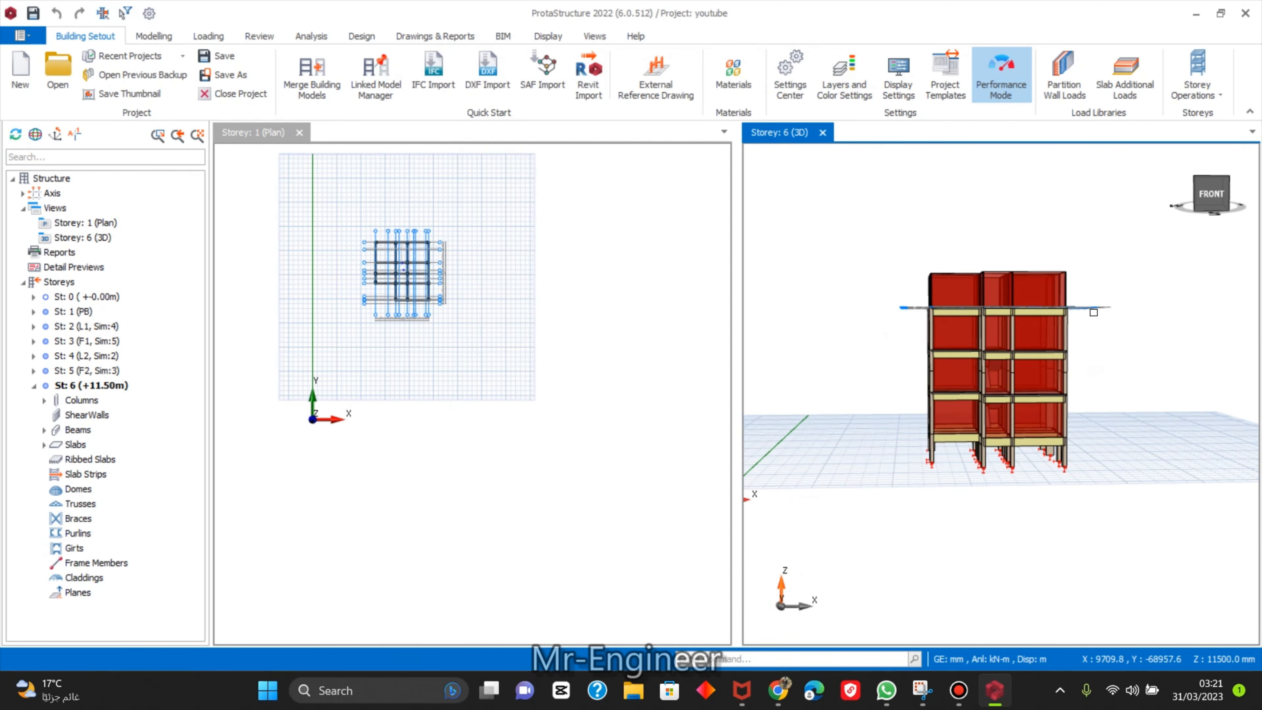
{"action": "scroll", "coordinate": [1093, 312], "scroll_direction": "up", "scroll_amount": 3}
{"action": "scroll", "coordinate": [1112, 310], "scroll_direction": "down", "scroll_amount": 2}
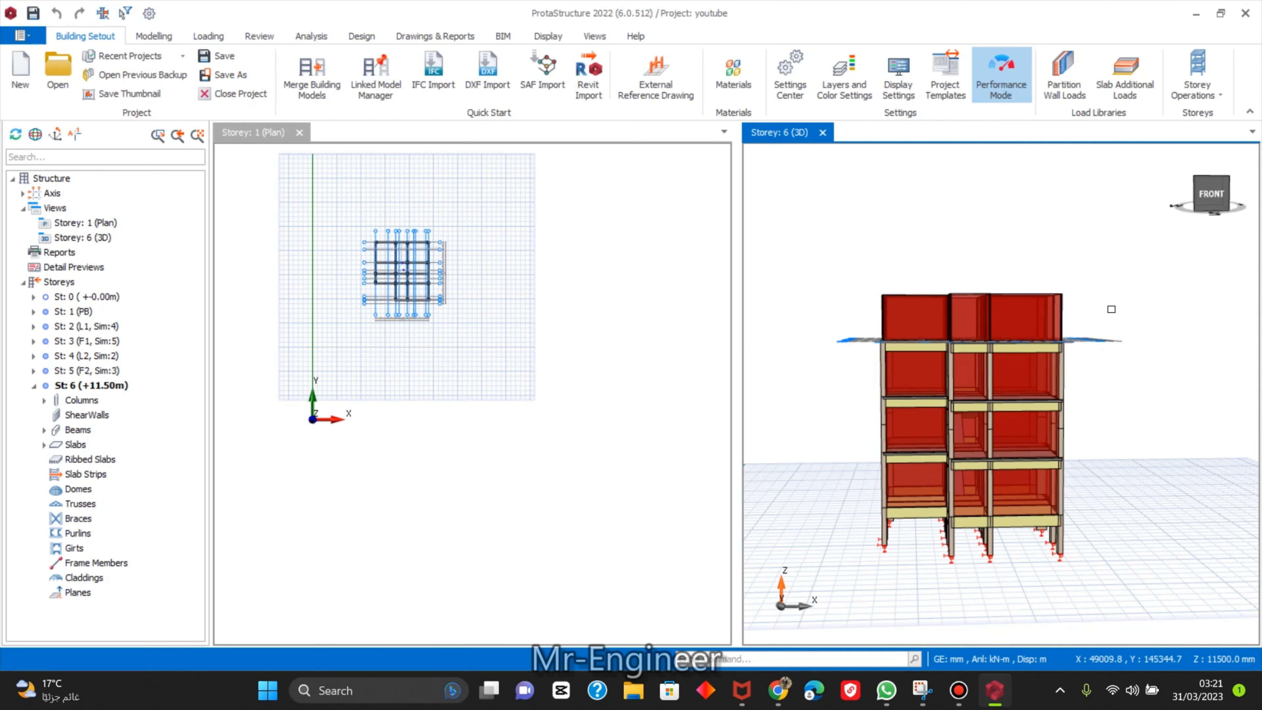
{"action": "left_click_drag", "start_coordinate": [1112, 310], "coordinate": [844, 310]}
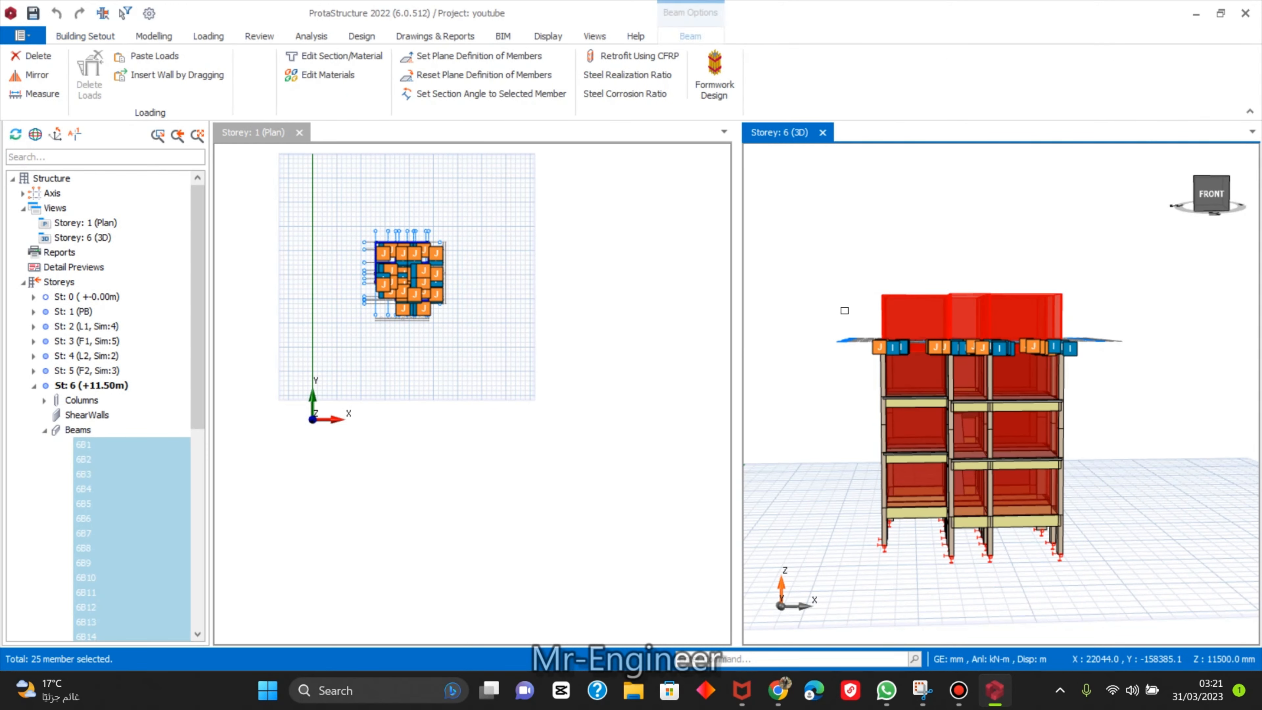
{"action": "right_click", "coordinate": [988, 301]}
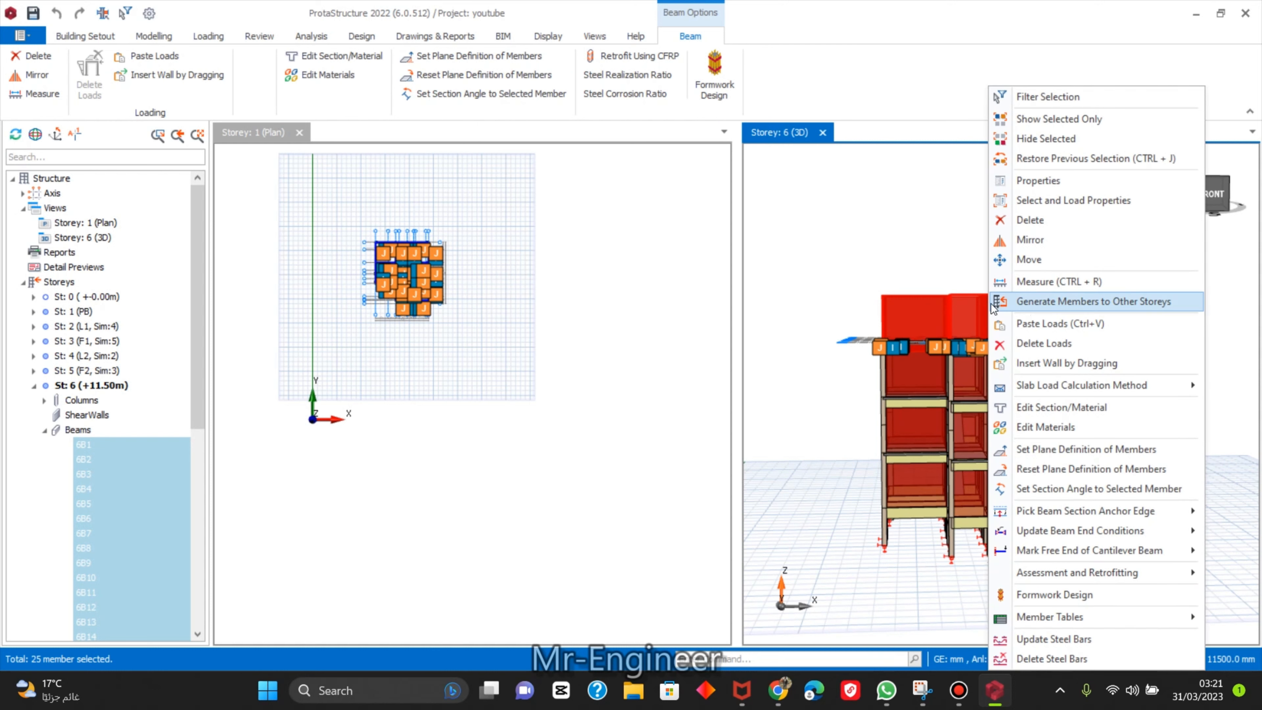
{"action": "left_click", "coordinate": [1048, 344]}
{"action": "left_click", "coordinate": [664, 280]}
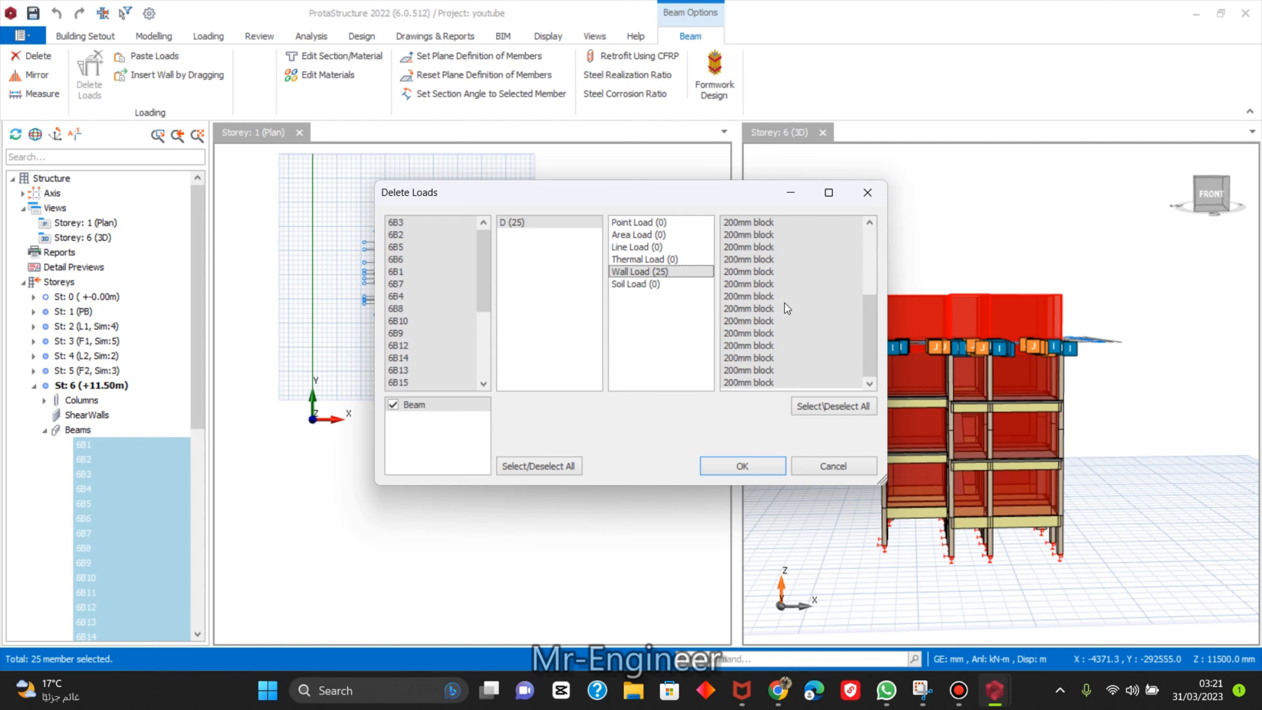
{"action": "left_click", "coordinate": [742, 466]}
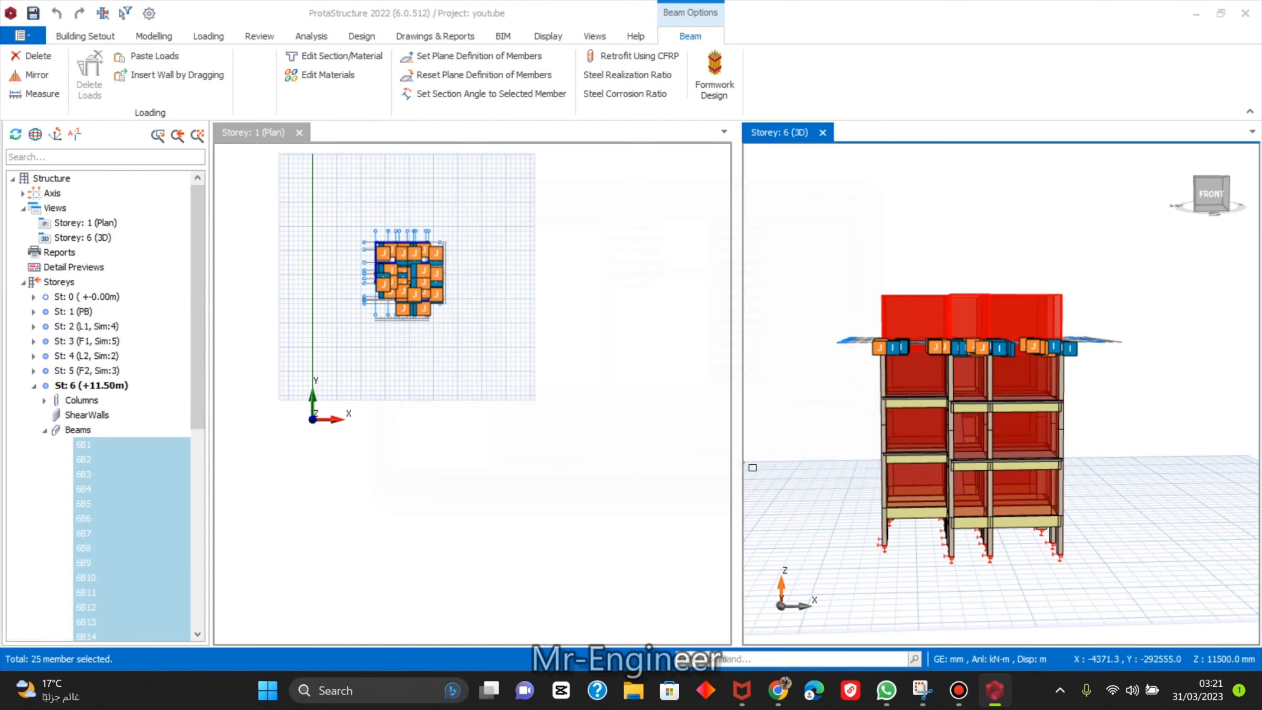
Clear the beam selection and examine the building's top storey in 3D from several angles.
{"action": "middle_click_drag", "start_coordinate": [1158, 498], "coordinate": [891, 247]}
{"action": "key", "text": "Escape"}
{"action": "scroll", "coordinate": [892, 253], "scroll_direction": "down", "scroll_amount": 4}
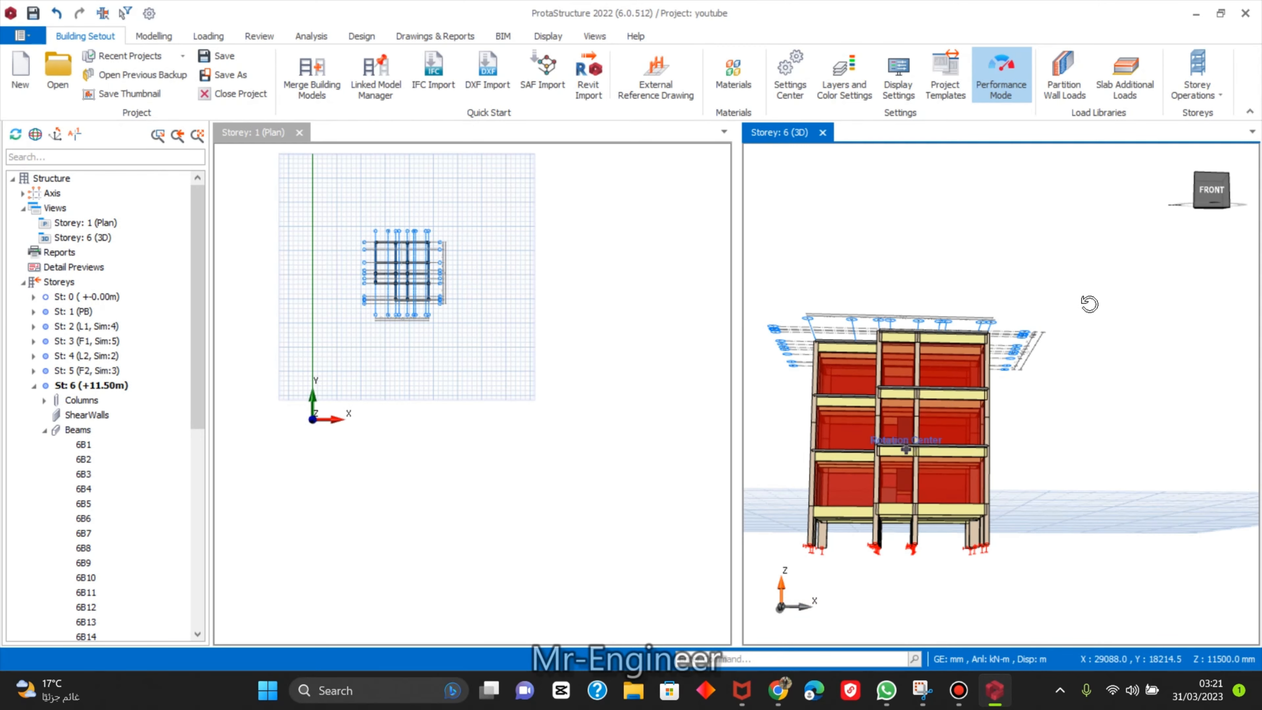
{"action": "mouse_move", "coordinate": [1089, 304]}
{"action": "middle_mouse_down"}
{"action": "mouse_move", "coordinate": [1079, 341]}
{"action": "mouse_move", "coordinate": [1090, 327]}
{"action": "mouse_move", "coordinate": [1127, 335]}
{"action": "mouse_move", "coordinate": [973, 435]}
{"action": "mouse_move", "coordinate": [954, 221]}
{"action": "mouse_move", "coordinate": [1070, 276]}
{"action": "mouse_move", "coordinate": [1132, 257]}
{"action": "mouse_move", "coordinate": [1131, 311]}
{"action": "mouse_move", "coordinate": [1065, 311]}
{"action": "mouse_move", "coordinate": [975, 284]}
{"action": "mouse_move", "coordinate": [1067, 297]}
{"action": "middle_mouse_up"}
{"action": "scroll", "coordinate": [973, 436], "scroll_direction": "up", "scroll_amount": 5}
{"action": "scroll", "coordinate": [973, 436], "scroll_direction": "down", "scroll_amount": 5}
{"action": "scroll", "coordinate": [1132, 257], "scroll_direction": "up", "scroll_amount": 3}
{"action": "scroll", "coordinate": [975, 285], "scroll_direction": "down", "scroll_amount": 3}
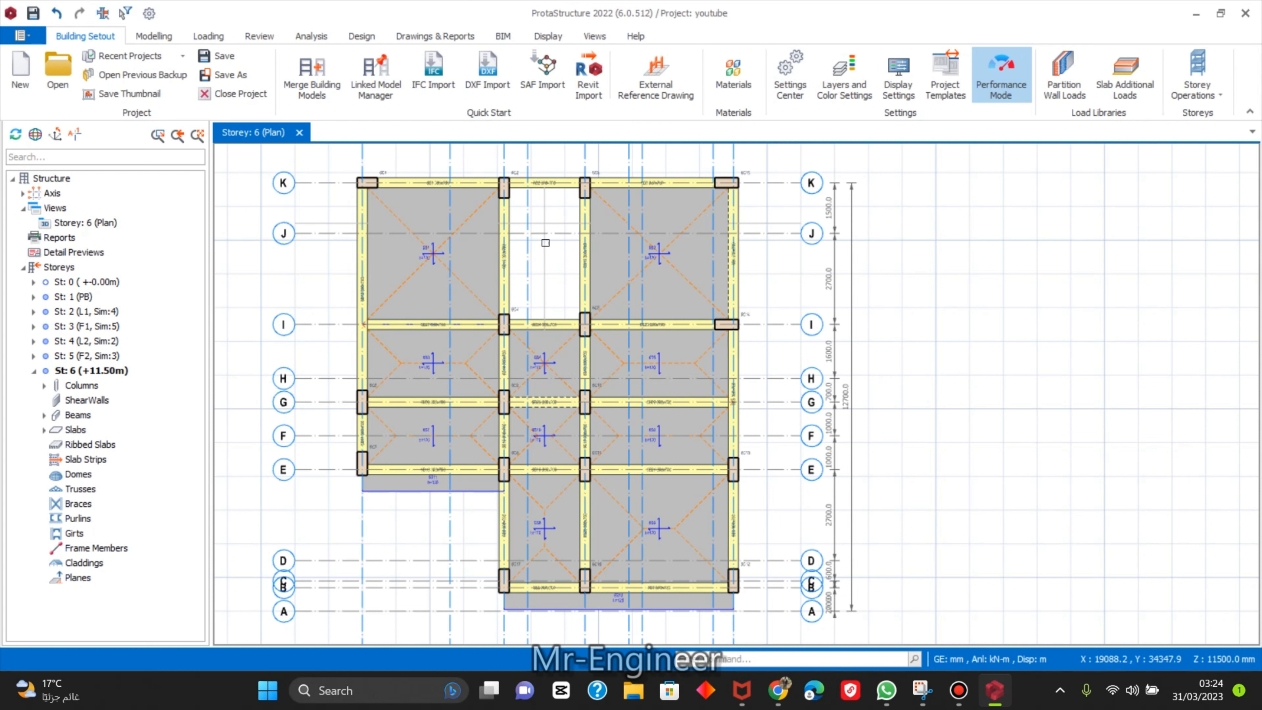
Start a new storey 6 slab with a thickness of 170 mm and a concrete cover of 25 mm.
{"action": "mouse_move", "coordinate": [530, 227]}
{"action": "left_click", "coordinate": [215, 39]}
{"action": "left_click", "coordinate": [163, 37]}
{"action": "left_click", "coordinate": [99, 35]}
{"action": "left_click", "coordinate": [155, 36]}
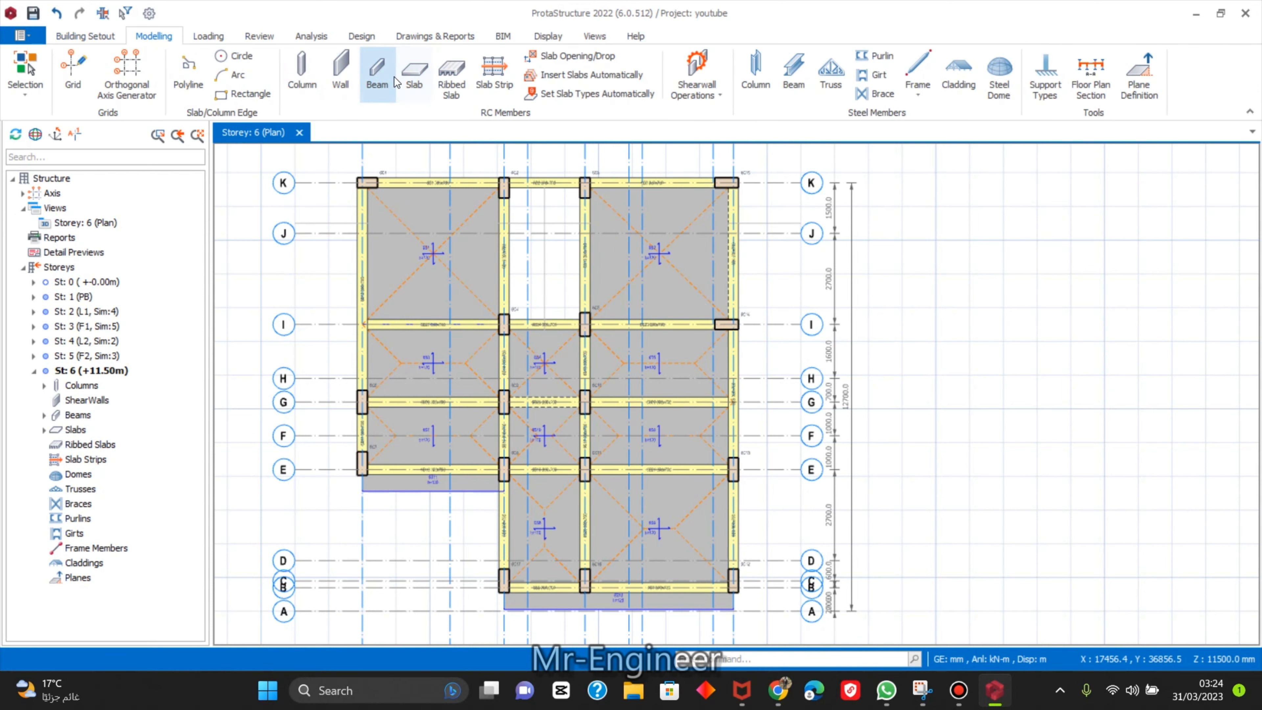
{"action": "left_click", "coordinate": [414, 75]}
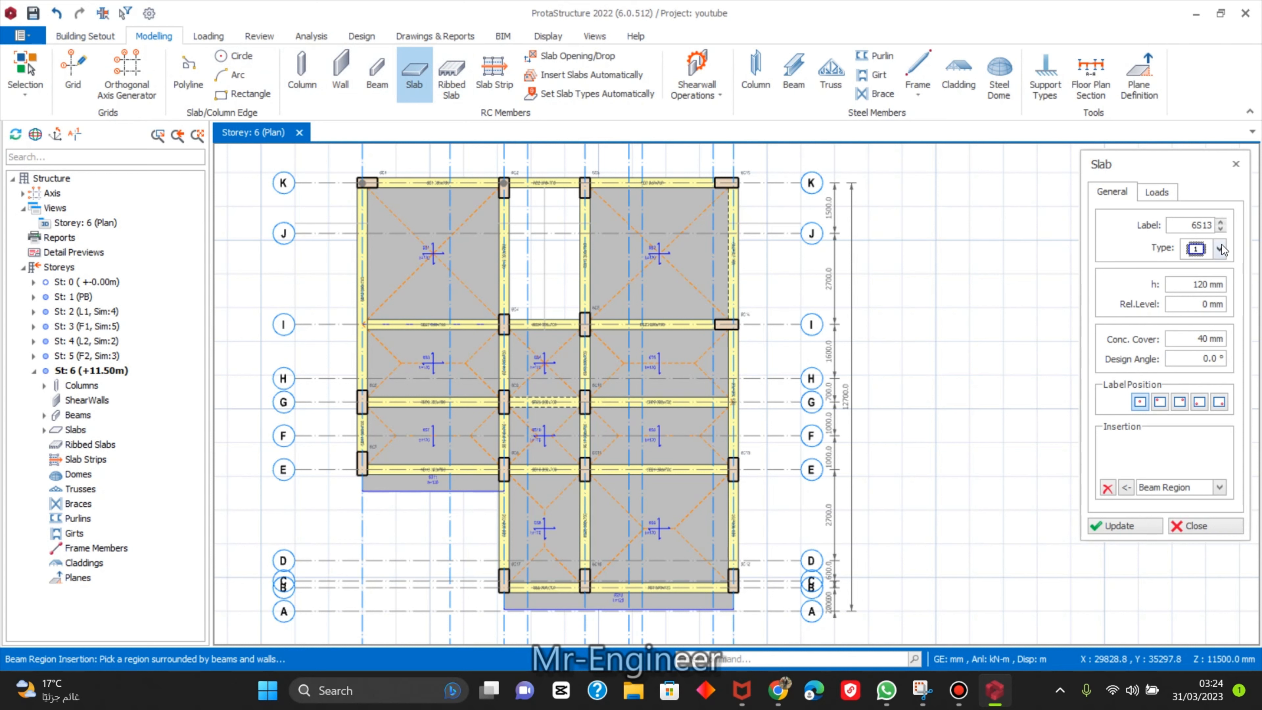
{"action": "double_click", "coordinate": [1205, 284]}
{"action": "type", "text": "1"}
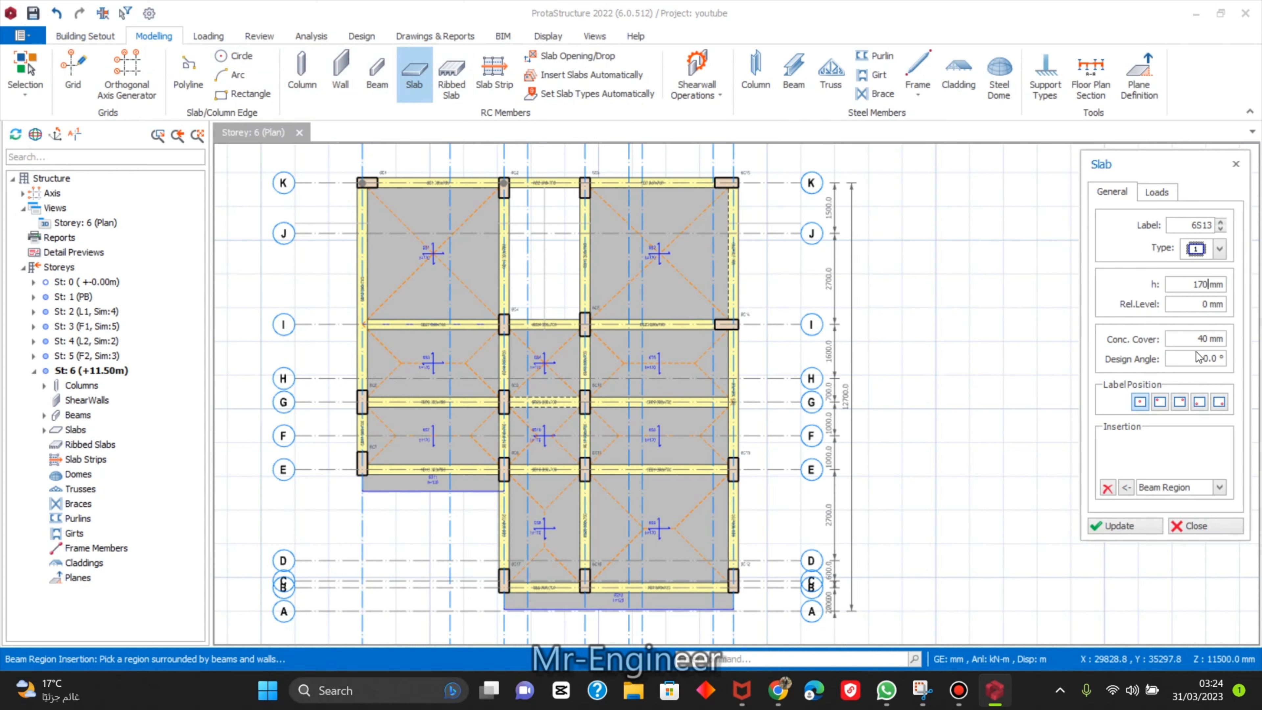
{"action": "double_click", "coordinate": [1201, 339]}
{"action": "type", "text": "25"}
Assign a dead load of 3.5 kN/m2 and insert the slab in the open staircase bay between axes I and K.
{"action": "left_click", "coordinate": [1158, 195]}
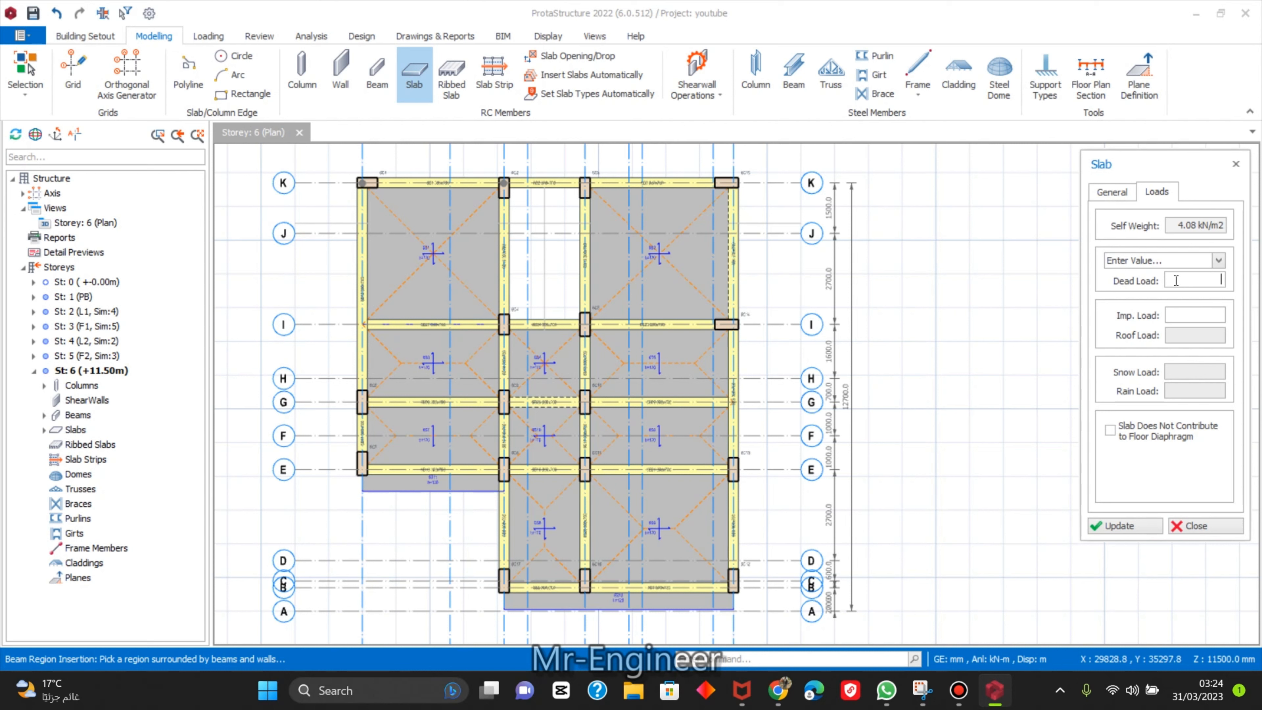
{"action": "type", "text": "3.5 kN/m2"}
{"action": "left_click", "coordinate": [1145, 527]}
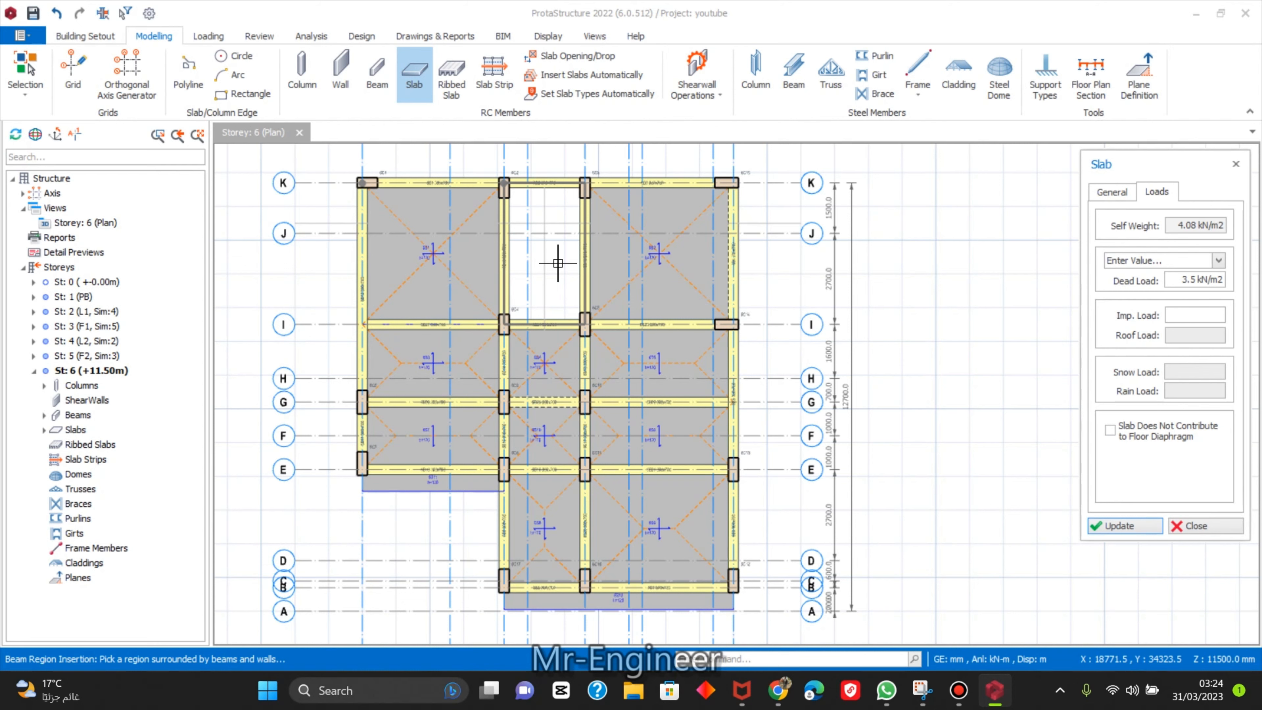
{"action": "left_click", "coordinate": [1125, 194]}
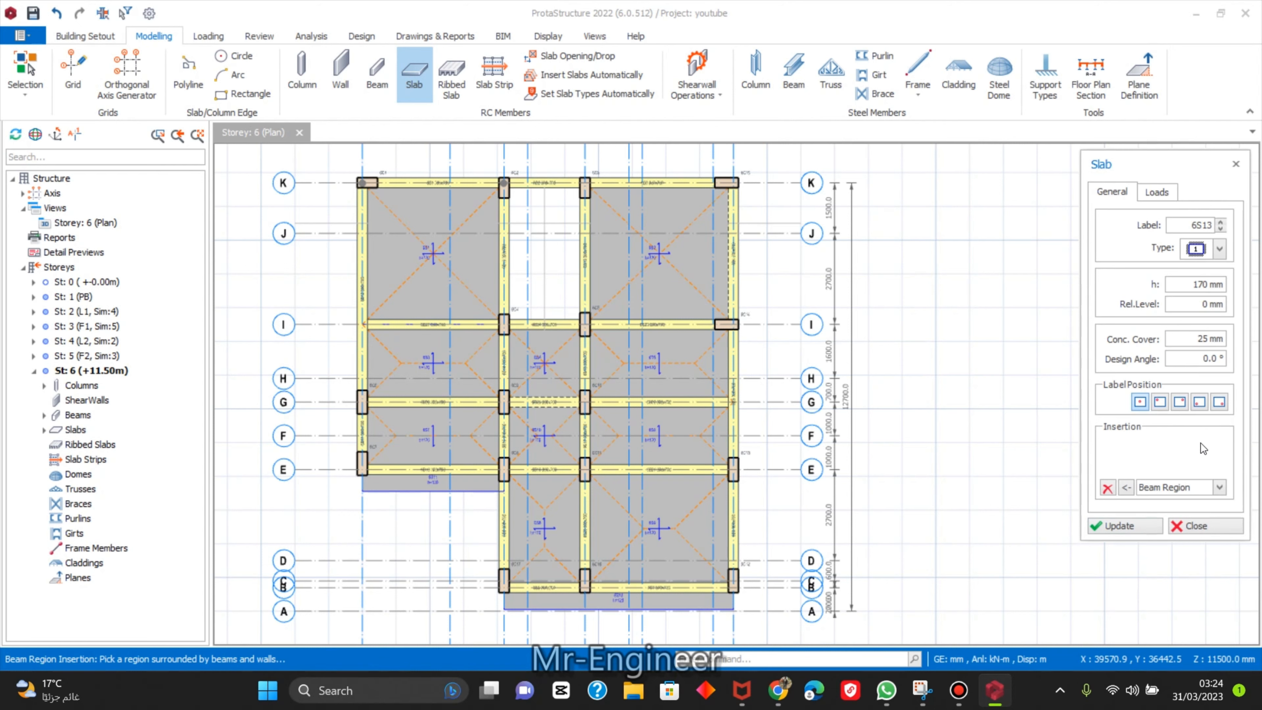
{"action": "left_click", "coordinate": [517, 274]}
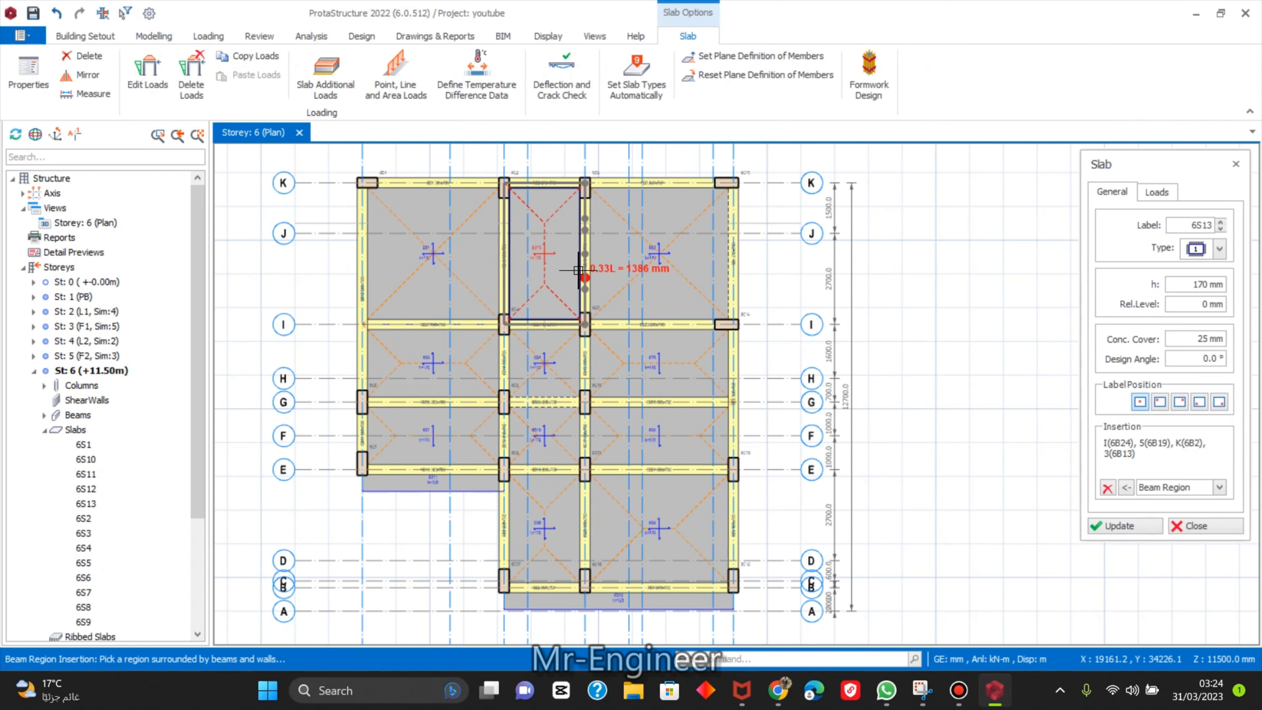
{"action": "scroll", "coordinate": [578, 270], "scroll_direction": "down", "scroll_amount": 3}
{"action": "scroll", "coordinate": [578, 270], "scroll_direction": "up", "scroll_amount": 3}
{"action": "key", "text": "Escape"}
{"action": "scroll", "coordinate": [578, 270], "scroll_direction": "down", "scroll_amount": 4}
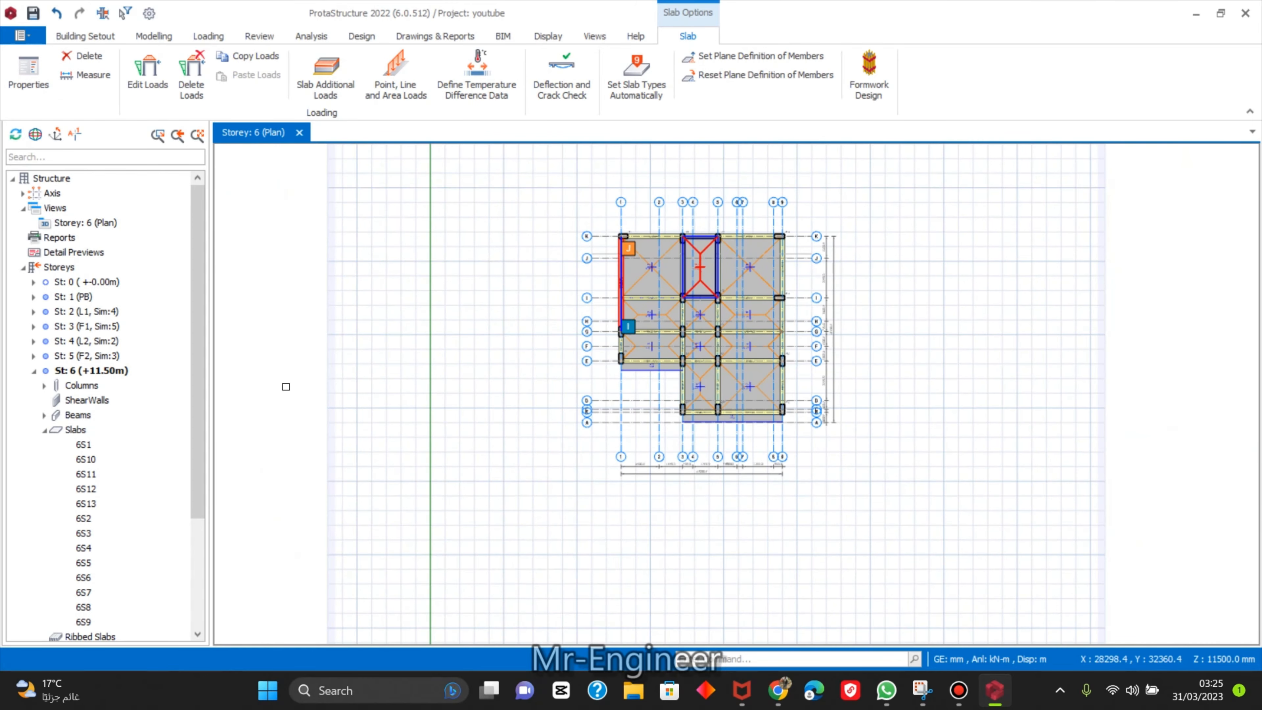
Set the additional dead load of all storey 6 slabs to 3 kN/m2 in the slab table.
{"action": "left_click", "coordinate": [74, 429]}
{"action": "right_click", "coordinate": [75, 429]}
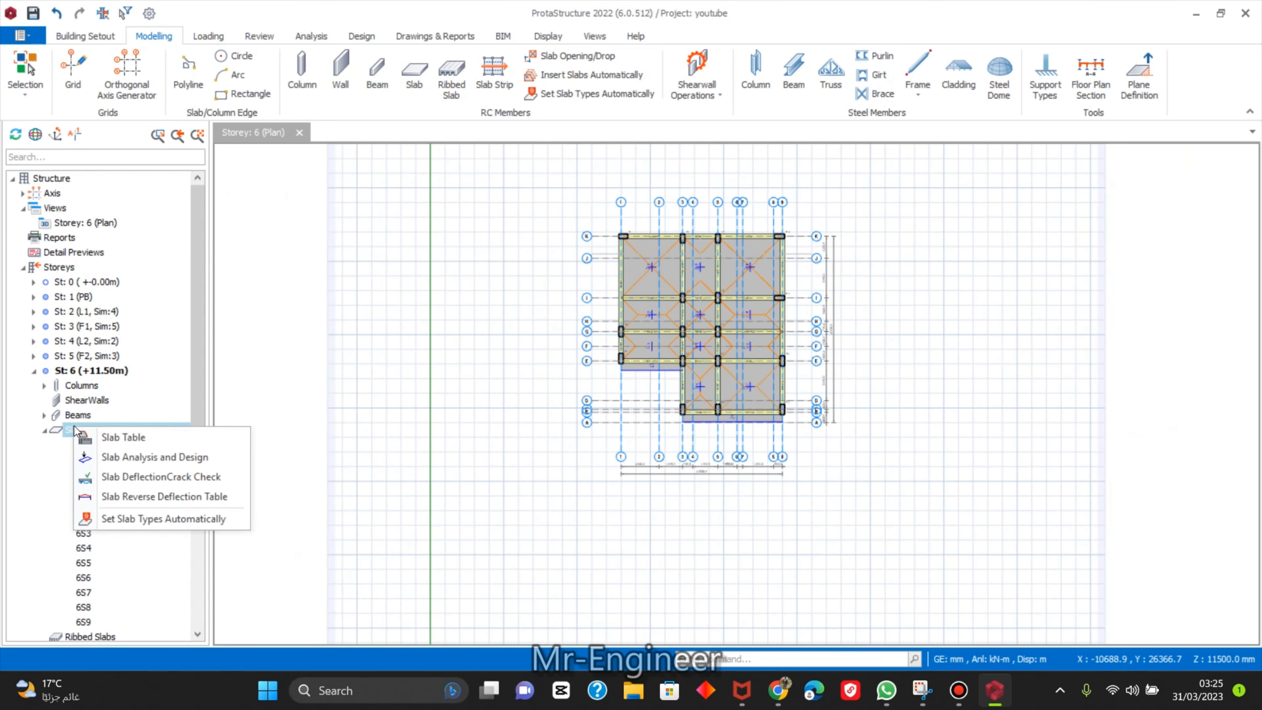
{"action": "left_click", "coordinate": [135, 439]}
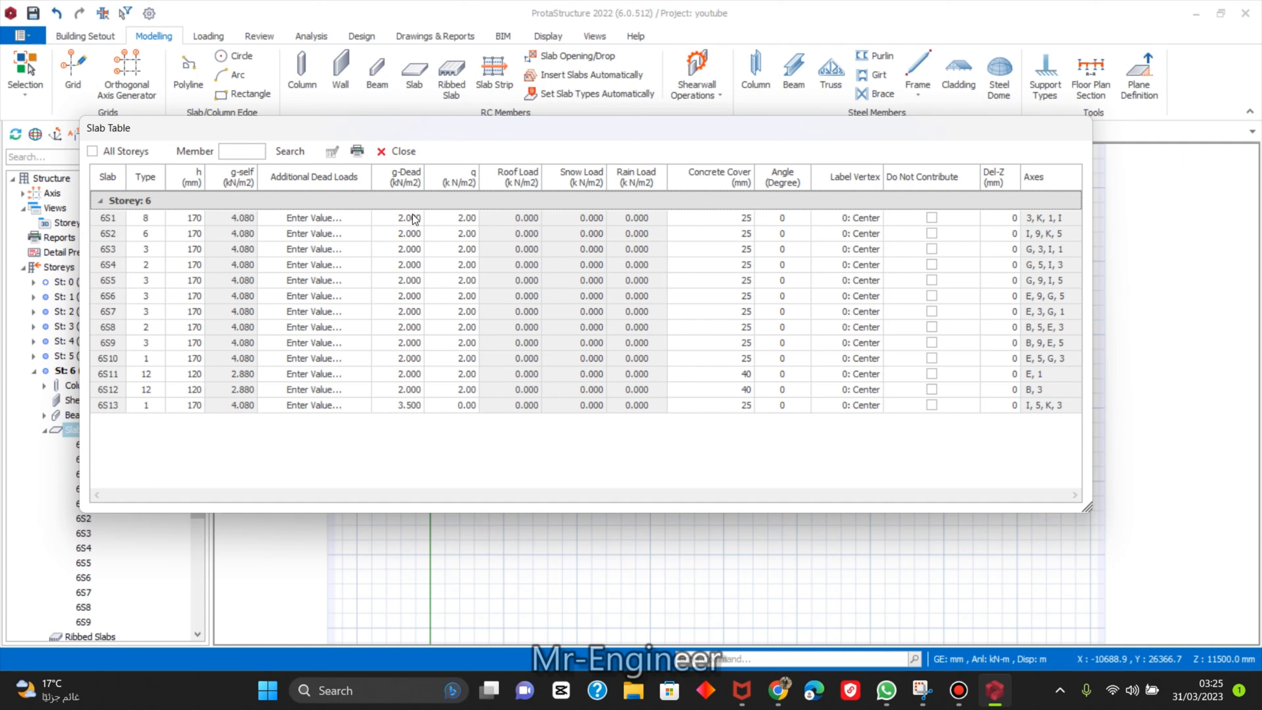
{"action": "left_click_drag", "start_coordinate": [415, 219], "coordinate": [420, 383]}
{"action": "type", "text": "3"}
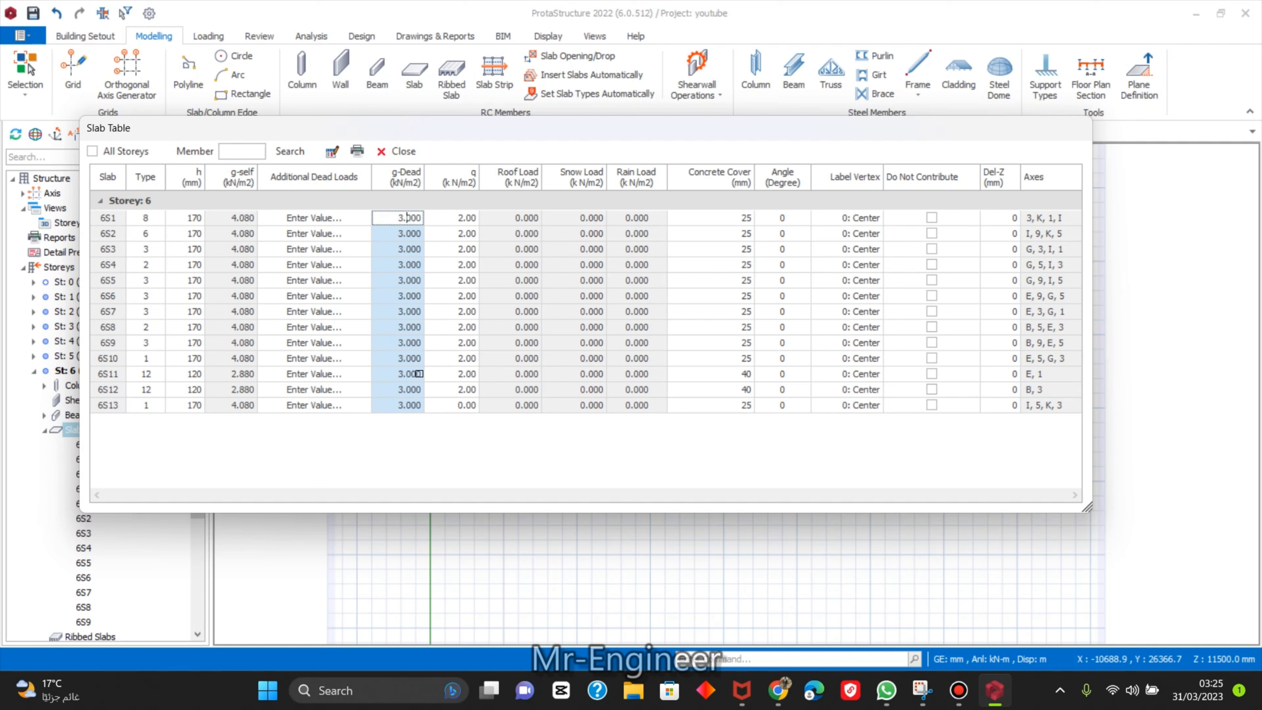
{"action": "key", "text": "Return"}
{"action": "left_click", "coordinate": [395, 151]}
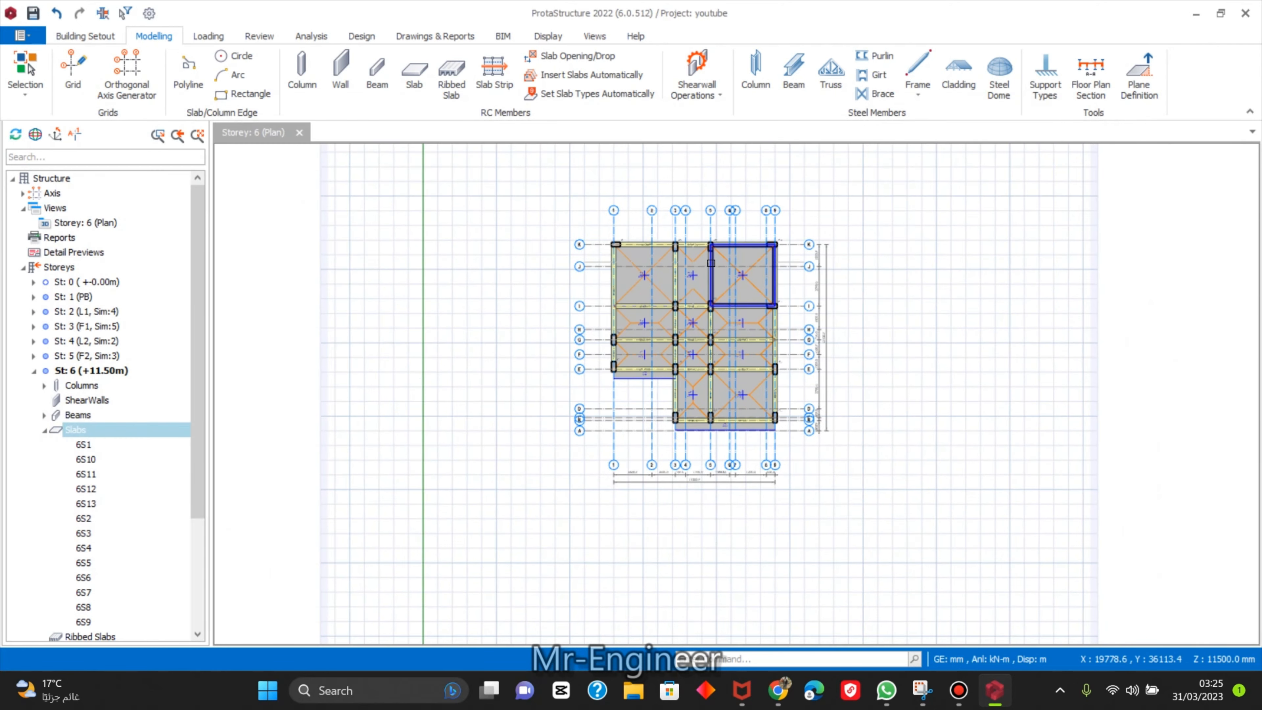
Determine the slab types automatically, applying to all slabs in the model with a 70 % minimum edge coverage ratio.
{"action": "scroll", "coordinate": [711, 263], "scroll_direction": "up", "scroll_amount": 3}
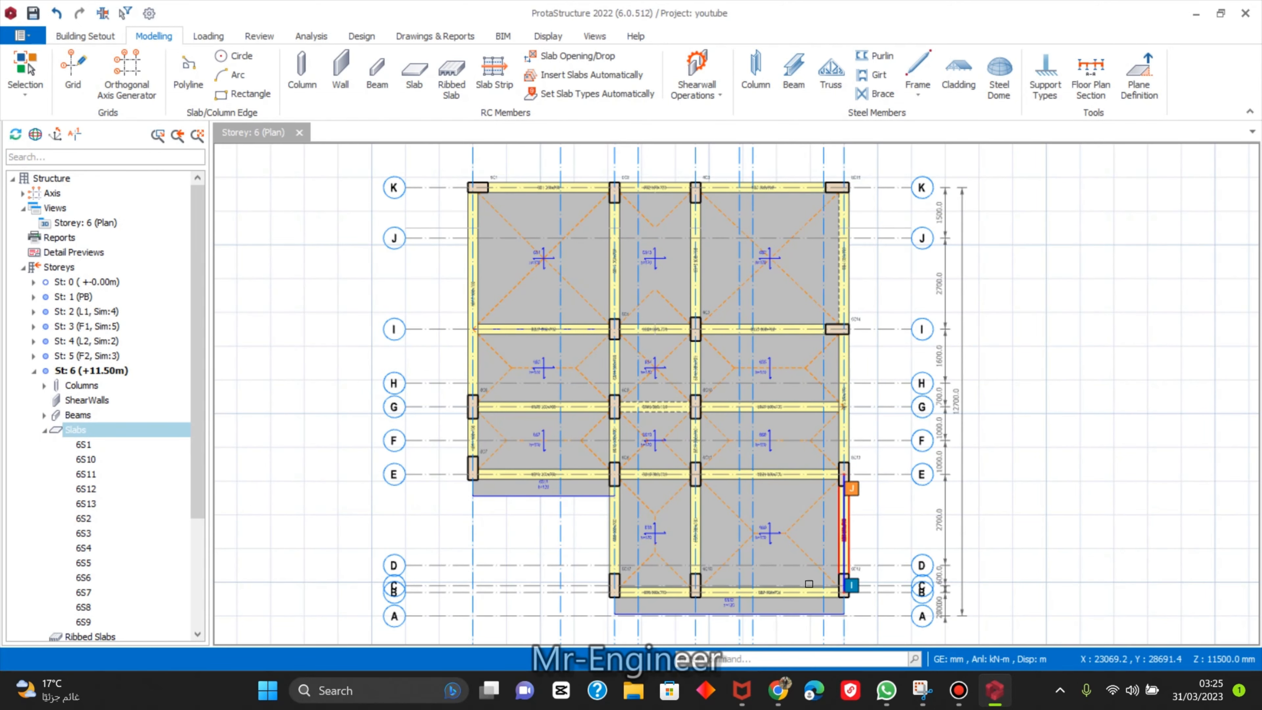
{"action": "right_click", "coordinate": [80, 431]}
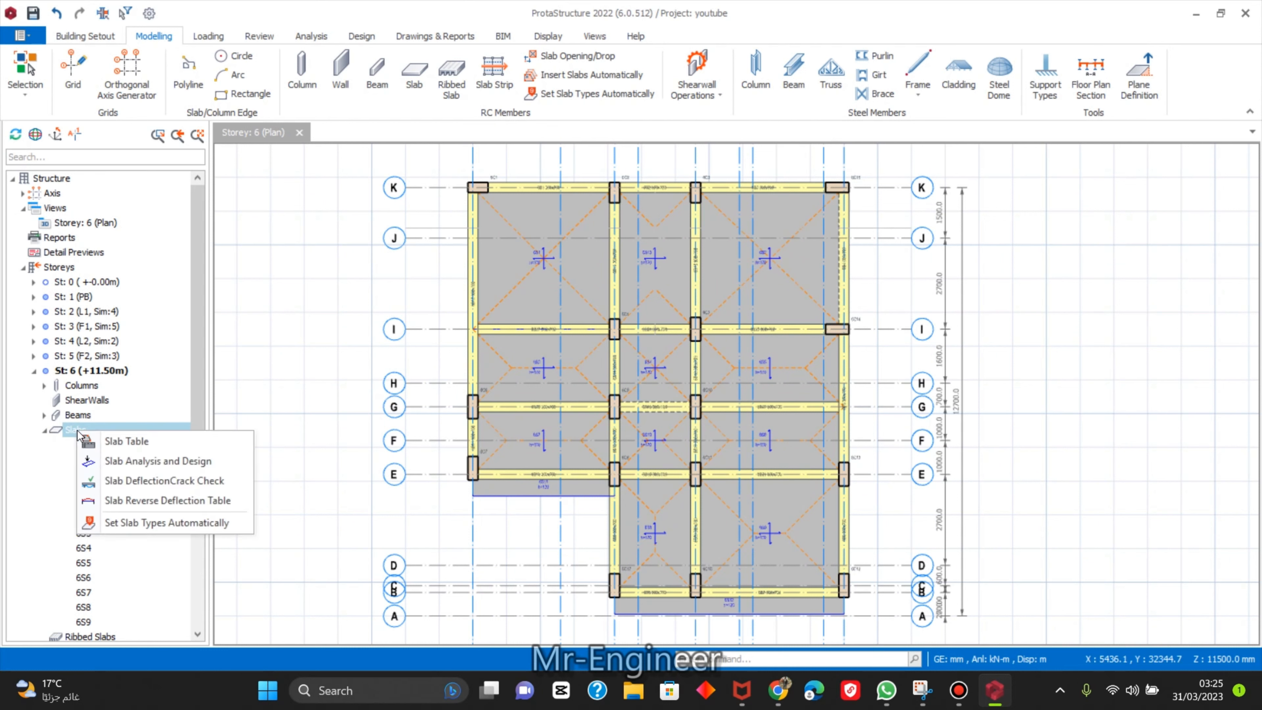
{"action": "left_click", "coordinate": [148, 529]}
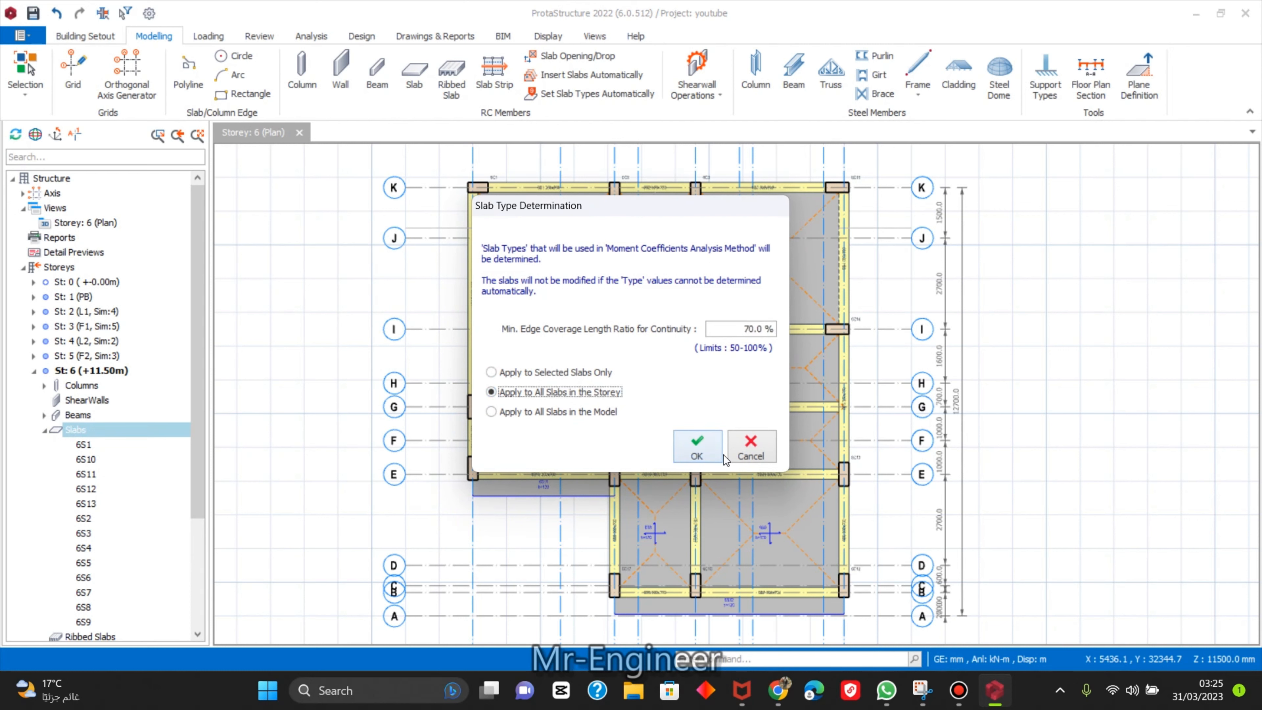
{"action": "left_click", "coordinate": [592, 412]}
{"action": "left_click", "coordinate": [696, 451]}
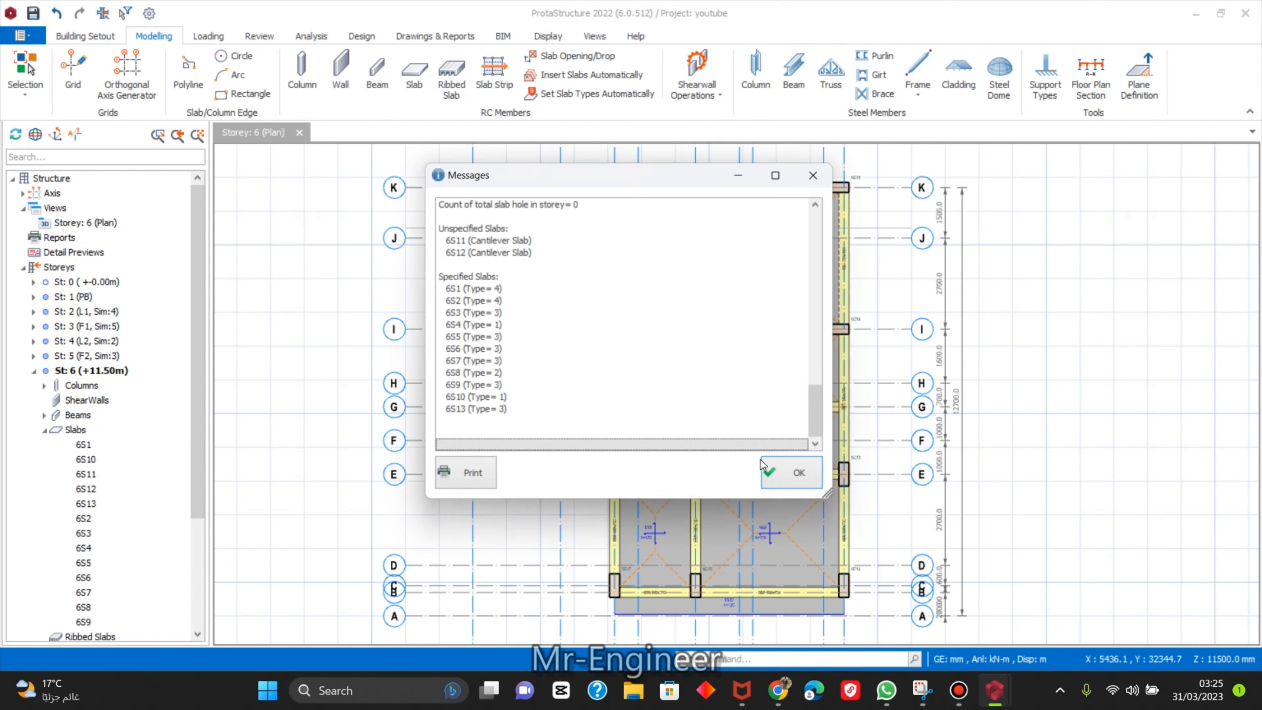
{"action": "left_click", "coordinate": [791, 480]}
Examine the slabs and beams across the storey 6 plan.
{"action": "scroll", "coordinate": [560, 357], "scroll_direction": "down", "scroll_amount": 4}
{"action": "scroll", "coordinate": [560, 357], "scroll_direction": "up", "scroll_amount": 2}
{"action": "scroll", "coordinate": [571, 298], "scroll_direction": "down", "scroll_amount": 2}
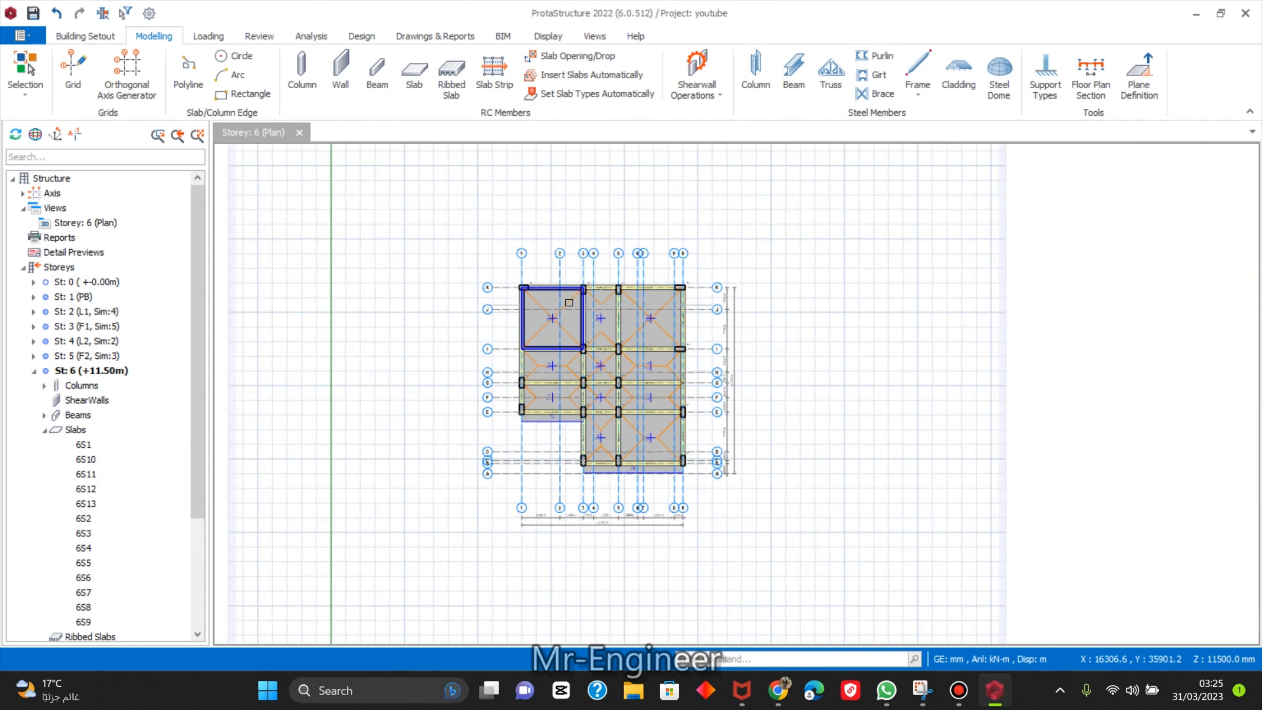
{"action": "scroll", "coordinate": [615, 328], "scroll_direction": "up", "scroll_amount": 4}
{"action": "scroll", "coordinate": [616, 328], "scroll_direction": "down", "scroll_amount": 4}
{"action": "scroll", "coordinate": [641, 386], "scroll_direction": "up", "scroll_amount": 2}
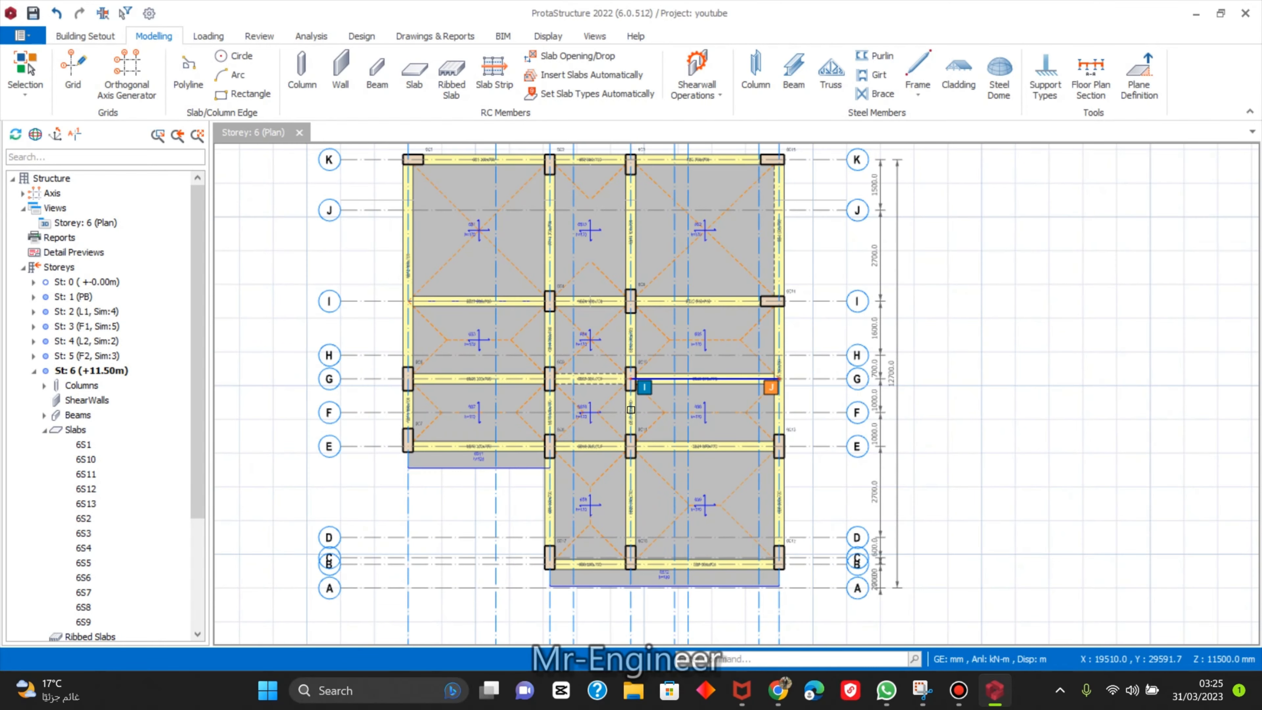
{"action": "scroll", "coordinate": [633, 384], "scroll_direction": "down", "scroll_amount": 2}
{"action": "scroll", "coordinate": [633, 384], "scroll_direction": "up", "scroll_amount": 2}
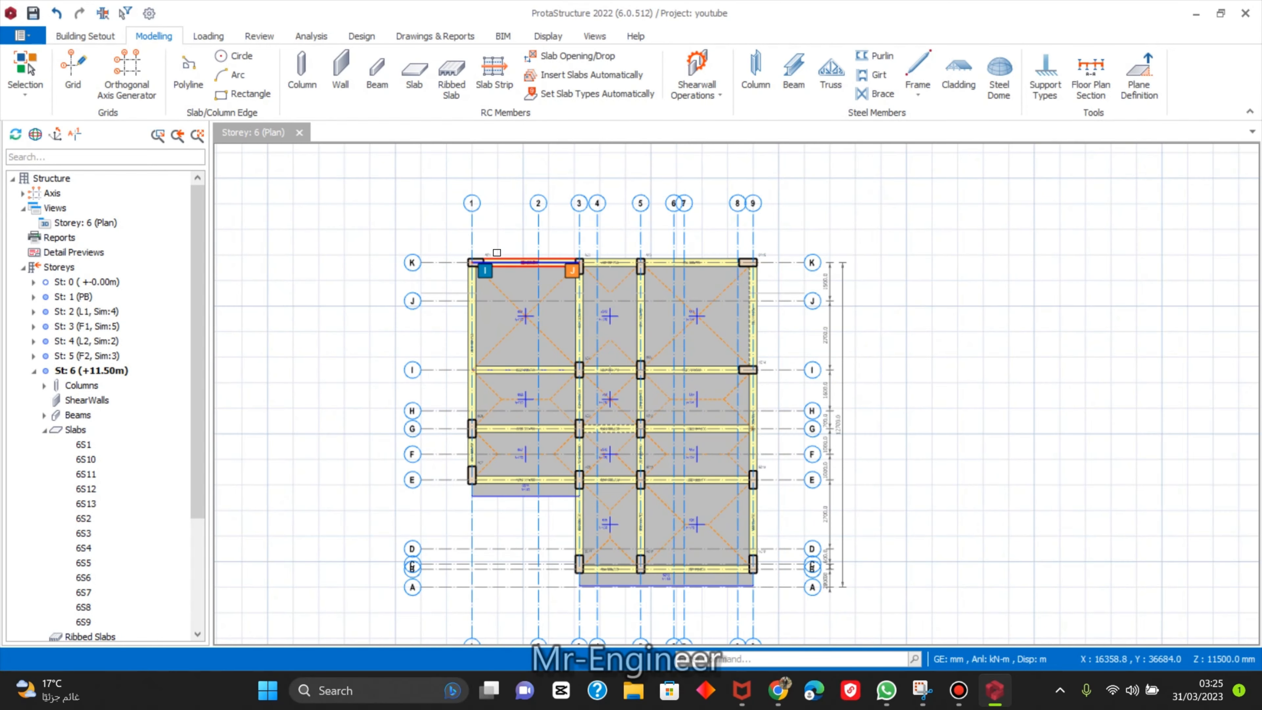
{"action": "scroll", "coordinate": [476, 266], "scroll_direction": "up", "scroll_amount": 2}
{"action": "scroll", "coordinate": [399, 267], "scroll_direction": "down", "scroll_amount": 3}
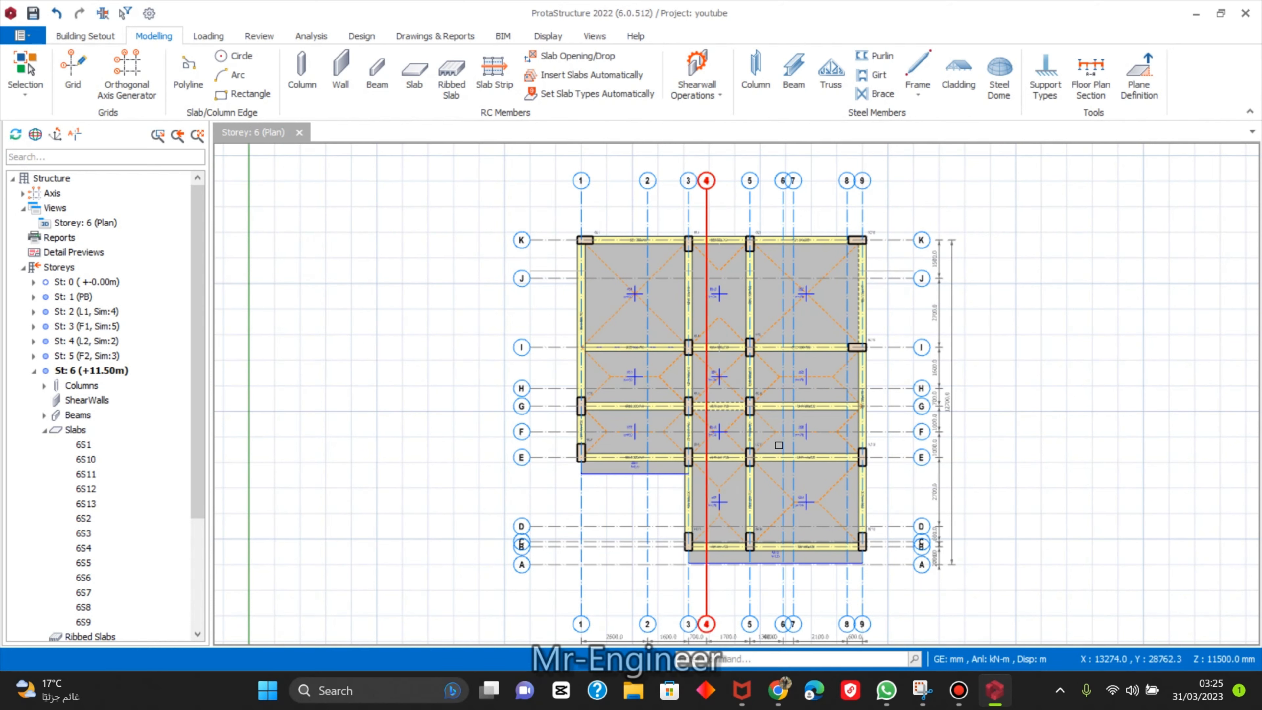
{"action": "scroll", "coordinate": [929, 376], "scroll_direction": "up", "scroll_amount": 1}
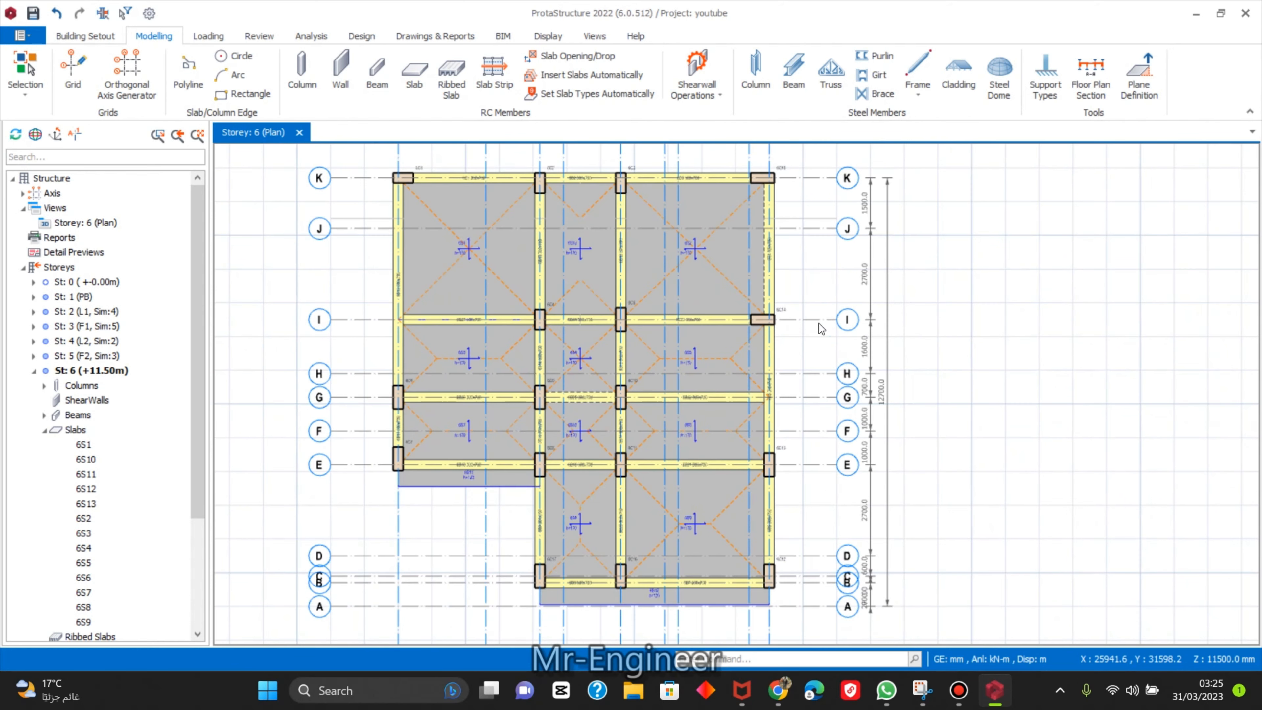
Add a 200mm block wall load, 1500 mm high, to the storey 6 beam on axis K between axes 5 and 9.
{"action": "left_click", "coordinate": [697, 181]}
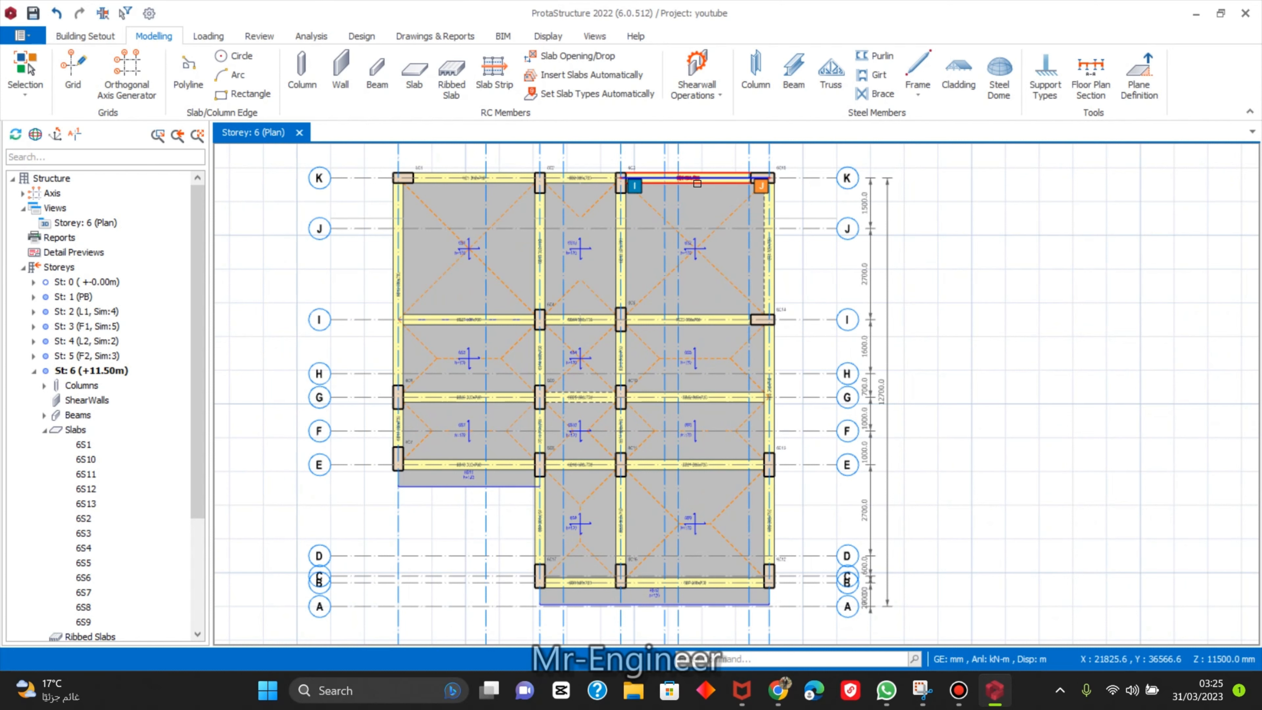
{"action": "right_click", "coordinate": [703, 182]}
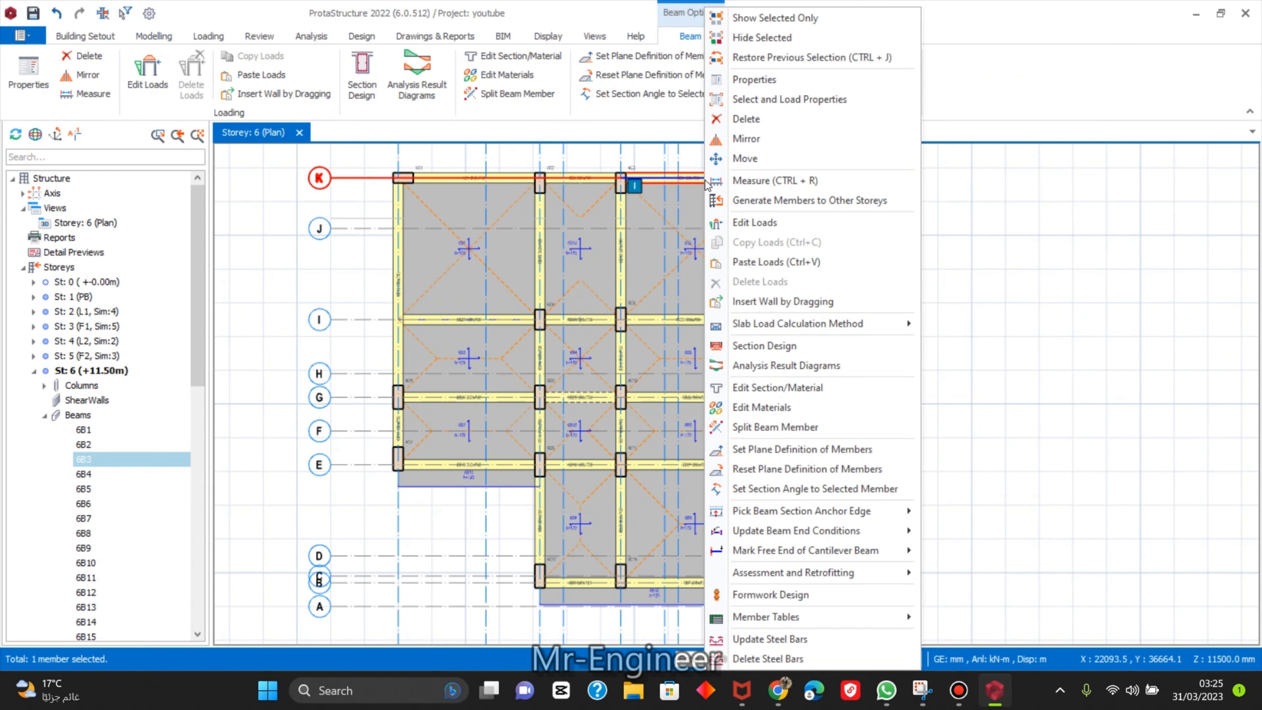
{"action": "left_click", "coordinate": [757, 224]}
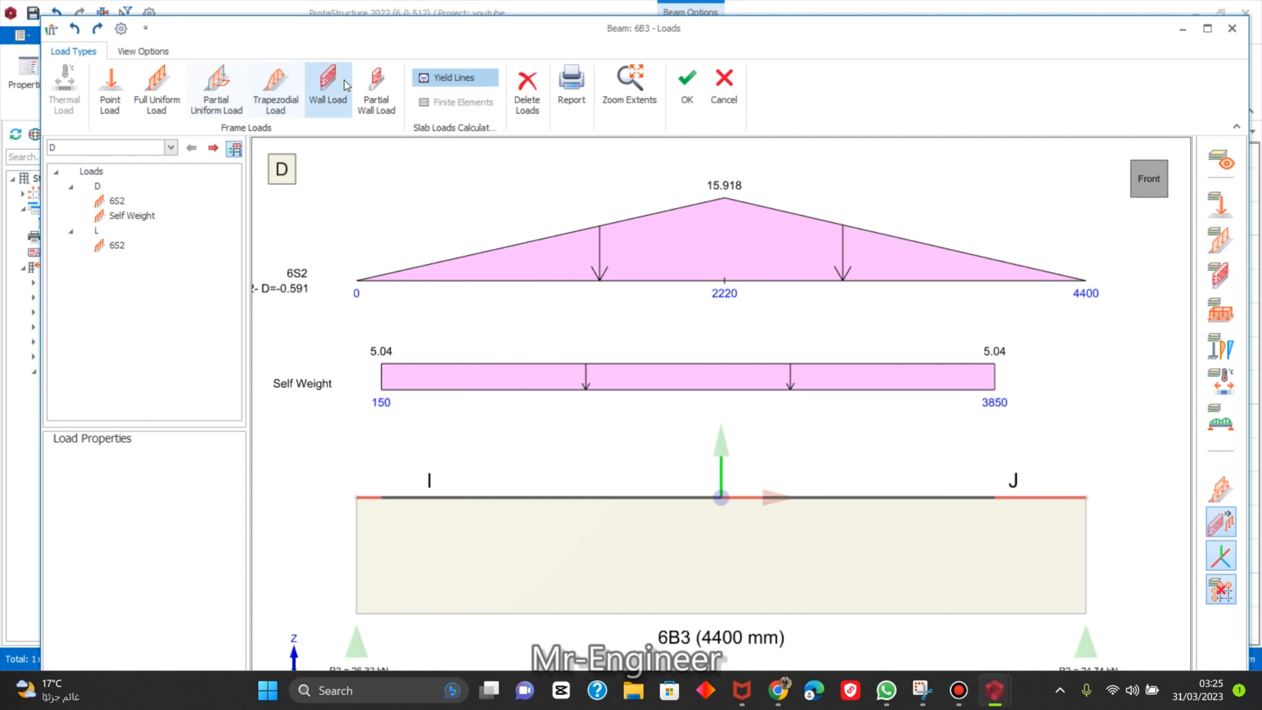
{"action": "left_click", "coordinate": [328, 87]}
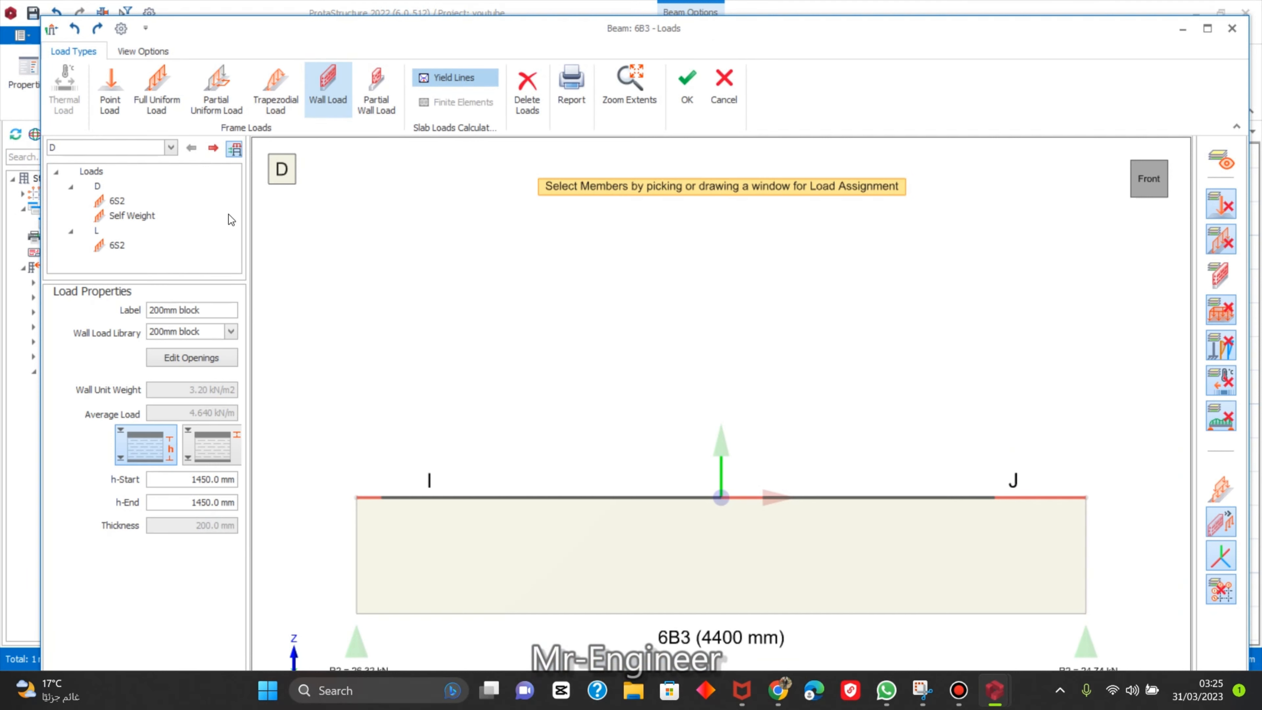
{"action": "double_click", "coordinate": [204, 480]}
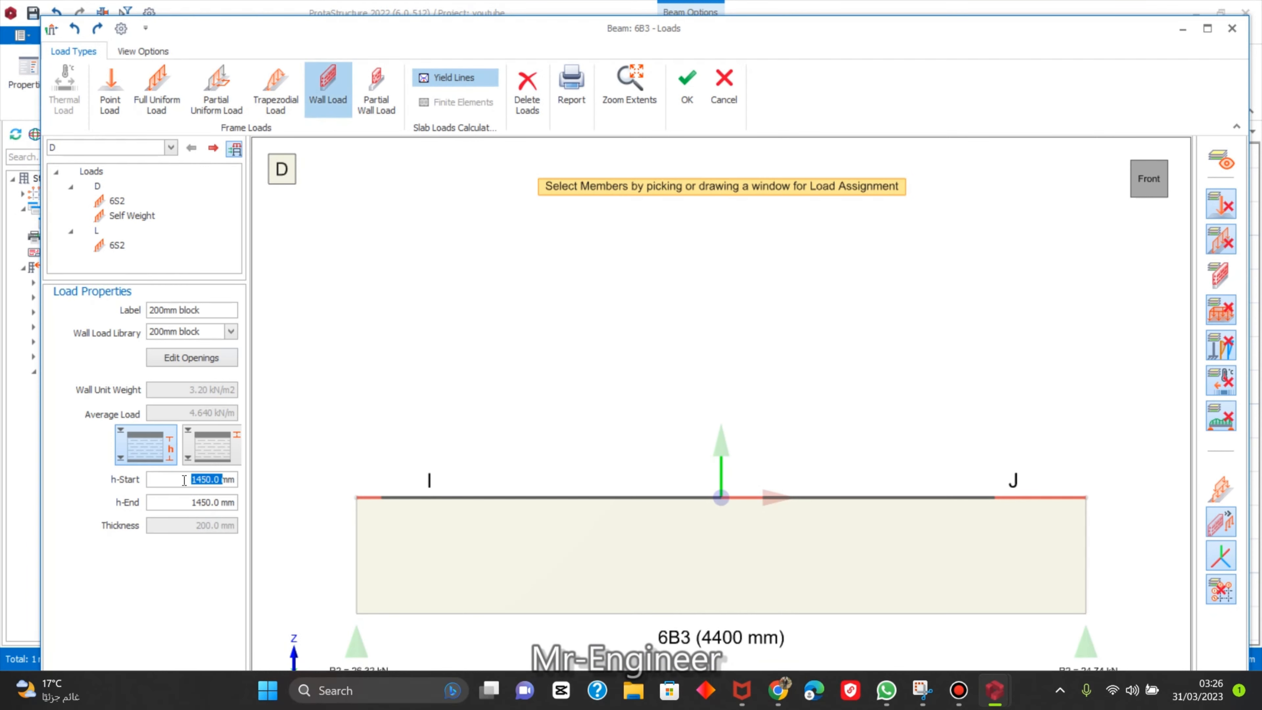
{"action": "type", "text": "1500"}
{"action": "left_click", "coordinate": [724, 542]}
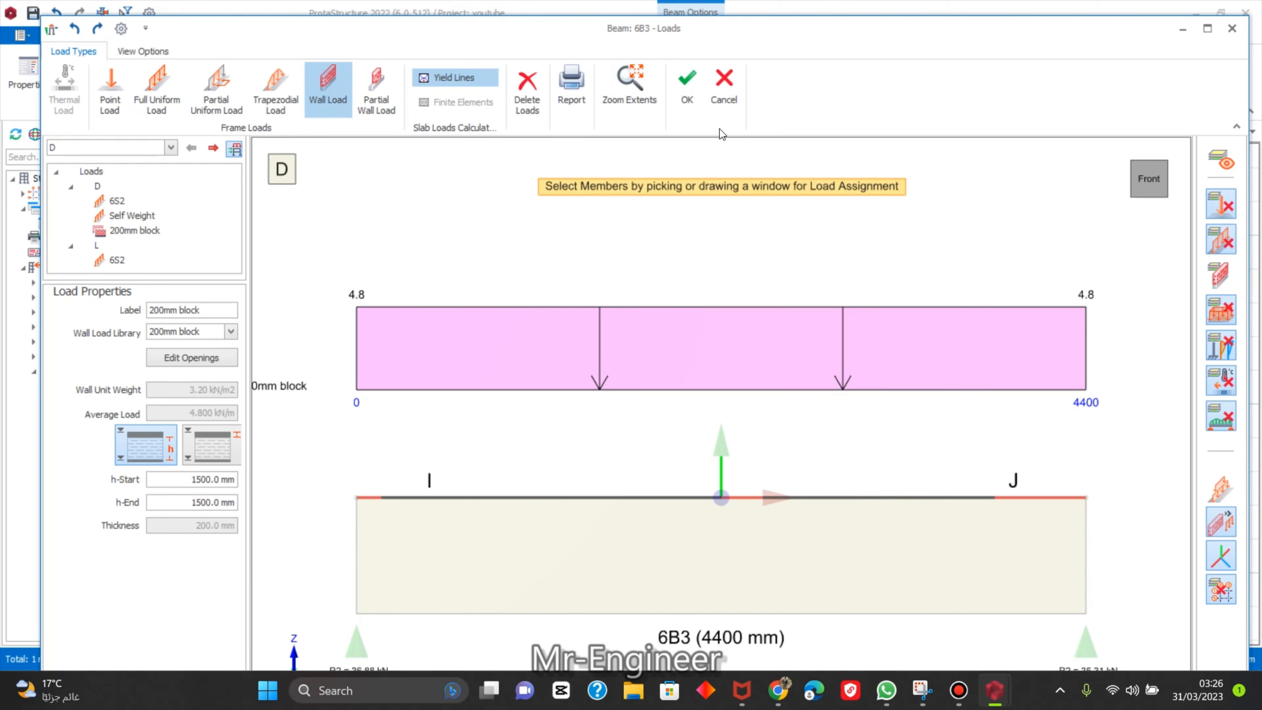
{"action": "left_click", "coordinate": [689, 90]}
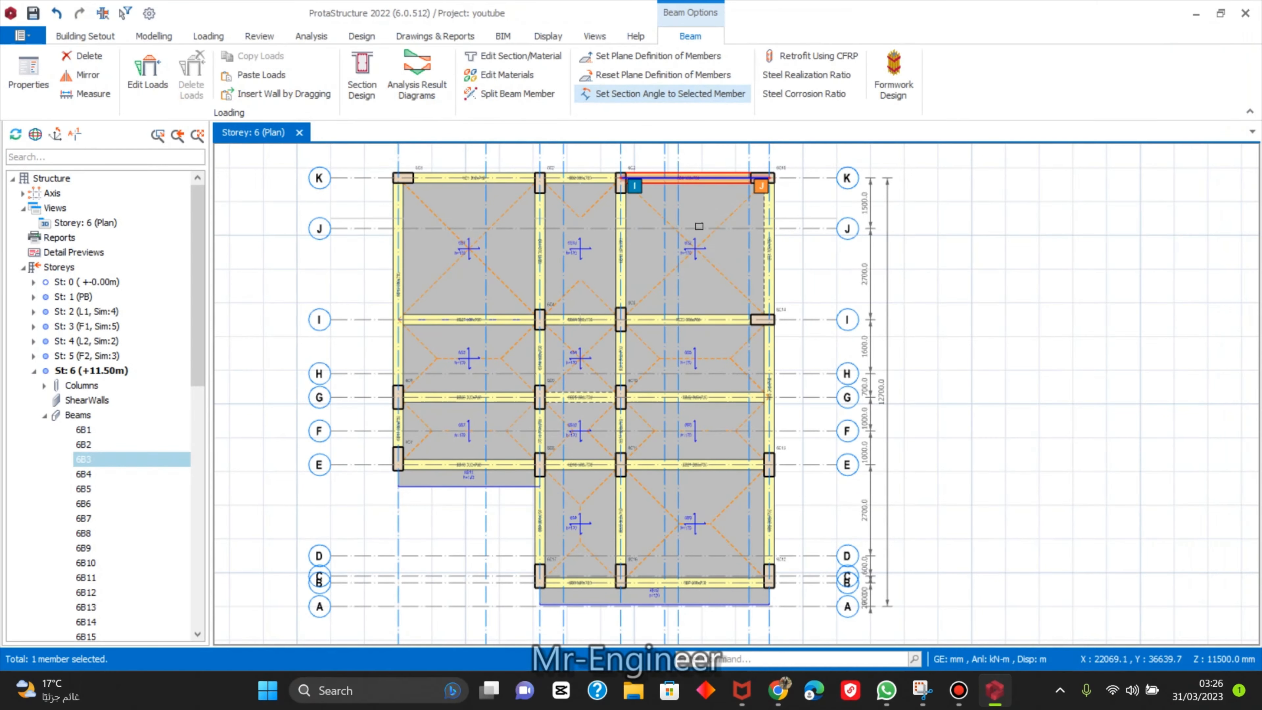
Open the 3D physical model beside the plan and inspect the roof wall on the axis K beam from another angle.
{"action": "right_click", "coordinate": [55, 208]}
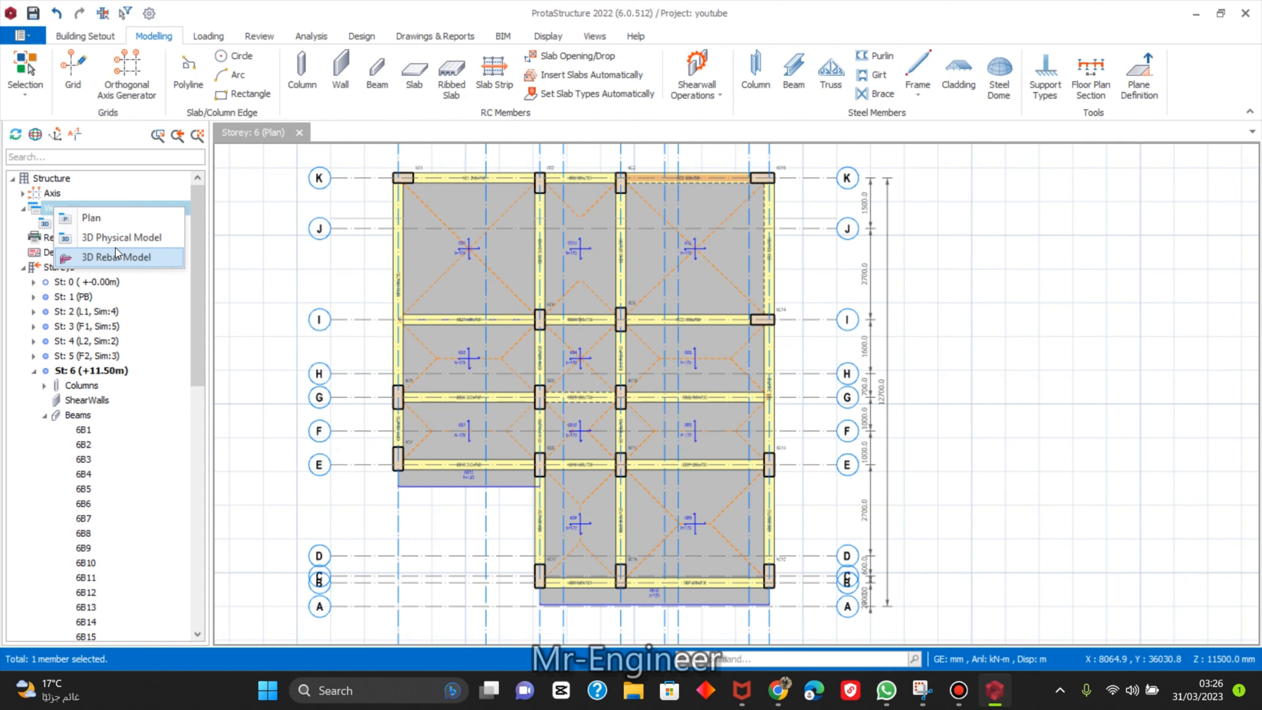
{"action": "key", "text": "Escape"}
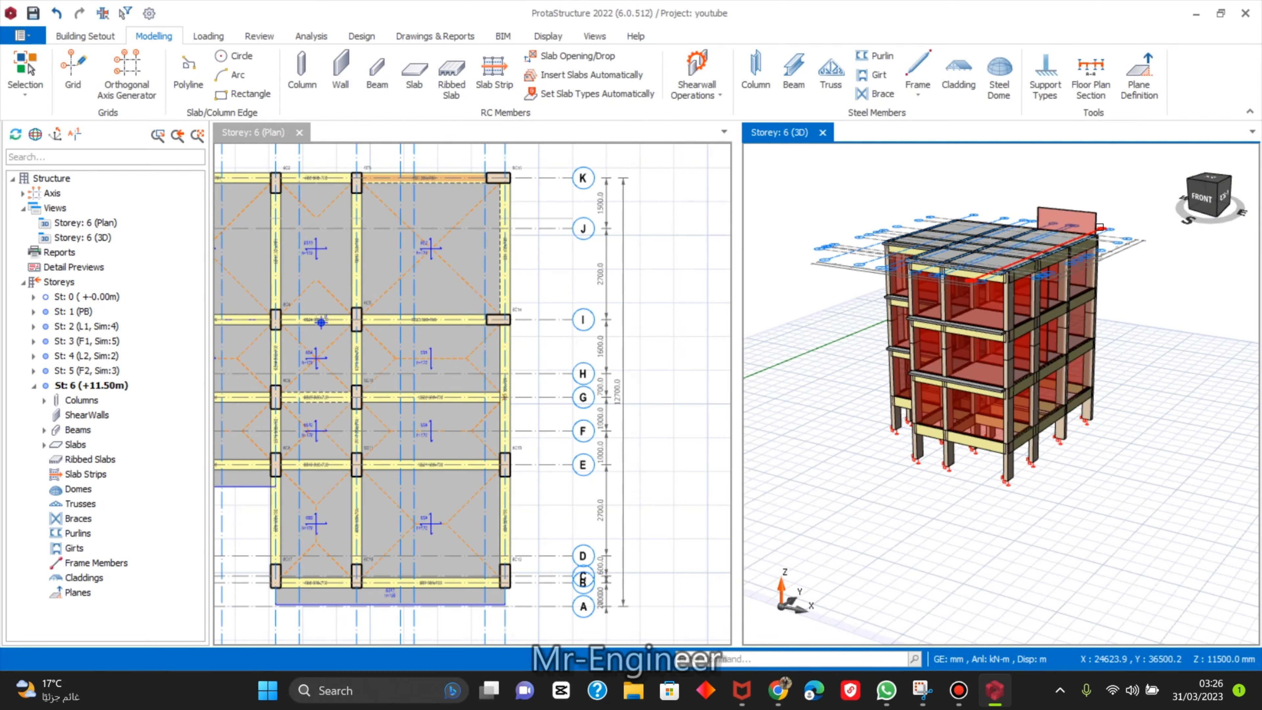
{"action": "scroll", "coordinate": [994, 373], "scroll_direction": "up", "scroll_amount": 5}
{"action": "middle_click_drag", "start_coordinate": [1001, 394], "coordinate": [1166, 405]}
{"action": "scroll", "coordinate": [1166, 405], "scroll_direction": "down", "scroll_amount": 10}
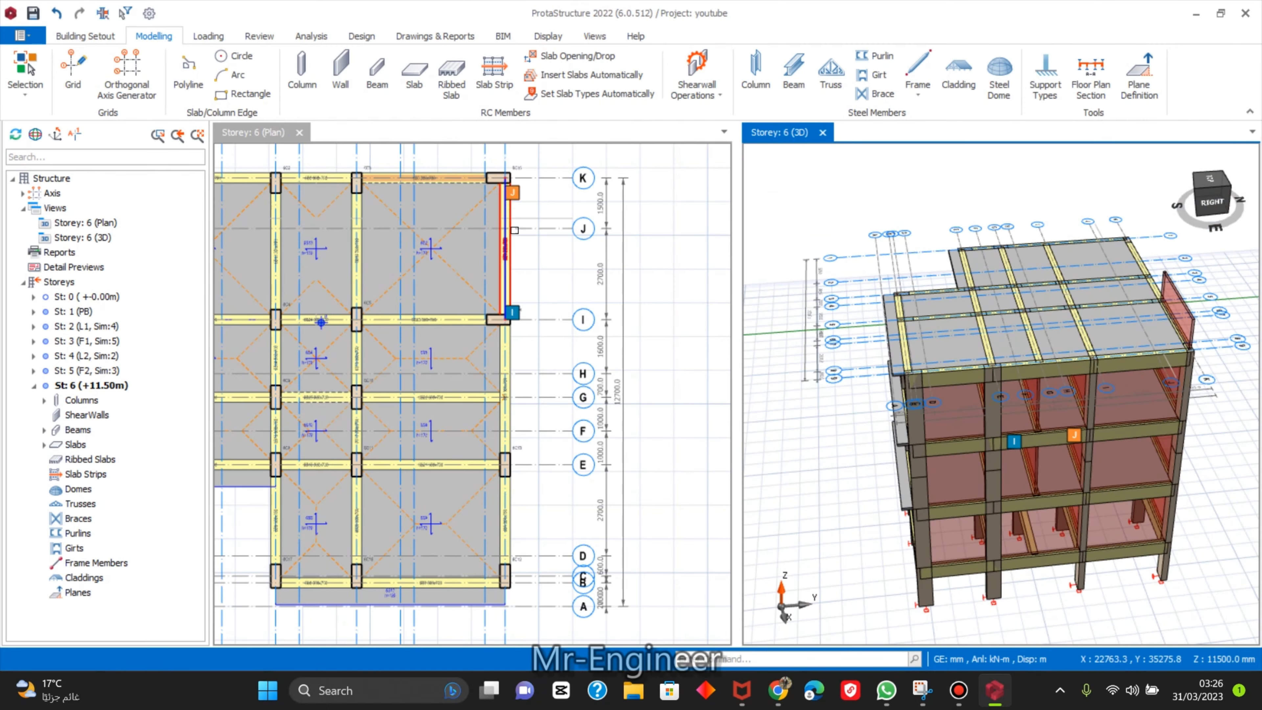
Copy the 200mm block wall load from the storey 6 beam on axis K between axes 5 and 9.
{"action": "scroll", "coordinate": [522, 251], "scroll_direction": "down", "scroll_amount": 2}
{"action": "scroll", "coordinate": [497, 228], "scroll_direction": "up", "scroll_amount": 3}
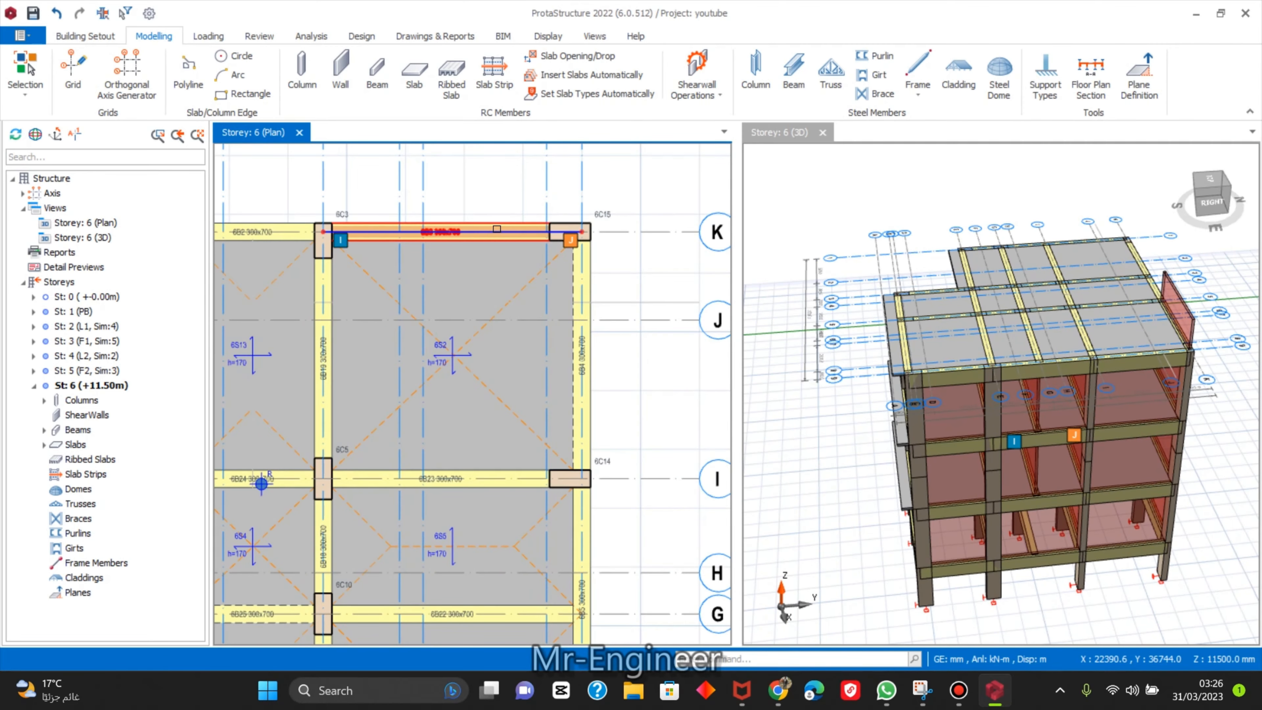
{"action": "left_click", "coordinate": [502, 232]}
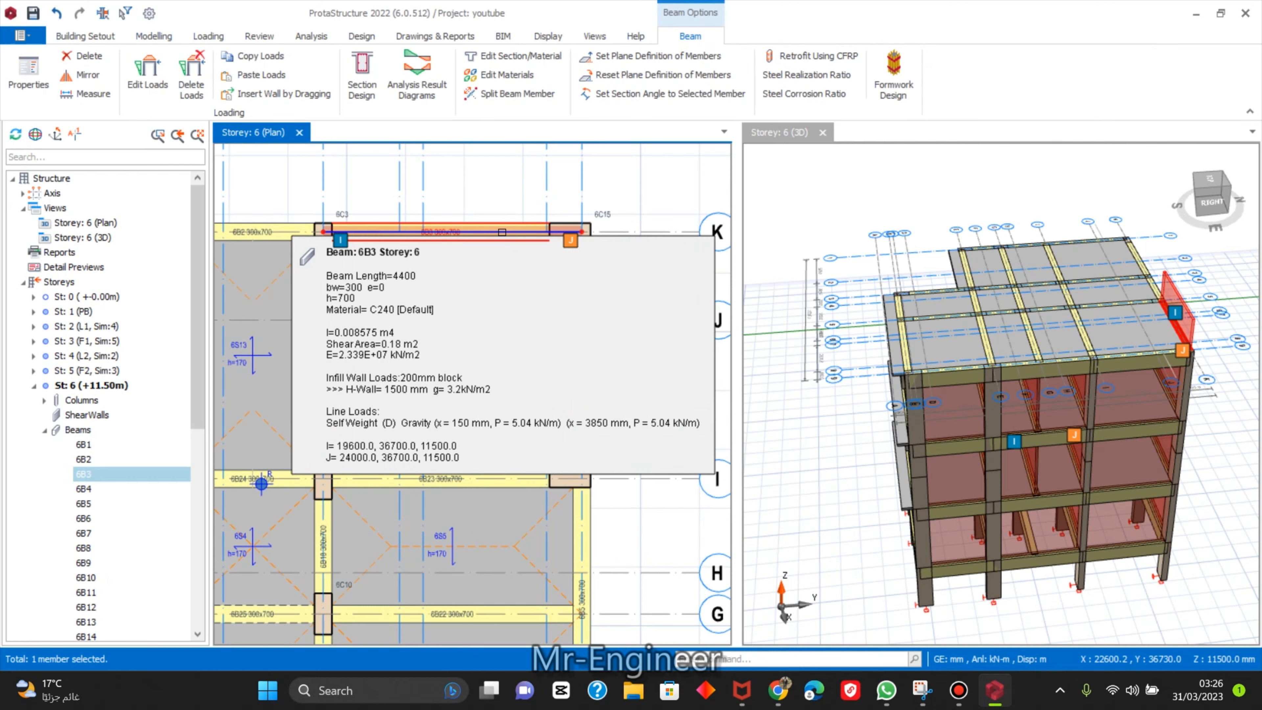
{"action": "right_click", "coordinate": [502, 232]}
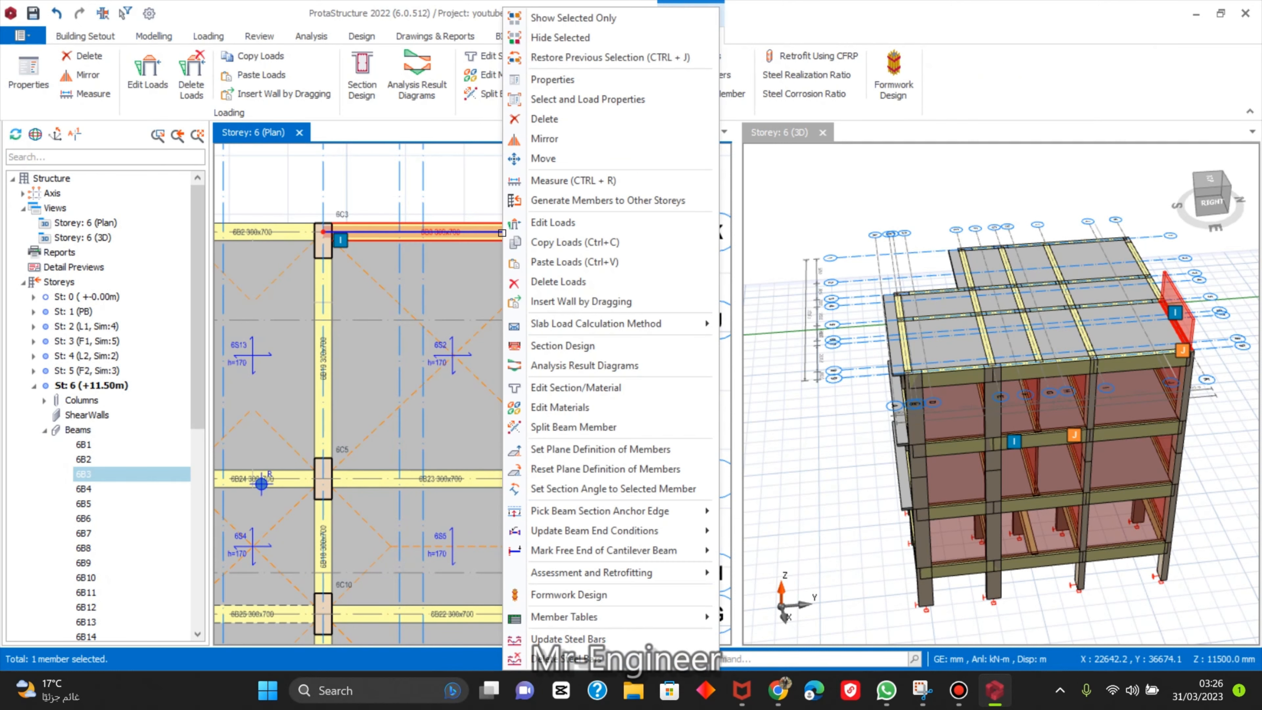
{"action": "left_click", "coordinate": [545, 243]}
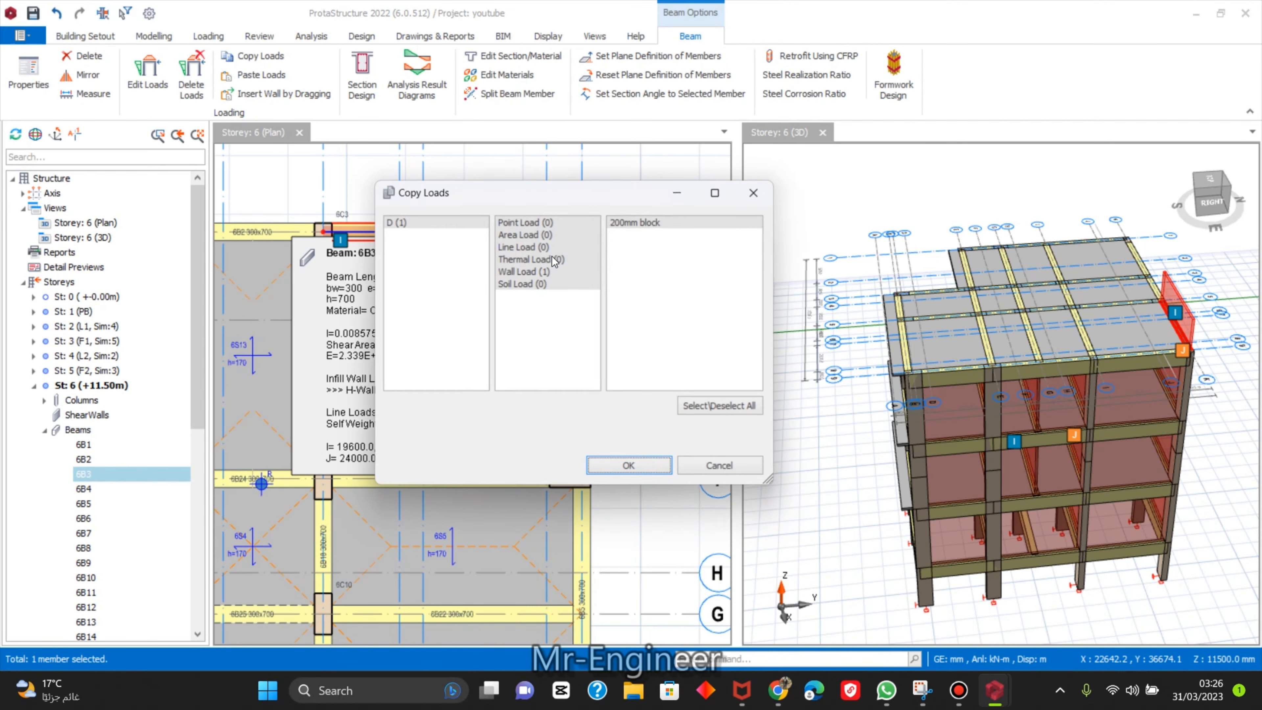
{"action": "left_click", "coordinate": [540, 272]}
{"action": "left_click", "coordinate": [627, 464]}
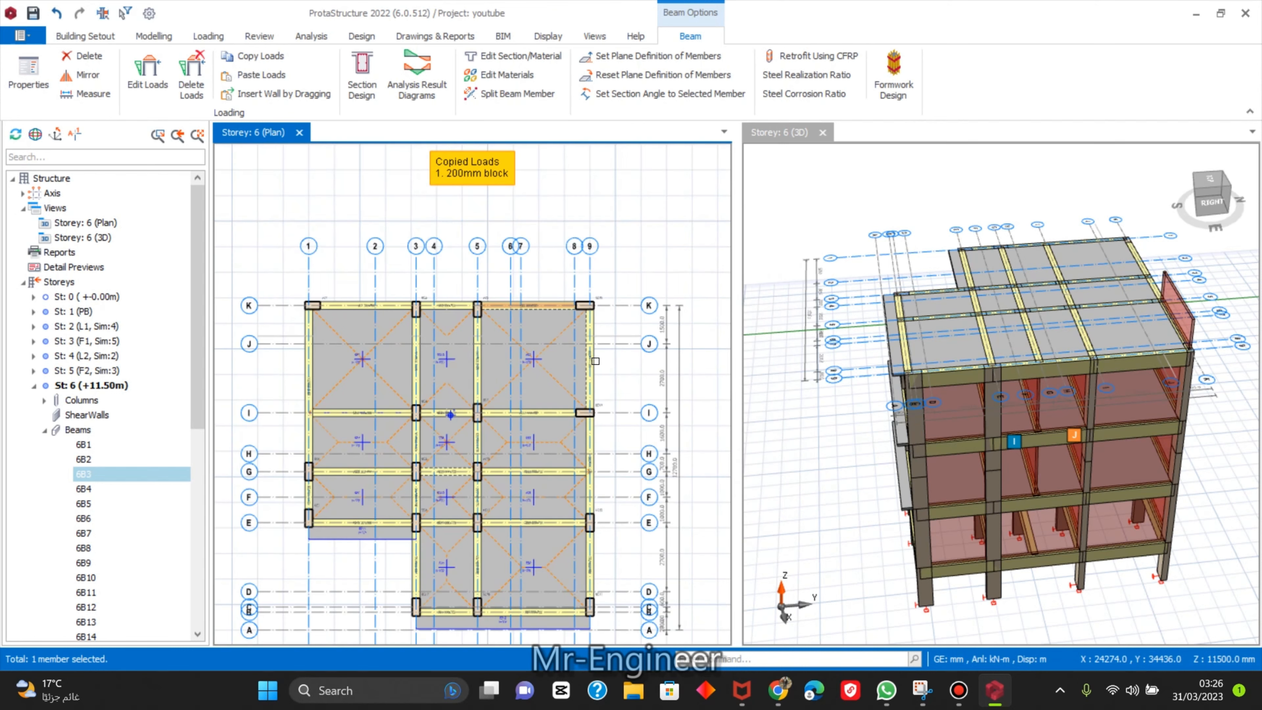
Paste the copied wall load onto the storey 6 edge beams along axis K and along axis 9.
{"action": "left_click_drag", "start_coordinate": [285, 286], "coordinate": [601, 320]}
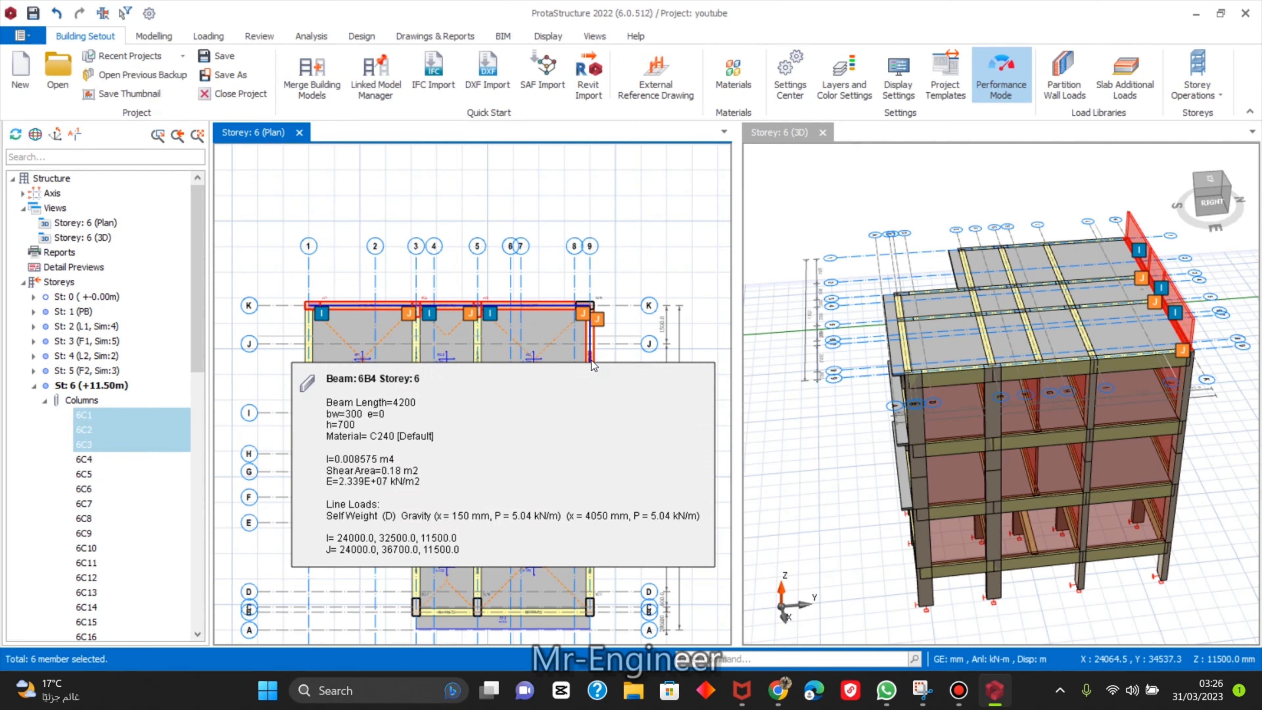
{"action": "scroll", "coordinate": [593, 360], "scroll_direction": "down", "scroll_amount": 2}
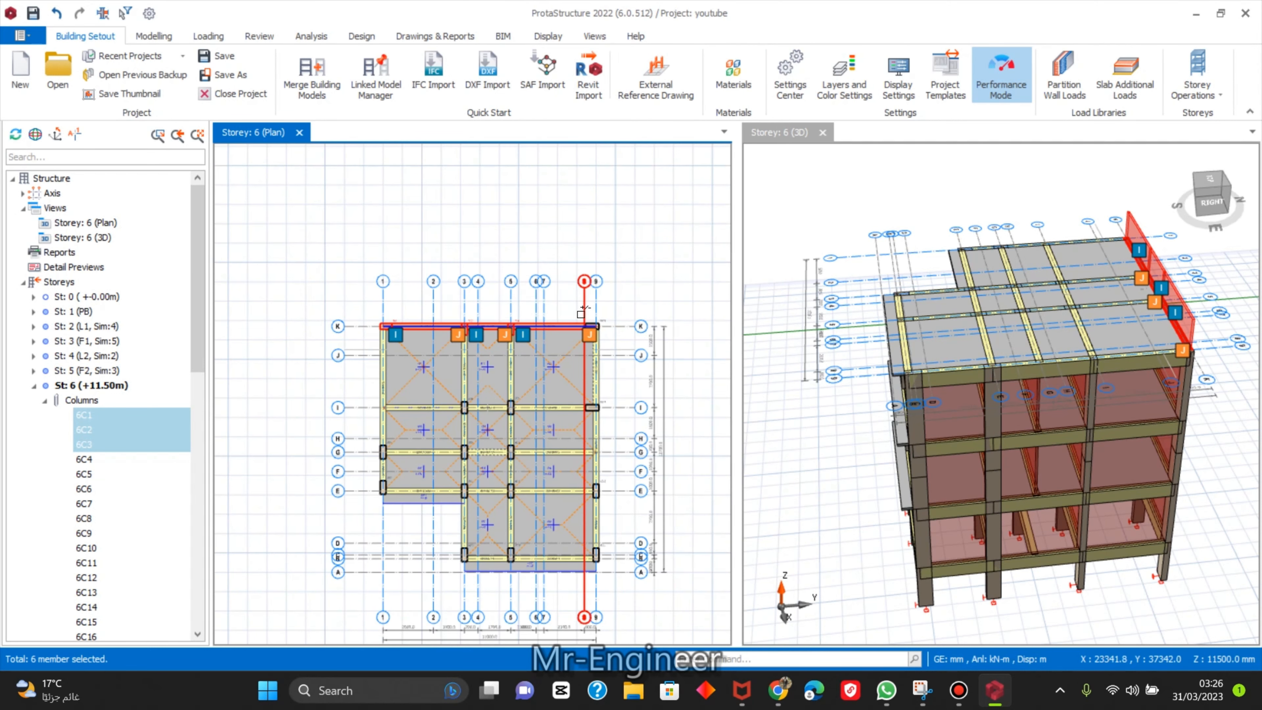
{"action": "left_click_drag", "start_coordinate": [575, 312], "coordinate": [618, 580]}
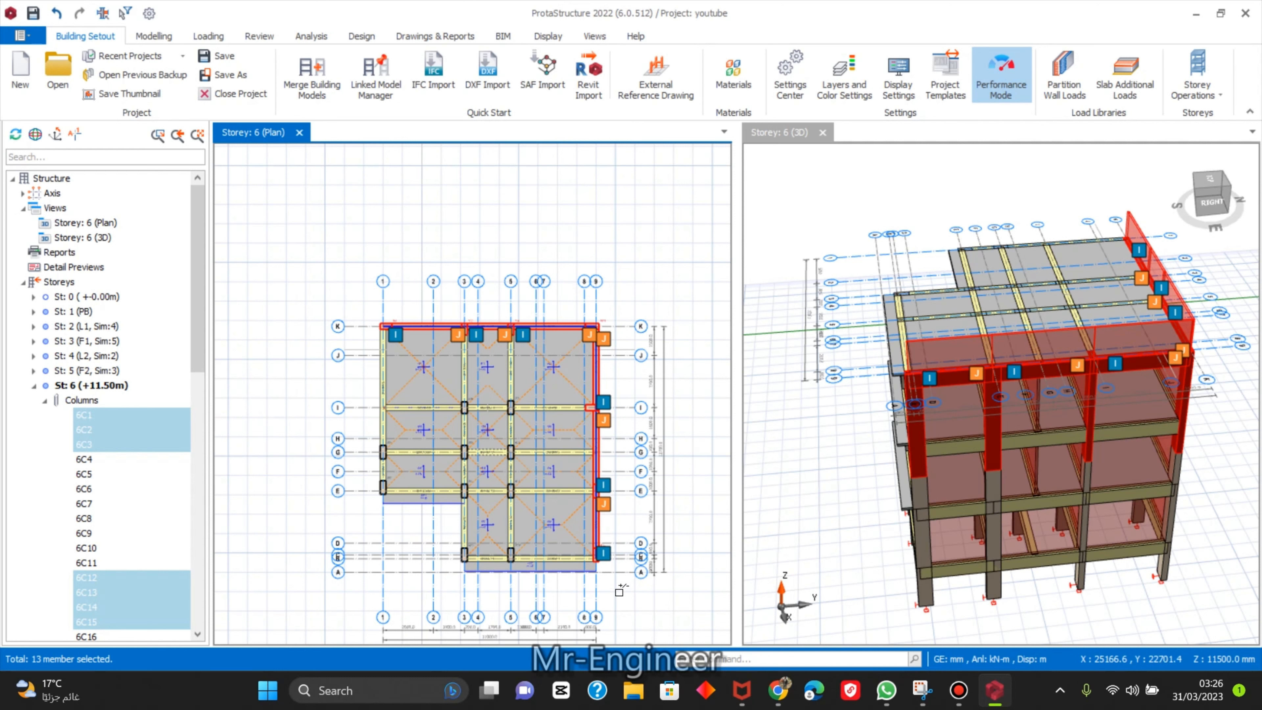
{"action": "left_click_drag", "start_coordinate": [620, 590], "coordinate": [447, 534]}
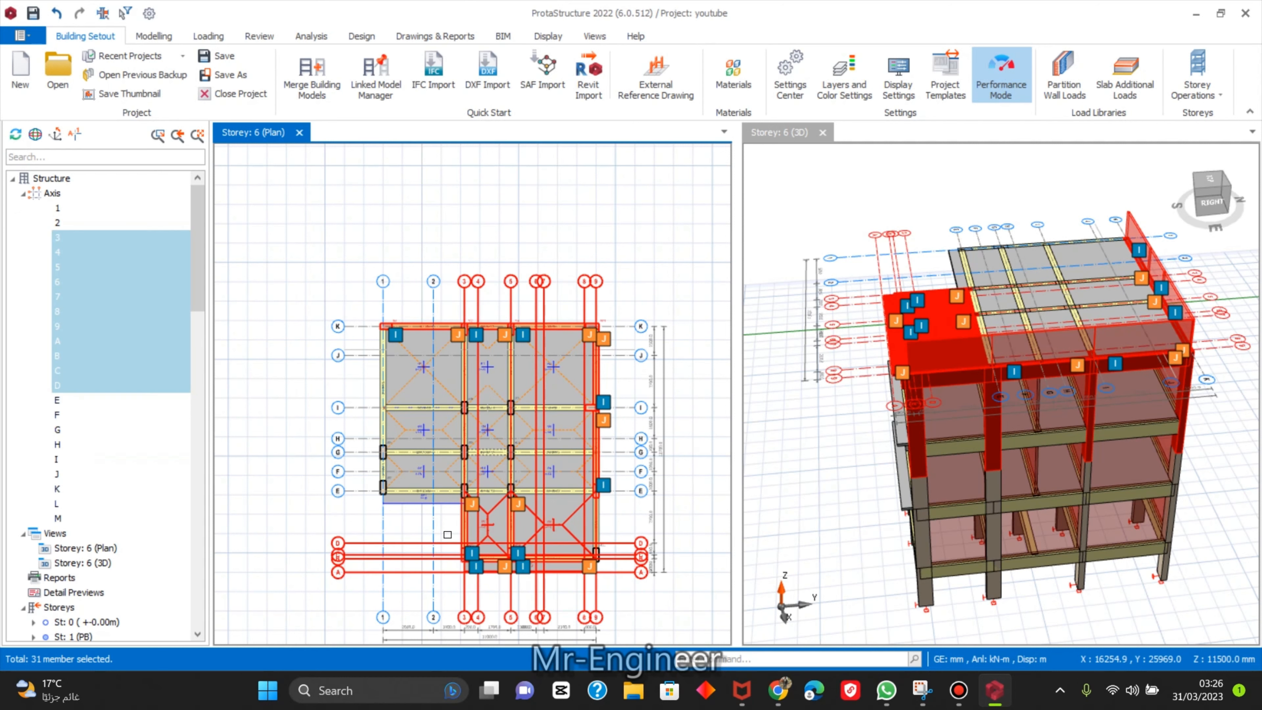
{"action": "key", "text": "Escape"}
{"action": "scroll", "coordinate": [565, 572], "scroll_direction": "up", "scroll_amount": 3}
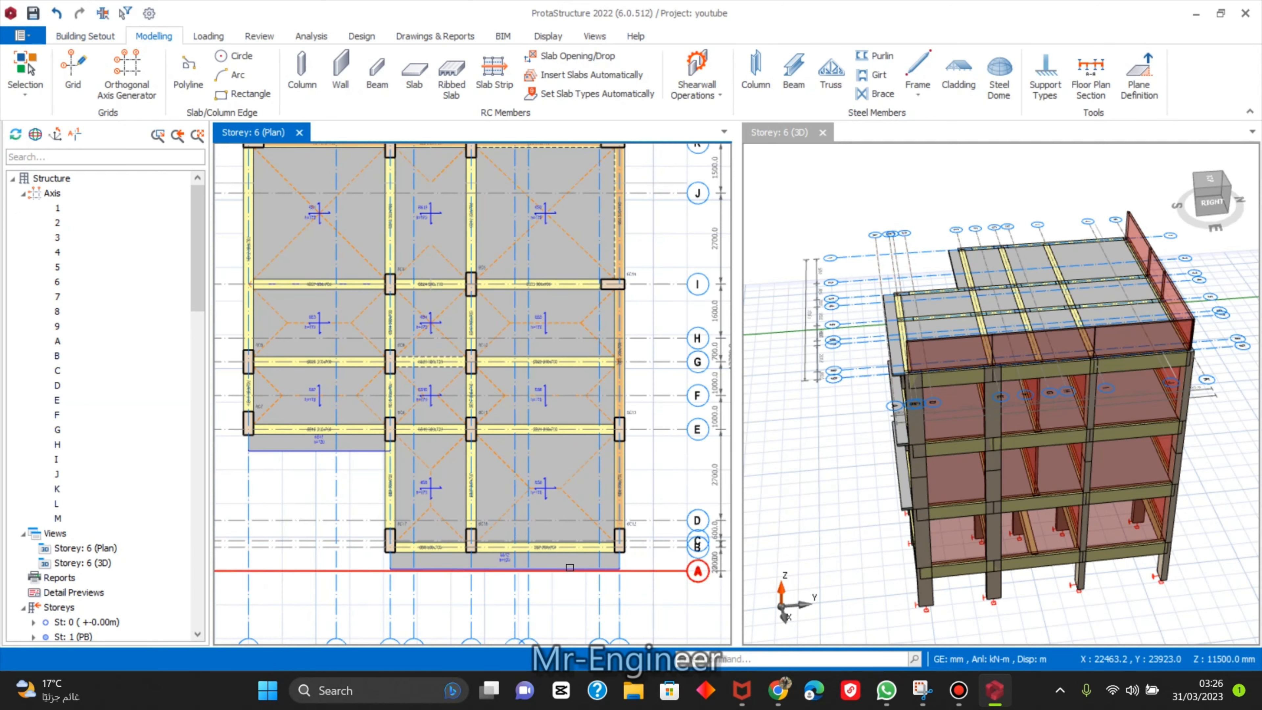
{"action": "middle_click_drag", "start_coordinate": [1206, 540], "coordinate": [1043, 521]}
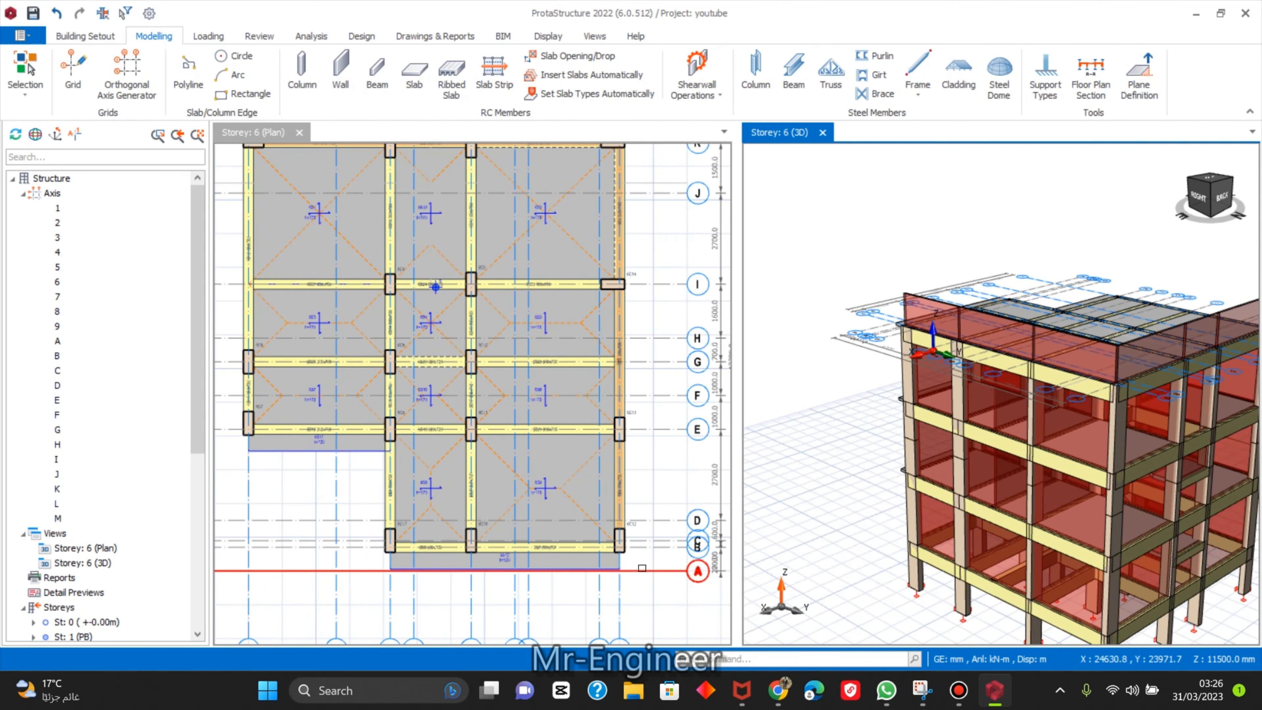
{"action": "left_click", "coordinate": [603, 554]}
{"action": "left_click_drag", "start_coordinate": [642, 562], "coordinate": [346, 519]}
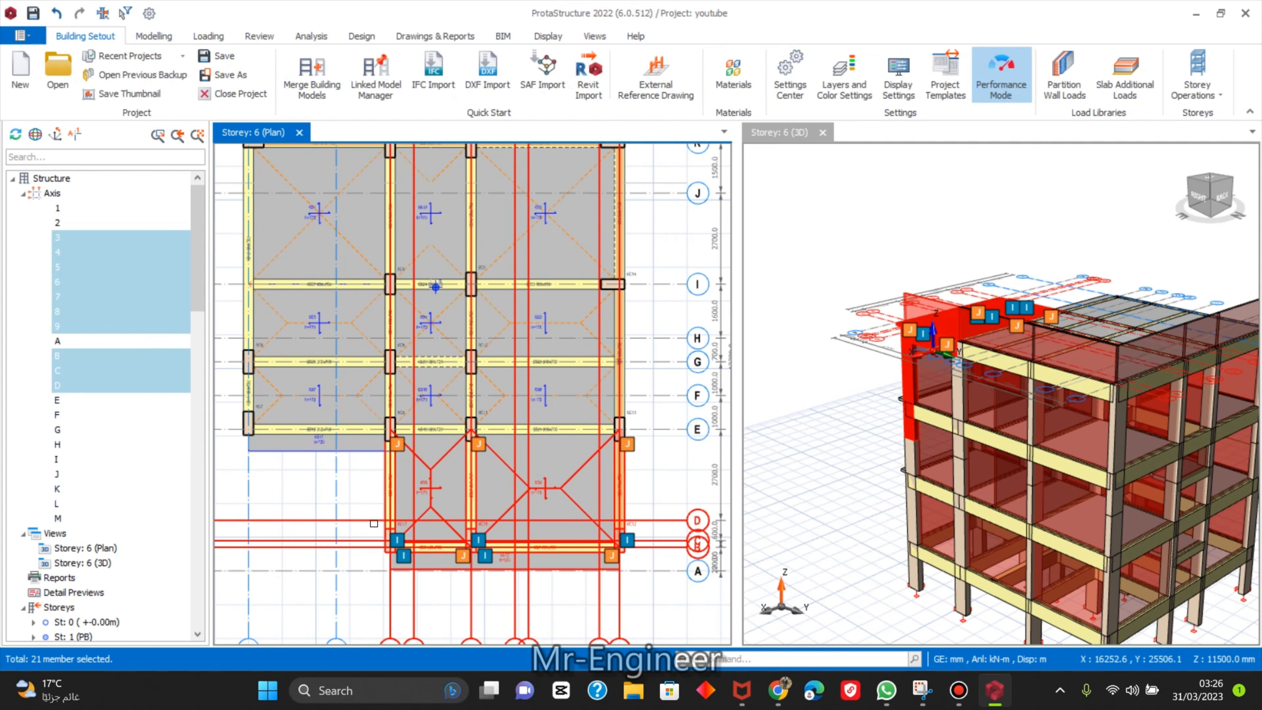
{"action": "key", "text": "Escape"}
Copy the 200mm block wall load from the storey 6 beam on axis 9 between axes E and I.
{"action": "left_click", "coordinate": [624, 357]}
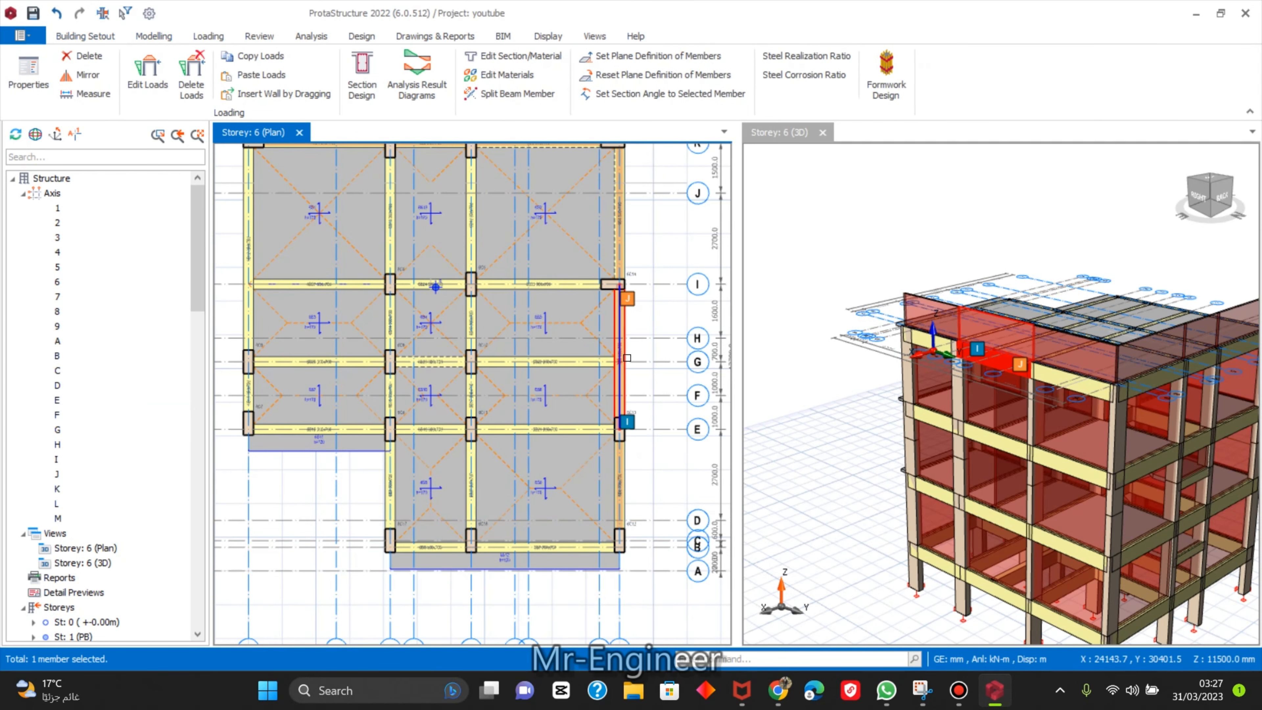
{"action": "mouse_move", "coordinate": [627, 358]}
{"action": "key", "text": "ctrl+c"}
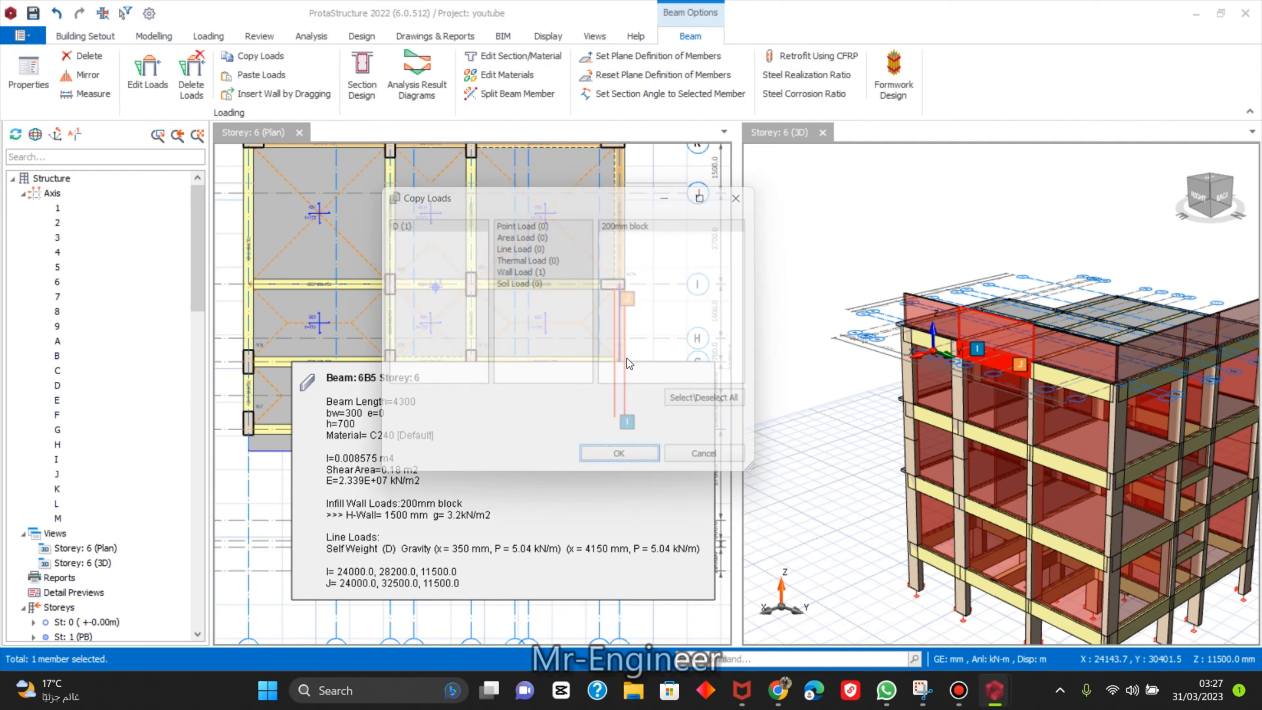
{"action": "left_click", "coordinate": [616, 461]}
Paste the copied 200mm block wall load onto the two storey 6 edge beams along axis B between axes 3 and 9.
{"action": "scroll", "coordinate": [611, 472], "scroll_direction": "down", "scroll_amount": 3}
{"action": "scroll", "coordinate": [604, 480], "scroll_direction": "up", "scroll_amount": 4}
{"action": "left_click", "coordinate": [587, 484]}
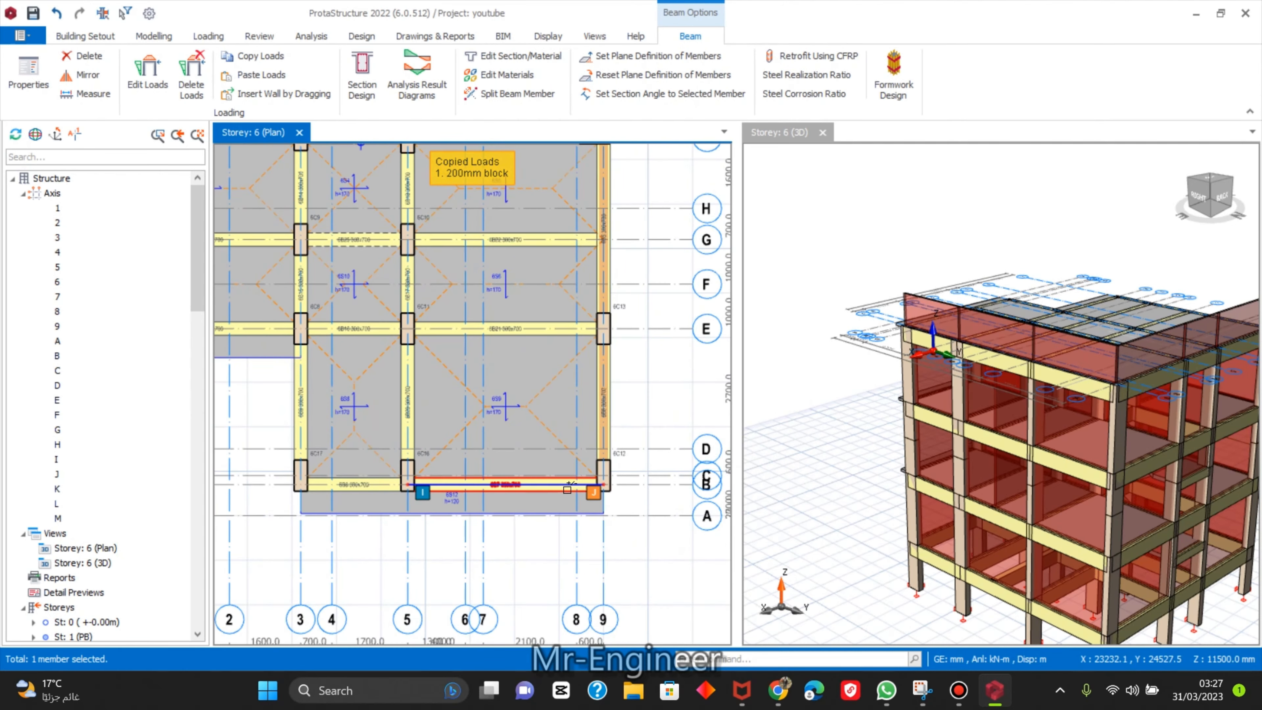
{"action": "left_click", "coordinate": [373, 484]}
{"action": "mouse_move", "coordinate": [373, 492]}
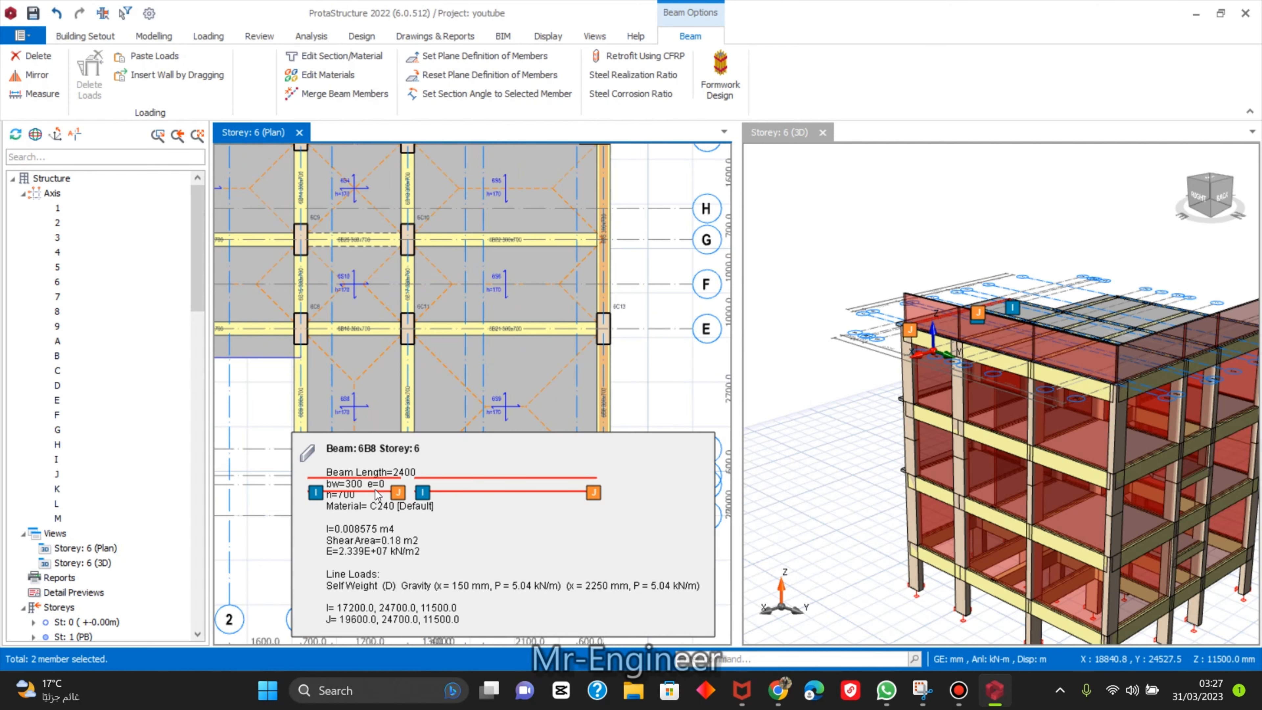
Apply the copied wall load to the storey 6 beams on axis 3 between axes B and E and on axis E between axes 1 and 3.
{"action": "left_click", "coordinate": [296, 414]}
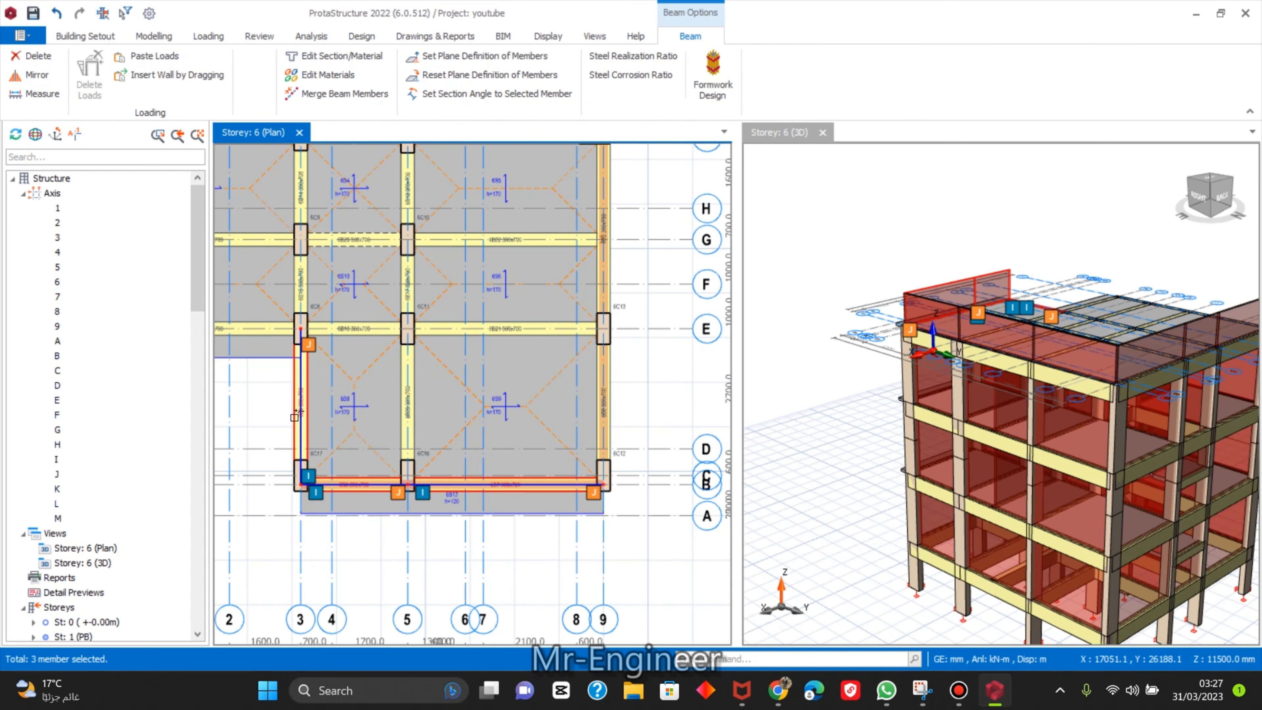
{"action": "scroll", "coordinate": [367, 387], "scroll_direction": "down", "scroll_amount": 3}
{"action": "scroll", "coordinate": [294, 365], "scroll_direction": "up", "scroll_amount": 2}
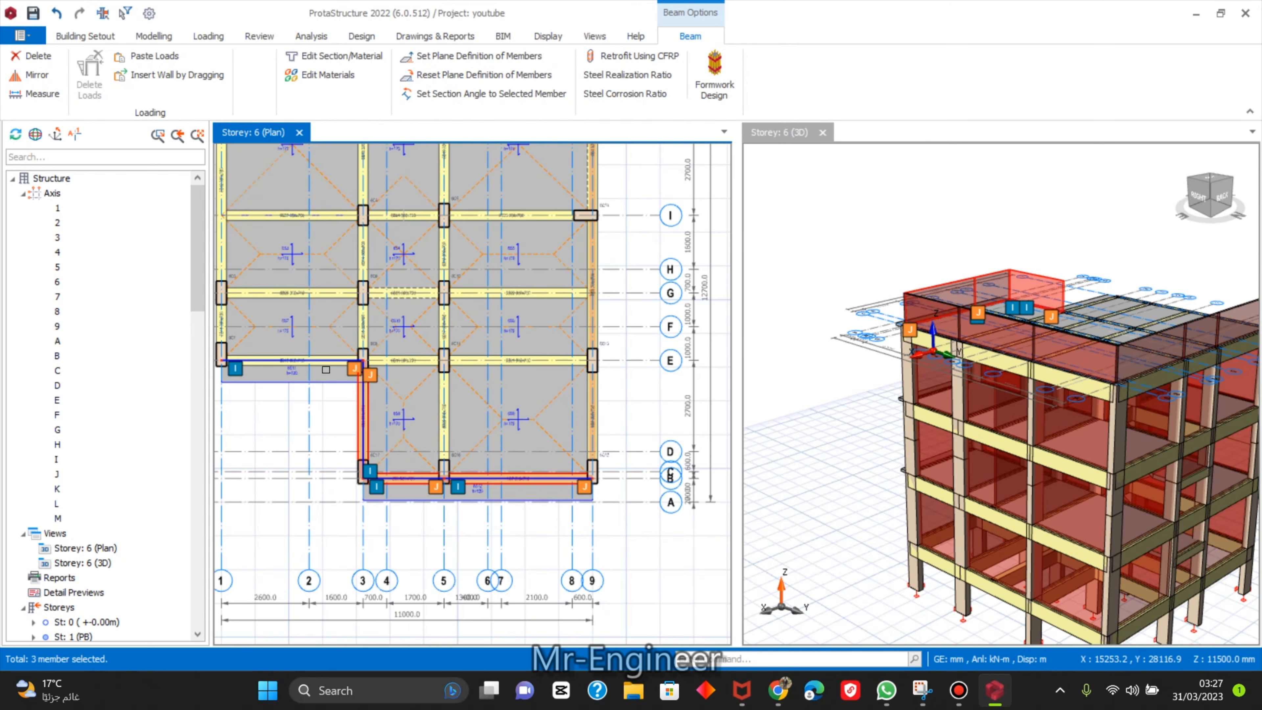
{"action": "left_click", "coordinate": [326, 365]}
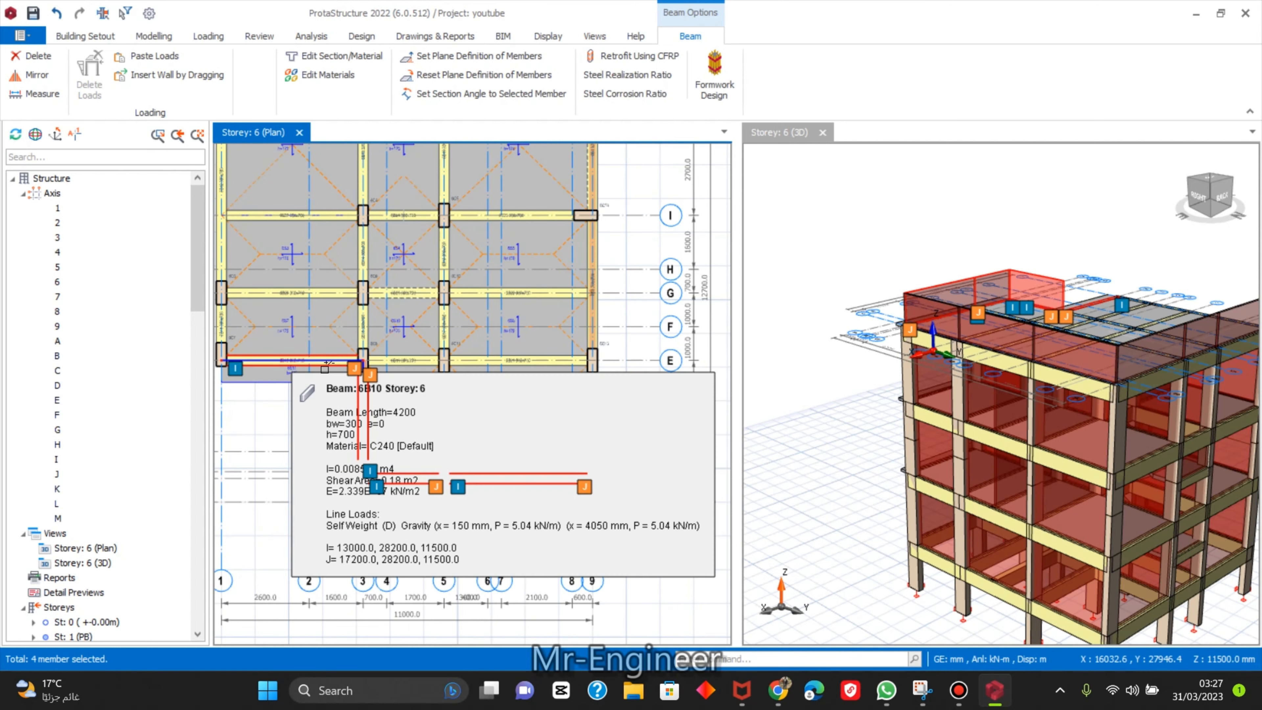
{"action": "scroll", "coordinate": [325, 368], "scroll_direction": "down", "scroll_amount": 1}
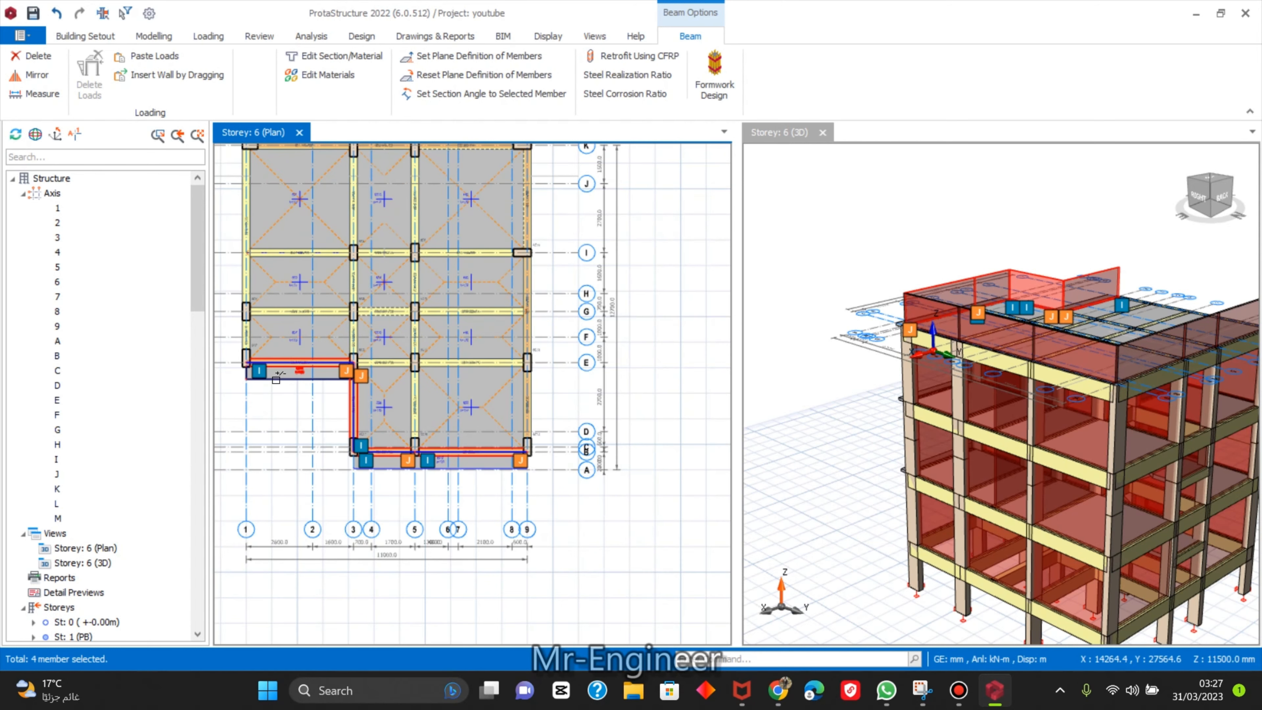
Select the storey 6 beams along axis 1 between axes E and K together and paste the copied wall load onto them.
{"action": "left_click_drag", "start_coordinate": [265, 398], "coordinate": [249, 245]}
{"action": "scroll", "coordinate": [249, 244], "scroll_direction": "down", "scroll_amount": 3}
{"action": "scroll", "coordinate": [254, 225], "scroll_direction": "up", "scroll_amount": 4}
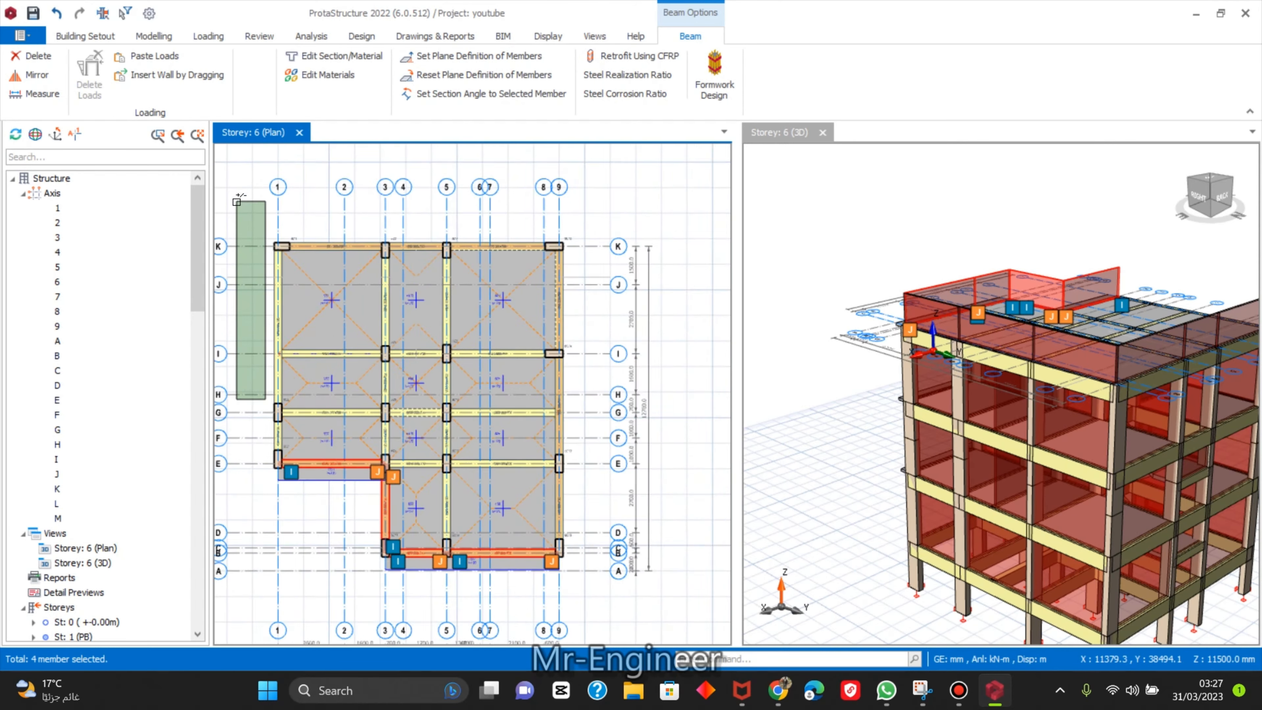
{"action": "key", "text": "Escape"}
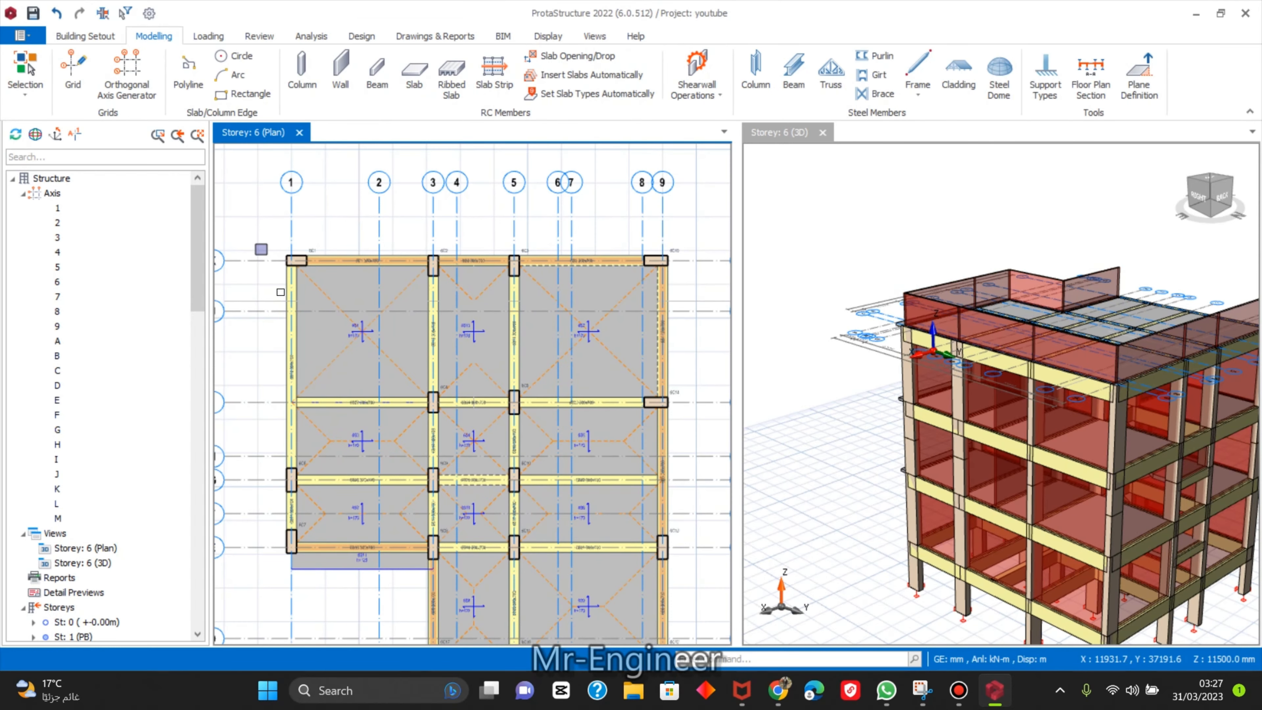
{"action": "left_click_drag", "start_coordinate": [281, 292], "coordinate": [328, 581]}
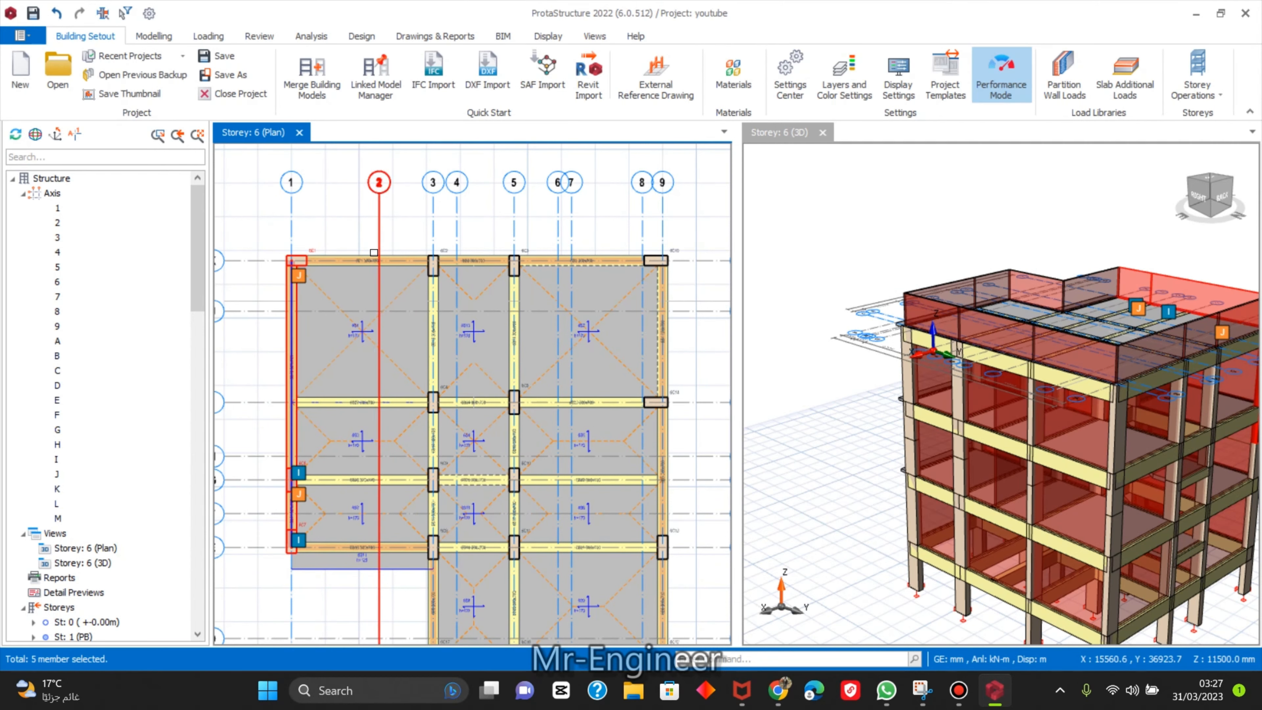
{"action": "key", "text": "Escape"}
Inspect the parapet walls around the roof perimeter in the 3D model from the front and from above.
{"action": "scroll", "coordinate": [317, 230], "scroll_direction": "down", "scroll_amount": 3}
{"action": "middle_click_drag", "start_coordinate": [770, 547], "coordinate": [1026, 537]}
{"action": "scroll", "coordinate": [905, 296], "scroll_direction": "down", "scroll_amount": 3}
{"action": "middle_click_drag", "start_coordinate": [905, 295], "coordinate": [1030, 343]}
{"action": "scroll", "coordinate": [944, 313], "scroll_direction": "up", "scroll_amount": 4}
{"action": "middle_click_drag", "start_coordinate": [1101, 398], "coordinate": [1084, 378]}
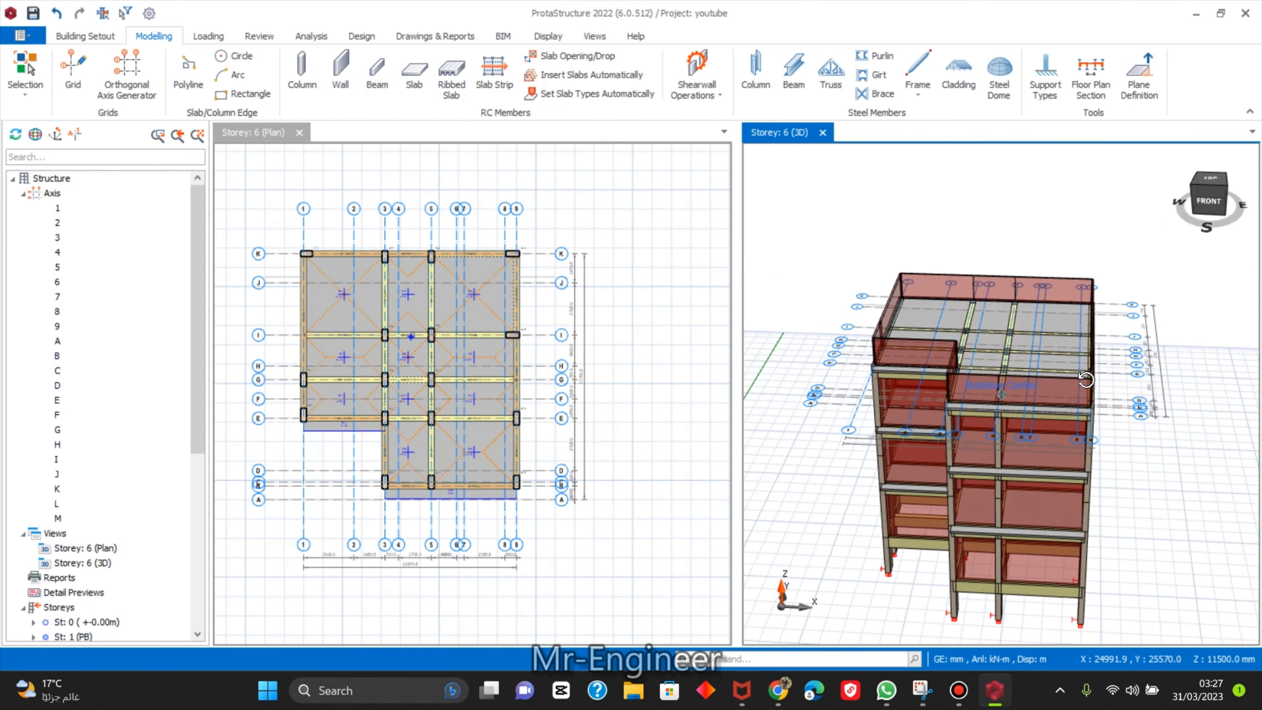
{"action": "scroll", "coordinate": [921, 302], "scroll_direction": "down", "scroll_amount": 2}
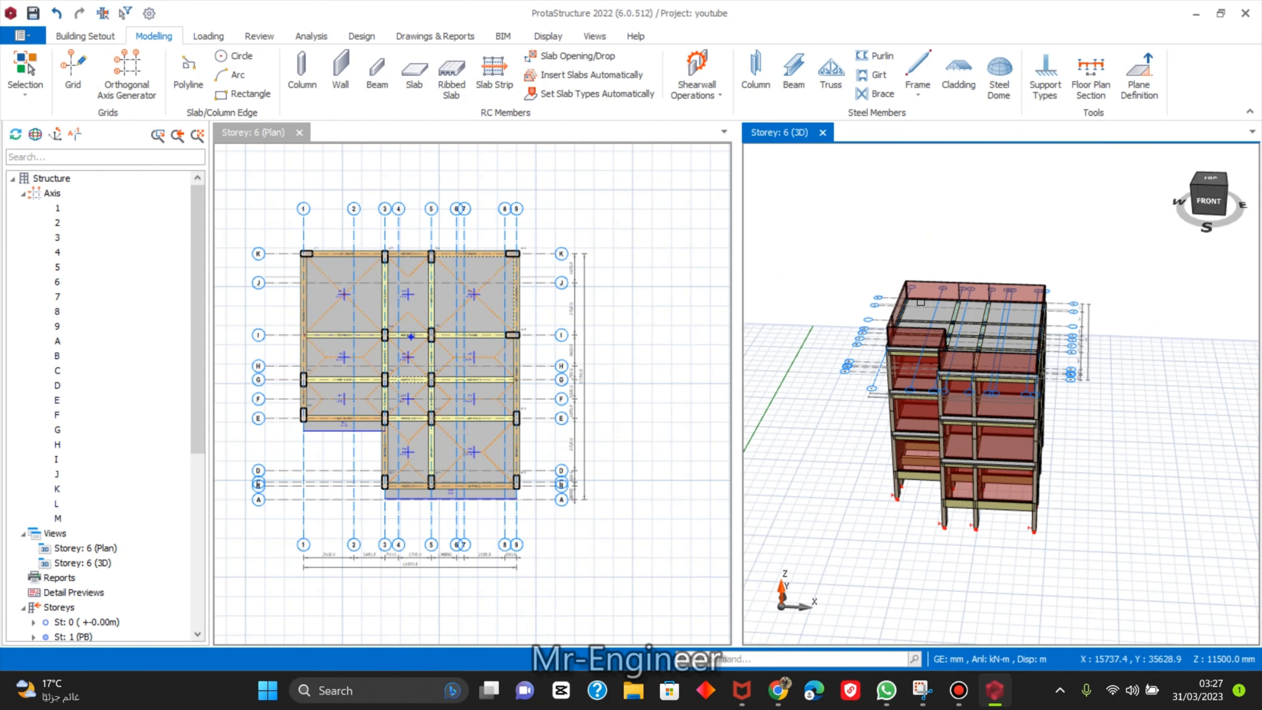
{"action": "left_click", "coordinate": [958, 691]}
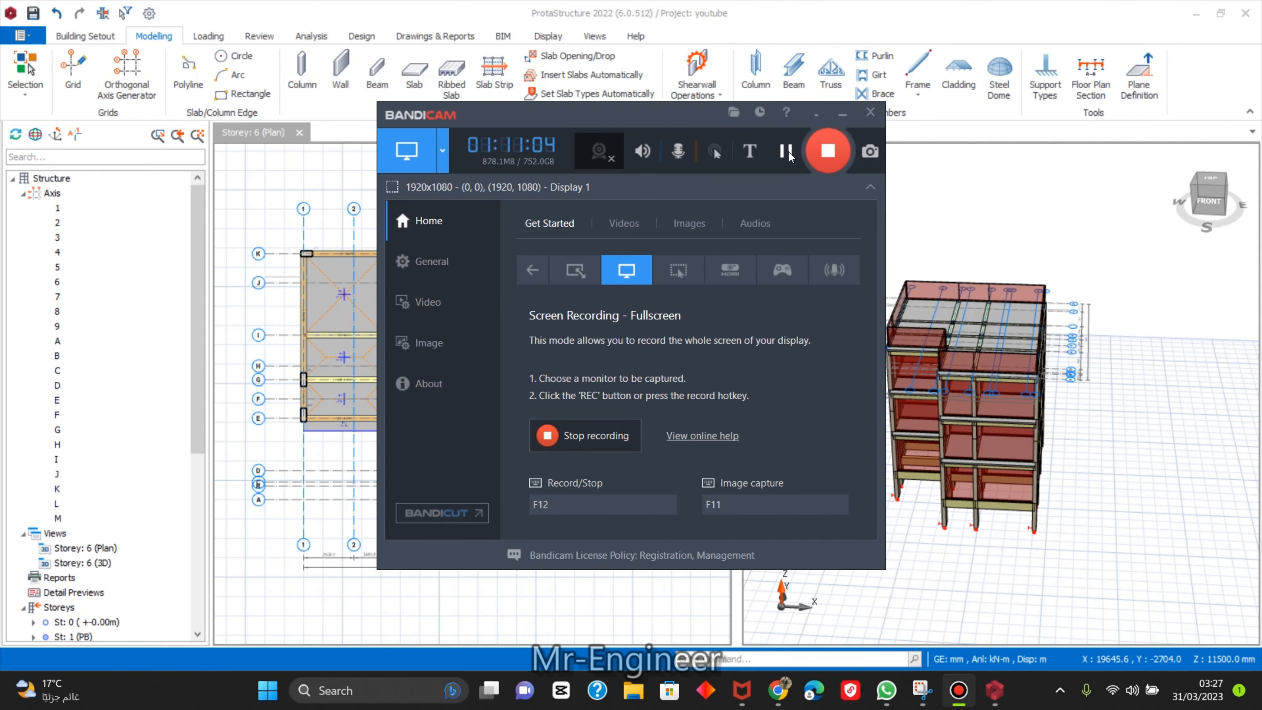
{"action": "left_click", "coordinate": [785, 151]}
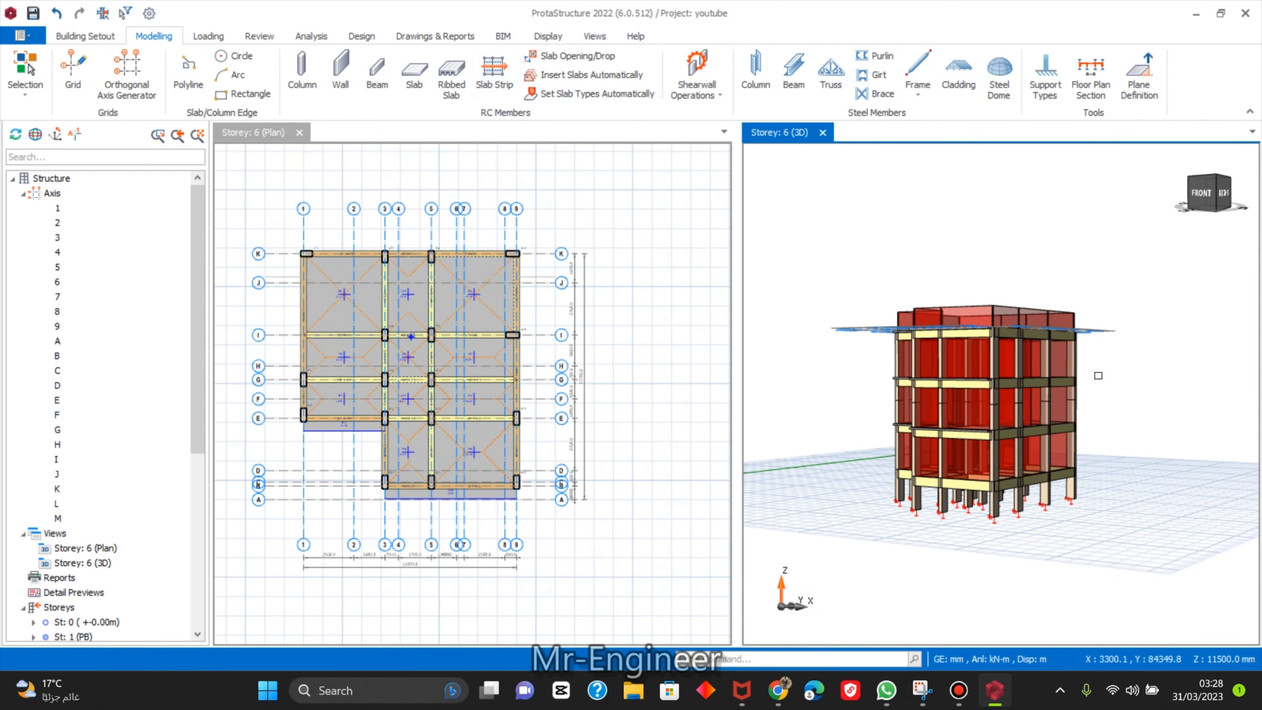
{"action": "scroll", "coordinate": [1100, 374], "scroll_direction": "up", "scroll_amount": 2}
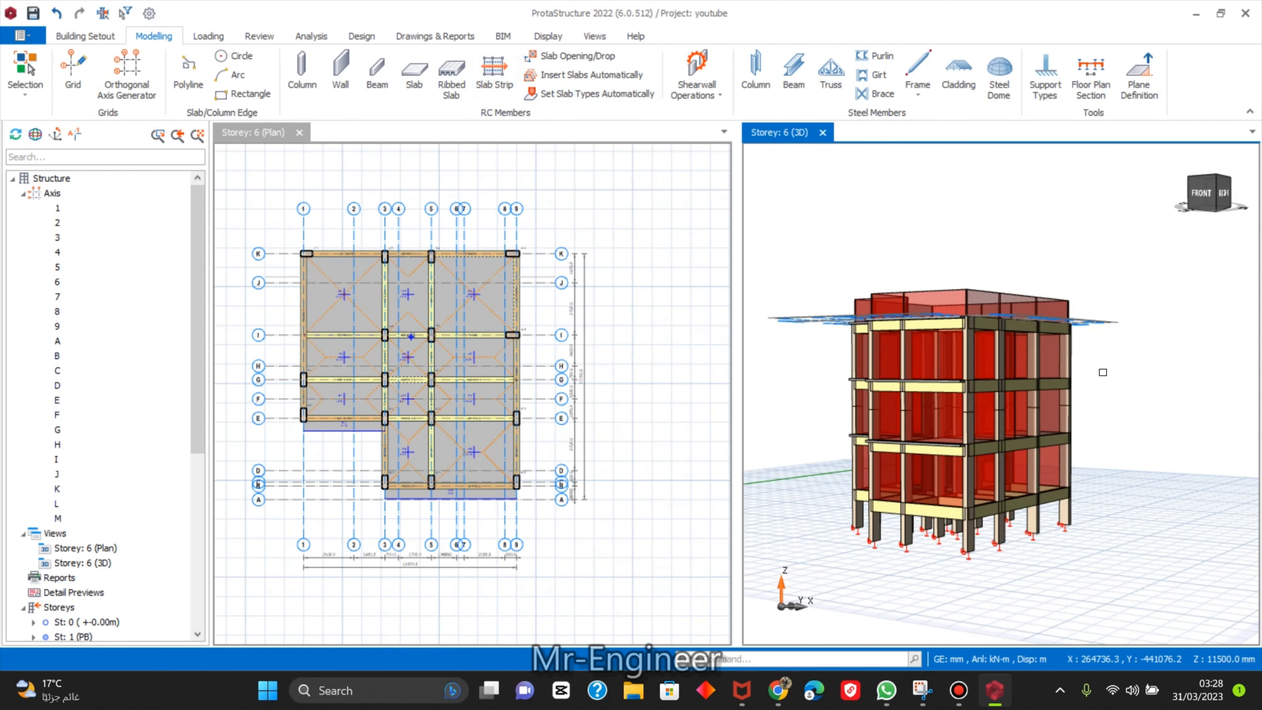
Open the column table for all columns of storey 6.
{"action": "left_click_drag", "start_coordinate": [982, 376], "coordinate": [807, 368]}
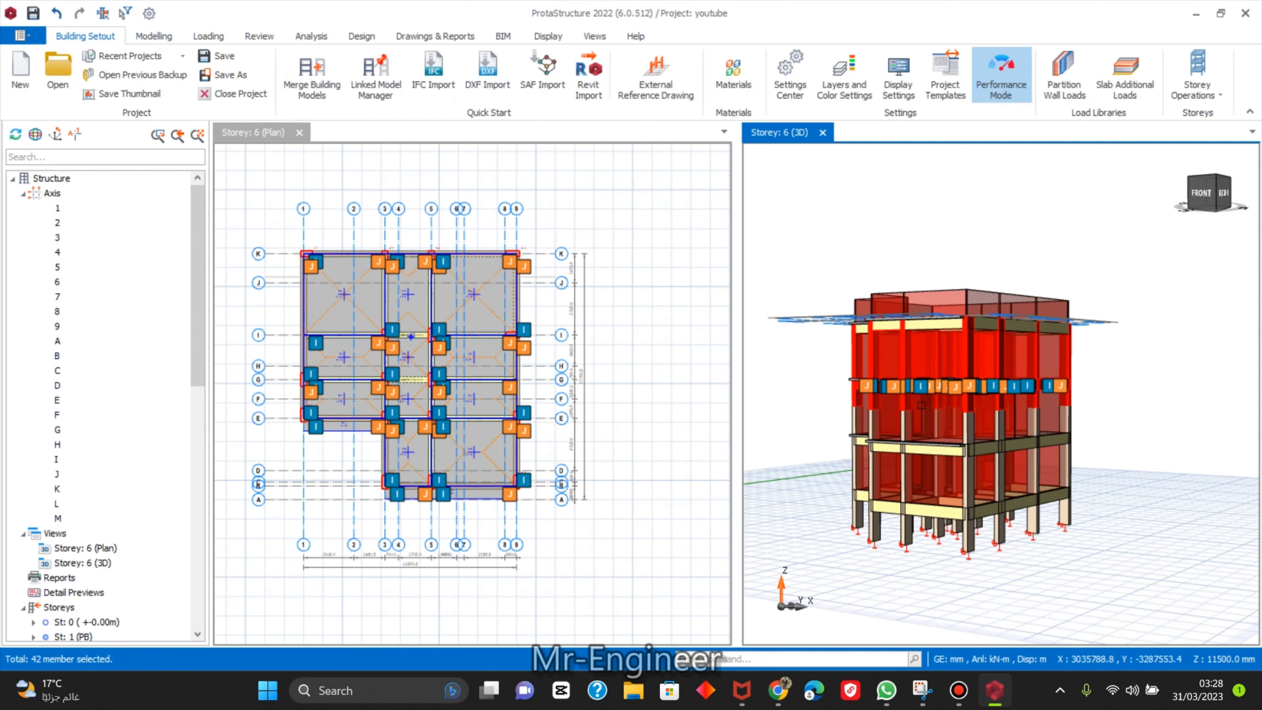
{"action": "scroll", "coordinate": [1034, 405], "scroll_direction": "up", "scroll_amount": 2}
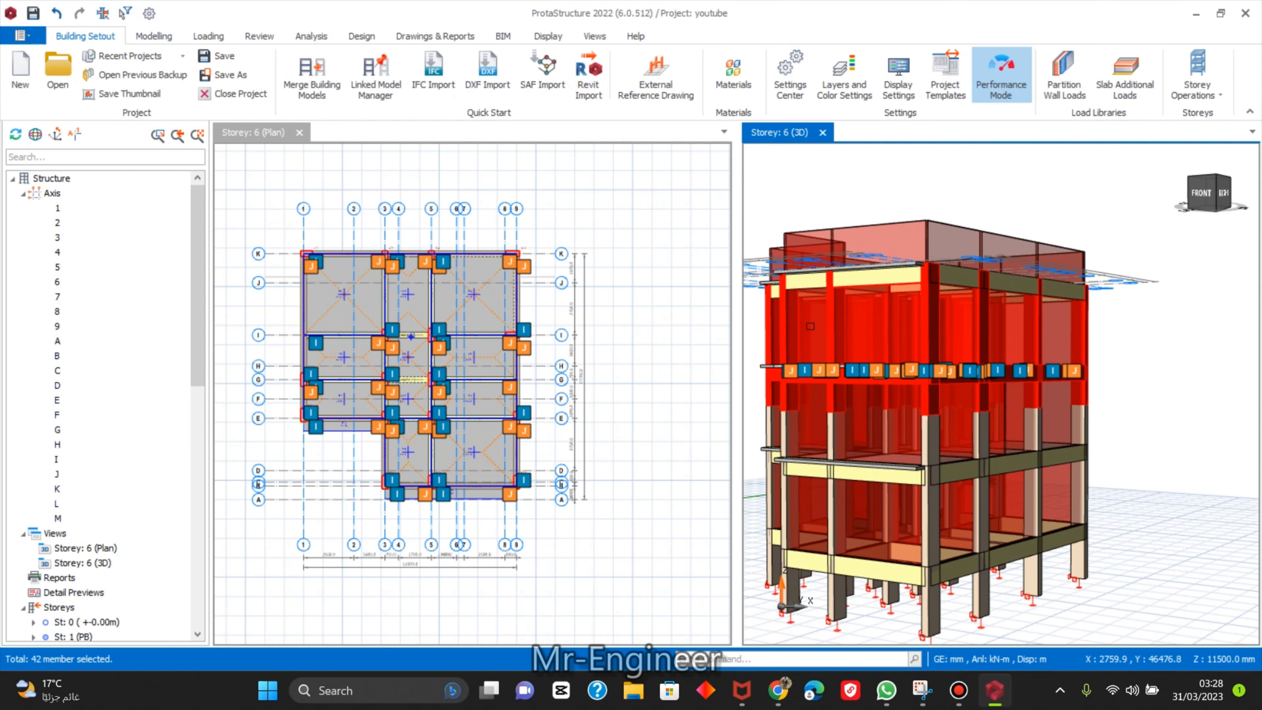
{"action": "right_click", "coordinate": [833, 312]}
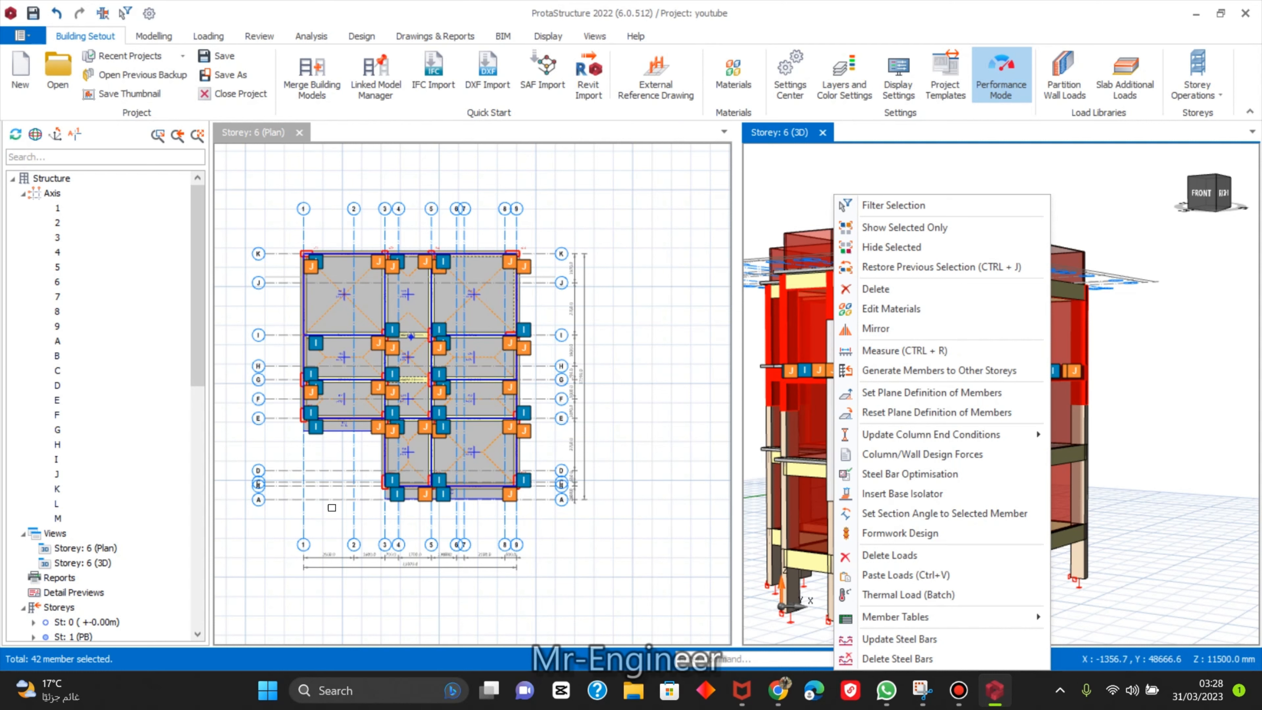
{"action": "left_click", "coordinate": [24, 194]}
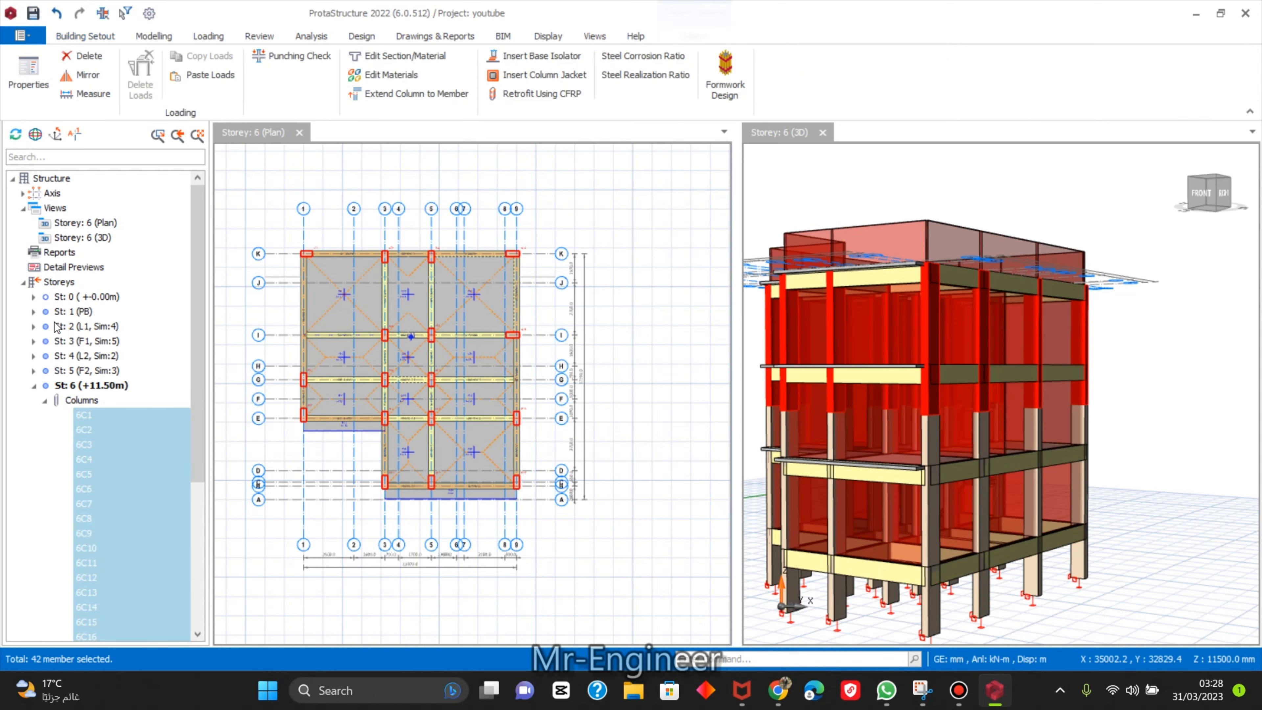
{"action": "left_click", "coordinate": [81, 407]}
{"action": "right_click", "coordinate": [80, 405]}
{"action": "left_click", "coordinate": [121, 415]}
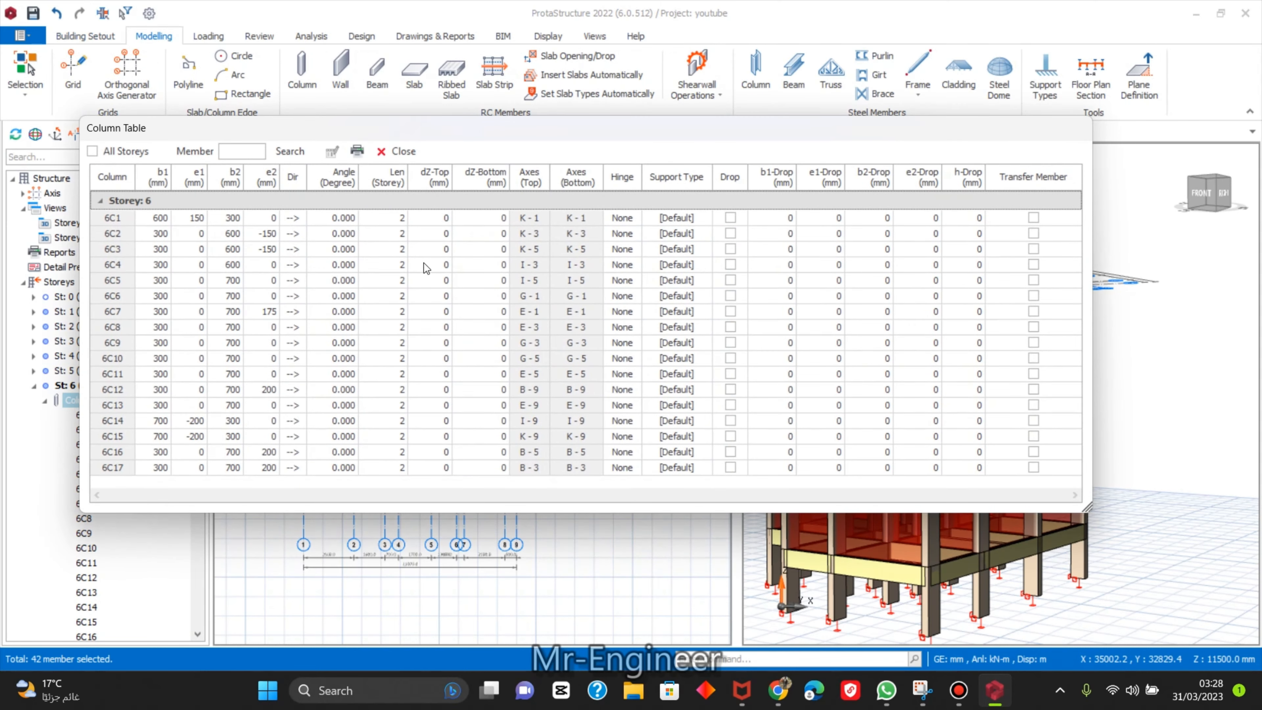
Set the Len (Storey) value of all storey 6 columns to 1 and close the column table.
{"action": "left_click_drag", "start_coordinate": [399, 219], "coordinate": [373, 514]}
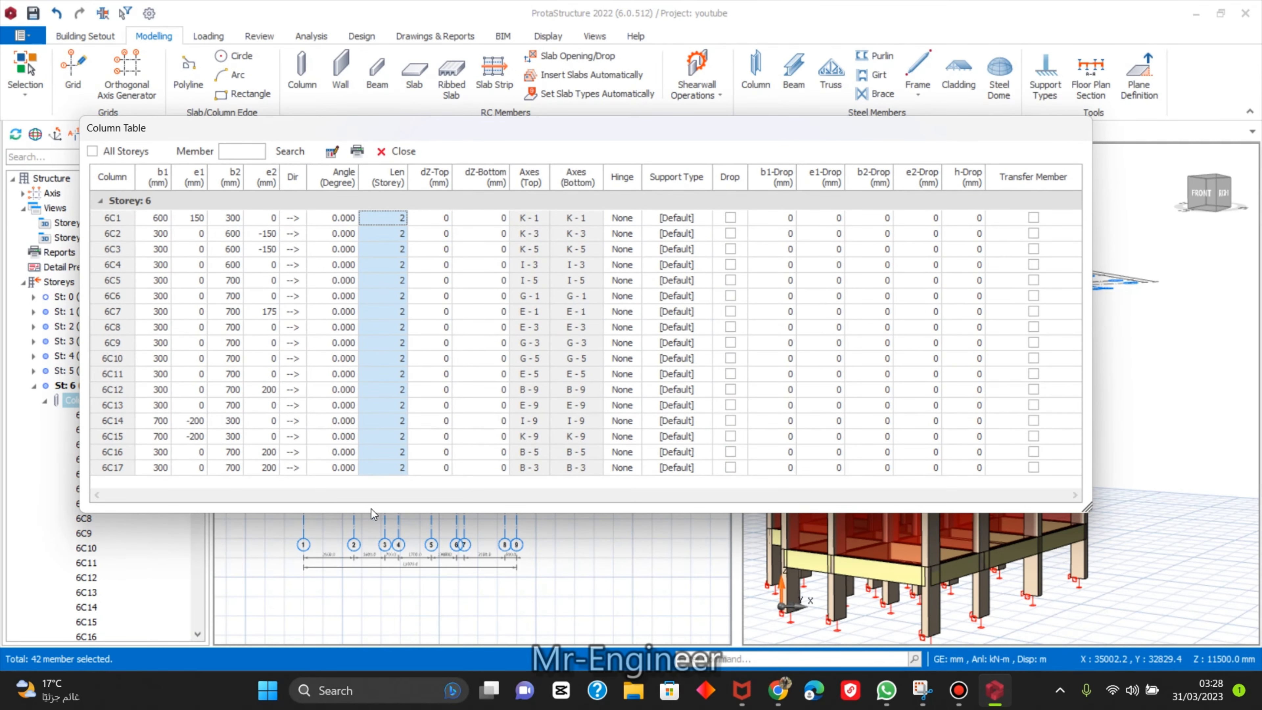
{"action": "type", "text": "1"}
{"action": "left_click_drag", "start_coordinate": [901, 129], "coordinate": [651, 126]}
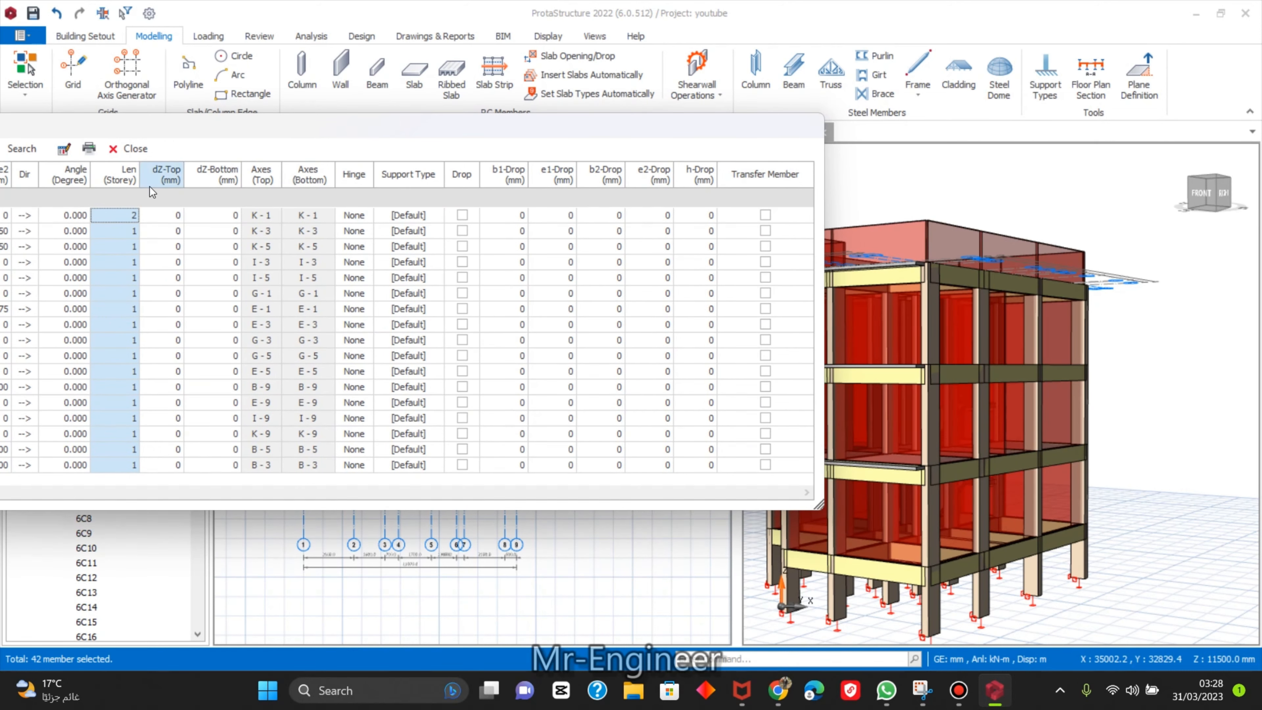
{"action": "left_click", "coordinate": [128, 148]}
{"action": "scroll", "coordinate": [1147, 397], "scroll_direction": "down", "scroll_amount": 3}
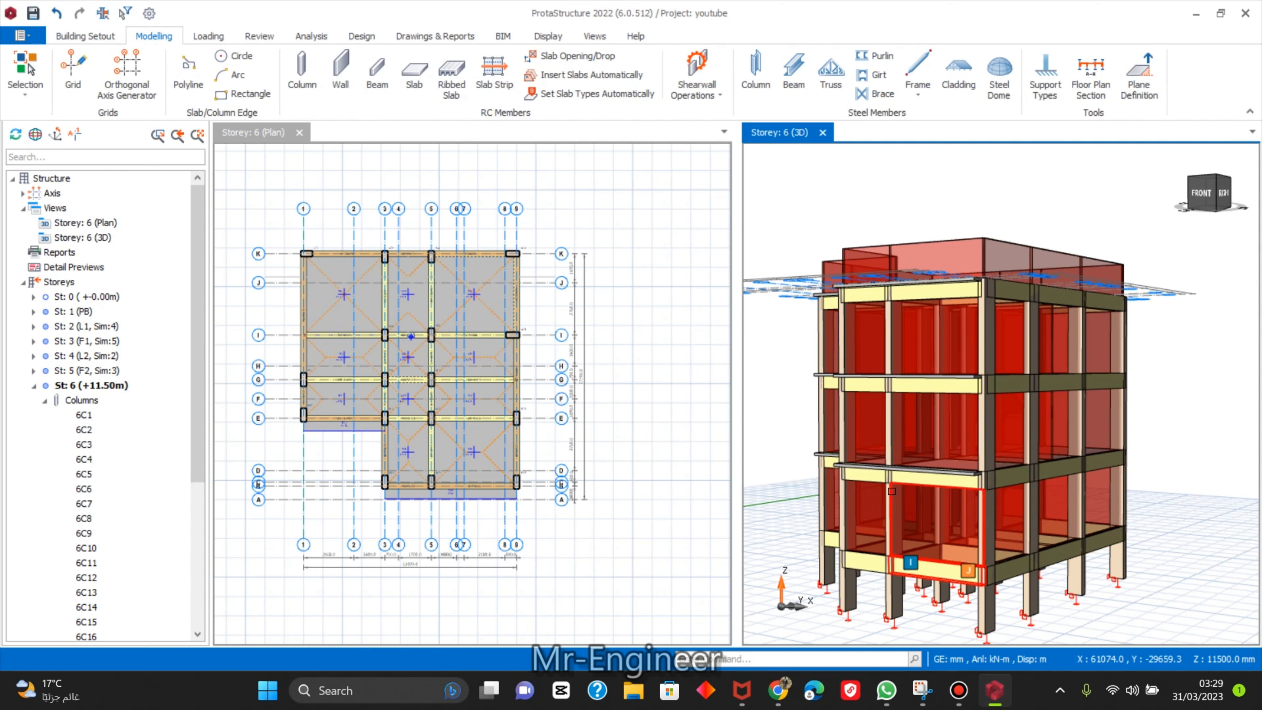
{"action": "scroll", "coordinate": [892, 491], "scroll_direction": "down", "scroll_amount": 3}
{"action": "middle_click_drag", "start_coordinate": [892, 491], "coordinate": [1042, 543]}
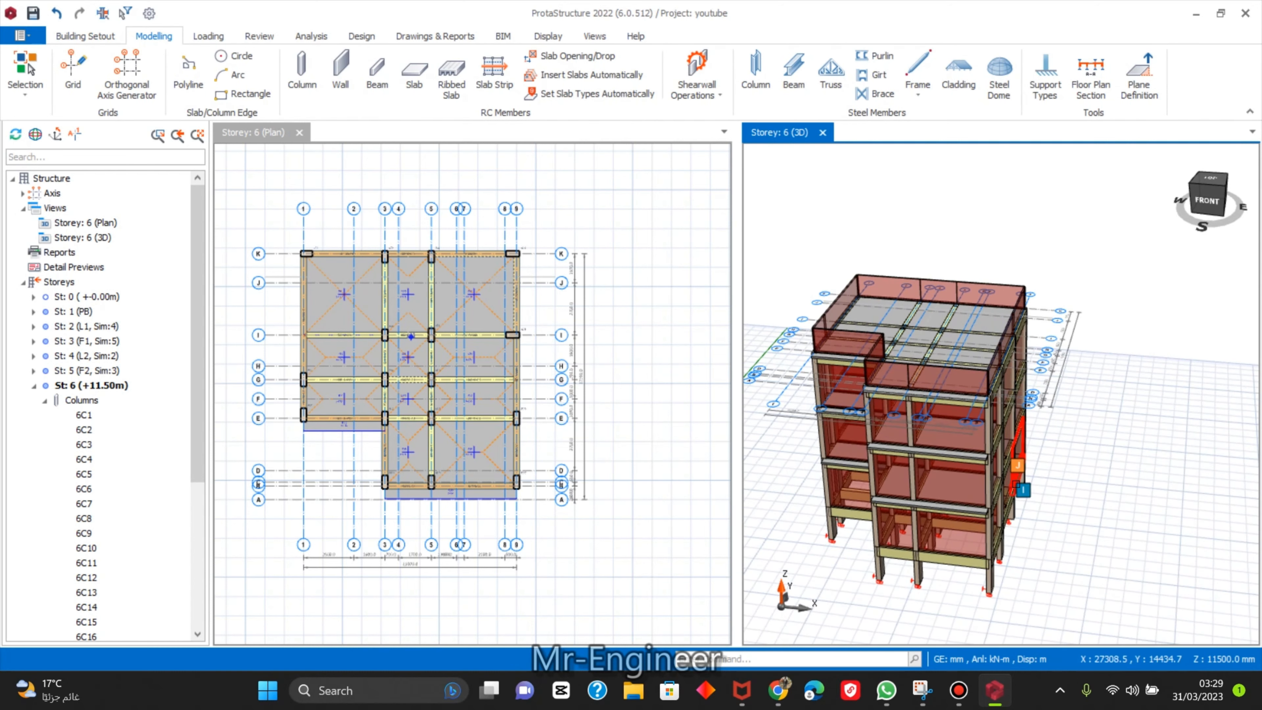
{"action": "left_click", "coordinate": [961, 697]}
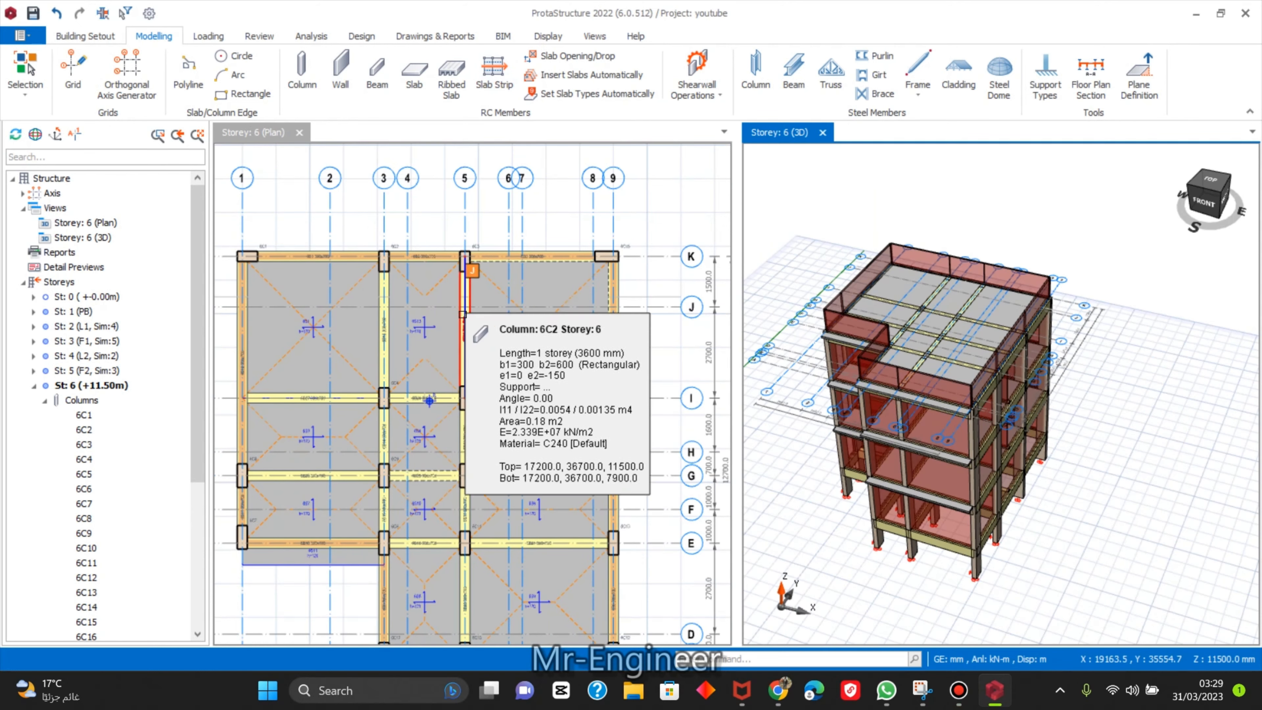
Set the dead load of the storey 6 slab between axes 3–5 and I–K to 7.0 kN/m2.
{"action": "scroll", "coordinate": [412, 273], "scroll_direction": "up", "scroll_amount": 3}
{"action": "scroll", "coordinate": [408, 277], "scroll_direction": "down", "scroll_amount": 3}
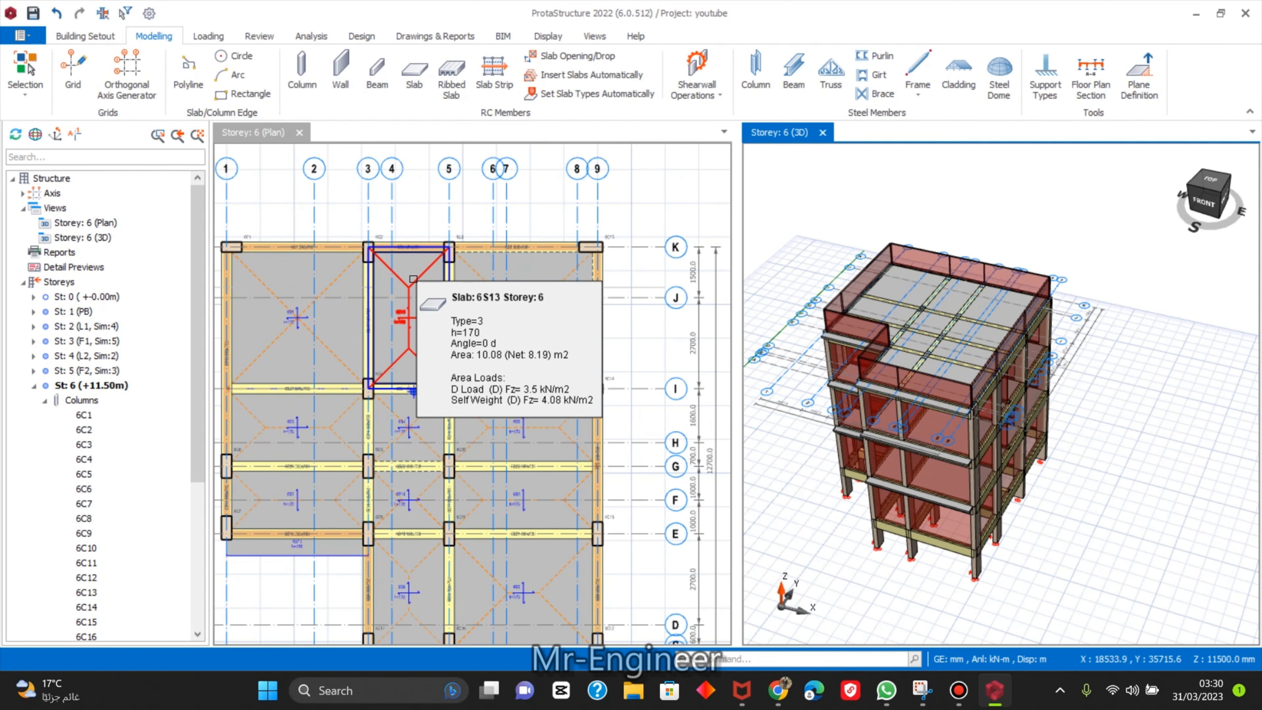
{"action": "left_click", "coordinate": [413, 279]}
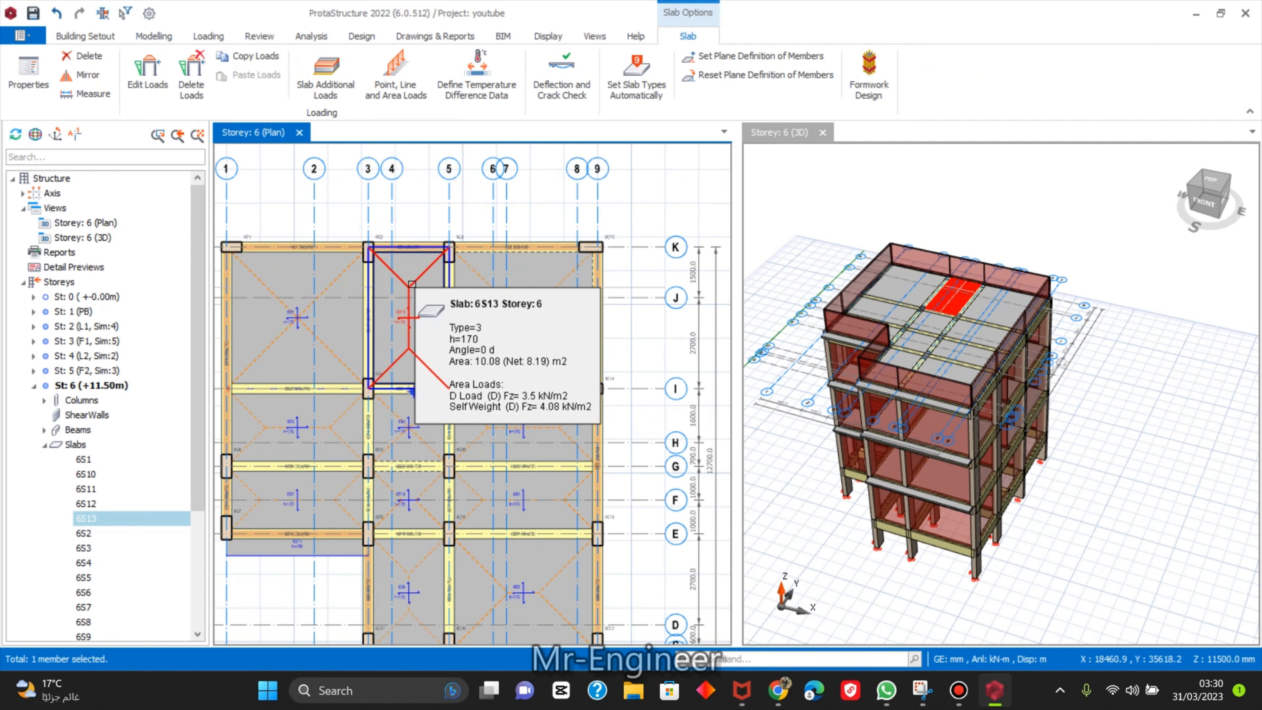
{"action": "double_click", "coordinate": [412, 284]}
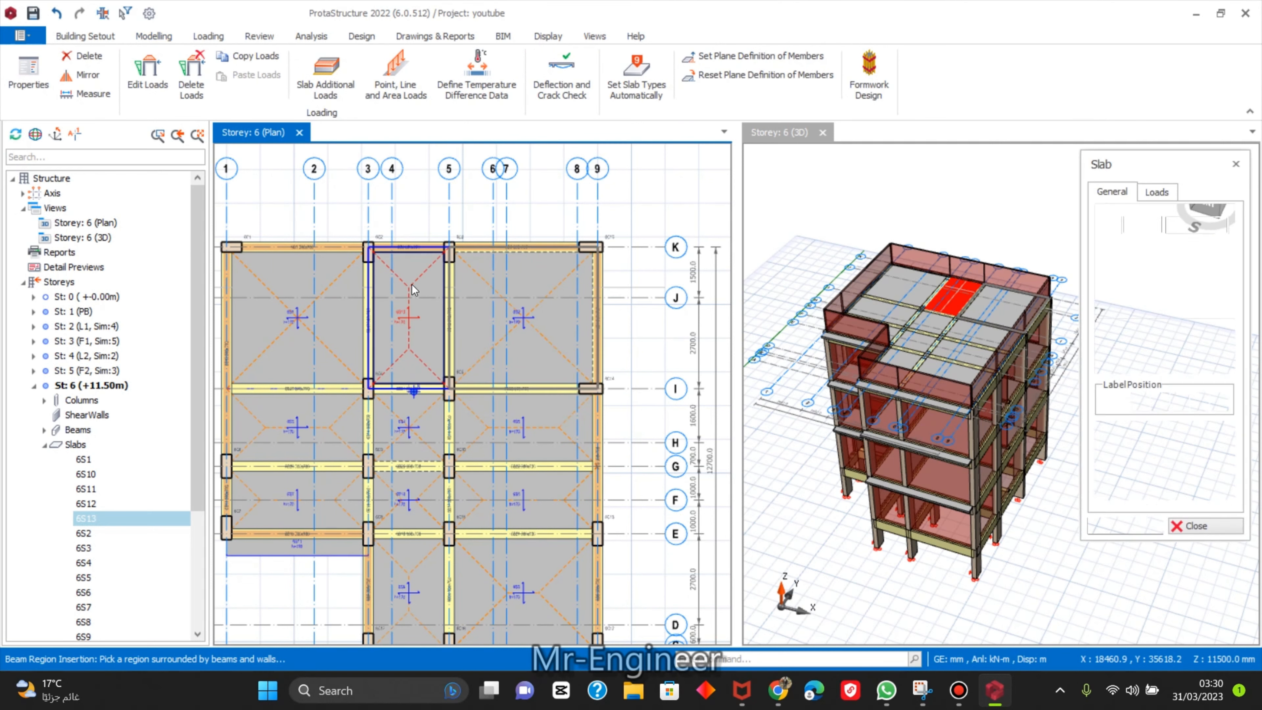
{"action": "left_click", "coordinate": [1157, 192]}
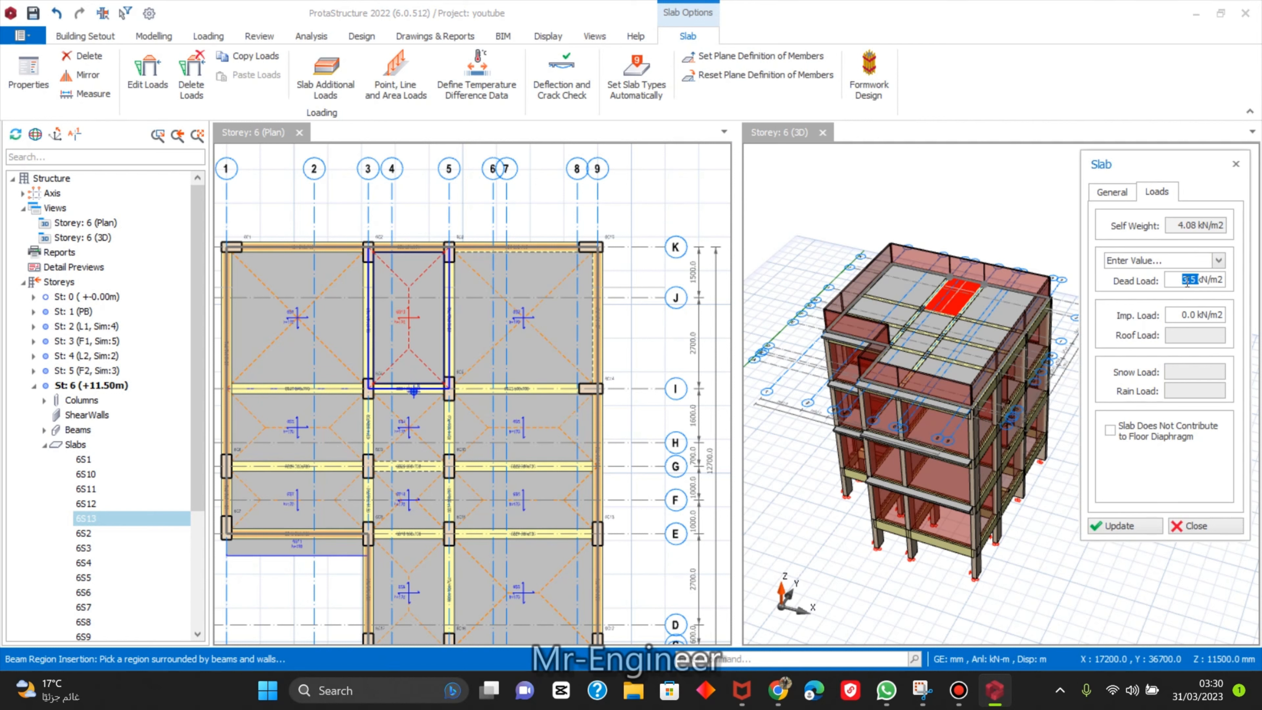
{"action": "left_click", "coordinate": [1124, 526]}
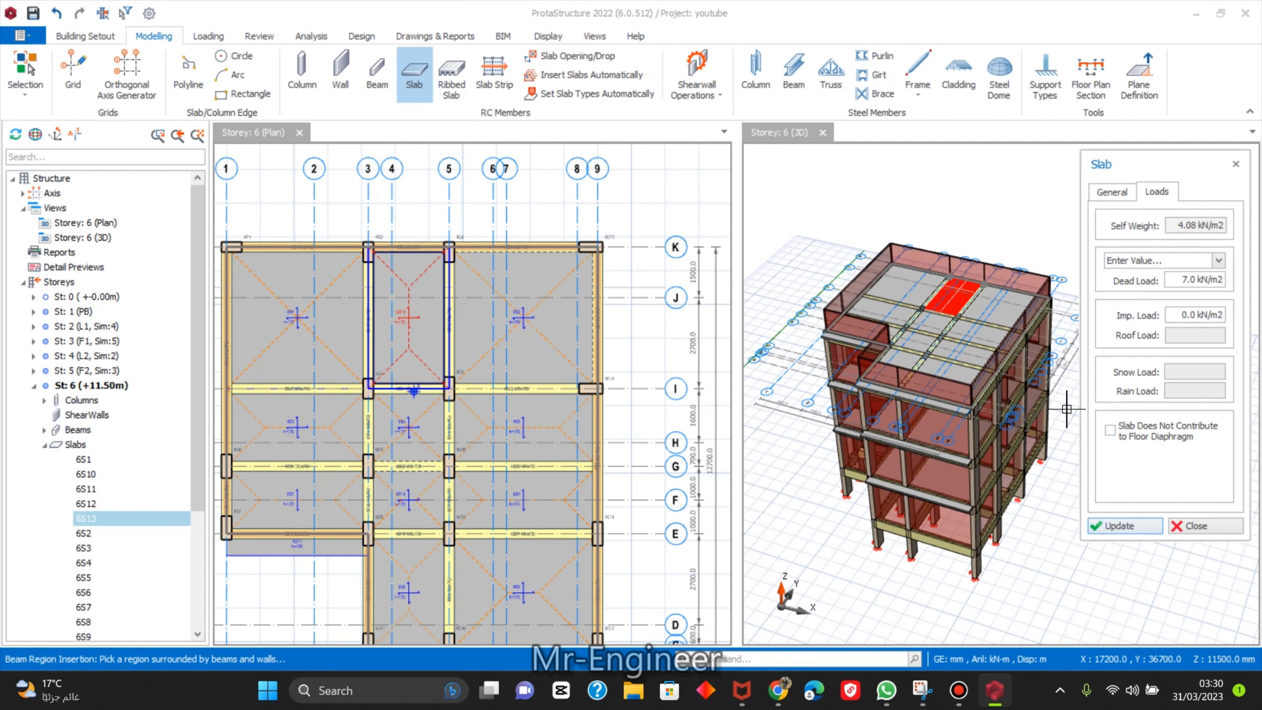
{"action": "scroll", "coordinate": [974, 239], "scroll_direction": "down", "scroll_amount": 2}
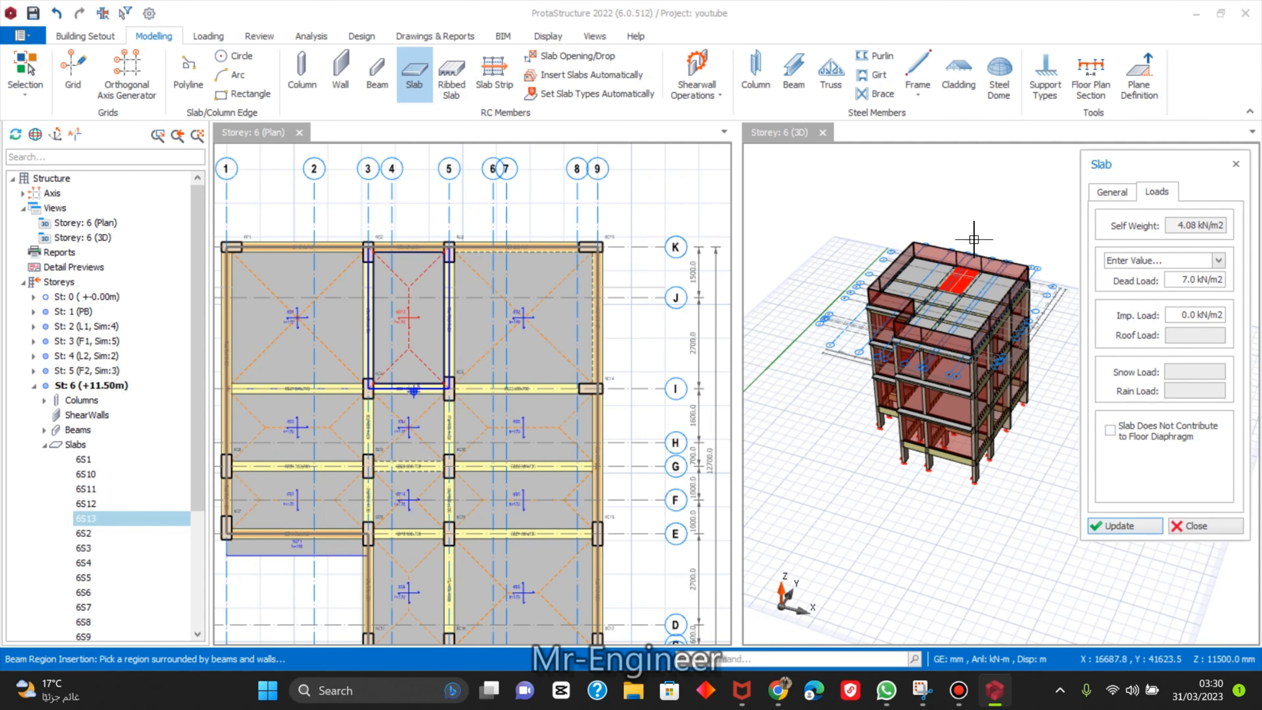
{"action": "left_click", "coordinate": [1196, 526]}
{"action": "scroll", "coordinate": [618, 262], "scroll_direction": "down", "scroll_amount": 2}
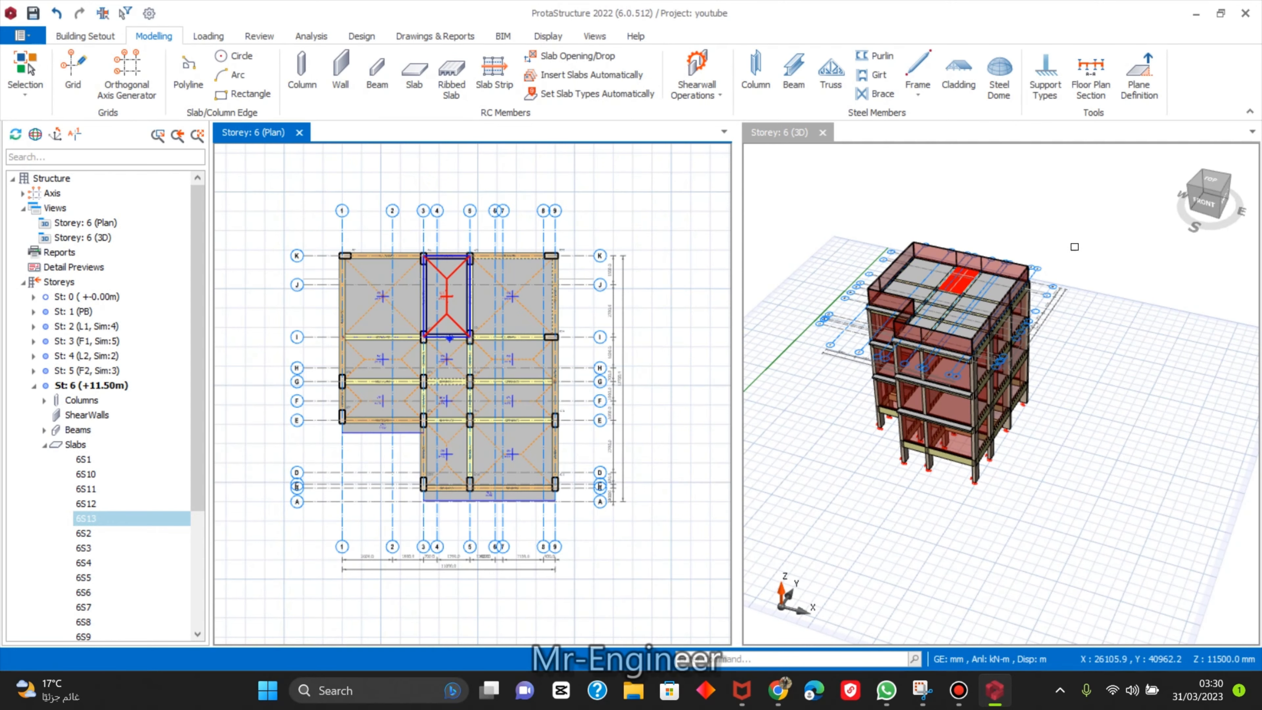
Run the Building Model Check with every check enabled for all storeys, and close it.
{"action": "mouse_move", "coordinate": [1075, 247]}
{"action": "left_mouse_down"}
{"action": "mouse_move", "coordinate": [1107, 294]}
{"action": "mouse_move", "coordinate": [1065, 320]}
{"action": "left_mouse_up"}
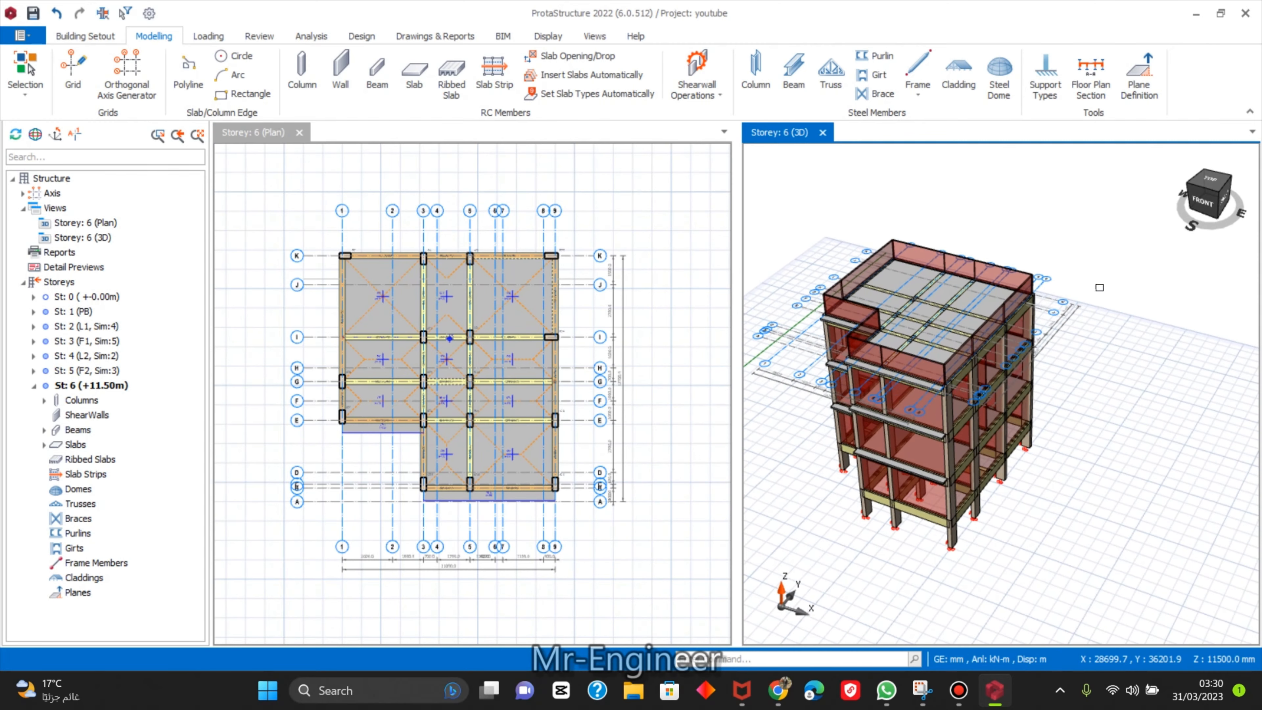
{"action": "left_click_drag", "start_coordinate": [1105, 241], "coordinate": [1074, 248]}
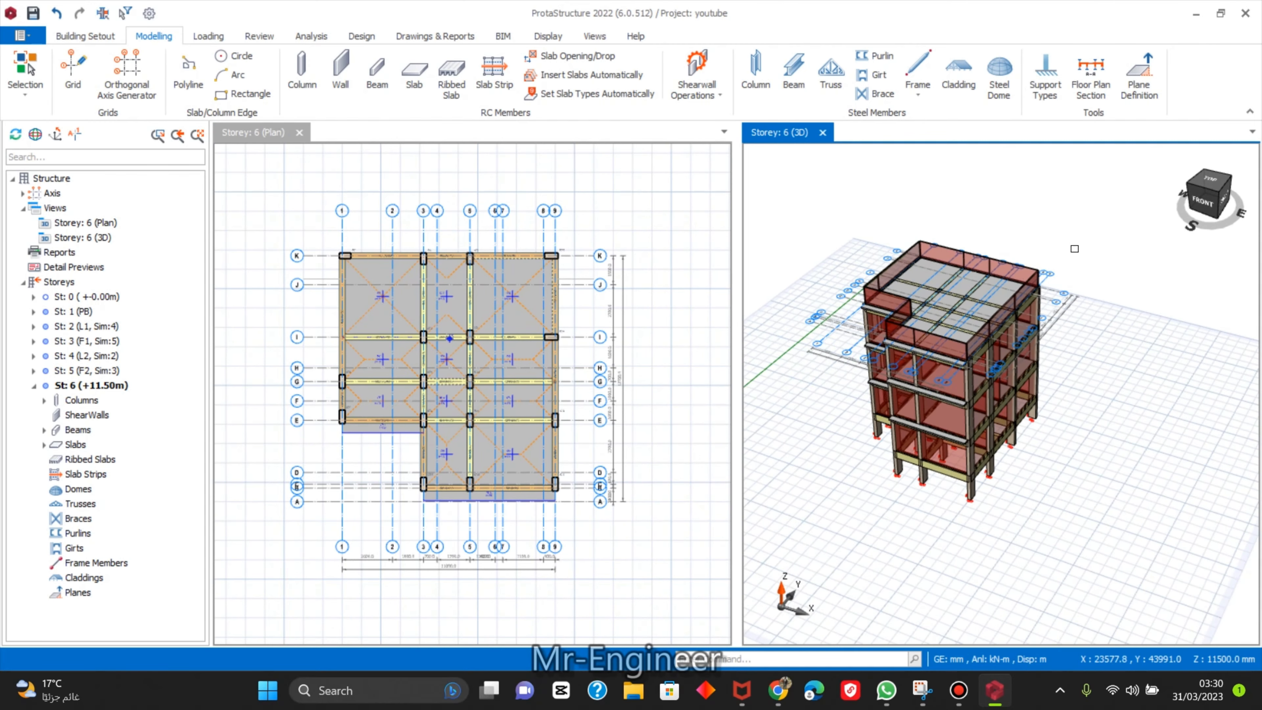
{"action": "scroll", "coordinate": [882, 260], "scroll_direction": "up", "scroll_amount": 2}
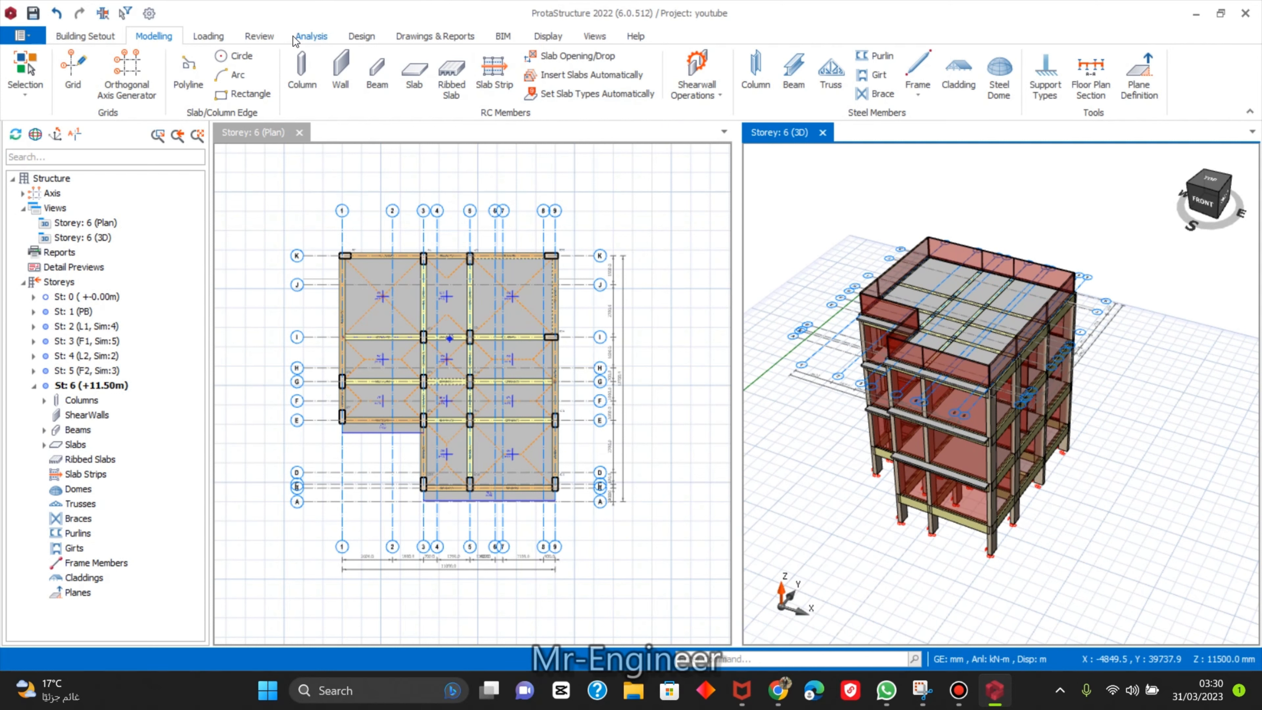
{"action": "left_click", "coordinate": [259, 36]}
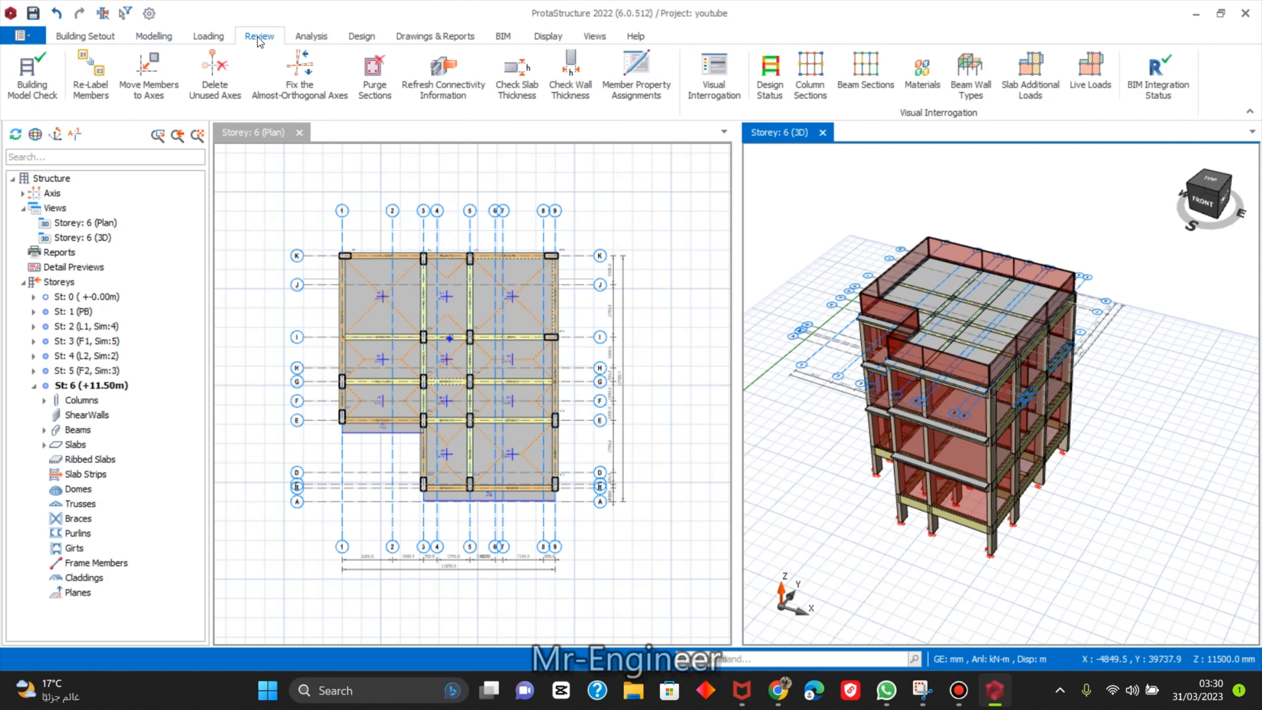
{"action": "left_click", "coordinate": [30, 87]}
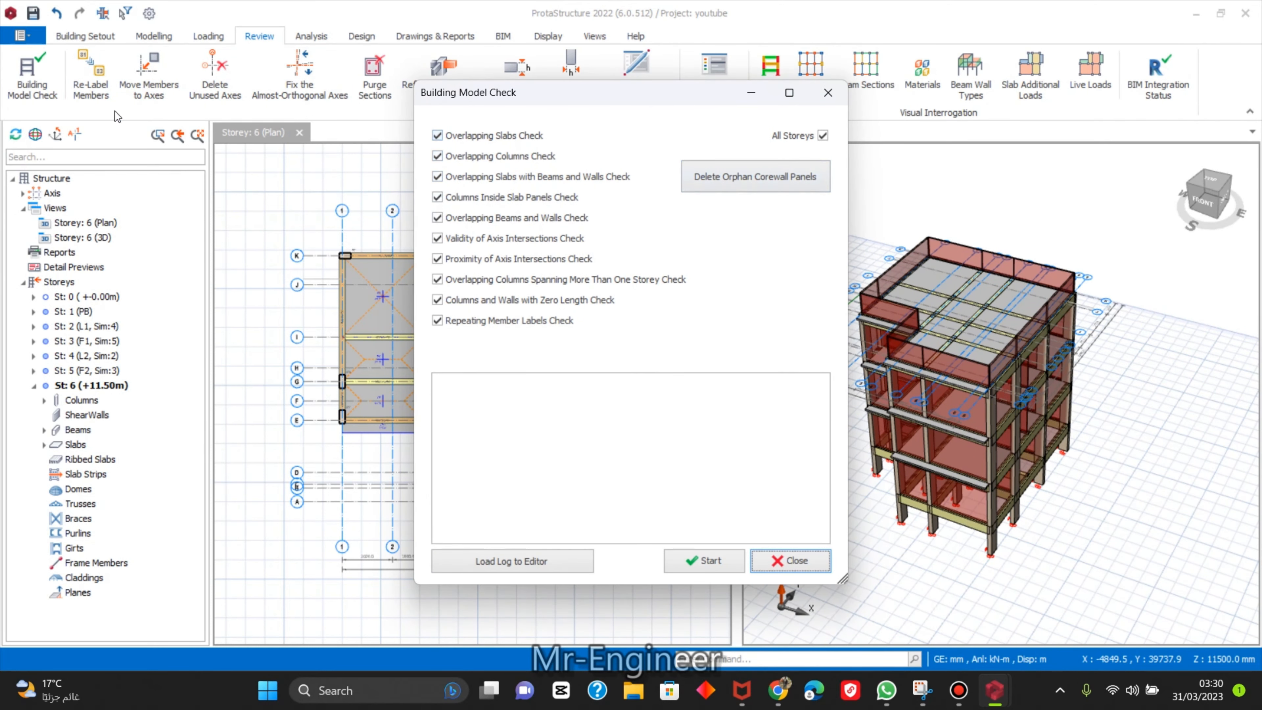
{"action": "left_click", "coordinate": [738, 559]}
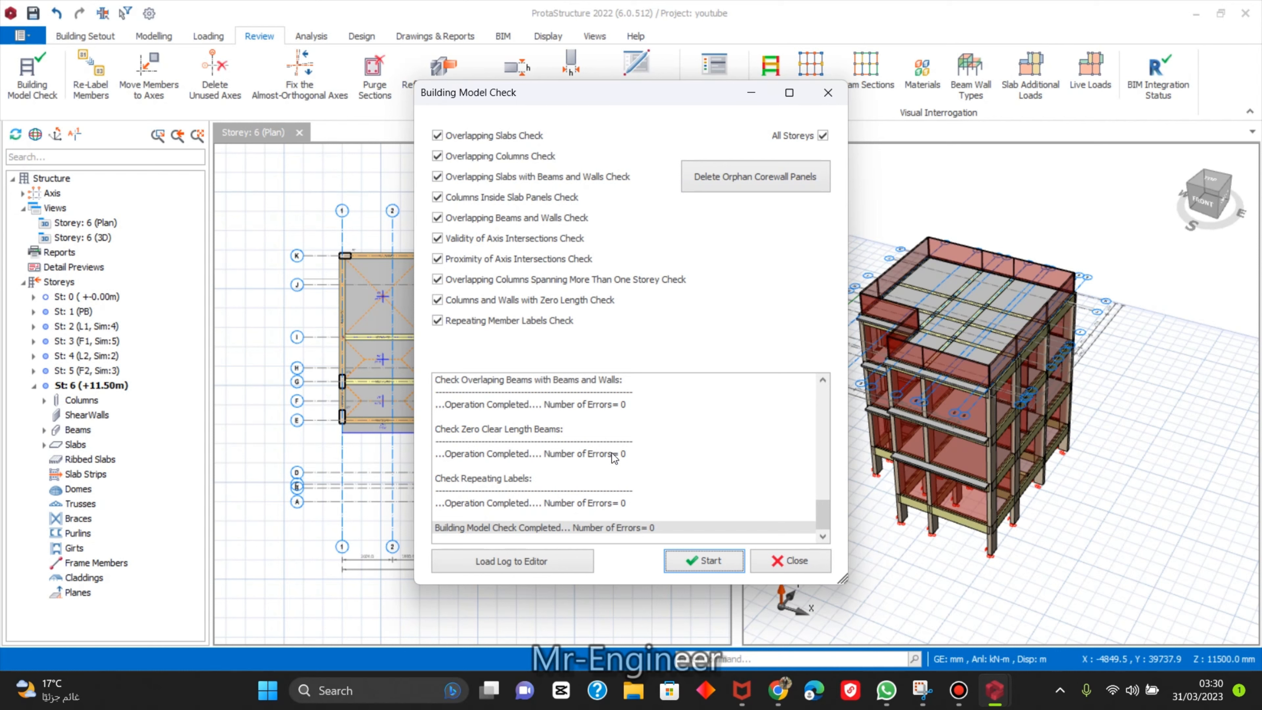
{"action": "left_click", "coordinate": [712, 569]}
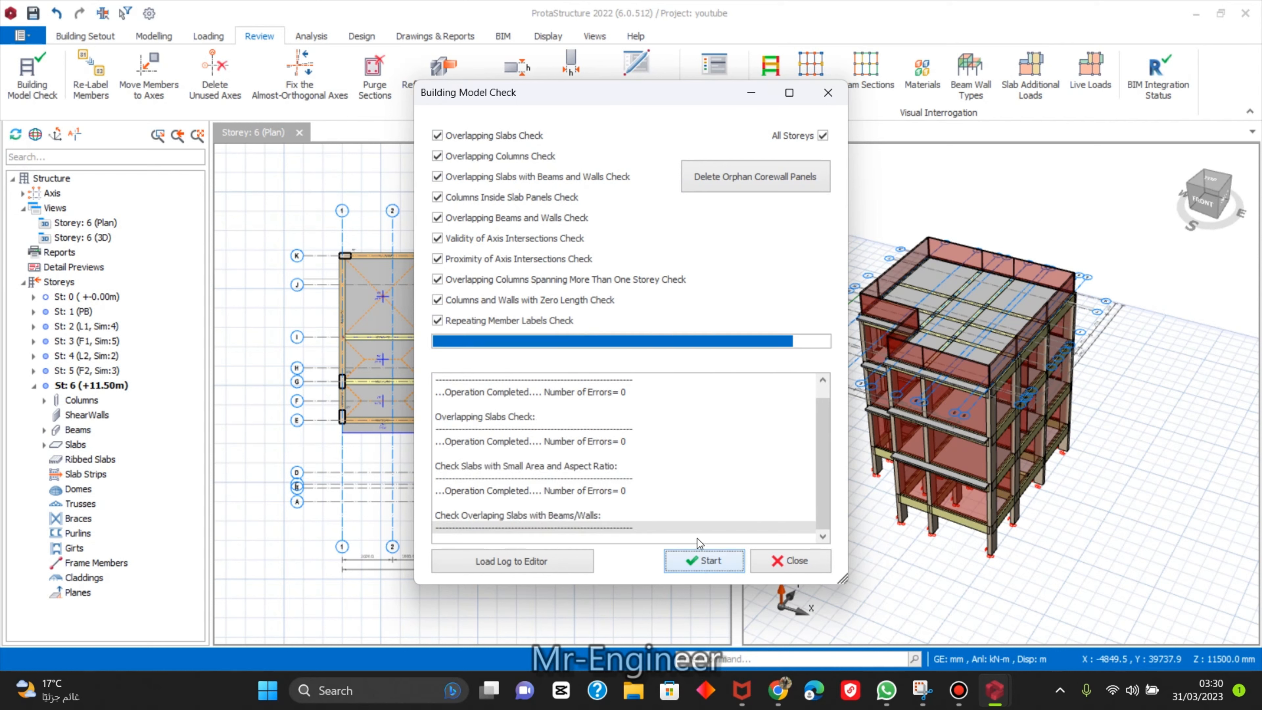
{"action": "left_click", "coordinate": [790, 560]}
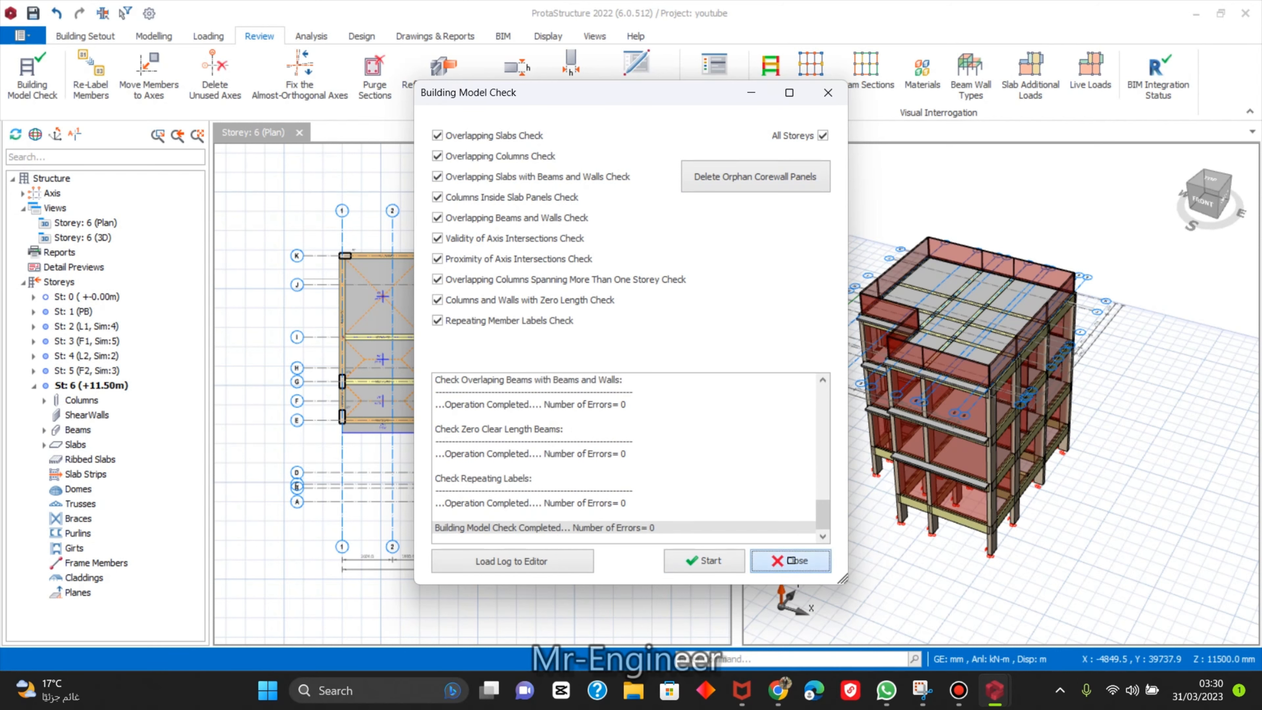
{"action": "scroll", "coordinate": [810, 352], "scroll_direction": "down", "scroll_amount": 3}
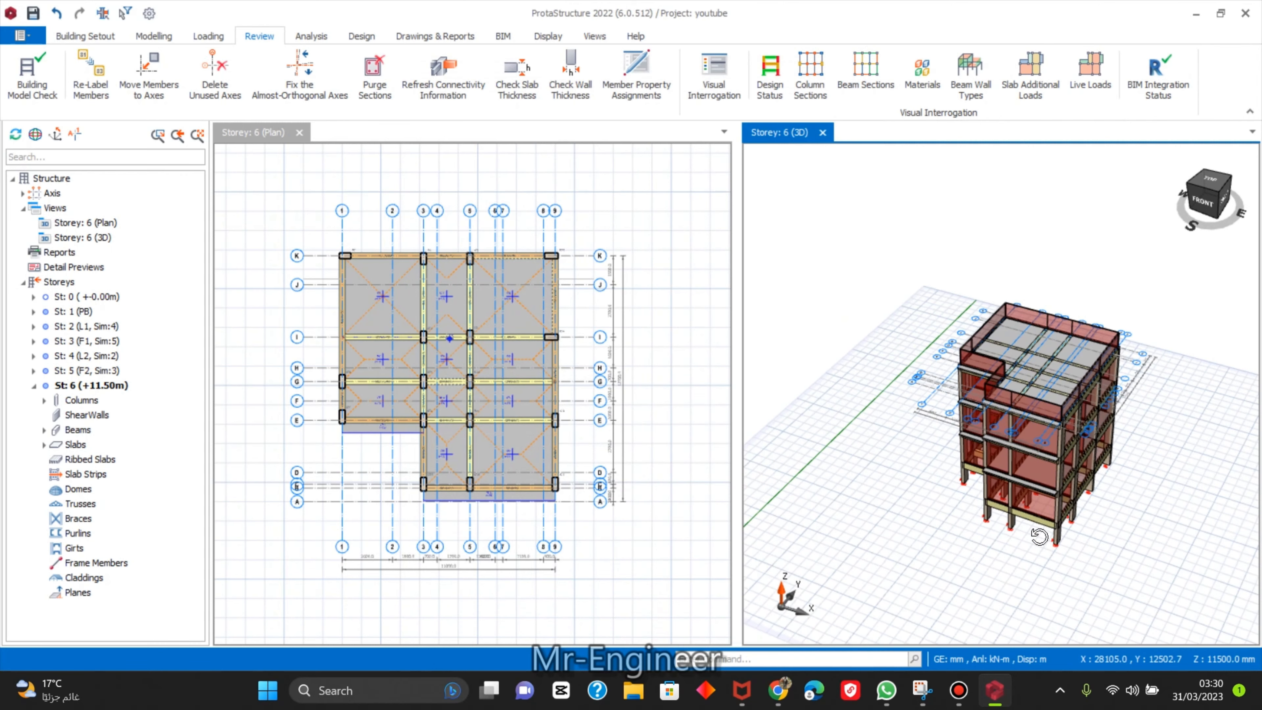
{"action": "middle_click_drag", "start_coordinate": [1039, 536], "coordinate": [1085, 516]}
{"action": "left_click", "coordinate": [959, 693]}
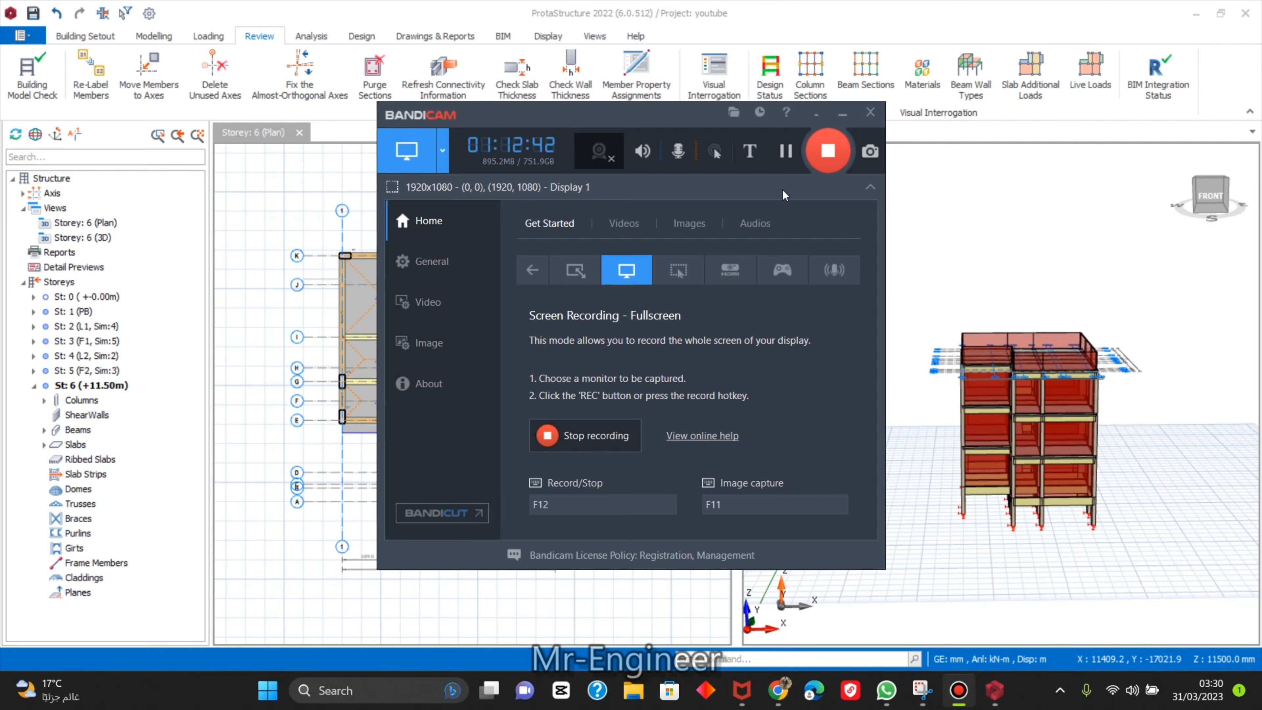
{"action": "left_click", "coordinate": [791, 154]}
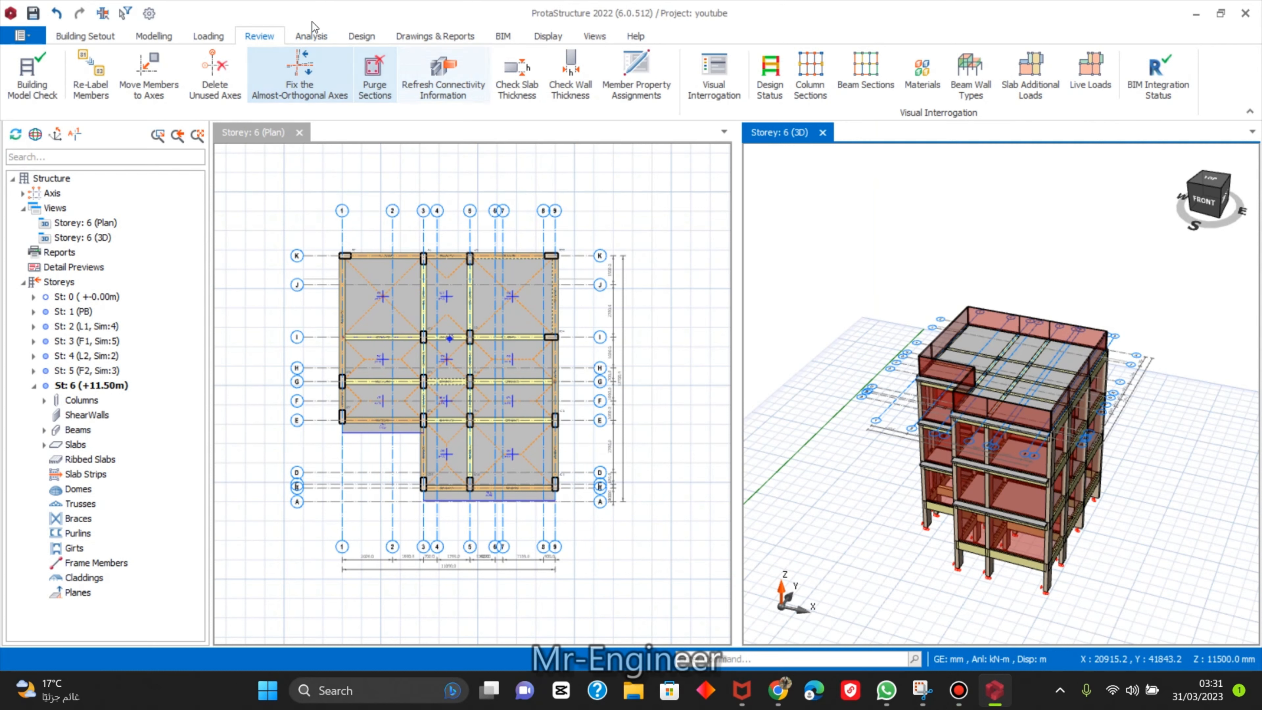
Open Building Analysis and review its pre-analysis parameters, model, shear wall and slab options, and post-analysis choices.
{"action": "left_click", "coordinate": [312, 36]}
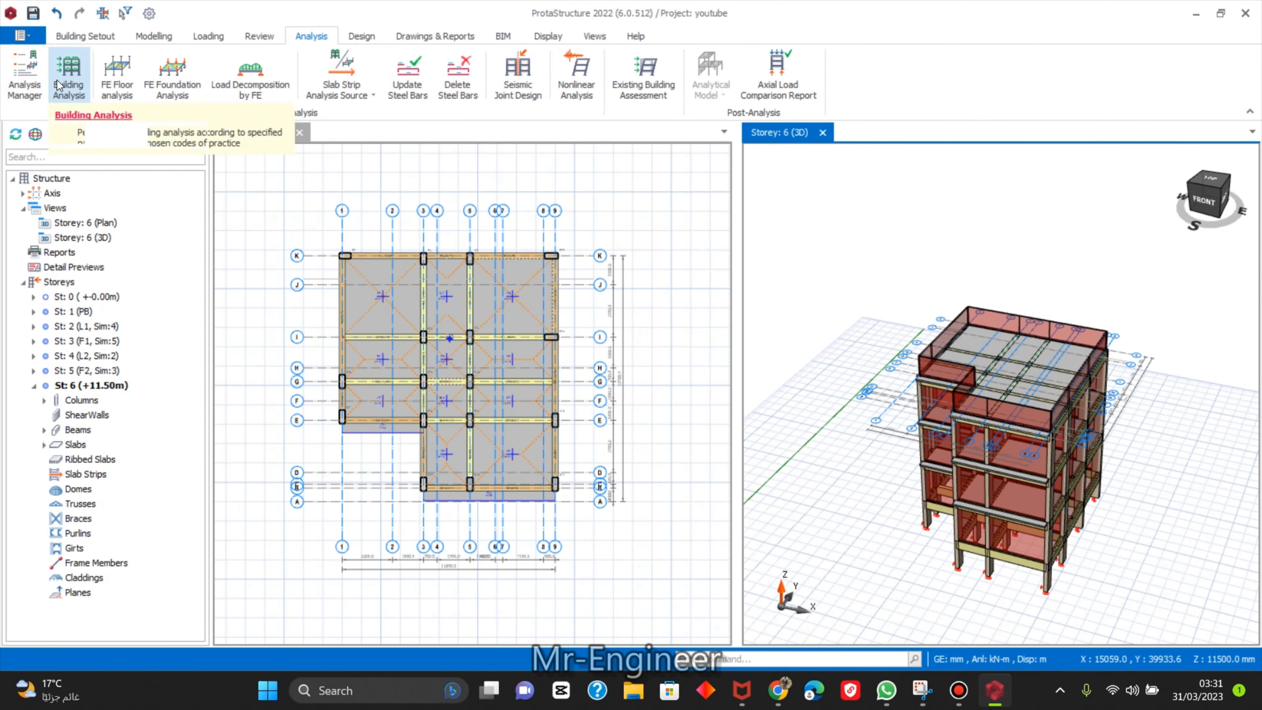
{"action": "left_click", "coordinate": [69, 75]}
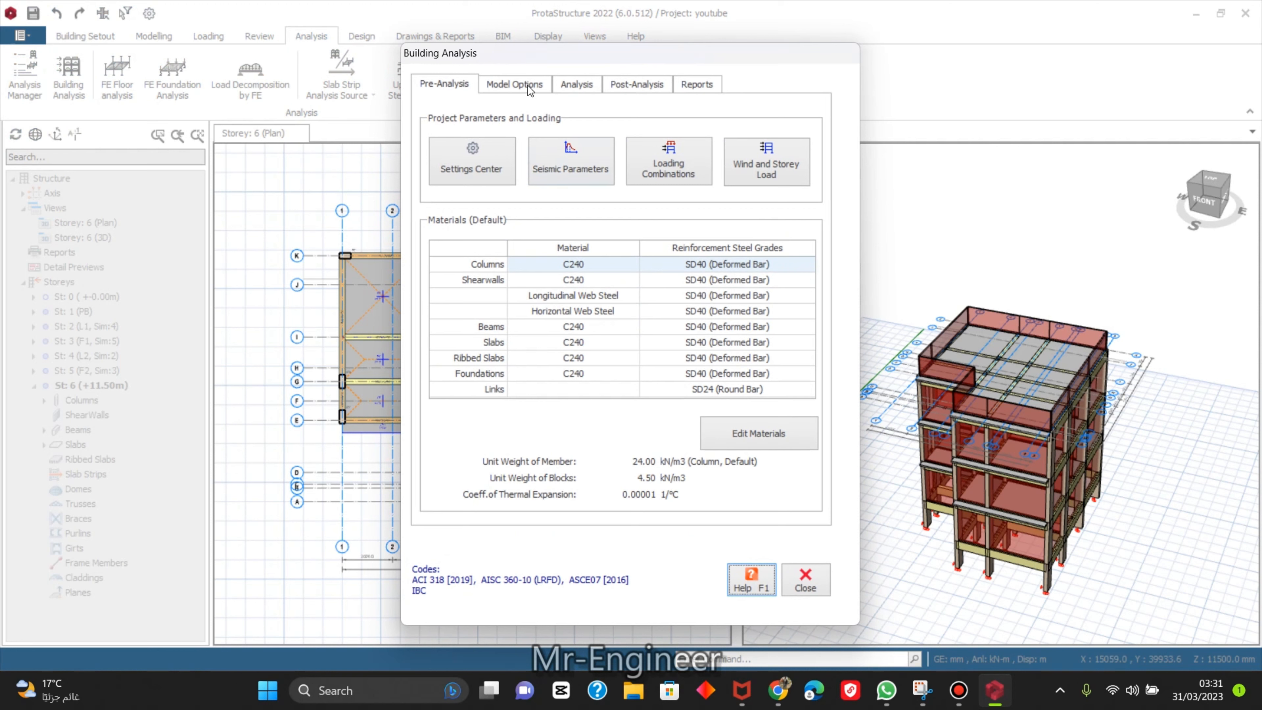
{"action": "left_click", "coordinate": [515, 84]}
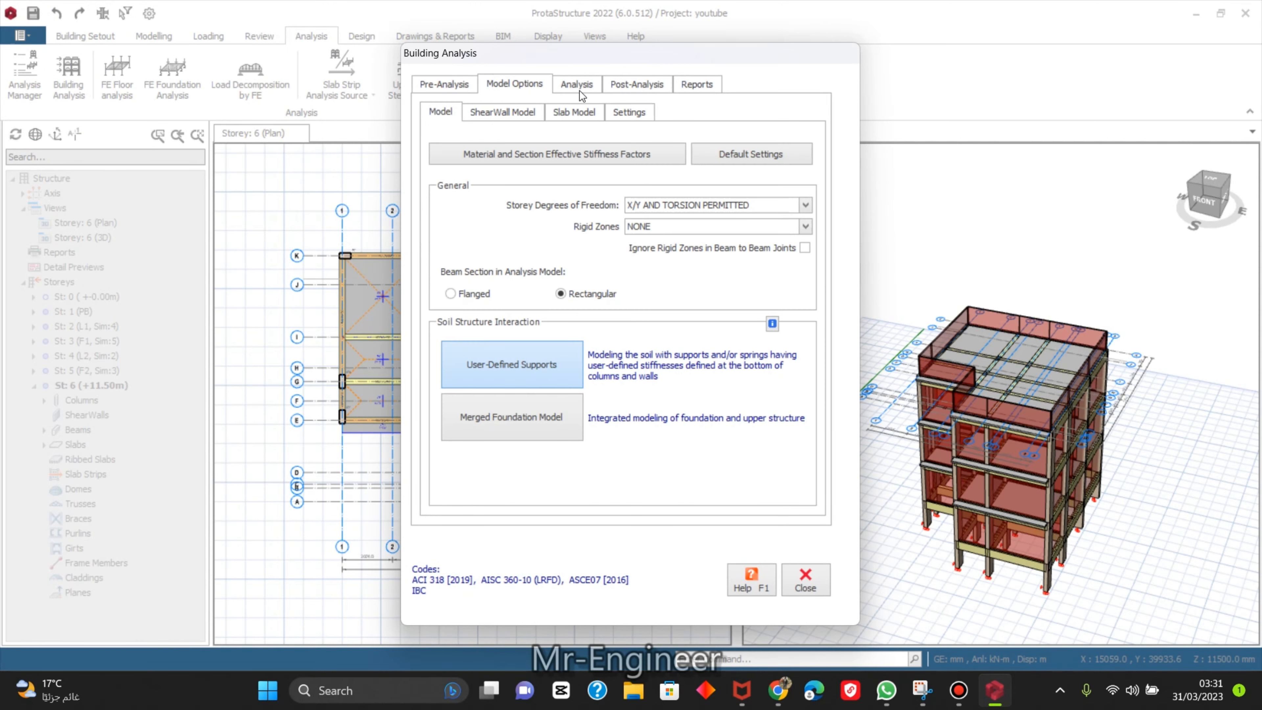
{"action": "left_click", "coordinate": [481, 113]}
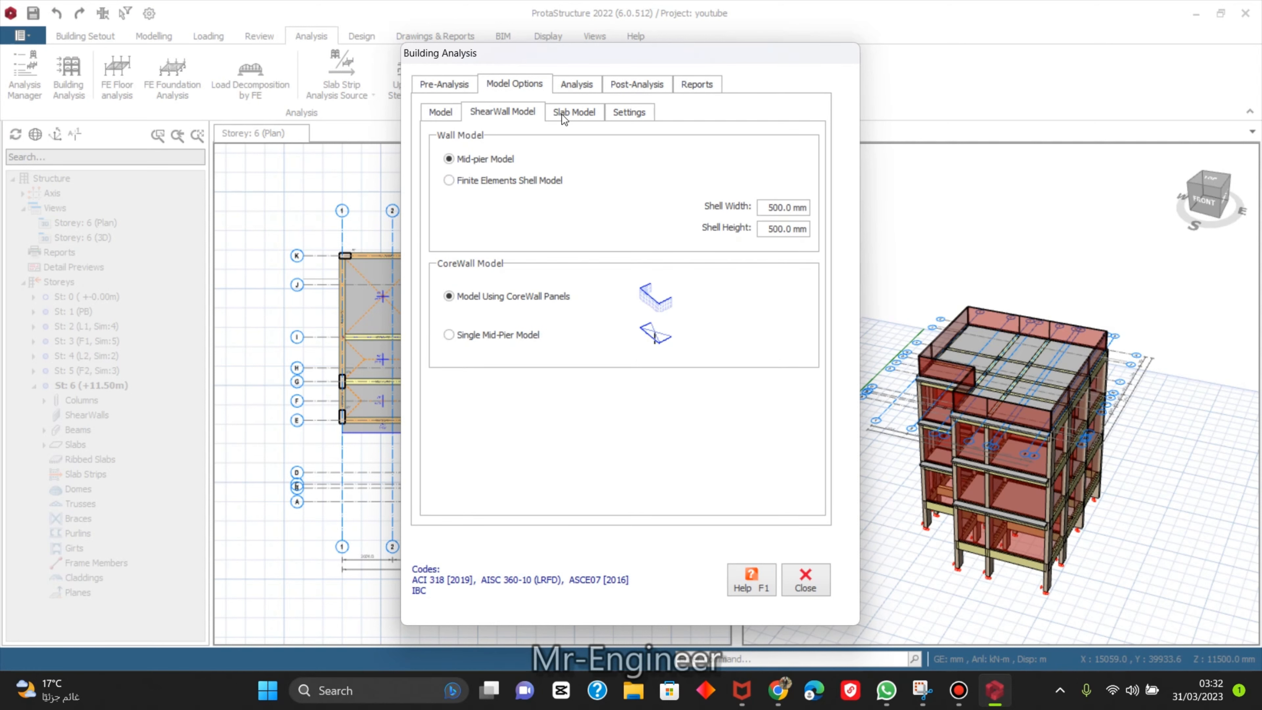
{"action": "left_click", "coordinate": [575, 113]}
{"action": "left_click", "coordinate": [612, 111]}
{"action": "left_click", "coordinate": [627, 84]}
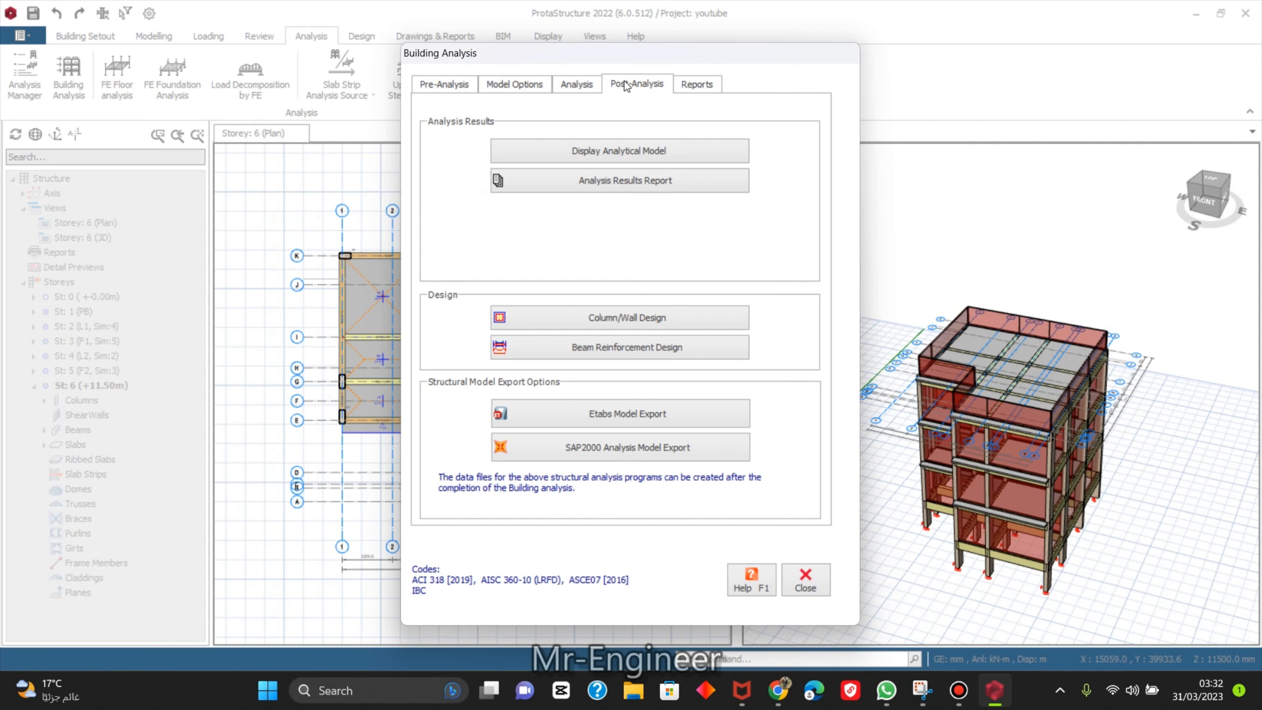
{"action": "left_click", "coordinate": [567, 82]}
{"action": "left_click", "coordinate": [518, 83]}
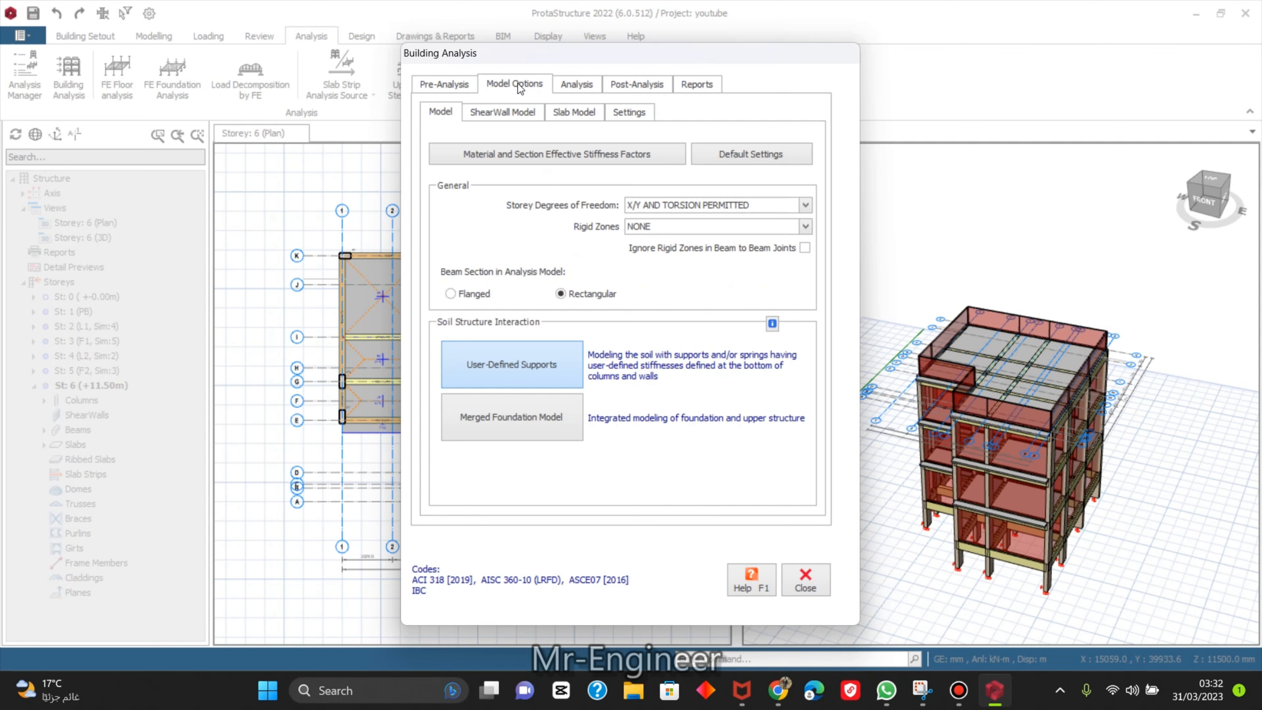
{"action": "left_click", "coordinate": [449, 87]}
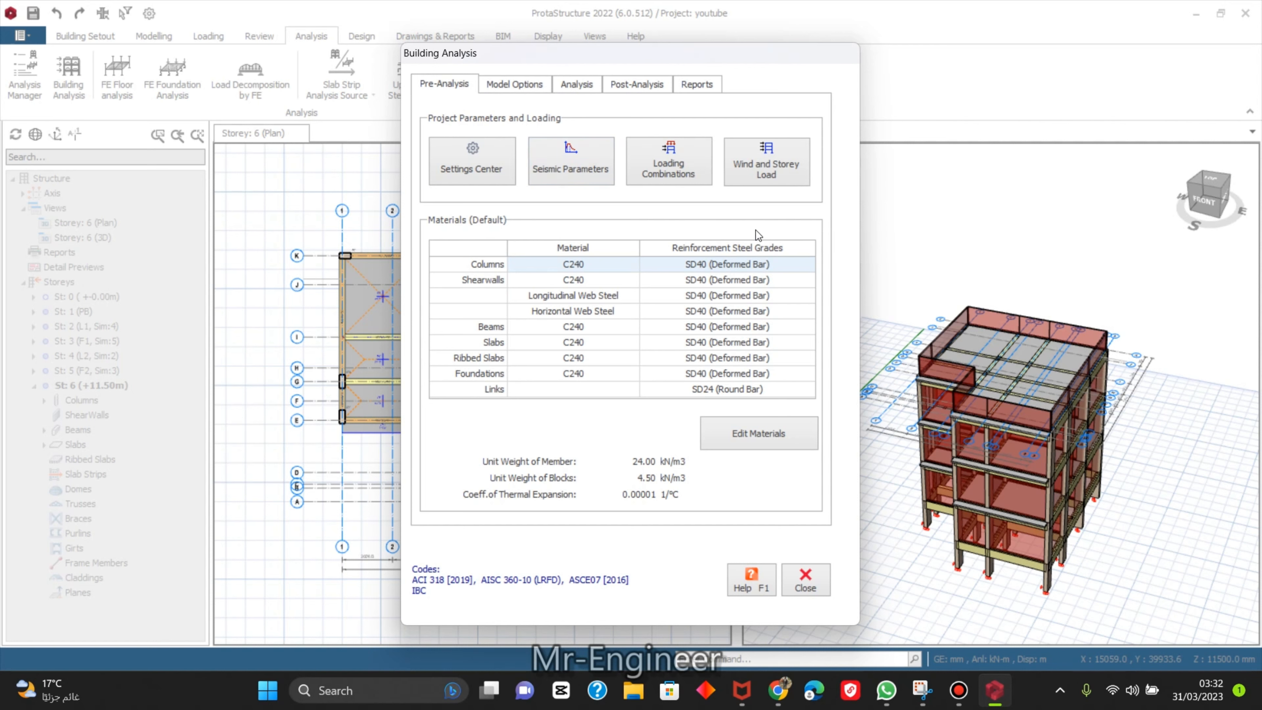
Examine the default and foundation floor materials and the wall rebar properties, leaving the material definitions without changes.
{"action": "left_click", "coordinate": [760, 438]}
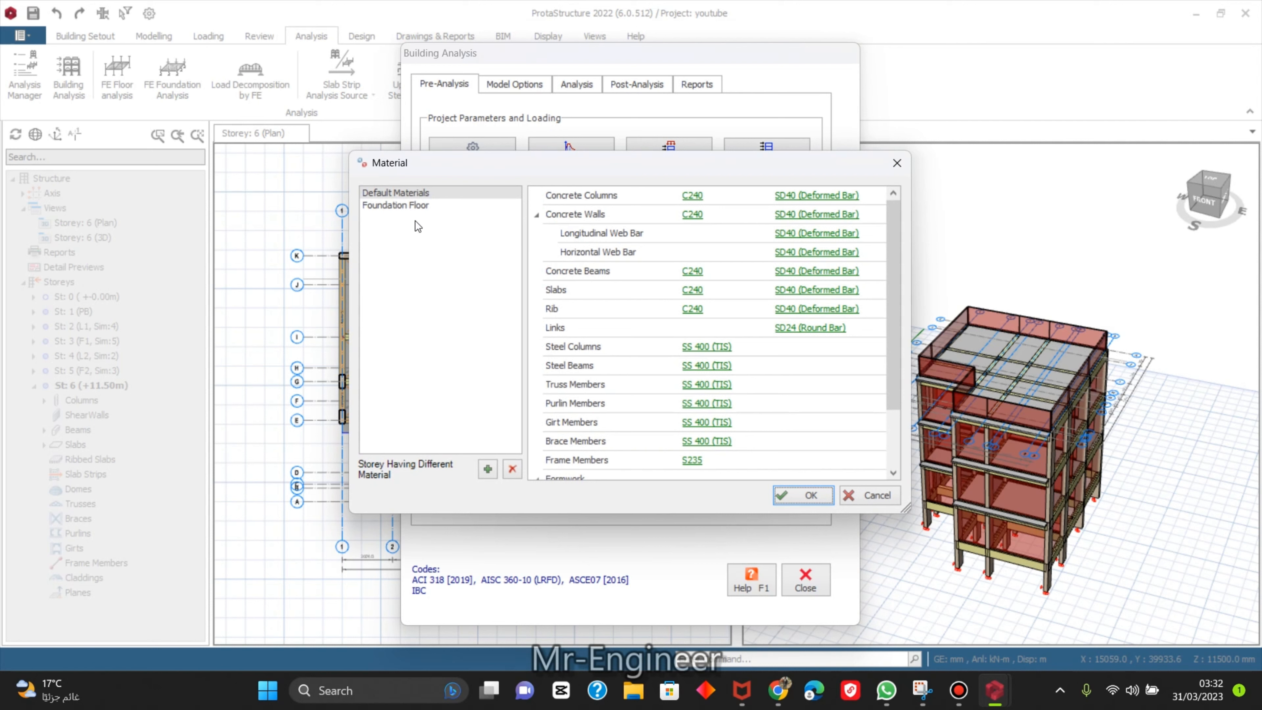
{"action": "left_click", "coordinate": [416, 203]}
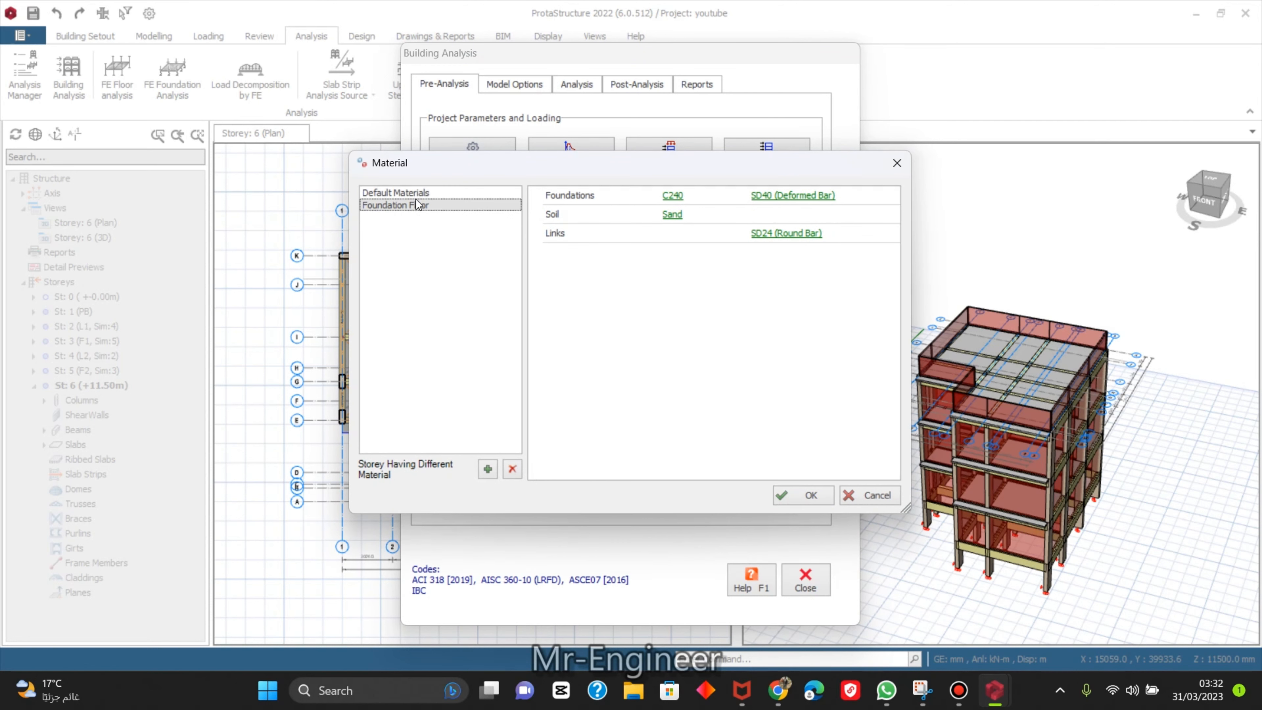
{"action": "left_click", "coordinate": [418, 194]}
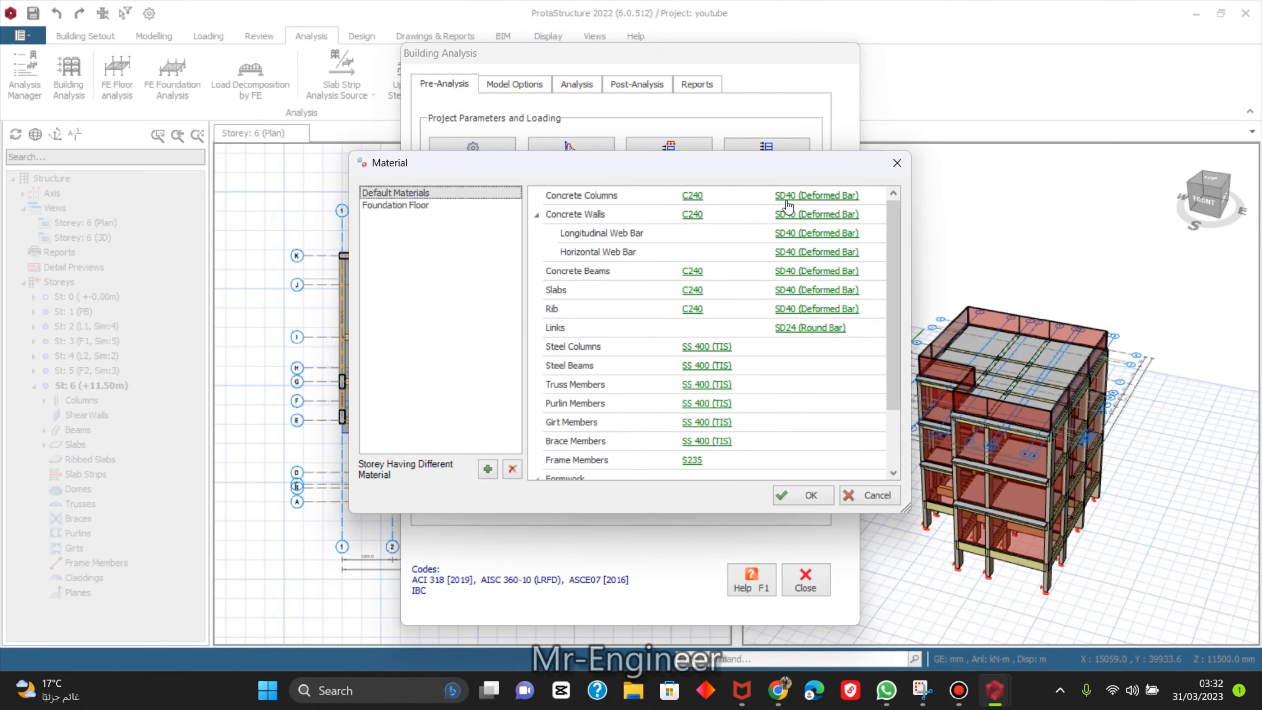
{"action": "left_click", "coordinate": [809, 198]}
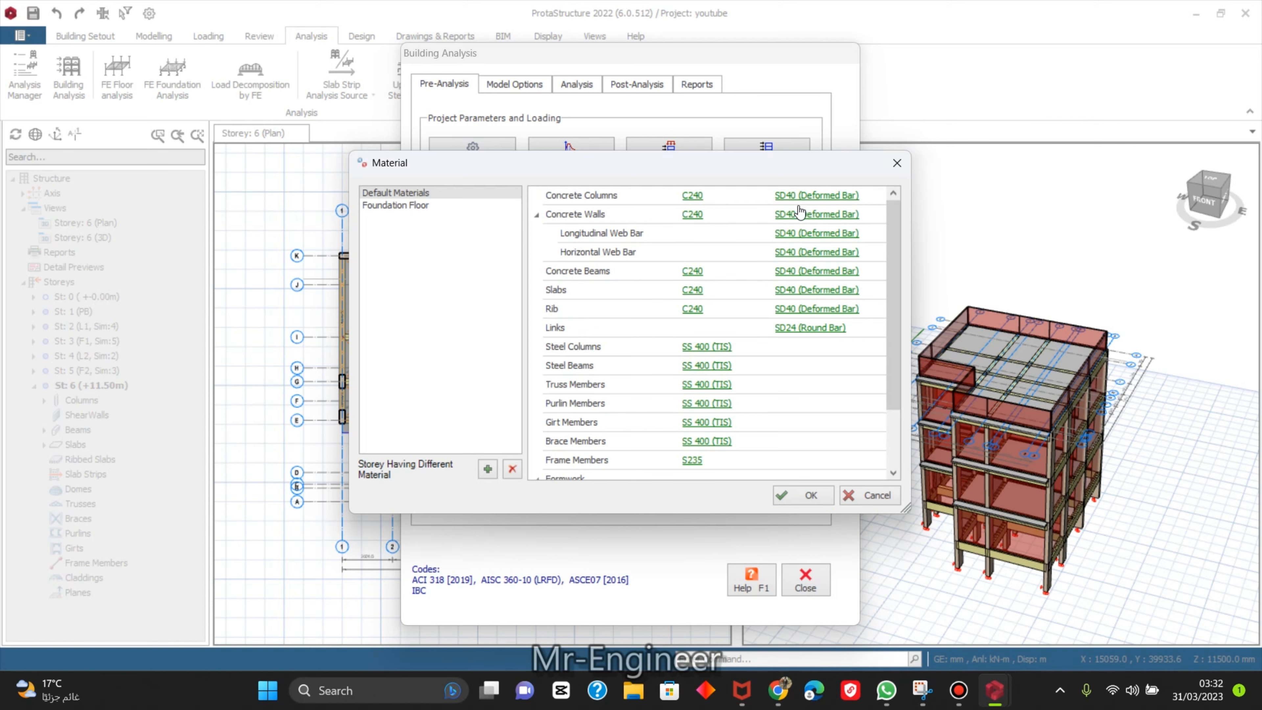
{"action": "left_click", "coordinate": [799, 213]}
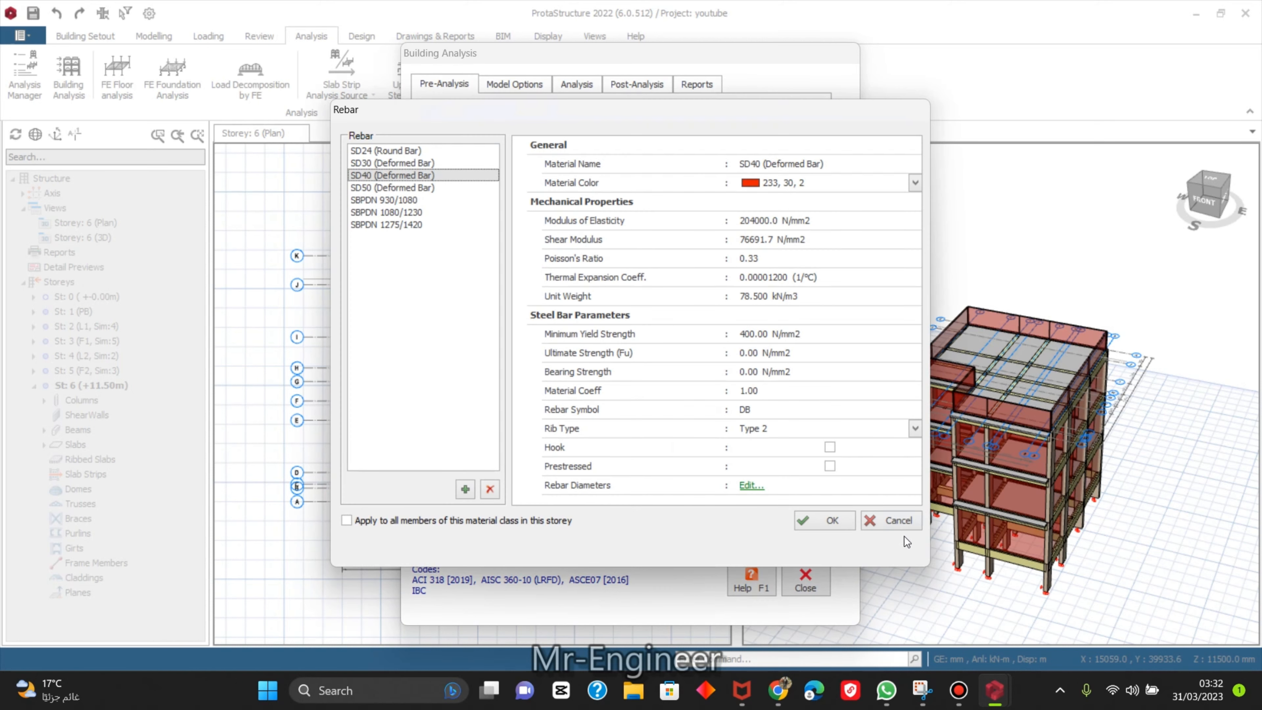
{"action": "left_click", "coordinate": [894, 520]}
{"action": "left_click", "coordinate": [866, 495]}
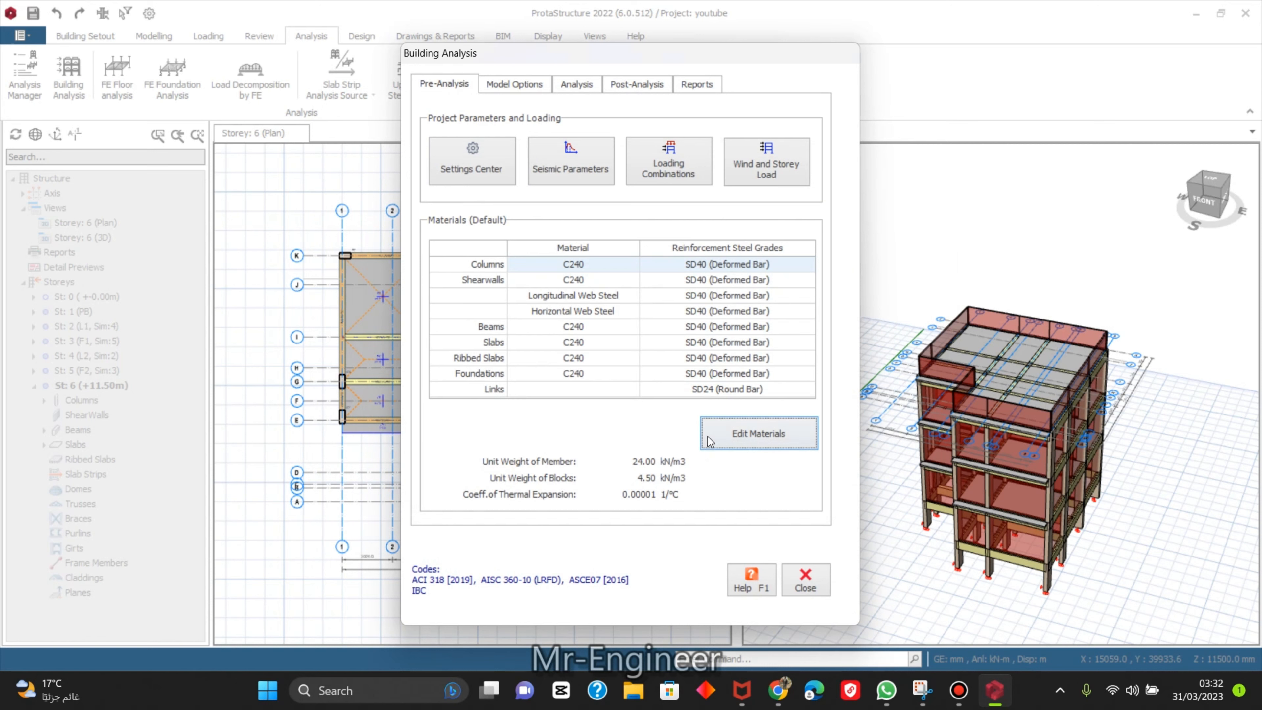
Restore the default settings of the analysis model options and check the effective material and section stiffness factors.
{"action": "left_click", "coordinate": [520, 86]}
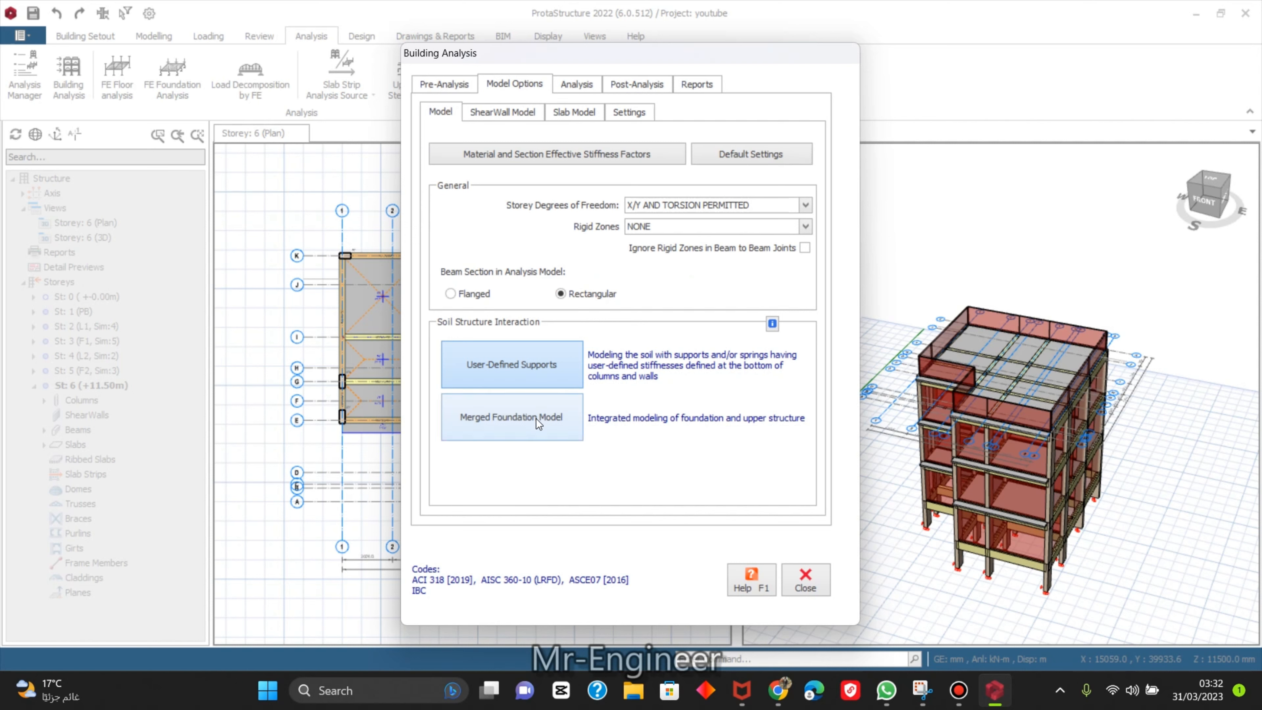
{"action": "left_click", "coordinate": [585, 161]}
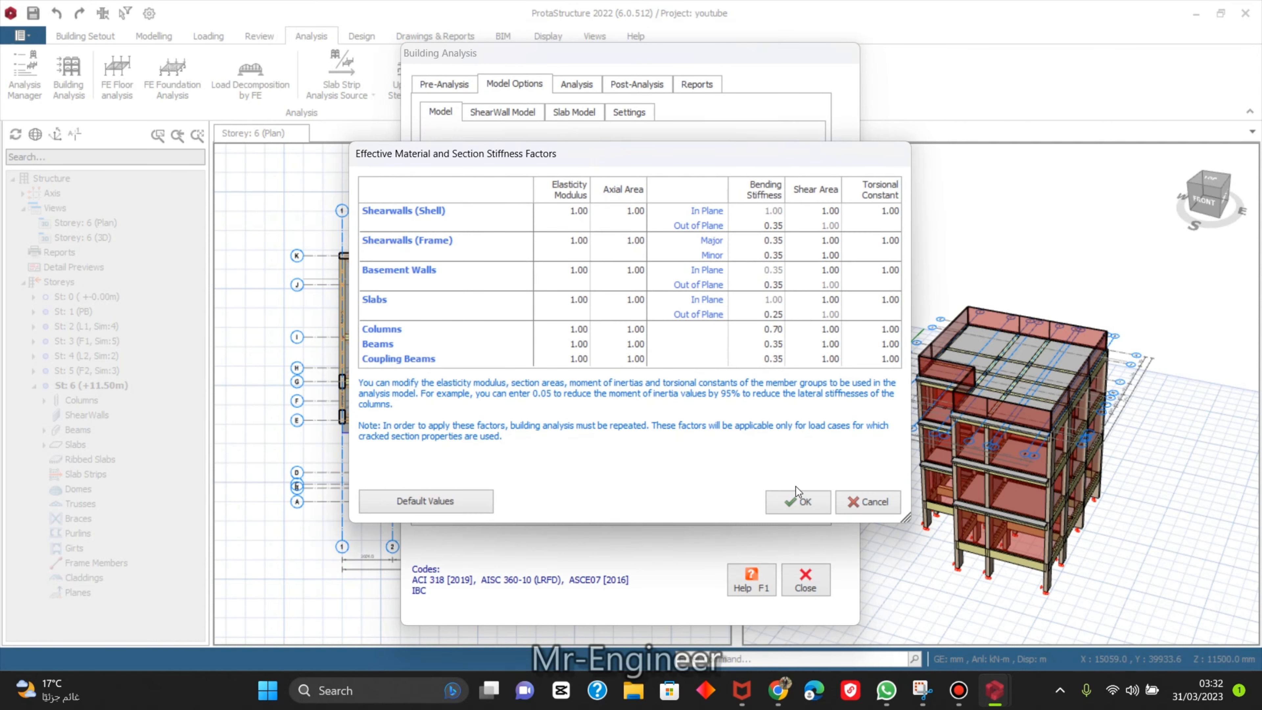
{"action": "left_click", "coordinate": [877, 508]}
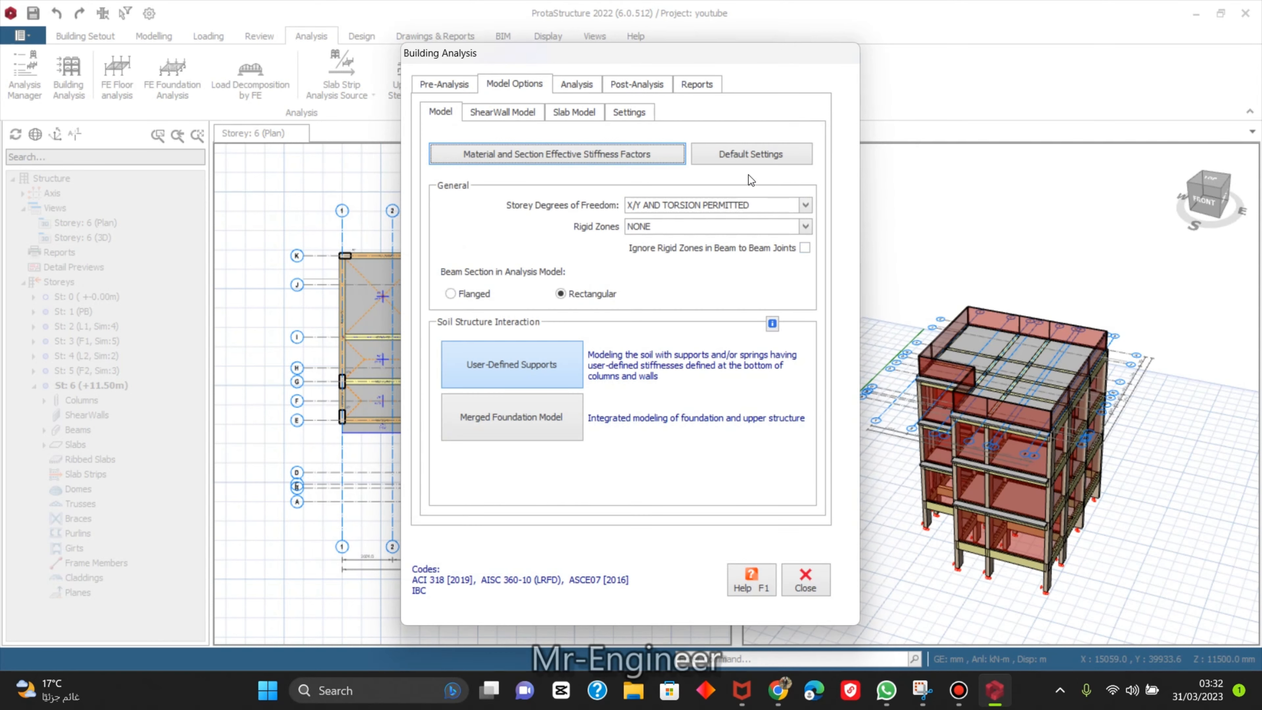
{"action": "left_click", "coordinate": [751, 156]}
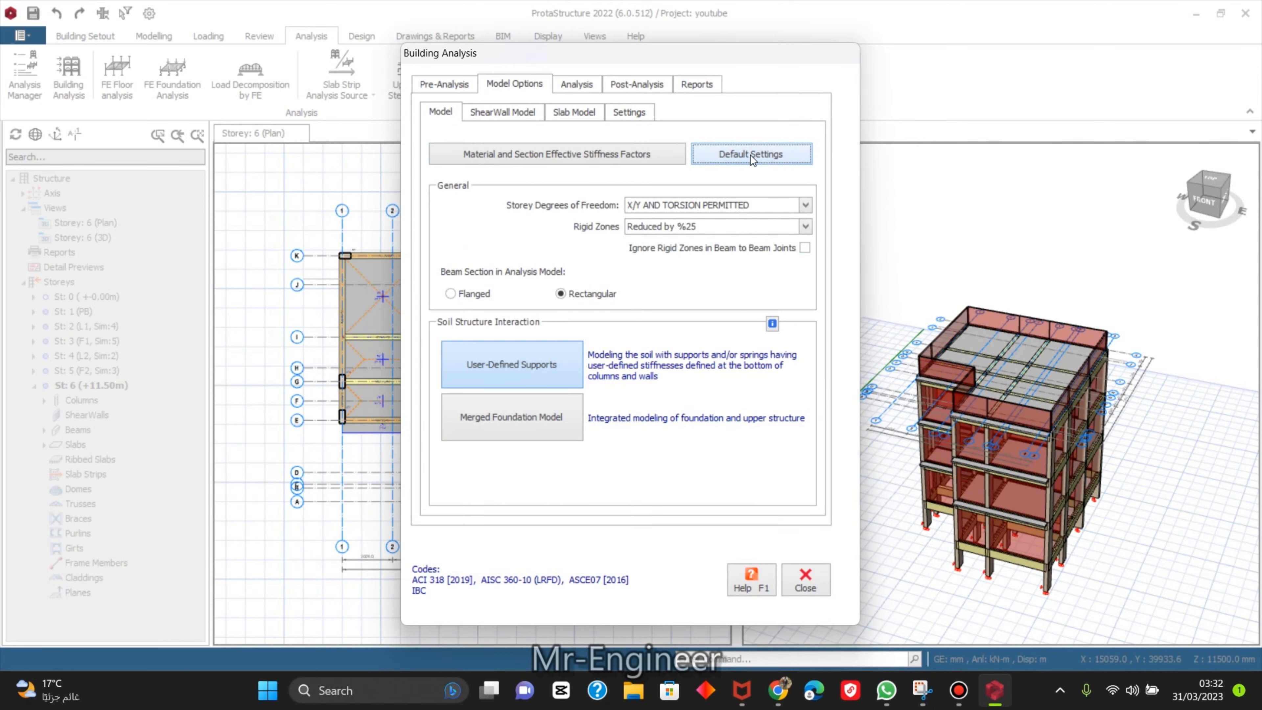
{"action": "left_click", "coordinate": [647, 157]}
{"action": "left_click", "coordinate": [868, 511]}
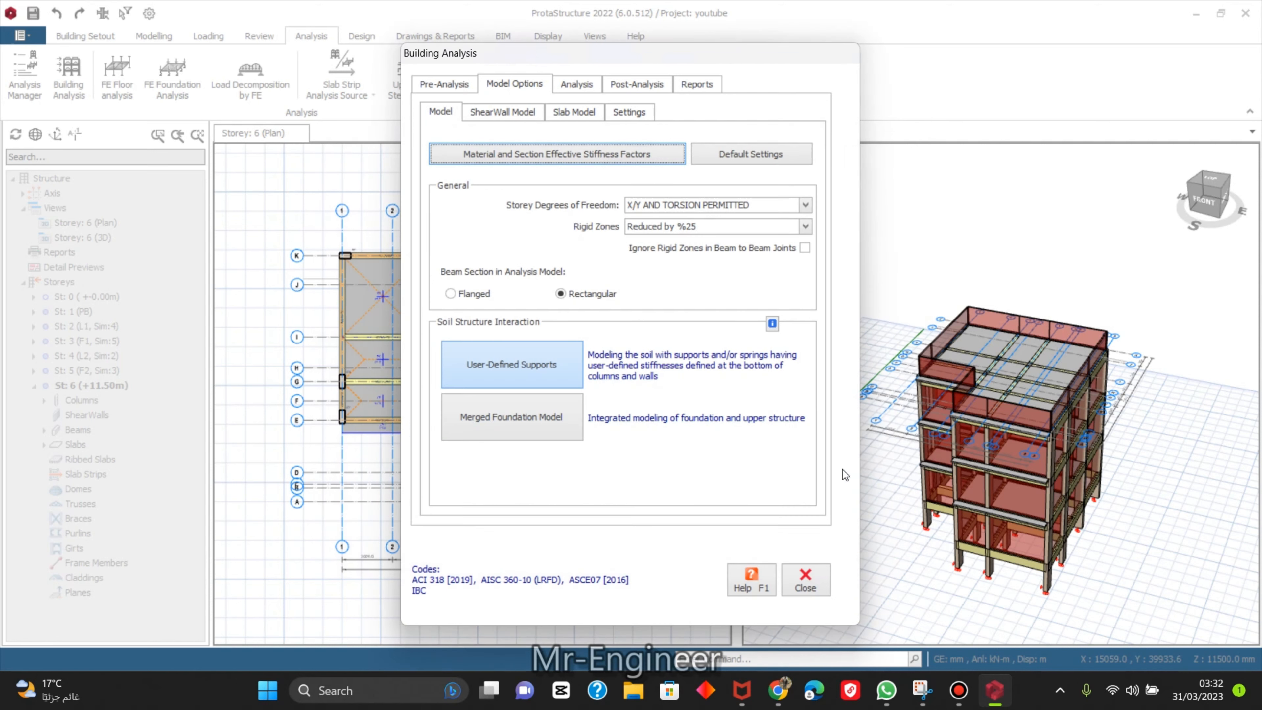
Review the shear wall, slab and solver settings along with the analysis, post-analysis and report options.
{"action": "left_click", "coordinate": [527, 113]}
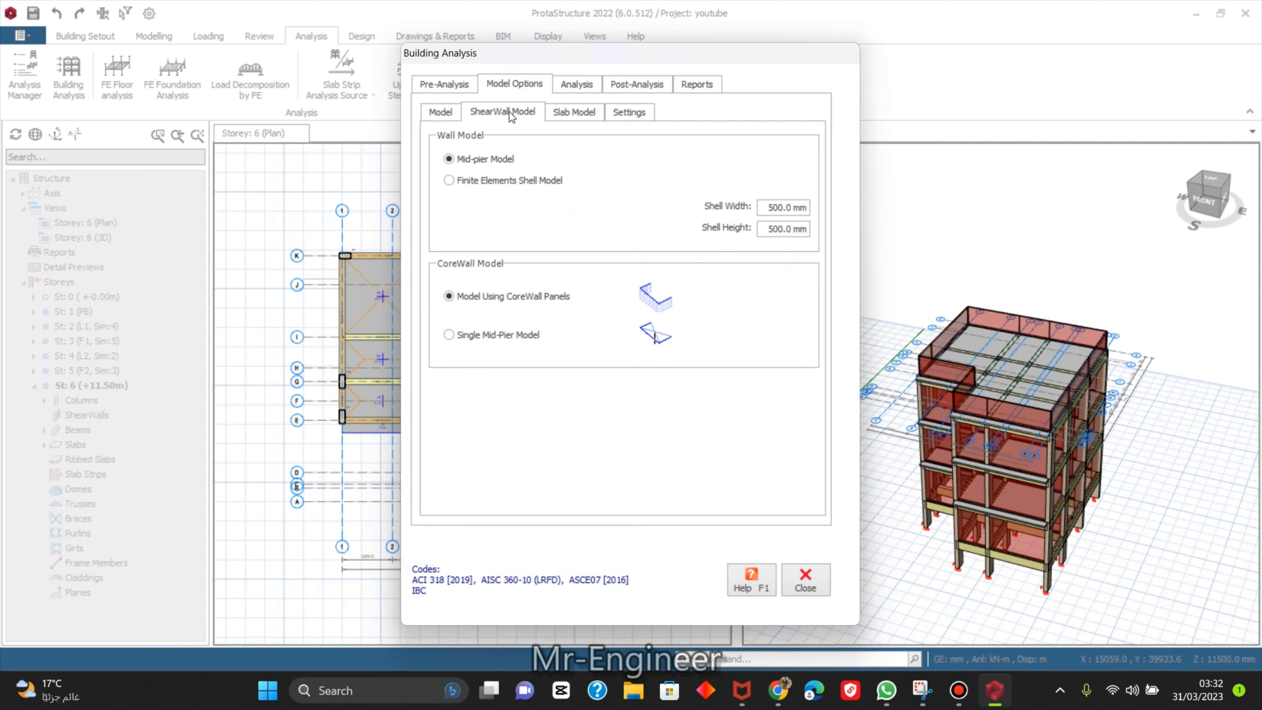
{"action": "left_click", "coordinate": [558, 116]}
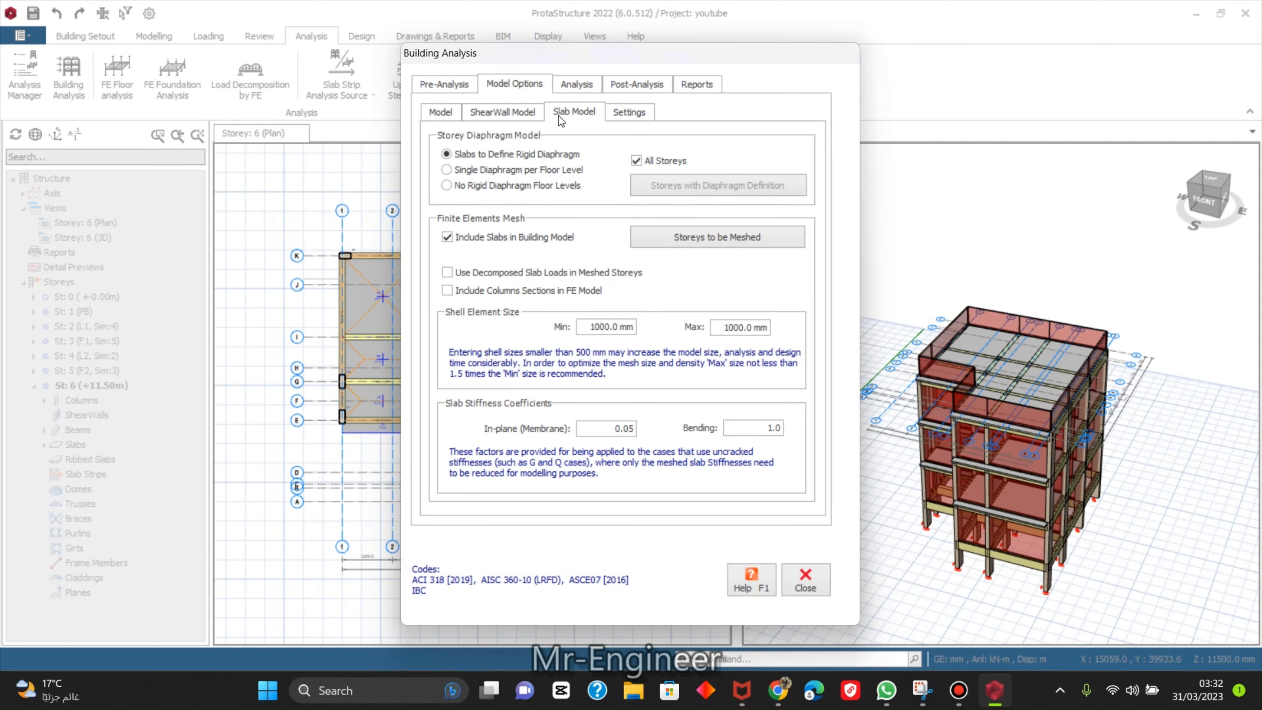
{"action": "left_click", "coordinate": [621, 117]}
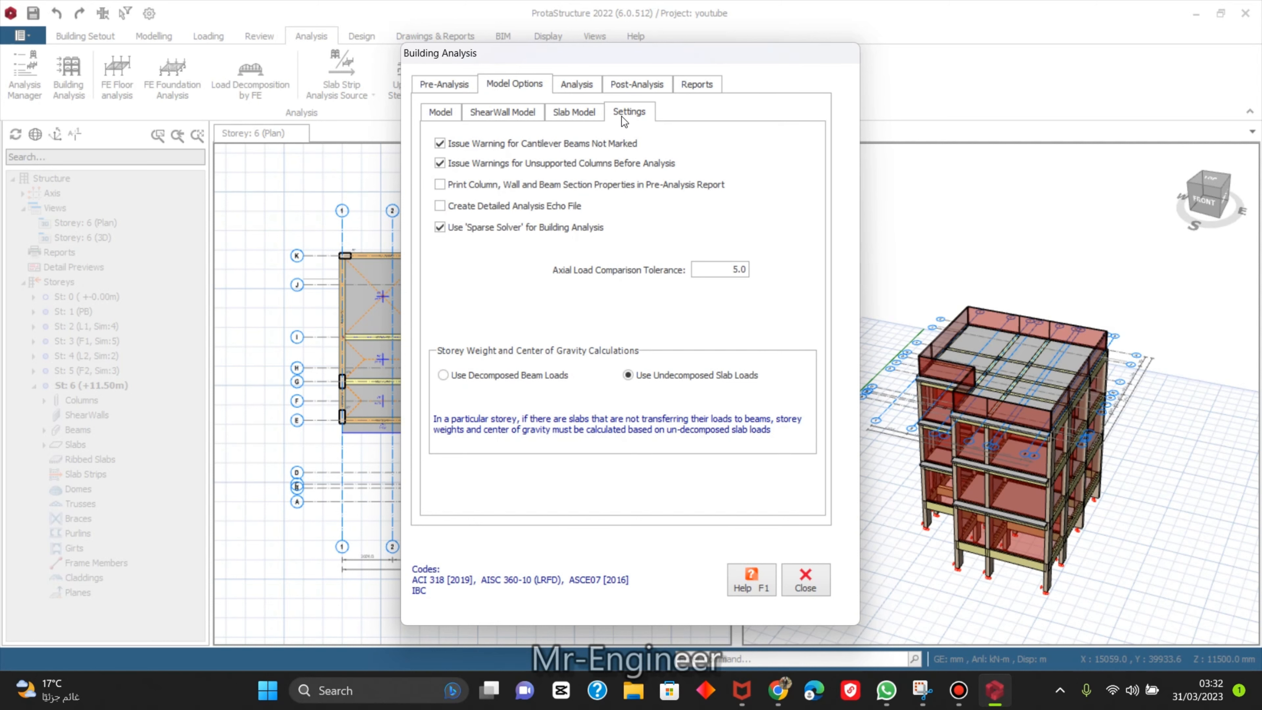
{"action": "left_click", "coordinate": [587, 89]}
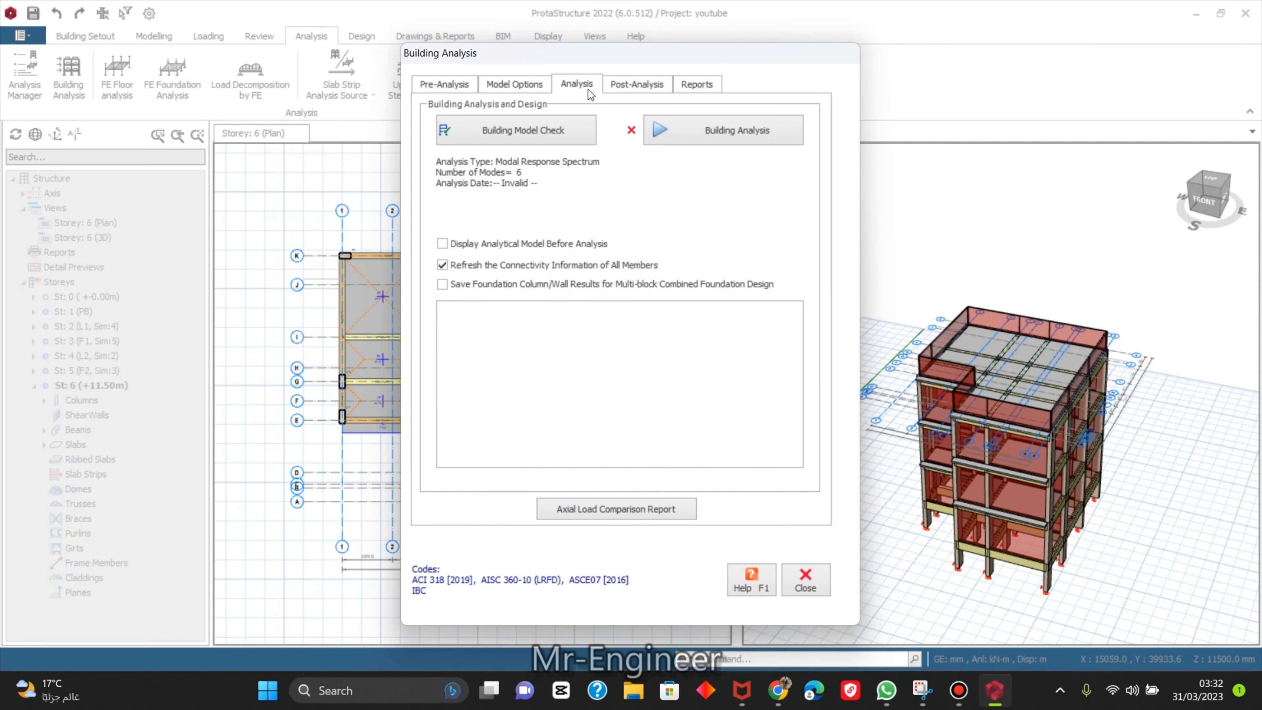
{"action": "left_click", "coordinate": [646, 83]}
{"action": "left_click", "coordinate": [695, 85]}
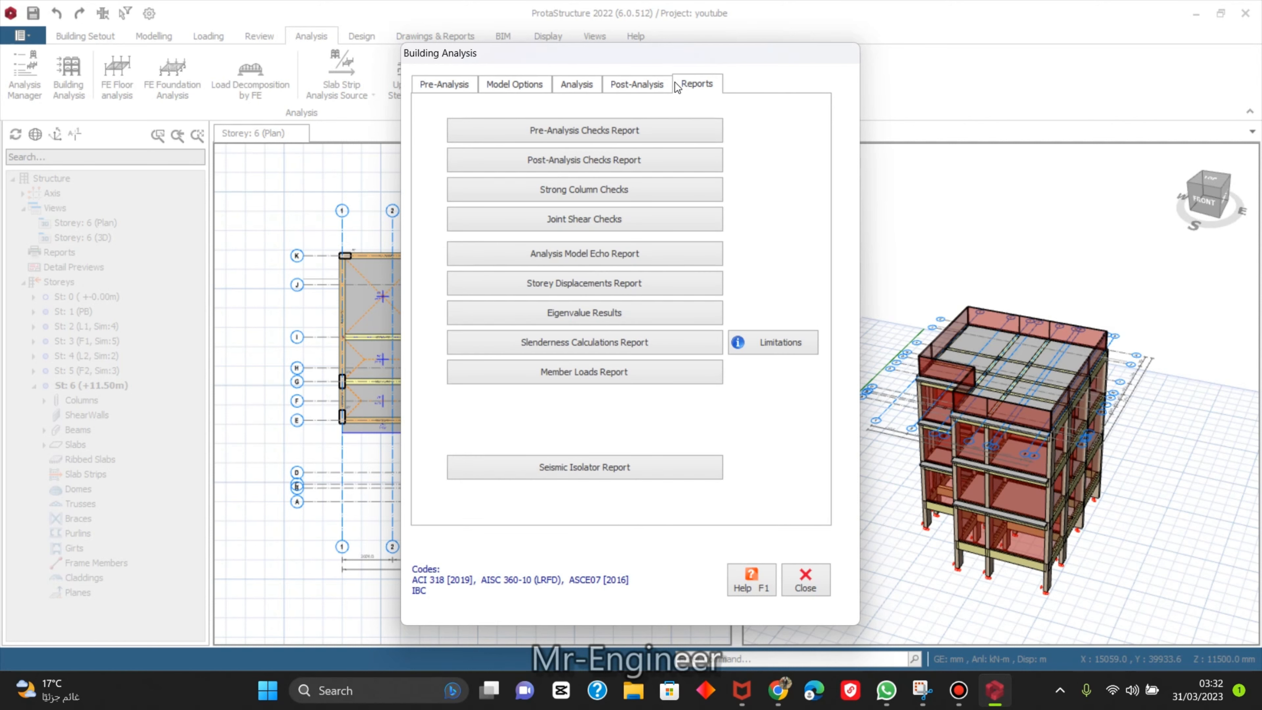
Re-examine the model options for shear walls, slabs, general settings and the available storey degrees of freedom.
{"action": "left_click", "coordinate": [519, 91]}
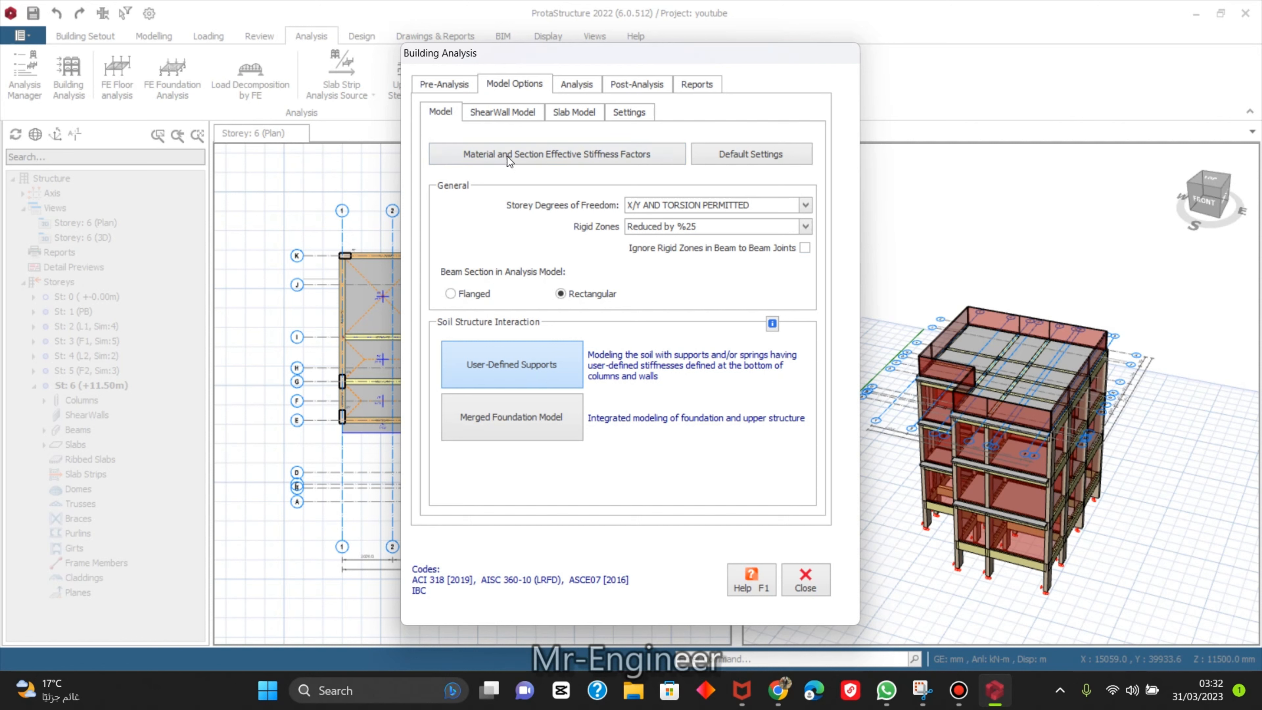
{"action": "left_click", "coordinate": [504, 117]}
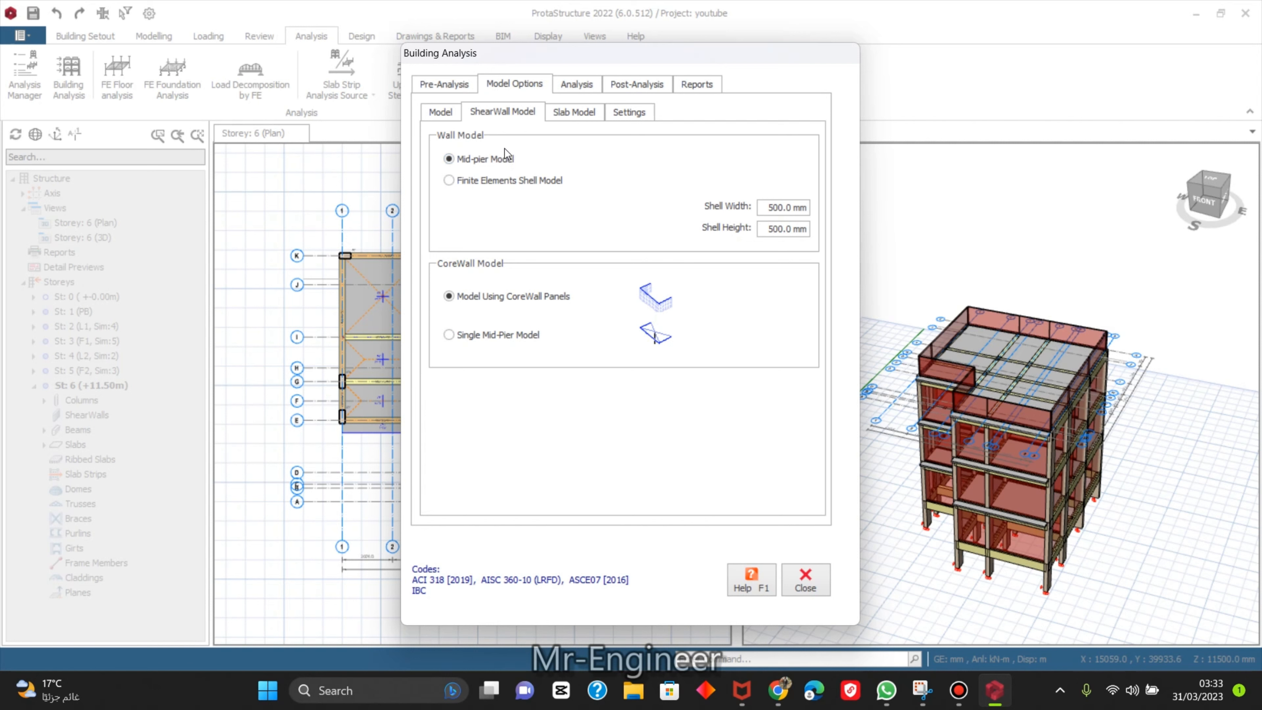
{"action": "left_click", "coordinate": [625, 115]}
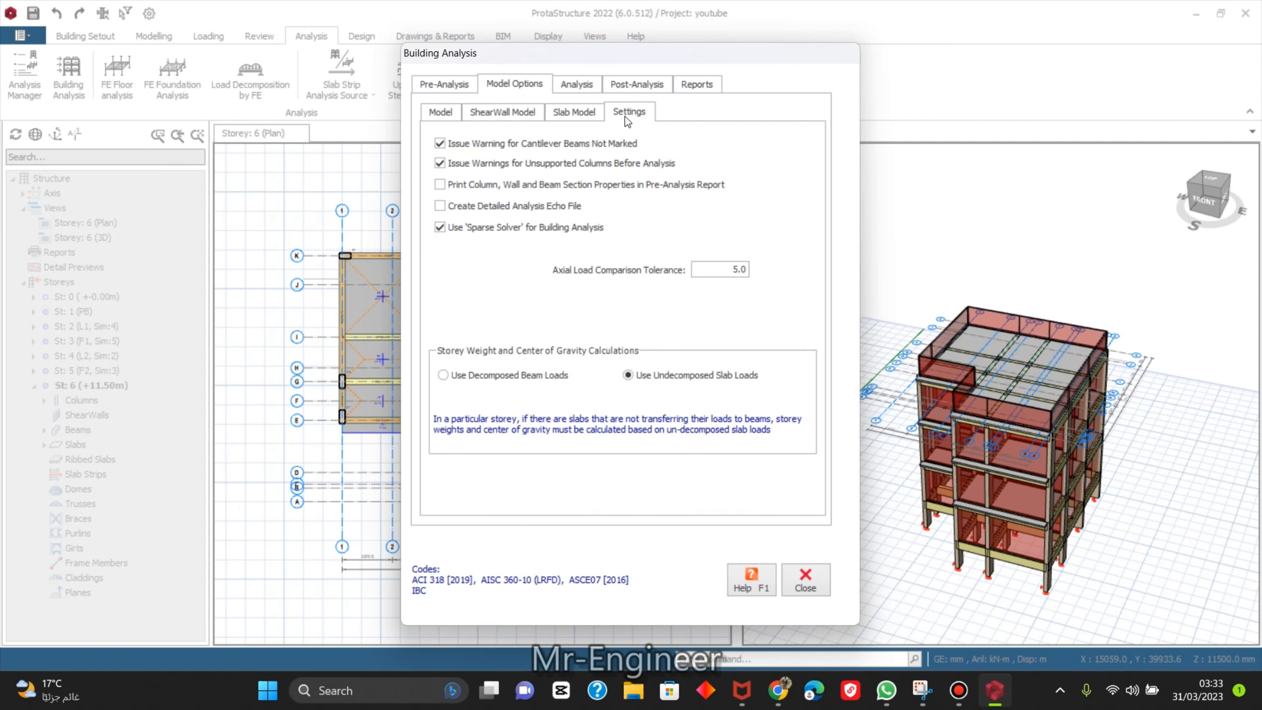
{"action": "left_click", "coordinate": [562, 114]}
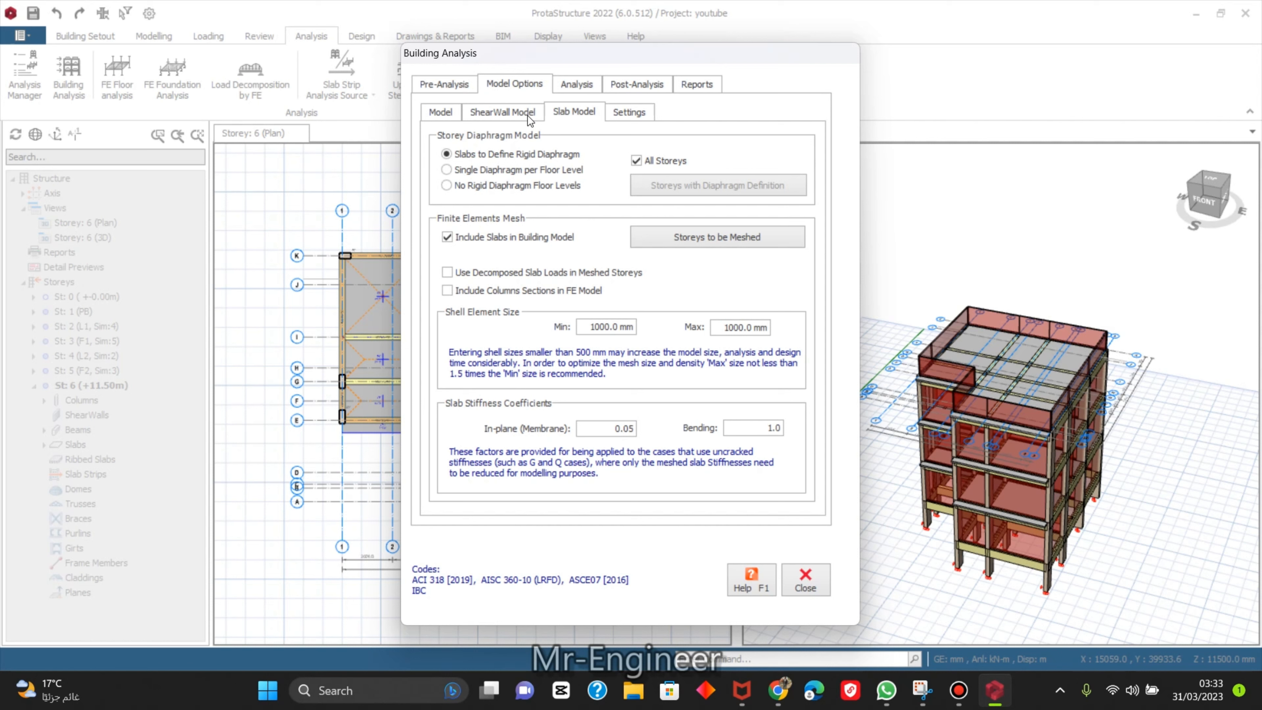
{"action": "left_click", "coordinate": [530, 114]}
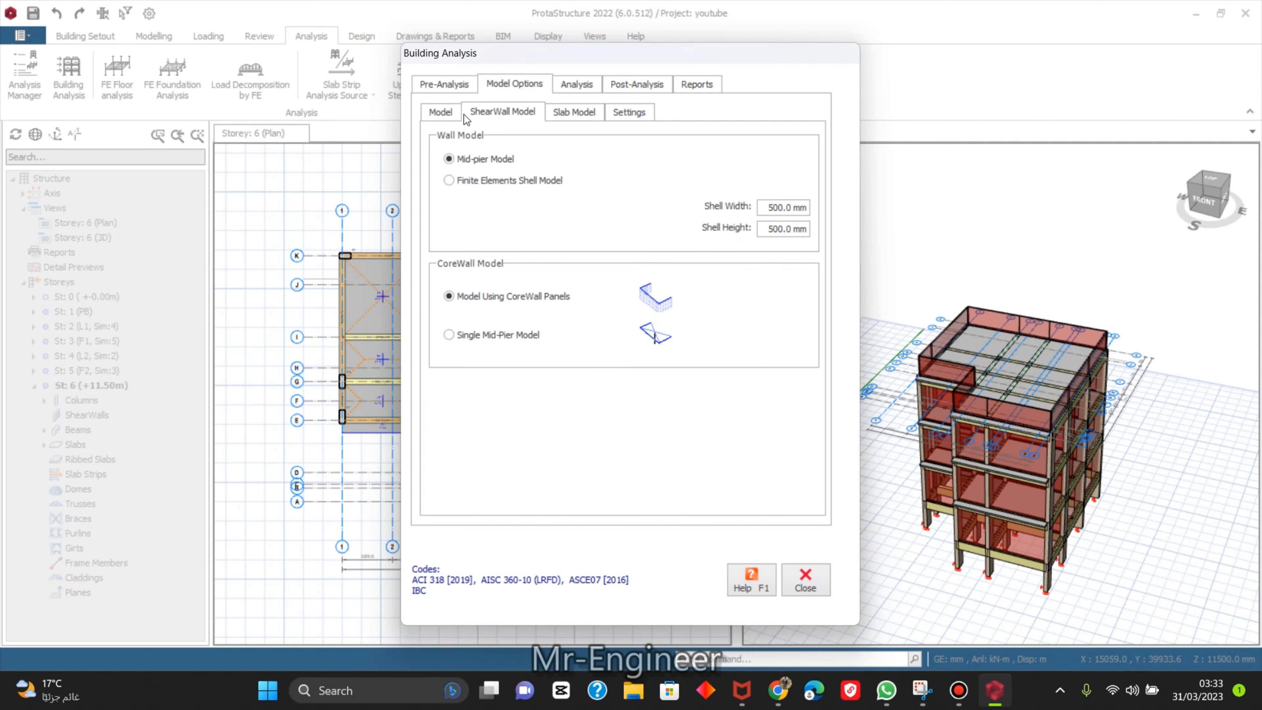
{"action": "left_click", "coordinate": [454, 116]}
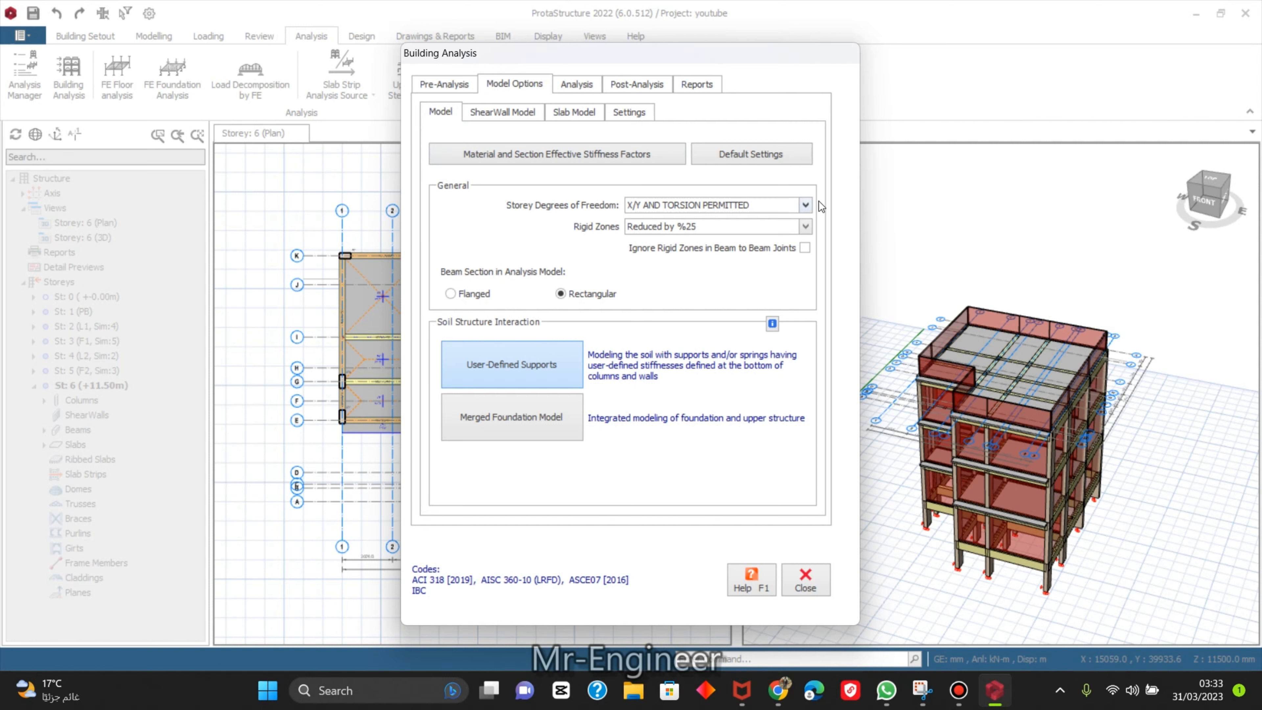
{"action": "left_click", "coordinate": [806, 204]}
{"action": "left_click", "coordinate": [811, 203]}
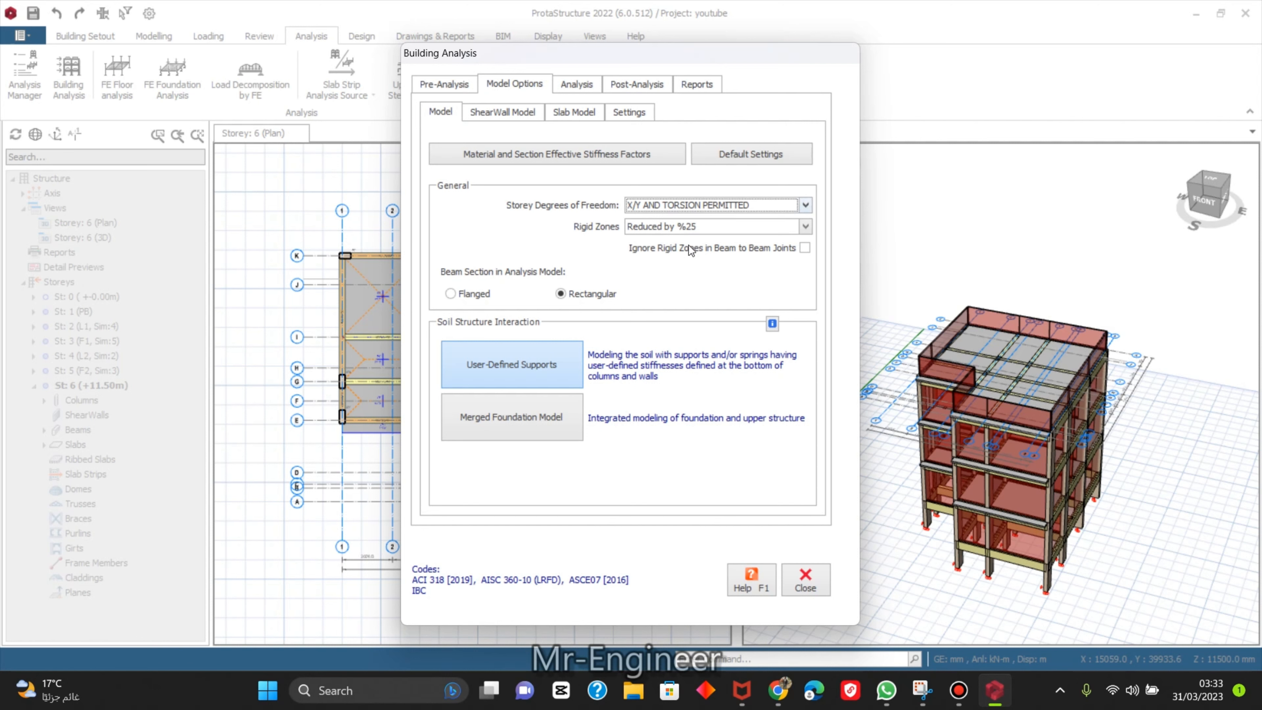
{"action": "left_click", "coordinate": [517, 113]}
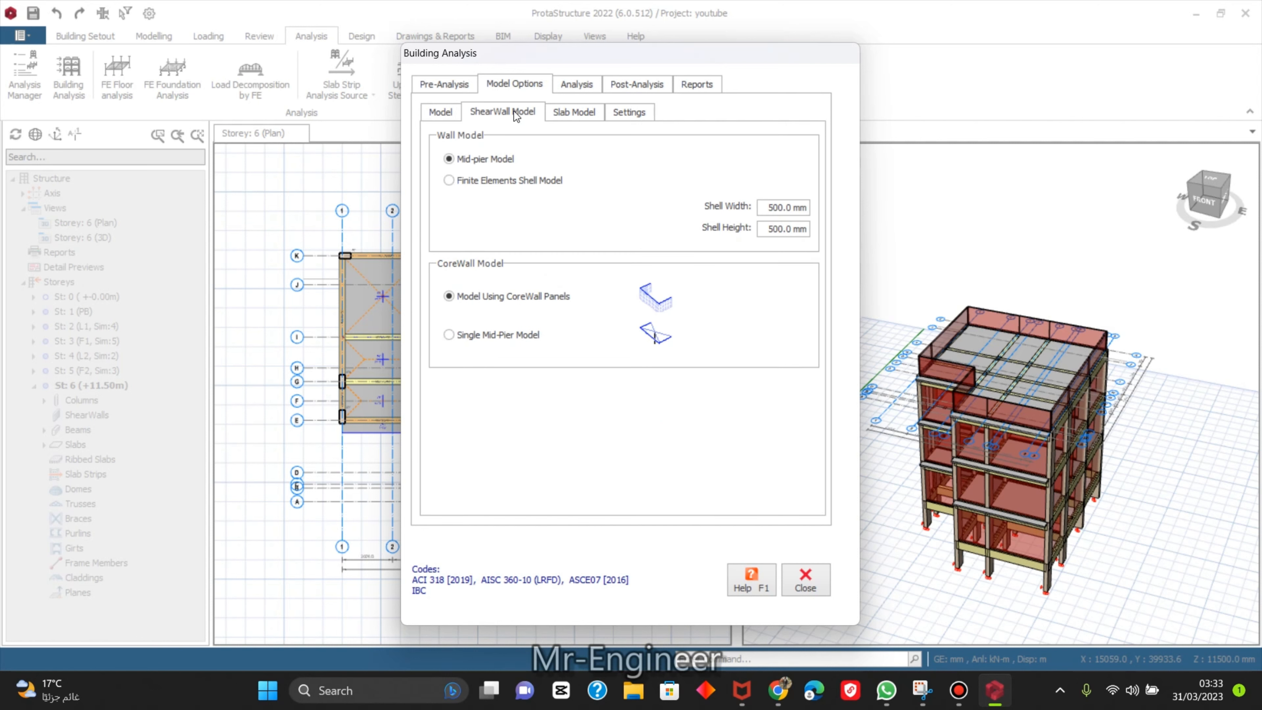
Inspect the foundation floor materials and the properties of the Sand soil material, cancelling without changes.
{"action": "left_click", "coordinate": [459, 90]}
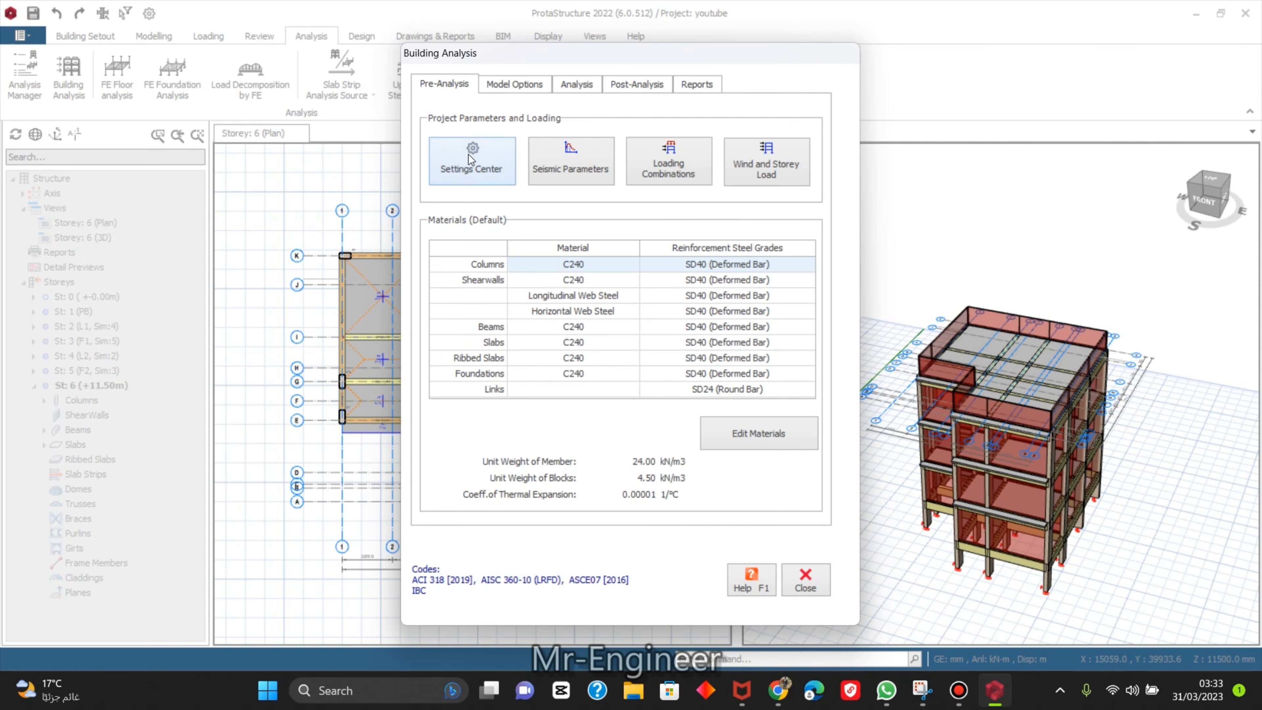
{"action": "left_click", "coordinate": [765, 426]}
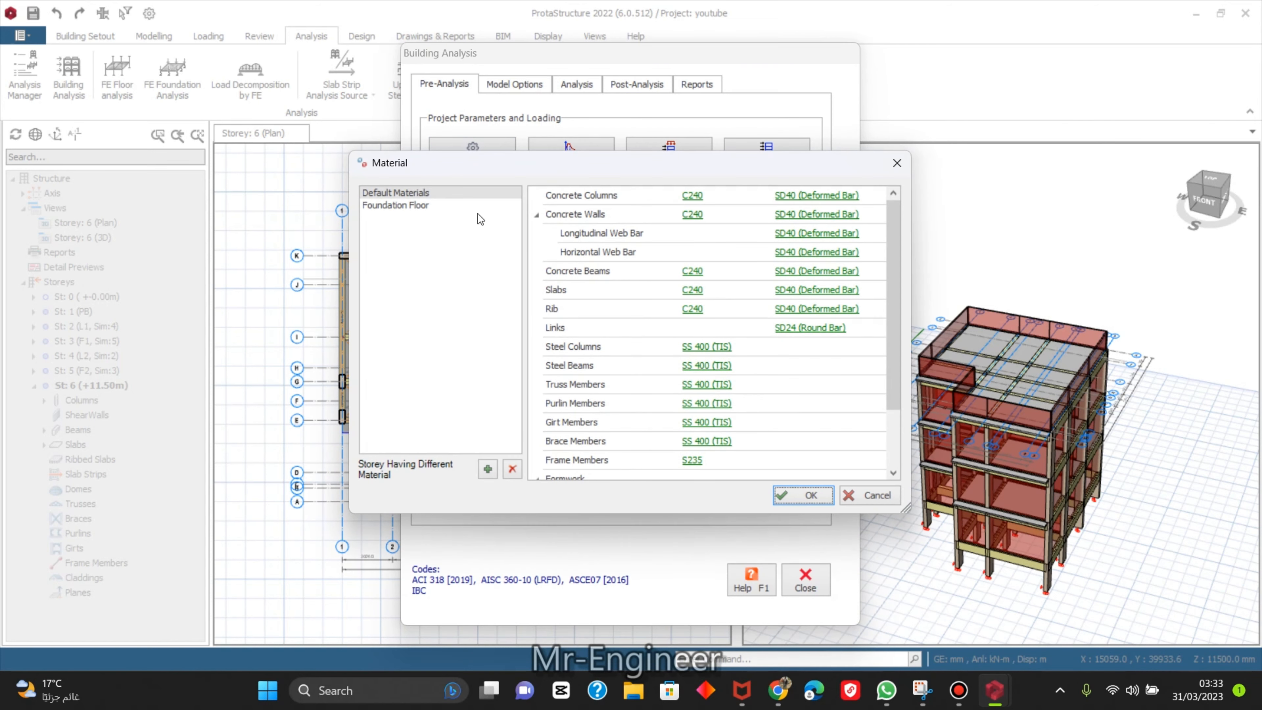
{"action": "left_click", "coordinate": [426, 210]}
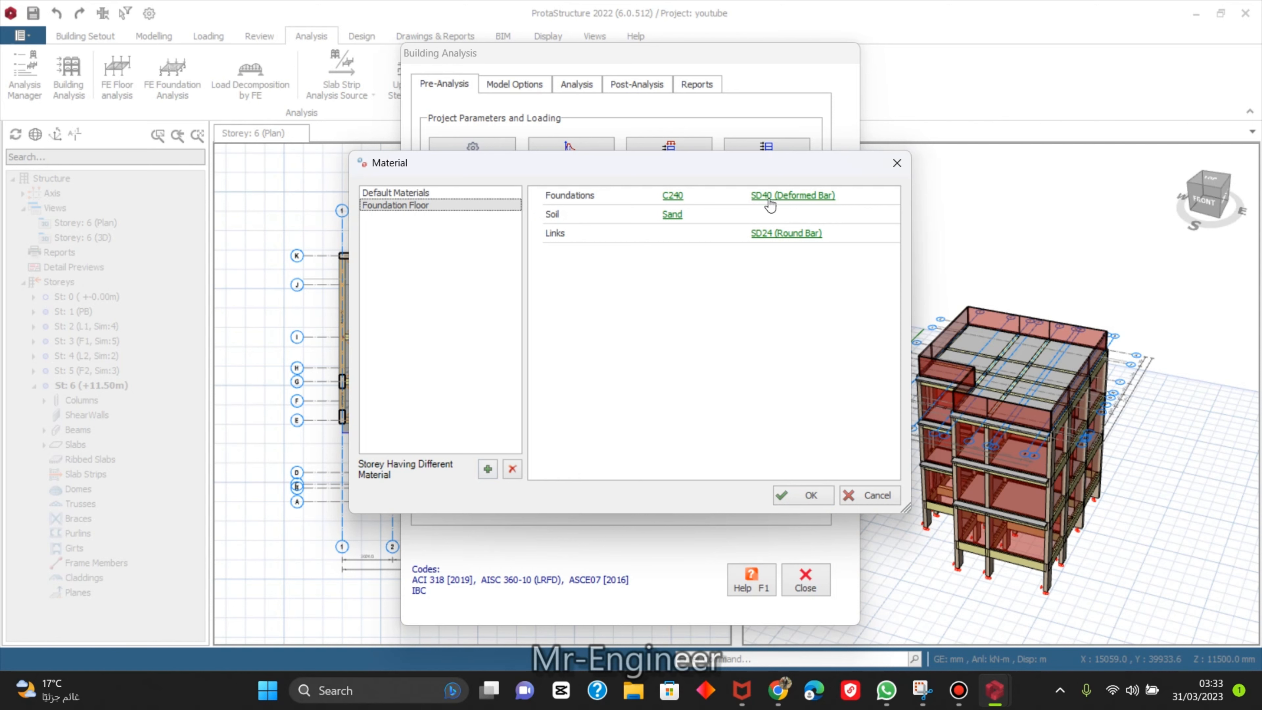
{"action": "left_click", "coordinate": [671, 222]}
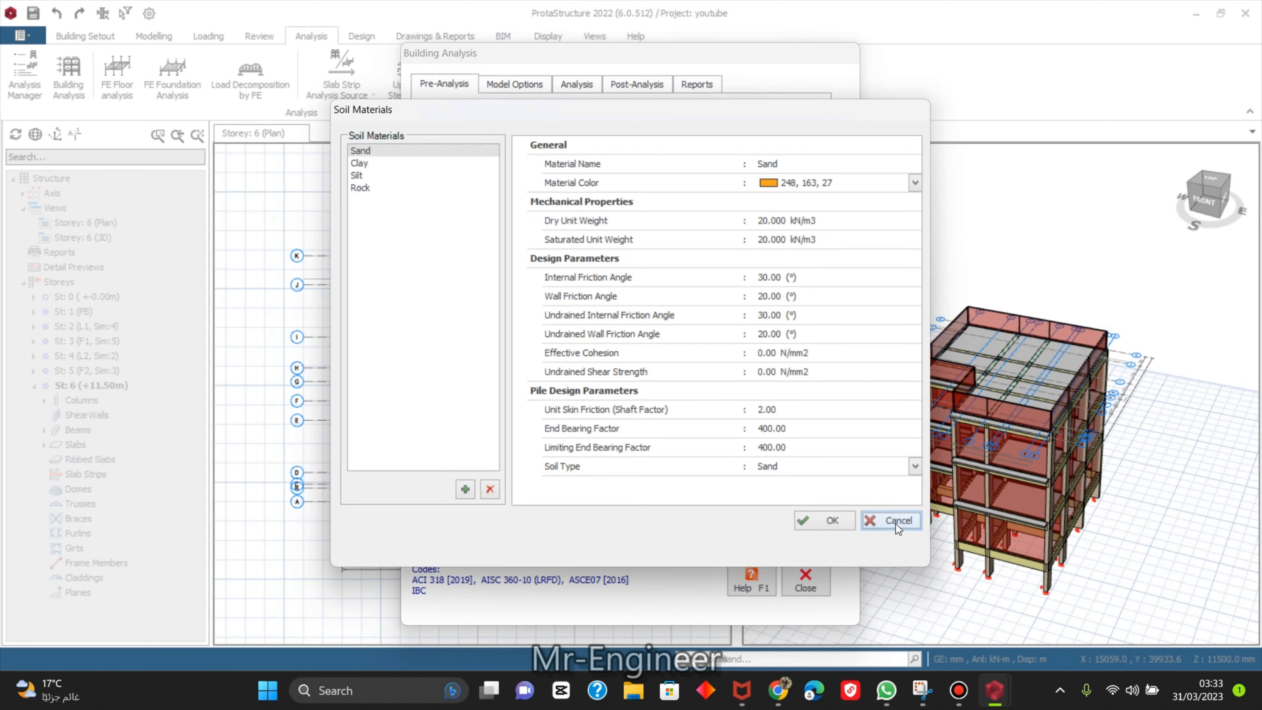
{"action": "left_click", "coordinate": [896, 522]}
{"action": "left_click", "coordinate": [861, 498]}
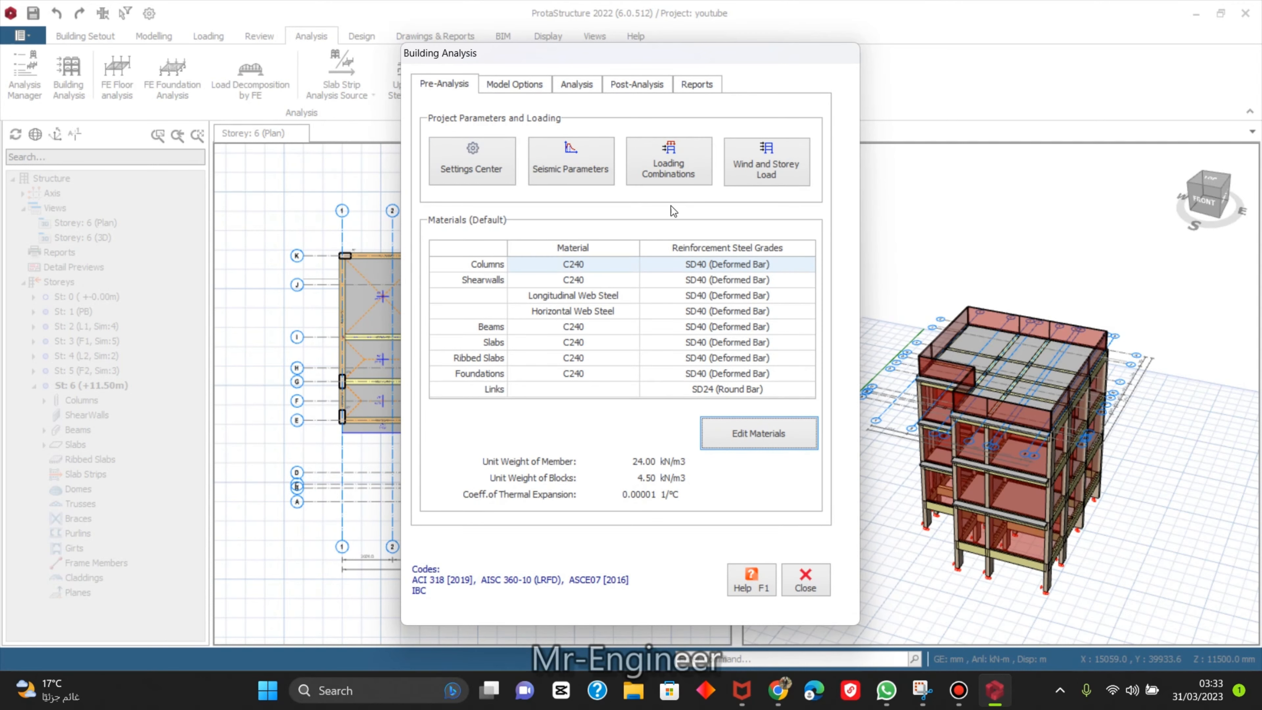
Check the load combinations and the IBC seismic parameters, cancelling both without changes.
{"action": "left_click", "coordinate": [673, 166]}
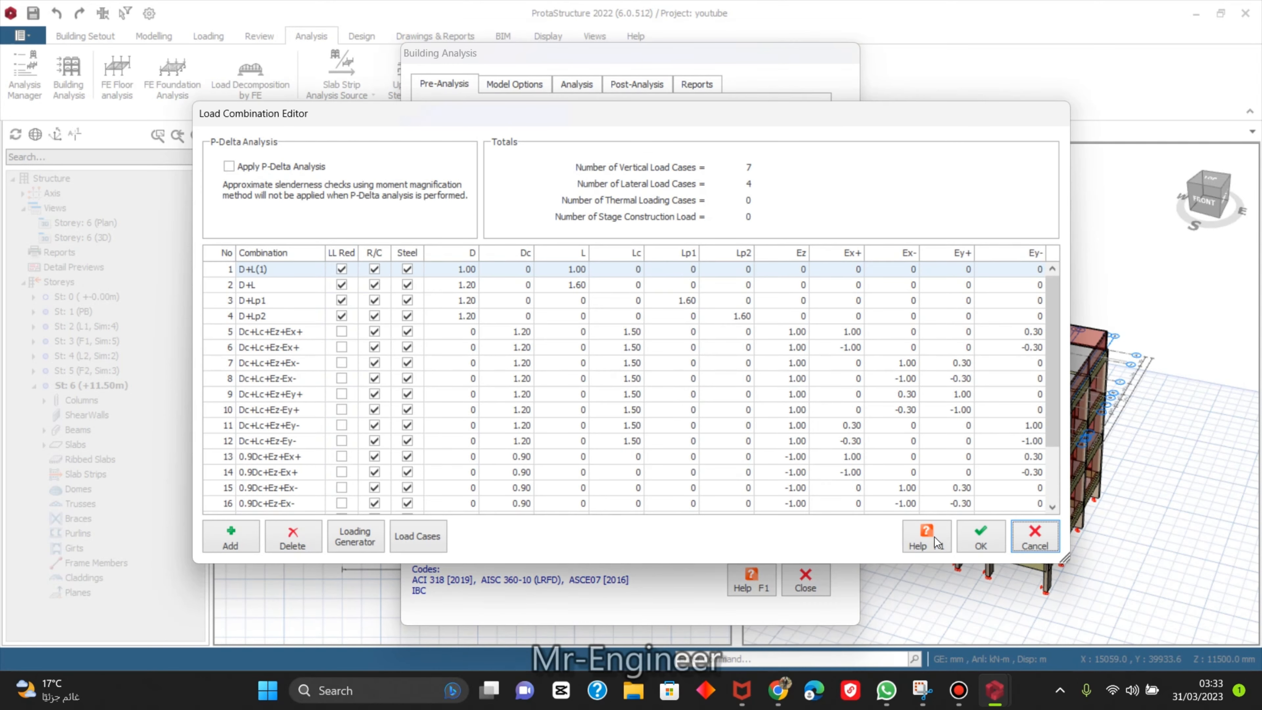
{"action": "left_click", "coordinate": [1043, 545]}
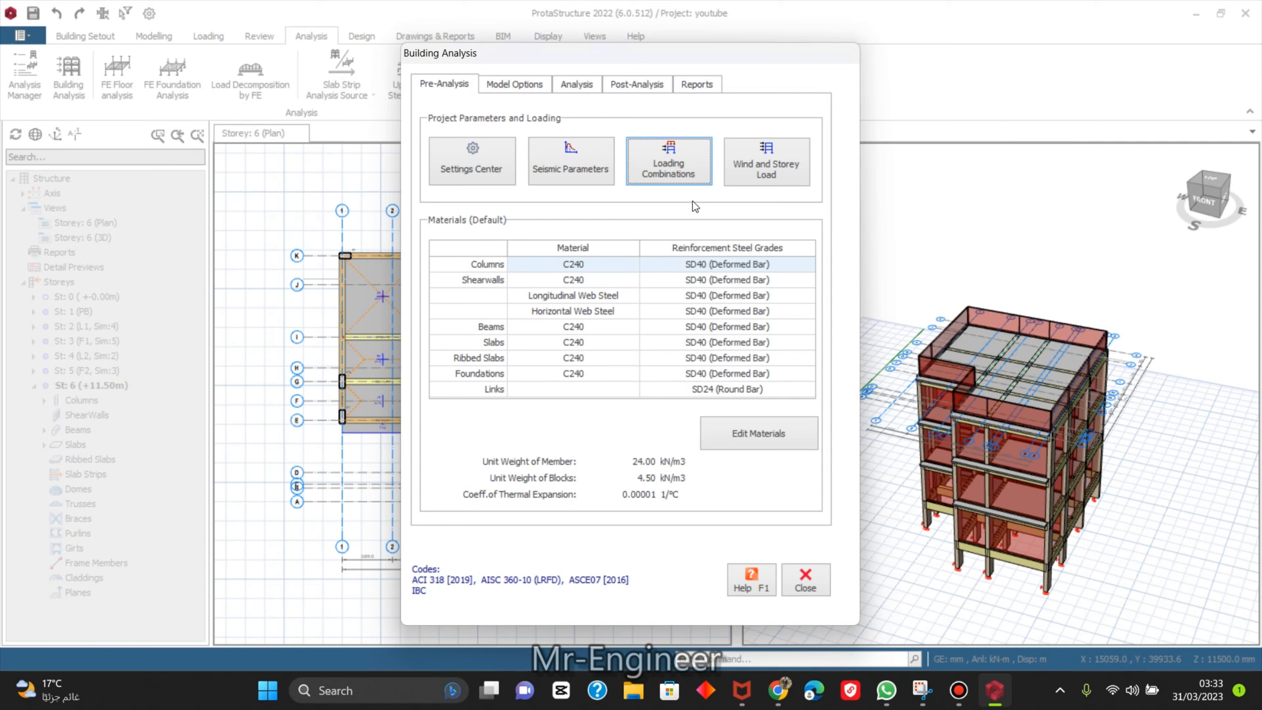
{"action": "left_click", "coordinate": [588, 162]}
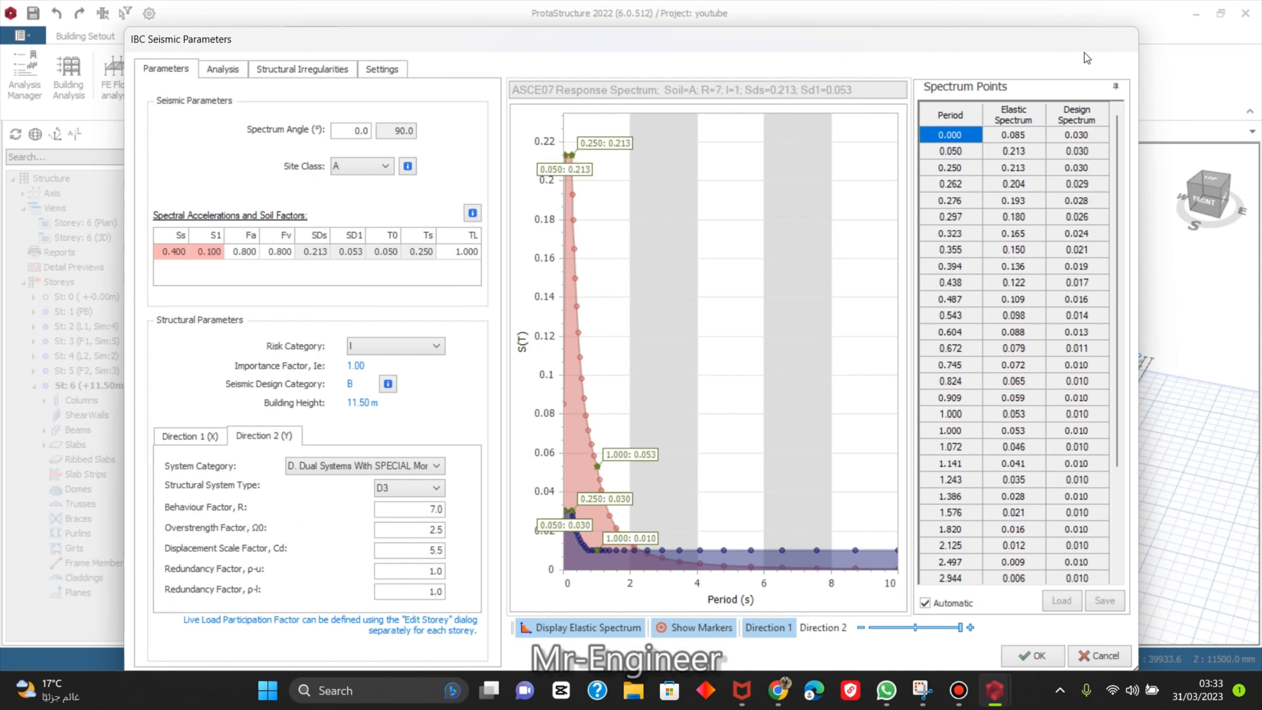
{"action": "left_click", "coordinate": [1100, 657]}
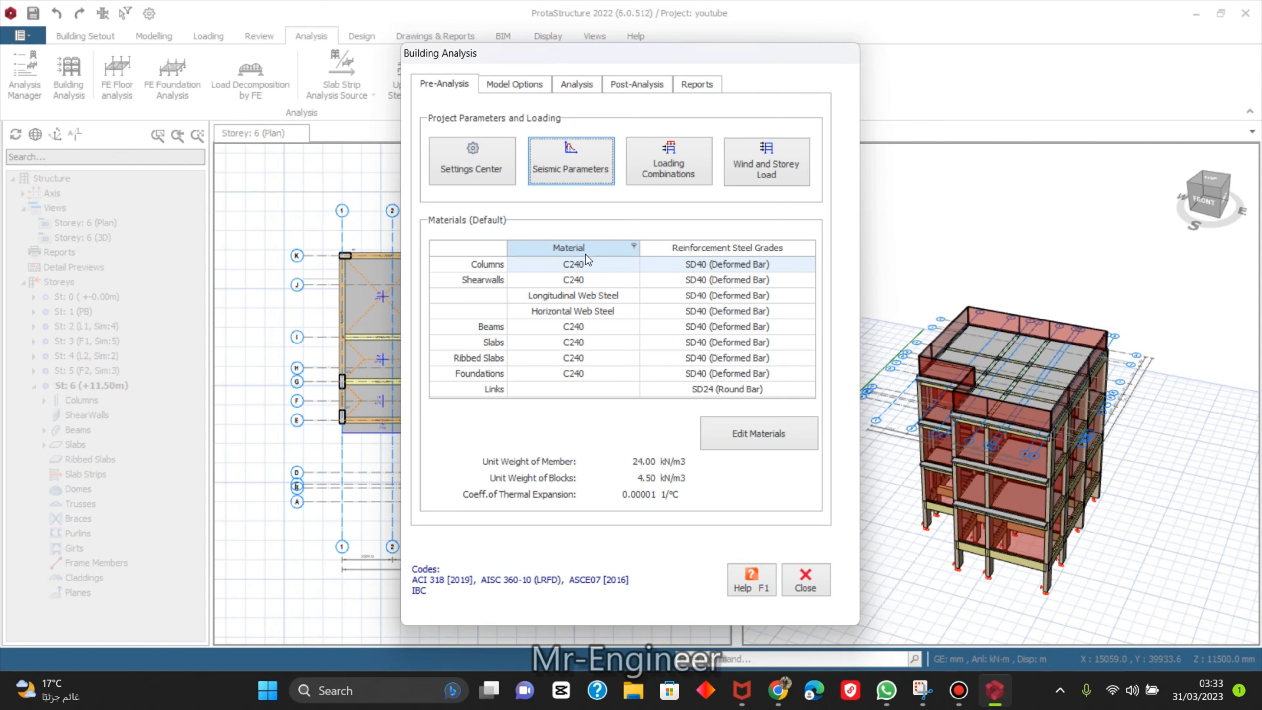
Reset the effective material and section stiffness factors to their default values and accept them.
{"action": "left_click", "coordinate": [530, 89]}
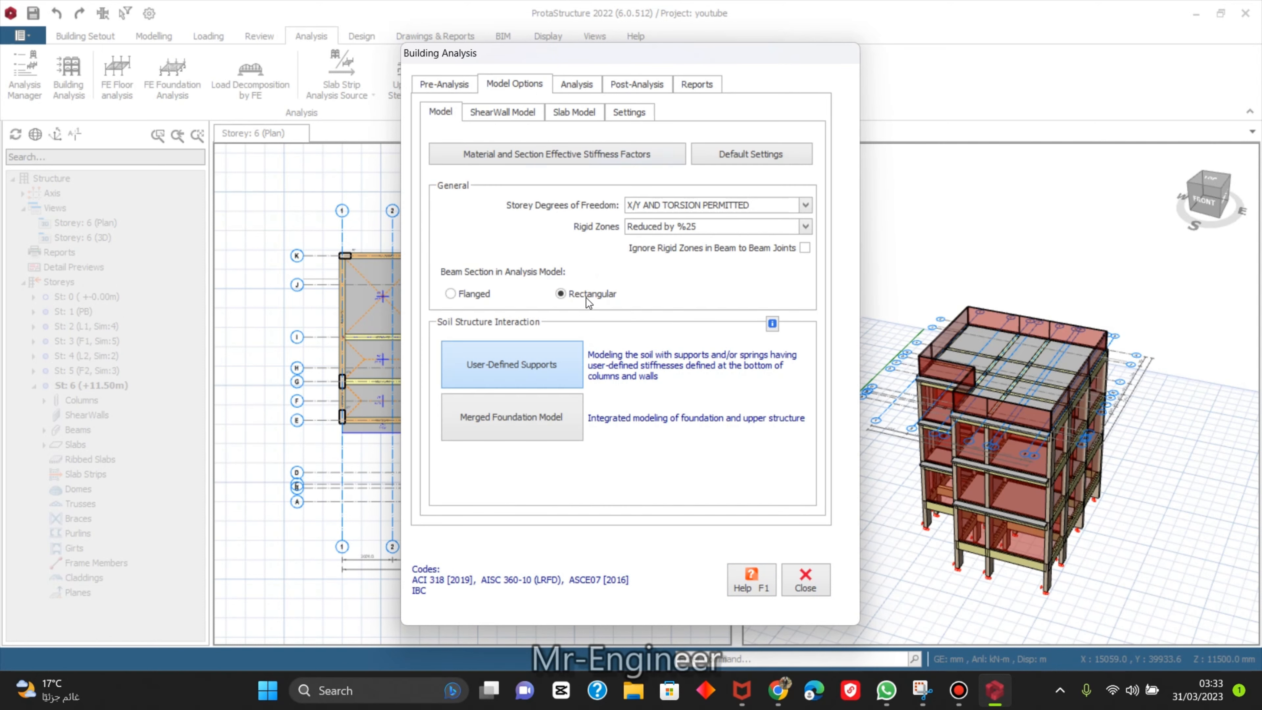
{"action": "left_click", "coordinate": [615, 156]}
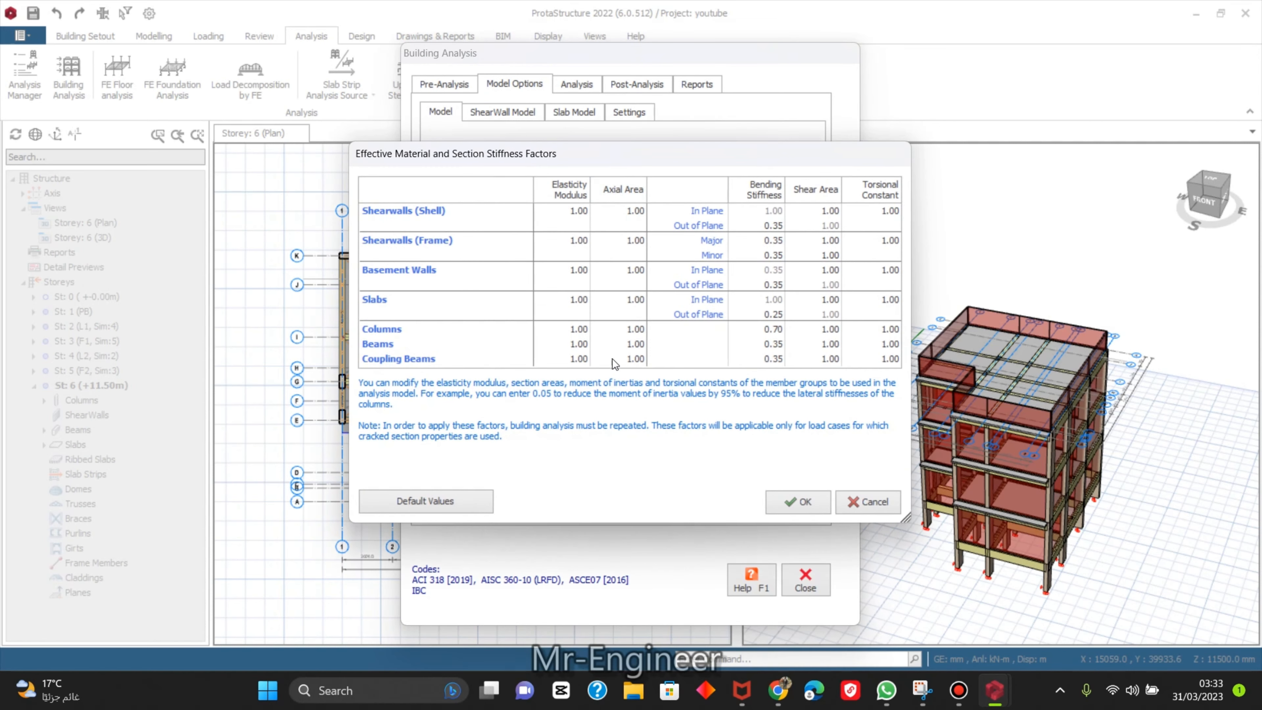
{"action": "left_click", "coordinate": [422, 500]}
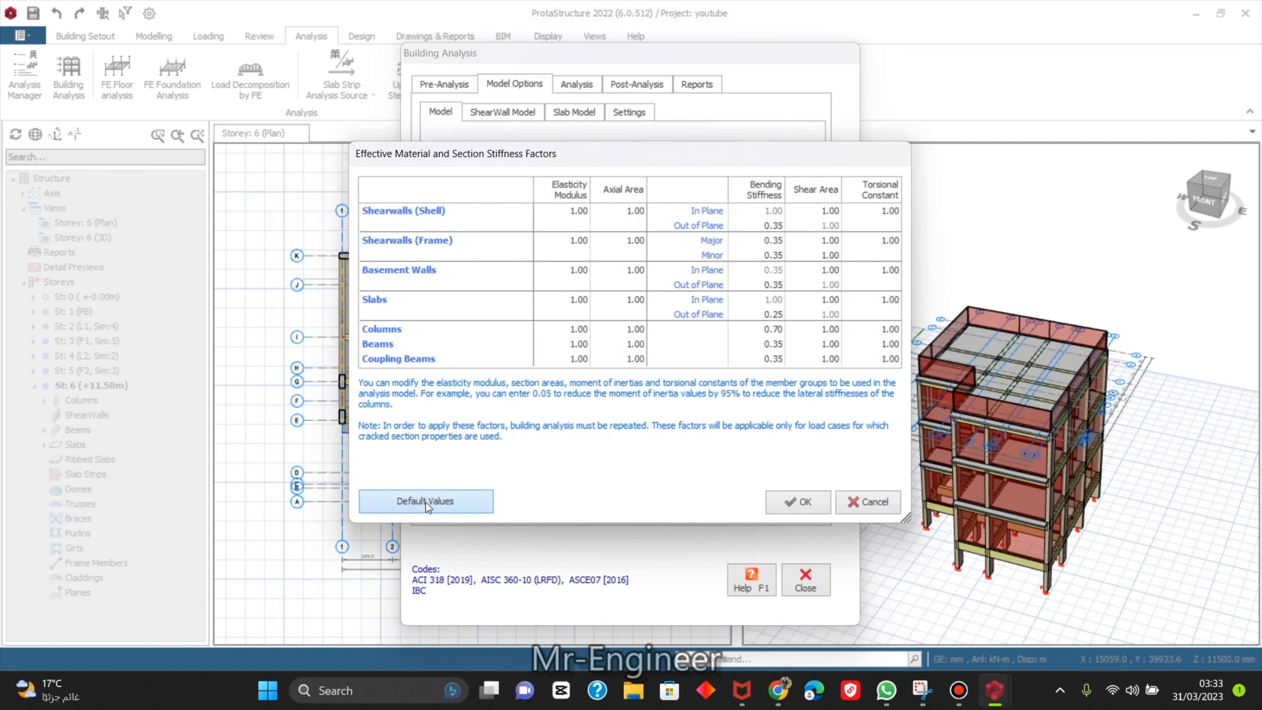
{"action": "left_click", "coordinate": [797, 501]}
Review the shear wall model, slab model and general settings of the model options.
{"action": "left_click", "coordinate": [516, 112]}
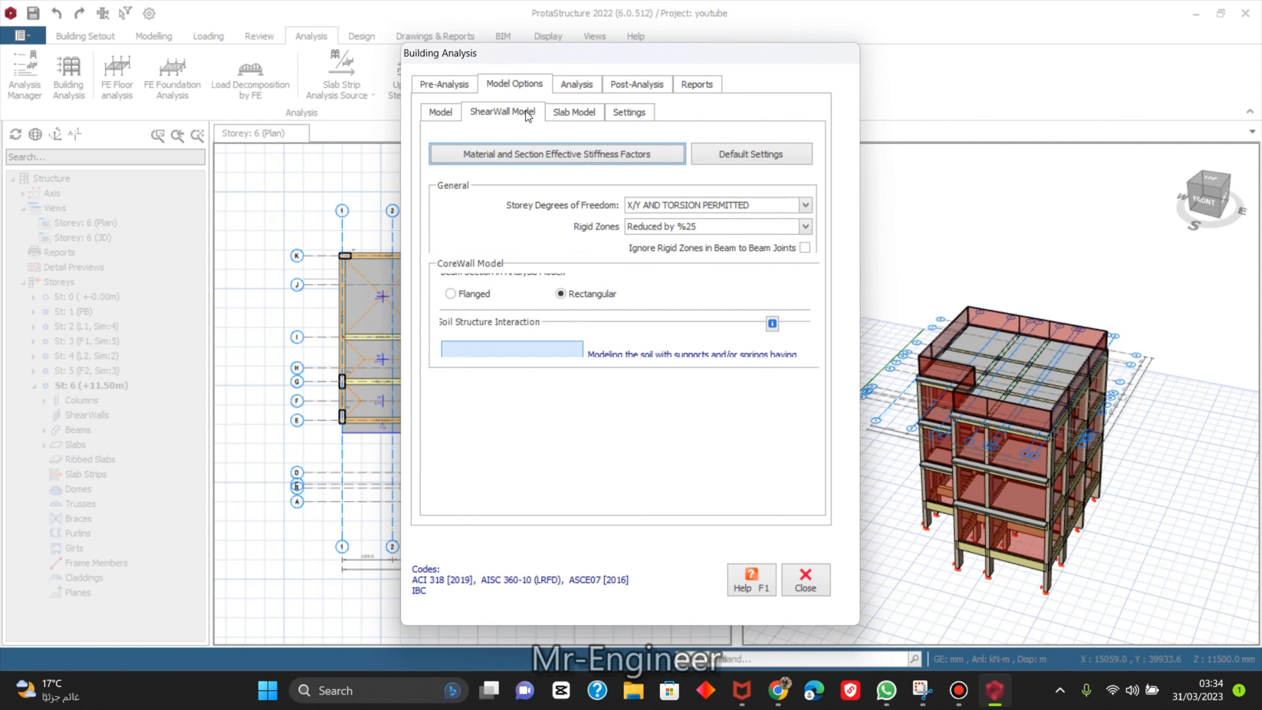
{"action": "left_click", "coordinate": [594, 114]}
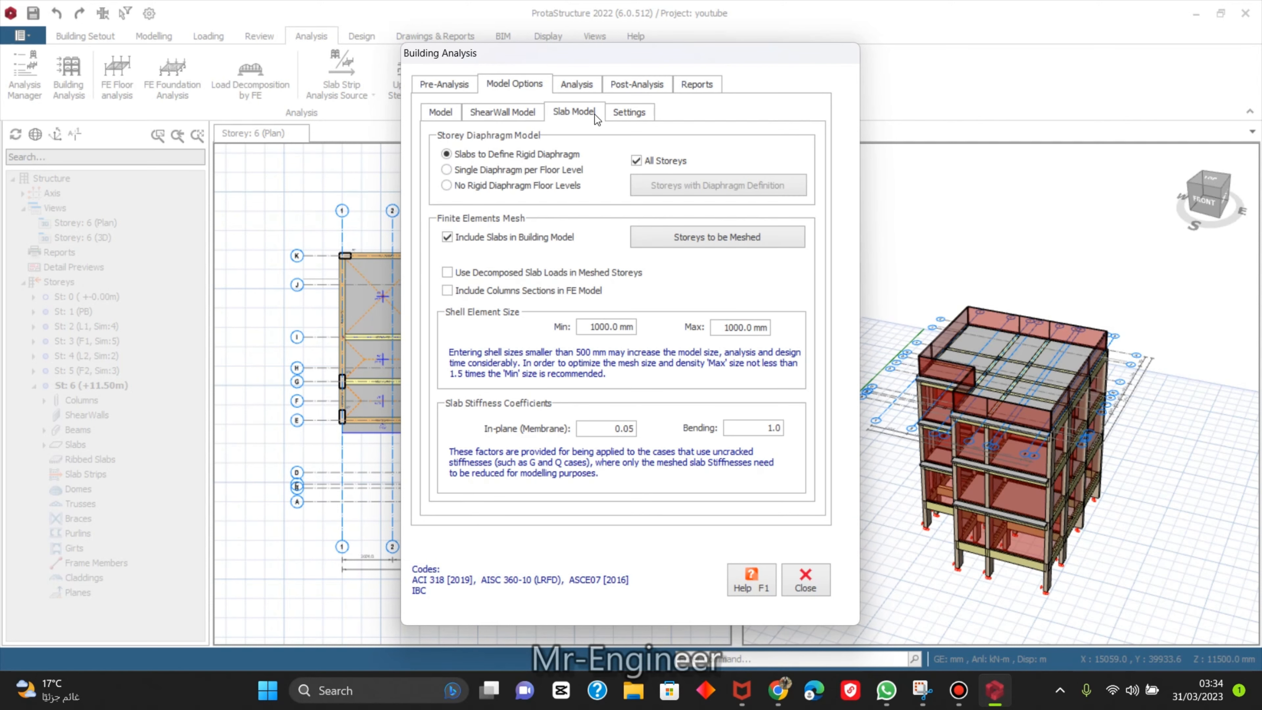
{"action": "left_click", "coordinate": [625, 114]}
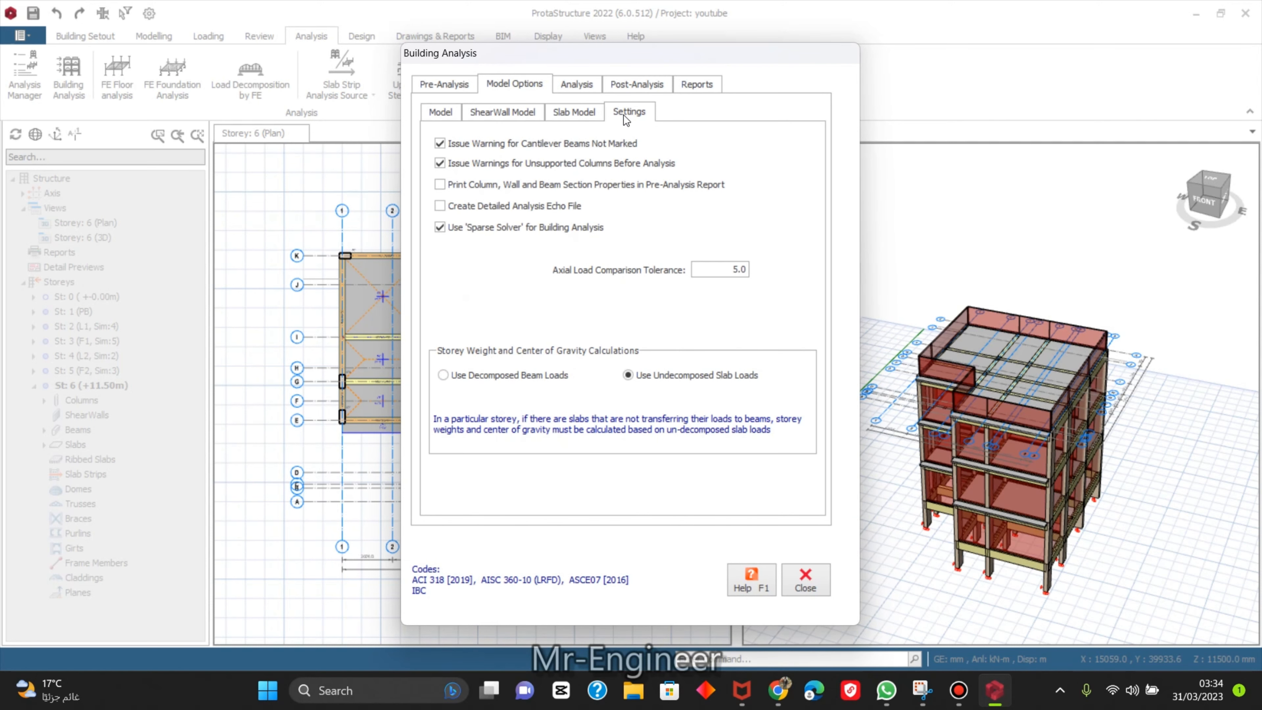
{"action": "left_click", "coordinate": [571, 114]}
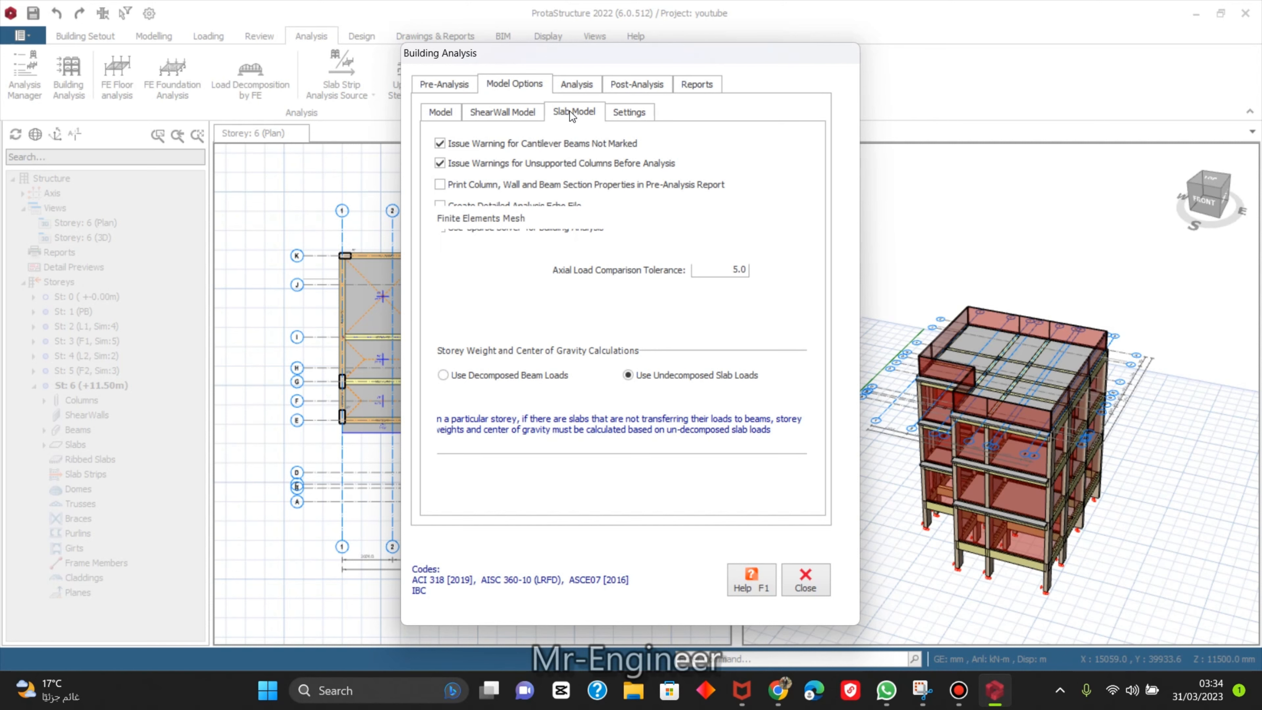
{"action": "left_click", "coordinate": [958, 690]}
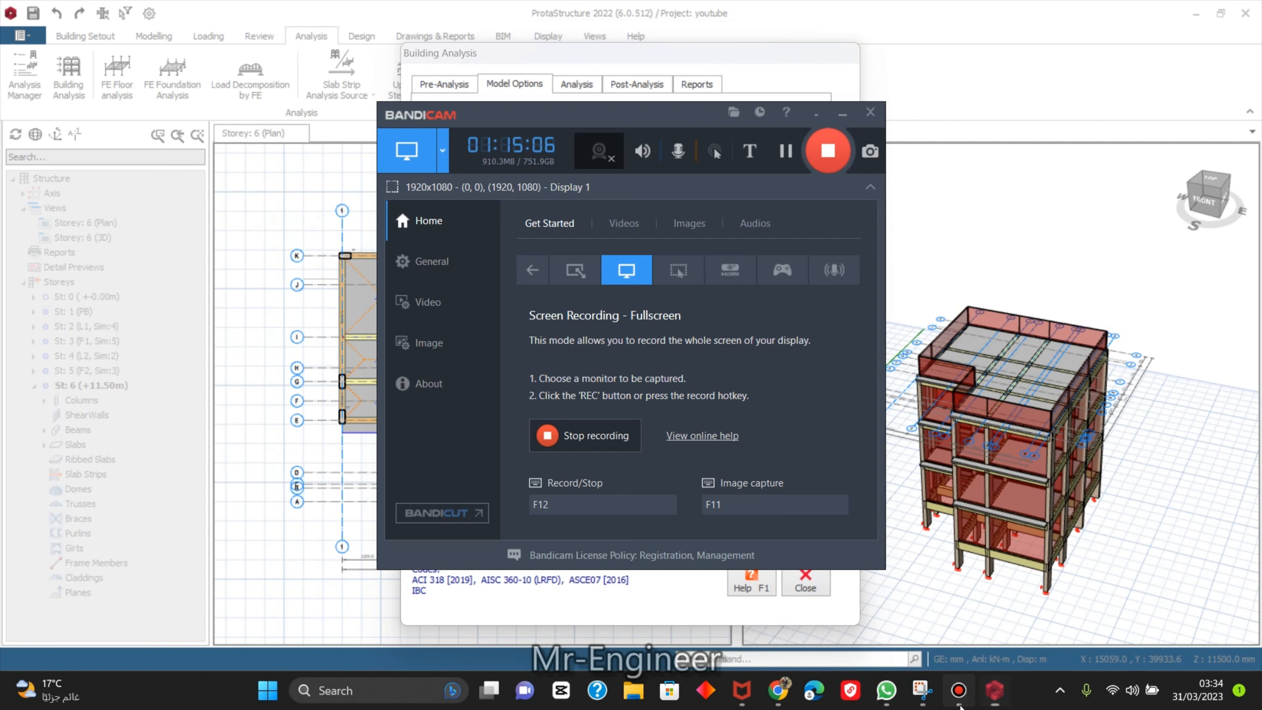
{"action": "left_click", "coordinate": [786, 151]}
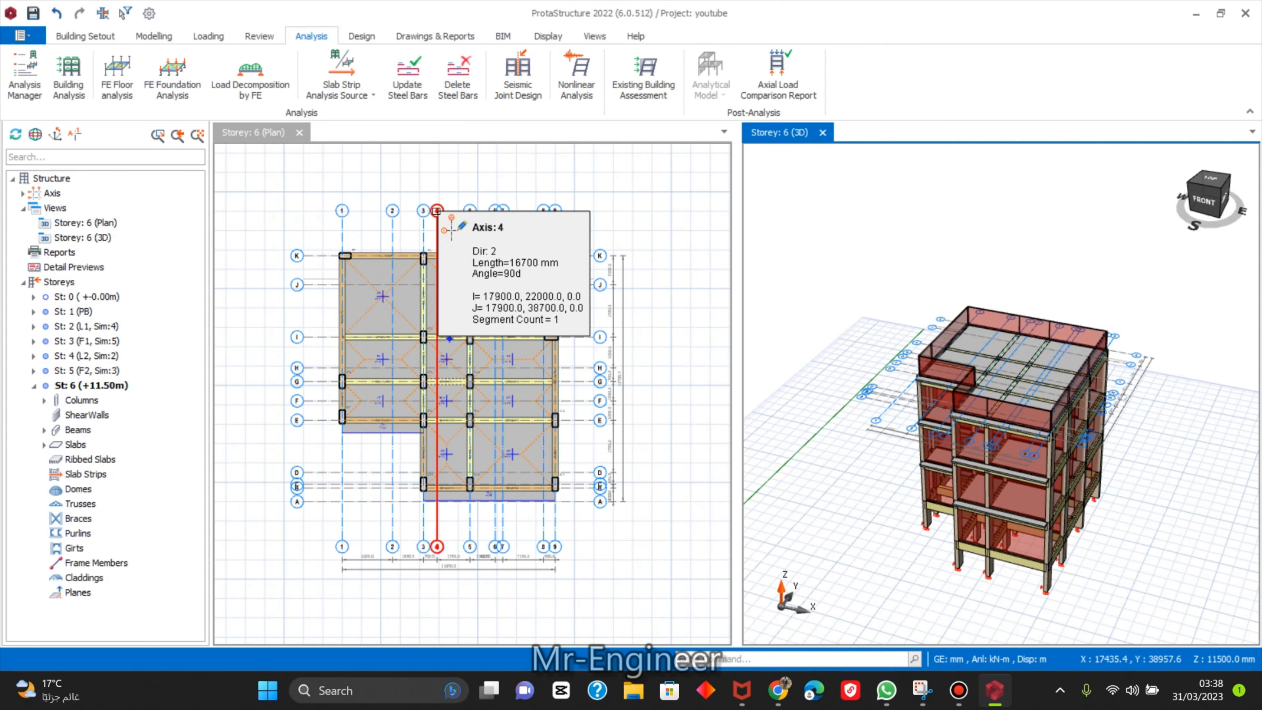
Reopen the building analysis model options, try Merged Foundation Model and return soil structure interaction to User-Defined Supports.
{"action": "left_click", "coordinate": [67, 94]}
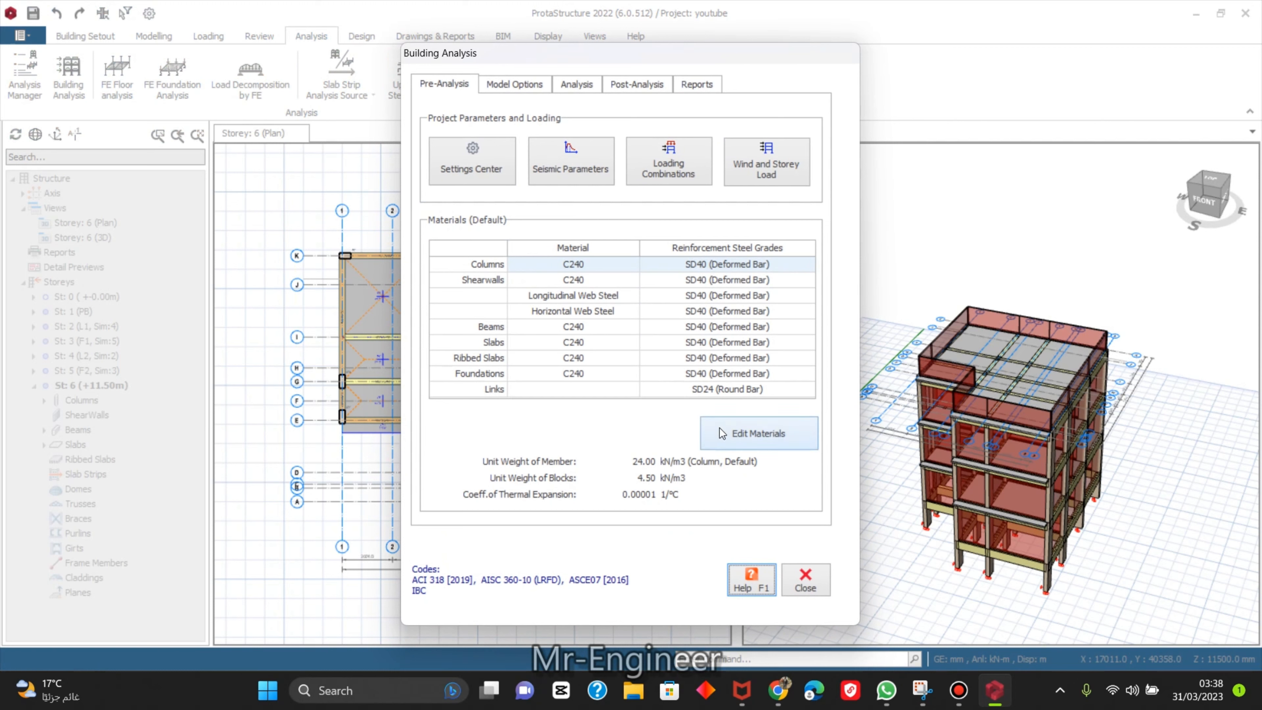
{"action": "left_click", "coordinate": [514, 86]}
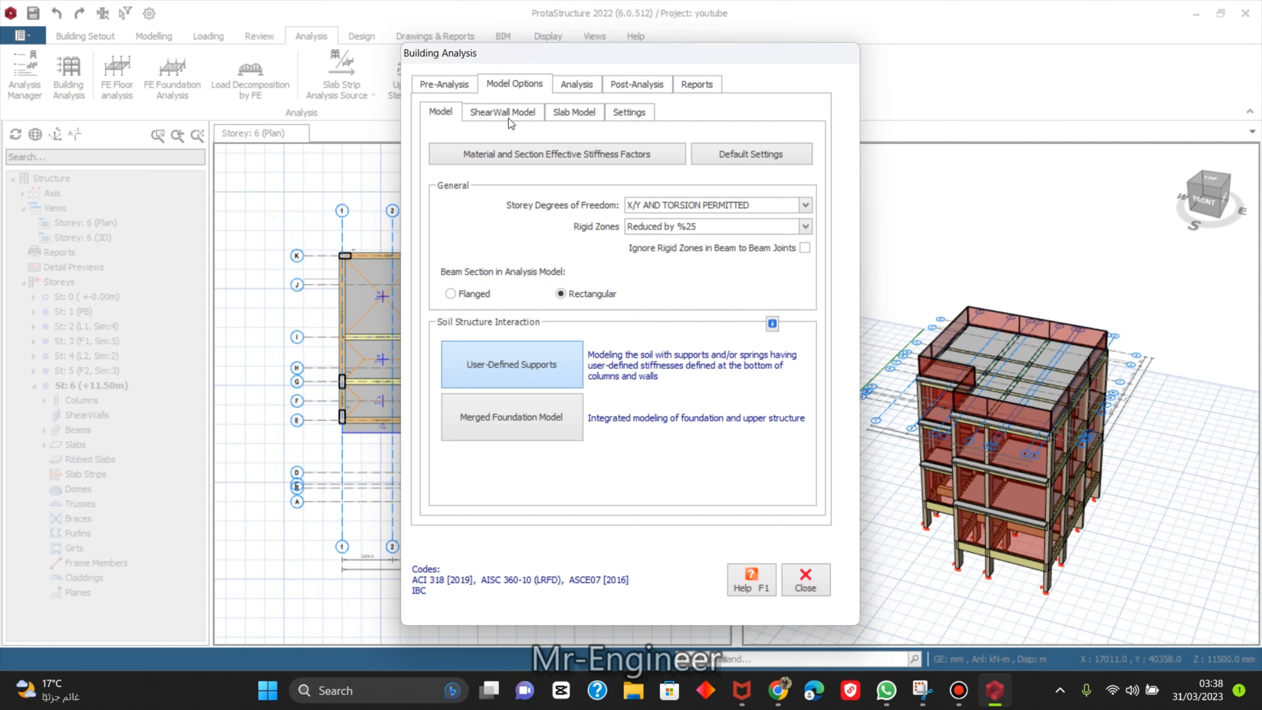
{"action": "left_click", "coordinate": [577, 112]}
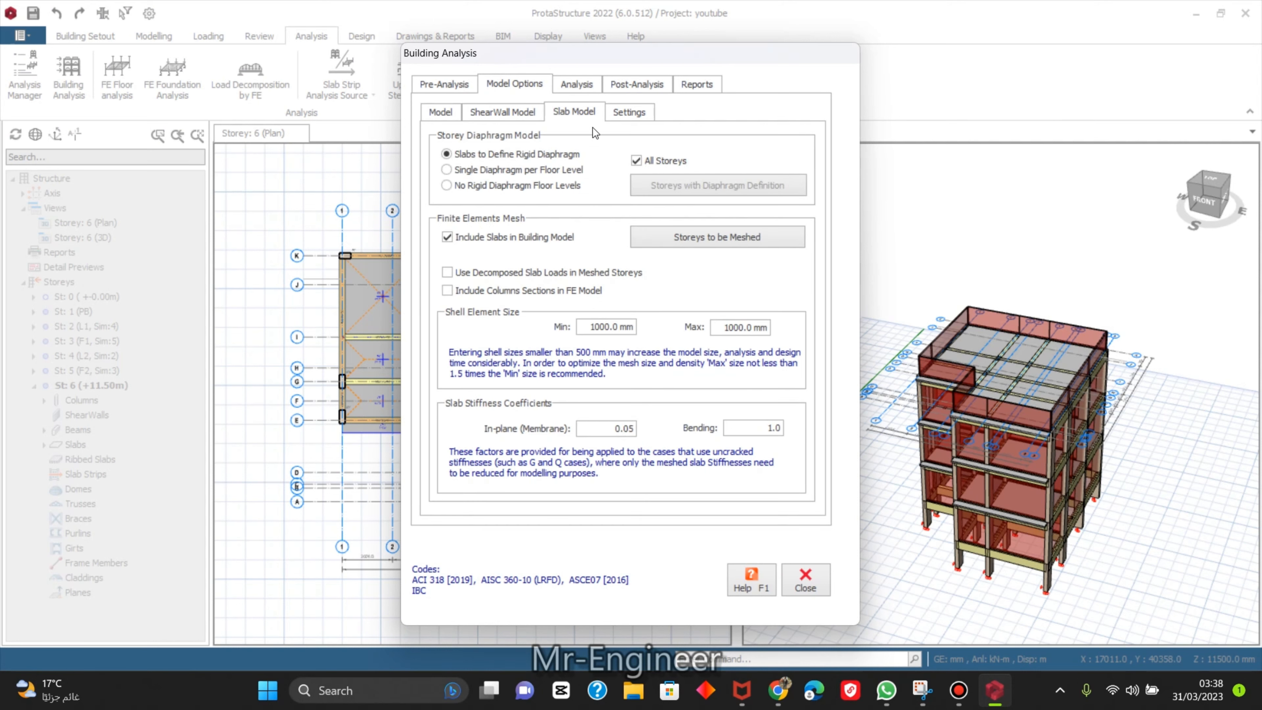
{"action": "left_click", "coordinate": [450, 115]}
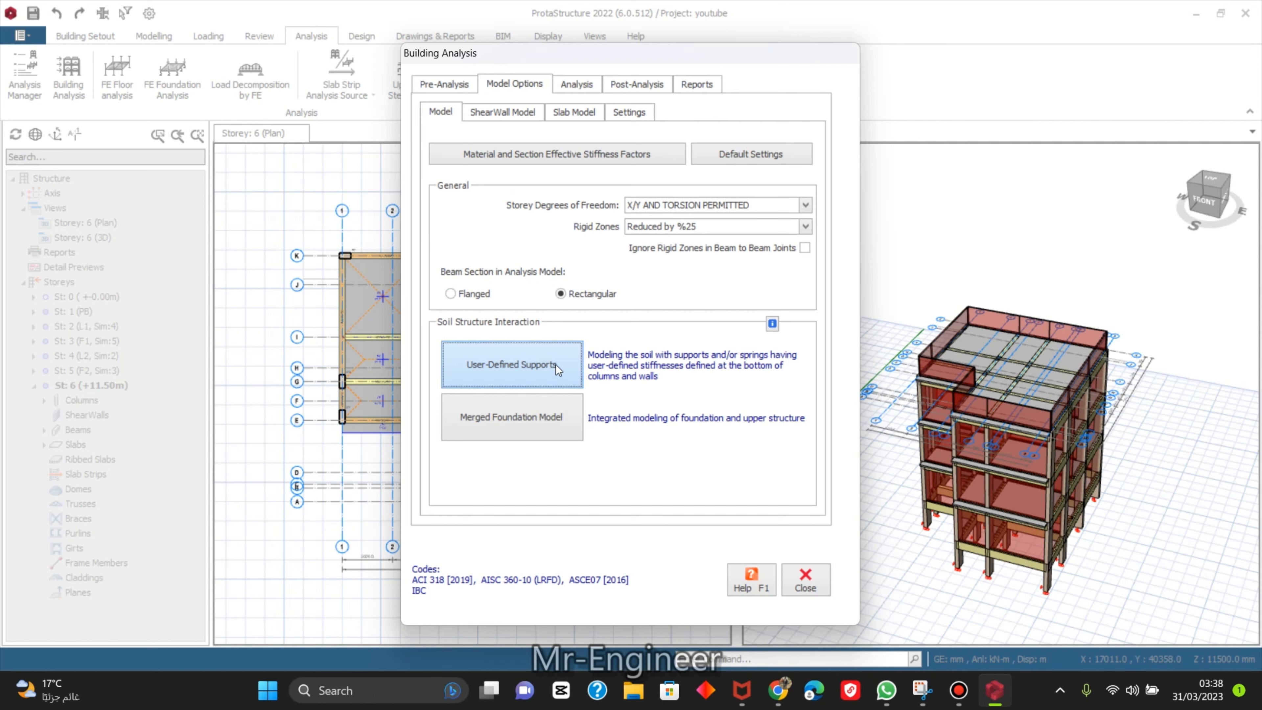
{"action": "left_click", "coordinate": [521, 427]}
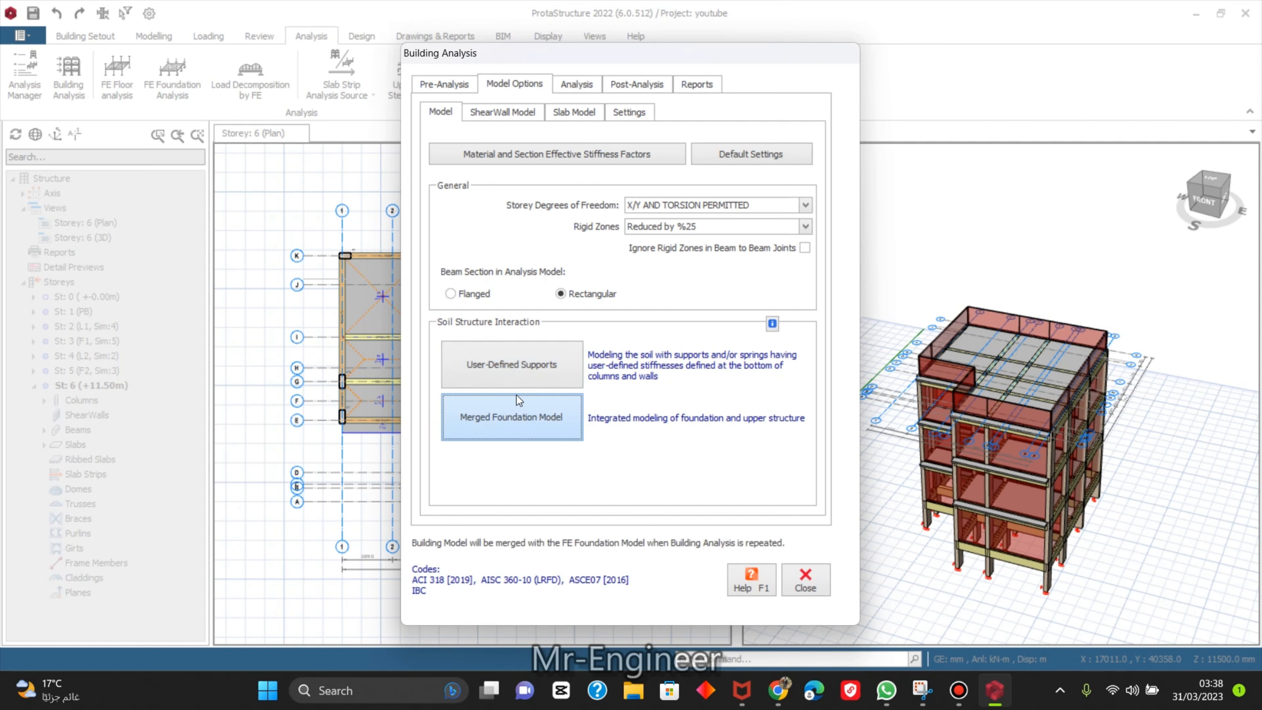
{"action": "left_click", "coordinate": [517, 383]}
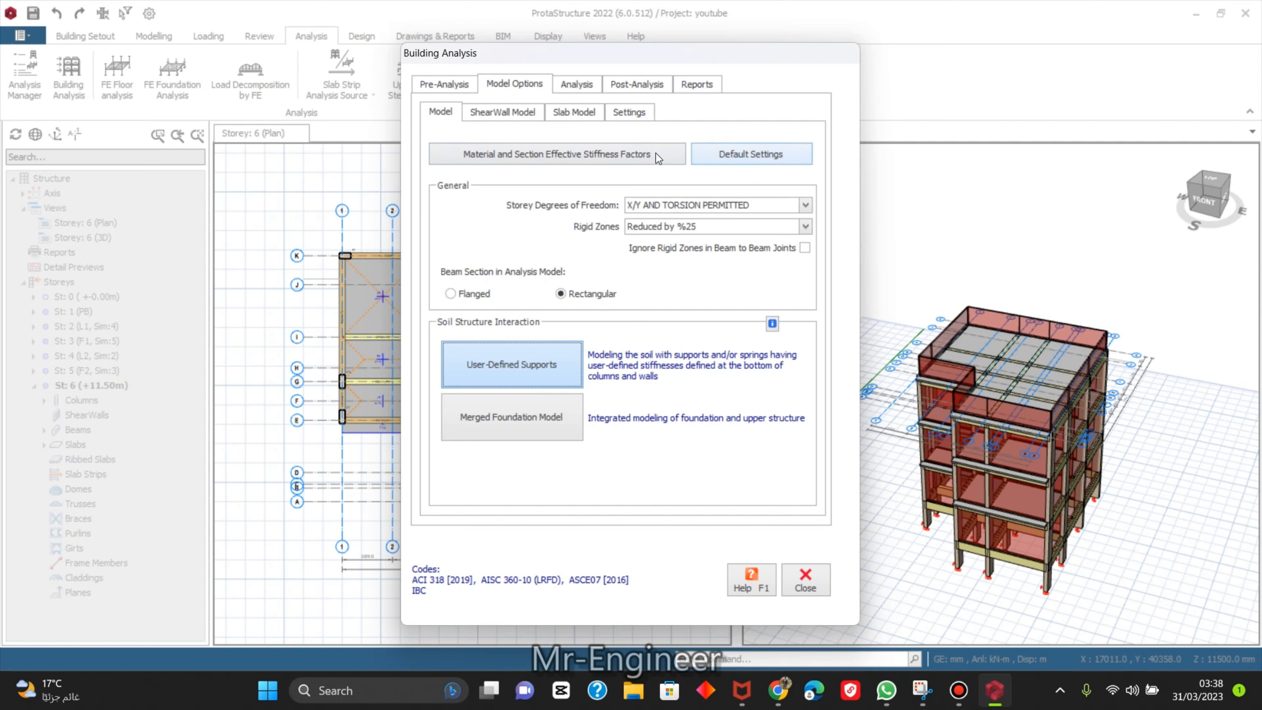
Inspect the effective stiffness factors, cancelling without changes, and check the shear wall model options.
{"action": "left_click", "coordinate": [649, 158]}
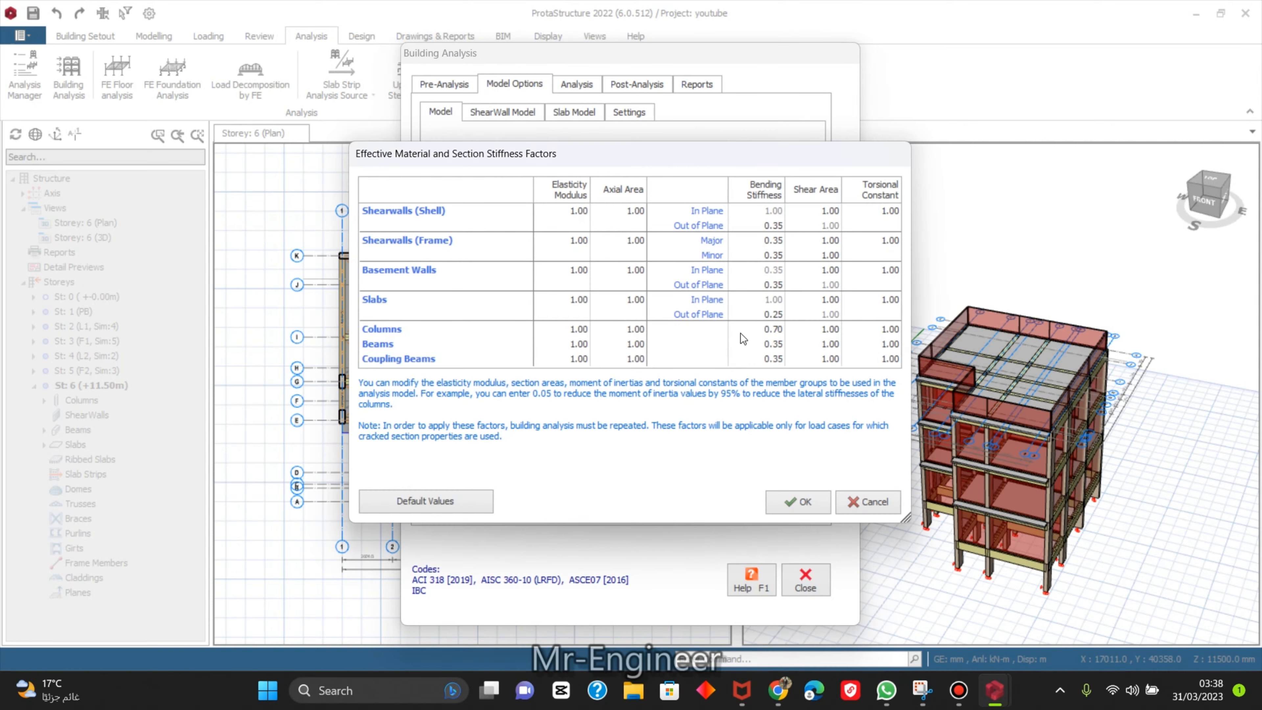
{"action": "left_click", "coordinate": [864, 501]}
{"action": "left_click", "coordinate": [518, 115]}
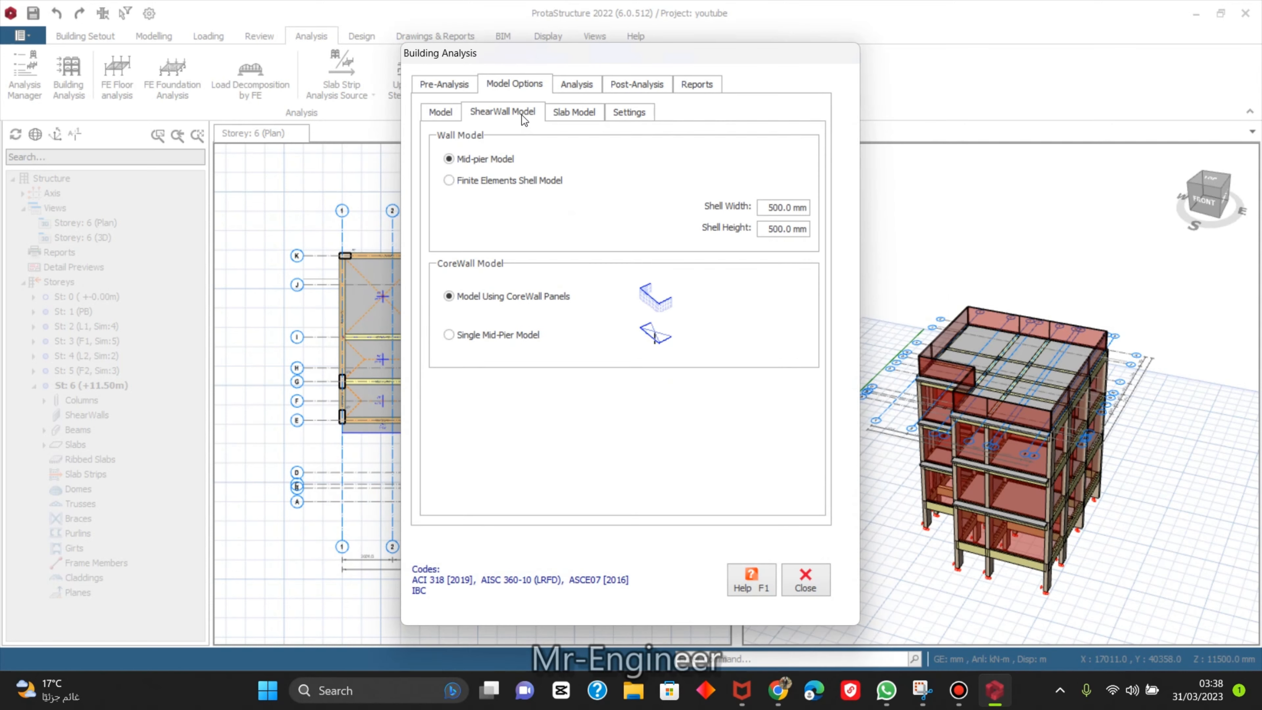
In the slab model, turn off All Storeys and limit the rigid diaphragm definition to storeys 3 (F1), 5 (F2) and 6 (+11.50m).
{"action": "left_click", "coordinate": [552, 116]}
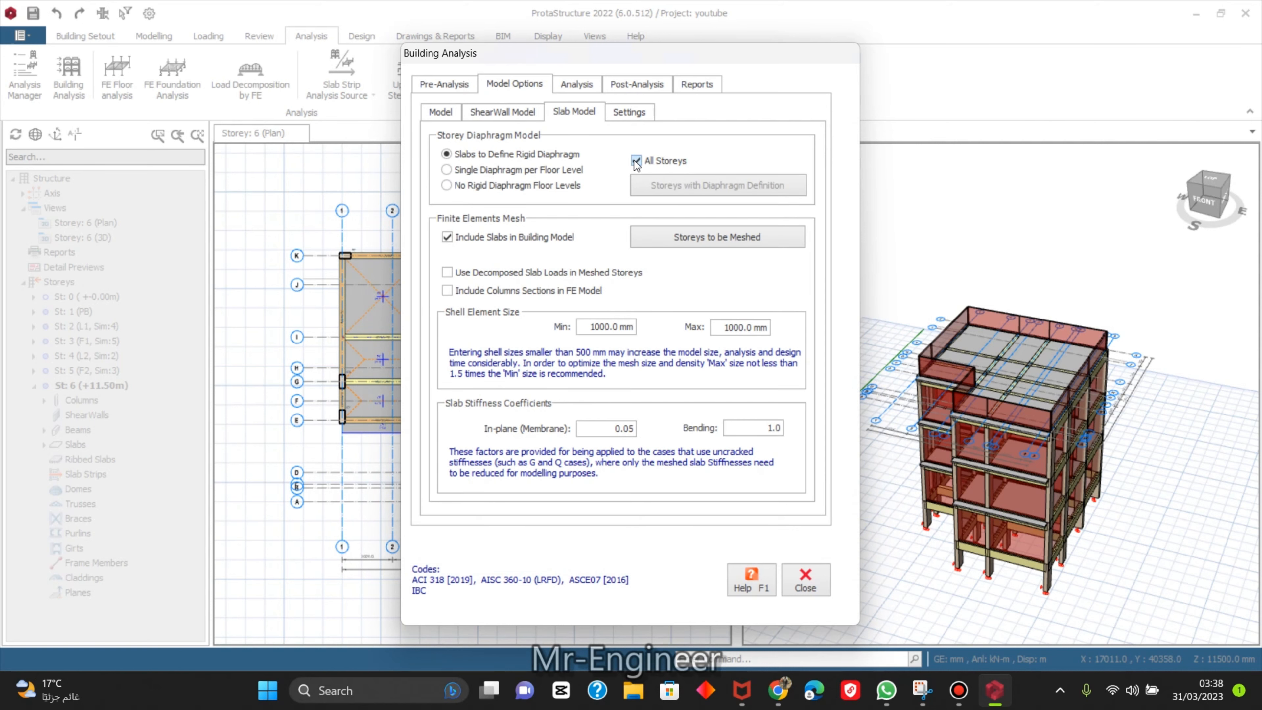
{"action": "left_click", "coordinate": [651, 163]}
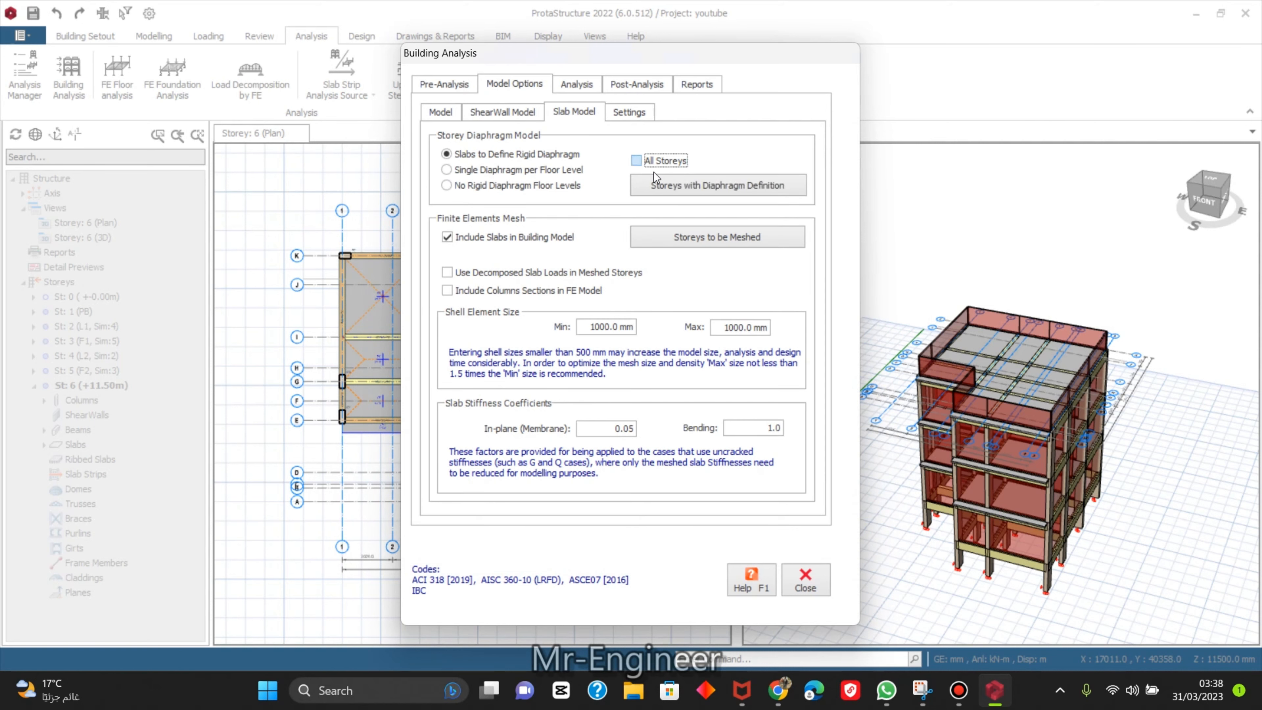
{"action": "left_click", "coordinate": [713, 188]}
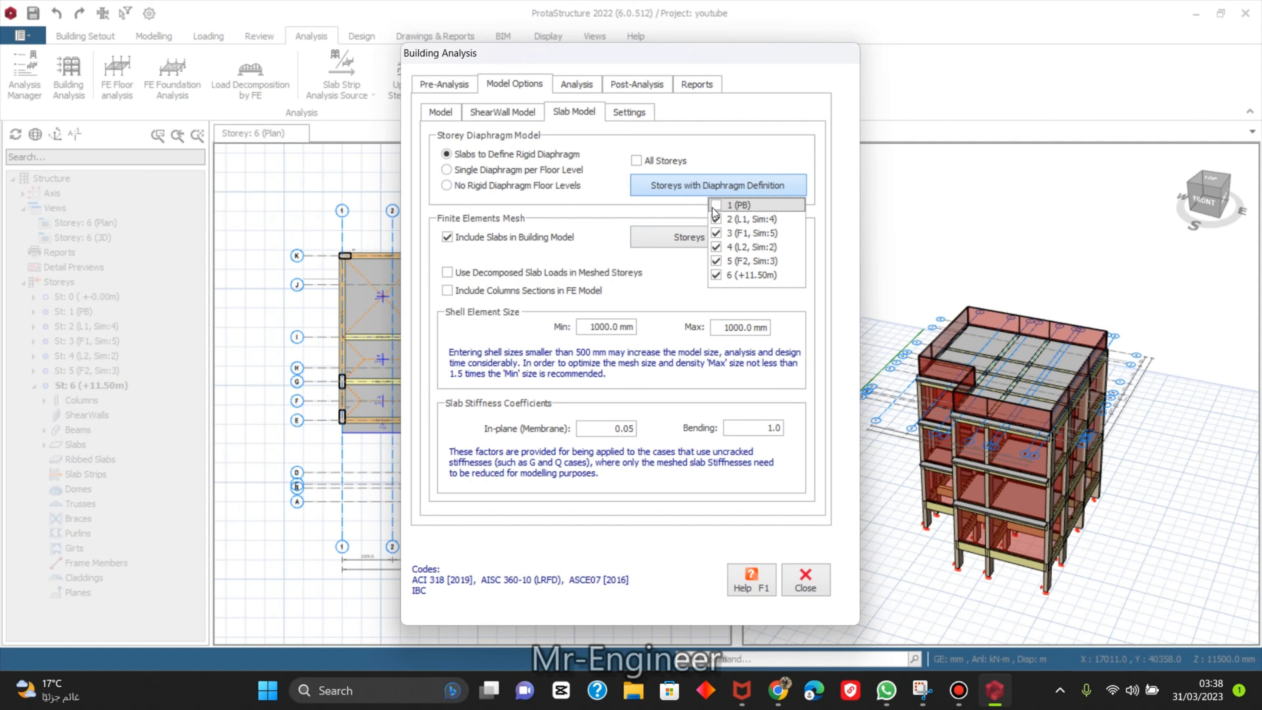
{"action": "left_click", "coordinate": [719, 220]}
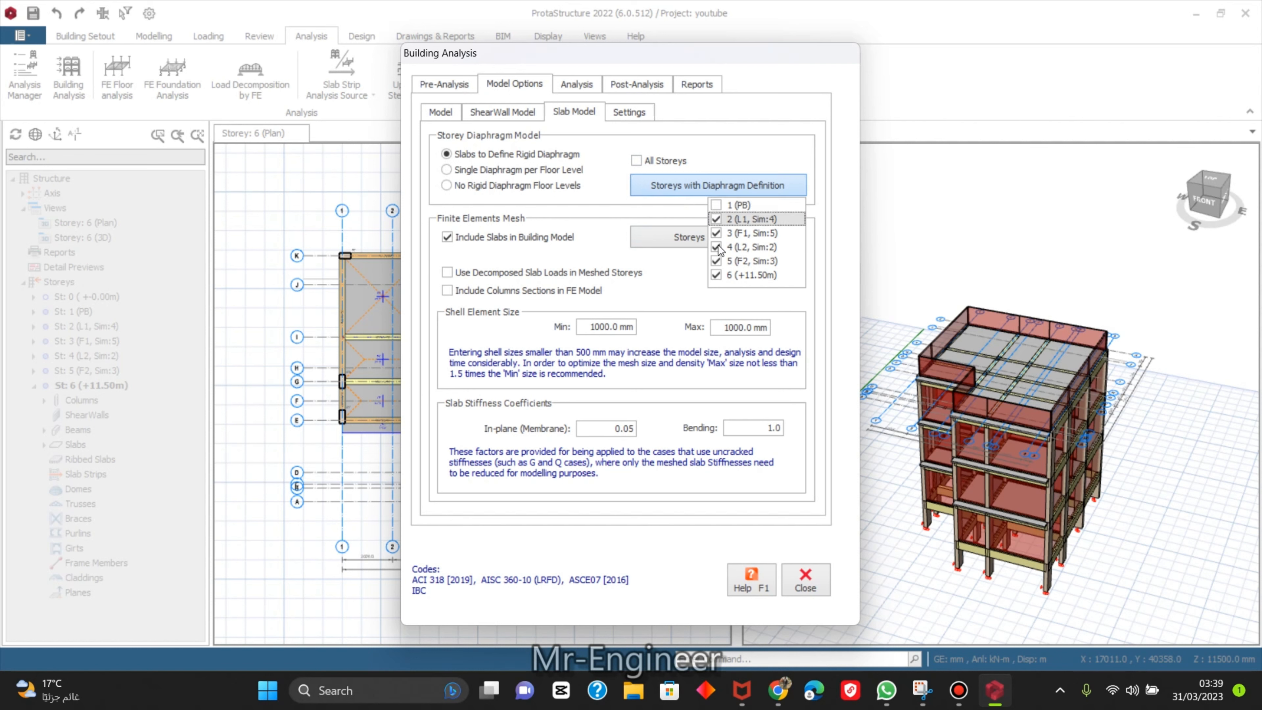
{"action": "left_click", "coordinate": [716, 219]}
{"action": "left_click", "coordinate": [717, 247]}
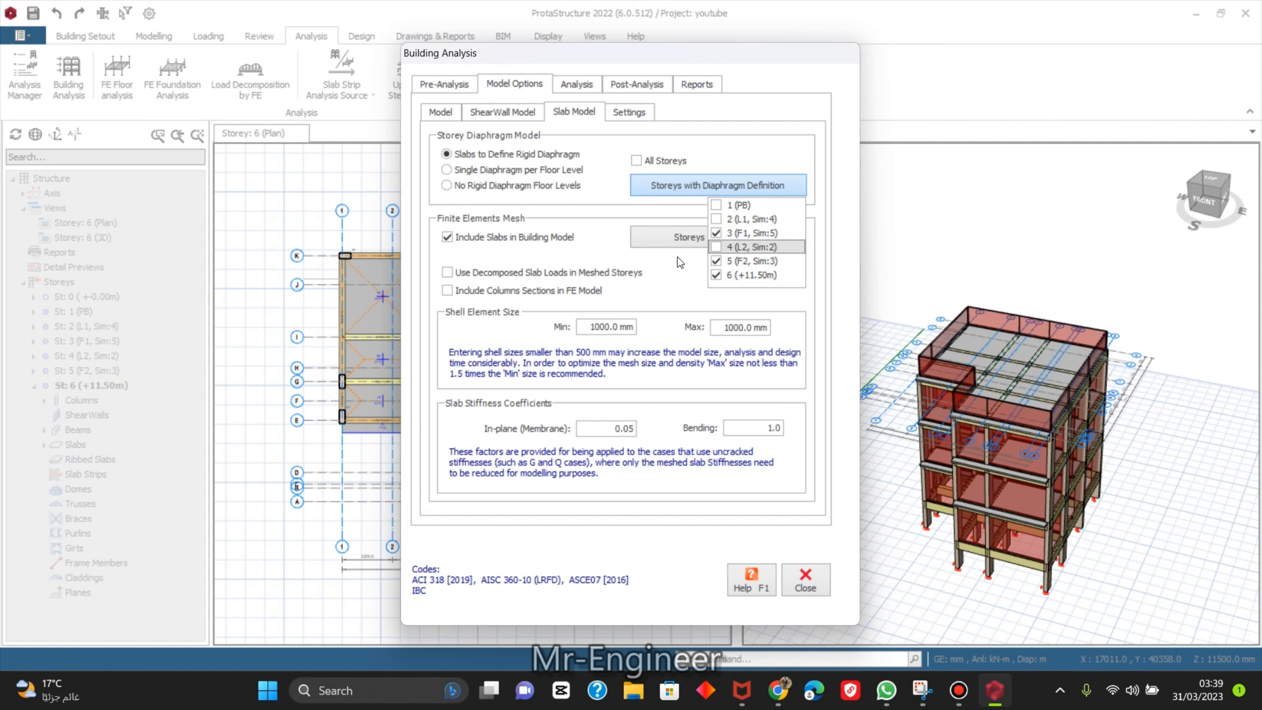
{"action": "left_click", "coordinate": [734, 186]}
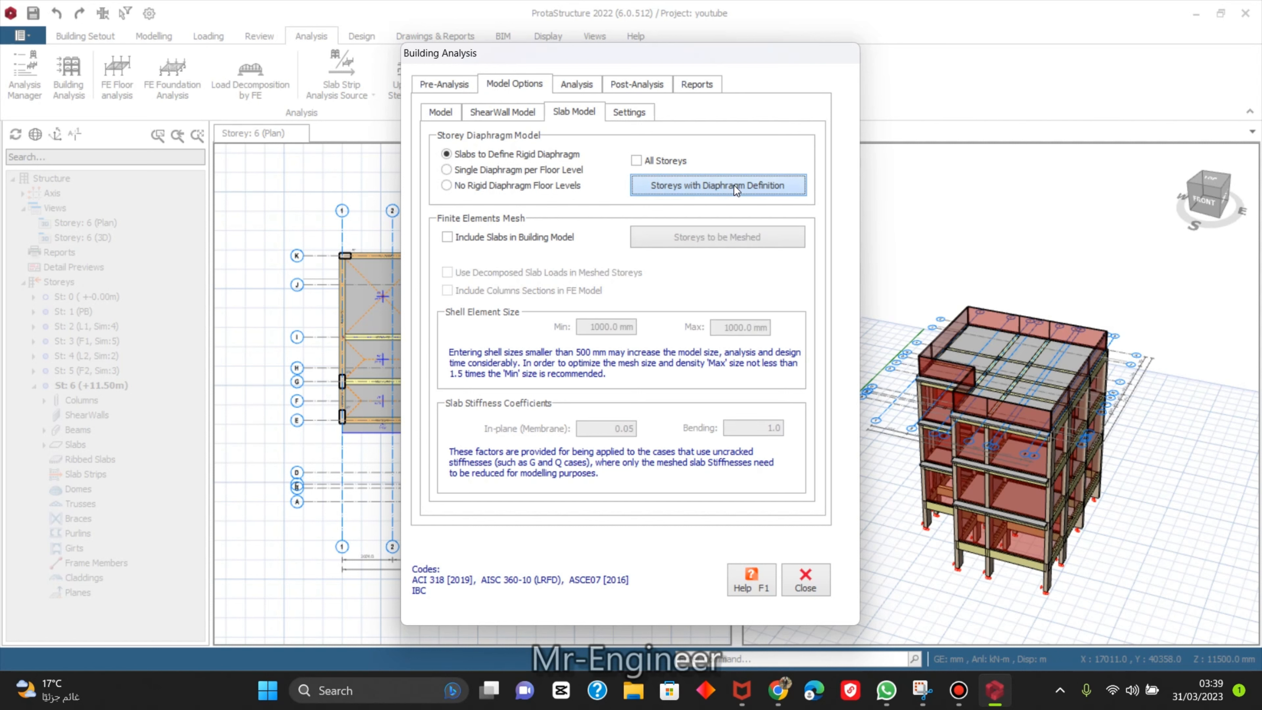
{"action": "left_click", "coordinate": [733, 185]}
{"action": "left_click", "coordinate": [734, 186]}
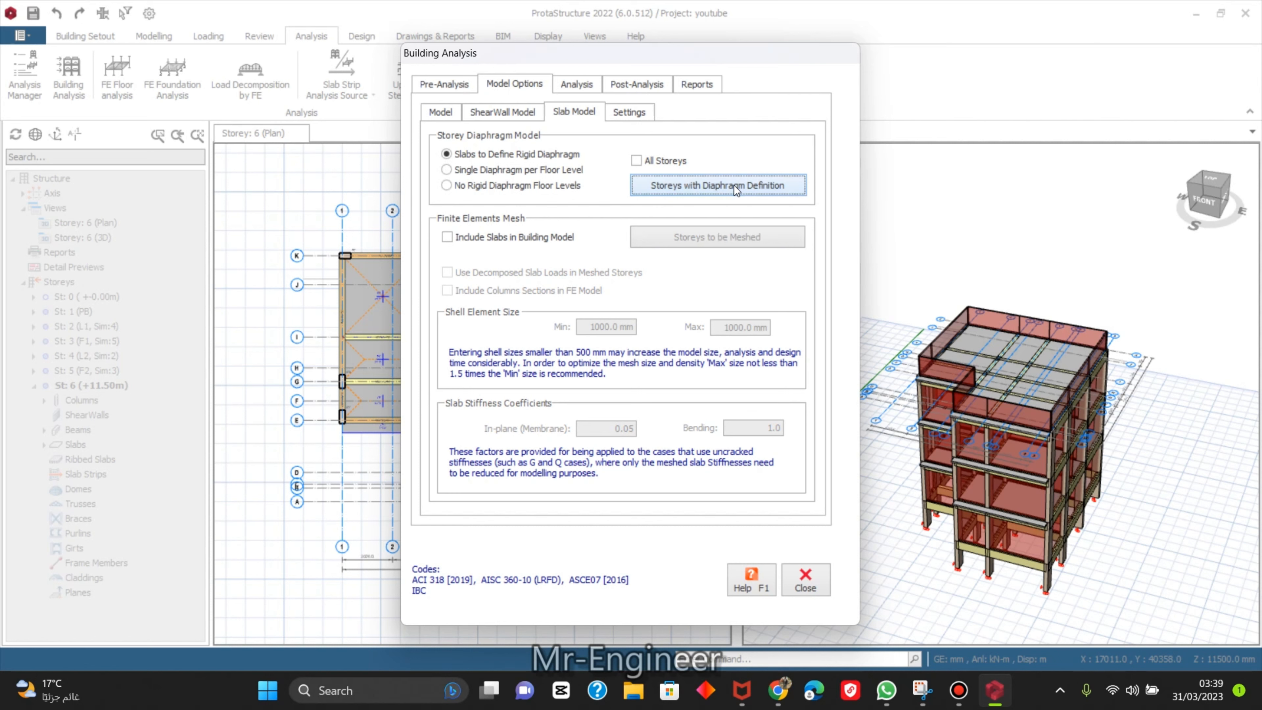
Include slabs in the building model and choose storeys 2 (L1), 3 (F1), 4 (L2), 5 (F2) and 6 (+11.50m) for meshing.
{"action": "left_click", "coordinate": [491, 239]}
{"action": "left_click", "coordinate": [704, 238]}
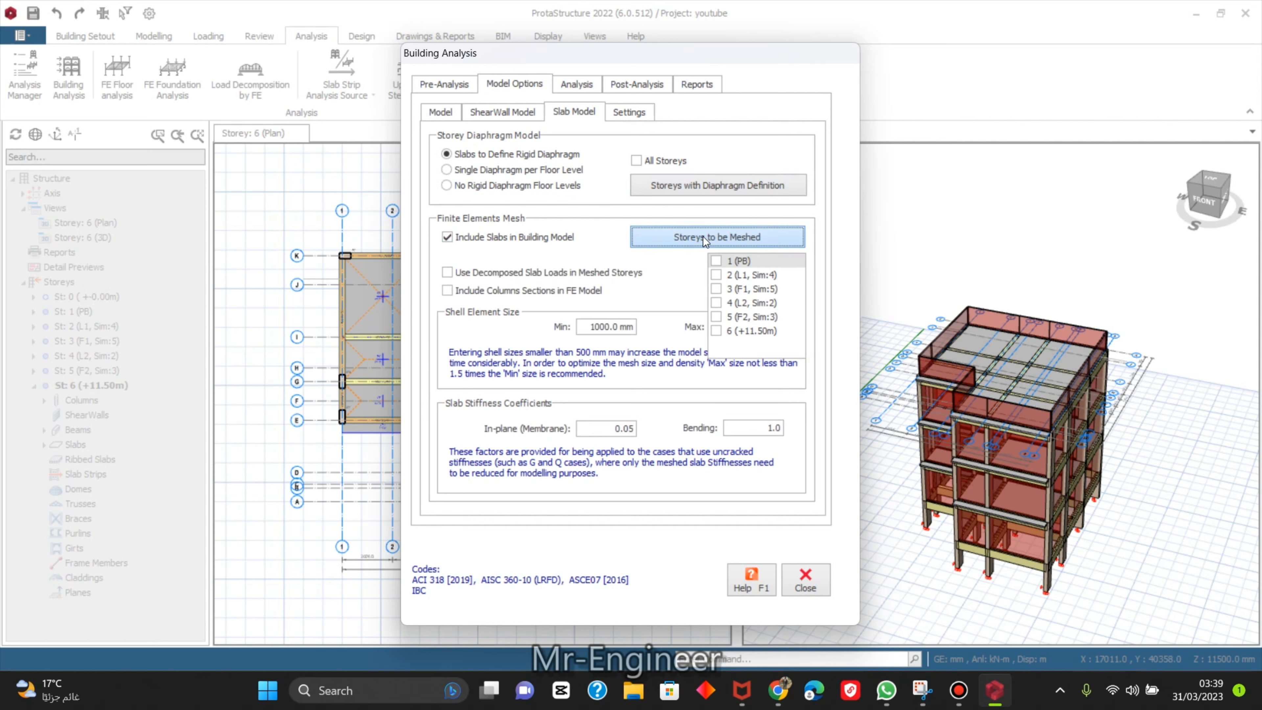
{"action": "left_click", "coordinate": [720, 276]}
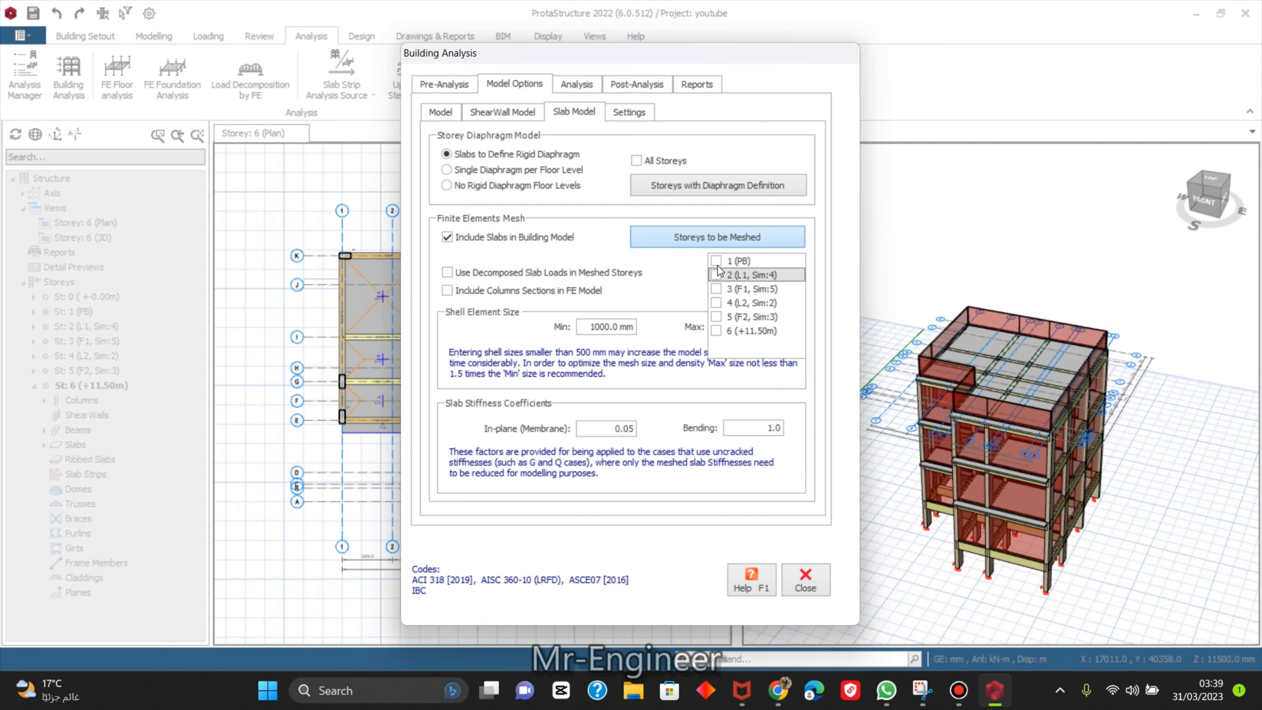
{"action": "left_click", "coordinate": [719, 277]}
{"action": "left_click", "coordinate": [719, 289]}
{"action": "left_click", "coordinate": [718, 290]}
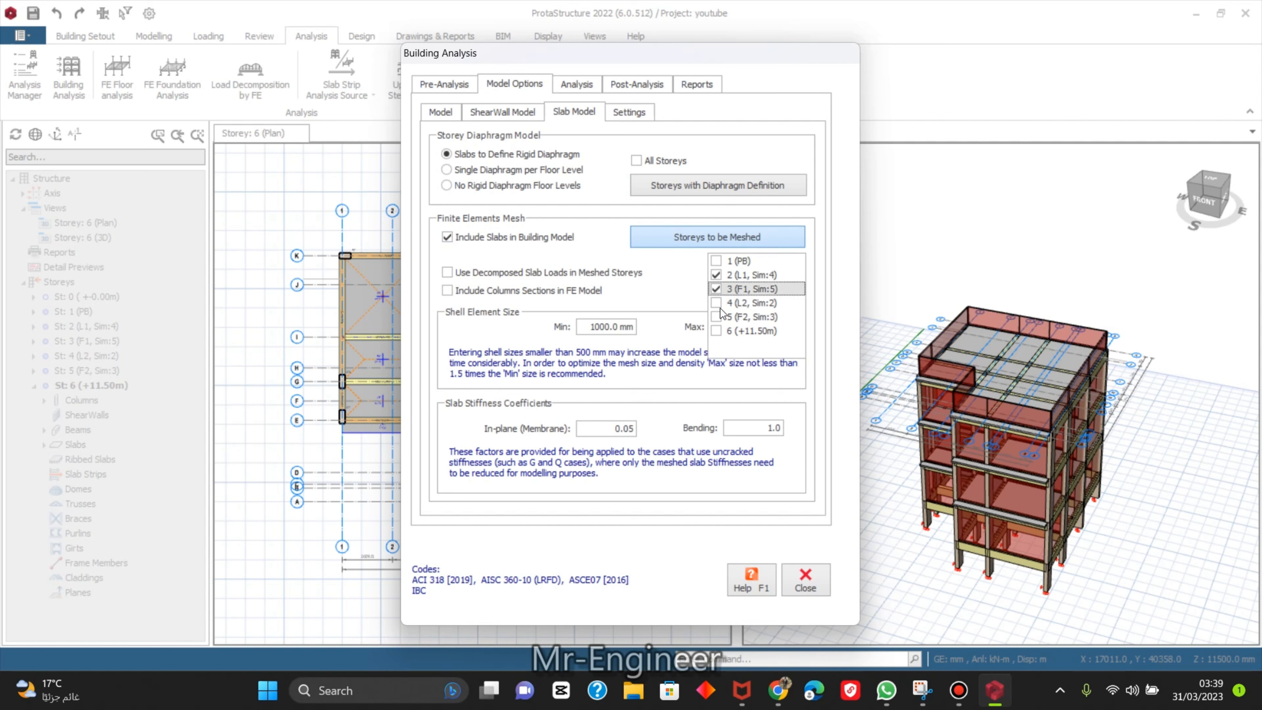
{"action": "left_click", "coordinate": [718, 304]}
{"action": "left_click", "coordinate": [718, 305]}
{"action": "left_click", "coordinate": [720, 317]}
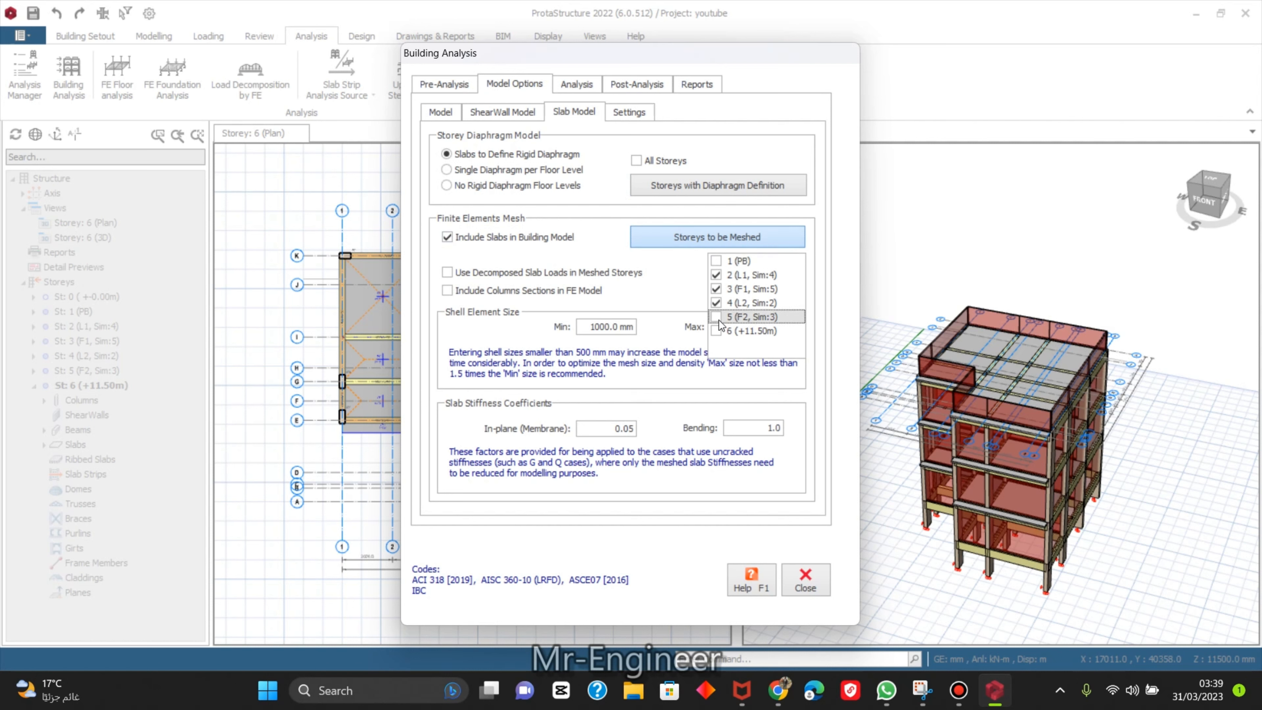
{"action": "left_click", "coordinate": [720, 318]}
{"action": "left_click", "coordinate": [721, 331]}
{"action": "left_click", "coordinate": [720, 332]}
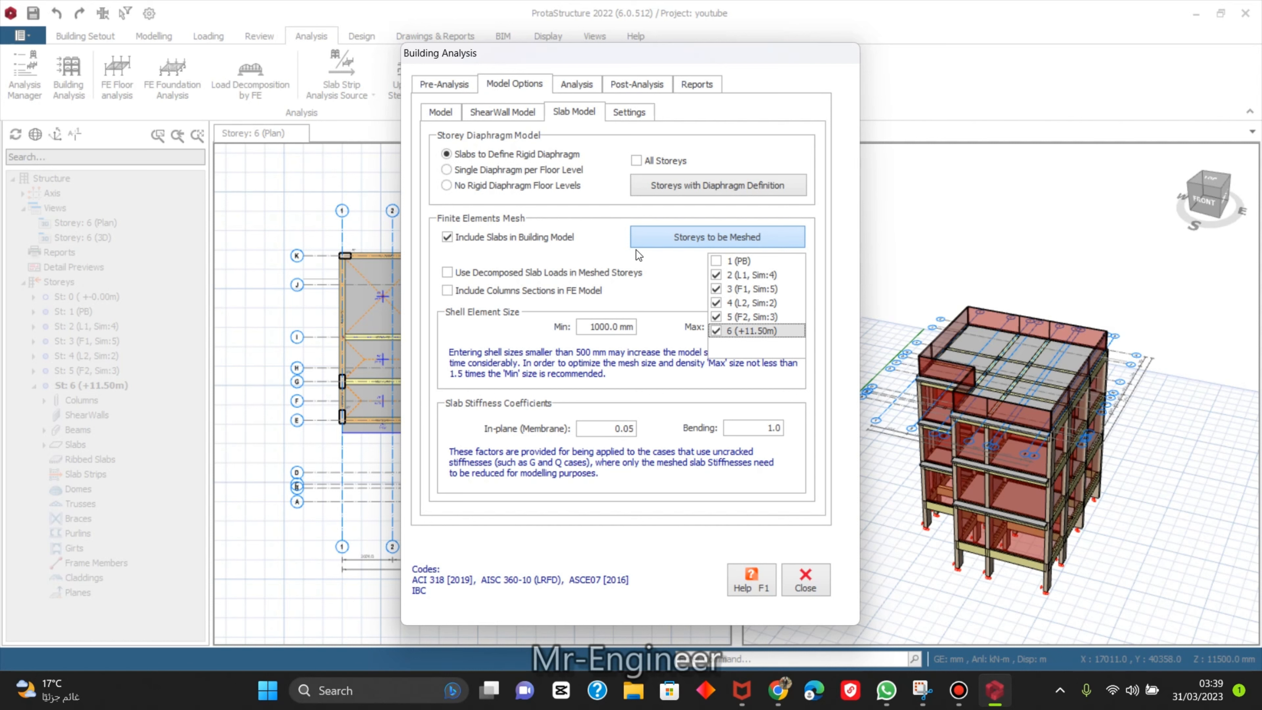
{"action": "left_click", "coordinate": [678, 238]}
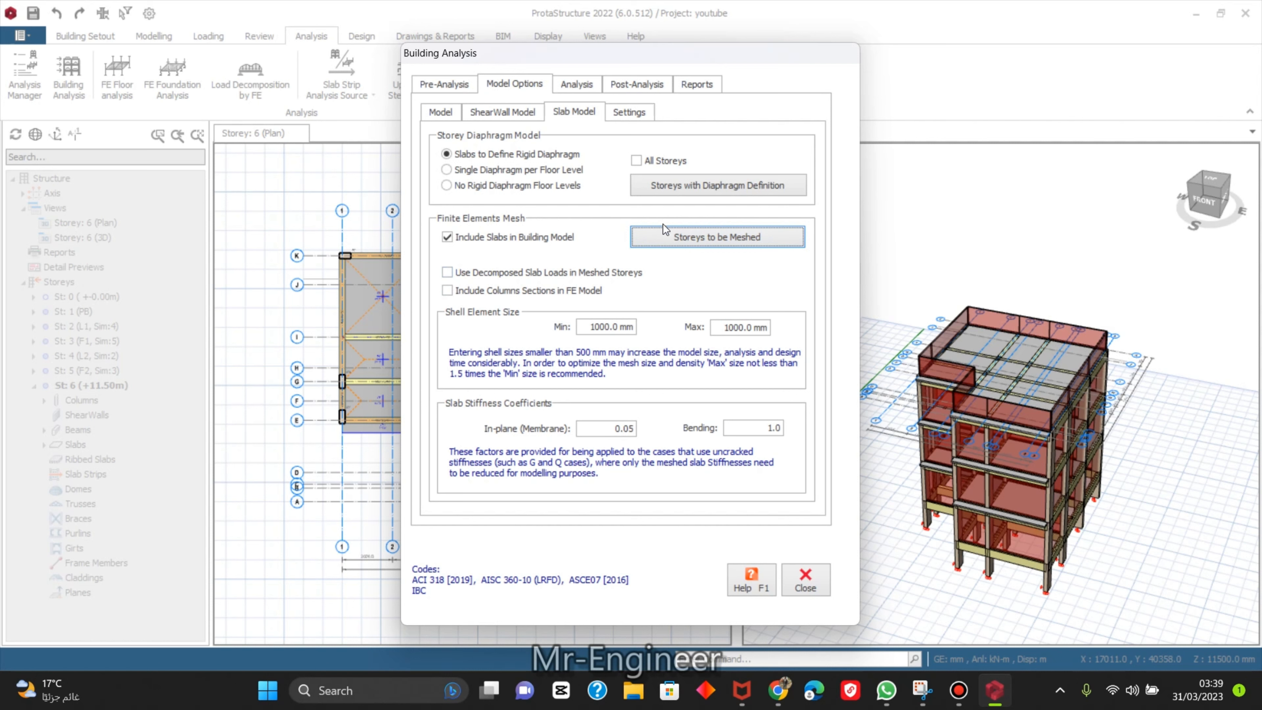
Recheck the general, slab and shear wall options, and examine the choices for rigid zones and storey degrees of freedom.
{"action": "left_click", "coordinate": [632, 115]}
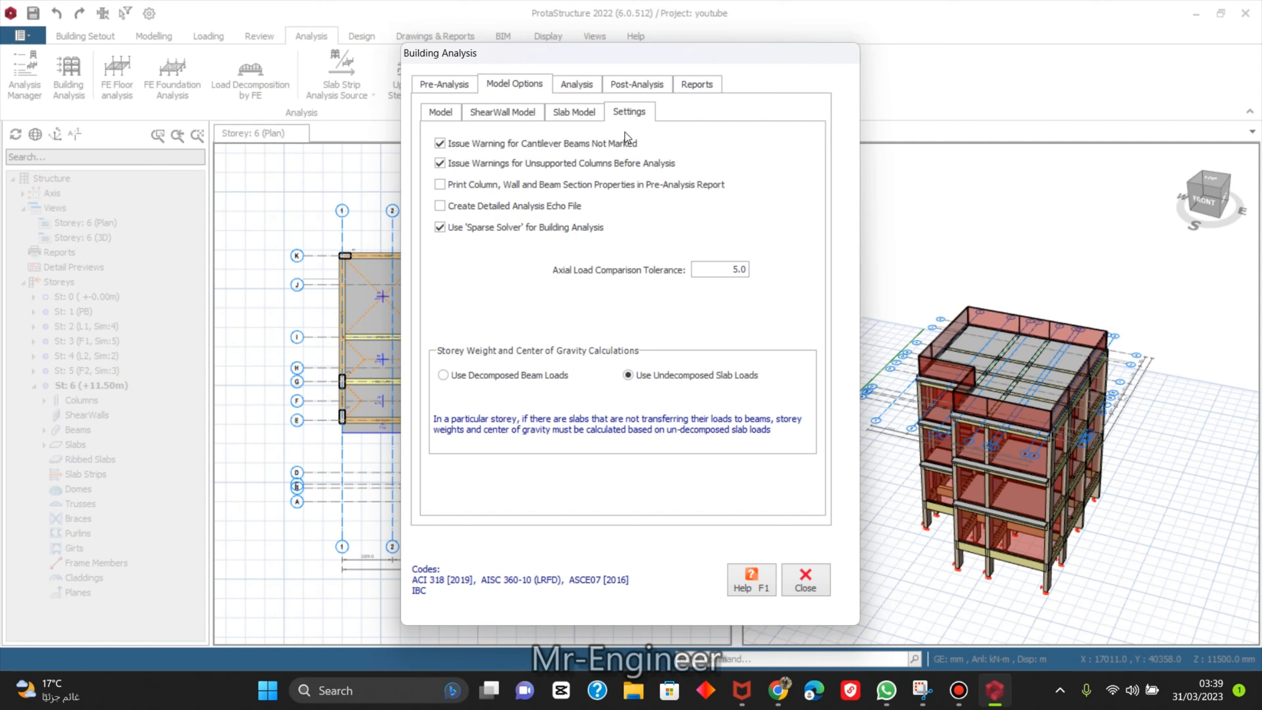
{"action": "left_click", "coordinate": [575, 113]}
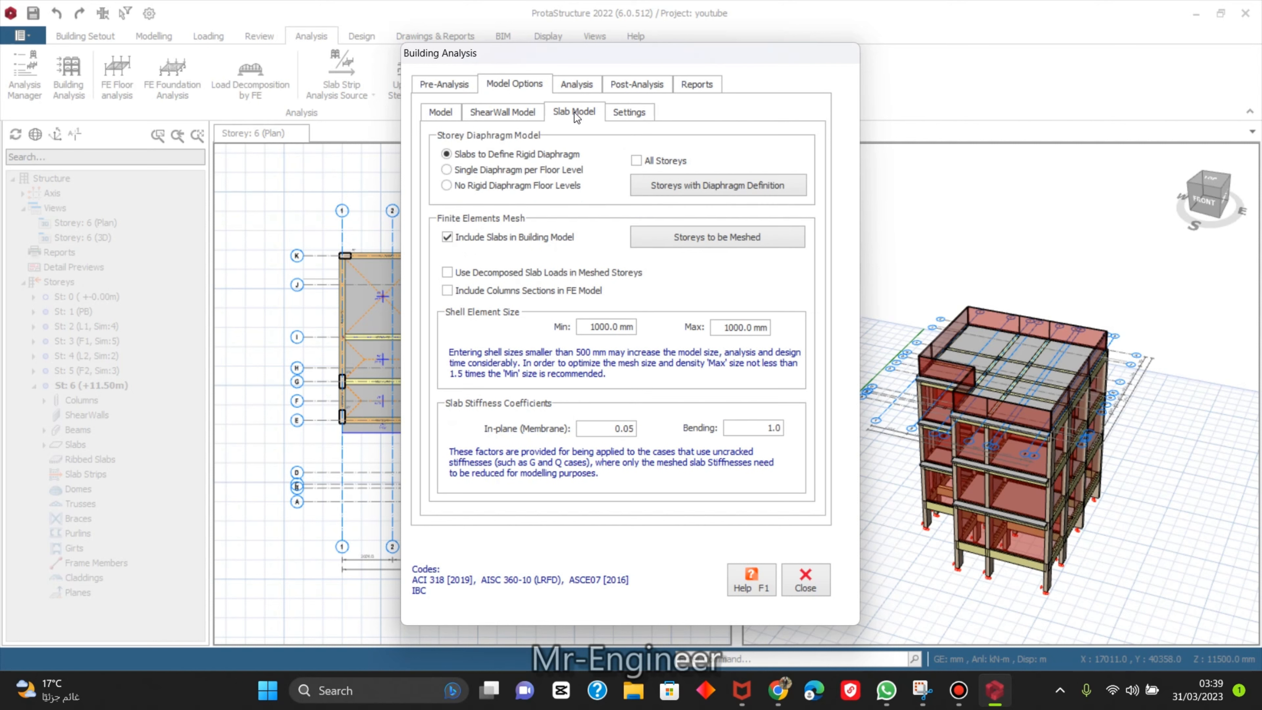
{"action": "left_click", "coordinate": [520, 112]}
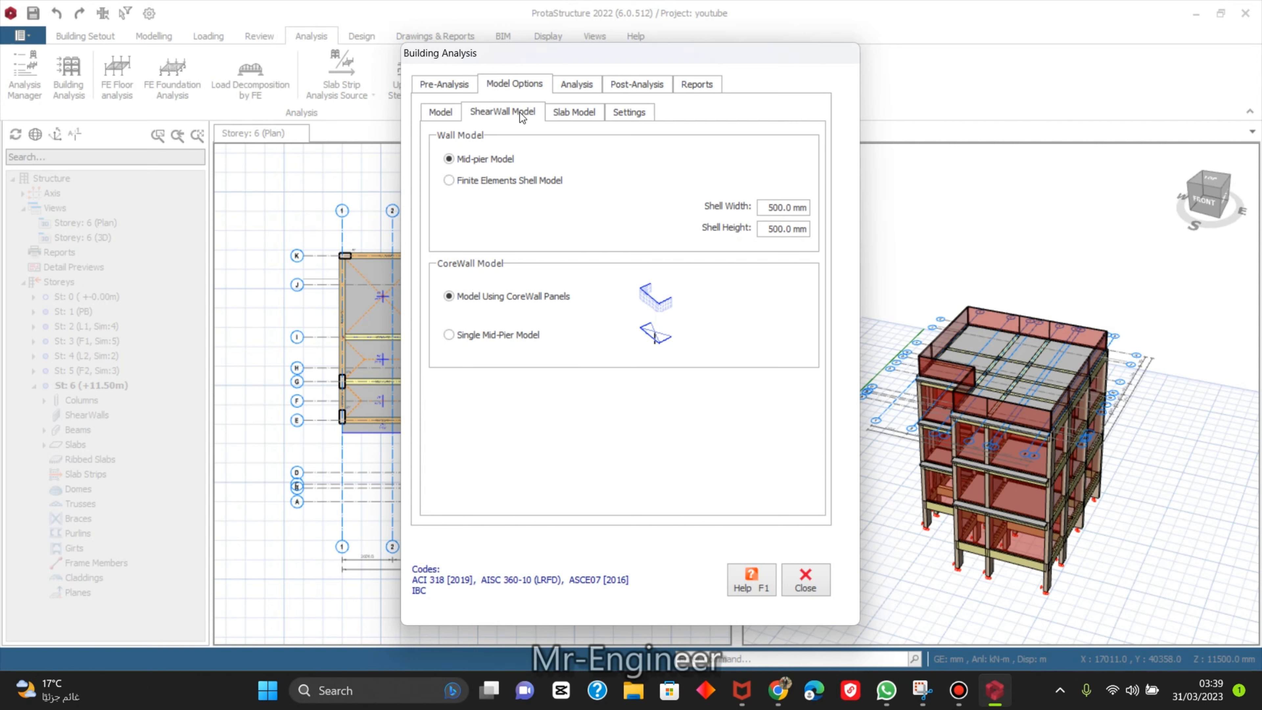
{"action": "left_click", "coordinate": [442, 116]}
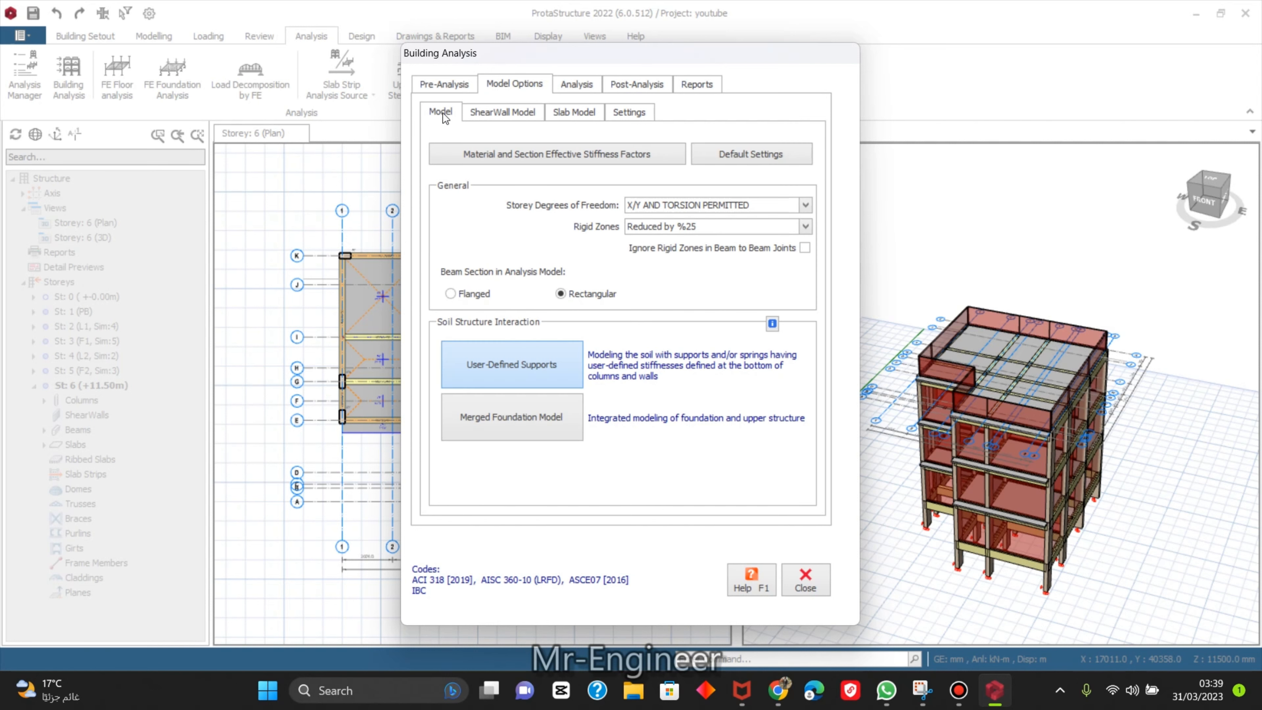
{"action": "left_click", "coordinate": [804, 227]}
{"action": "left_click", "coordinate": [802, 224]}
{"action": "left_click", "coordinate": [805, 205]}
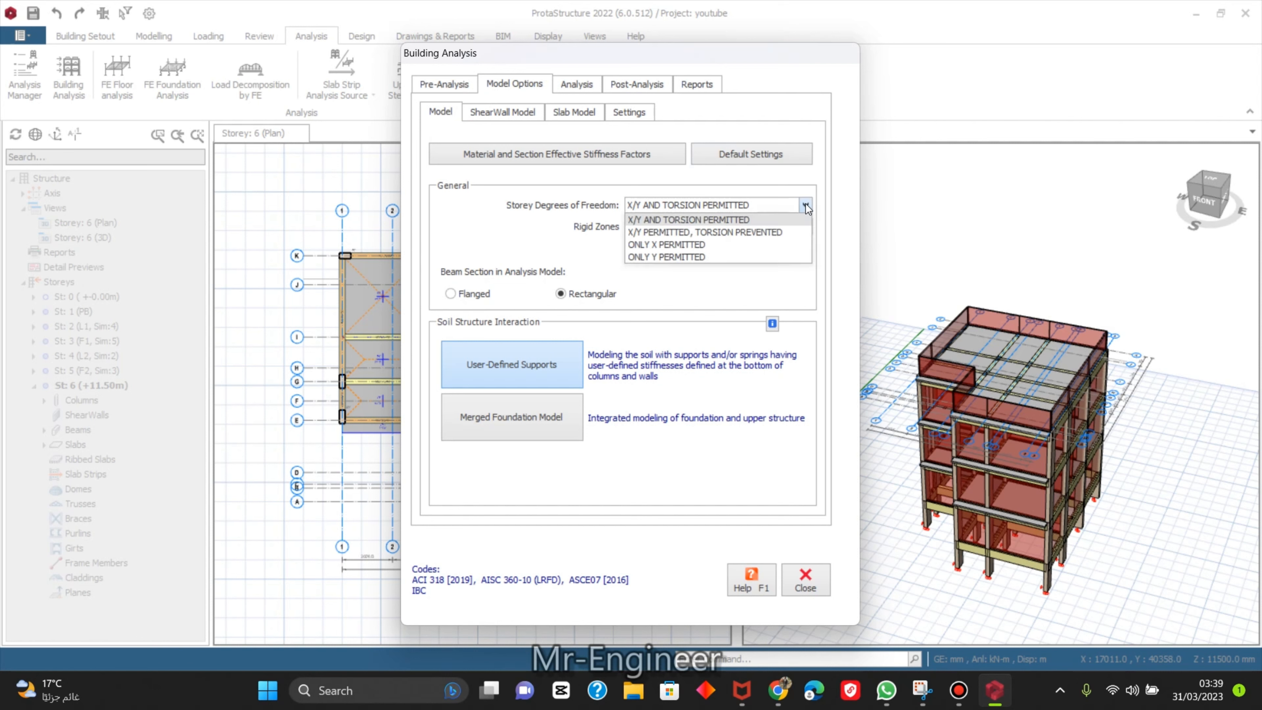
Review the default materials assigned in the pre-analysis settings, closing the list without changes.
{"action": "left_click", "coordinate": [805, 206]}
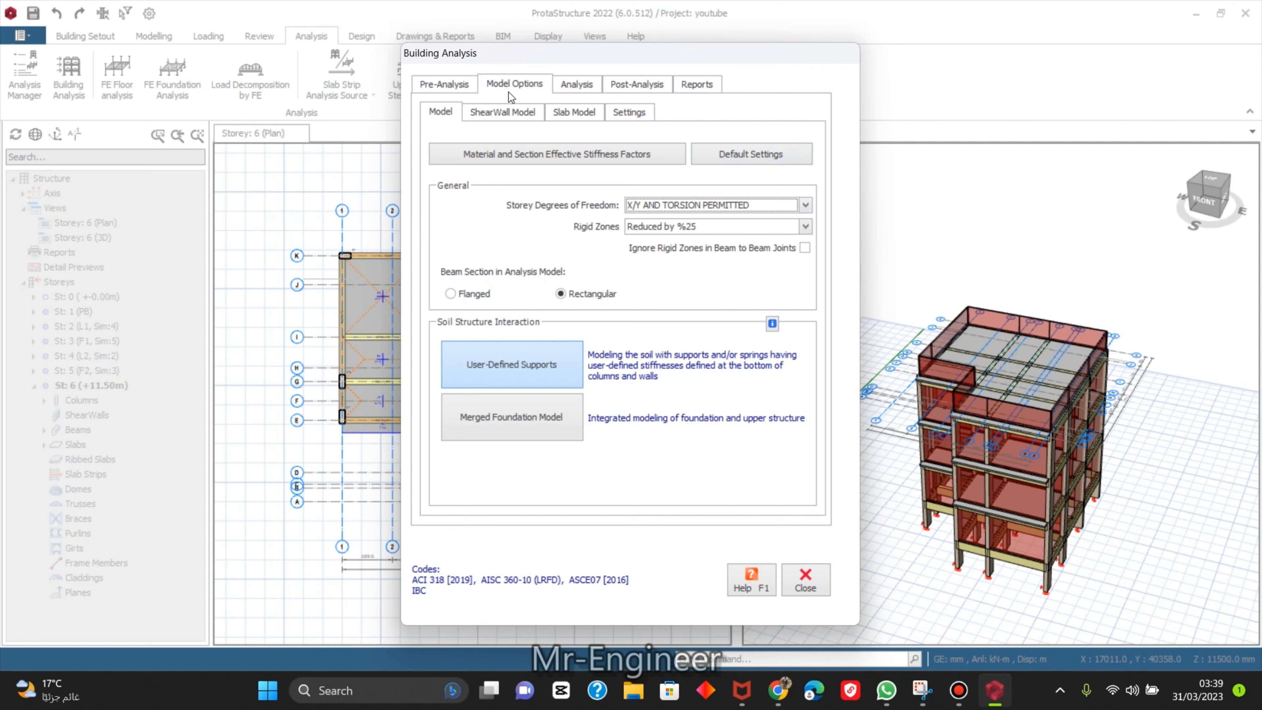
{"action": "left_click", "coordinate": [450, 92]}
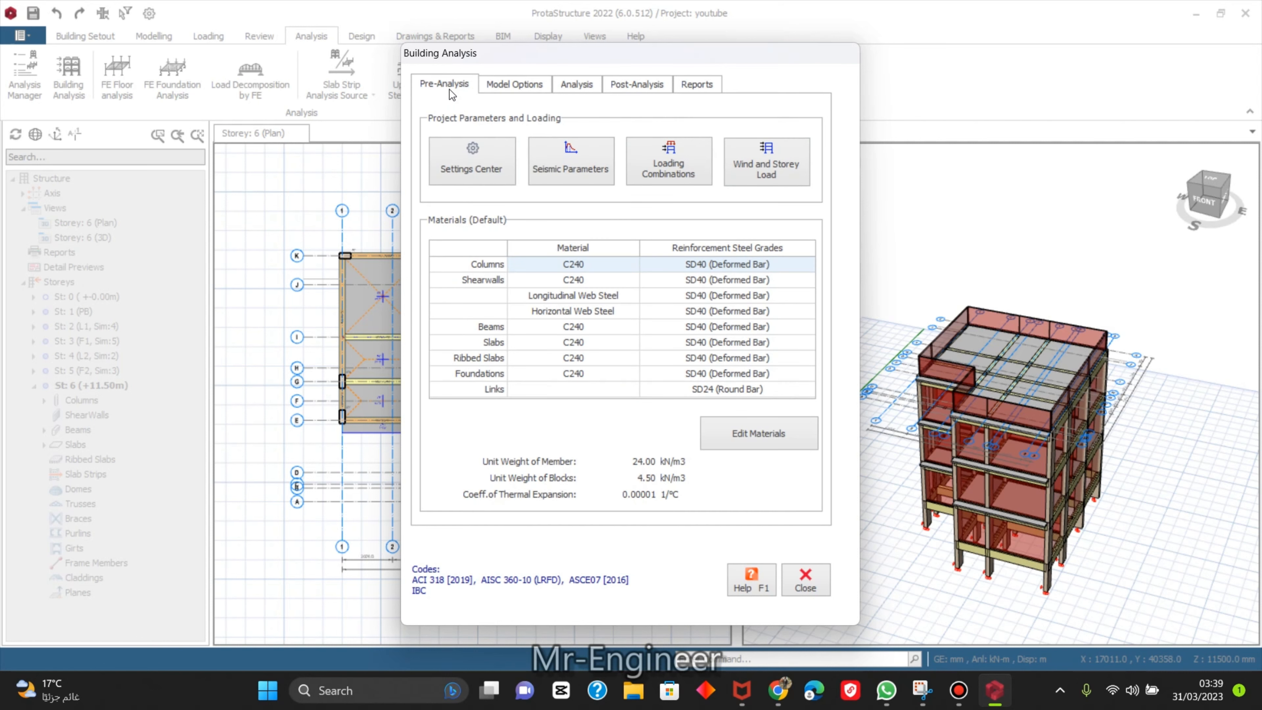
{"action": "left_click", "coordinate": [730, 440]}
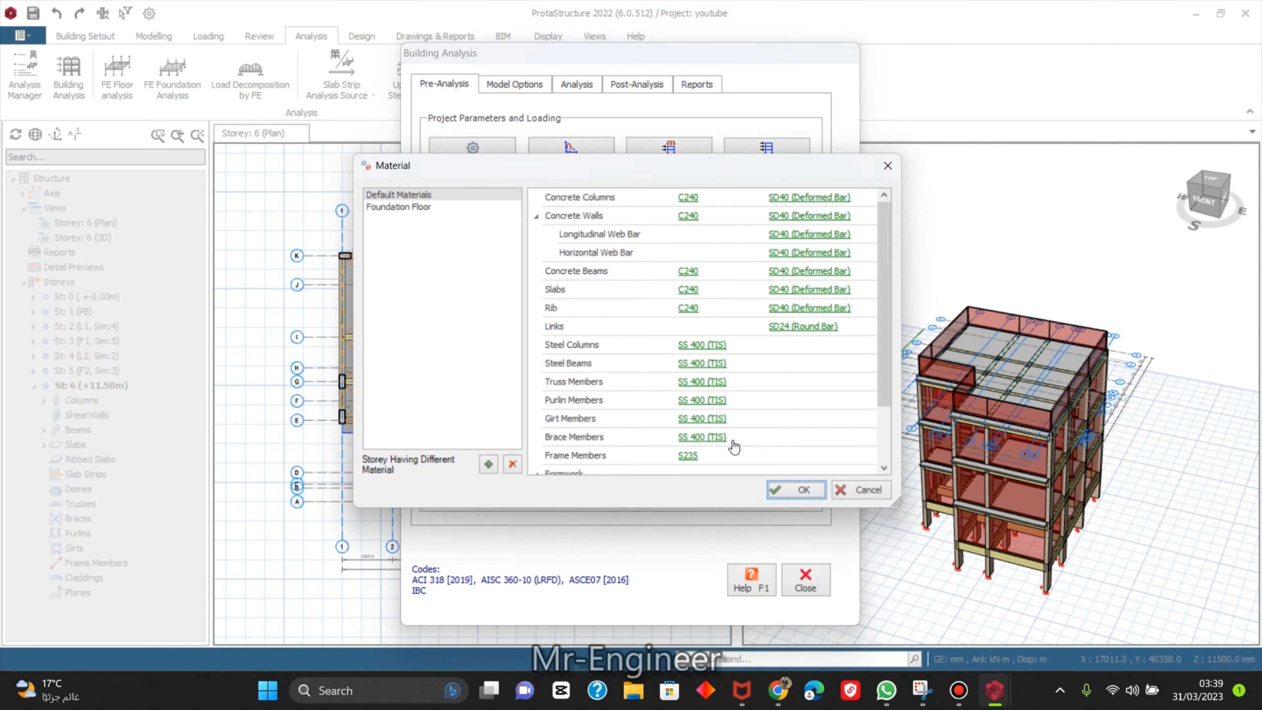
{"action": "left_click", "coordinate": [897, 163]}
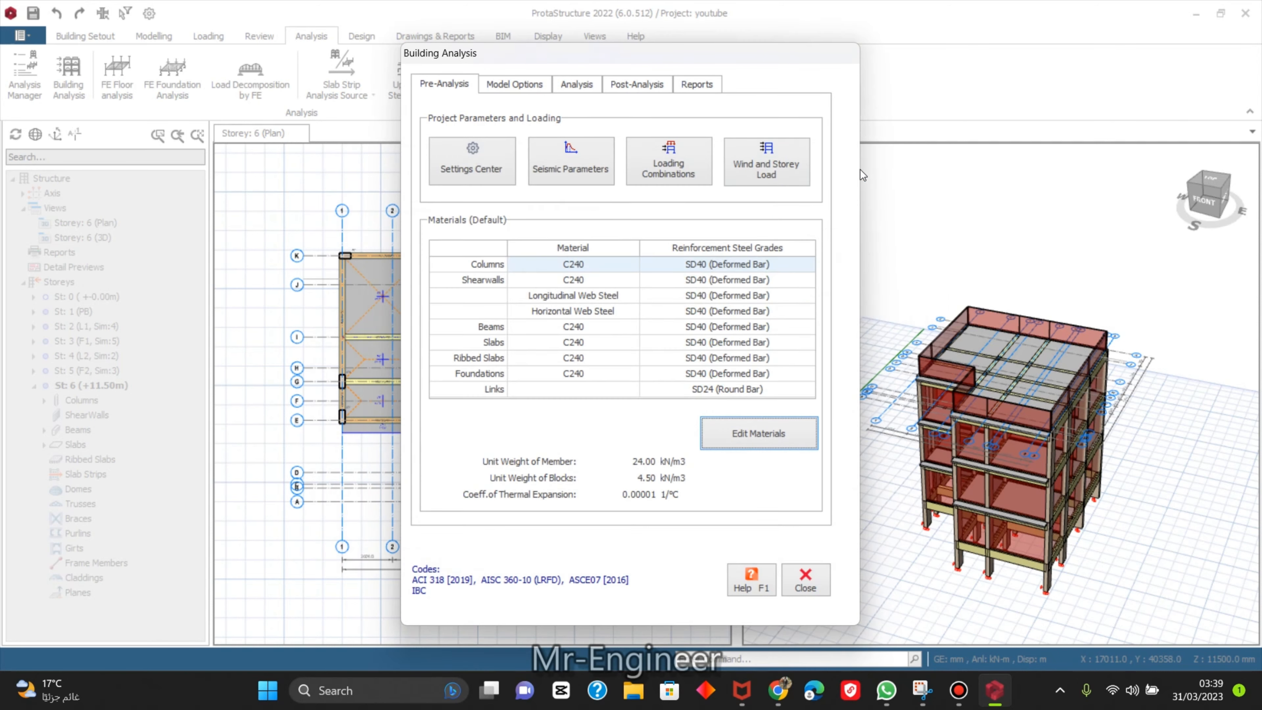
Regenerate the load combinations with an unfactored D+L combination and without the second automatic pattern load (_=_=...).
{"action": "left_click", "coordinate": [686, 175]}
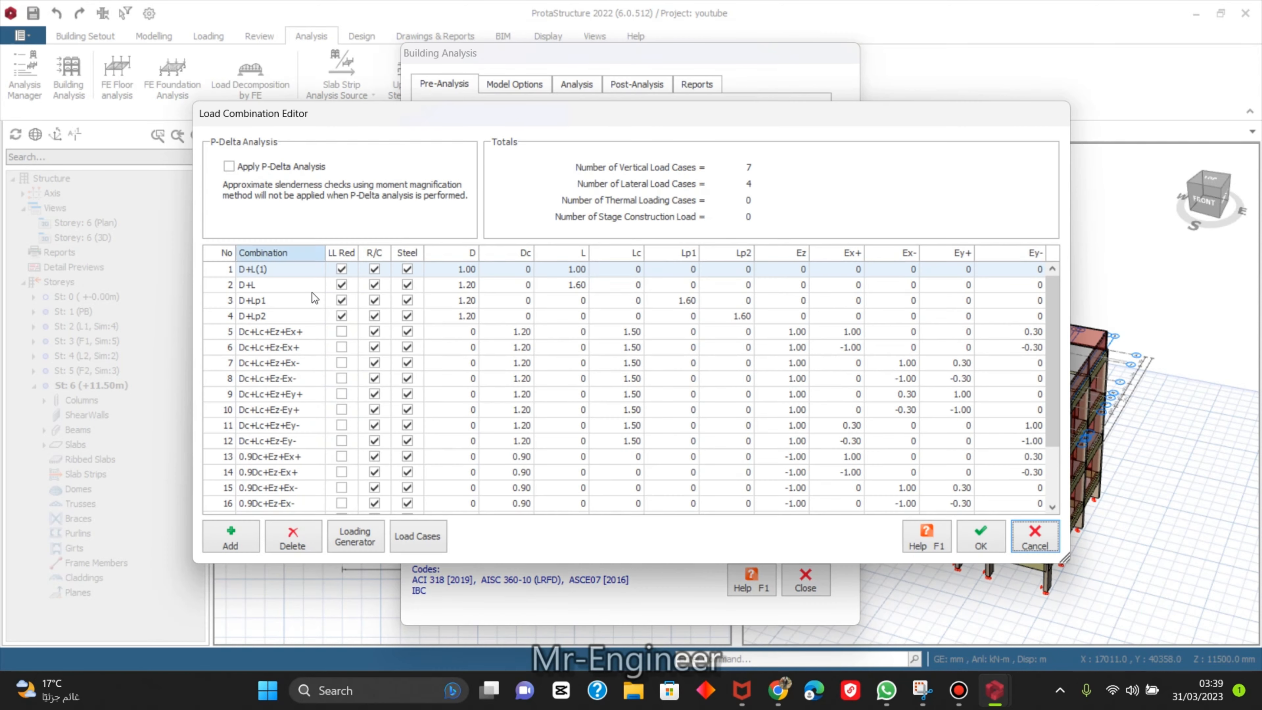
{"action": "left_click", "coordinate": [363, 547]}
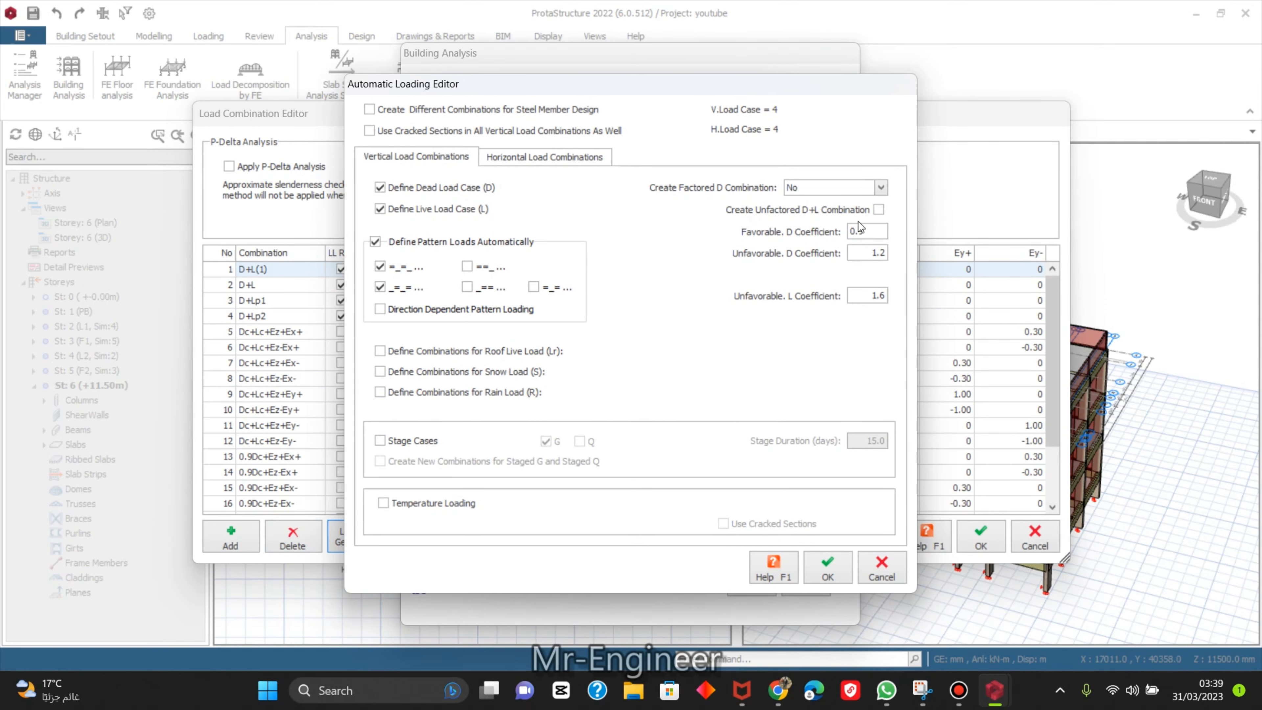
{"action": "left_click", "coordinate": [878, 209]}
{"action": "left_click", "coordinate": [550, 158]}
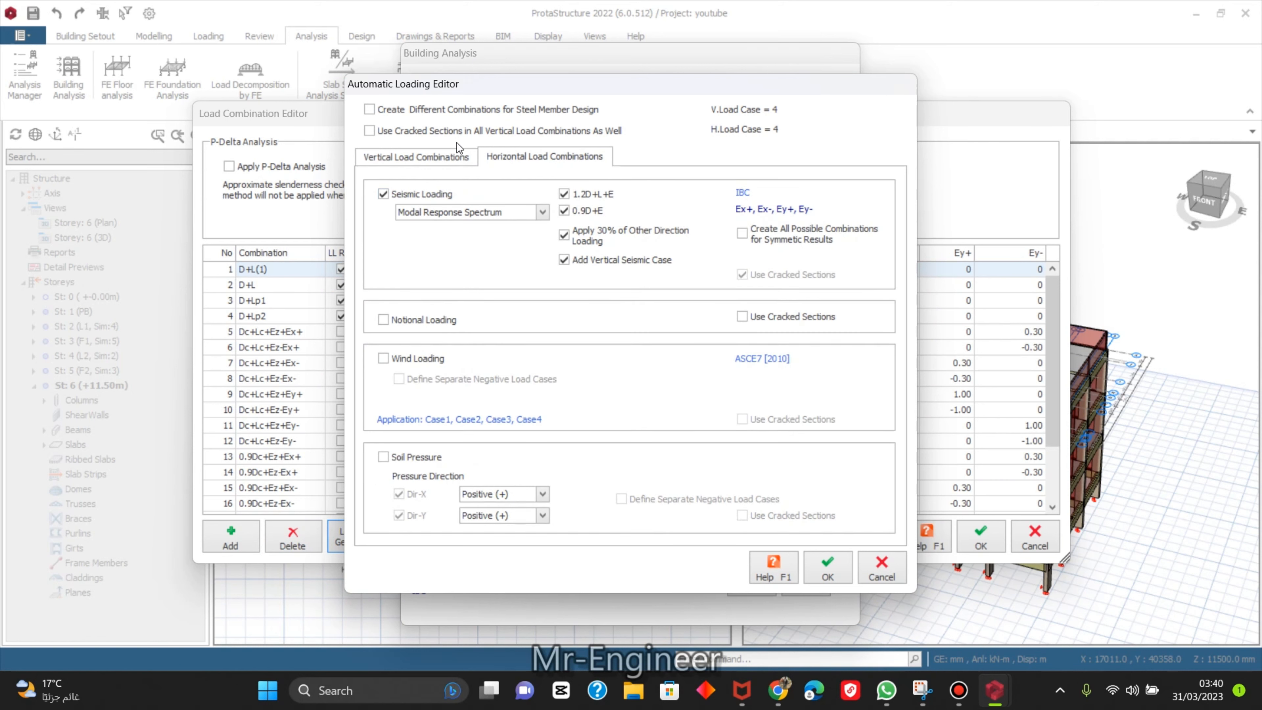
{"action": "left_click", "coordinate": [440, 155]}
{"action": "left_click", "coordinate": [380, 288]}
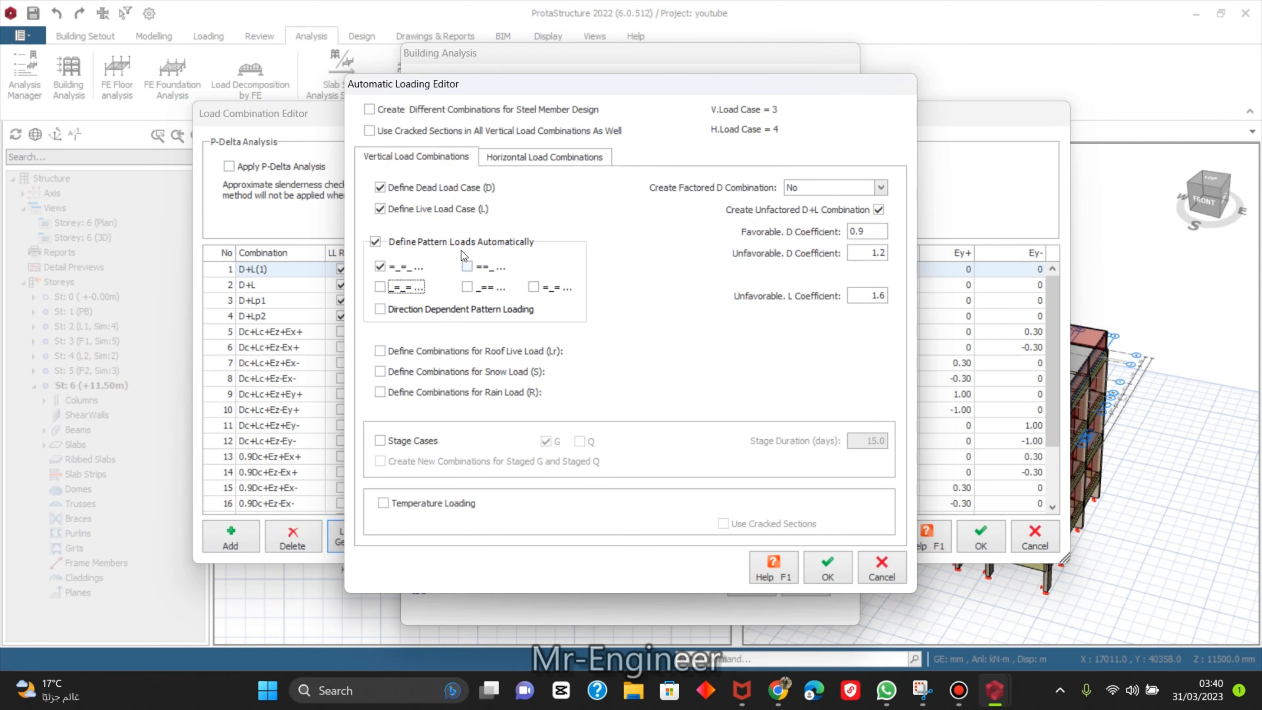
{"action": "left_click", "coordinate": [827, 566]}
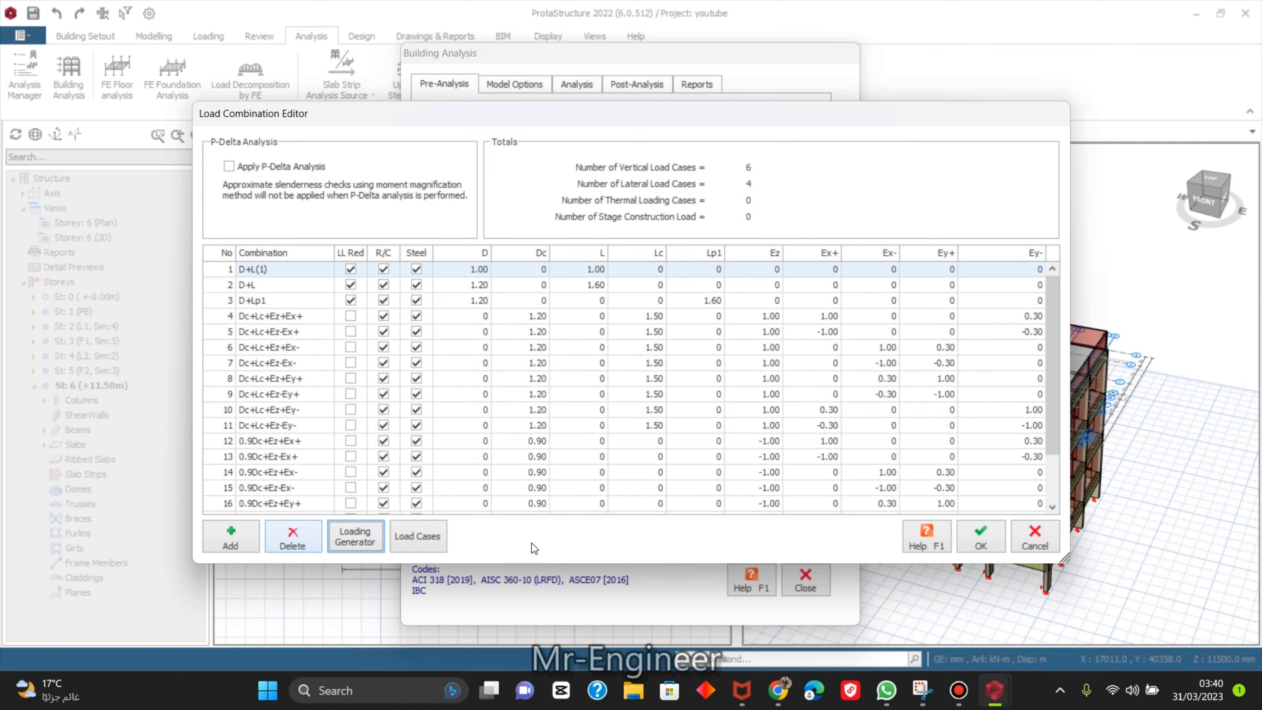
{"action": "left_click", "coordinate": [975, 538]}
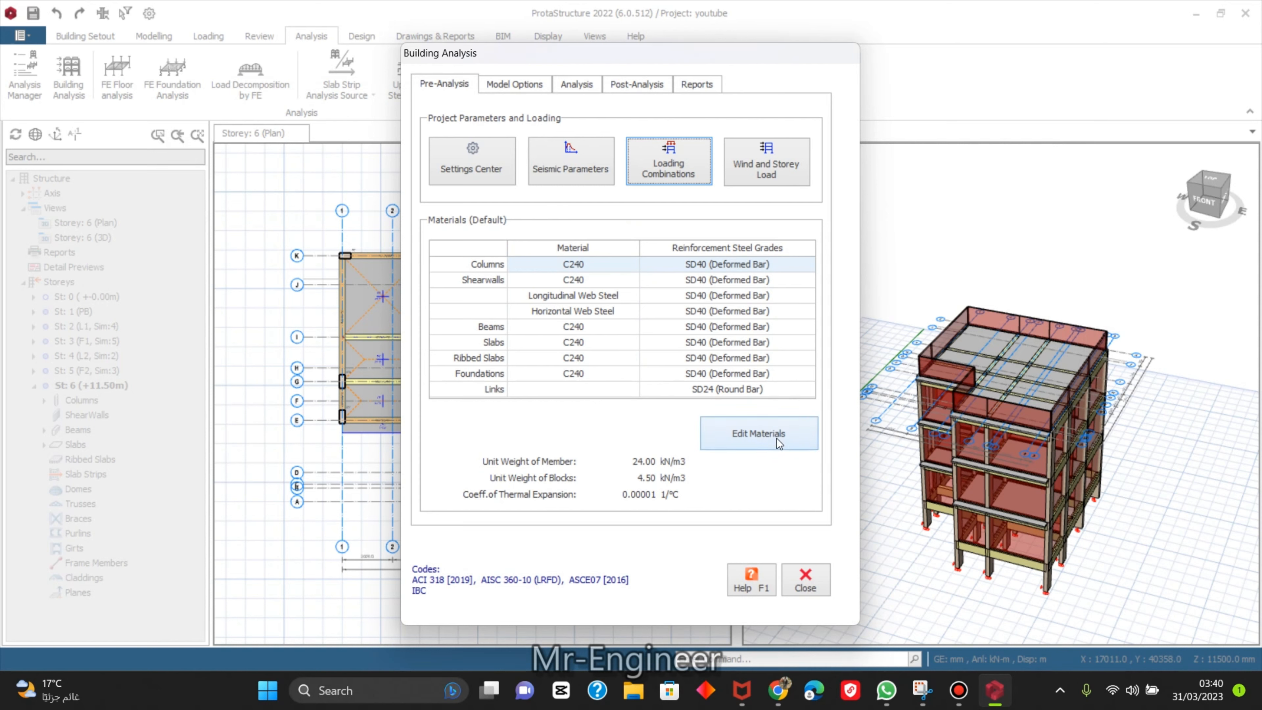
Inspect the concrete and rebar steel properties assigned to concrete columns in the default materials, cancelling without changes.
{"action": "left_click", "coordinate": [759, 434]}
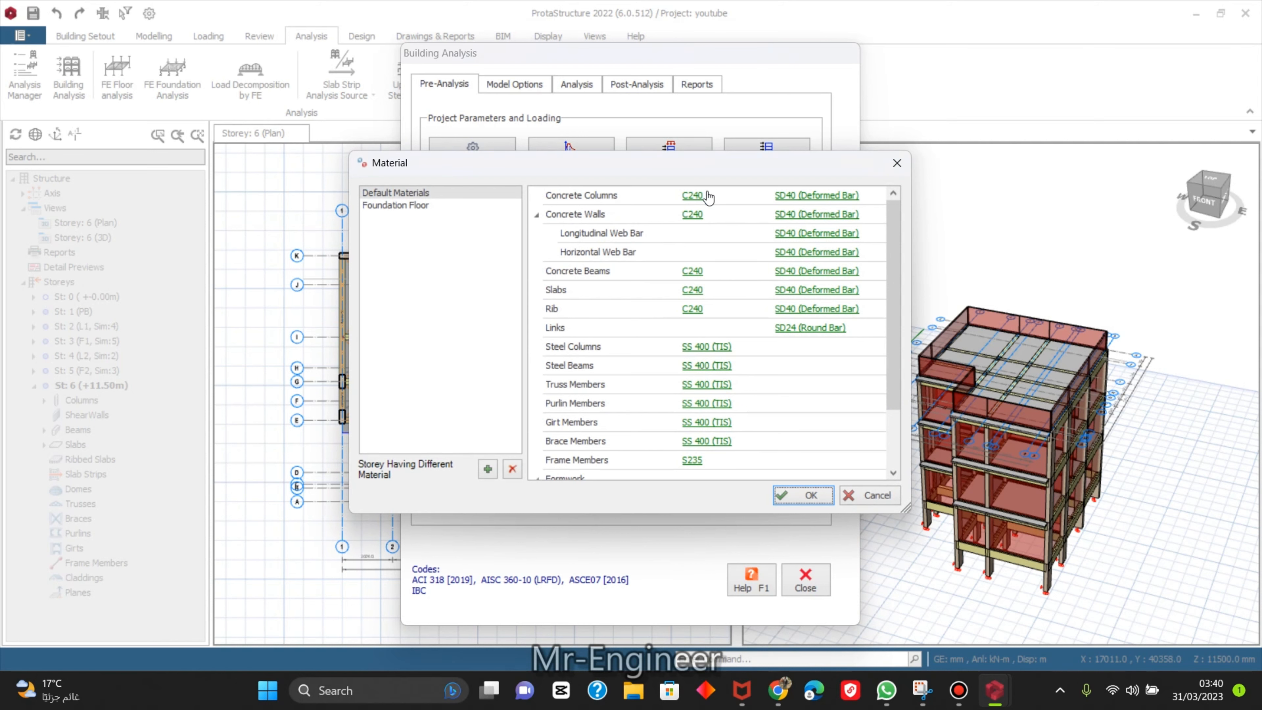
{"action": "left_click", "coordinate": [692, 196]}
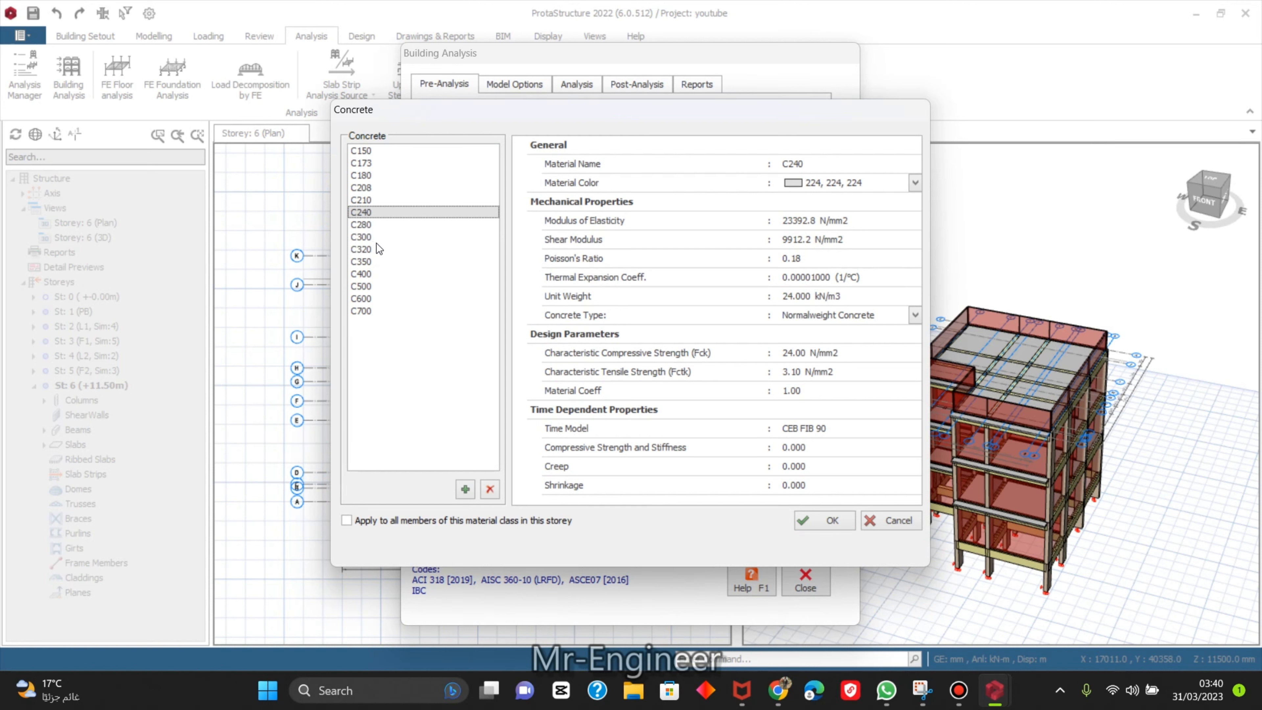
{"action": "left_click", "coordinate": [895, 520]}
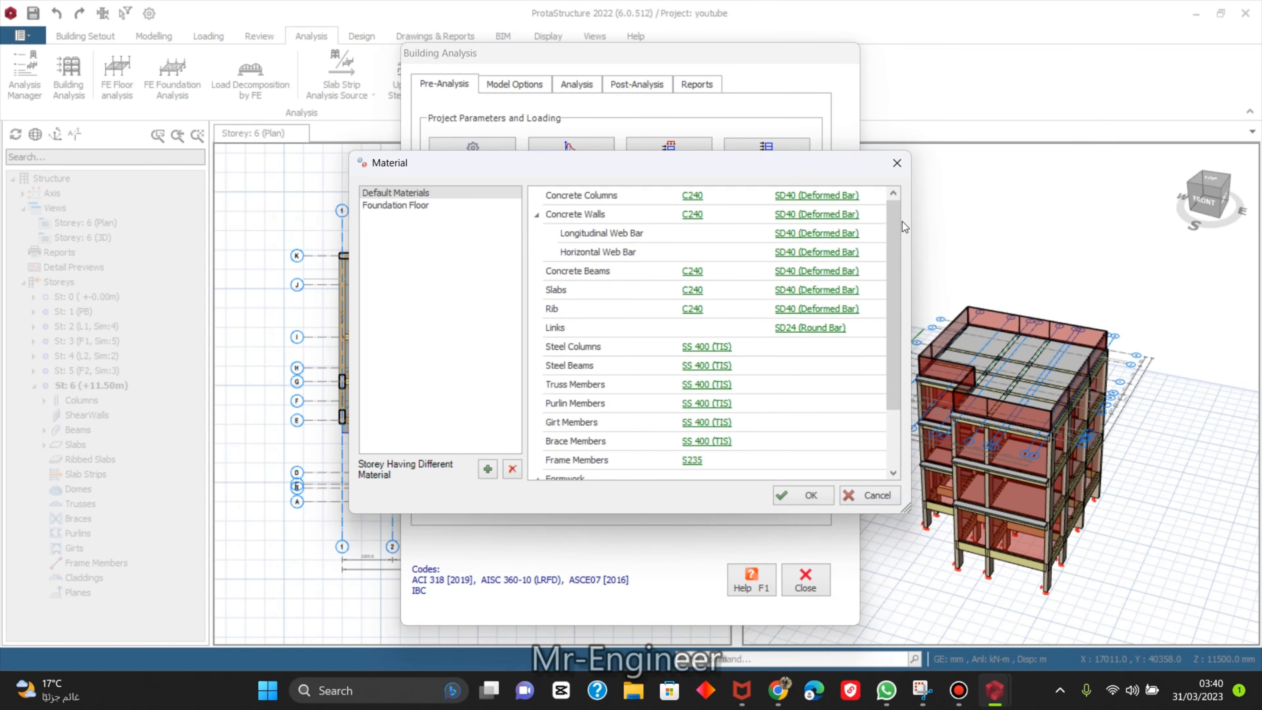
{"action": "left_click", "coordinate": [835, 196]}
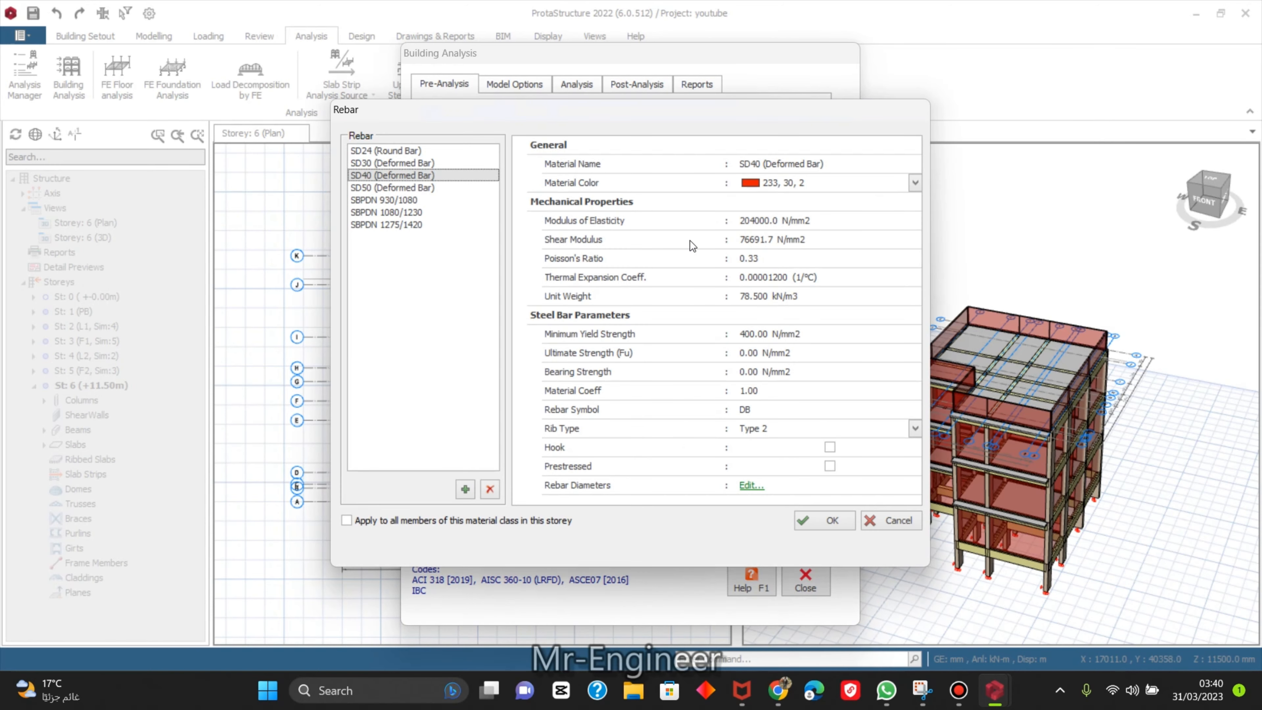
{"action": "left_click", "coordinate": [904, 520]}
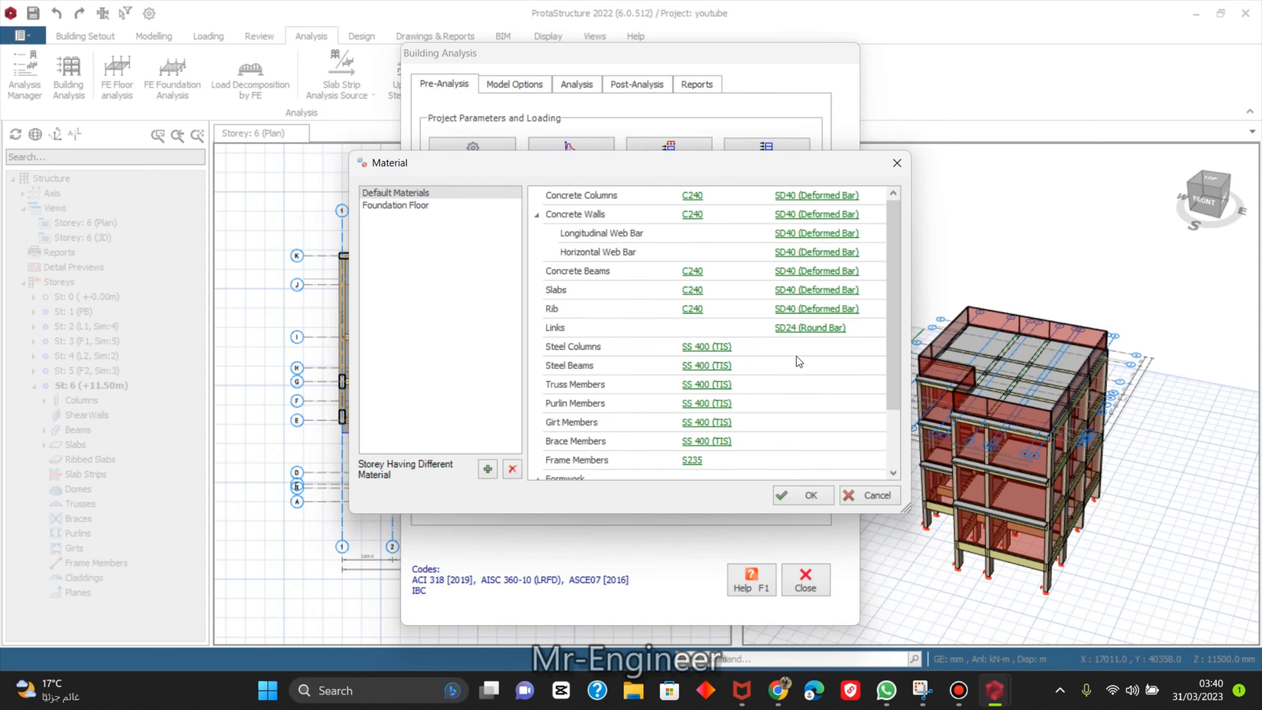
{"action": "left_click", "coordinate": [695, 197]}
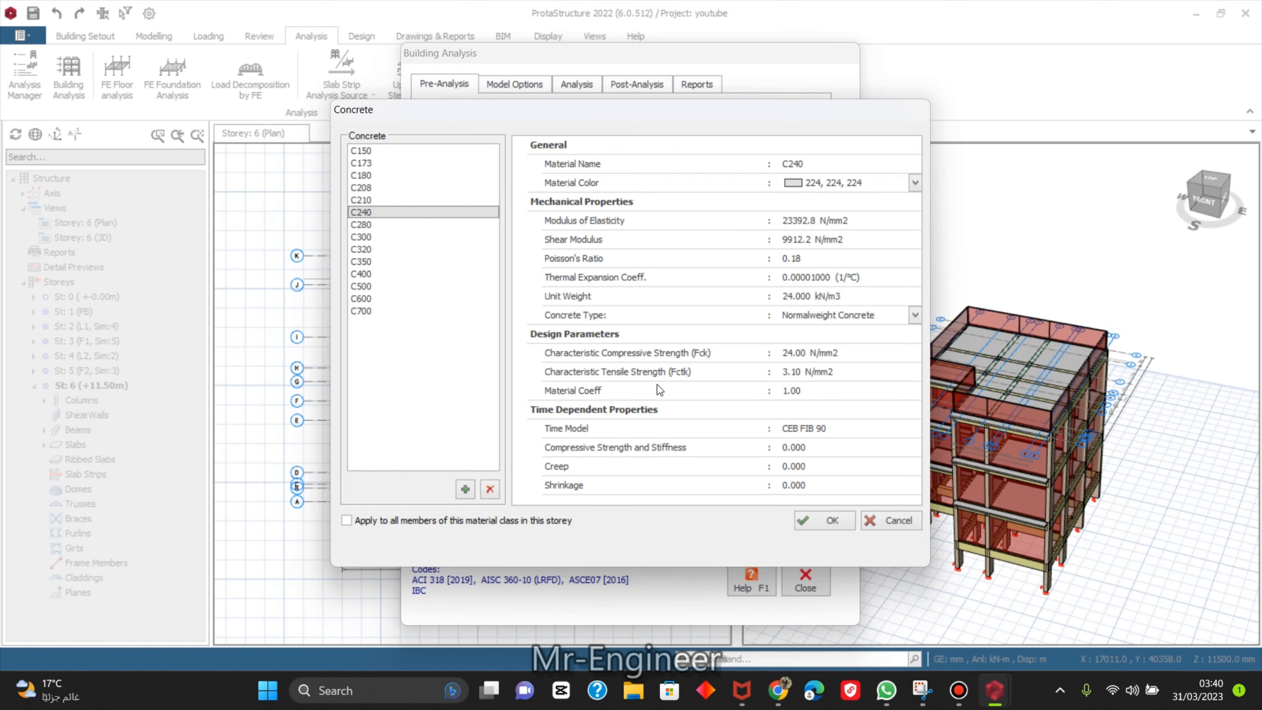
{"action": "left_click", "coordinate": [916, 520]}
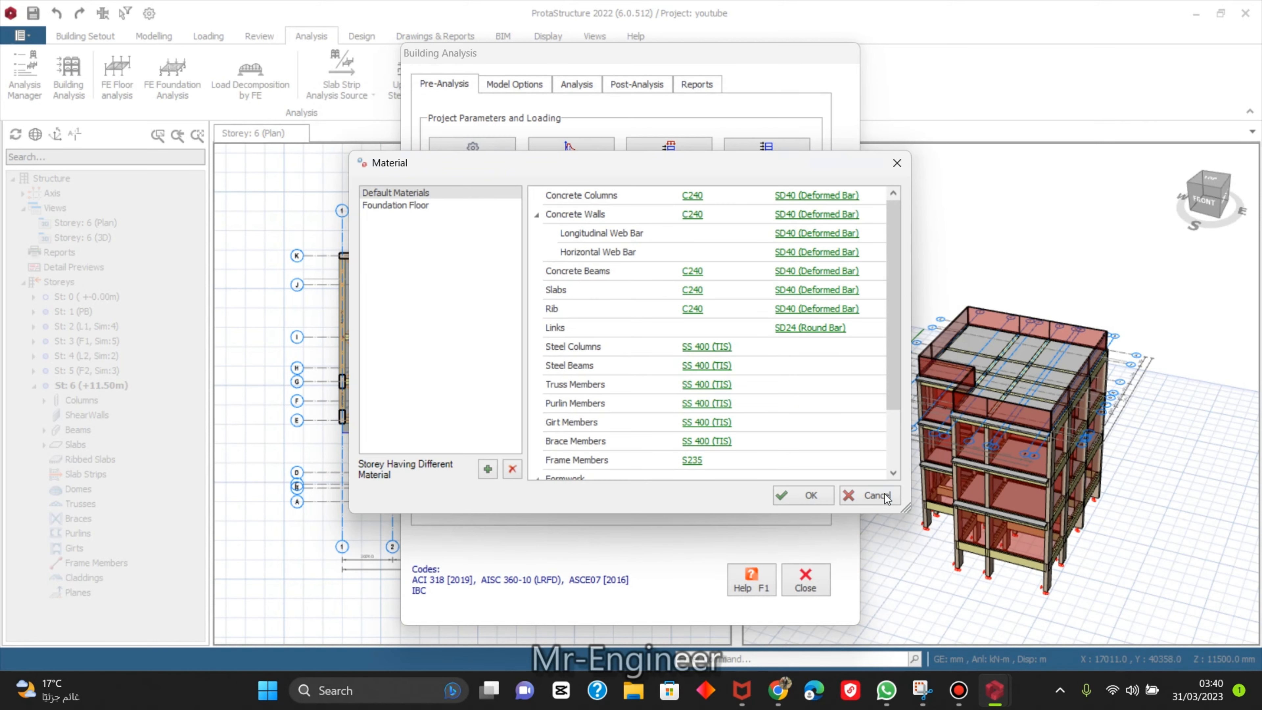
In the SD40 rebar table, enable 14, 18 and 22 mm bars for columns and disable 12, 25, 28, 32, 36 and 40 mm.
{"action": "left_click", "coordinate": [820, 202]}
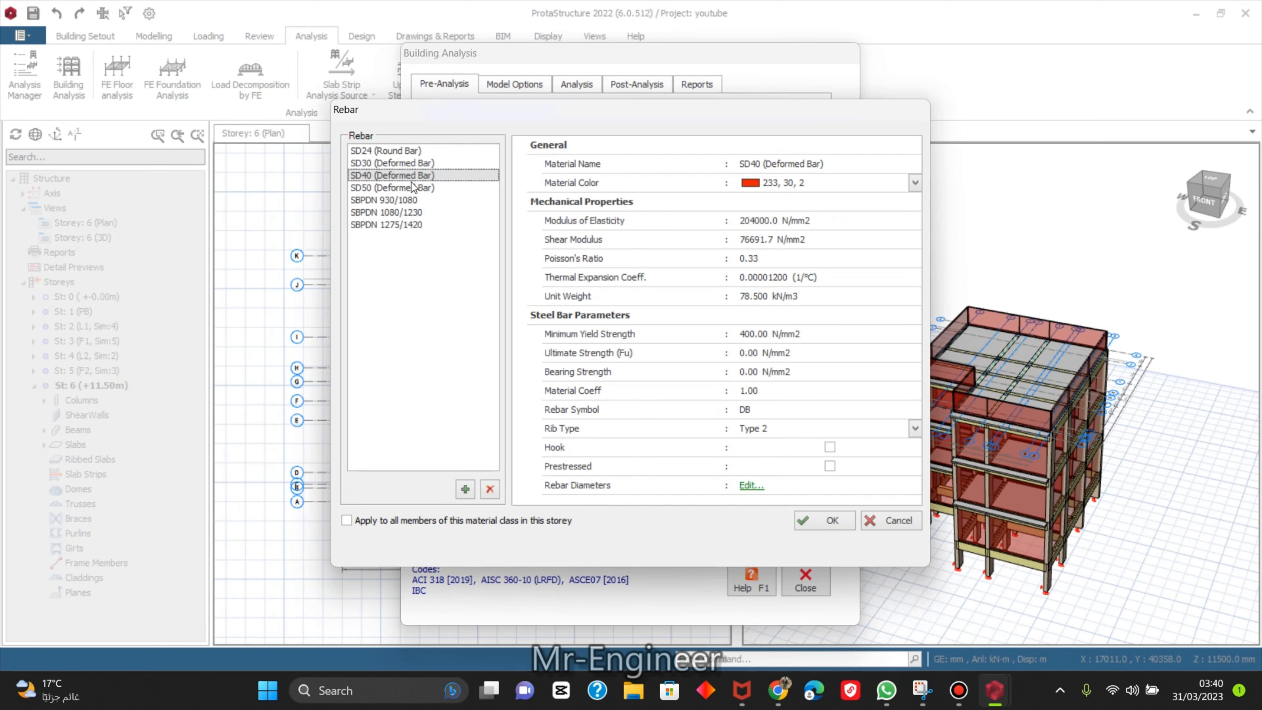
{"action": "left_click", "coordinate": [747, 486]}
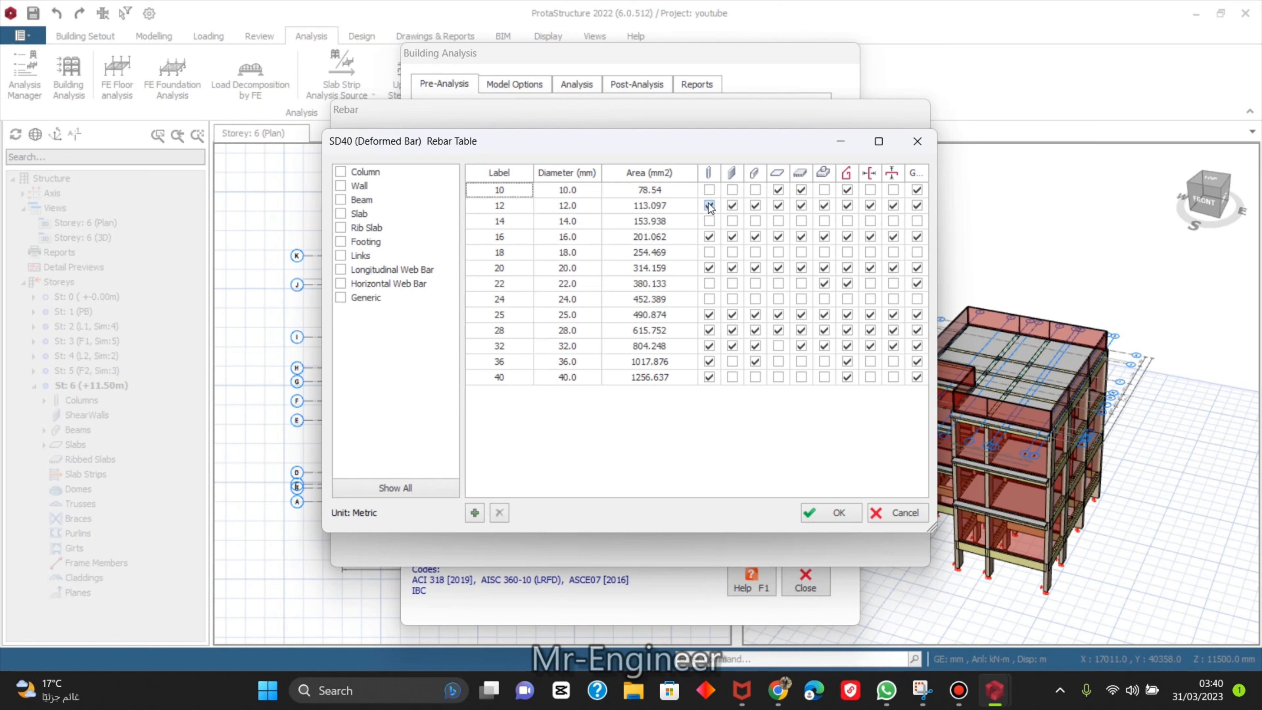
{"action": "left_click", "coordinate": [709, 221]}
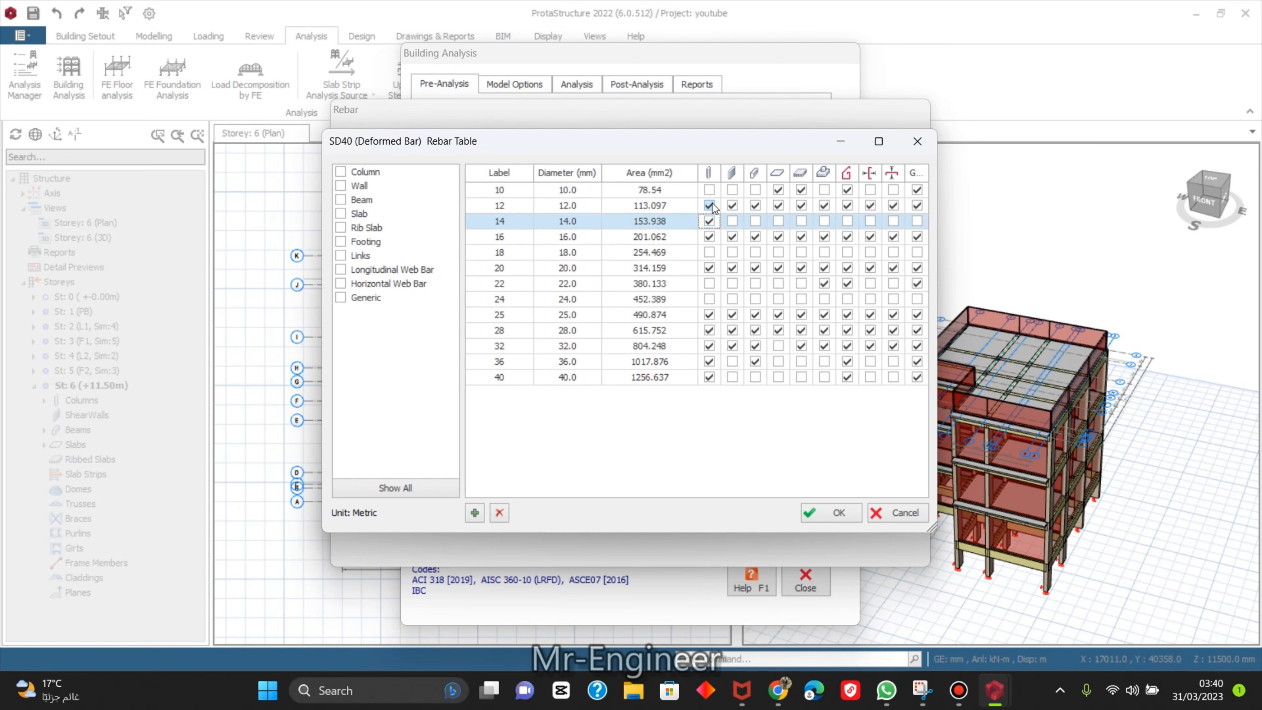
{"action": "left_click", "coordinate": [711, 204]}
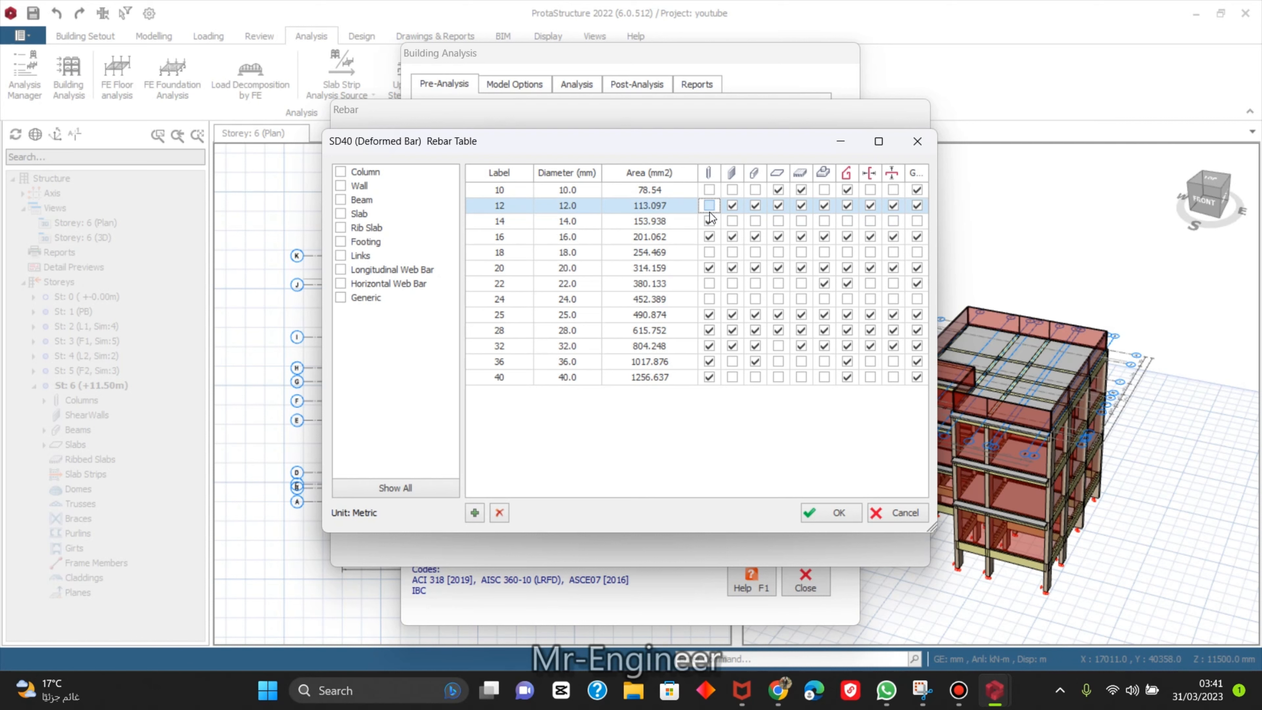
{"action": "left_click", "coordinate": [711, 253]}
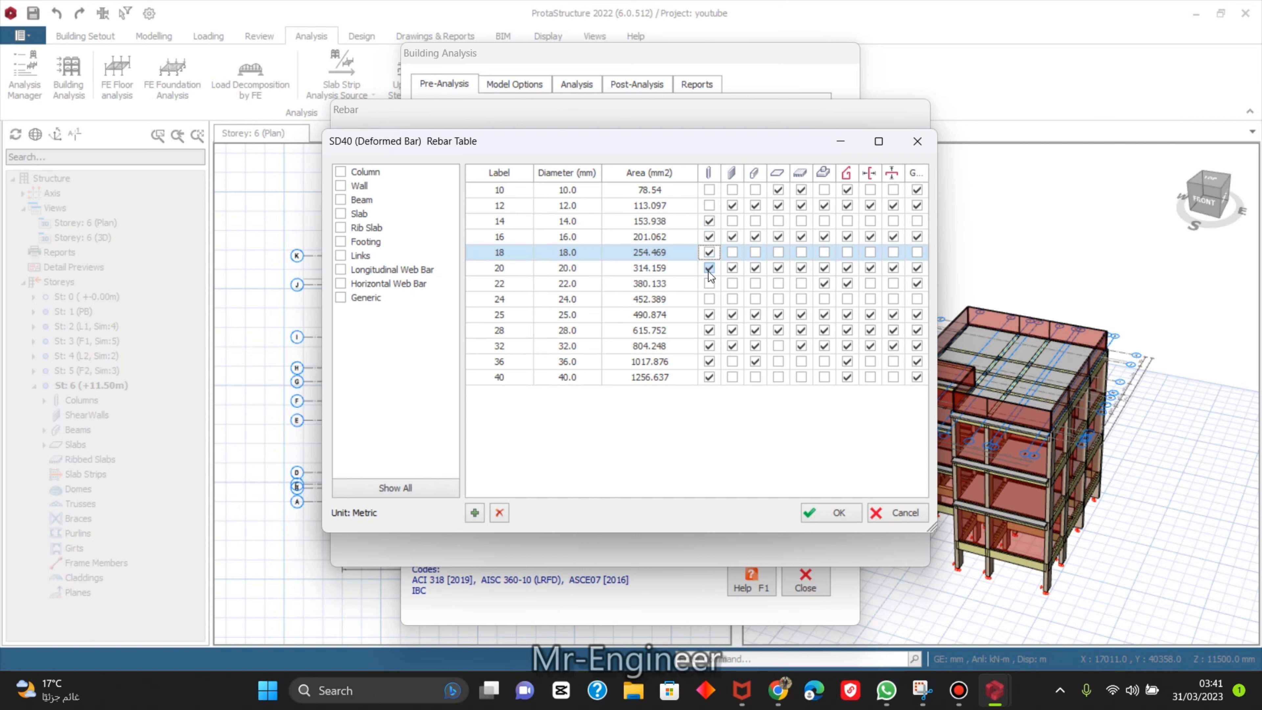
{"action": "left_click", "coordinate": [709, 283]}
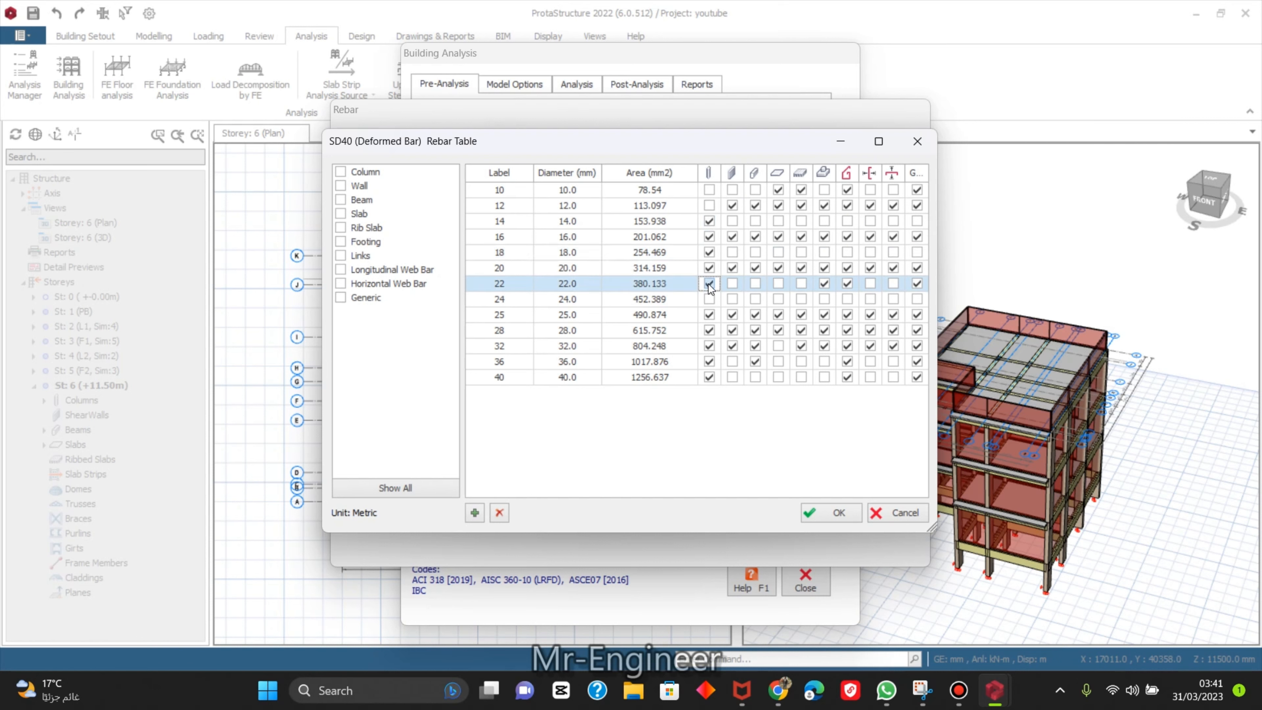
{"action": "left_click", "coordinate": [709, 314]}
{"action": "left_click", "coordinate": [709, 330]}
{"action": "left_click", "coordinate": [709, 346]}
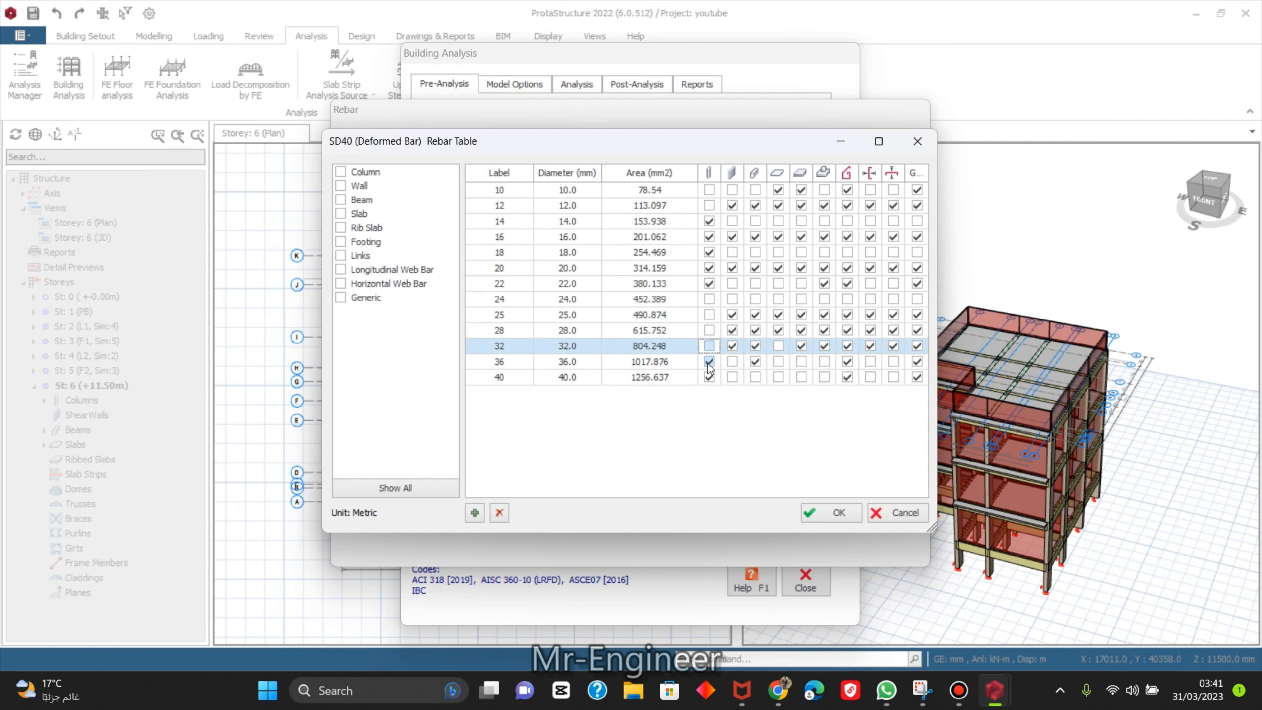
{"action": "left_click", "coordinate": [709, 362]}
{"action": "left_click", "coordinate": [709, 377]}
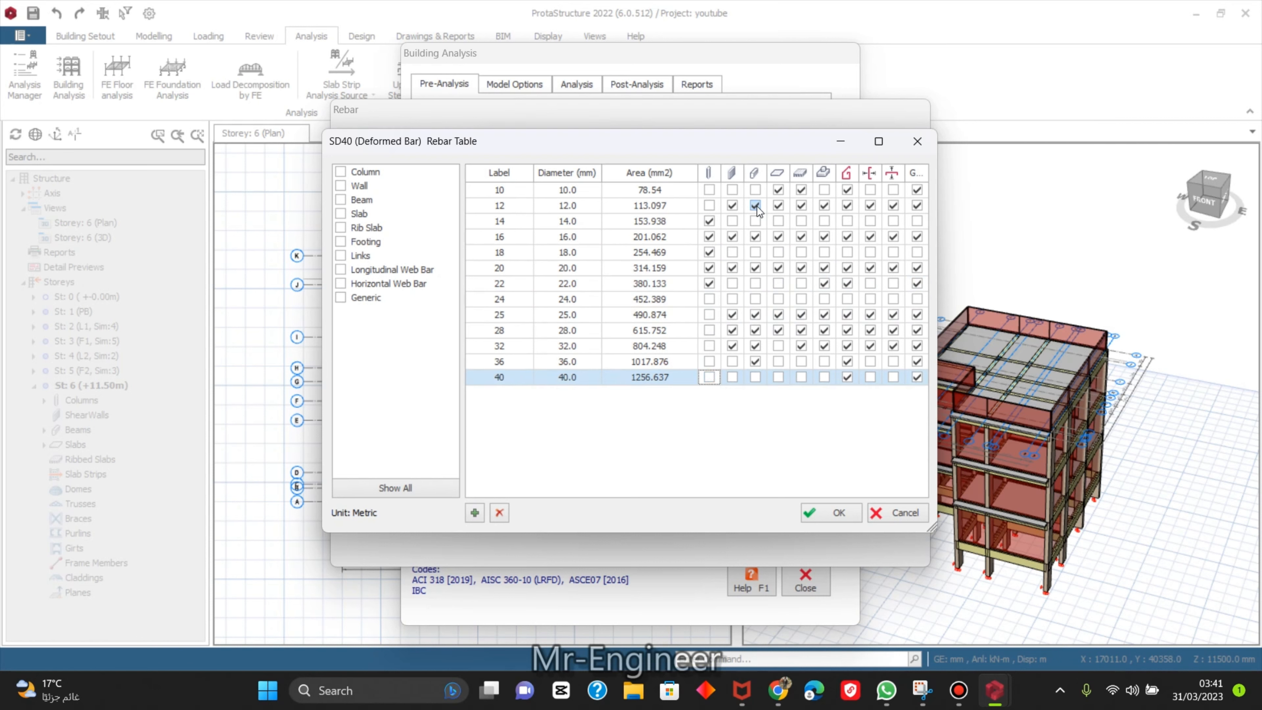
Enable 14 and 18 mm bars for beams and disable the 25, 28, 32 and 36 mm sizes.
{"action": "left_click", "coordinate": [755, 221]}
{"action": "left_click", "coordinate": [755, 253]}
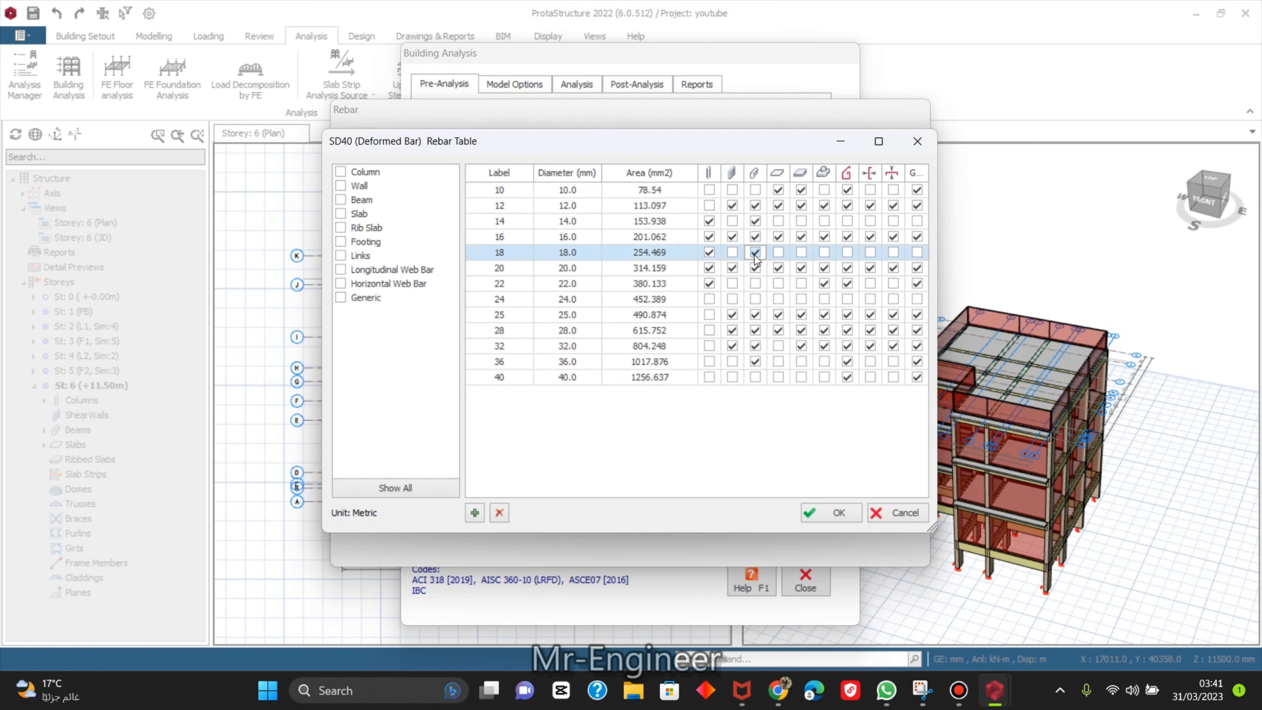
{"action": "left_click", "coordinate": [755, 315]}
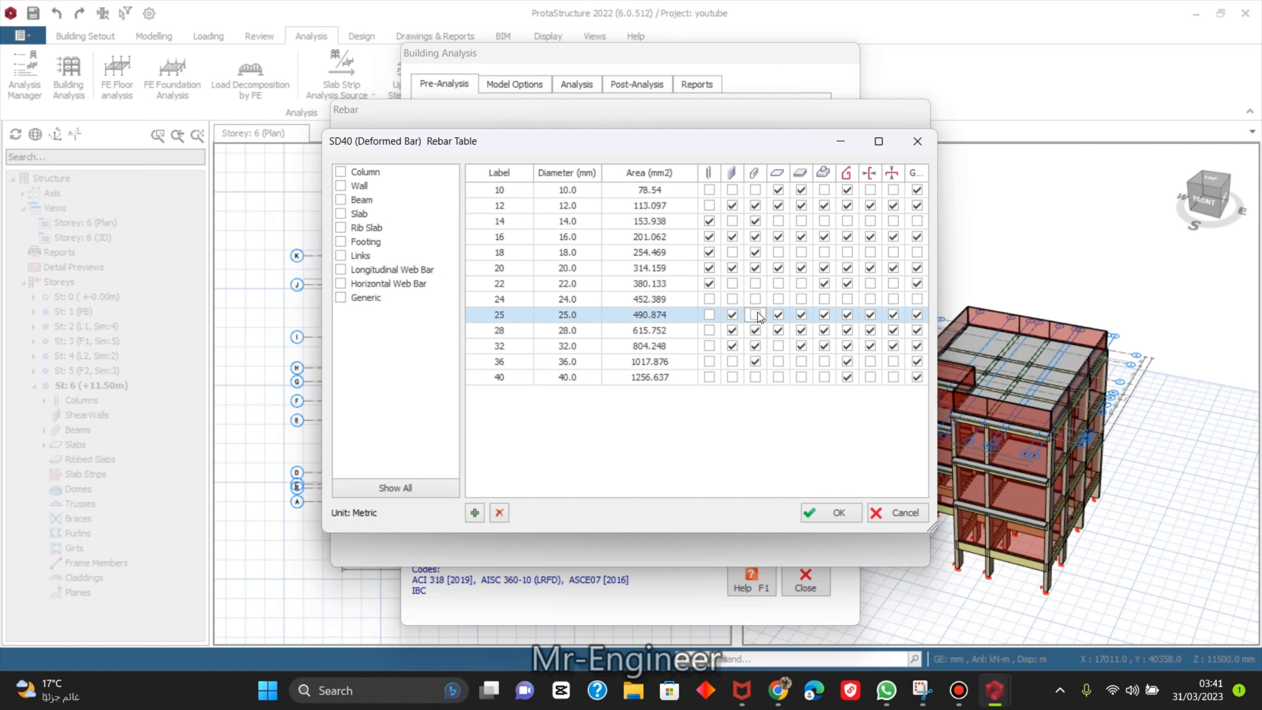
{"action": "left_click", "coordinate": [755, 330]}
{"action": "left_click", "coordinate": [756, 346]}
{"action": "left_click", "coordinate": [756, 362]}
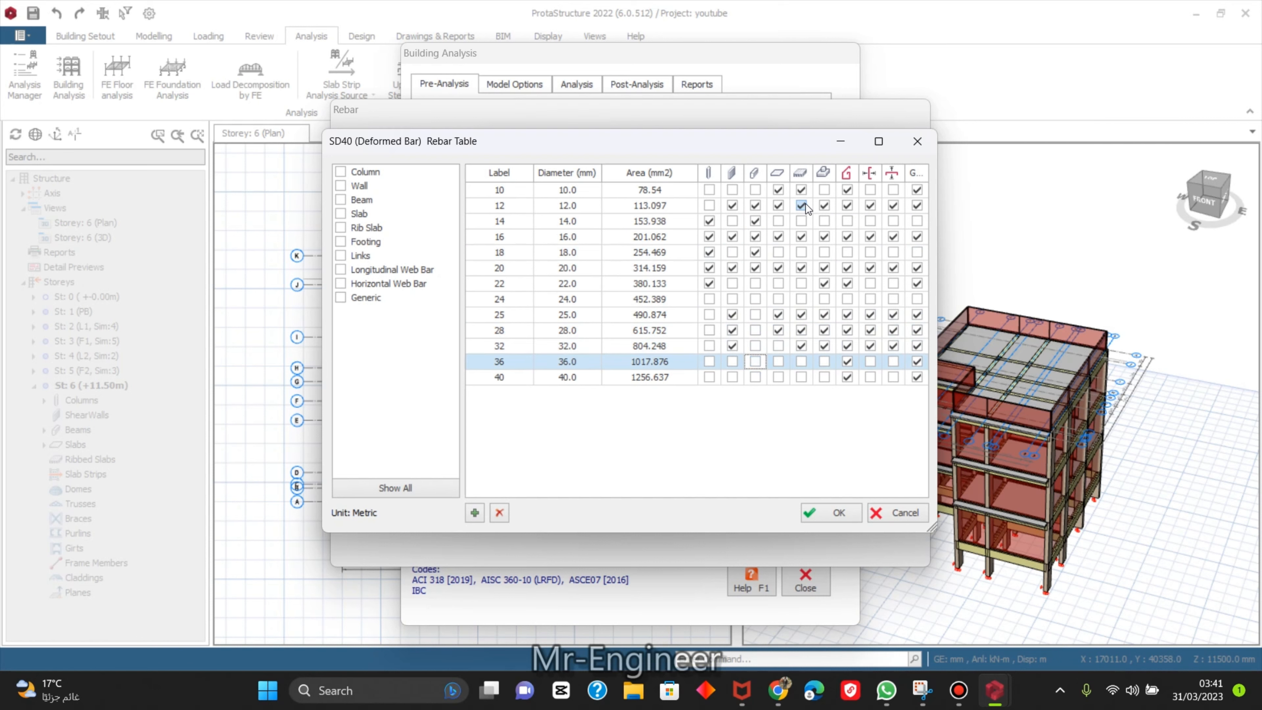
Disable 16, 20, 25 and 28 mm bars for slabs, keeping the 10 mm size enabled.
{"action": "left_click", "coordinate": [778, 190]}
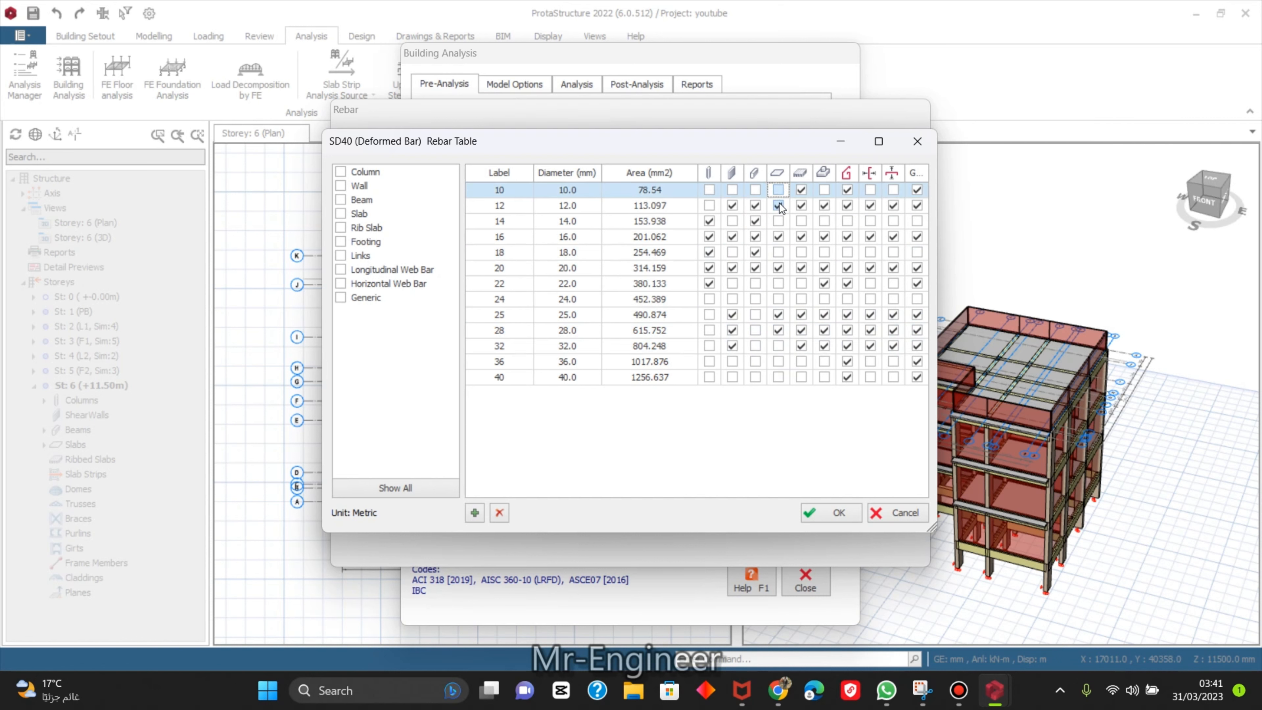
{"action": "left_click", "coordinate": [778, 190]}
{"action": "left_click", "coordinate": [778, 236]}
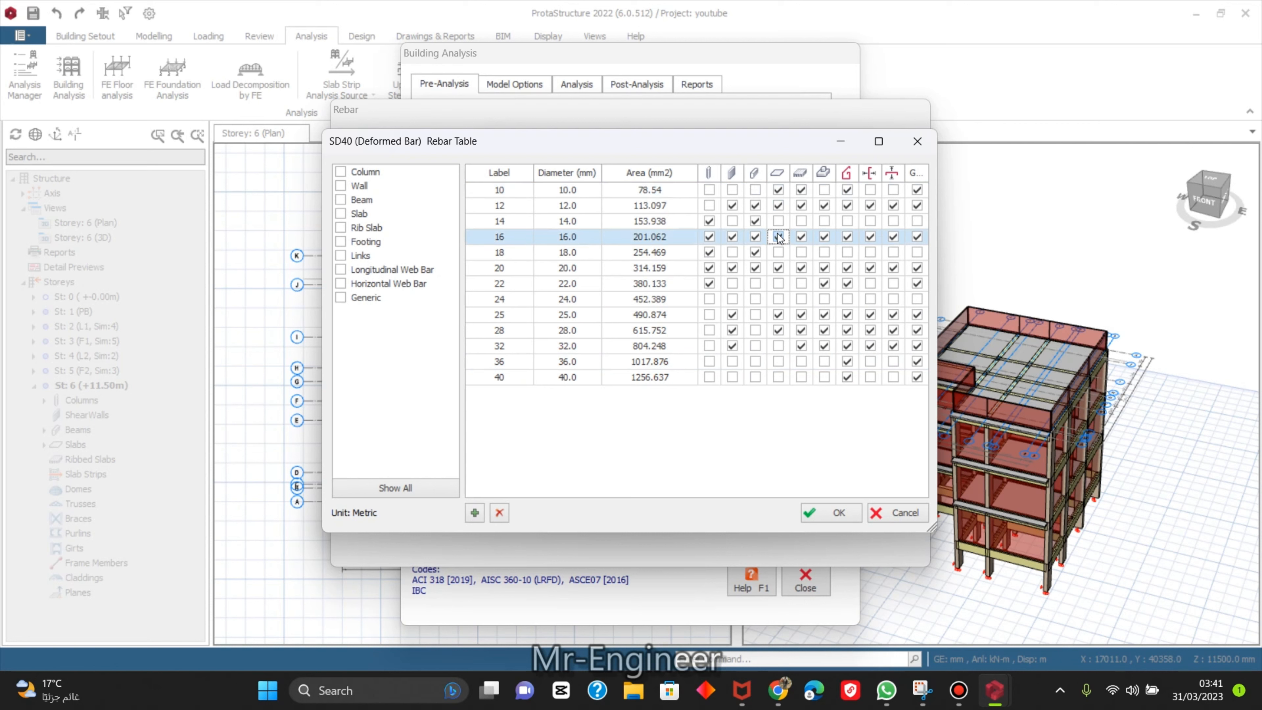
{"action": "left_click", "coordinate": [778, 268]}
{"action": "left_click", "coordinate": [778, 315]}
{"action": "left_click", "coordinate": [778, 330]}
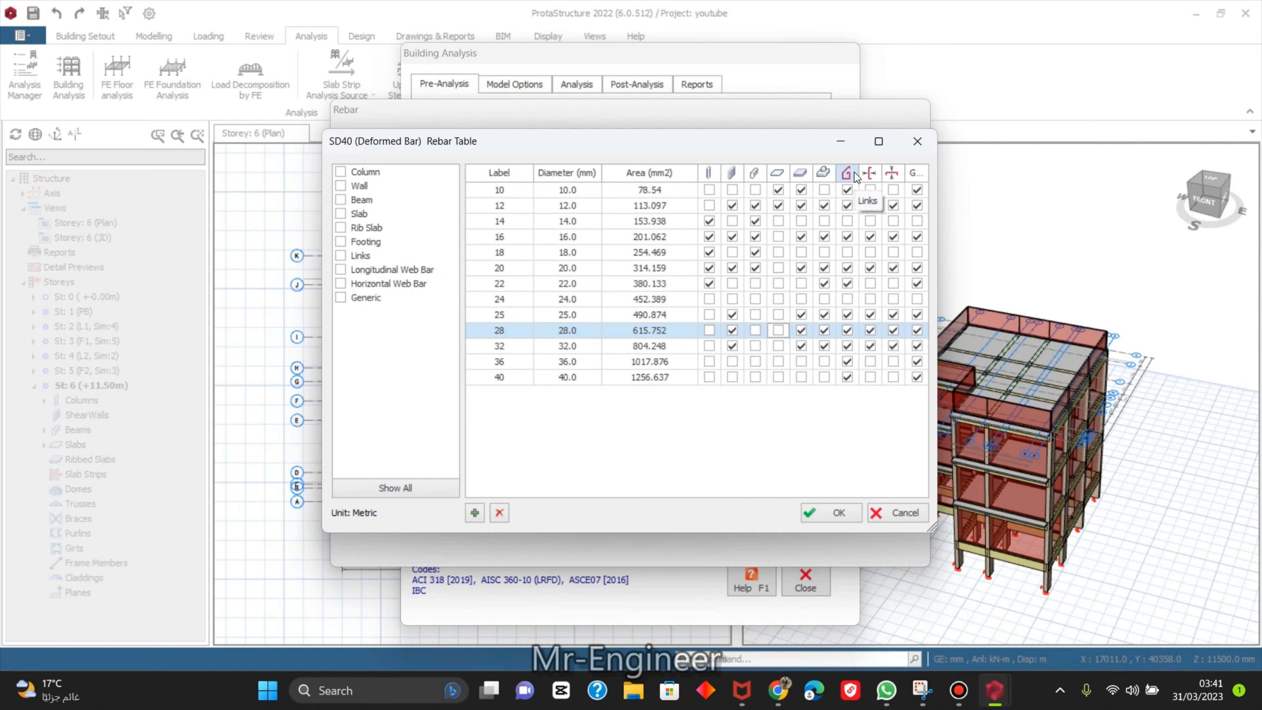
Disable the 16, 20, 22, 25, 28, 32, 36 and 40 mm bars for links in the SD40 rebar table.
{"action": "left_click", "coordinate": [851, 378]}
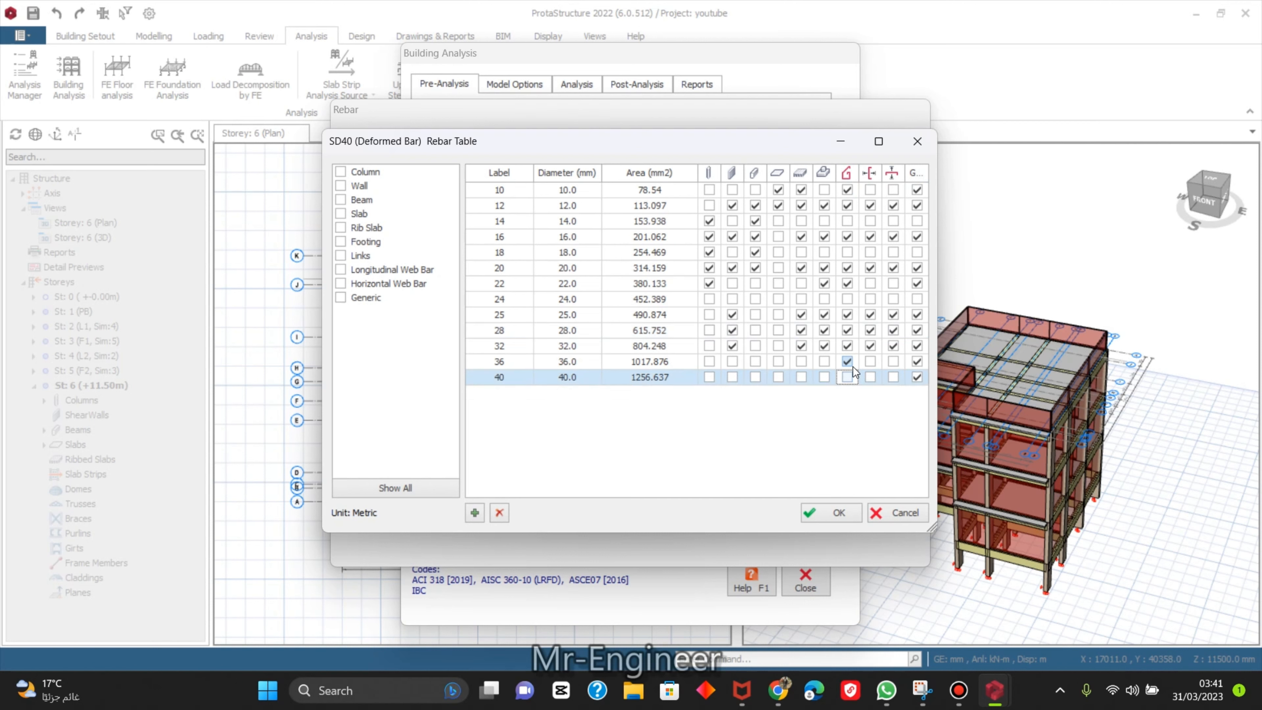
{"action": "left_click", "coordinate": [851, 362]}
{"action": "left_click", "coordinate": [848, 346]}
{"action": "left_click", "coordinate": [847, 330]}
{"action": "left_click", "coordinate": [847, 314]}
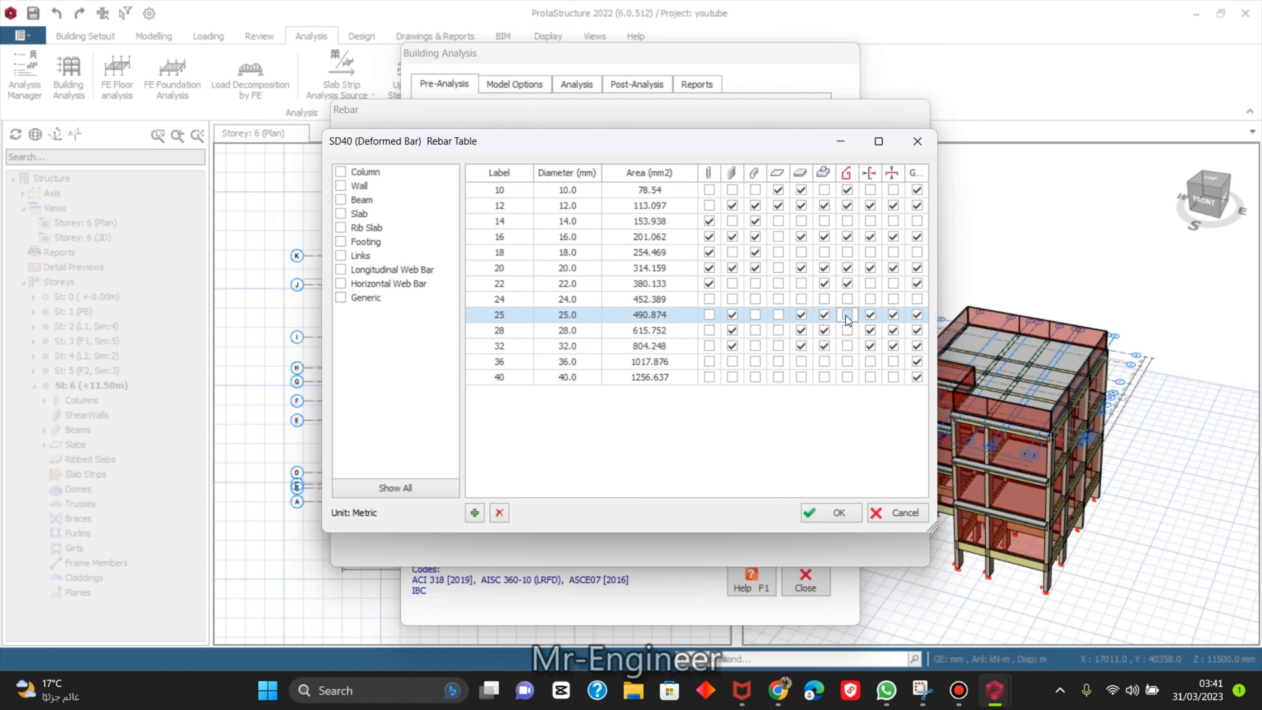
{"action": "left_click", "coordinate": [847, 283]}
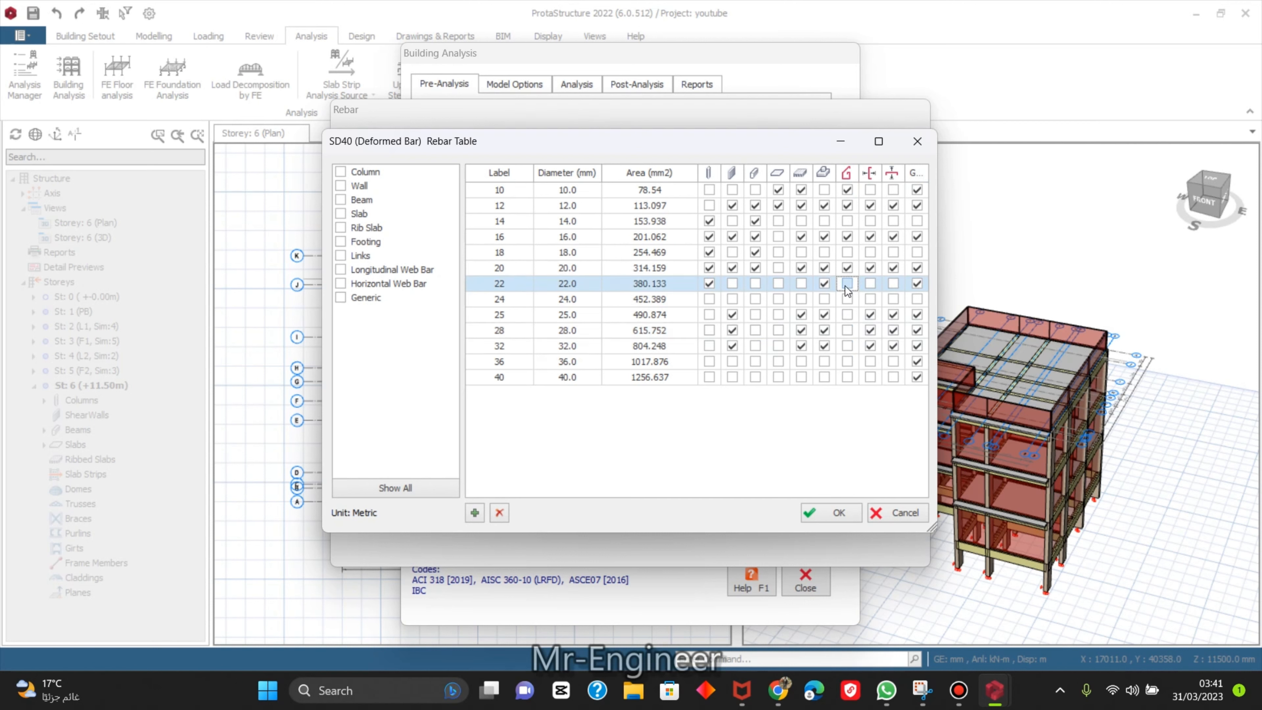
{"action": "left_click", "coordinate": [849, 269]}
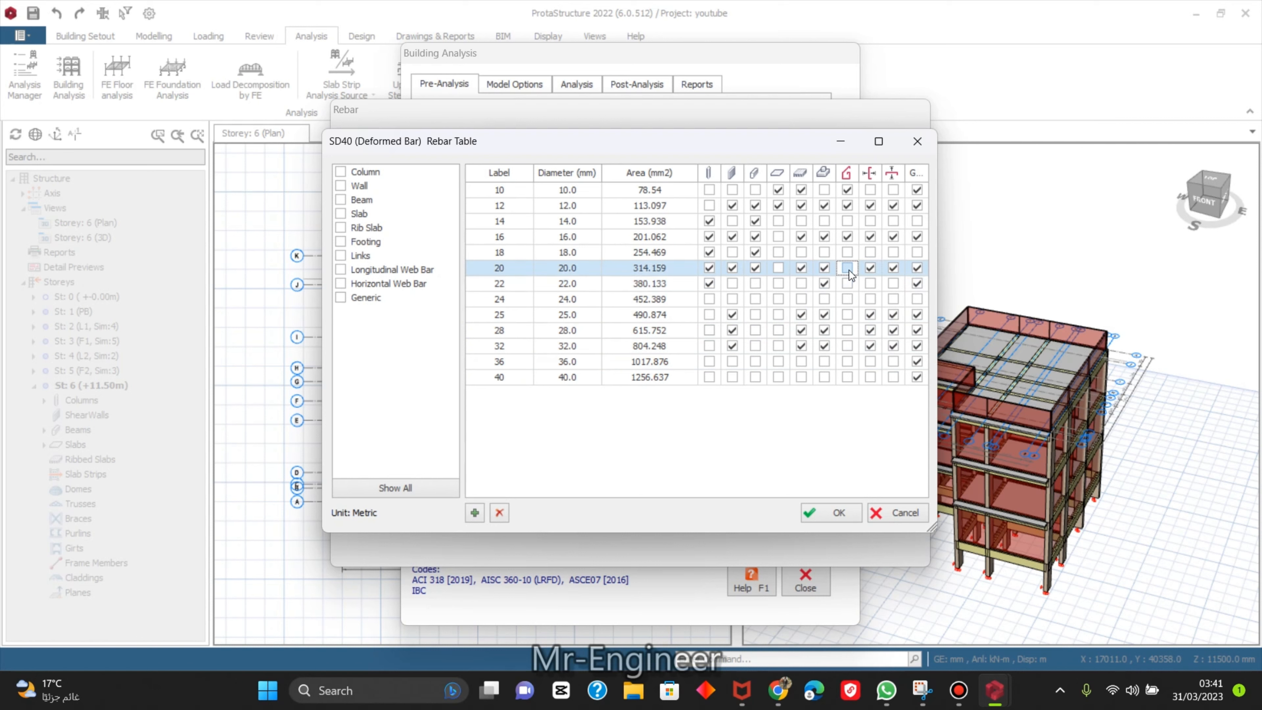
{"action": "left_click", "coordinate": [850, 237]}
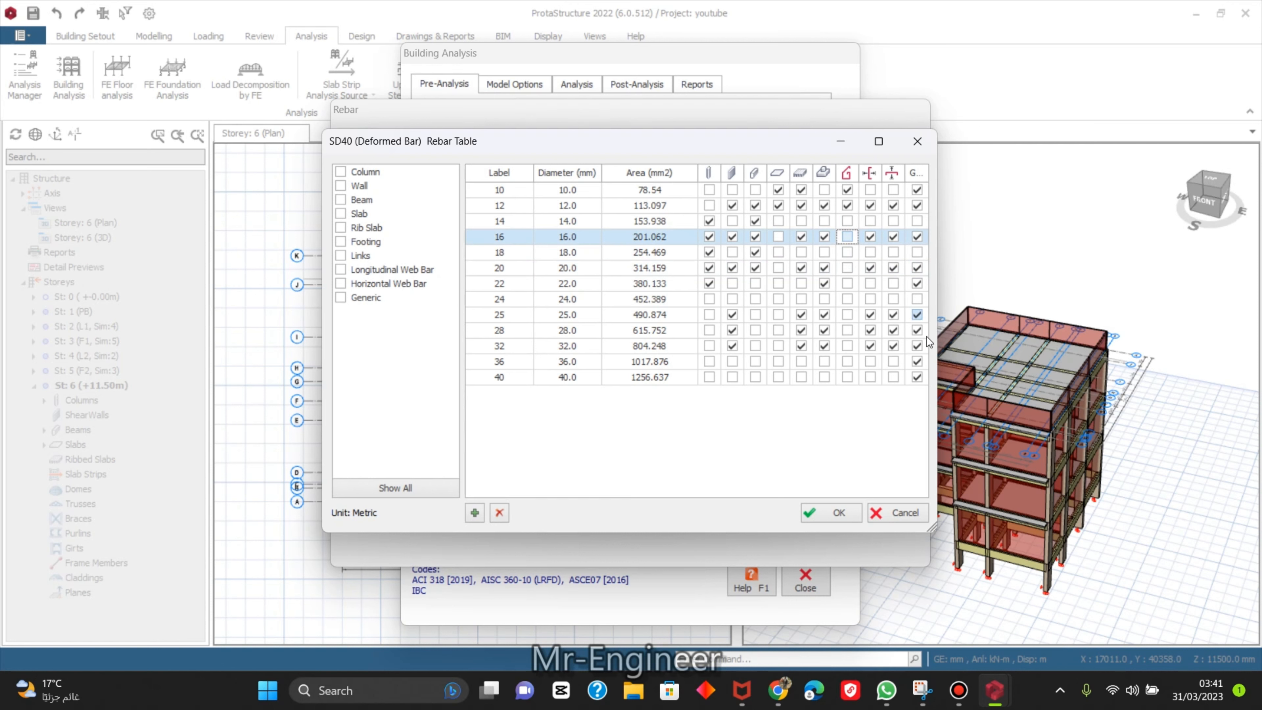
Disable the 25, 28 and 32 mm bars for horizontal web bars and enable the 14 and 18 mm sizes.
{"action": "left_click", "coordinate": [893, 347]}
{"action": "left_click", "coordinate": [895, 331]}
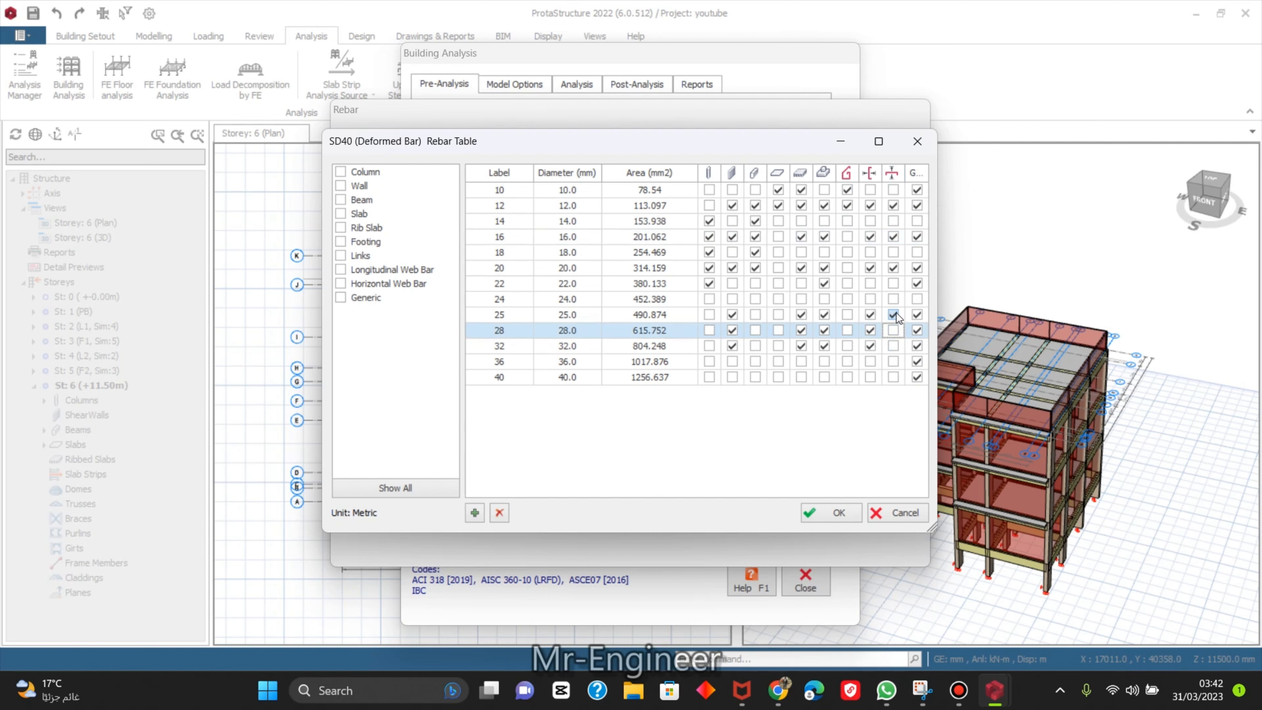
{"action": "left_click", "coordinate": [897, 313]}
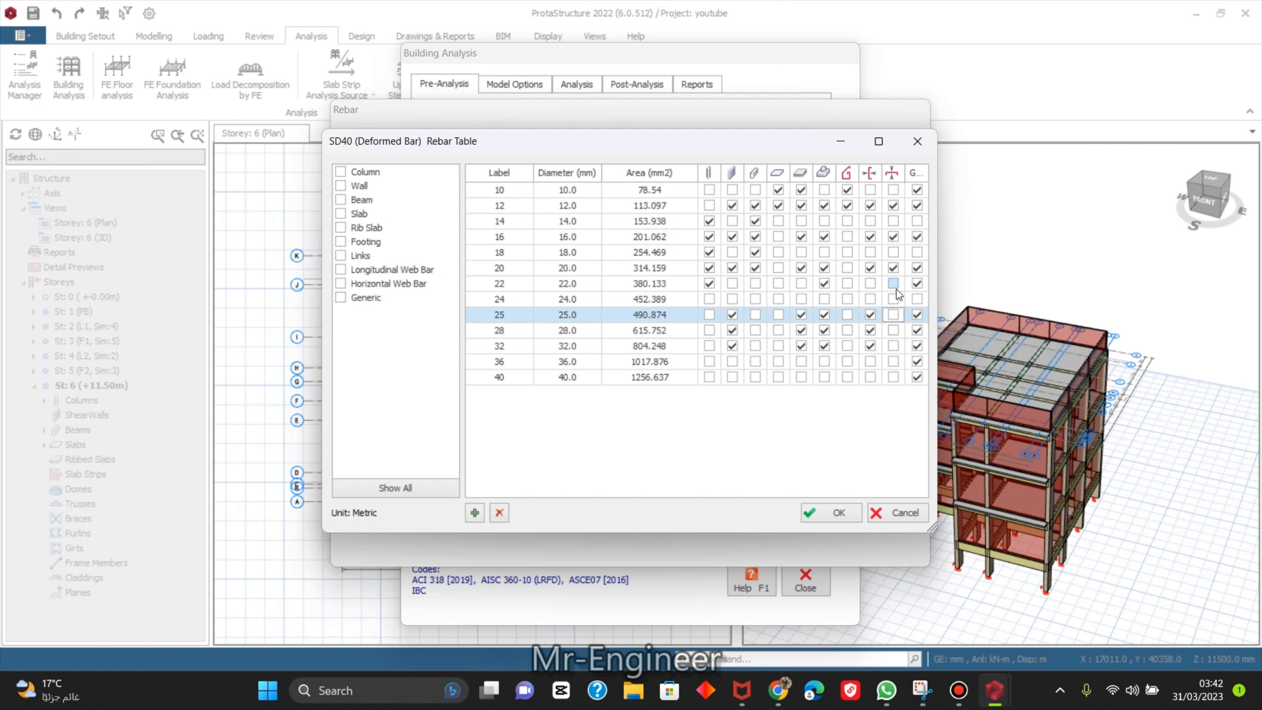
{"action": "left_click", "coordinate": [893, 252]}
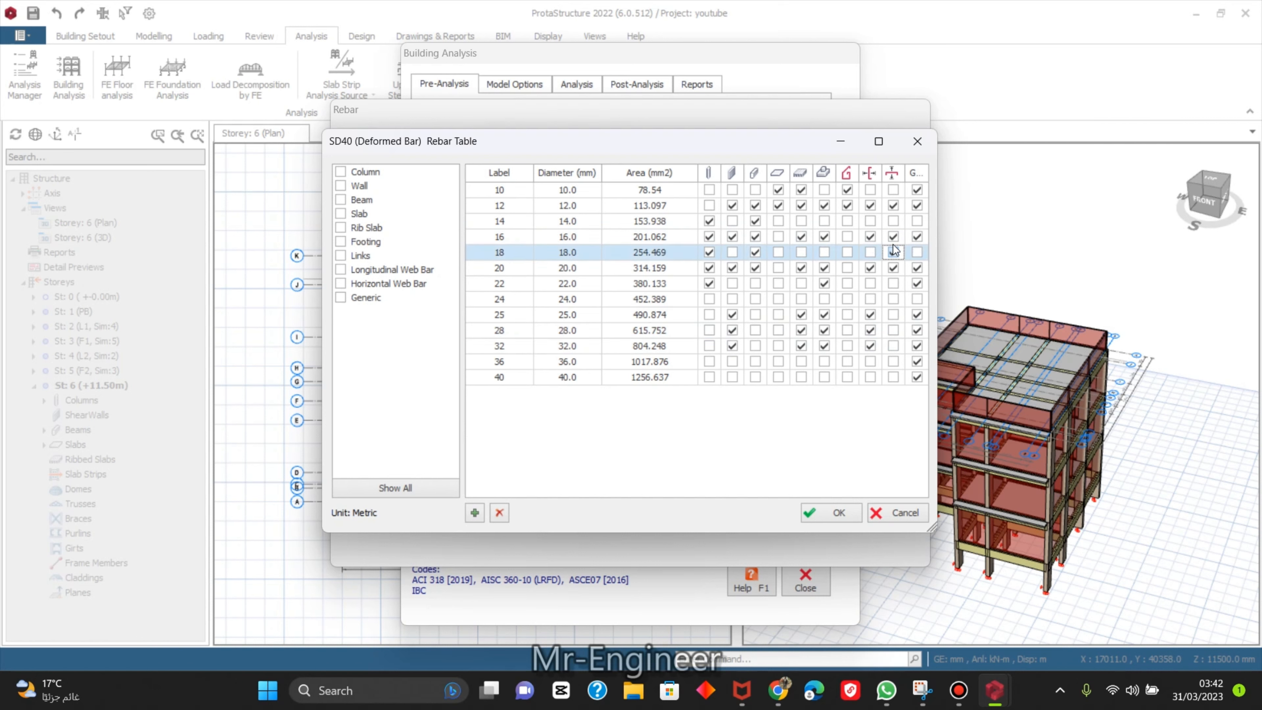
{"action": "left_click", "coordinate": [894, 222]}
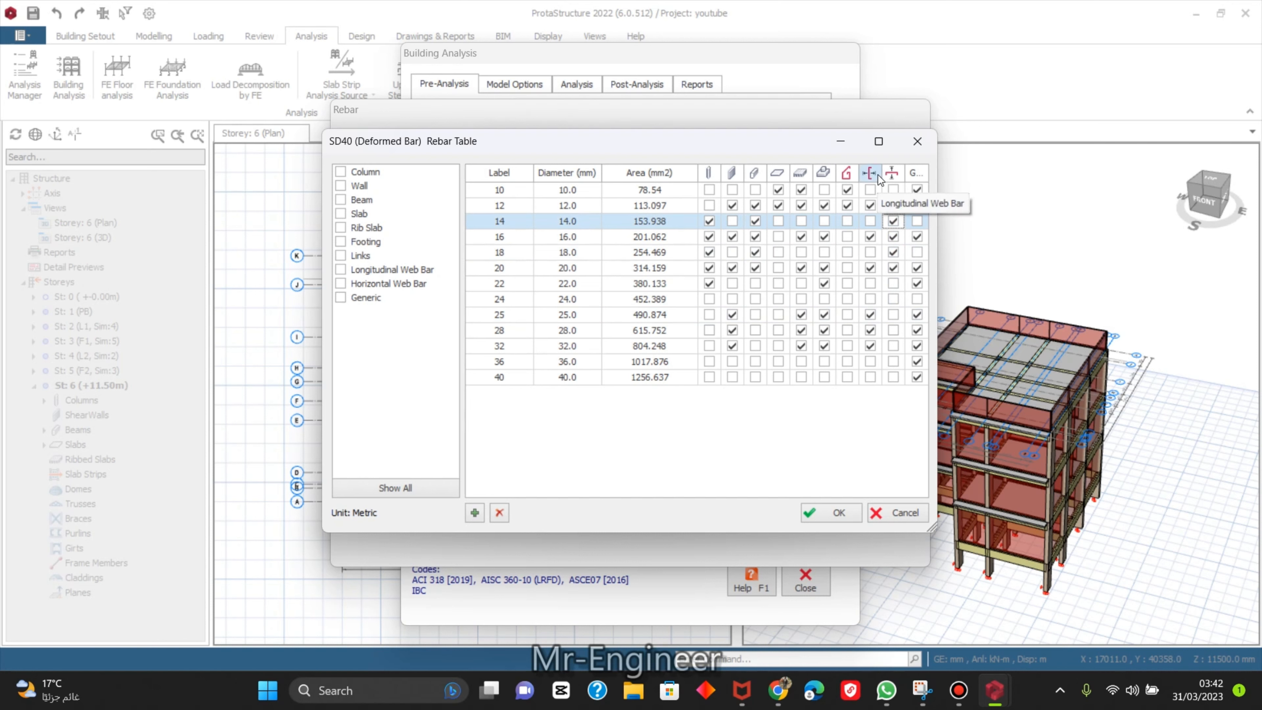
Enable 14 and 18 mm bars for longitudinal web bars and disable the 25, 28 and 32 mm sizes.
{"action": "left_click", "coordinate": [871, 220]}
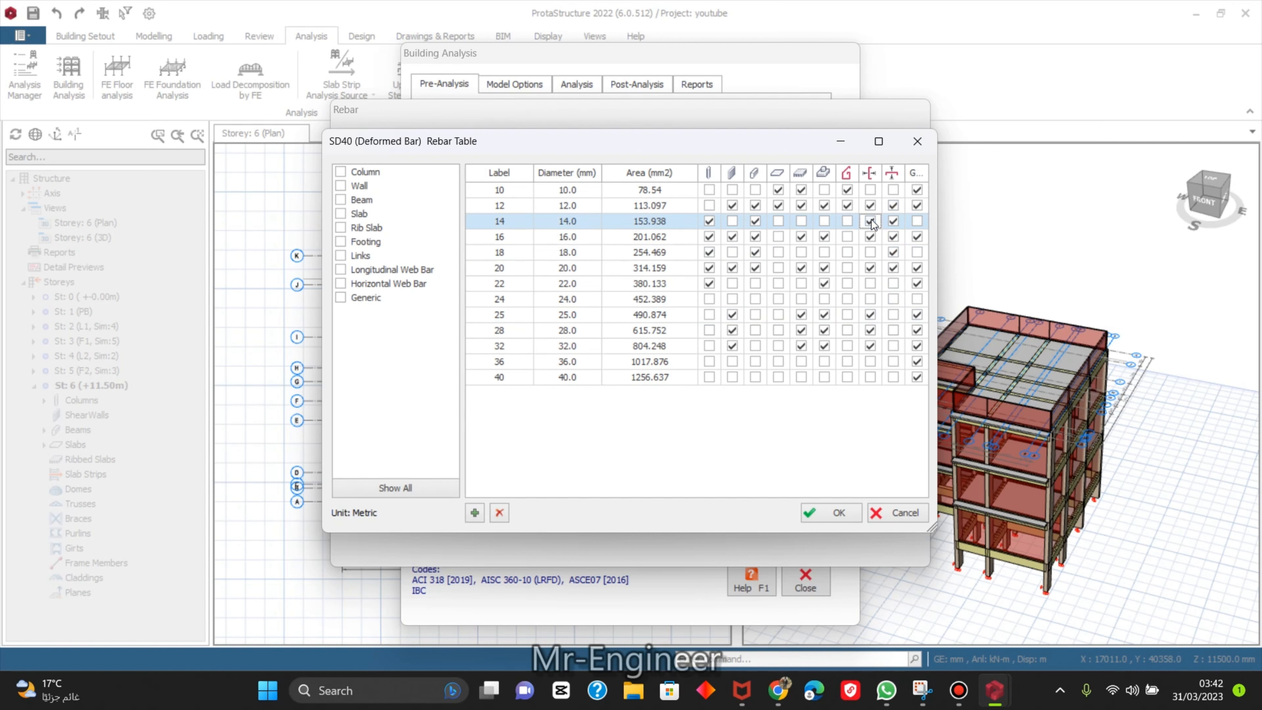
{"action": "left_click", "coordinate": [870, 252]}
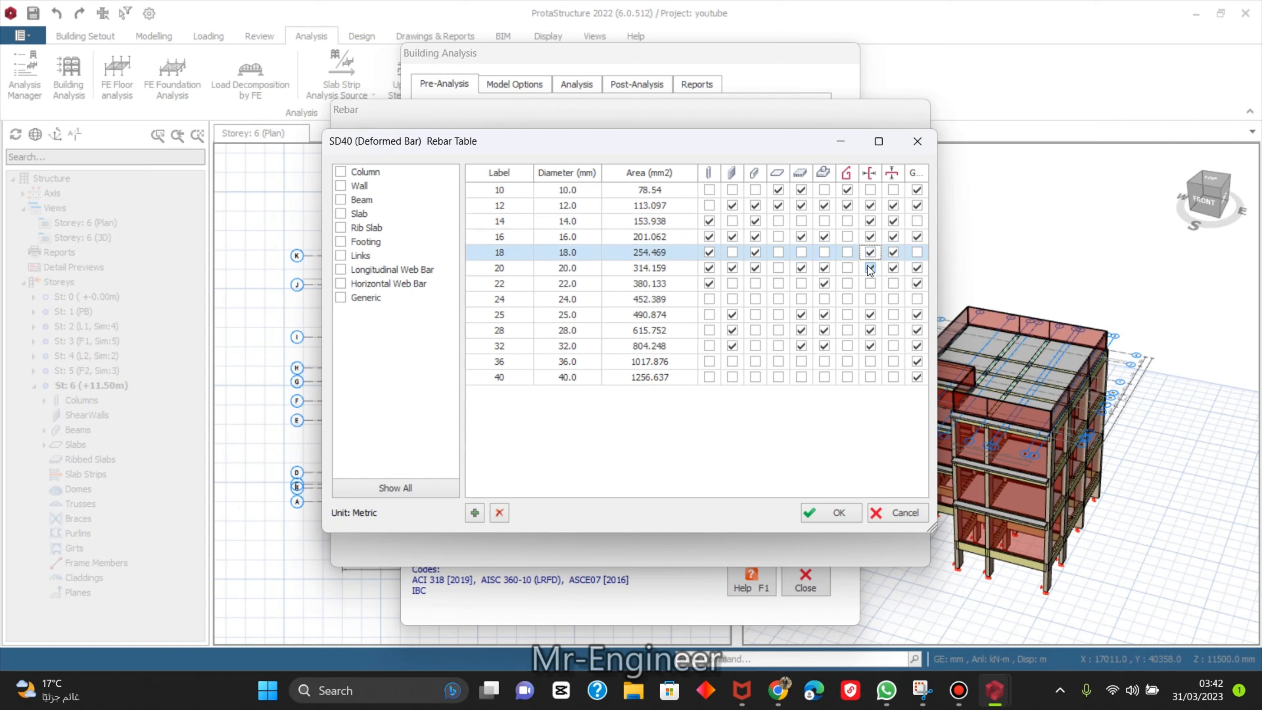
{"action": "left_click", "coordinate": [870, 314]}
{"action": "left_click", "coordinate": [870, 330]}
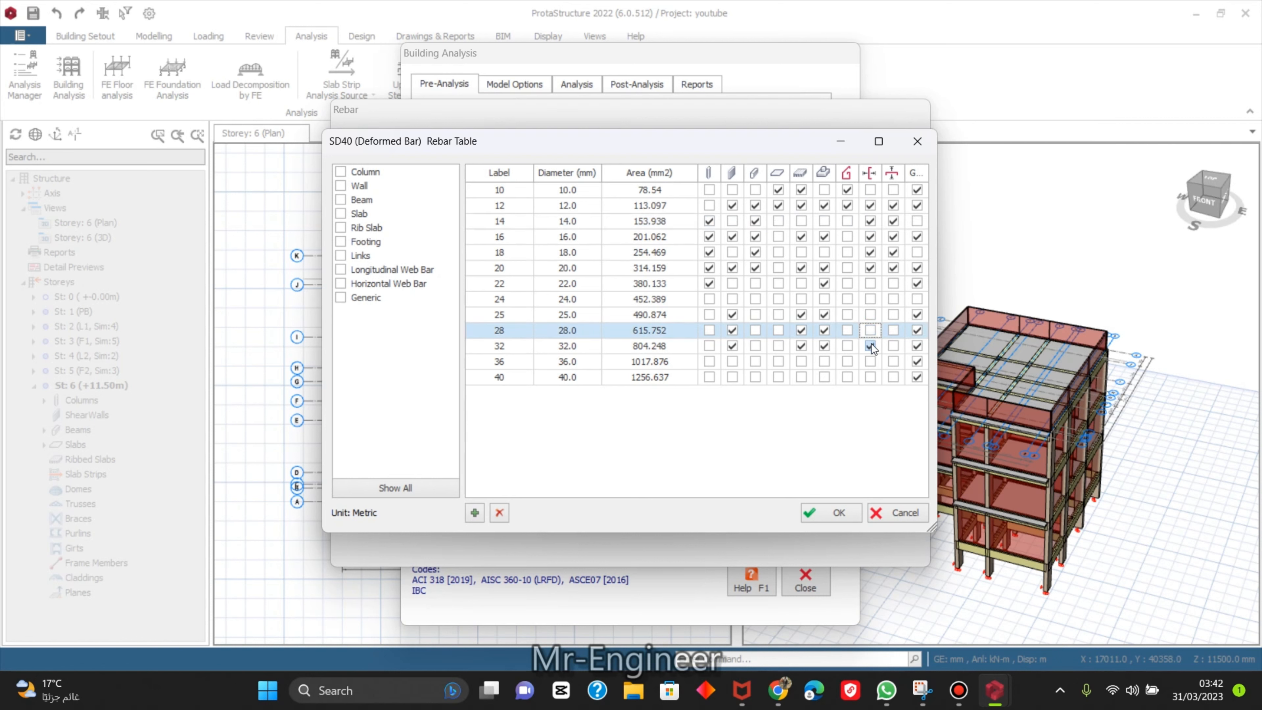
{"action": "left_click", "coordinate": [870, 345]}
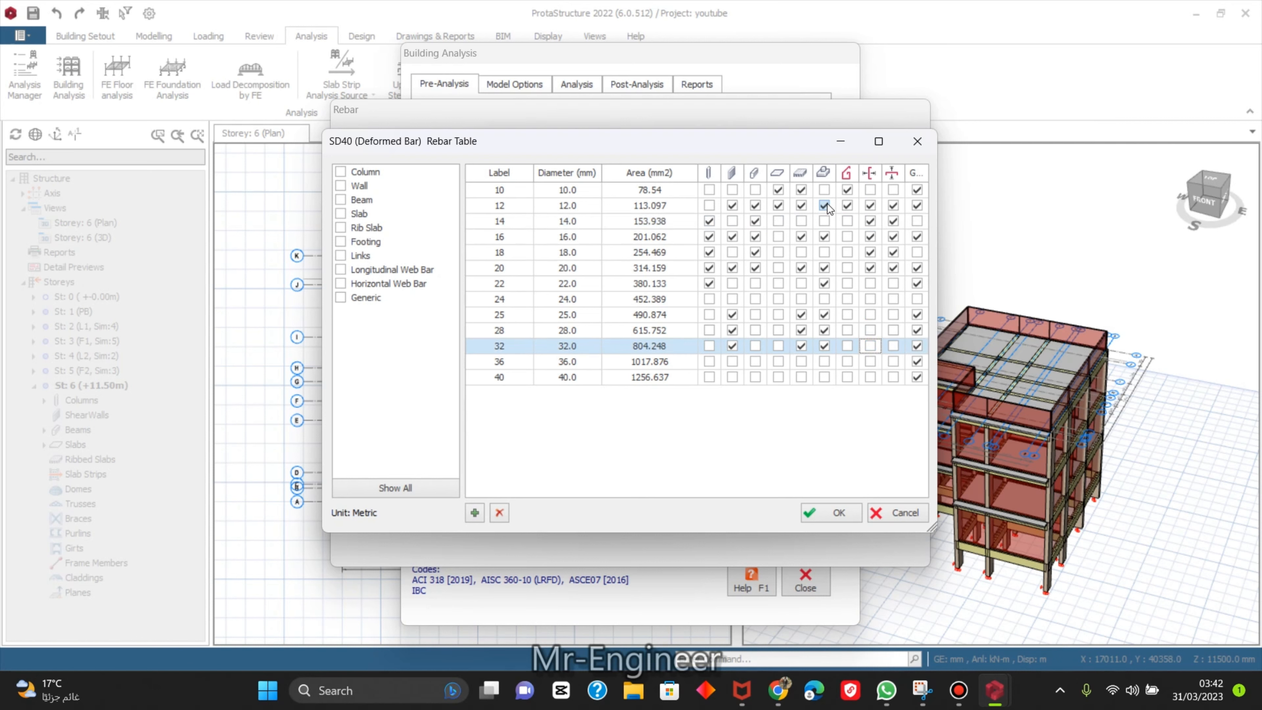
Enable 14 and 18 mm bars for footings, disable 22, 25, 28 and 32 mm, and accept the rebar table and material.
{"action": "left_click", "coordinate": [825, 221]}
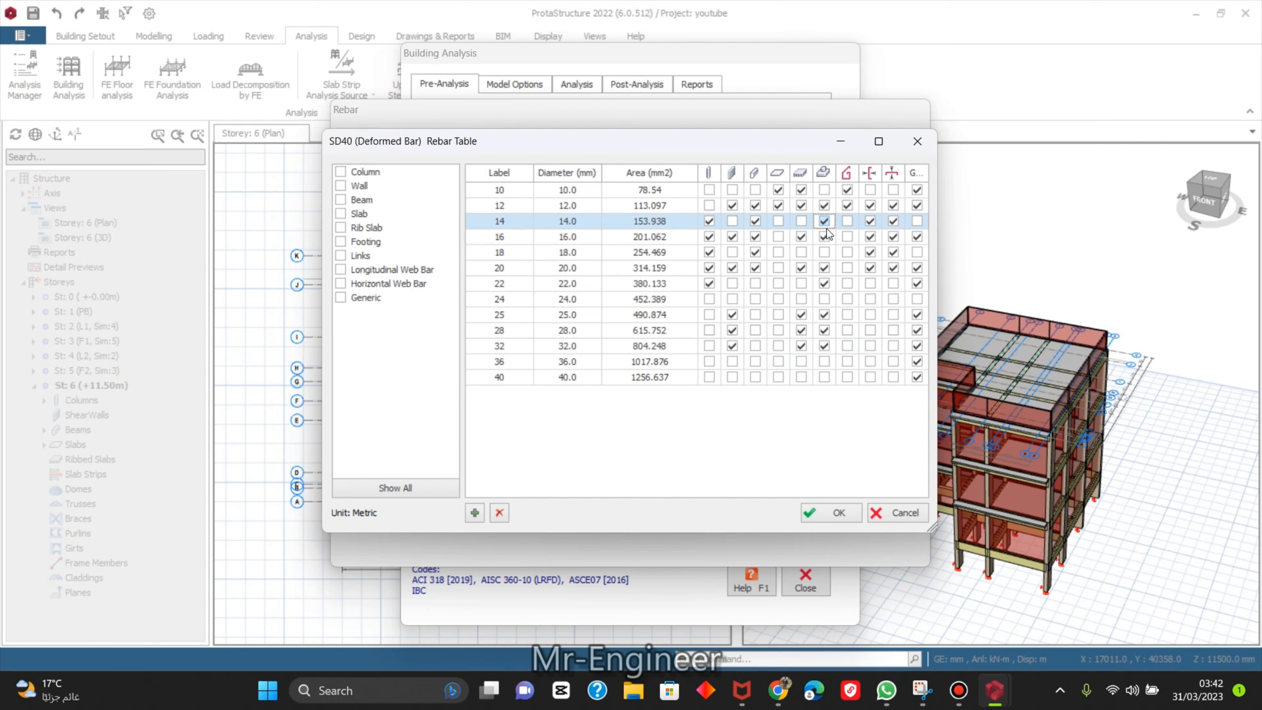
{"action": "left_click", "coordinate": [824, 252]}
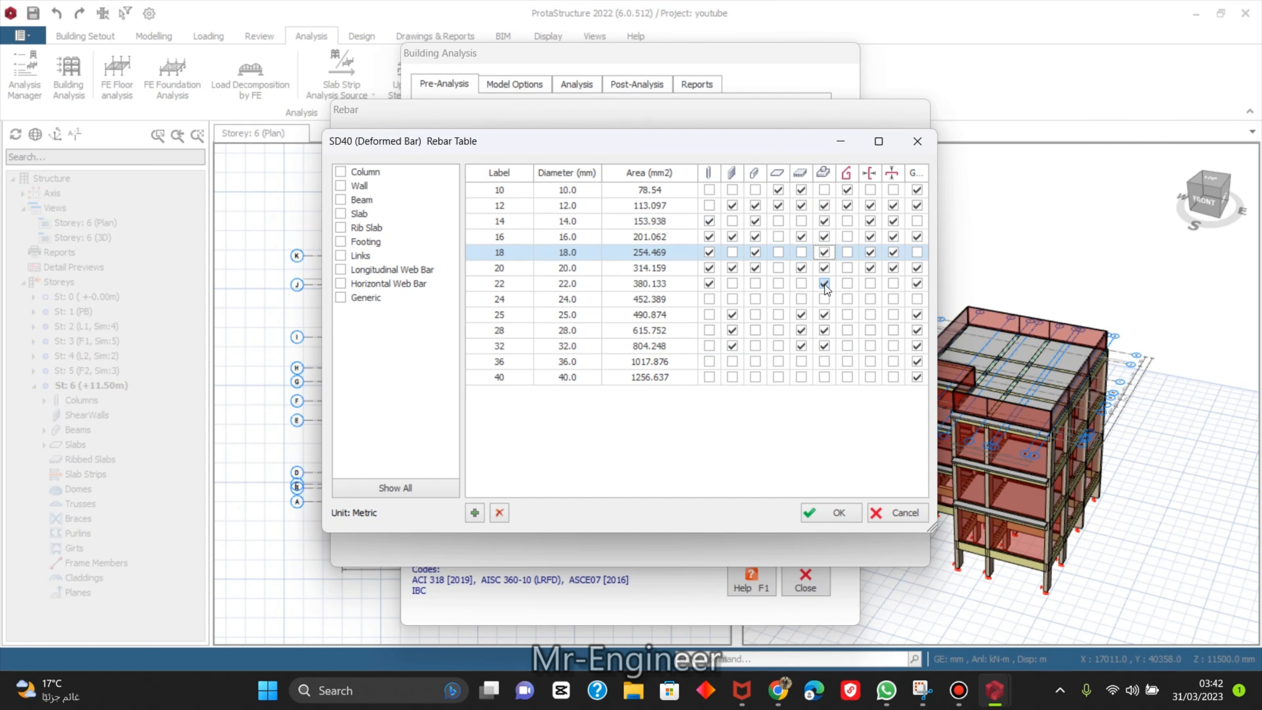
{"action": "left_click", "coordinate": [824, 284]}
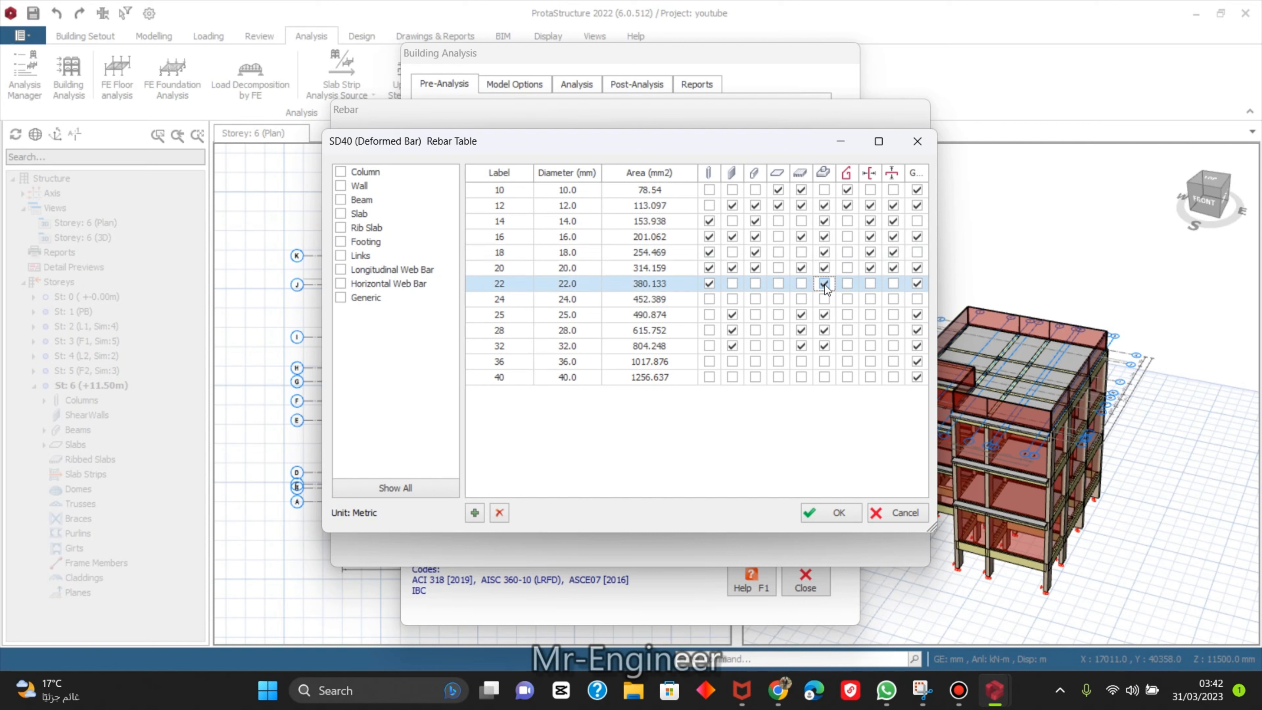
{"action": "left_click", "coordinate": [824, 314]}
{"action": "left_click", "coordinate": [825, 330]}
{"action": "left_click", "coordinate": [824, 345]}
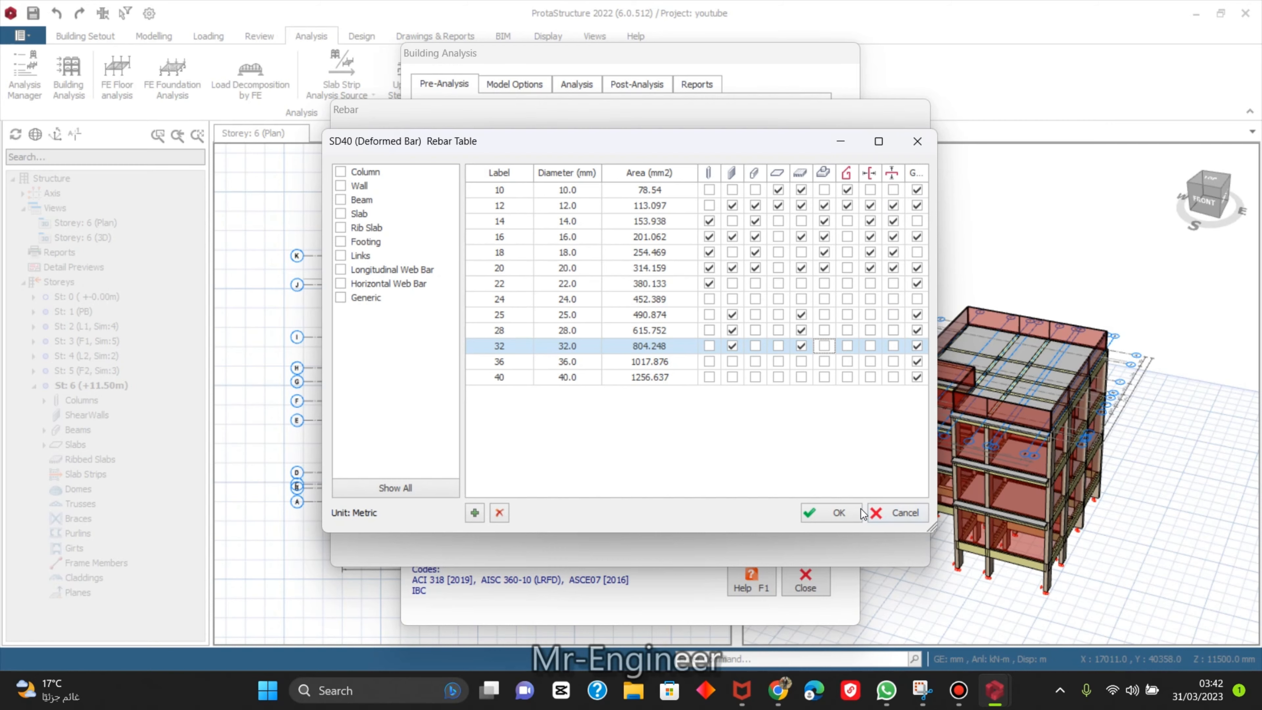
{"action": "left_click", "coordinate": [839, 512]}
{"action": "left_click", "coordinate": [836, 522]}
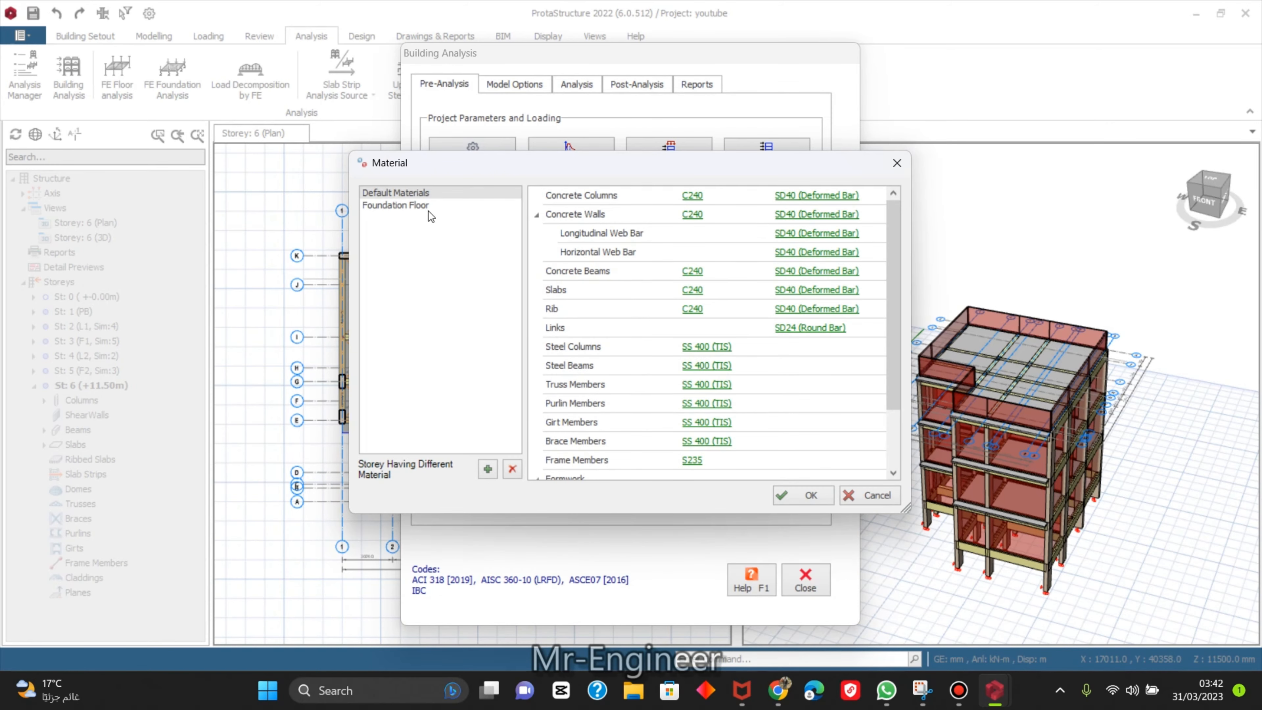
In the Foundation Floor materials, disable the 22 mm bar for columns in the SD40 rebar table and accept it.
{"action": "left_click", "coordinate": [400, 205]}
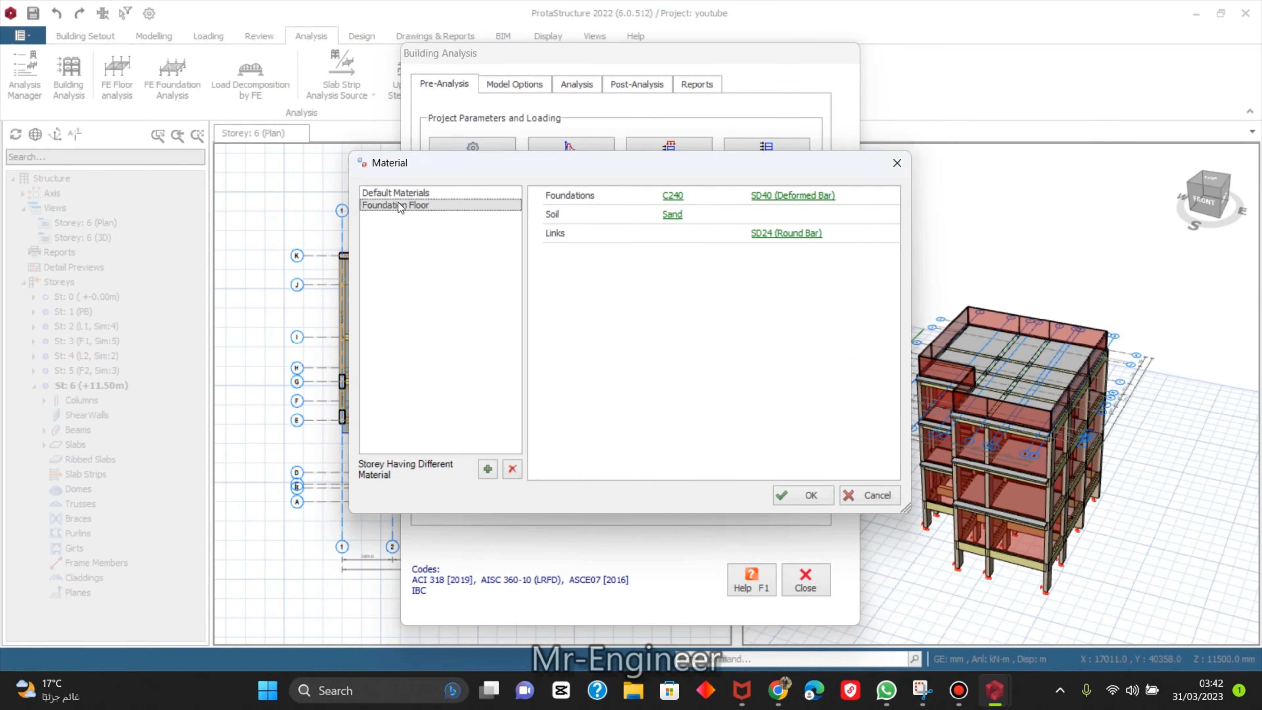
{"action": "left_click", "coordinate": [791, 196]}
{"action": "left_click", "coordinate": [752, 485]}
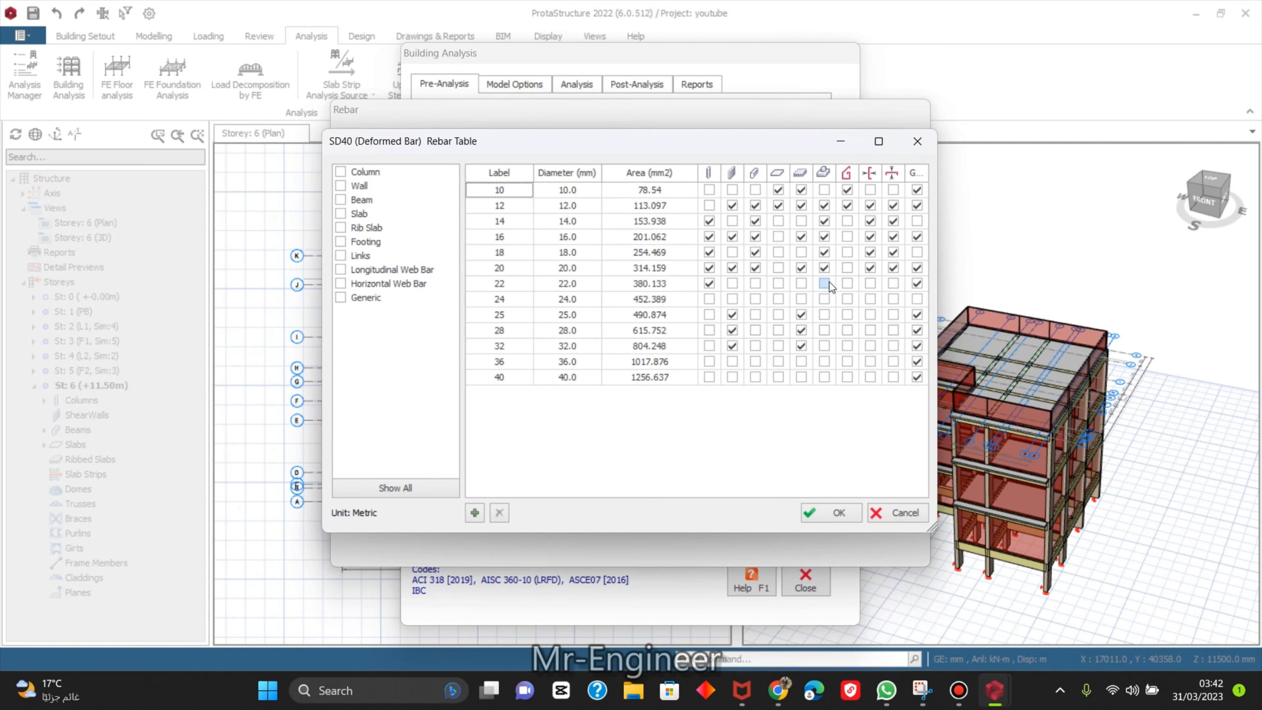
{"action": "left_click", "coordinate": [710, 283]}
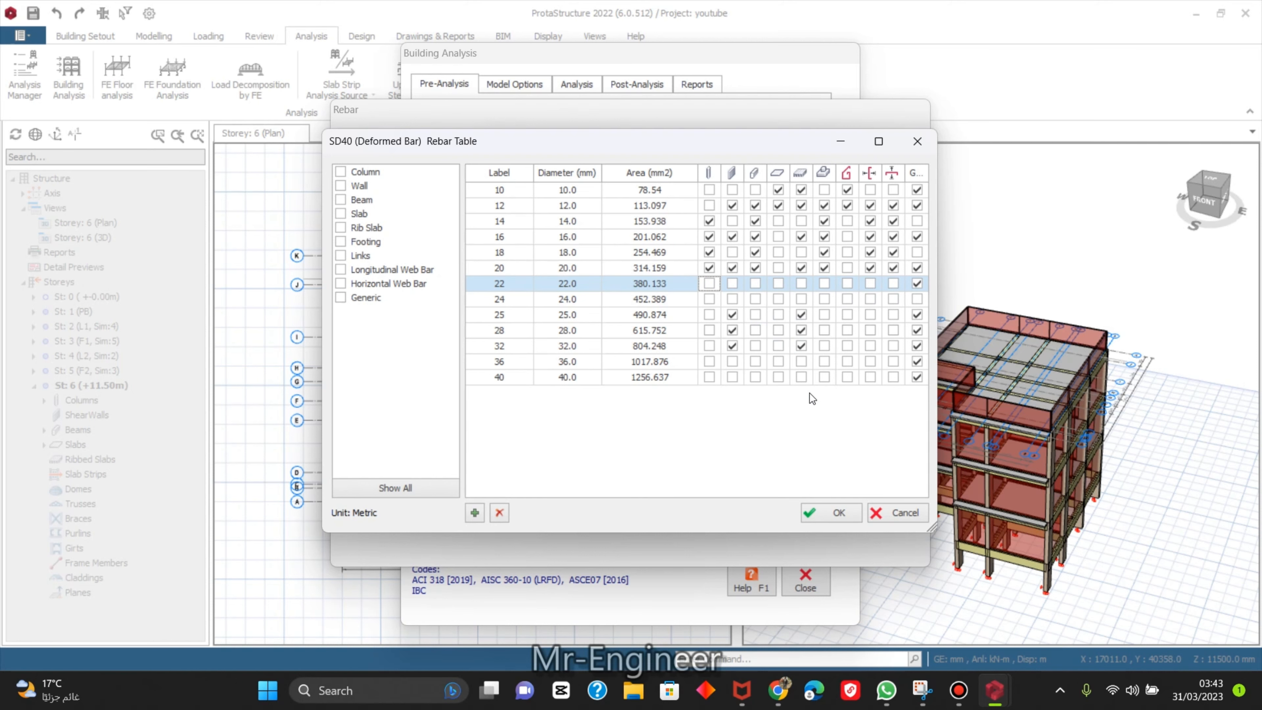
{"action": "left_click", "coordinate": [833, 513]}
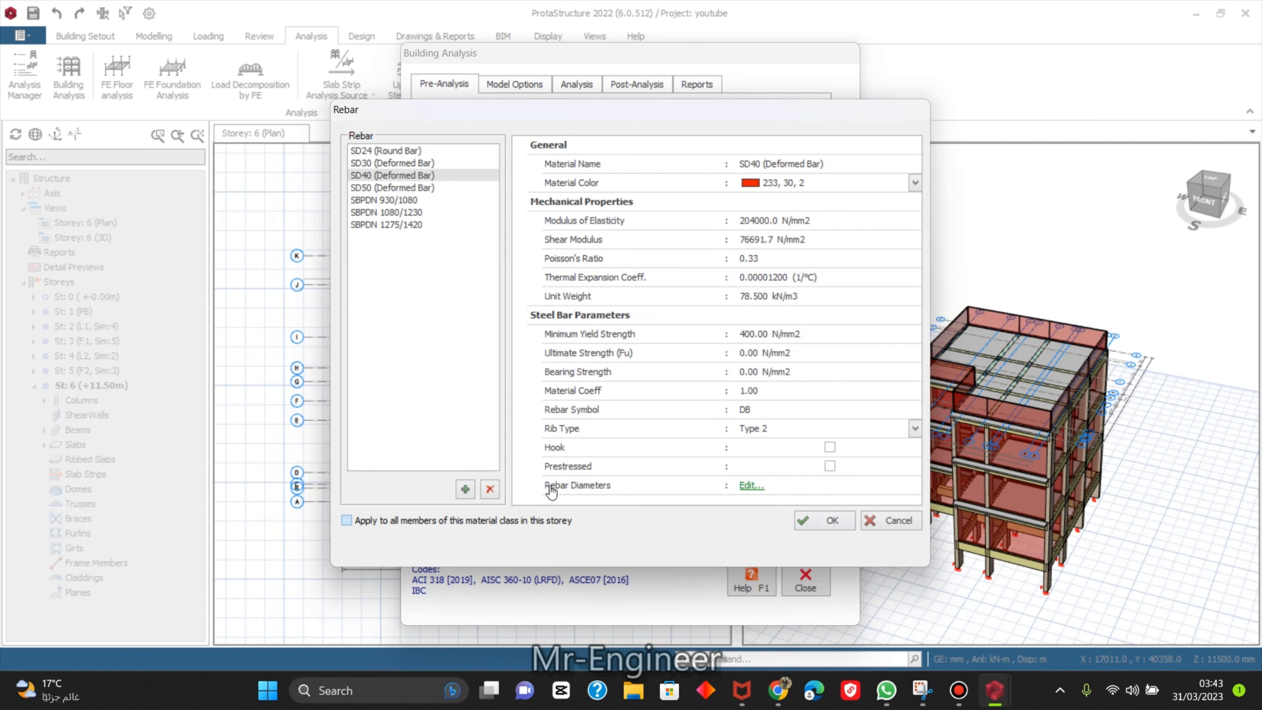
Recheck the foundation's SD40 rebar diameters and cancel the table, leaving the rebar not applied to all members of the storey.
{"action": "left_click", "coordinate": [473, 524]}
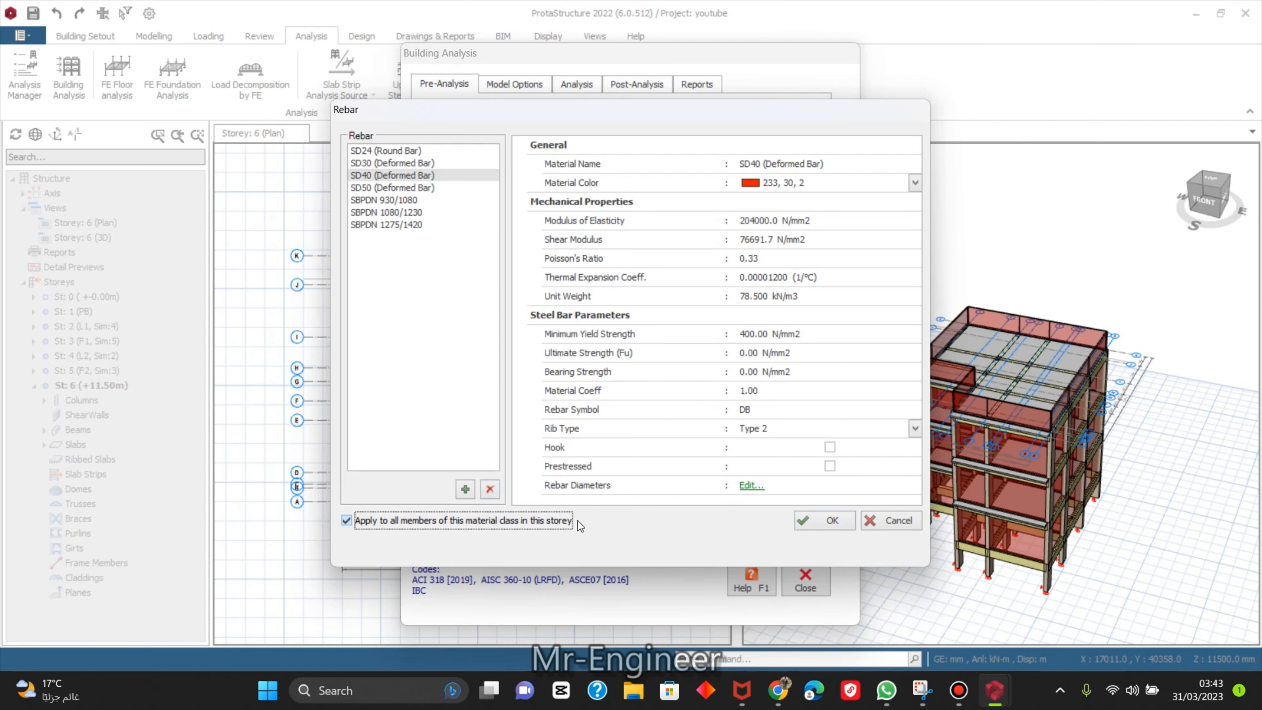
{"action": "left_click", "coordinate": [578, 521]}
{"action": "left_click", "coordinate": [751, 485]}
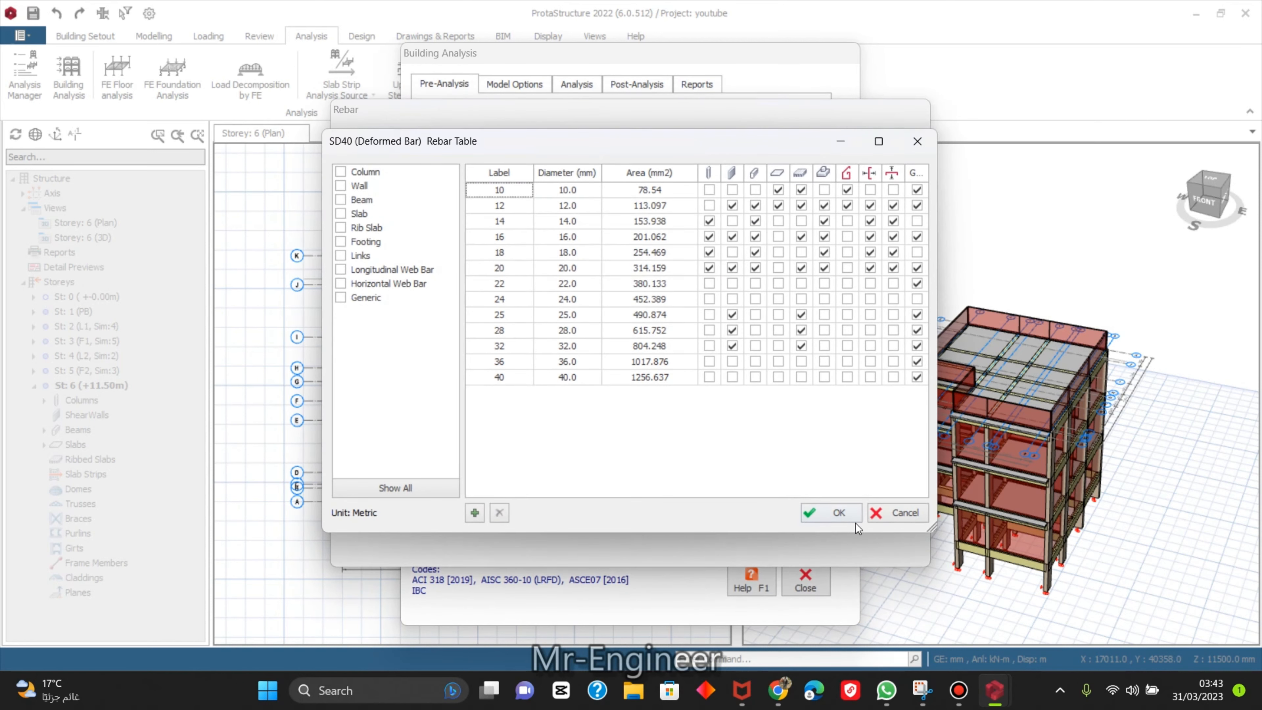
{"action": "left_click", "coordinate": [900, 517]}
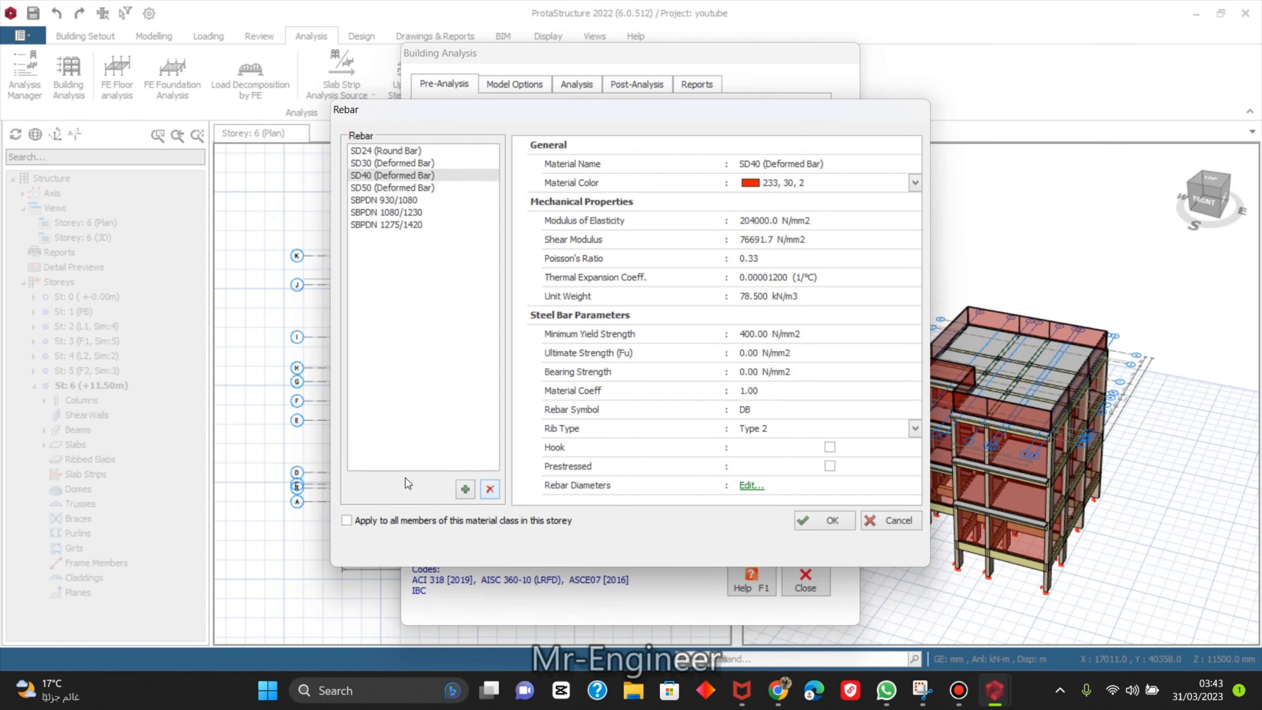
Accept the foundation rebar material, return to the default materials and confirm the material settings.
{"action": "left_click", "coordinate": [828, 521]}
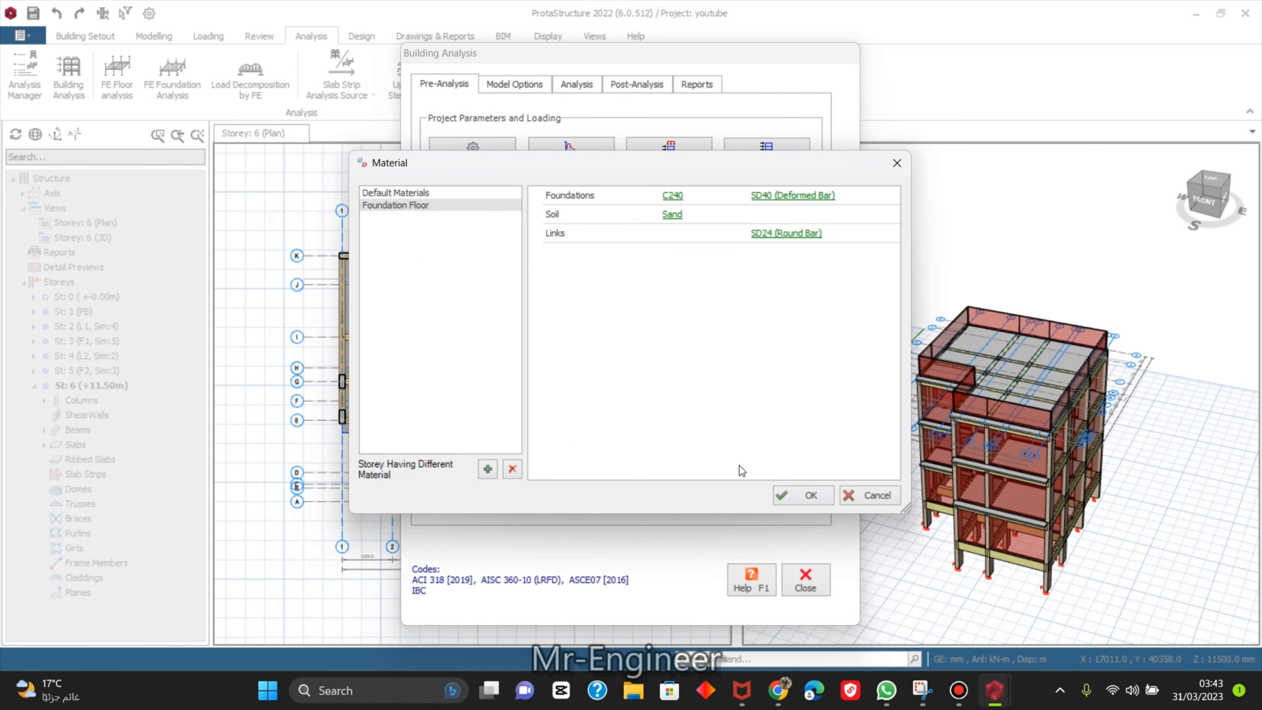
{"action": "left_click", "coordinate": [405, 192]}
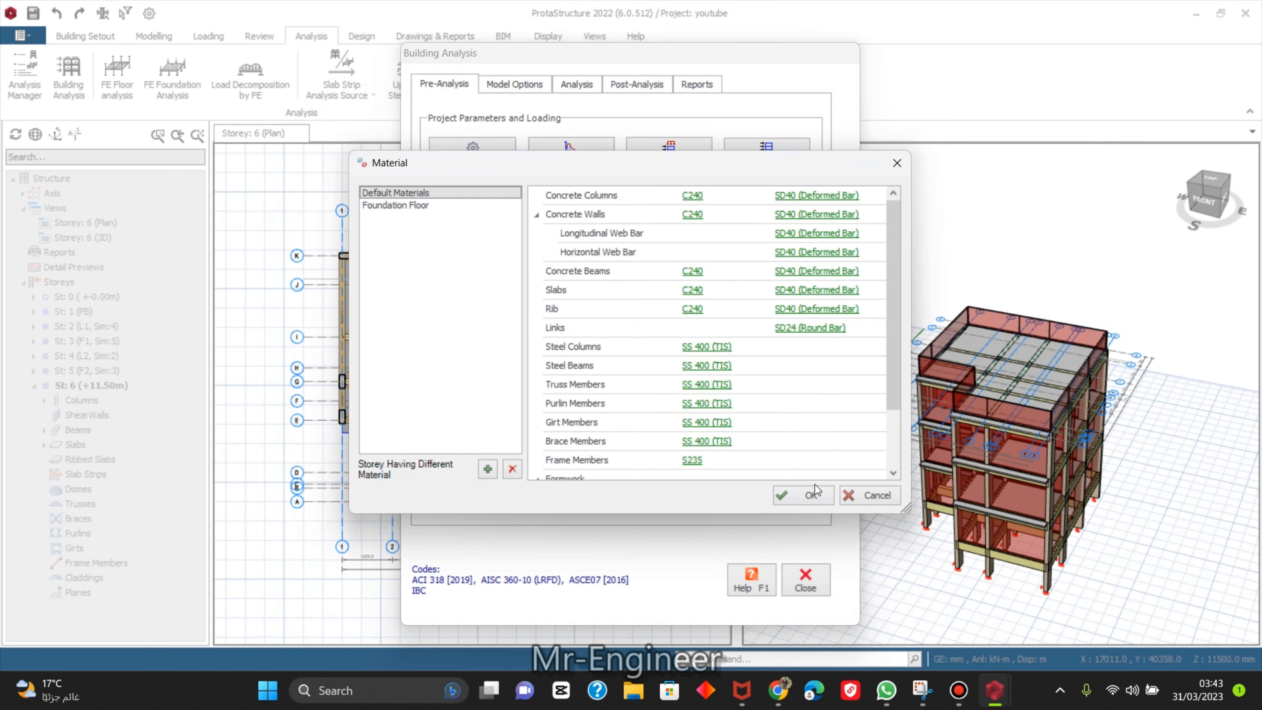
{"action": "left_click", "coordinate": [812, 495]}
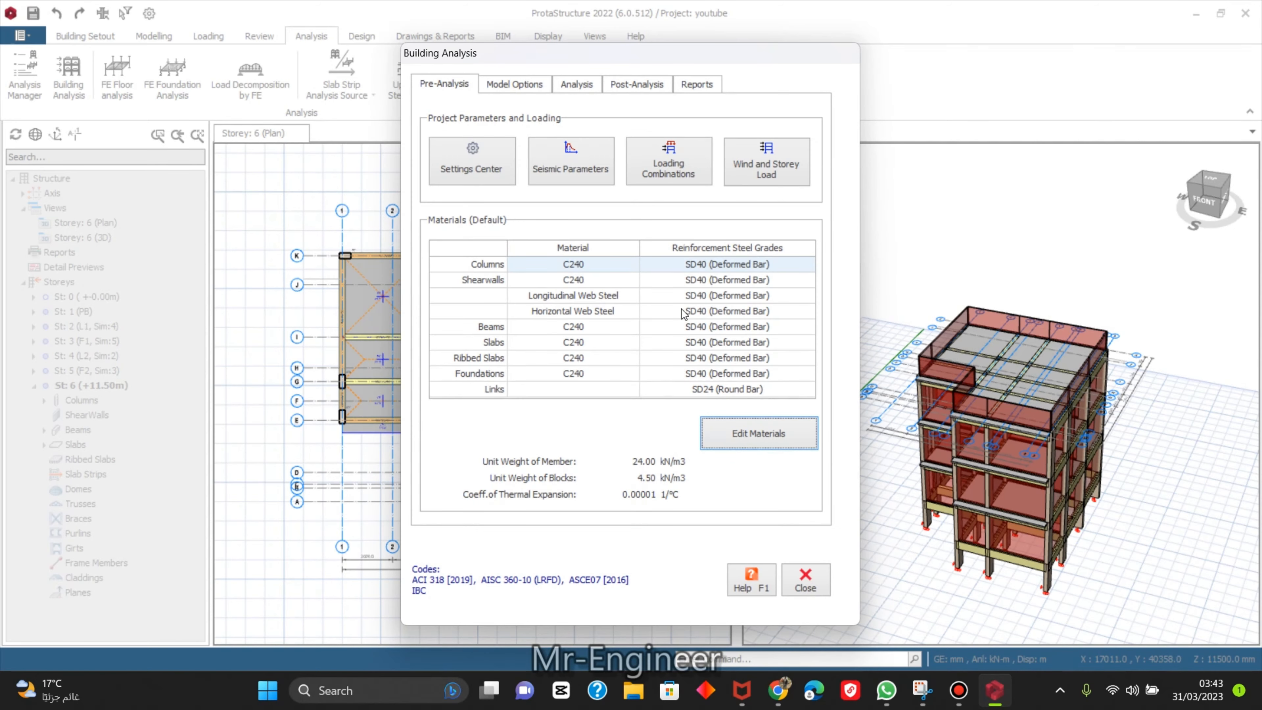
Review the project settings, the loading combinations and the wind and storey loads, cancelling each without changes.
{"action": "left_click", "coordinate": [477, 162]}
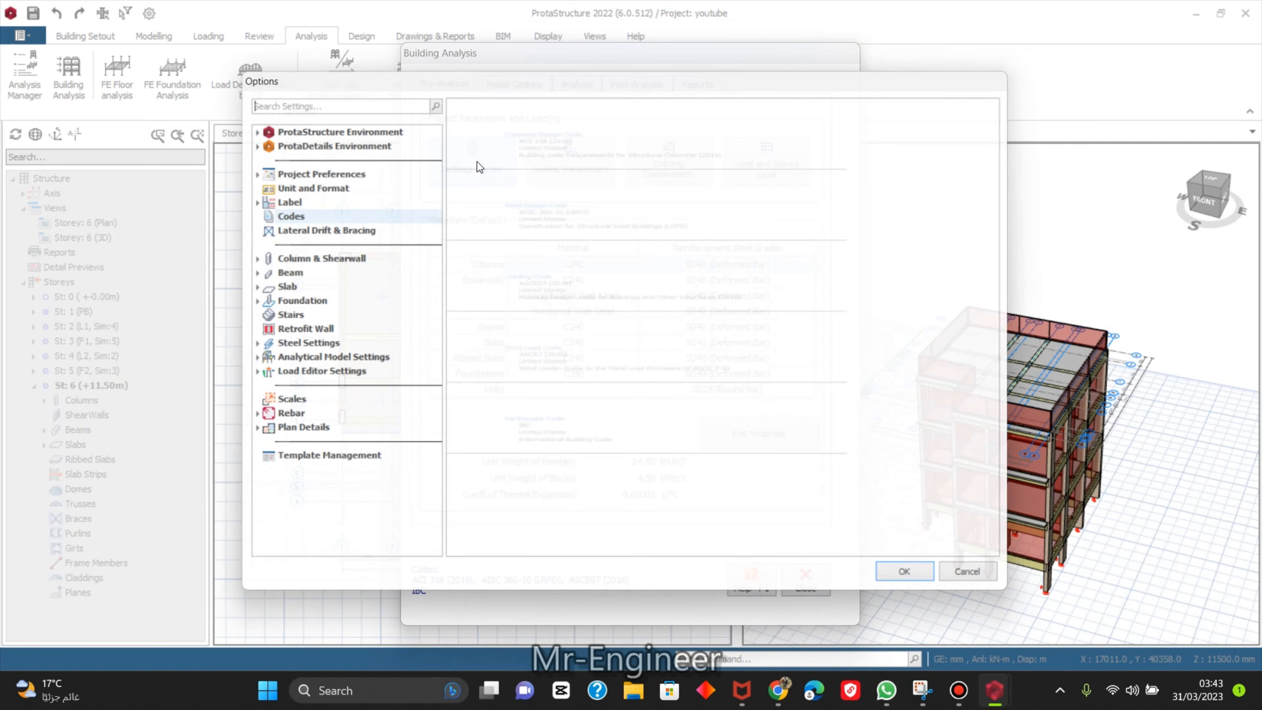
{"action": "left_click", "coordinate": [997, 583]}
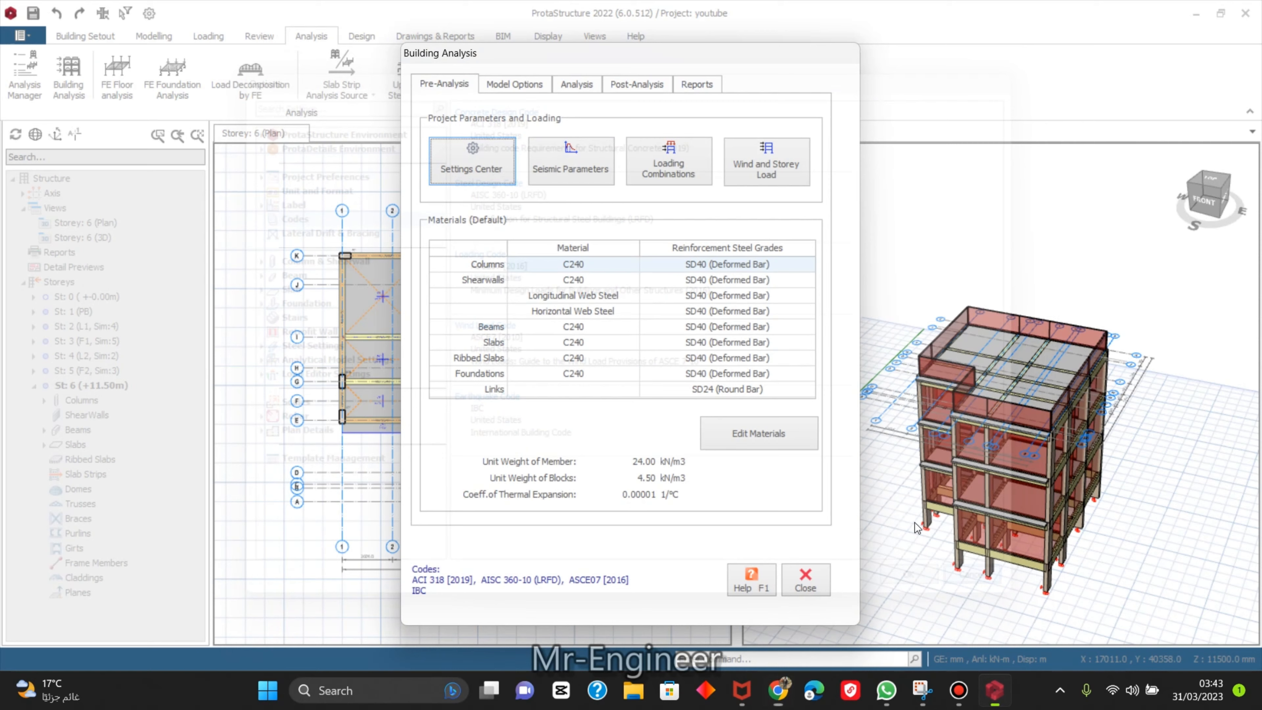
{"action": "left_click", "coordinate": [667, 149]}
{"action": "left_click", "coordinate": [1028, 538]}
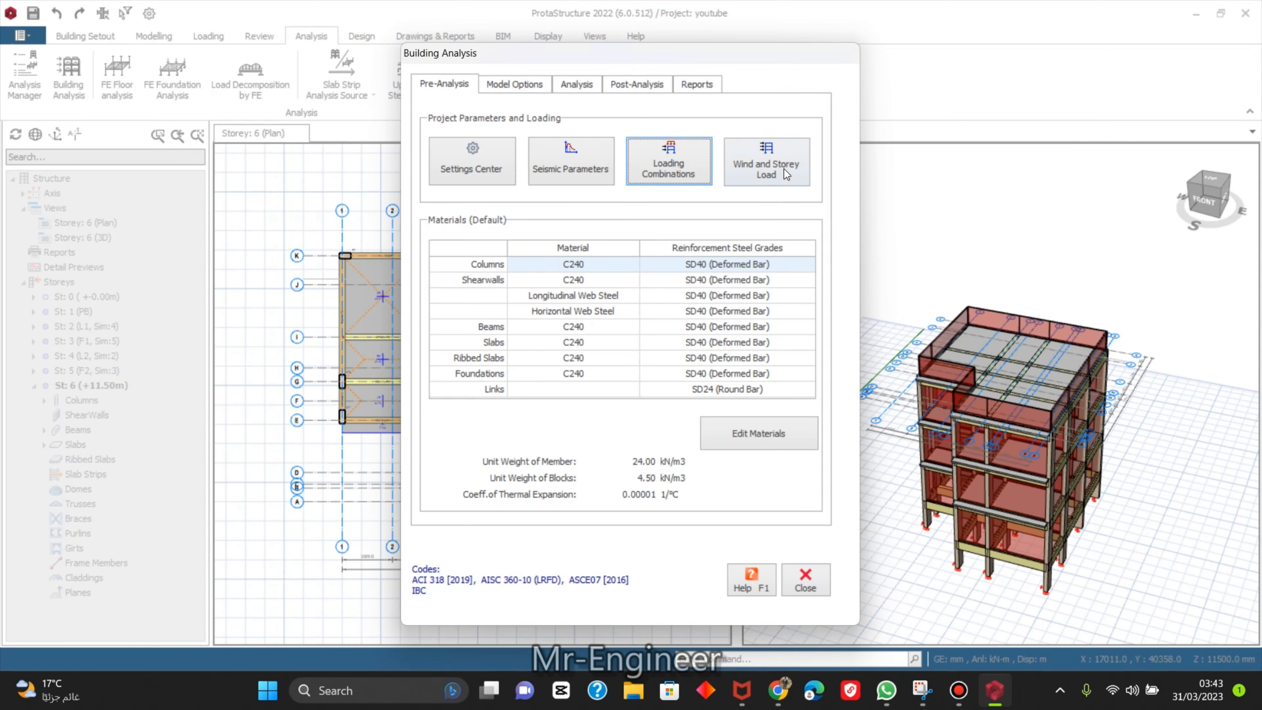
{"action": "left_click", "coordinate": [784, 169]}
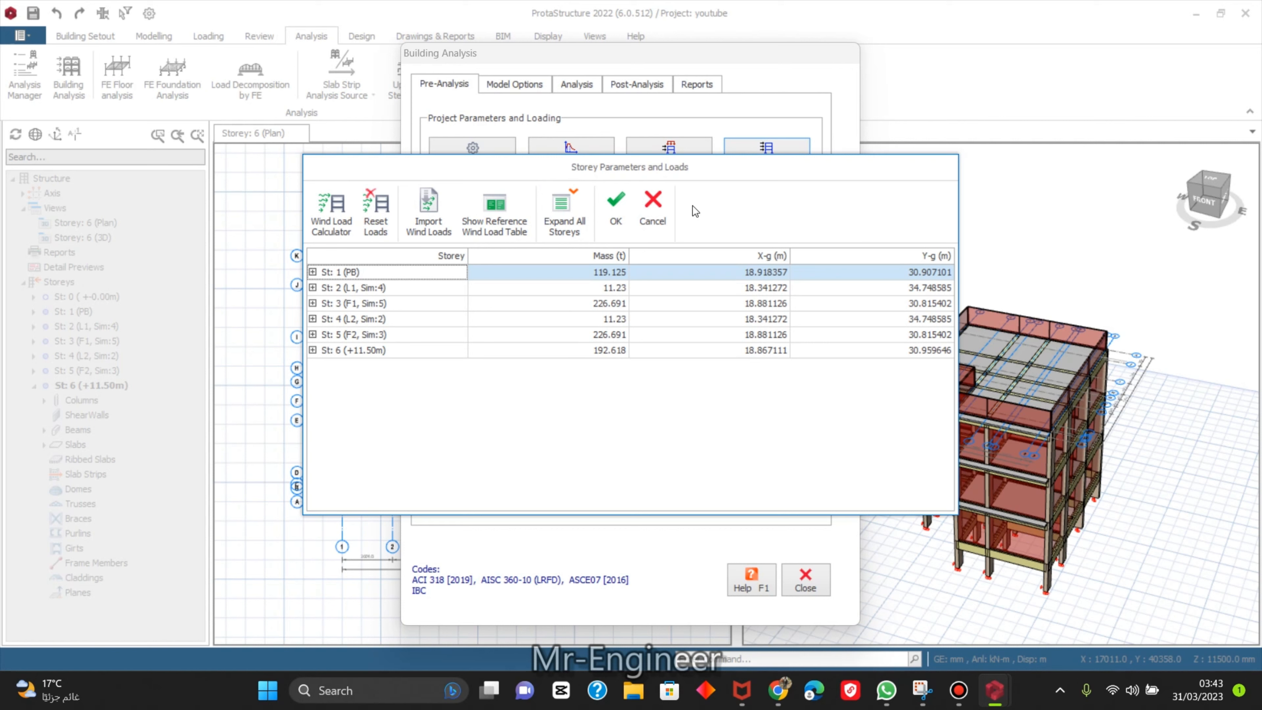
{"action": "left_click", "coordinate": [653, 209]}
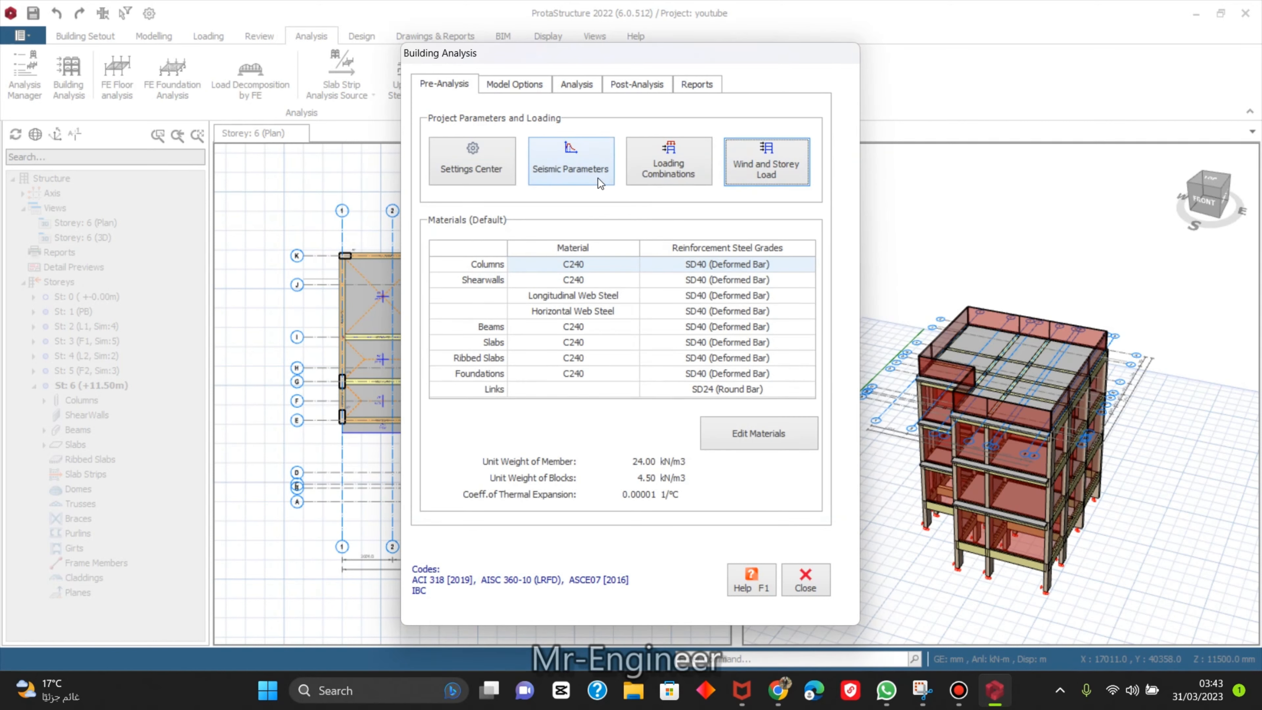
Review the default material grades for all concrete, steel and formwork members, and cancel without changes.
{"action": "left_click", "coordinate": [752, 437]}
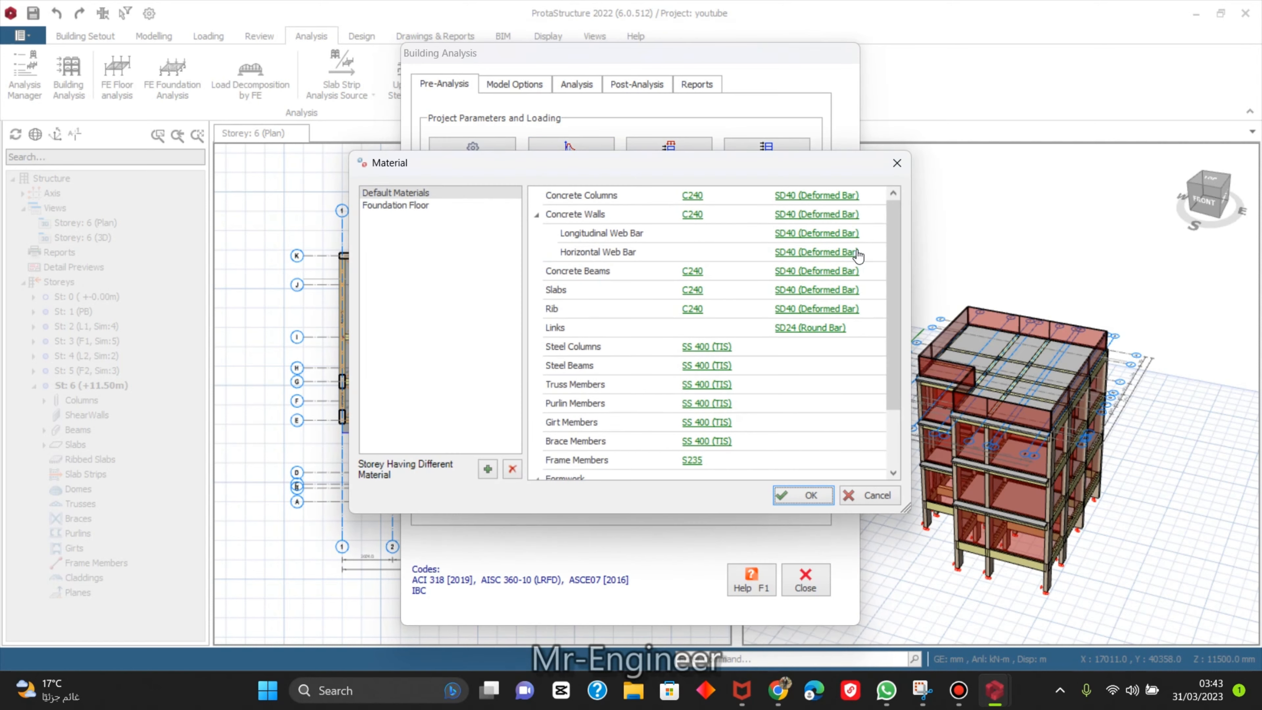
{"action": "left_click_drag", "start_coordinate": [889, 237], "coordinate": [884, 321]}
{"action": "scroll", "coordinate": [665, 326], "scroll_direction": "up", "scroll_amount": 2}
{"action": "scroll", "coordinate": [603, 283], "scroll_direction": "down", "scroll_amount": 2}
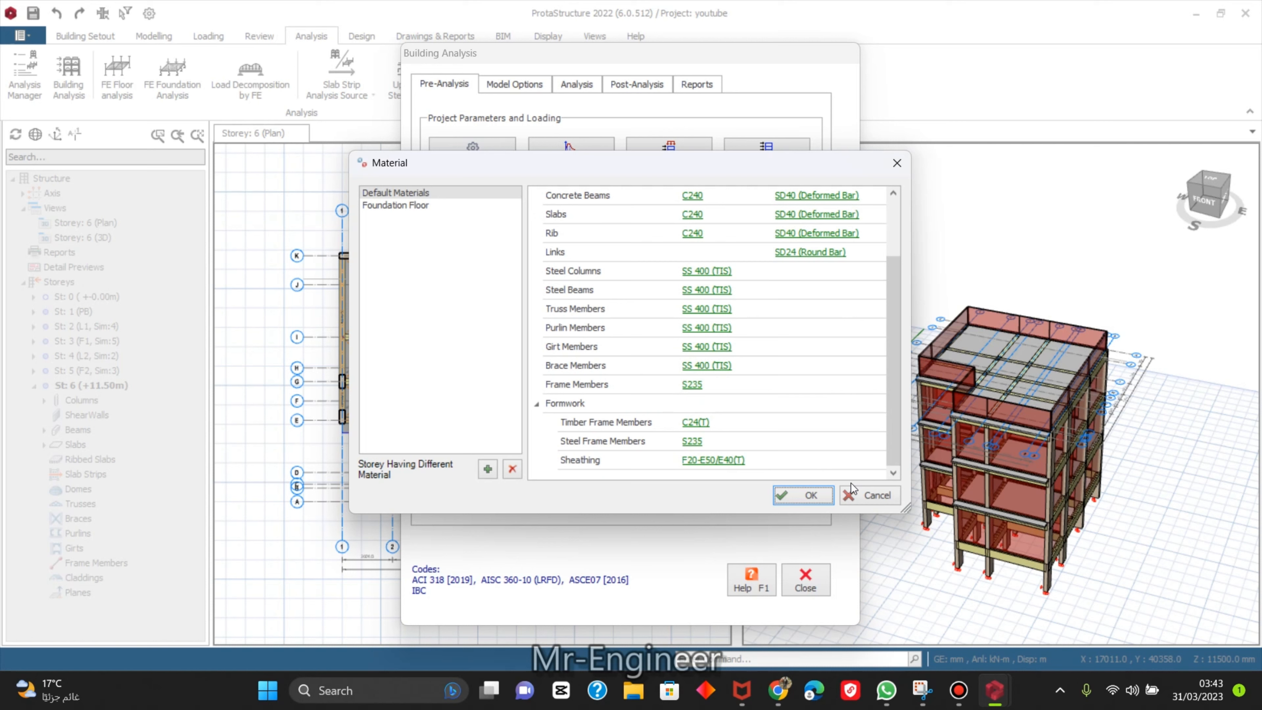
{"action": "left_click", "coordinate": [872, 496]}
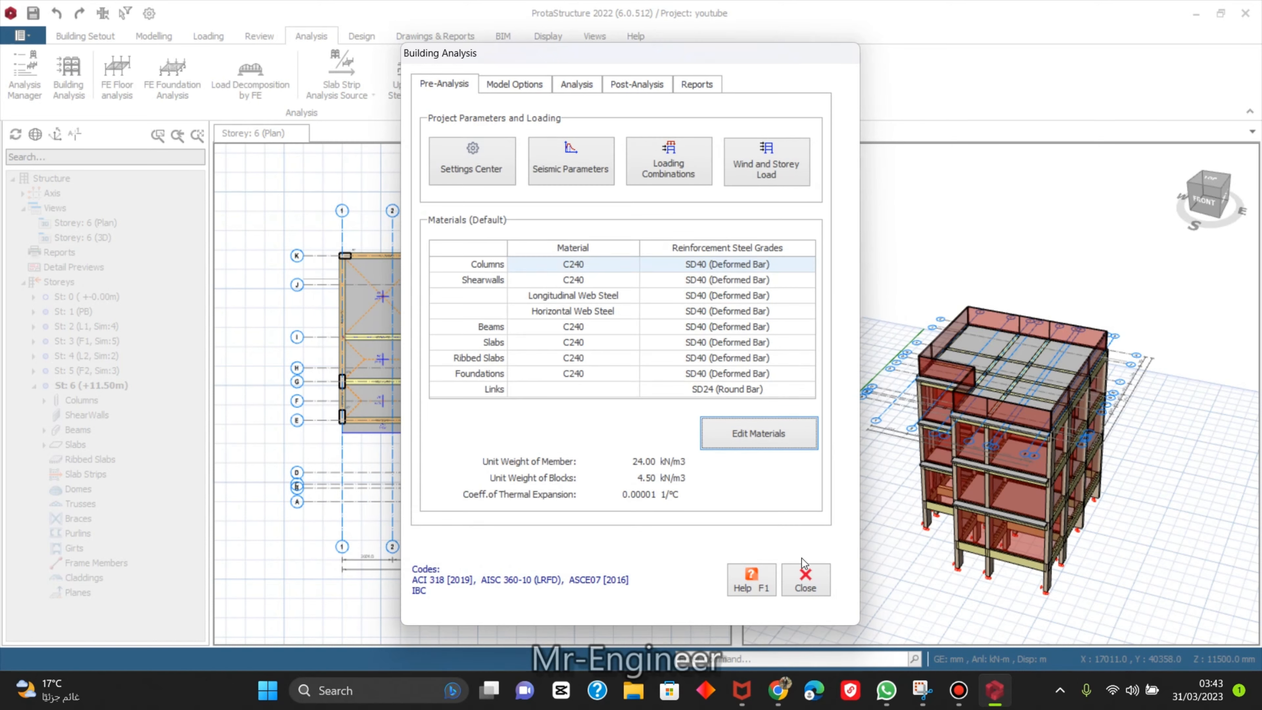
Review the building analysis model options, including shear wall, slab and general settings, plus the analysis, post-analysis and report options.
{"action": "left_click", "coordinate": [517, 86]}
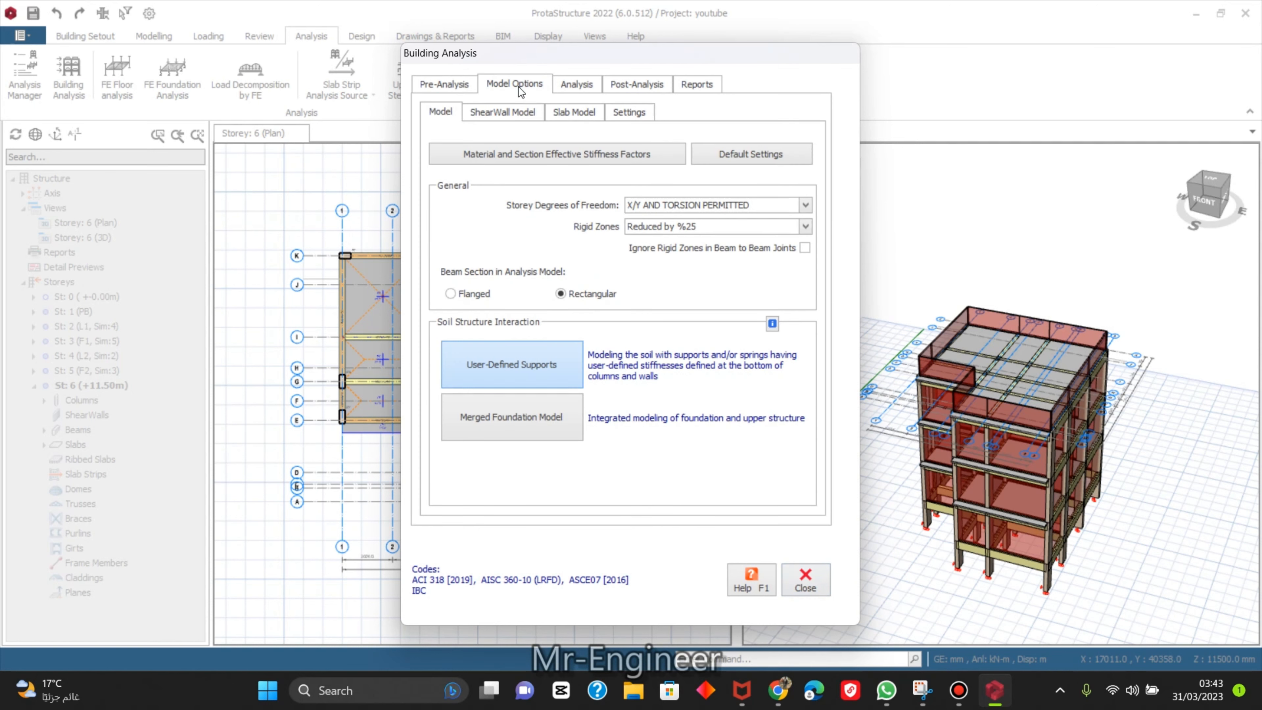
{"action": "left_click", "coordinate": [497, 112]}
{"action": "left_click", "coordinate": [550, 113]}
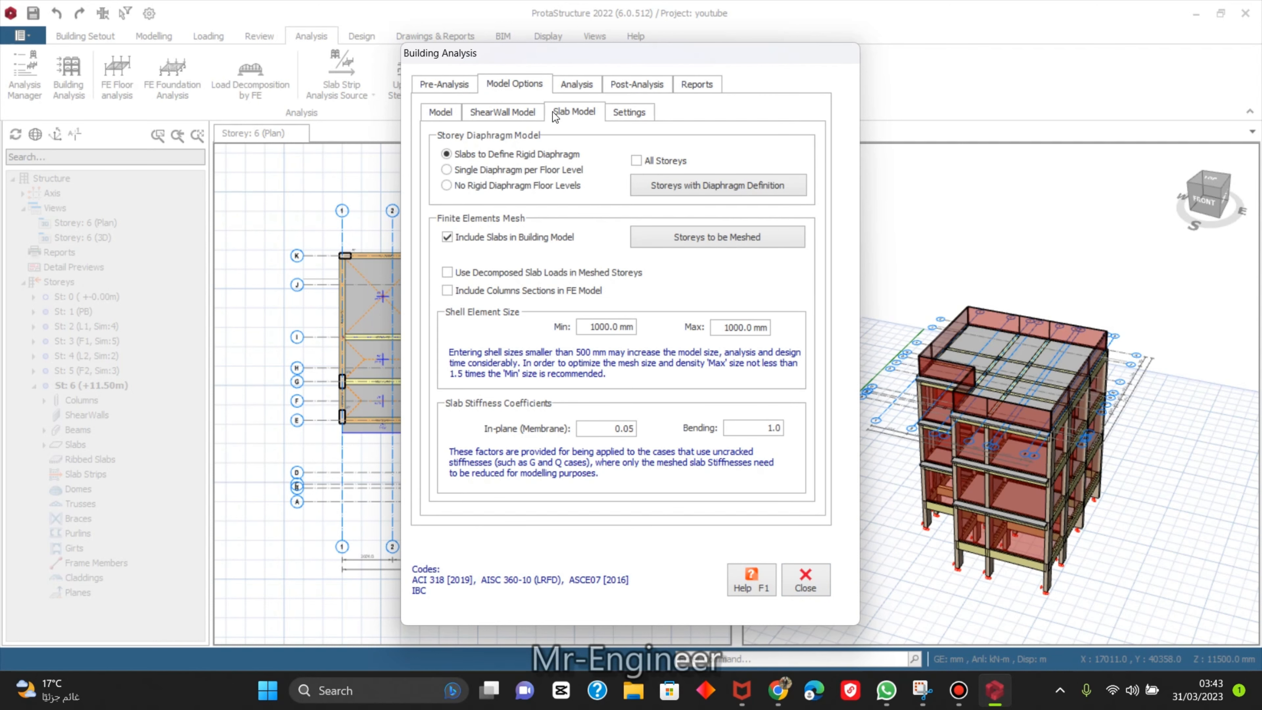
{"action": "left_click", "coordinate": [621, 113]}
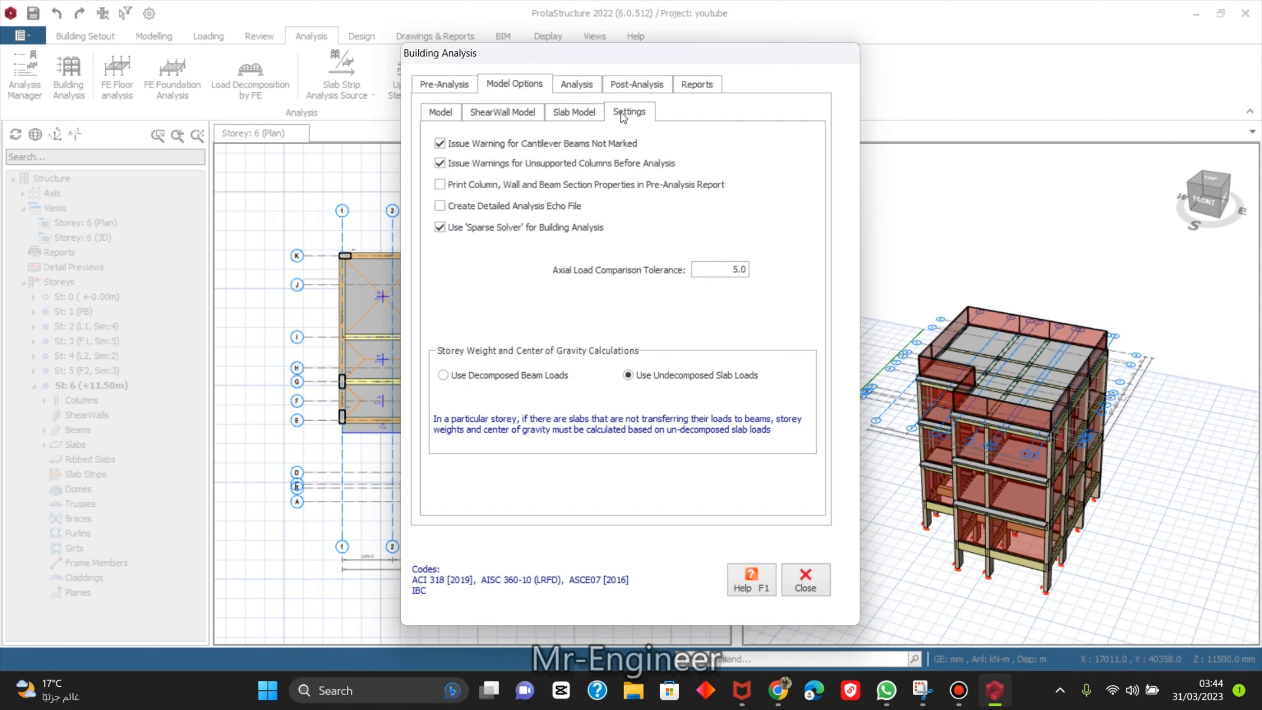
{"action": "left_click", "coordinate": [583, 87]}
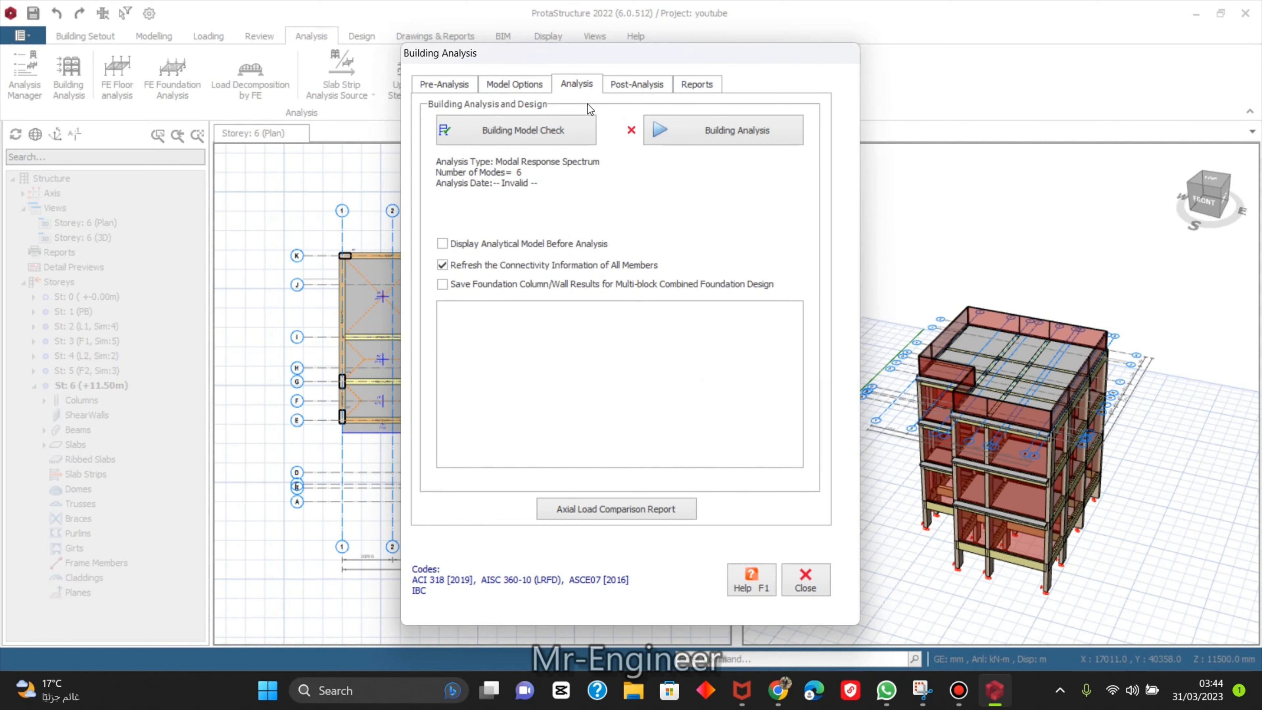
{"action": "left_click", "coordinate": [640, 87]}
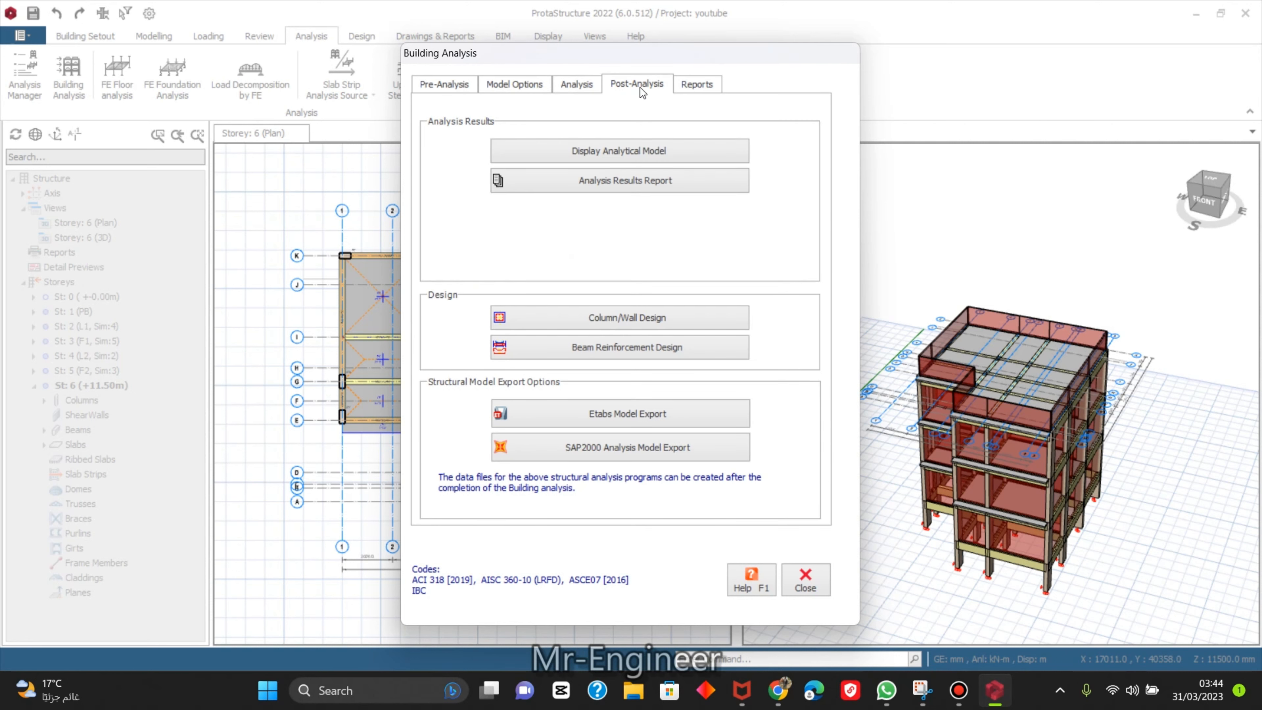
{"action": "left_click", "coordinate": [679, 86]}
Run the building model check with all checks enabled for all storeys and close it.
{"action": "left_click", "coordinate": [583, 86]}
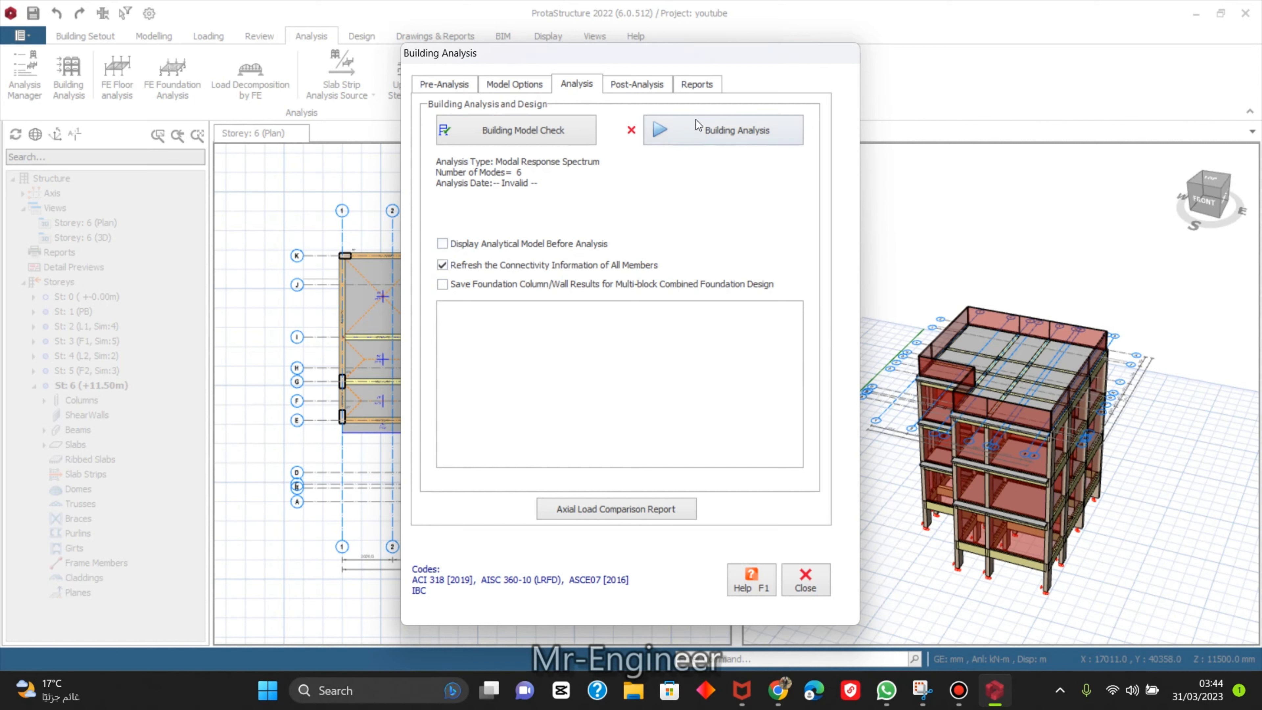
{"action": "left_click", "coordinate": [555, 135]}
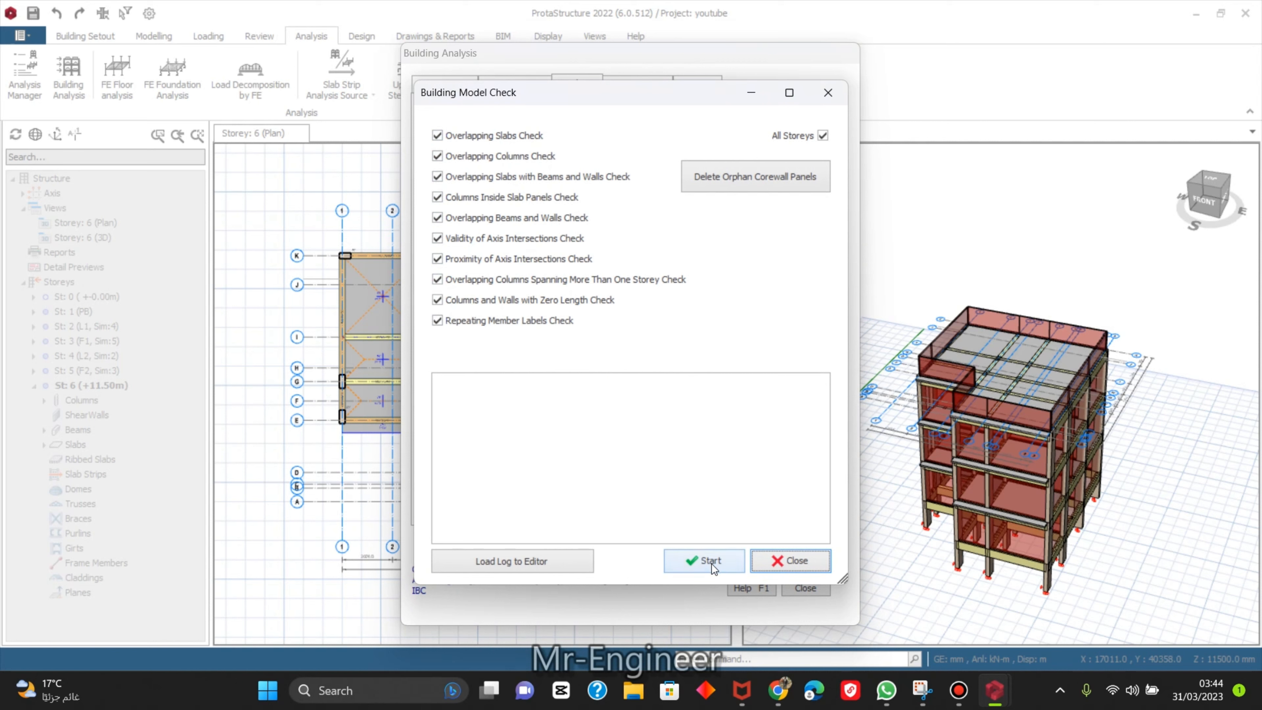
{"action": "left_click", "coordinate": [702, 561]}
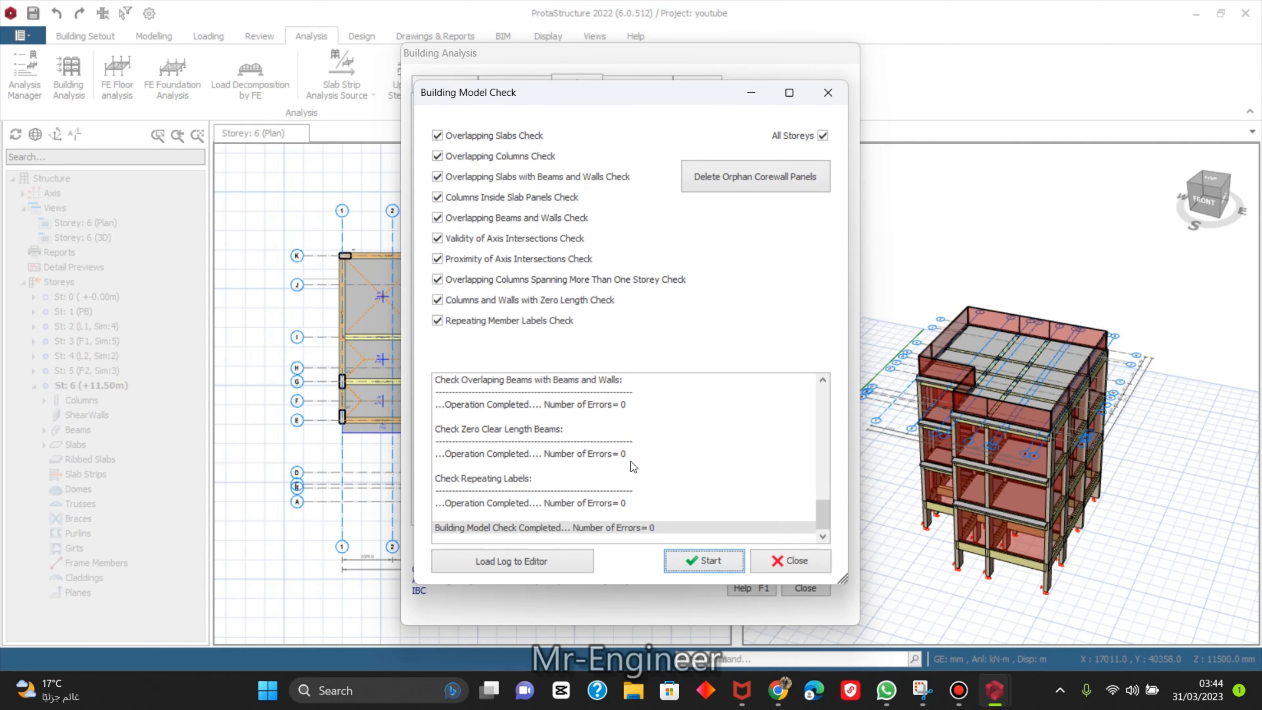
{"action": "left_click", "coordinate": [792, 560]}
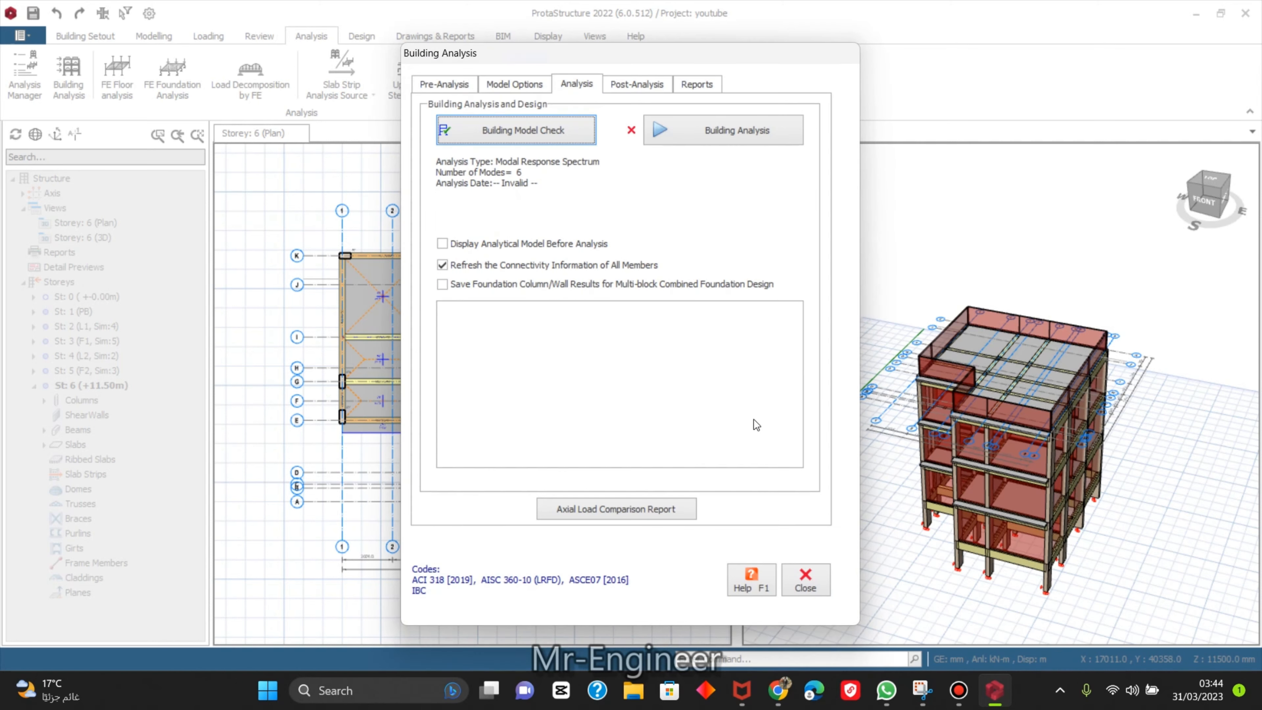
Run the building analysis without any batch design options and accept the summary report.
{"action": "left_click", "coordinate": [725, 136]}
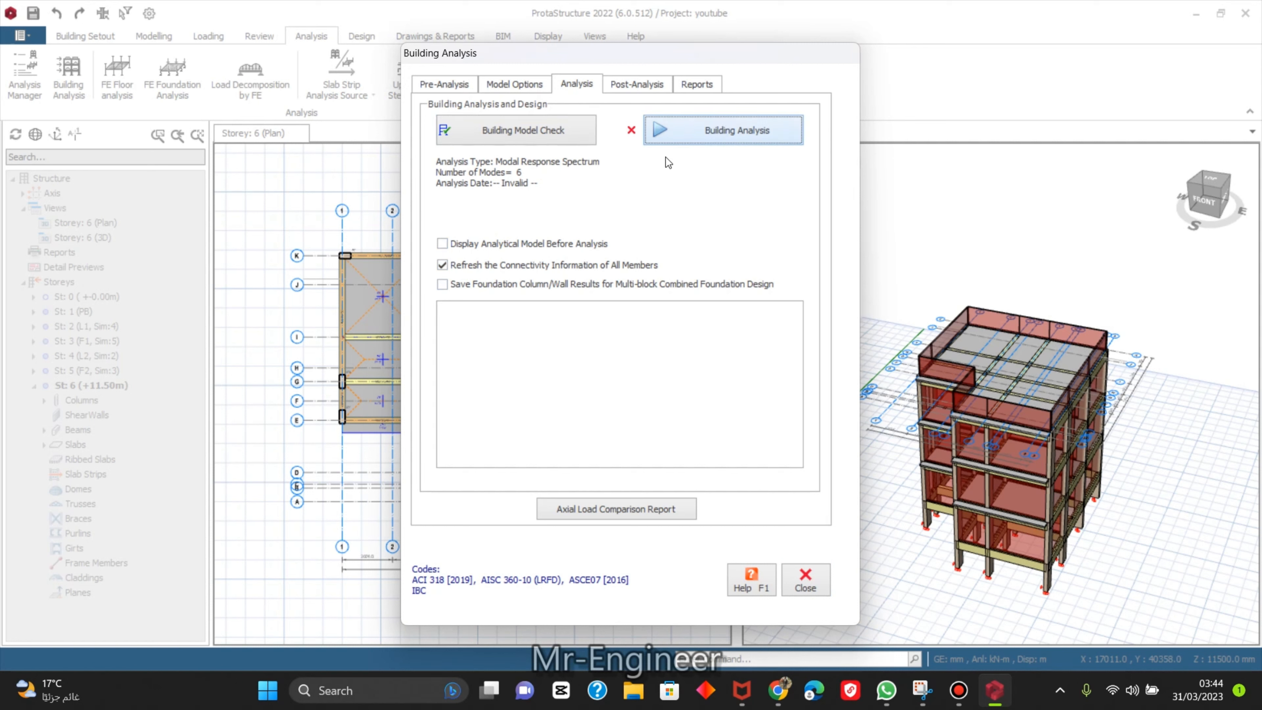
{"action": "left_click", "coordinate": [702, 137]}
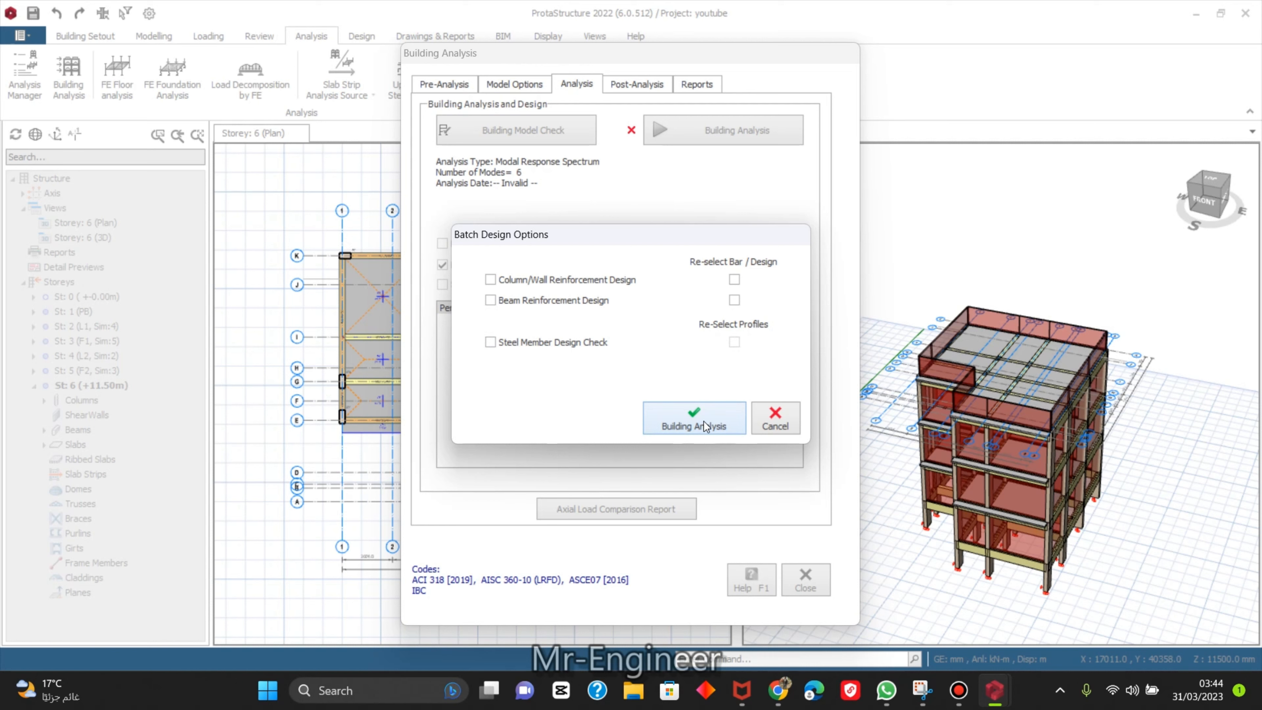
{"action": "left_click", "coordinate": [706, 424]}
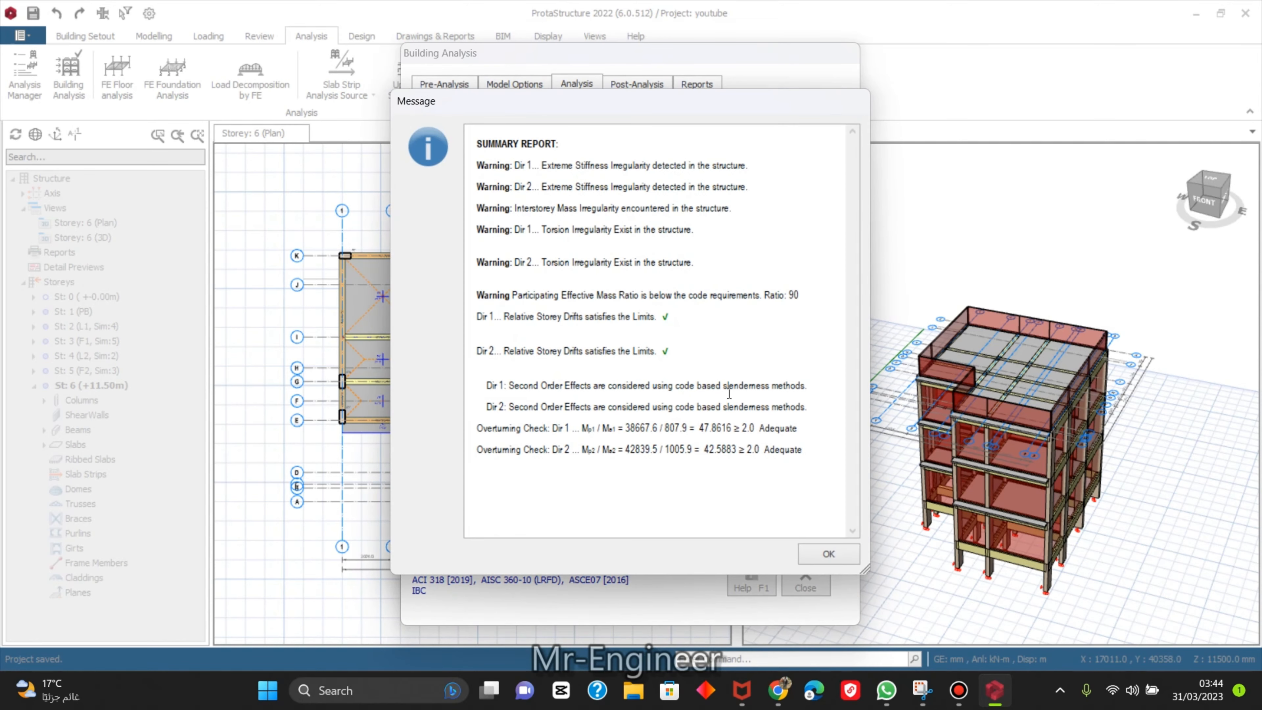
{"action": "left_click", "coordinate": [829, 555]}
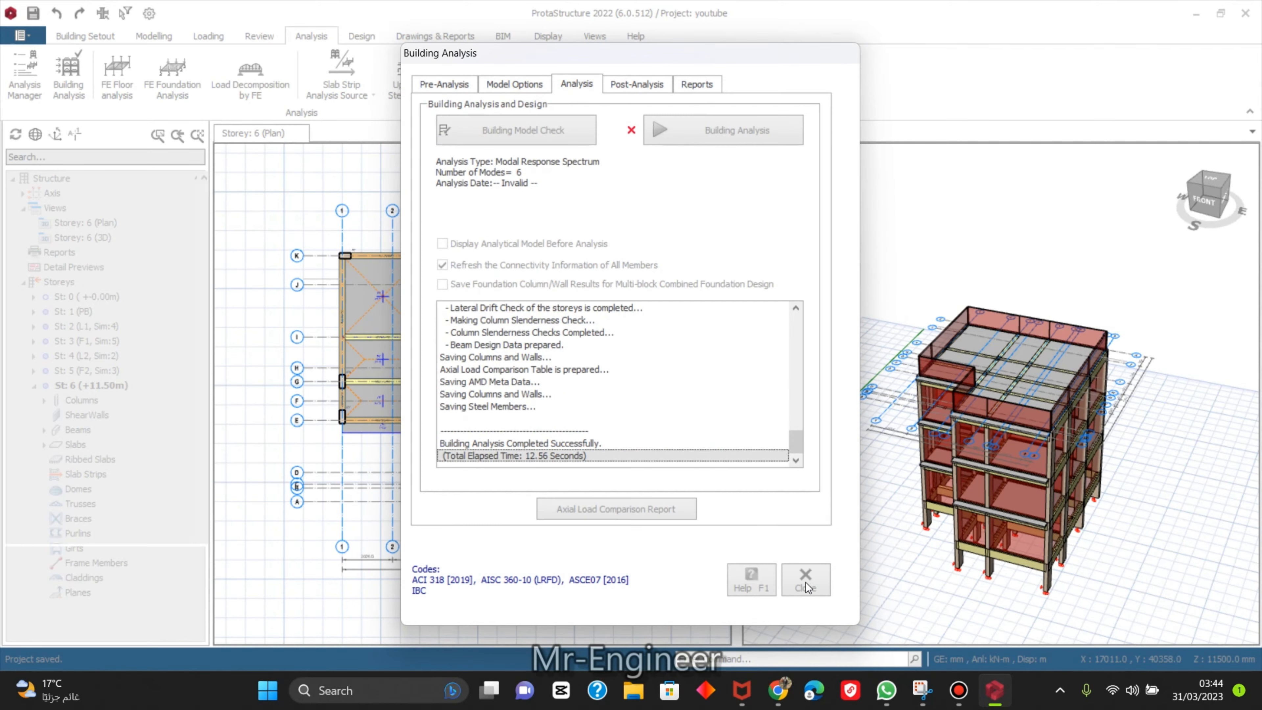
Examine the design status of the columns in the post-analysis column/wall design list and close the list.
{"action": "left_click", "coordinate": [651, 85]}
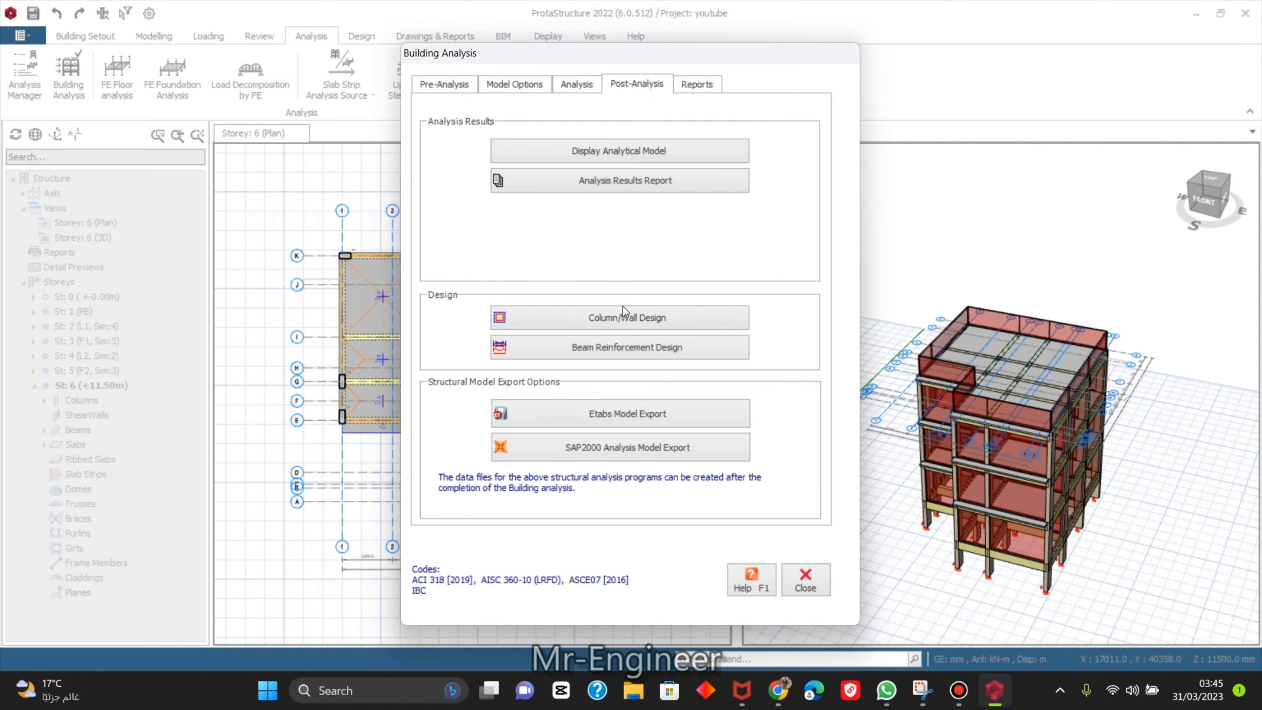
{"action": "left_click", "coordinate": [623, 326]}
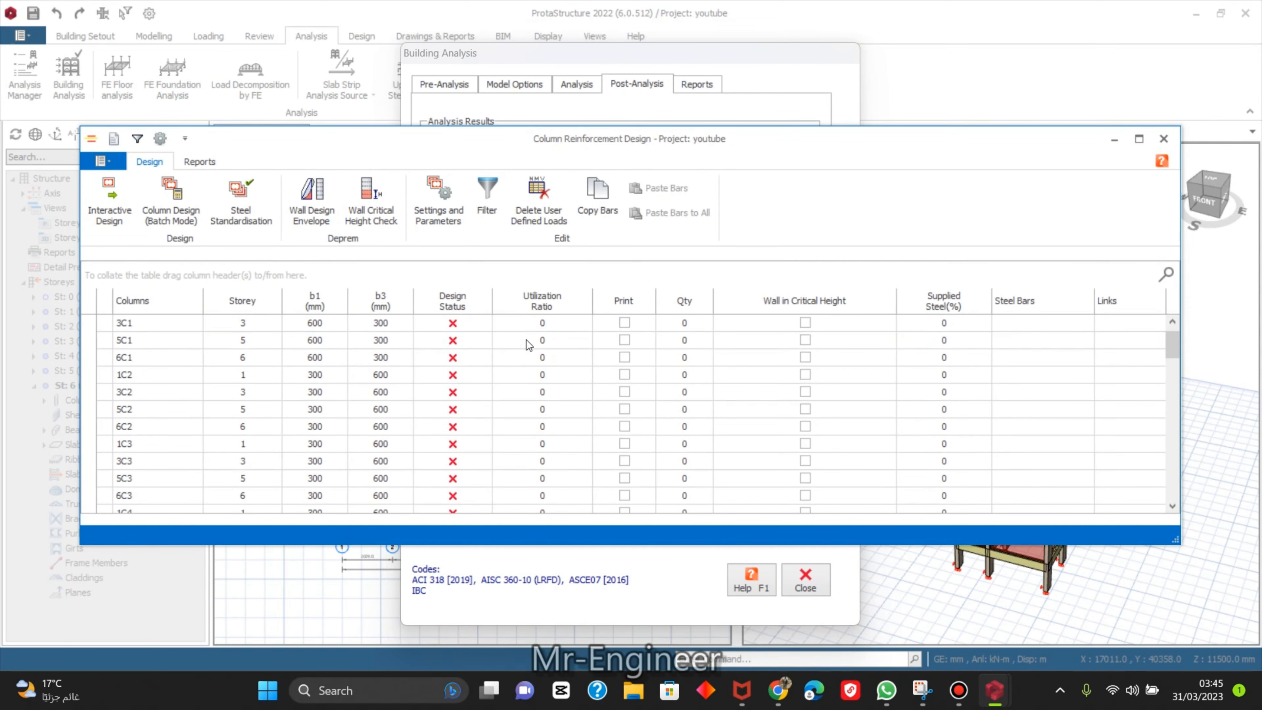
{"action": "scroll", "coordinate": [497, 368], "scroll_direction": "down", "scroll_amount": 3}
{"action": "scroll", "coordinate": [497, 385], "scroll_direction": "down", "scroll_amount": 3}
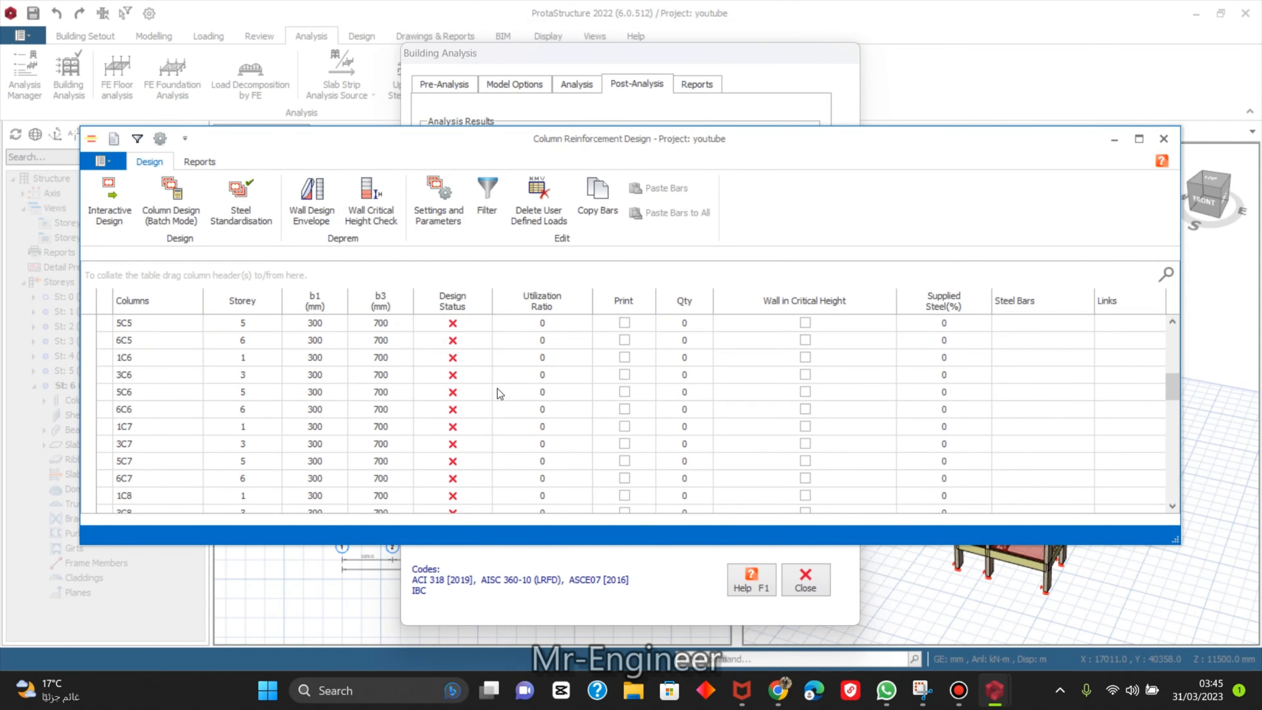
{"action": "left_click", "coordinate": [1164, 139]}
Examine the design status of the storey beams in the beam reinforcement design list, and close it and the building analysis.
{"action": "left_click", "coordinate": [636, 357]}
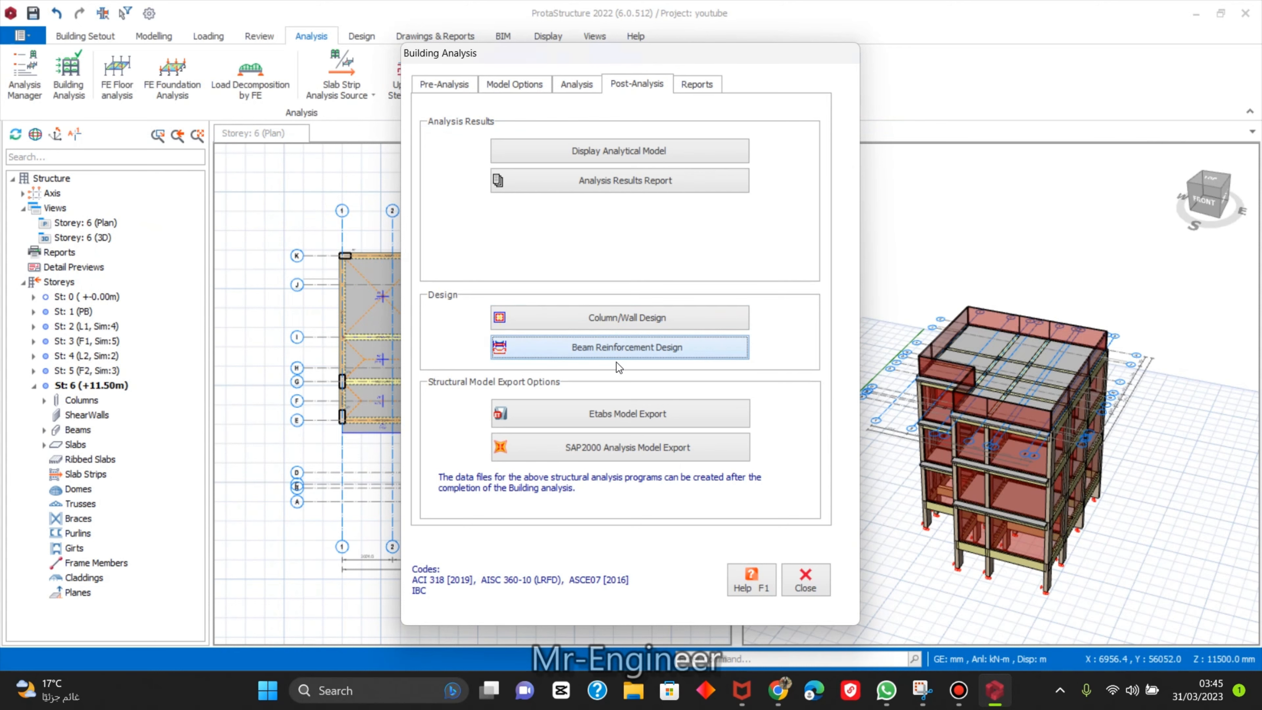
{"action": "scroll", "coordinate": [529, 368], "scroll_direction": "down", "scroll_amount": 5}
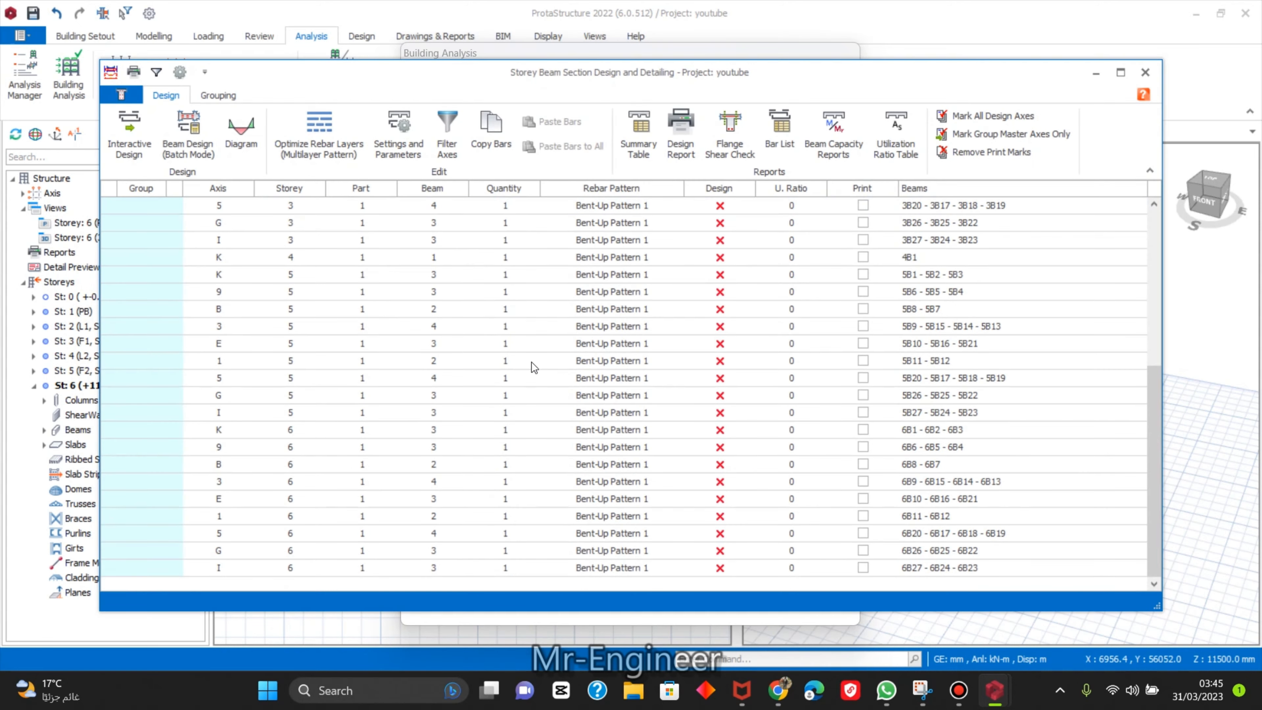
{"action": "left_click", "coordinate": [1146, 72]}
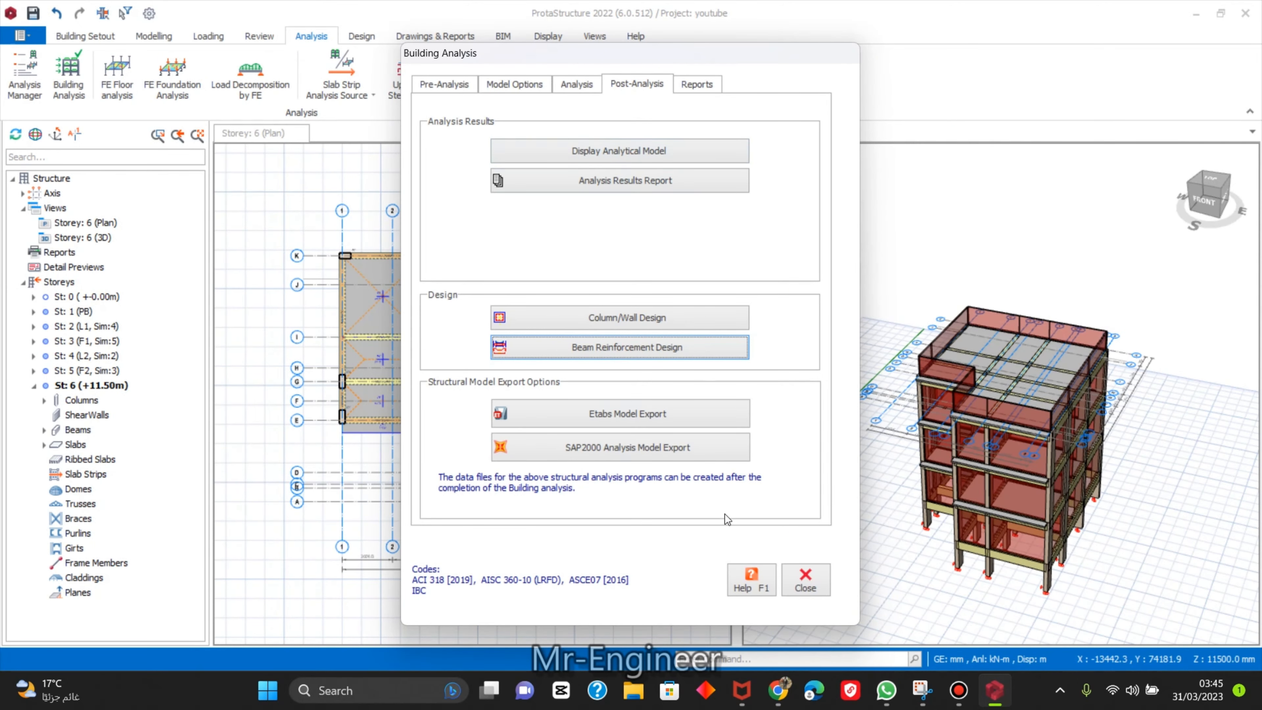
{"action": "left_click", "coordinate": [805, 579]}
{"action": "scroll", "coordinate": [615, 357], "scroll_direction": "down", "scroll_amount": 1}
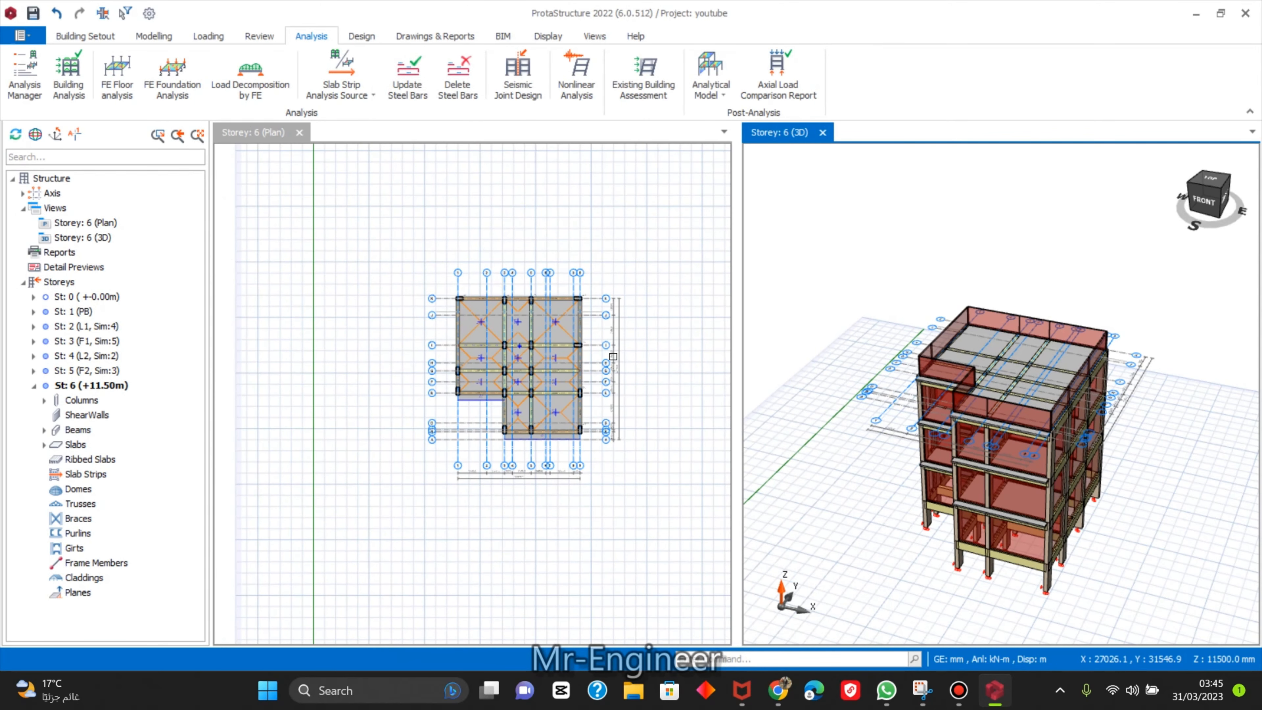
Try to design storey 1 column 1C1 in the column reinforcement design and close the design list.
{"action": "left_click", "coordinate": [363, 35]}
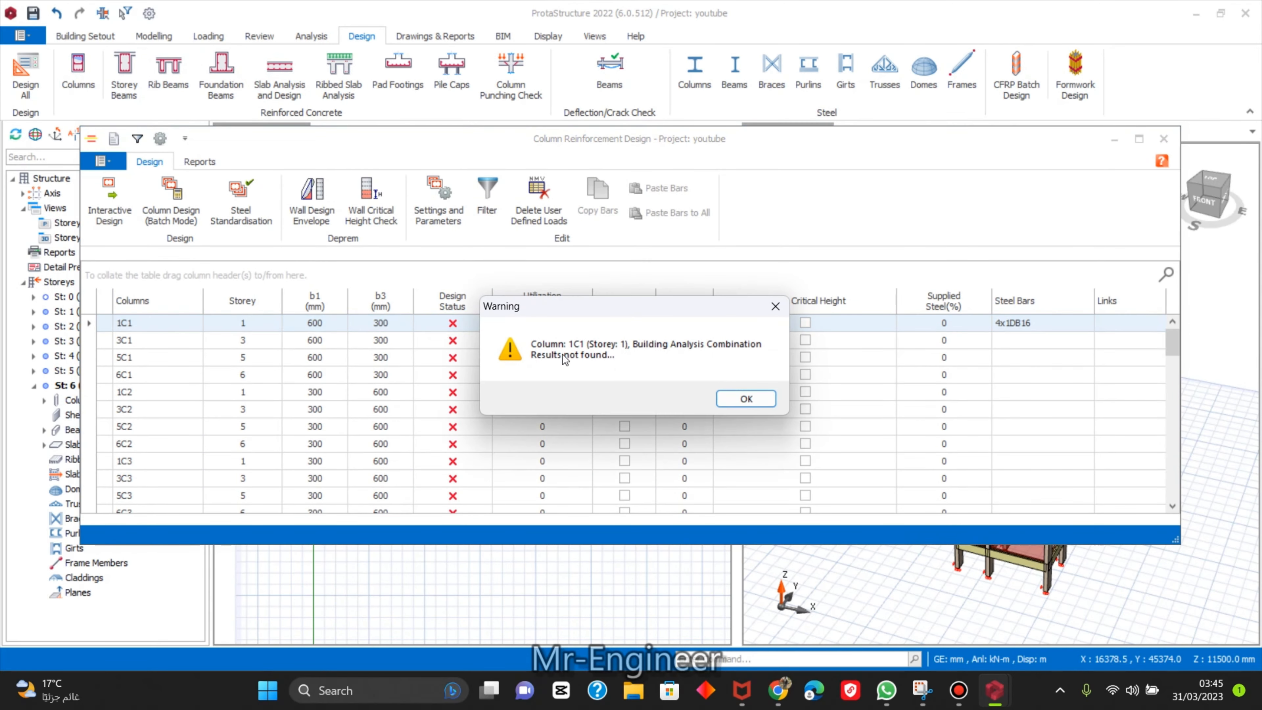
{"action": "left_click", "coordinate": [737, 405]}
{"action": "left_click", "coordinate": [1164, 139]}
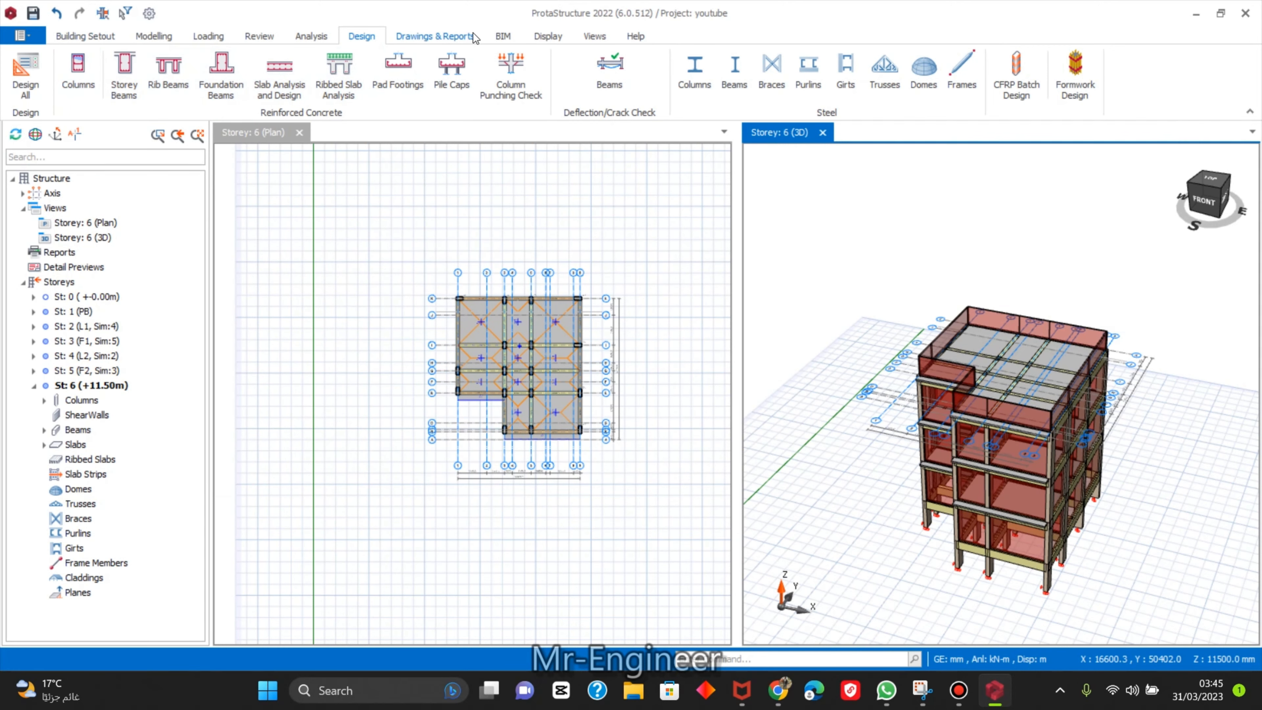
Rerun the building analysis with column/wall and beam reinforcement design included, accept the summary report and close the analysis.
{"action": "left_click", "coordinate": [311, 36]}
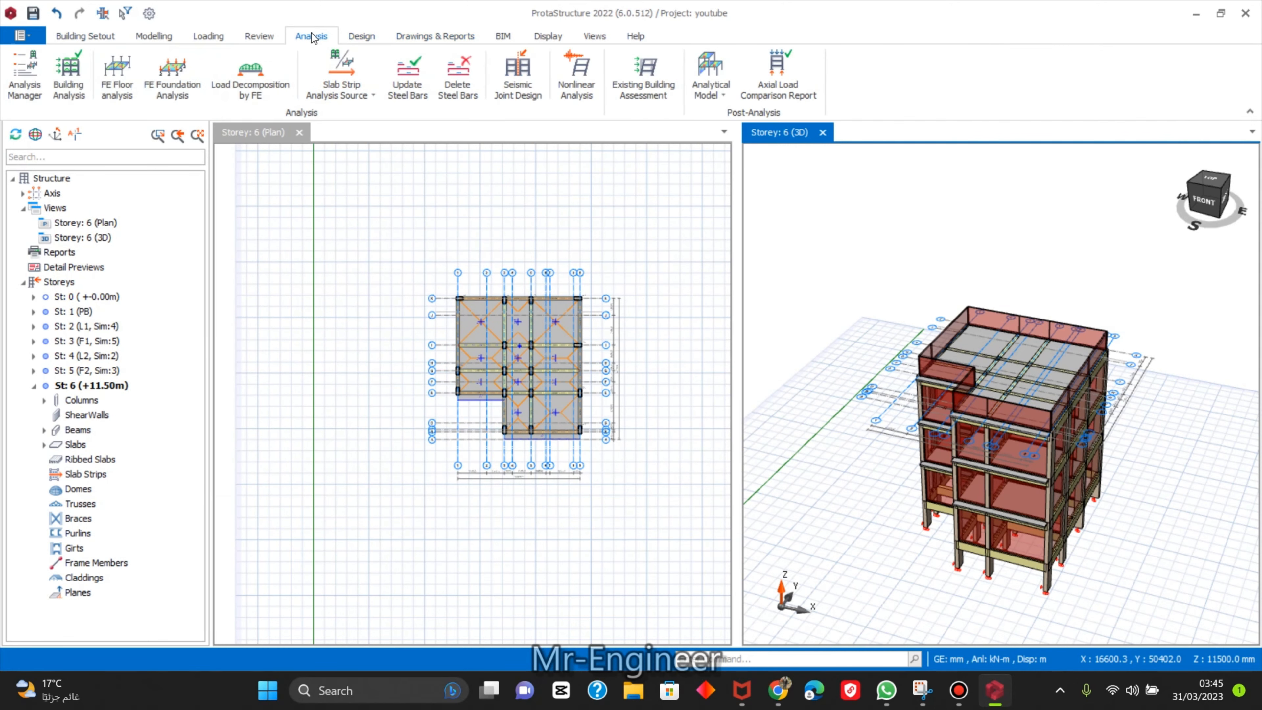
{"action": "left_click", "coordinate": [61, 79]}
{"action": "left_click", "coordinate": [652, 85]}
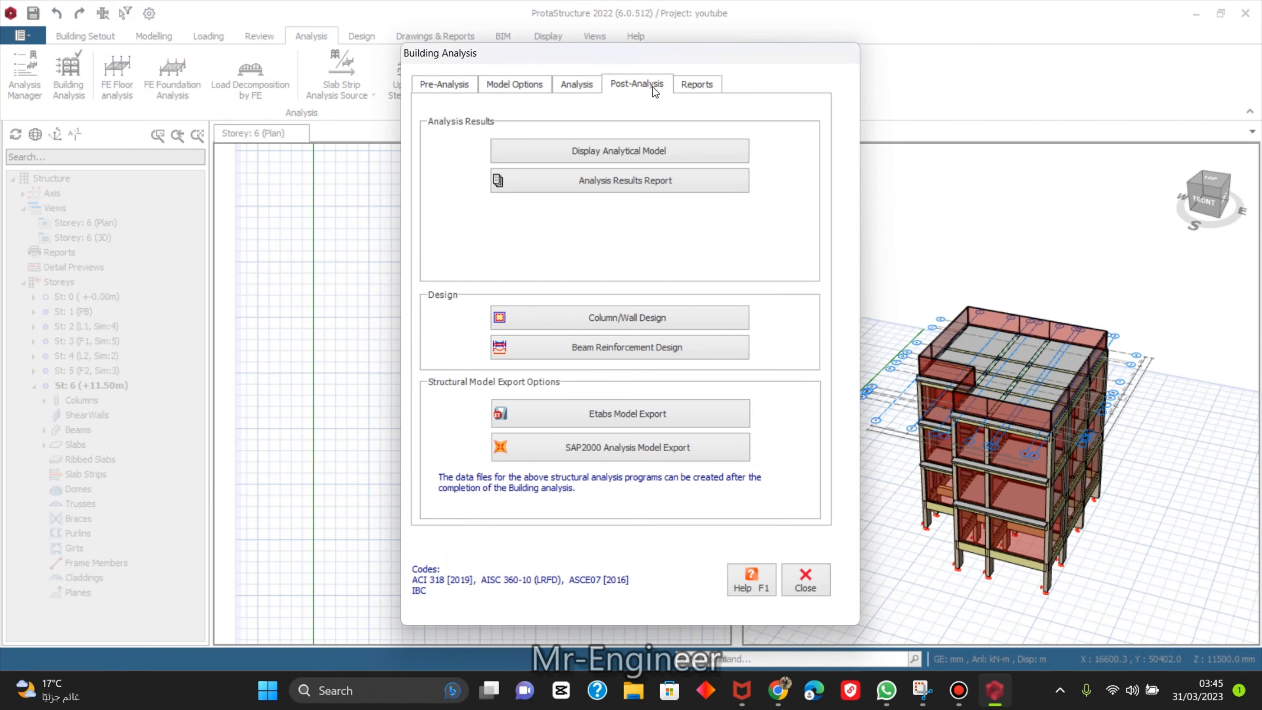
{"action": "left_click", "coordinate": [589, 87]}
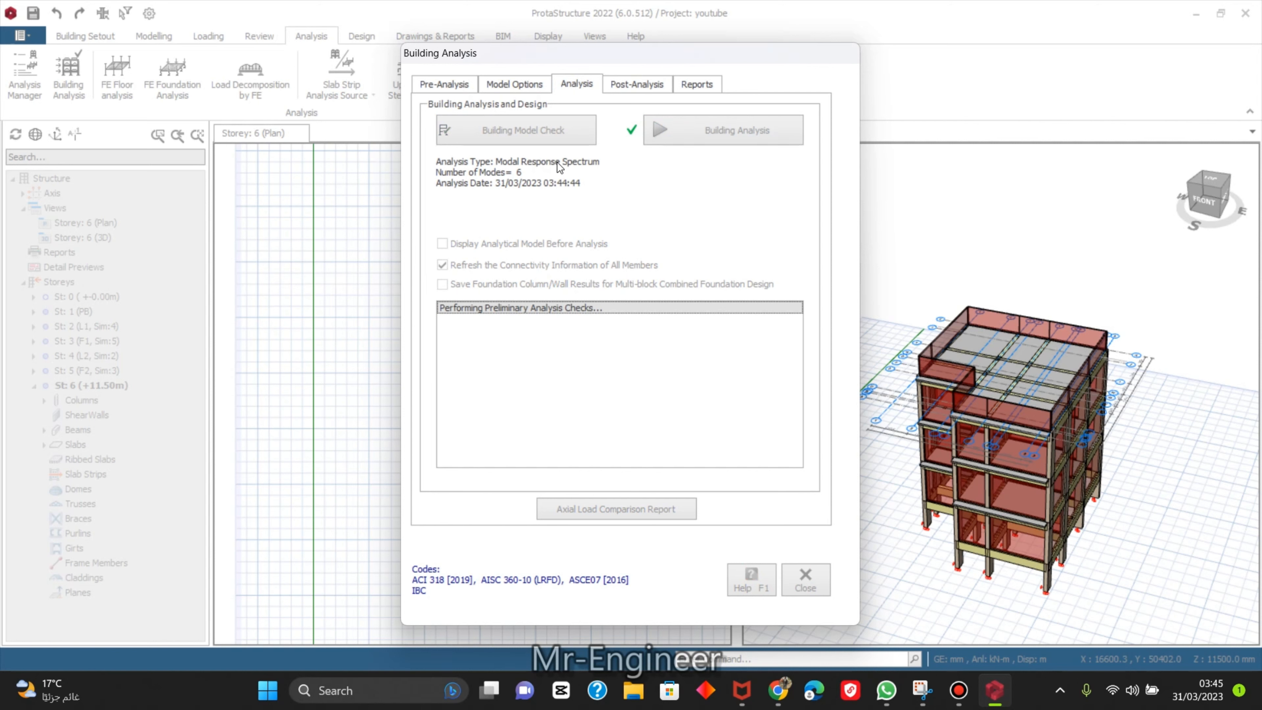
{"action": "left_click", "coordinate": [536, 279]}
{"action": "left_click", "coordinate": [524, 301]}
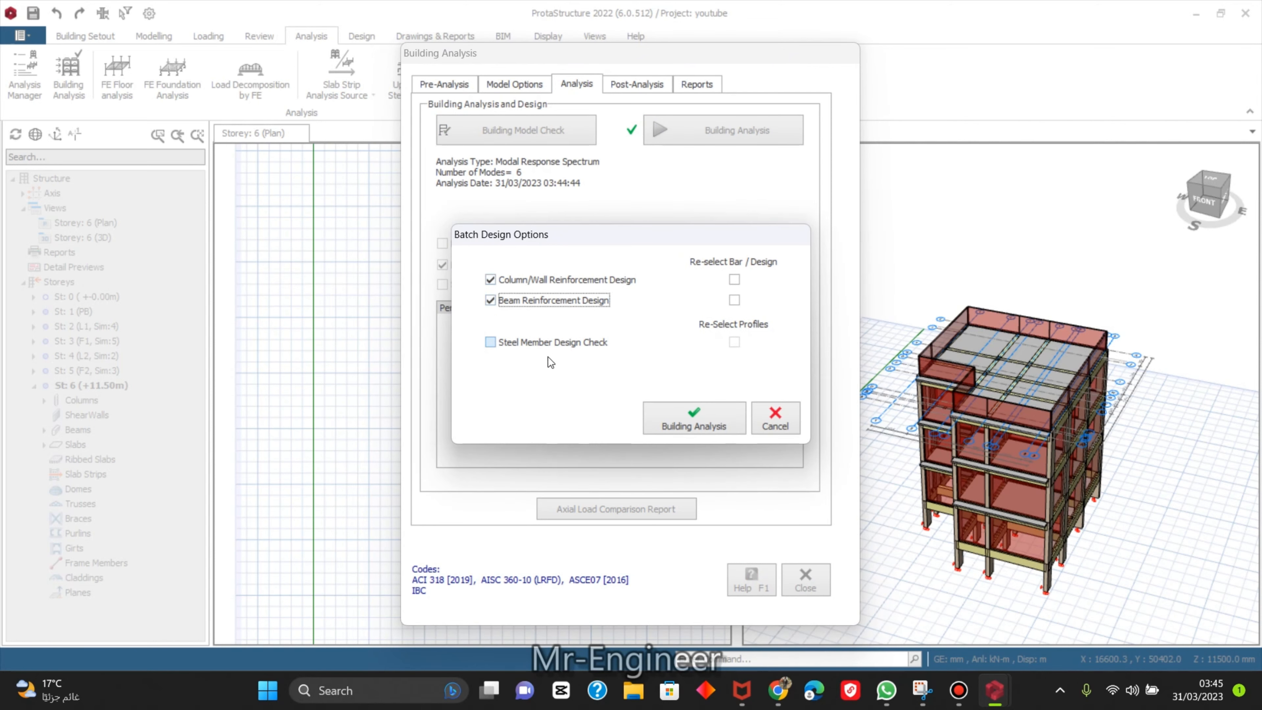
{"action": "left_click", "coordinate": [684, 421]}
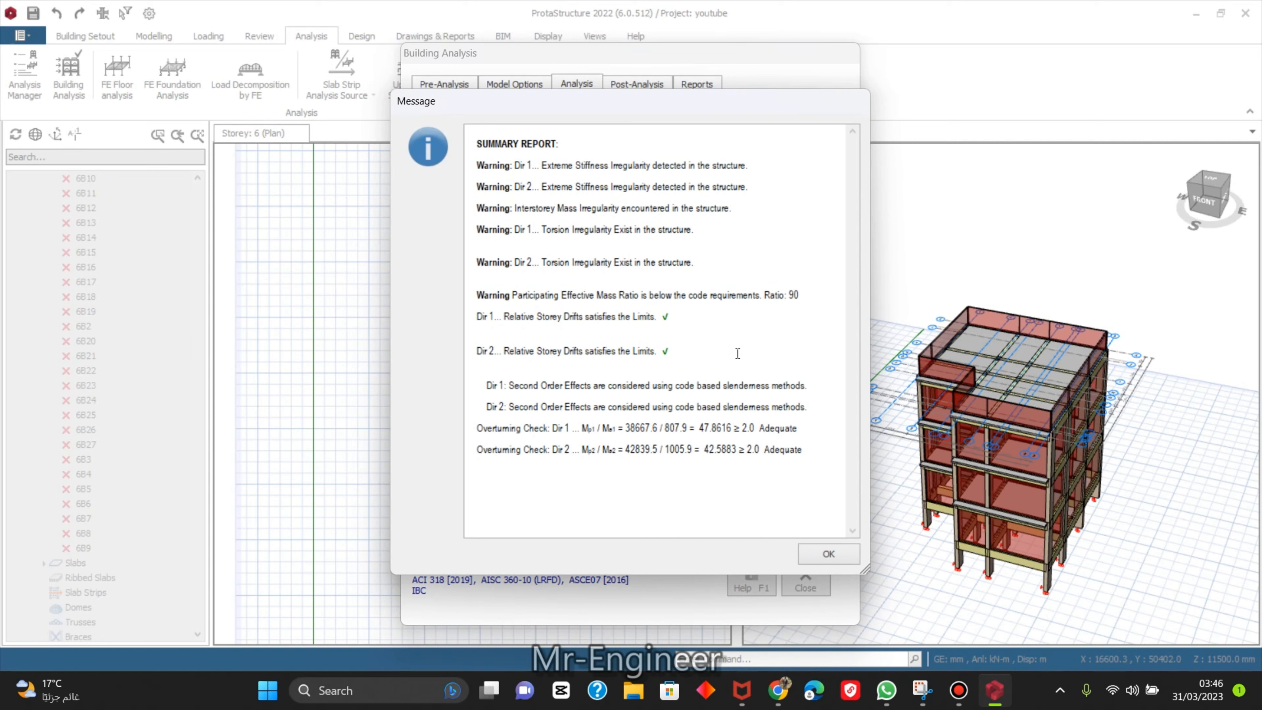
{"action": "left_click", "coordinate": [824, 559]}
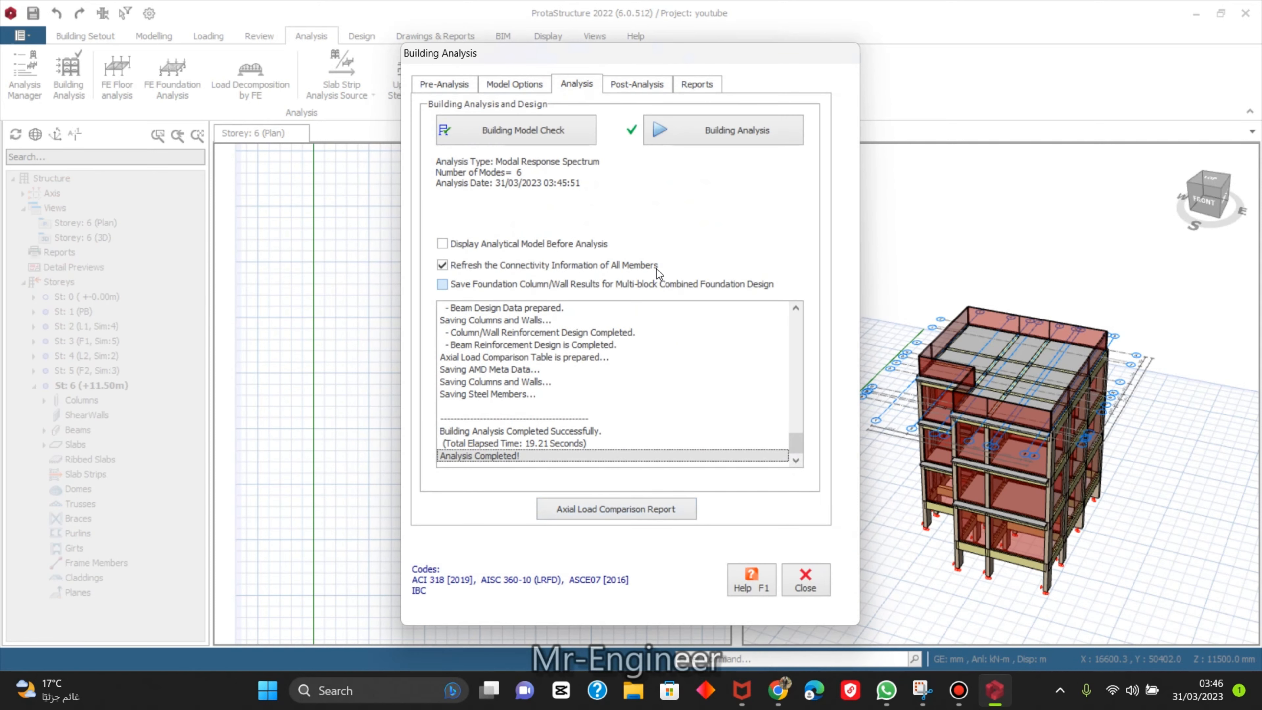
{"action": "left_click", "coordinate": [802, 584]}
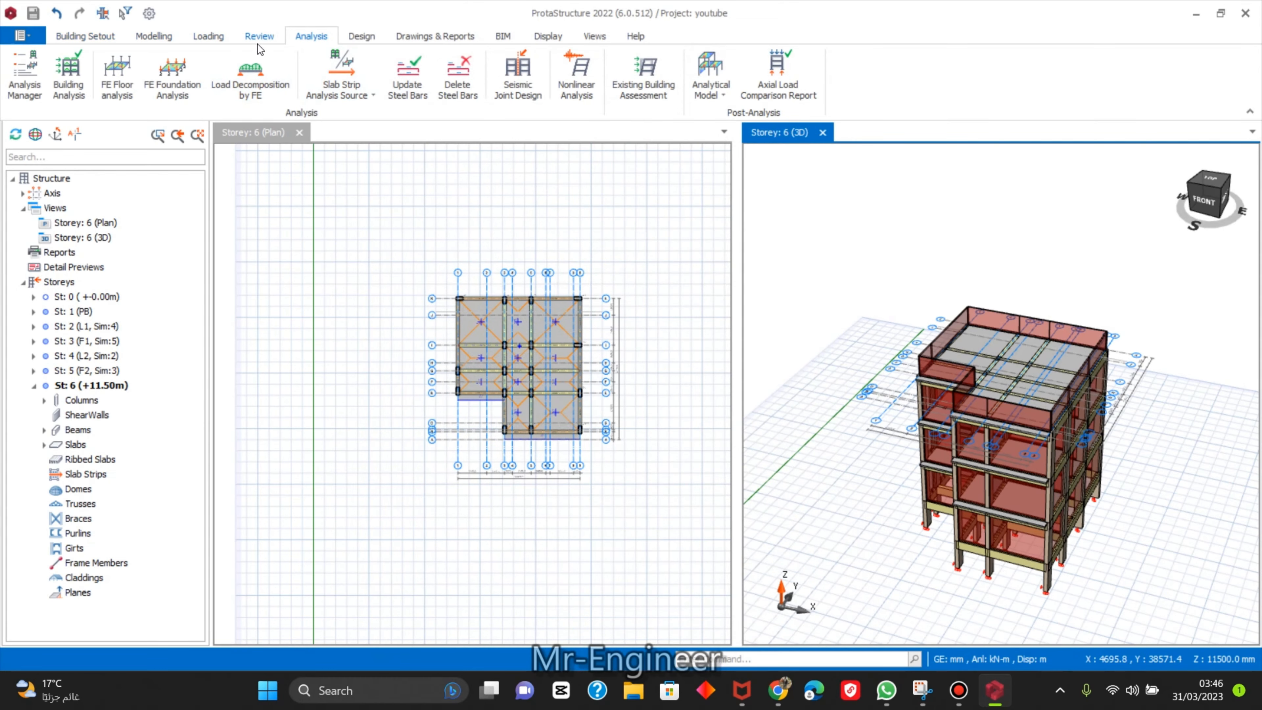
Try to design storey 1 column 1C15 interactively from the reinforced concrete column design list.
{"action": "left_click", "coordinate": [343, 38]}
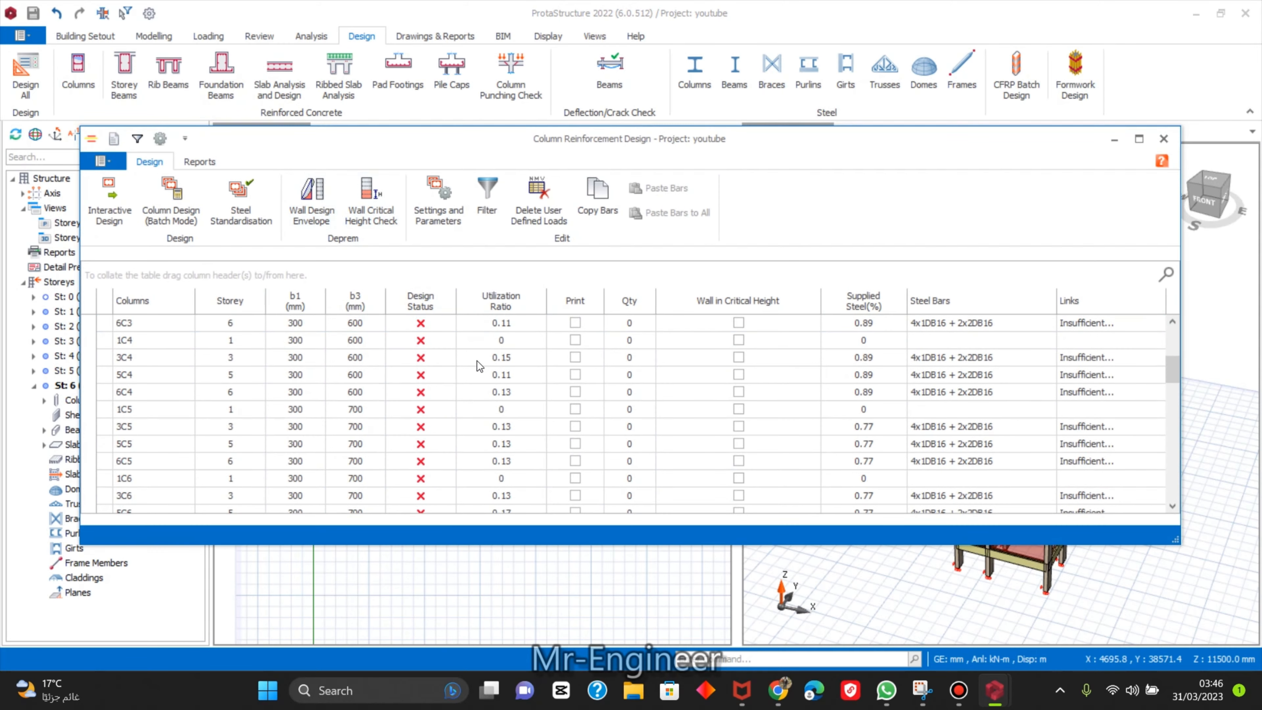
{"action": "scroll", "coordinate": [427, 348], "scroll_direction": "down", "scroll_amount": 12}
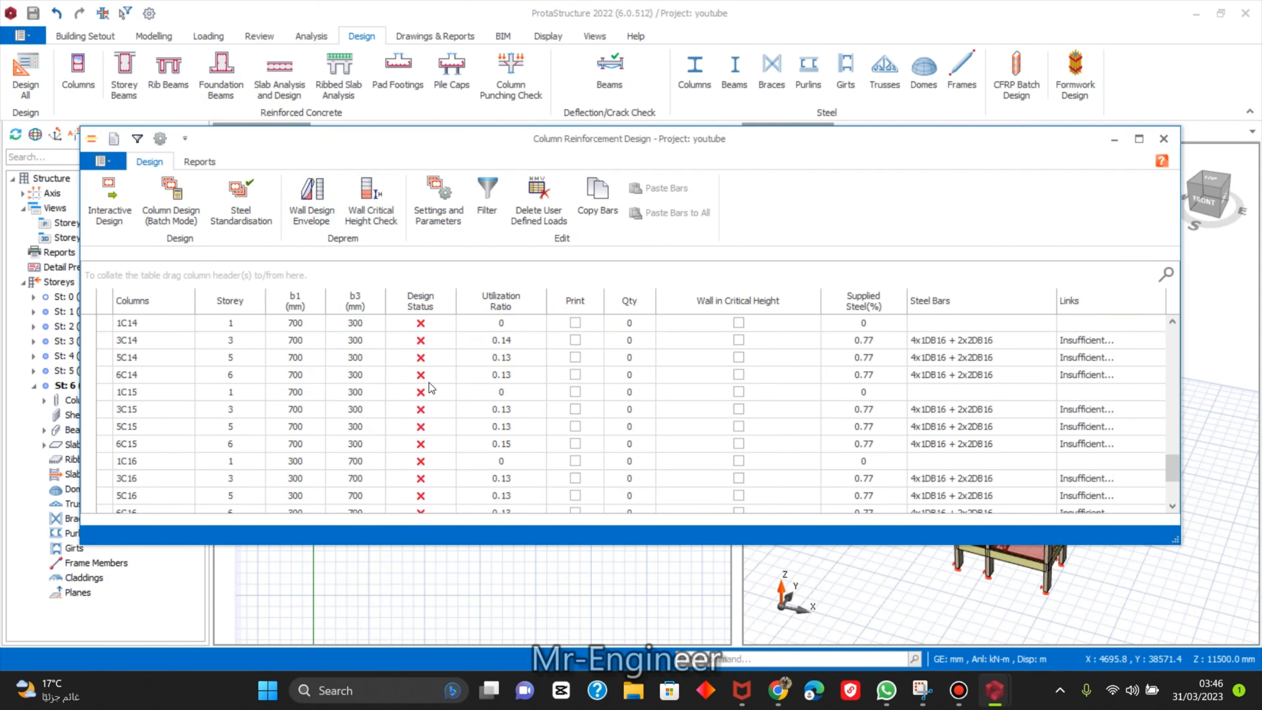
{"action": "left_click", "coordinate": [345, 328]}
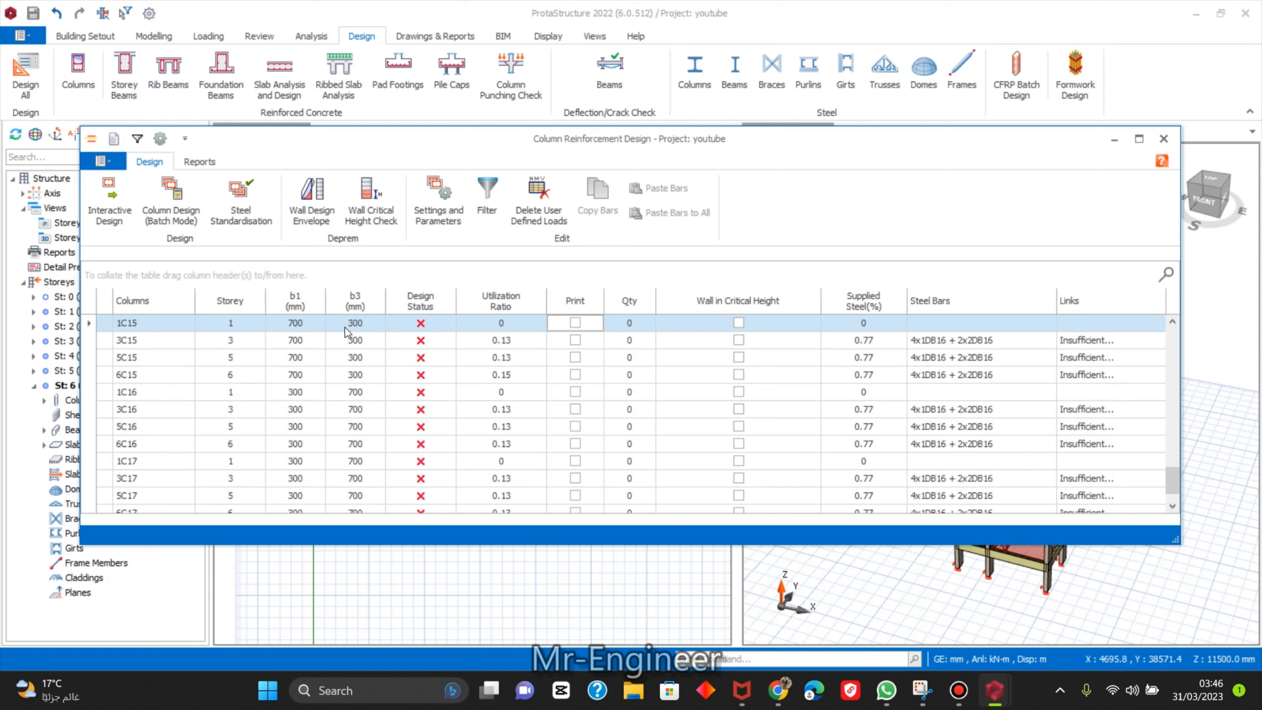
{"action": "double_click", "coordinate": [346, 328]}
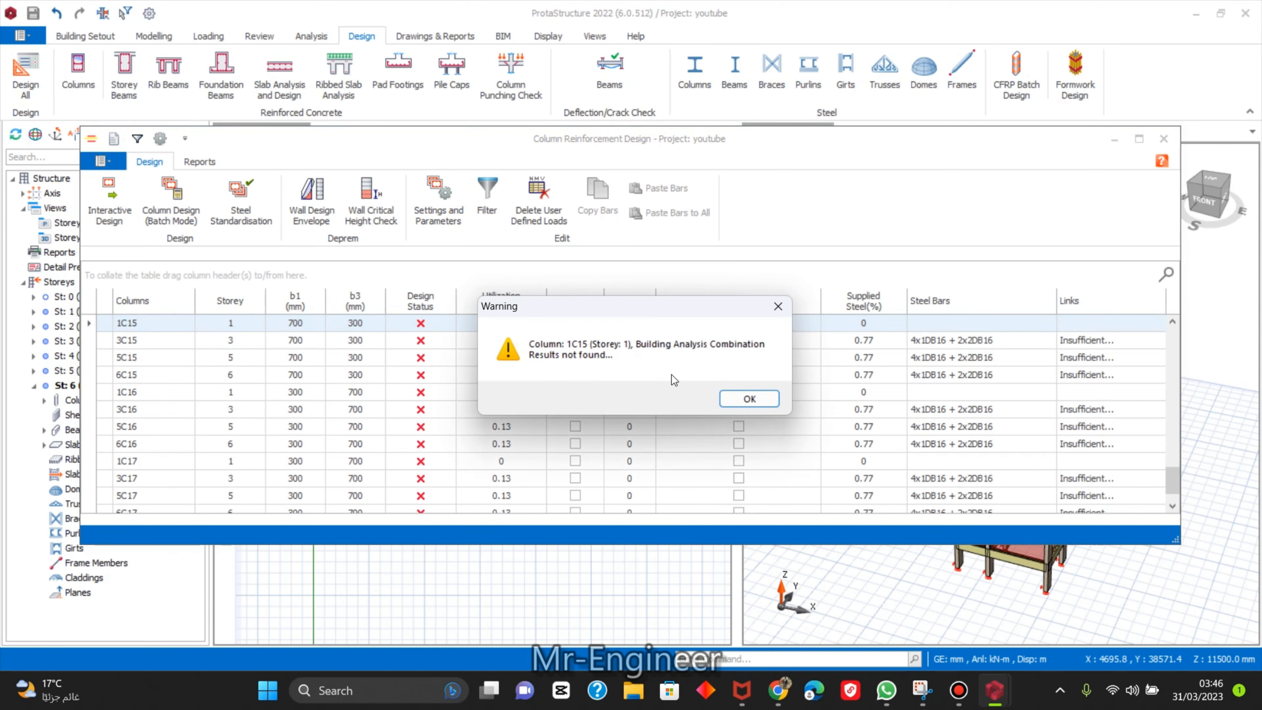
{"action": "left_click", "coordinate": [748, 399]}
Run the batch column design for all storeys with the Re-select All Bars option.
{"action": "left_click", "coordinate": [170, 201]}
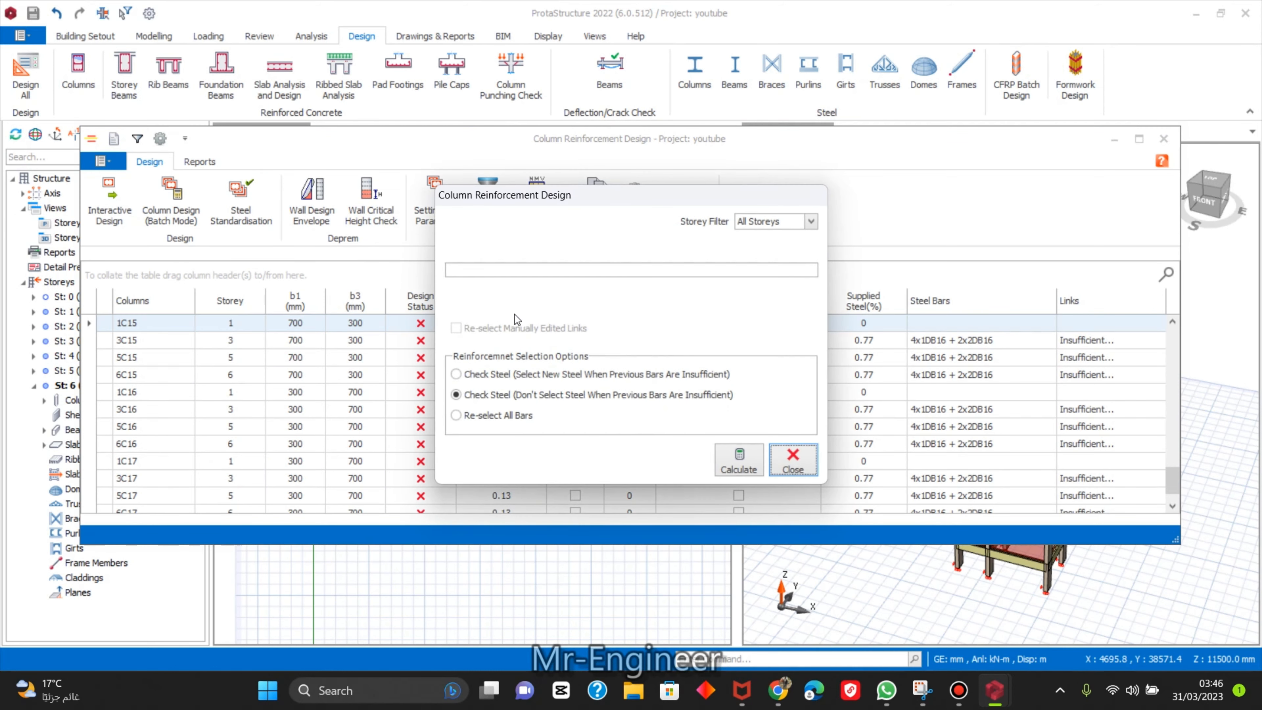
{"action": "left_click", "coordinate": [499, 415]}
{"action": "left_click", "coordinate": [718, 453]}
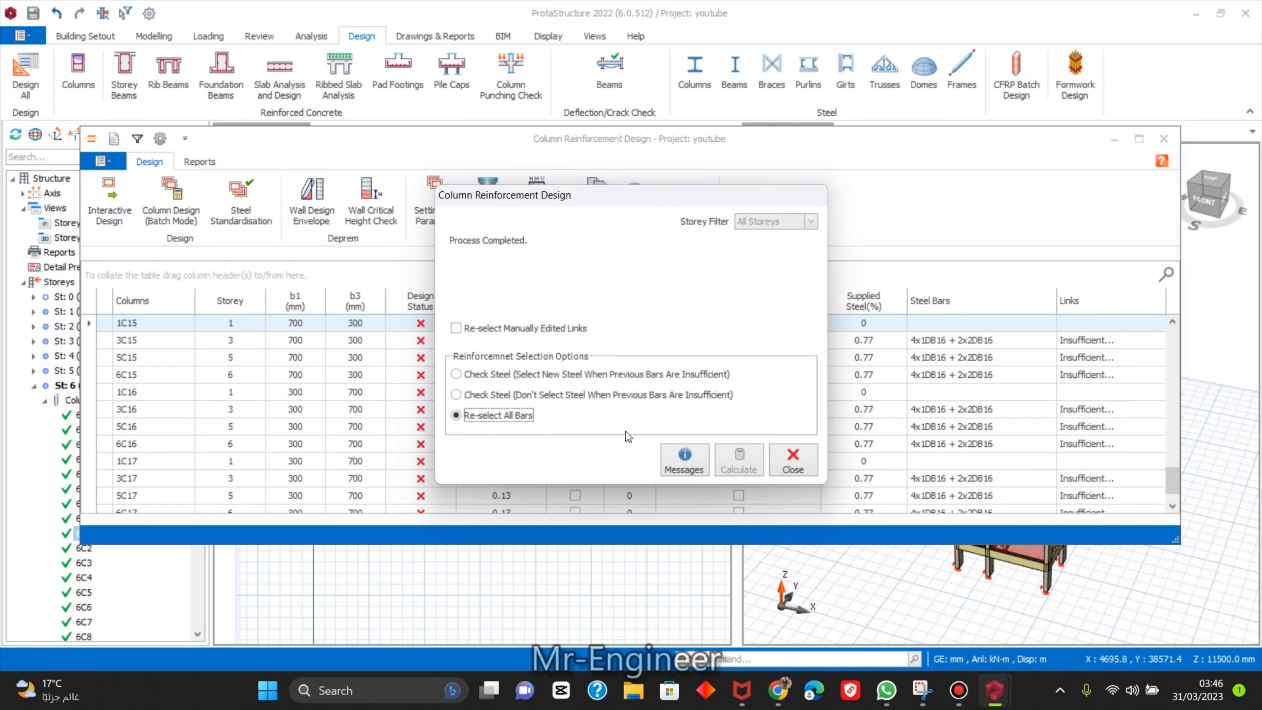
{"action": "left_click", "coordinate": [794, 460]}
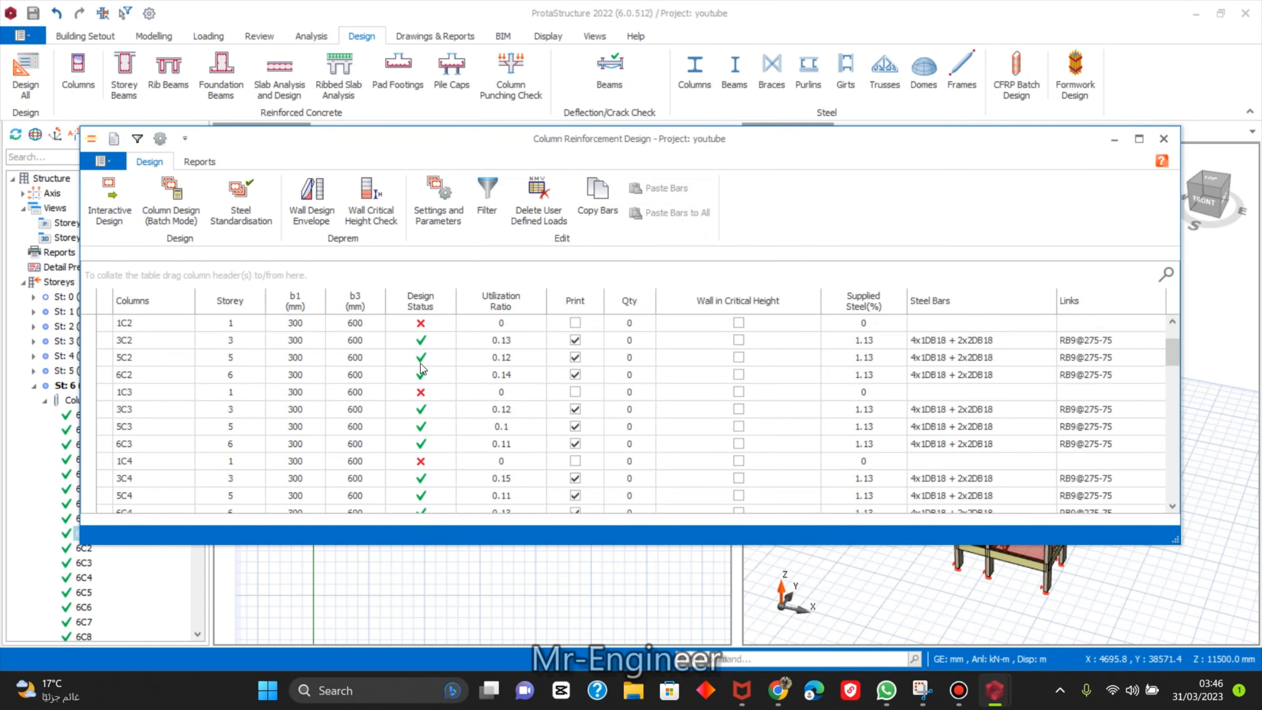
Examine the design status, utilization ratios and steel bars of the batch-designed columns and close the column reinforcement design.
{"action": "scroll", "coordinate": [122, 423], "scroll_direction": "down", "scroll_amount": 2}
{"action": "scroll", "coordinate": [122, 423], "scroll_direction": "down", "scroll_amount": 1}
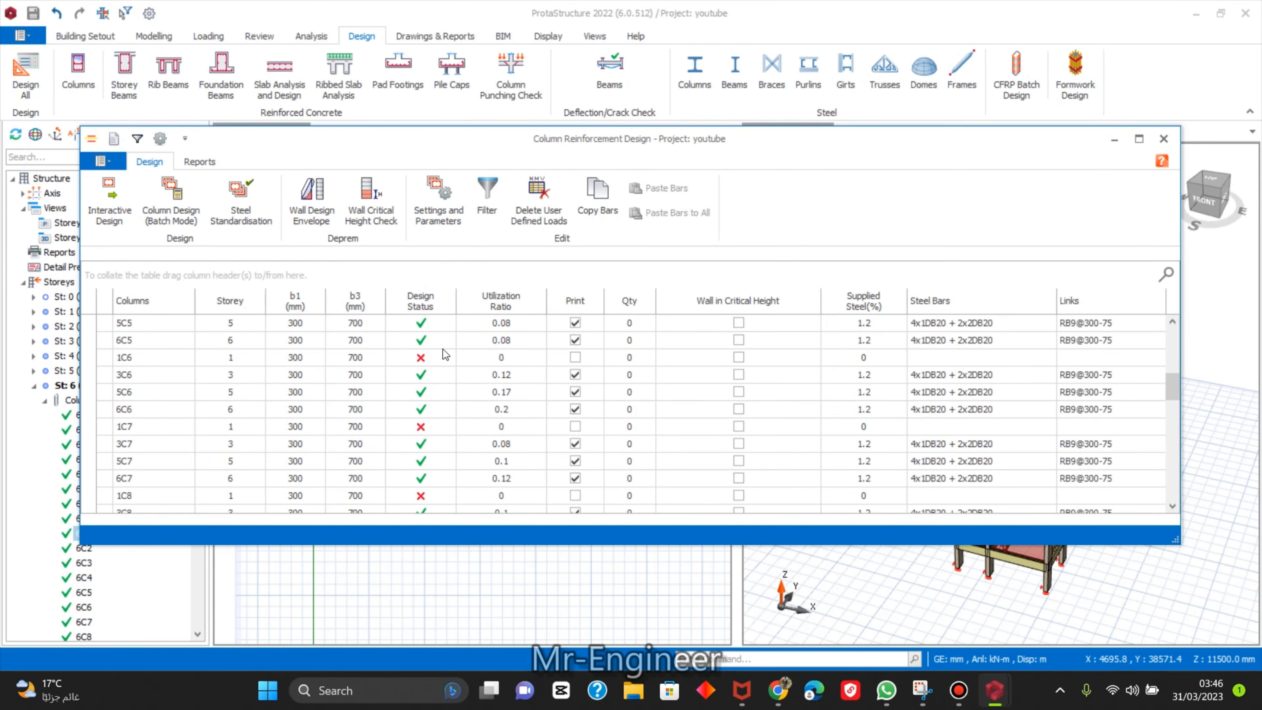
{"action": "scroll", "coordinate": [398, 378], "scroll_direction": "up", "scroll_amount": 6}
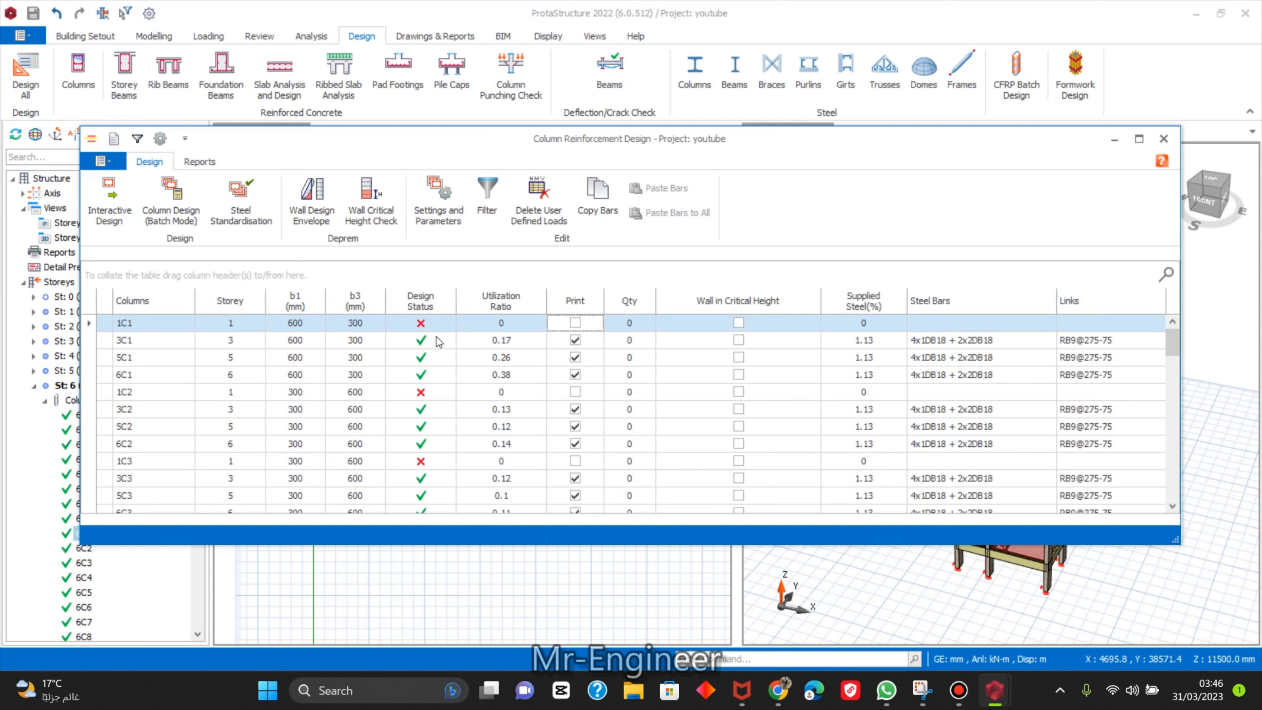
{"action": "scroll", "coordinate": [437, 342], "scroll_direction": "down", "scroll_amount": 8}
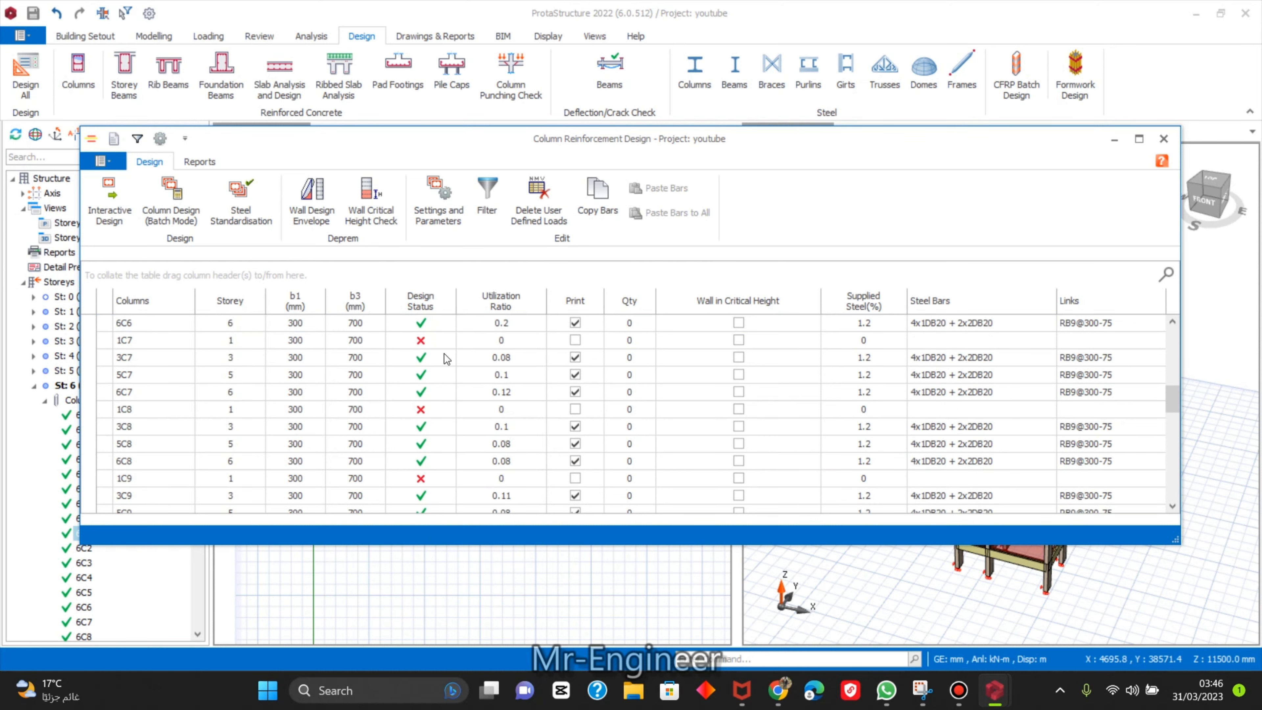
{"action": "scroll", "coordinate": [446, 359], "scroll_direction": "up", "scroll_amount": 2}
{"action": "left_click", "coordinate": [1161, 137]}
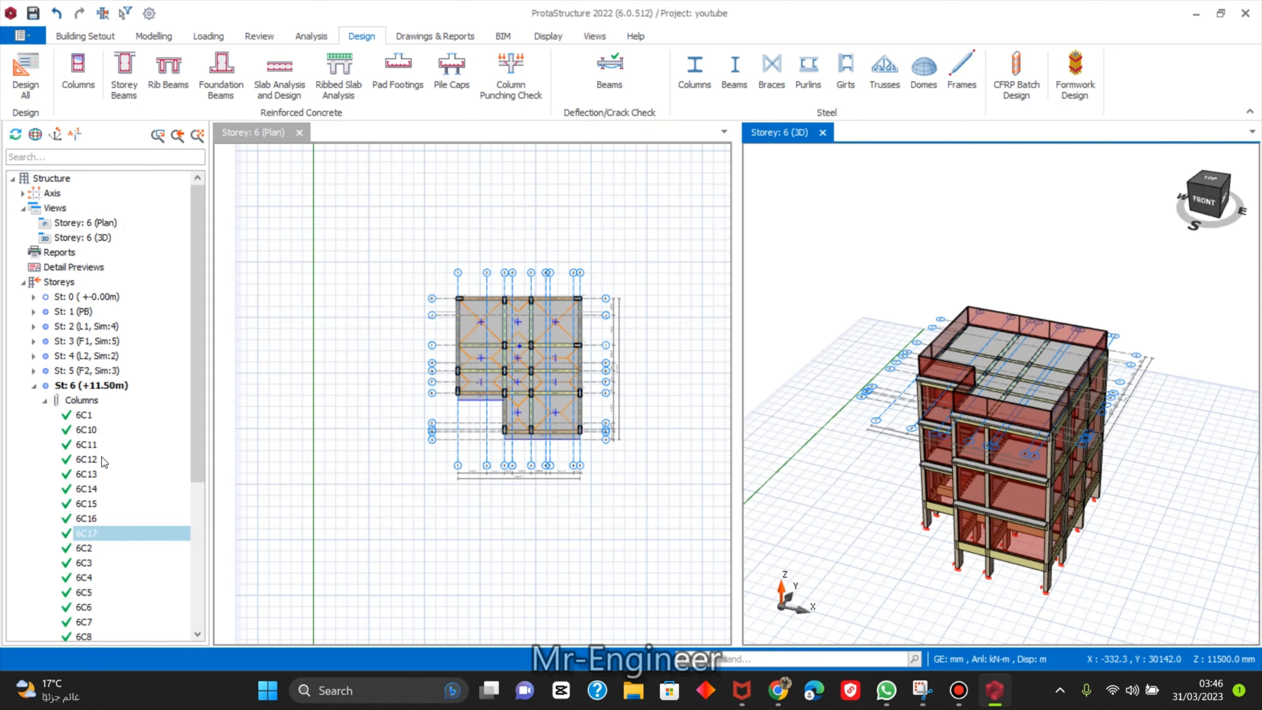
Check the design status of the storey 6 columns in the structure tree and collapse their list.
{"action": "left_click", "coordinate": [45, 401]}
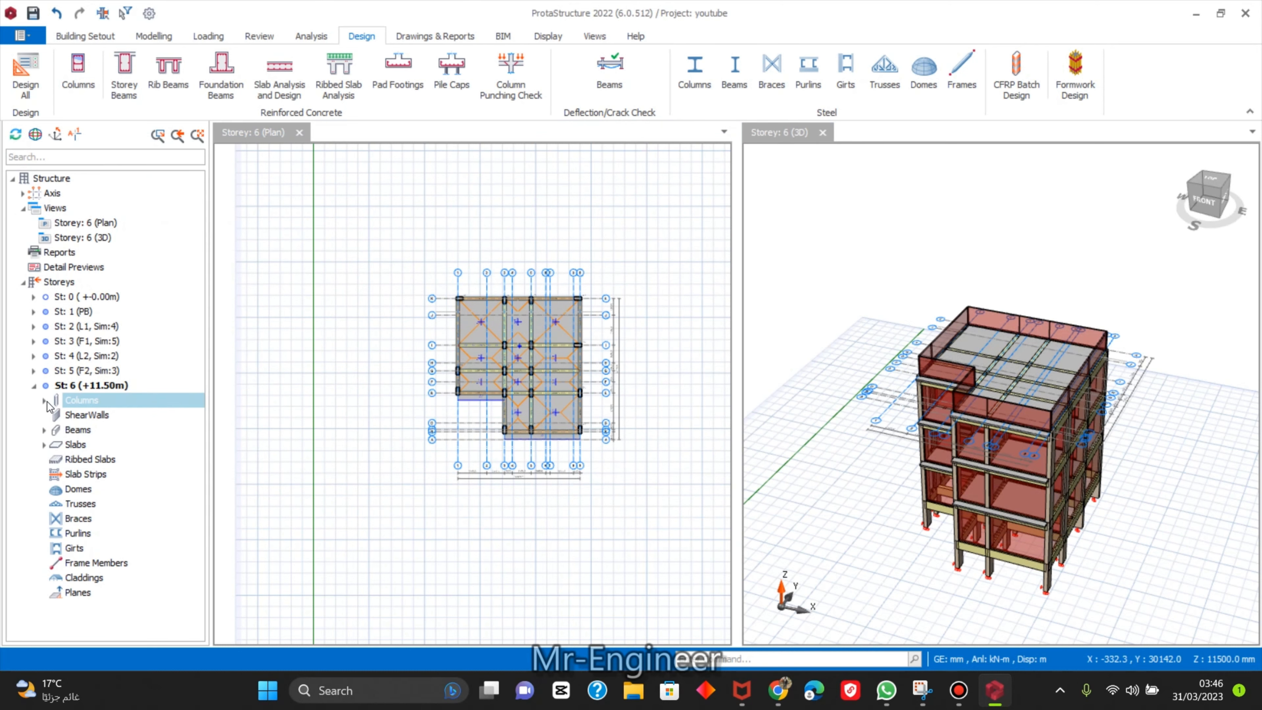
{"action": "left_click", "coordinate": [45, 400]}
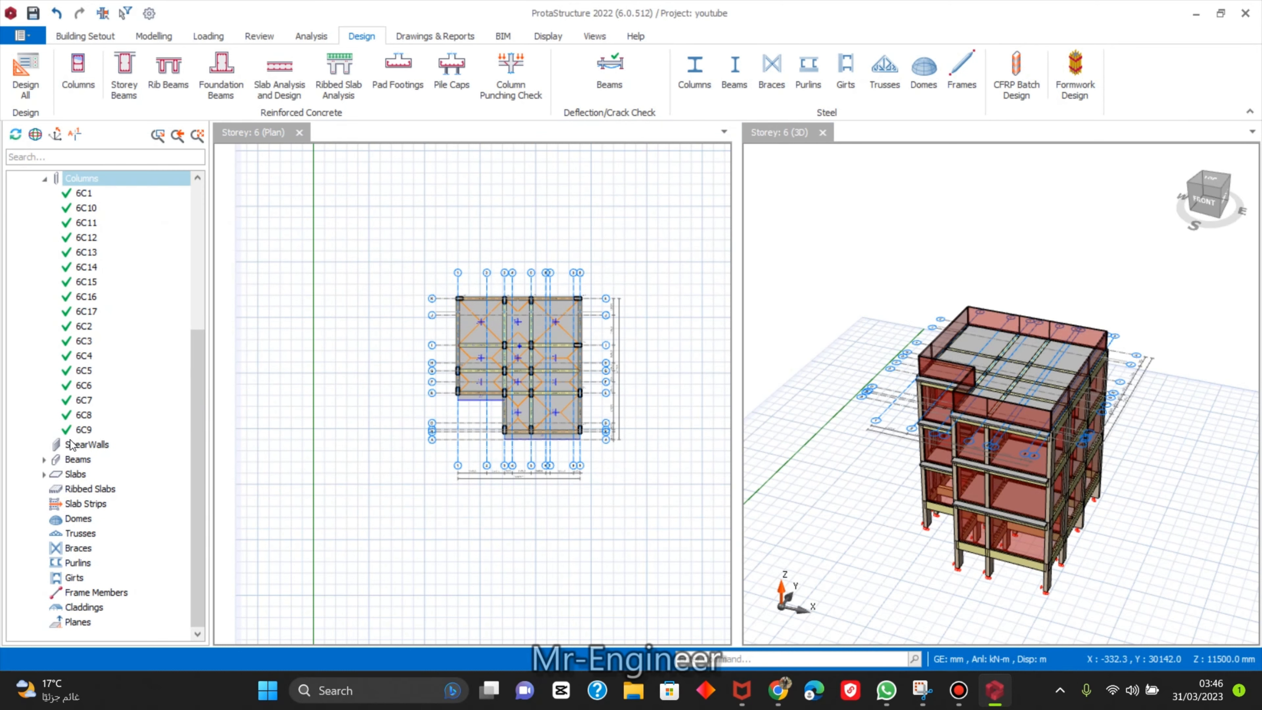
{"action": "scroll", "coordinate": [49, 457], "scroll_direction": "up", "scroll_amount": 5}
{"action": "left_click", "coordinate": [45, 400]}
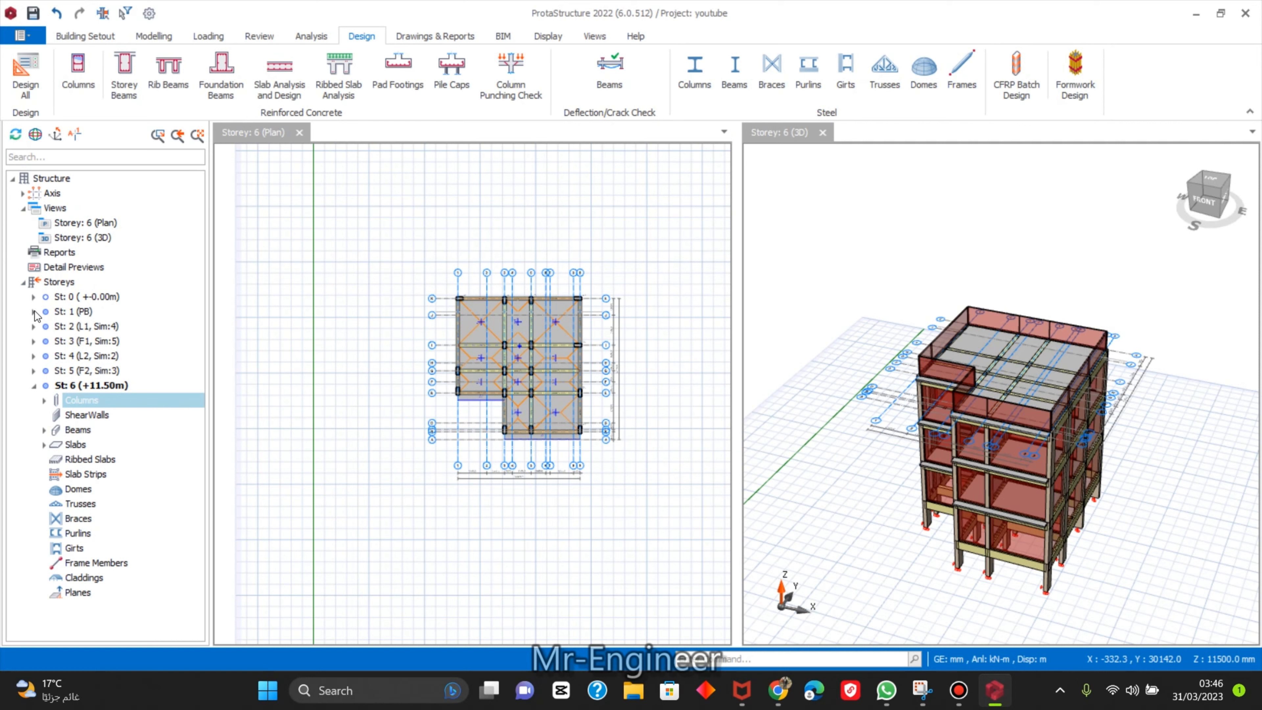
Make storey 1 active, check its columns' design status in the structure tree, and inspect the properties of column 1C1.
{"action": "double_click", "coordinate": [83, 317]}
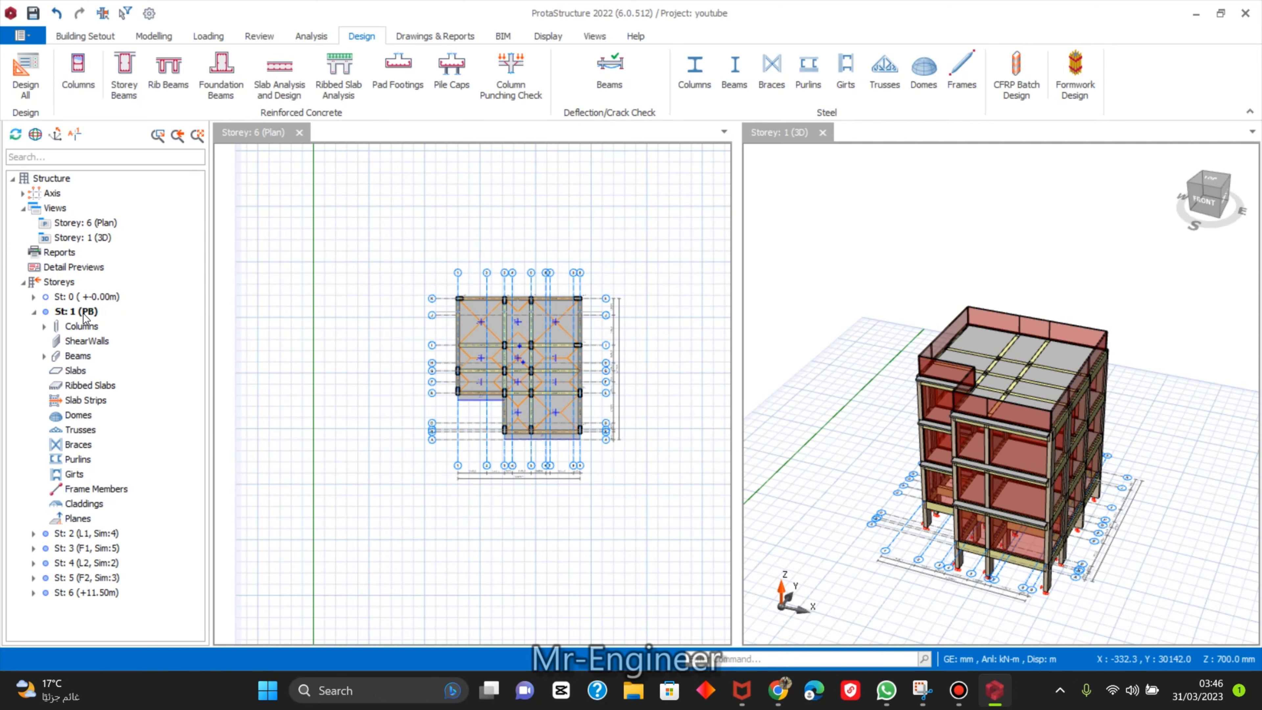
{"action": "double_click", "coordinate": [90, 327]}
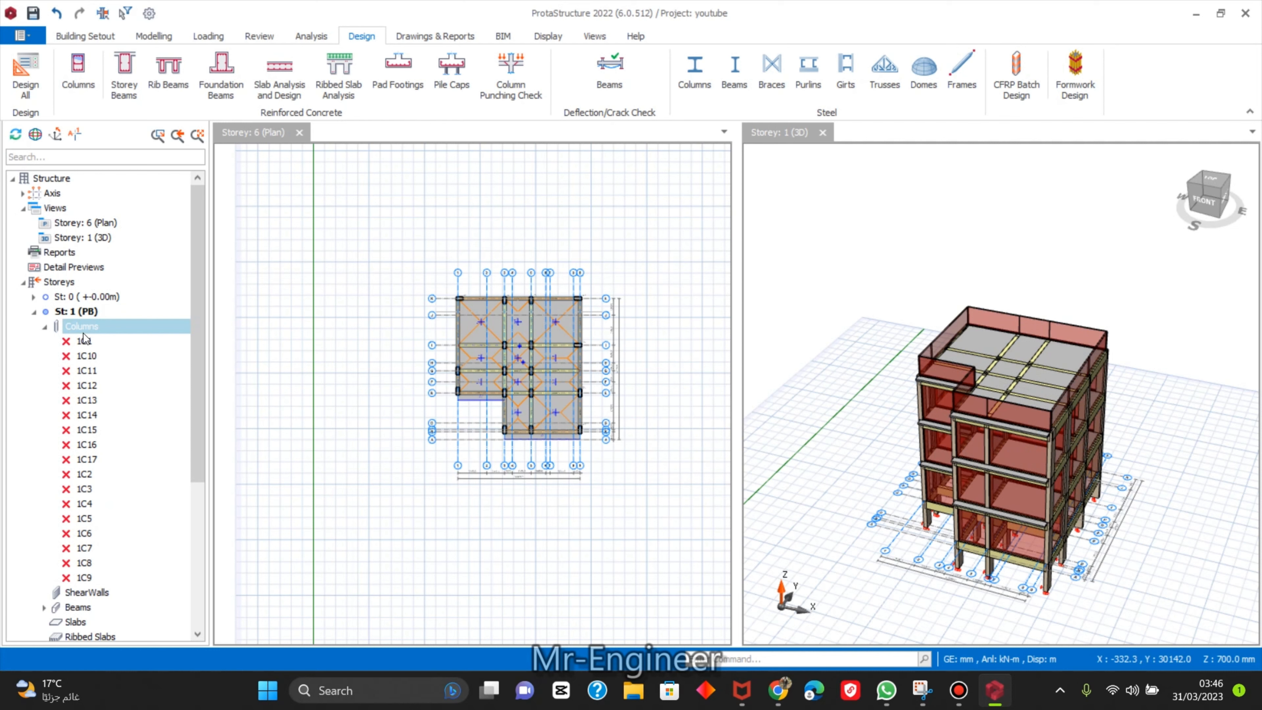
{"action": "double_click", "coordinate": [79, 328]}
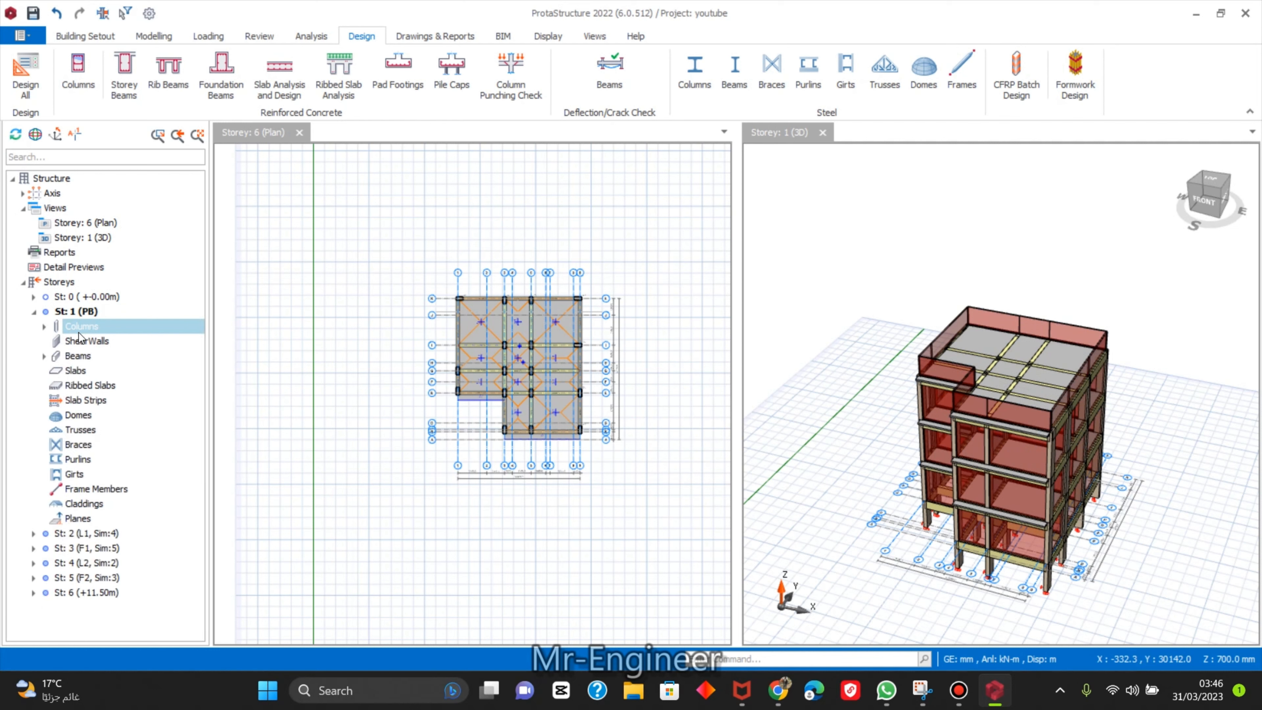
{"action": "double_click", "coordinate": [78, 332]}
{"action": "double_click", "coordinate": [79, 341]}
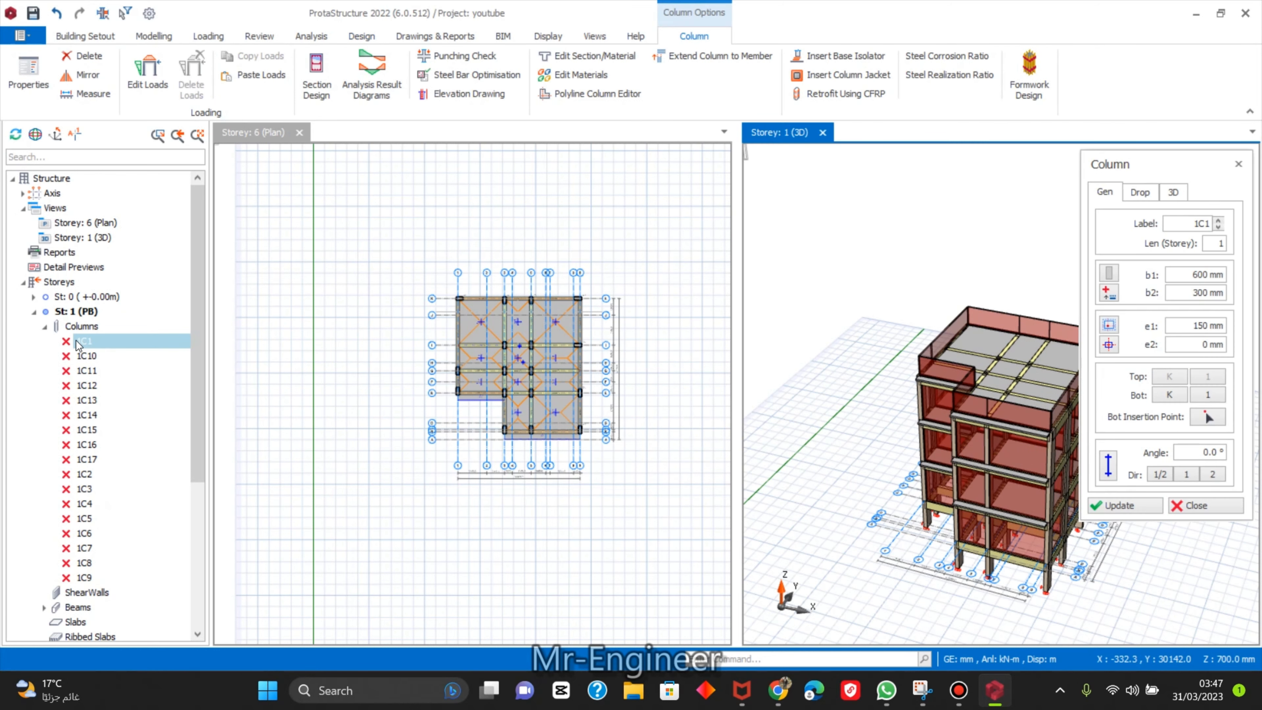
{"action": "left_click", "coordinate": [1204, 511]}
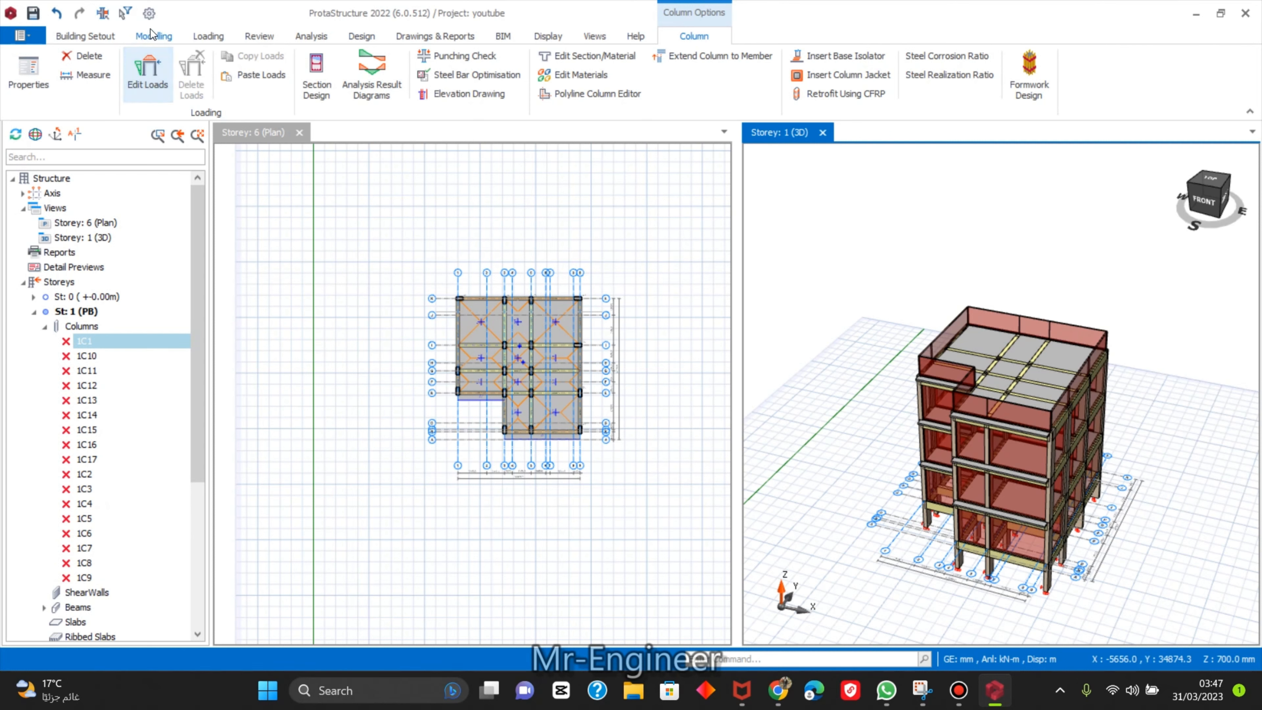
Review the column reinforcement design list again and rerun the batch design for all storeys, re-selecting all bars.
{"action": "left_click", "coordinate": [360, 38]}
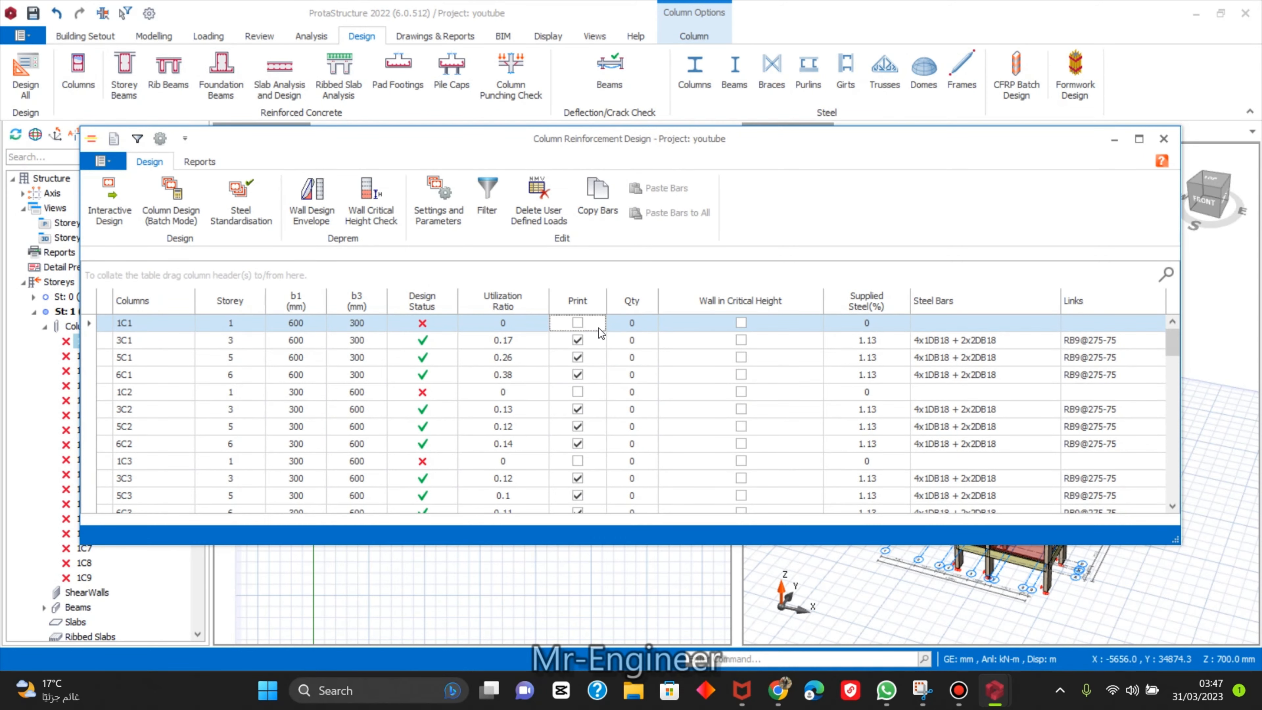
{"action": "scroll", "coordinate": [527, 378], "scroll_direction": "down", "scroll_amount": 2}
{"action": "scroll", "coordinate": [523, 383], "scroll_direction": "down", "scroll_amount": 12}
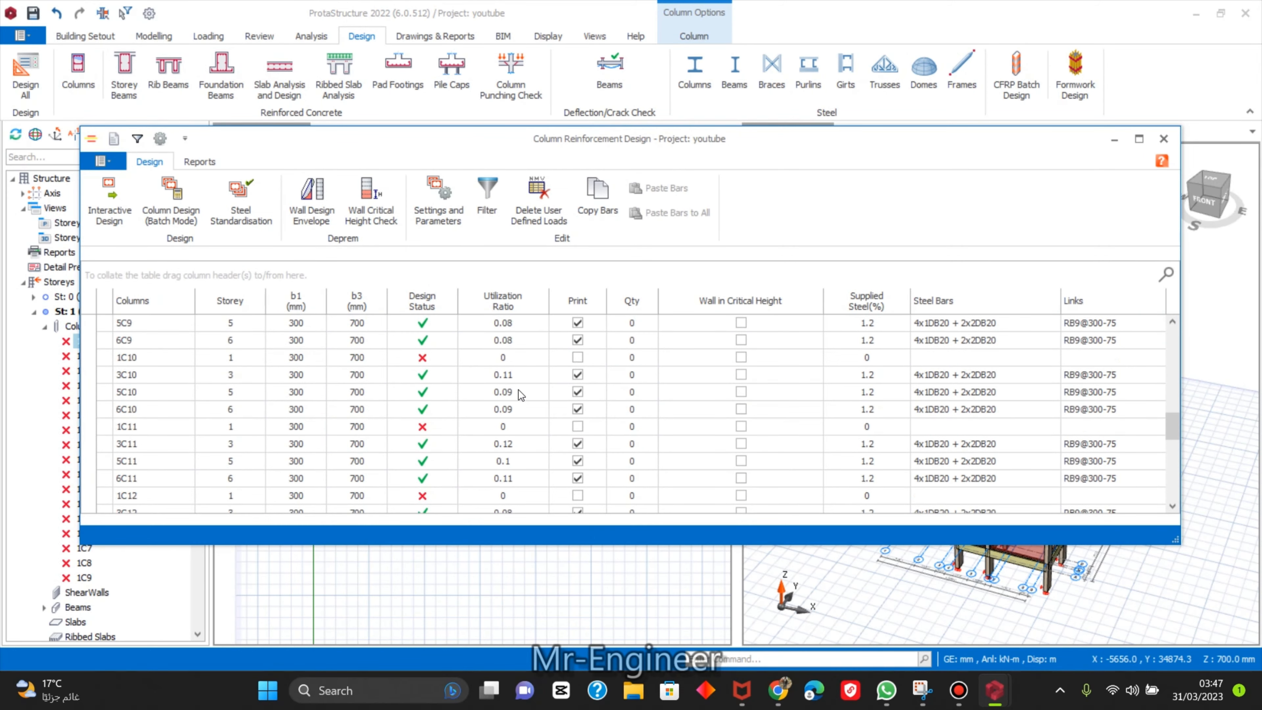
{"action": "scroll", "coordinate": [520, 395], "scroll_direction": "down", "scroll_amount": 4}
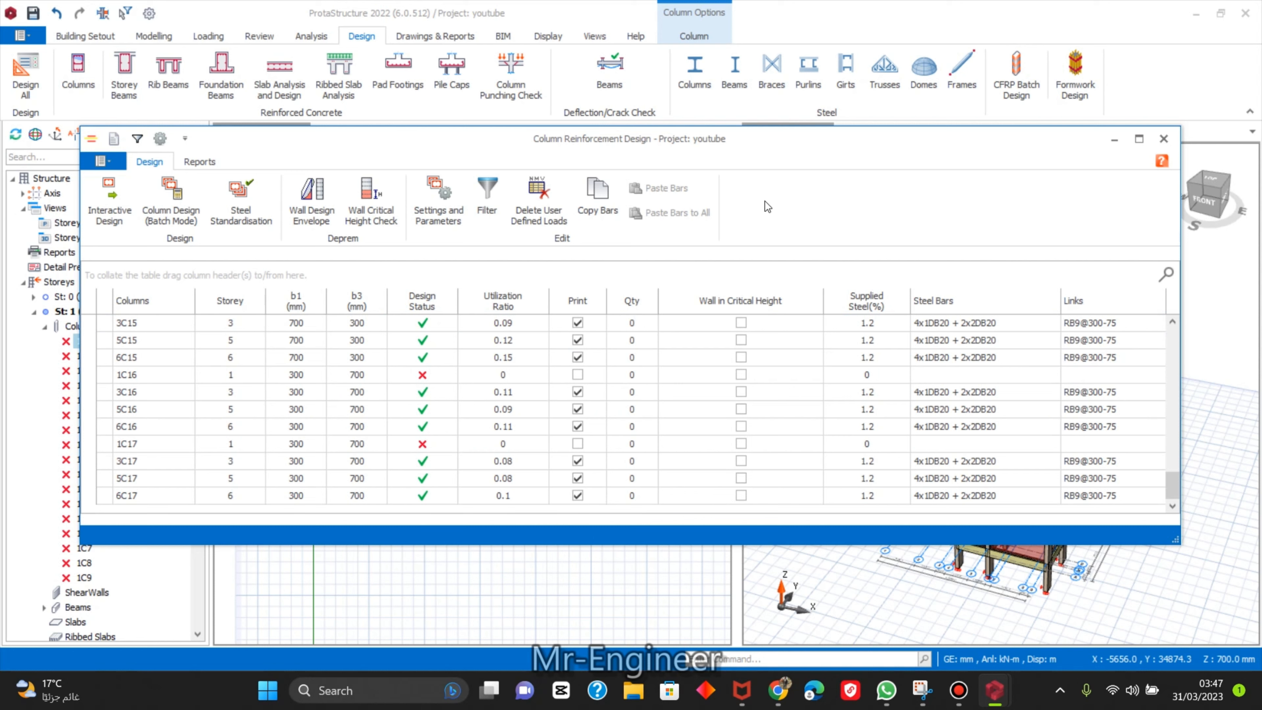
{"action": "left_click", "coordinate": [170, 209]}
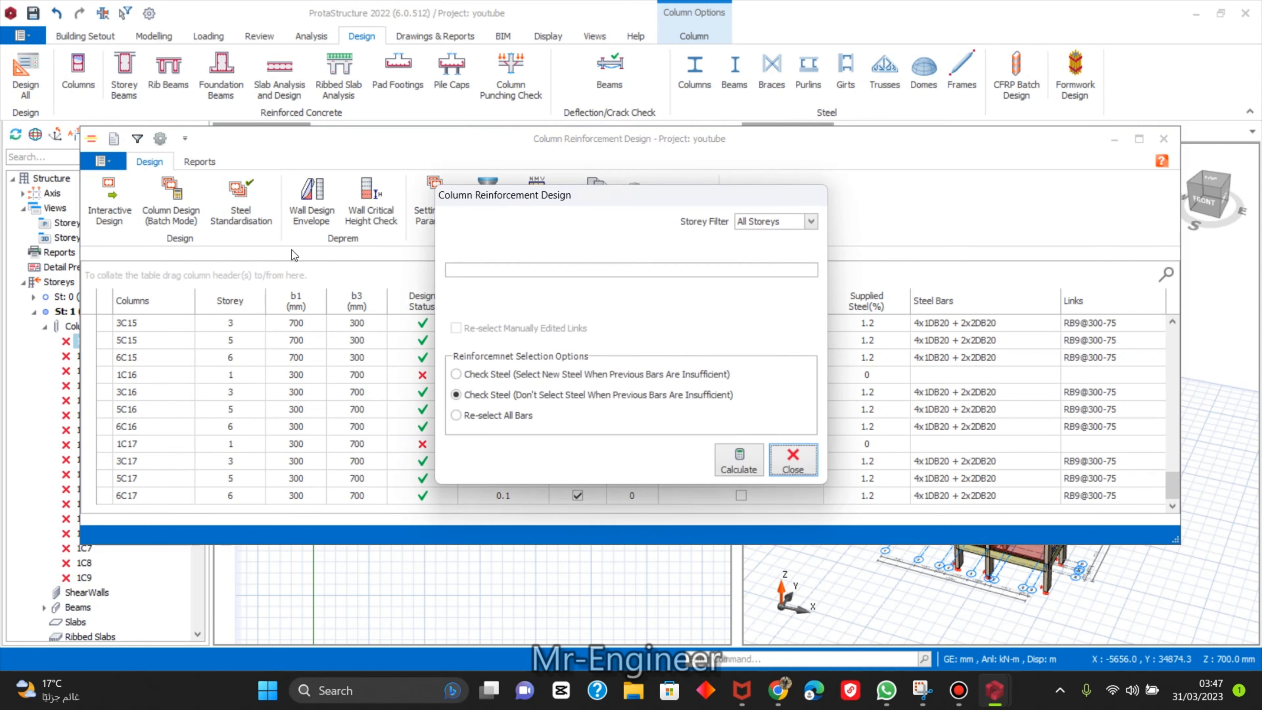
{"action": "left_click", "coordinate": [534, 417]}
{"action": "left_click", "coordinate": [742, 455]}
{"action": "left_click", "coordinate": [803, 462]}
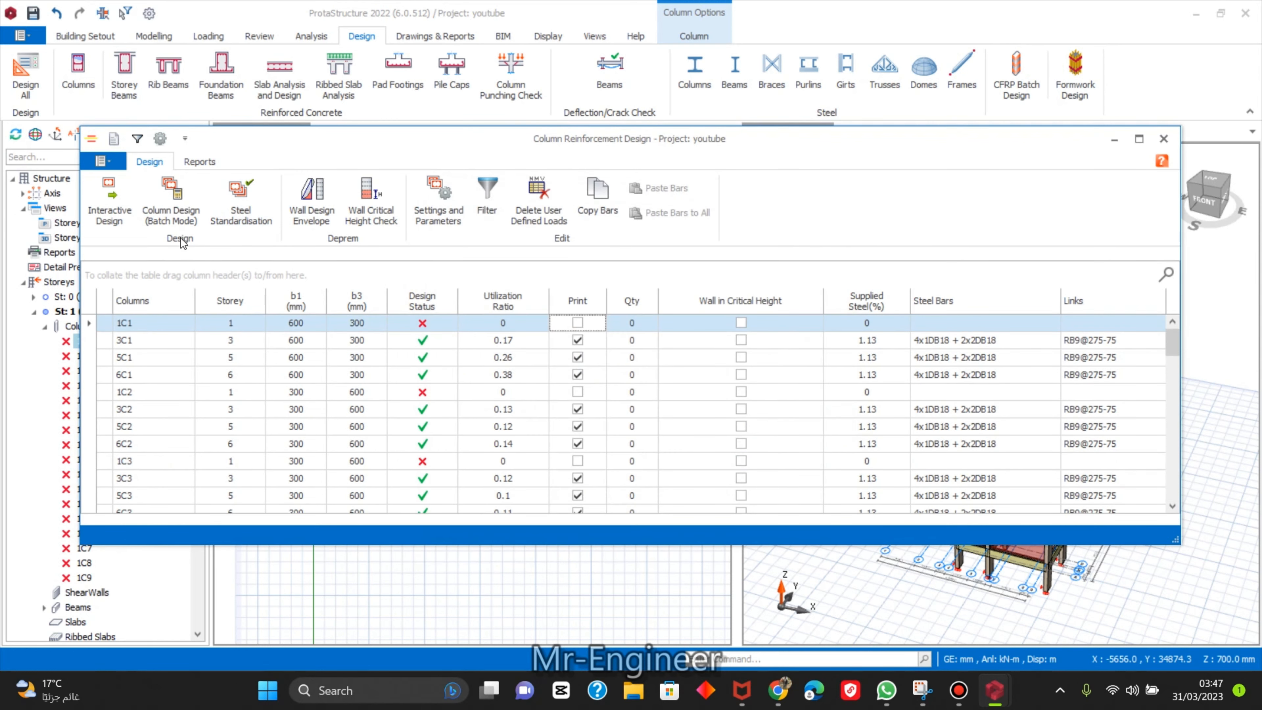
Try to design storey 1 column 1C1 interactively and close the column reinforcement design.
{"action": "left_click", "coordinate": [132, 214]}
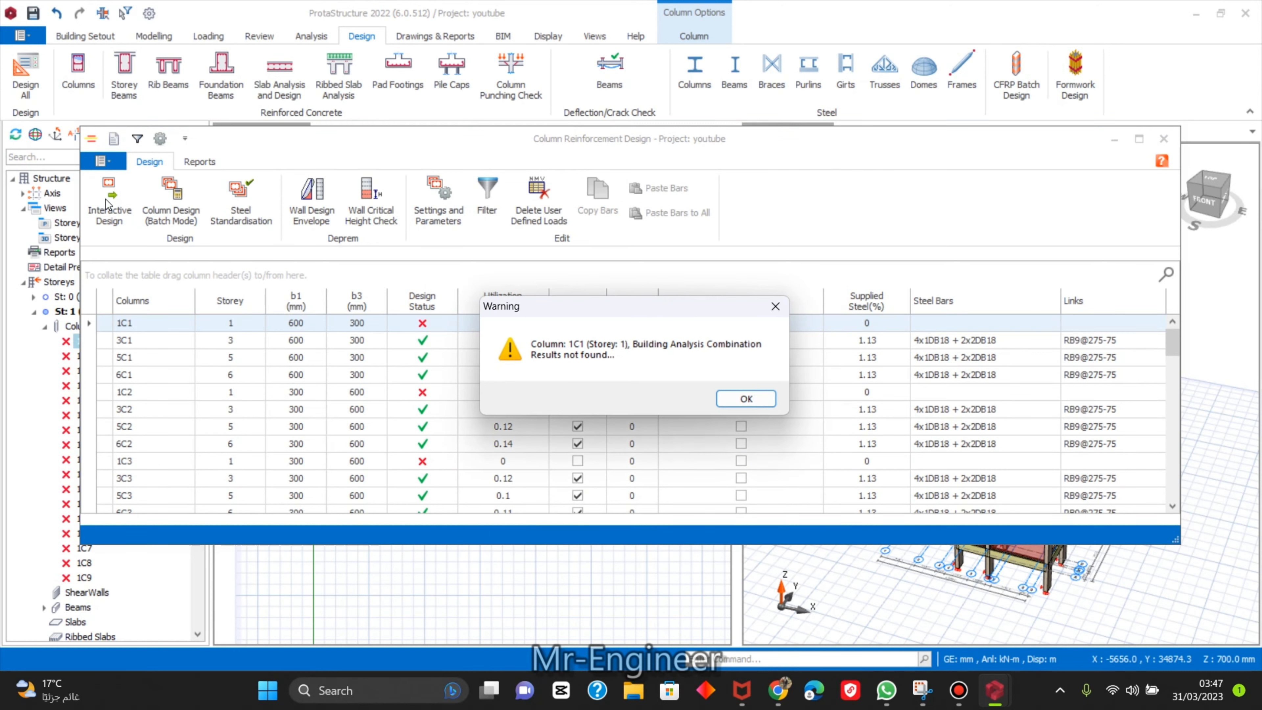
{"action": "left_click", "coordinate": [741, 398]}
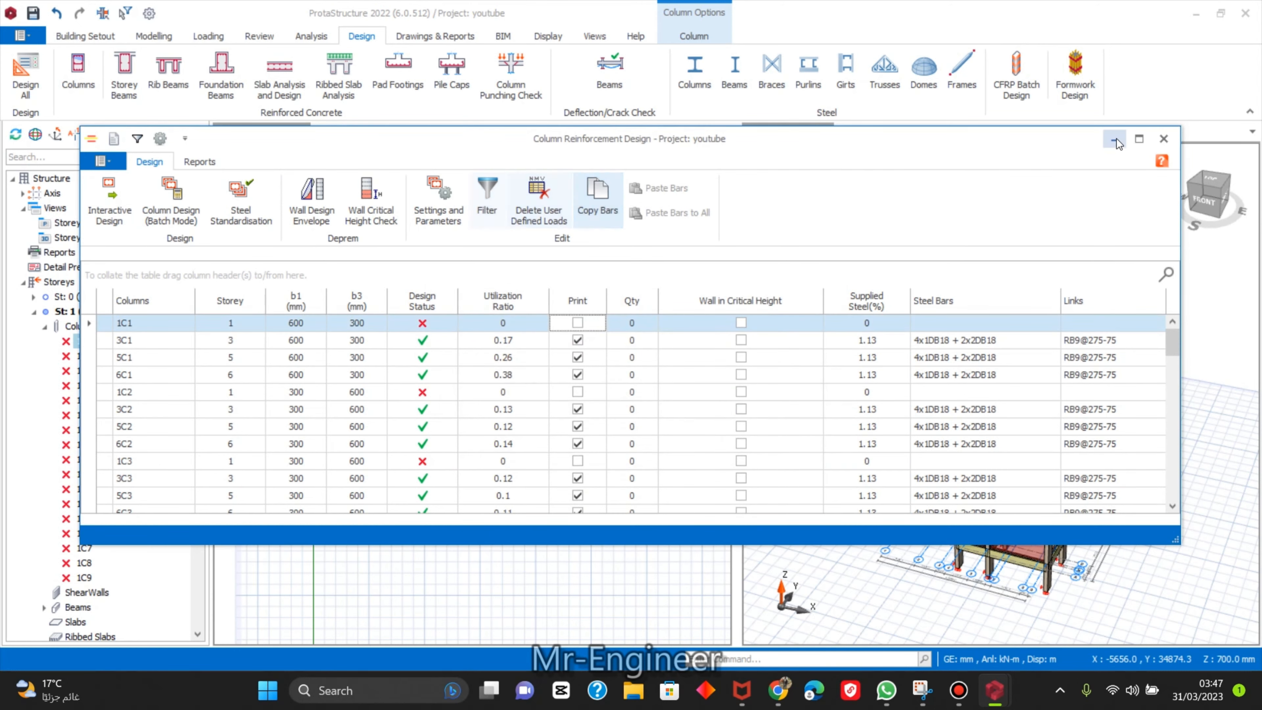
{"action": "left_click", "coordinate": [1164, 139]}
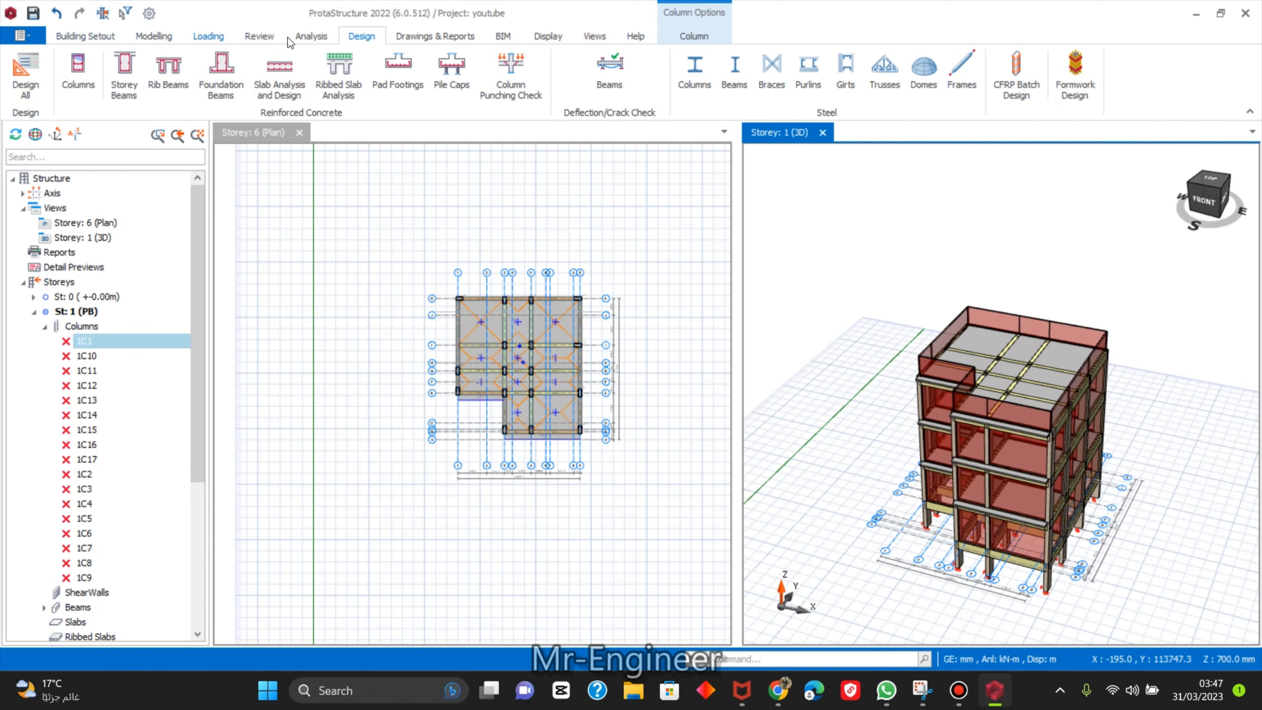
Rerun the building analysis with column/wall and beam reinforcement design, re-selecting bars for both, and accept the summary report.
{"action": "left_click", "coordinate": [314, 38]}
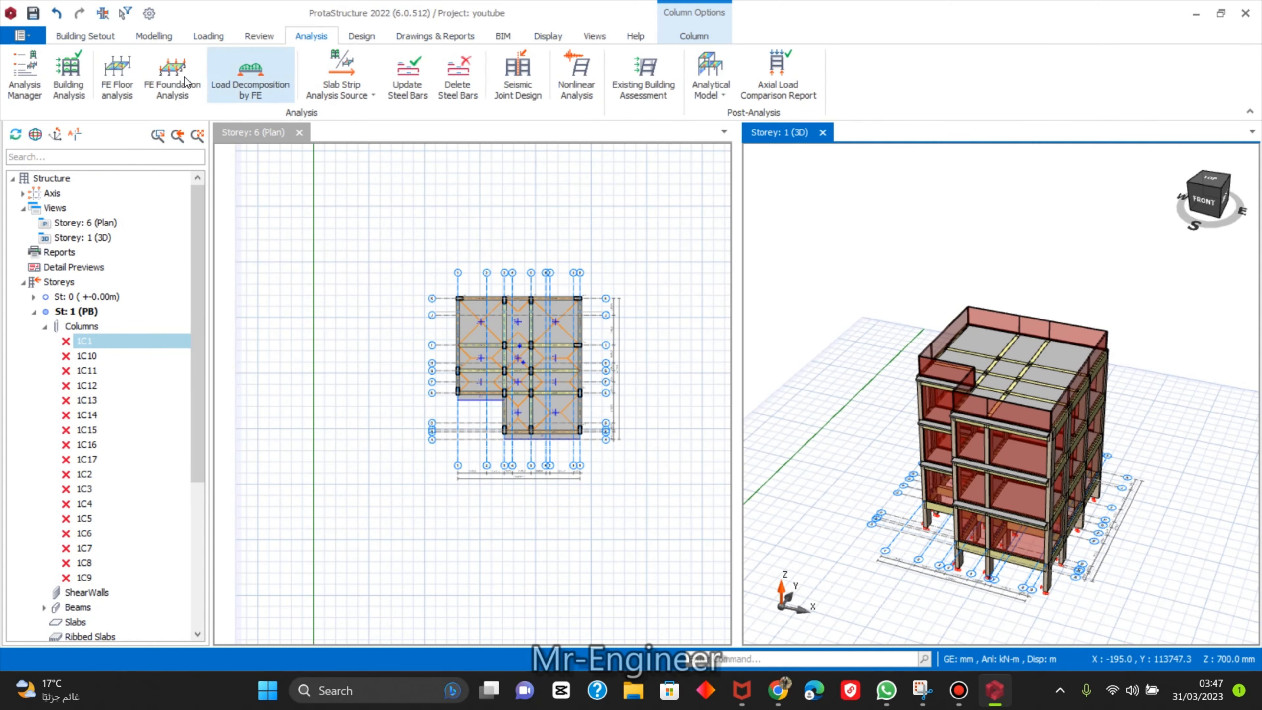
{"action": "left_click", "coordinate": [80, 80]}
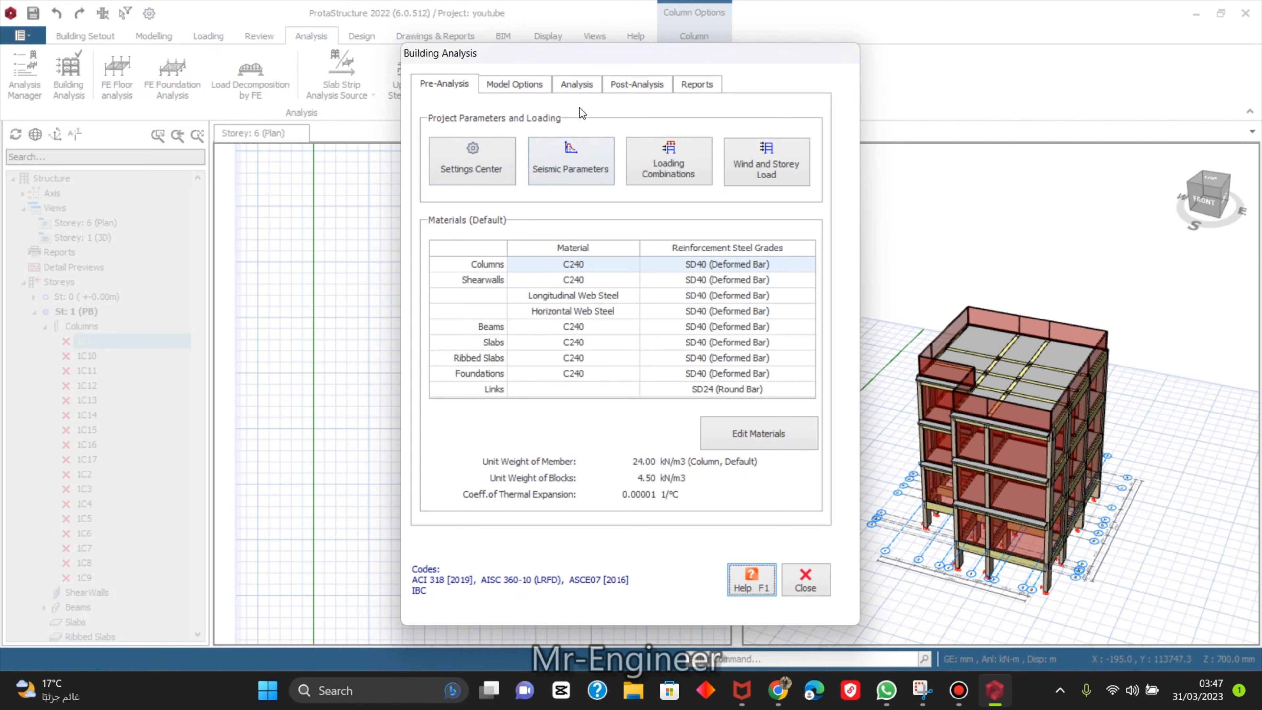
{"action": "left_click", "coordinate": [570, 85]}
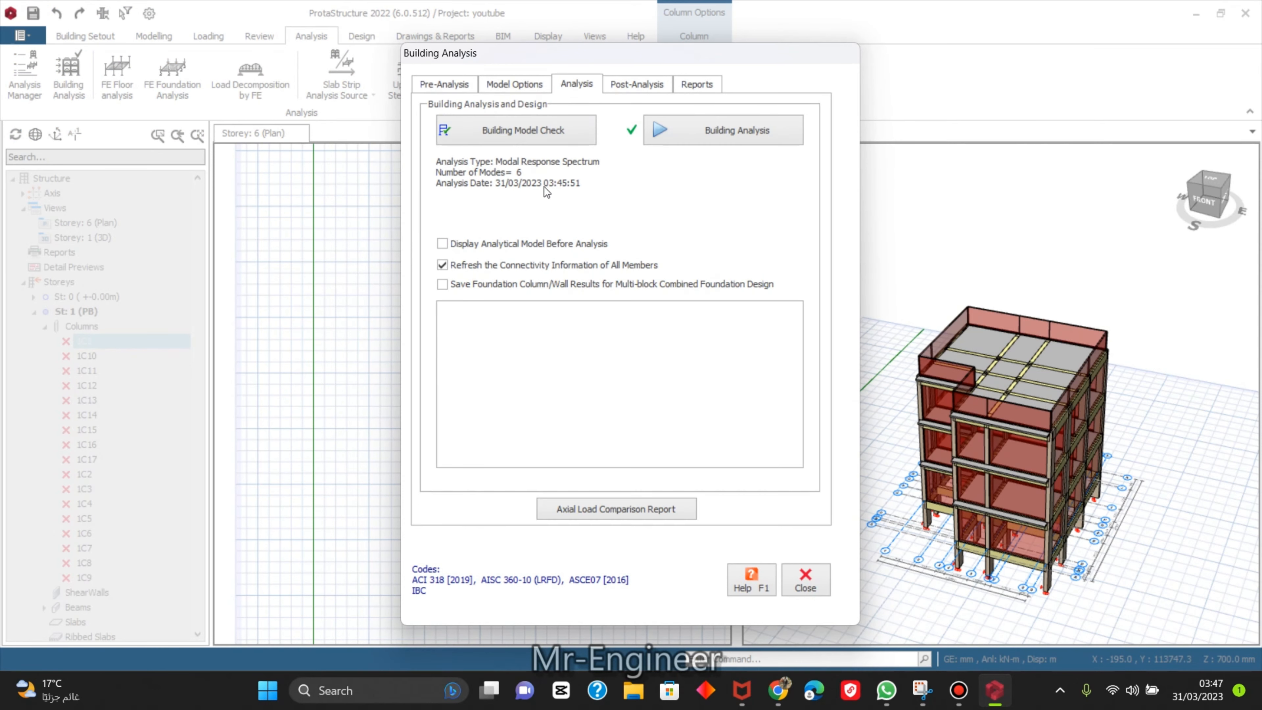
{"action": "left_click", "coordinate": [686, 132]}
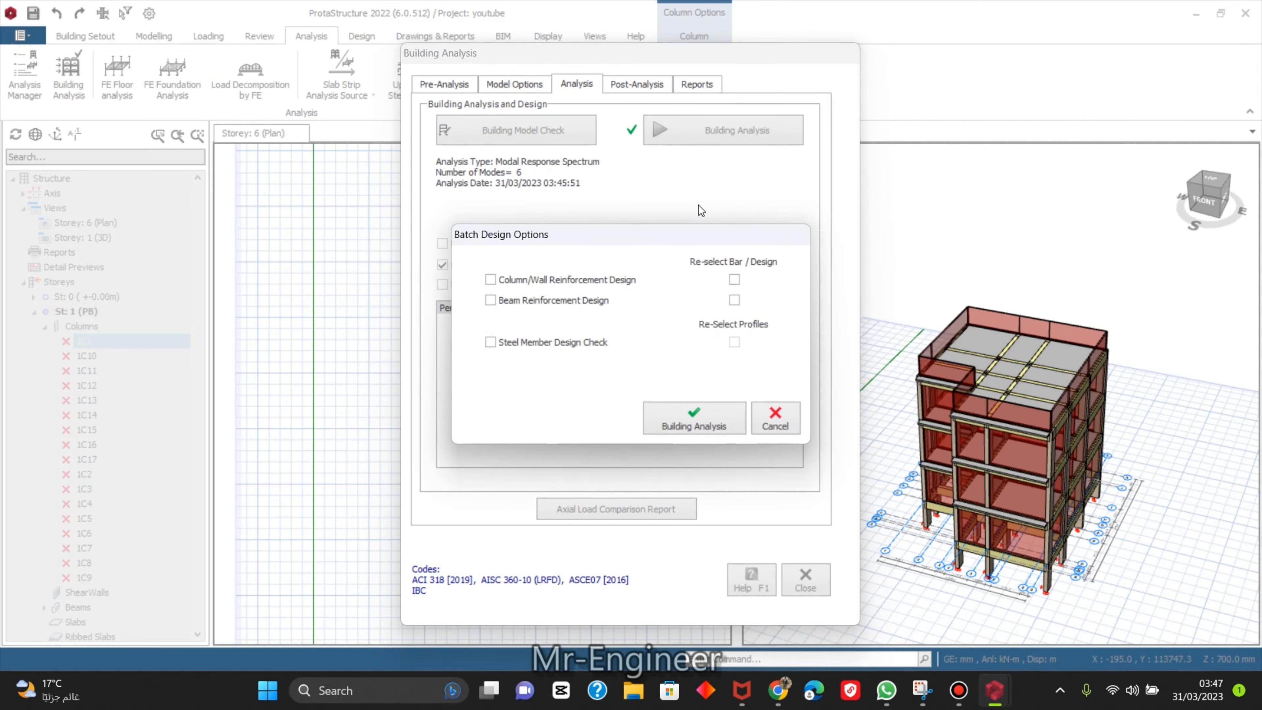
{"action": "left_click", "coordinate": [572, 280]}
{"action": "left_click", "coordinate": [559, 301]}
{"action": "left_click", "coordinate": [734, 283]}
{"action": "left_click", "coordinate": [734, 300]}
{"action": "left_click", "coordinate": [690, 426]}
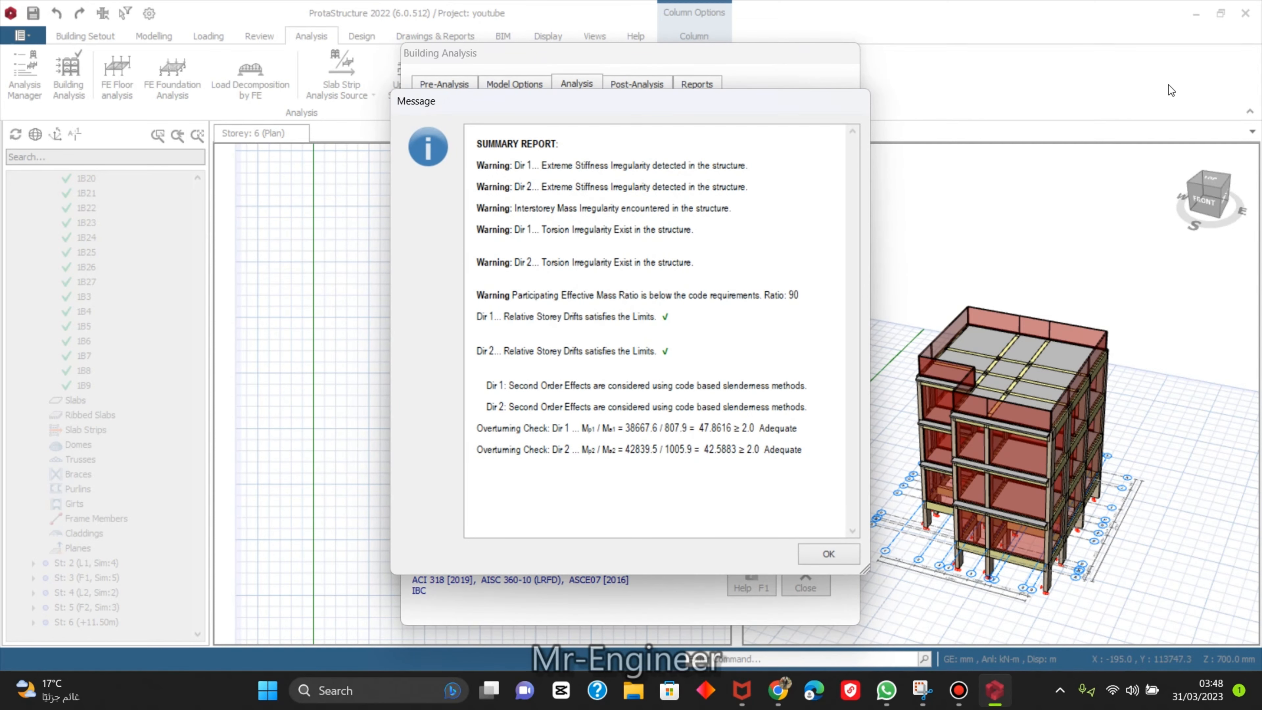
{"action": "left_click", "coordinate": [829, 555]}
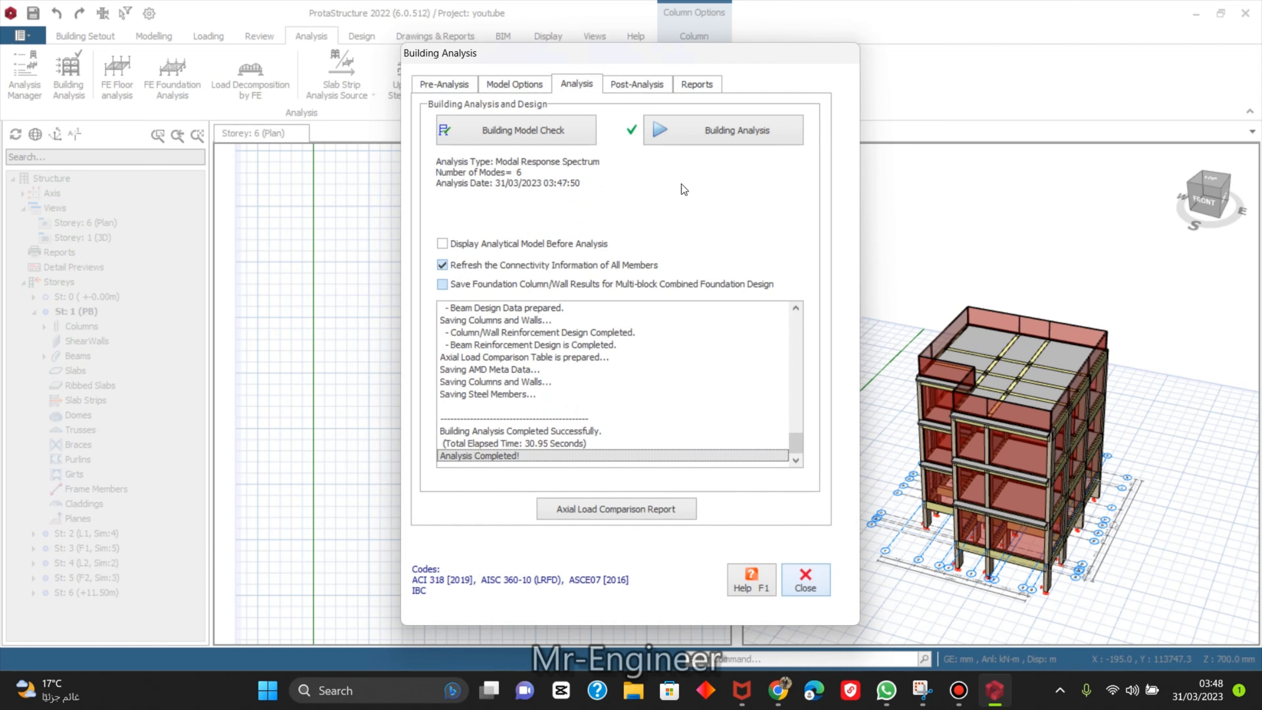
Display the analytical model from the post-analysis results and close the building analysis.
{"action": "left_click", "coordinate": [644, 86]}
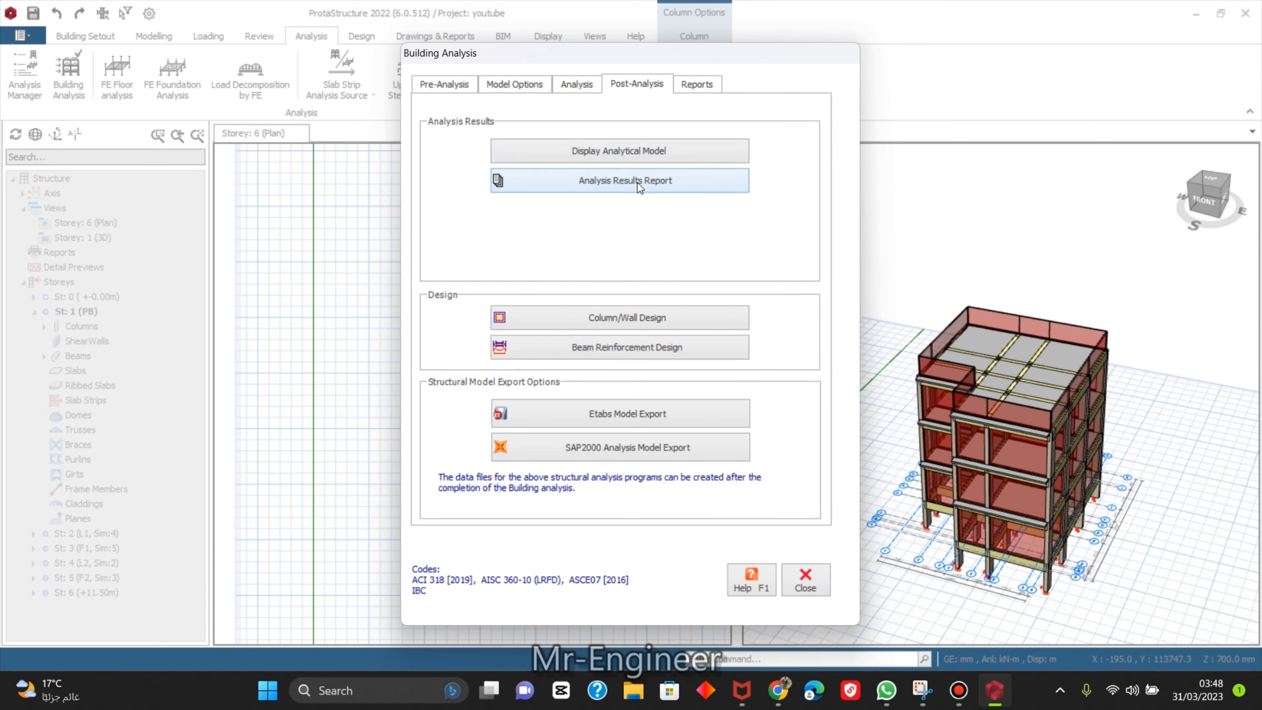
{"action": "left_click", "coordinate": [648, 153]}
{"action": "left_click", "coordinate": [810, 590]}
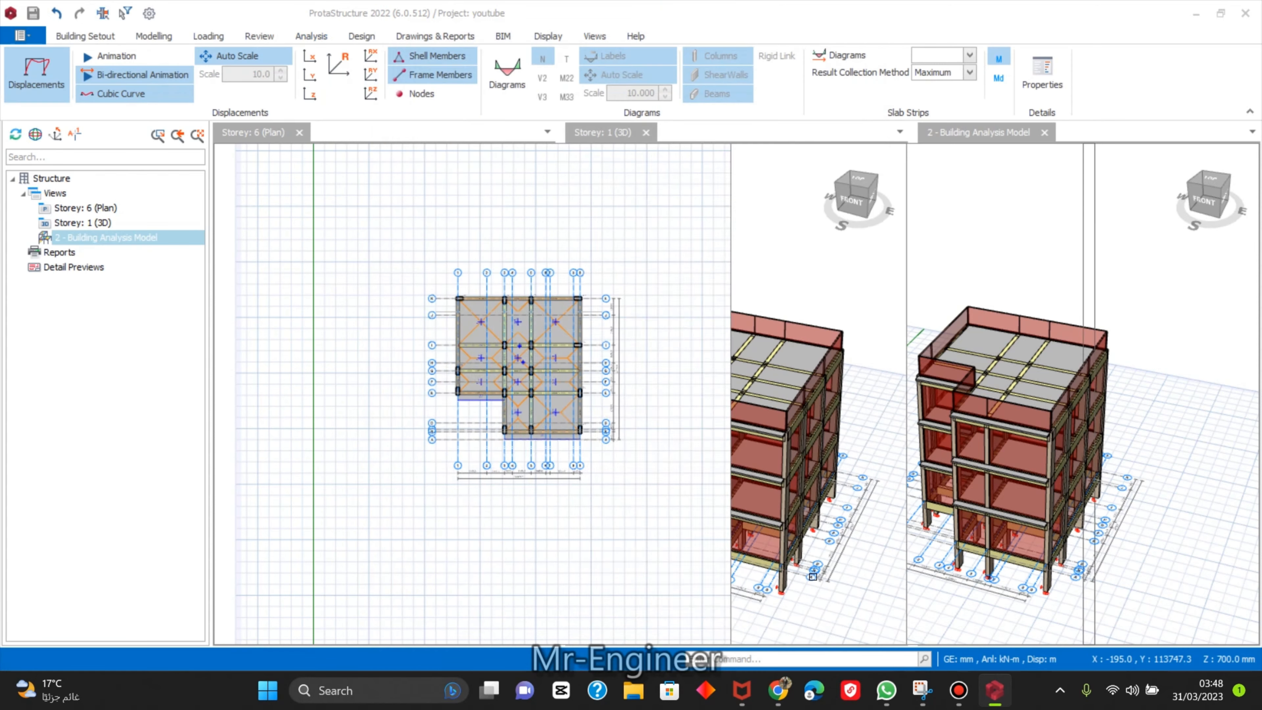
Close the Storey 1 3D and Storey 6 plan views, leaving only the building analysis model open.
{"action": "scroll", "coordinate": [721, 367], "scroll_direction": "down", "scroll_amount": 3}
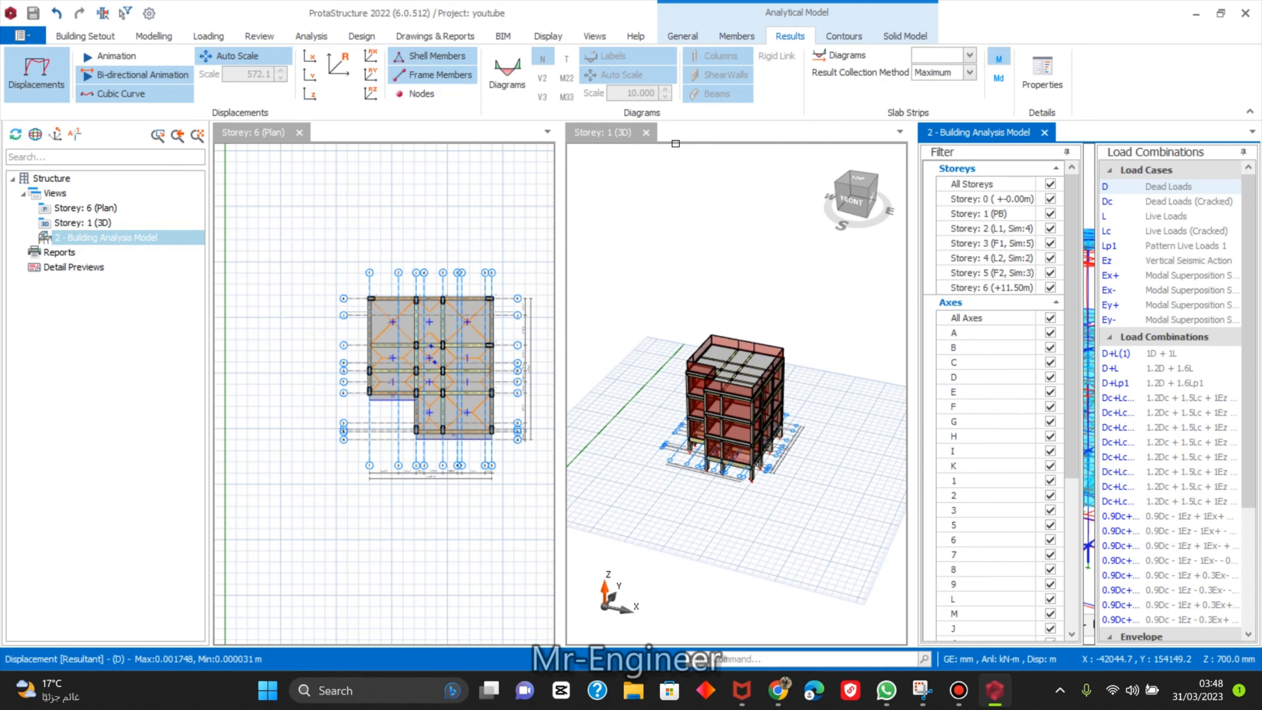
{"action": "left_click", "coordinate": [646, 132]}
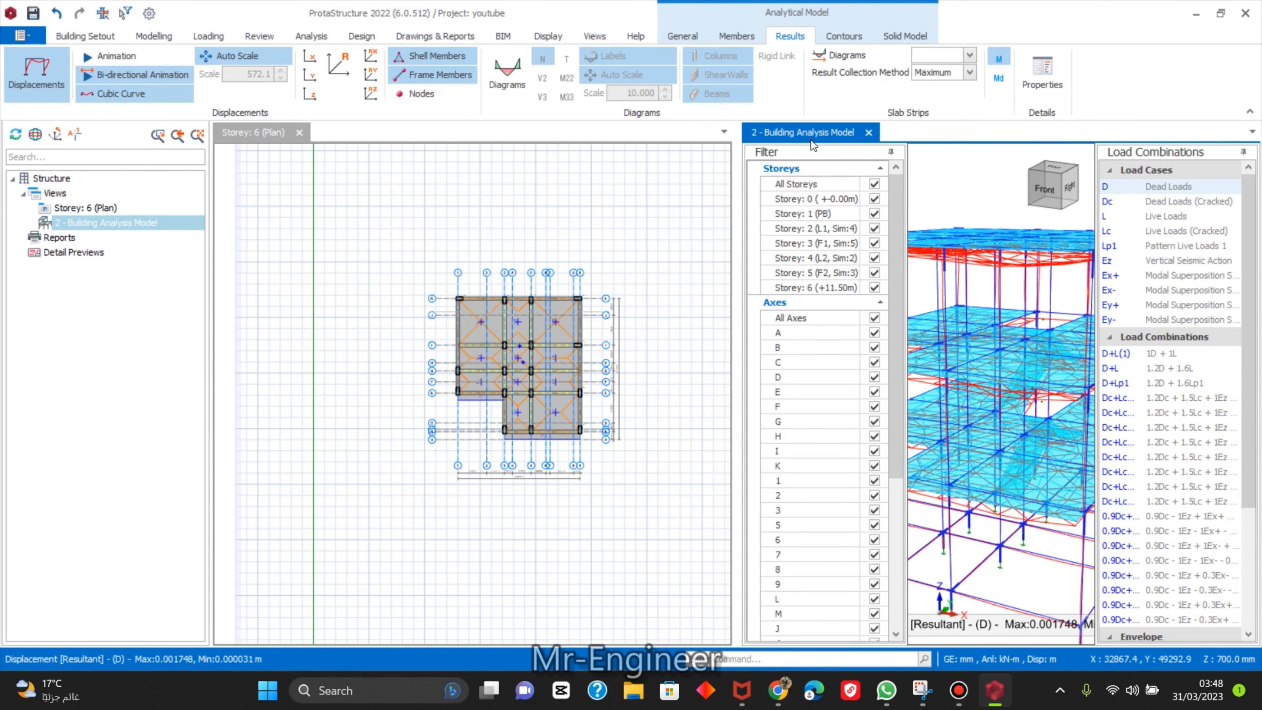
{"action": "left_click", "coordinate": [300, 132]}
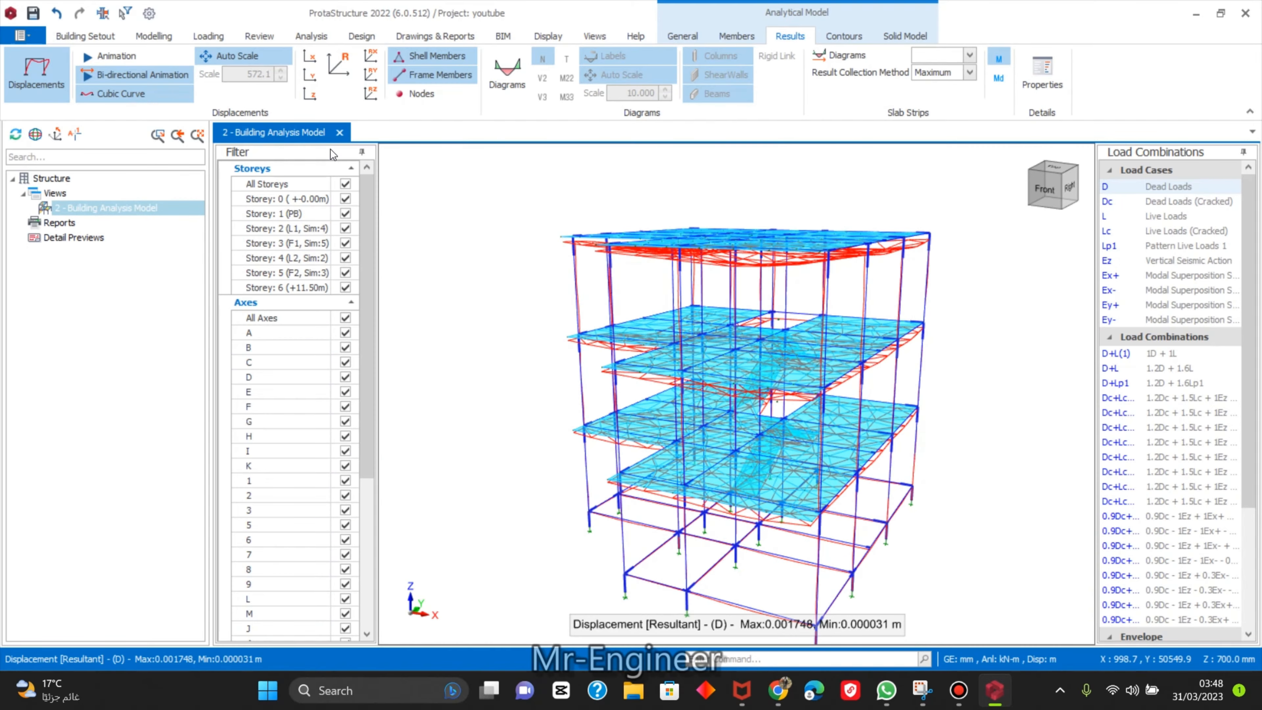
{"action": "middle_click_drag", "start_coordinate": [997, 412], "coordinate": [924, 412]}
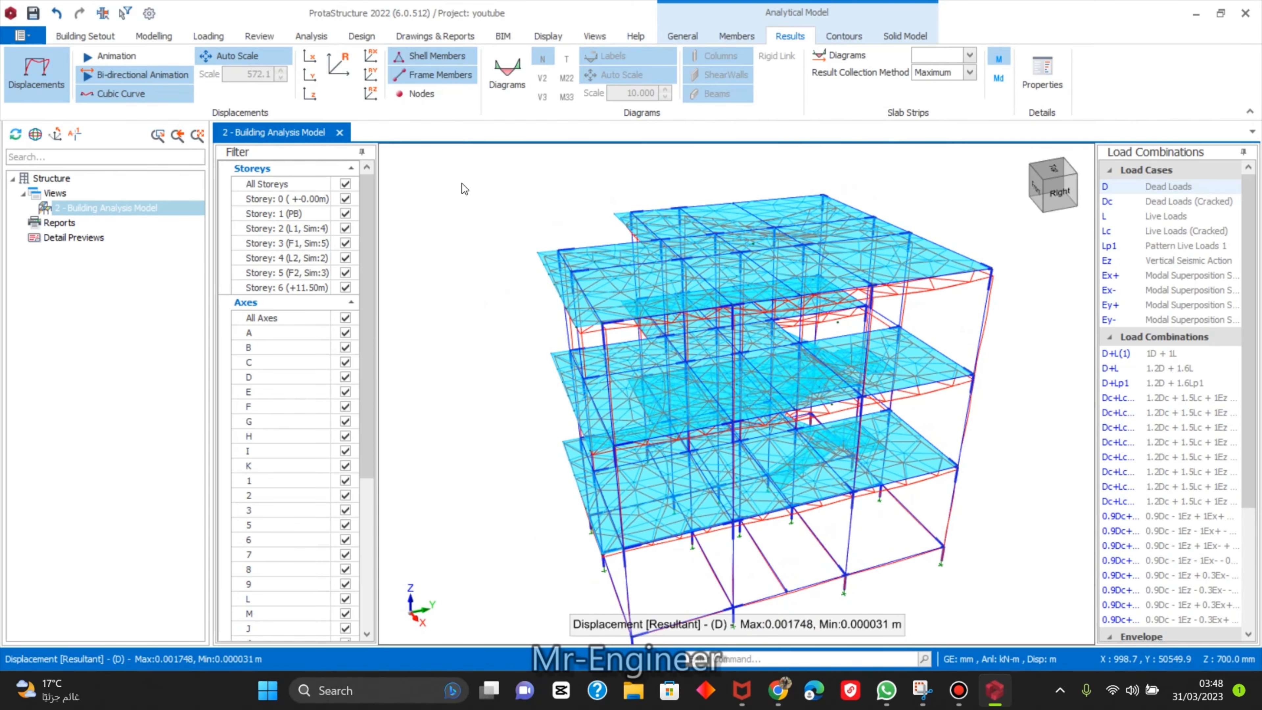
Display the solid model's axial force N contours, followed by the torsion T contours, under dead loads.
{"action": "left_click", "coordinate": [894, 36]}
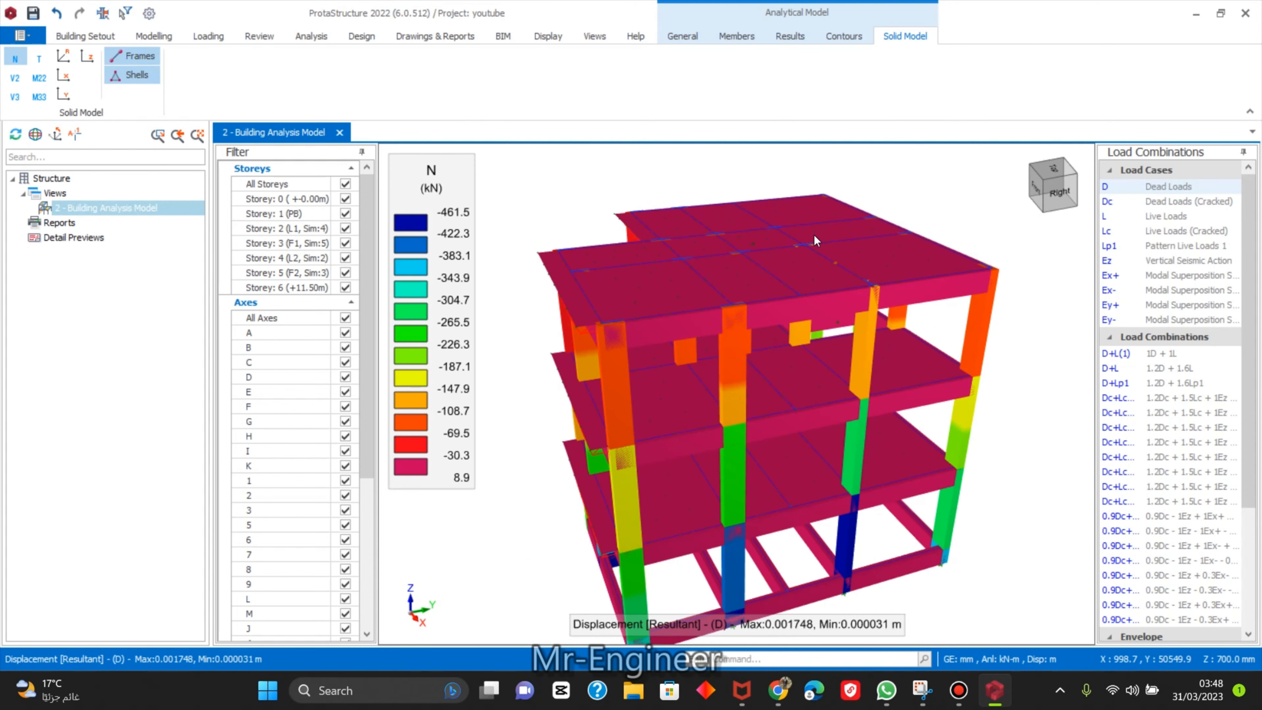
{"action": "middle_click_drag", "start_coordinate": [913, 333], "coordinate": [999, 418]}
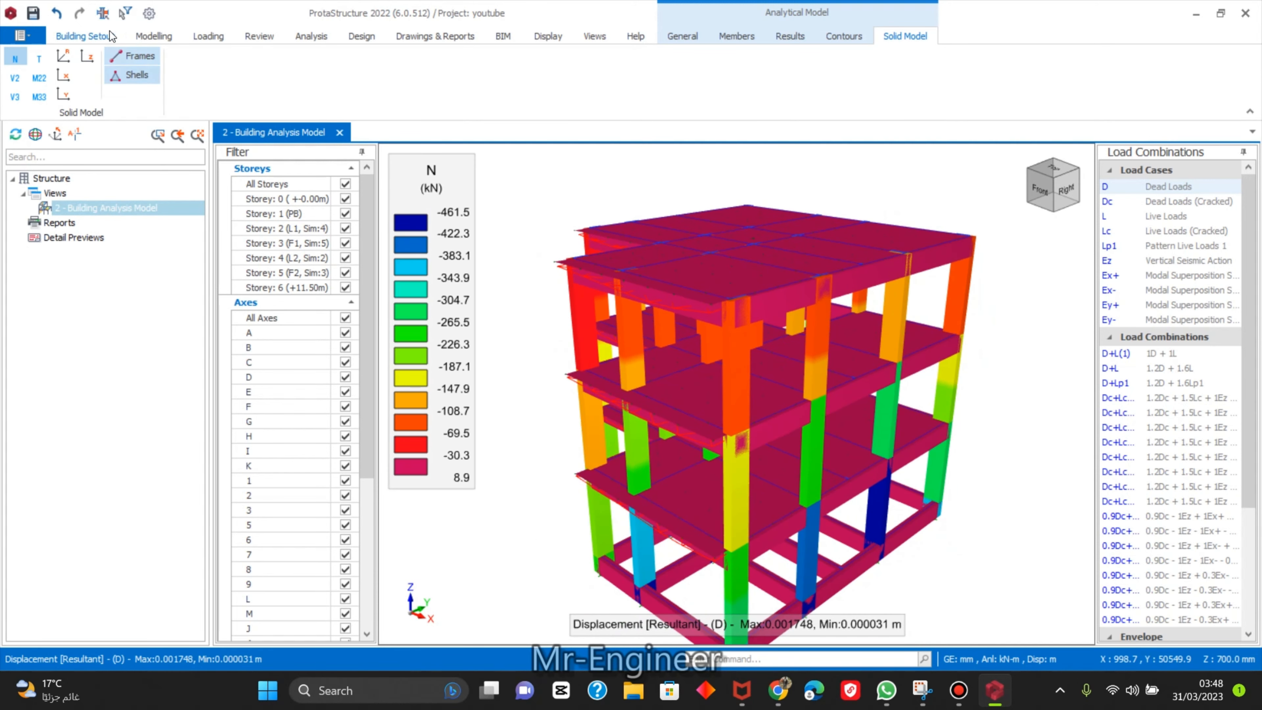
{"action": "left_click", "coordinate": [37, 61]}
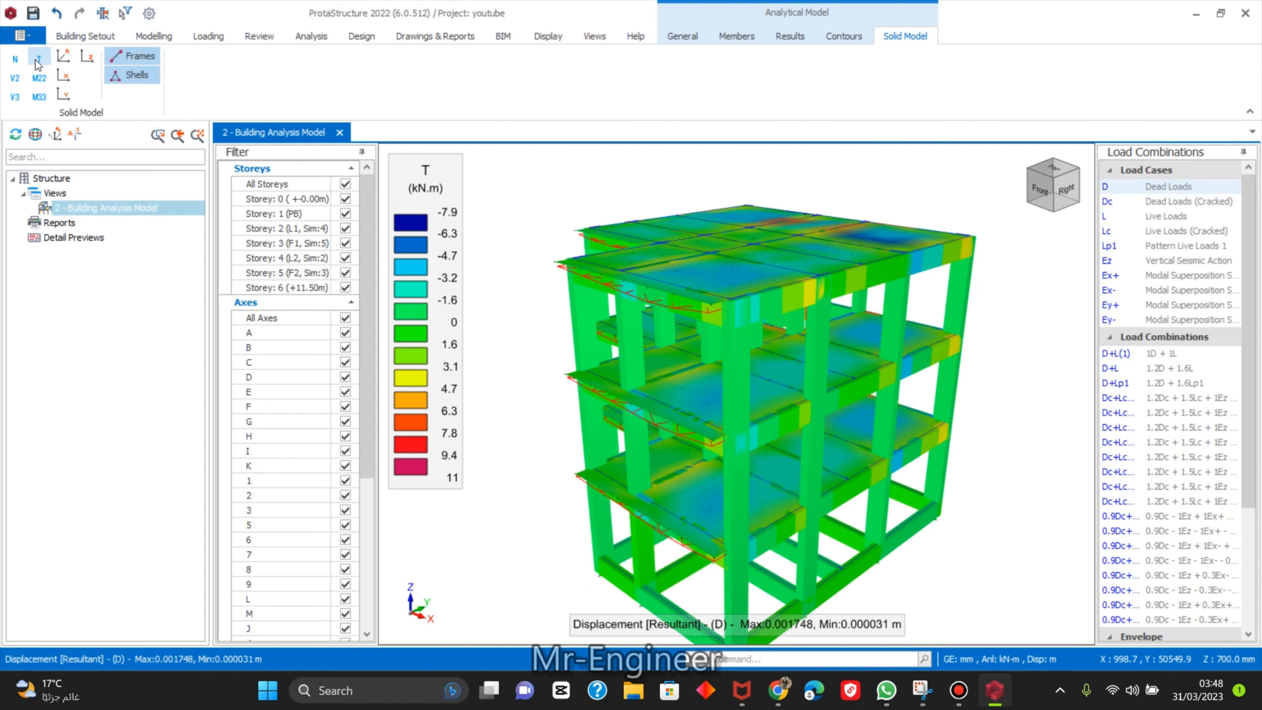
{"action": "middle_click_drag", "start_coordinate": [897, 414], "coordinate": [982, 379]}
Review the solid model contours for axial force N, shears V3 and V2, and moments M33 and M22.
{"action": "left_click", "coordinate": [14, 77]}
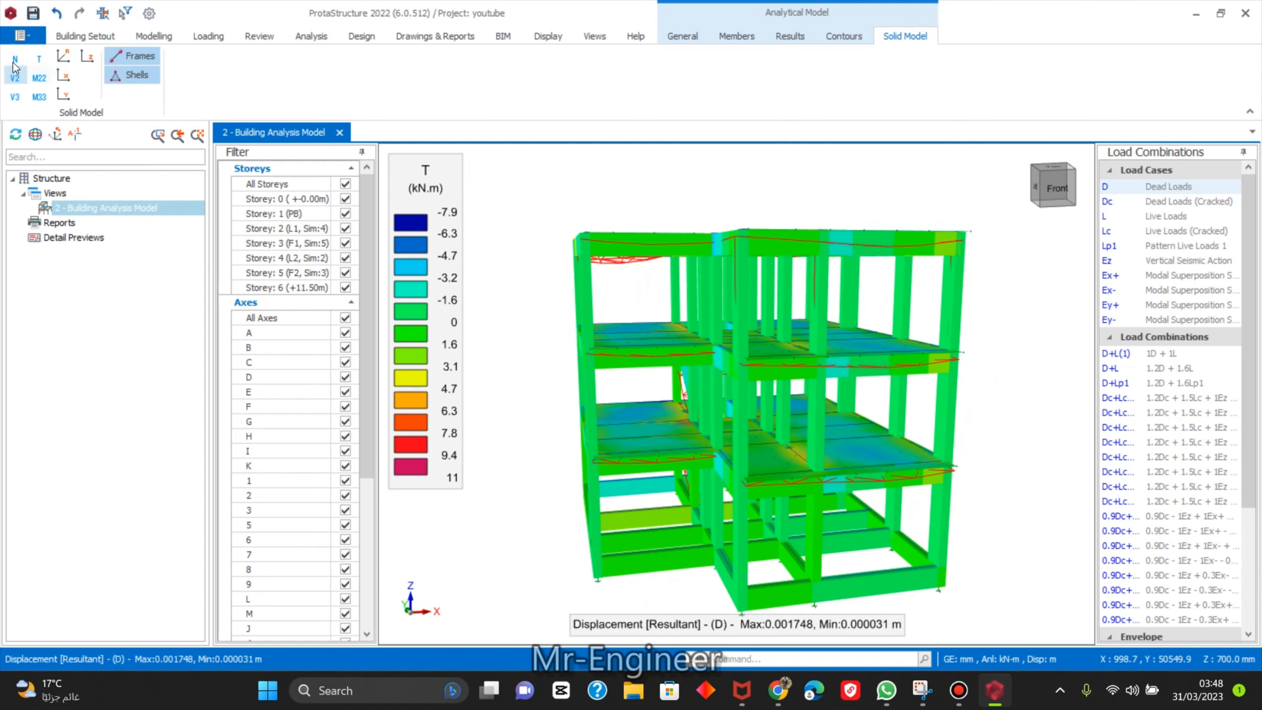
{"action": "left_click", "coordinate": [15, 59]}
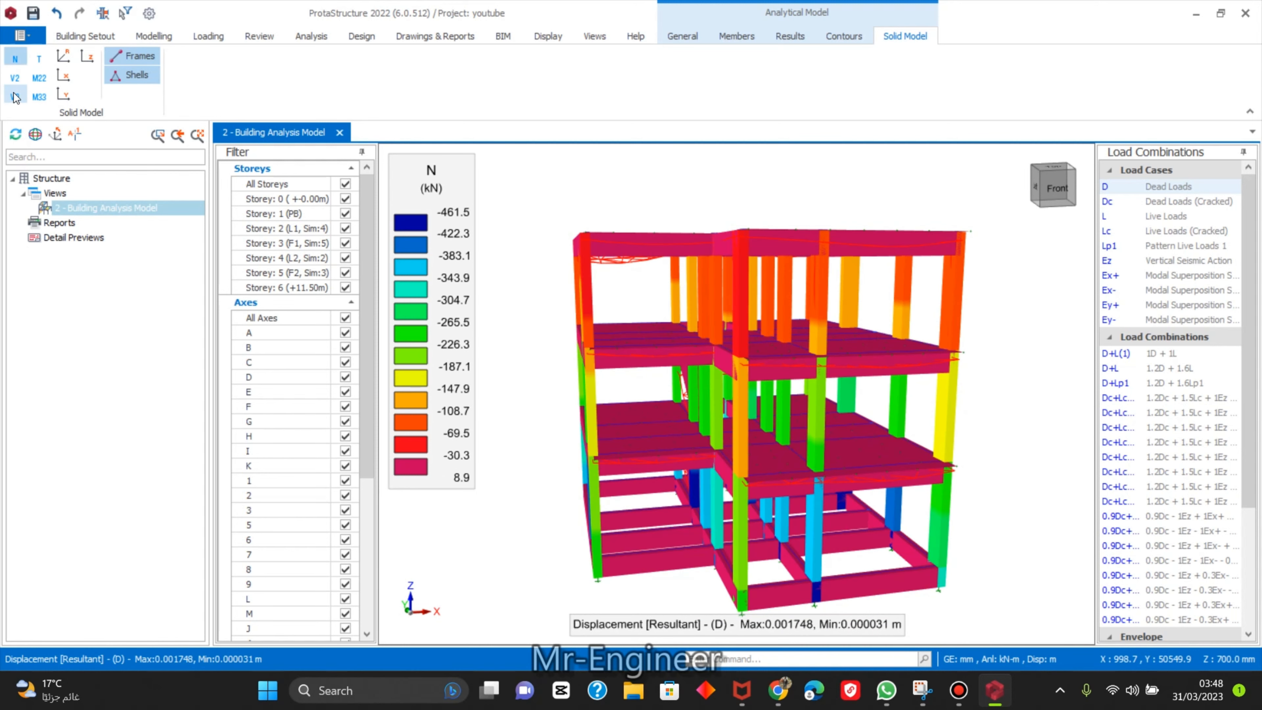
{"action": "left_click", "coordinate": [15, 97]}
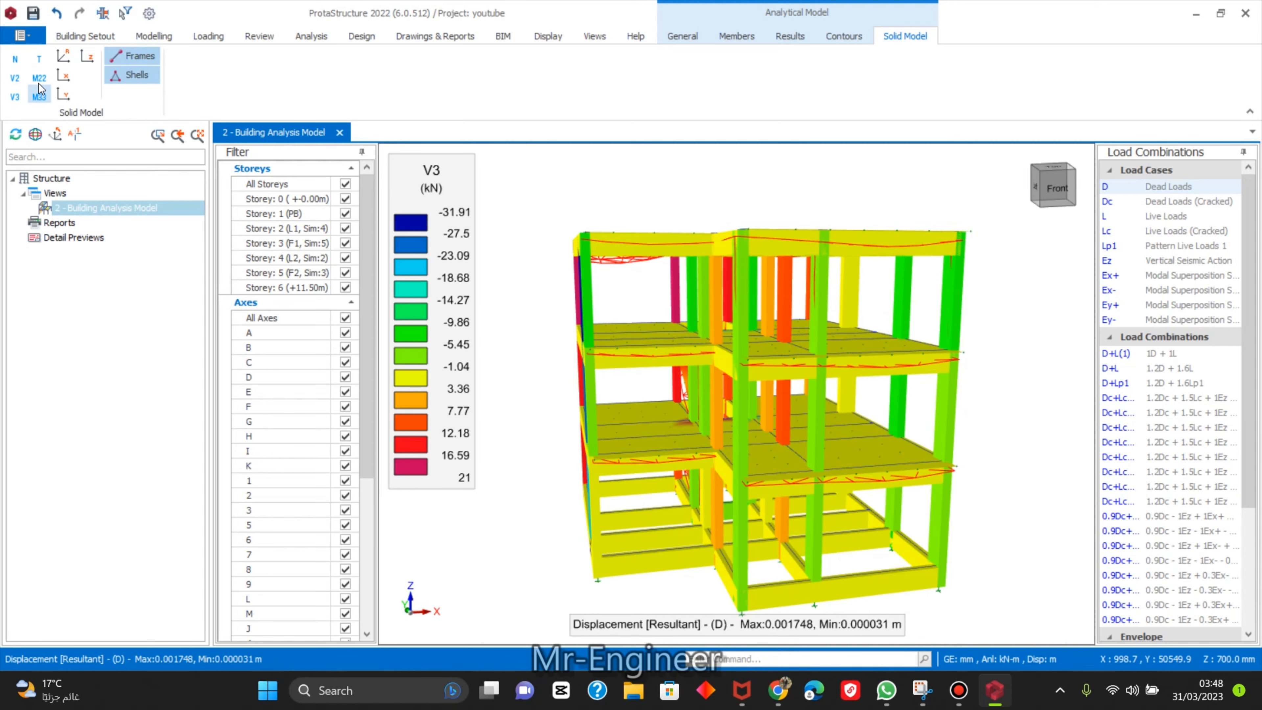
{"action": "left_click", "coordinate": [40, 95]}
{"action": "left_click", "coordinate": [40, 78]}
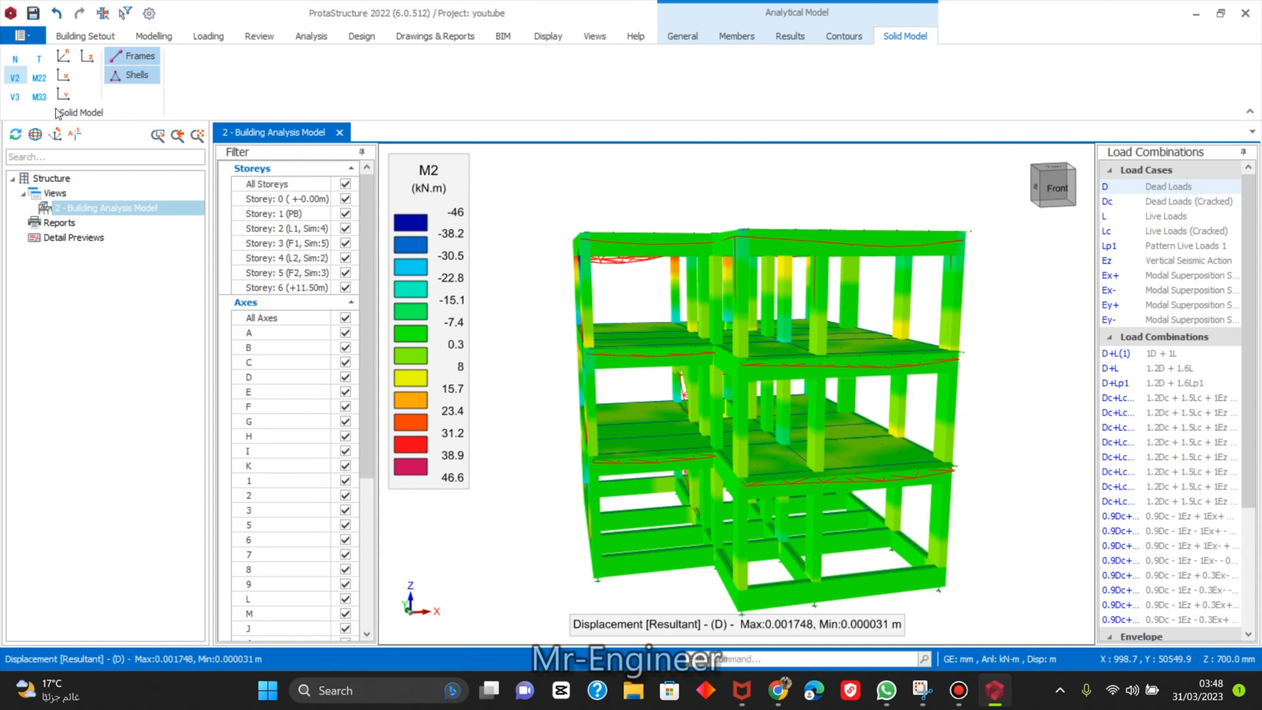
{"action": "left_click", "coordinate": [14, 78]}
{"action": "middle_click_drag", "start_coordinate": [822, 237], "coordinate": [724, 178]}
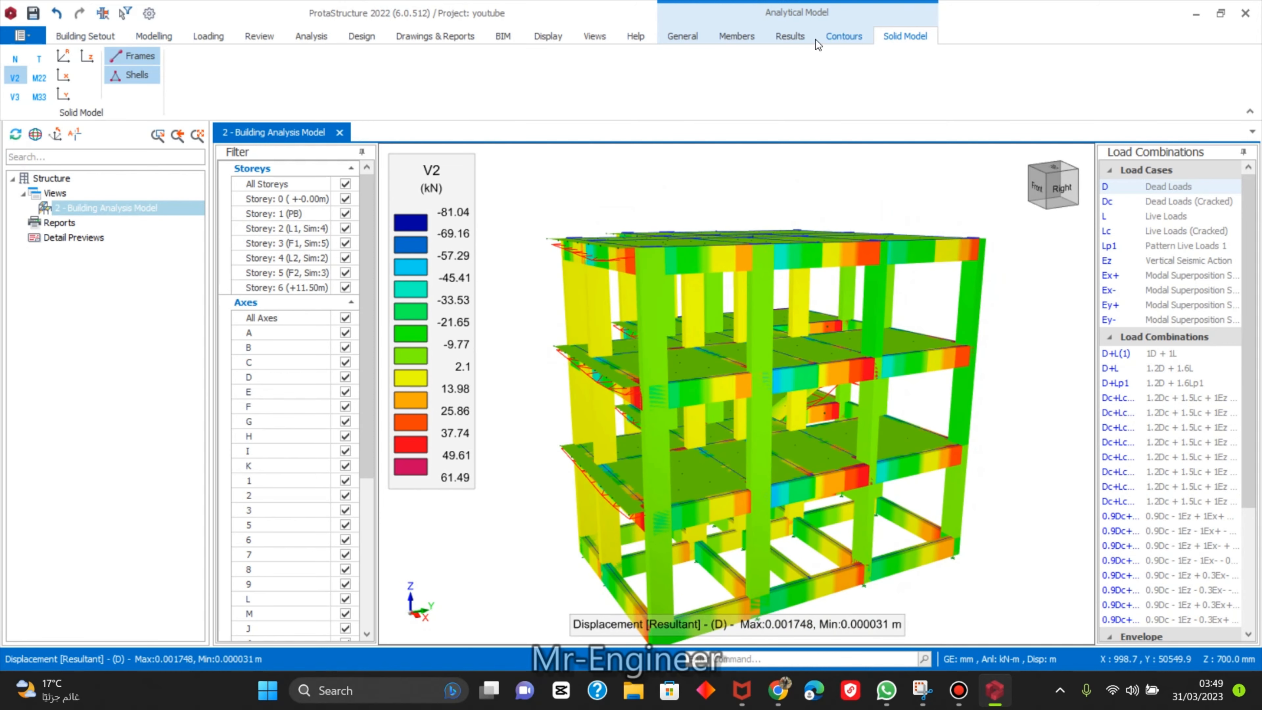
Animate the analytical model's displaced shape under dead loads and inspect it from another angle.
{"action": "left_click", "coordinate": [839, 39]}
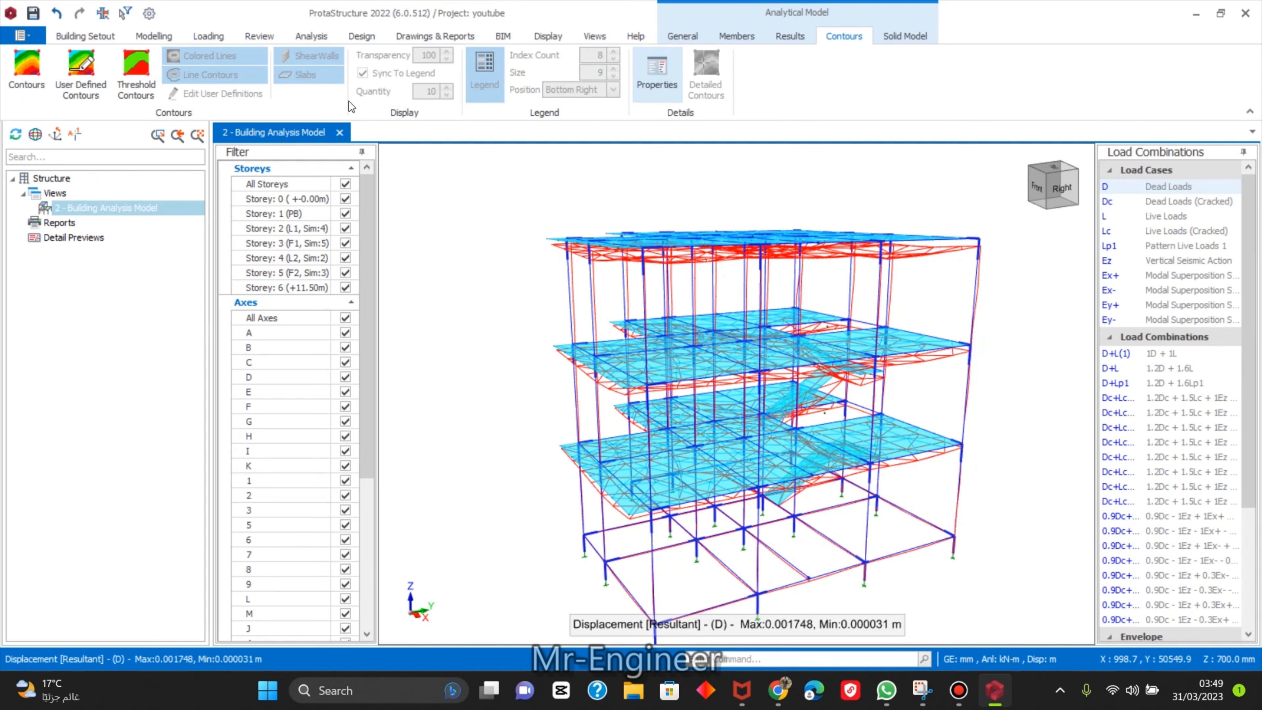
{"action": "left_click", "coordinate": [795, 37]}
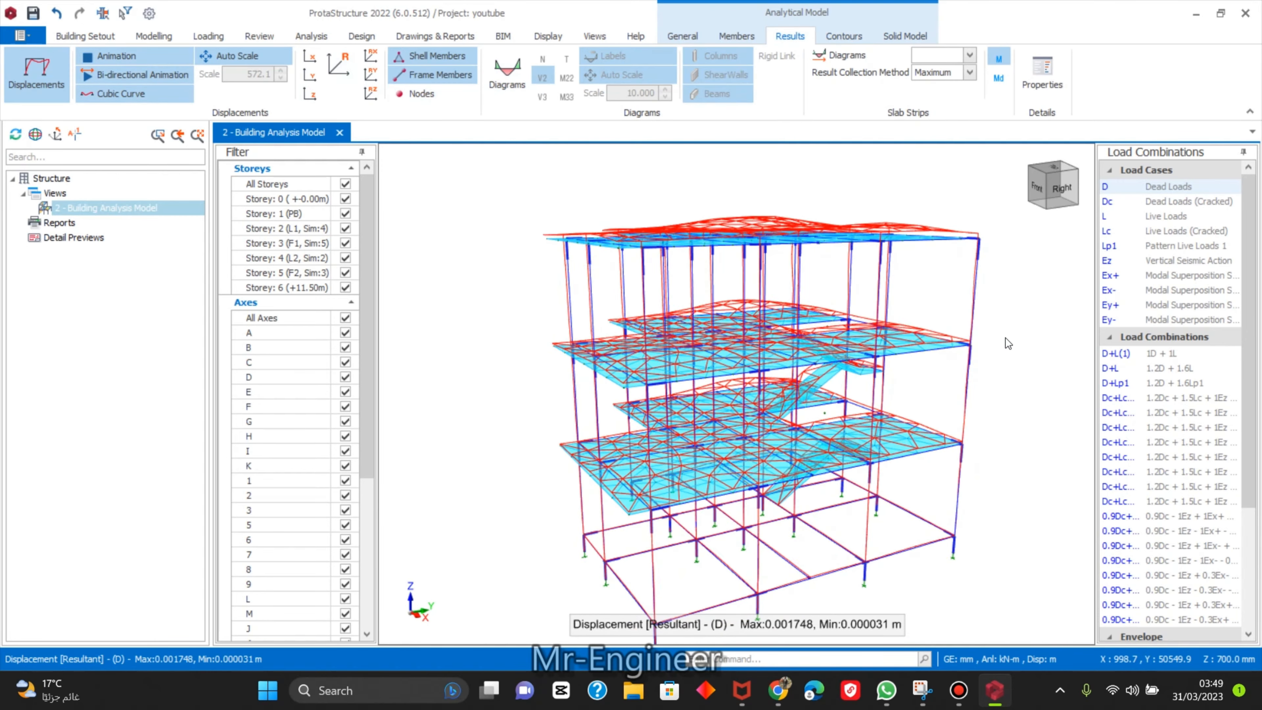
{"action": "middle_click_drag", "start_coordinate": [1006, 338], "coordinate": [951, 344]}
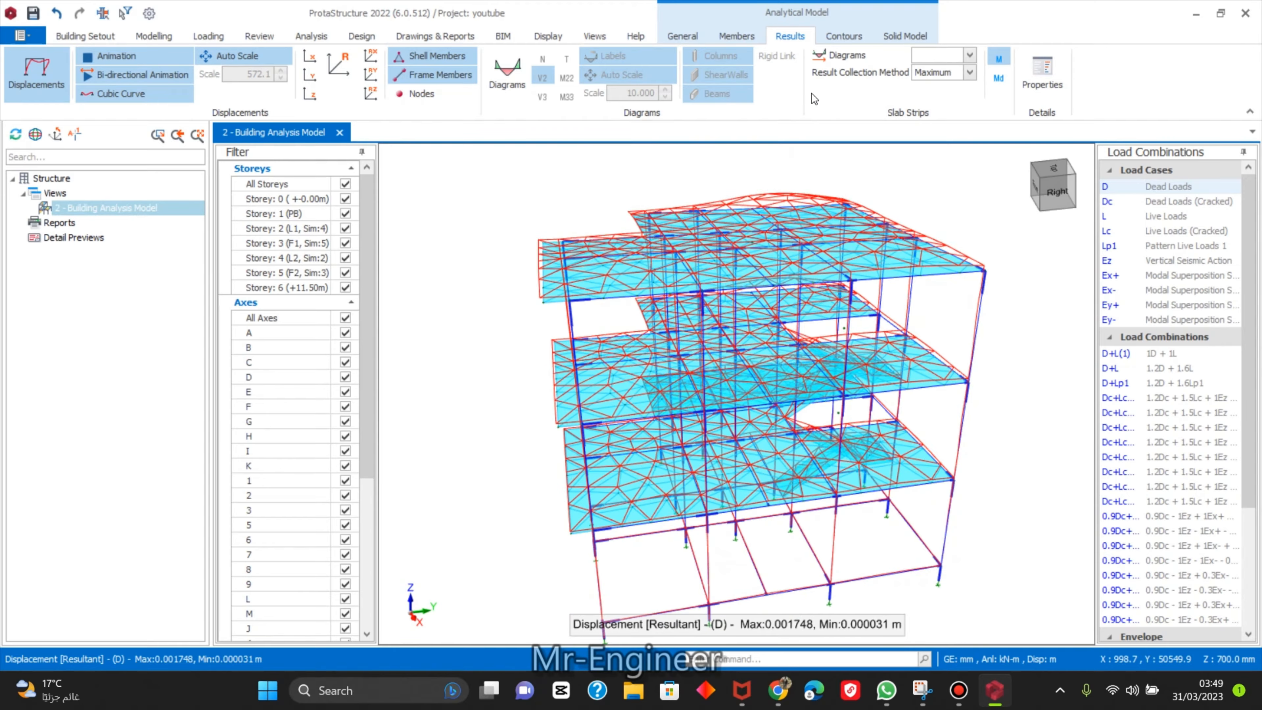
Show the solid model displacement contours for the resultant, X and Y directions.
{"action": "left_click", "coordinate": [844, 36]}
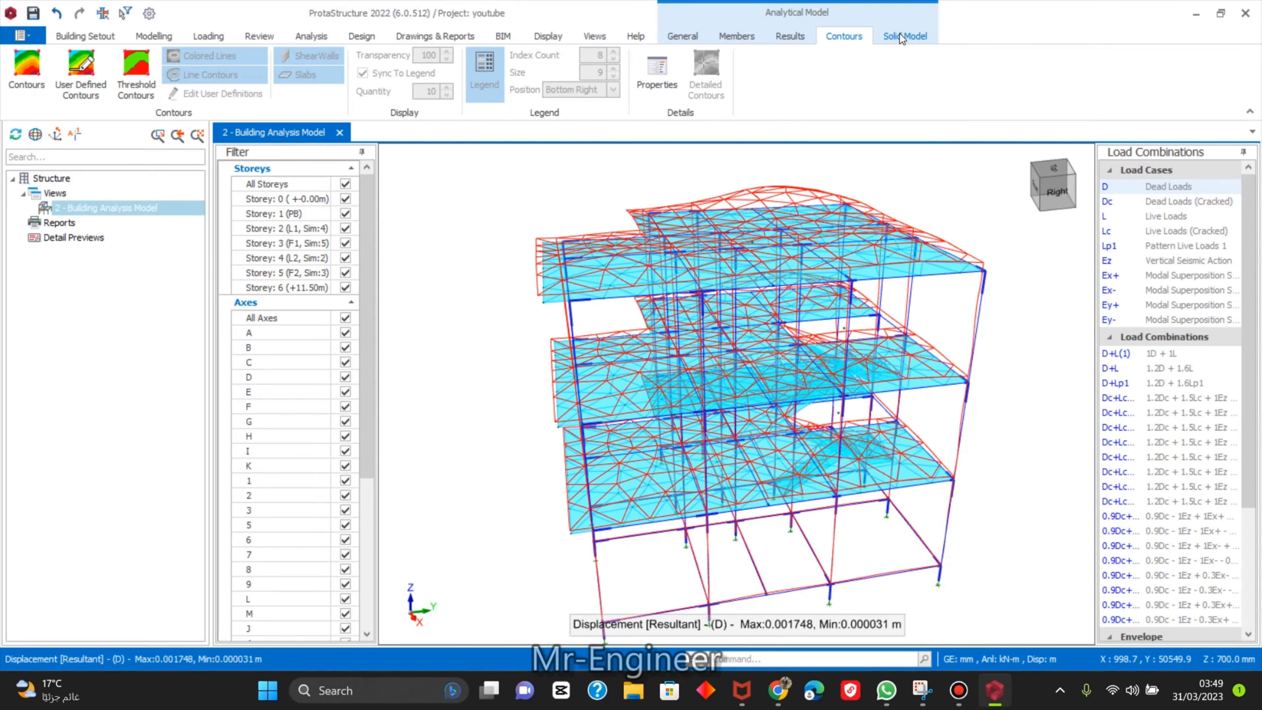
{"action": "left_click", "coordinate": [899, 33]}
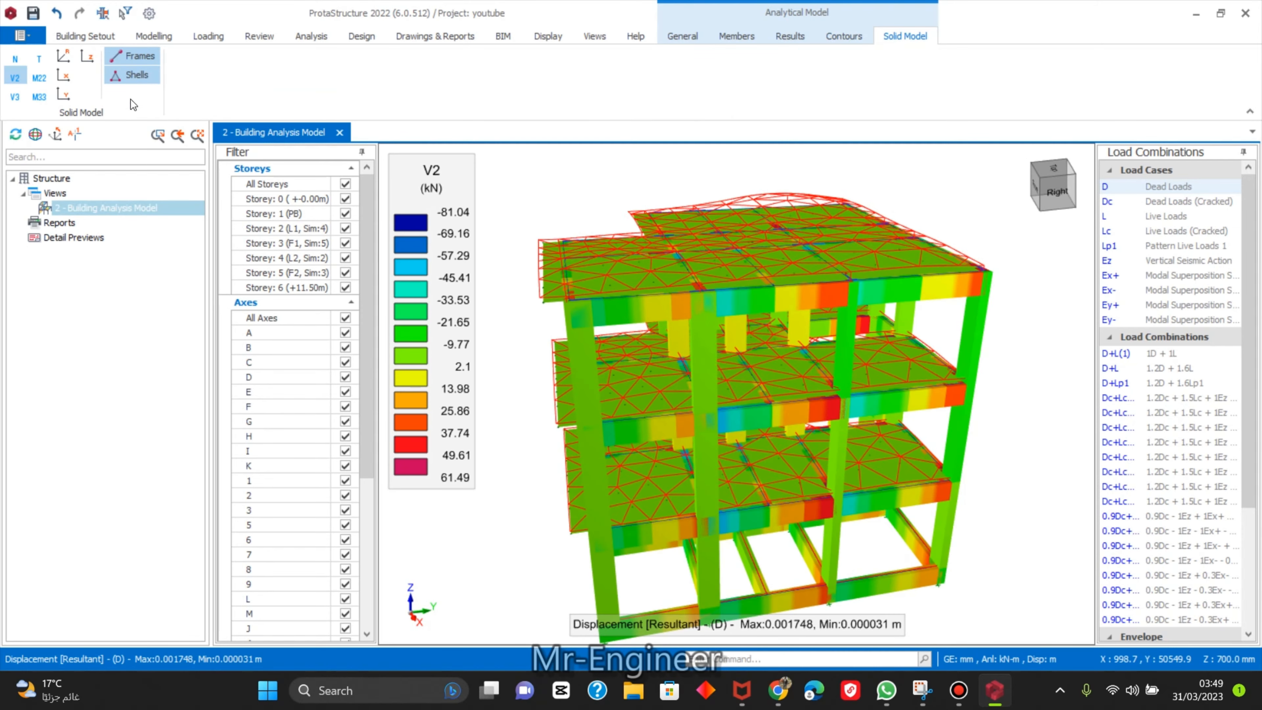
{"action": "left_click", "coordinate": [64, 62]}
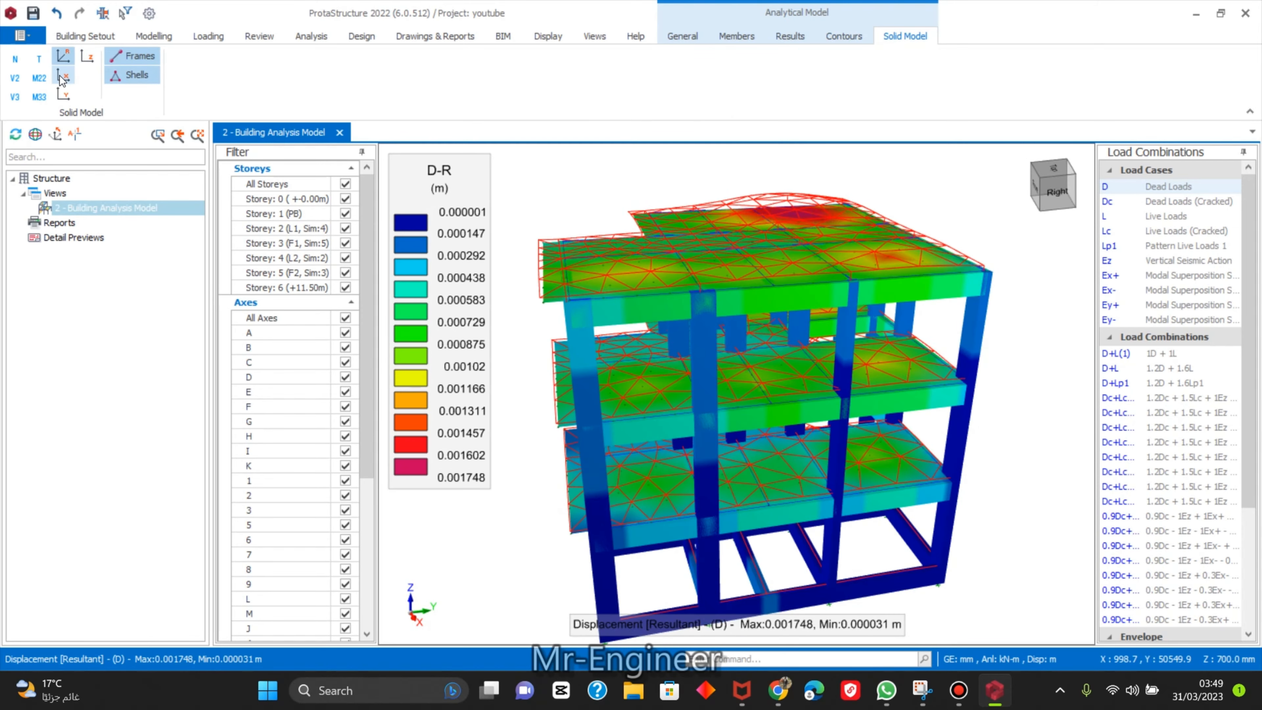
{"action": "left_click", "coordinate": [63, 76]}
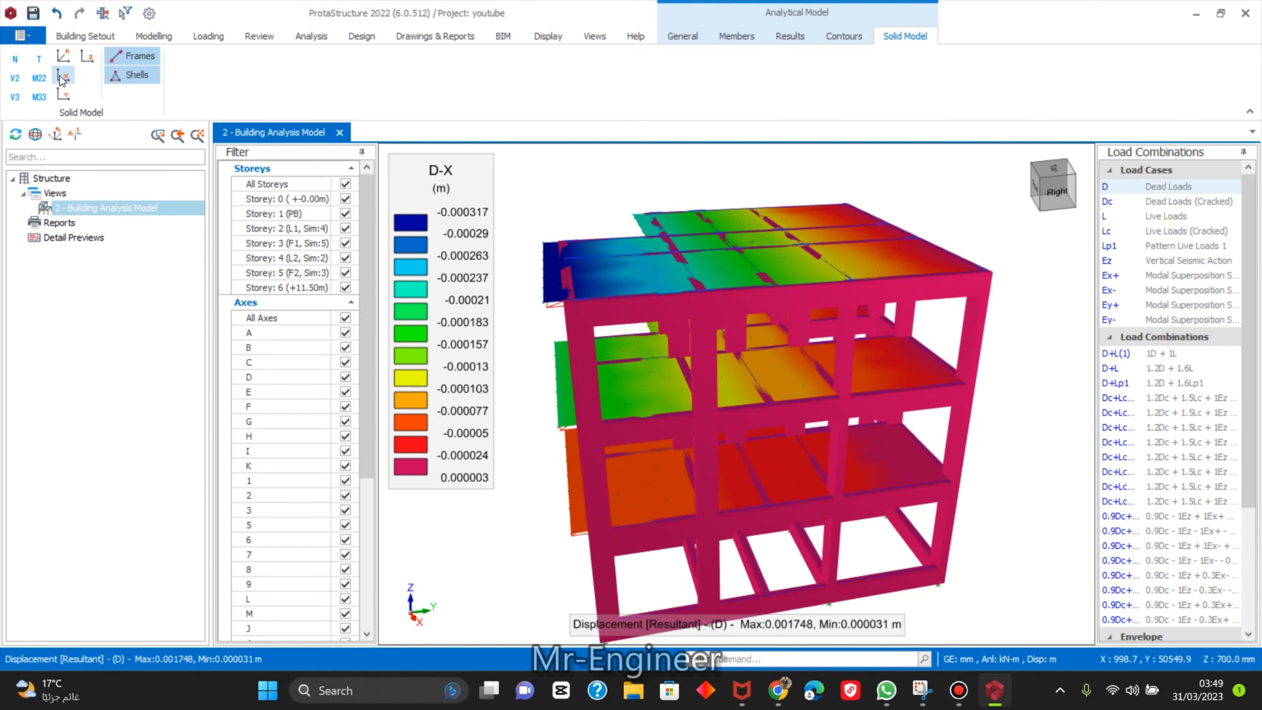
{"action": "left_click", "coordinate": [63, 95]}
{"action": "middle_click_drag", "start_coordinate": [756, 165], "coordinate": [798, 177]}
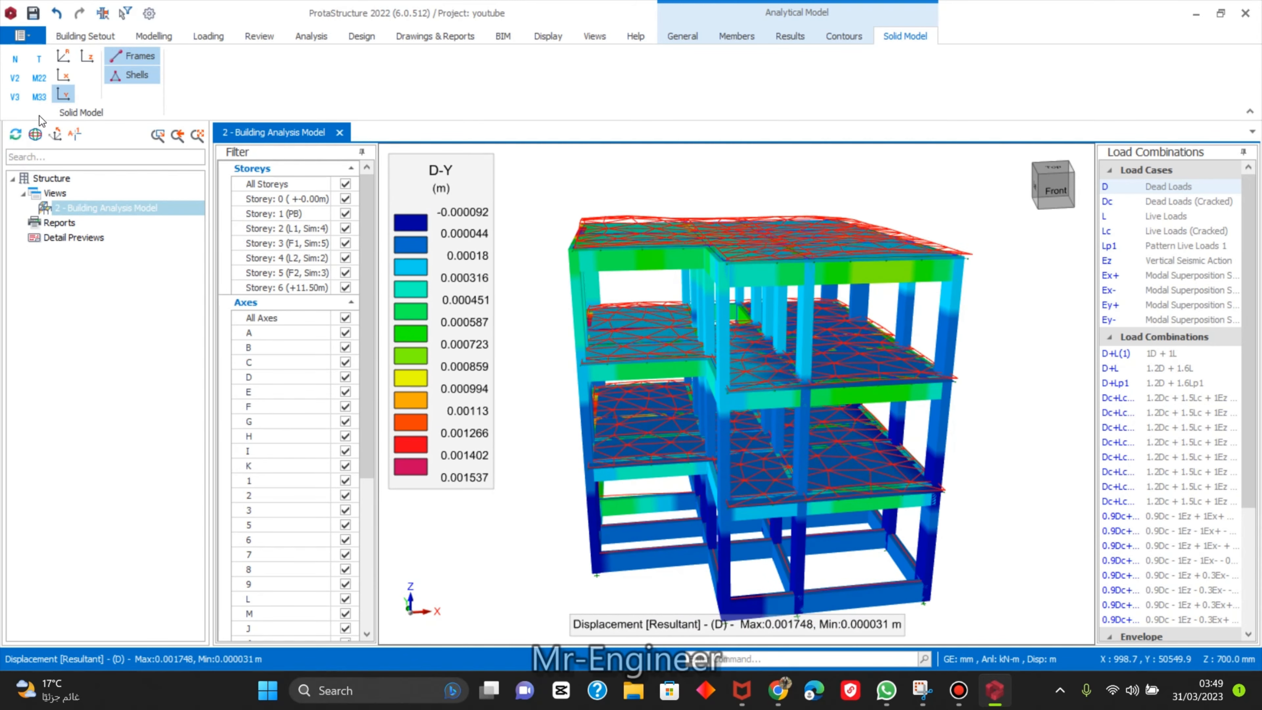
Inspect the M33, M22 and torsion T contours on the solid model from several sides.
{"action": "middle_click_drag", "start_coordinate": [667, 207], "coordinate": [731, 308]}
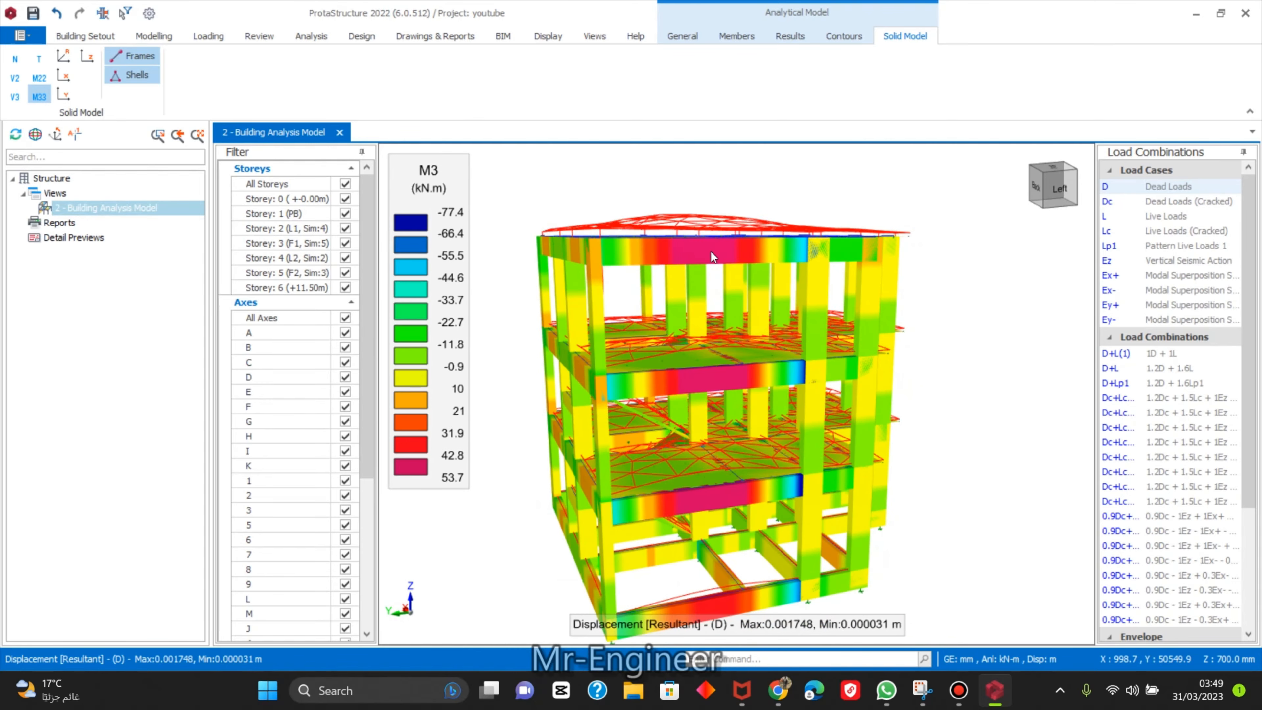
{"action": "left_click", "coordinate": [40, 79]}
{"action": "middle_click_drag", "start_coordinate": [522, 378], "coordinate": [720, 420]}
{"action": "left_click", "coordinate": [38, 58]}
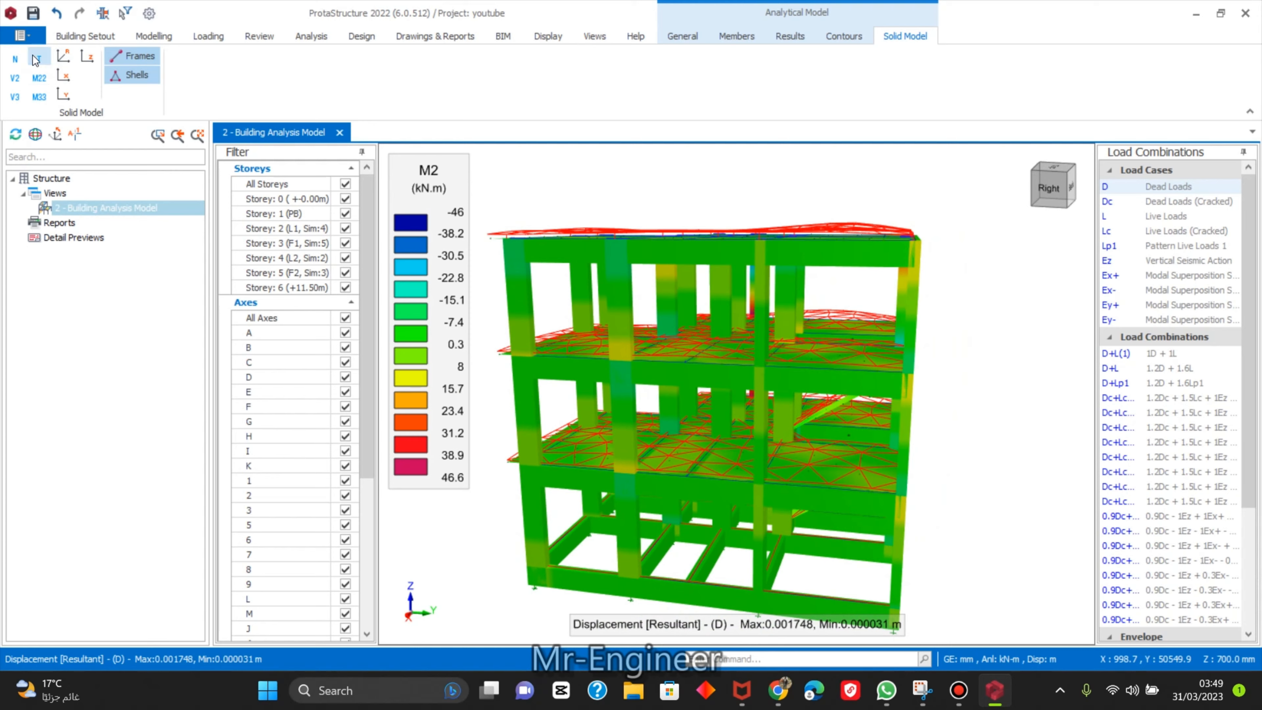
{"action": "middle_click_drag", "start_coordinate": [507, 393], "coordinate": [705, 393]}
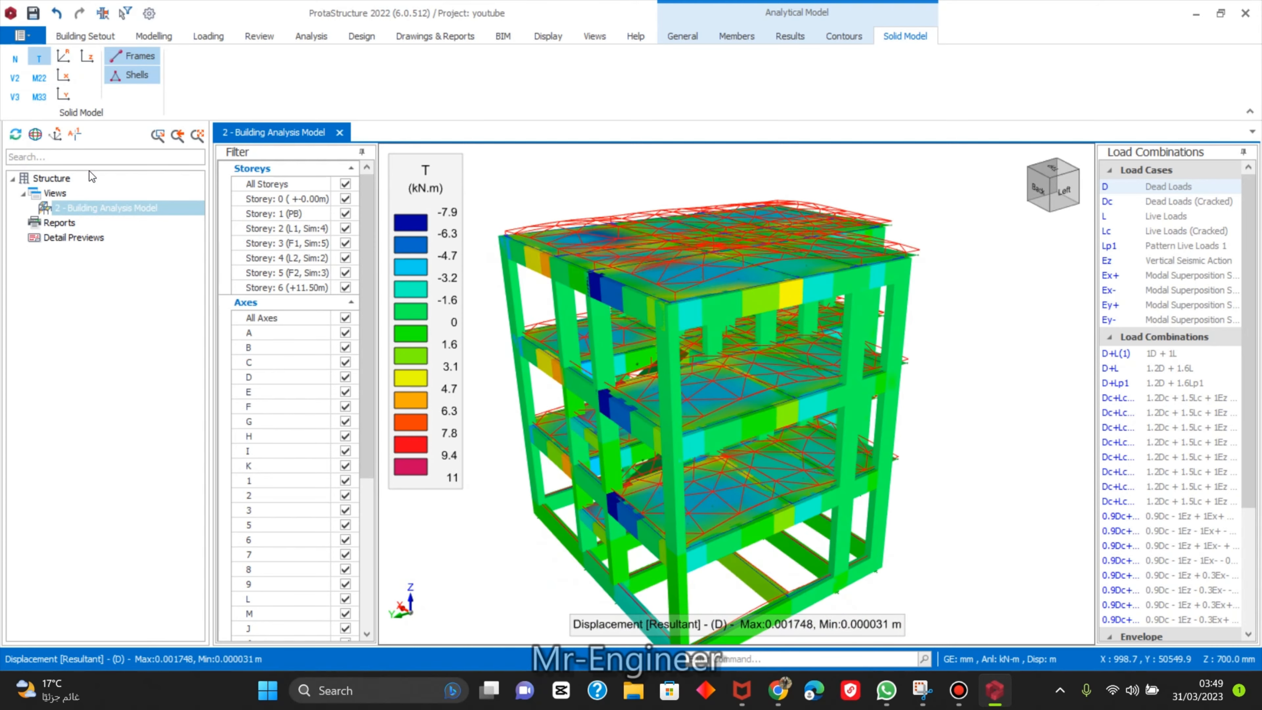
Switch the solid model contours through shears V3 and V2 and back to axial force N.
{"action": "left_click", "coordinate": [14, 97]}
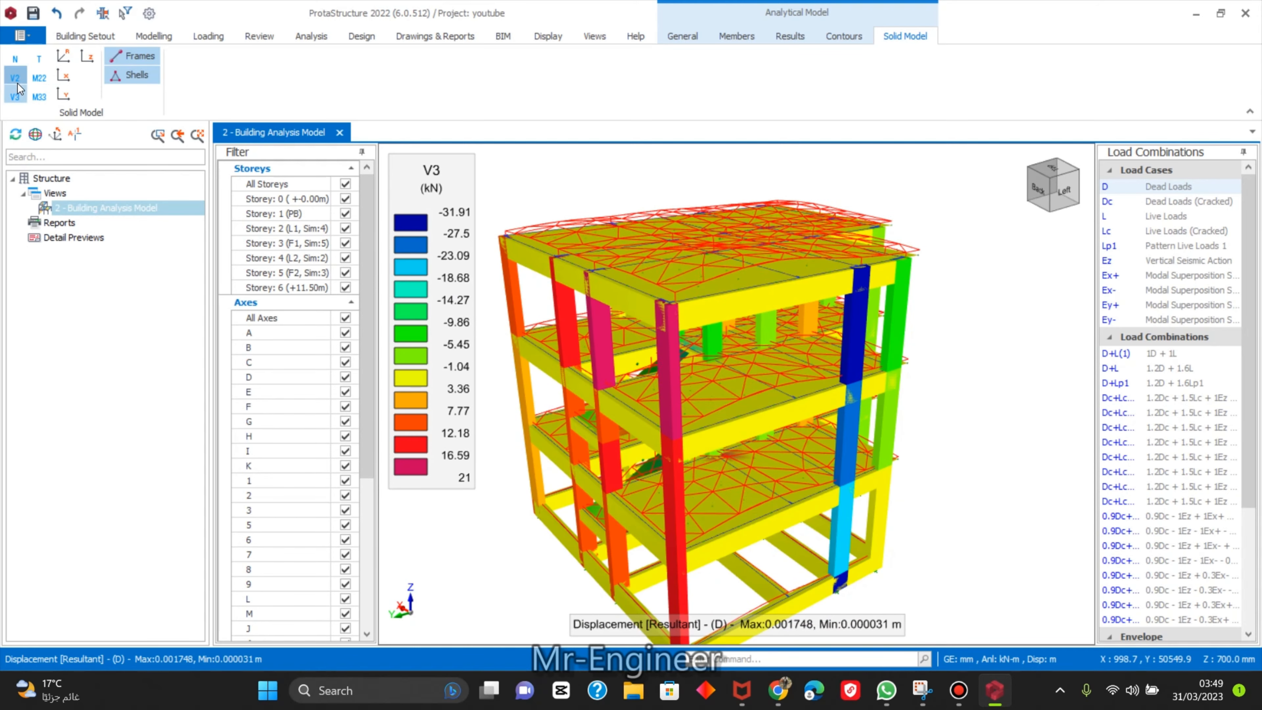
{"action": "left_click", "coordinate": [15, 78]}
{"action": "left_click", "coordinate": [14, 58]}
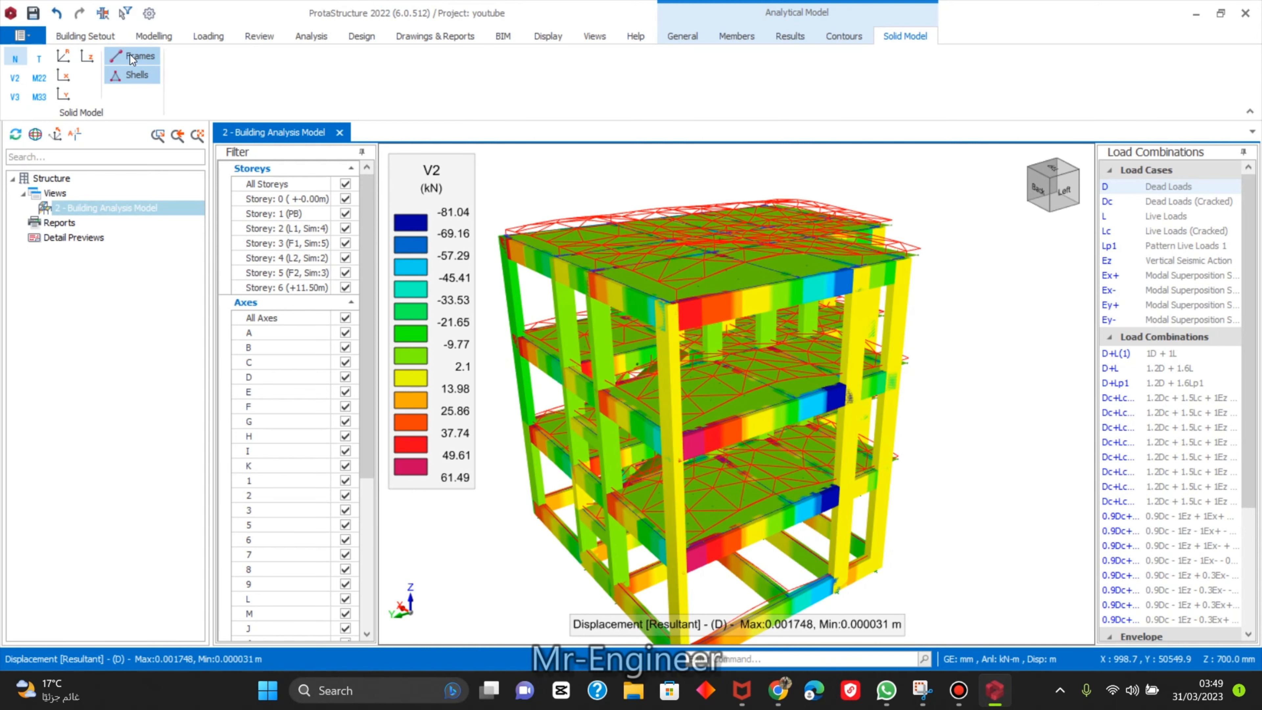
Open the Storey 1 plan view and close the building analysis model.
{"action": "left_click", "coordinate": [361, 37]}
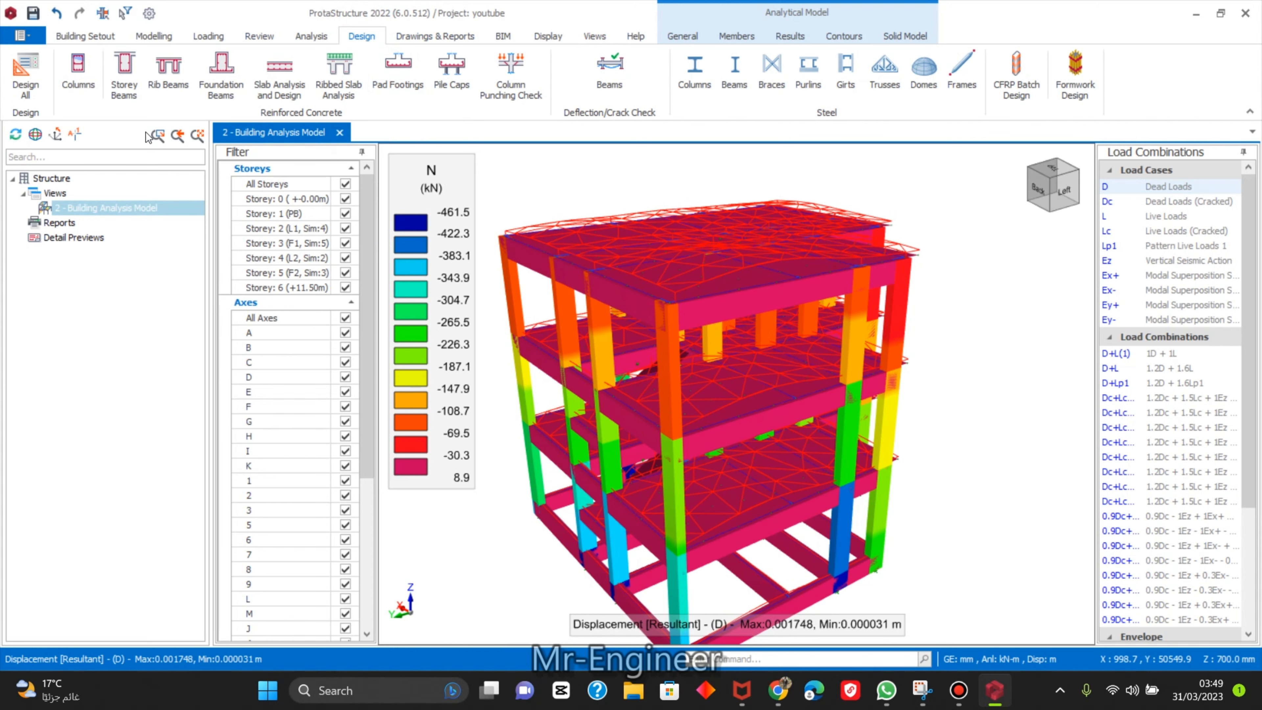
{"action": "left_click", "coordinate": [86, 36]}
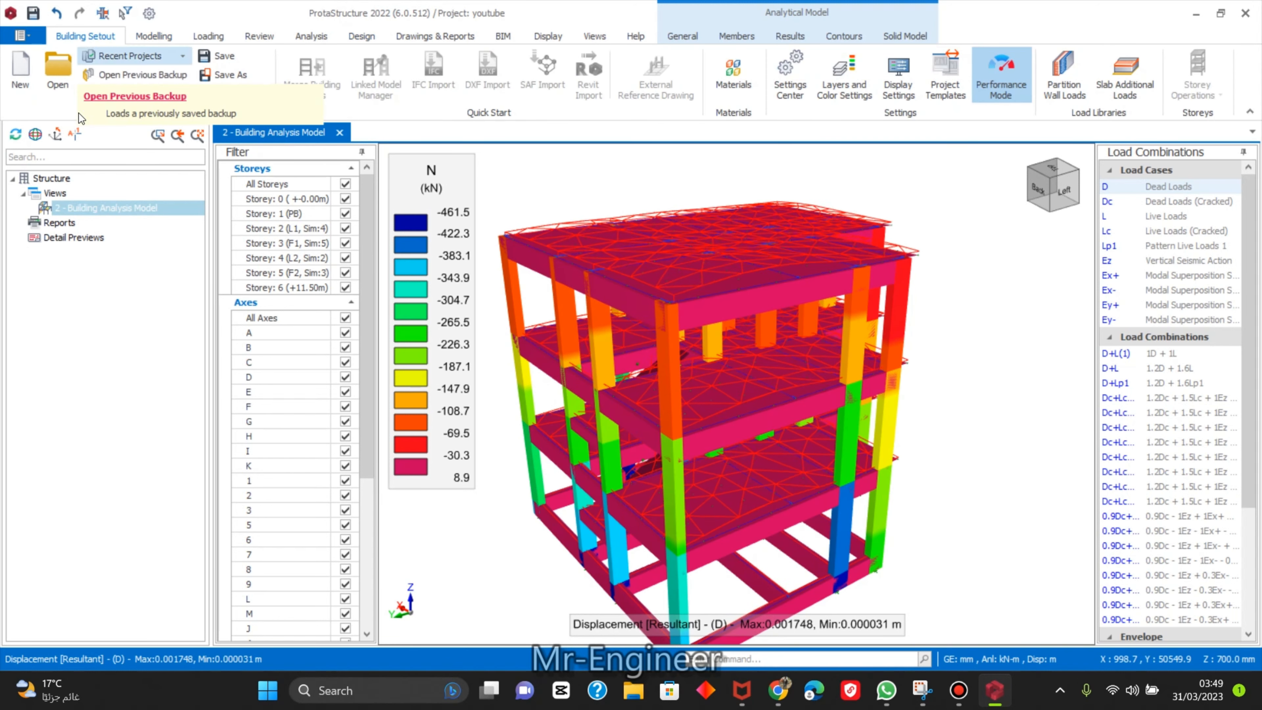
{"action": "double_click", "coordinate": [35, 194]}
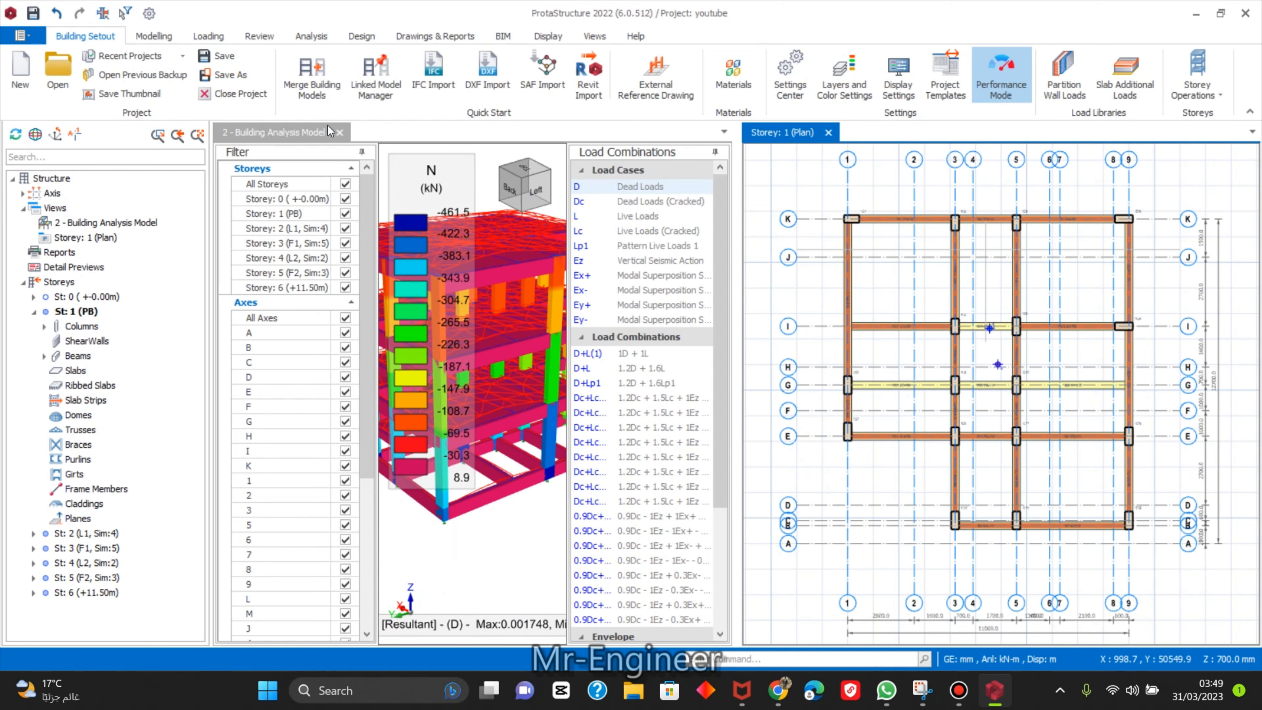
{"action": "key", "text": "ctrl+F4"}
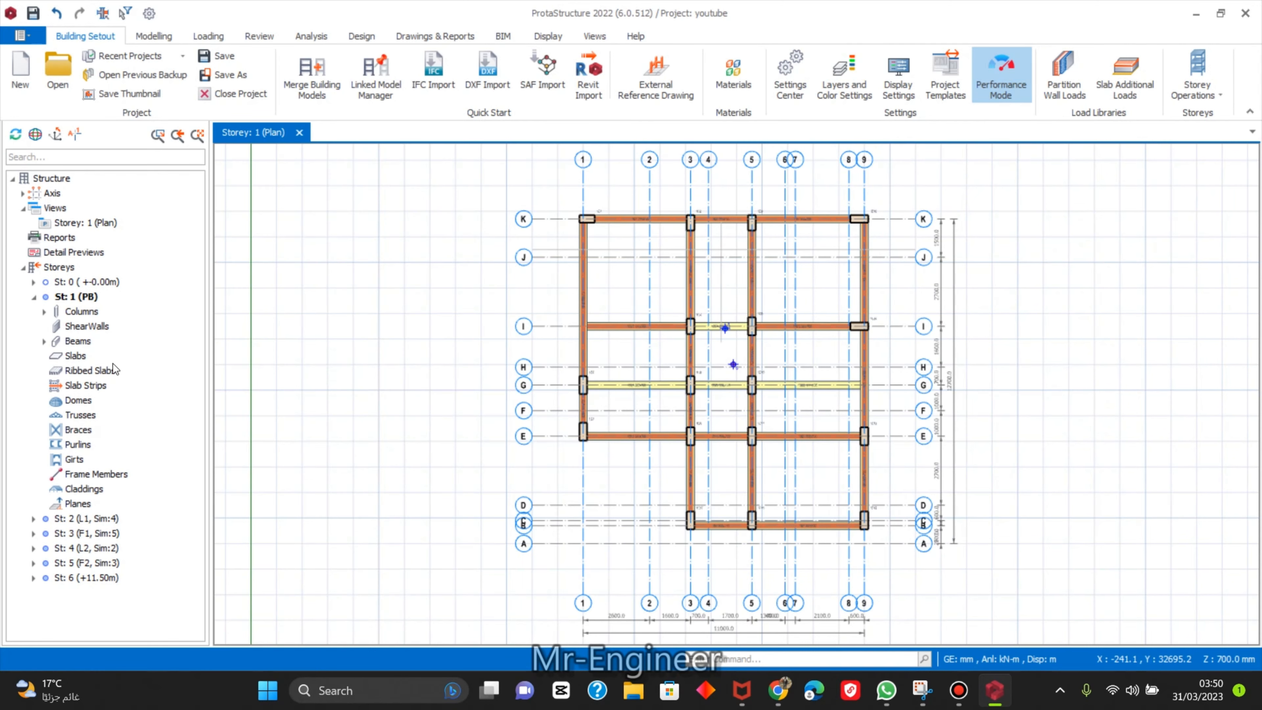
Examine the design status of the storey 1 columns and beams in the structure tree.
{"action": "left_click", "coordinate": [44, 311]}
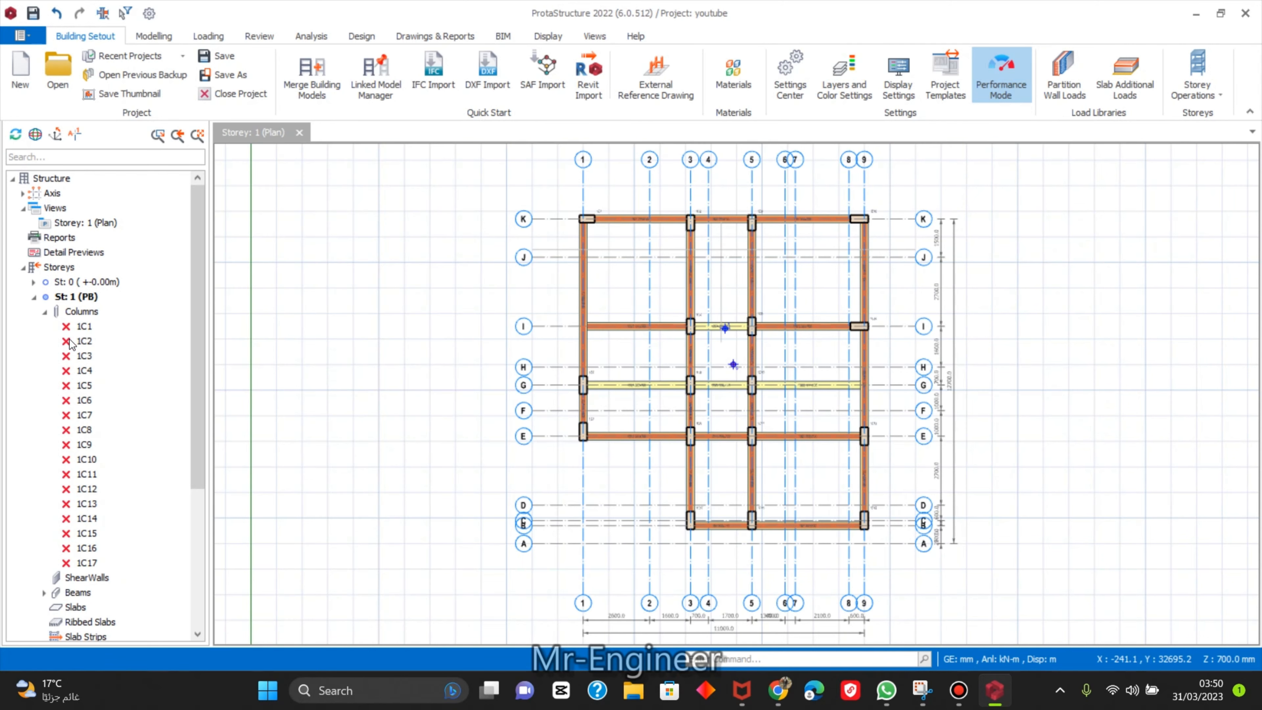
{"action": "scroll", "coordinate": [83, 354], "scroll_direction": "down", "scroll_amount": 4}
{"action": "left_click", "coordinate": [41, 416]}
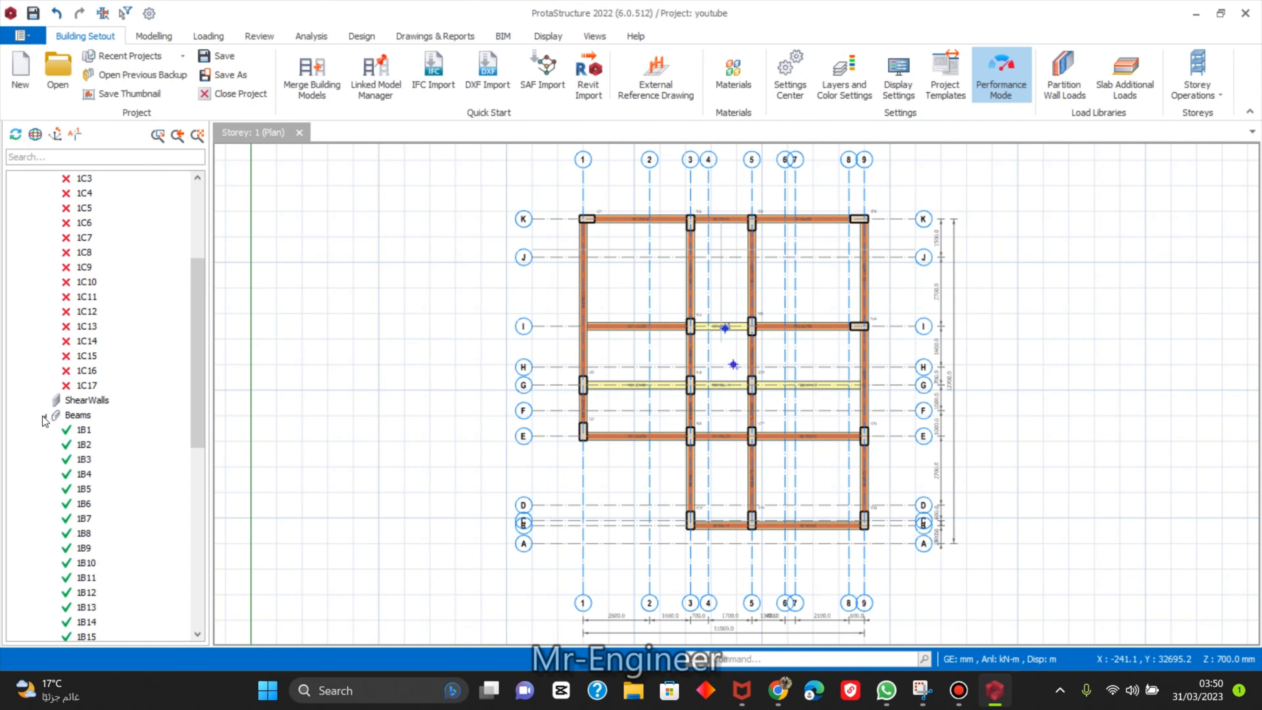
{"action": "scroll", "coordinate": [65, 433], "scroll_direction": "down", "scroll_amount": 10}
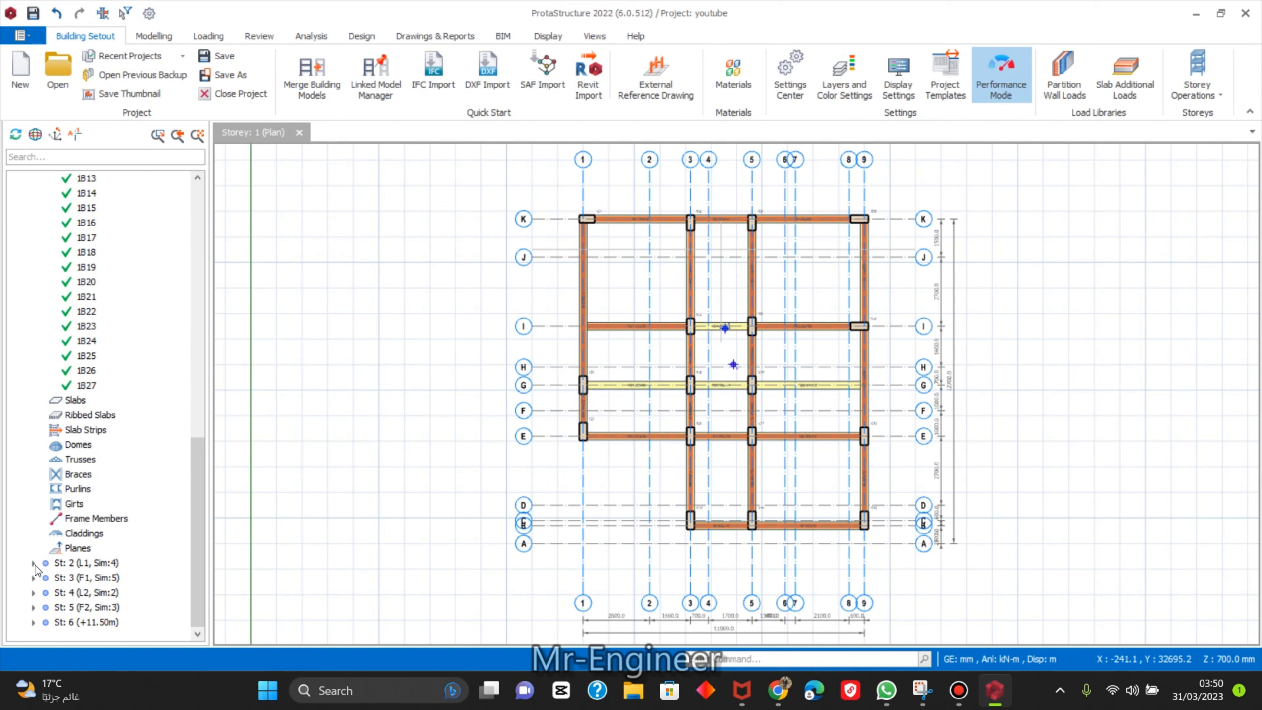
Examine the storey 2 beam's design status, and look through the storey 3 and storey 4 plan views.
{"action": "double_click", "coordinate": [94, 561]}
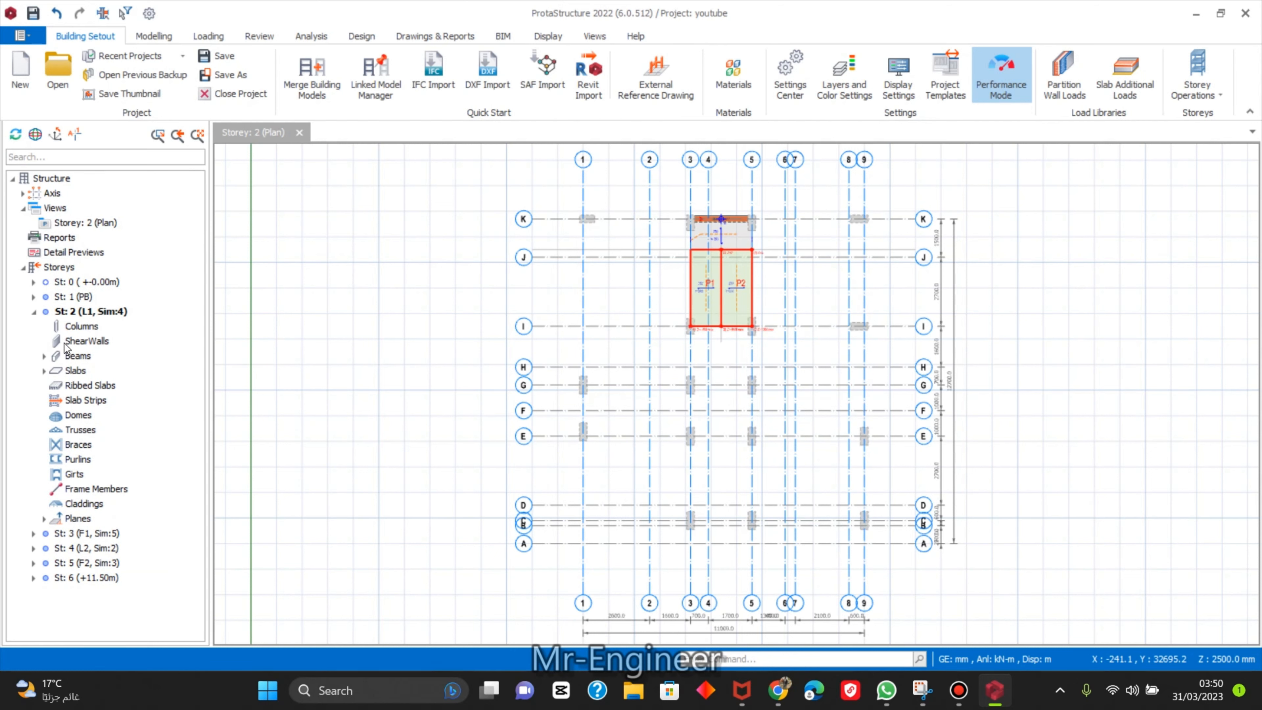
{"action": "left_click", "coordinate": [44, 356]}
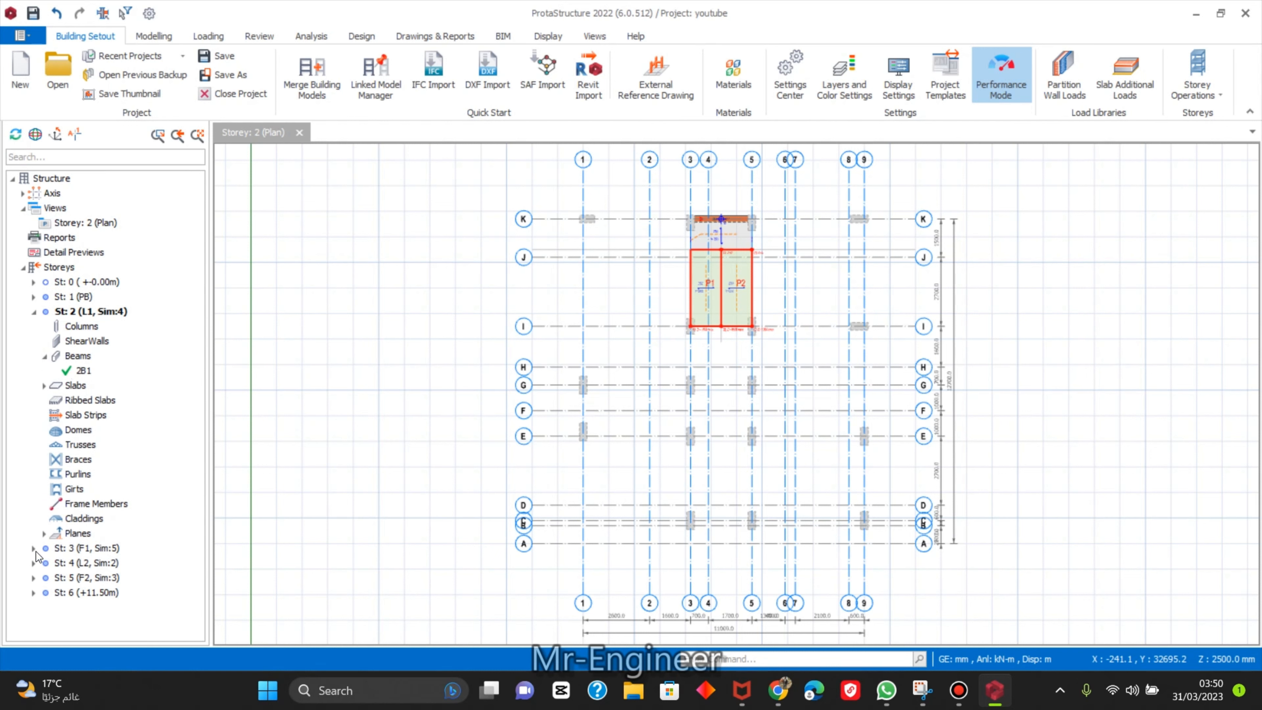
{"action": "double_click", "coordinate": [65, 550]}
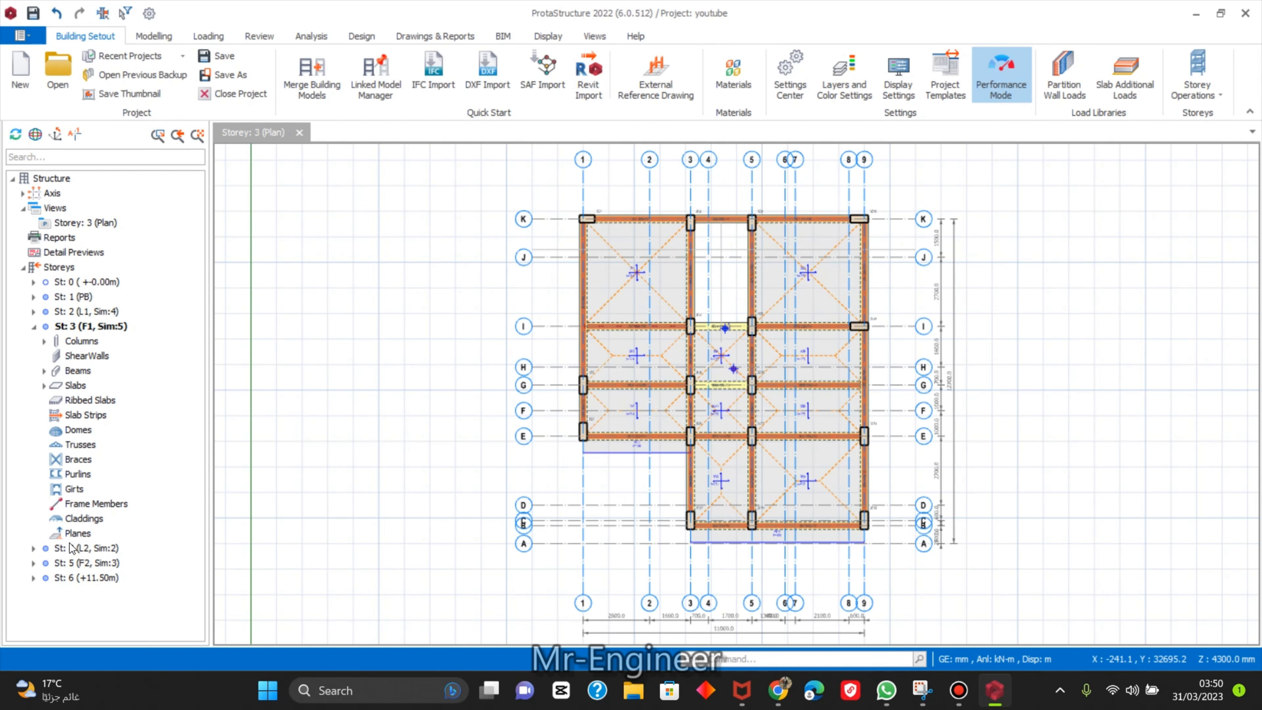
{"action": "double_click", "coordinate": [91, 548]}
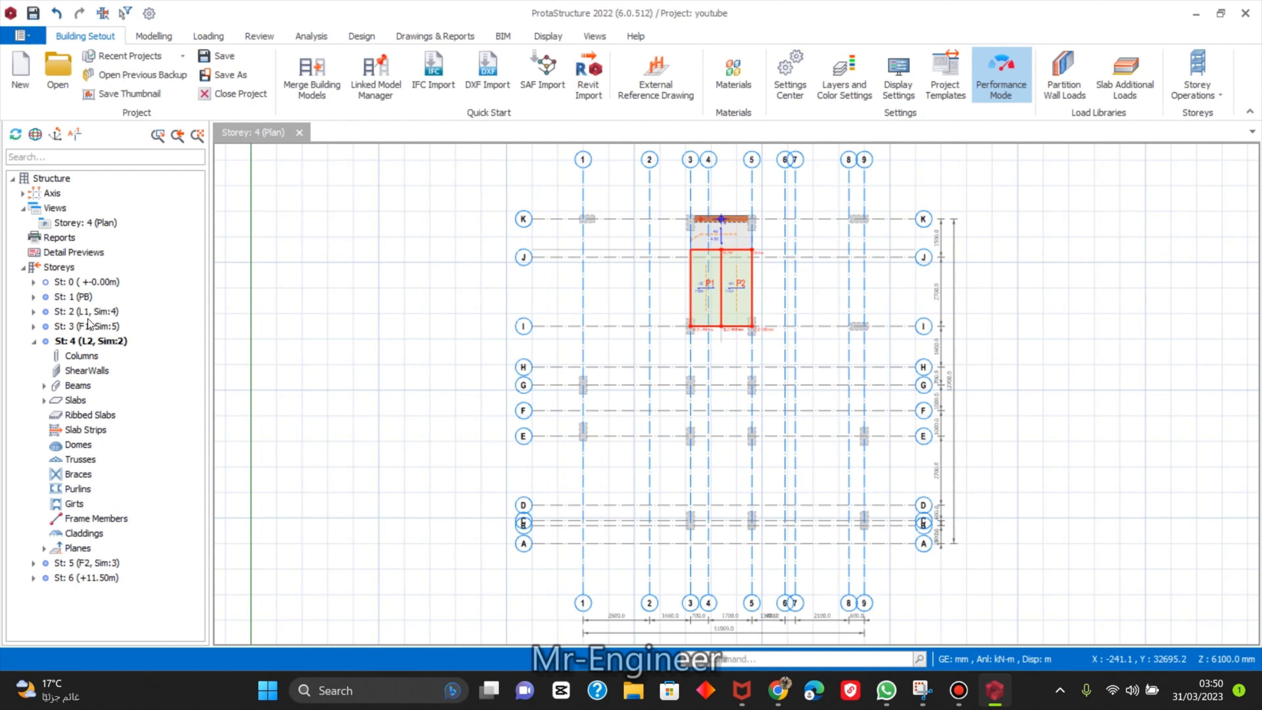
Examine the design status of the storey 3 columns, beams and slabs in the structure tree.
{"action": "double_click", "coordinate": [87, 326]}
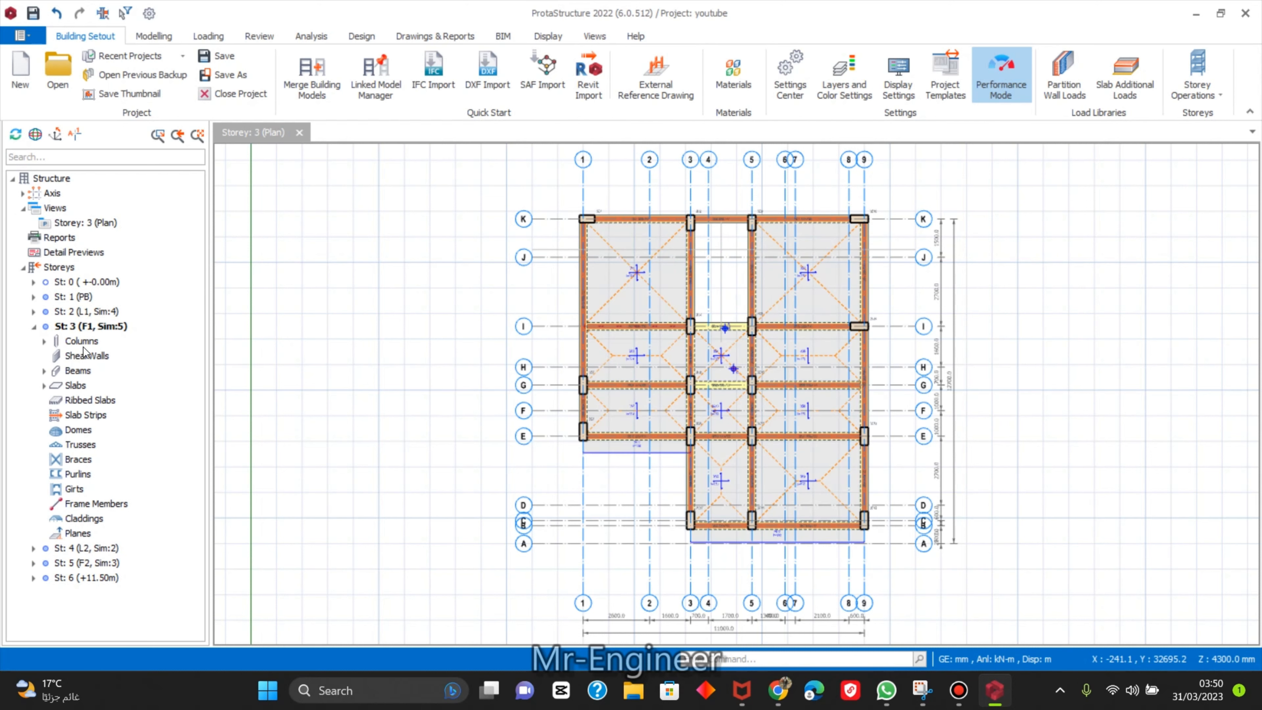
{"action": "left_click", "coordinate": [54, 342]}
{"action": "left_click", "coordinate": [44, 341]}
{"action": "scroll", "coordinate": [107, 462], "scroll_direction": "down", "scroll_amount": 2}
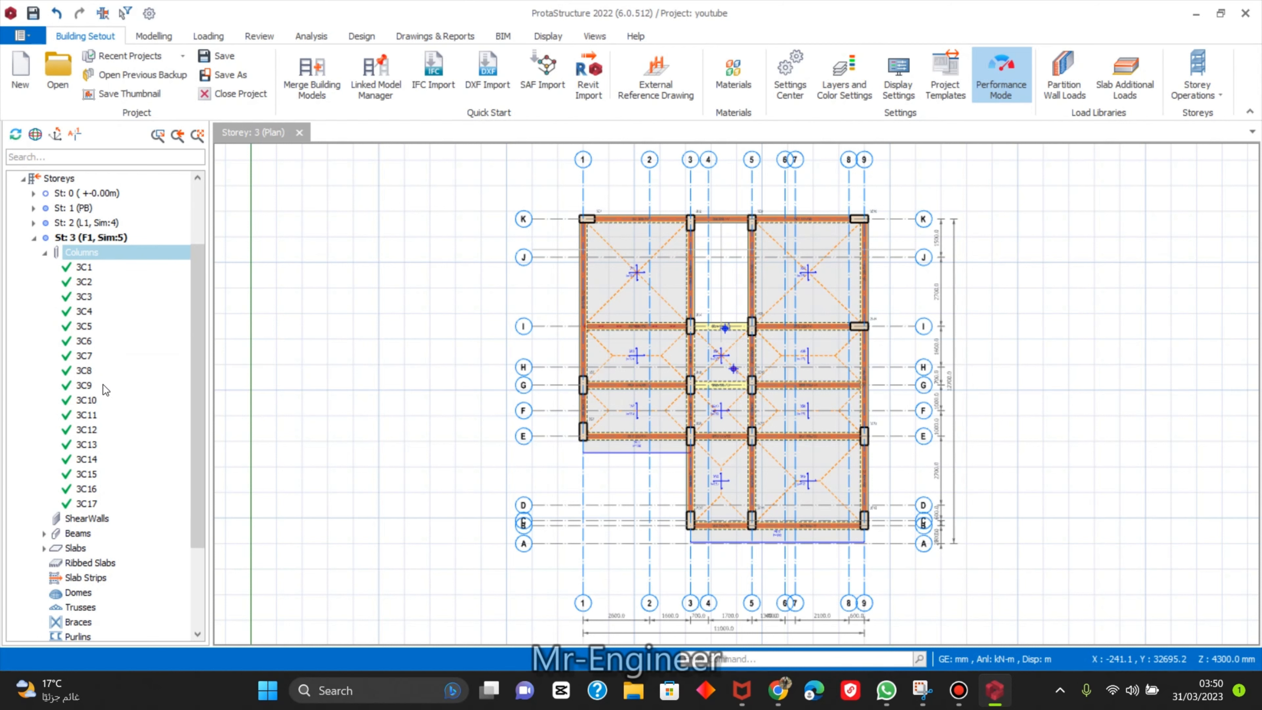
{"action": "scroll", "coordinate": [101, 477], "scroll_direction": "down", "scroll_amount": 1}
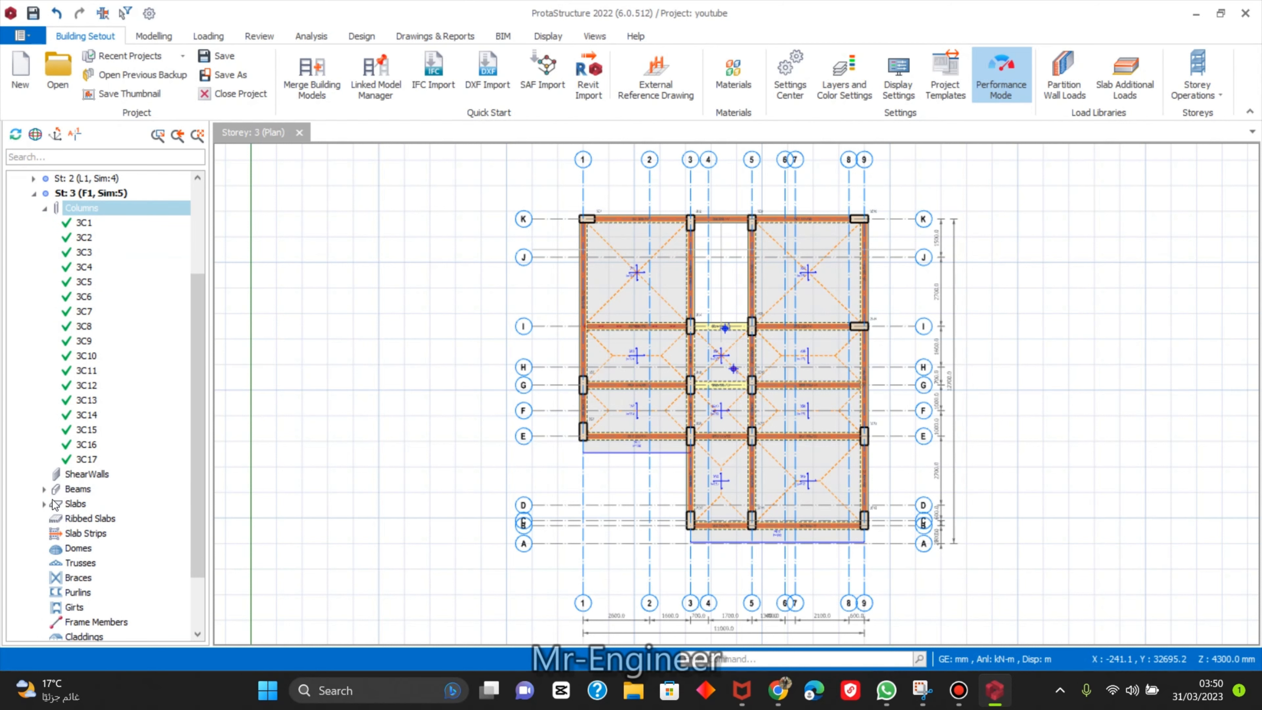
{"action": "double_click", "coordinate": [54, 490]}
{"action": "scroll", "coordinate": [85, 470], "scroll_direction": "down", "scroll_amount": 10}
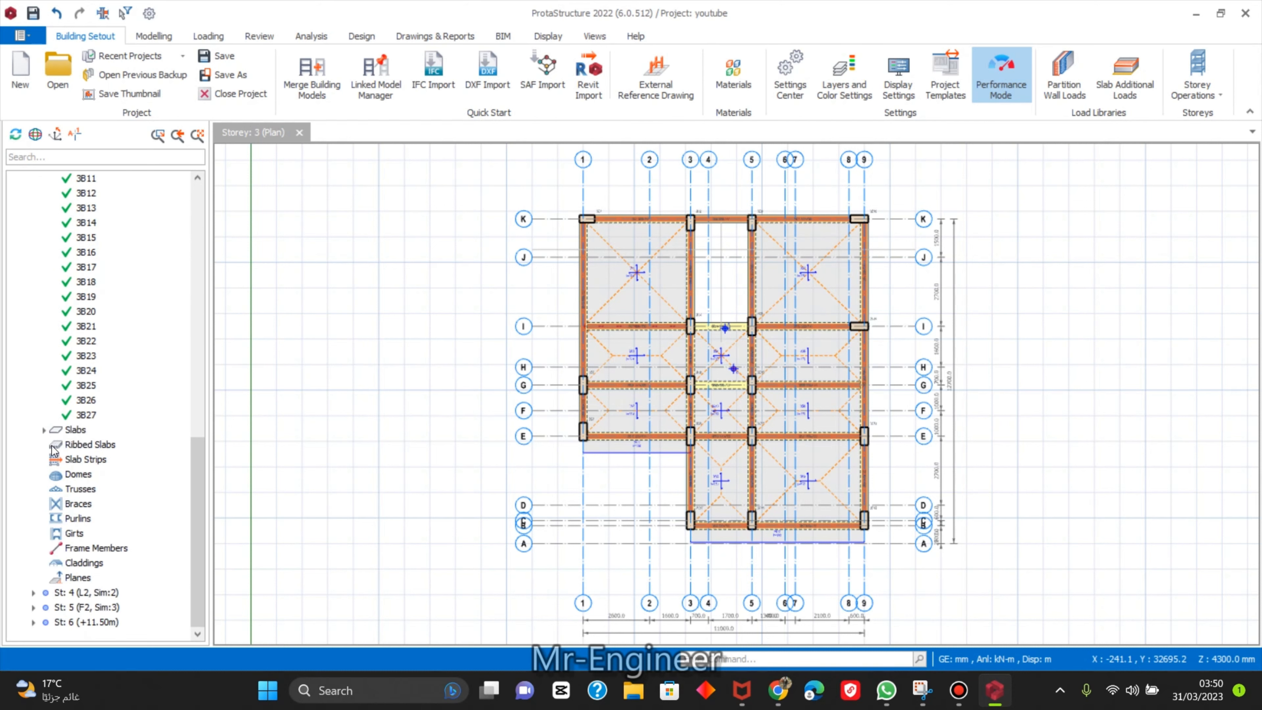
{"action": "left_click", "coordinate": [45, 431]}
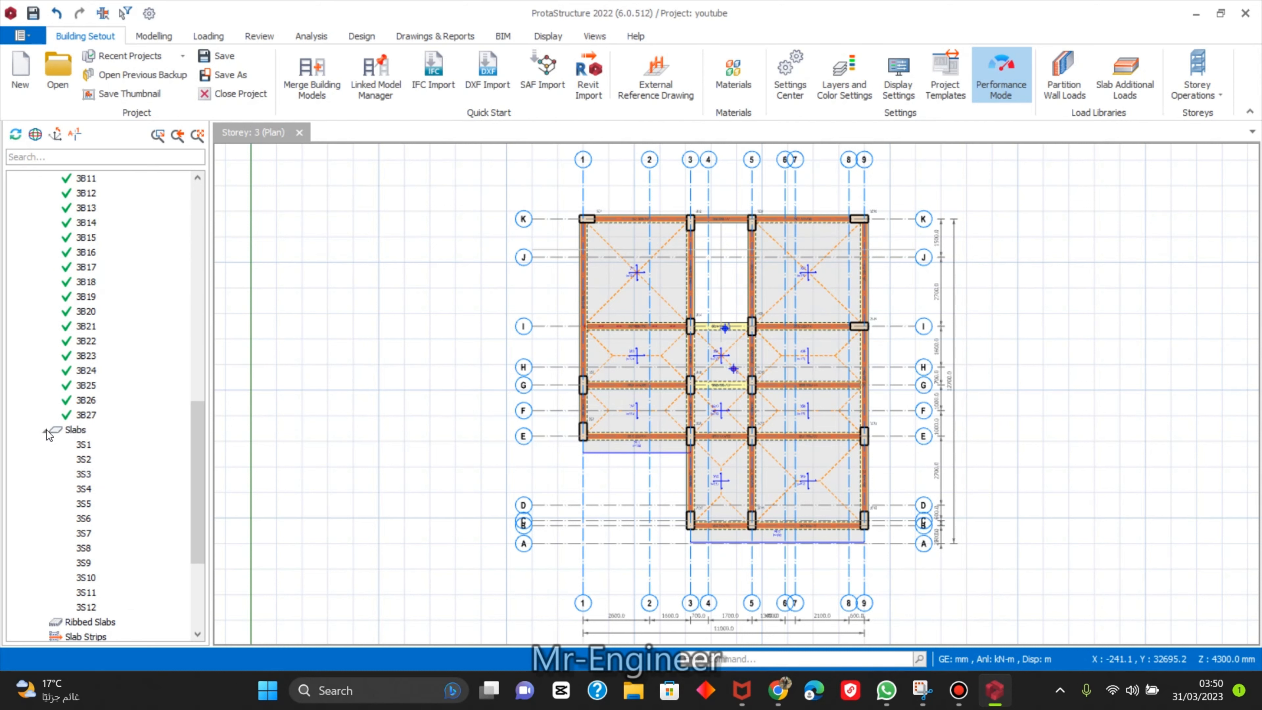
{"action": "left_click", "coordinate": [45, 431]}
{"action": "left_click", "coordinate": [46, 431]}
{"action": "left_click", "coordinate": [45, 430]}
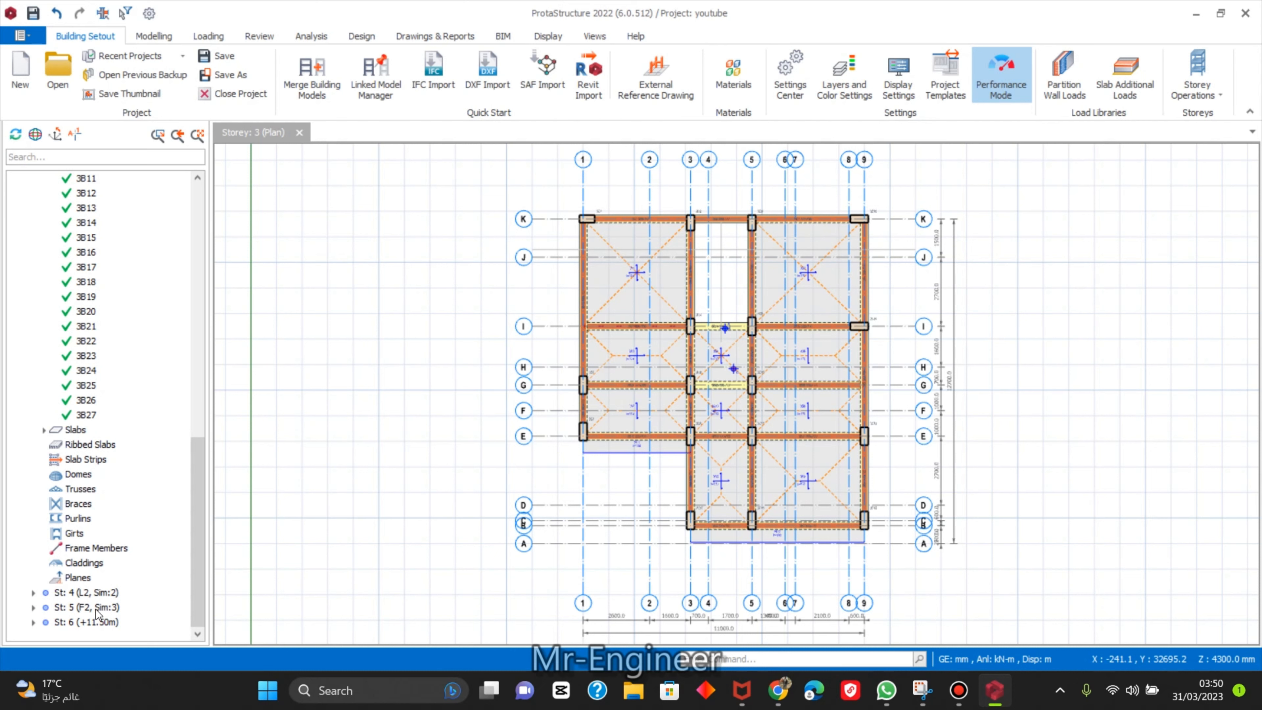
Open the Storey 5 plan view and examine the design status of its columns and beams.
{"action": "left_click", "coordinate": [57, 609]}
{"action": "double_click", "coordinate": [55, 608]}
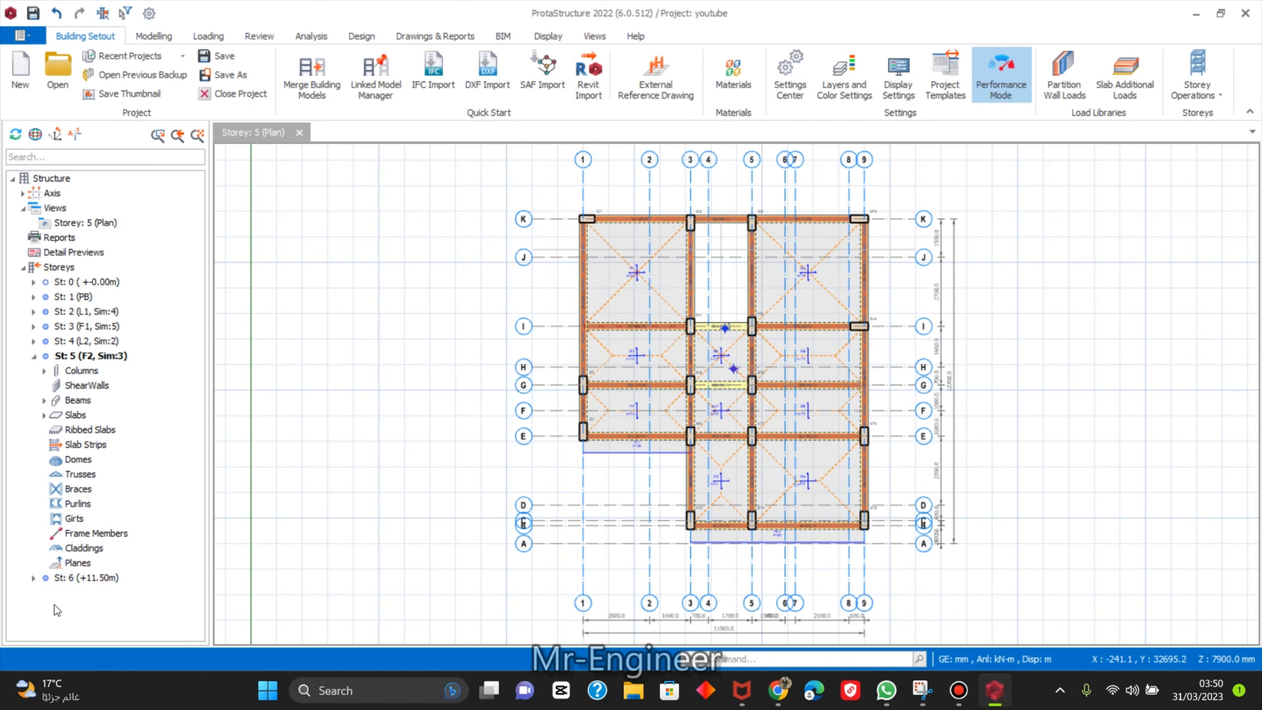
{"action": "double_click", "coordinate": [65, 371]}
{"action": "scroll", "coordinate": [82, 497], "scroll_direction": "down", "scroll_amount": 5}
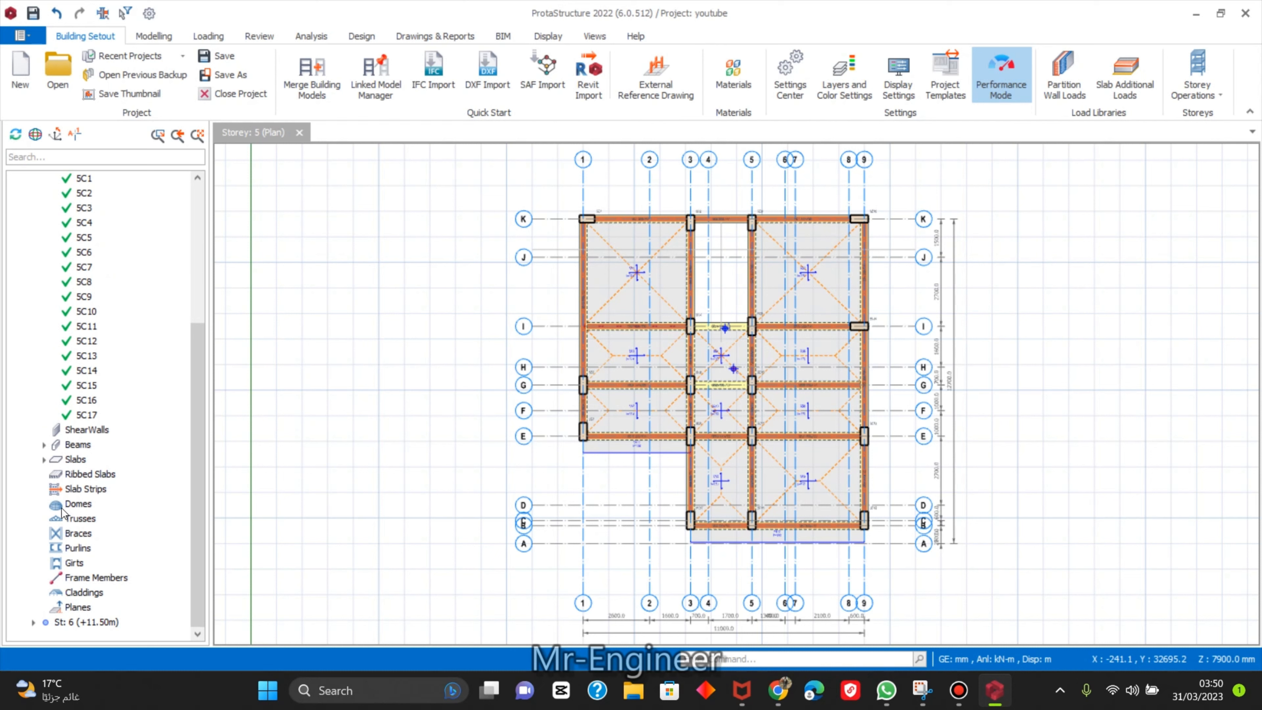
{"action": "double_click", "coordinate": [52, 445]}
{"action": "scroll", "coordinate": [67, 522], "scroll_direction": "down", "scroll_amount": 9}
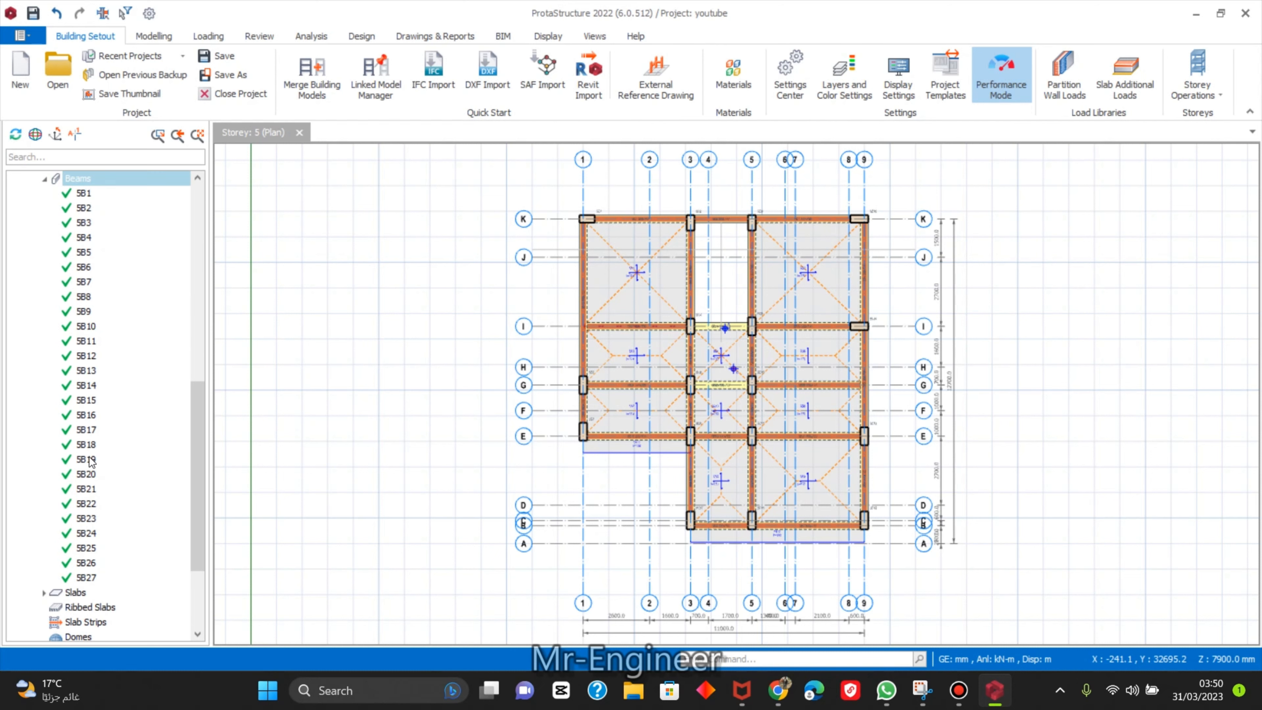
Examine the design status of the storey 6 columns and beams, and collapse their branch in the structure tree.
{"action": "double_click", "coordinate": [75, 622]}
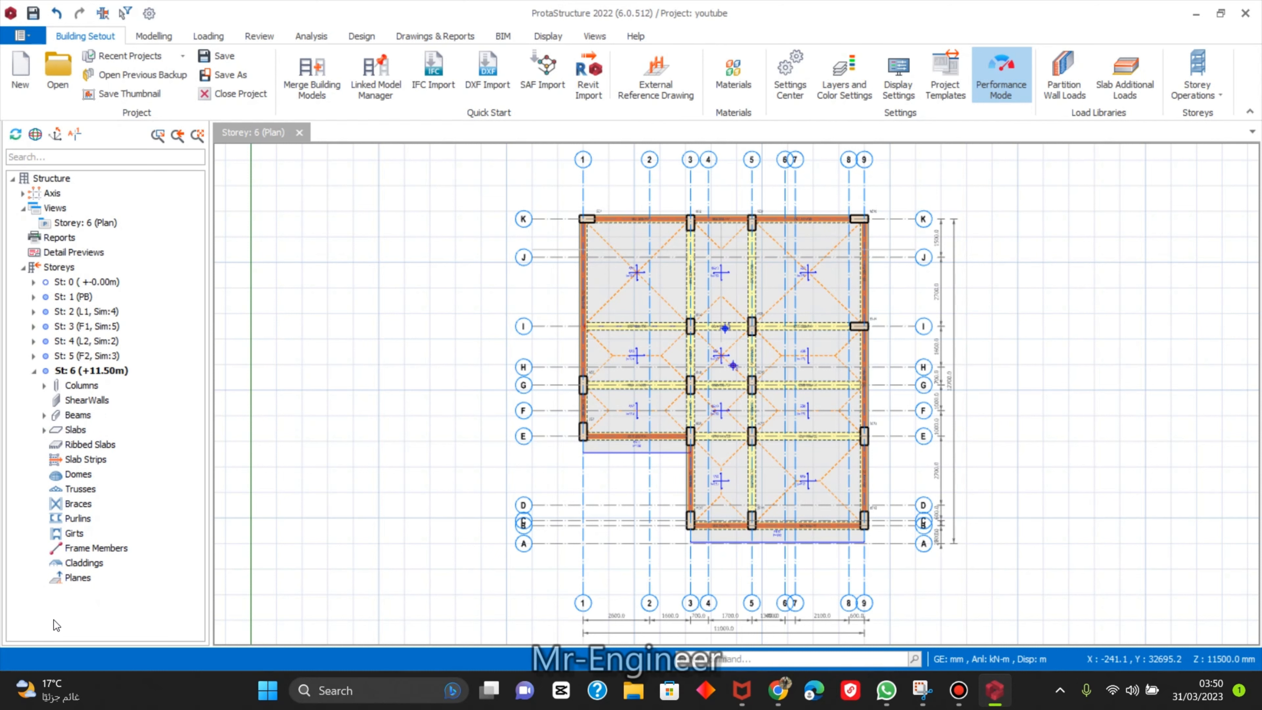
{"action": "left_click", "coordinate": [44, 386]}
{"action": "scroll", "coordinate": [59, 380], "scroll_direction": "down", "scroll_amount": 5}
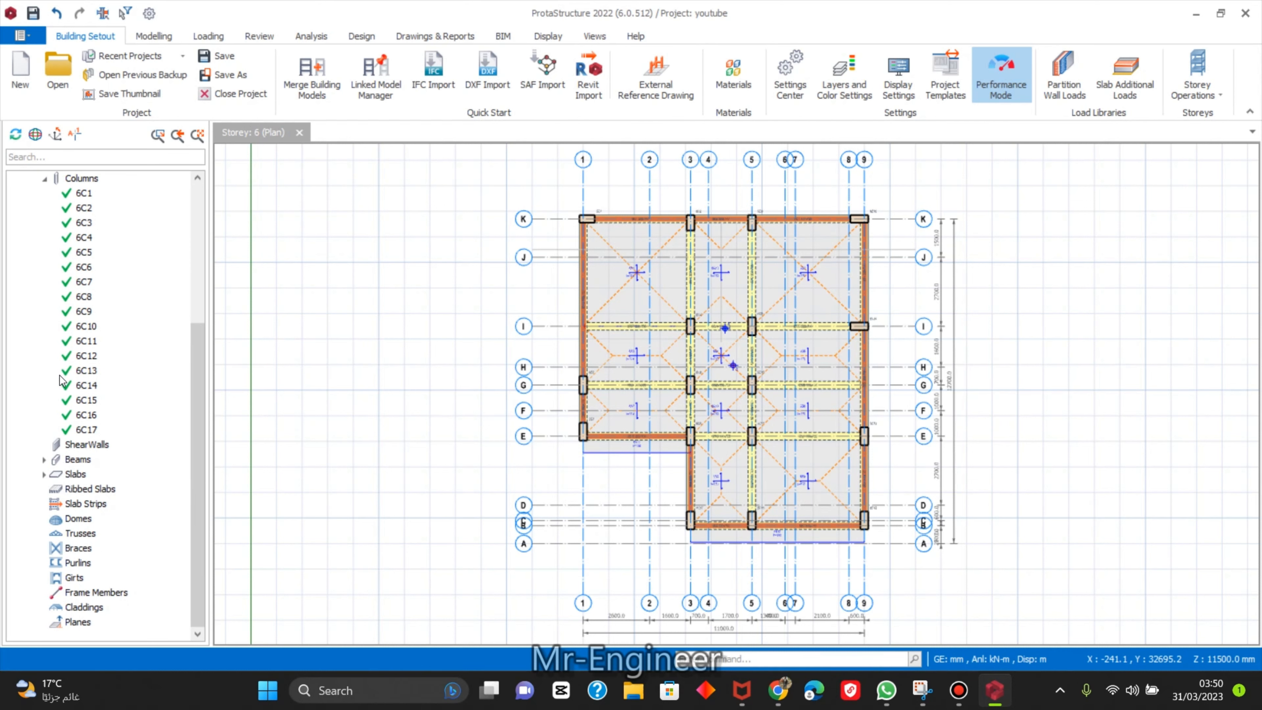
{"action": "left_click", "coordinate": [44, 459]}
{"action": "scroll", "coordinate": [75, 447], "scroll_direction": "down", "scroll_amount": 5}
{"action": "scroll", "coordinate": [81, 427], "scroll_direction": "up", "scroll_amount": 10}
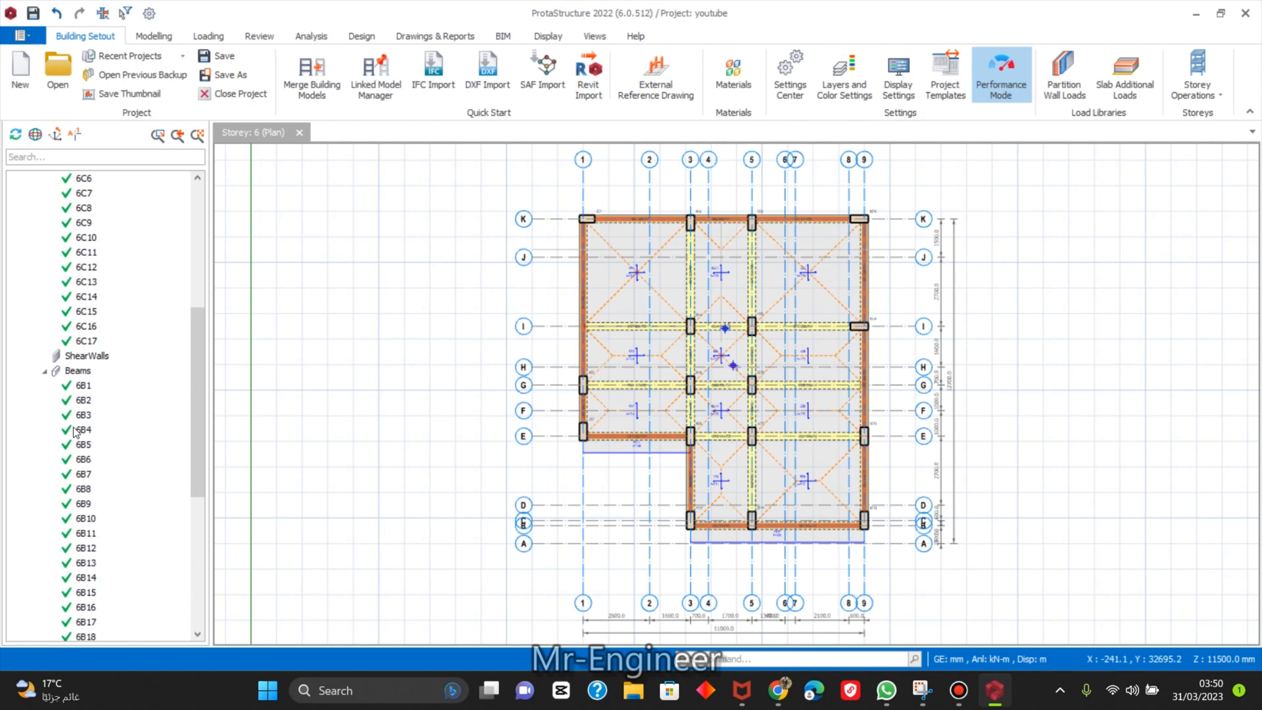
{"action": "left_click", "coordinate": [44, 387]}
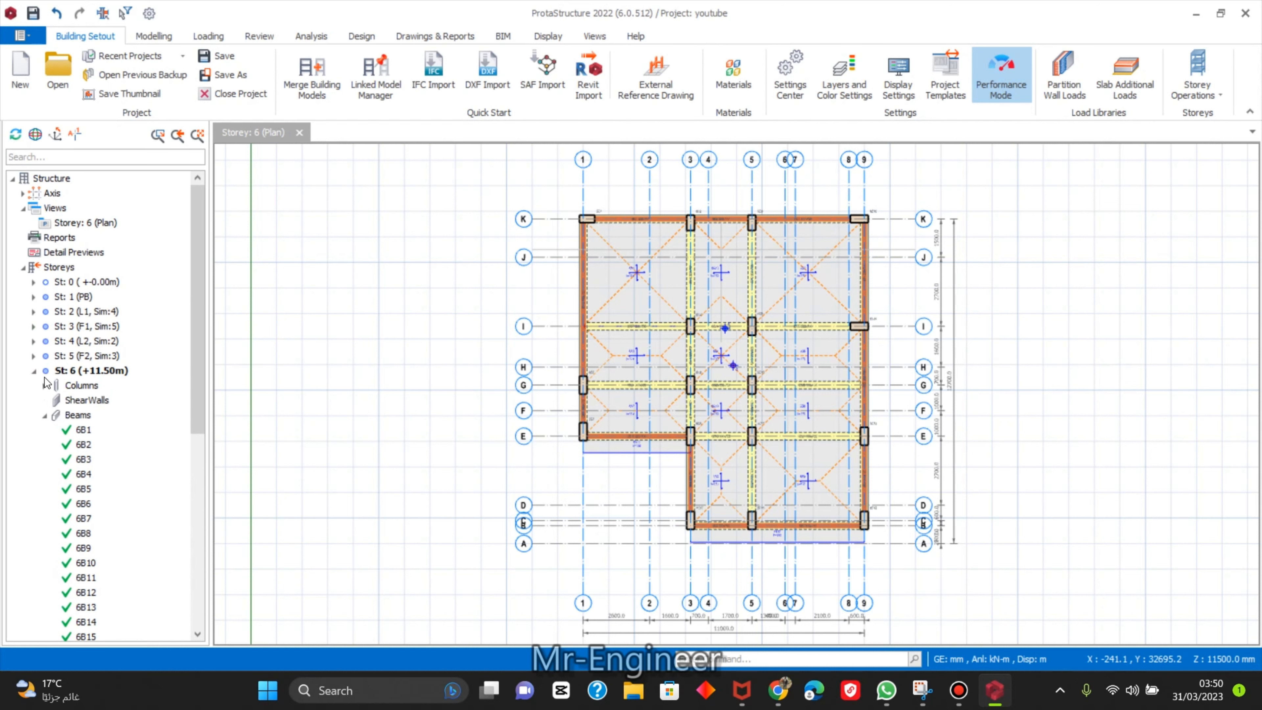
{"action": "left_click", "coordinate": [35, 371]}
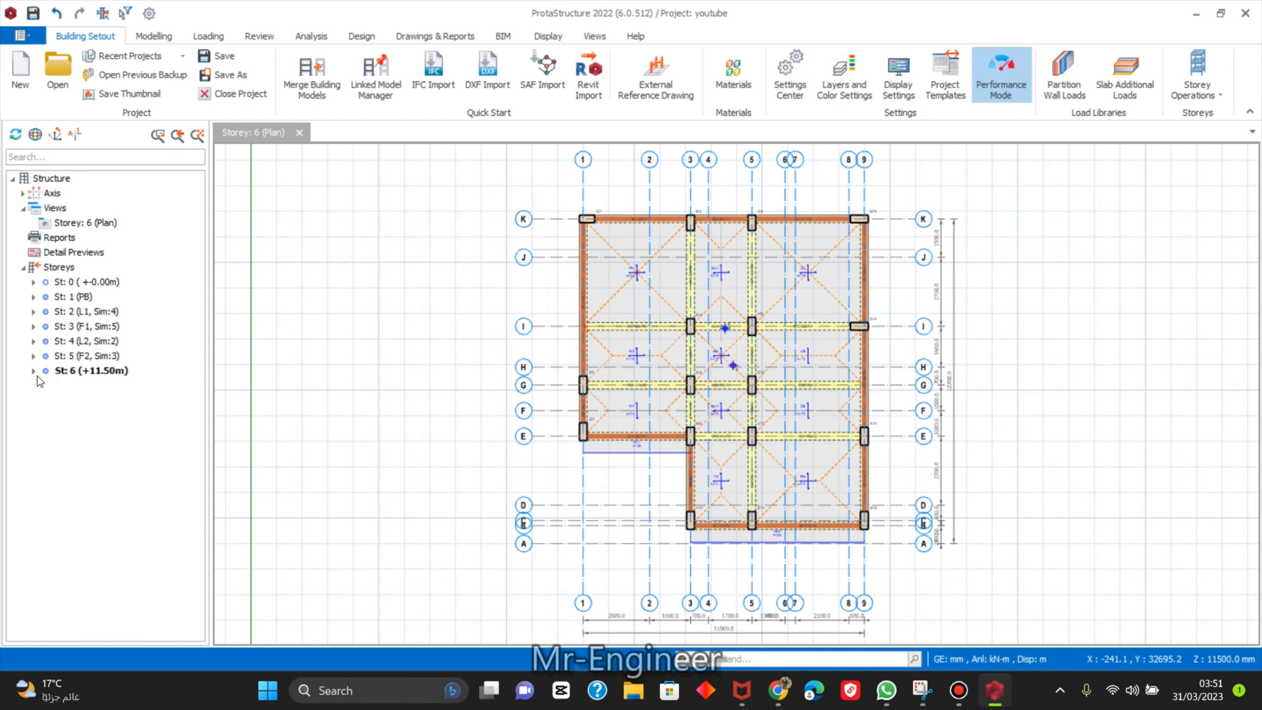
{"action": "left_click", "coordinate": [23, 269]}
{"action": "left_click", "coordinate": [23, 269]}
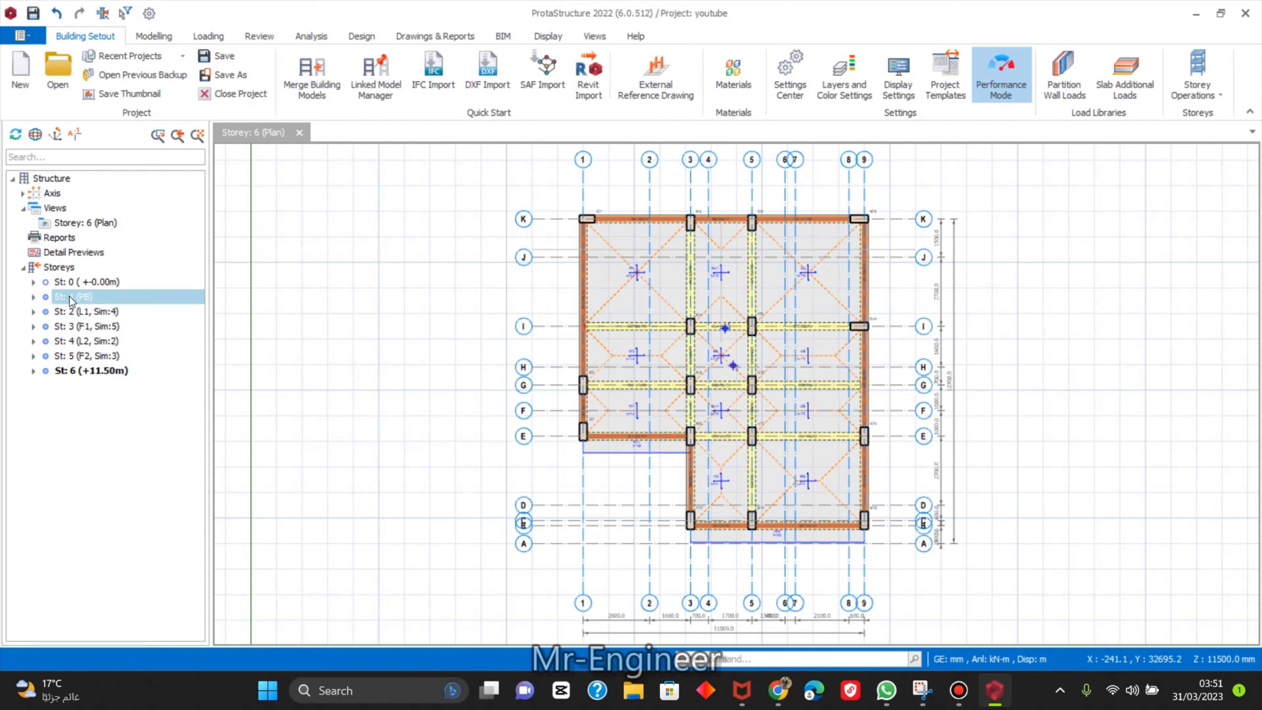
{"action": "left_click", "coordinate": [32, 296]}
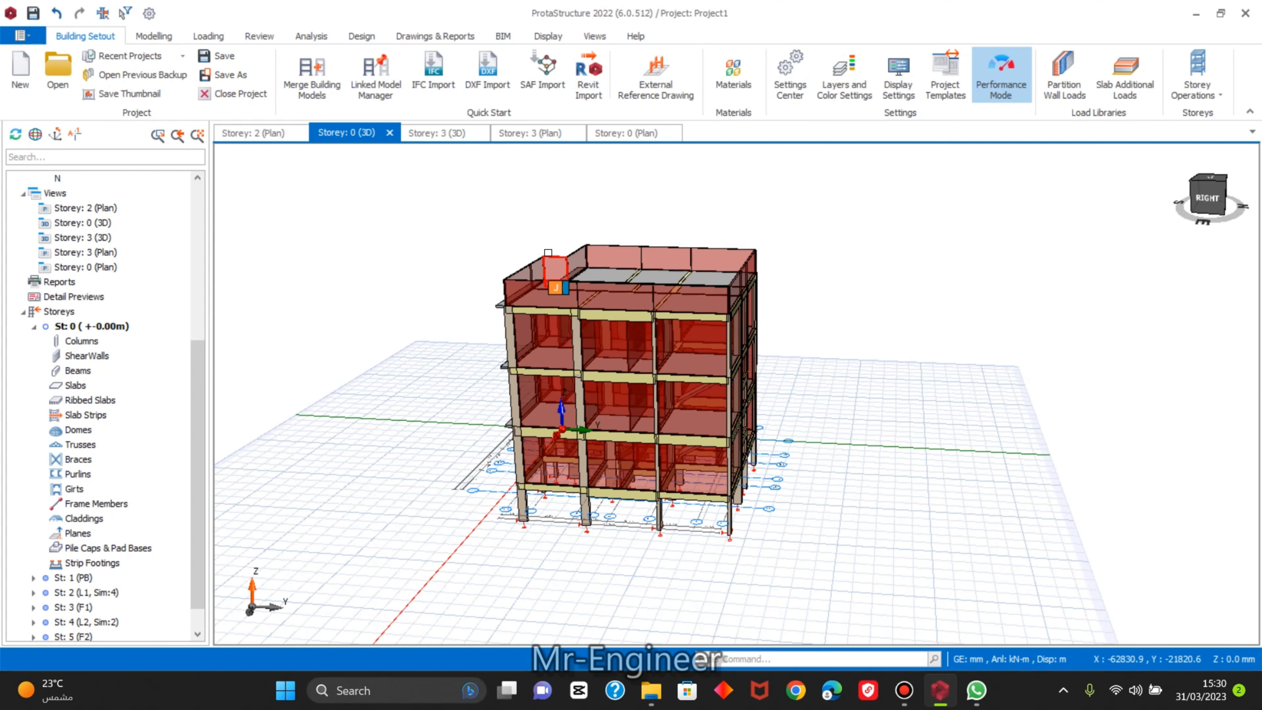
{"action": "mouse_move", "coordinate": [548, 253]}
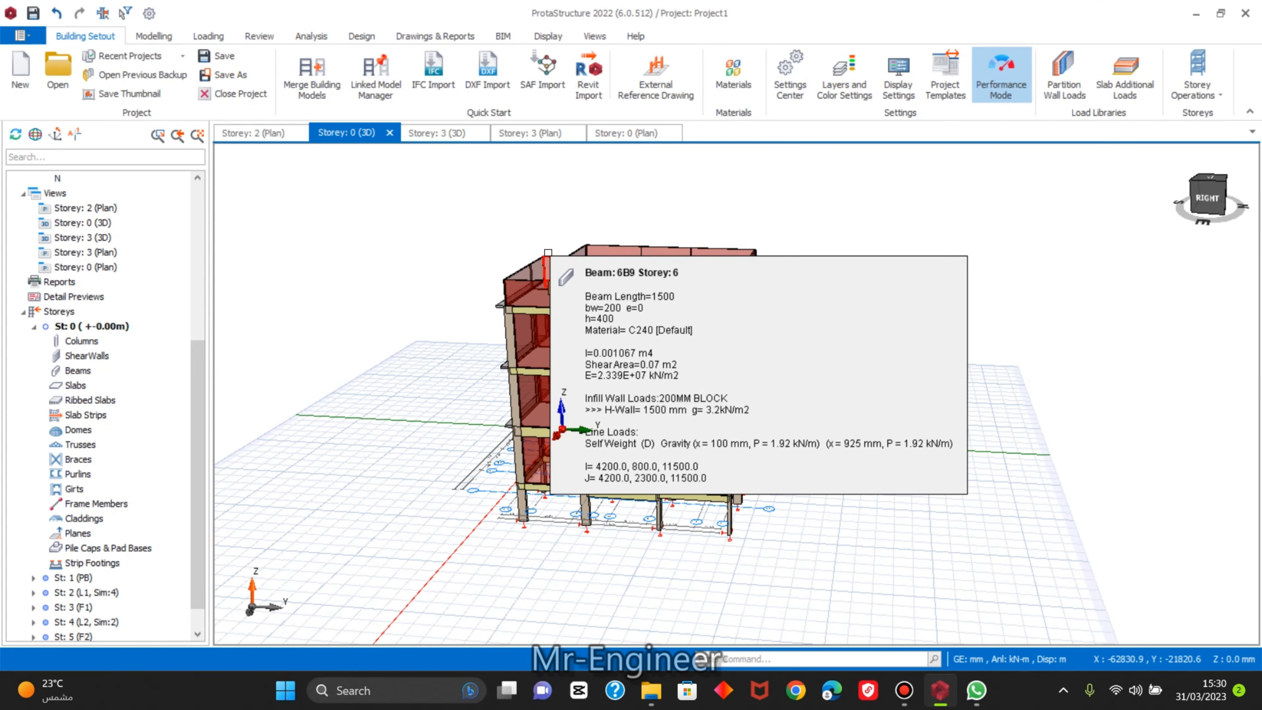
{"action": "middle_click_drag", "start_coordinate": [416, 290], "coordinate": [473, 322], "text": "shift"}
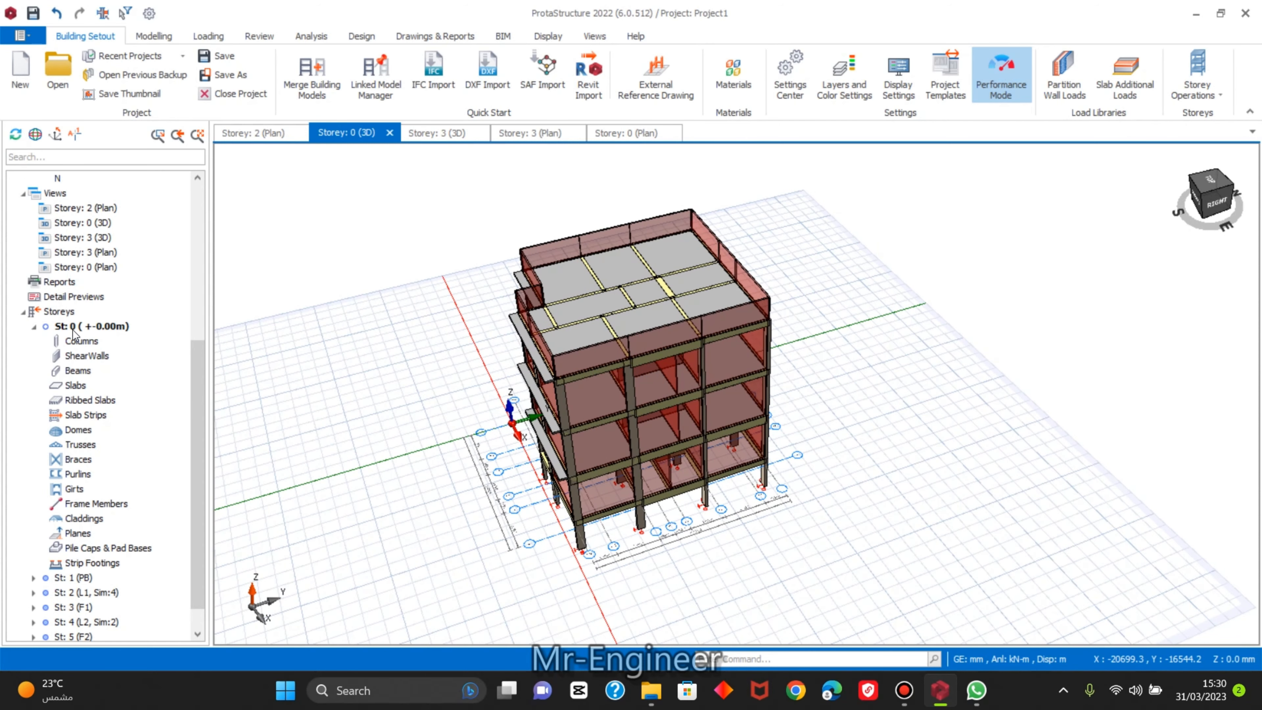
{"action": "left_click", "coordinate": [46, 330]}
{"action": "right_click", "coordinate": [69, 329]}
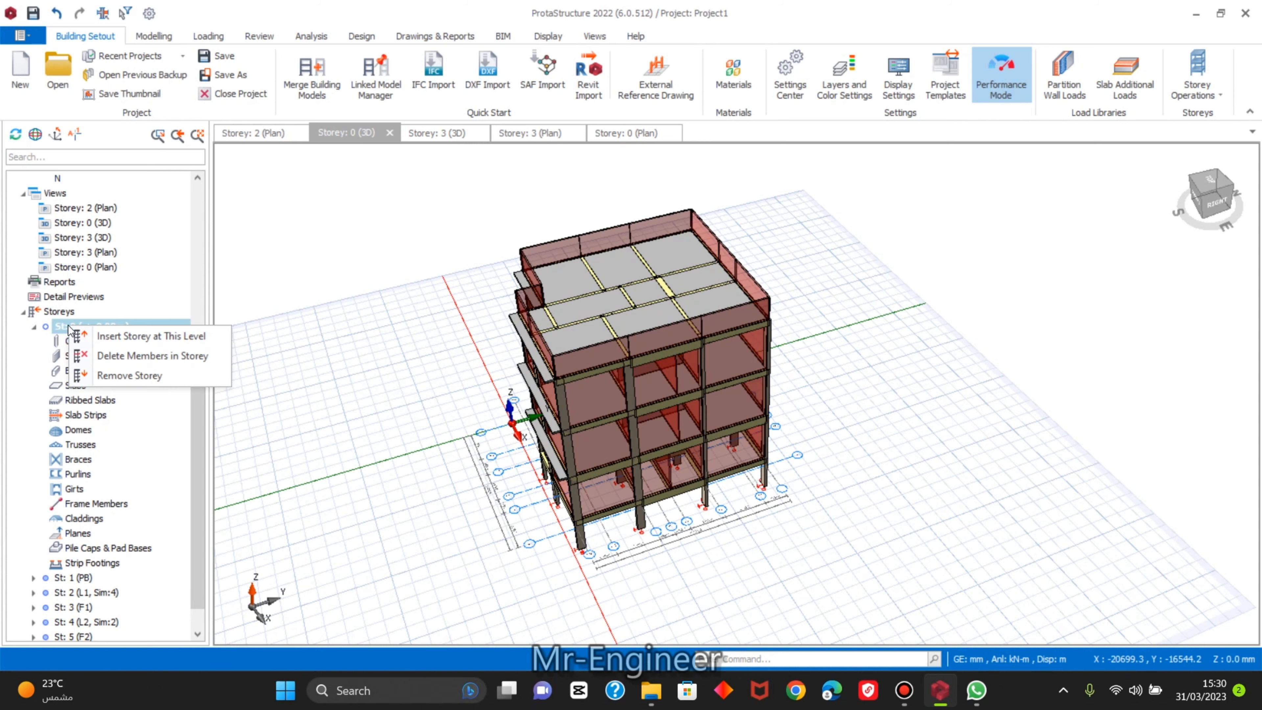
{"action": "left_click", "coordinate": [65, 328]}
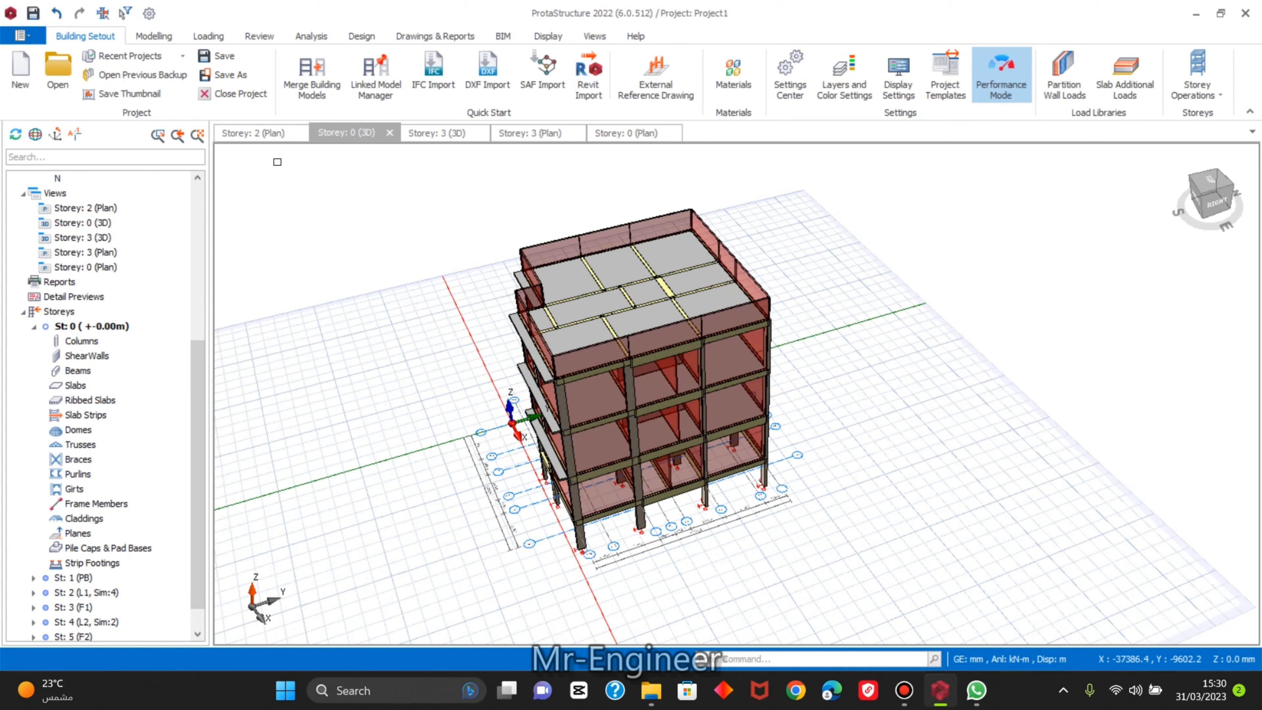
Look at the Storey 2 plan and bring up the Storey 0 plan view with the base columns.
{"action": "left_click", "coordinate": [269, 137]}
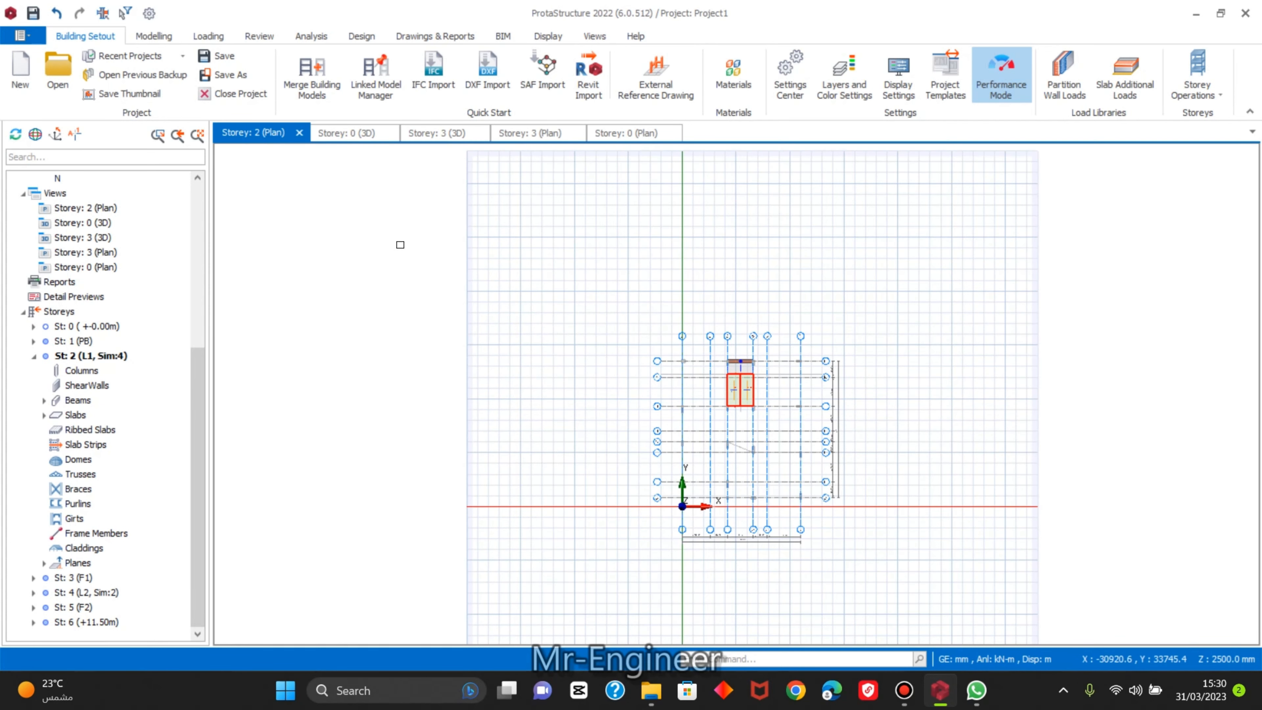
{"action": "scroll", "coordinate": [581, 336], "scroll_direction": "up", "scroll_amount": 3}
{"action": "left_click", "coordinate": [624, 133]}
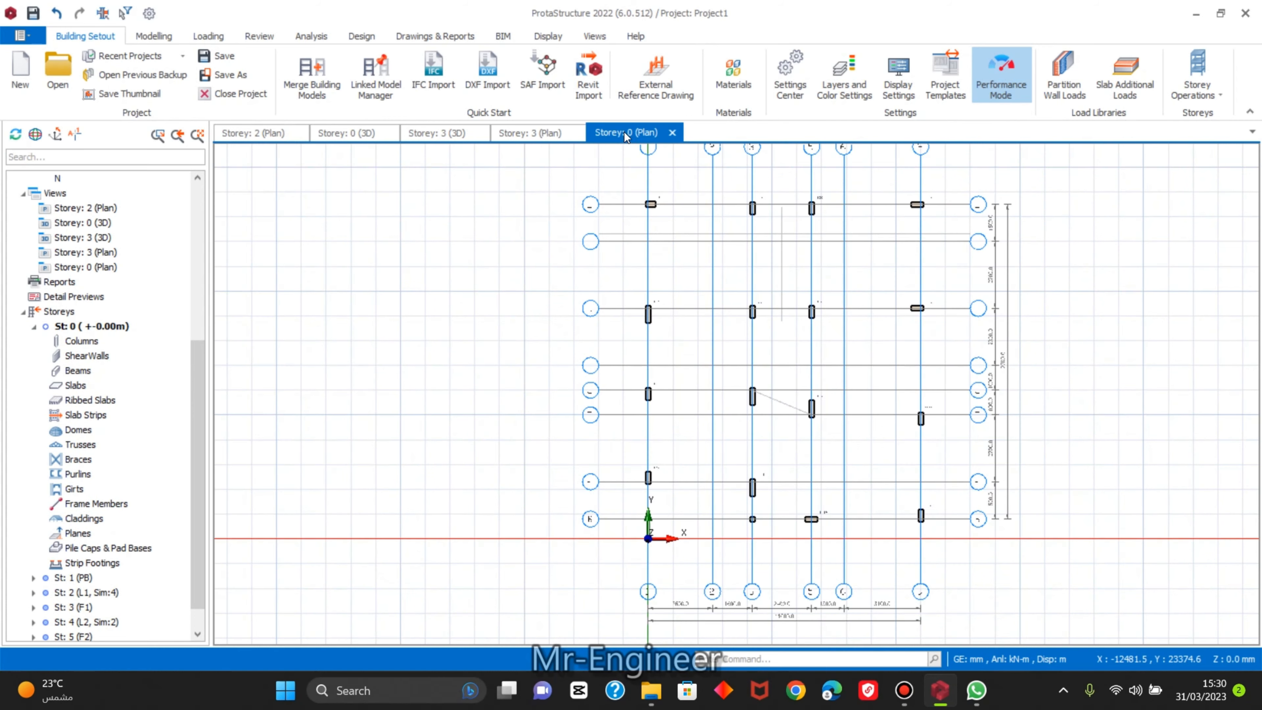
{"action": "scroll", "coordinate": [403, 282], "scroll_direction": "down", "scroll_amount": 2}
{"action": "scroll", "coordinate": [498, 283], "scroll_direction": "up", "scroll_amount": 1}
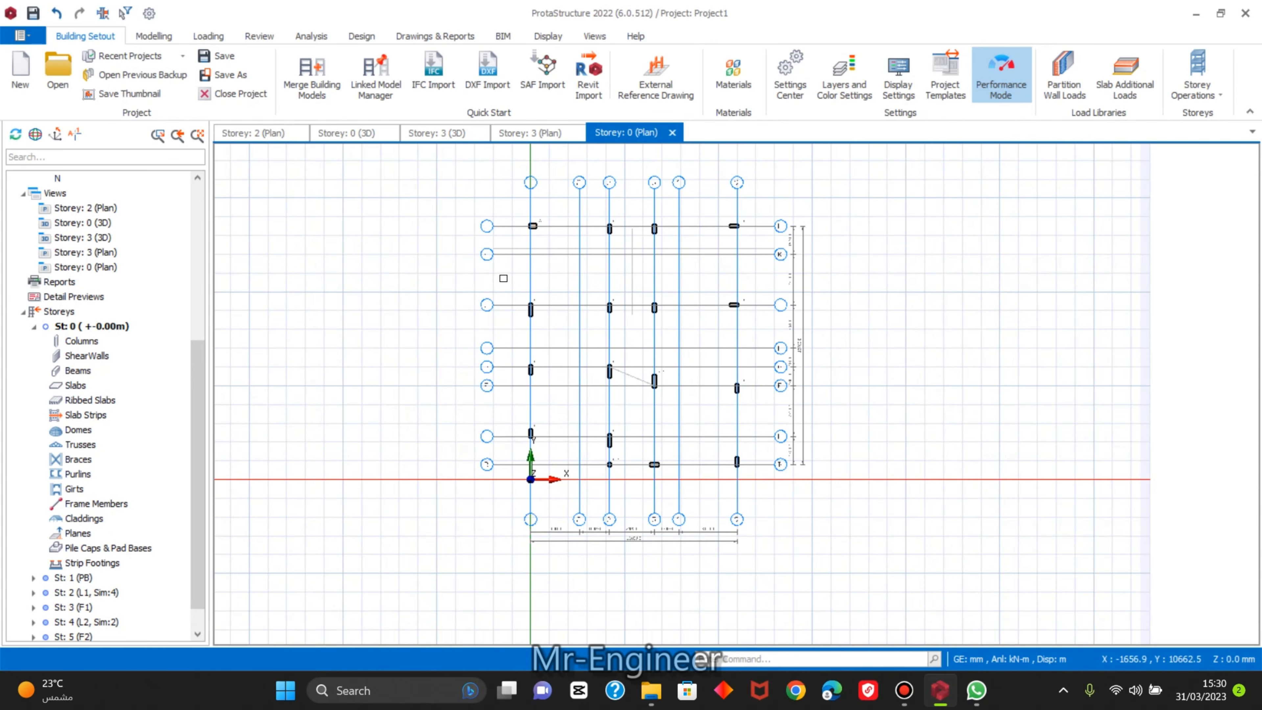
Try to insert a pad footing at the storey 0 column where axes 1 and L meet.
{"action": "scroll", "coordinate": [575, 239], "scroll_direction": "up", "scroll_amount": 4}
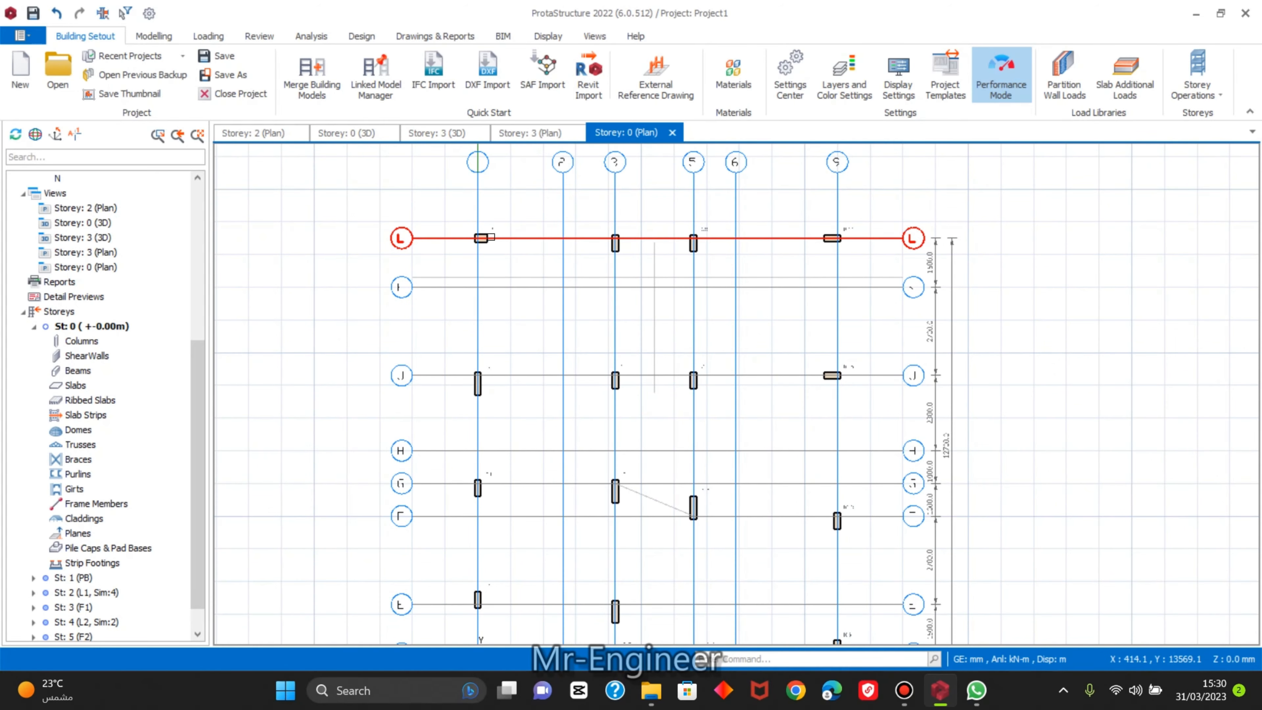
{"action": "left_click", "coordinate": [482, 238]}
{"action": "right_click", "coordinate": [485, 241]}
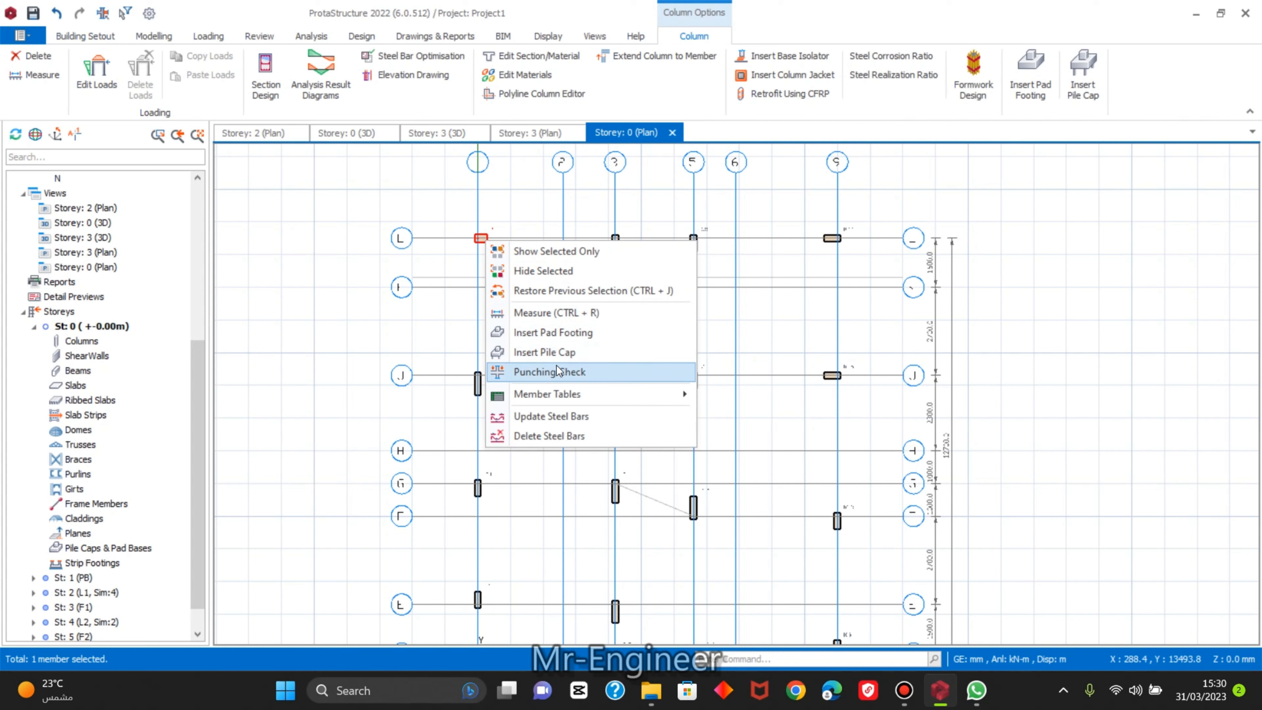
{"action": "left_click", "coordinate": [562, 340]}
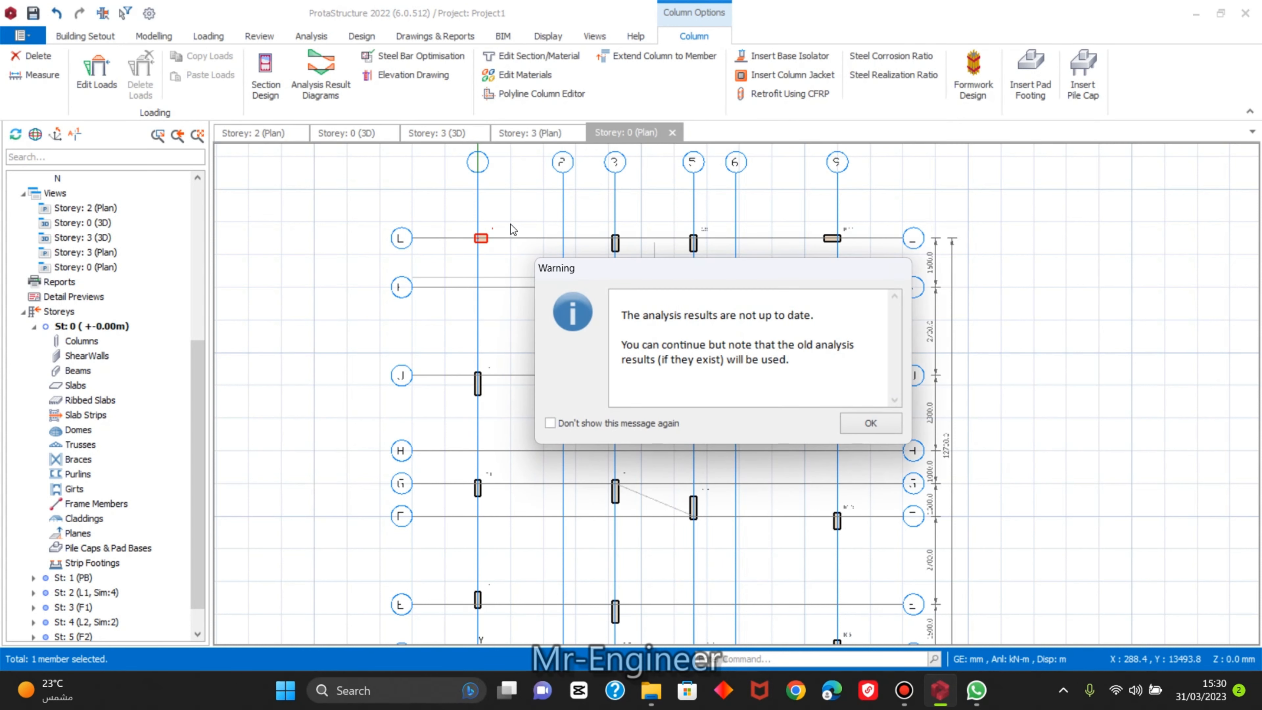
{"action": "left_click", "coordinate": [871, 423]}
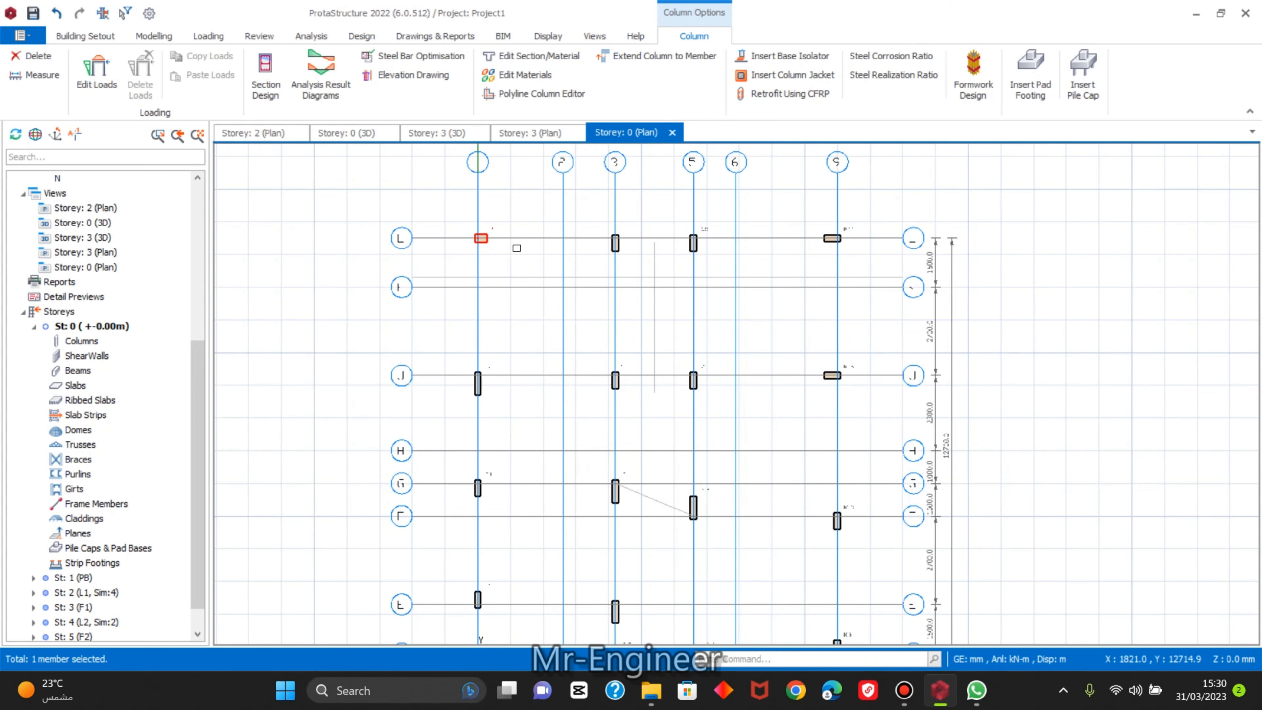
{"action": "scroll", "coordinate": [510, 262], "scroll_direction": "up", "scroll_amount": 3}
{"action": "key", "text": "Escape"}
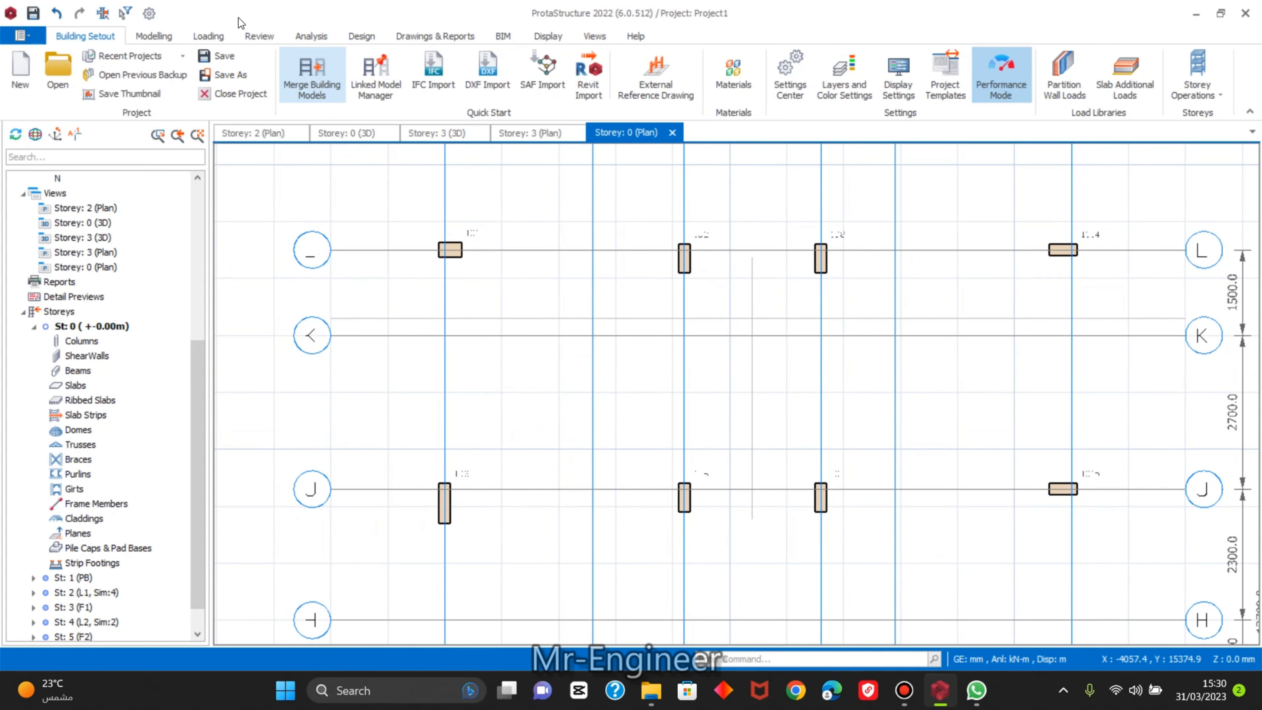
Run the building analysis with the connectivity information of all members refreshed.
{"action": "left_click", "coordinate": [322, 38]}
{"action": "left_click", "coordinate": [68, 75]}
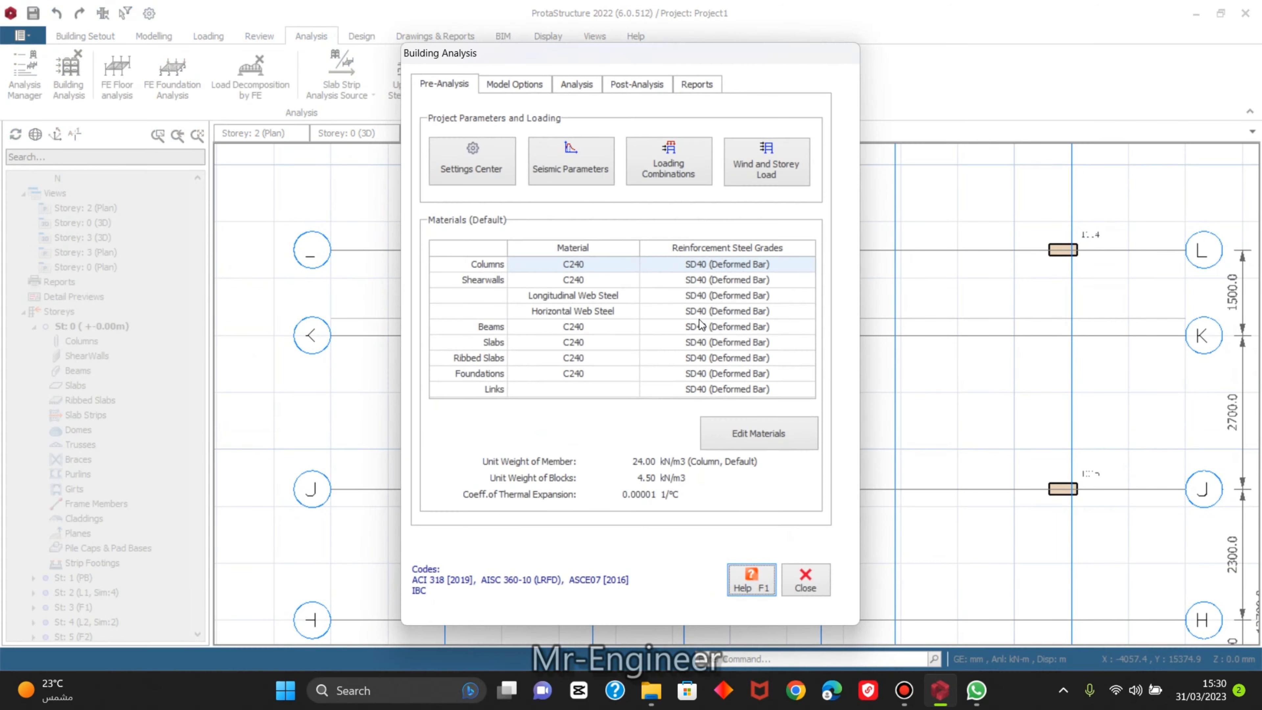
{"action": "left_click", "coordinate": [607, 88]}
{"action": "left_click", "coordinate": [574, 89]}
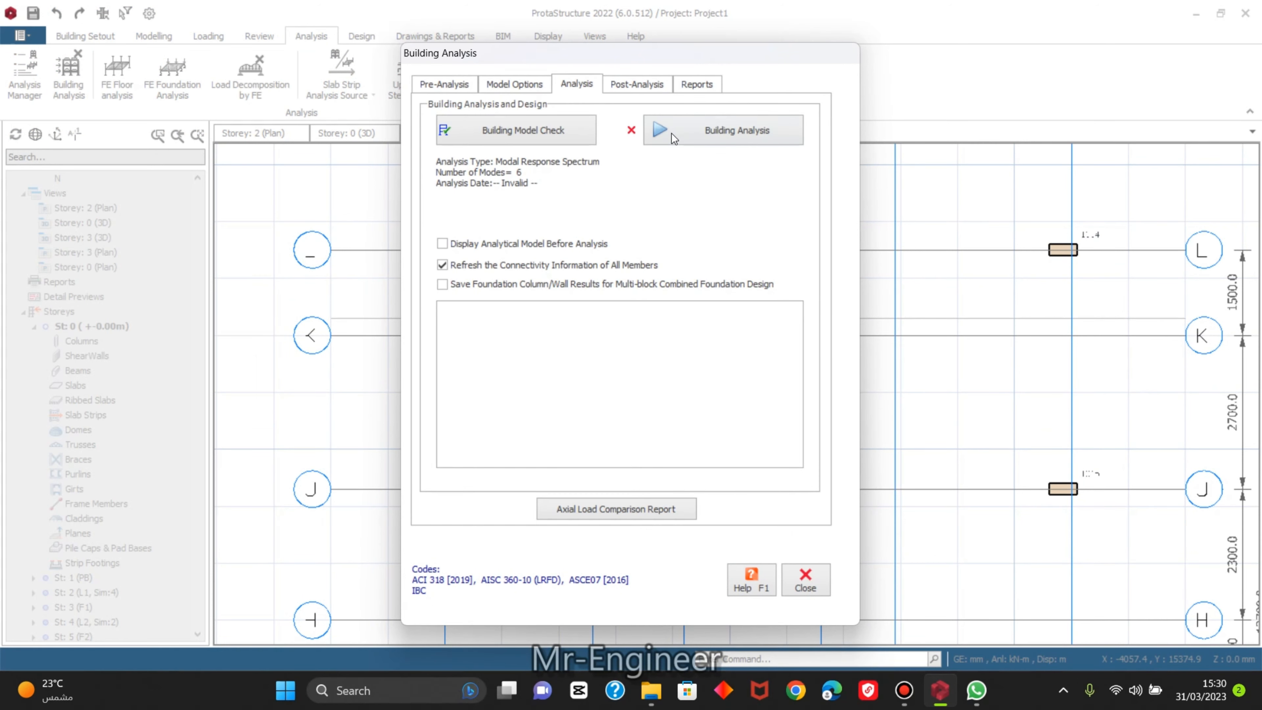
{"action": "left_click", "coordinate": [697, 137]}
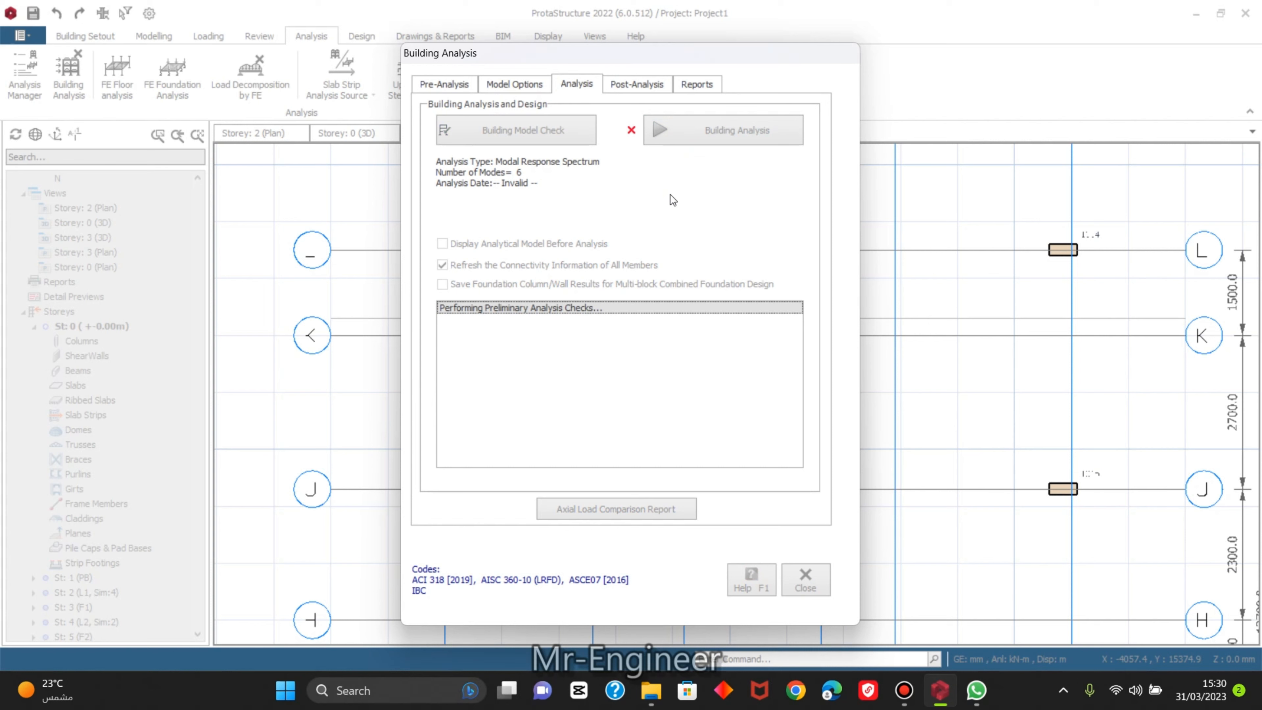
Run the building analysis with column/wall and beam reinforcement design included, and close the analysis when it finishes.
{"action": "left_click", "coordinate": [541, 279]}
{"action": "left_click", "coordinate": [567, 300]}
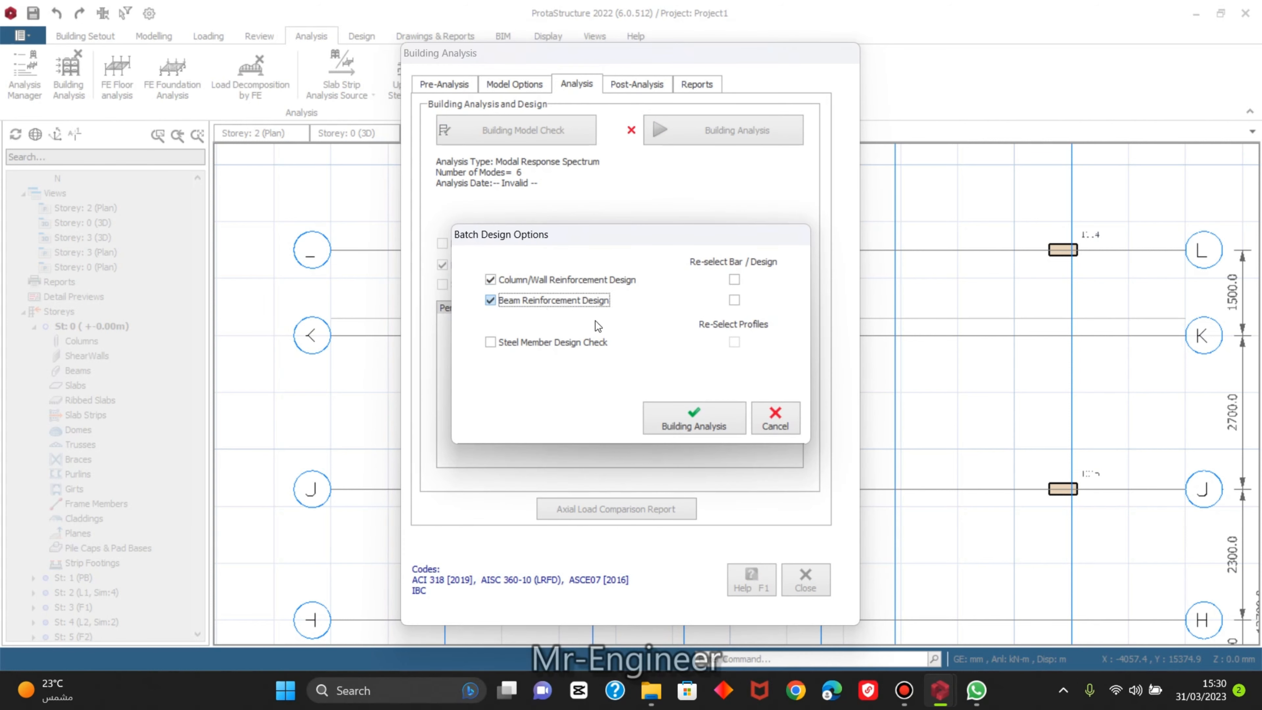
{"action": "left_click", "coordinate": [727, 422]}
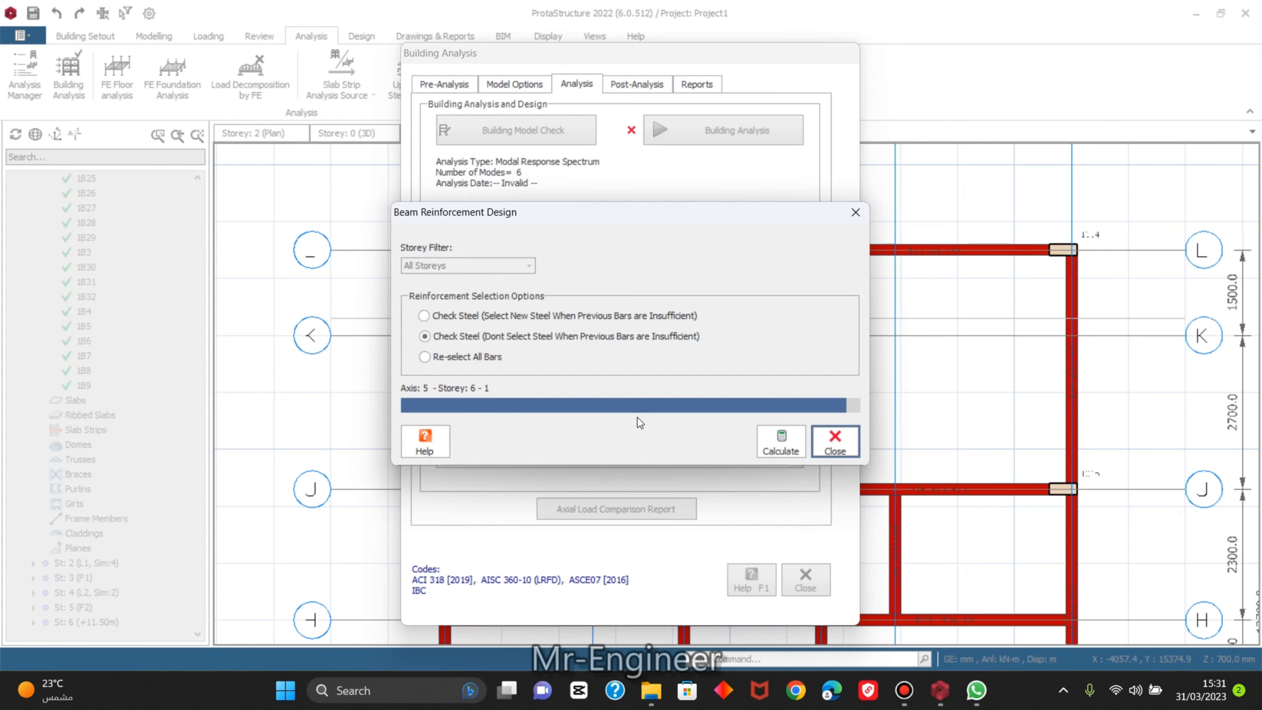
{"action": "left_click", "coordinate": [806, 565]}
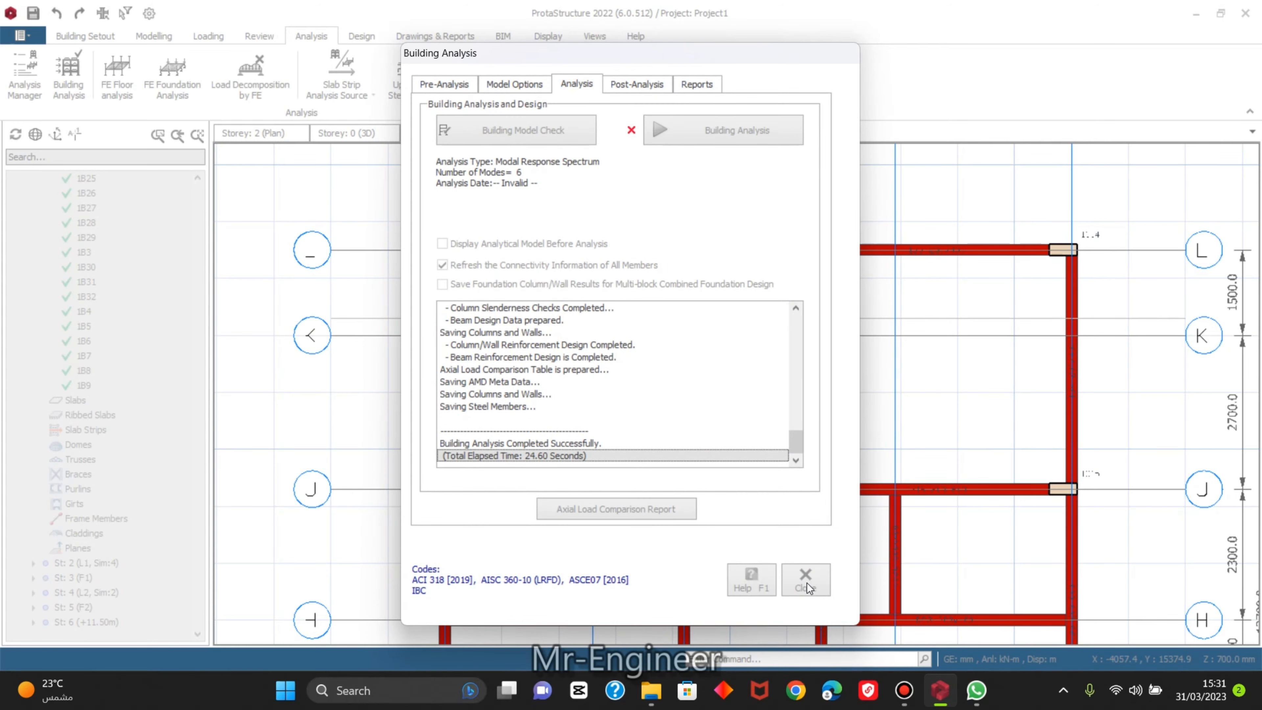
{"action": "left_click", "coordinate": [808, 587]}
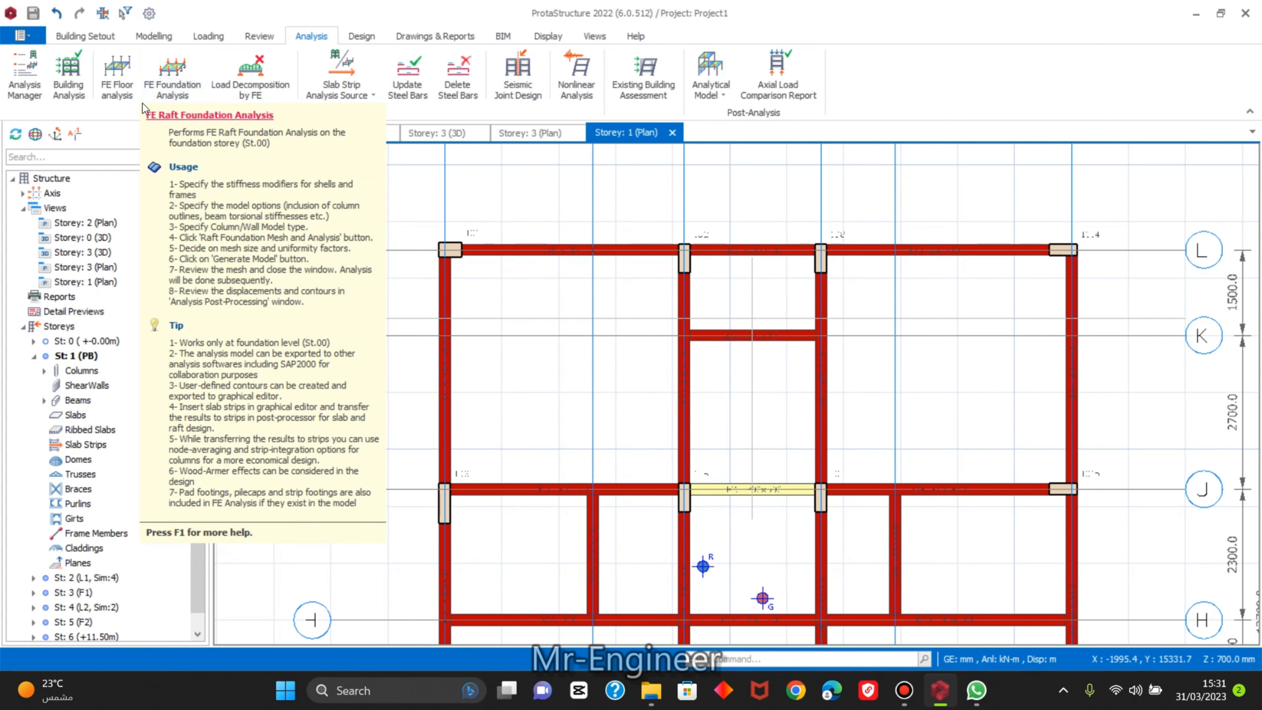
Look through the finite element foundation analysis settings and its post-analysis options for storey 0 without running it.
{"action": "left_click", "coordinate": [183, 99]}
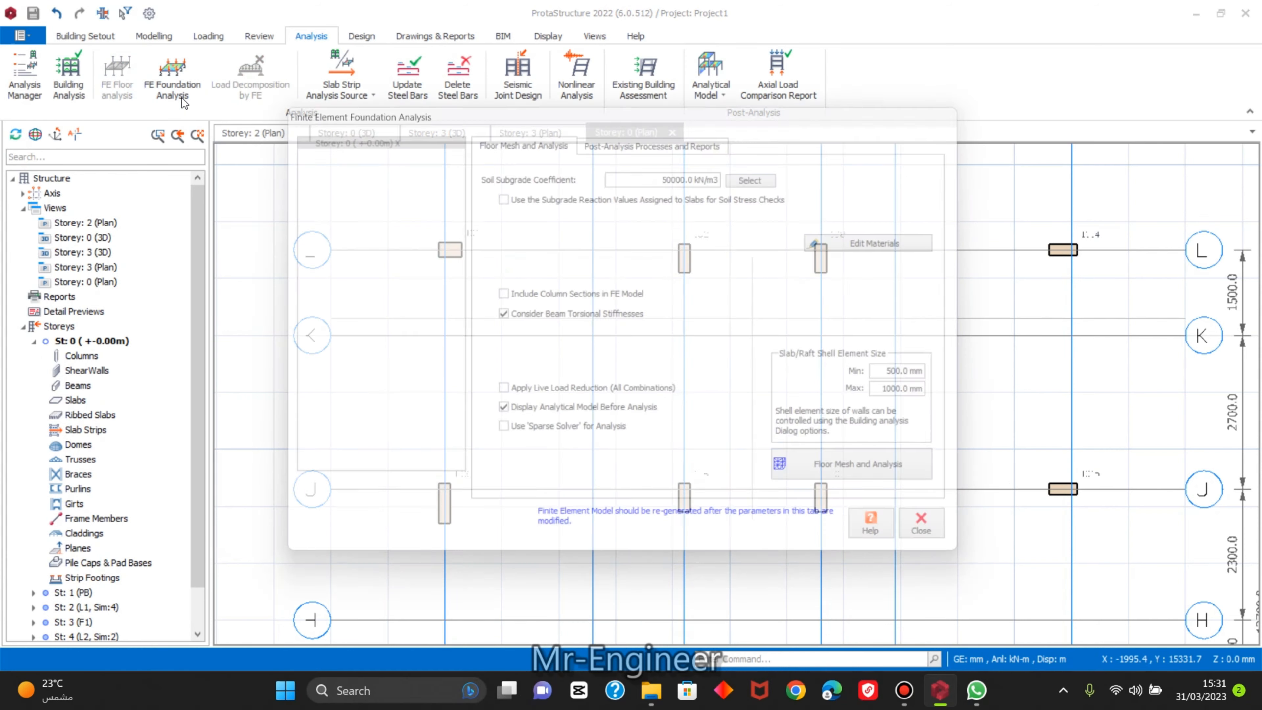
{"action": "left_click", "coordinate": [658, 145]}
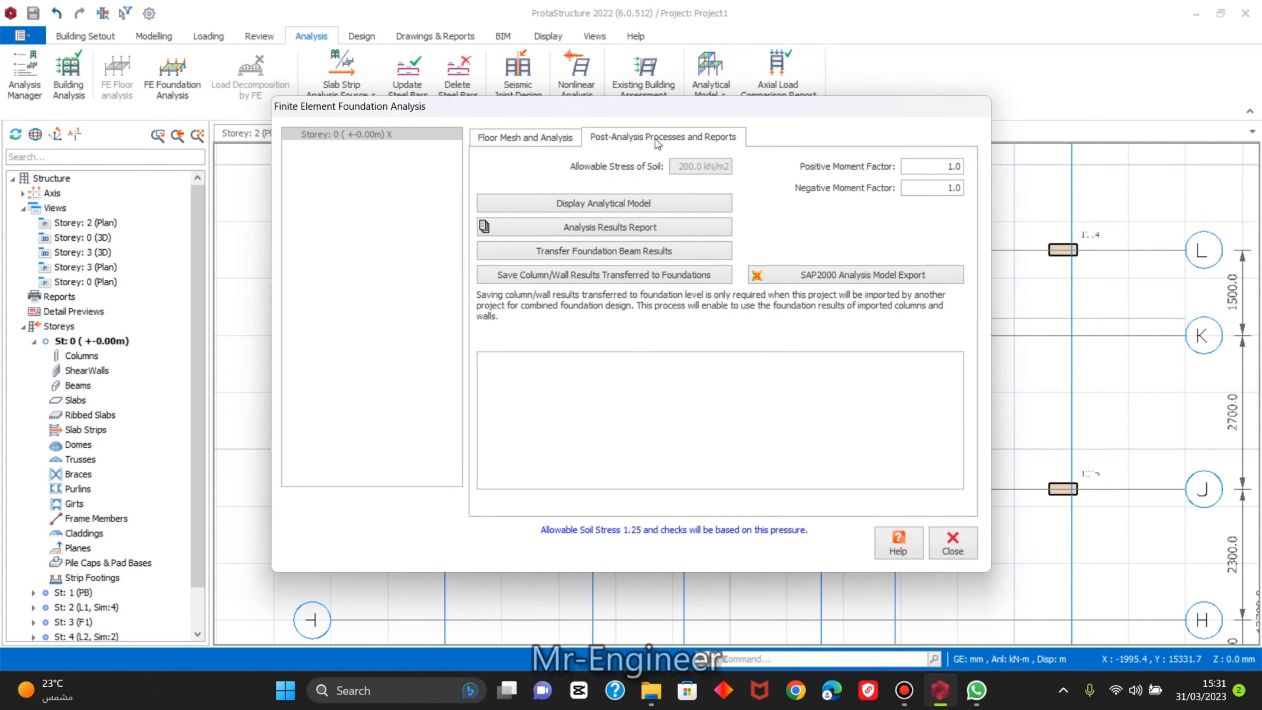
{"action": "left_click", "coordinate": [576, 145]}
{"action": "left_click", "coordinate": [953, 543]}
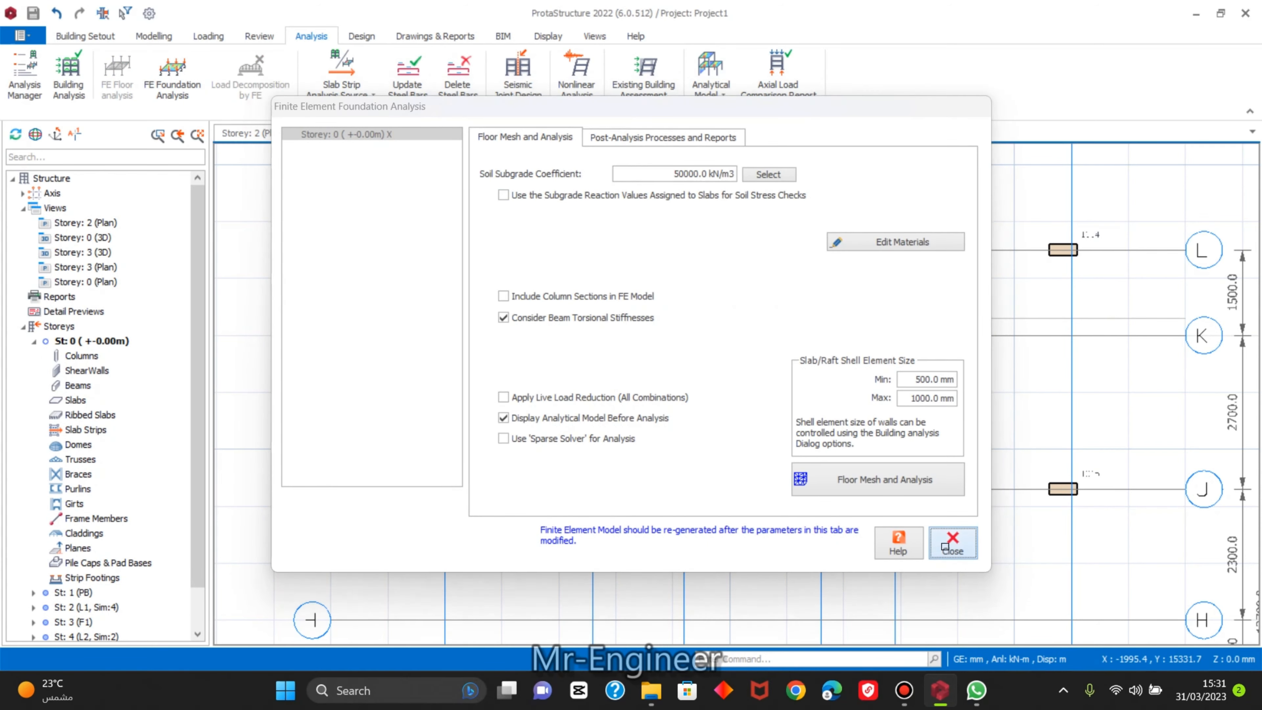
Check the allowable soil stress in the project's foundation settings.
{"action": "left_click", "coordinate": [149, 13]}
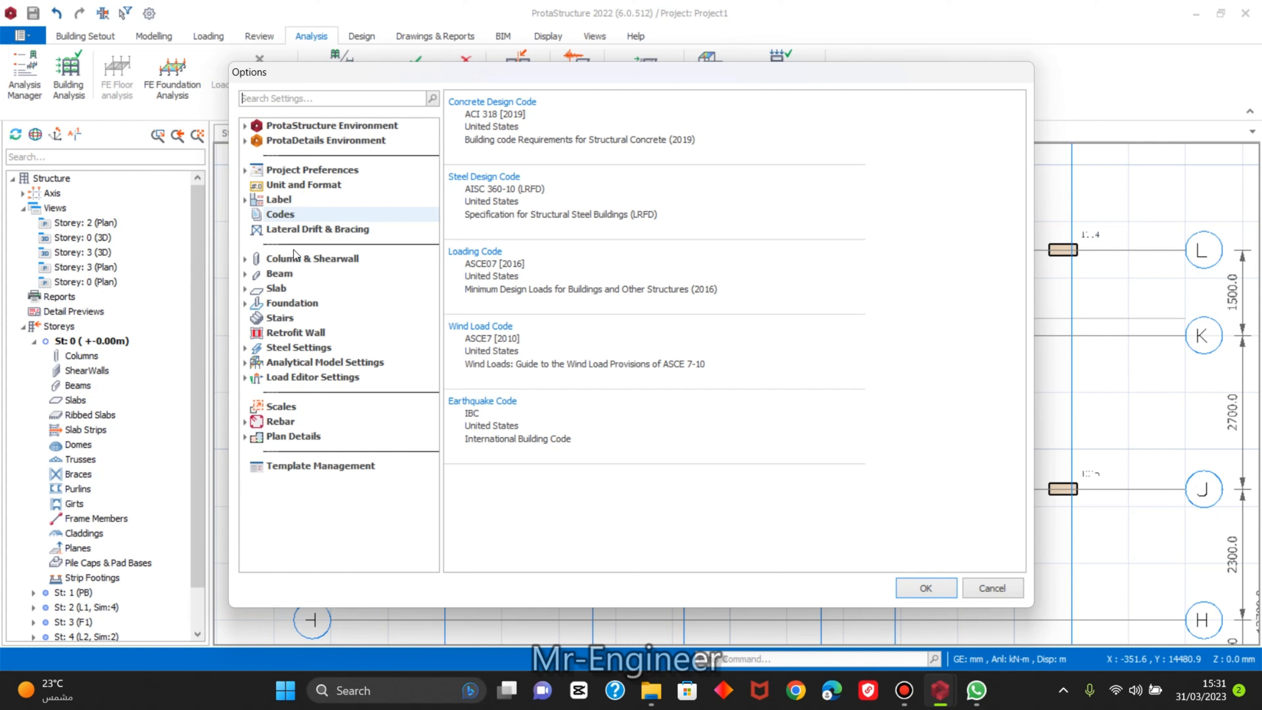
{"action": "left_click", "coordinate": [293, 304]}
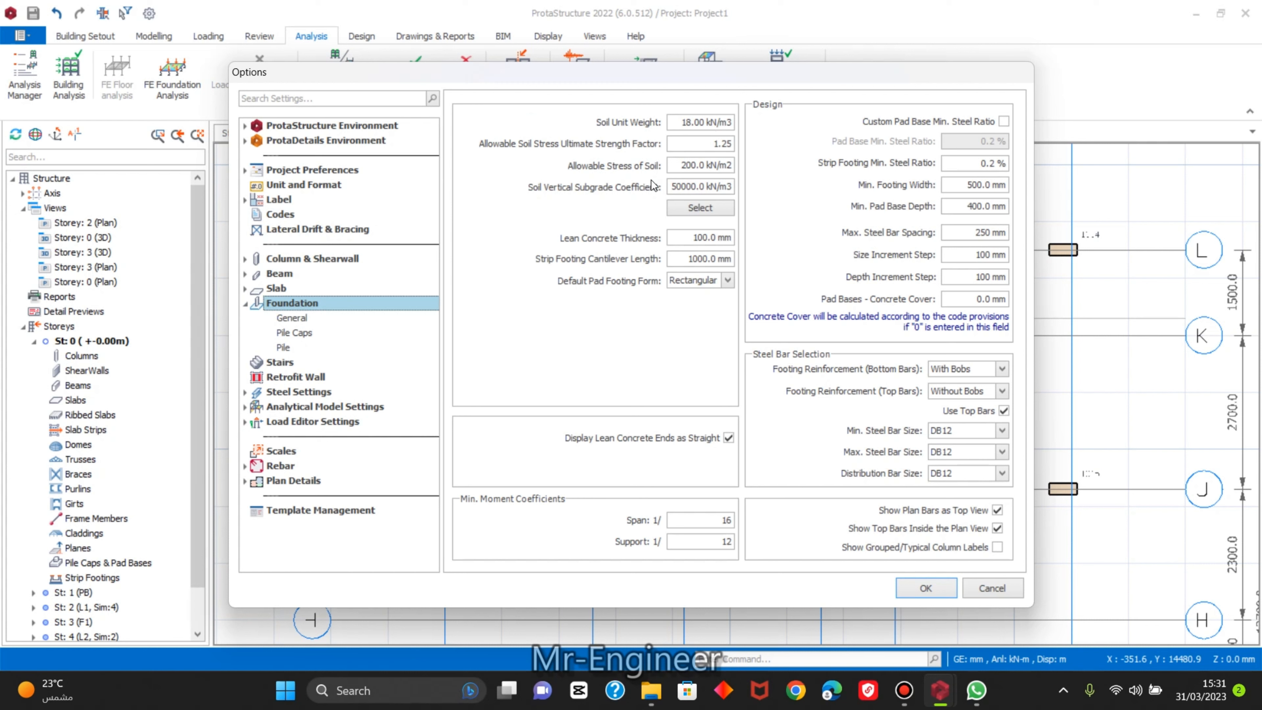
{"action": "left_click", "coordinate": [679, 164]}
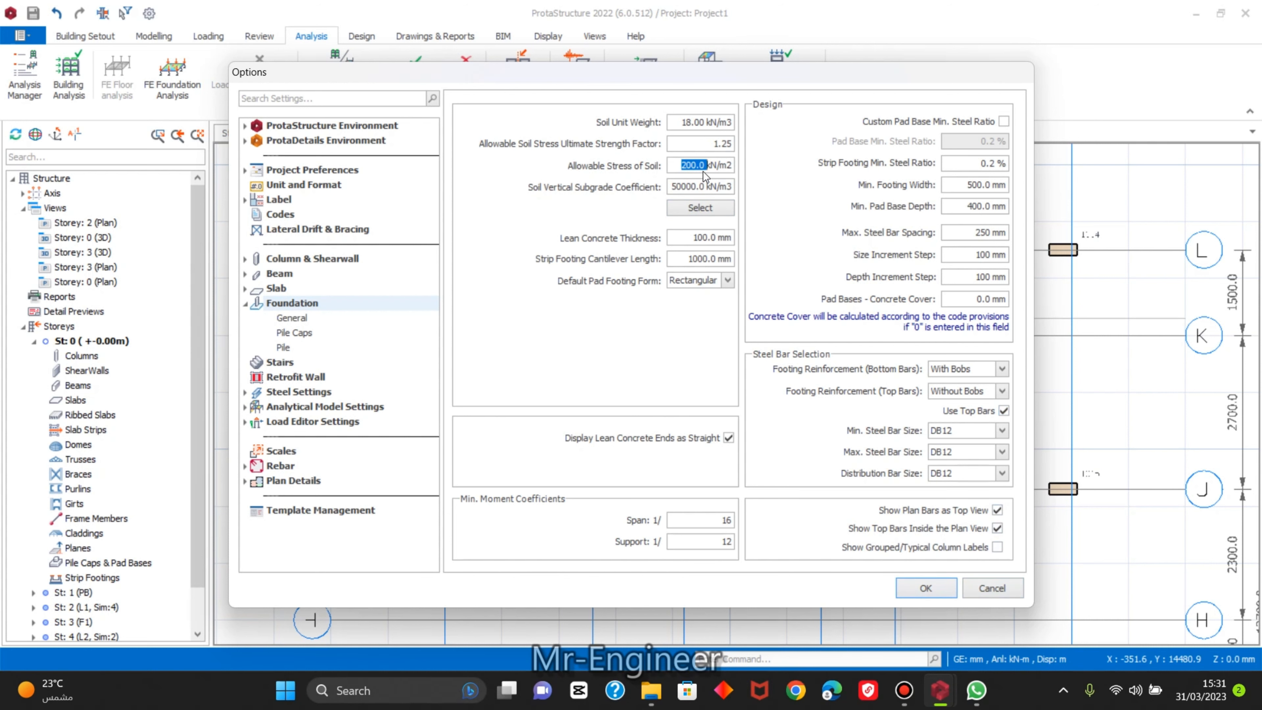
{"action": "left_click", "coordinate": [944, 586]}
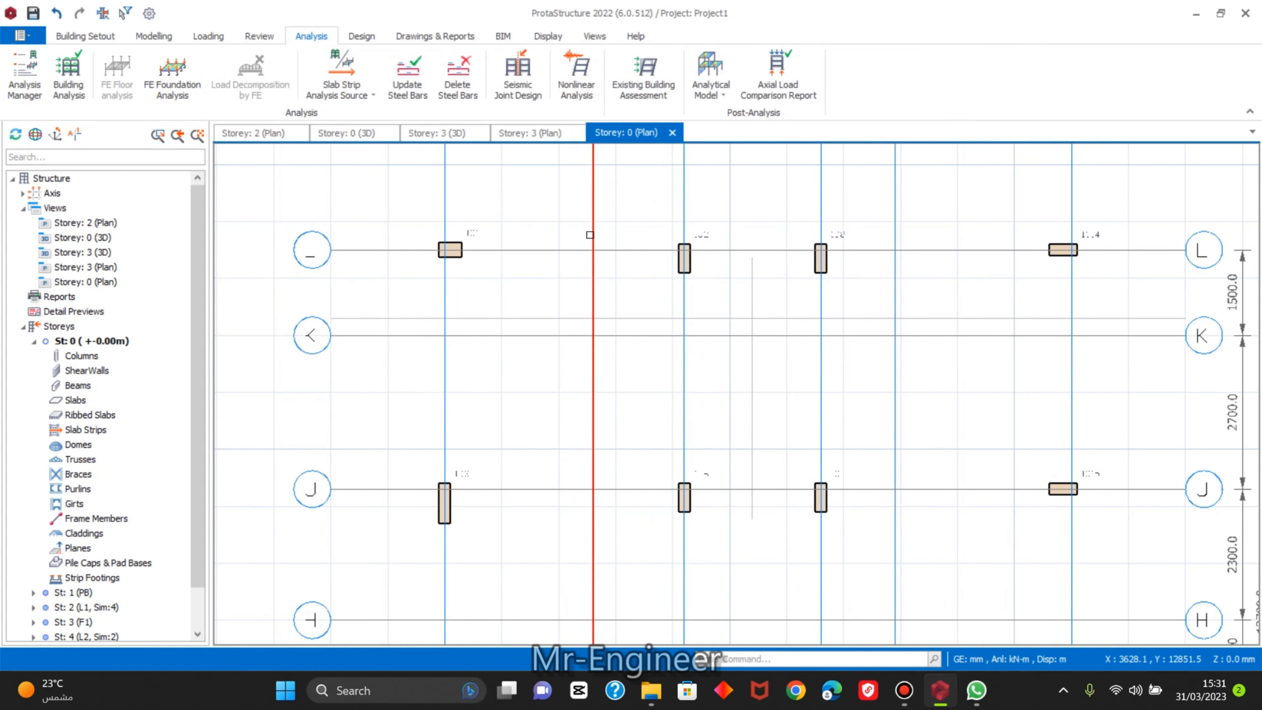
Insert a designed pad footing under the storey 0 column at axes 1 and L, reviewing its reinforcement in 3D before accepting.
{"action": "left_click", "coordinate": [465, 255]}
{"action": "right_click", "coordinate": [460, 261]}
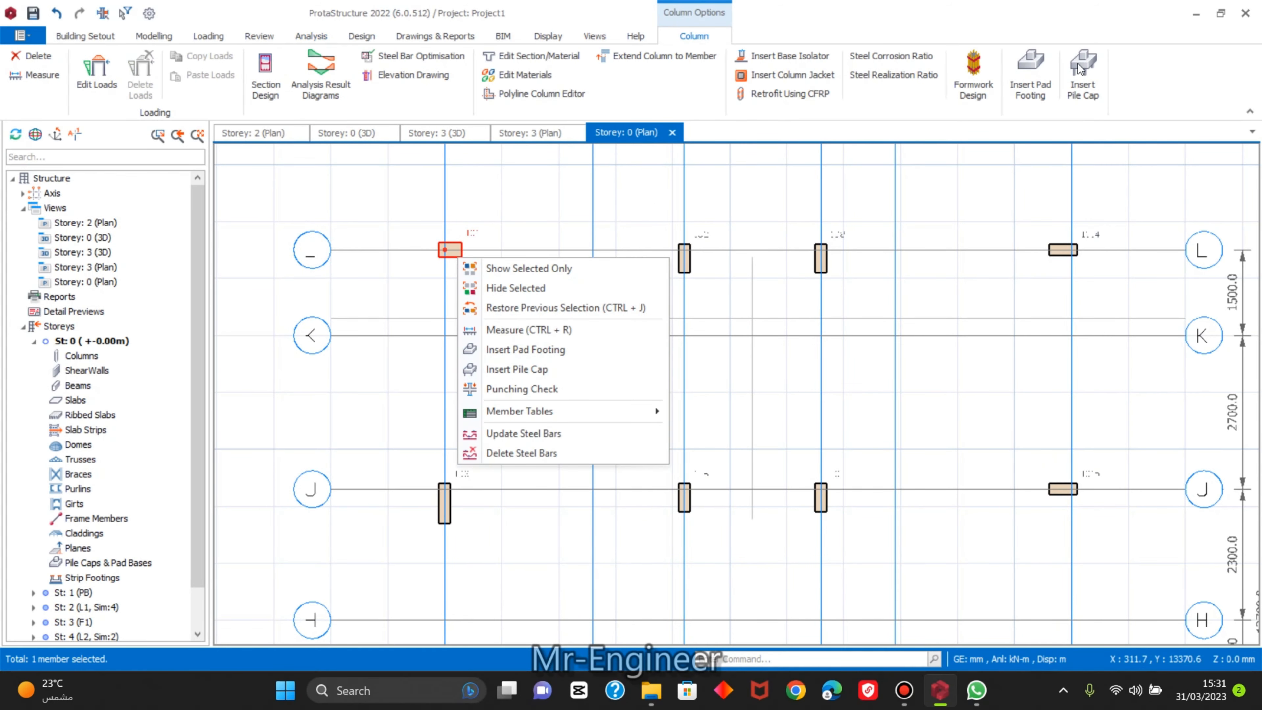
{"action": "left_click", "coordinate": [1053, 77]}
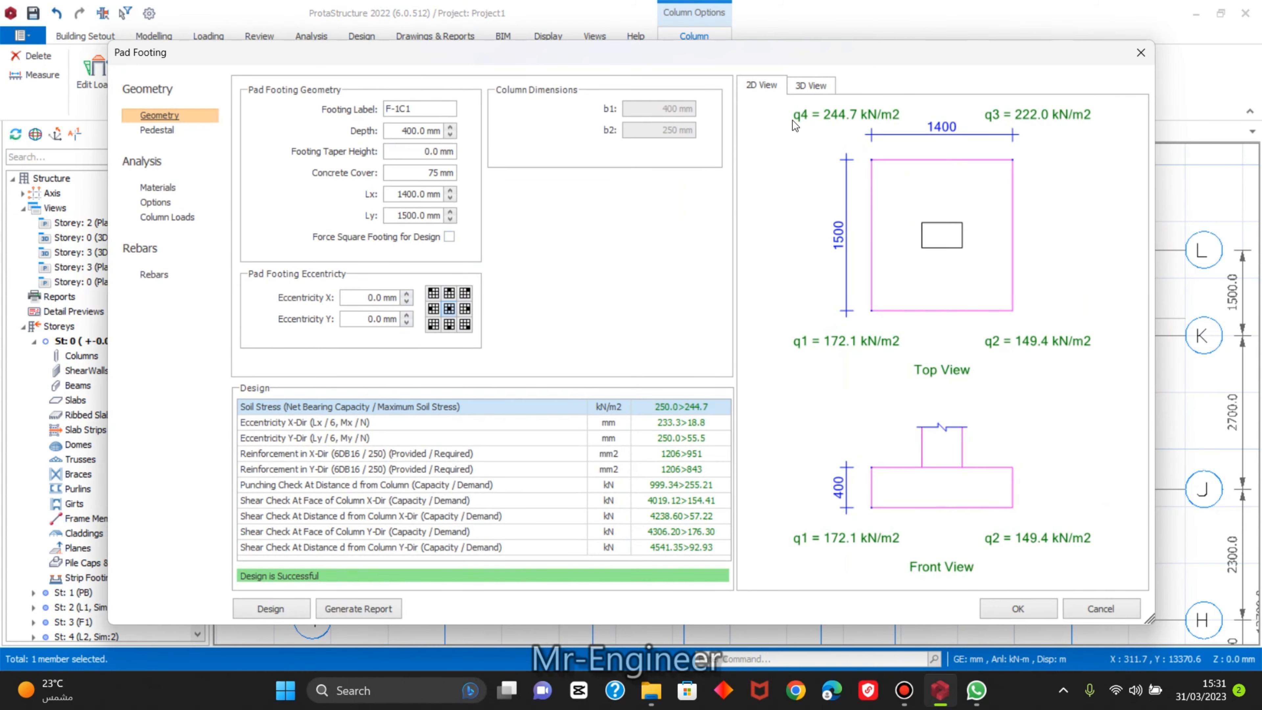
{"action": "left_click", "coordinate": [809, 85]}
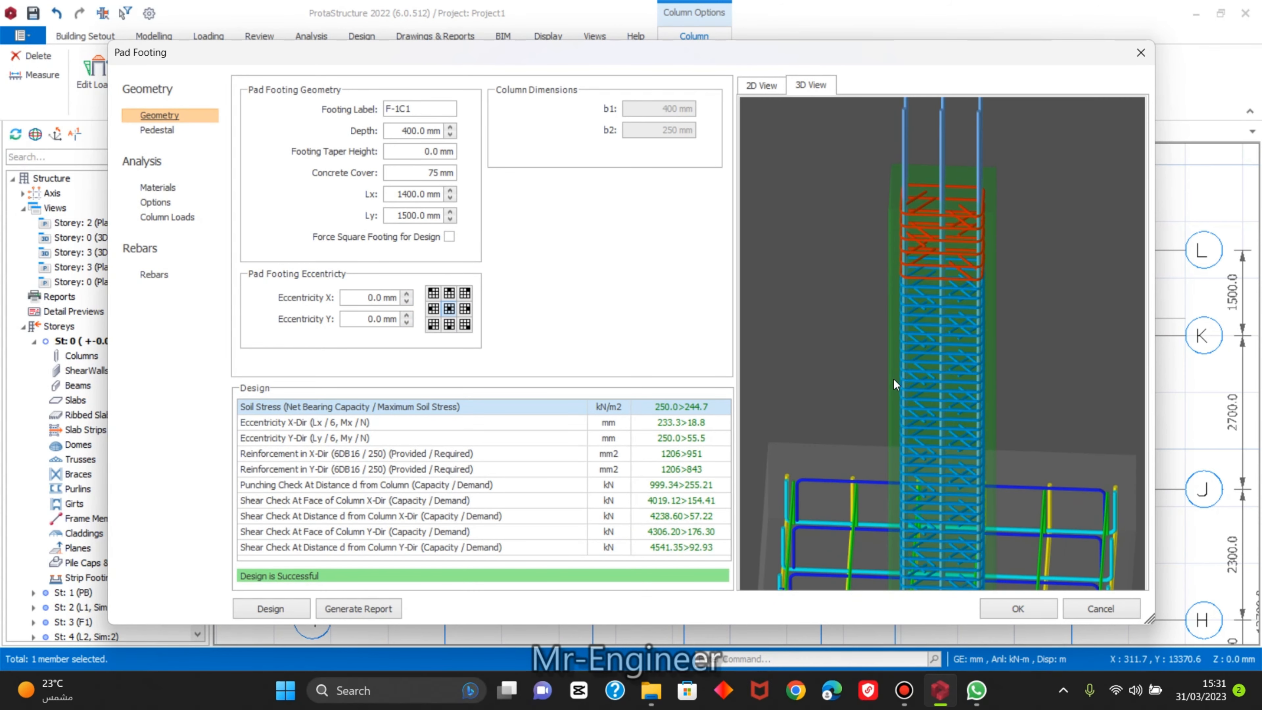
{"action": "scroll", "coordinate": [930, 442], "scroll_direction": "up", "scroll_amount": 5}
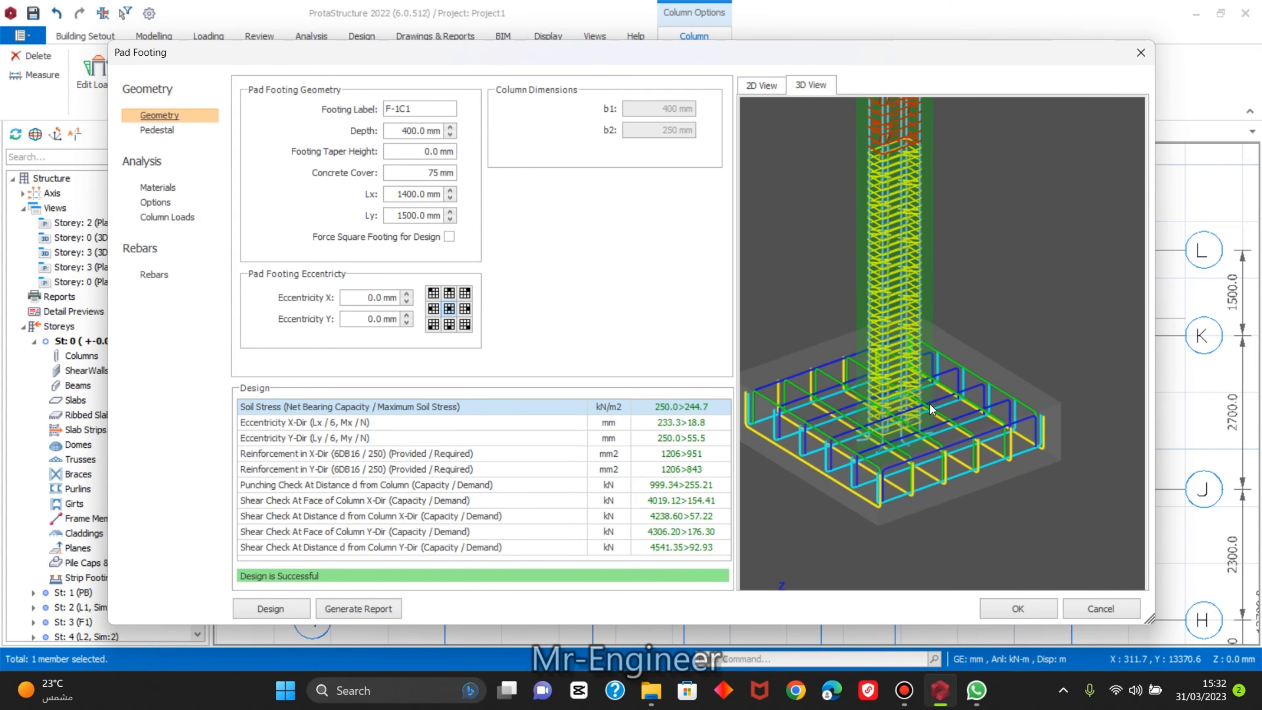
{"action": "scroll", "coordinate": [929, 392], "scroll_direction": "down", "scroll_amount": 7}
{"action": "scroll", "coordinate": [925, 370], "scroll_direction": "up", "scroll_amount": 5}
{"action": "scroll", "coordinate": [899, 362], "scroll_direction": "down", "scroll_amount": 3}
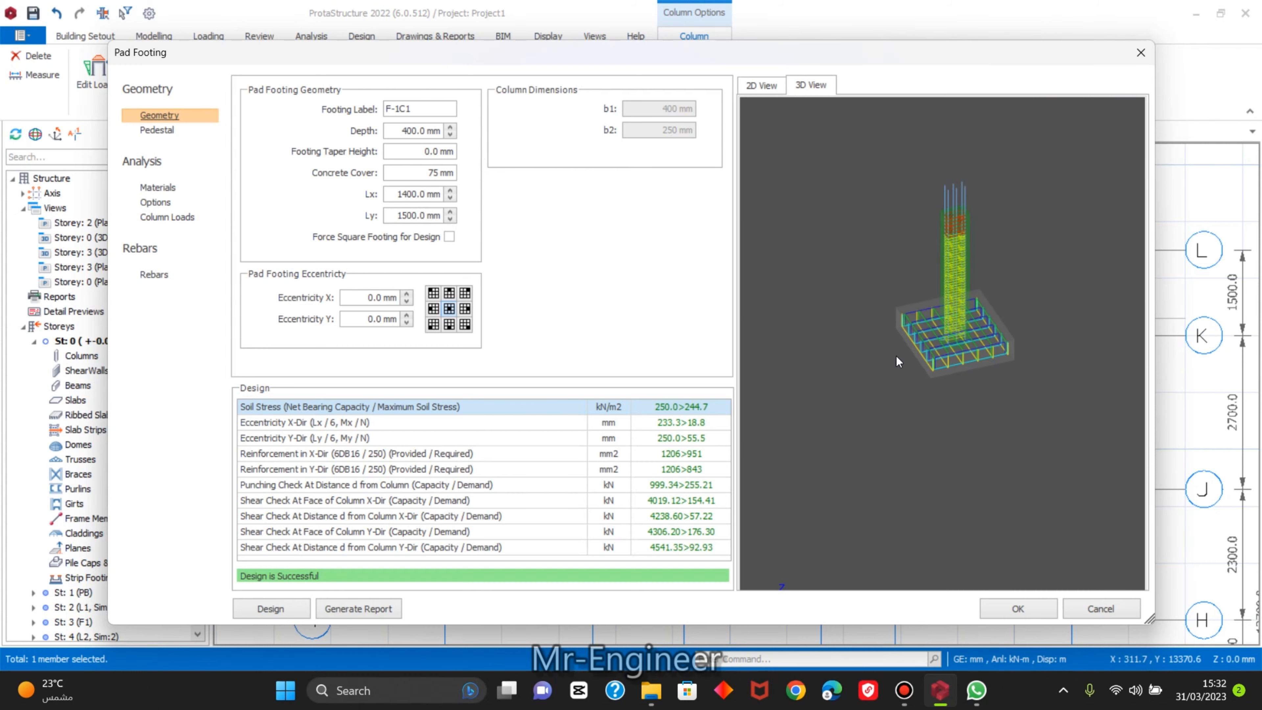
{"action": "left_click", "coordinate": [1020, 608]}
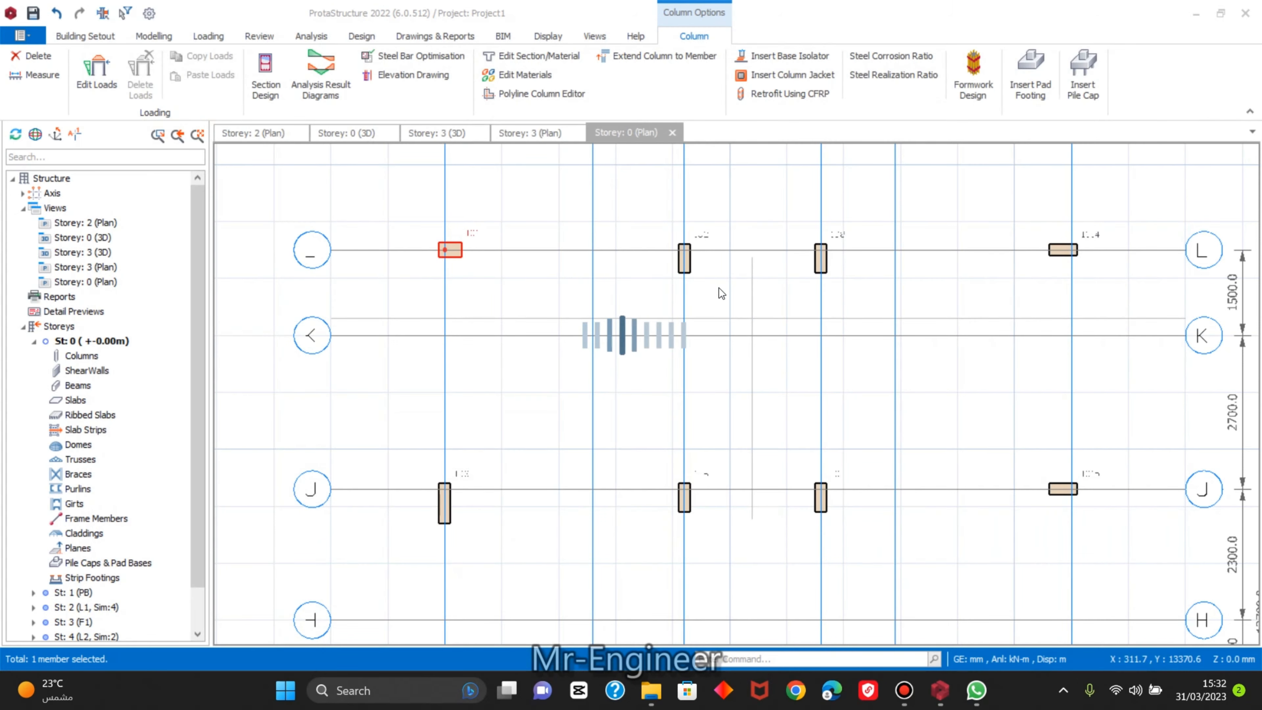
Insert individual pad footings in one batch under the axis L columns at axes 3, 5 and 9.
{"action": "left_click", "coordinate": [689, 264]}
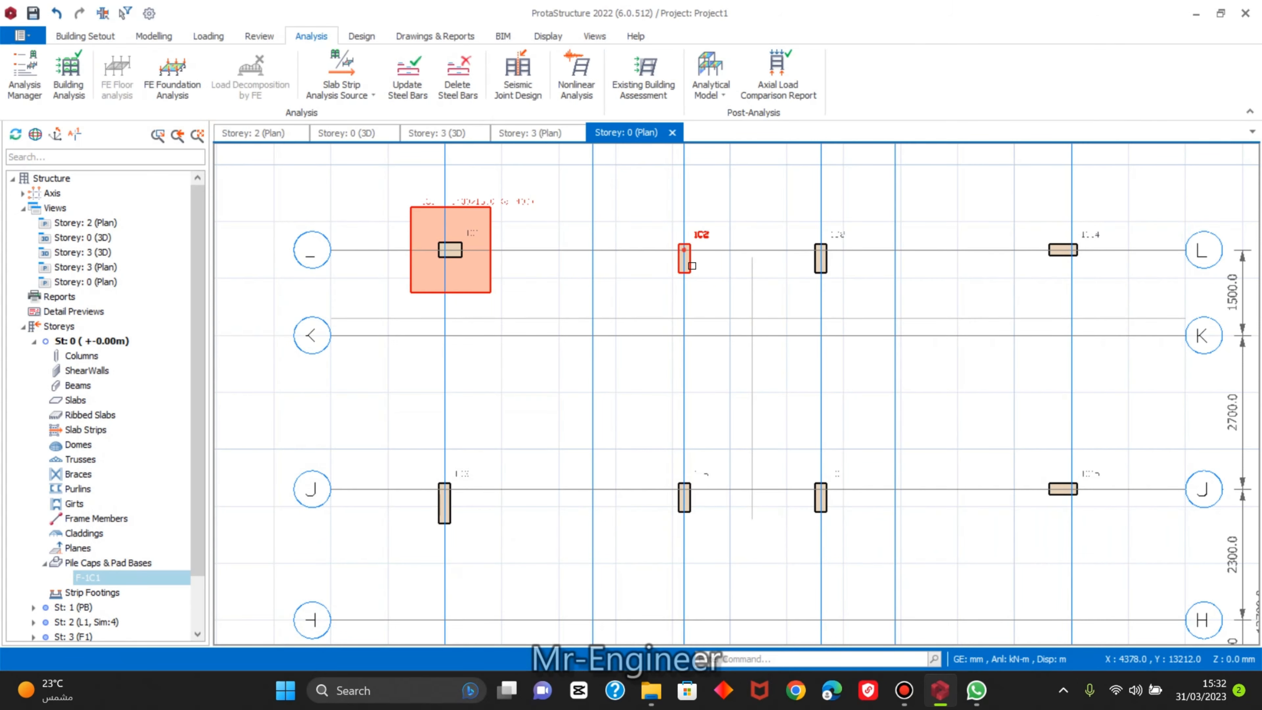
{"action": "right_click", "coordinate": [692, 266]}
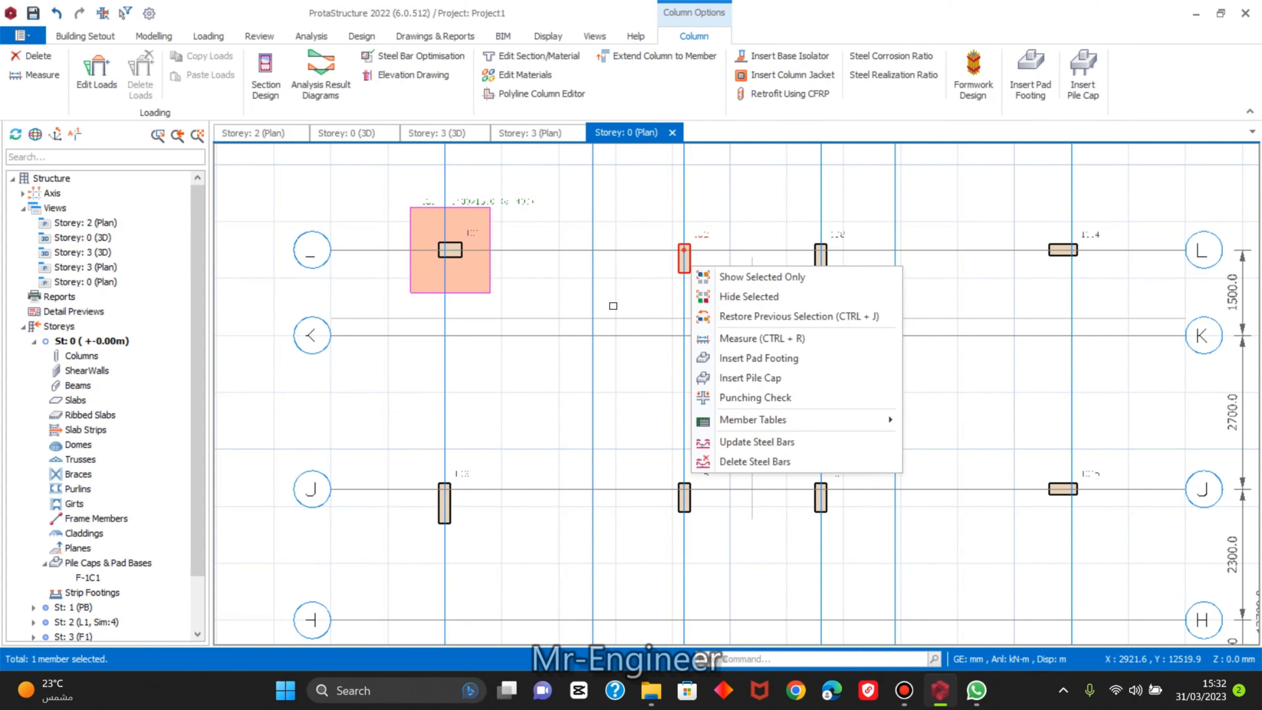
{"action": "scroll", "coordinate": [613, 306], "scroll_direction": "down", "scroll_amount": 3}
{"action": "left_click_drag", "start_coordinate": [621, 245], "coordinate": [899, 318]}
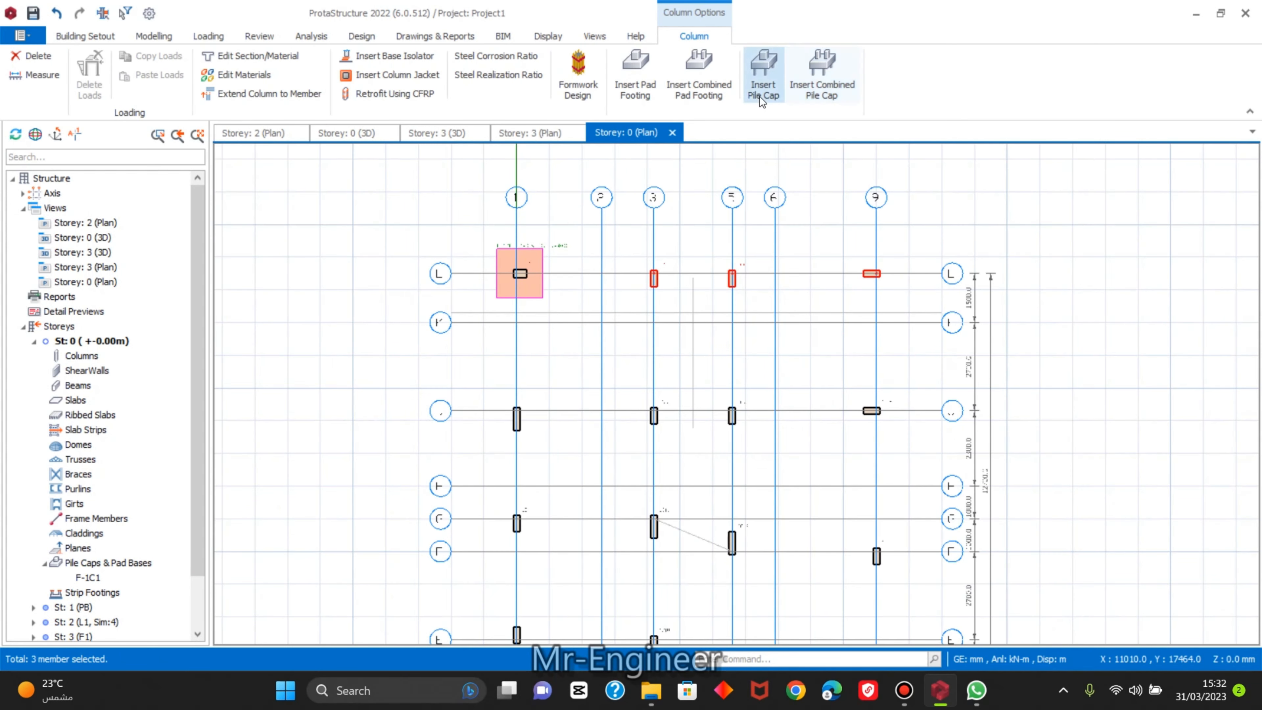
{"action": "left_click", "coordinate": [659, 91]}
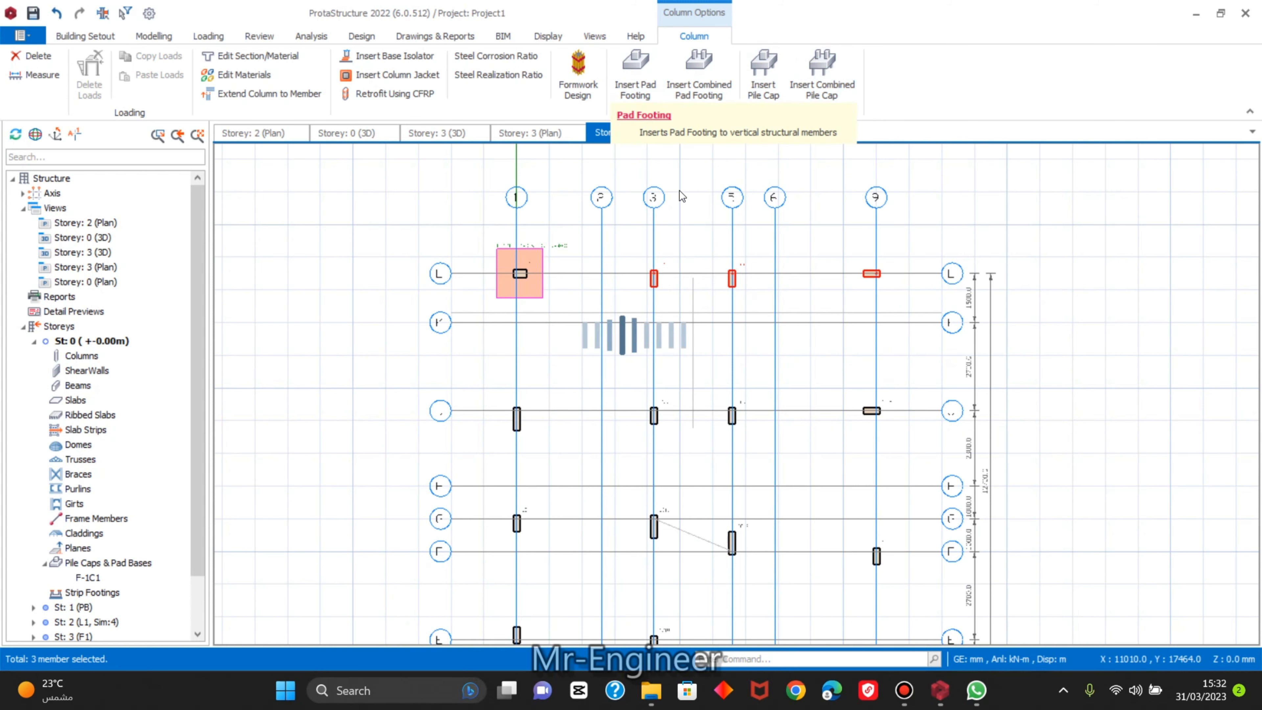
{"action": "left_click", "coordinate": [856, 84]}
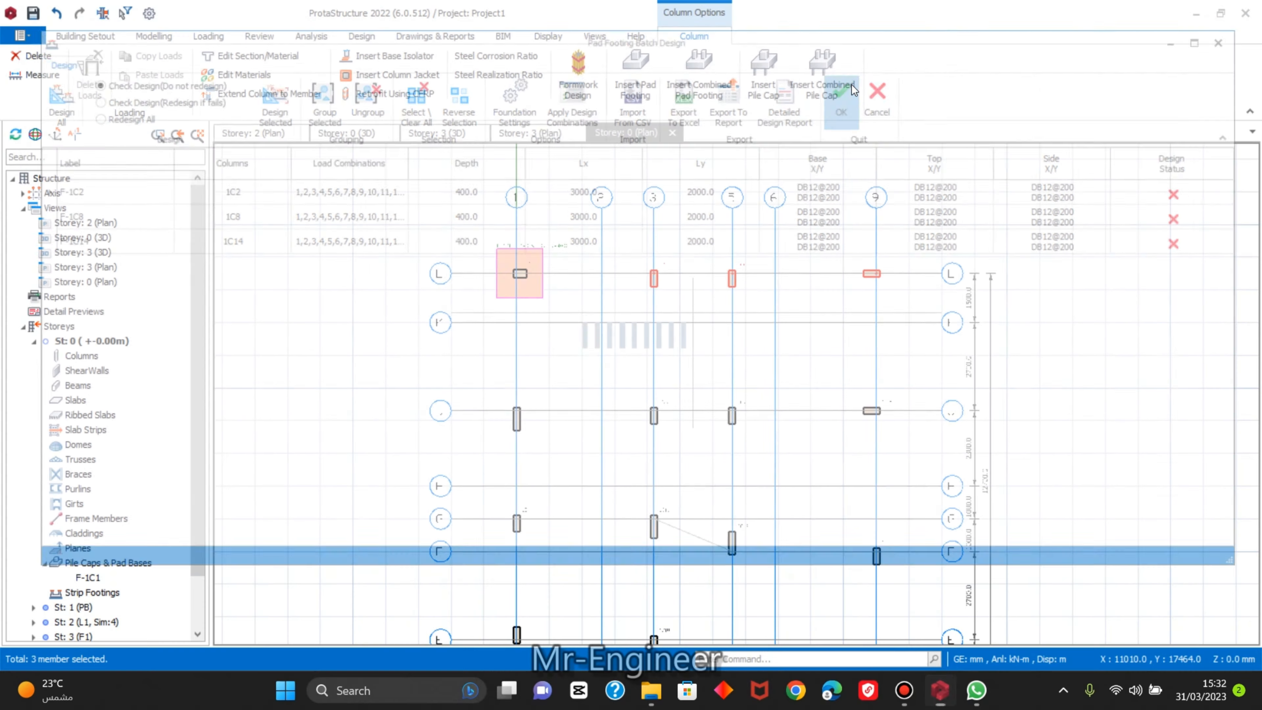
Delete the two overlapping pad footings on axis L at axes 3 and 5.
{"action": "middle_click_drag", "start_coordinate": [802, 390], "coordinate": [776, 356]}
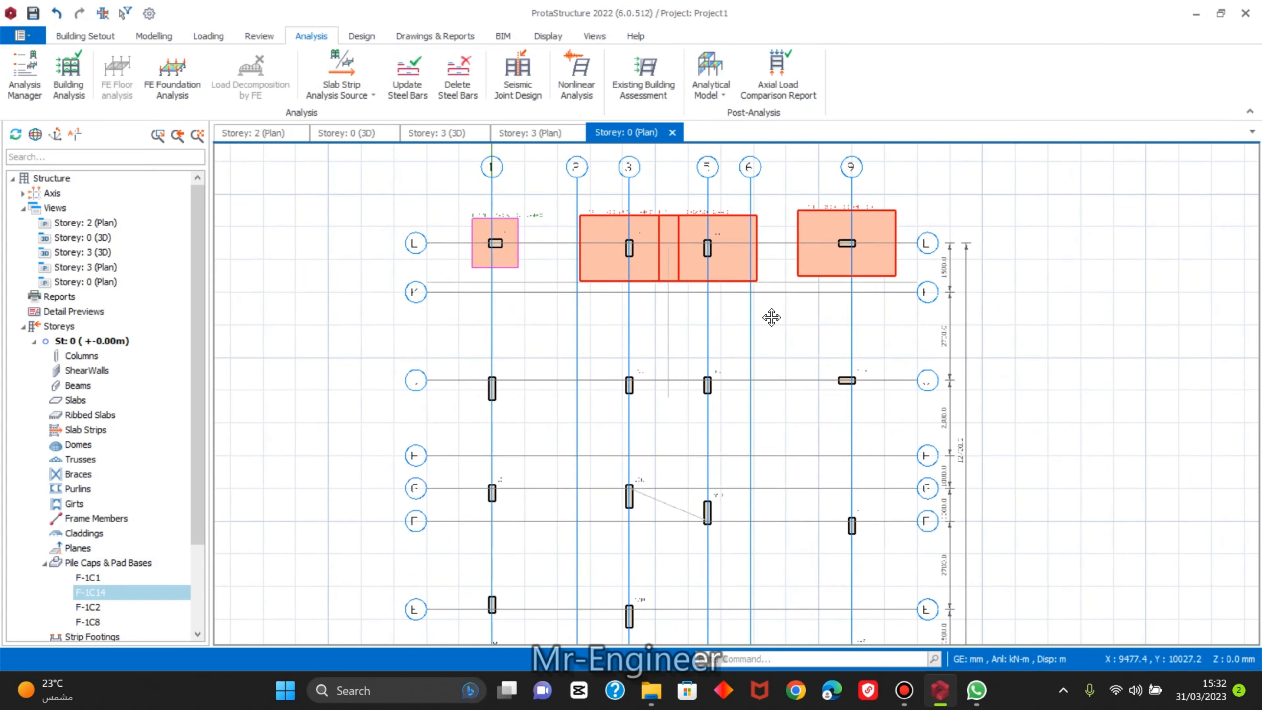
{"action": "scroll", "coordinate": [765, 318], "scroll_direction": "up", "scroll_amount": 2}
{"action": "scroll", "coordinate": [745, 308], "scroll_direction": "down", "scroll_amount": 2}
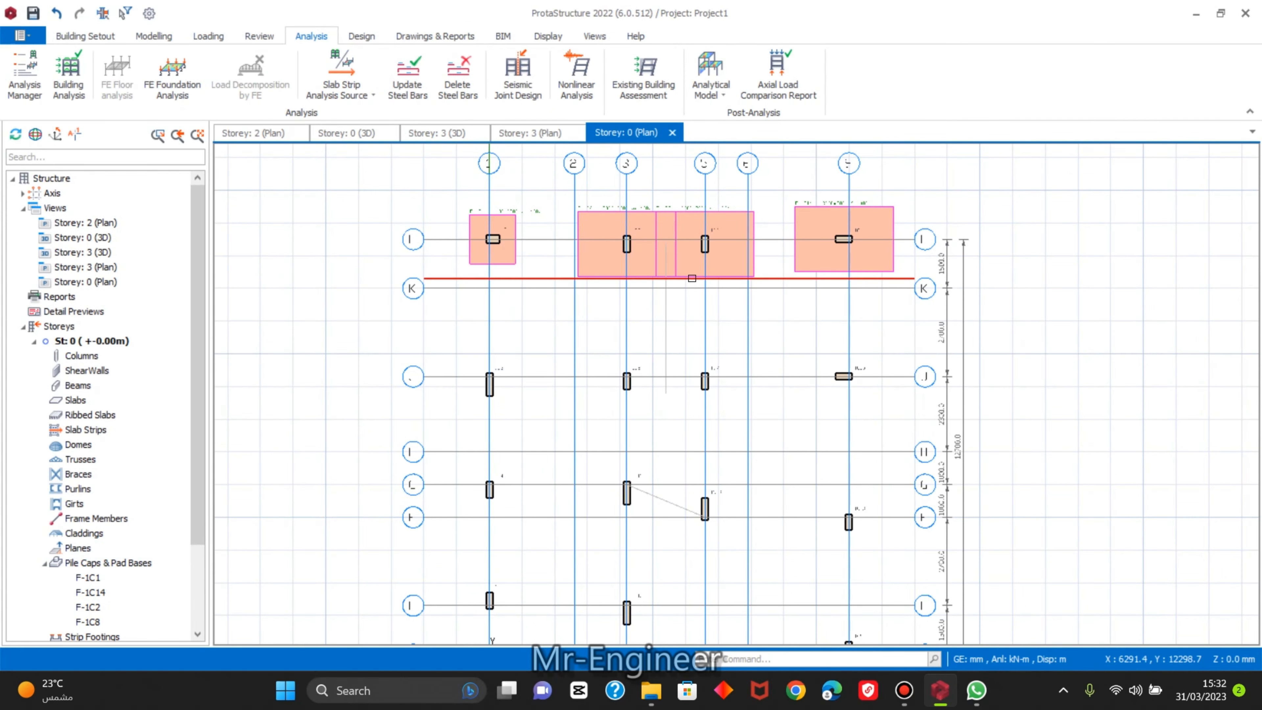
{"action": "left_click", "coordinate": [690, 275]}
{"action": "left_click", "coordinate": [691, 276]}
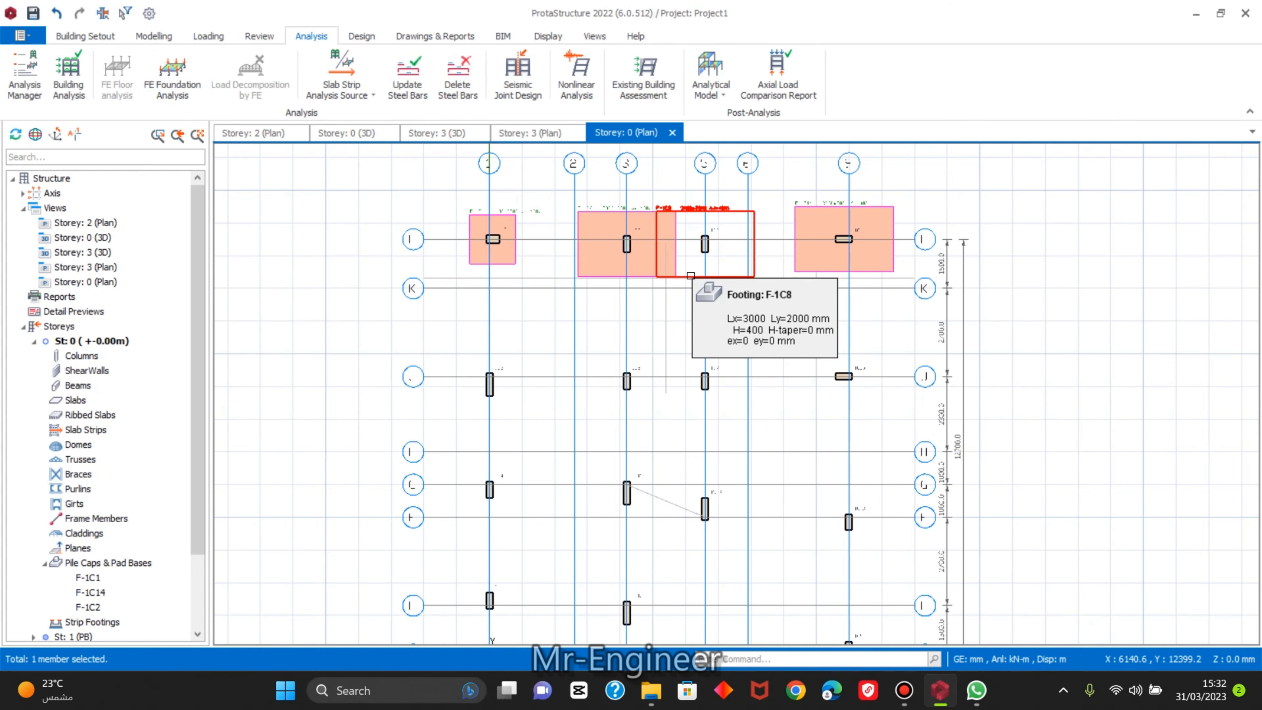
{"action": "left_click", "coordinate": [678, 253]}
{"action": "key", "text": "Delete"}
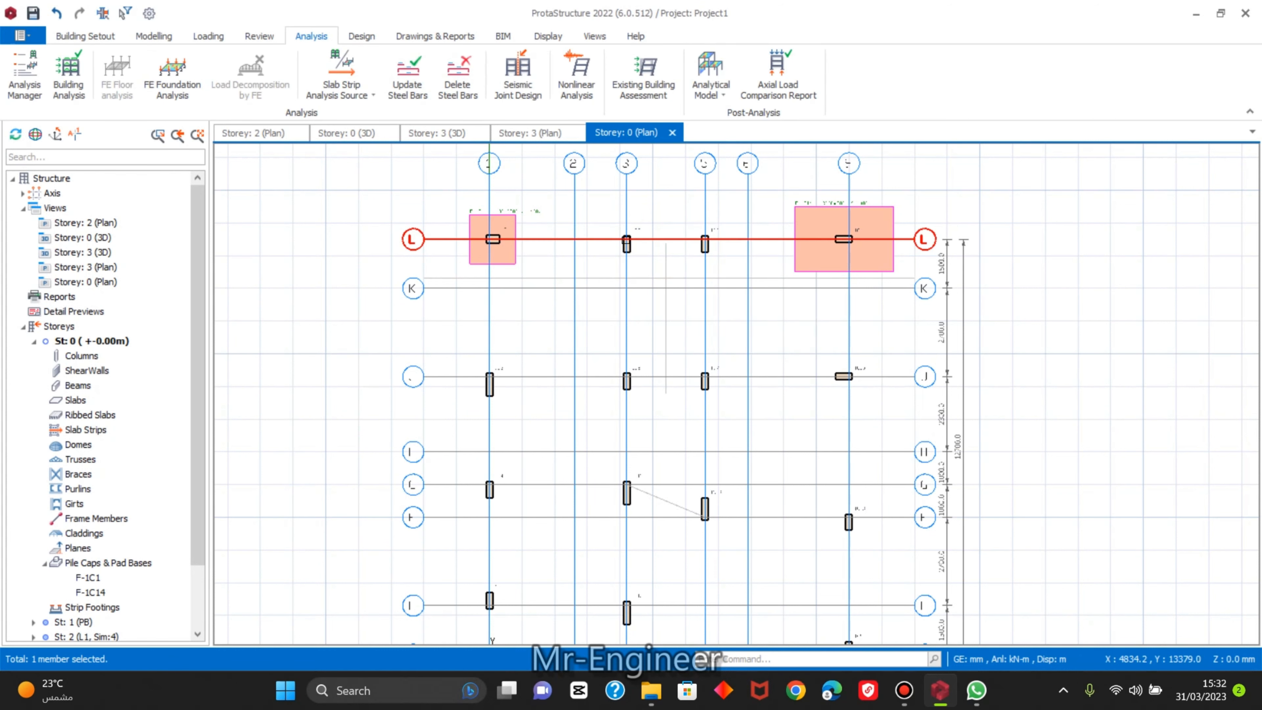
Insert one combined pad footing under the axis L columns at axes 3 and 5, checking its reinforcement in 3D.
{"action": "left_click_drag", "start_coordinate": [605, 229], "coordinate": [740, 280]}
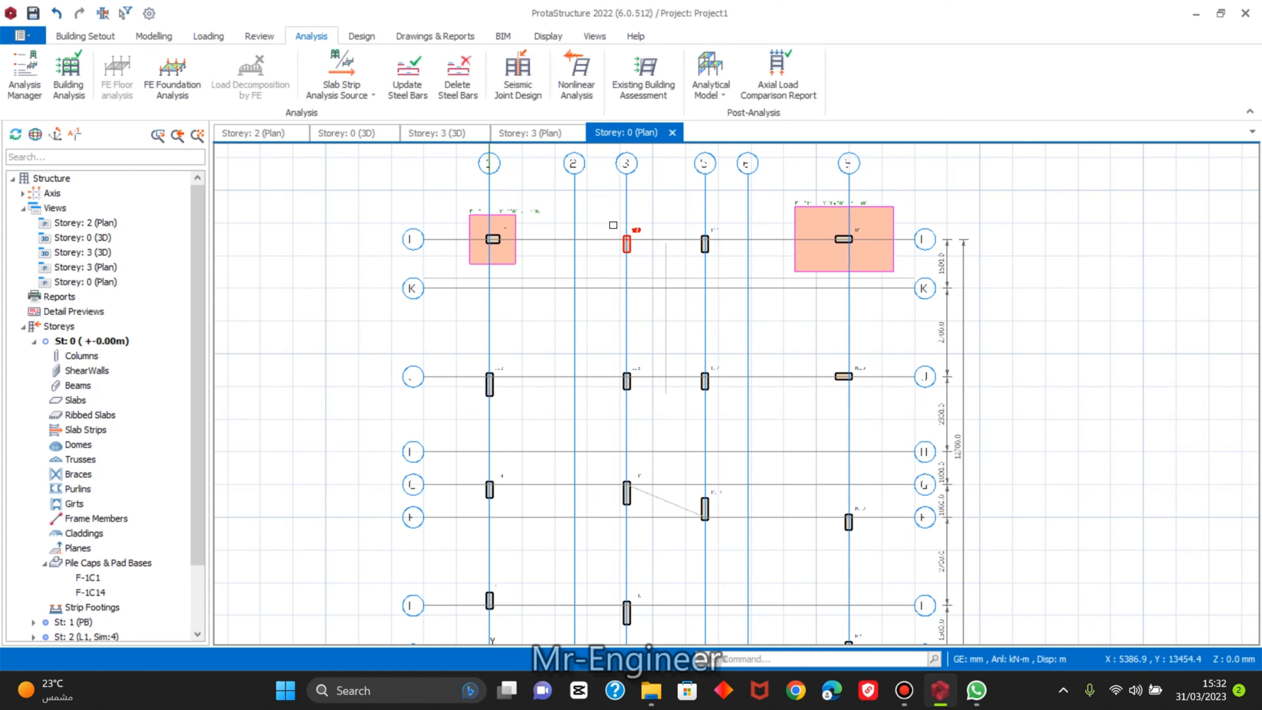
{"action": "left_click_drag", "start_coordinate": [607, 219], "coordinate": [733, 262]}
{"action": "right_click", "coordinate": [706, 247]}
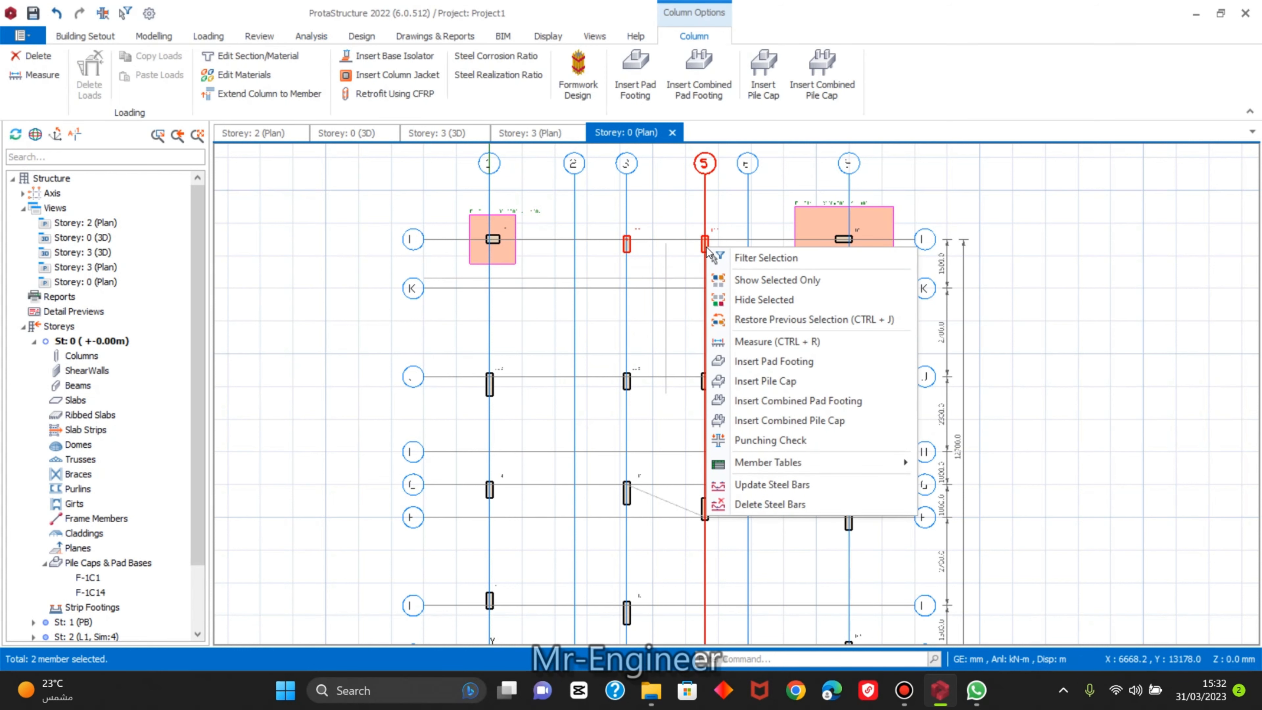
{"action": "left_click", "coordinate": [755, 401]}
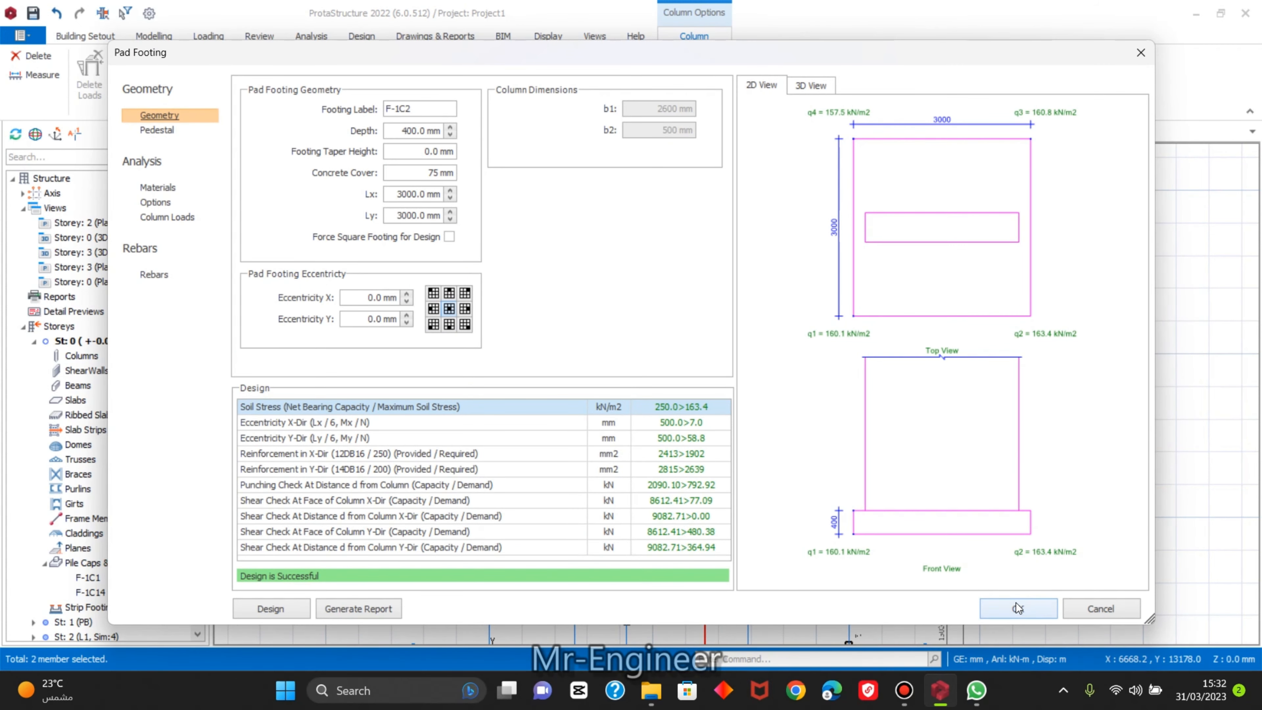
{"action": "left_click", "coordinate": [811, 85]}
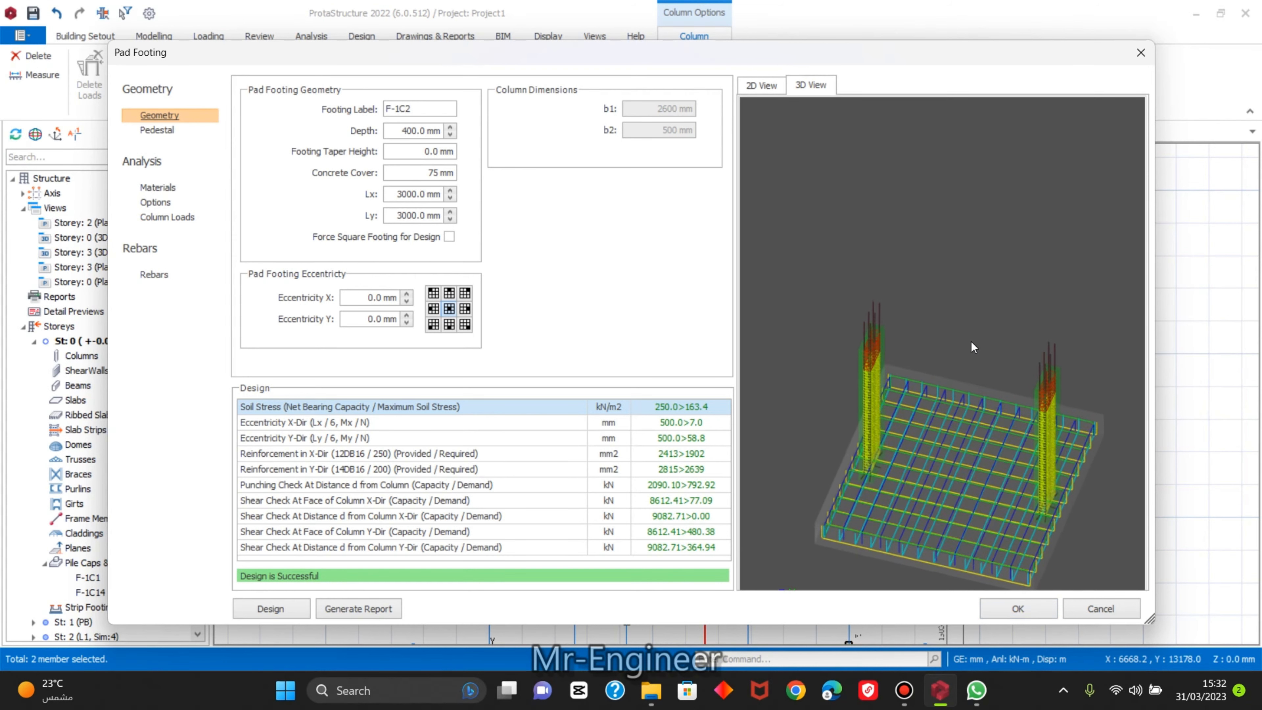
{"action": "left_click", "coordinate": [1018, 608]}
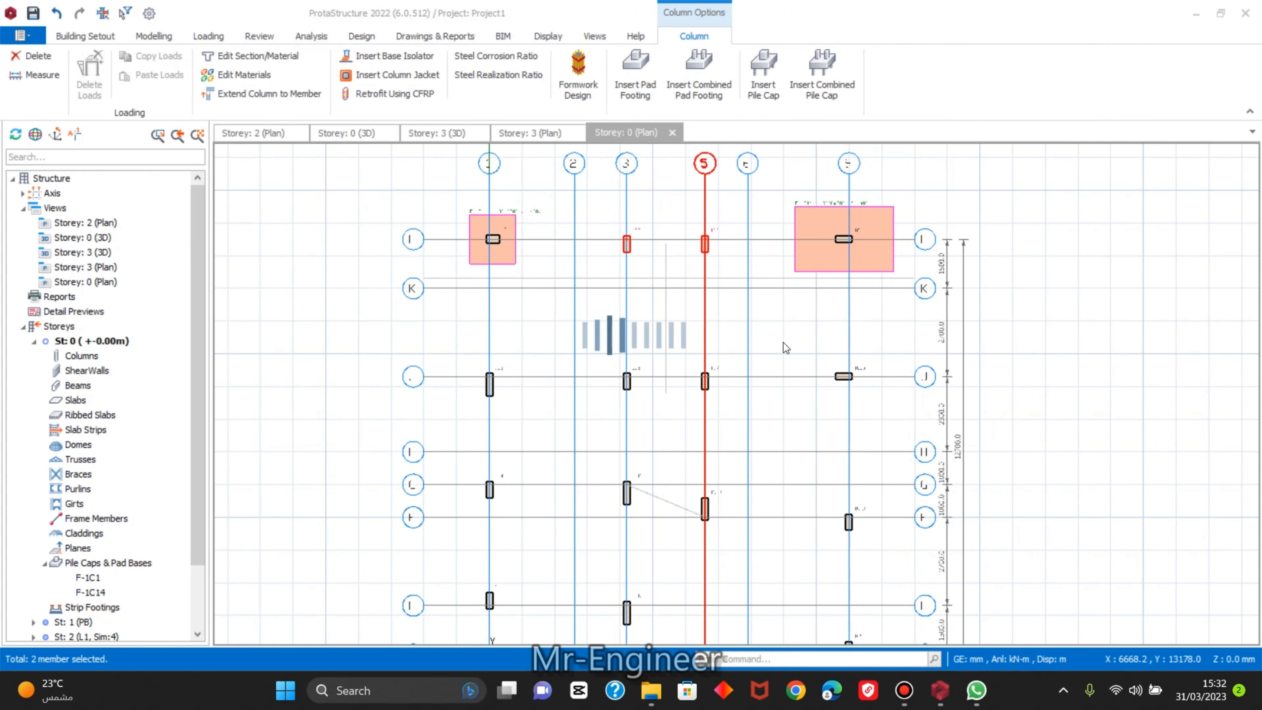
Insert individual pad footings in one batch under the axis 1 columns at axes J, G and E.
{"action": "scroll", "coordinate": [694, 241], "scroll_direction": "up", "scroll_amount": 2}
{"action": "scroll", "coordinate": [693, 248], "scroll_direction": "down", "scroll_amount": 5}
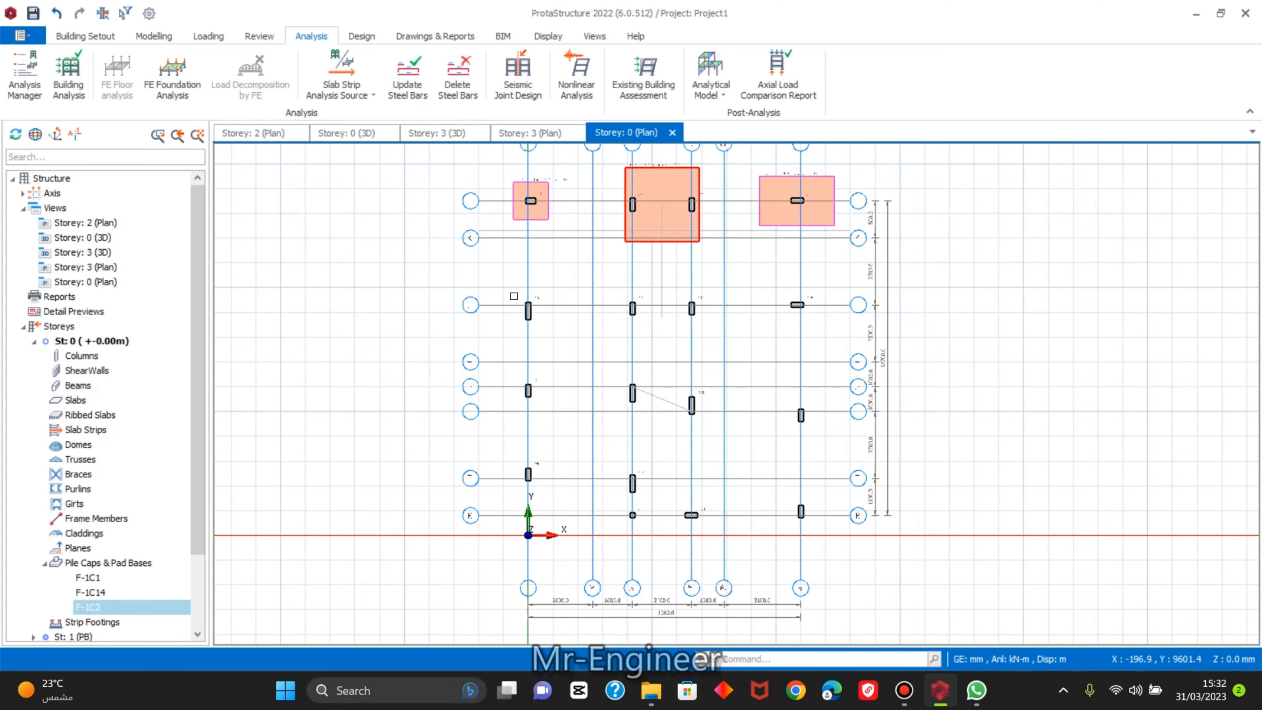
{"action": "left_click", "coordinate": [520, 284]}
{"action": "left_click_drag", "start_coordinate": [504, 275], "coordinate": [564, 501]}
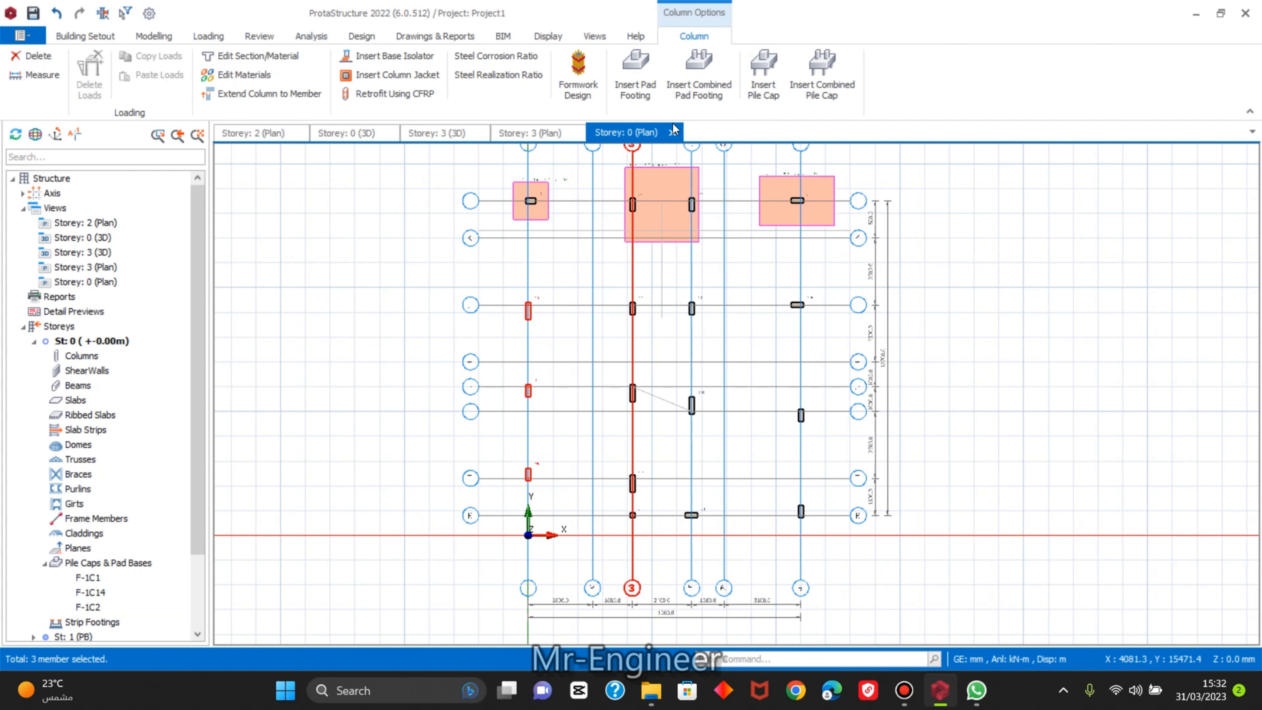
{"action": "left_click", "coordinate": [640, 99]}
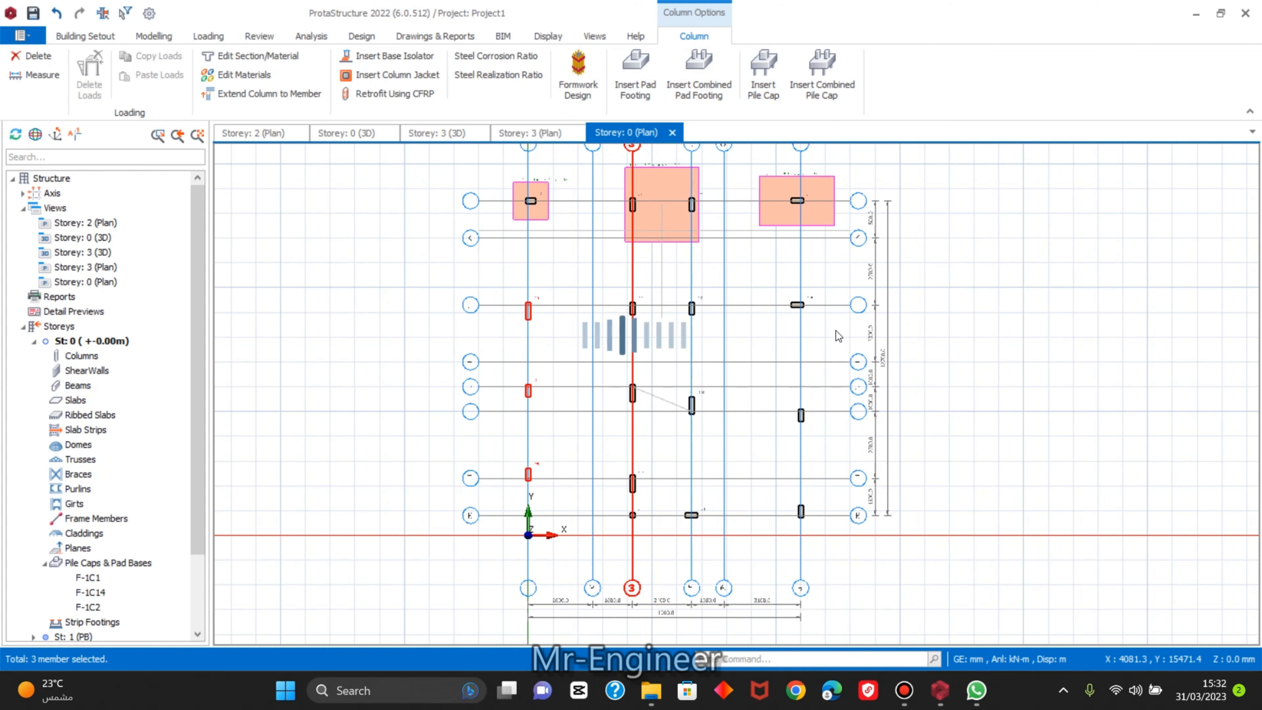
{"action": "mouse_move", "coordinate": [905, 699]}
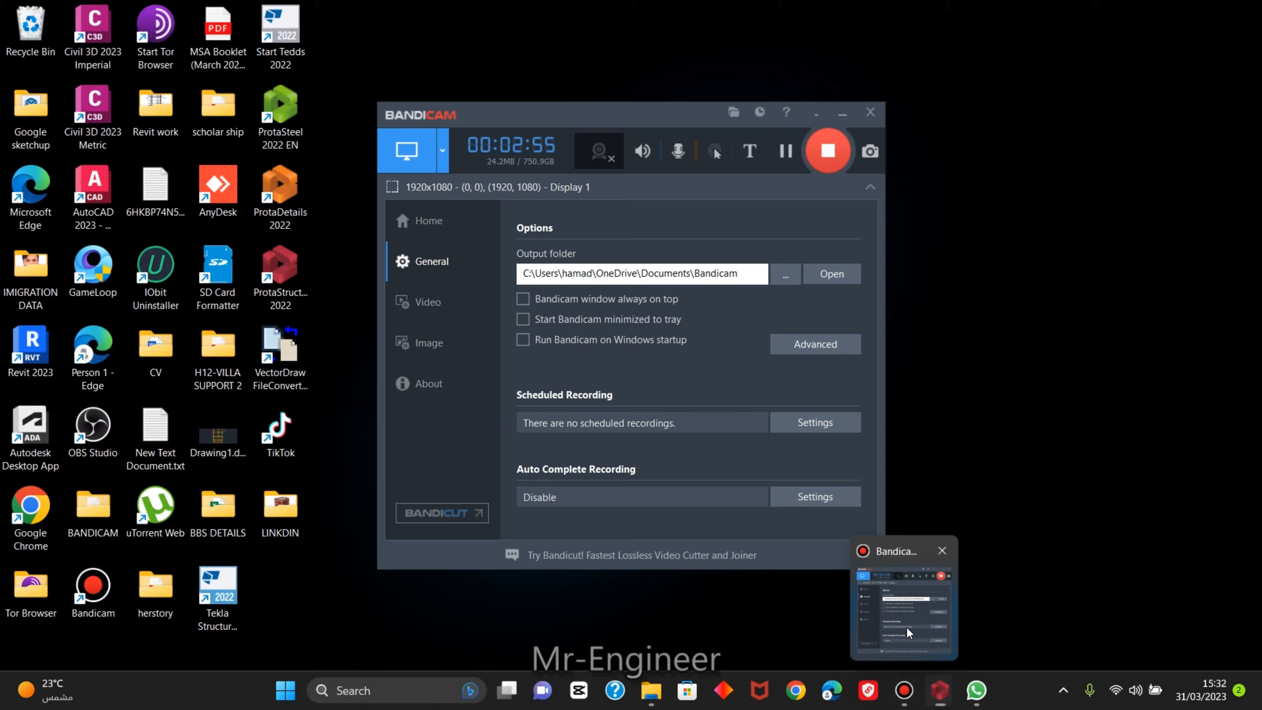
{"action": "left_click", "coordinate": [905, 627]}
{"action": "left_click", "coordinate": [996, 496]}
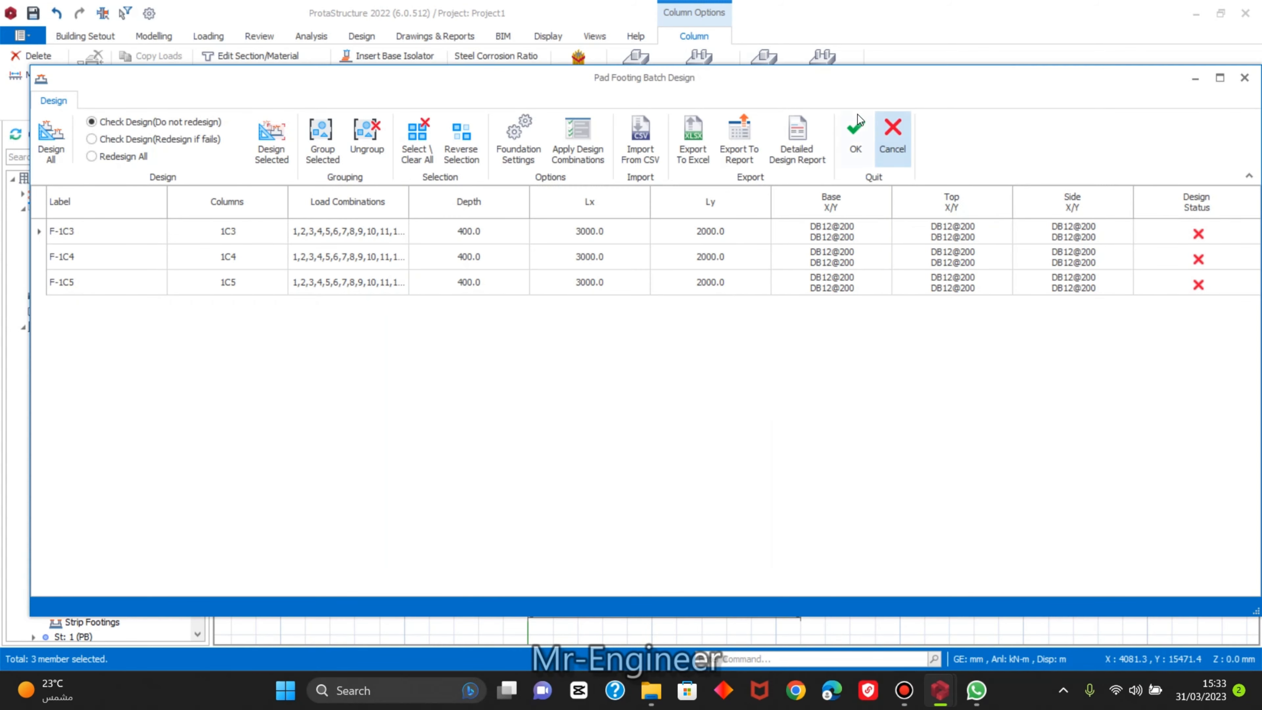
{"action": "left_click", "coordinate": [850, 138]}
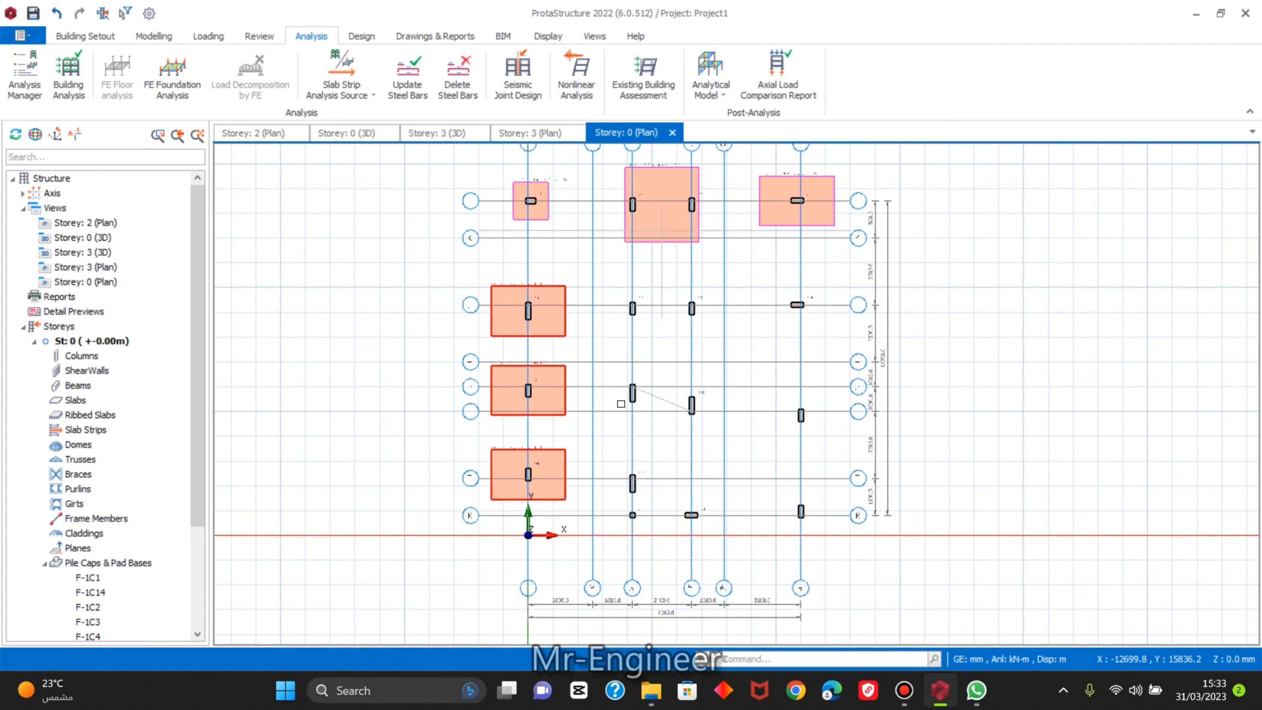
Insert one combined pad footing under only the two axis J columns at axes 3 and 5.
{"action": "left_click_drag", "start_coordinate": [616, 290], "coordinate": [731, 326]}
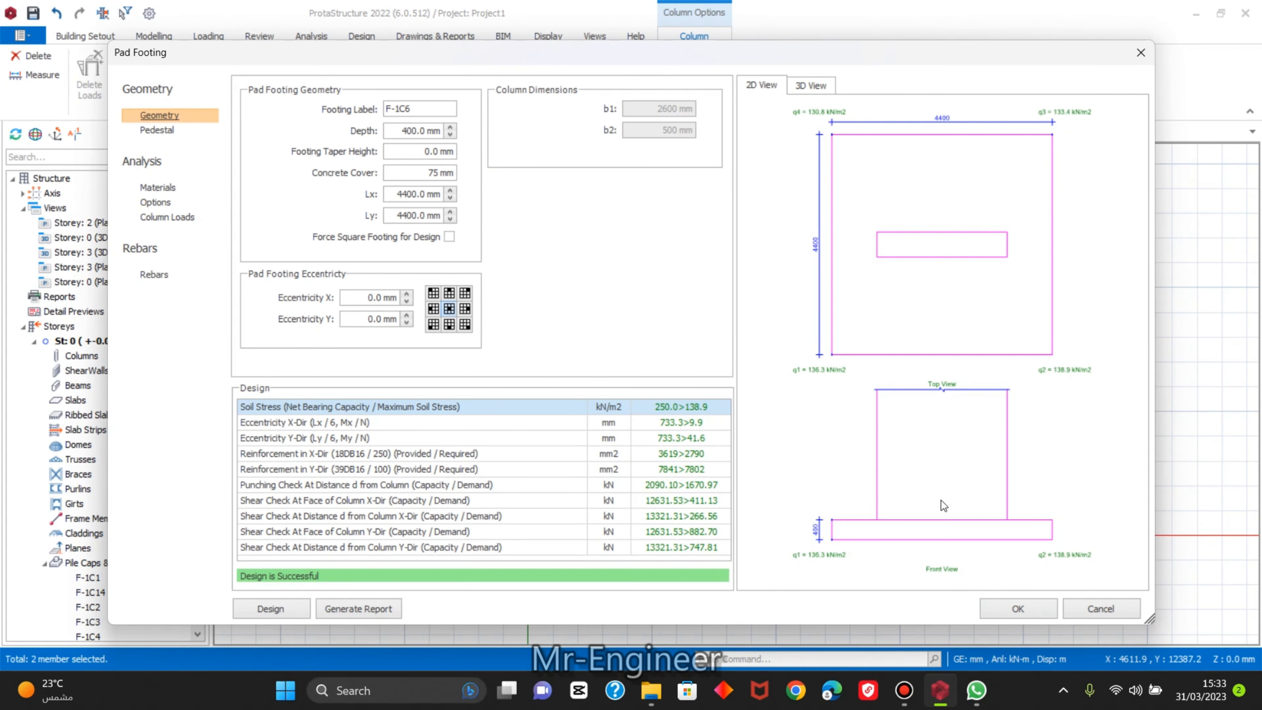
{"action": "left_click", "coordinate": [1018, 607]}
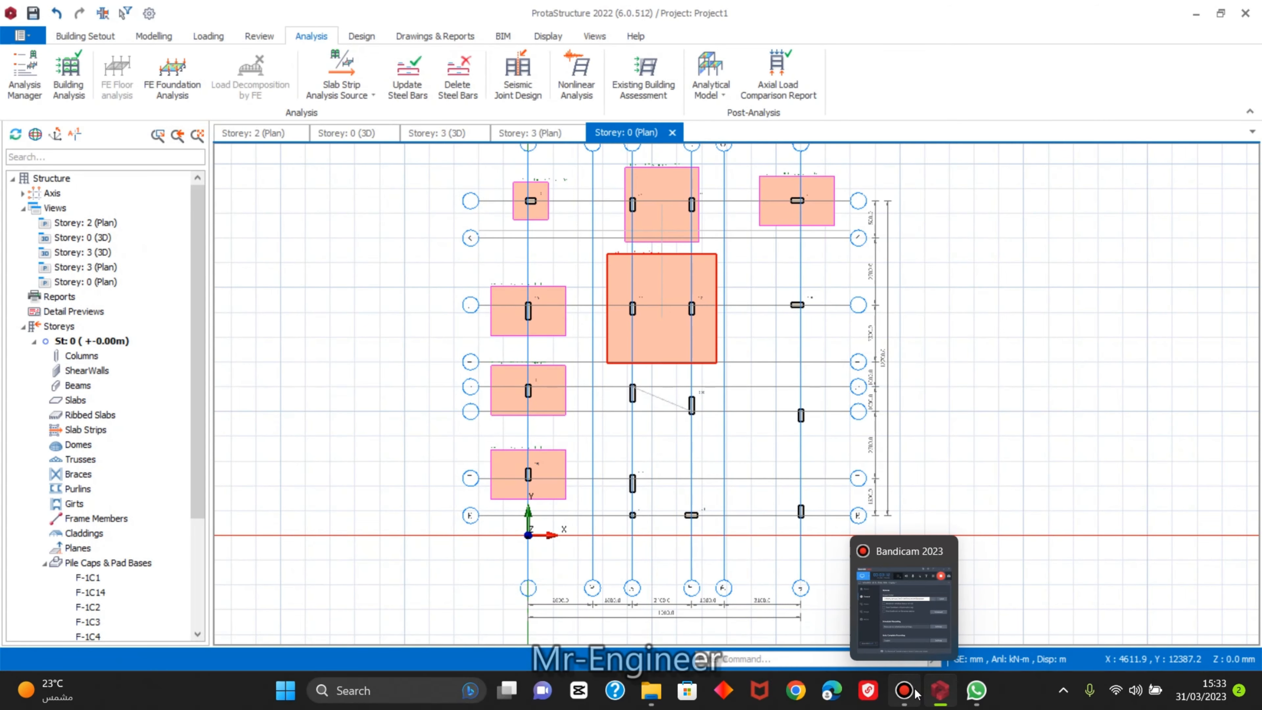
{"action": "left_click", "coordinate": [917, 693]}
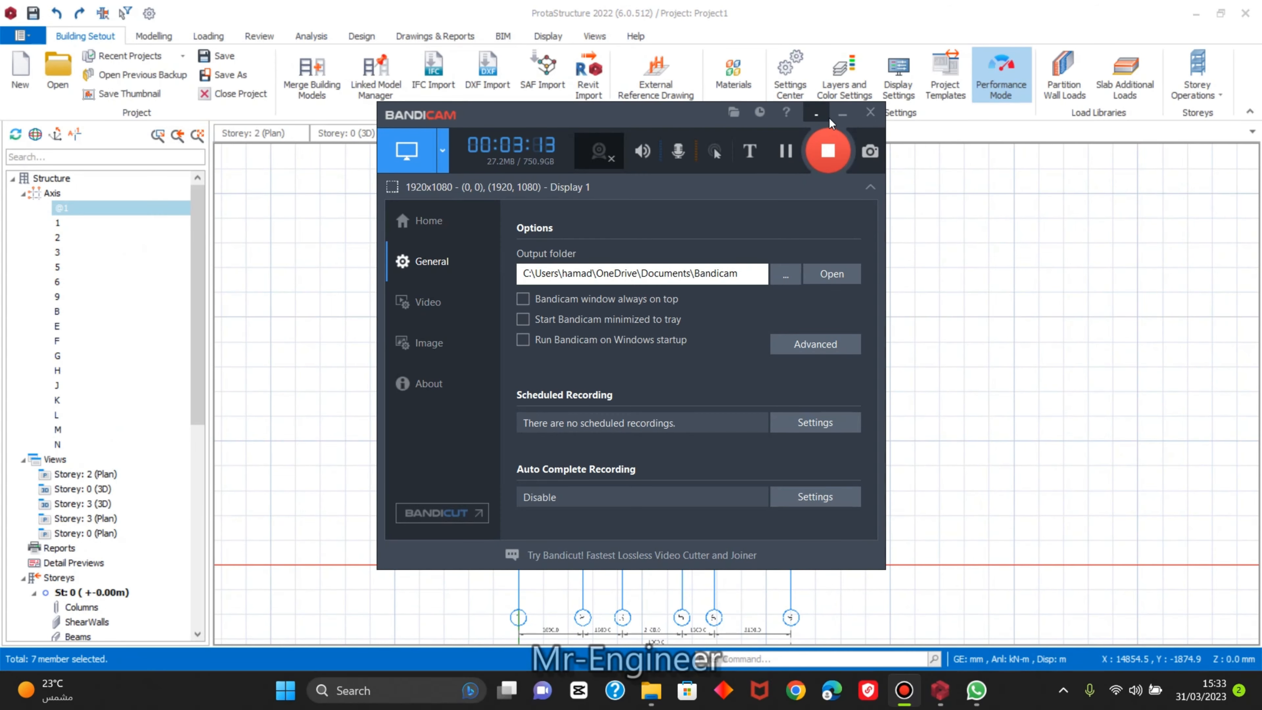
{"action": "left_click", "coordinate": [842, 118]}
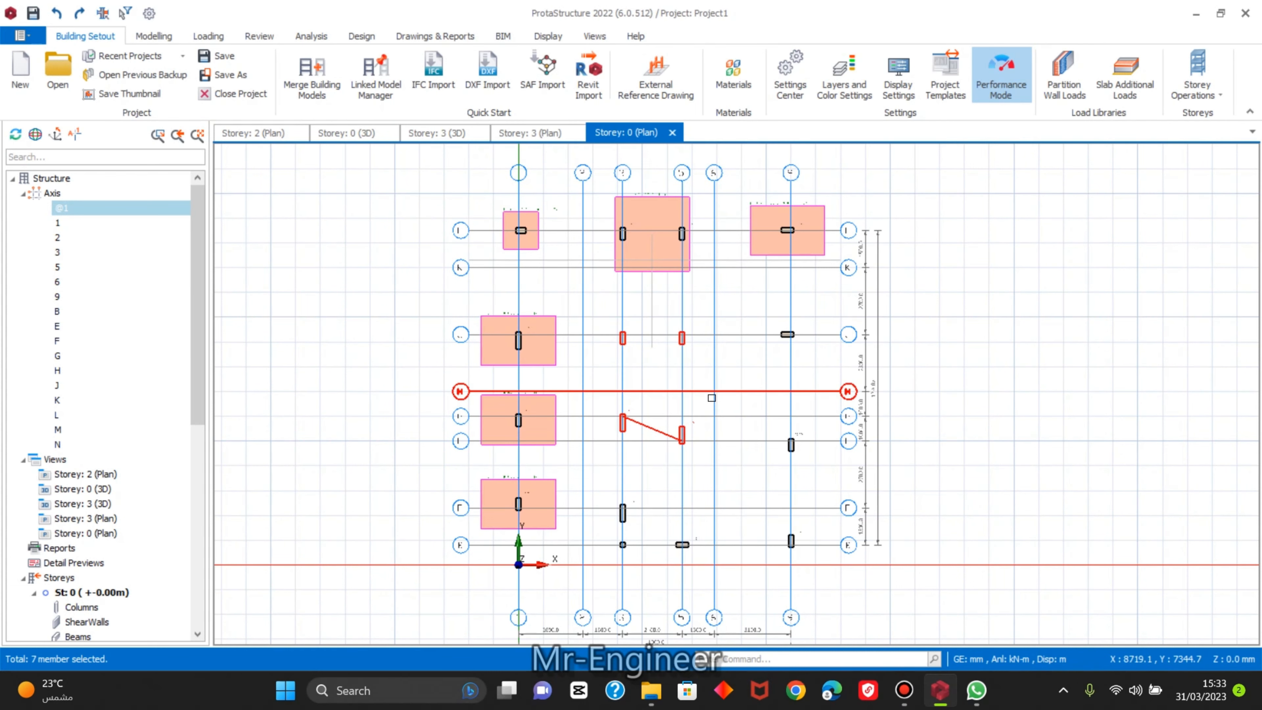
Insert one combined pad footing under the four columns on axes 3 and 5 between J and F, and another under the three near E and B.
{"action": "right_click", "coordinate": [628, 342]}
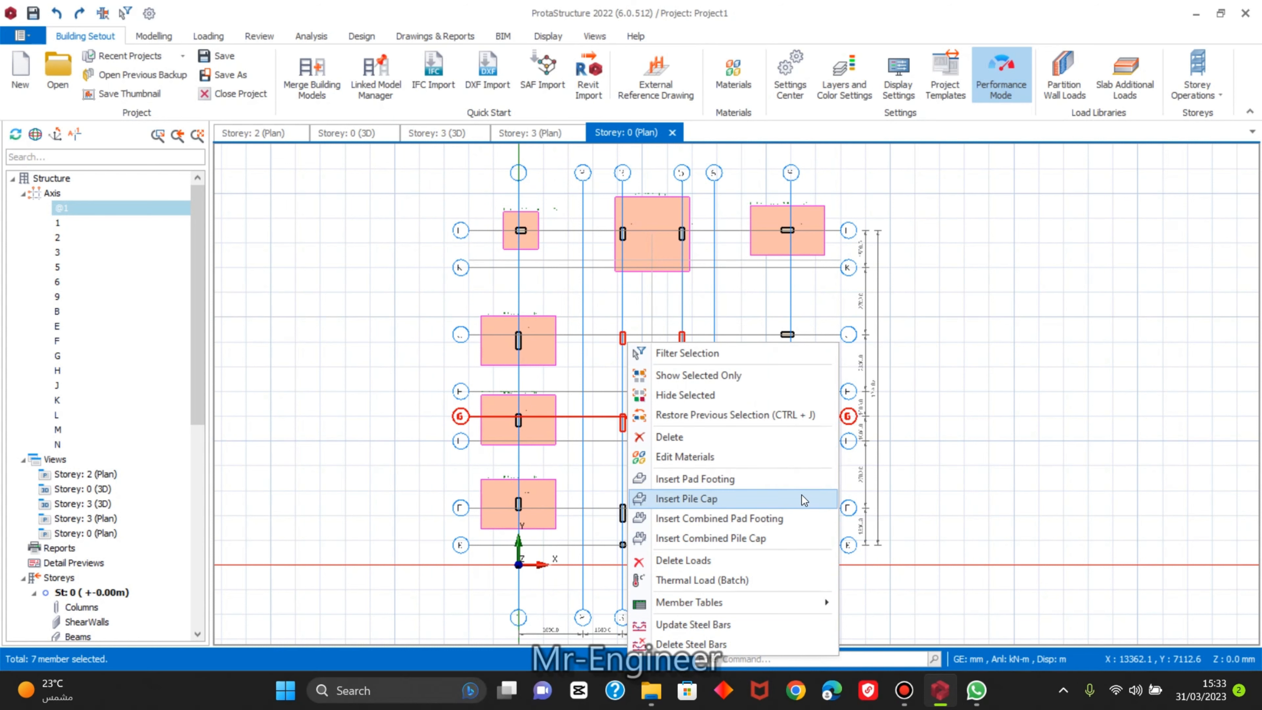
{"action": "left_click", "coordinate": [728, 525]}
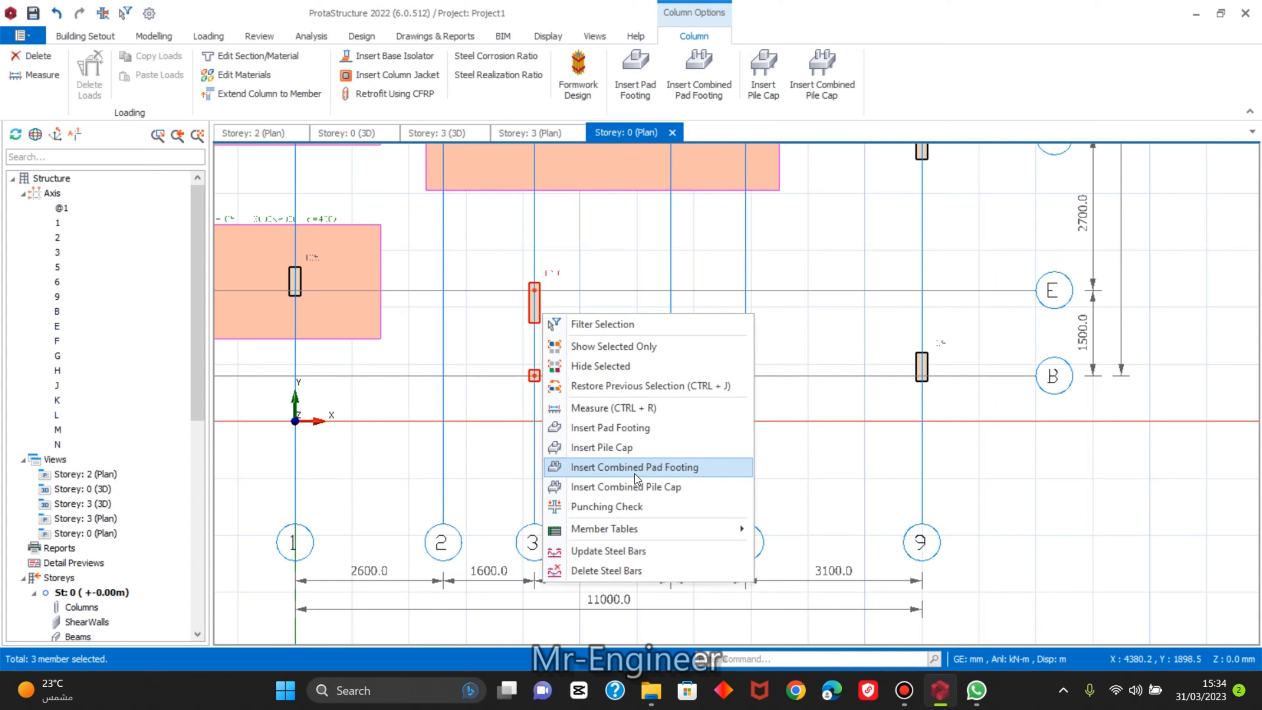
{"action": "left_click", "coordinate": [635, 468]}
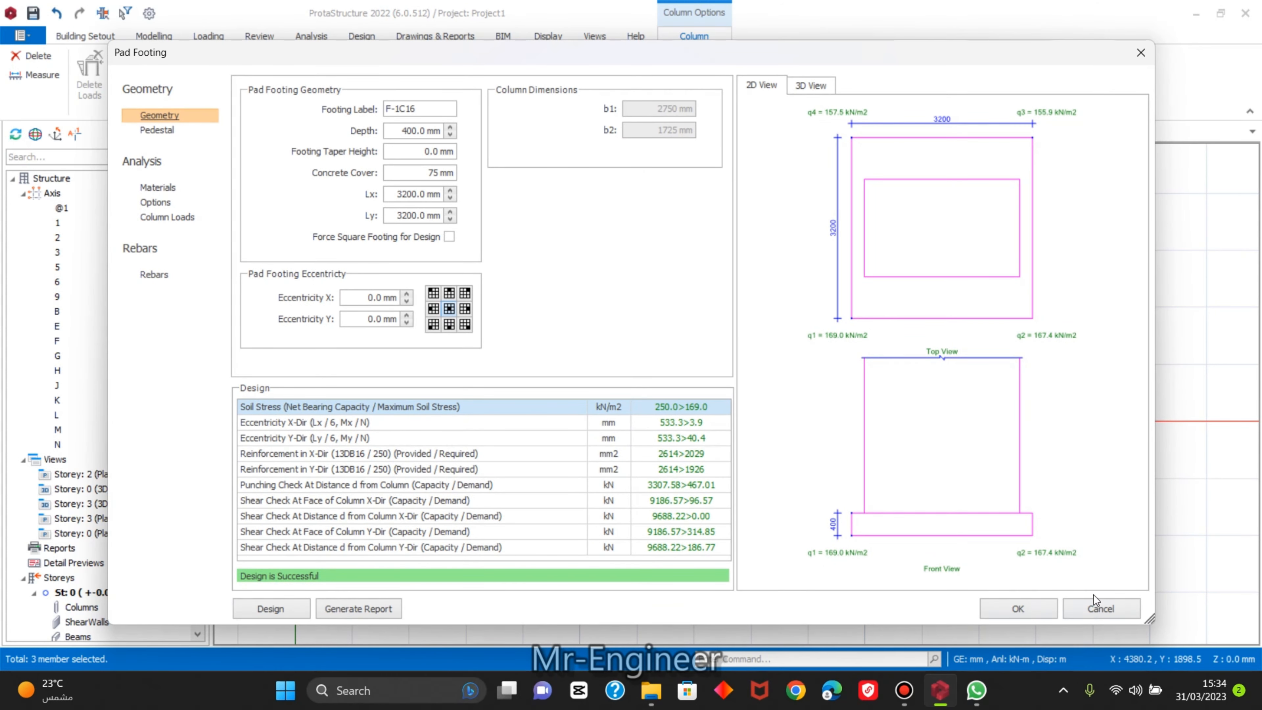
{"action": "left_click", "coordinate": [1019, 609]}
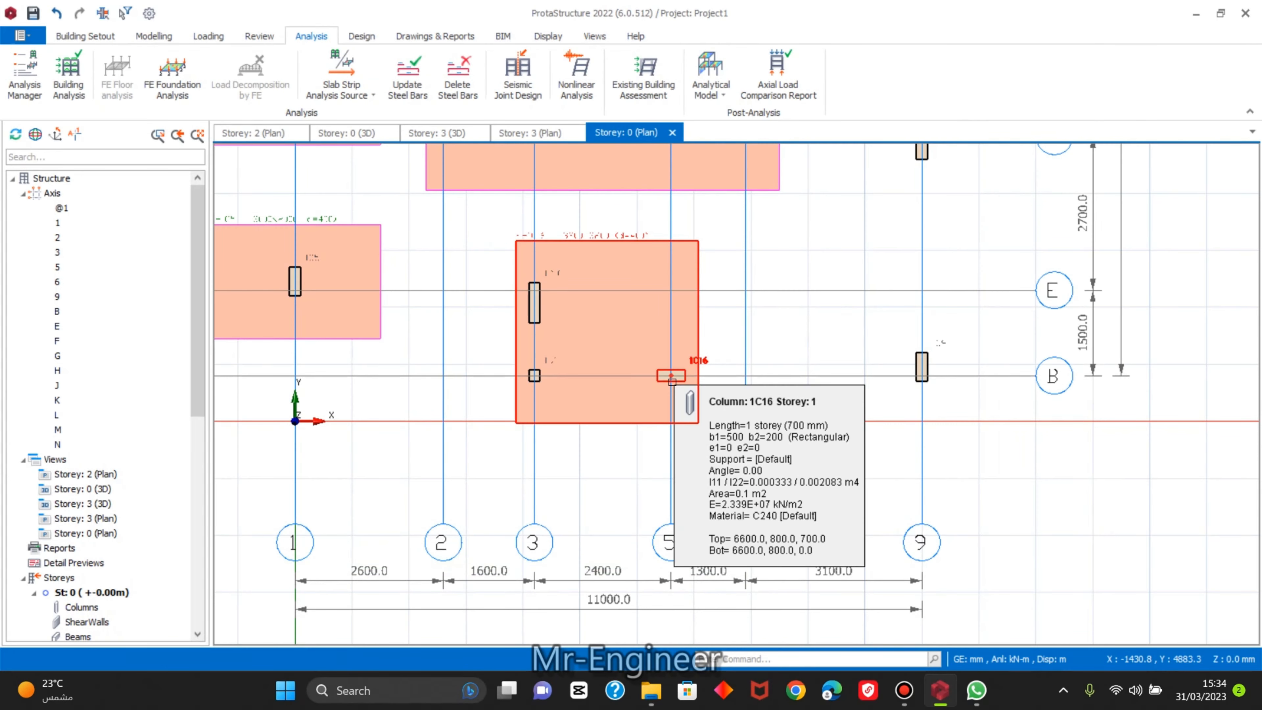
Insert a designed individual pad footing under the column at axes 9 and J.
{"action": "scroll", "coordinate": [686, 397], "scroll_direction": "down", "scroll_amount": 5}
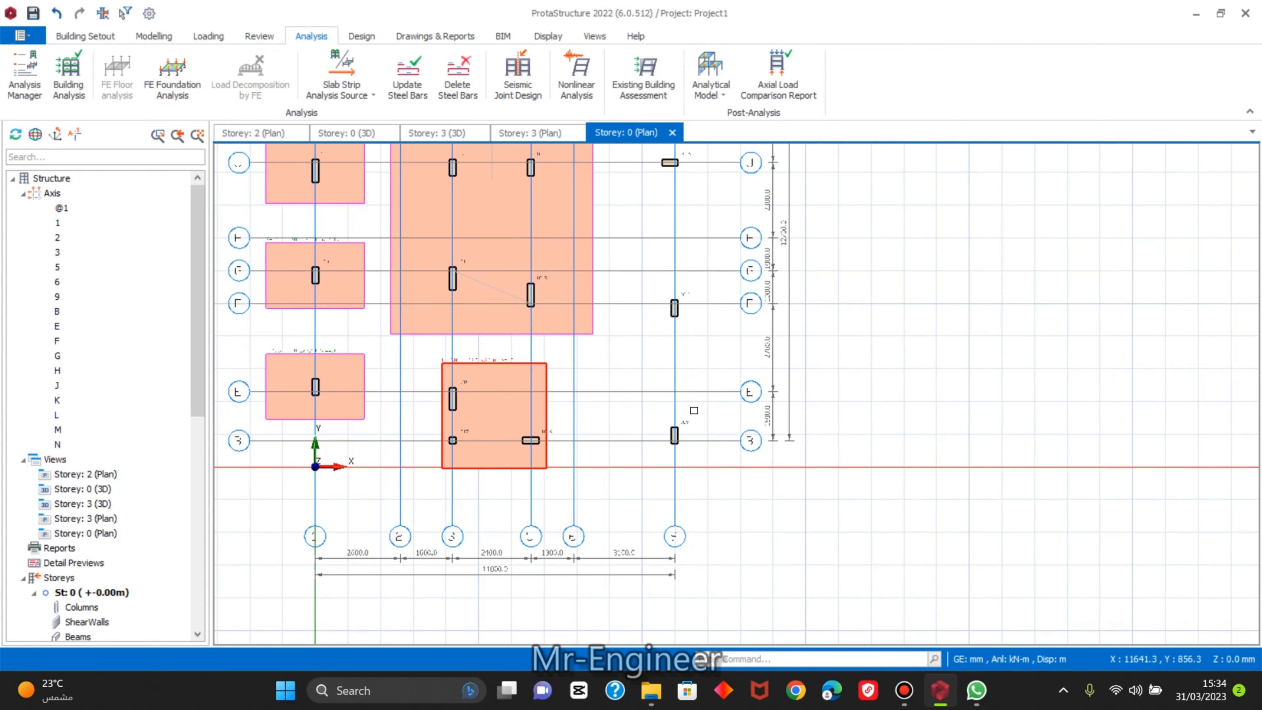
{"action": "scroll", "coordinate": [693, 410], "scroll_direction": "down", "scroll_amount": 2}
{"action": "left_click", "coordinate": [671, 204]}
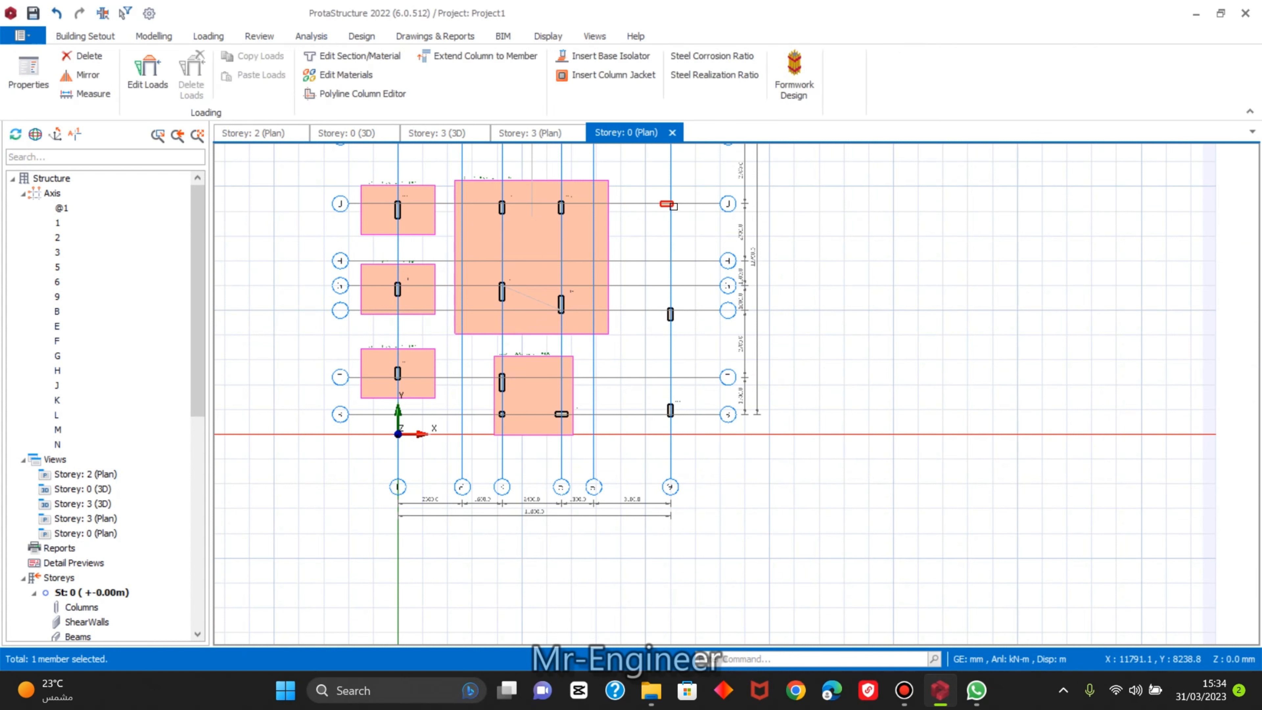
{"action": "right_click", "coordinate": [674, 206]}
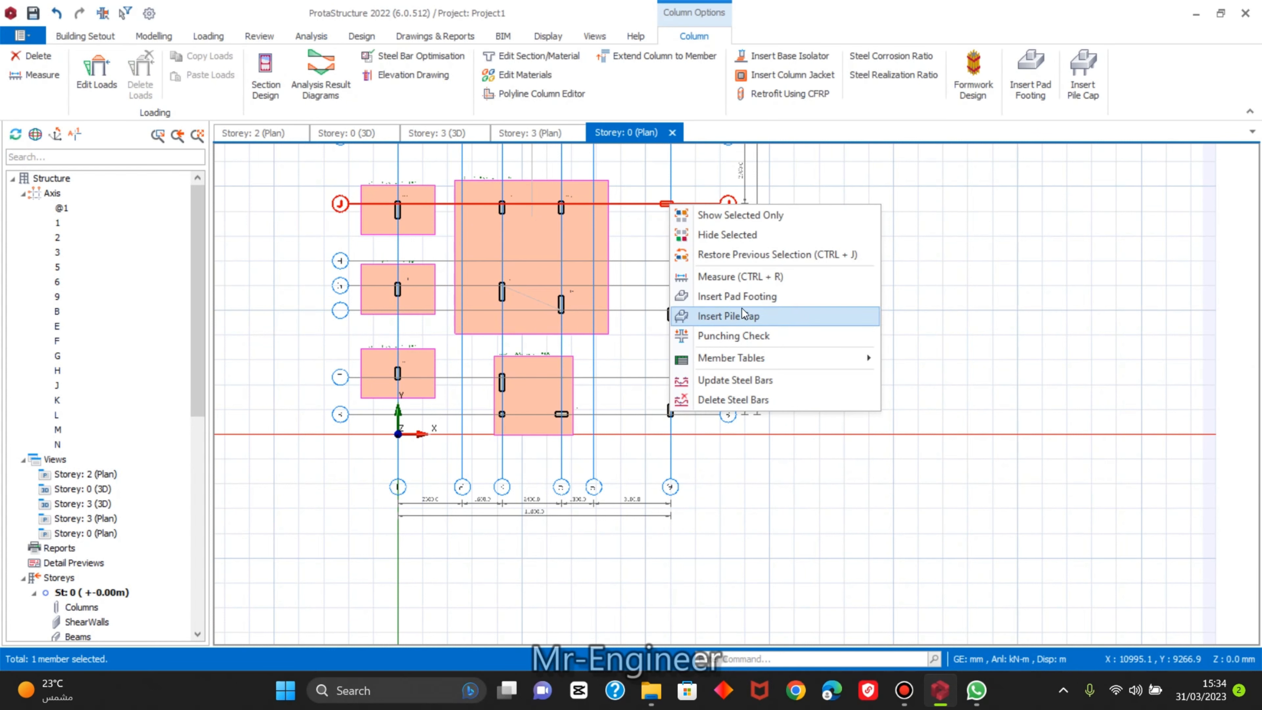
{"action": "left_click", "coordinate": [751, 298]}
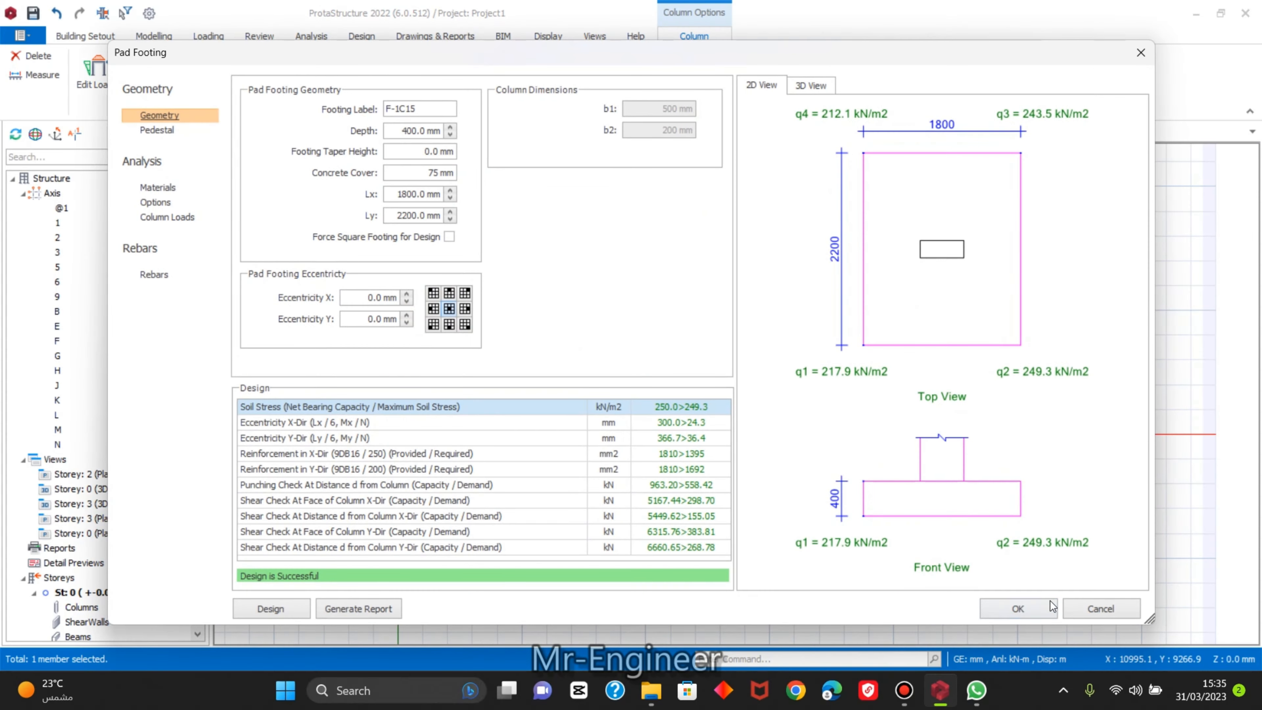
{"action": "left_click", "coordinate": [1022, 607]}
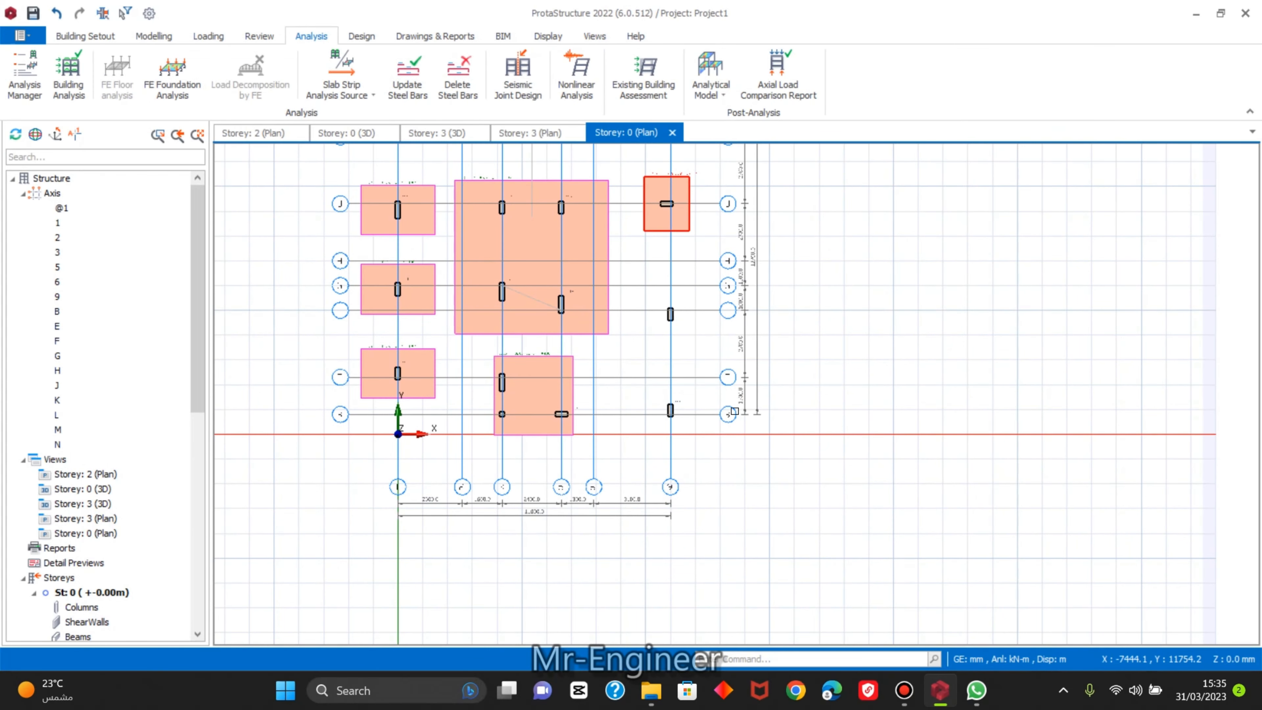
Insert individual pad footings in one batch under the two remaining axis 9 columns, near axes F and B.
{"action": "left_click_drag", "start_coordinate": [648, 293], "coordinate": [711, 452]}
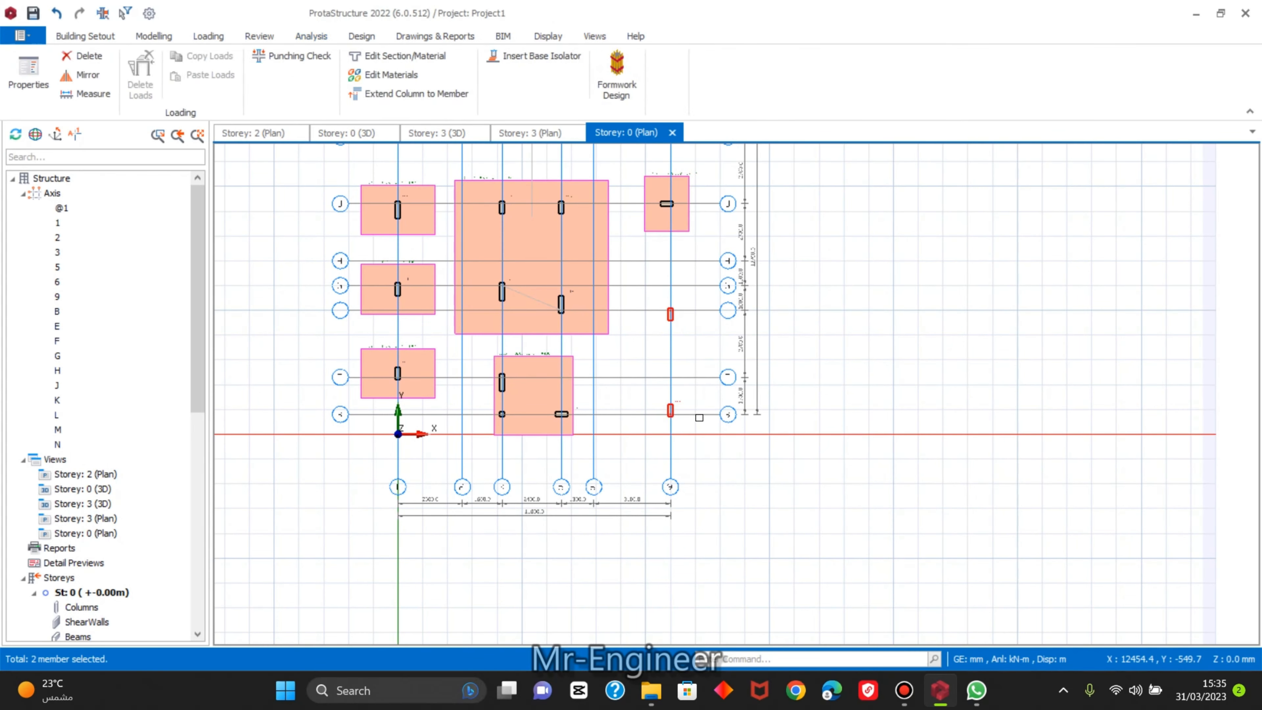
{"action": "right_click", "coordinate": [674, 317]}
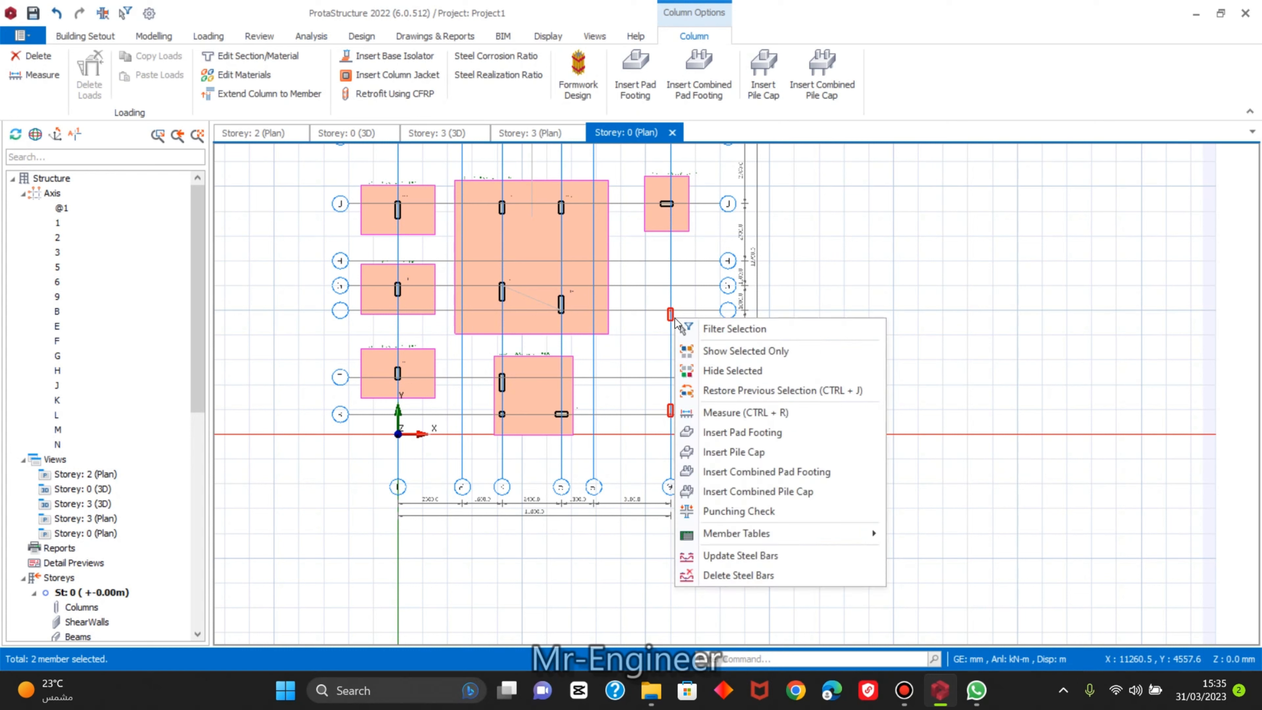
{"action": "left_click", "coordinate": [750, 433]}
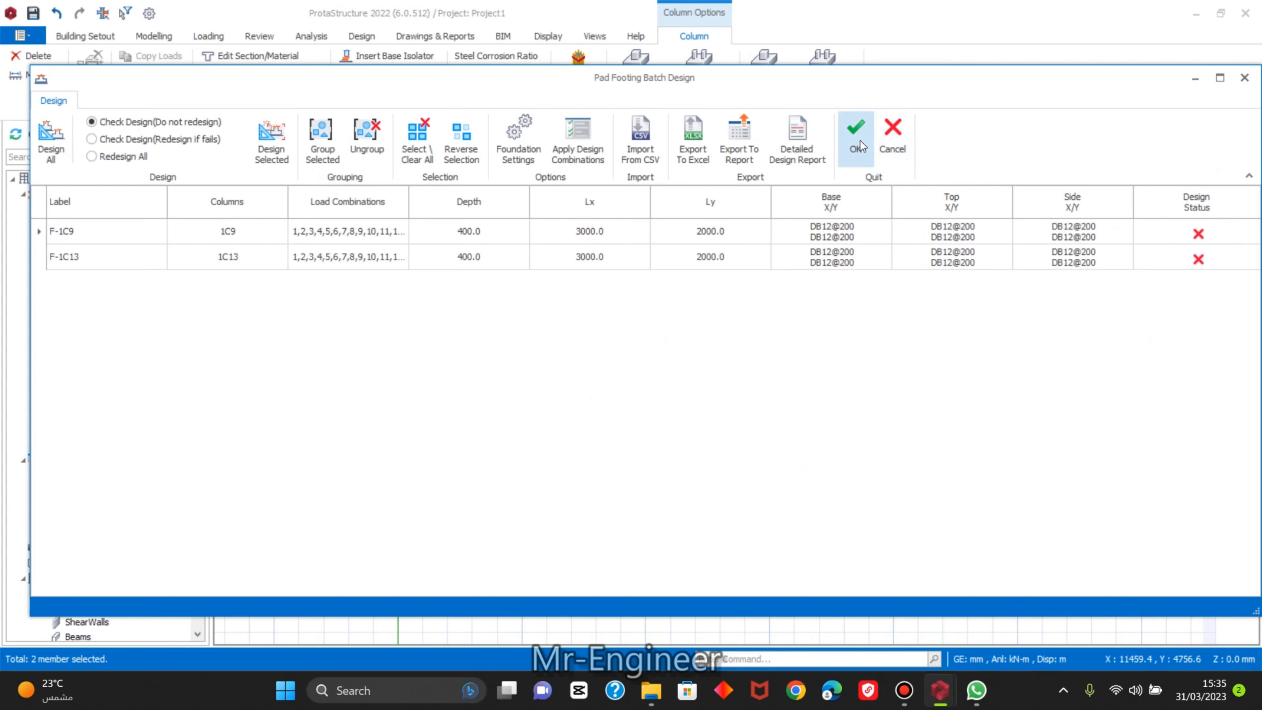
{"action": "left_click", "coordinate": [856, 145]}
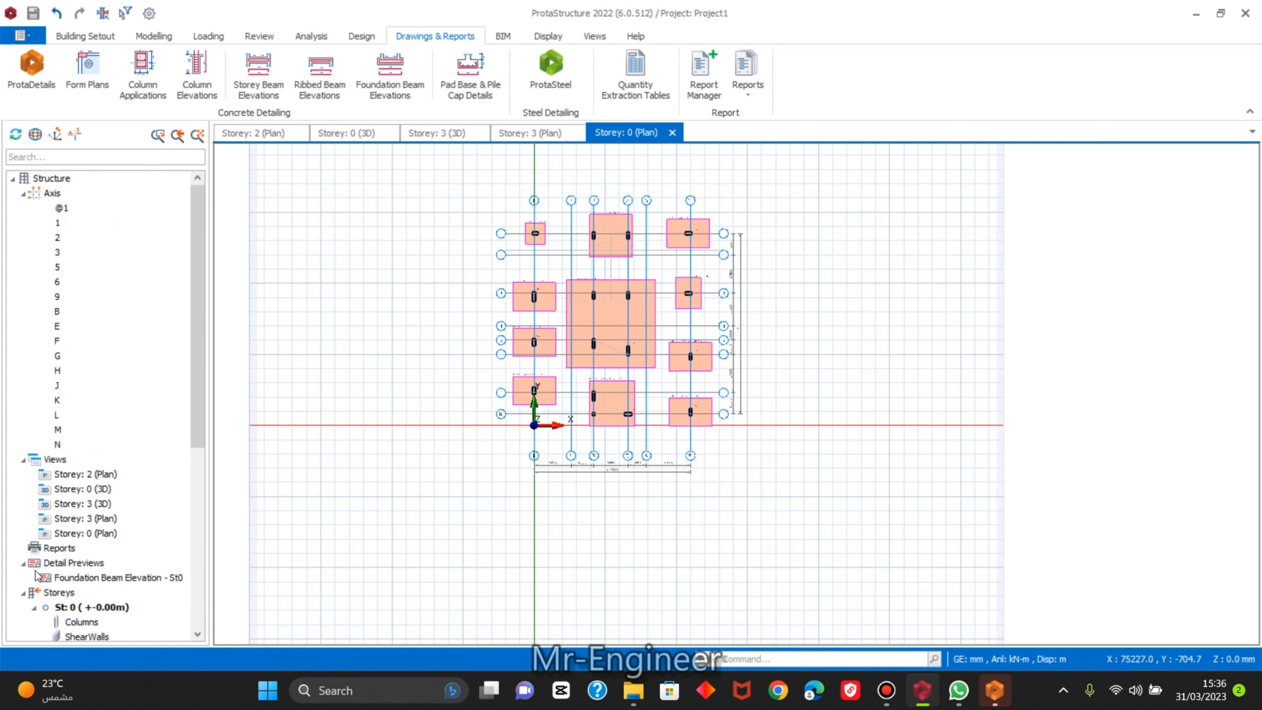
Find pad footing F-1C1 among the storey 0 pad bases in the structure tree and open its properties.
{"action": "scroll", "coordinate": [64, 566], "scroll_direction": "down", "scroll_amount": 3}
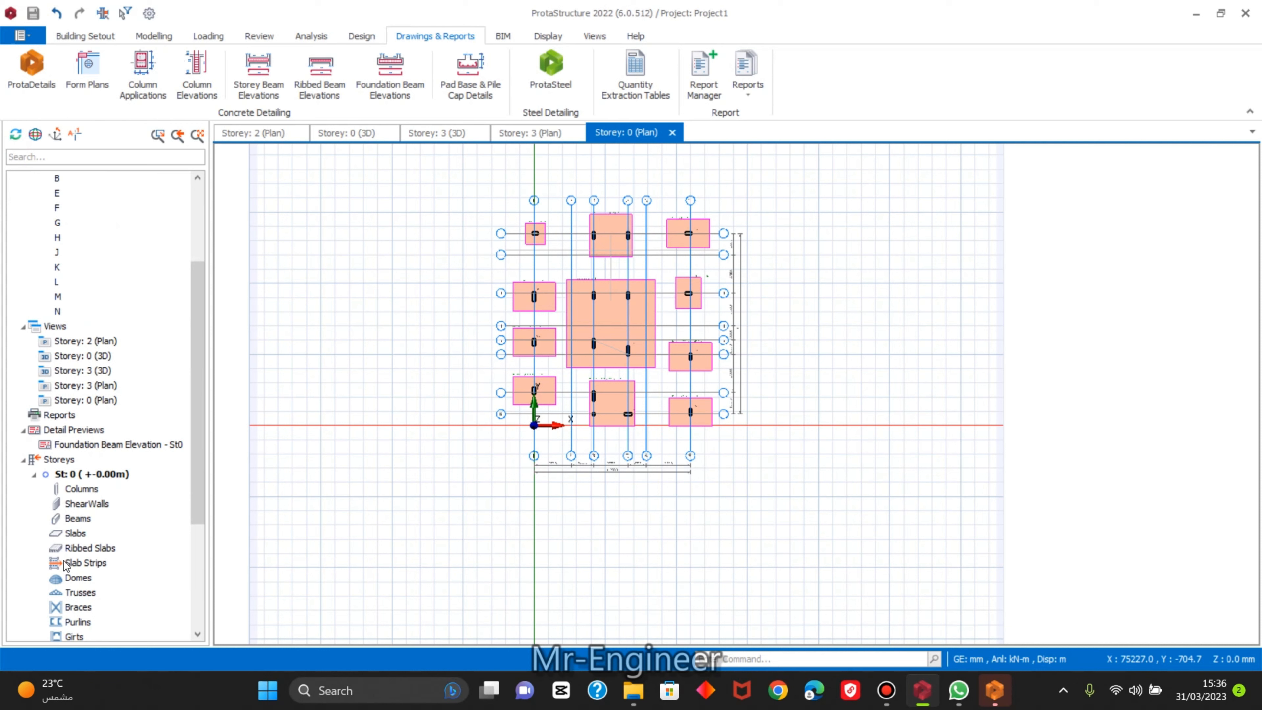
{"action": "left_click", "coordinate": [78, 519]}
{"action": "scroll", "coordinate": [85, 571], "scroll_direction": "down", "scroll_amount": 2}
{"action": "left_click", "coordinate": [90, 476]}
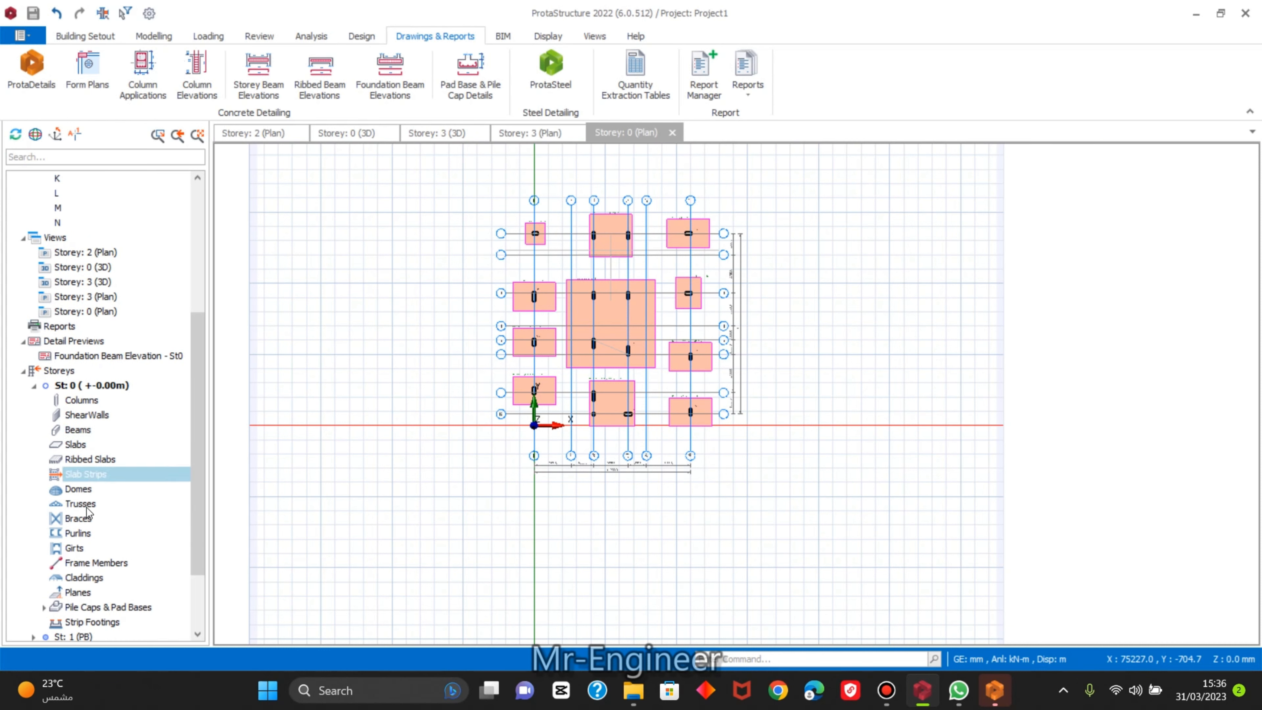
{"action": "scroll", "coordinate": [85, 547], "scroll_direction": "down", "scroll_amount": 1}
{"action": "left_click", "coordinate": [92, 564]}
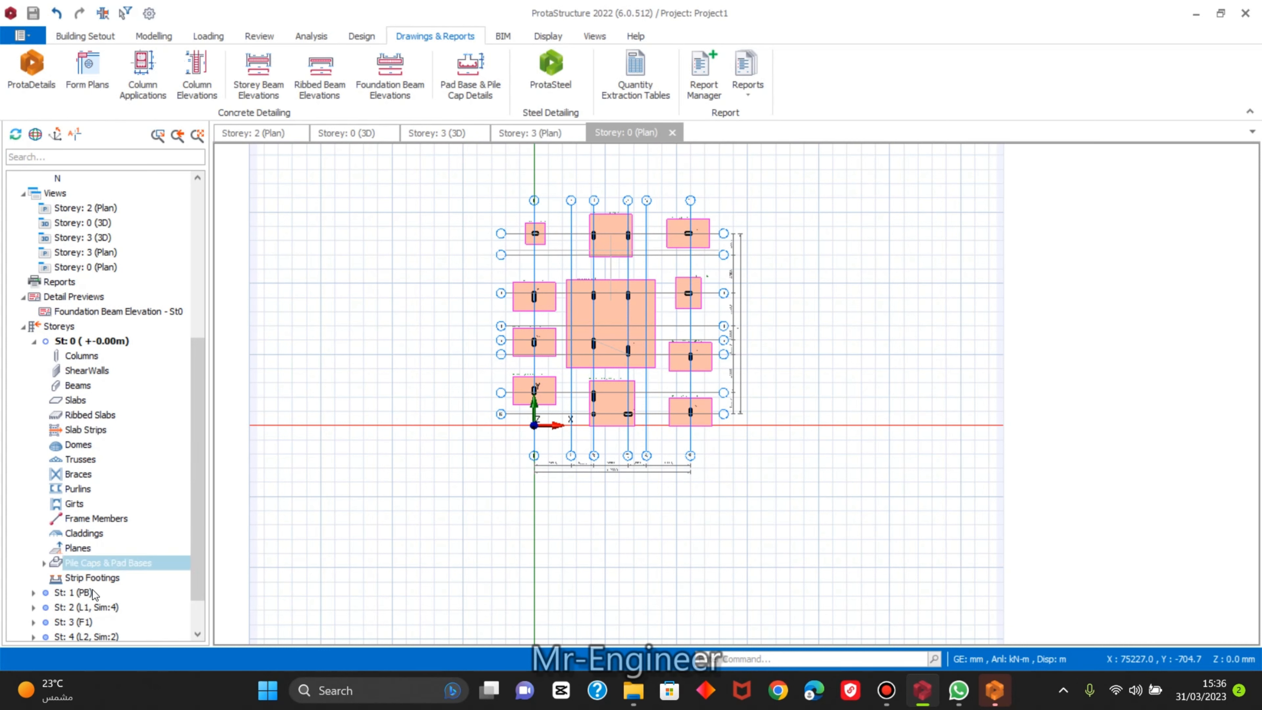
{"action": "left_click", "coordinate": [92, 549]}
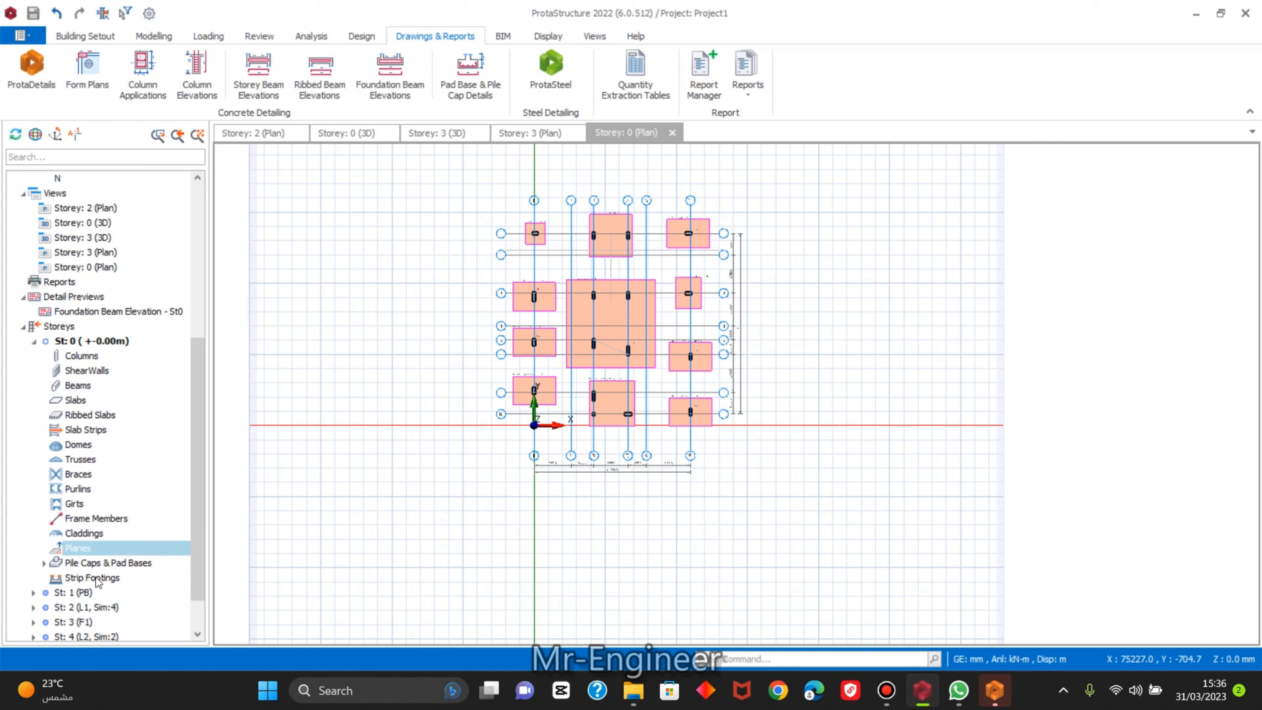
{"action": "left_click", "coordinate": [98, 578]}
{"action": "scroll", "coordinate": [99, 579], "scroll_direction": "down", "scroll_amount": 1}
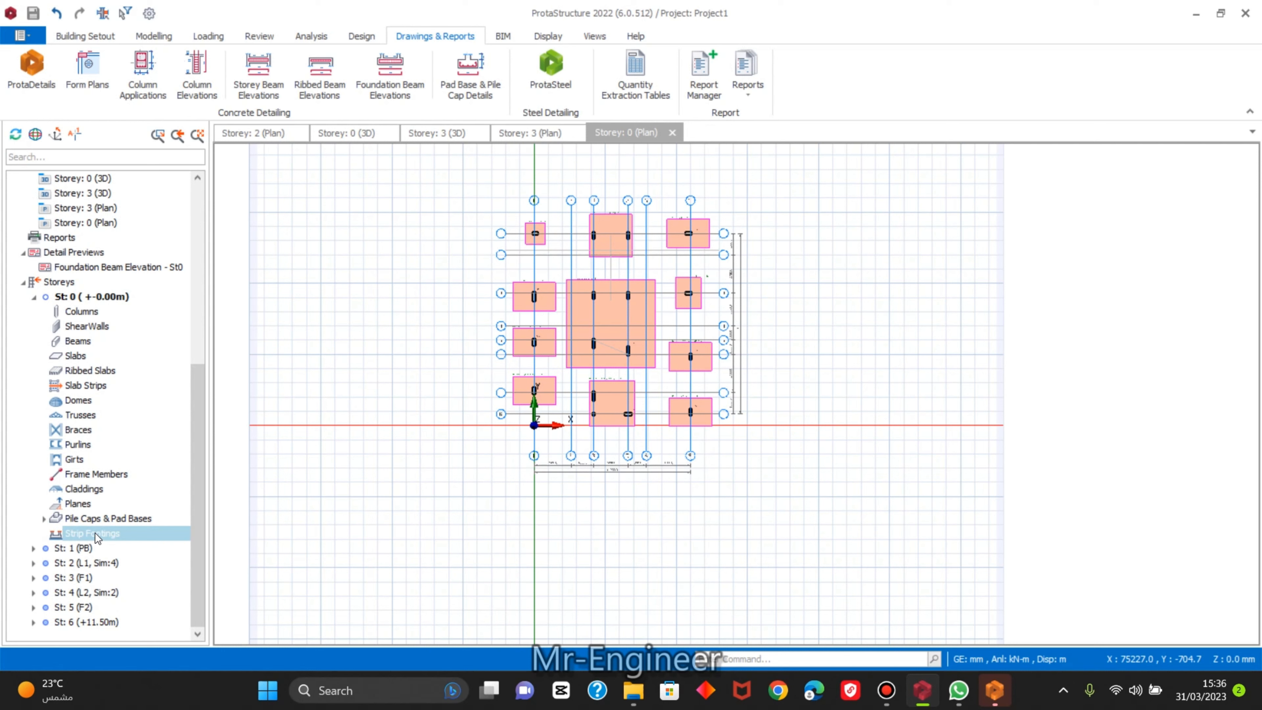
{"action": "left_click", "coordinate": [54, 520]}
{"action": "left_click", "coordinate": [46, 519]}
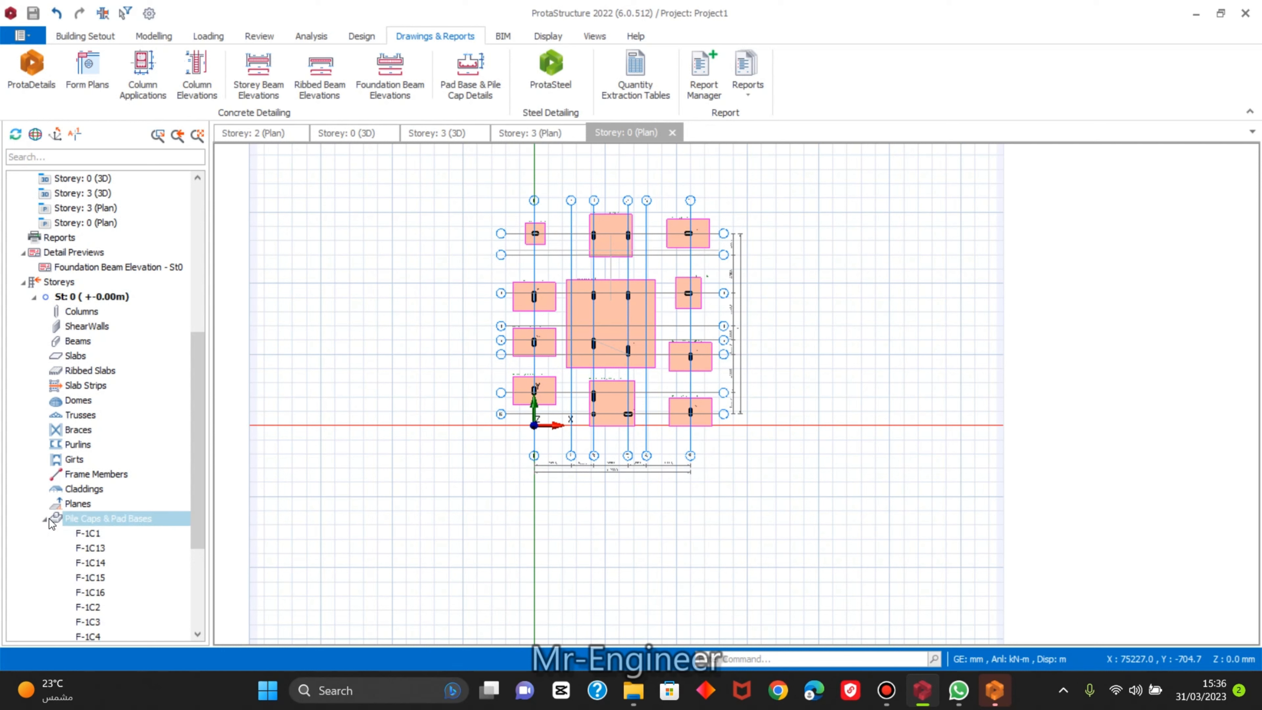
{"action": "scroll", "coordinate": [78, 524], "scroll_direction": "down", "scroll_amount": 4}
{"action": "left_click", "coordinate": [93, 374]}
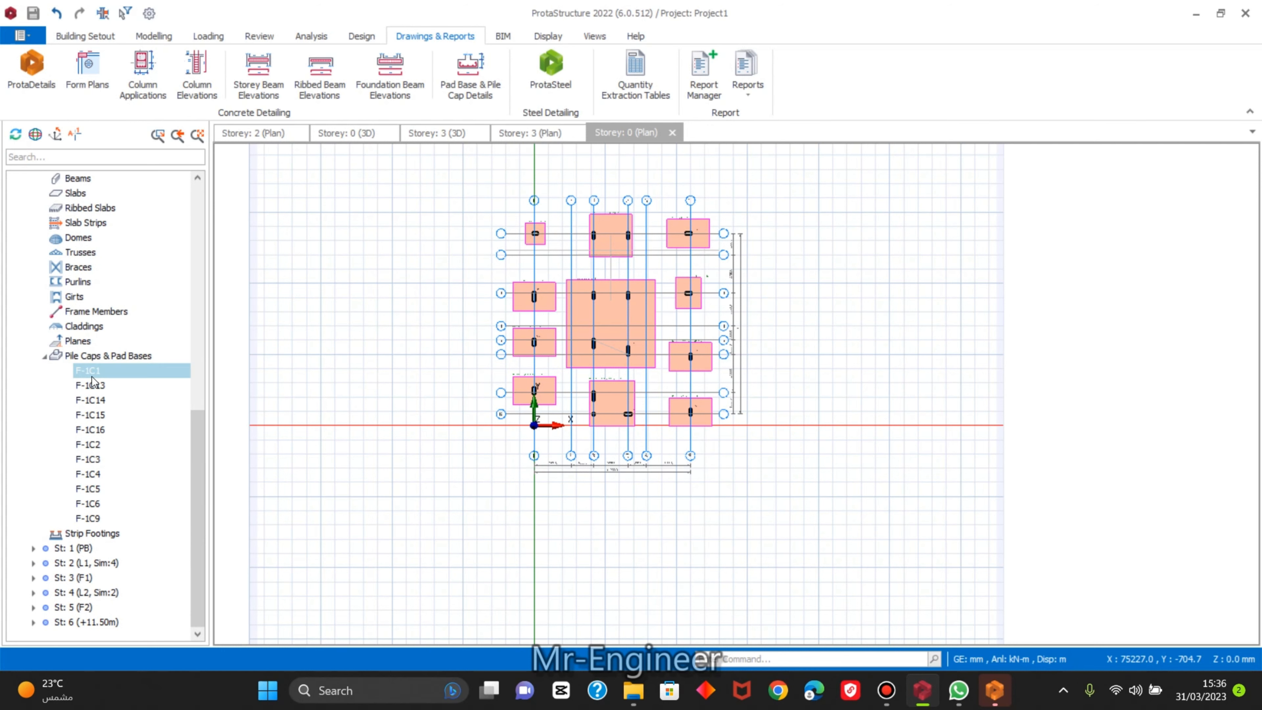
{"action": "double_click", "coordinate": [93, 375]}
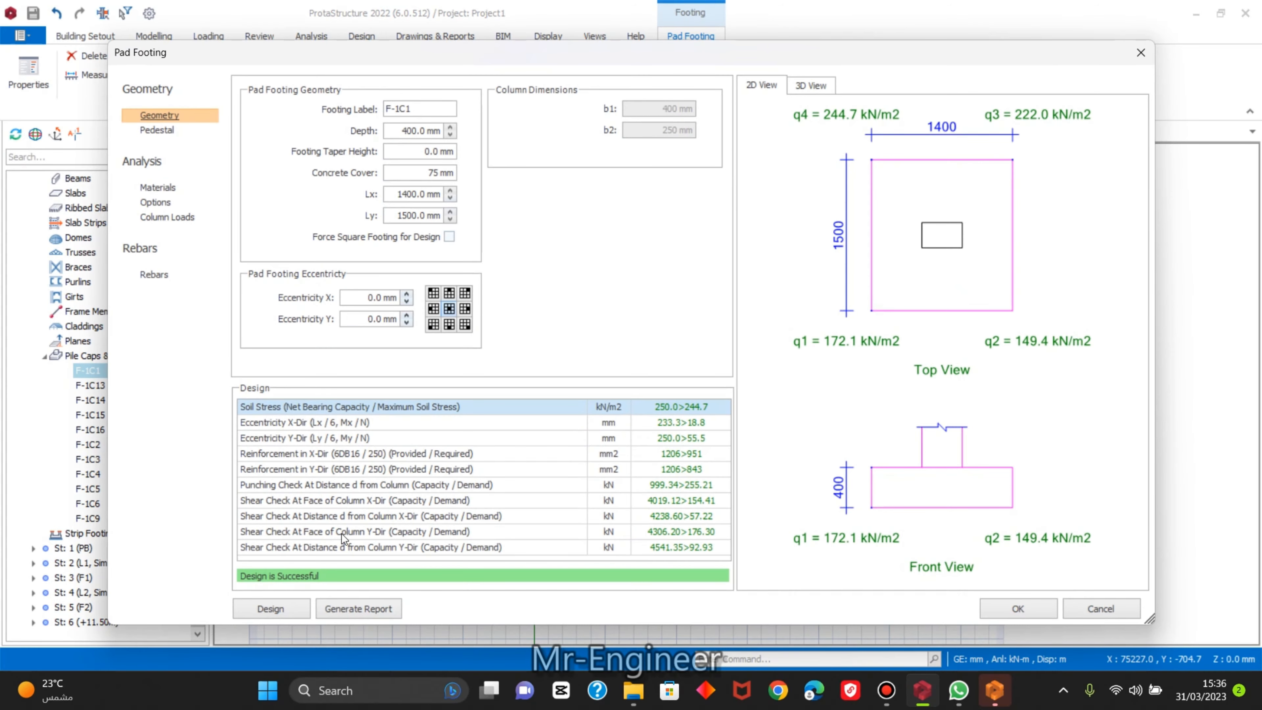
Examine the reinforcement of footing F-1C1 and its column in 3D, then display the footing's rebar quantities, diameters and spacings.
{"action": "left_click", "coordinate": [811, 86]}
{"action": "left_click_drag", "start_coordinate": [944, 417], "coordinate": [930, 378]}
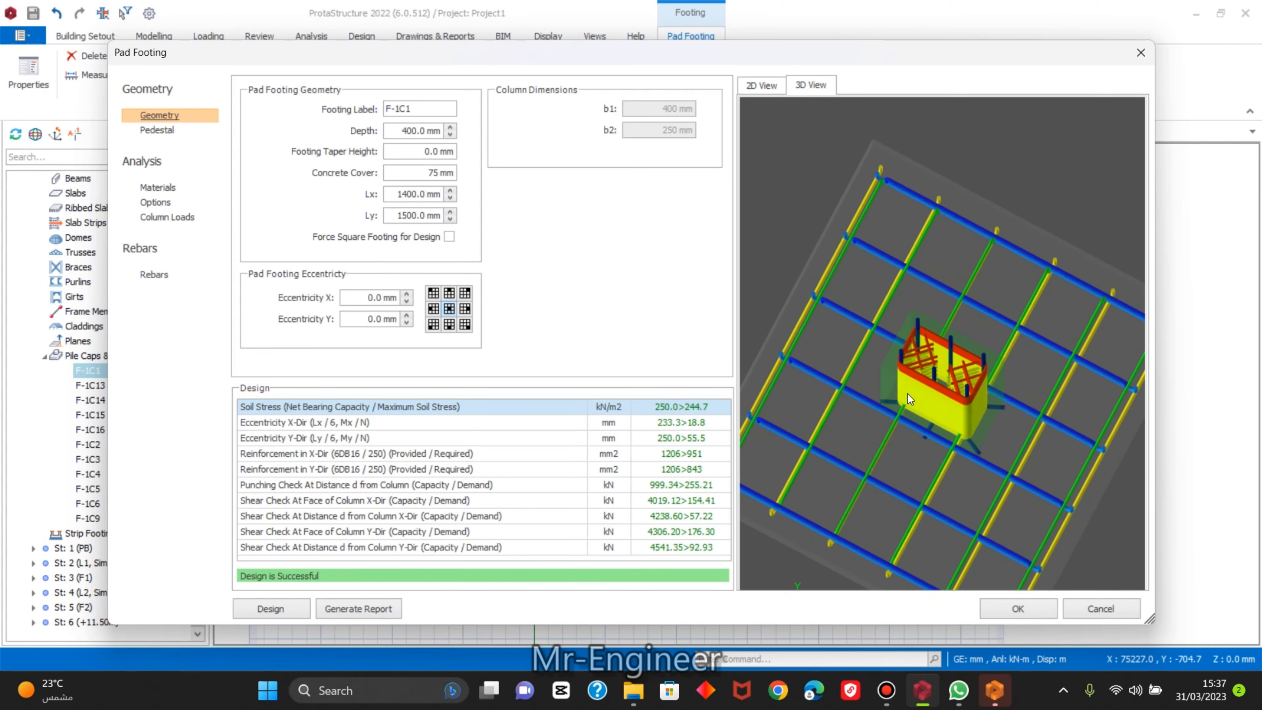
{"action": "scroll", "coordinate": [918, 356], "scroll_direction": "up", "scroll_amount": 6}
{"action": "scroll", "coordinate": [877, 332], "scroll_direction": "down", "scroll_amount": 8}
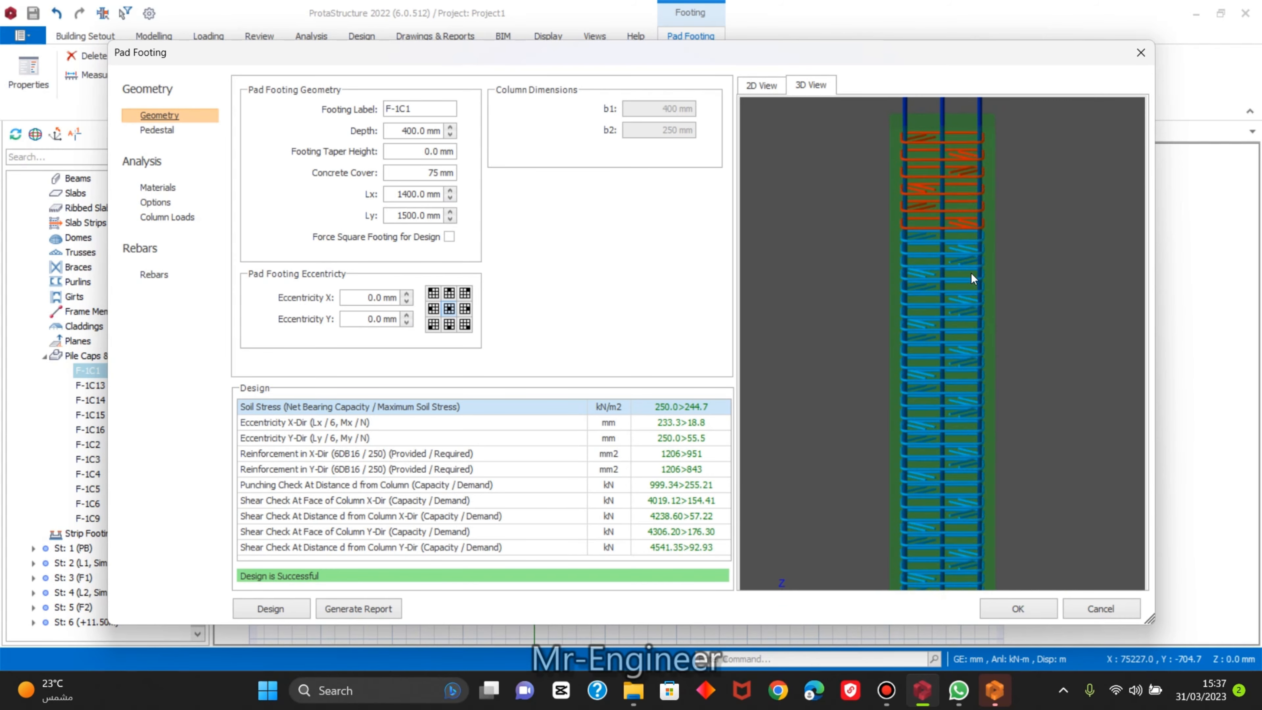
{"action": "scroll", "coordinate": [881, 347], "scroll_direction": "up", "scroll_amount": 8}
{"action": "left_click_drag", "start_coordinate": [879, 342], "coordinate": [945, 454]}
{"action": "scroll", "coordinate": [944, 454], "scroll_direction": "down", "scroll_amount": 2}
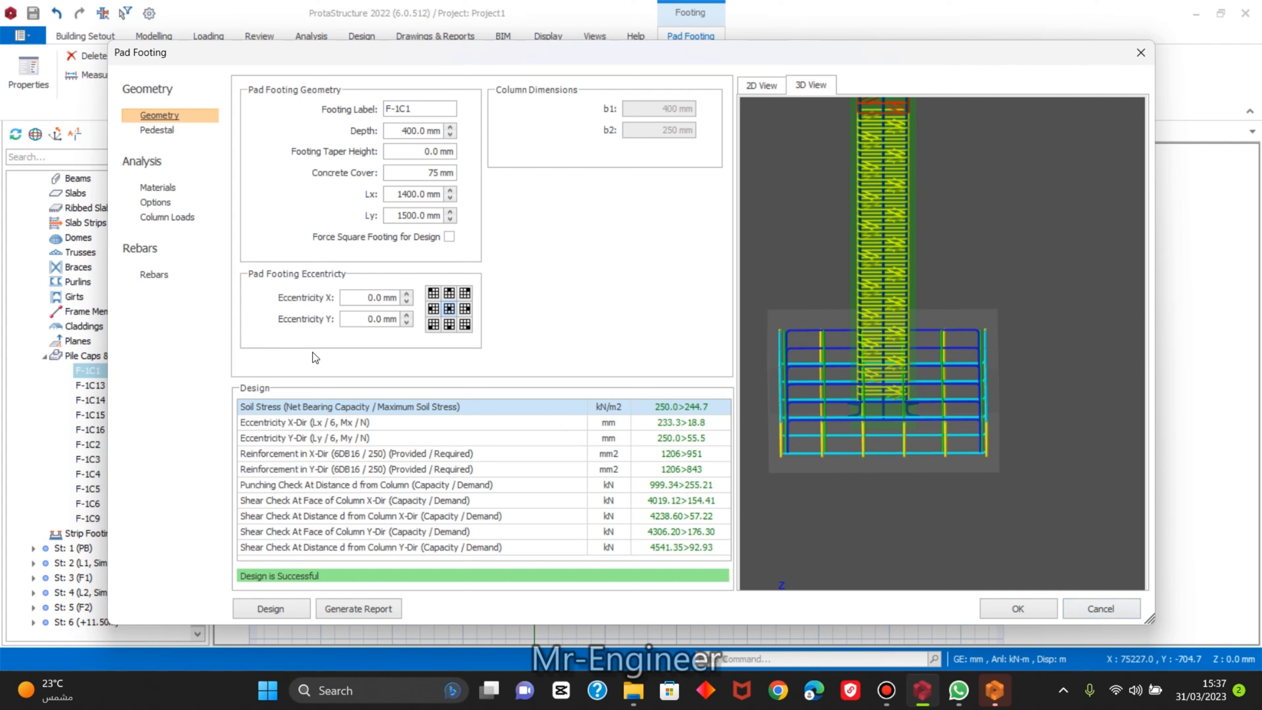
{"action": "left_click", "coordinate": [146, 277]}
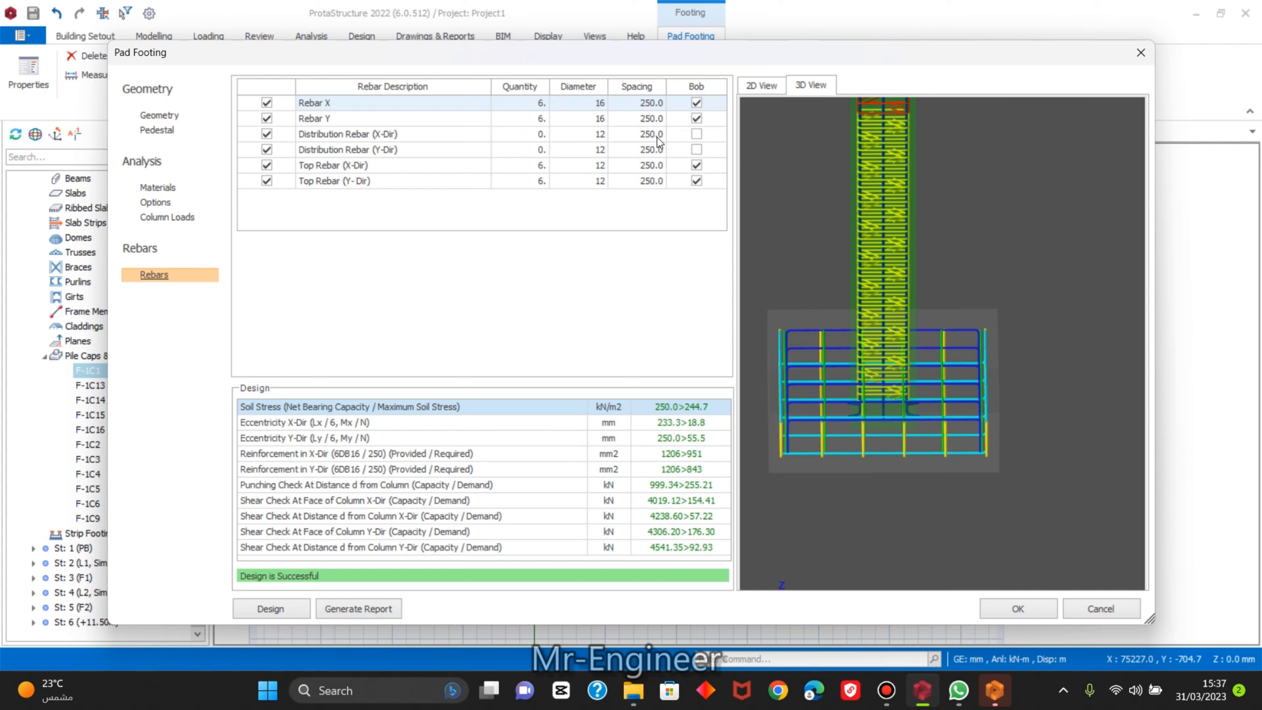
Review footing F-1C1's column loads, analysis options, geometry and pedestal settings, and close its properties without changes.
{"action": "left_click", "coordinate": [166, 218]}
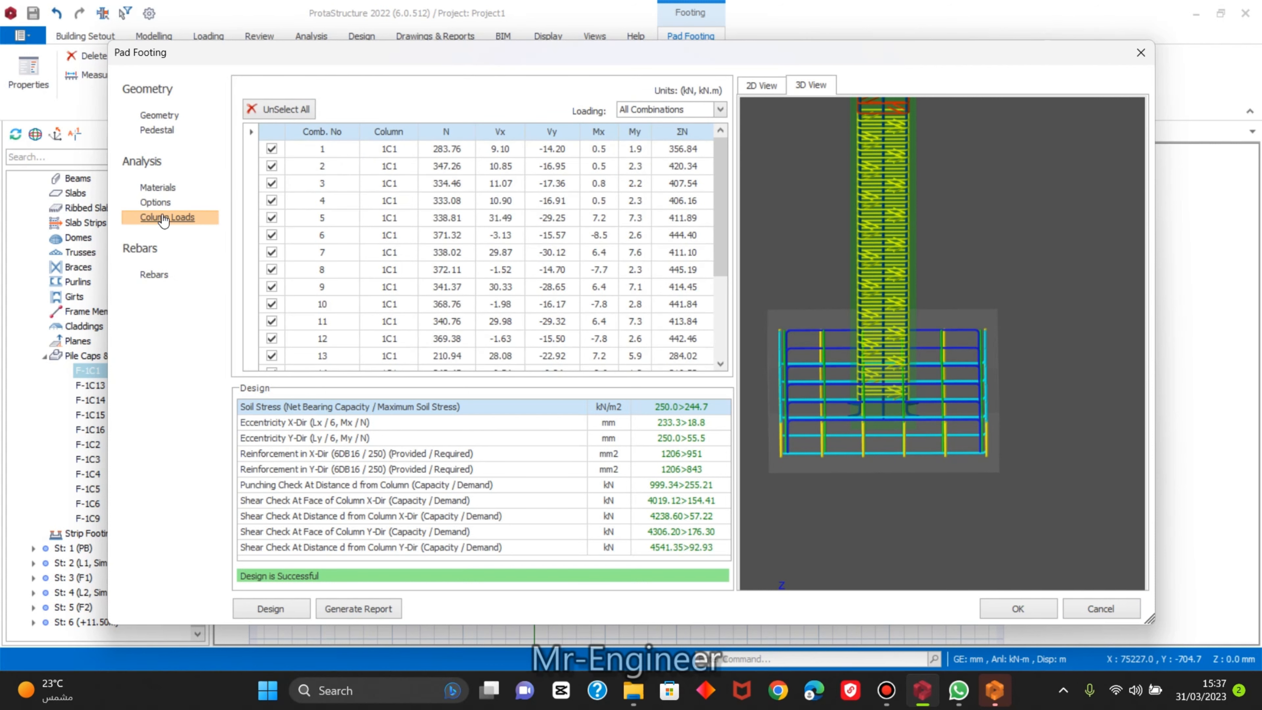
{"action": "left_click", "coordinate": [165, 202]}
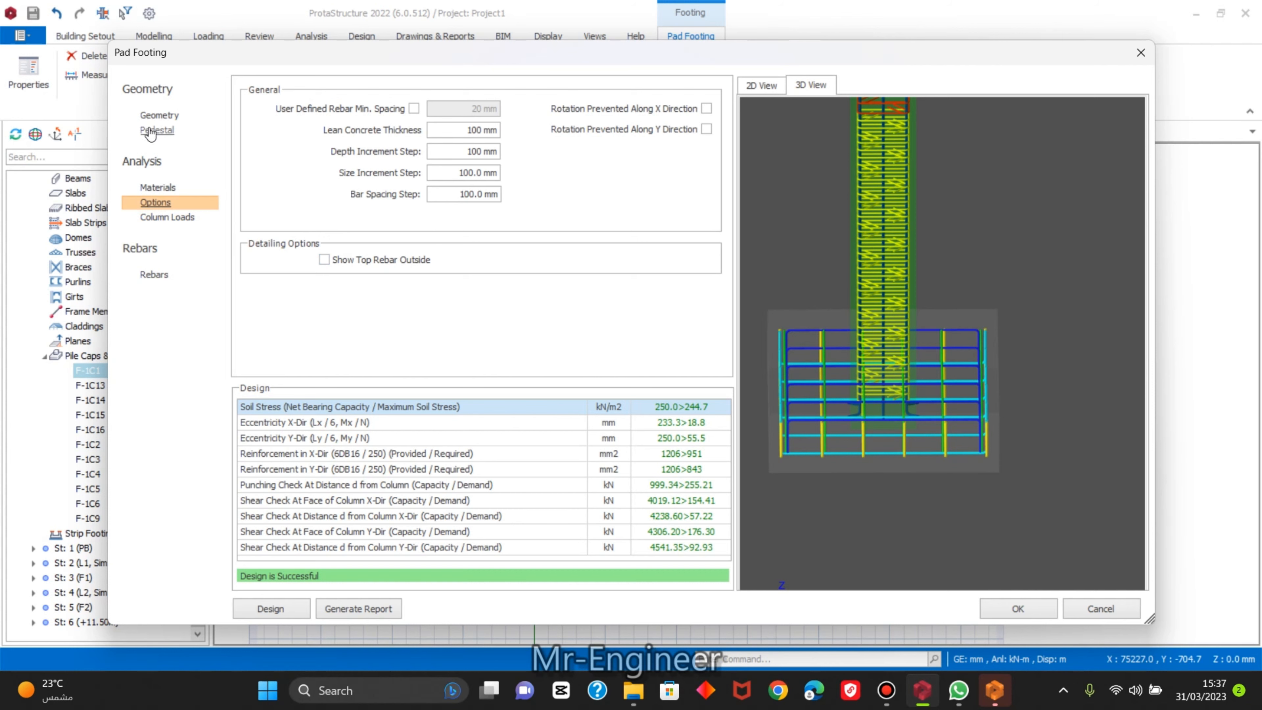
{"action": "left_click", "coordinate": [160, 116]}
{"action": "left_click", "coordinate": [165, 132]}
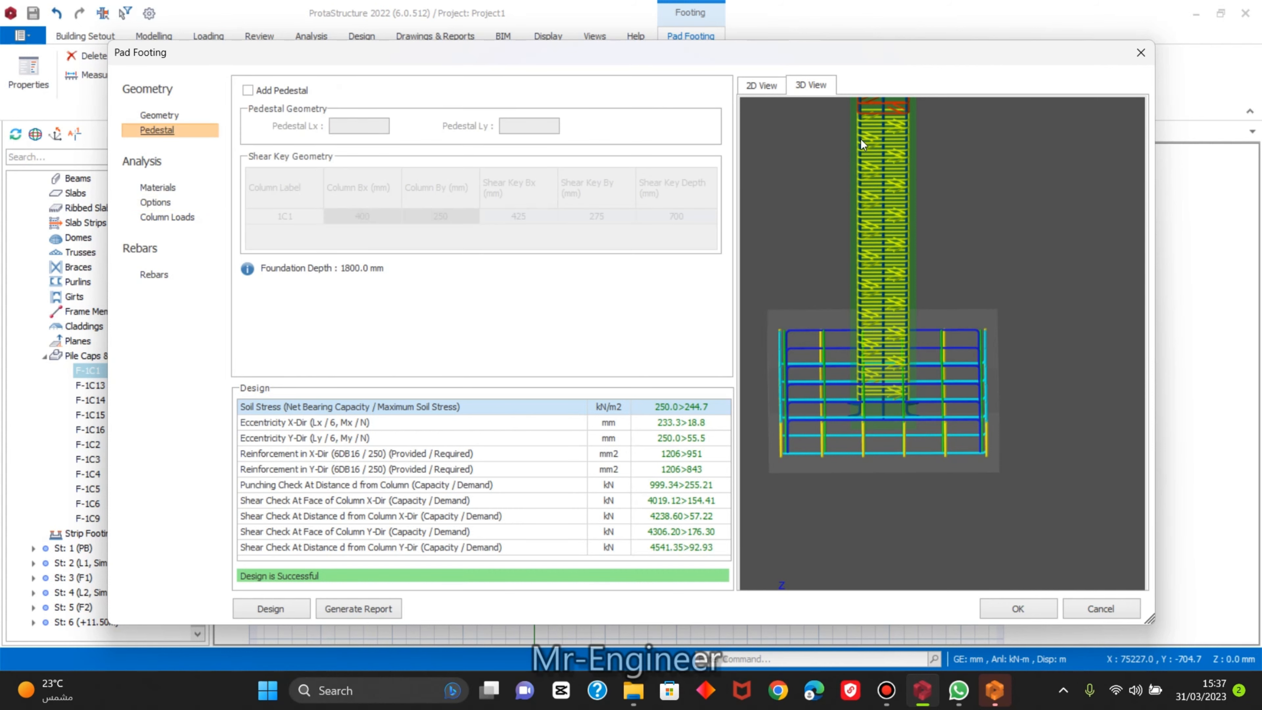
{"action": "left_click", "coordinate": [1113, 611]}
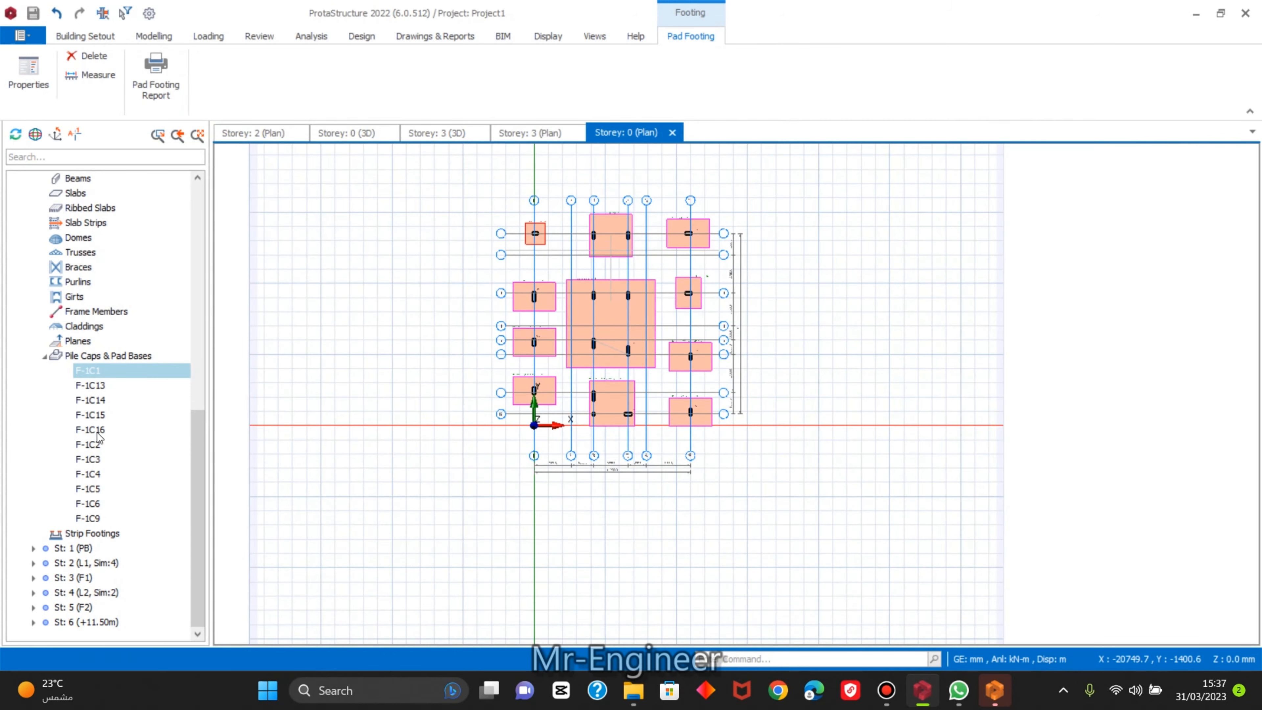
{"action": "right_click", "coordinate": [99, 356]}
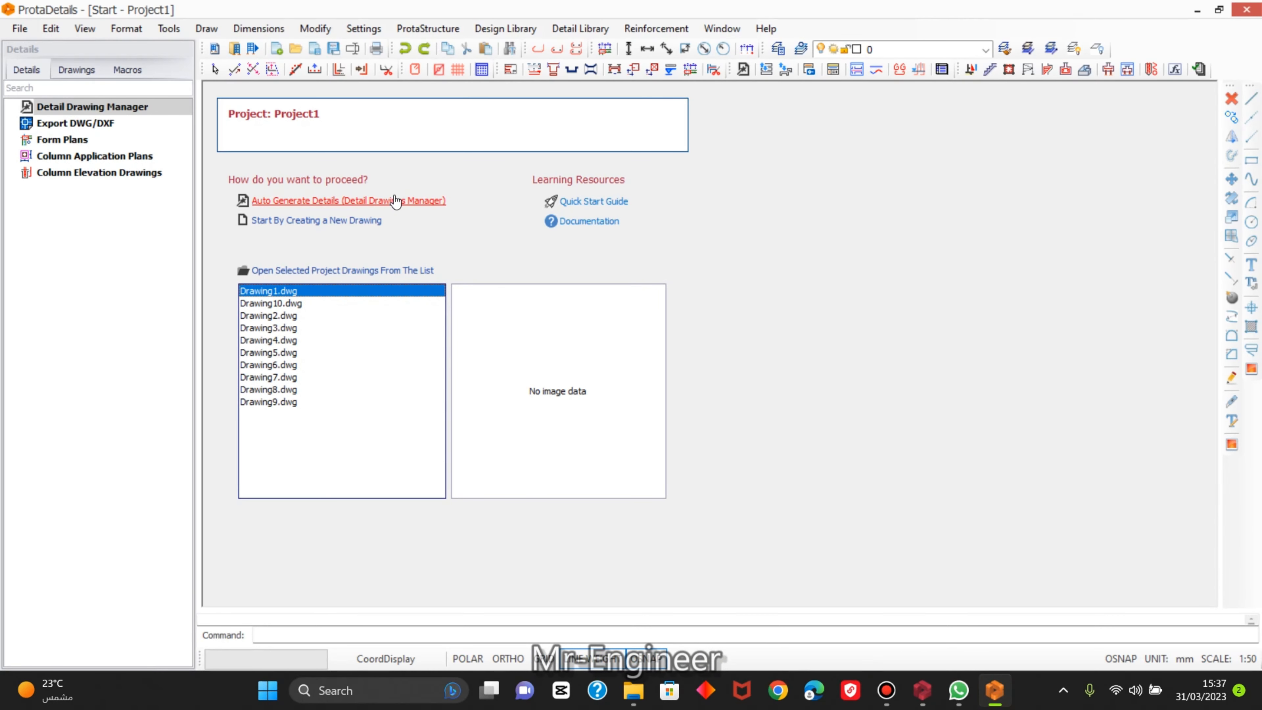
{"action": "left_click", "coordinate": [398, 200]}
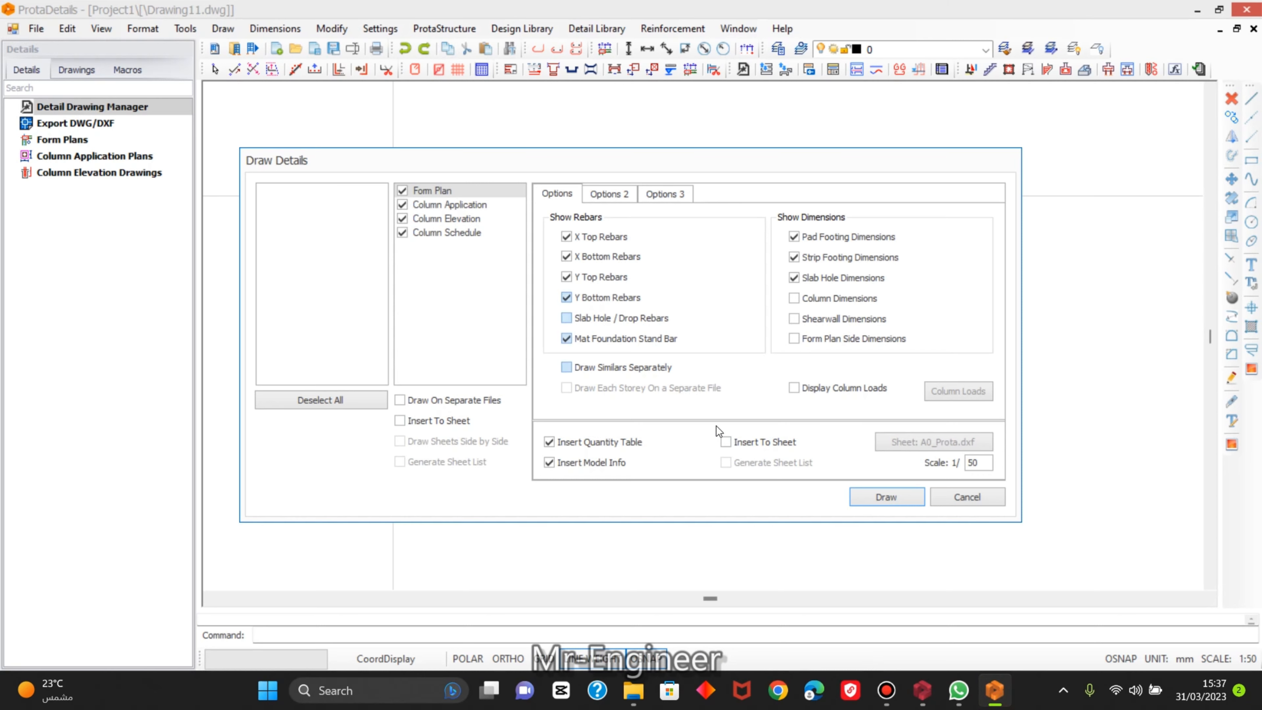
{"action": "left_click", "coordinate": [985, 505]}
{"action": "left_click", "coordinate": [1253, 10]}
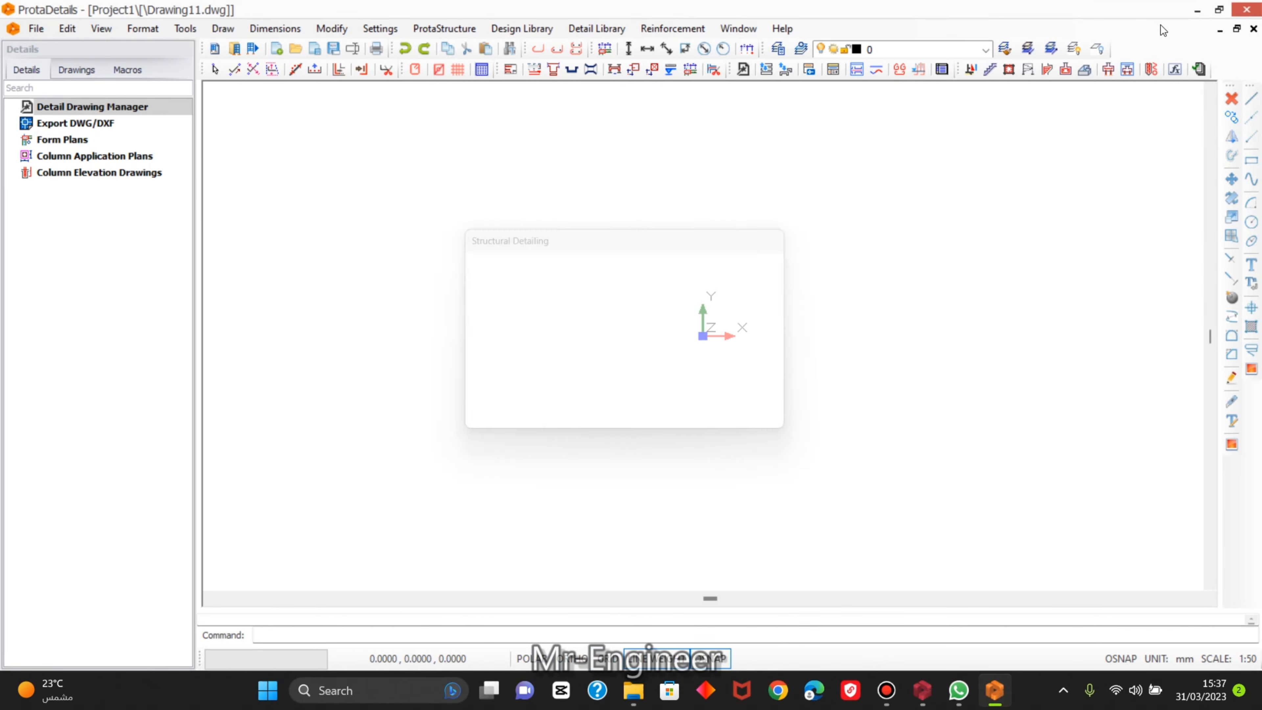
{"action": "left_click", "coordinate": [695, 425]}
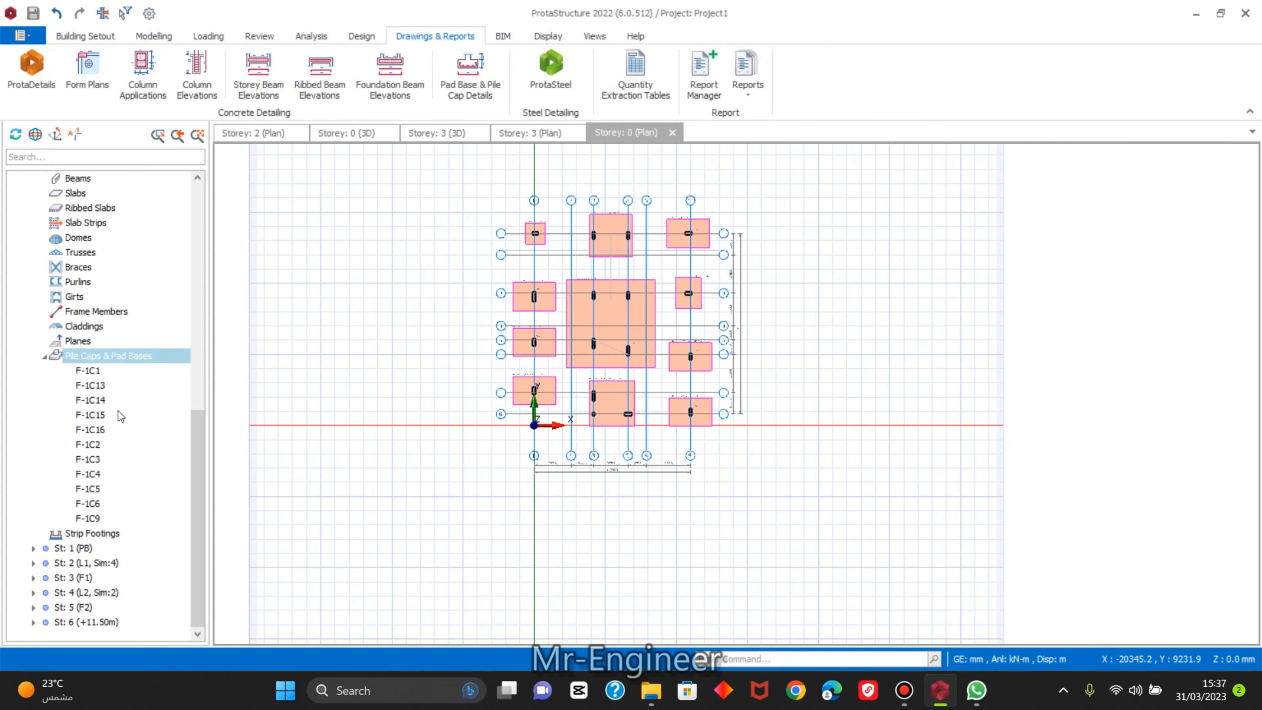
Open the properties of pad footing F-1C16, review its geometry, pedestal settings and 3D reinforcement, and close them without changes.
{"action": "double_click", "coordinate": [101, 436]}
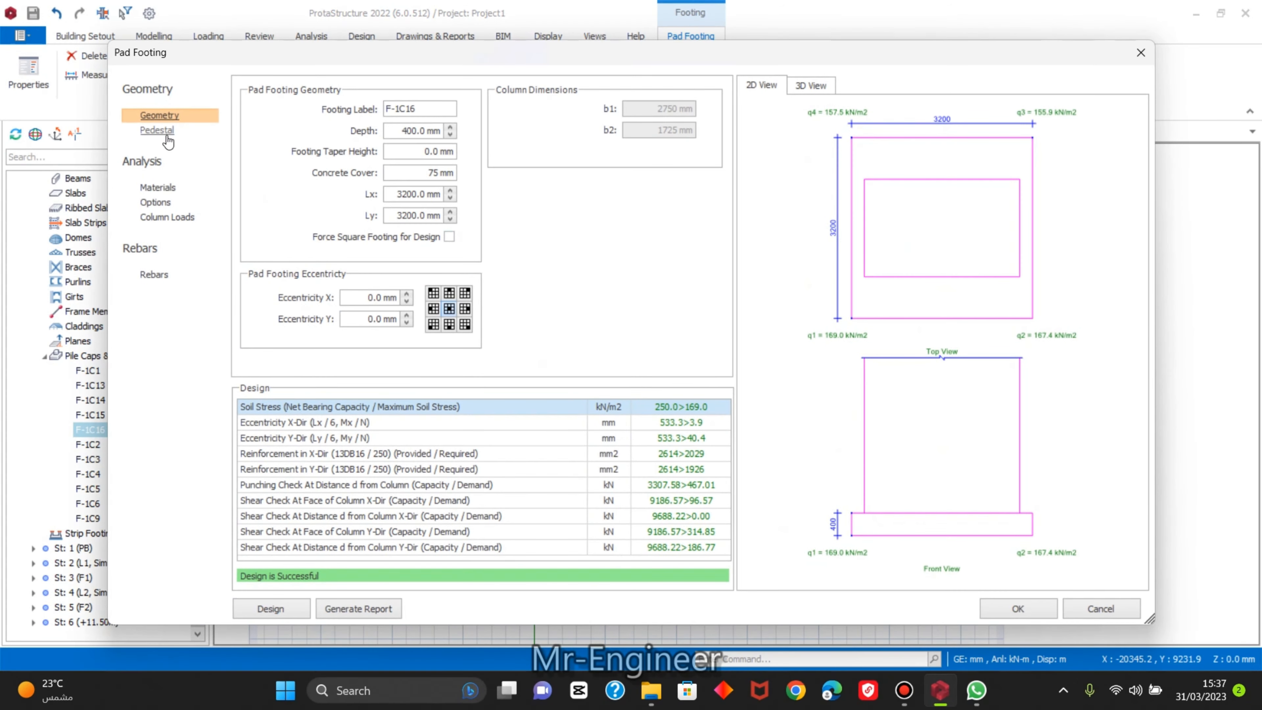
{"action": "left_click", "coordinate": [167, 131]}
{"action": "left_click", "coordinate": [167, 120]}
{"action": "left_click", "coordinate": [810, 86]}
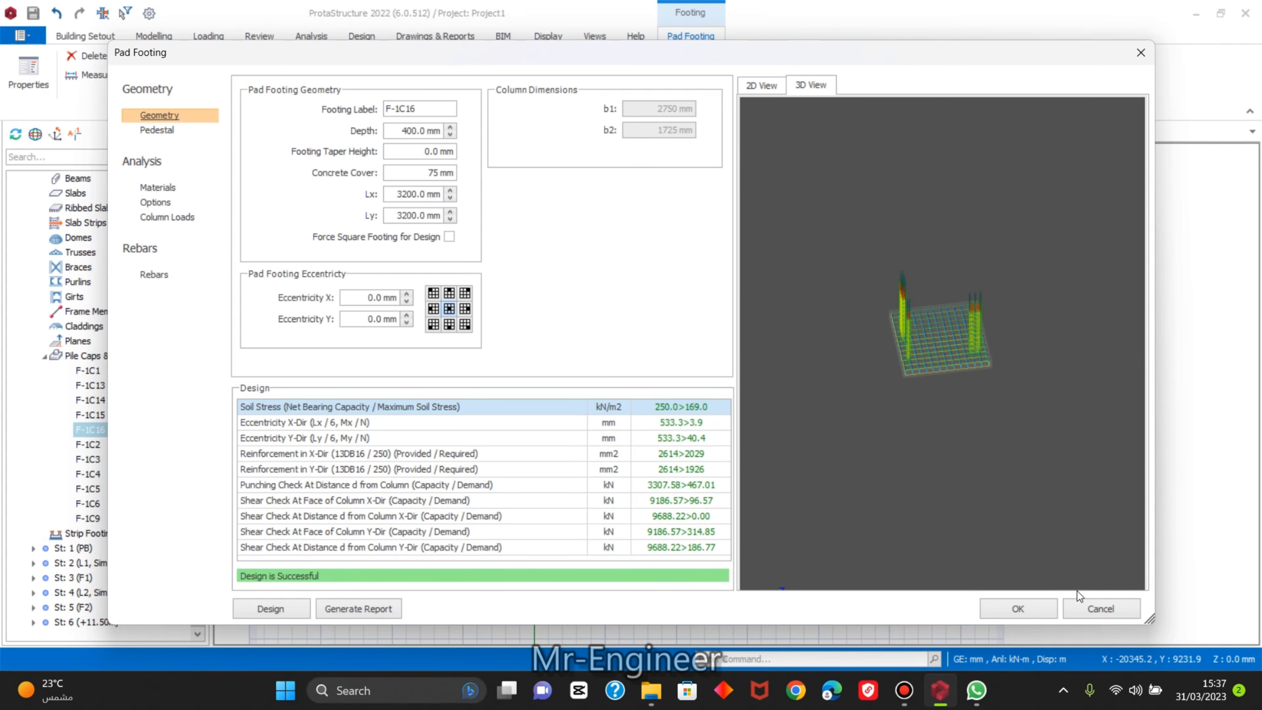
{"action": "left_click", "coordinate": [1099, 616]}
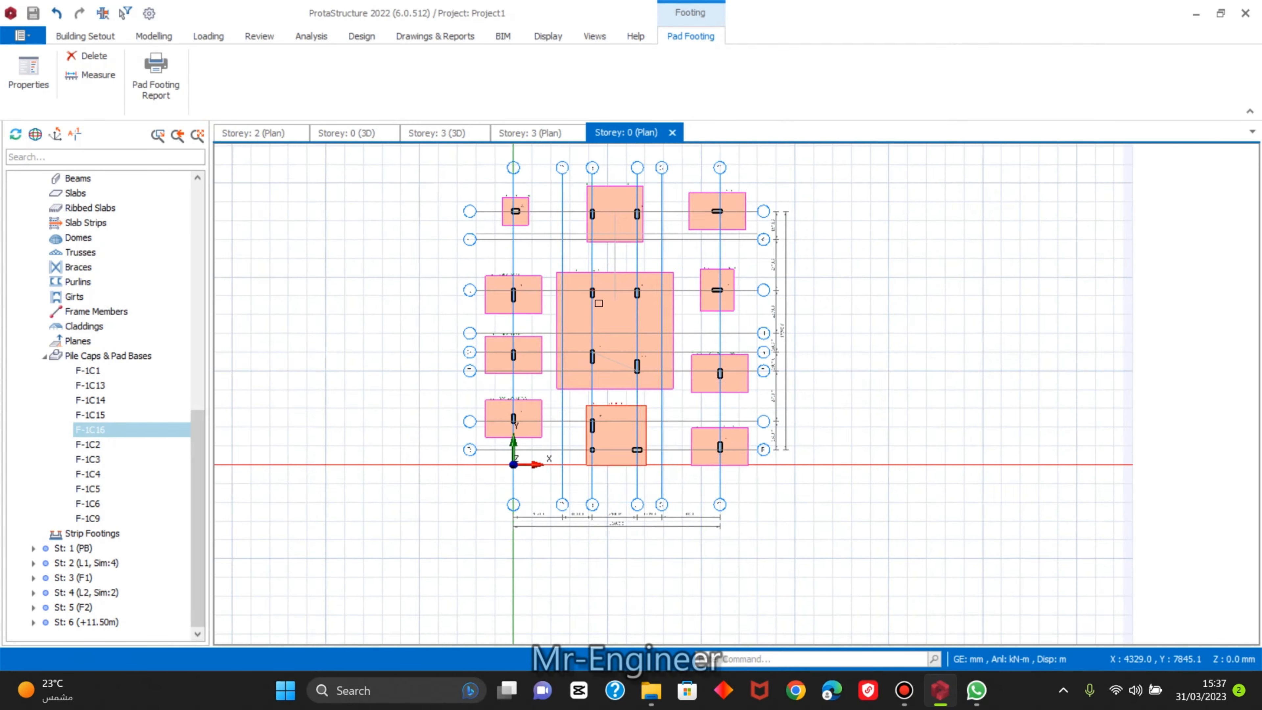
{"action": "scroll", "coordinate": [599, 302], "scroll_direction": "up", "scroll_amount": 4}
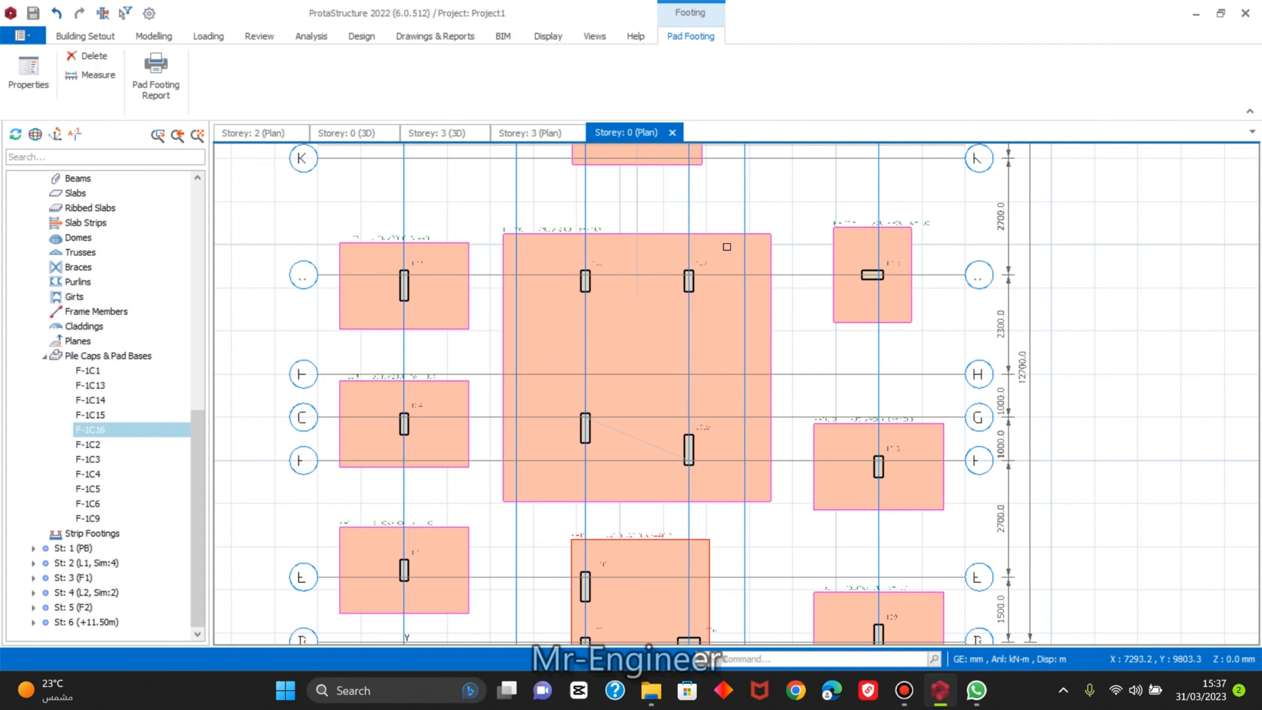
{"action": "scroll", "coordinate": [768, 241], "scroll_direction": "down", "scroll_amount": 5}
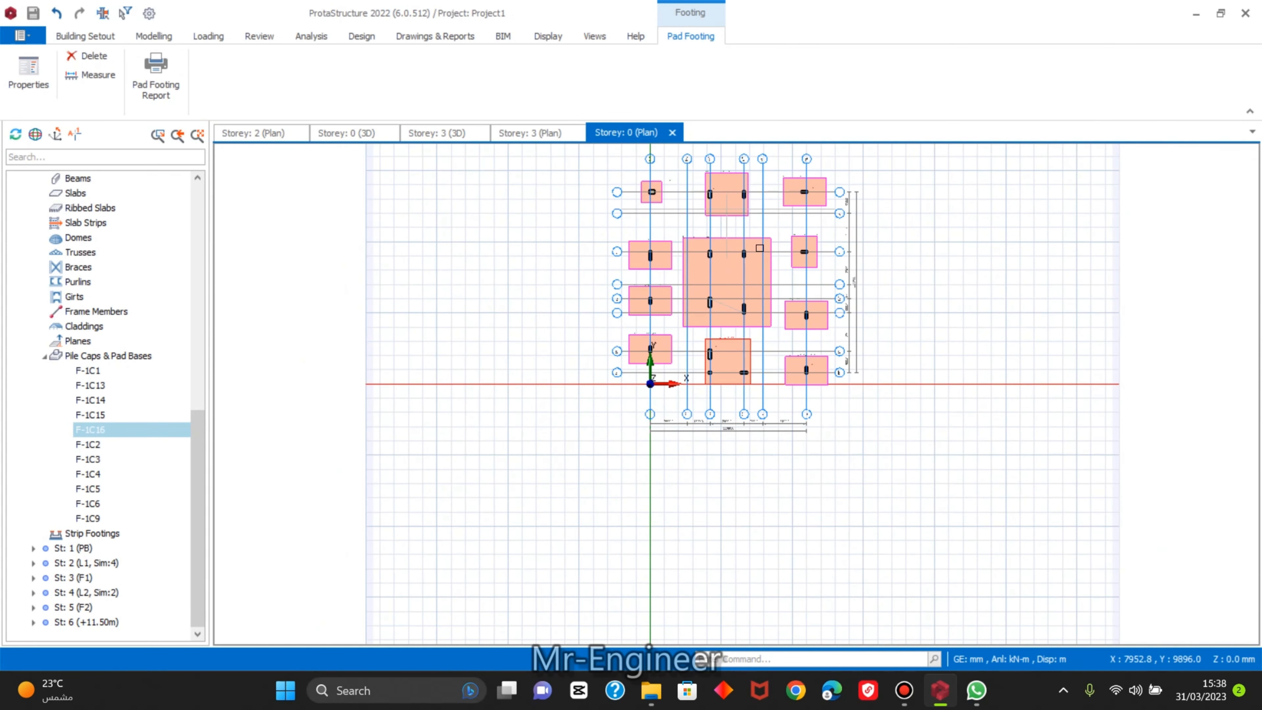